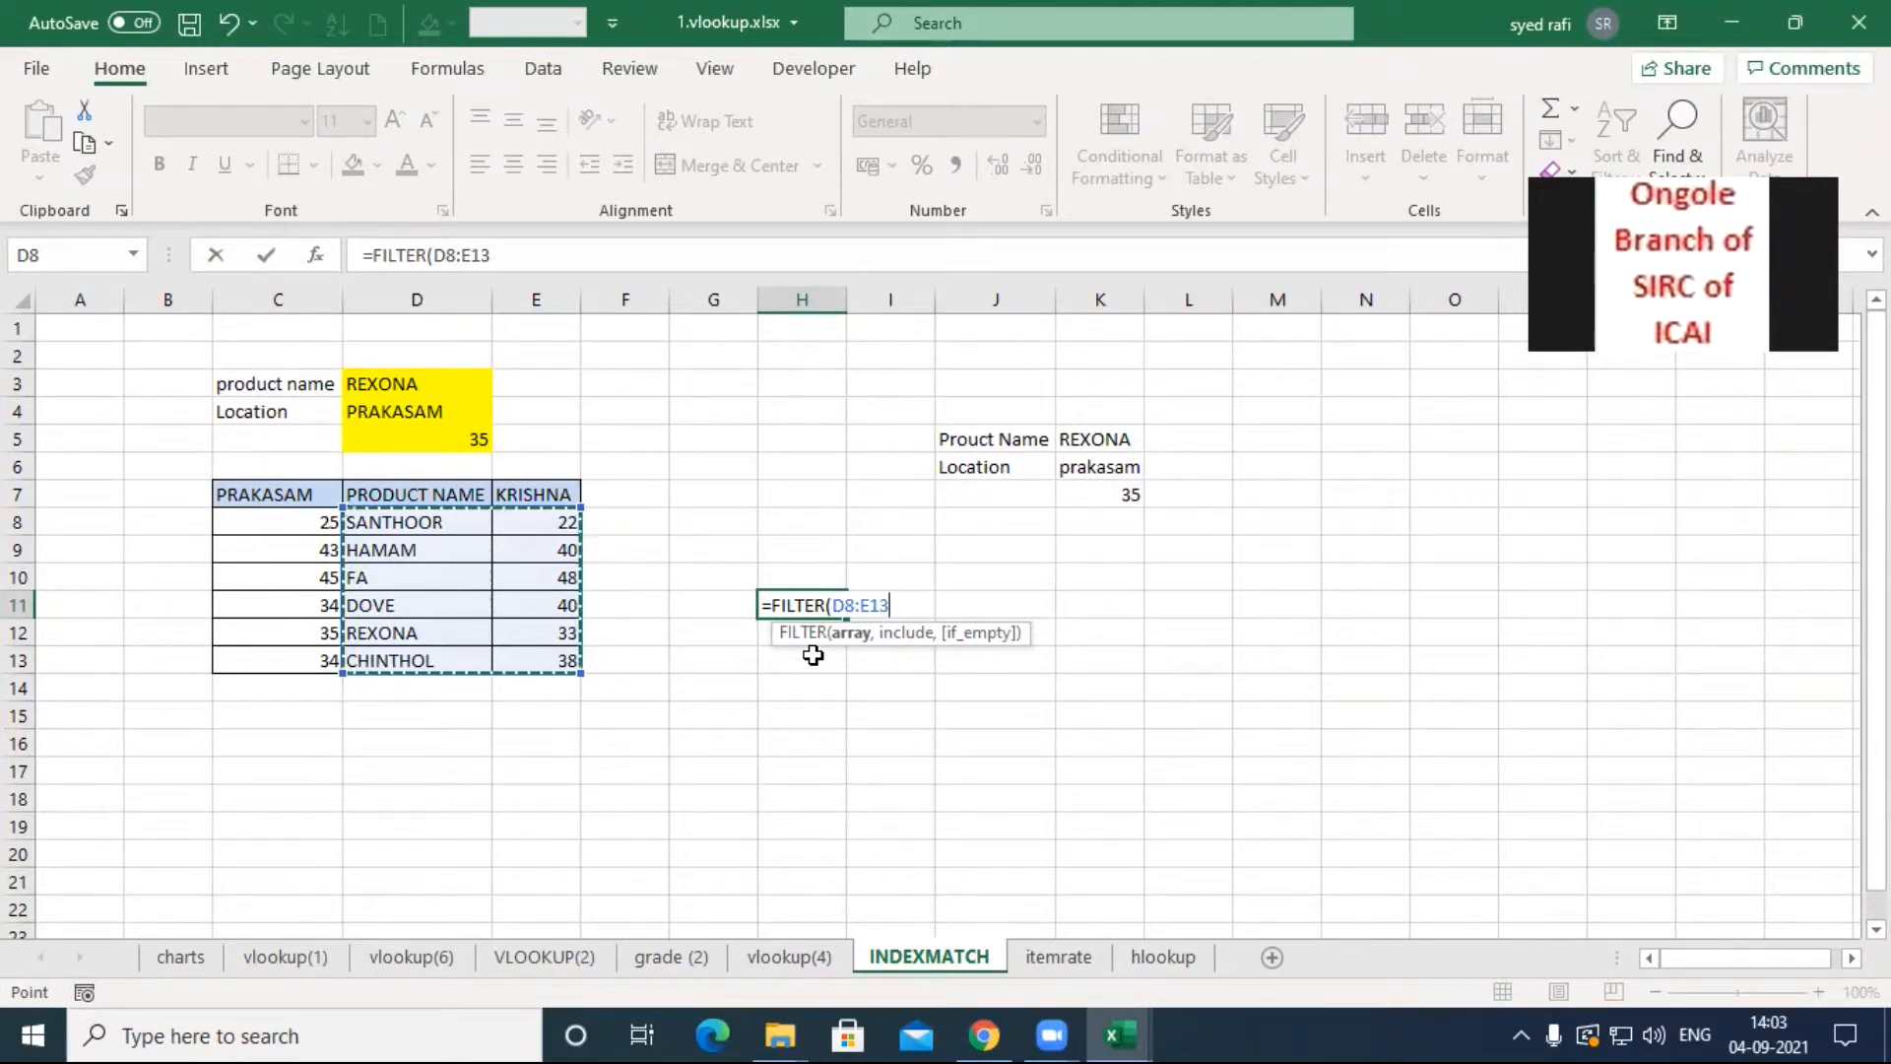
# Step: Complete the FILTER formula in H11 with the include condition E8:E13>=35 for the array D8:E13
pyautogui.write(',')
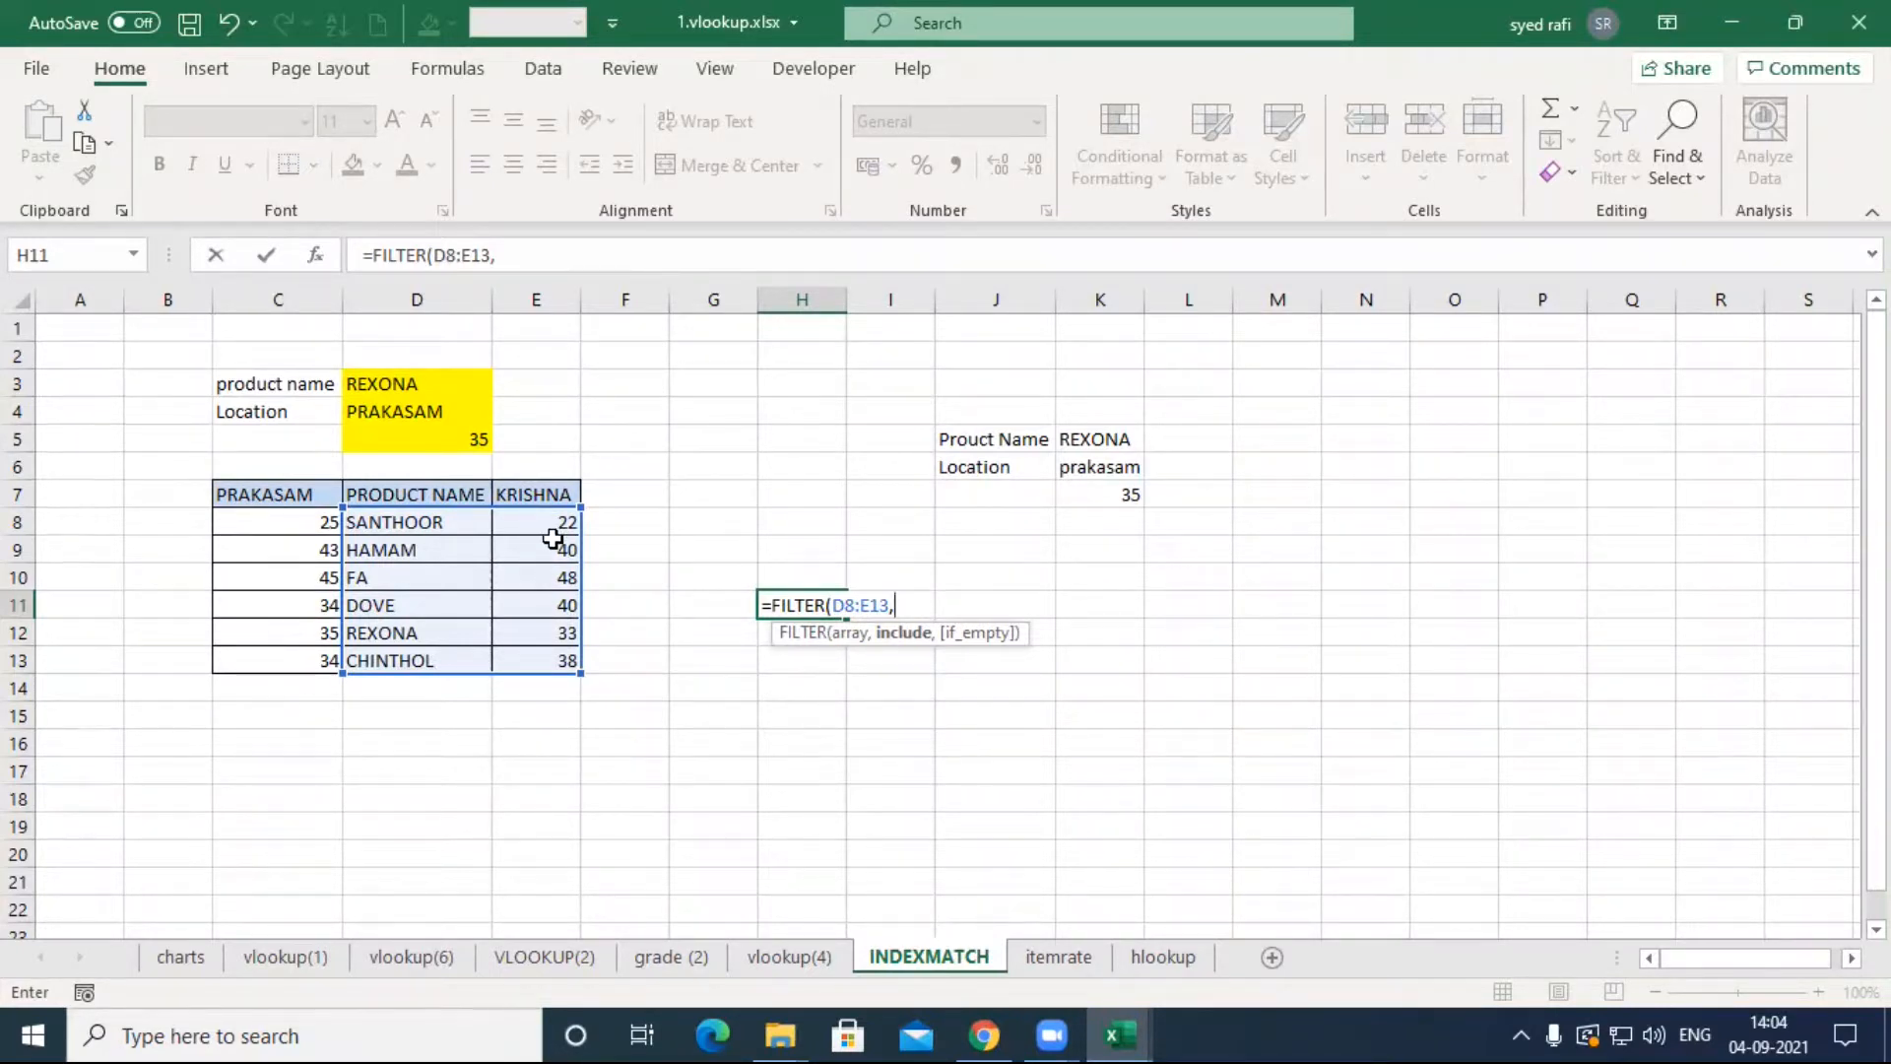
pyautogui.moveTo(552, 520); pyautogui.dragTo(562, 658)
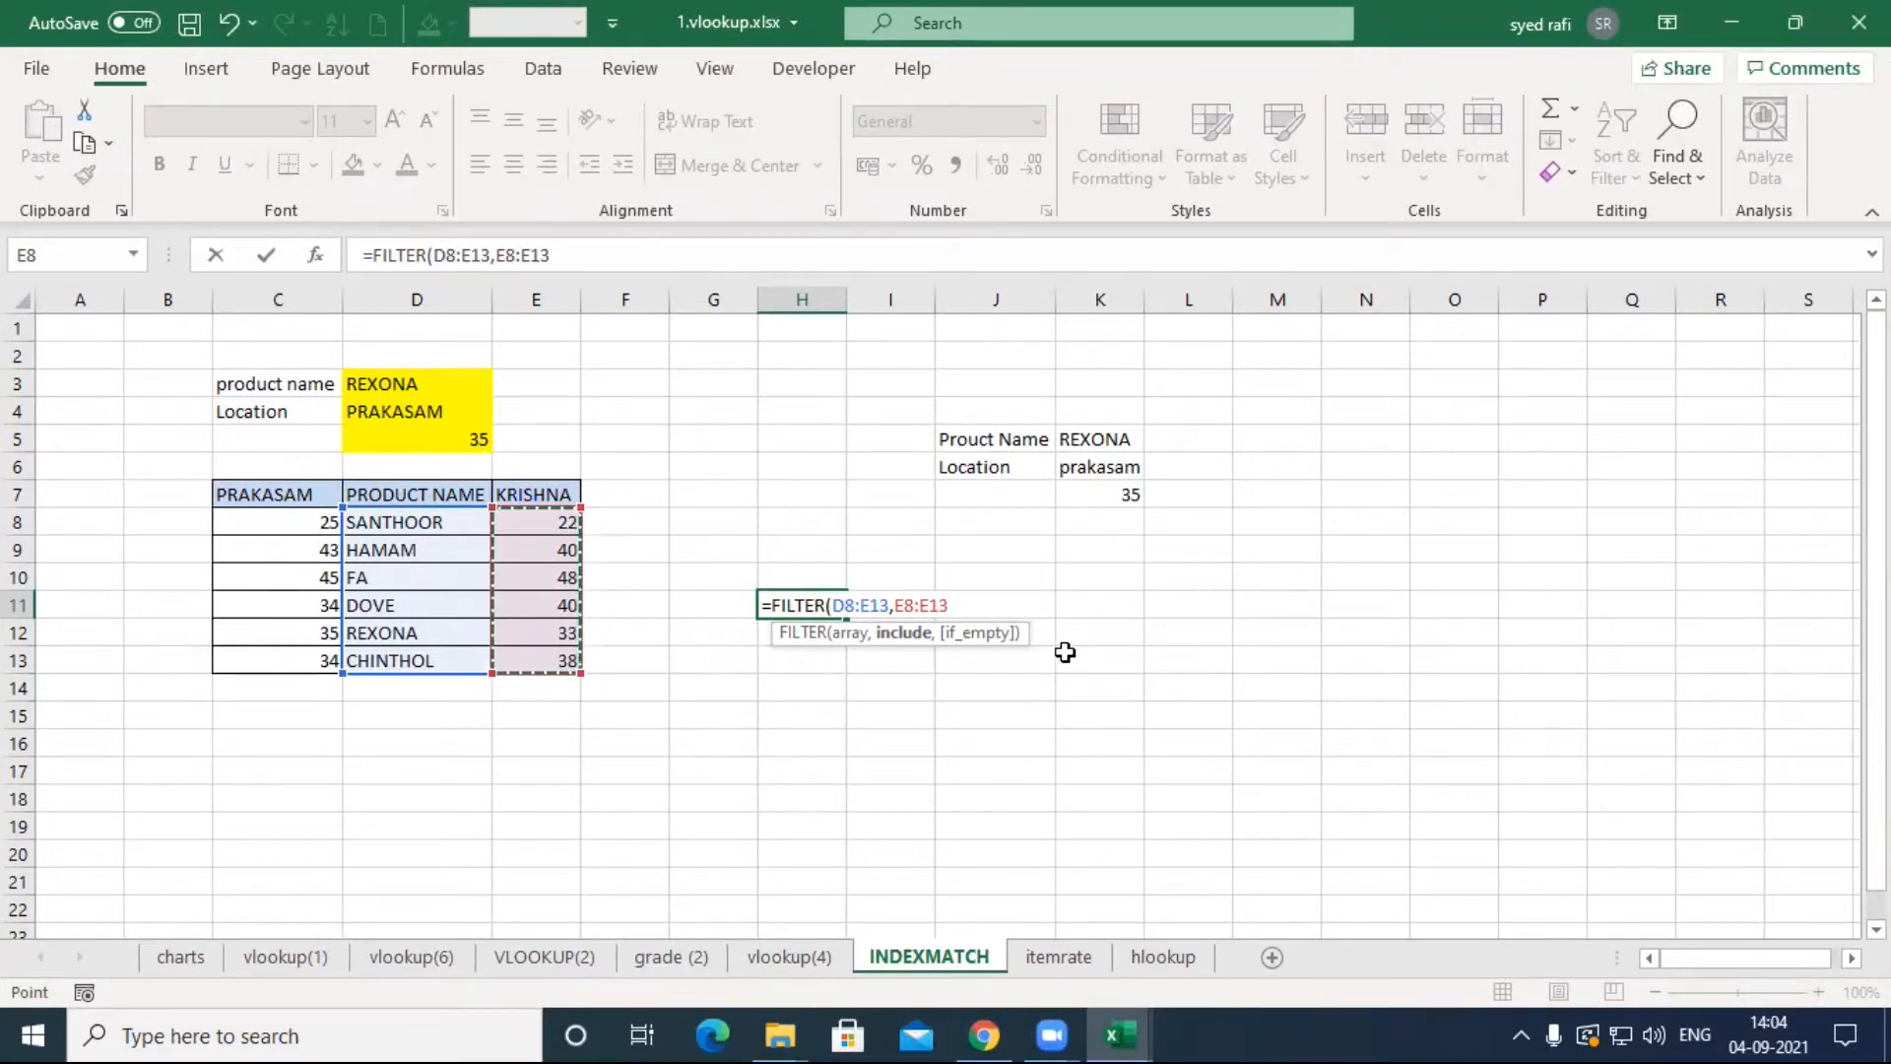
pyautogui.write('>=35')
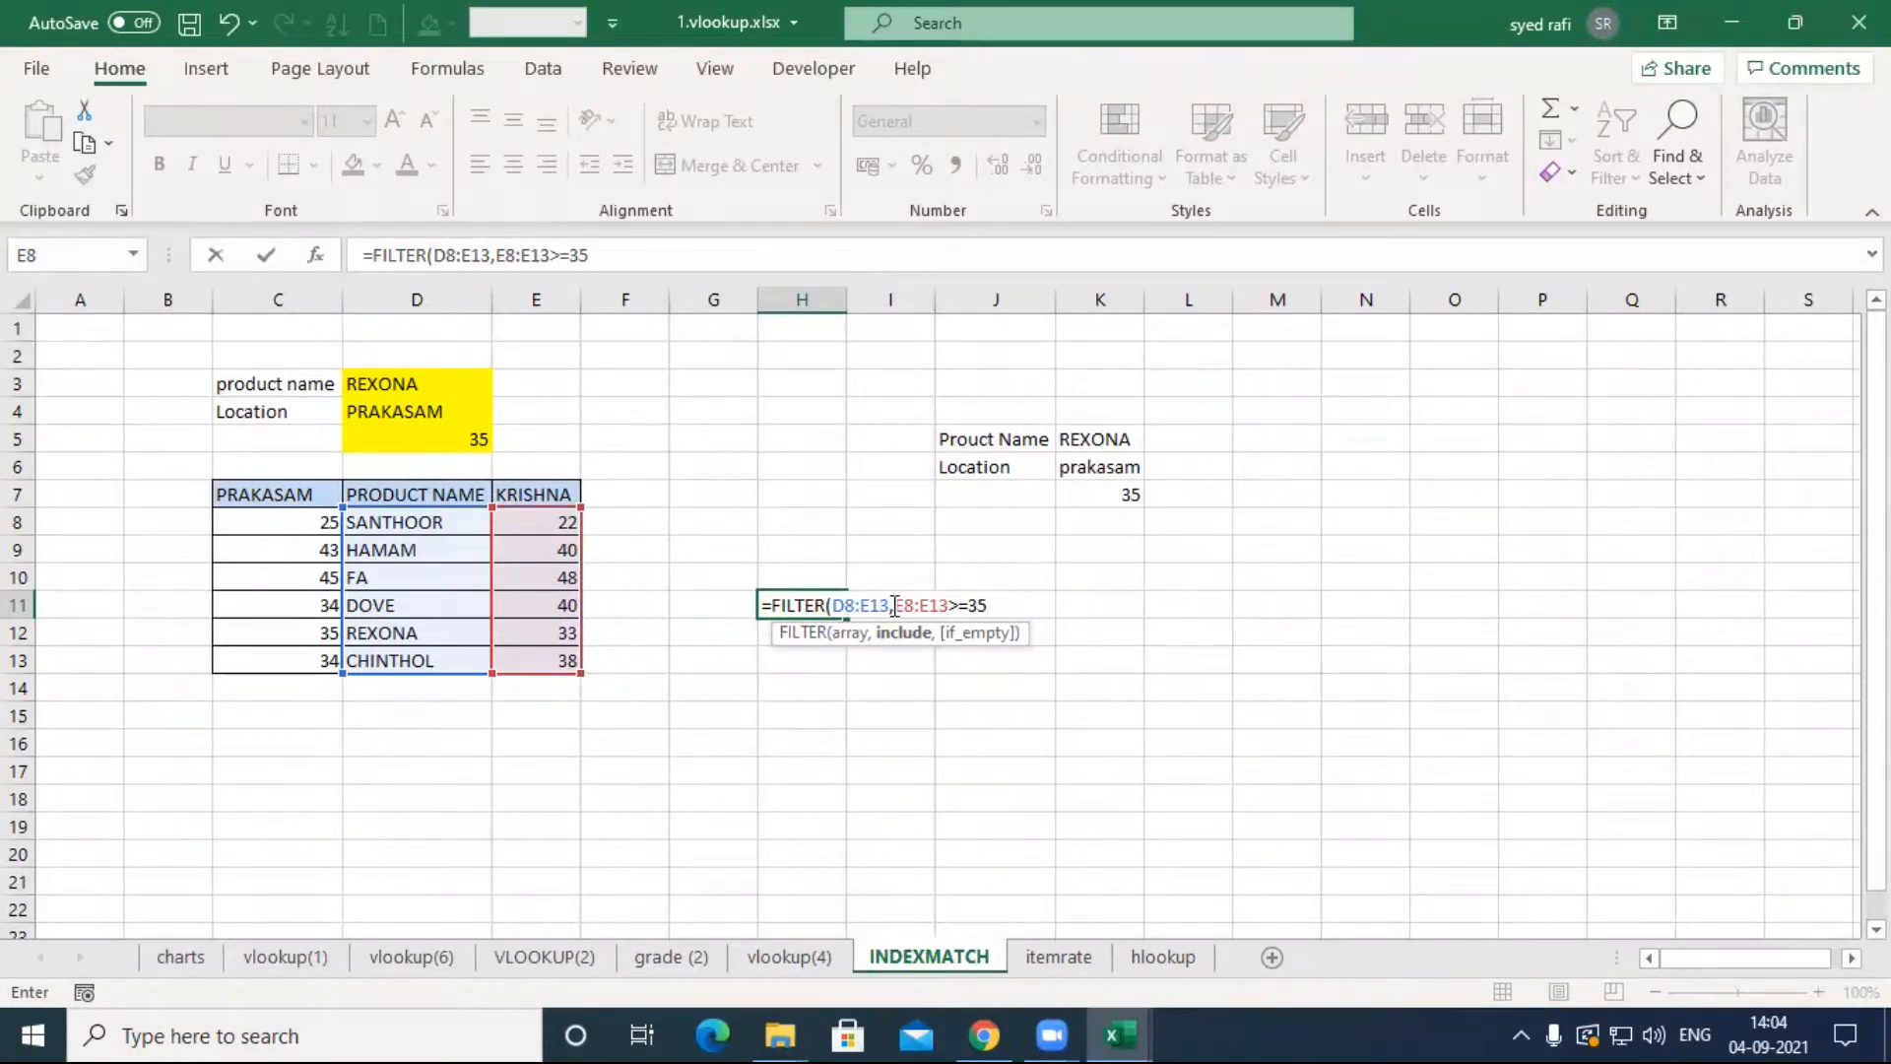
pyautogui.click(1006, 604)
pyautogui.write(',')
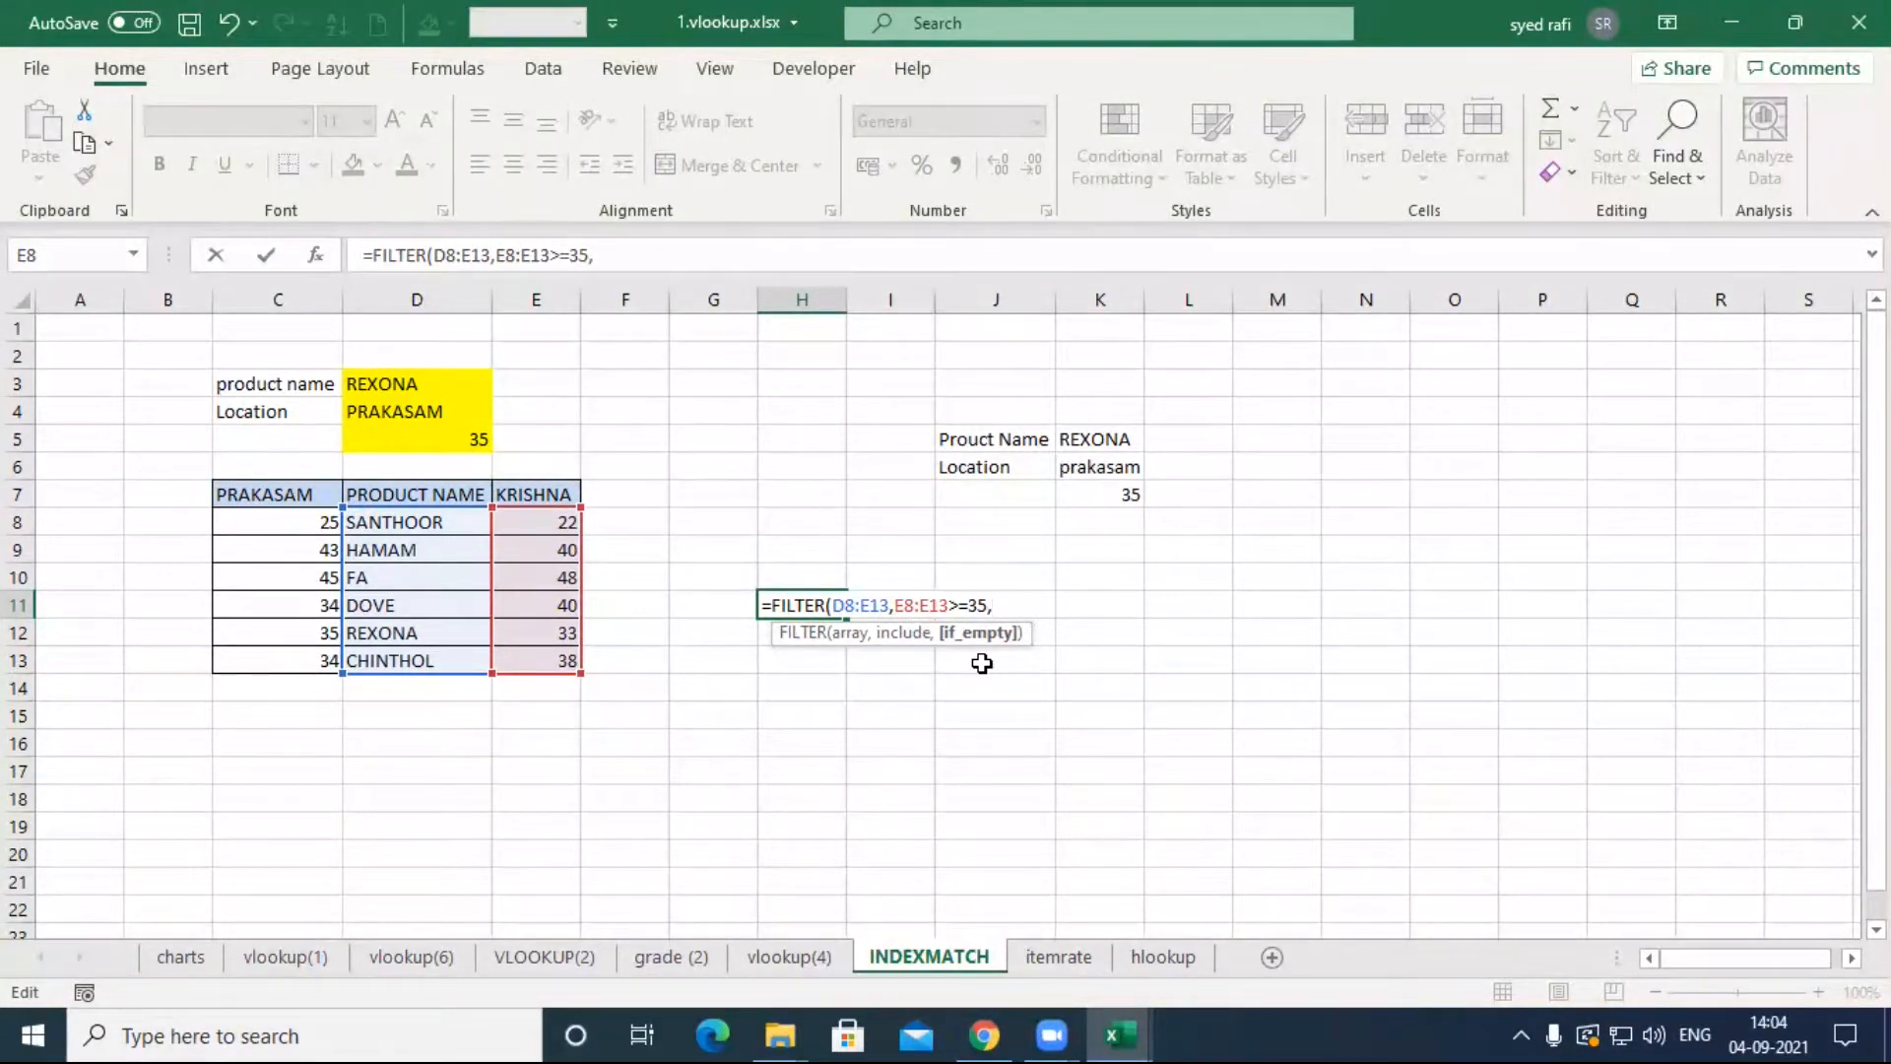
pyautogui.press('BackSpace')
pyautogui.write(')')
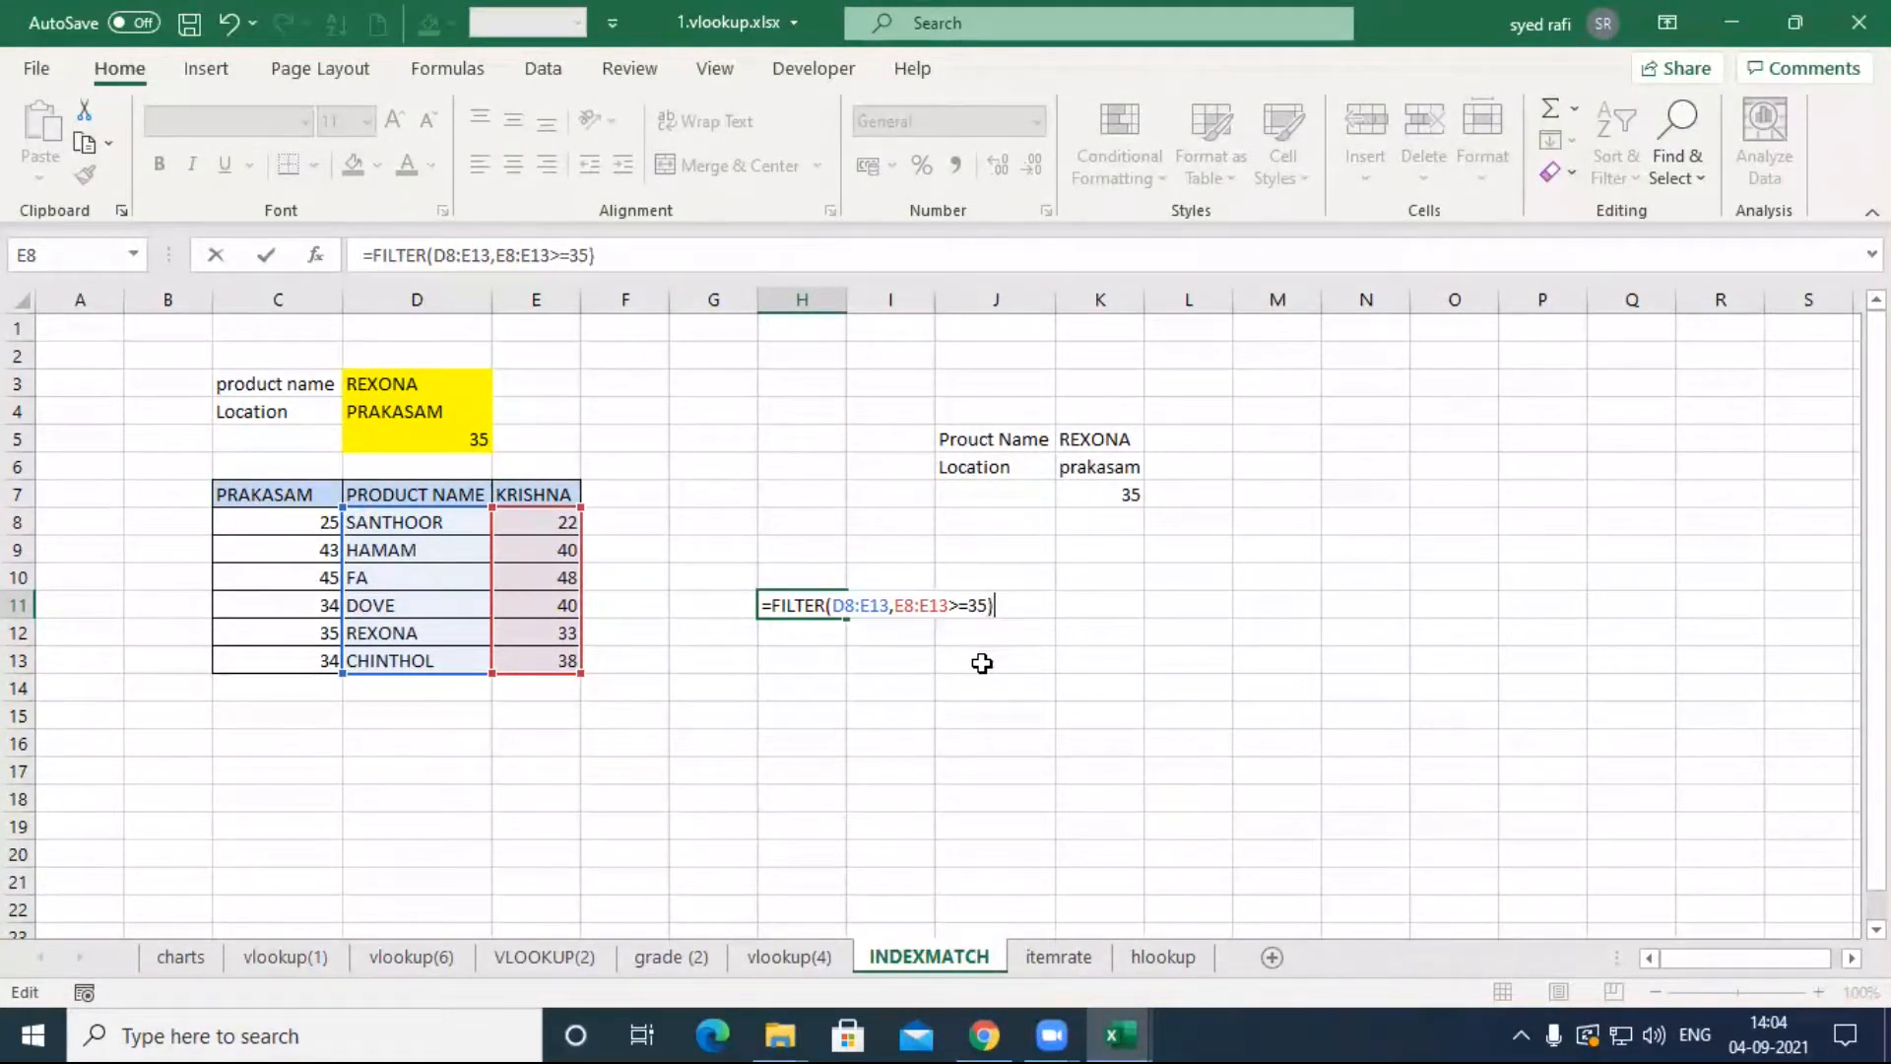
pyautogui.press('Return')
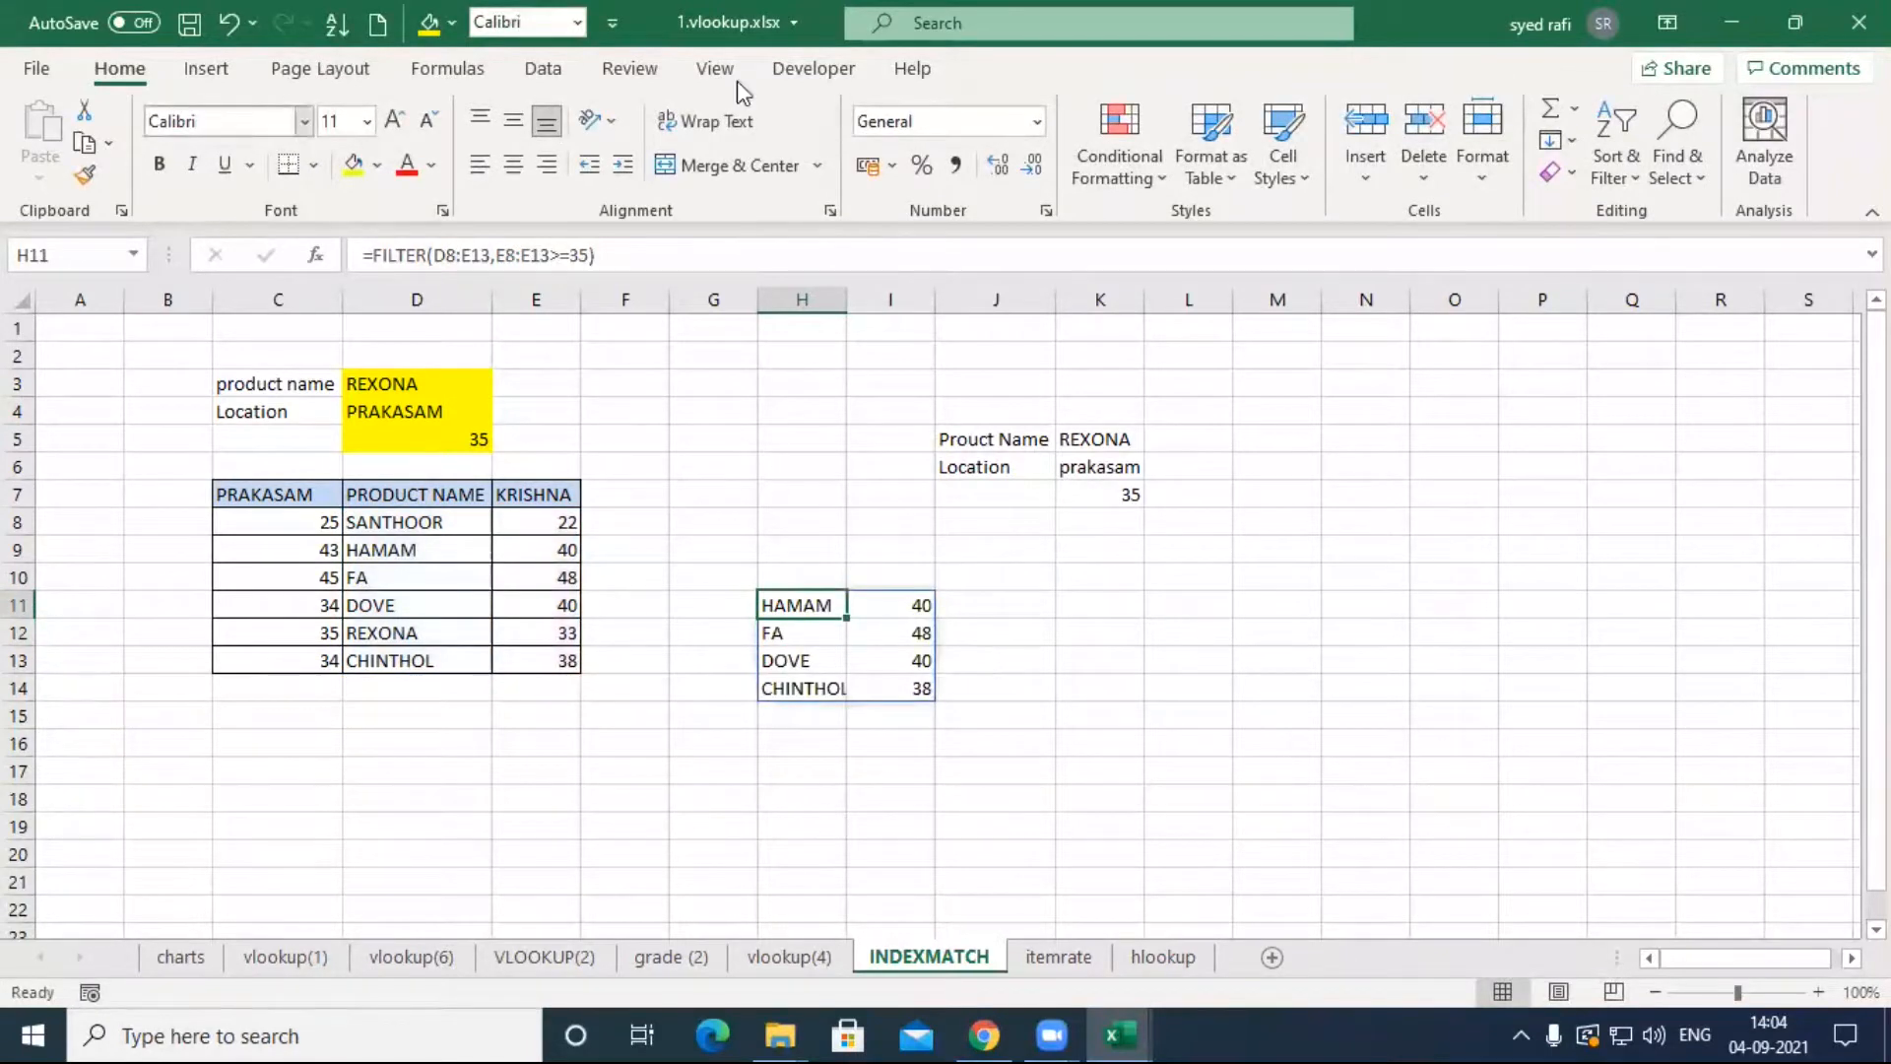
# Step: Change the FILTER condition in H11 to E8:E13<=10
pyautogui.doubleClick(805, 605)
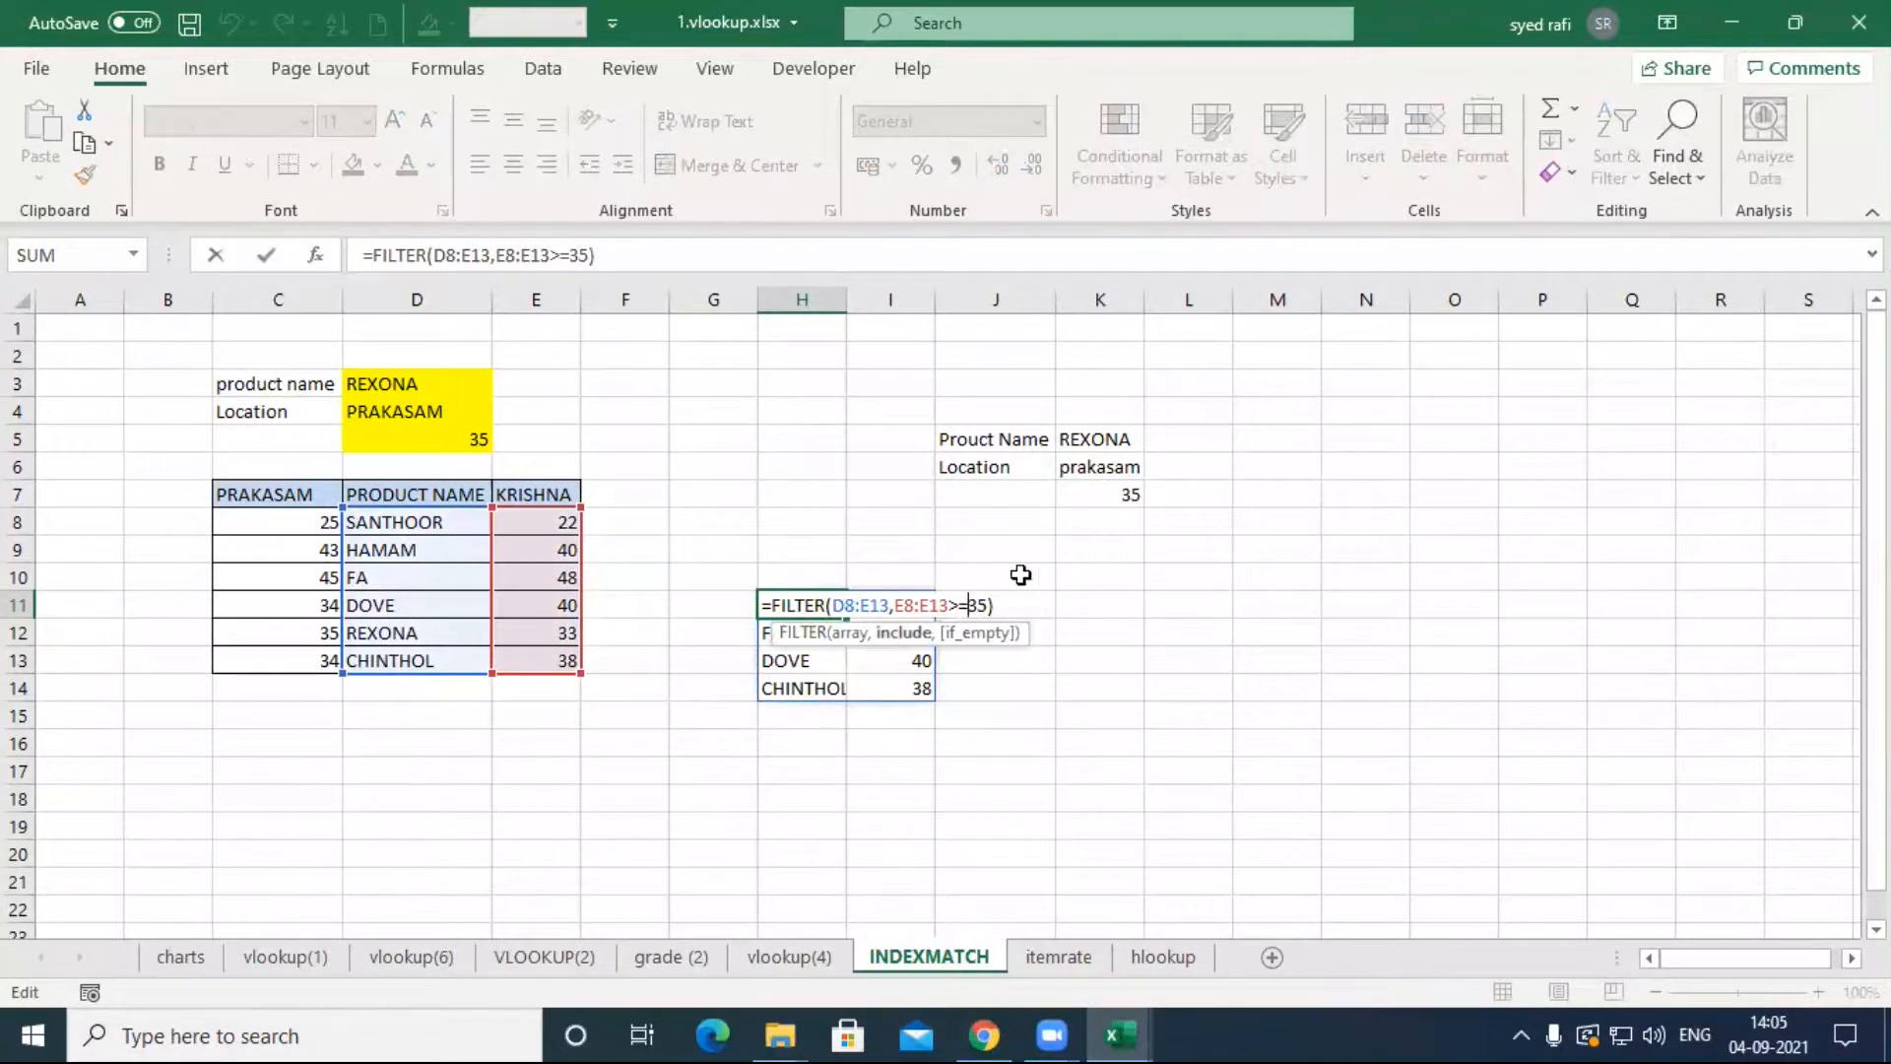
pyautogui.press('BackSpace')
pyautogui.press('BackSpace')
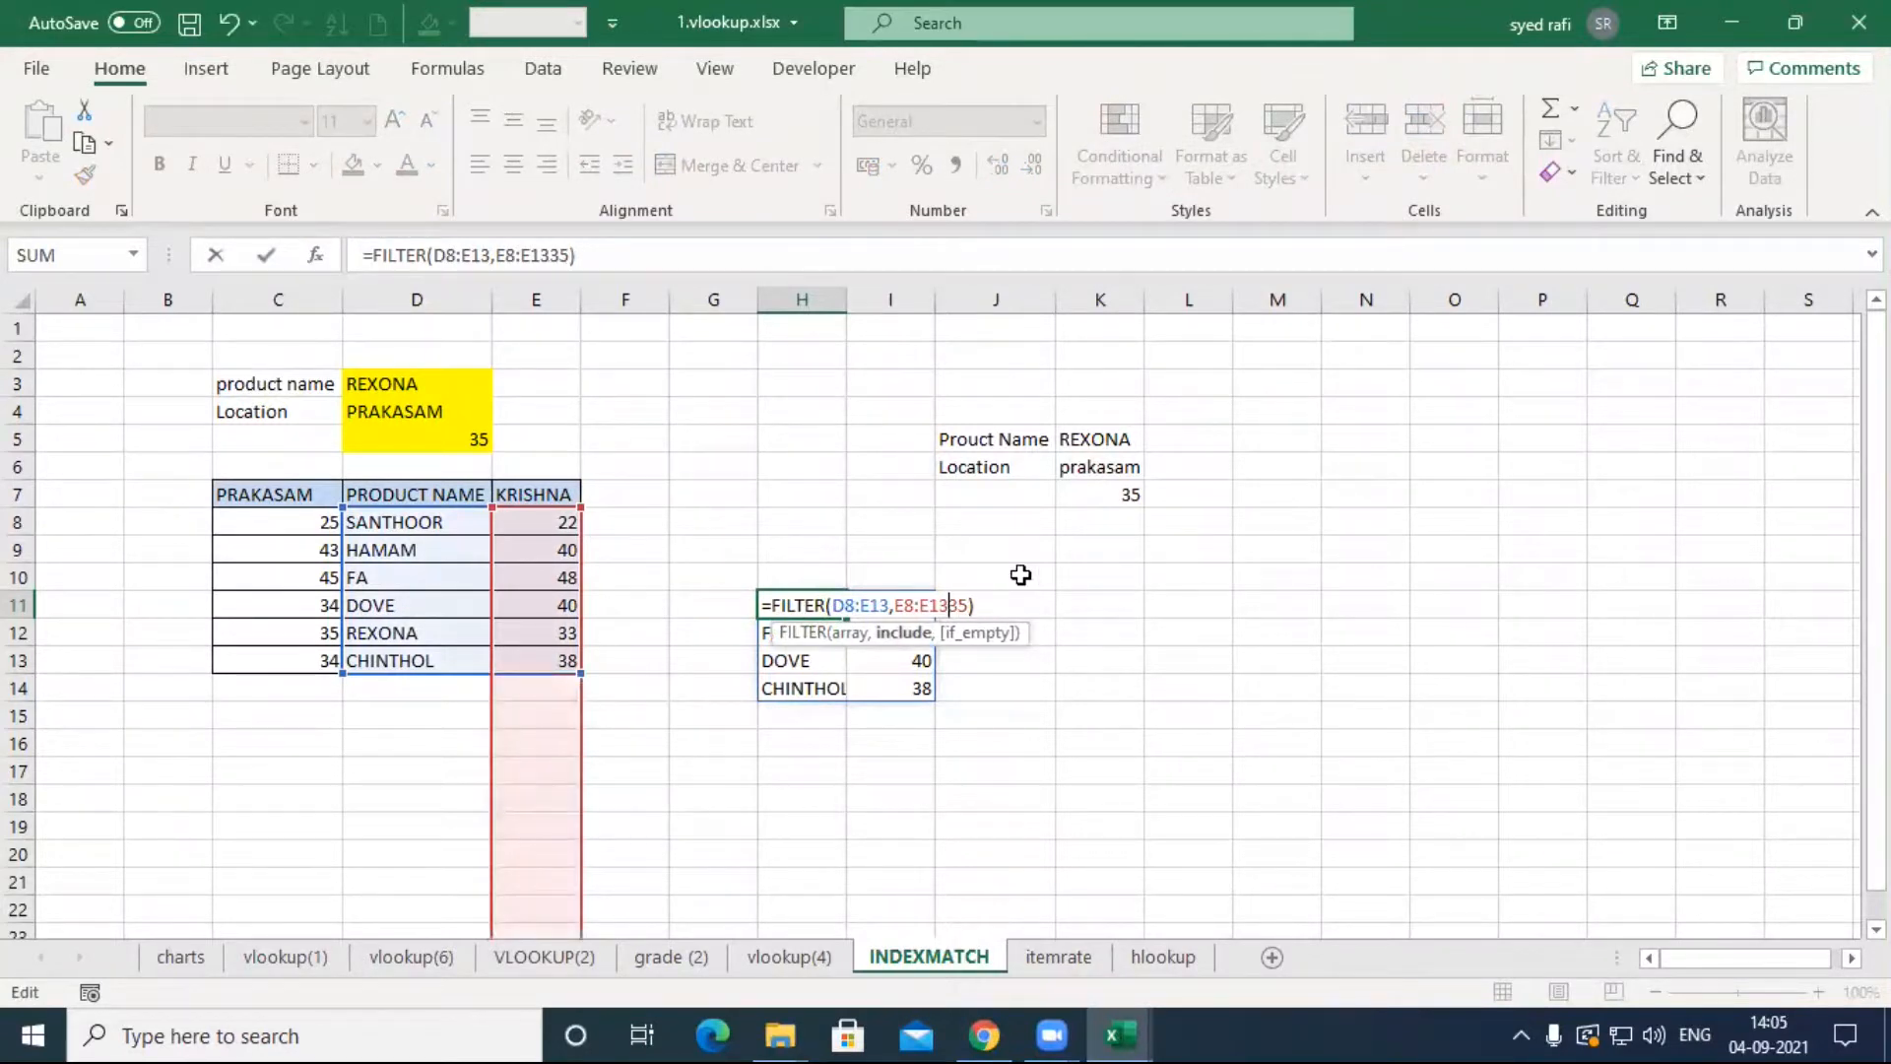
pyautogui.write('<=')
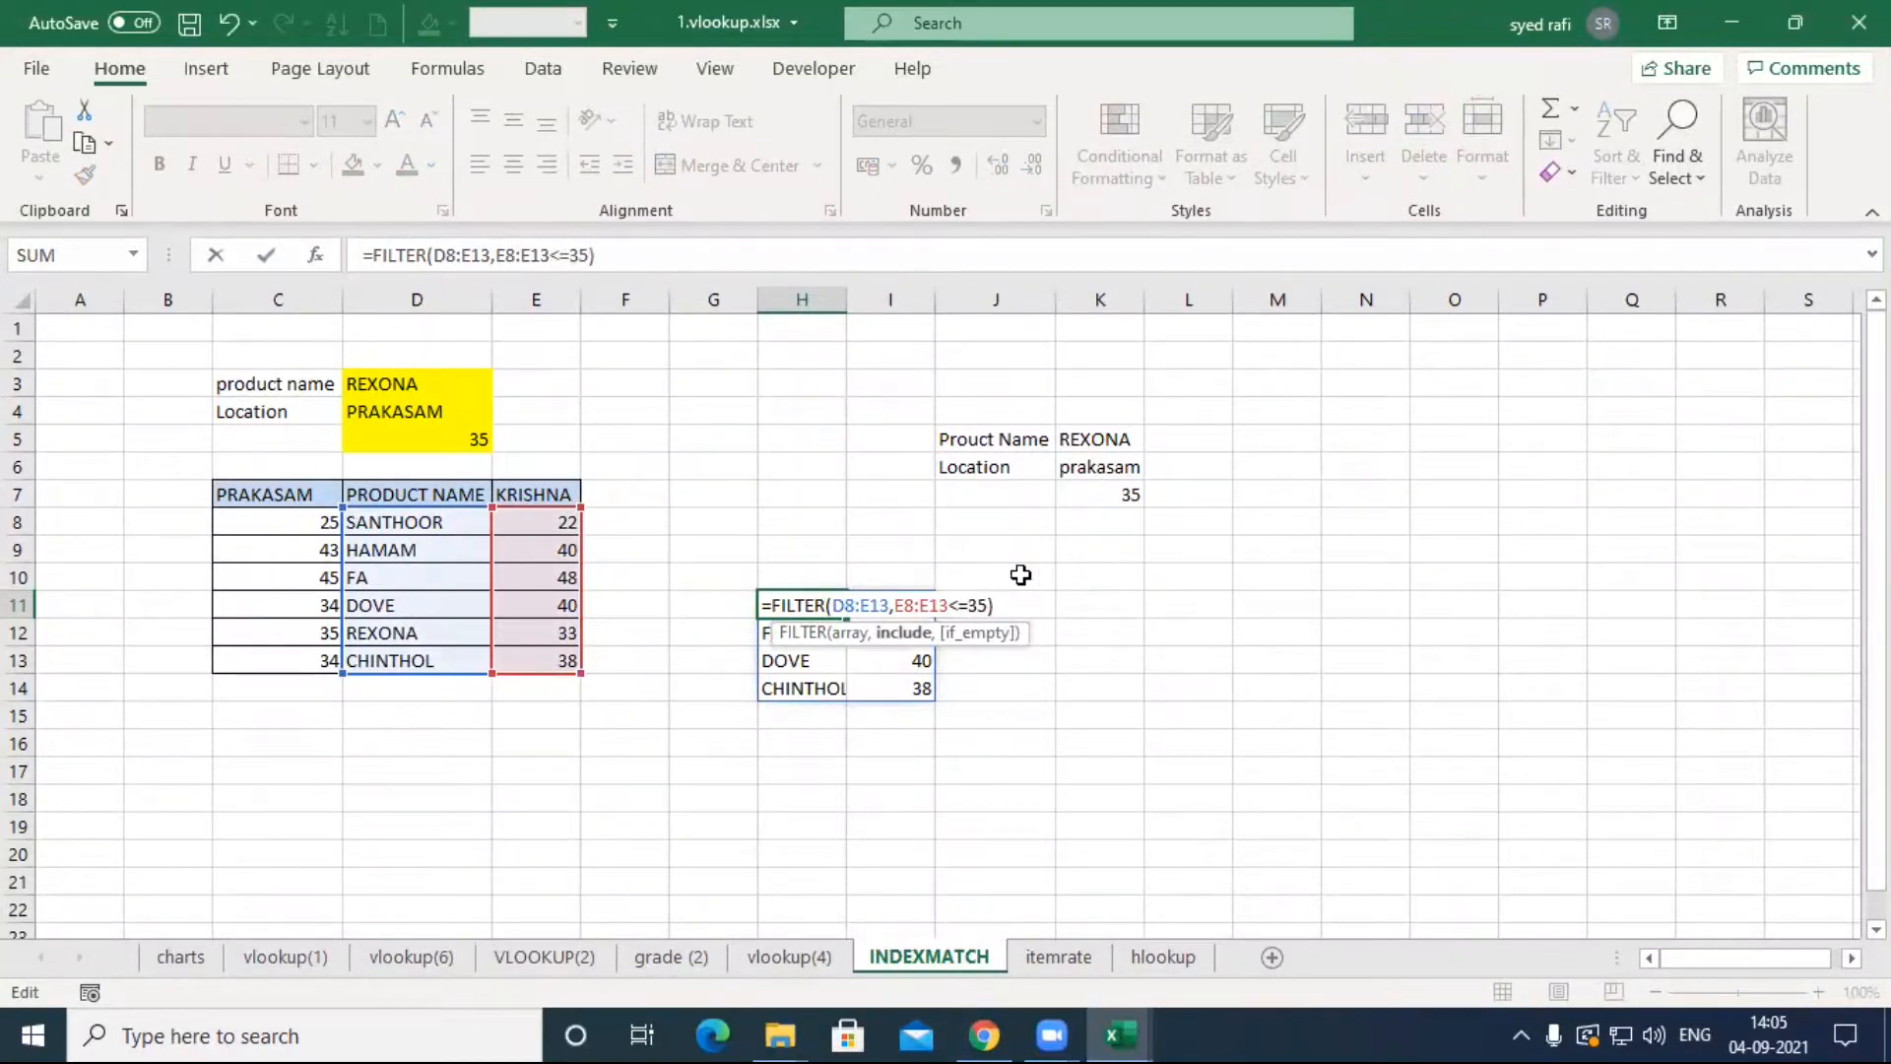
pyautogui.press('Delete')
pyautogui.press('Delete')
pyautogui.write('10')
pyautogui.press('Return')
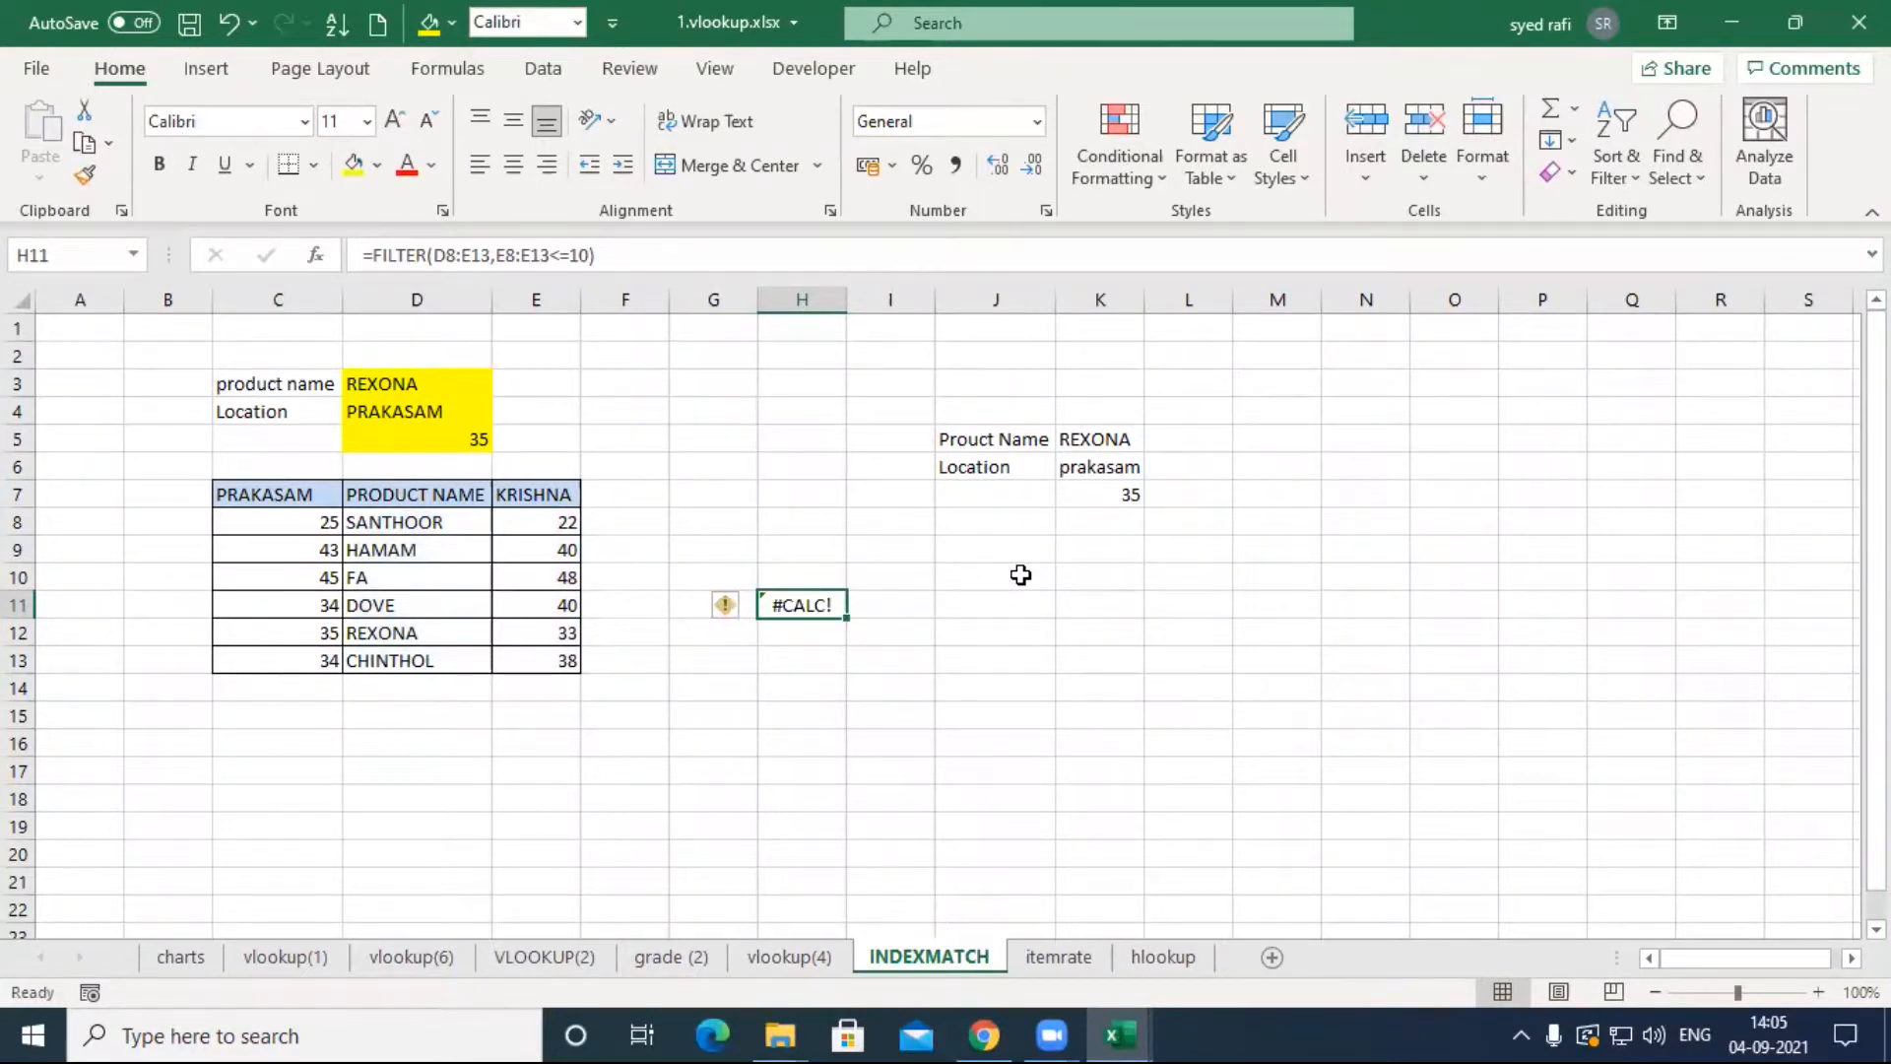
pyautogui.doubleClick(805, 606)
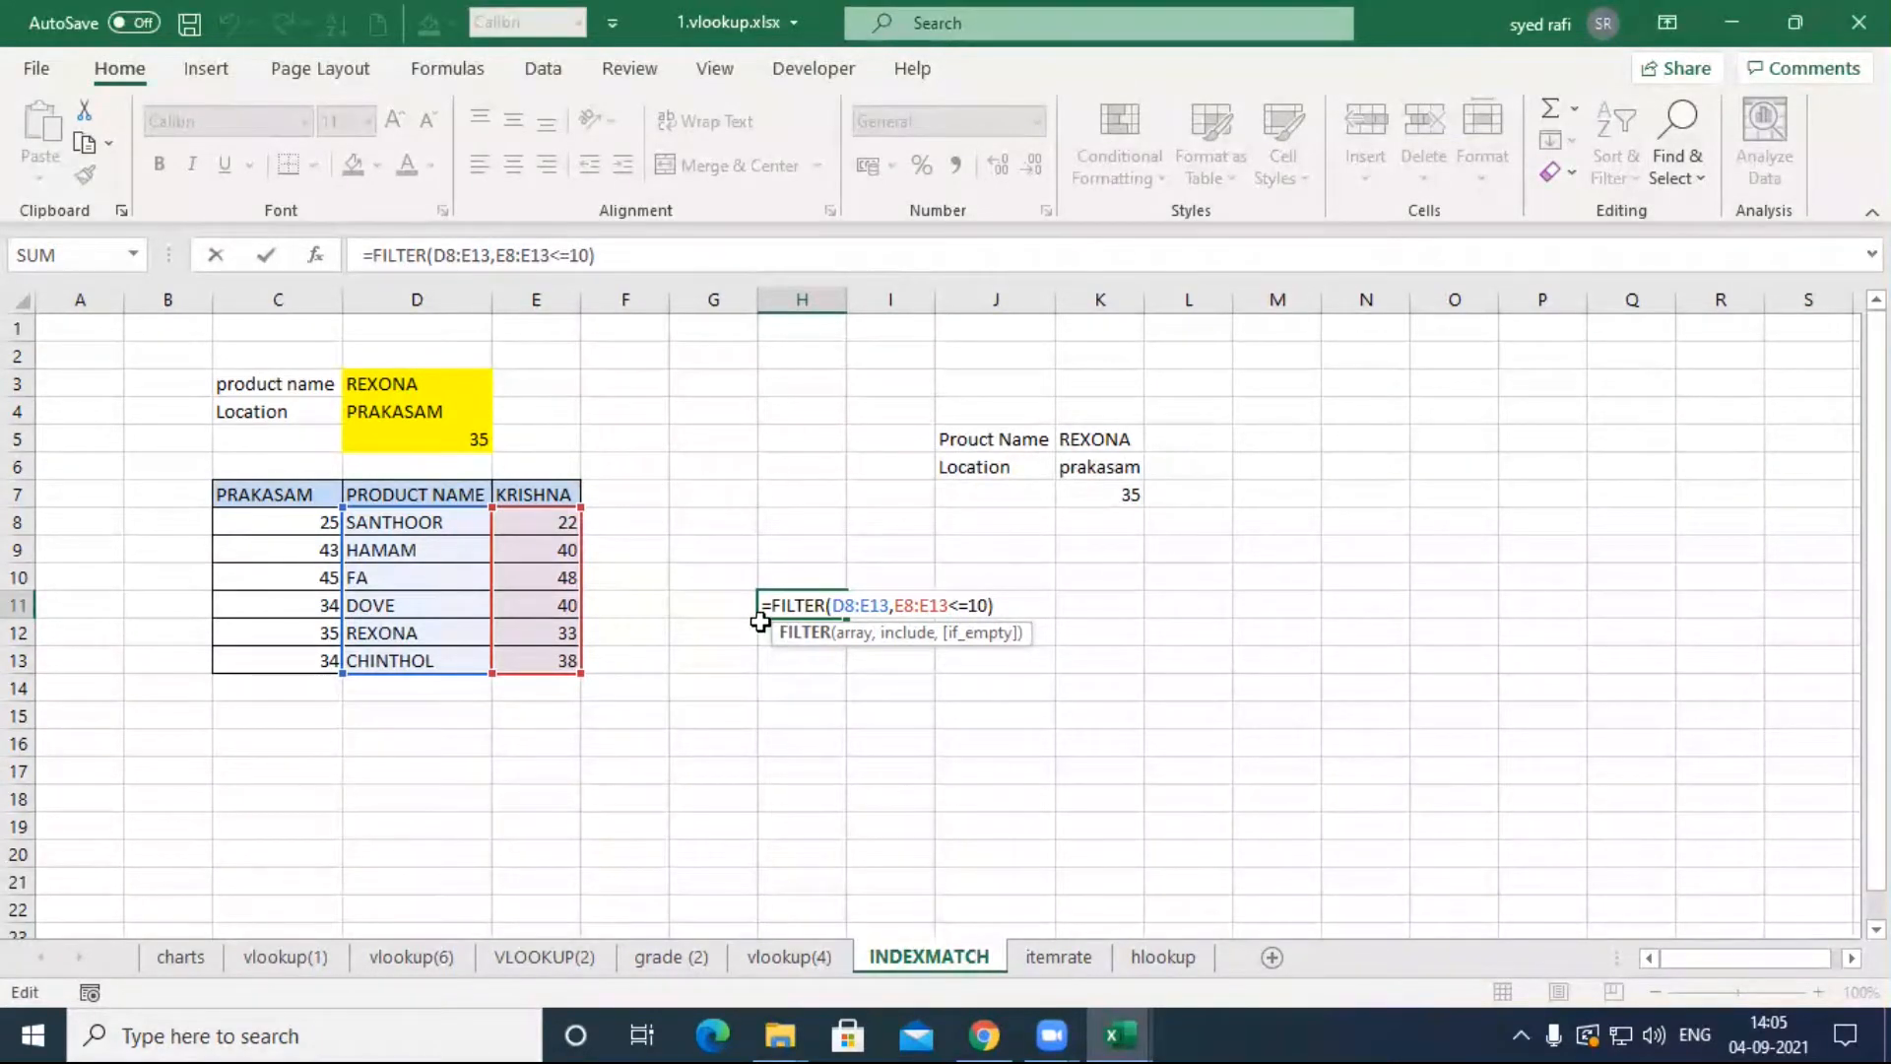
pyautogui.press('Return')
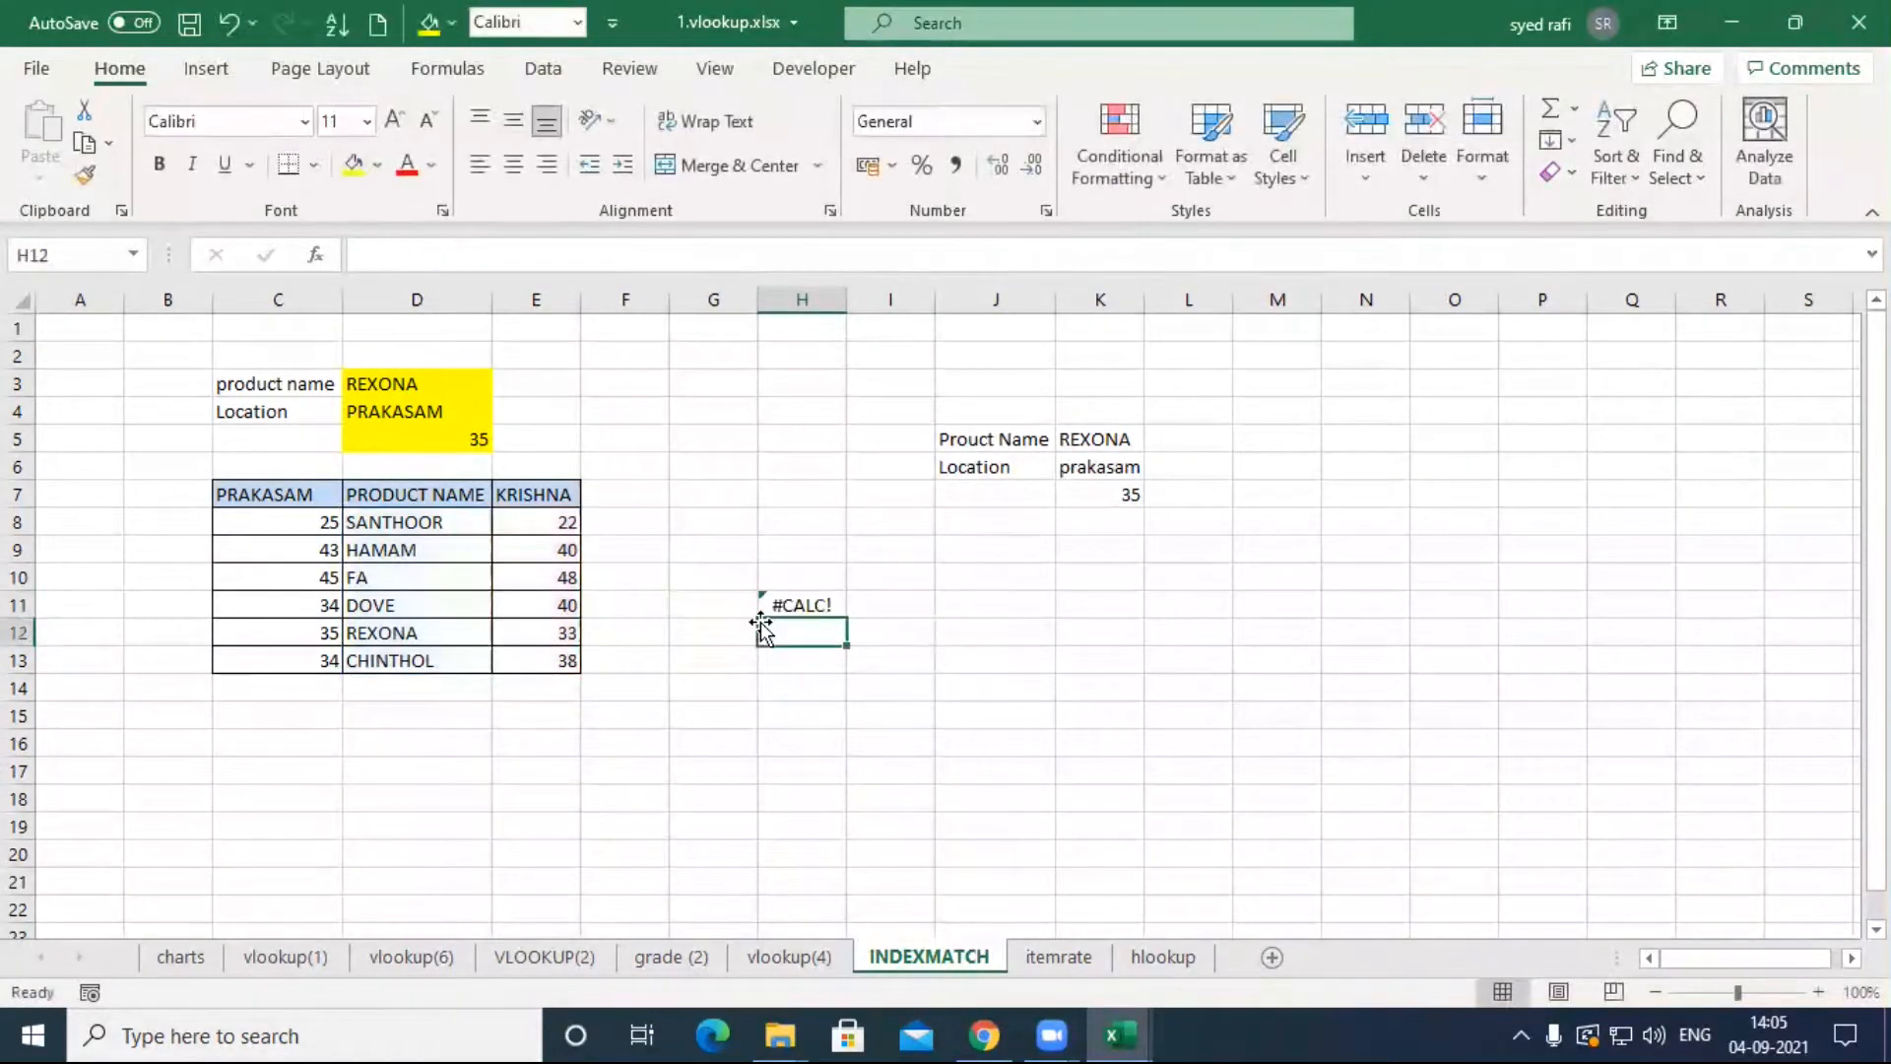
pyautogui.click(824, 605)
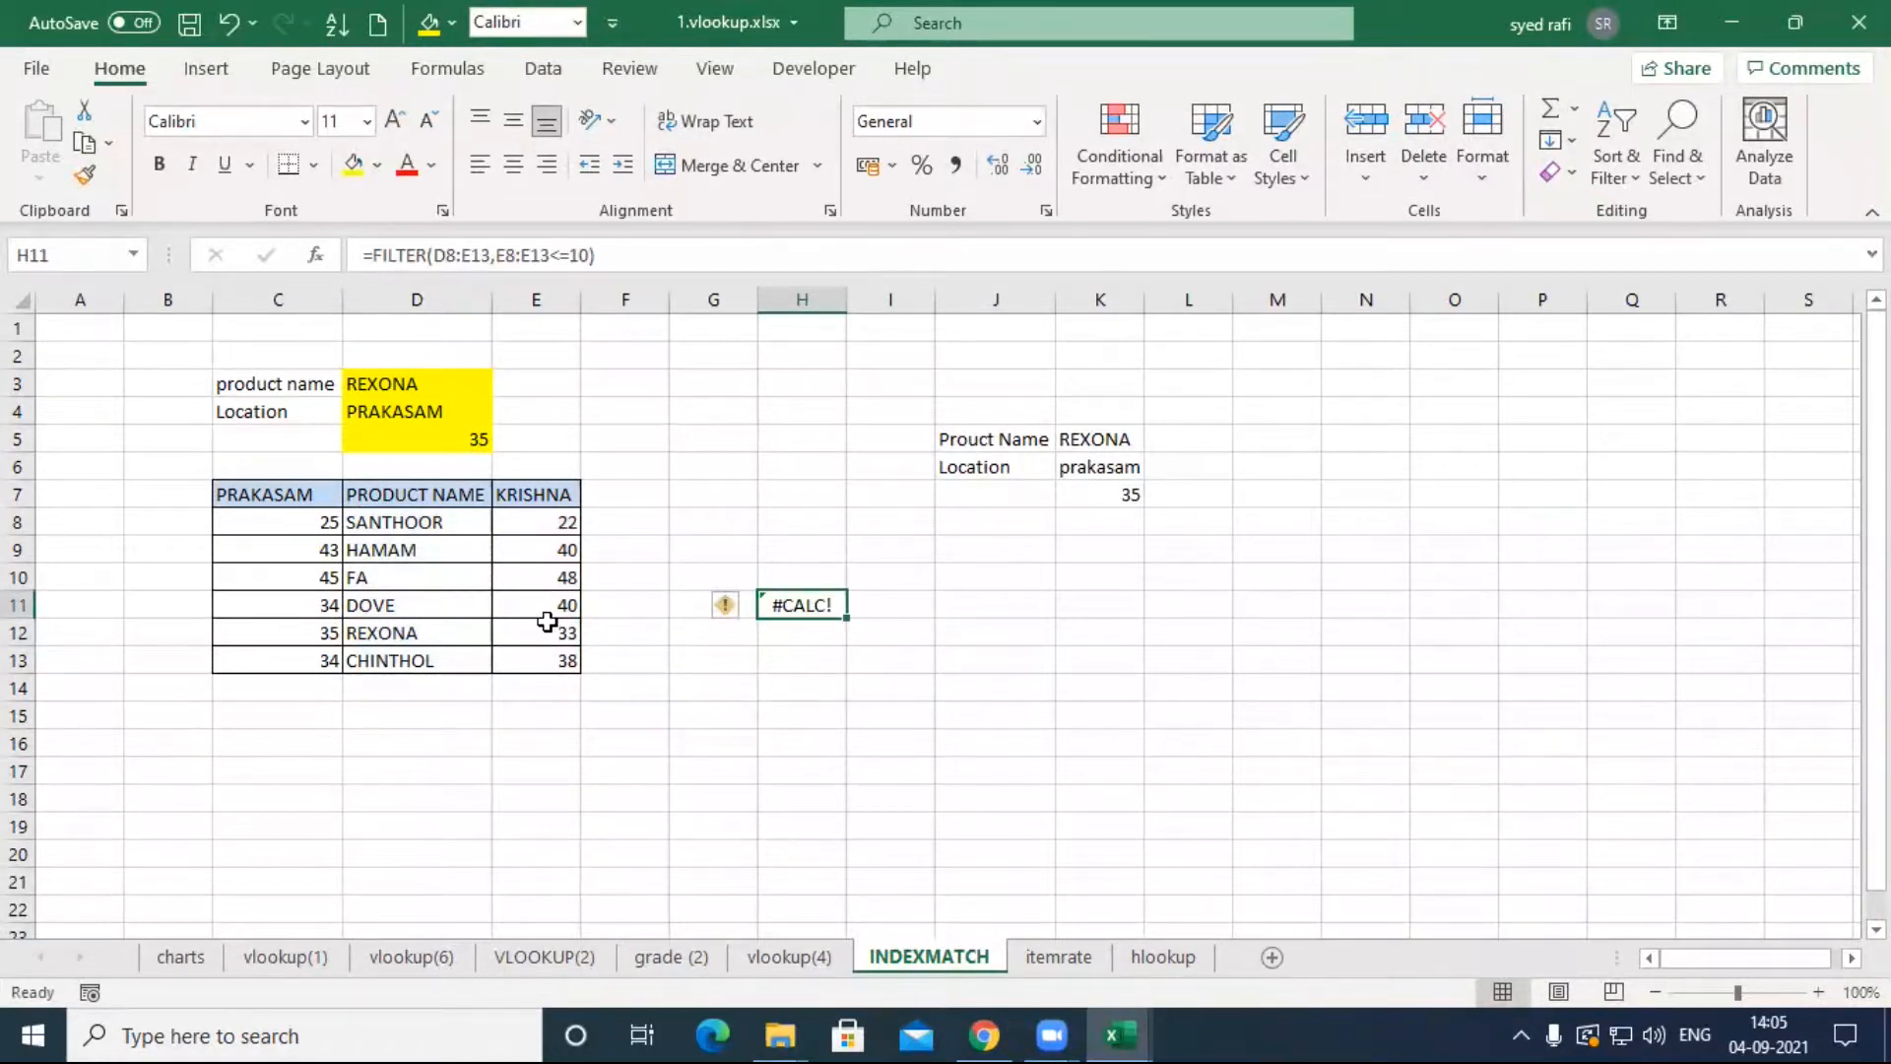
pyautogui.doubleClick(816, 605)
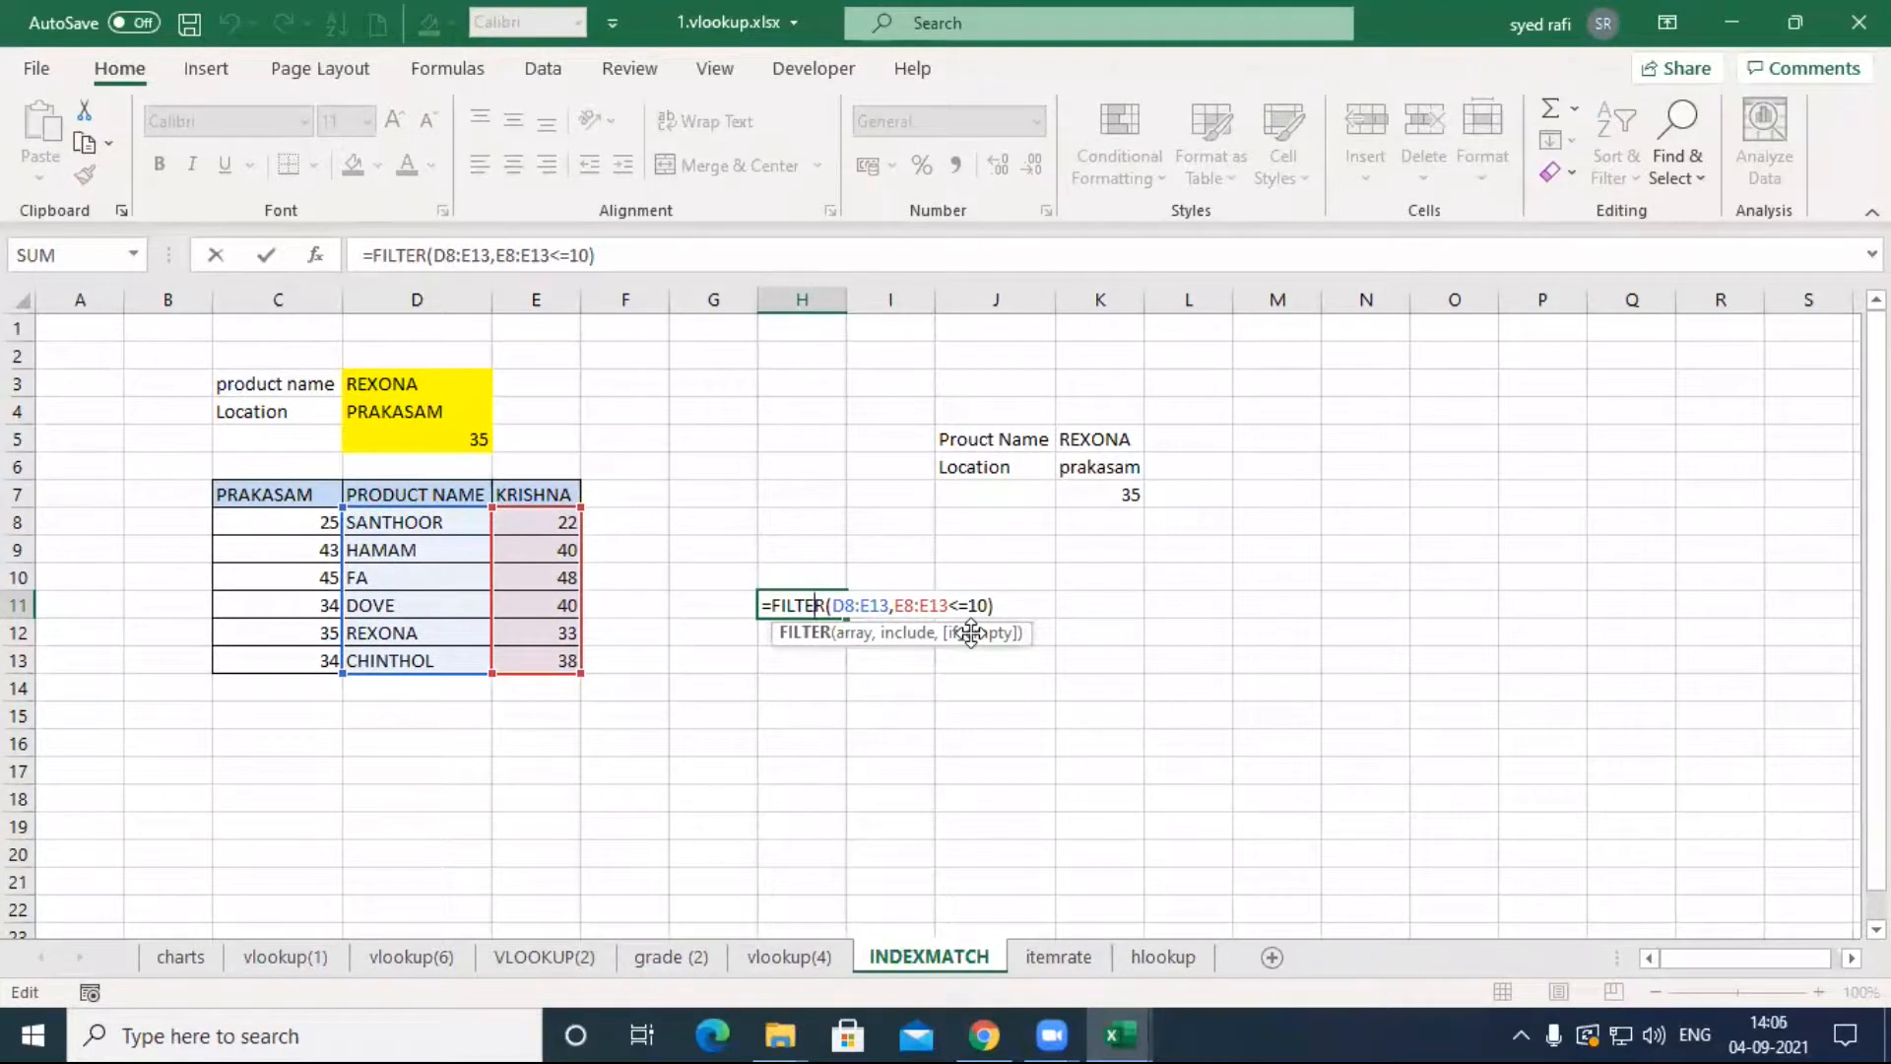
pyautogui.press('Return')
pyautogui.press('Up')
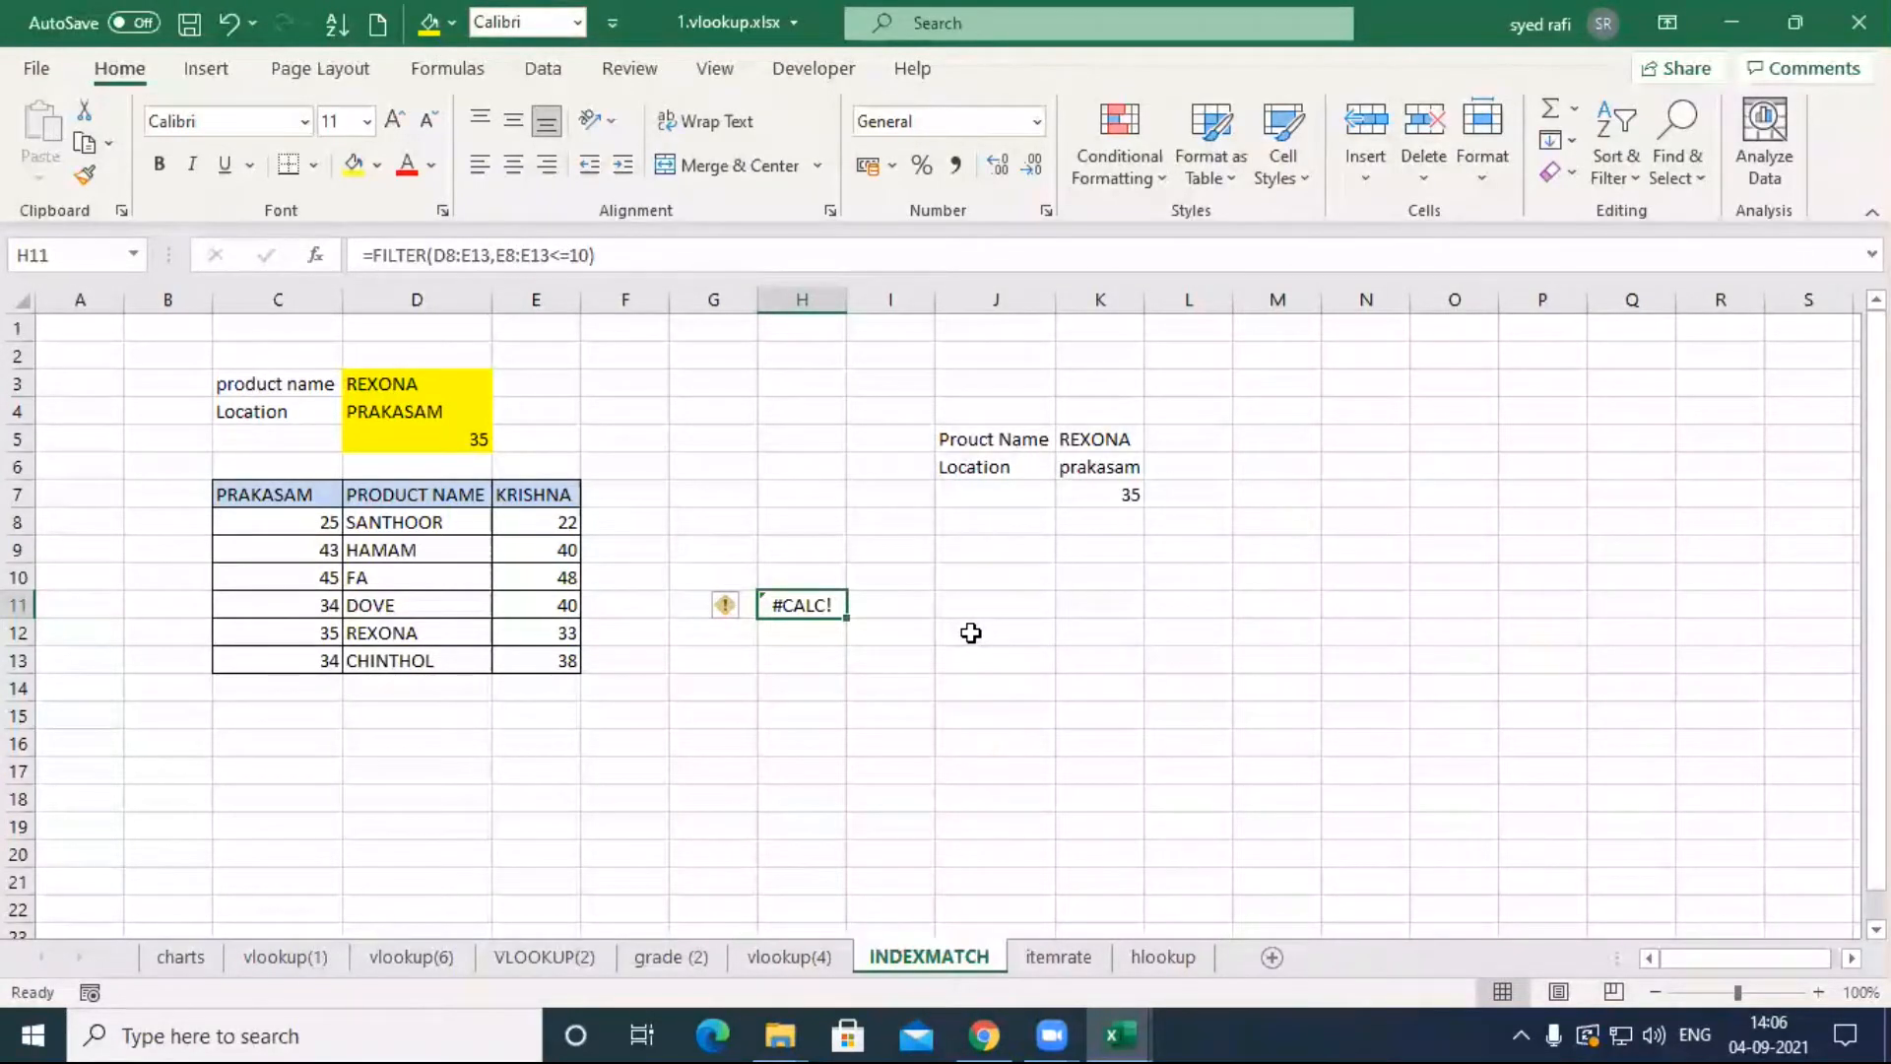
# Step: Add "No Record found" as the if_empty argument of the FILTER formula in H11
pyautogui.doubleClick(810, 605)
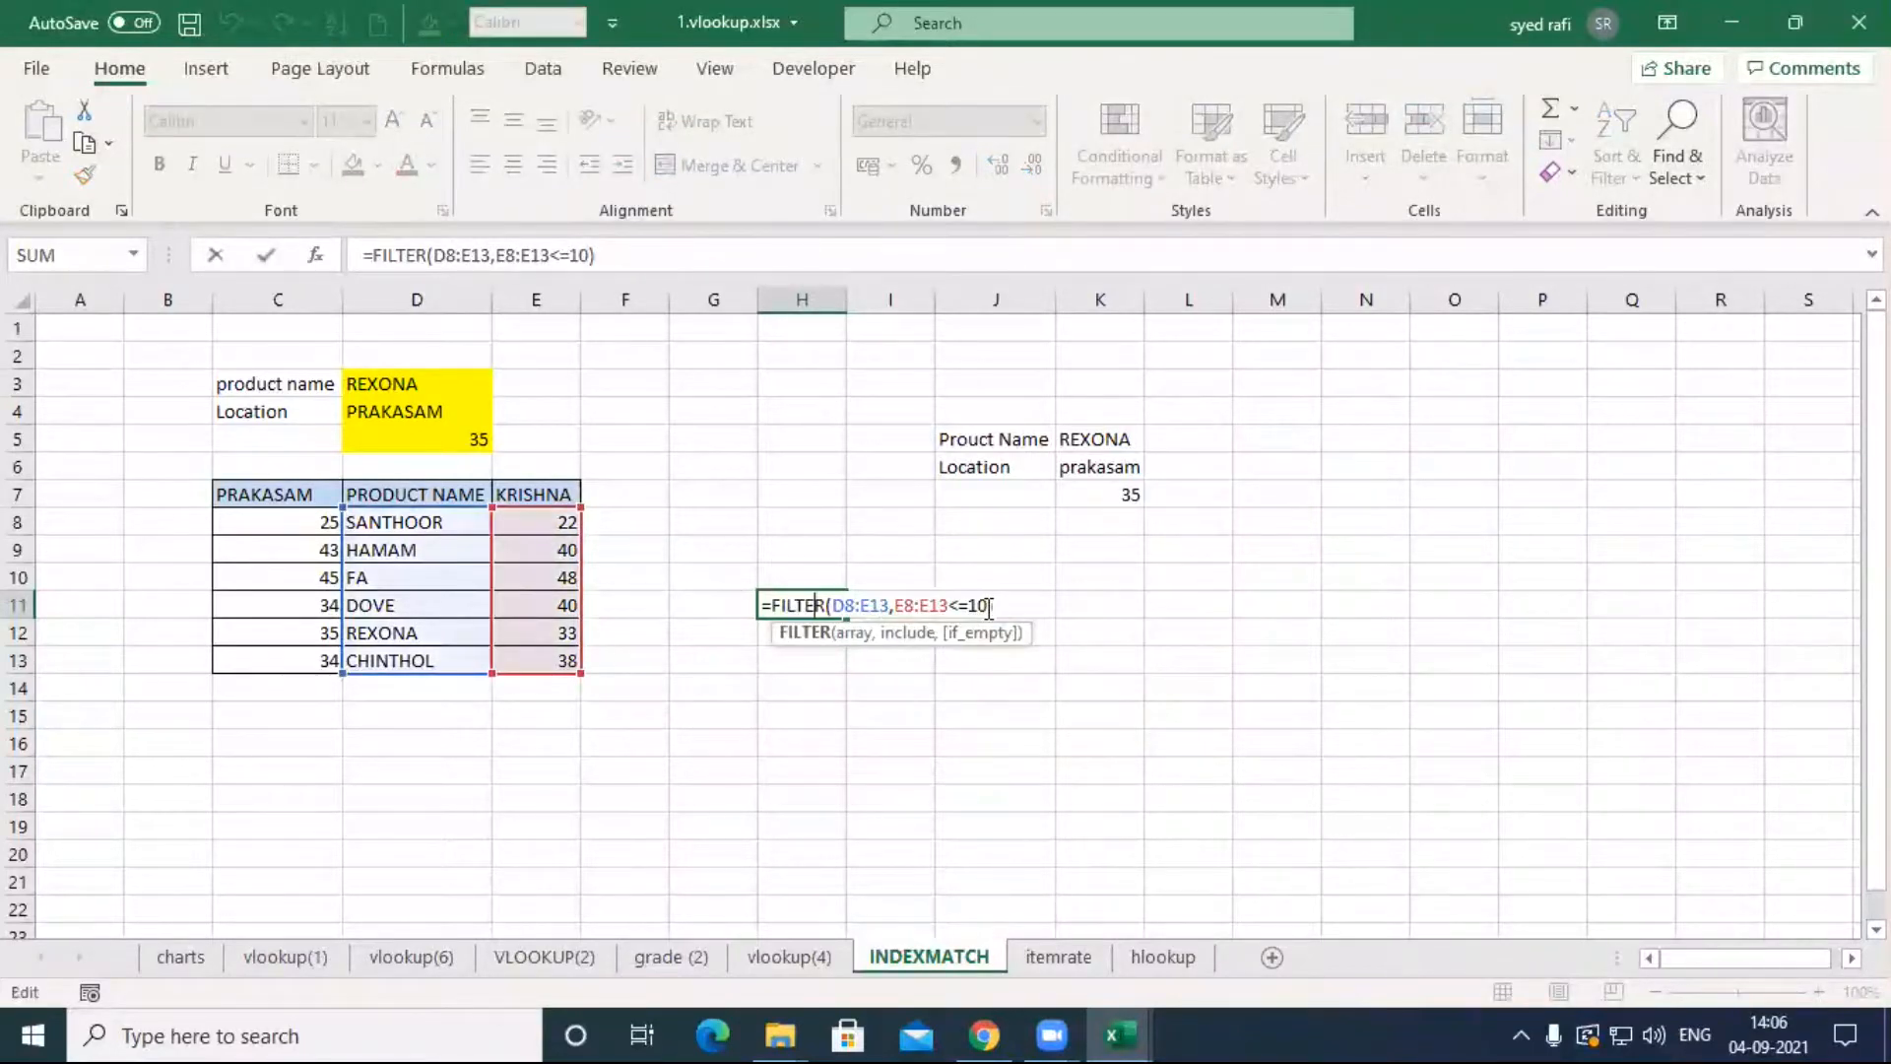
pyautogui.write(',')
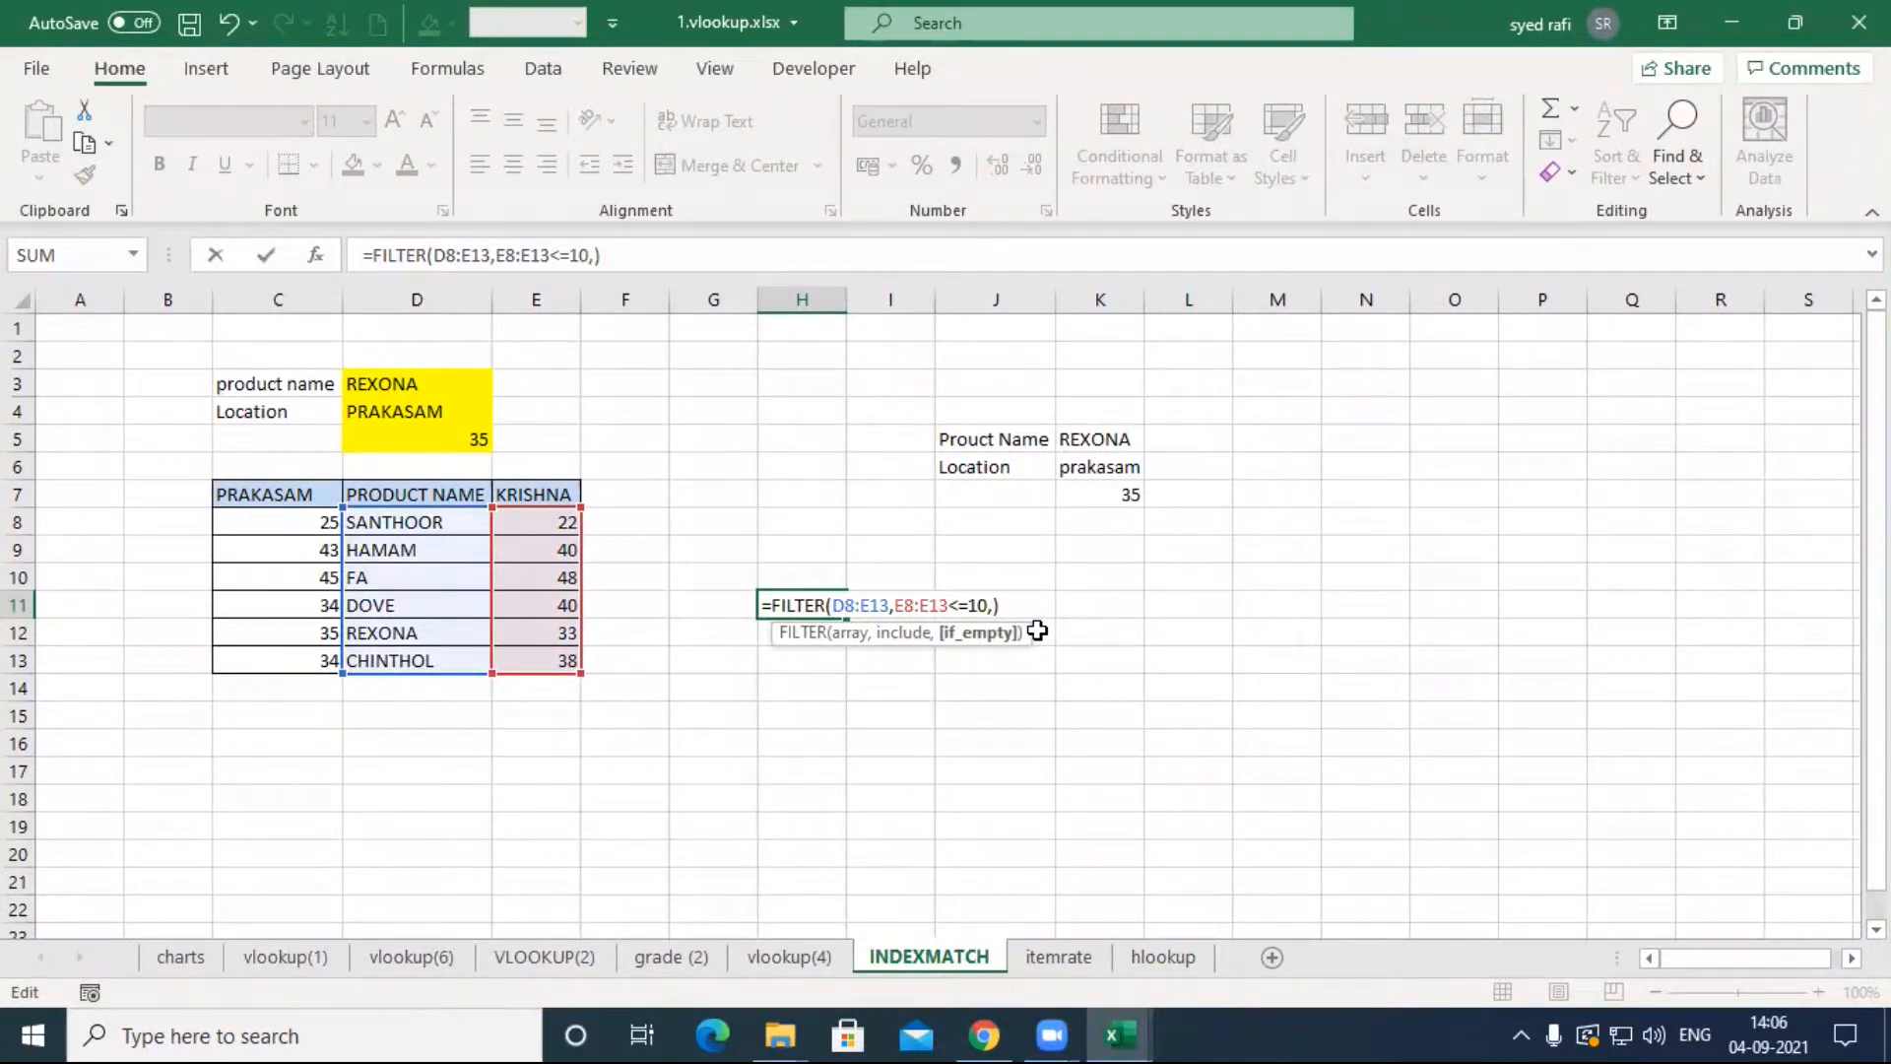
pyautogui.write('"No Record"')
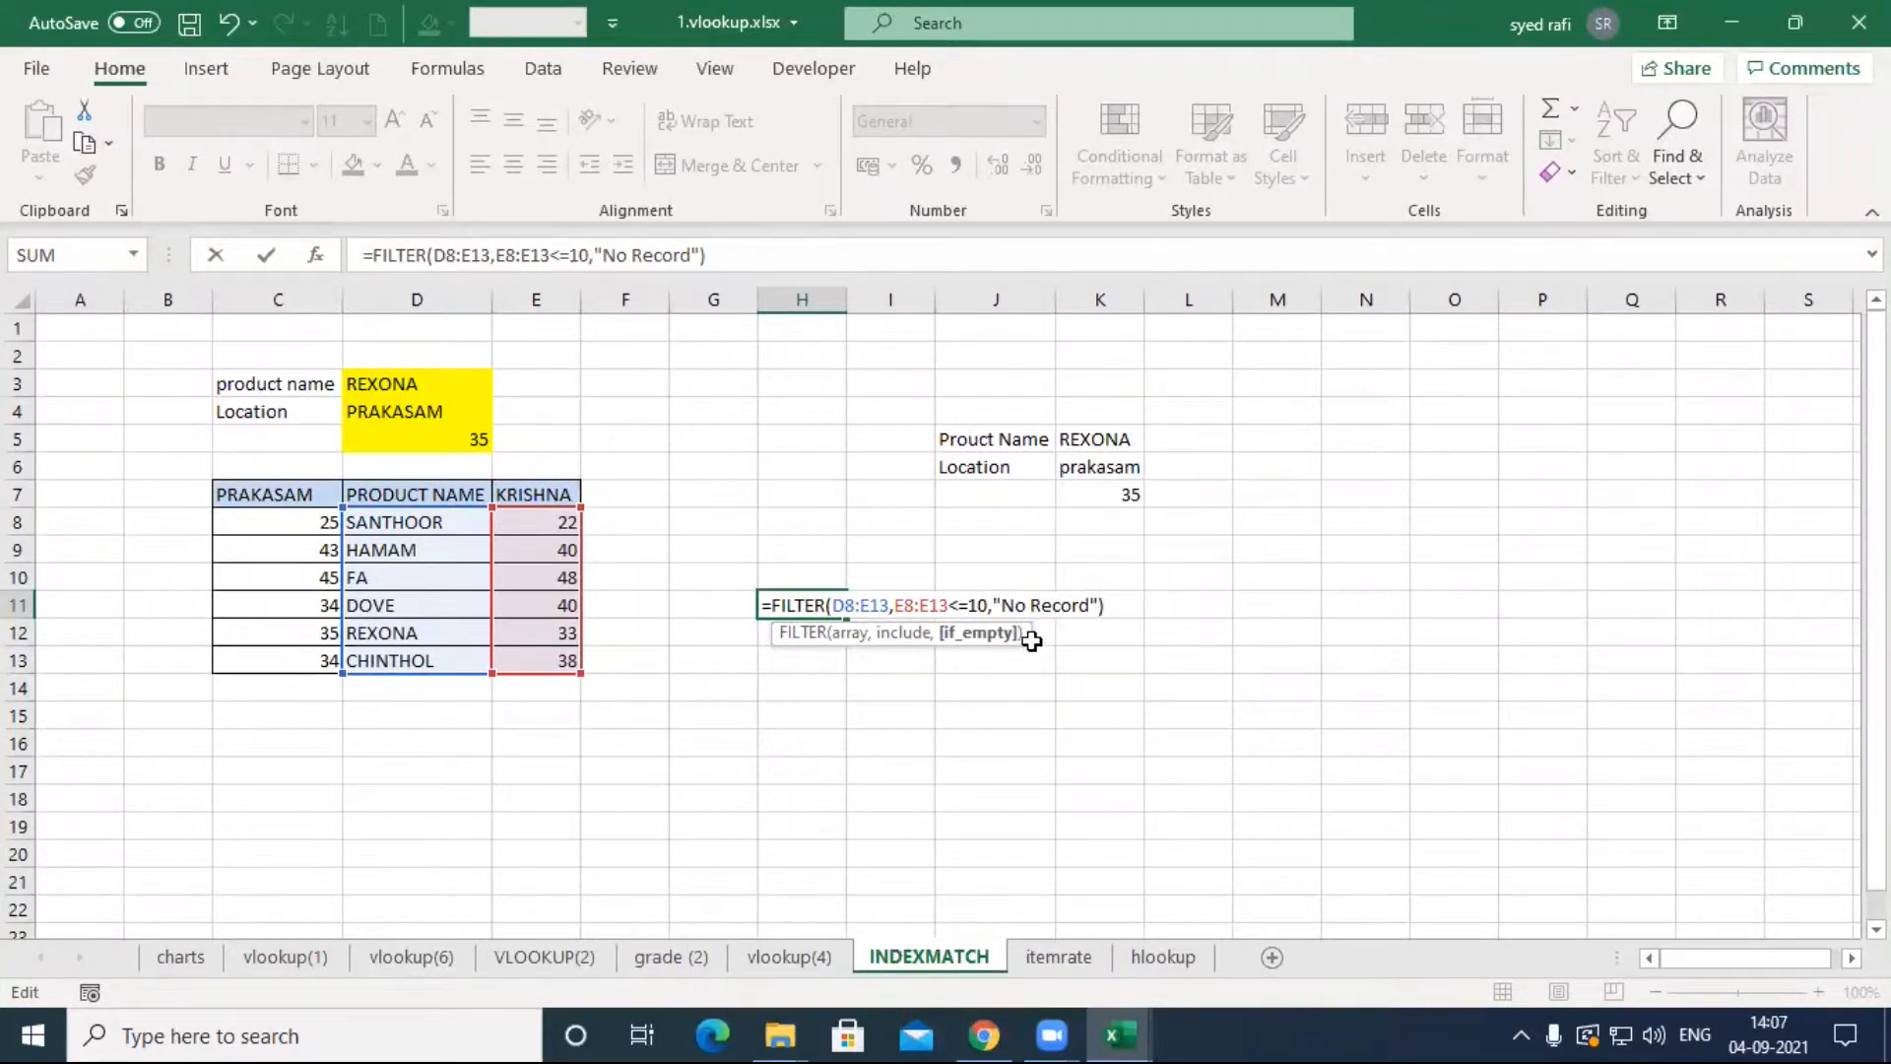
pyautogui.press('Left')
pyautogui.press('Left')
pyautogui.write('found')
pyautogui.press('Return')
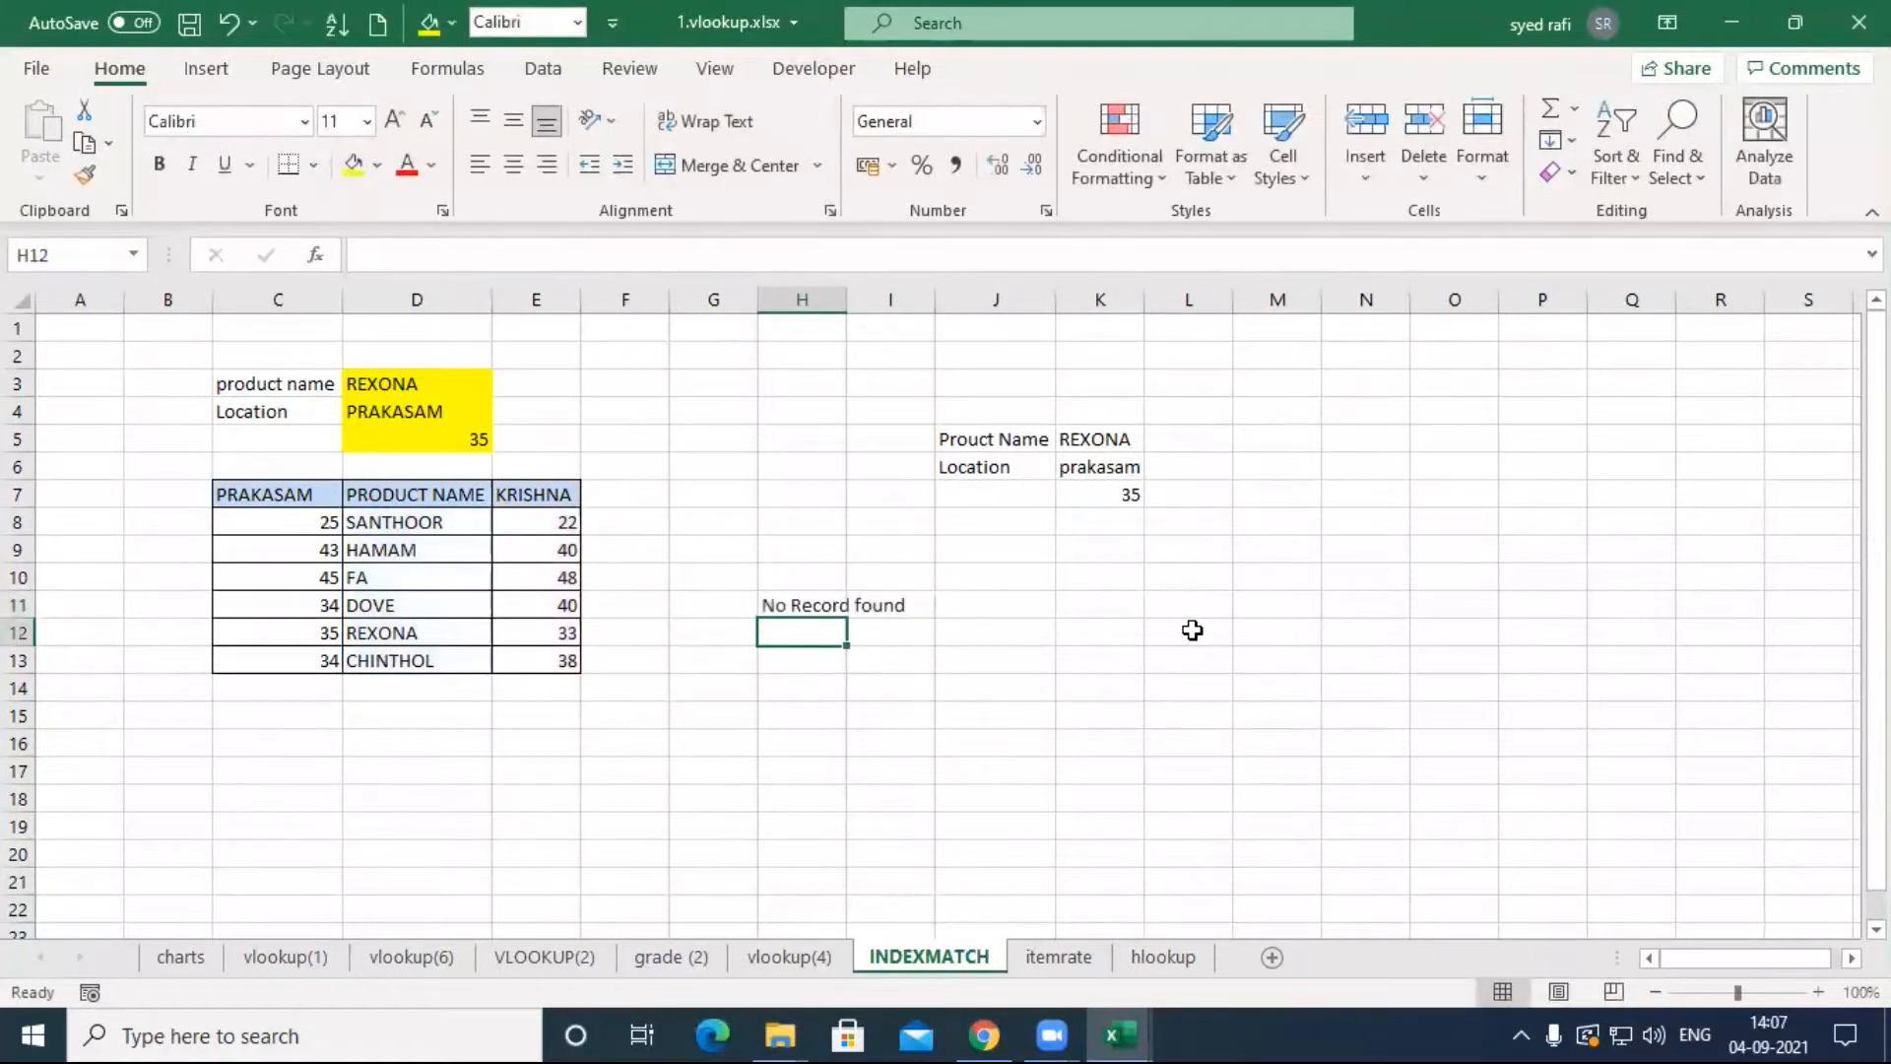
pyautogui.press('Up')
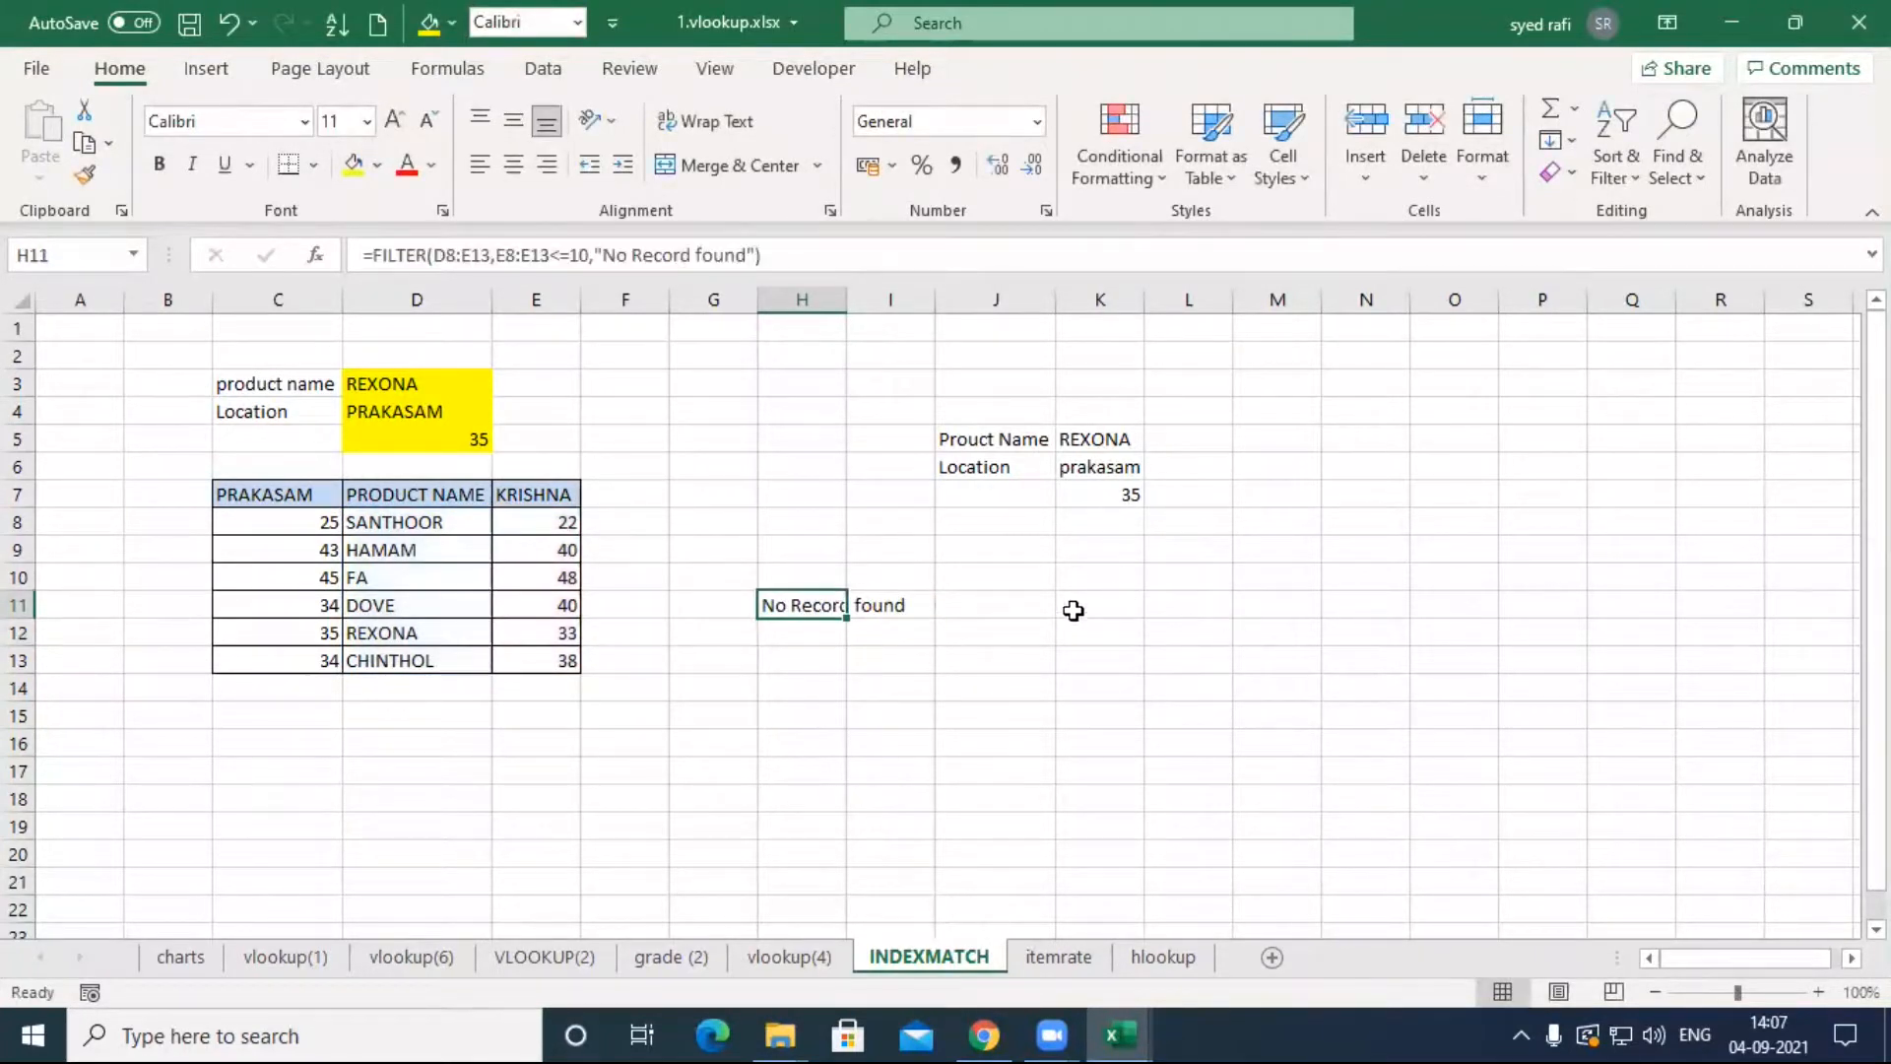
pyautogui.doubleClick(806, 603)
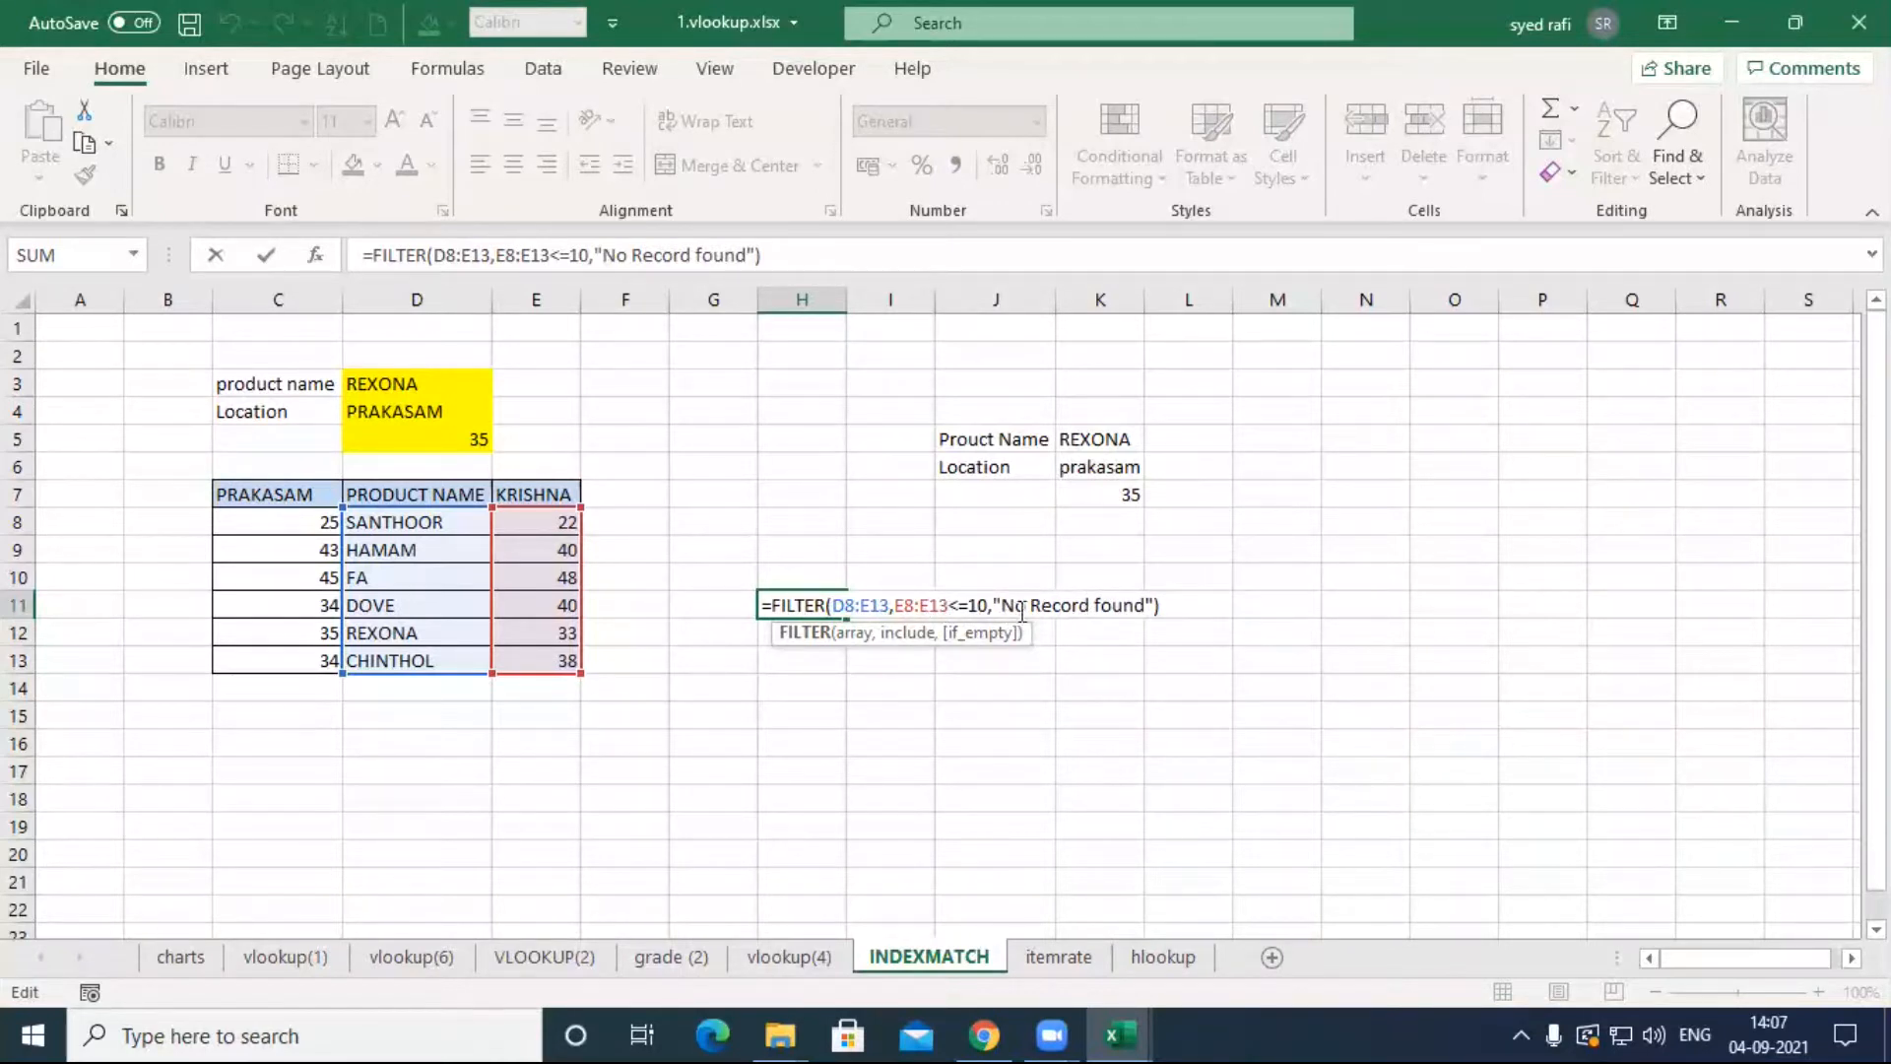
pyautogui.moveTo(993, 603); pyautogui.dragTo(1155, 602)
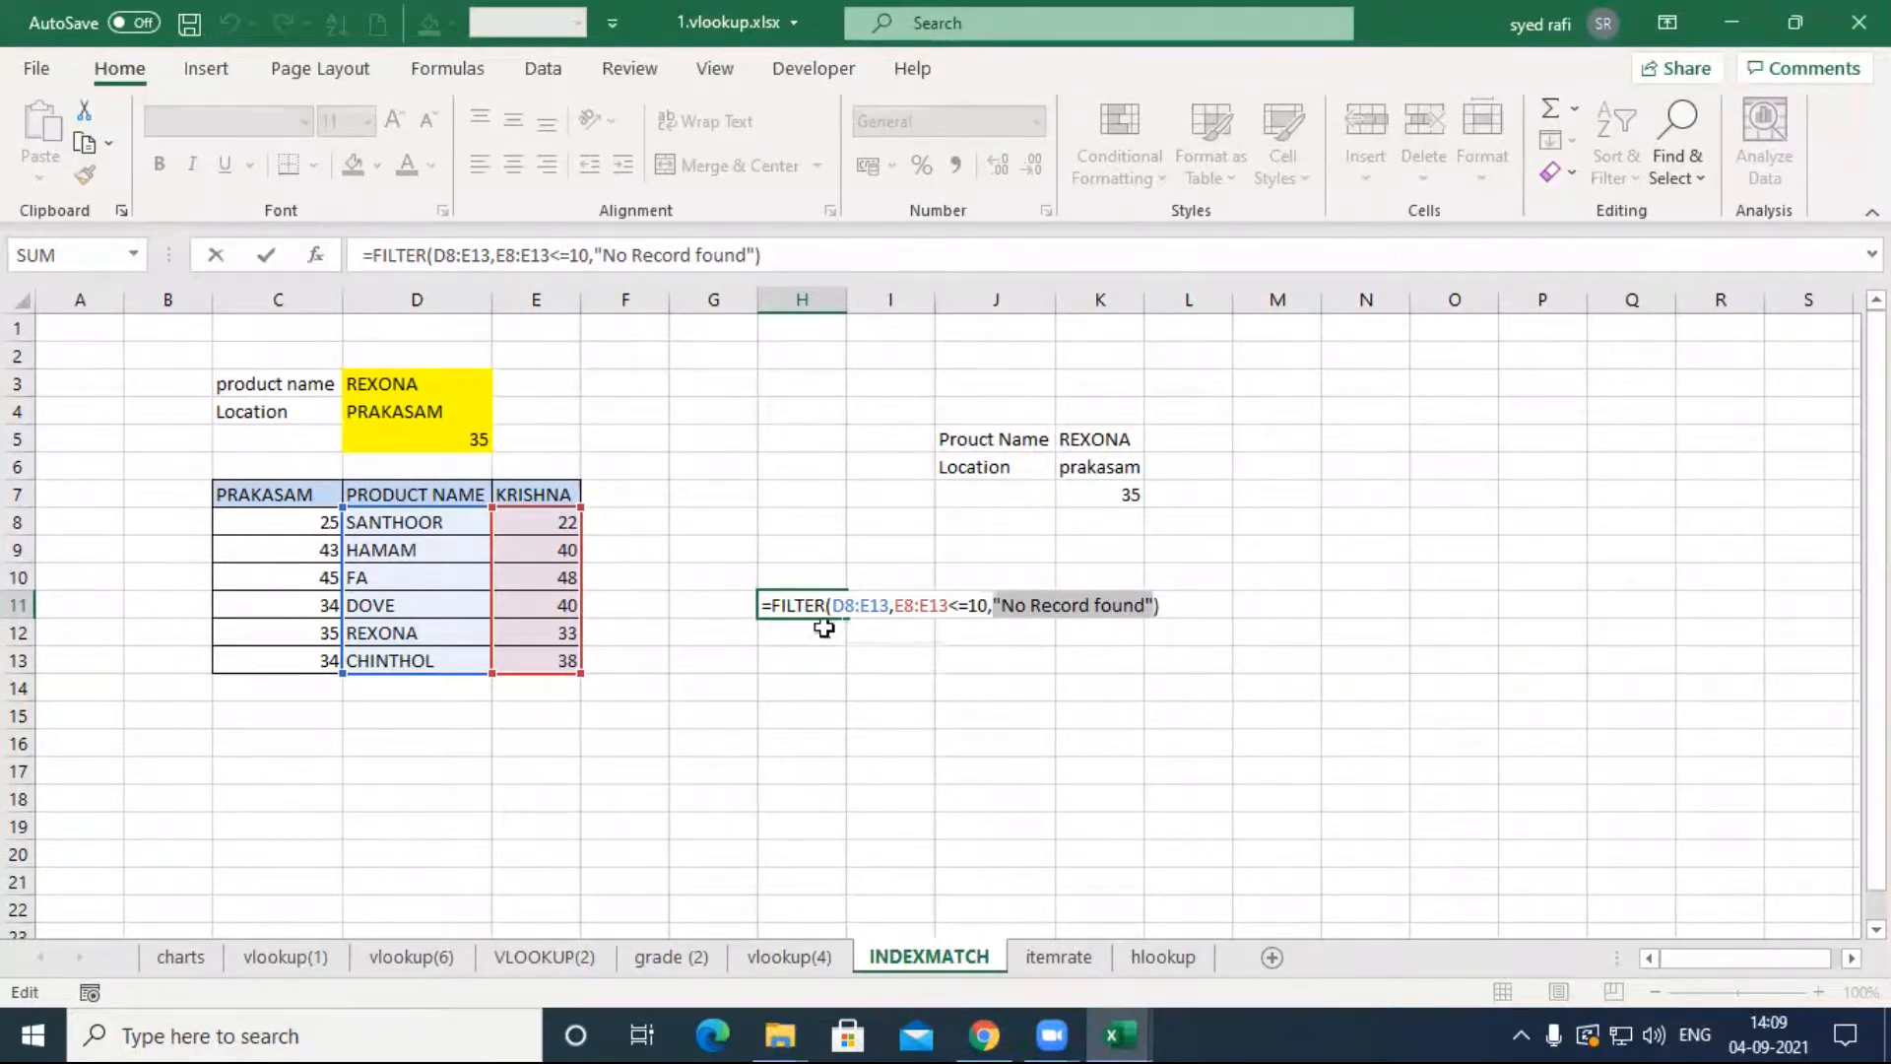
pyautogui.hotkey('ctrl', 'Return')
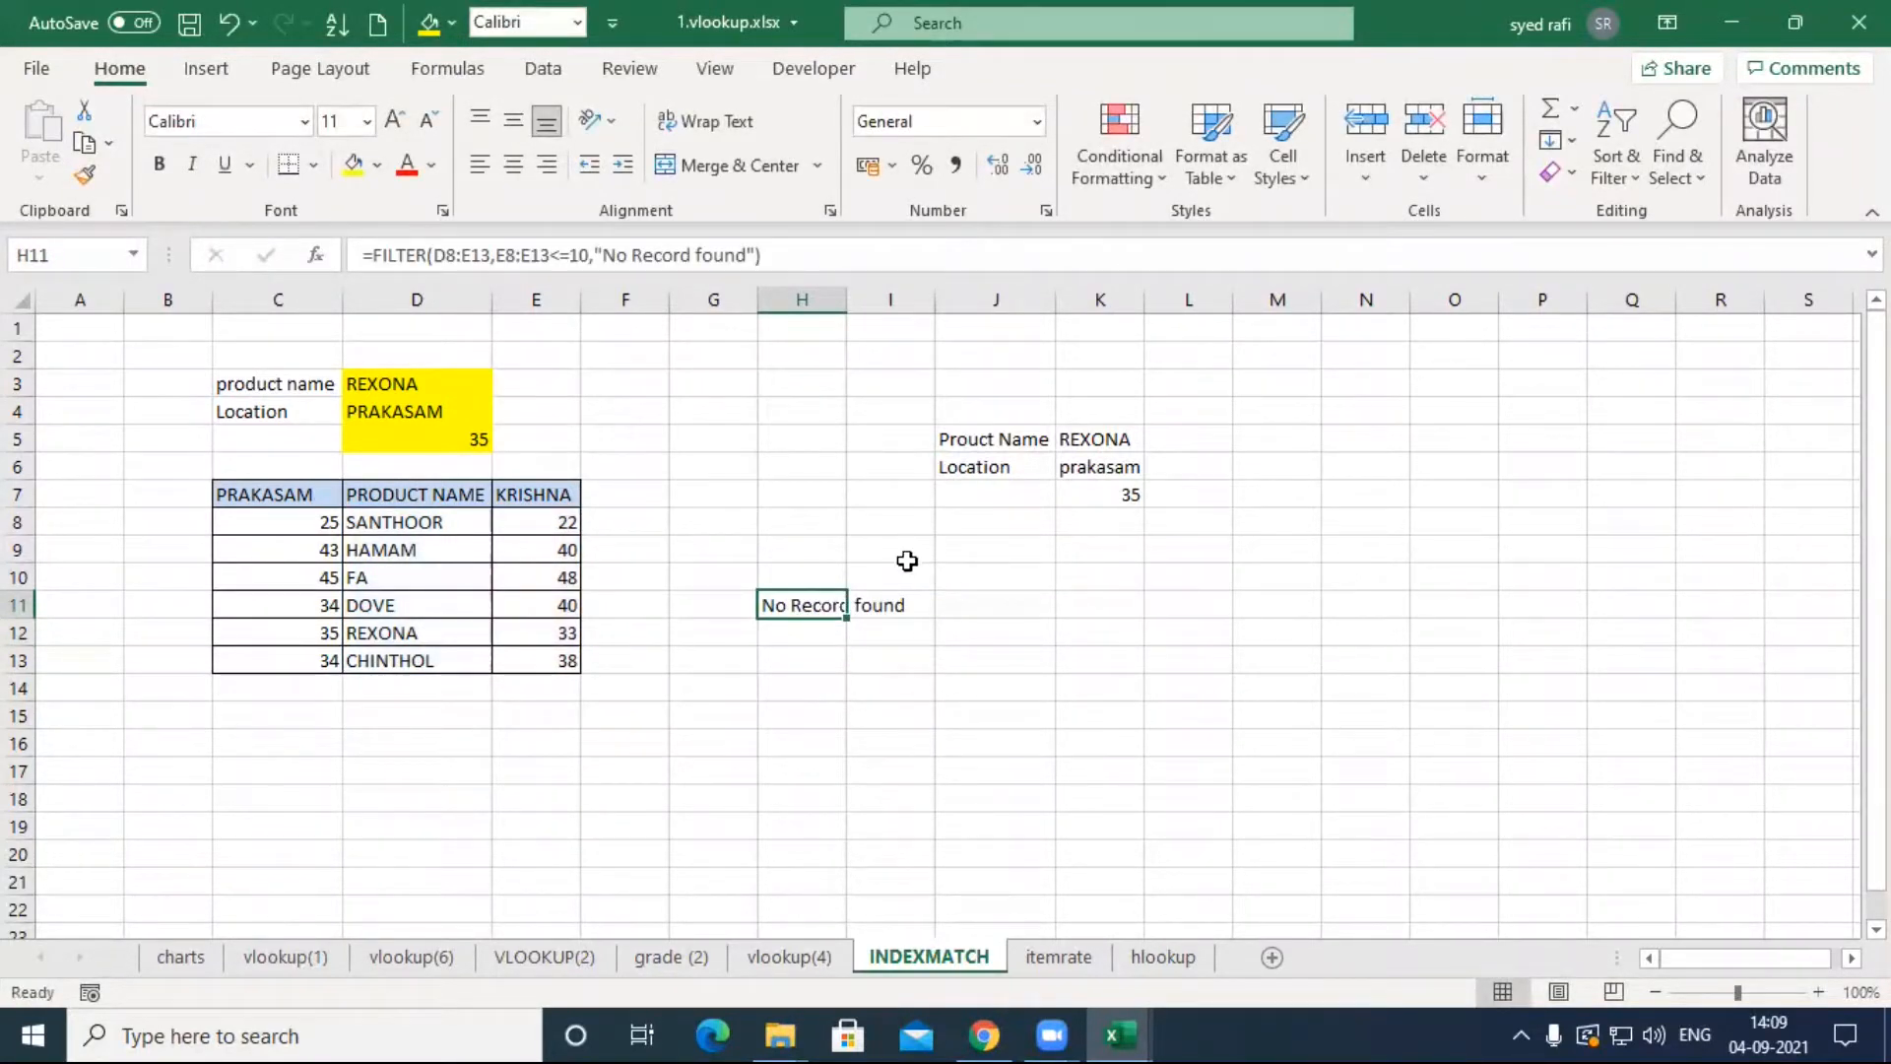
# Step: Set the FILTER condition in H11 to E8:E13>=35, keeping the if_empty text
pyautogui.doubleClick(805, 605)
pyautogui.click(945, 604)
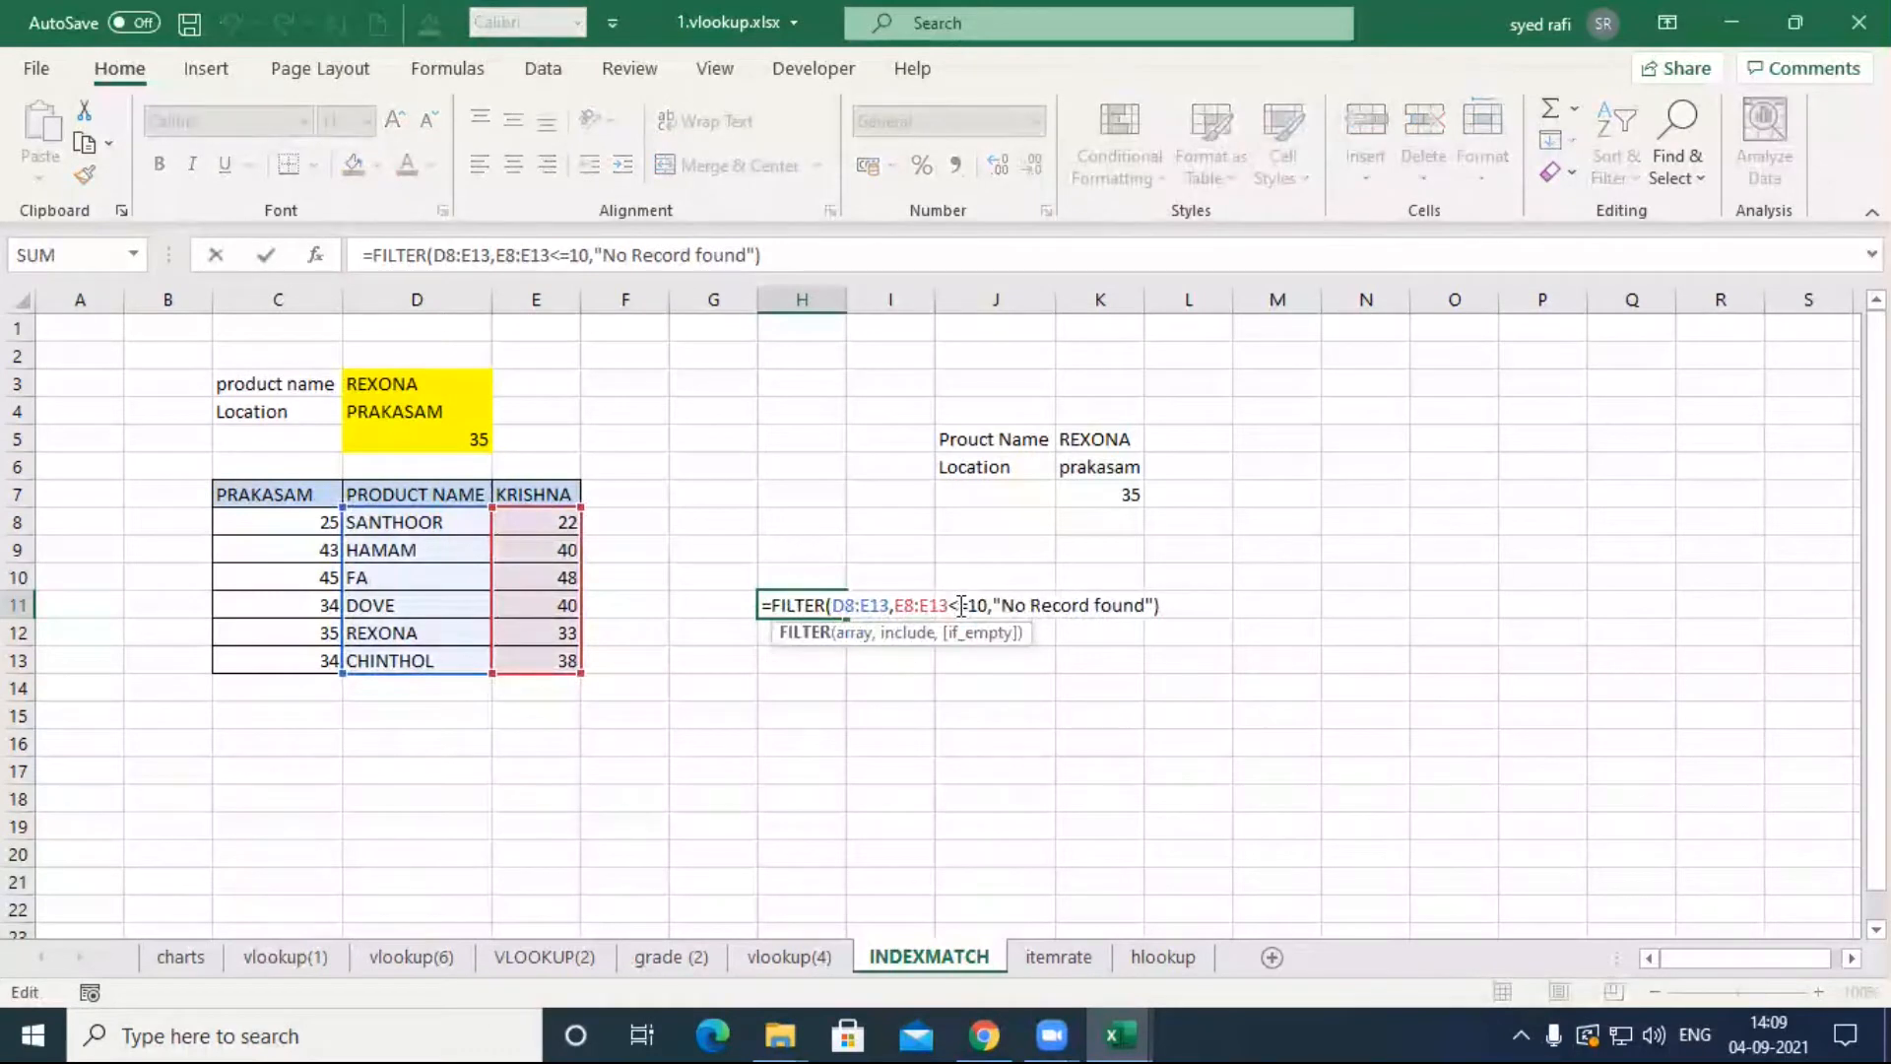
pyautogui.press('Delete')
pyautogui.write('>')
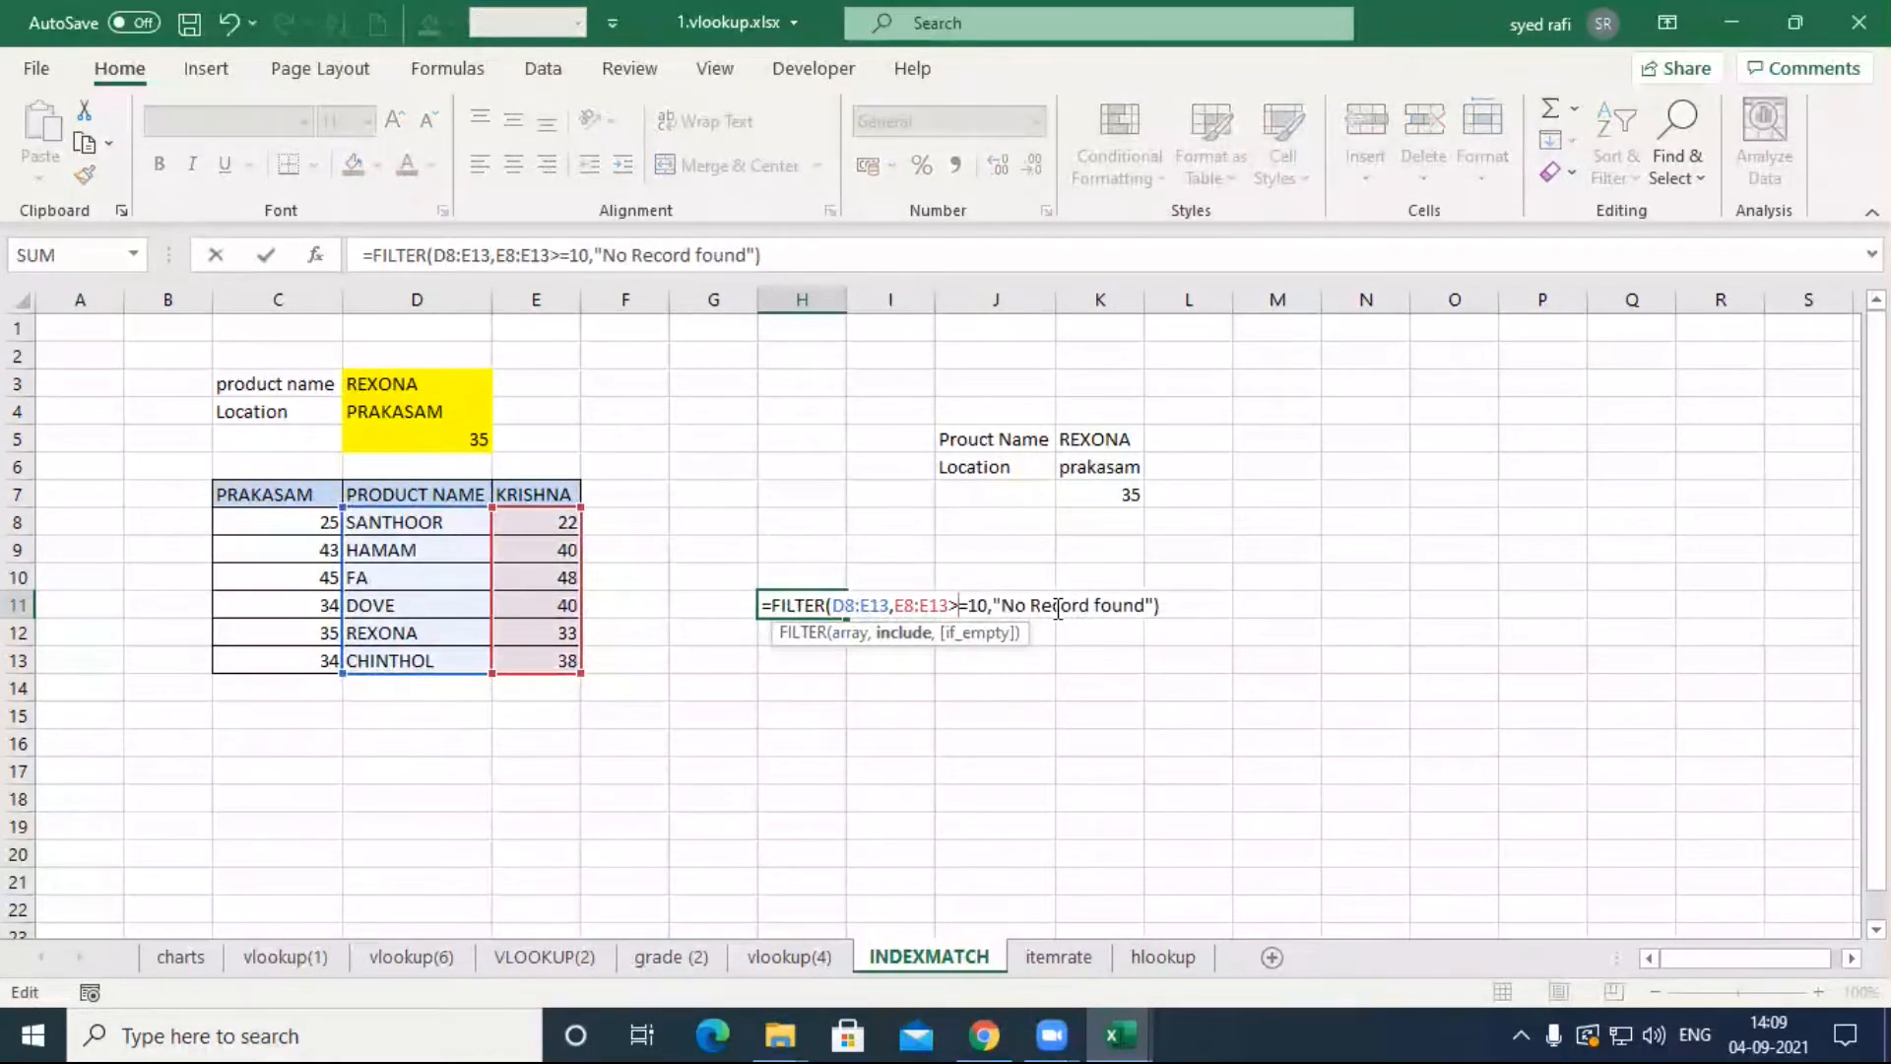
pyautogui.press('Right')
pyautogui.press('Delete')
pyautogui.press('Delete')
pyautogui.write('35')
pyautogui.press('Return')
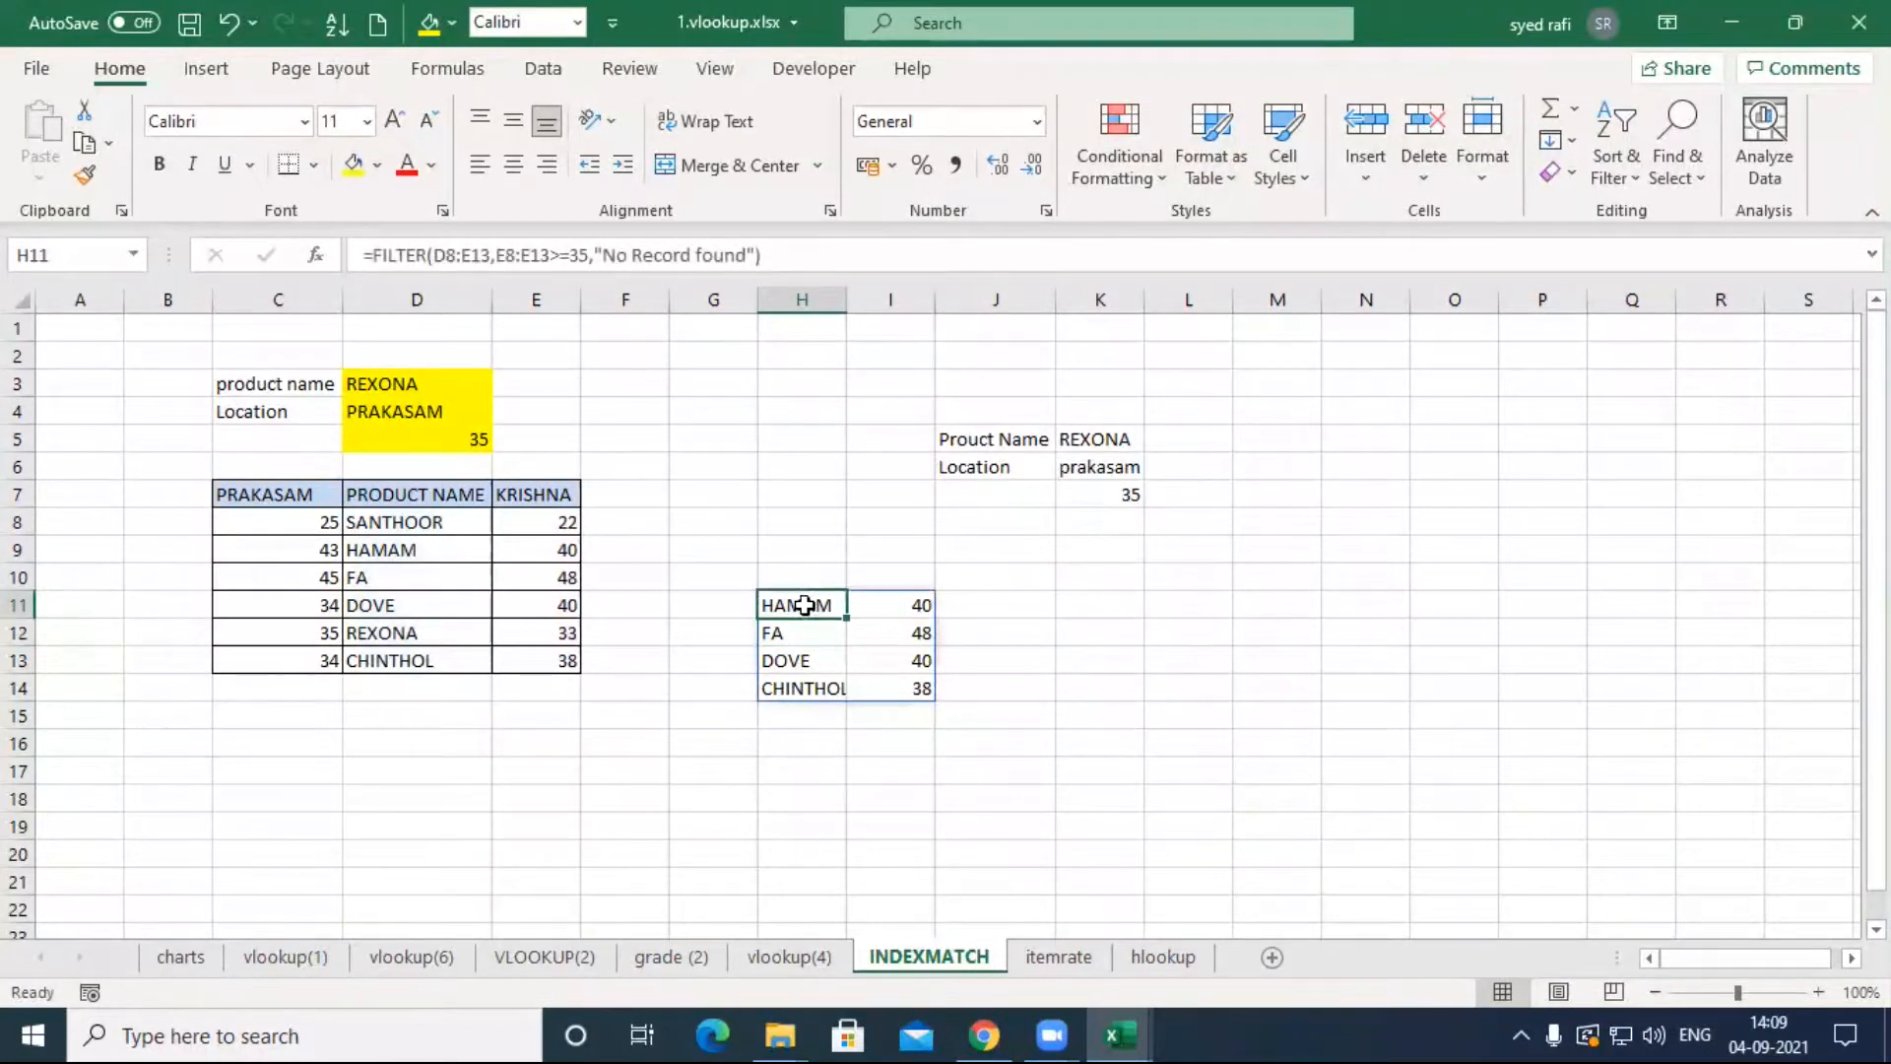
# Step: Wrap the FILTER formula in H11 in a SORT function with sort index 1 and ascending sort order 1
pyautogui.doubleClick(805, 605)
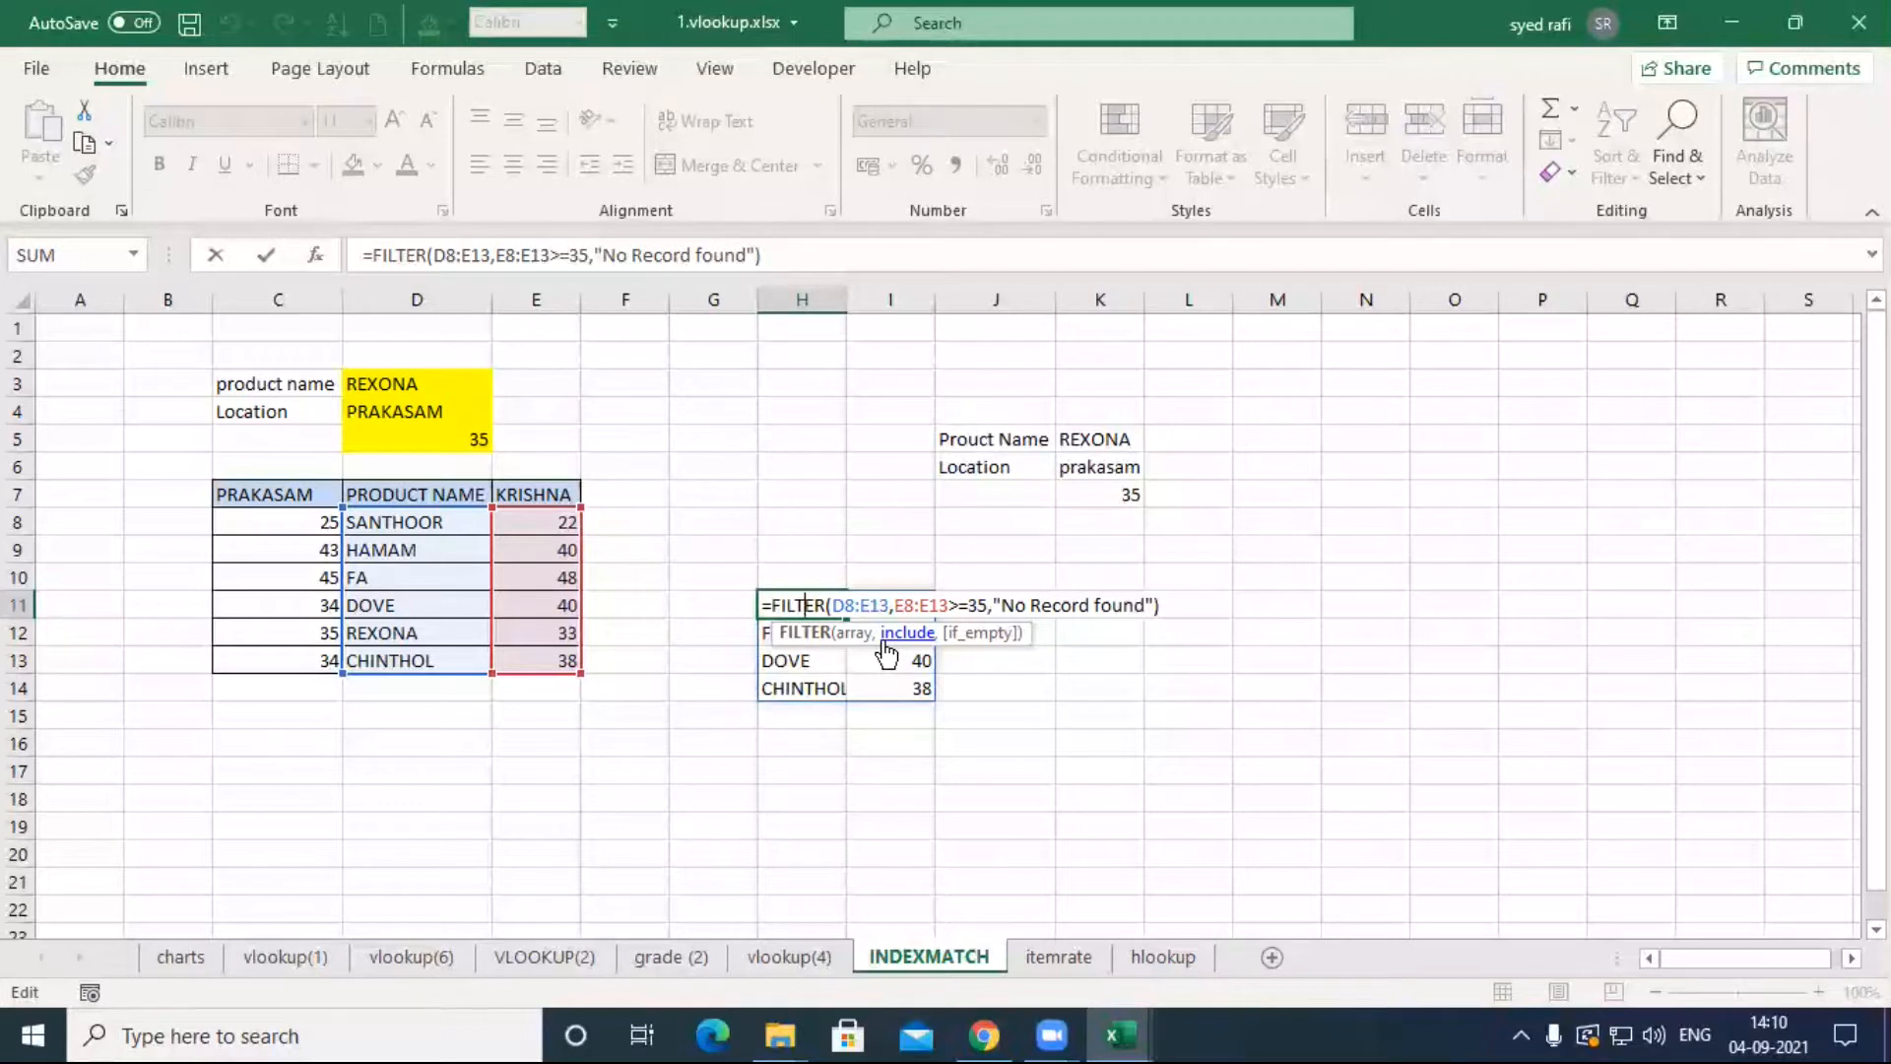
pyautogui.press('Left')
pyautogui.press('Left')
pyautogui.press('Left')
pyautogui.write('sort(')
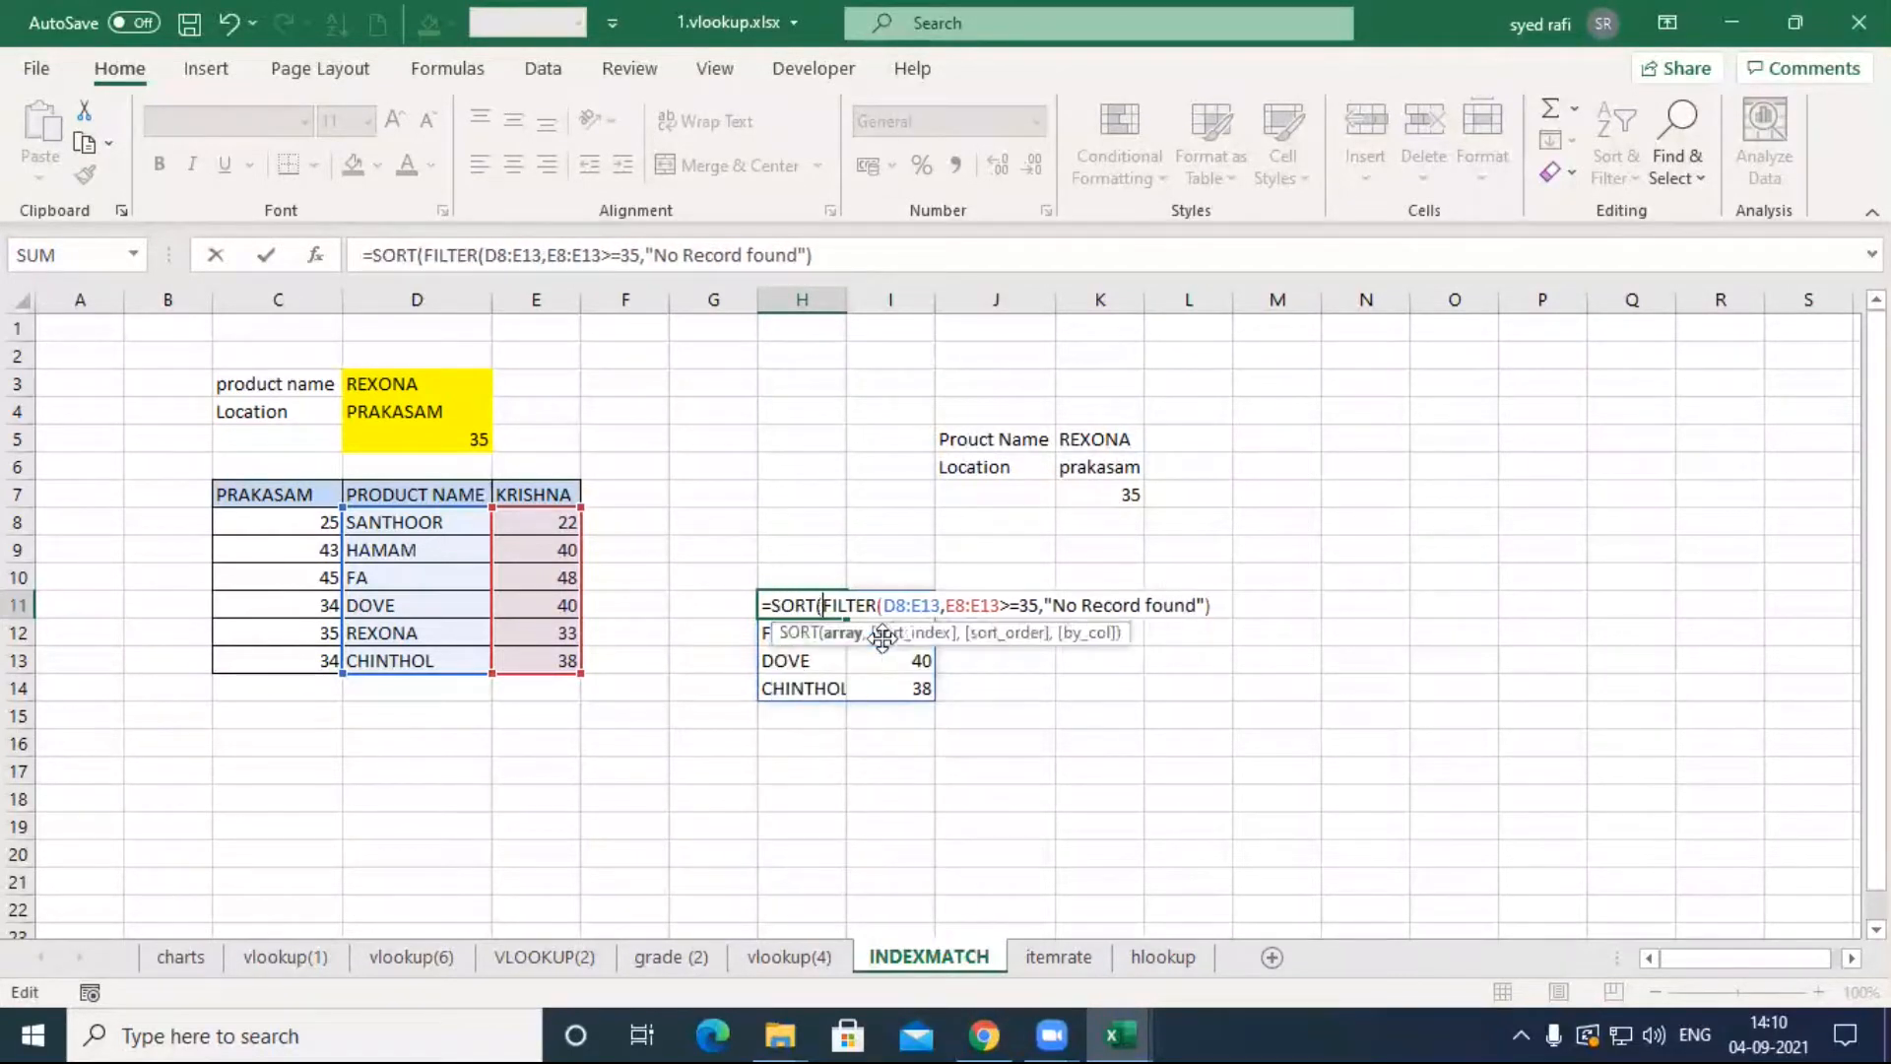
pyautogui.click(1214, 605)
pyautogui.write(',')
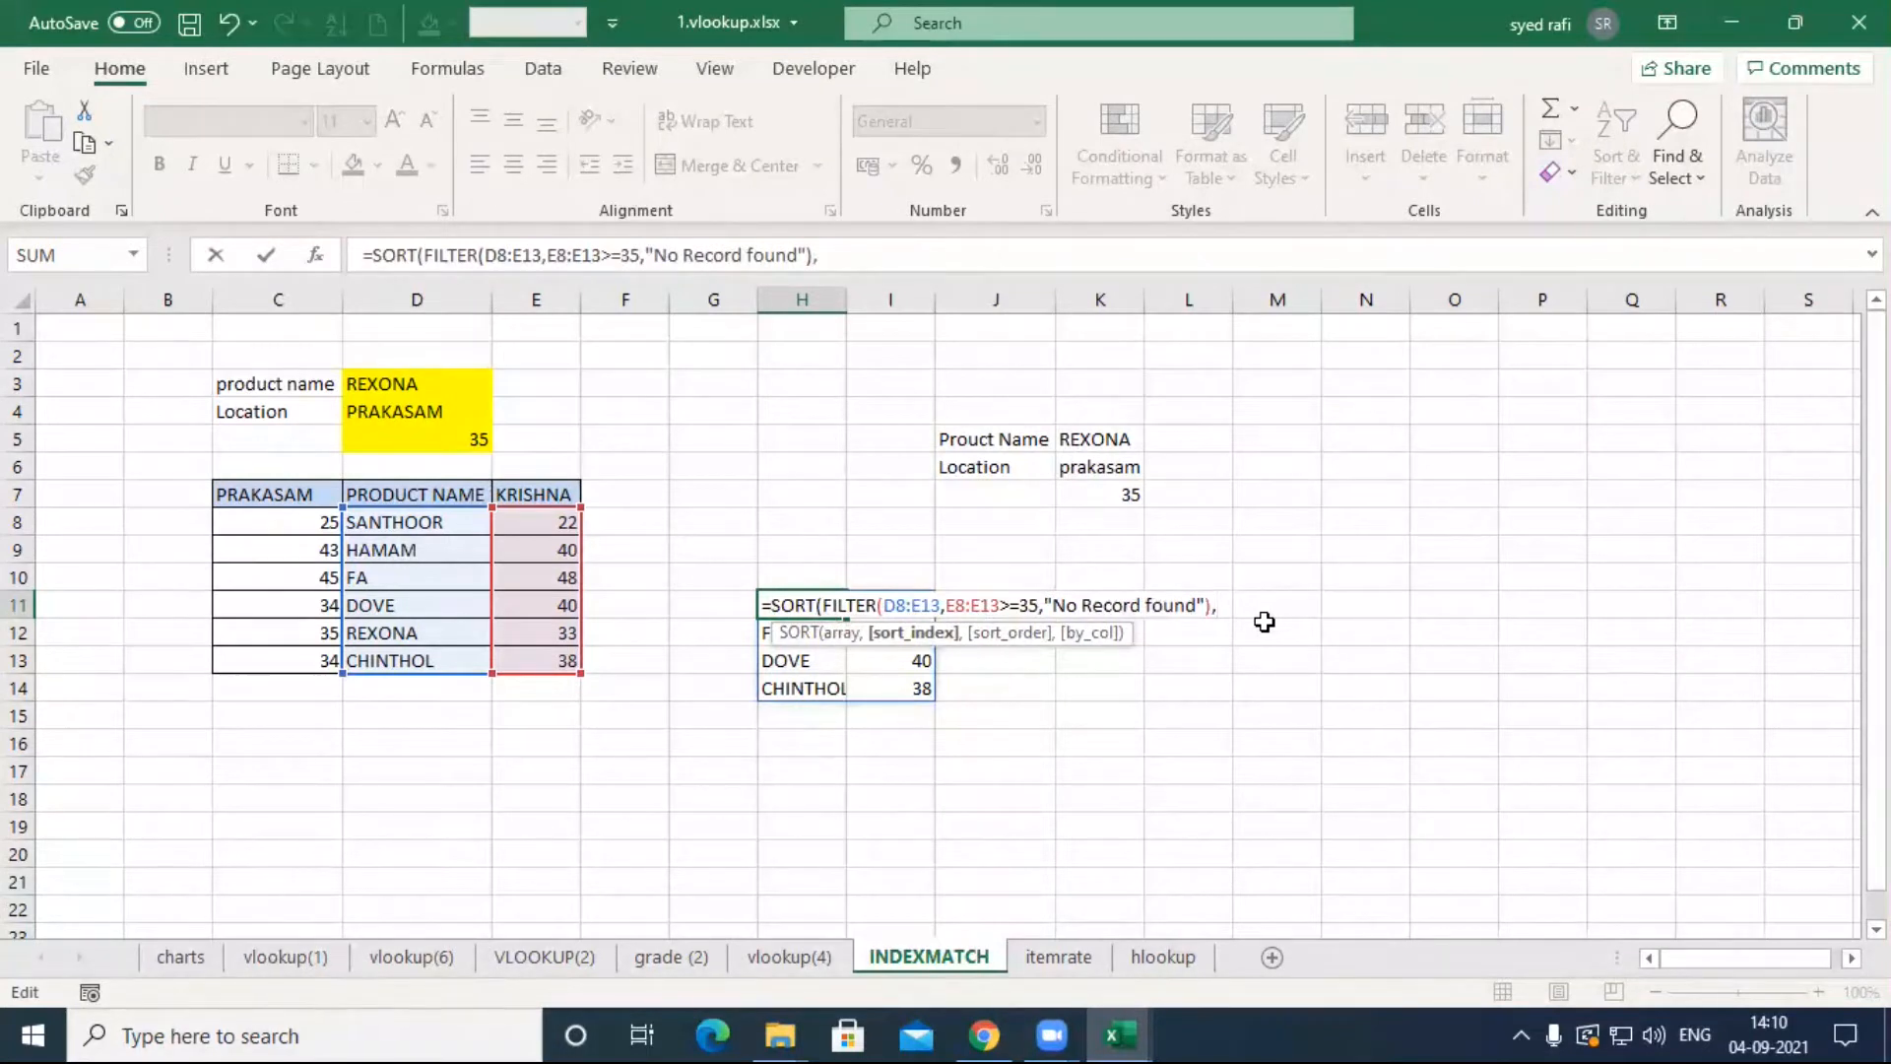
pyautogui.write('1,1')
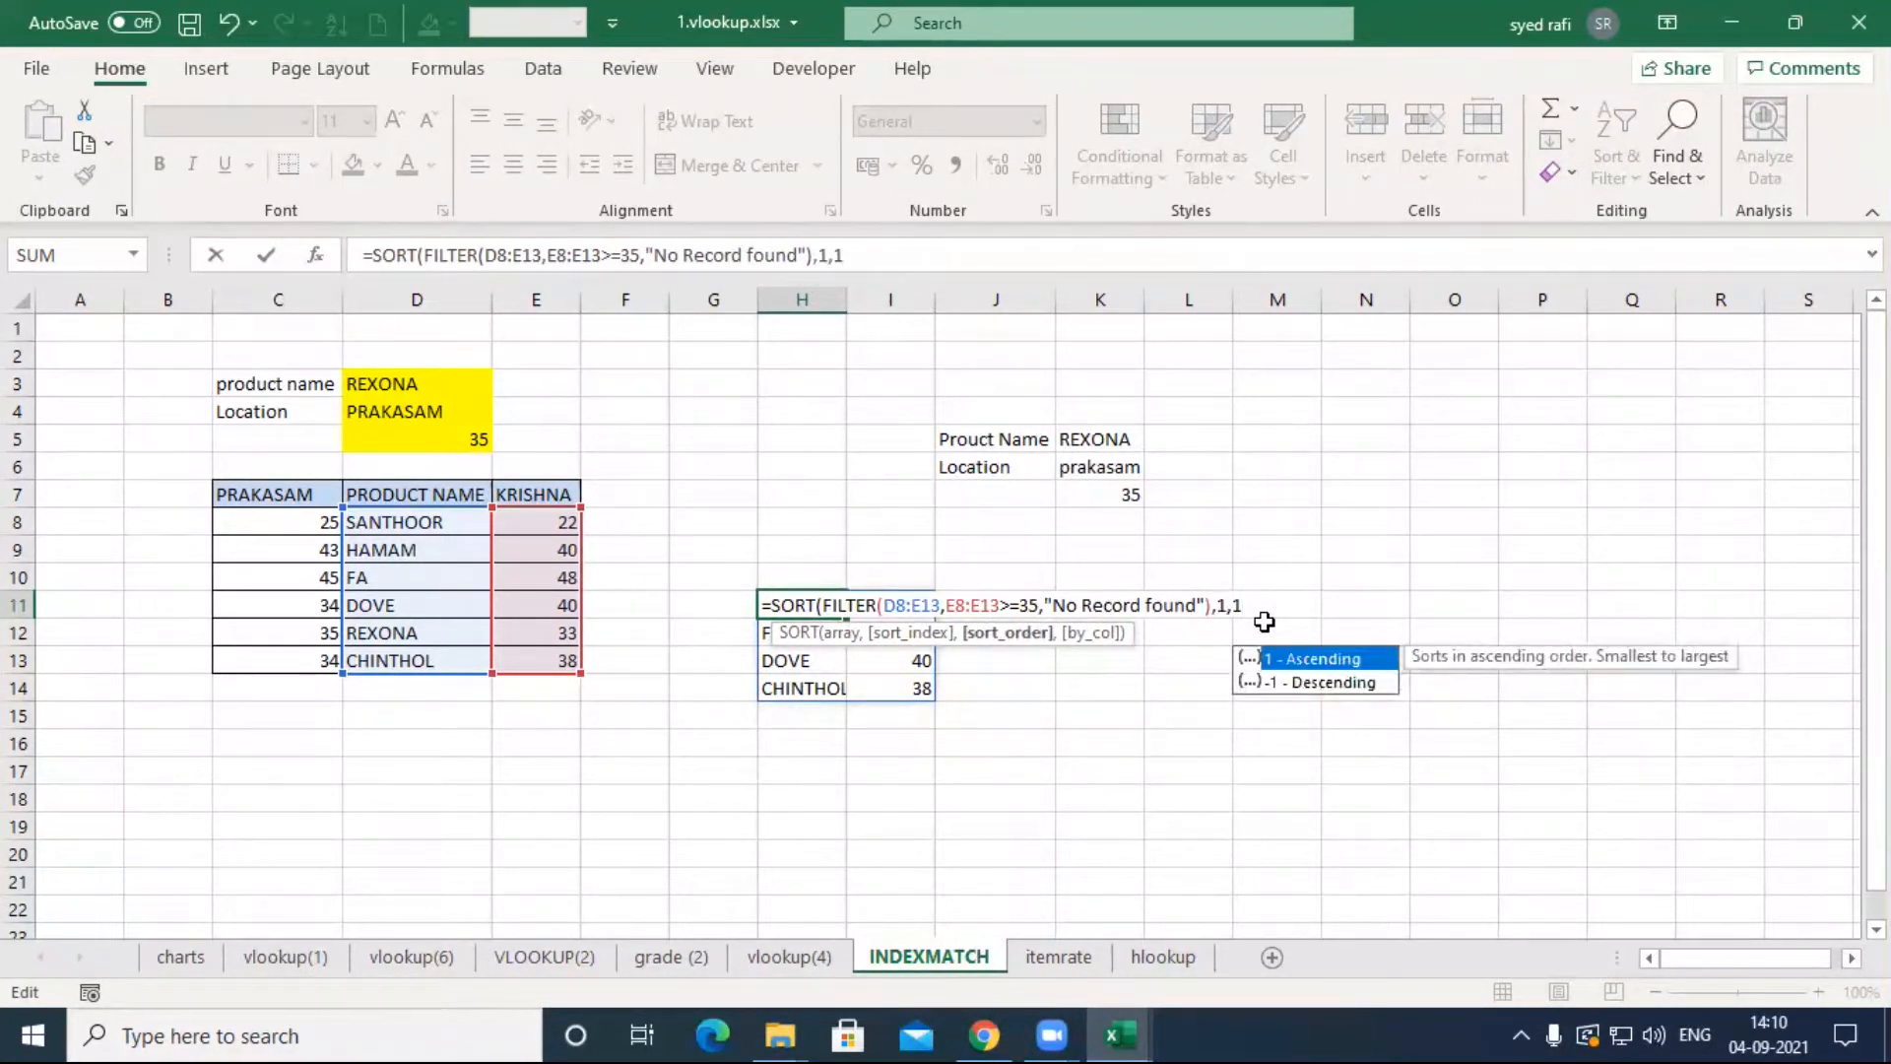
pyautogui.write(')')
pyautogui.press('Return')
pyautogui.press('Up')
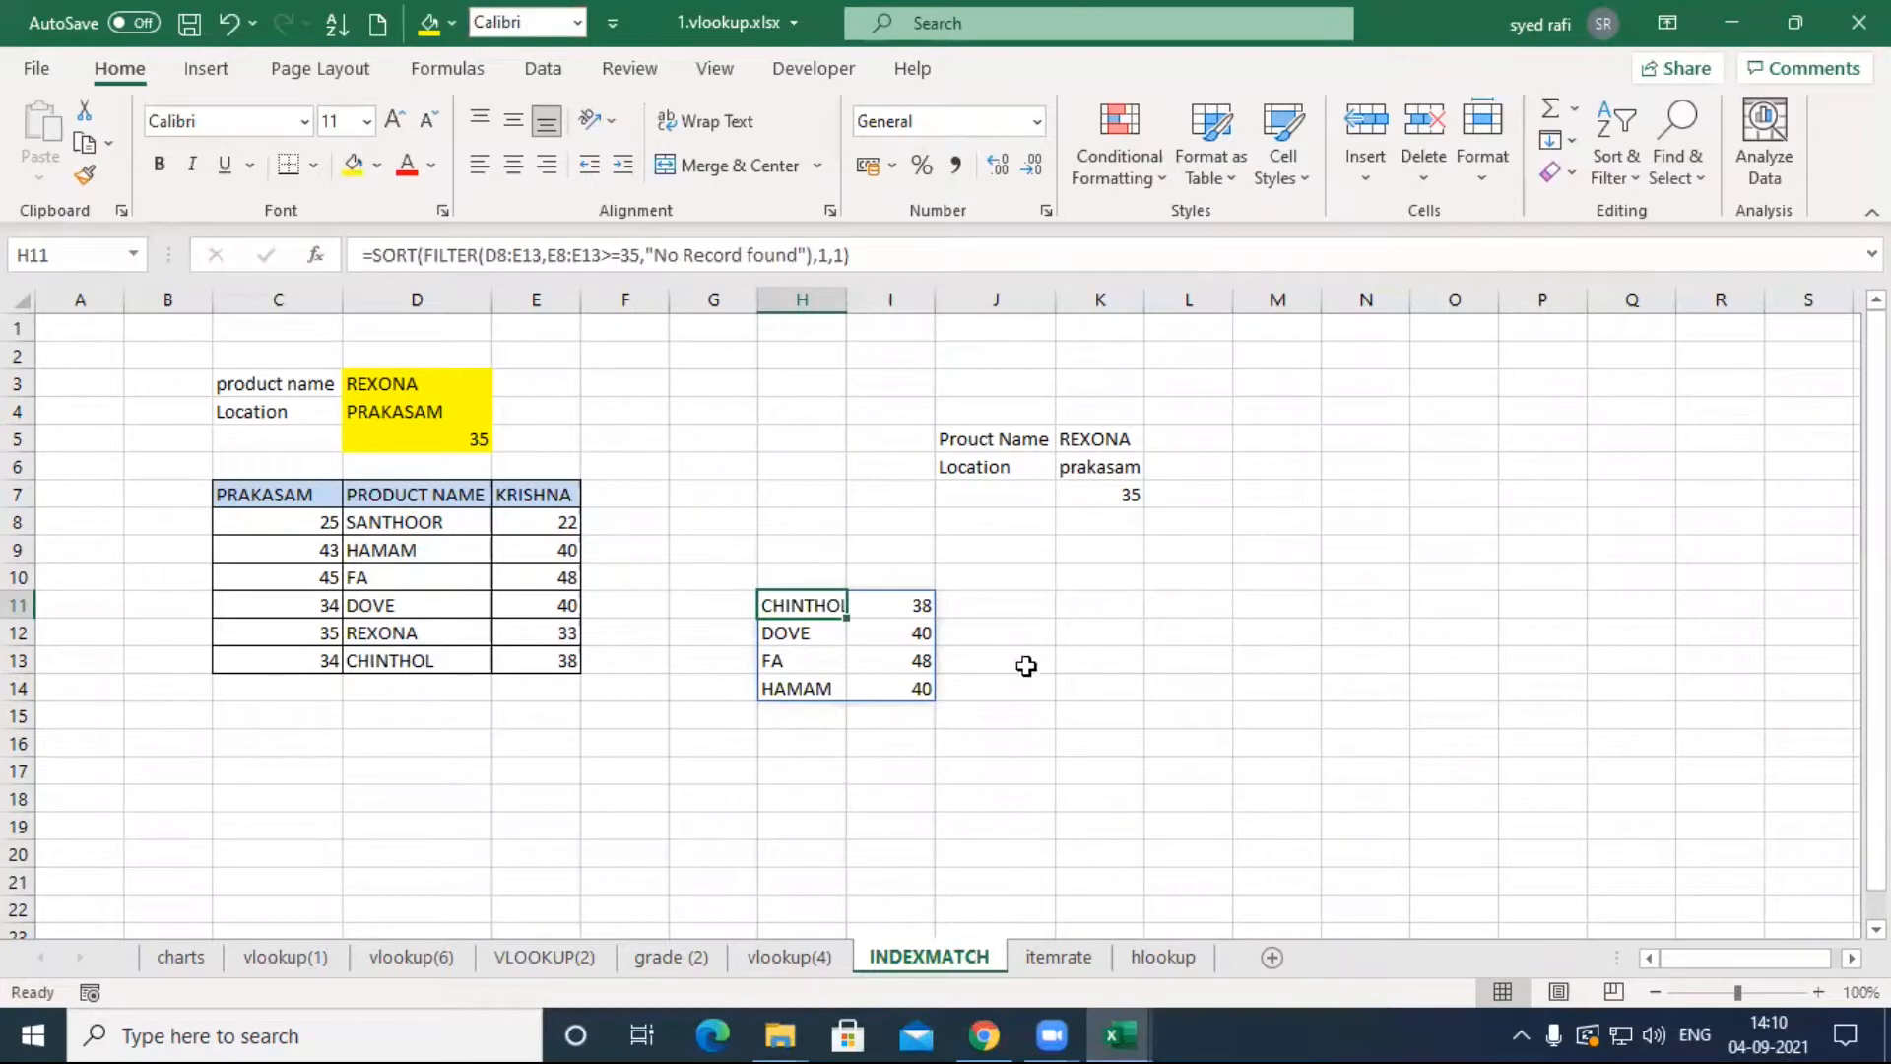
pyautogui.doubleClick(815, 605)
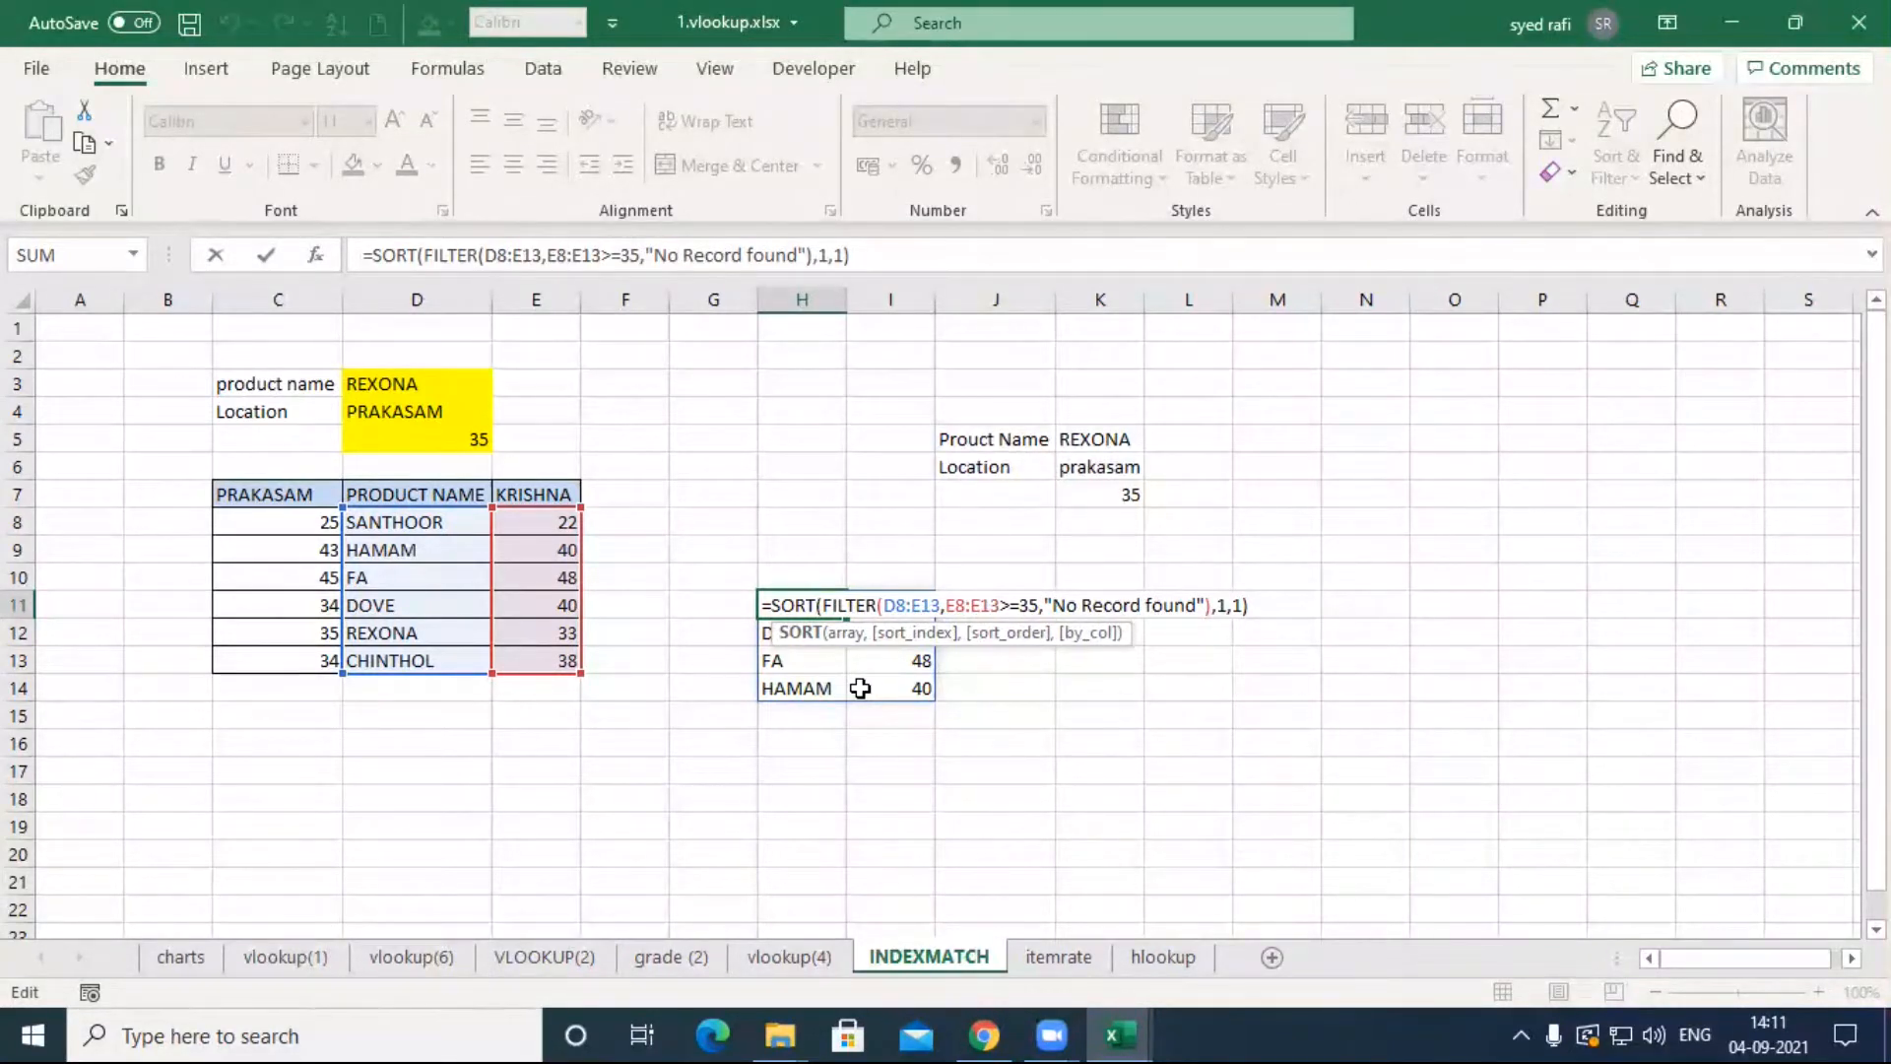
pyautogui.moveTo(822, 604); pyautogui.dragTo(1212, 611)
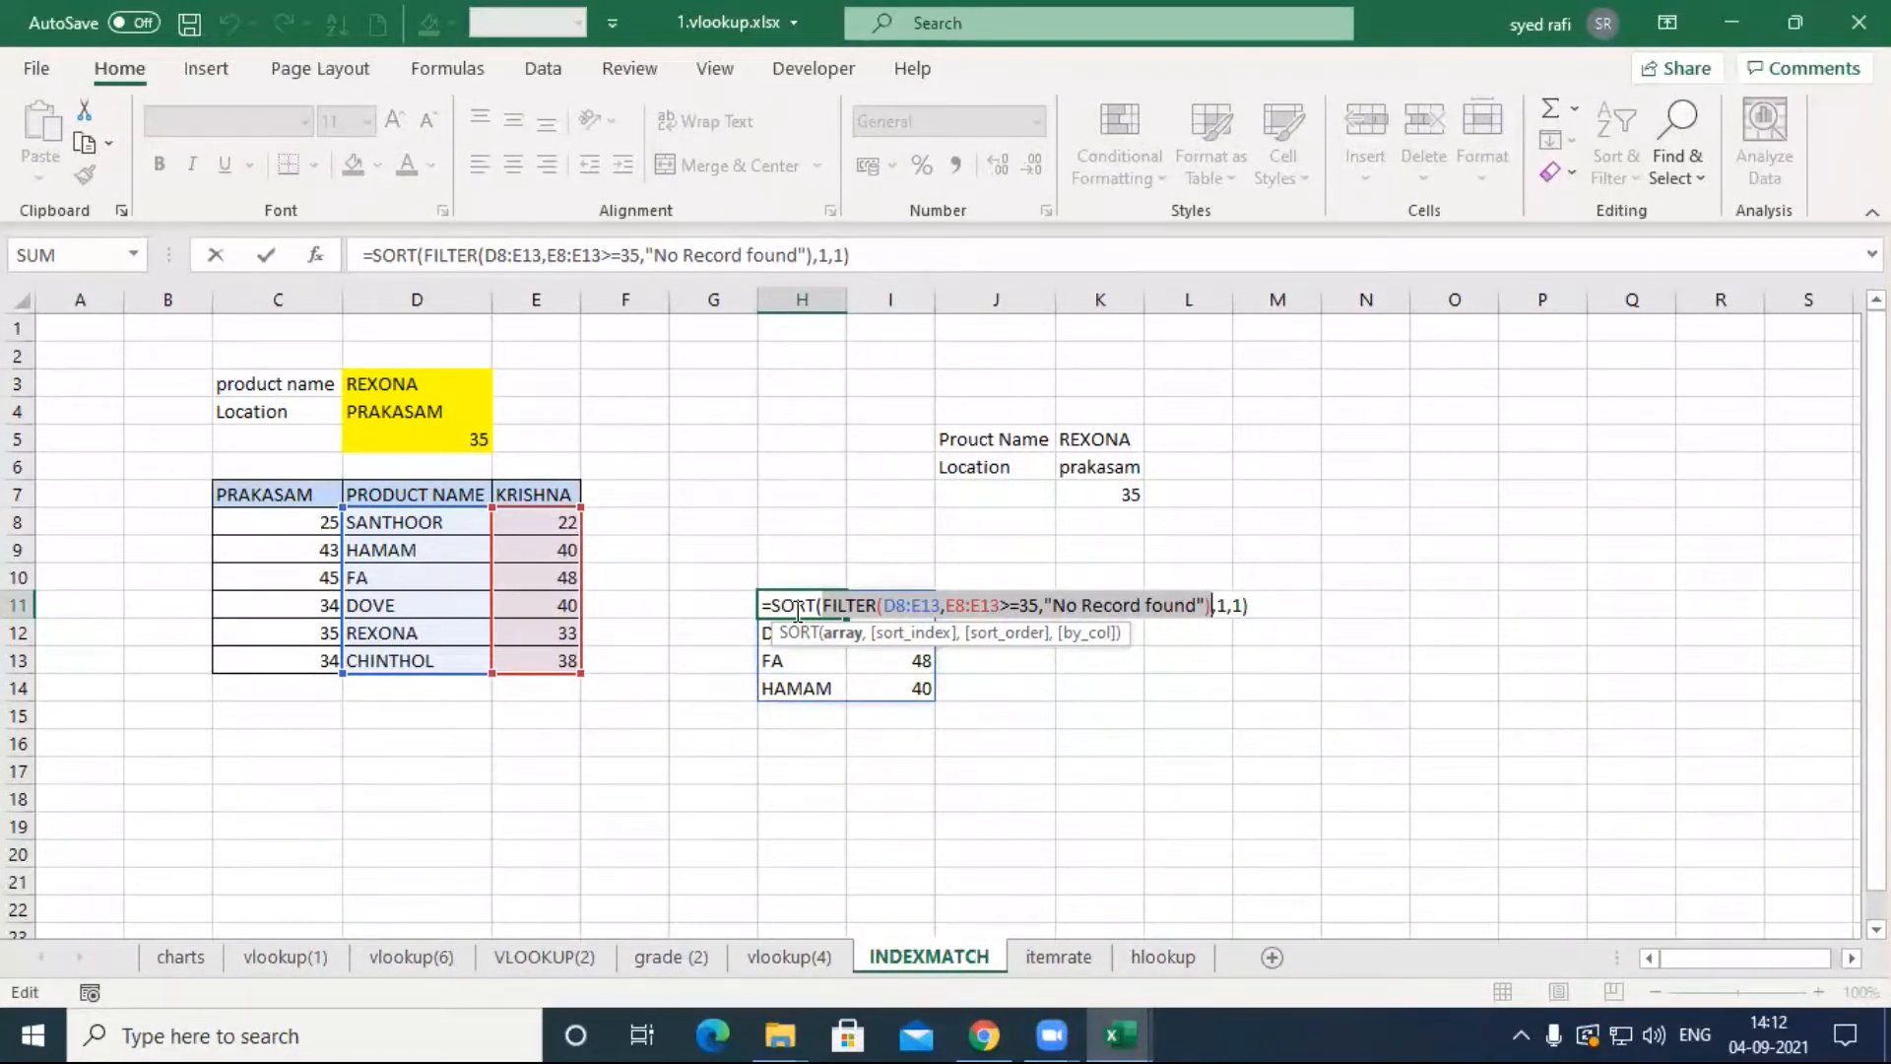
pyautogui.press('Return')
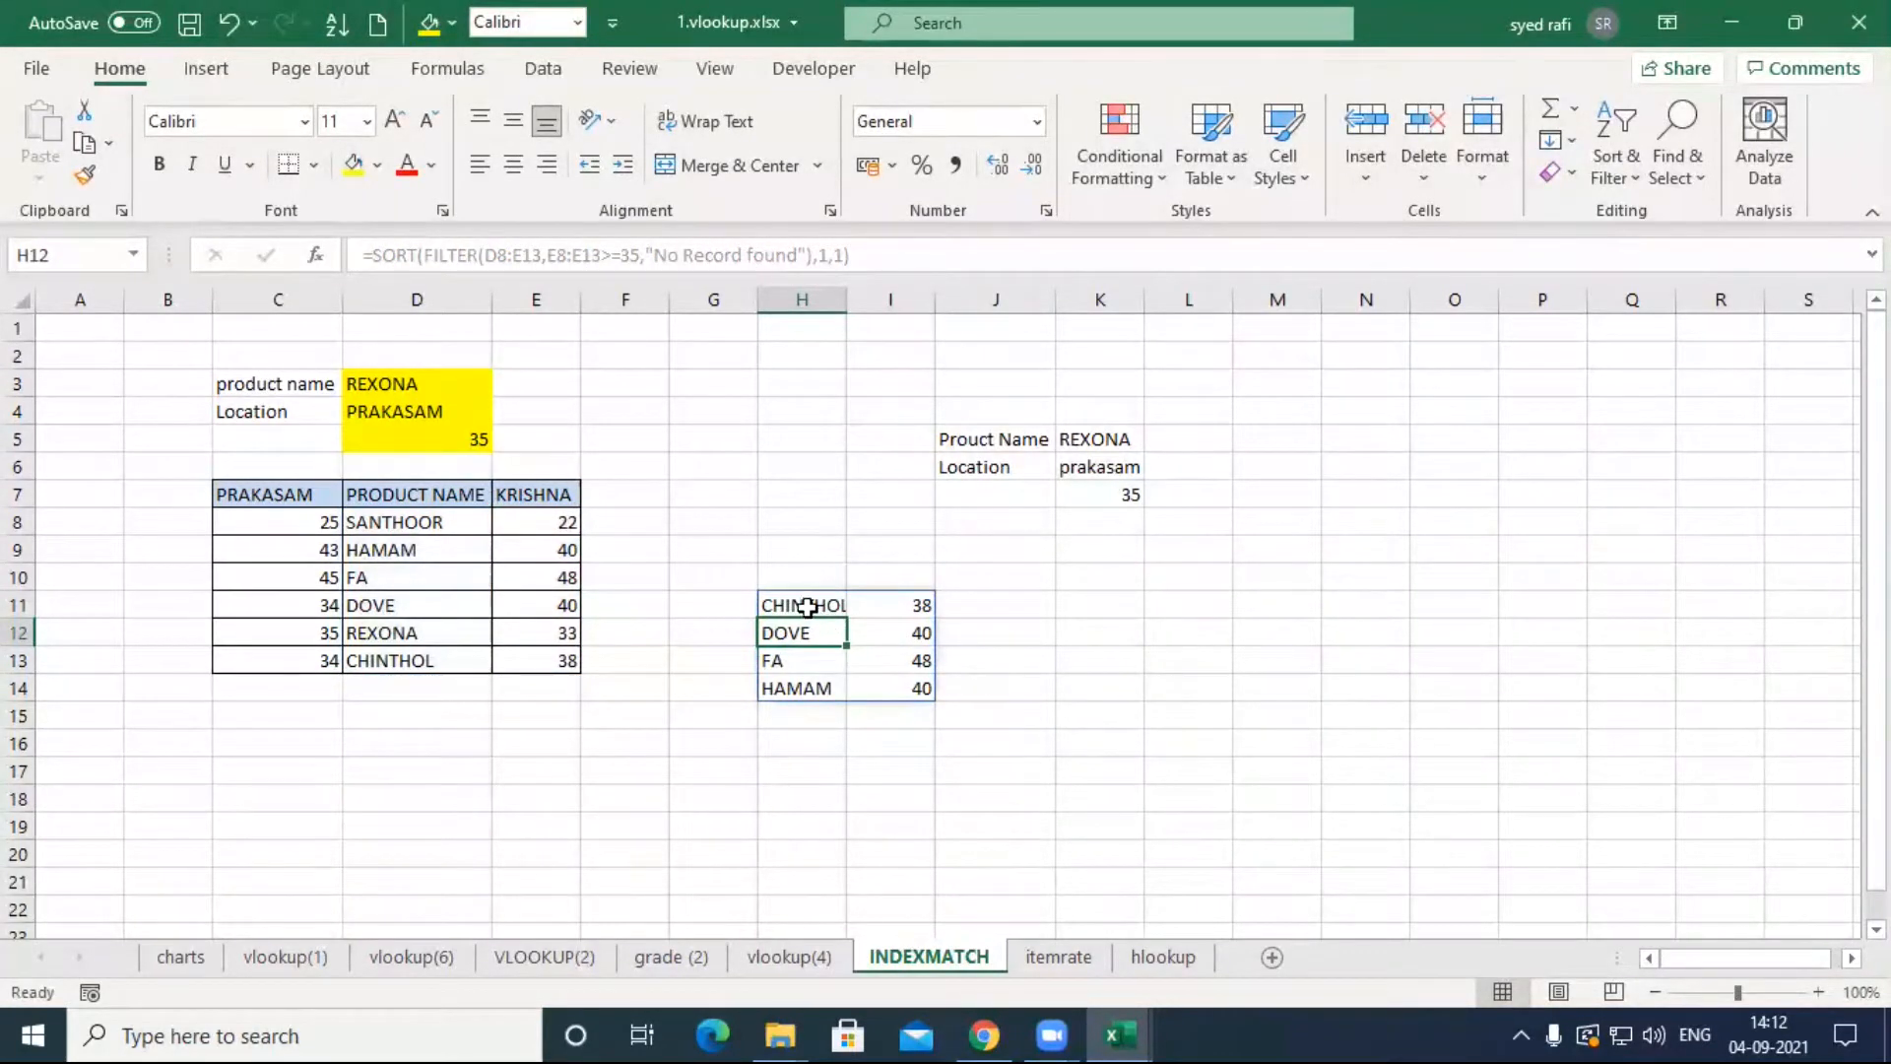
pyautogui.click(821, 608)
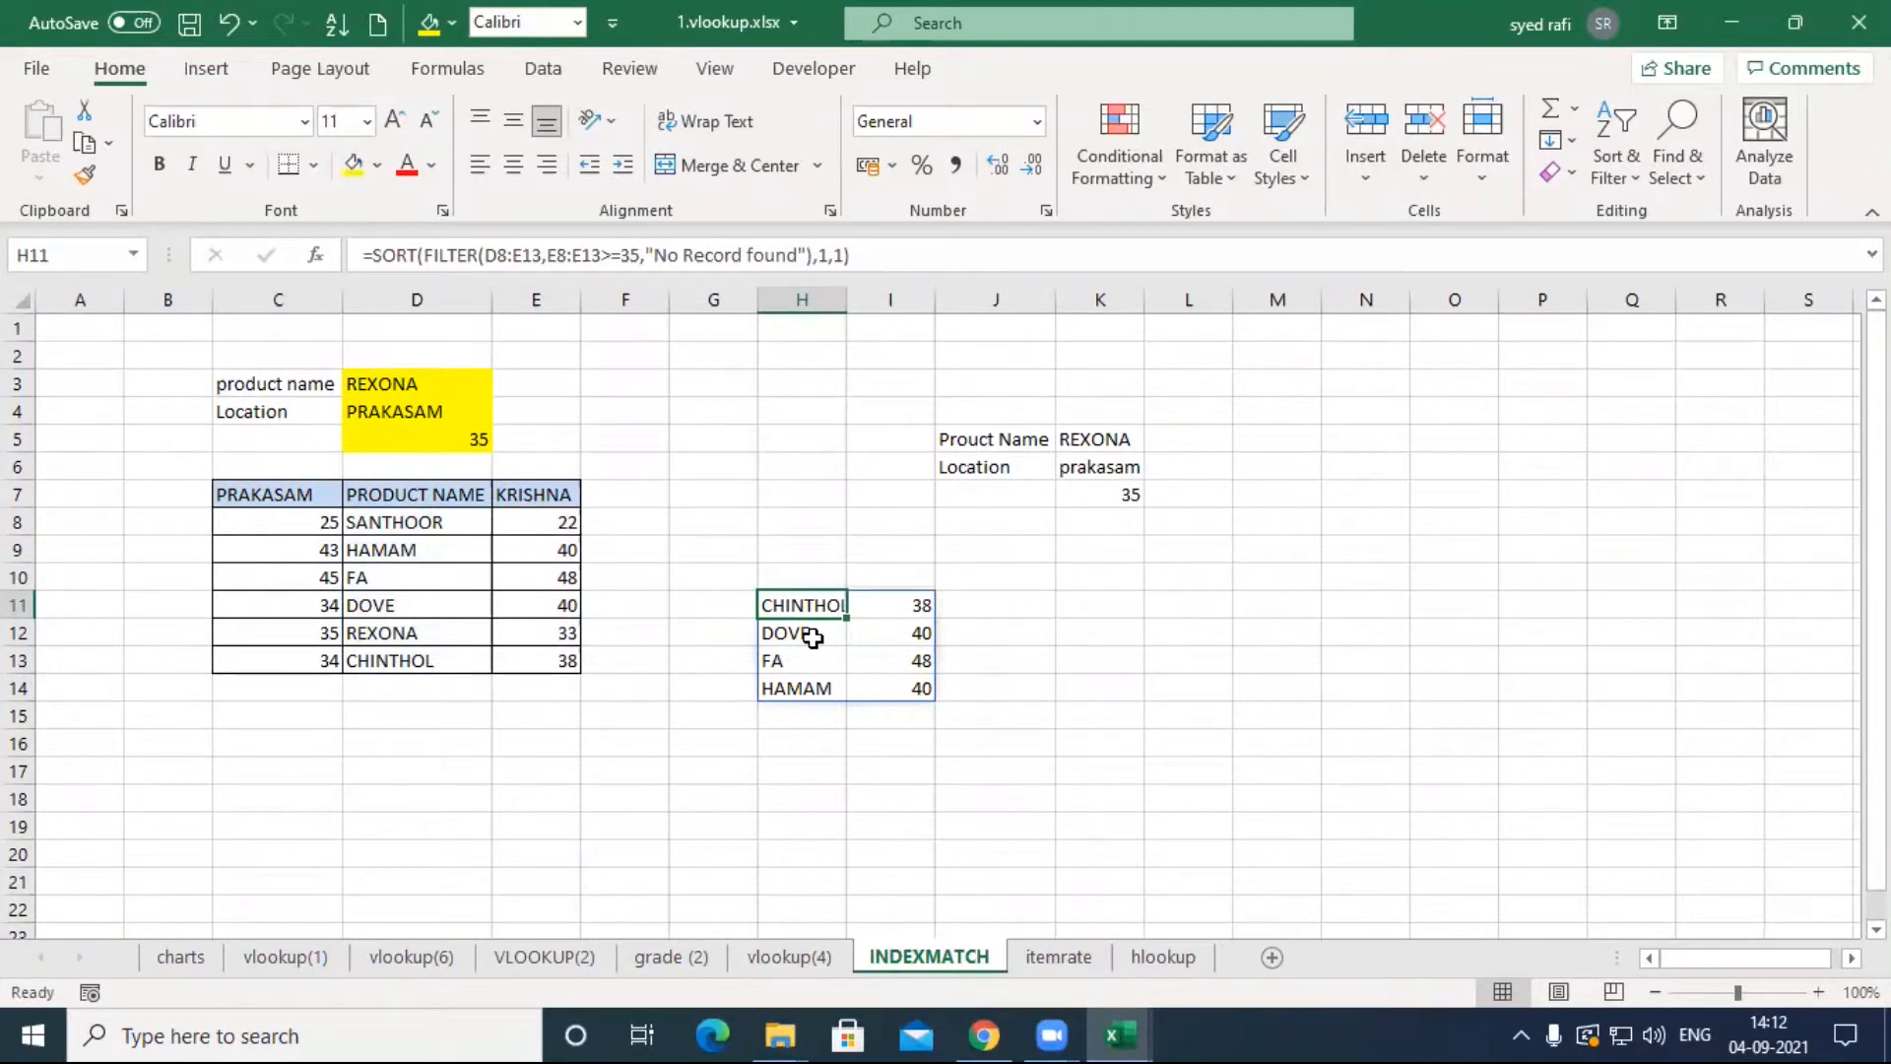
# Step: Examine the SORT and FILTER formula in H11 and how it is held in the spilled cells of H11:I14
pyautogui.doubleClick(794, 605)
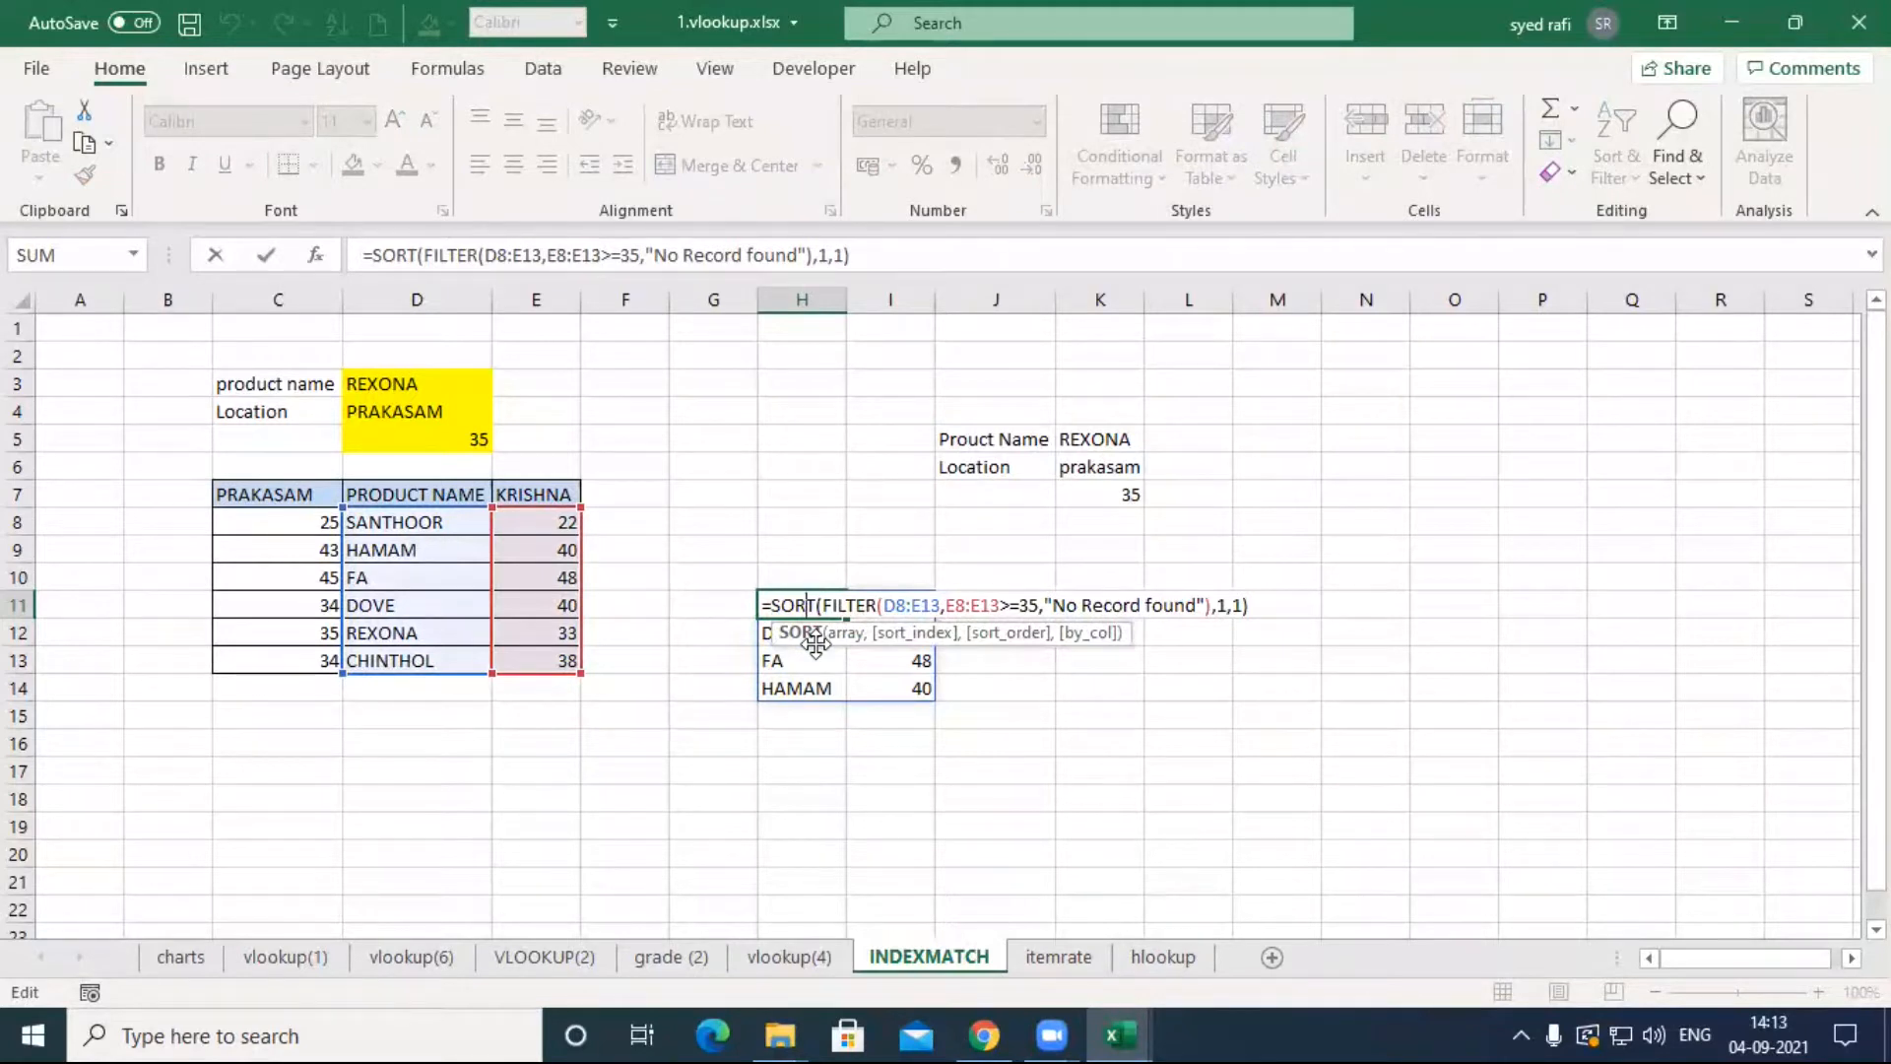
pyautogui.press('Escape')
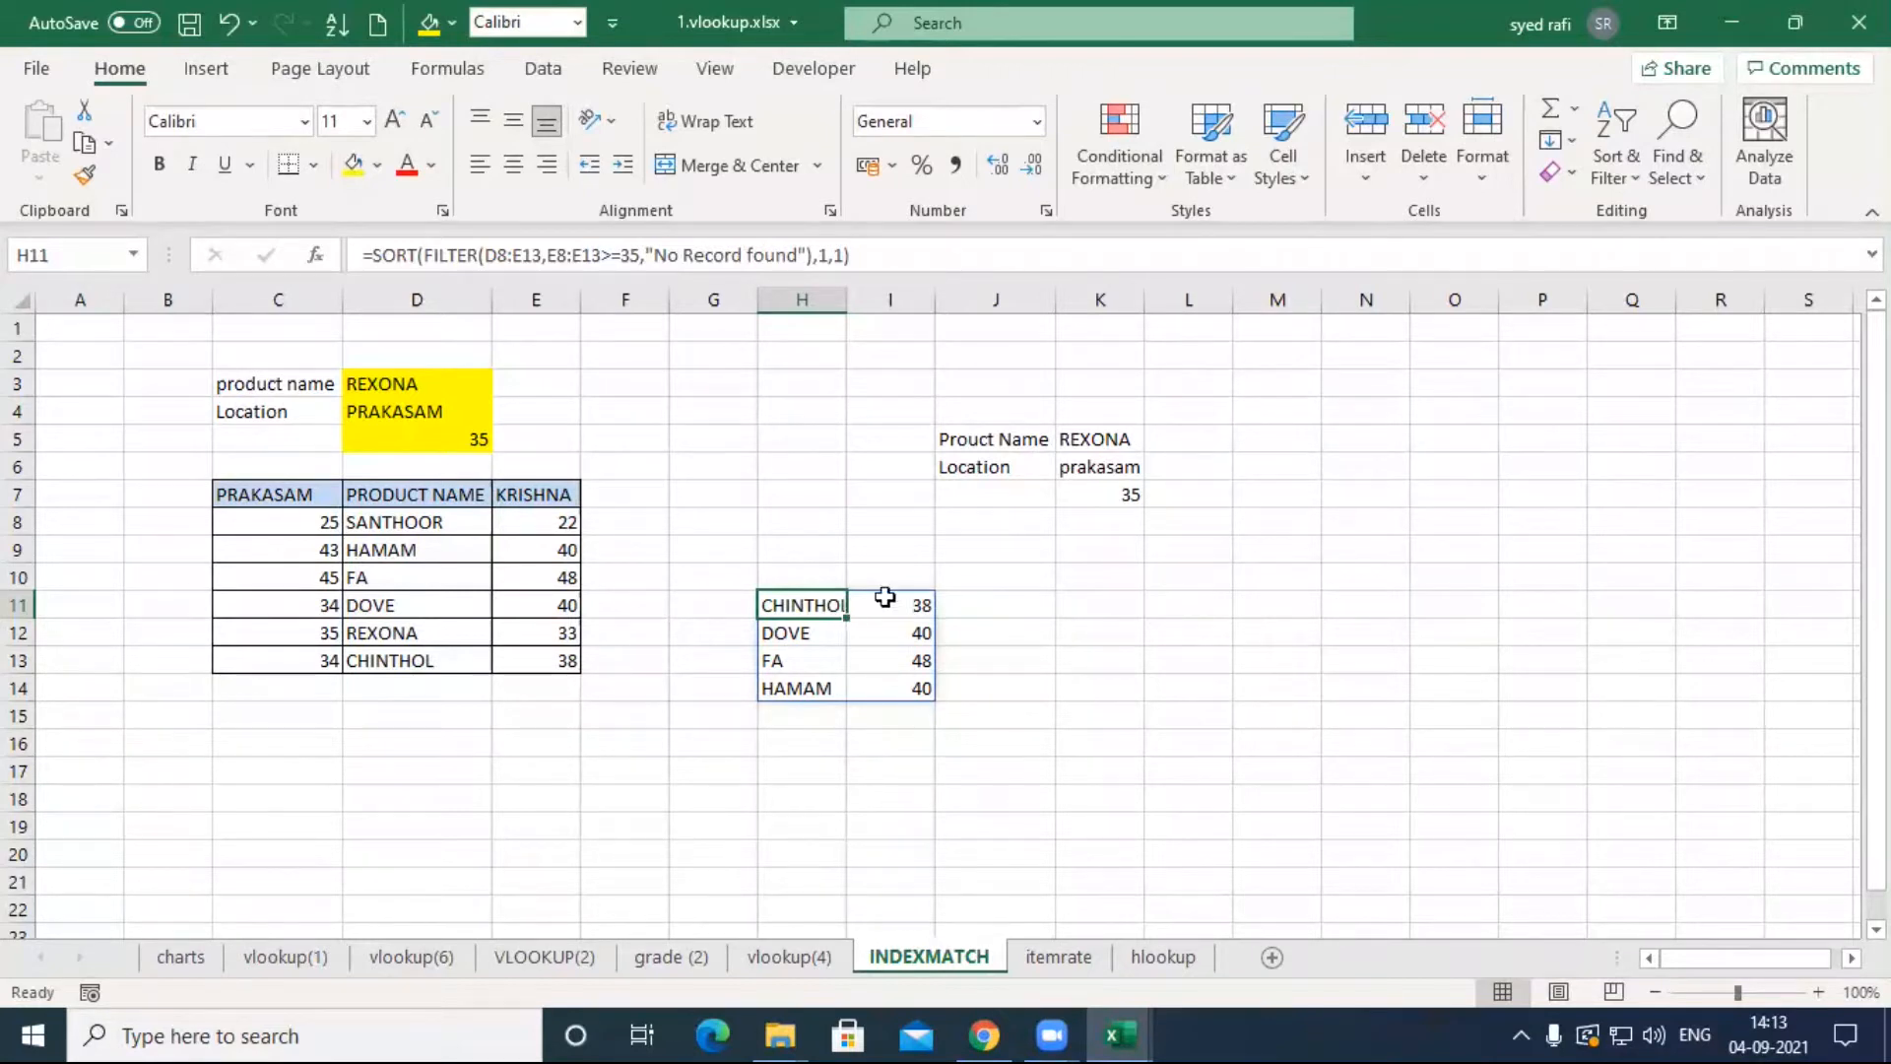
pyautogui.click(802, 633)
pyautogui.doubleClick(802, 635)
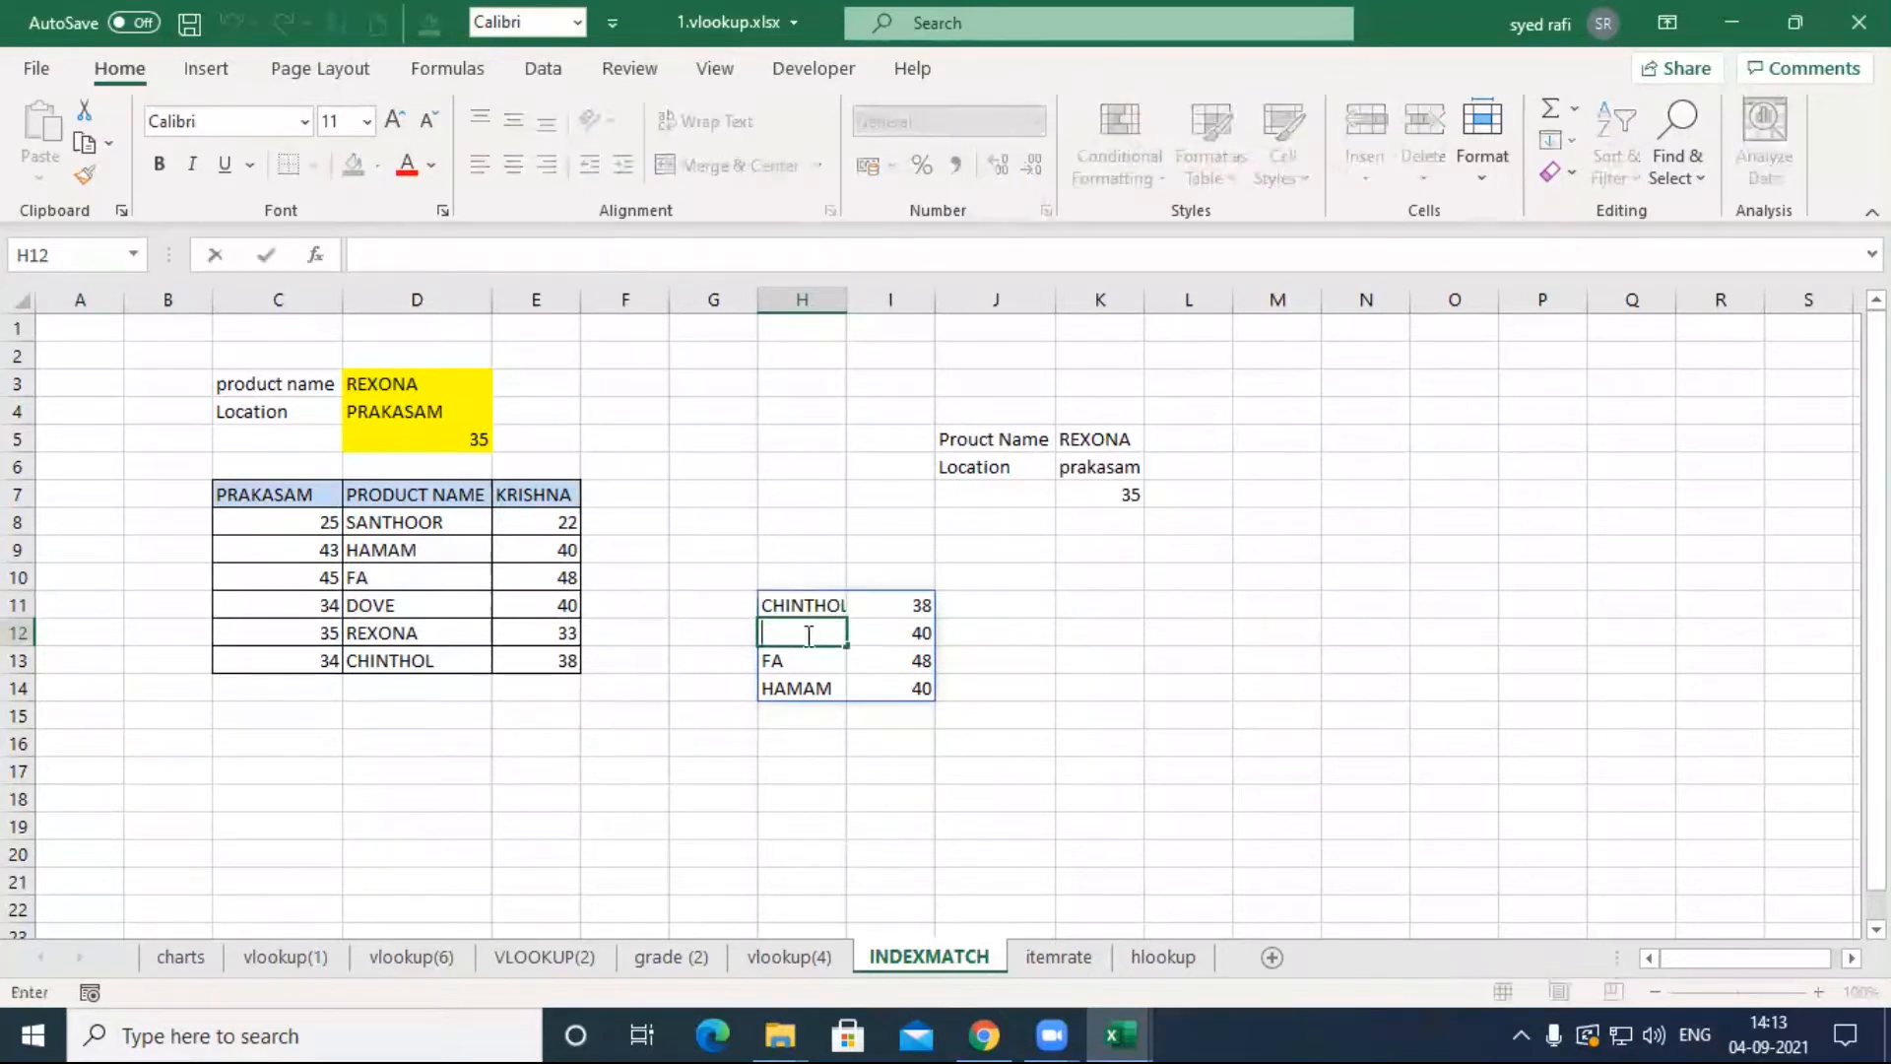
pyautogui.click(808, 661)
pyautogui.doubleClick(807, 661)
pyautogui.click(818, 686)
pyautogui.doubleClick(819, 687)
pyautogui.click(863, 691)
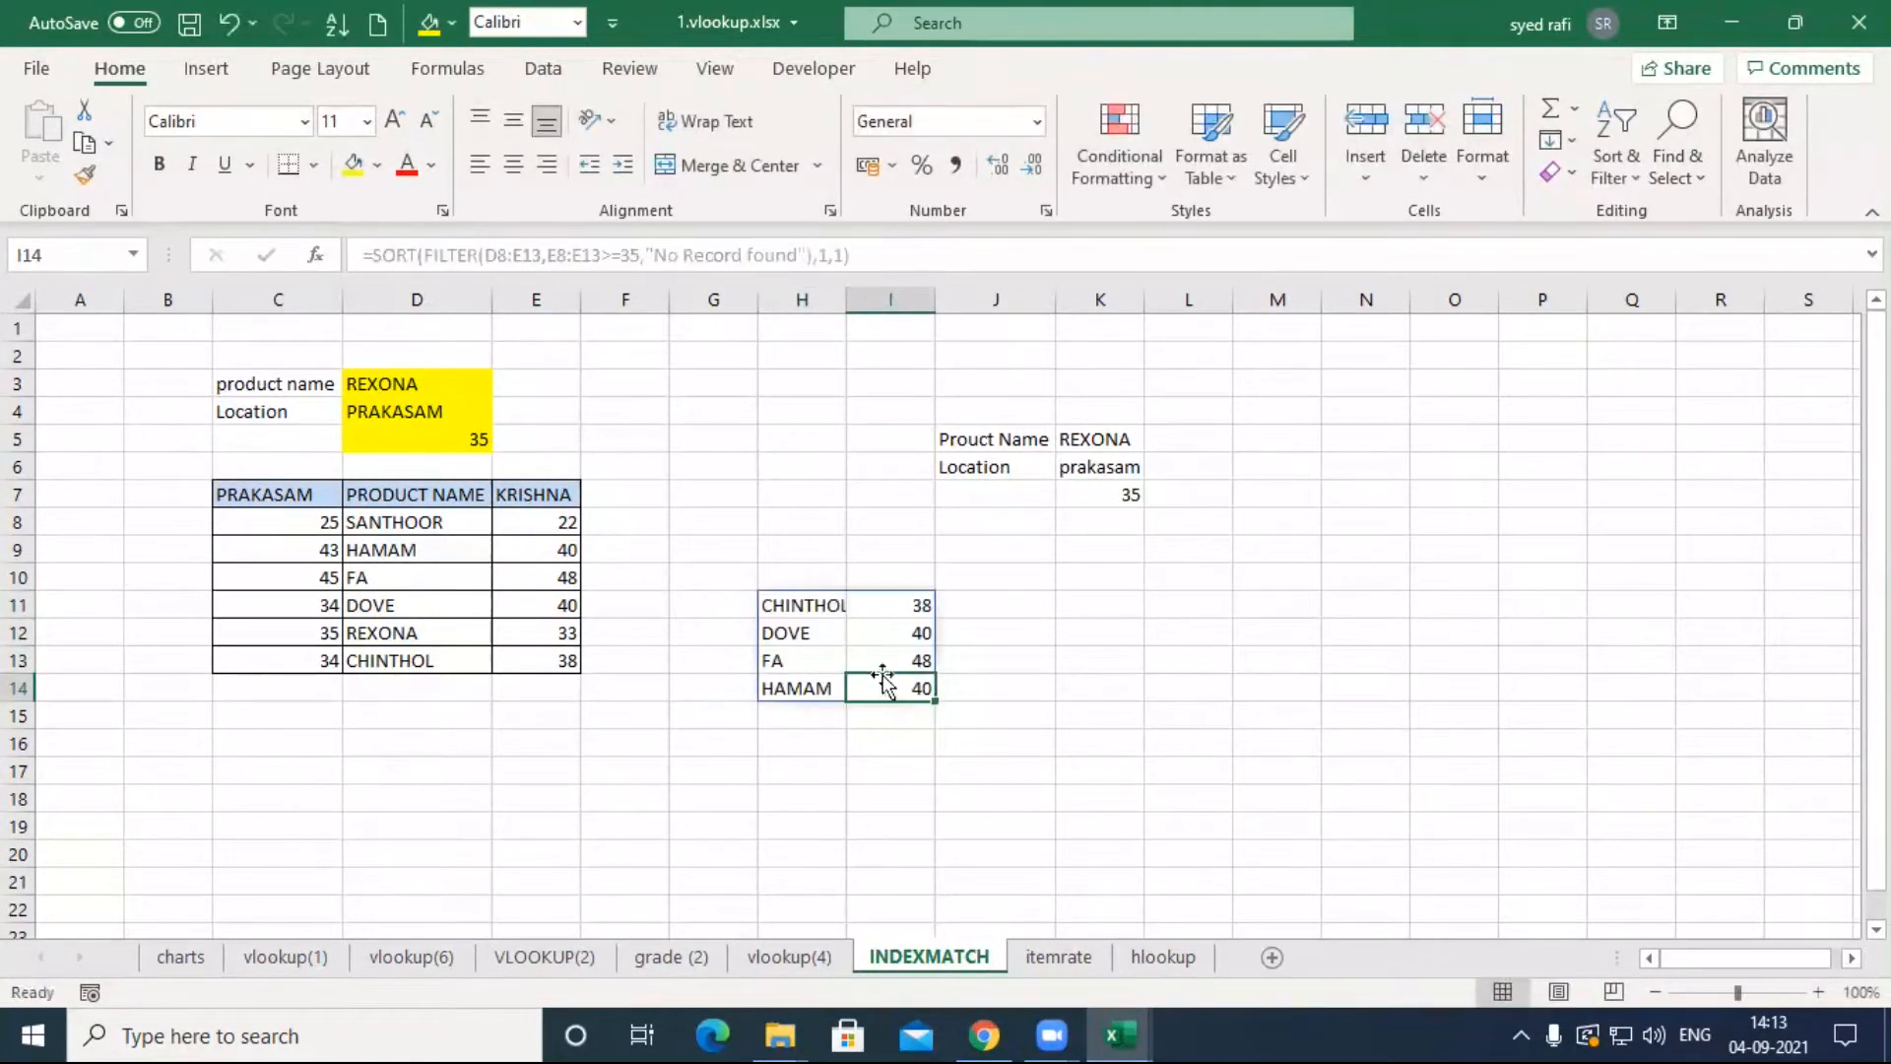
pyautogui.click(805, 605)
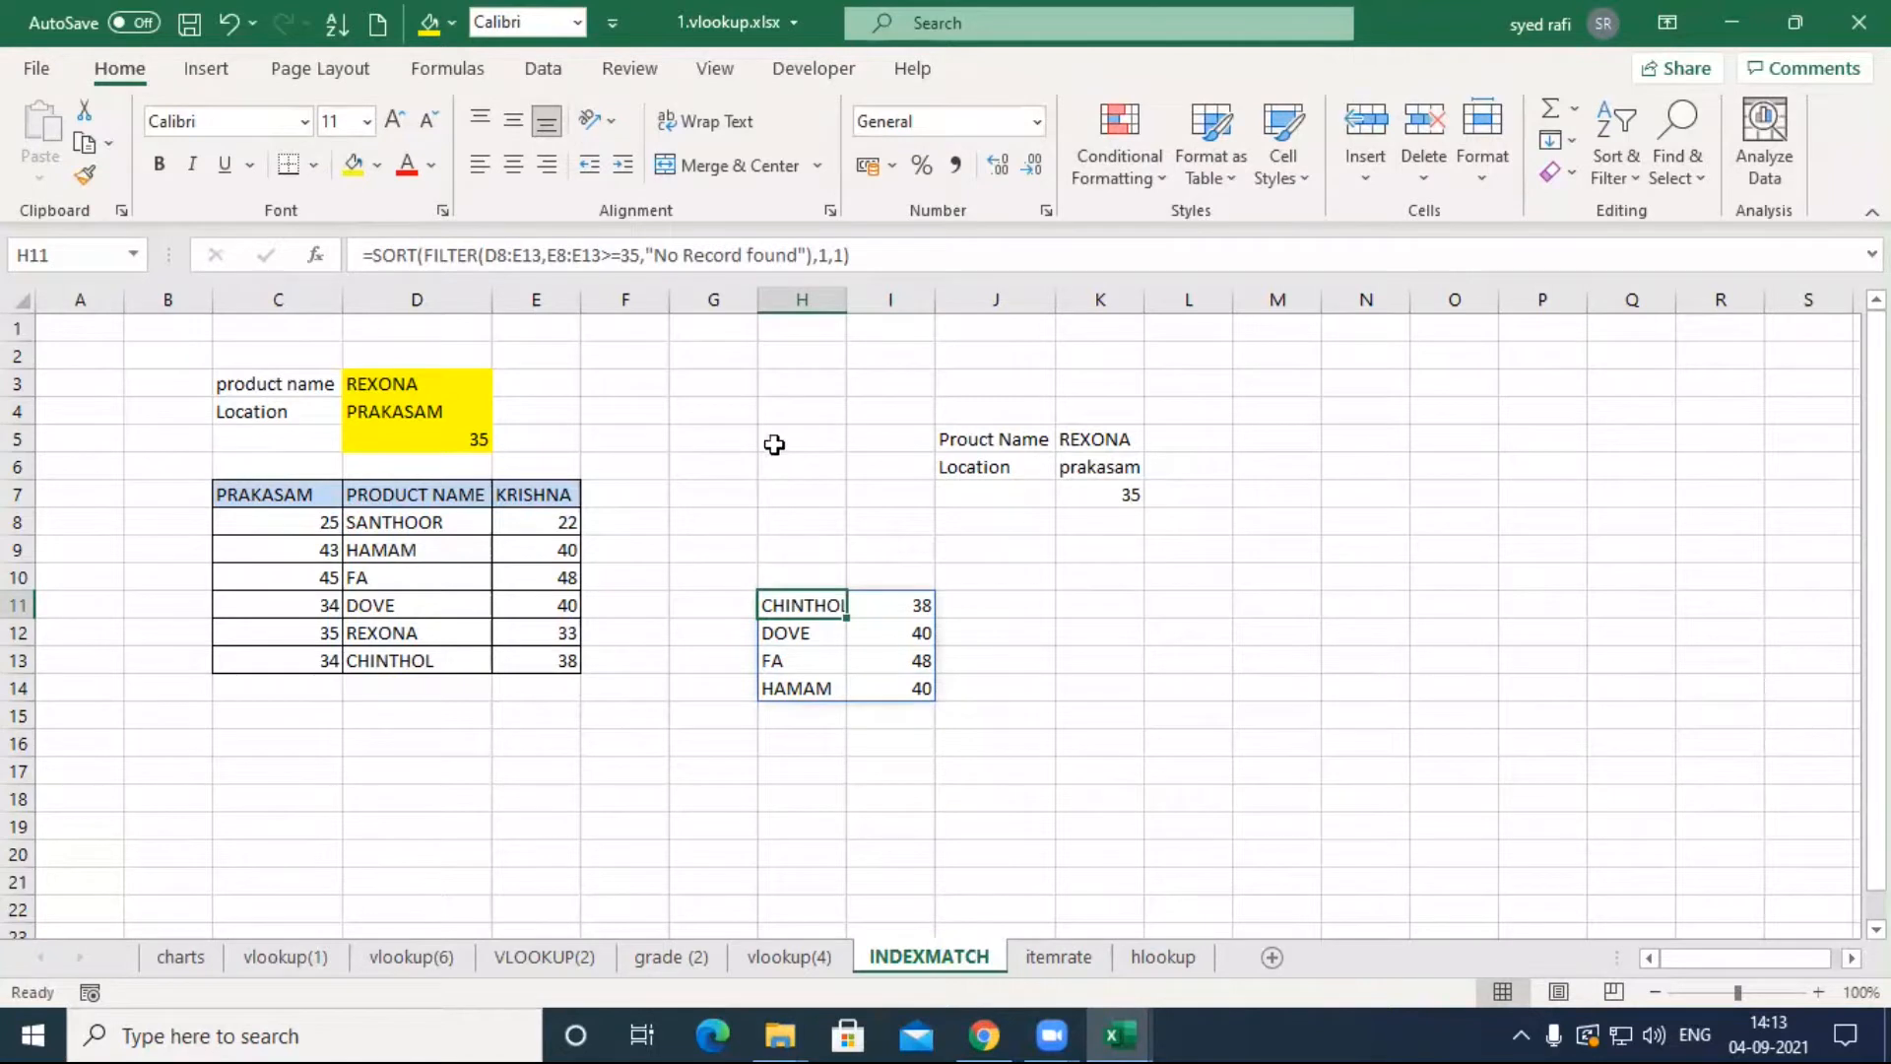
pyautogui.click(835, 640)
pyautogui.click(901, 636)
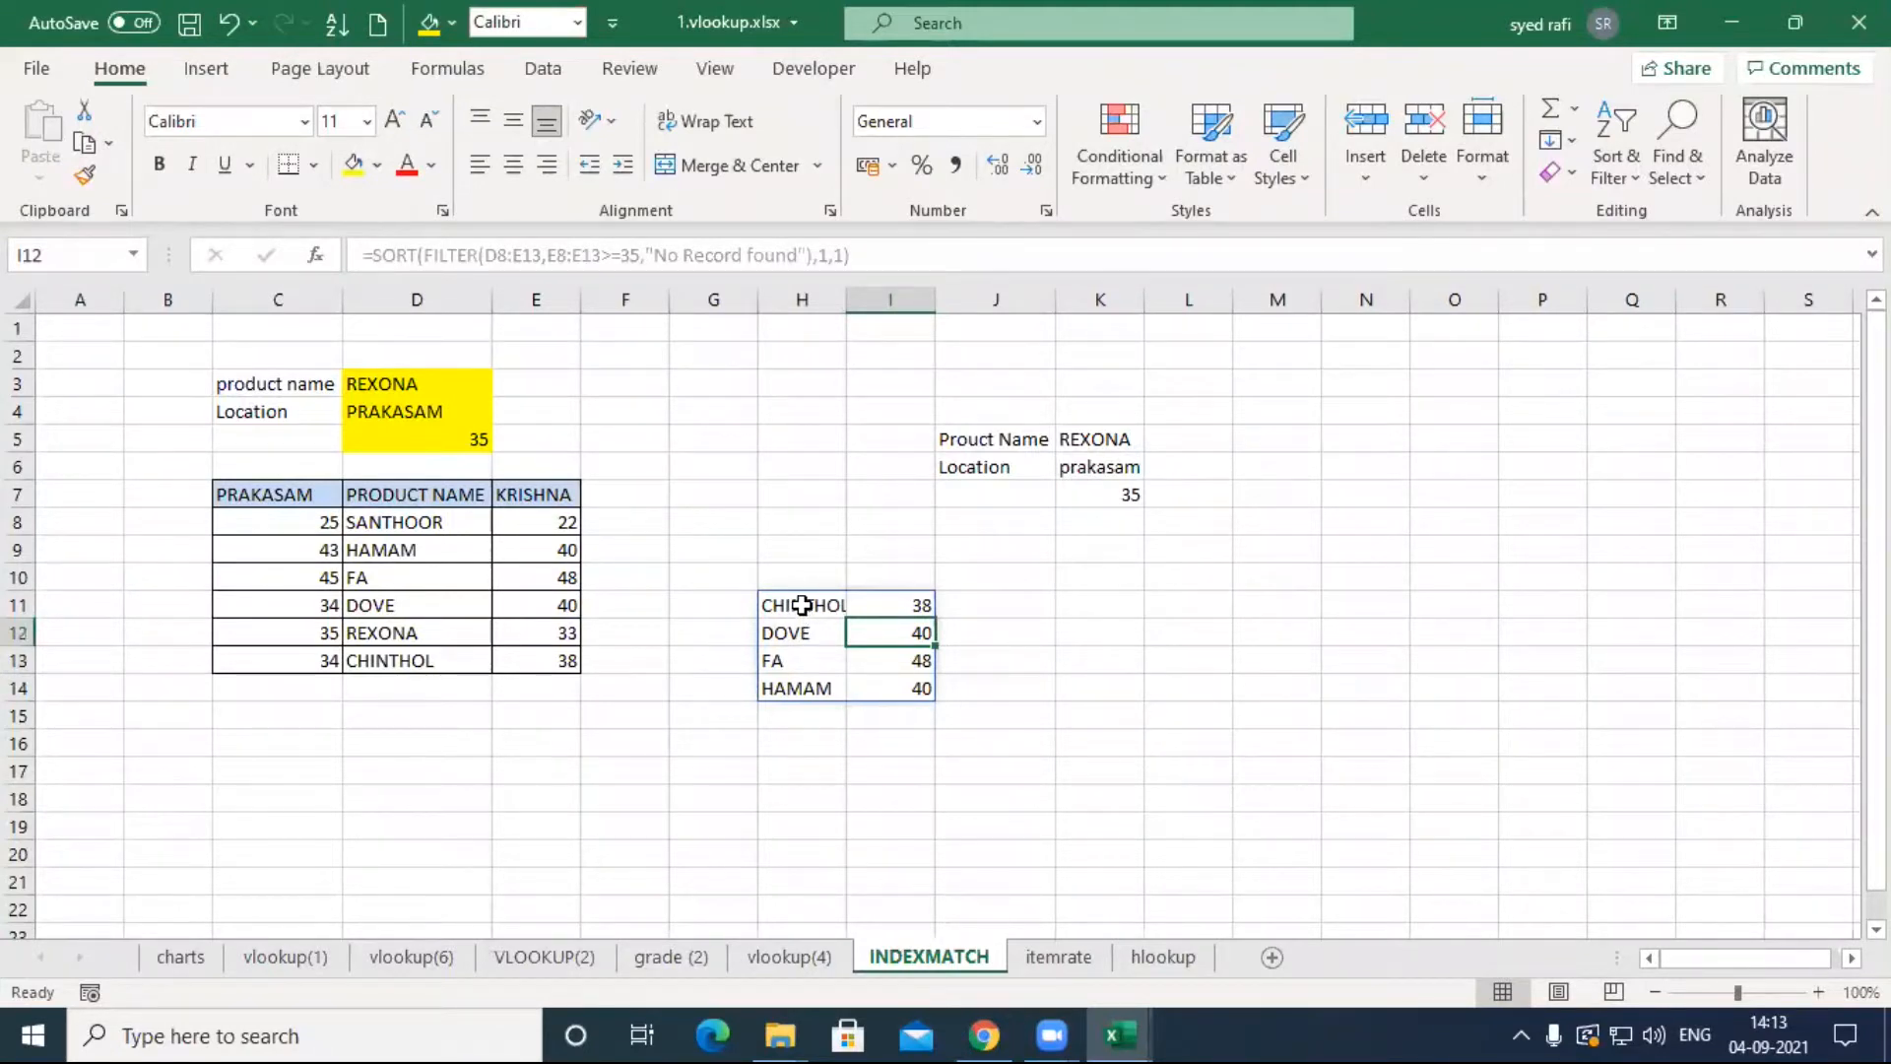
pyautogui.click(806, 605)
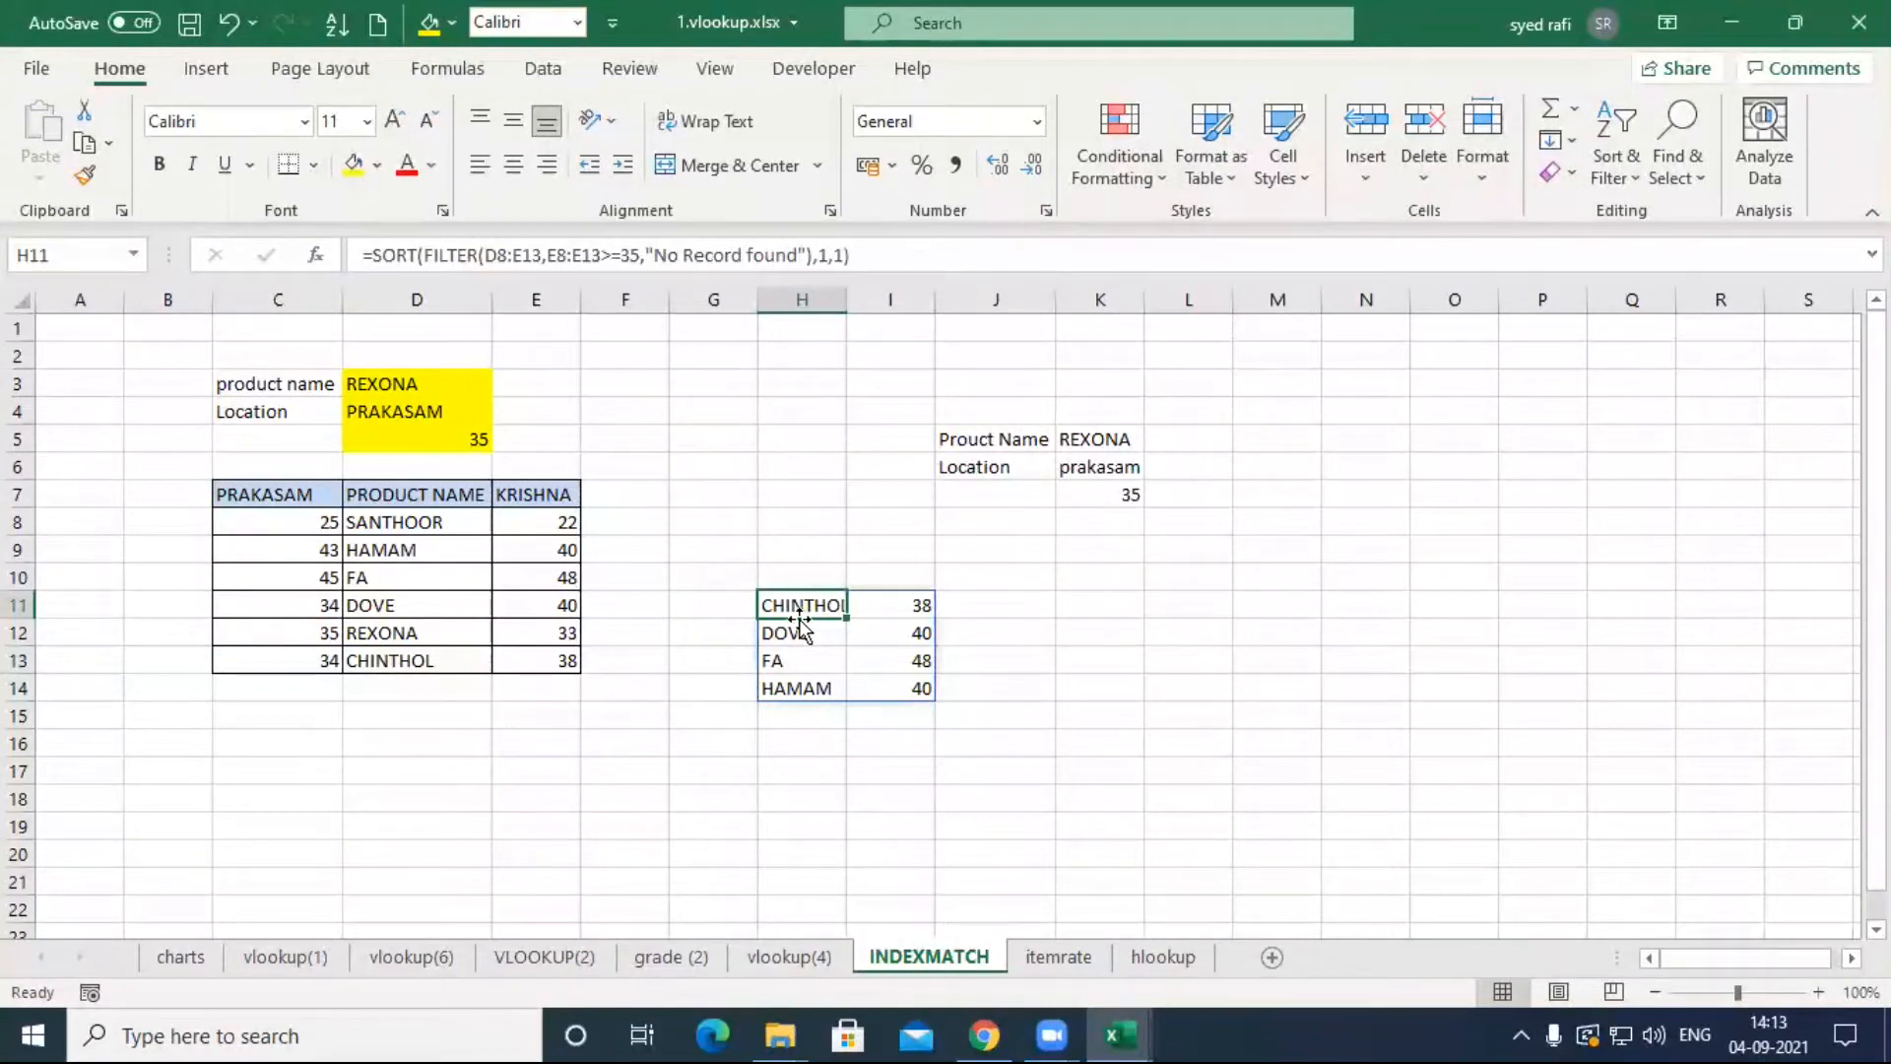
pyautogui.click(827, 688)
pyautogui.click(891, 689)
pyautogui.click(898, 660)
pyautogui.click(900, 632)
pyautogui.click(904, 603)
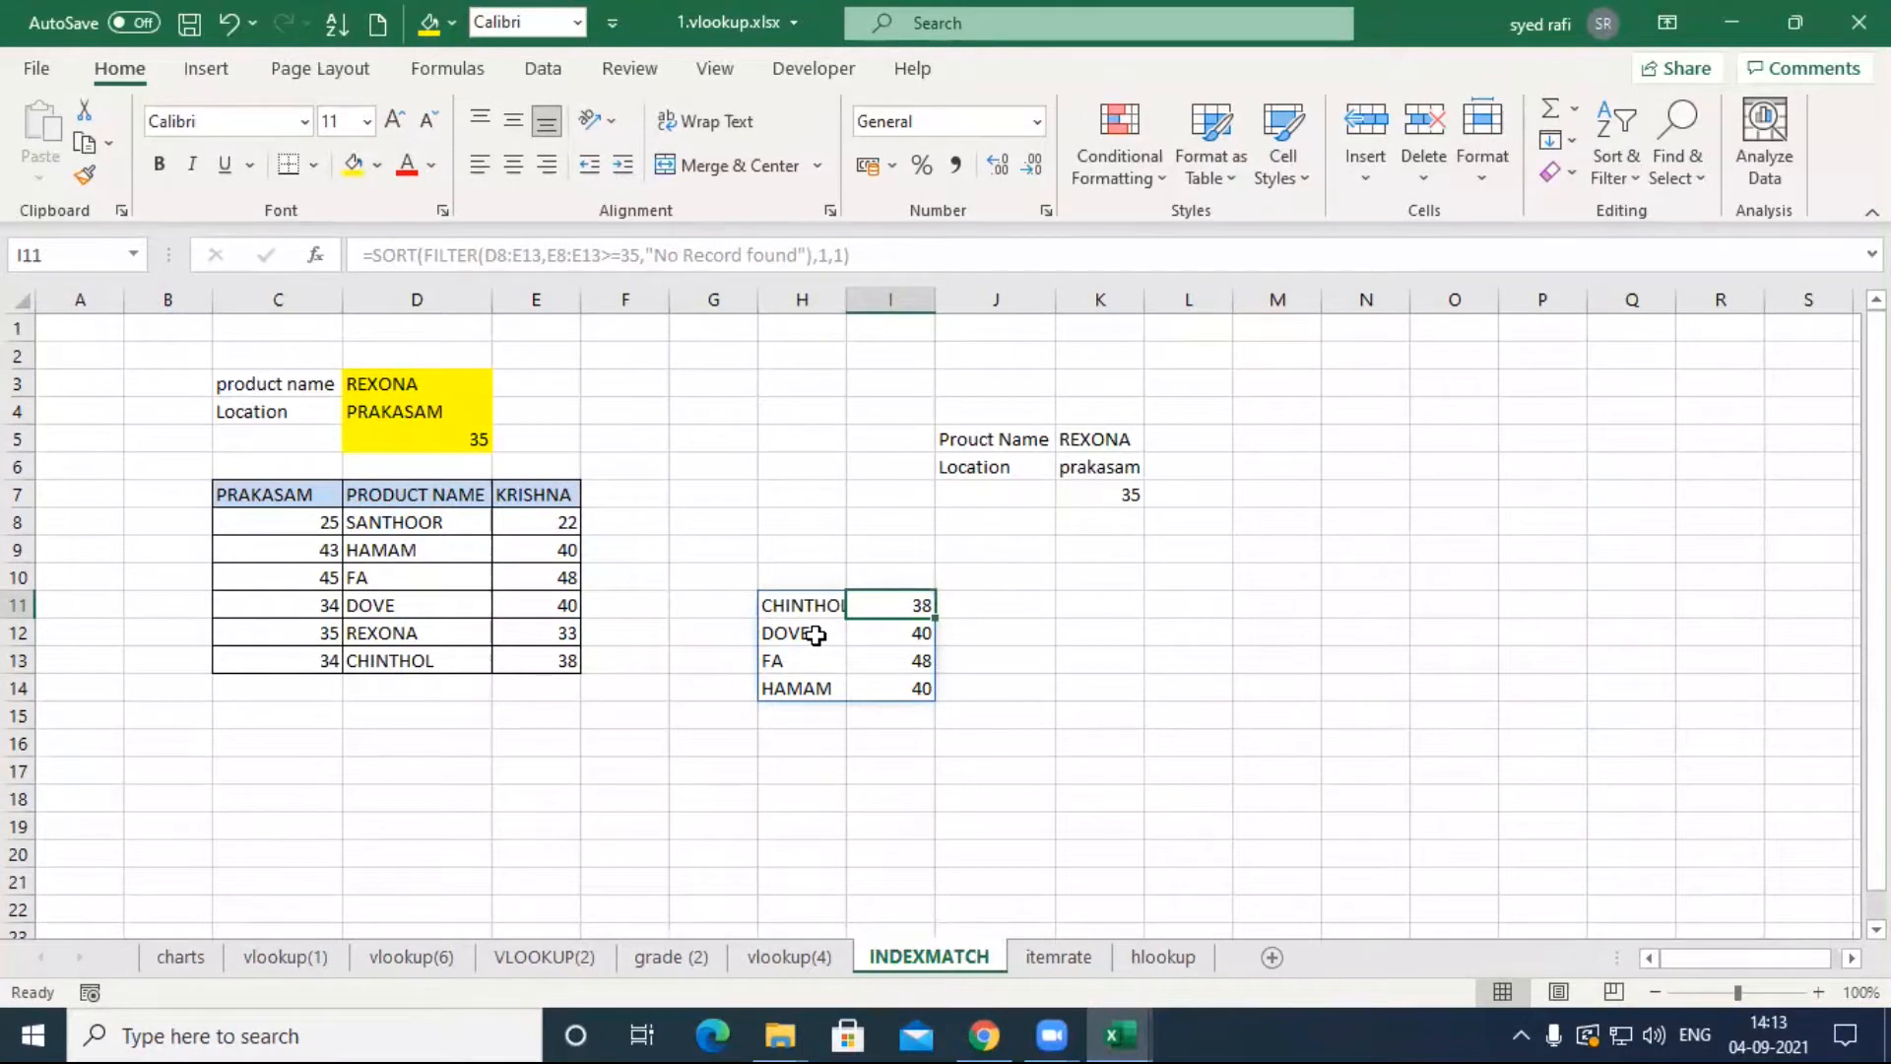
pyautogui.click(817, 605)
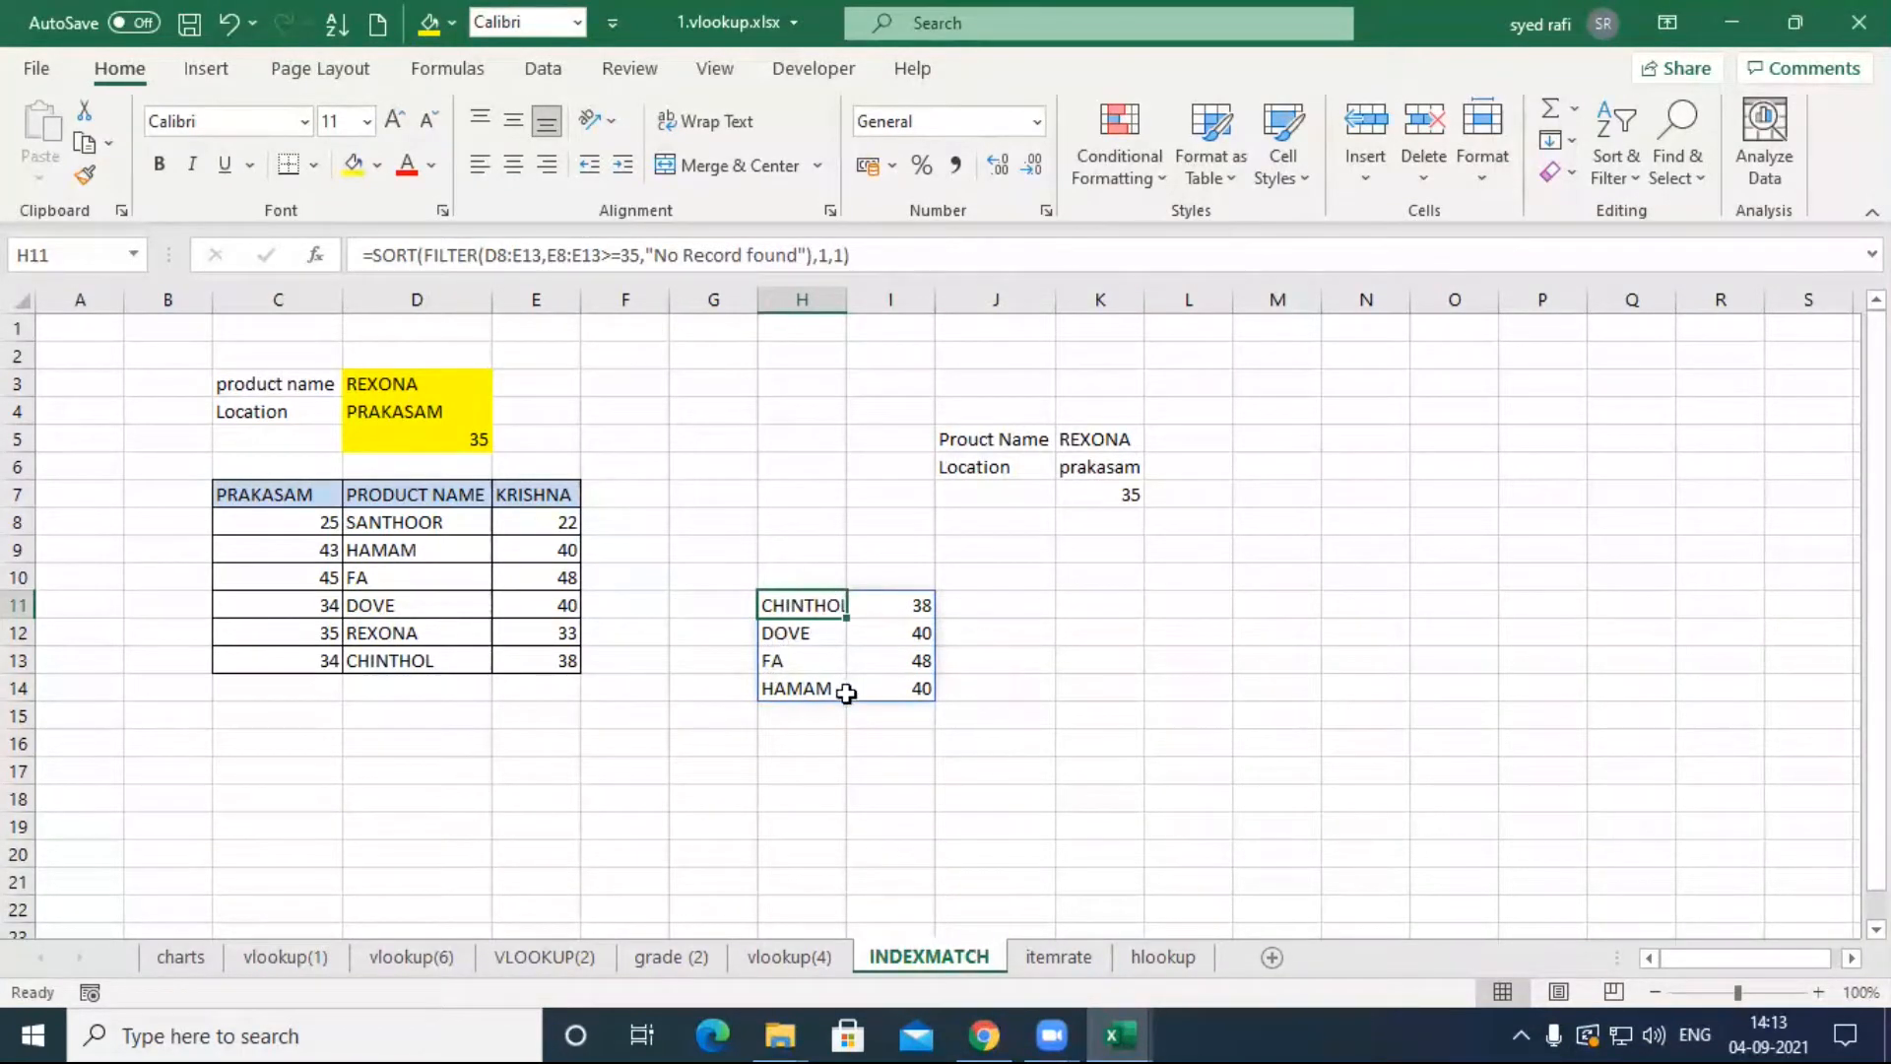
# Step: Try to clear the spilled value in H13 on its own
pyautogui.click(813, 663)
pyautogui.press('BackSpace')
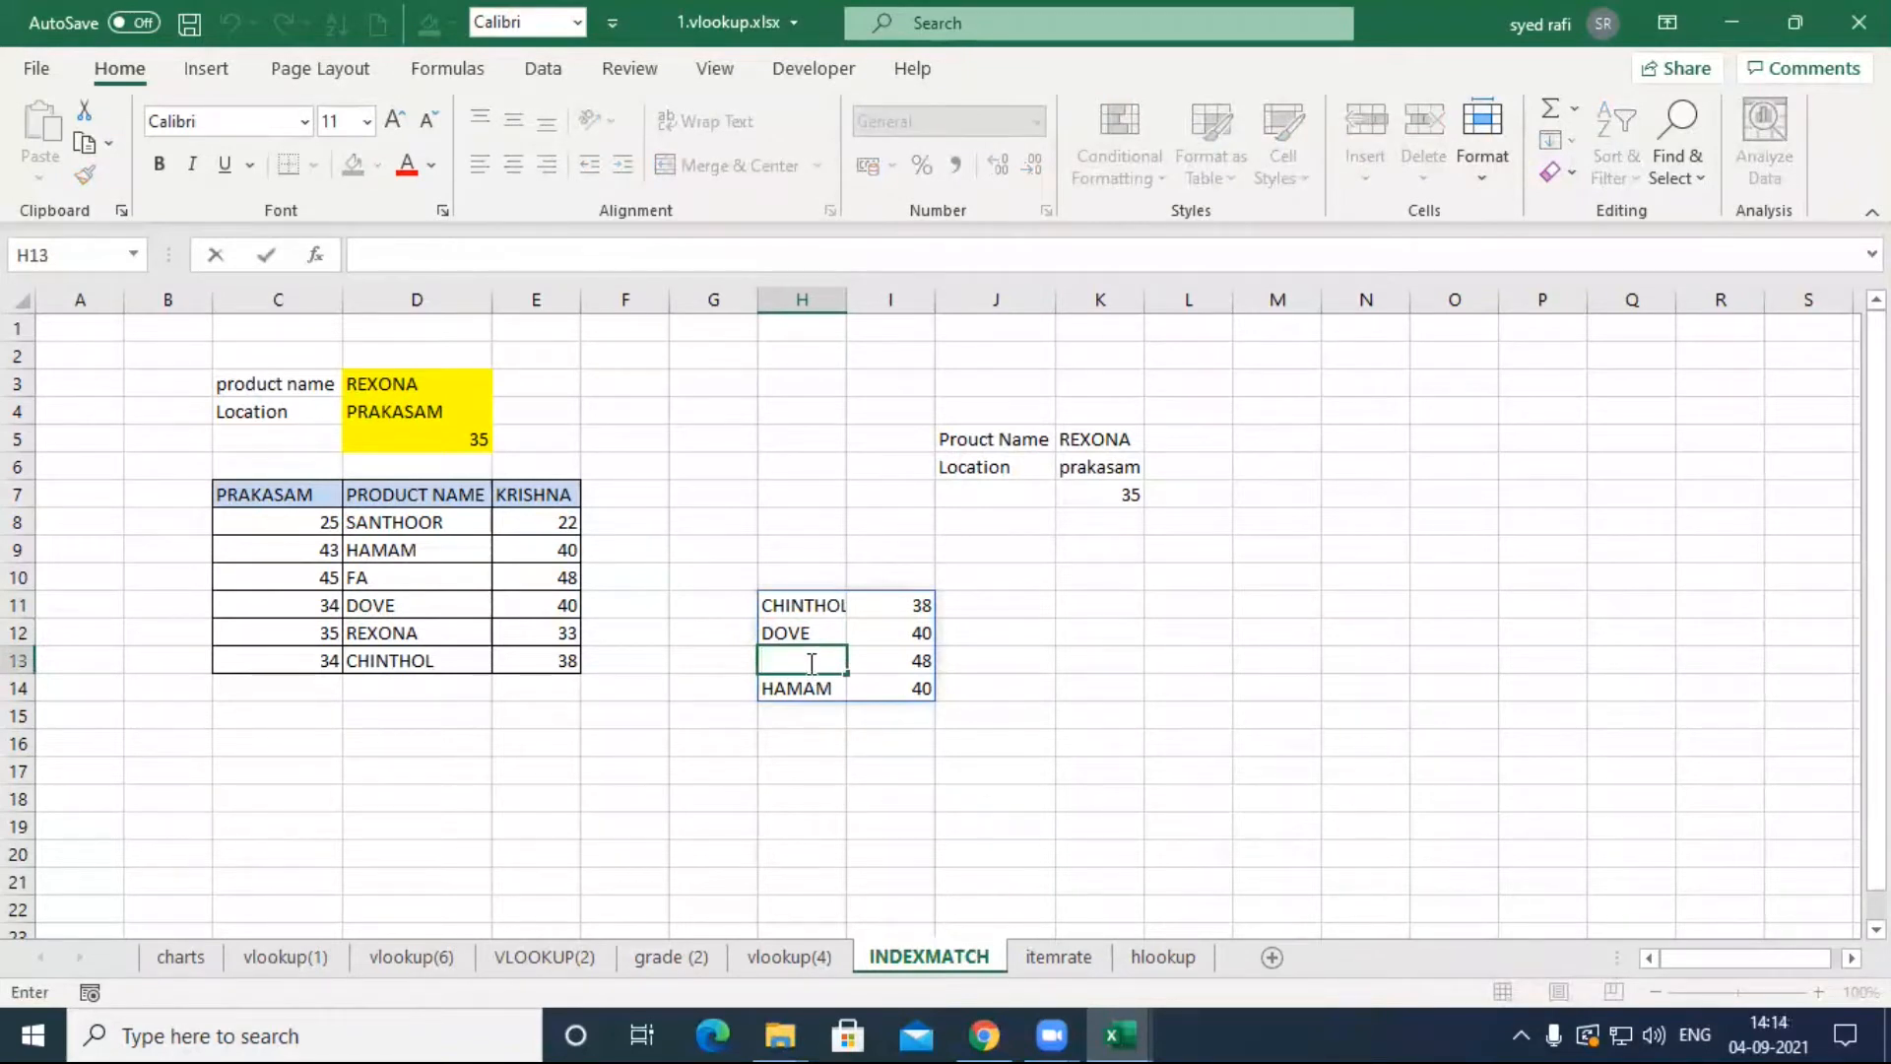
pyautogui.press('Return')
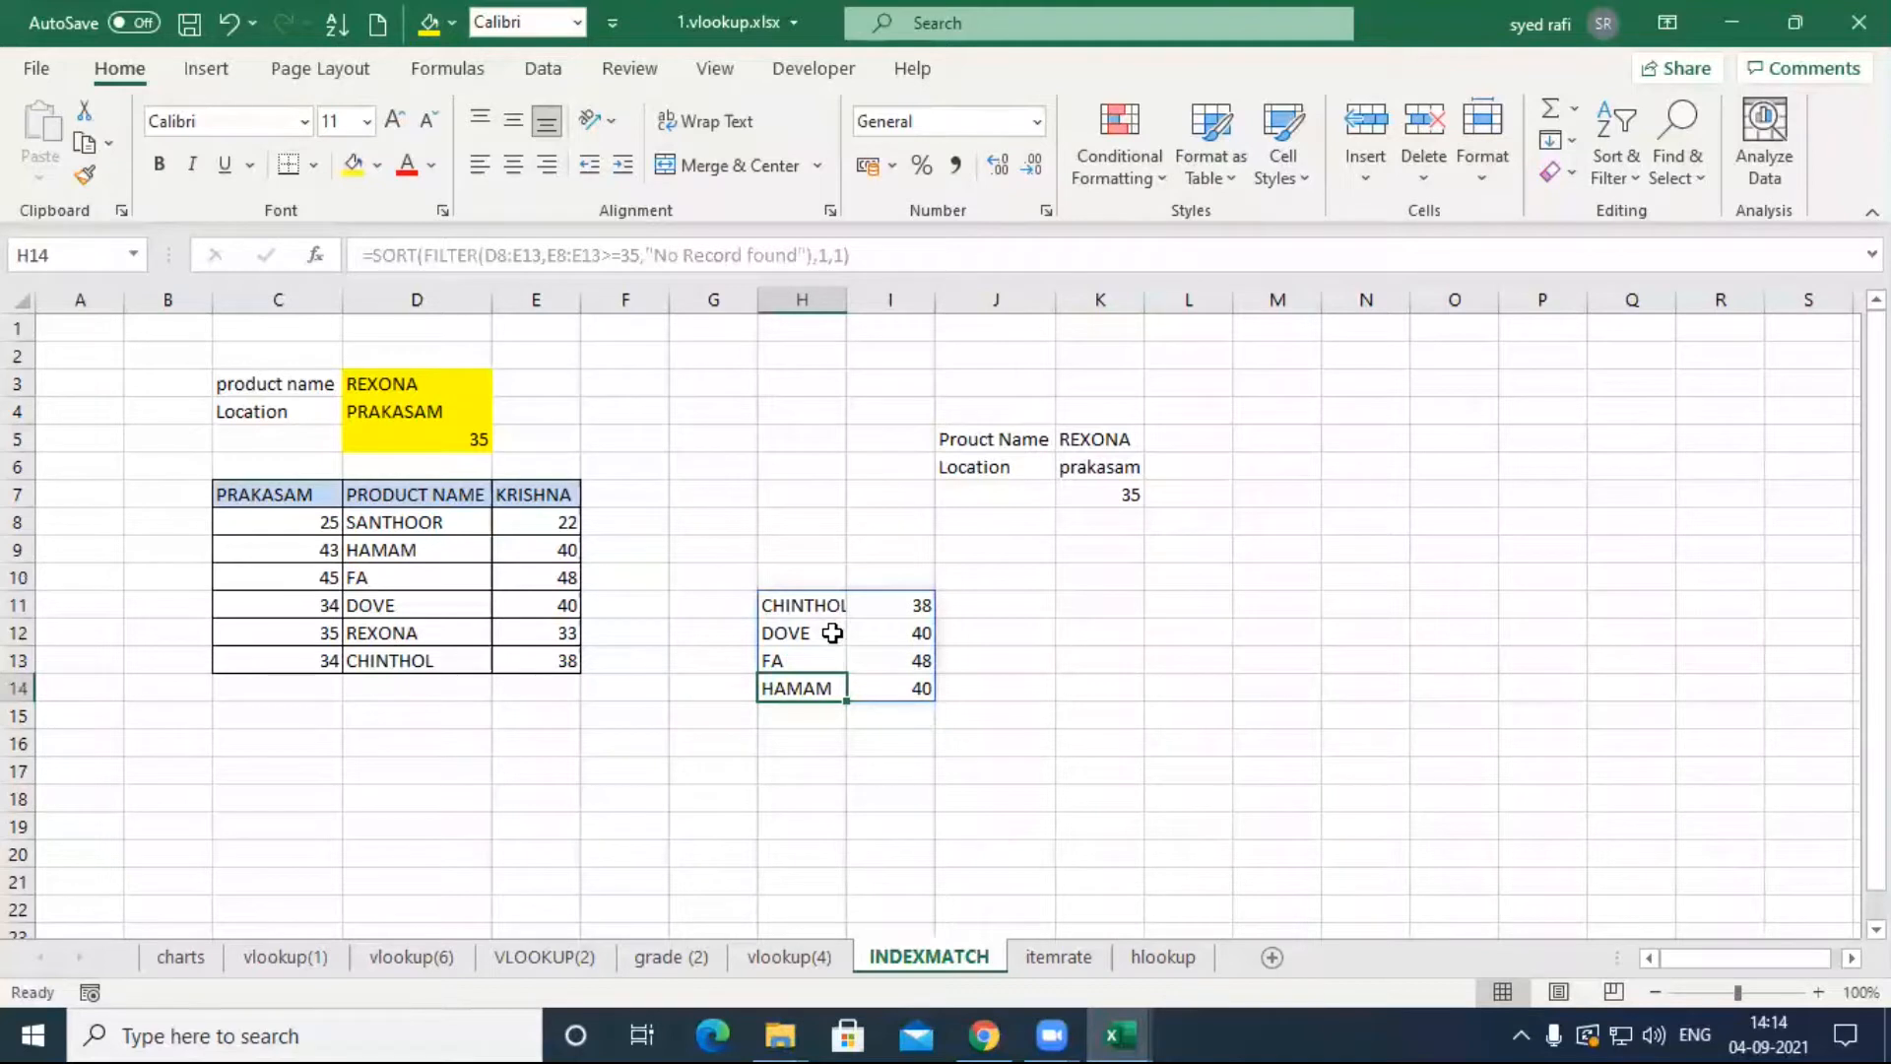
# Step: Delete the SORT and FILTER formula from H11 on the INDEXMATCH sheet
pyautogui.click(798, 605)
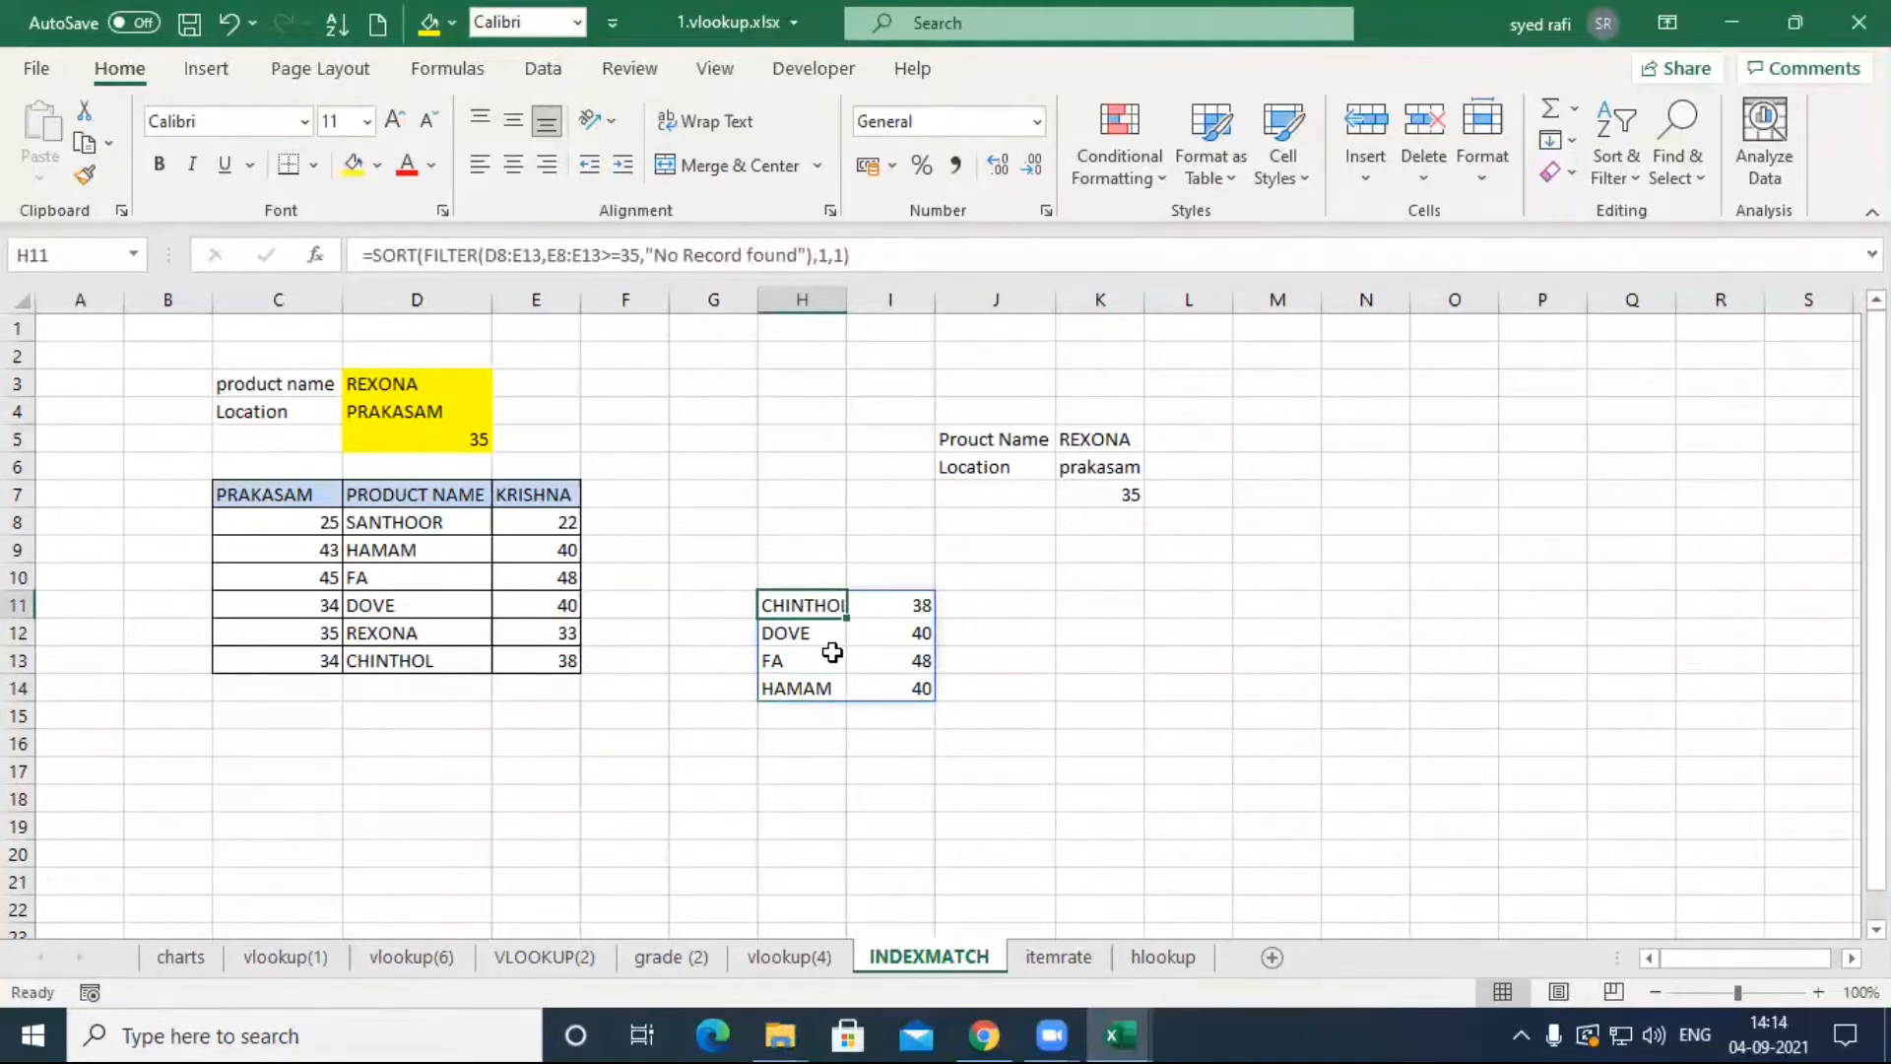
pyautogui.press('Delete')
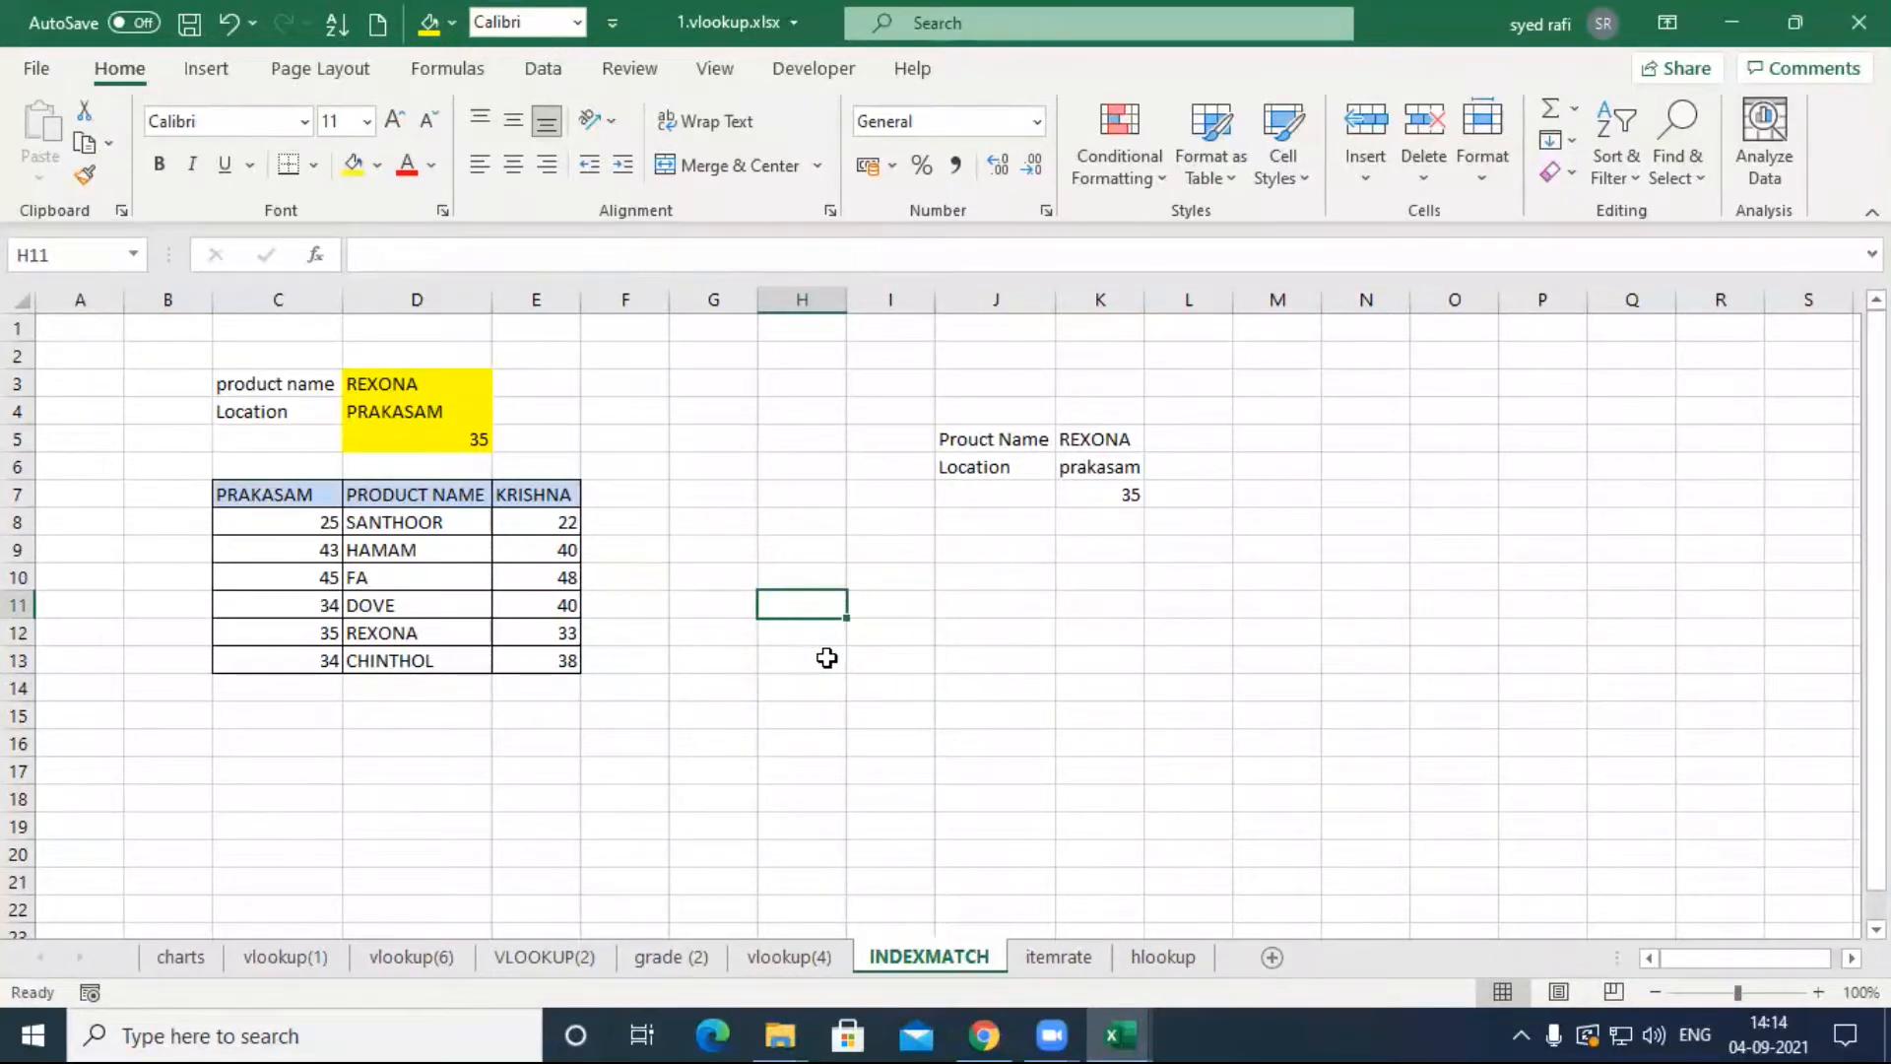
pyautogui.click(1014, 611)
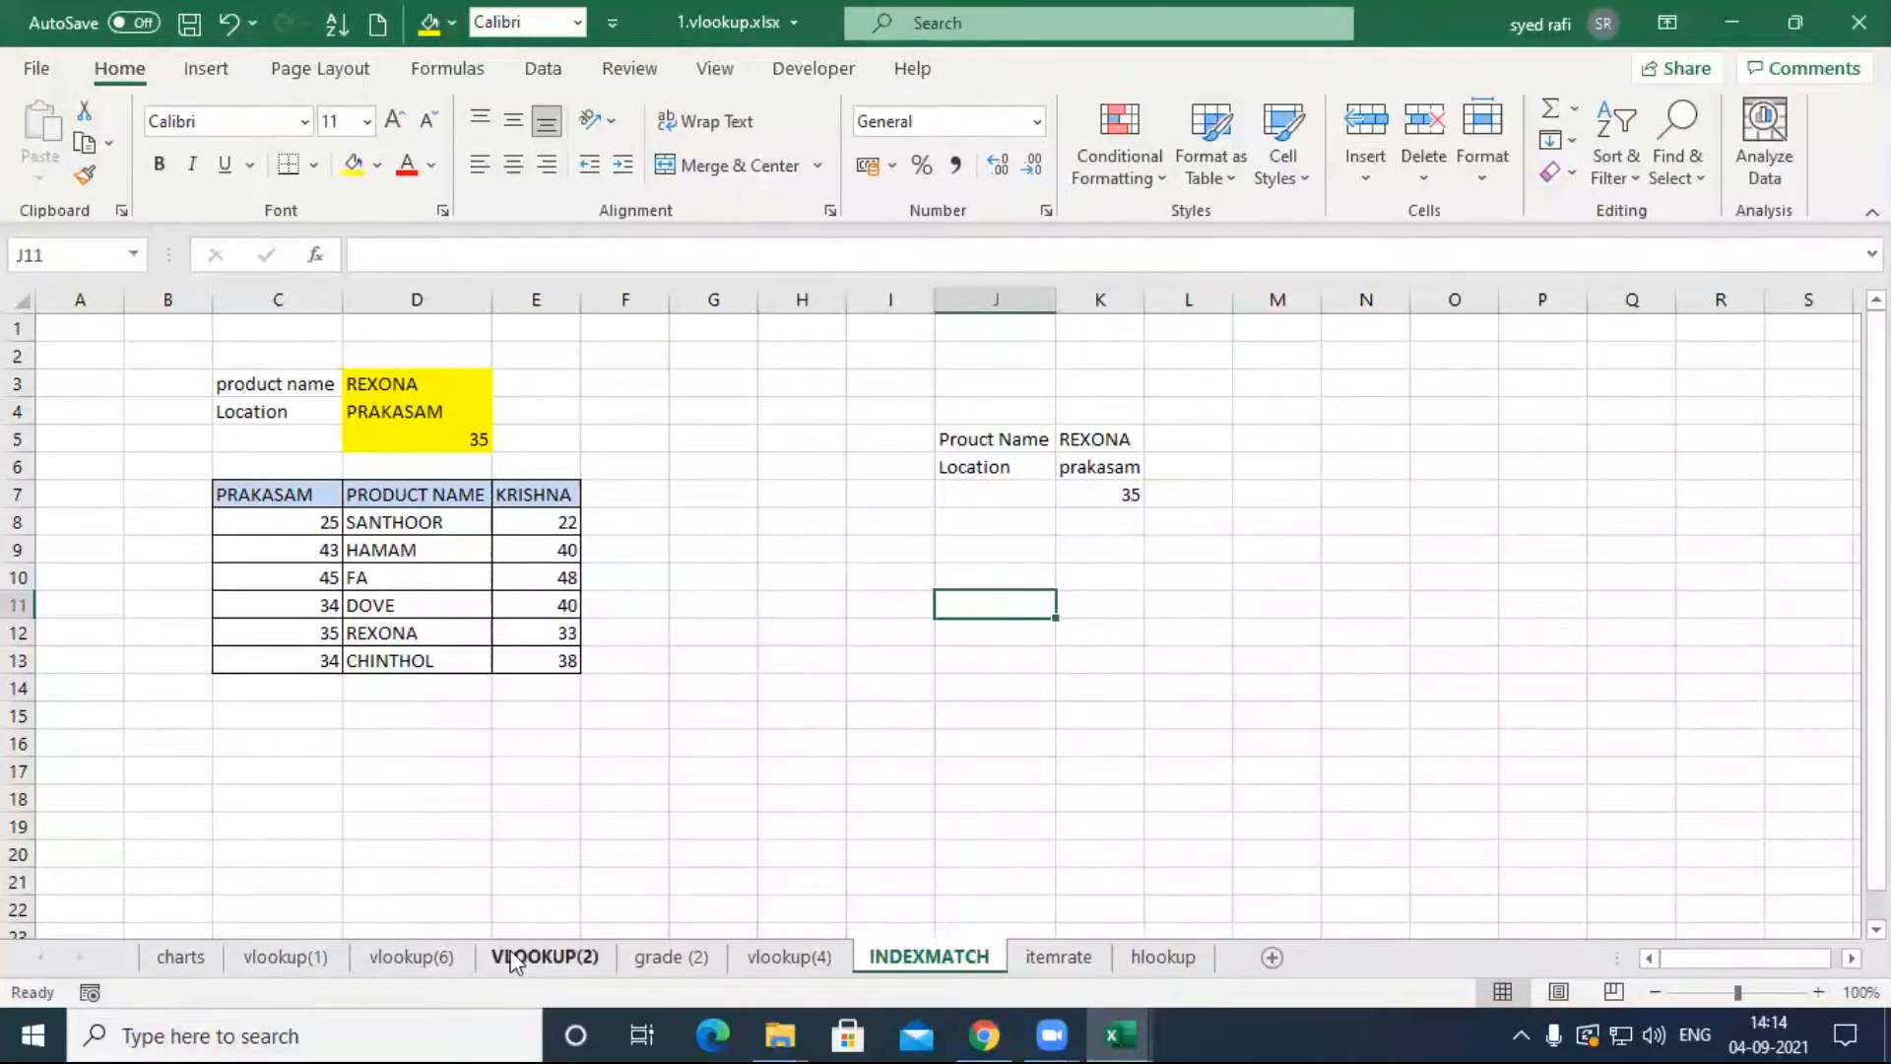
# Step: Copy the student marks table A1:G6 from the charts sheet and paste it at A1 of a new workbook
pyautogui.click(399, 958)
pyautogui.click(291, 963)
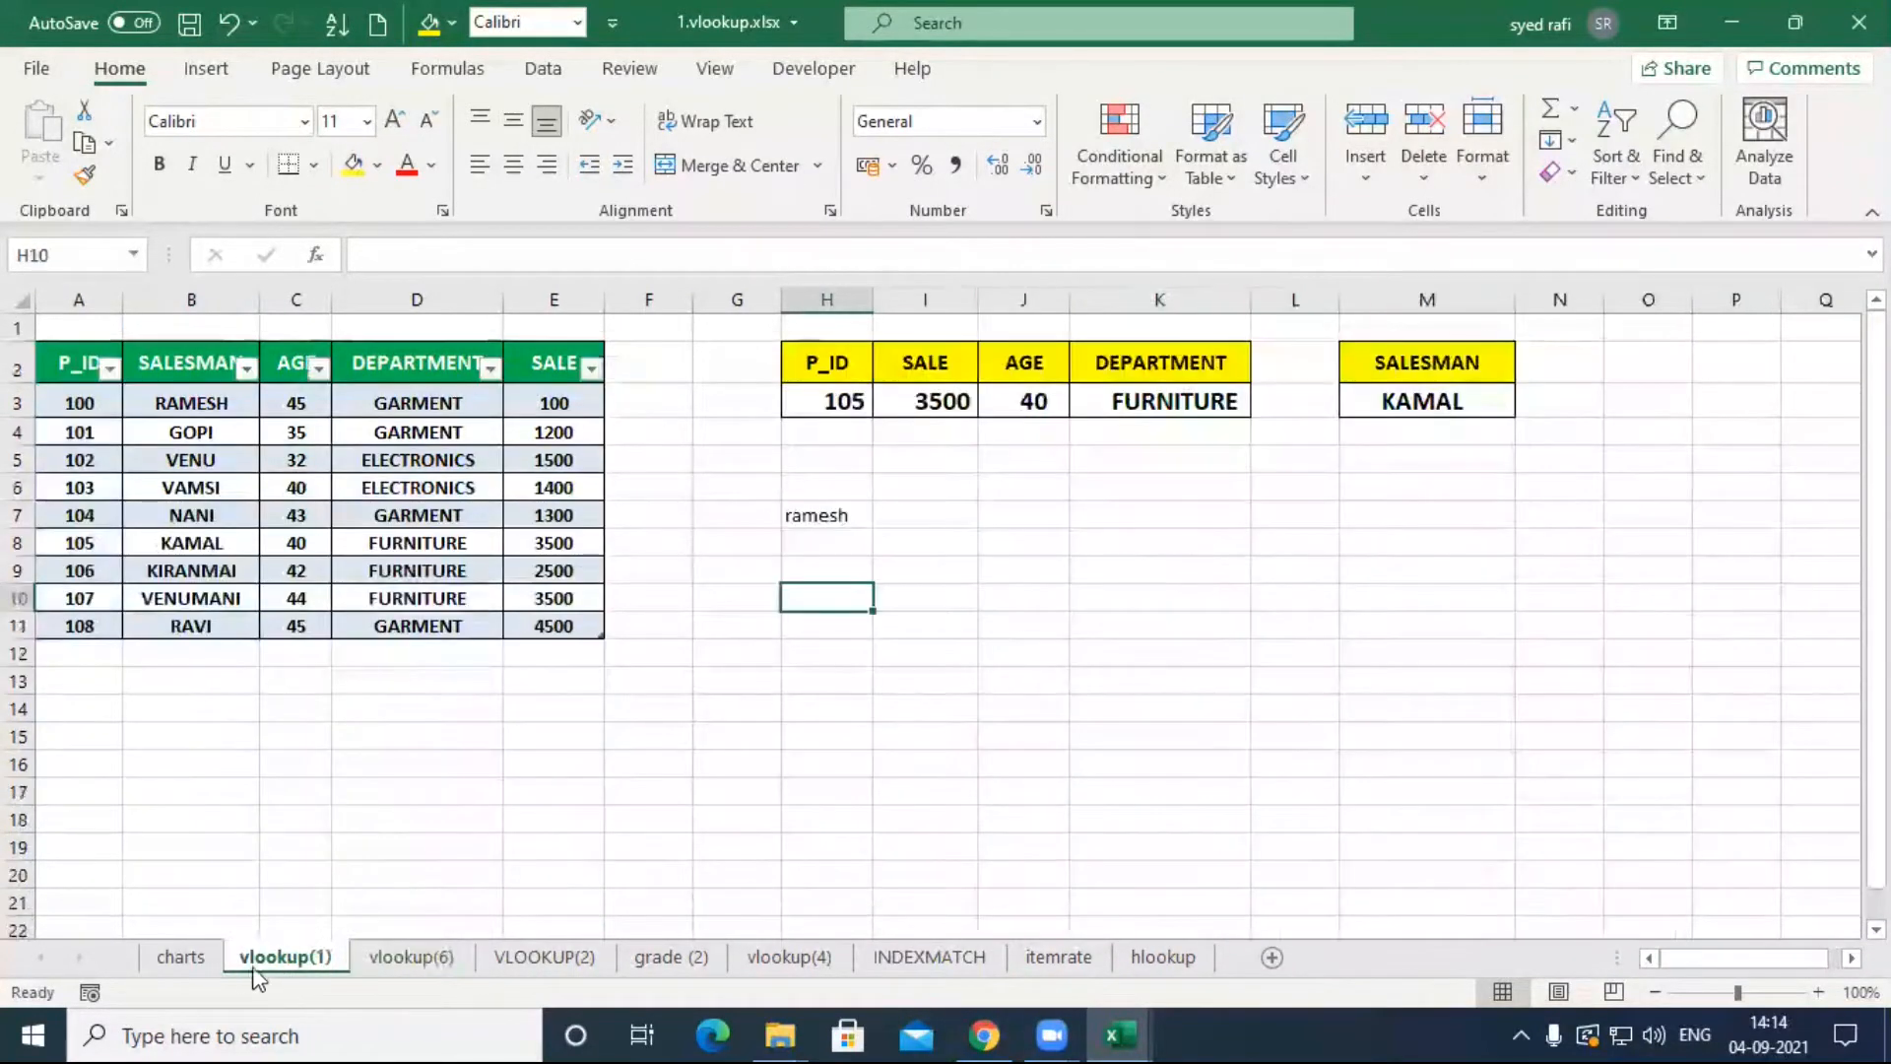
pyautogui.click(183, 960)
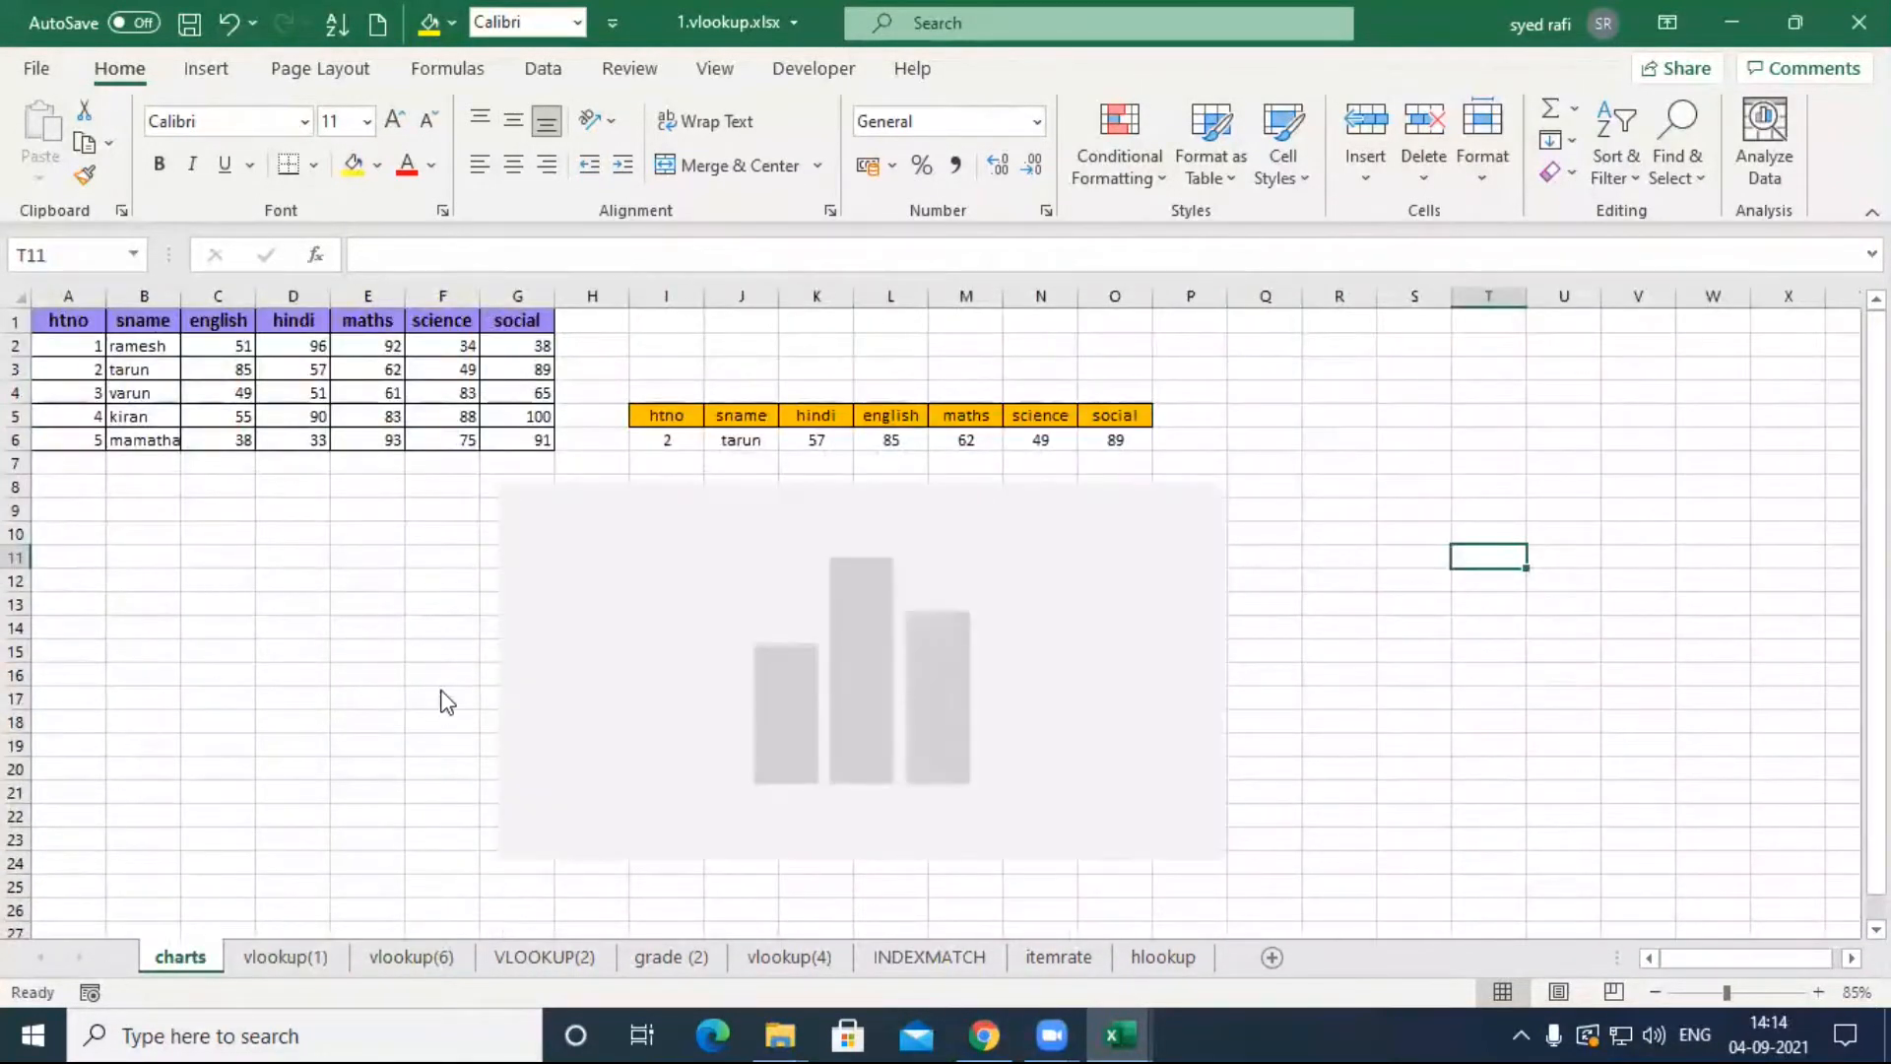
pyautogui.moveTo(540, 439); pyautogui.dragTo(5, 298)
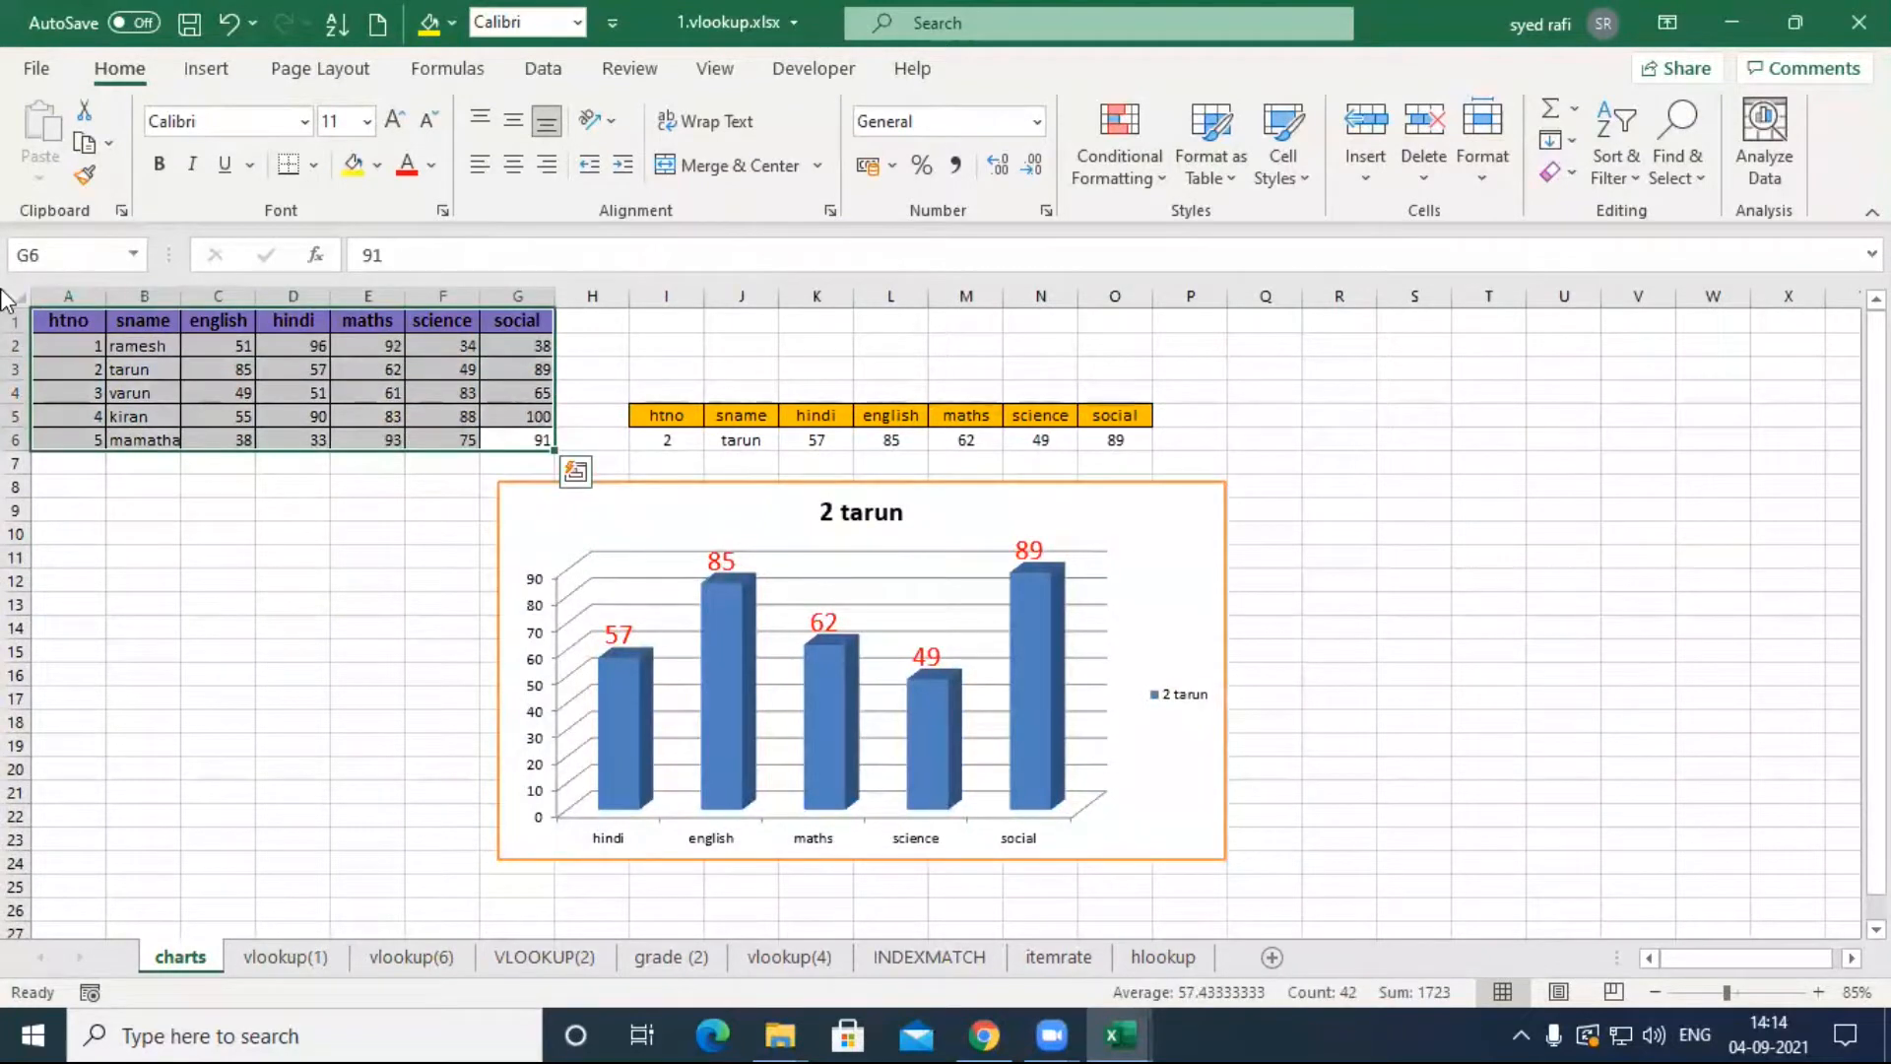
pyautogui.hotkey('ctrl', 'c')
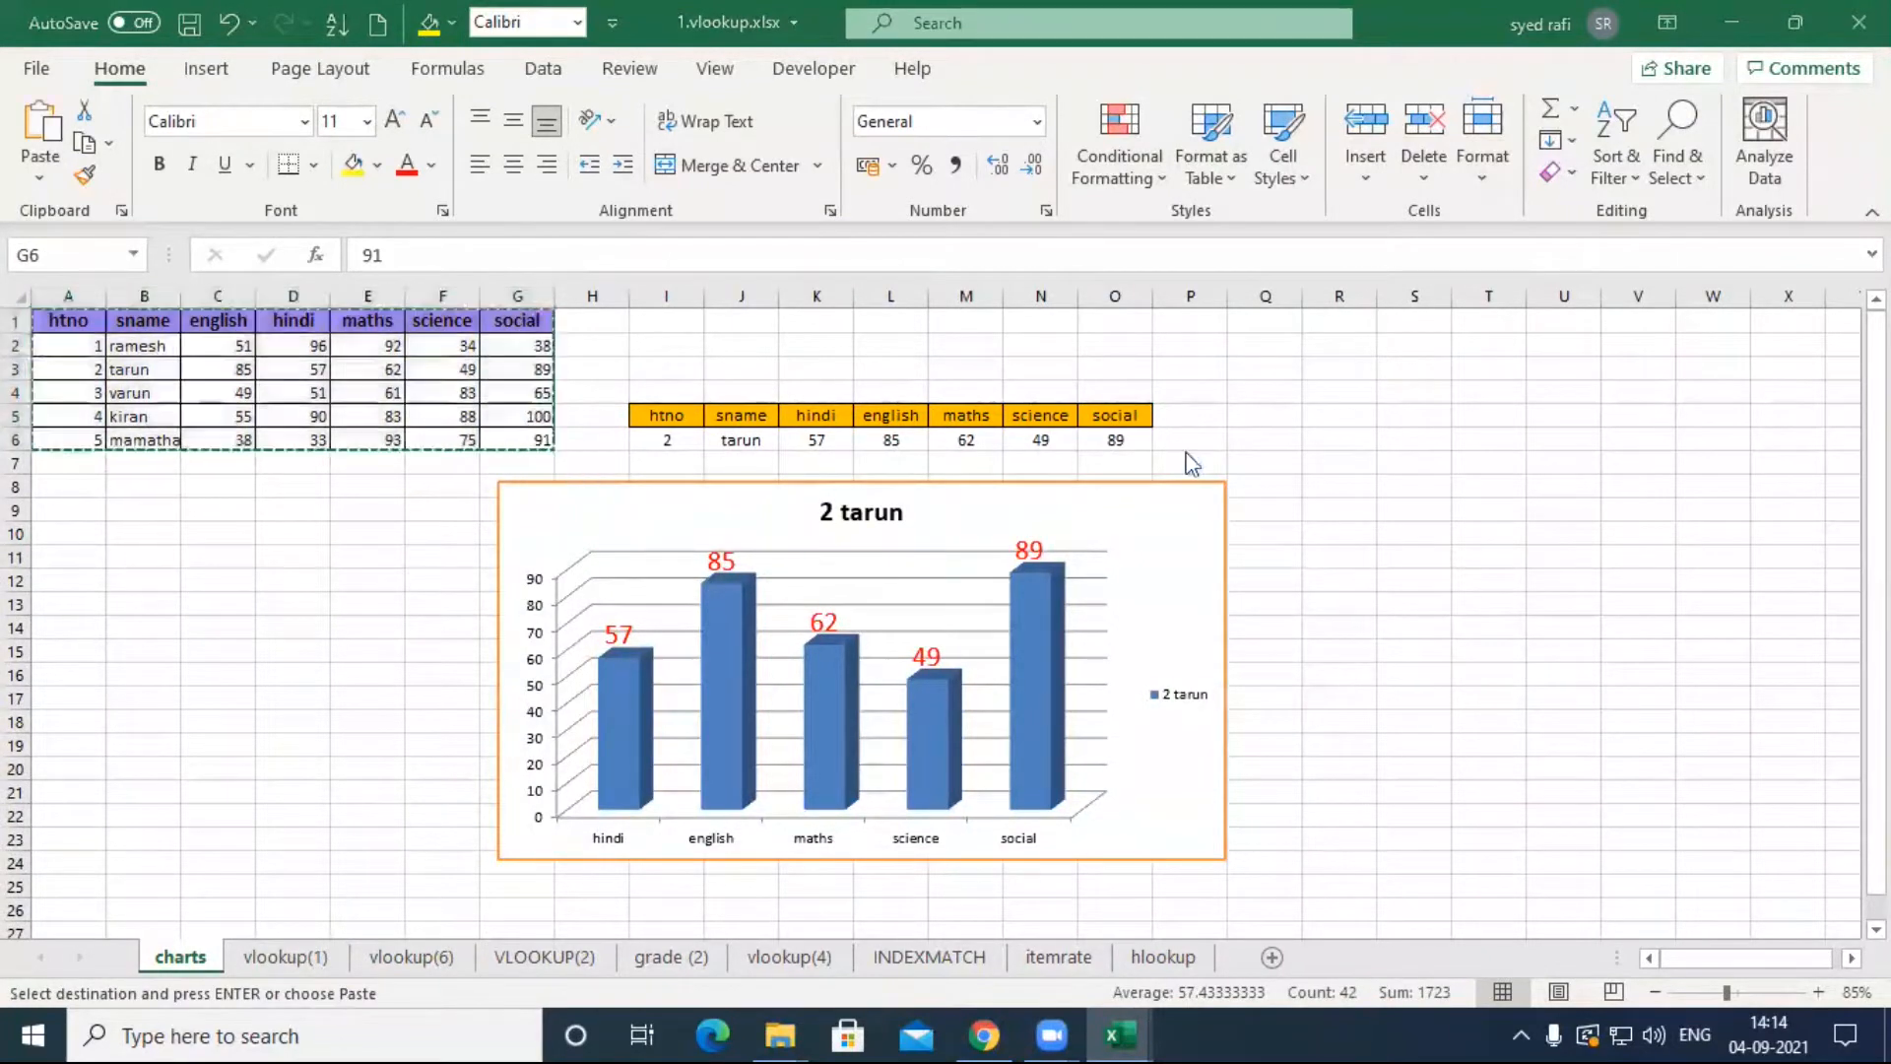
pyautogui.hotkey('ctrl', 'n')
pyautogui.hotkey('ctrl', 'v')
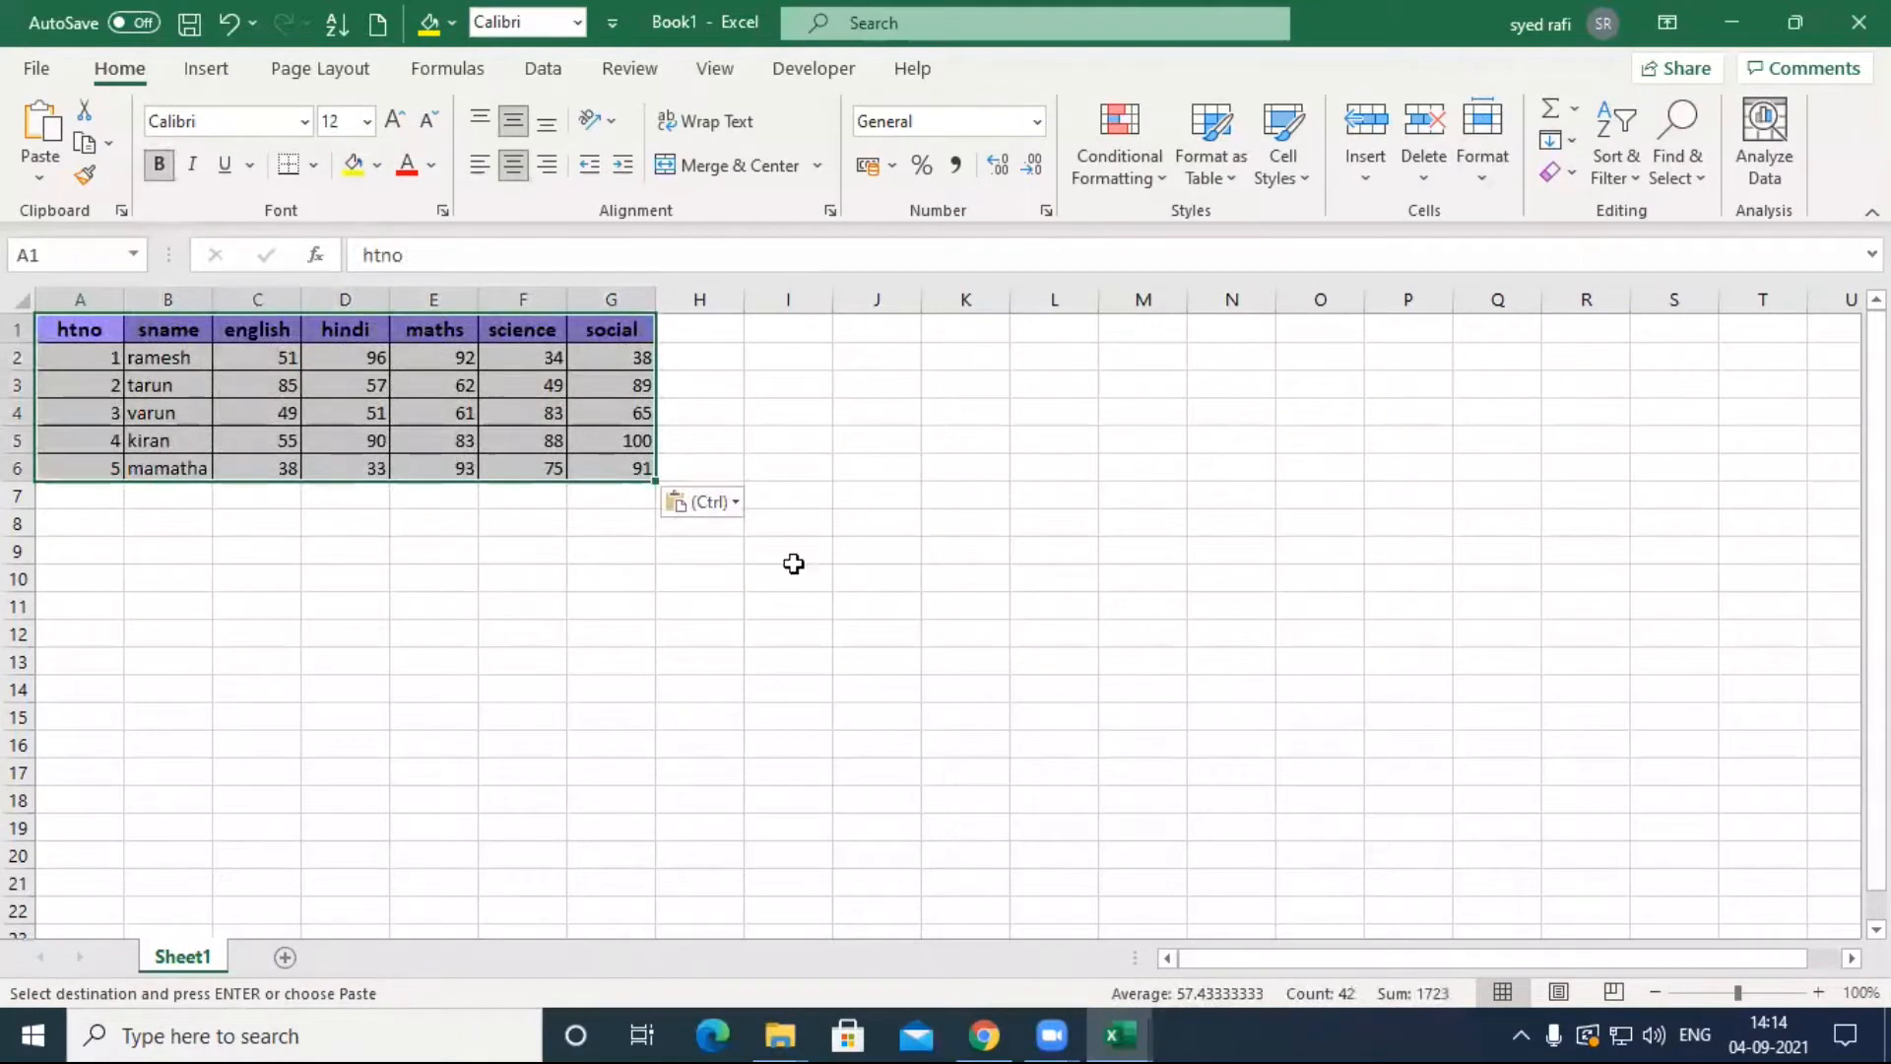
pyautogui.scroll(4, 611, 680)
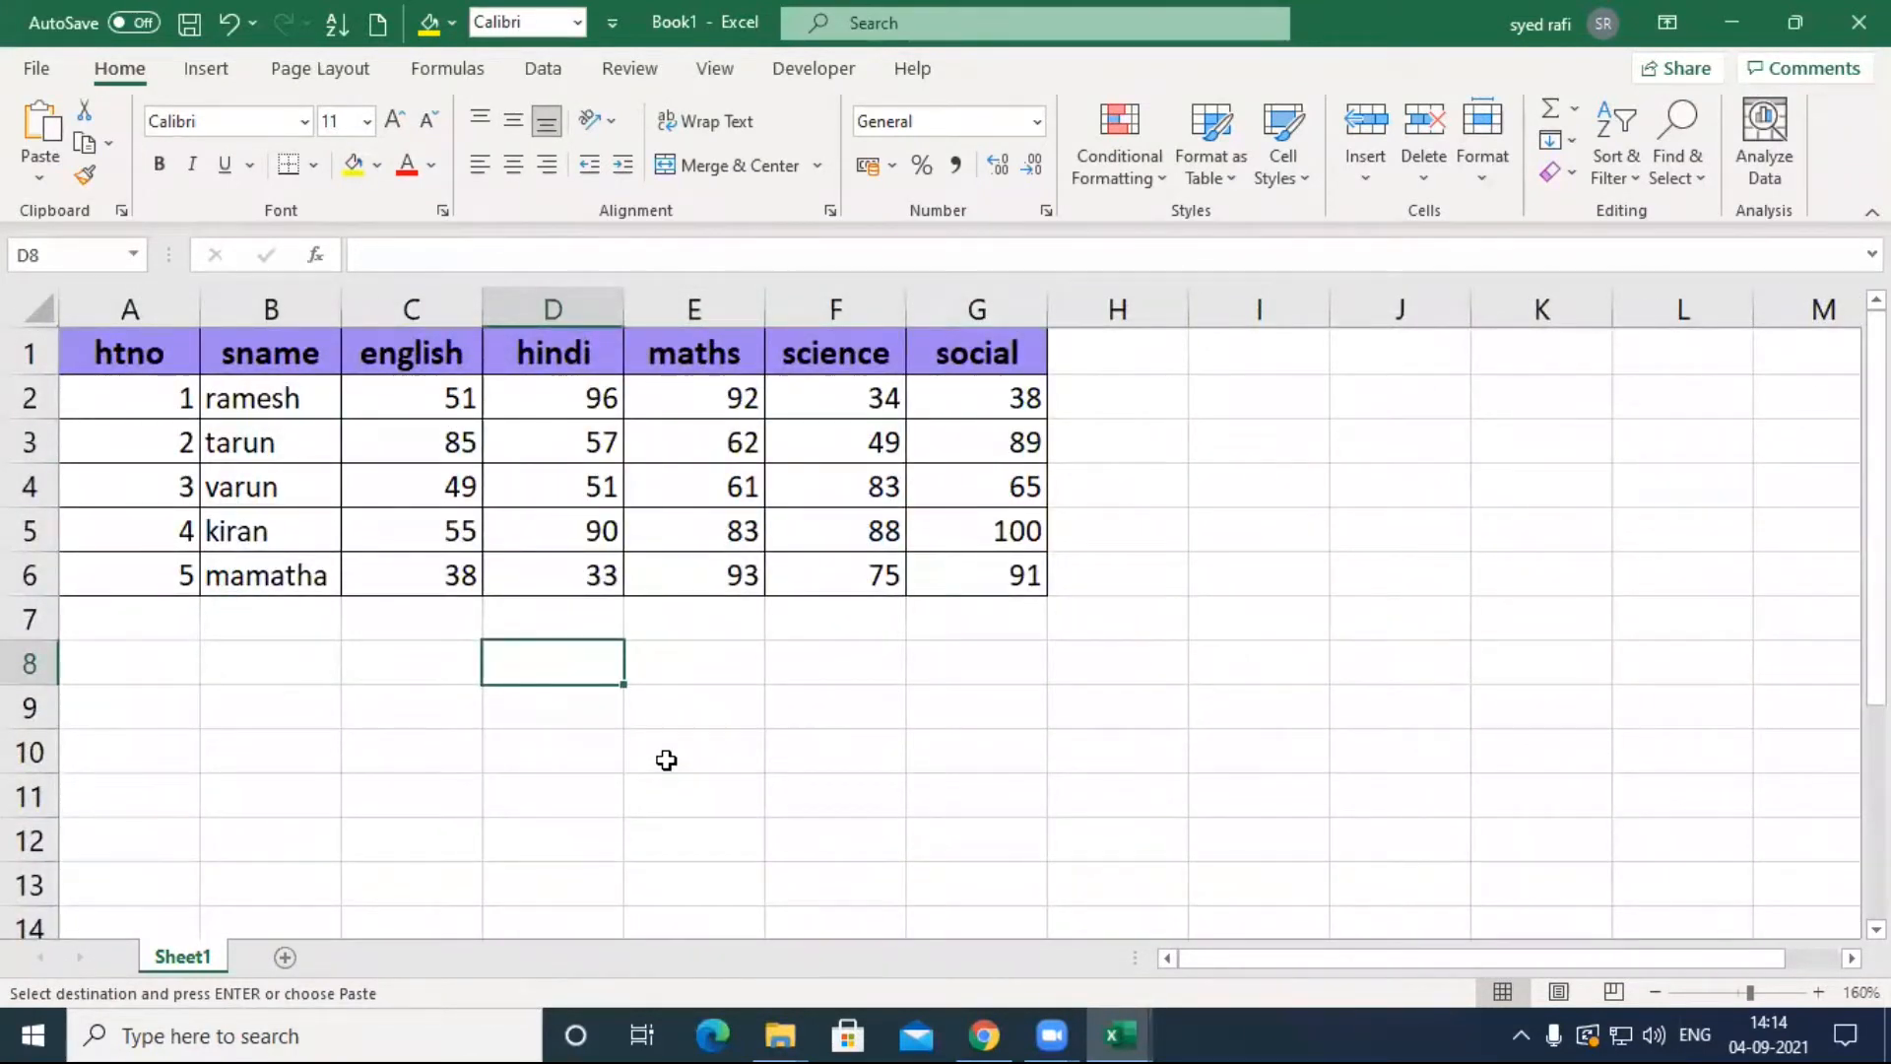
pyautogui.write('=vl')
pyautogui.press('Tab')
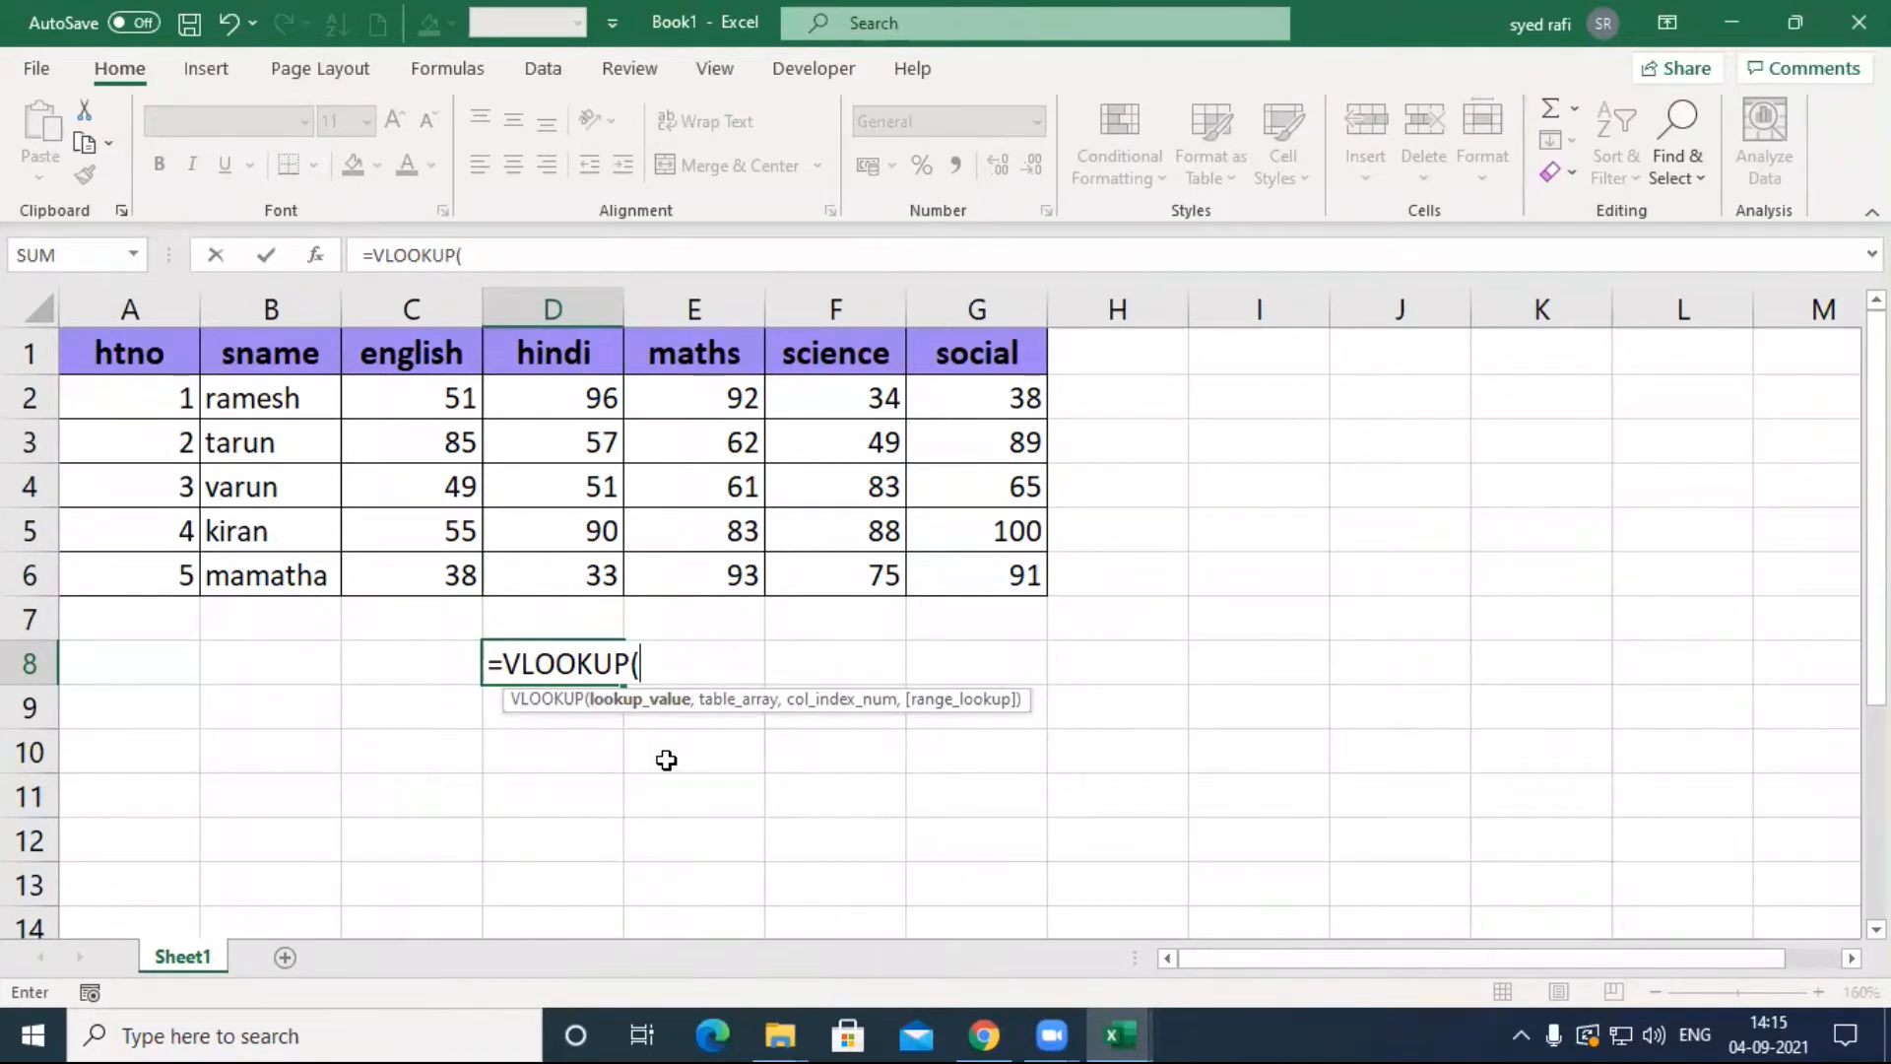
pyautogui.press('BackSpace')
pyautogui.press('BackSpace')
pyautogui.press('BackSpace')
pyautogui.press('BackSpace')
pyautogui.press('BackSpace')
pyautogui.press('BackSpace')
pyautogui.press('BackSpace')
pyautogui.press('BackSpace')
pyautogui.press('BackSpace')
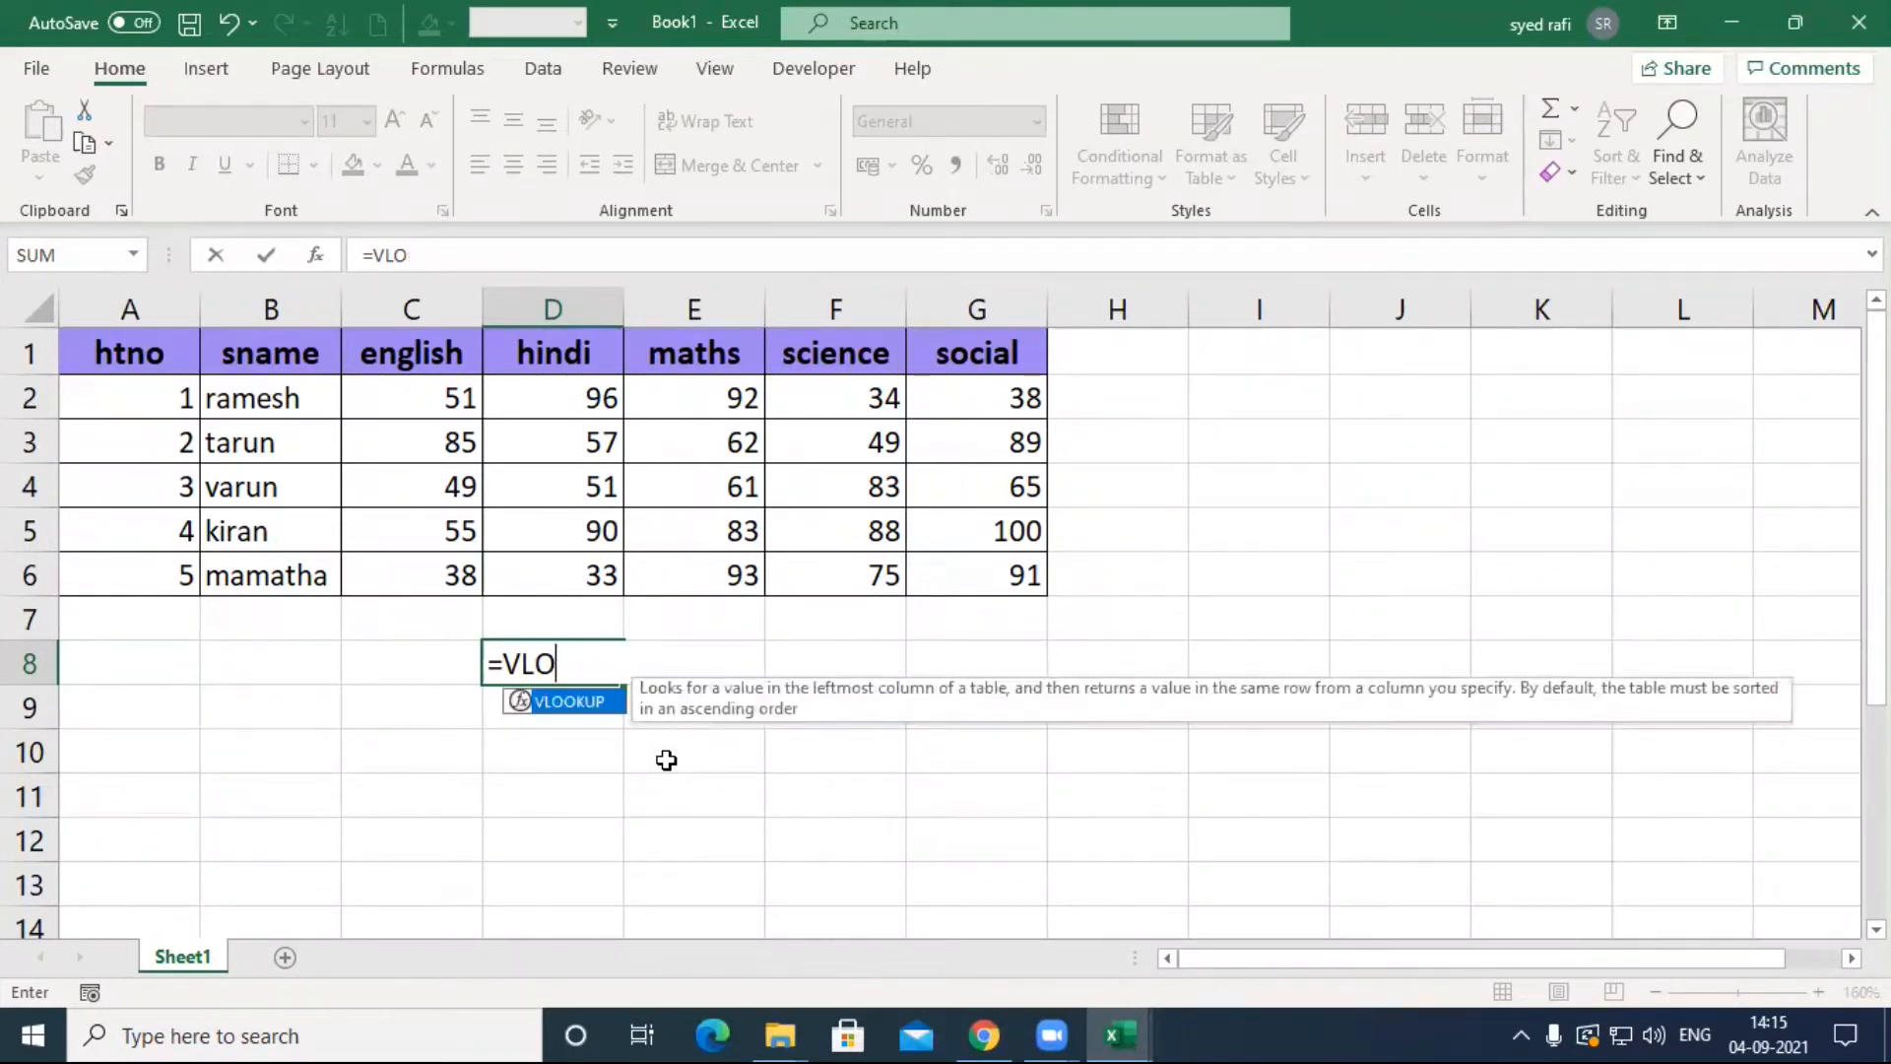
pyautogui.press('Escape')
pyautogui.click(1221, 652)
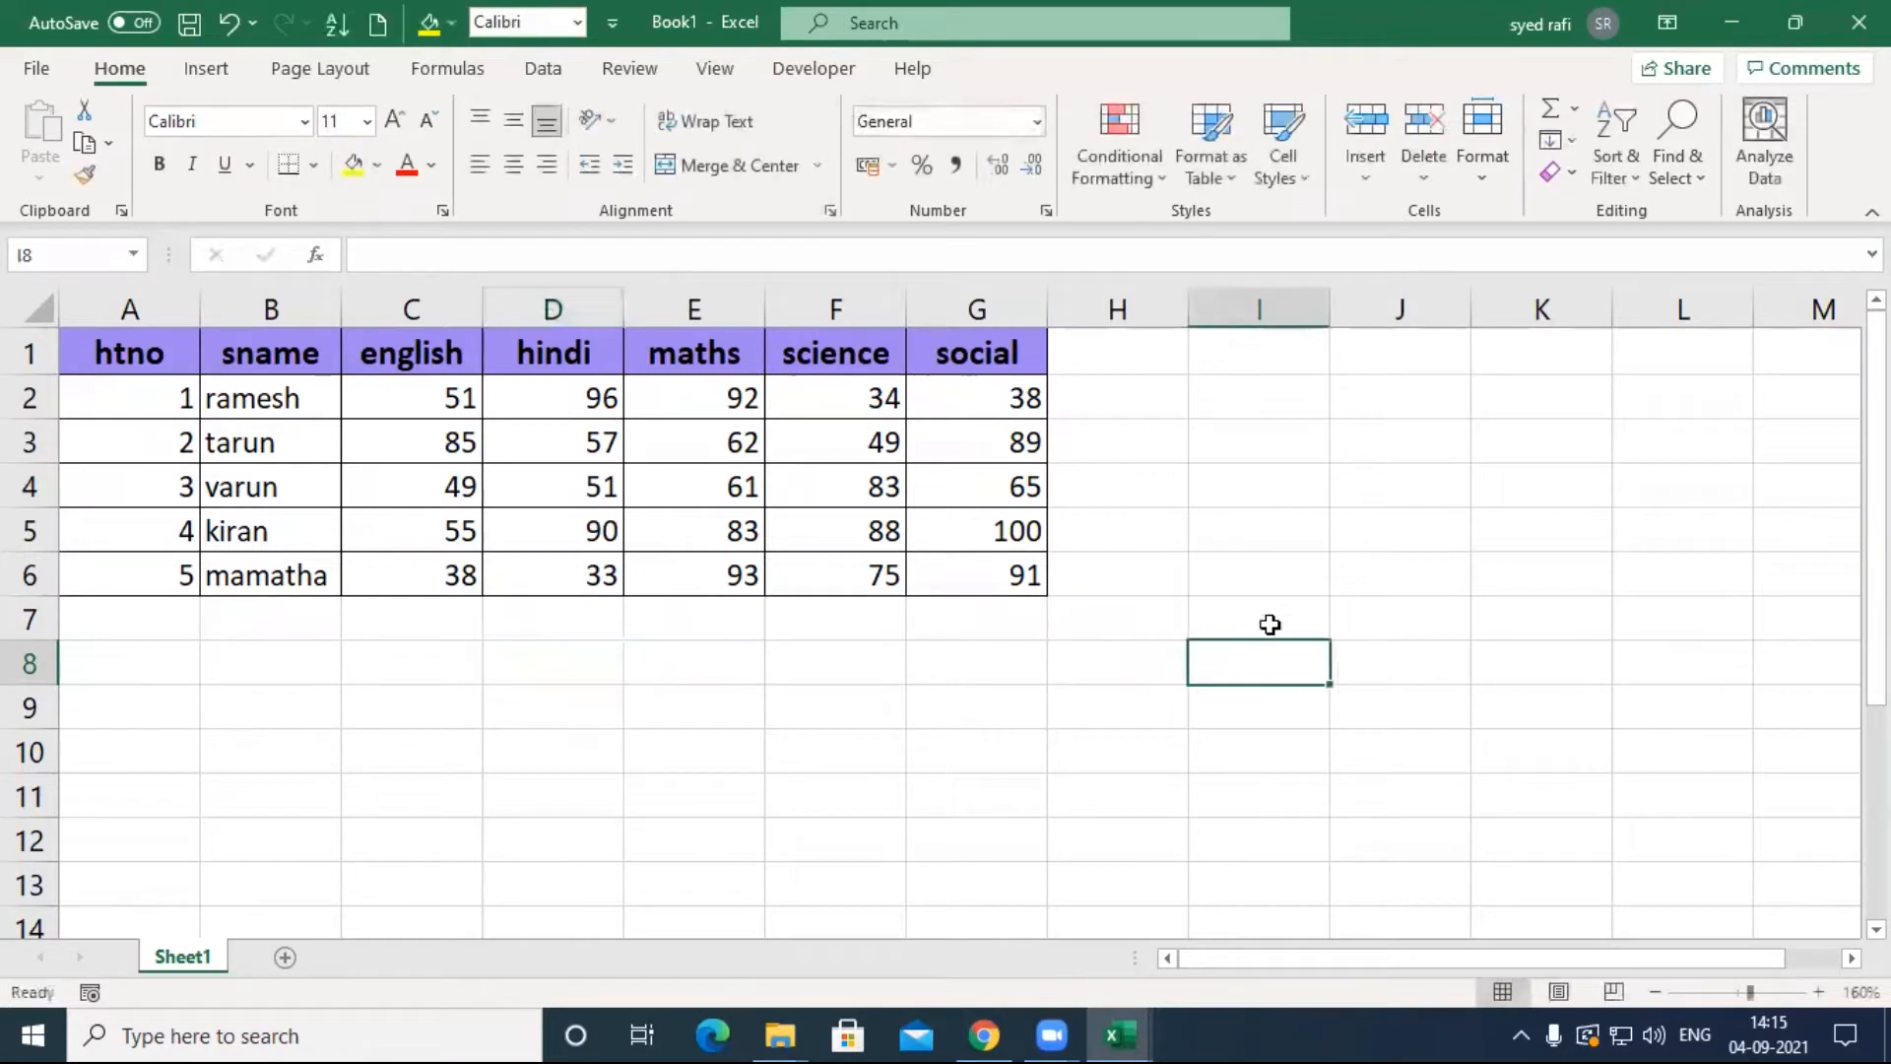
# Step: Copy the header row A1:G1 of the marks table to I1
pyautogui.scroll(-3, 1253, 450)
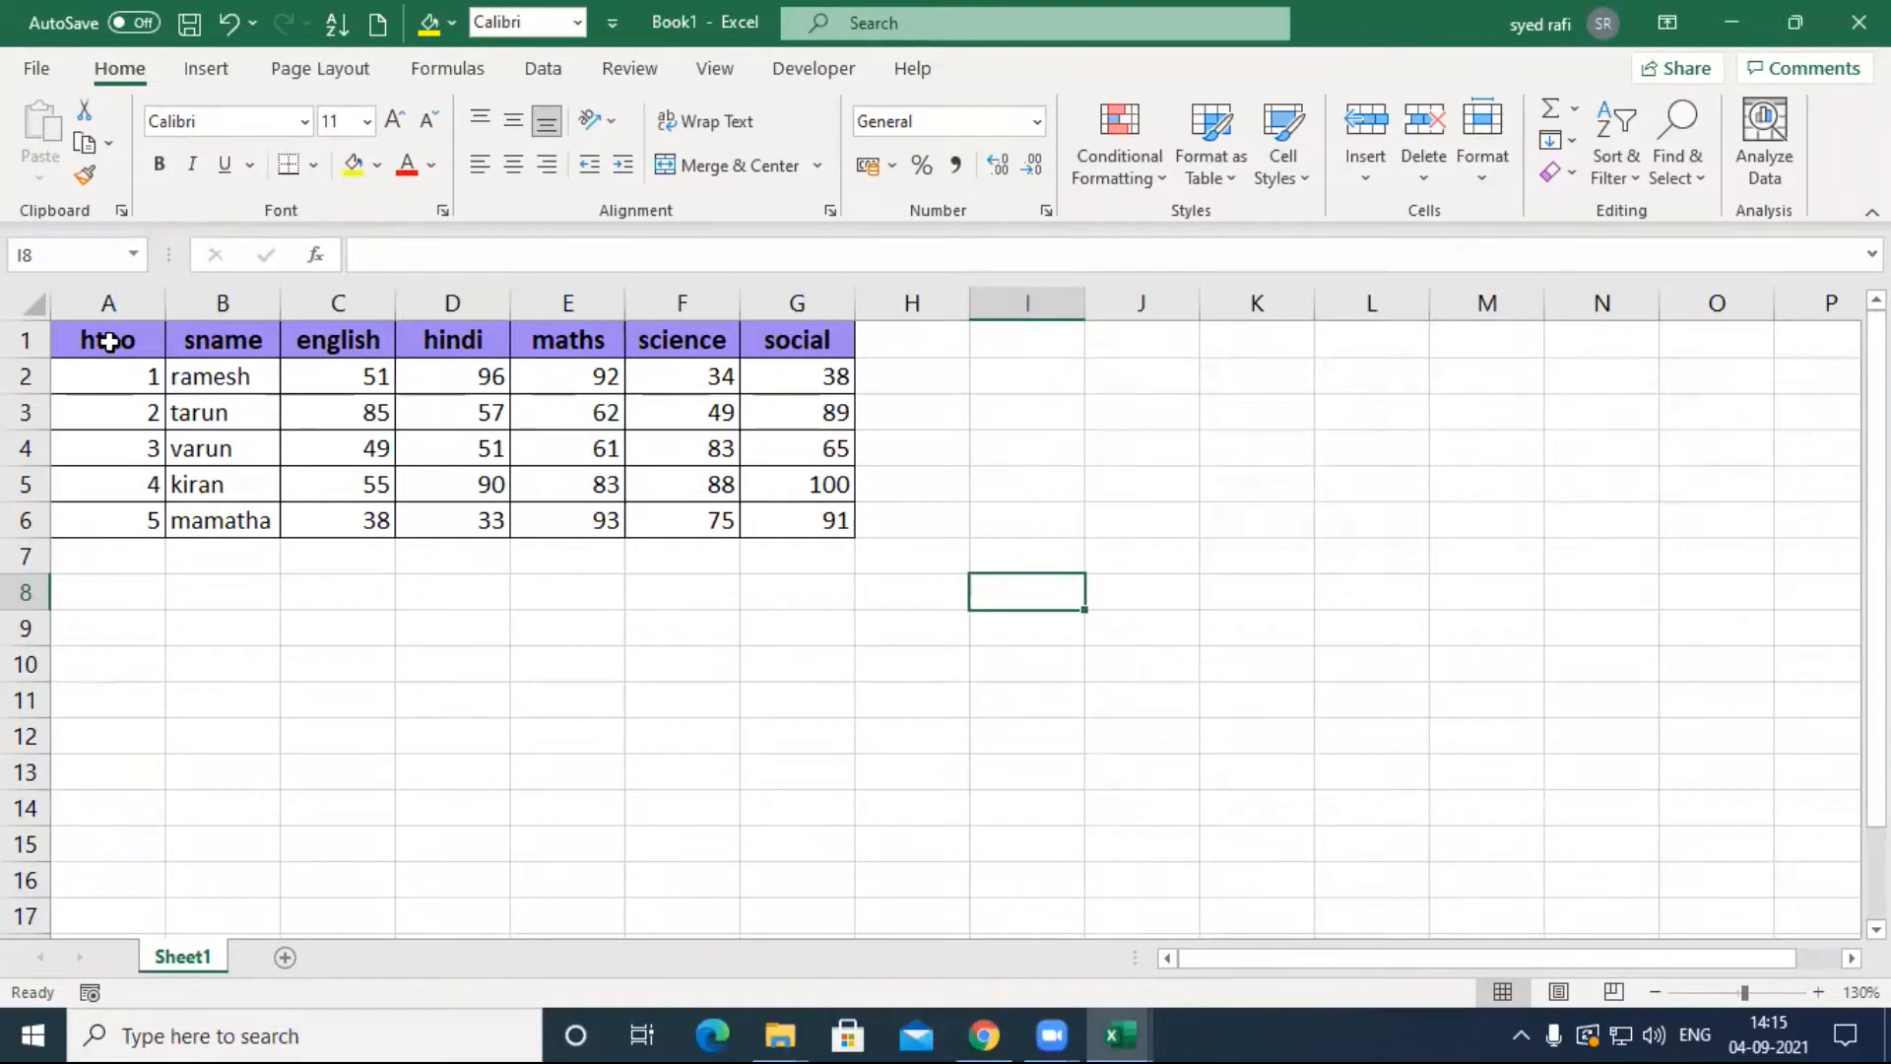
pyautogui.moveTo(93, 338); pyautogui.dragTo(785, 342)
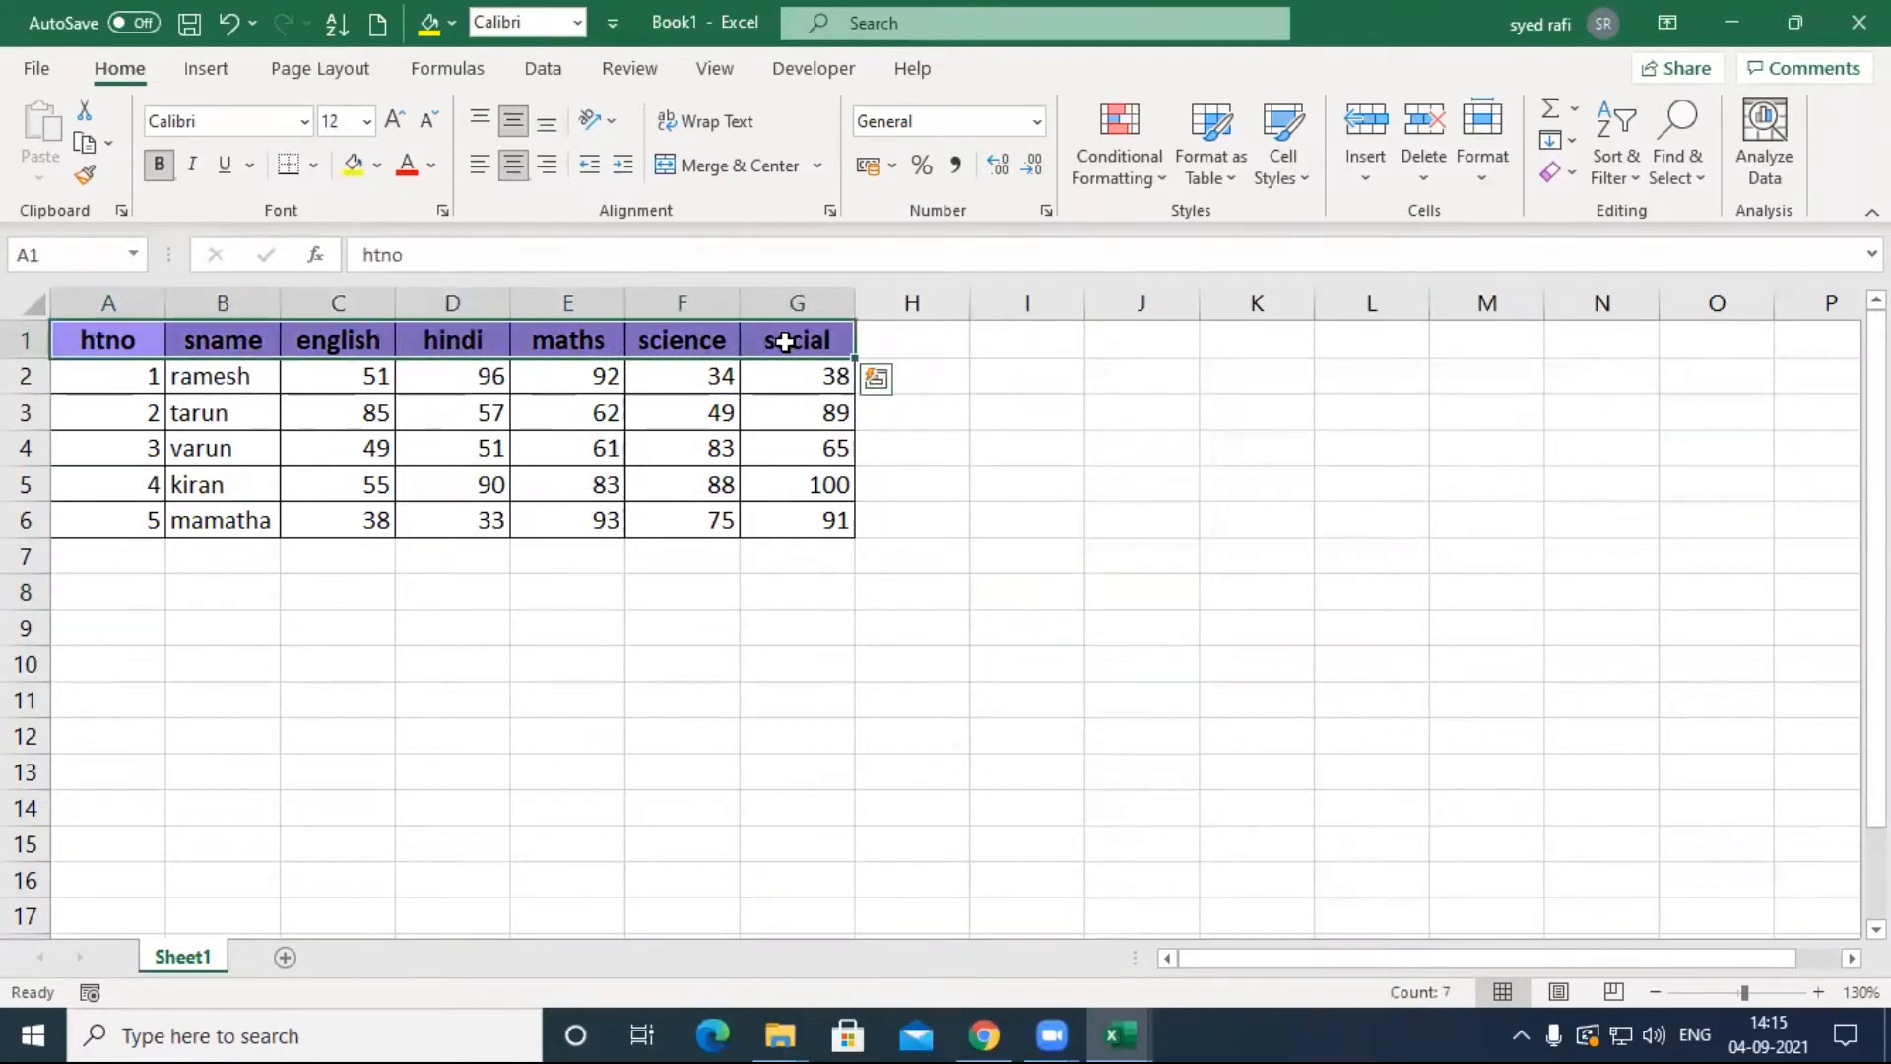
pyautogui.hotkey('ctrl', 'c')
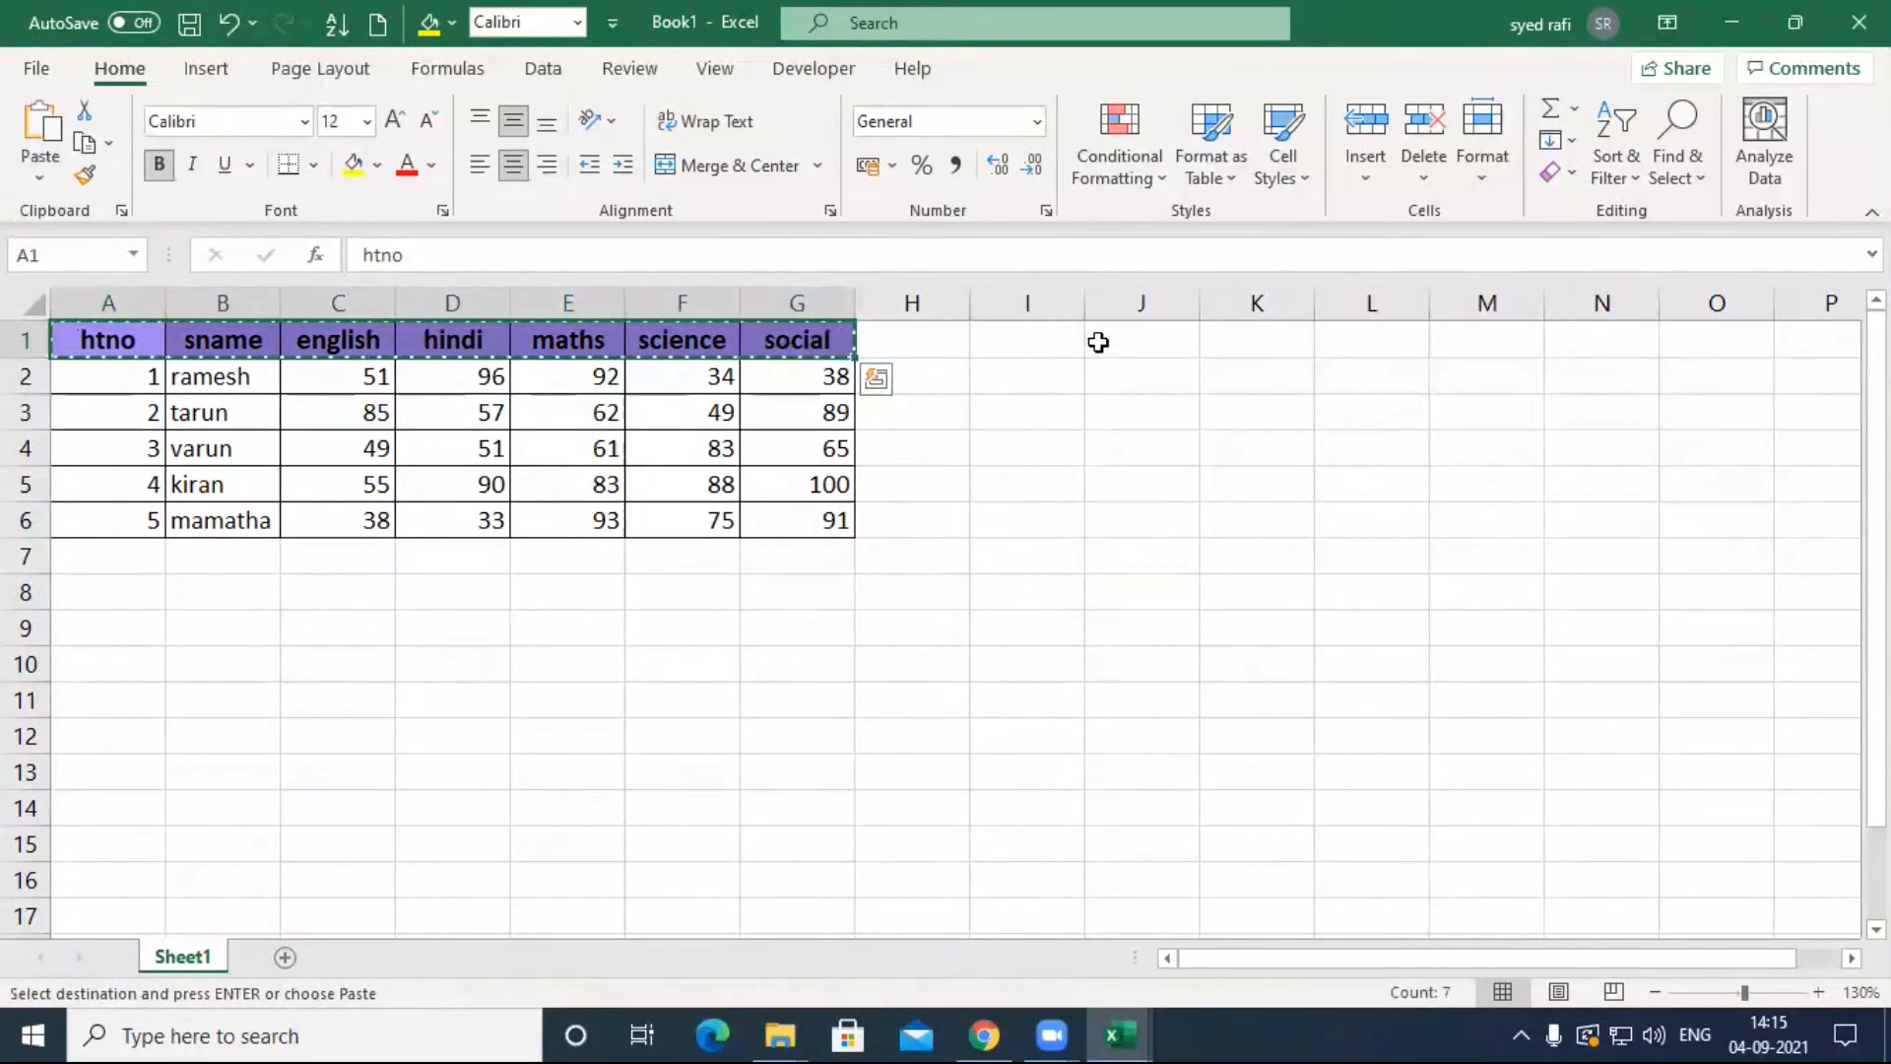
pyautogui.click(1055, 344)
pyautogui.hotkey('ctrl', 'v')
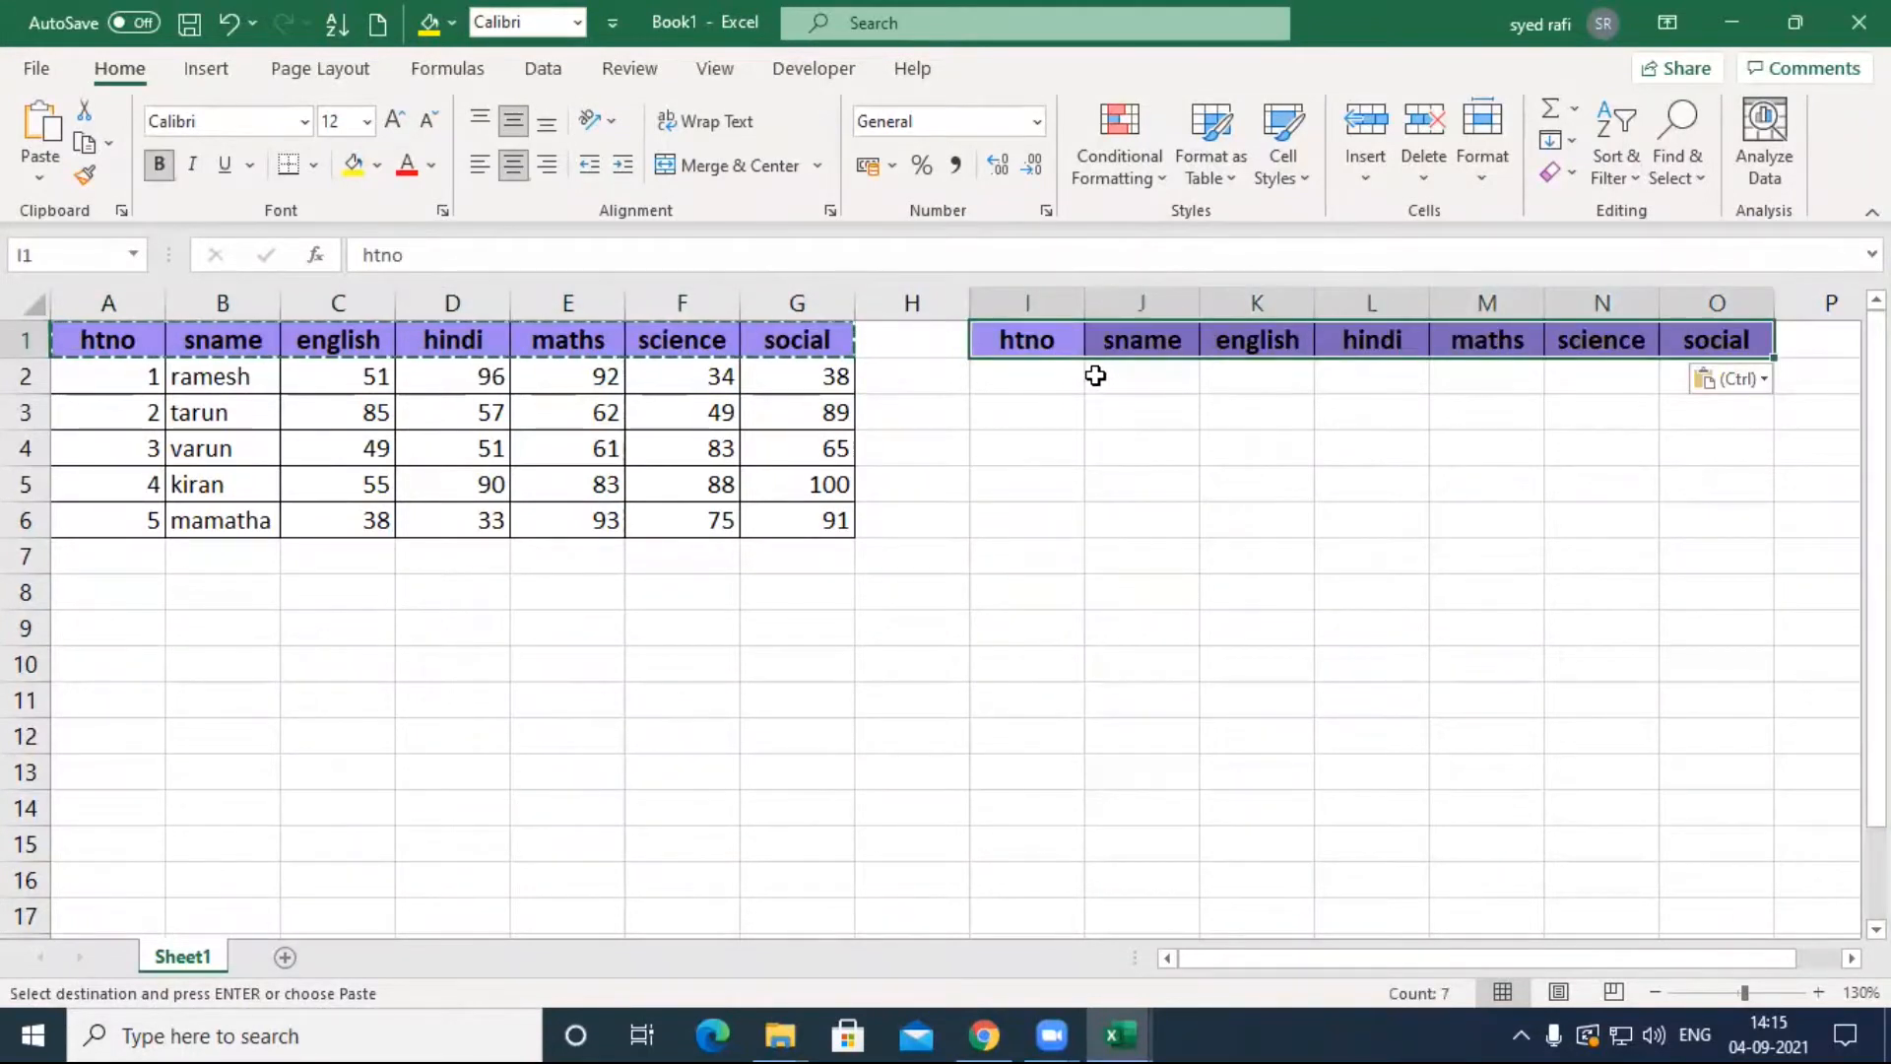
# Step: Enter 1 as the htno lookup value in I2
pyautogui.click(1047, 378)
pyautogui.write('1')
pyautogui.press('Tab')
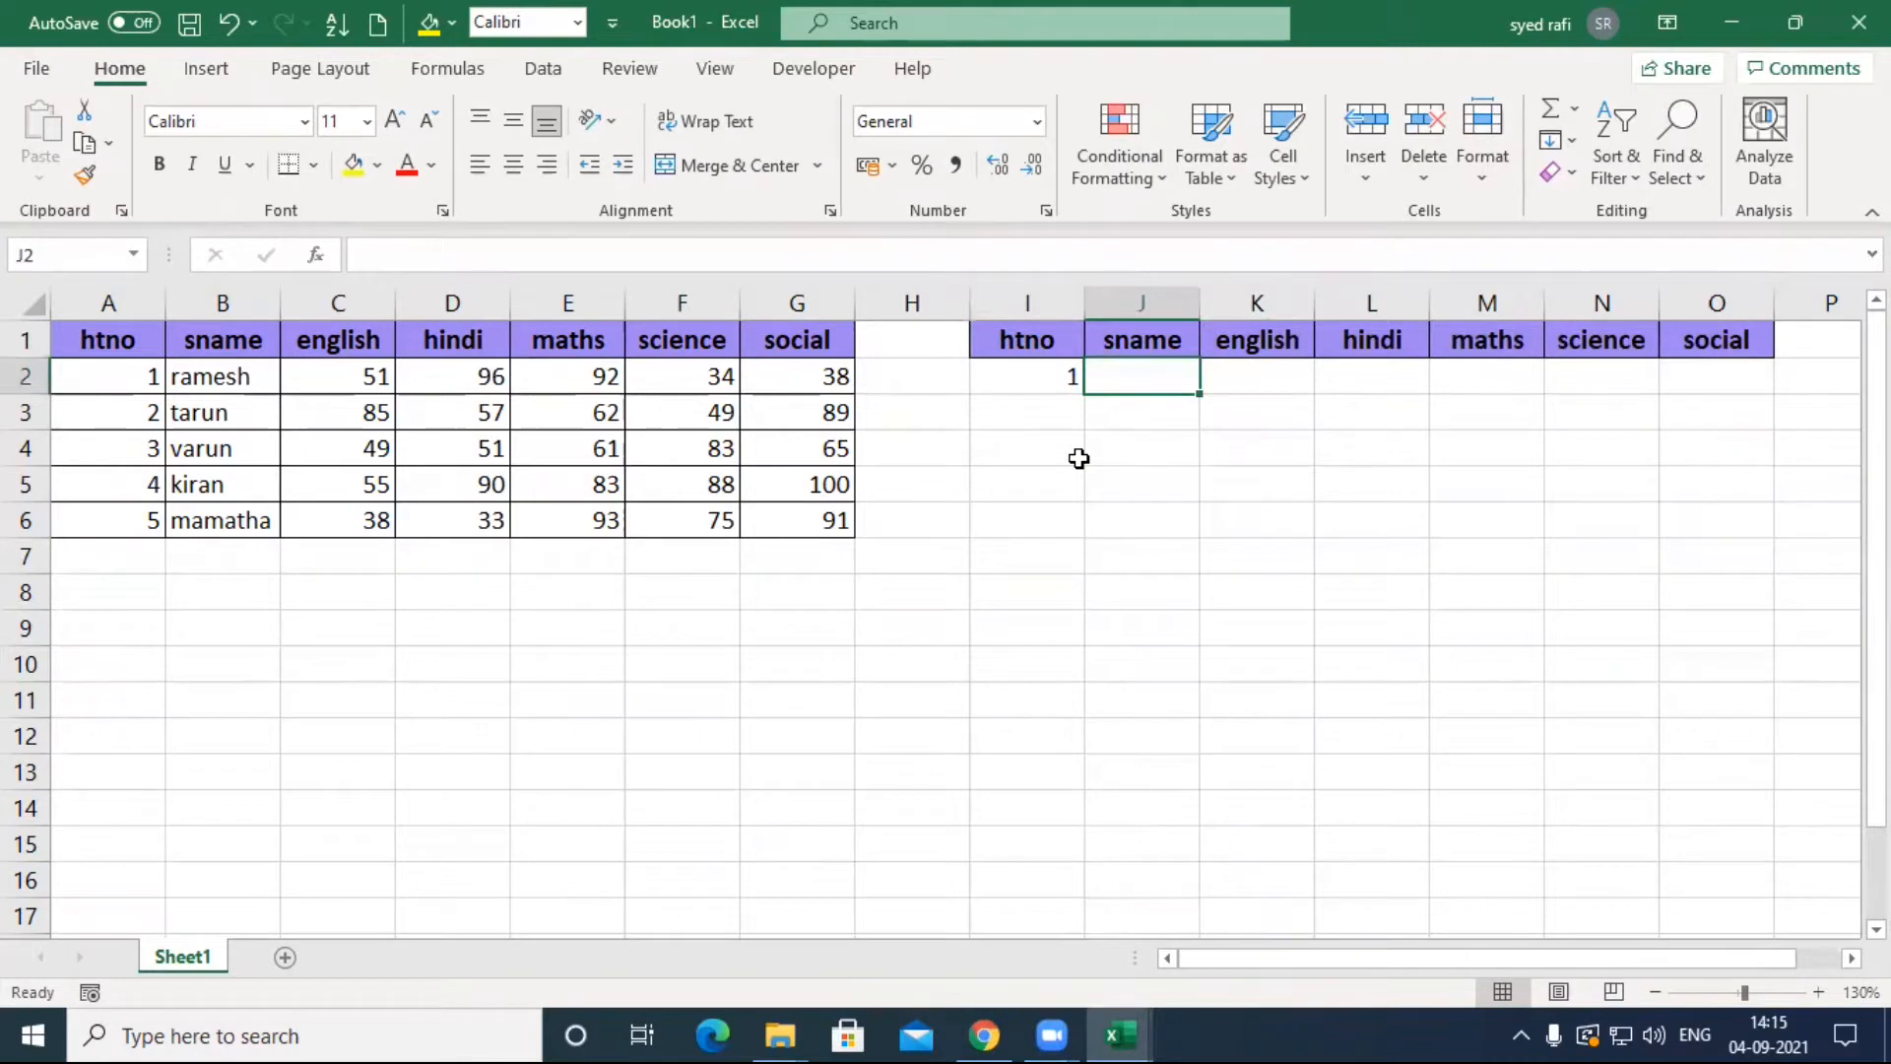
# Step: Look up the sname in J2 with the exact-match formula =VLOOKUP(I2,A2:G6,2,FALSE)
pyautogui.write('=v')
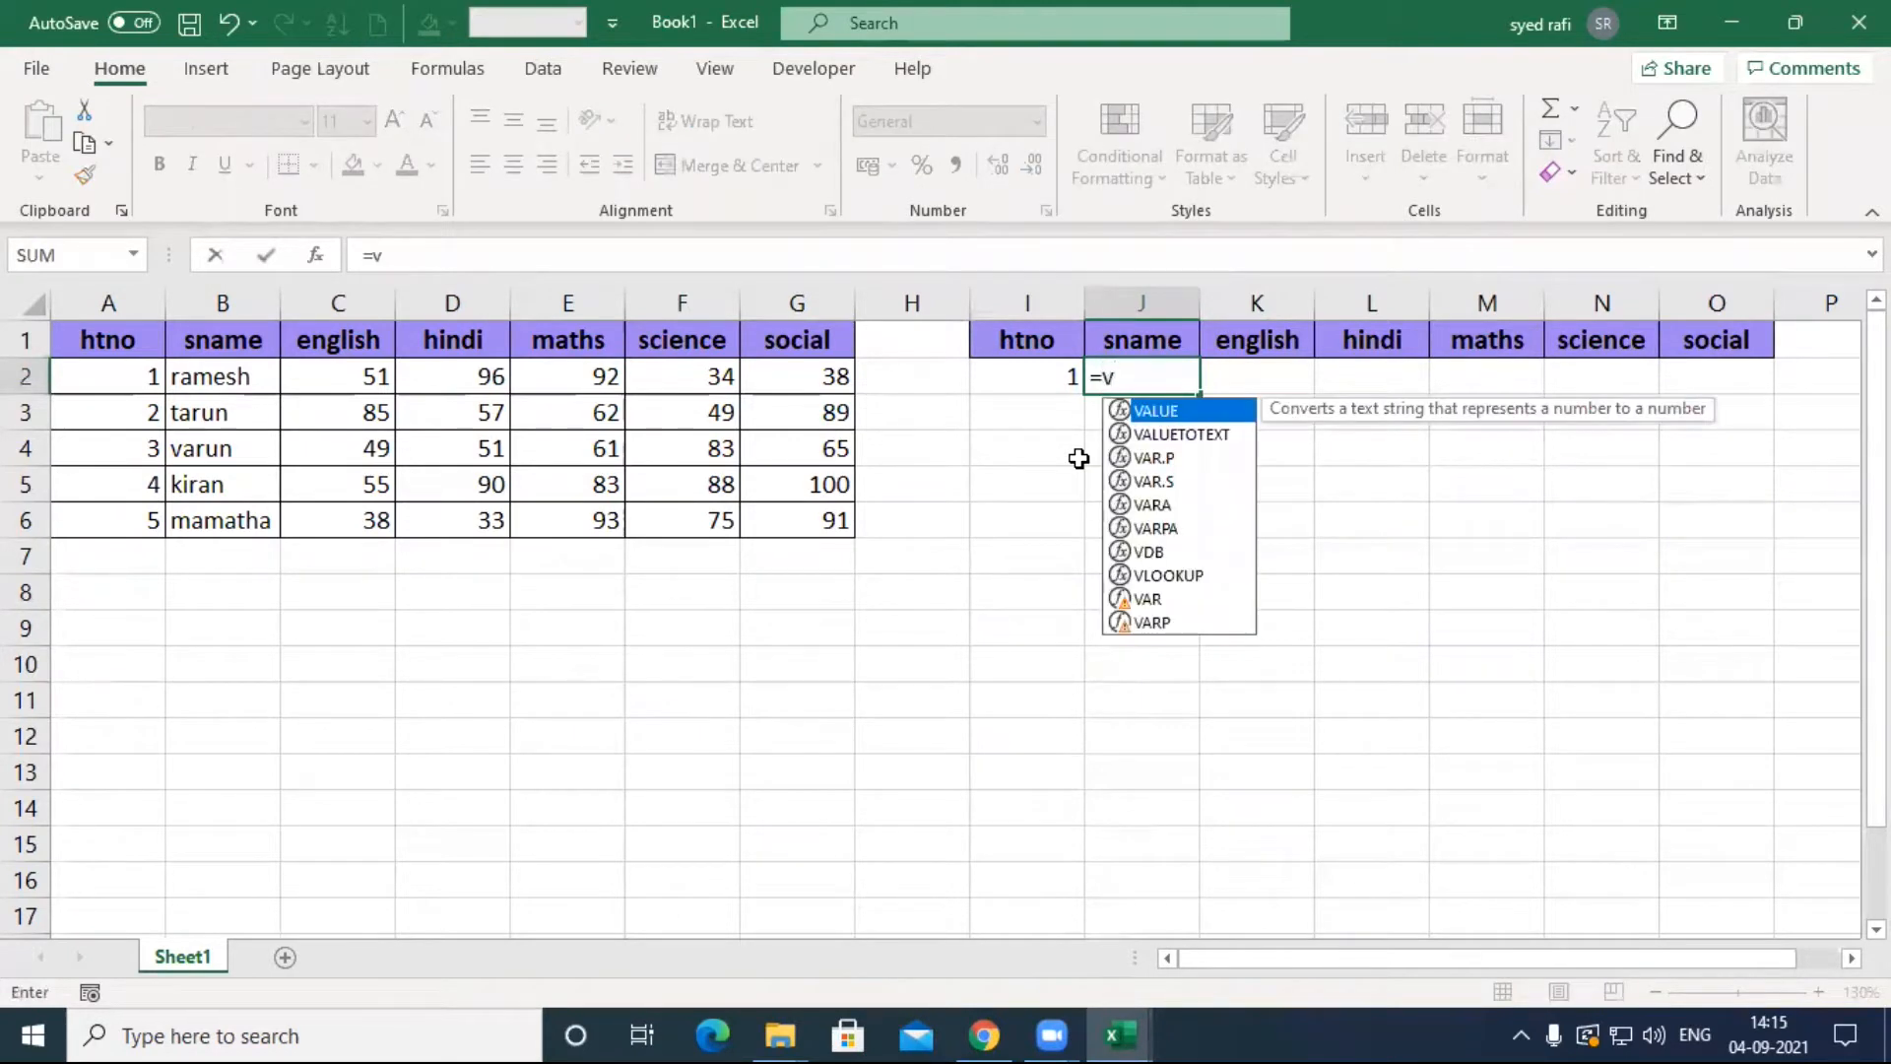
pyautogui.write('l')
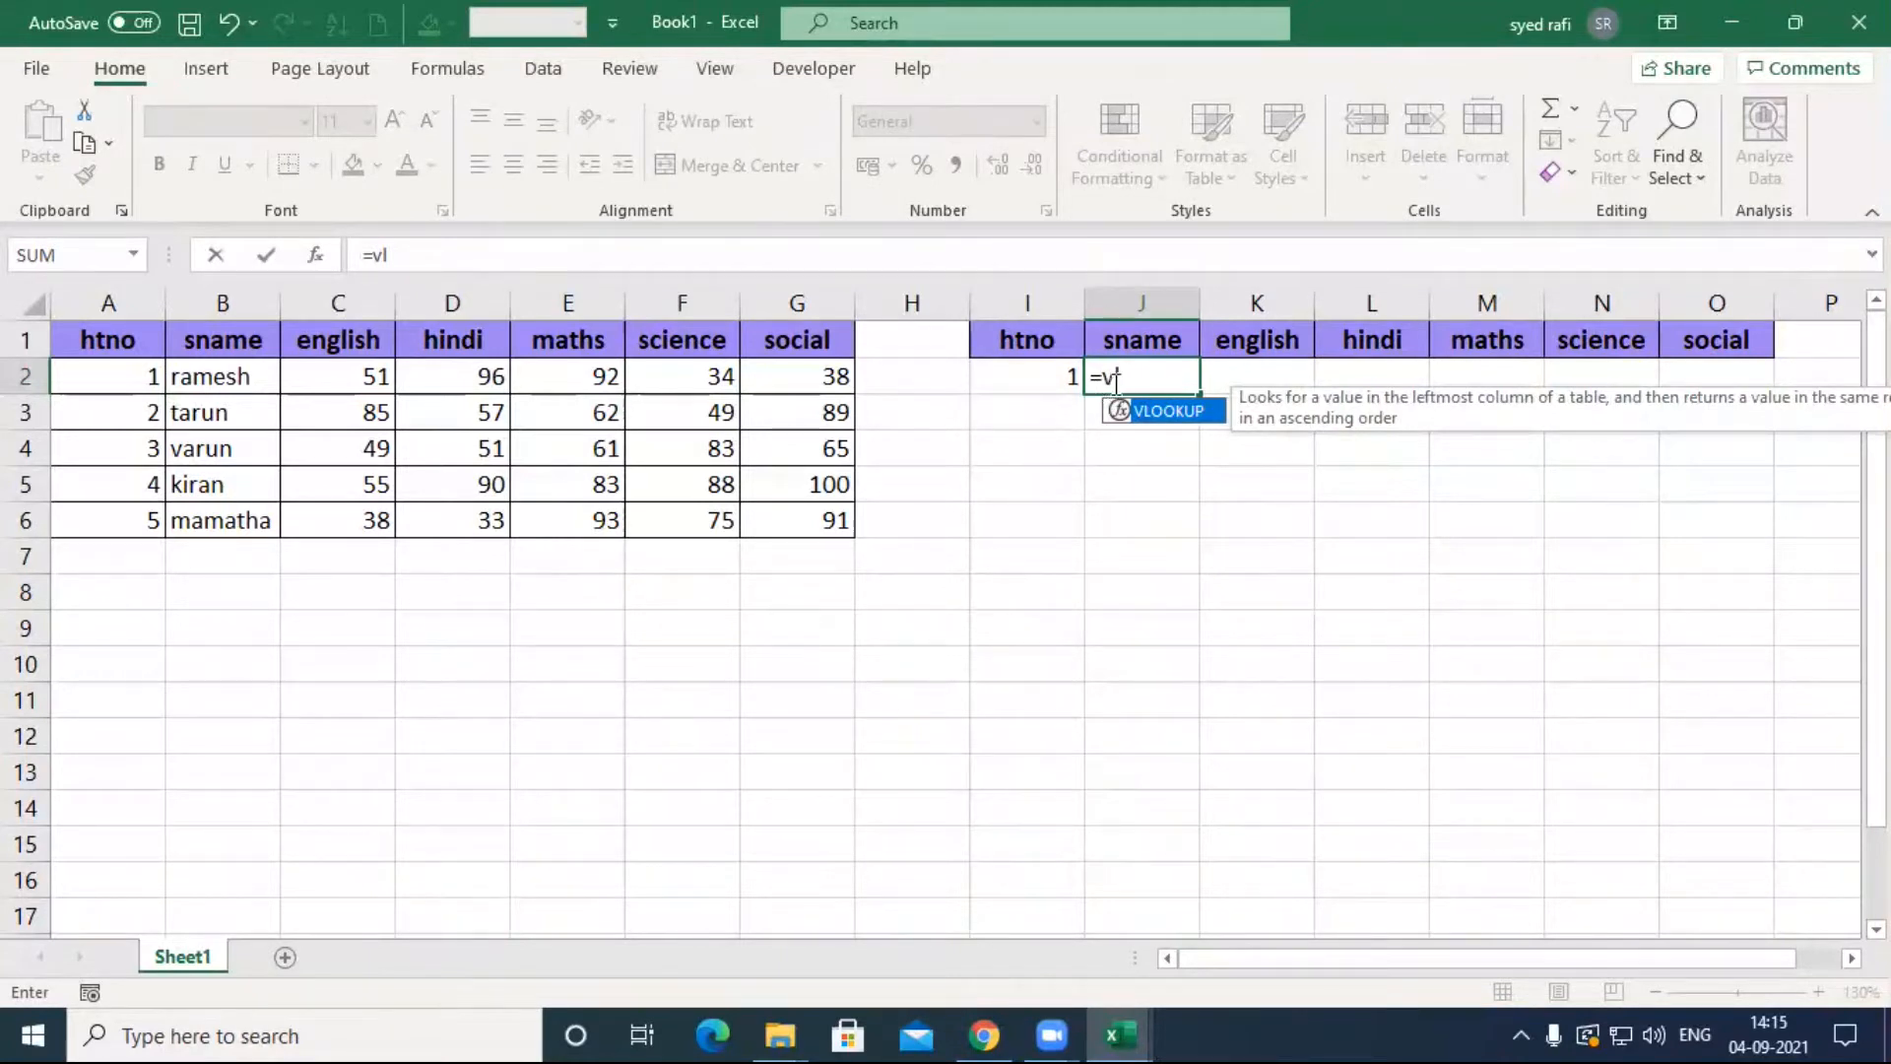
pyautogui.doubleClick(1211, 413)
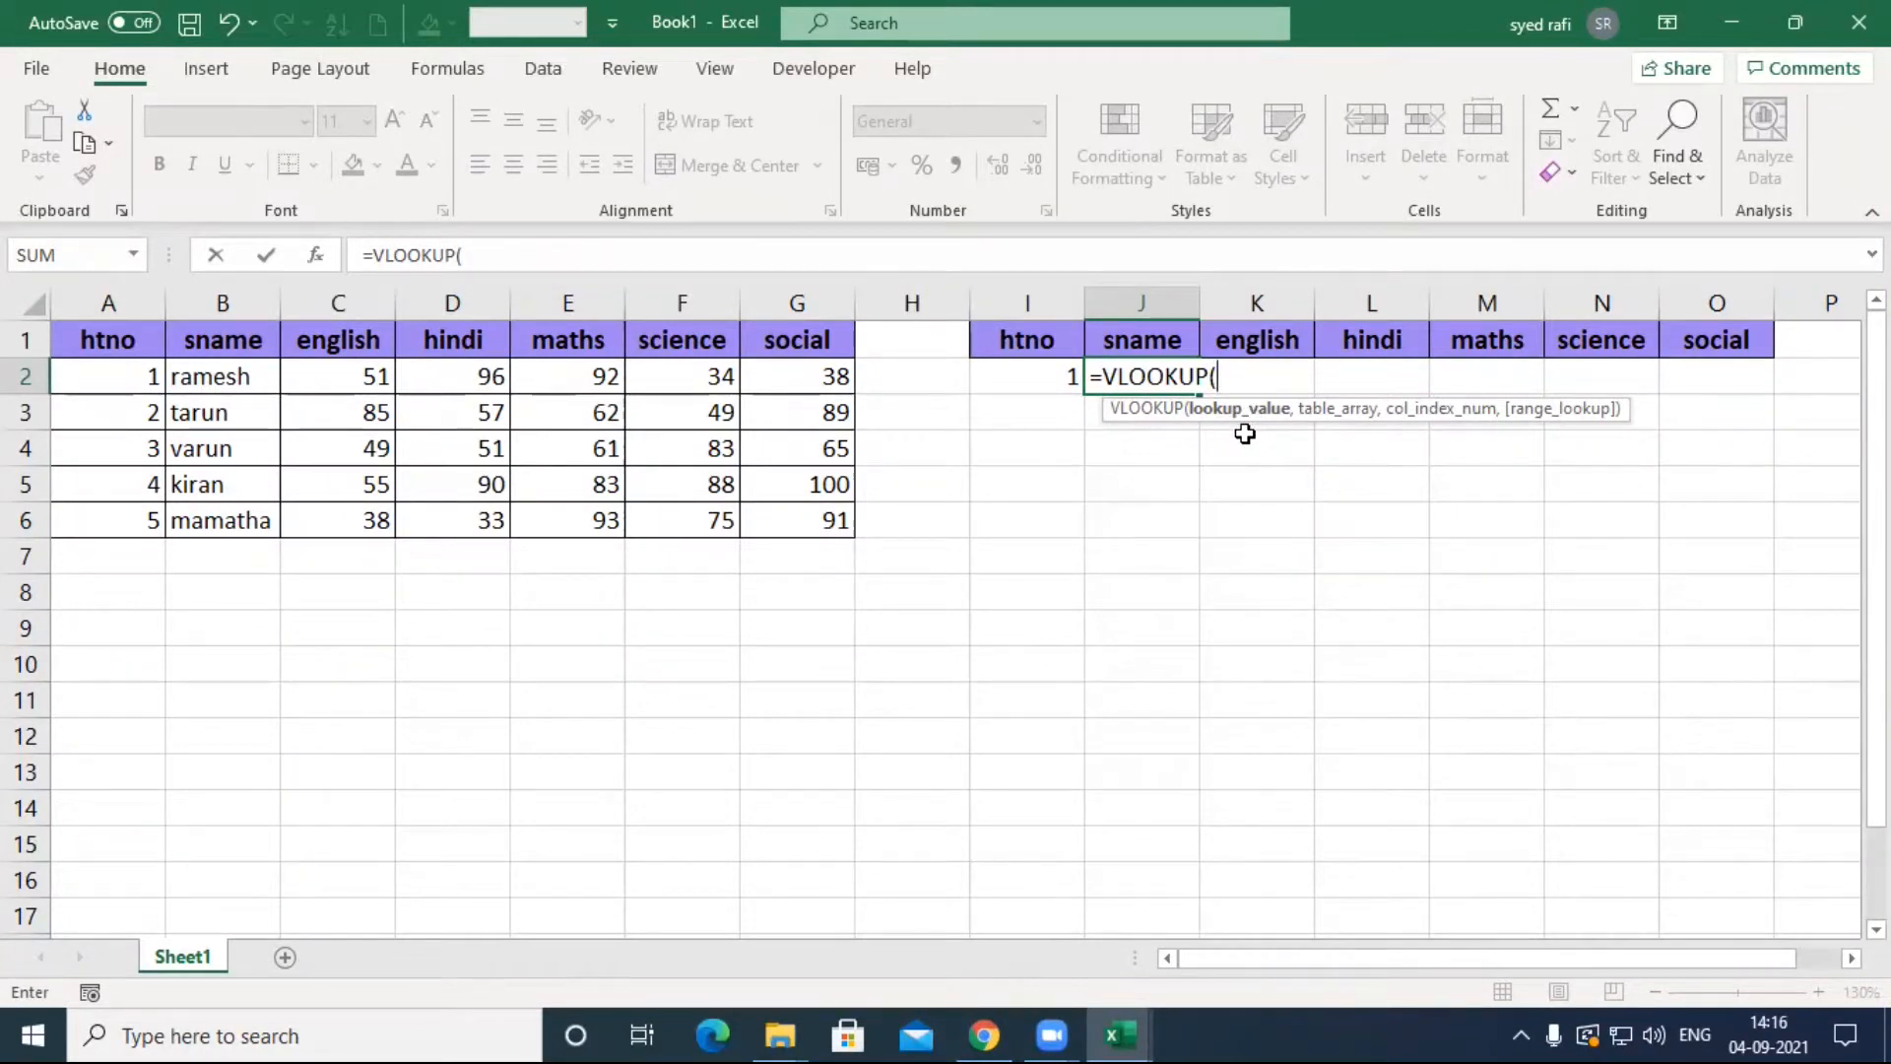
pyautogui.click(1053, 378)
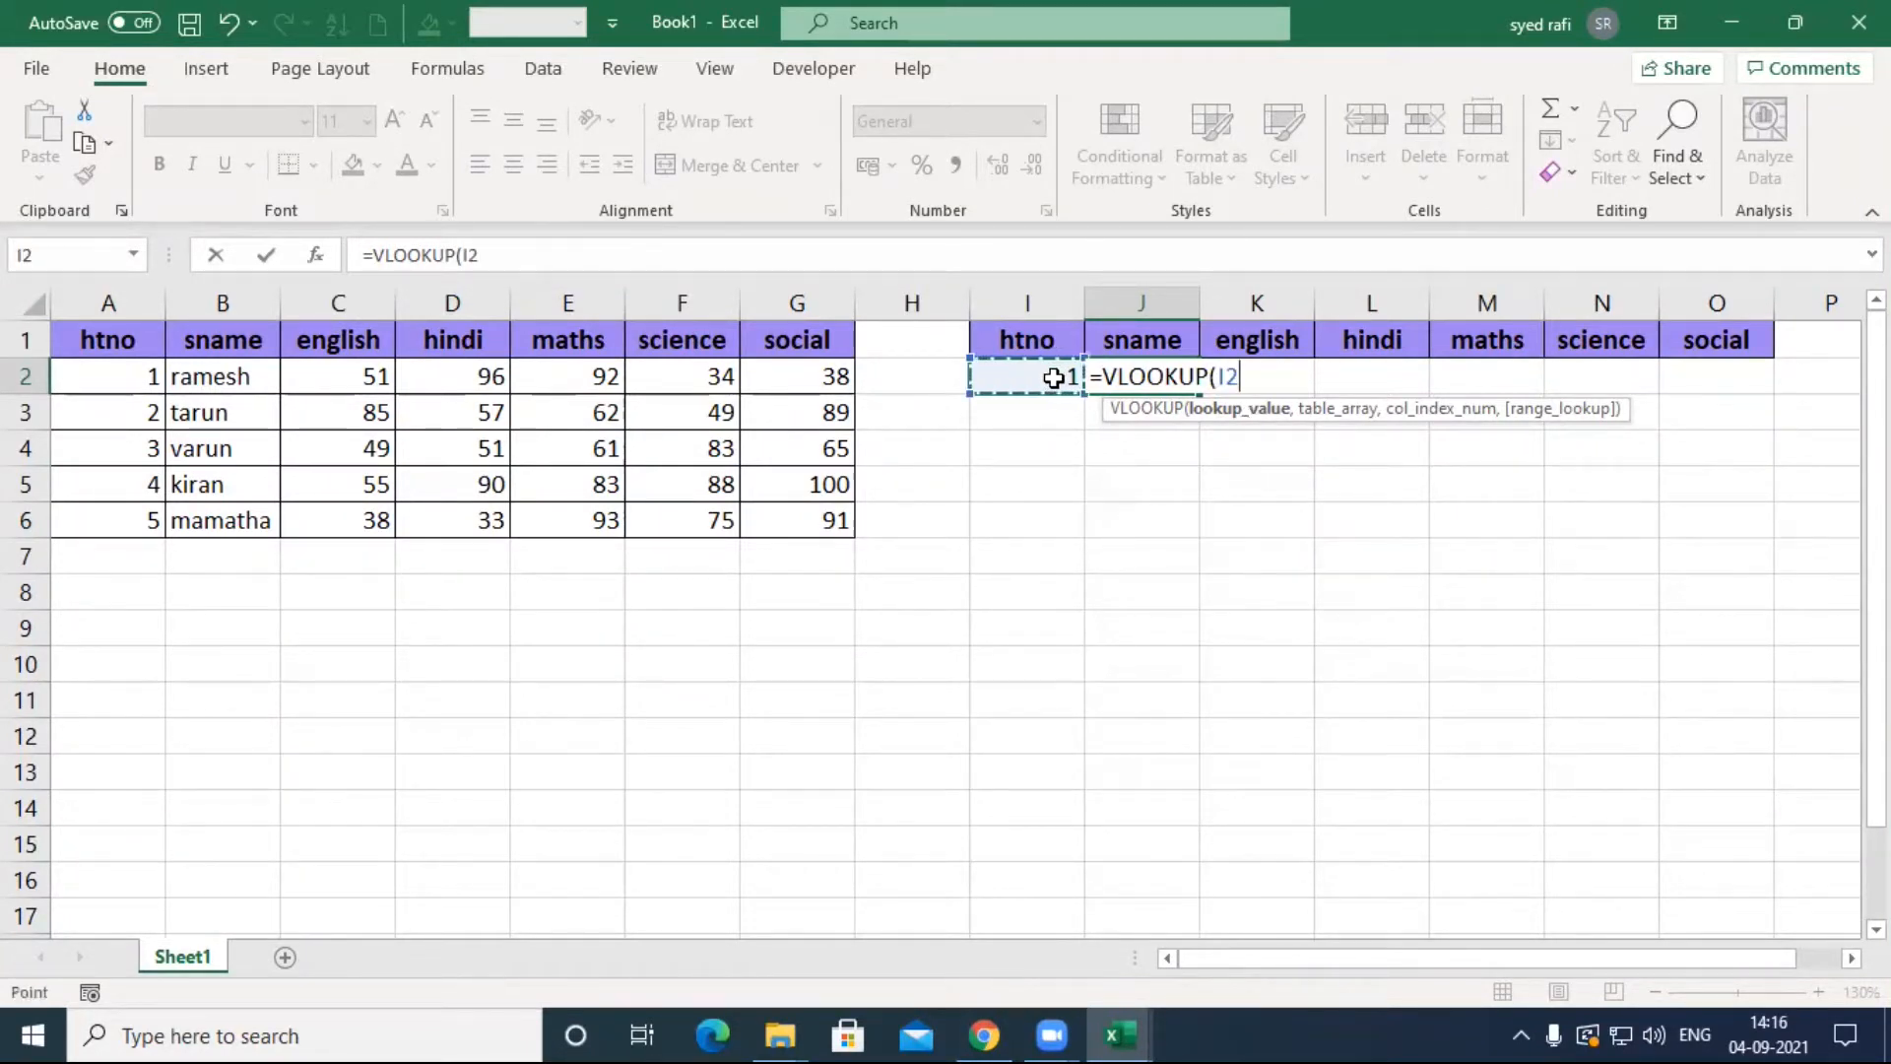
pyautogui.write(',')
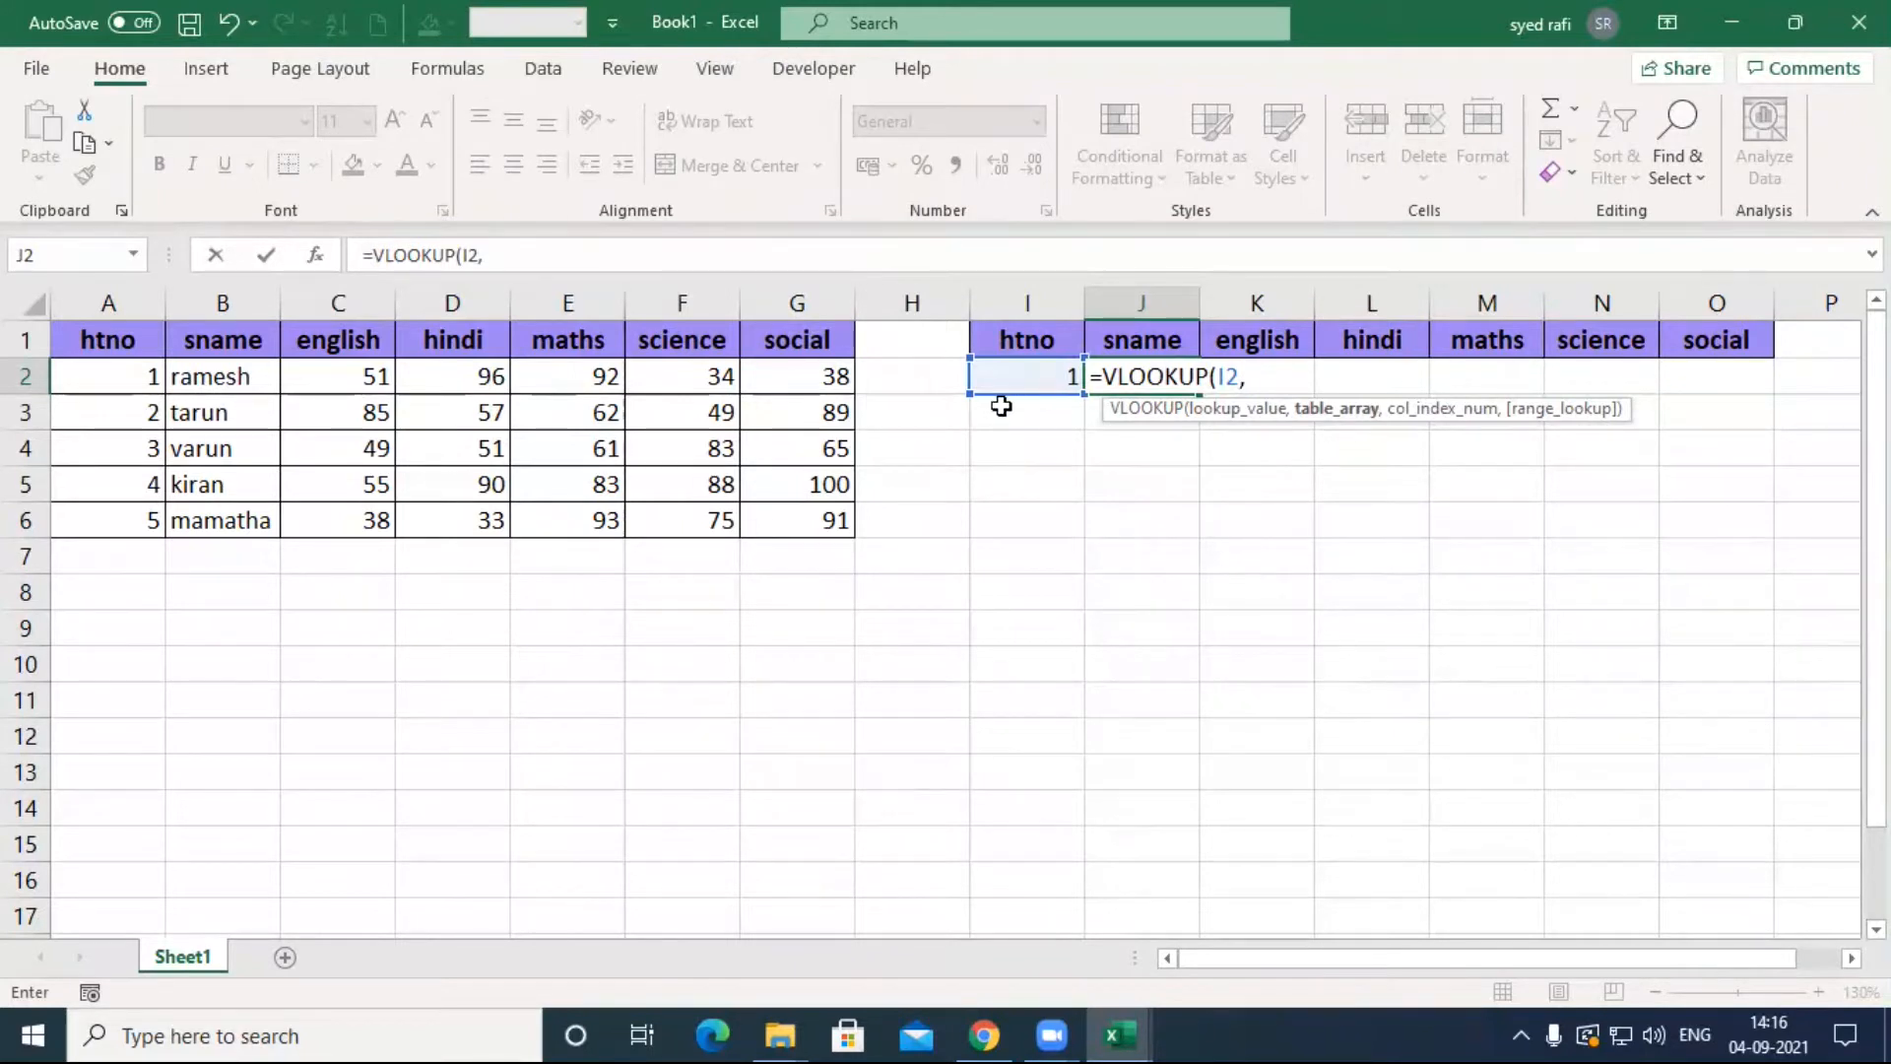
pyautogui.click(147, 386)
pyautogui.moveTo(153, 397); pyautogui.dragTo(778, 511)
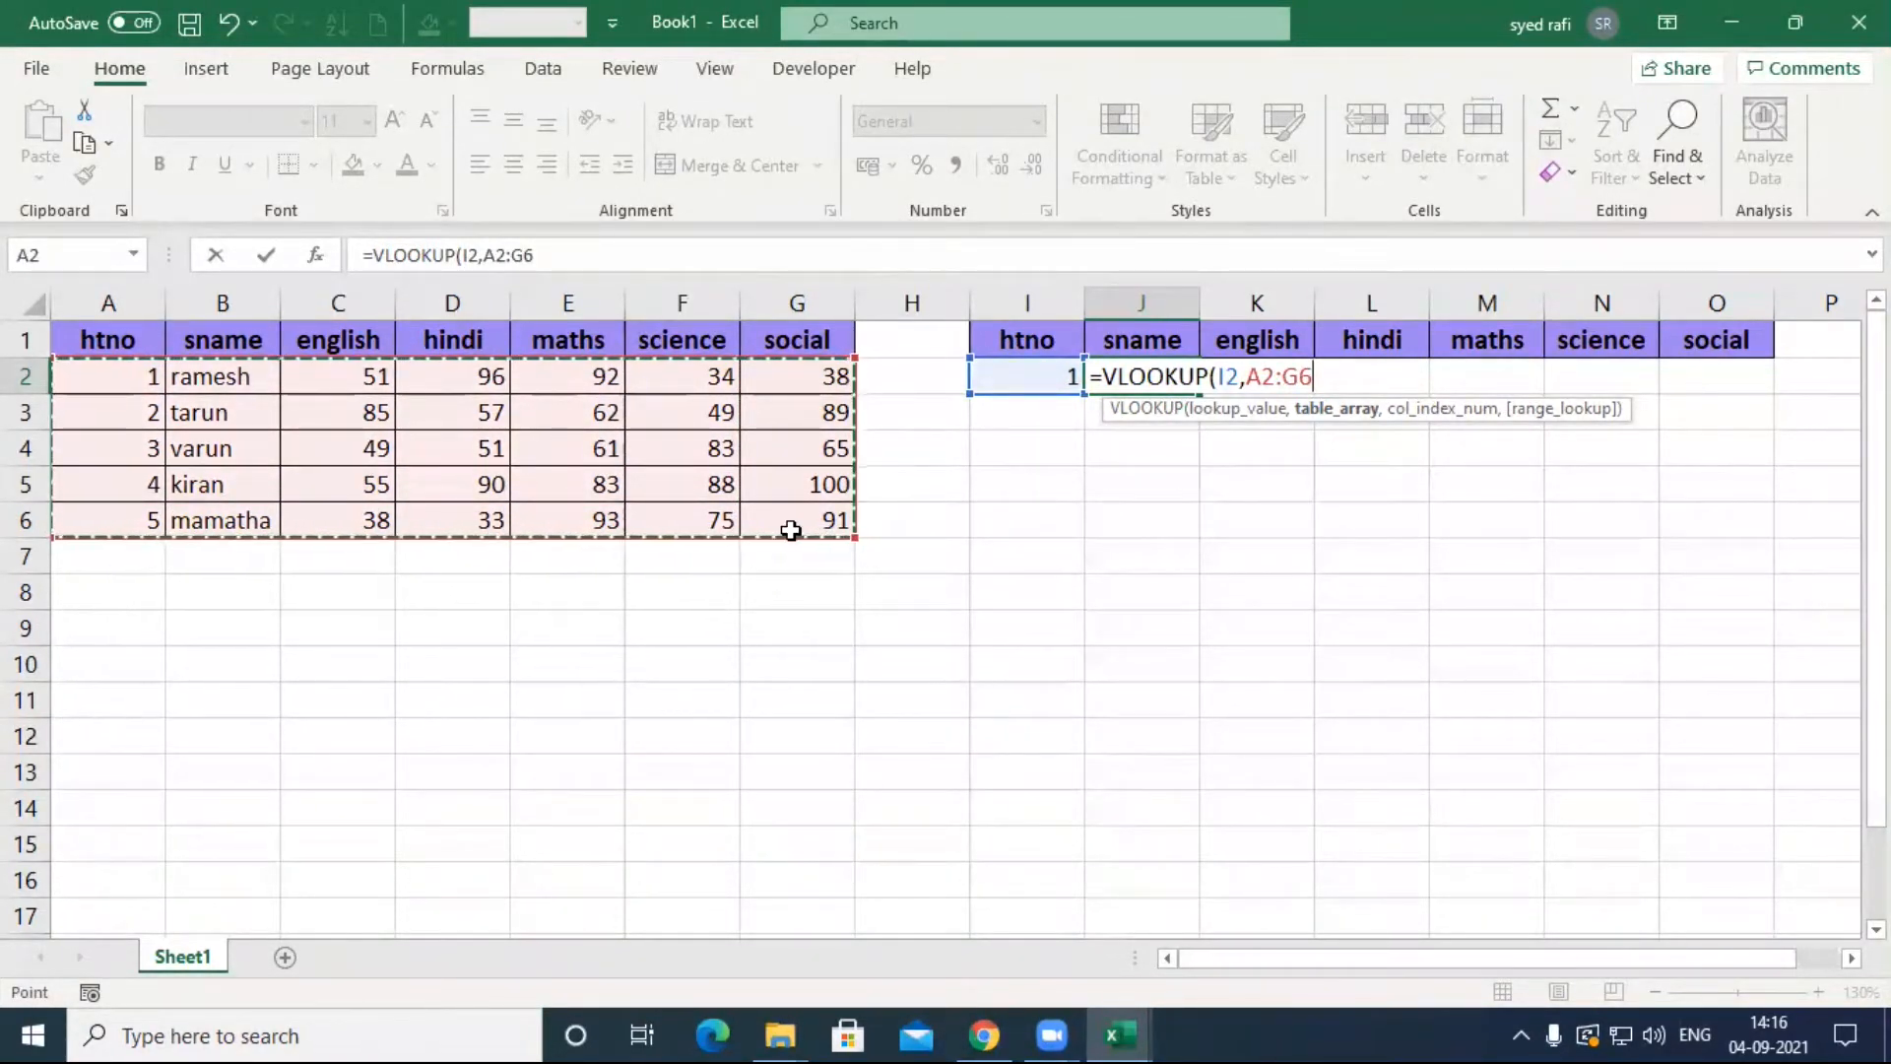
pyautogui.write(',')
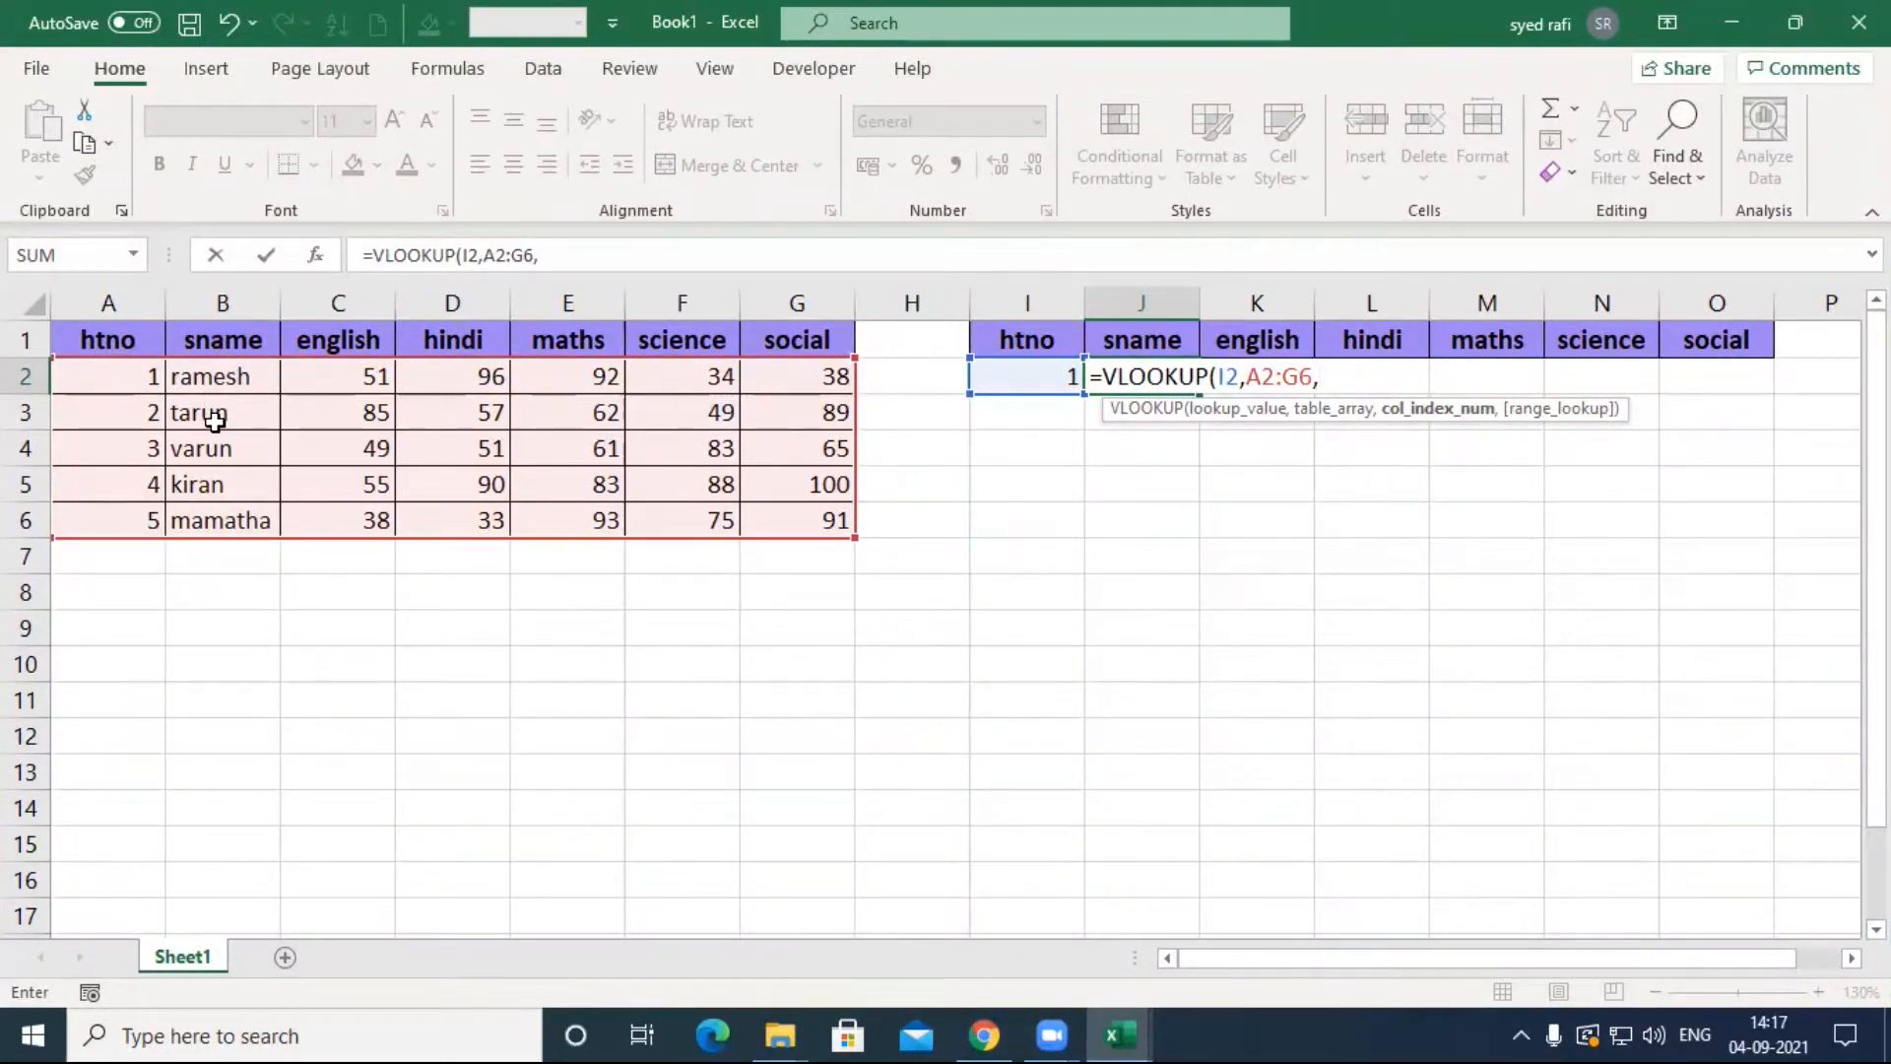
pyautogui.write('2,')
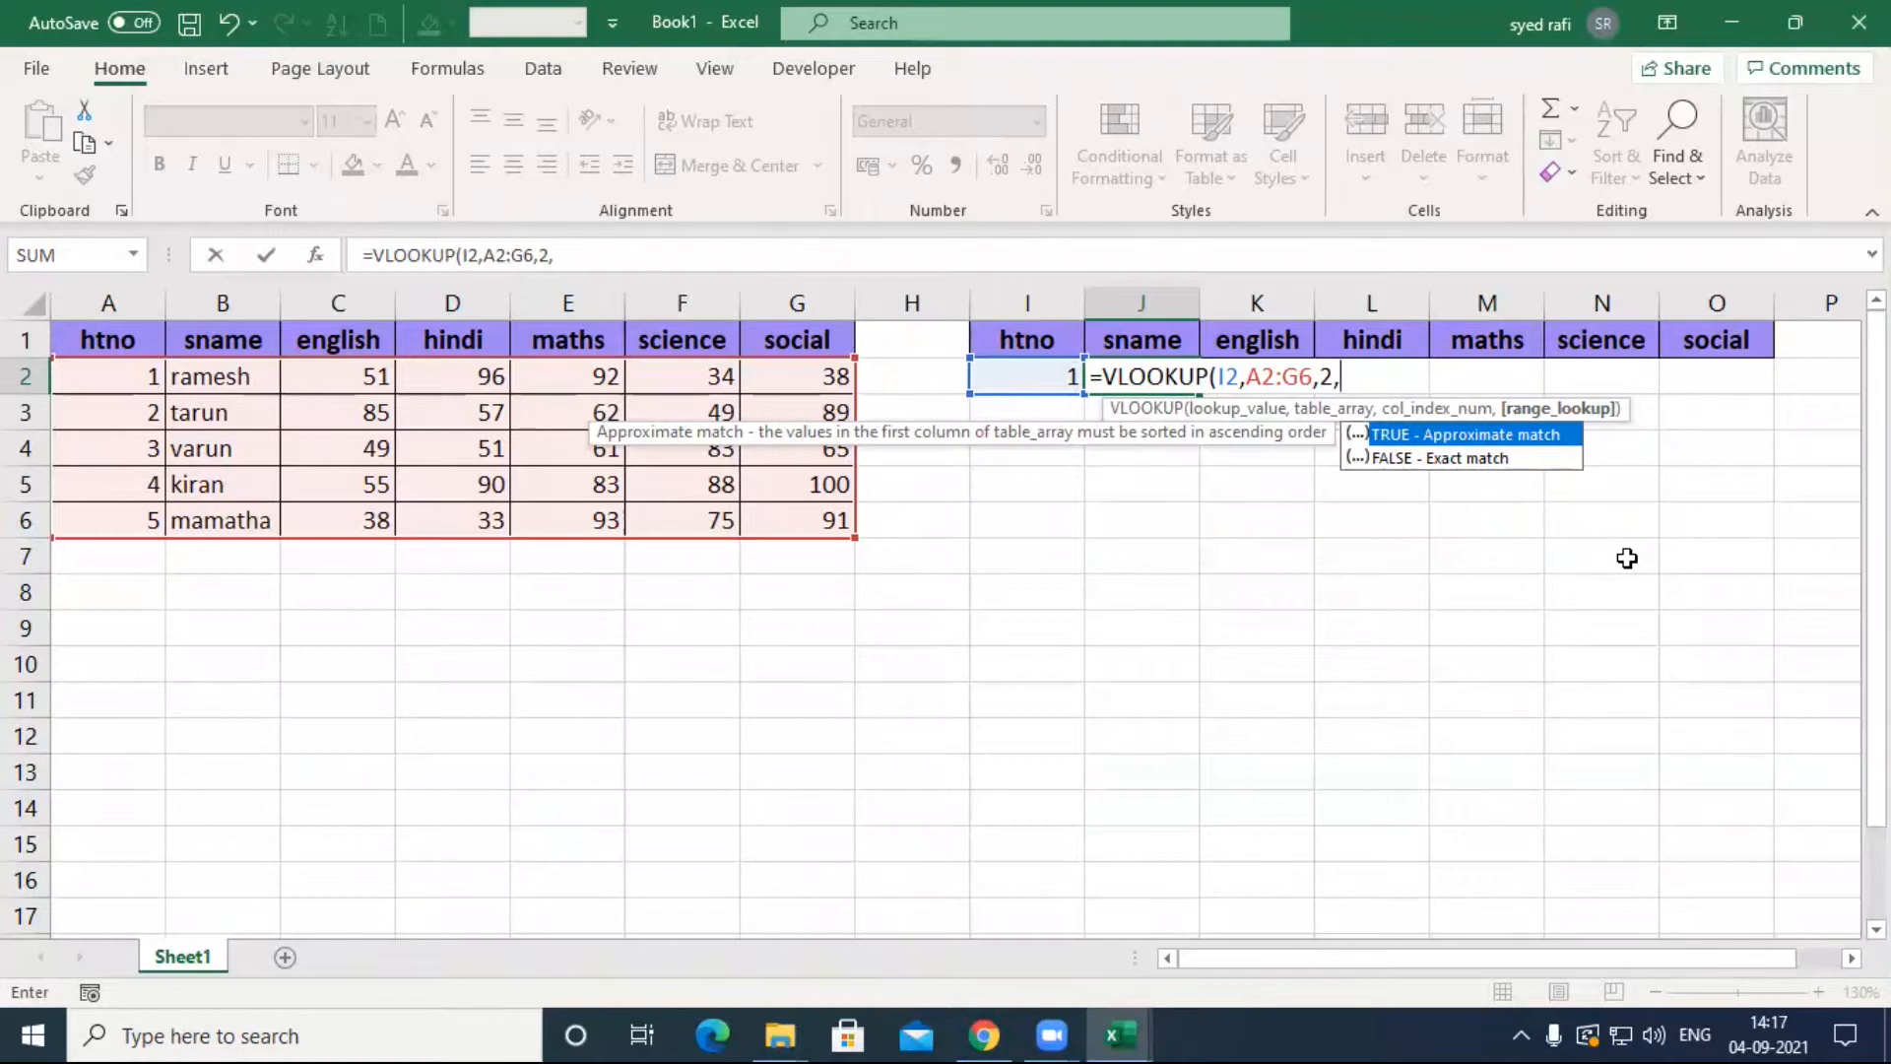
pyautogui.press('Down')
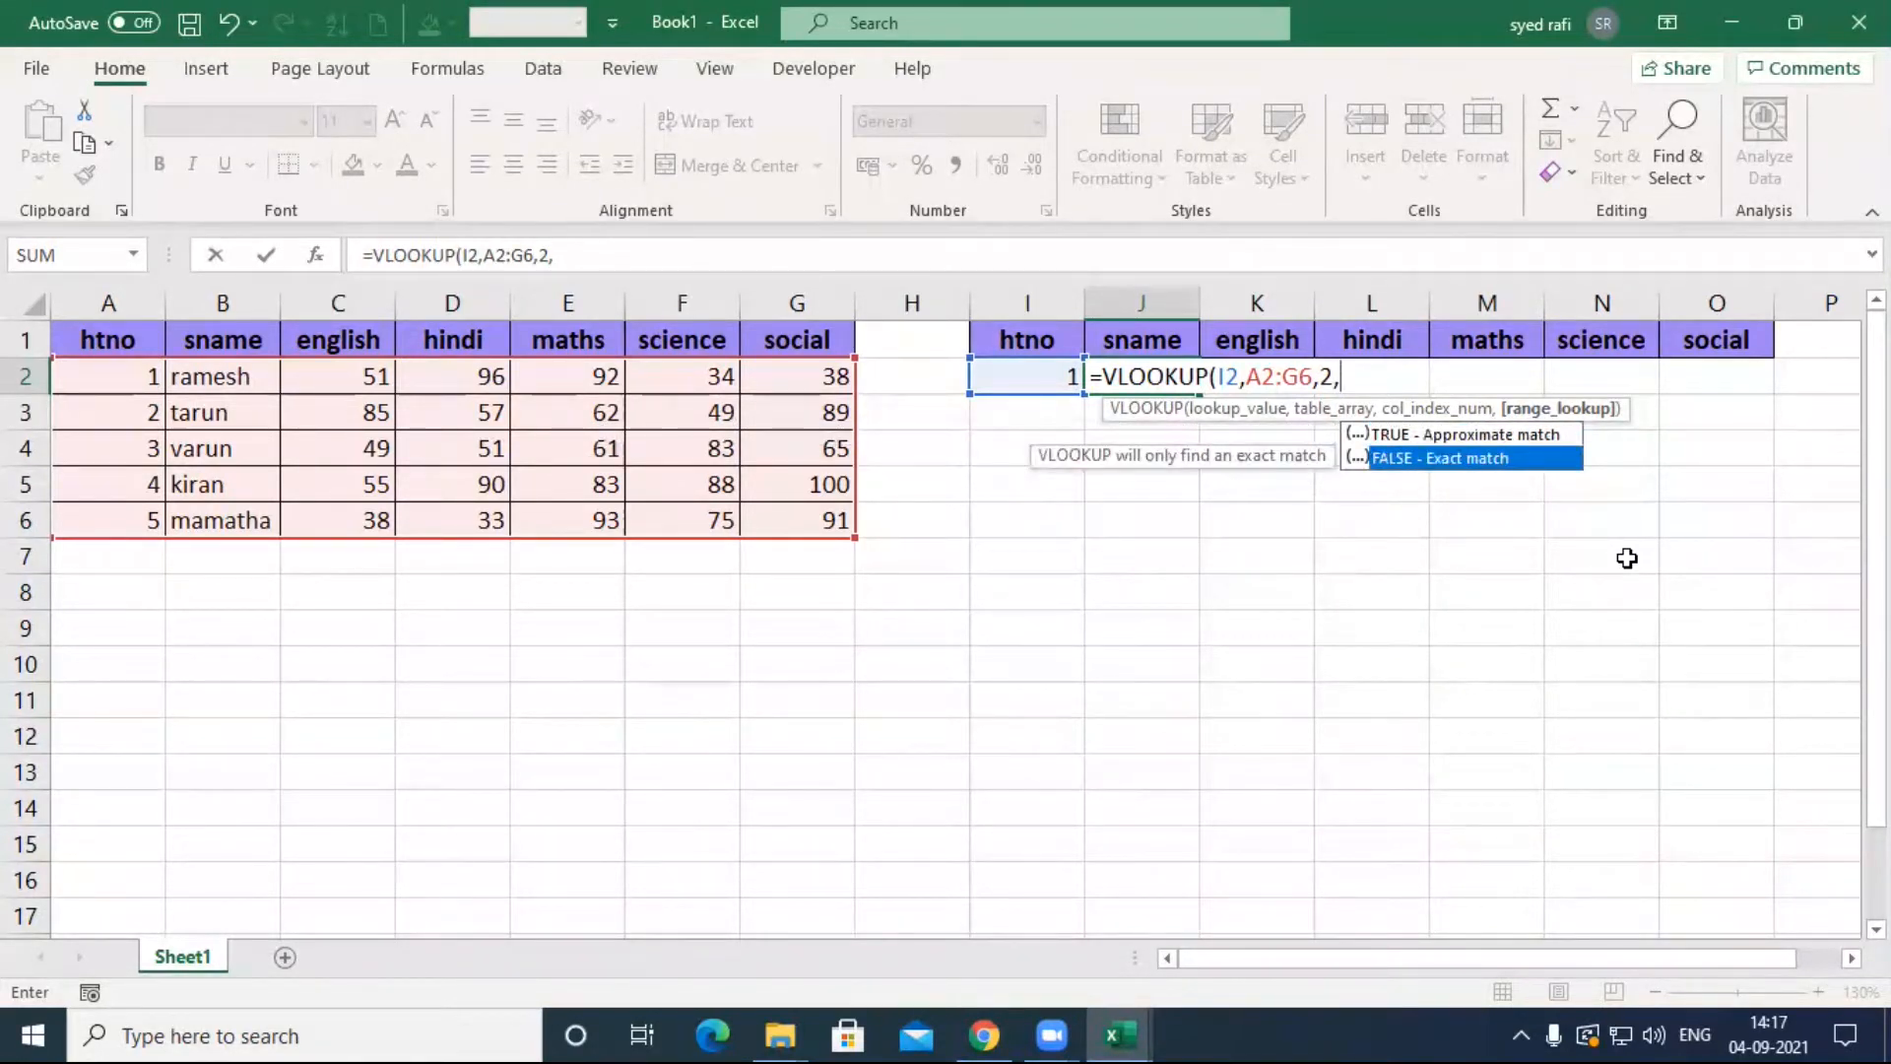
pyautogui.press('Tab')
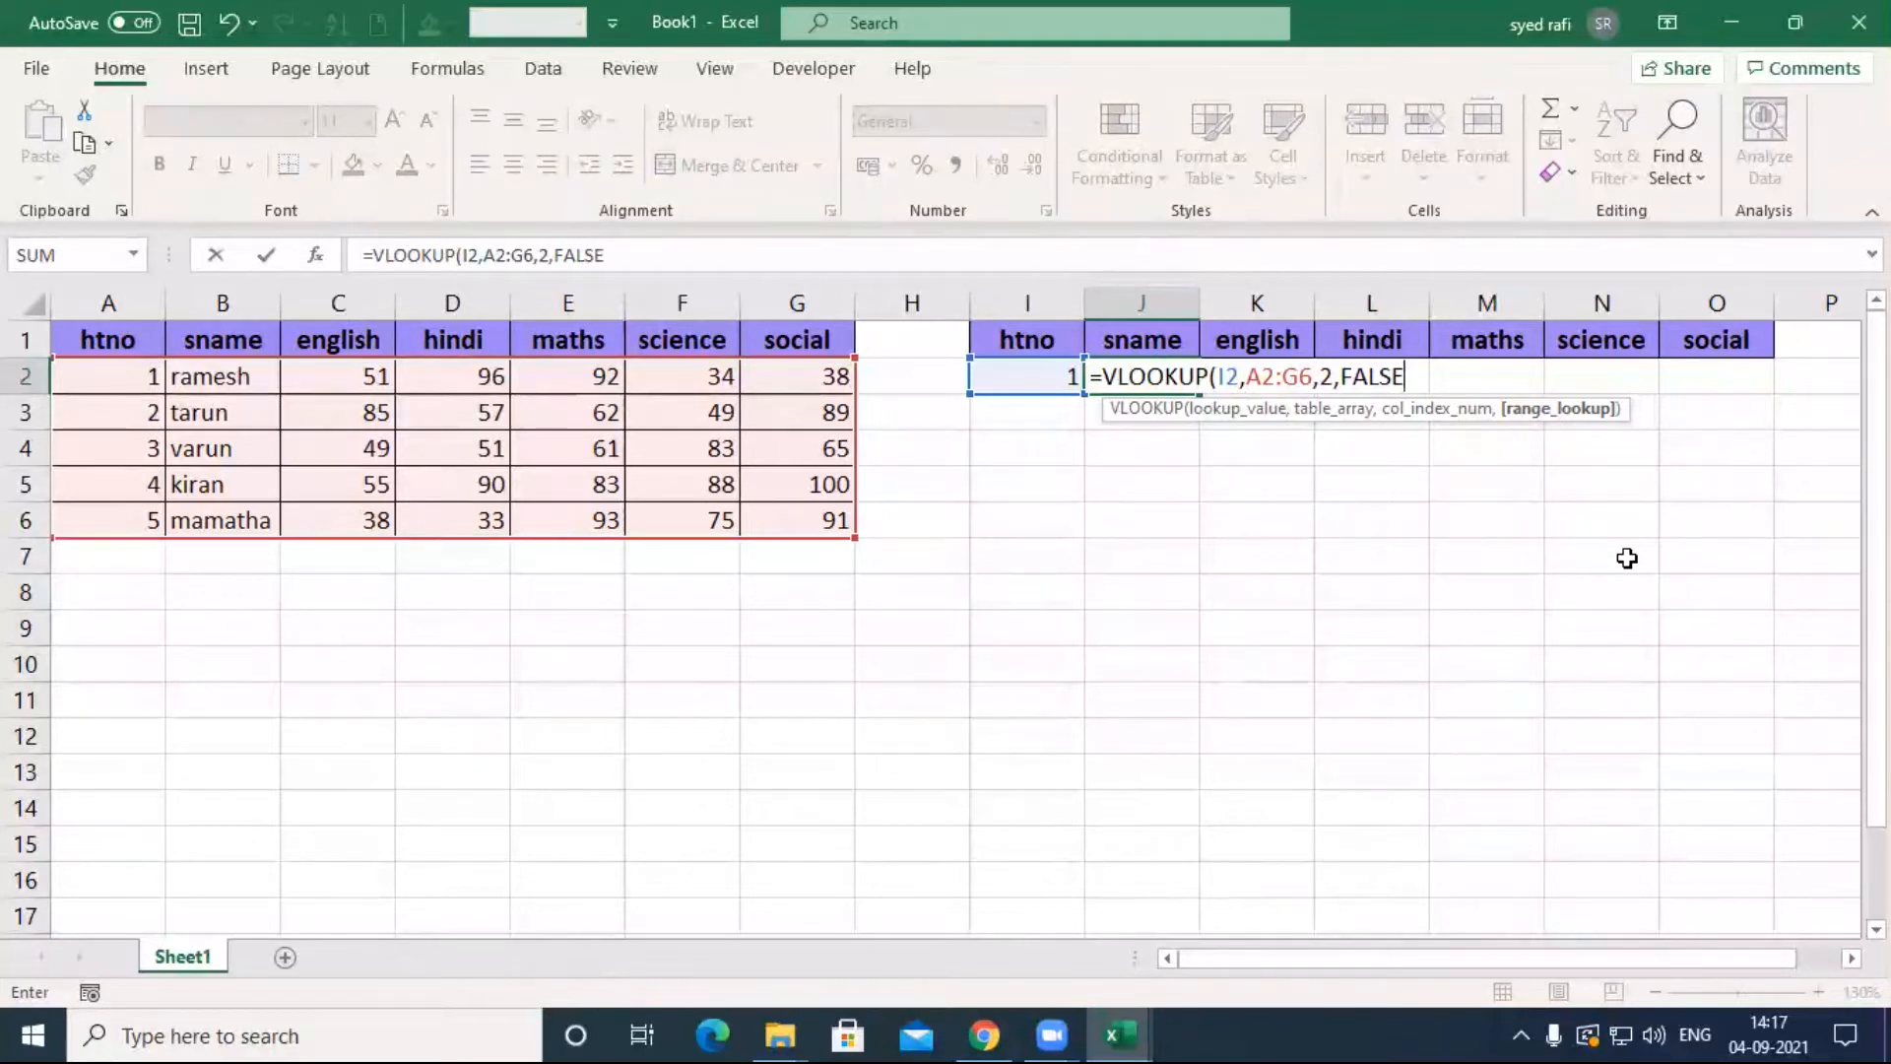
pyautogui.write(')')
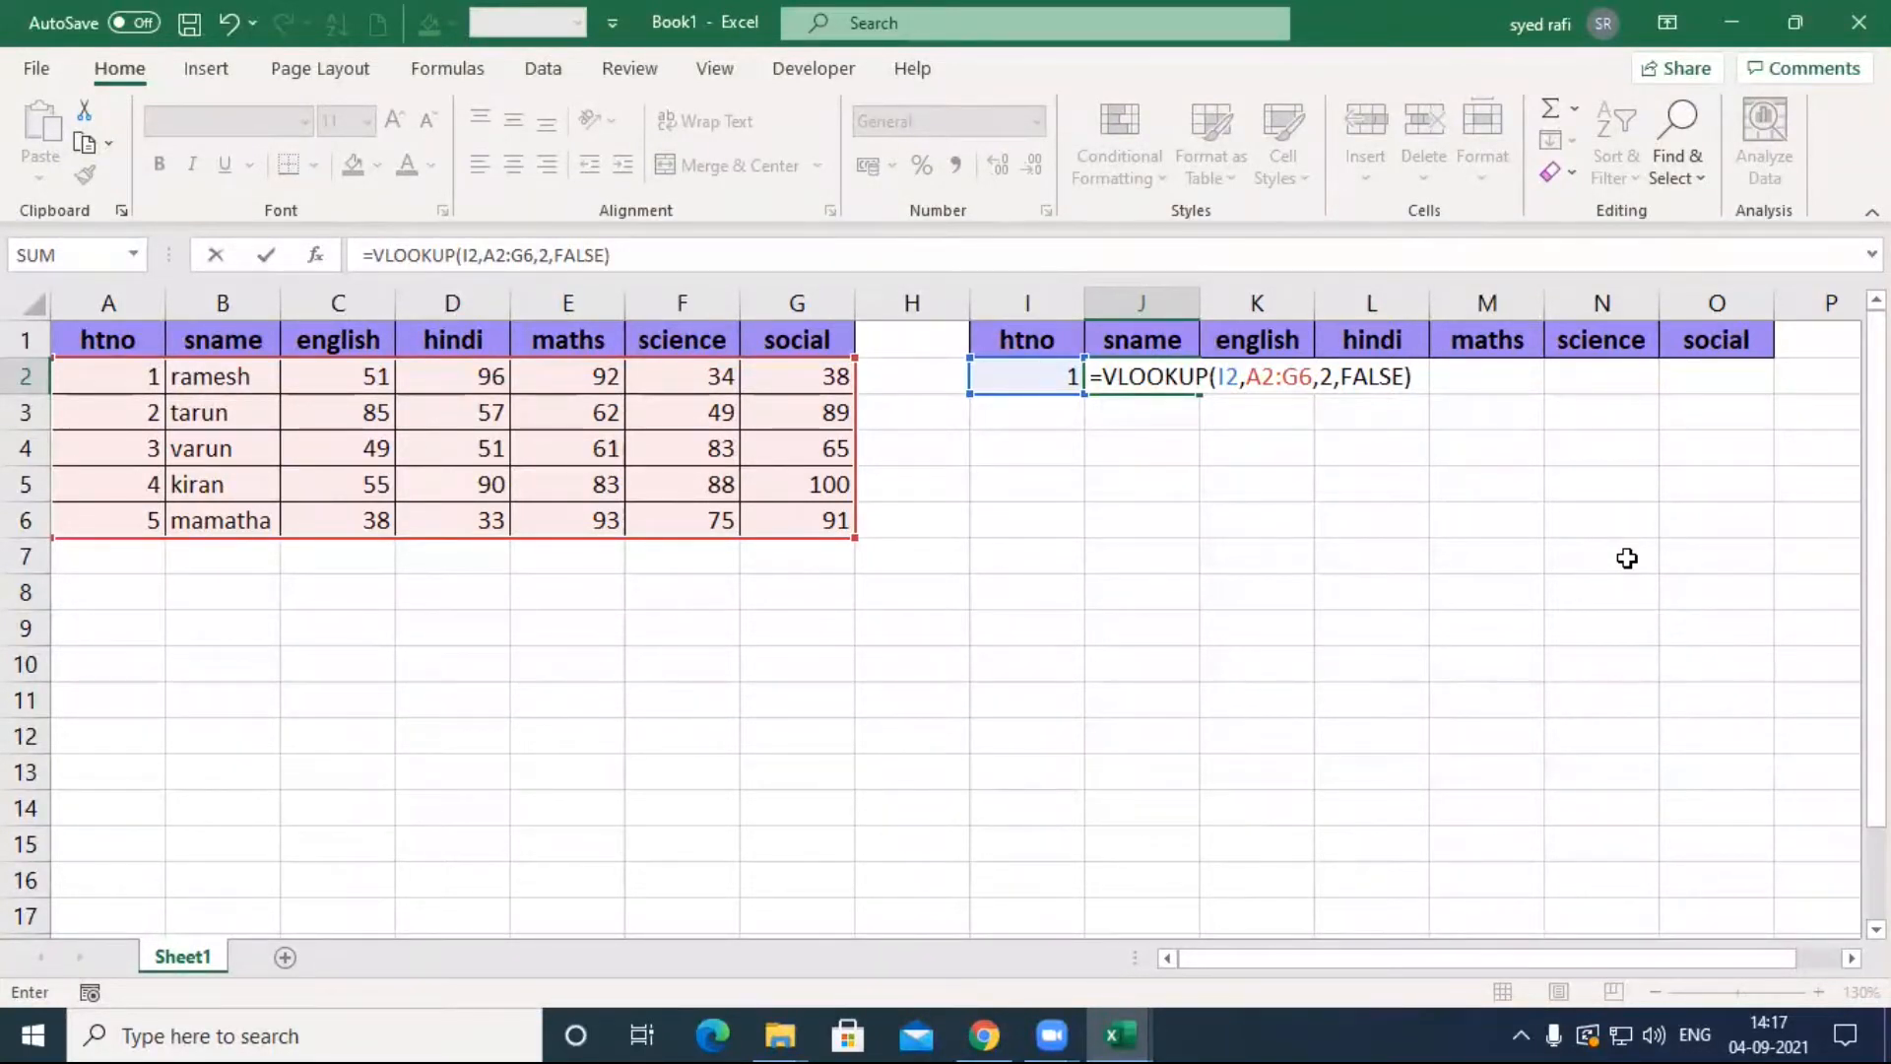
pyautogui.press('Return')
pyautogui.press('Up')
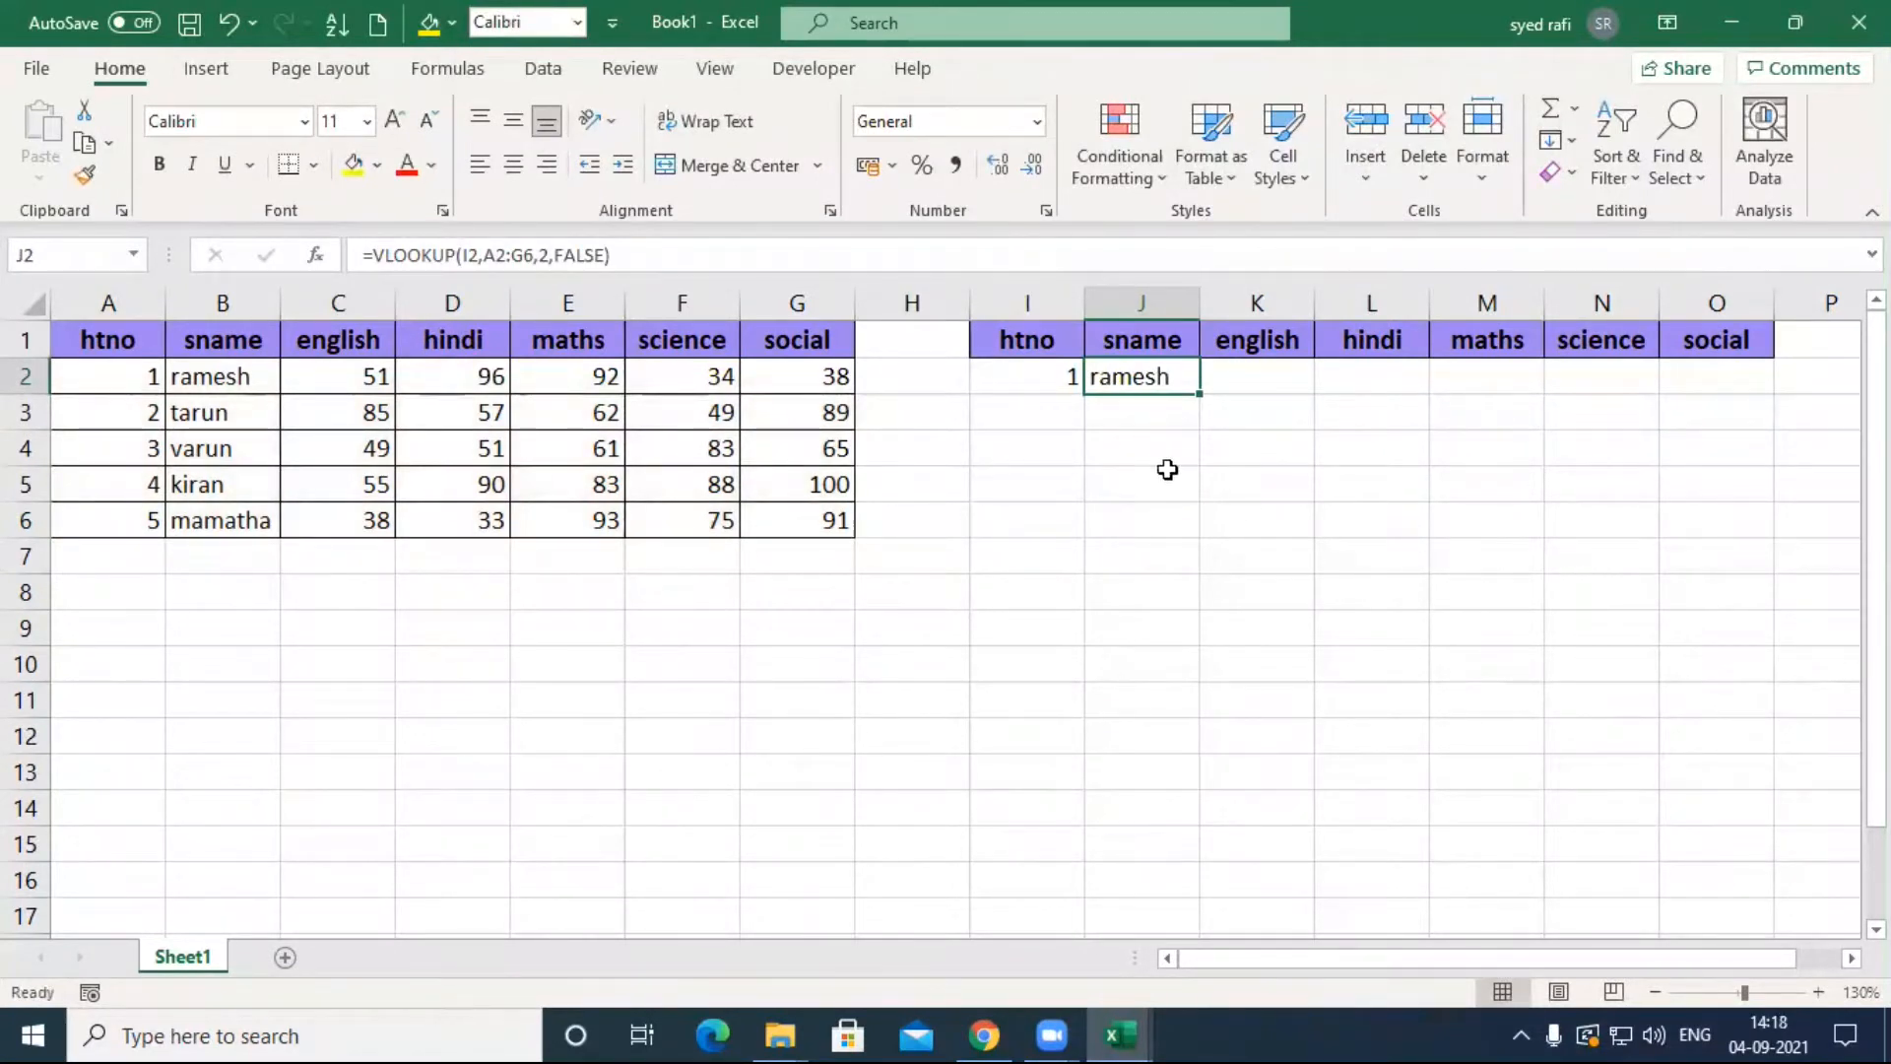
# Step: Compare the name returned in J2 for the htno in I2 with the source name in B2
pyautogui.click(1026, 379)
pyautogui.click(1133, 379)
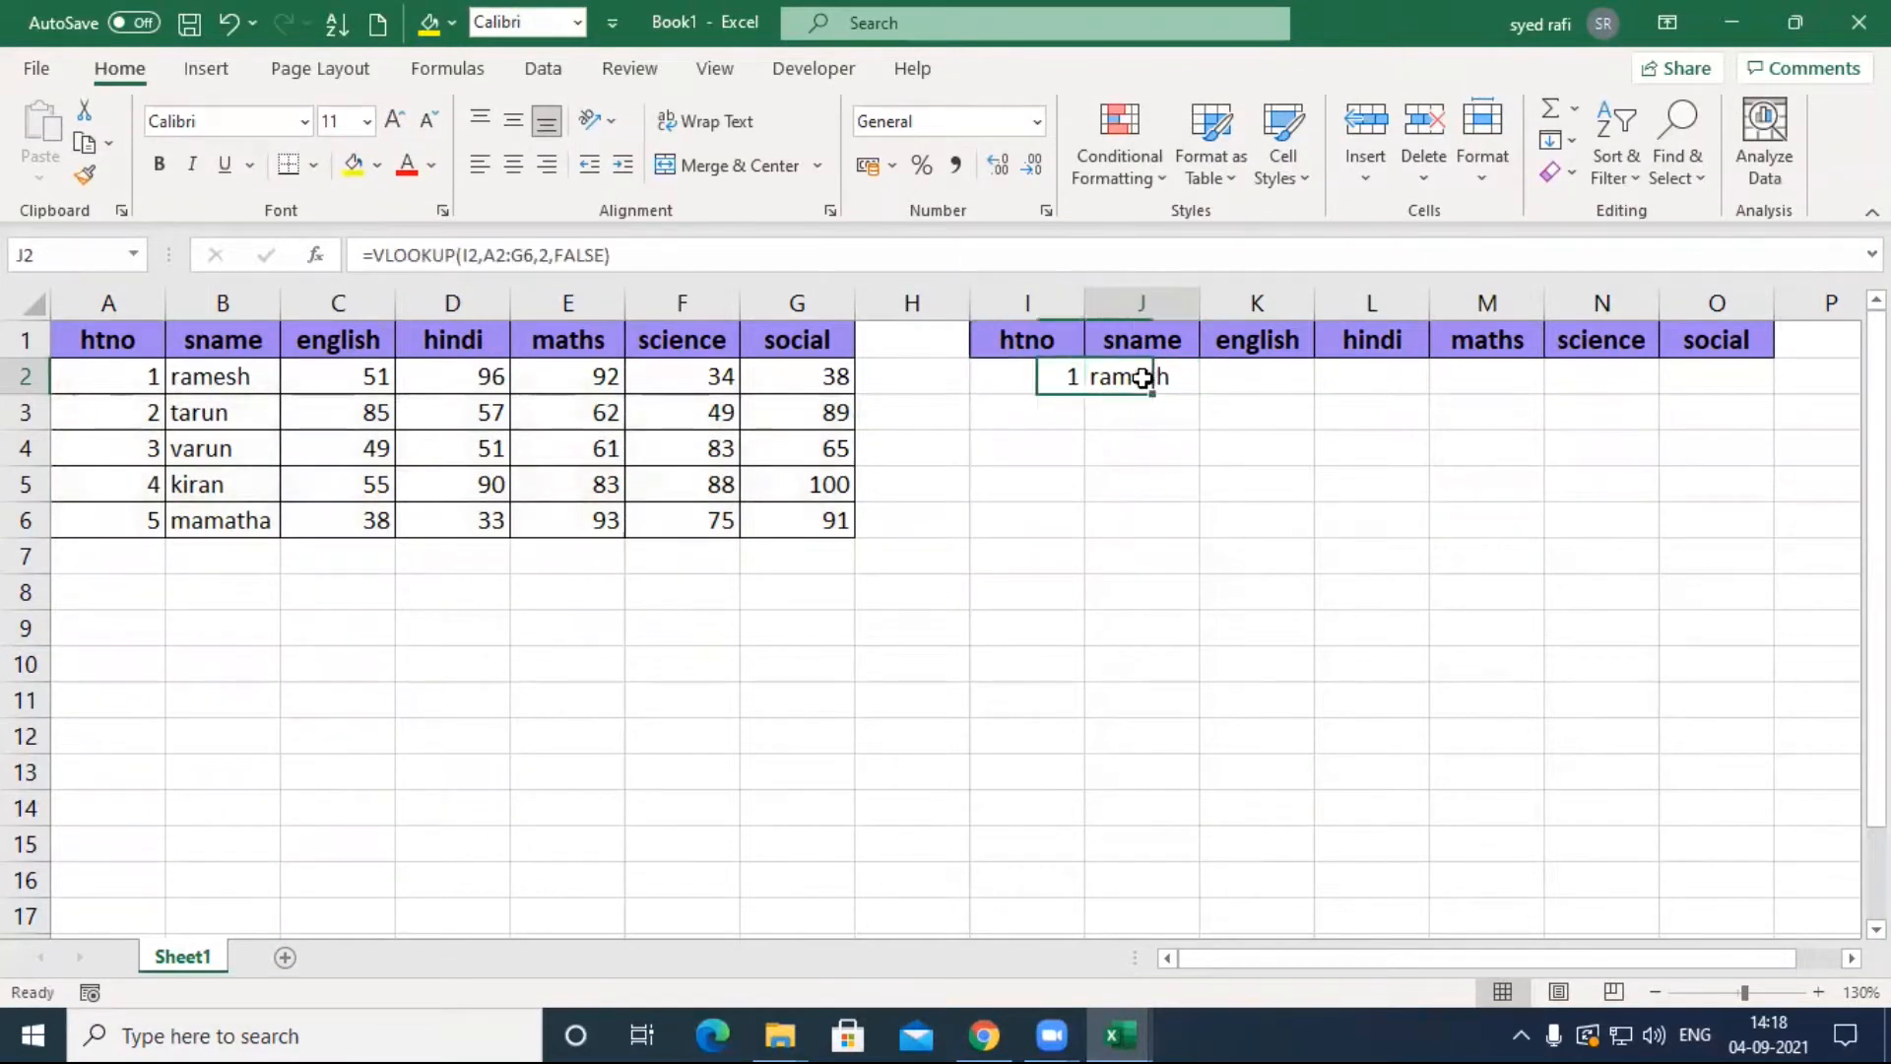
pyautogui.click(218, 382)
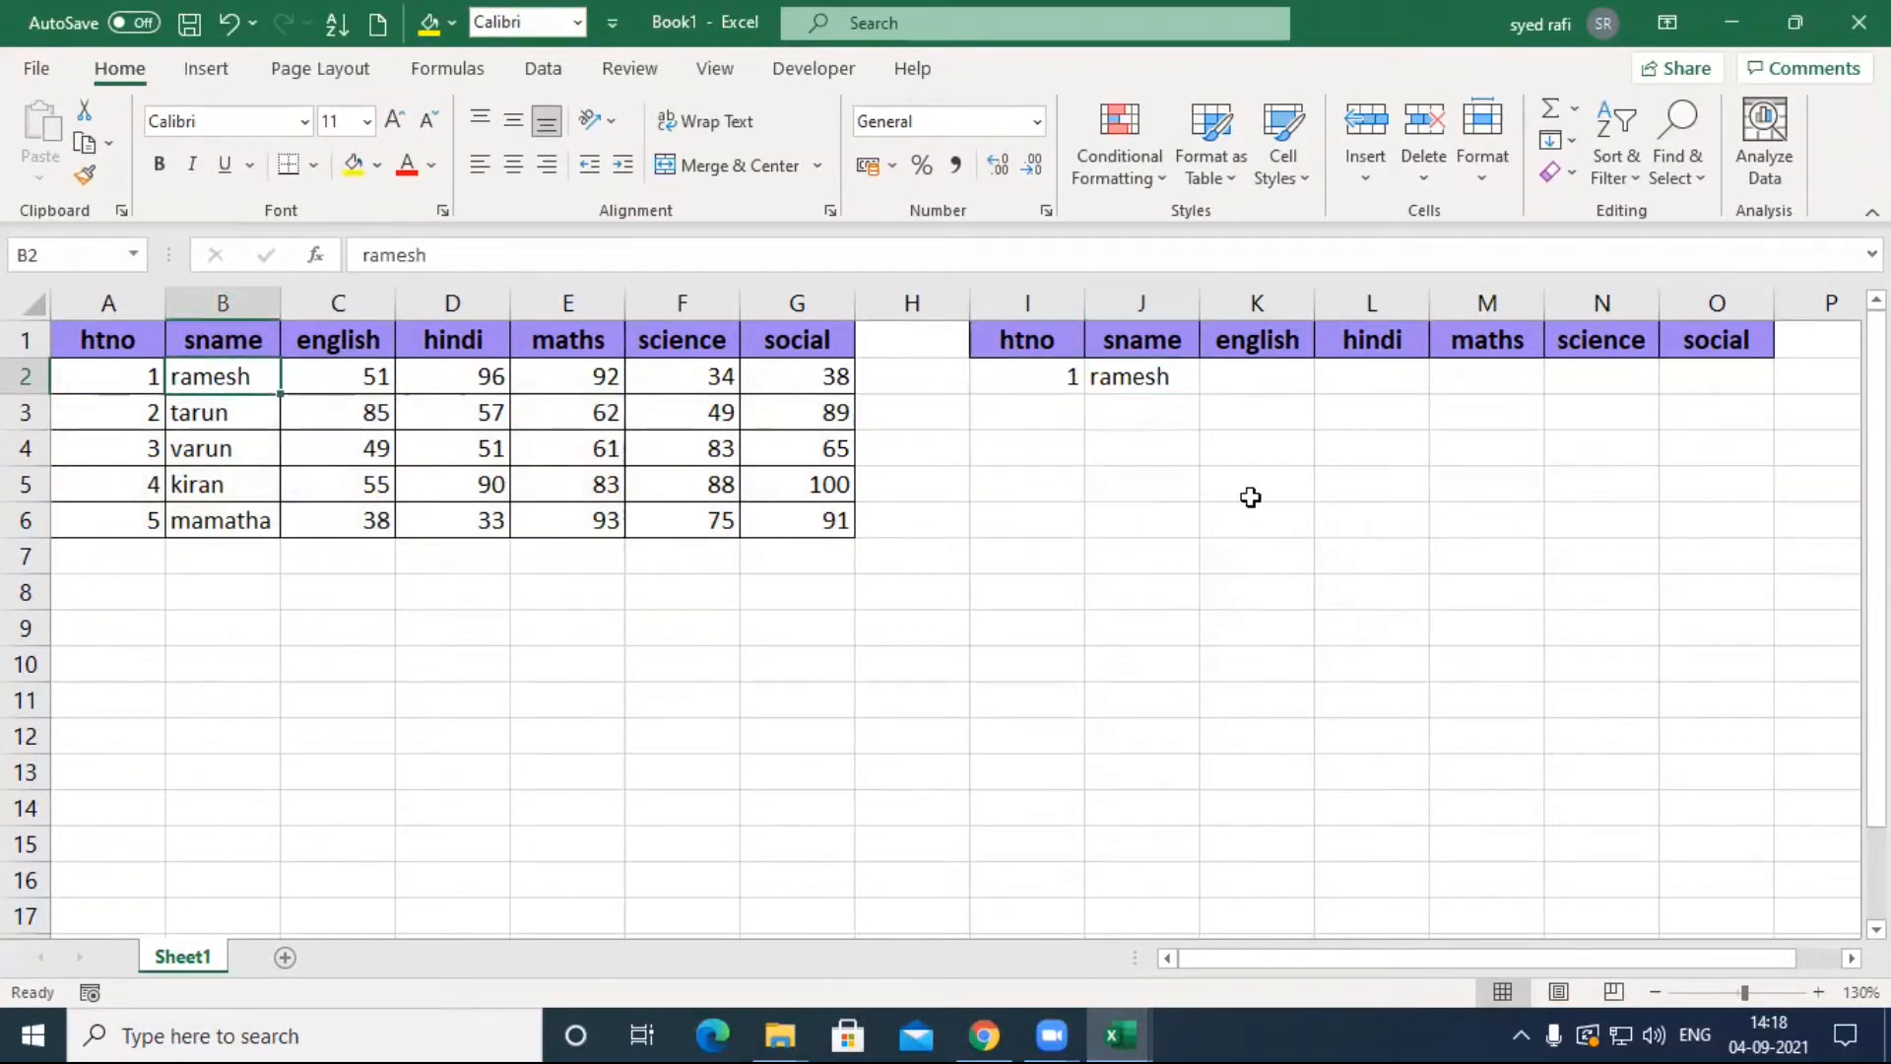
# Step: Build a VLOOKUP in K2 for the english mark, using lookup value I2, table A2:G6, column index 3 and FALSE for exact match
pyautogui.click(1267, 378)
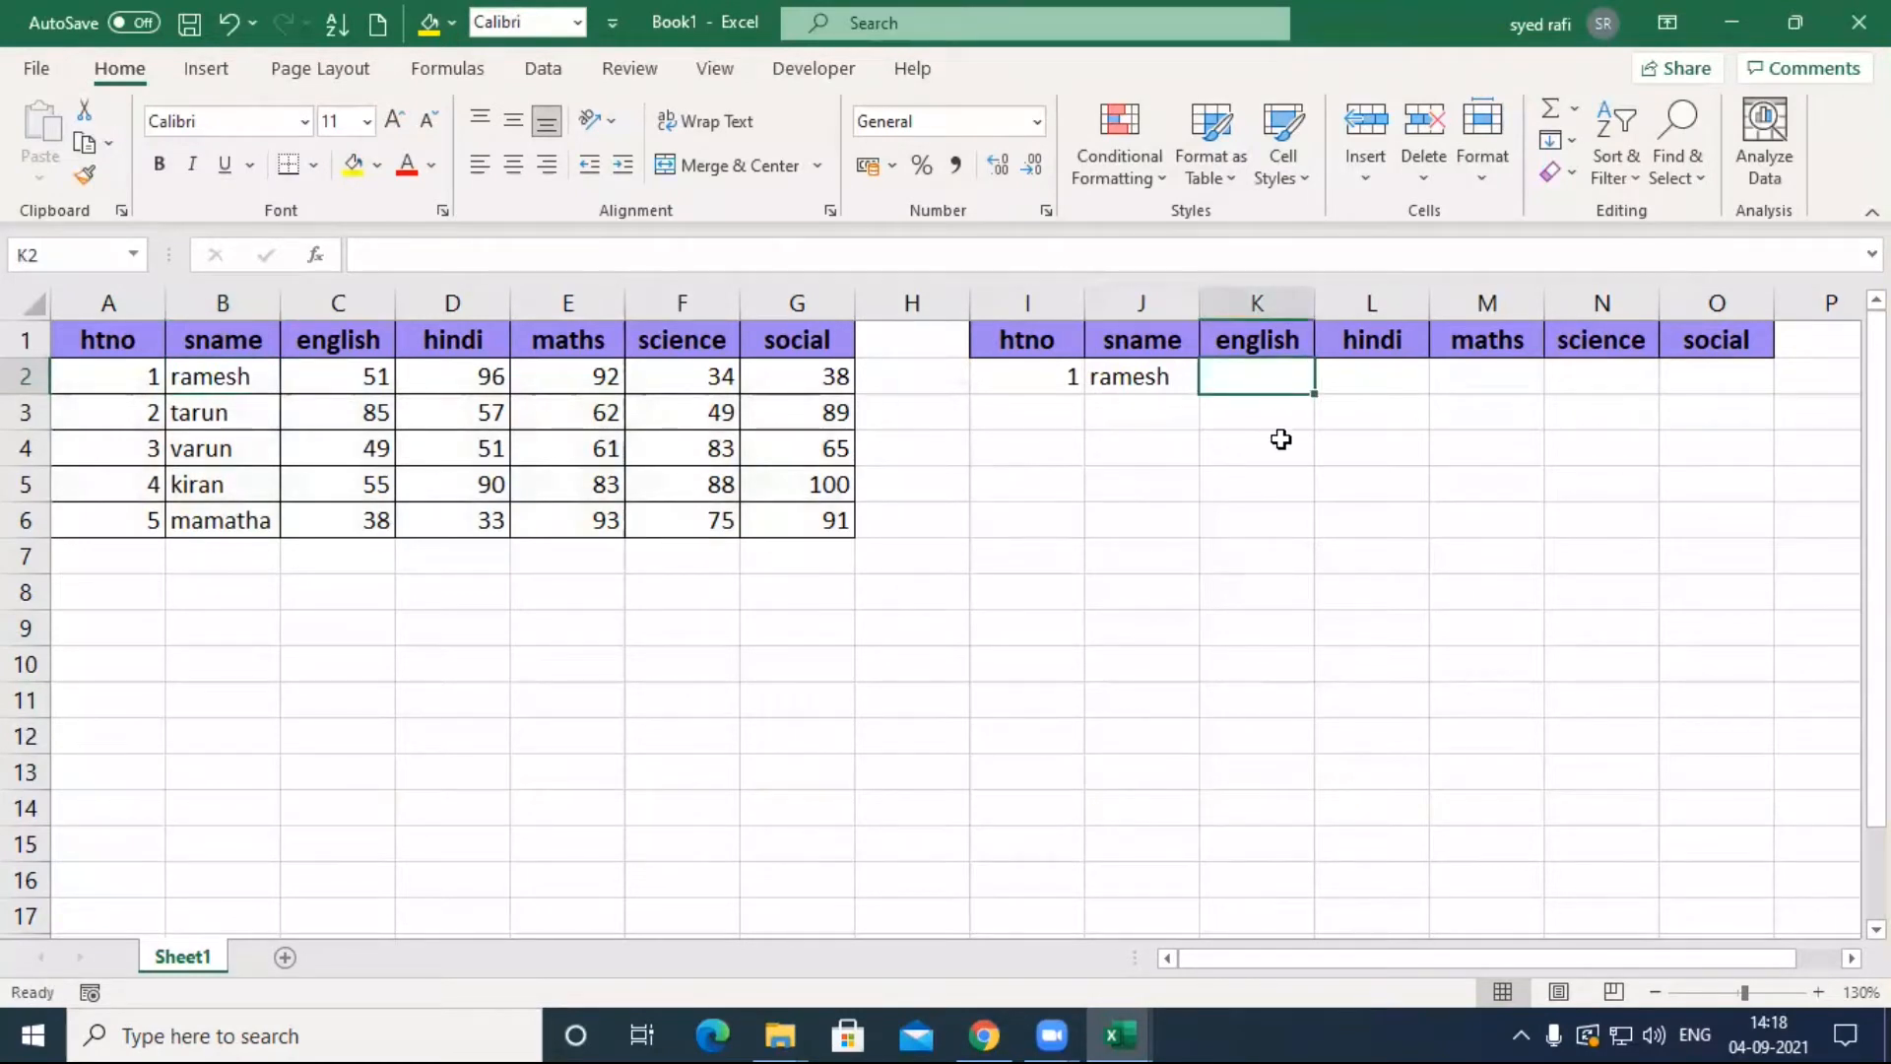
pyautogui.write('=')
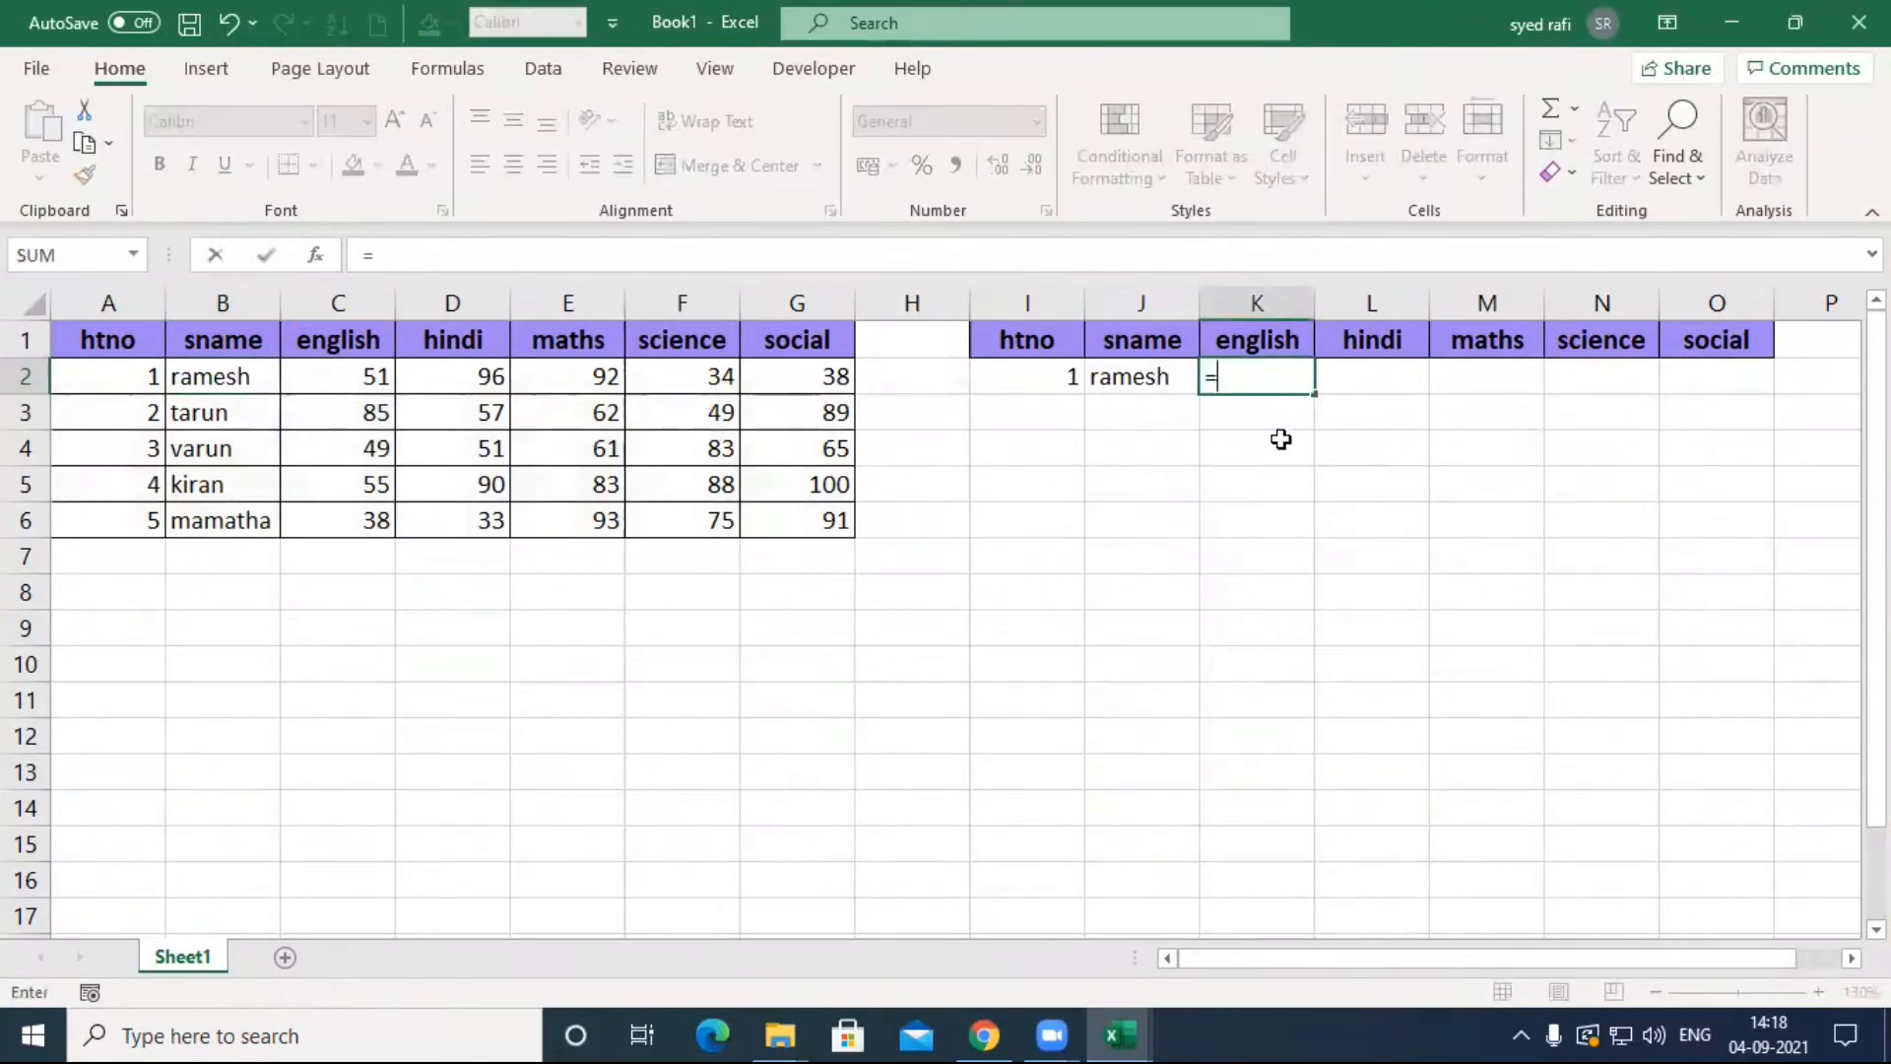
pyautogui.write('vl')
pyautogui.press('Tab')
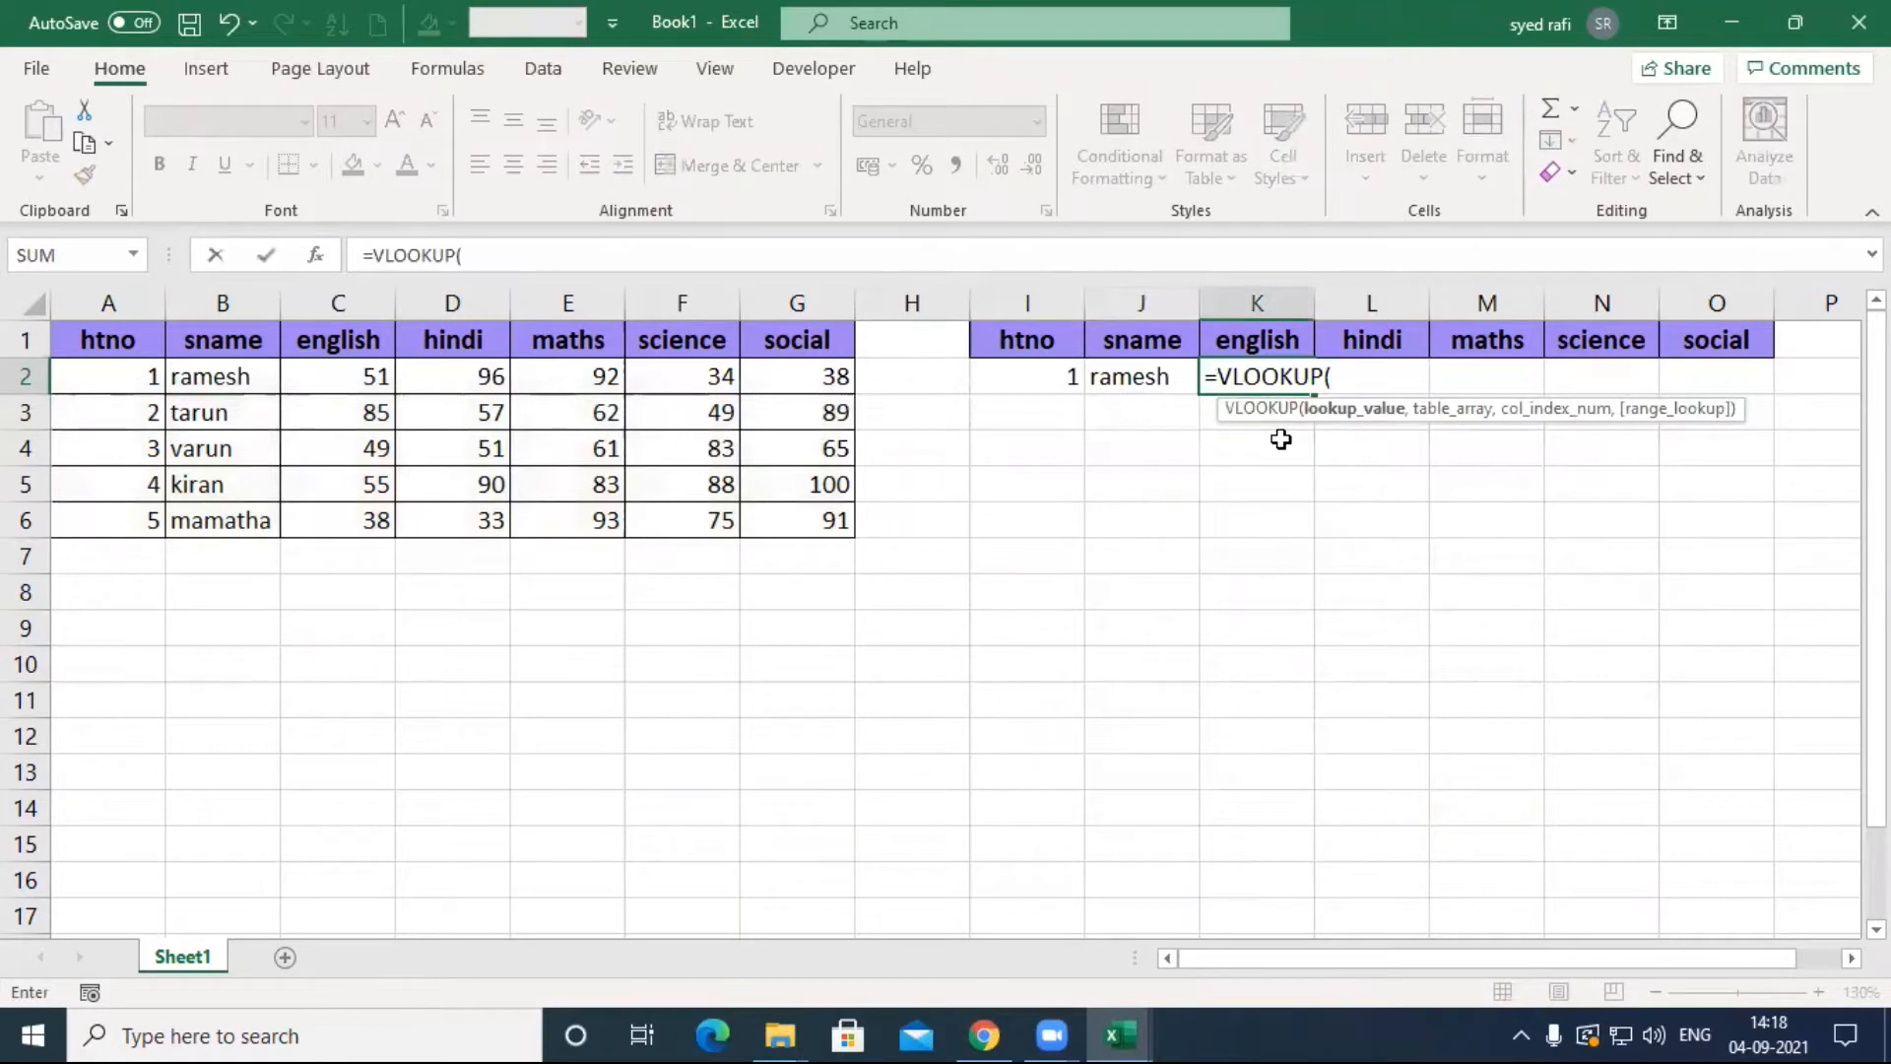
pyautogui.click(1022, 376)
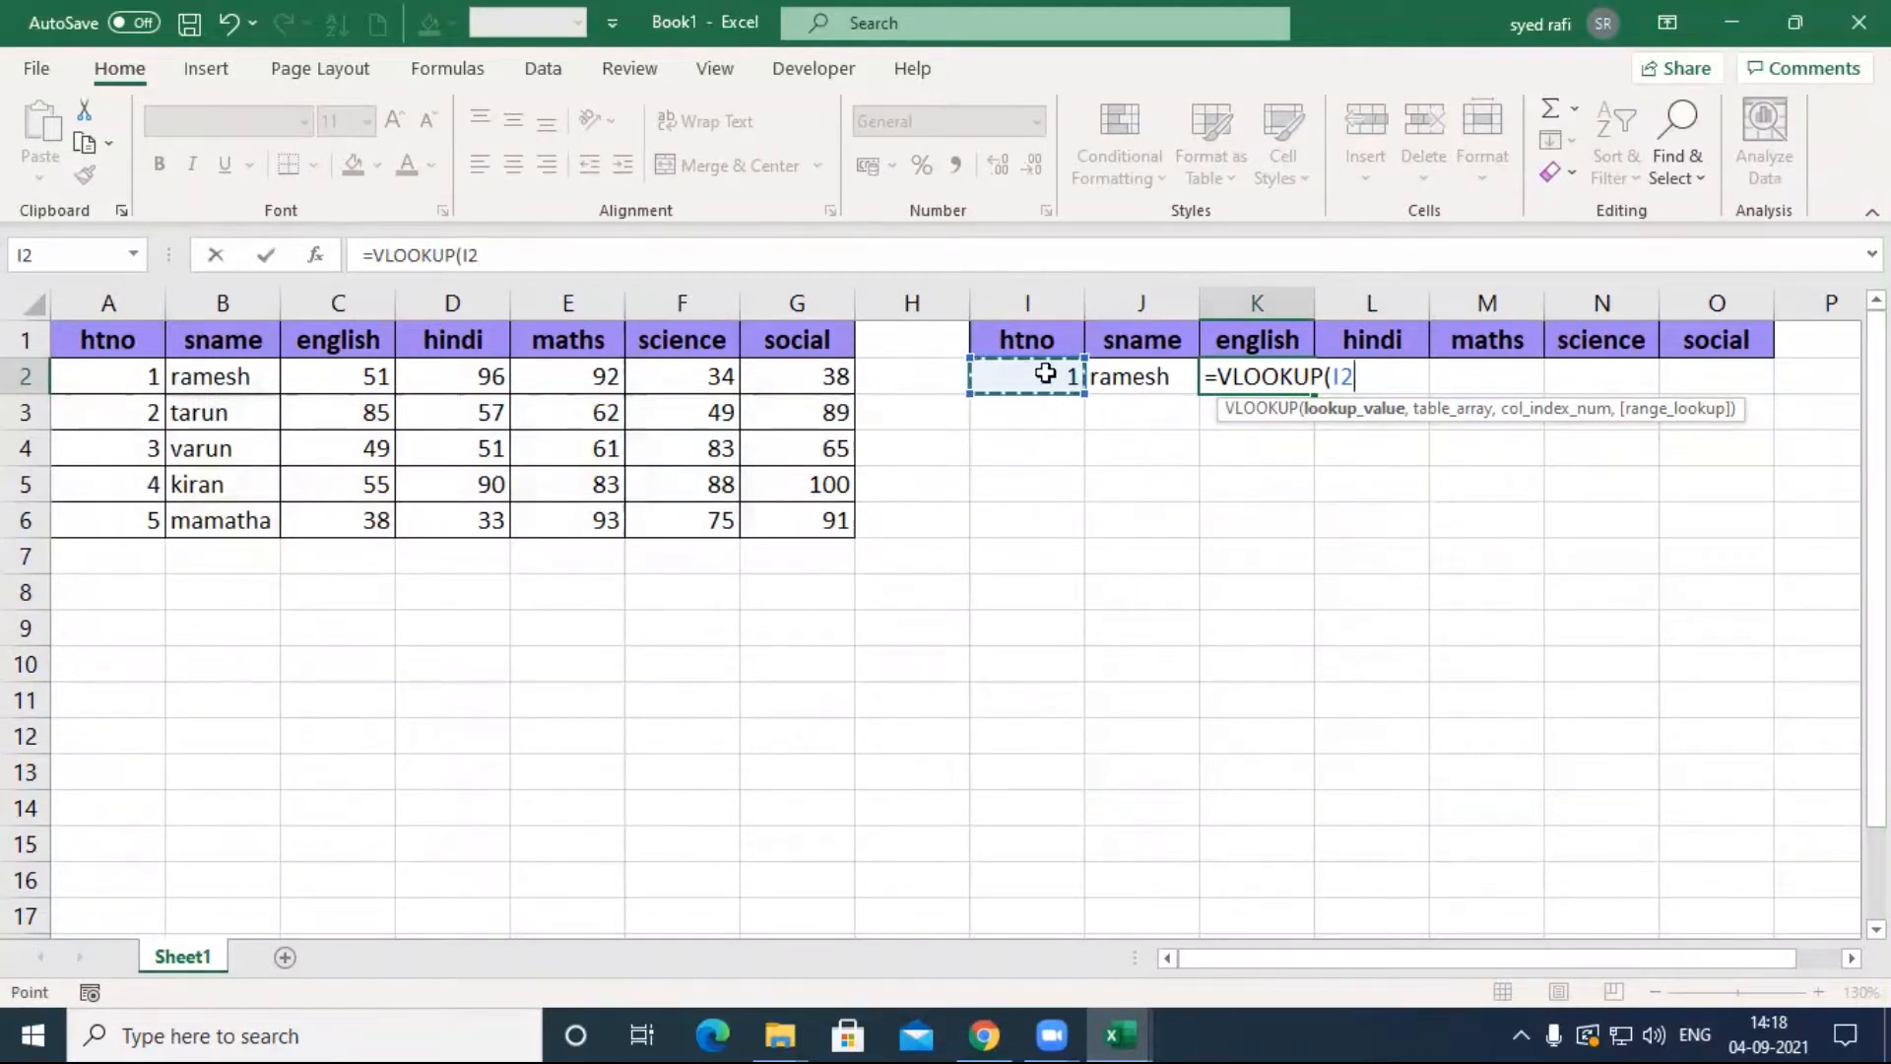
pyautogui.write(',')
pyautogui.moveTo(105, 376); pyautogui.dragTo(827, 523)
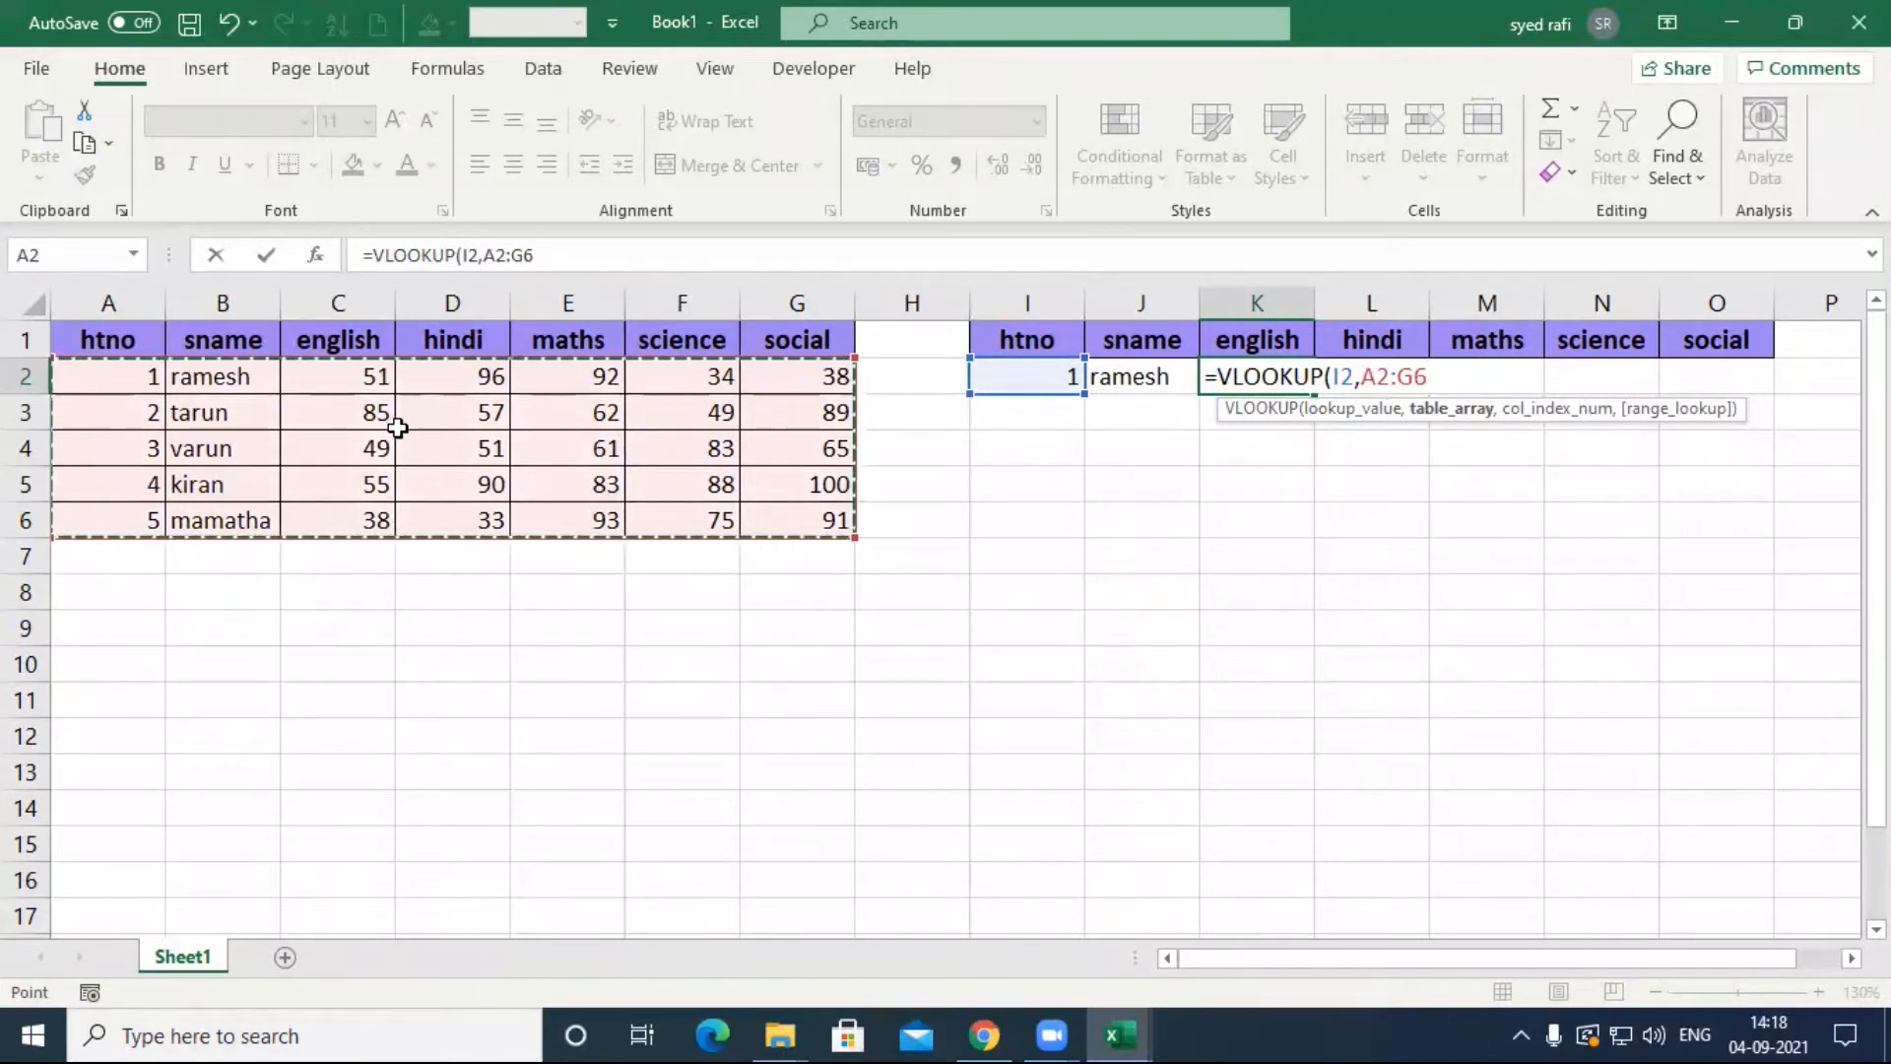
pyautogui.write(',')
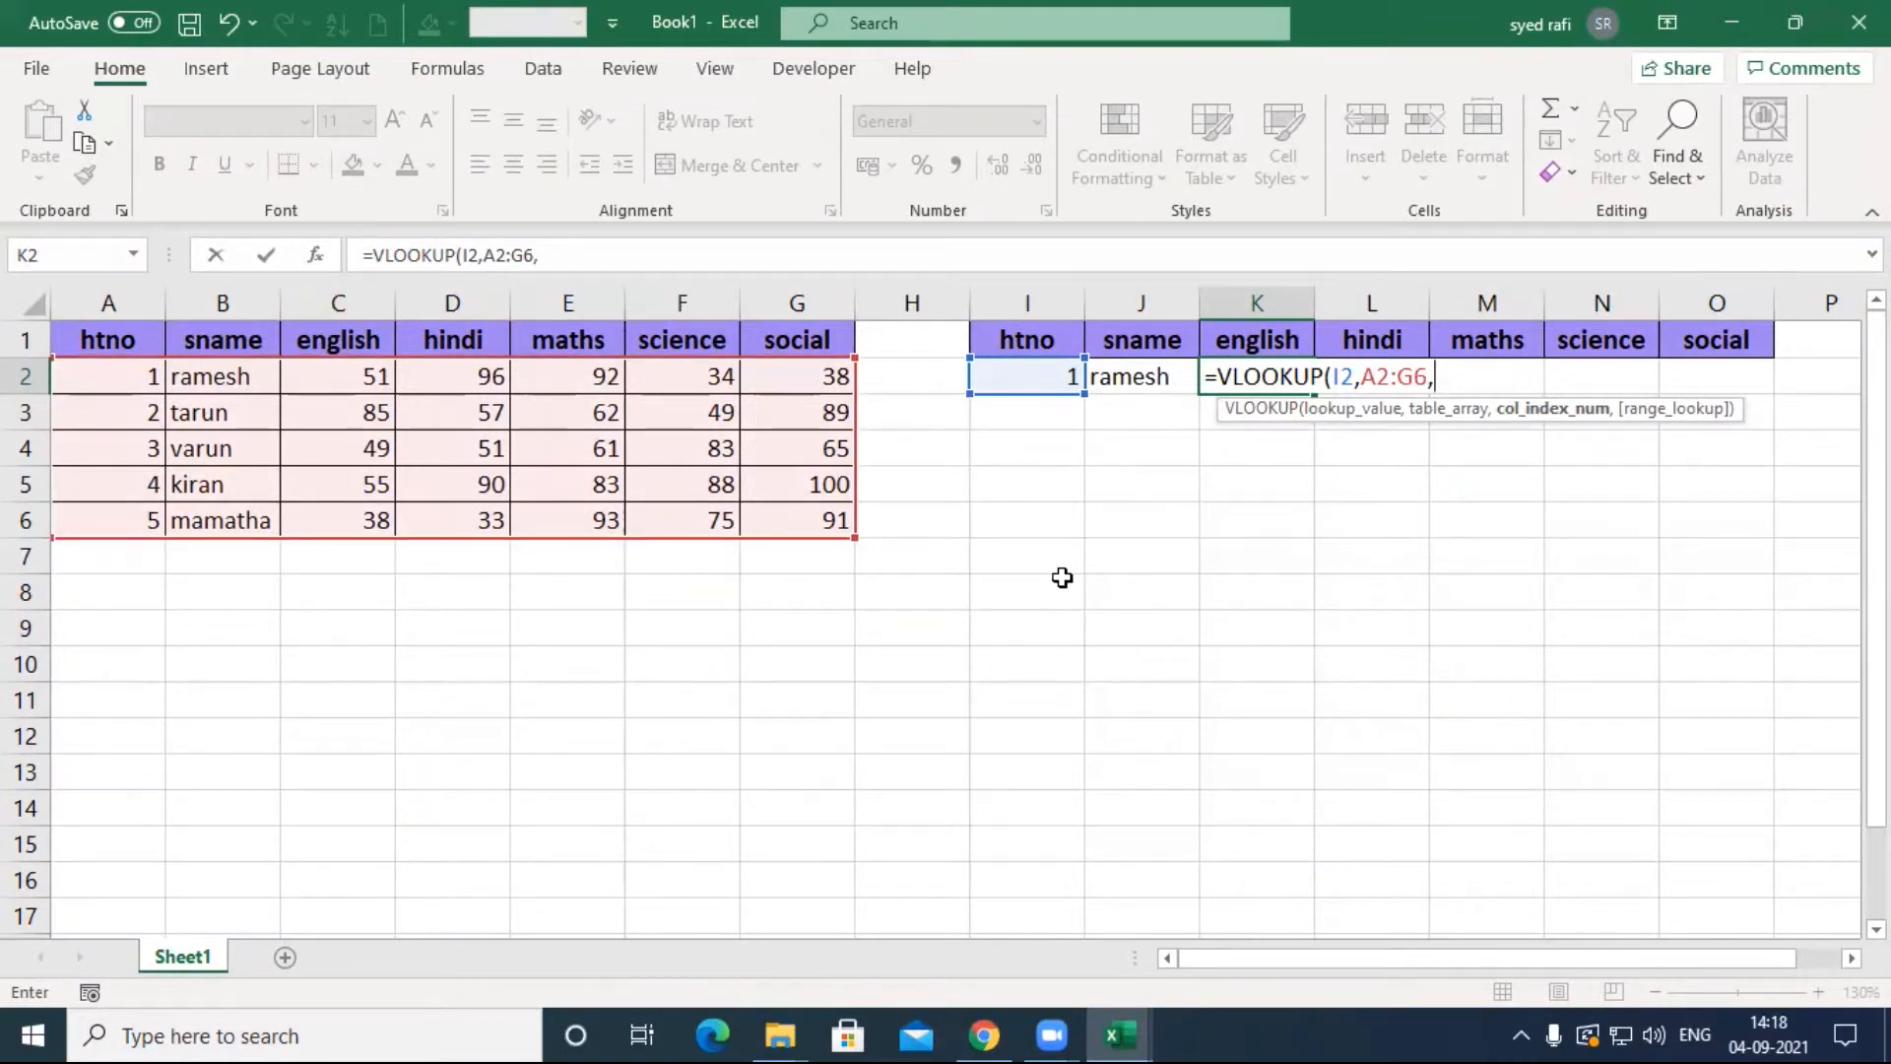
pyautogui.write(',')
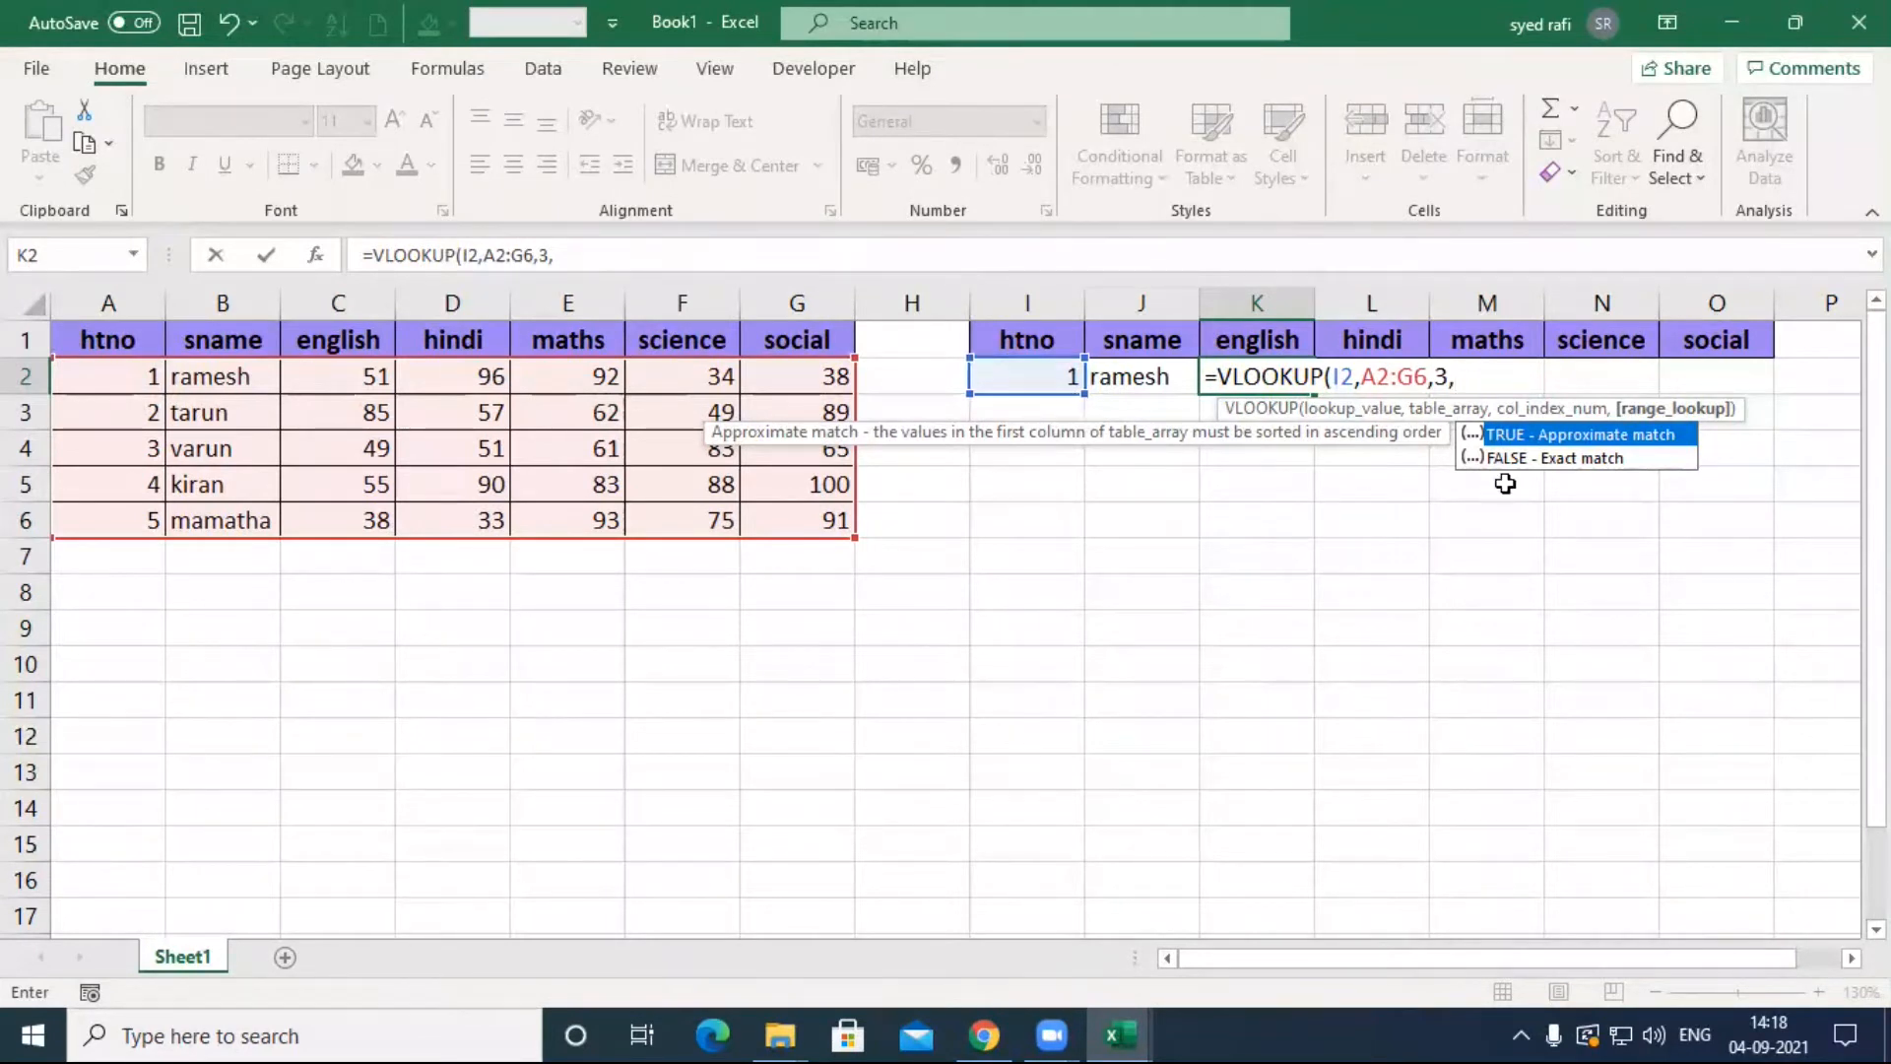
pyautogui.click(1545, 456)
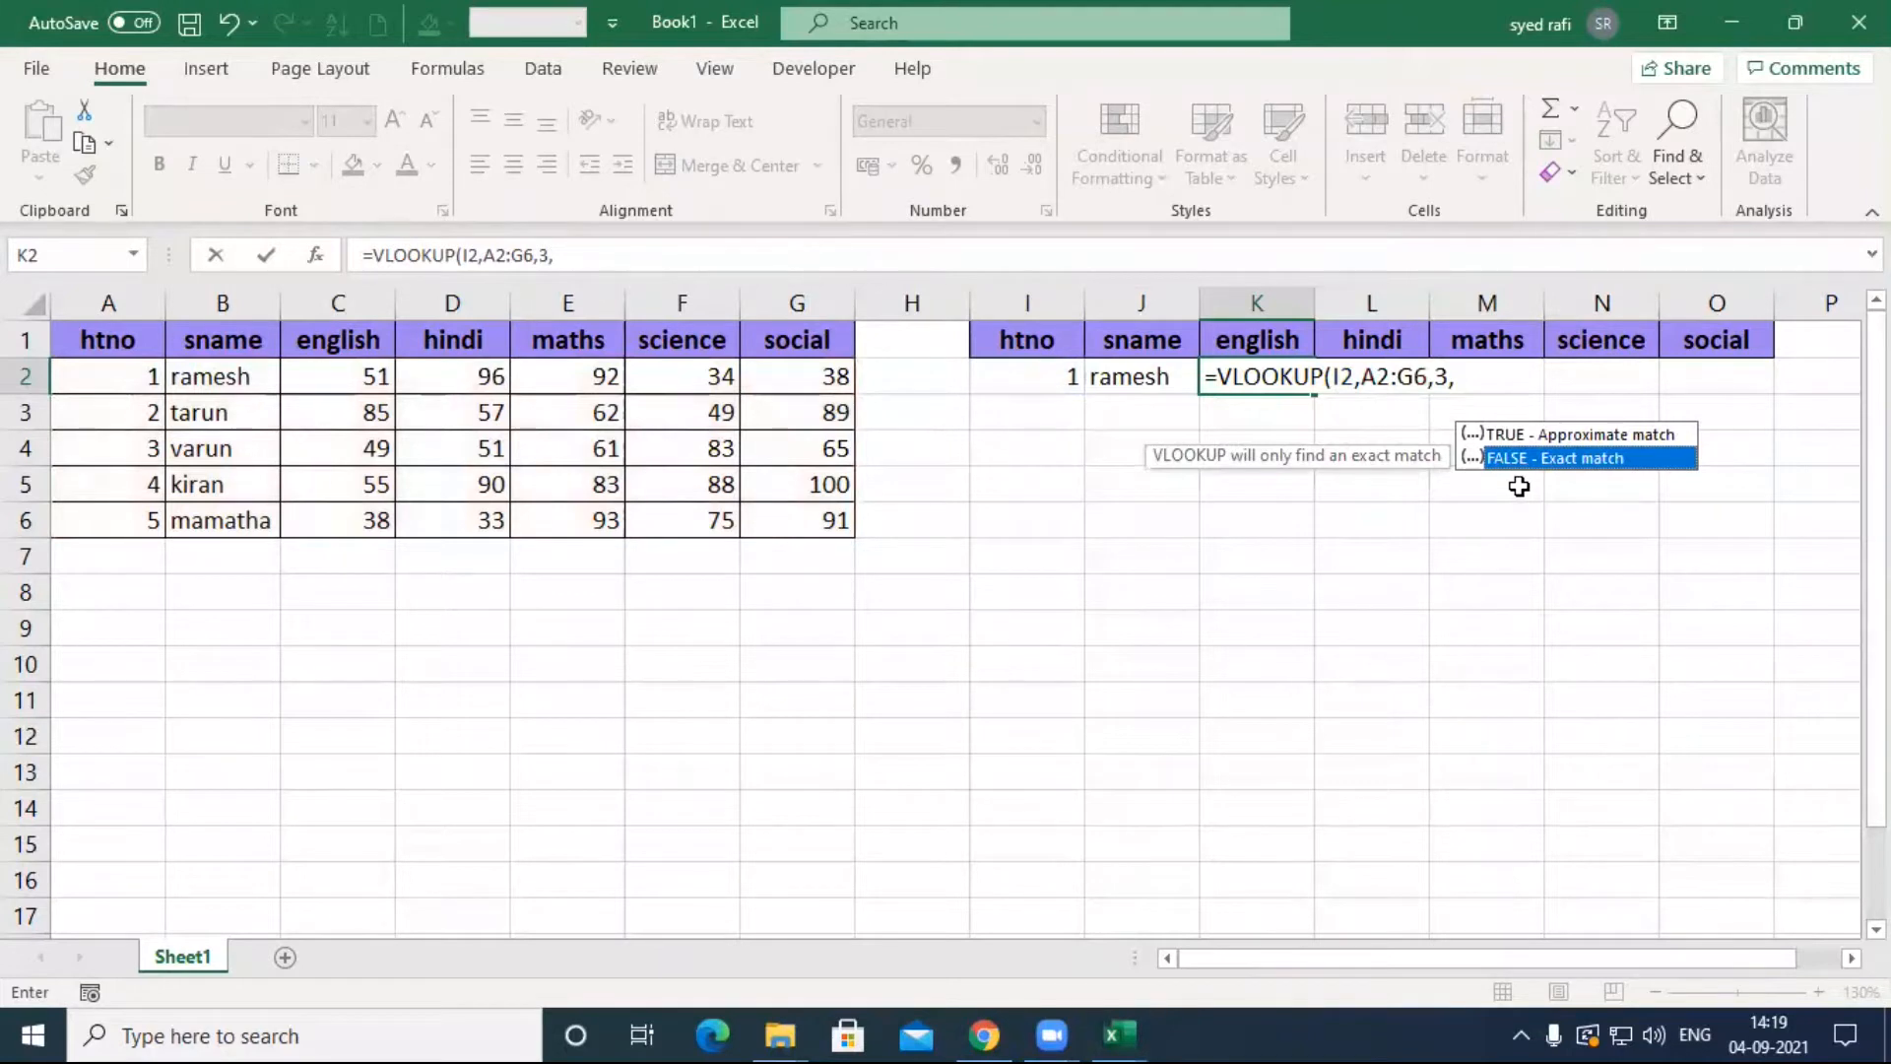
pyautogui.press('Tab')
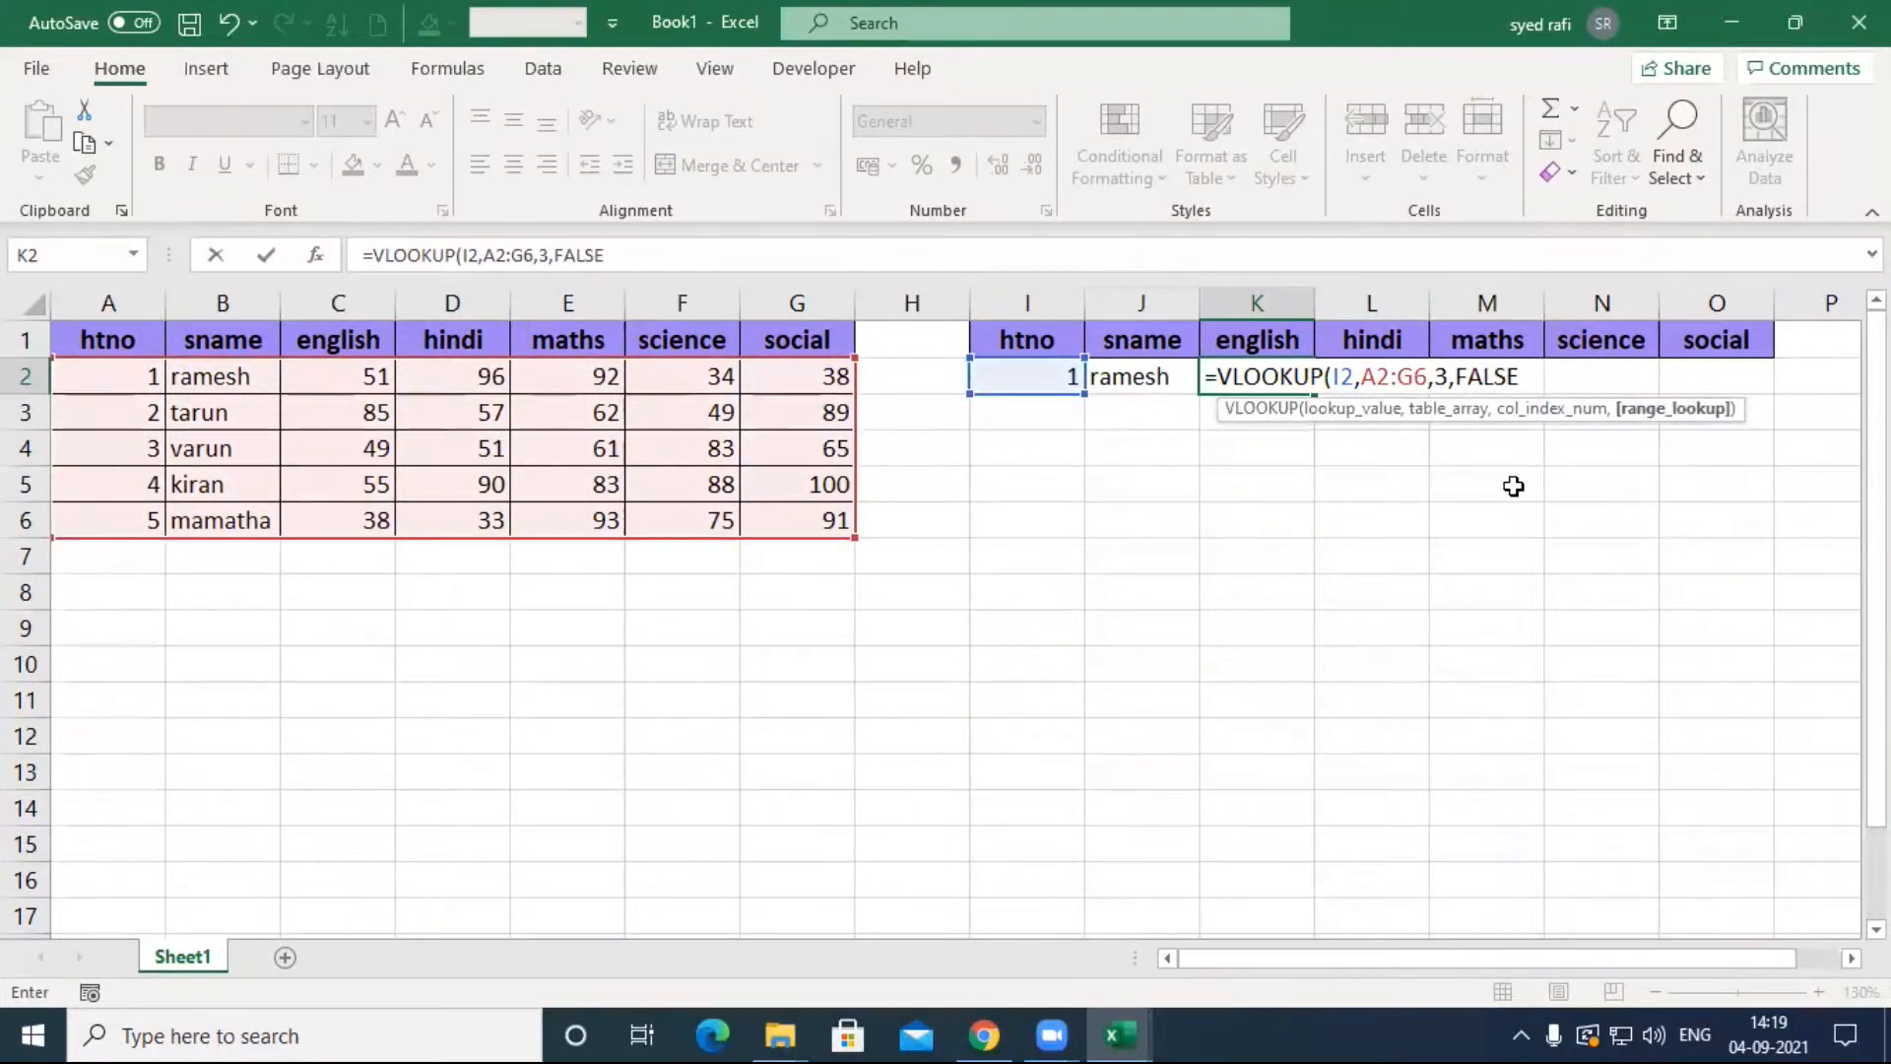
# Step: Replace the FALSE match argument in K2 with 0 and complete the formula as =VLOOKUP(I2,A2:G6,3,0)
pyautogui.press('BackSpace')
pyautogui.press('BackSpace')
pyautogui.press('BackSpace')
pyautogui.press('BackSpace')
pyautogui.press('BackSpace')
pyautogui.write('0)')
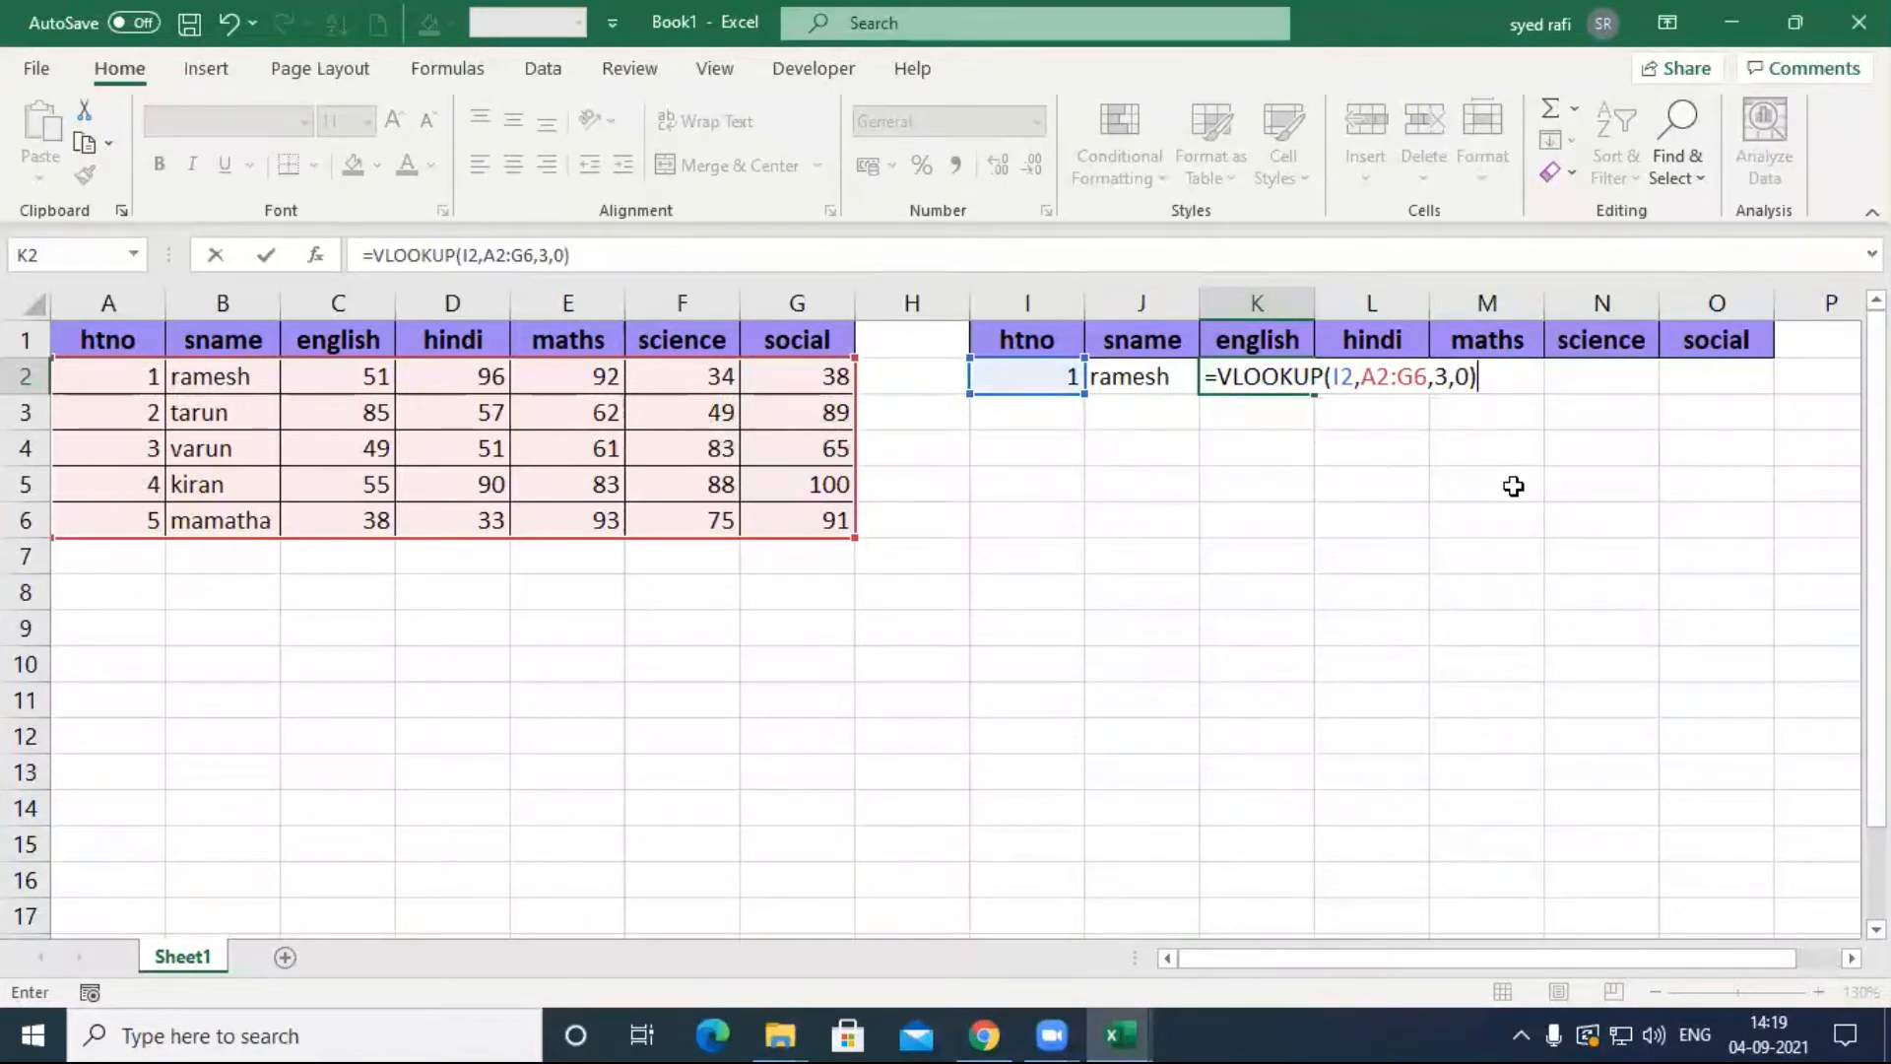
pyautogui.press('Return')
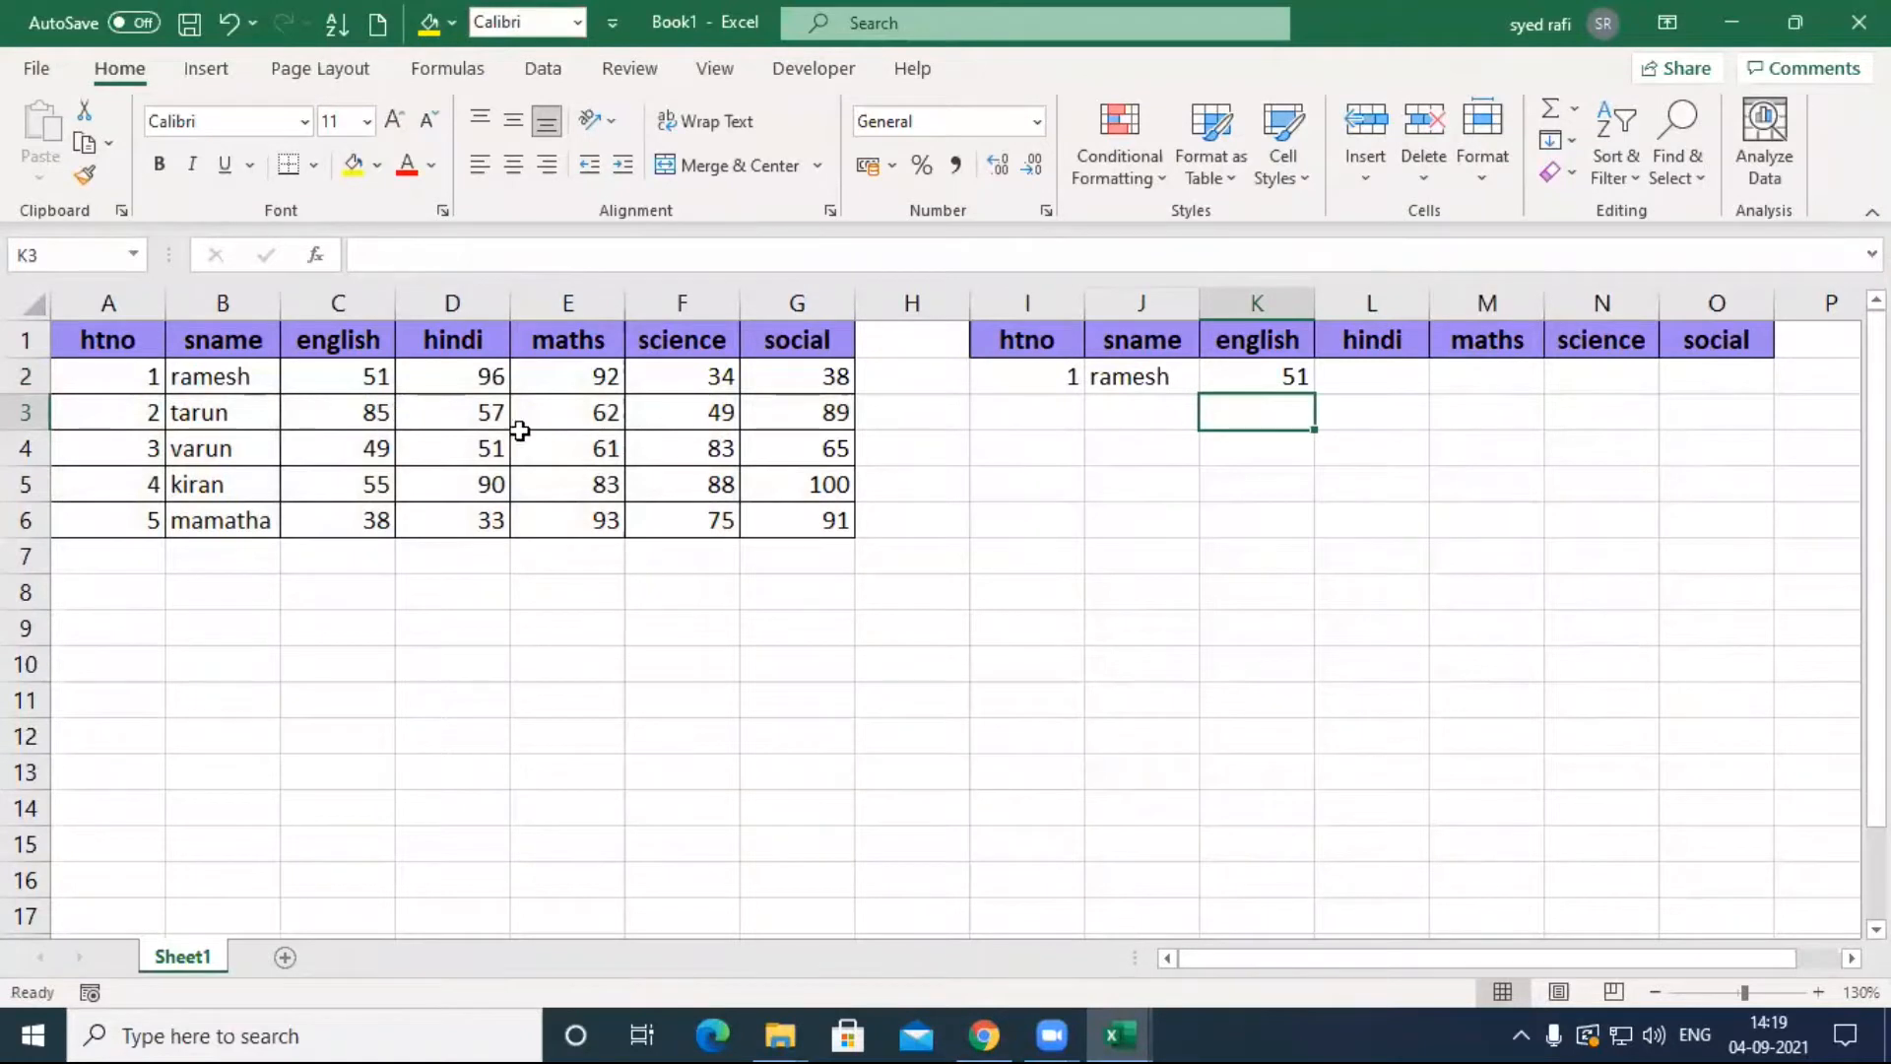
# Step: Start a VLOOKUP in L2 for the hindi mark, using lookup value I2 and the whole columns A:G as the table
pyautogui.click(1389, 384)
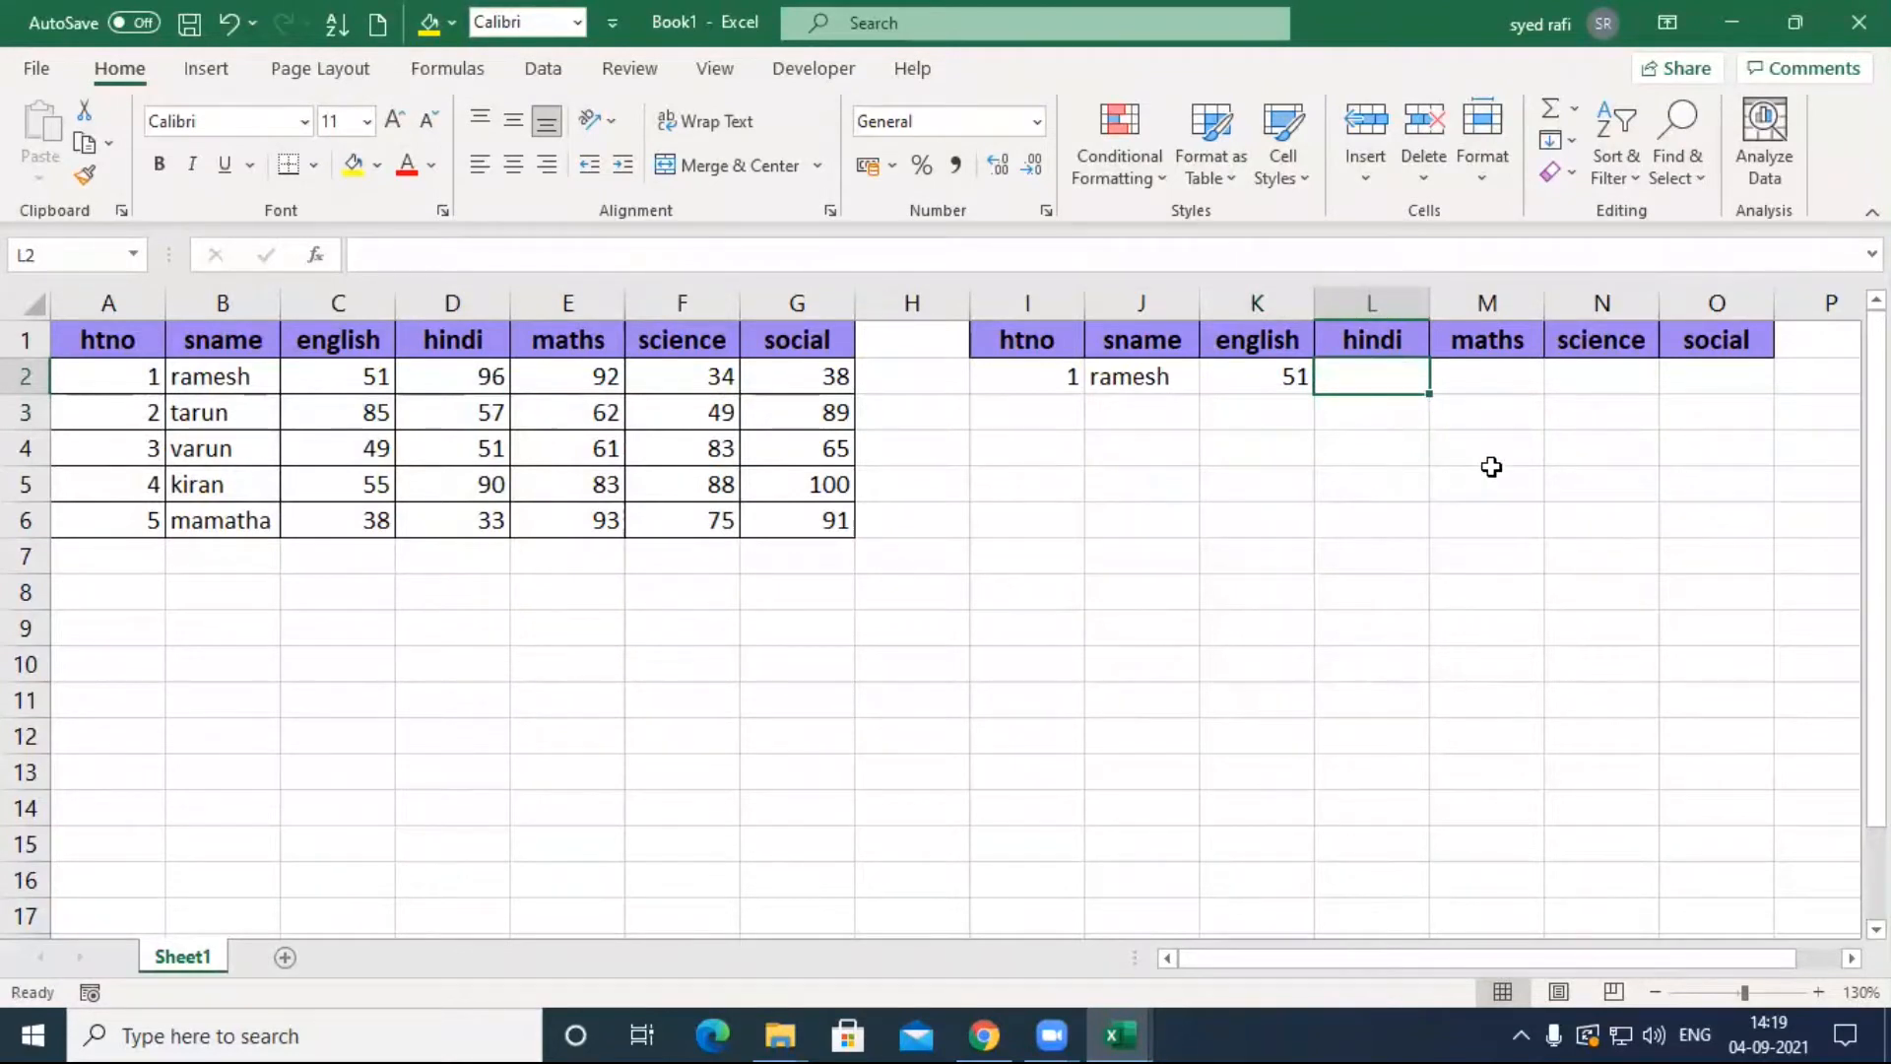
pyautogui.write('=vl')
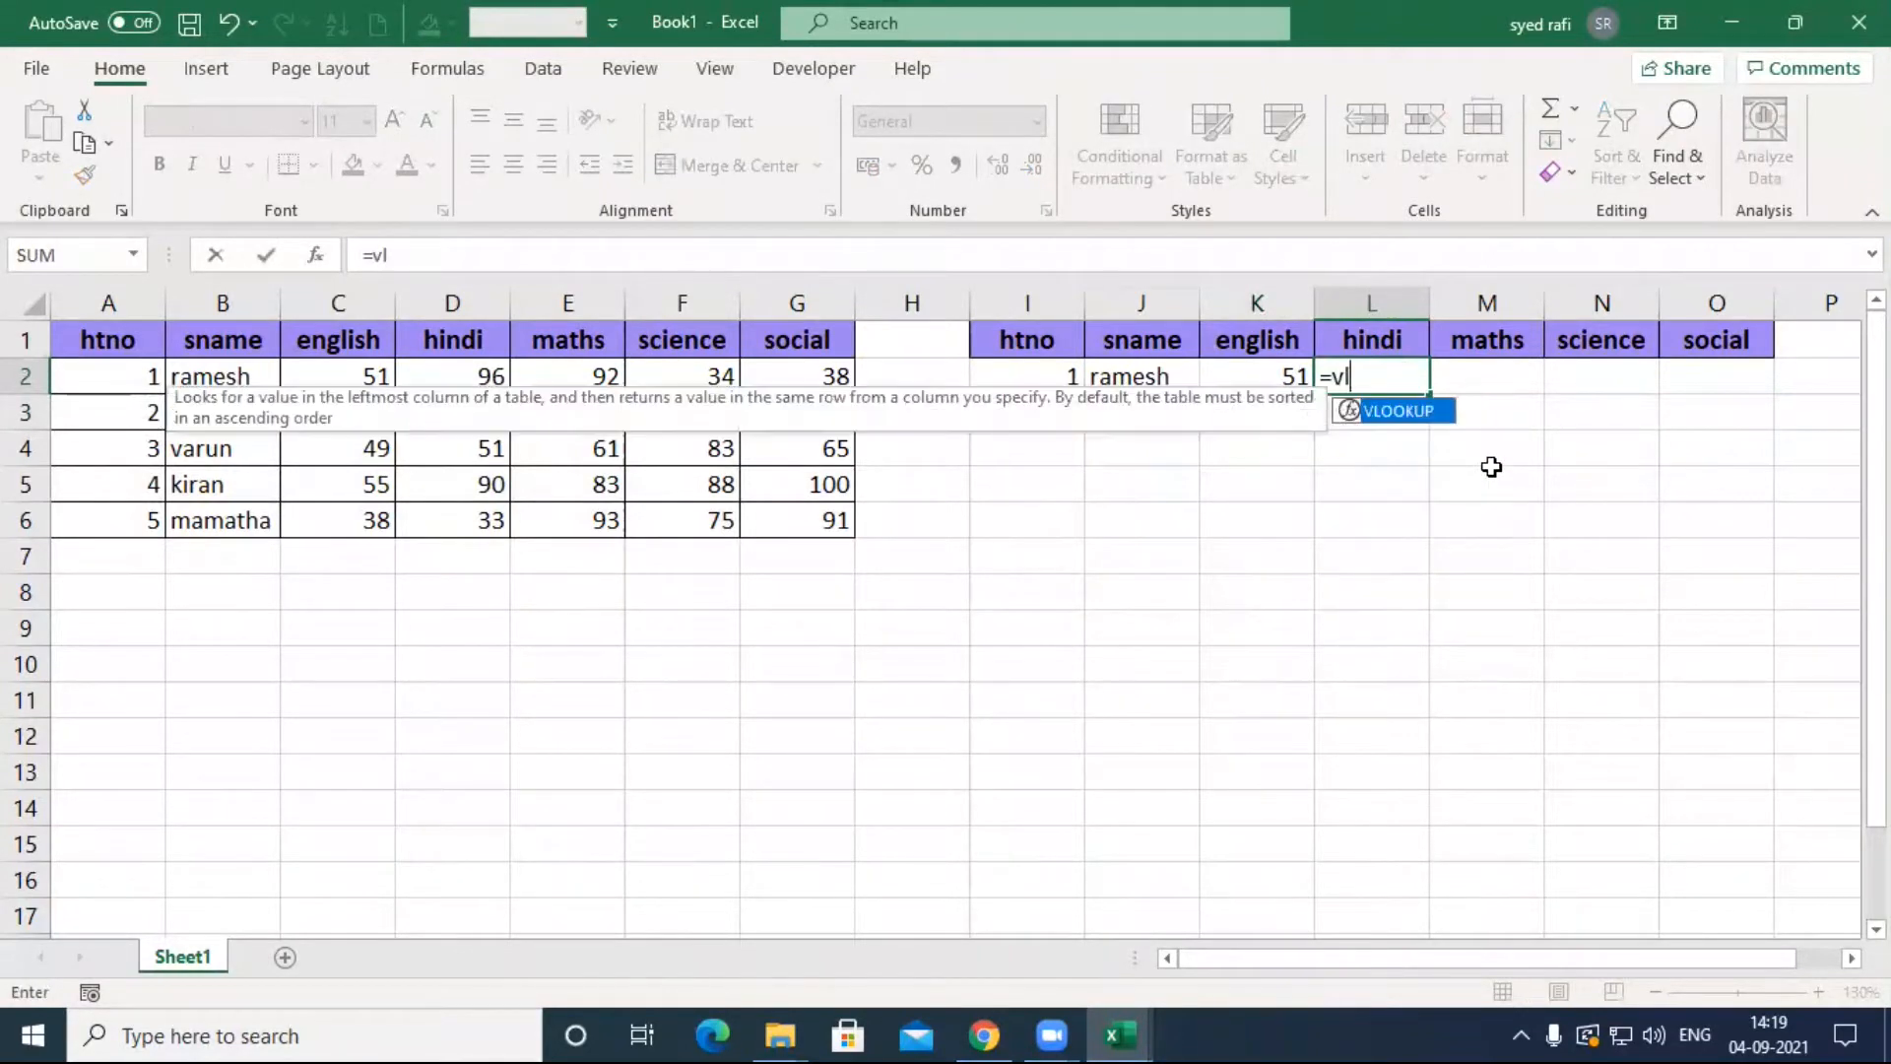
pyautogui.press('Tab')
pyautogui.click(1046, 373)
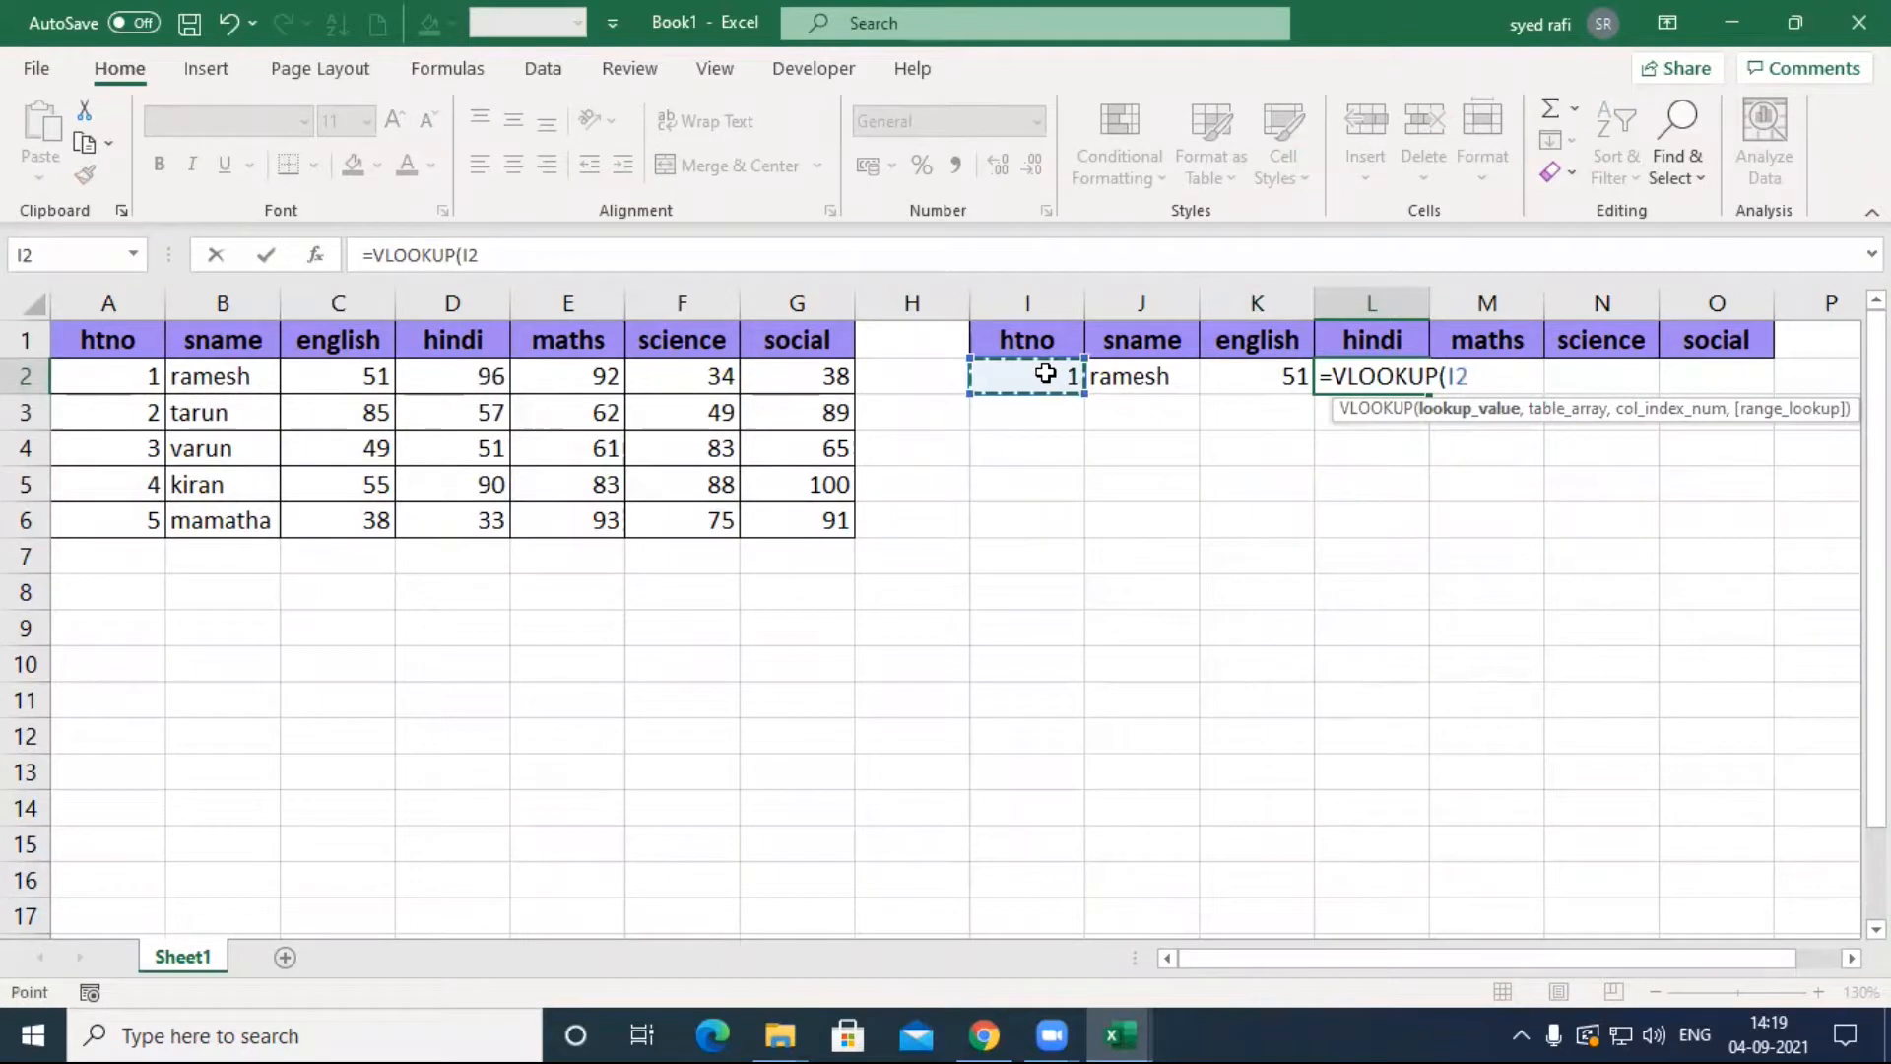
pyautogui.write(',')
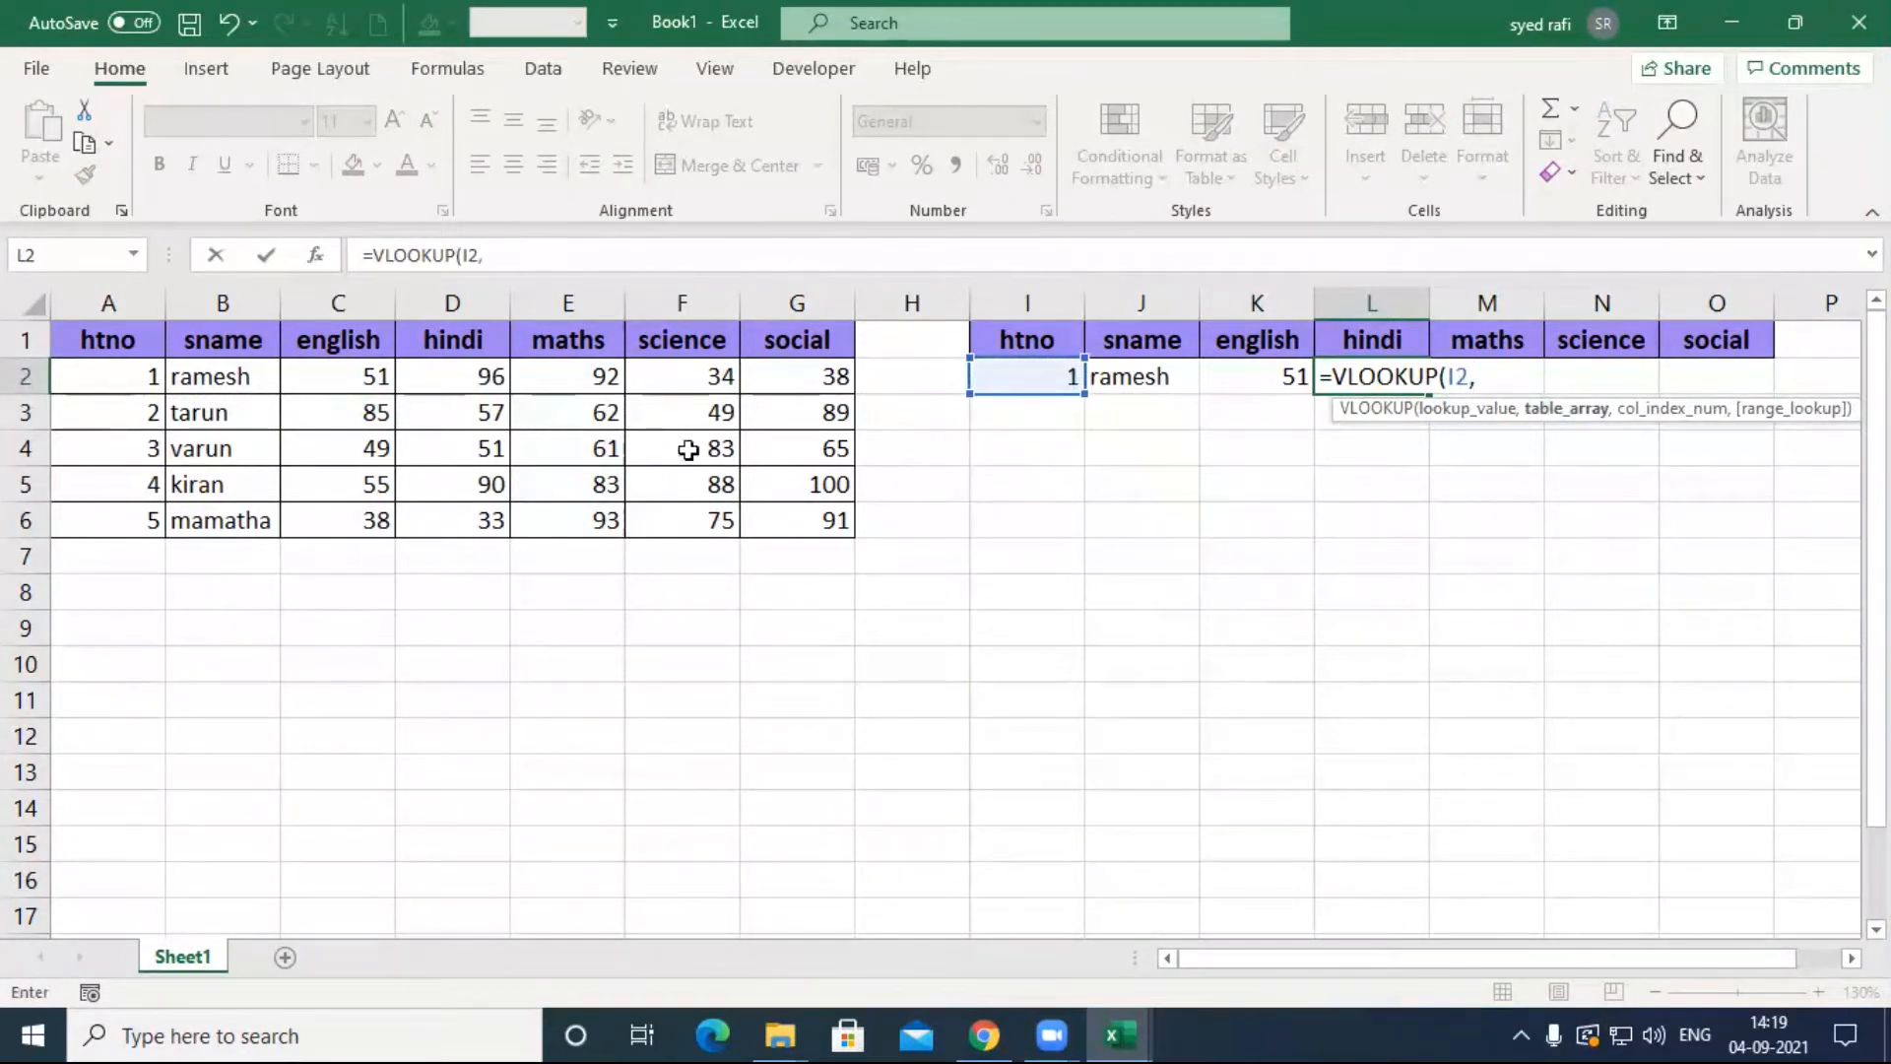
pyautogui.moveTo(59, 376); pyautogui.dragTo(772, 523)
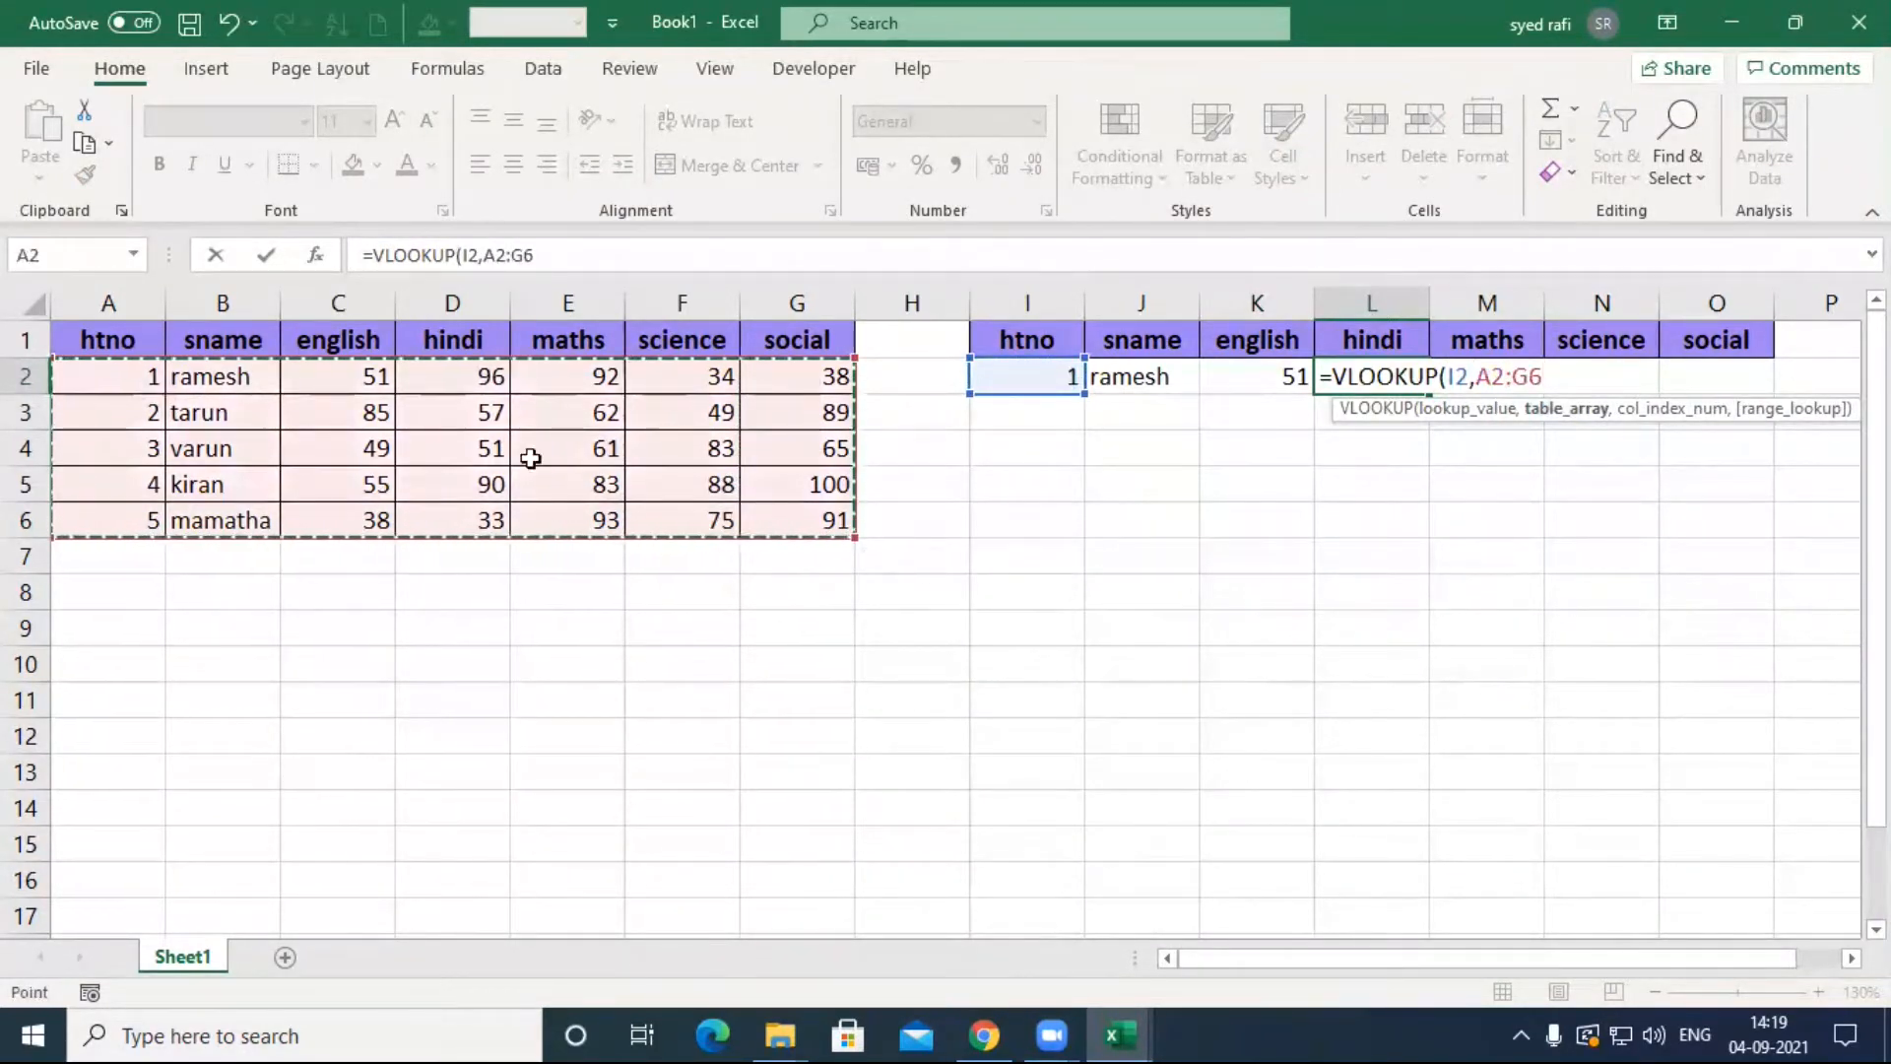
pyautogui.moveTo(109, 300); pyautogui.dragTo(789, 295)
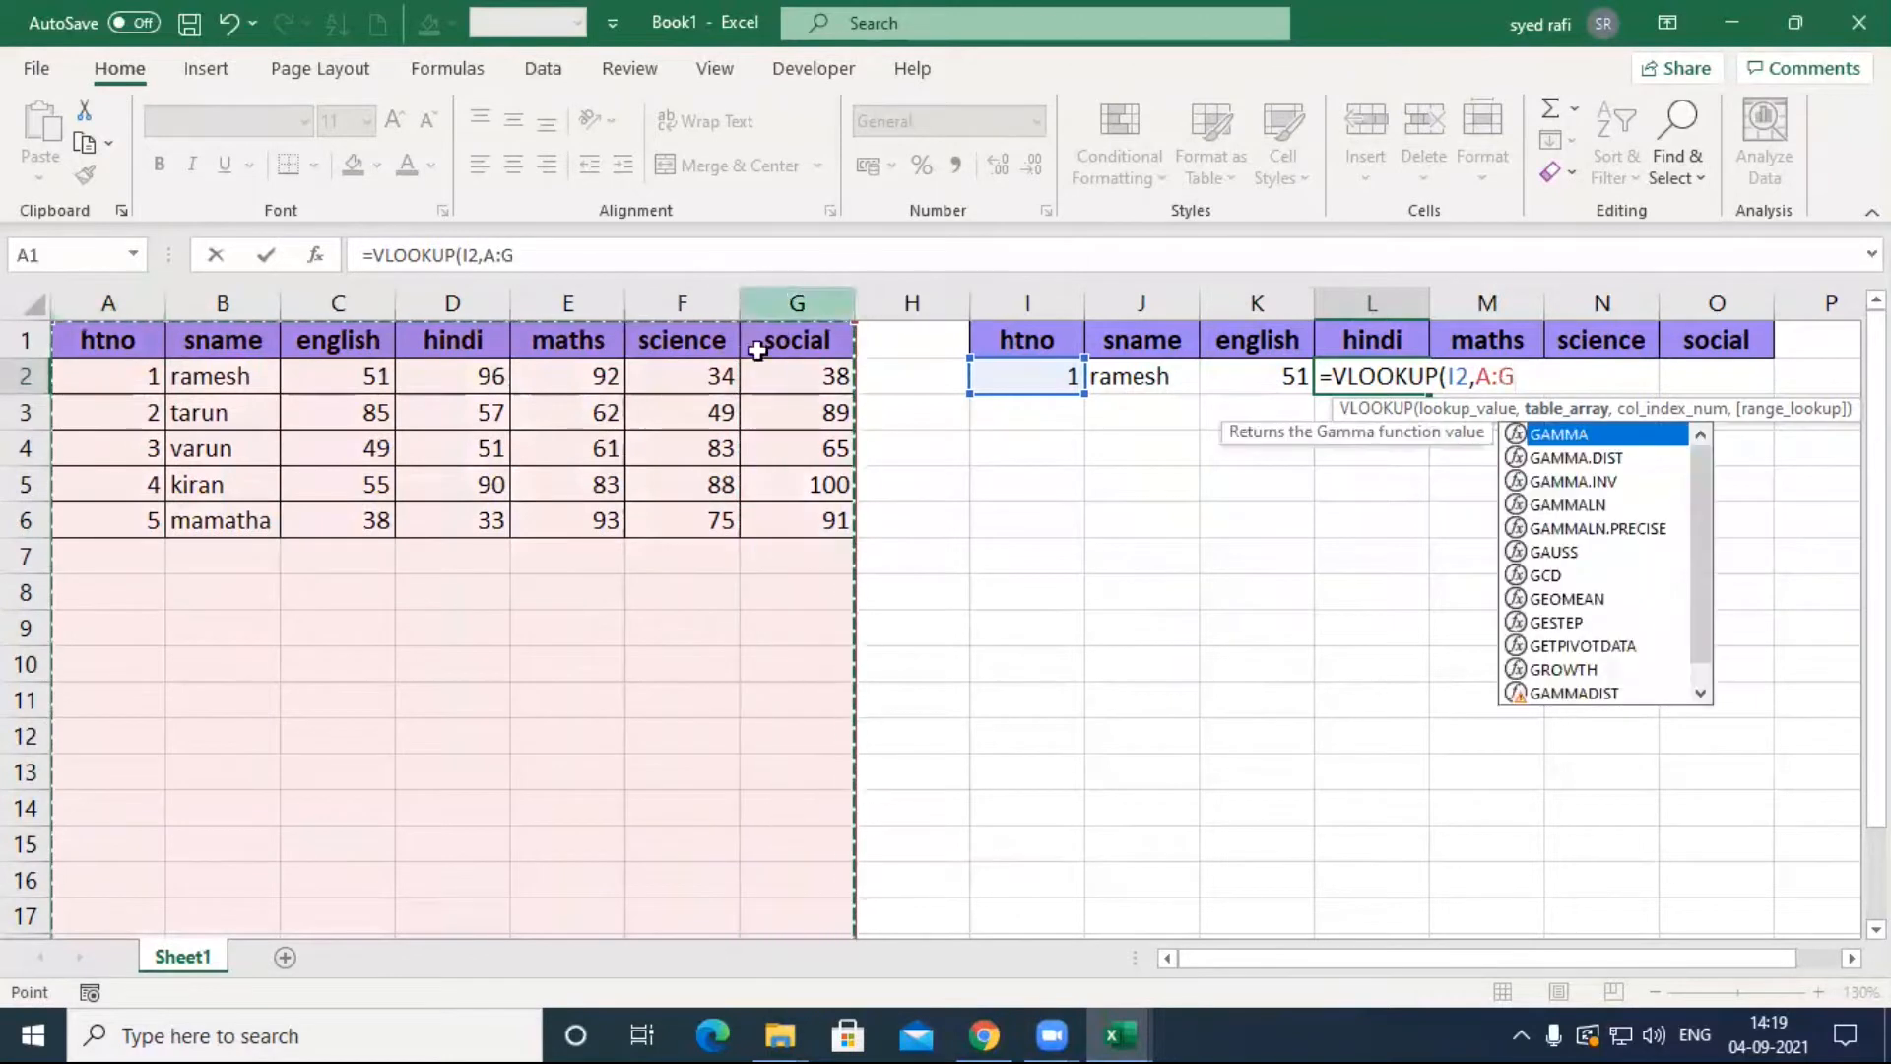
pyautogui.moveTo(119, 372); pyautogui.dragTo(793, 527)
pyautogui.moveTo(109, 300); pyautogui.dragTo(796, 284)
pyautogui.write(',')
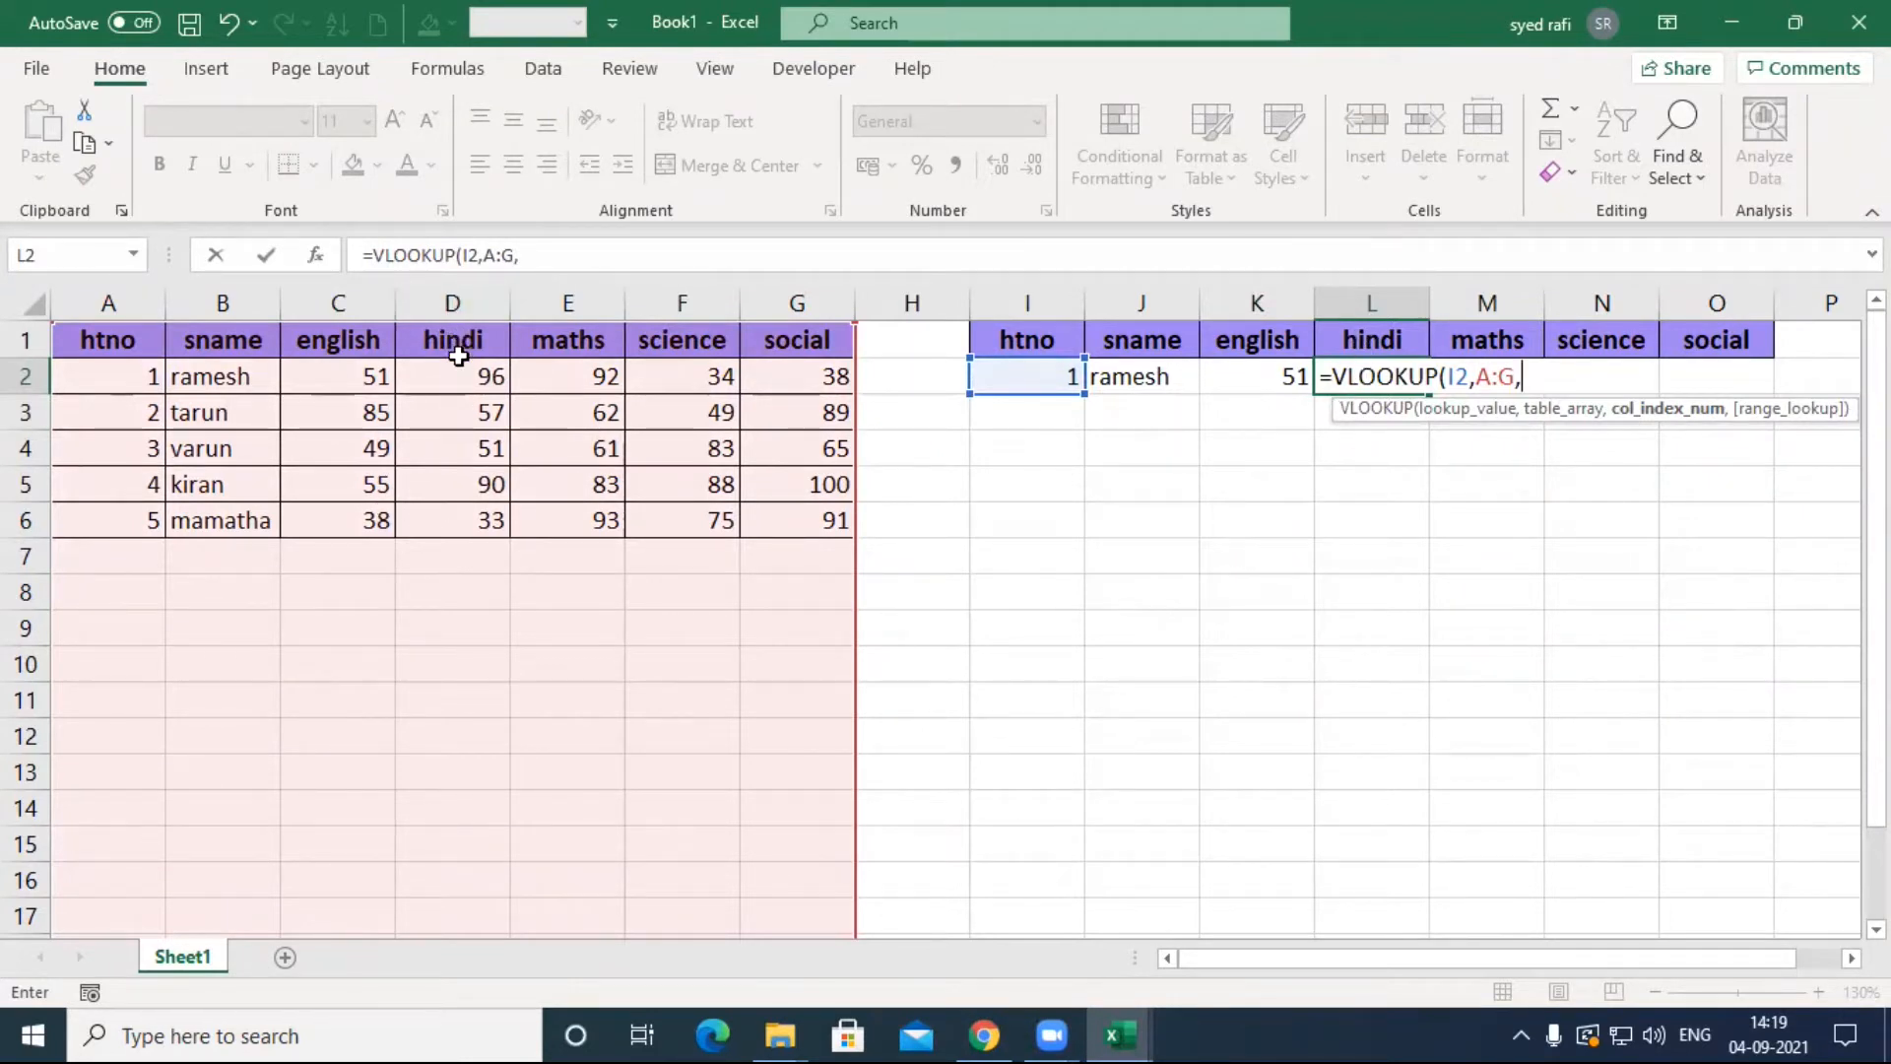
# Step: Set column index 4 in the L2 lookup and complete it without a match argument as =VLOOKUP(I2,A:G,4)
pyautogui.write('4,')
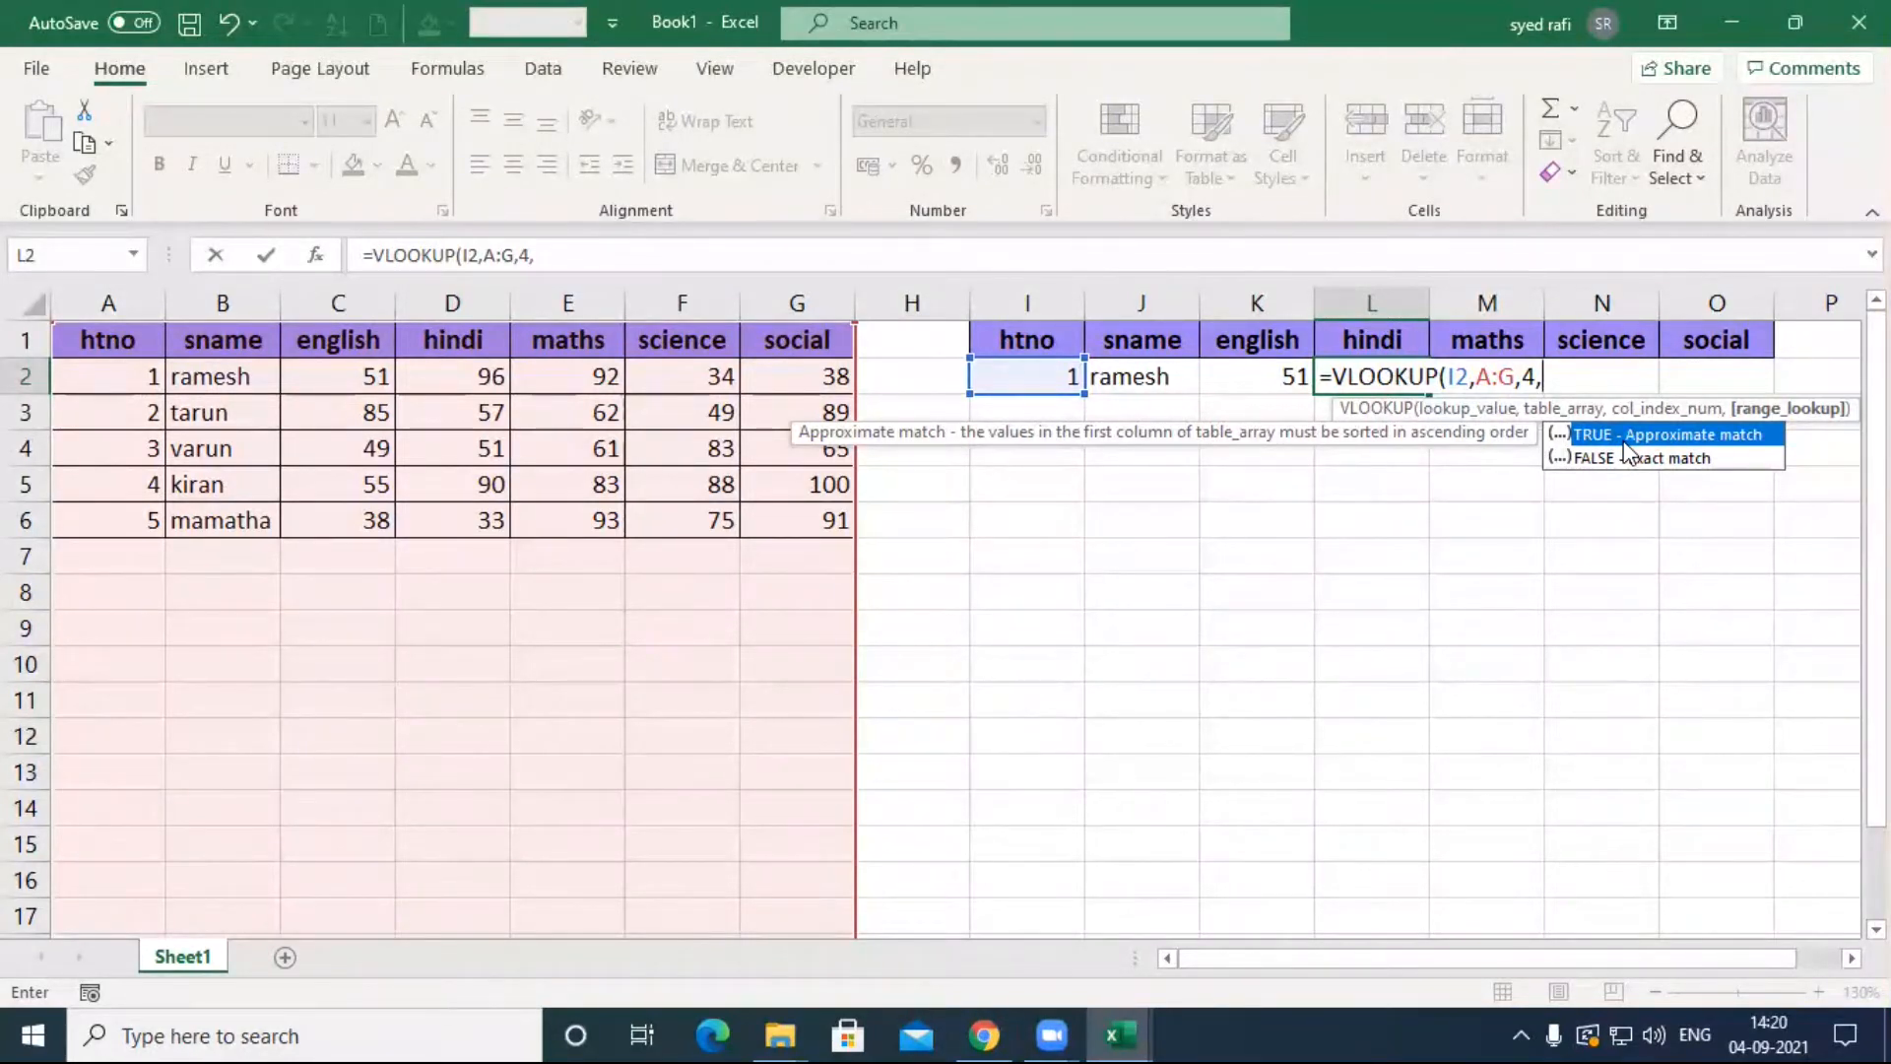
pyautogui.press('BackSpace')
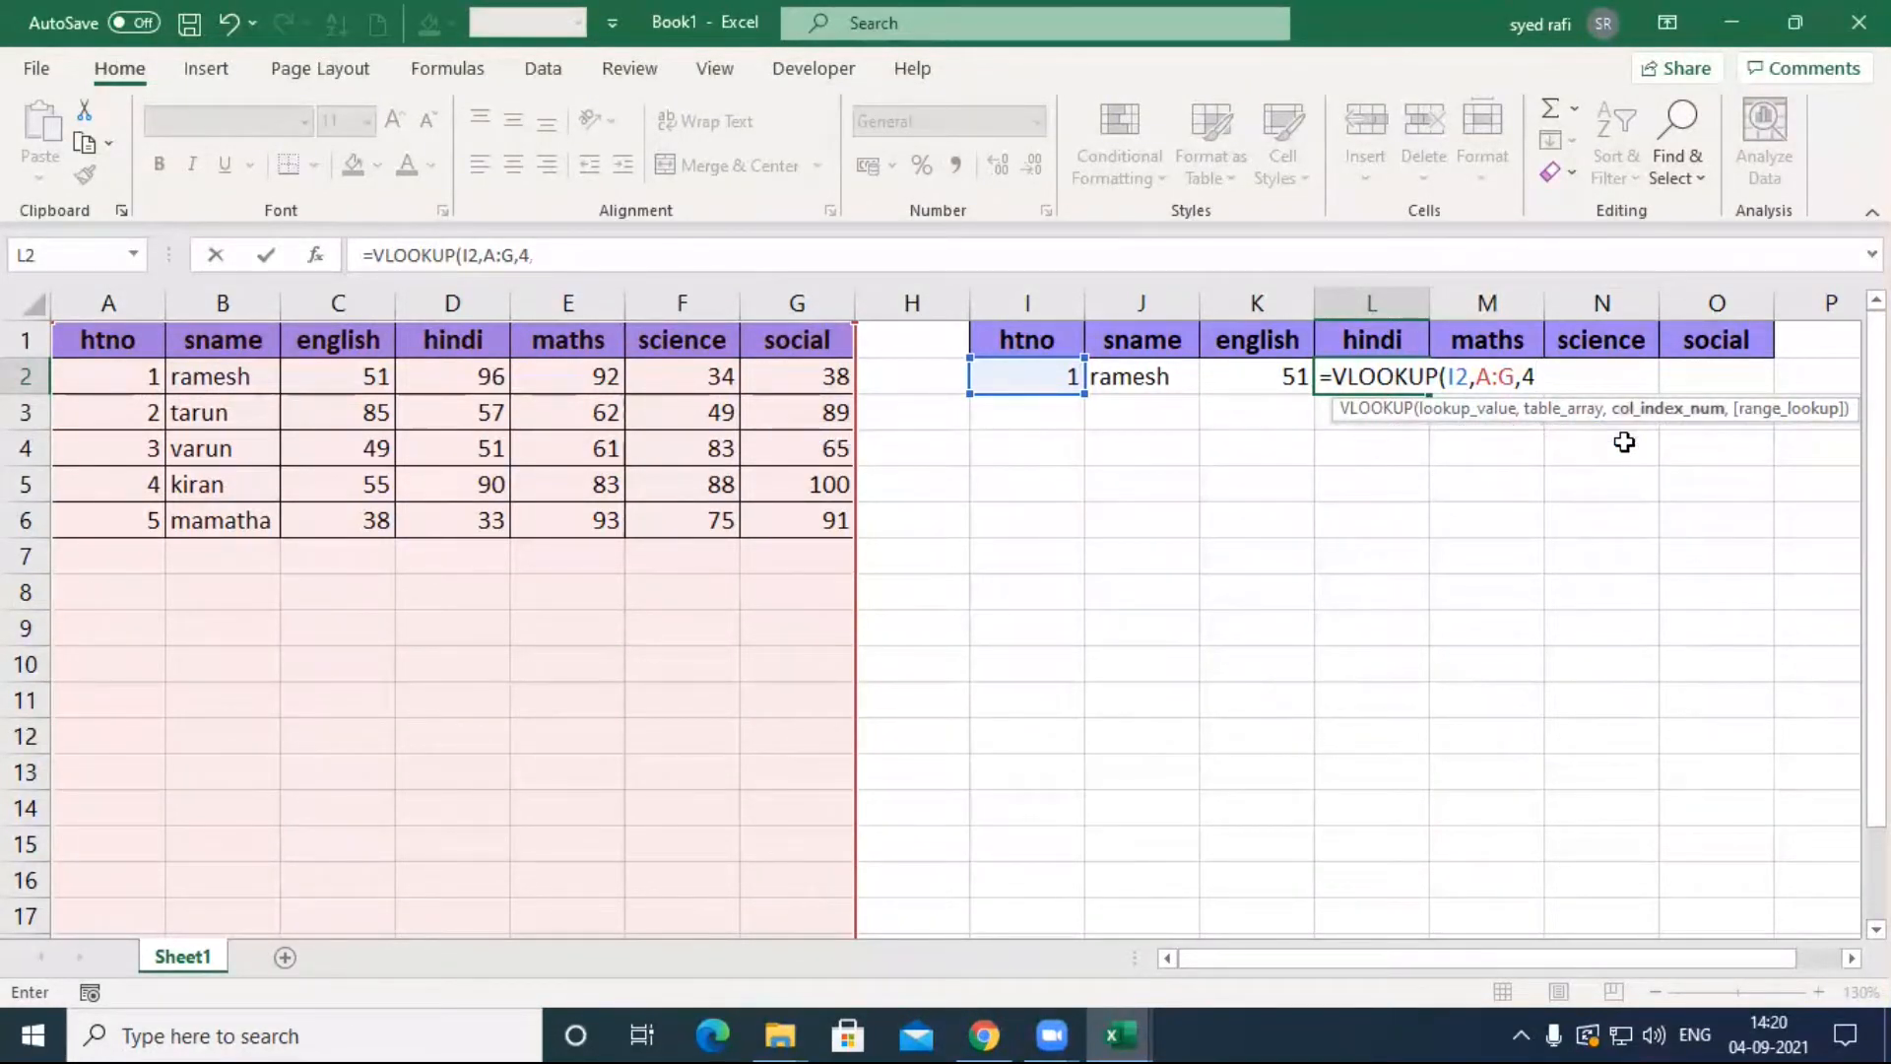
pyautogui.write(')')
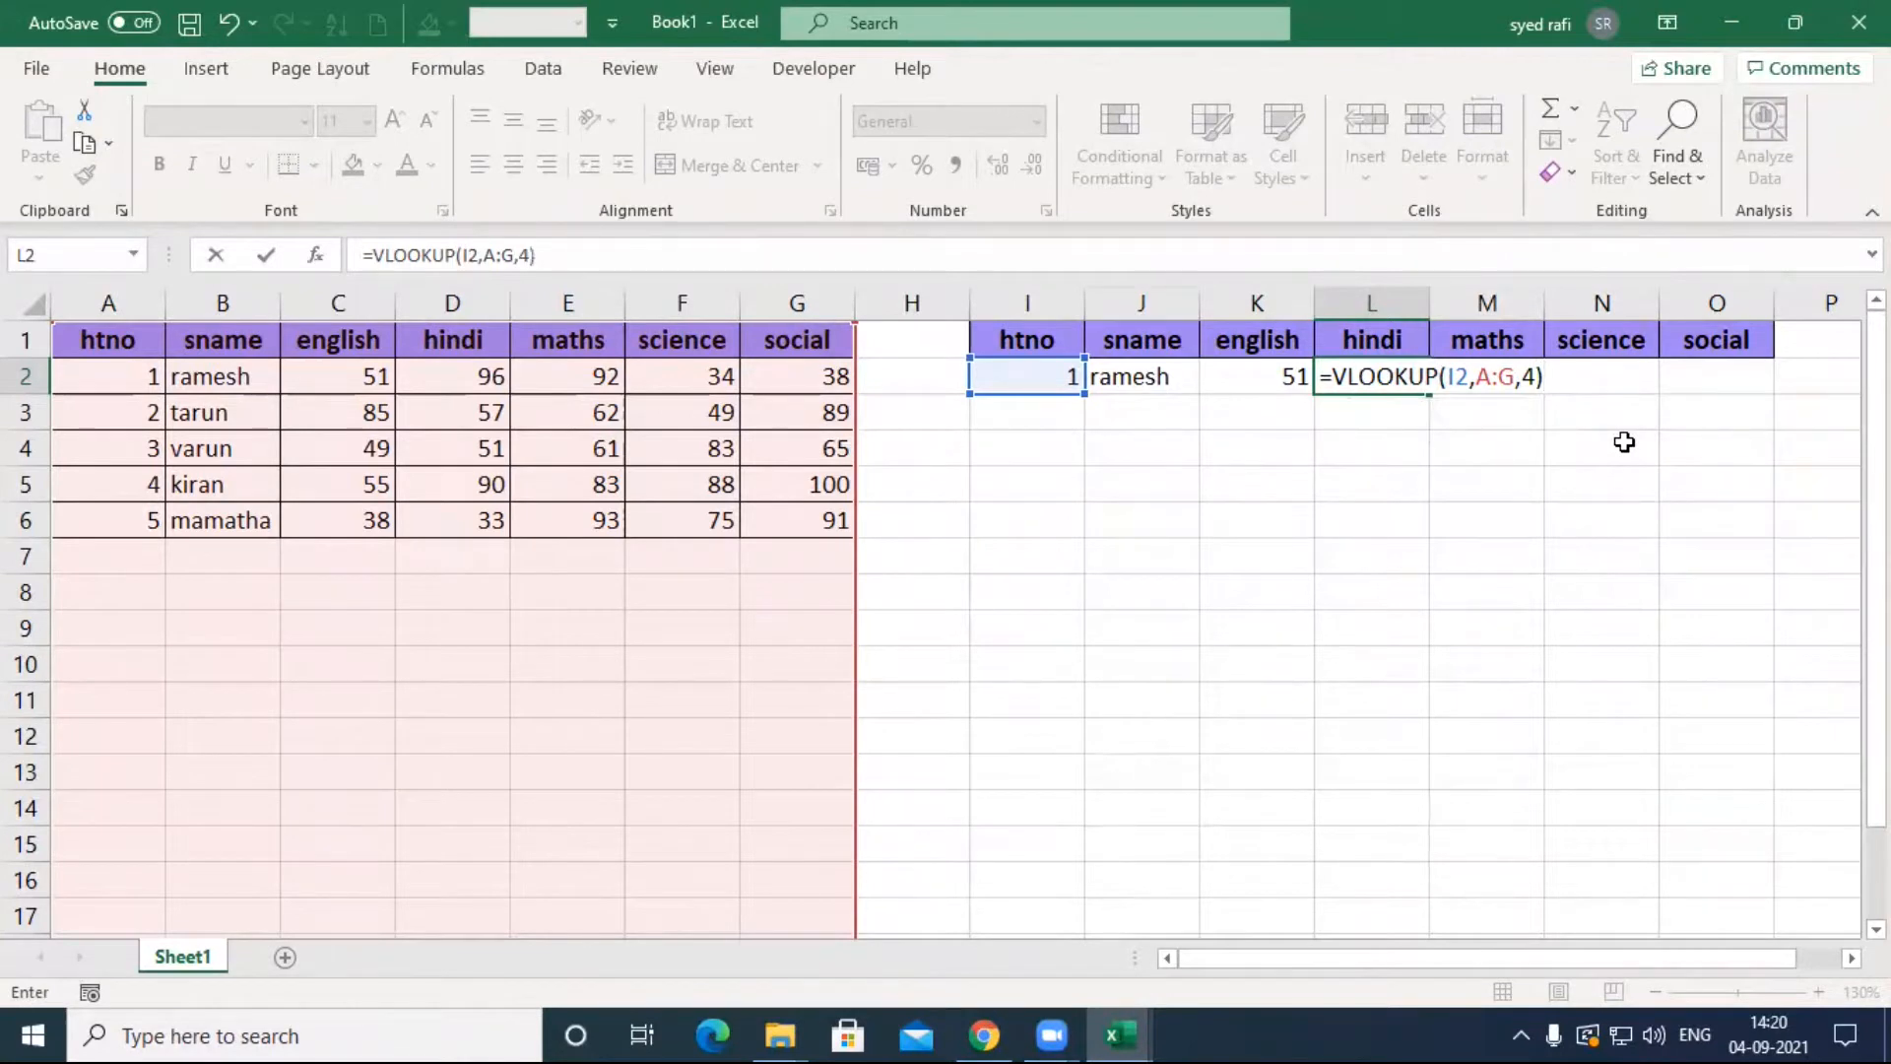
pyautogui.press('Return')
pyautogui.press('Up')
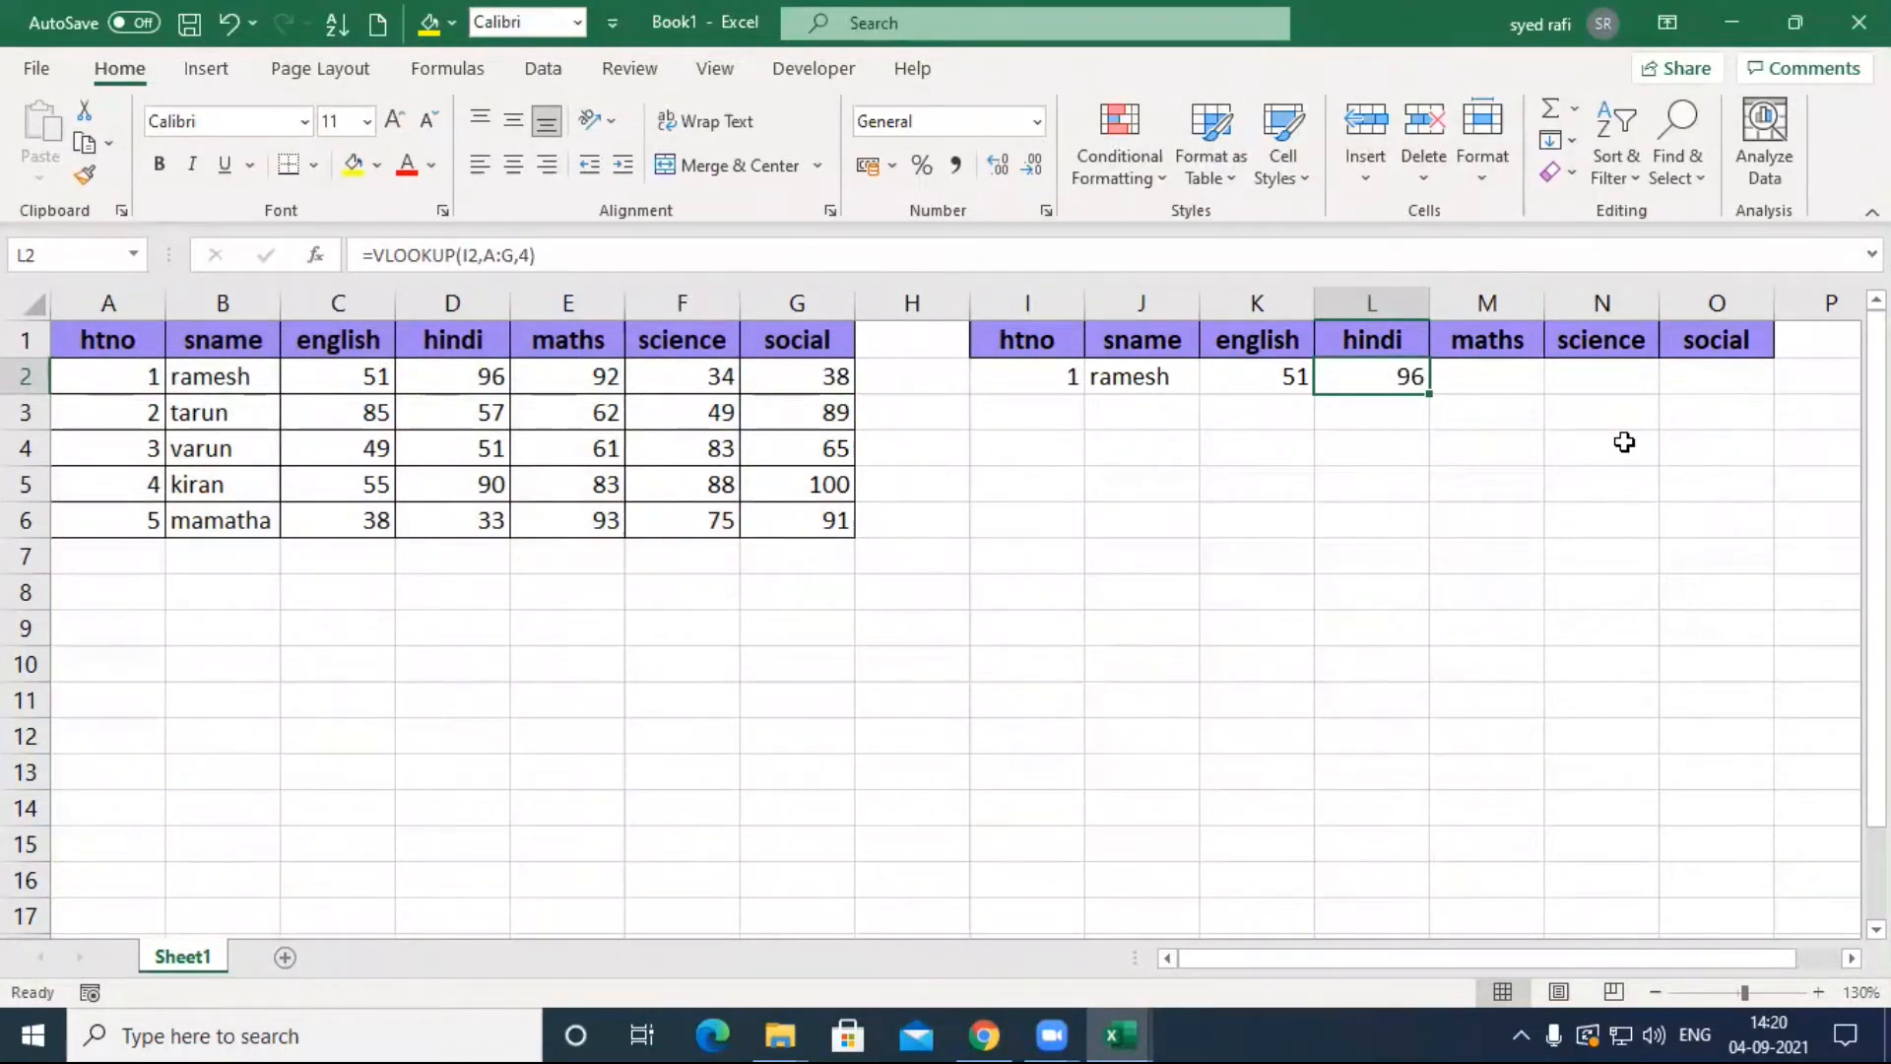
# Step: Compare the column index arguments in the VLOOKUP formulas of J2, K2 and L2
pyautogui.press('Right')
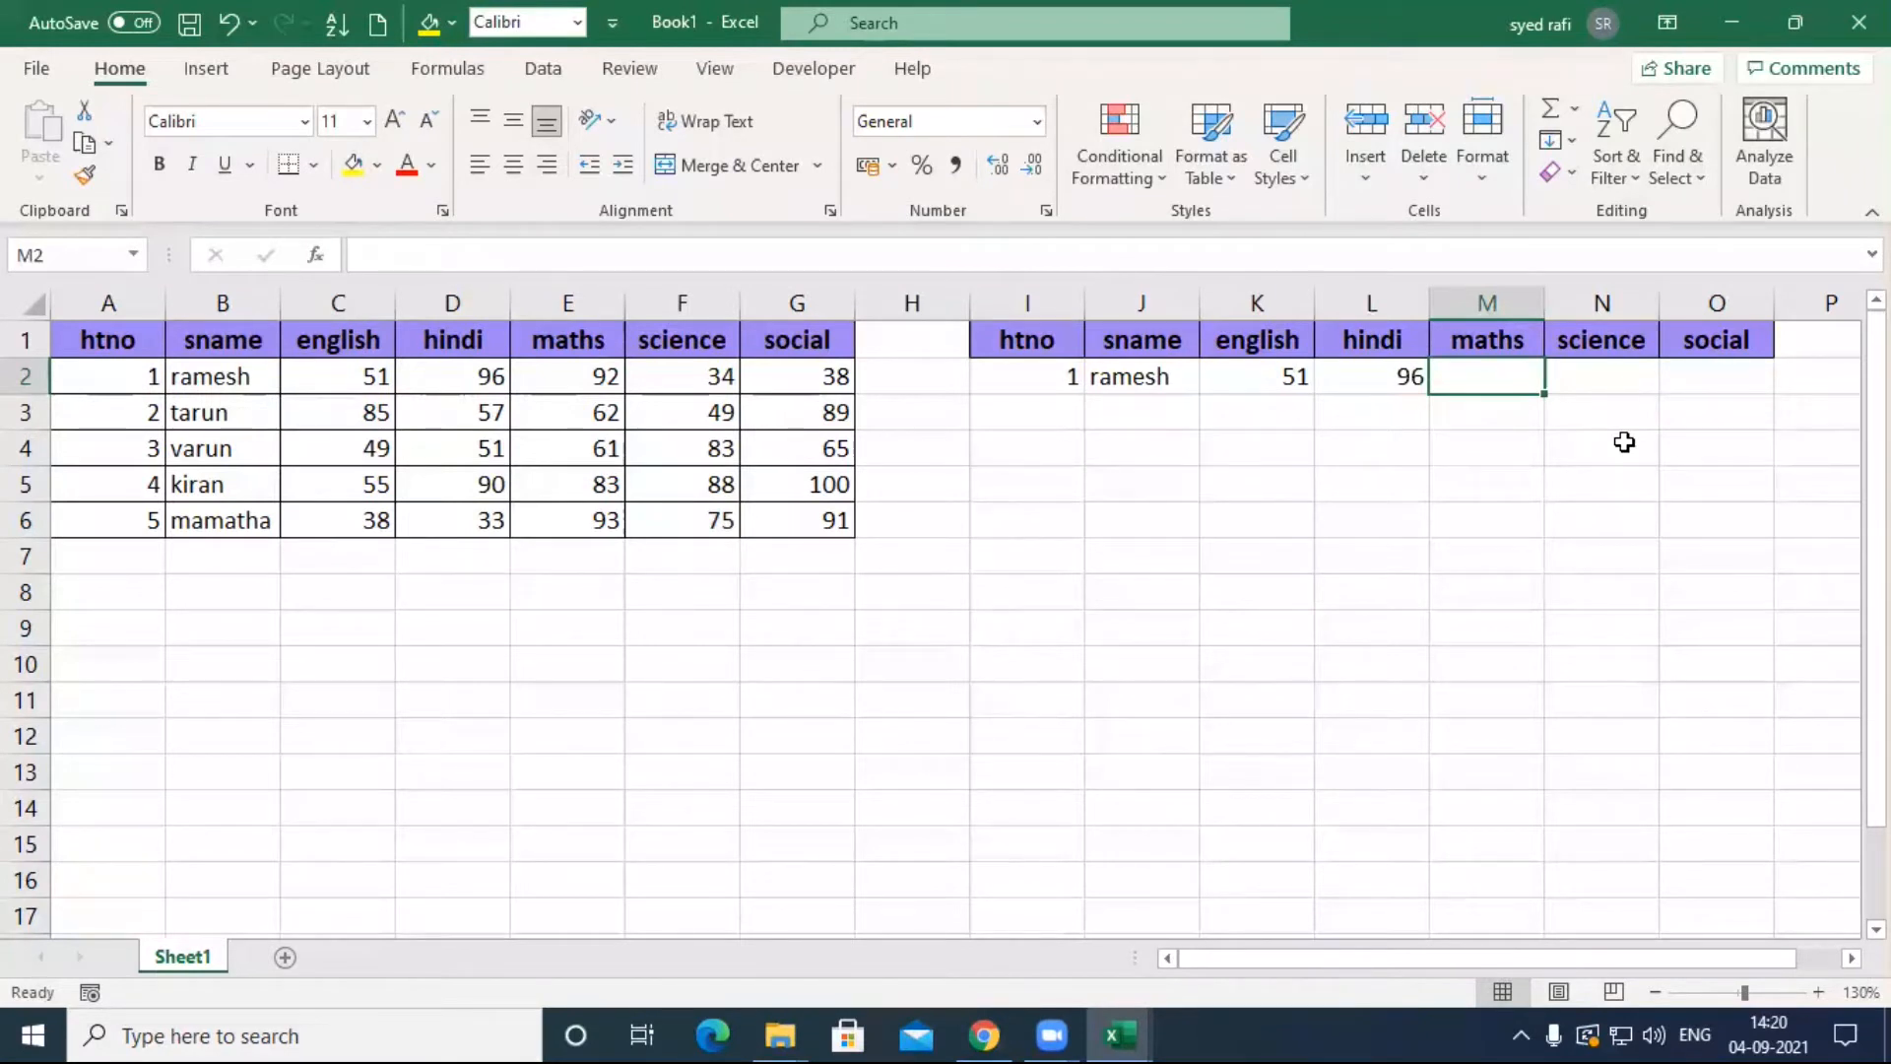
pyautogui.moveTo(1533, 366); pyautogui.dragTo(1714, 365)
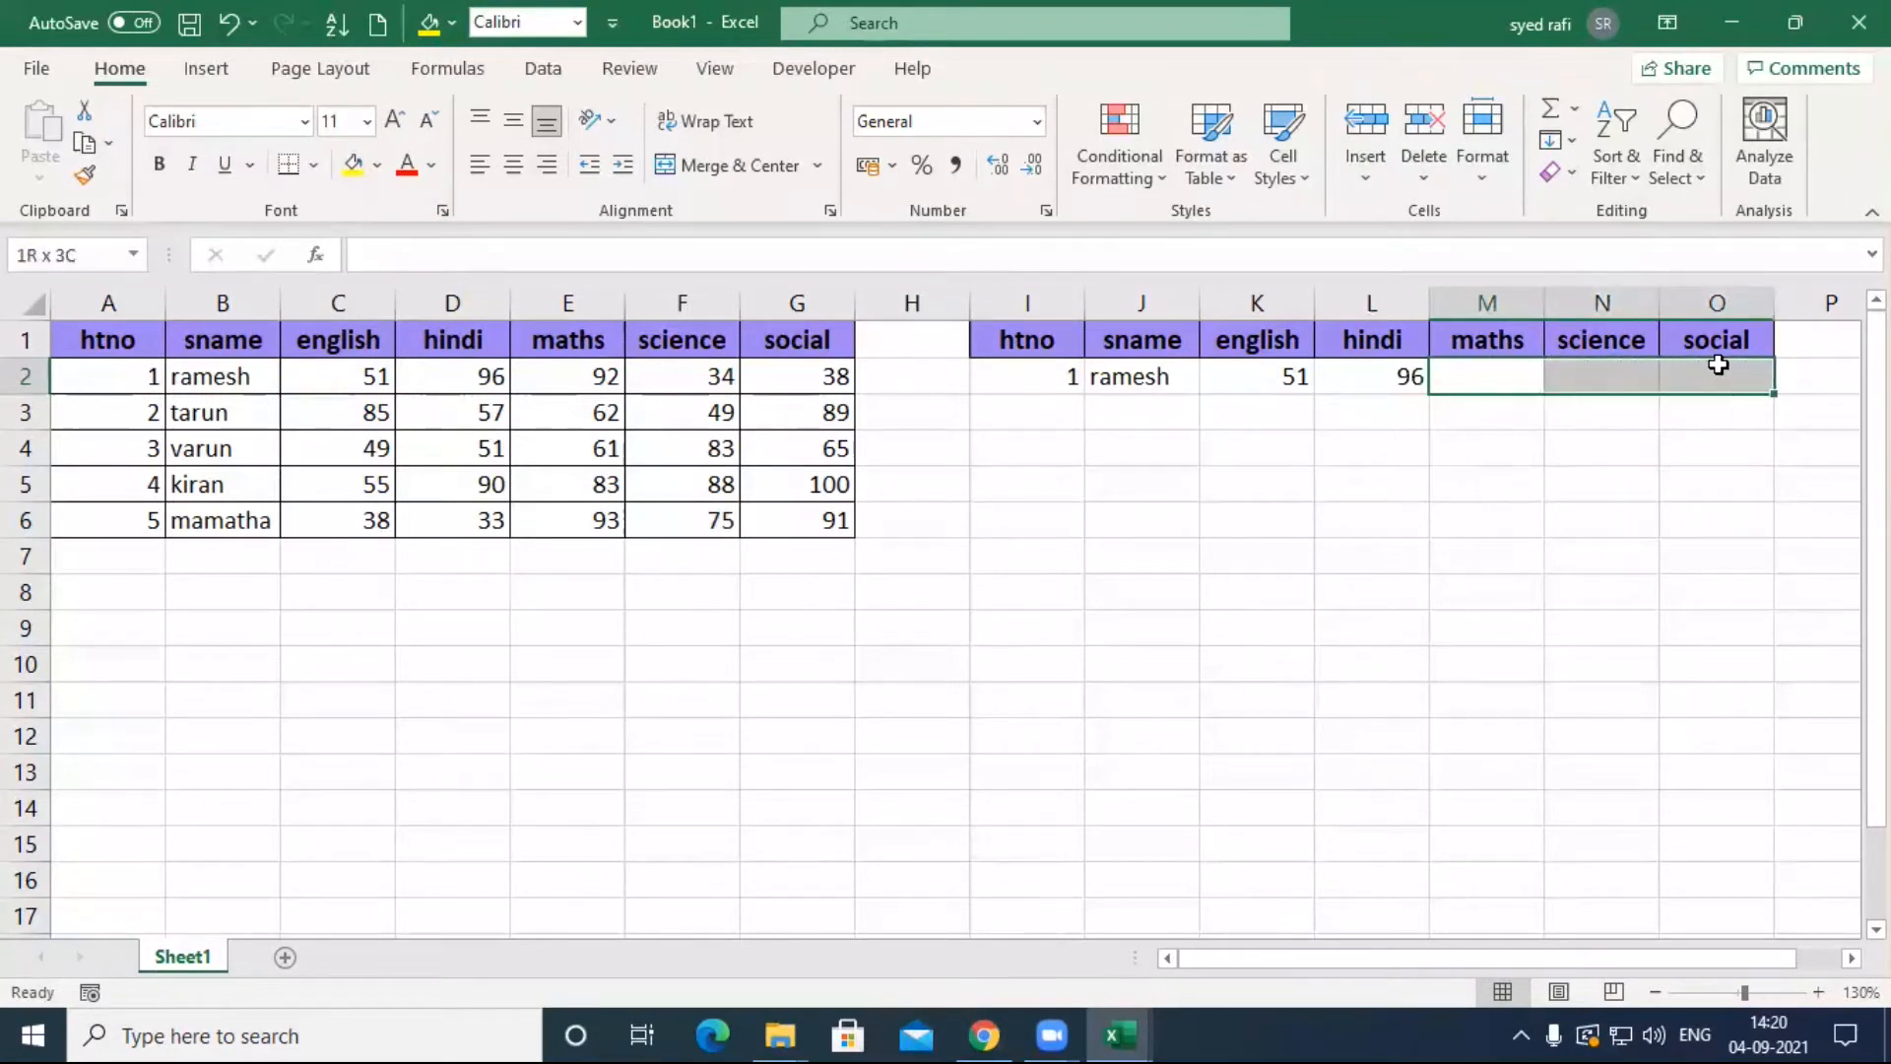
pyautogui.click(1505, 378)
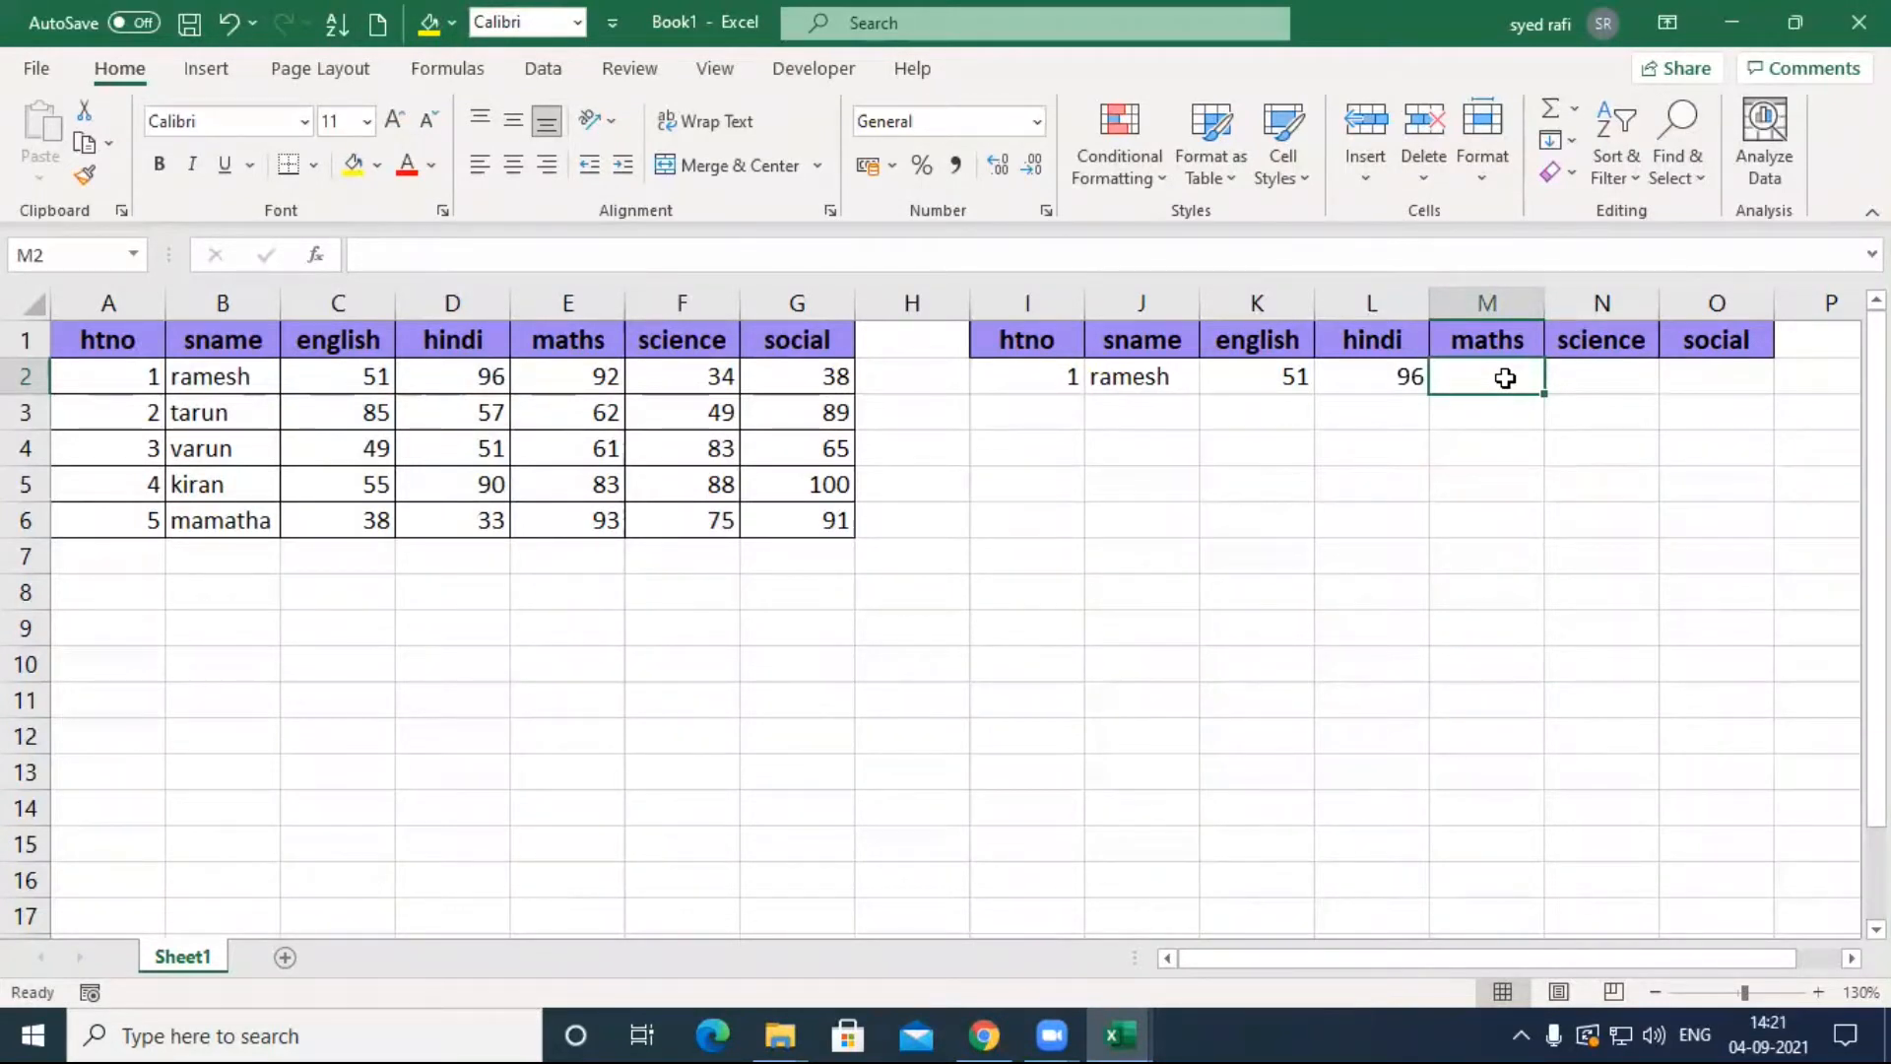
pyautogui.moveTo(1267, 374); pyautogui.dragTo(1377, 380)
pyautogui.click(1253, 378)
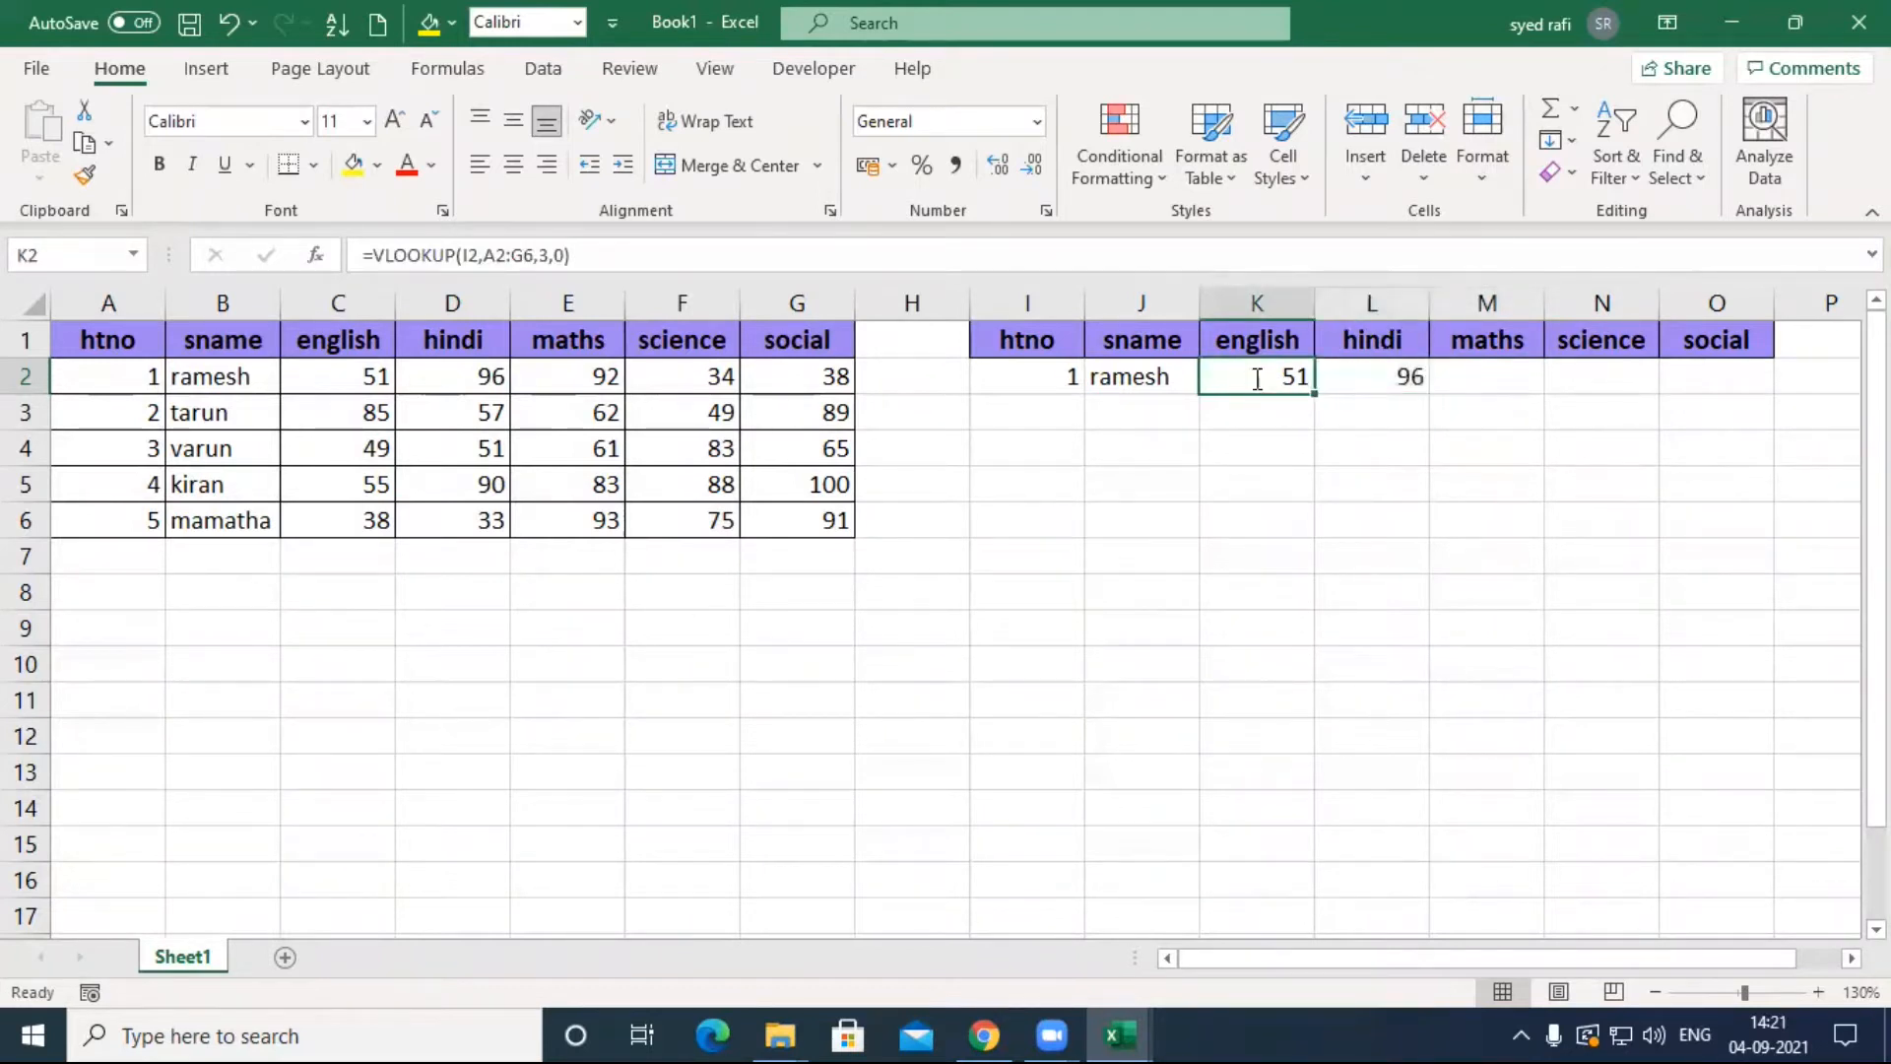
pyautogui.doubleClick(1261, 378)
pyautogui.doubleClick(1440, 377)
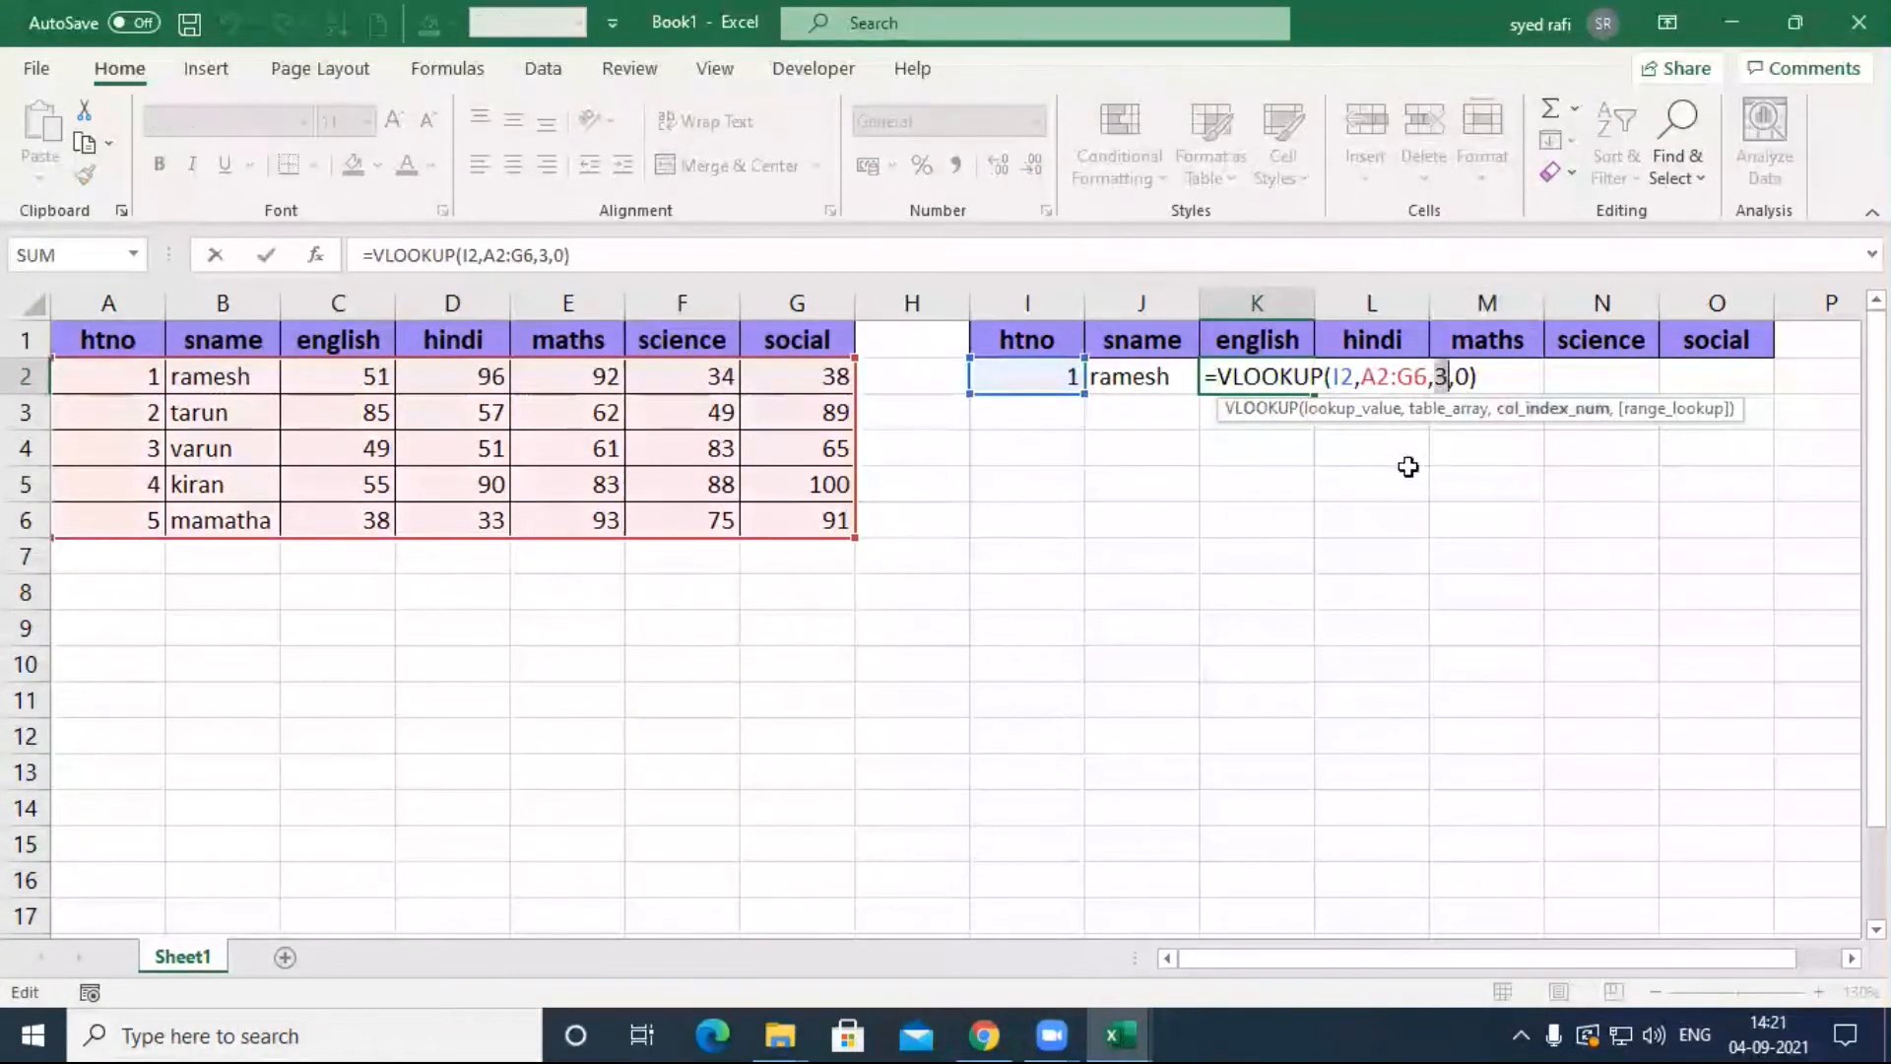
pyautogui.press('Escape')
pyautogui.click(1132, 376)
pyautogui.doubleClick(1121, 376)
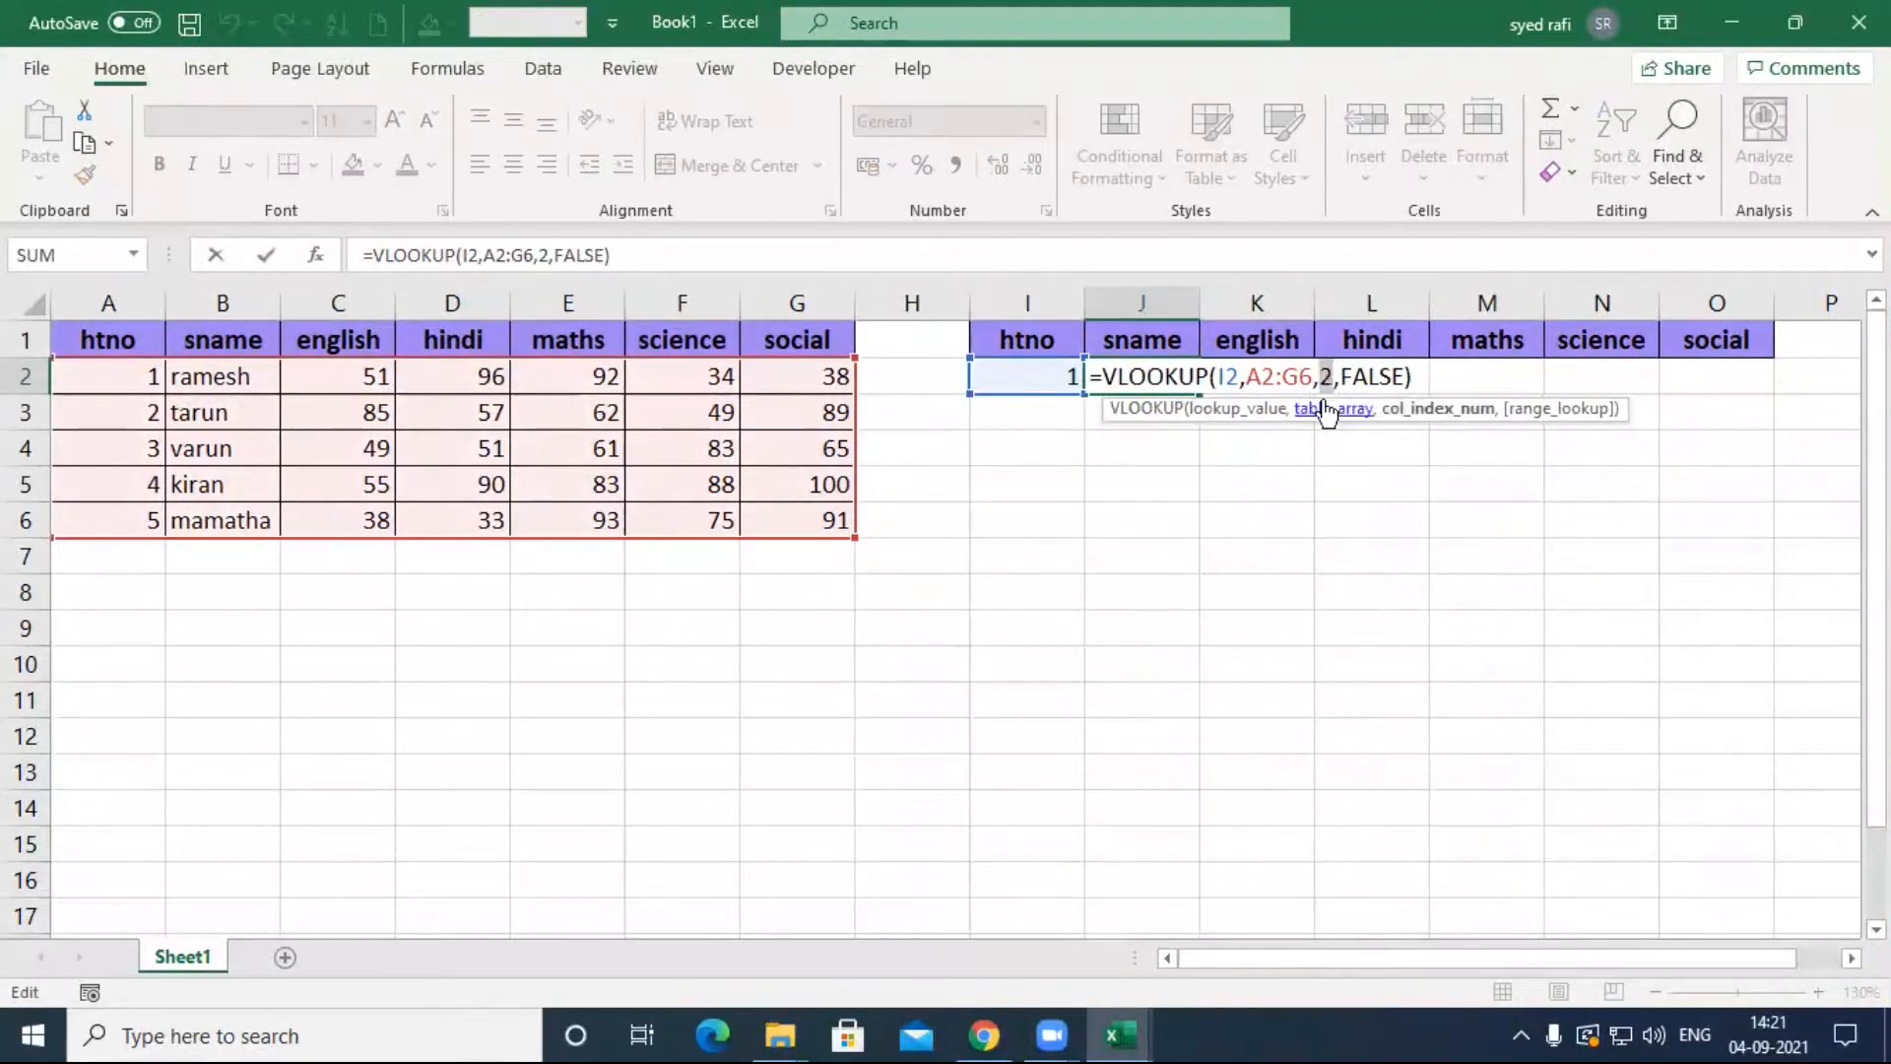
pyautogui.press('Return')
pyautogui.doubleClick(1322, 384)
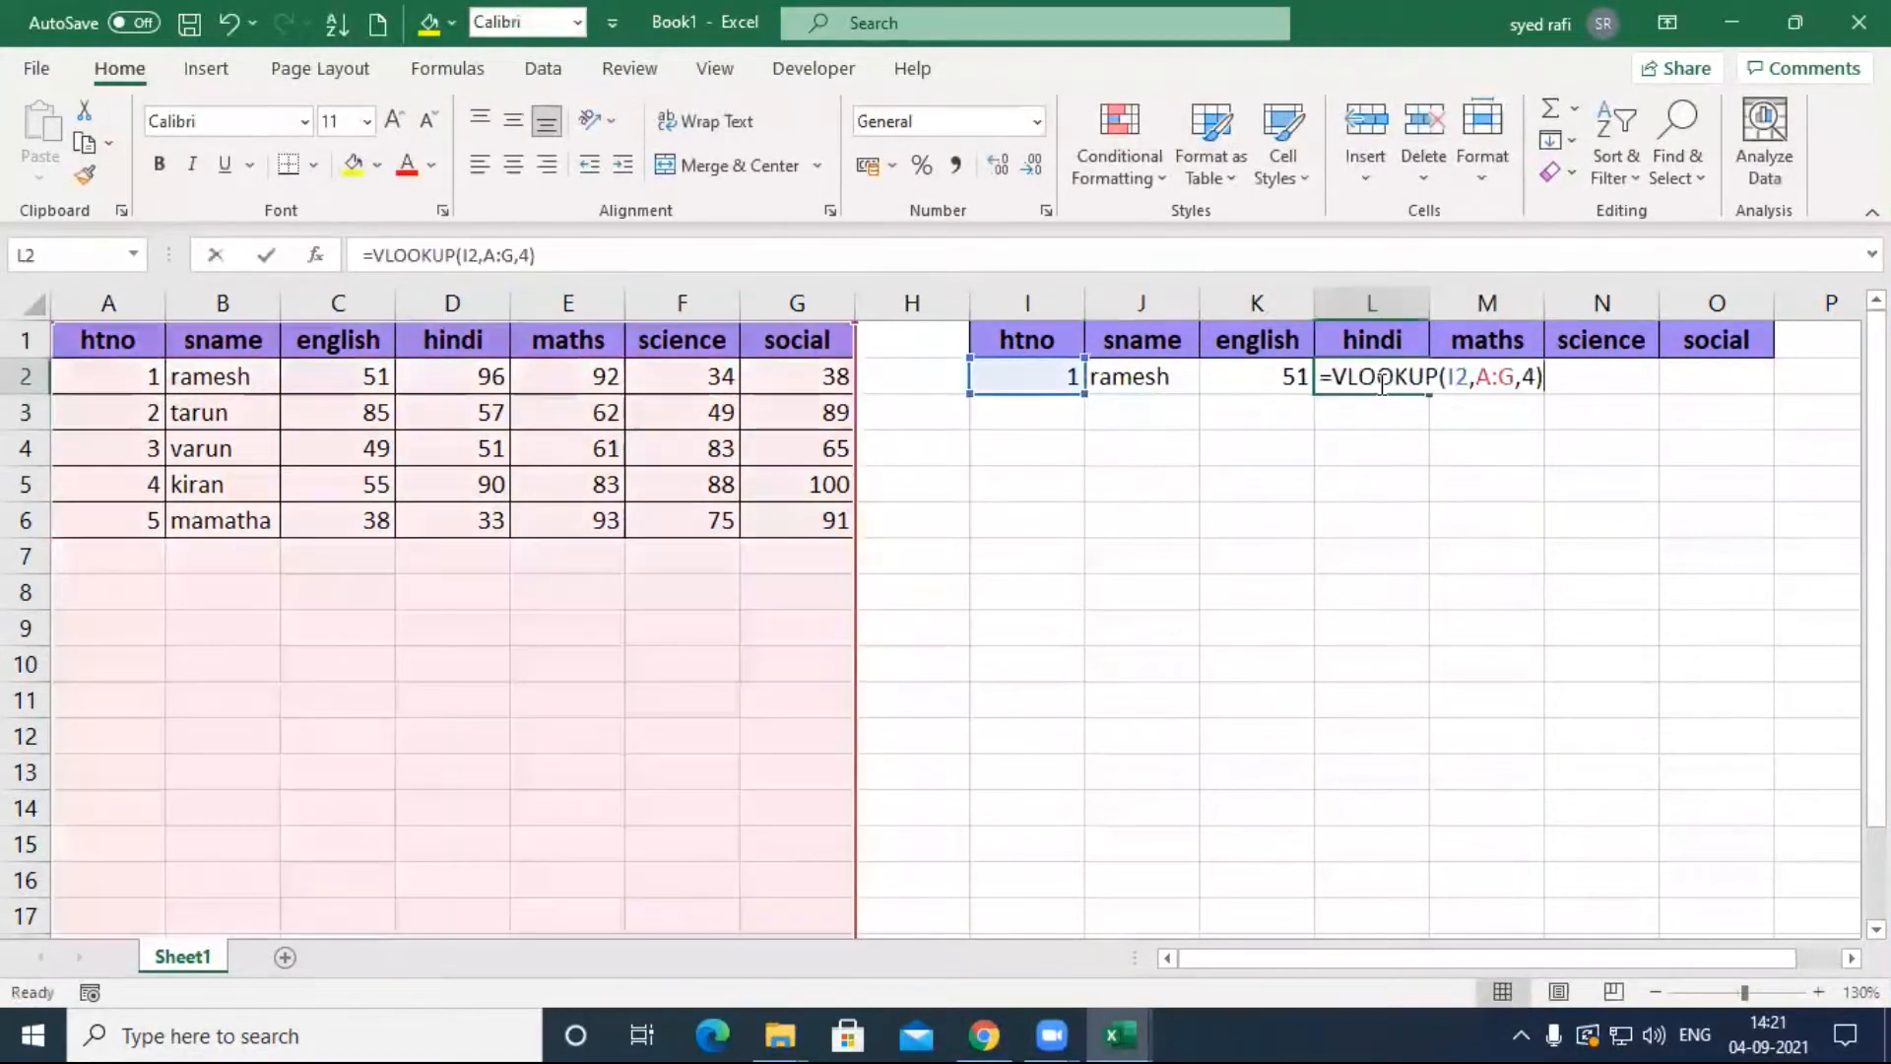
pyautogui.doubleClick(1525, 375)
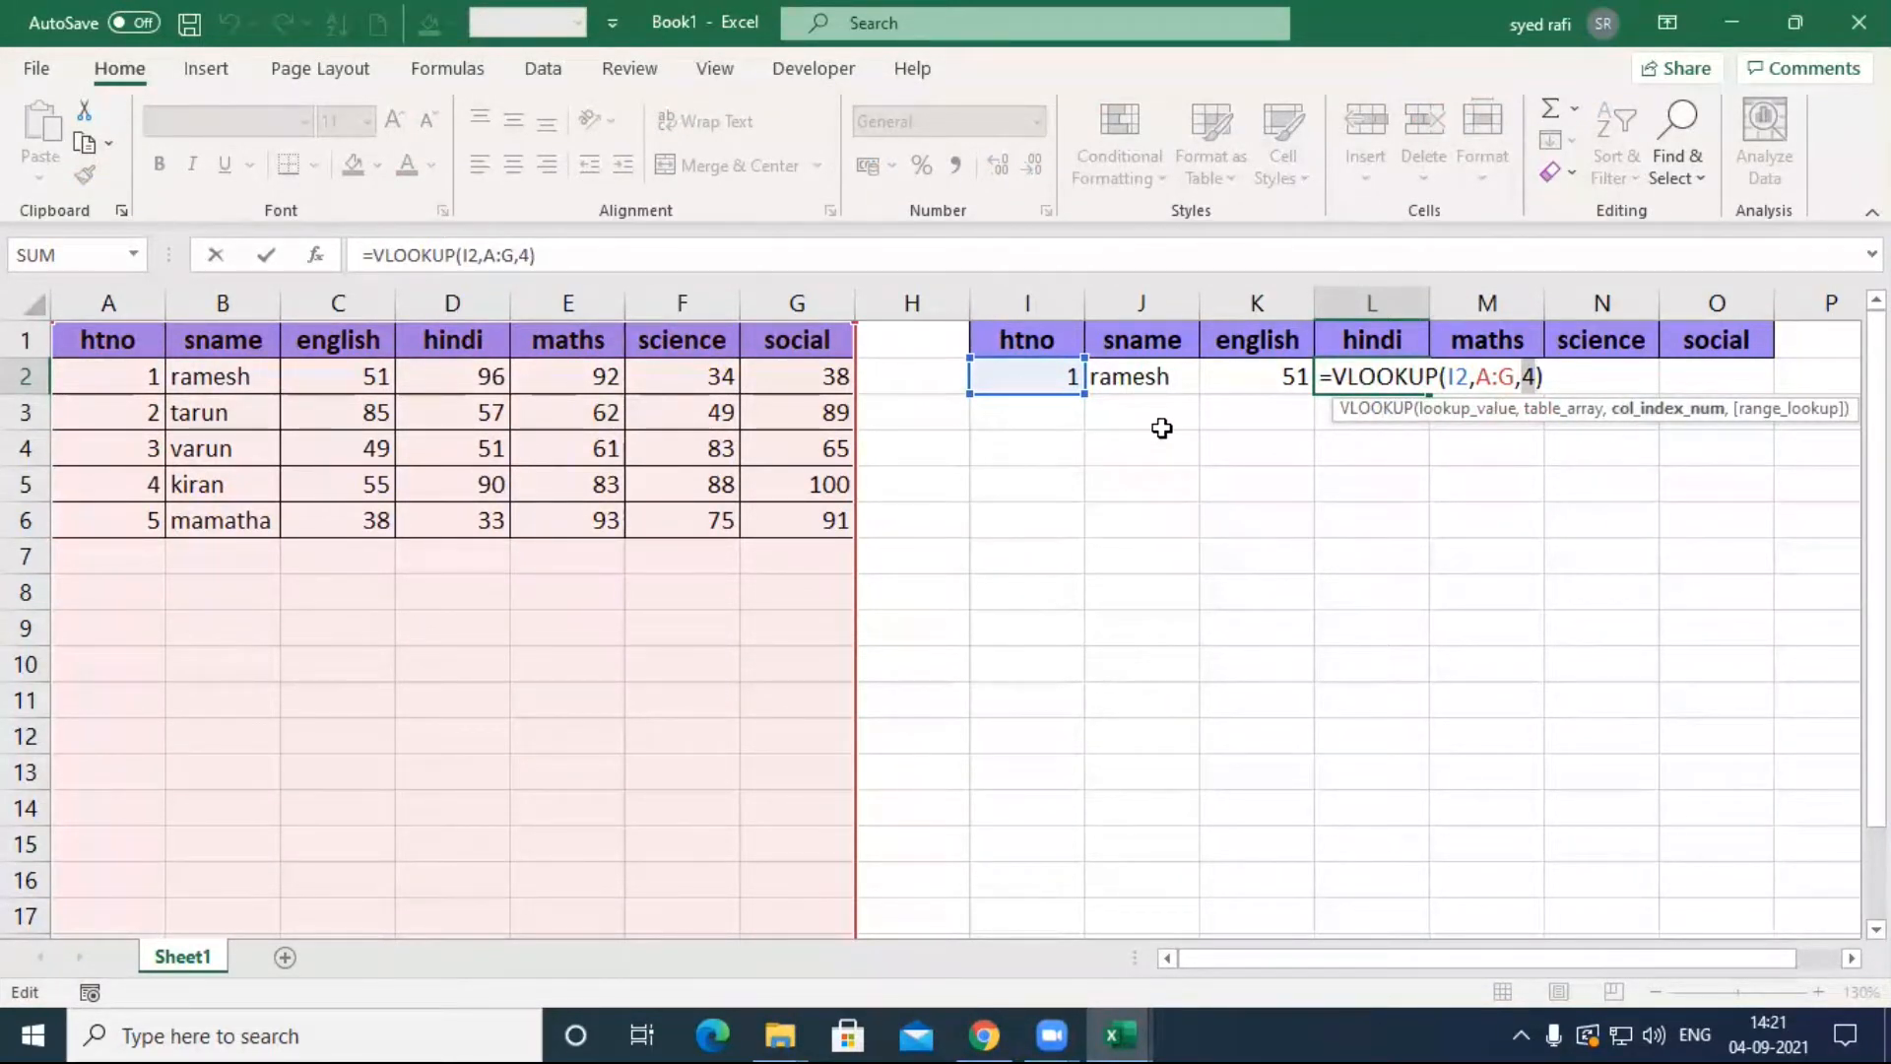
pyautogui.hotkey('ctrl', 'Return')
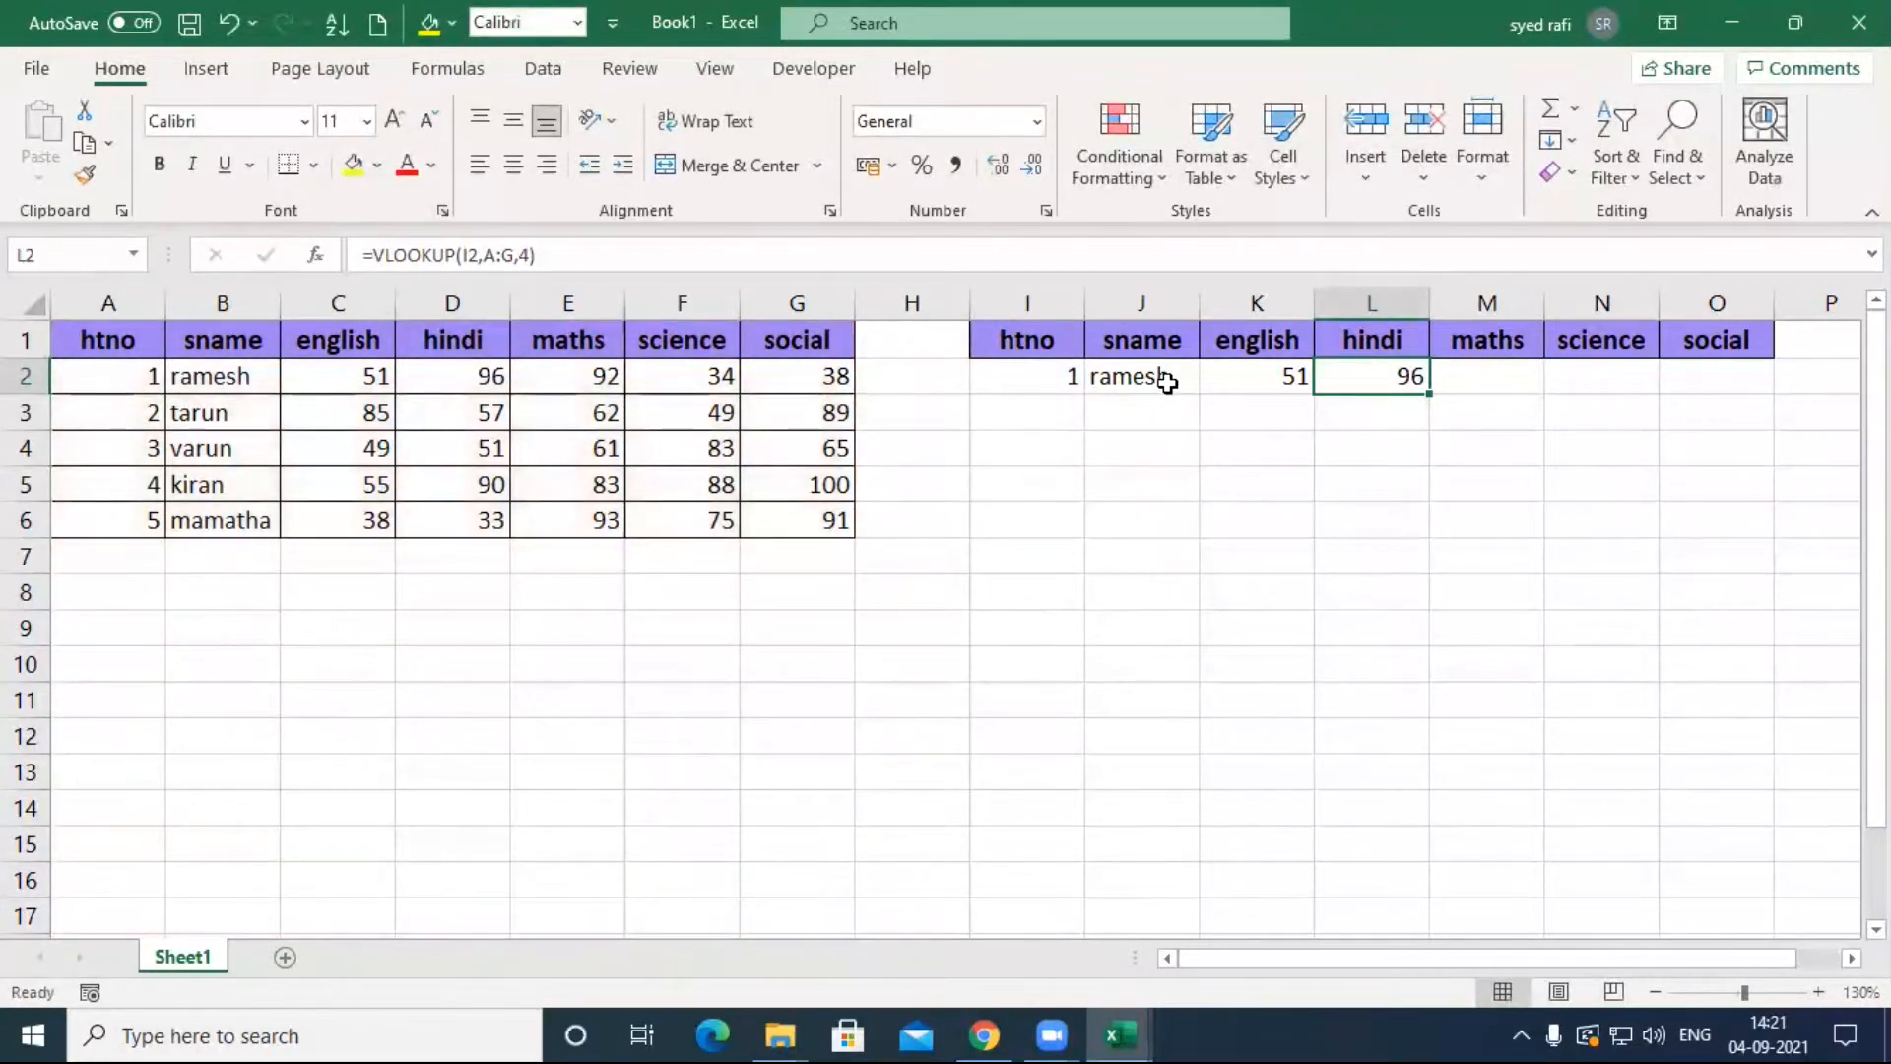
pyautogui.doubleClick(1167, 379)
pyautogui.doubleClick(1328, 378)
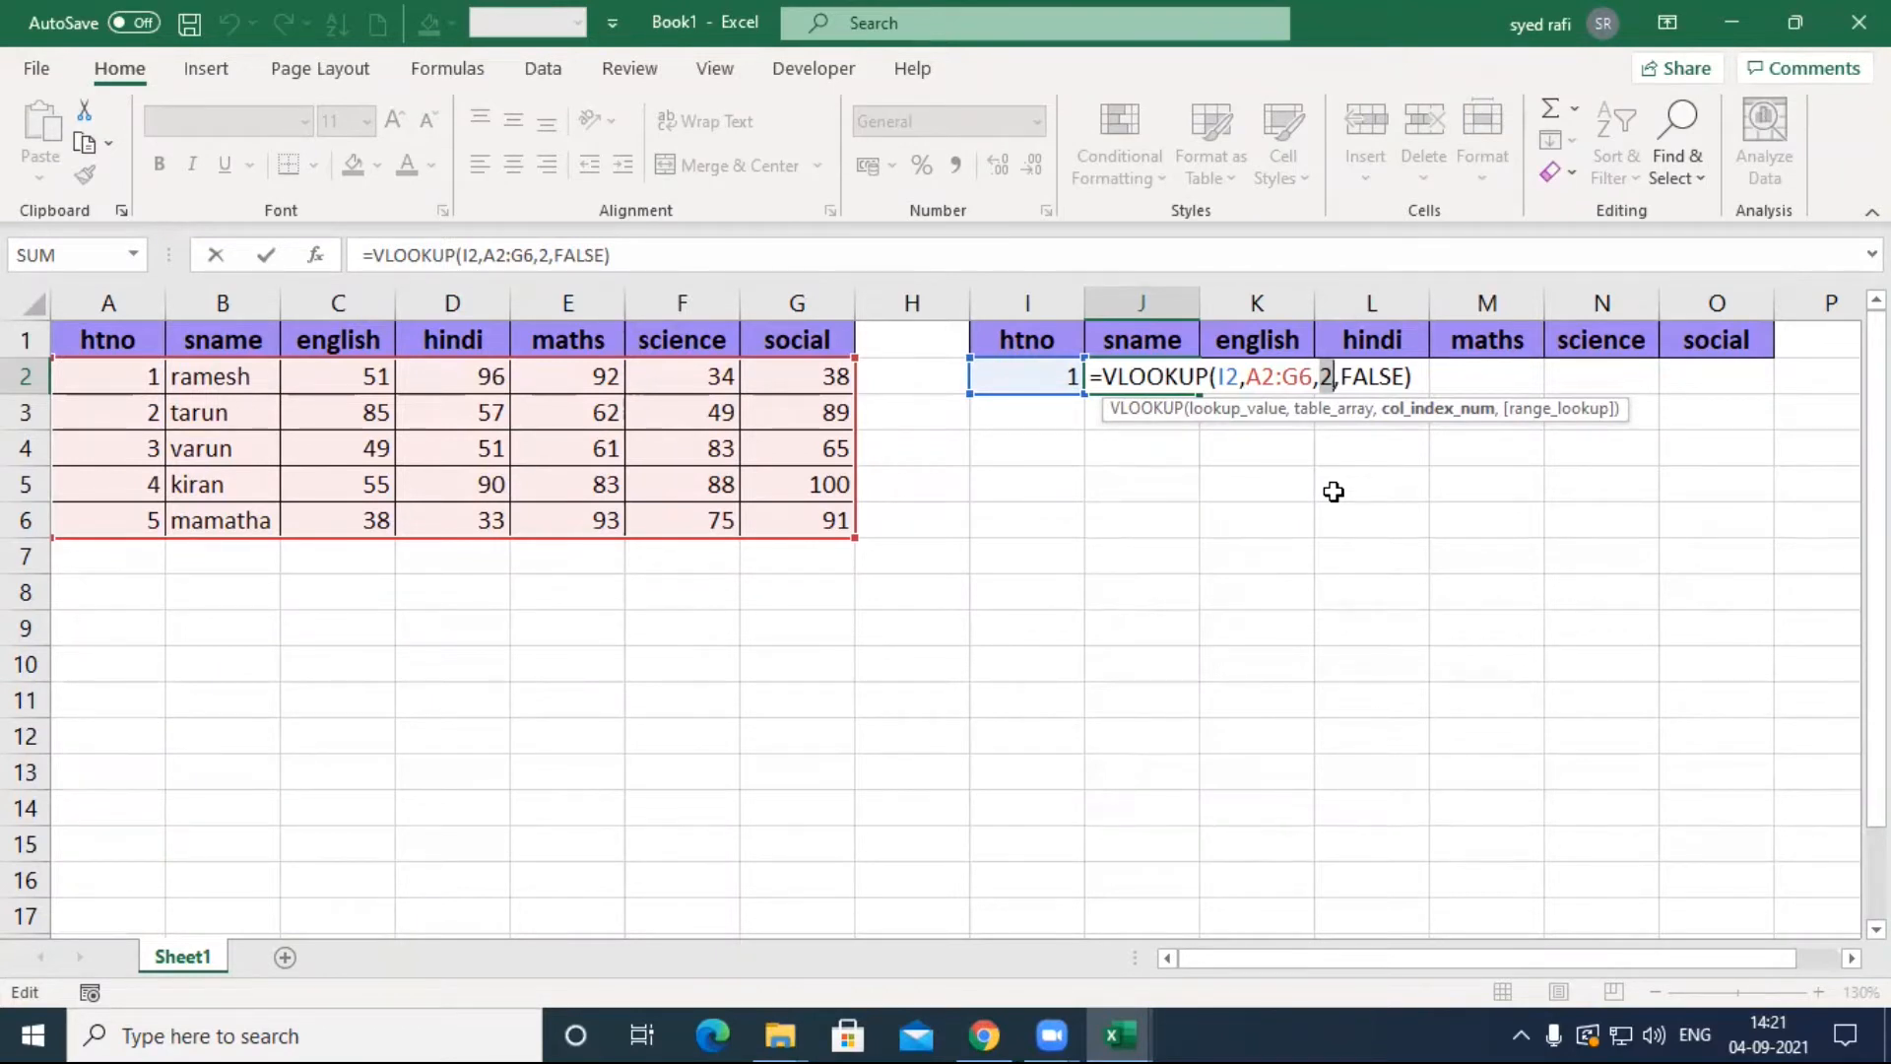
pyautogui.press('Return')
# Step: Clear the english and hindi formulas in K2:L2 and fill the J2 VLOOKUP formula across the row through O2
pyautogui.press('Up')
pyautogui.press('Right')
pyautogui.hotkey('shift', 'Right')
pyautogui.hotkey('shift', 'Right')
pyautogui.hotkey('shift', 'Left')
pyautogui.press('Delete')
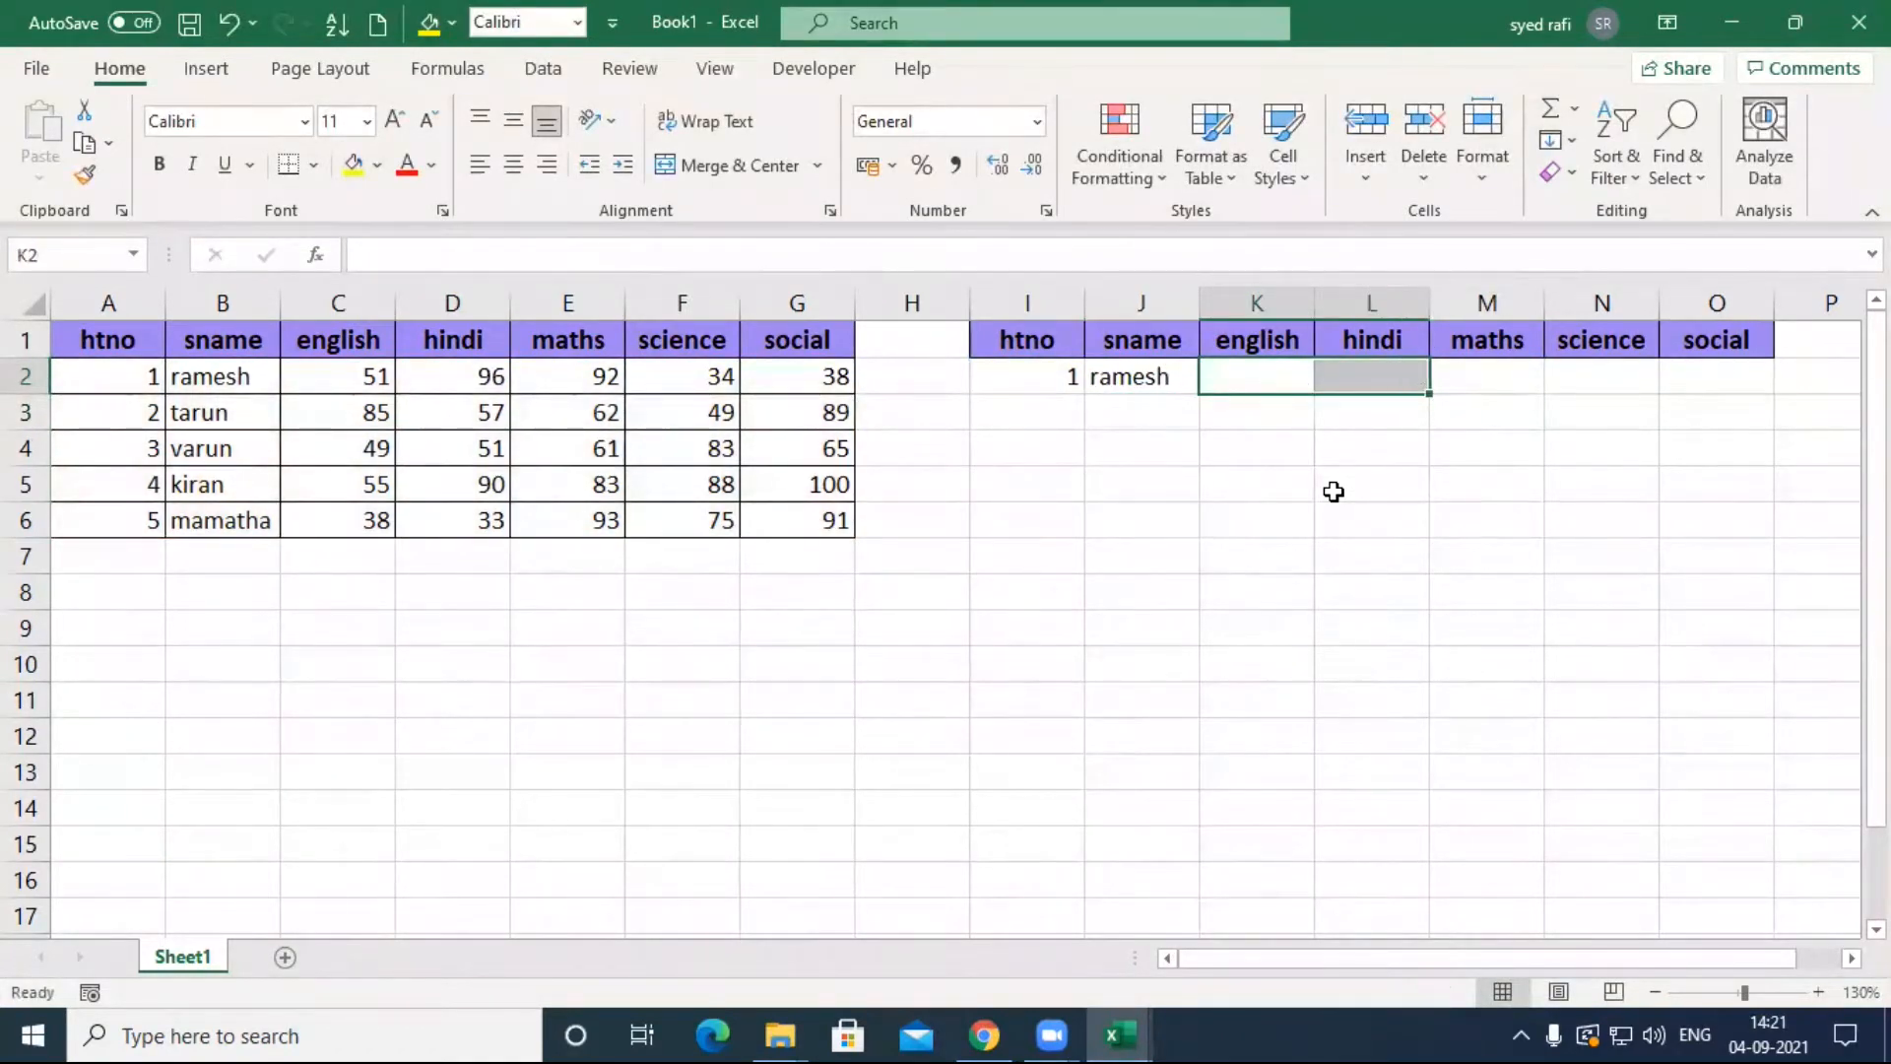
pyautogui.click(1131, 375)
pyautogui.moveTo(1200, 393); pyautogui.dragTo(1744, 405)
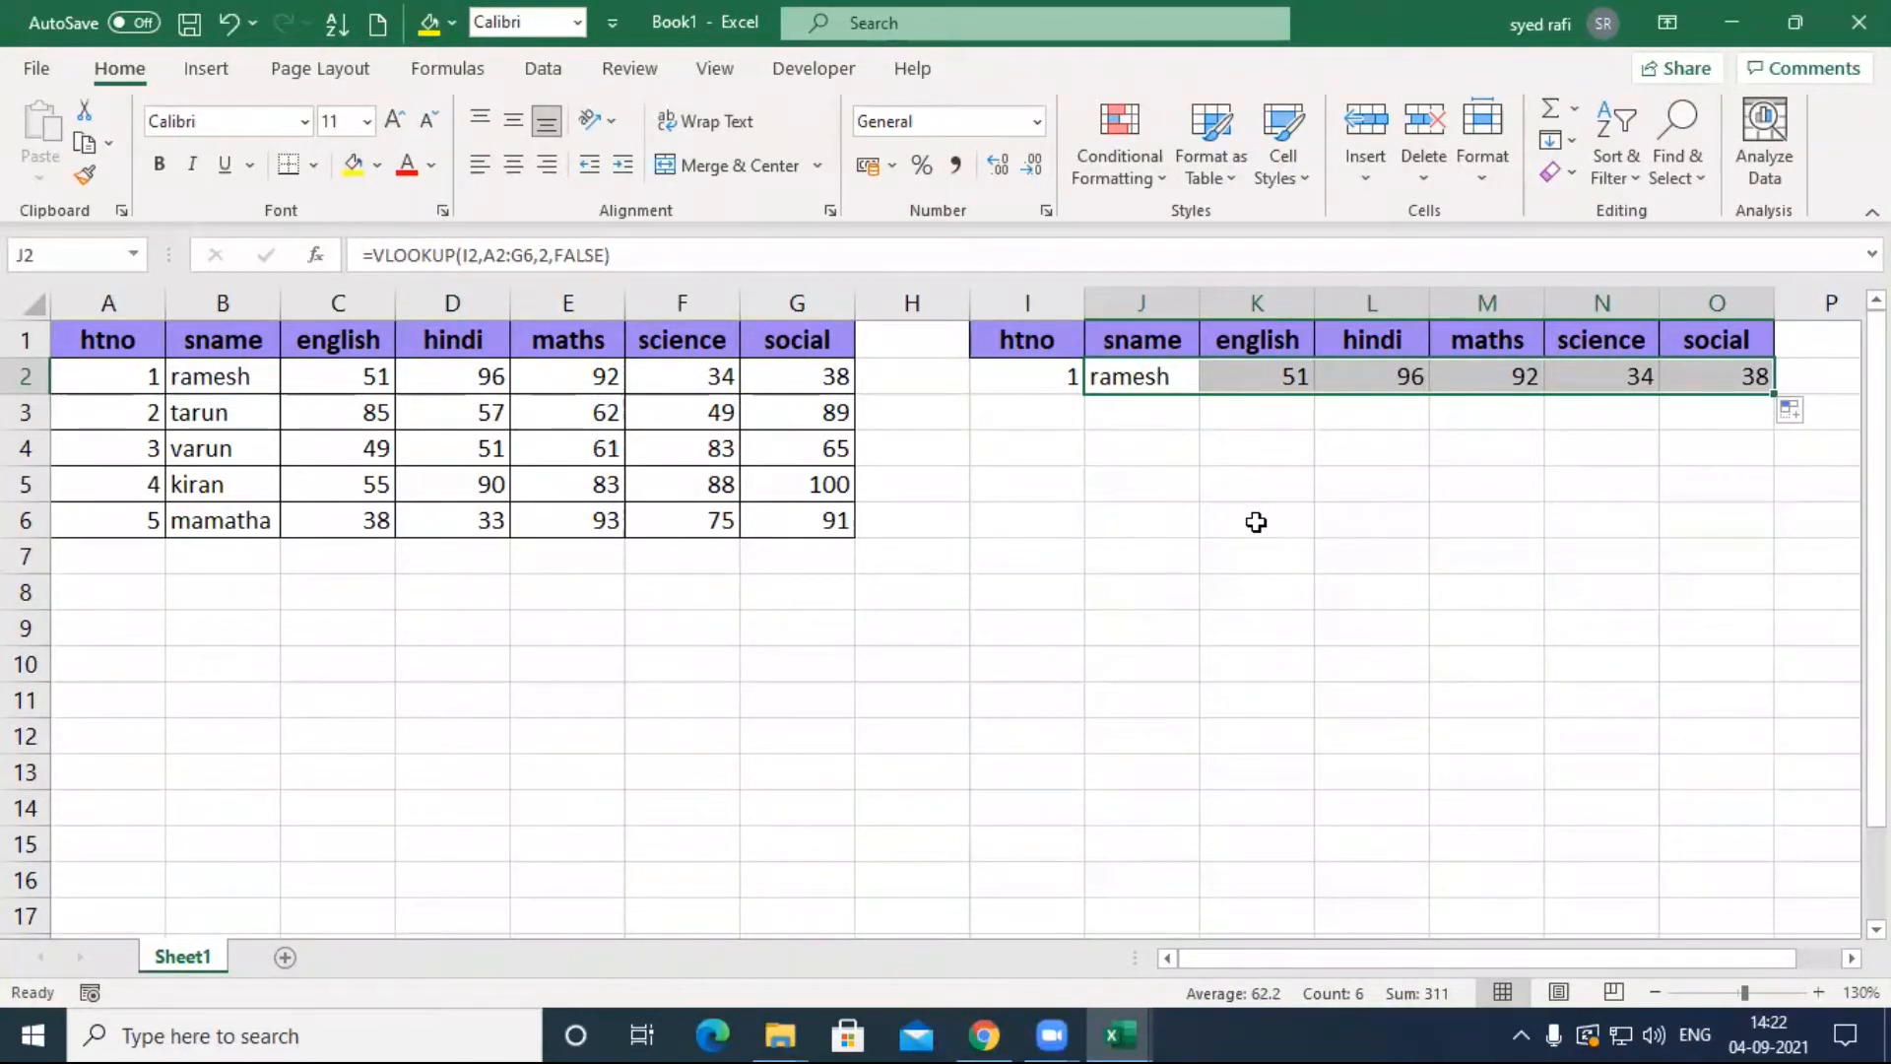
# Step: Examine how the lookup value and table range references shift in the VLOOKUP formulas copied from J2 across to O2
pyautogui.click(1162, 380)
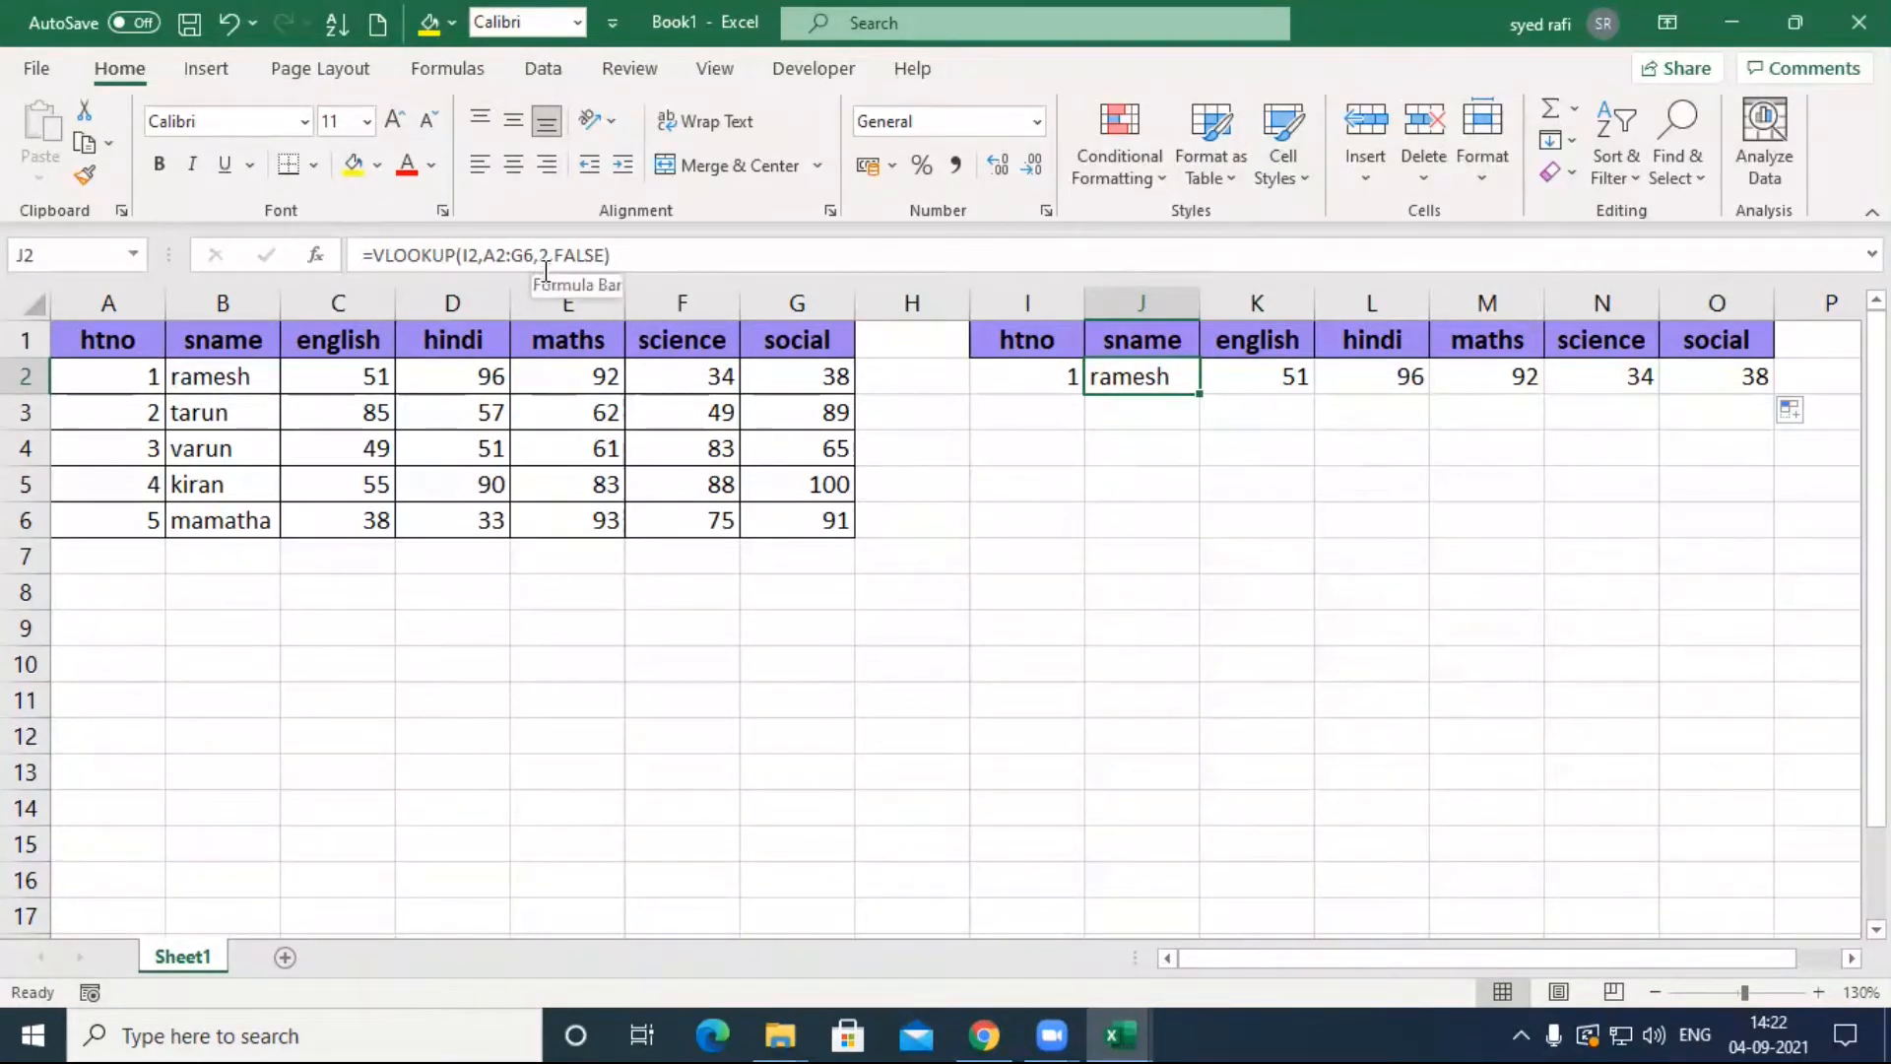
pyautogui.click(1292, 377)
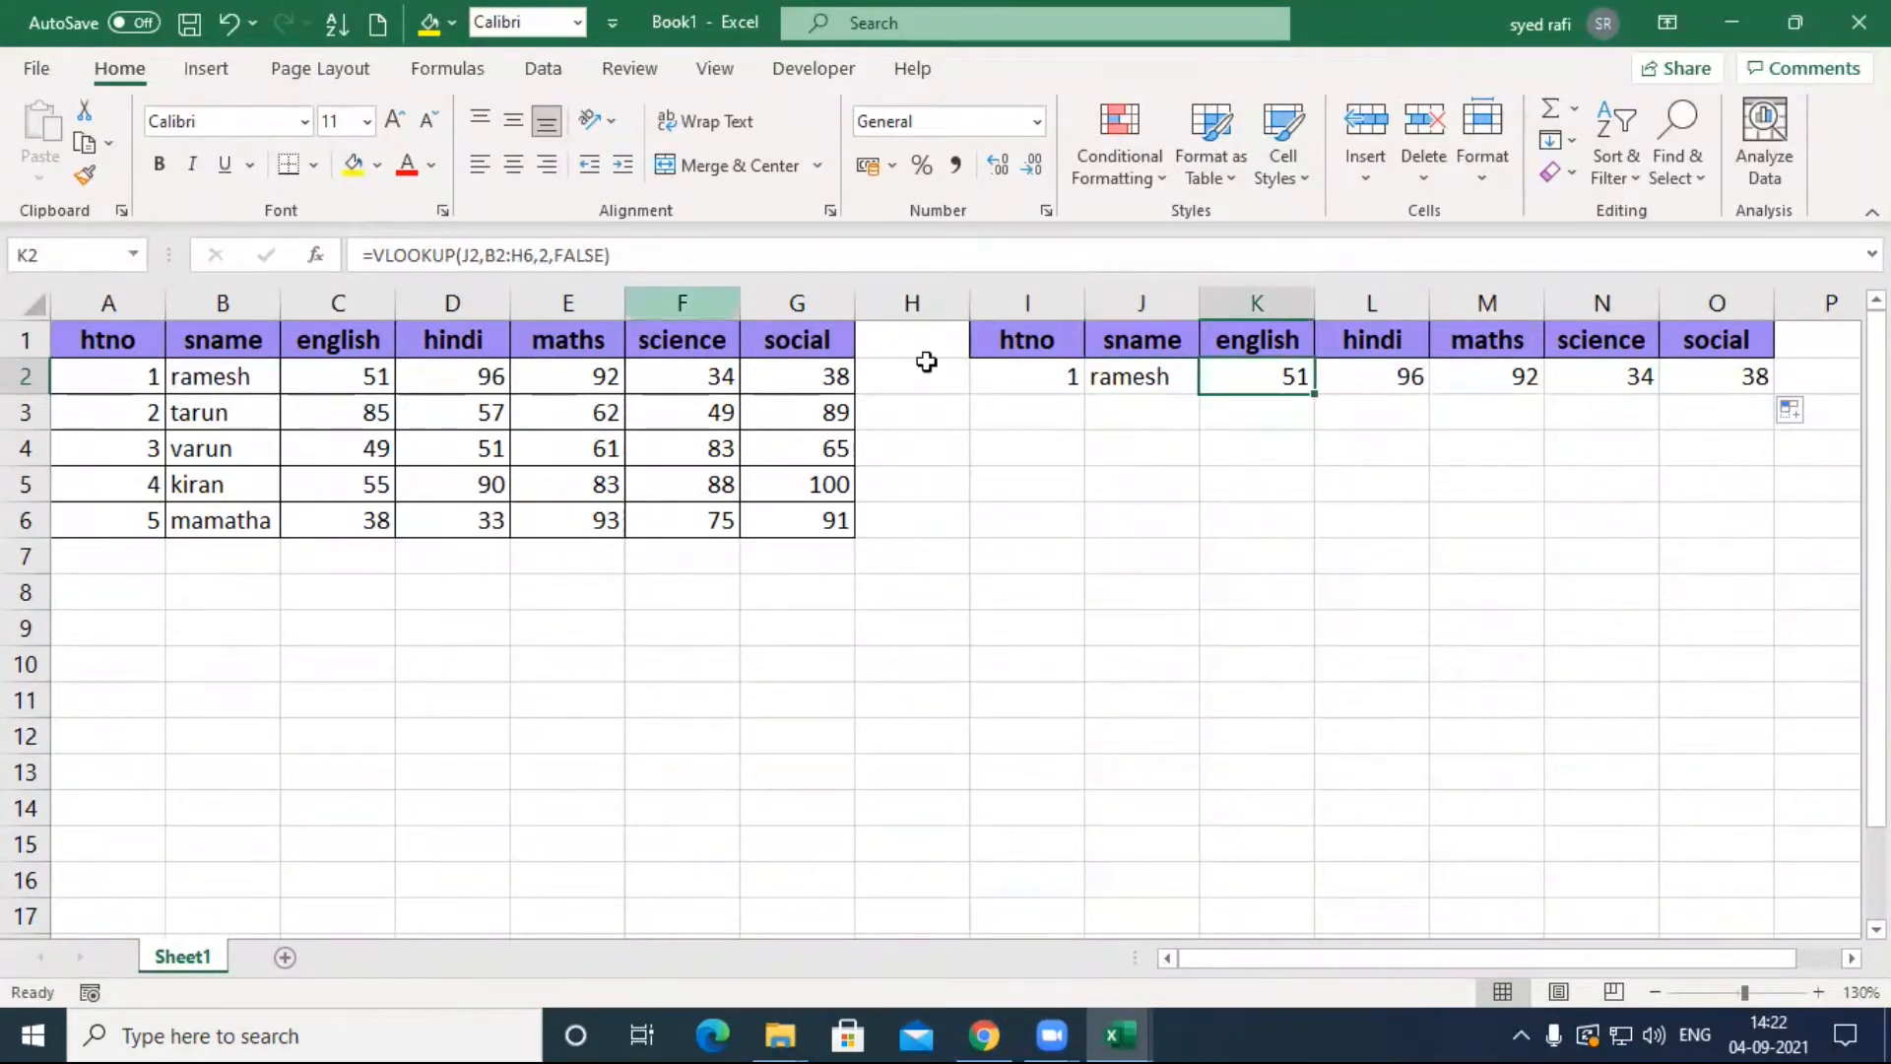
pyautogui.click(1397, 386)
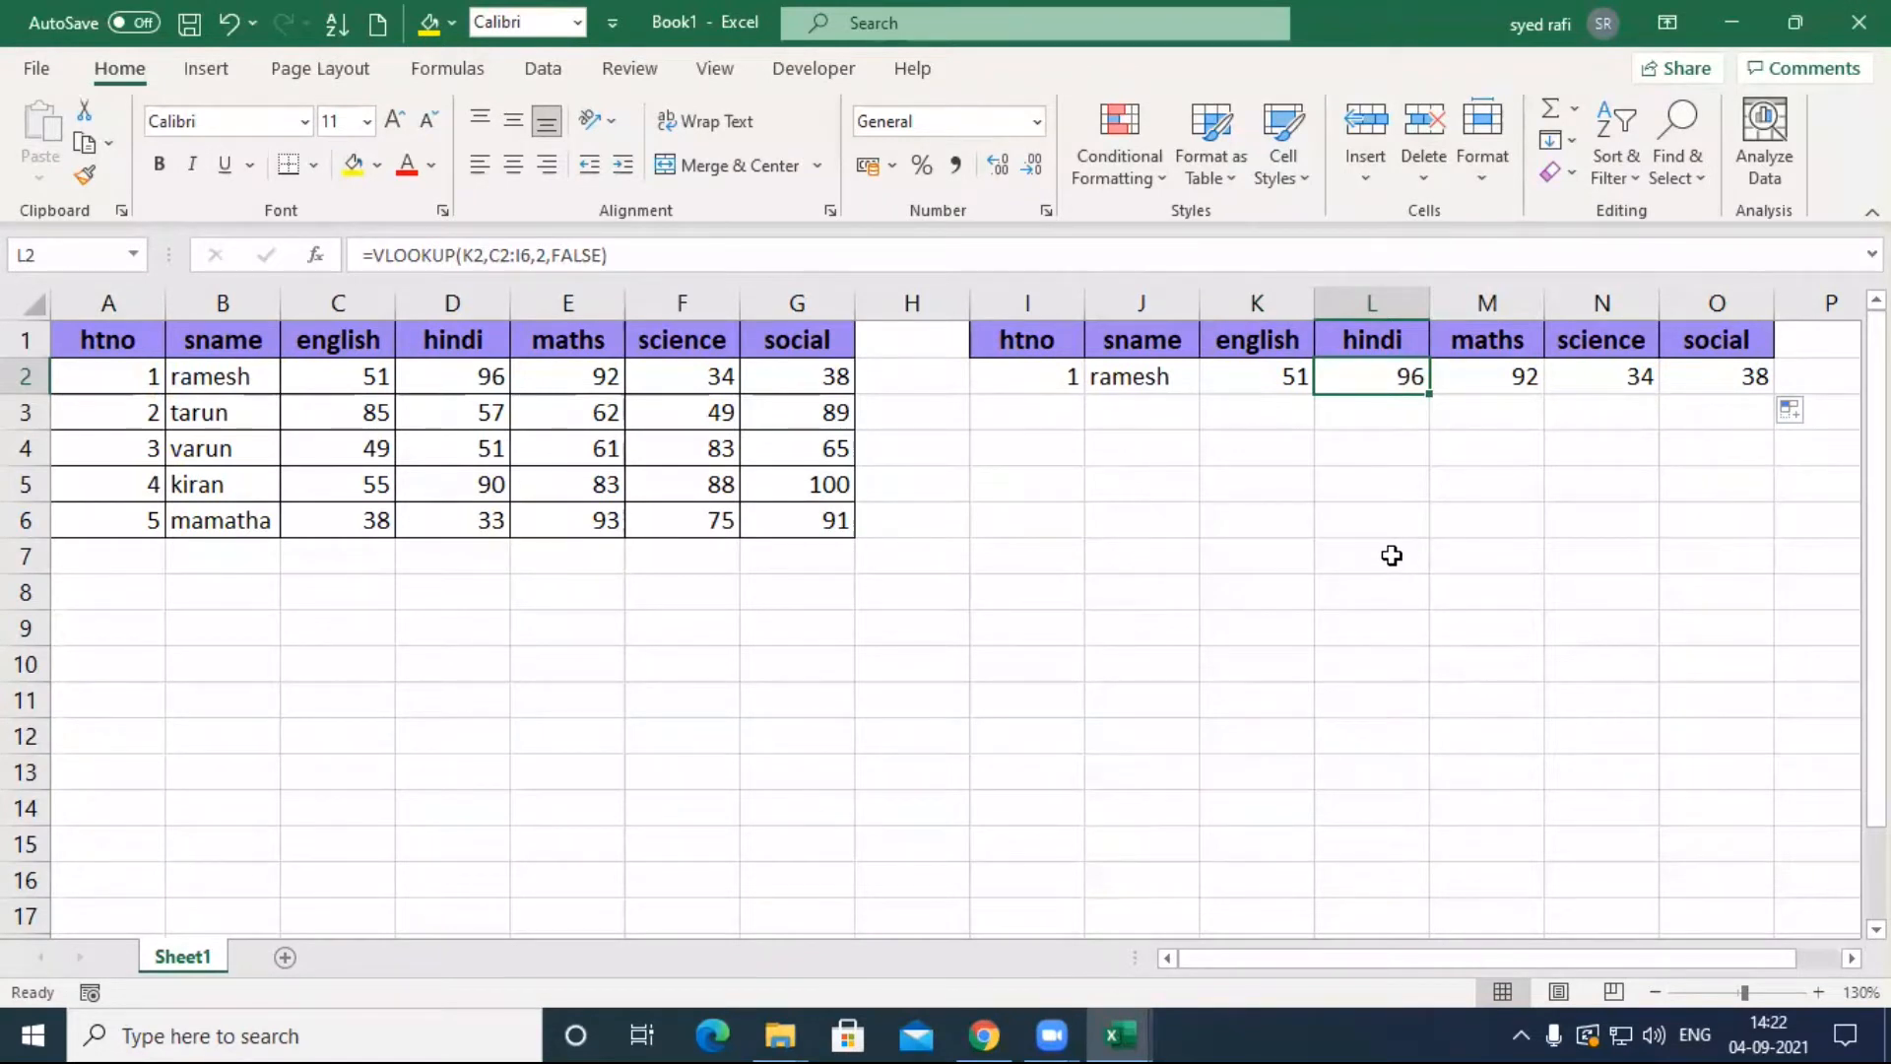
pyautogui.click(1342, 612)
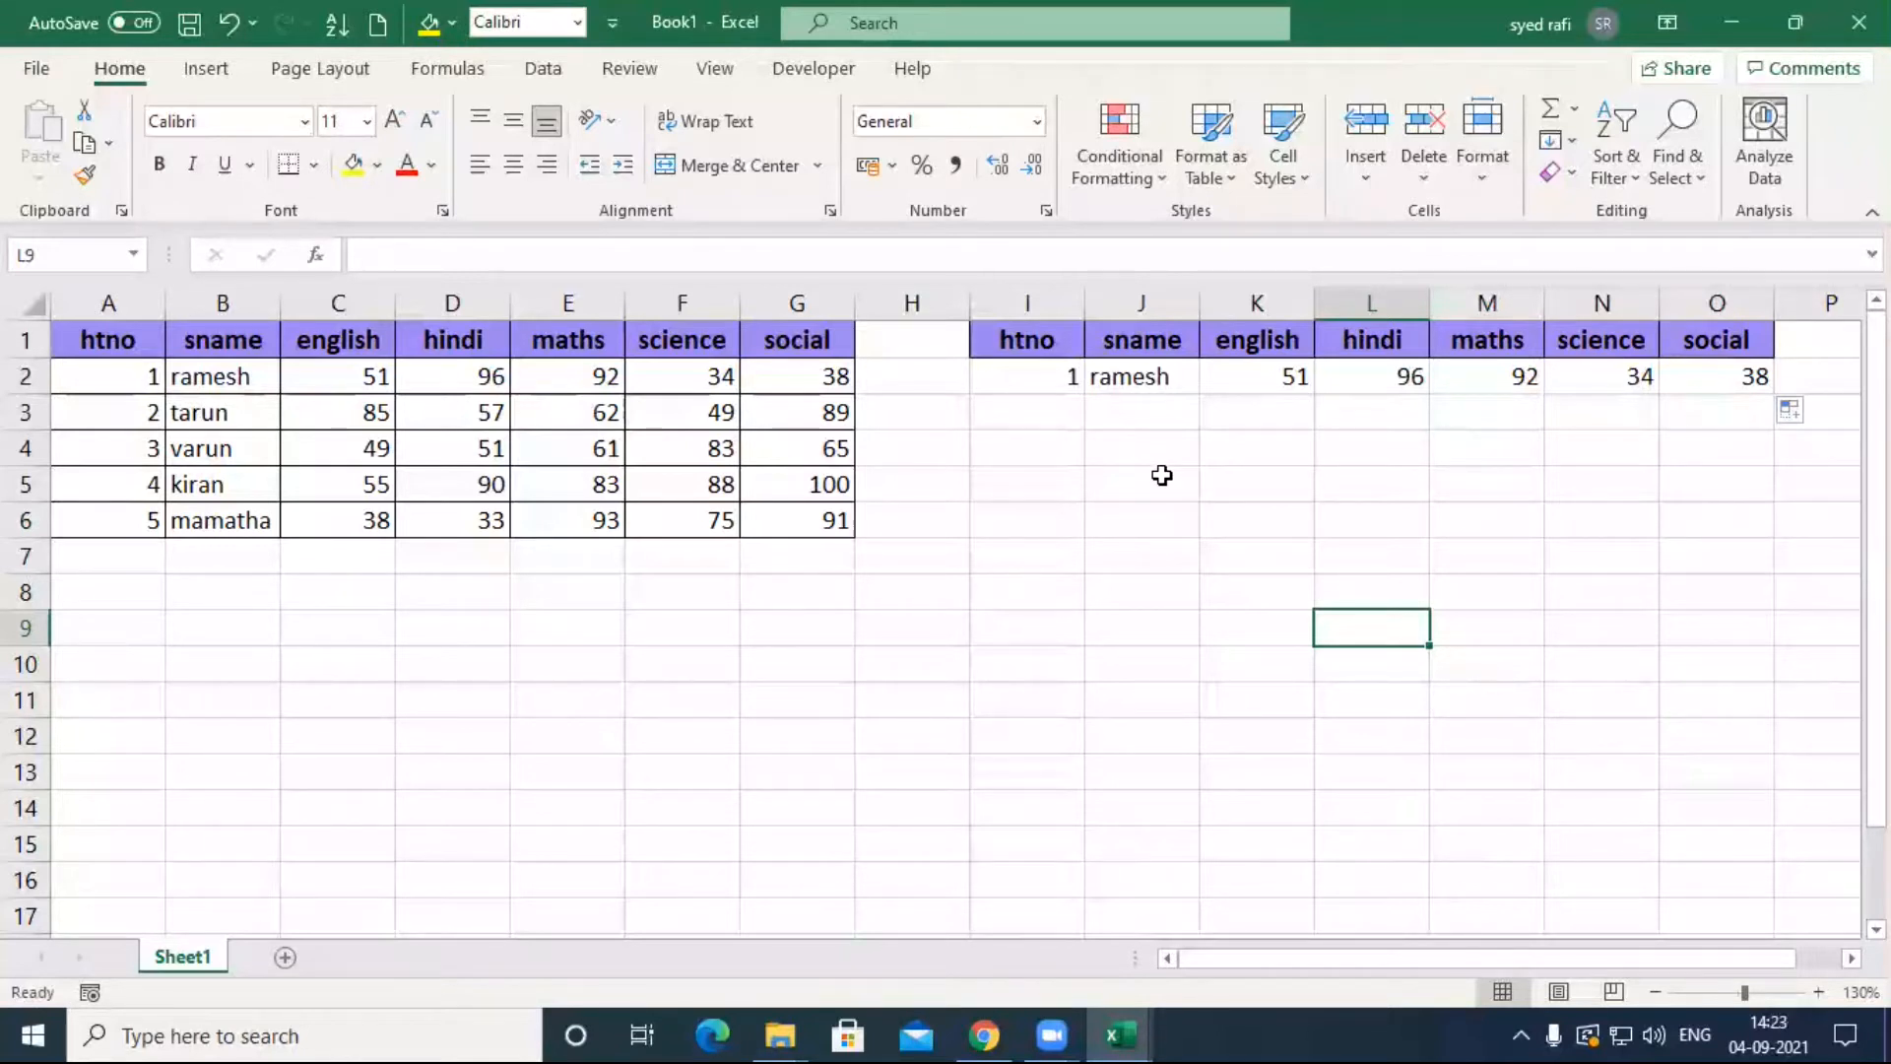
pyautogui.doubleClick(1269, 378)
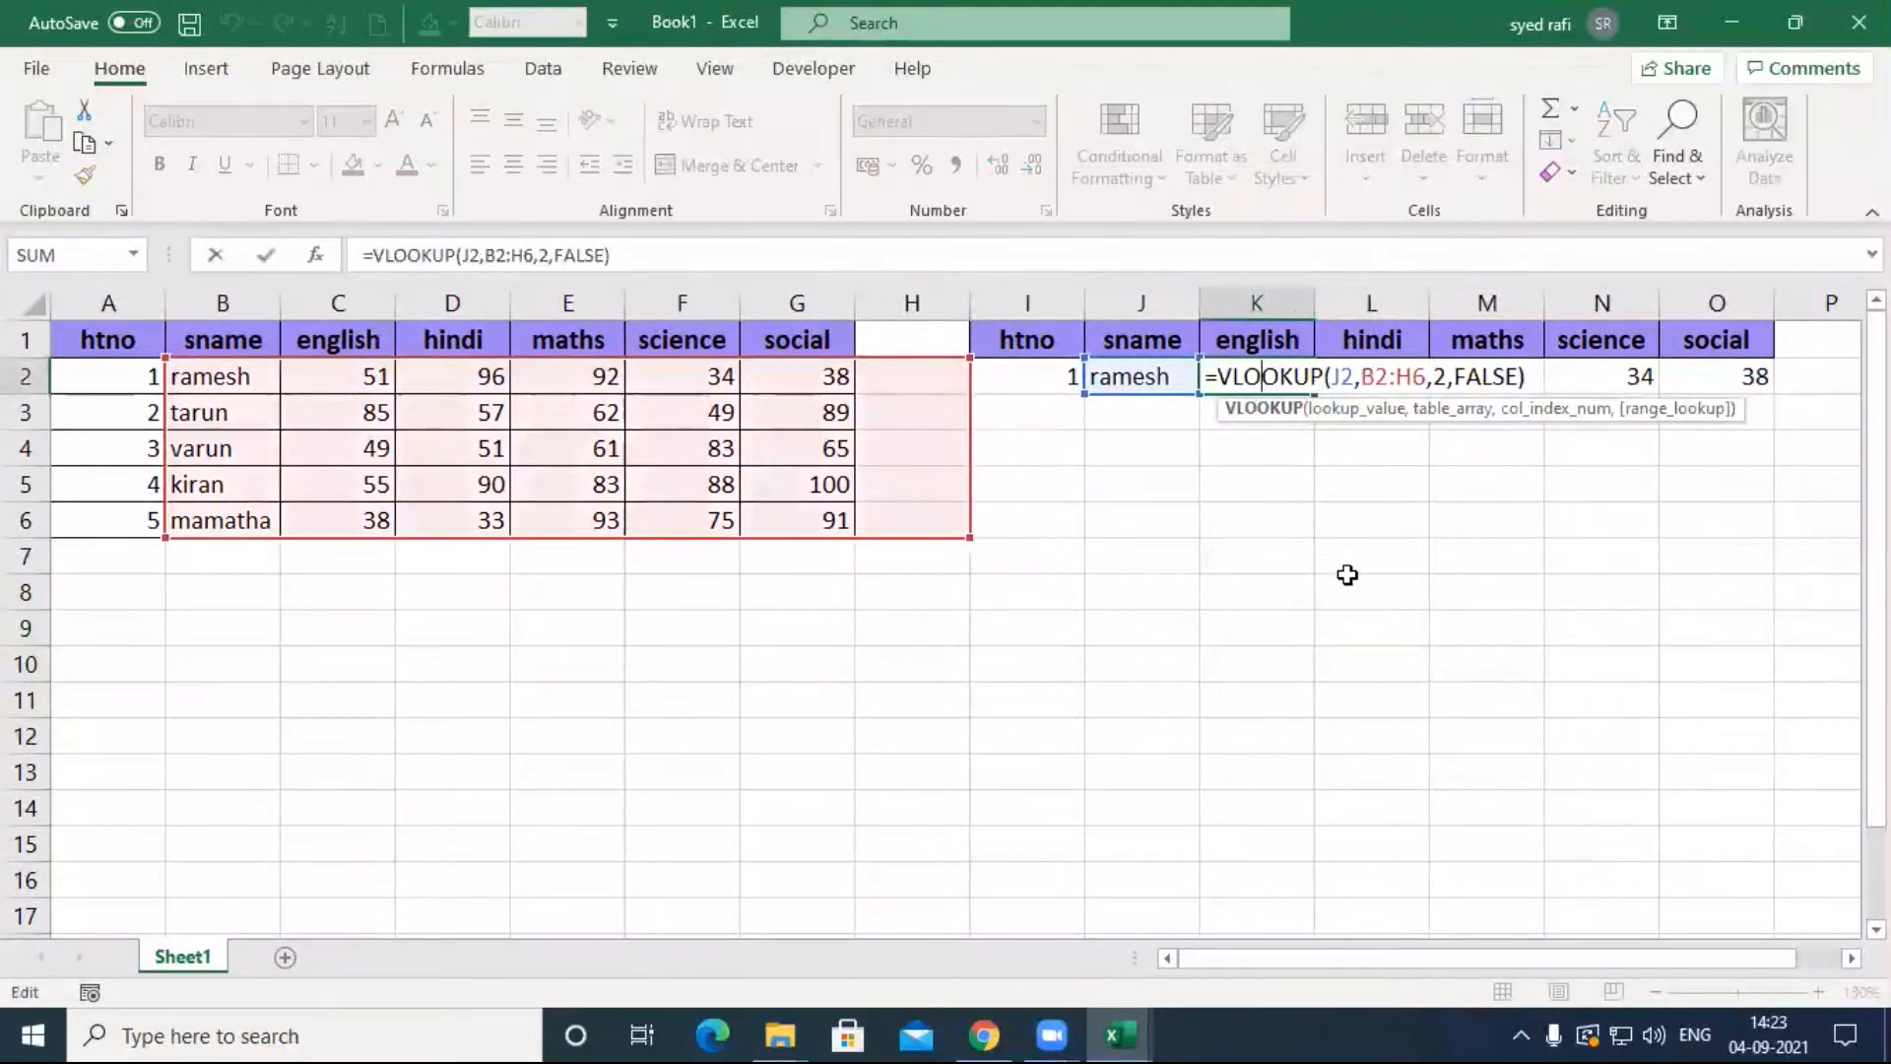
pyautogui.press('Return')
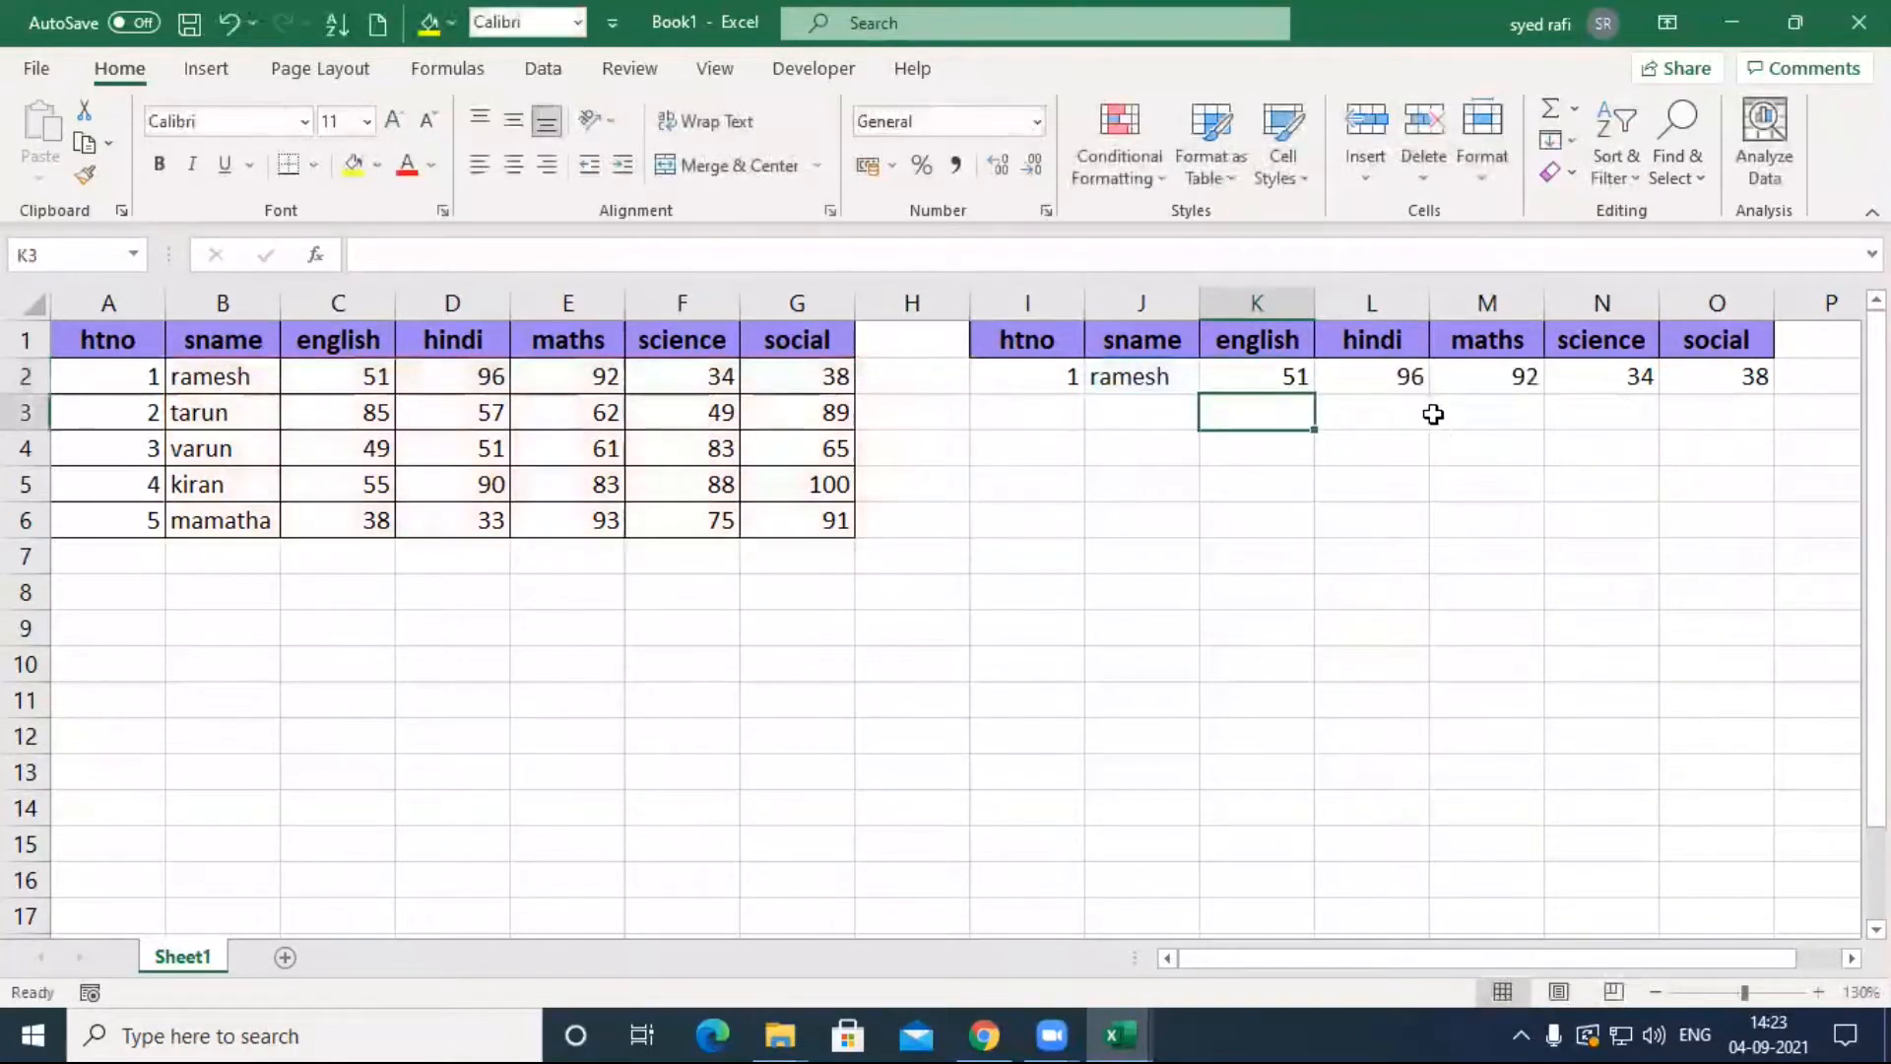
pyautogui.click(1494, 382)
pyautogui.doubleClick(1494, 381)
pyautogui.press('Return')
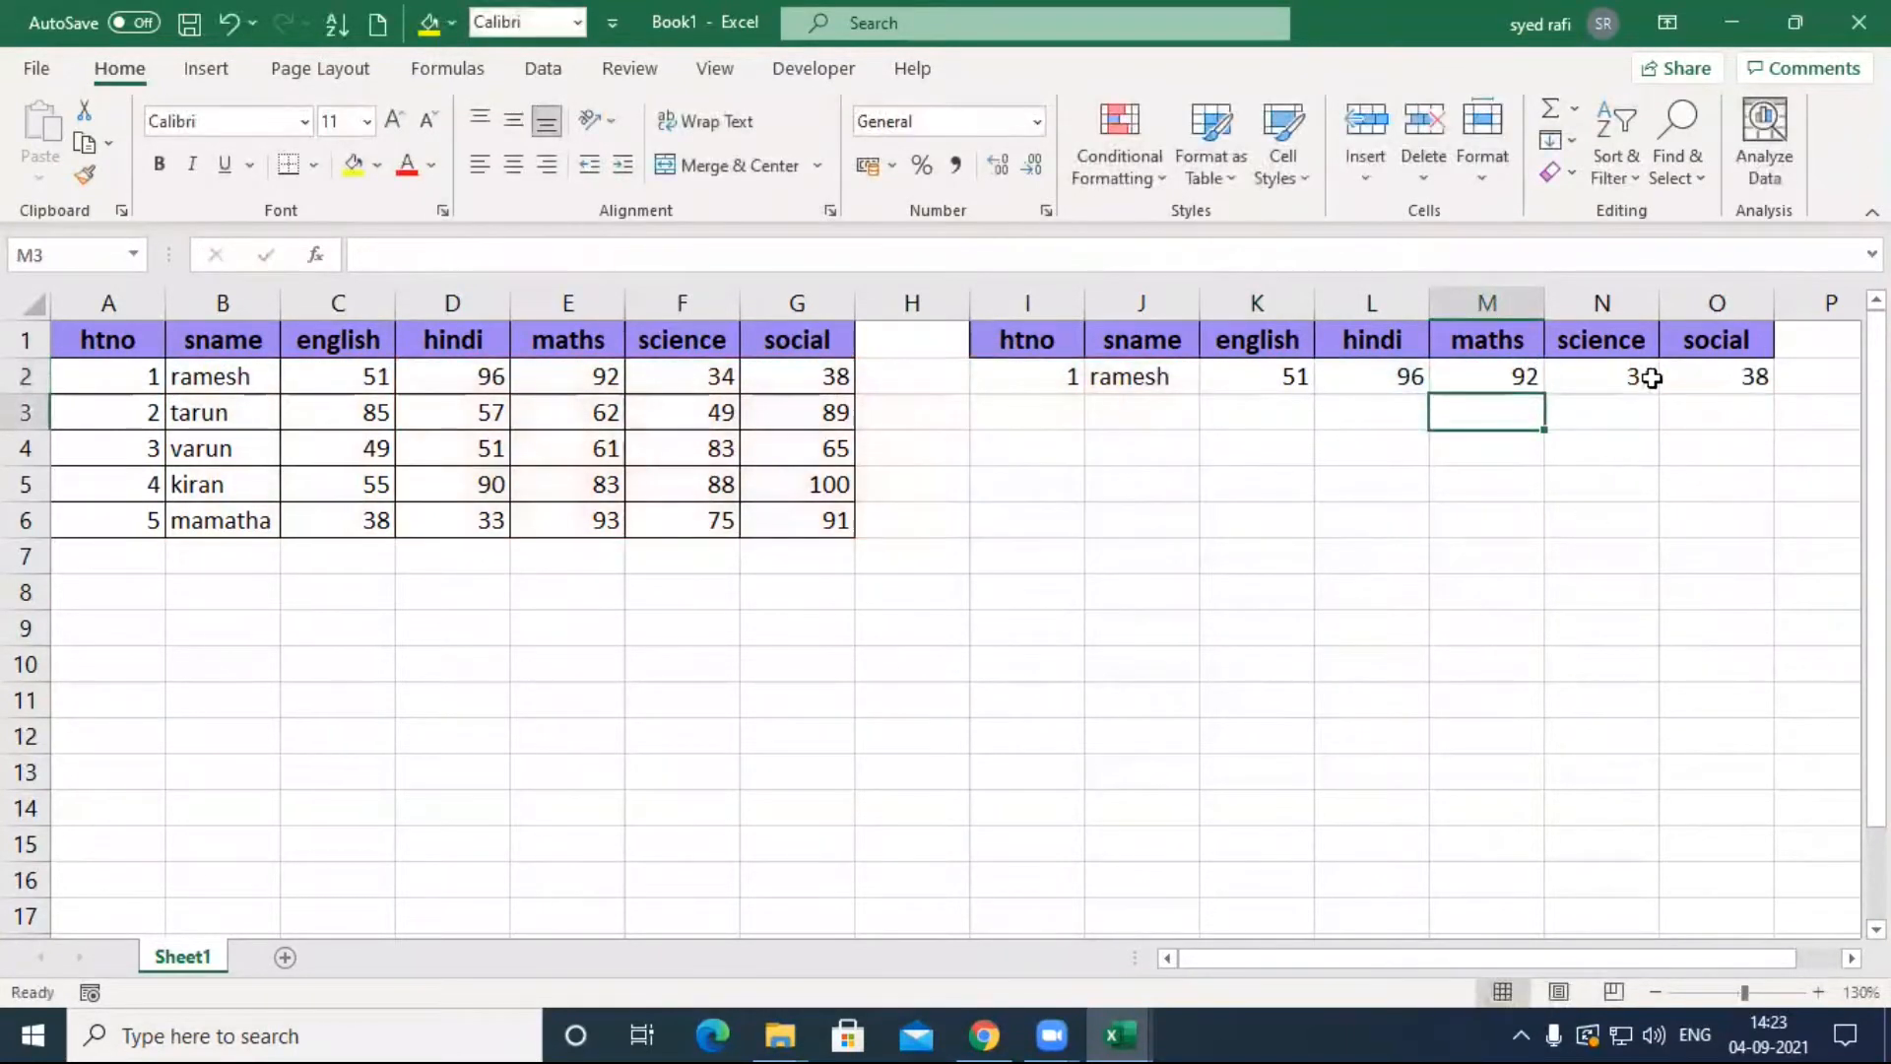
pyautogui.doubleClick(1653, 373)
pyautogui.press('Return')
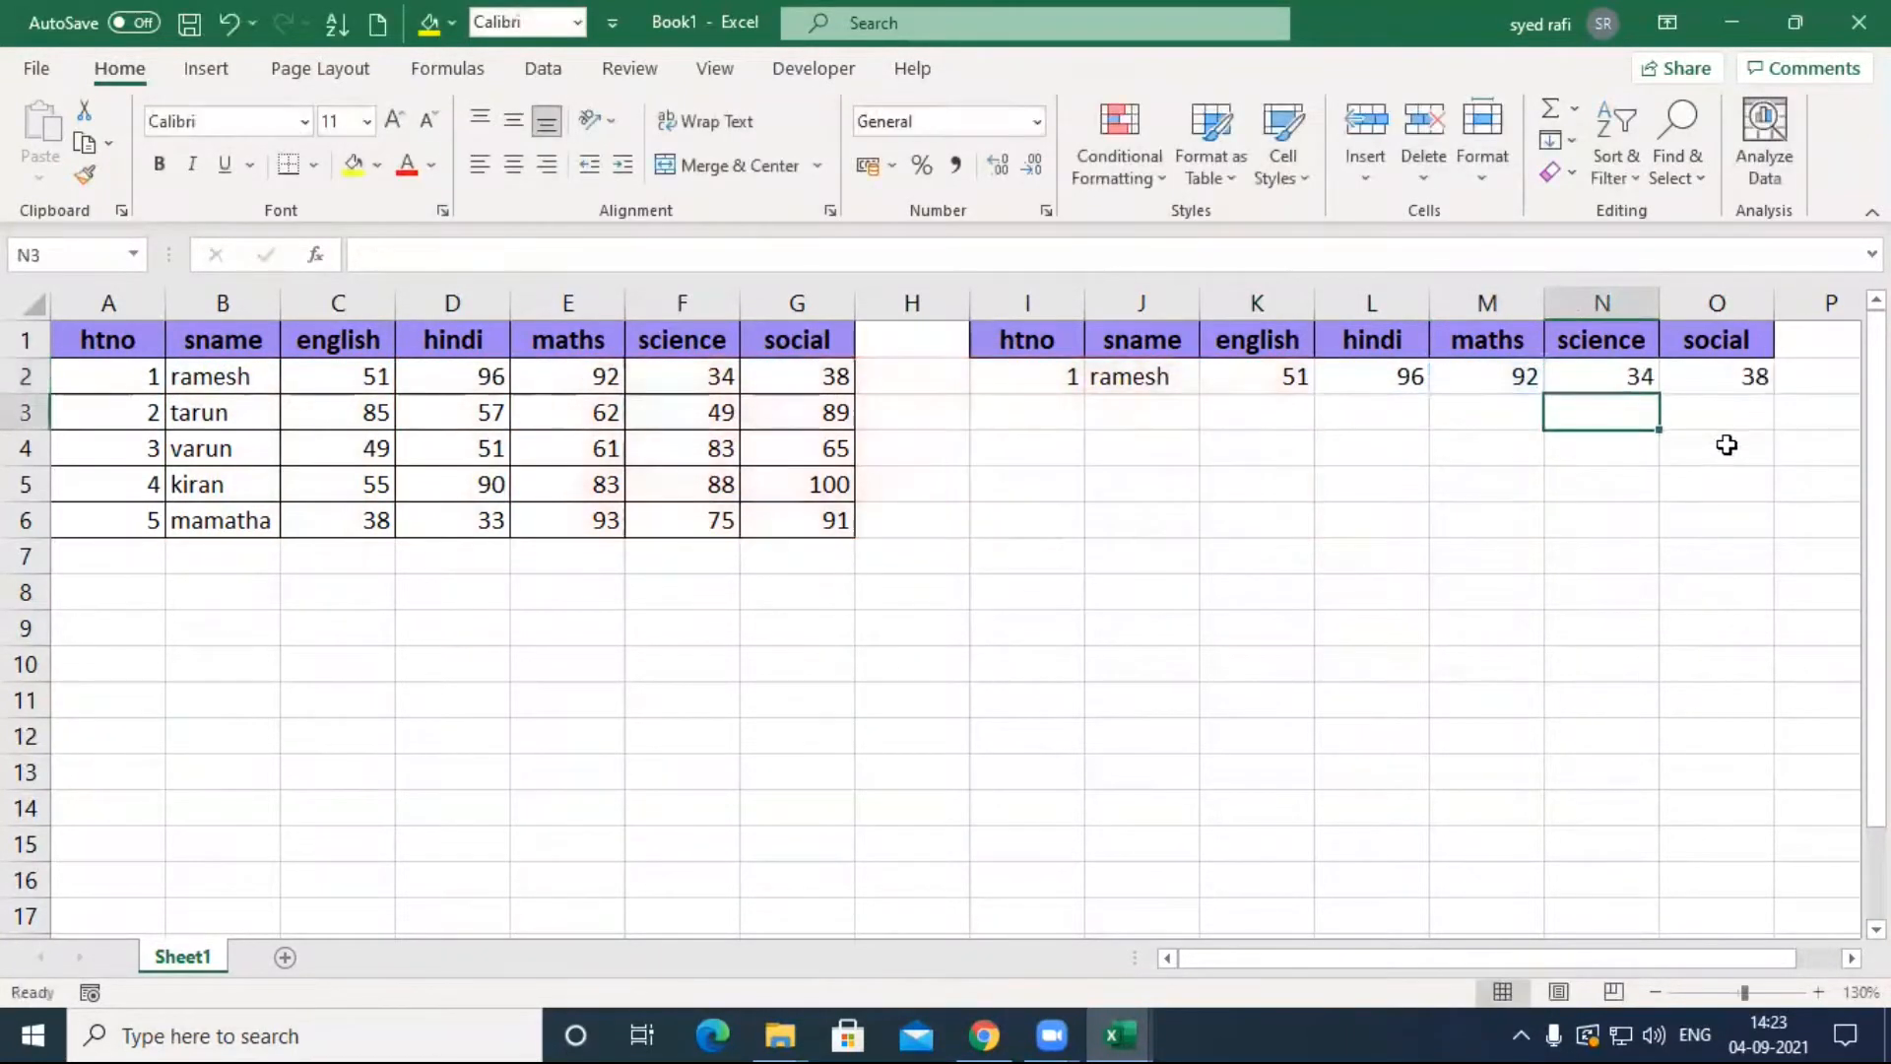
pyautogui.doubleClick(1749, 366)
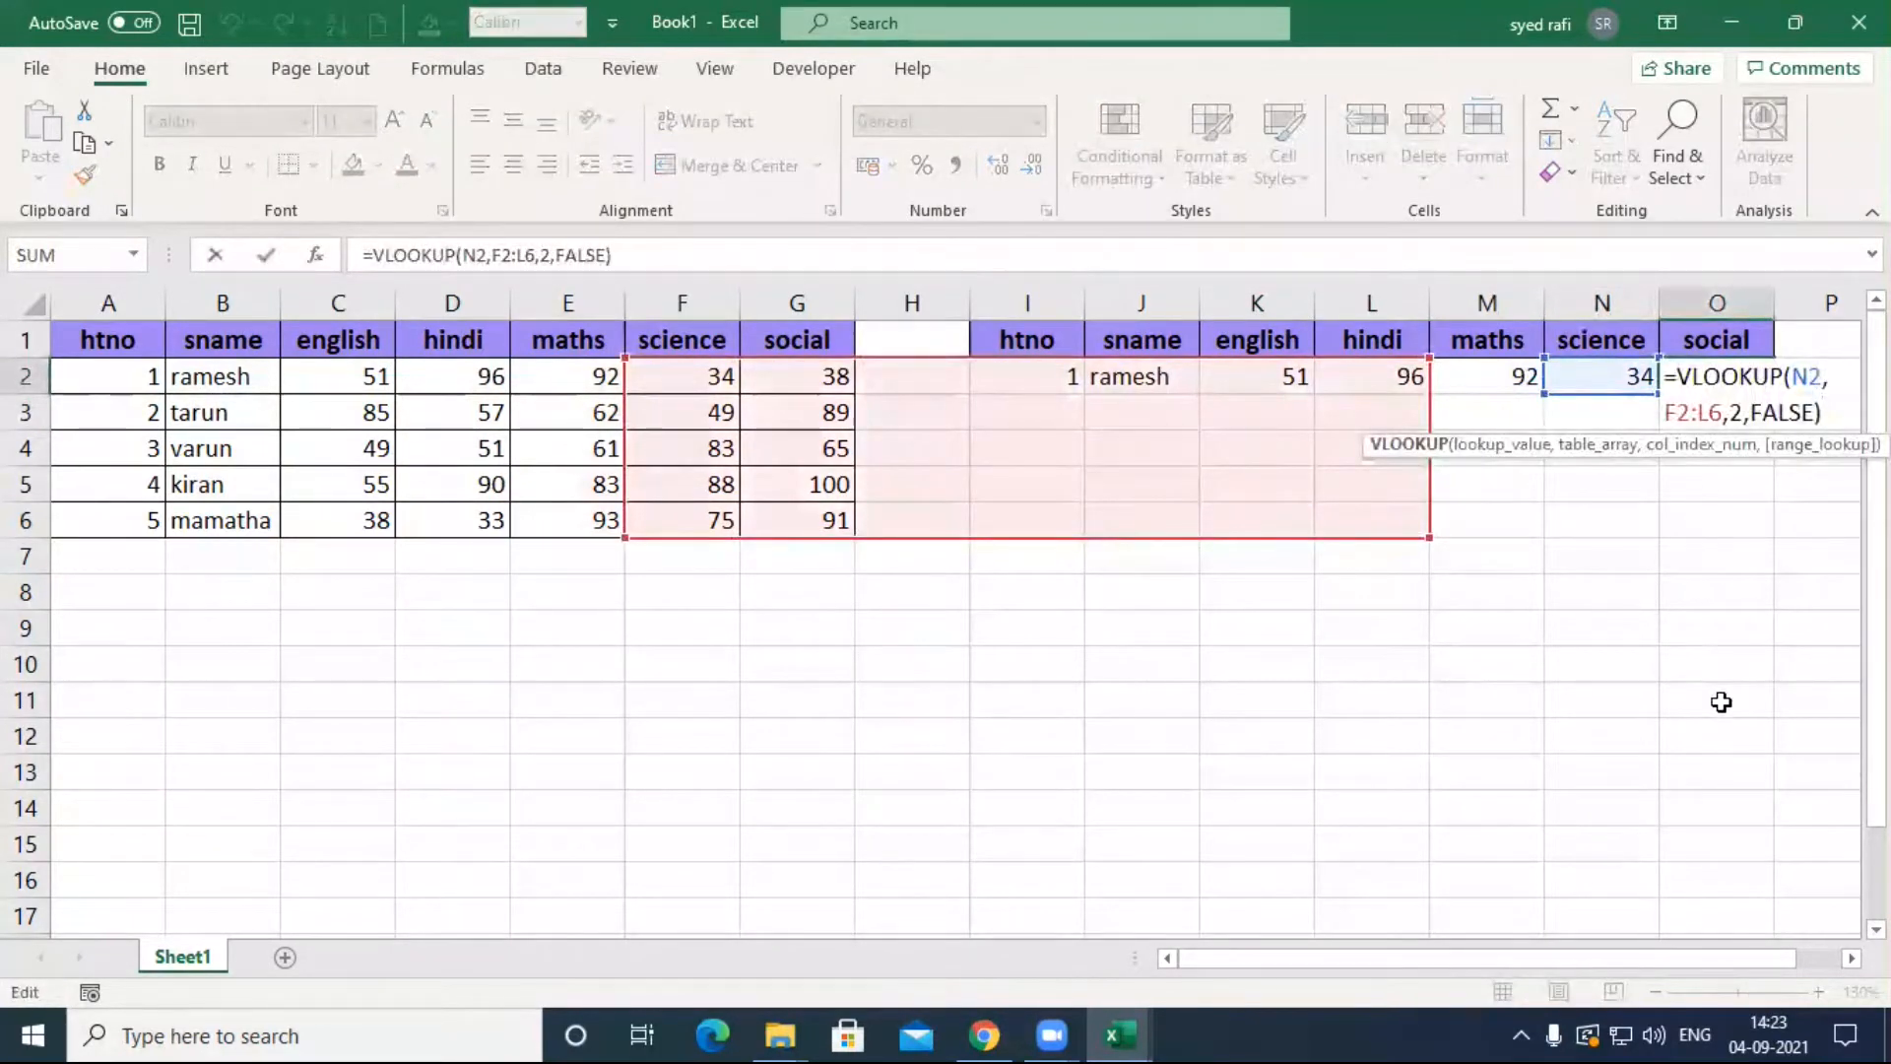
pyautogui.press('Return')
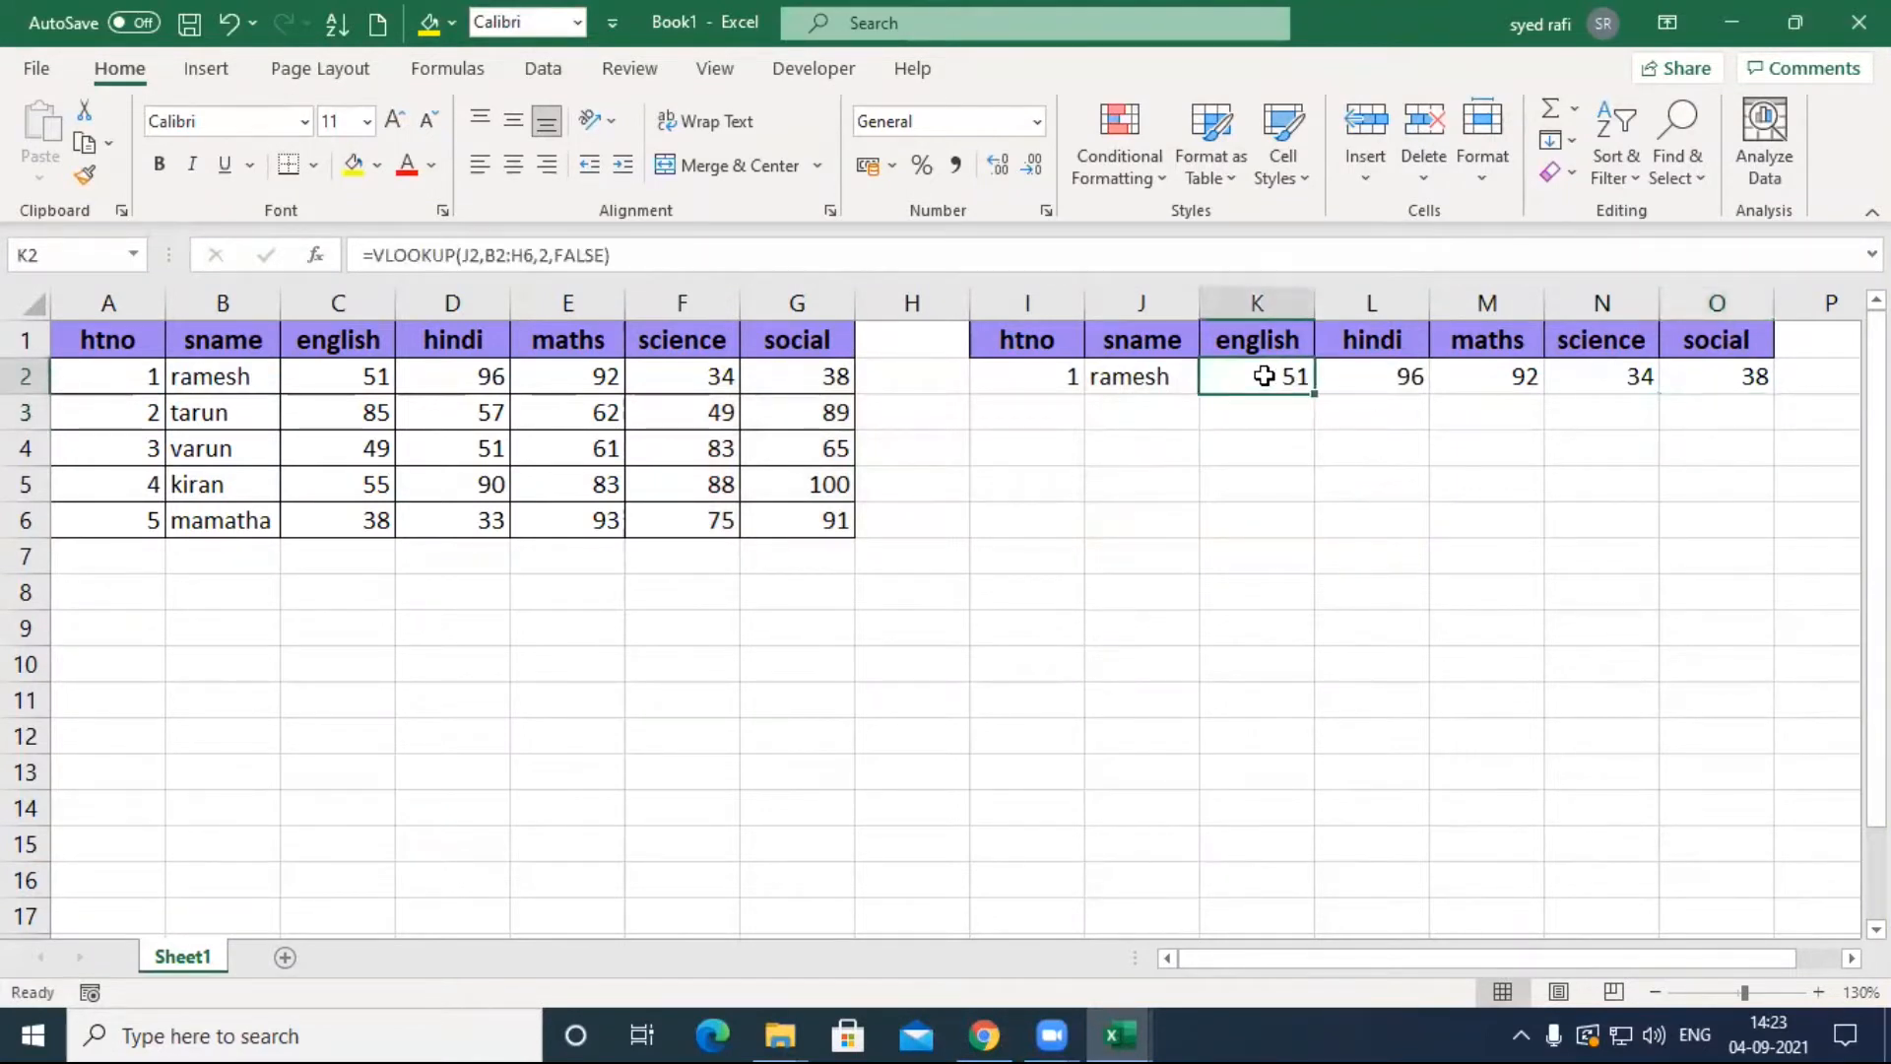
pyautogui.doubleClick(1264, 376)
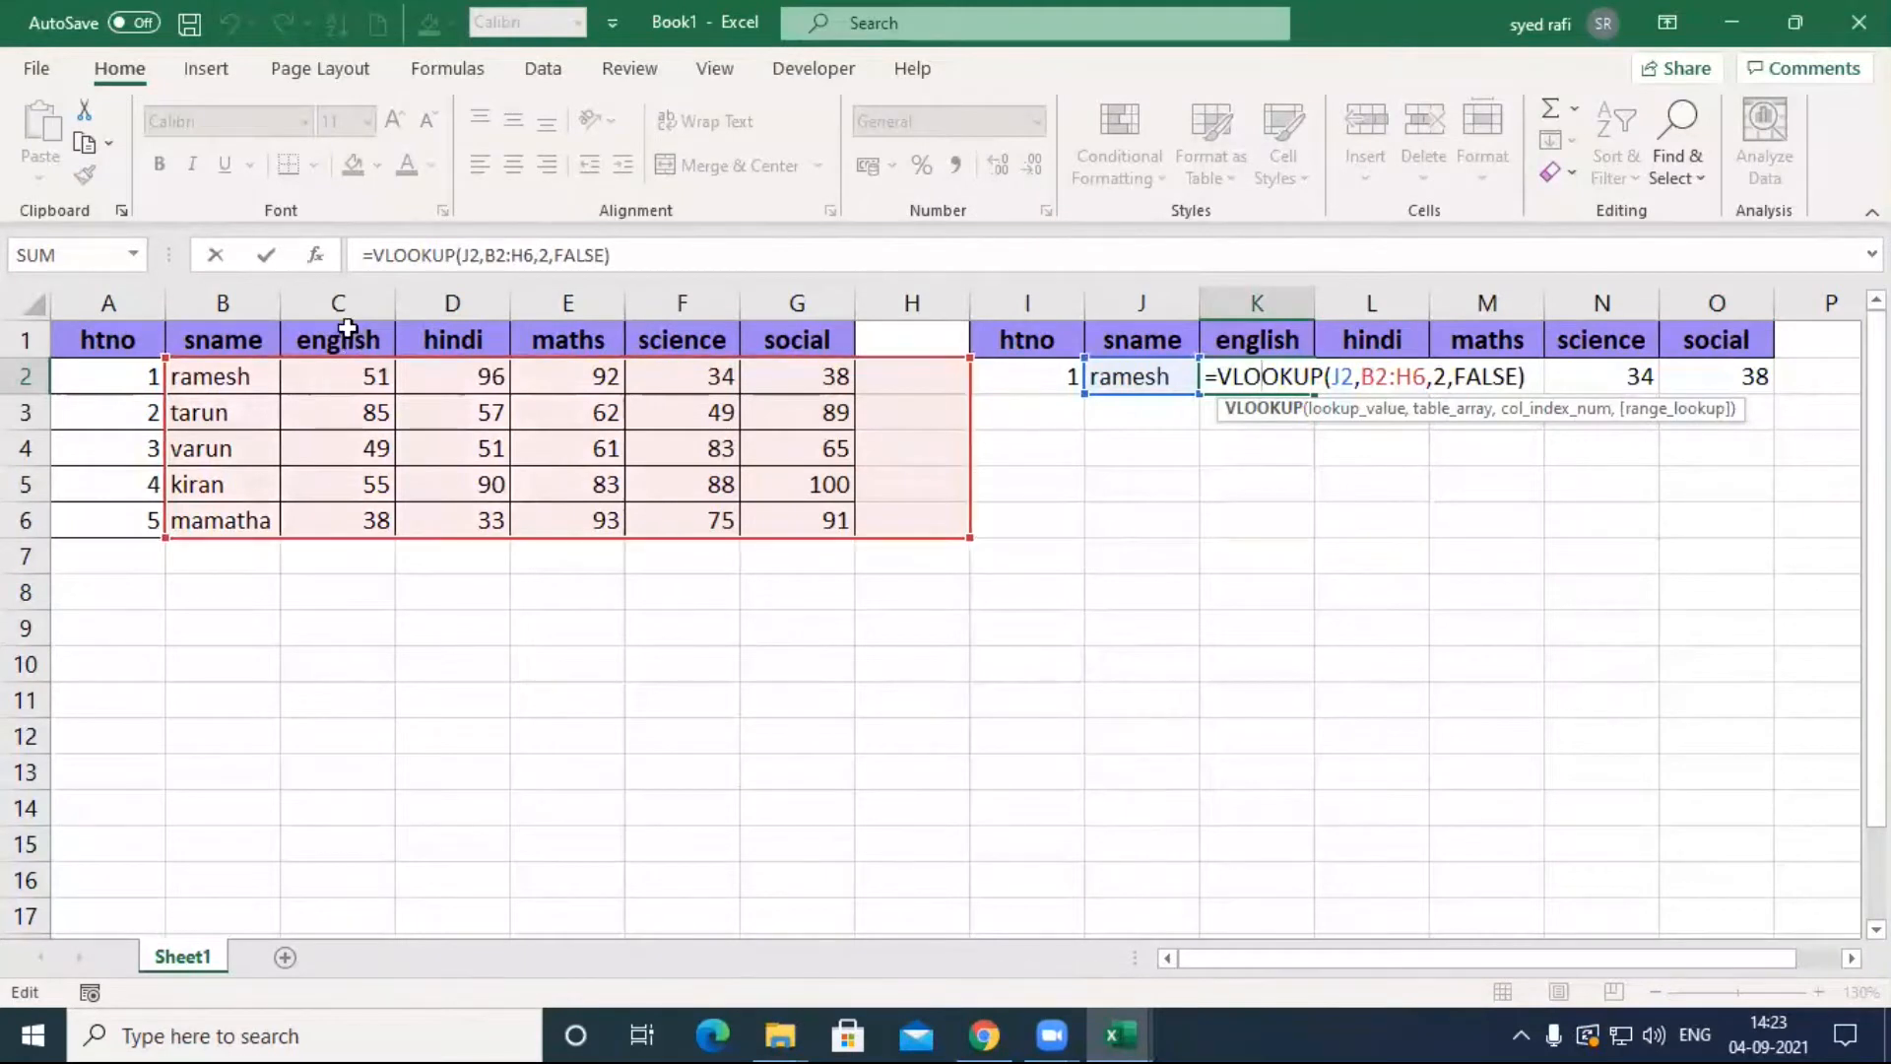
pyautogui.press('Return')
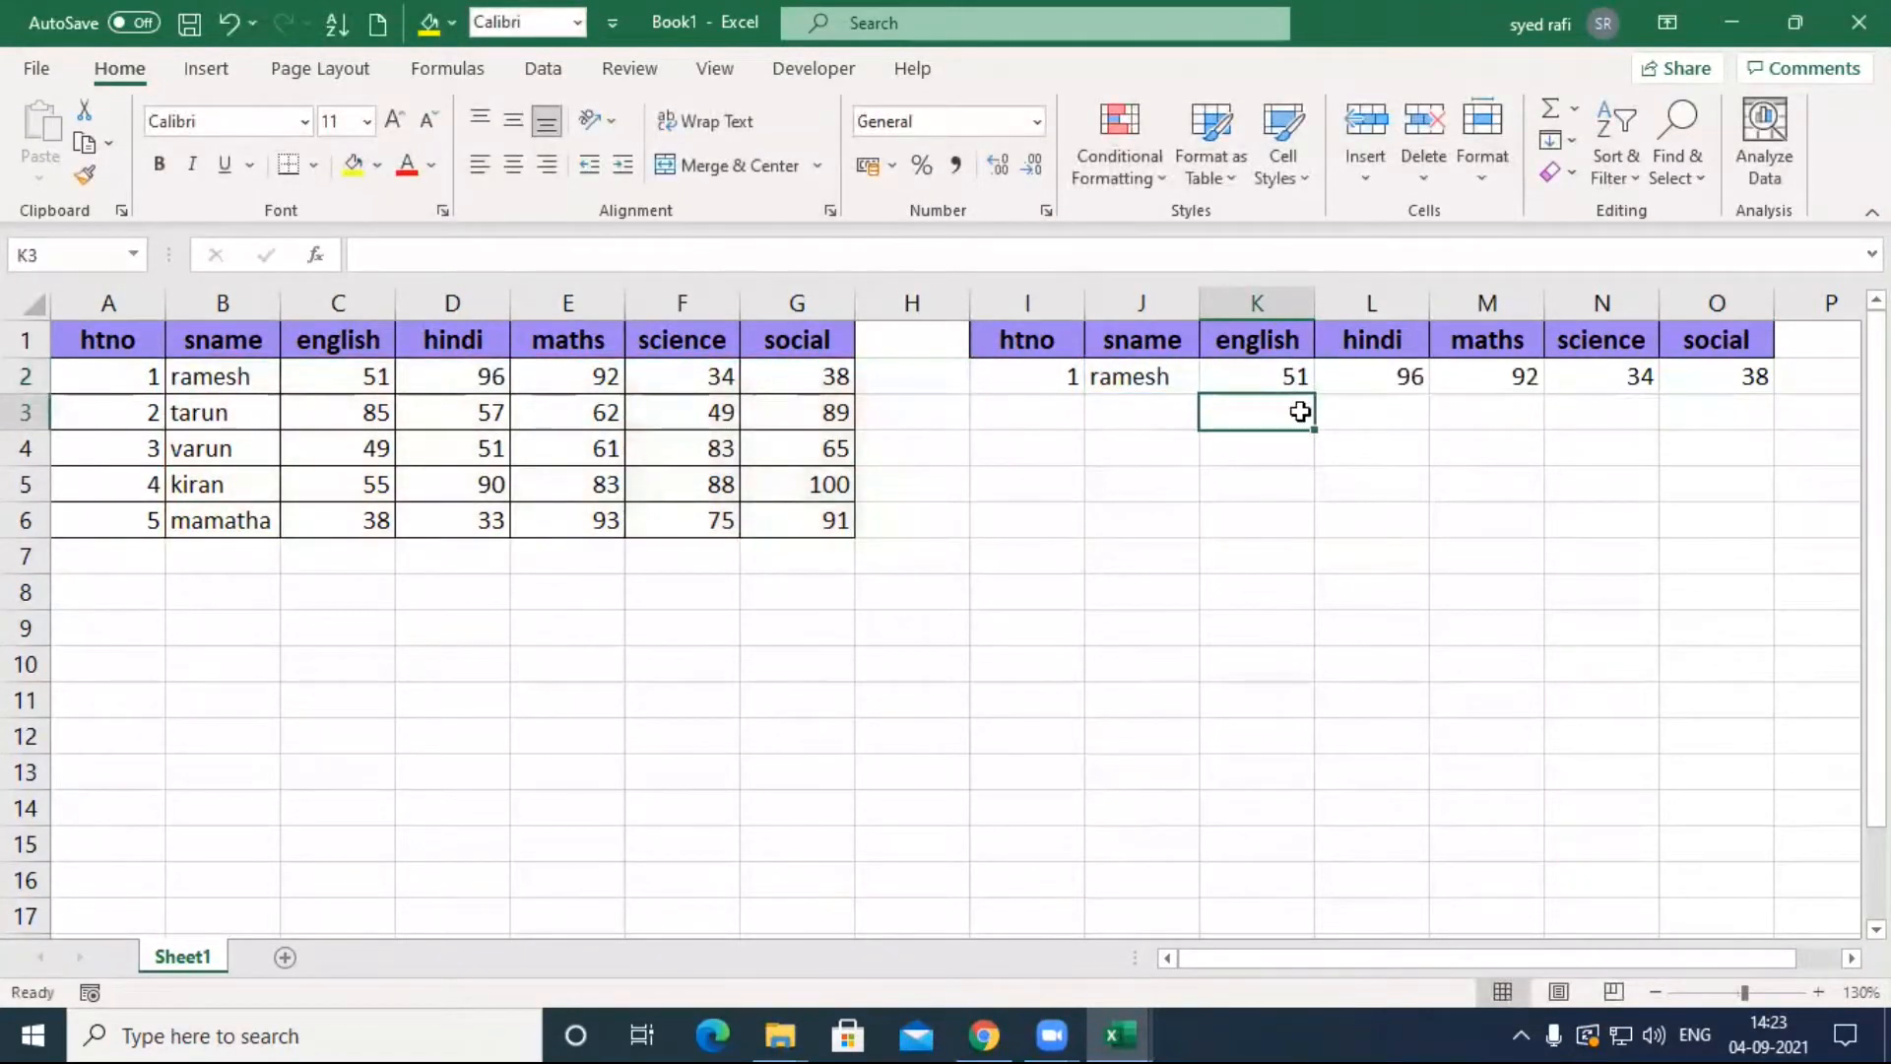
# Step: Examine the lookup value and table range references in the copied VLOOKUP formulas of L2 and M2
pyautogui.click(1402, 378)
pyautogui.doubleClick(1403, 378)
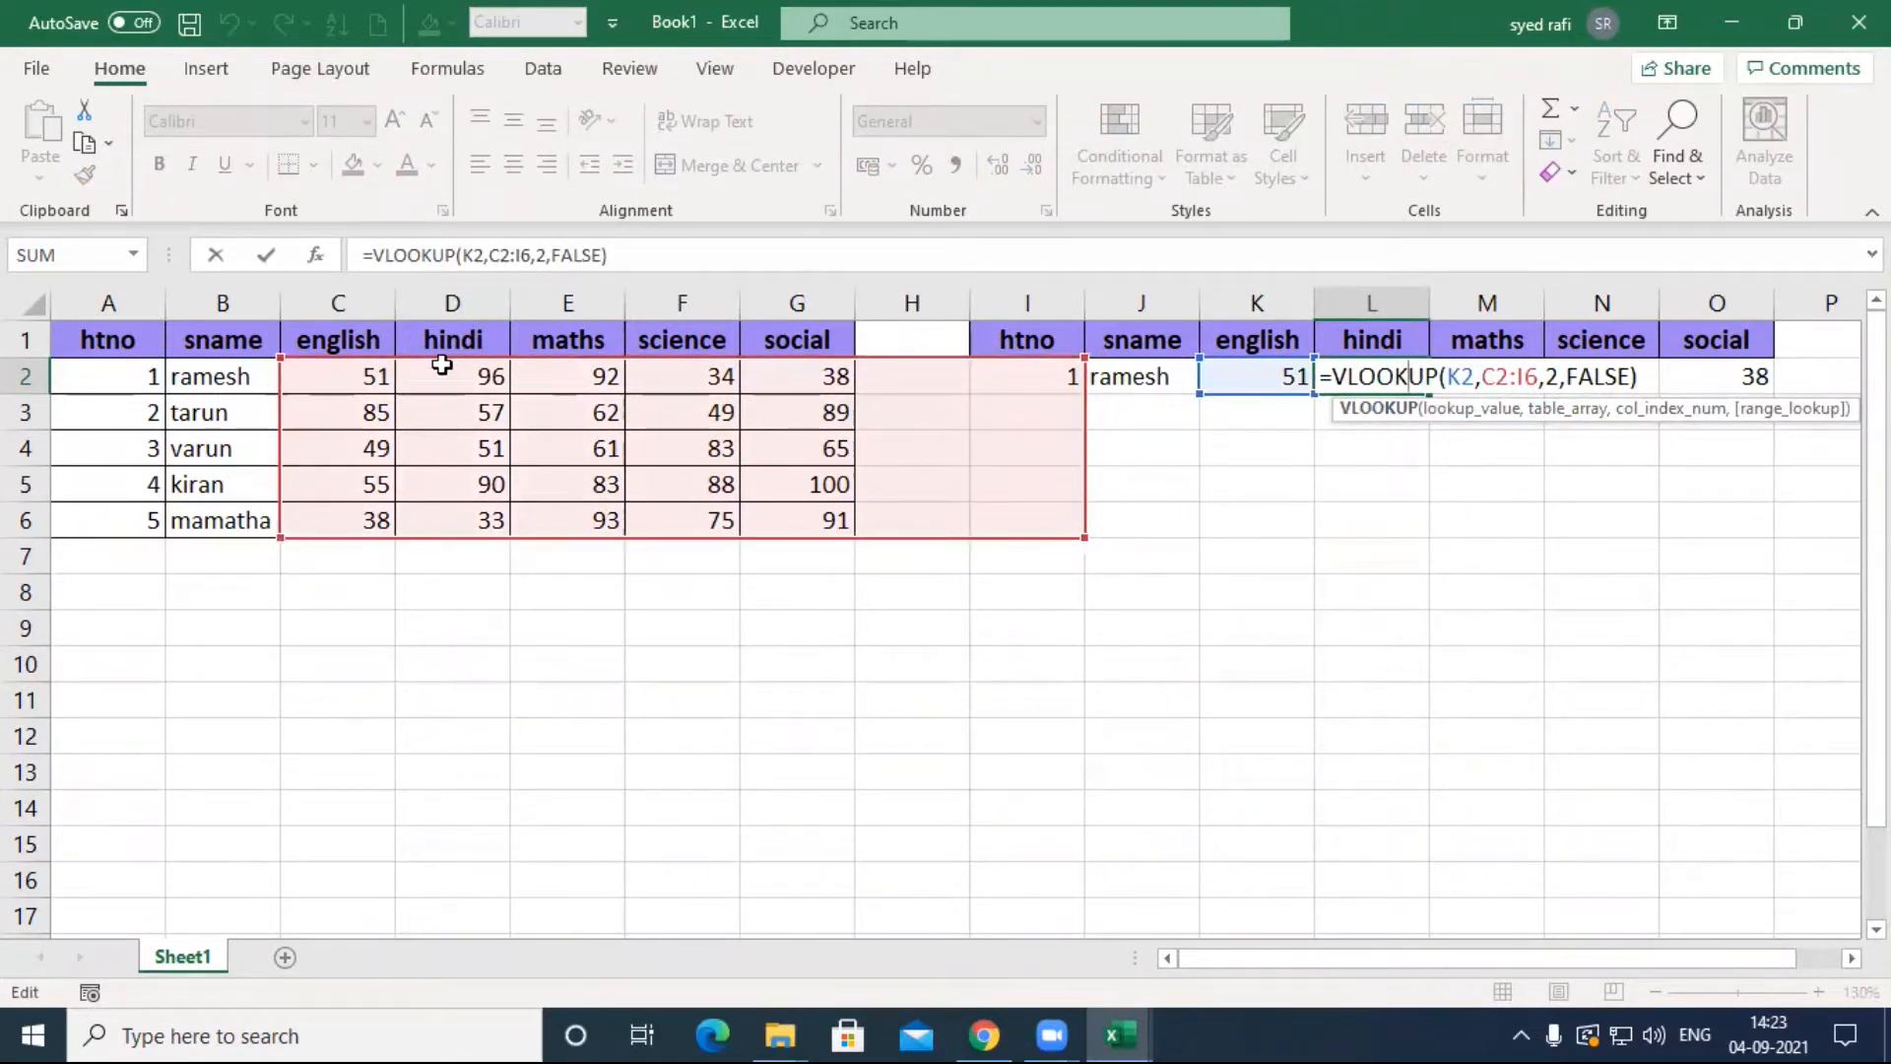
pyautogui.press('Return')
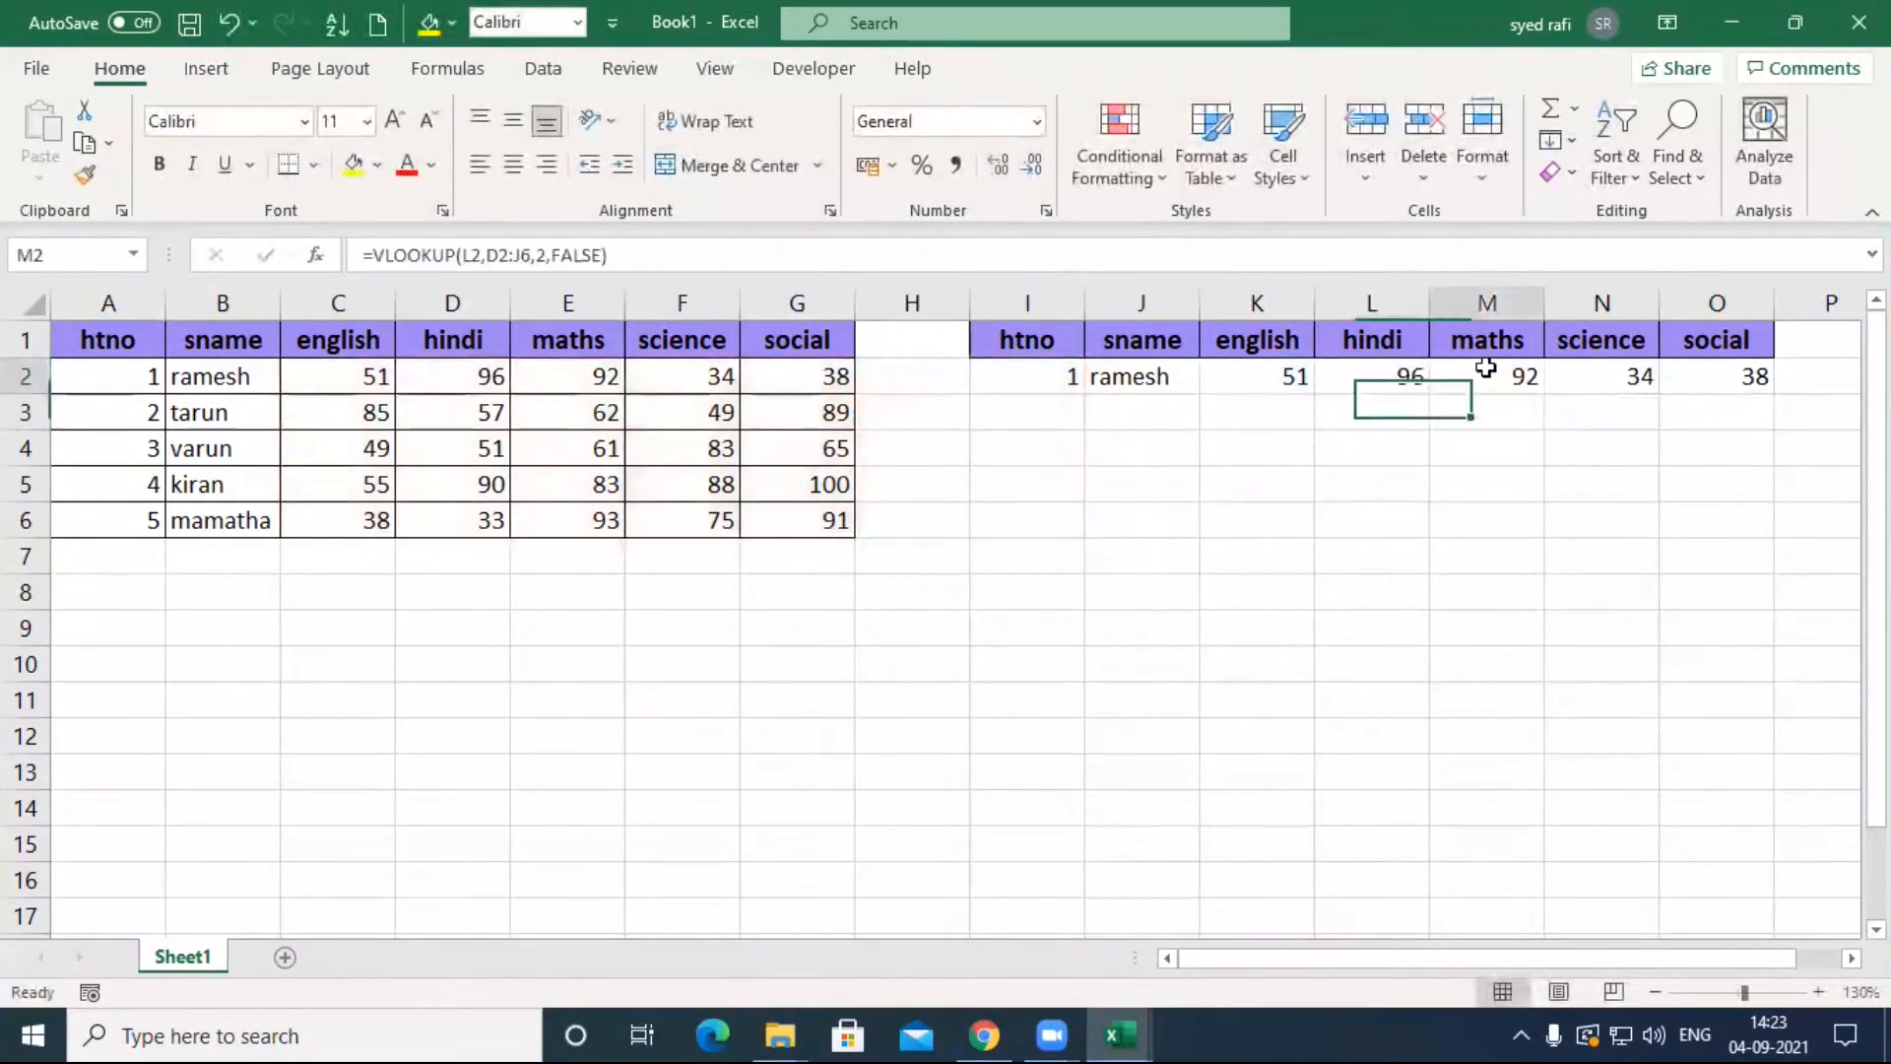
pyautogui.doubleClick(1490, 374)
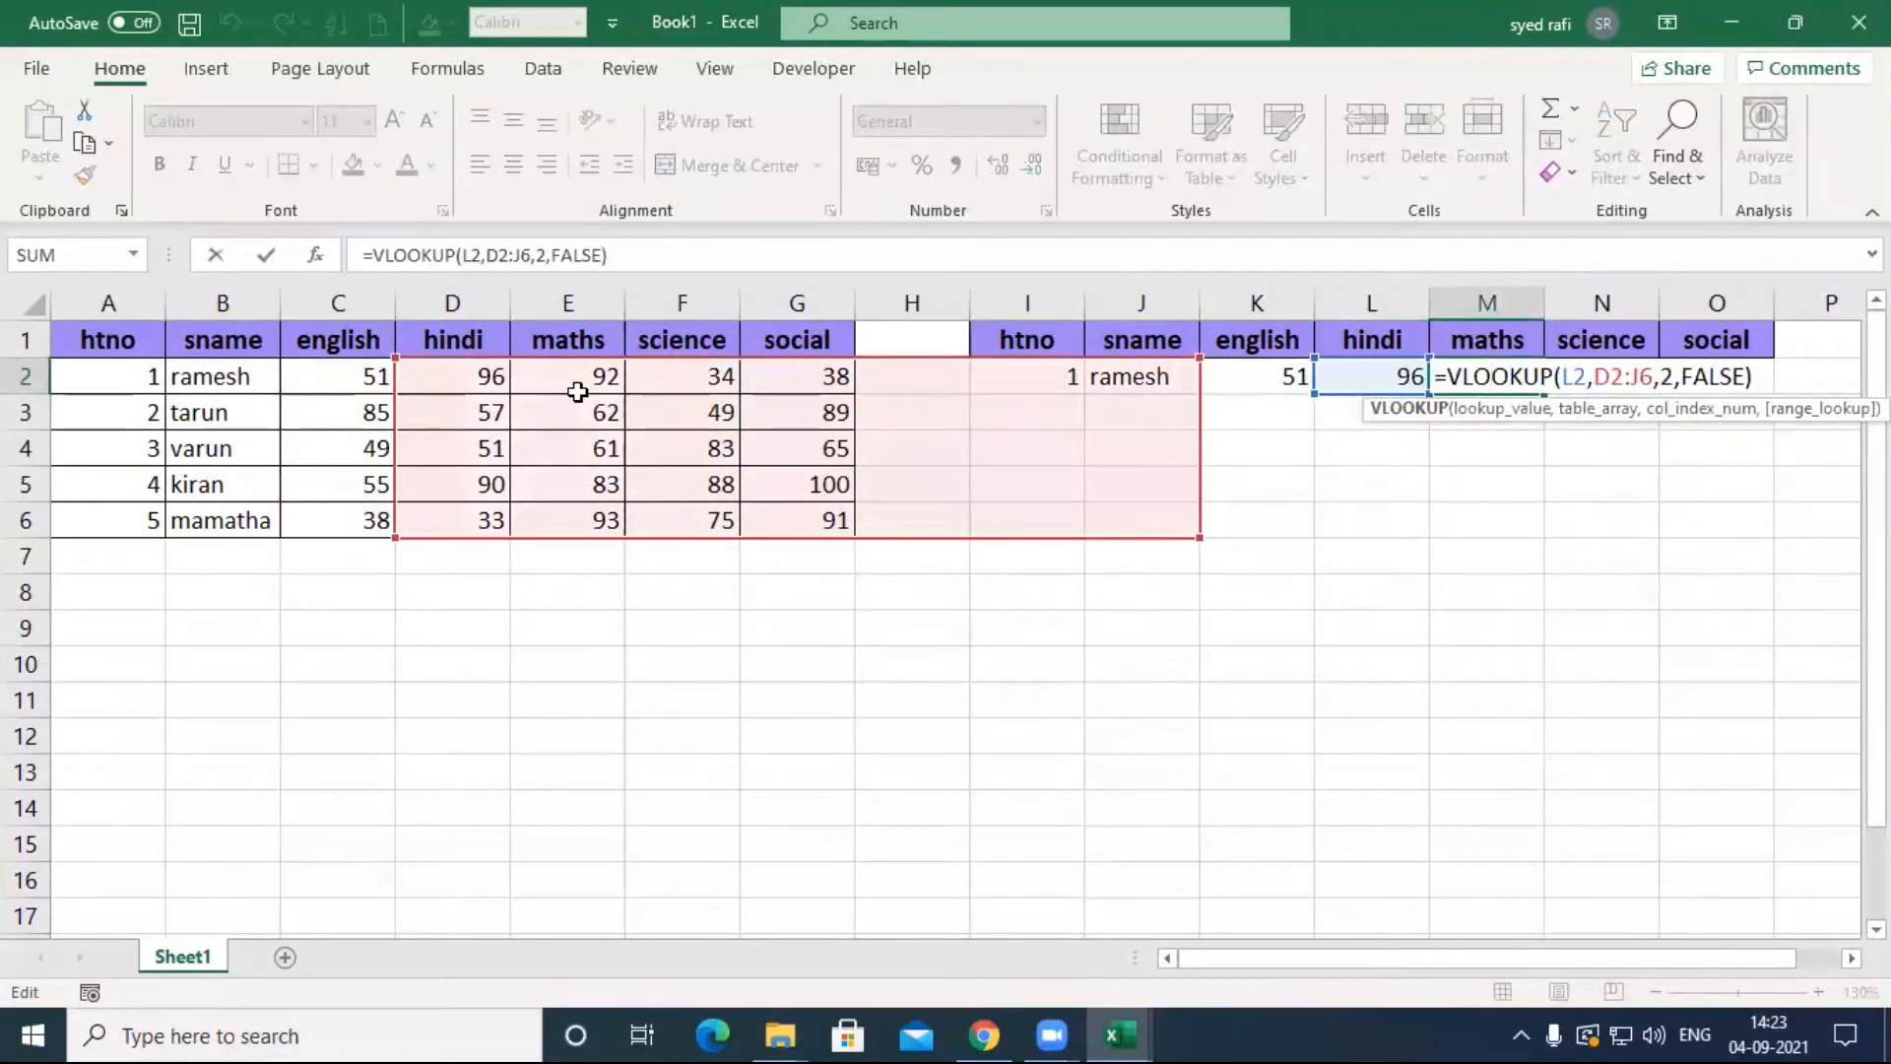
pyautogui.press('Return')
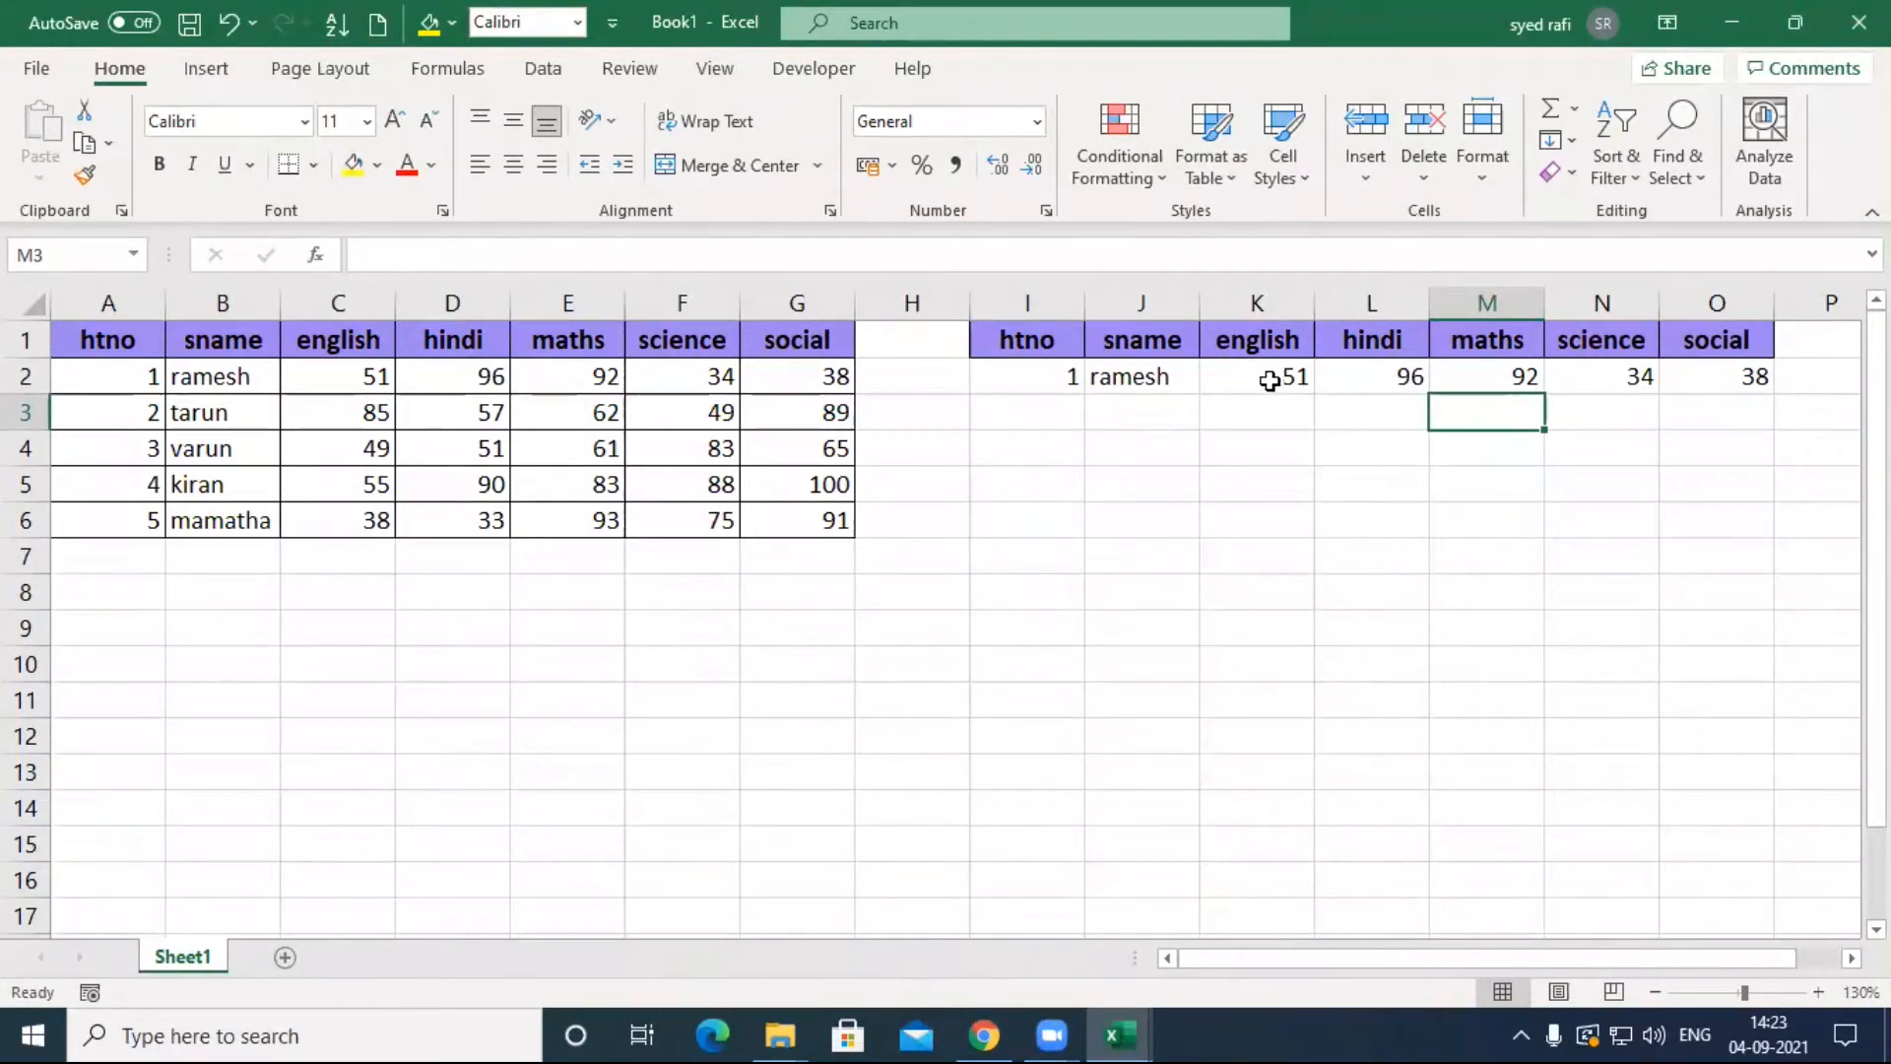
# Step: Clear the copied formulas from K2:O2 and undo the deletion
pyautogui.moveTo(1262, 371); pyautogui.dragTo(1699, 374)
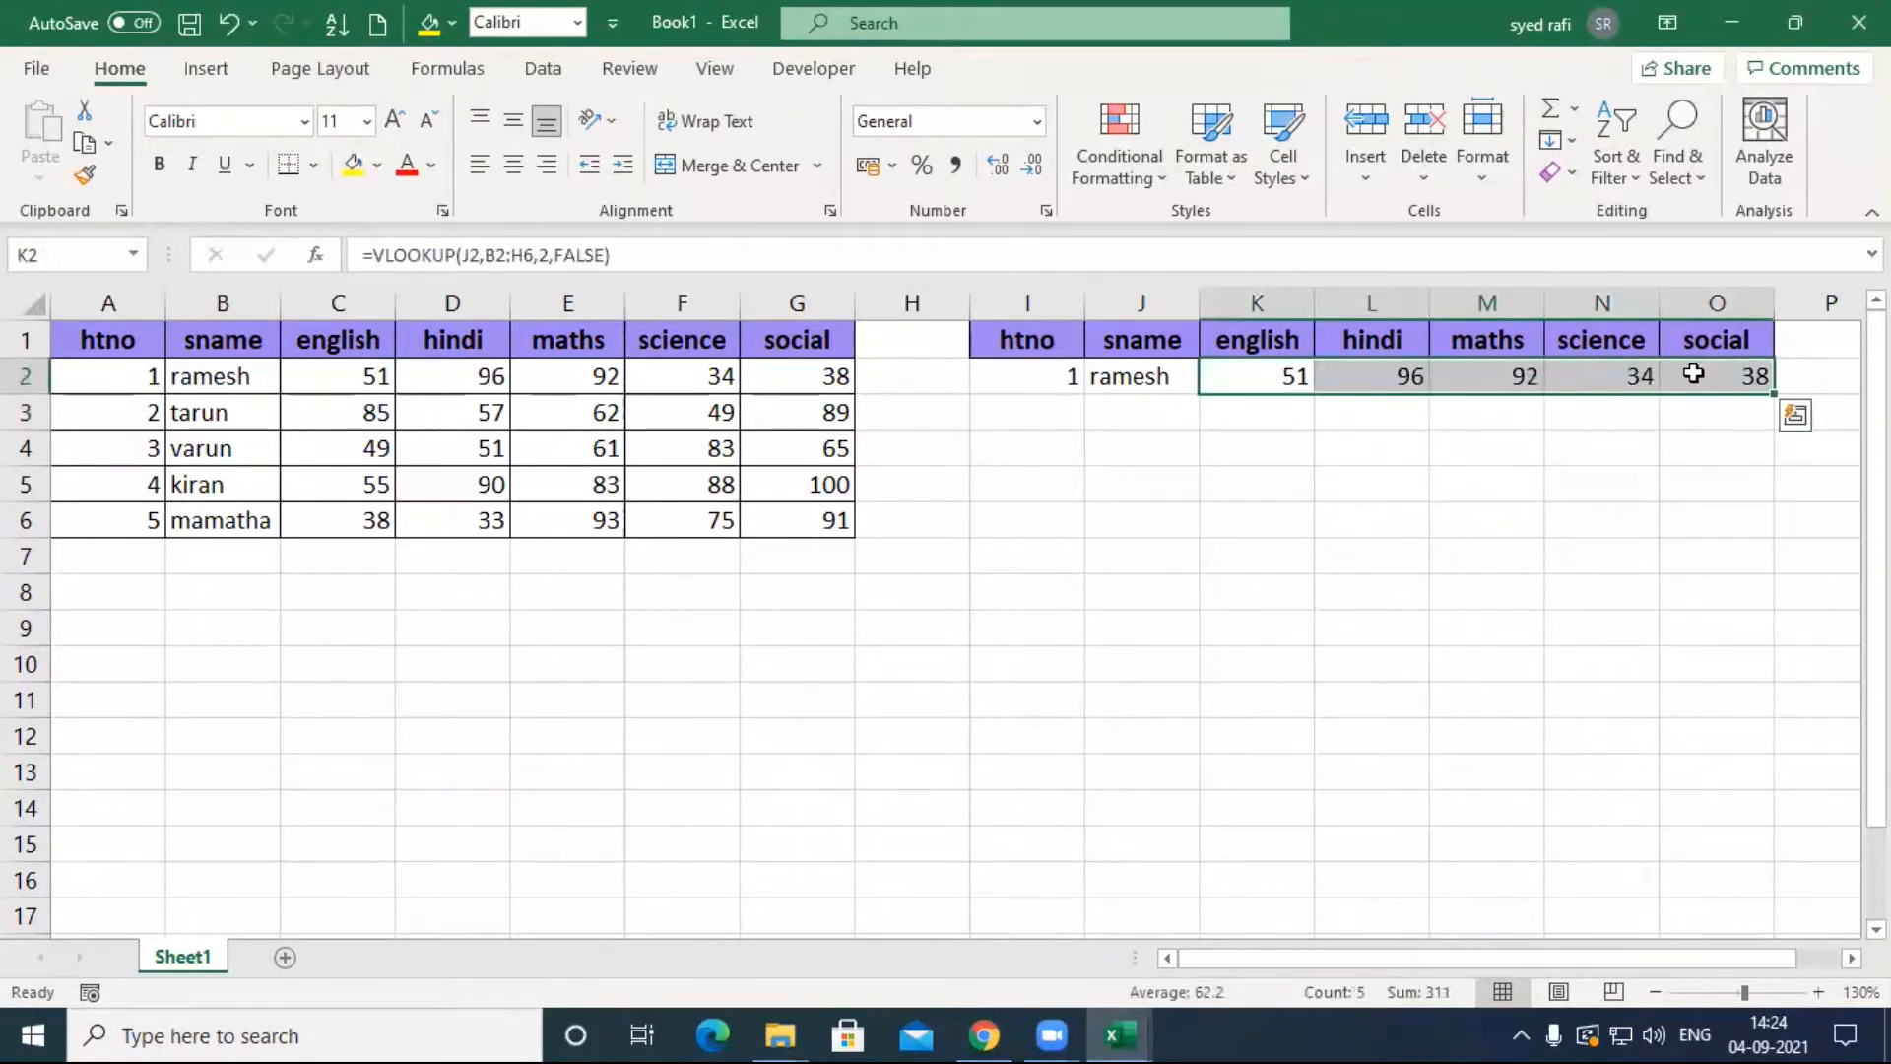
pyautogui.press('Delete')
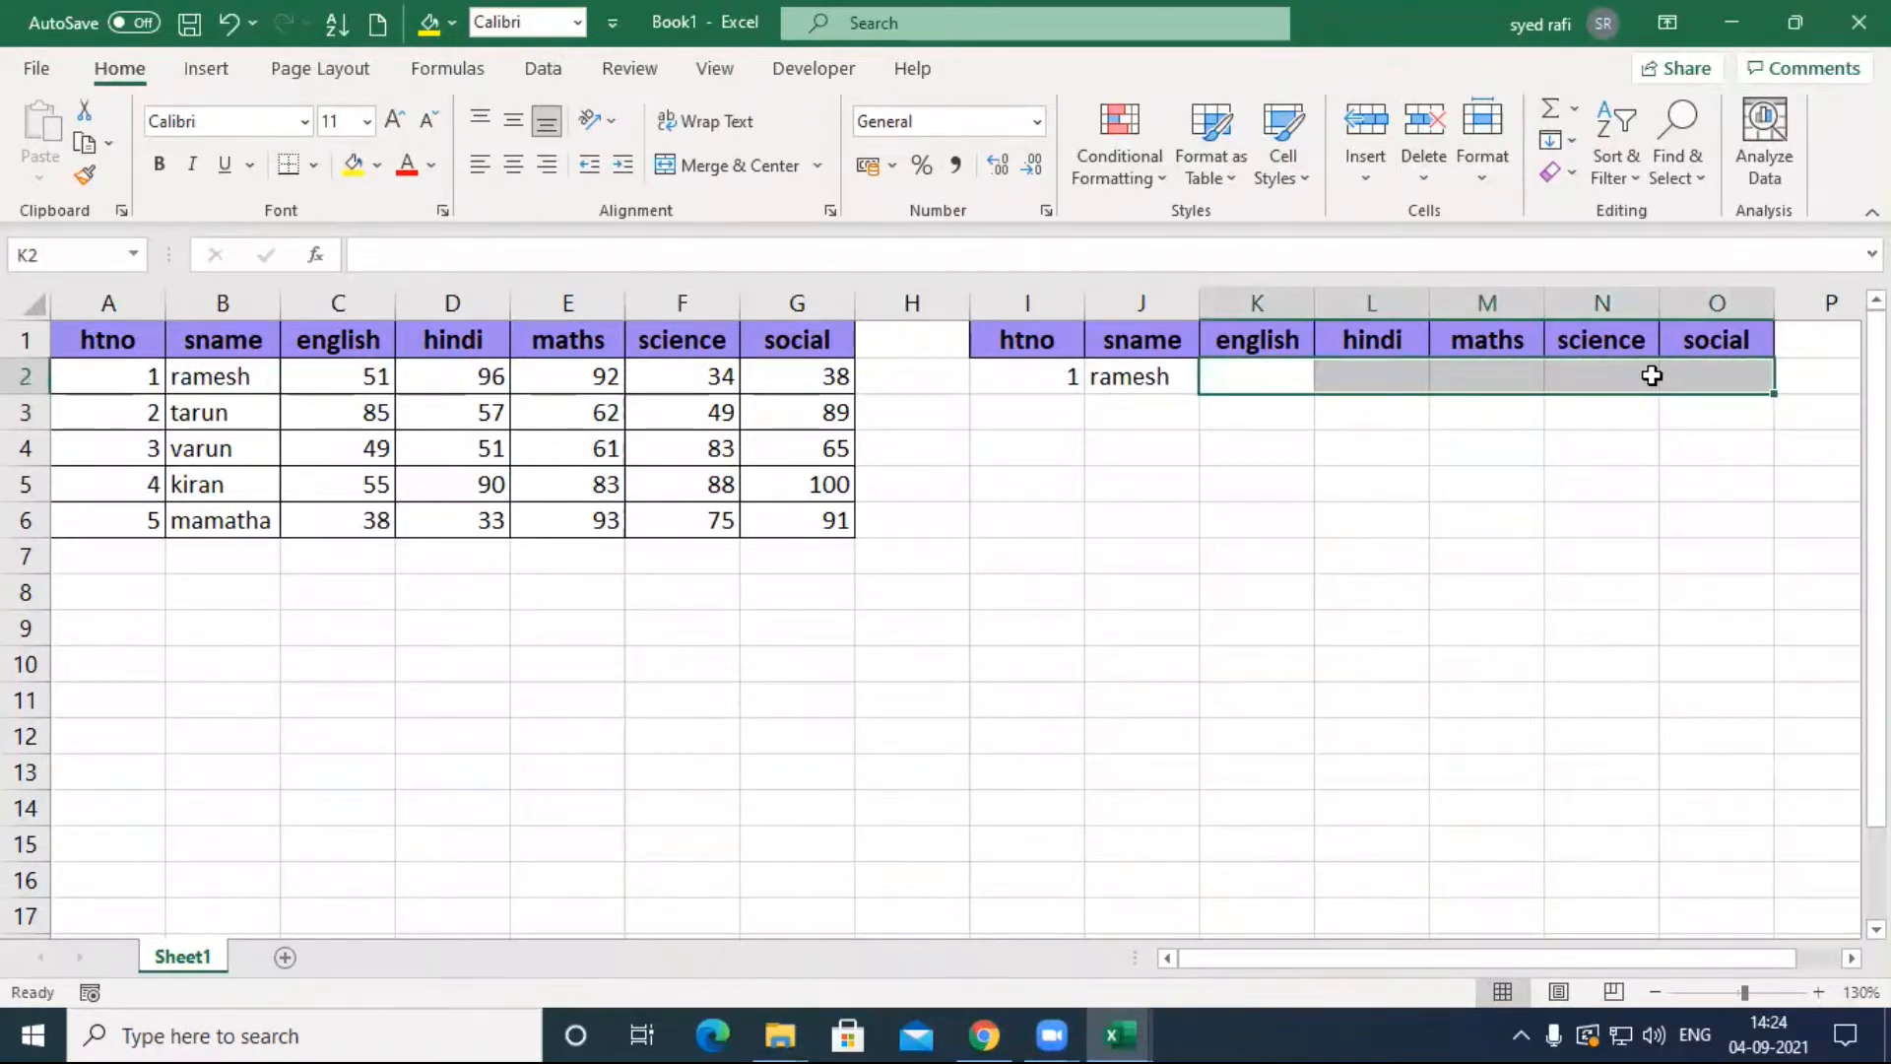
pyautogui.doubleClick(1149, 378)
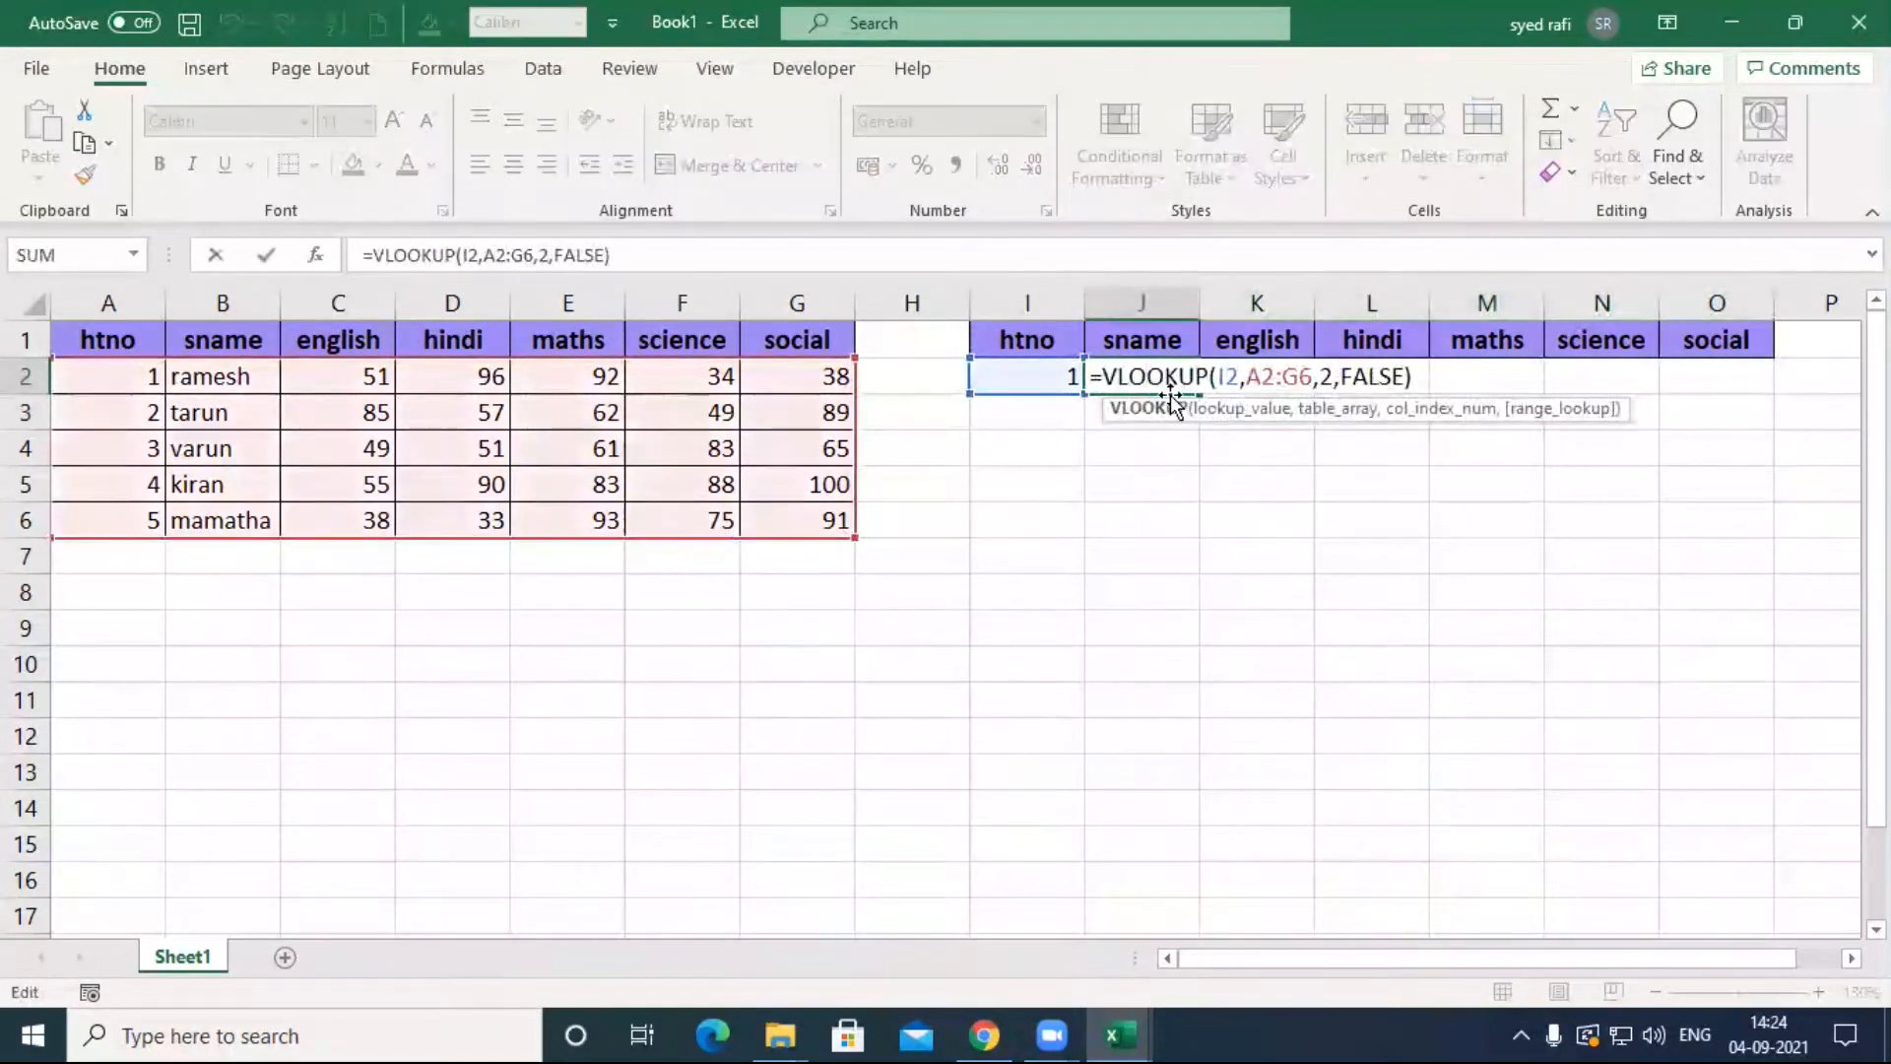
pyautogui.press('Escape')
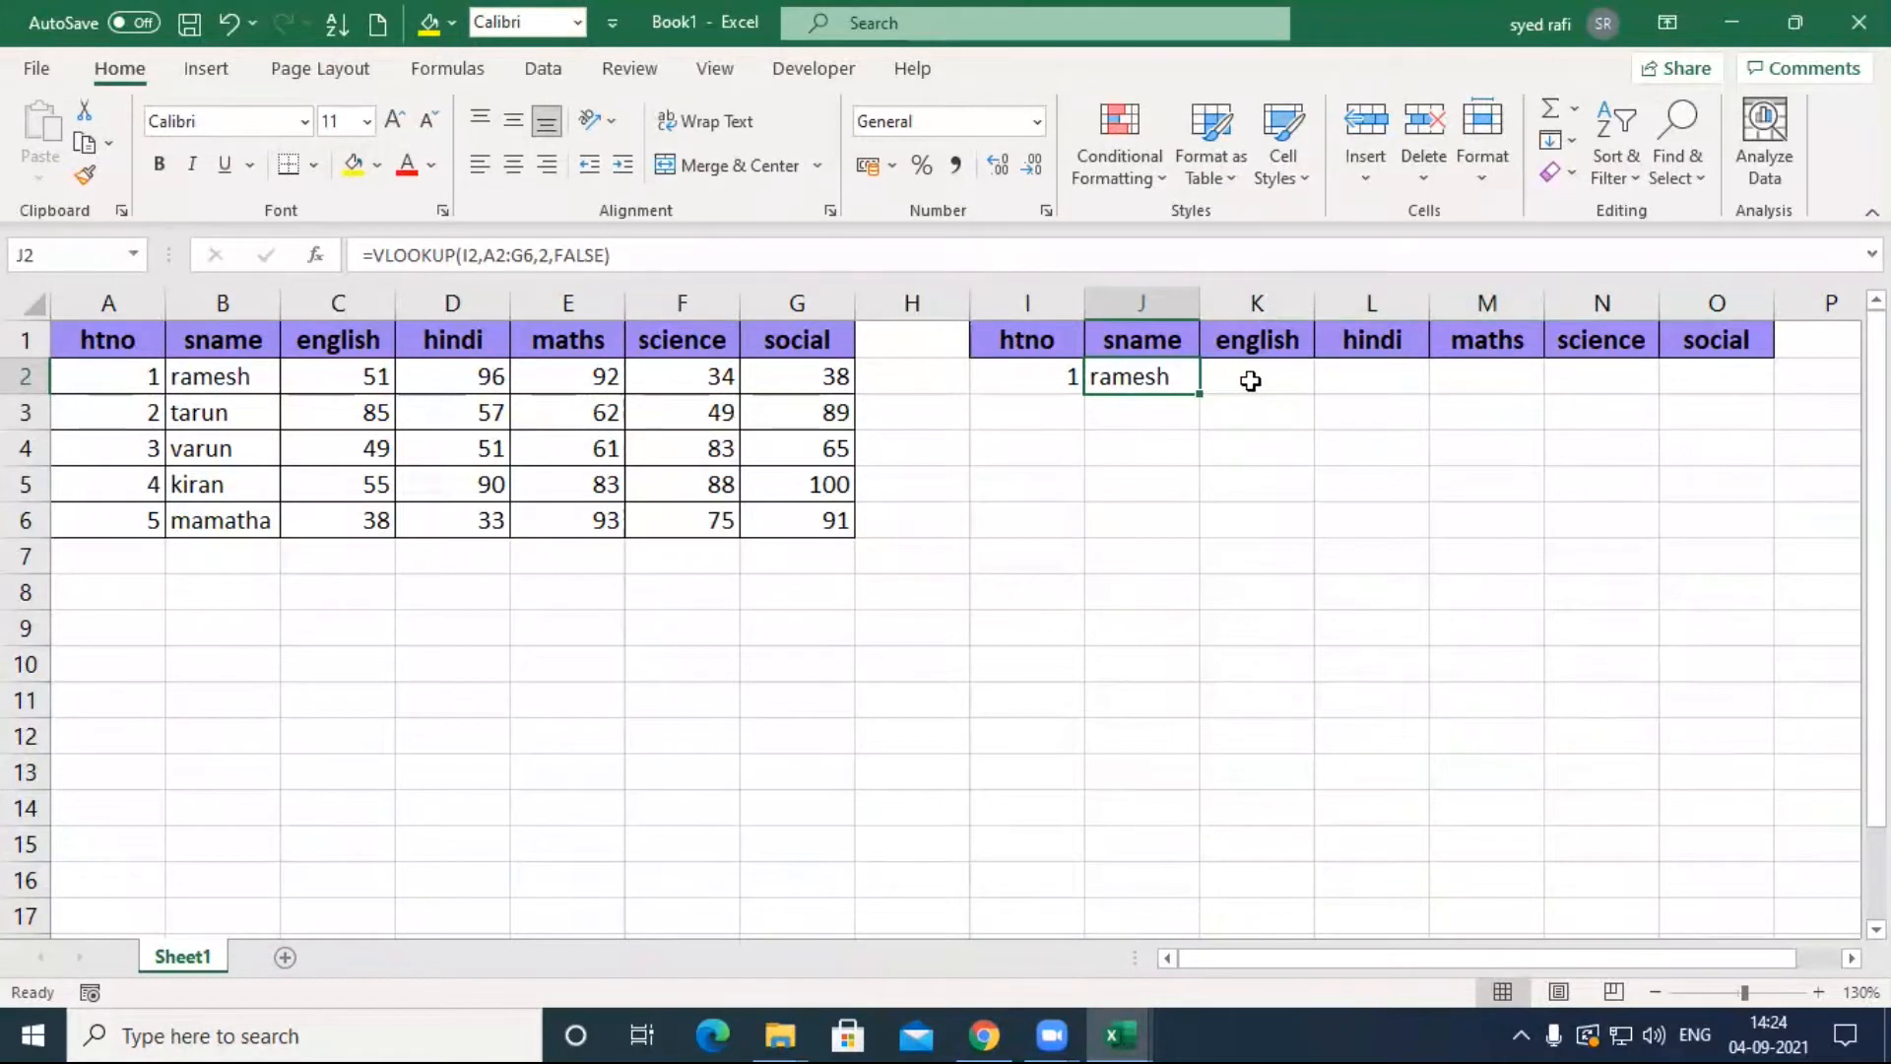
pyautogui.hotkey('ctrl', 'z')
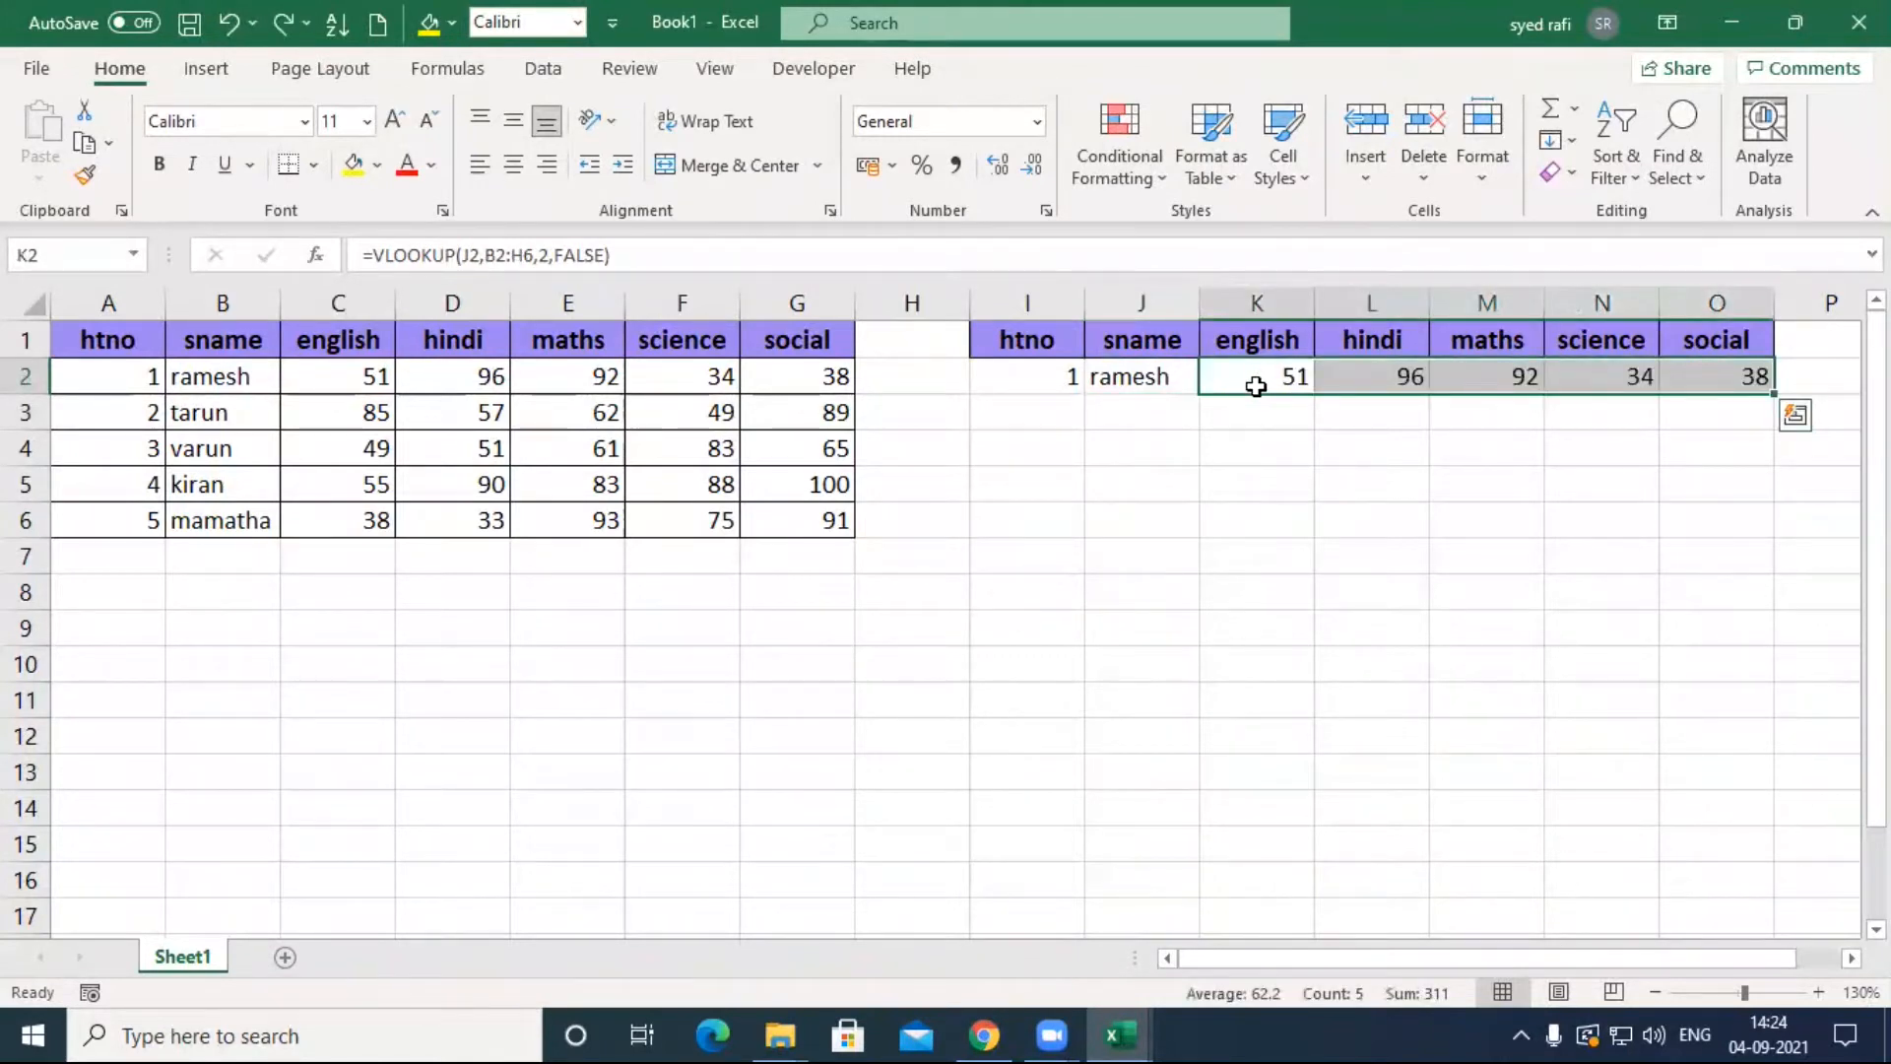
# Step: Compare the relative lookup value and table range references in the K2 and L2 formulas
pyautogui.click(1271, 377)
pyautogui.doubleClick(1278, 377)
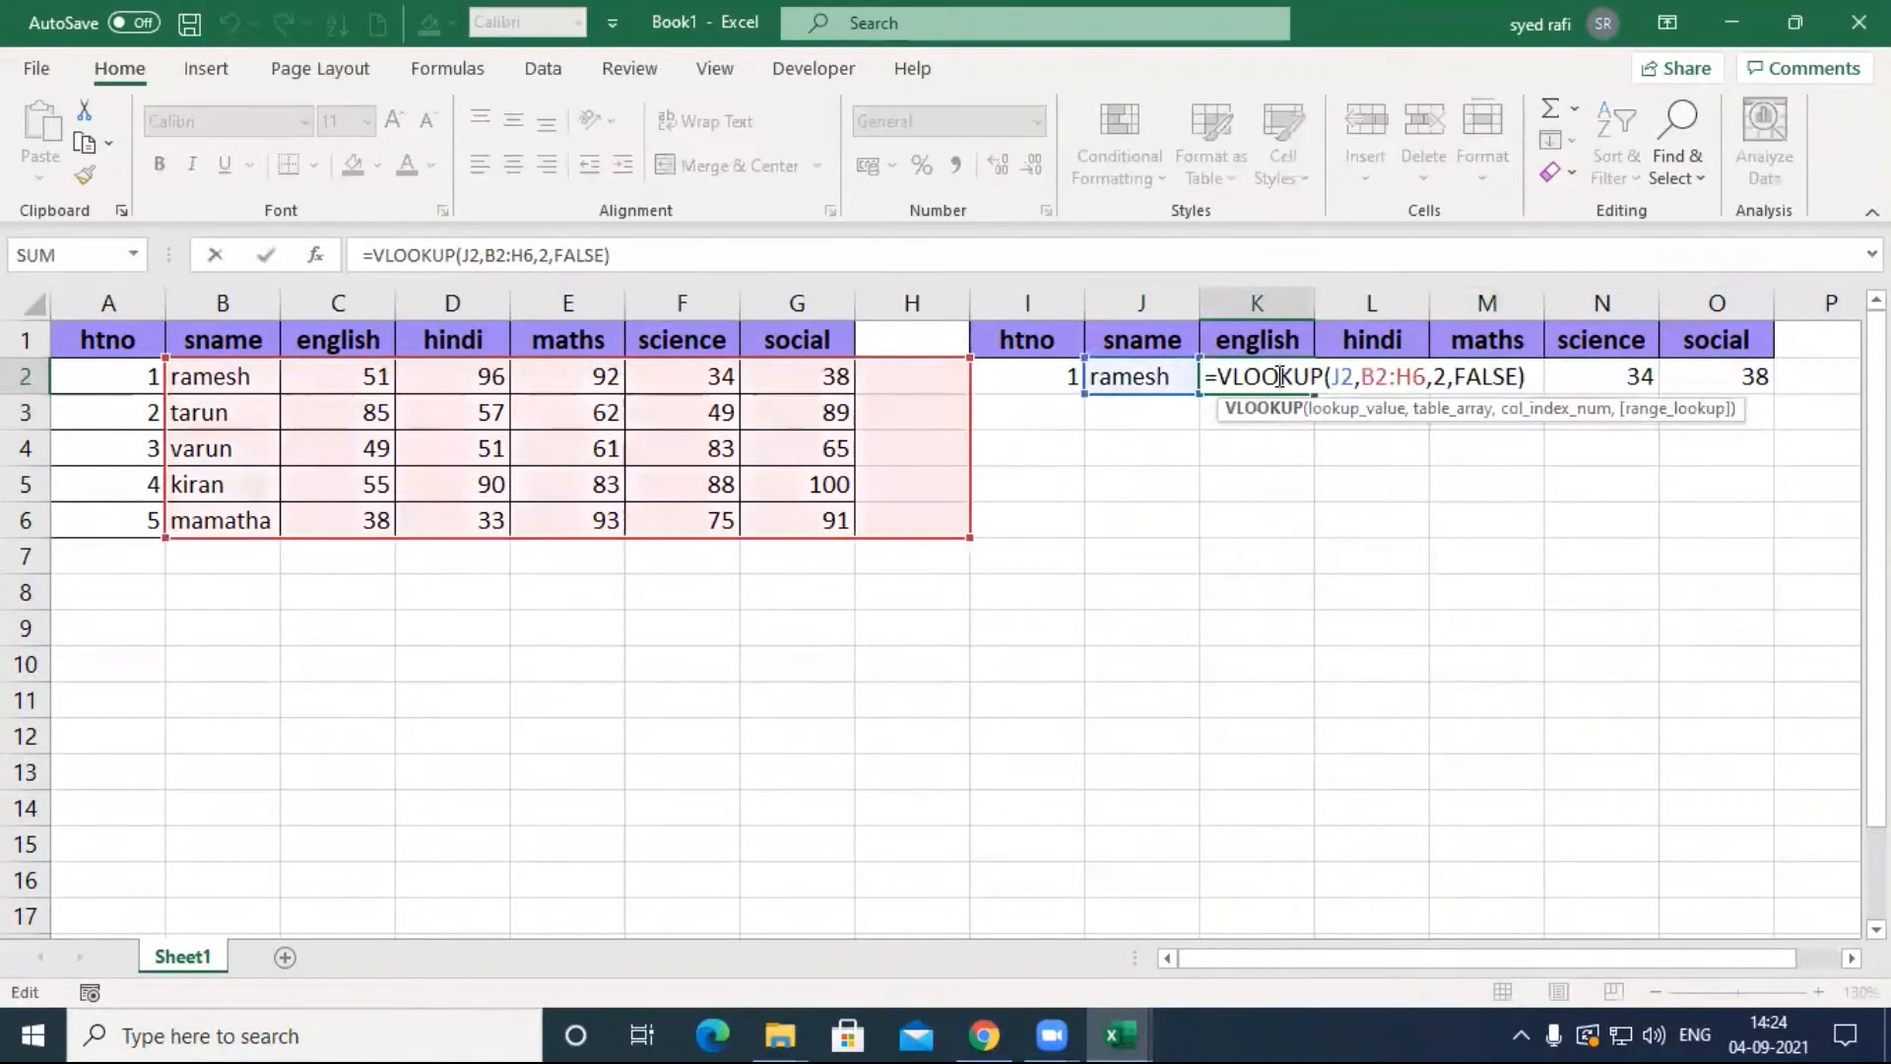
pyautogui.press('Return')
pyautogui.doubleClick(1393, 378)
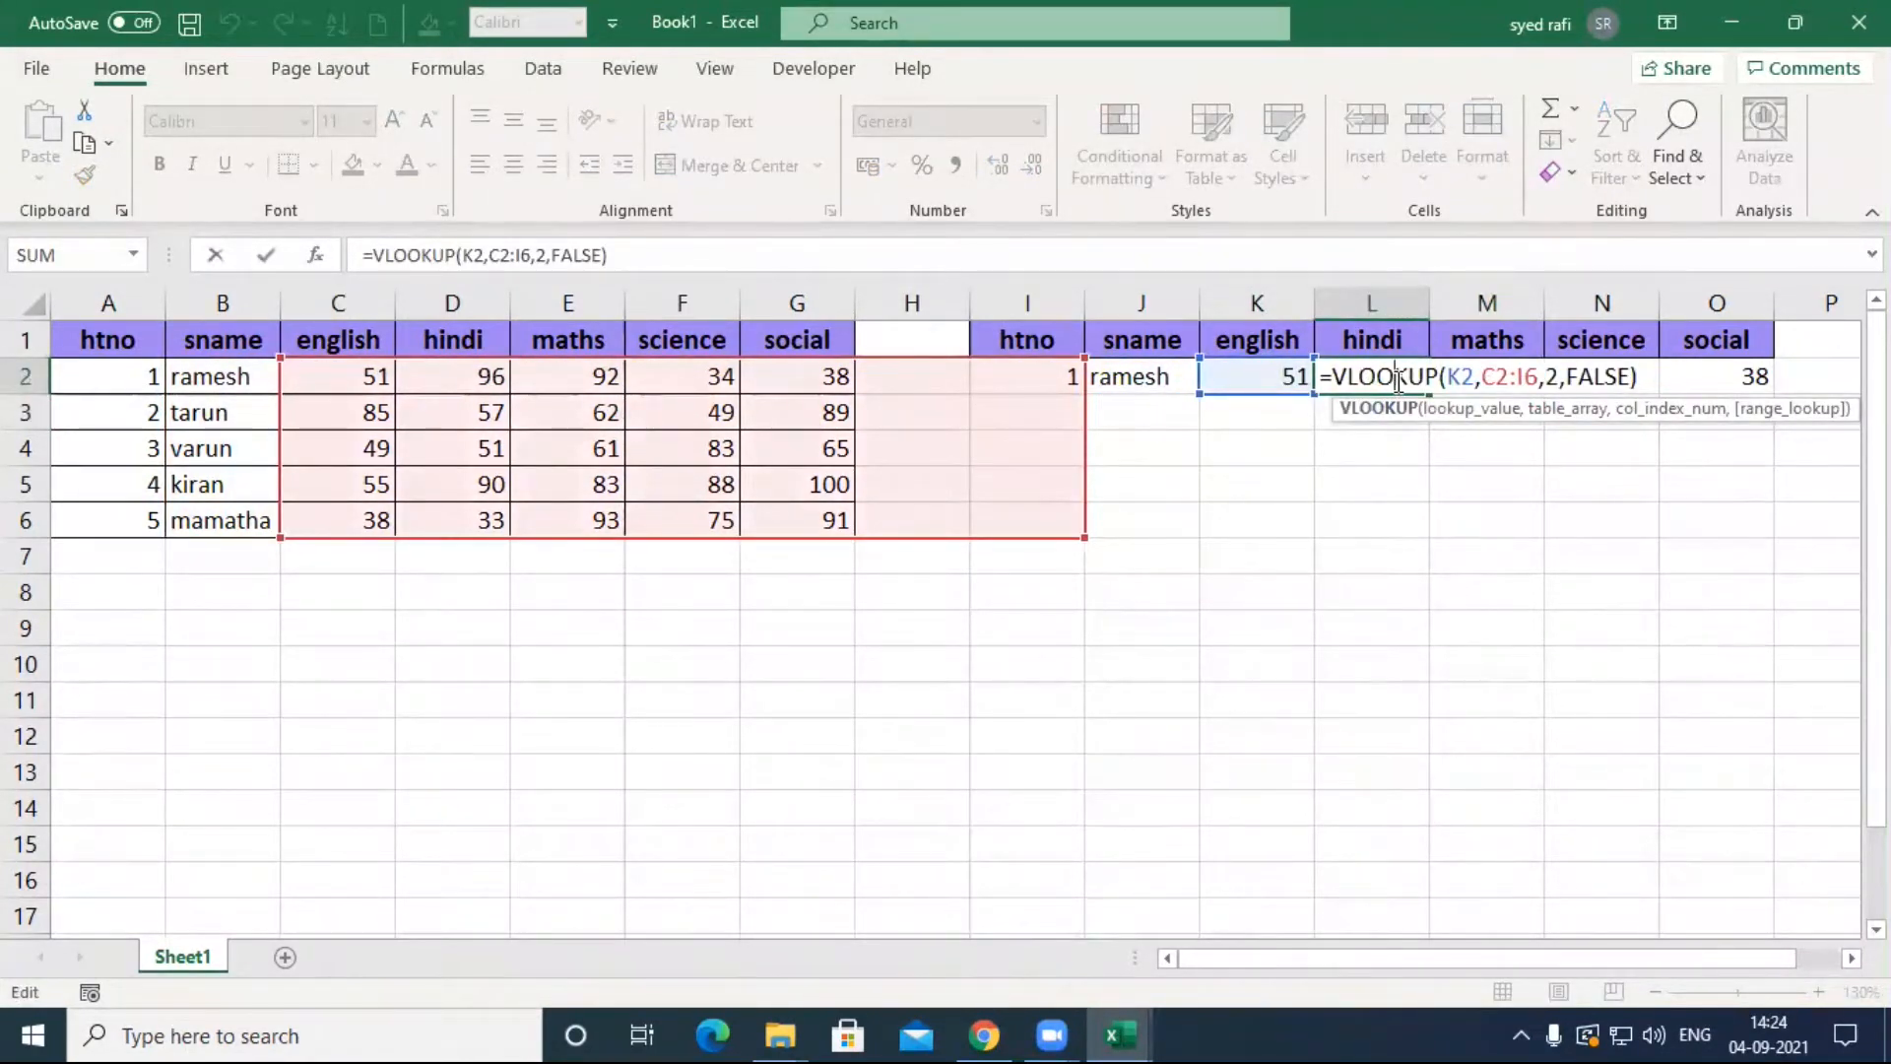
pyautogui.press('Escape')
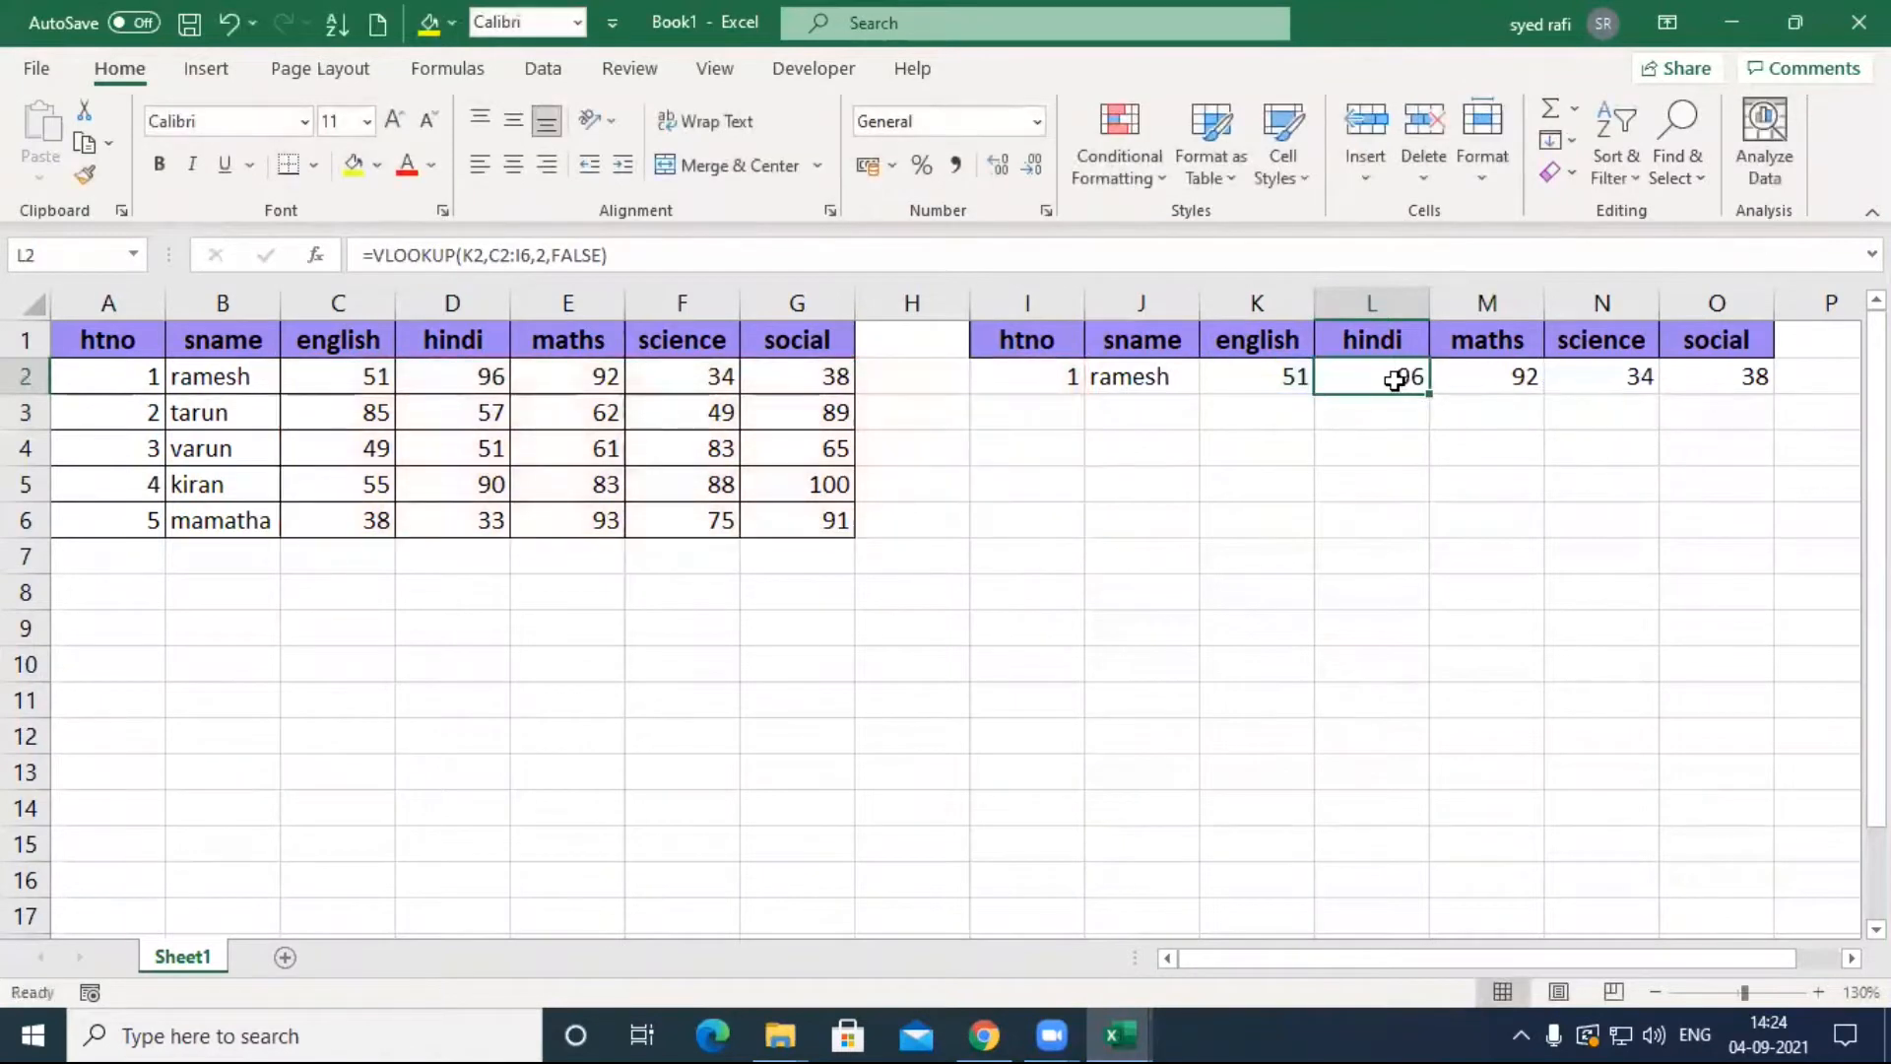
# Step: Lock the table range in the J2 VLOOKUP as $A$2:$G$6 and fill the formula across through O2
pyautogui.doubleClick(1161, 378)
pyautogui.click(1276, 377)
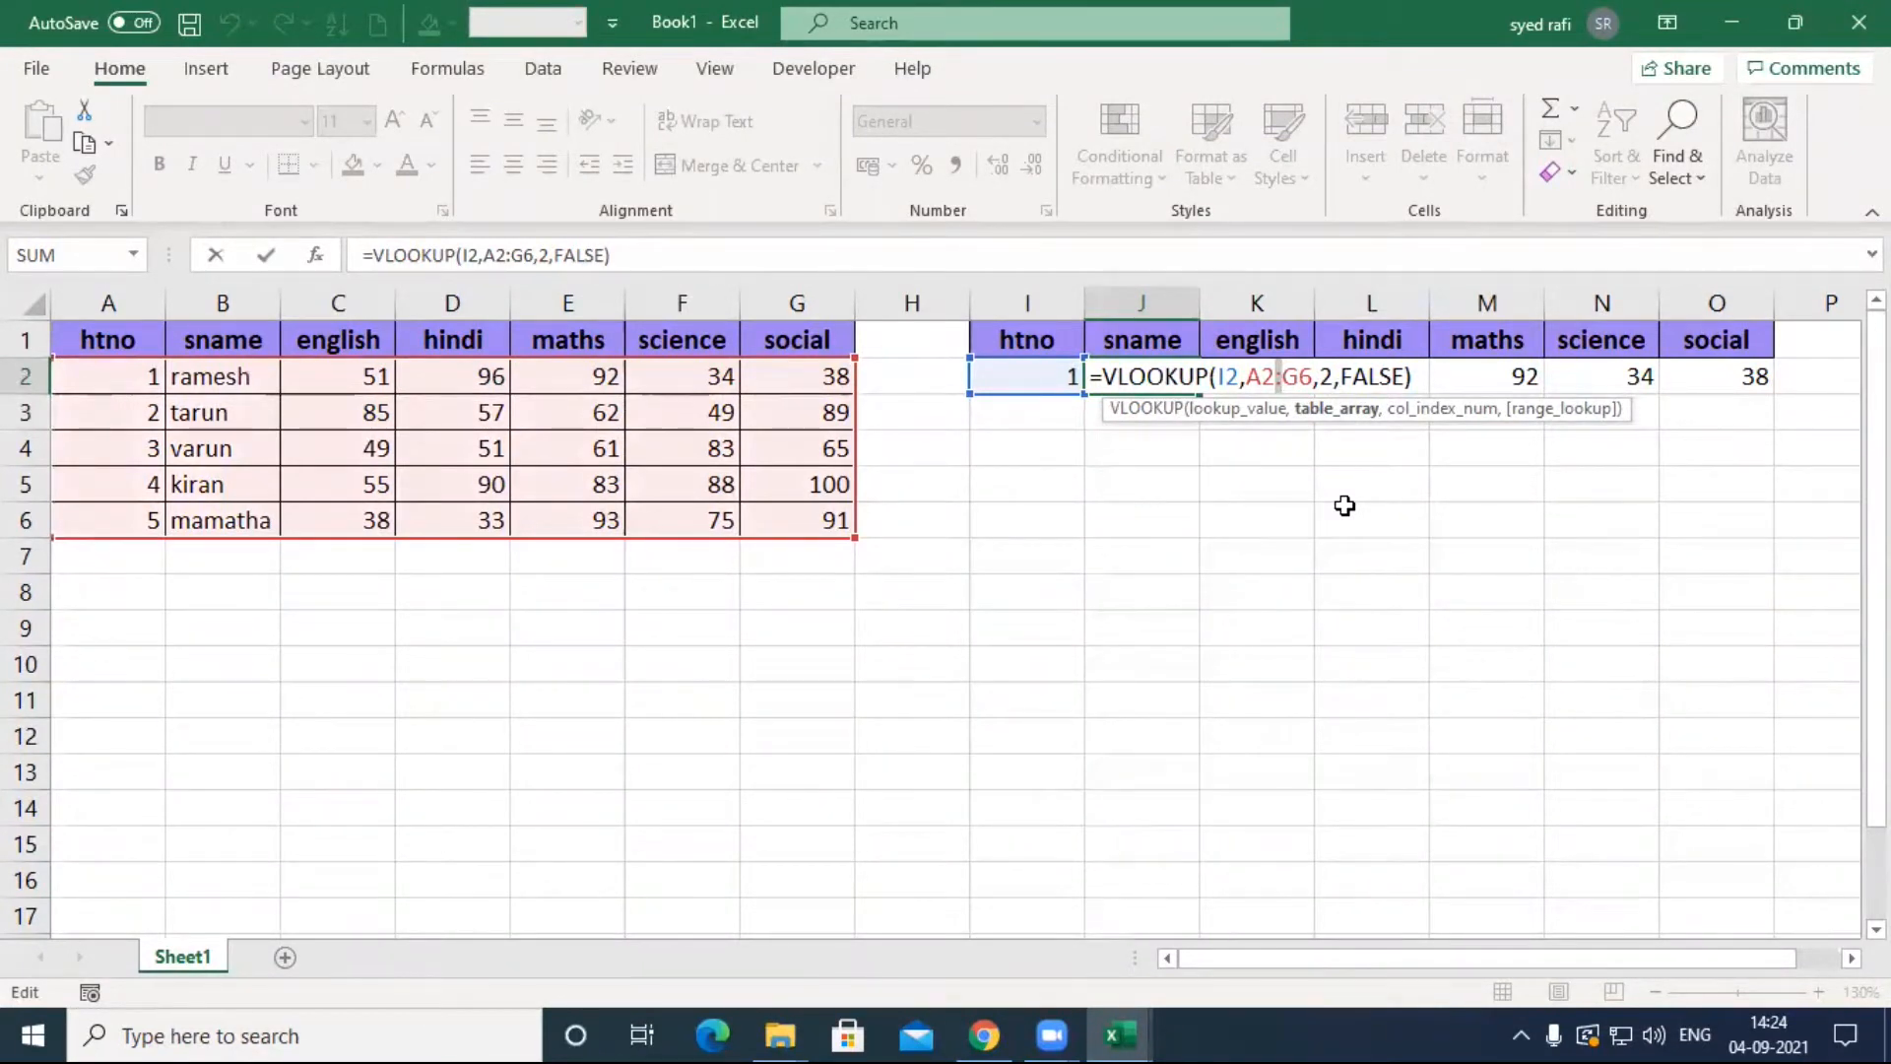
pyautogui.press('F4')
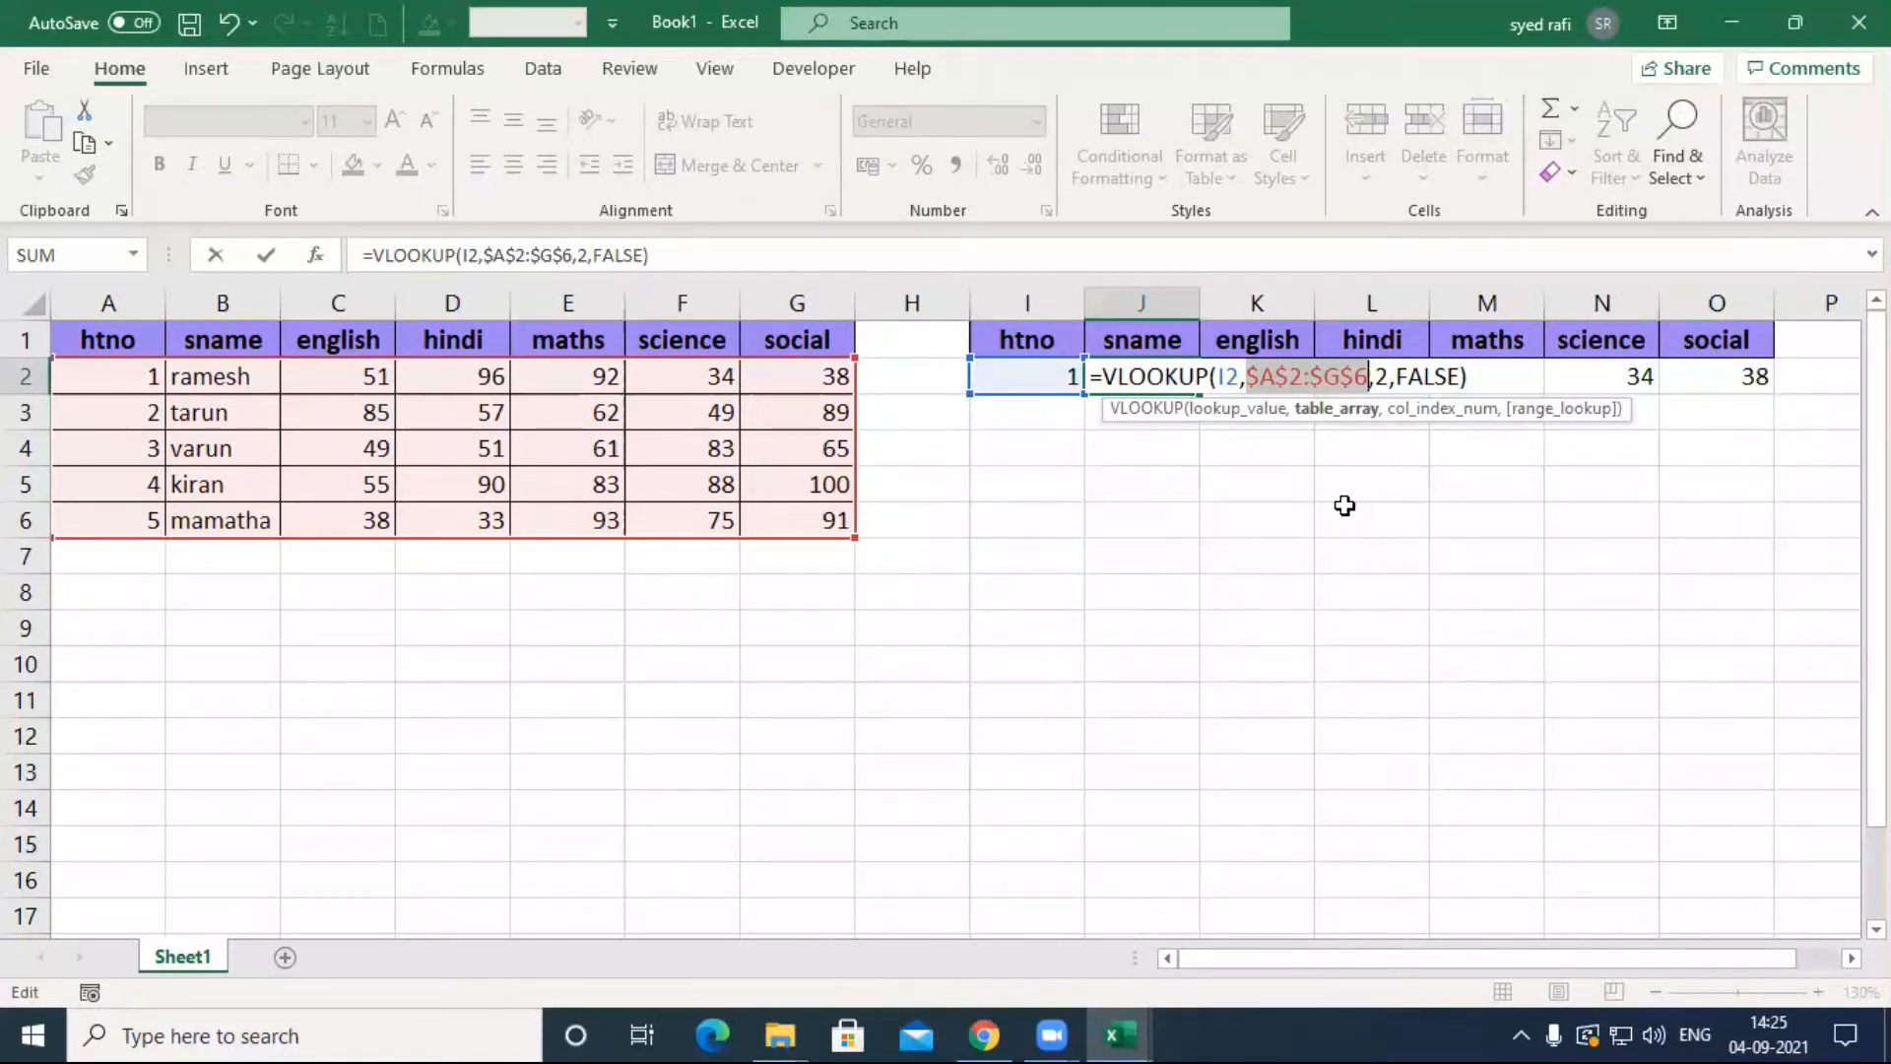
pyautogui.press('Return')
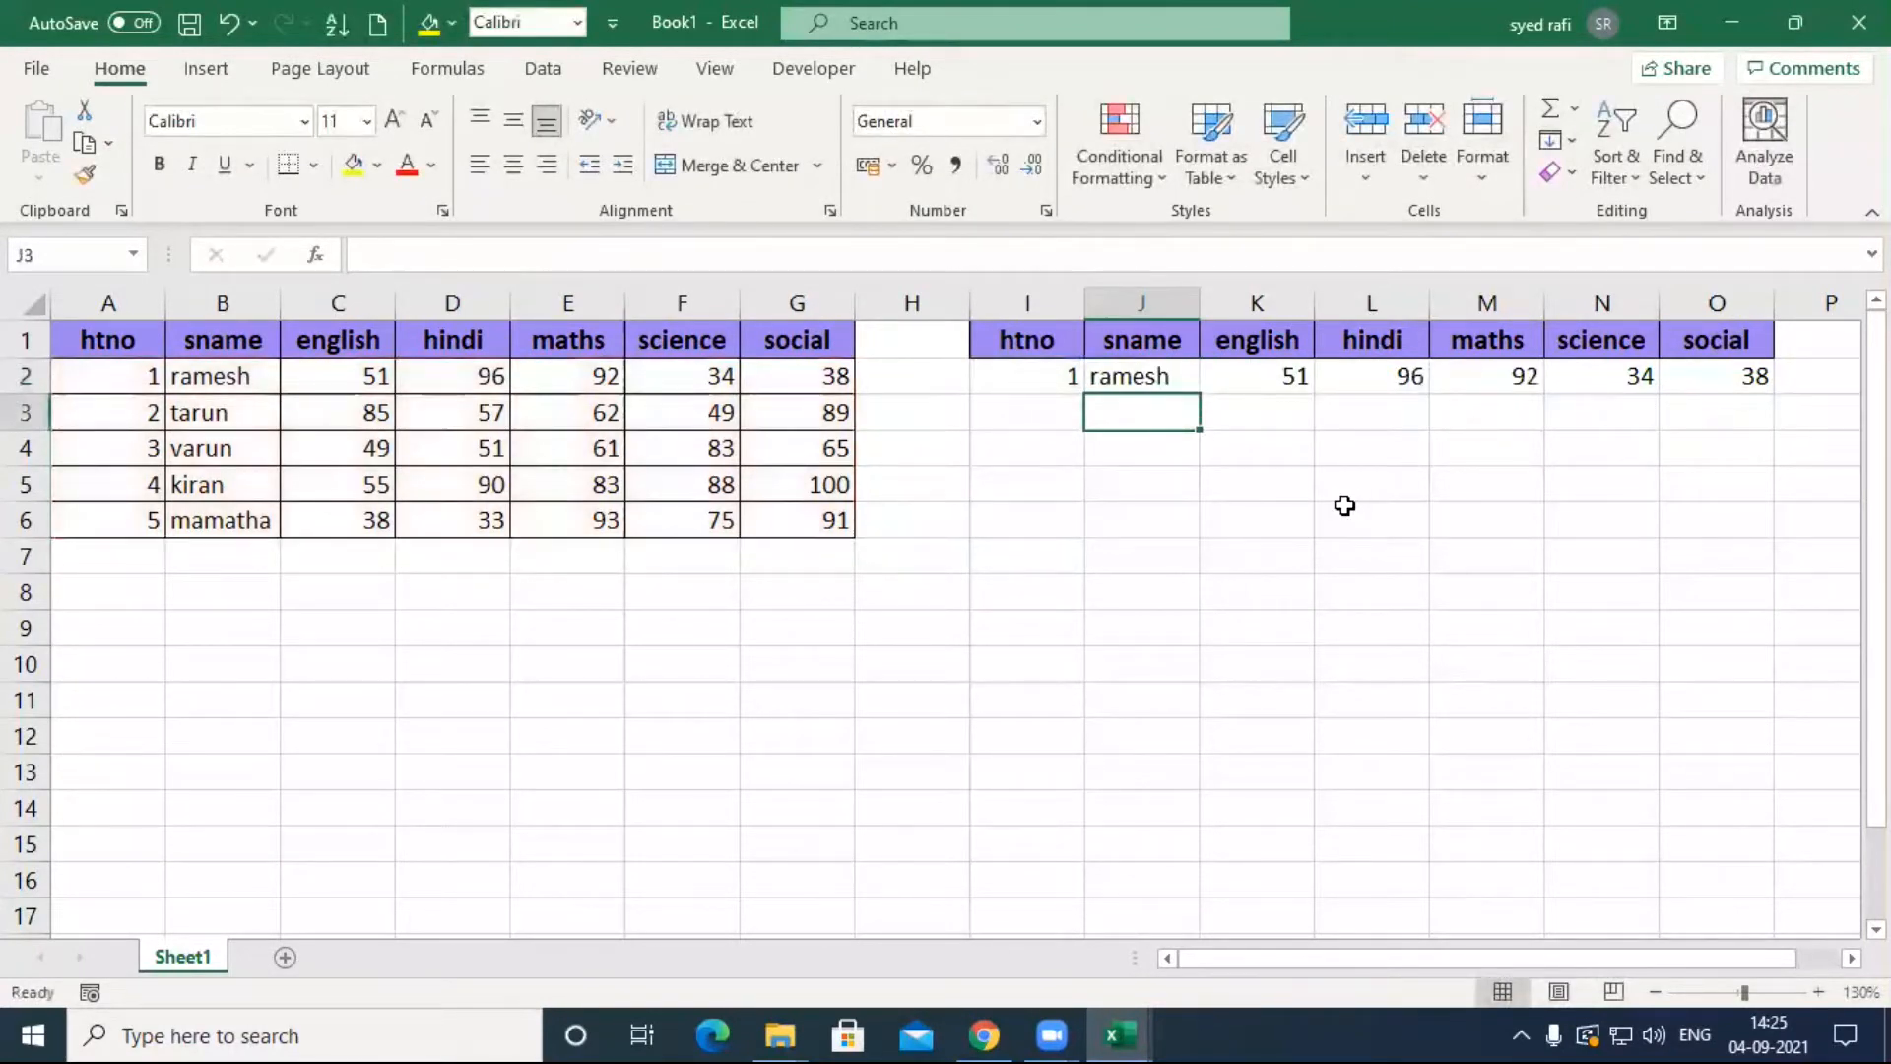
pyautogui.click(1151, 381)
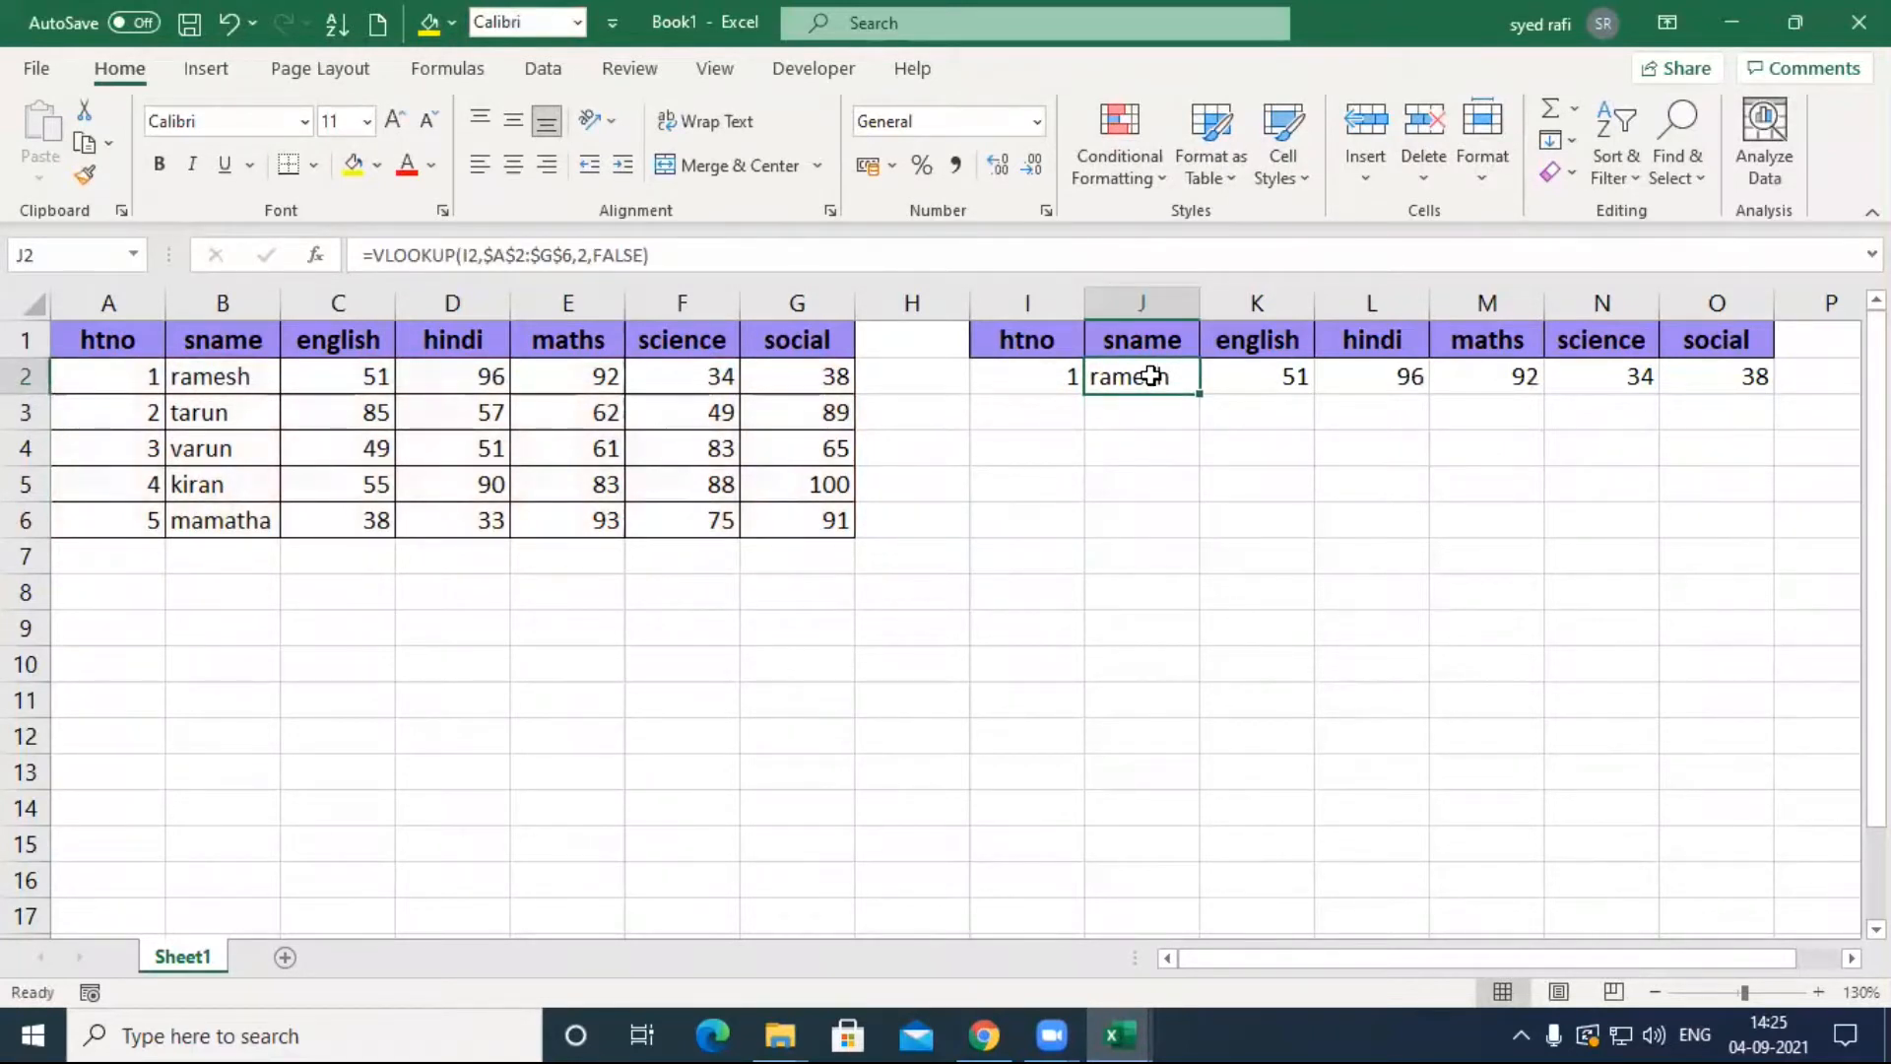
pyautogui.moveTo(1201, 396); pyautogui.dragTo(1758, 384)
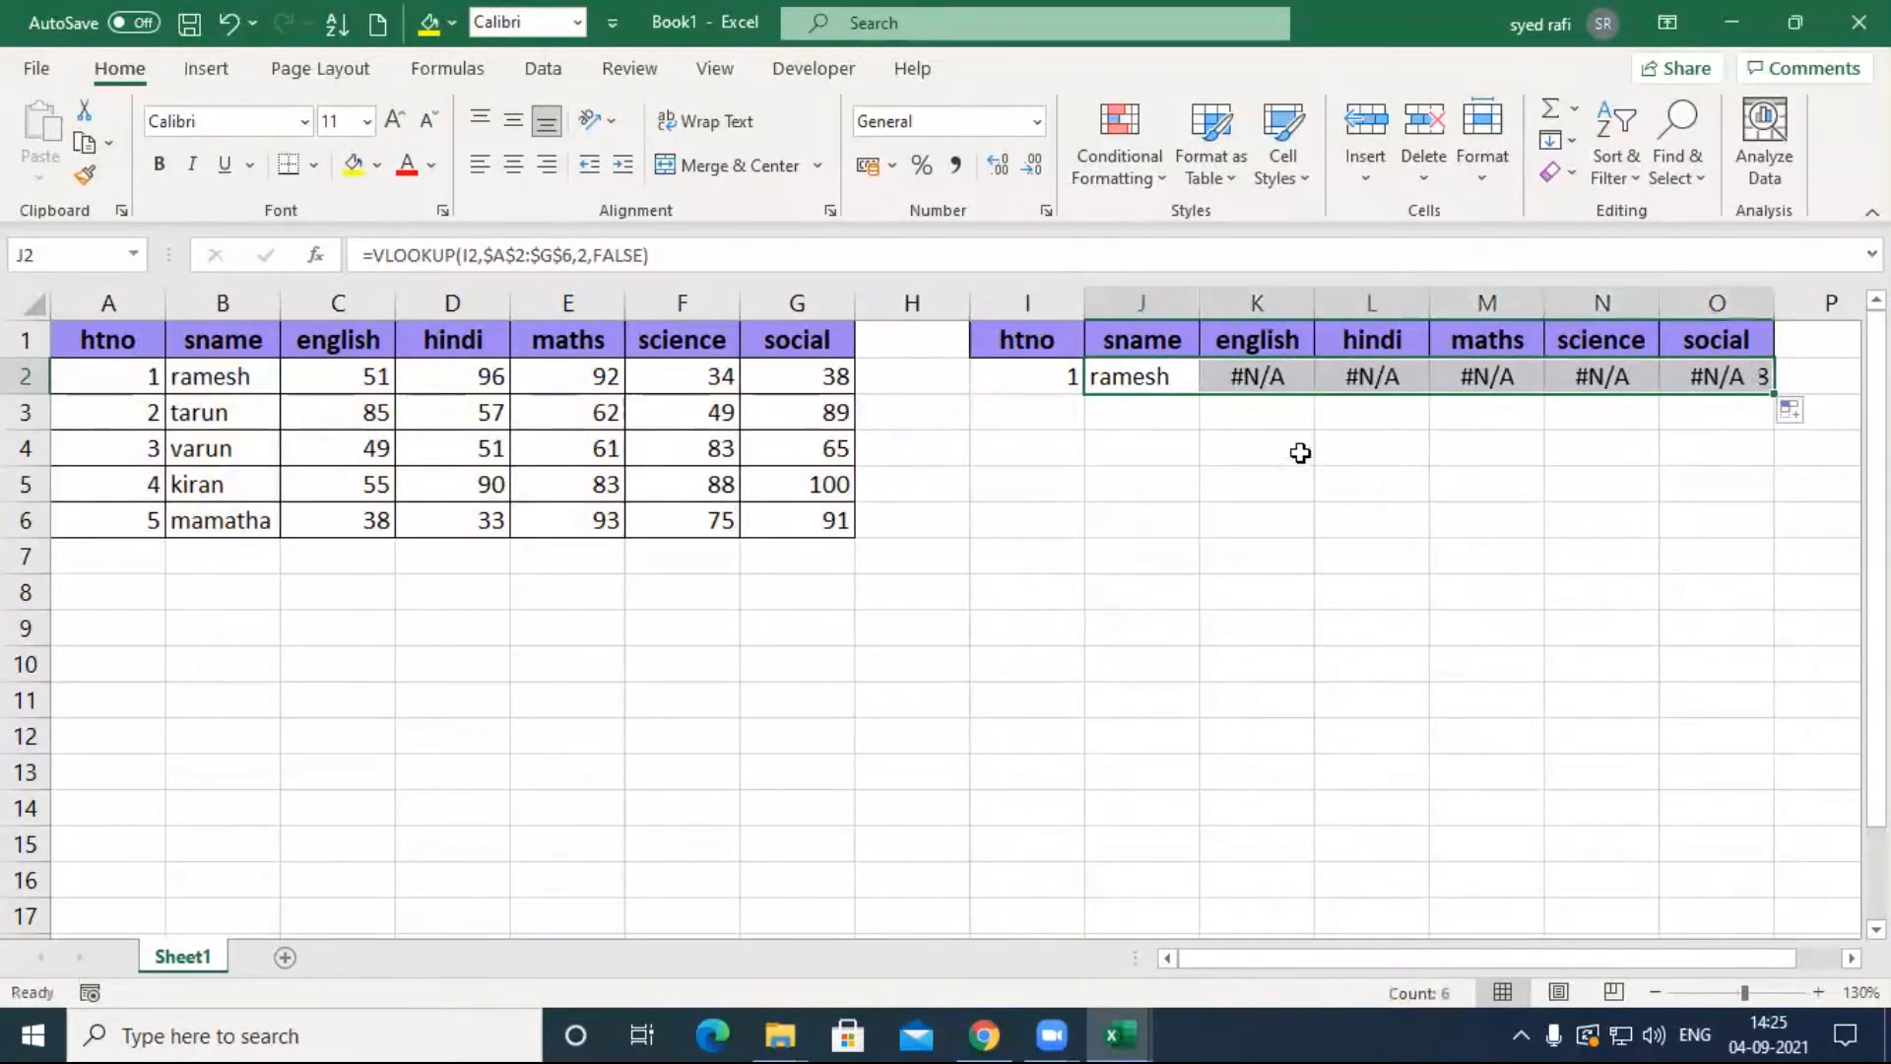
# Step: Set the column index to 3 in the english VLOOKUP formula in K2
pyautogui.doubleClick(1270, 375)
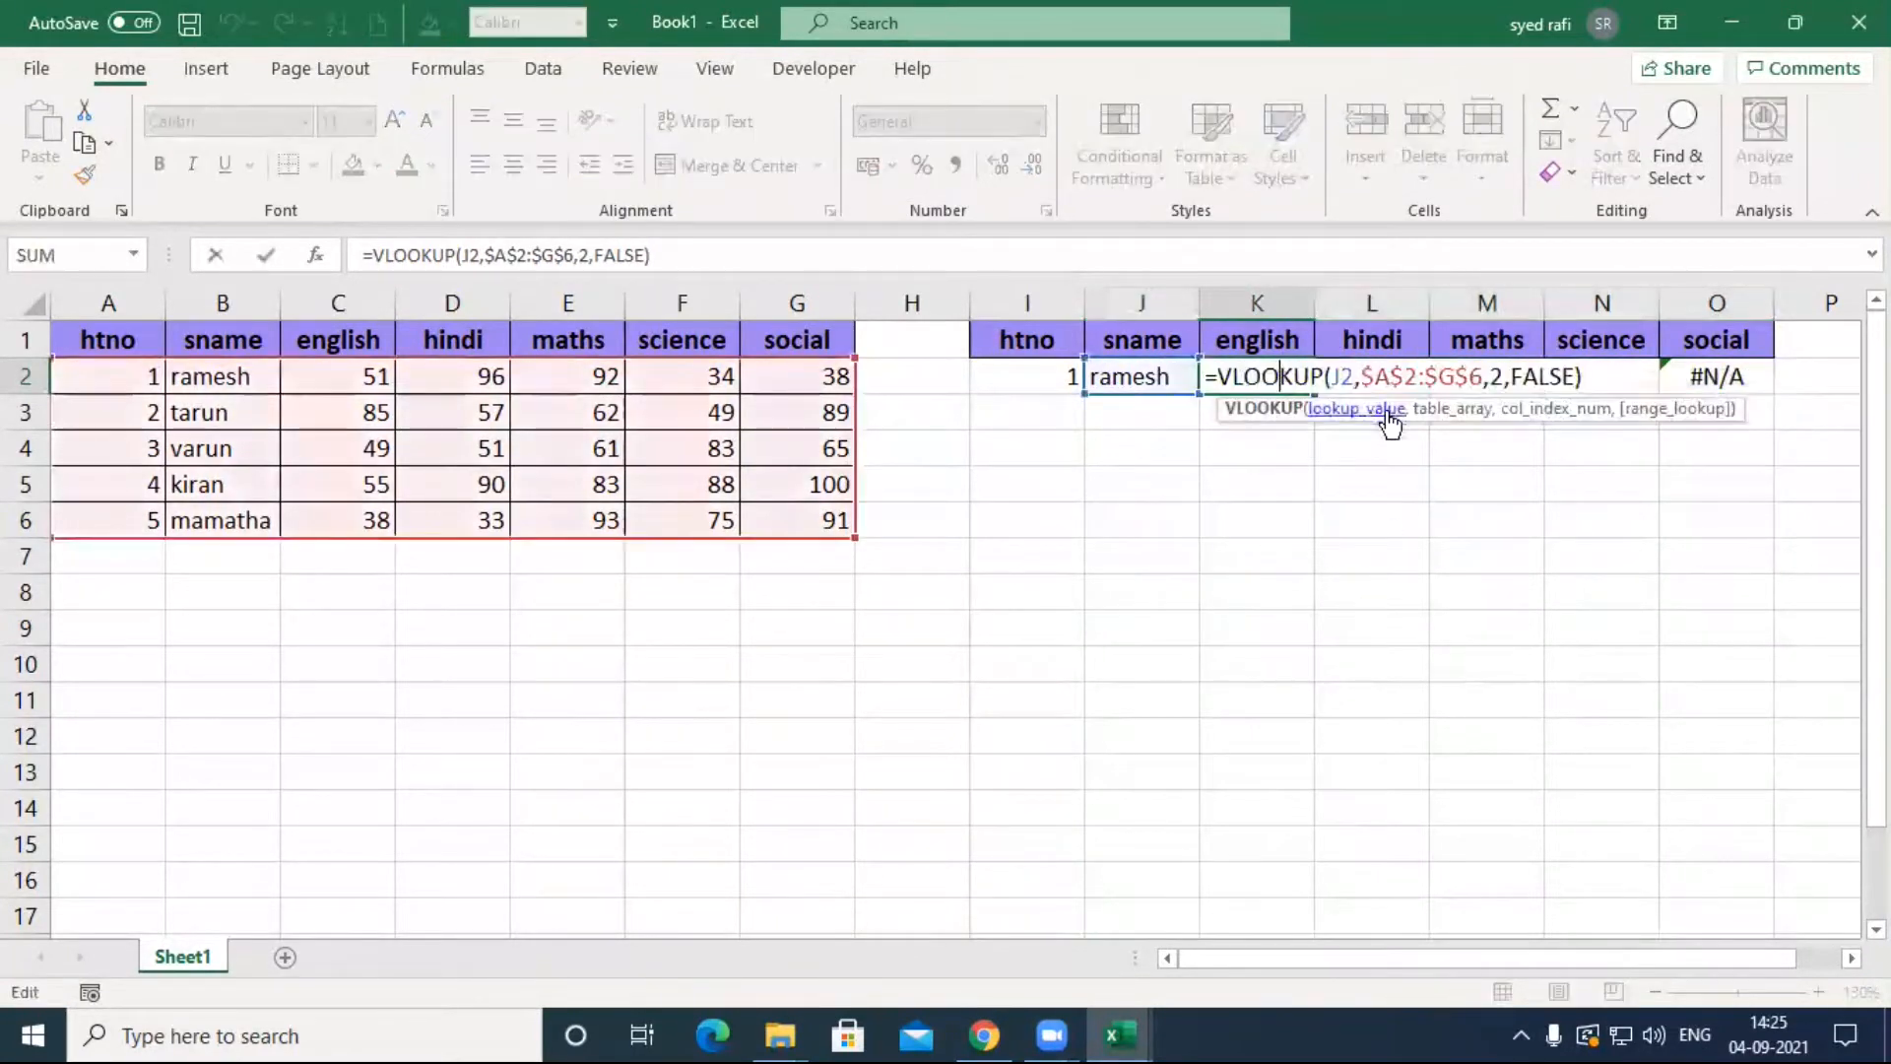
pyautogui.doubleClick(1494, 379)
pyautogui.write('3')
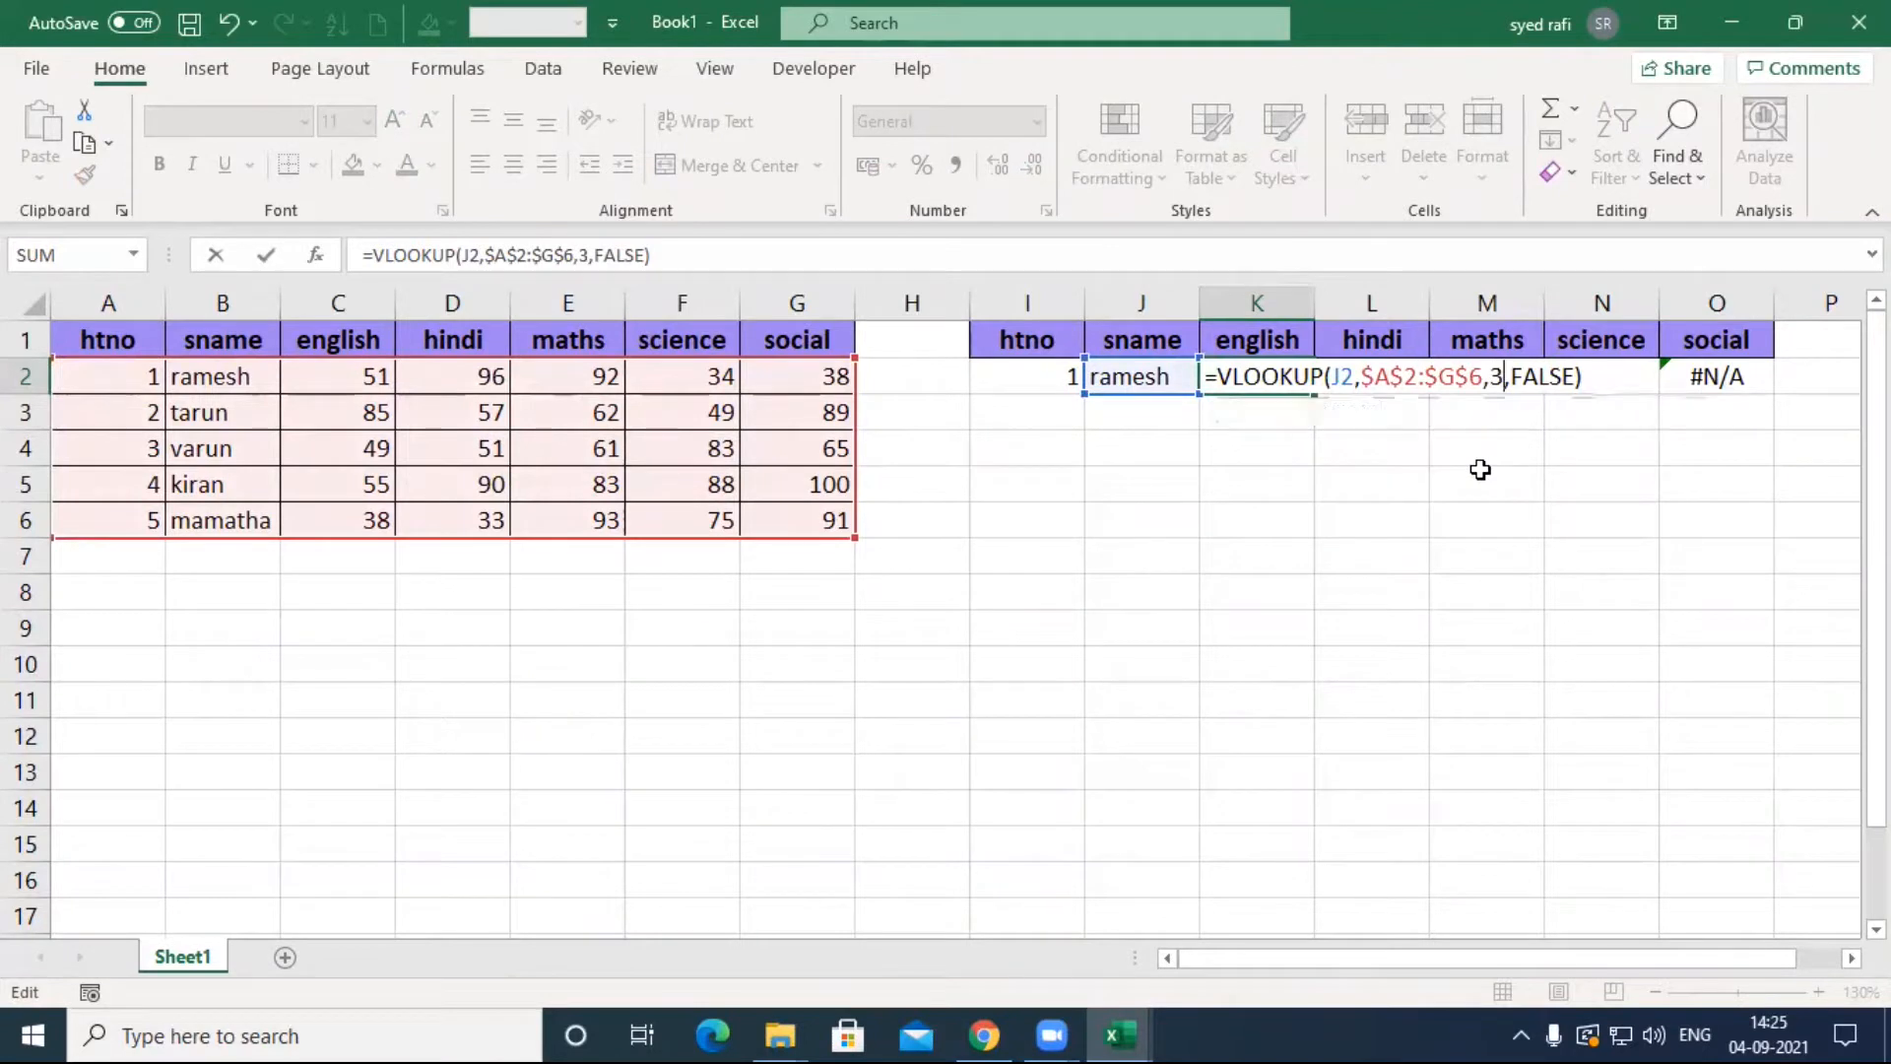
pyautogui.press('Return')
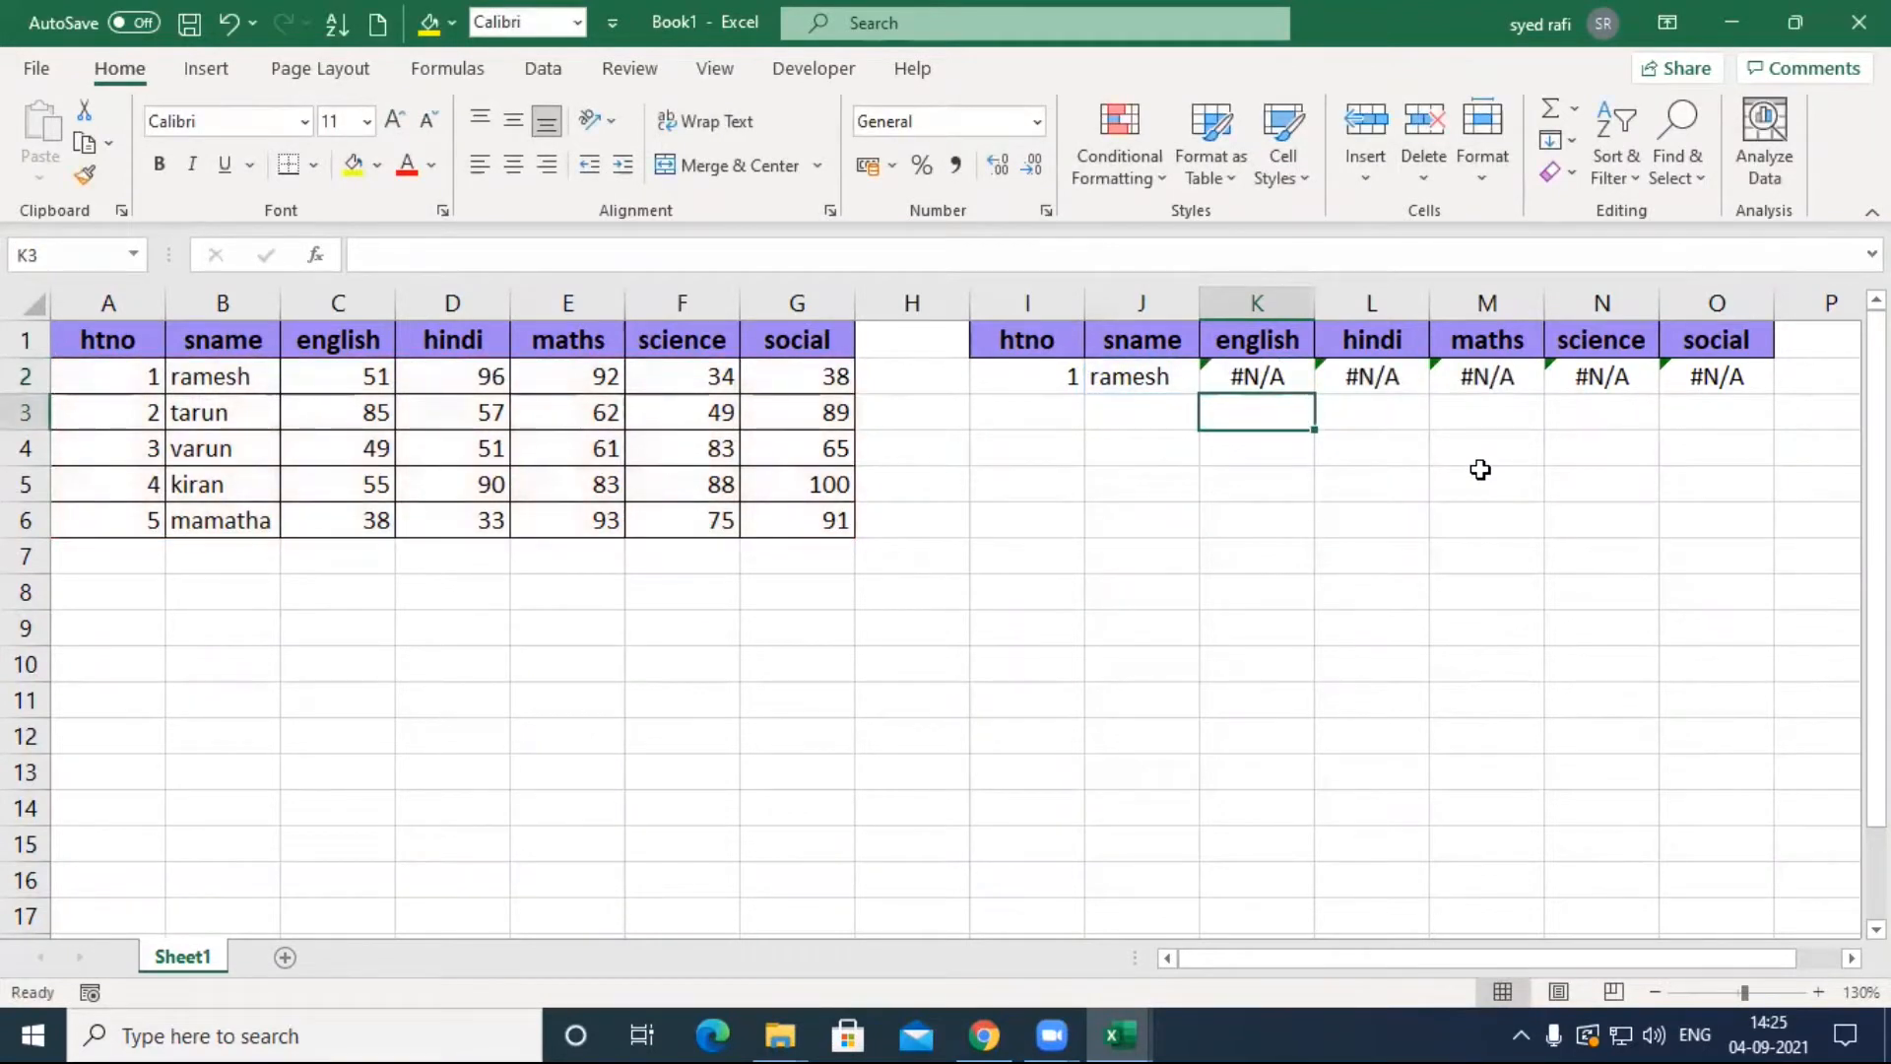
# Step: Try to point the lookup value of the K2 VLOOKUP formula to the htno cell I2
pyautogui.click(1275, 382)
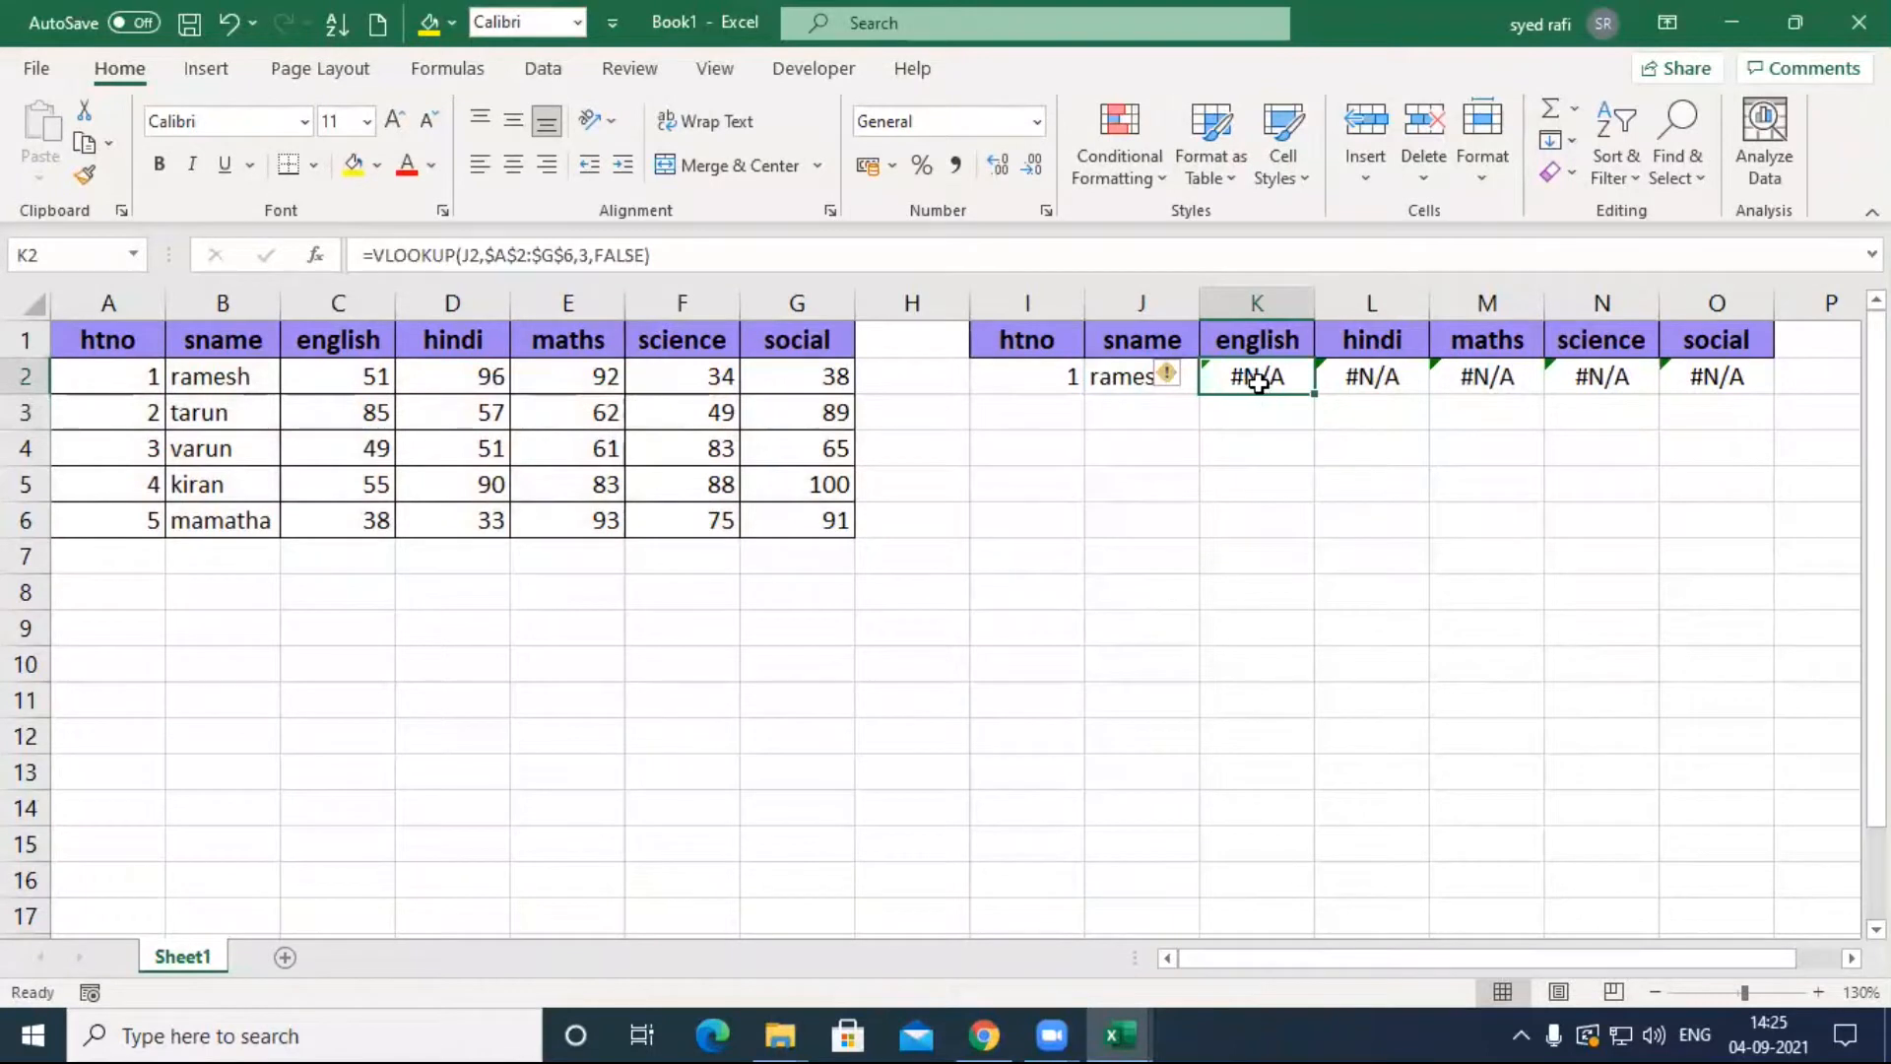
pyautogui.doubleClick(1236, 377)
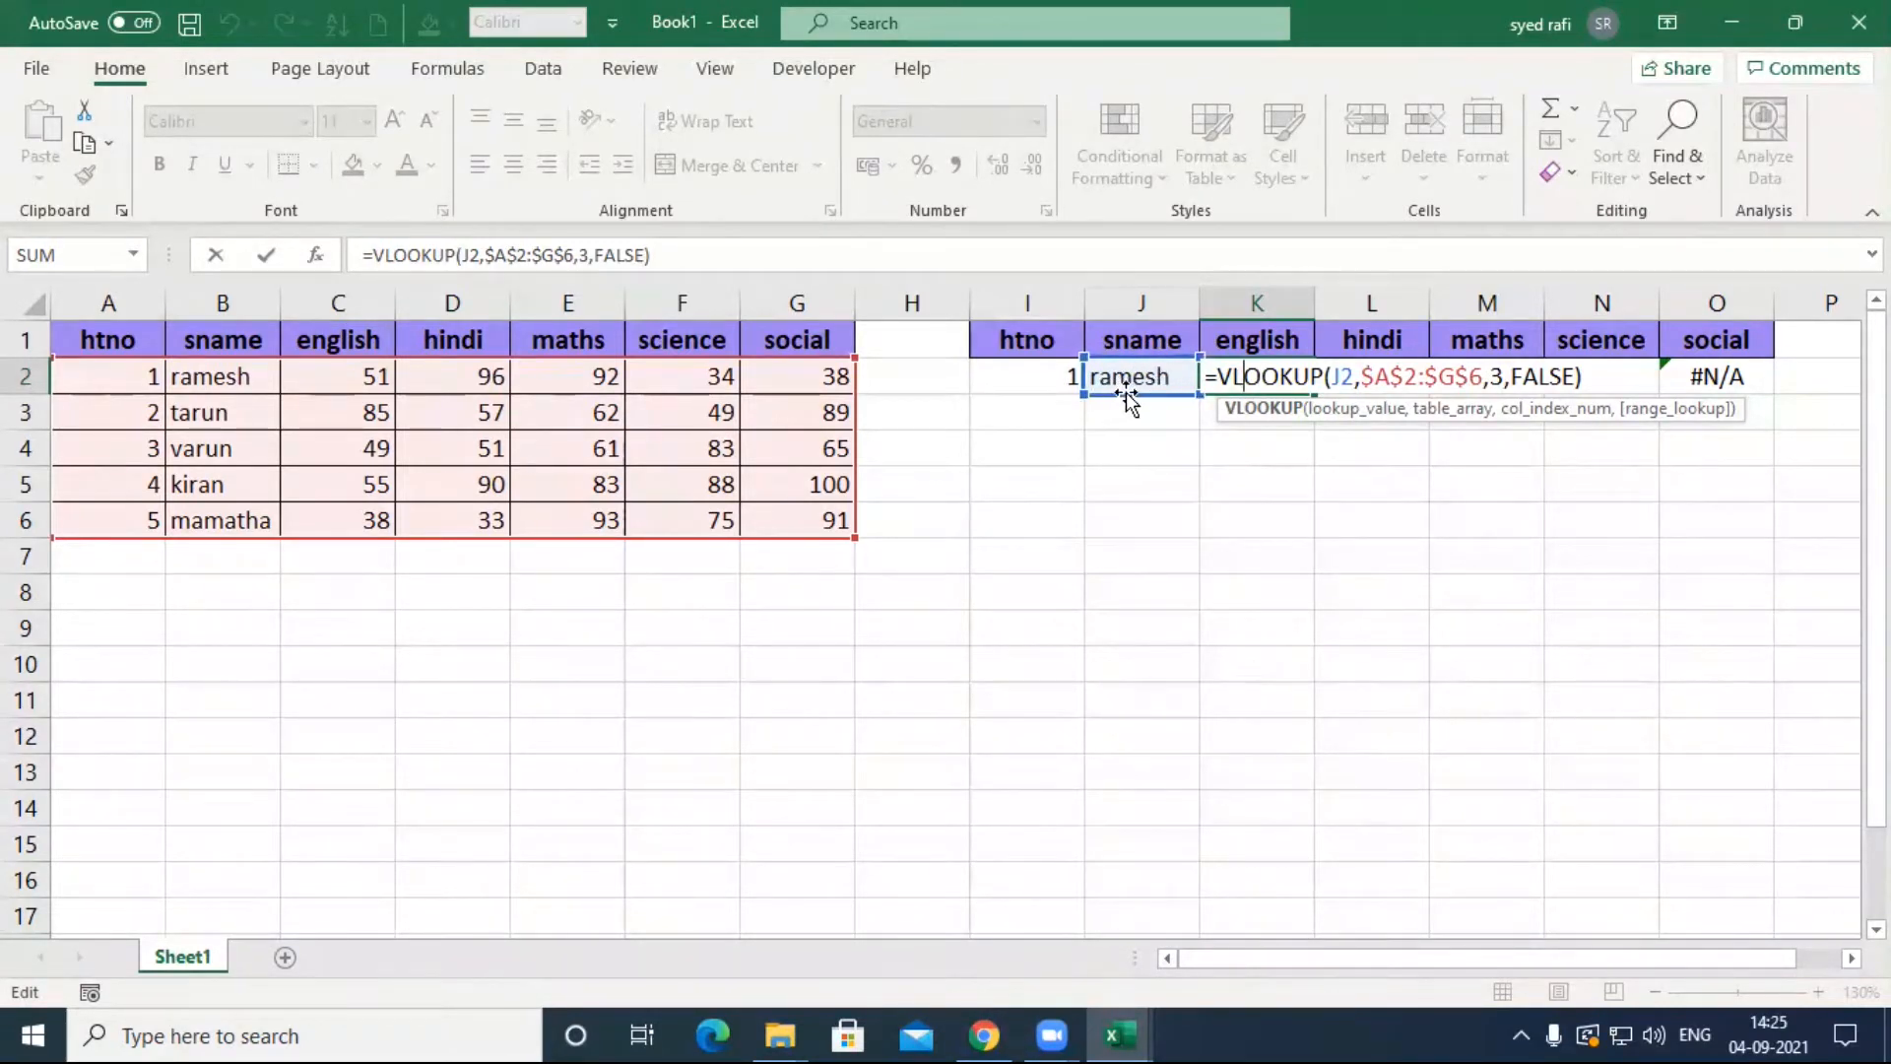
pyautogui.click(1052, 390)
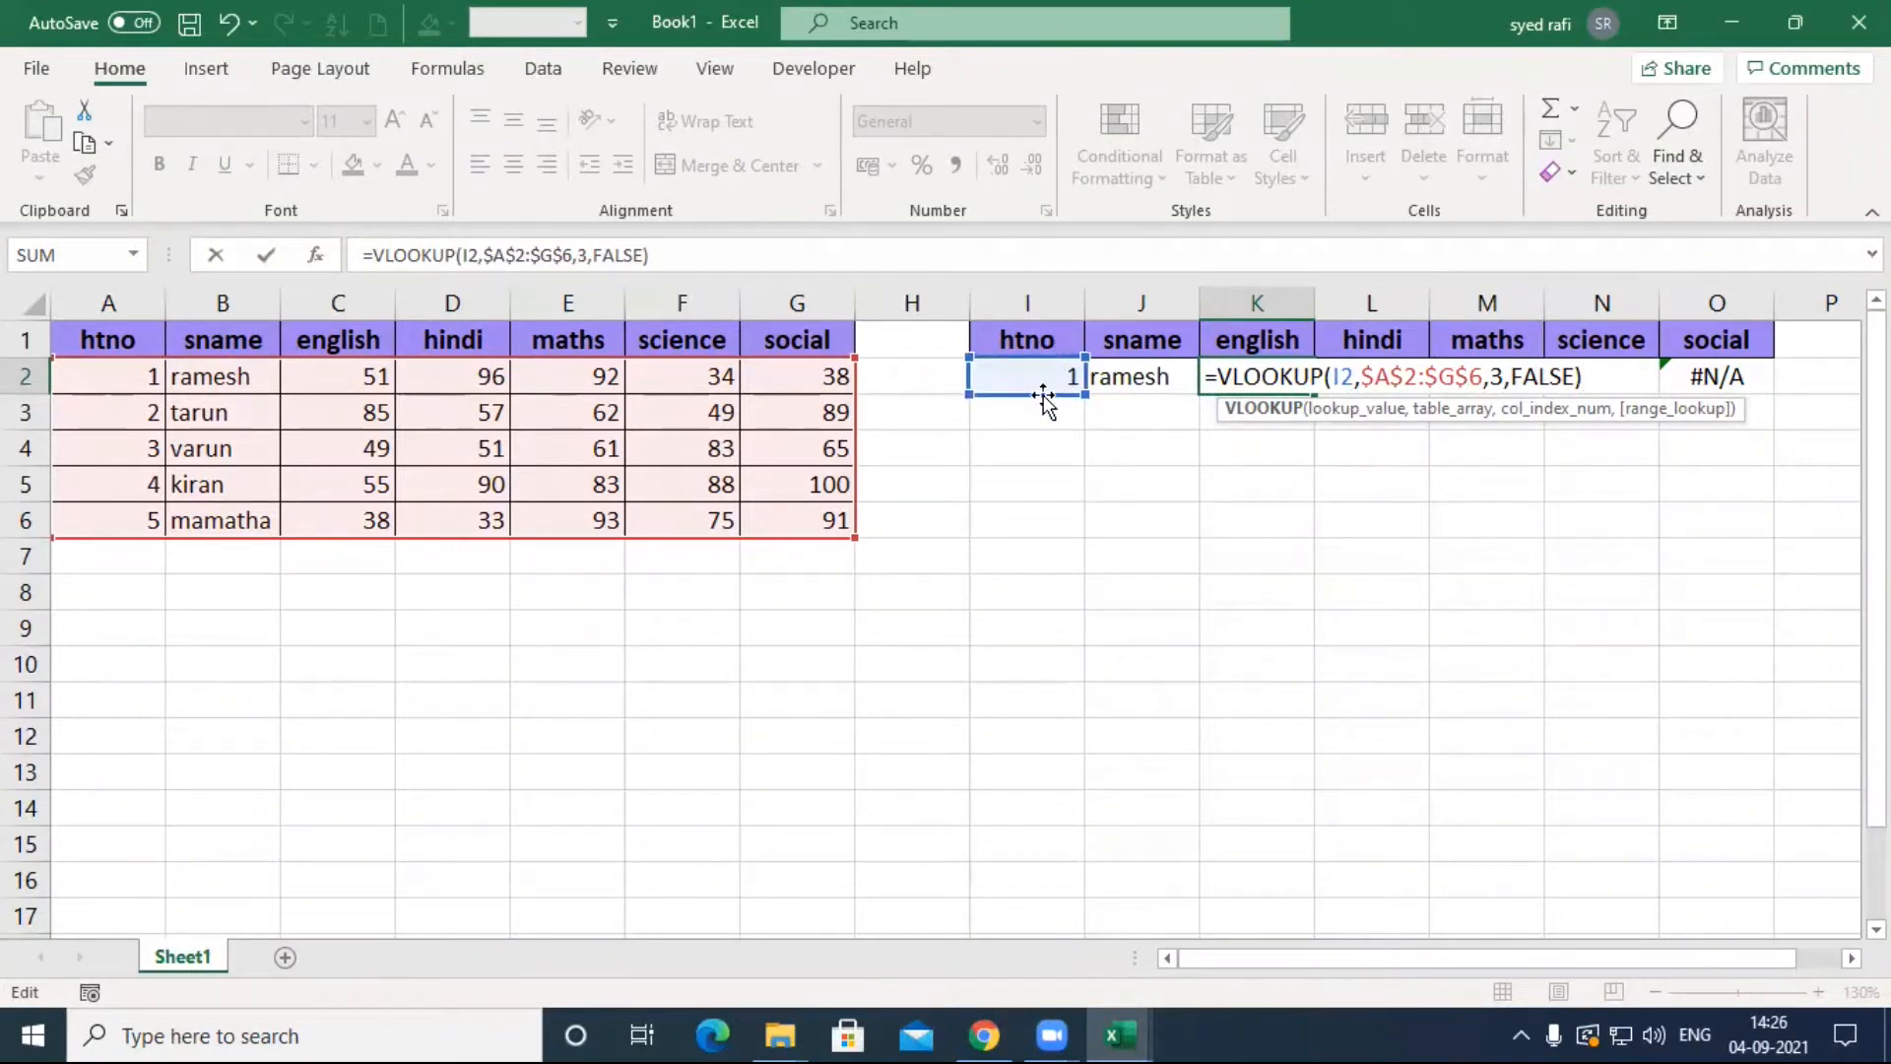
pyautogui.press('Return')
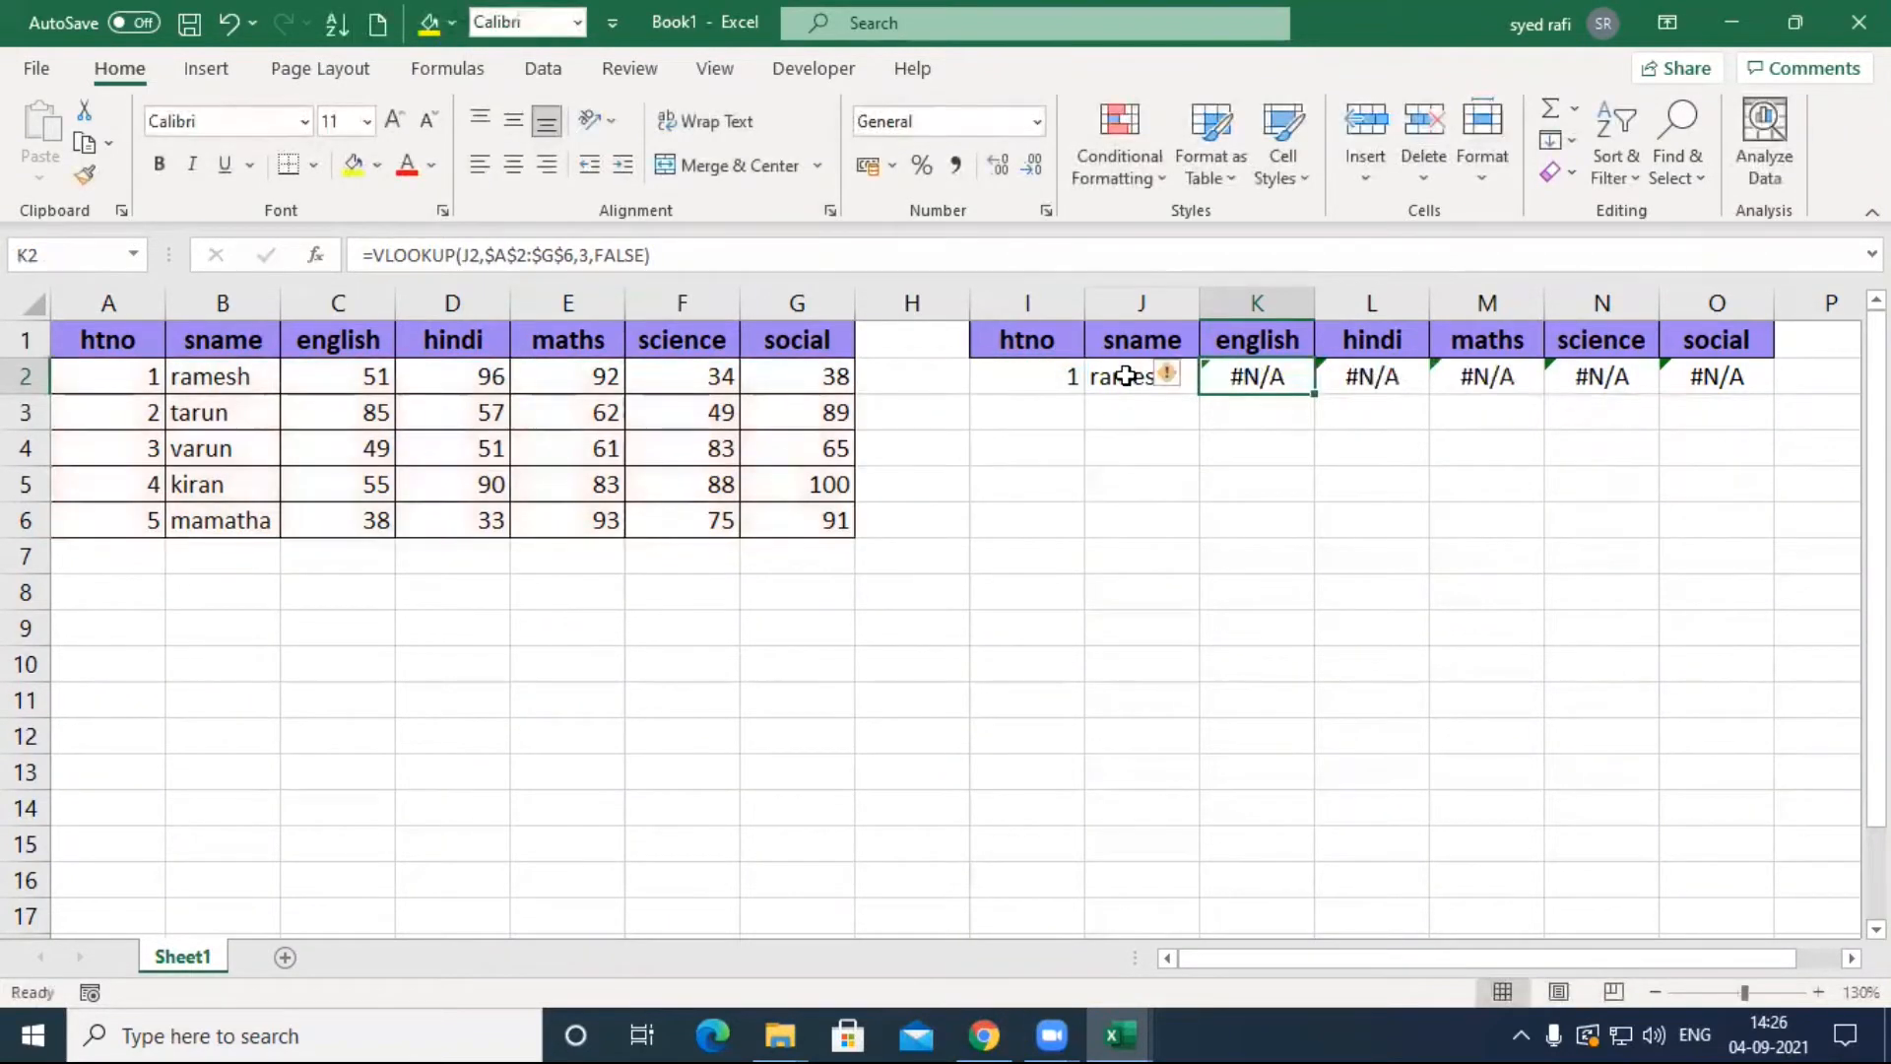
# Step: Check the J2 VLOOKUP formula with the locked table range and fill it across through O2 again
pyautogui.doubleClick(1128, 378)
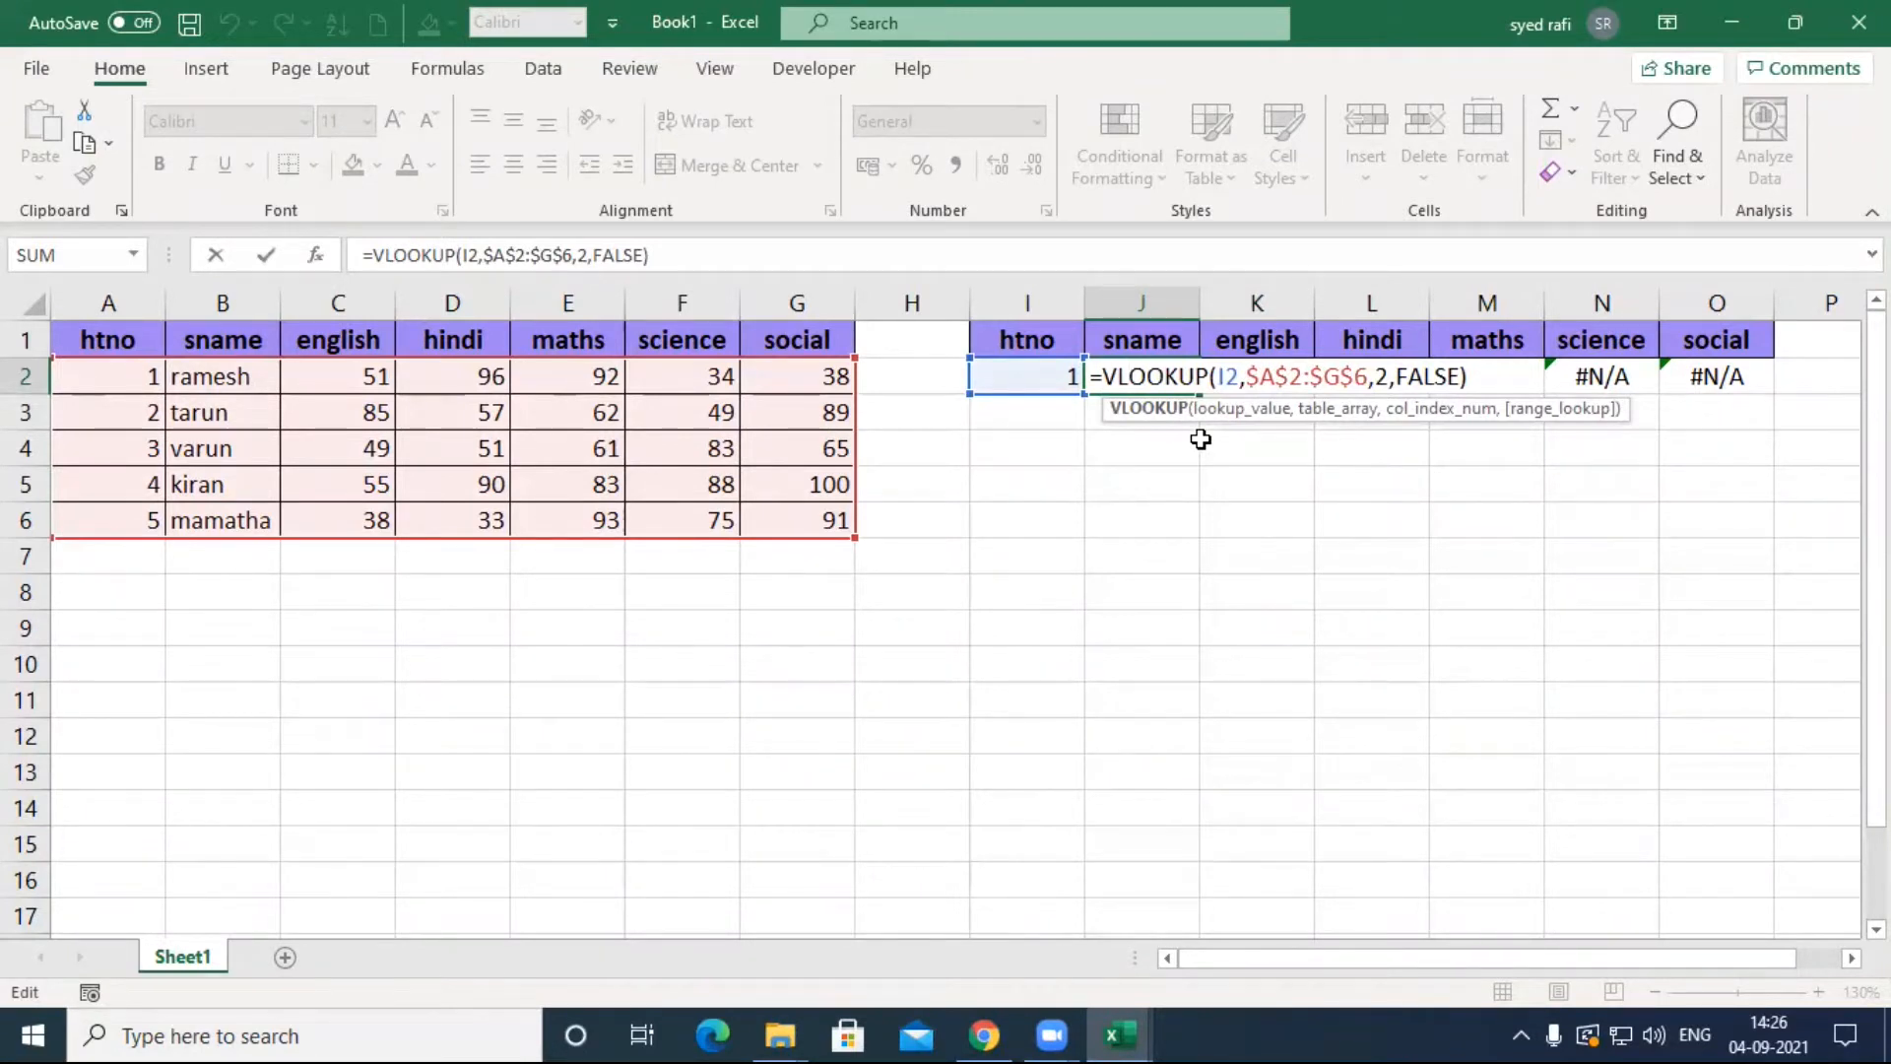
pyautogui.hotkey('ctrl', 'Return')
pyautogui.moveTo(1201, 394); pyautogui.dragTo(1734, 401)
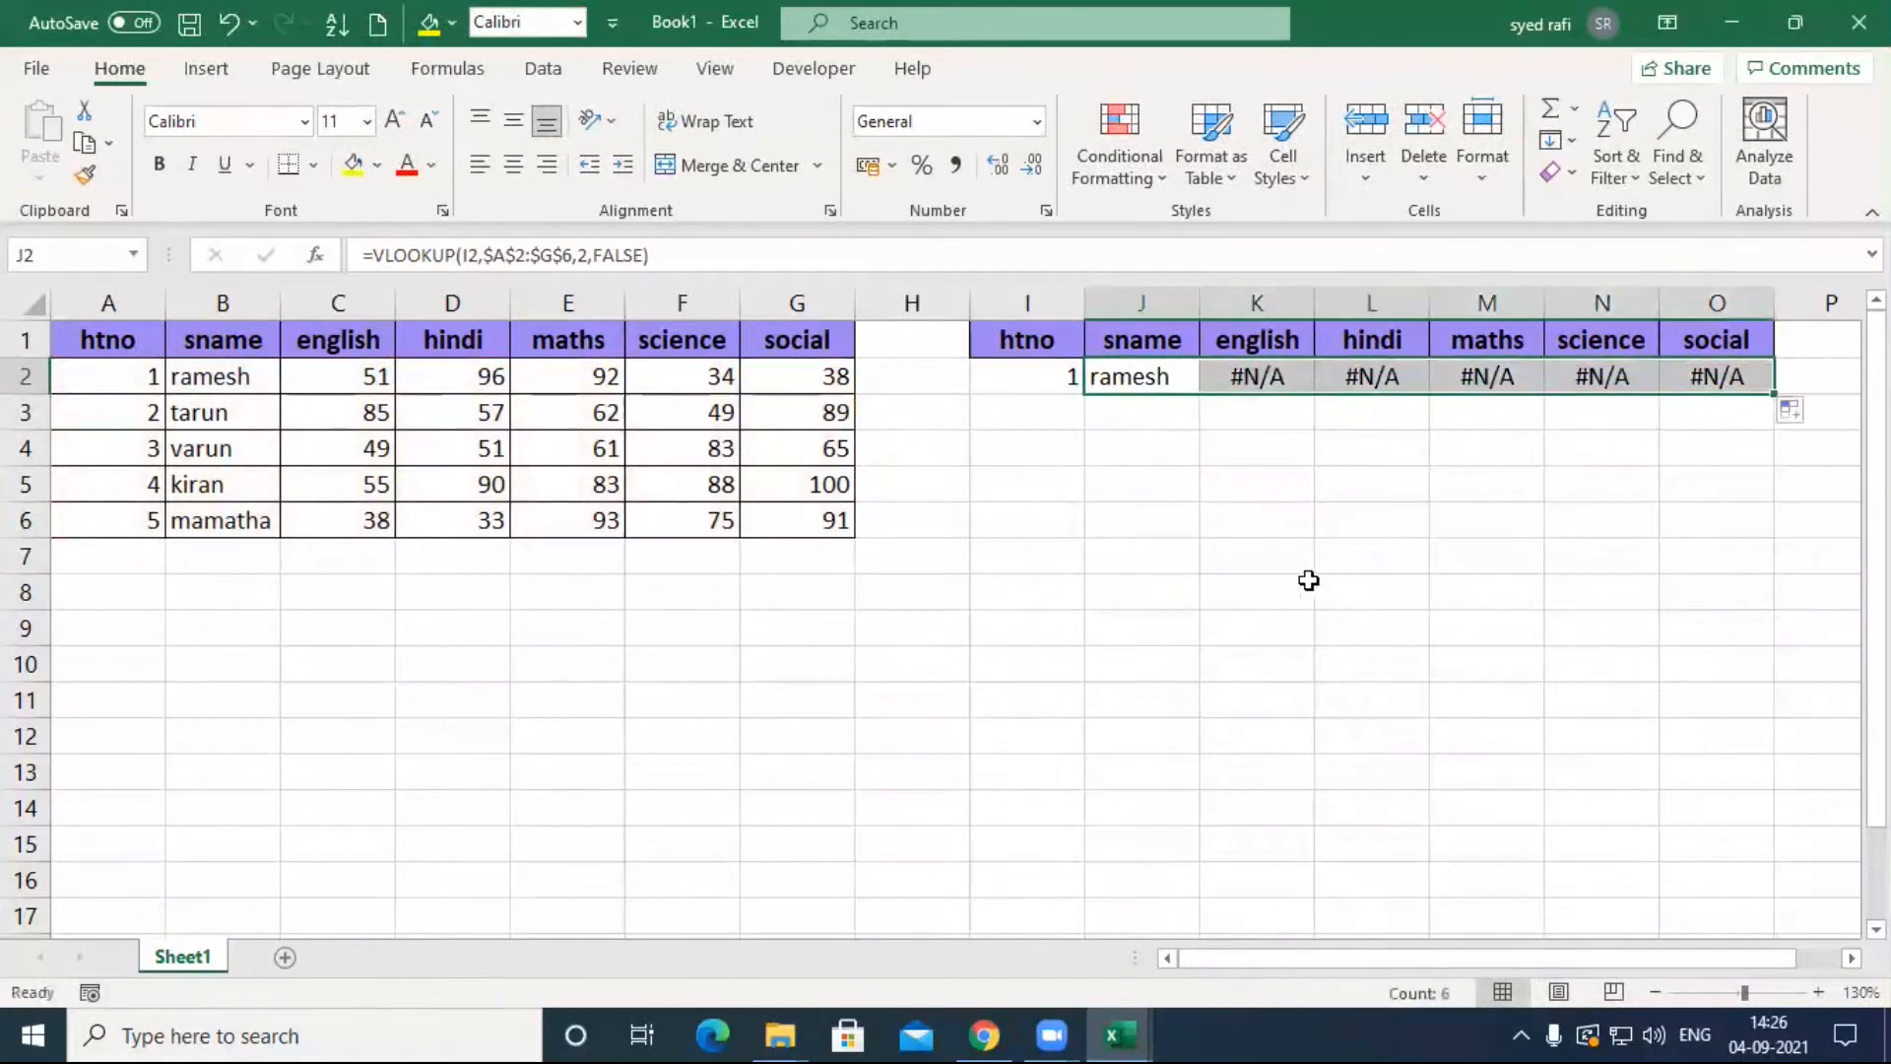
# Step: Examine how the lookup value reference shifts between the VLOOKUP formulas in J2, K2 and L2
pyautogui.doubleClick(1159, 379)
pyautogui.press('Return')
pyautogui.click(1271, 380)
pyautogui.doubleClick(1278, 381)
pyautogui.press('Return')
pyautogui.click(1372, 377)
pyautogui.doubleClick(1379, 377)
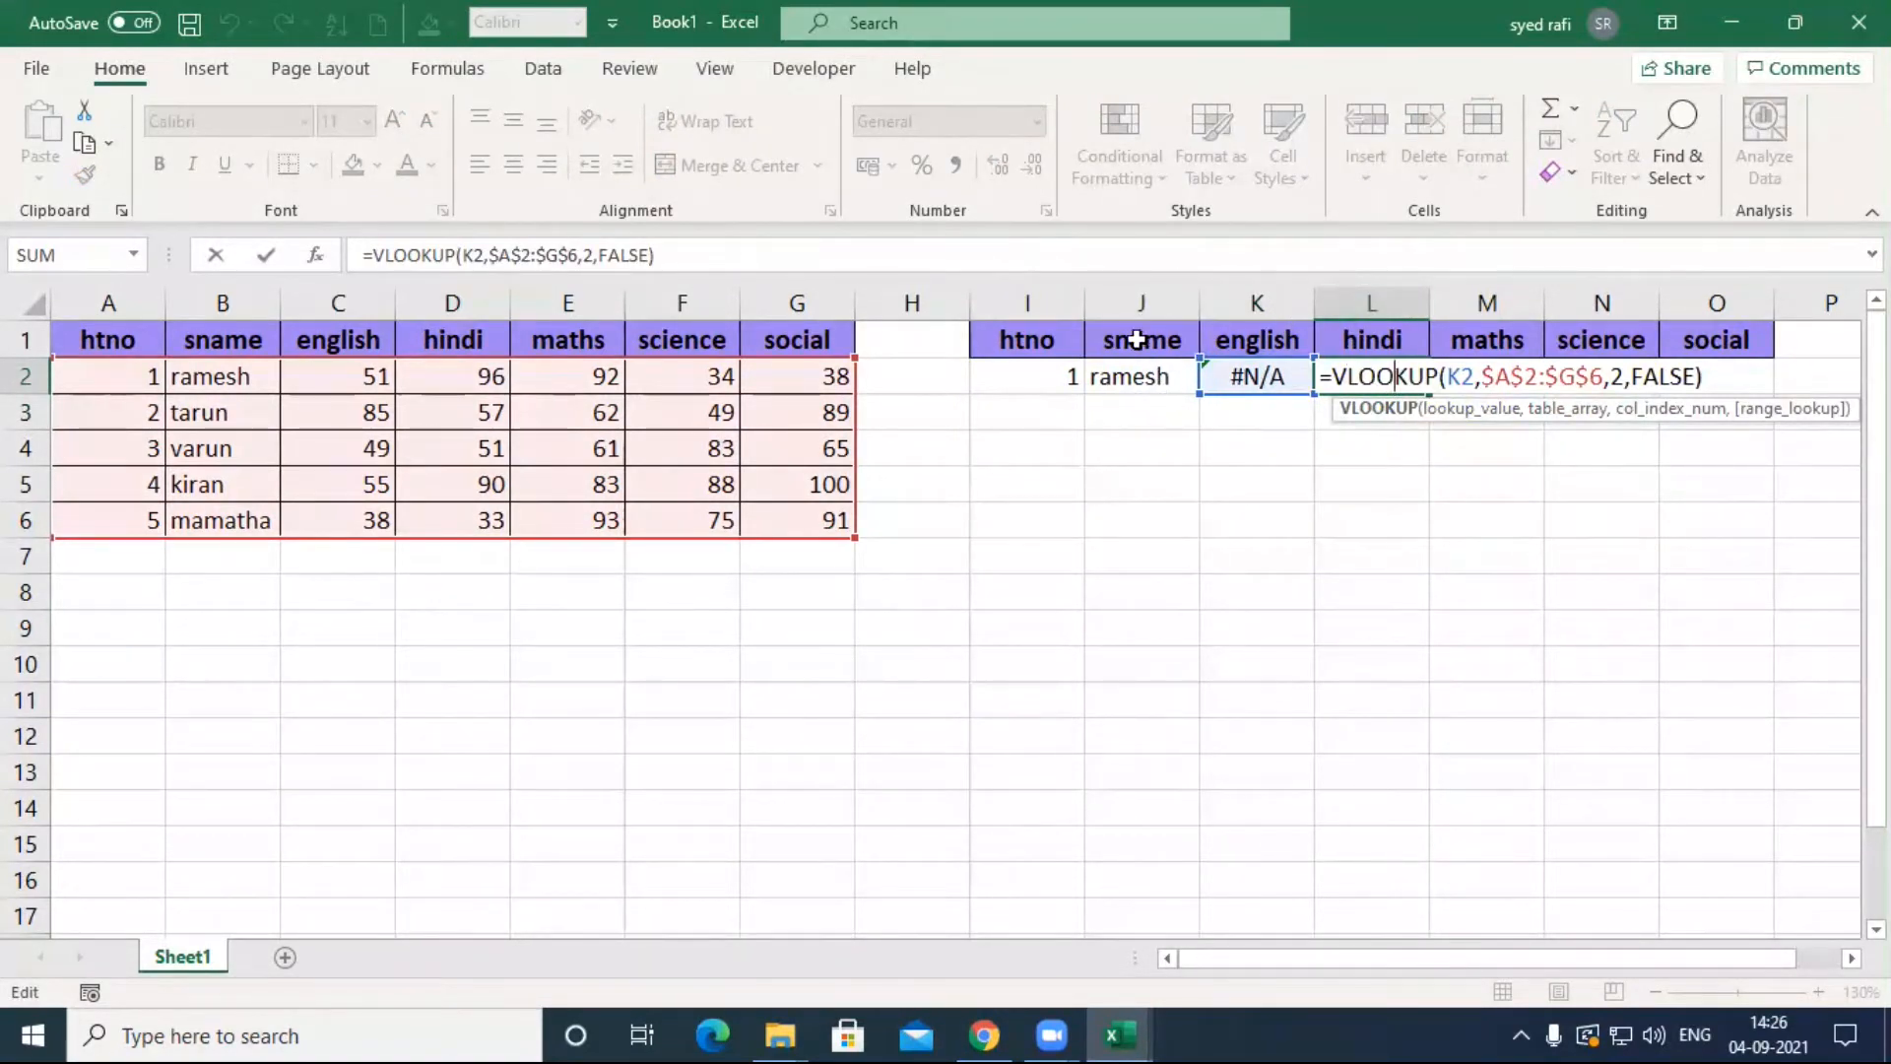
# Step: Lock the lookup value's column as $I2 in the J2 VLOOKUP and fill the formula across through O2
pyautogui.click(1128, 379)
pyautogui.doubleClick(1129, 379)
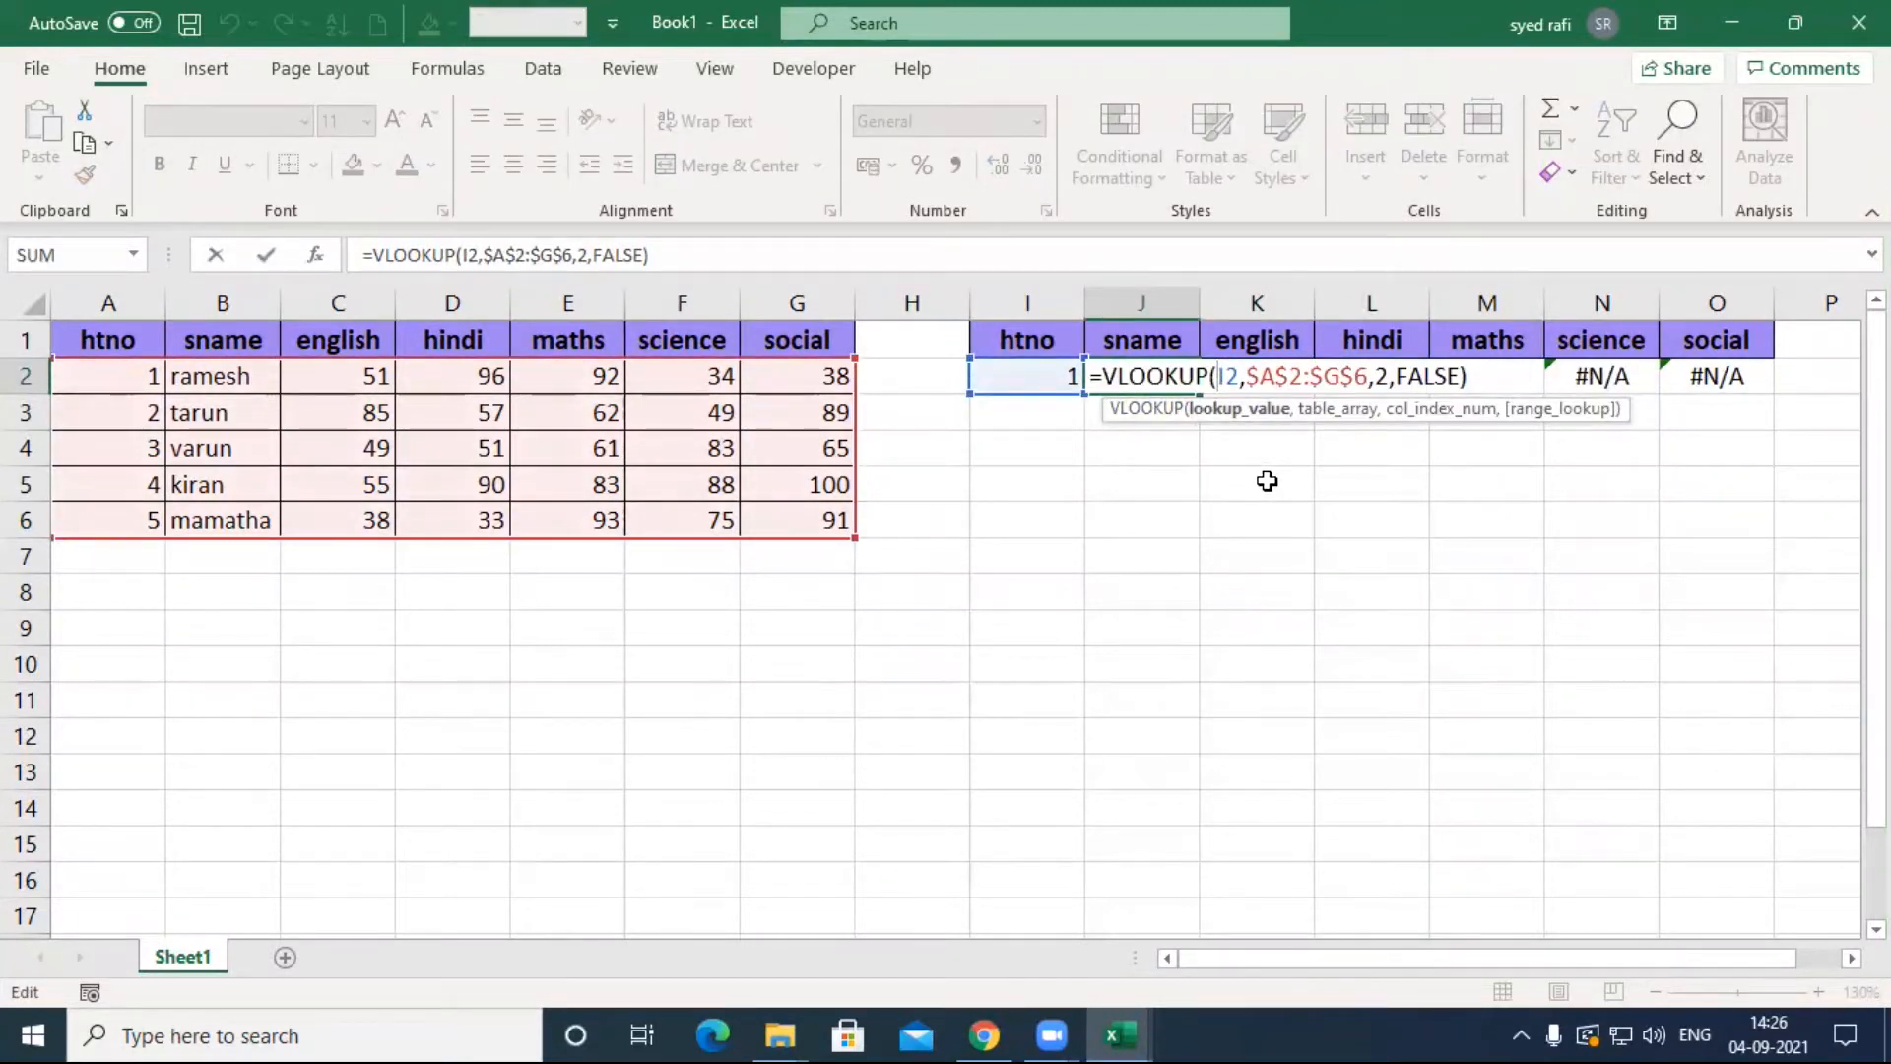
pyautogui.write('$')
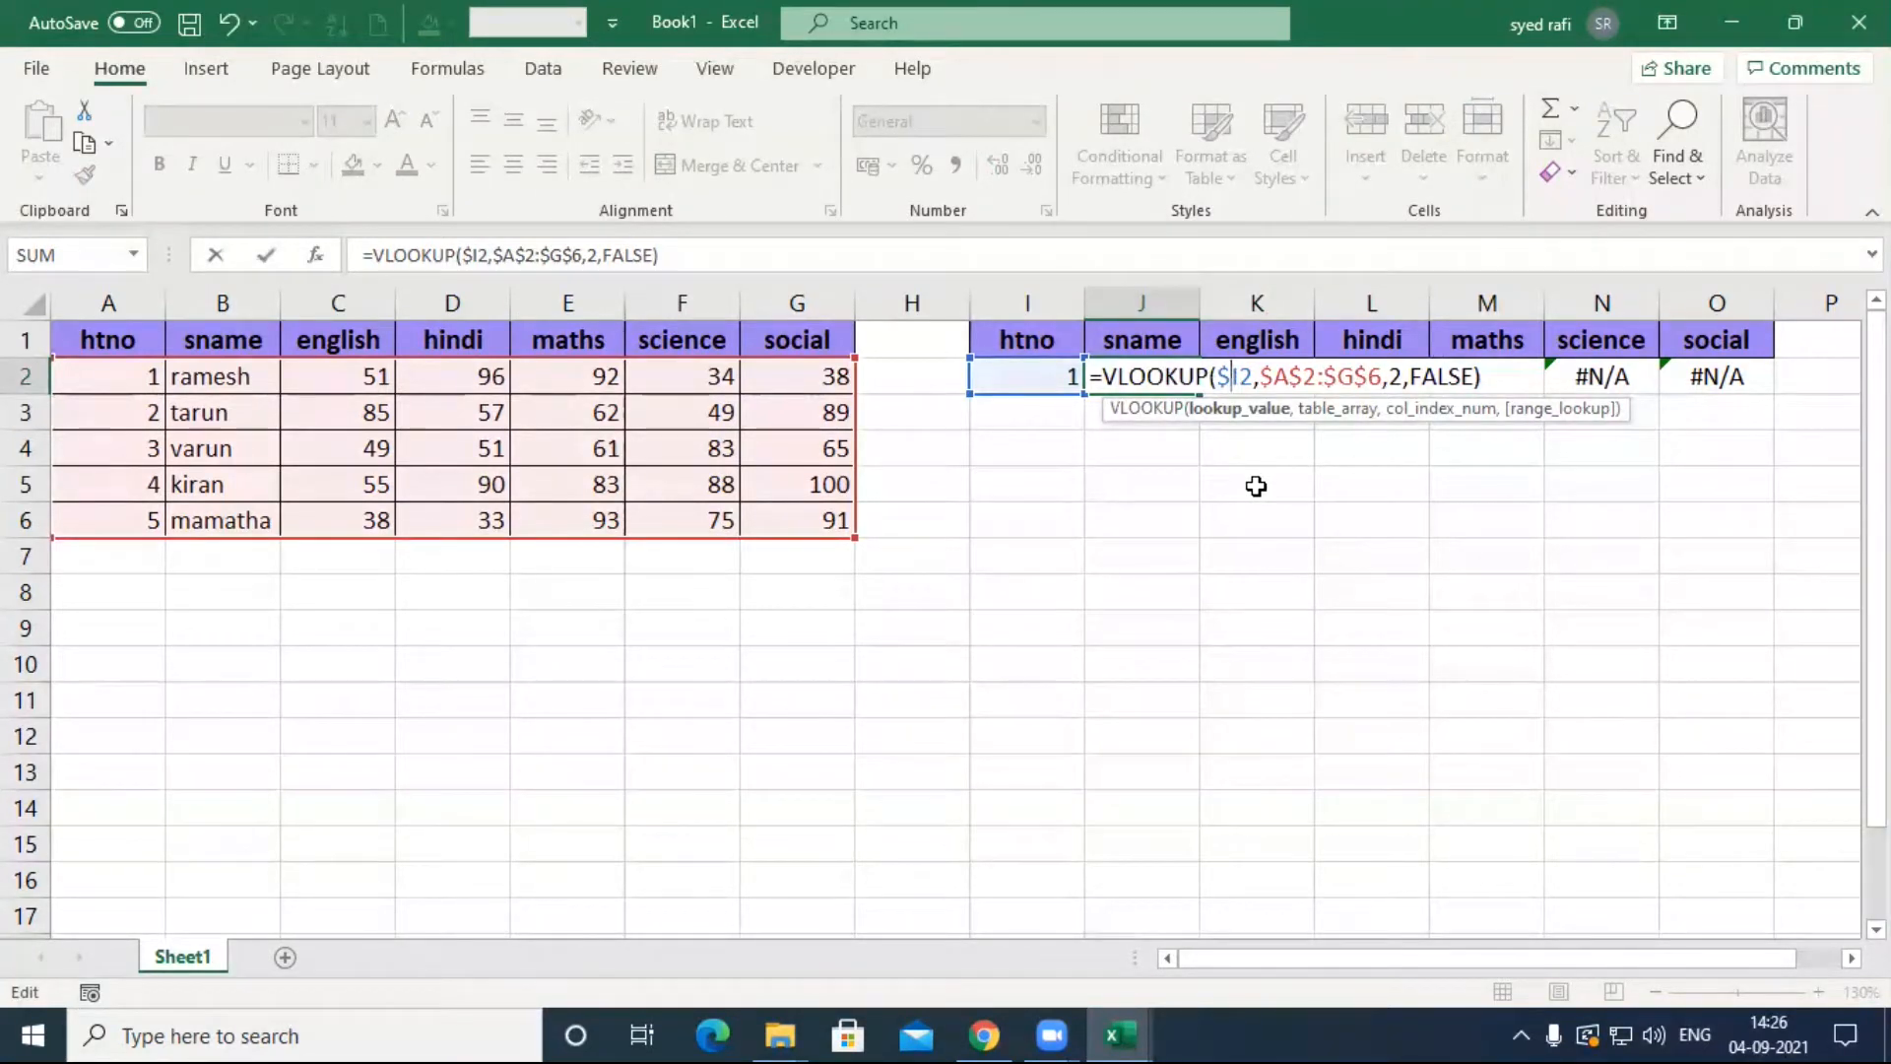
pyautogui.press('Return')
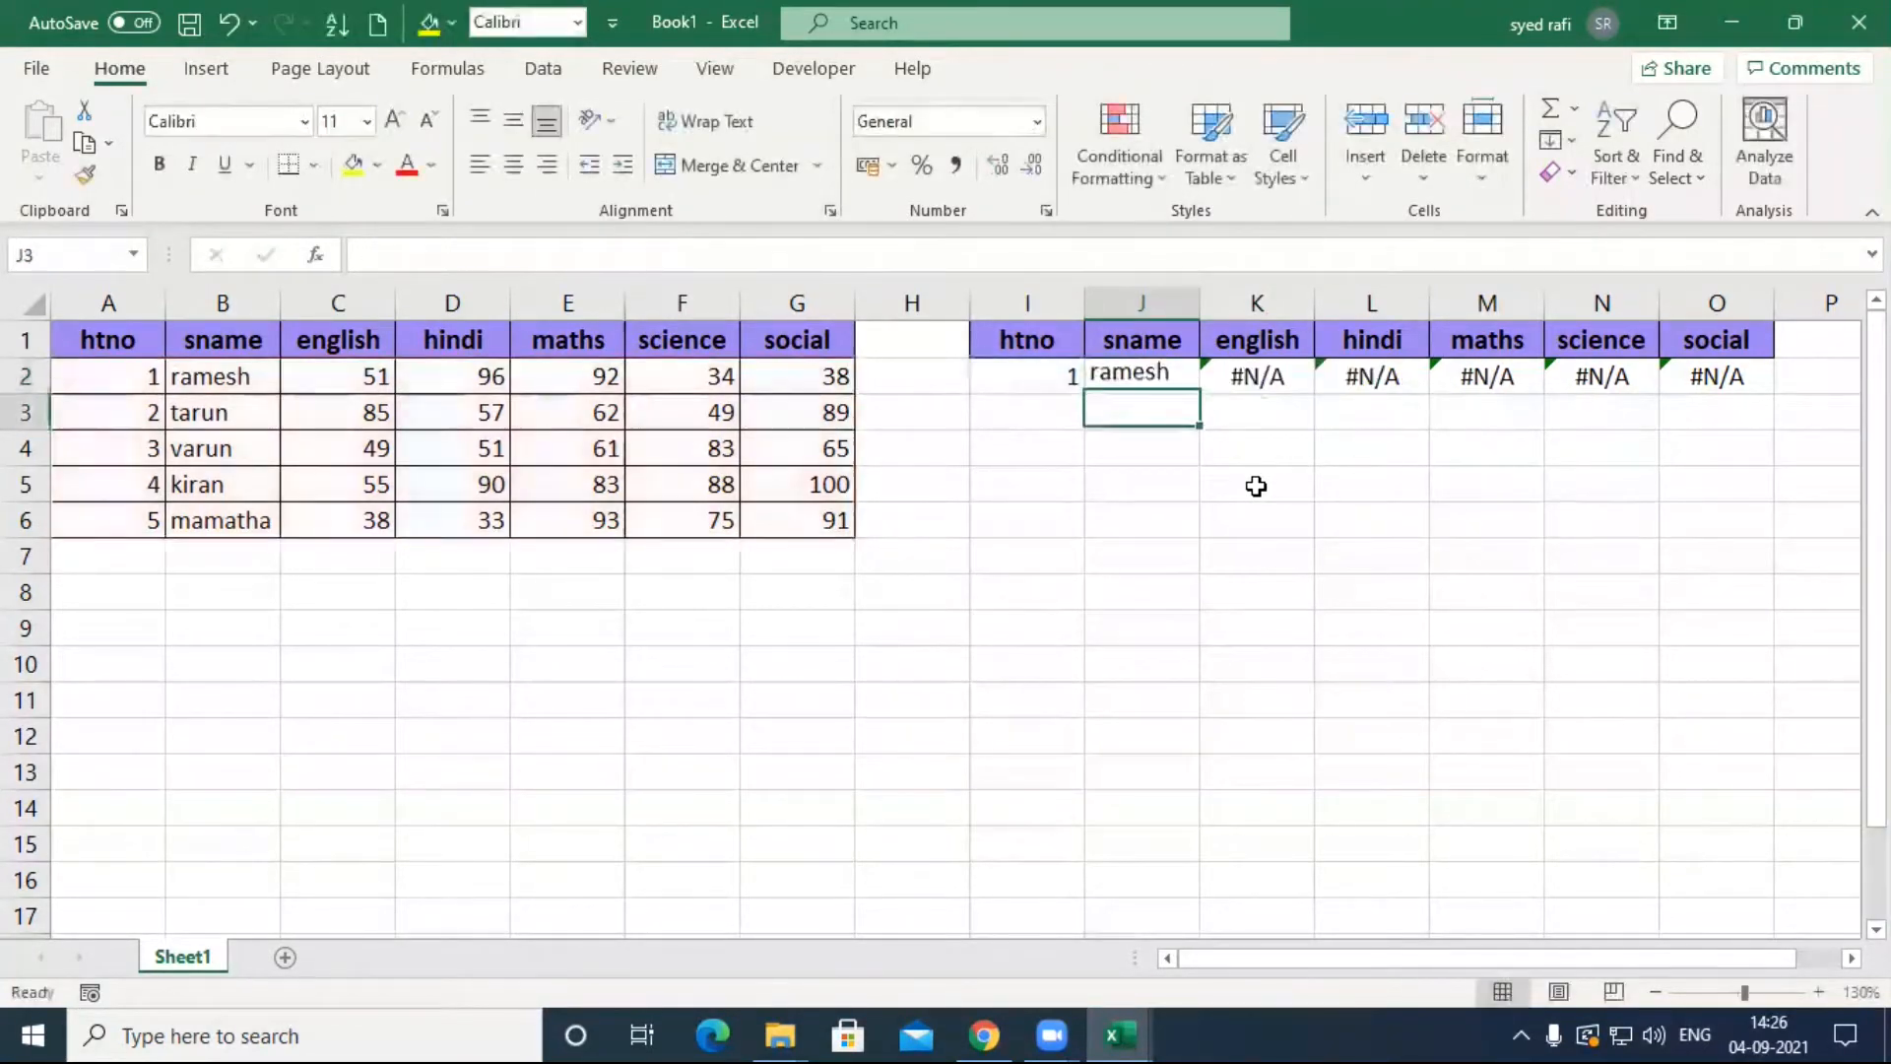
pyautogui.click(1169, 376)
pyautogui.moveTo(1204, 396); pyautogui.dragTo(1731, 389)
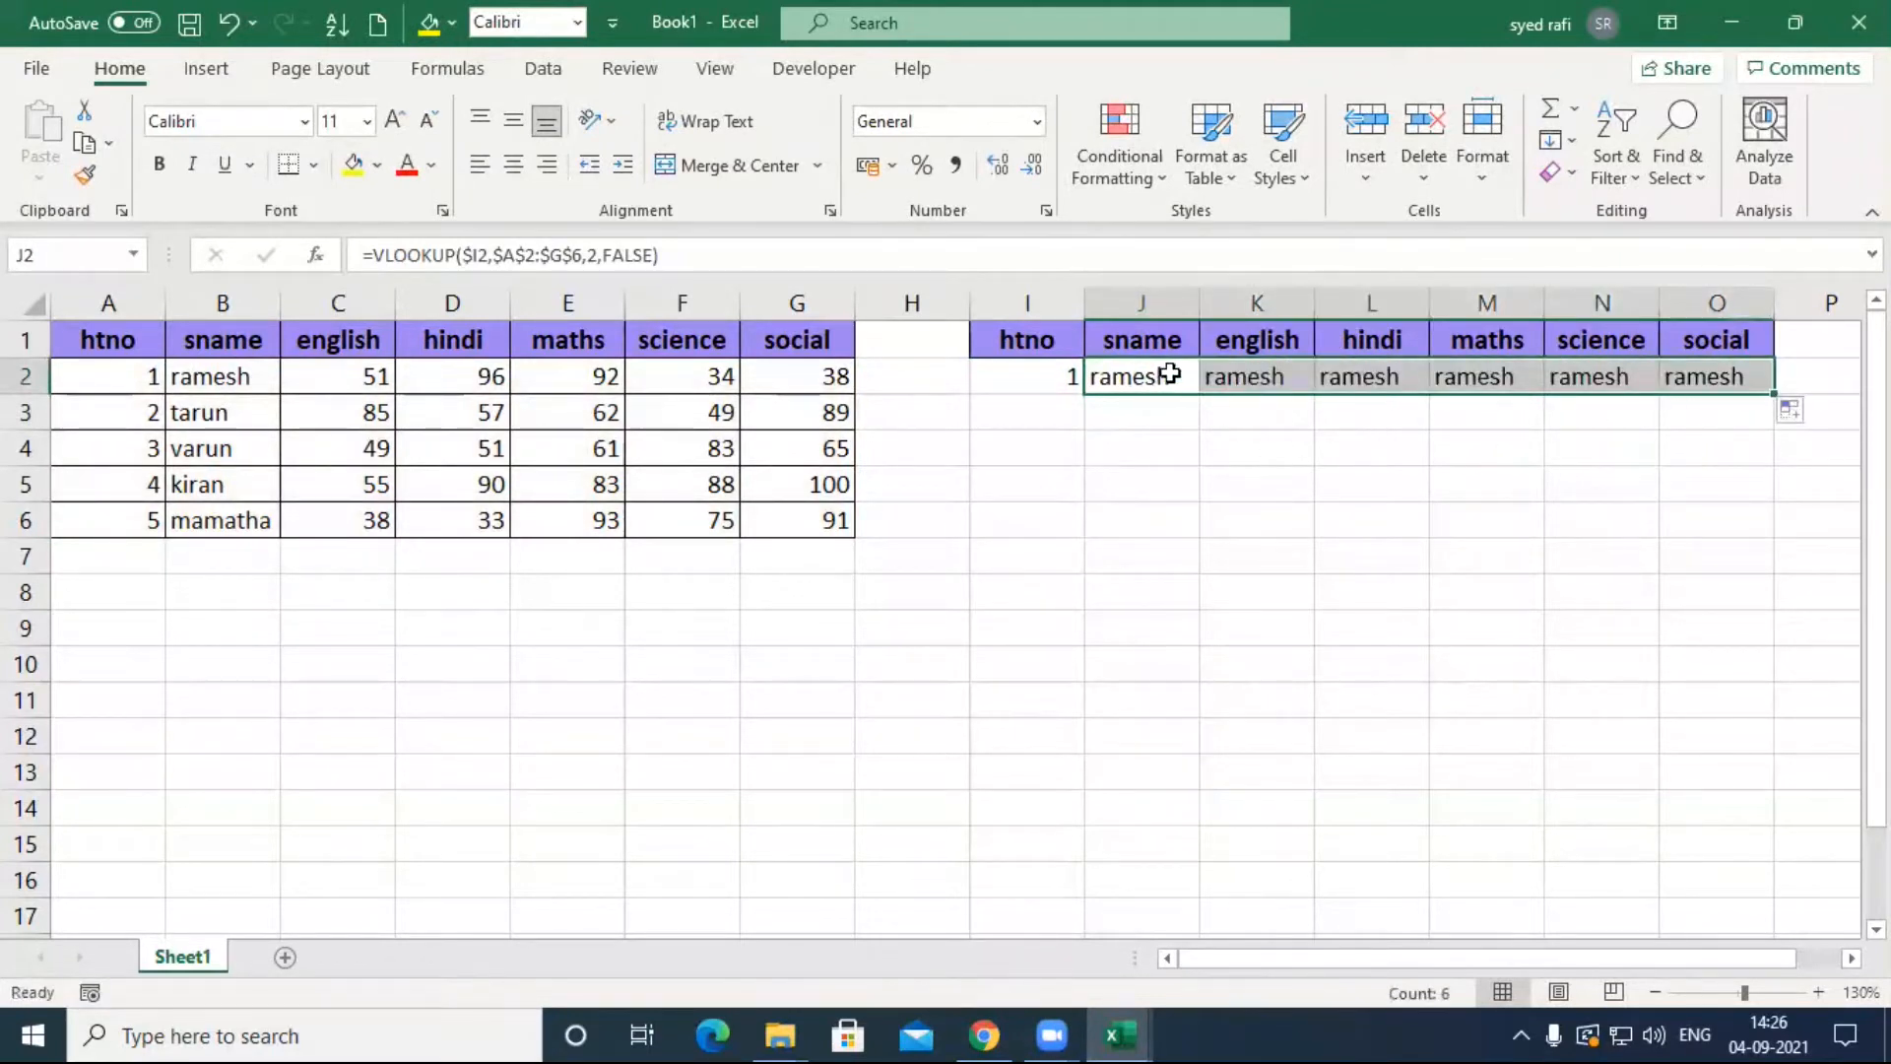
# Step: Review the column-locked lookup value $I2 inside the J2 VLOOKUP formula
pyautogui.doubleClick(1128, 376)
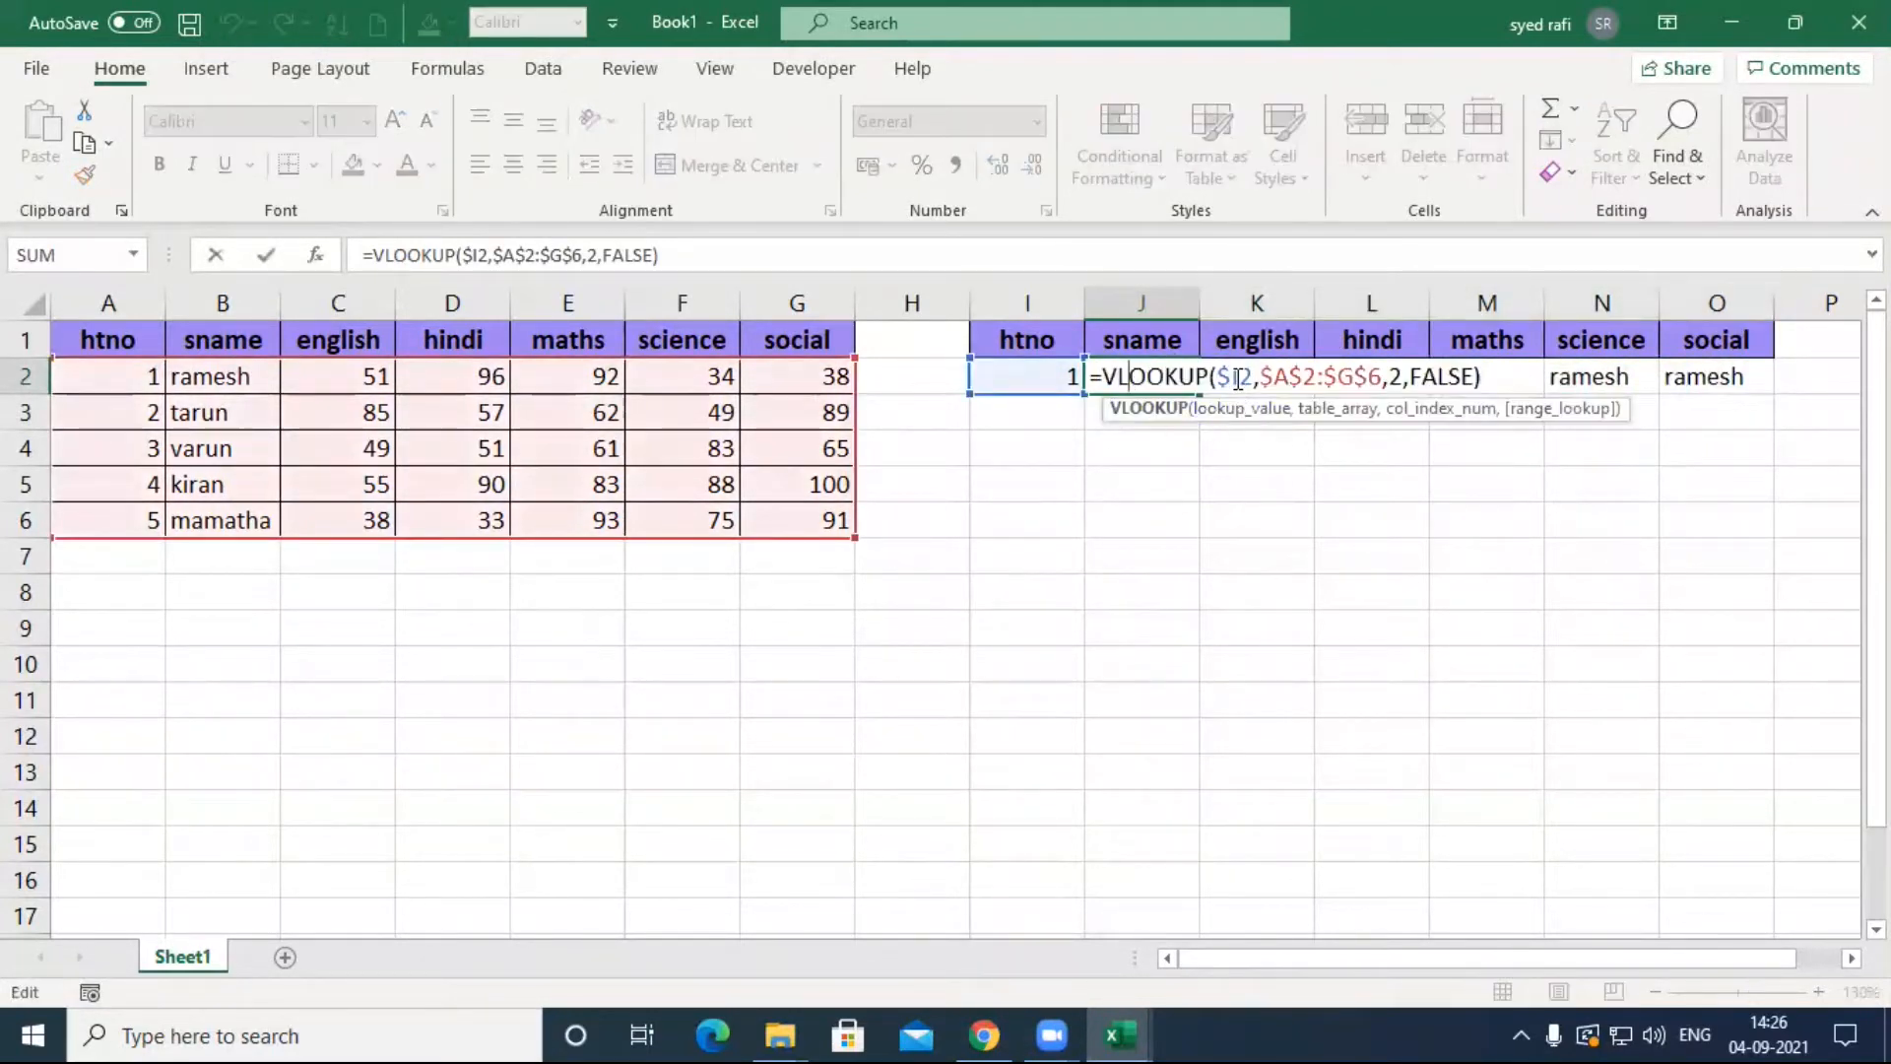
pyautogui.moveTo(1237, 379); pyautogui.dragTo(1215, 375)
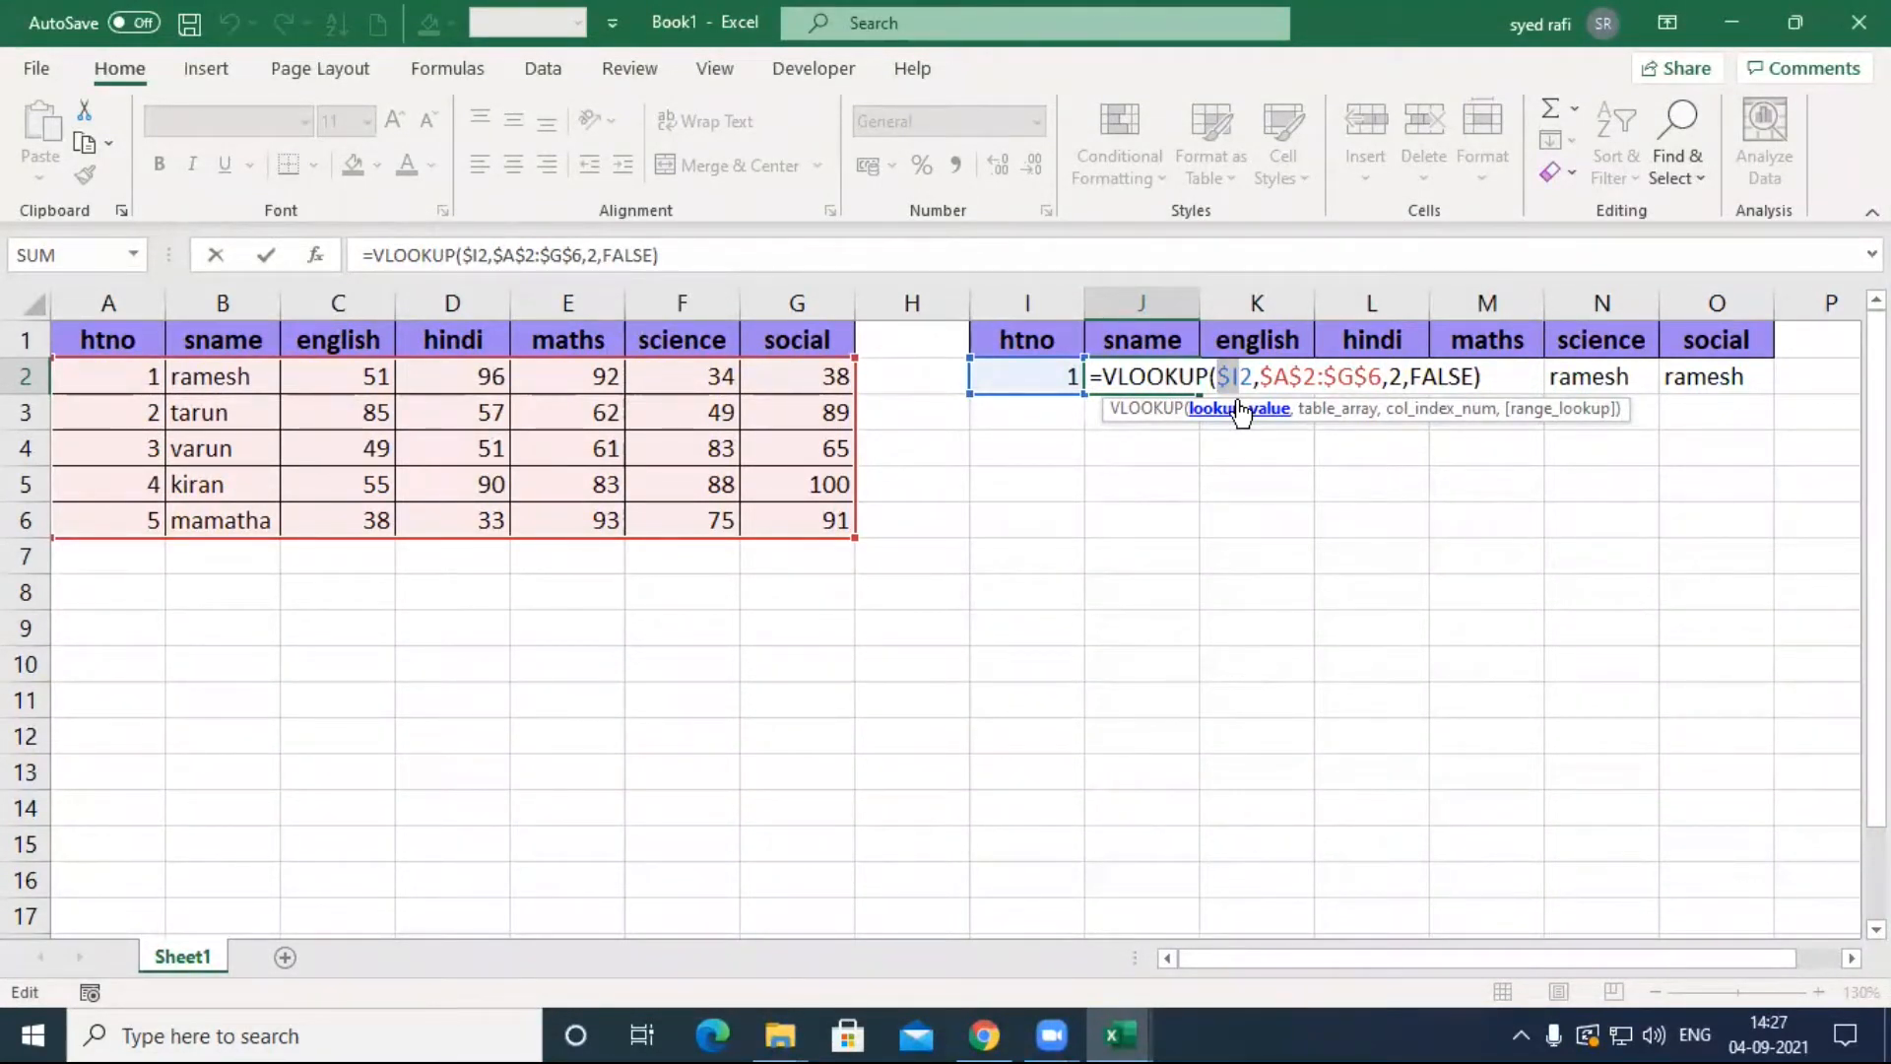
pyautogui.press('Return')
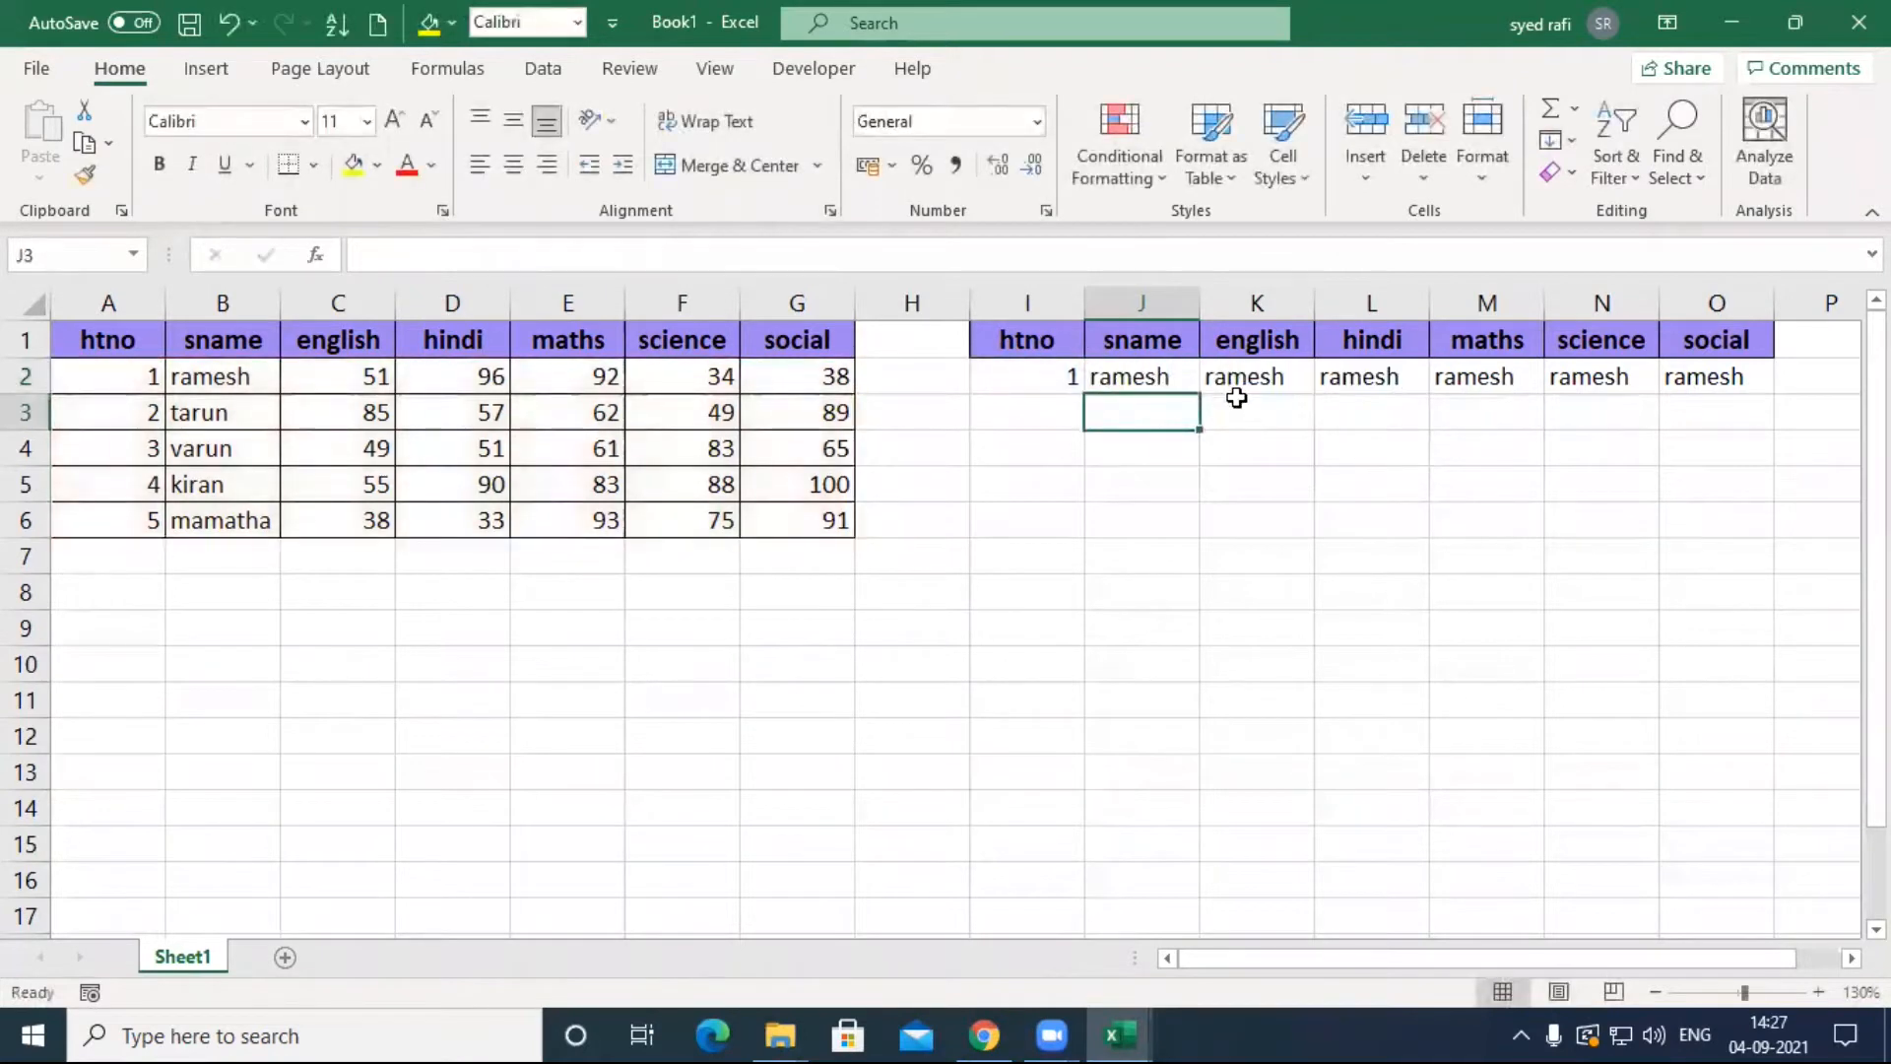
# Step: Fill the J2 VLOOKUP across through O2 again and check the references inside the K2 and L2 formulas
pyautogui.click(1182, 379)
pyautogui.moveTo(1200, 392); pyautogui.dragTo(1763, 382)
pyautogui.doubleClick(1233, 379)
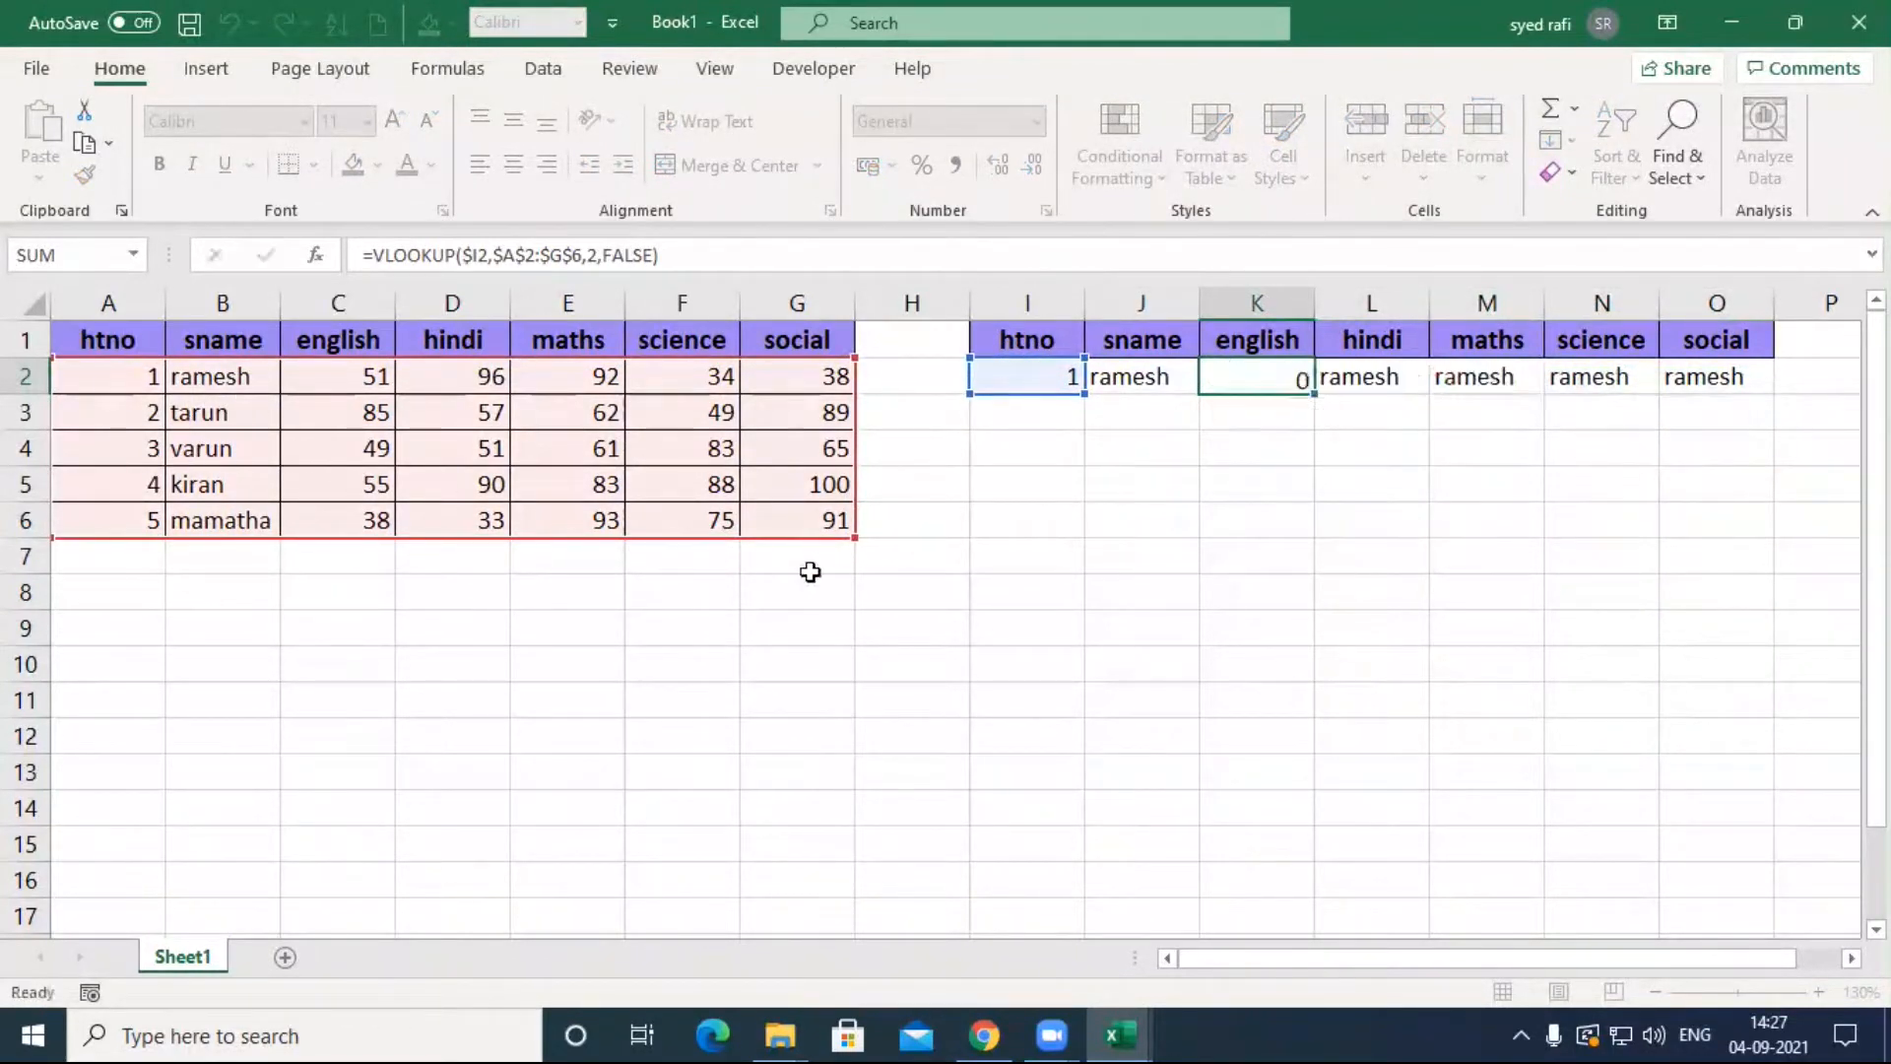
pyautogui.press('Return')
pyautogui.click(1354, 380)
pyautogui.doubleClick(1353, 380)
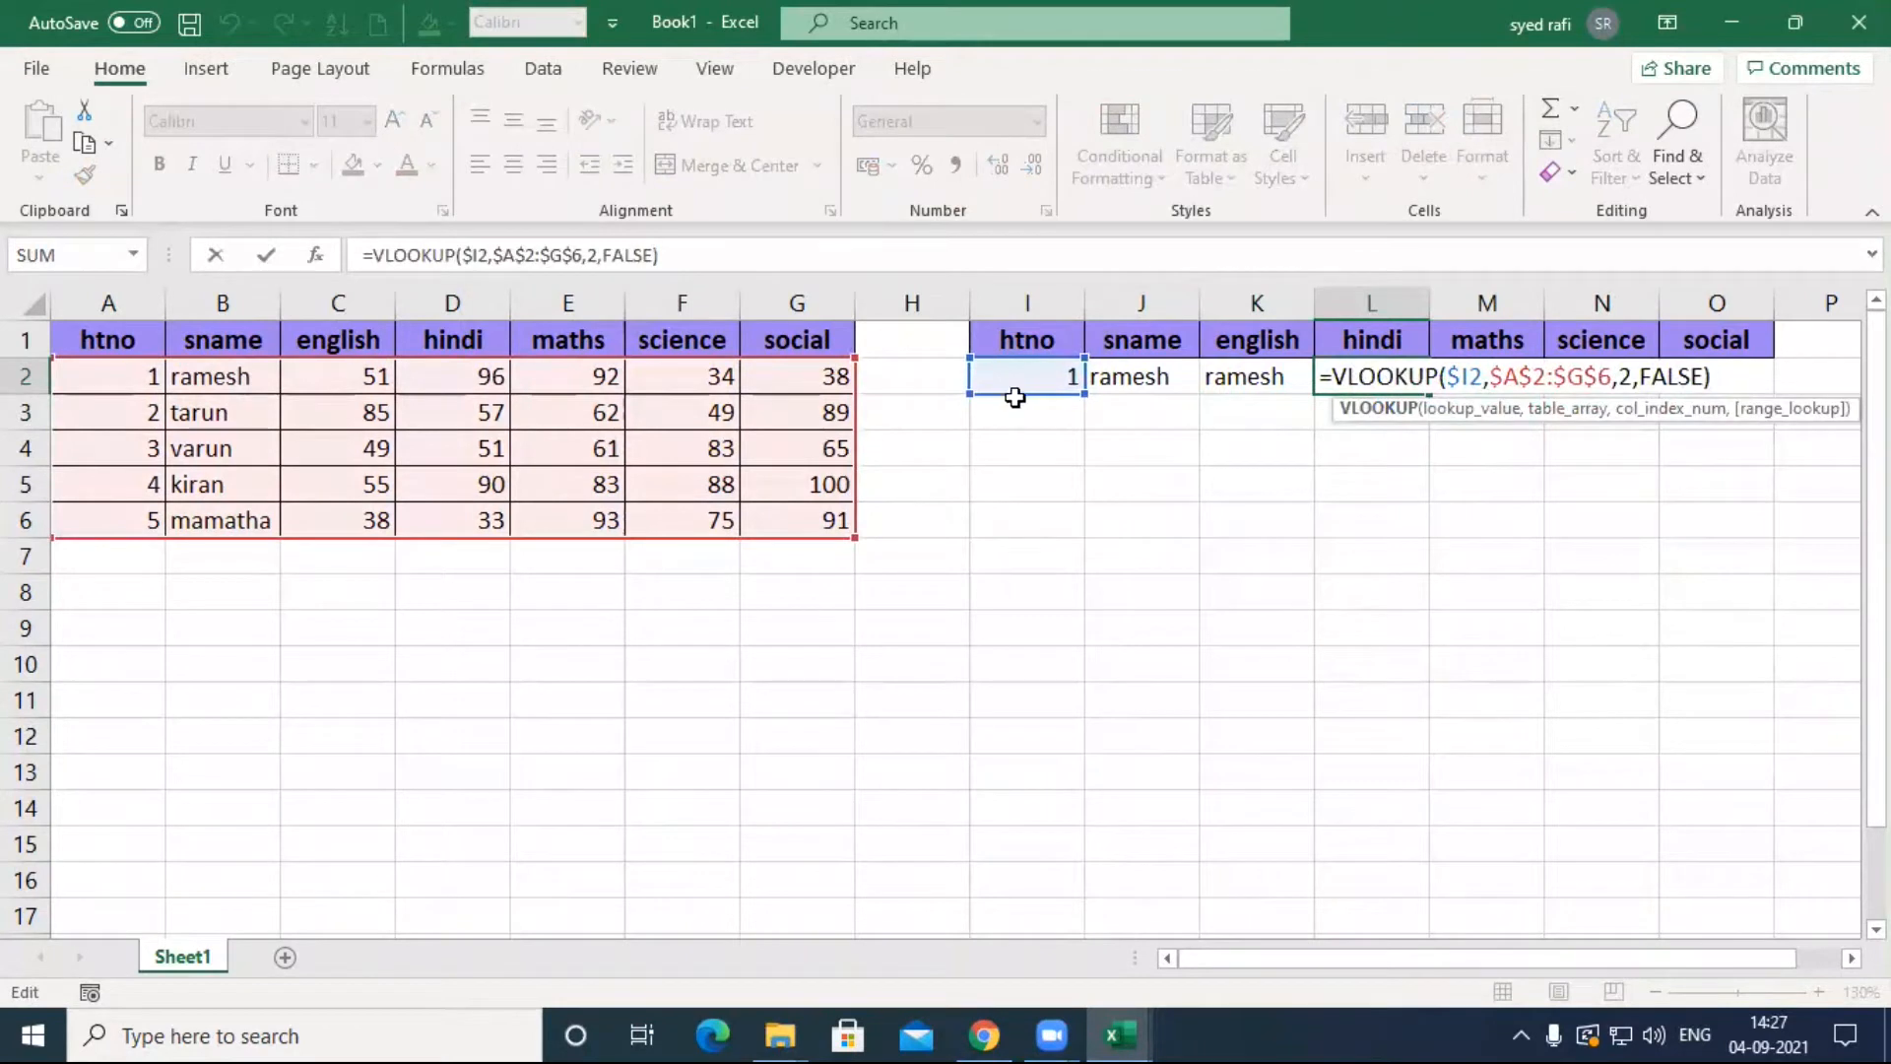
pyautogui.press('Return')
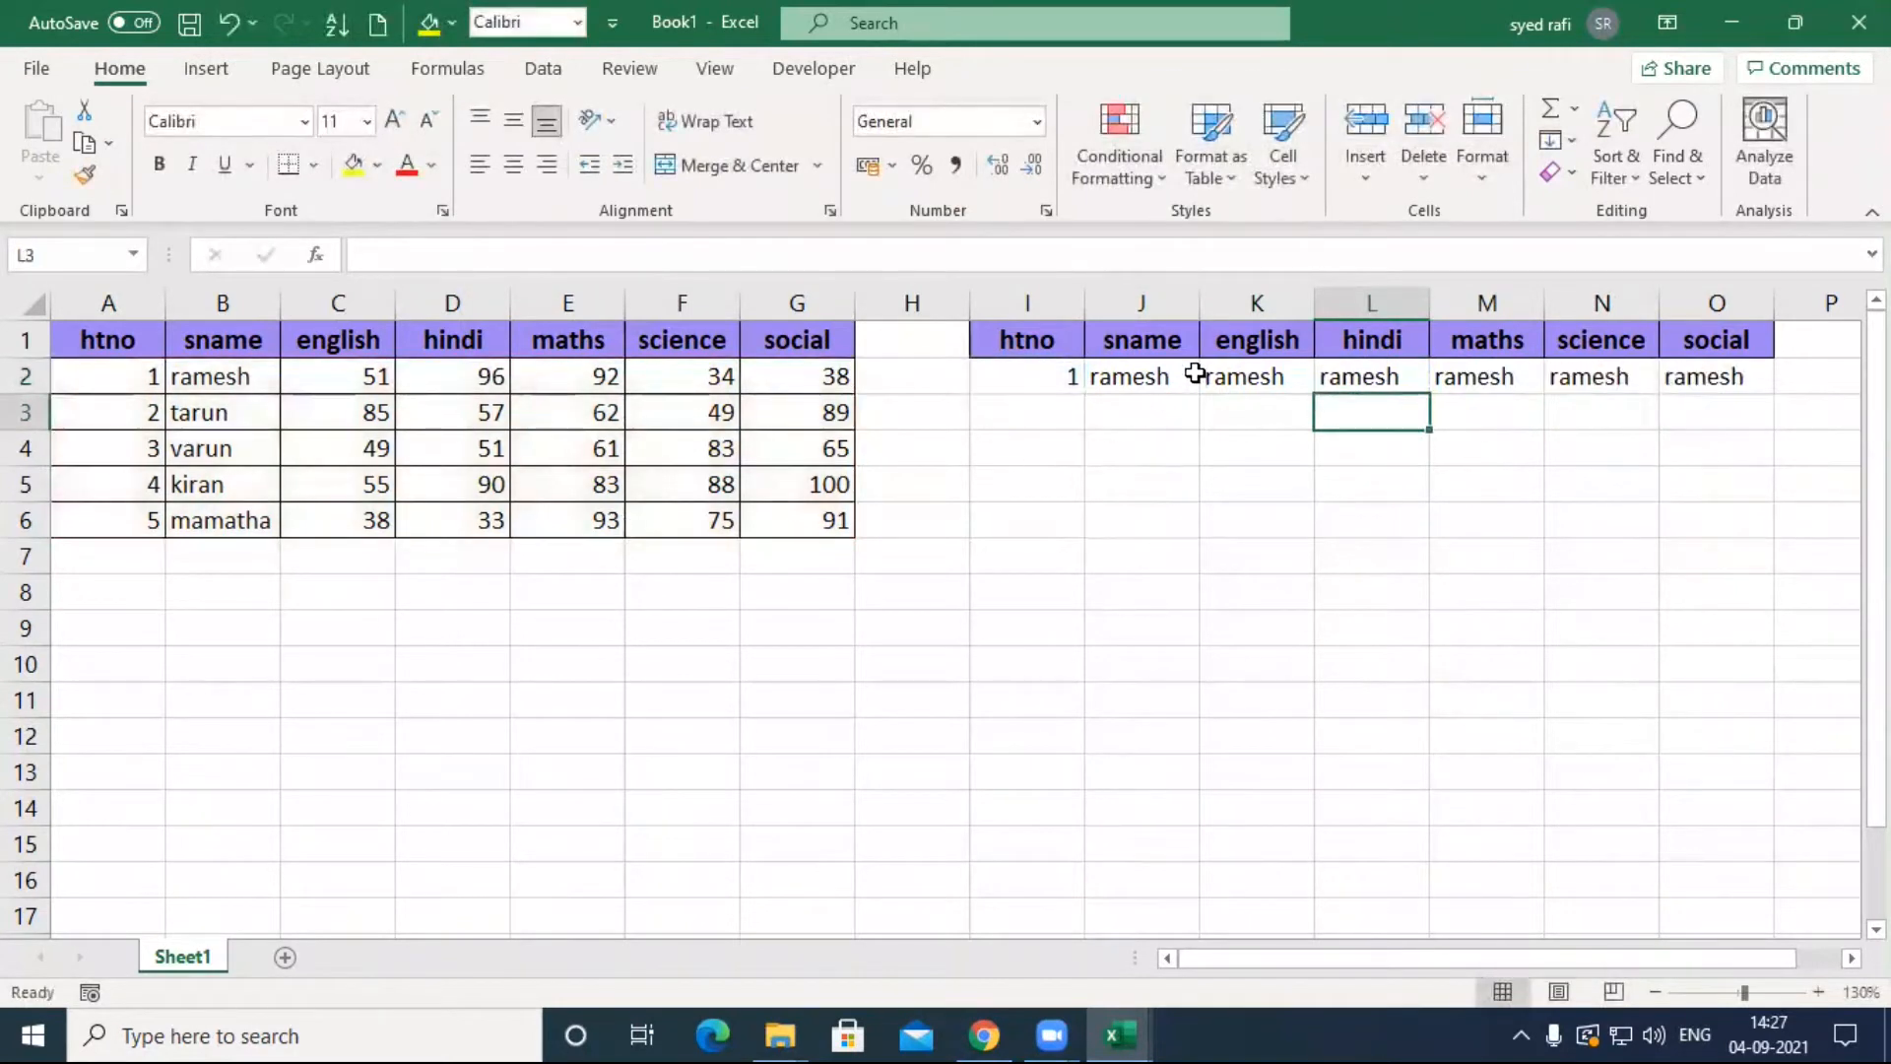
# Step: Review the column index number in the J2 VLOOKUP formula
pyautogui.click(1158, 375)
pyautogui.doubleClick(1157, 375)
pyautogui.click(1399, 379)
pyautogui.hotkey('ctrl', 'Return')
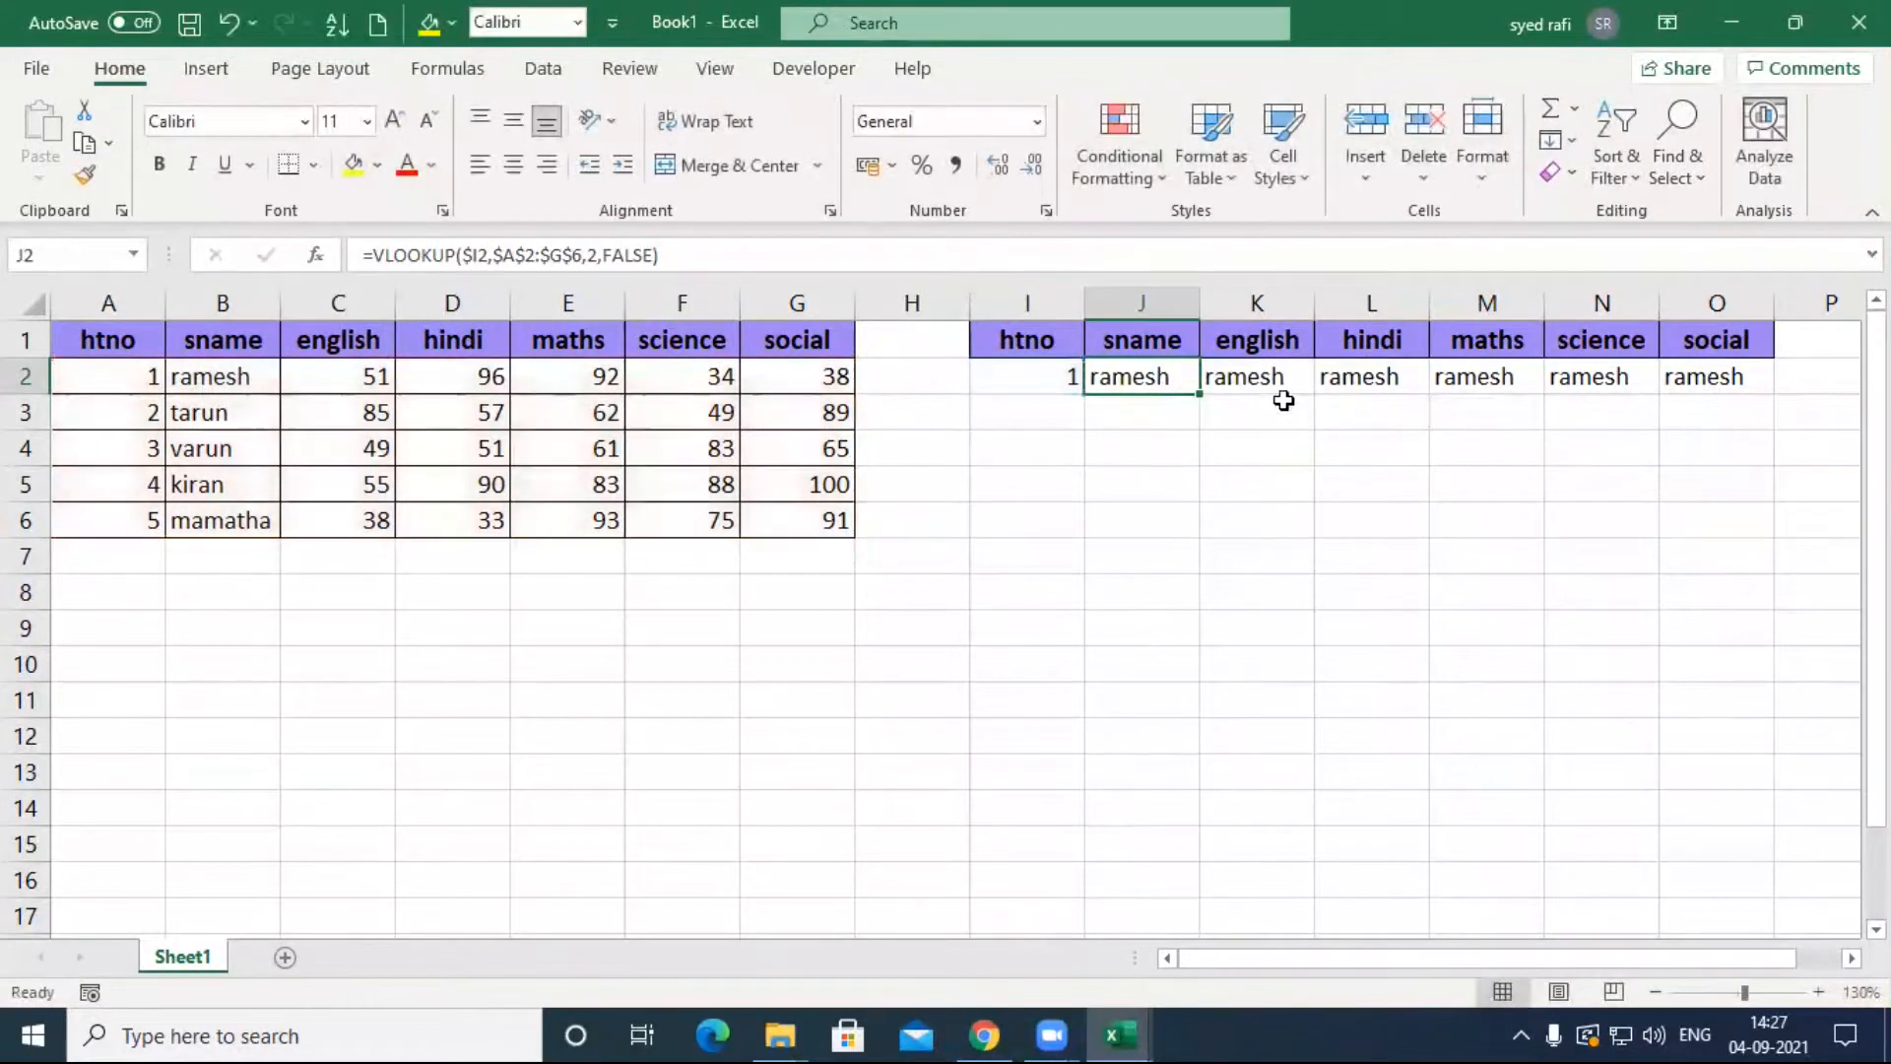
# Step: Set the VLOOKUP column index number to 3 in K2 (english) and 4 in L2 (hindi)
pyautogui.doubleClick(1265, 375)
pyautogui.doubleClick(1512, 378)
pyautogui.write('3,FALSE)')
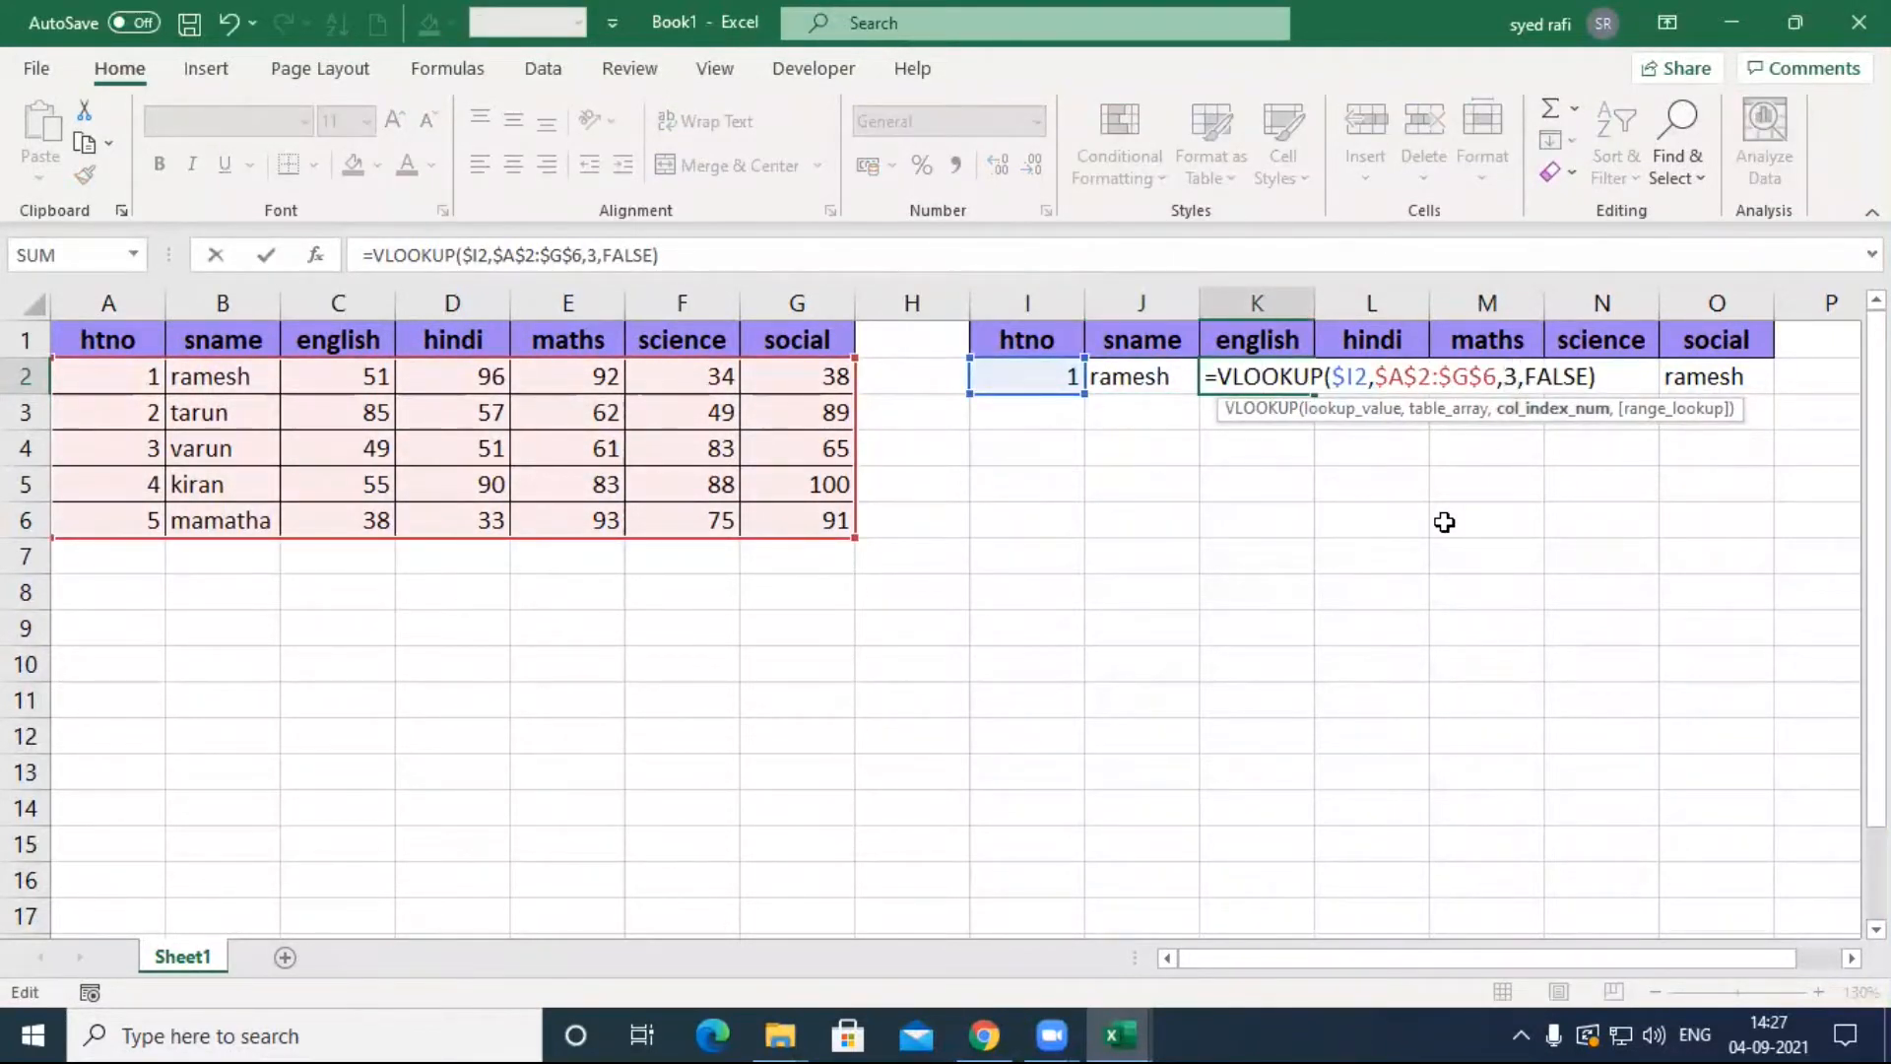
pyautogui.press('Return')
pyautogui.doubleClick(1372, 378)
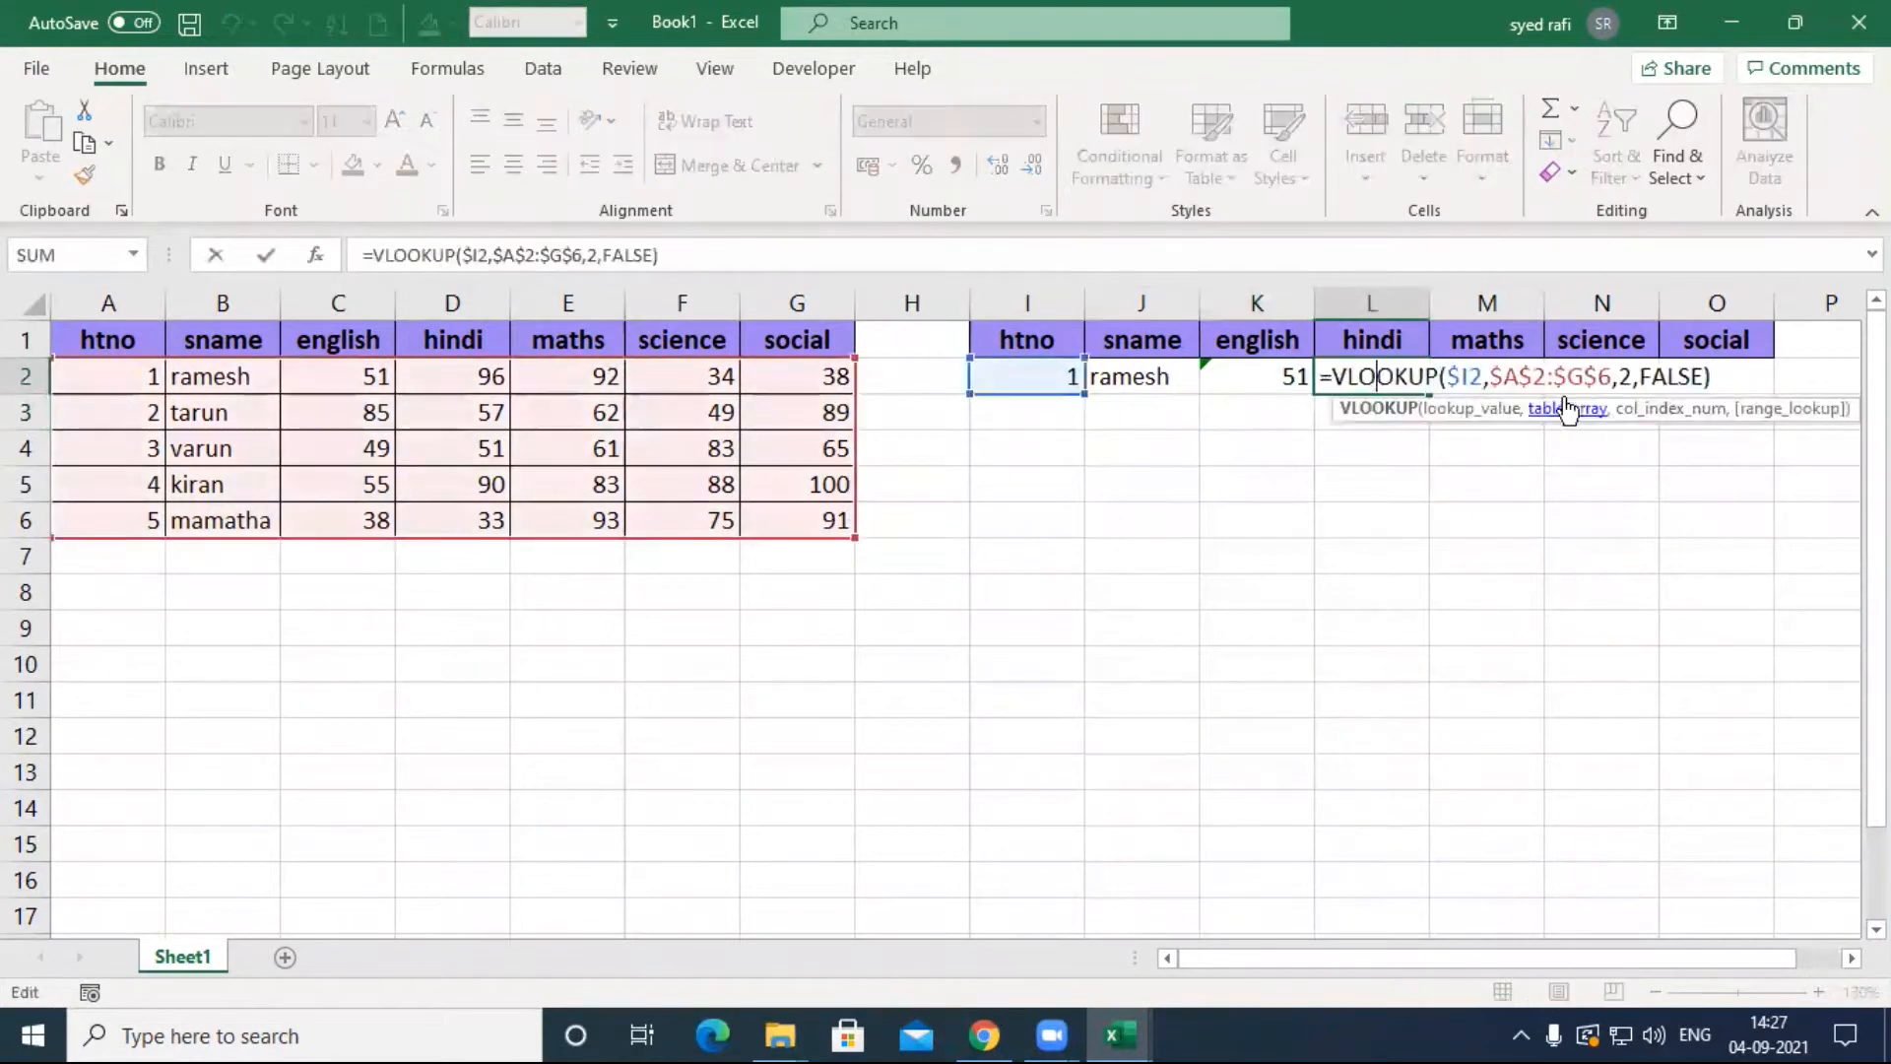
pyautogui.doubleClick(1624, 376)
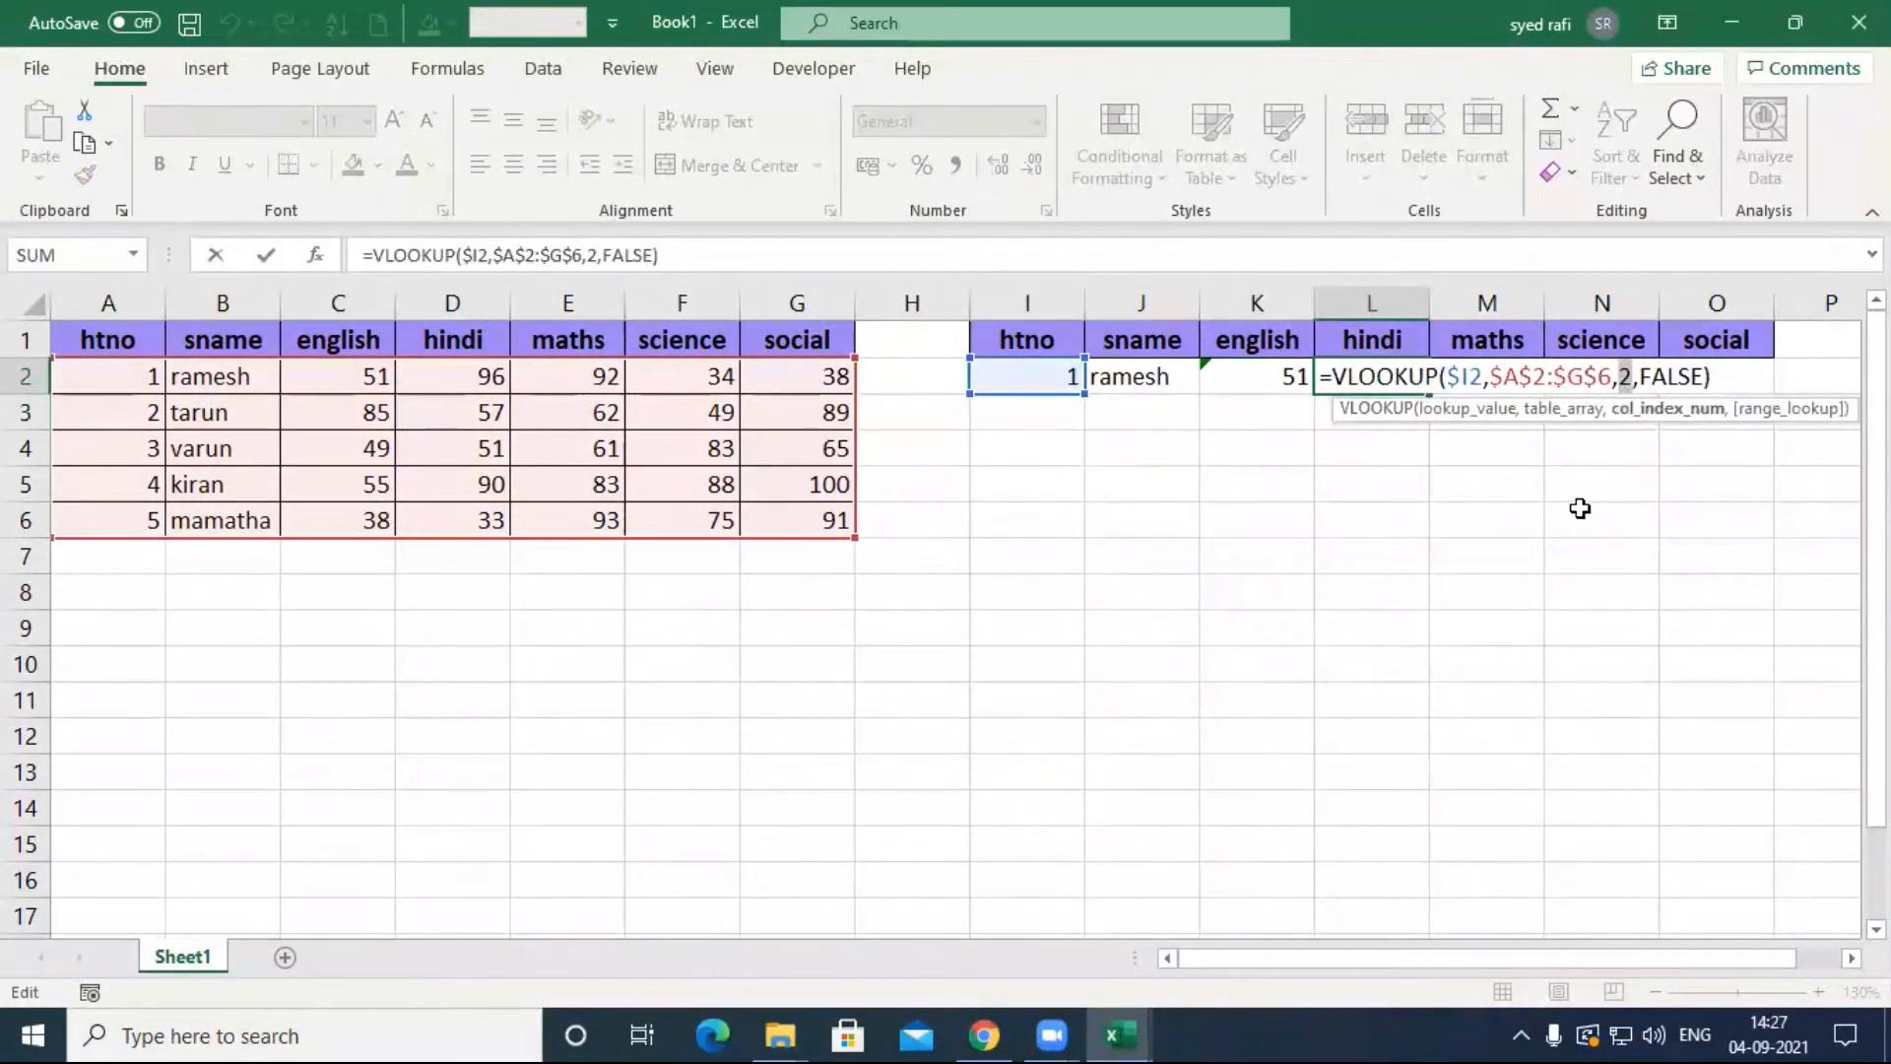
pyautogui.write('4')
pyautogui.press('Return')
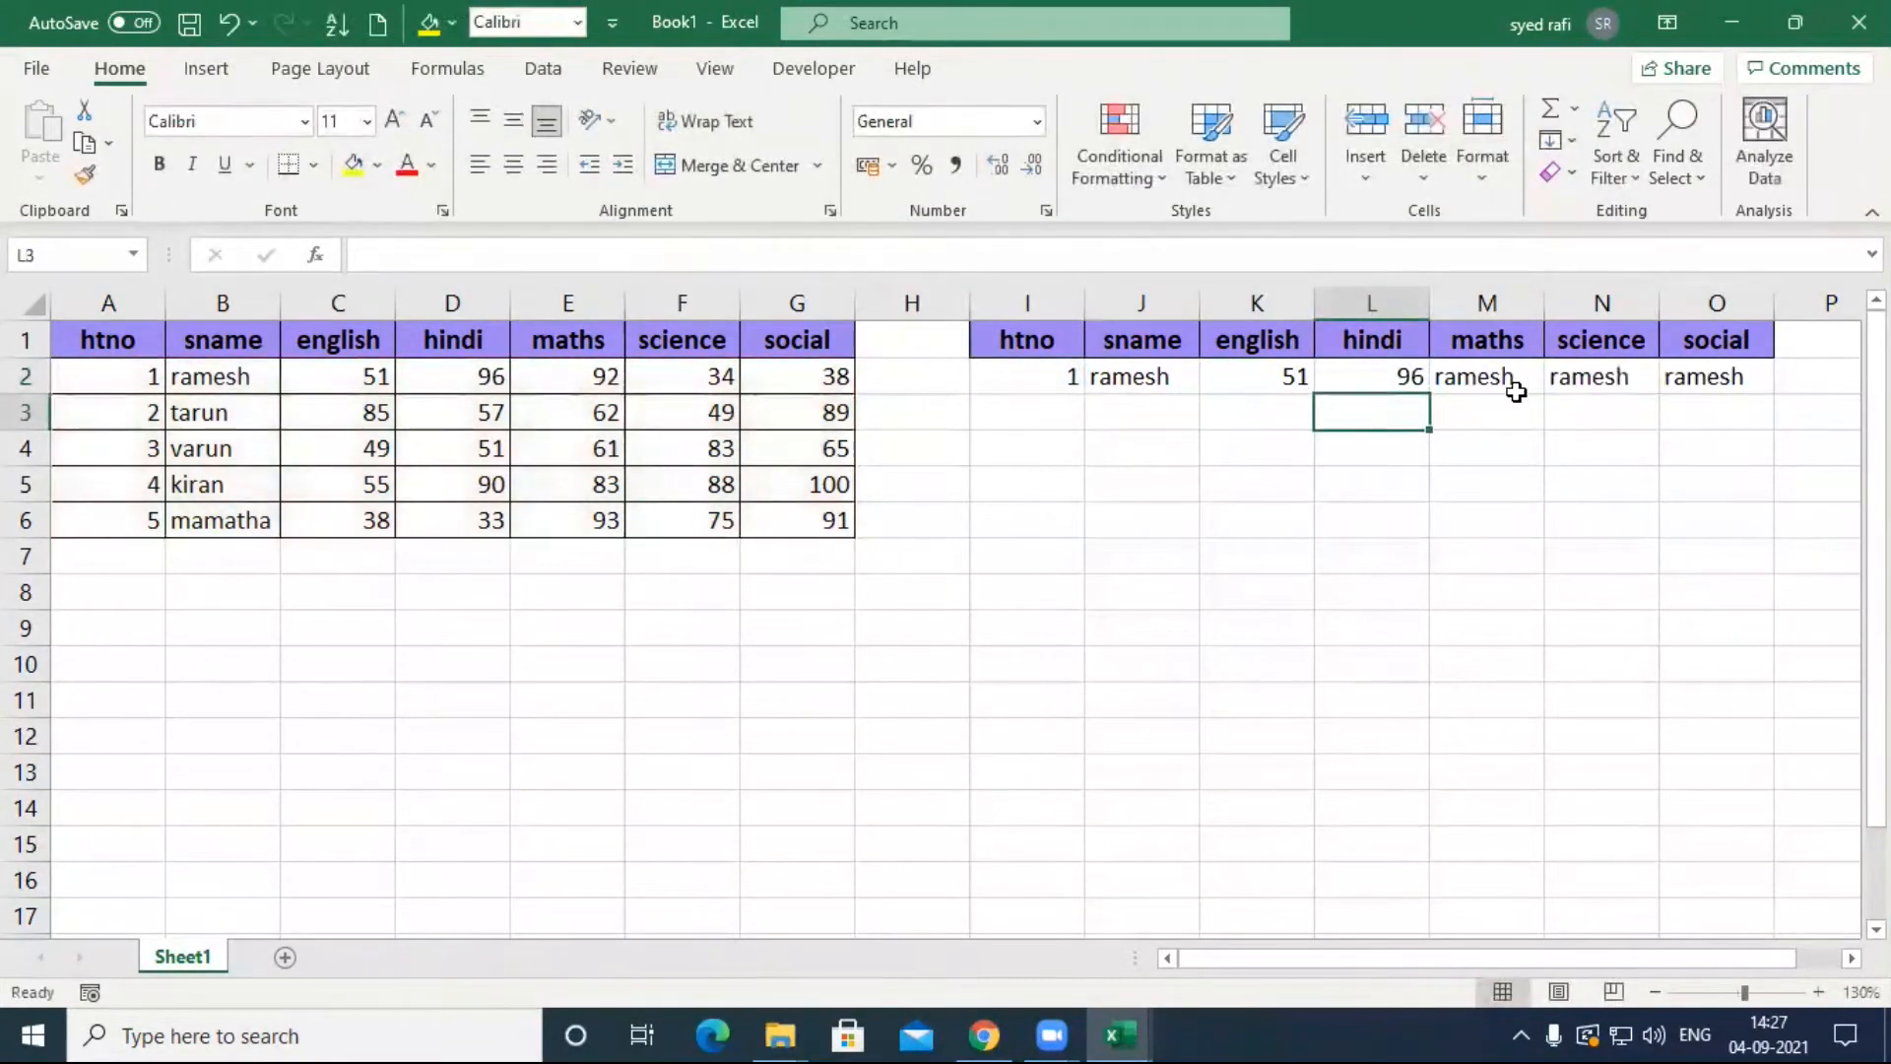
# Step: Set the VLOOKUP column index number to 5 in M2 (maths) and 6 in N2 (science)
pyautogui.doubleClick(1515, 380)
pyautogui.click(1738, 380)
pyautogui.press('Delete')
pyautogui.write('5')
pyautogui.press('Return')
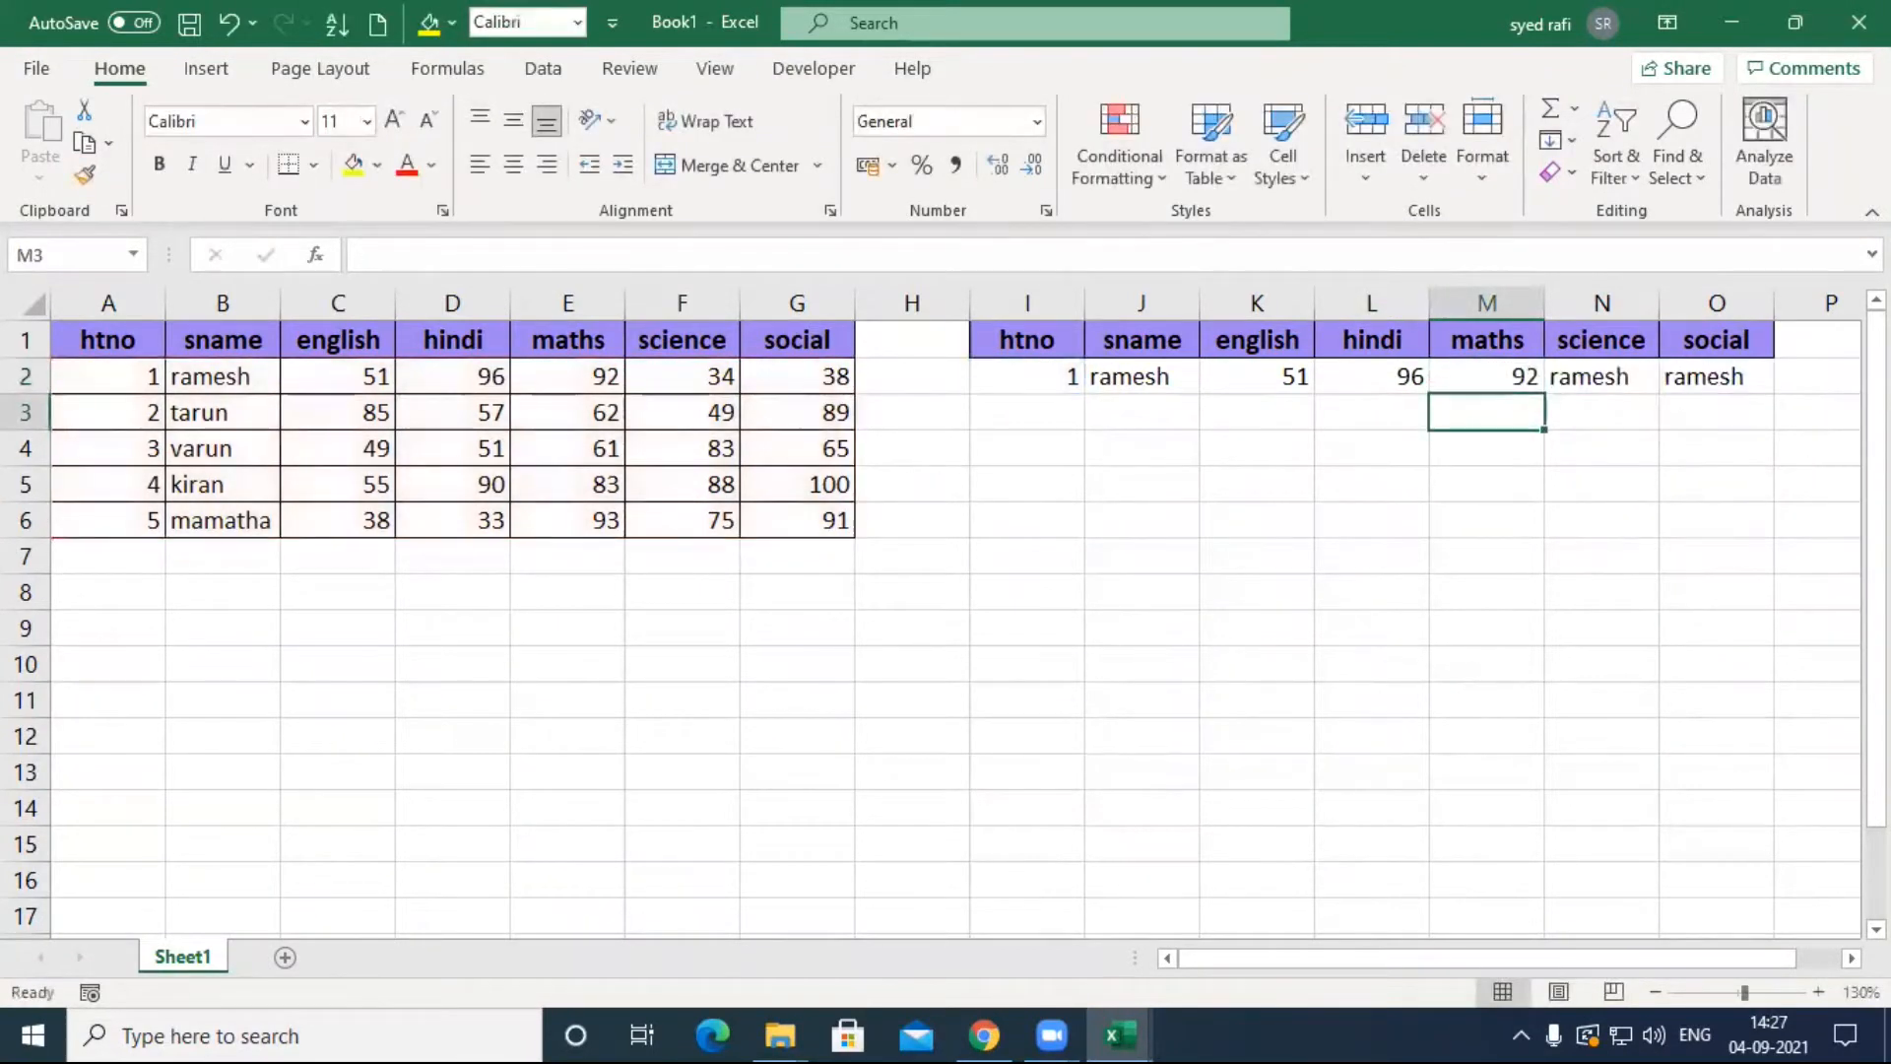
pyautogui.doubleClick(1588, 371)
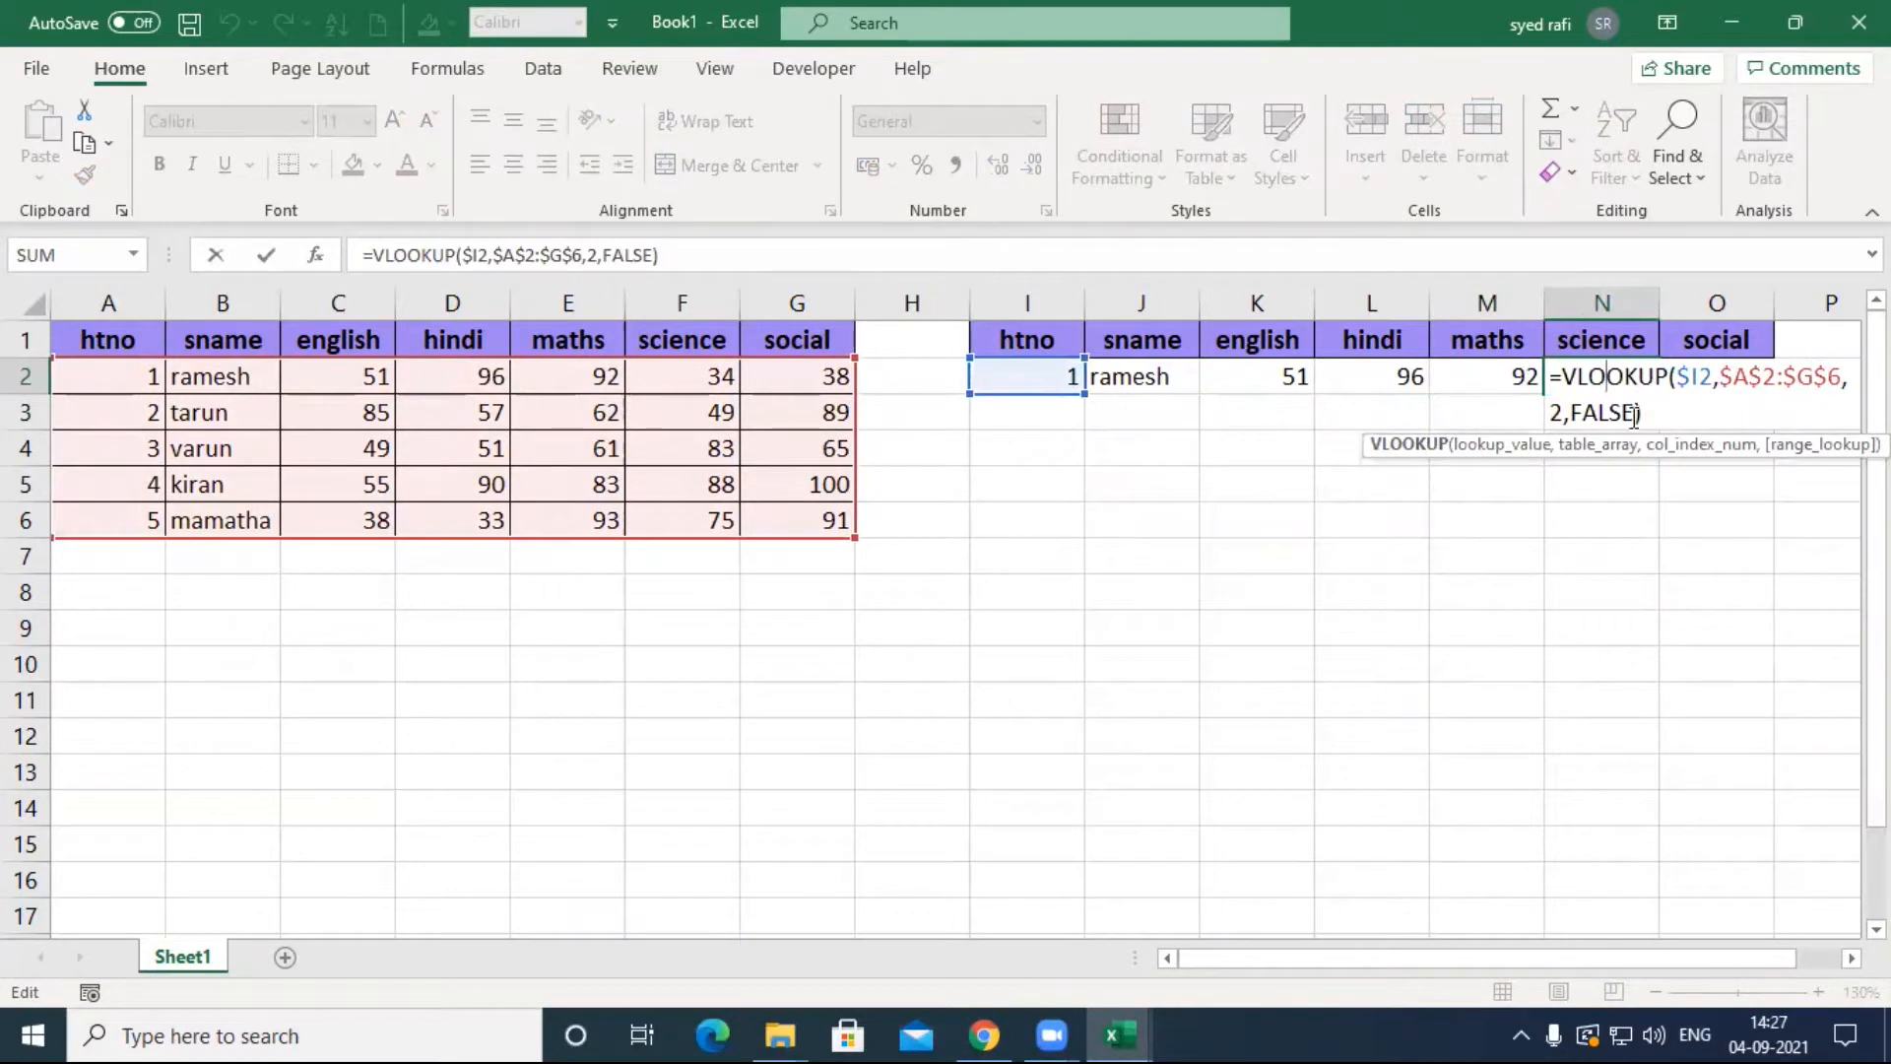
pyautogui.click(1556, 412)
pyautogui.press('Delete')
pyautogui.write('6')
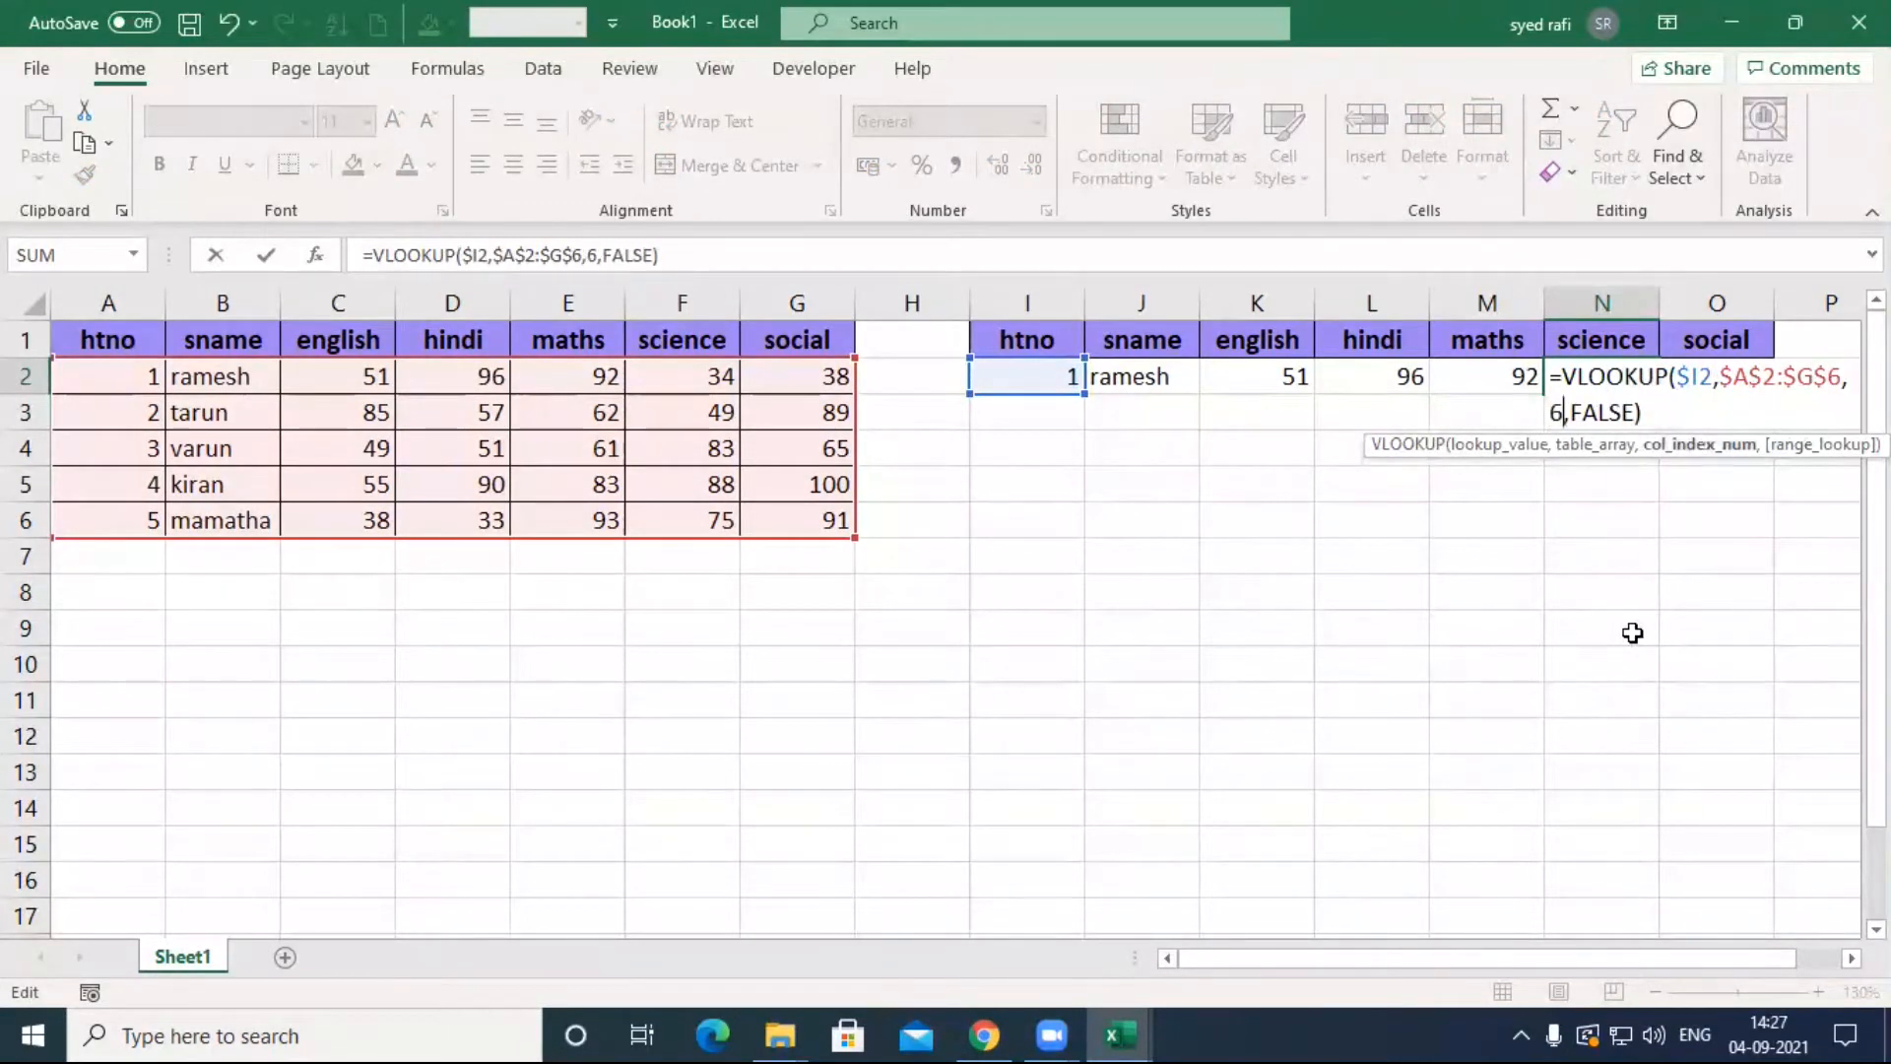
pyautogui.press('Return')
# Step: Set the VLOOKUP column index number to 7 in O2 (social)
pyautogui.click(1709, 380)
pyautogui.doubleClick(1709, 379)
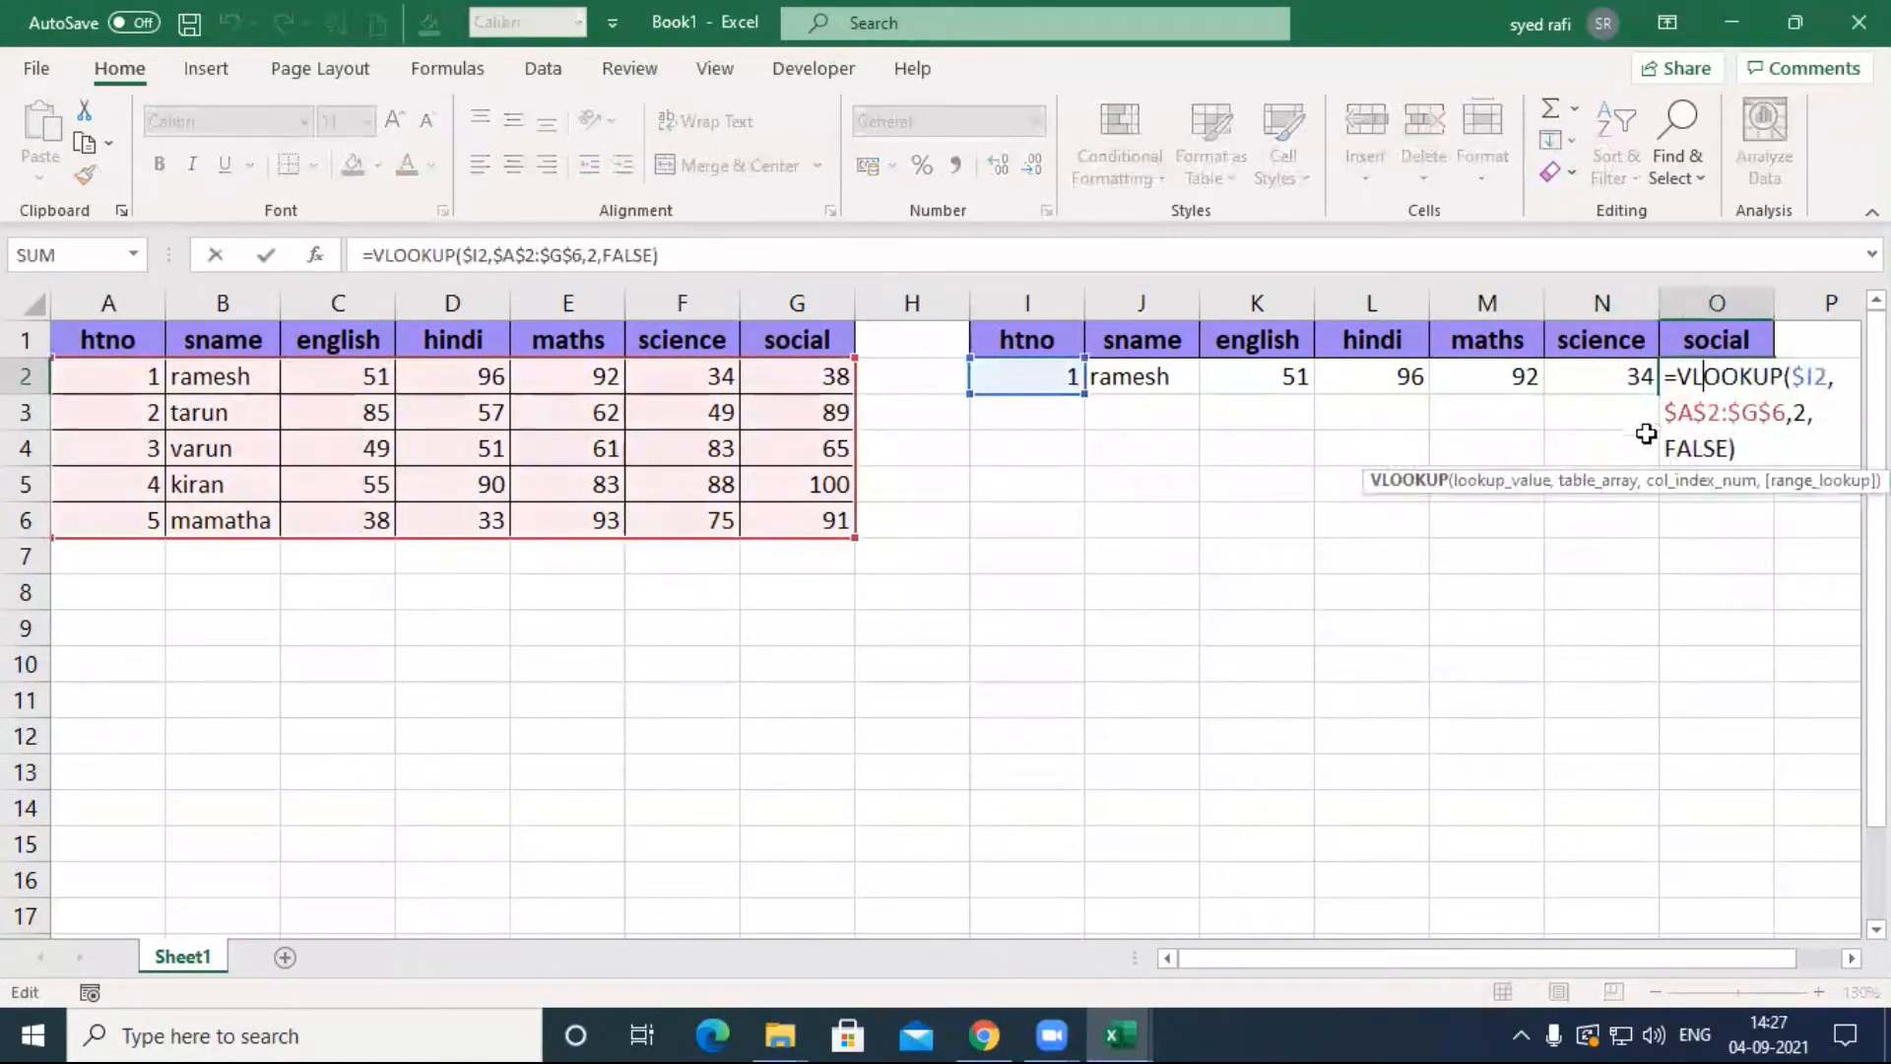
pyautogui.click(1791, 414)
pyautogui.press('Delete')
pyautogui.write('7')
pyautogui.press('Return')
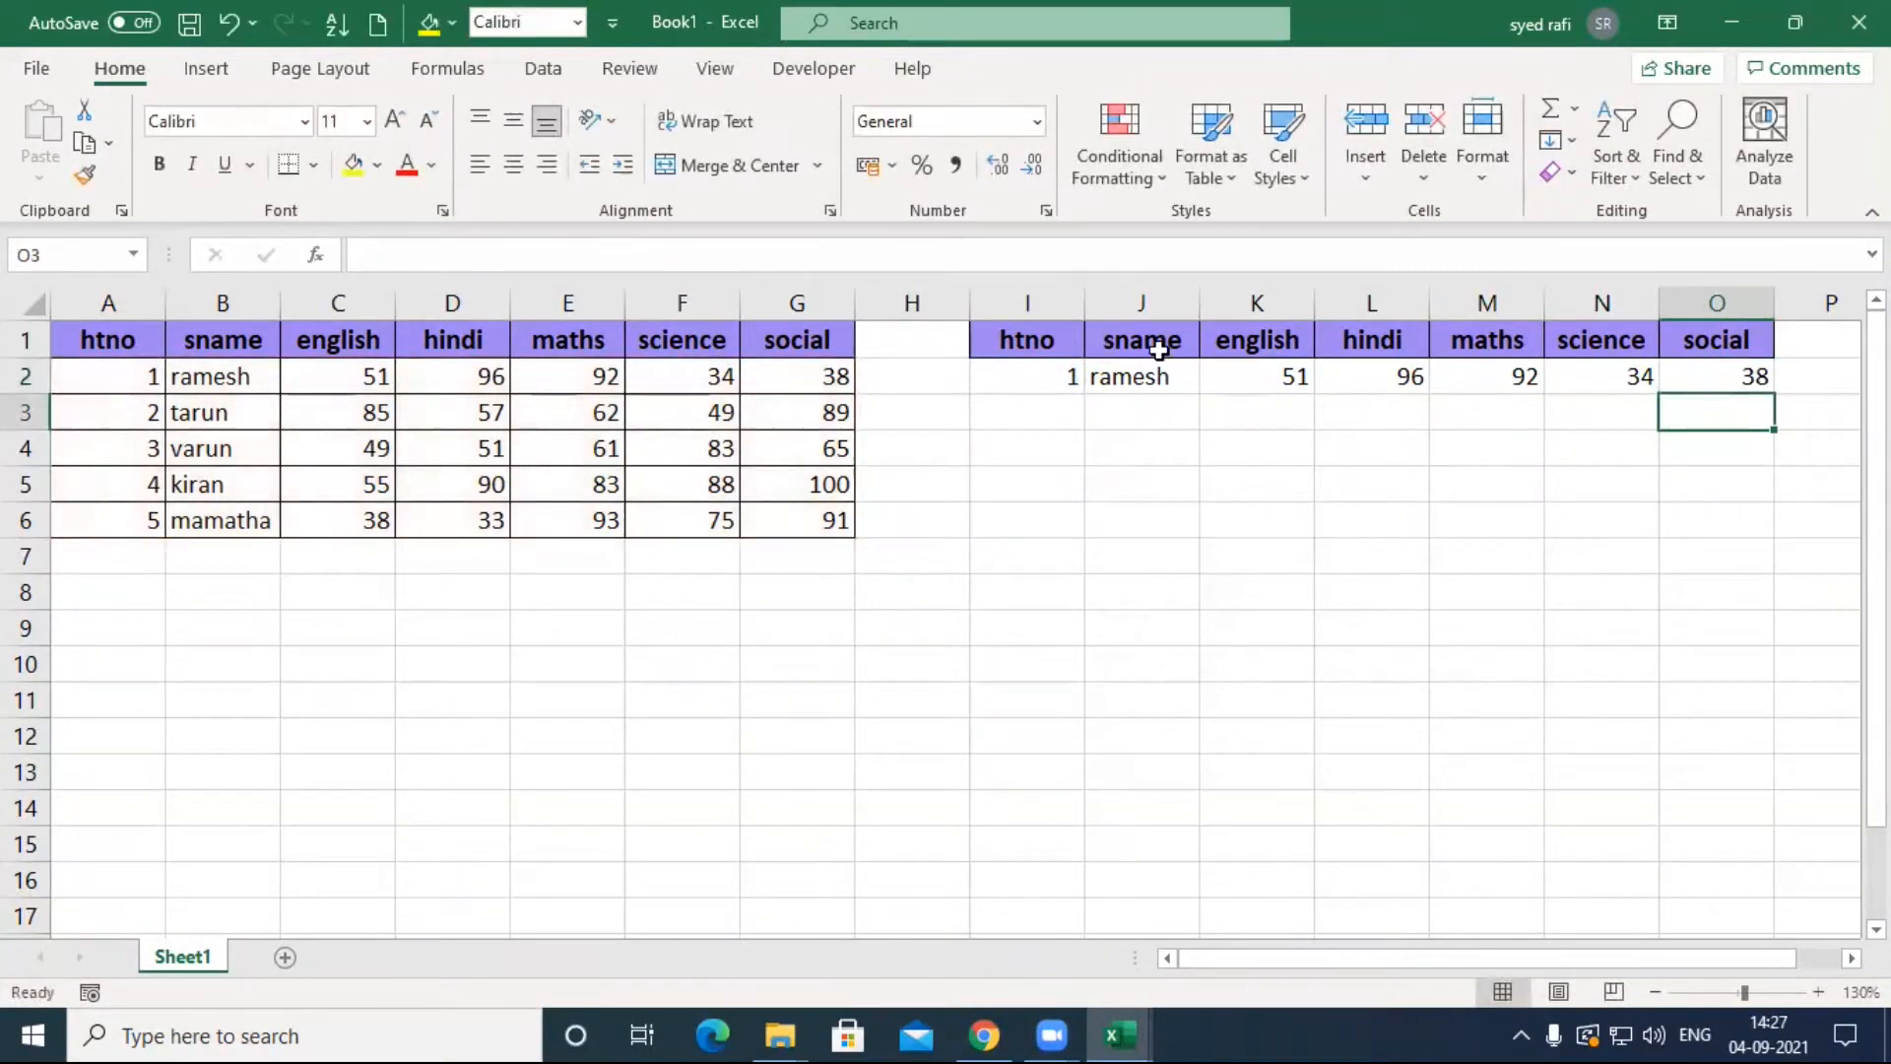
# Step: Fill the J2:O2 lookup formulas down through row 11 and enter htno 2 in I3
pyautogui.moveTo(1106, 371); pyautogui.dragTo(1777, 704)
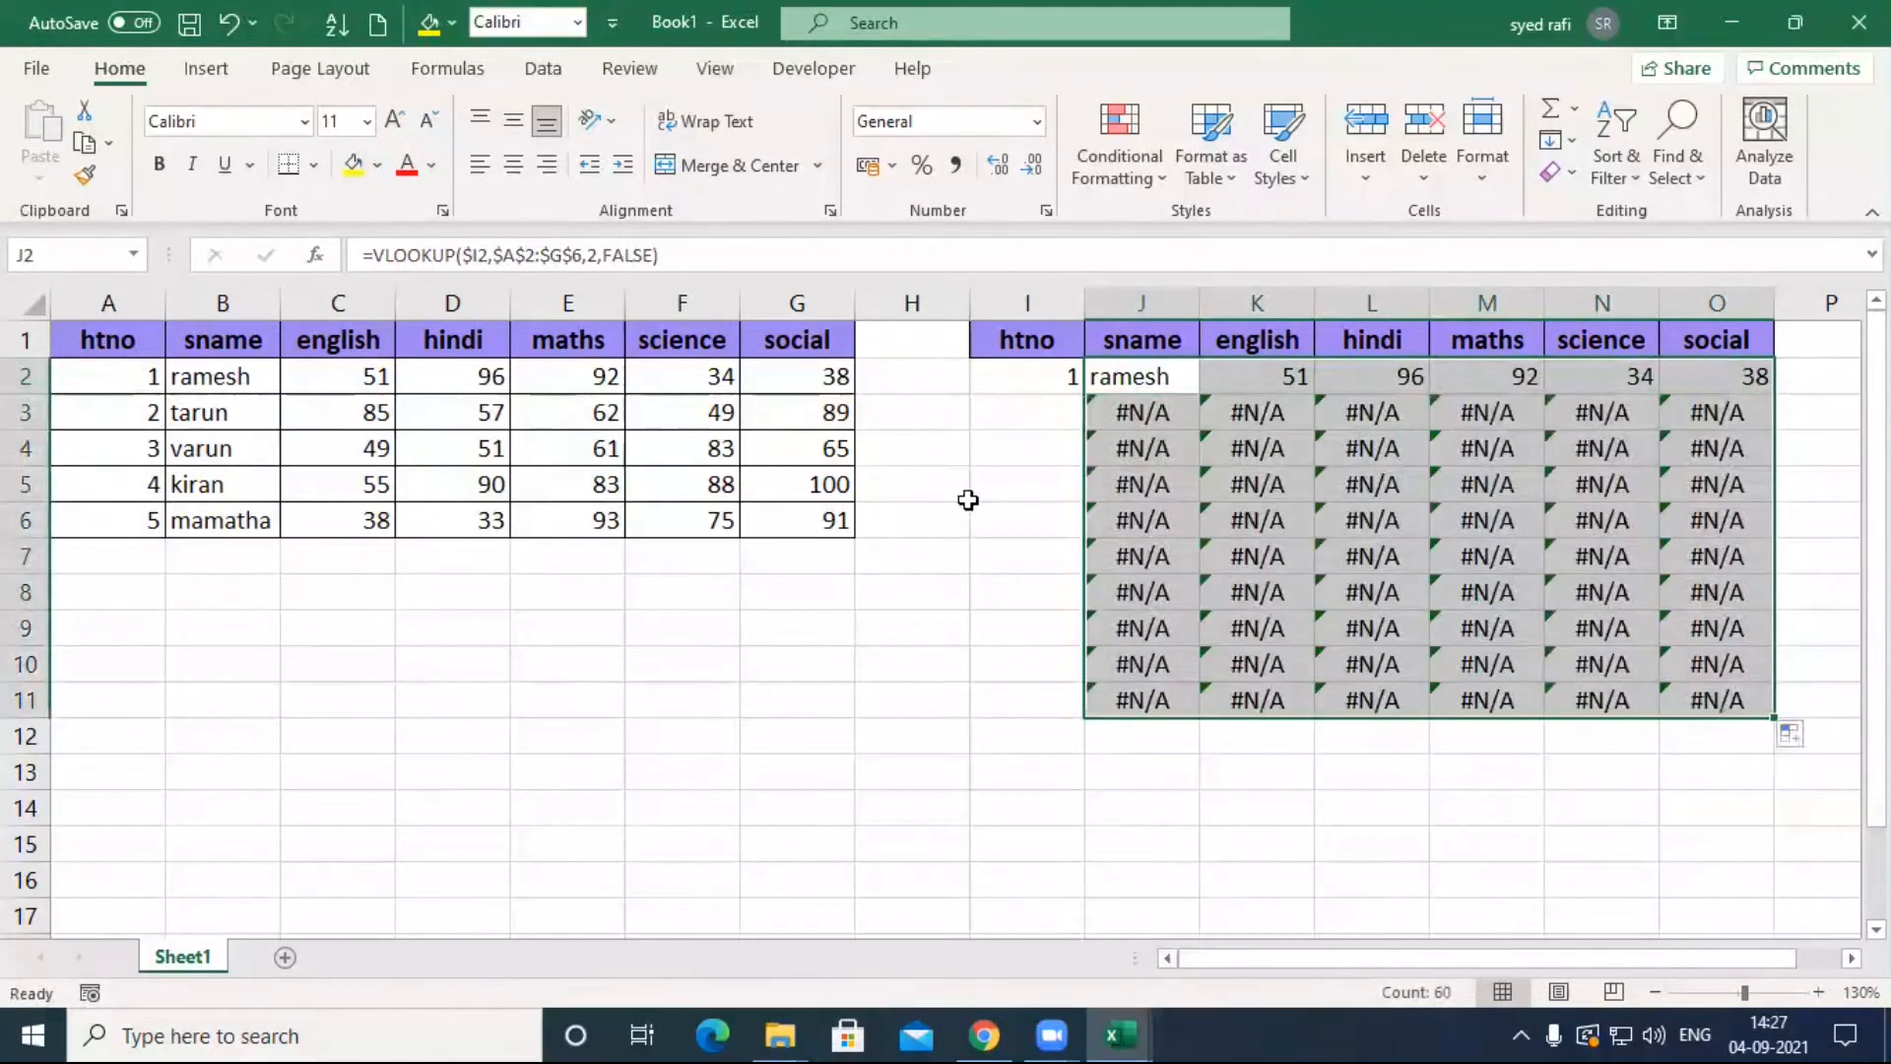
pyautogui.click(1024, 411)
pyautogui.write('2')
pyautogui.press('Return')
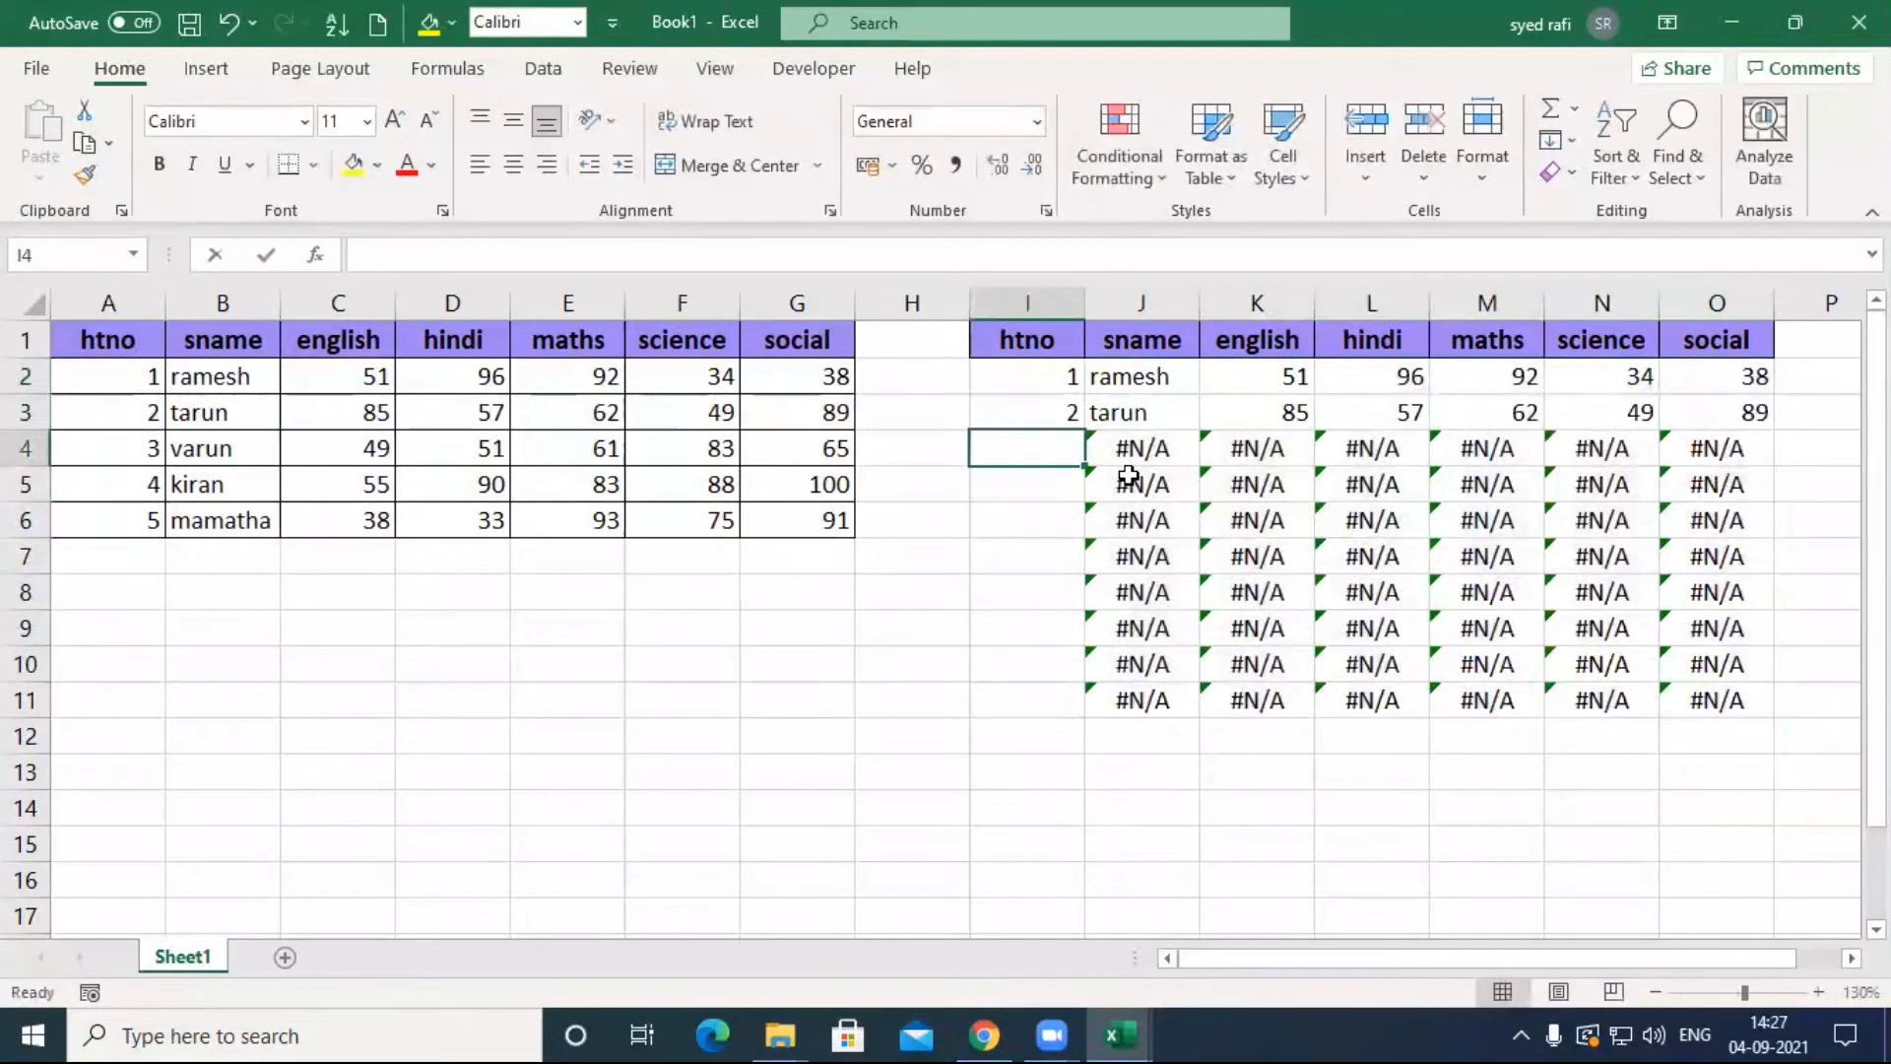
# Step: Enter the htno values 3, 4, 1, 2, 3, 2 and 1 in cells I4 through I10
pyautogui.write('3')
pyautogui.press('Return')
pyautogui.write('4')
pyautogui.press('Return')
pyautogui.write('1')
pyautogui.press('Return')
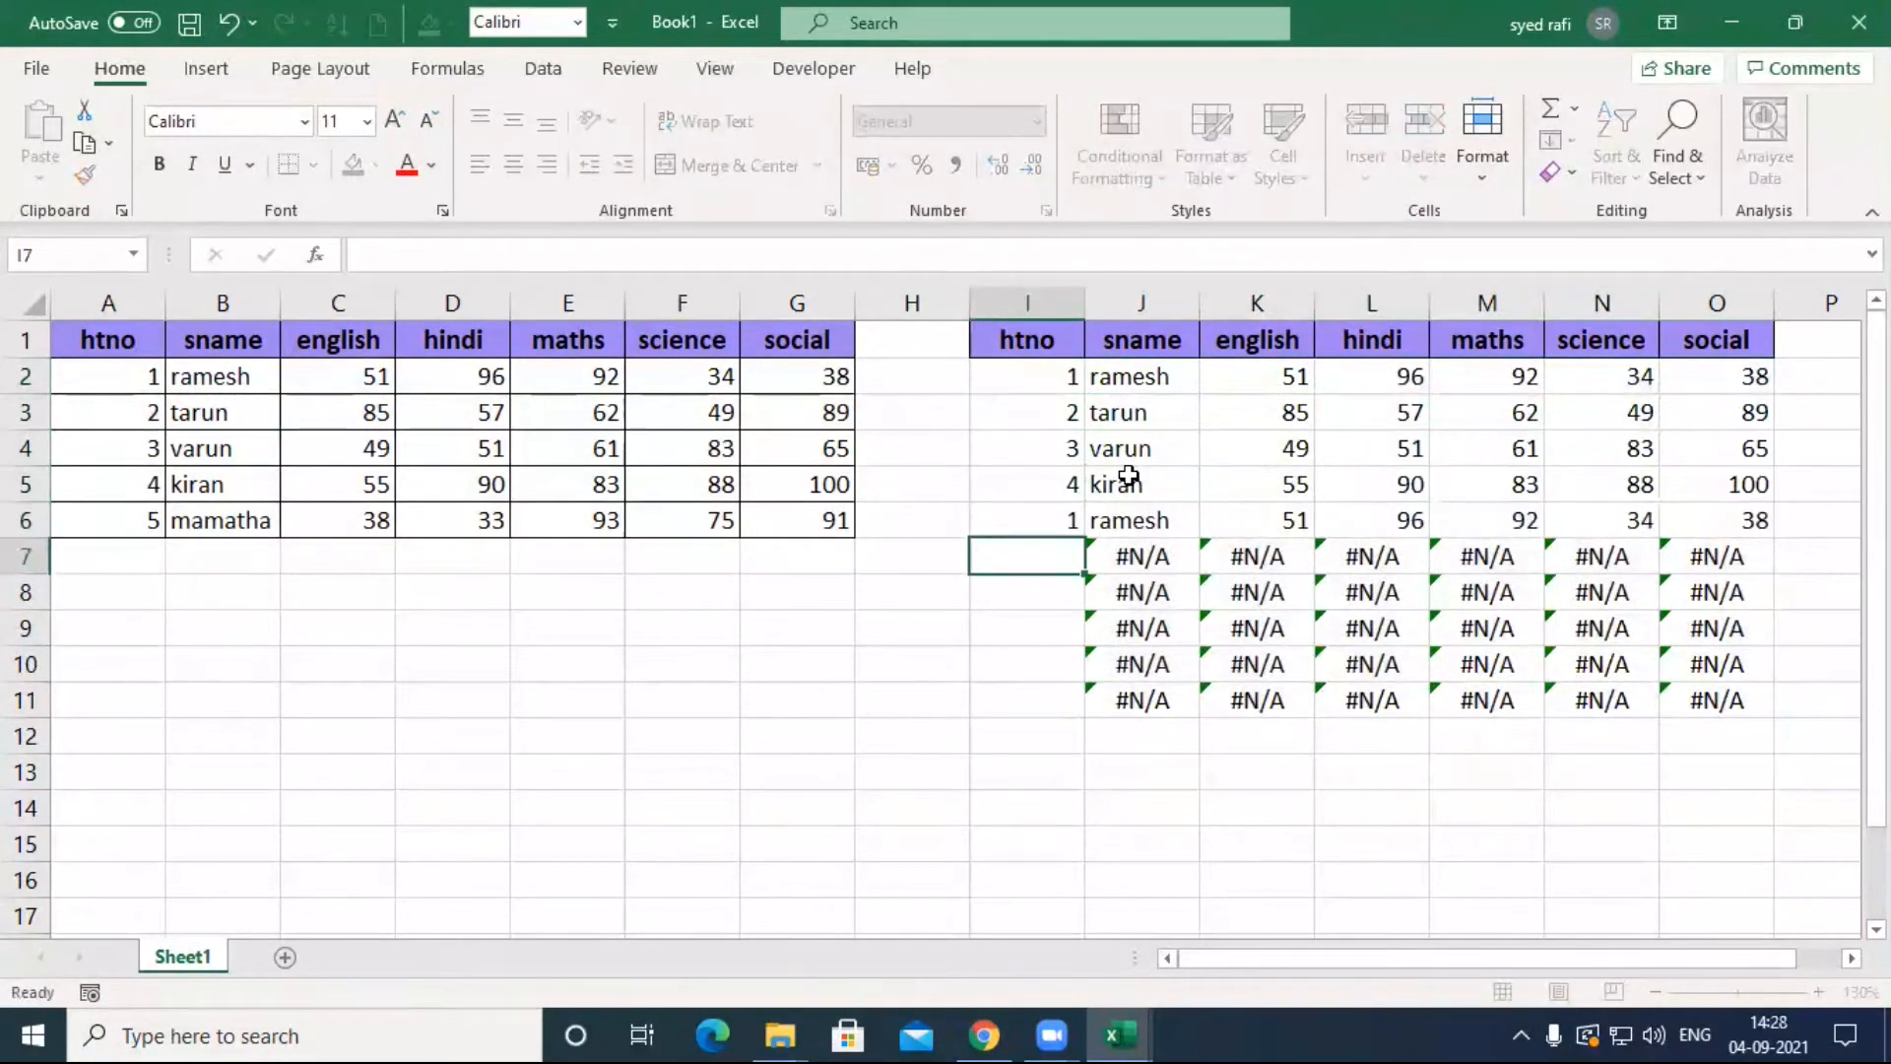
pyautogui.write('2')
pyautogui.press('Return')
pyautogui.write('3')
pyautogui.press('Return')
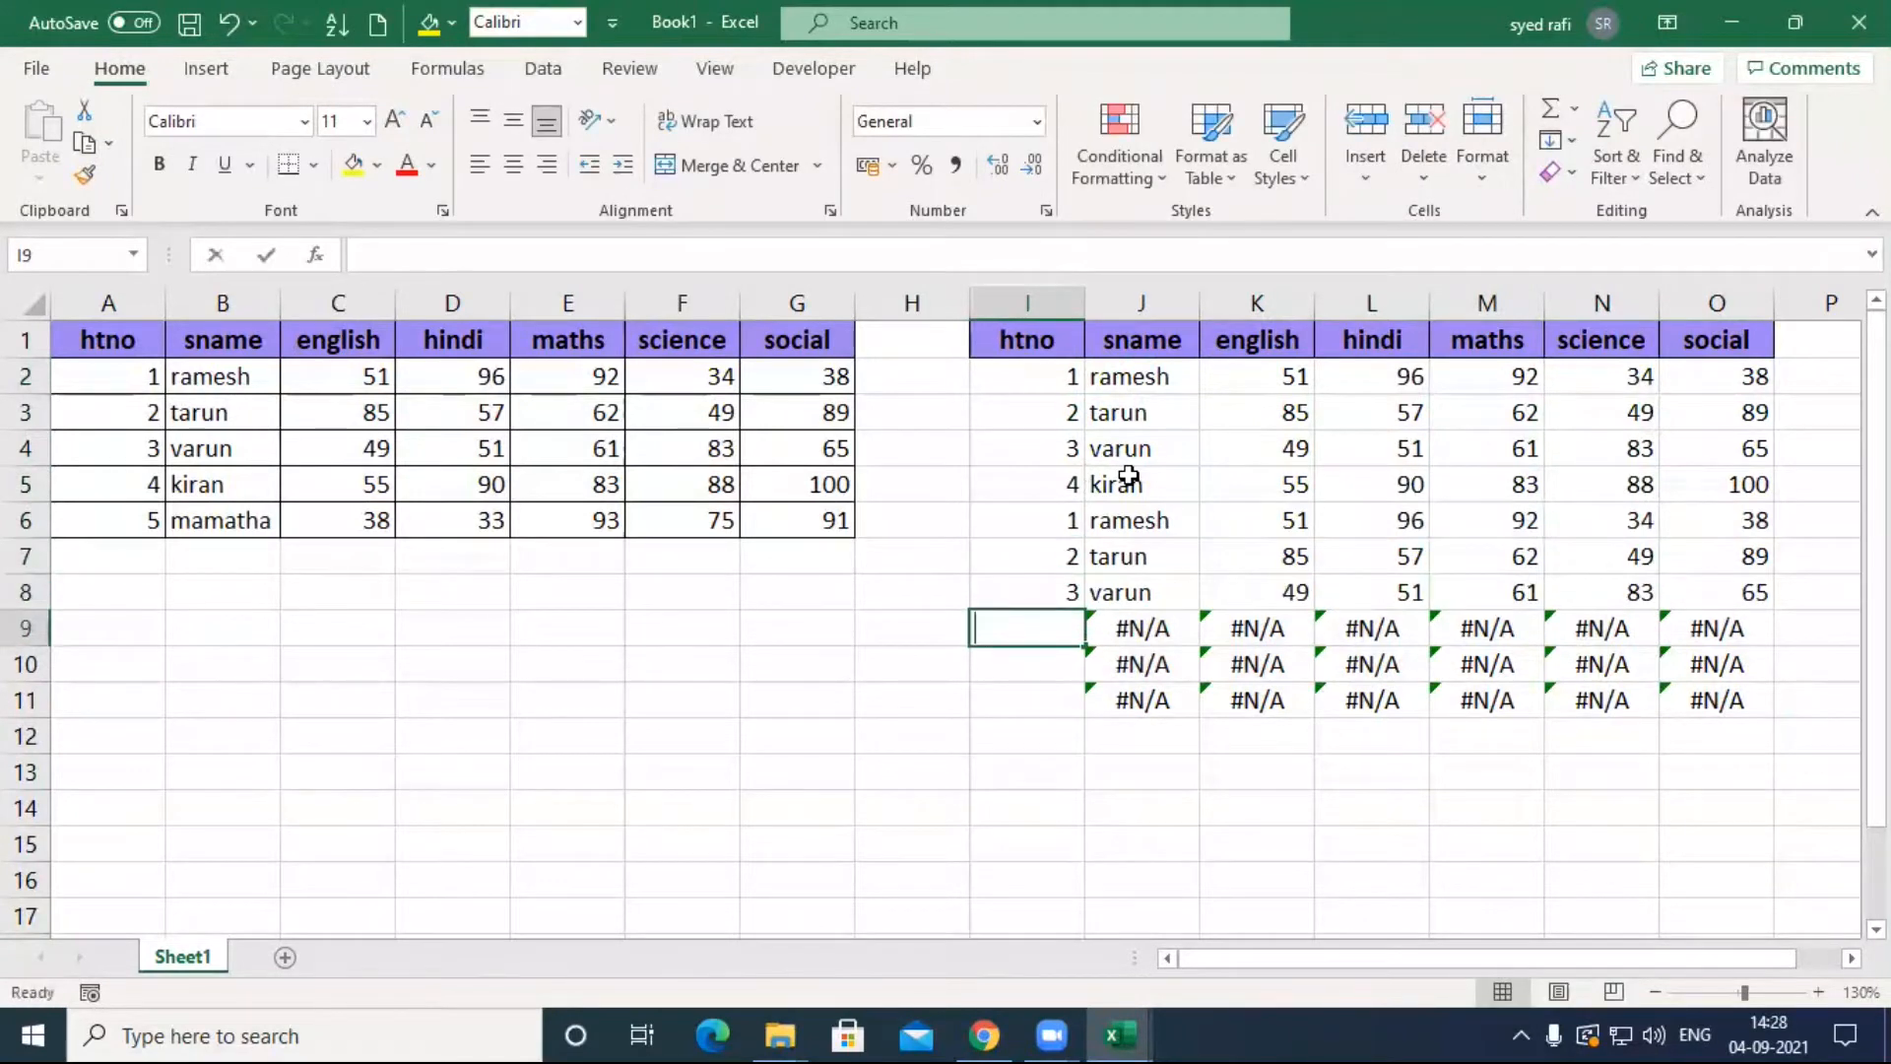
pyautogui.write('2')
pyautogui.press('Return')
pyautogui.write('1')
pyautogui.press('Return')
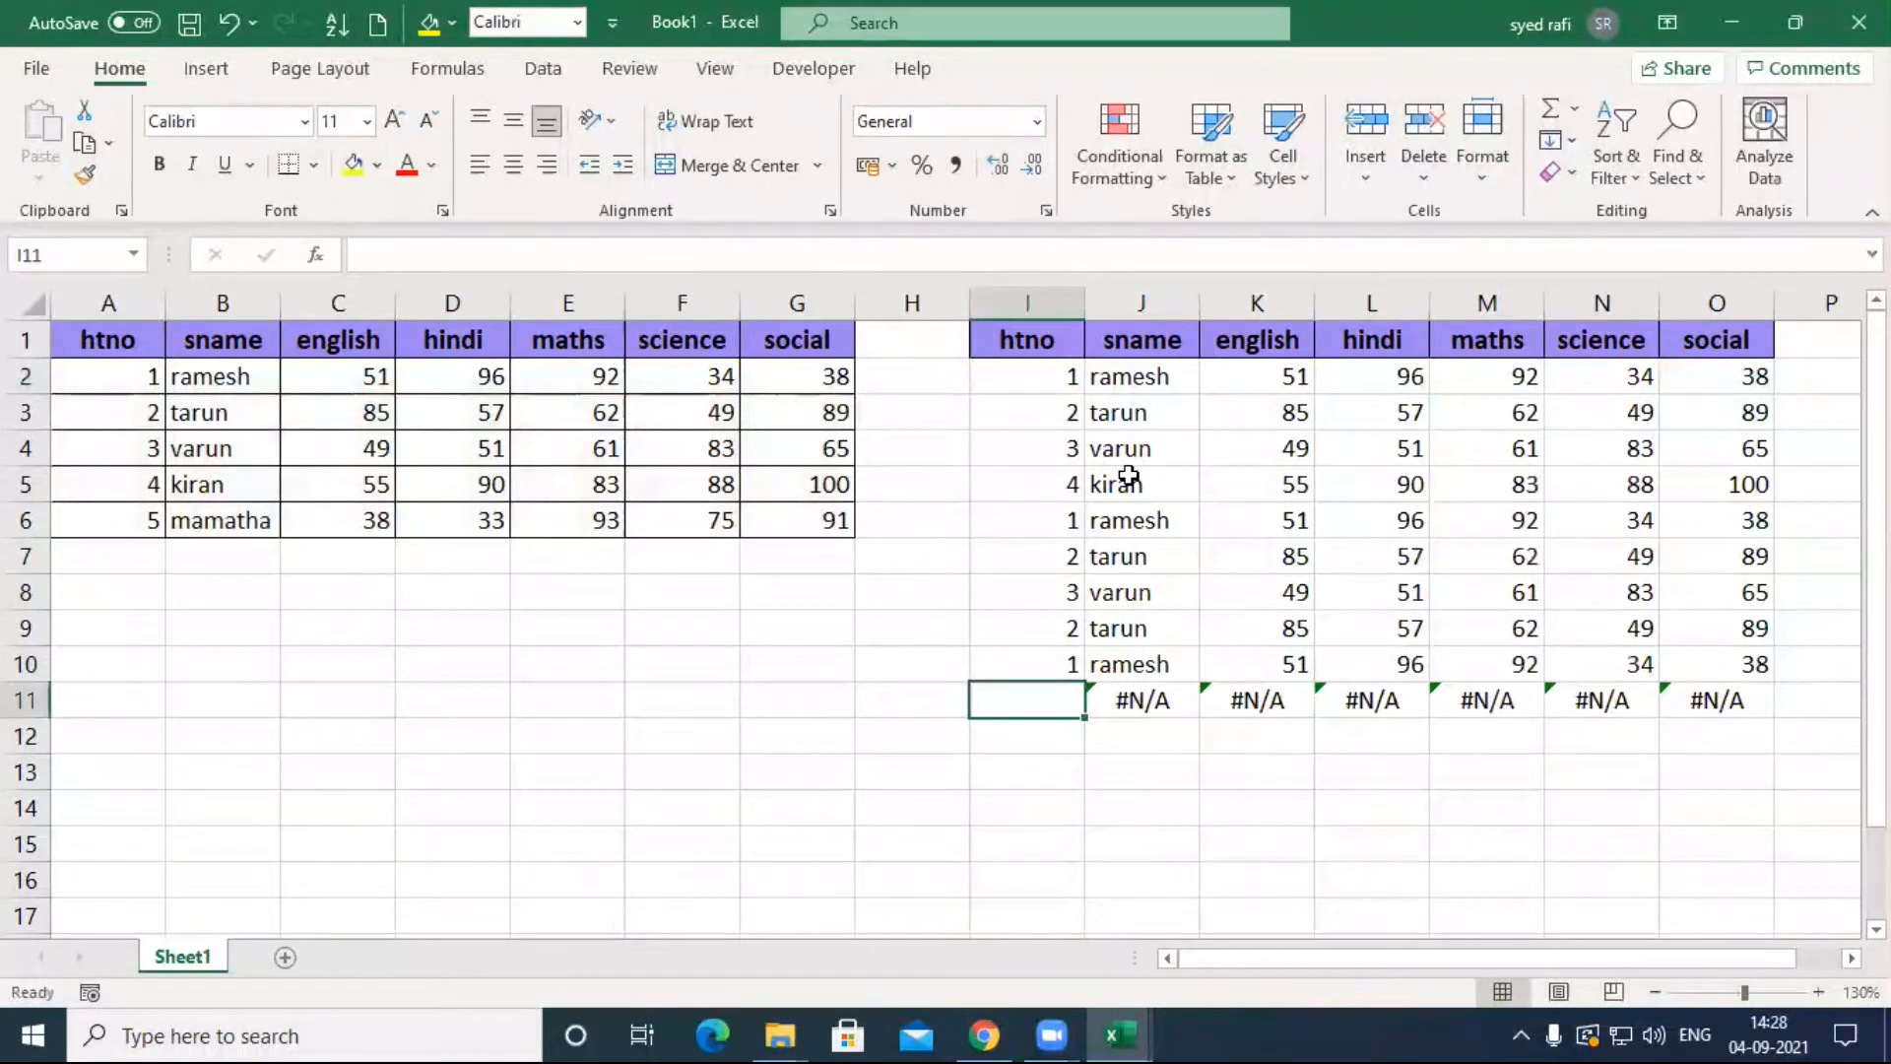
# Step: Examine the VLOOKUP formulas across row 10 of the lookup table, from sname to social
pyautogui.press('Up')
pyautogui.press('Right')
pyautogui.press('Right')
pyautogui.press('Right')
pyautogui.press('Right')
pyautogui.press('Right')
pyautogui.press('Right')
pyautogui.press('Left')
pyautogui.press('Left')
pyautogui.press('Left')
pyautogui.press('Left')
pyautogui.press('Left')
pyautogui.press('Left')
pyautogui.press('Right')
pyautogui.press('Right')
pyautogui.press('Right')
pyautogui.press('Right')
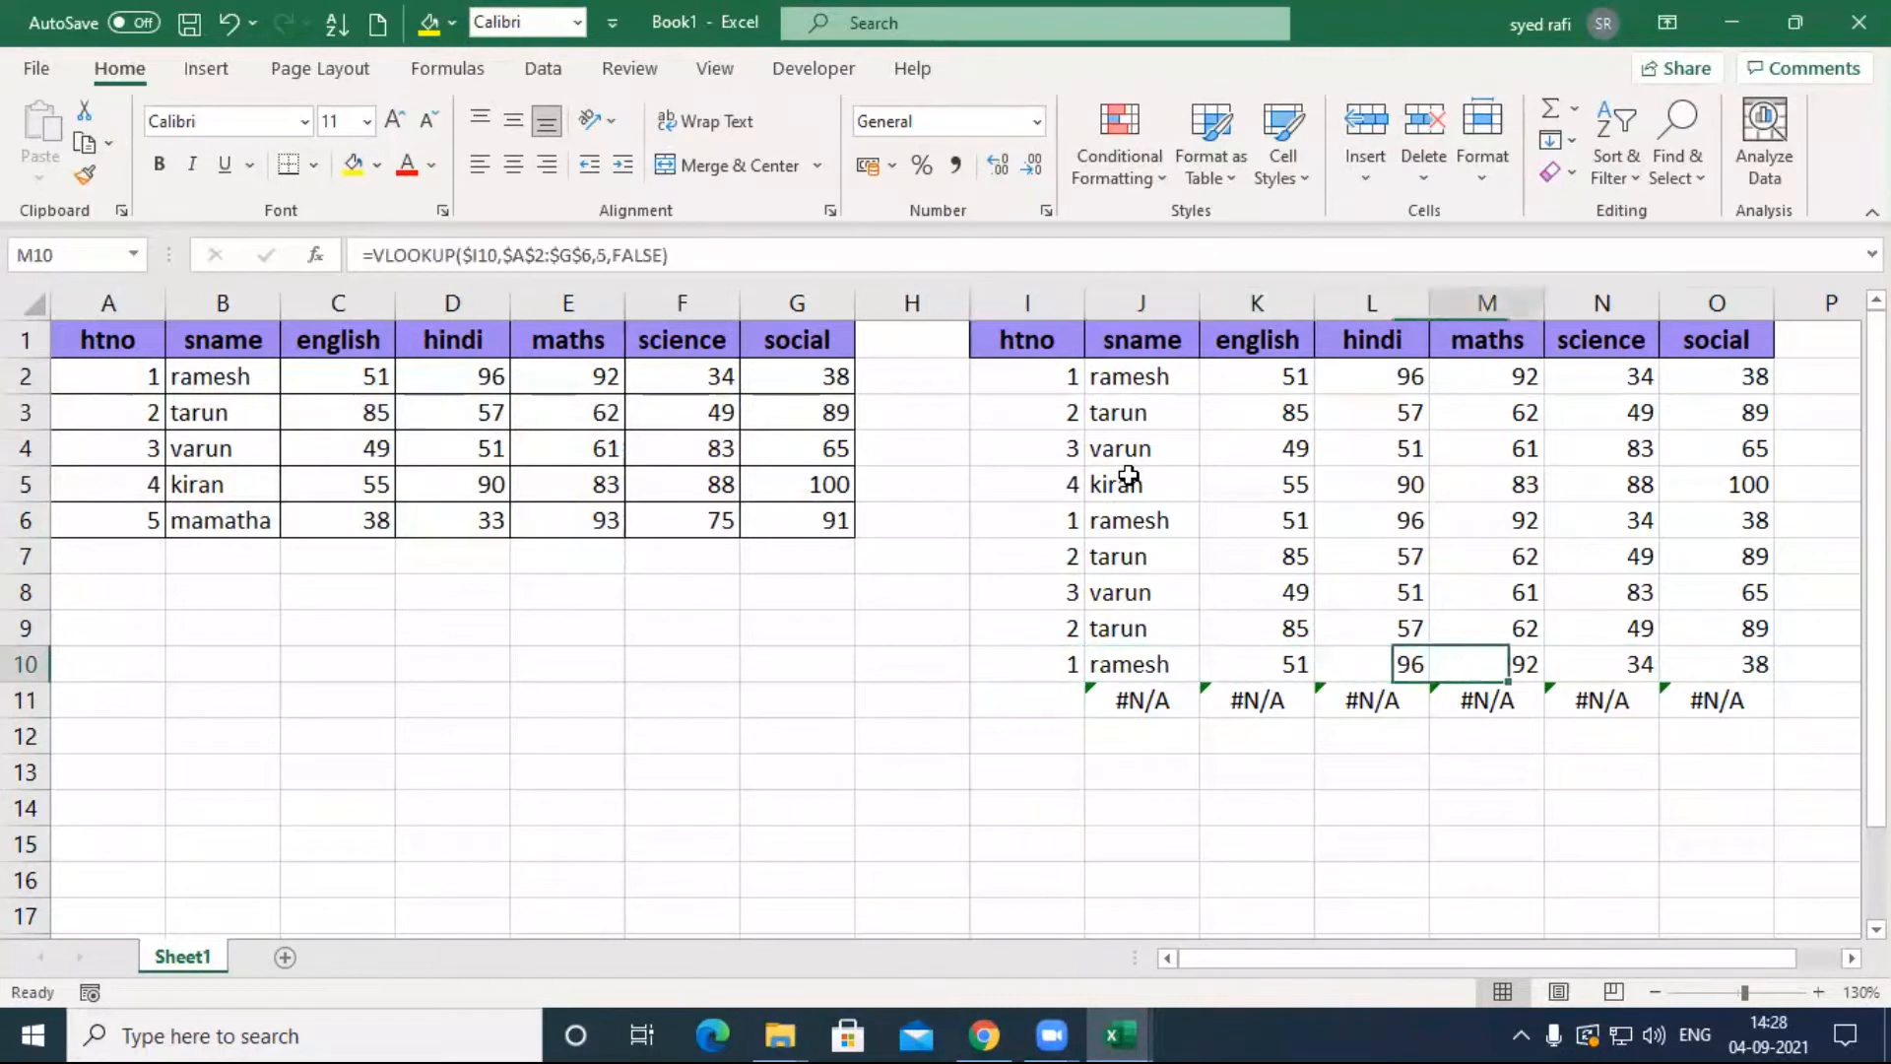
pyautogui.press('Right')
pyautogui.press('Right')
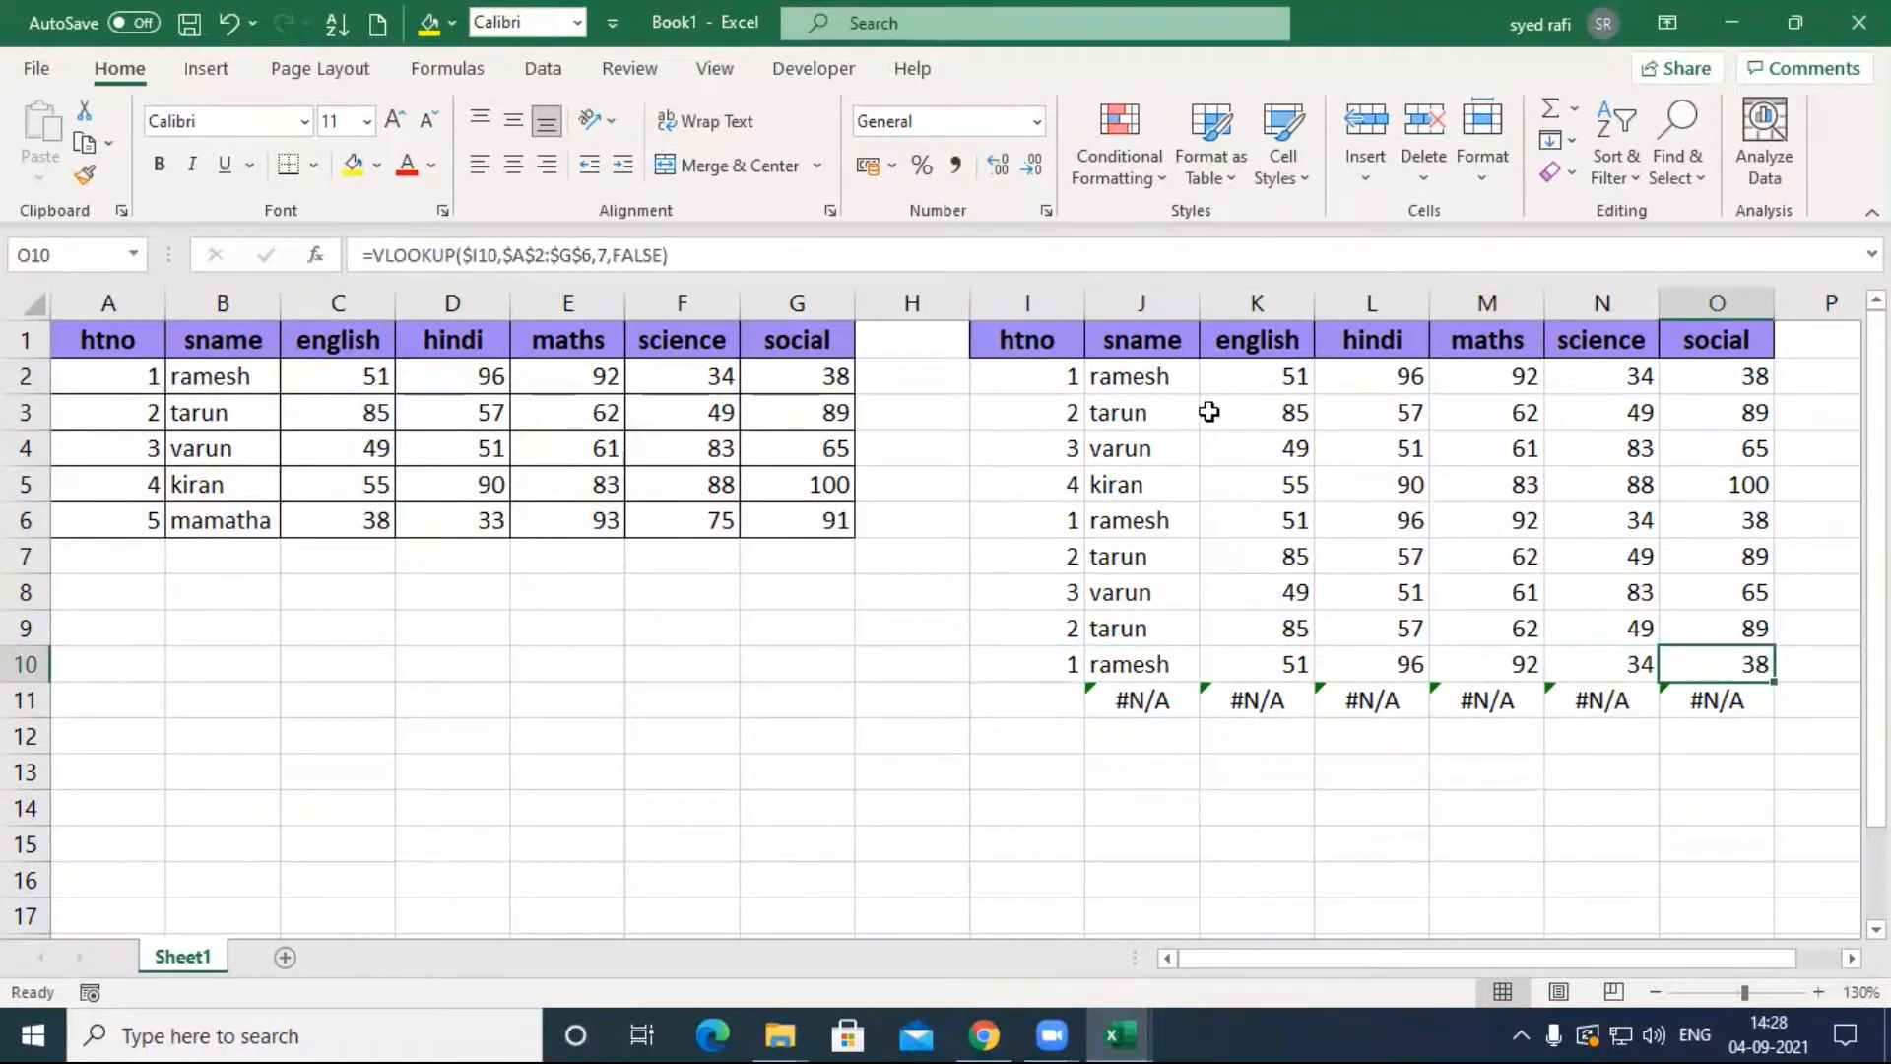
# Step: Review the locked table range inside the J2 VLOOKUP formula
pyautogui.doubleClick(1146, 375)
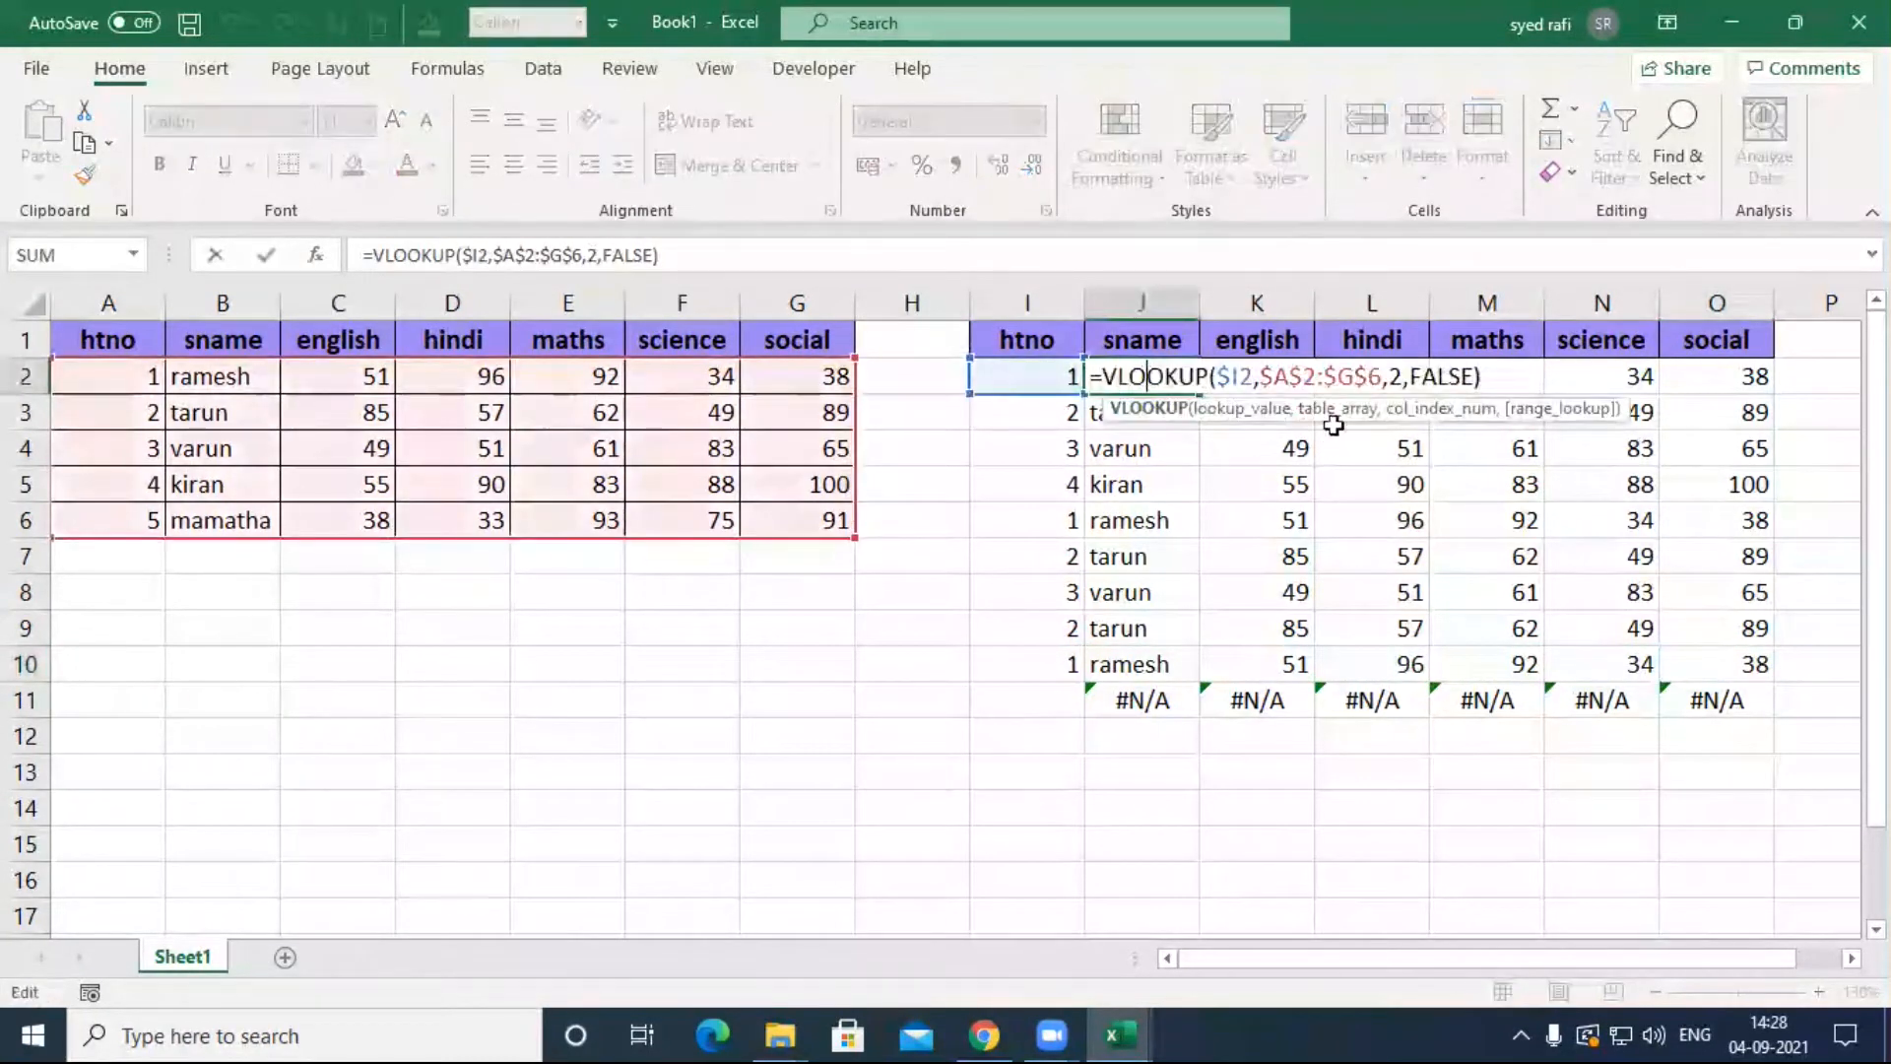
pyautogui.click(1324, 375)
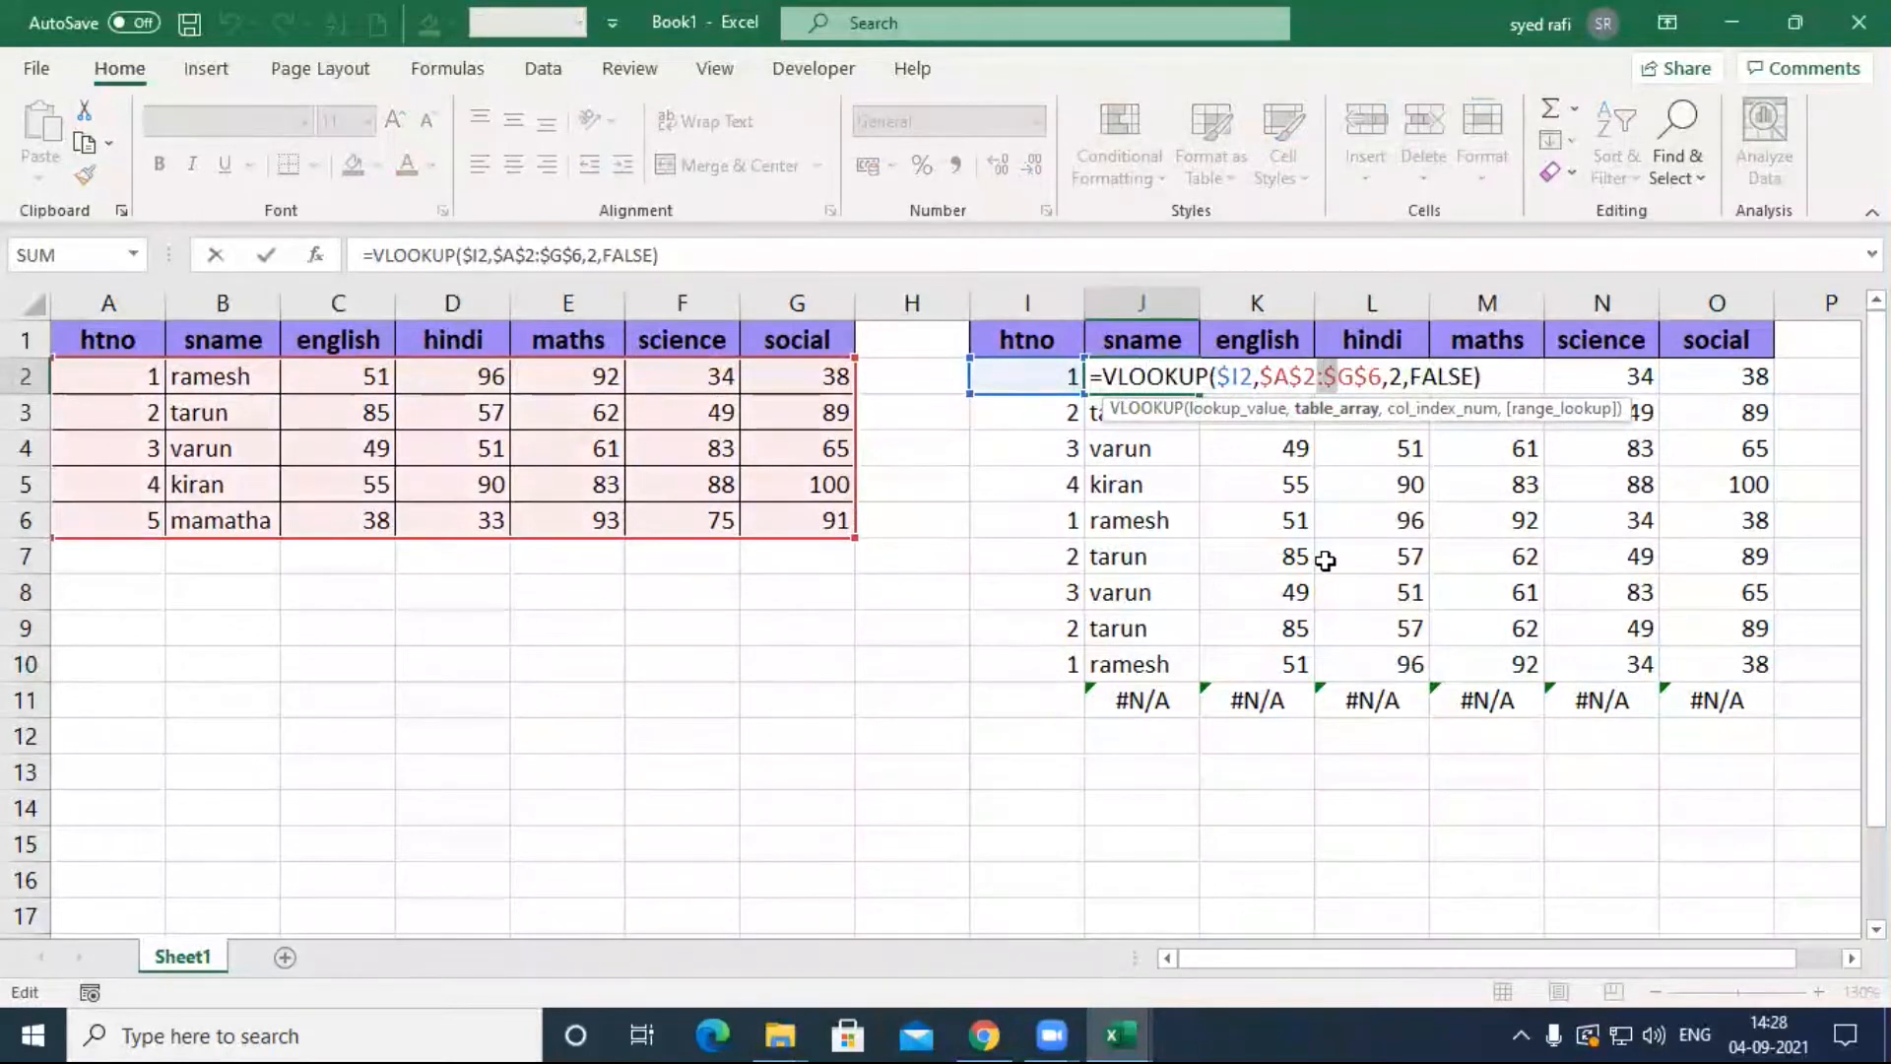
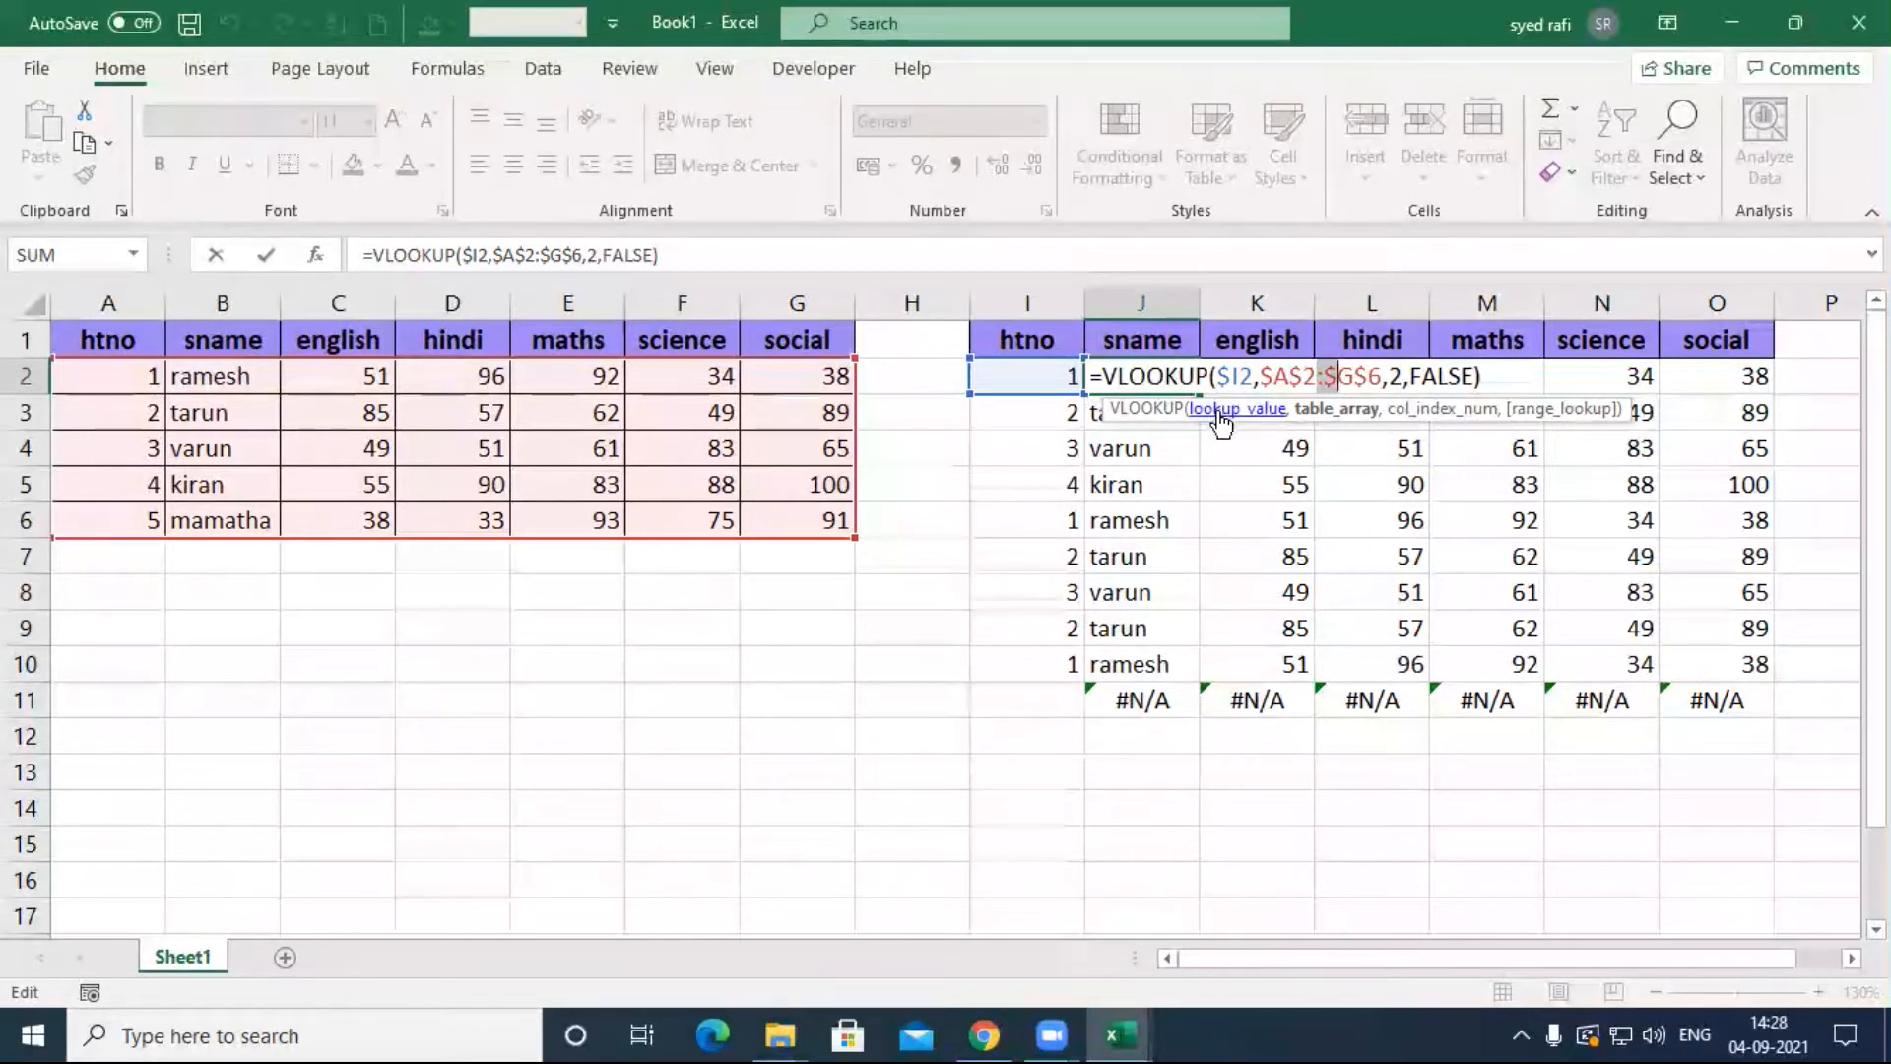
pyautogui.hotkey('ctrl', 'Return')
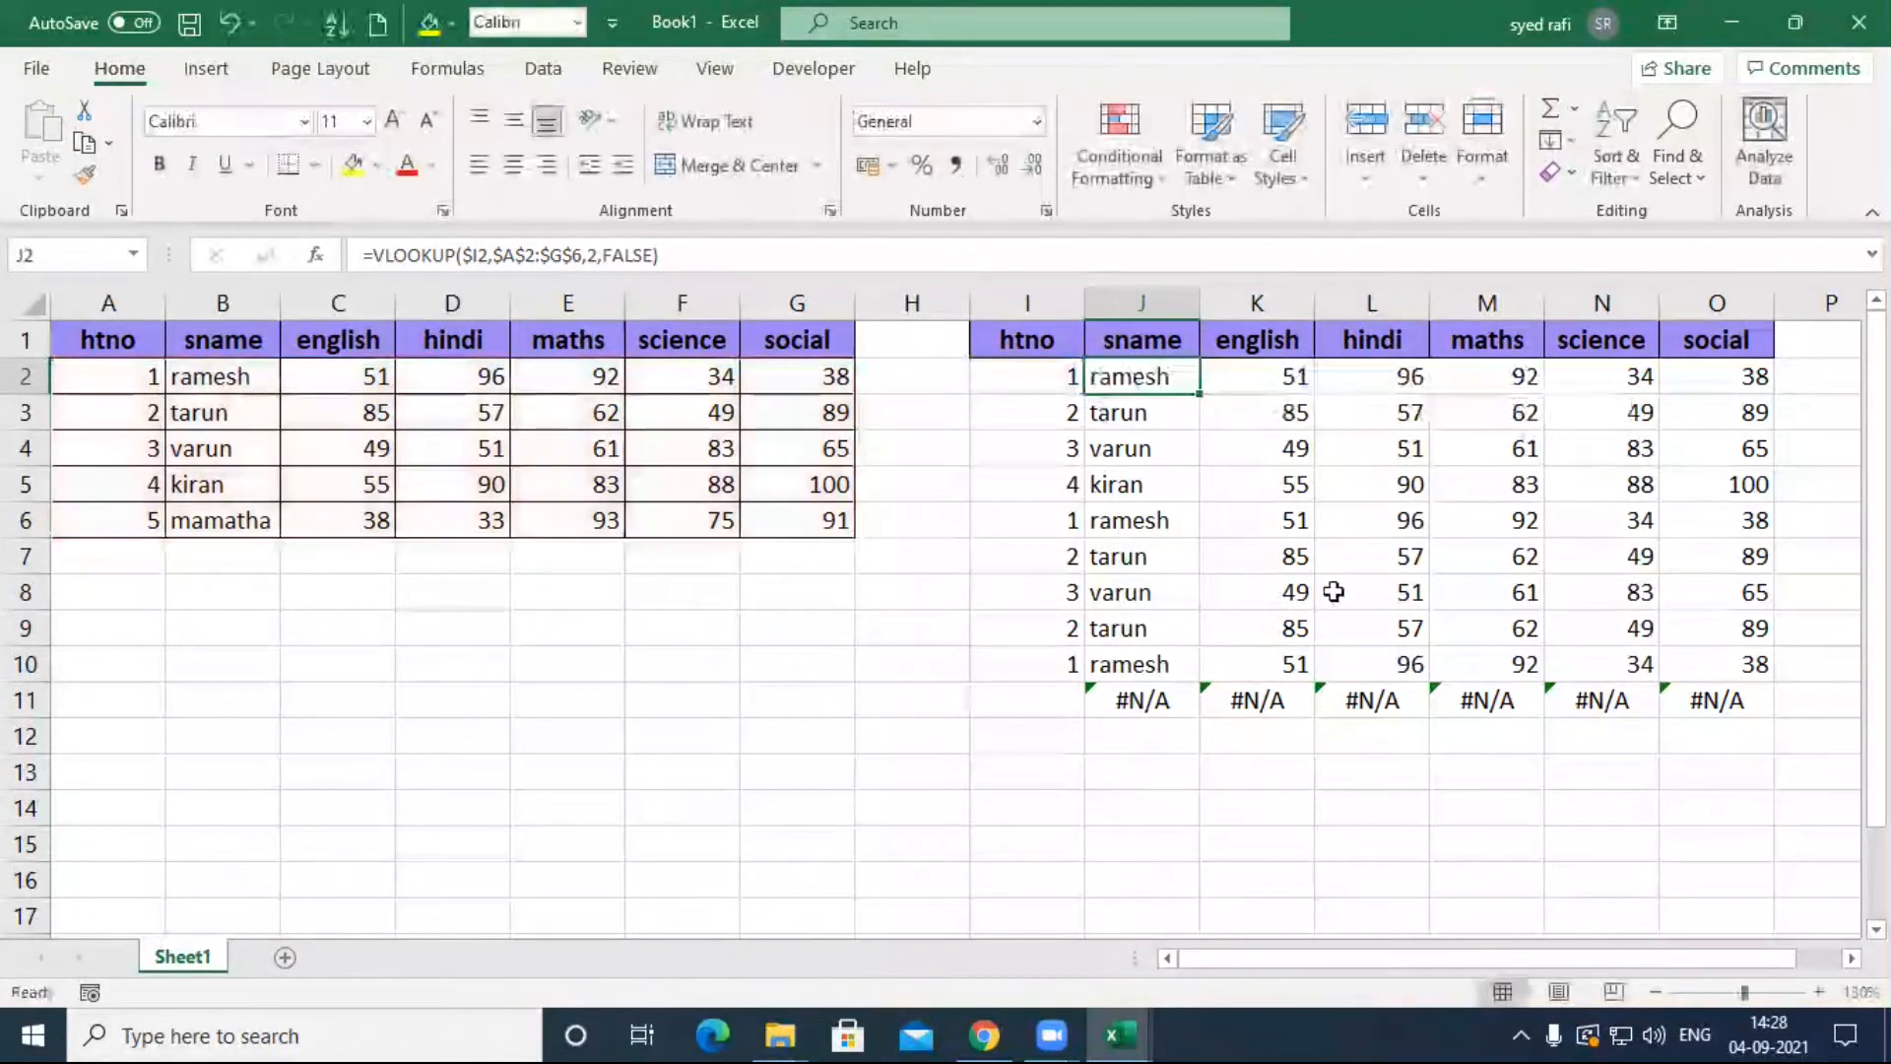
# Step: Insert a blank column before hindi in the source table and check the effect on the lookup formulas and results
pyautogui.click(447, 298)
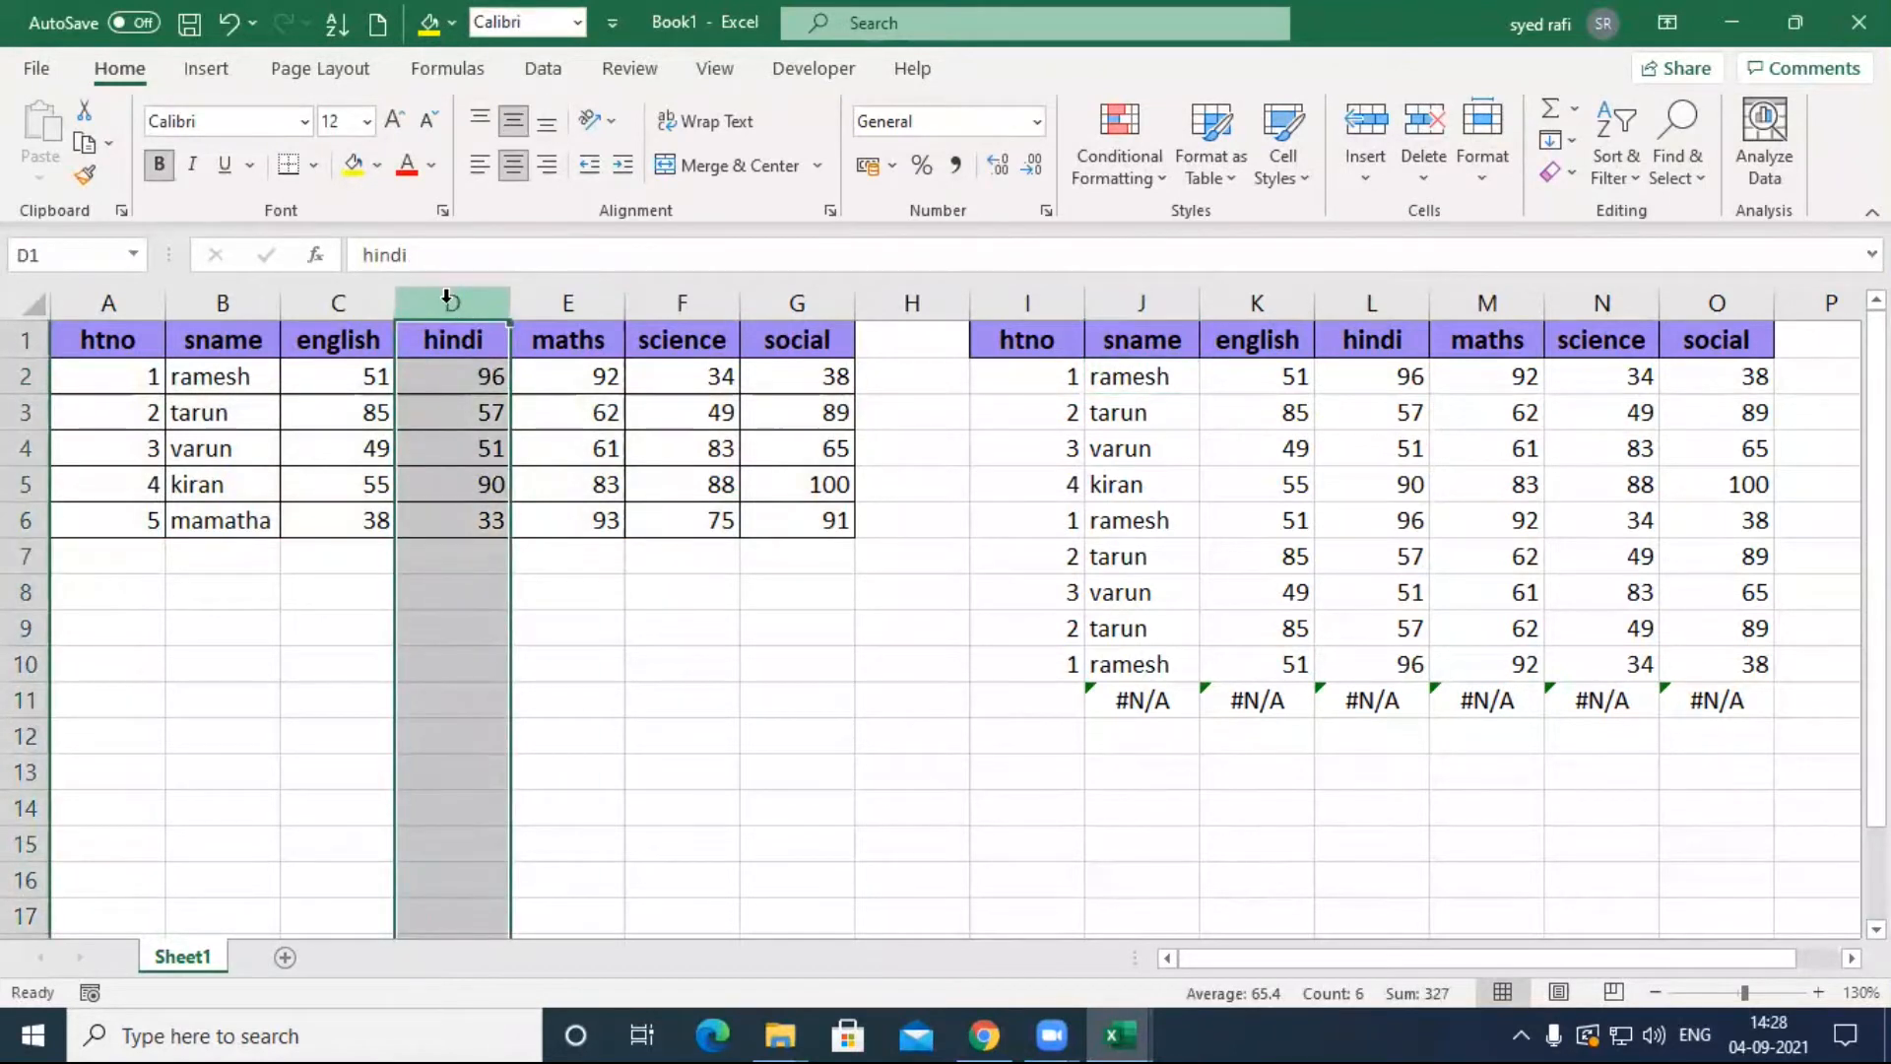
pyautogui.hotkey('ctrl', 'shift', '+')
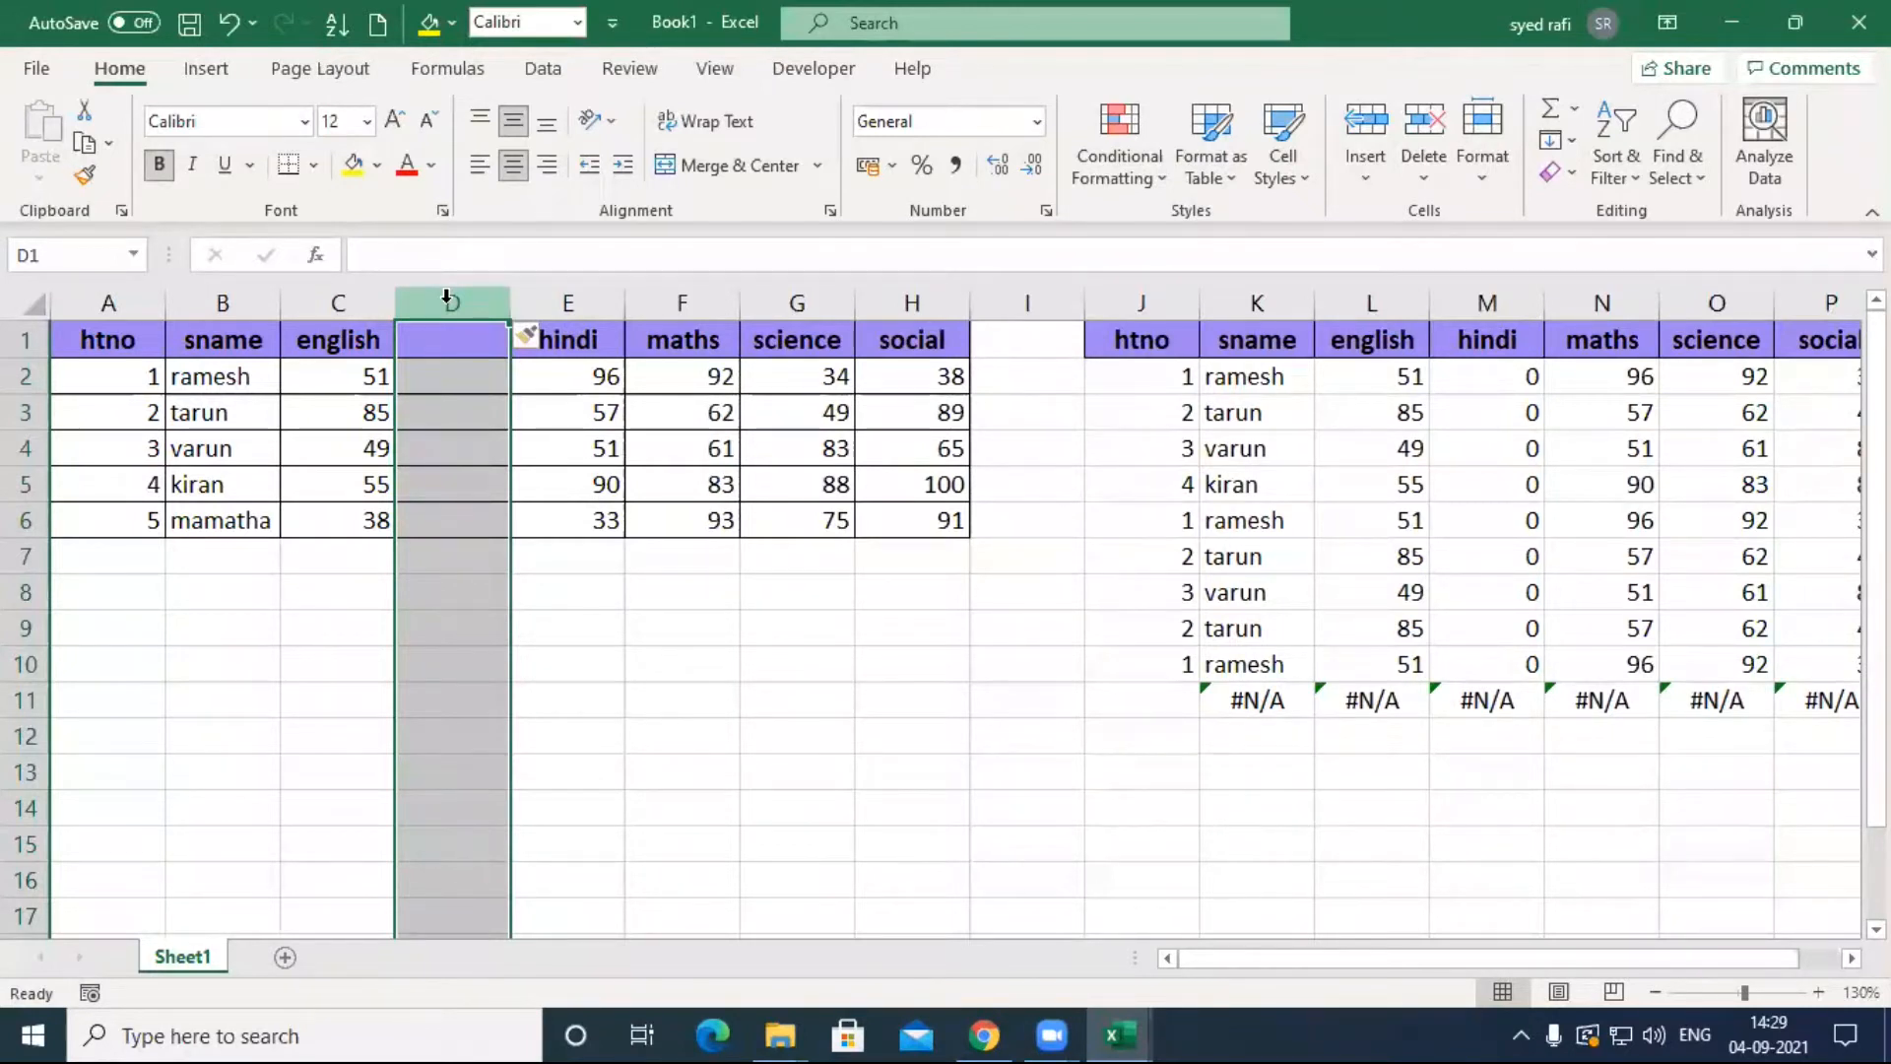
pyautogui.click(1385, 438)
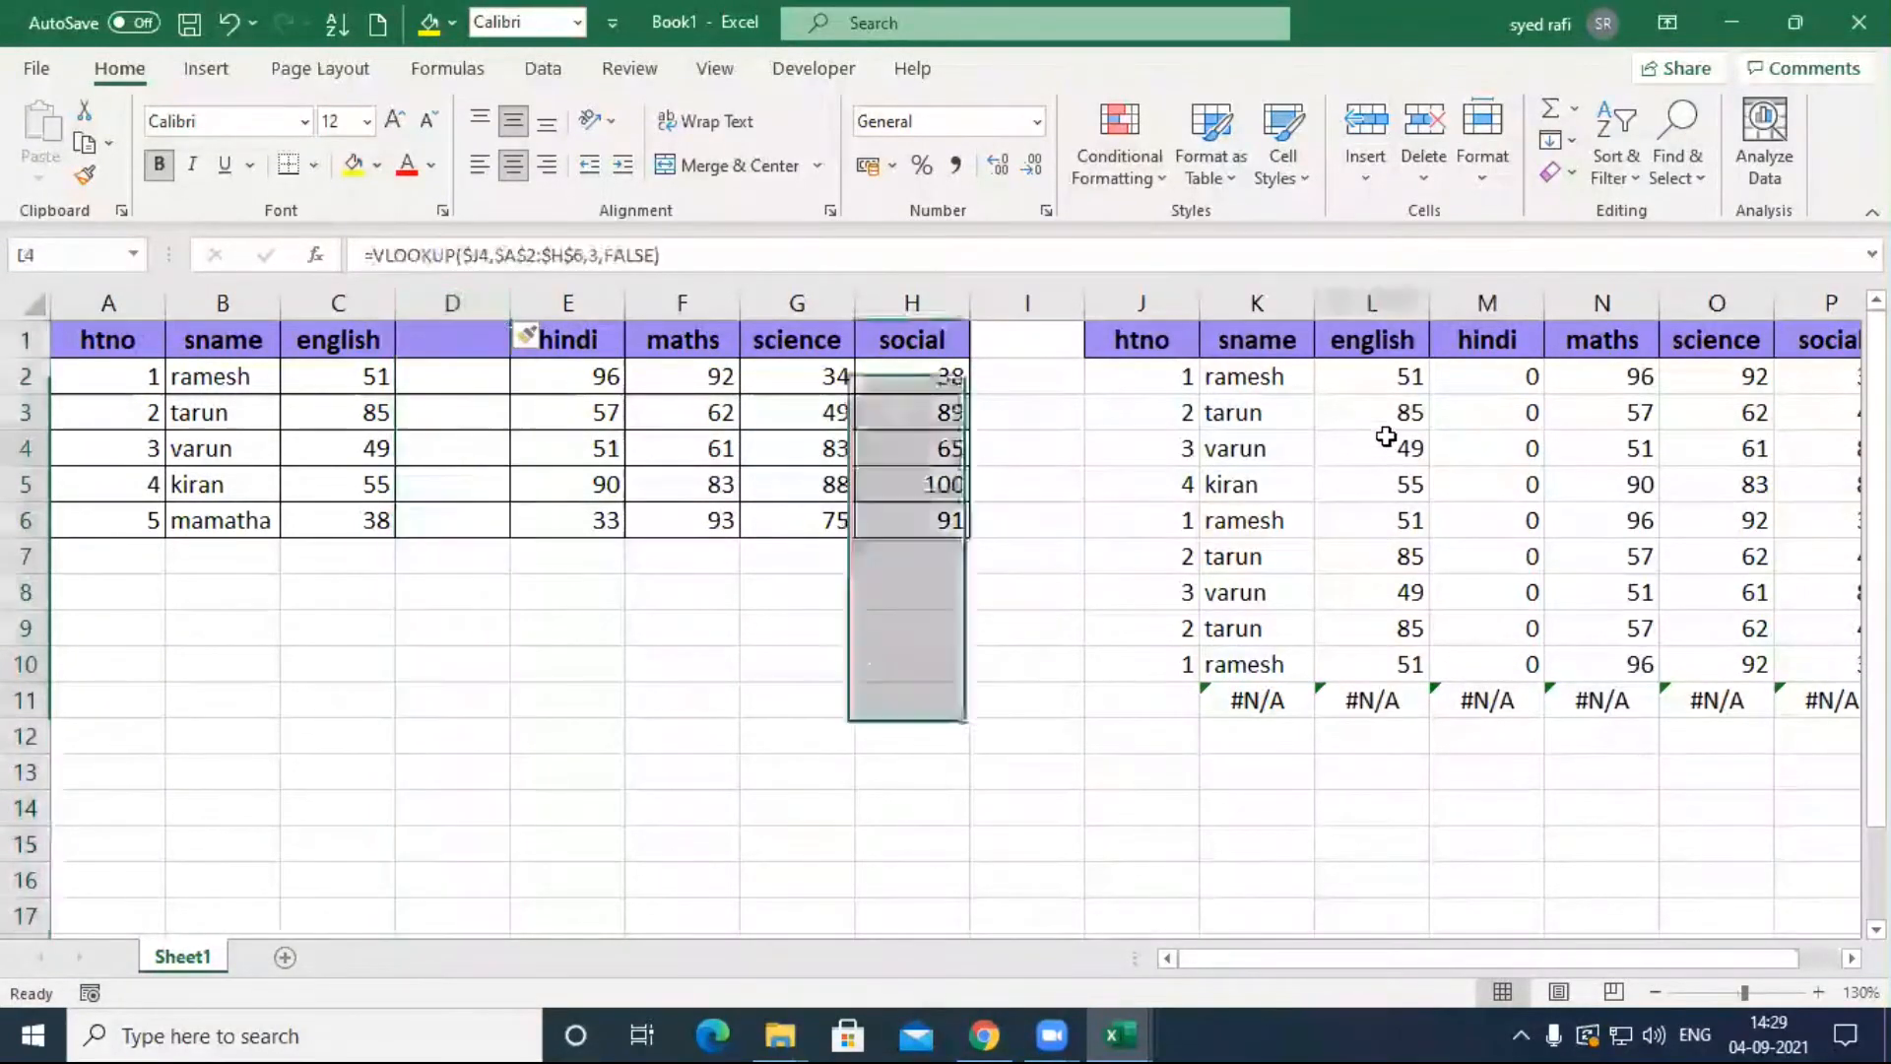
pyautogui.click(1483, 425)
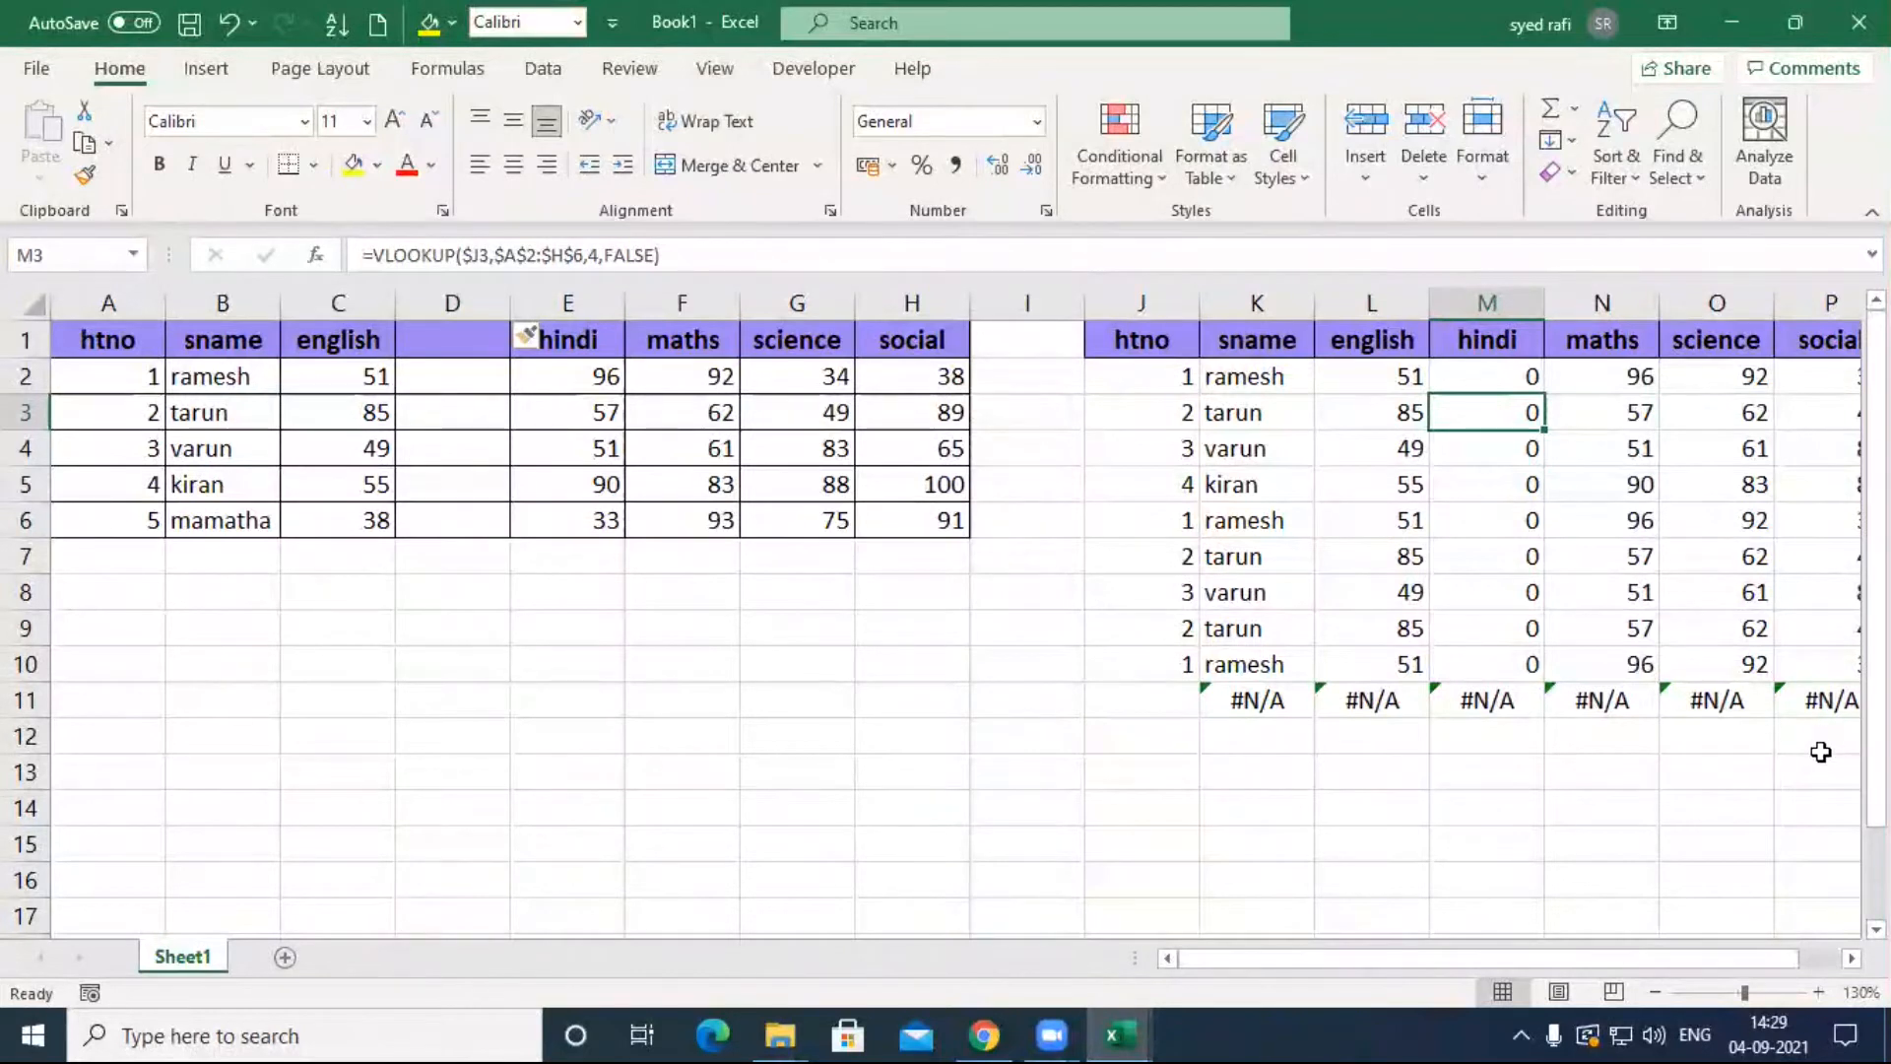
pyautogui.moveTo(1593, 958); pyautogui.dragTo(1684, 956)
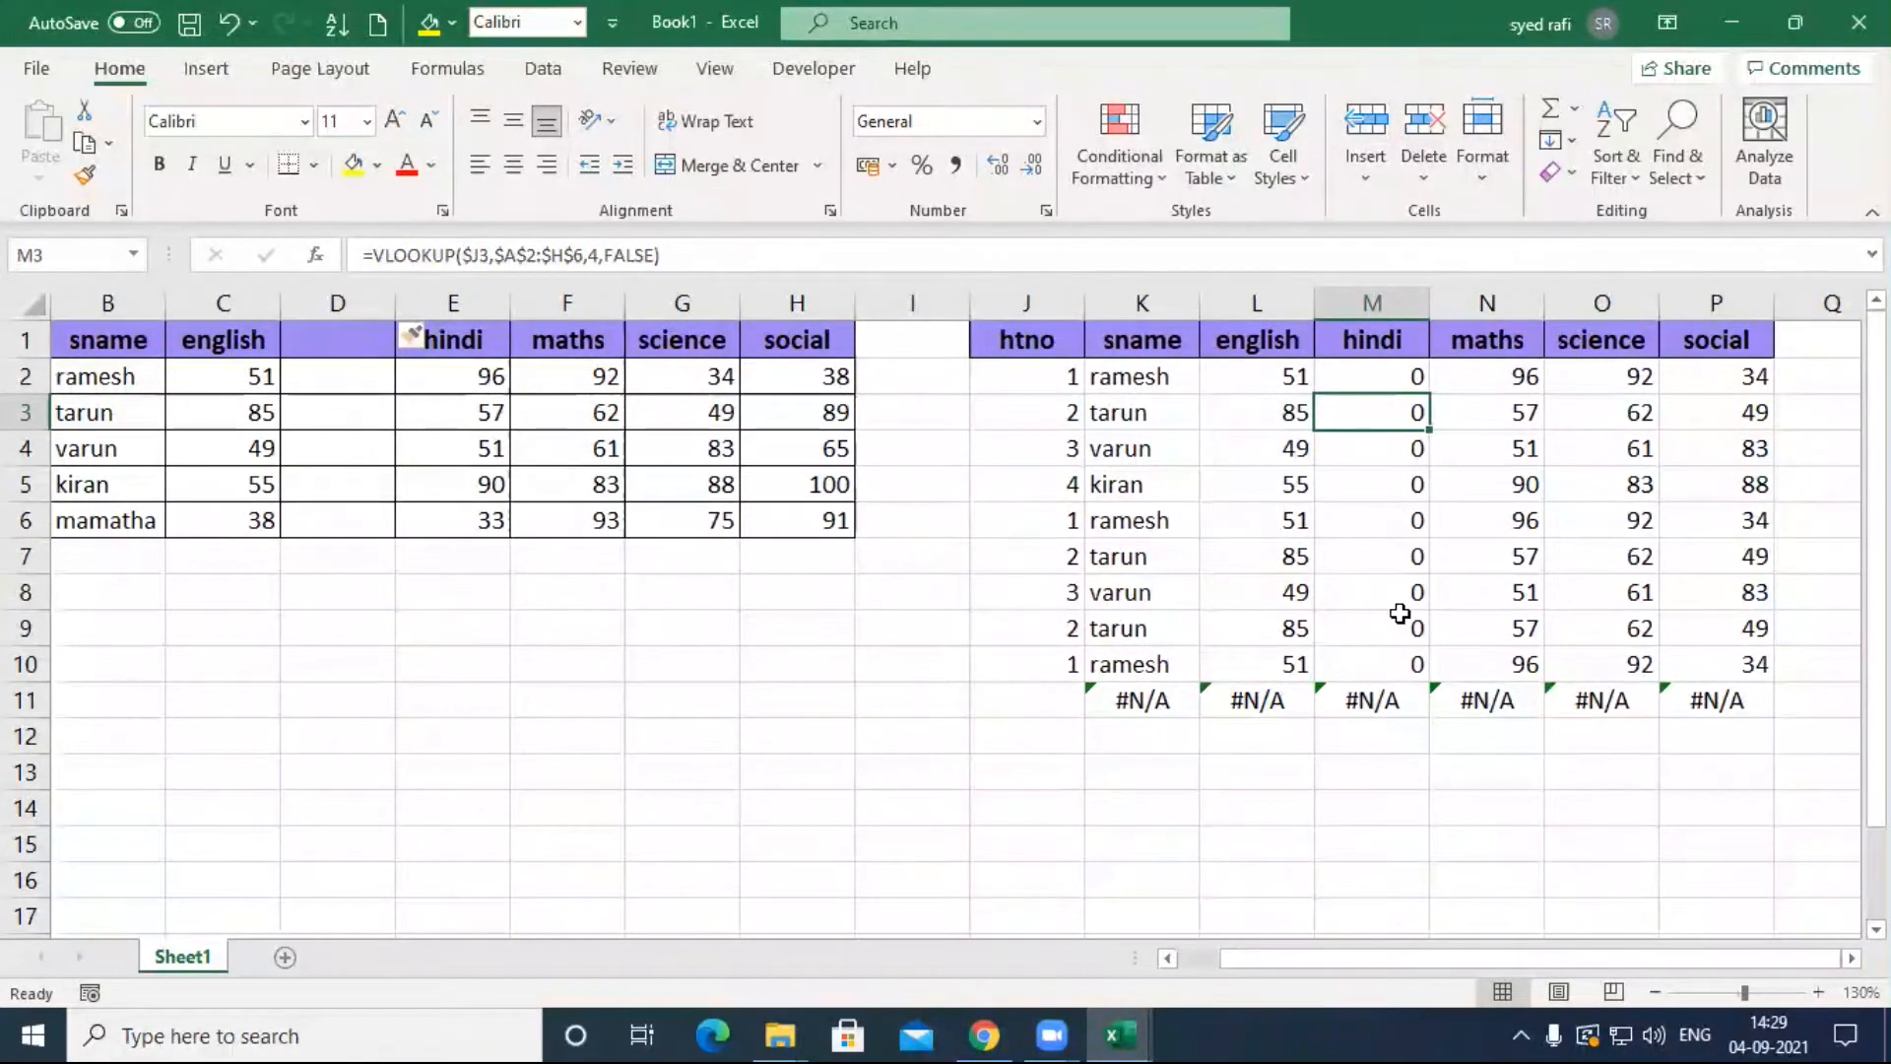
# Step: Delete the blank column D from the source table
pyautogui.click(363, 302)
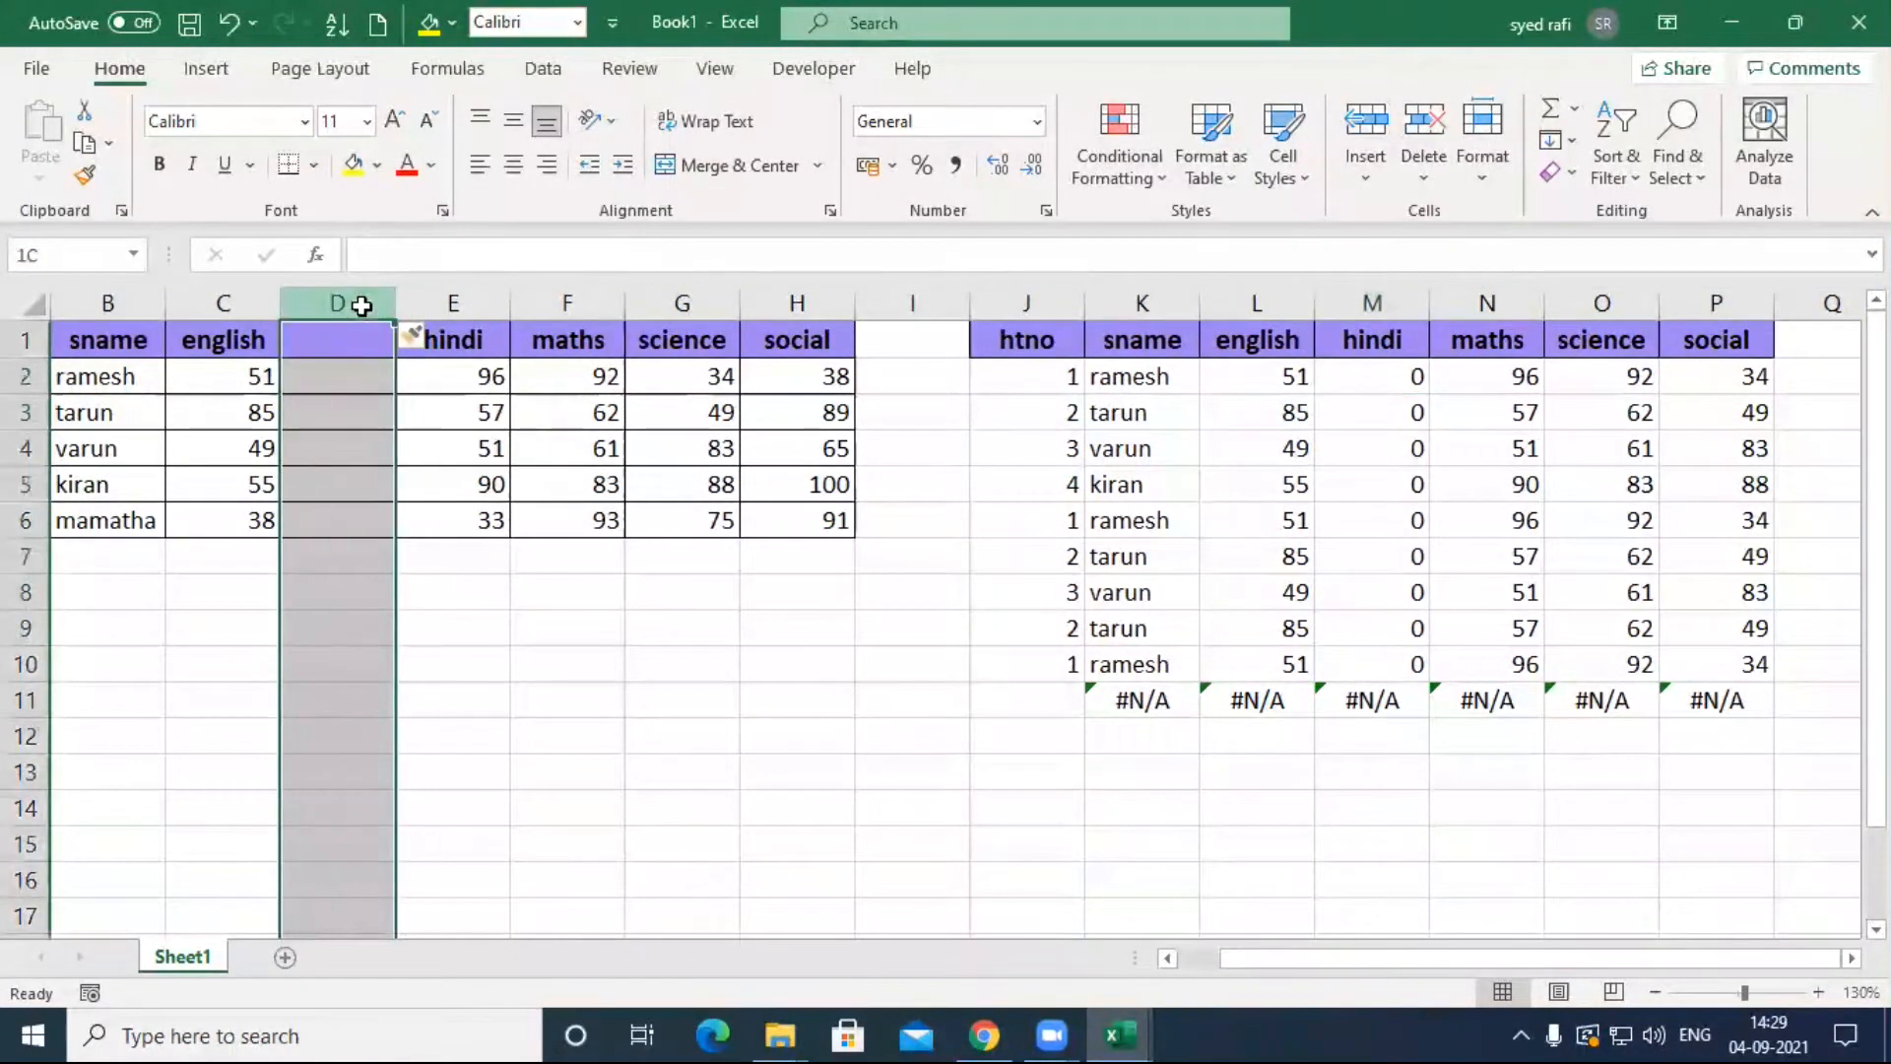
pyautogui.hotkey('ctrl', '-')
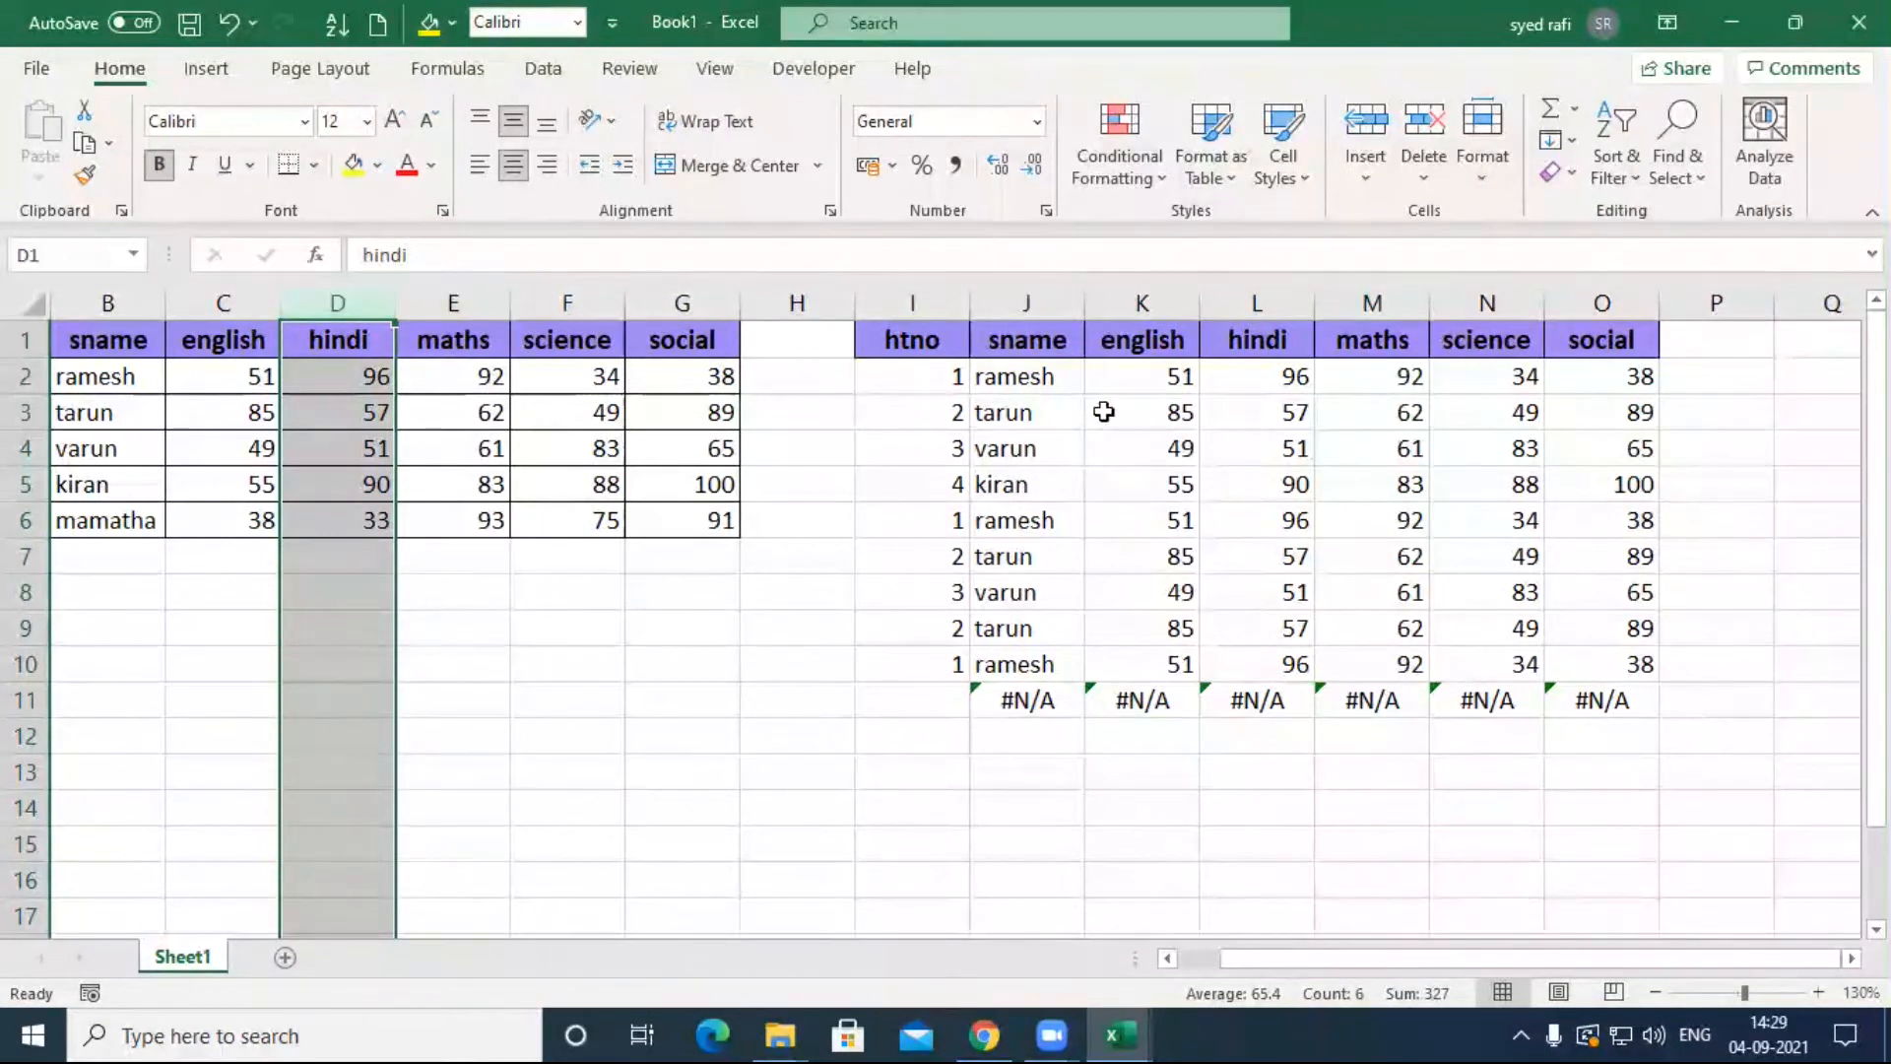
# Step: Change the table range in the J2 VLOOKUP formula to the locked whole columns $A:$G
pyautogui.doubleClick(1038, 377)
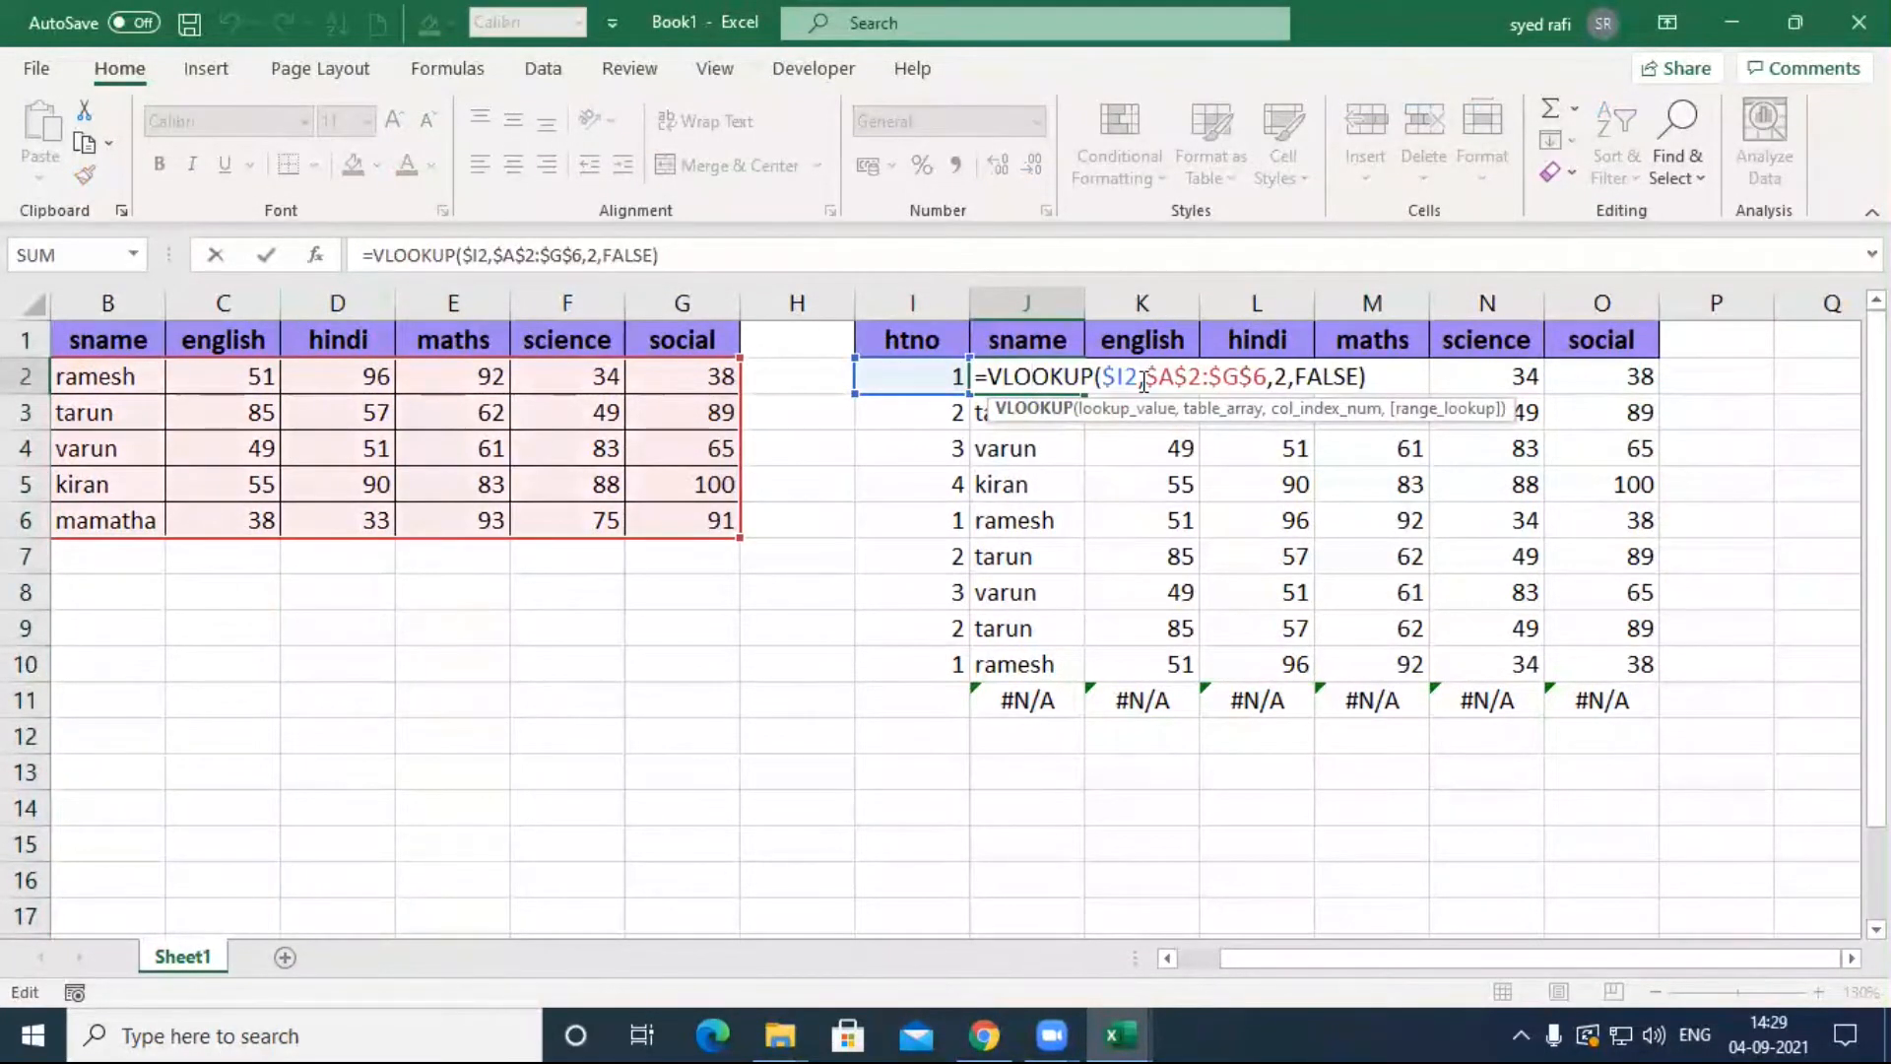
pyautogui.moveTo(1147, 380); pyautogui.dragTo(1269, 380)
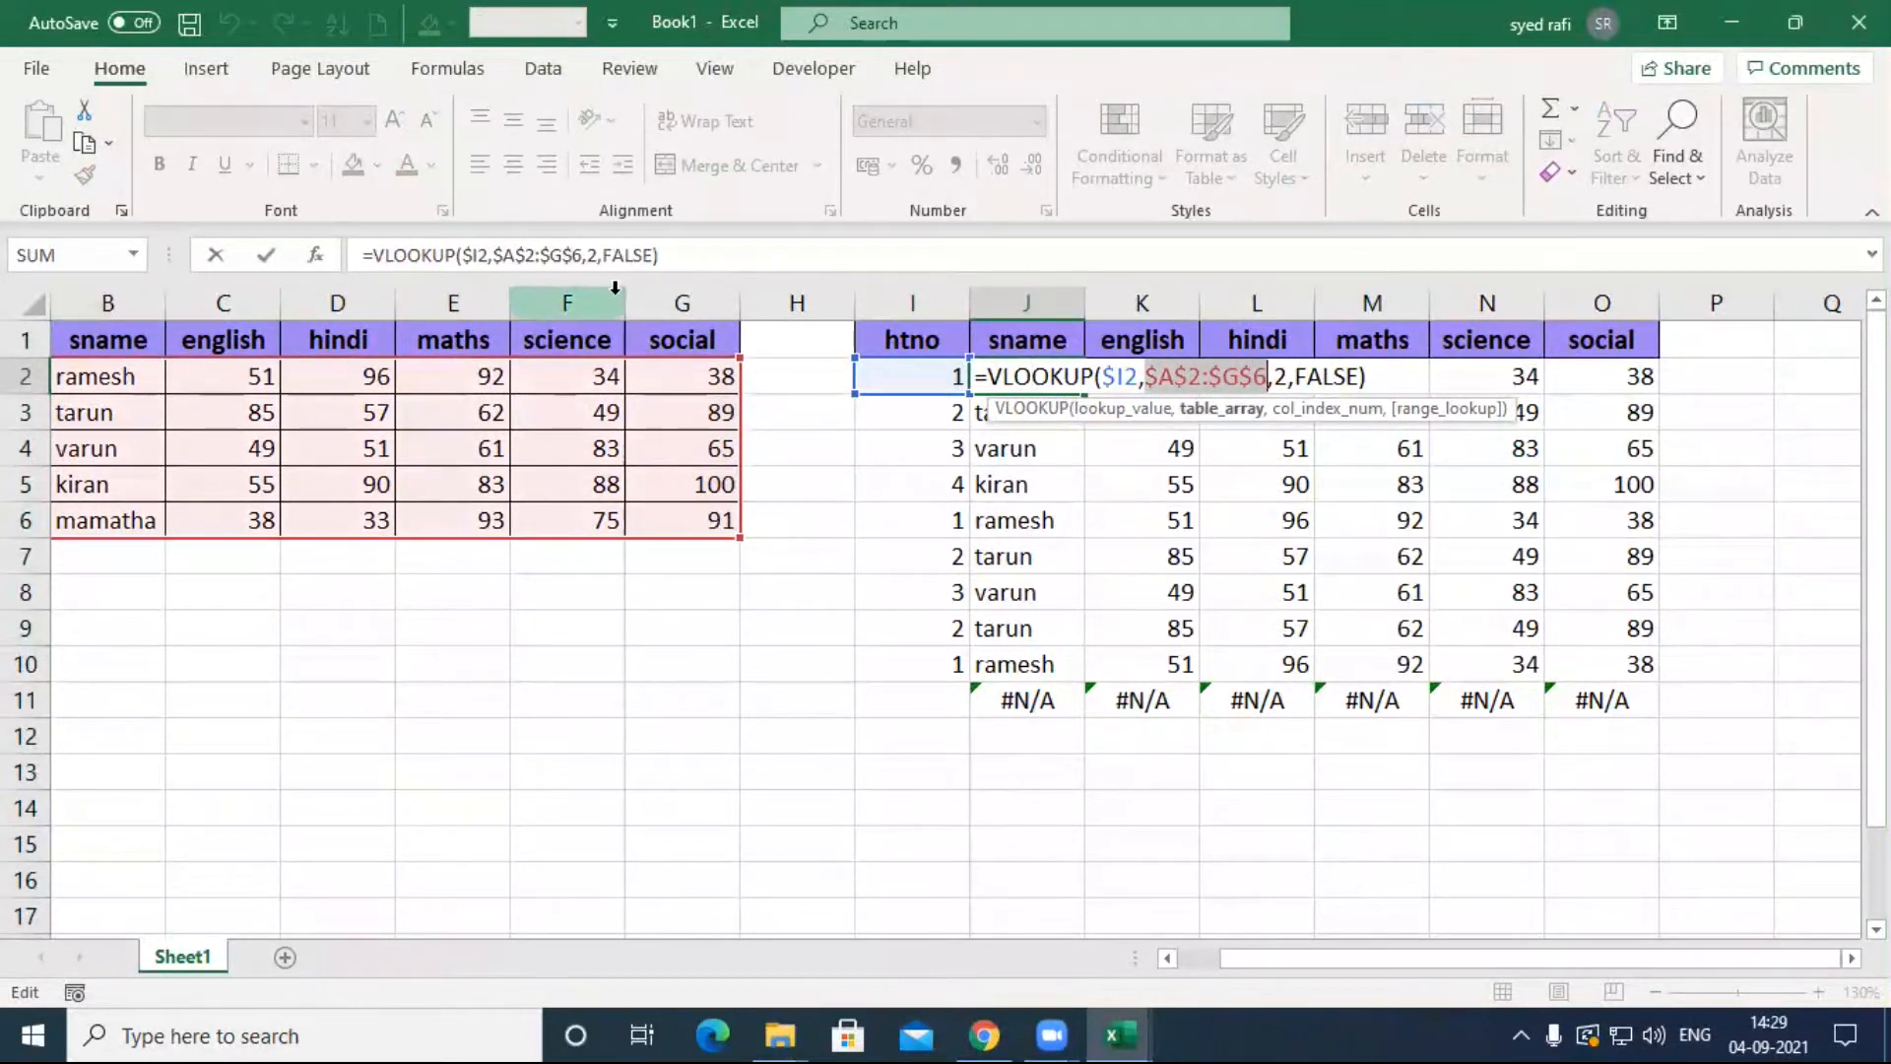
pyautogui.moveTo(674, 303); pyautogui.dragTo(146, 389)
pyautogui.click(1285, 379)
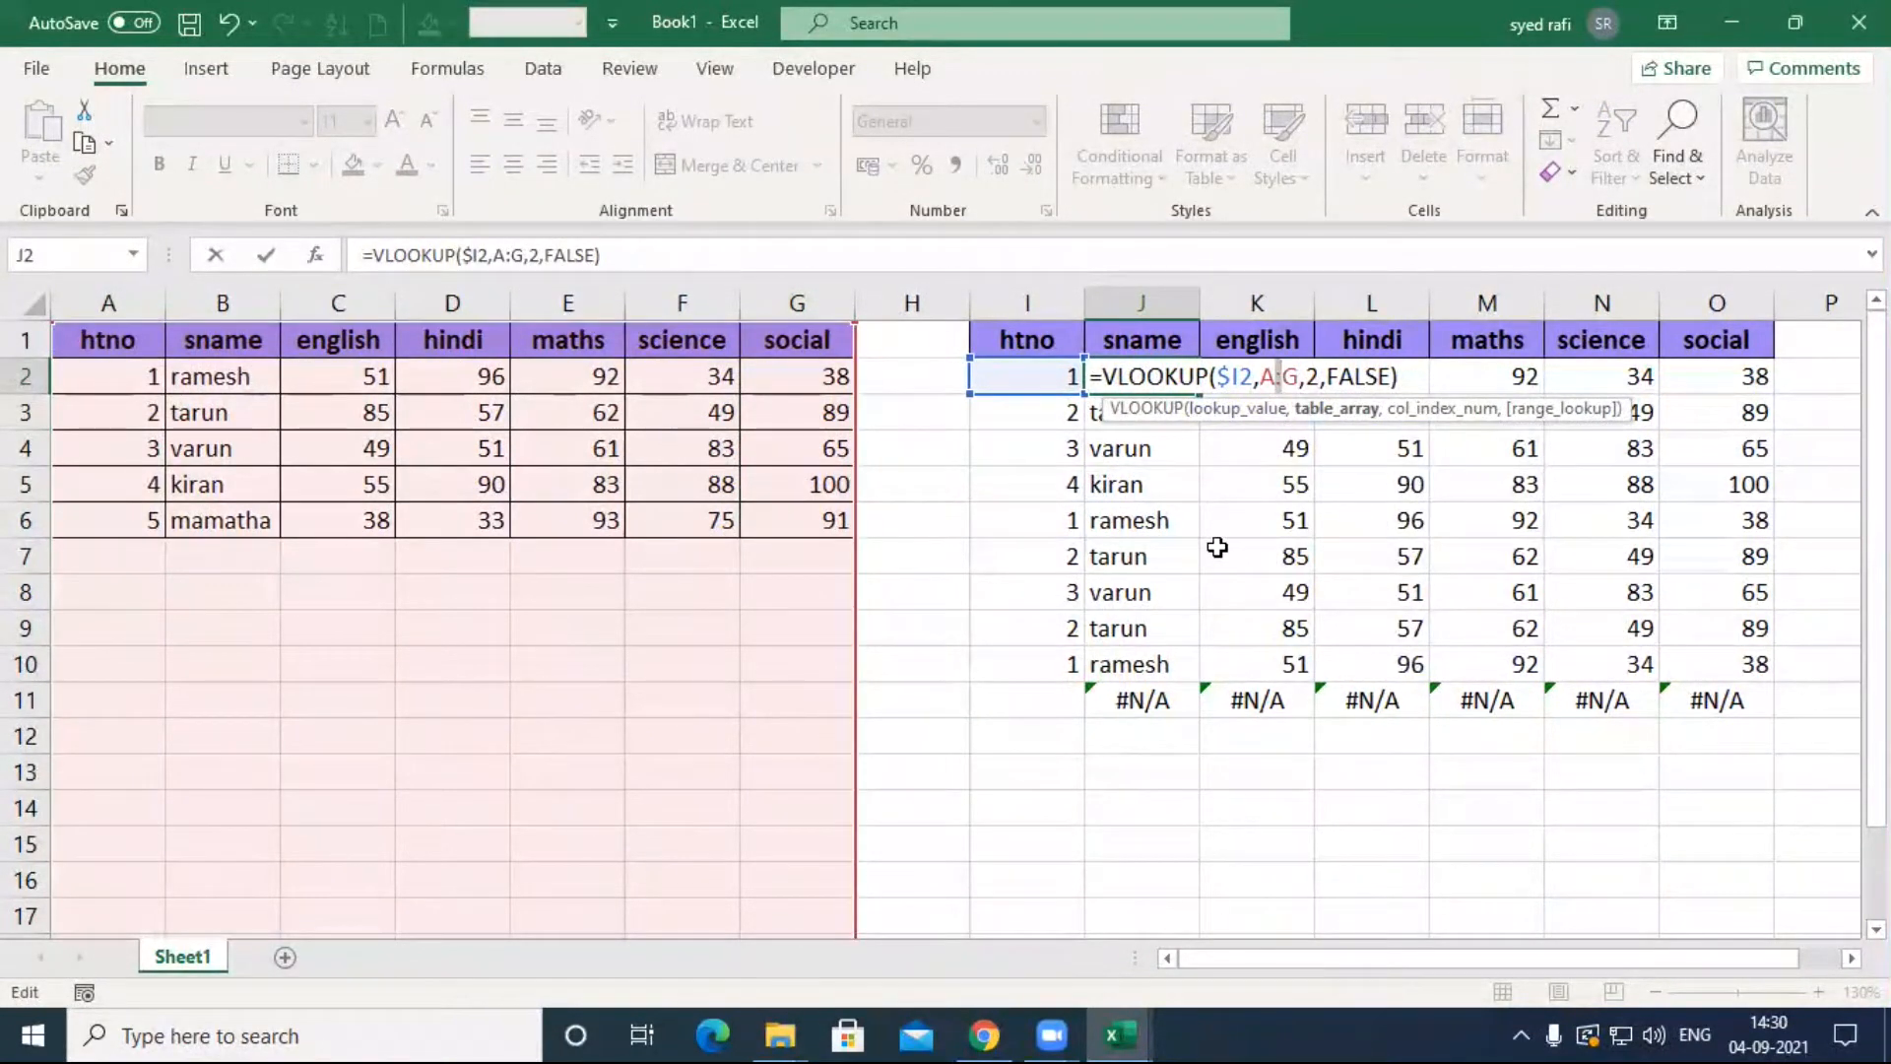
pyautogui.press('F4')
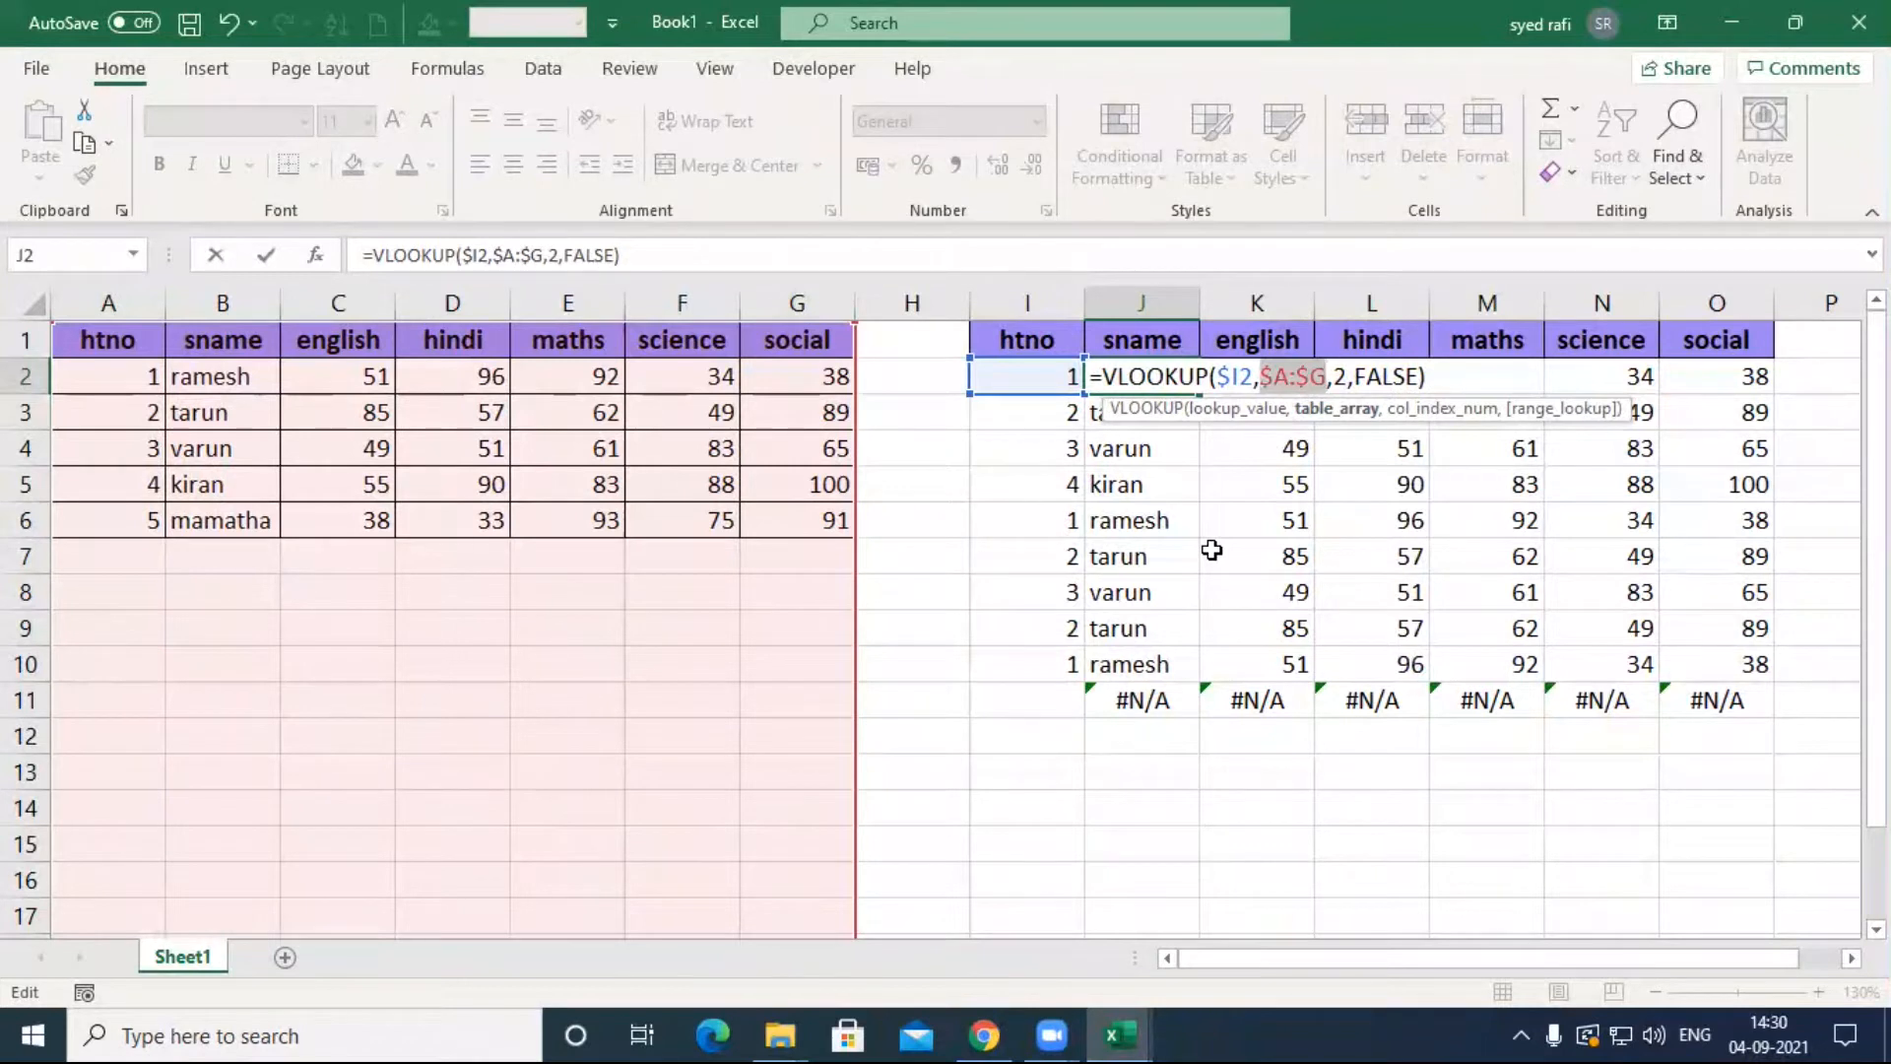
pyautogui.press('Return')
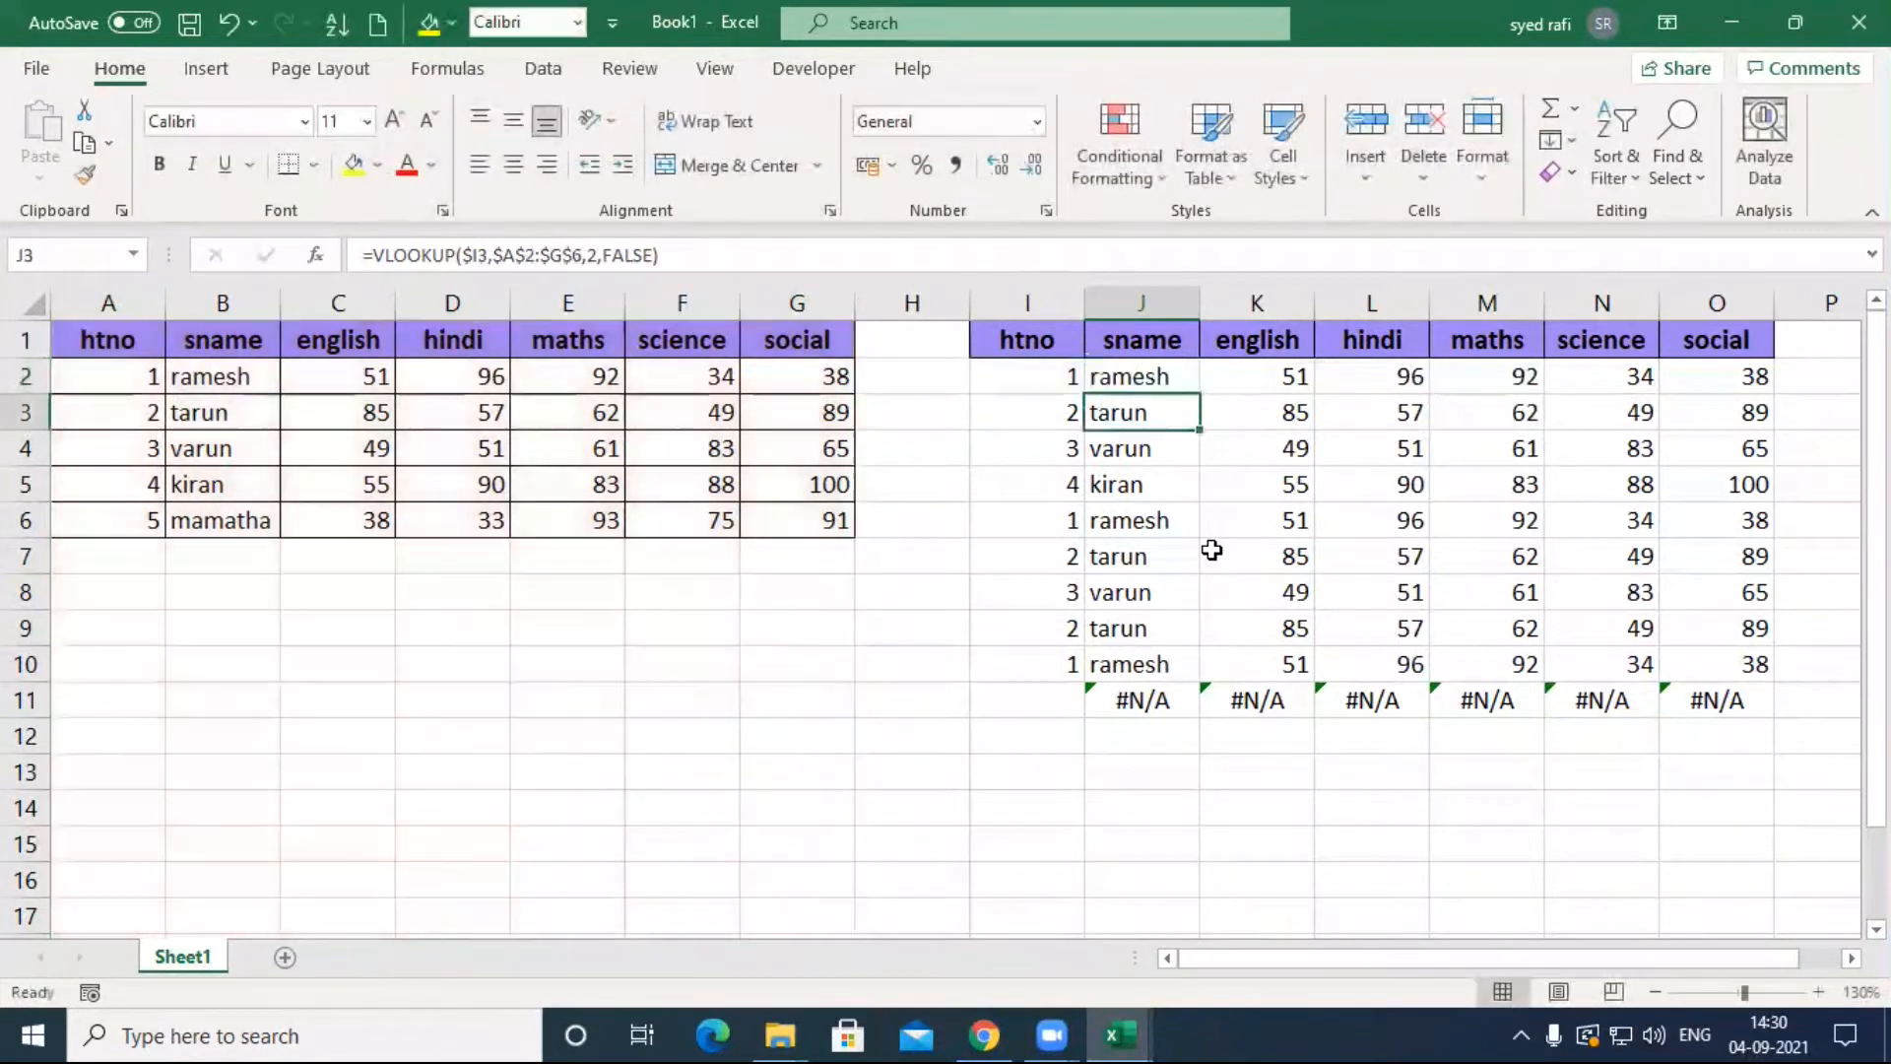
# Step: Review the whole-column range in the J2 formula against the source table with headers (A1:G6) and without them (A2:G6)
pyautogui.click(1144, 376)
pyautogui.moveTo(1204, 397)
pyautogui.mouseDown()
pyautogui.moveTo(1280, 389)
pyautogui.moveTo(1202, 392)
pyautogui.mouseUp()
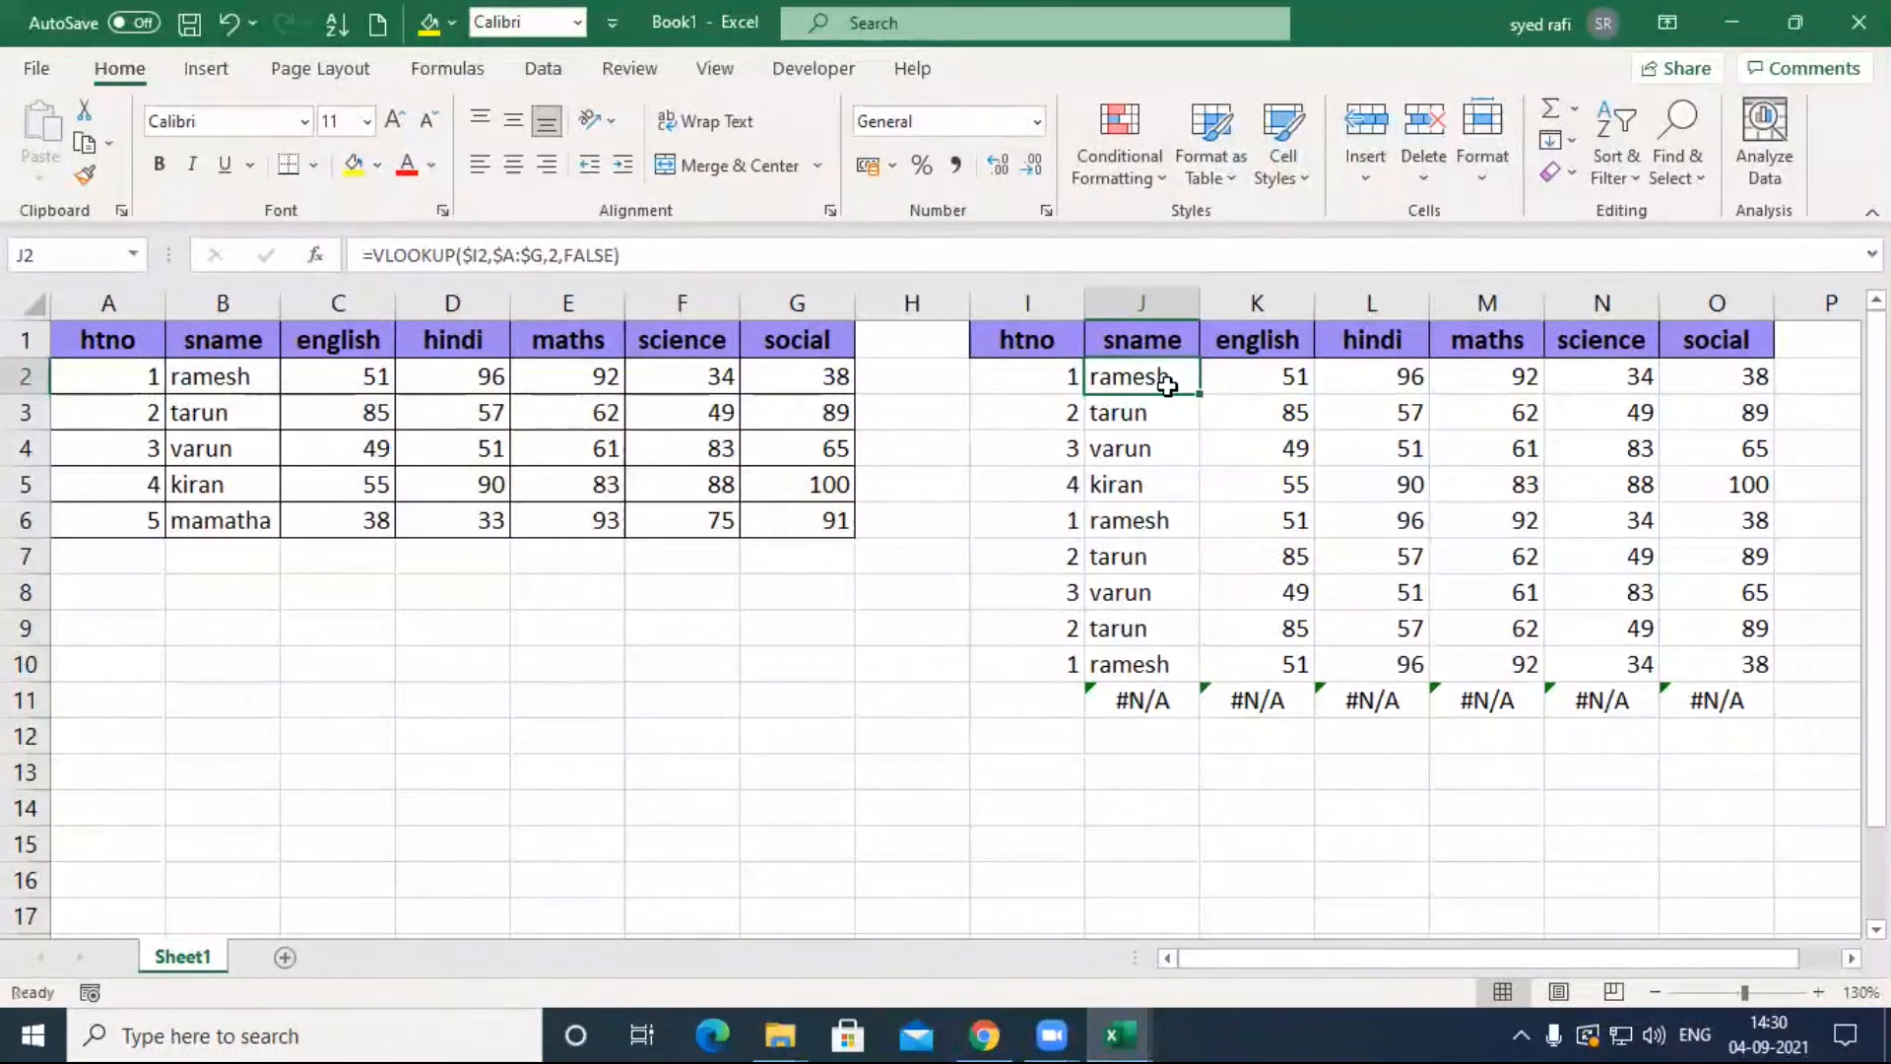
pyautogui.doubleClick(1163, 384)
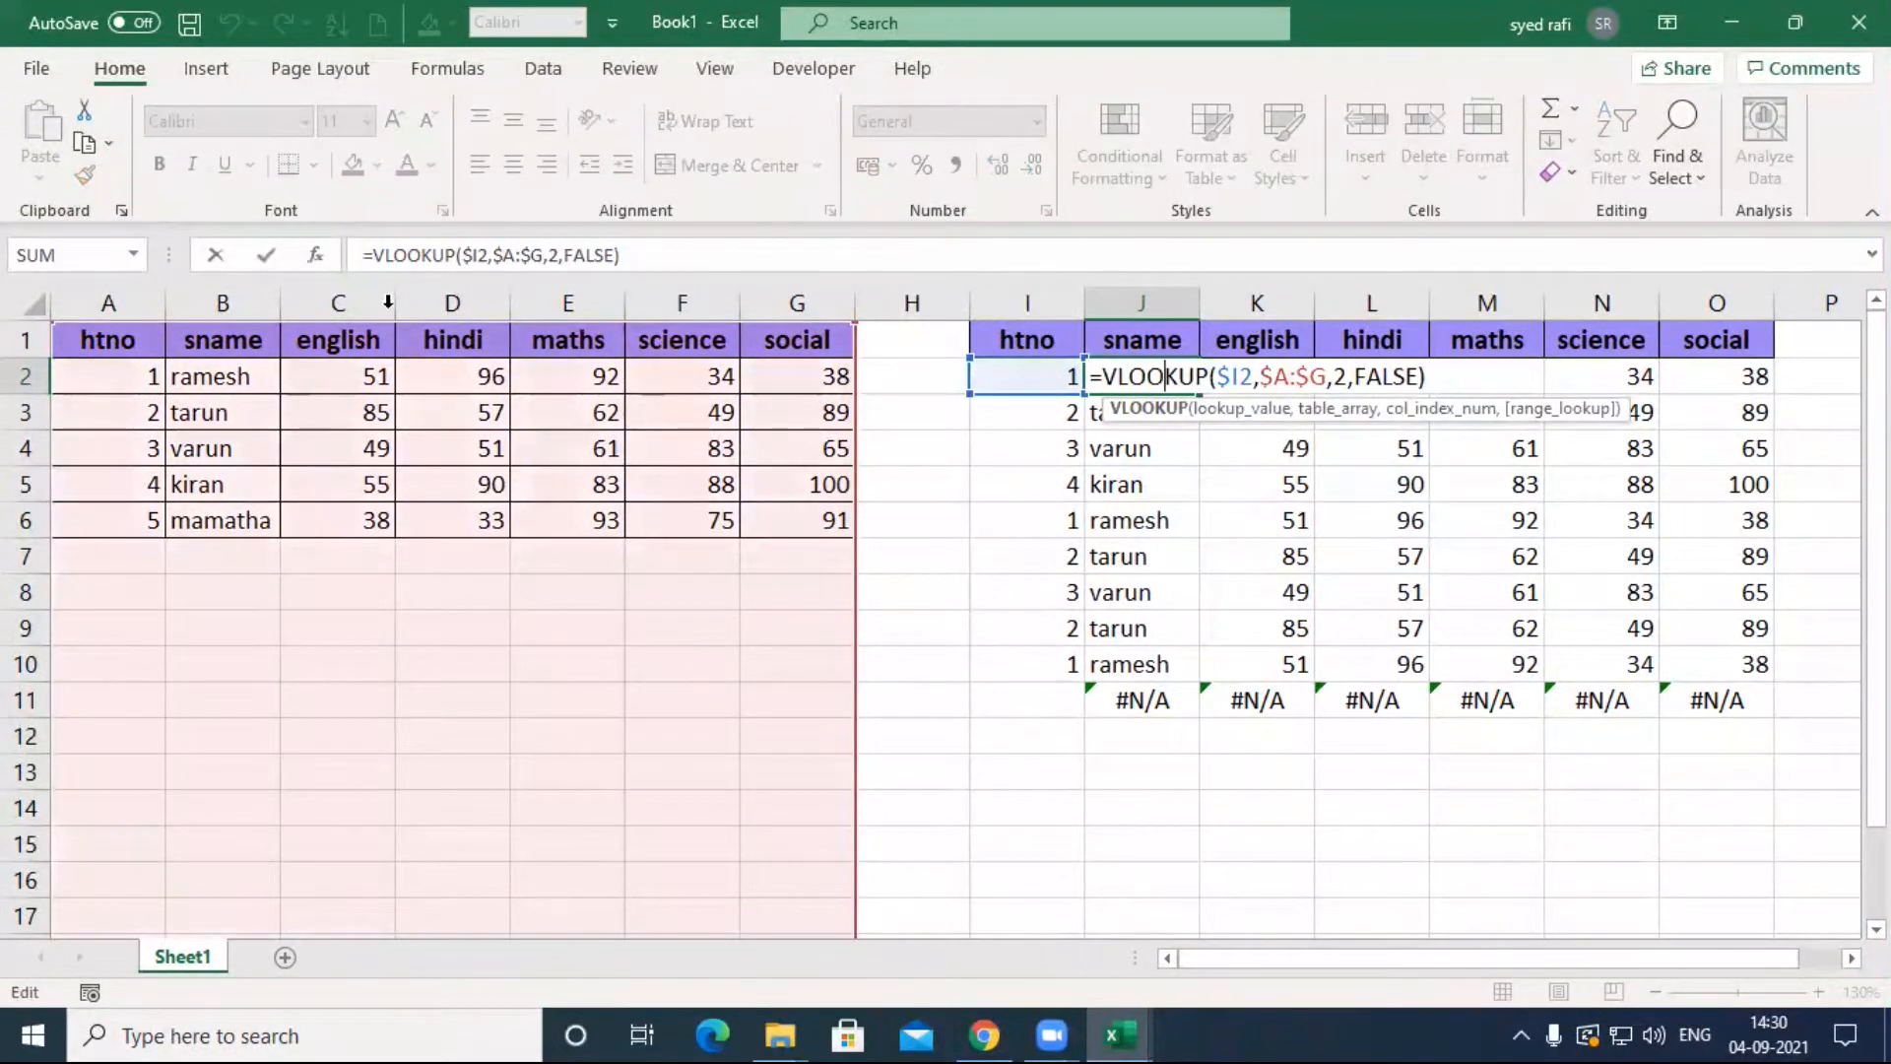
pyautogui.click(288, 480)
pyautogui.moveTo(98, 342); pyautogui.dragTo(807, 527)
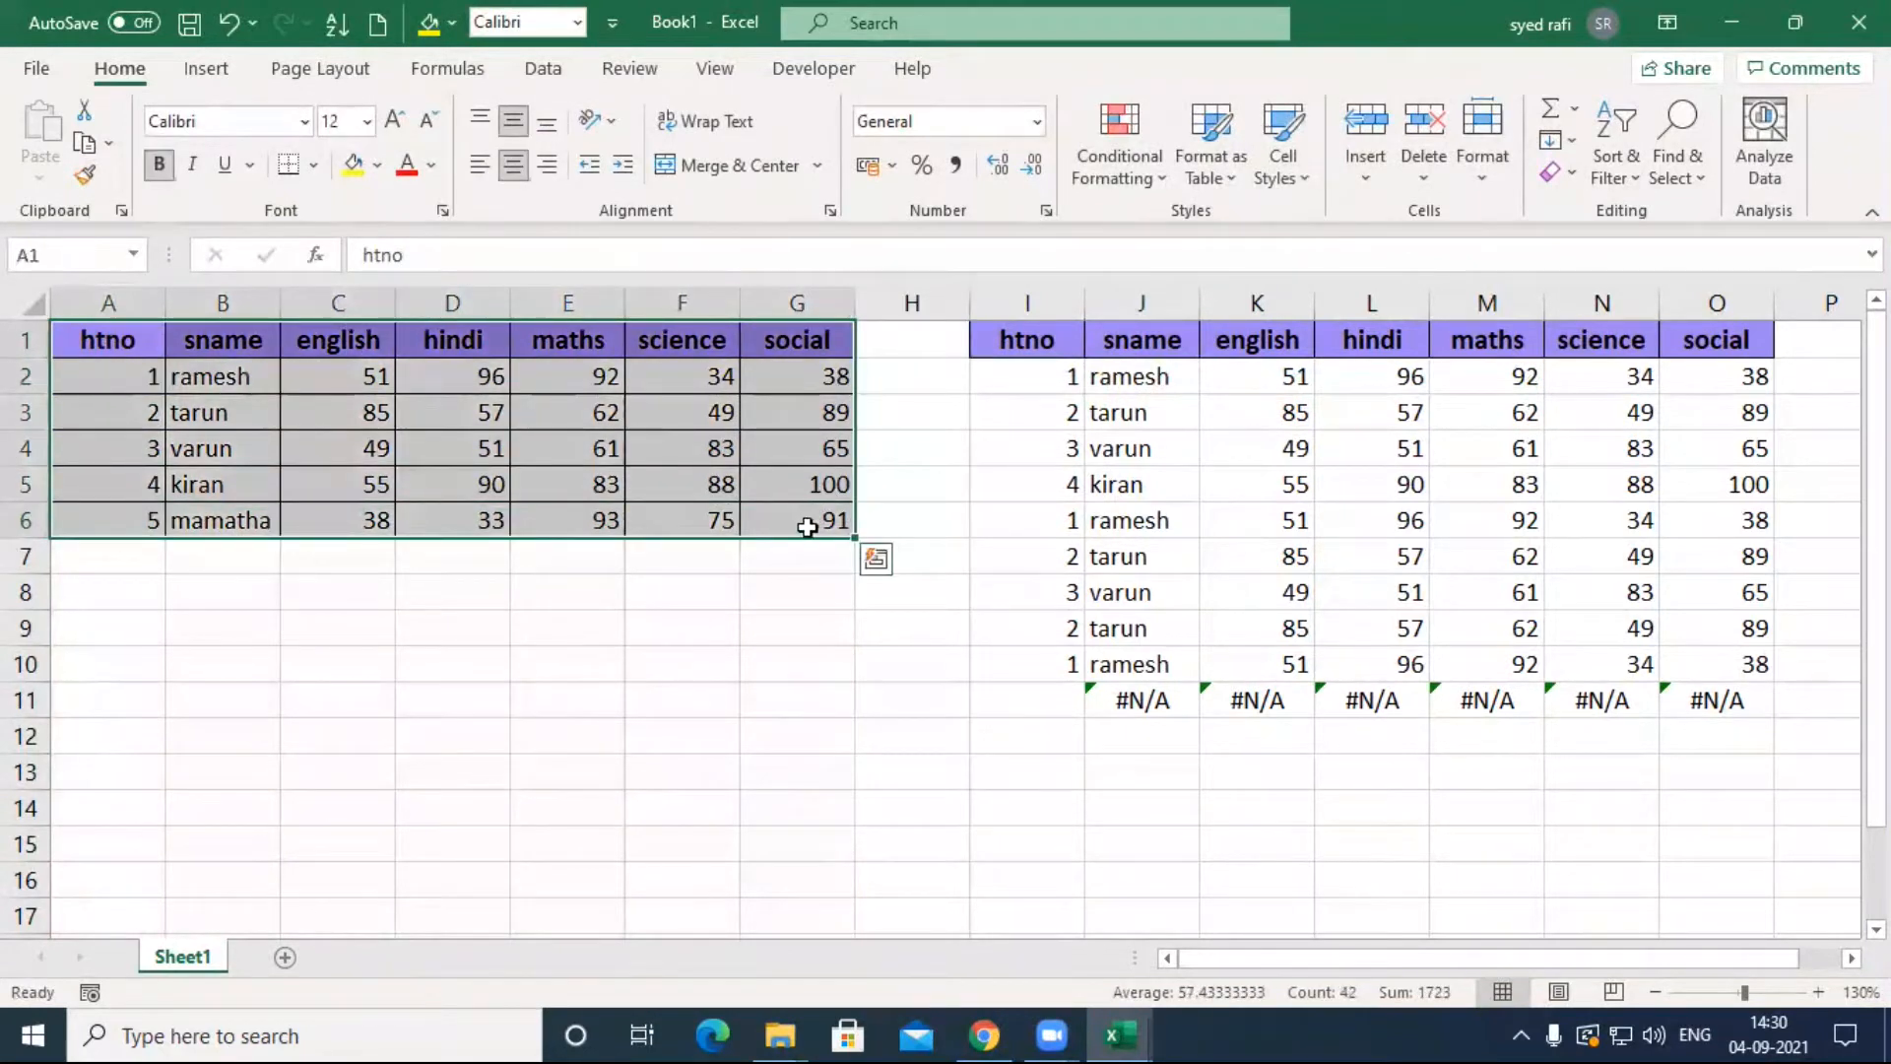
pyautogui.moveTo(116, 375); pyautogui.dragTo(796, 513)
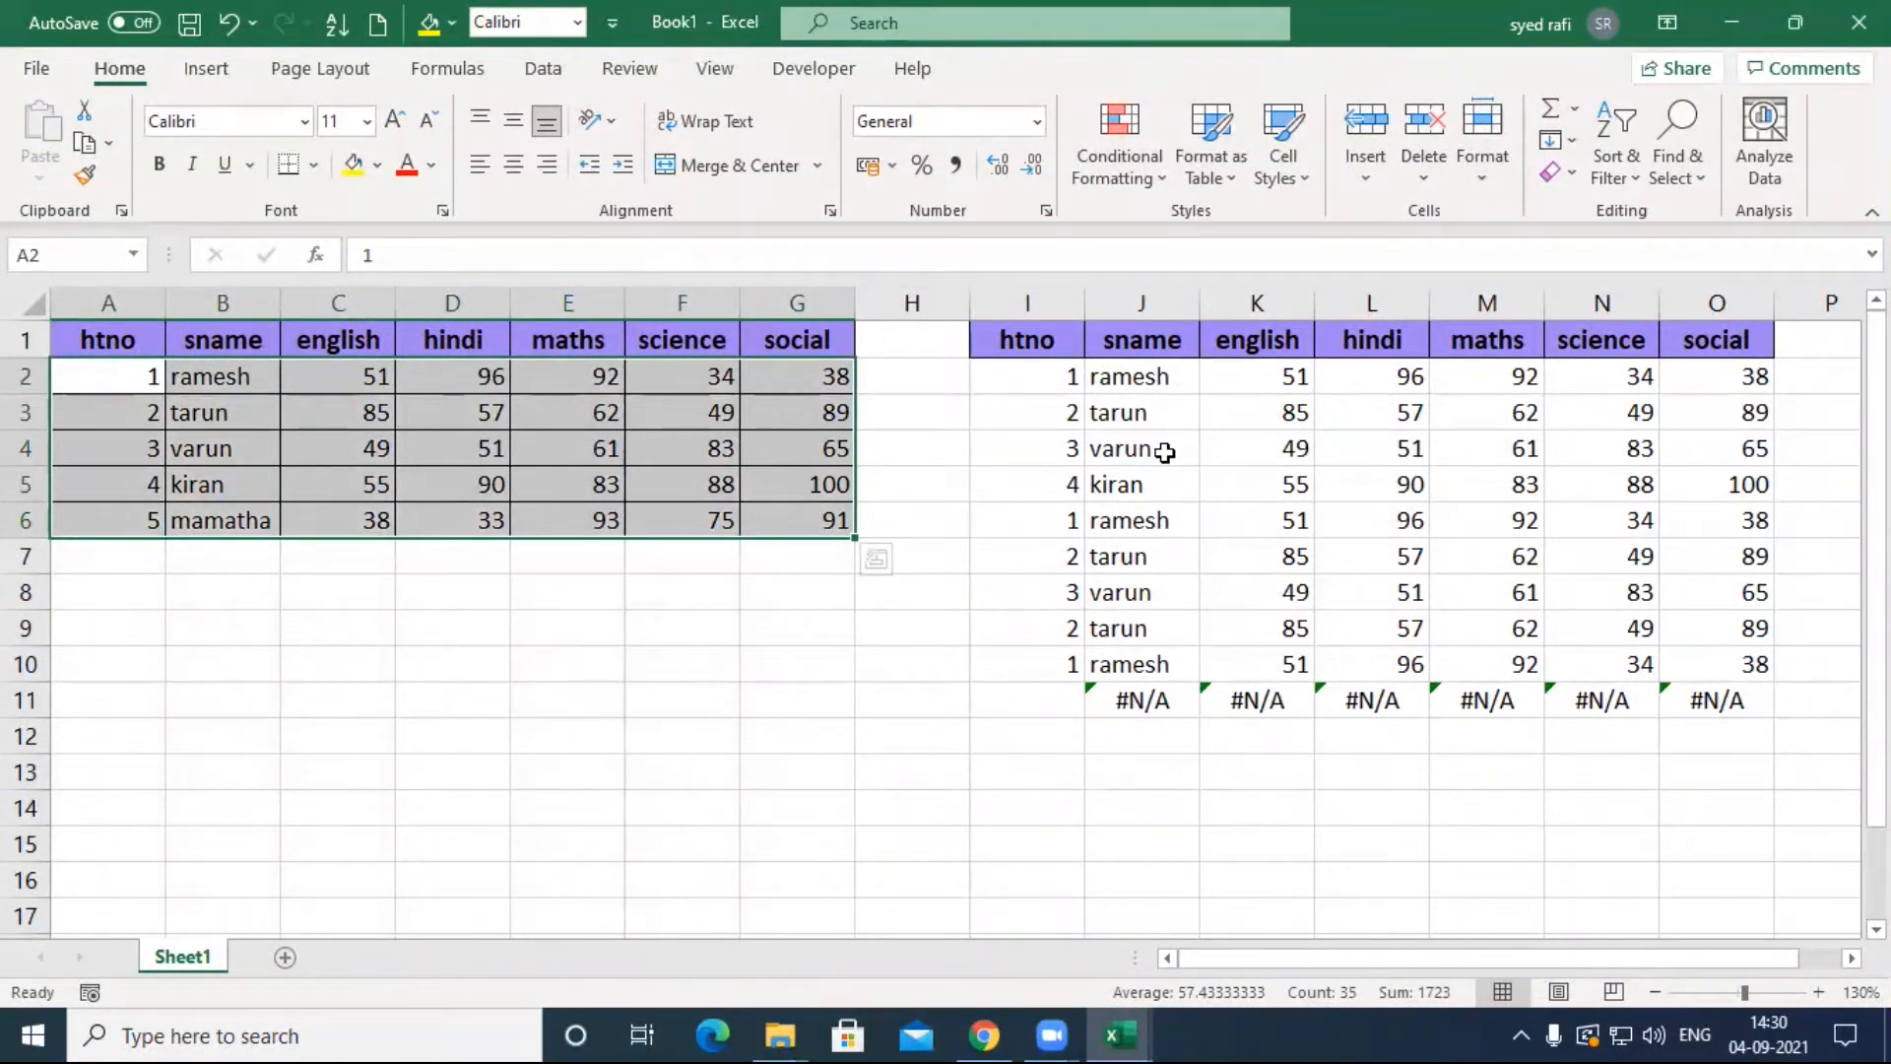
# Step: Start a new source table record in row 7 with htno 6 and the student's name
pyautogui.click(138, 554)
pyautogui.write('6')
pyautogui.press('Tab')
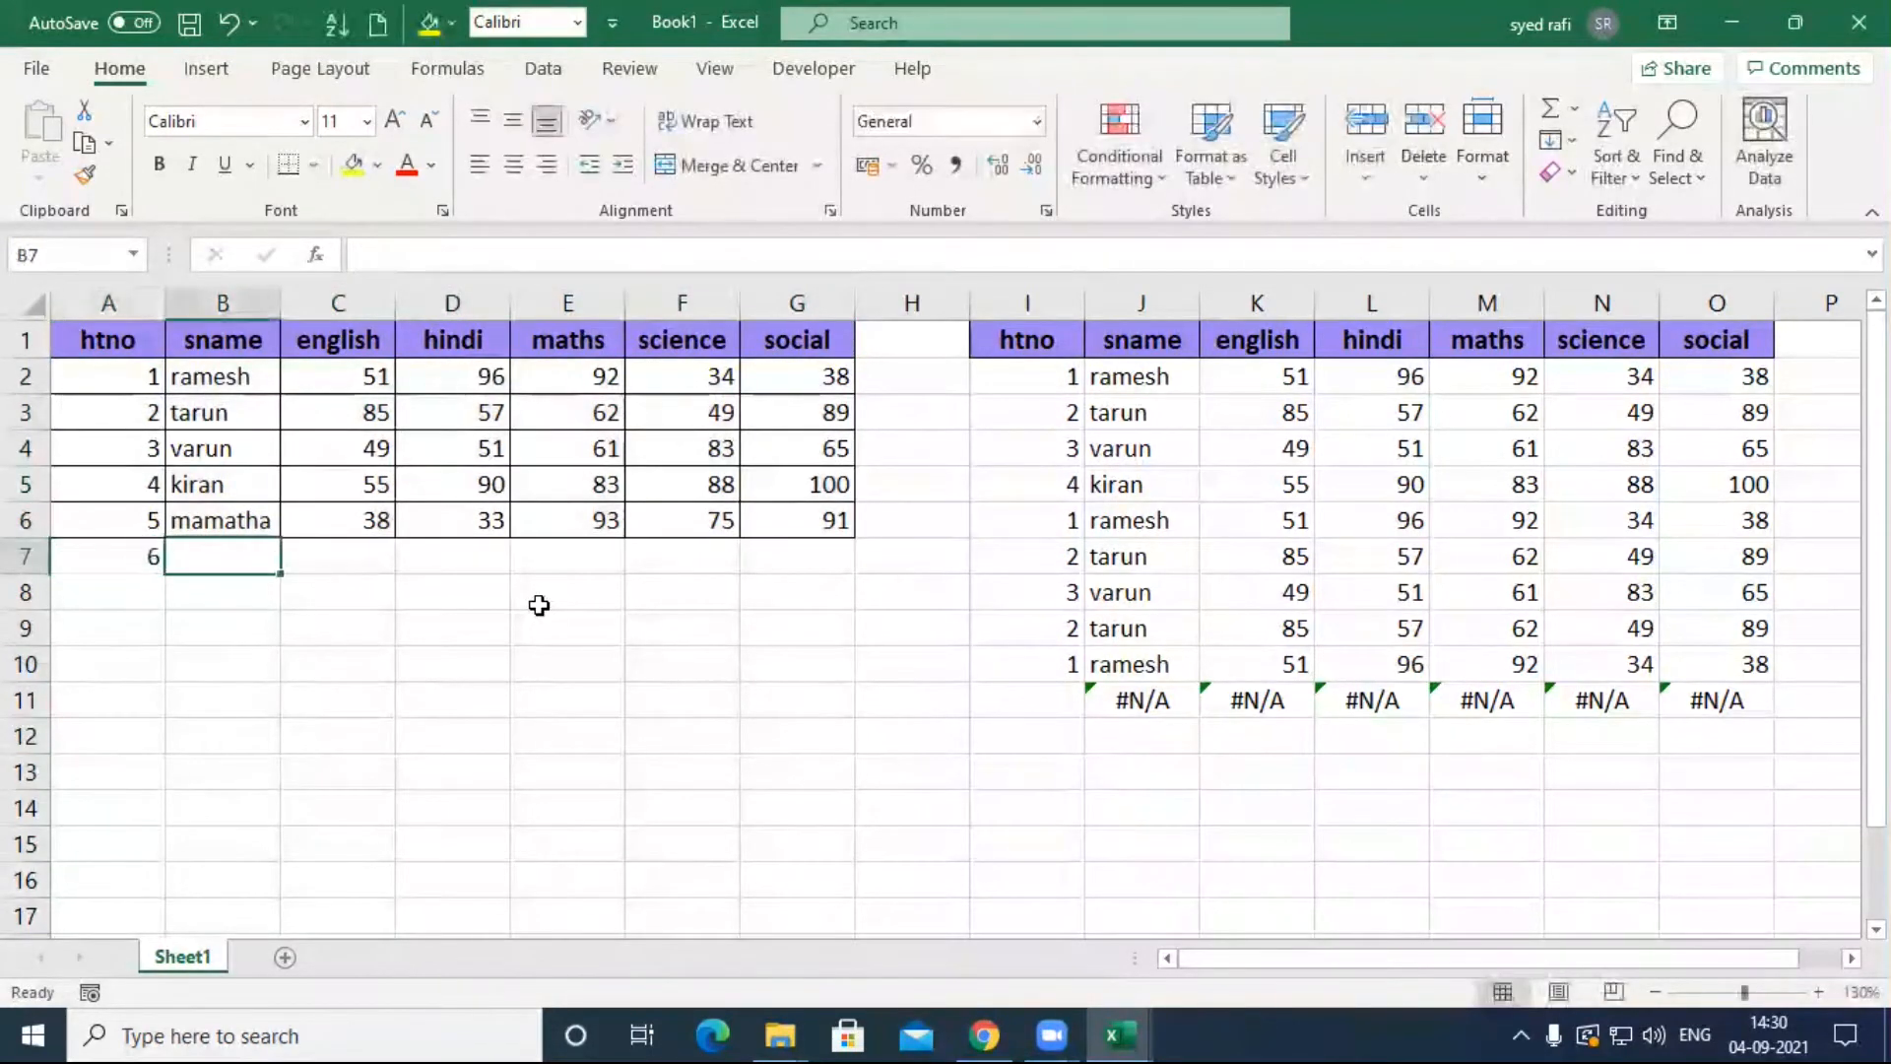
pyautogui.write('venu')
pyautogui.press('Tab')
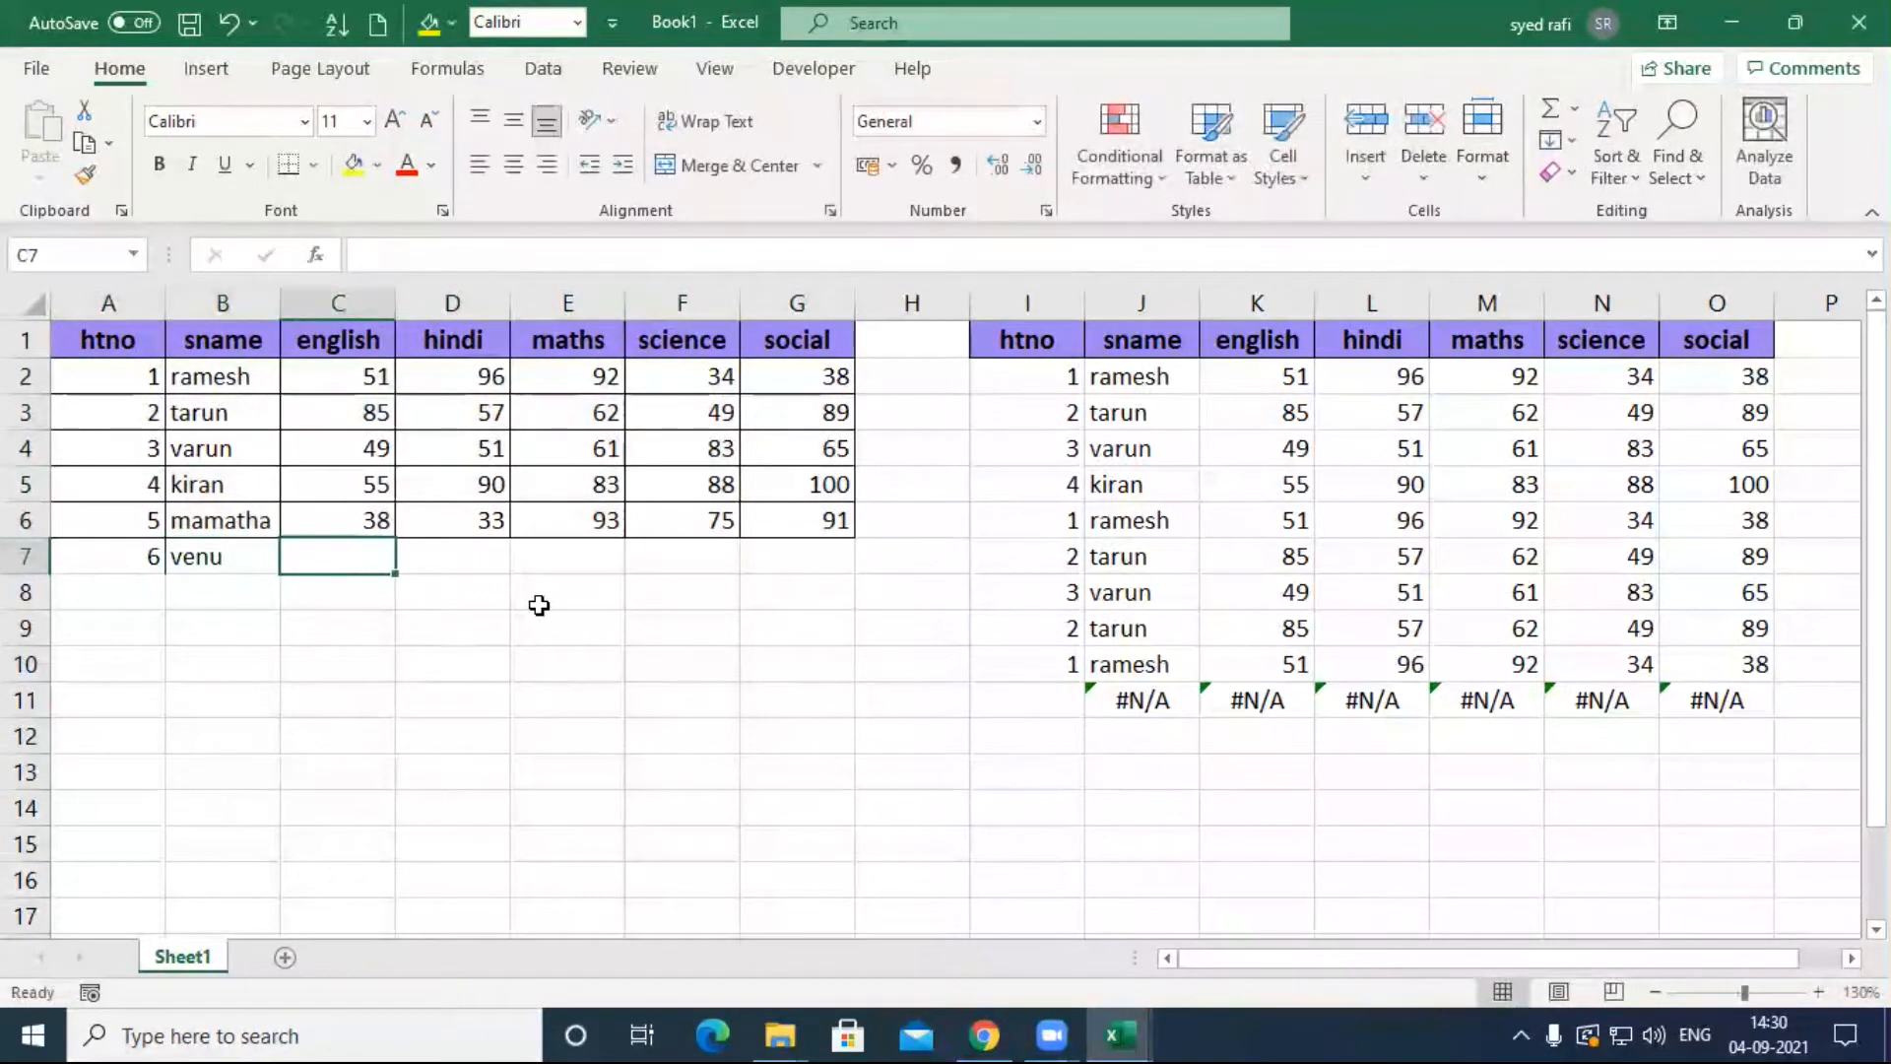
# Step: Enter the row 7 marks: english 67, hindi 56, maths 45, science 35 and social 23
pyautogui.write('67')
pyautogui.press('Tab')
pyautogui.write('56')
pyautogui.press('Tab')
pyautogui.write('45')
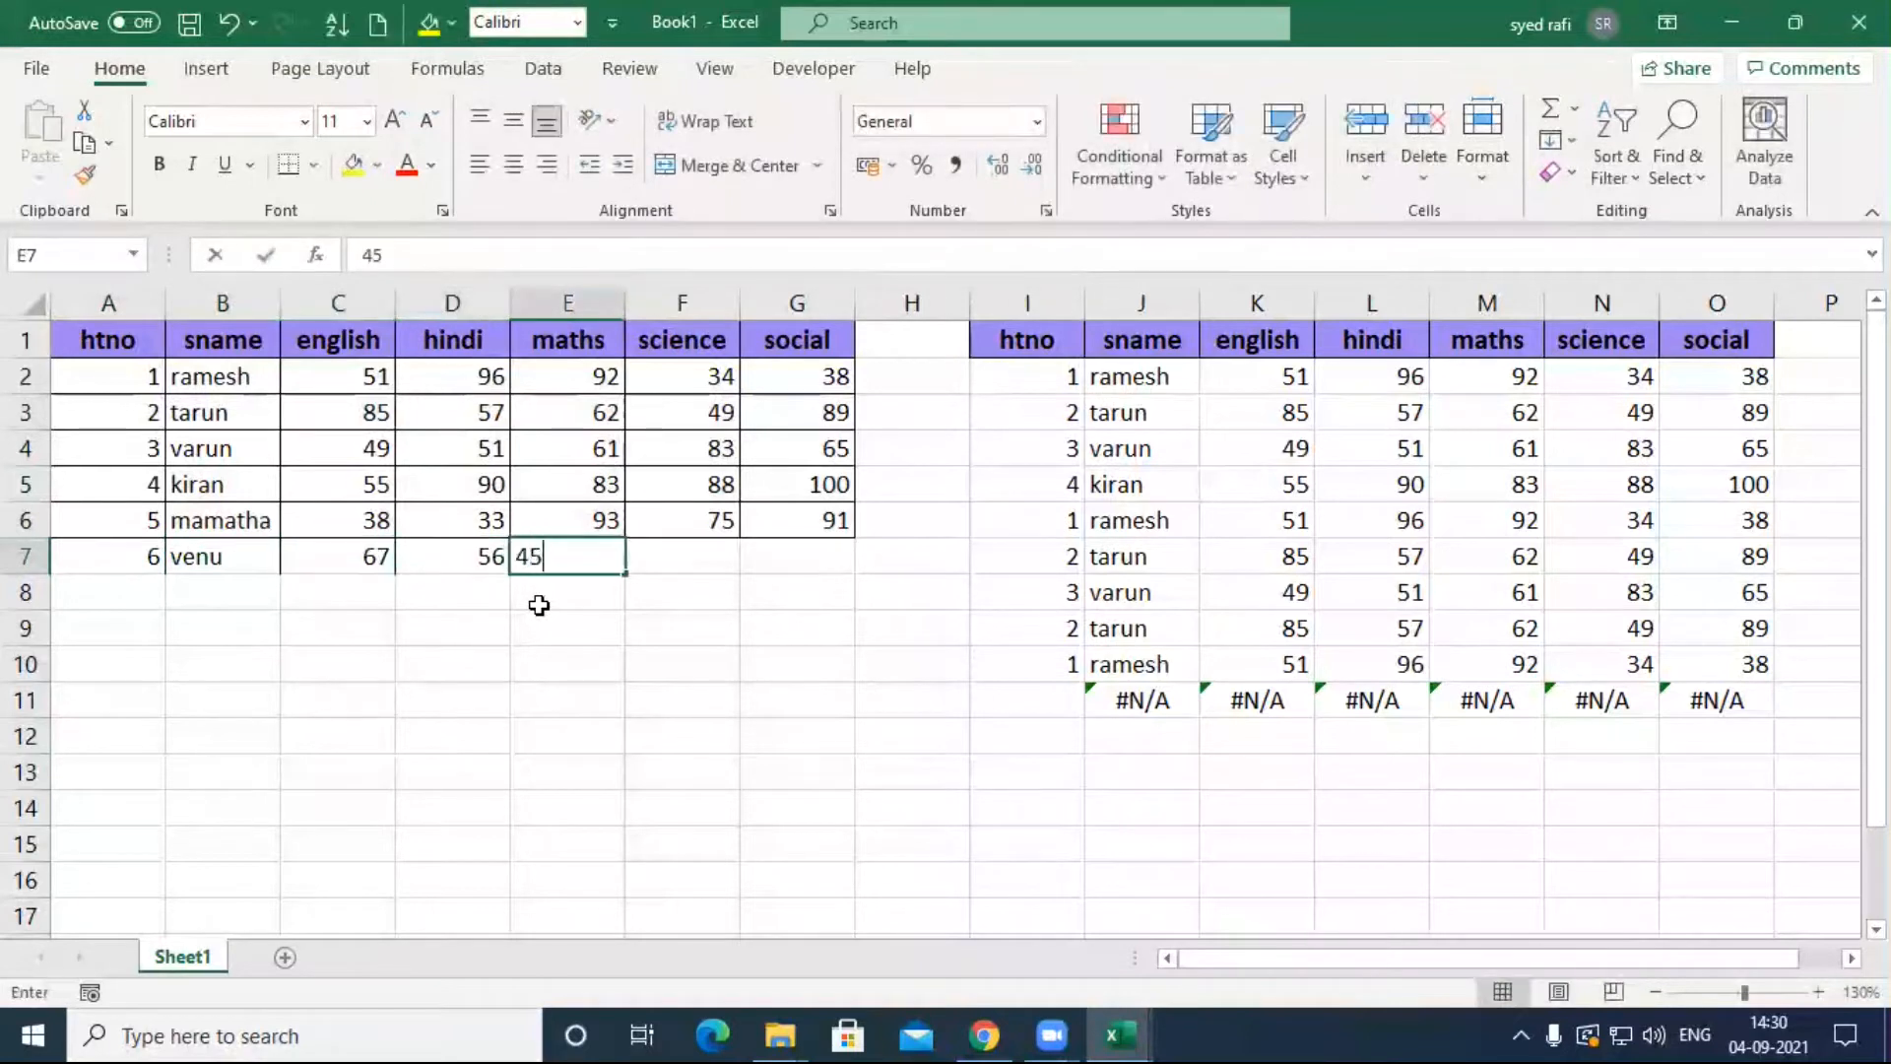
pyautogui.press('Tab')
pyautogui.write('35')
pyautogui.press('Tab')
pyautogui.write('23')
pyautogui.press('Tab')
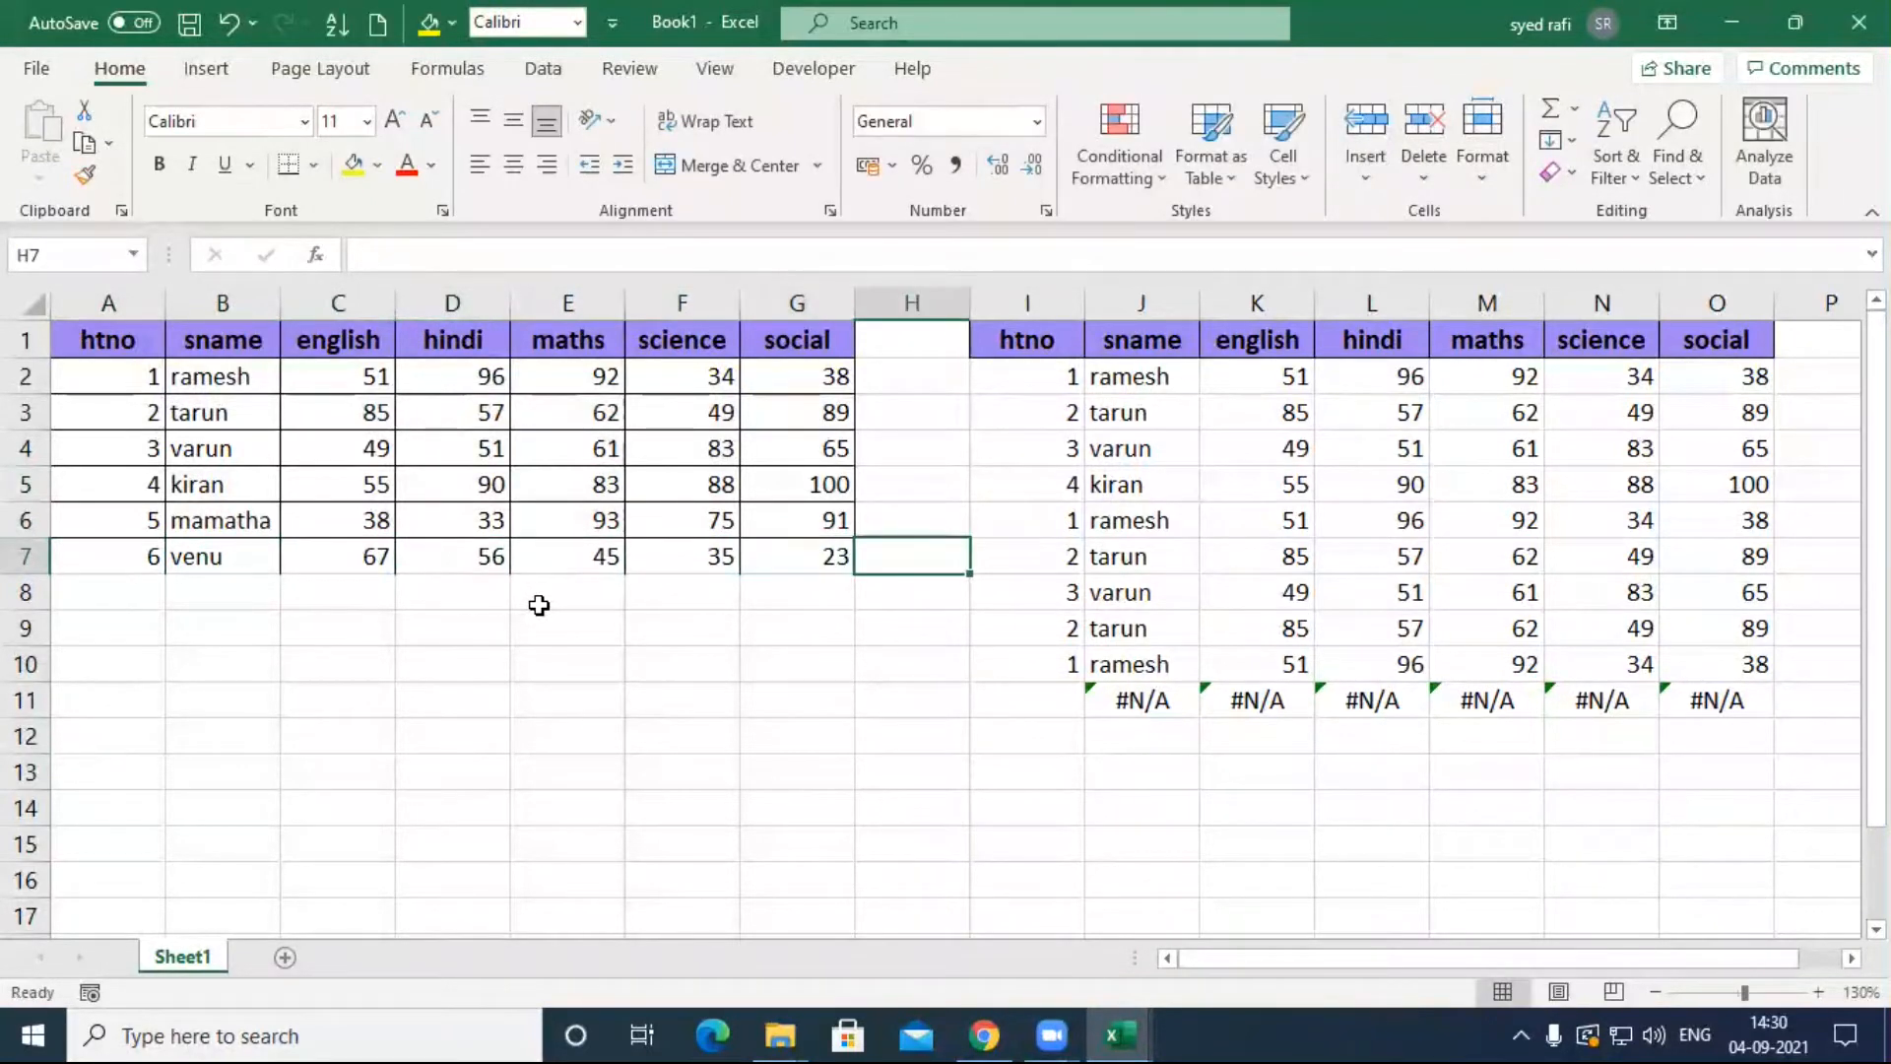
# Step: Set the lookup htno in cell I4 to 6
pyautogui.click(1074, 452)
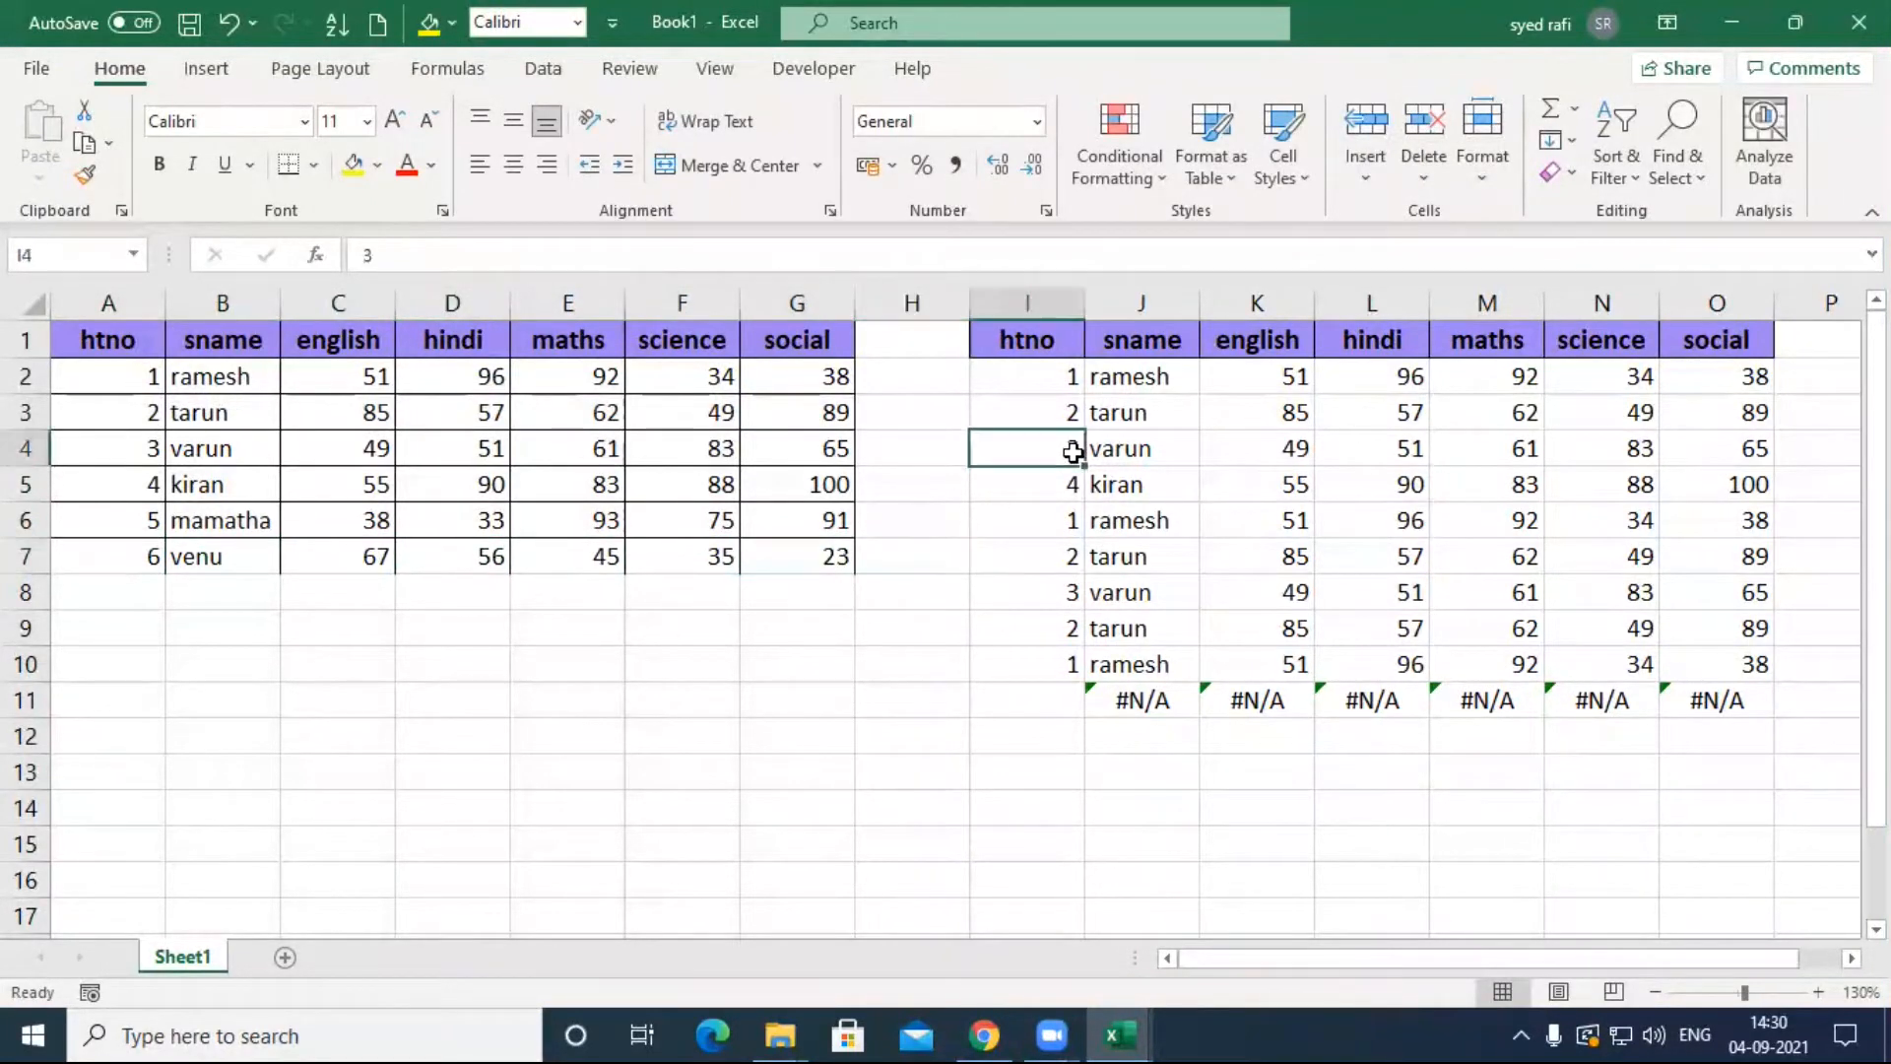
pyautogui.press('Delete')
pyautogui.press('Tab')
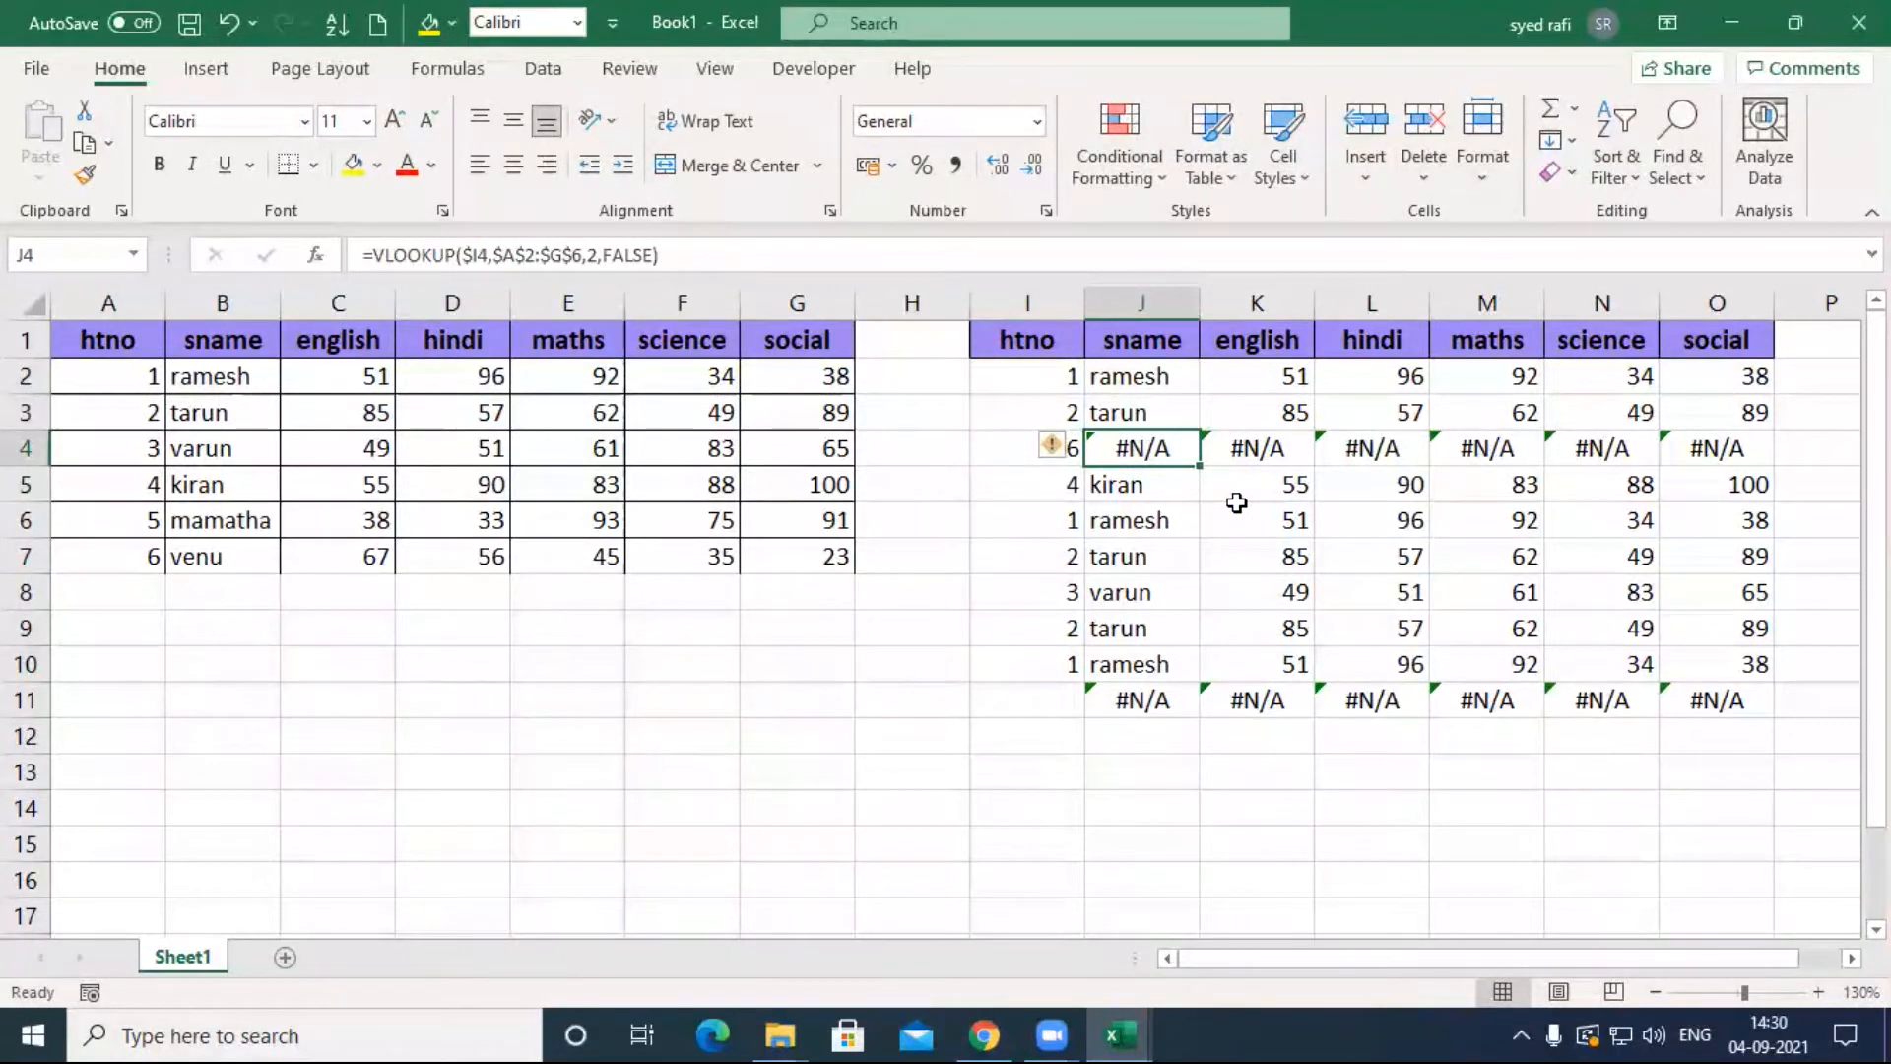
# Step: Compare the table ranges used in the J2 and K2 VLOOKUP formulas
pyautogui.click(1162, 381)
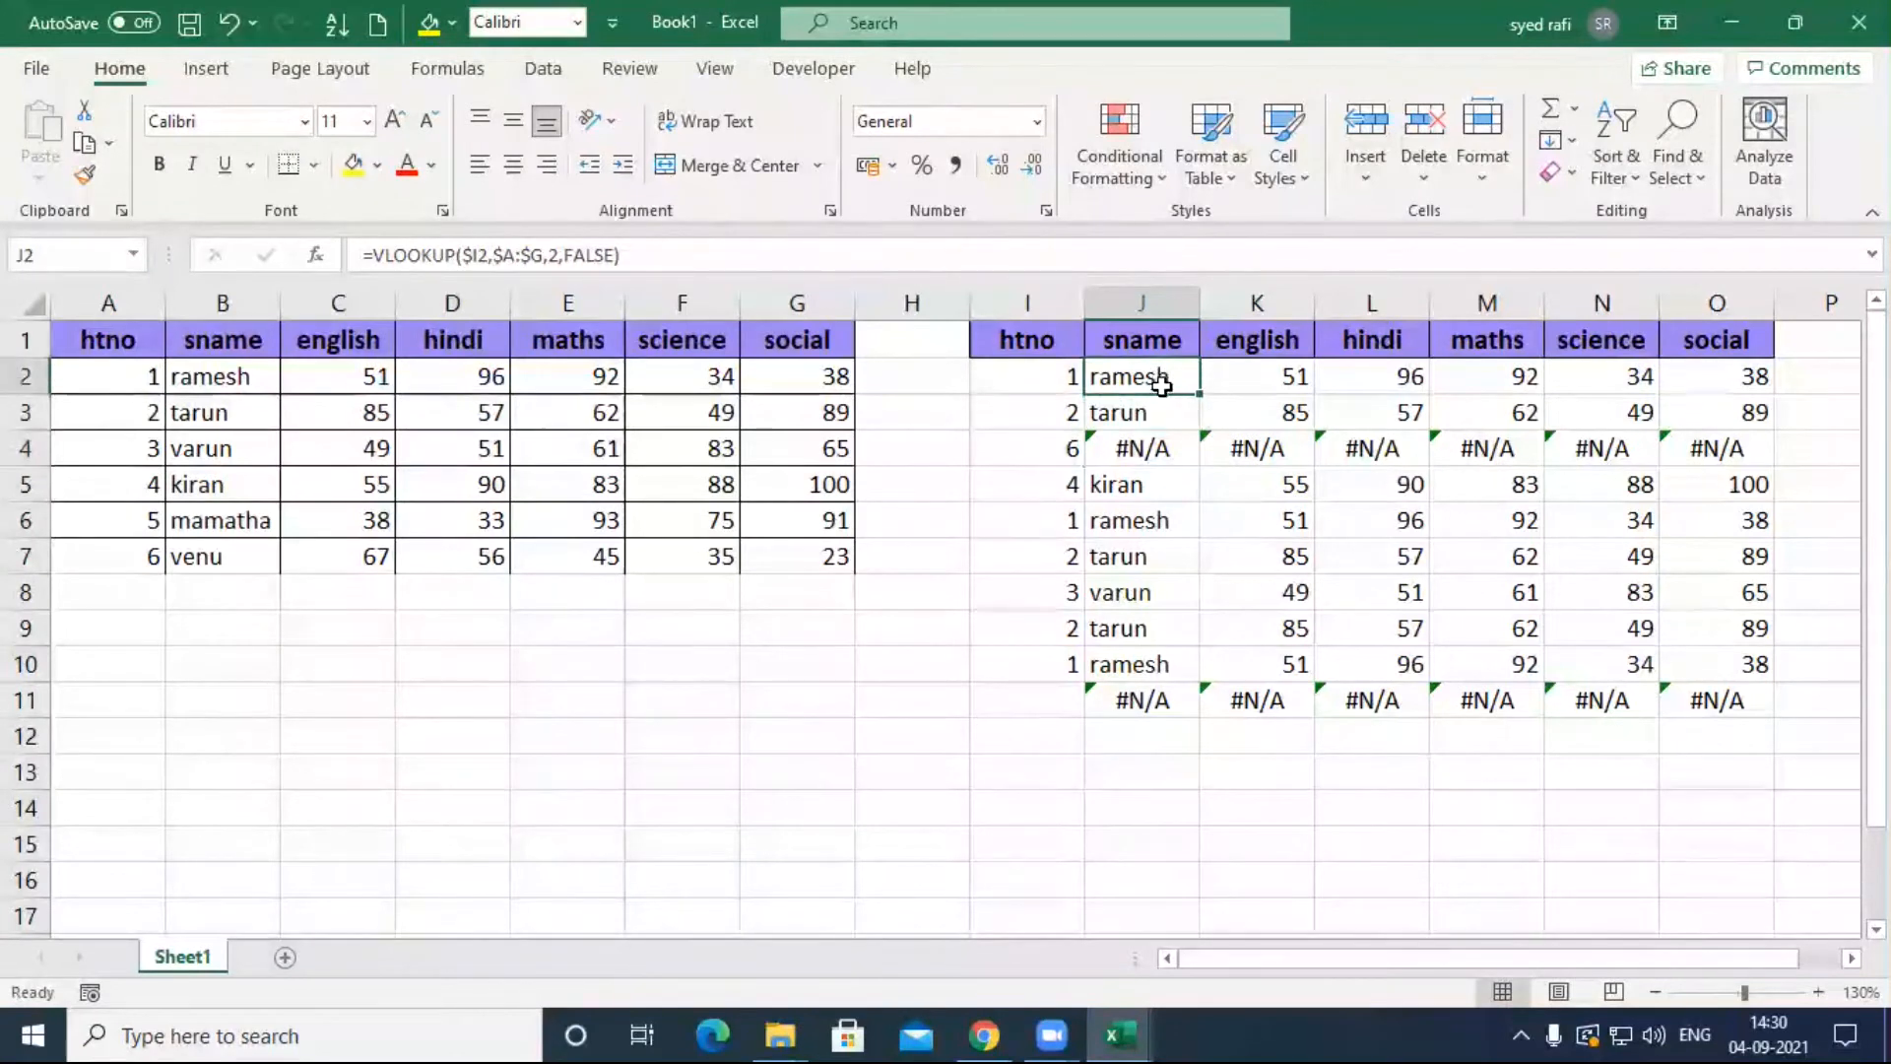
pyautogui.doubleClick(1161, 374)
pyautogui.press('Escape')
pyautogui.click(1271, 373)
pyautogui.doubleClick(1273, 374)
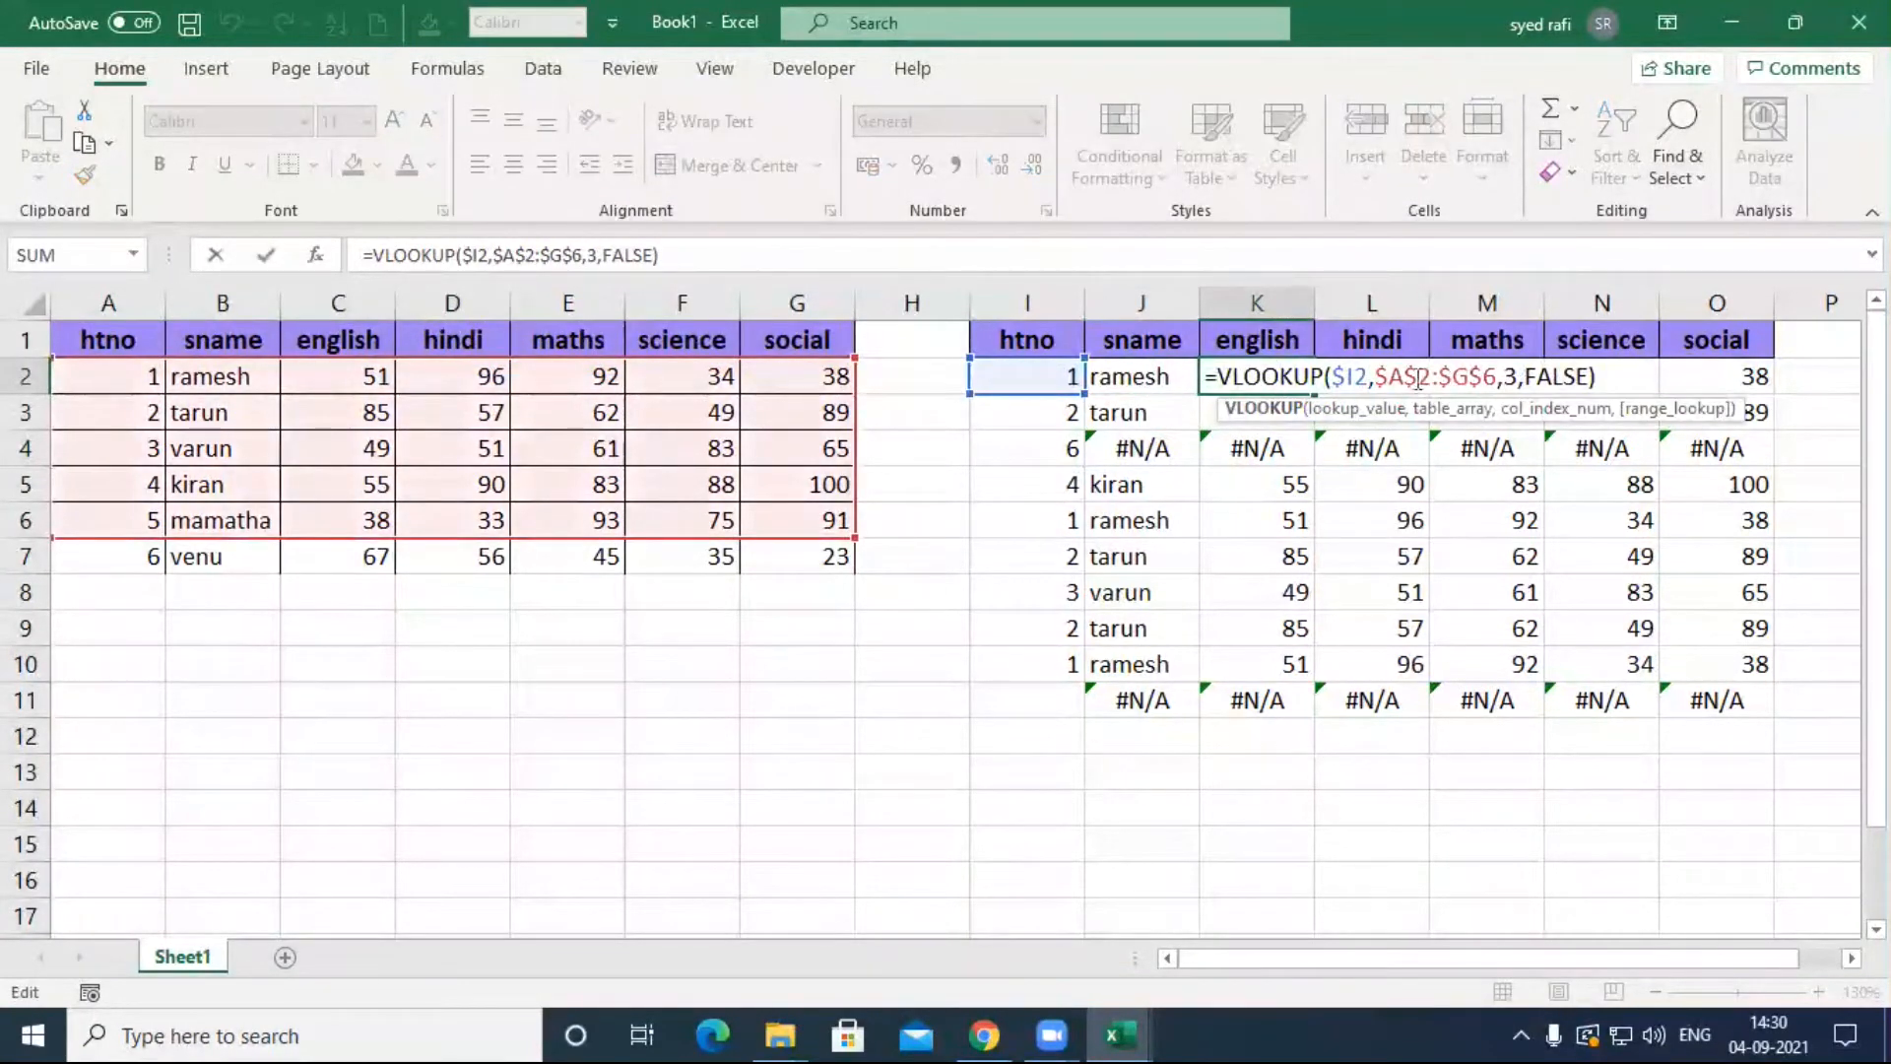
pyautogui.press('Escape')
pyautogui.click(1153, 380)
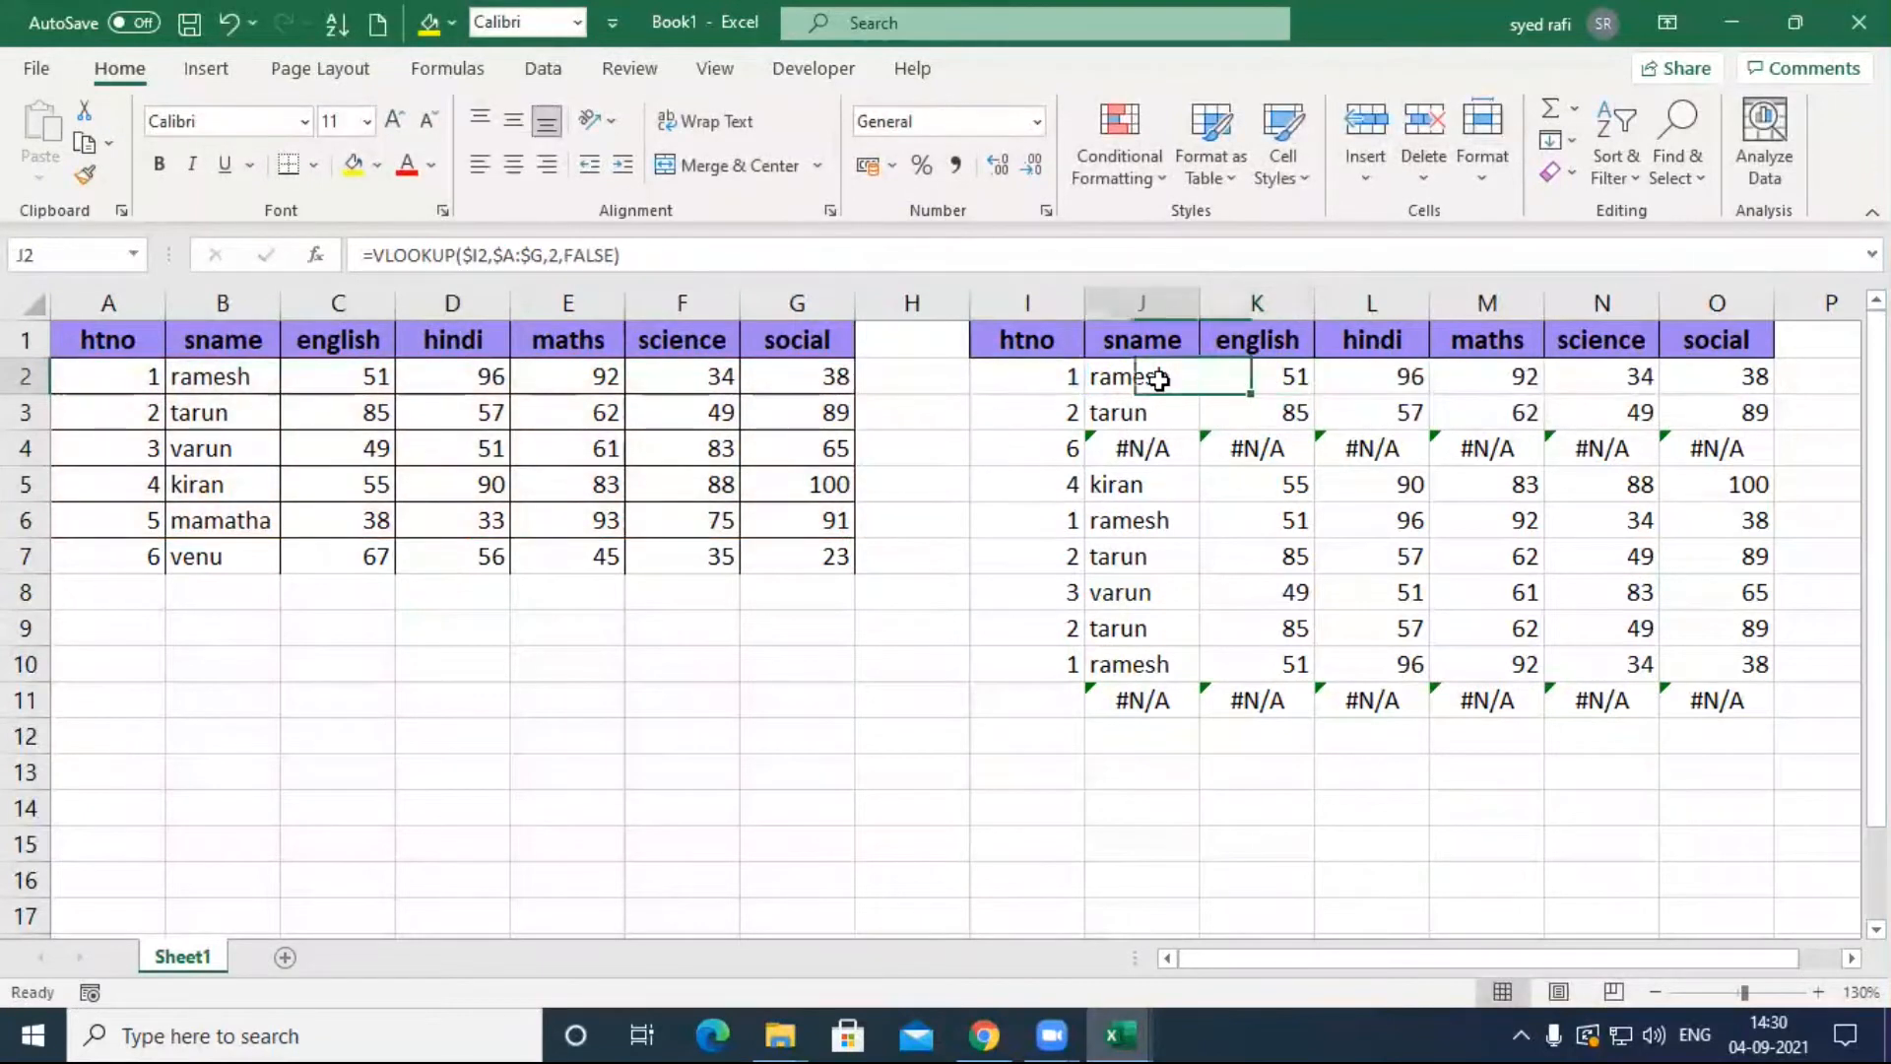
pyautogui.doubleClick(1166, 376)
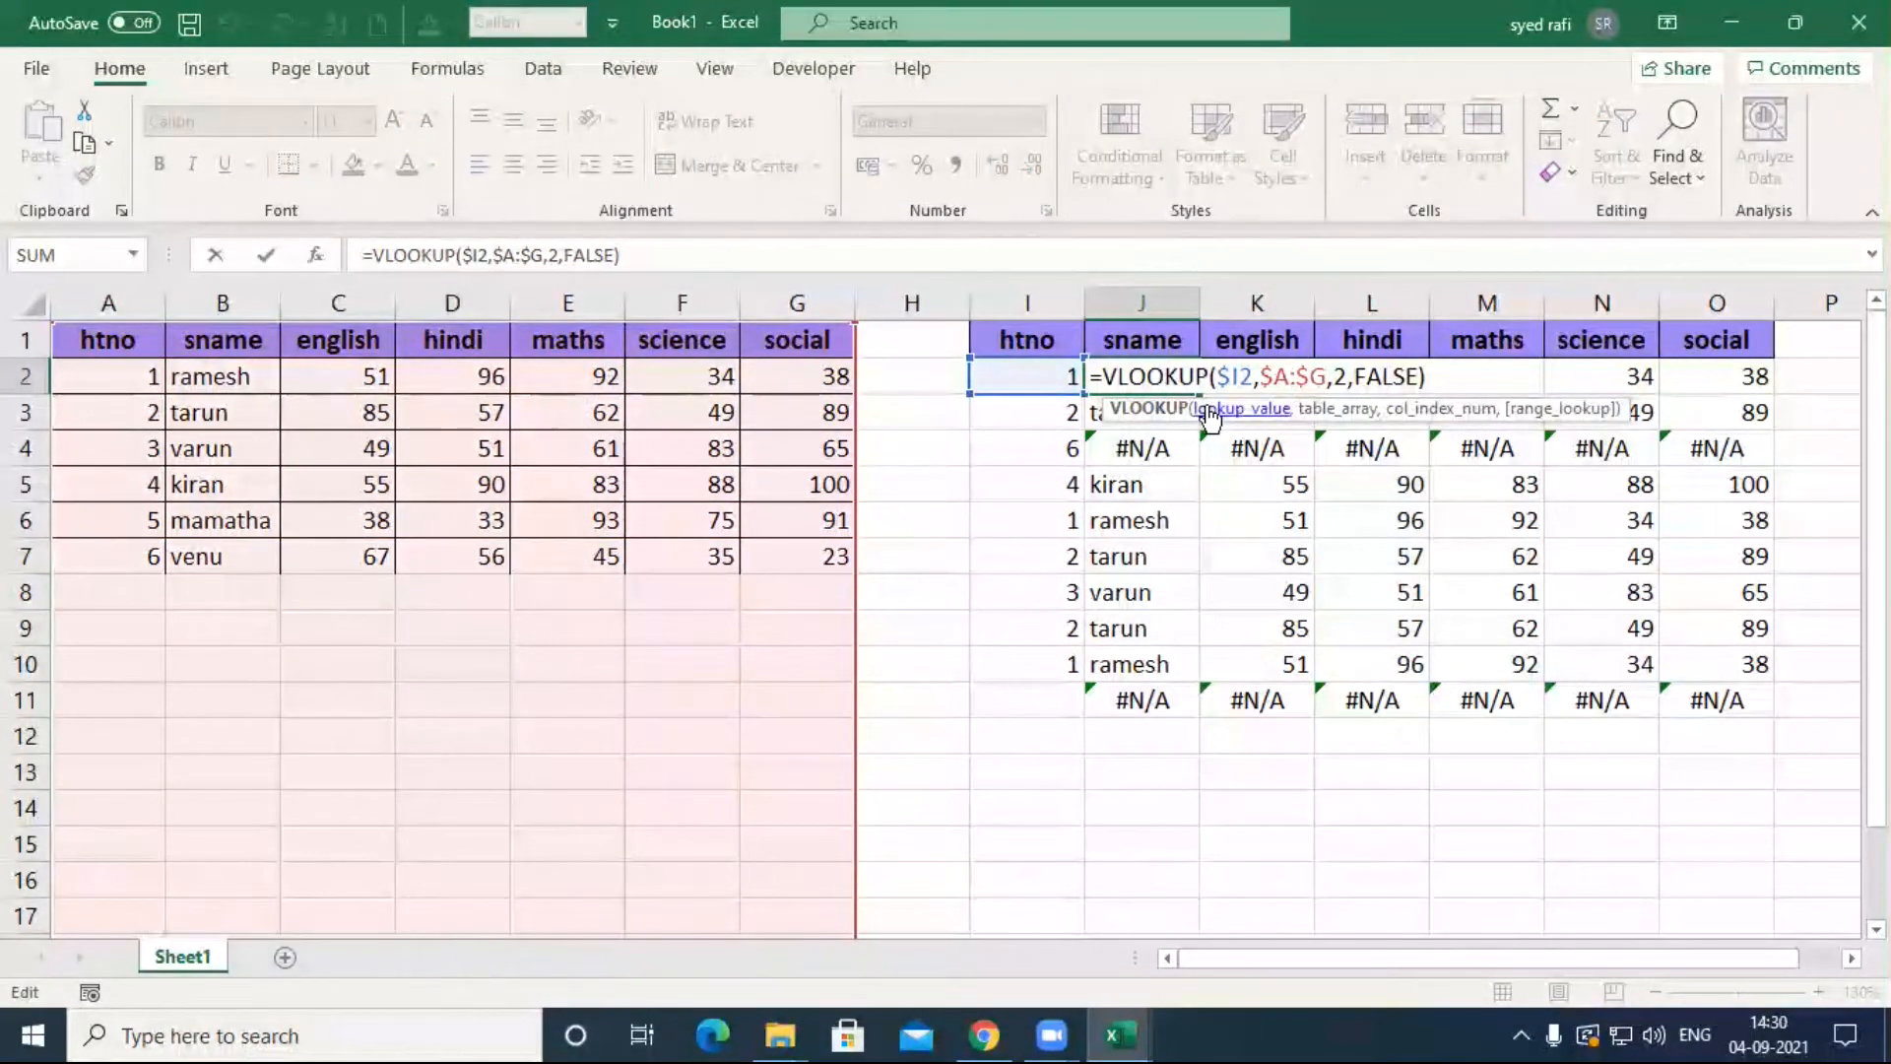
pyautogui.press('Escape')
# Step: Copy the J2 formula across to O2 and set the column index of the english formula in K2 to 3
pyautogui.moveTo(1202, 396); pyautogui.dragTo(1752, 384)
pyautogui.doubleClick(1290, 377)
pyautogui.click(1465, 376)
pyautogui.press('BackSpace')
pyautogui.write('3')
pyautogui.press('Return')
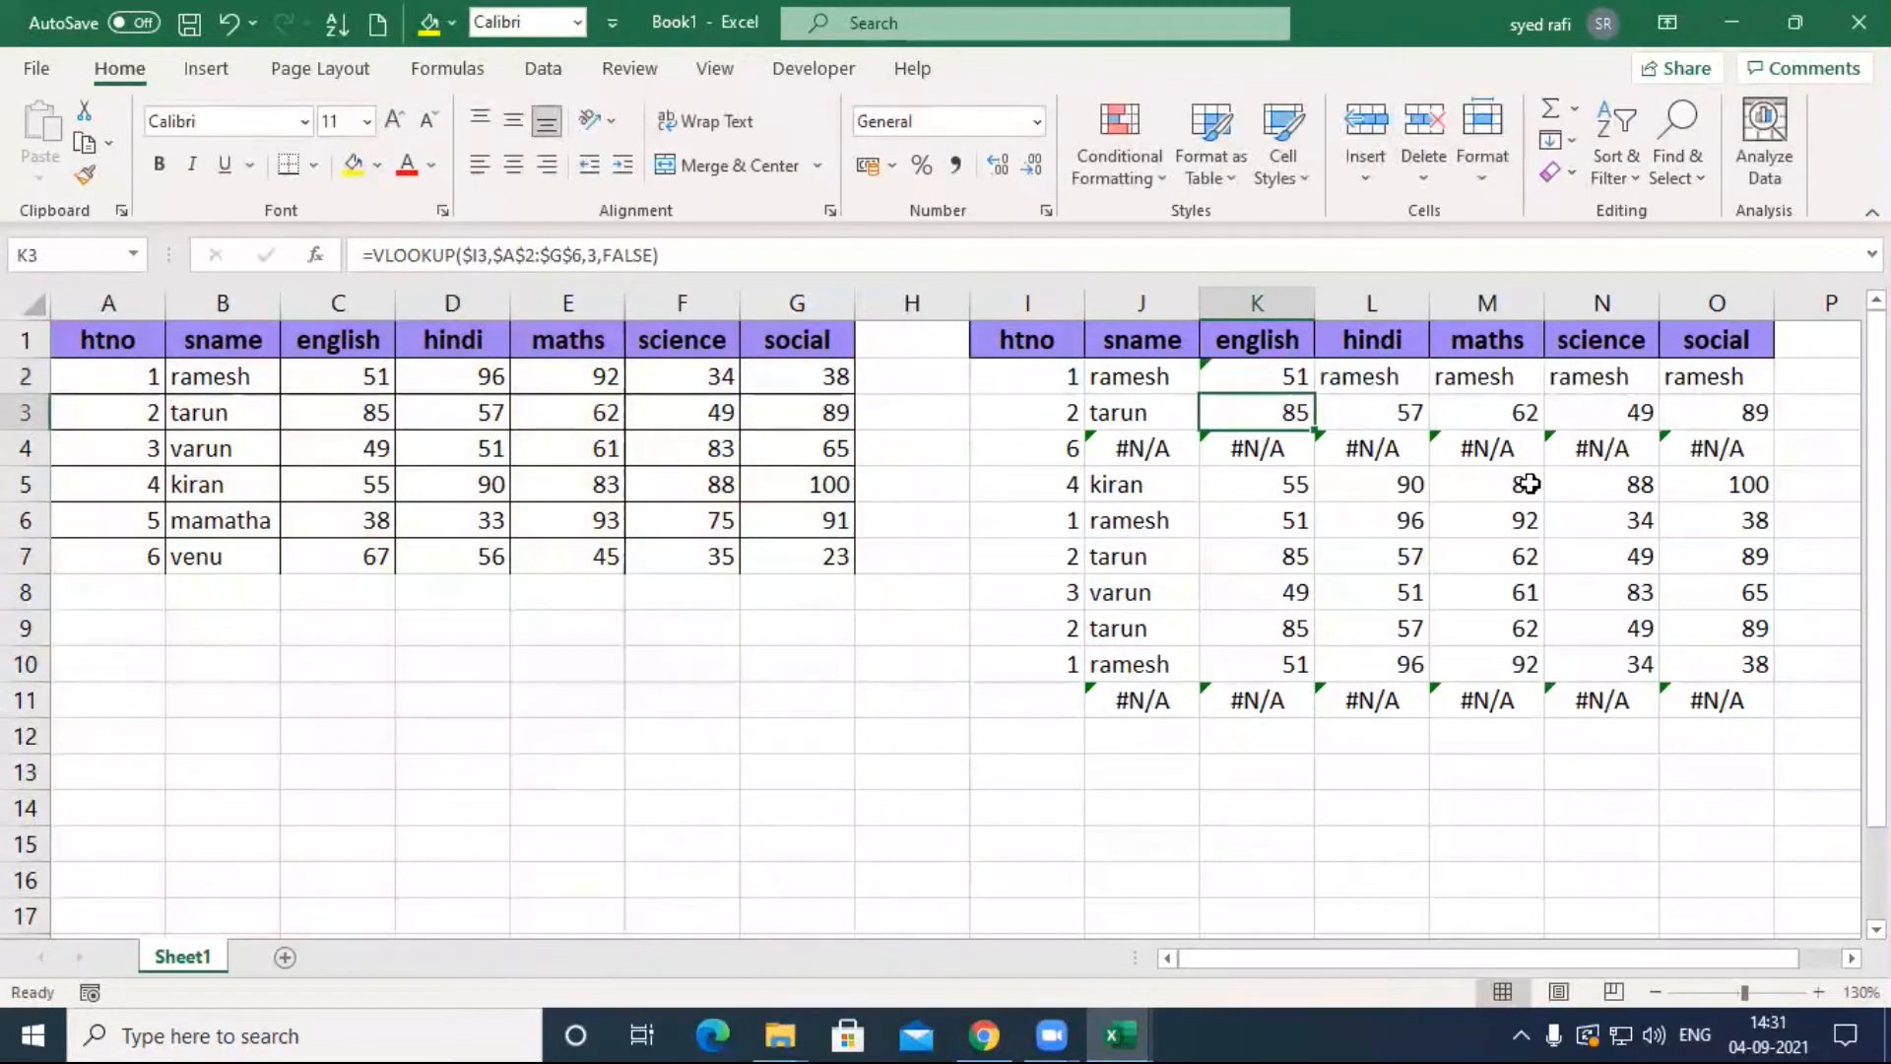
# Step: Set the column index to 4 in the L2 hindi formula and to 5 in the M2 maths formula
pyautogui.doubleClick(1372, 381)
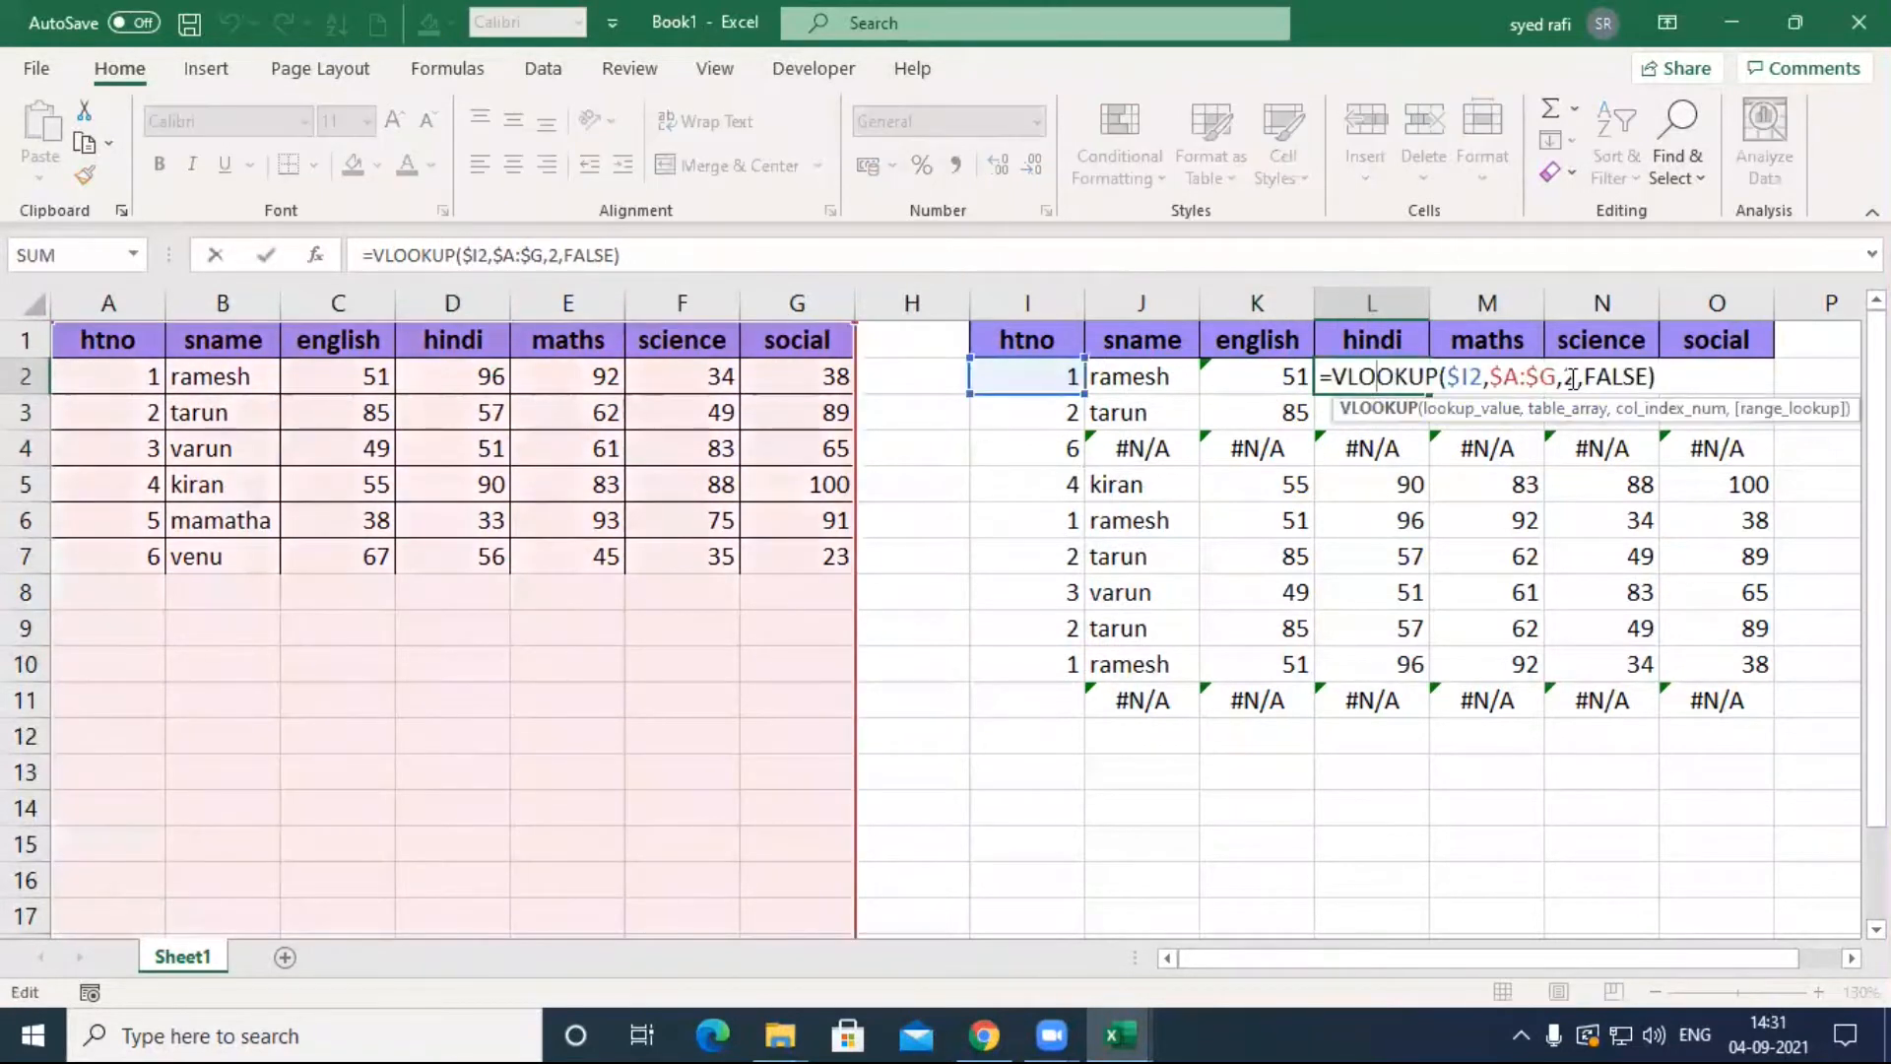
pyautogui.press('BackSpace')
pyautogui.write('4')
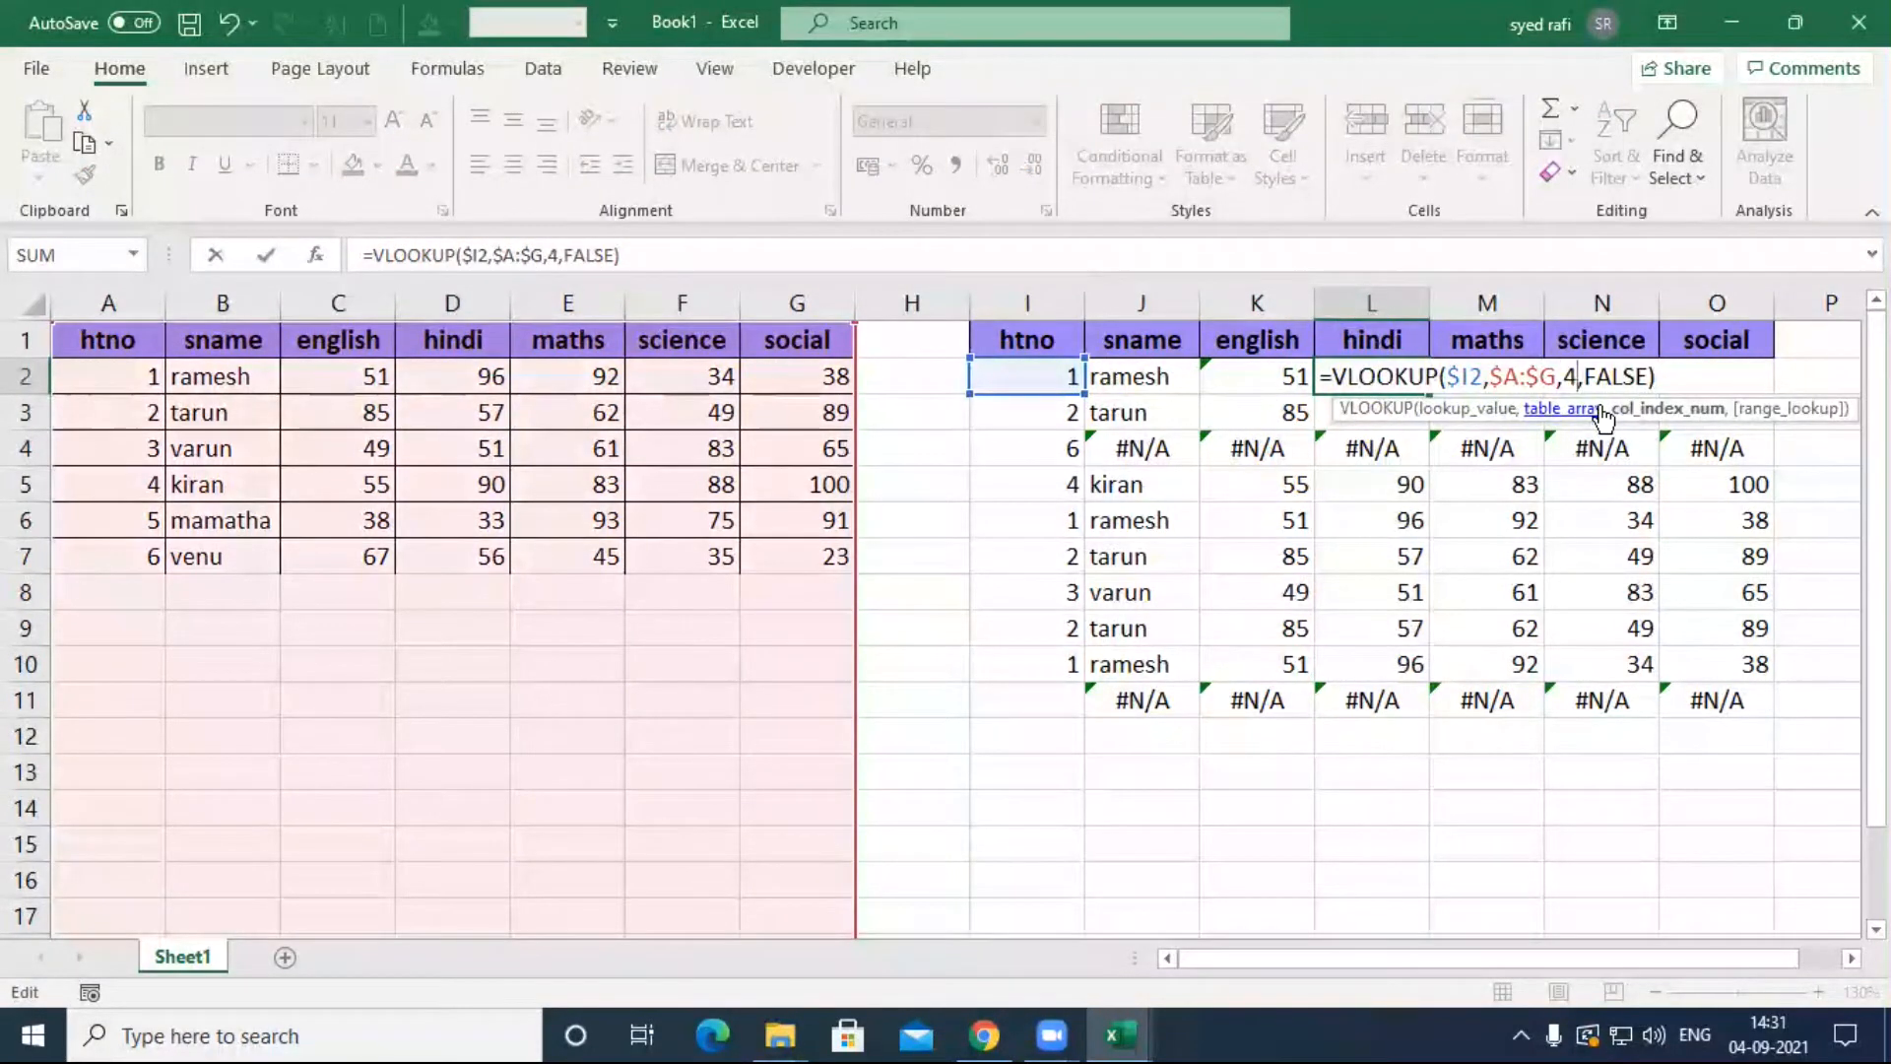
pyautogui.press('Return')
pyautogui.doubleClick(1490, 380)
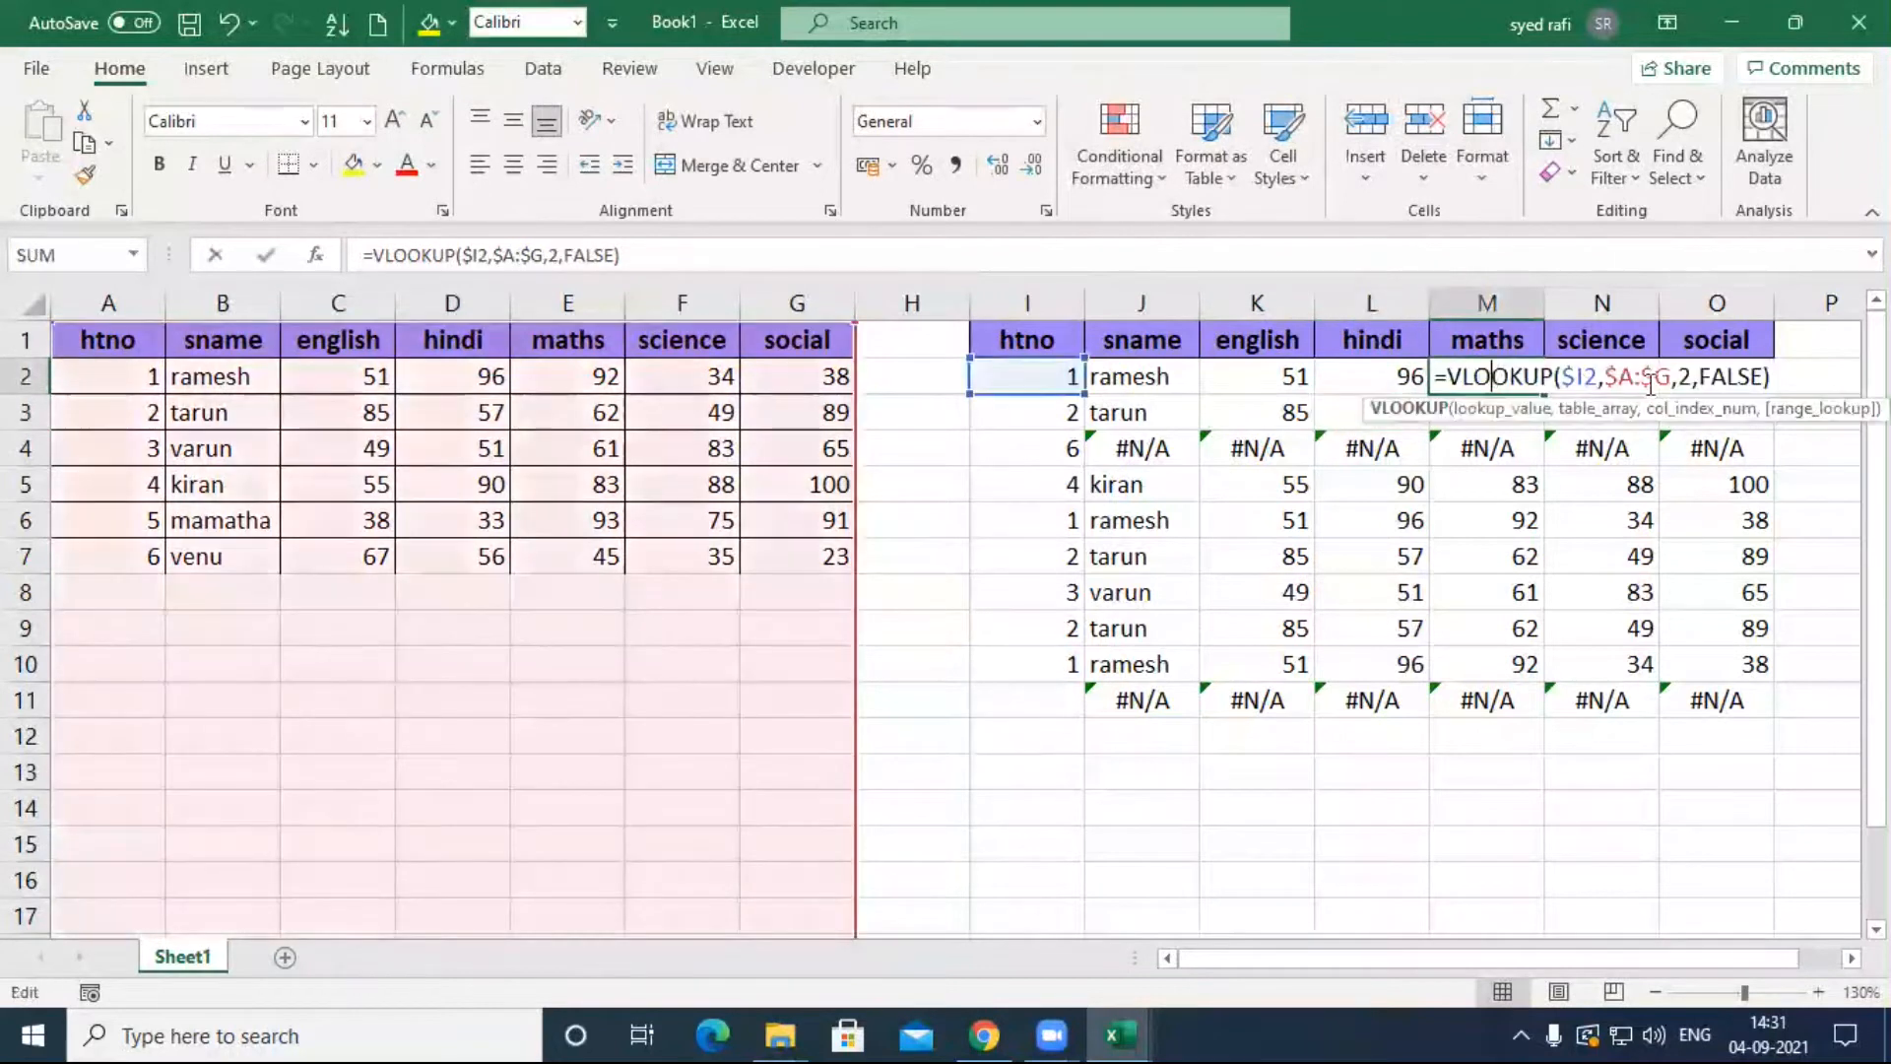
pyautogui.click(1672, 377)
pyautogui.press('BackSpace')
pyautogui.write('5')
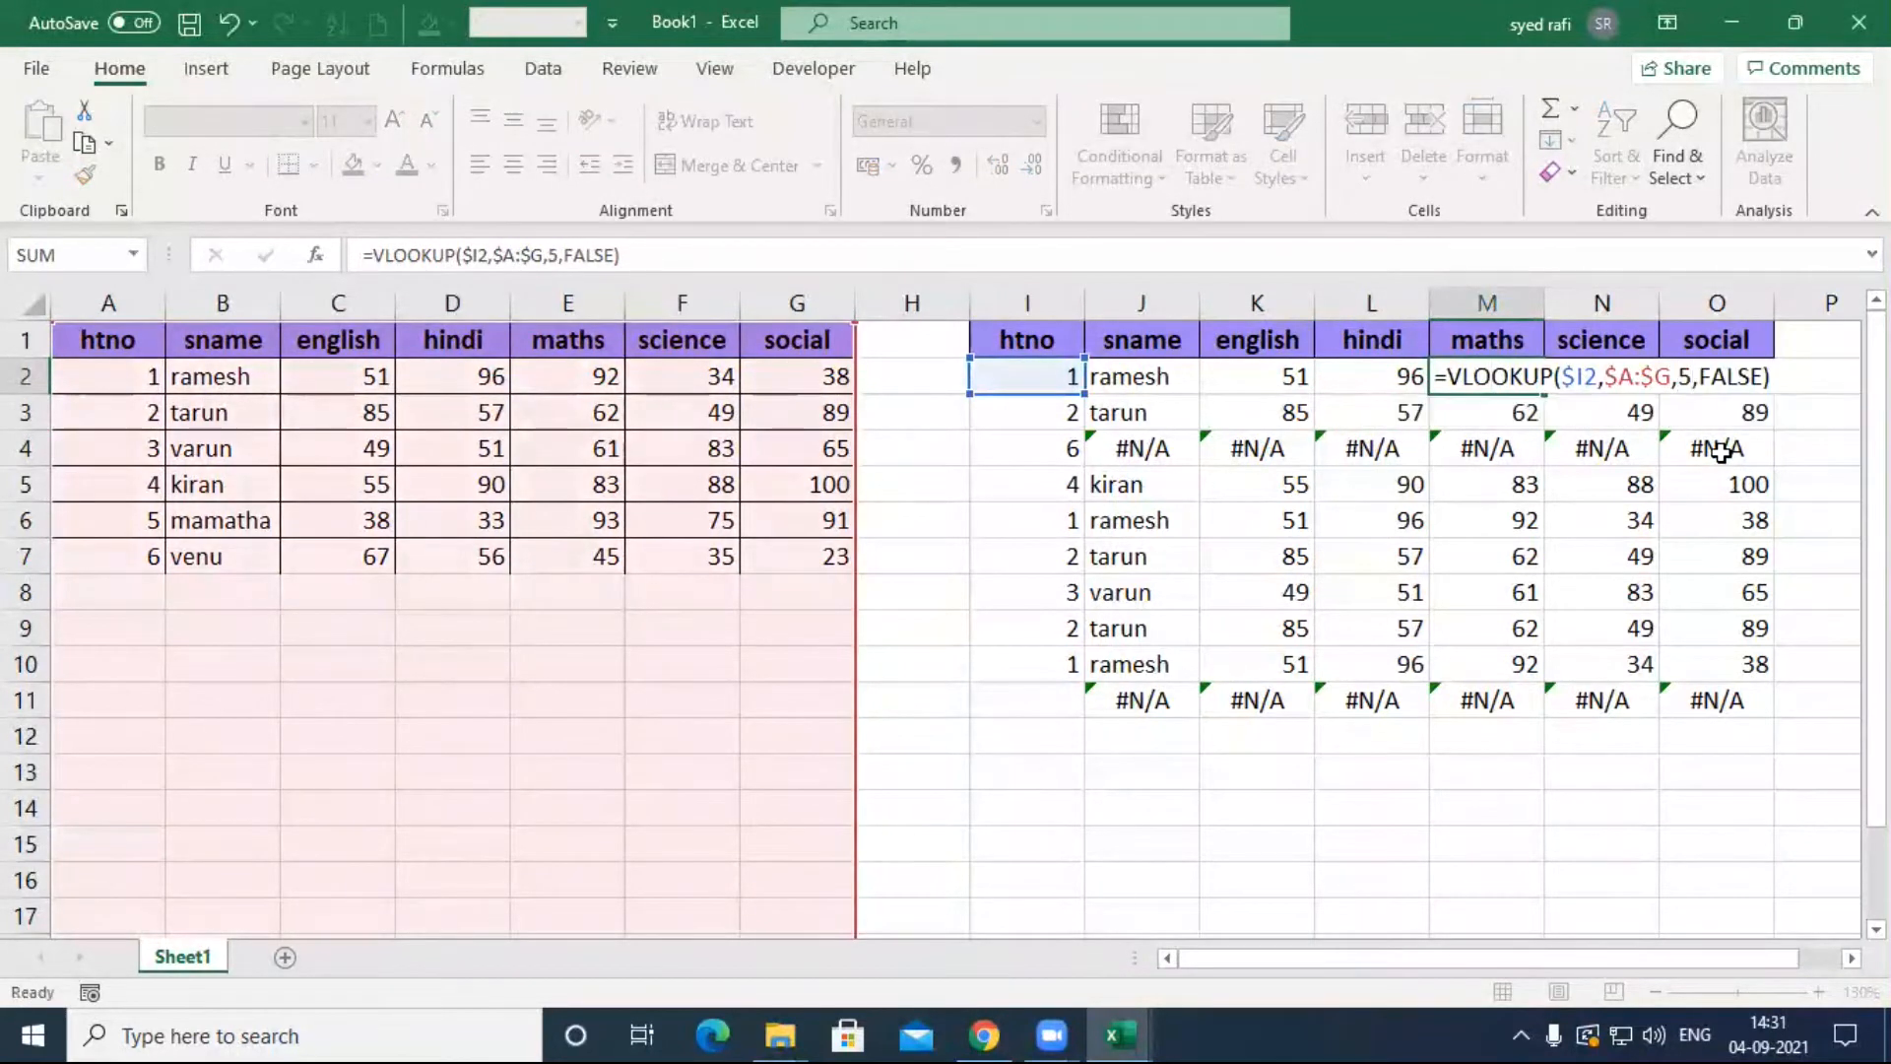
pyautogui.press('Return')
# Step: Set the column index of the science formula in N2 to 6
pyautogui.doubleClick(1605, 378)
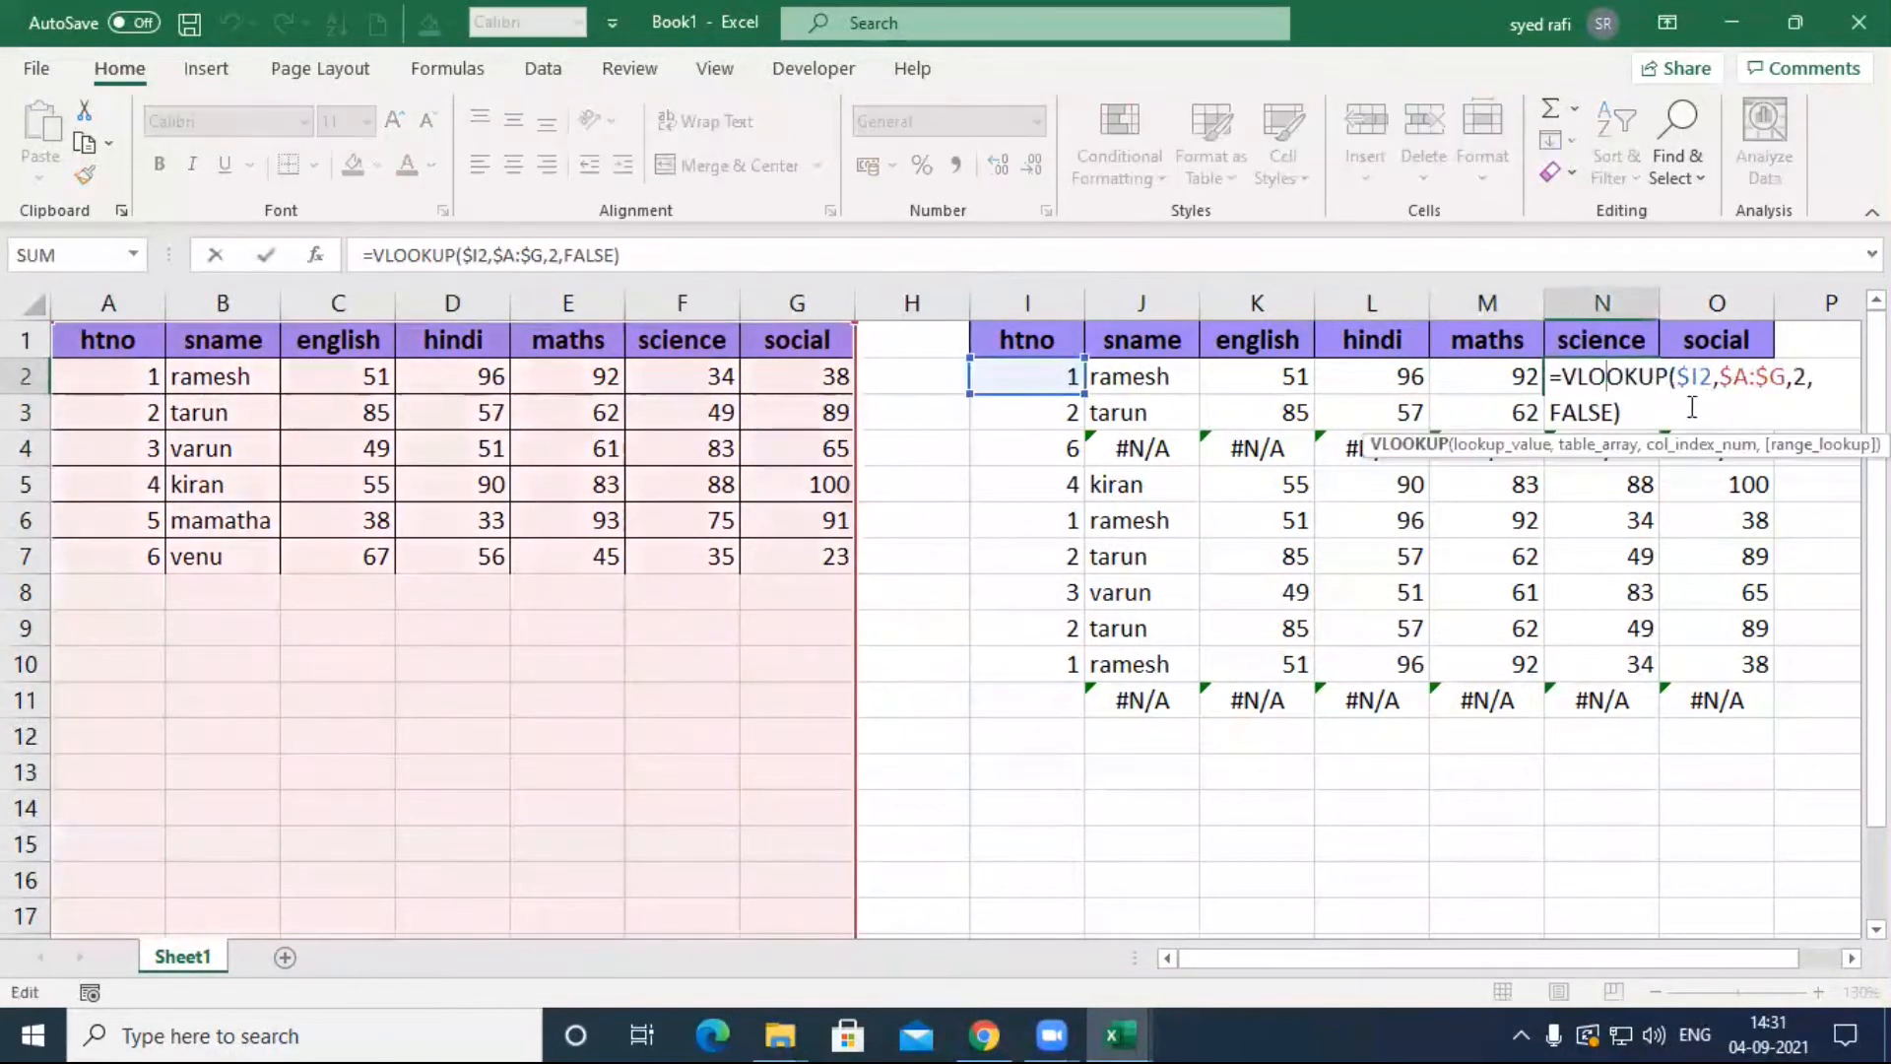
pyautogui.click(1797, 379)
pyautogui.press('BackSpace')
pyautogui.write('6')
pyautogui.press('Return')
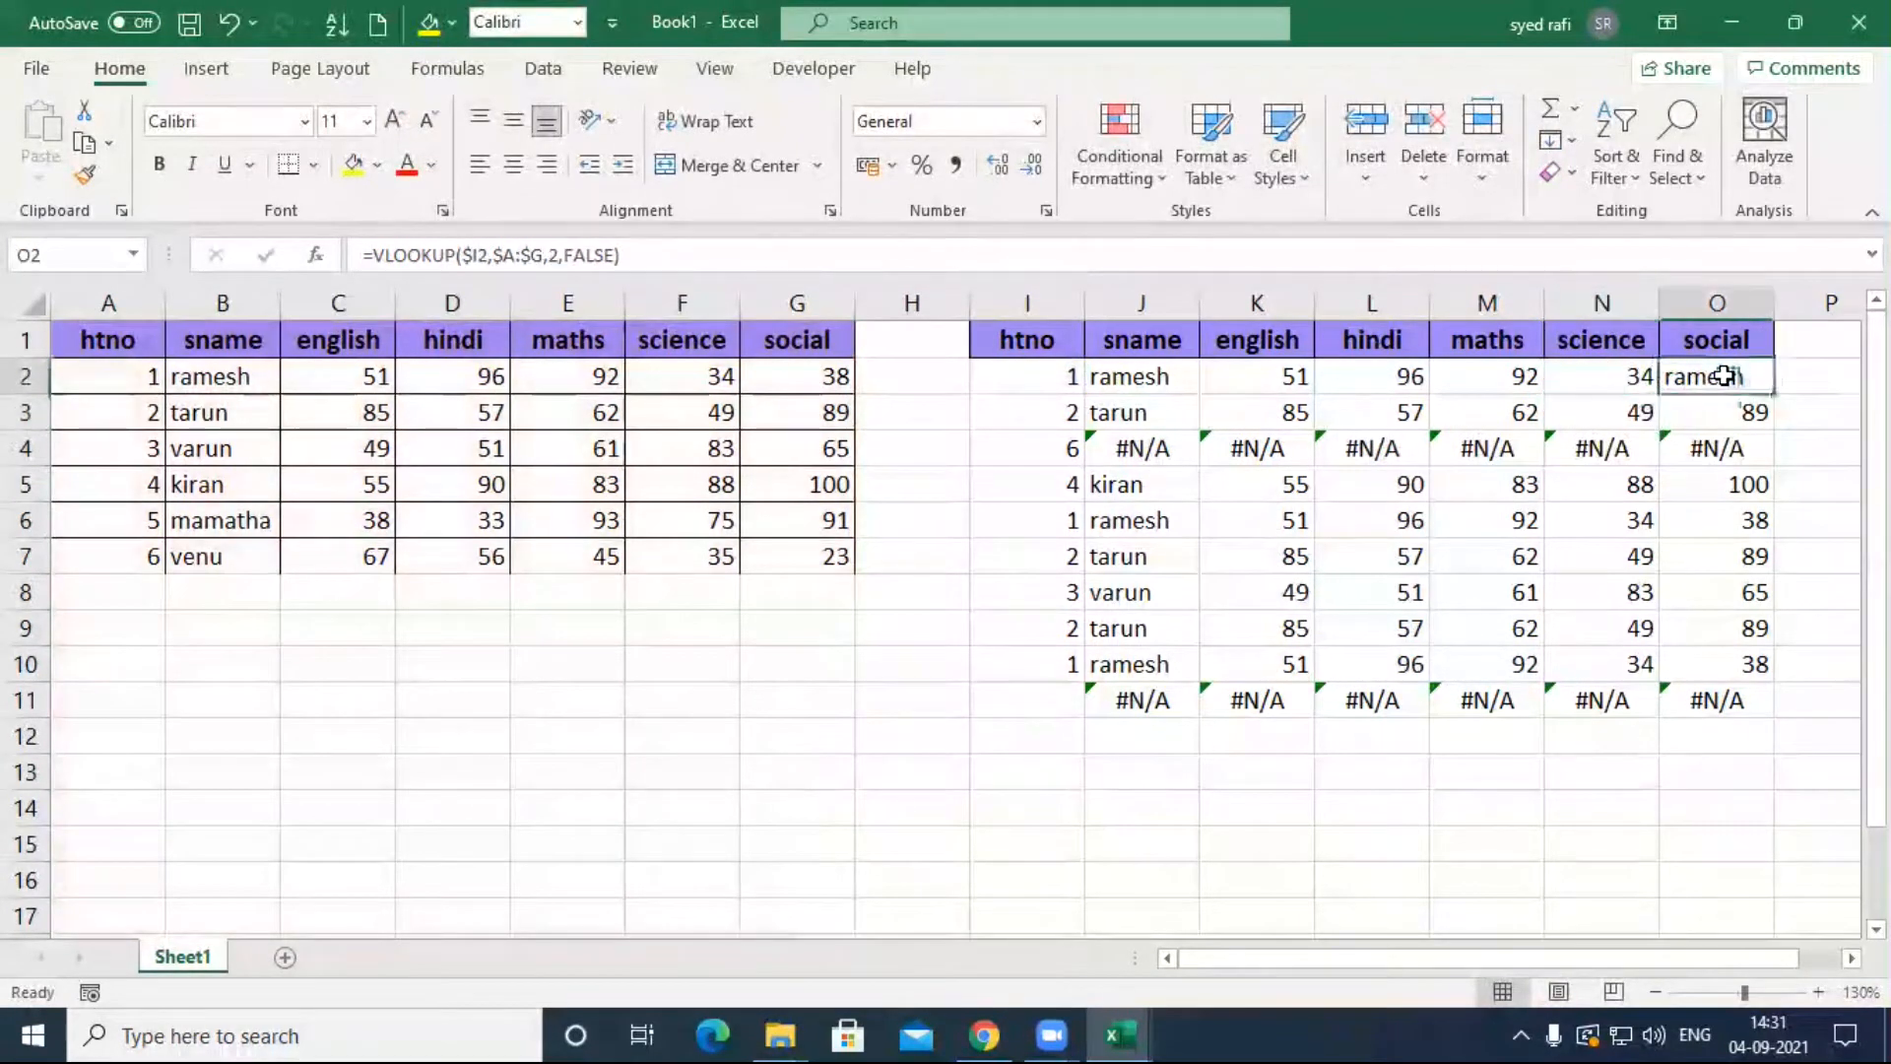
# Step: Set the column index of the social formula in O2 to 7, and fill the J2:O2 formulas down to row 11
pyautogui.doubleClick(1726, 374)
pyautogui.click(1739, 414)
pyautogui.press('Delete')
pyautogui.write('7')
pyautogui.press('Return')
pyautogui.moveTo(1164, 381); pyautogui.dragTo(1756, 711)
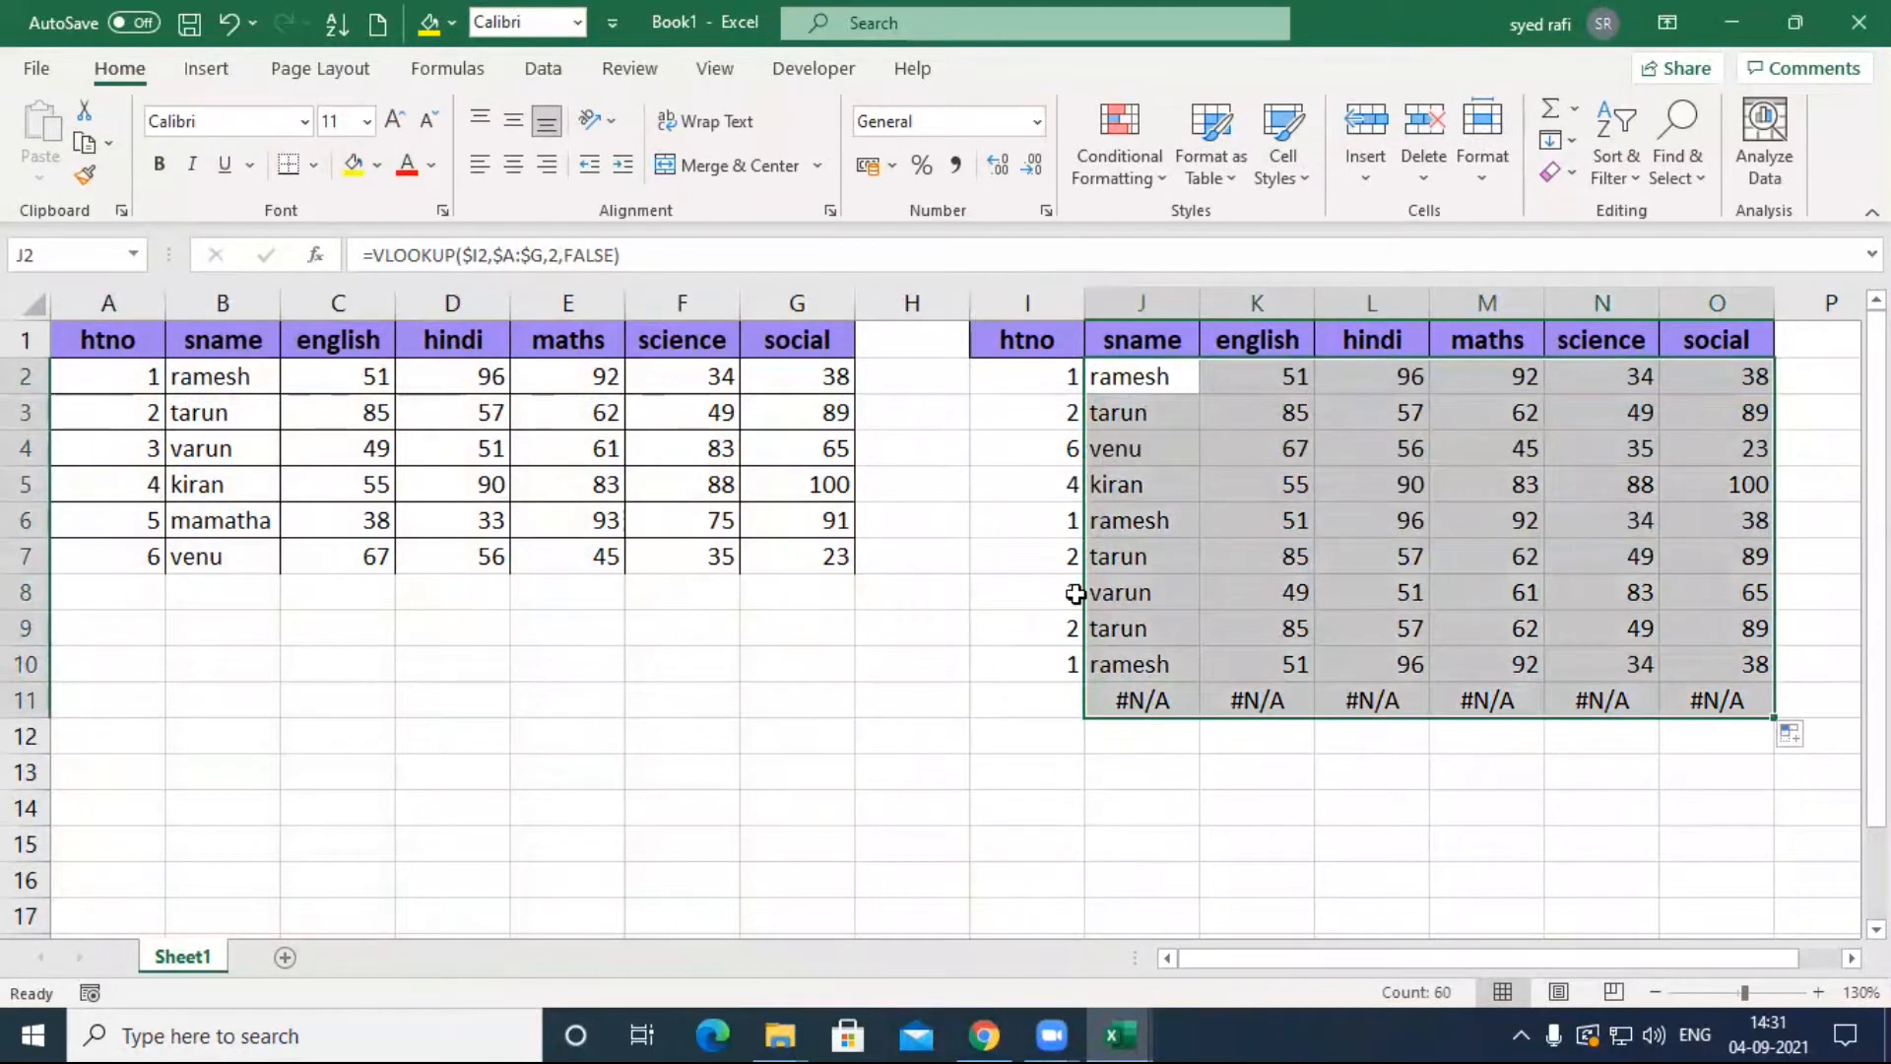
pyautogui.click(1125, 455)
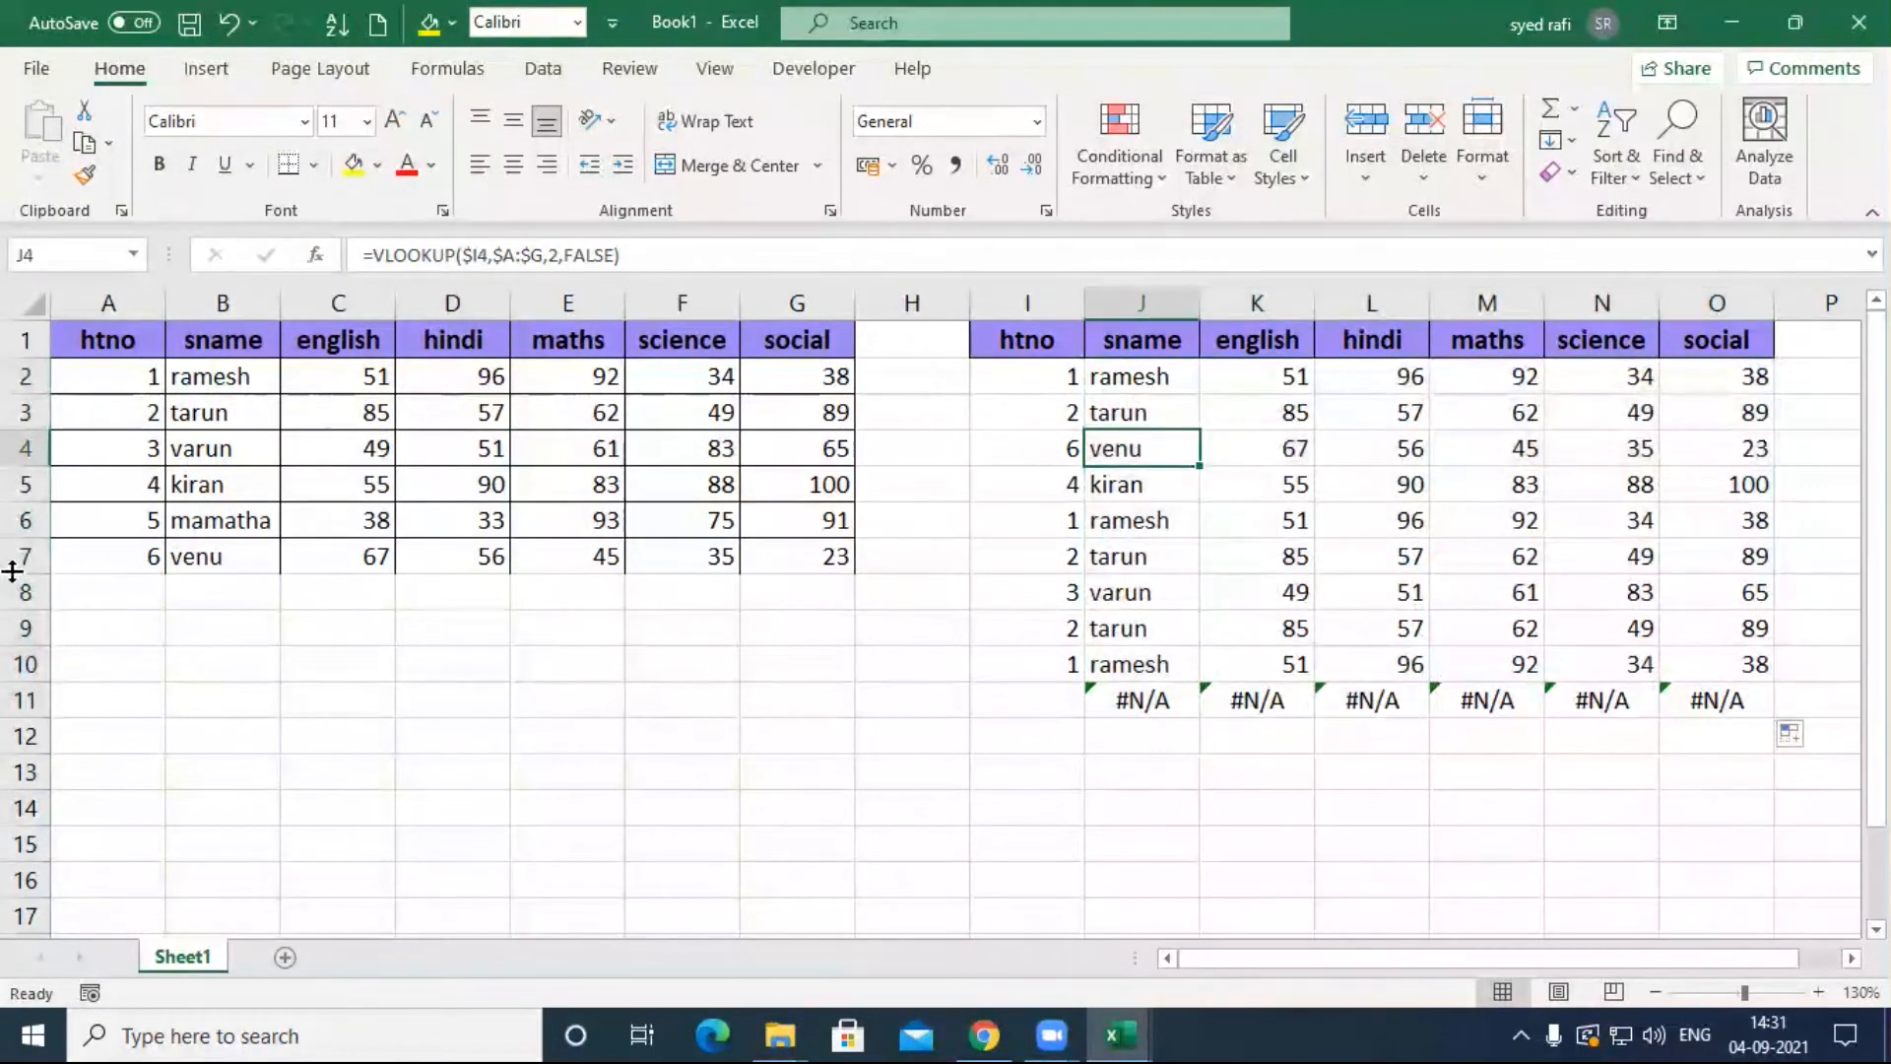
# Step: Add another source table record in row 8 with htno 77 and the student's name
pyautogui.click(108, 589)
pyautogui.write('77')
pyautogui.press('Tab')
pyautogui.write('madha')
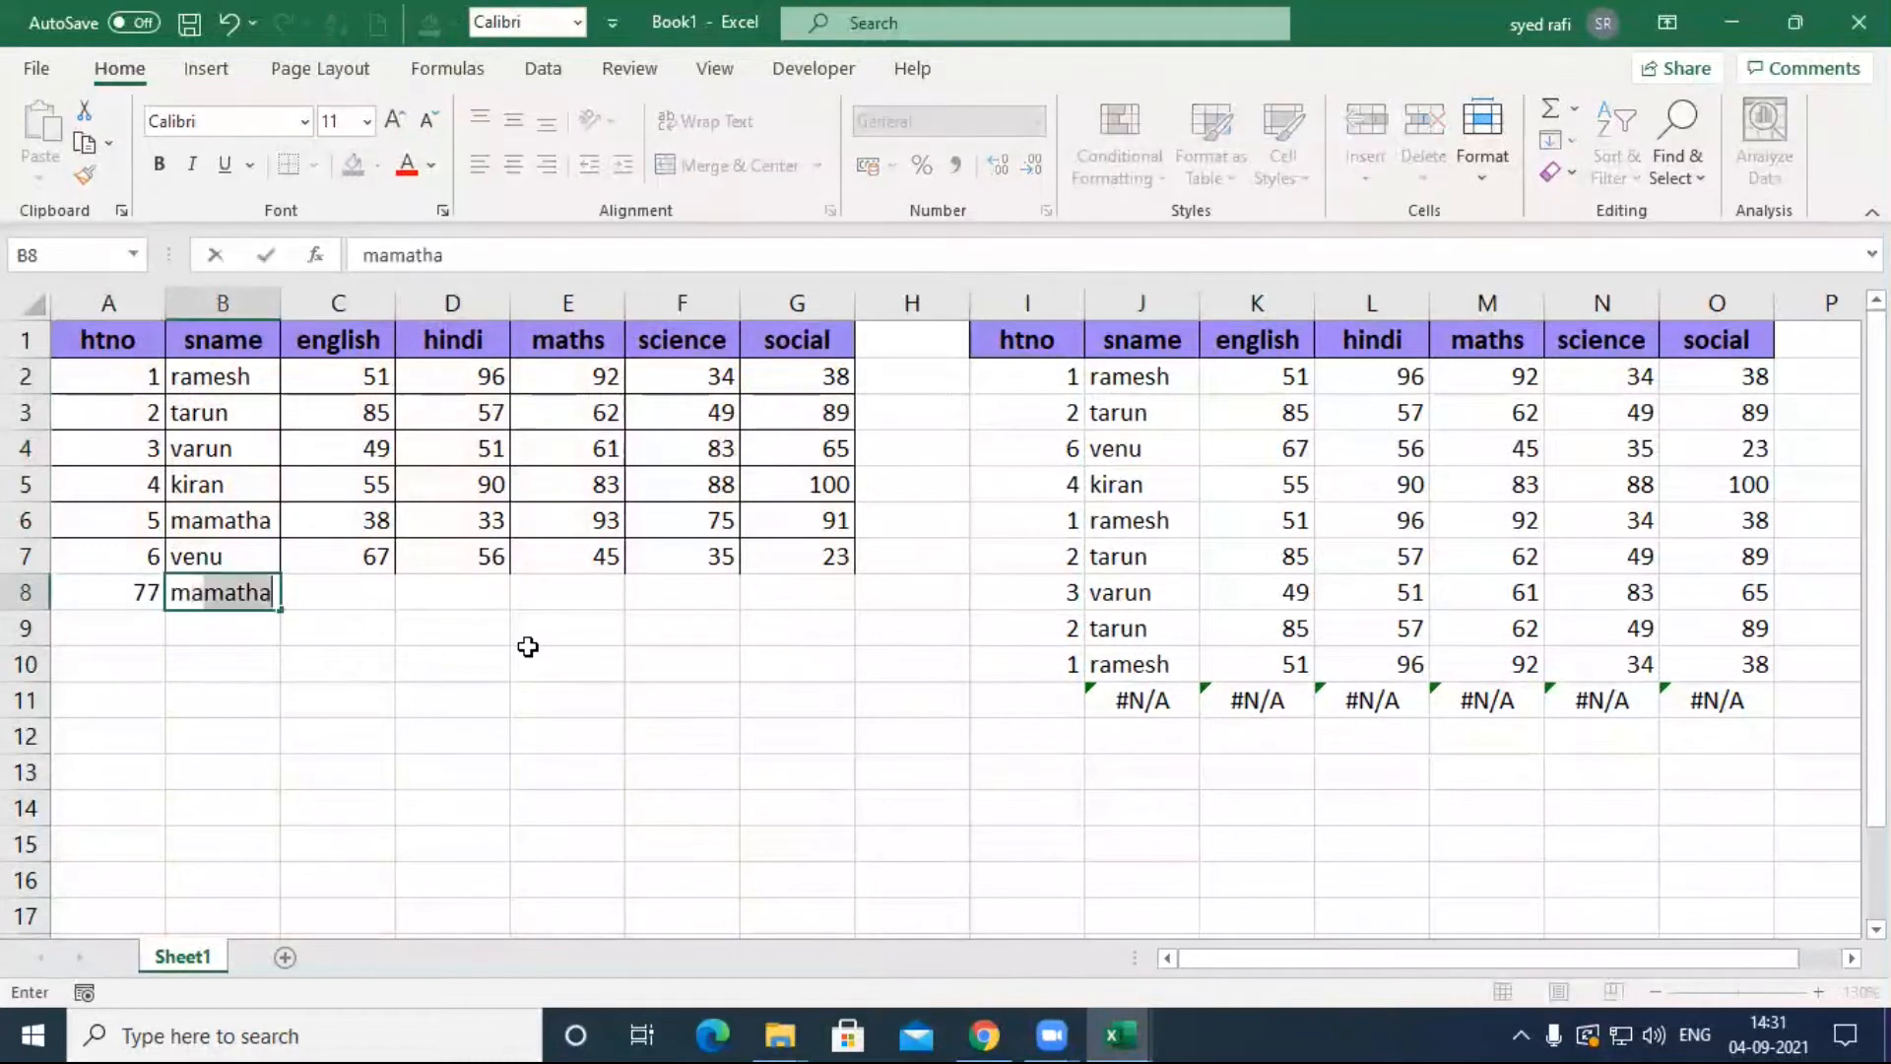
pyautogui.press('Return')
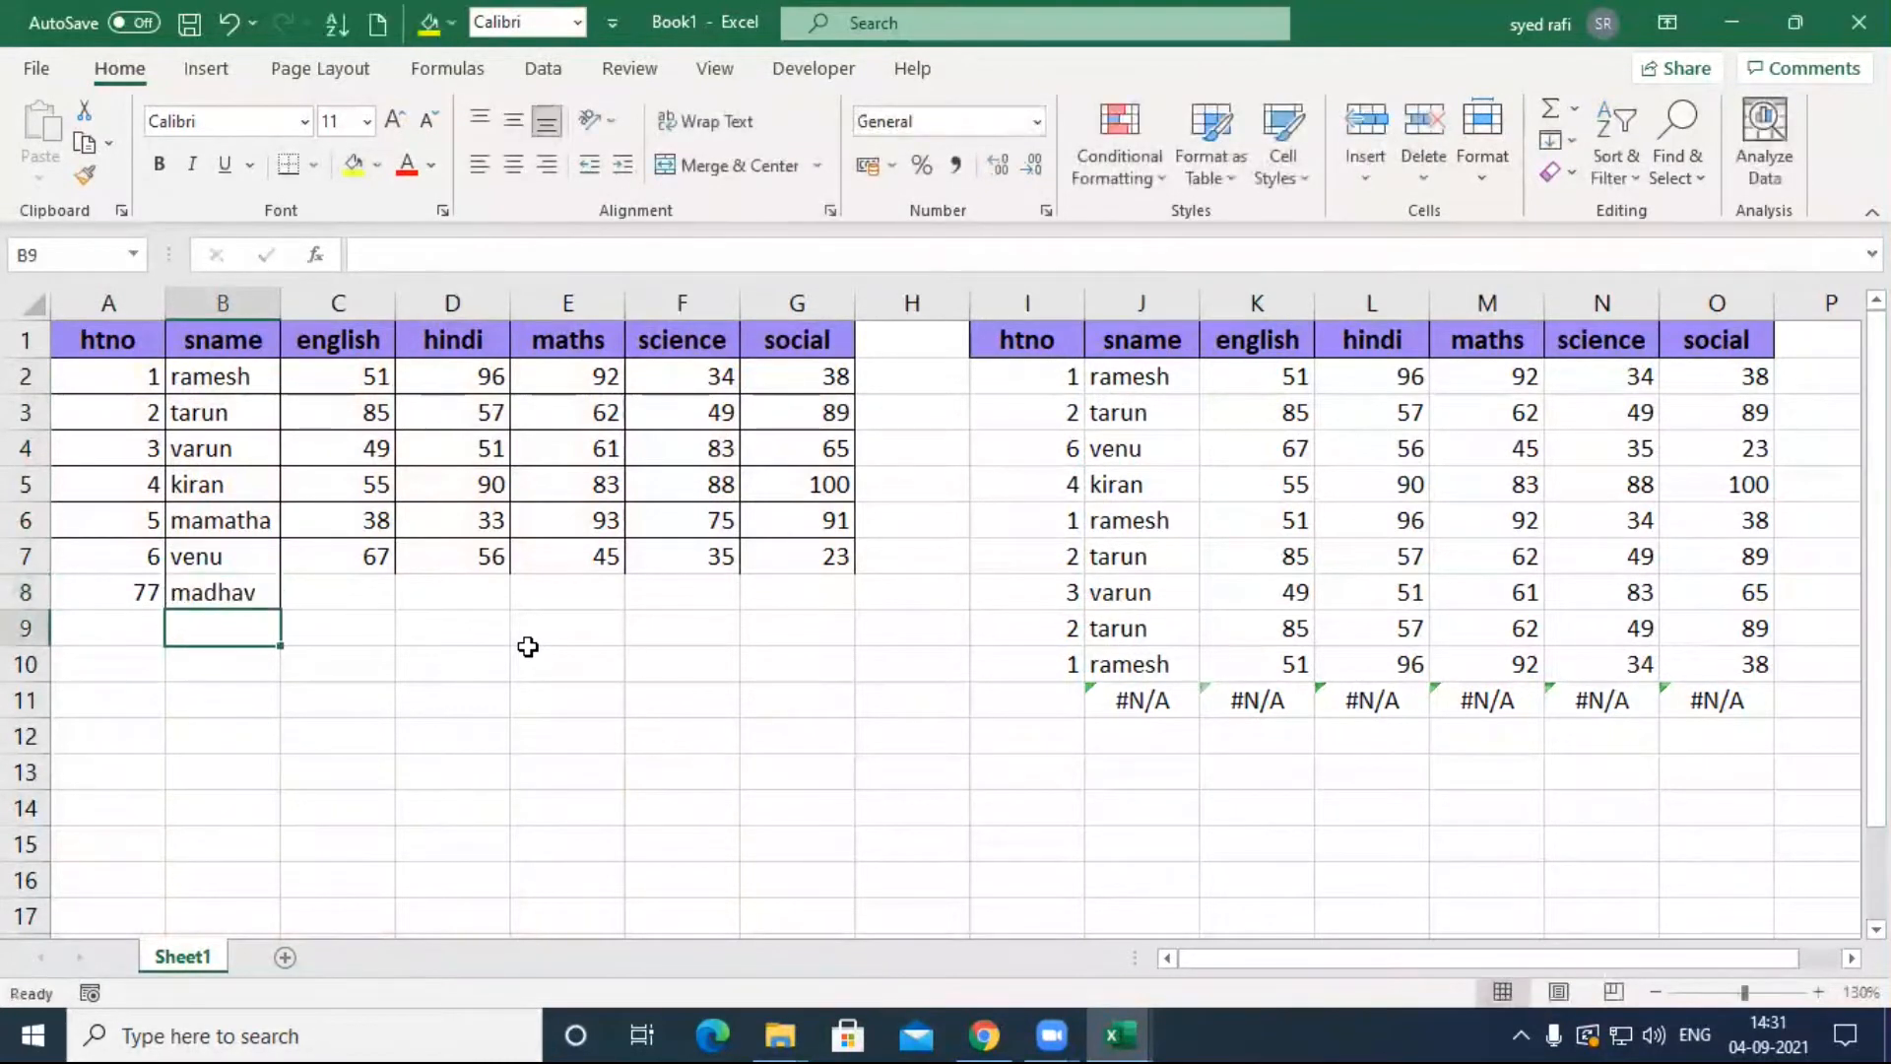
# Step: Fill the row 8 marks in C8:G8 with the formula =RANDBETWEEN(1,100)
pyautogui.press('Up')
pyautogui.press('Right')
pyautogui.hotkey('shift', 'Right')
pyautogui.hotkey('shift', 'Right')
pyautogui.hotkey('shift', 'Right')
pyautogui.hotkey('shift', 'Right')
pyautogui.hotkey('shift', 'Right')
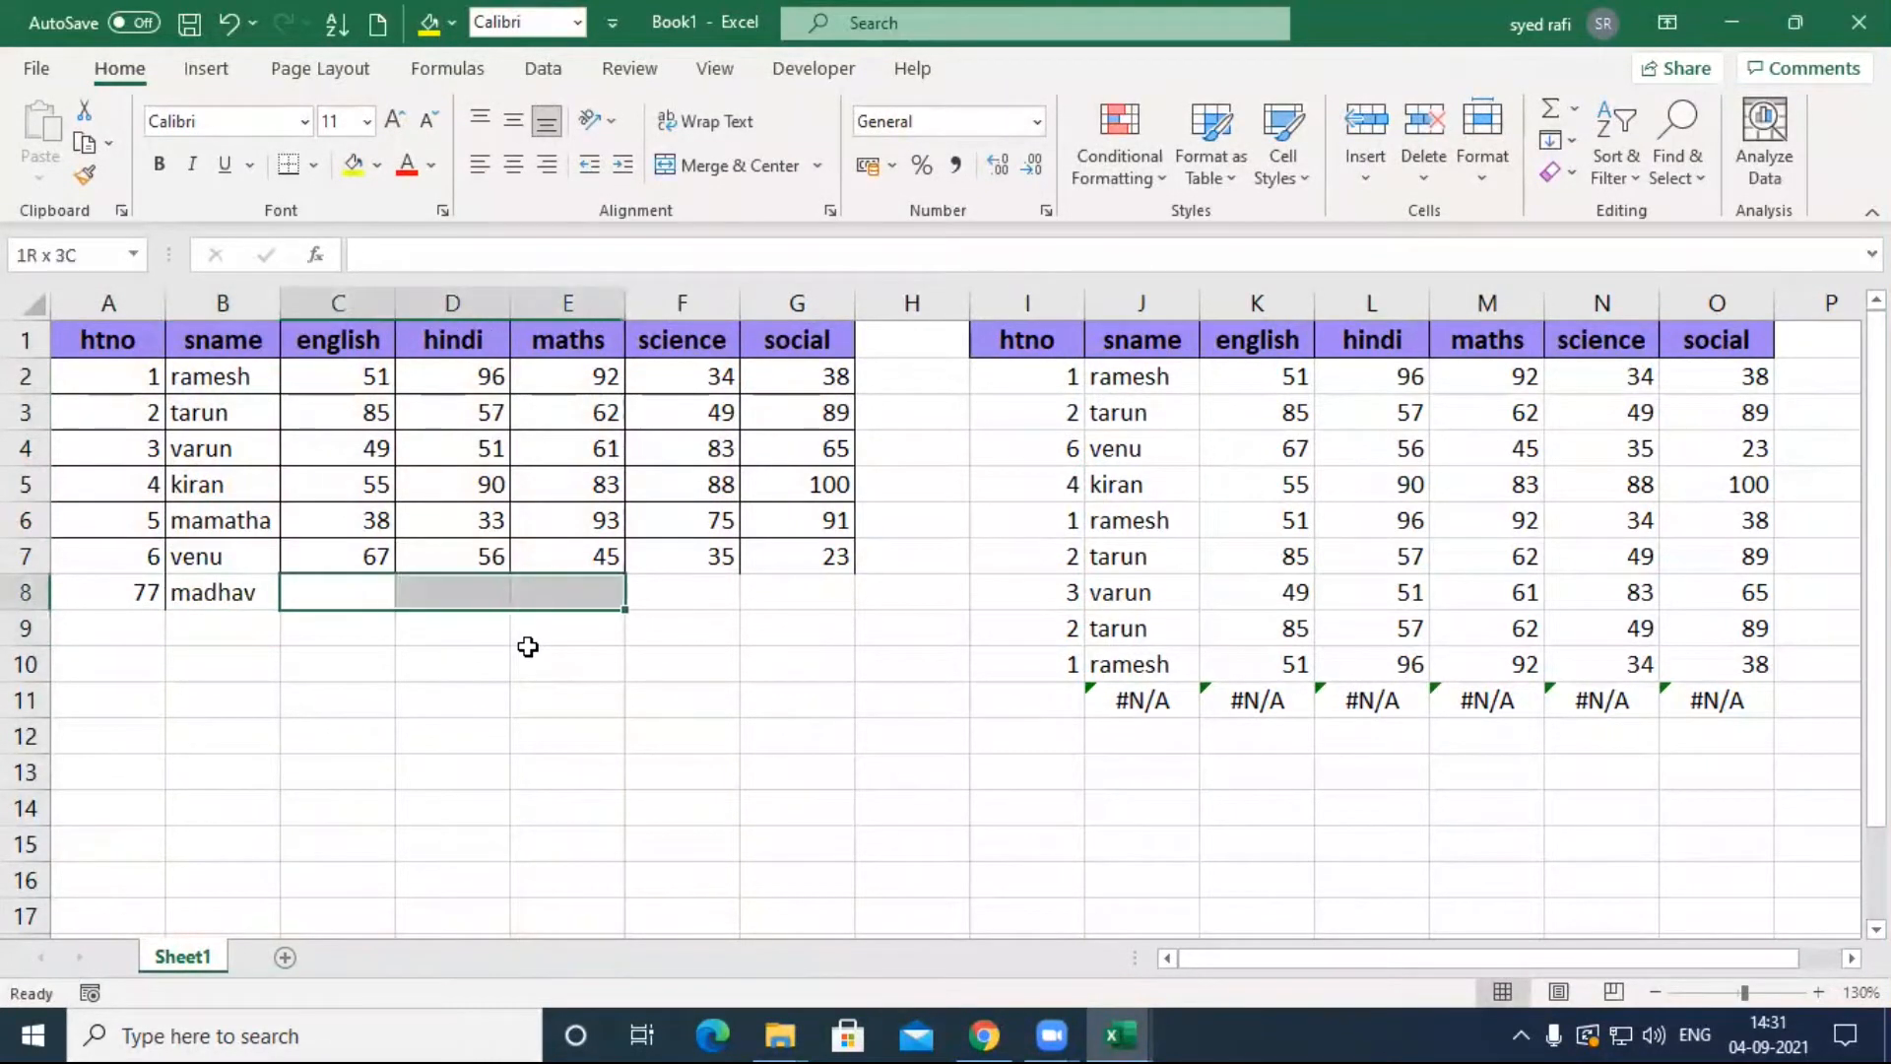
pyautogui.hotkey('shift', 'Left')
pyautogui.write('=ran')
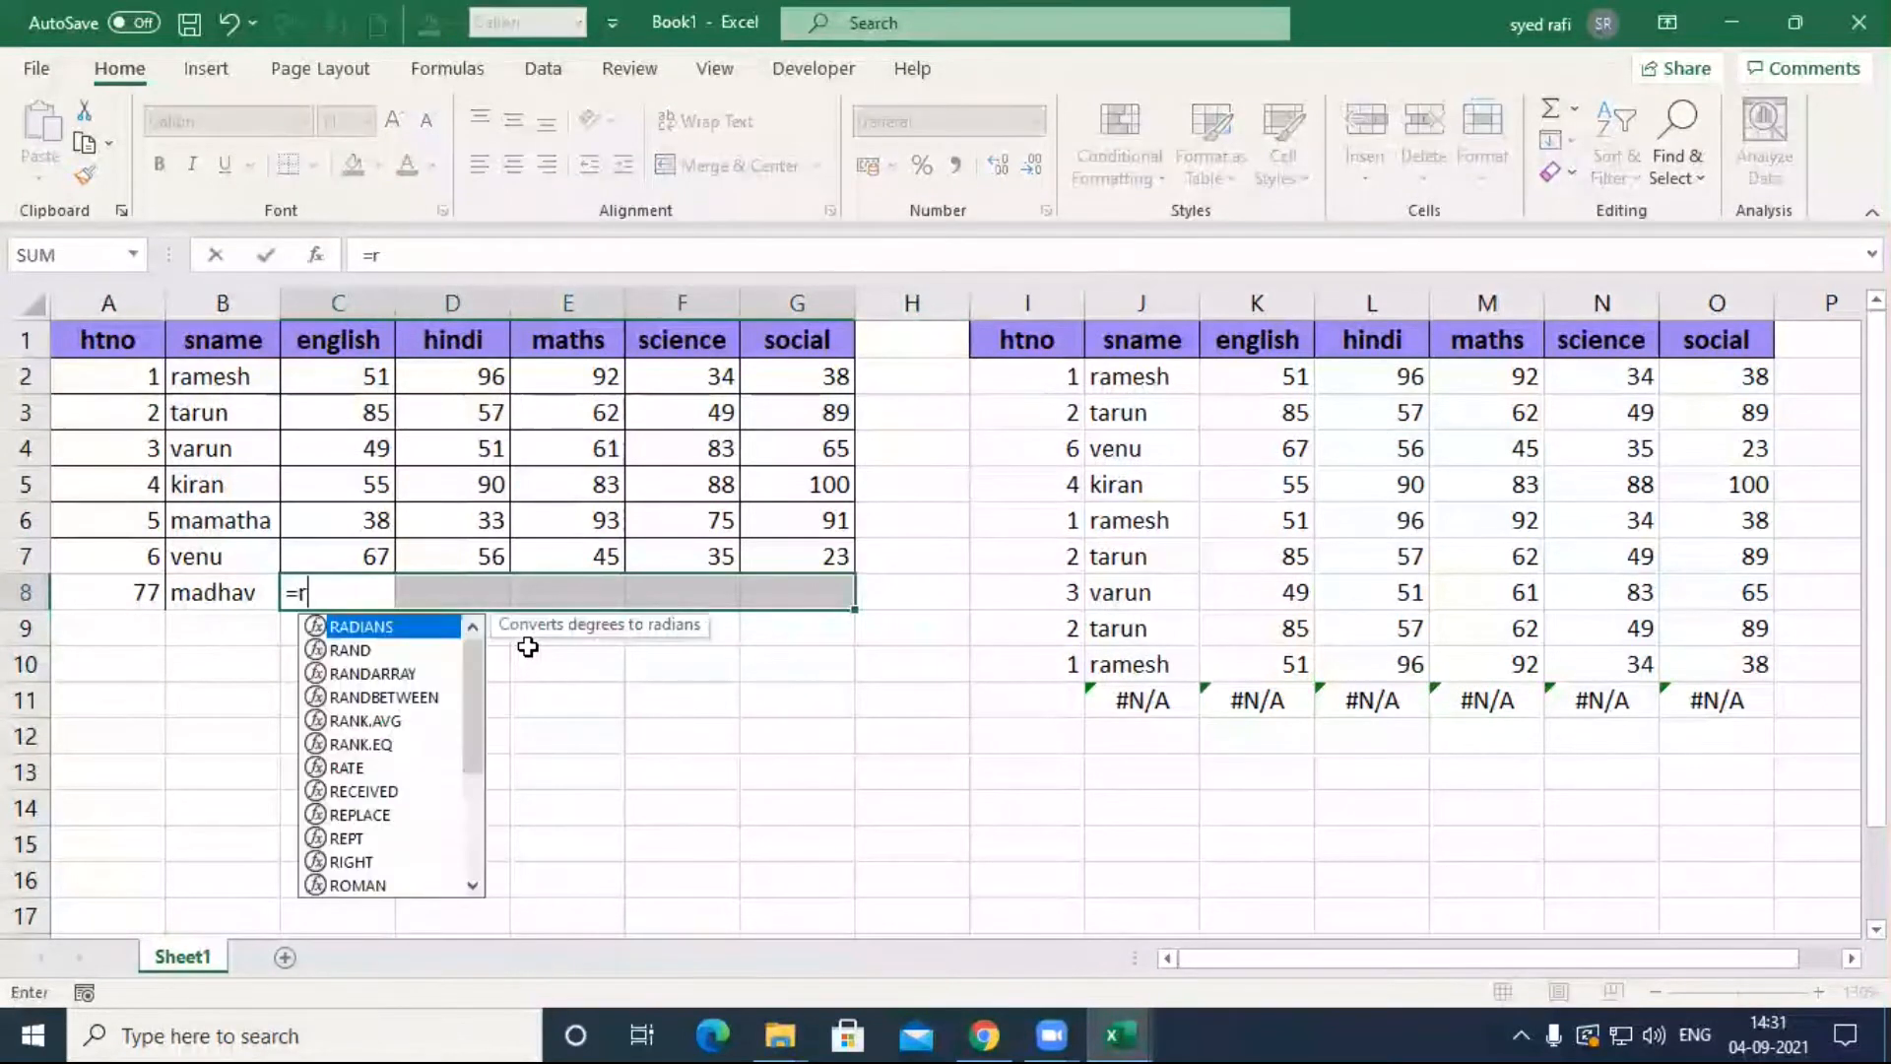
pyautogui.press('Down')
pyautogui.press('Down')
pyautogui.press('Tab')
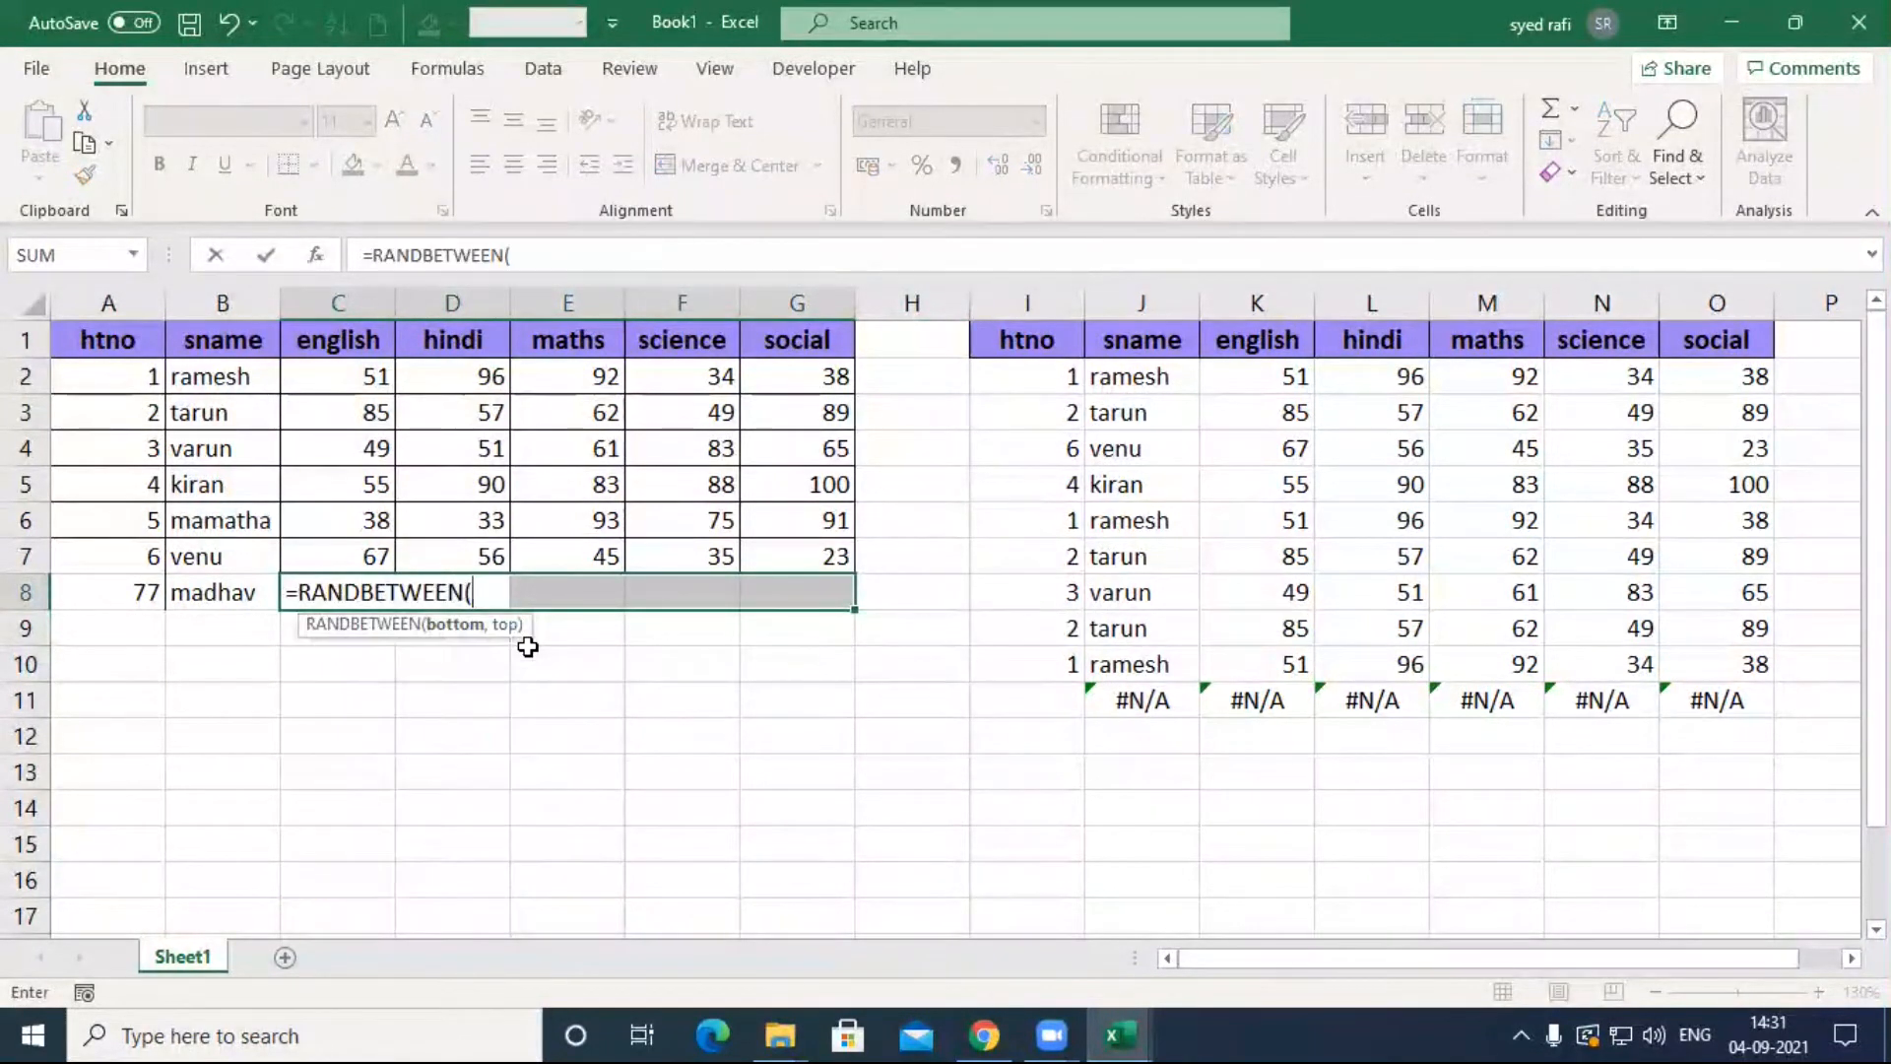
pyautogui.write('1,100')
pyautogui.hotkey('ctrl', 'Return')
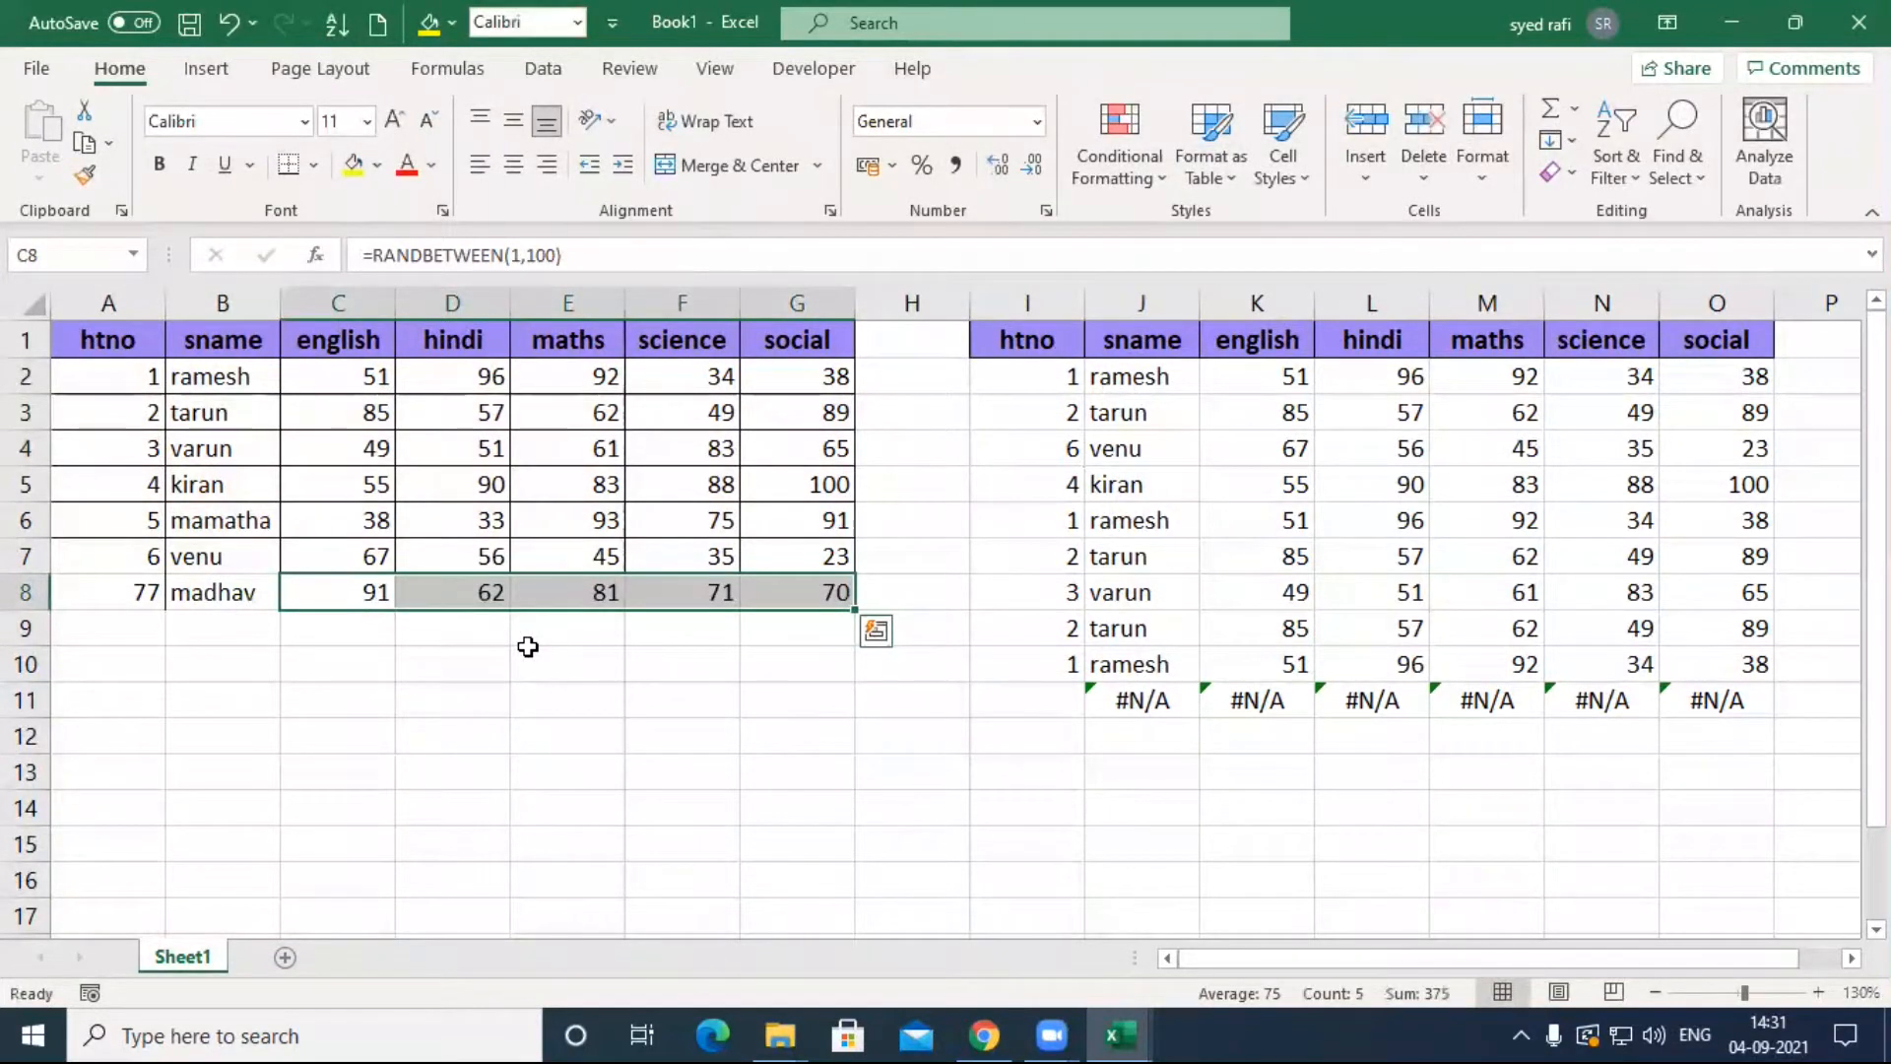
# Step: Convert the RANDBETWEEN marks in C8:G8 to fixed values by pasting them over themselves as values
pyautogui.hotkey('ctrl', 'c')
pyautogui.hotkey('alt', 'h')
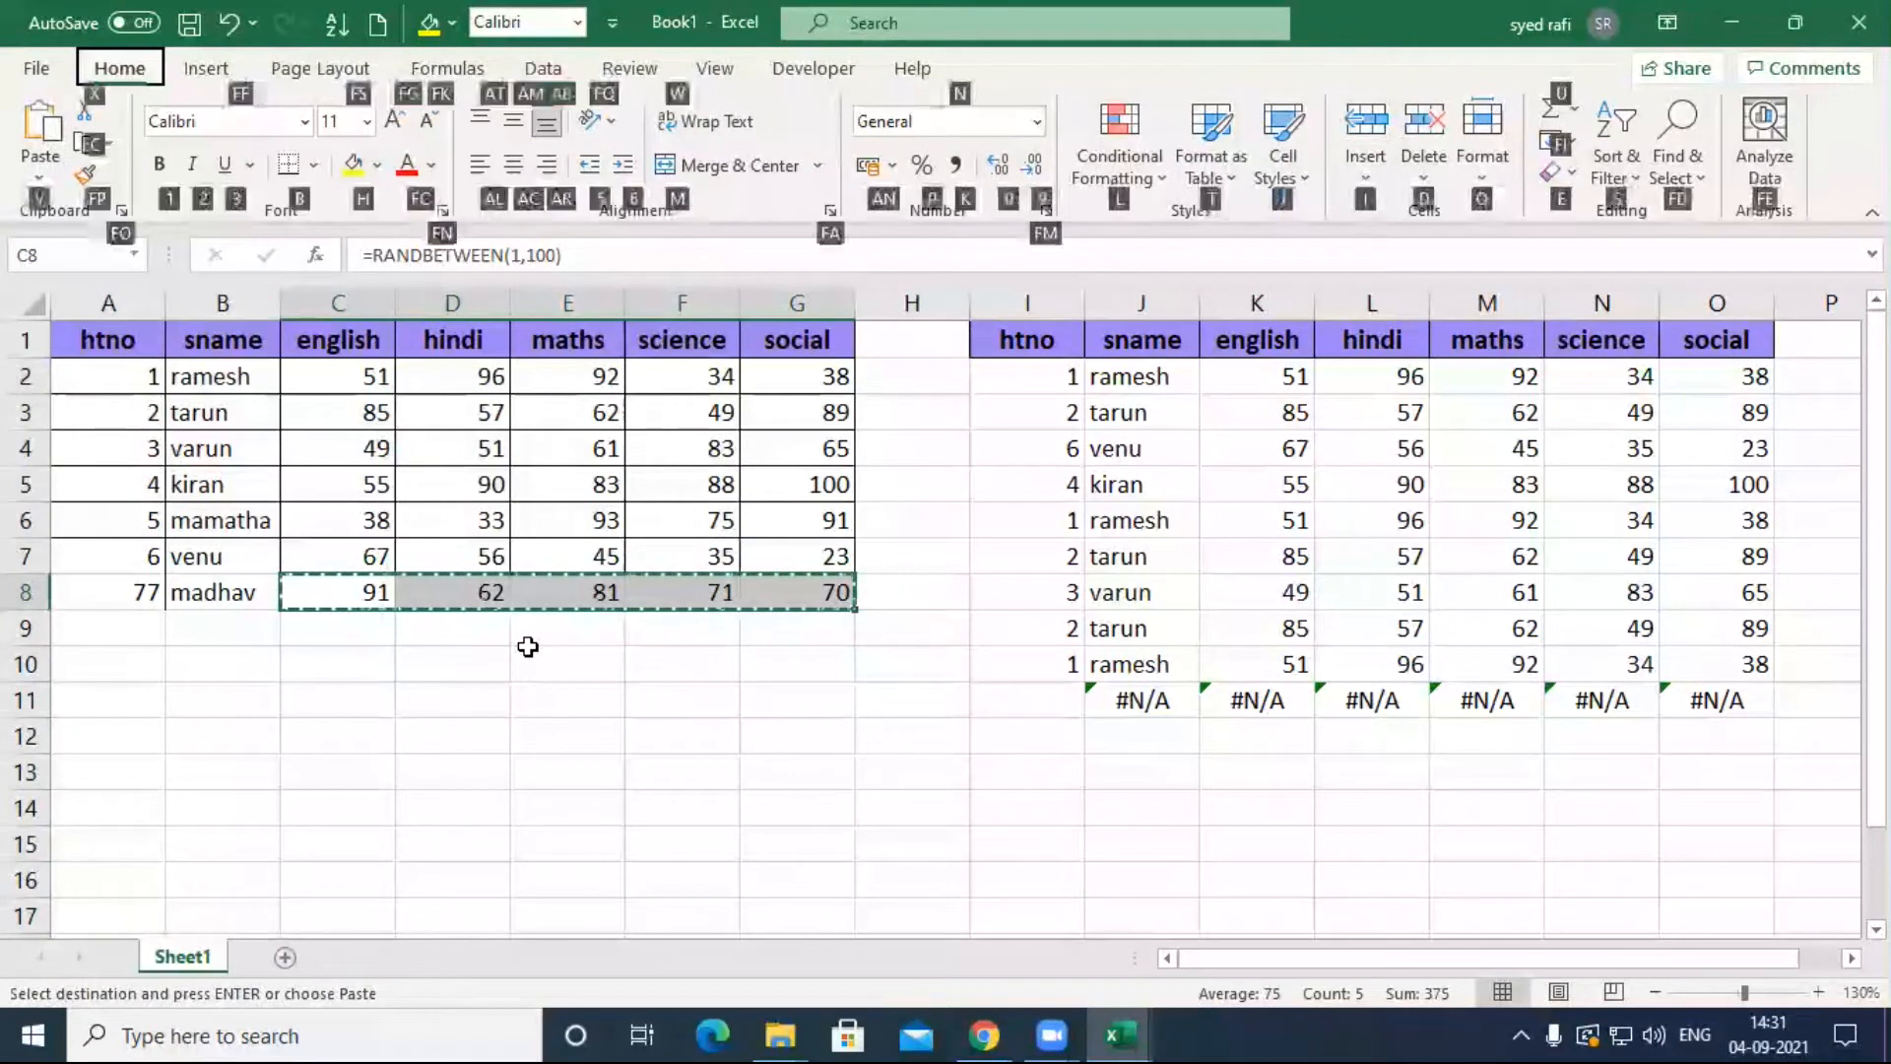
pyautogui.press('v')
pyautogui.press('v')
pyautogui.click(452, 771)
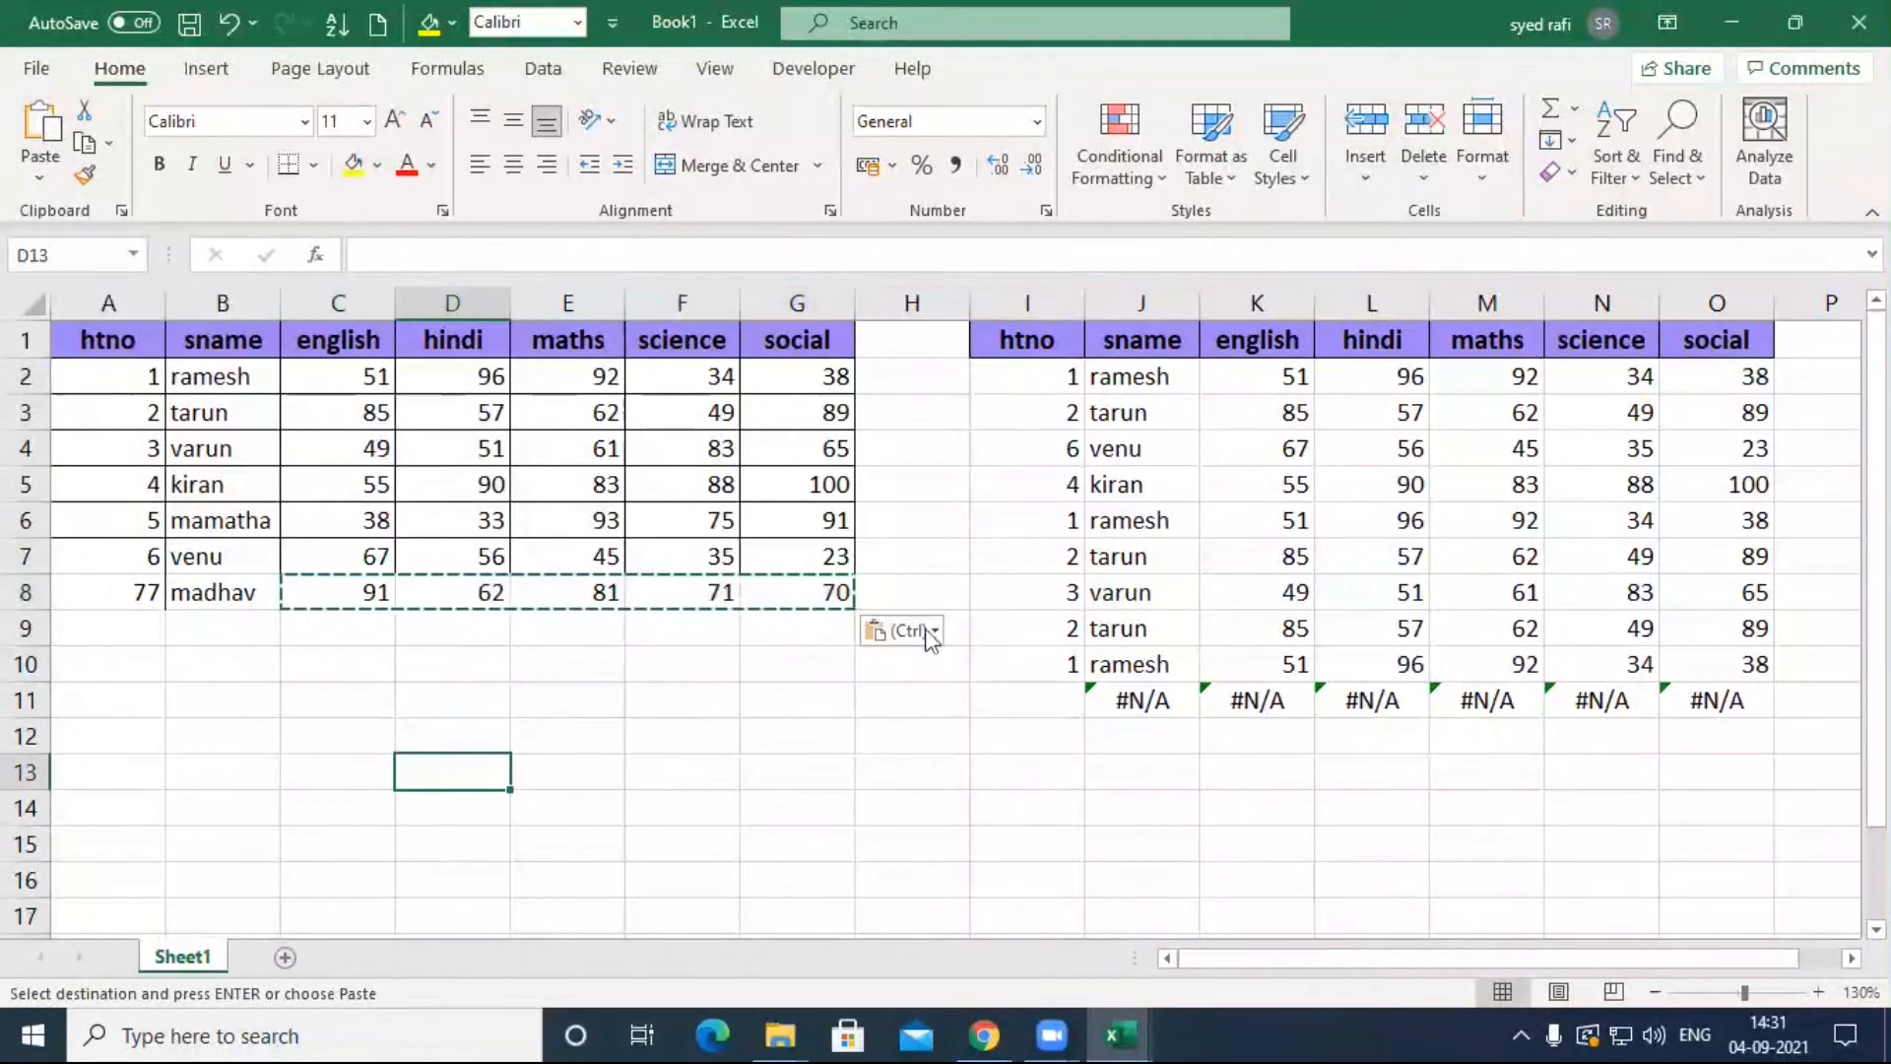
# Step: Set the lookup htno in I2 to 77 to retrieve the newly added student record
pyautogui.click(1064, 594)
pyautogui.press('Up')
pyautogui.press('Up')
pyautogui.press('Up')
pyautogui.press('Up')
pyautogui.press('Up')
pyautogui.press('Up')
pyautogui.press('Up')
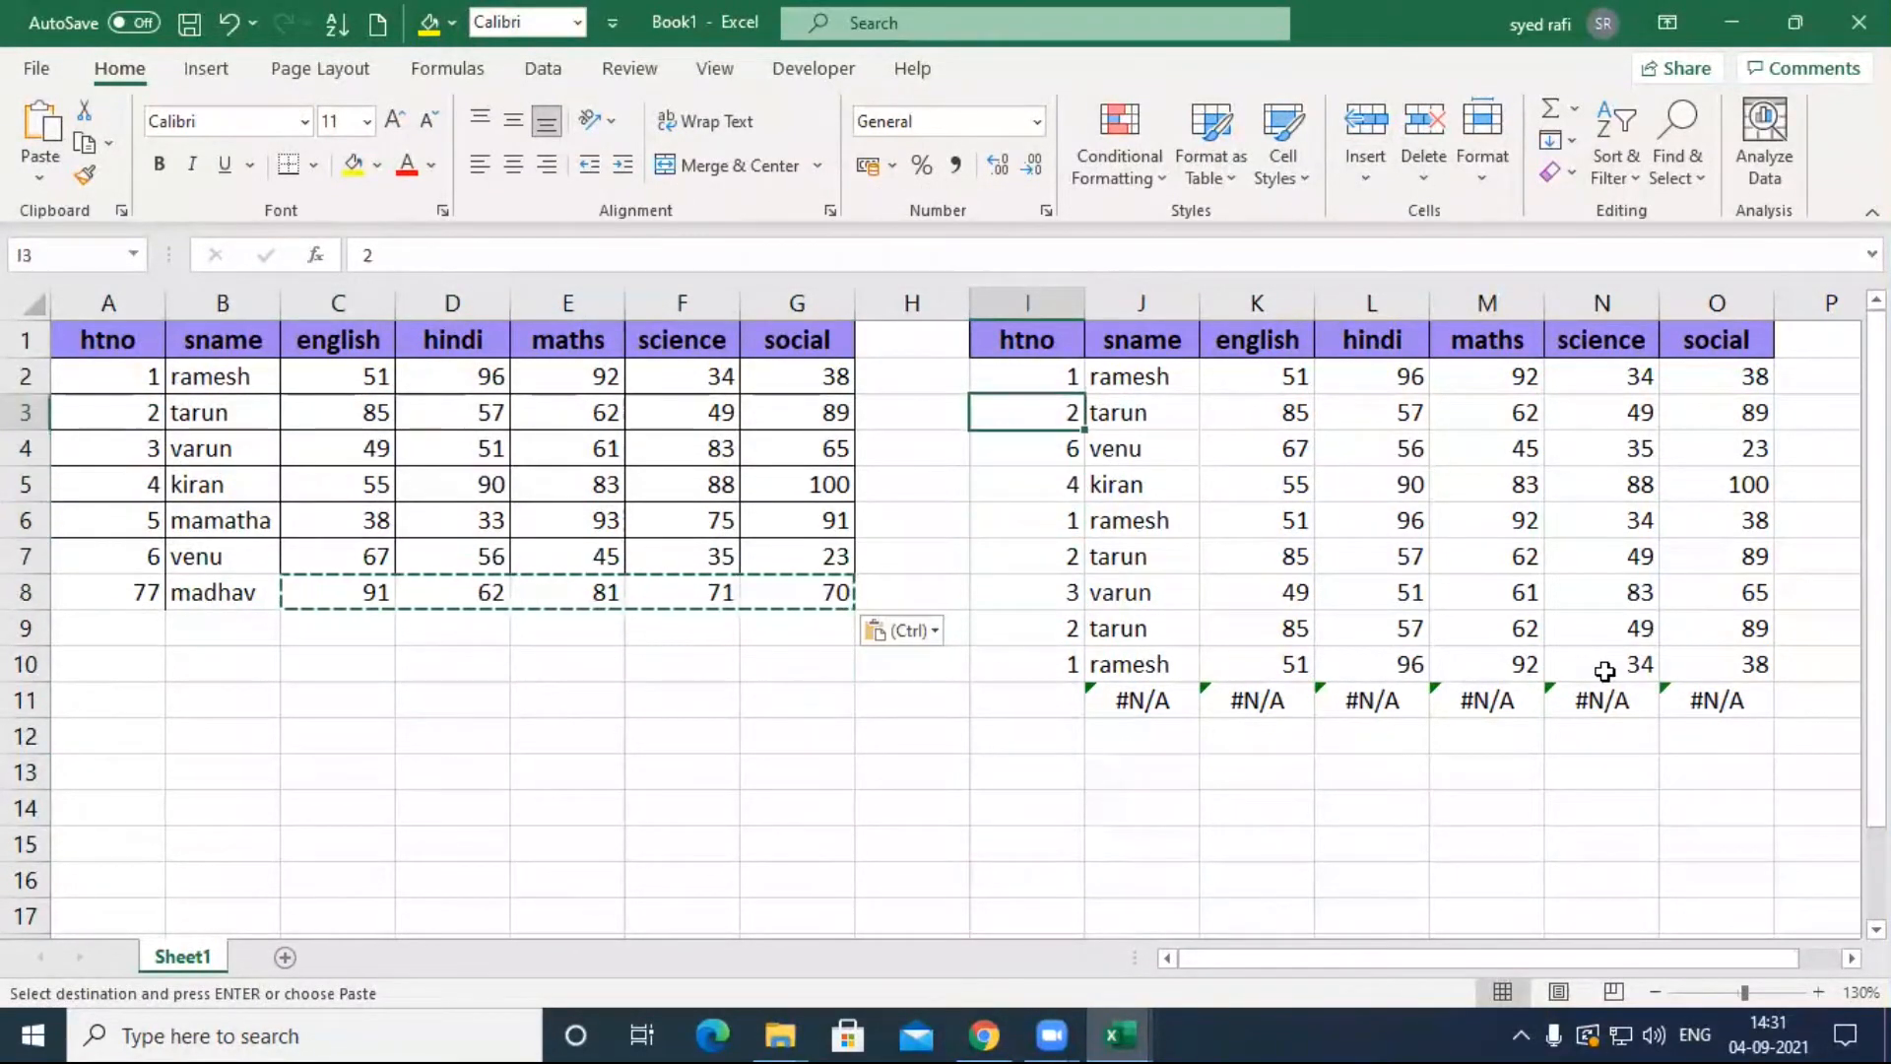
pyautogui.press('Down')
pyautogui.write('77')
pyautogui.press('Return')
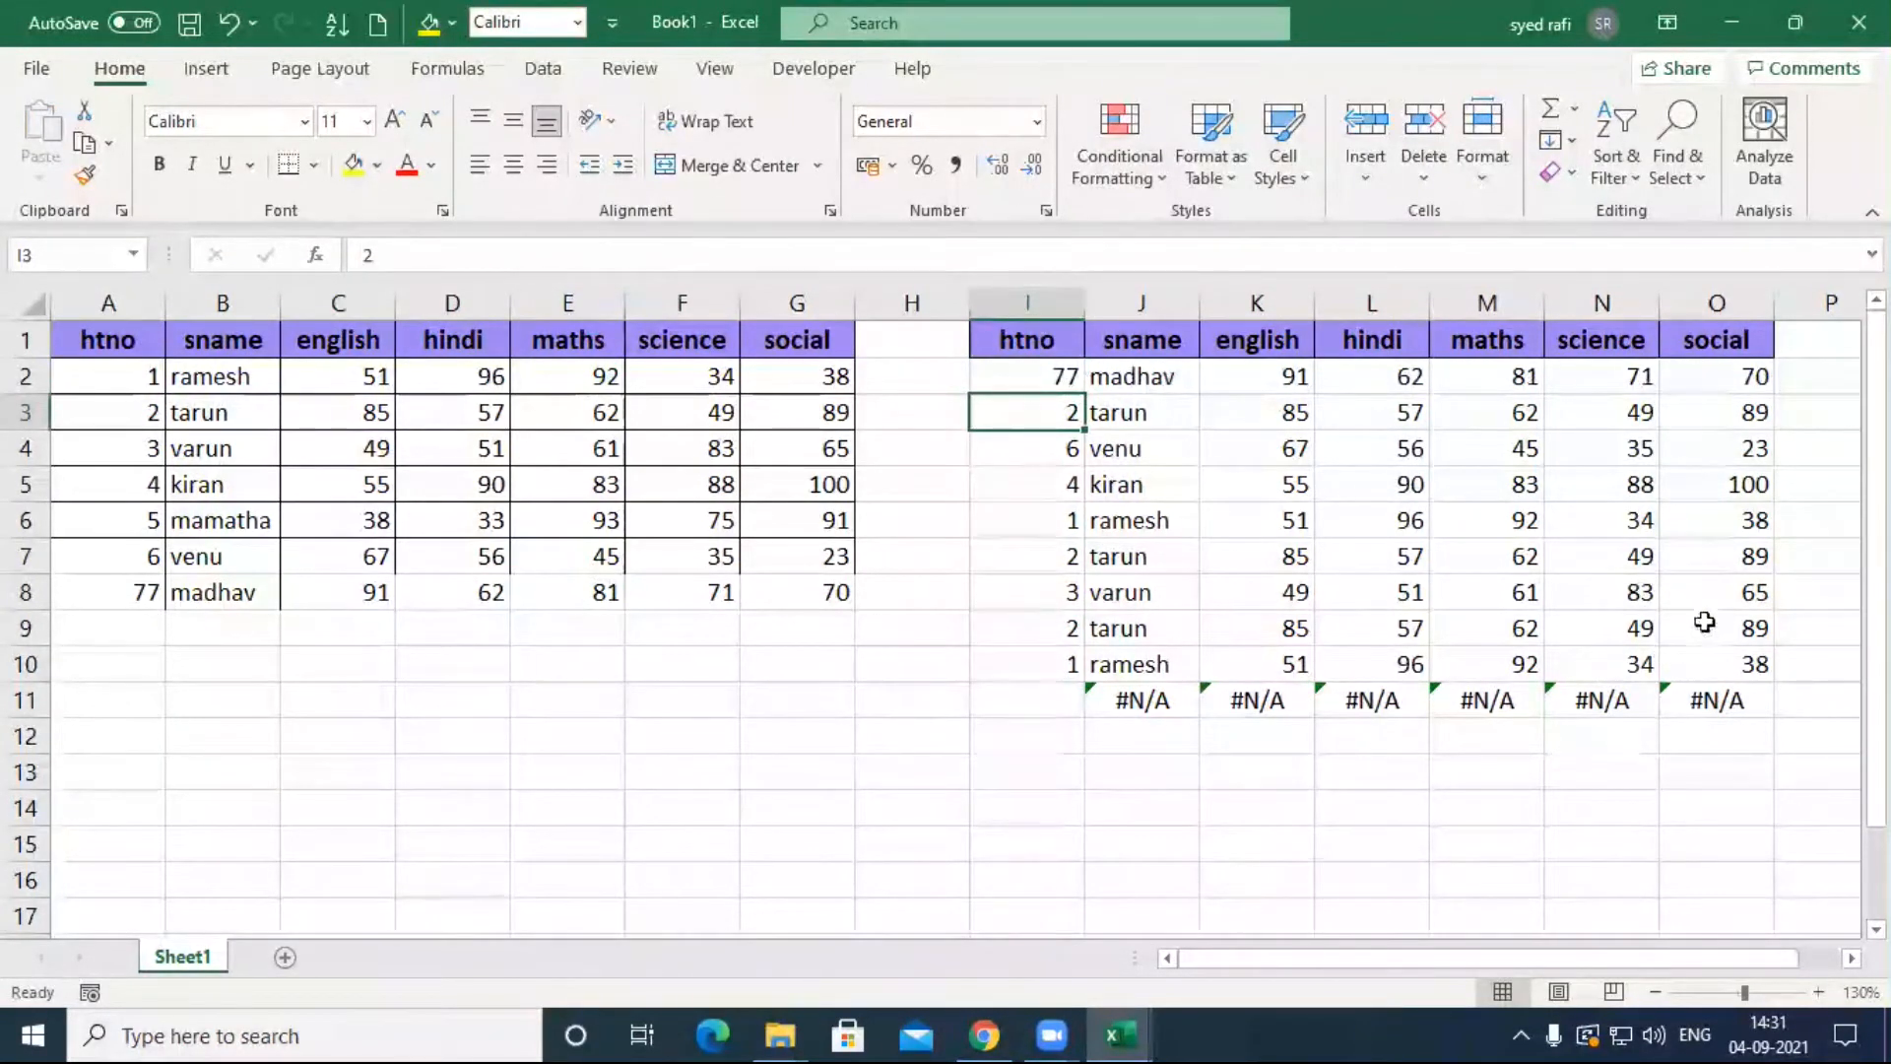
# Step: Examine the VLOOKUP formula in J2 and compare the lookup htno column with the source table's htno column and row data
pyautogui.doubleClick(1147, 385)
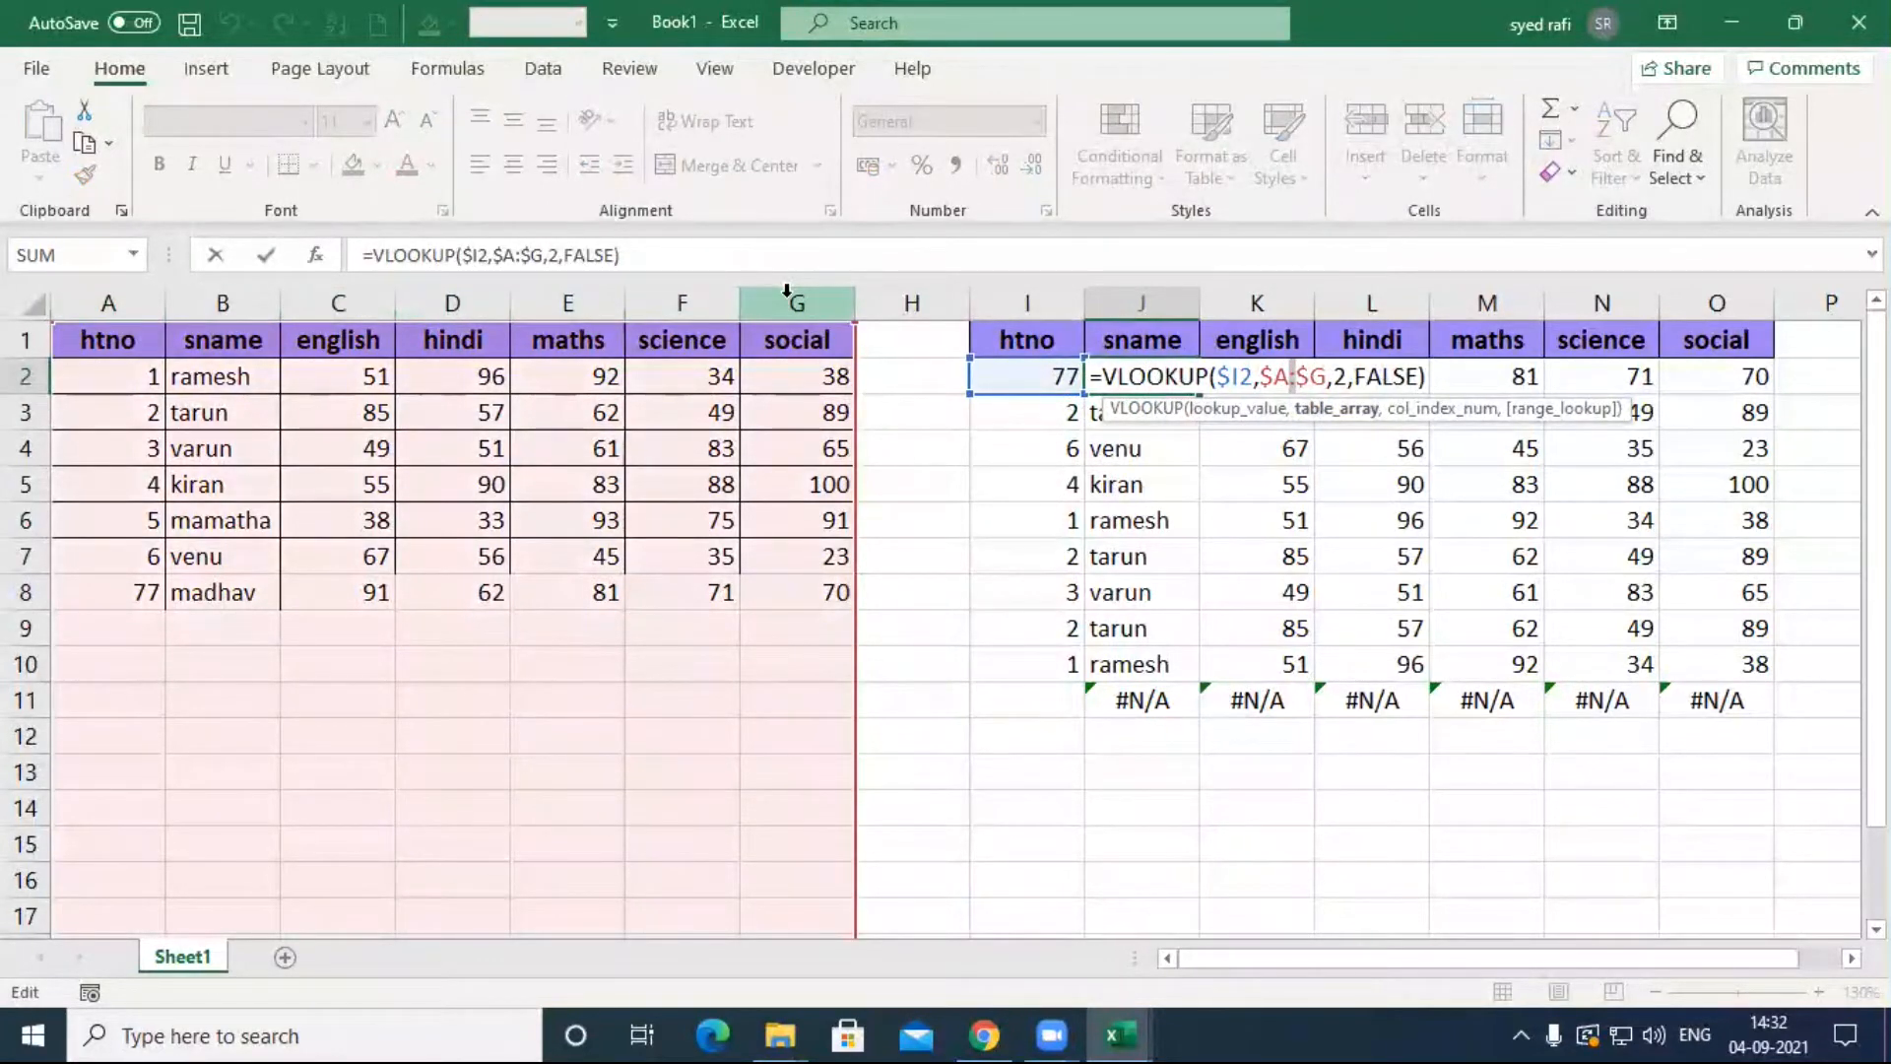
pyautogui.press('Escape')
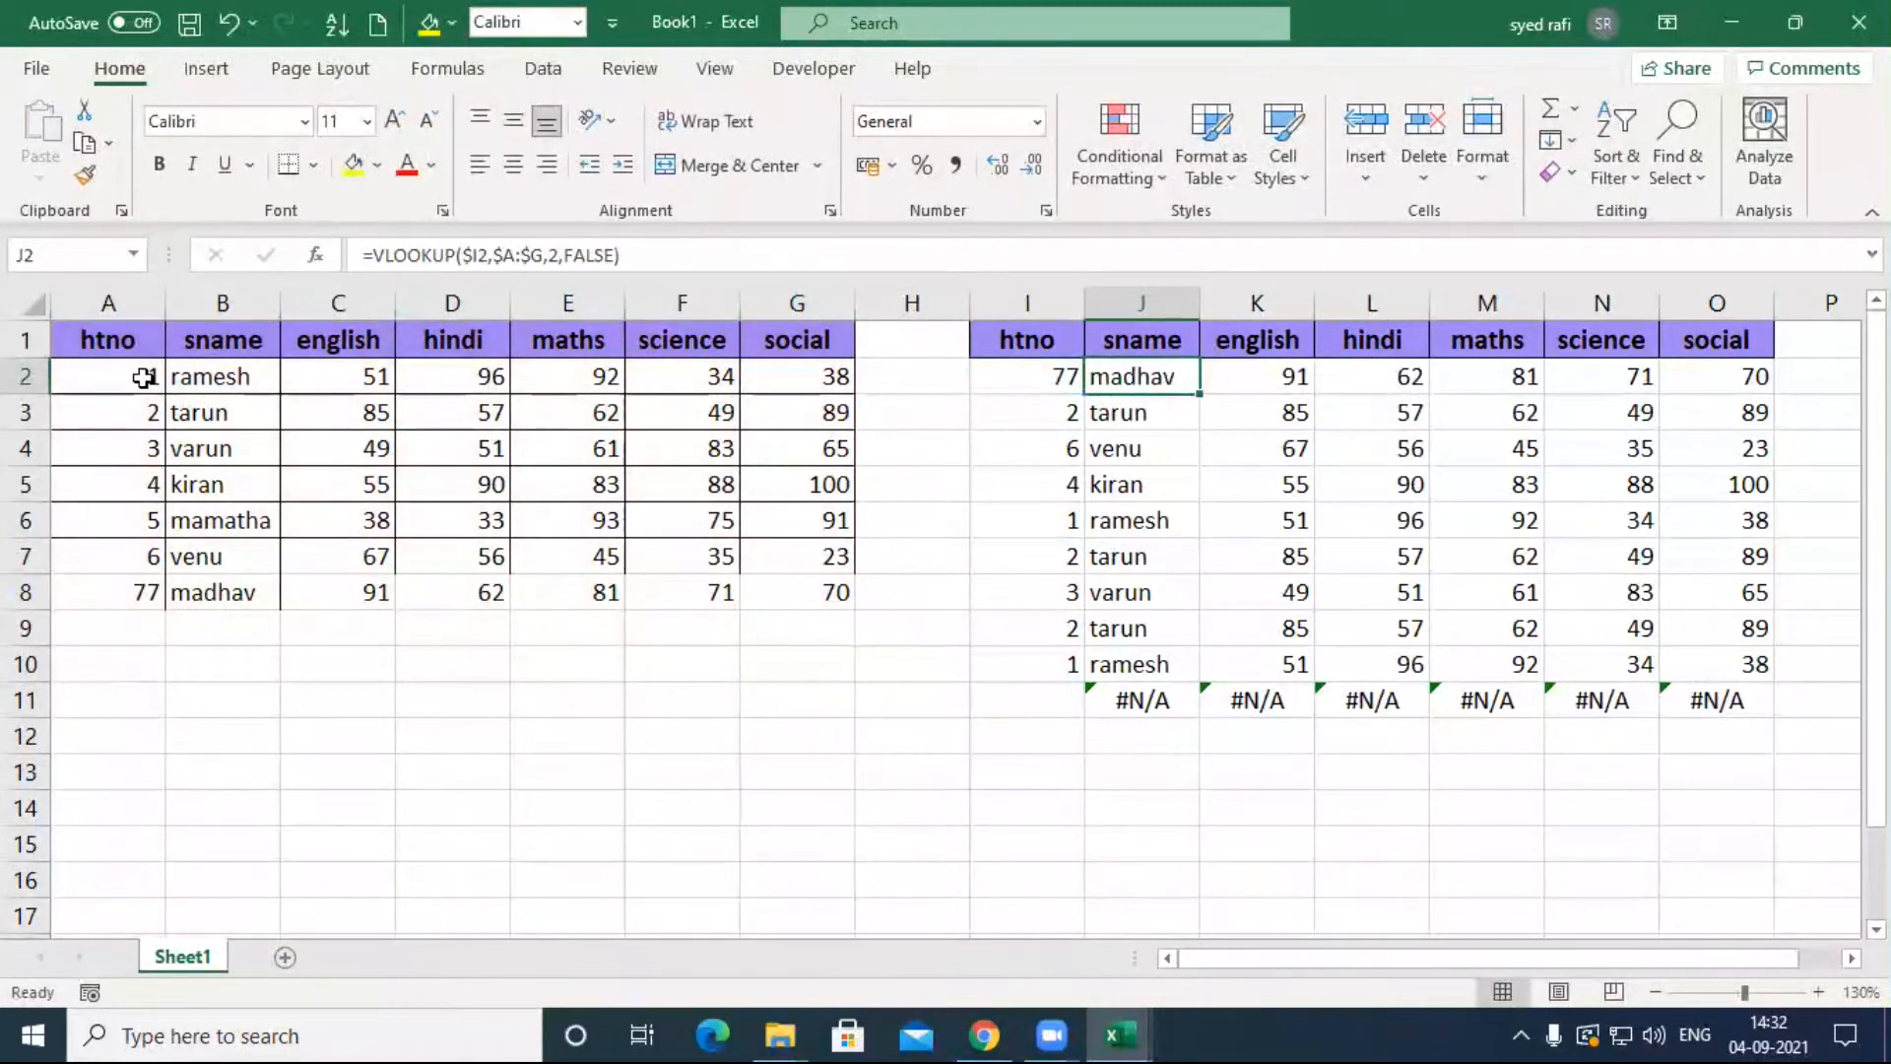
pyautogui.moveTo(145, 377); pyautogui.dragTo(833, 551)
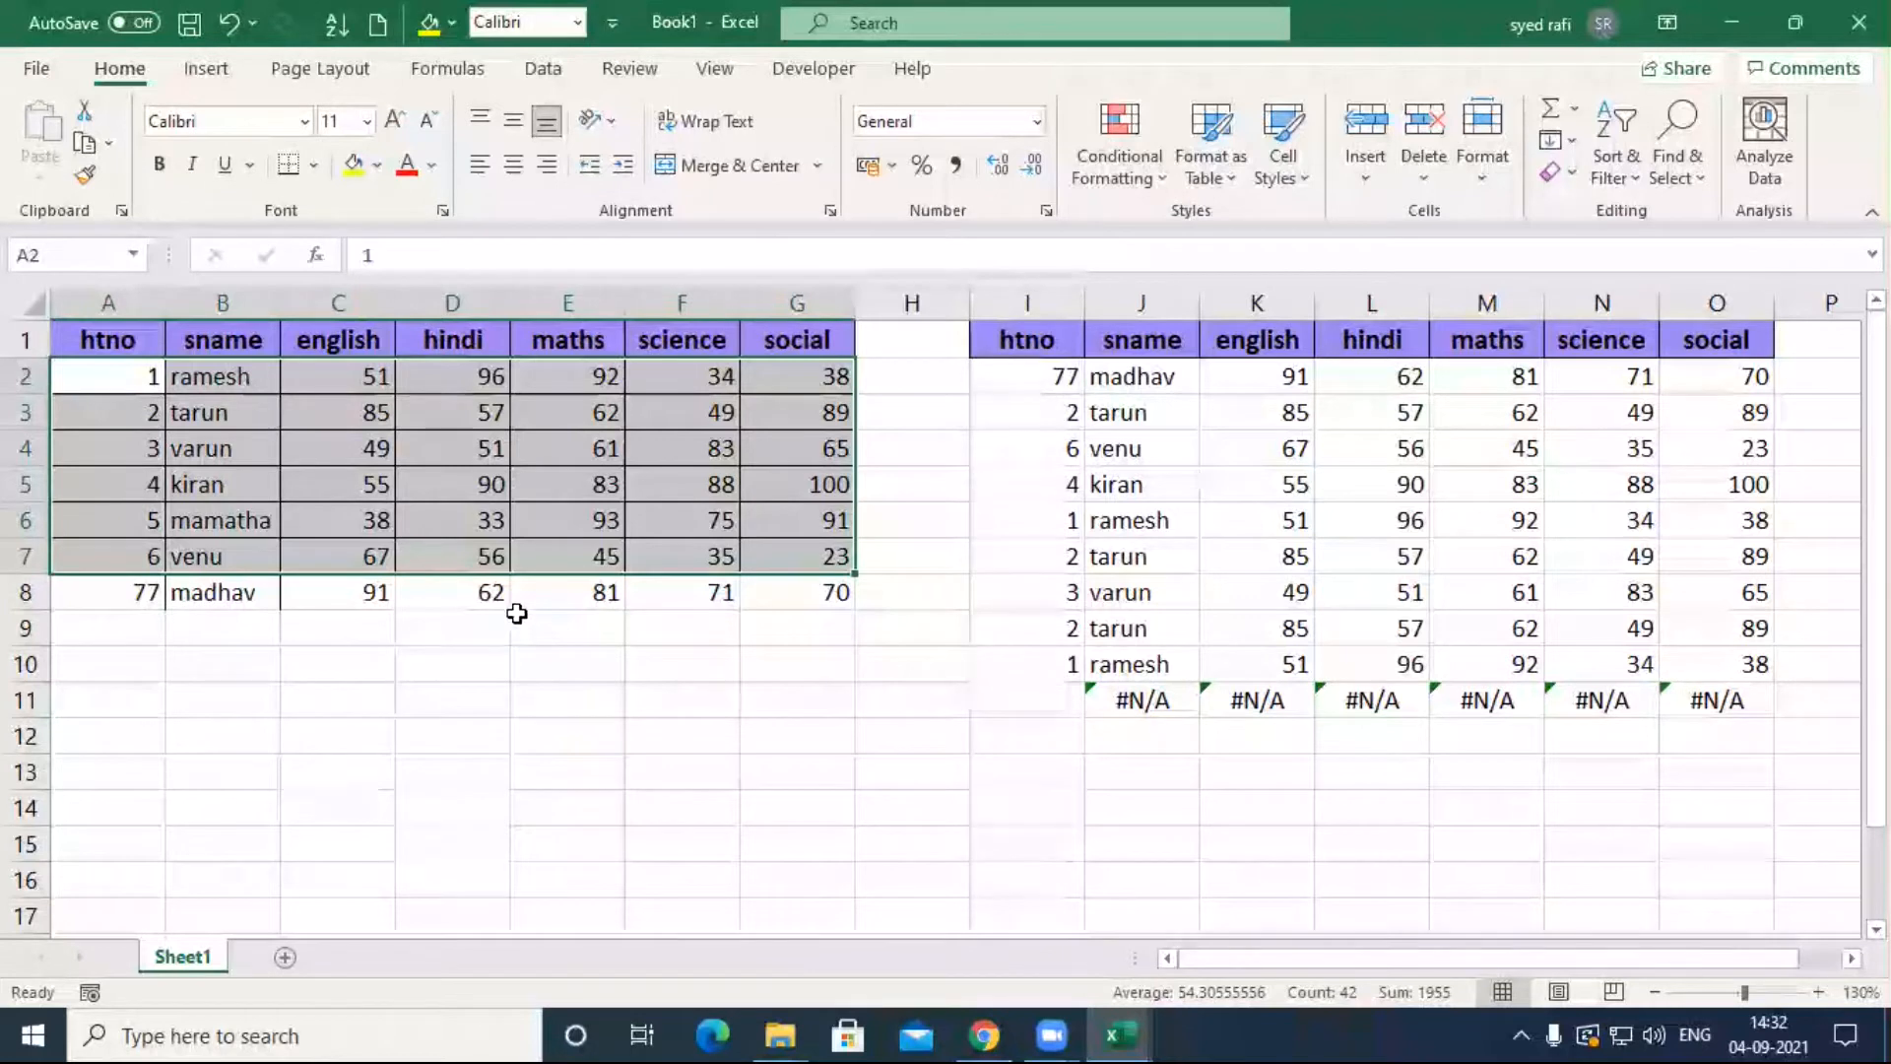
pyautogui.click(452, 303)
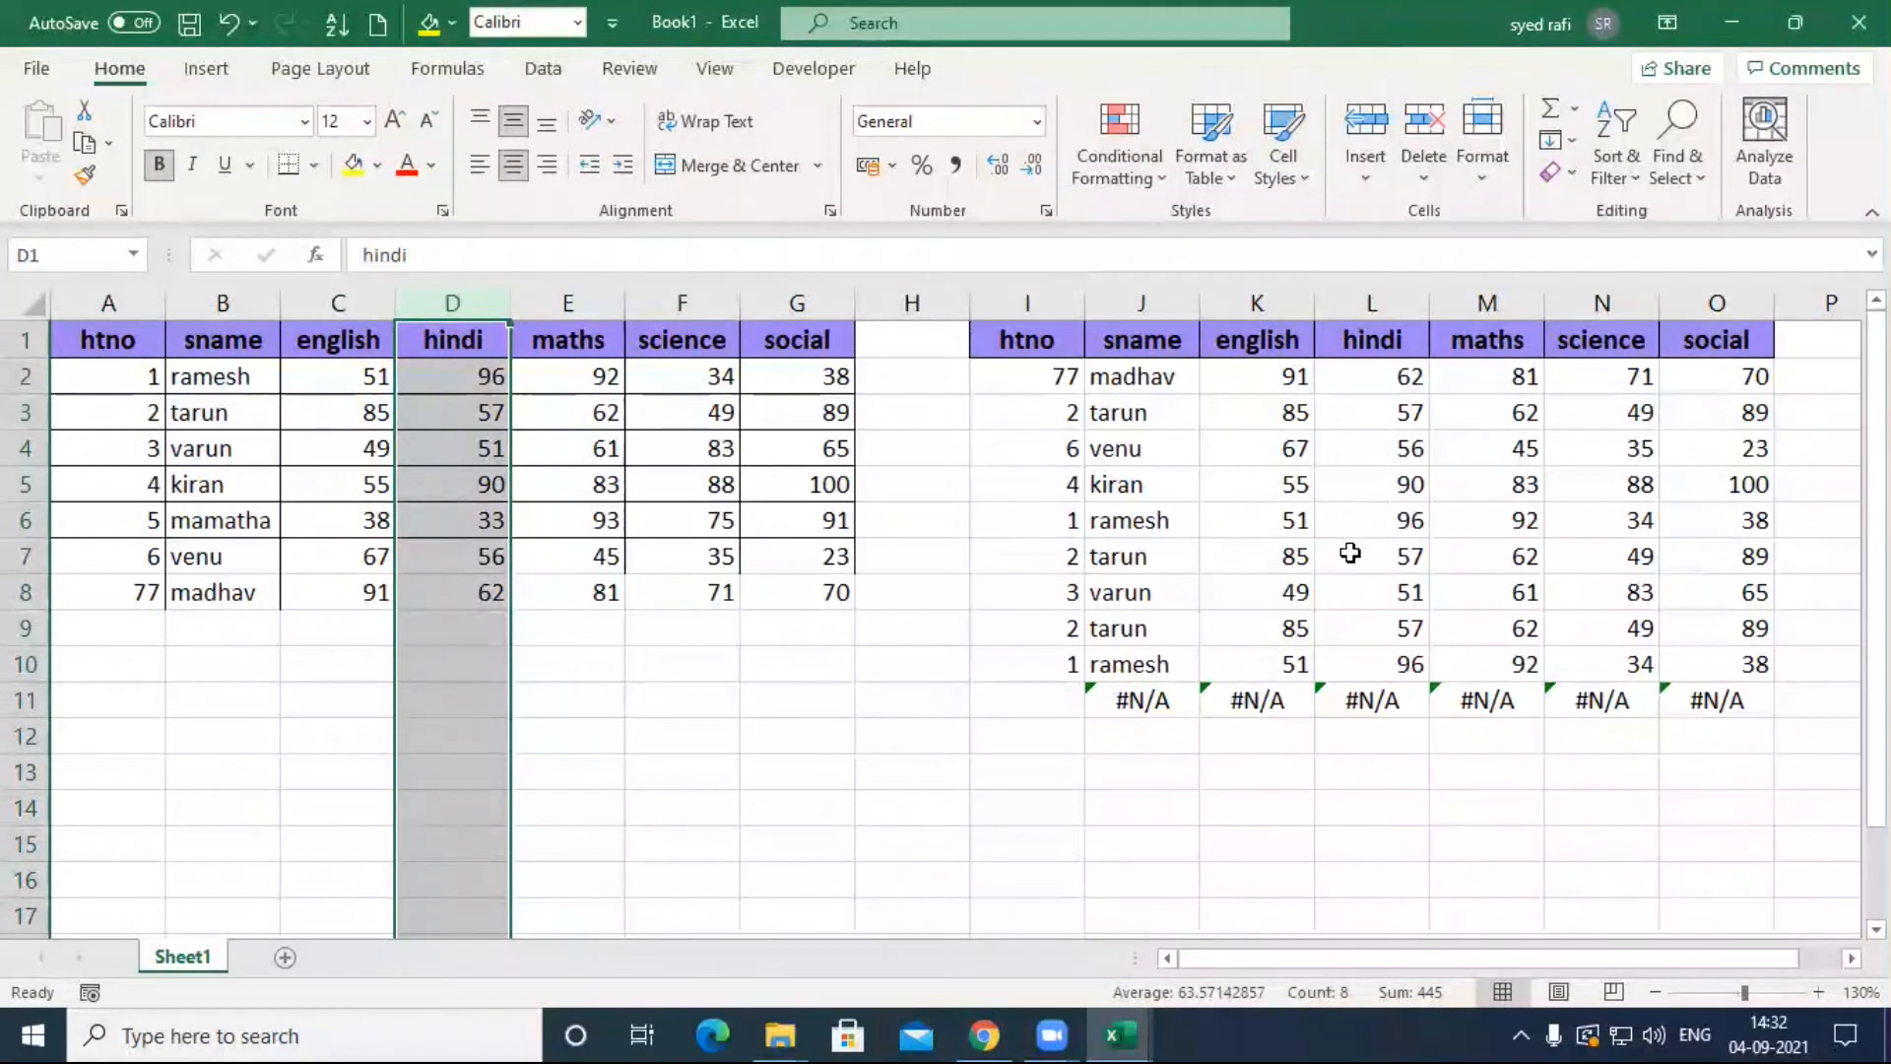
pyautogui.click(577, 706)
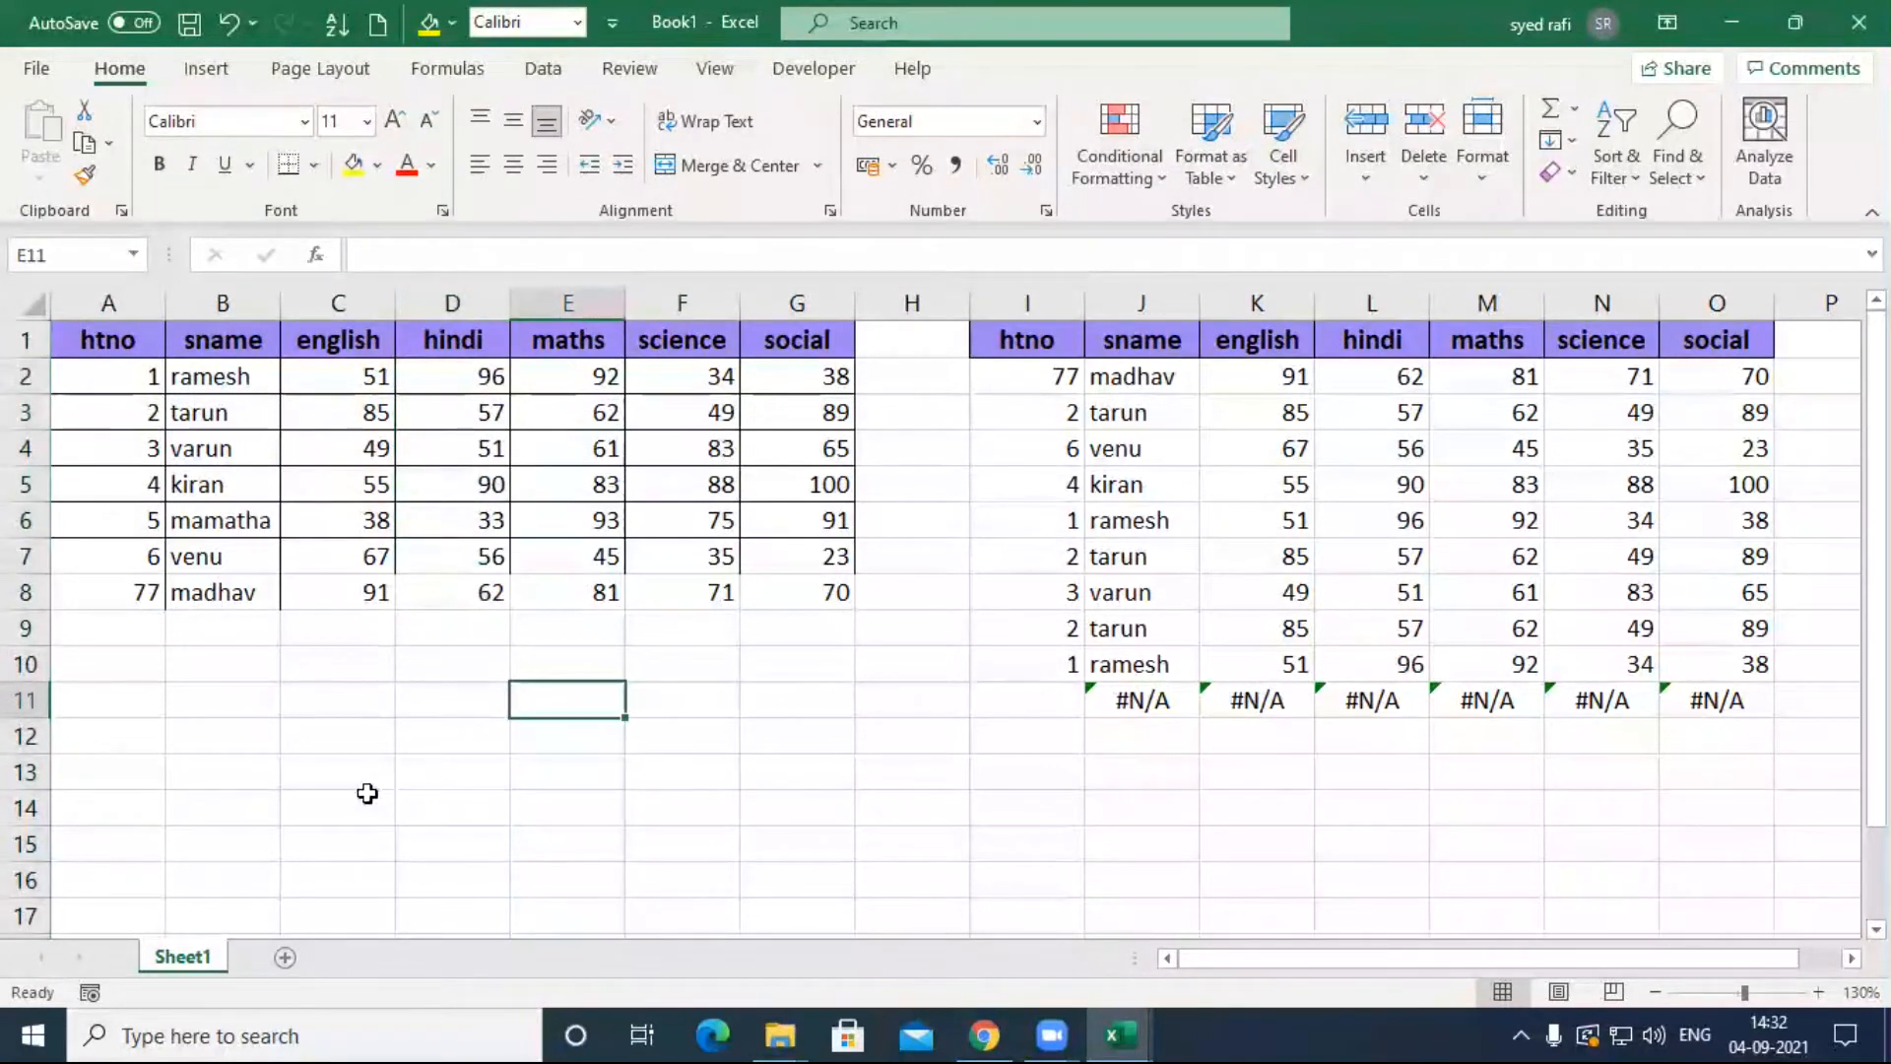
pyautogui.moveTo(1044, 377); pyautogui.dragTo(1059, 658)
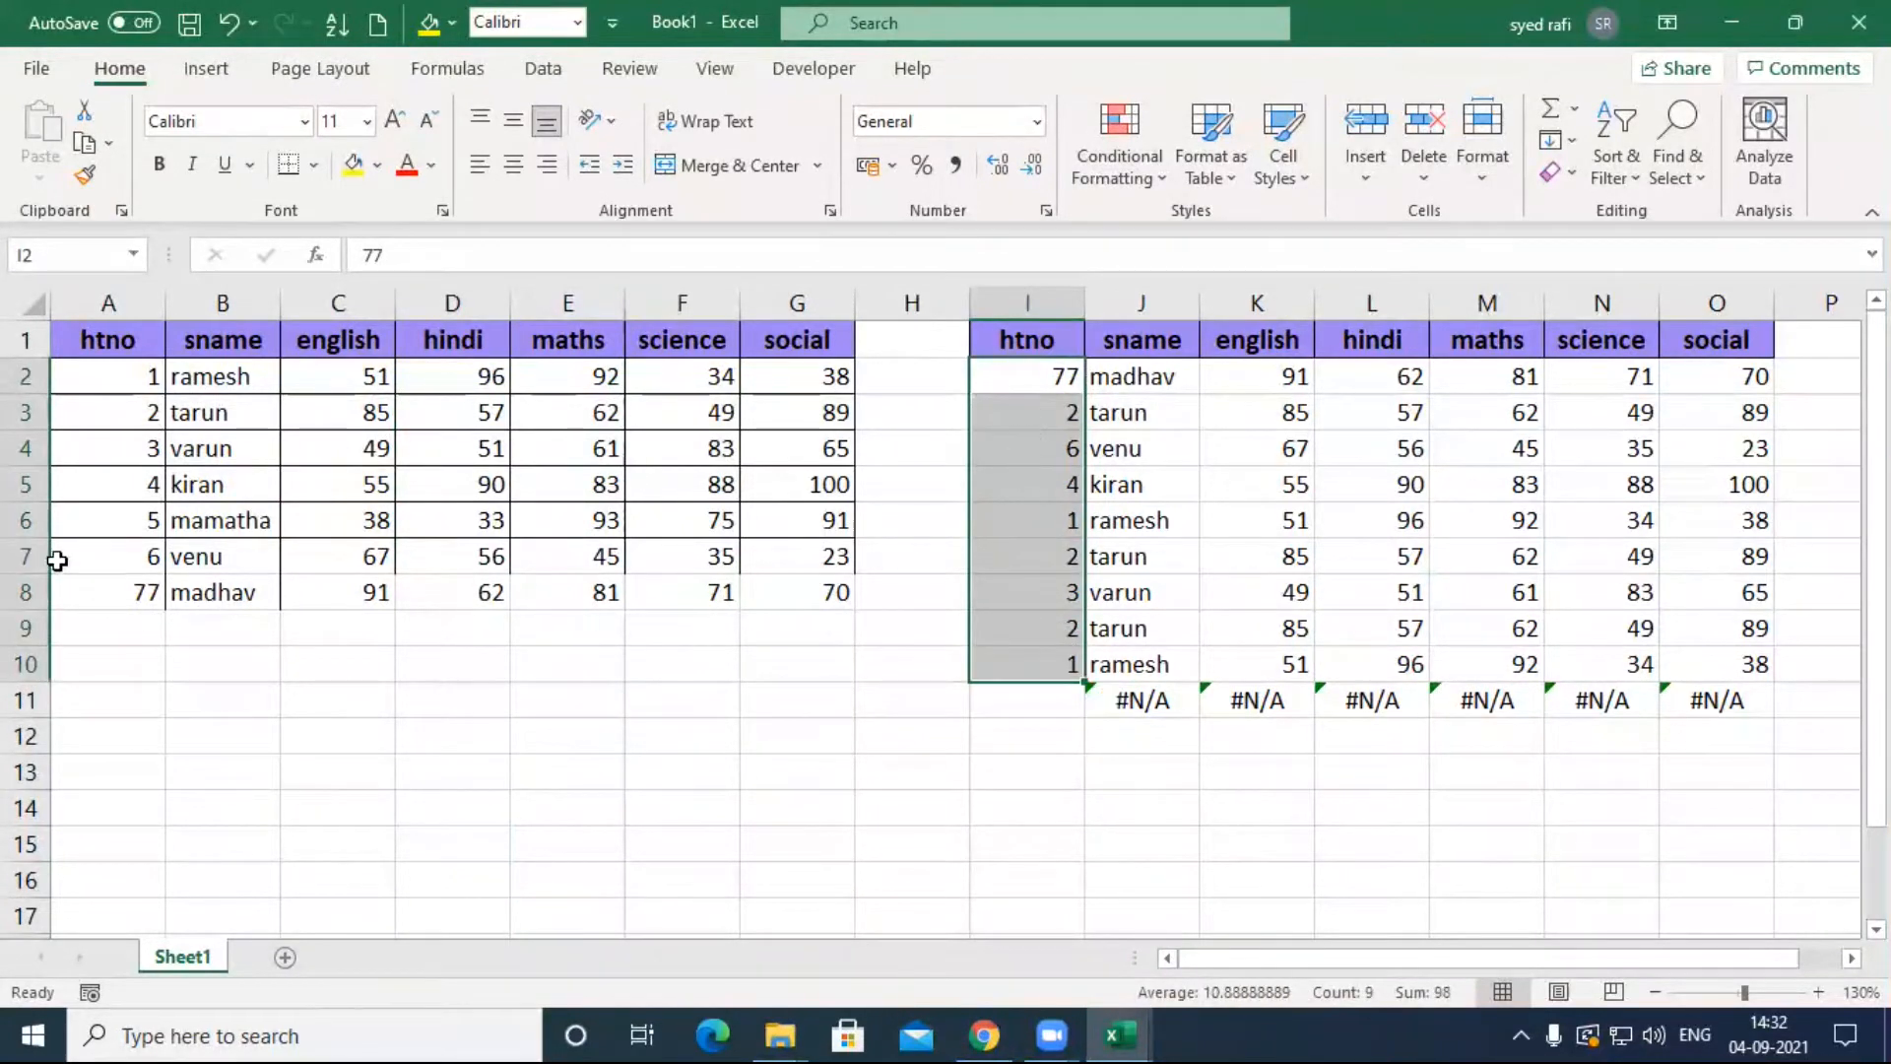
pyautogui.moveTo(118, 375); pyautogui.dragTo(139, 594)
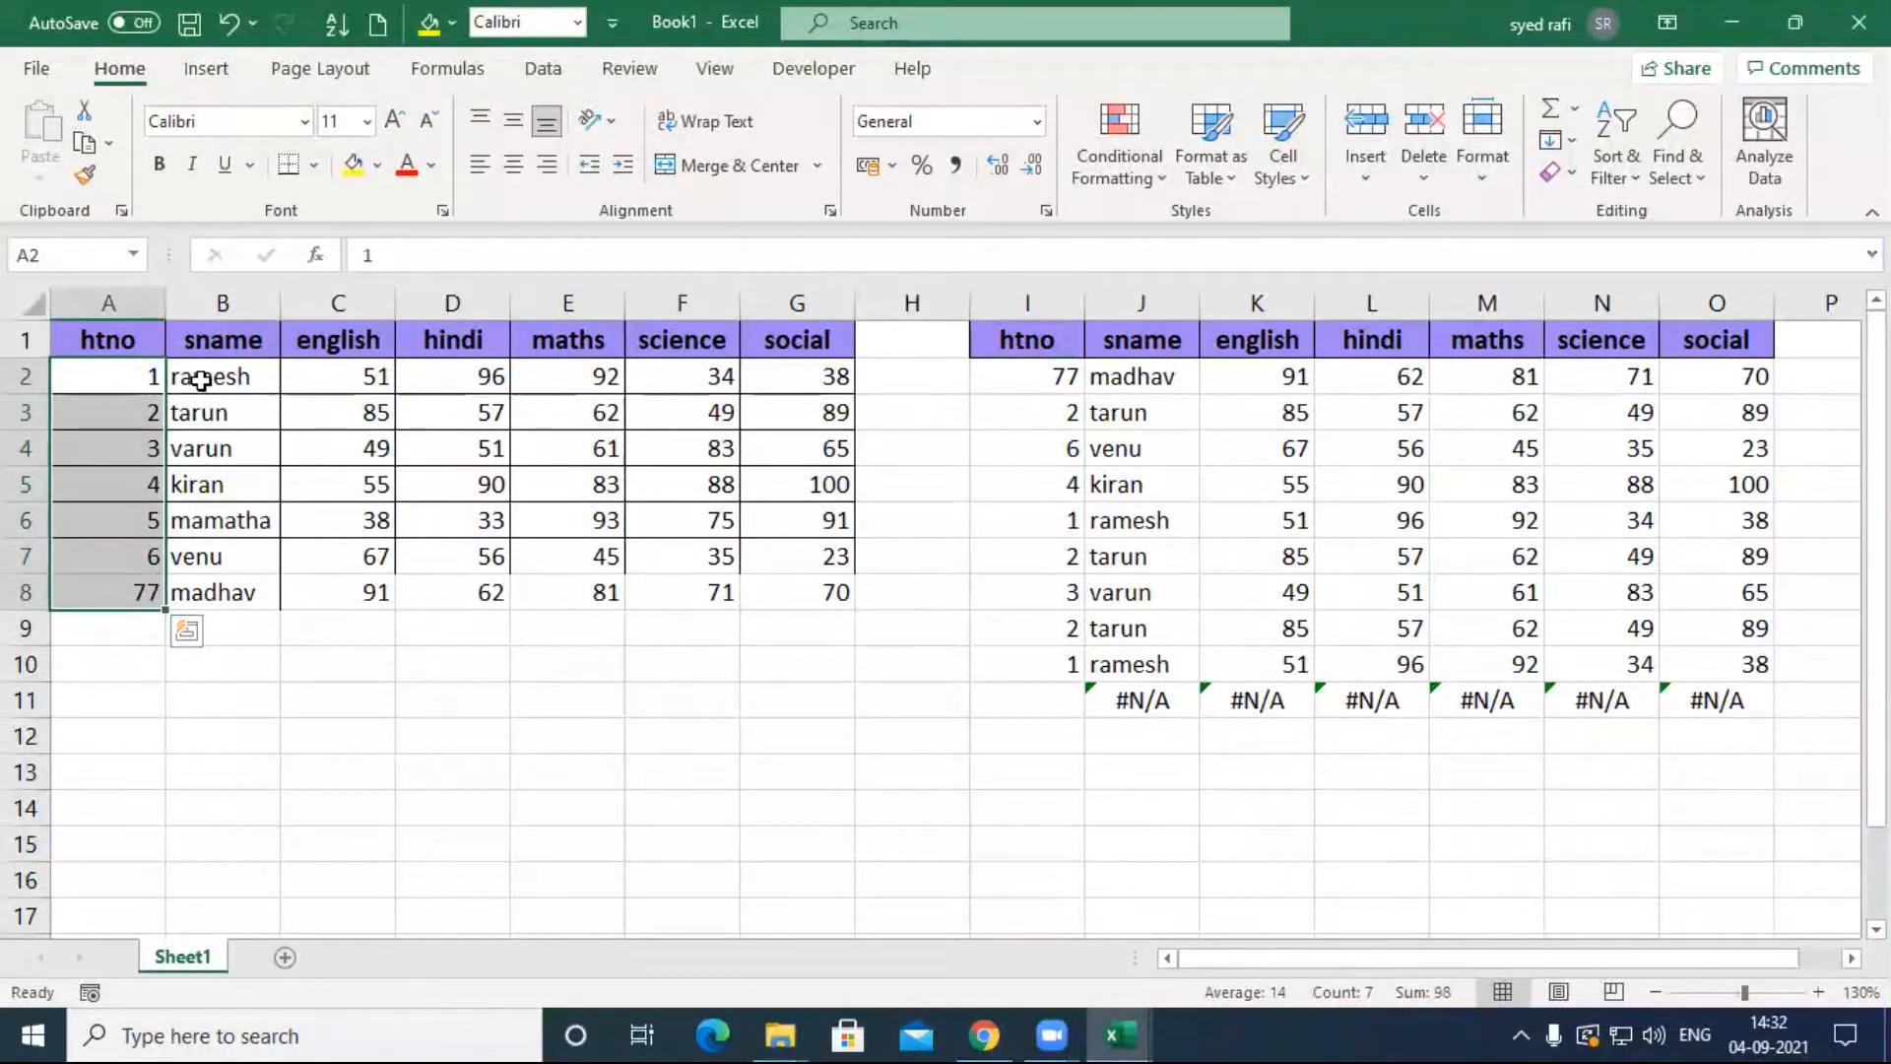
pyautogui.moveTo(196, 377); pyautogui.dragTo(827, 377)
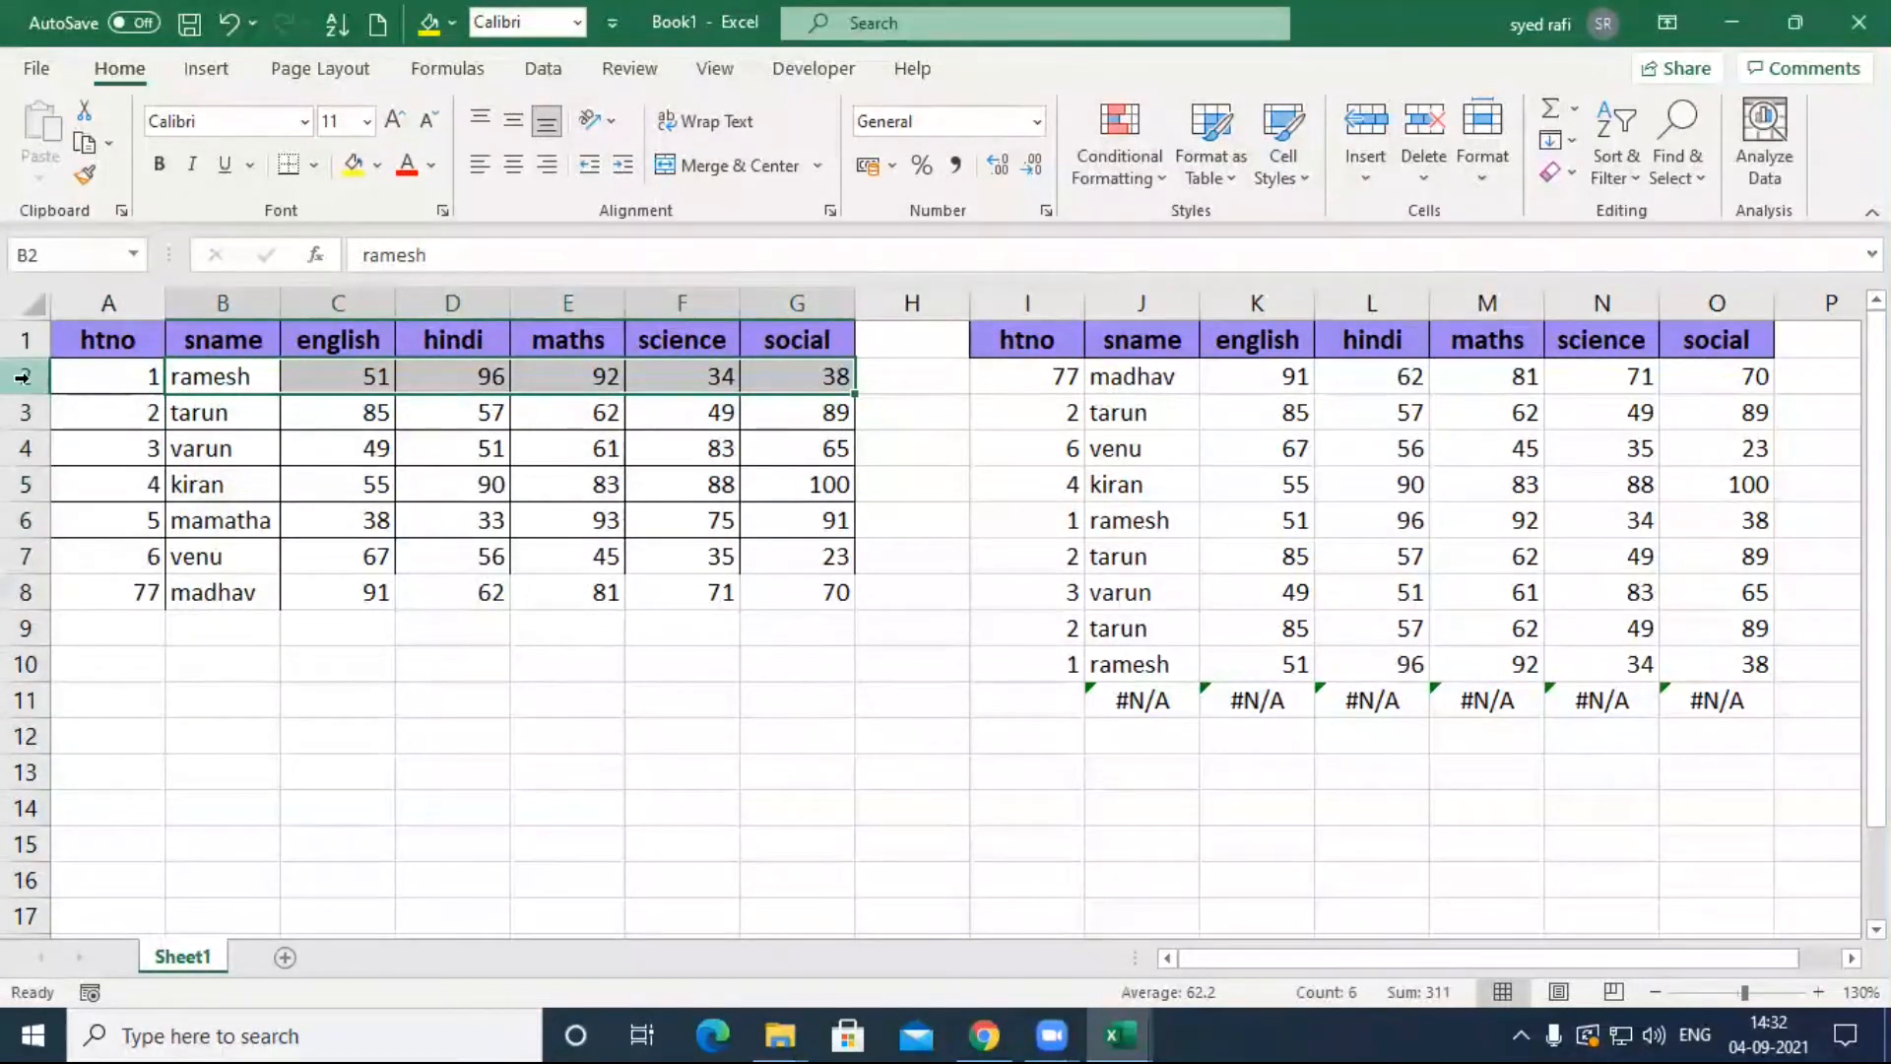
# Step: Insert two blank columns before the source table's htno column
pyautogui.click(121, 301)
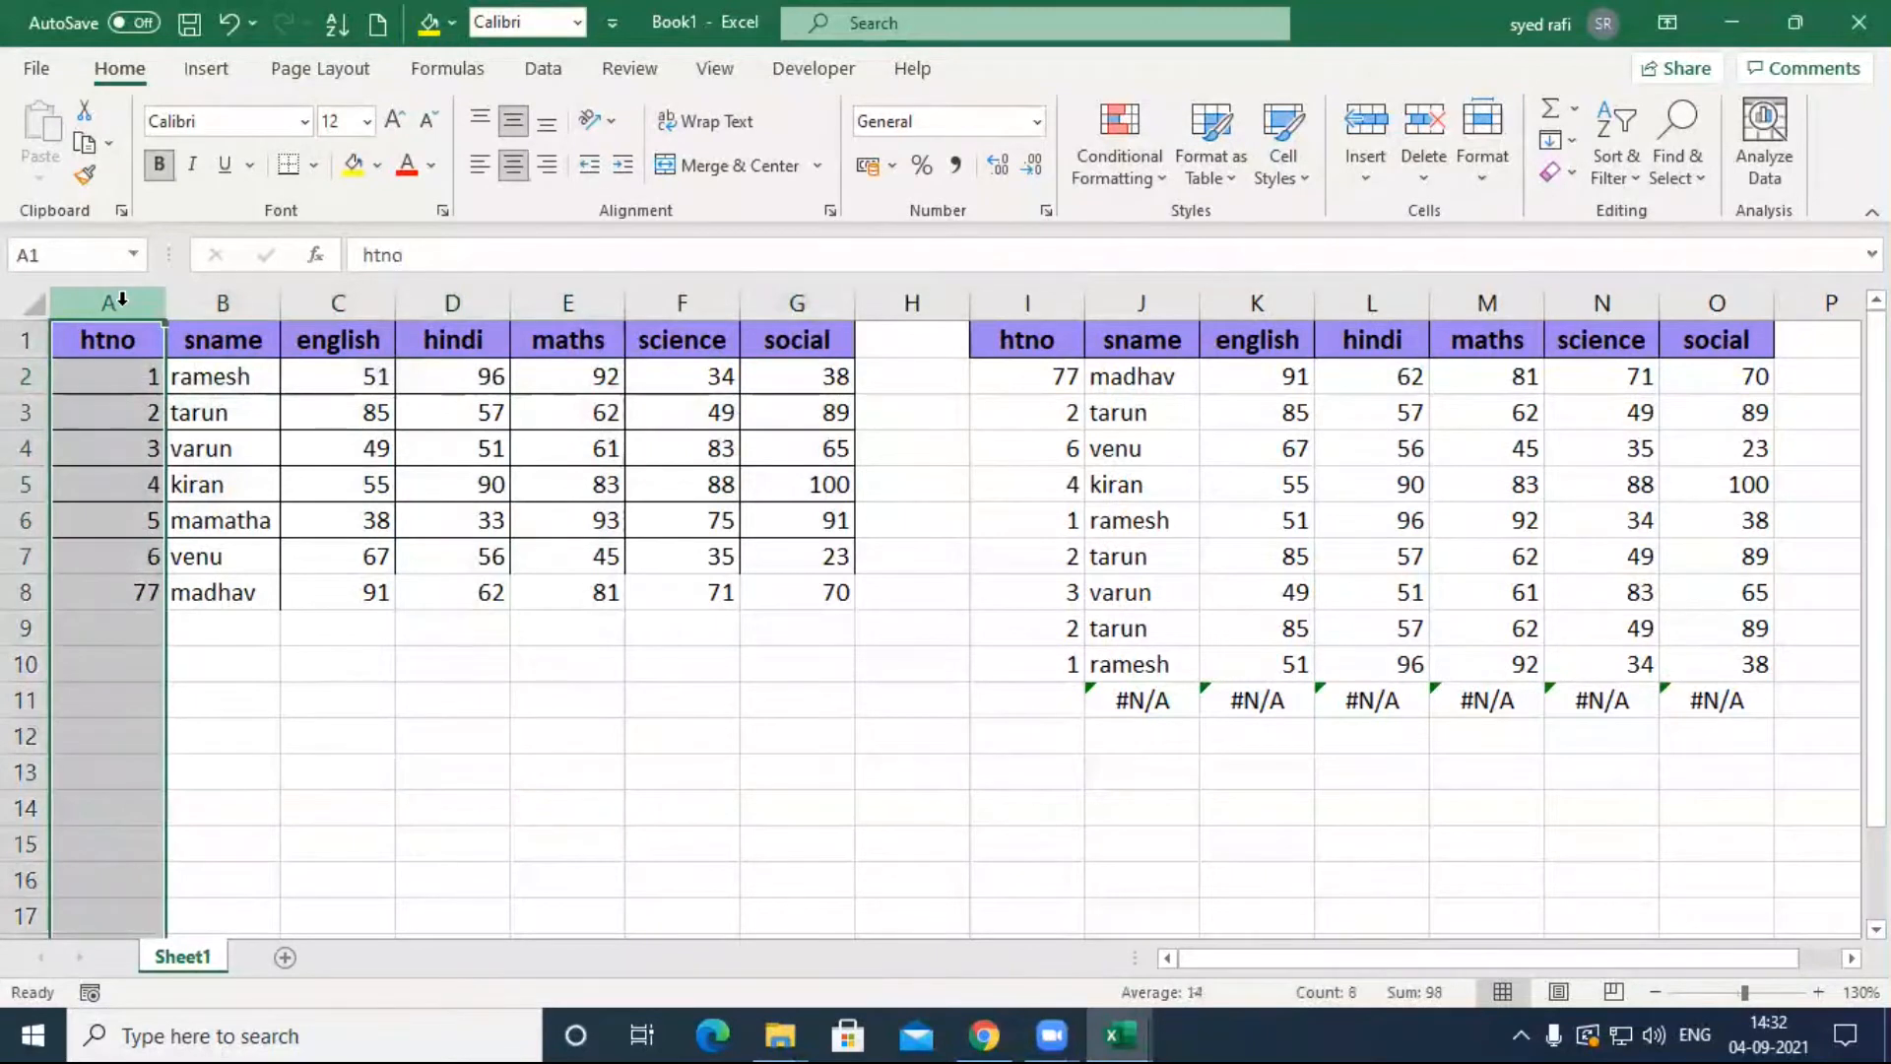
pyautogui.hotkey('ctrl', 'shift', '+')
pyautogui.hotkey('ctrl', 'shift', '+')
# Step: Examine the source table's htno column against the data columns after it and the blank columns before it
pyautogui.moveTo(337, 372); pyautogui.dragTo(363, 591)
pyautogui.moveTo(85, 346); pyautogui.dragTo(242, 595)
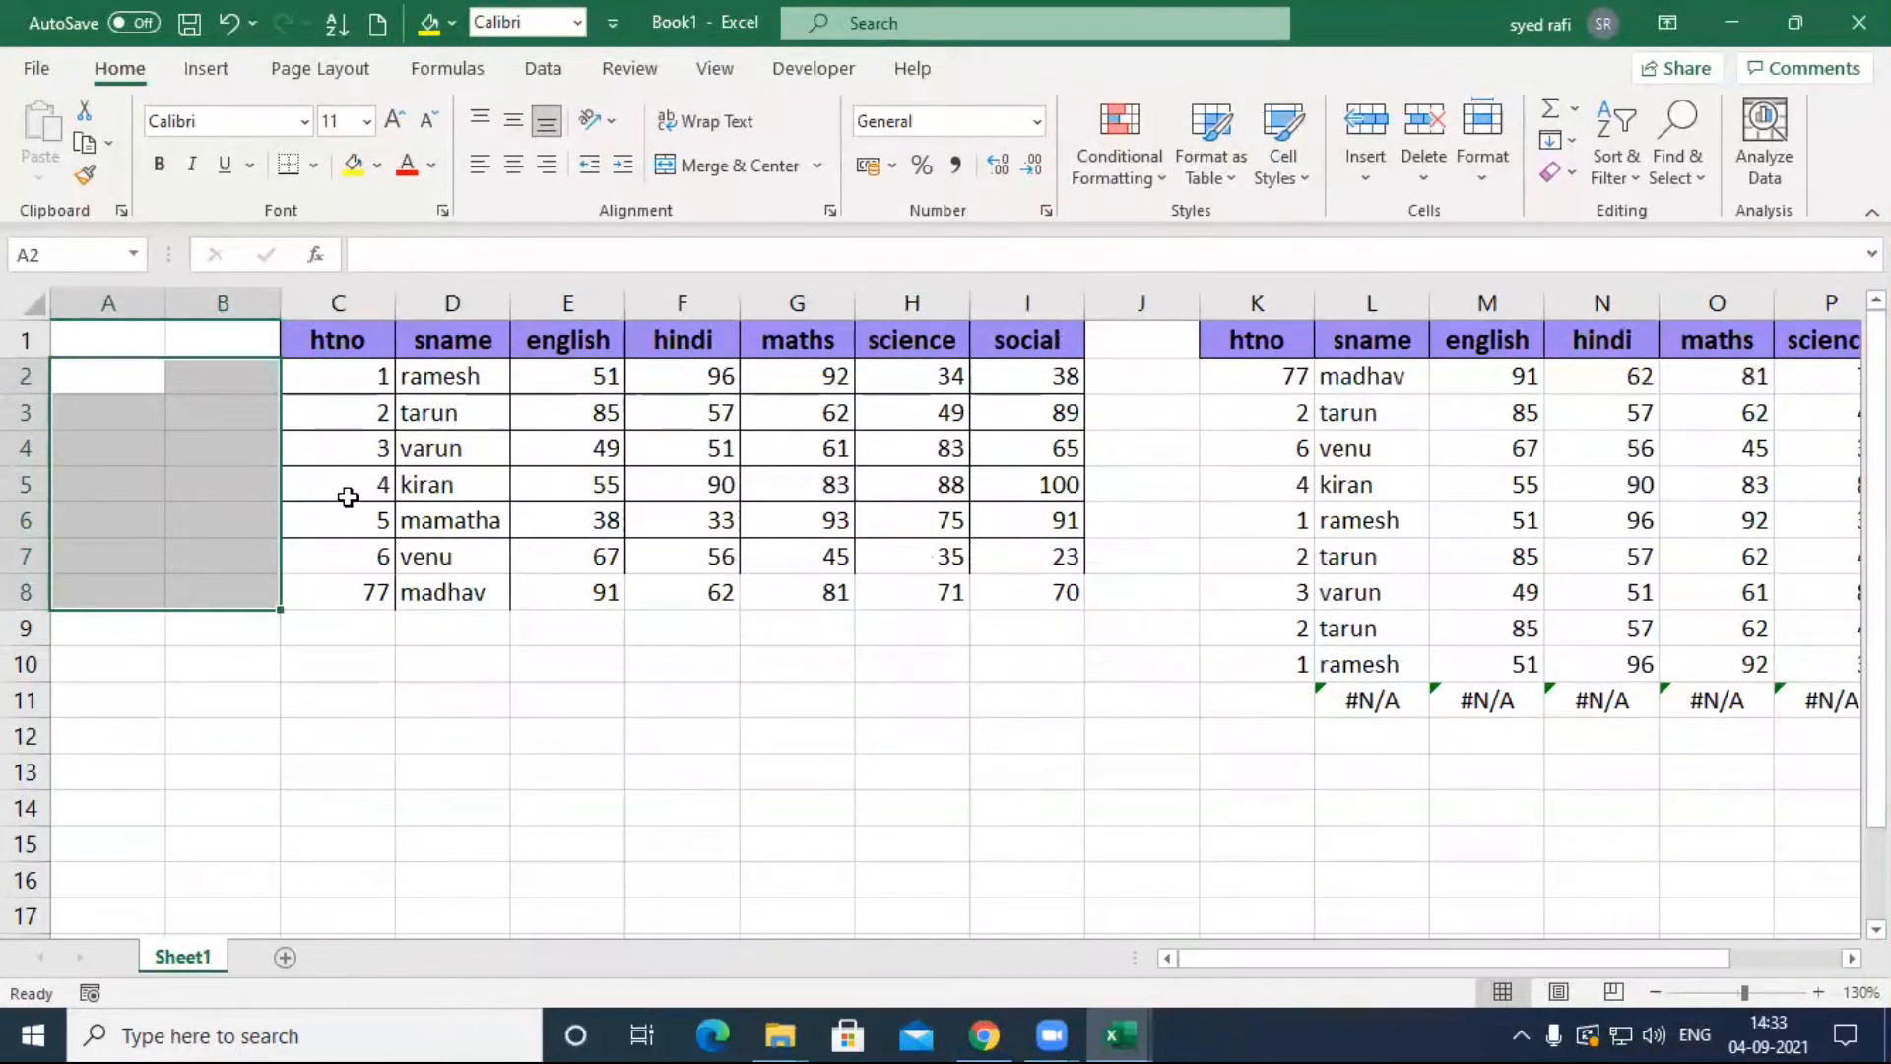
pyautogui.click(1267, 385)
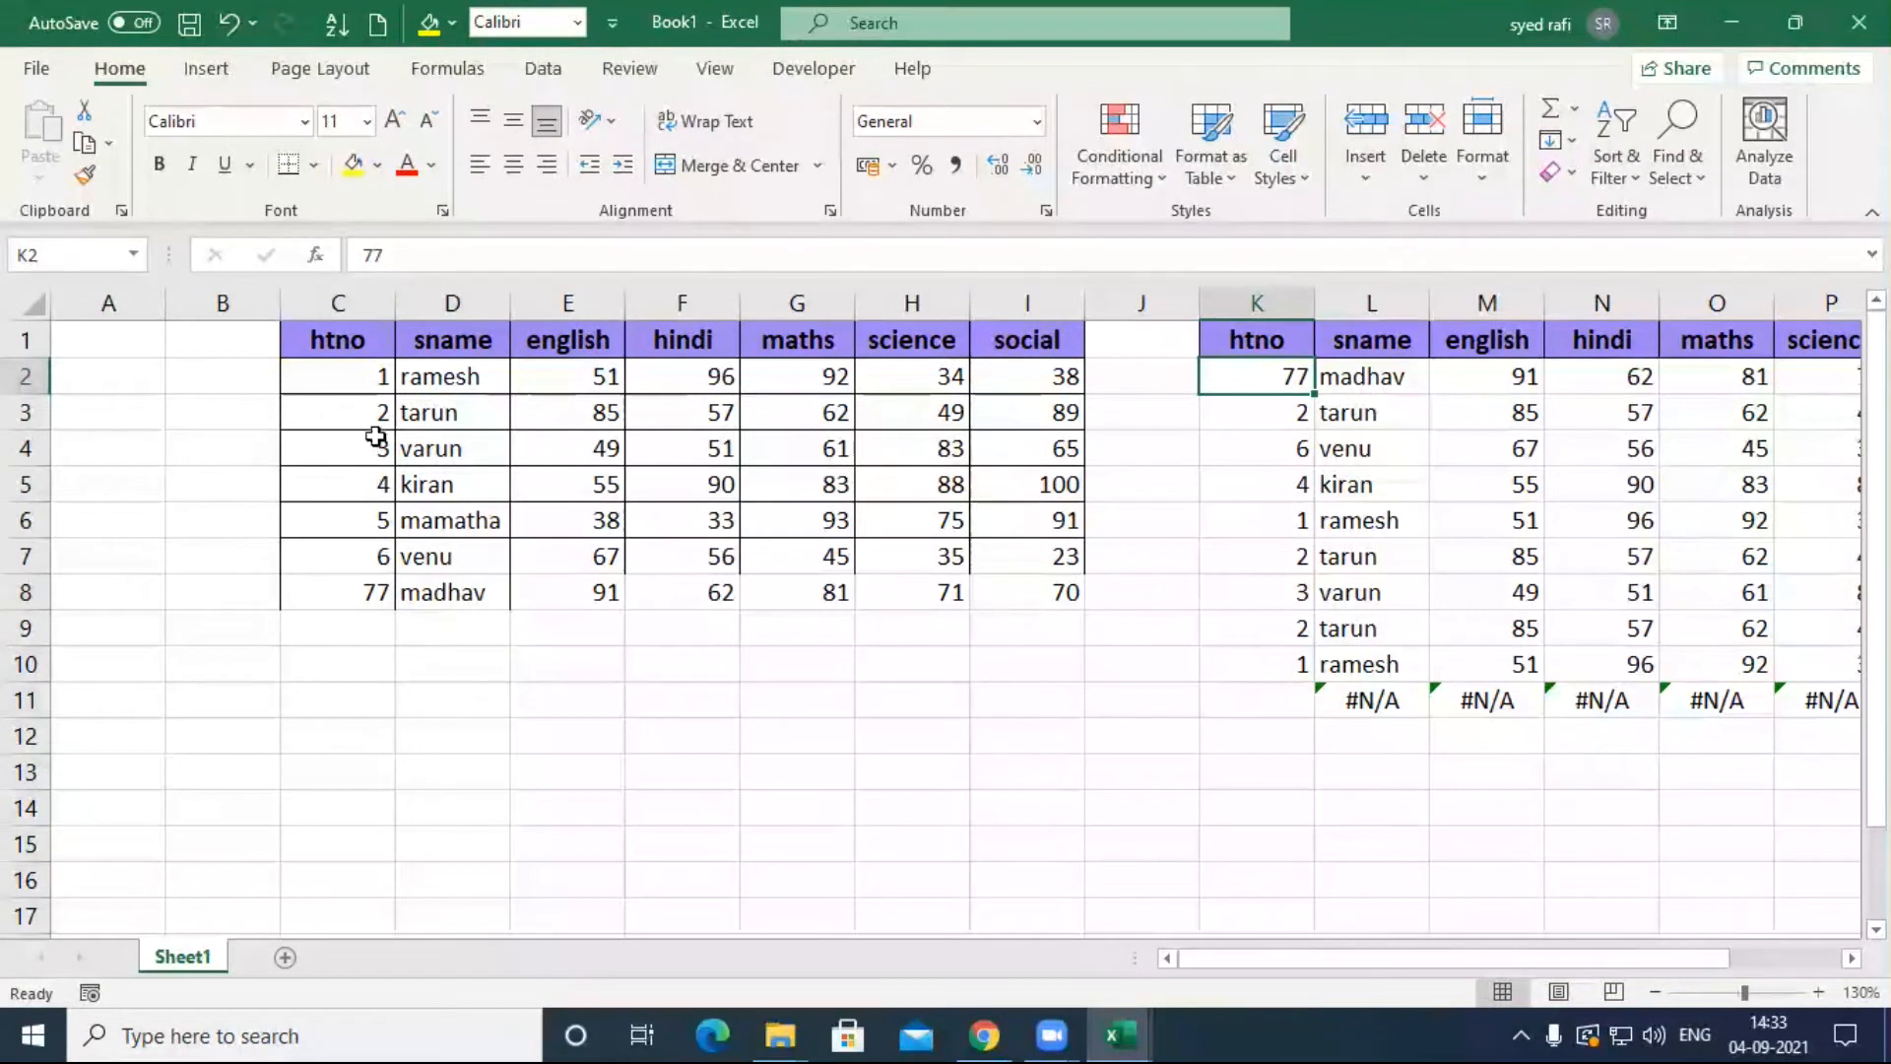
pyautogui.moveTo(422, 380); pyautogui.dragTo(1034, 374)
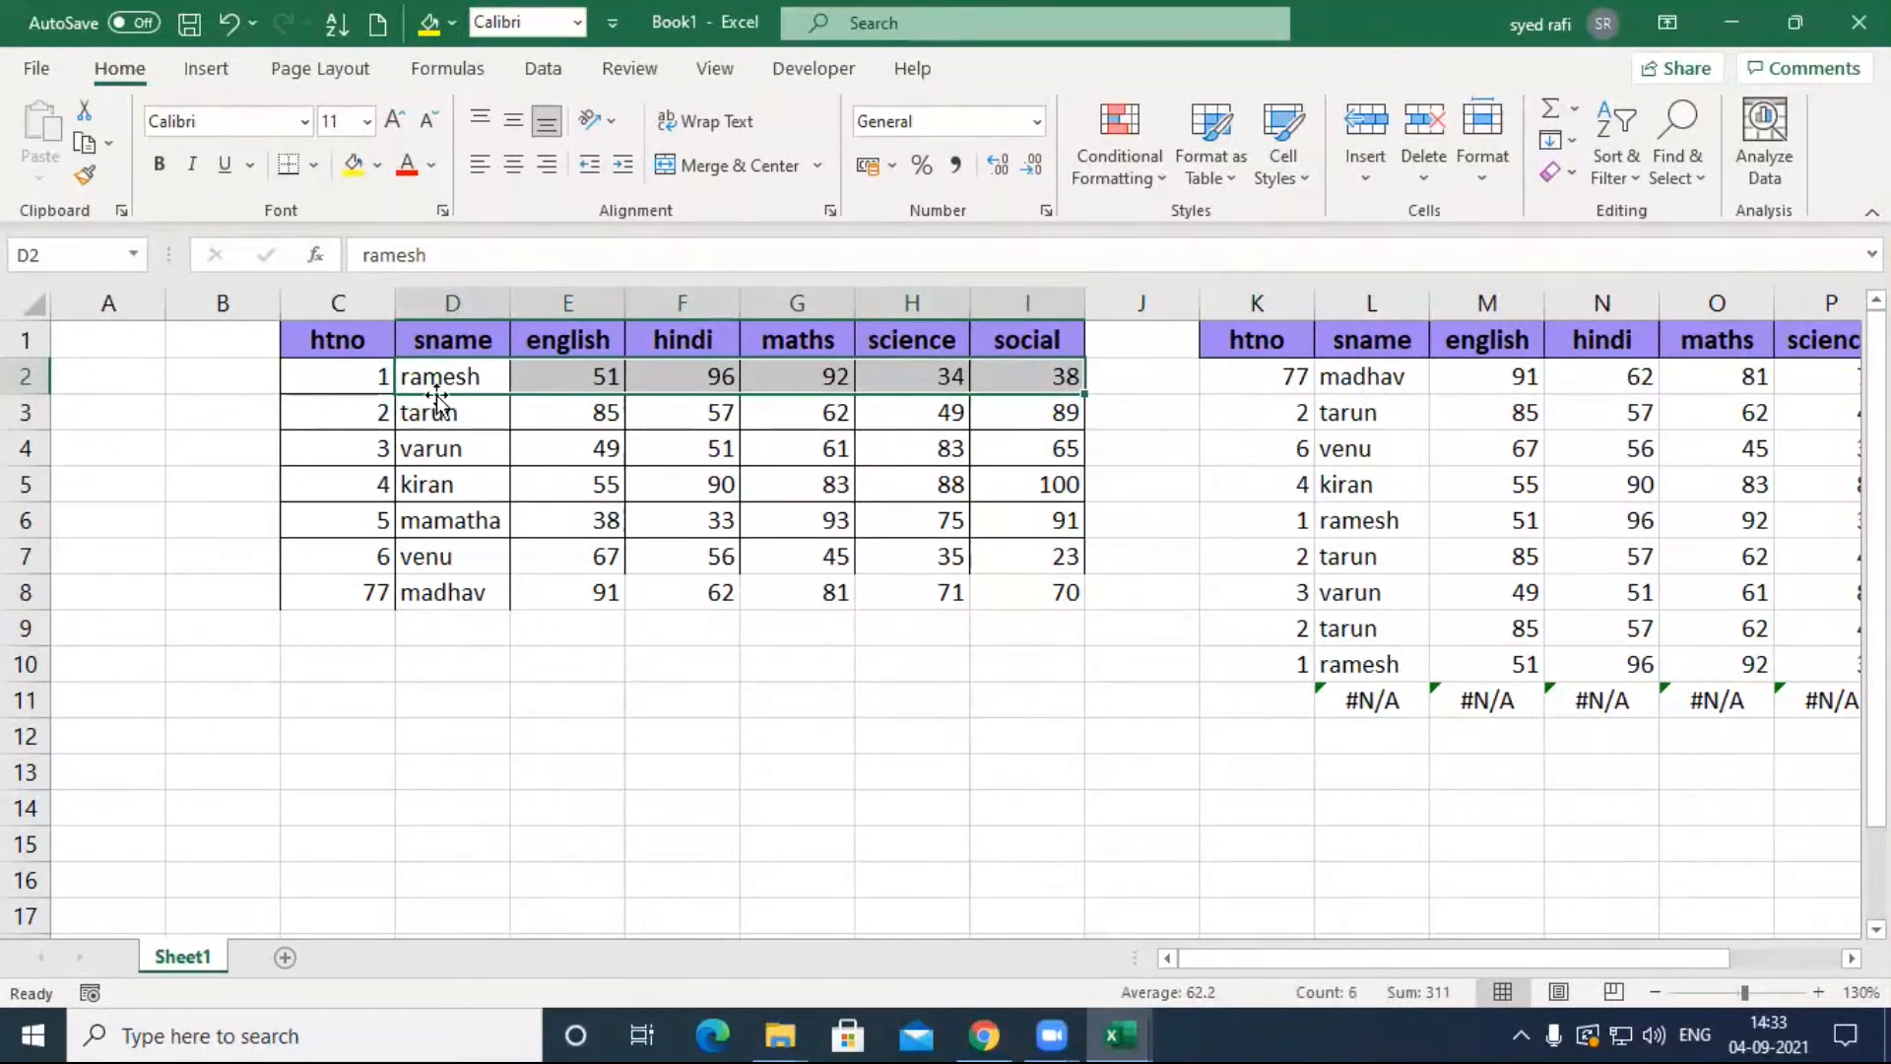
pyautogui.click(373, 382)
pyautogui.moveTo(422, 384); pyautogui.dragTo(1047, 383)
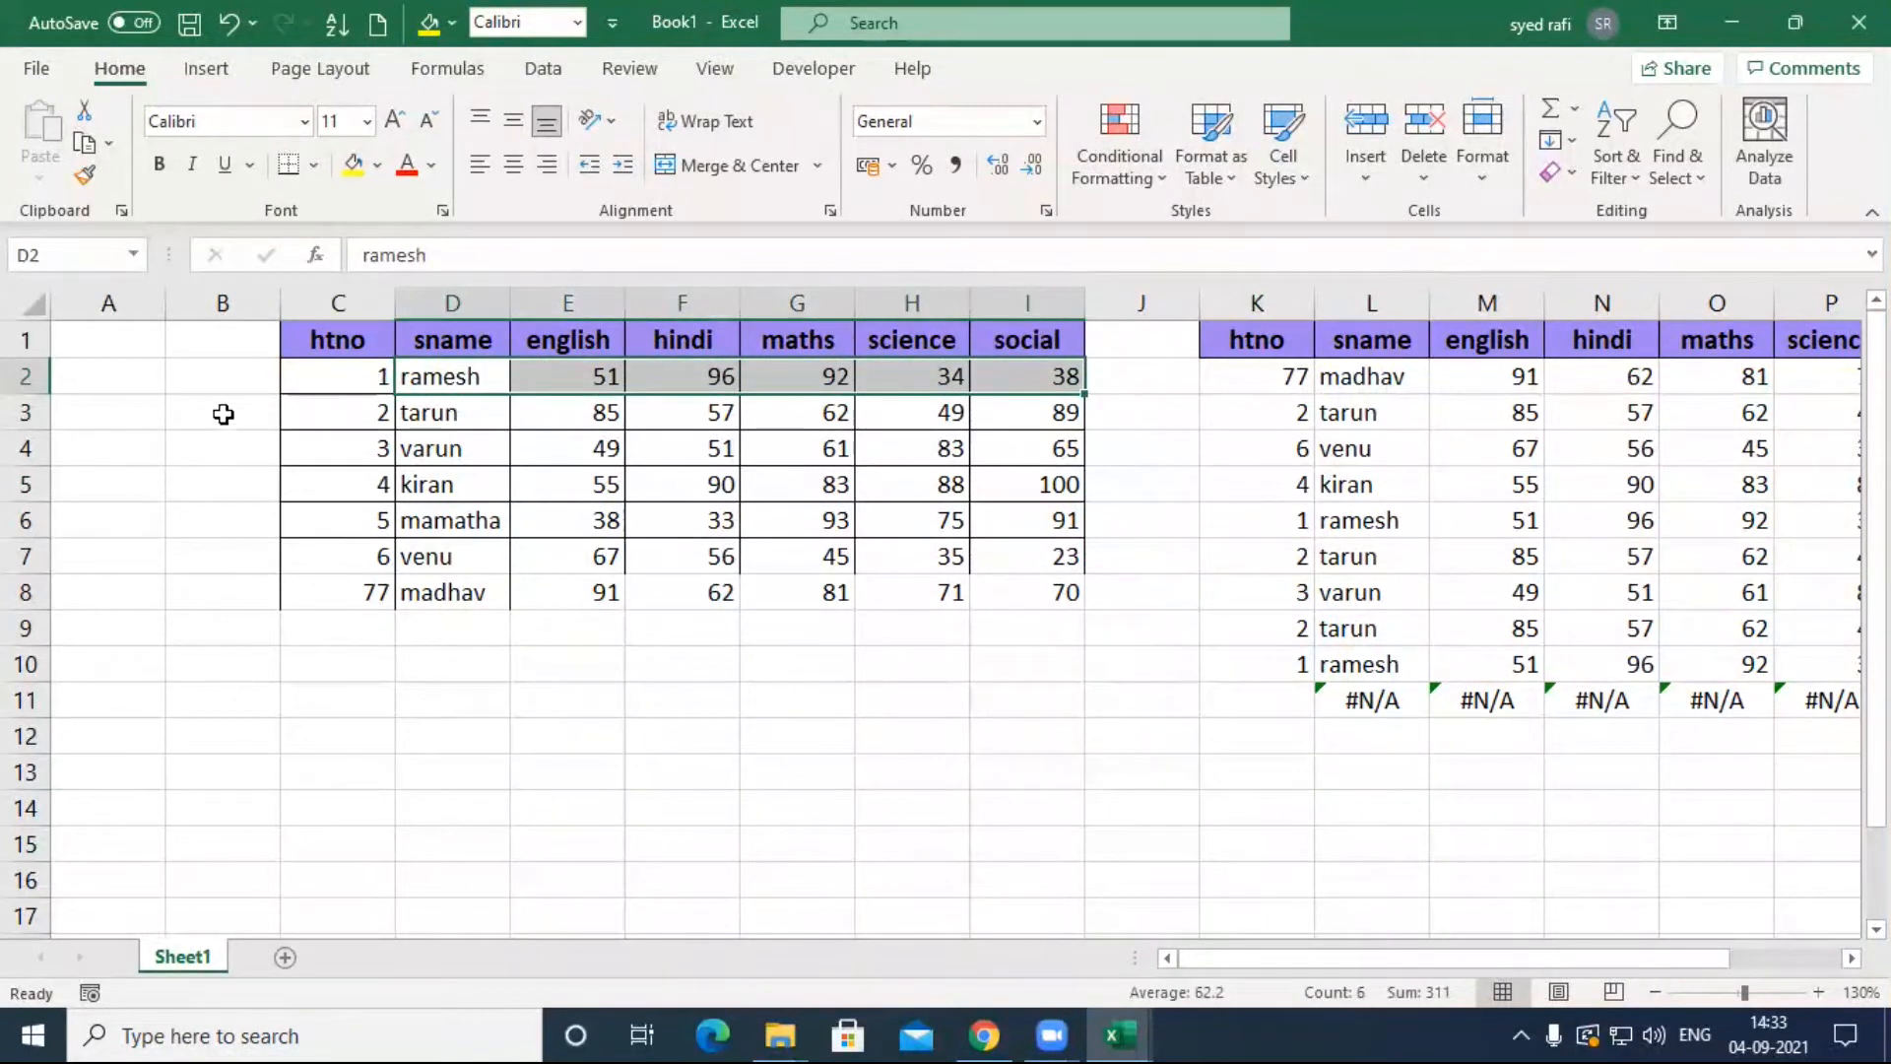
pyautogui.moveTo(241, 381); pyautogui.dragTo(13, 392)
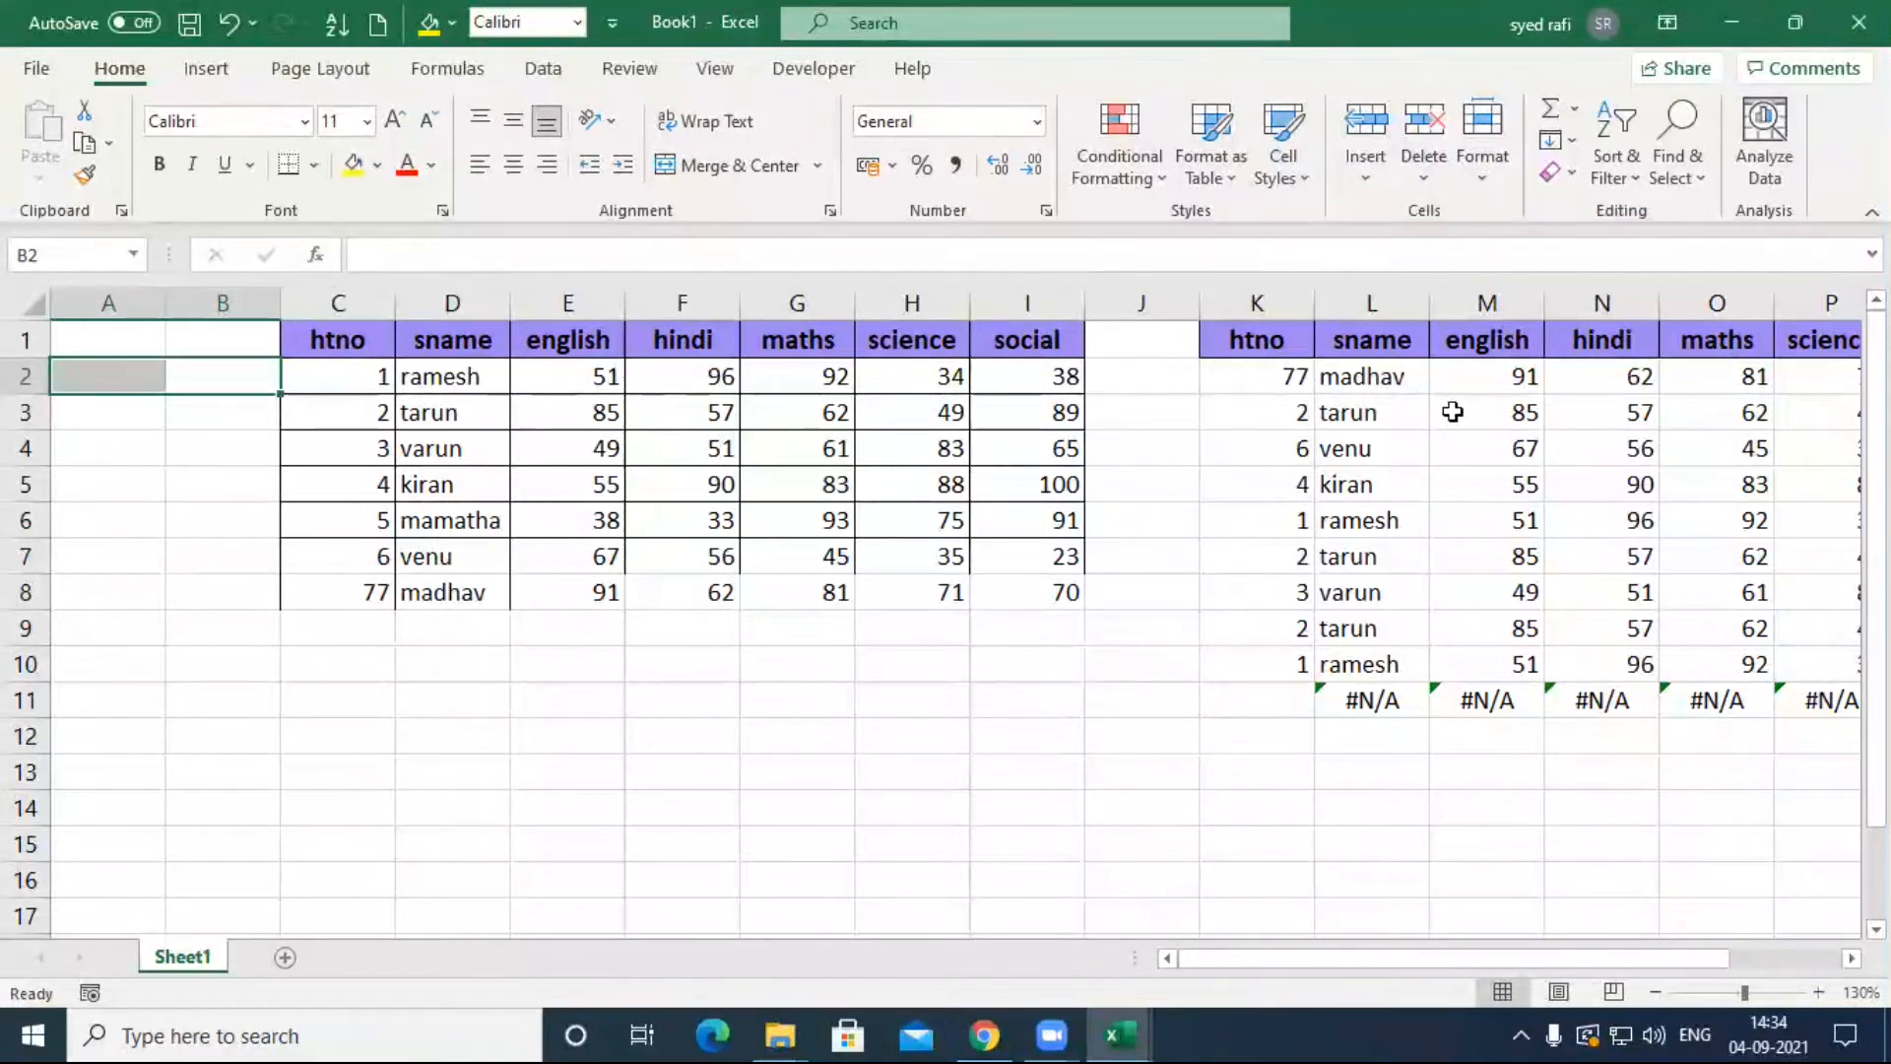
pyautogui.moveTo(461, 345); pyautogui.dragTo(896, 347)
pyautogui.moveTo(355, 337); pyautogui.dragTo(778, 340)
# Step: Copy the source headers from sname to social into F13:K13 and enter a student's name in F14
pyautogui.moveTo(470, 339); pyautogui.dragTo(1025, 347)
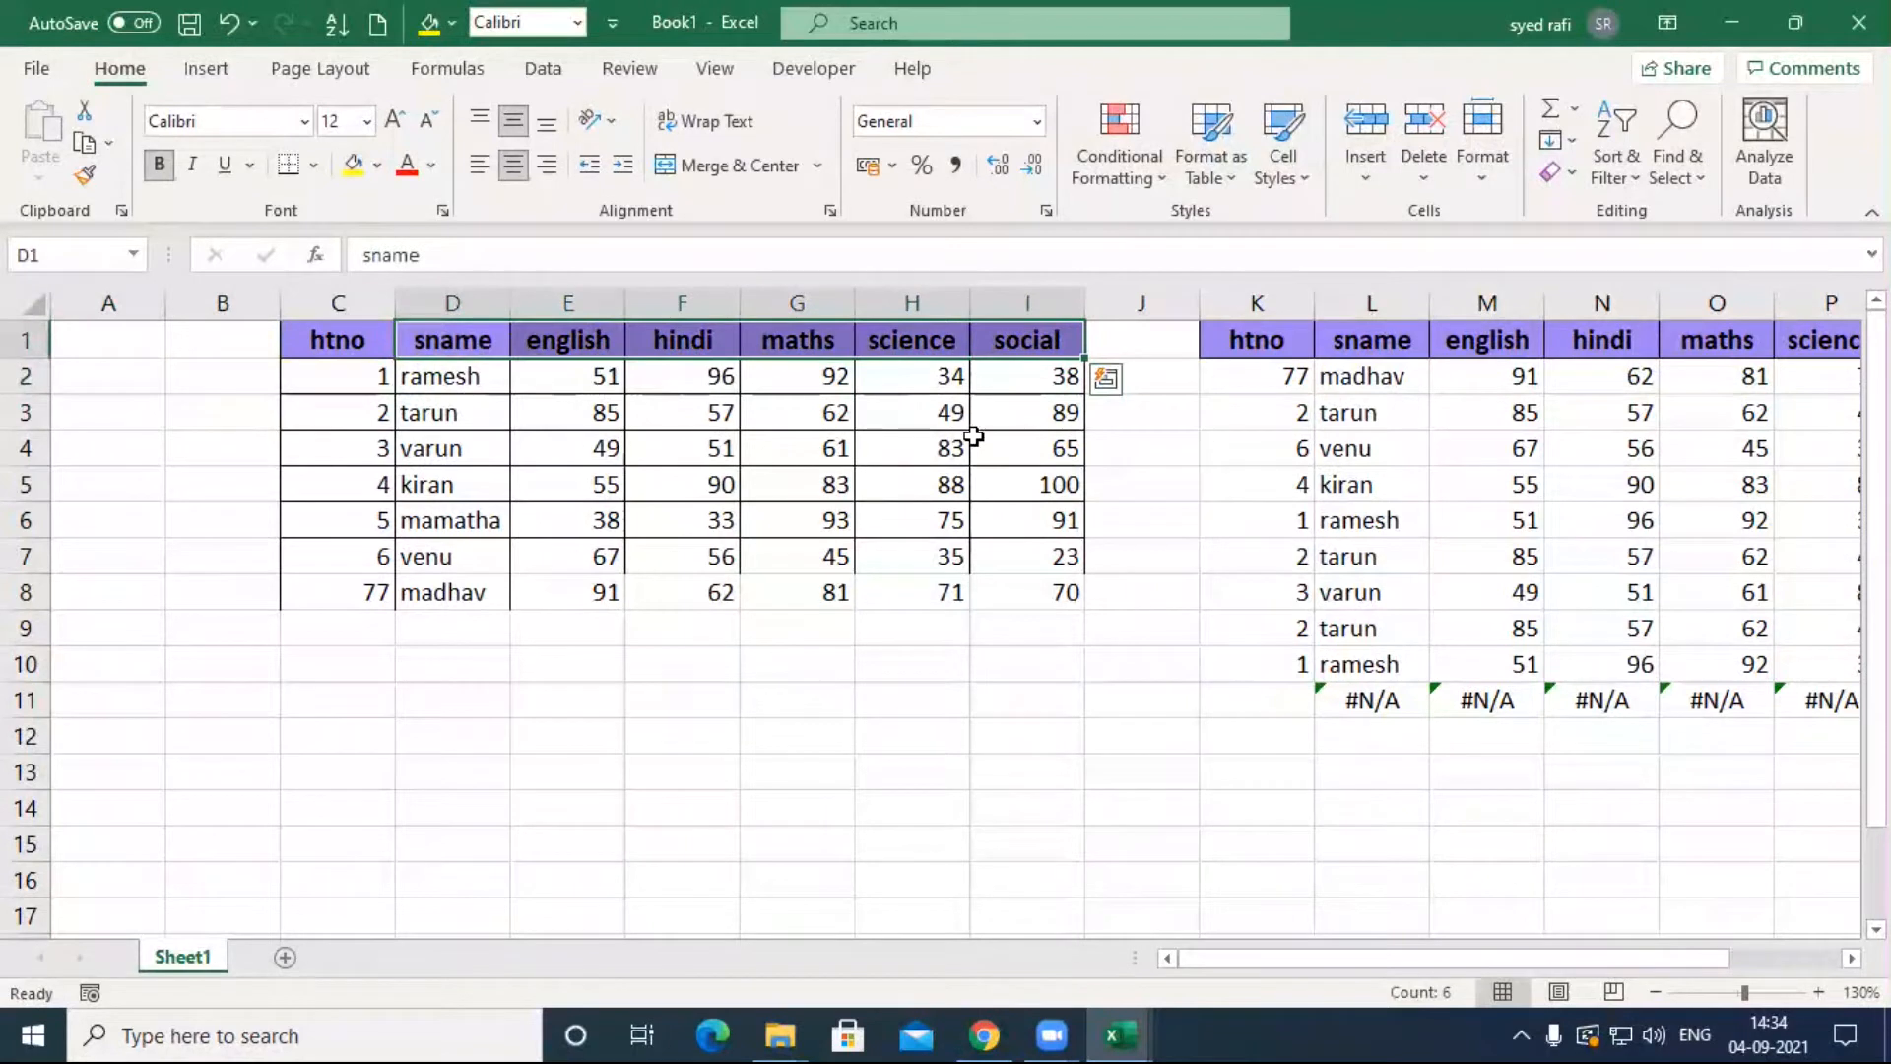
pyautogui.hotkey('ctrl', 'c')
pyautogui.click(793, 737)
pyautogui.click(670, 776)
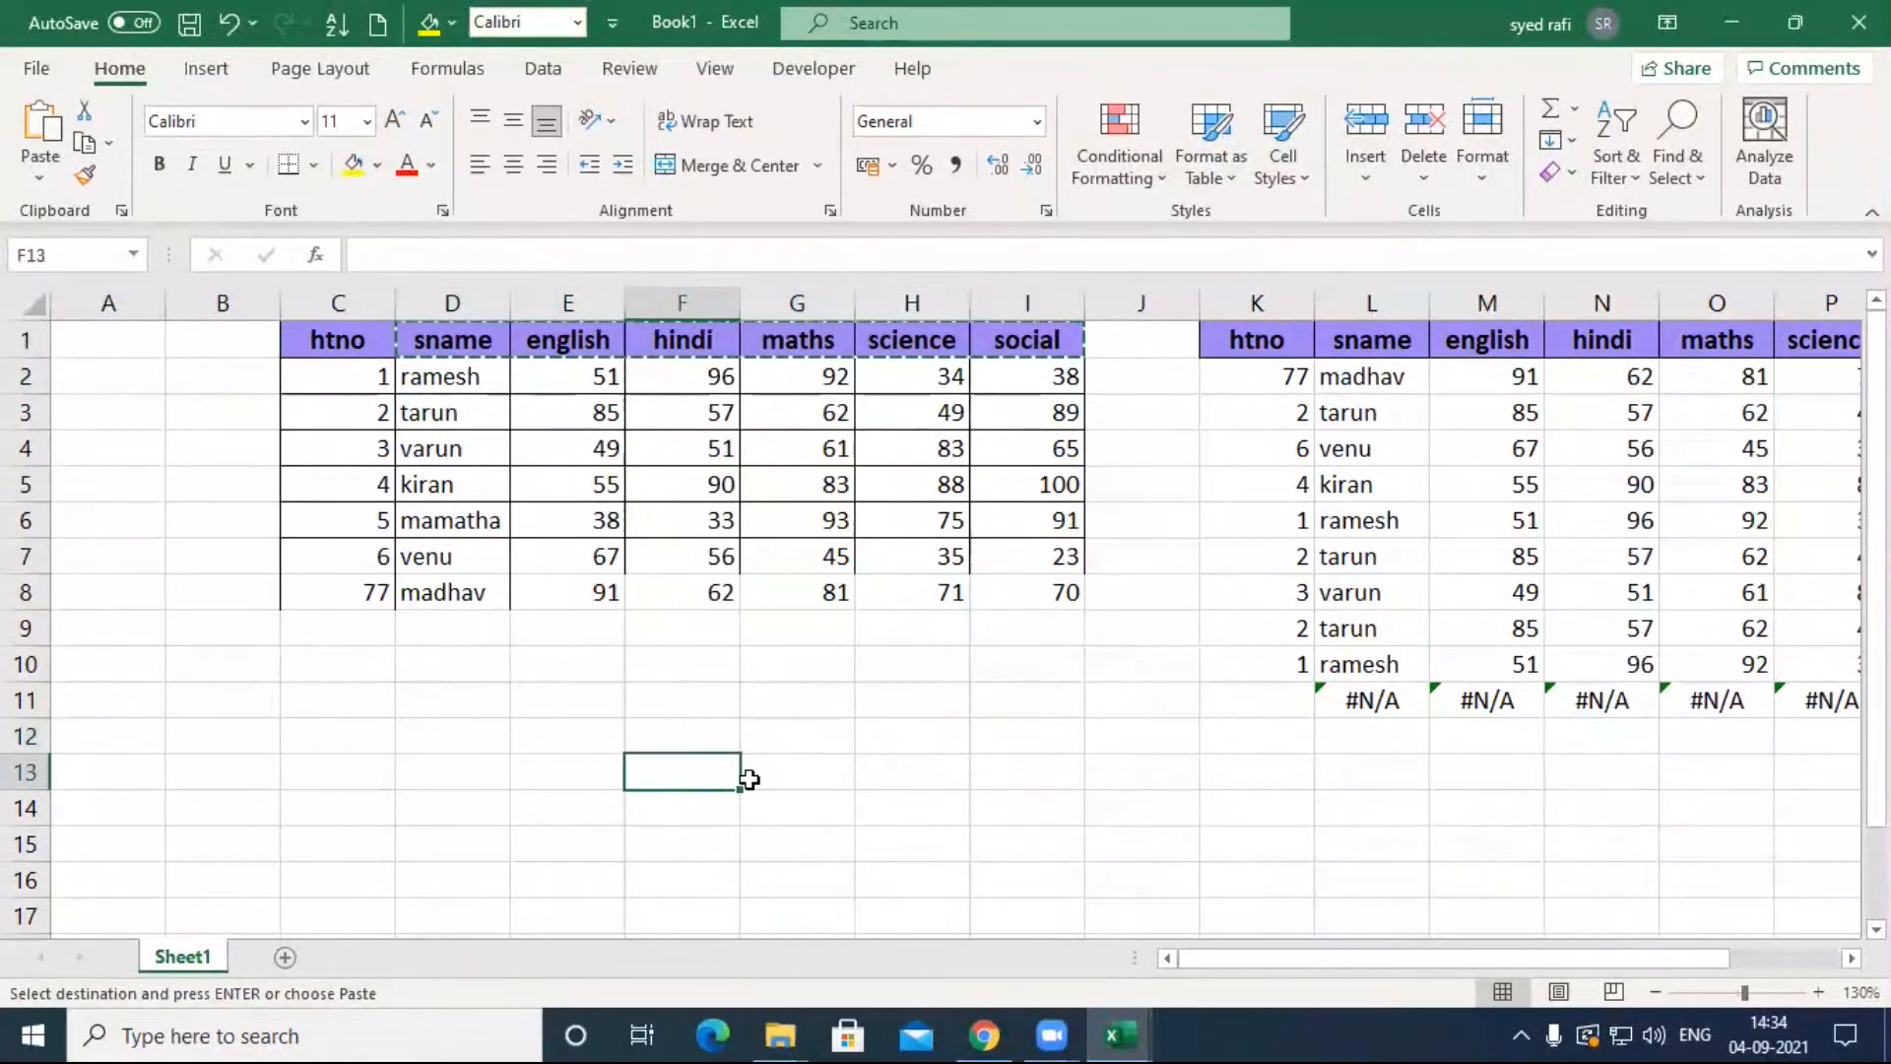
pyautogui.hotkey('ctrl', 'v')
pyautogui.click(726, 815)
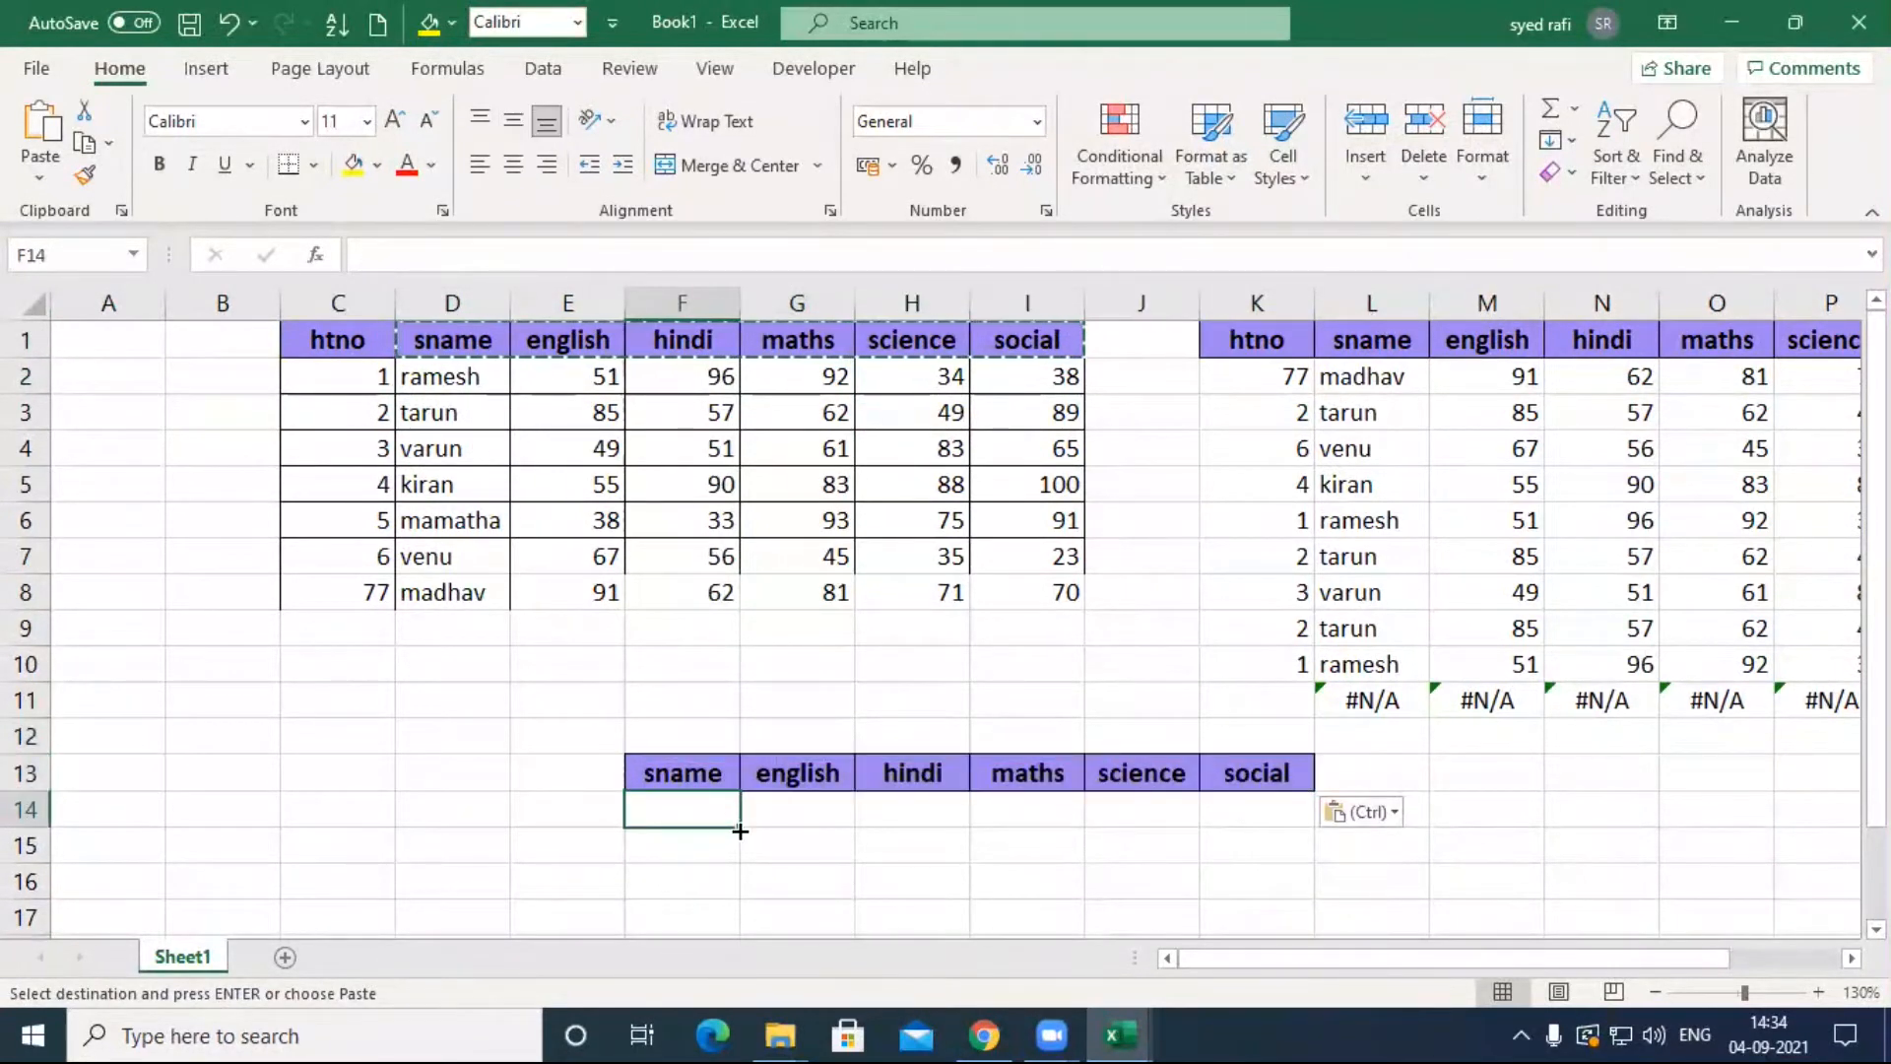
pyautogui.write('ramesh')
pyautogui.press('Return')
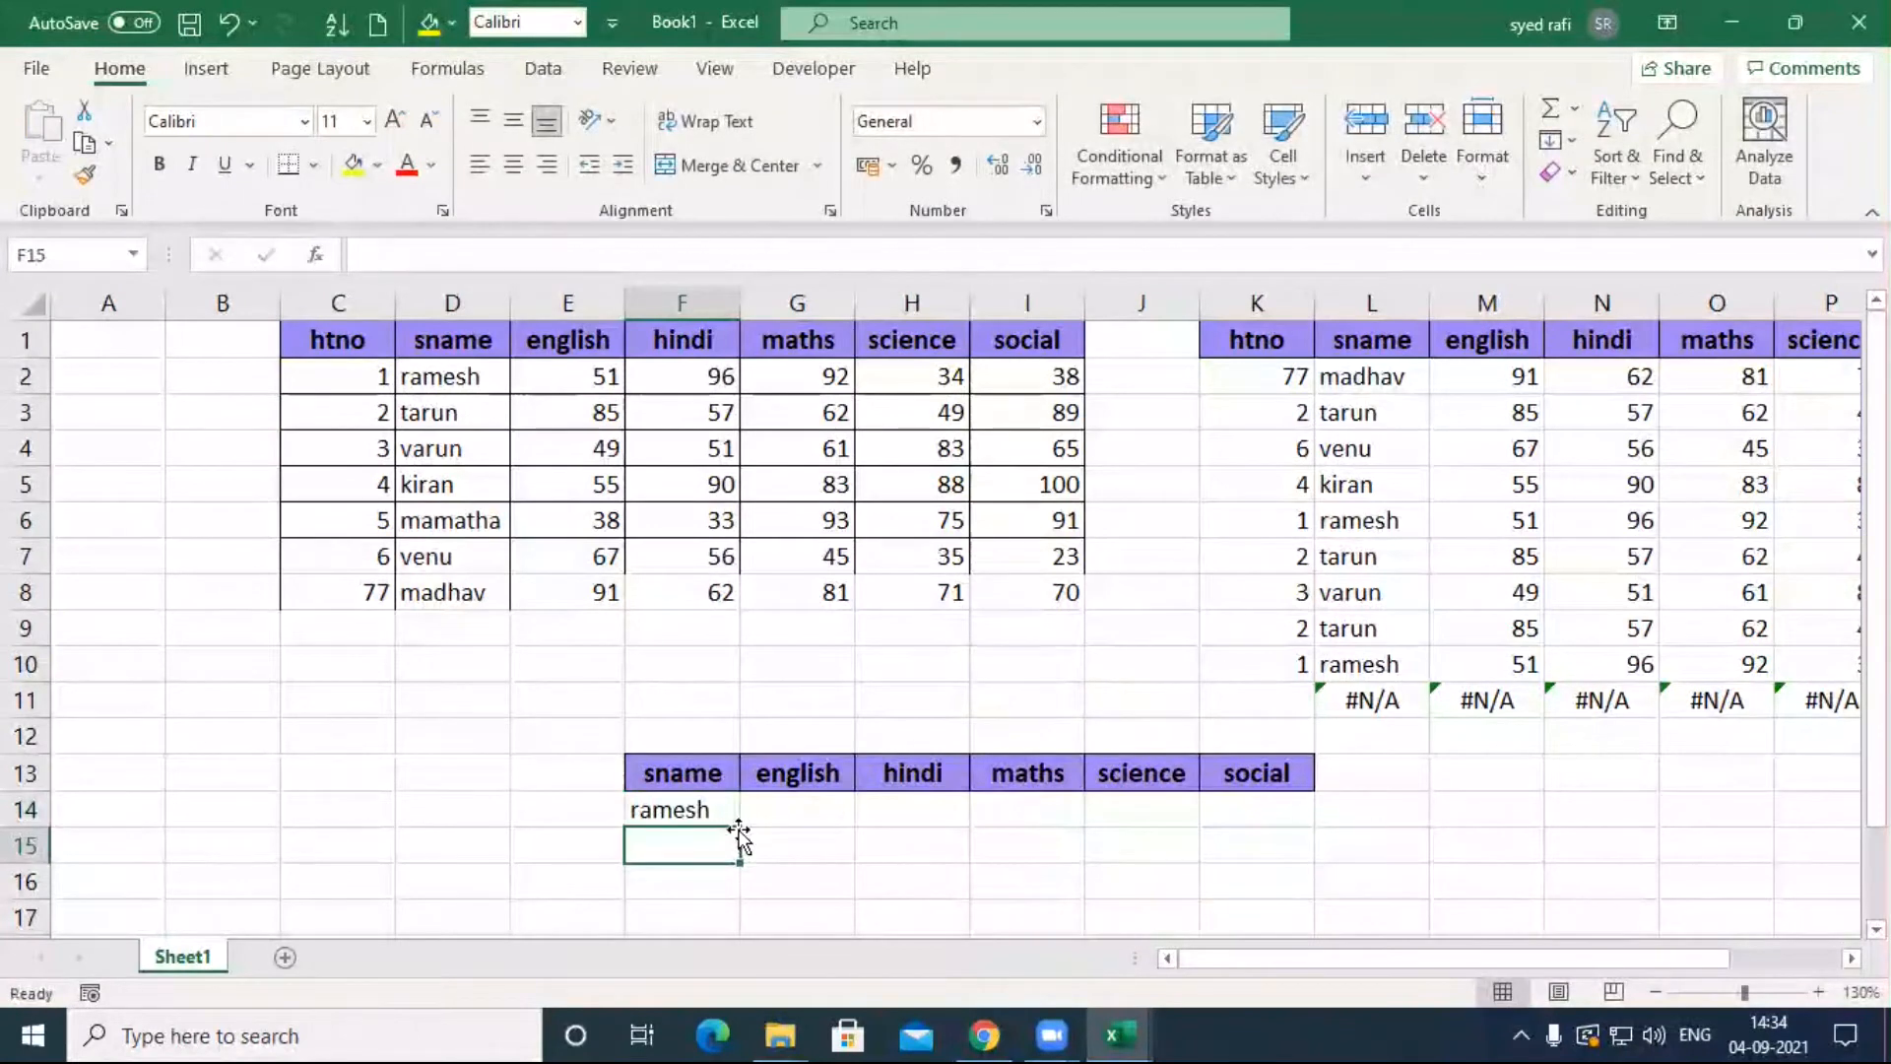
pyautogui.click(744, 828)
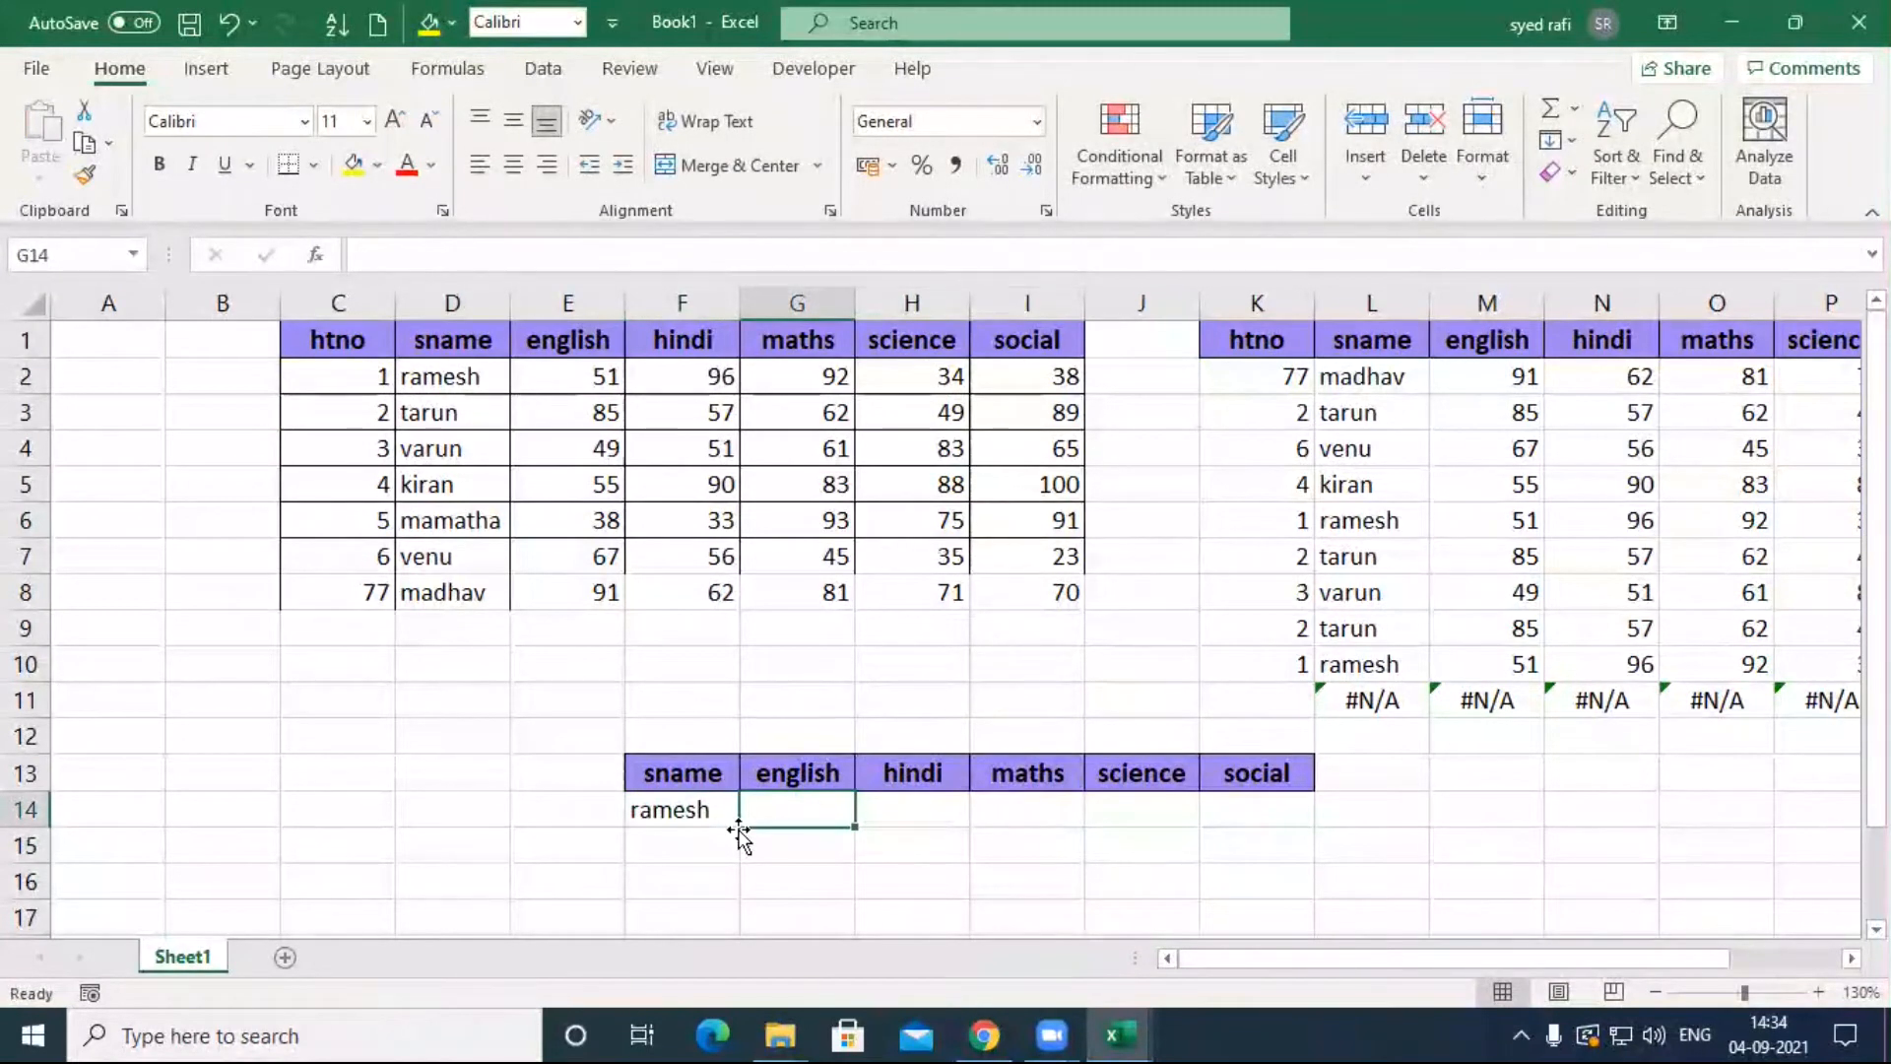
pyautogui.write('=vl')
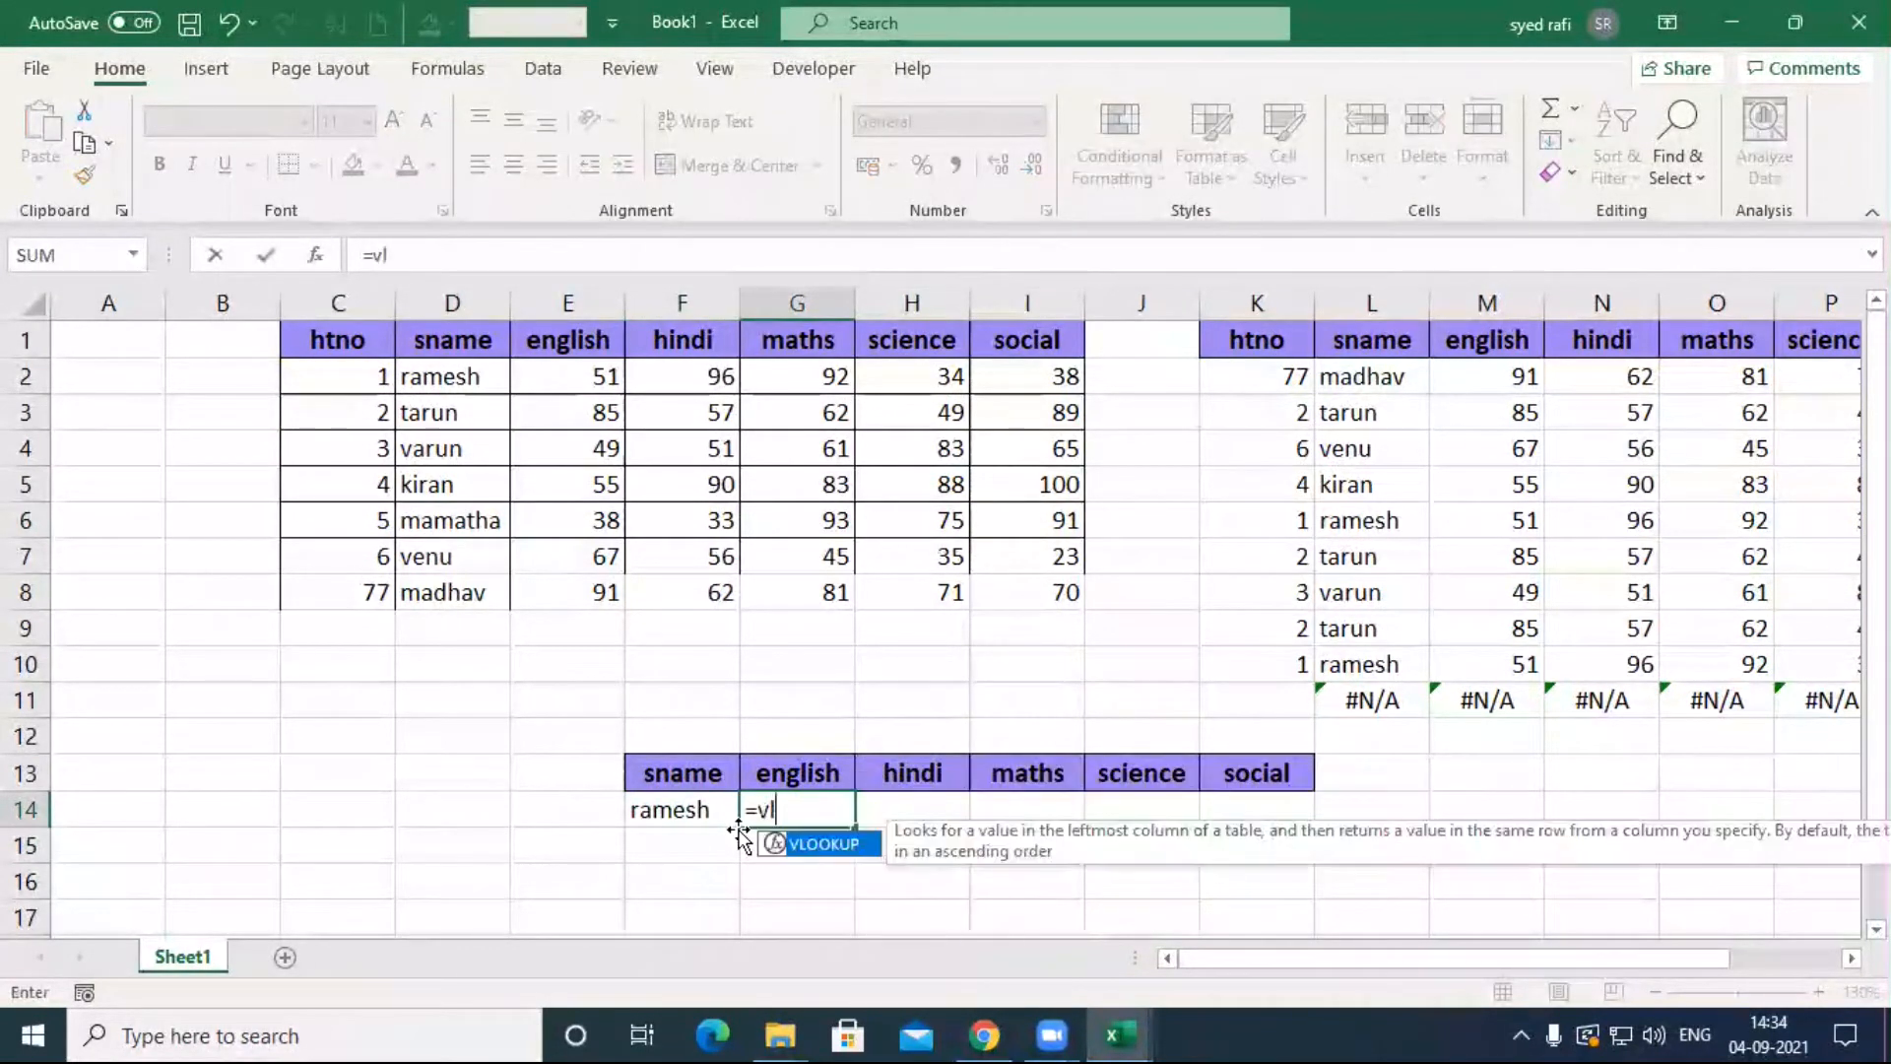
pyautogui.press('Tab')
pyautogui.click(680, 826)
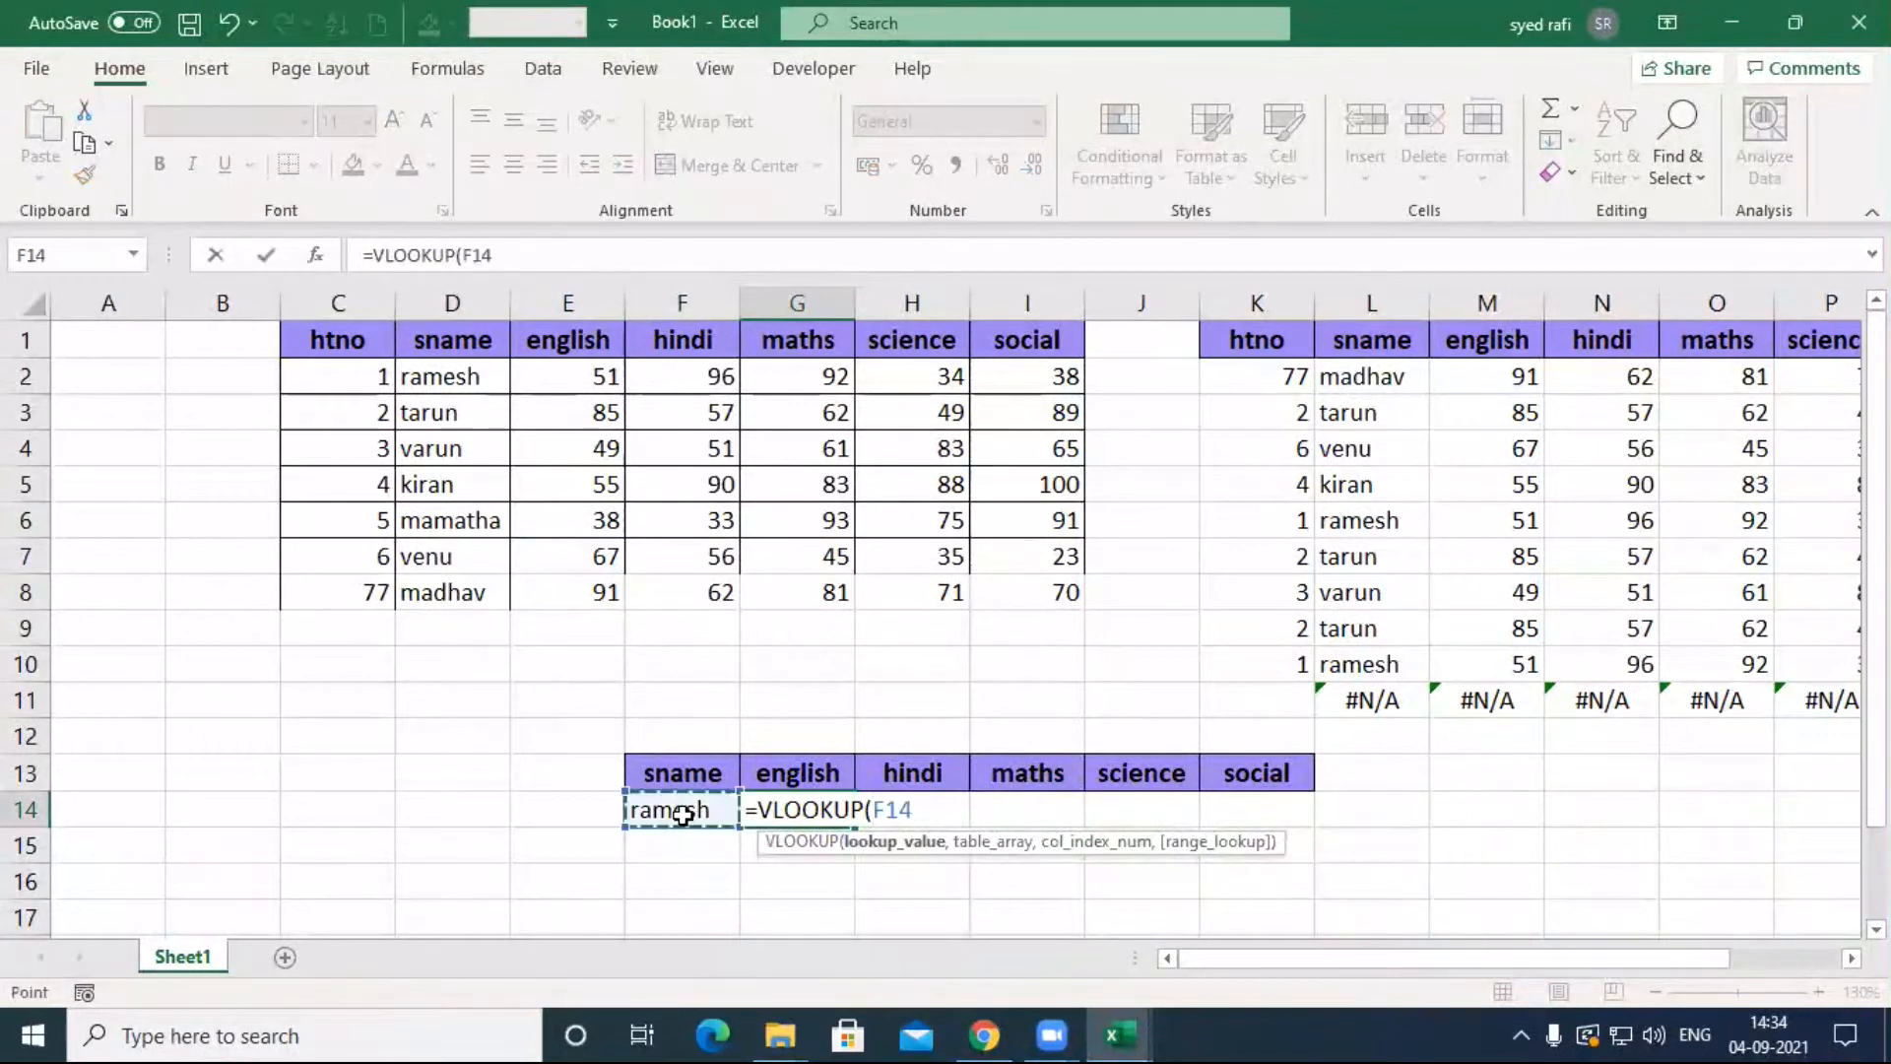
pyautogui.press('Escape')
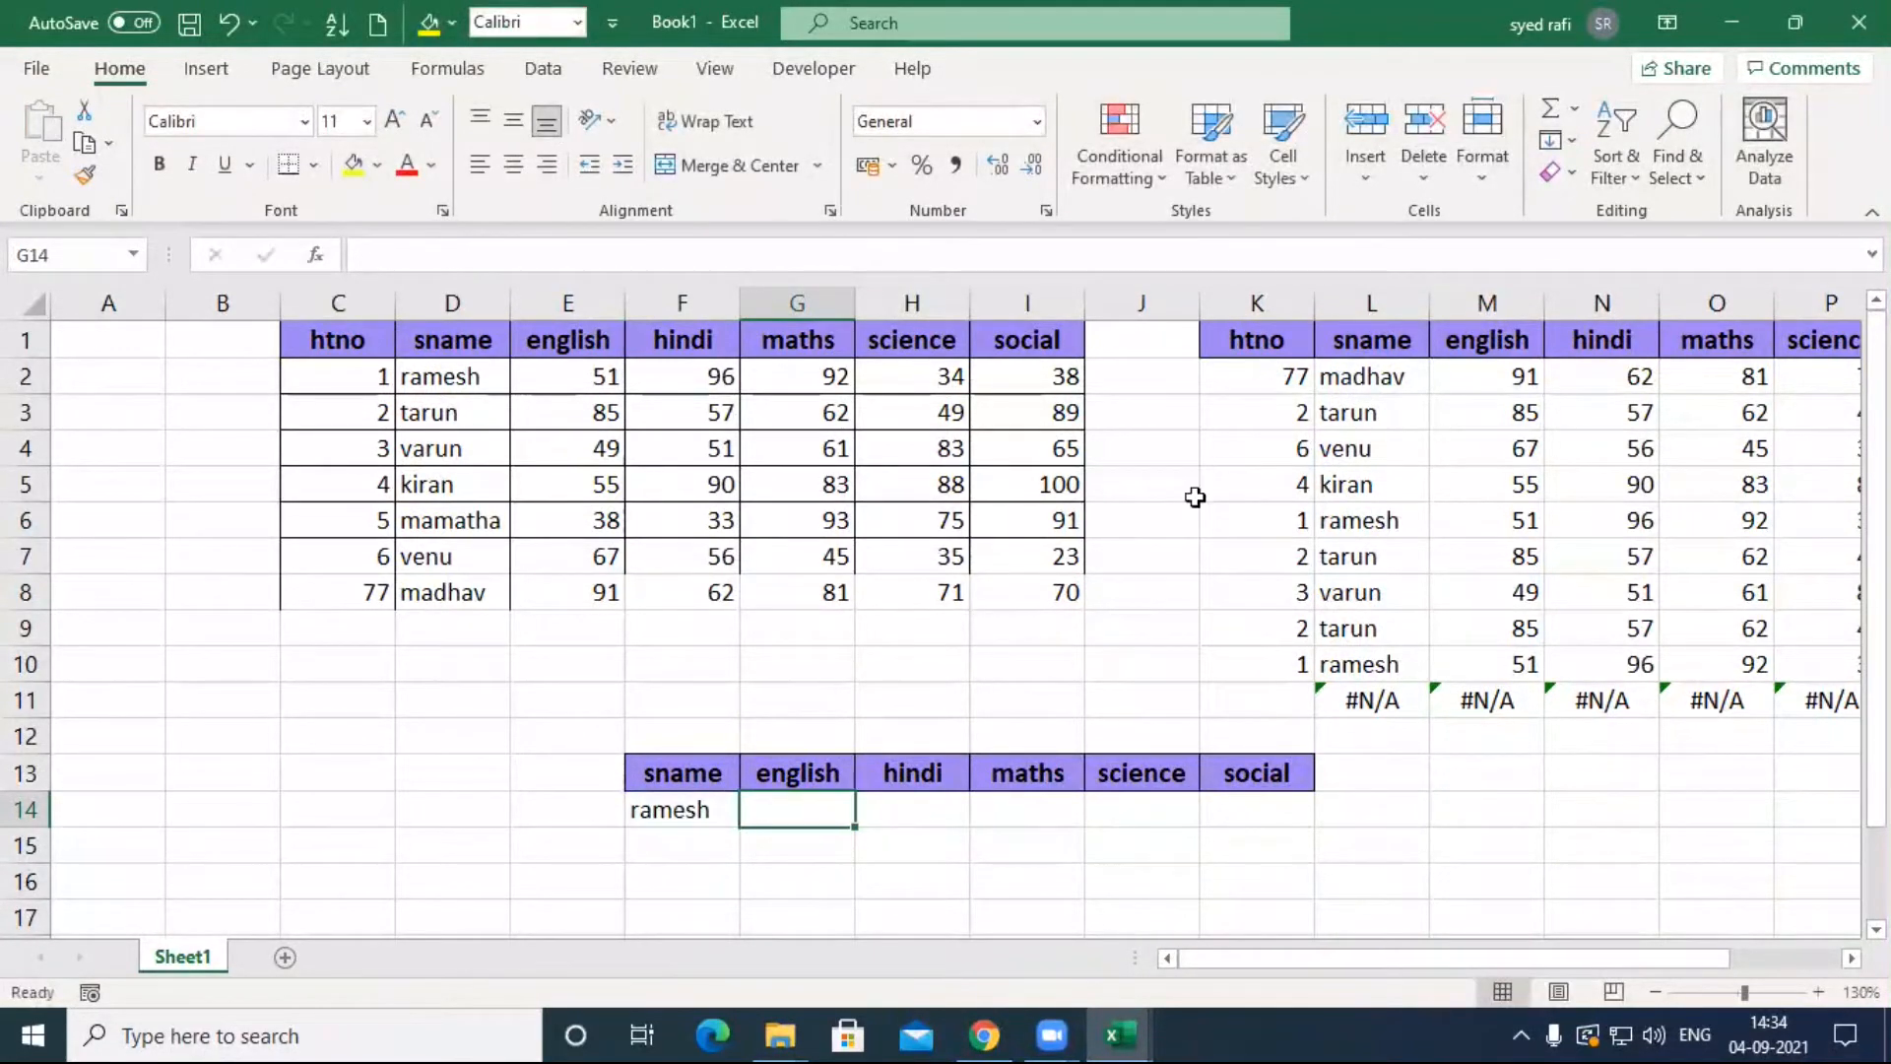
# Step: Undo the name entry in F14 and the headers pasted into F13:K13
pyautogui.hotkey('ctrl', 'z')
pyautogui.hotkey('ctrl', 'z')
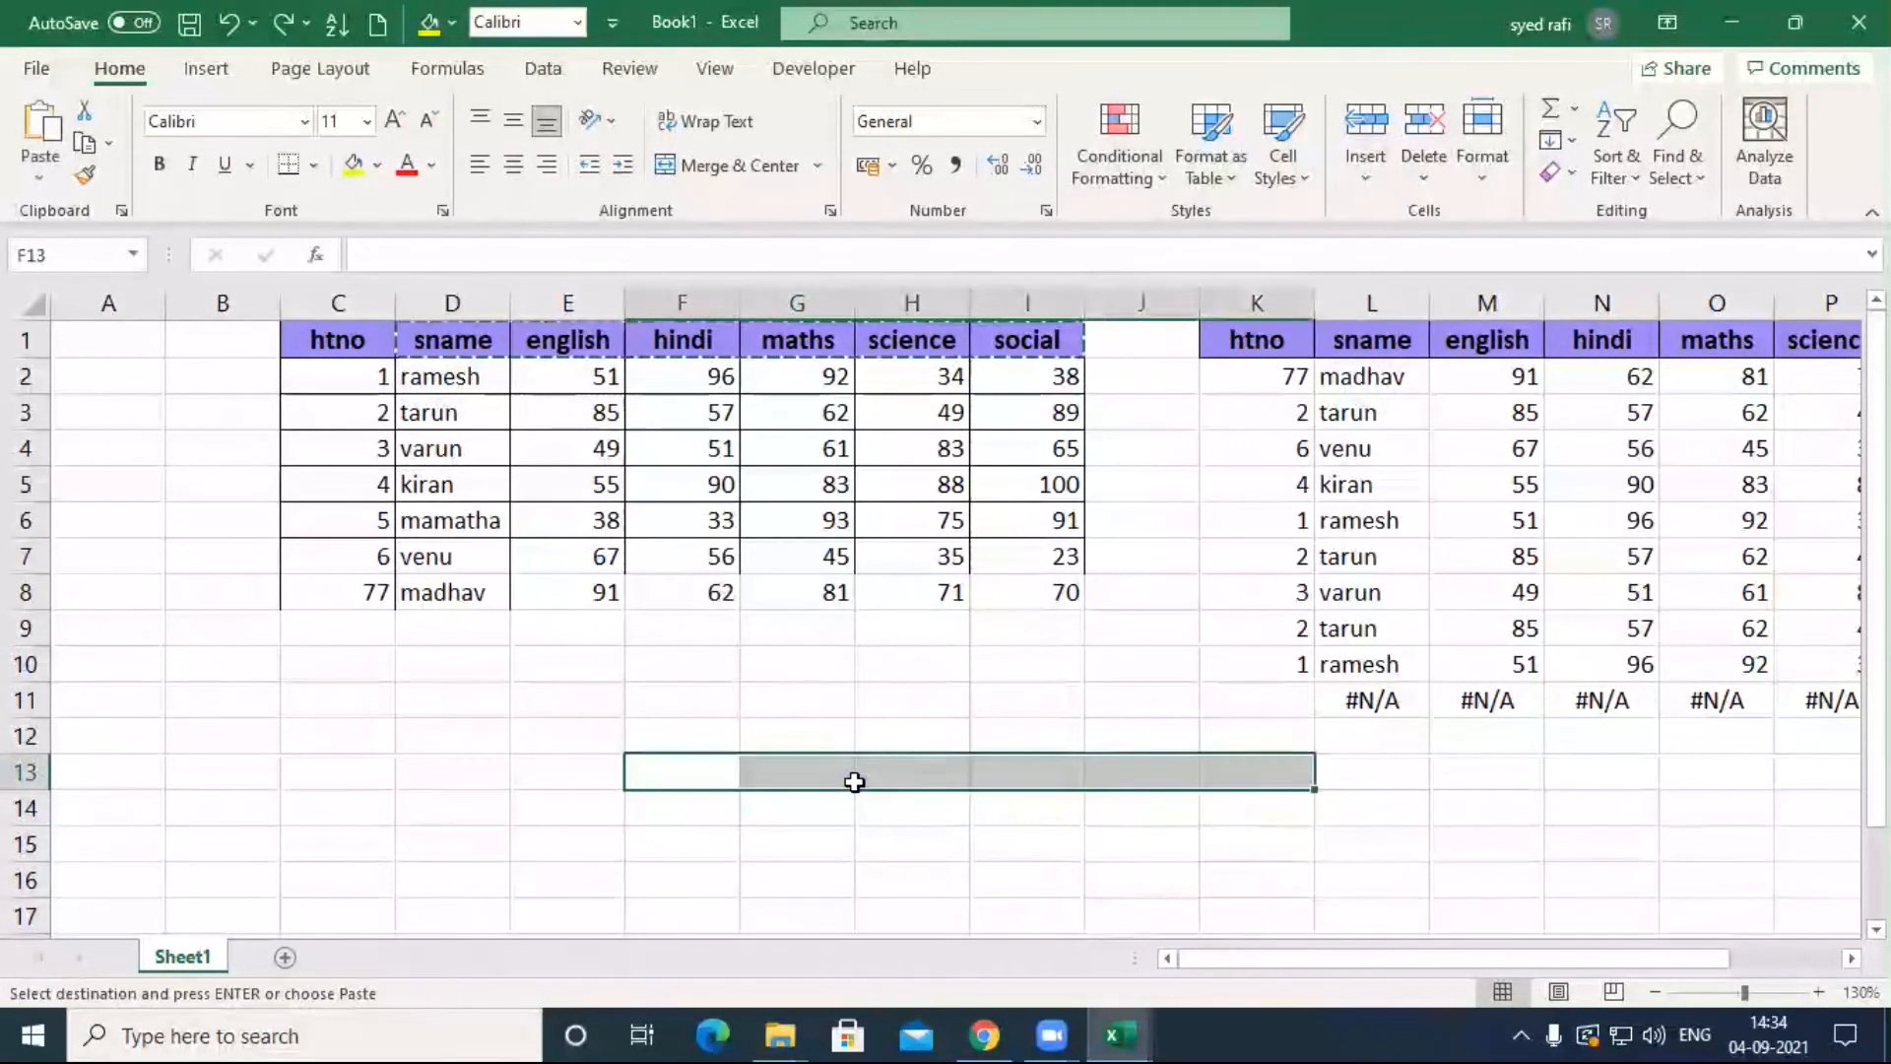
pyautogui.click(827, 844)
# Step: Duplicate Sheet1 and clear the lookup table's contents in K2:Q10 on the copy
pyautogui.moveTo(207, 968); pyautogui.dragTo(292, 959)
pyautogui.click(1256, 302)
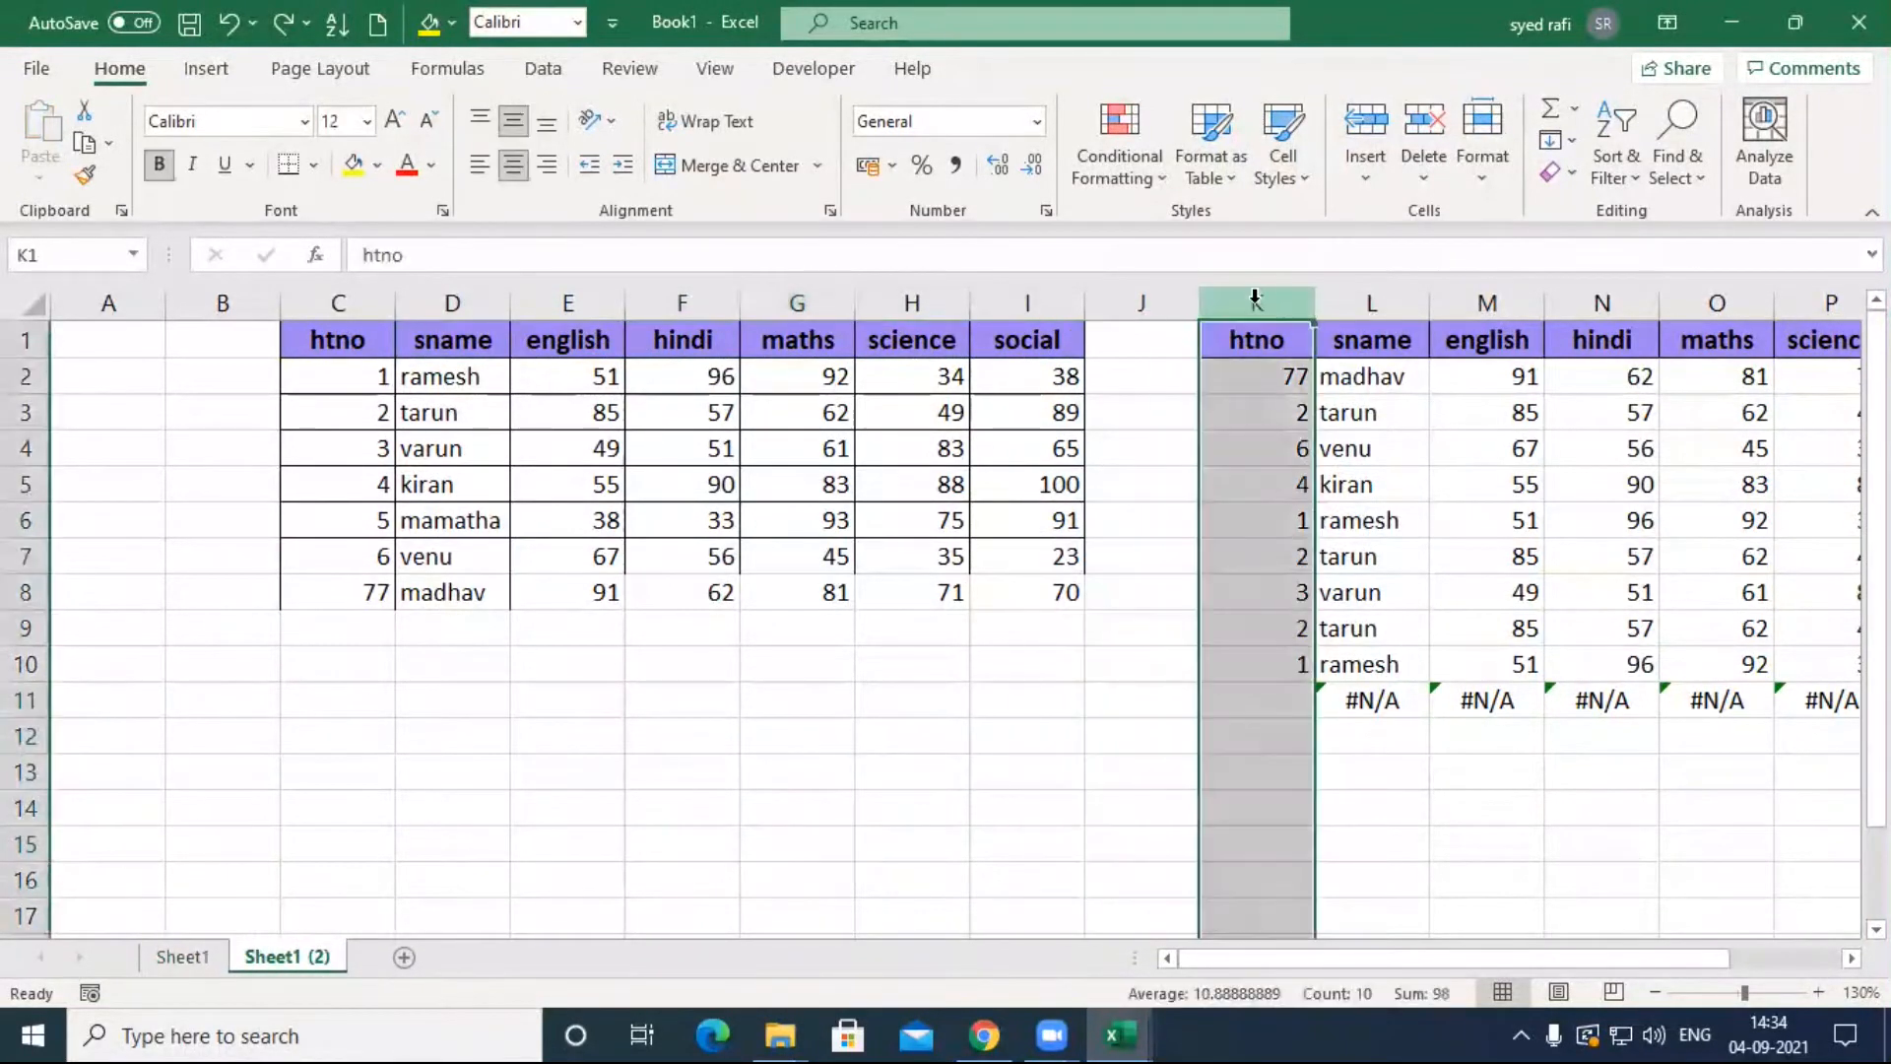
pyautogui.click(1303, 371)
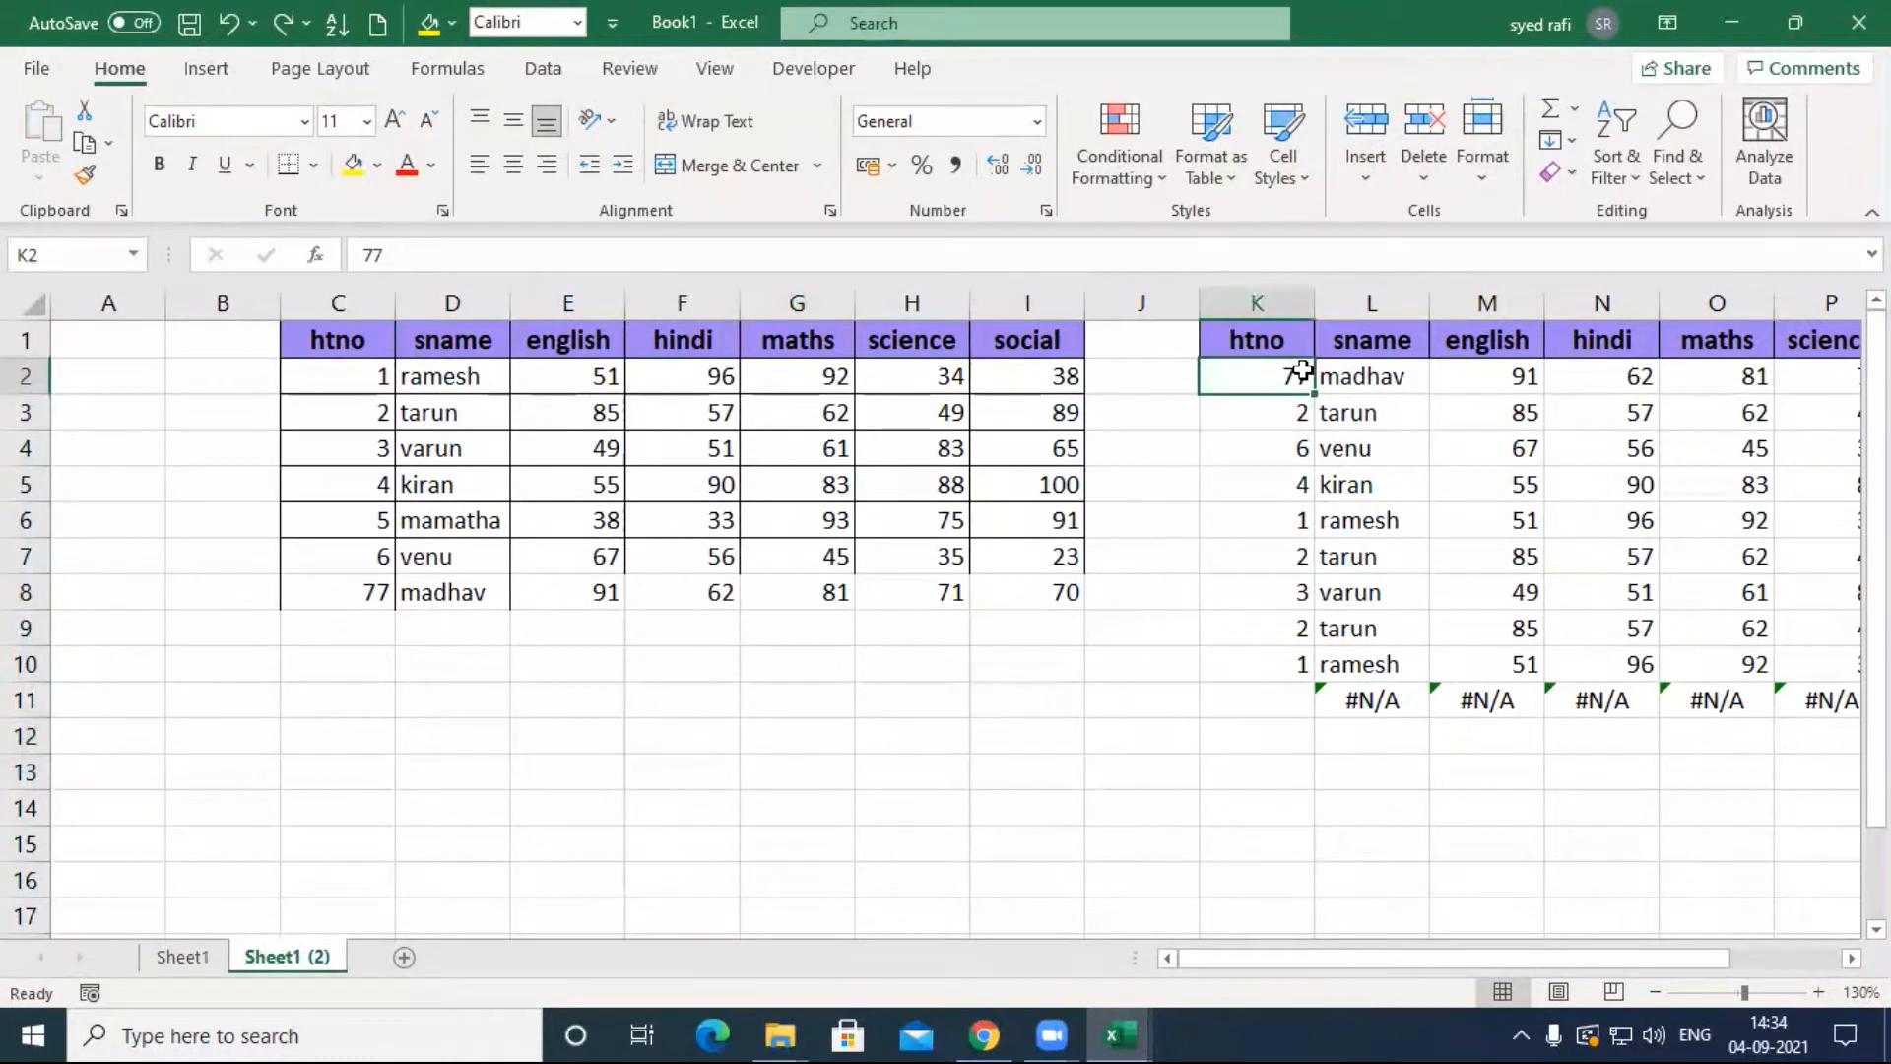
pyautogui.hotkey('ctrl', 'shift', 'Down')
pyautogui.hotkey('ctrl', 'shift', 'Right')
pyautogui.press('Delete')
pyautogui.press('Down')
pyautogui.press('Down')
pyautogui.press('Down')
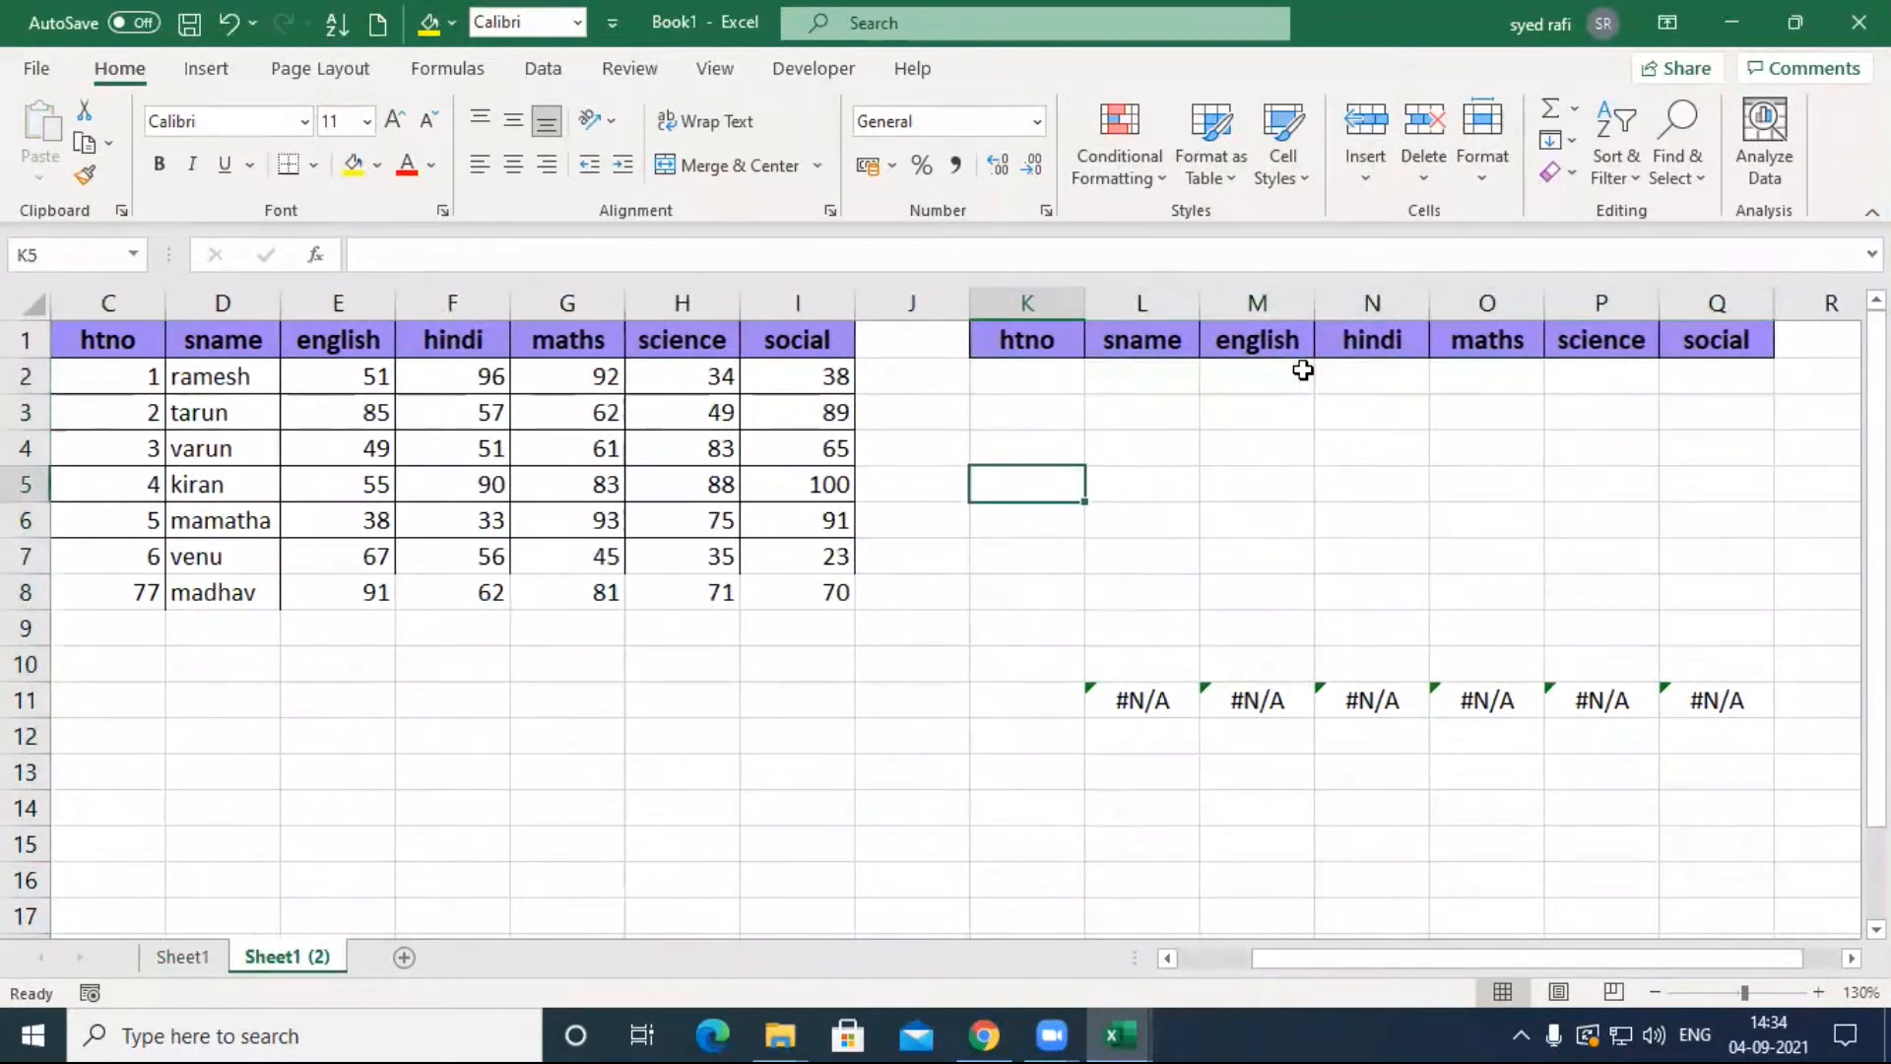
# Step: Clear the leftover VLOOKUP formulas in L11:Q11 and return to the first htno cell, K2
pyautogui.hotkey('ctrl', 'Down')
pyautogui.hotkey('ctrl', 'Up')
pyautogui.press('Right')
pyautogui.press('Down')
pyautogui.hotkey('ctrl', 'Down')
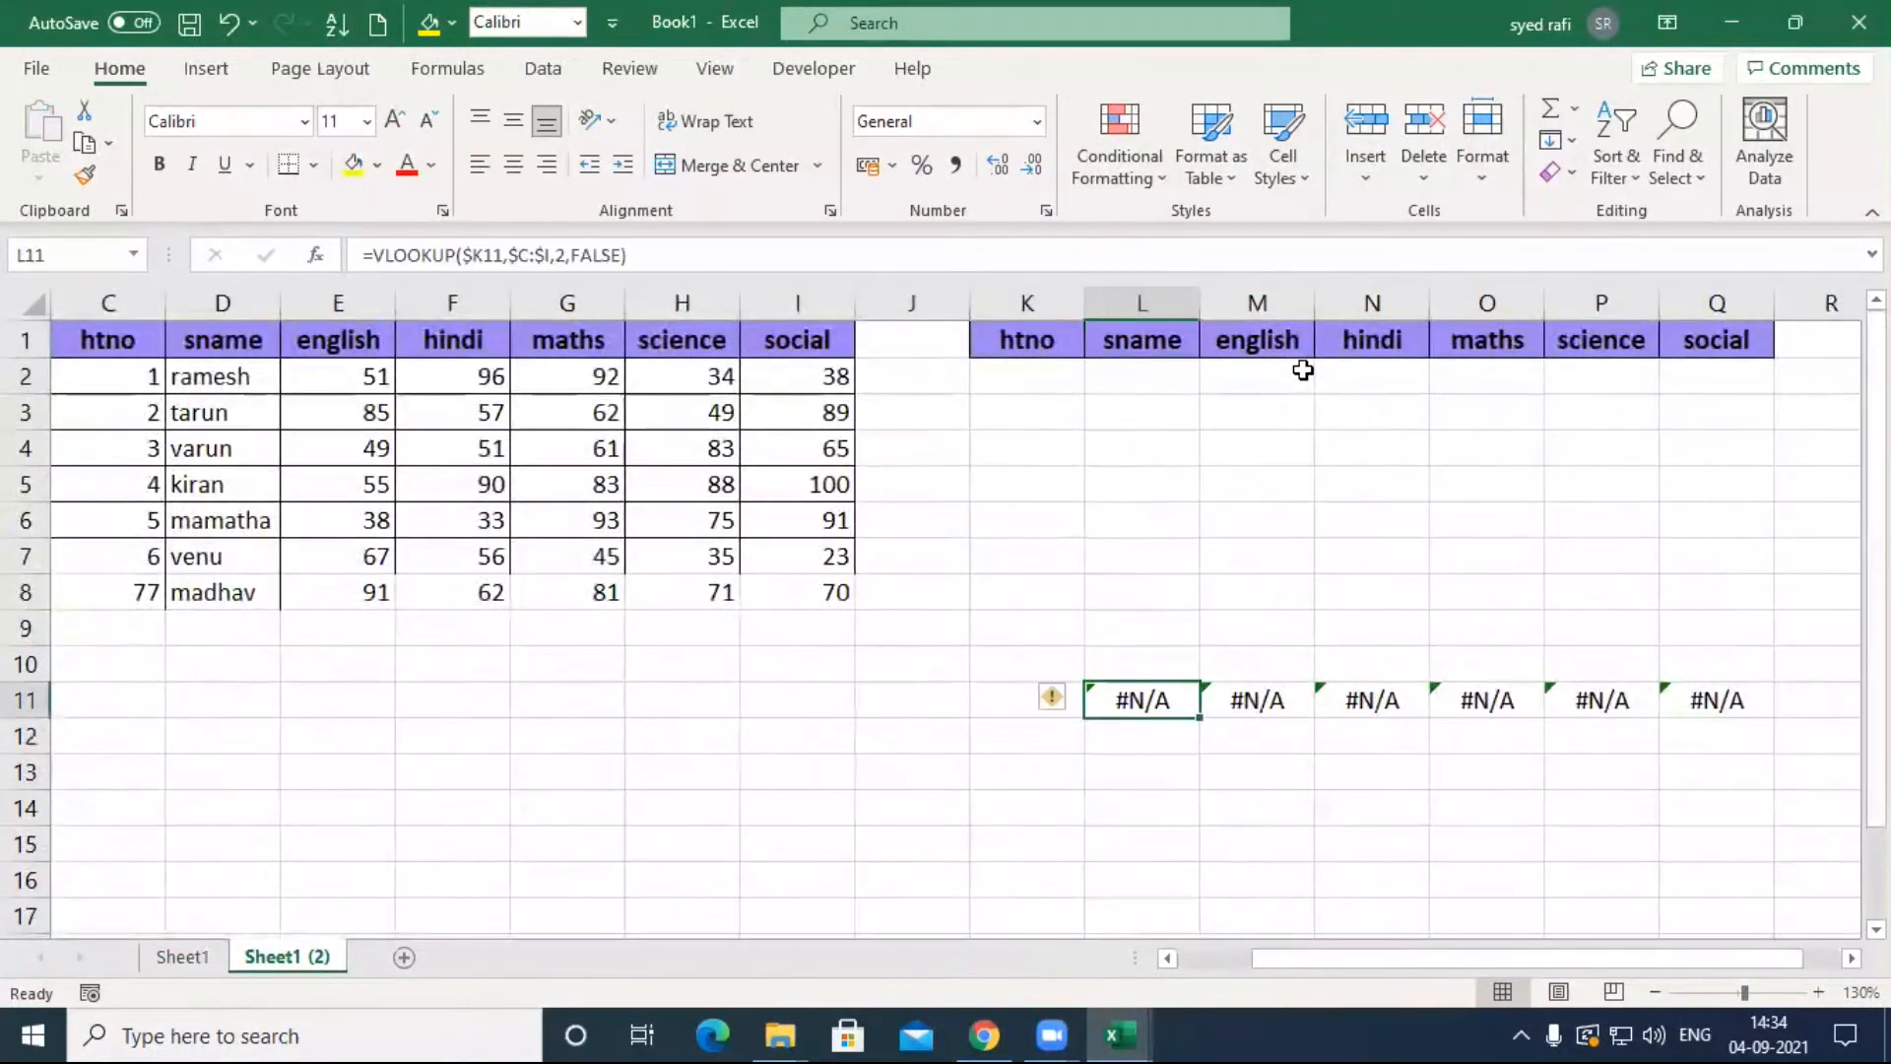
pyautogui.press('Right')
pyautogui.press('Left')
pyautogui.hotkey('ctrl', 'shift', 'Right')
pyautogui.press('Delete')
pyautogui.press('Up')
pyautogui.hotkey('ctrl', 'Up')
pyautogui.press('Down')
pyautogui.press('Left')
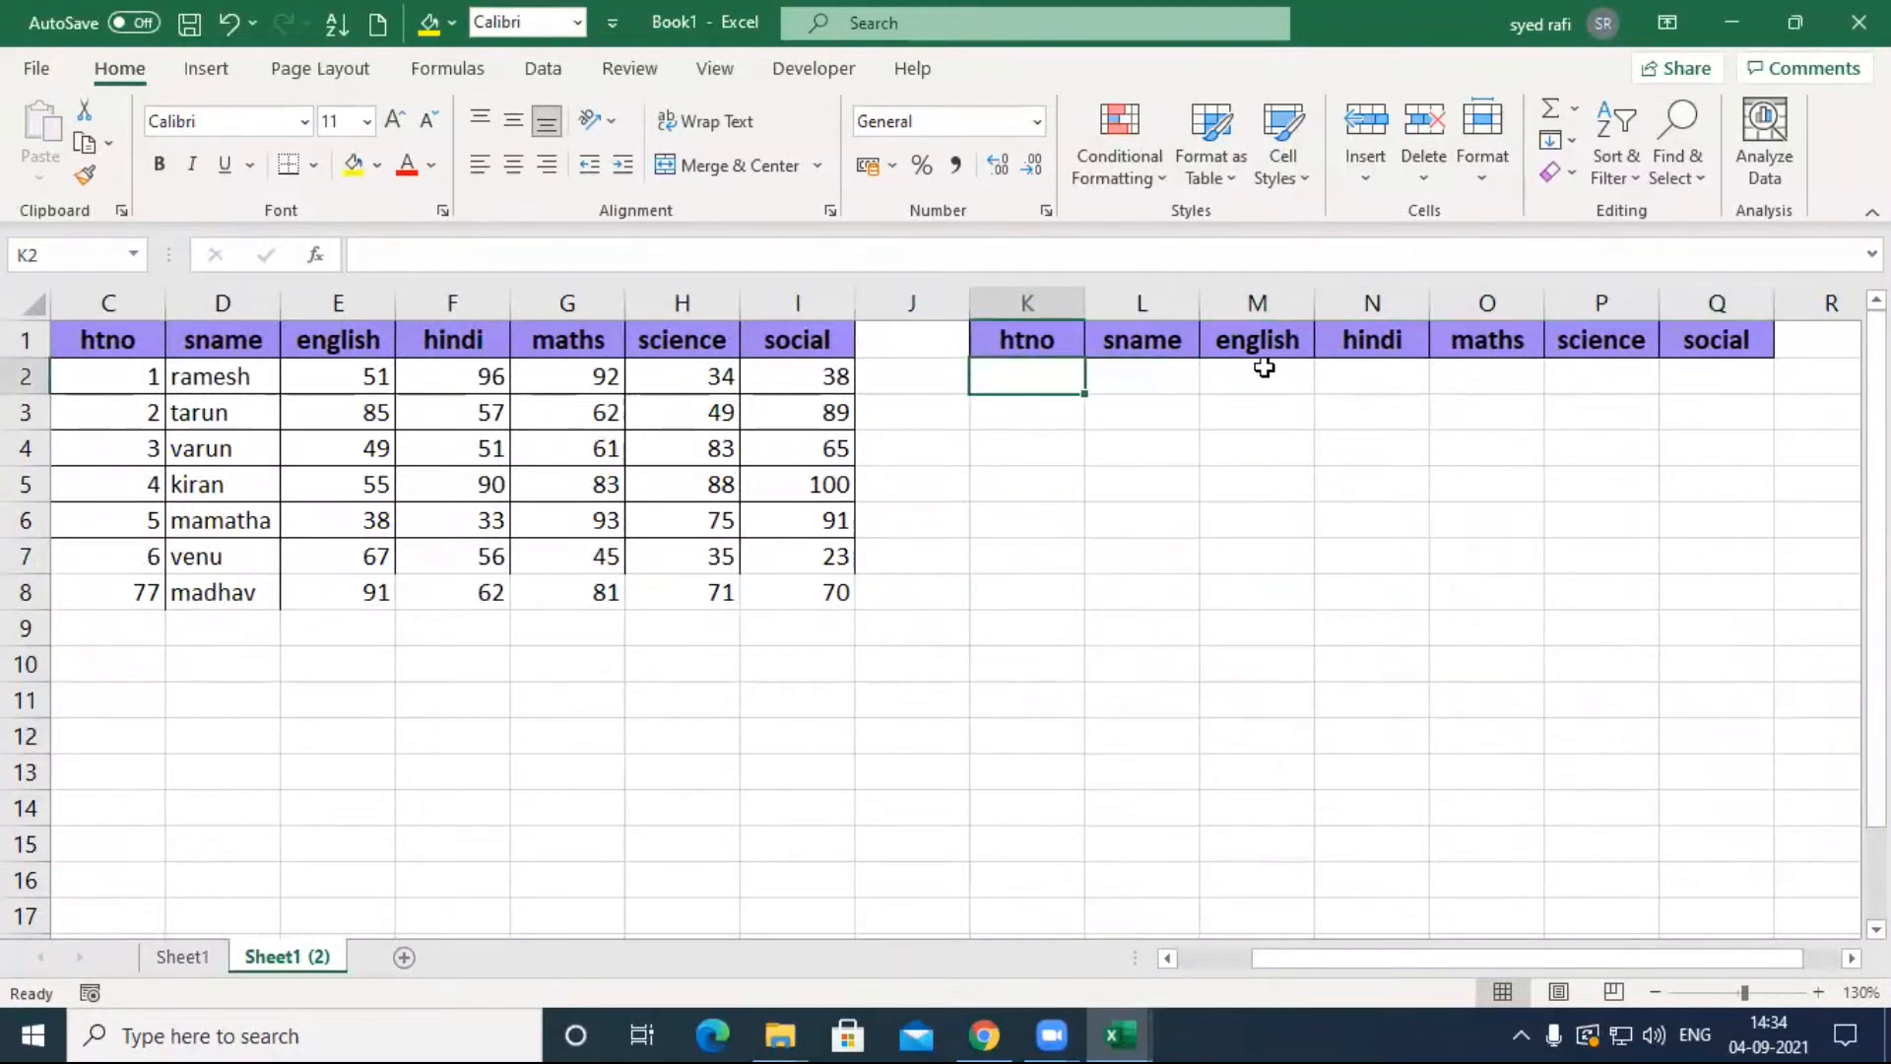
# Step: Enter a source student's name in L2 as the lookup value and select the marks cells M2:Q2
pyautogui.click(1174, 379)
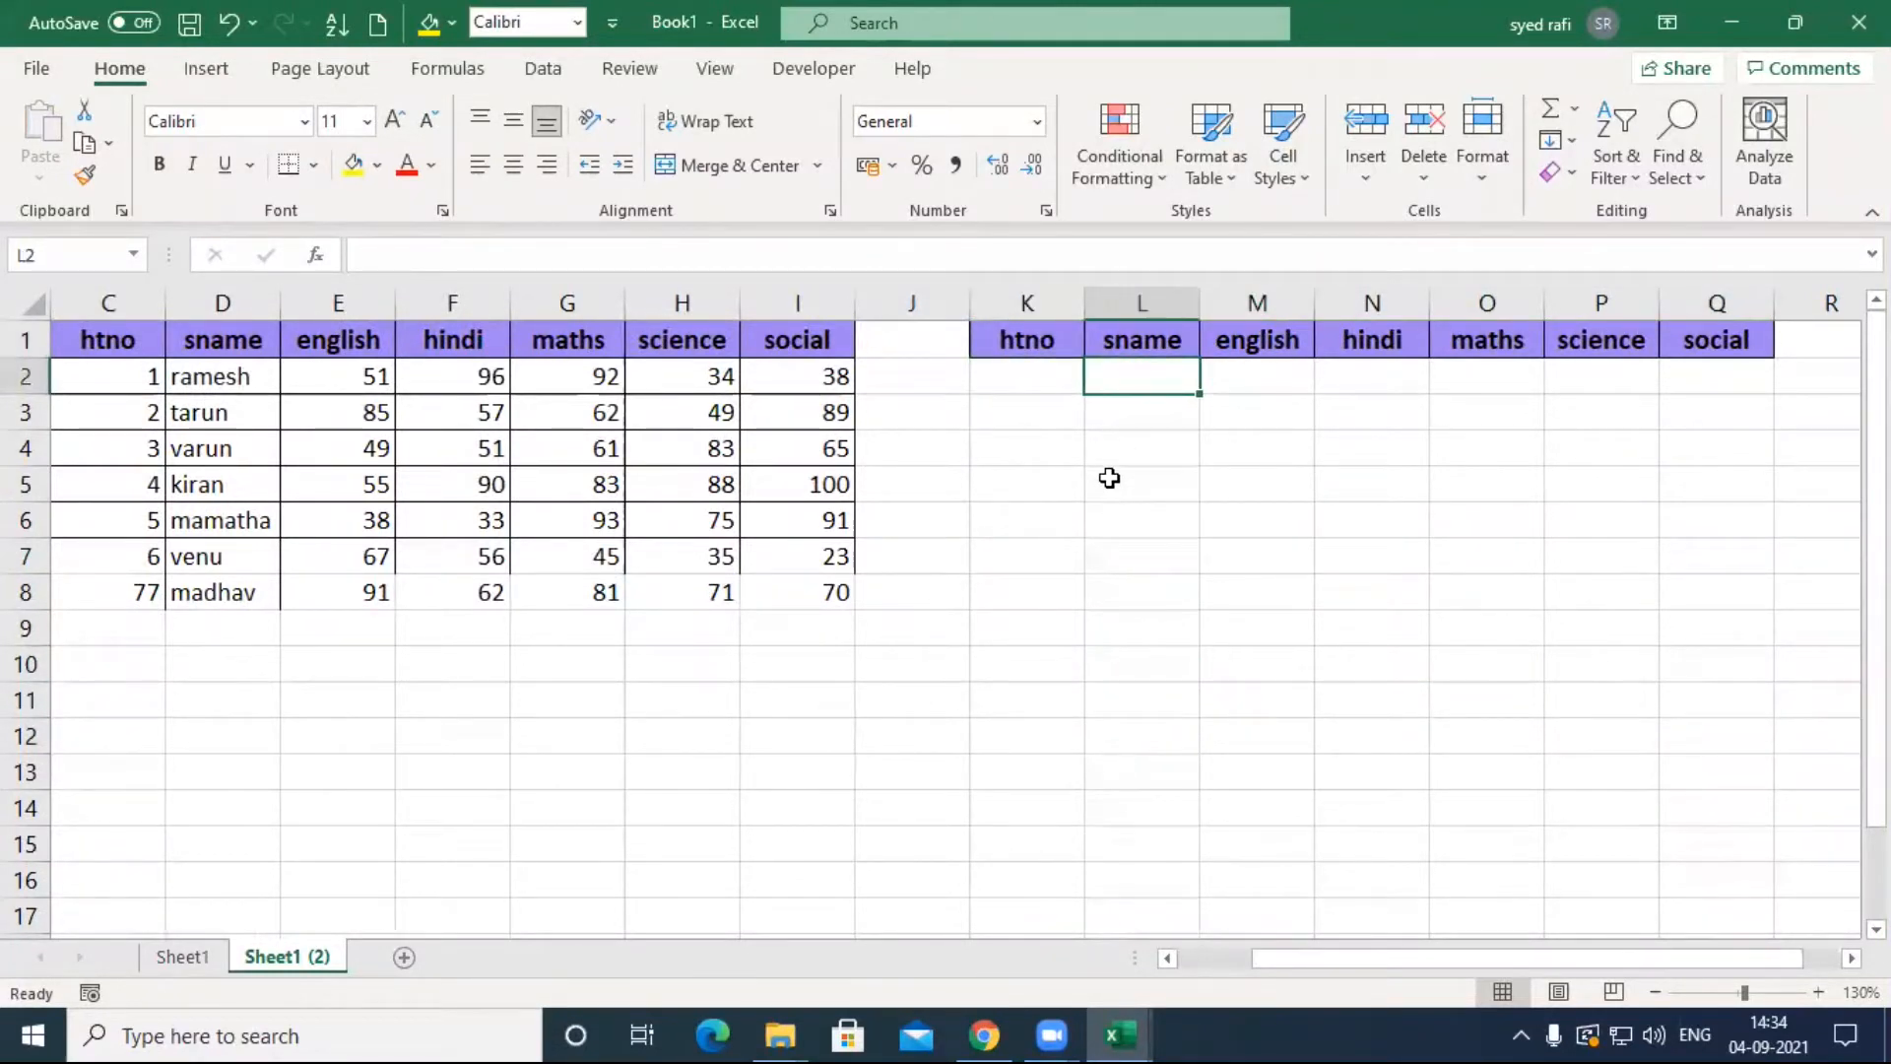
pyautogui.write('ramesh')
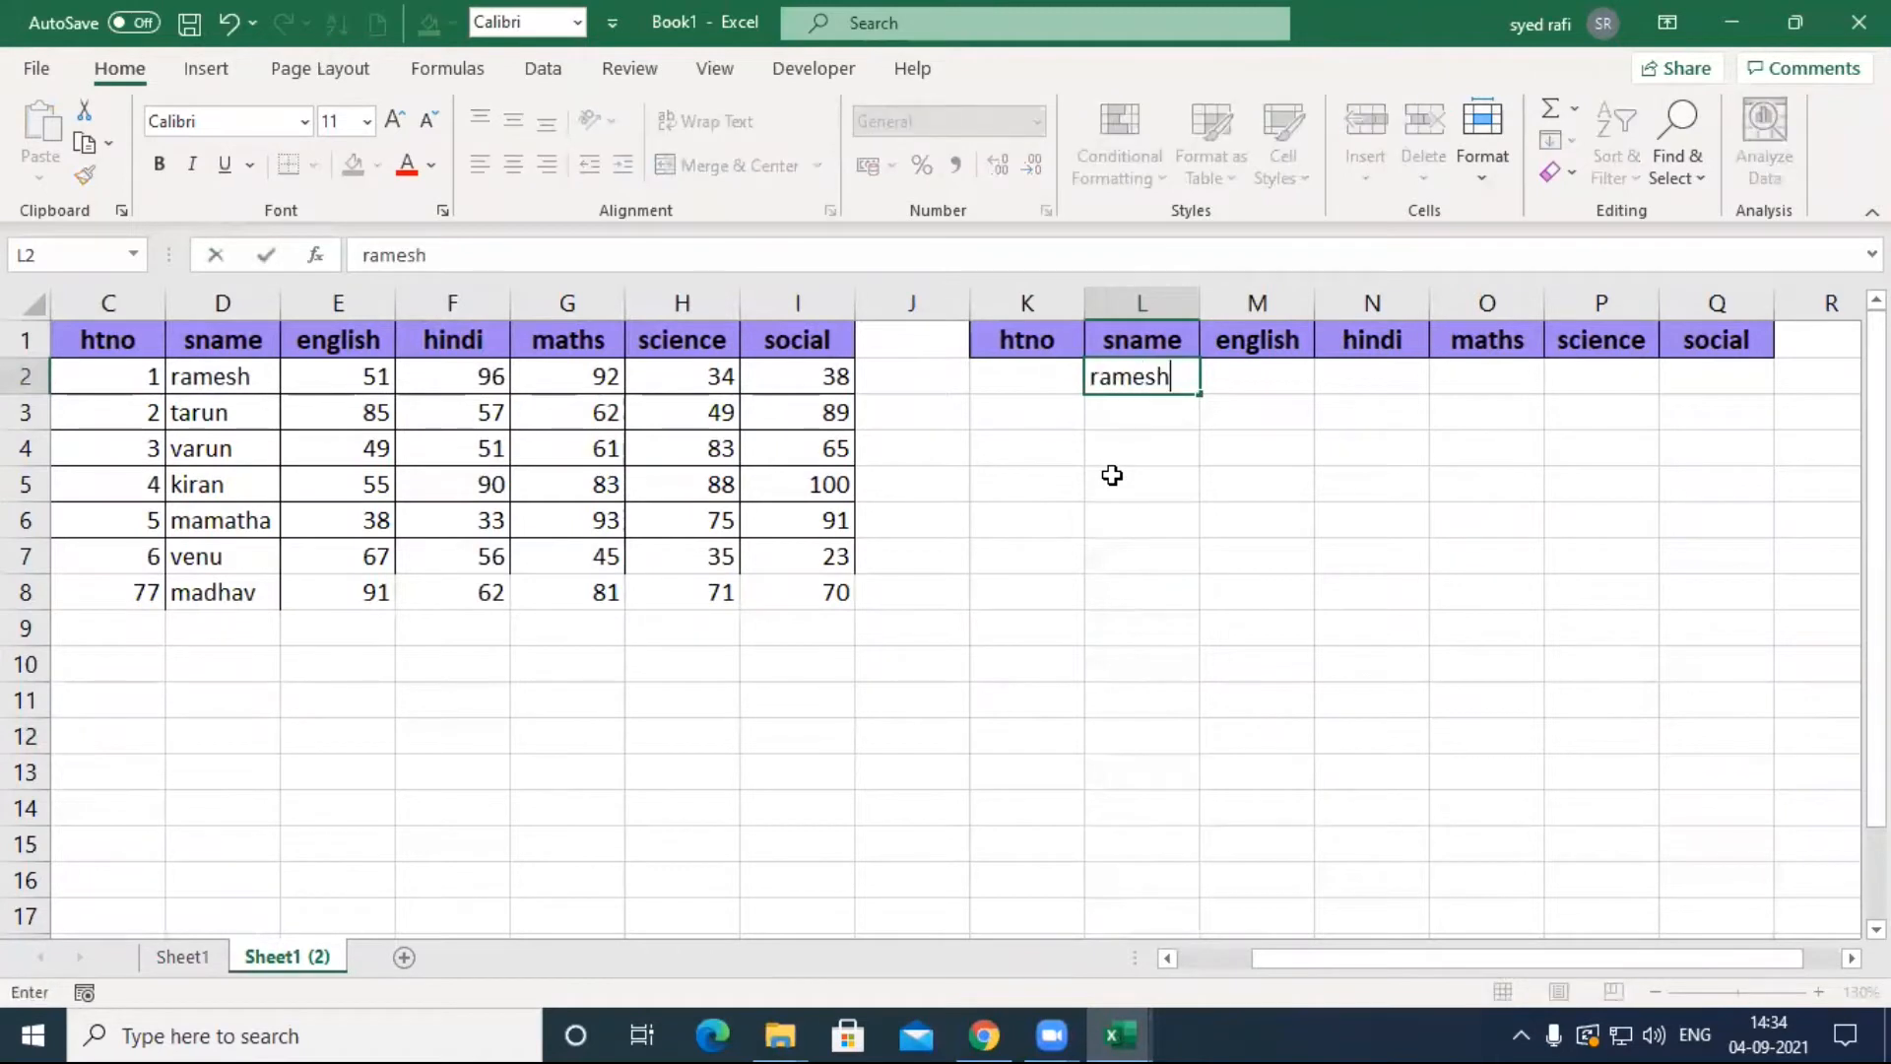
pyautogui.press('Return')
pyautogui.moveTo(1276, 378); pyautogui.dragTo(1703, 376)
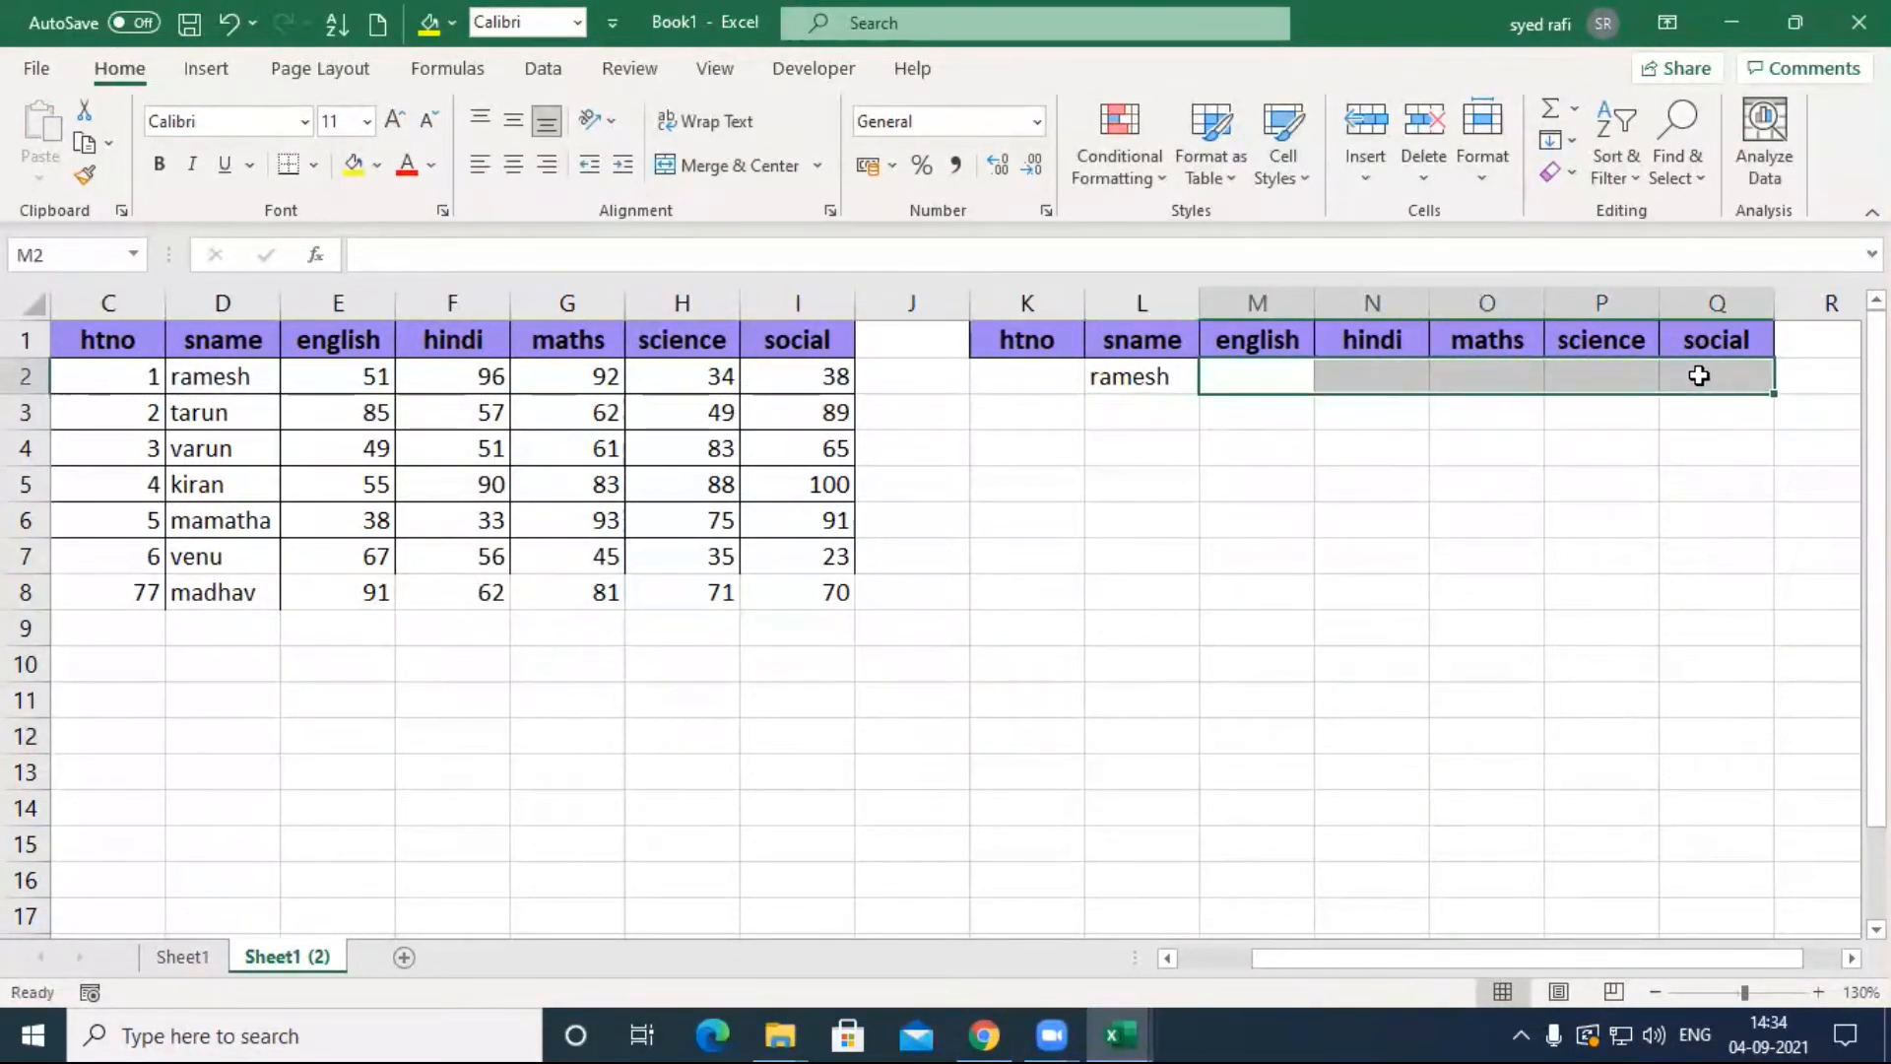
# Step: Look up the english mark in M2 with =VLOOKUP(L2,D2:I8,2), starting the table array at the sname column
pyautogui.click(1292, 381)
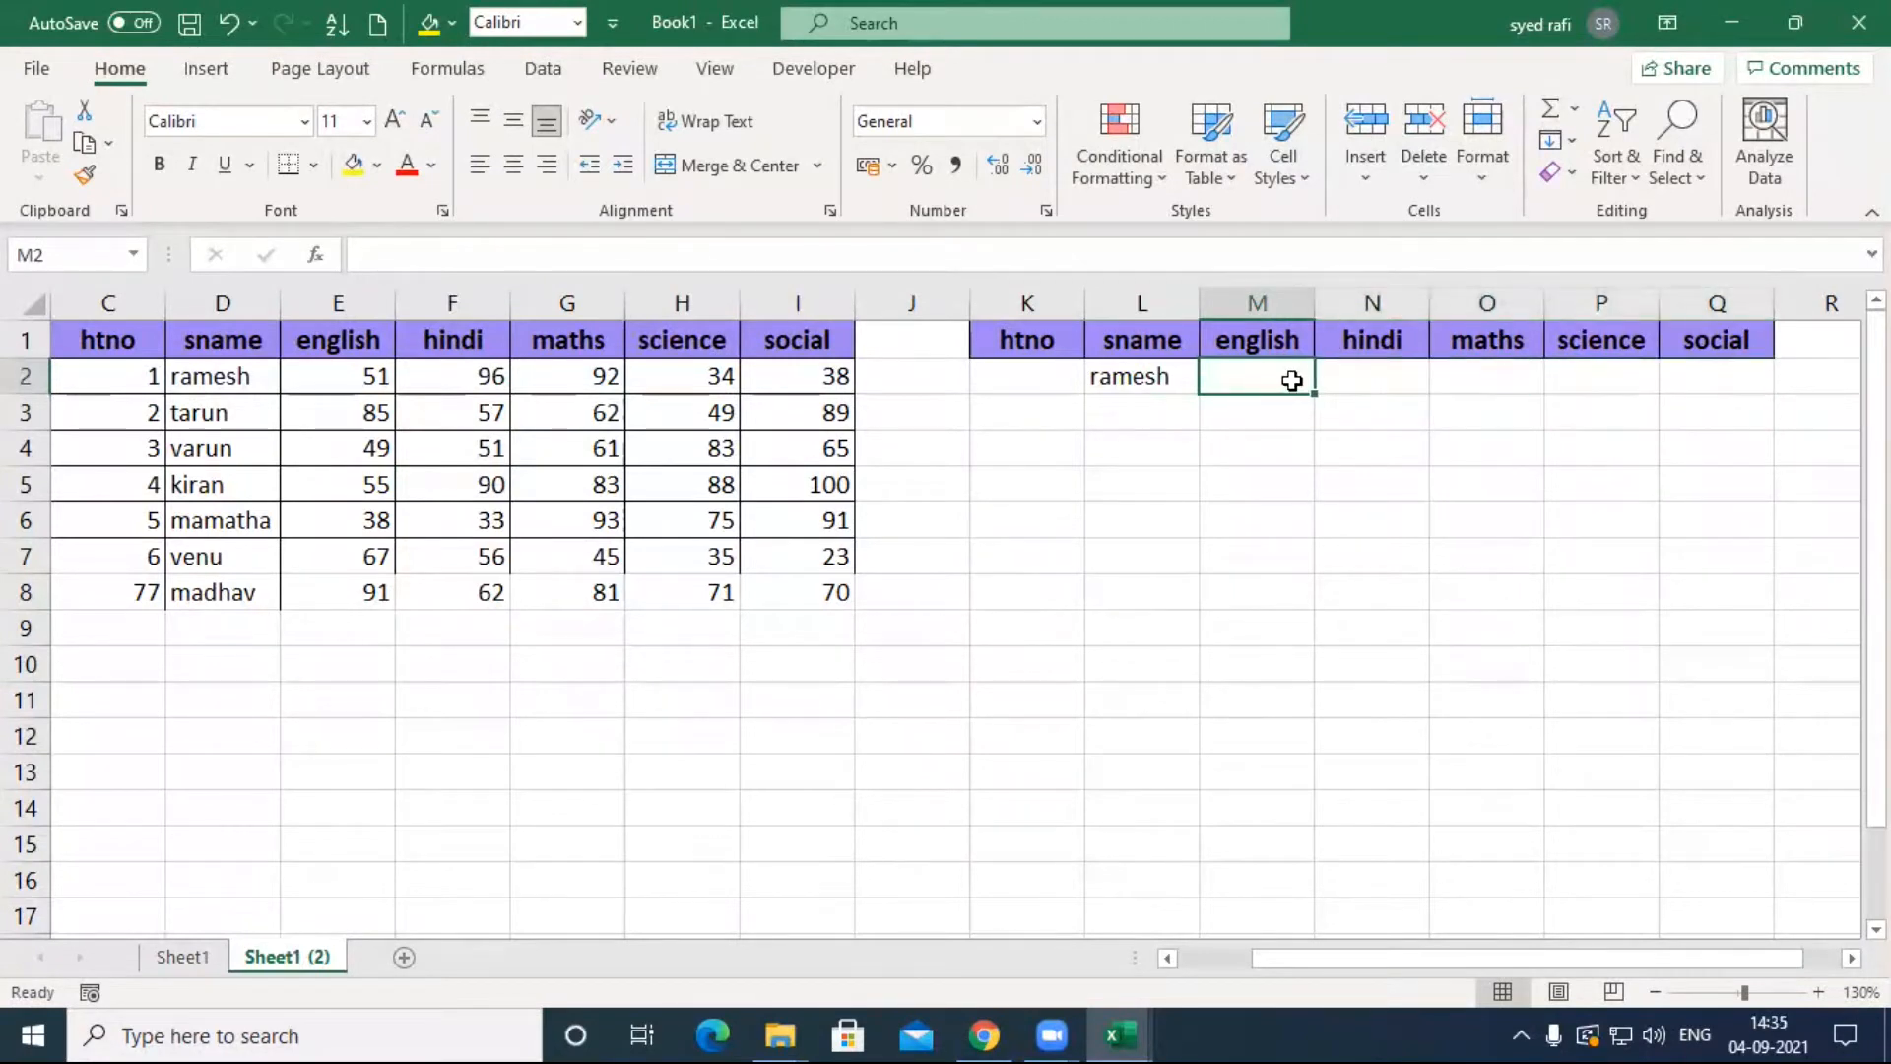
pyautogui.write('=vl')
pyautogui.press('Tab')
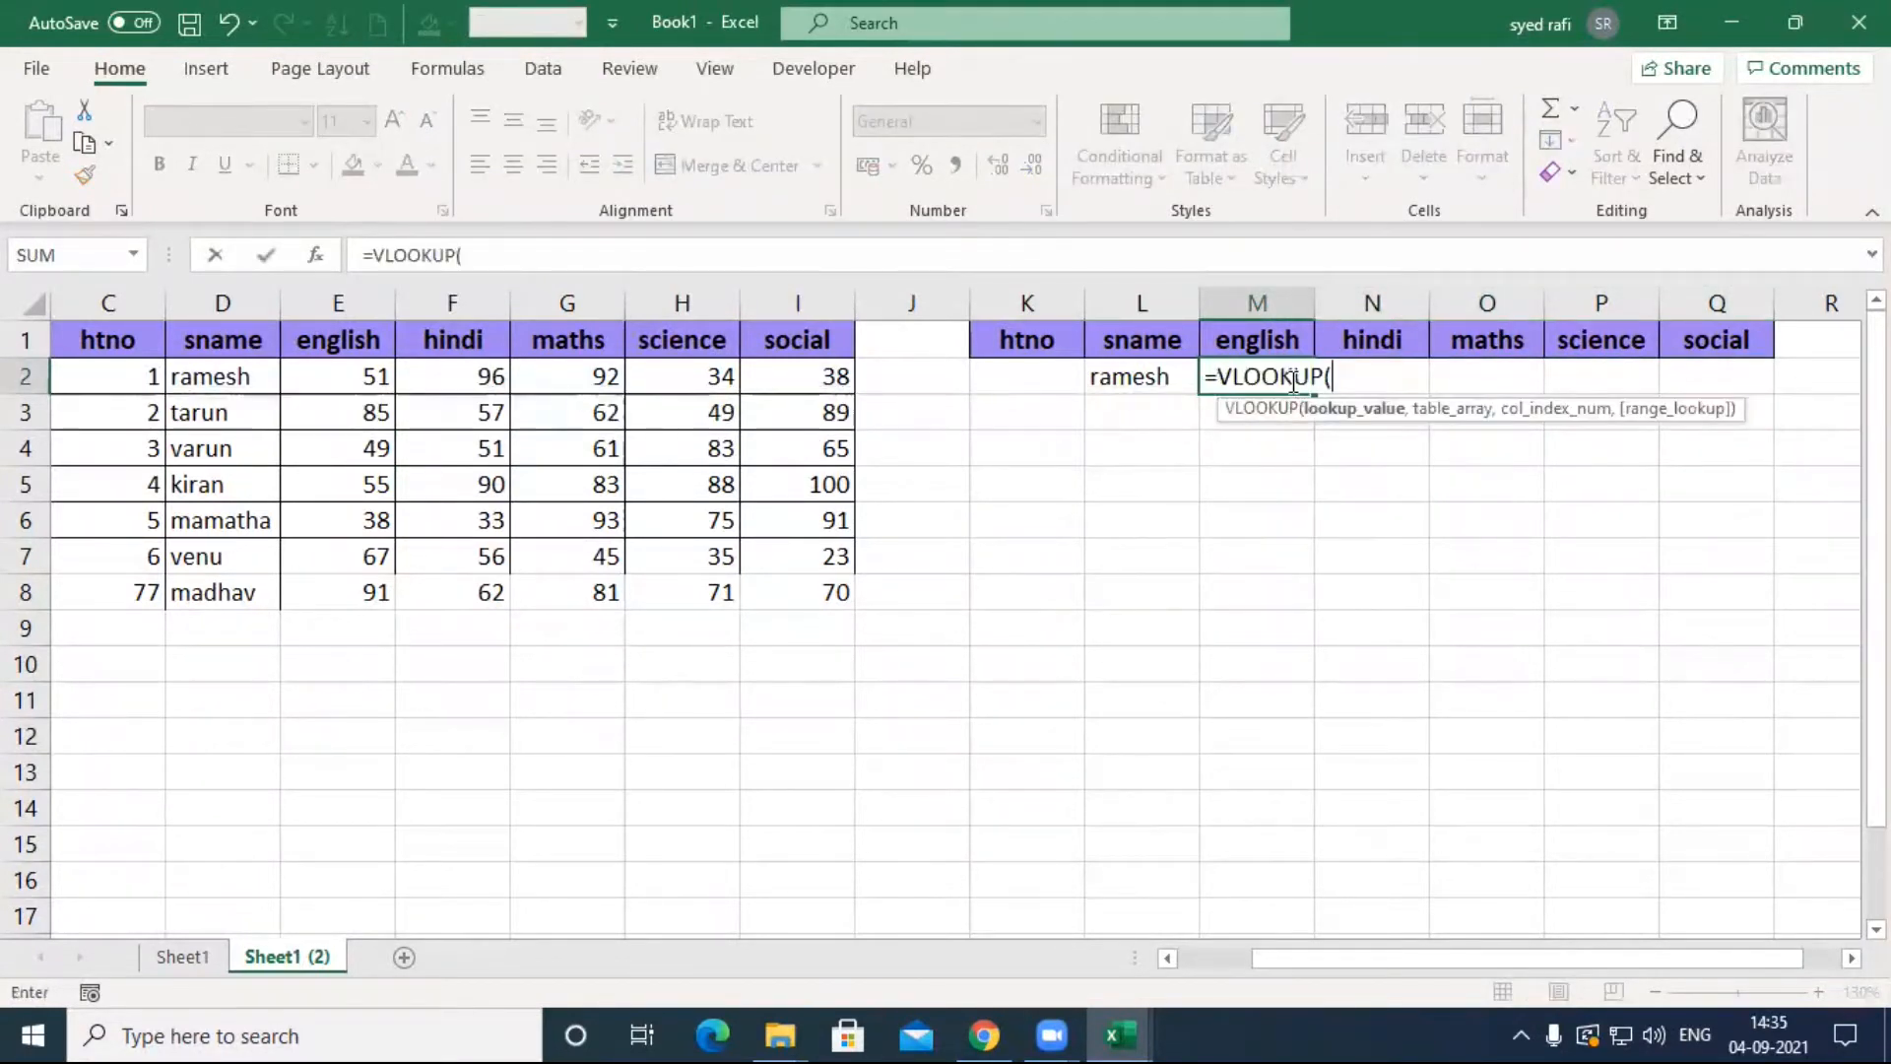
pyautogui.click(1134, 374)
pyautogui.write(',')
pyautogui.moveTo(230, 372); pyautogui.dragTo(791, 599)
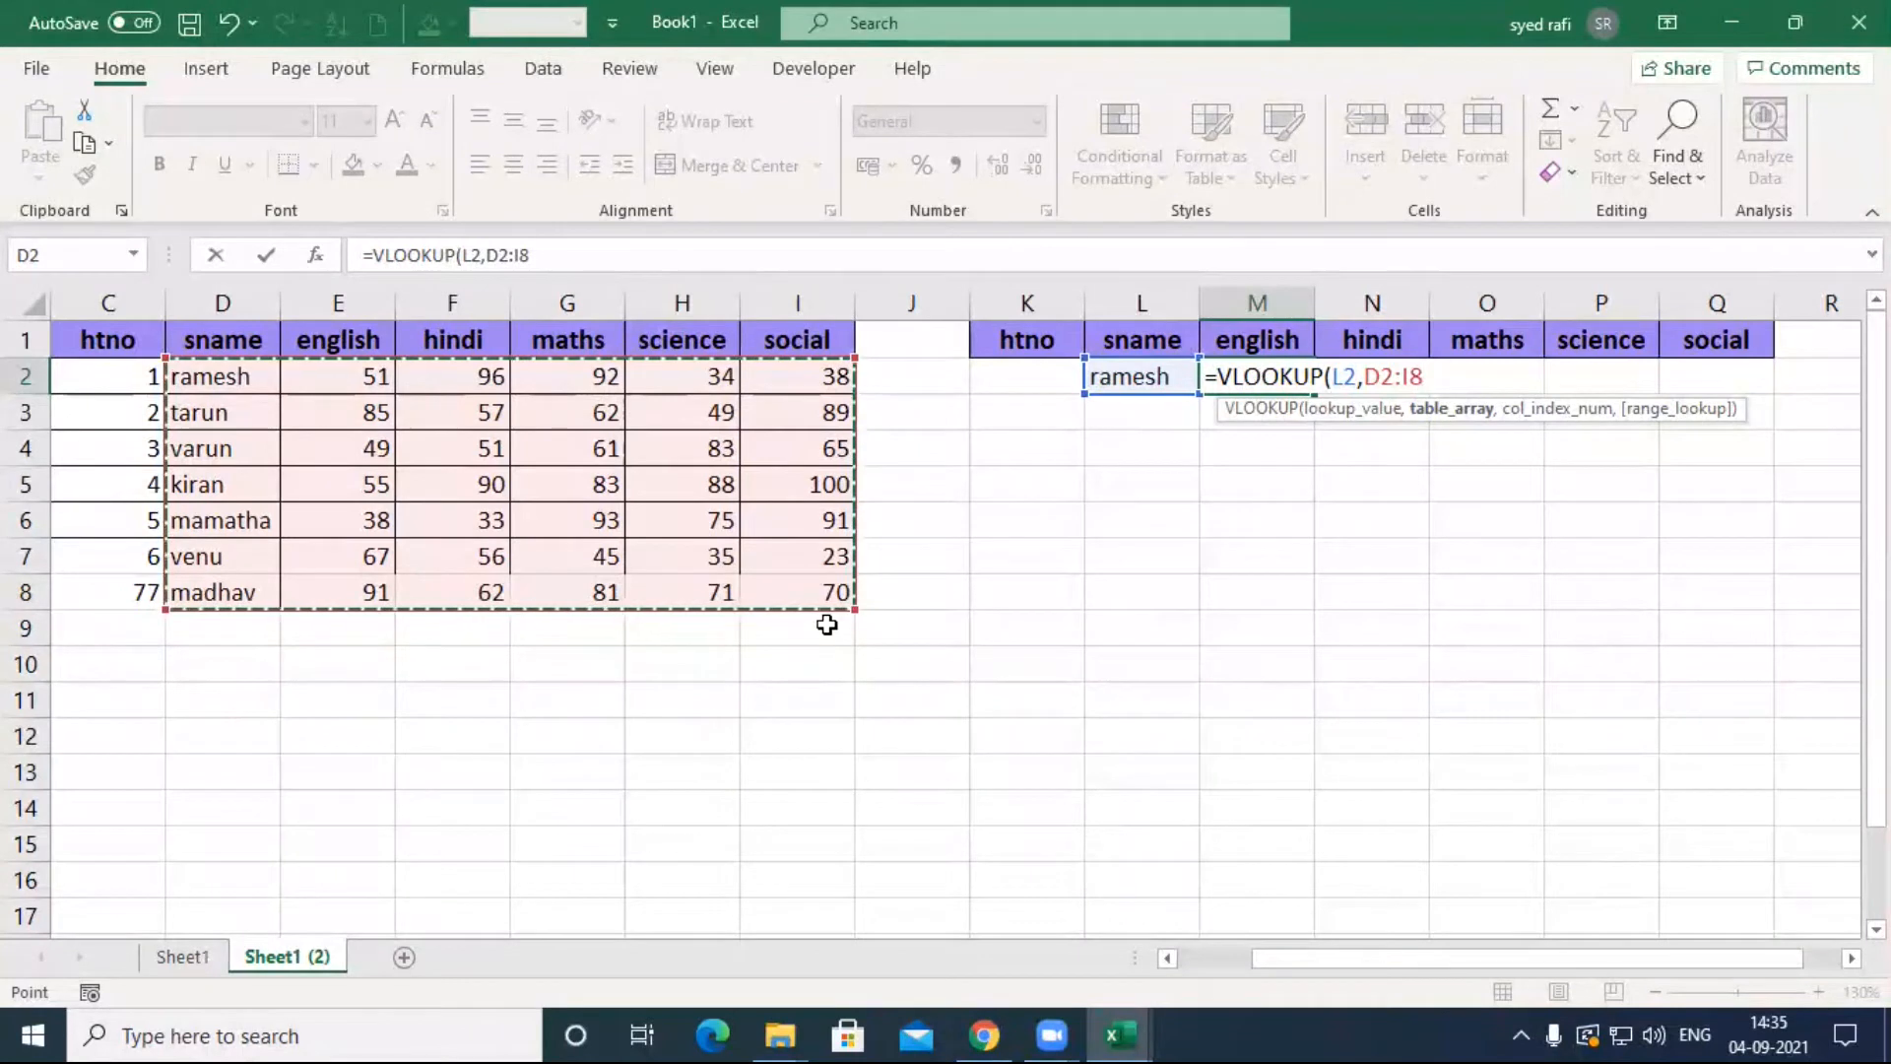
pyautogui.moveTo(98, 370); pyautogui.dragTo(832, 591)
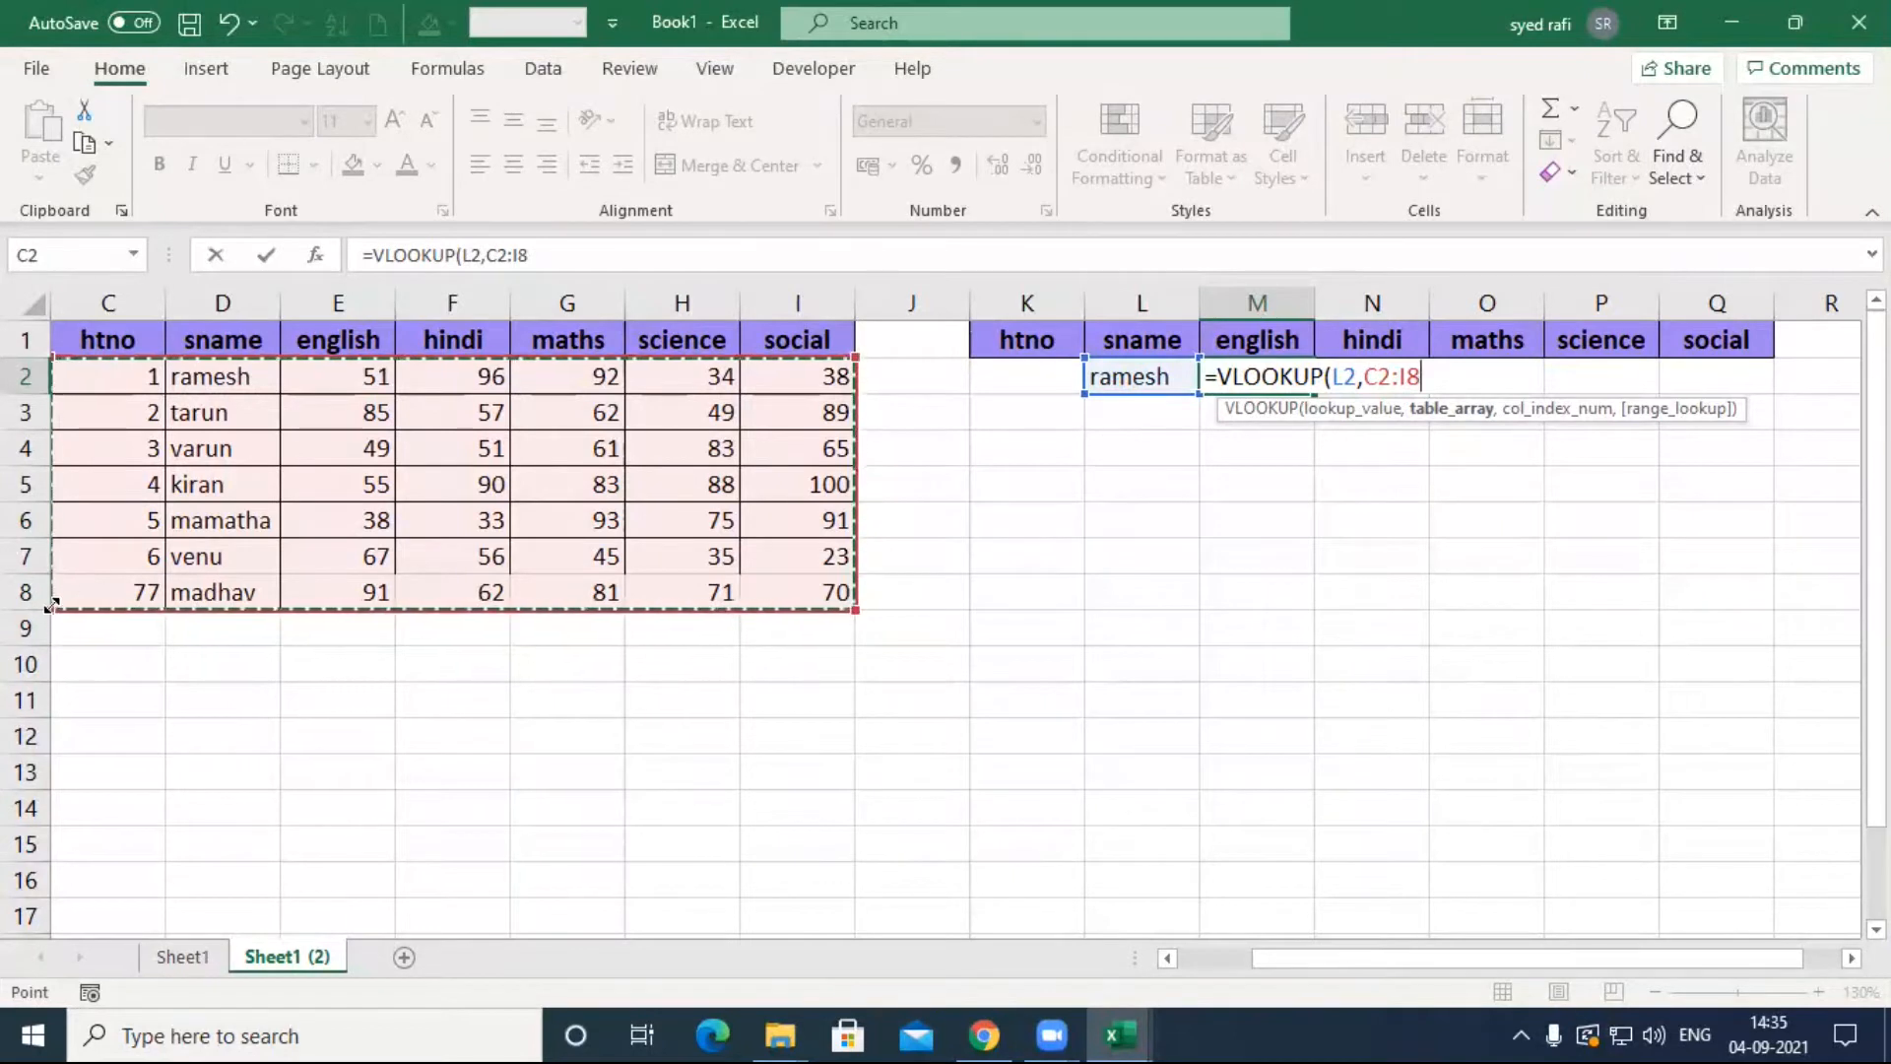
pyautogui.moveTo(52, 611); pyautogui.dragTo(116, 607)
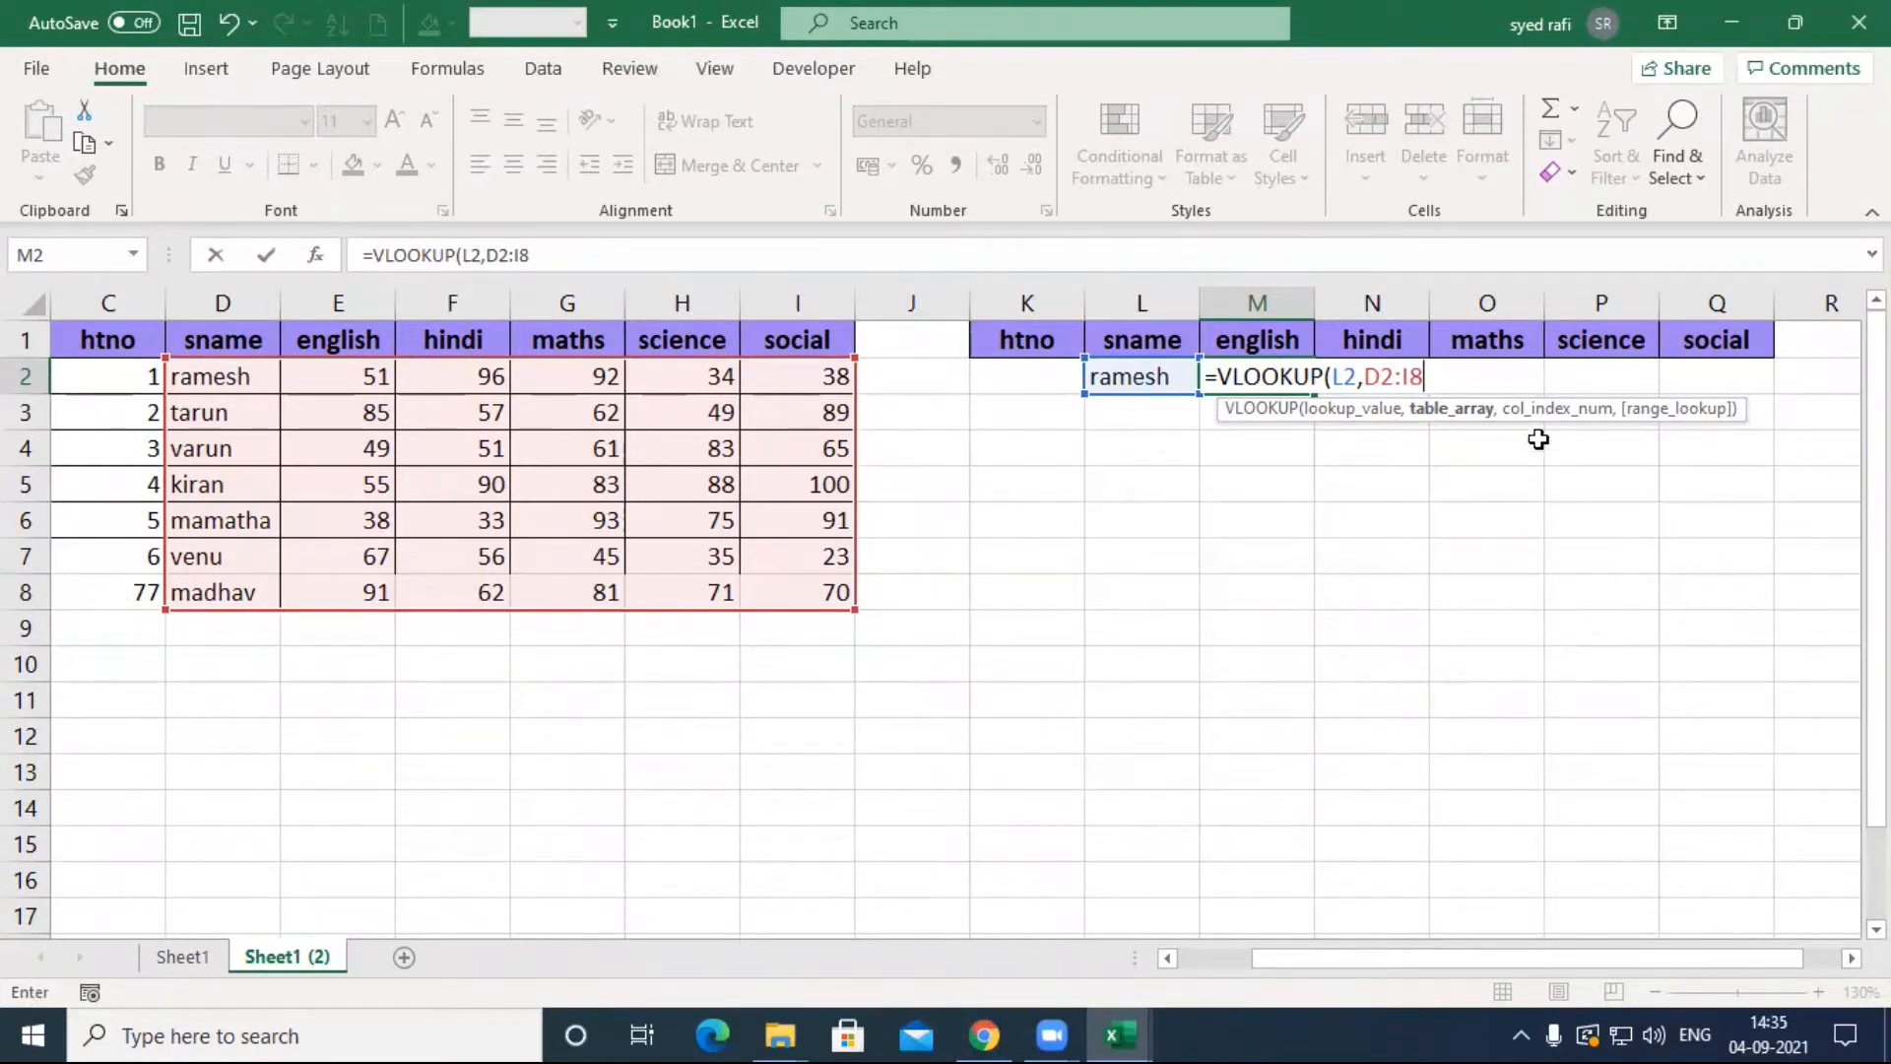
pyautogui.write(',2')
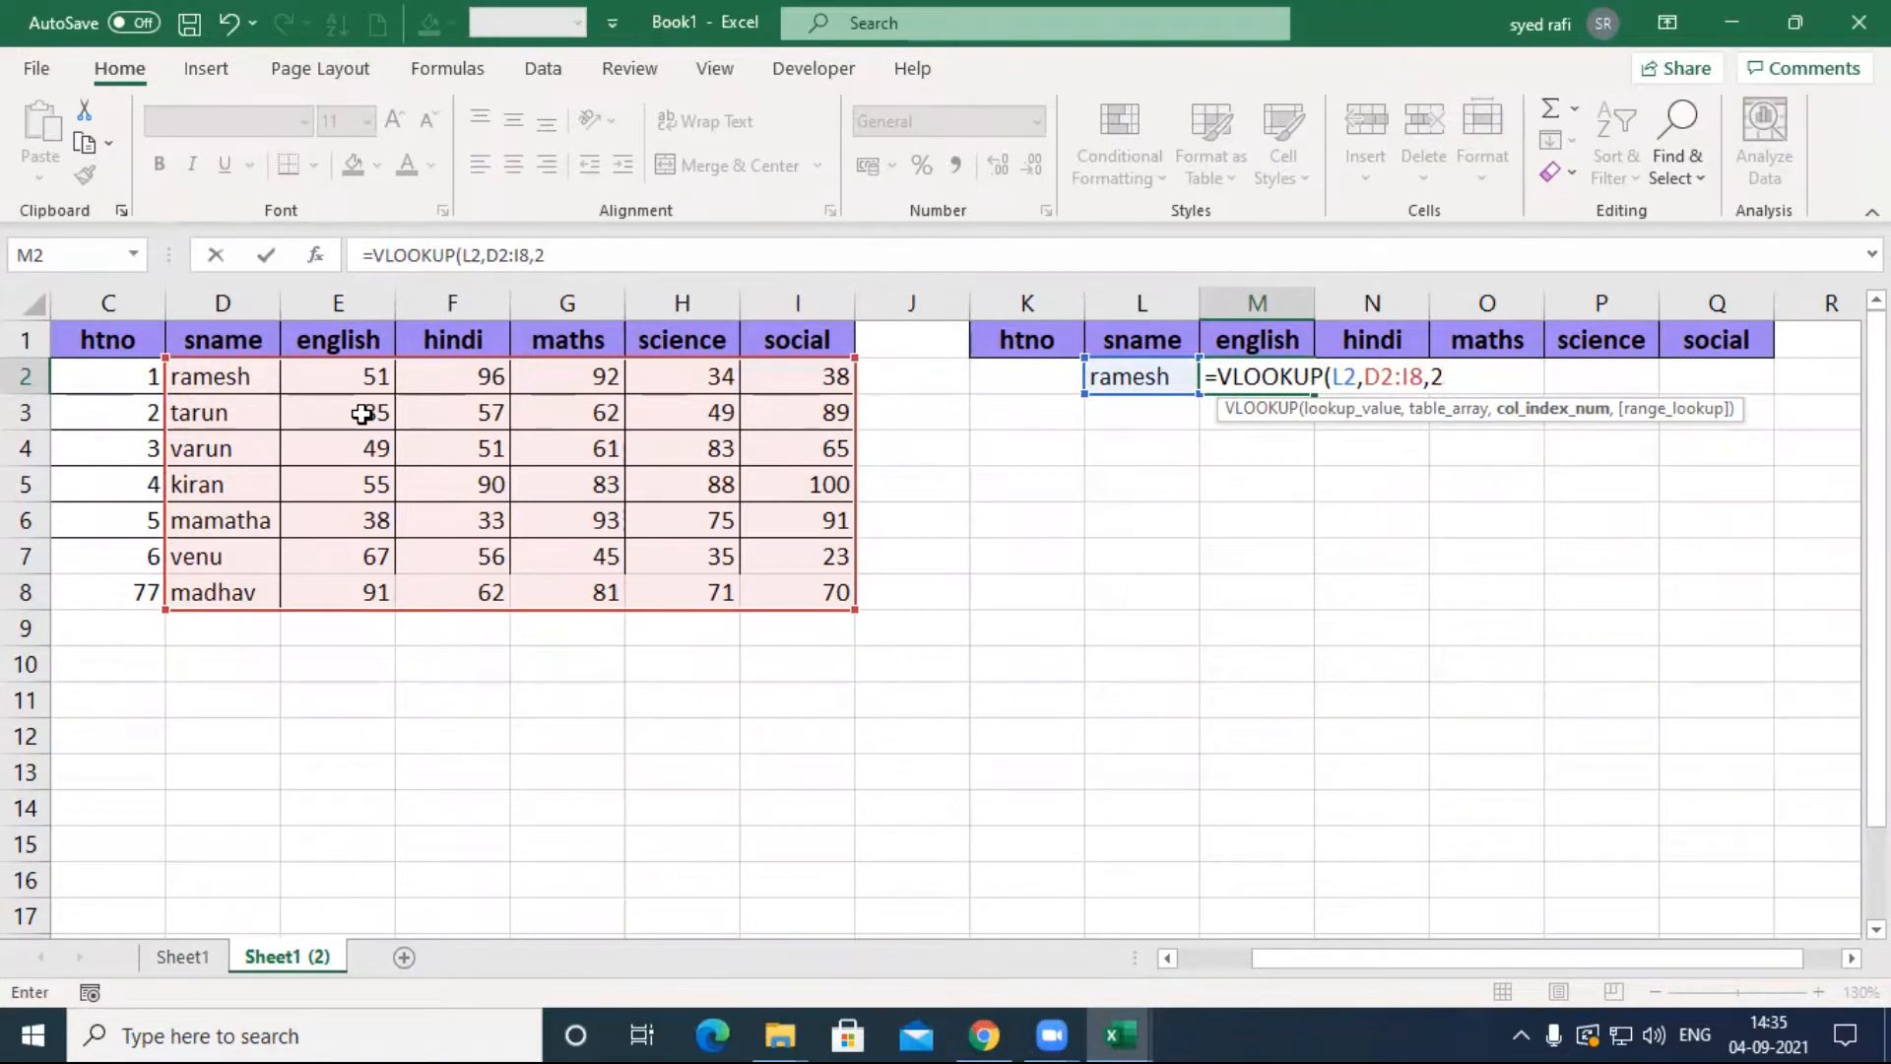
pyautogui.write(')')
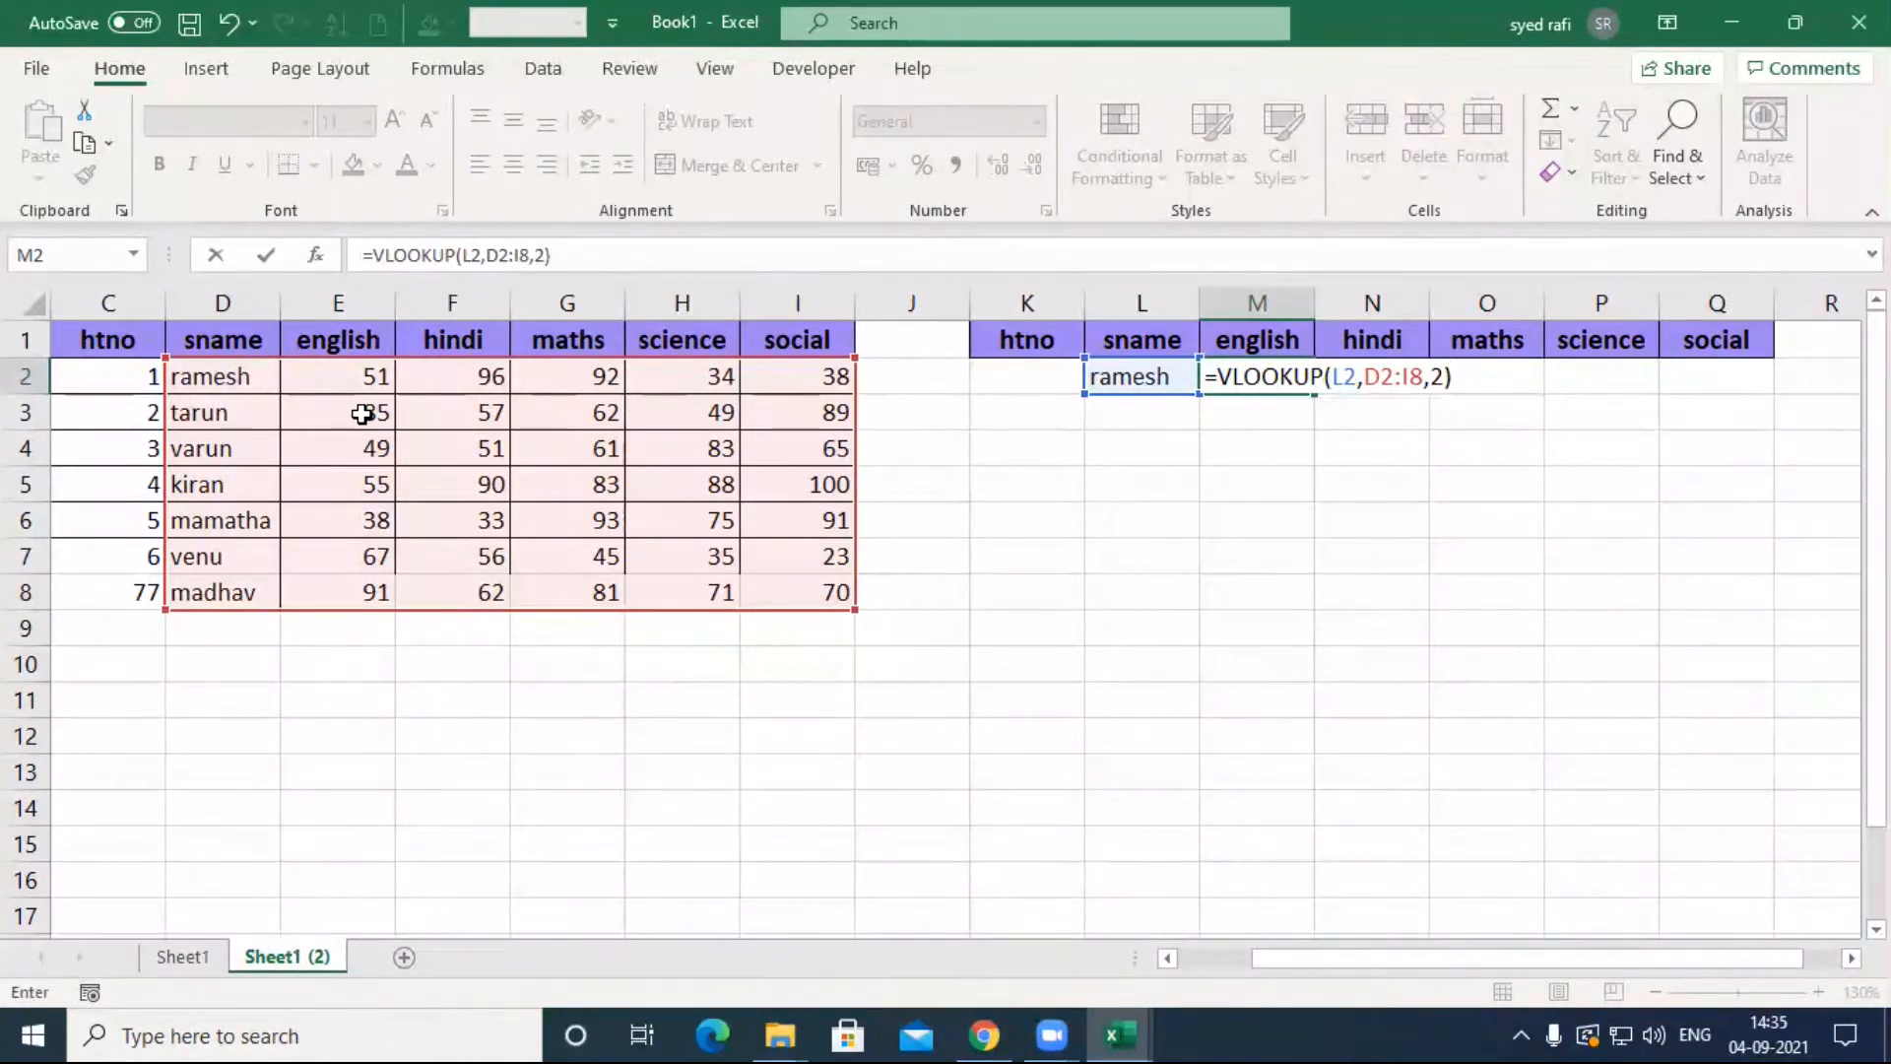
pyautogui.press('Return')
pyautogui.press('Up')
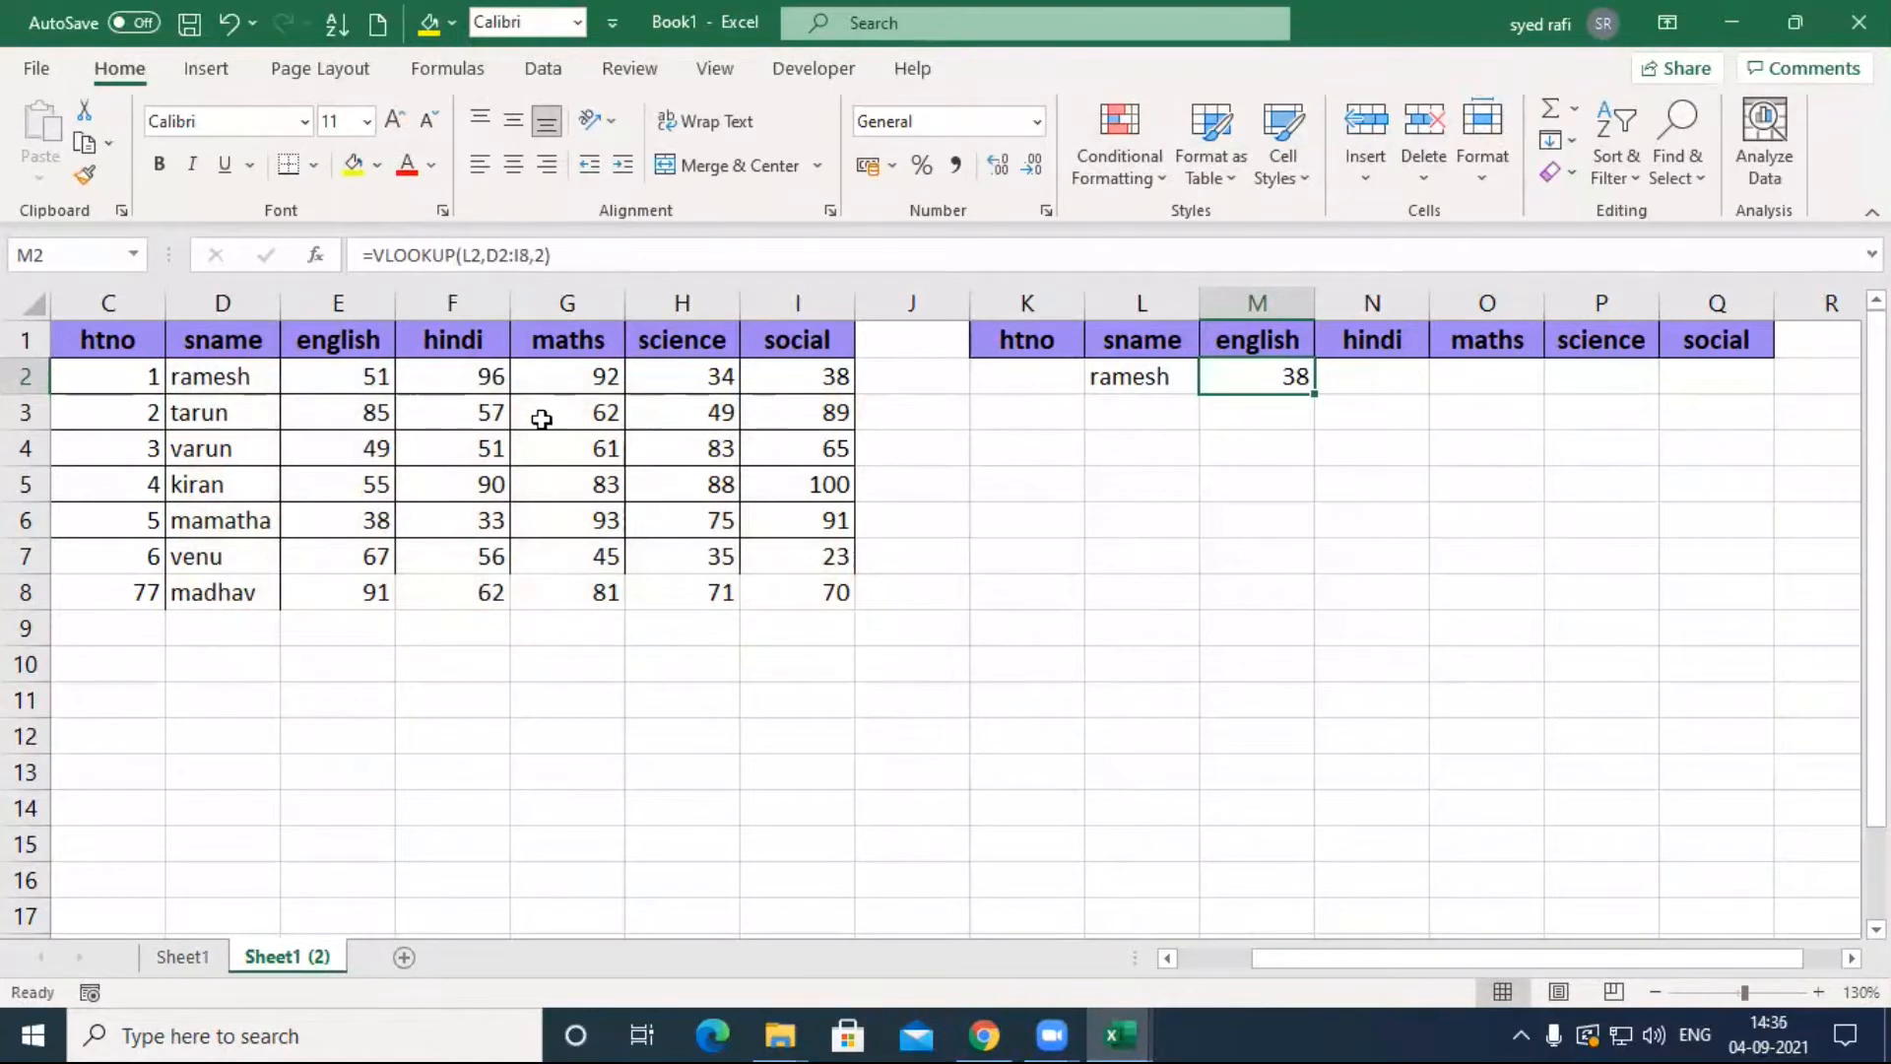
# Step: Add FALSE for an exact match as the last argument of the VLOOKUP formula in M2
pyautogui.doubleClick(1276, 380)
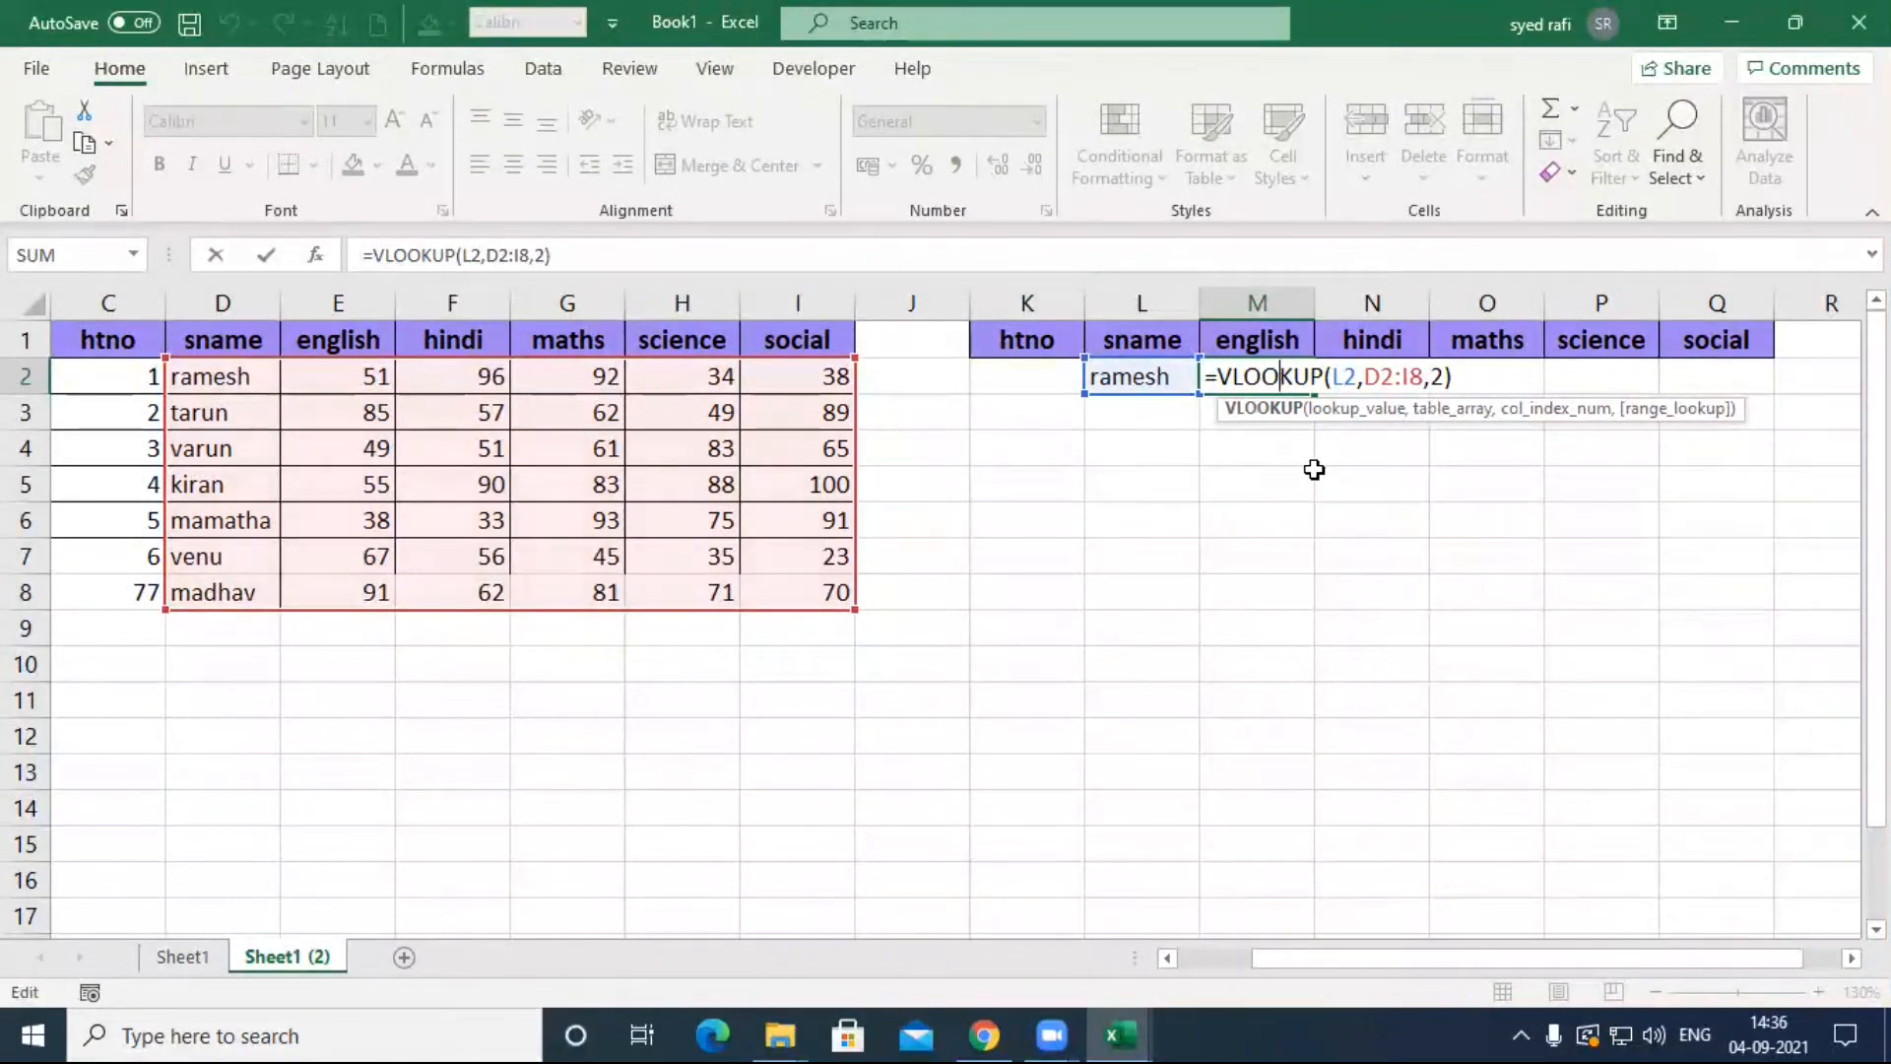
pyautogui.press('Return')
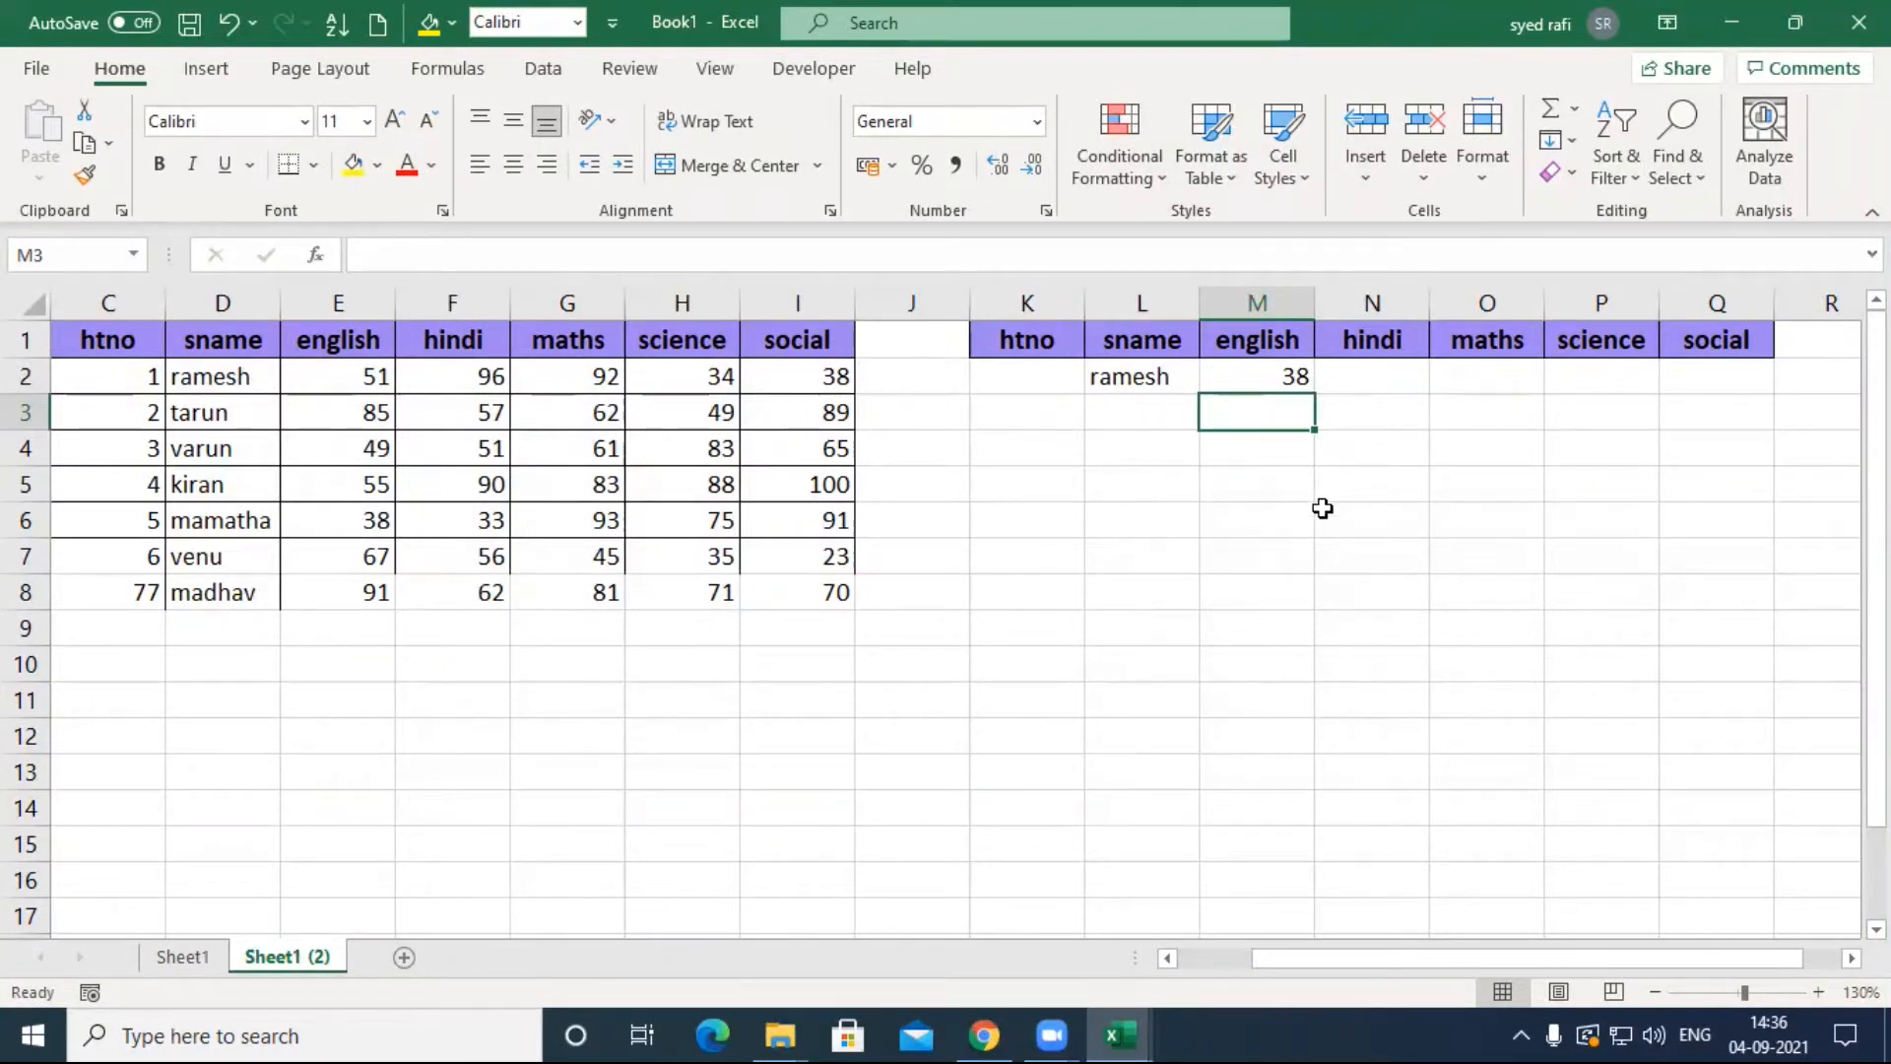
pyautogui.doubleClick(1258, 379)
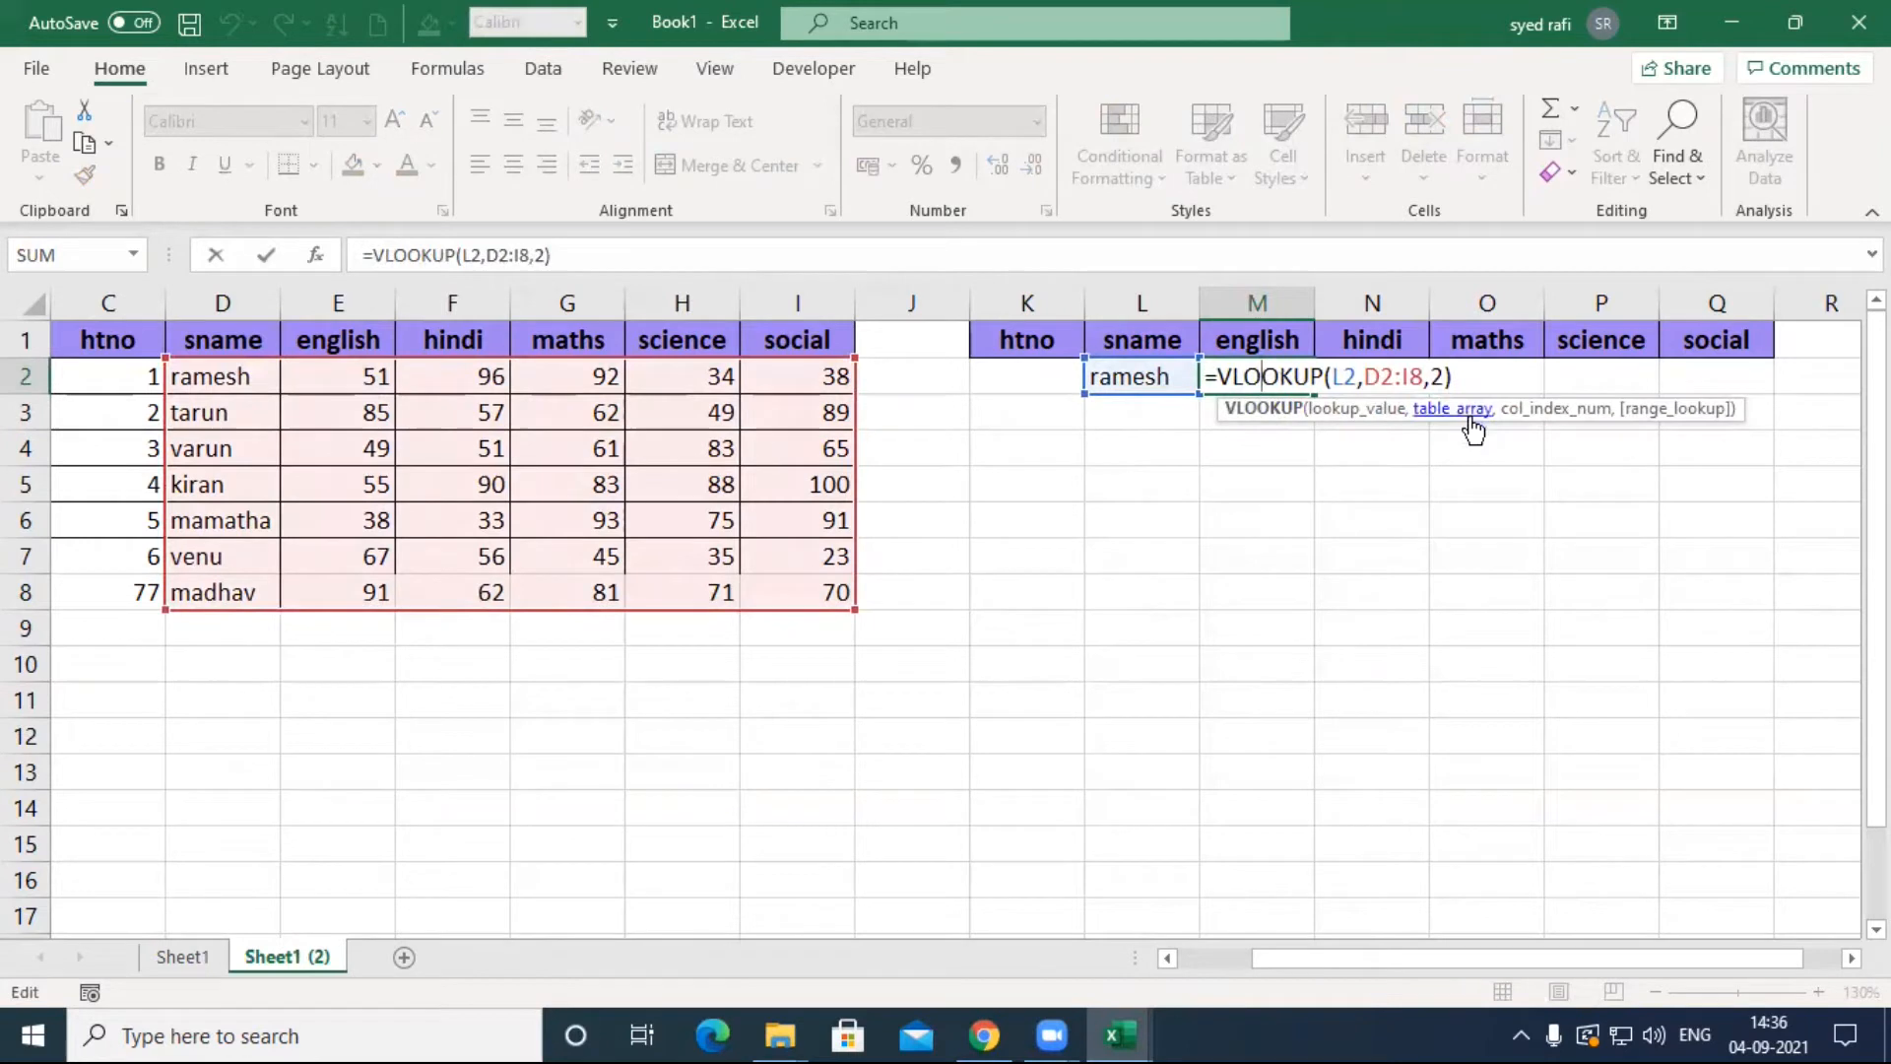
pyautogui.click(1442, 378)
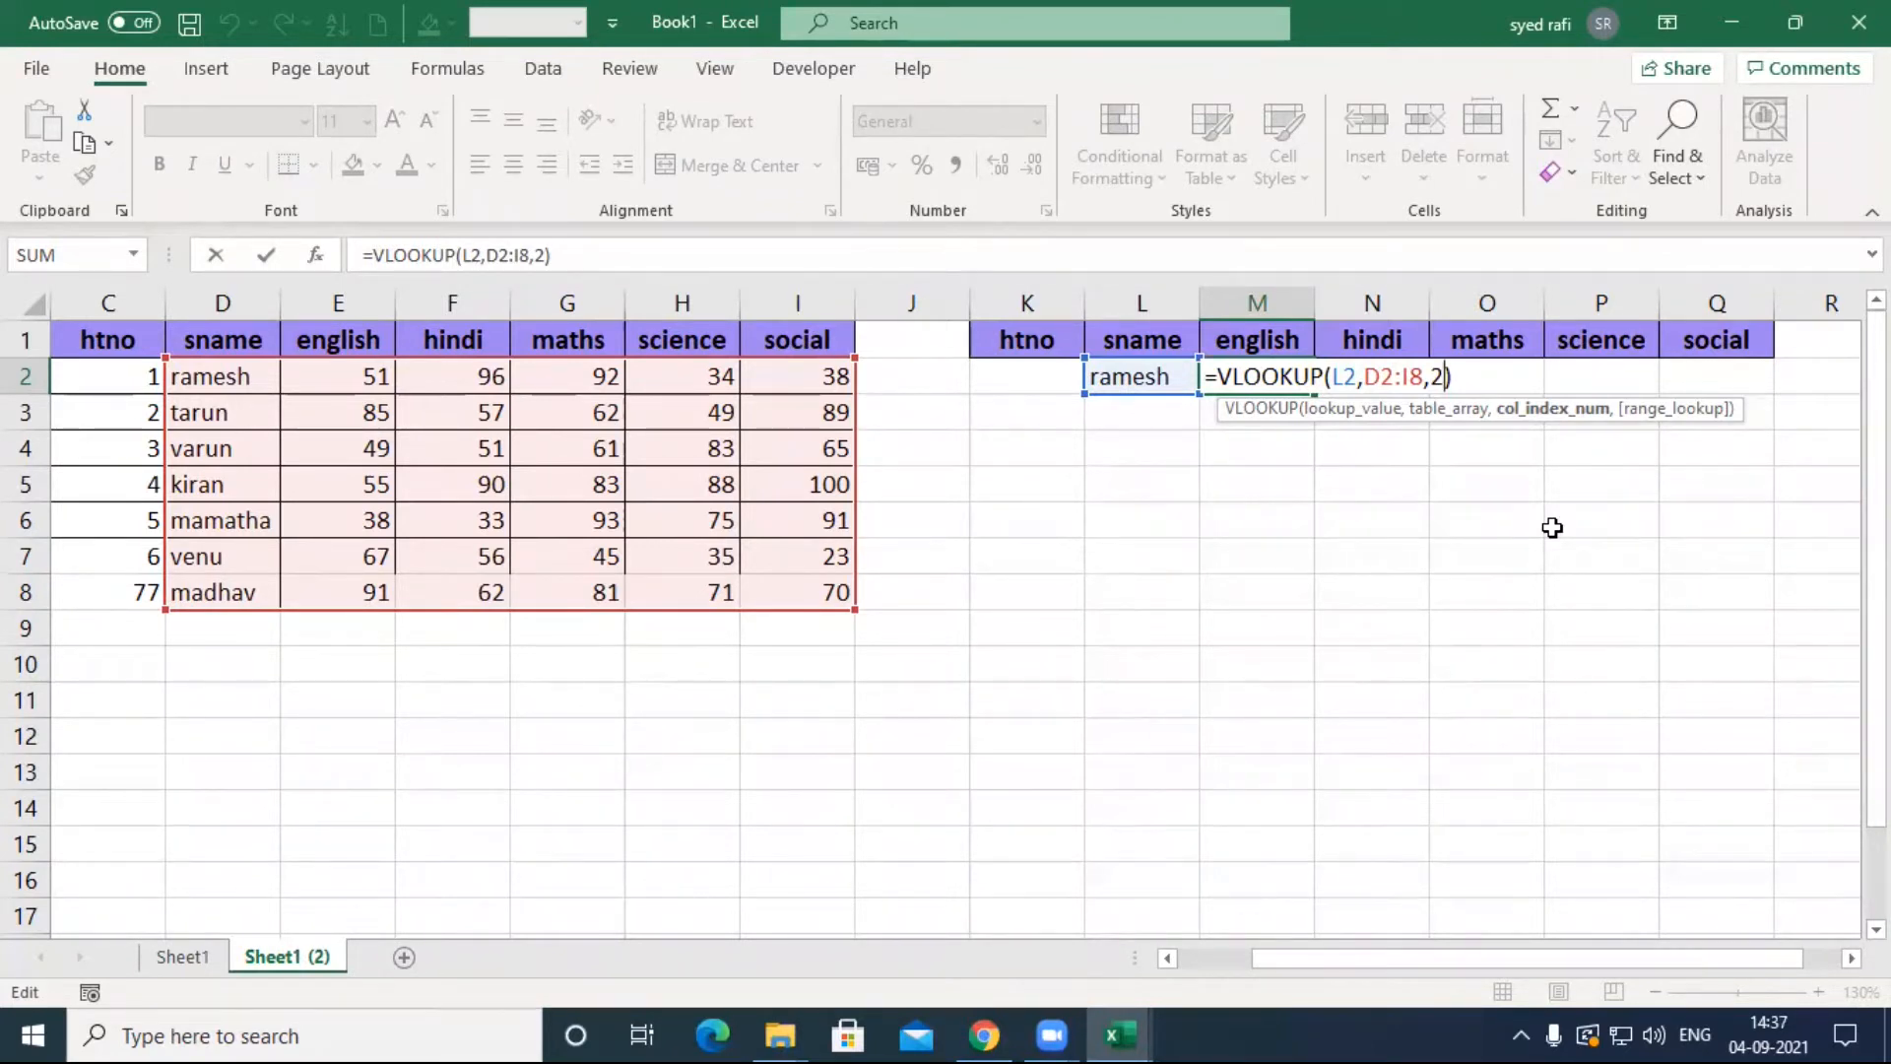
pyautogui.write(',')
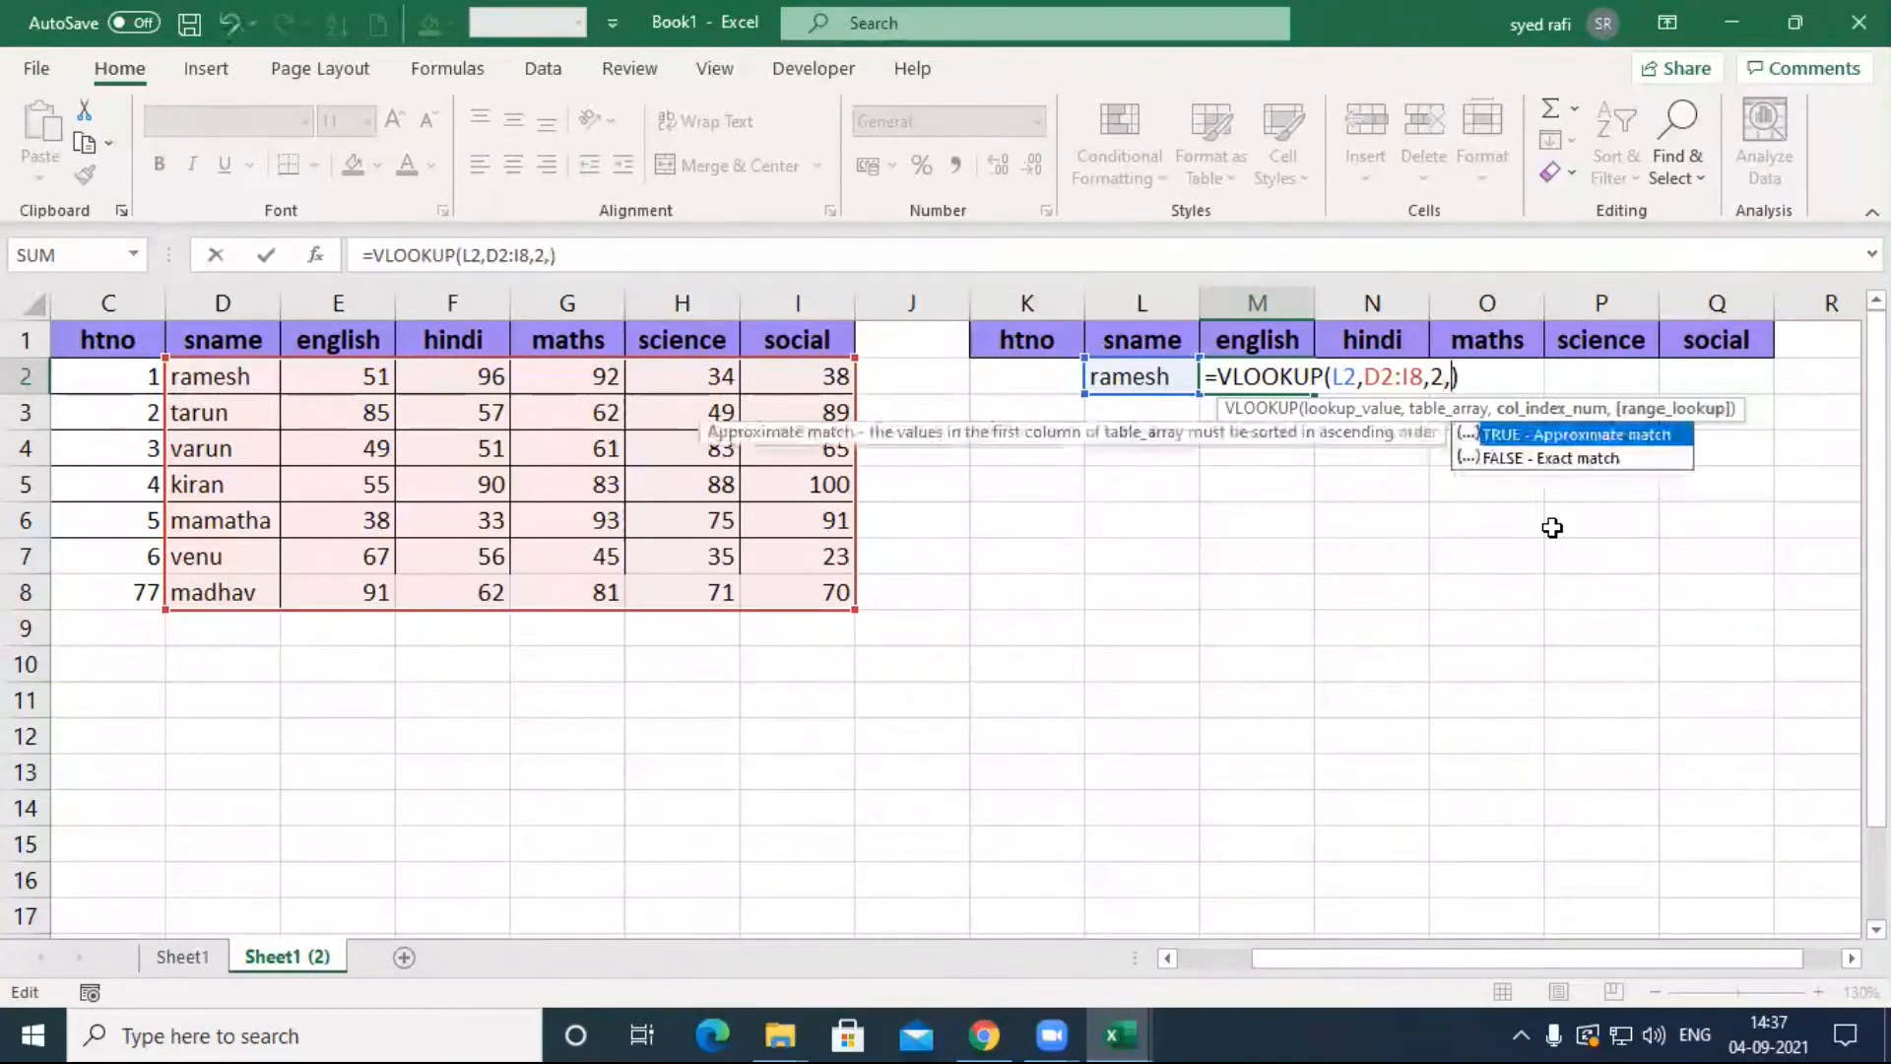
pyautogui.press('Down')
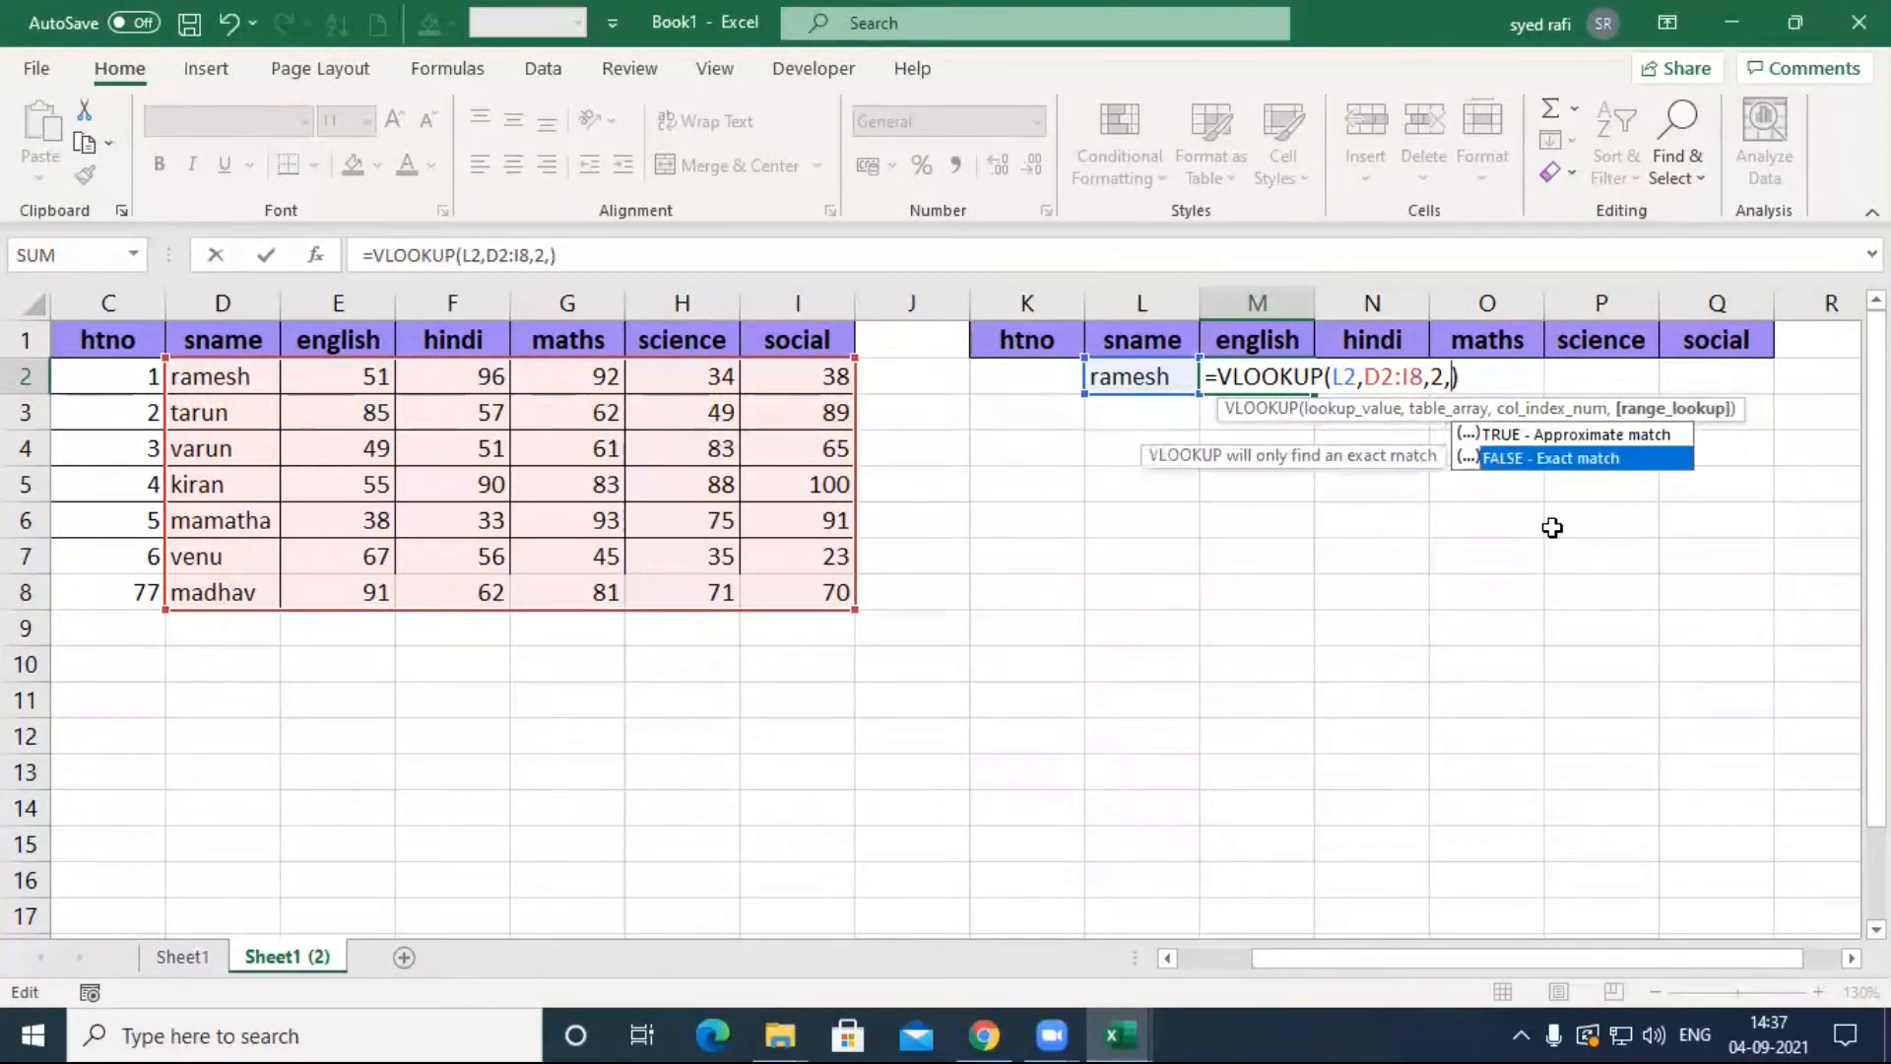
pyautogui.press('Tab')
pyautogui.write(')')
pyautogui.press('Return')
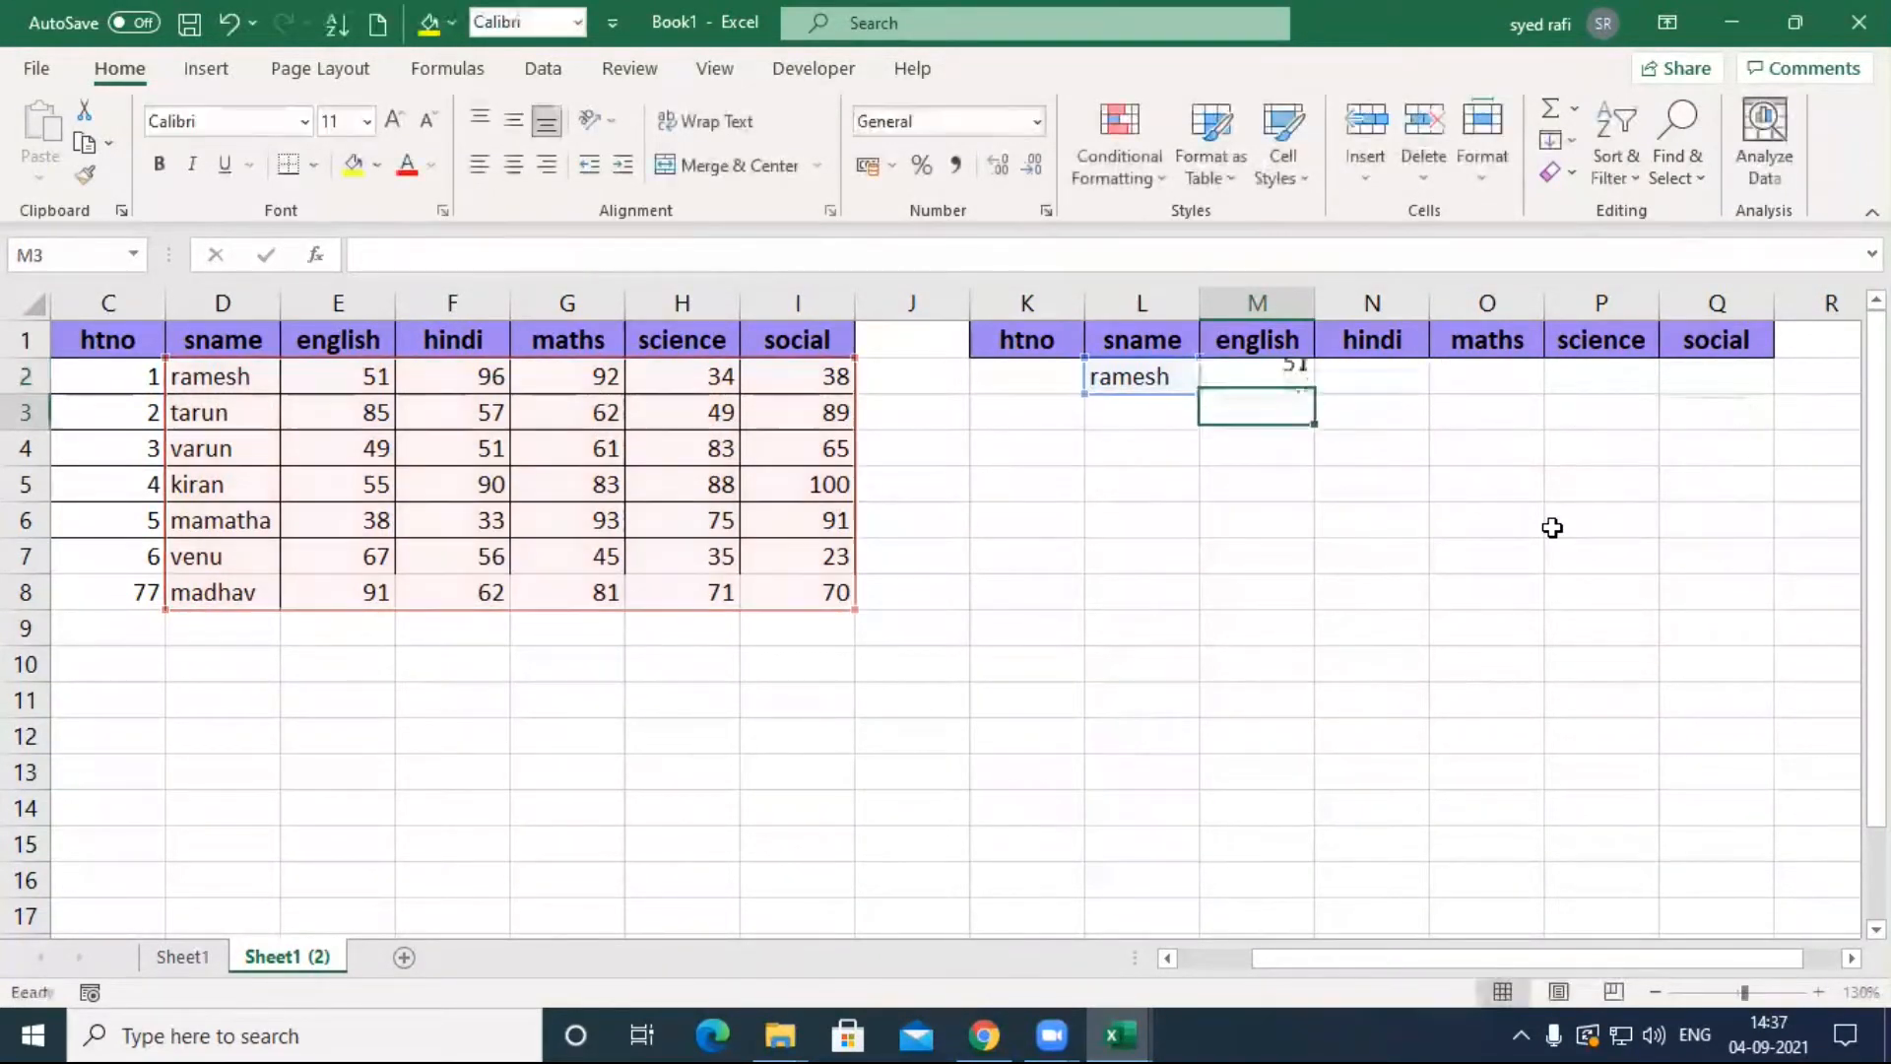
pyautogui.press('Up')
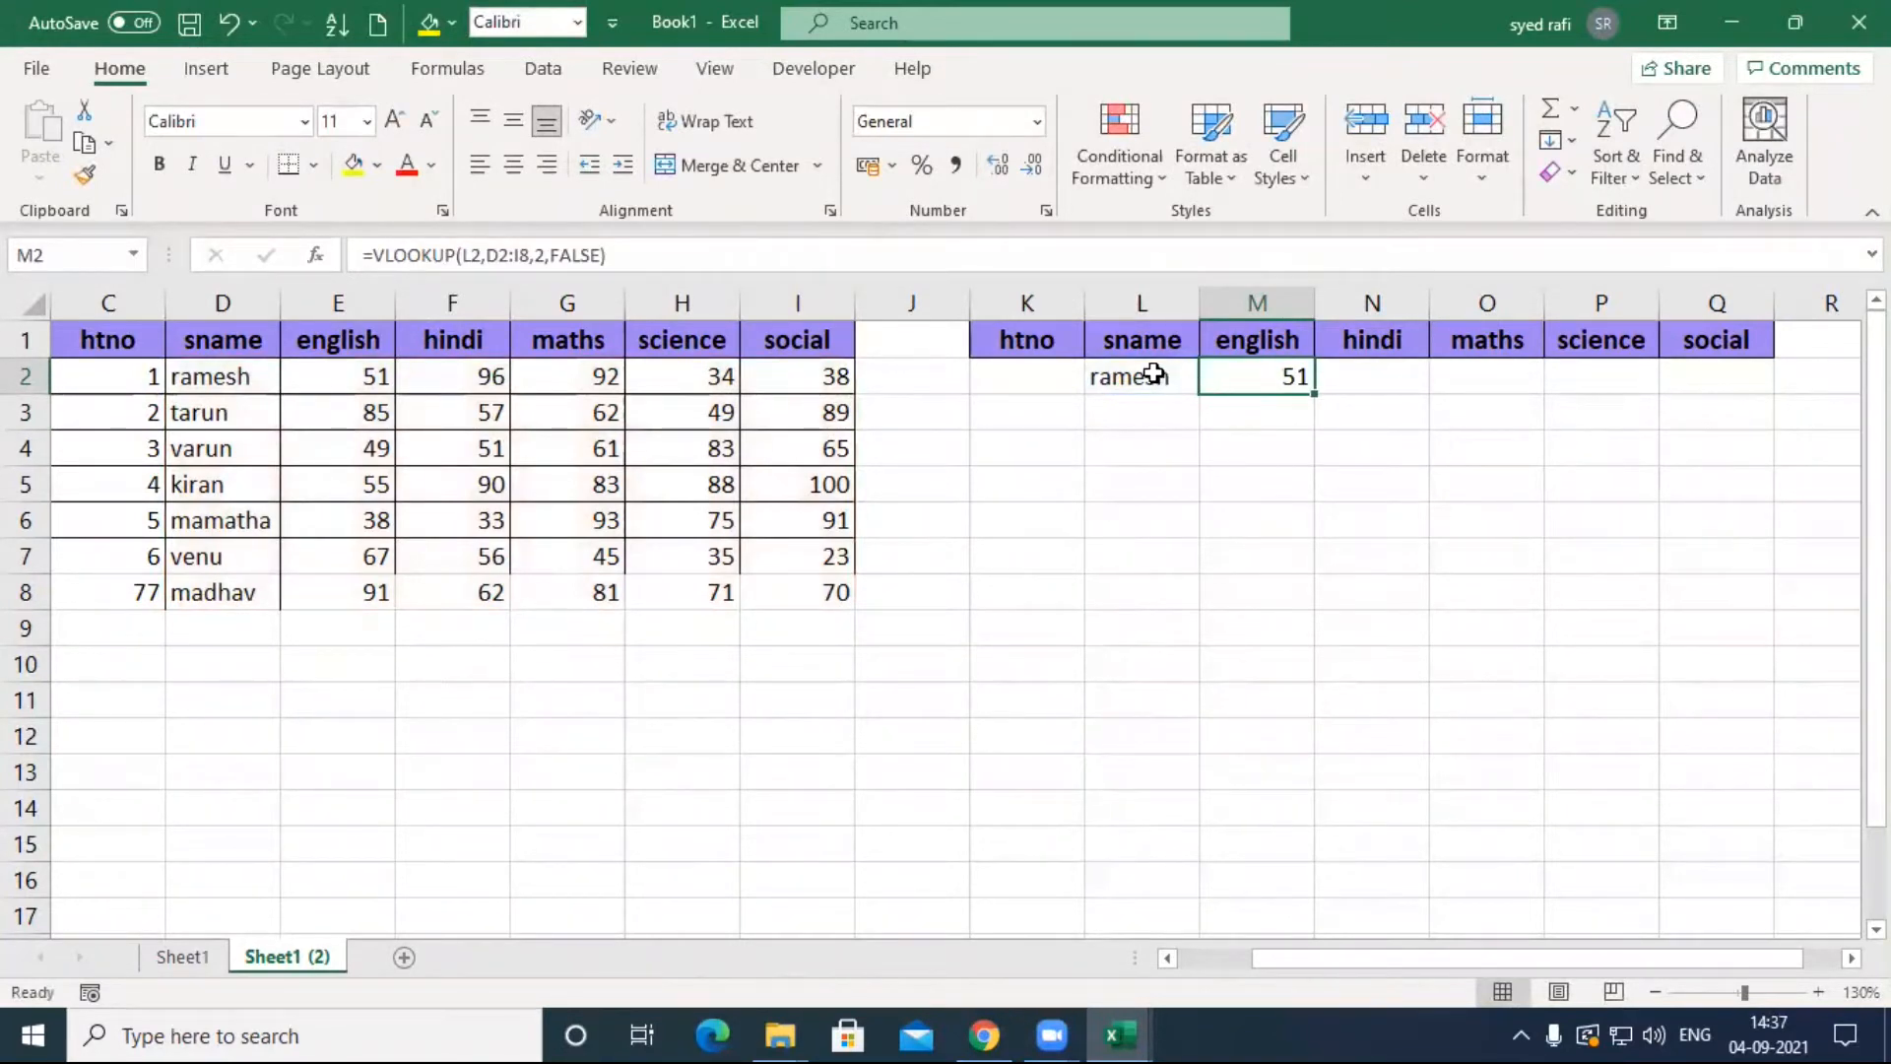
# Step: Examine the lookup name in L2, the formula in M2, and how the sname column leads the source range D2:I8
pyautogui.click(1154, 377)
pyautogui.click(1264, 370)
pyautogui.doubleClick(1264, 371)
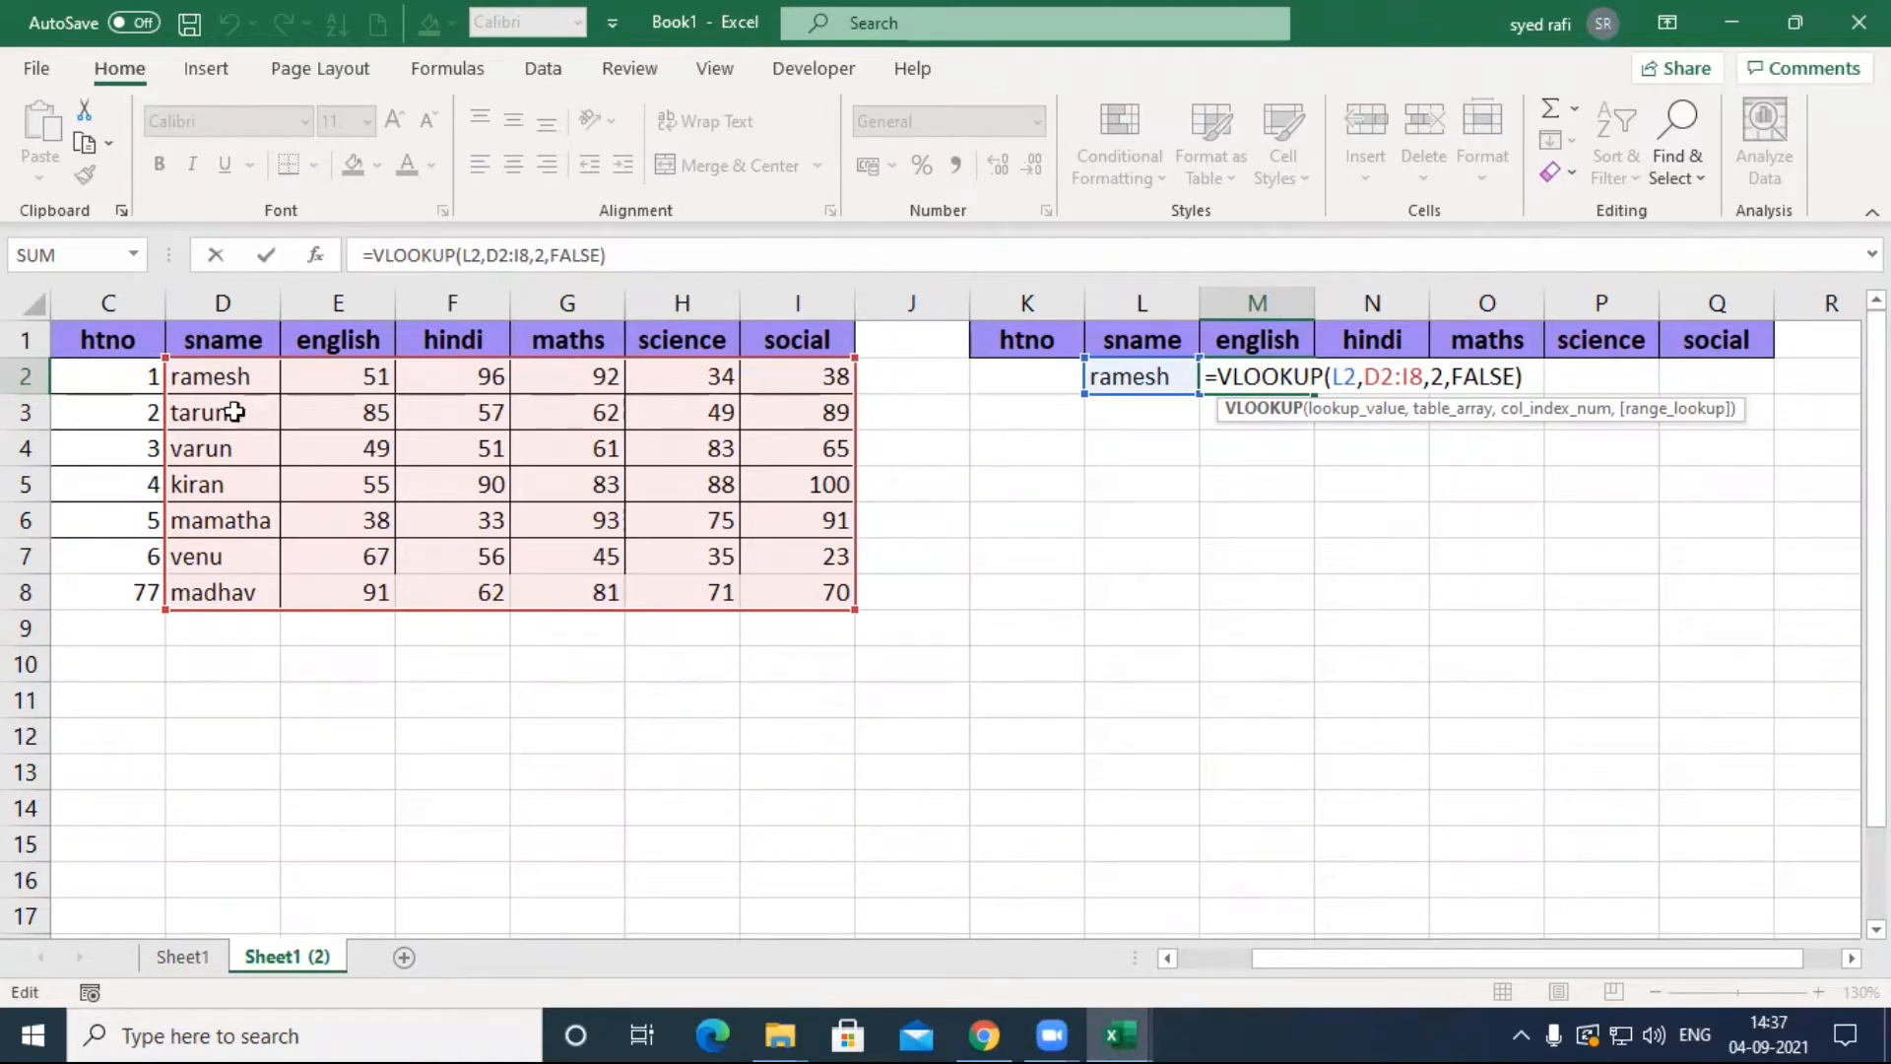
pyautogui.moveTo(331, 375); pyautogui.dragTo(799, 394)
pyautogui.moveTo(372, 379); pyautogui.dragTo(815, 372)
pyautogui.moveTo(357, 378); pyautogui.dragTo(793, 379)
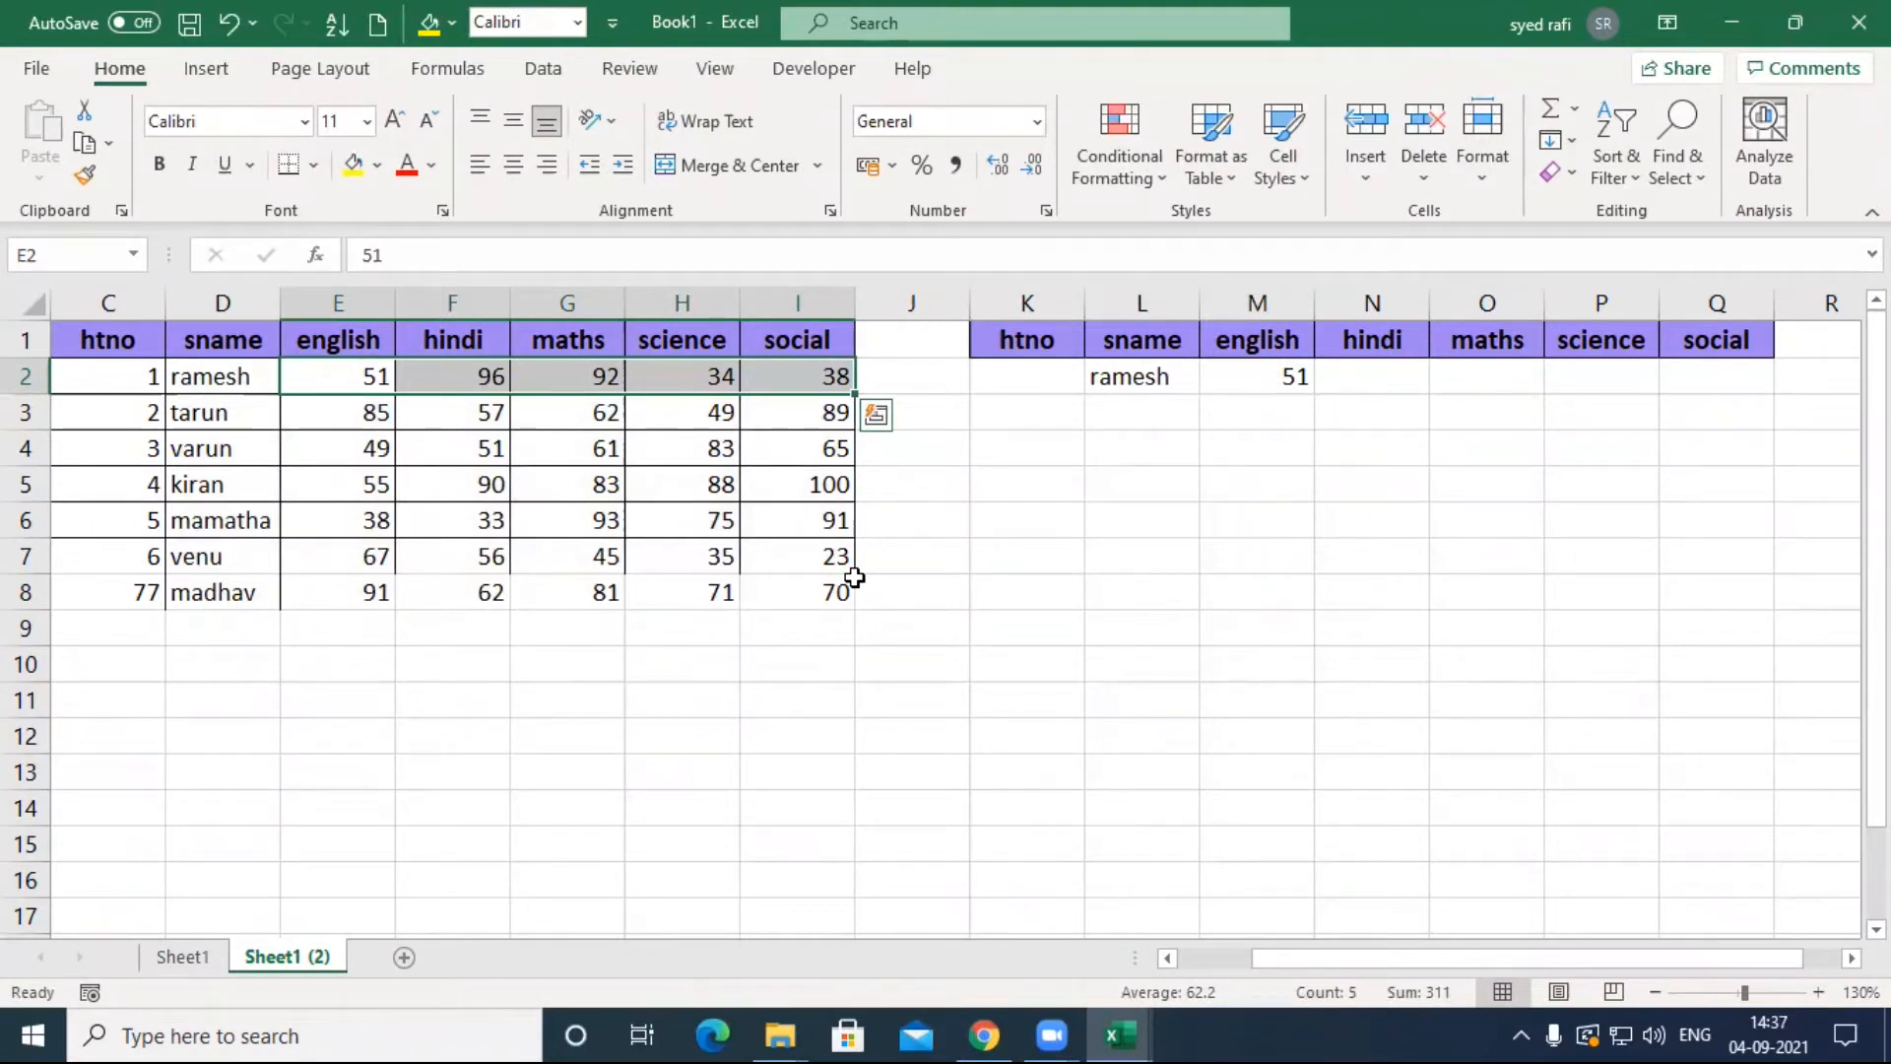
pyautogui.moveTo(241, 383); pyautogui.dragTo(222, 557)
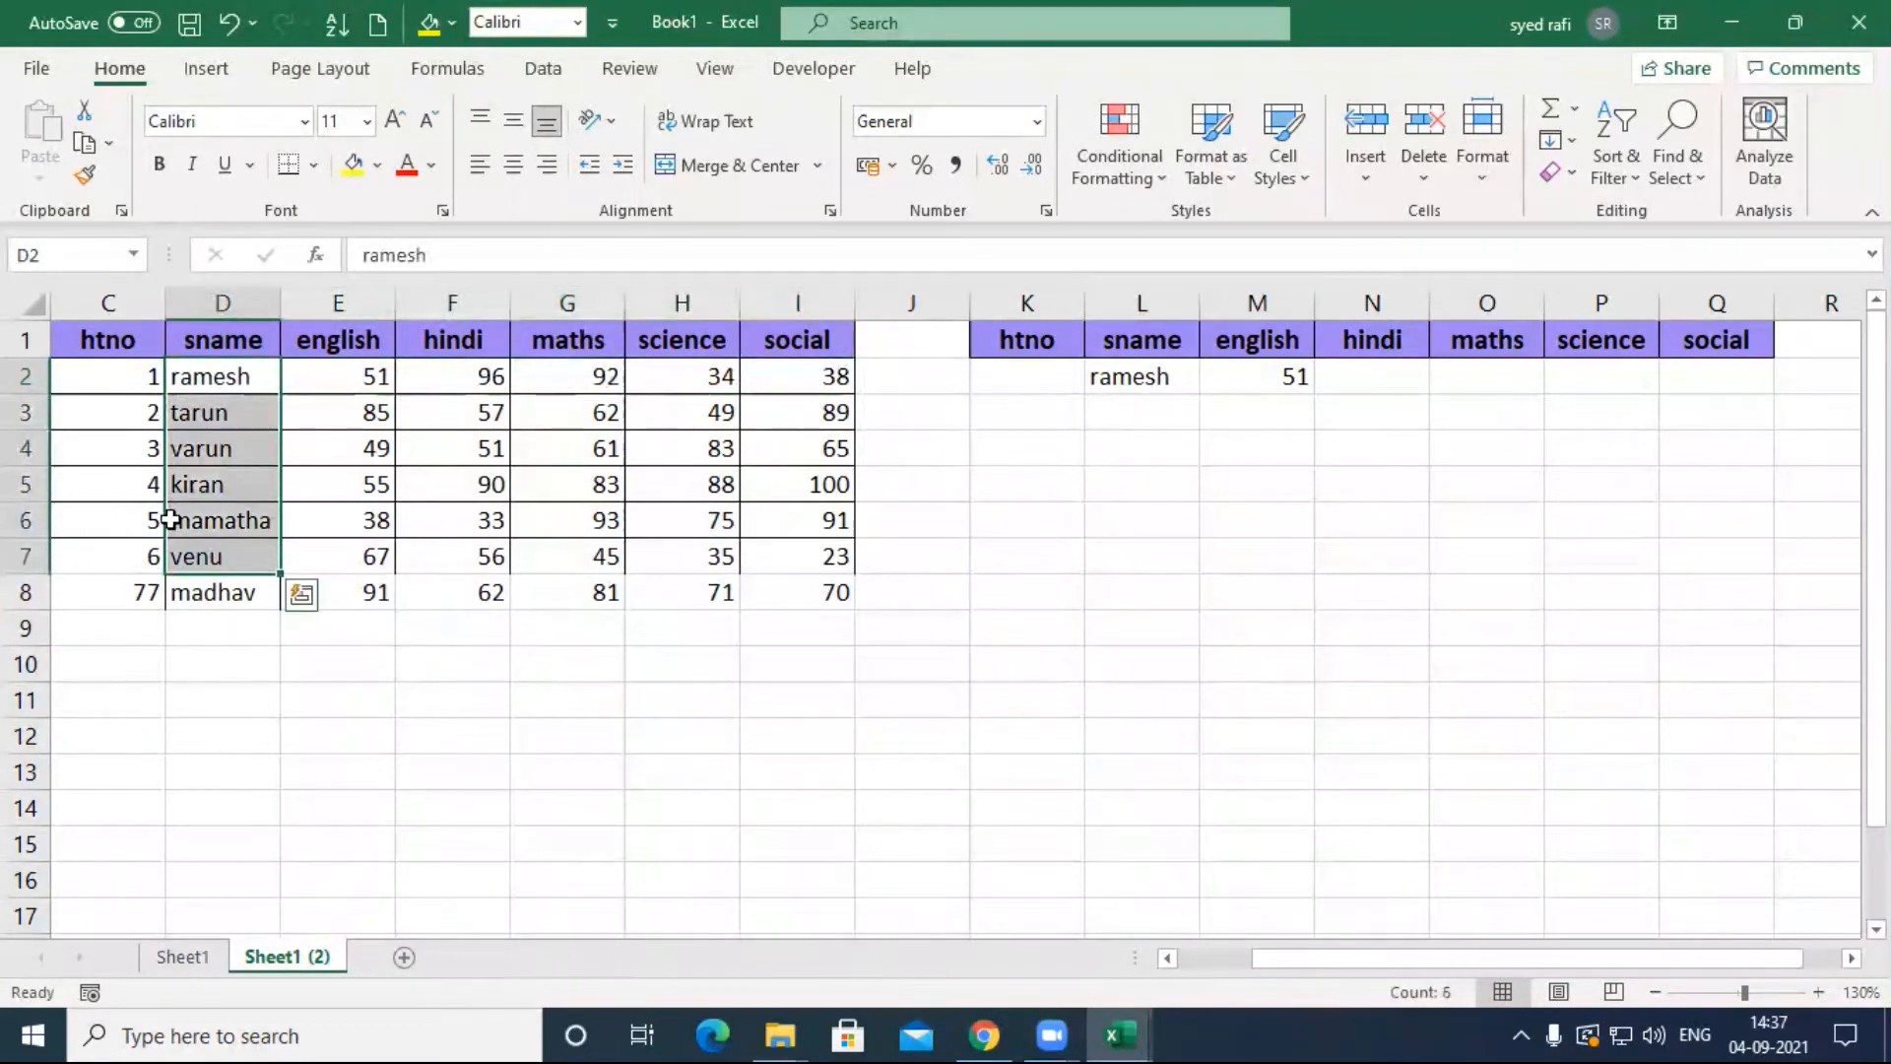
pyautogui.moveTo(148, 633); pyautogui.dragTo(13, 625)
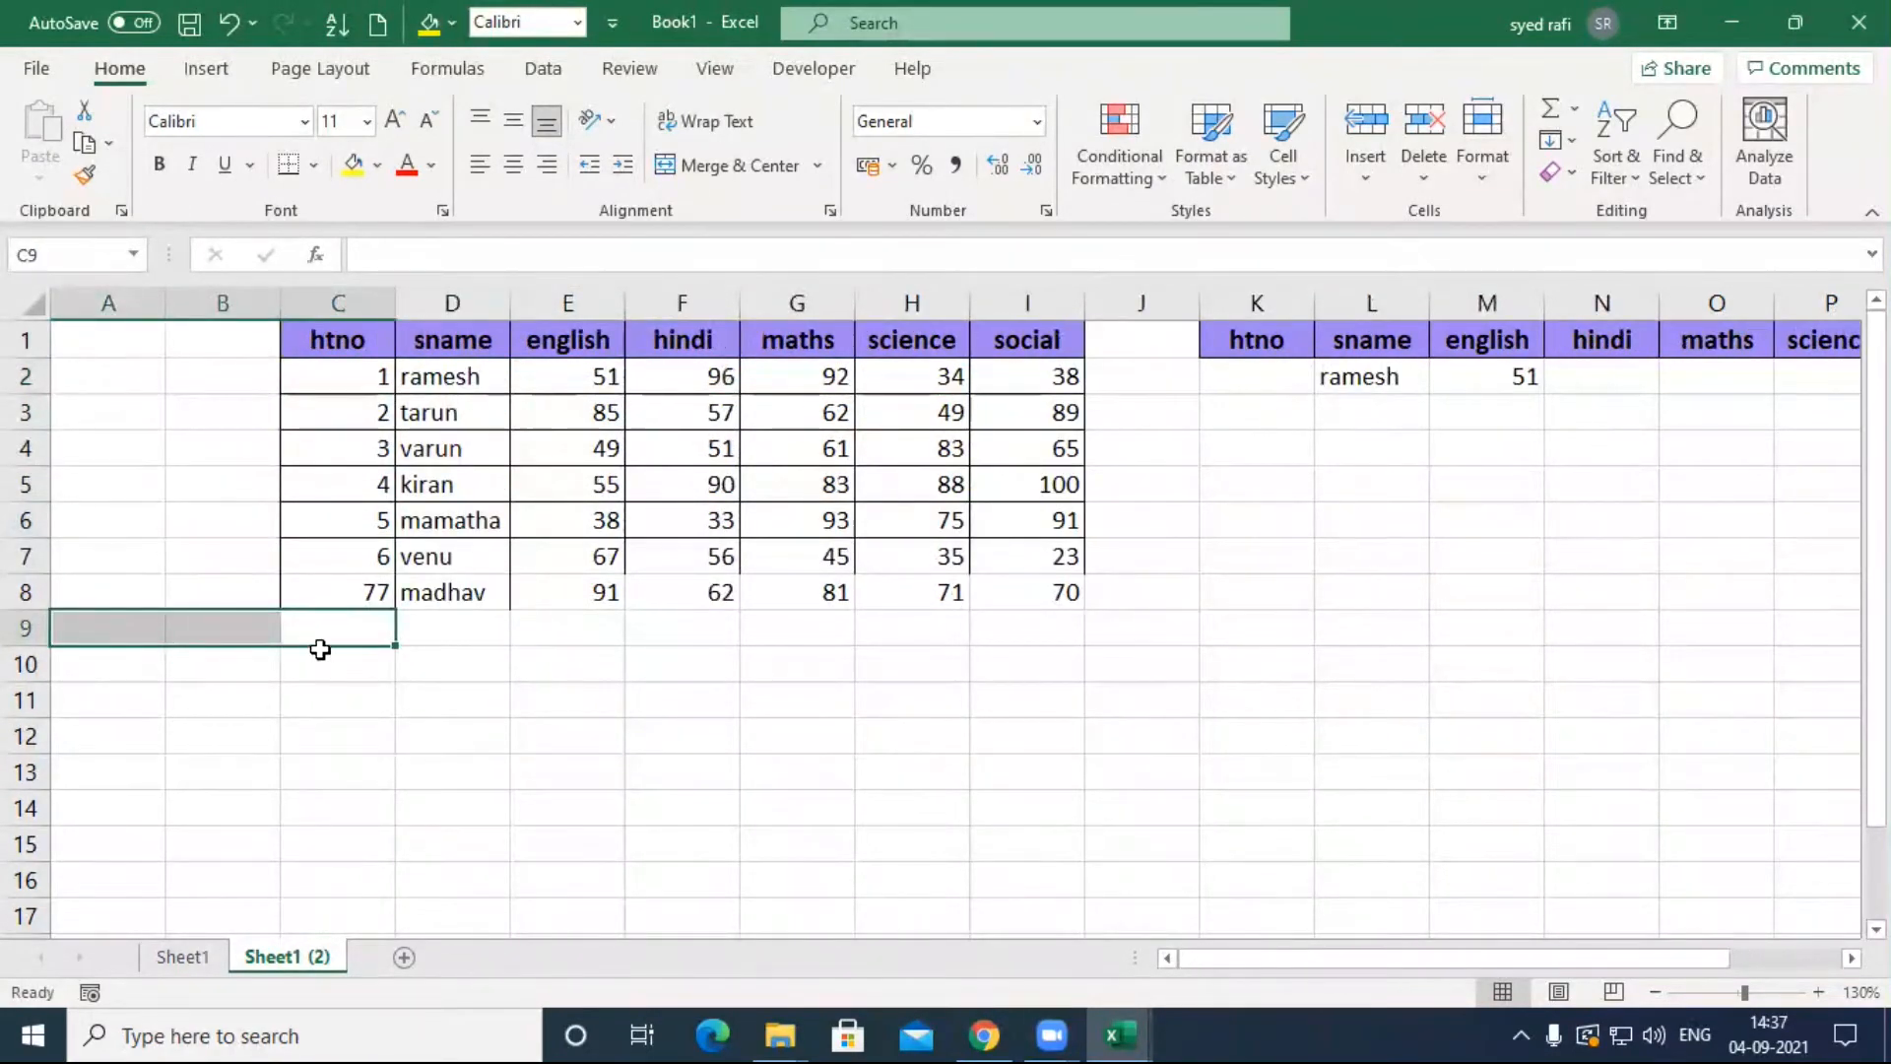
pyautogui.moveTo(333, 636); pyautogui.dragTo(30, 591)
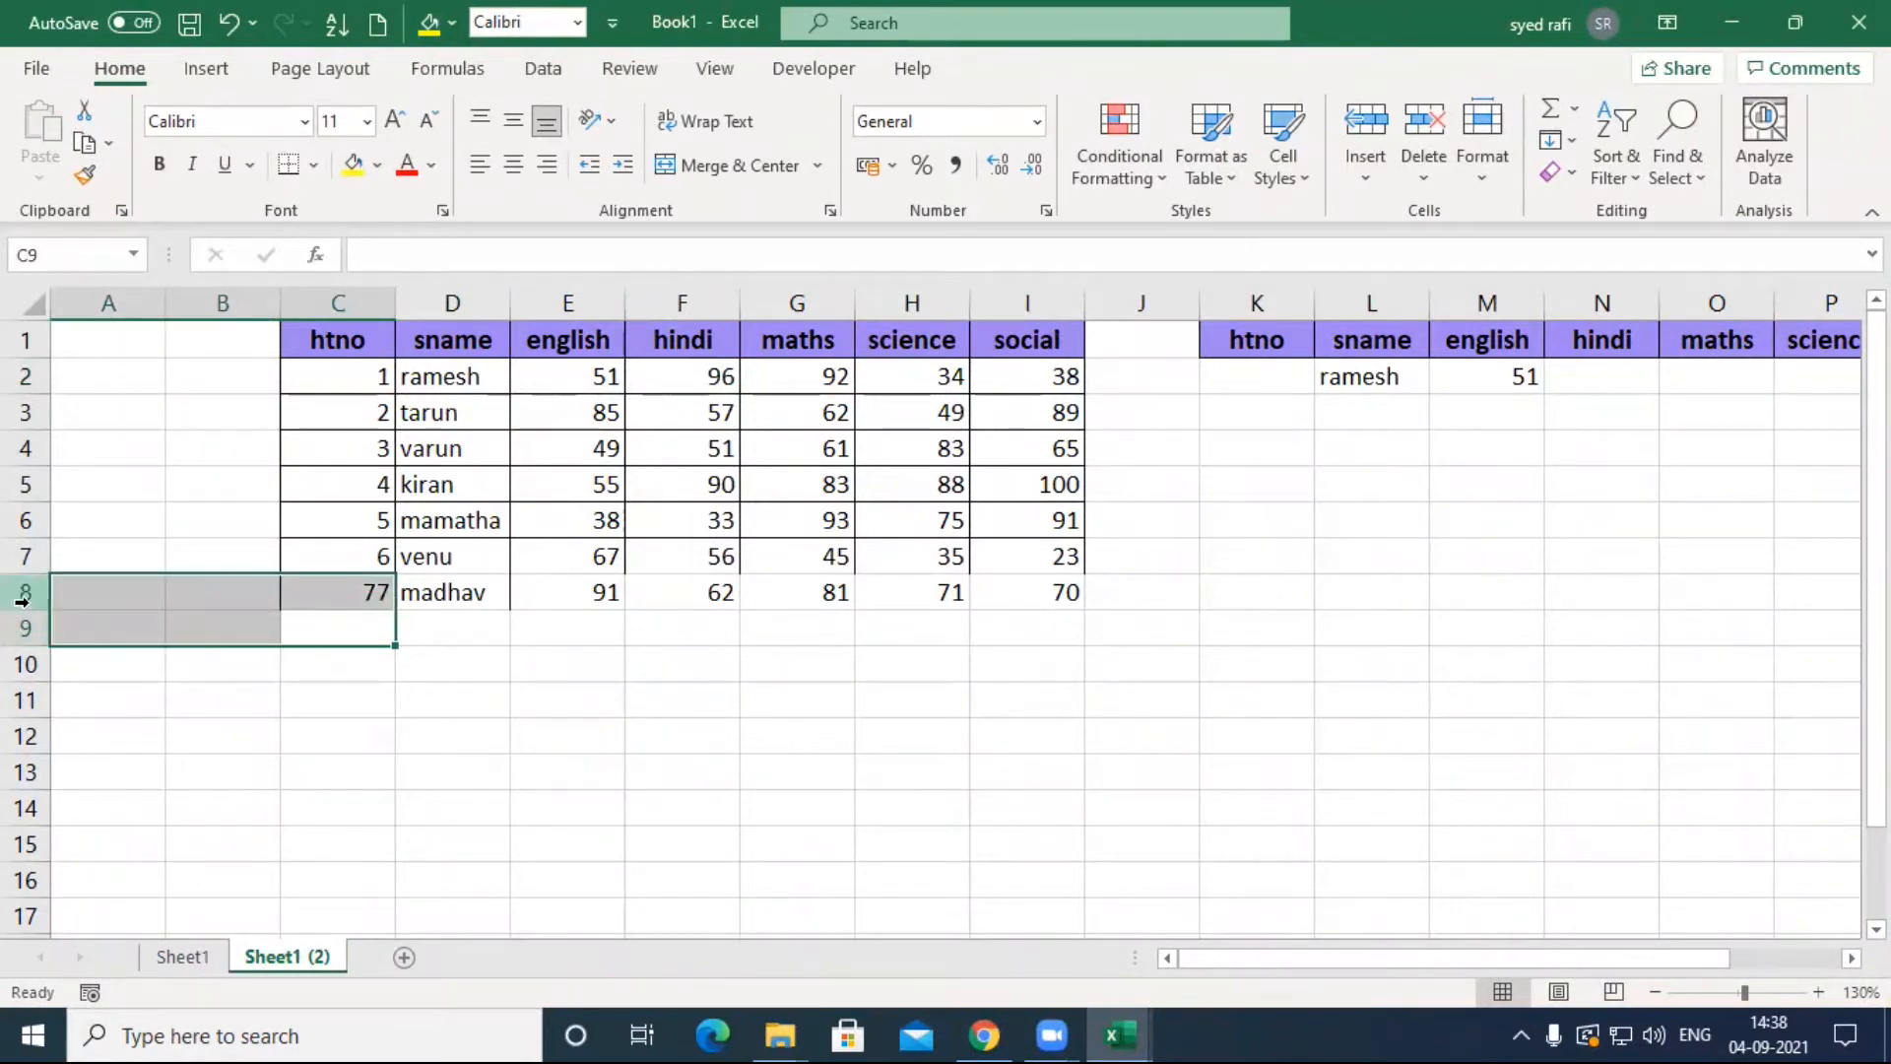
pyautogui.moveTo(282, 658); pyautogui.dragTo(21, 630)
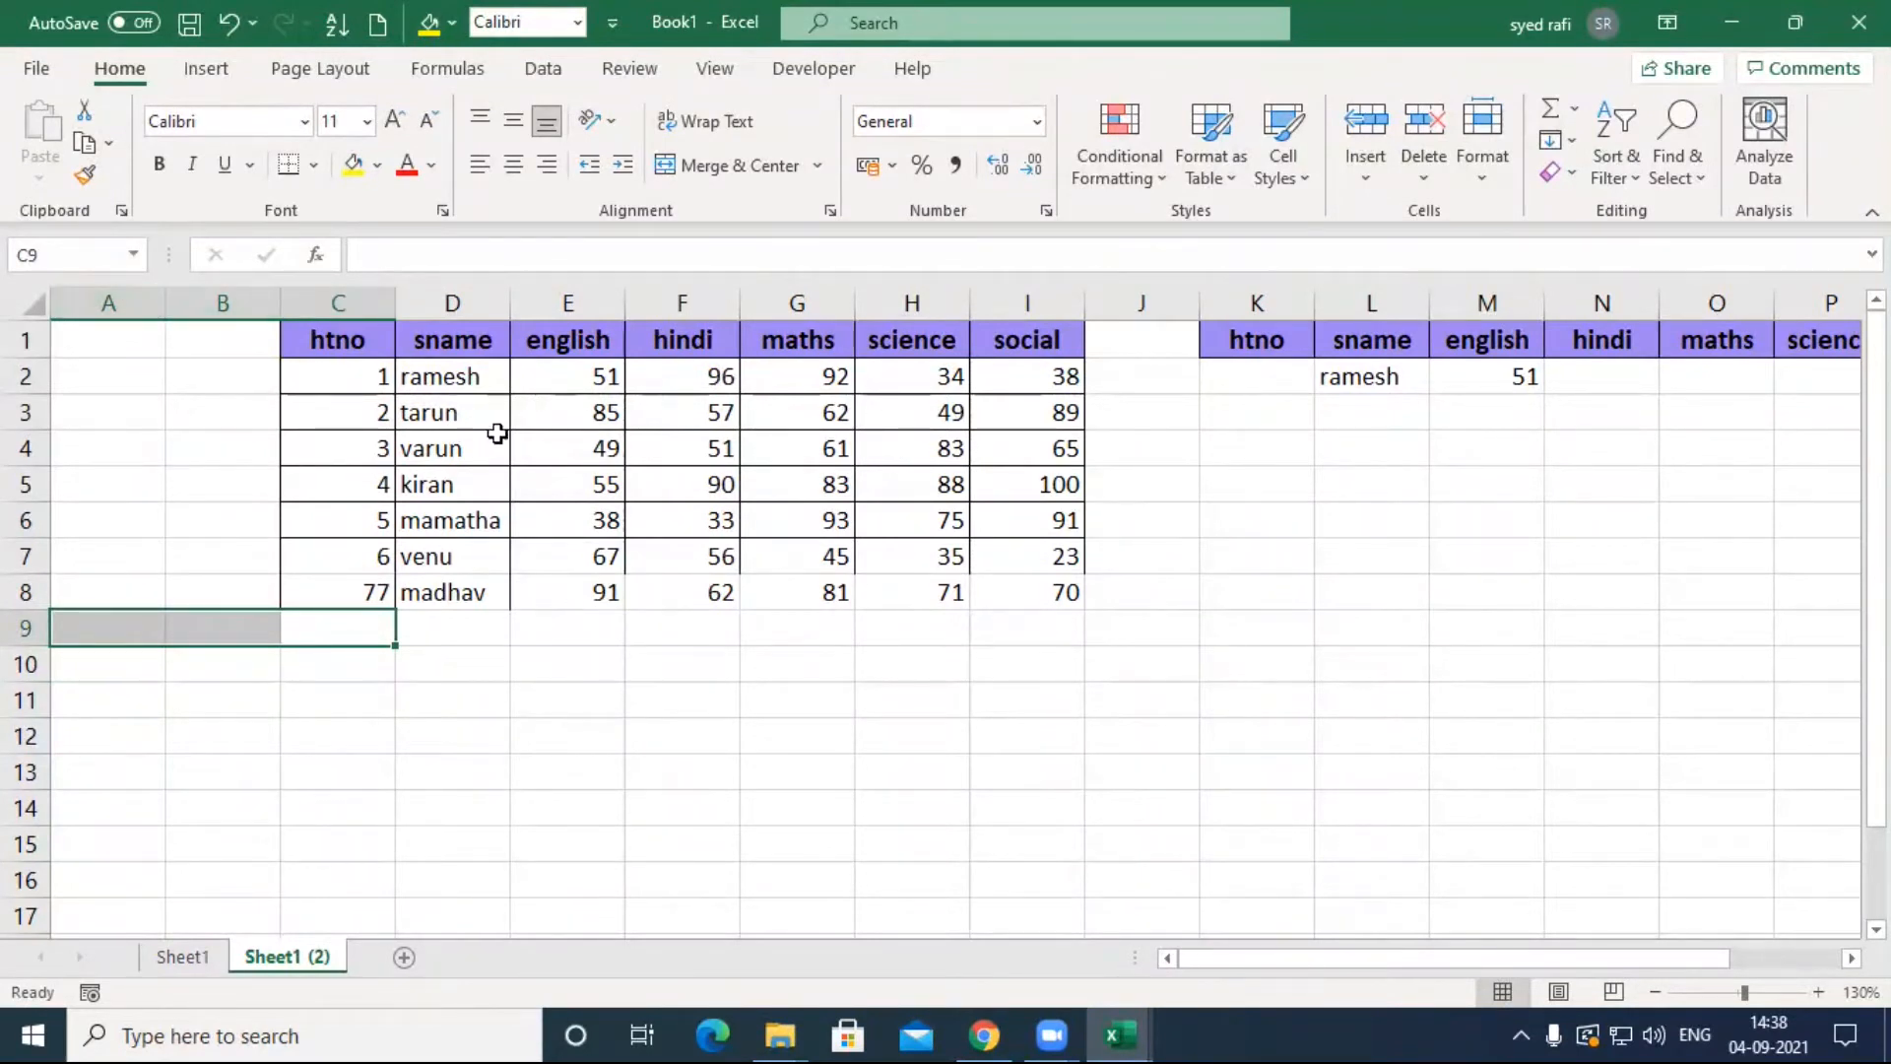
pyautogui.moveTo(463, 374); pyautogui.dragTo(1039, 595)
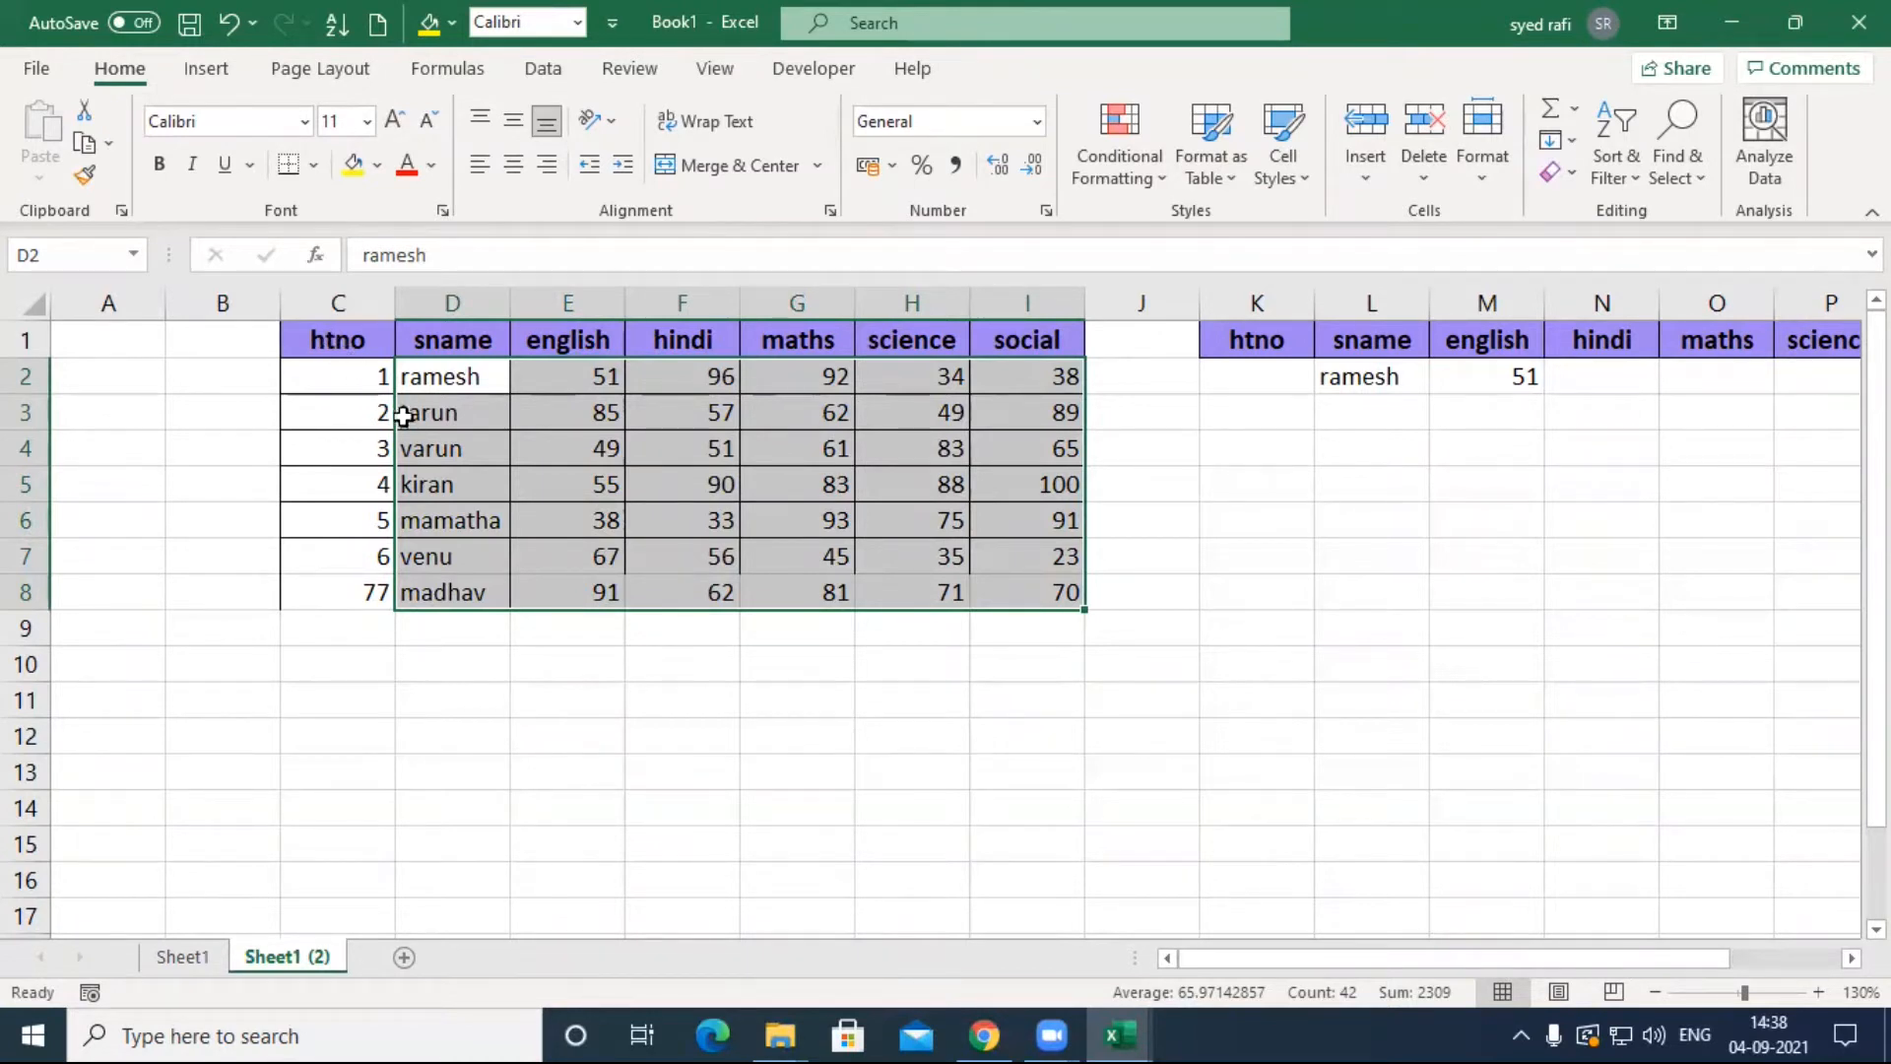
pyautogui.moveTo(423, 374); pyautogui.dragTo(1005, 593)
# Step: Clear the lookup name and the english formula in L2:M2 and undo the deletion
pyautogui.press('Right')
pyautogui.press('Right')
pyautogui.press('Right')
pyautogui.press('Right')
pyautogui.press('Right')
pyautogui.press('Right')
pyautogui.press('Right')
pyautogui.press('Right')
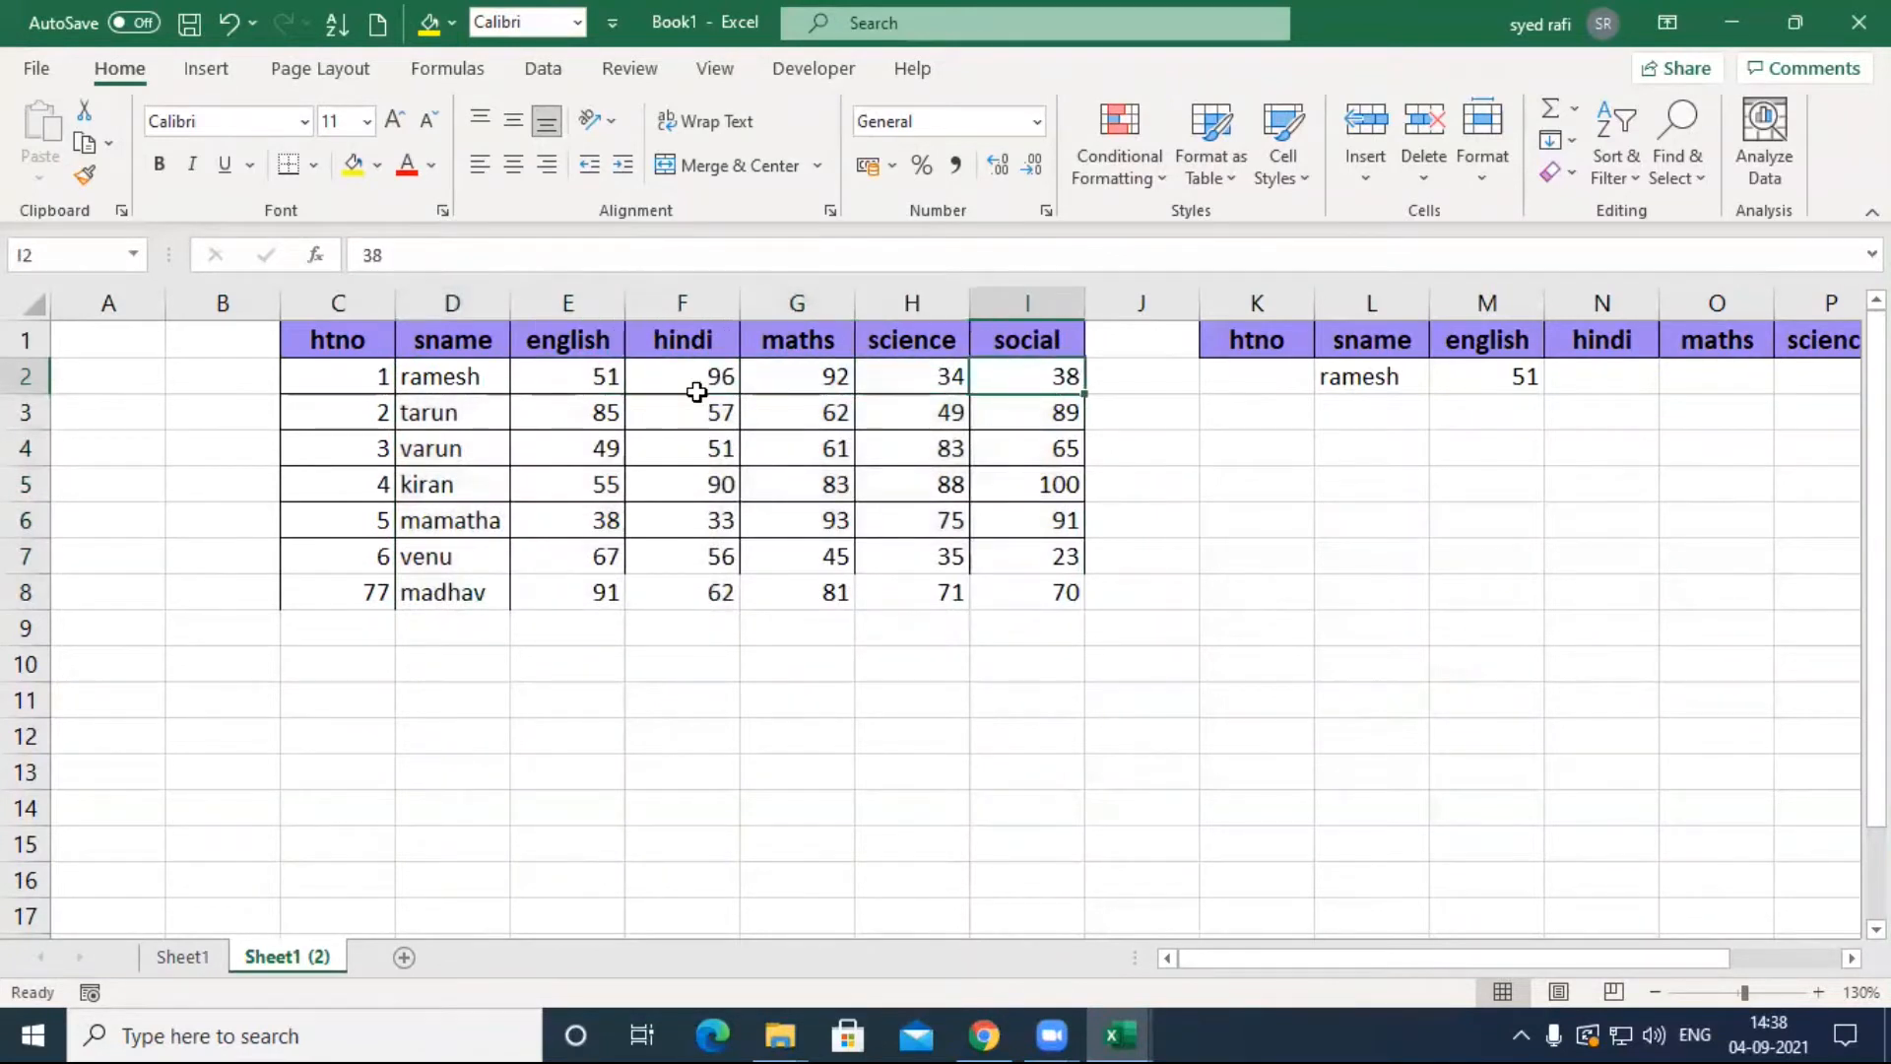
pyautogui.hotkey('shift', 'Right')
pyautogui.press('Delete')
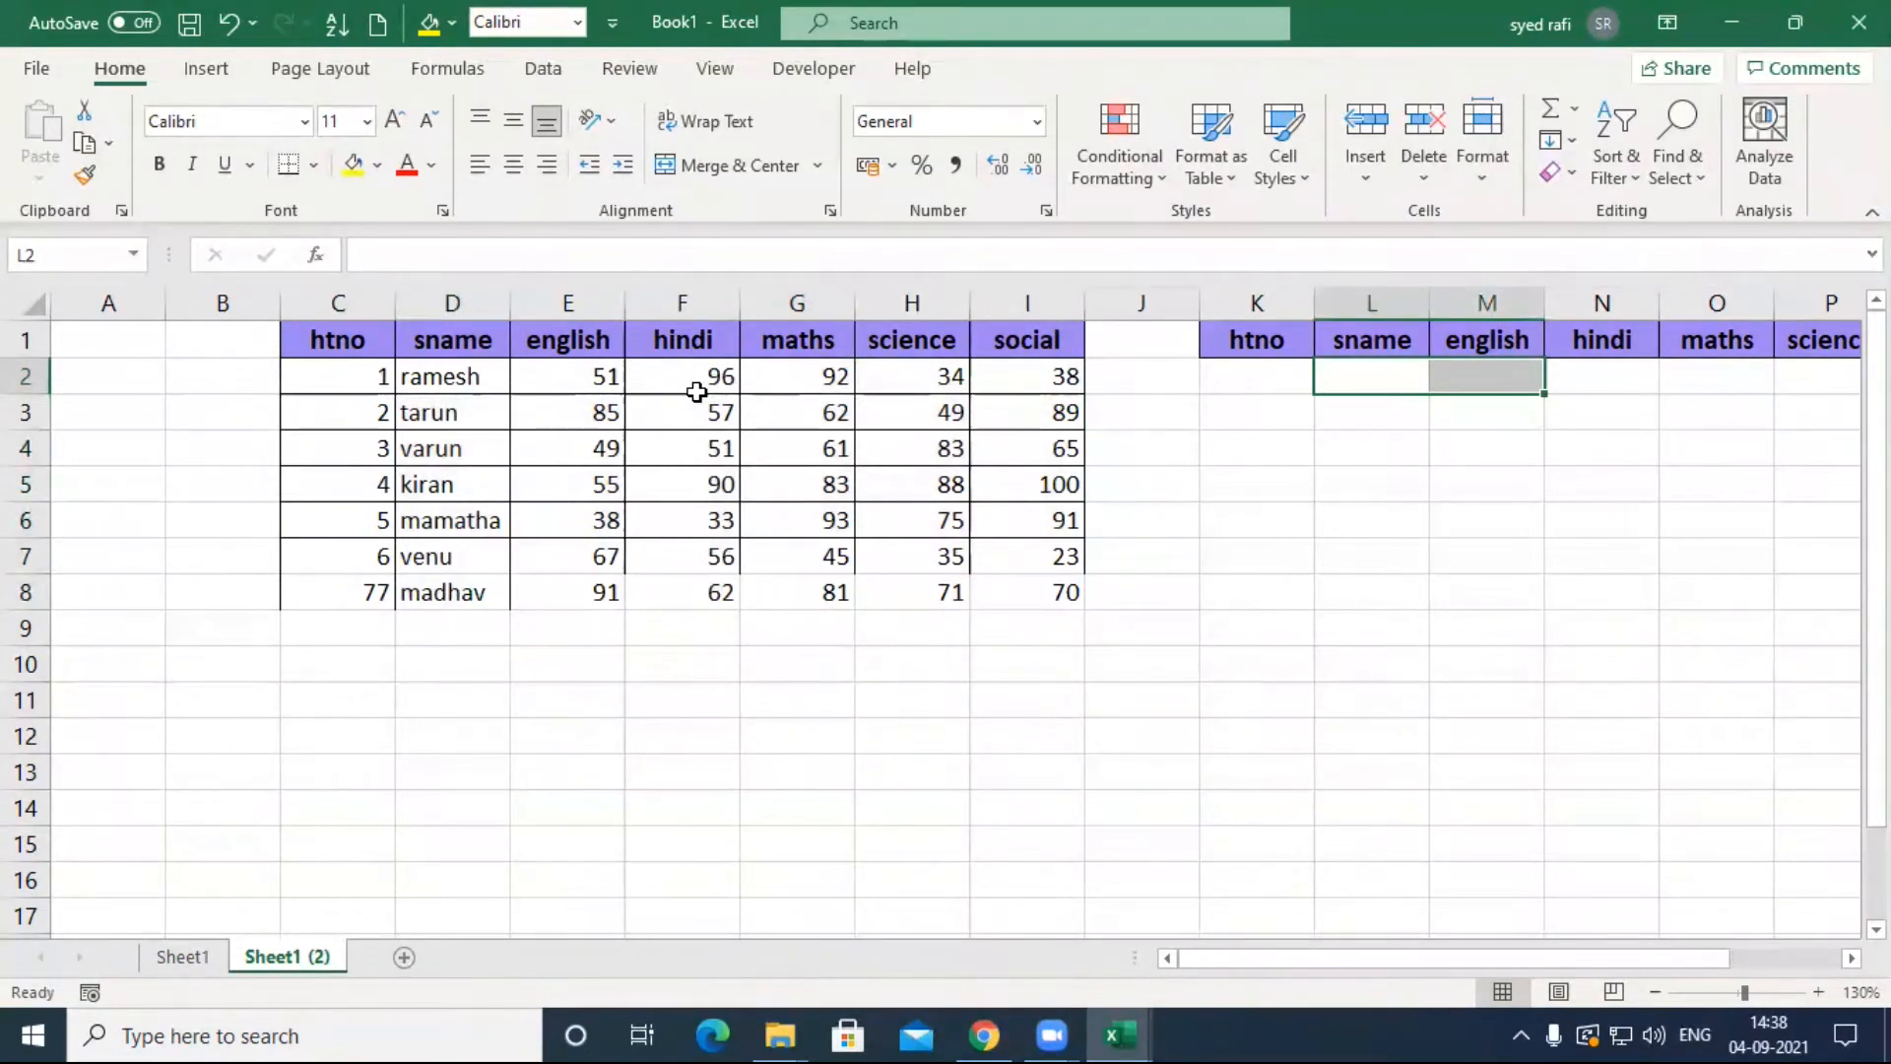
pyautogui.hotkey('ctrl', 'z')
# Step: Replace the sname in D4 with the same student name as in D2 to create a duplicate
pyautogui.press('Down')
pyautogui.press('Left')
pyautogui.press('Left')
pyautogui.press('Left')
pyautogui.press('Left')
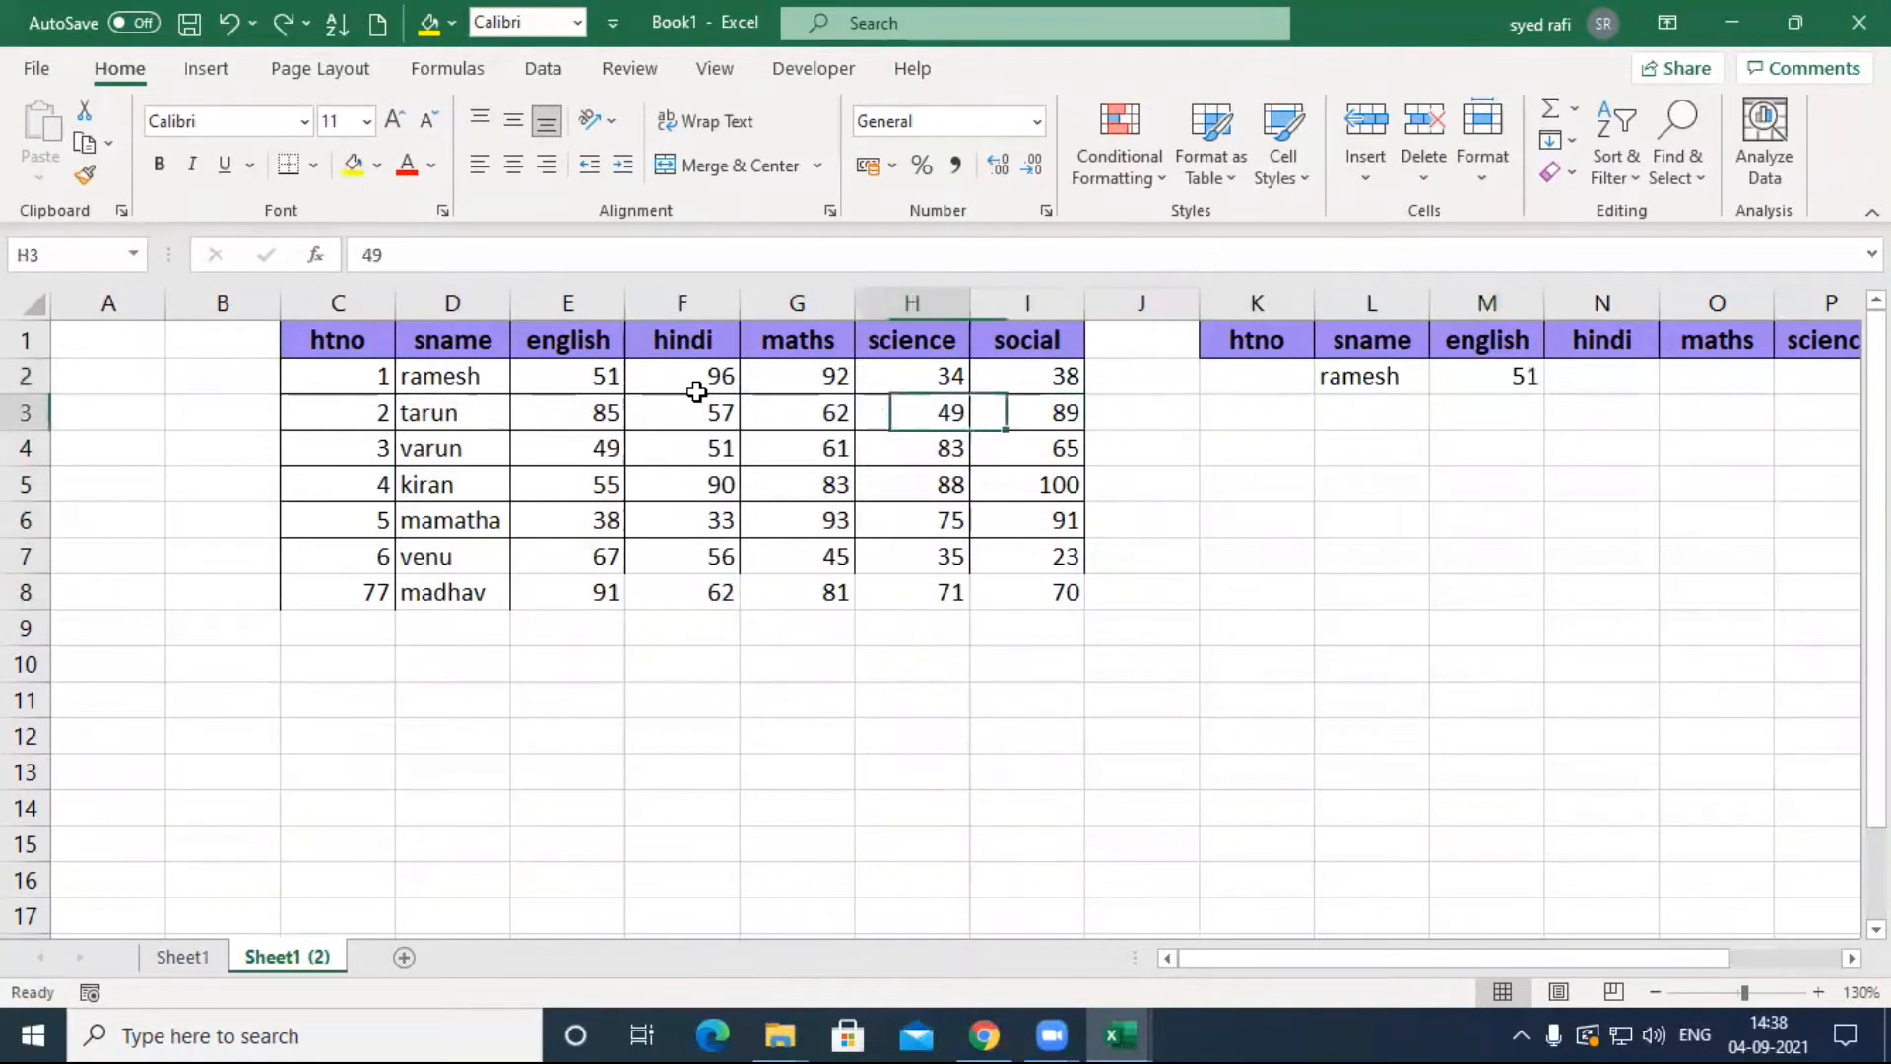
pyautogui.press('Left')
pyautogui.press('Left')
pyautogui.press('Down')
pyautogui.press('Left')
pyautogui.press('Left')
pyautogui.write('r')
pyautogui.press('Return')
pyautogui.press('Up')
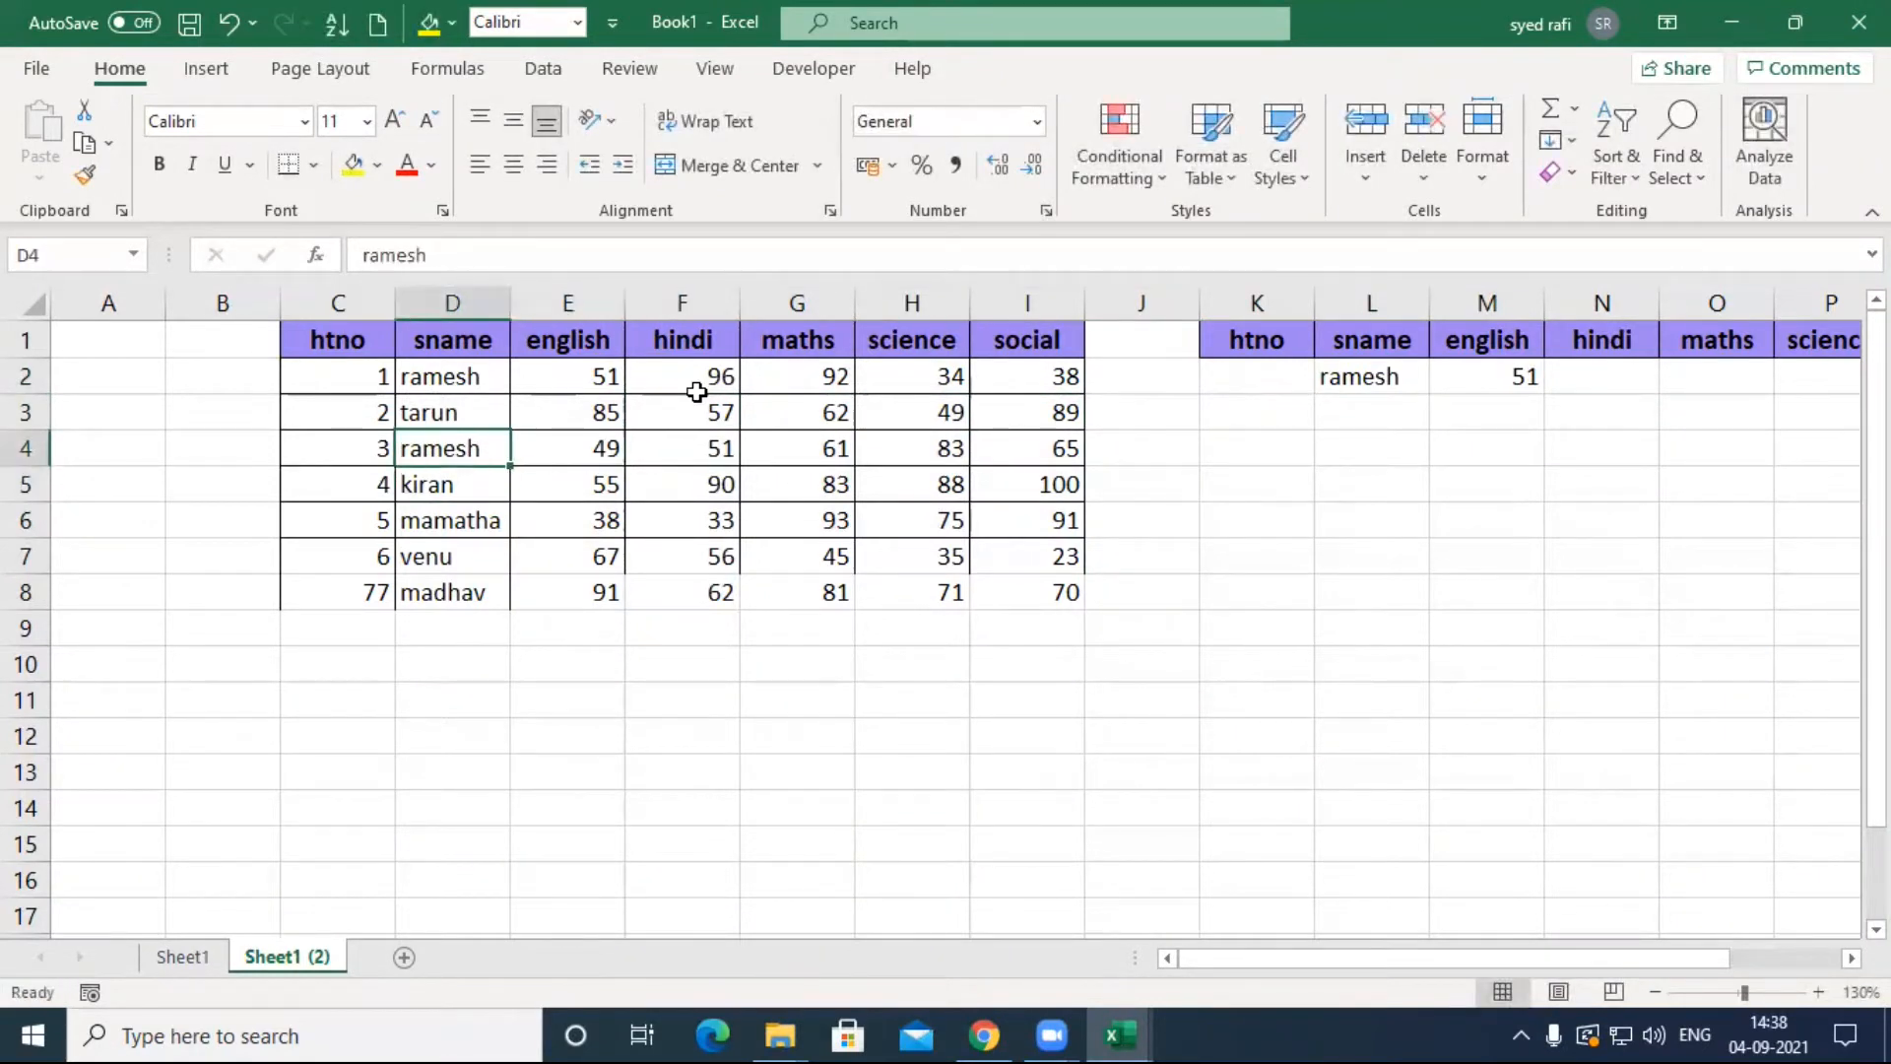
pyautogui.press('Up')
pyautogui.press('Up')
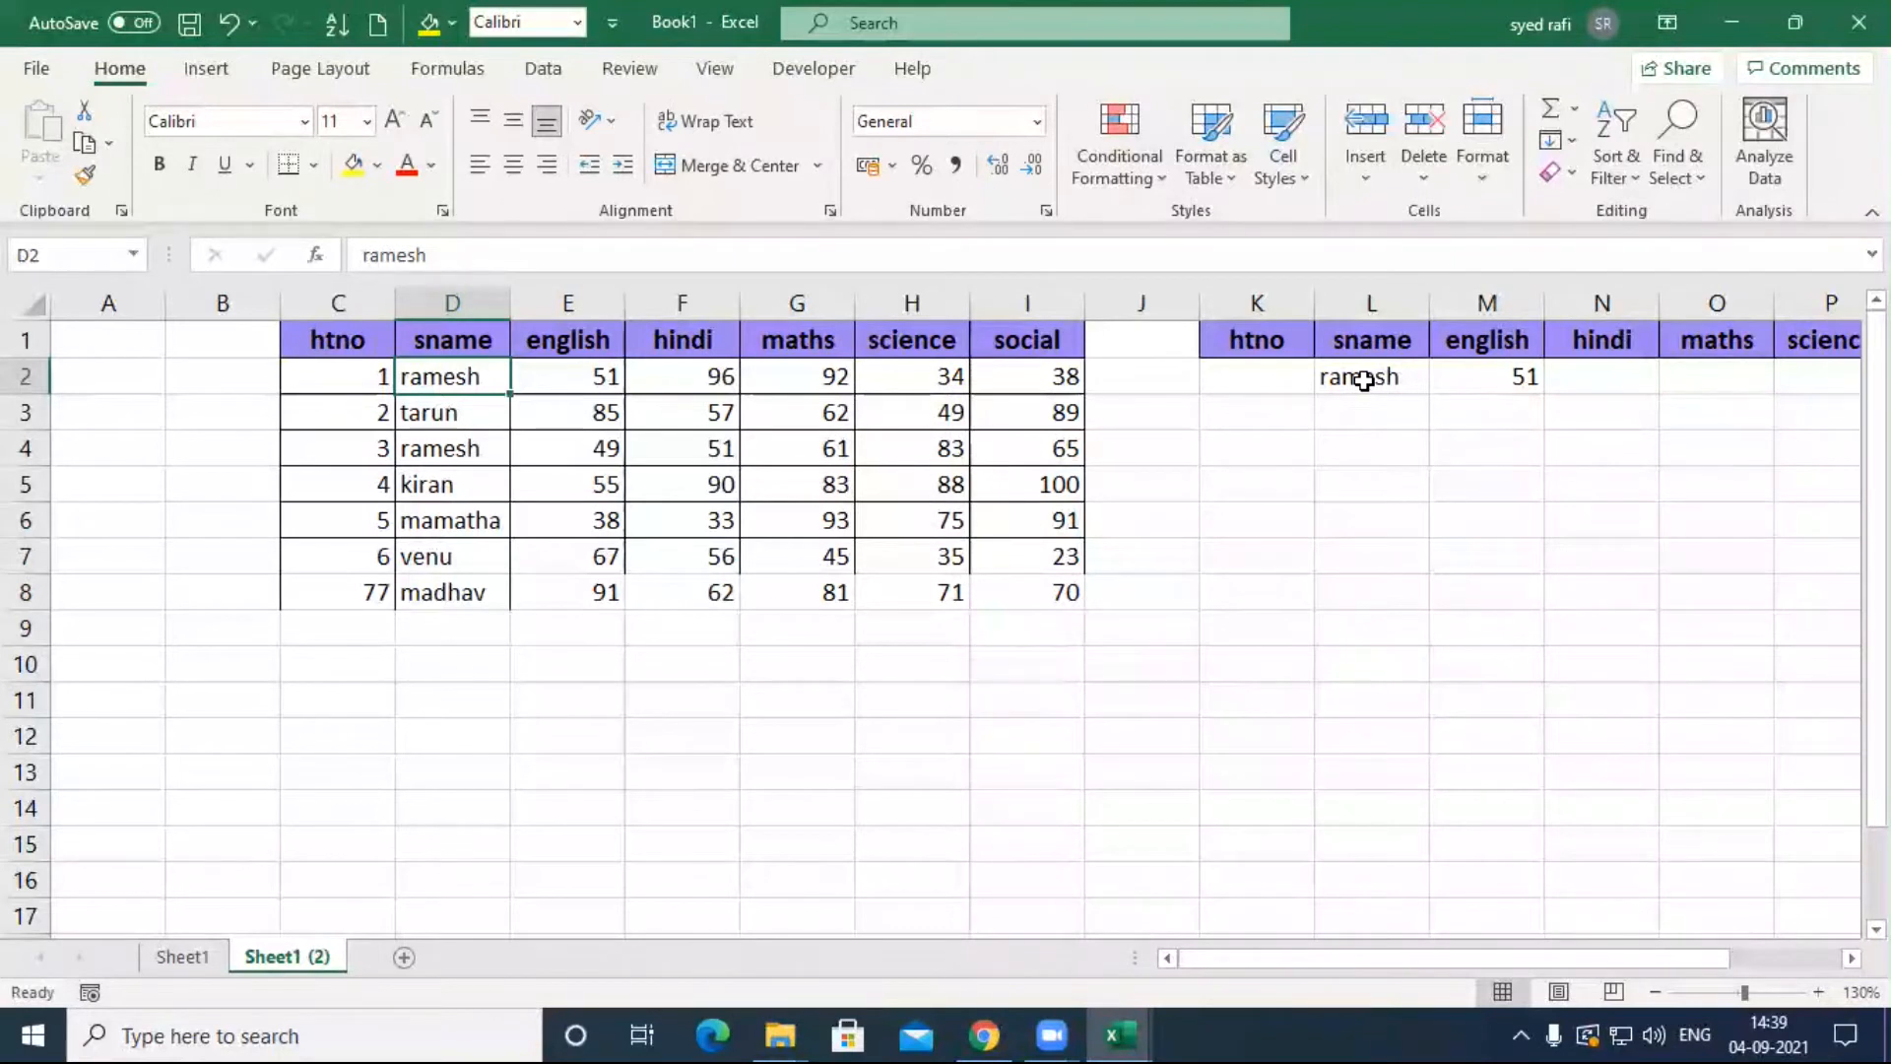
# Step: Enter the notes "linear search" in J10 and "binary search" in J11
pyautogui.click(1157, 664)
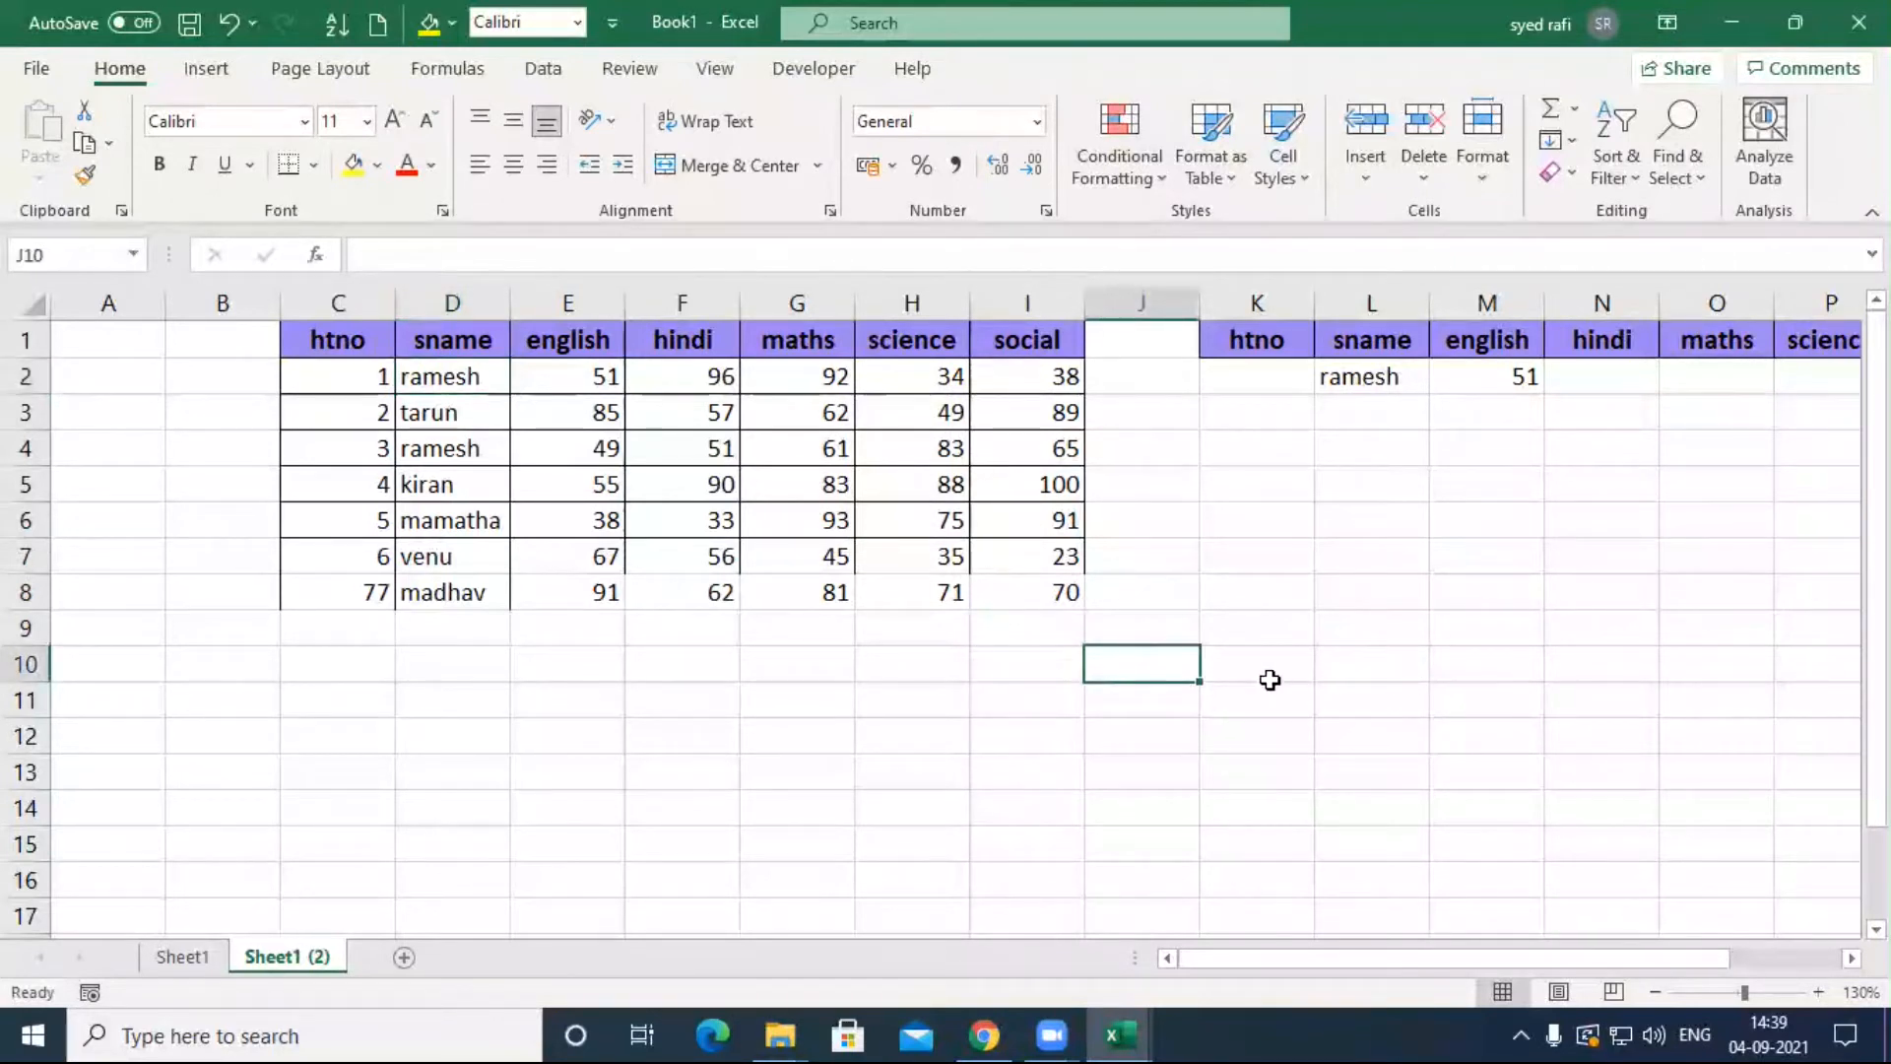
pyautogui.write('linear search')
pyautogui.press('Return')
pyautogui.write('bine')
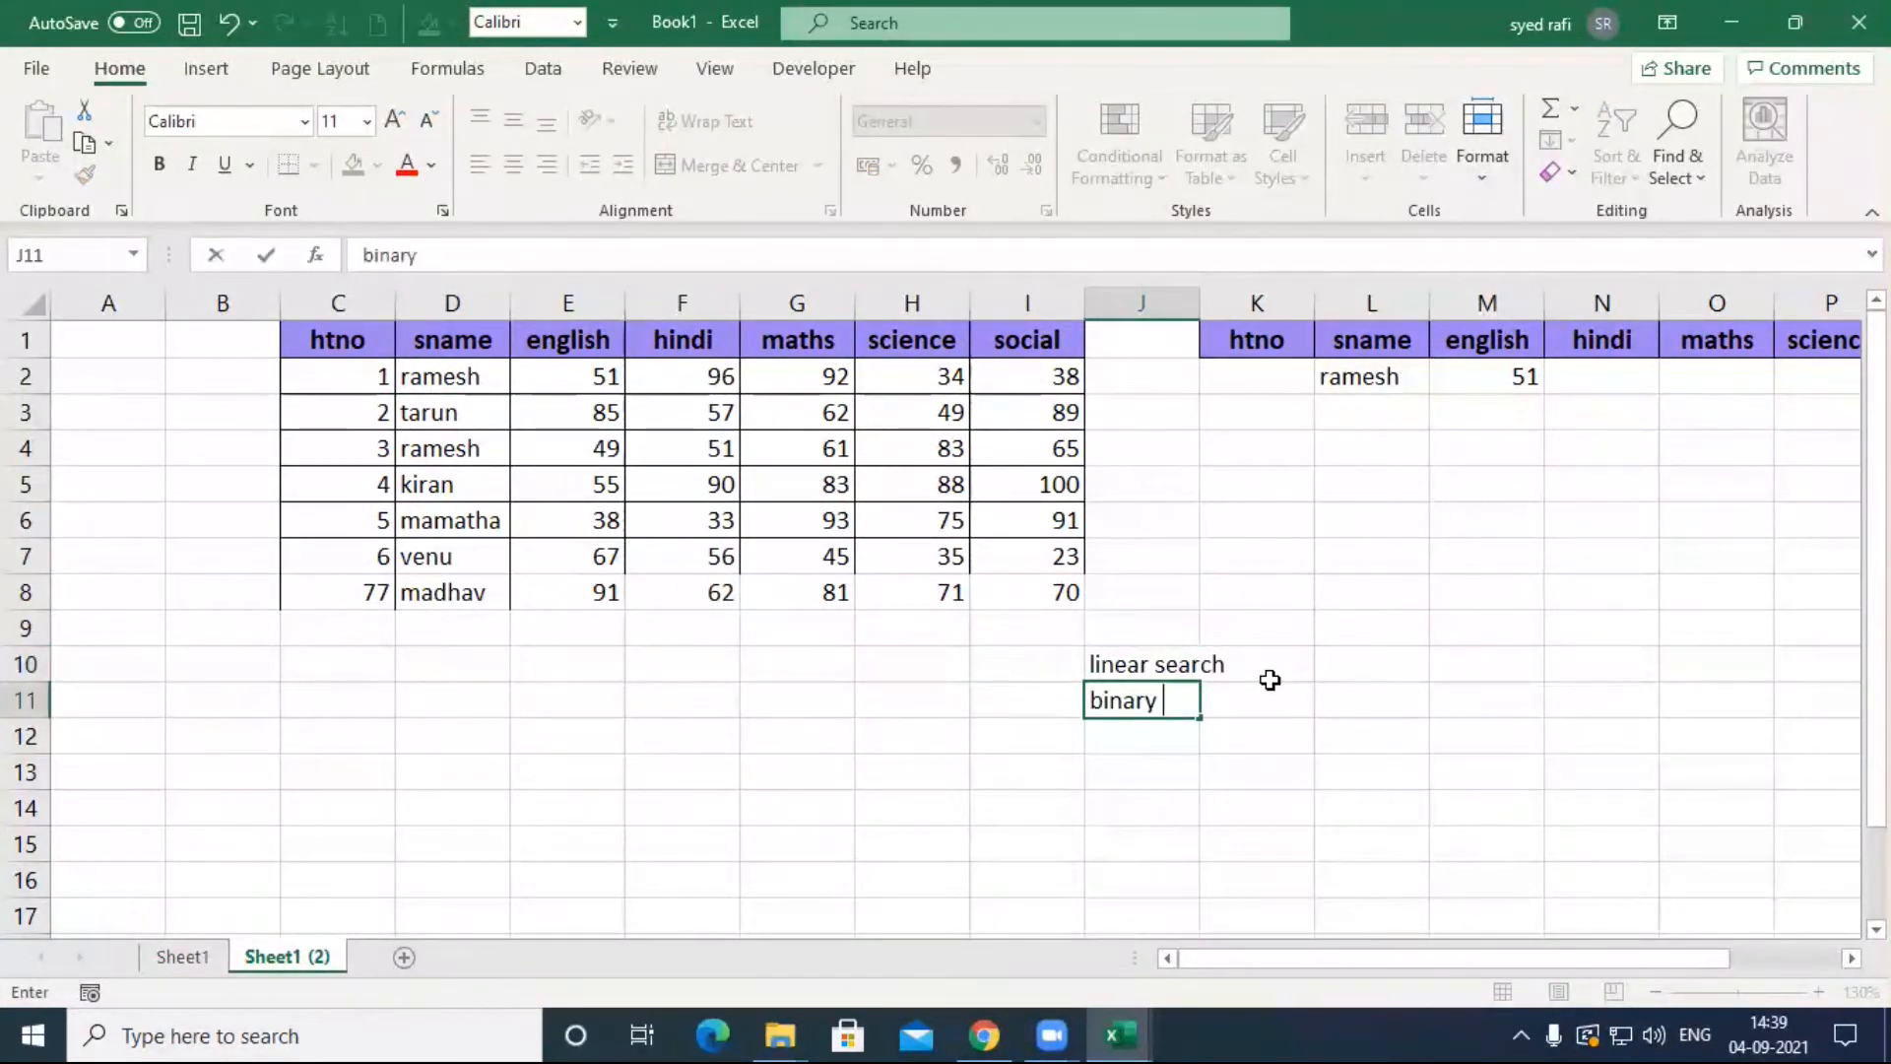
pyautogui.write('ry search')
pyautogui.press('Return')
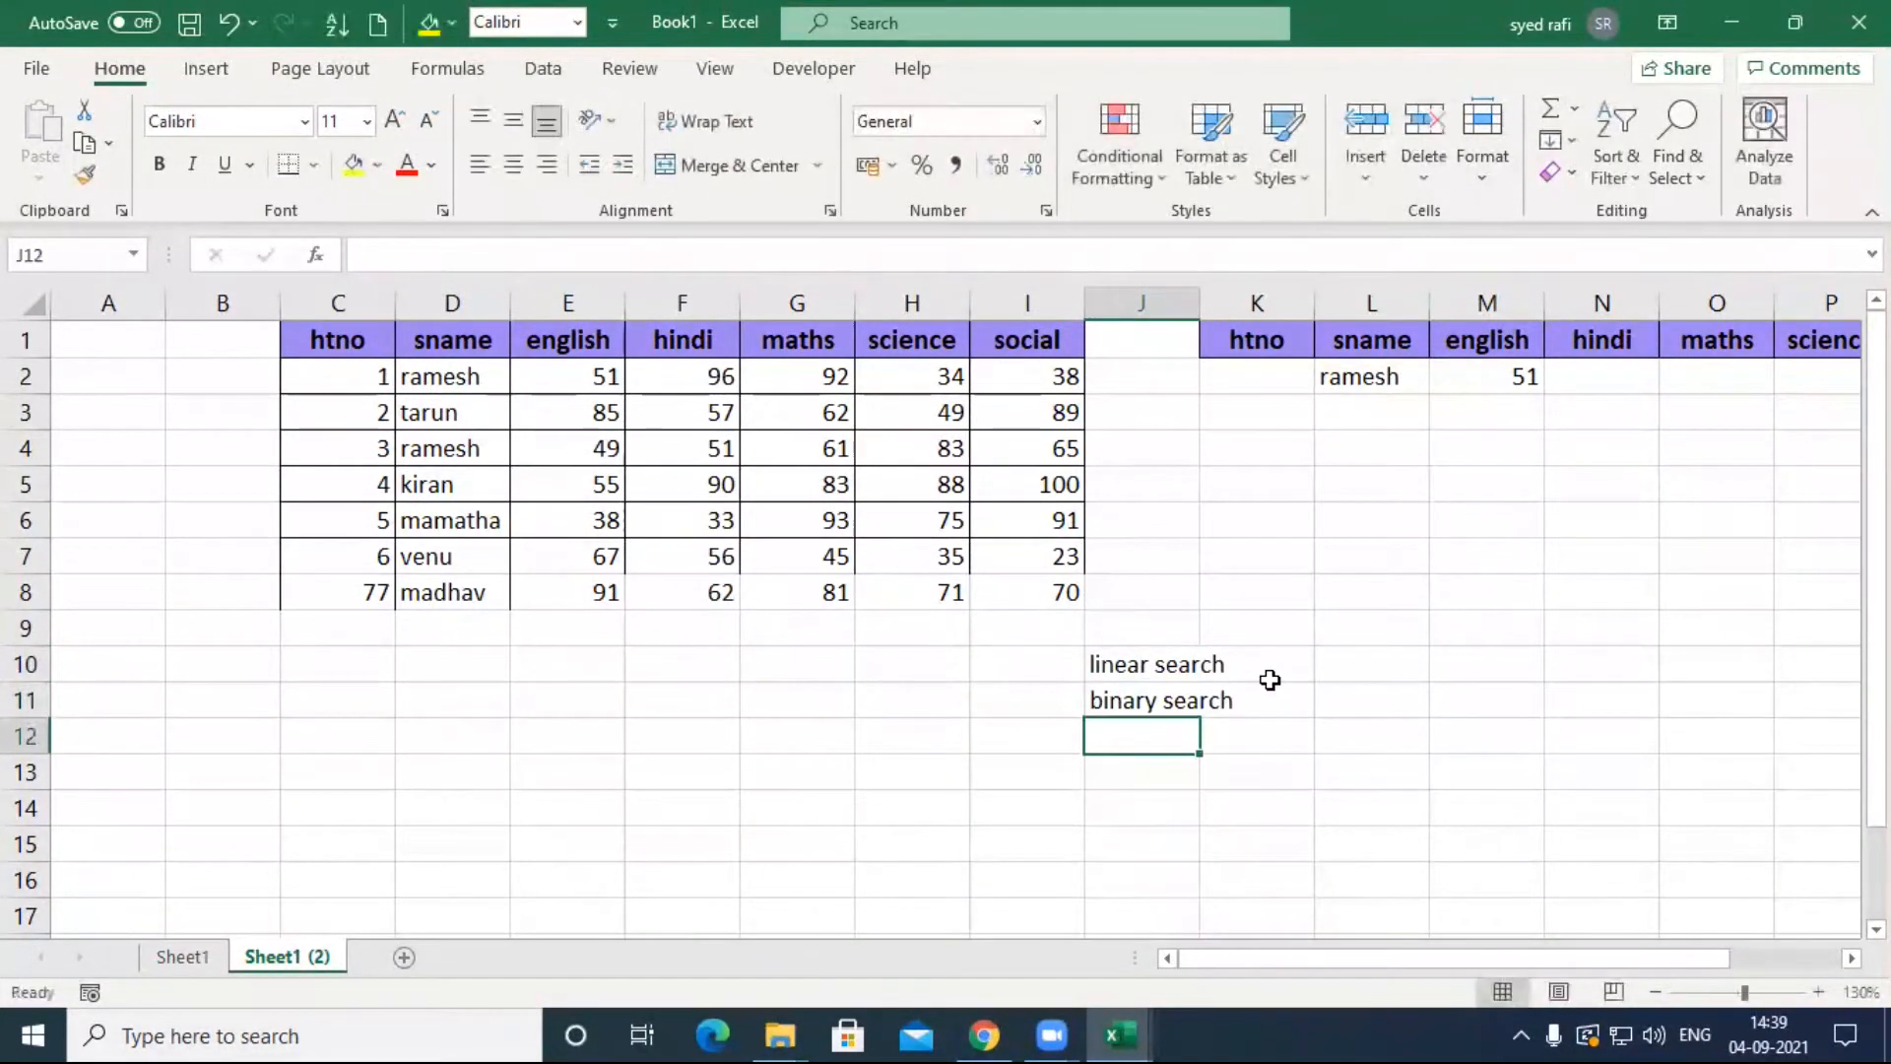
# Step: Review the search notes in J10:J11 and compare the lookup name in L2 with the source names in D2 and D3
pyautogui.click(1132, 663)
pyautogui.click(1167, 700)
pyautogui.click(1152, 662)
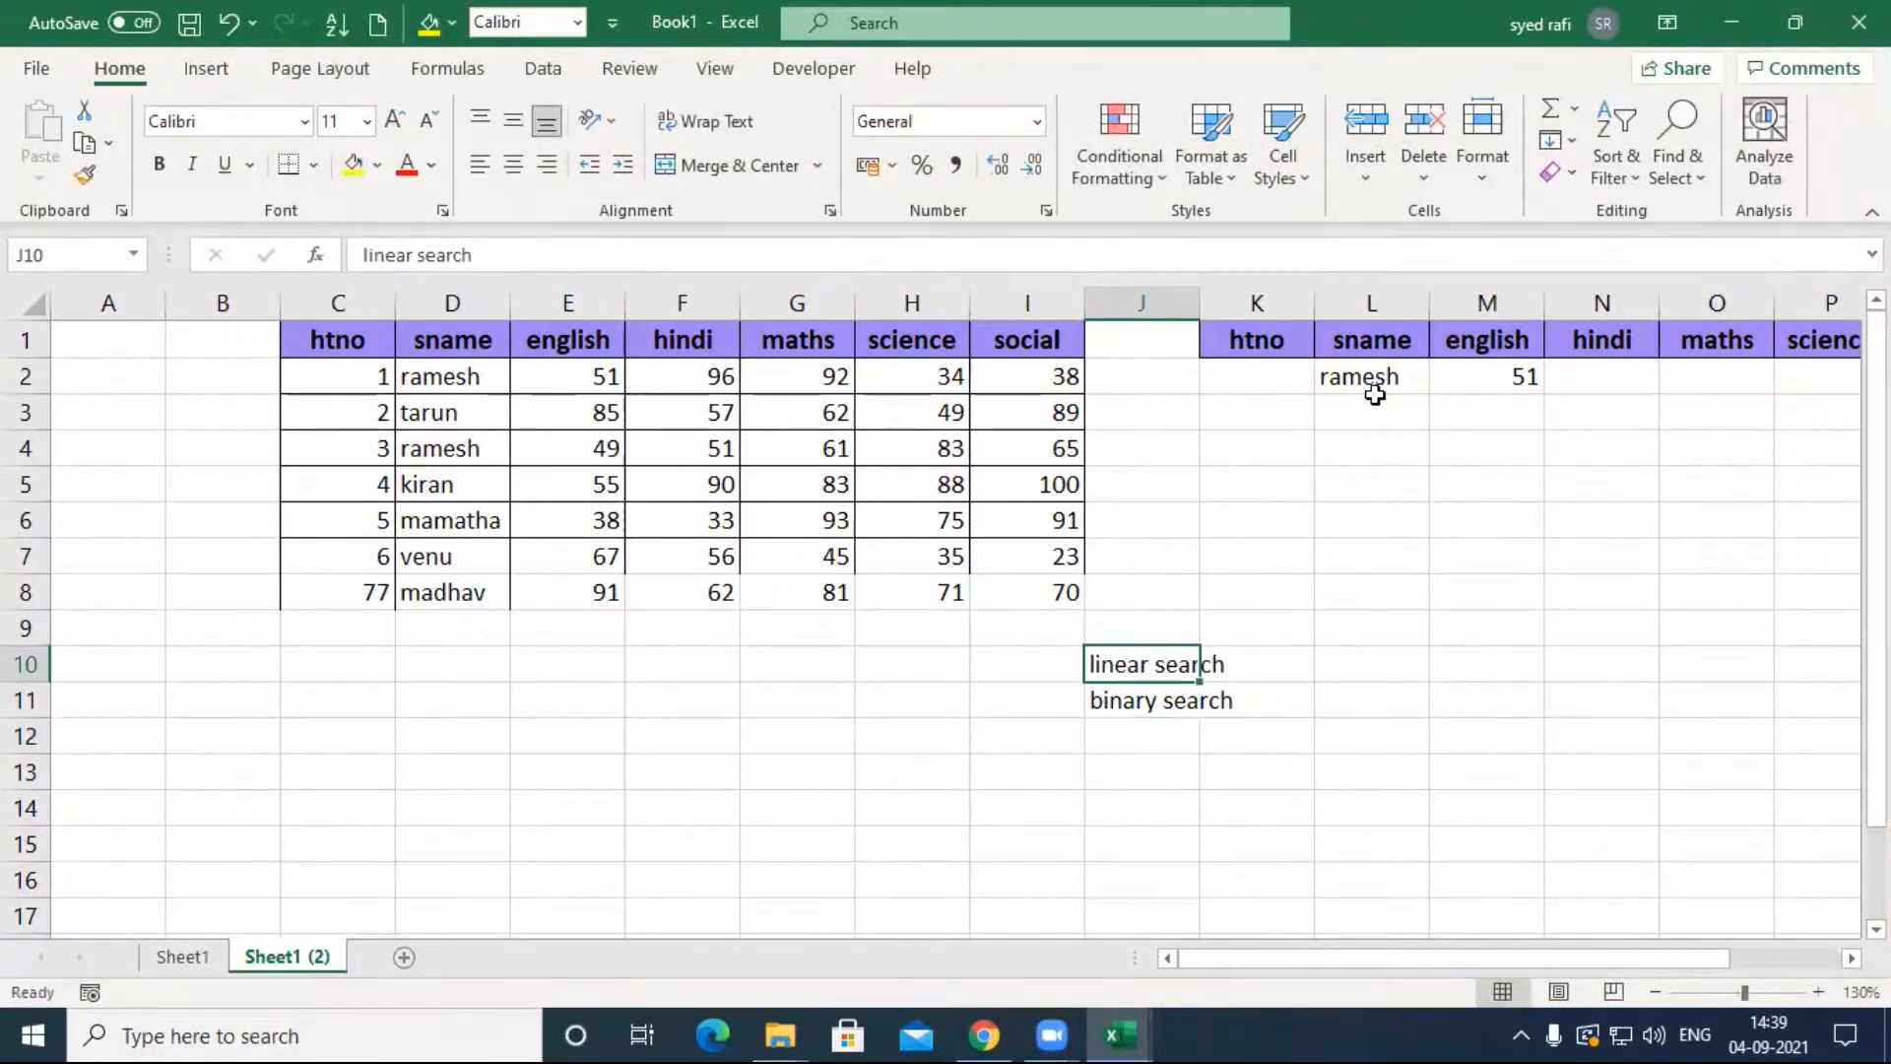
pyautogui.click(1377, 379)
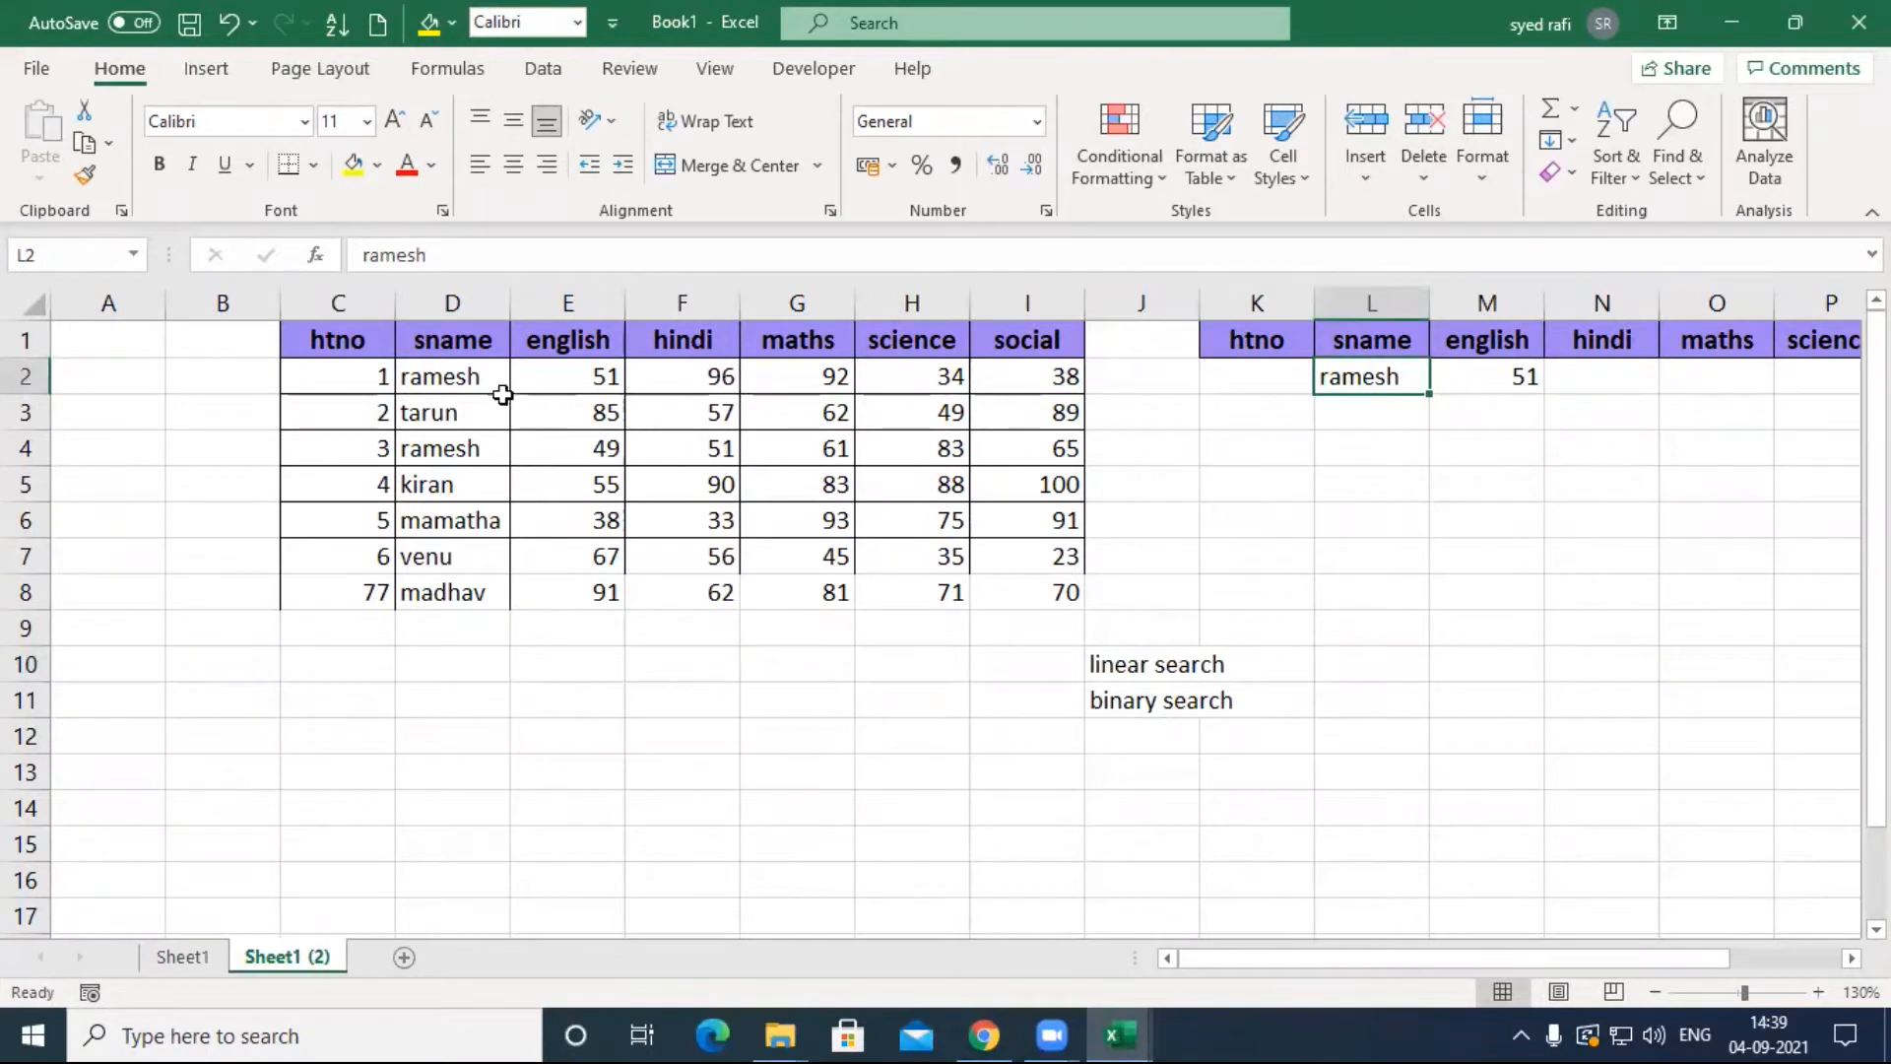
pyautogui.click(478, 376)
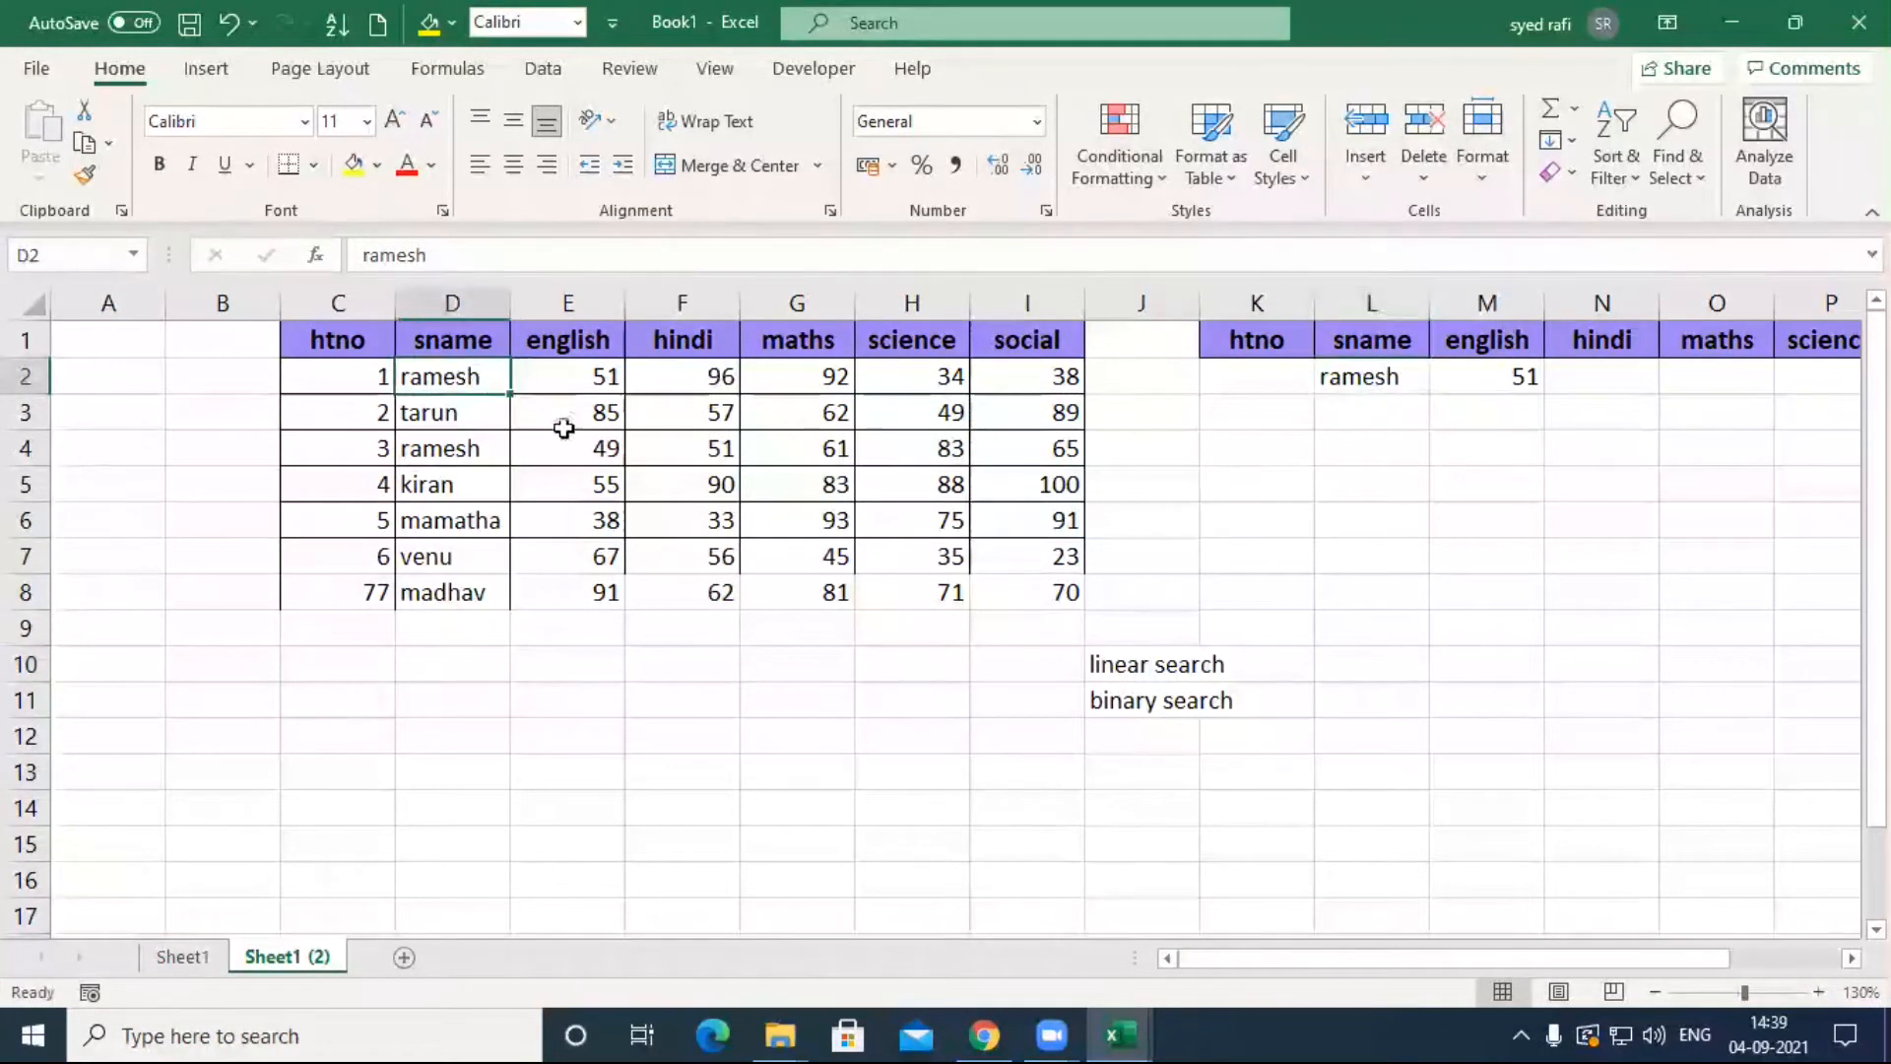
pyautogui.click(1373, 378)
pyautogui.click(470, 412)
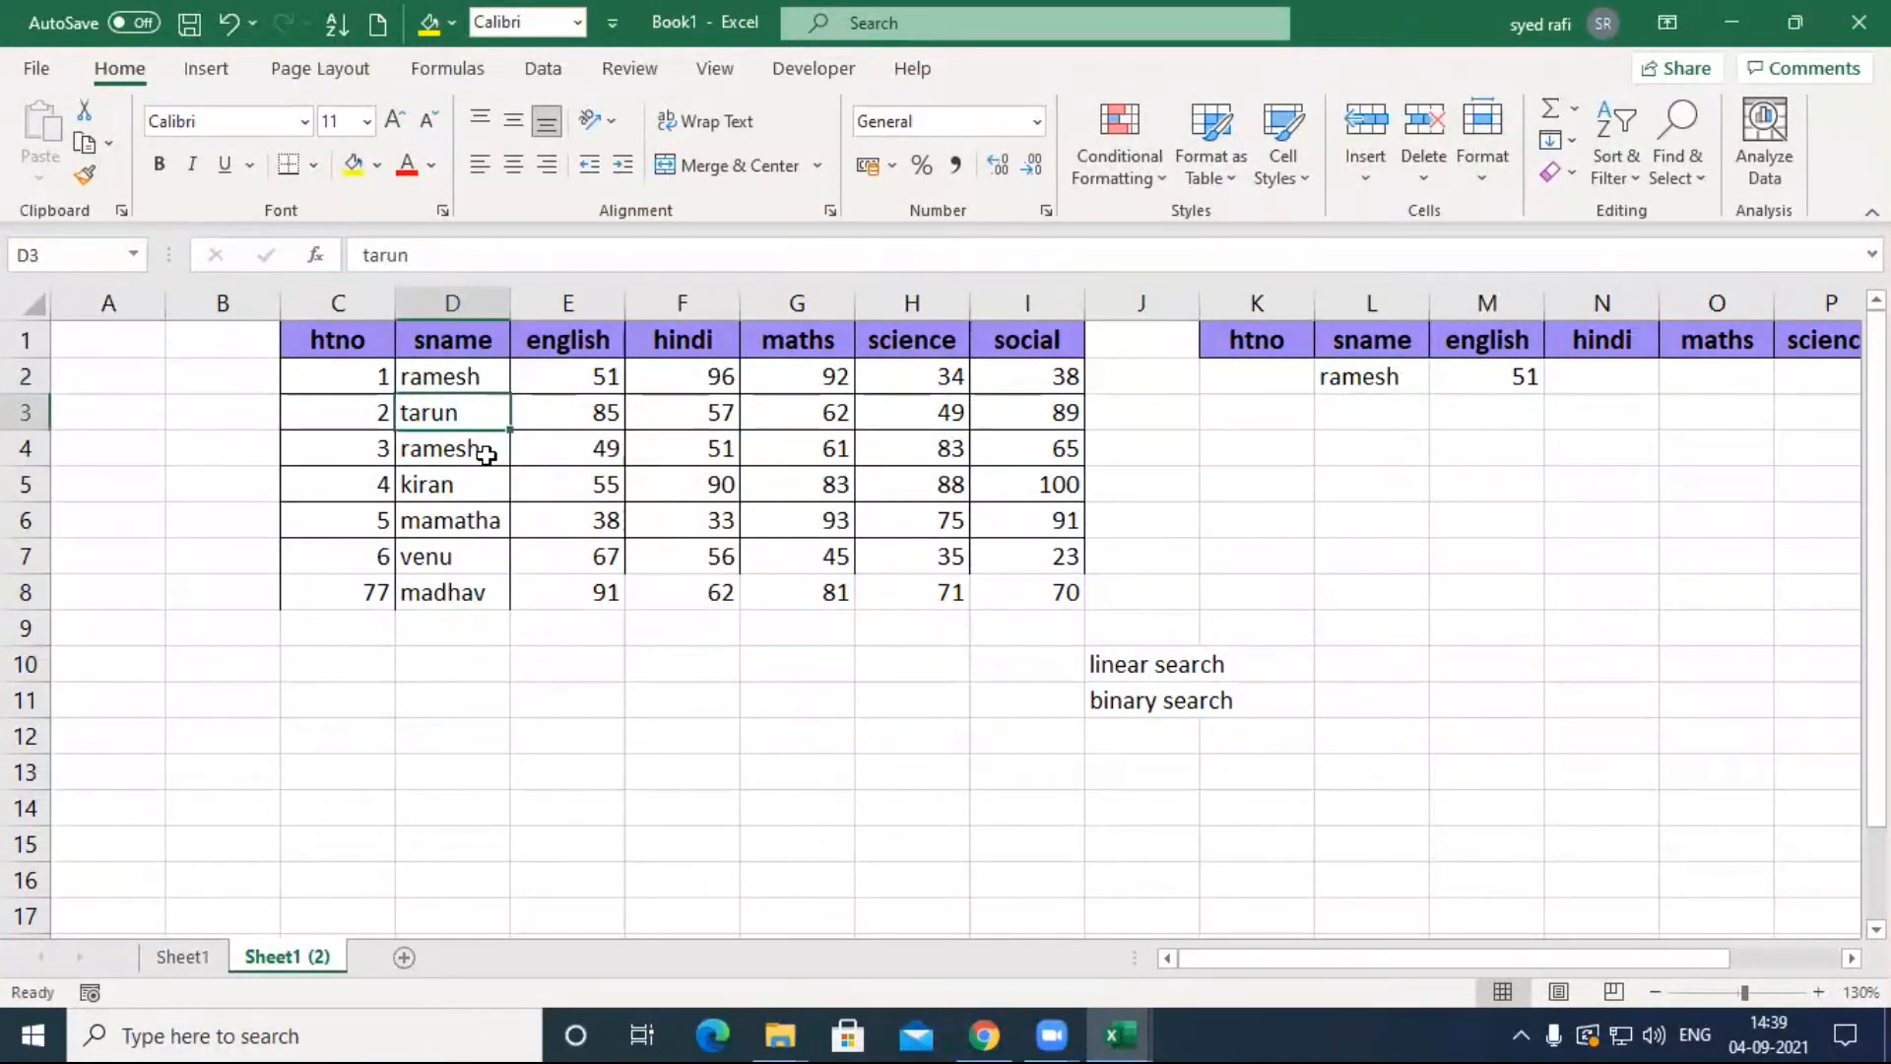
# Step: Examine the sname entries one by one and the VLOOKUP formula in M2, including its FALSE range-lookup argument
pyautogui.click(487, 453)
pyautogui.click(474, 493)
pyautogui.click(487, 525)
pyautogui.click(477, 558)
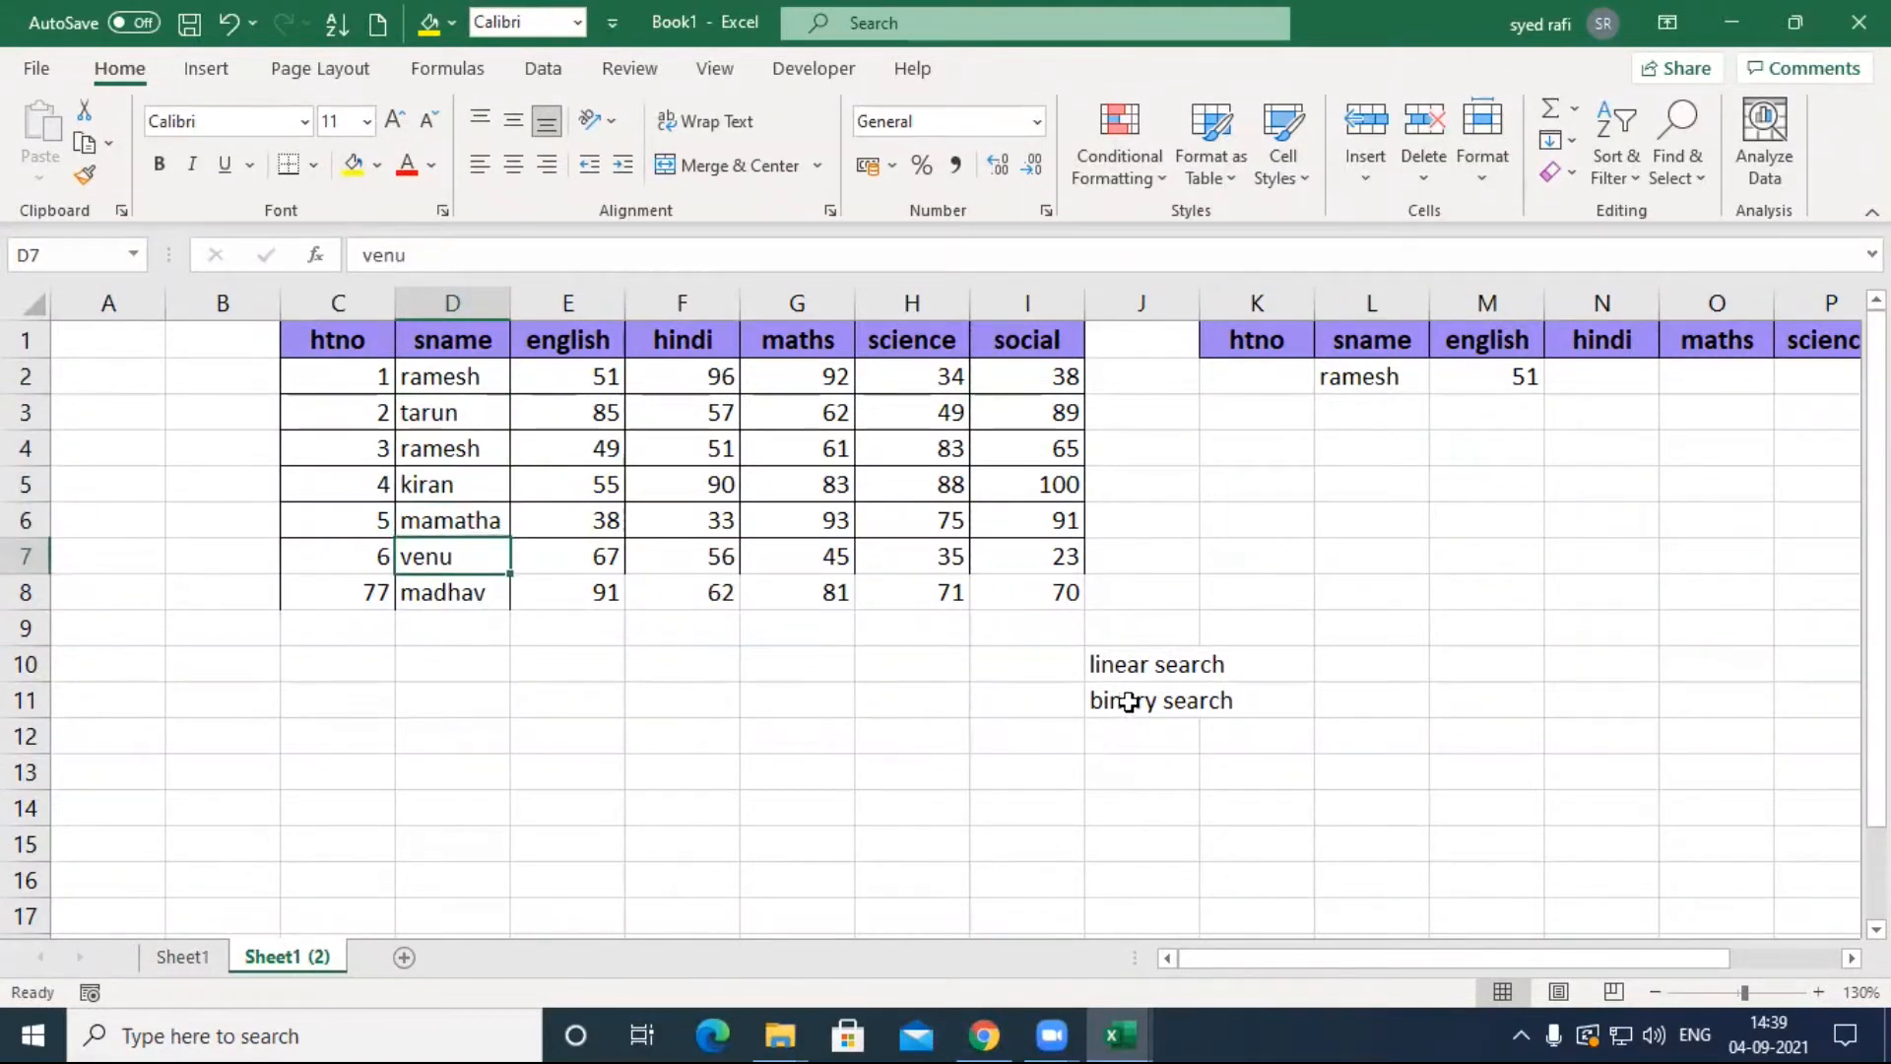
pyautogui.click(1129, 666)
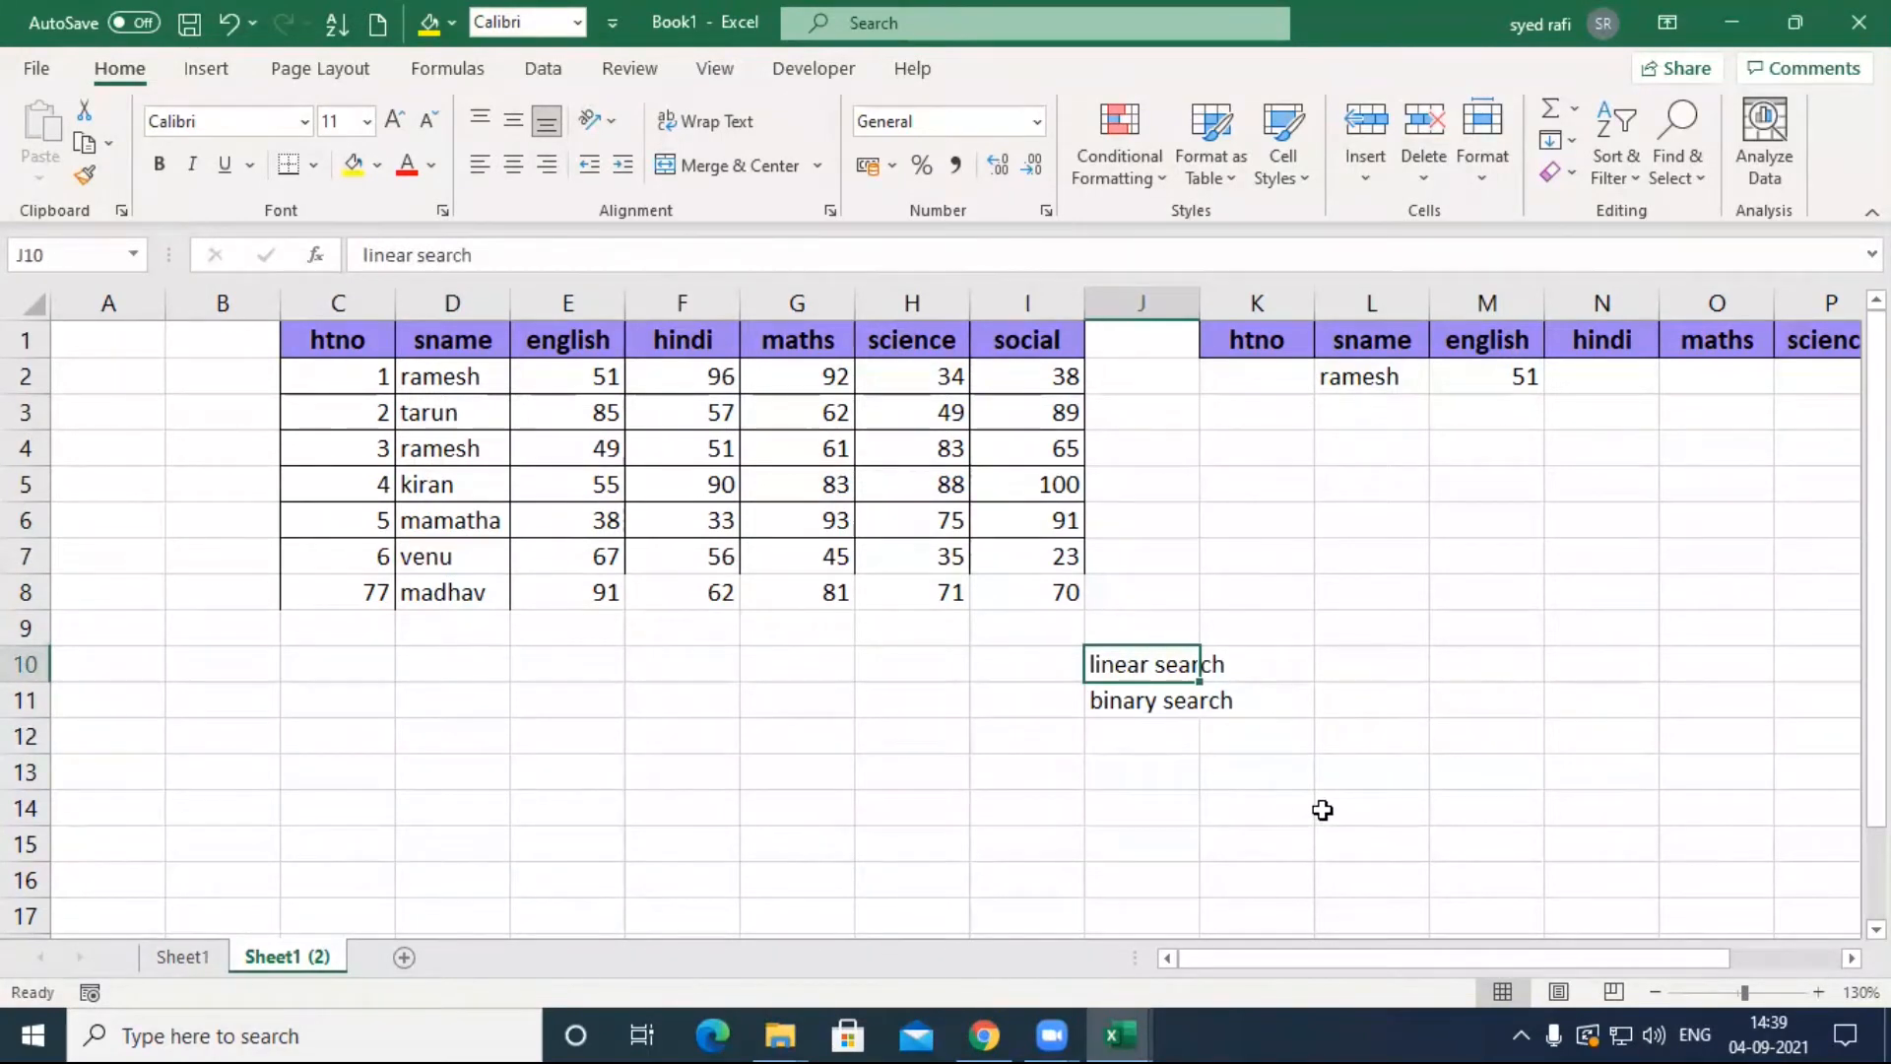
pyautogui.click(1486, 375)
pyautogui.doubleClick(1482, 374)
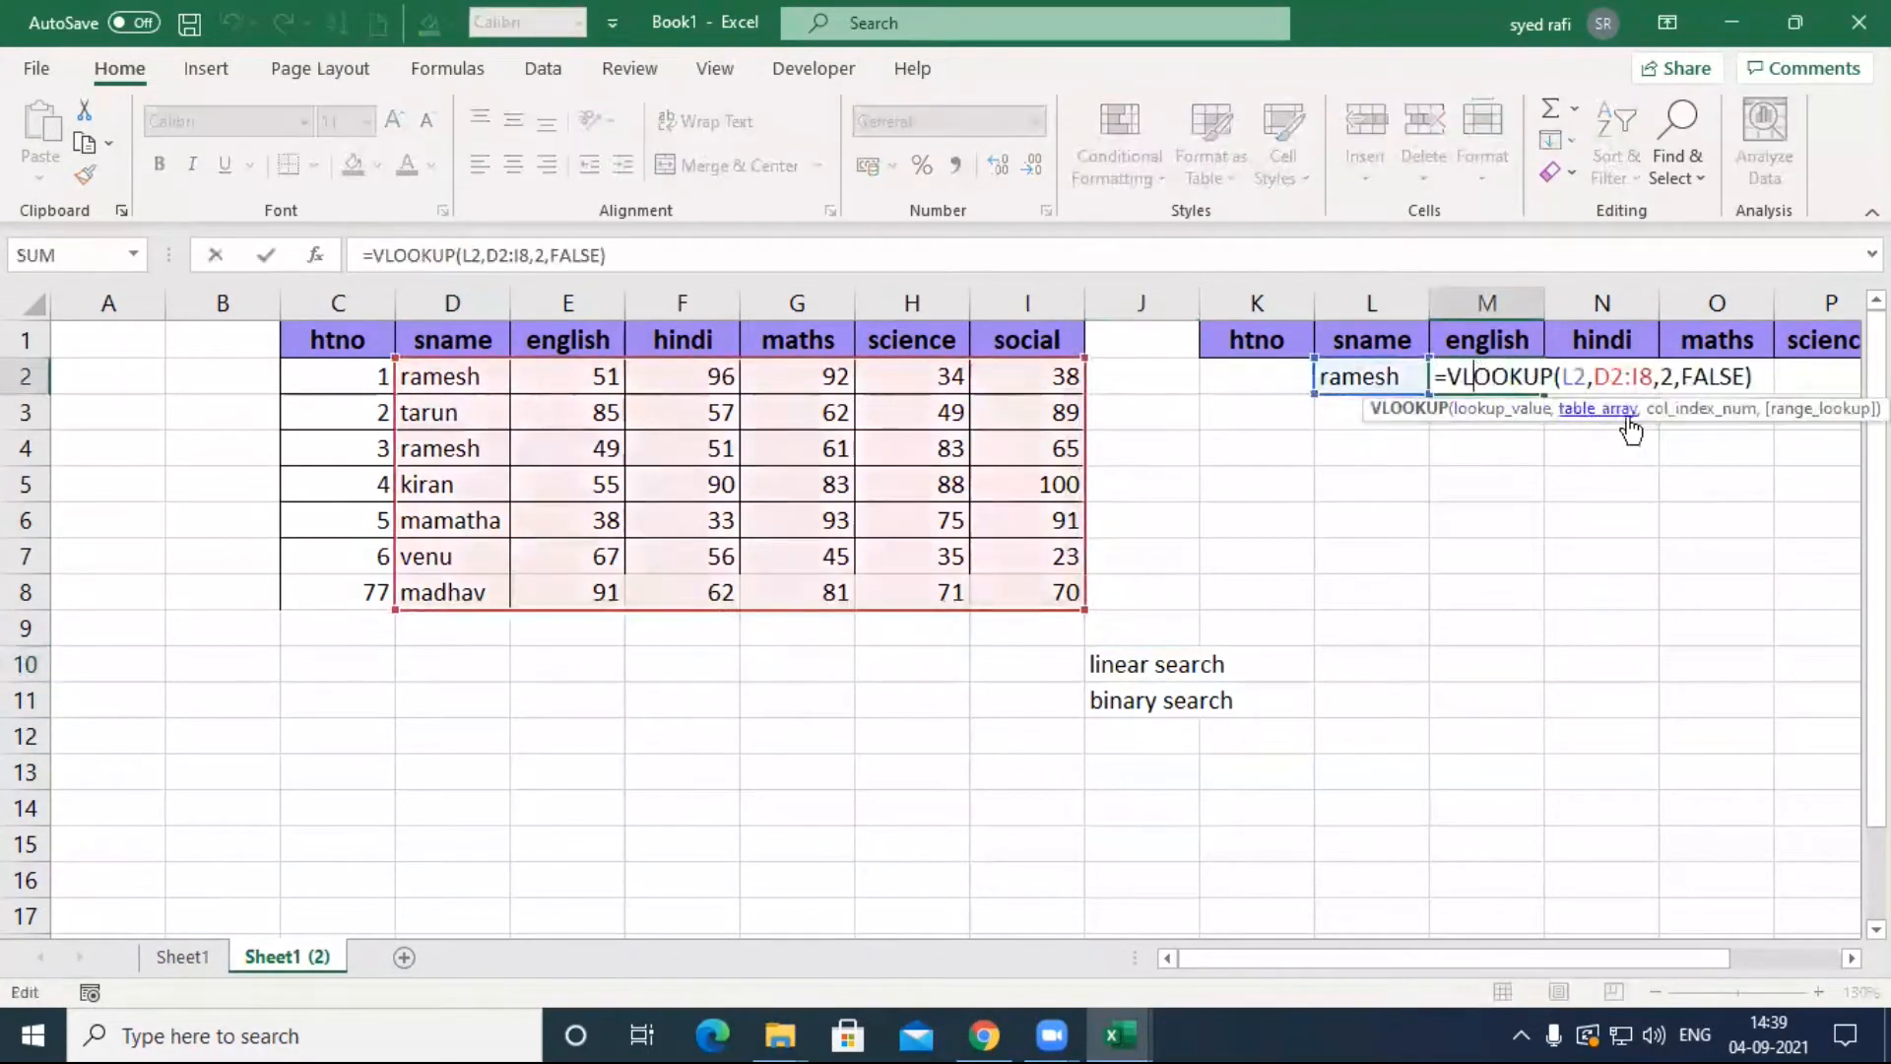
pyautogui.click(1696, 380)
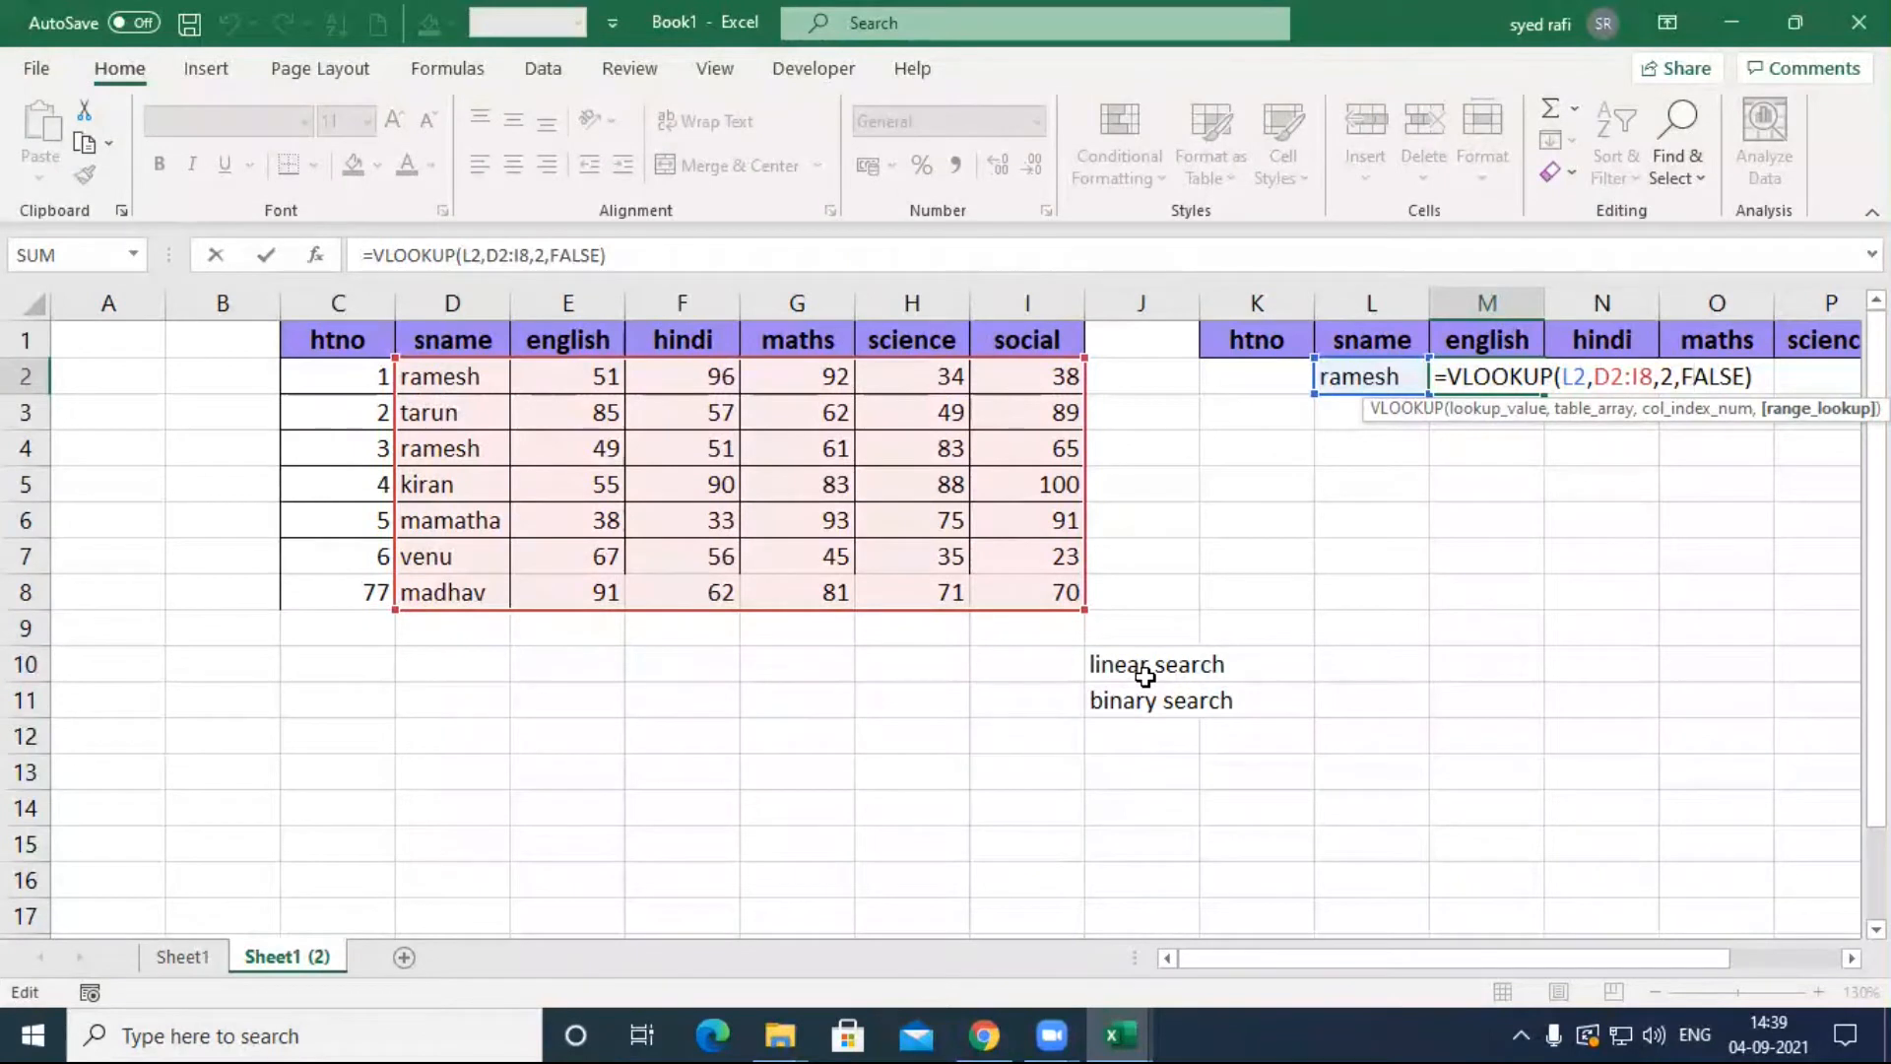
pyautogui.press('Return')
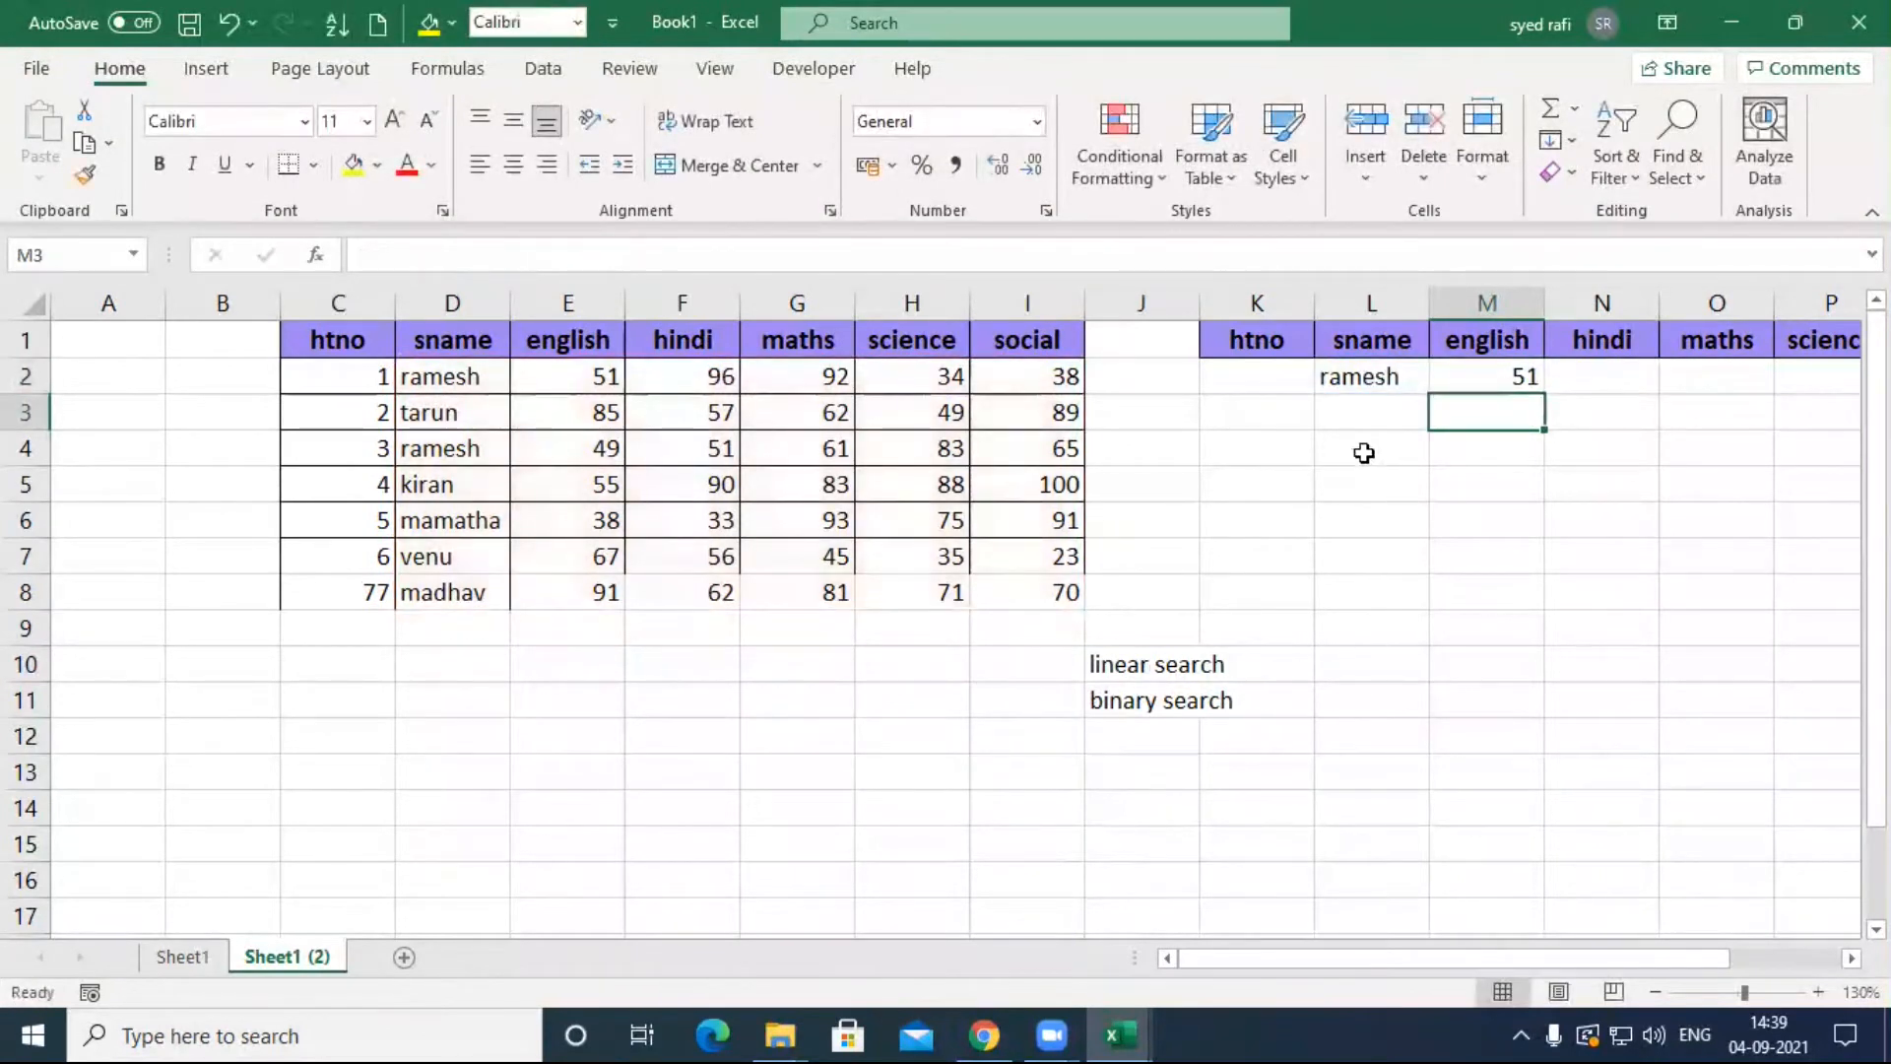
pyautogui.click(1361, 377)
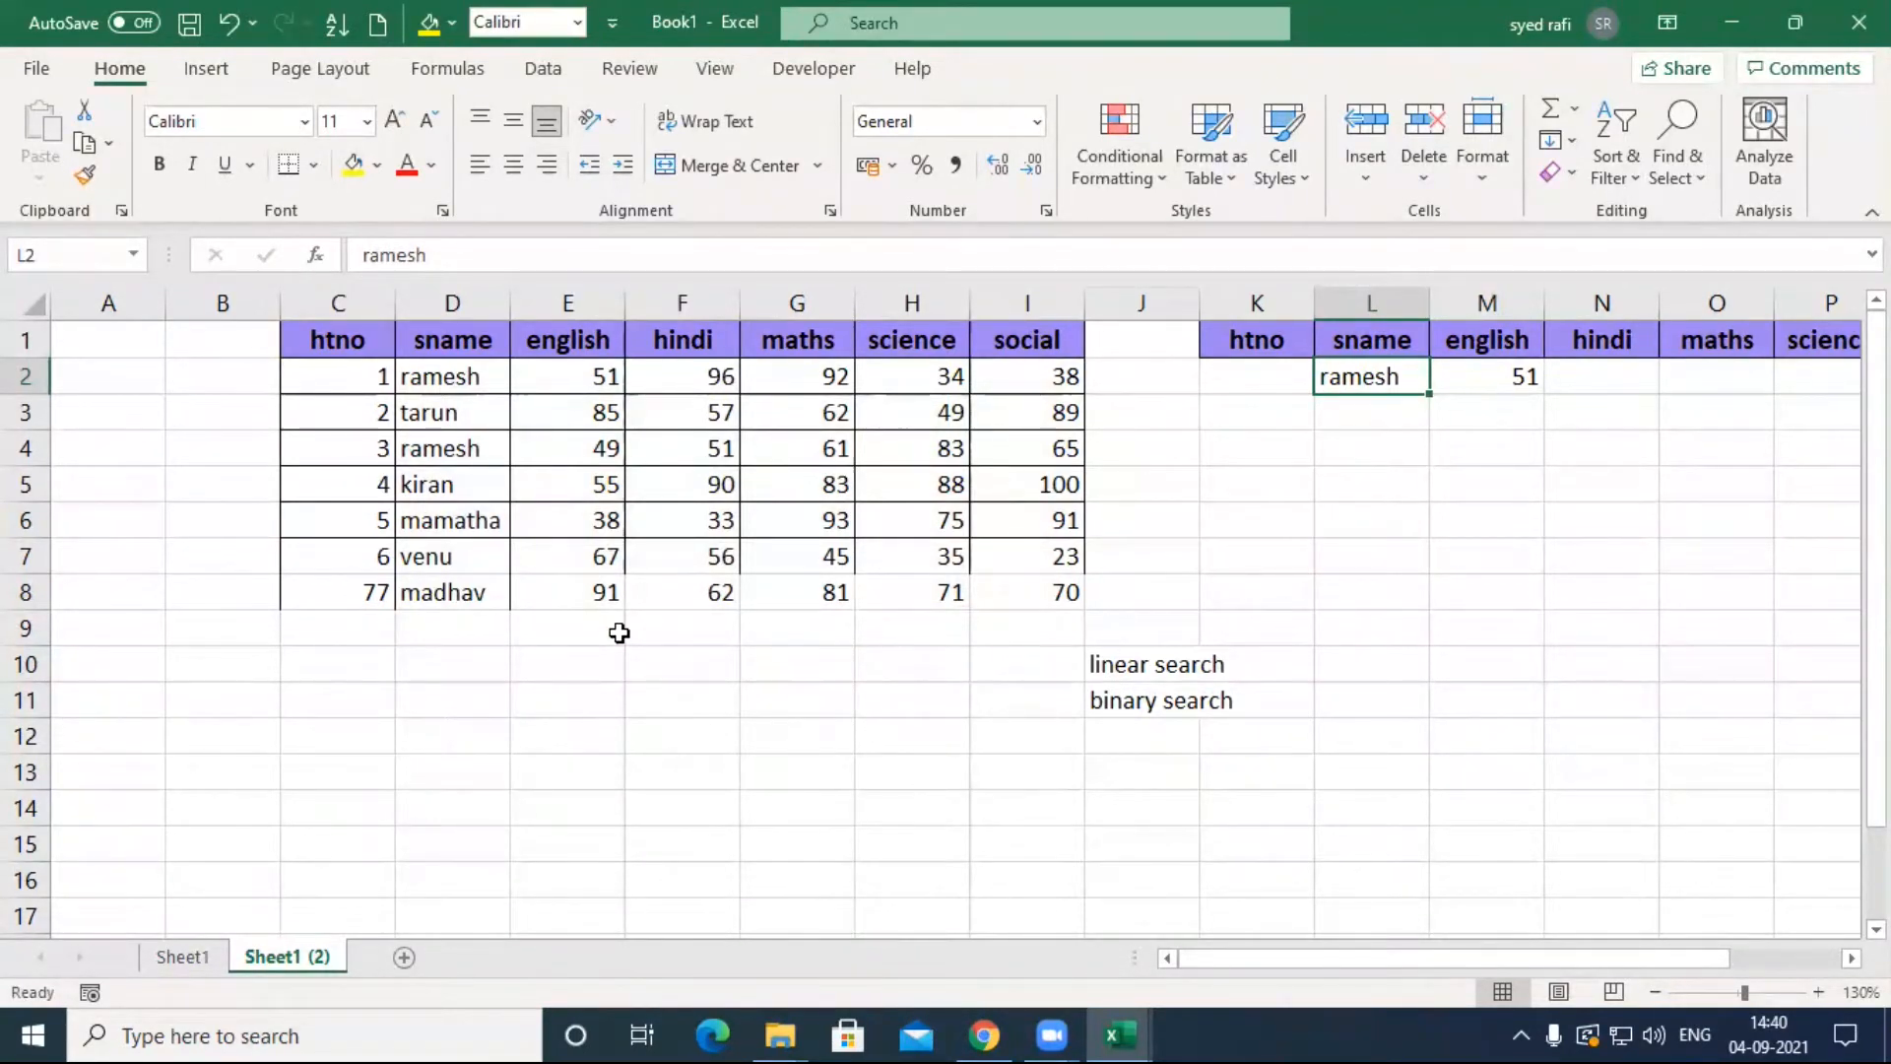
# Step: Examine the sname and htno columns, pairing the htno values from both ends inward to the middle cell C5
pyautogui.click(1132, 666)
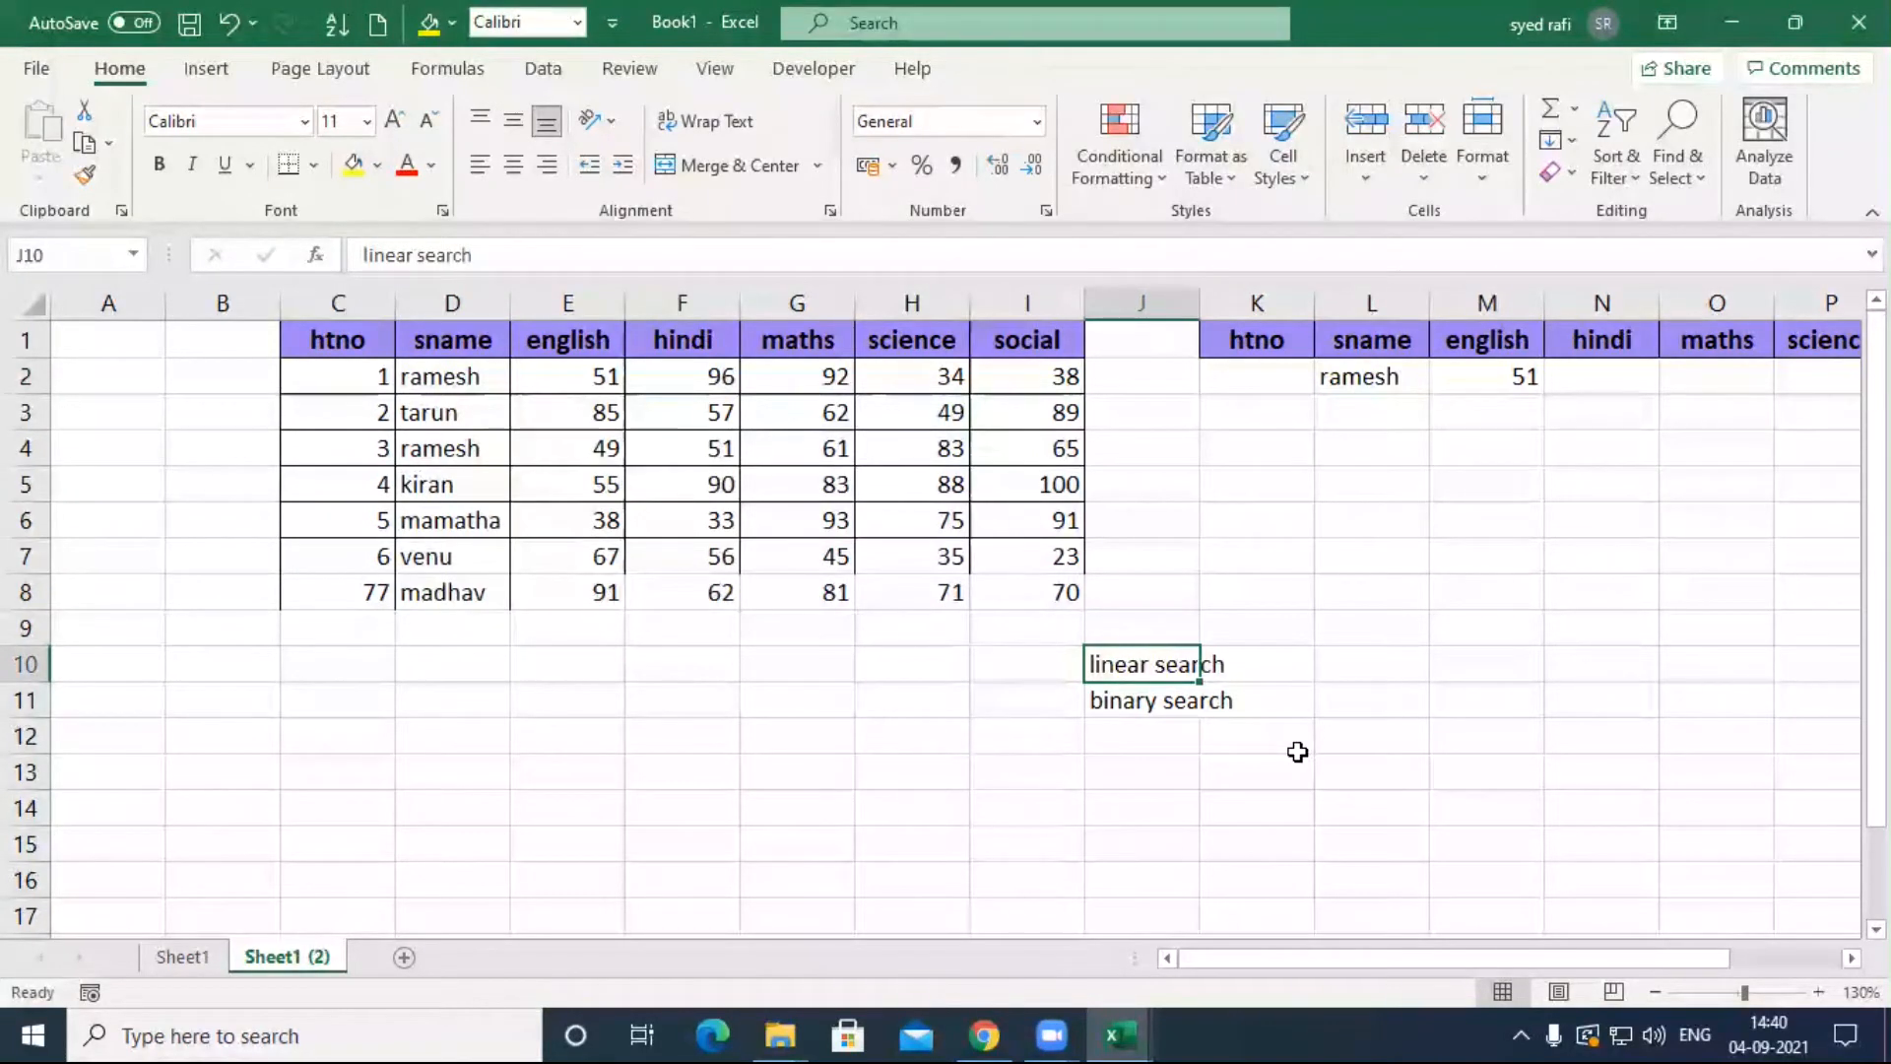
pyautogui.click(1126, 705)
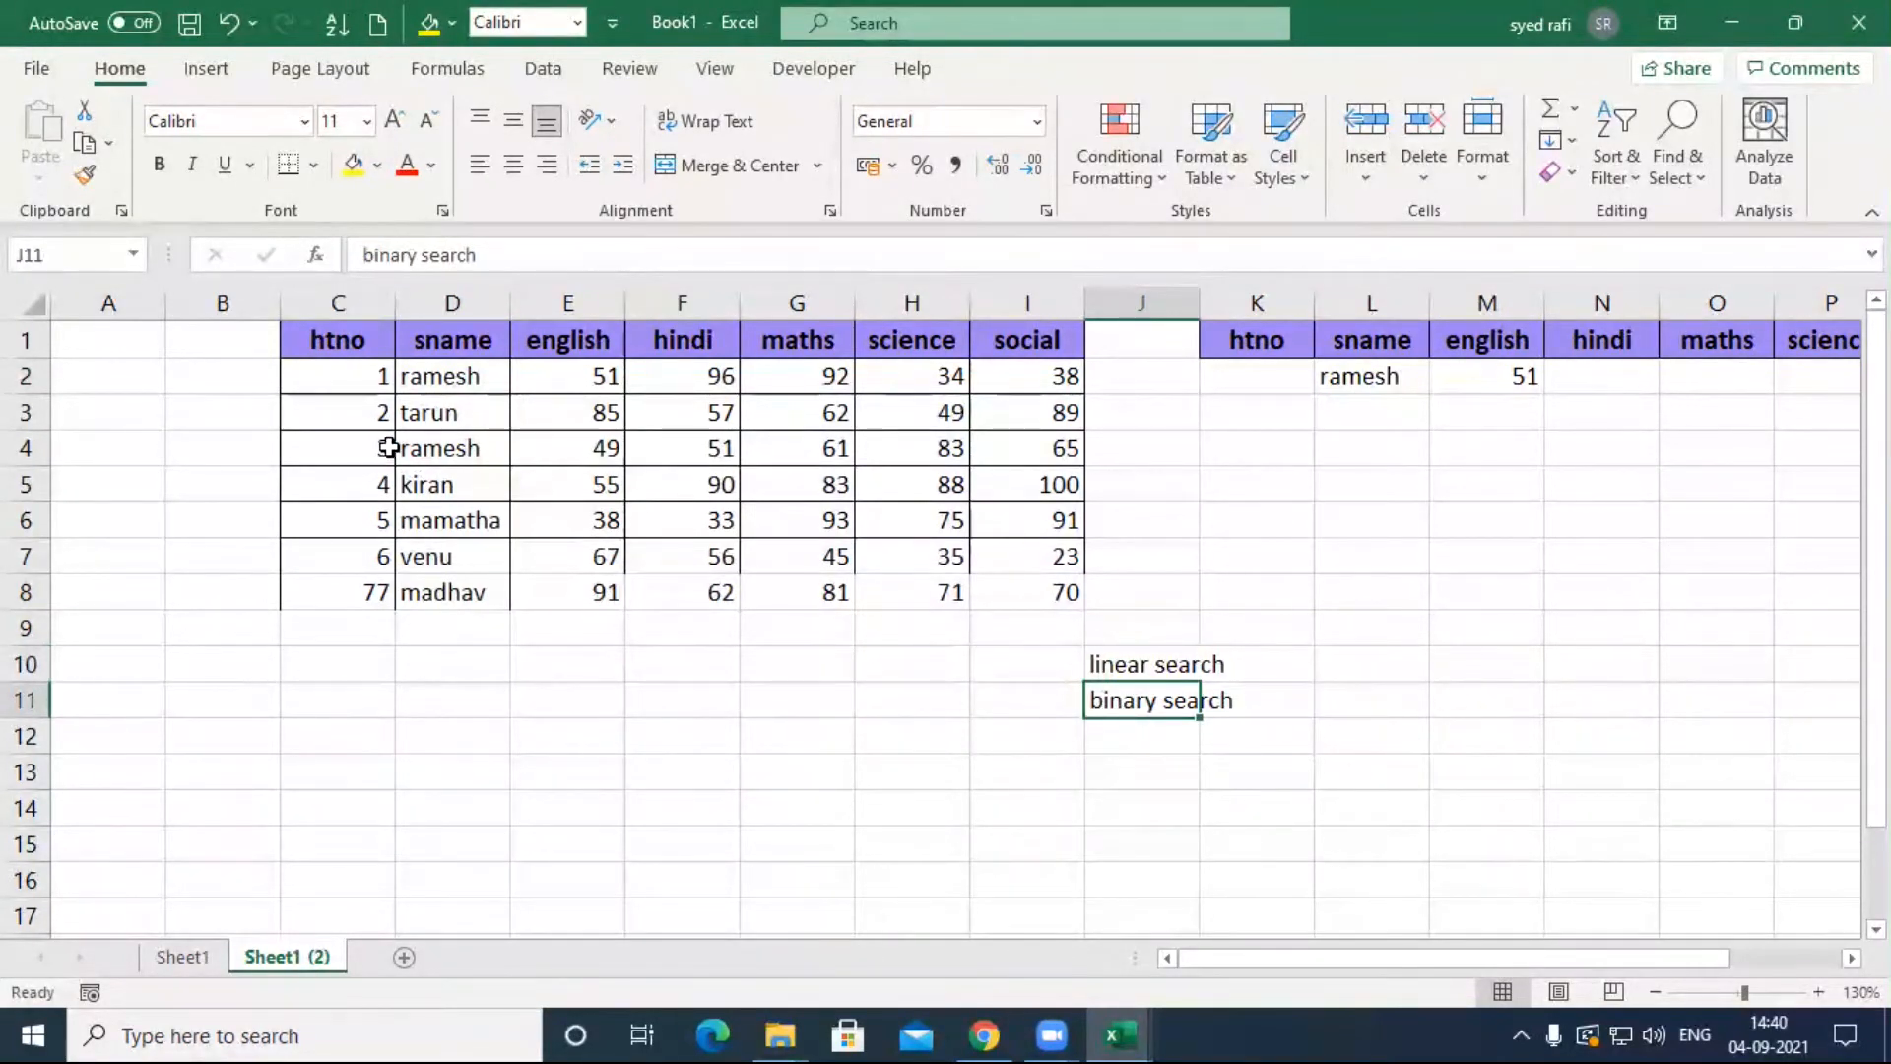
pyautogui.moveTo(464, 371); pyautogui.dragTo(473, 586)
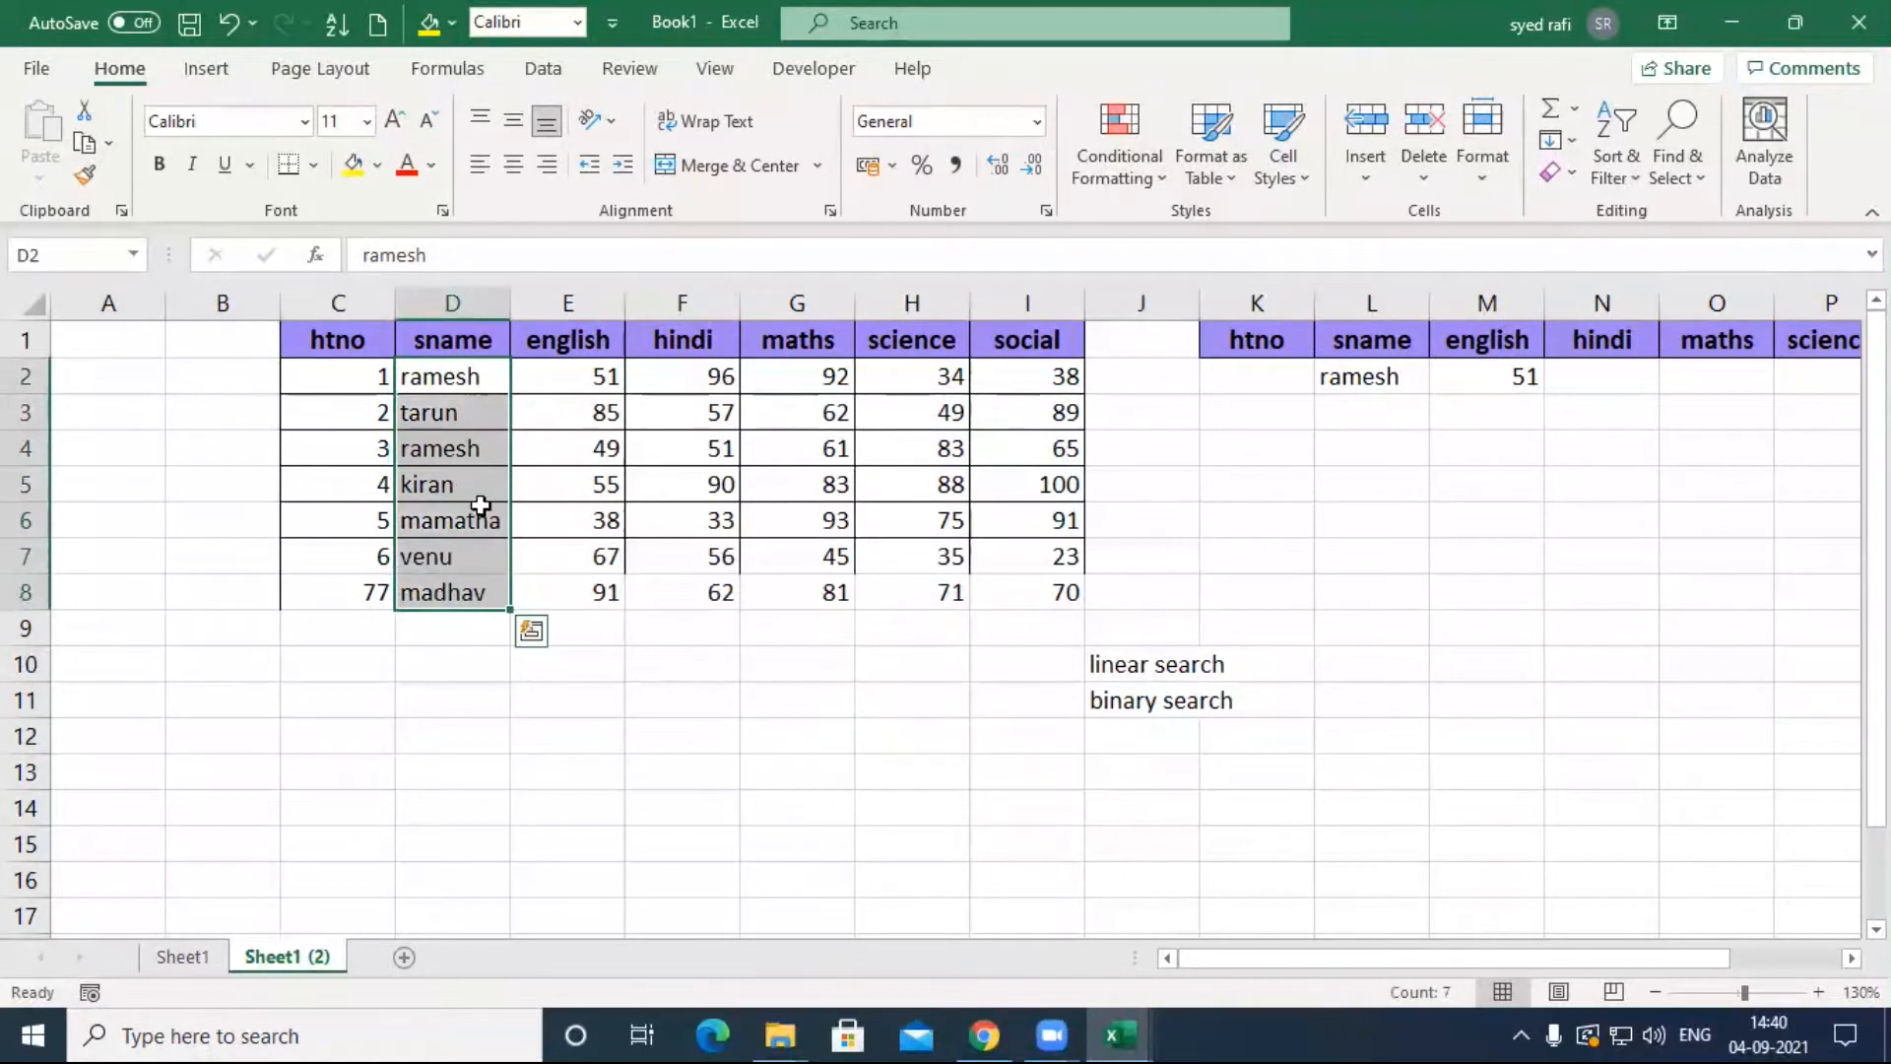
pyautogui.click(477, 754)
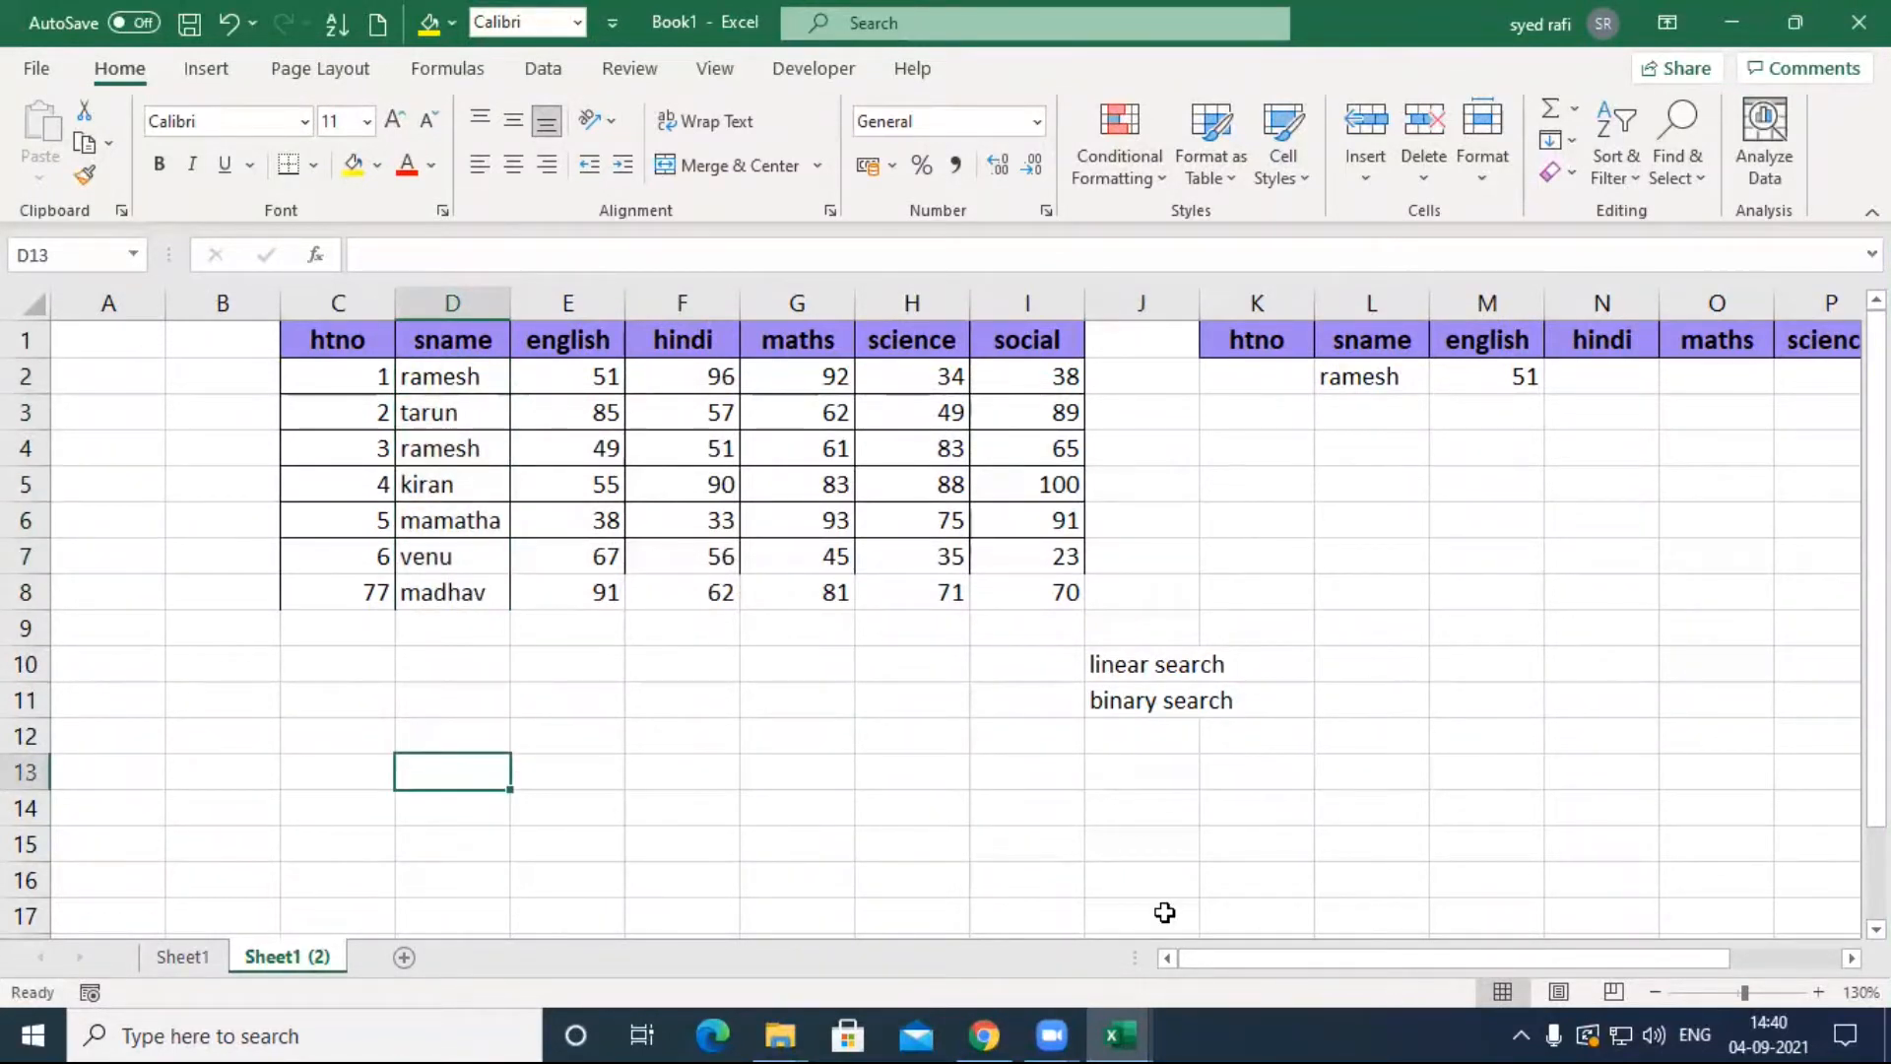
pyautogui.click(461, 595)
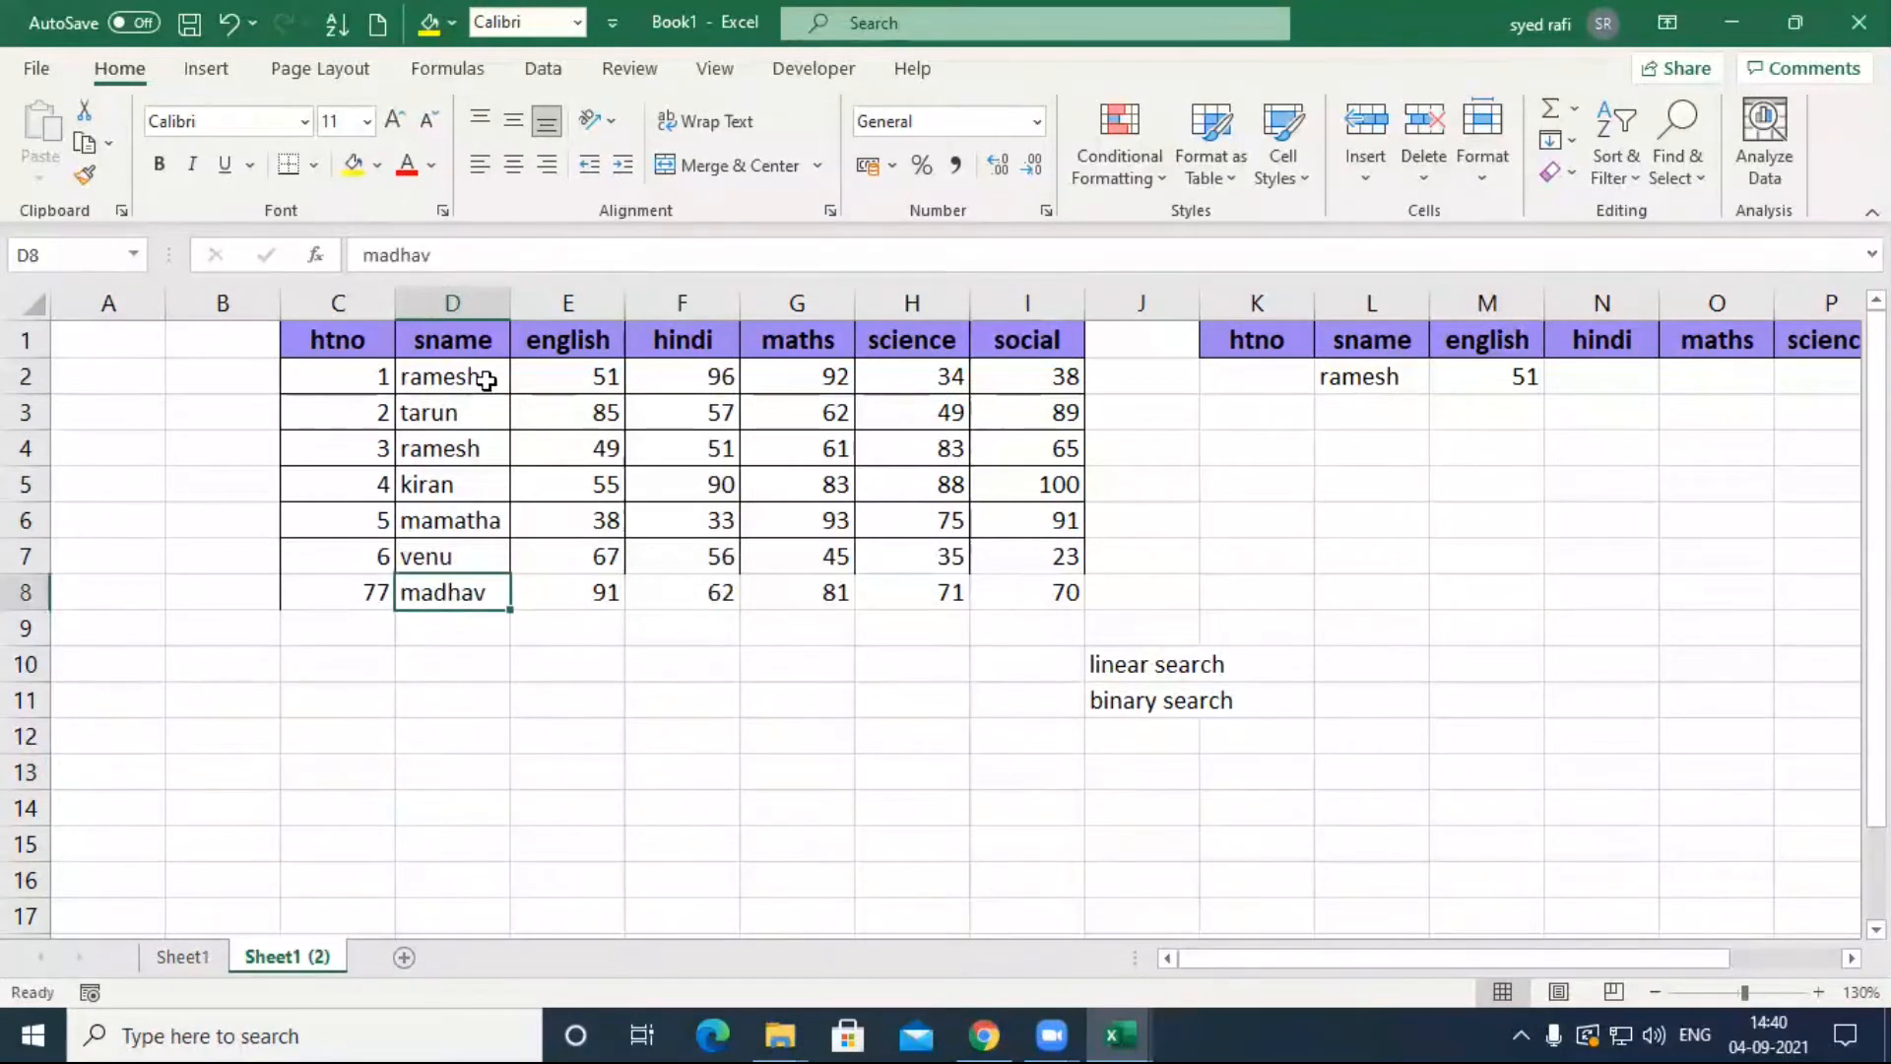
pyautogui.moveTo(487, 380); pyautogui.dragTo(492, 571)
pyautogui.moveTo(392, 381); pyautogui.dragTo(380, 589)
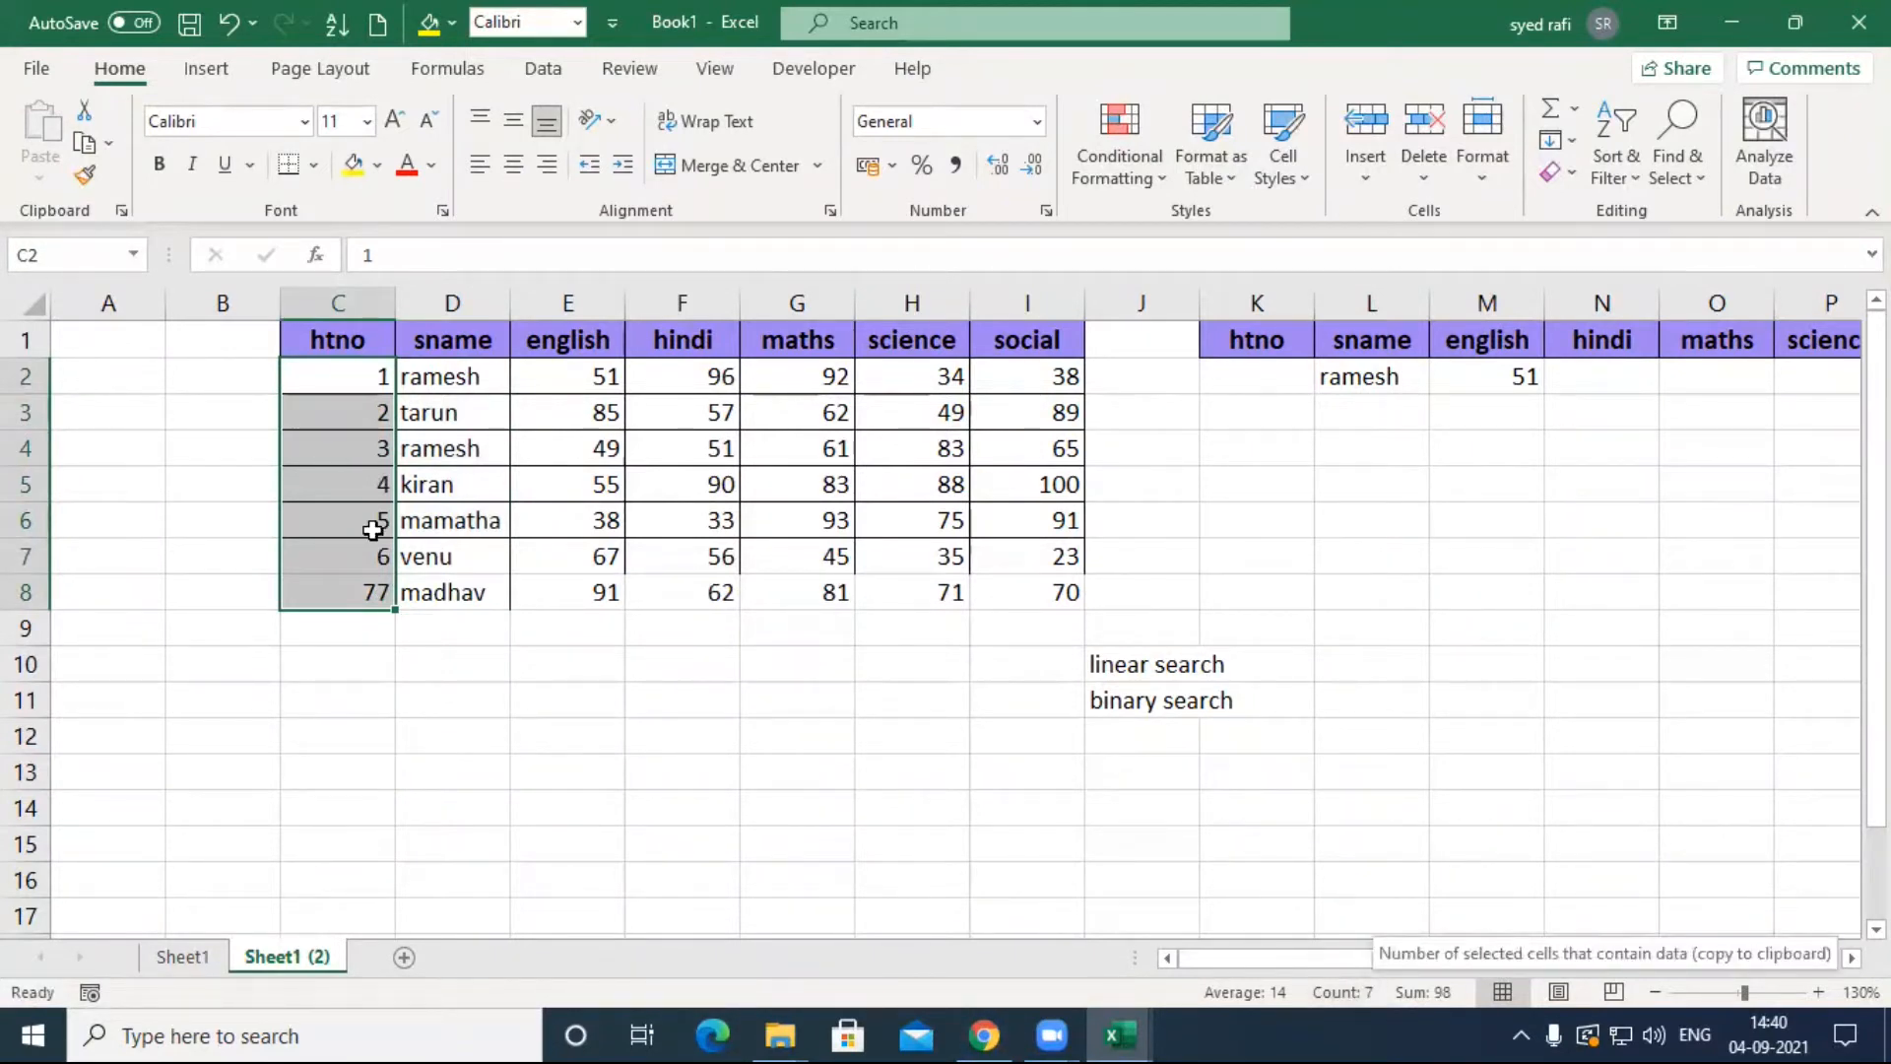
pyautogui.click(479, 695)
pyautogui.click(347, 591)
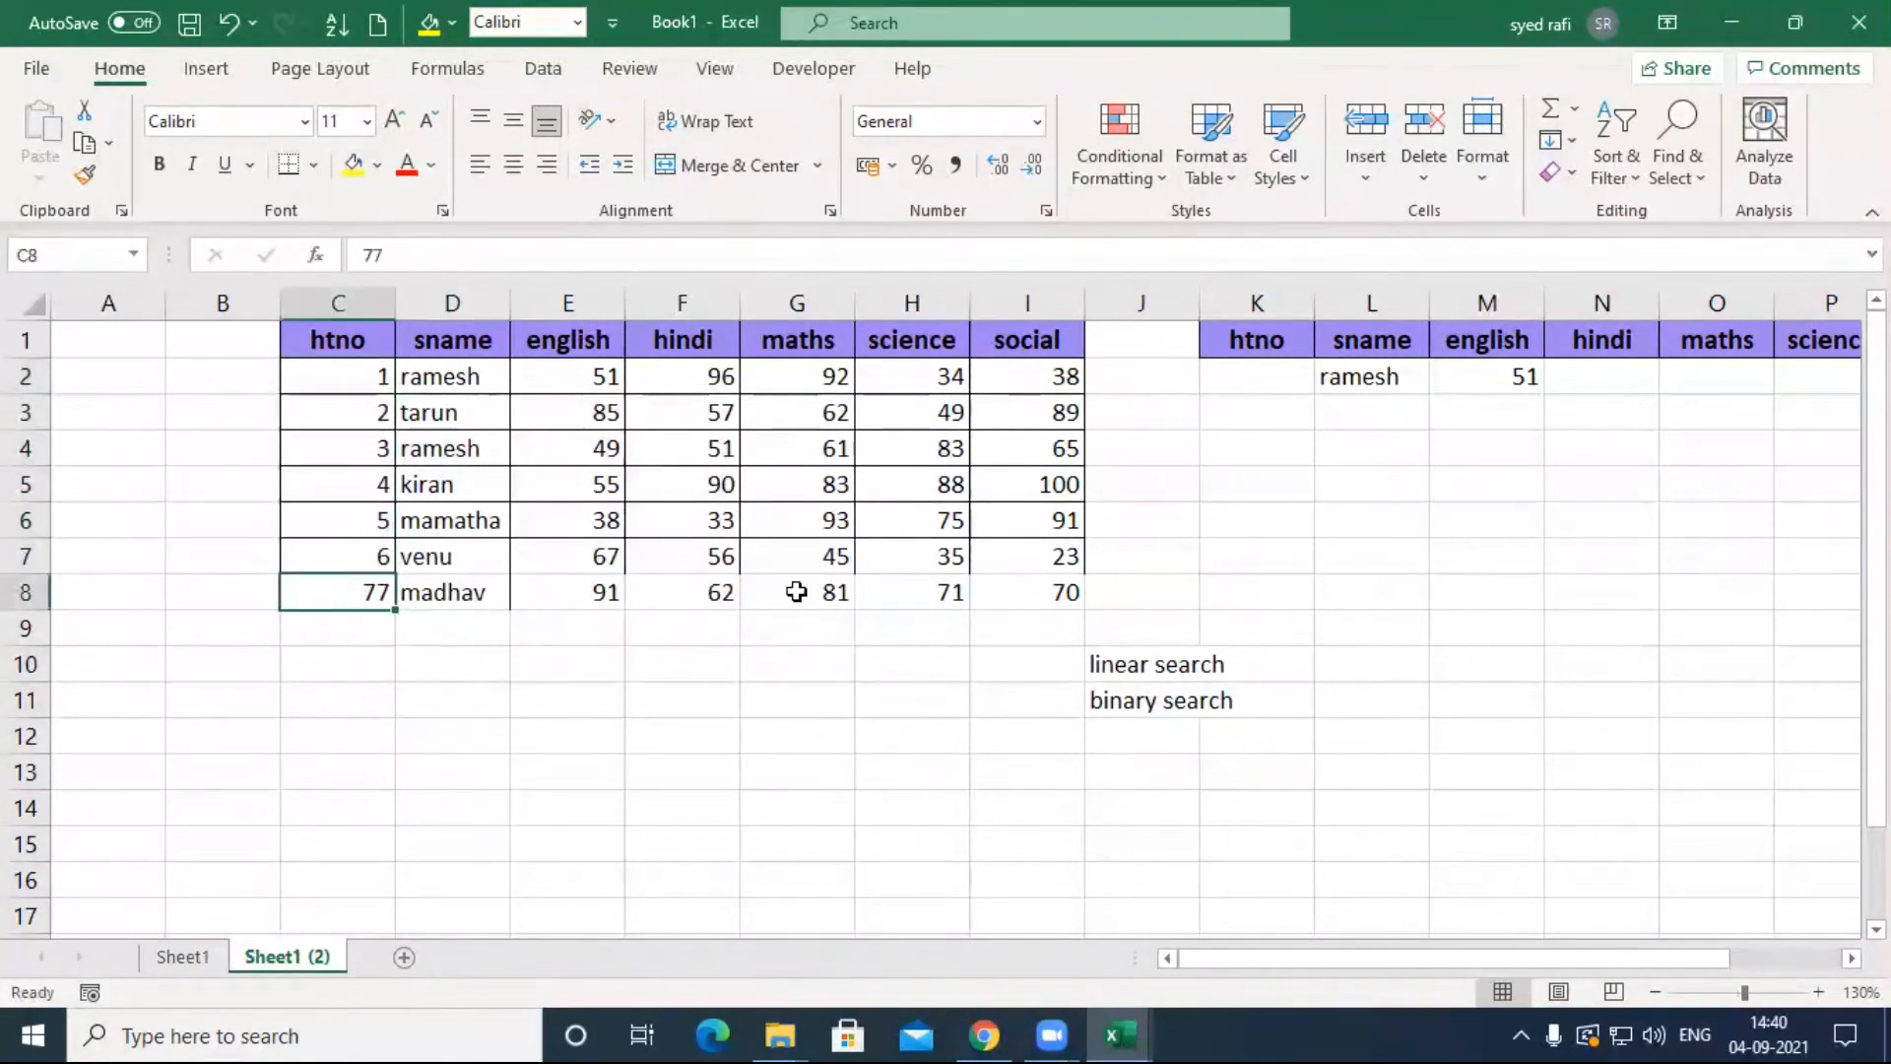
pyautogui.keyDown('ctrl'); pyautogui.click(351, 376); pyautogui.keyUp('ctrl')
pyautogui.keyDown('ctrl'); pyautogui.click(357, 550); pyautogui.keyUp('ctrl')
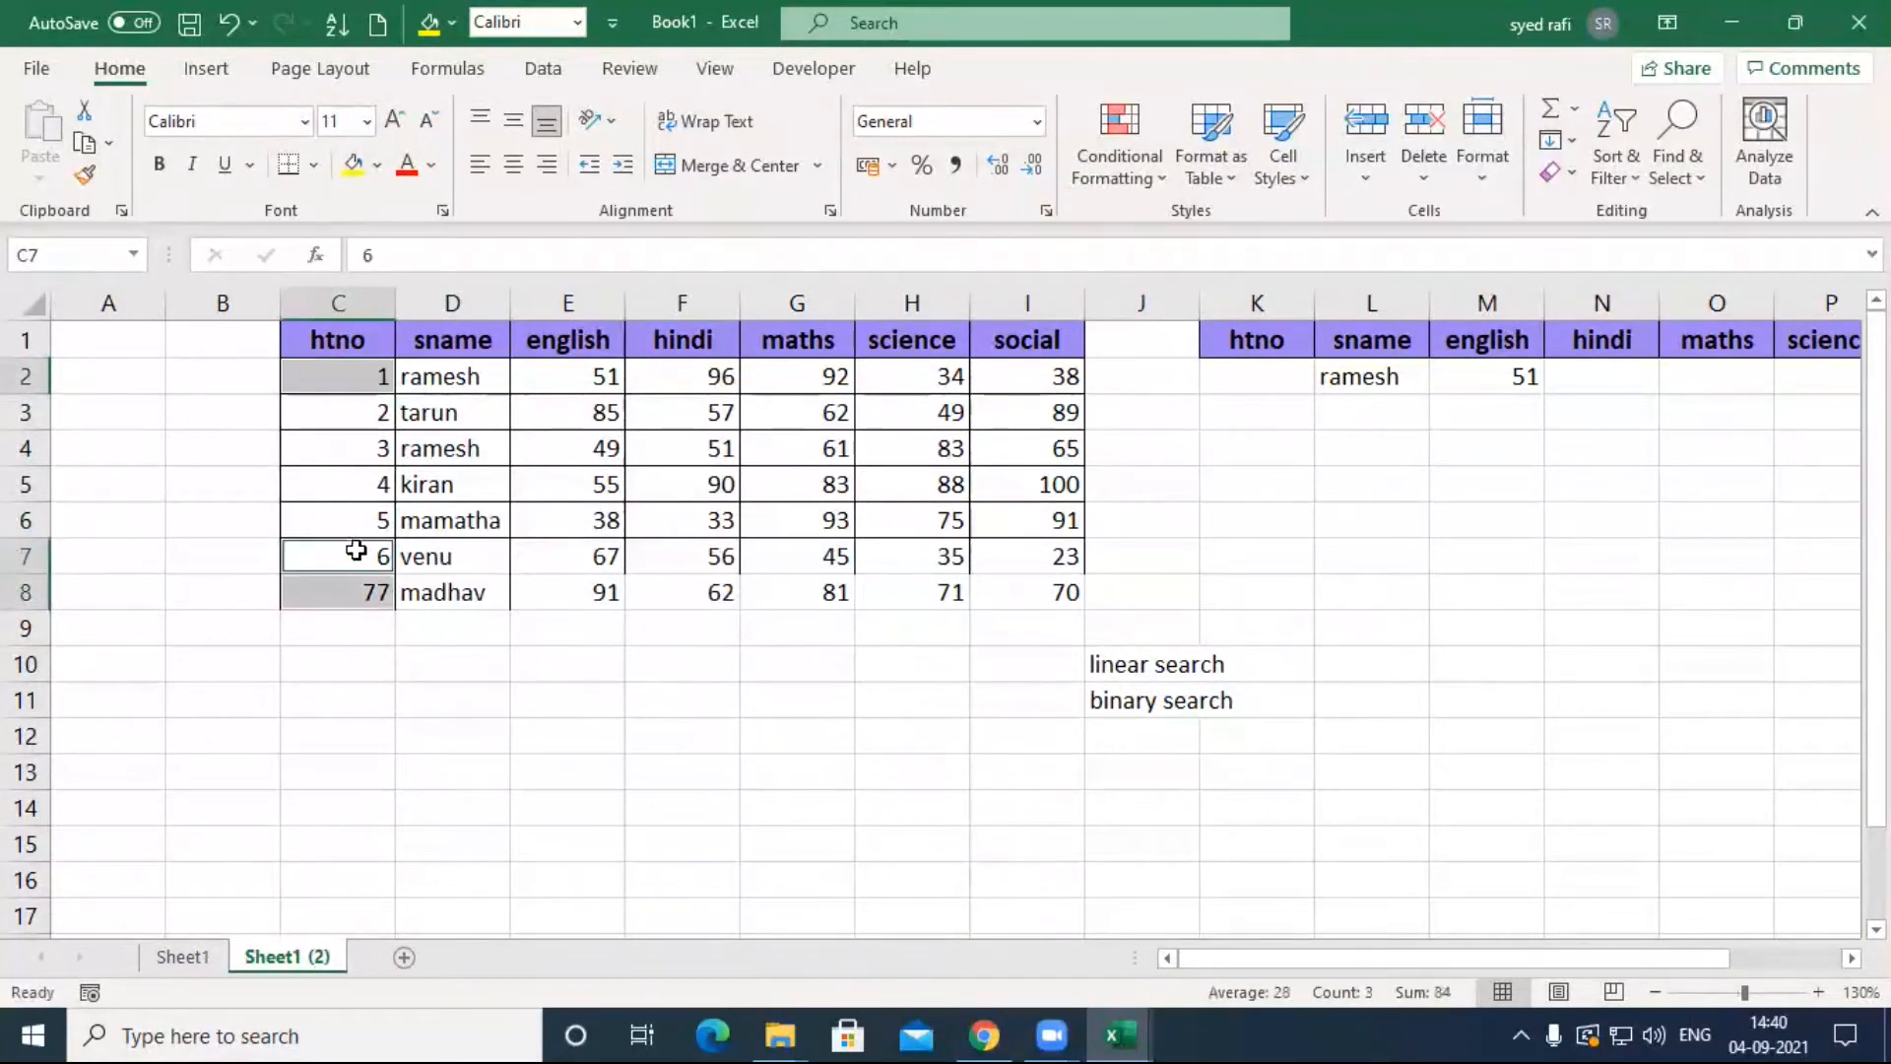
pyautogui.keyDown('ctrl'); pyautogui.click(370, 415); pyautogui.keyUp('ctrl')
pyautogui.keyDown('ctrl'); pyautogui.click(370, 510); pyautogui.keyUp('ctrl')
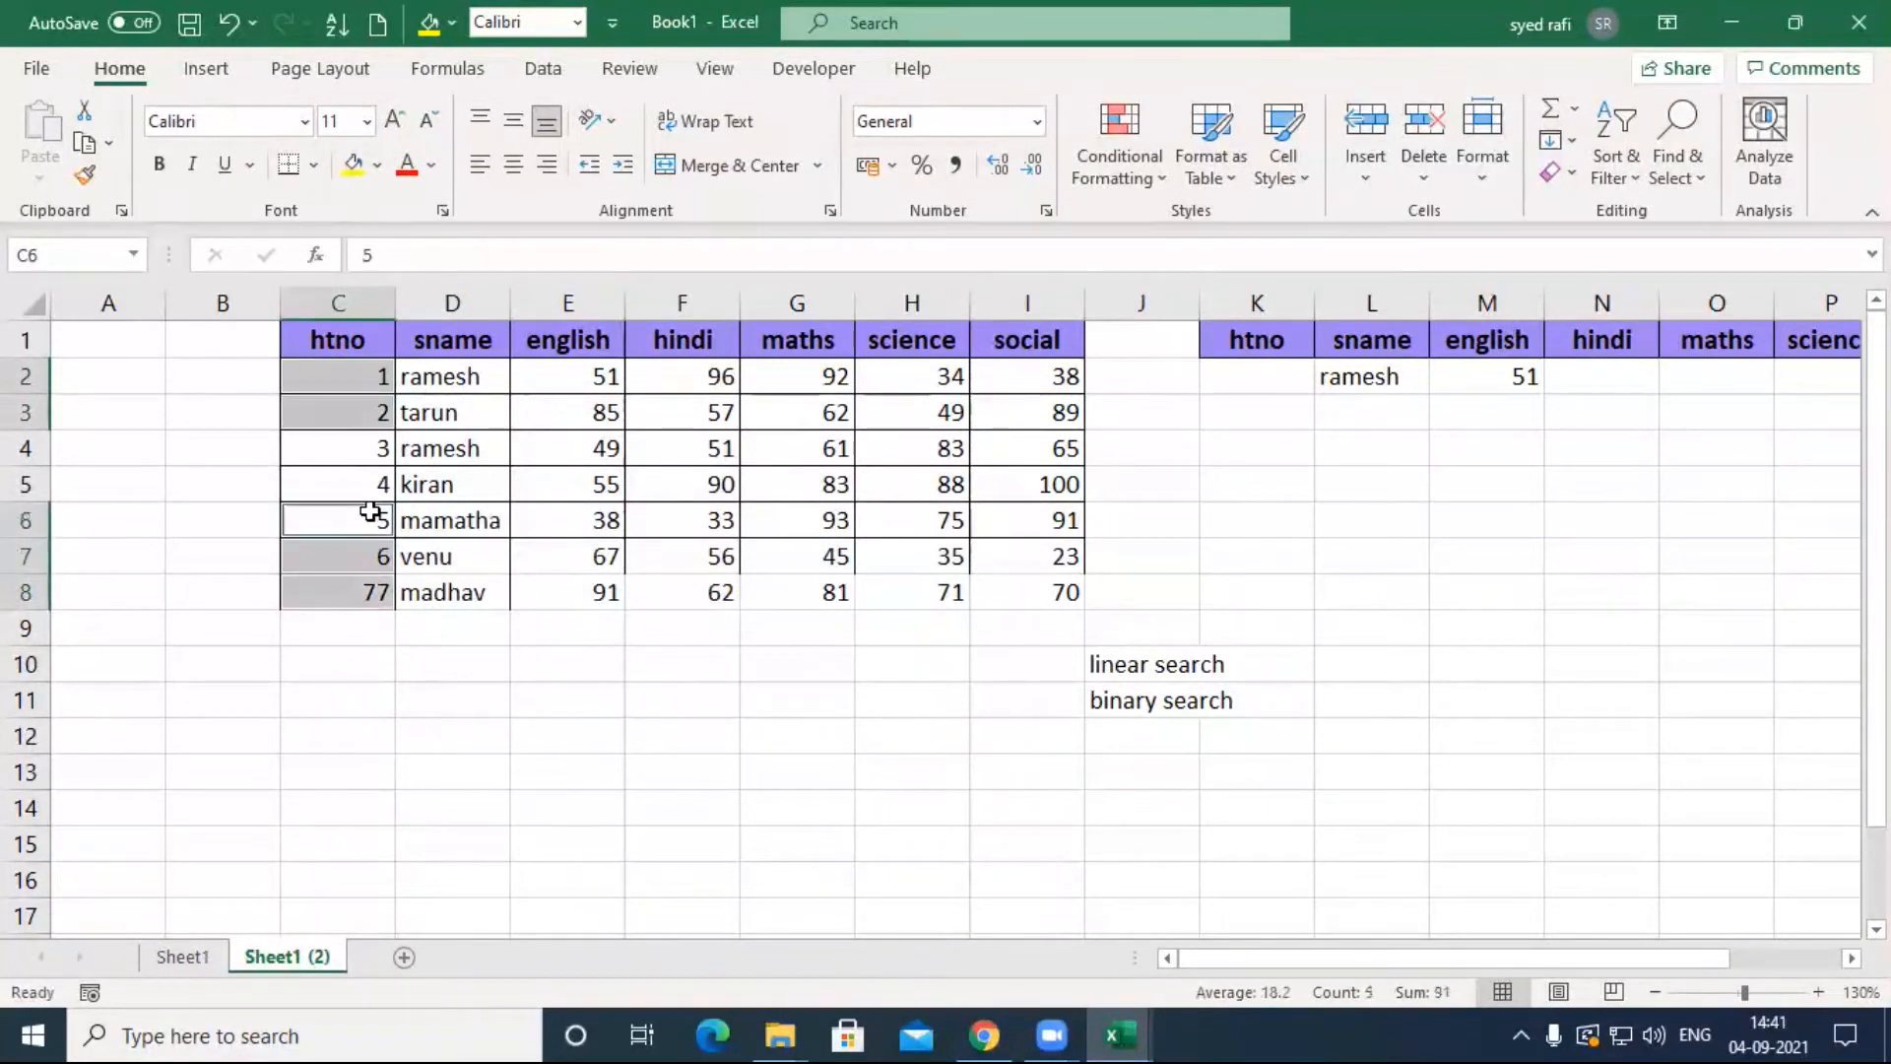
pyautogui.keyDown('ctrl'); pyautogui.click(372, 453); pyautogui.keyUp('ctrl')
pyautogui.click(363, 486)
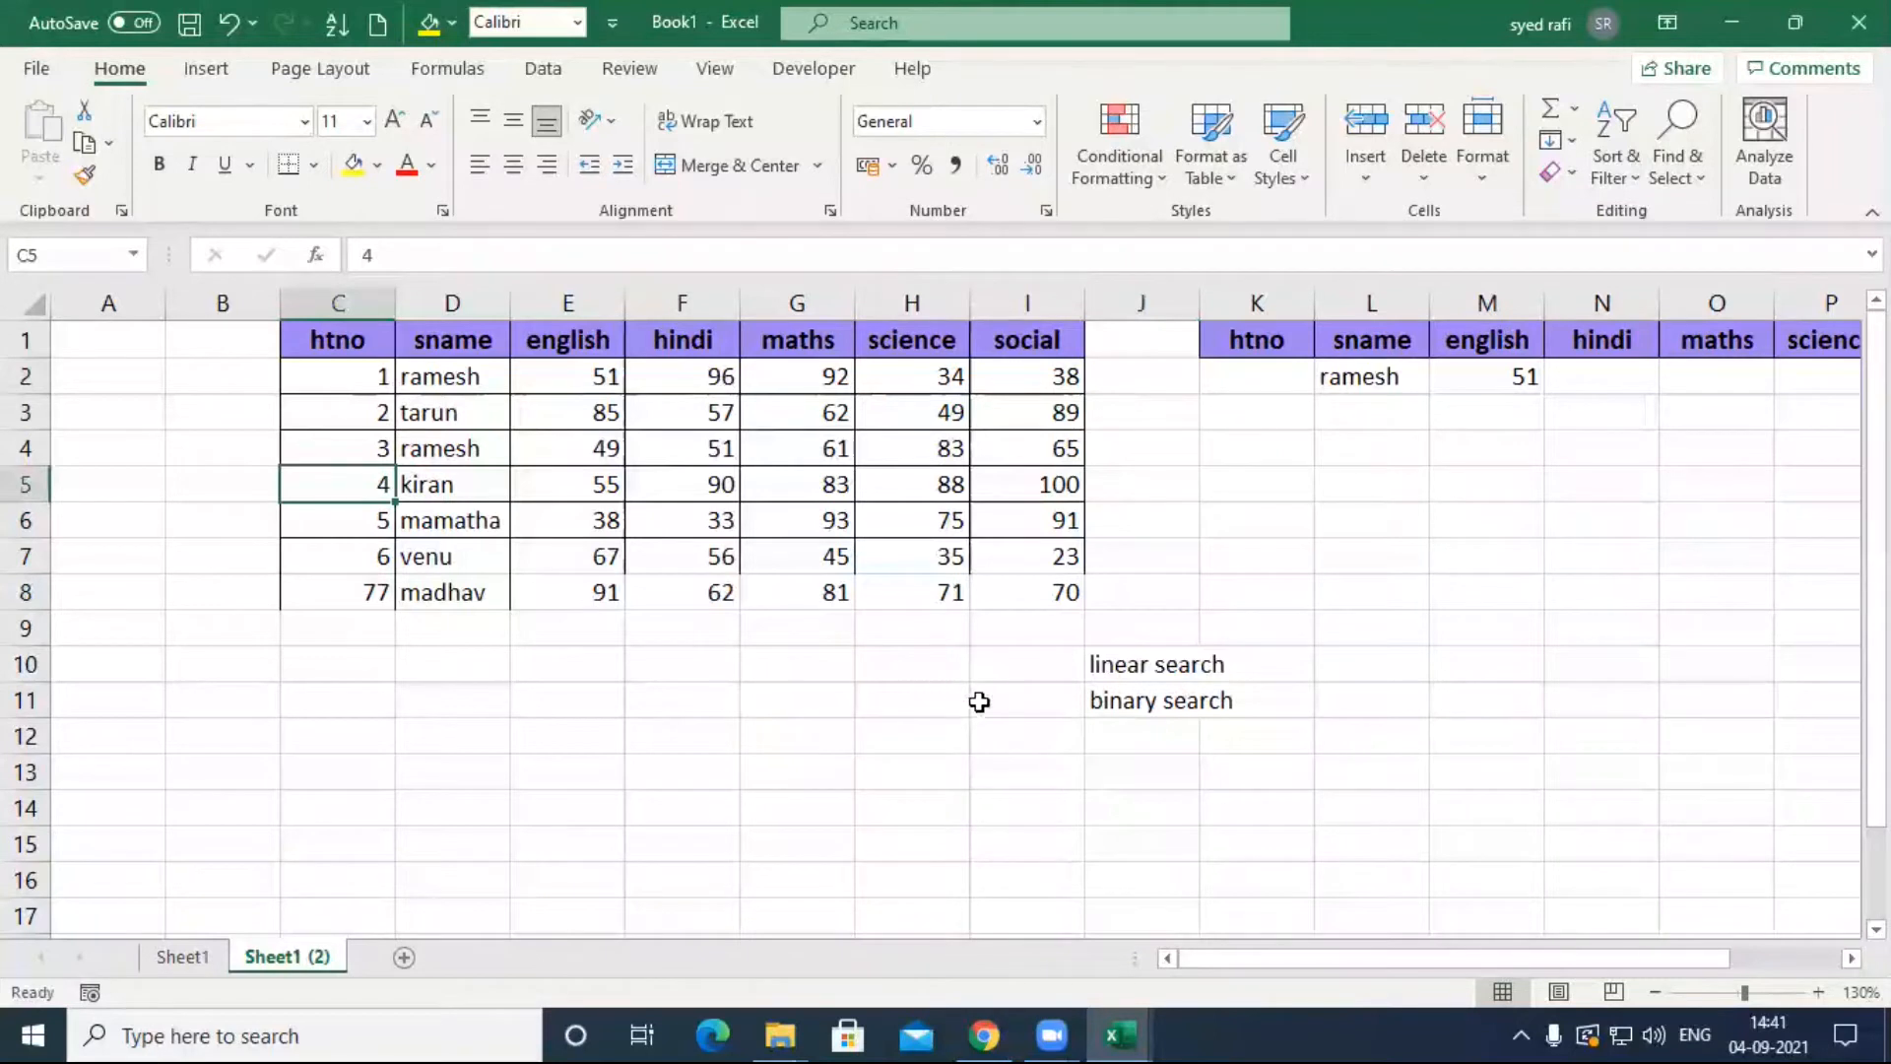
# Step: Enter 14 in cell L7 as the sample search value
pyautogui.click(1318, 571)
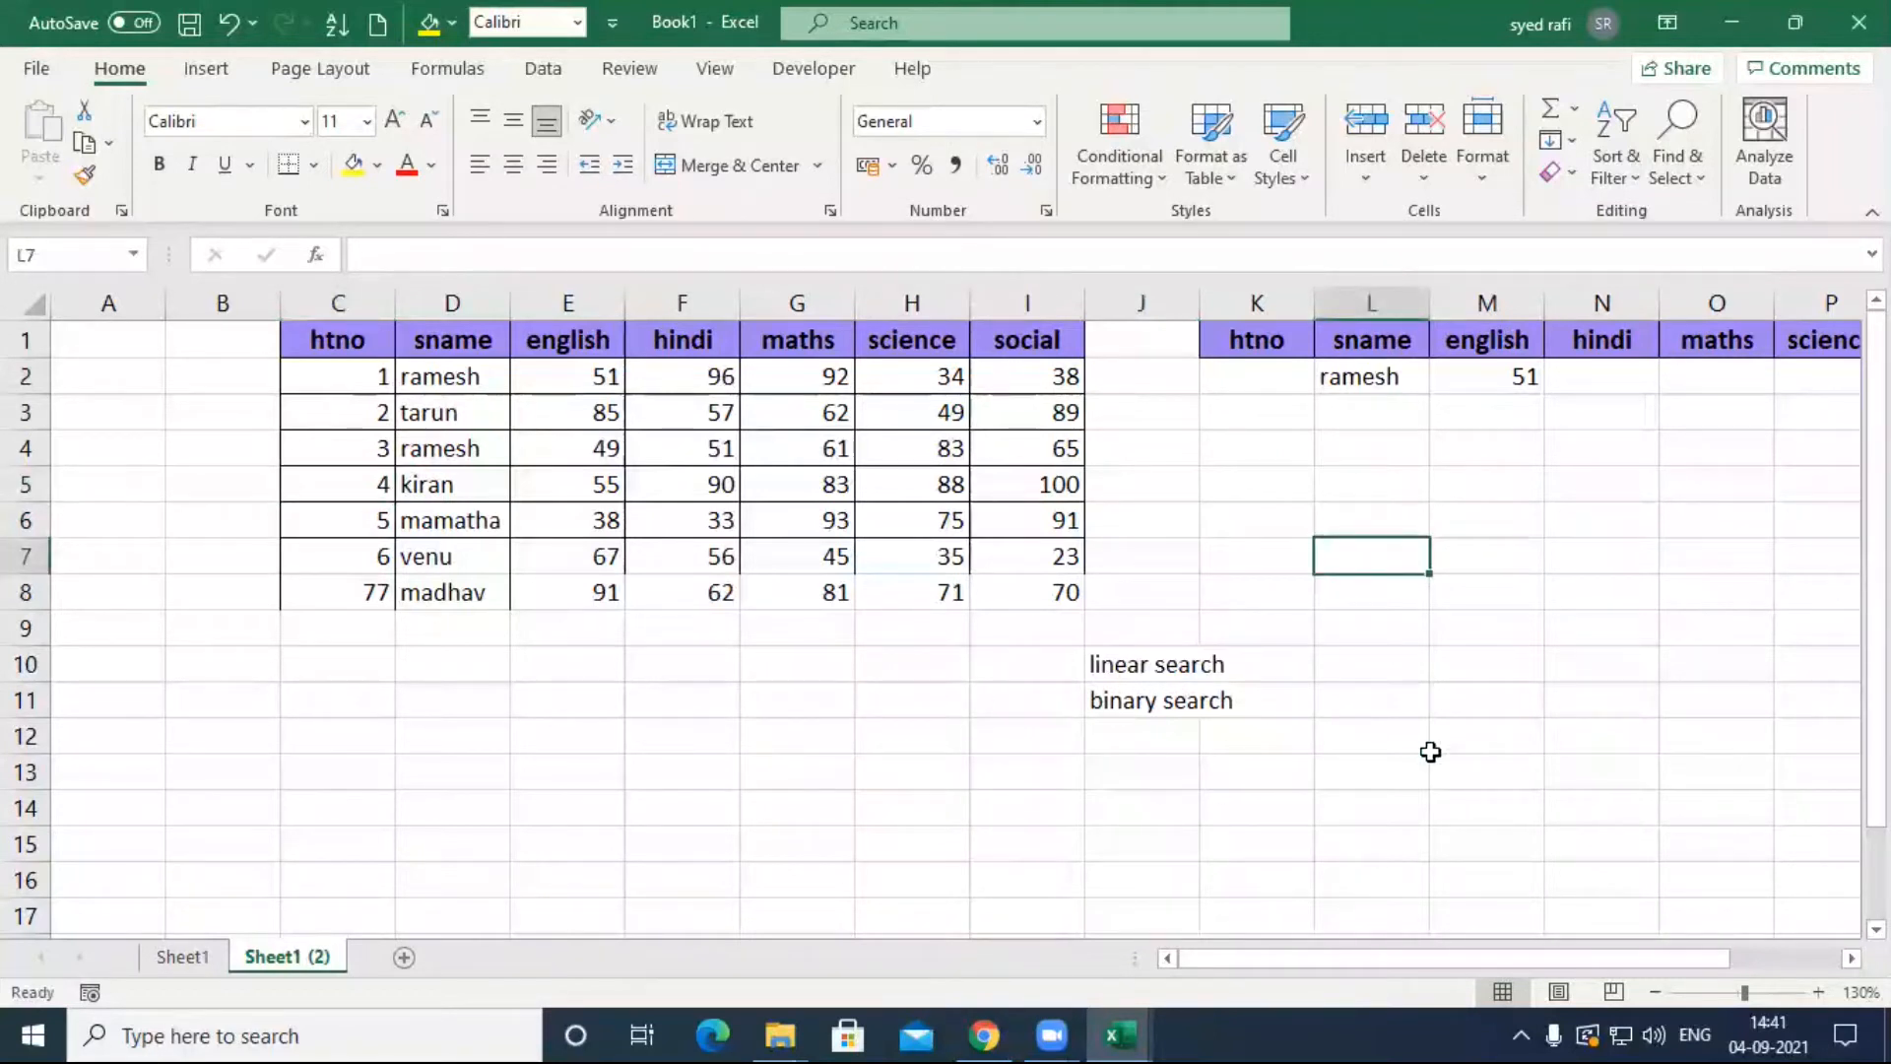
pyautogui.write('14')
pyautogui.press('Return')
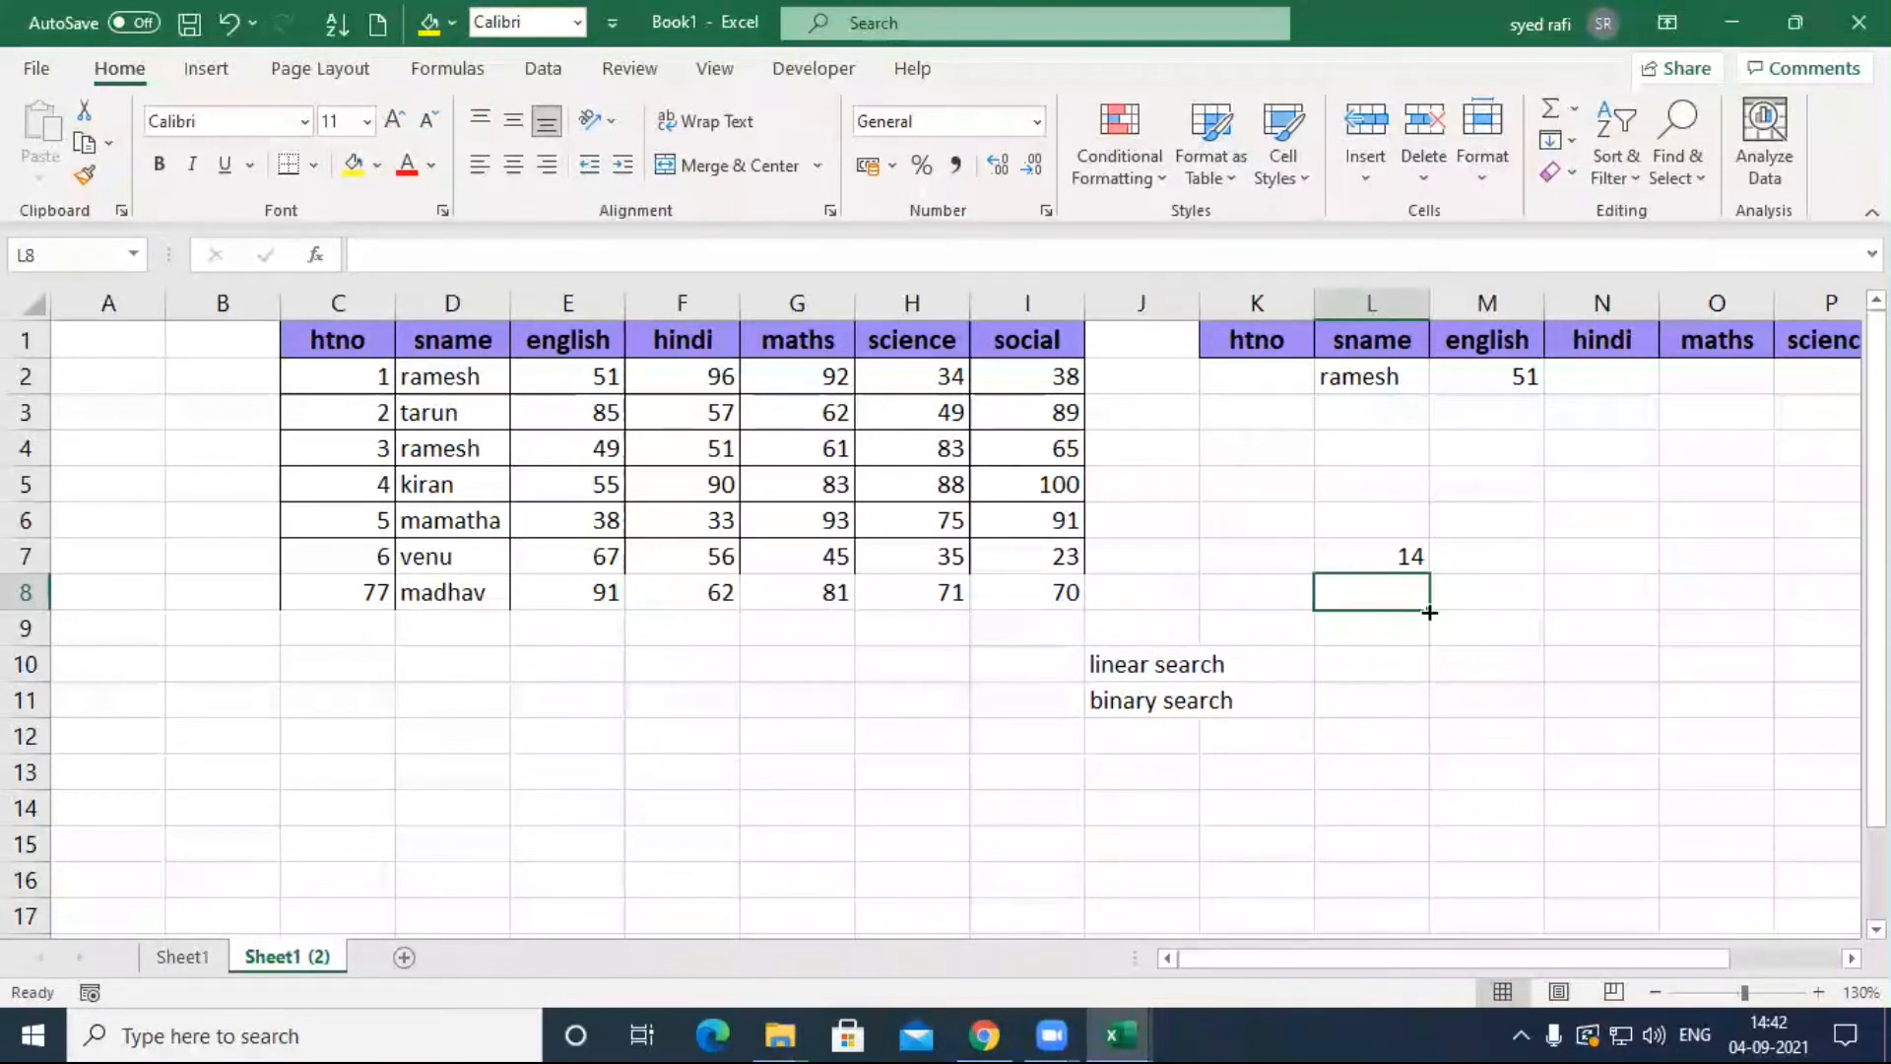
# Step: Compare the search value in L7 with the htno list C2:C8 and its middle entry in C5
pyautogui.click(1129, 703)
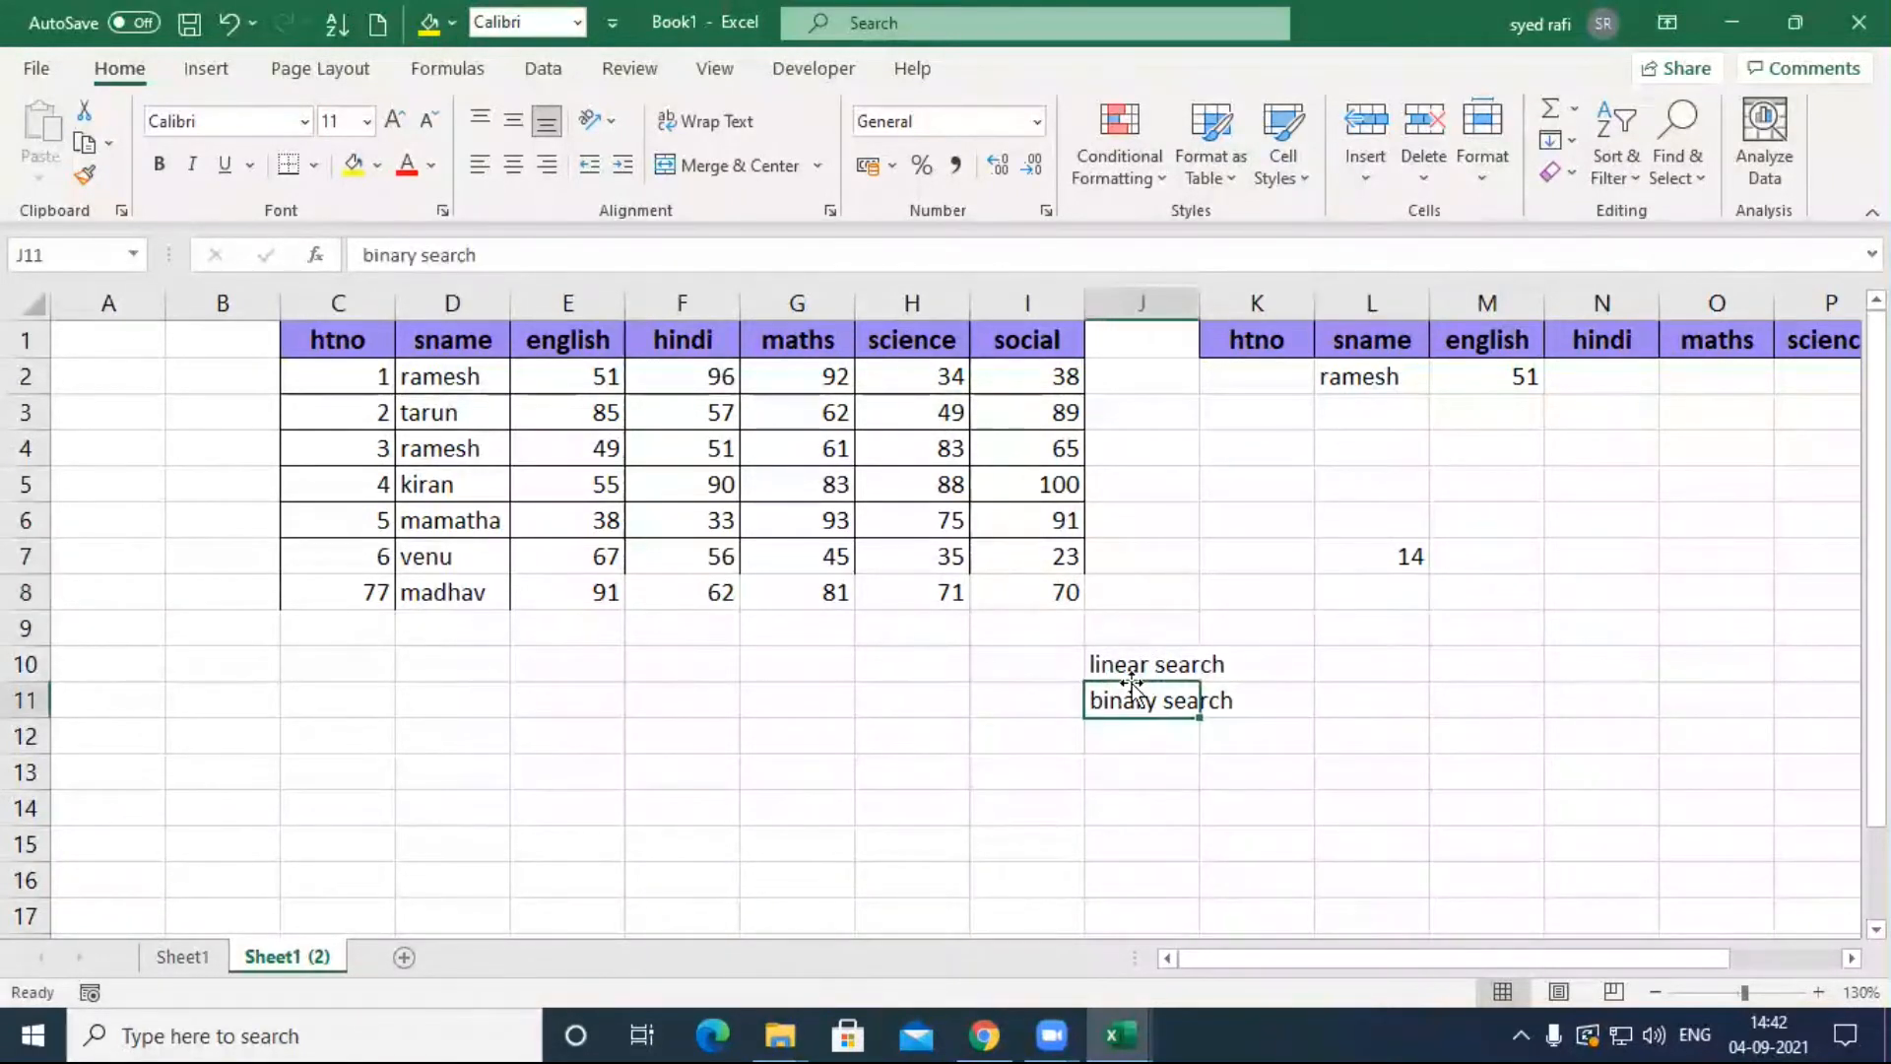
pyautogui.click(834, 769)
pyautogui.click(1375, 561)
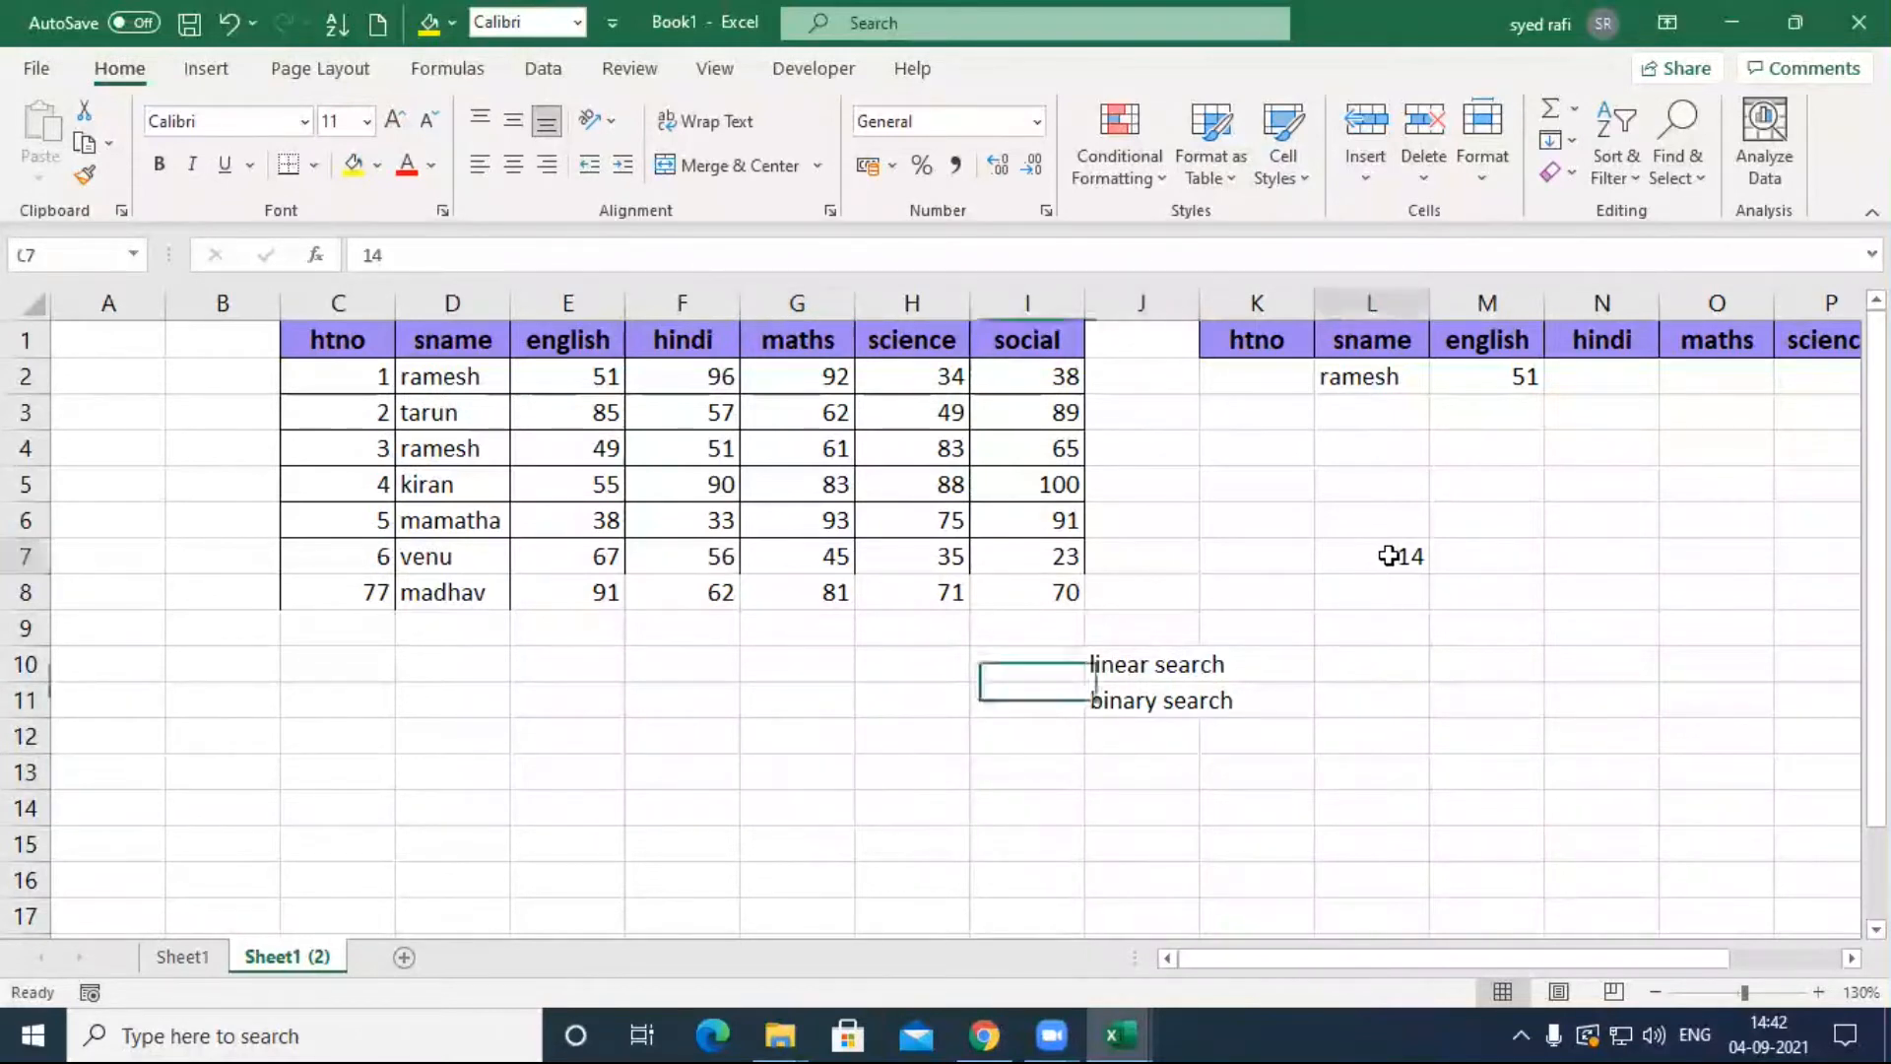
pyautogui.moveTo(339, 390); pyautogui.dragTo(340, 596)
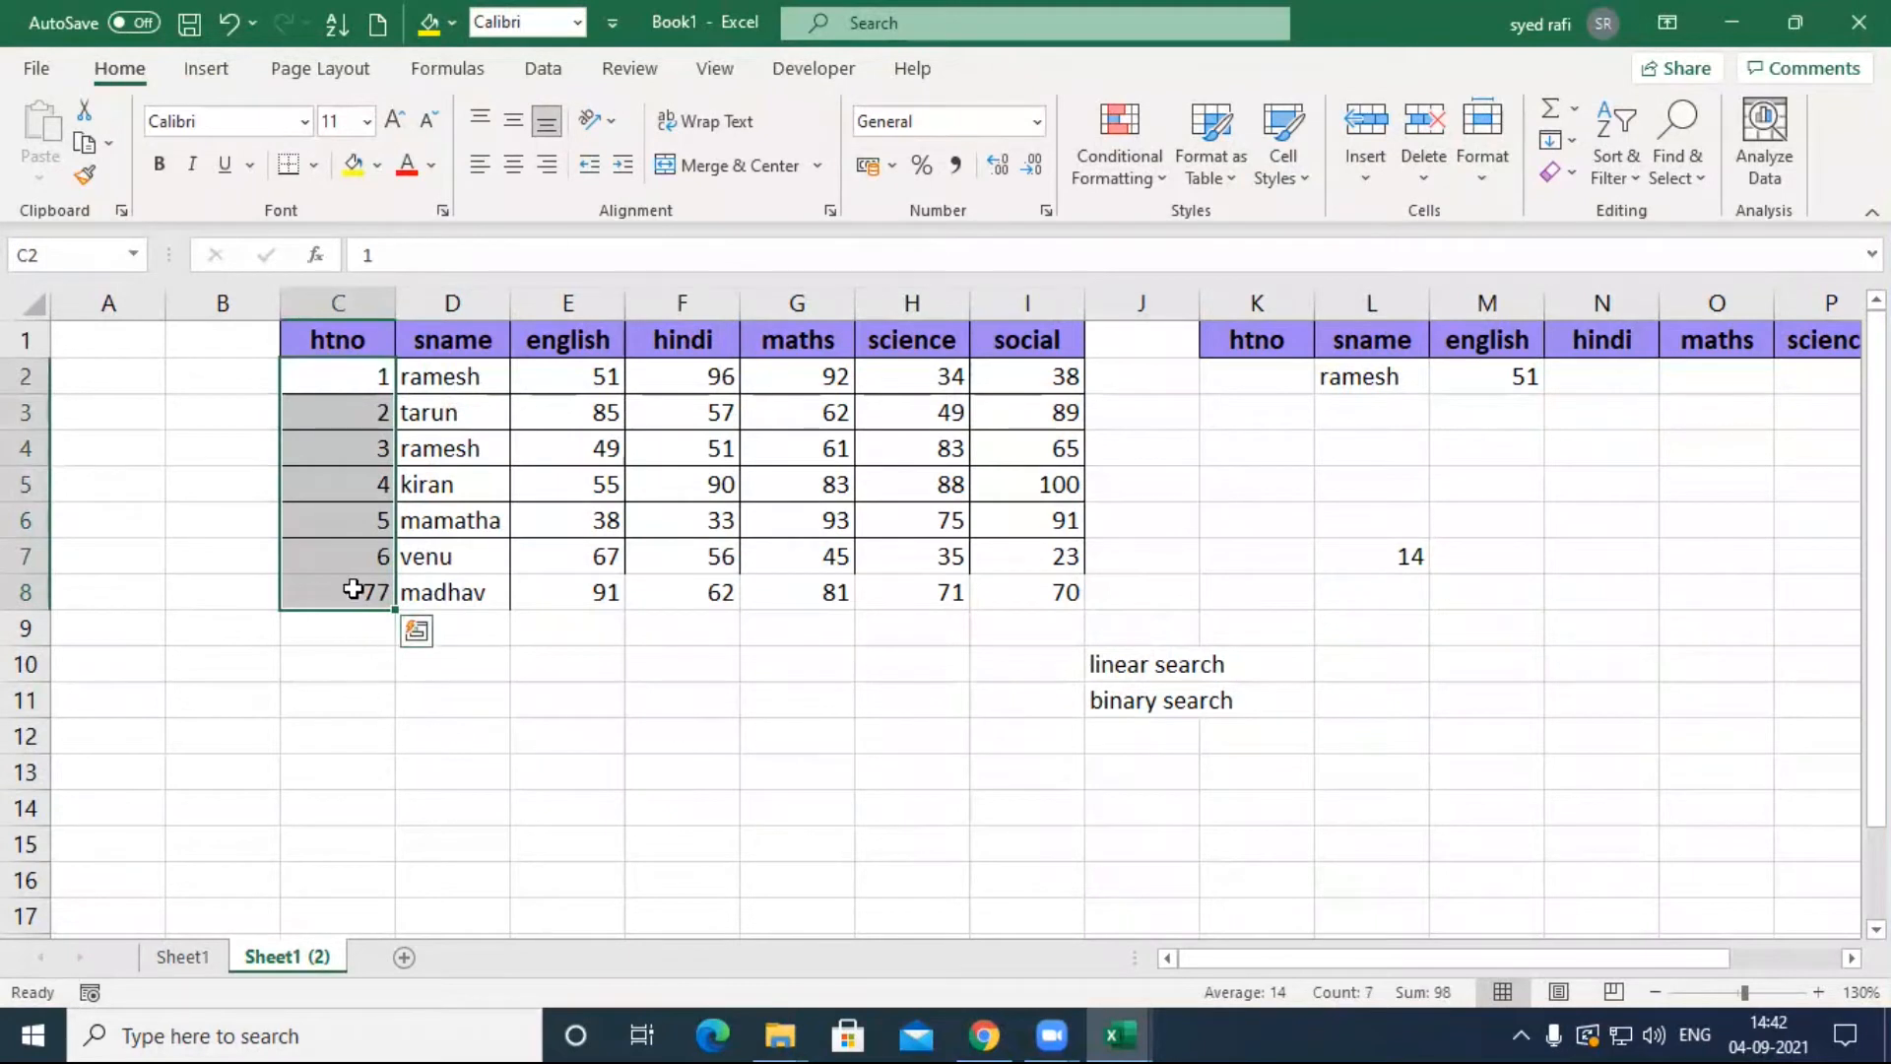
pyautogui.click(344, 497)
pyautogui.moveTo(354, 375); pyautogui.dragTo(371, 596)
pyautogui.click(360, 486)
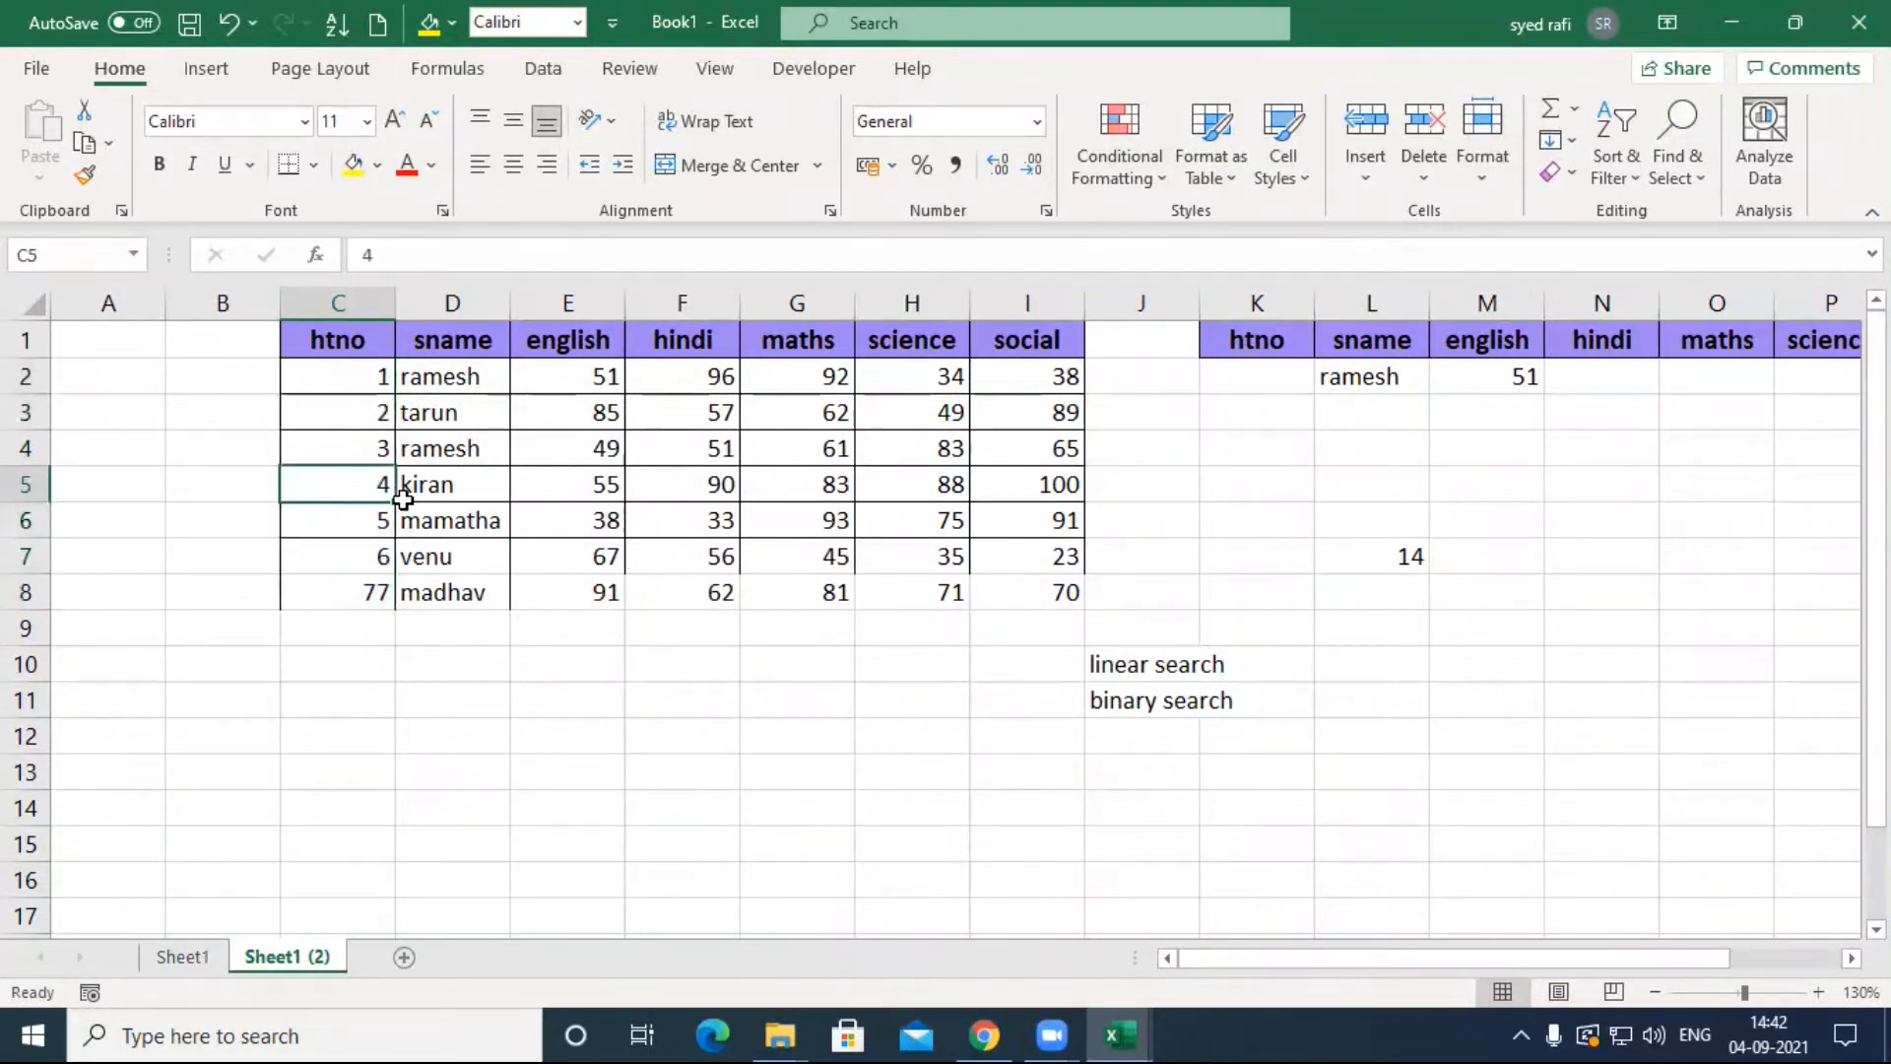
pyautogui.click(1396, 557)
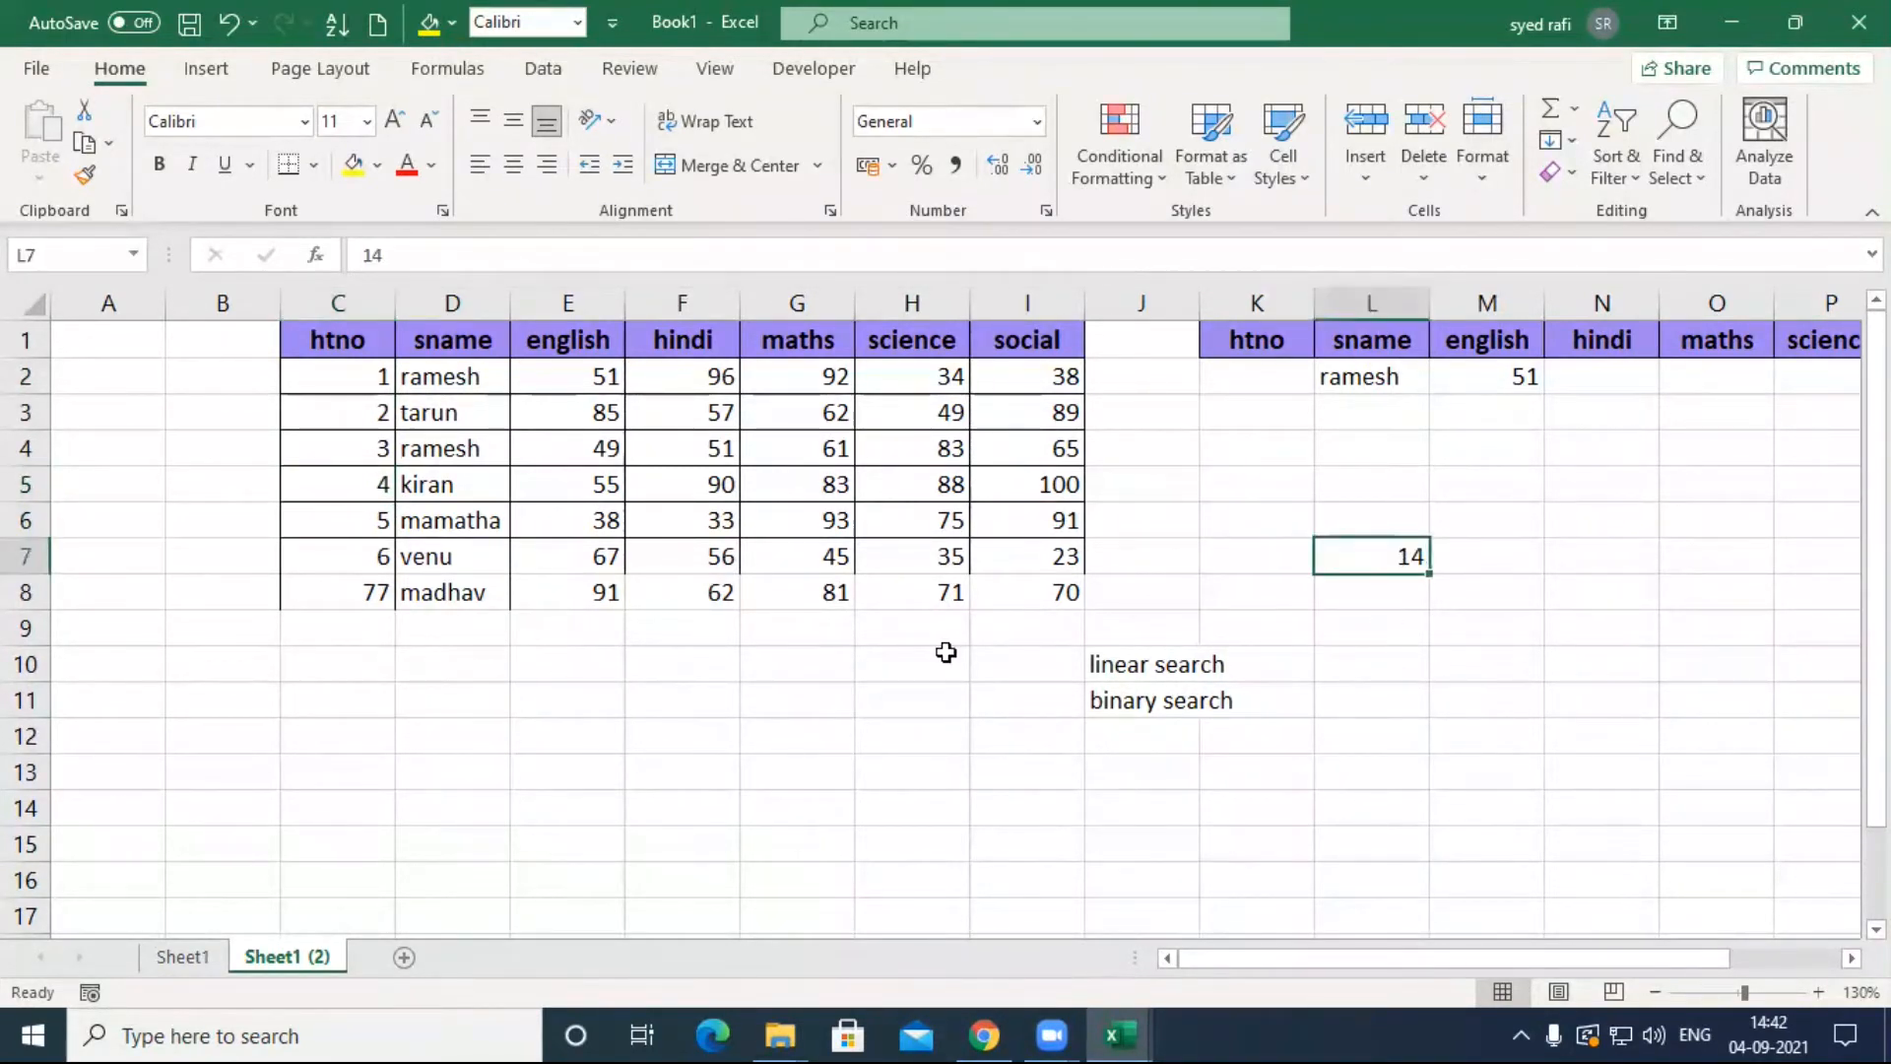
pyautogui.click(345, 482)
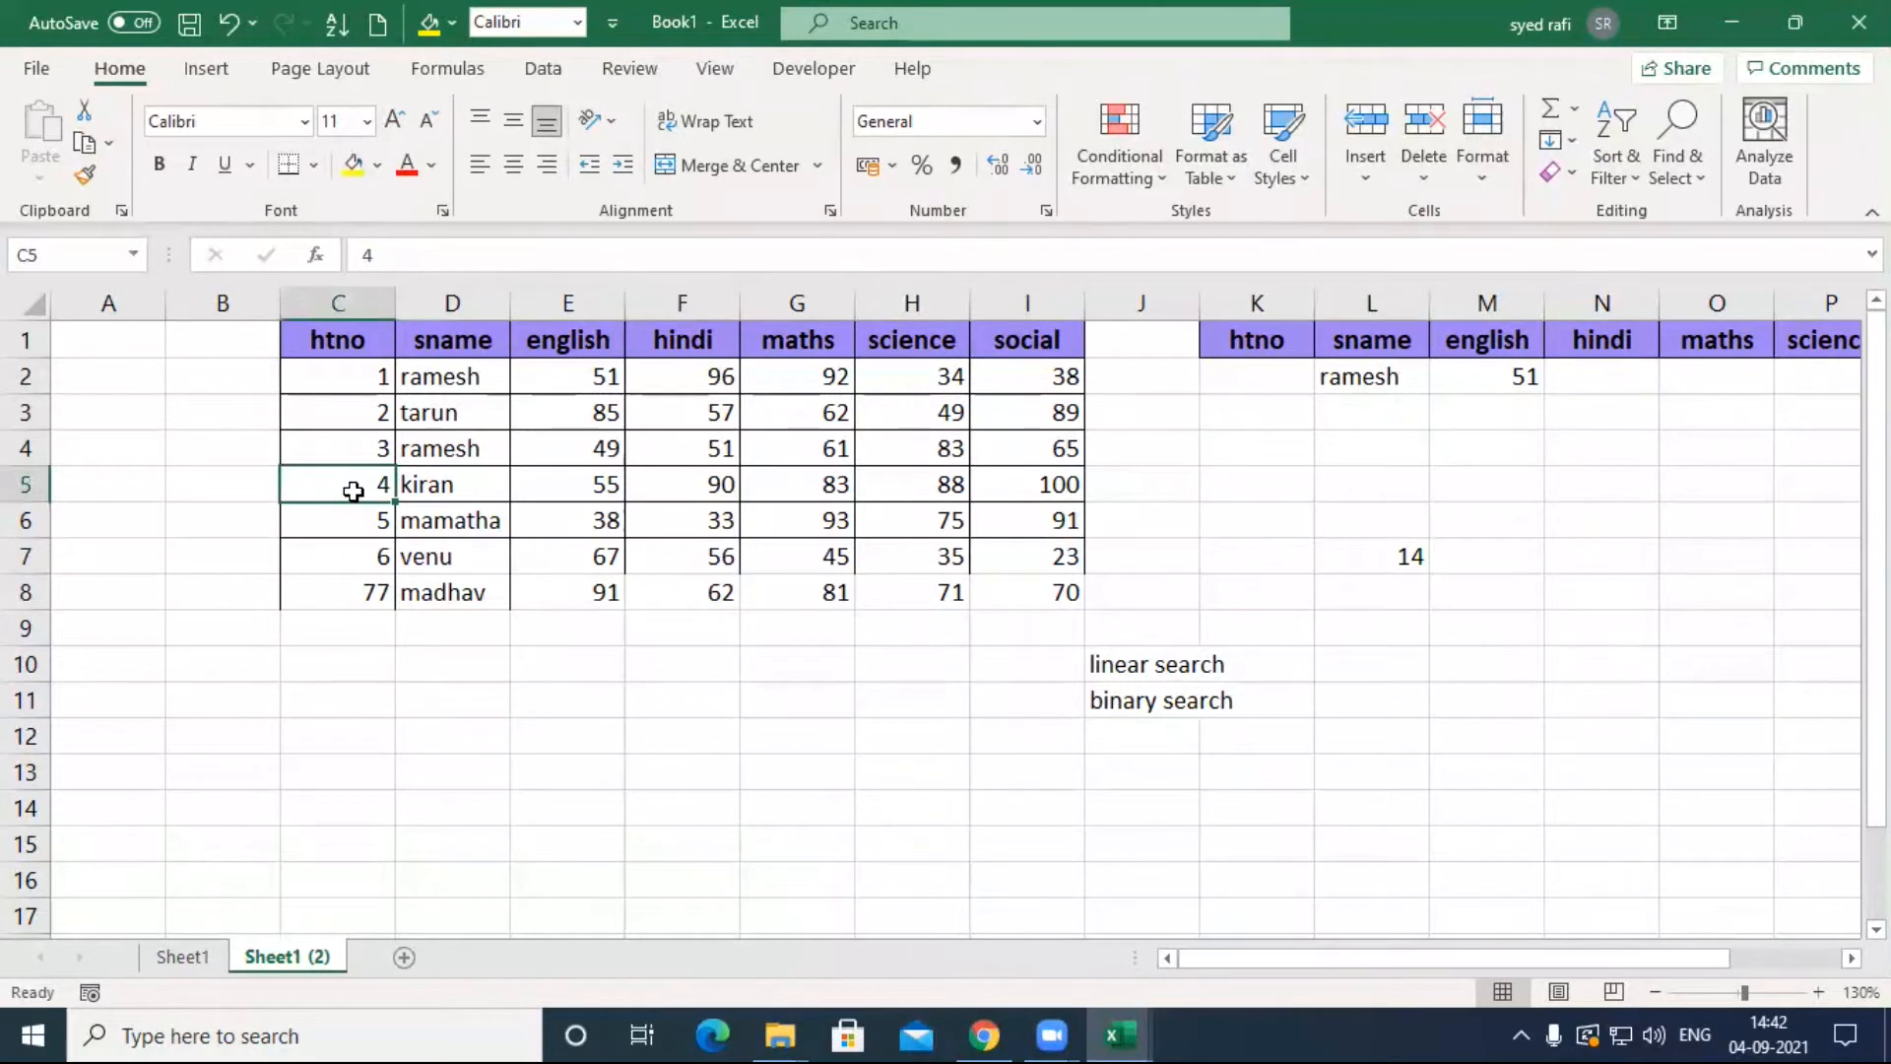
# Step: Write the comparisons 4>14 in cell F14 and 4<14 in cell F15
pyautogui.click(631, 802)
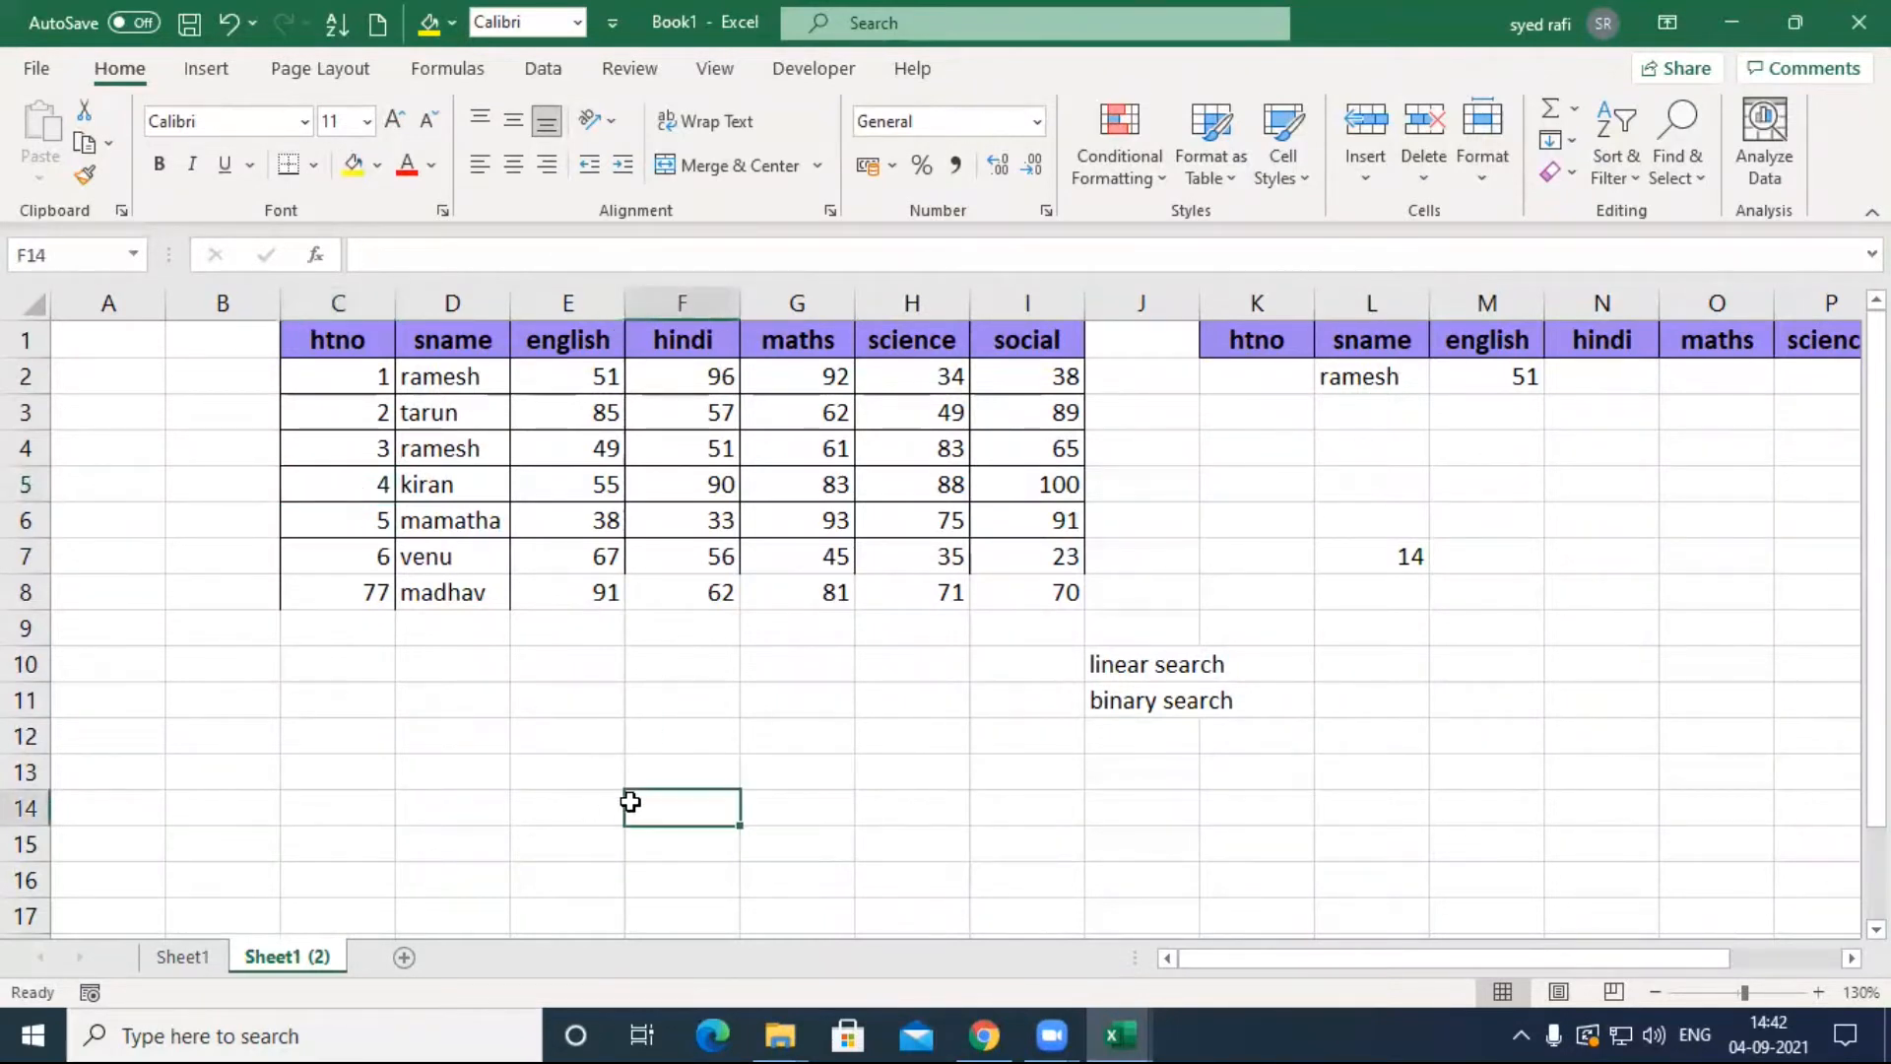
pyautogui.write('4')
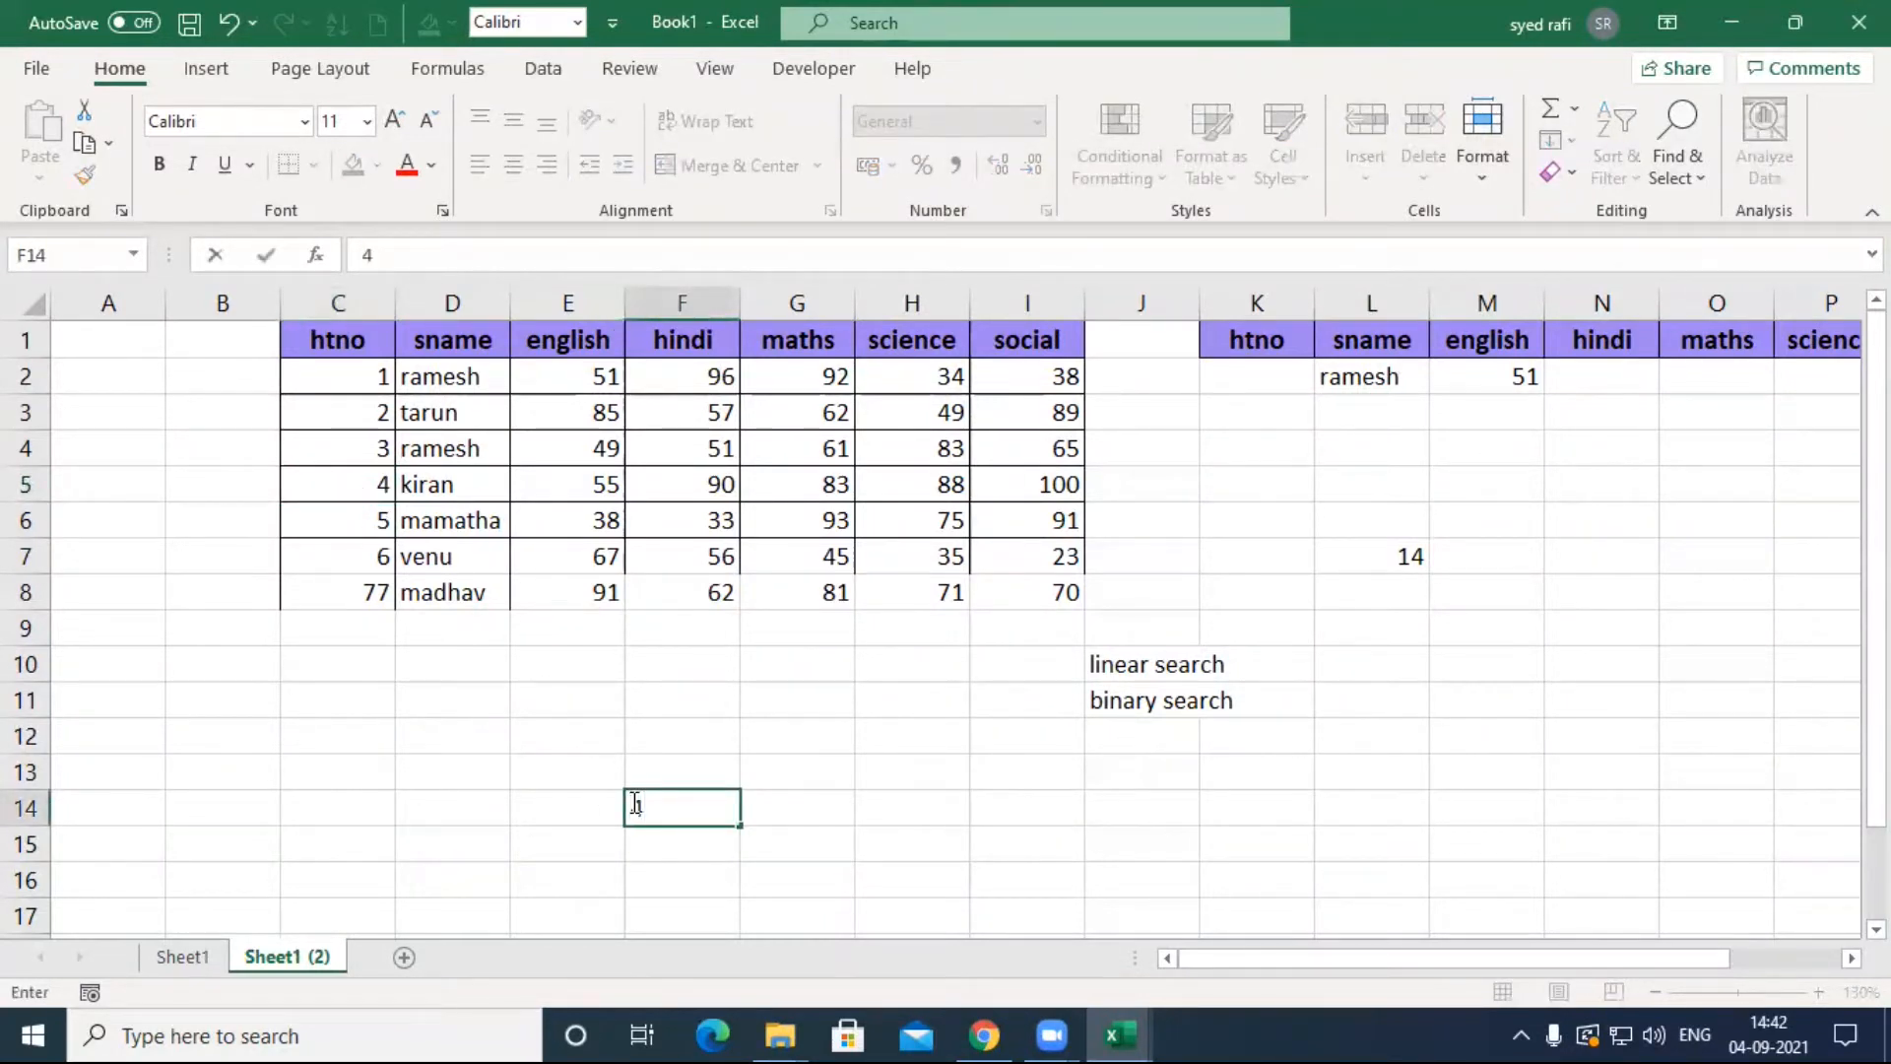
pyautogui.write('>14')
pyautogui.press('Return')
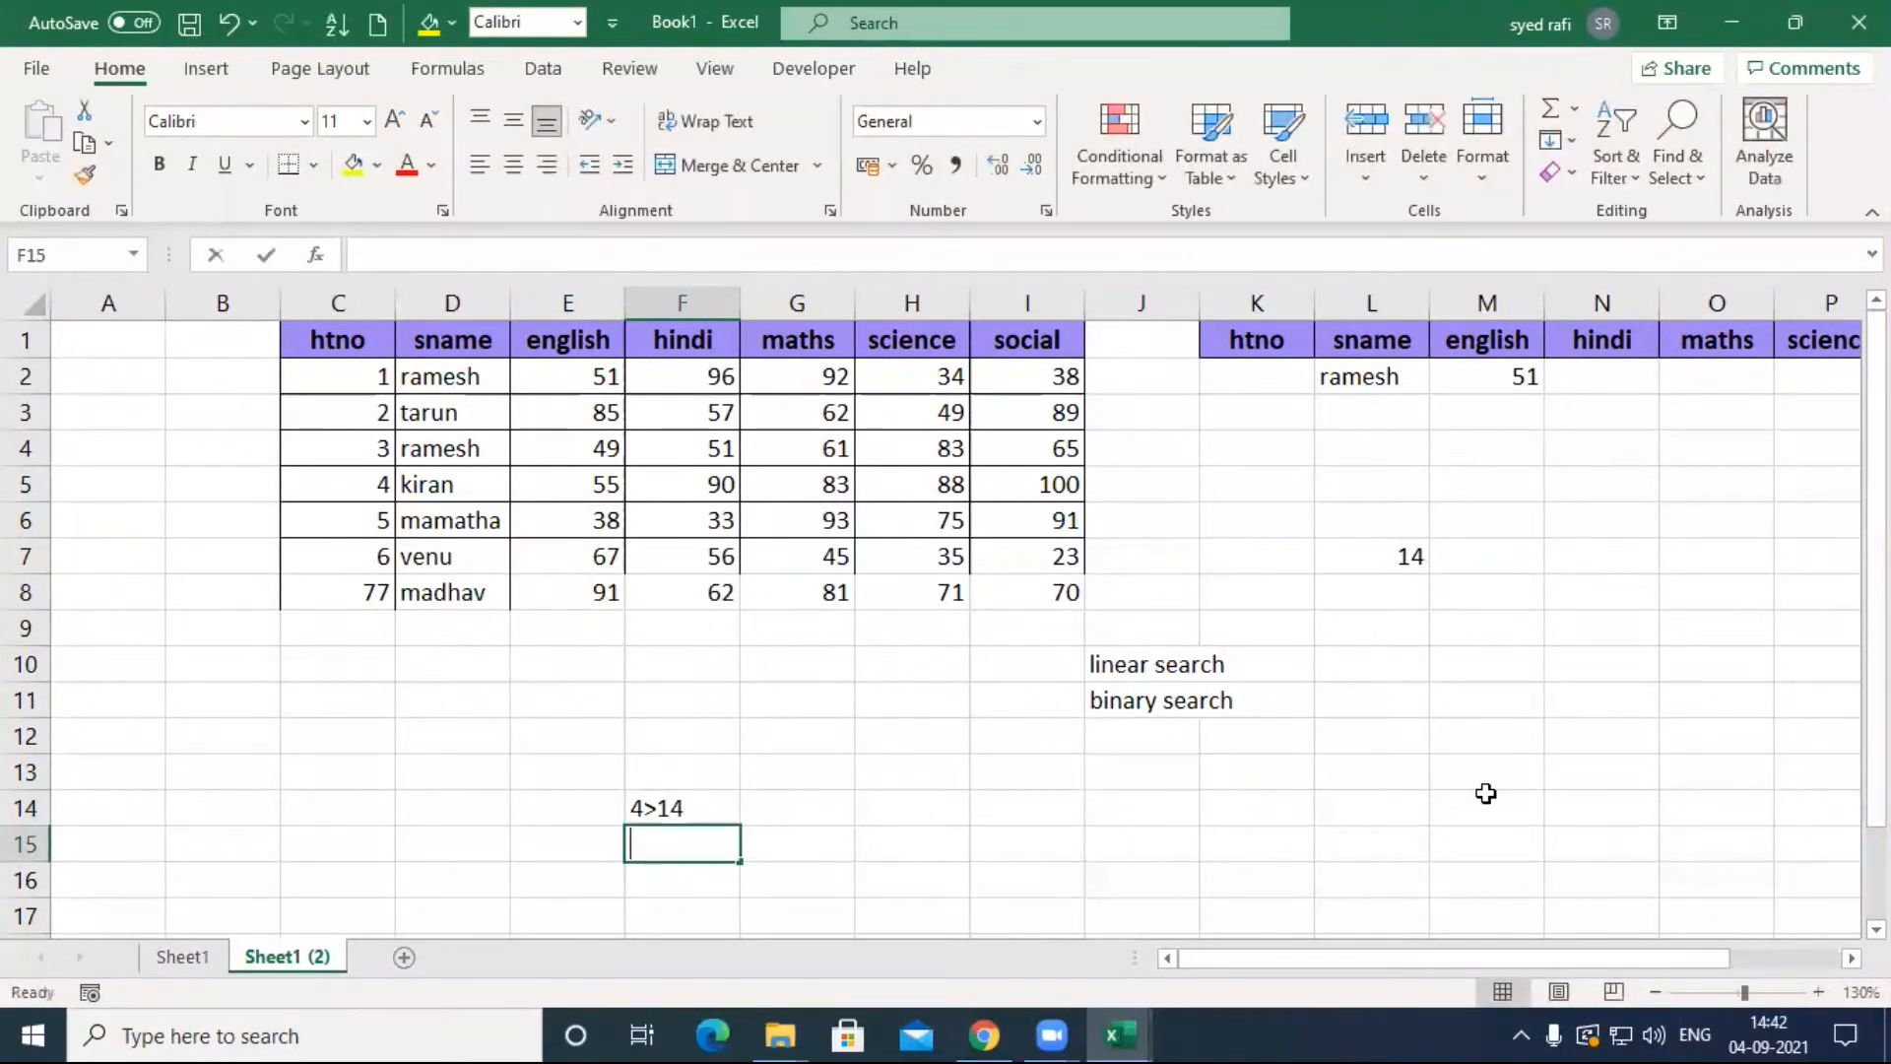
pyautogui.write('4<14')
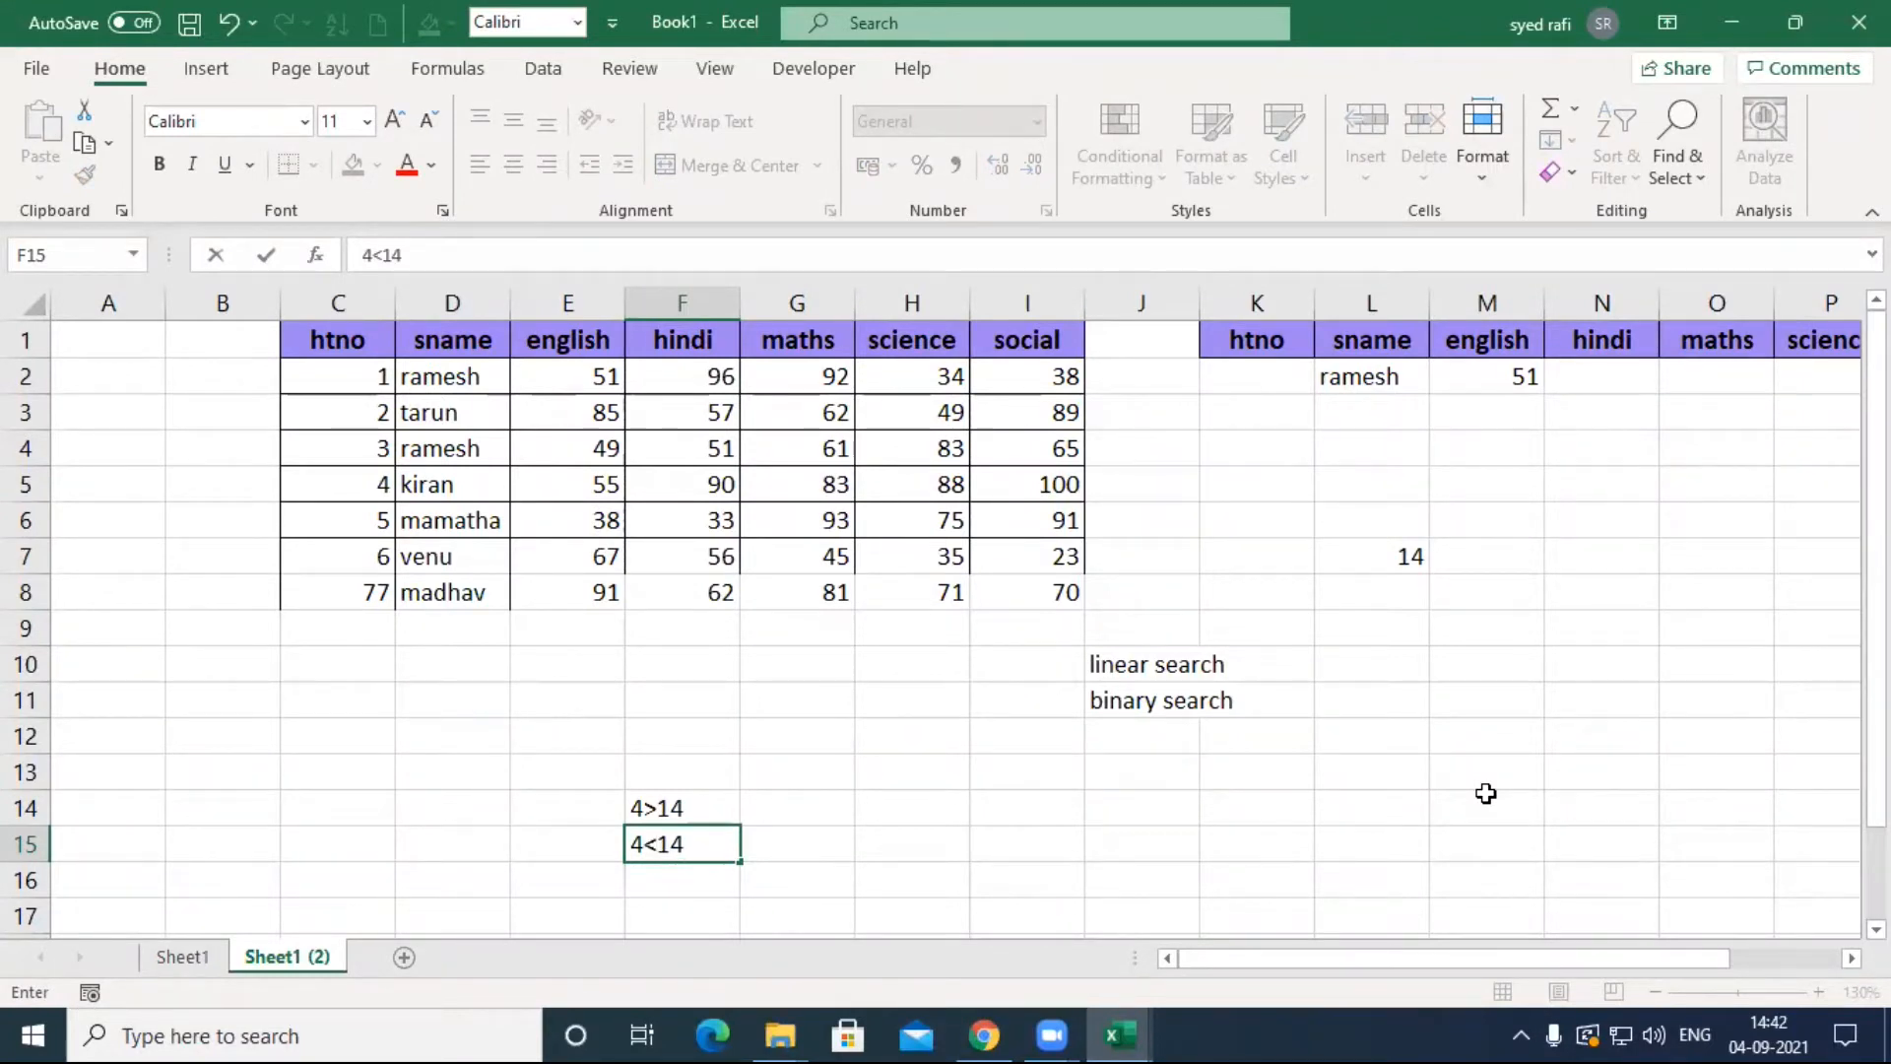
pyautogui.click(1147, 836)
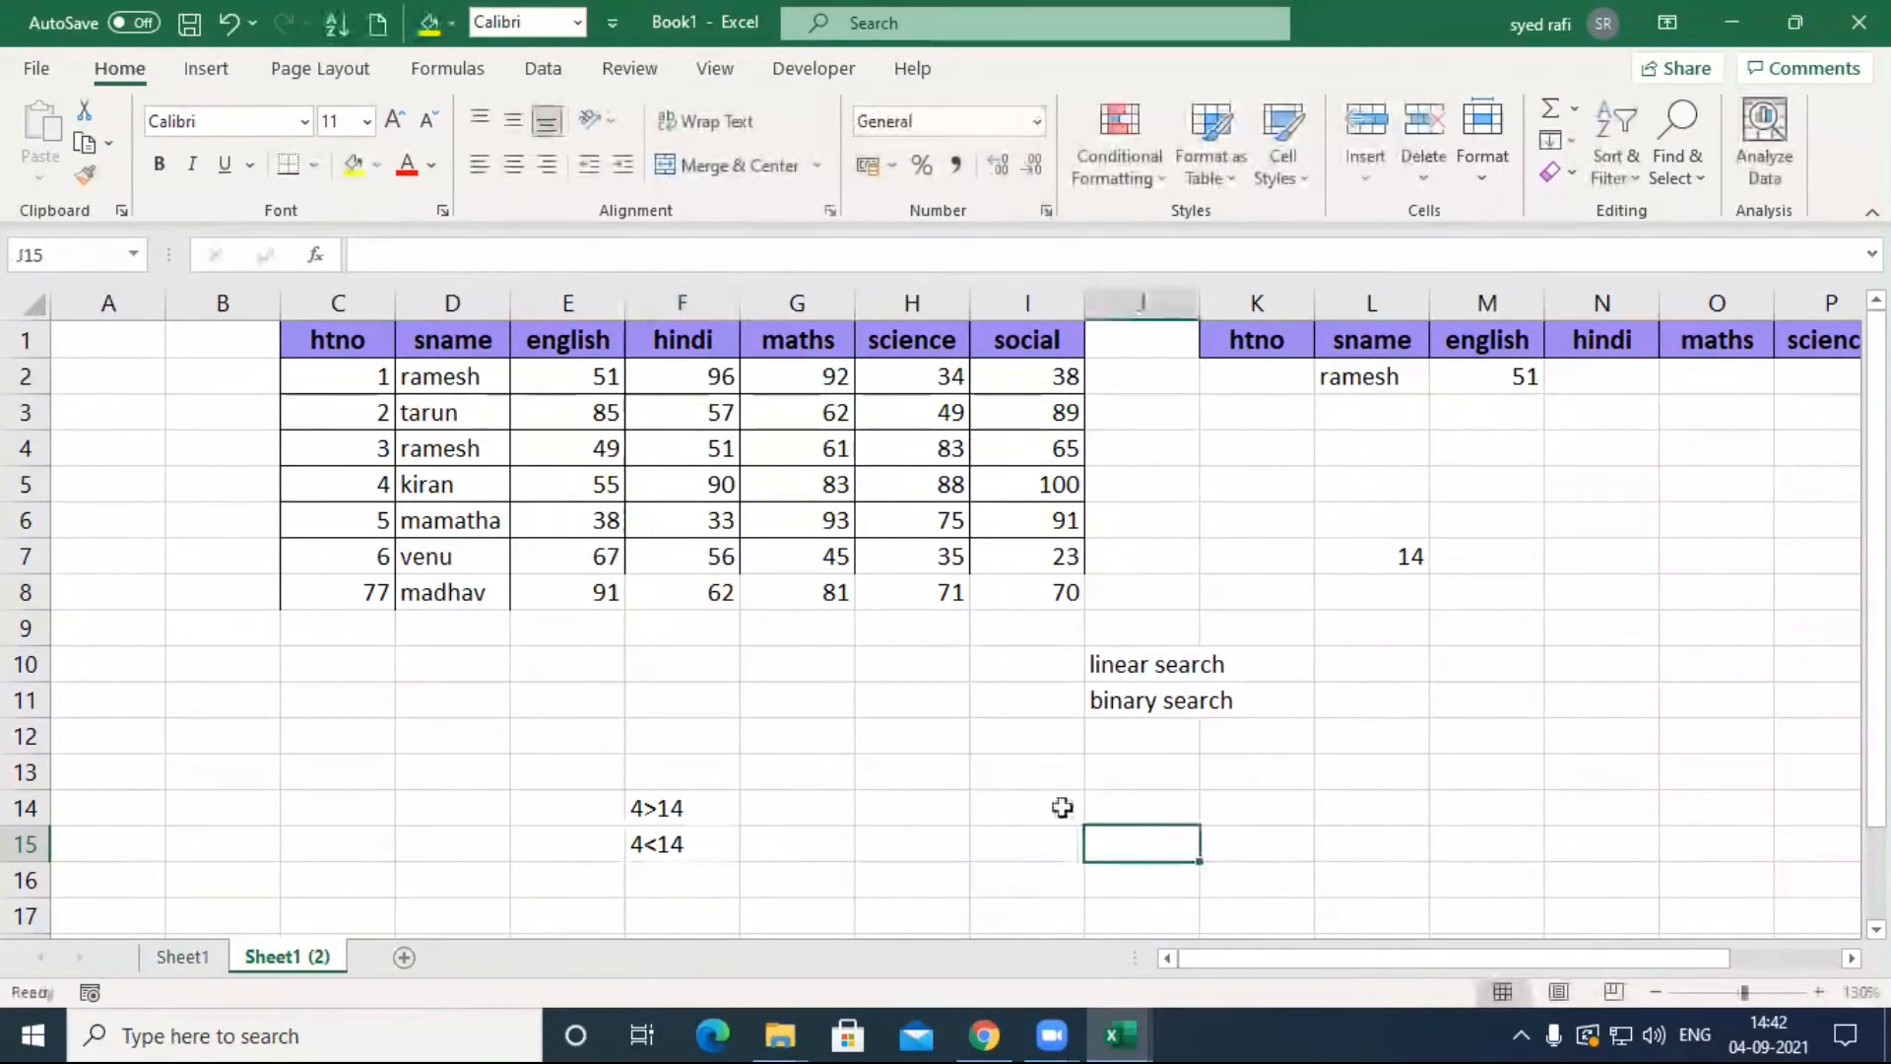
# Step: Write the comparisons 6<14 in cell H15 and 6>14 in cell H16 for the middle entry of C6:C8
pyautogui.click(662, 847)
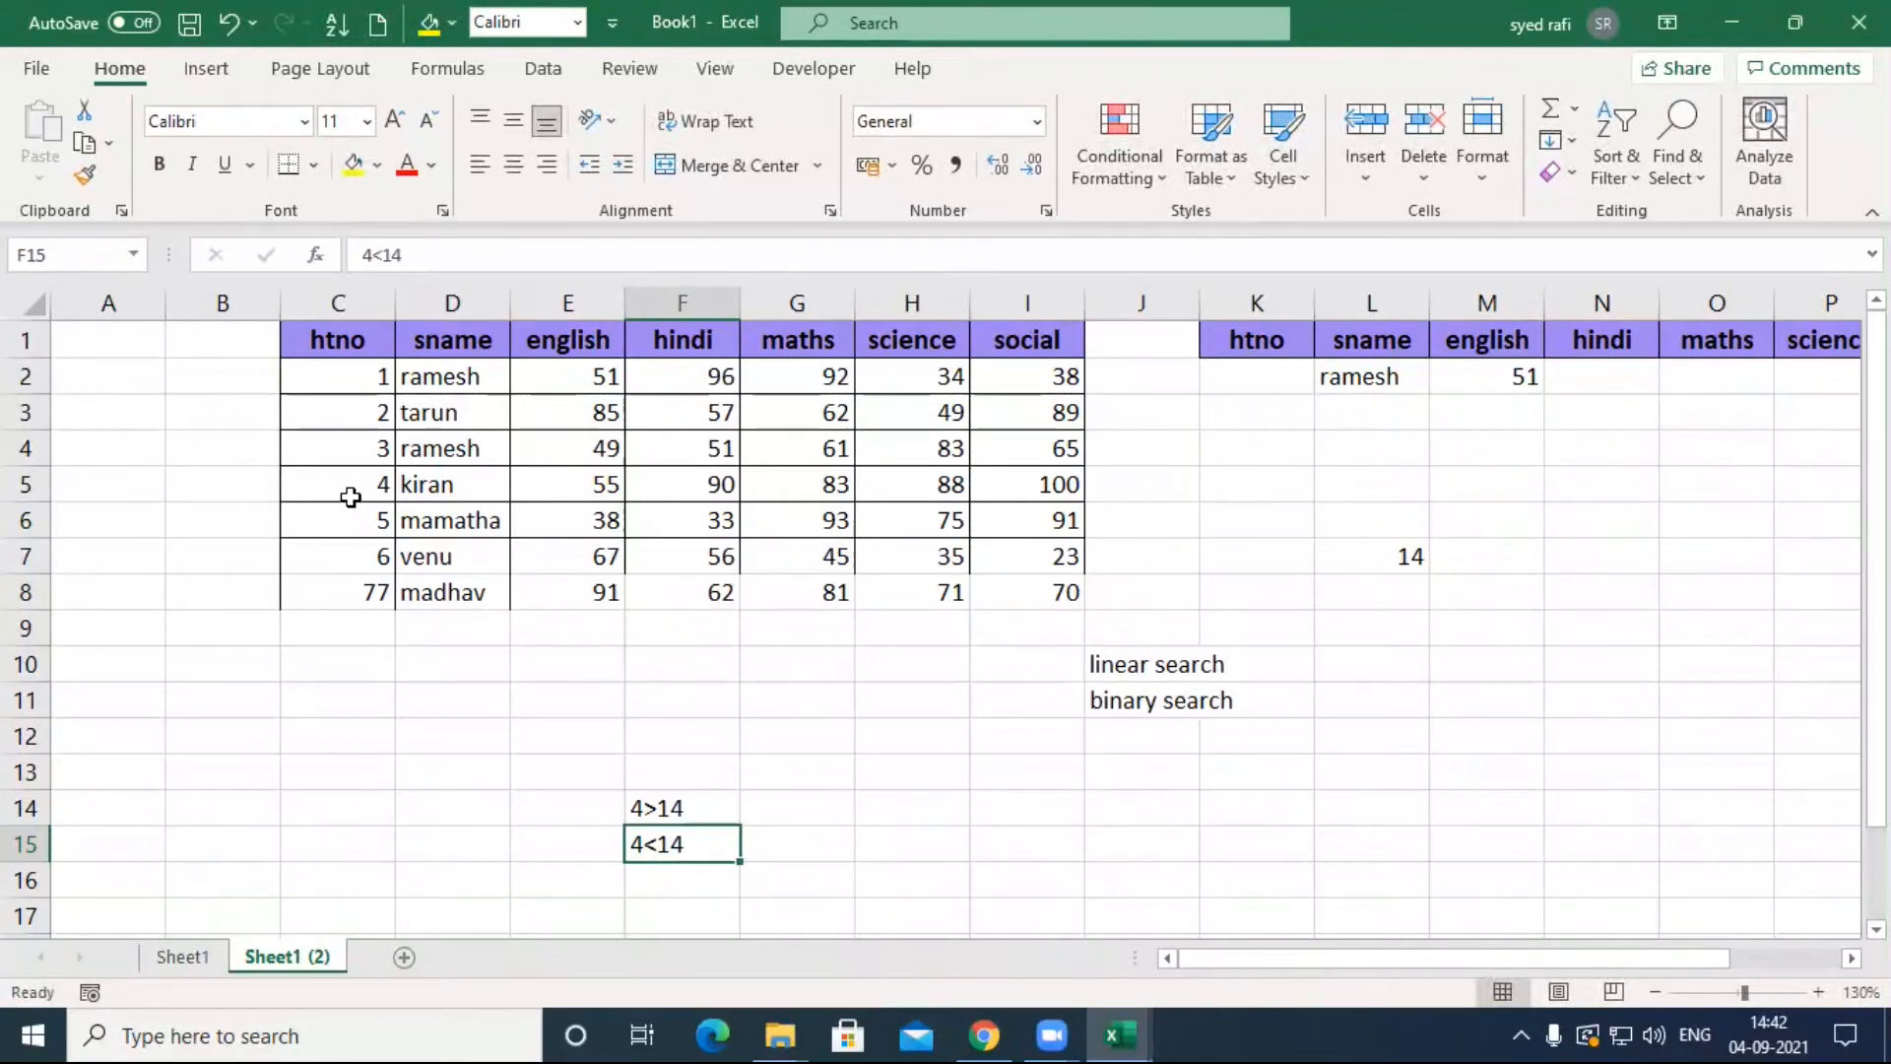
pyautogui.moveTo(355, 515); pyautogui.dragTo(358, 696)
pyautogui.moveTo(331, 522); pyautogui.dragTo(345, 596)
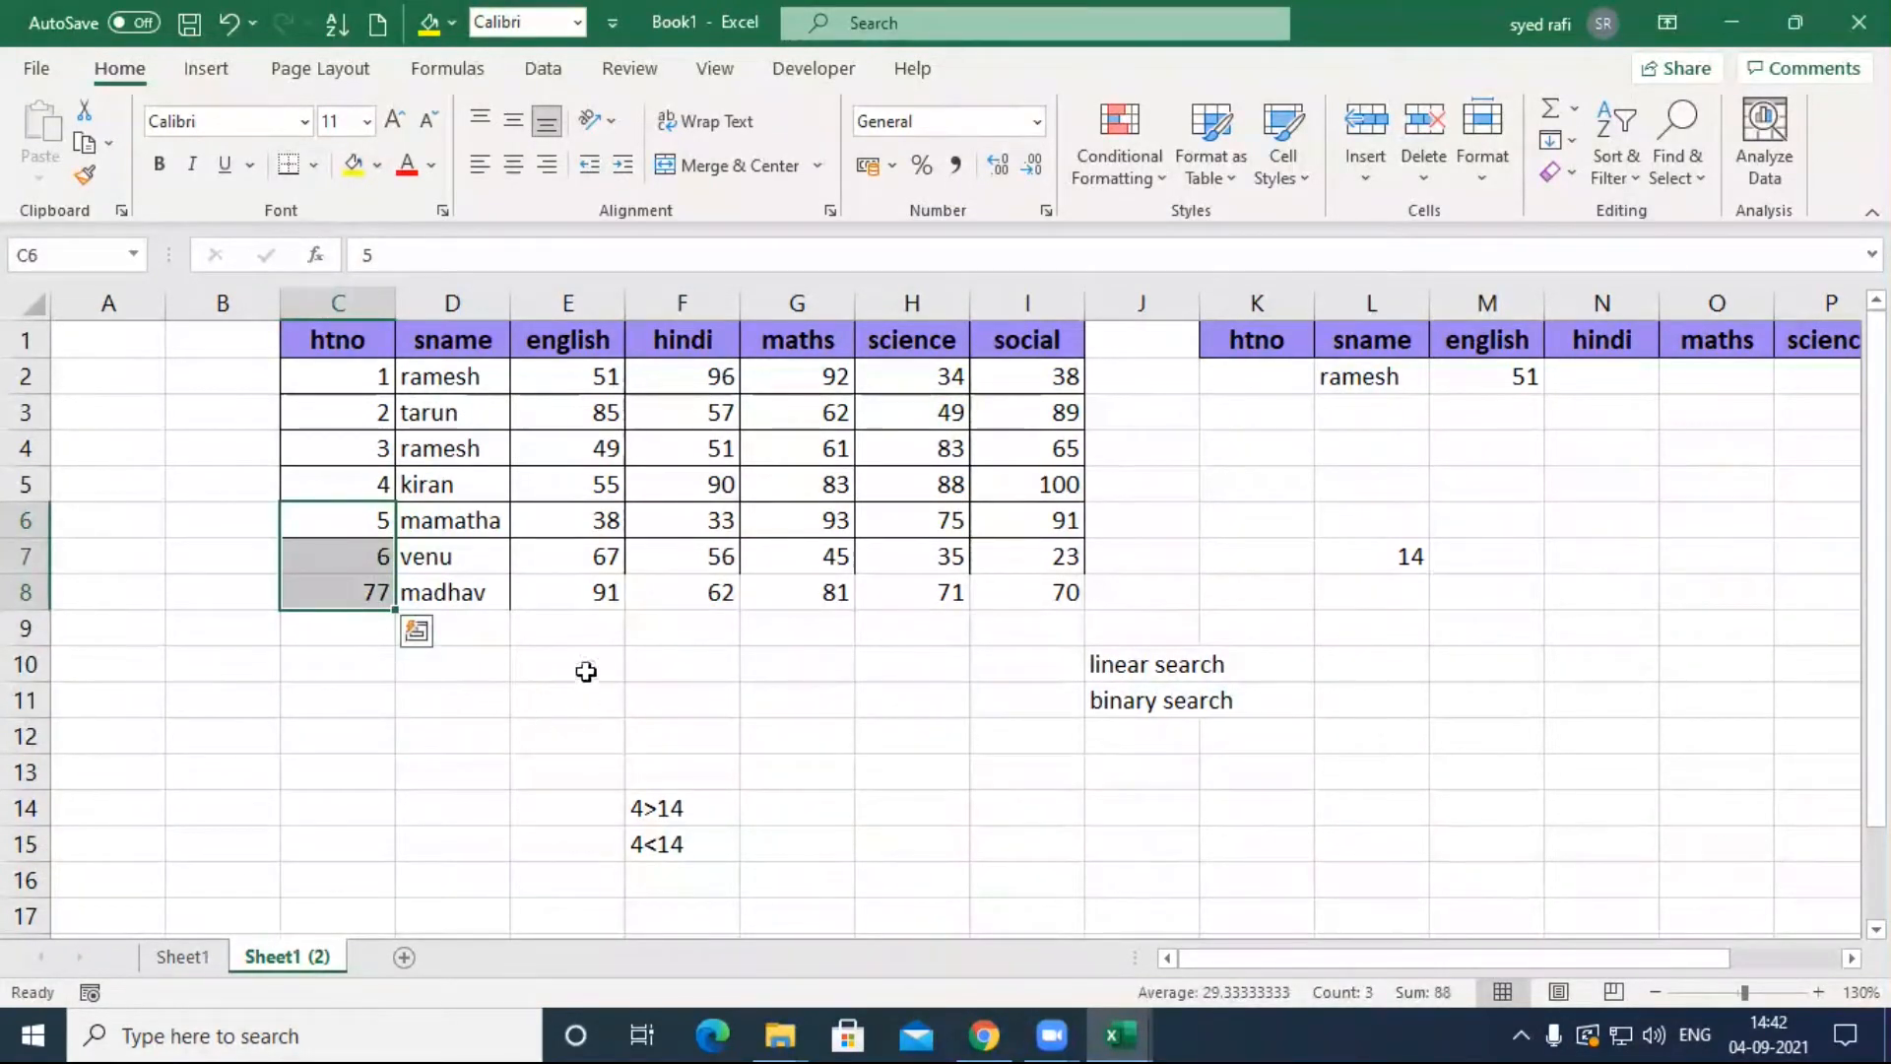
pyautogui.moveTo(354, 523); pyautogui.dragTo(359, 591)
pyautogui.click(367, 556)
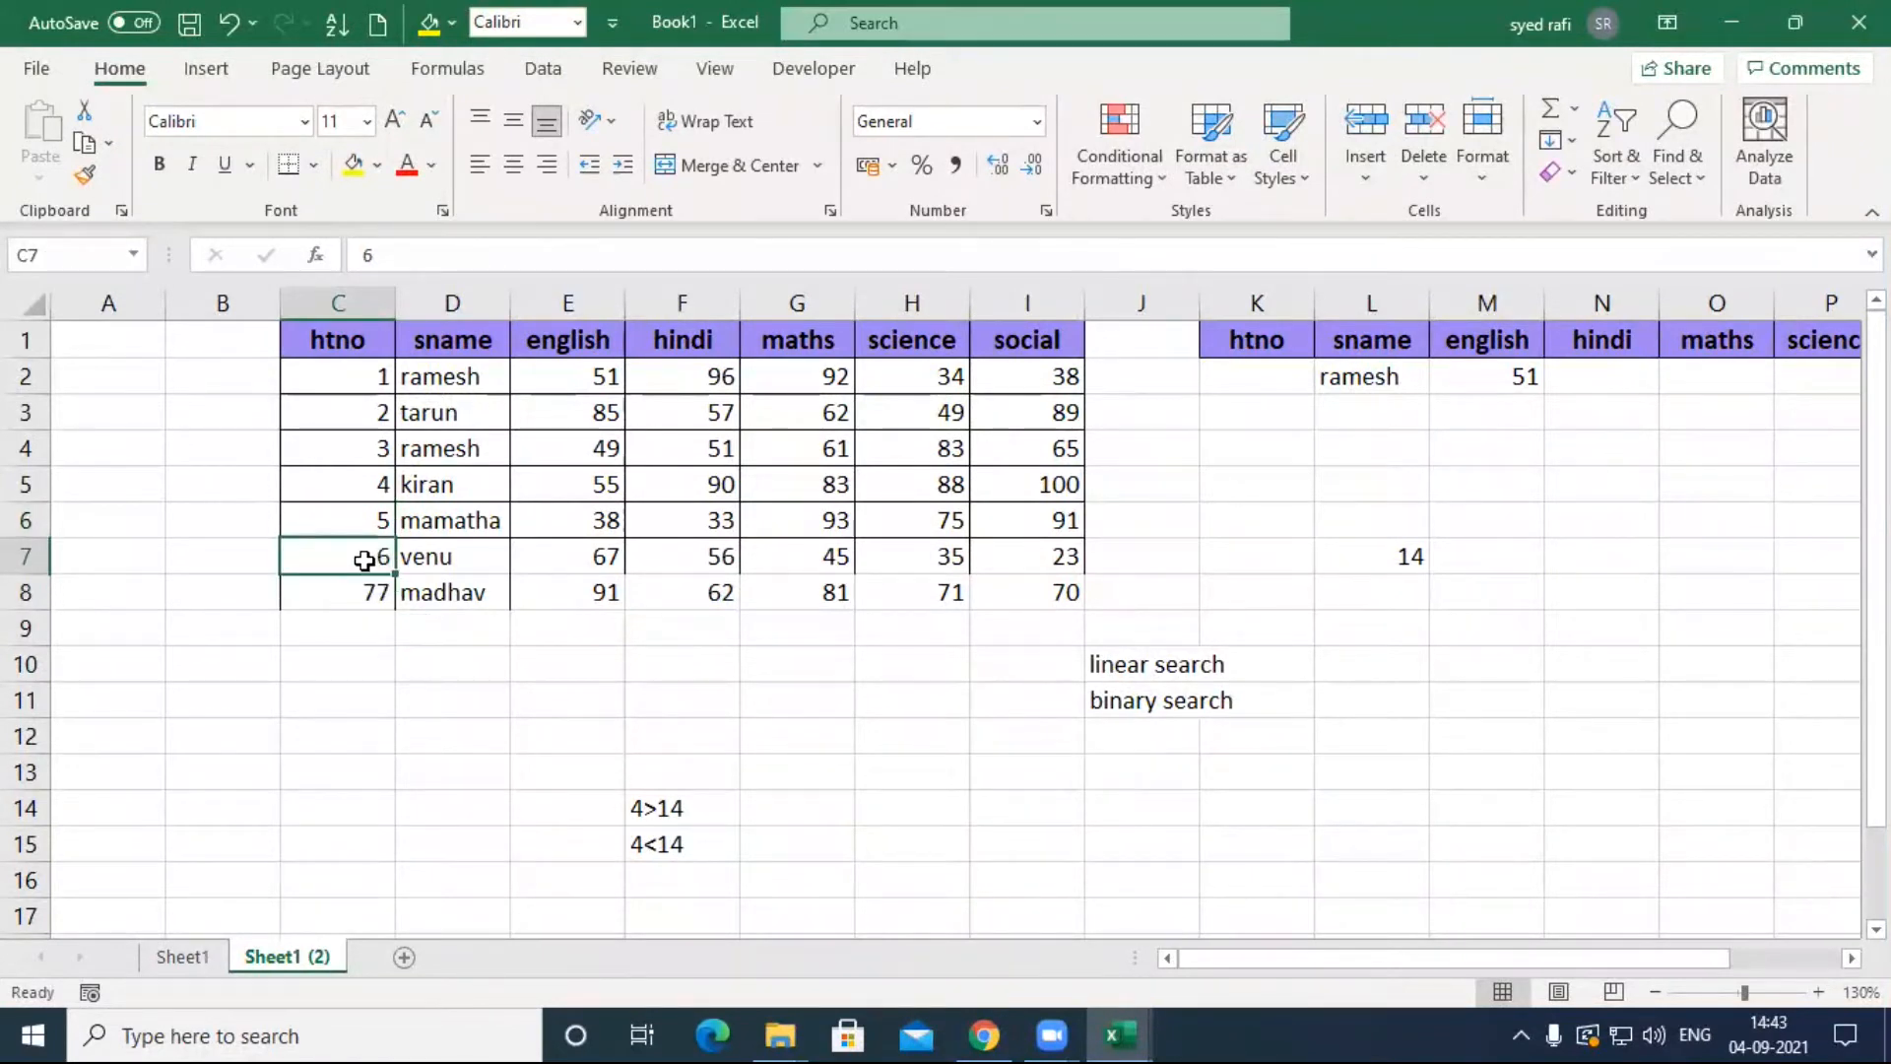
pyautogui.click(951, 853)
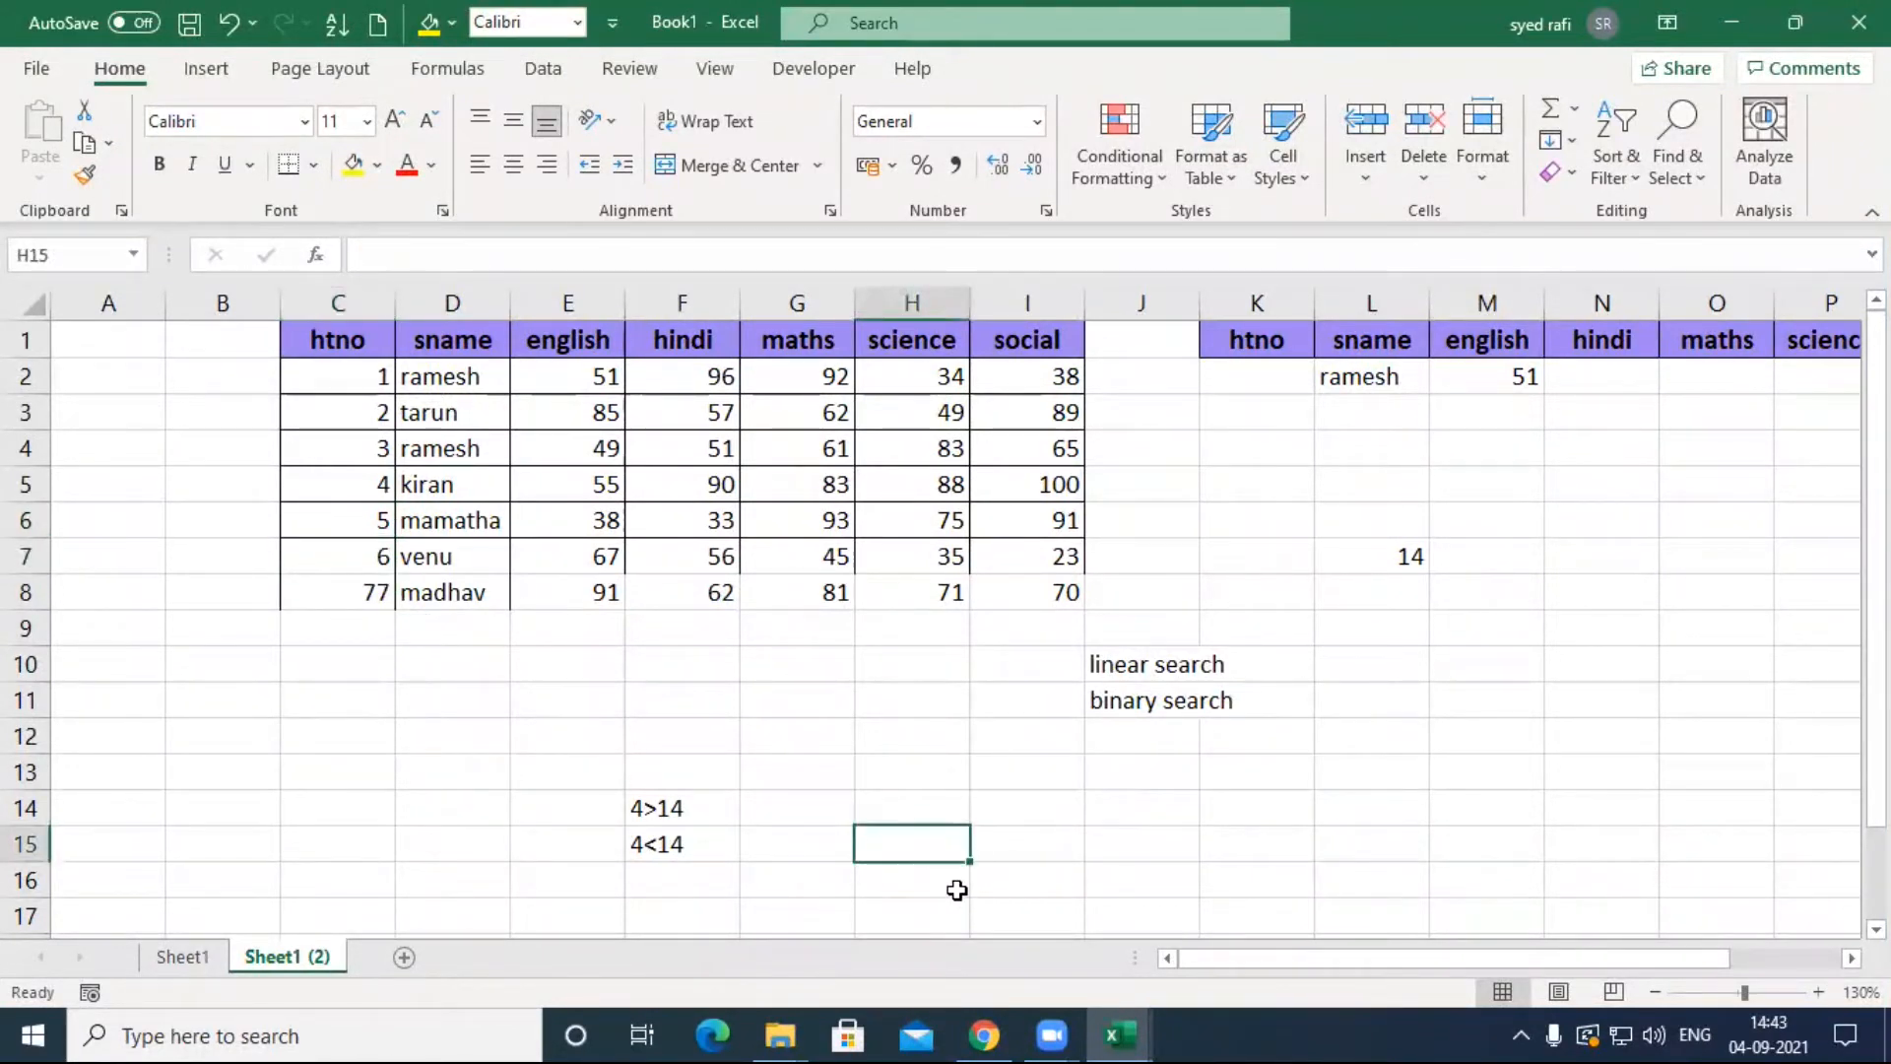
pyautogui.write('6<14')
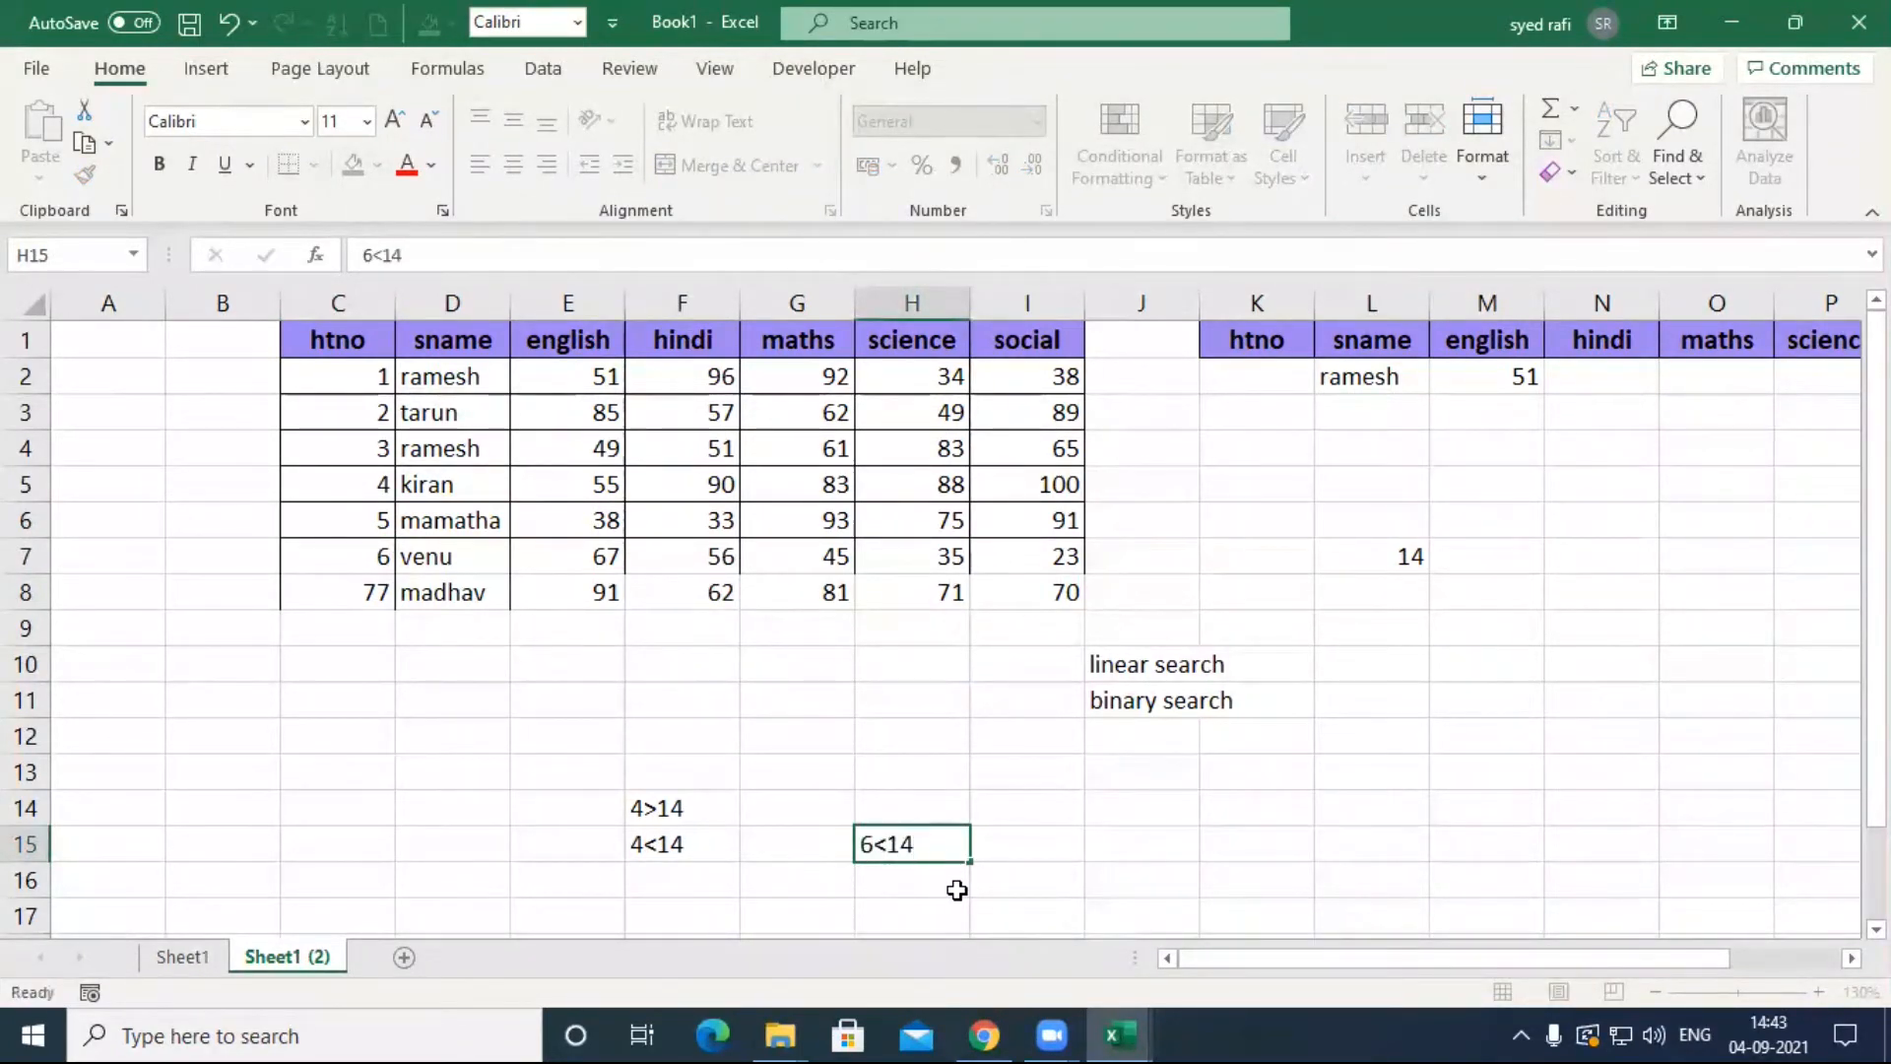
pyautogui.press('Return')
pyautogui.write('6>')
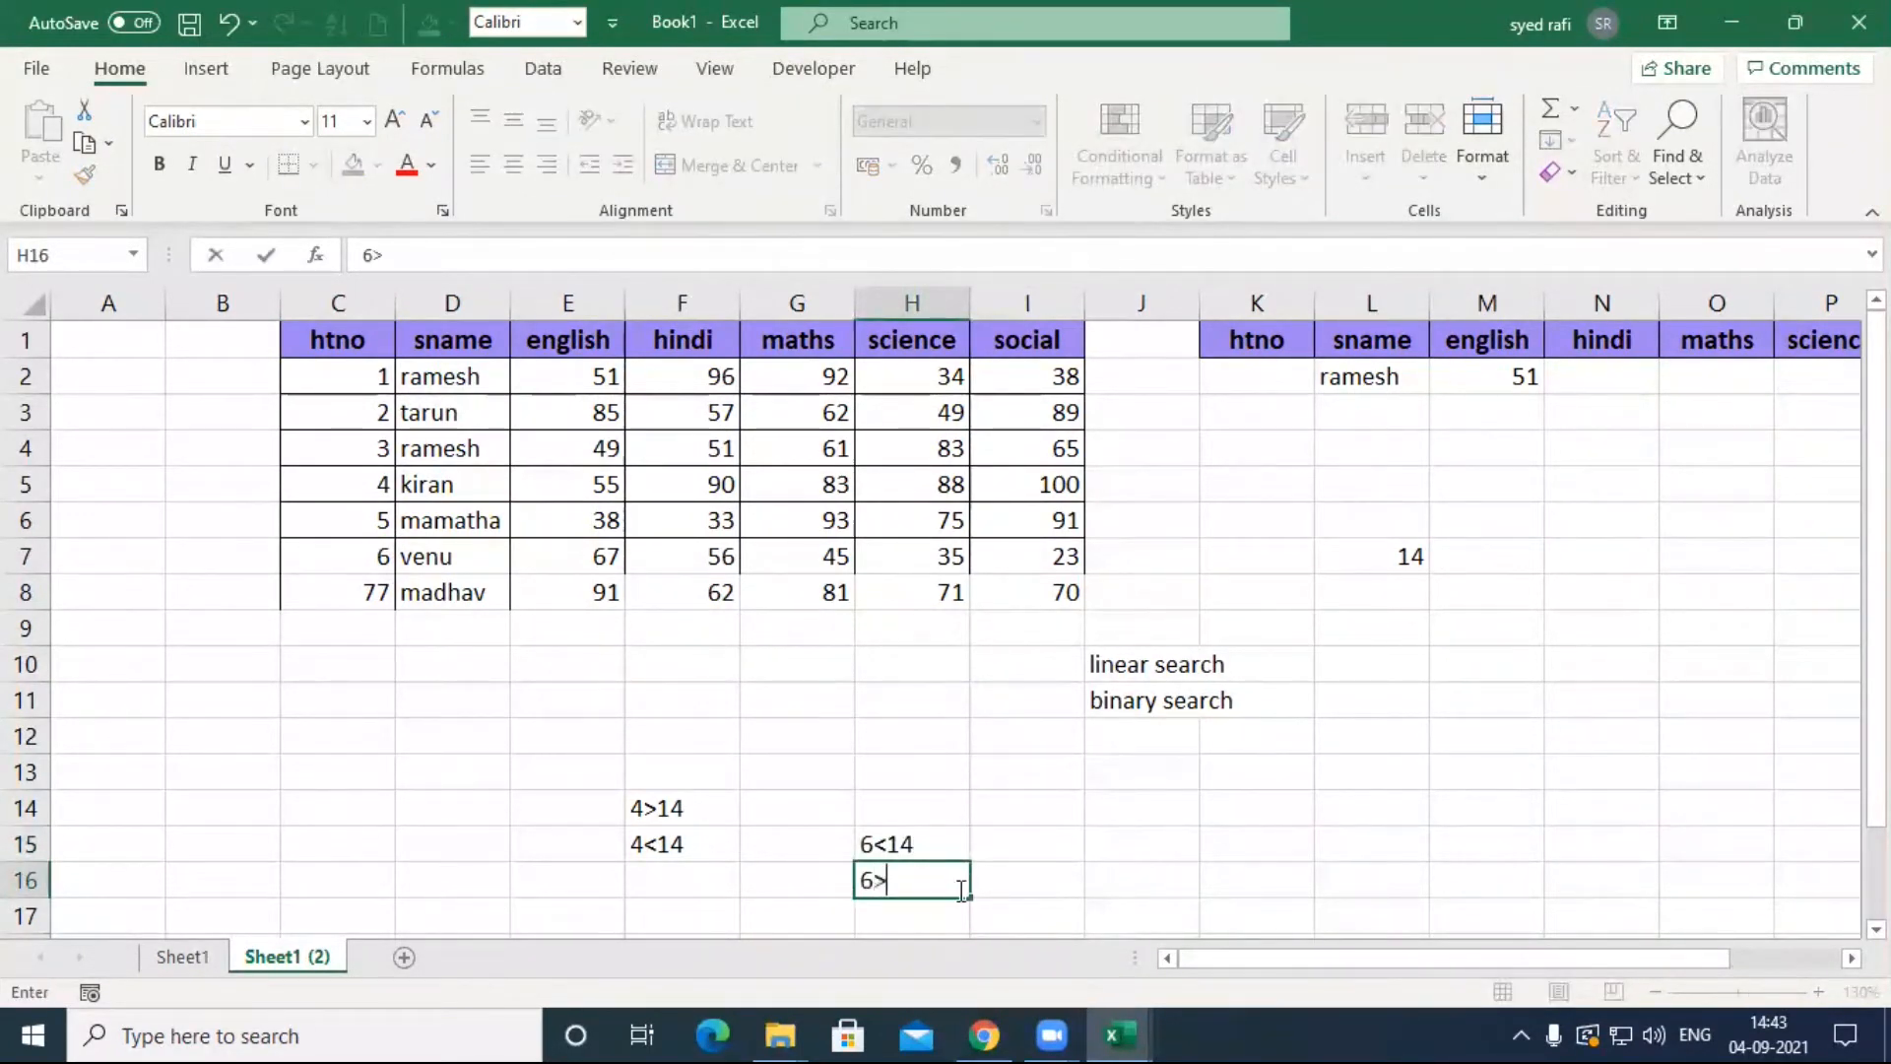
pyautogui.write('16')
pyautogui.press('BackSpace')
# Step: Examine the htno entries in C5, C7 and C8 and the lower half C6:C8 as binary search stages
pyautogui.click(367, 564)
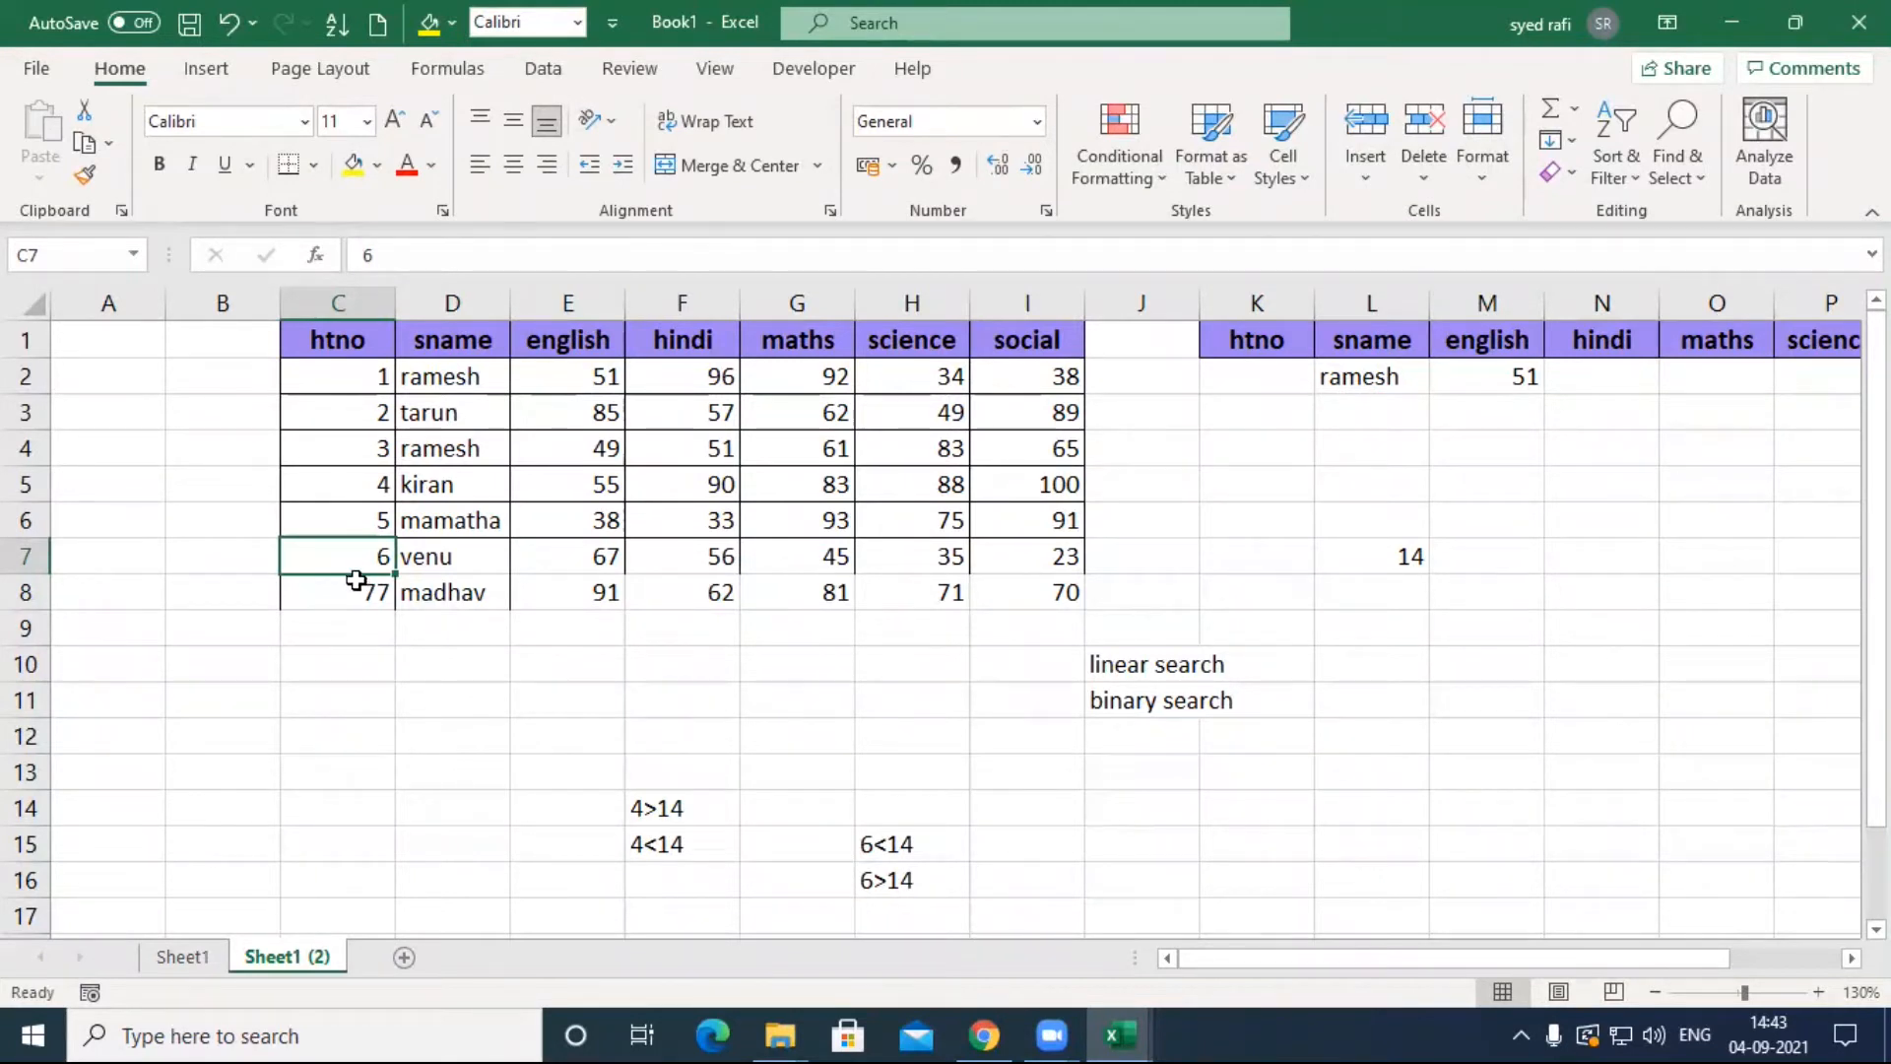
pyautogui.click(361, 602)
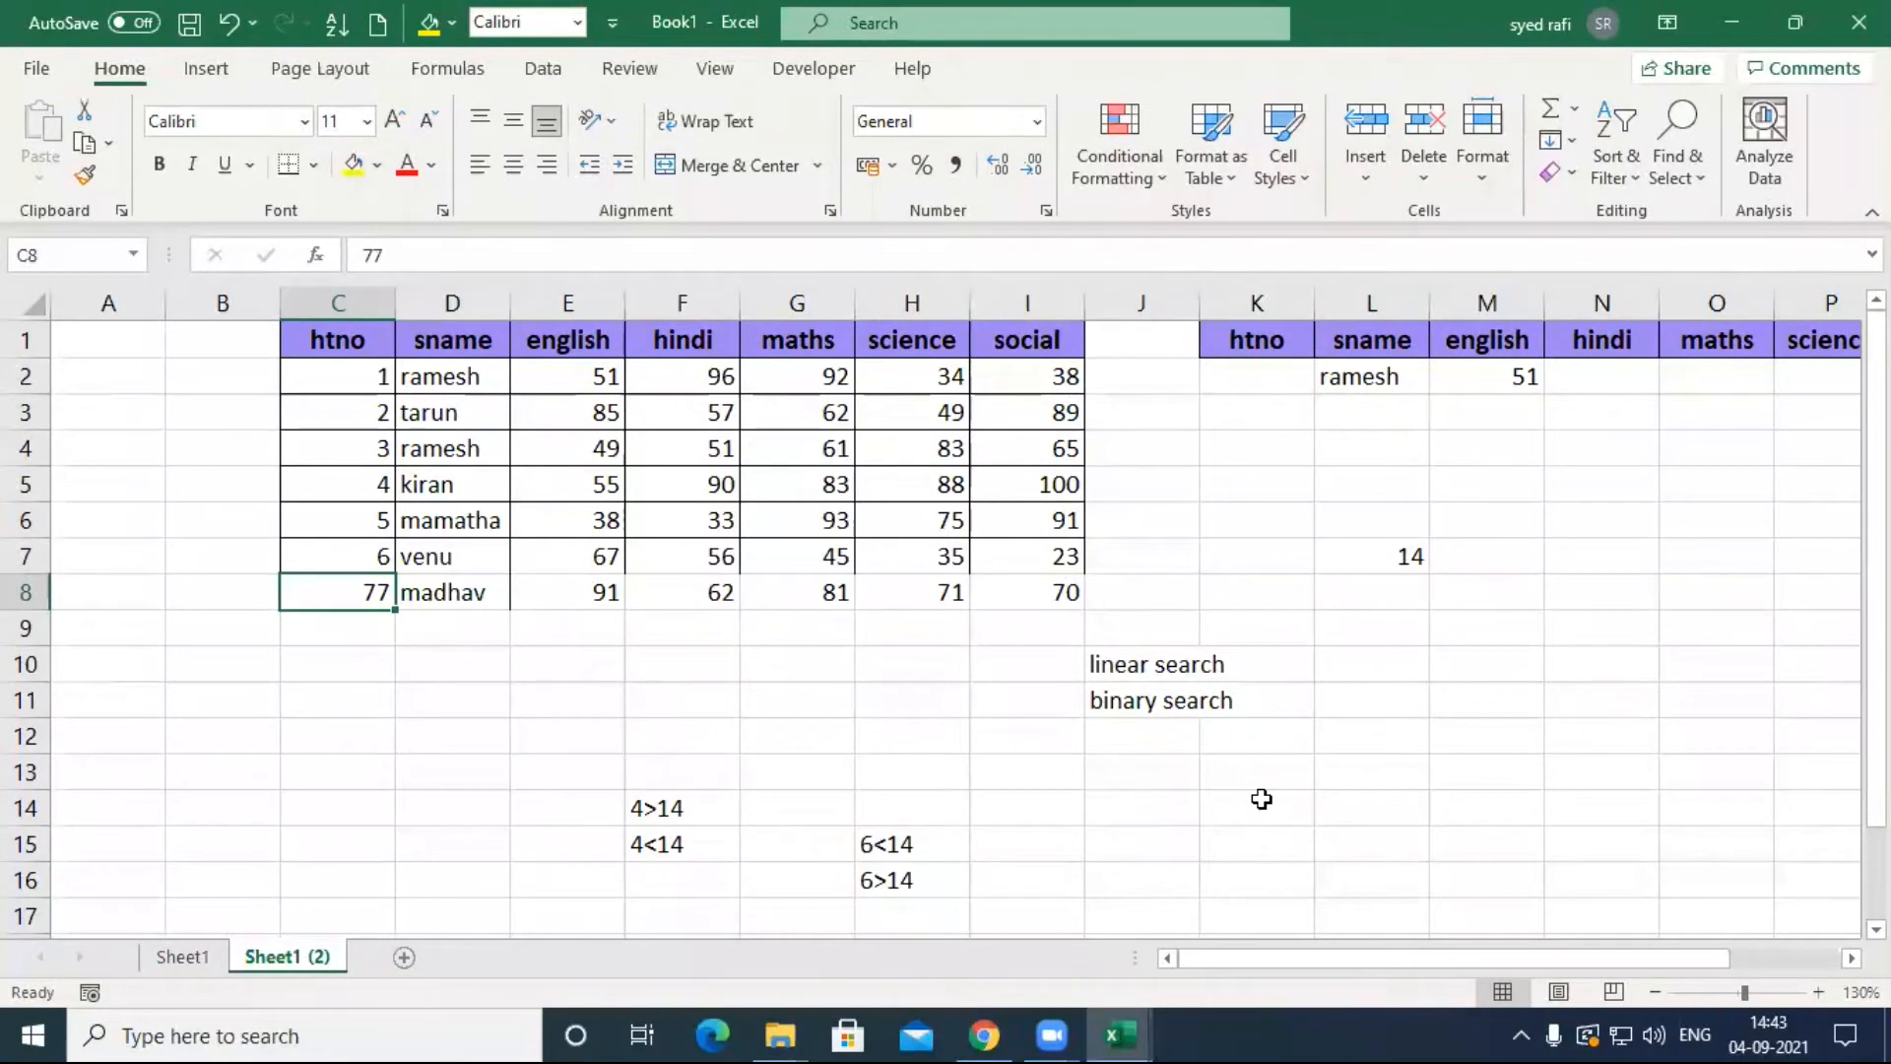
pyautogui.click(331, 494)
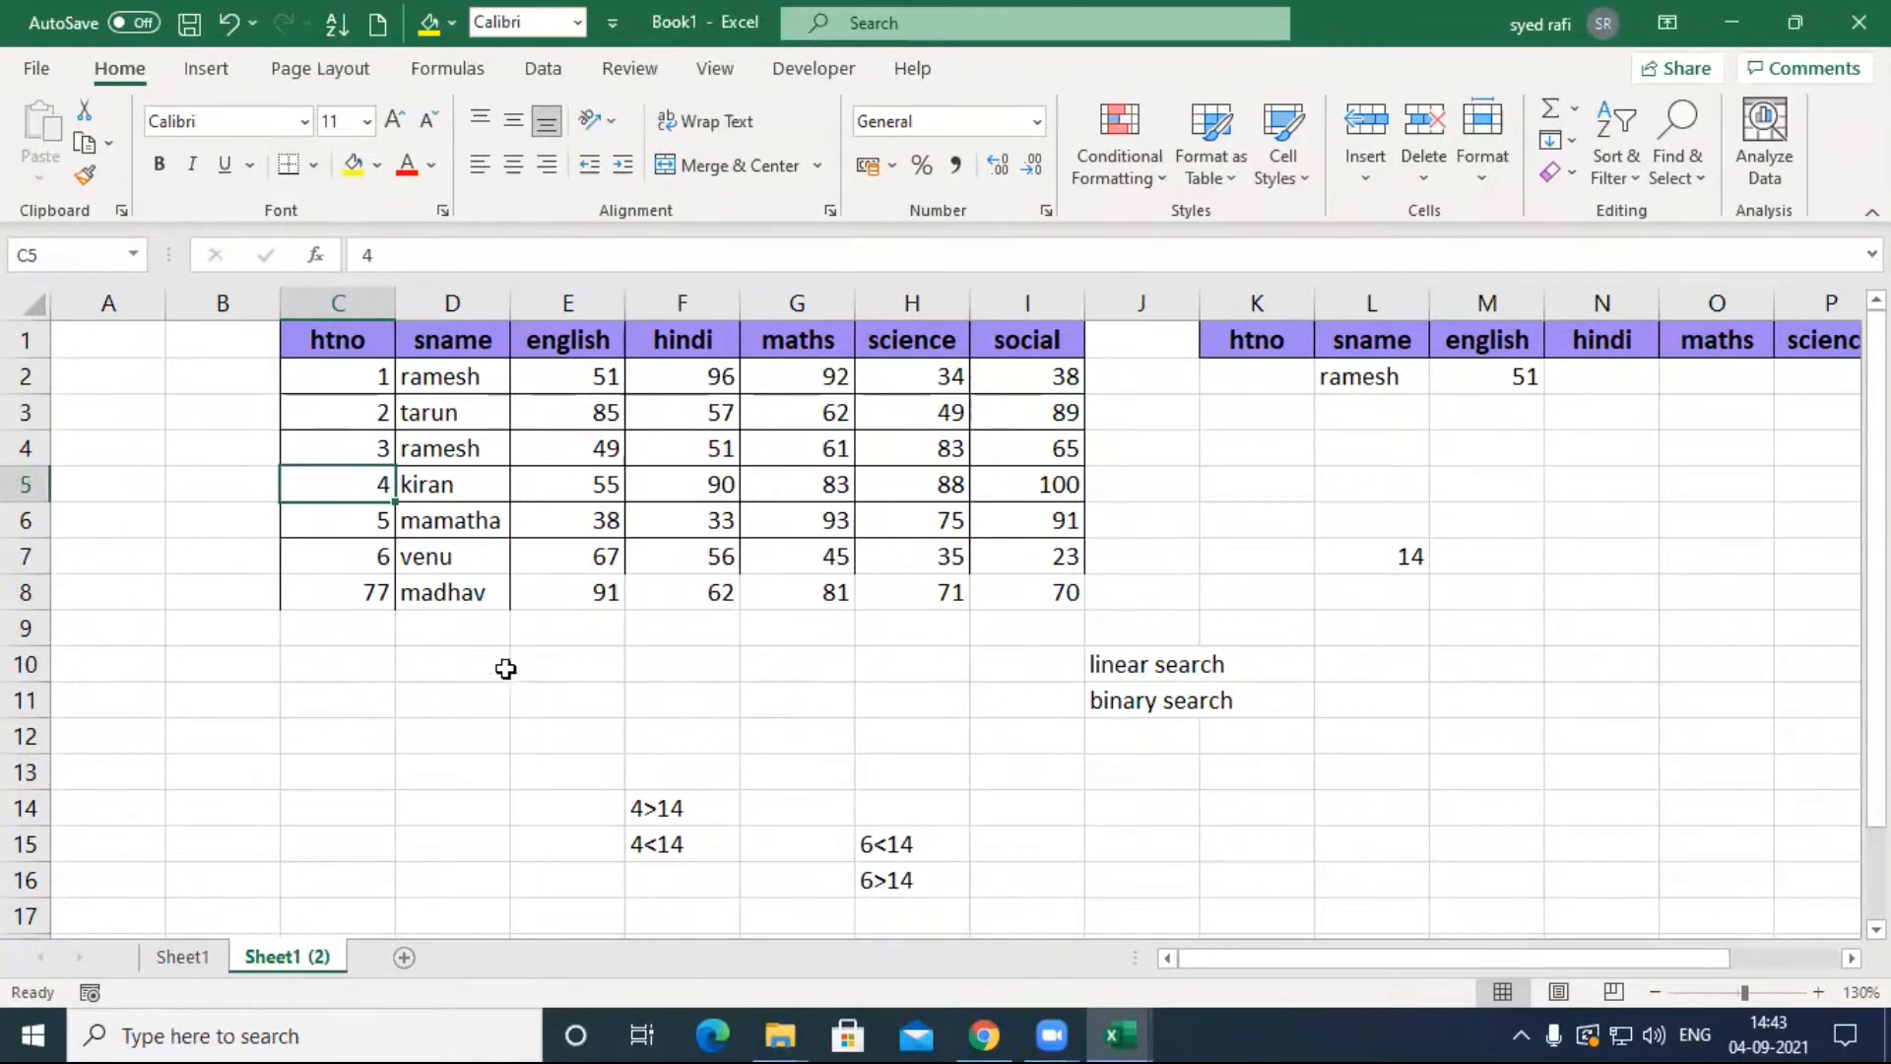
pyautogui.moveTo(354, 519); pyautogui.dragTo(352, 589)
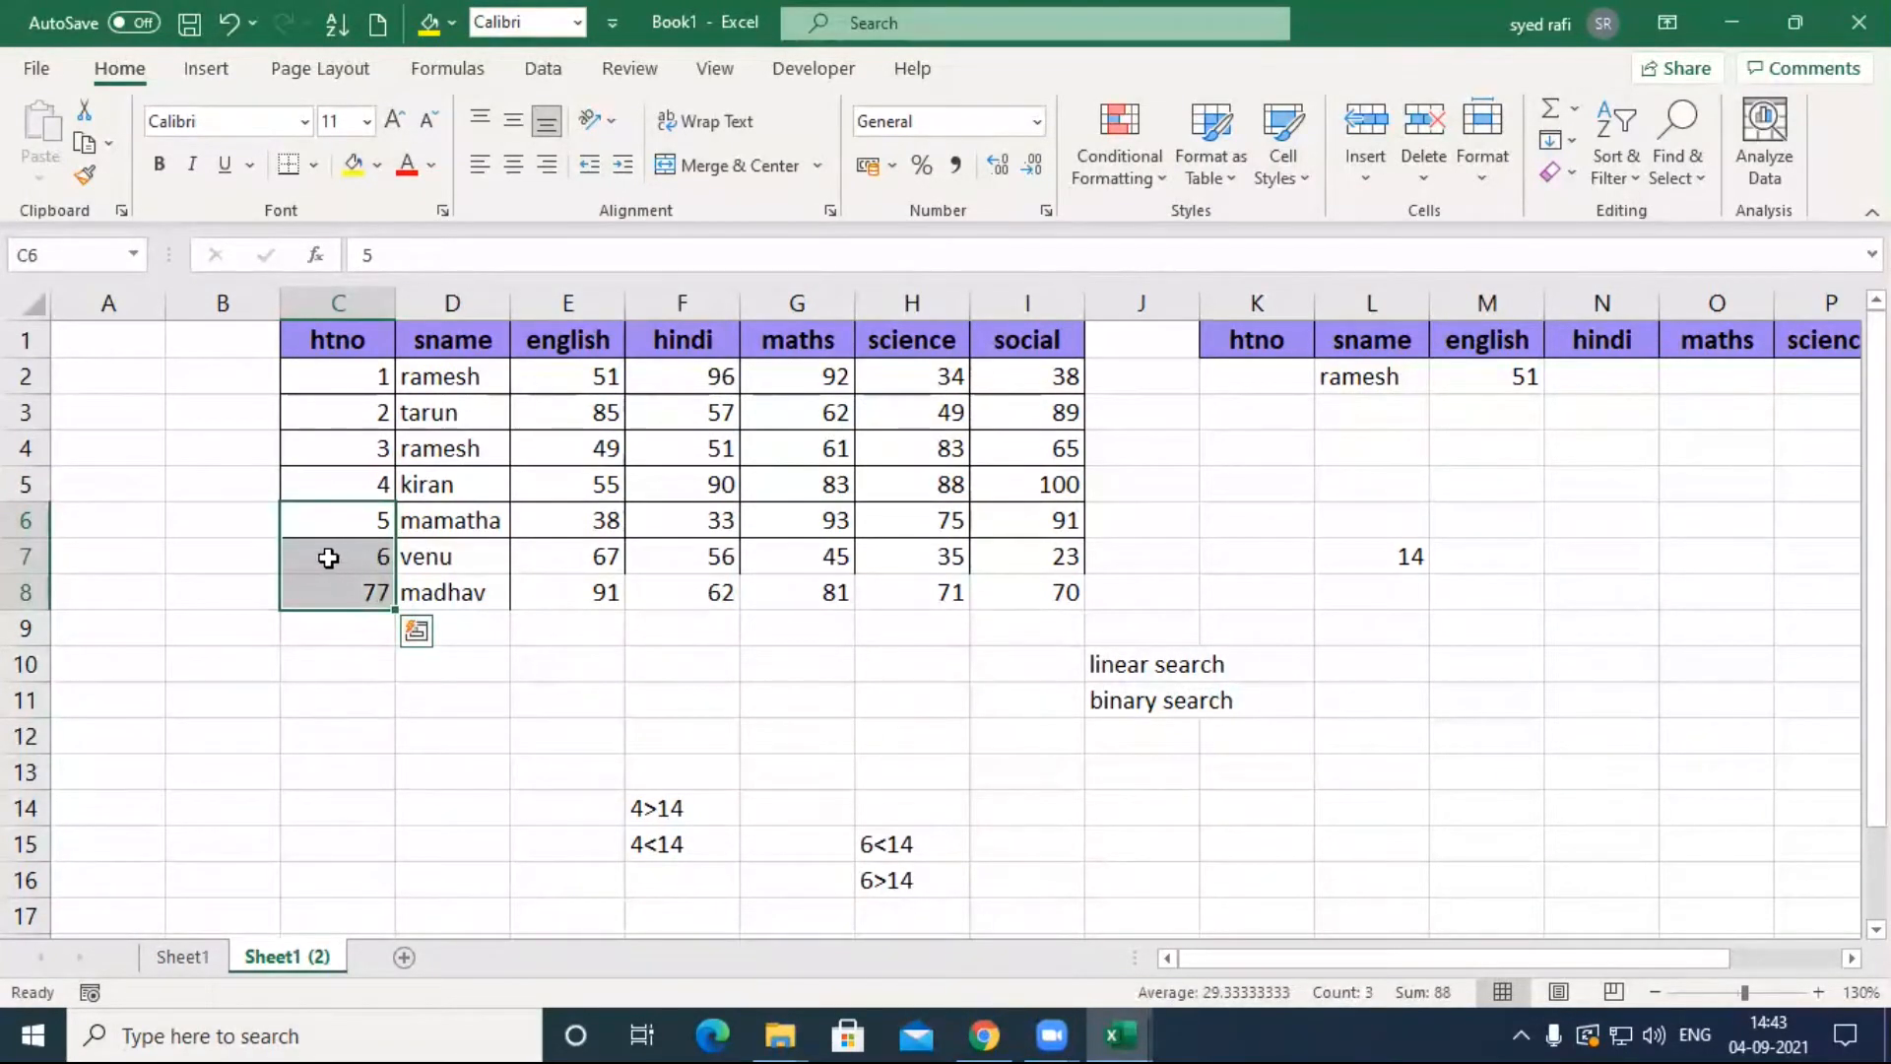
pyautogui.click(331, 576)
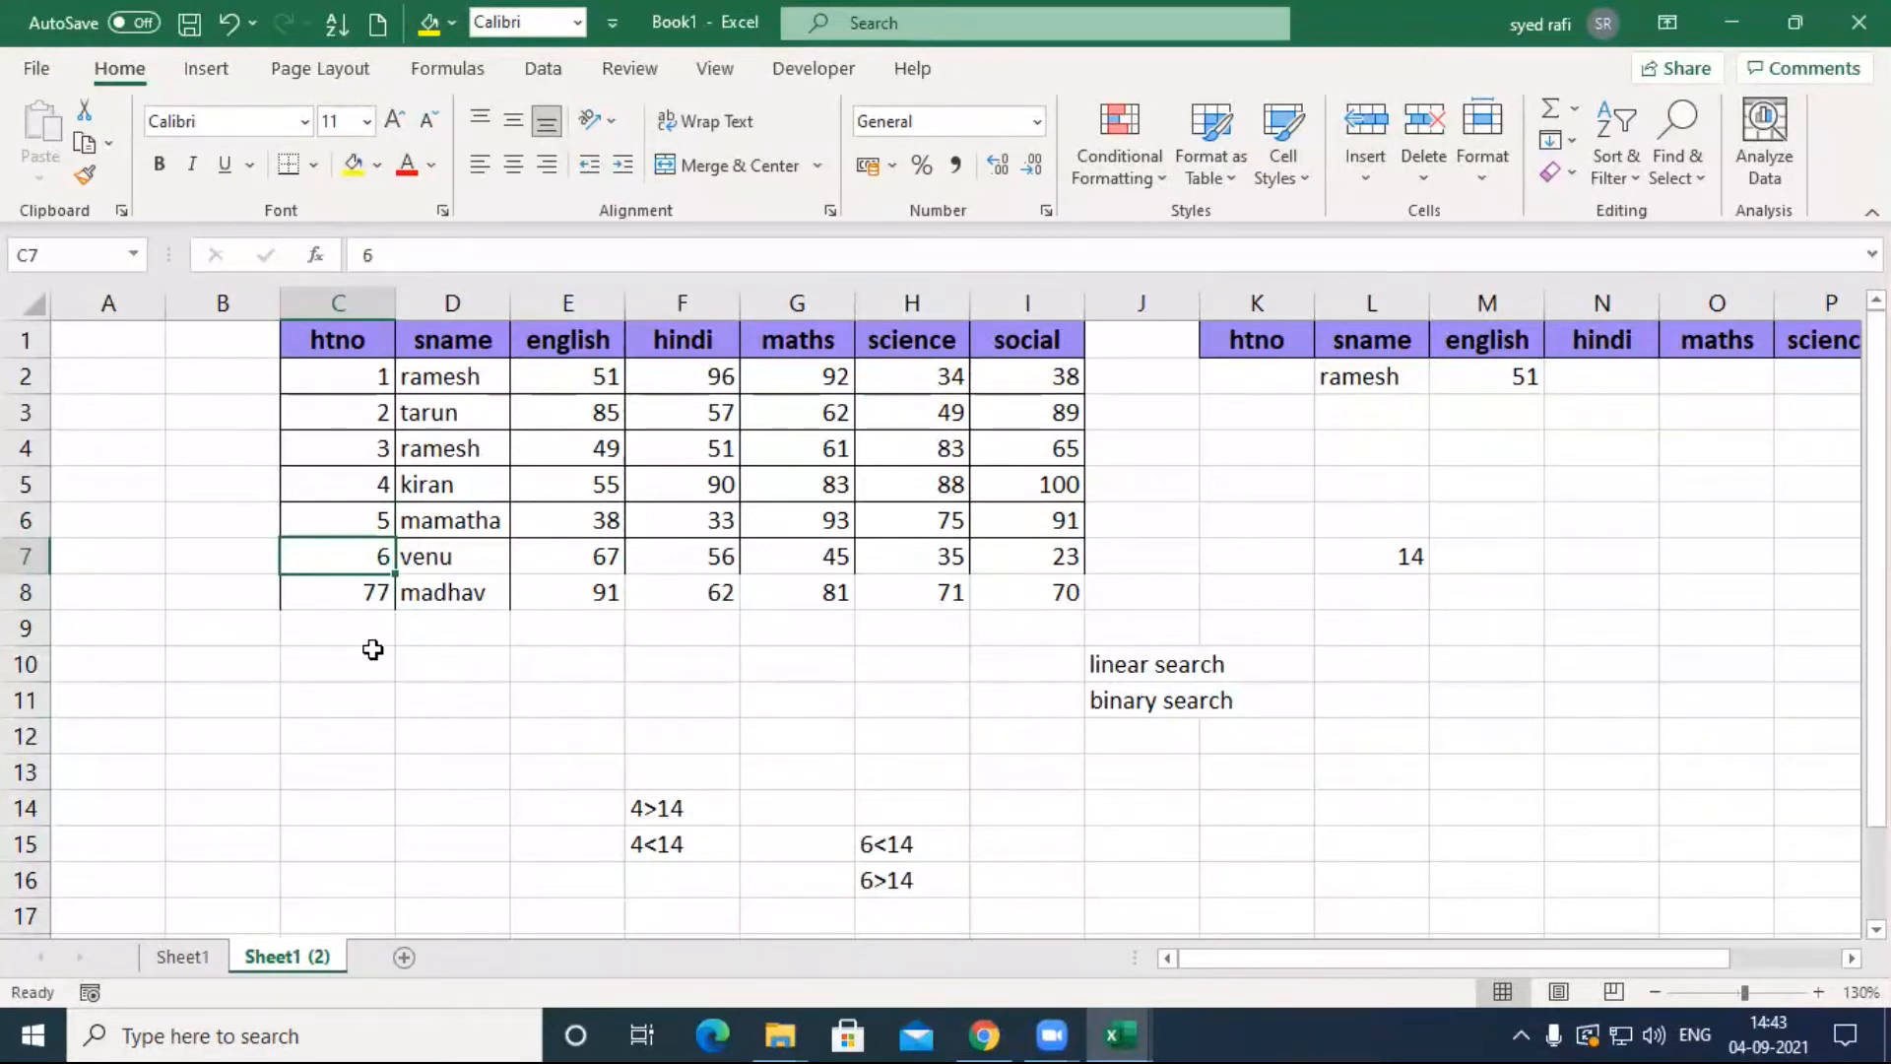
pyautogui.click(372, 707)
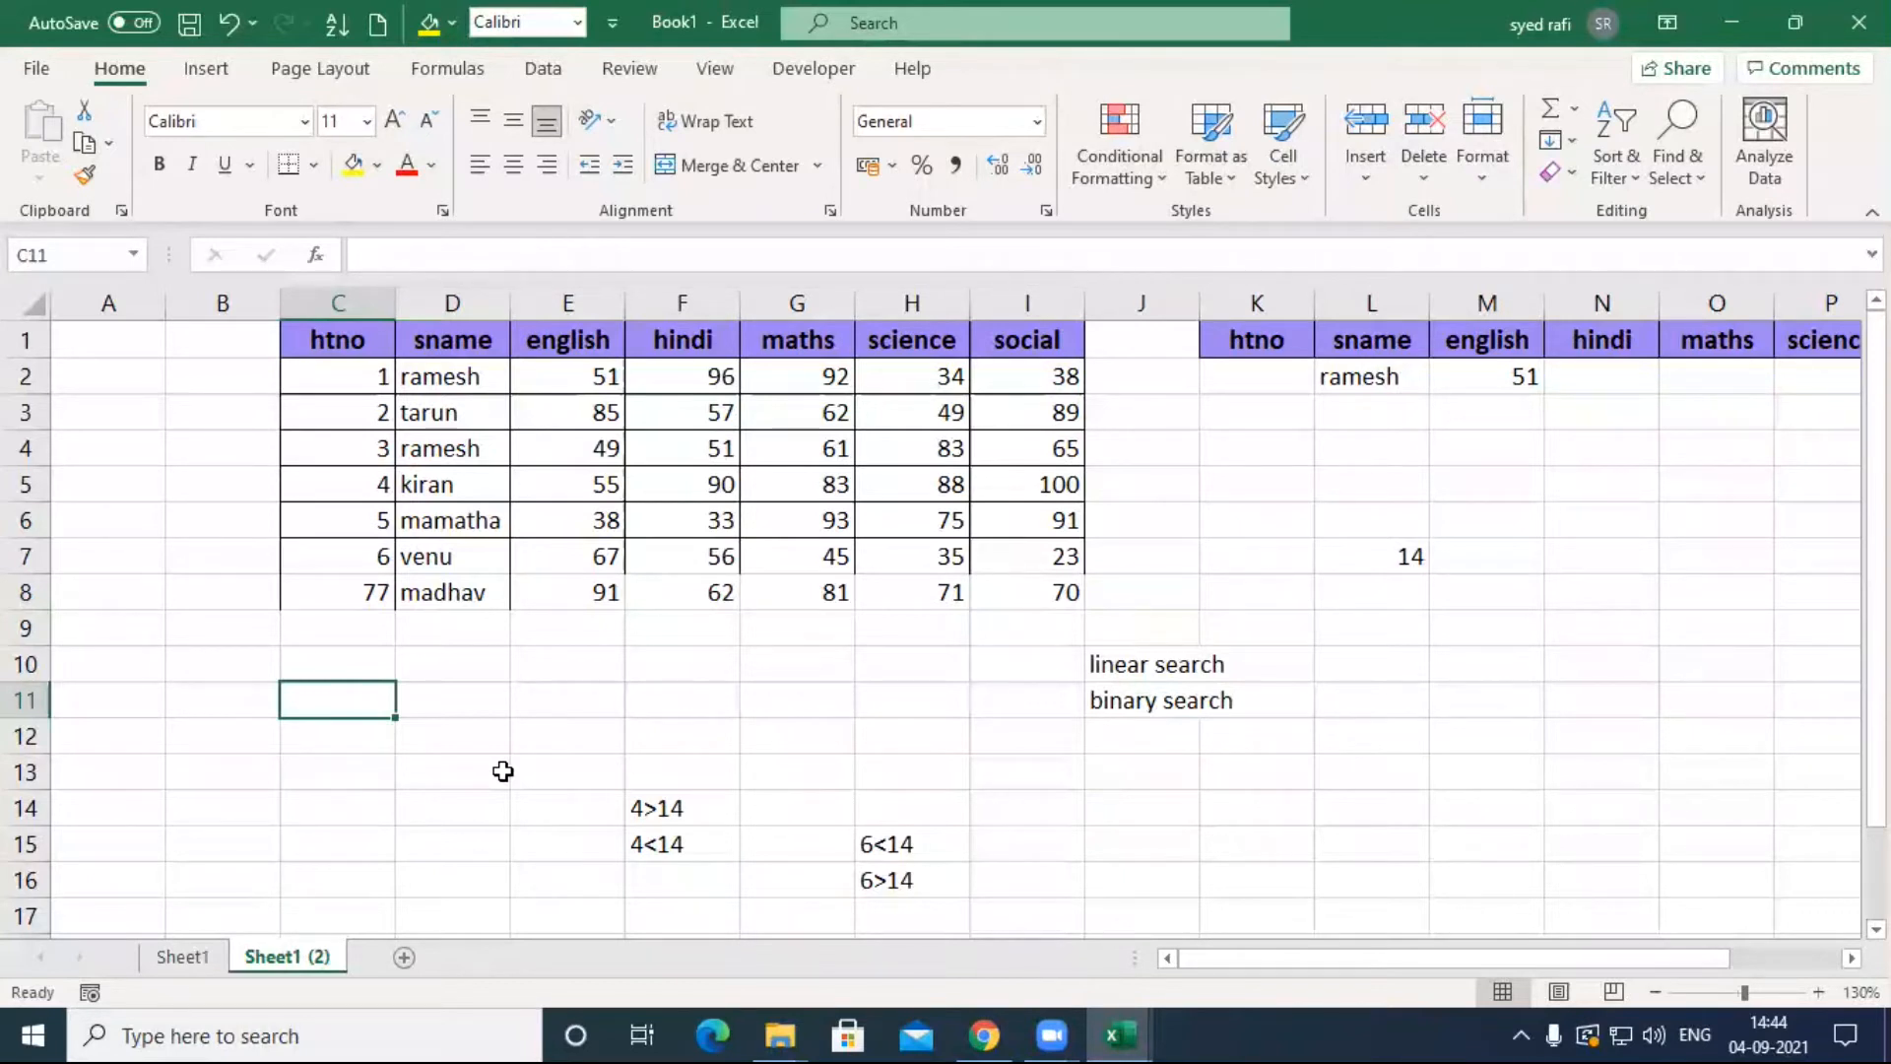
# Step: Try removing the FALSE argument from the VLOOKUP formula in M2
pyautogui.click(1398, 375)
pyautogui.doubleClick(1462, 376)
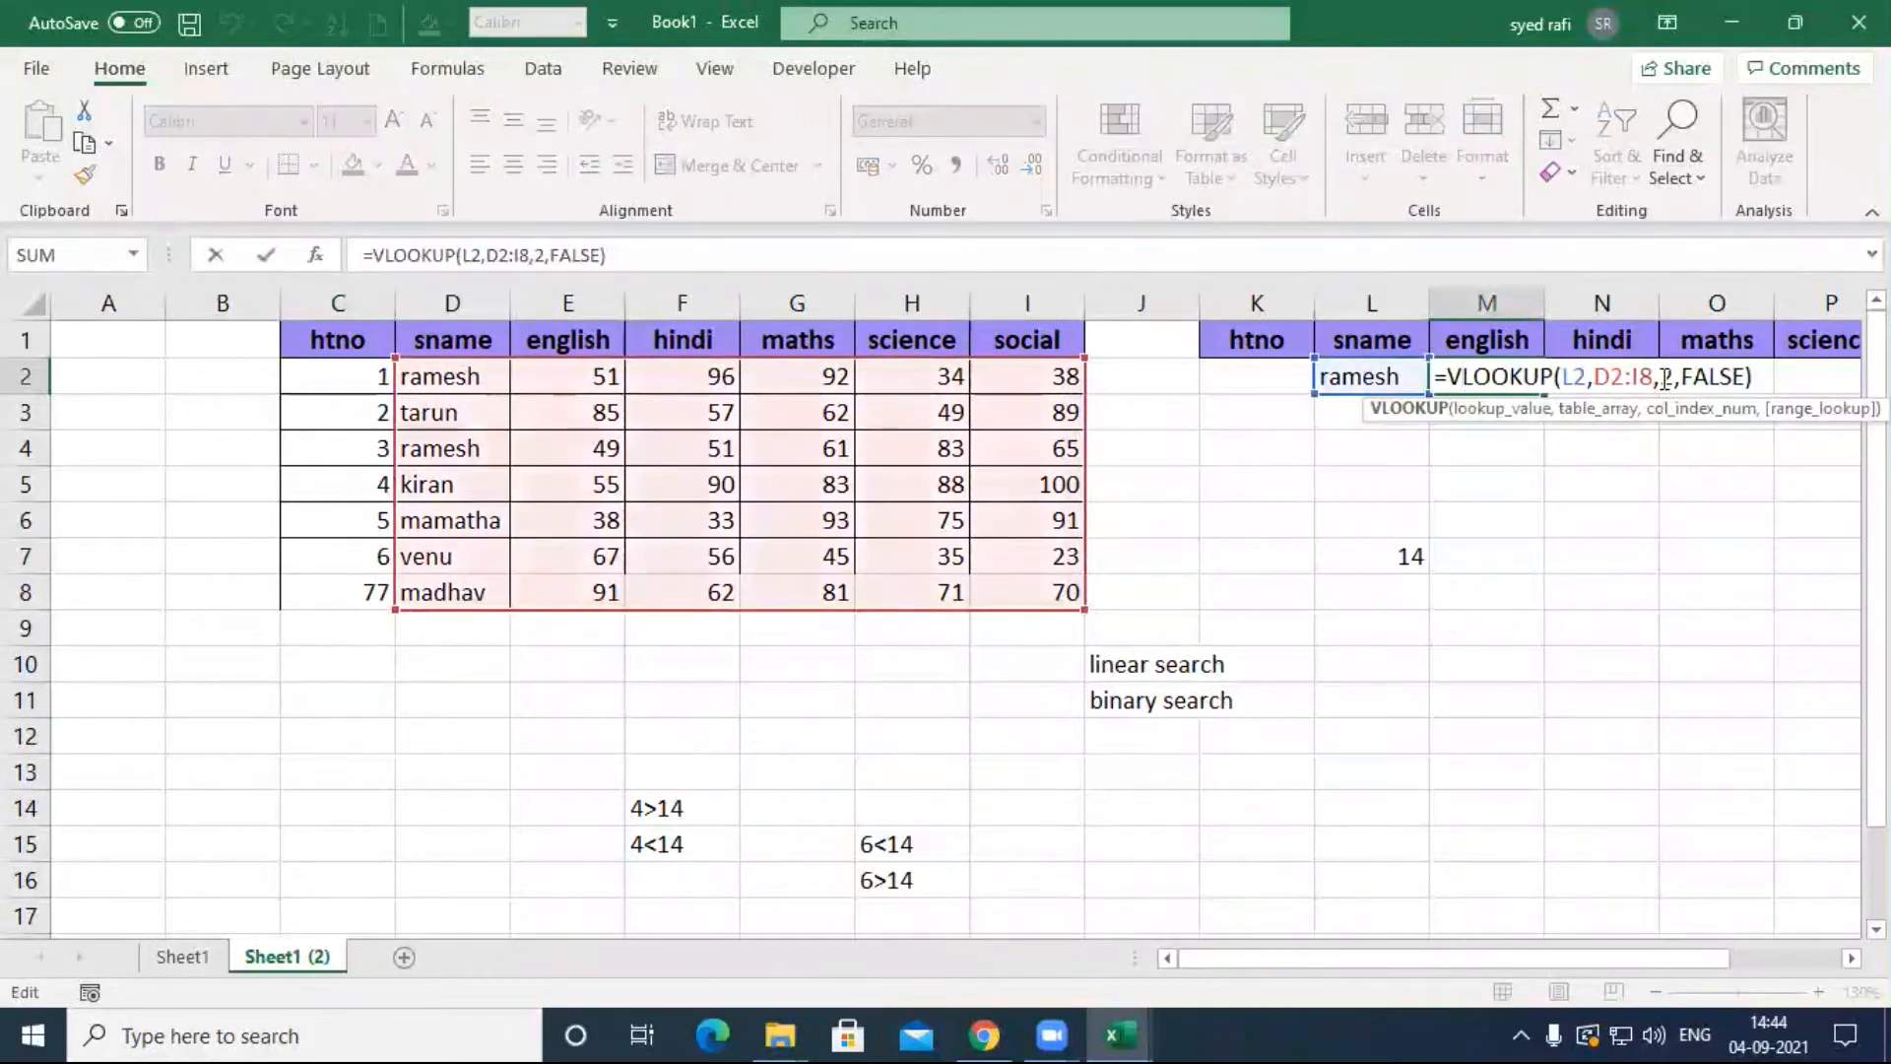
pyautogui.moveTo(1672, 379); pyautogui.dragTo(1751, 379)
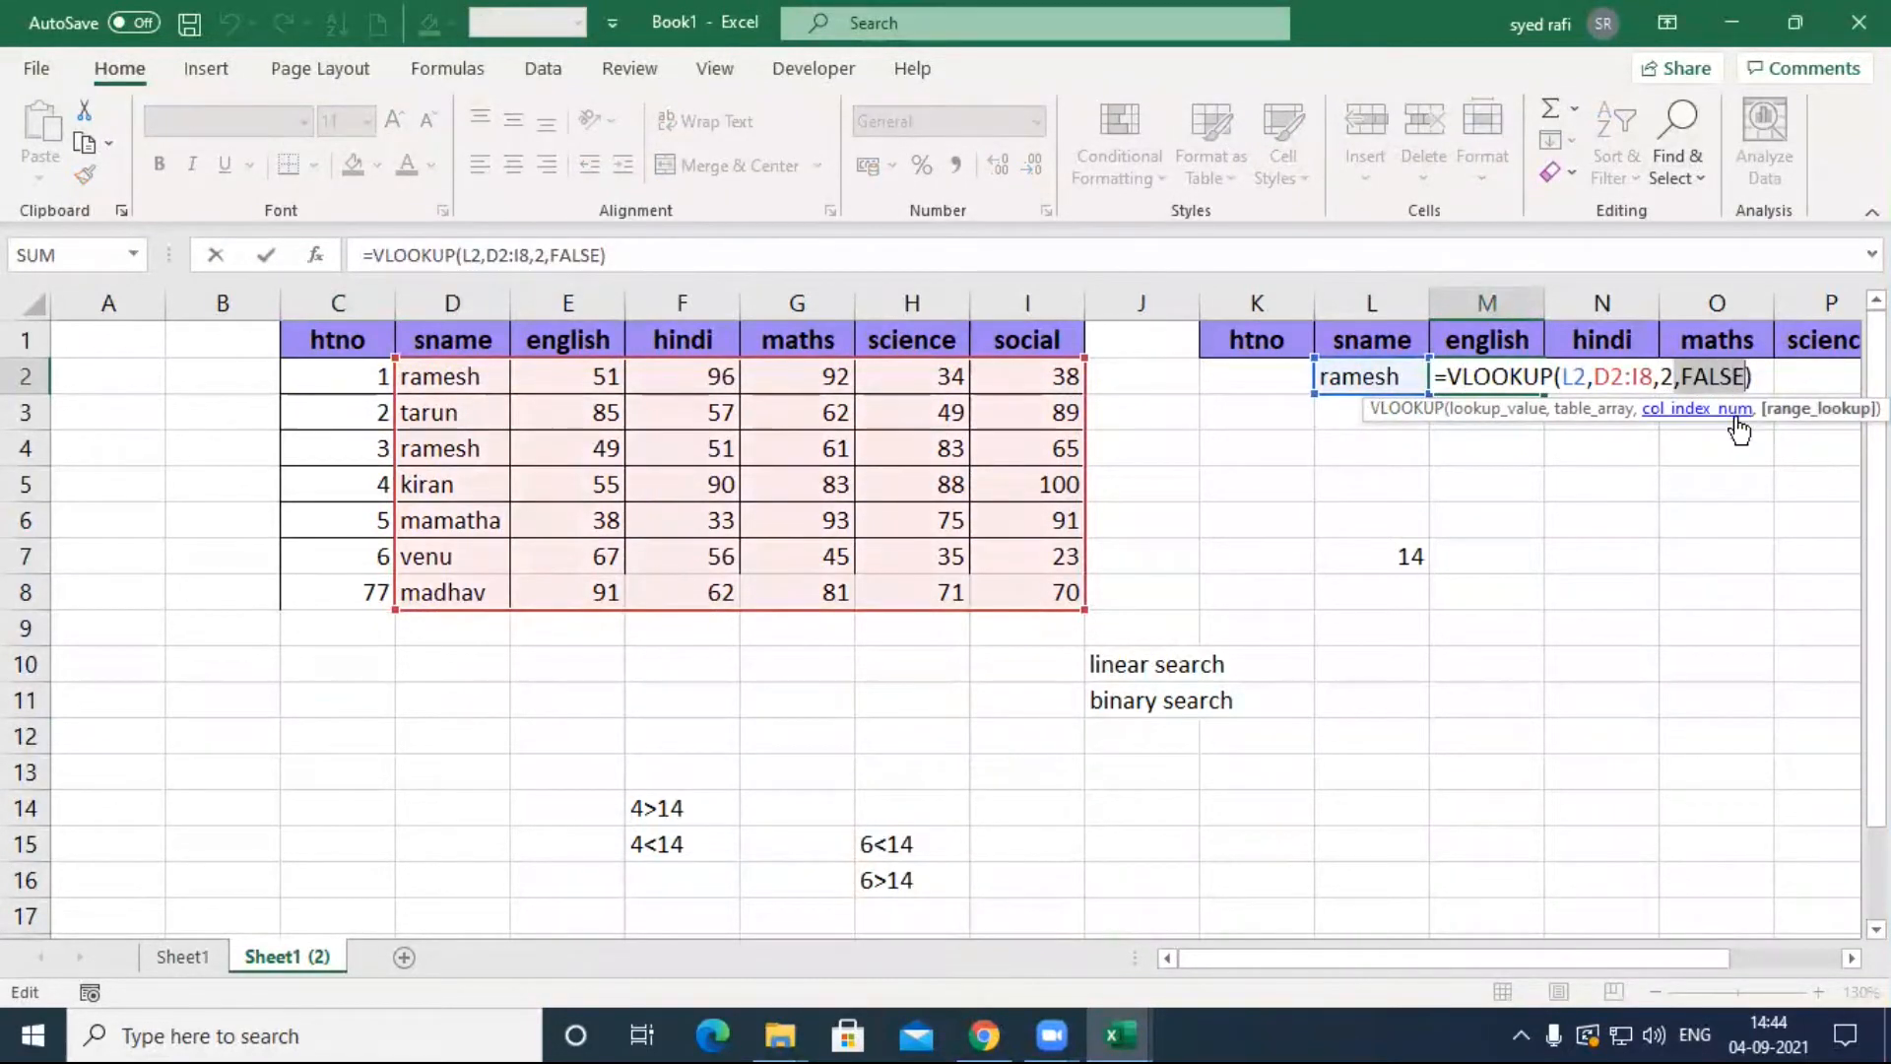
pyautogui.press('BackSpace')
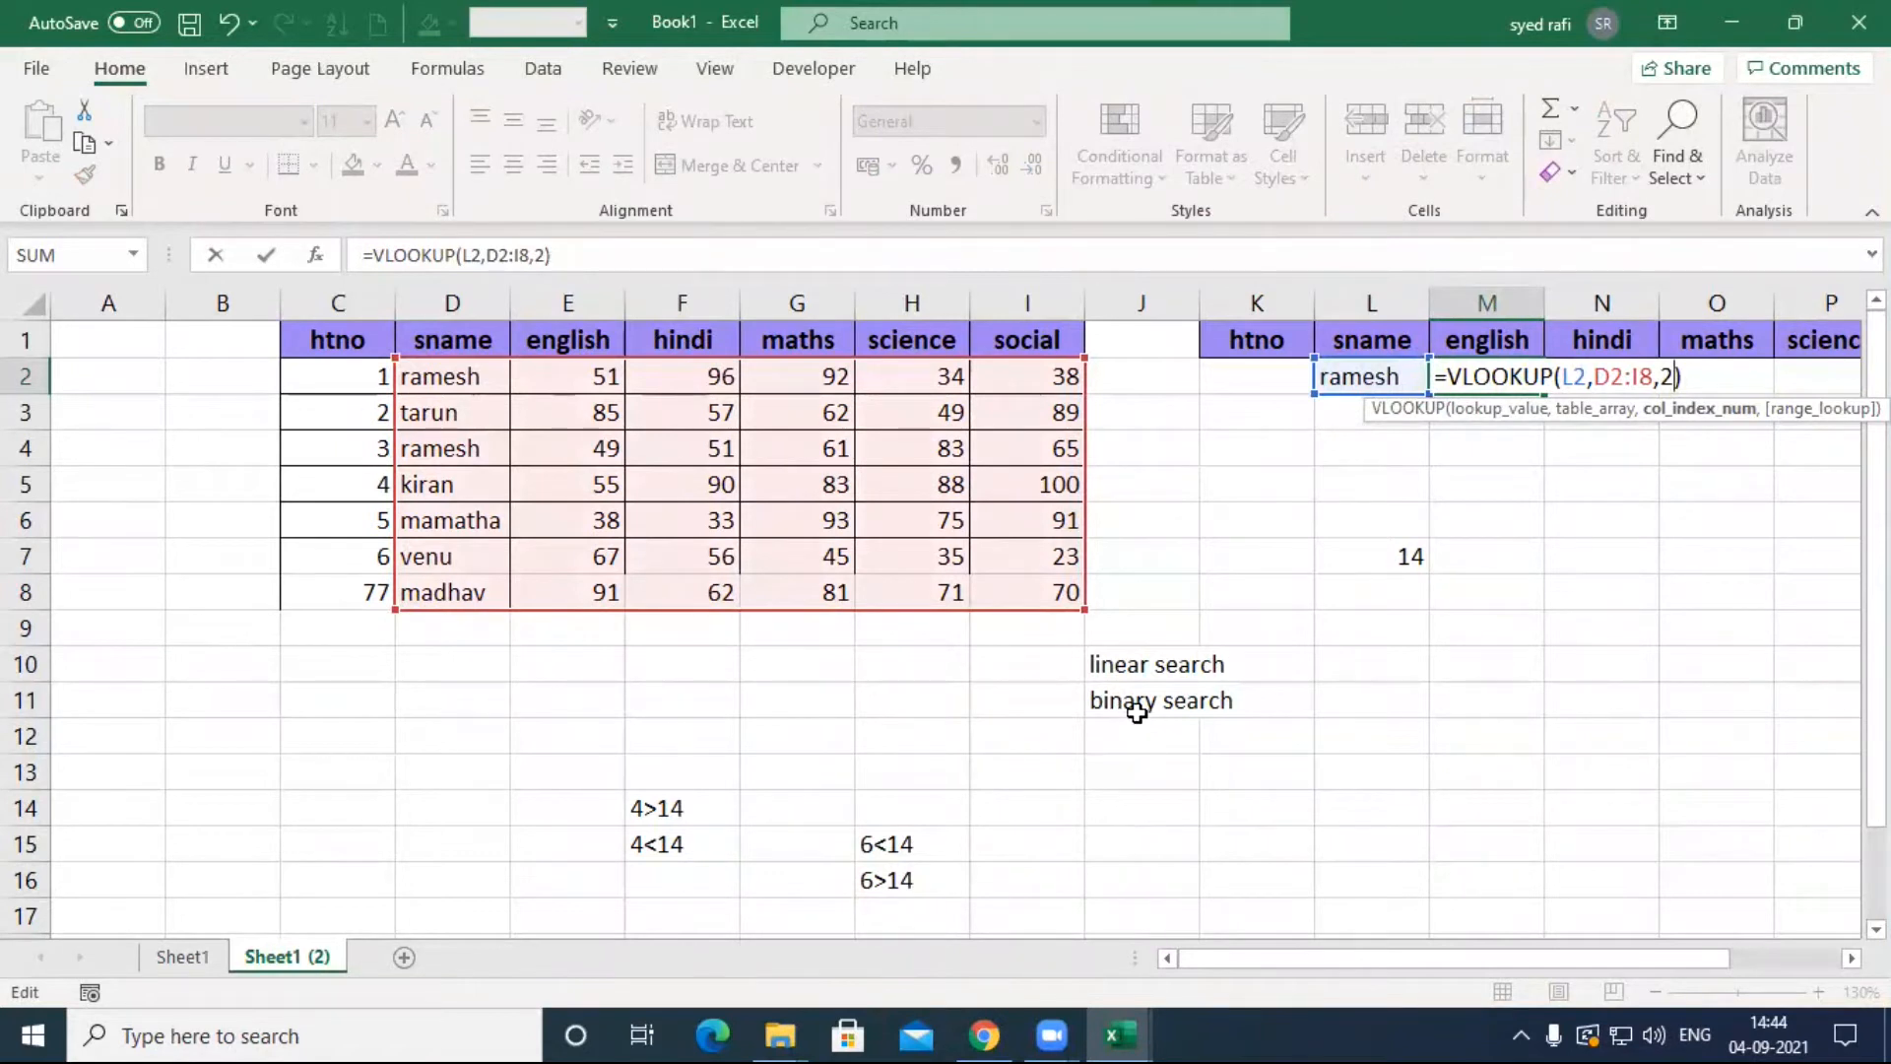
pyautogui.press('Escape')
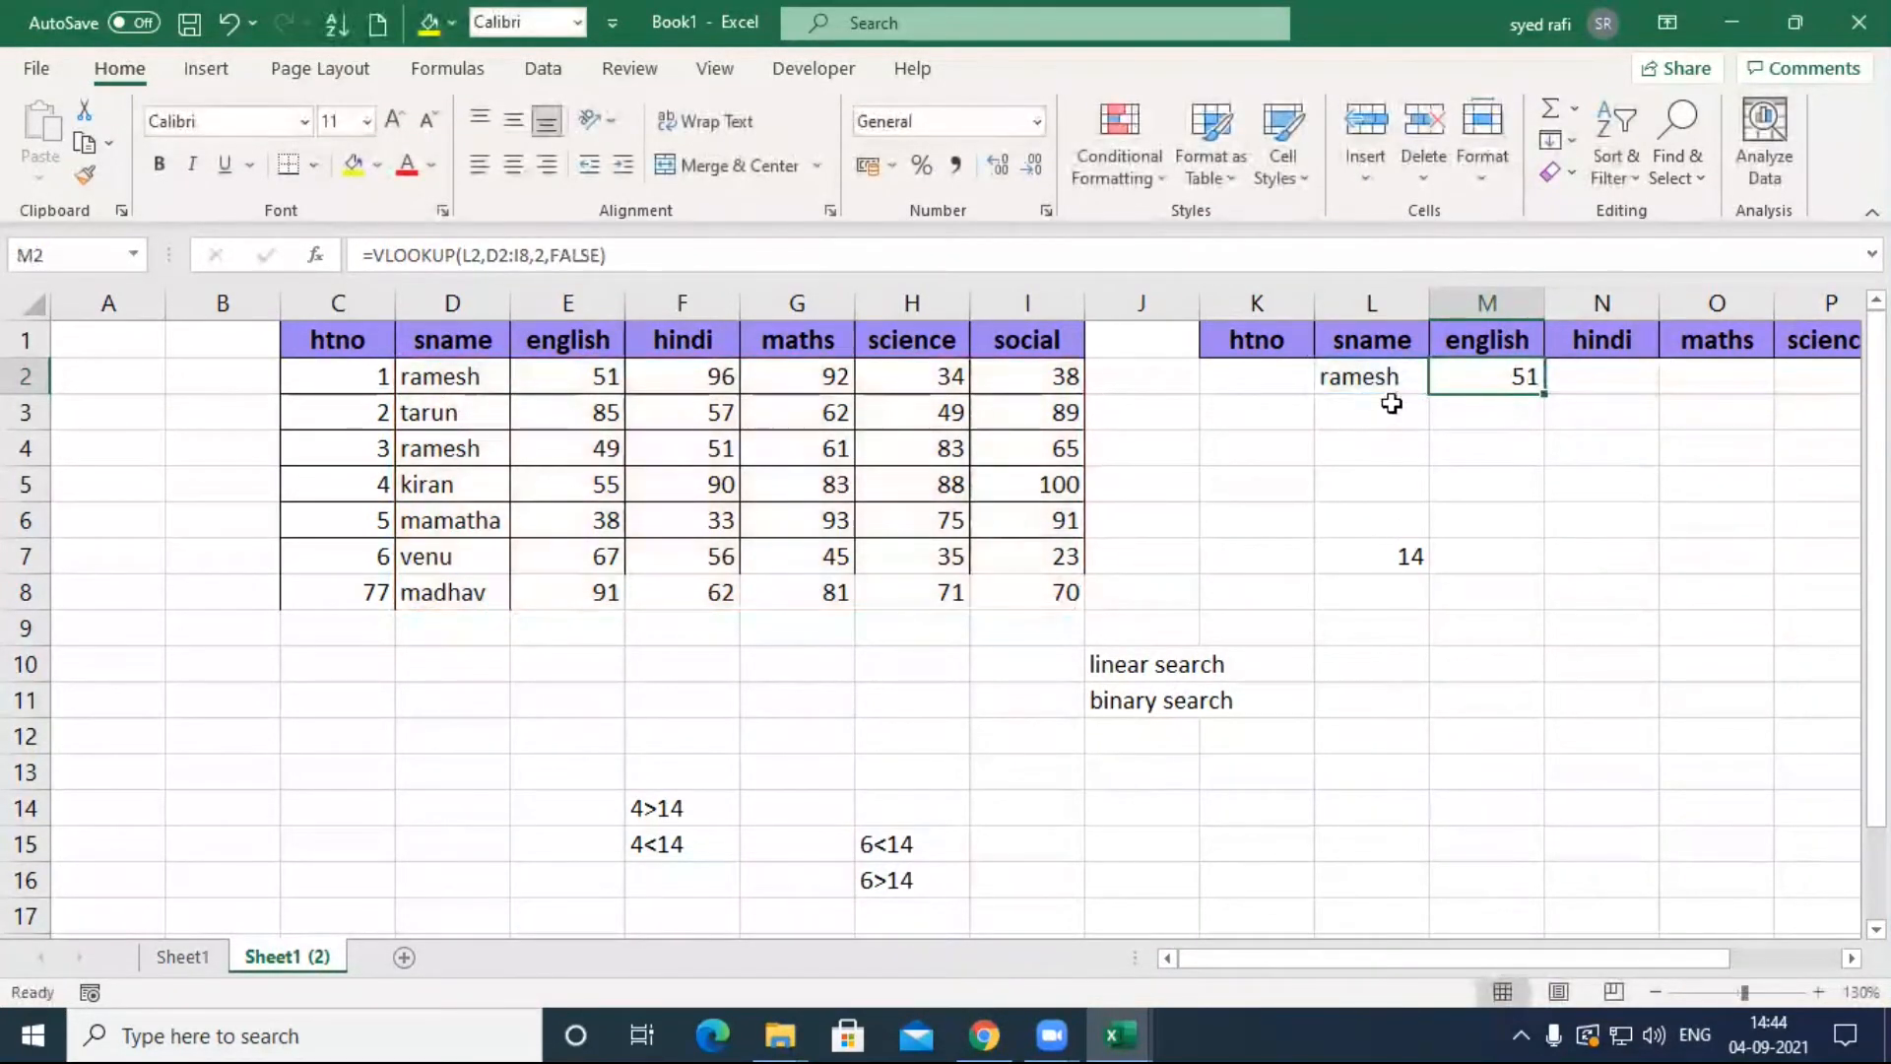
# Step: Clear the sname and english entries in L2:M2 and enter 14 as the htno in K2
pyautogui.click(1369, 380)
pyautogui.moveTo(1452, 379); pyautogui.dragTo(1554, 362)
pyautogui.press('Delete')
pyautogui.press('Left')
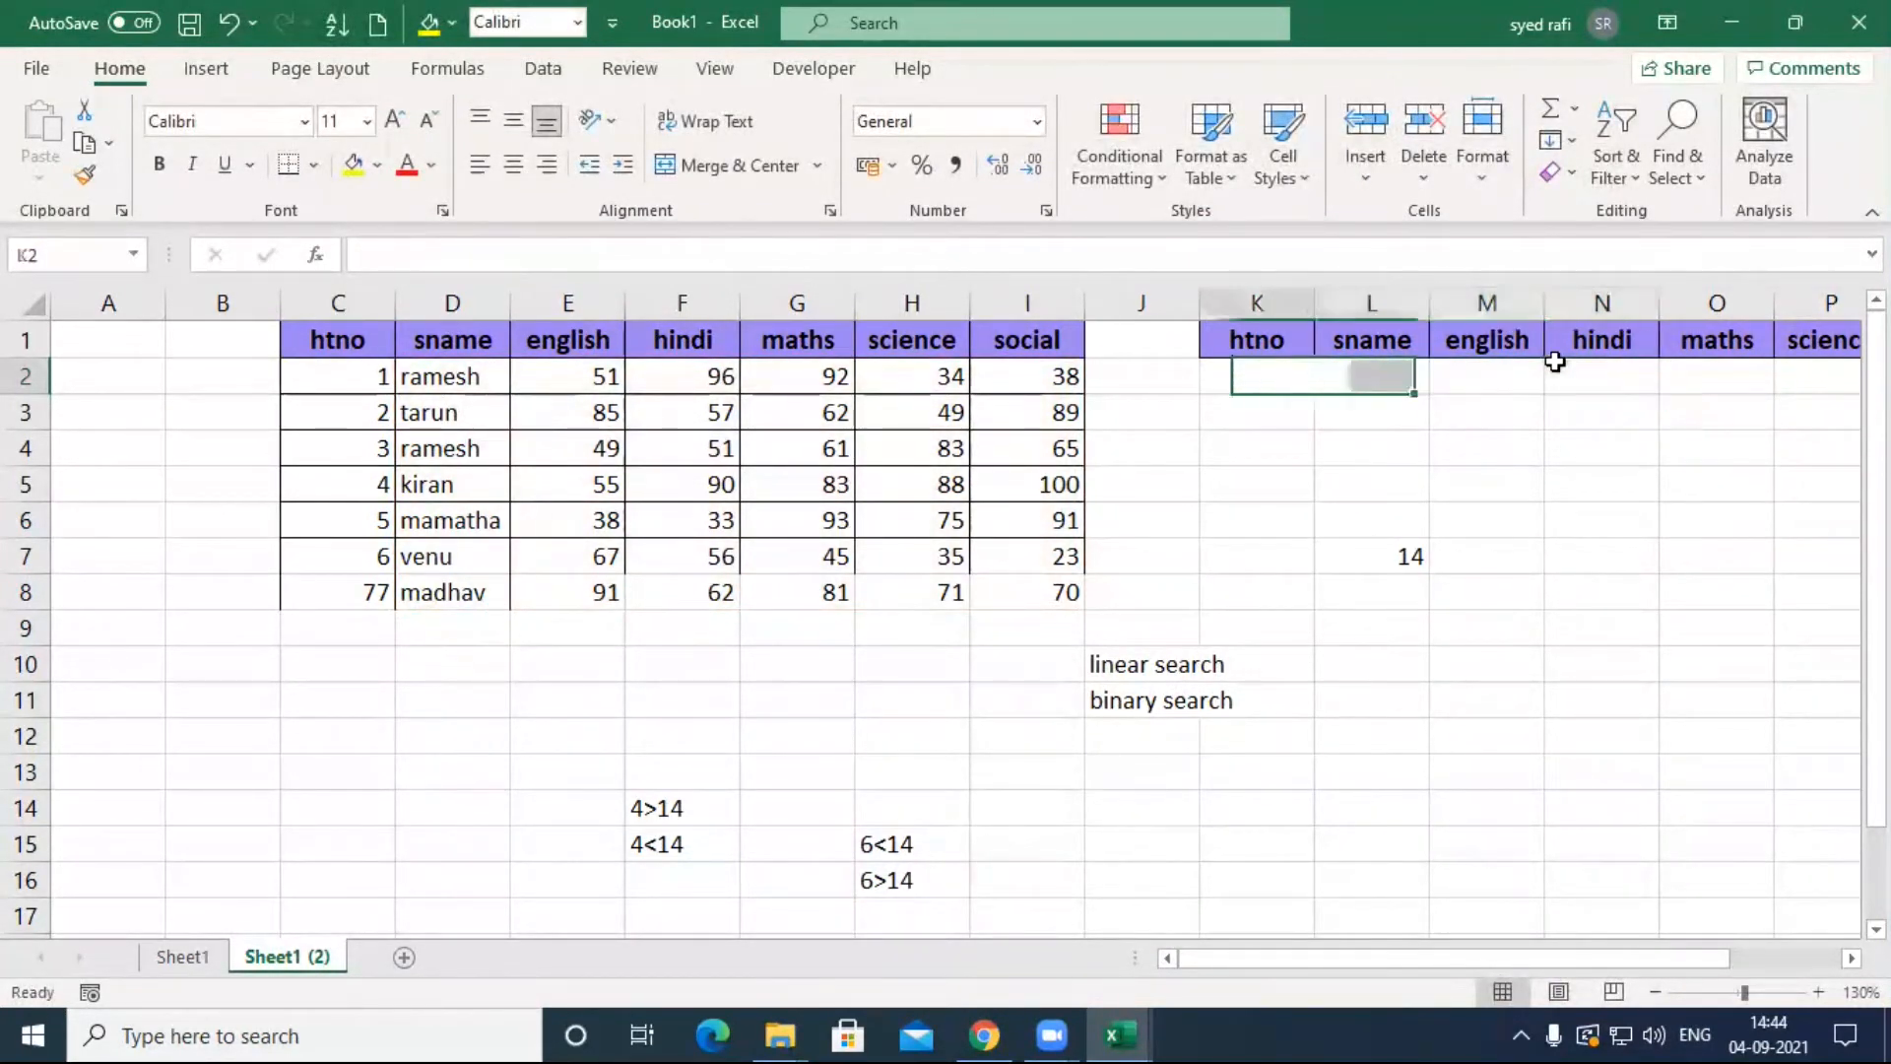
pyautogui.write('14')
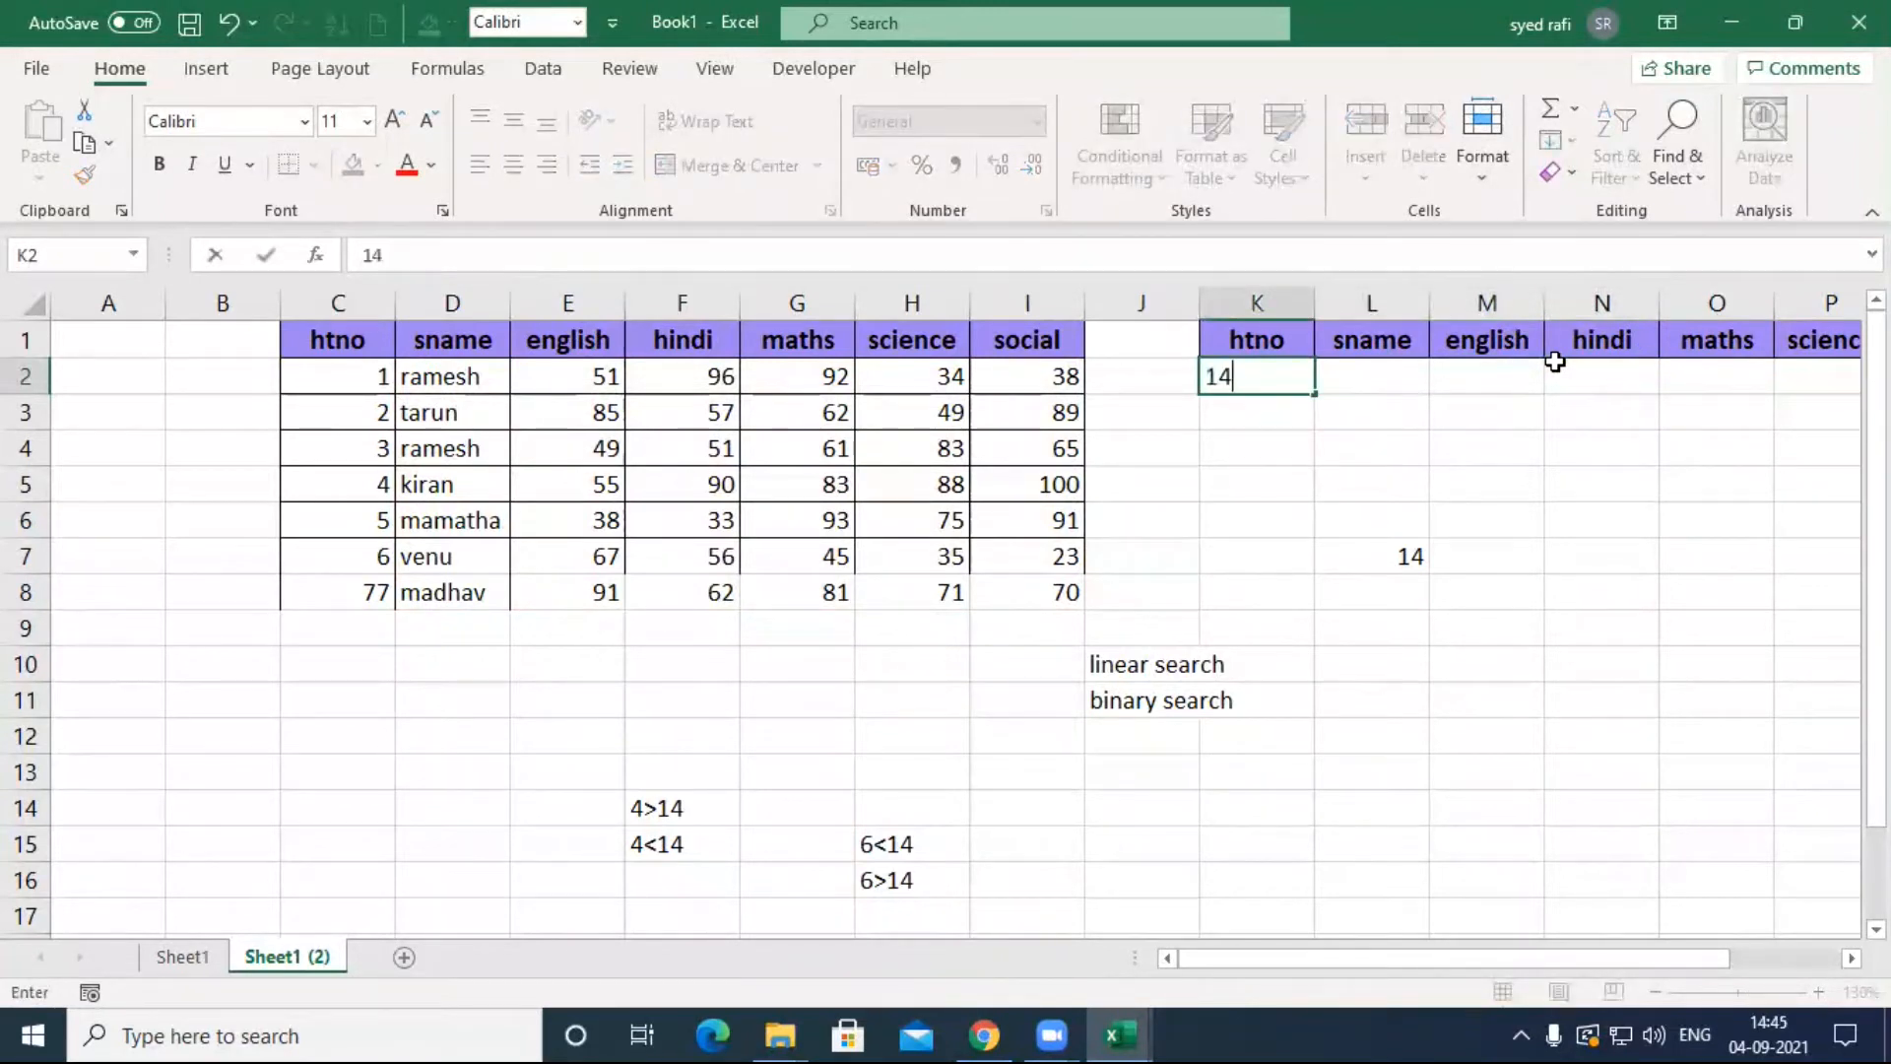
pyautogui.press('Tab')
# Step: Enter =VLOOKUP(K2,C2:I8,2) in L2 to find the sname by approximate match
pyautogui.write('=vl')
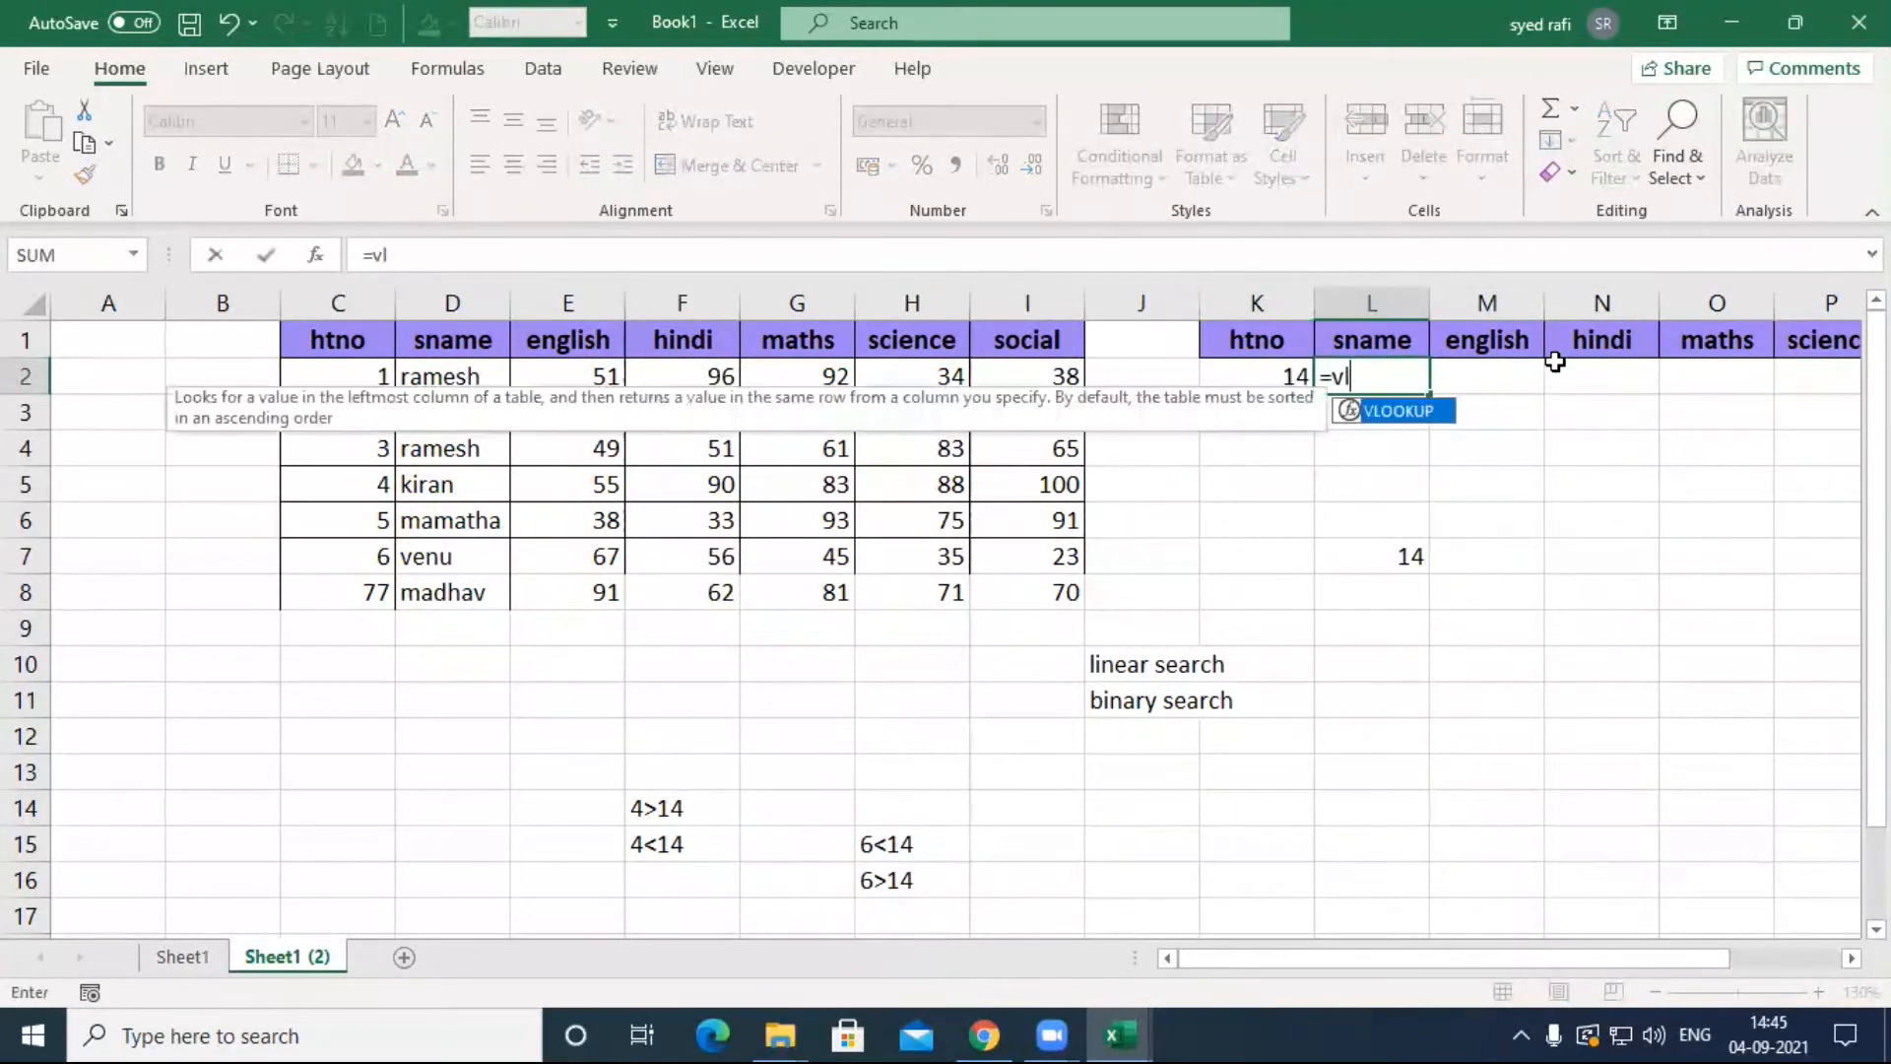
pyautogui.press('Tab')
pyautogui.click(1268, 373)
pyautogui.write(',')
pyautogui.moveTo(382, 376); pyautogui.dragTo(1031, 591)
pyautogui.write(',')
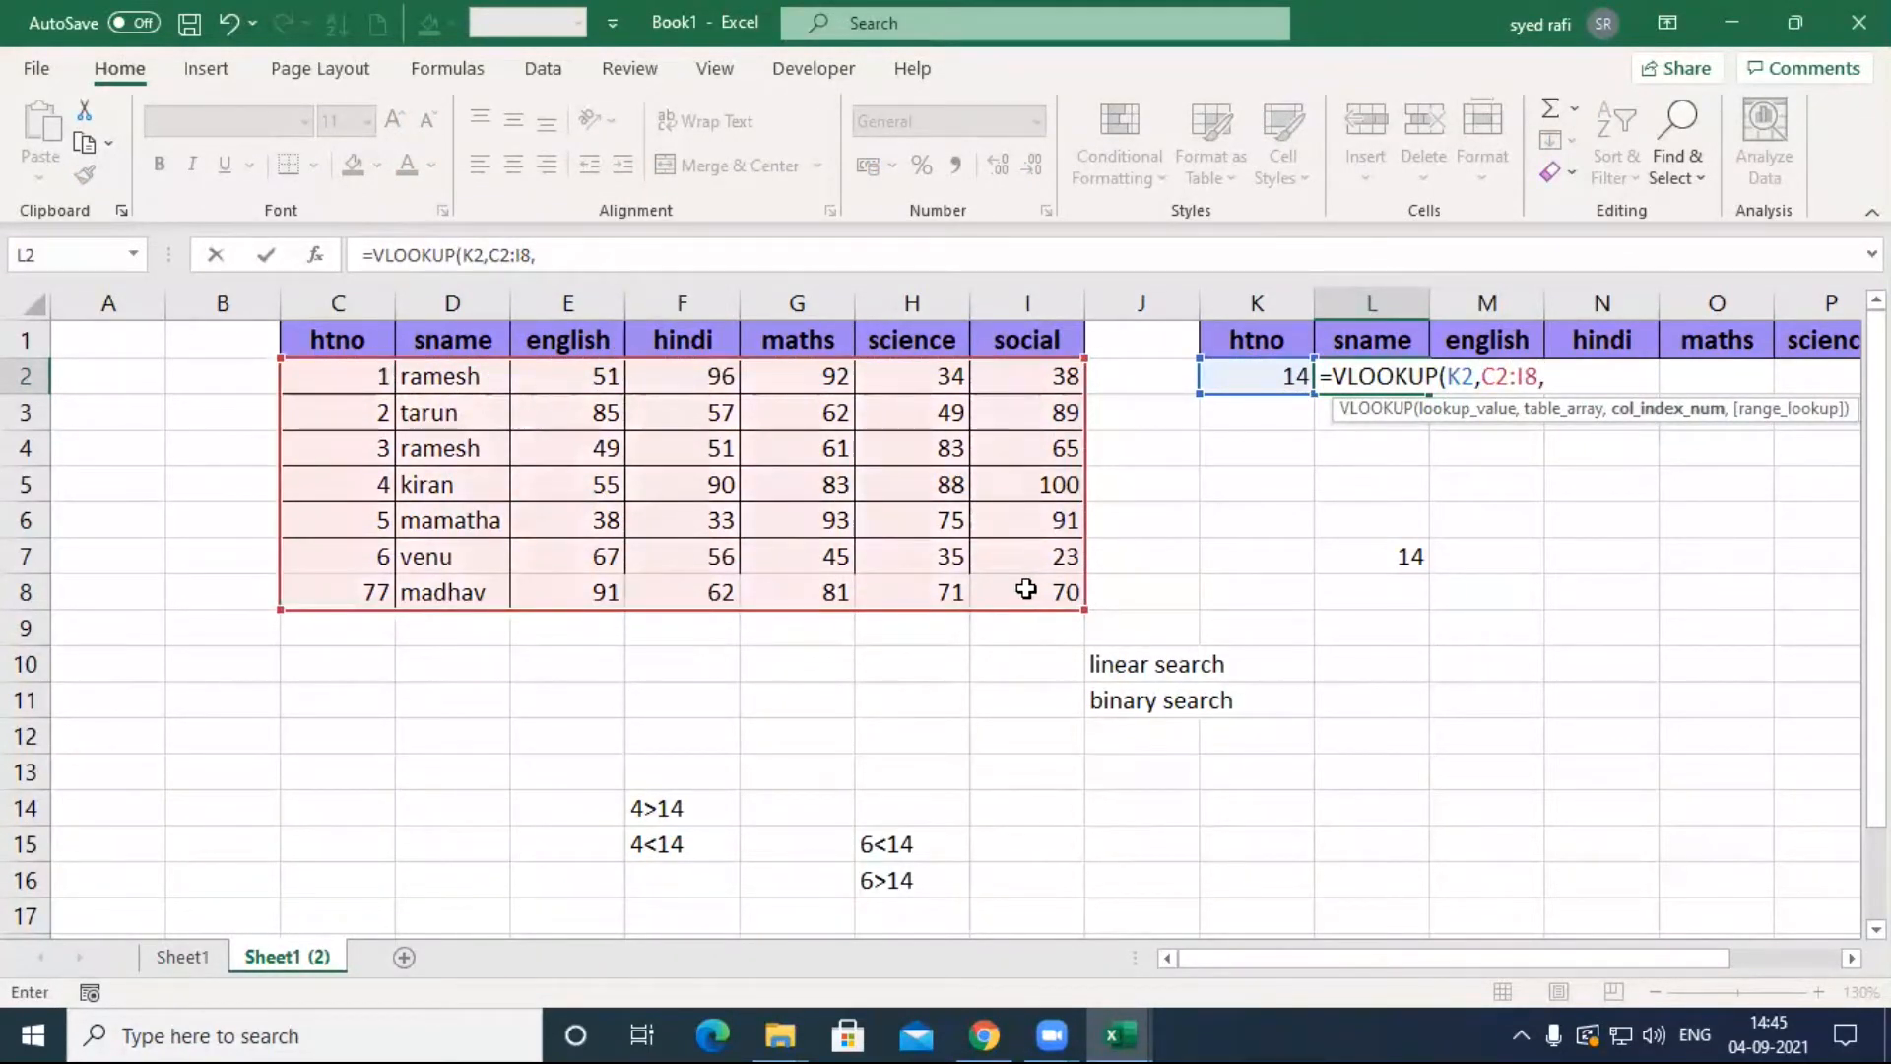
pyautogui.write('2)')
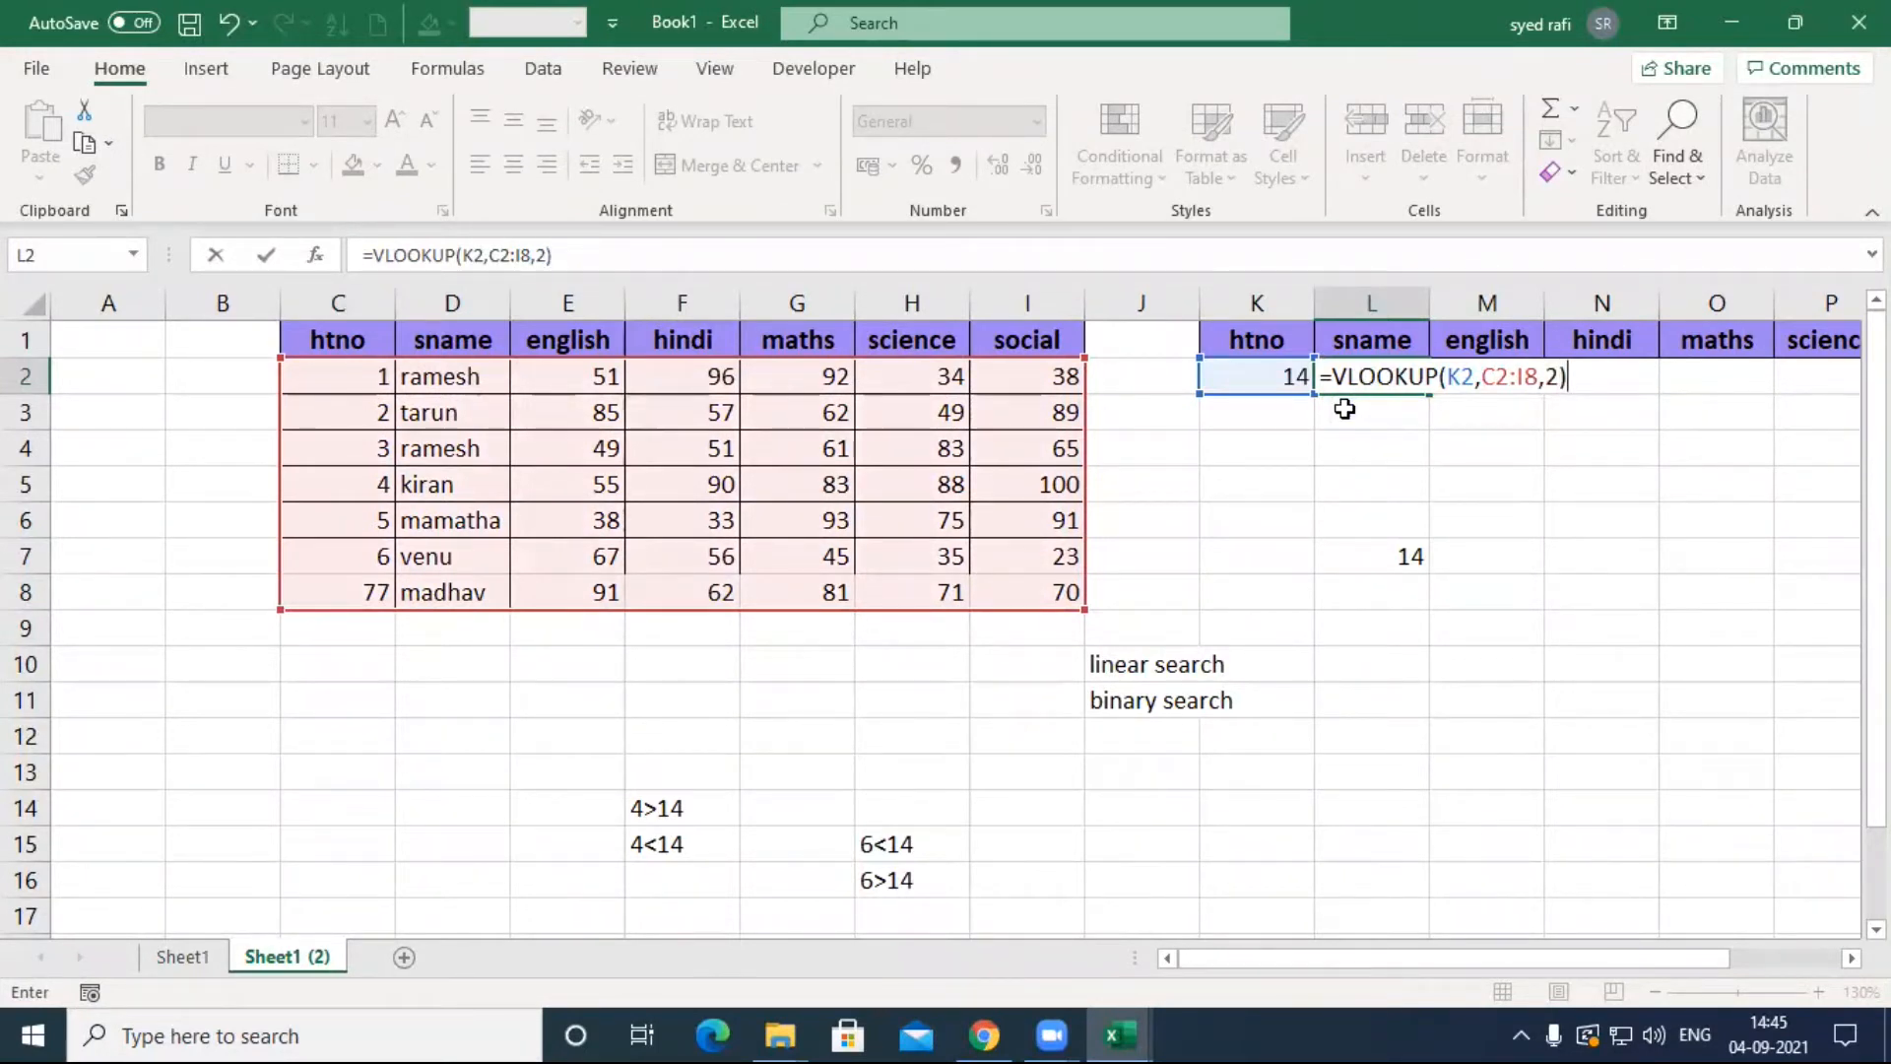
pyautogui.press('Return')
pyautogui.press('Up')
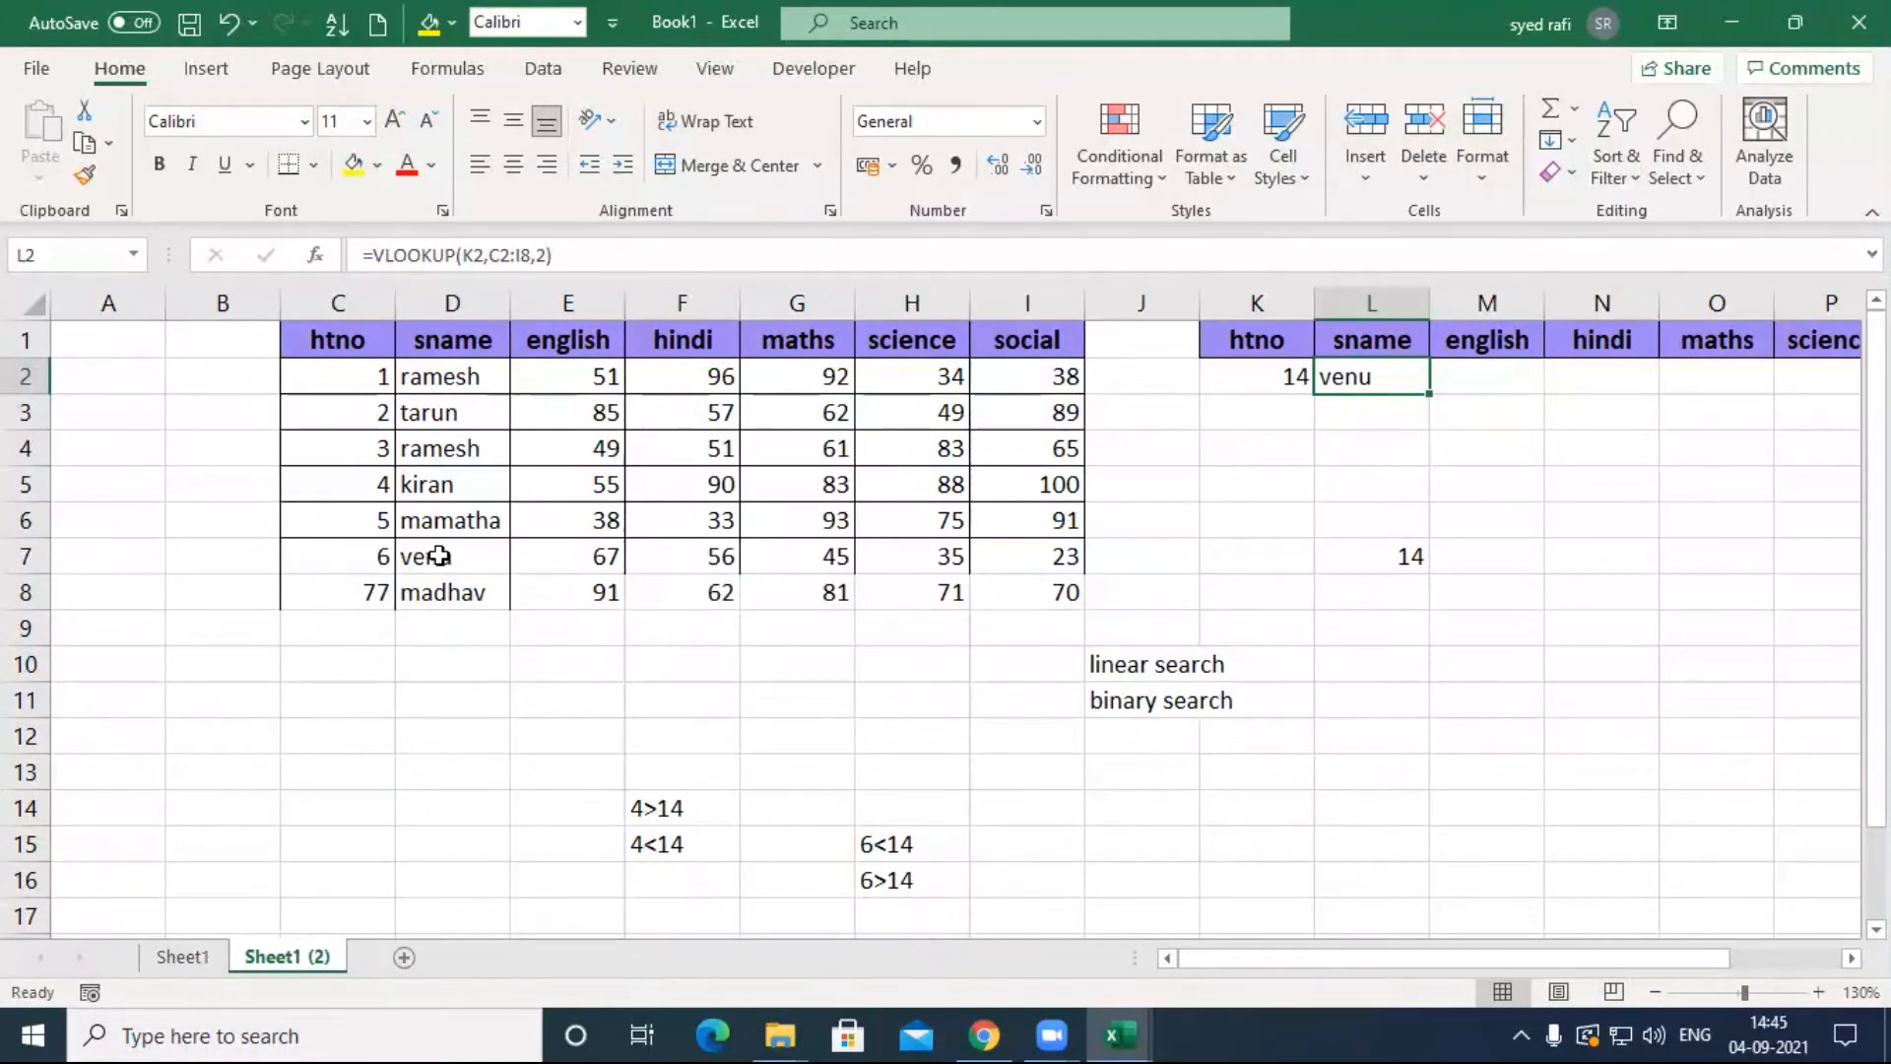
# Step: Set the lookup htno in K2 to 70
pyautogui.click(1285, 382)
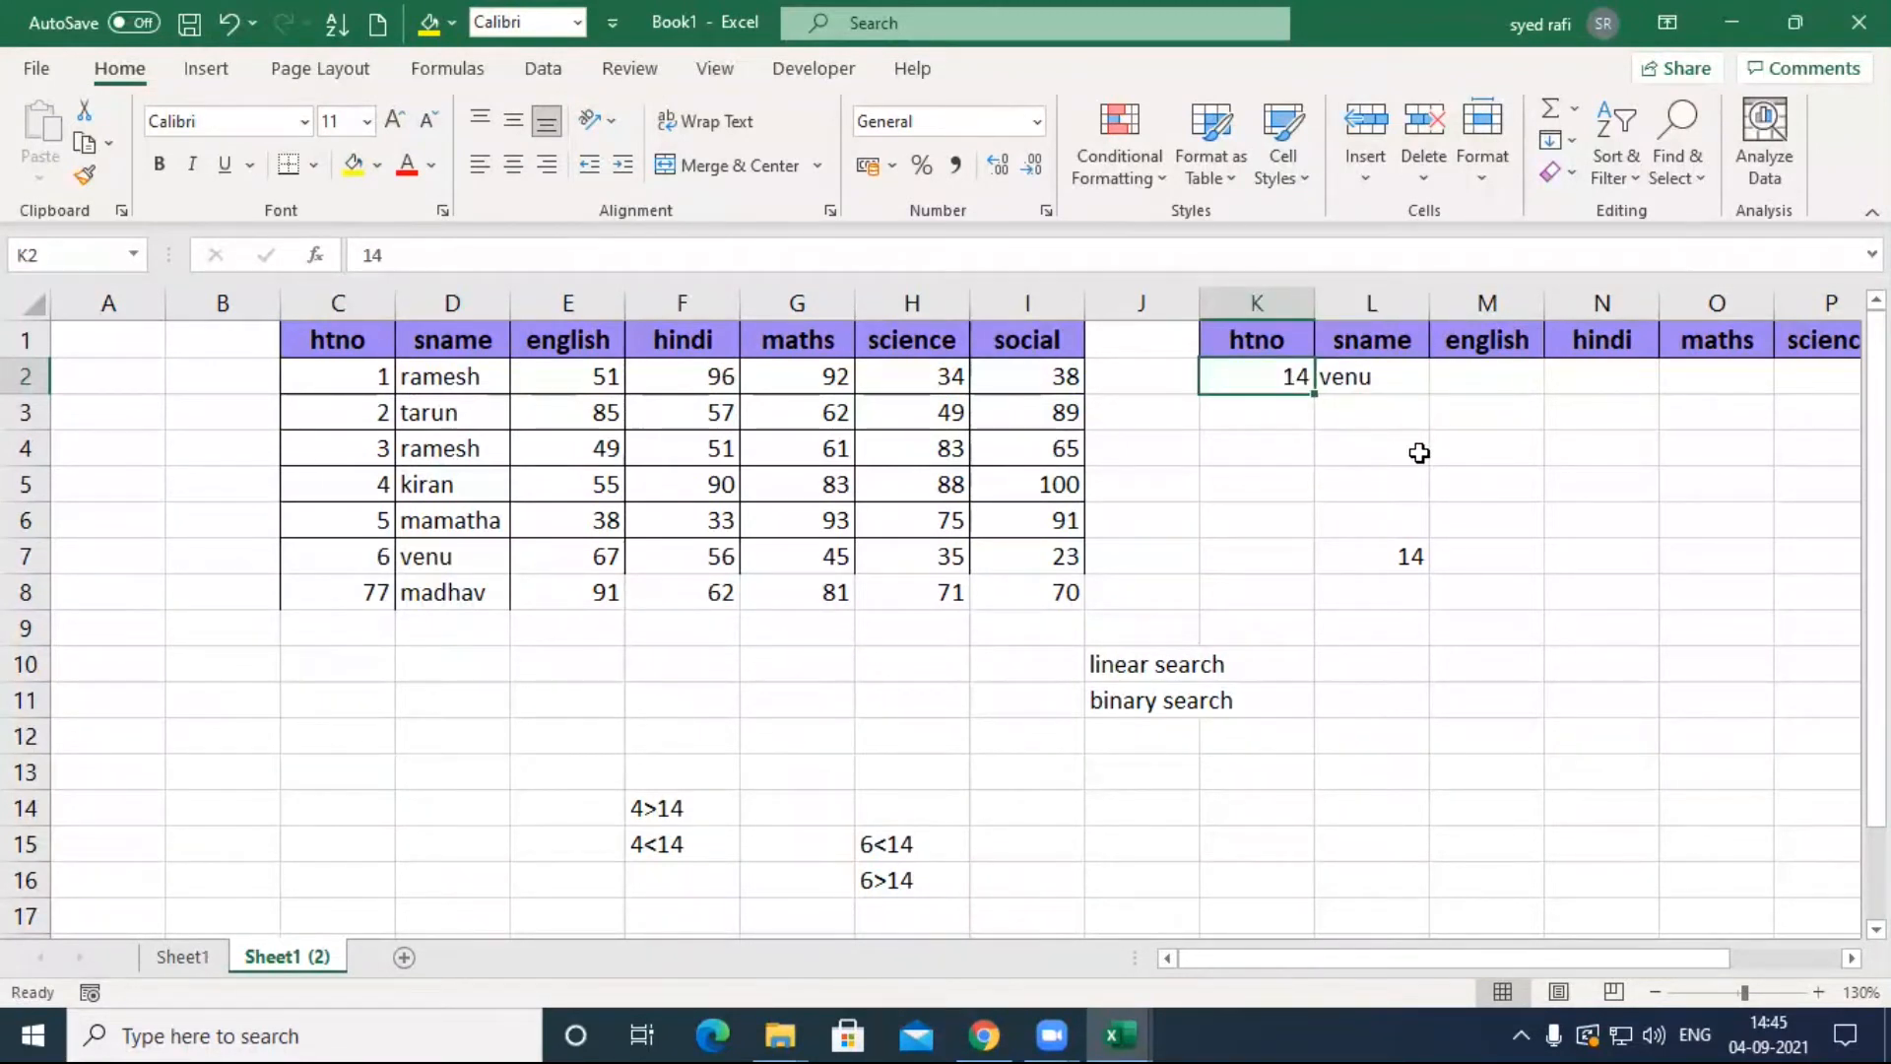
pyautogui.write('70')
pyautogui.press('Return')
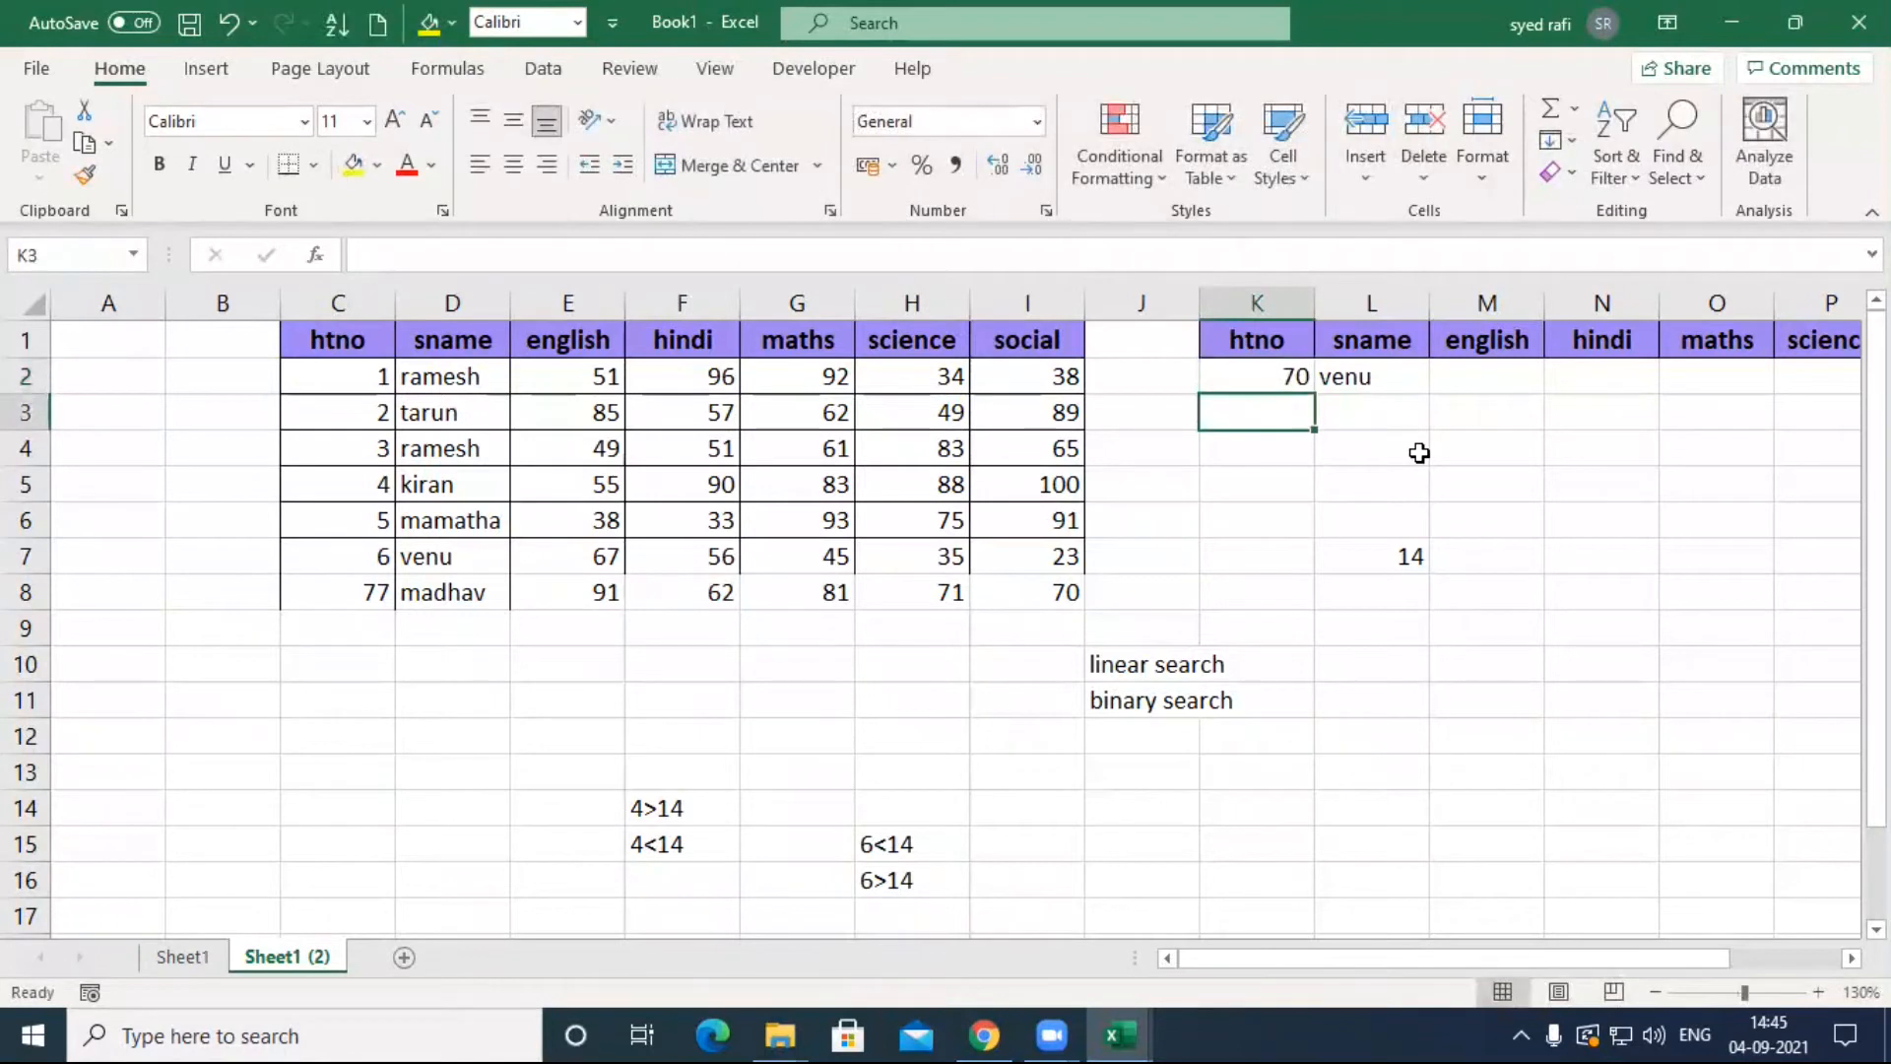
pyautogui.press('Up')
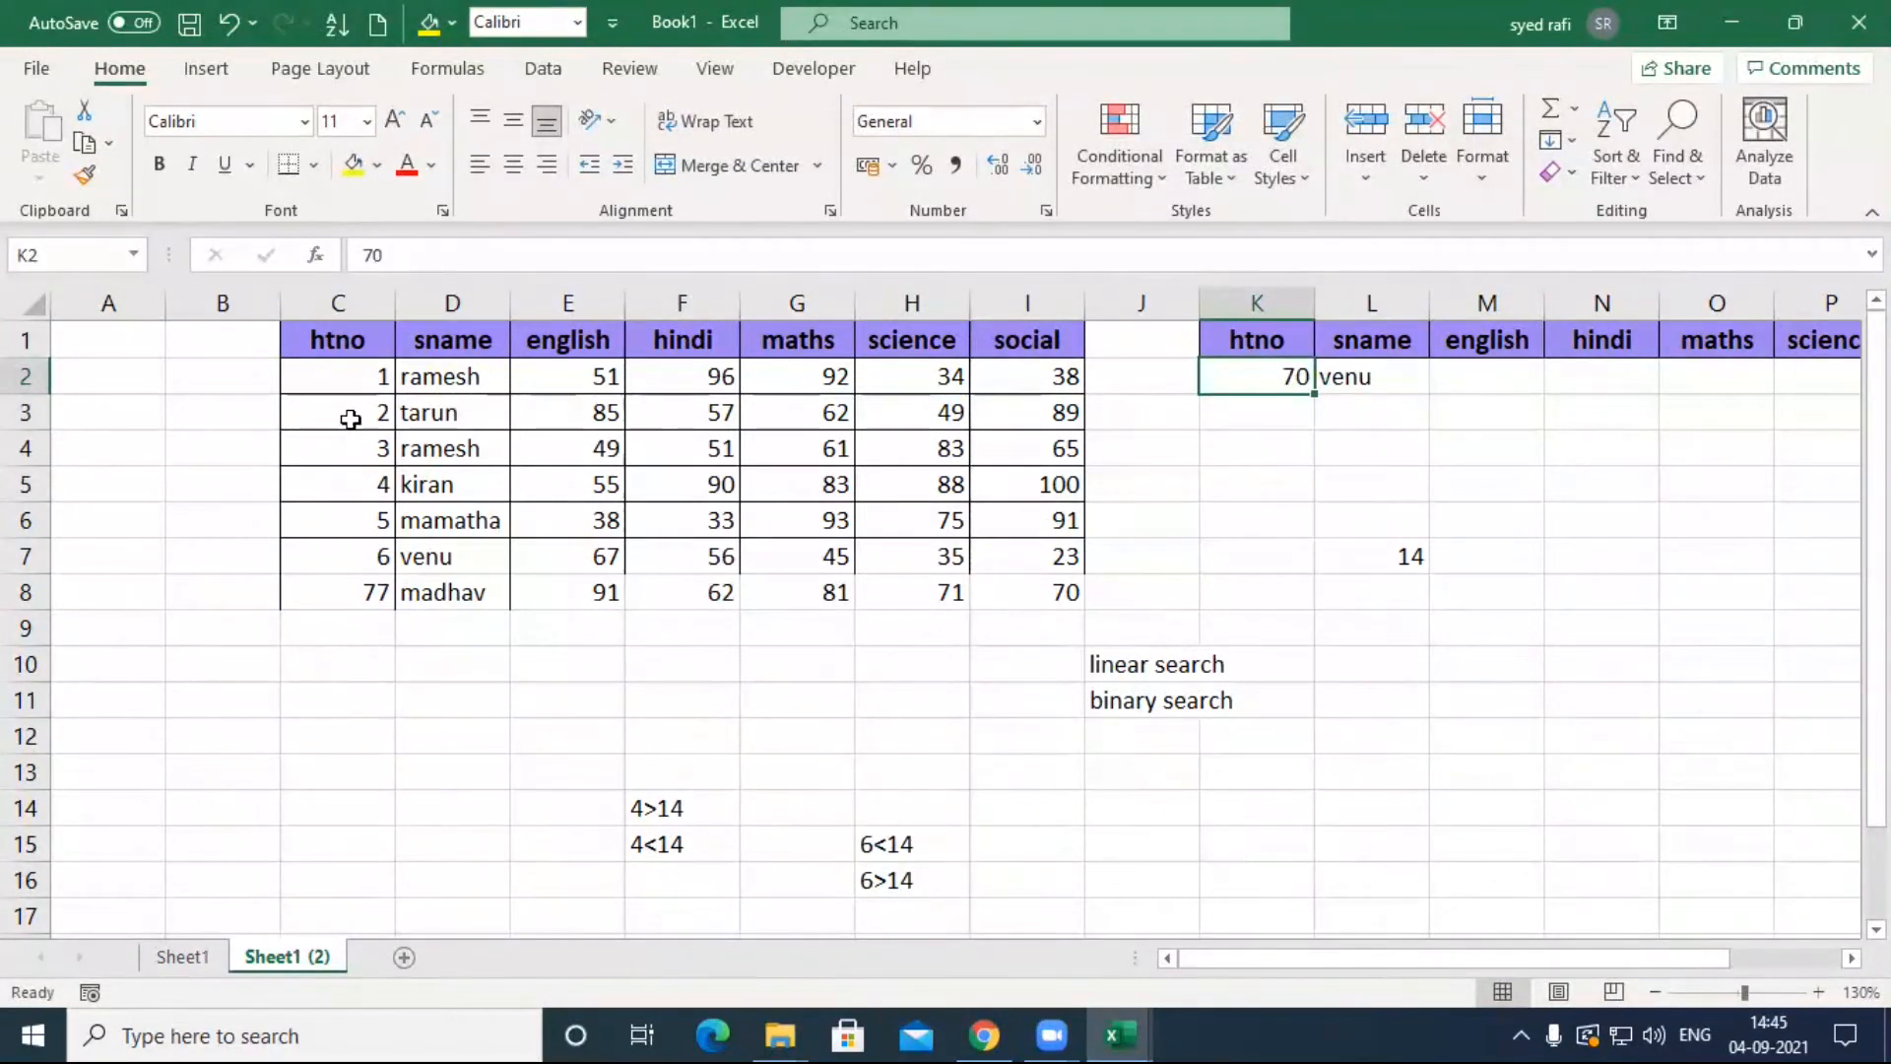
# Step: Change the first htno in the student marks table, cell C2, to 10
pyautogui.click(357, 378)
pyautogui.write('10')
pyautogui.press('Return')
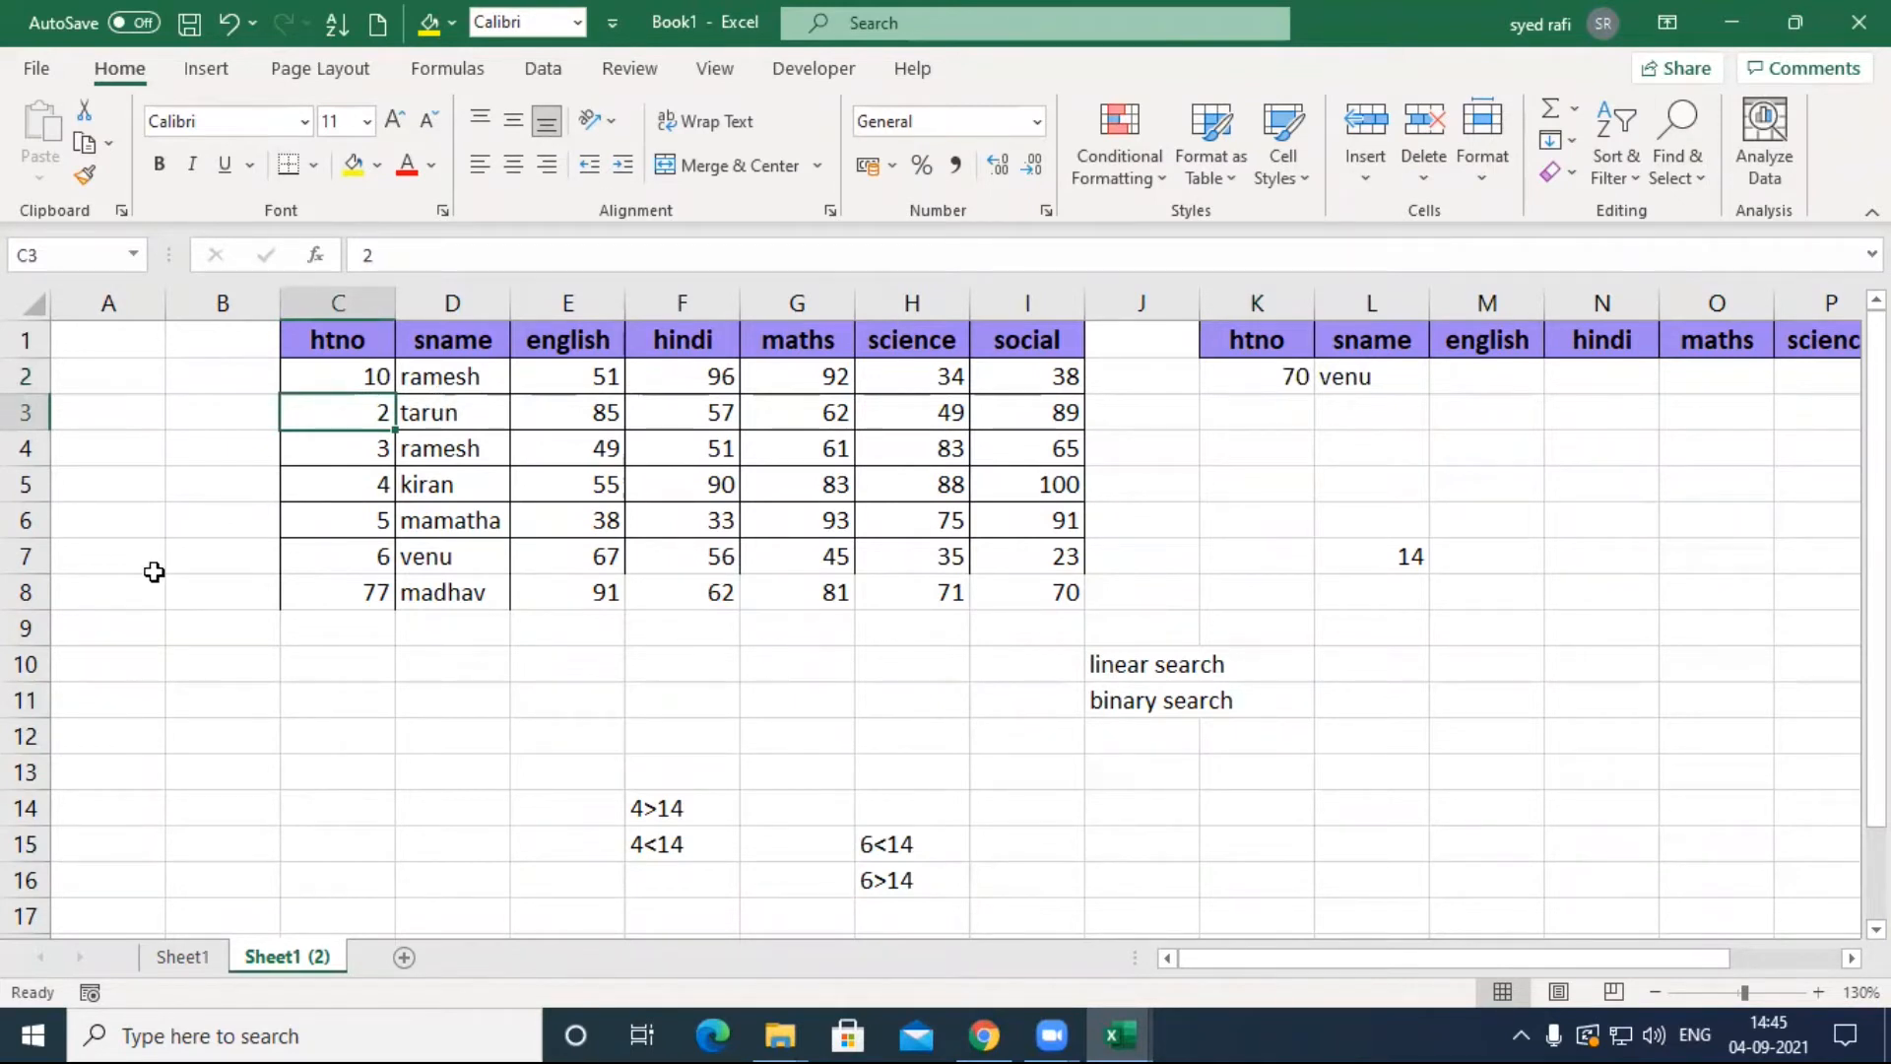
pyautogui.click(345, 509)
pyautogui.click(361, 418)
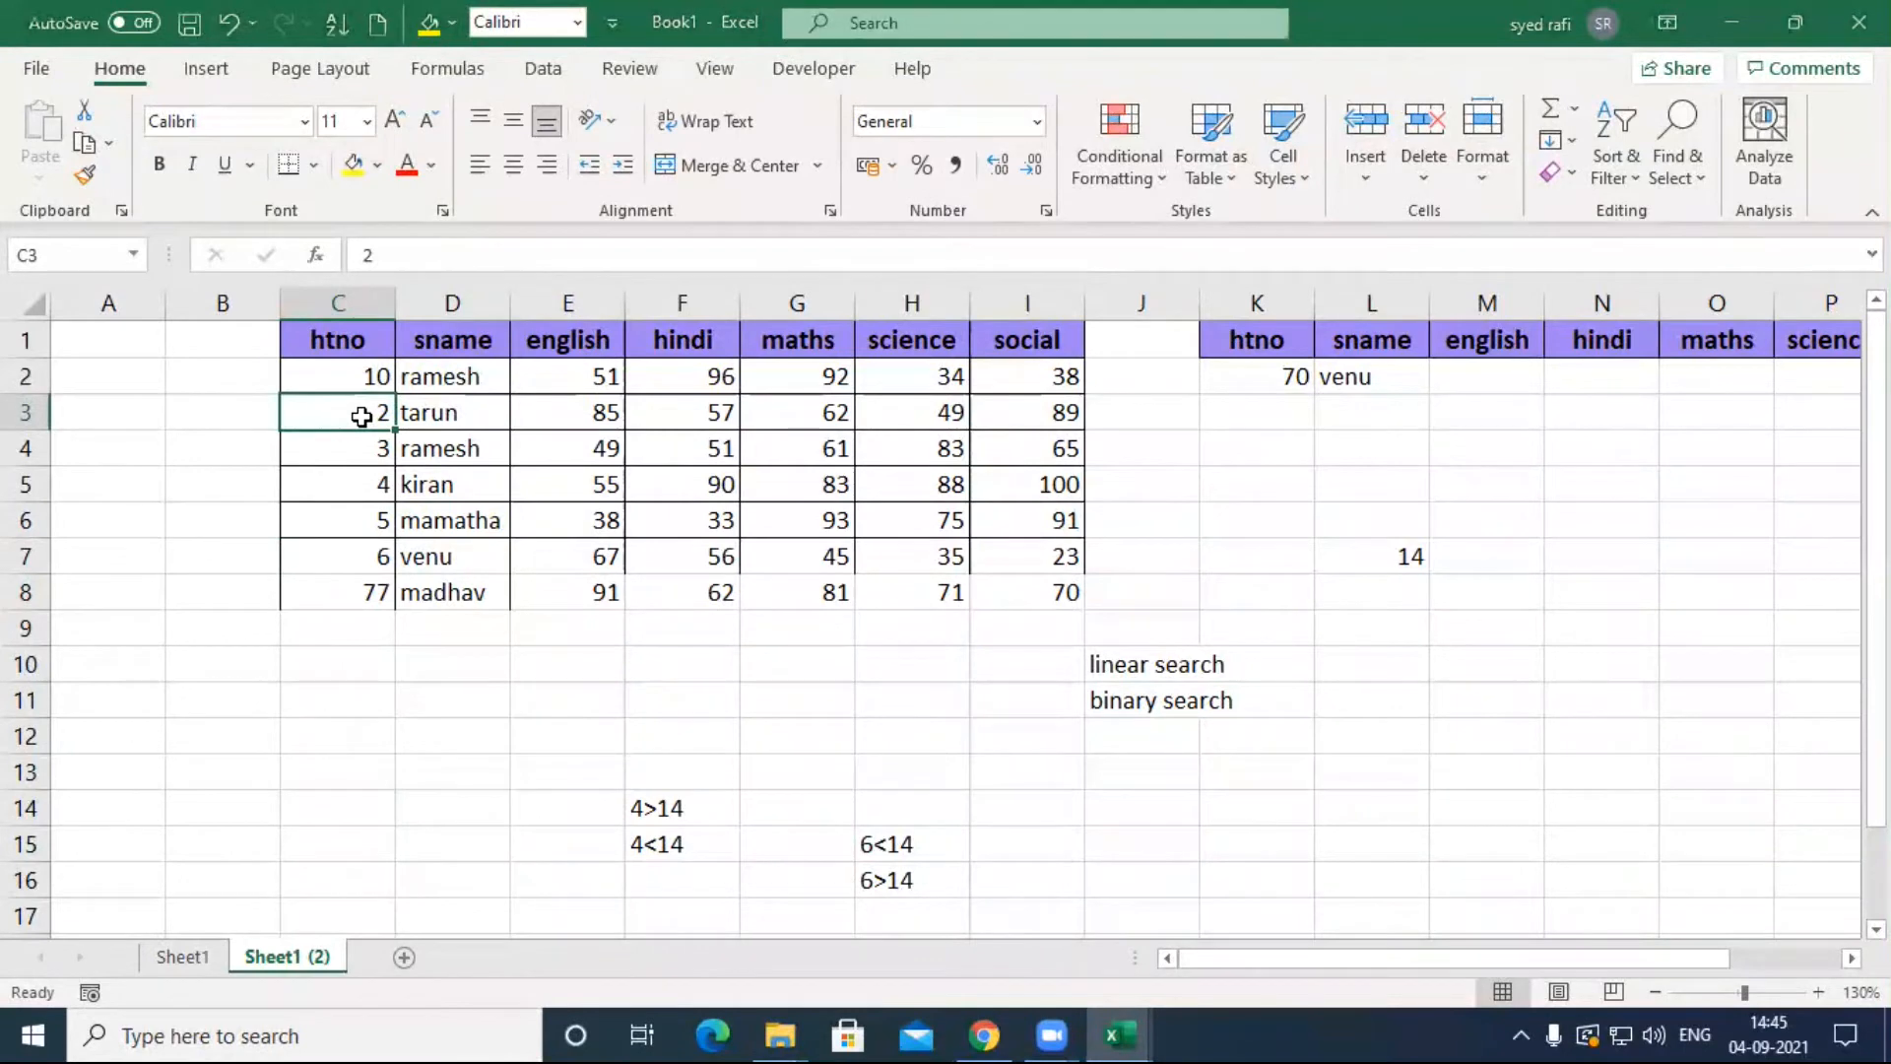
pyautogui.hotkey('alt', 'Tab')
pyautogui.click(1135, 1030)
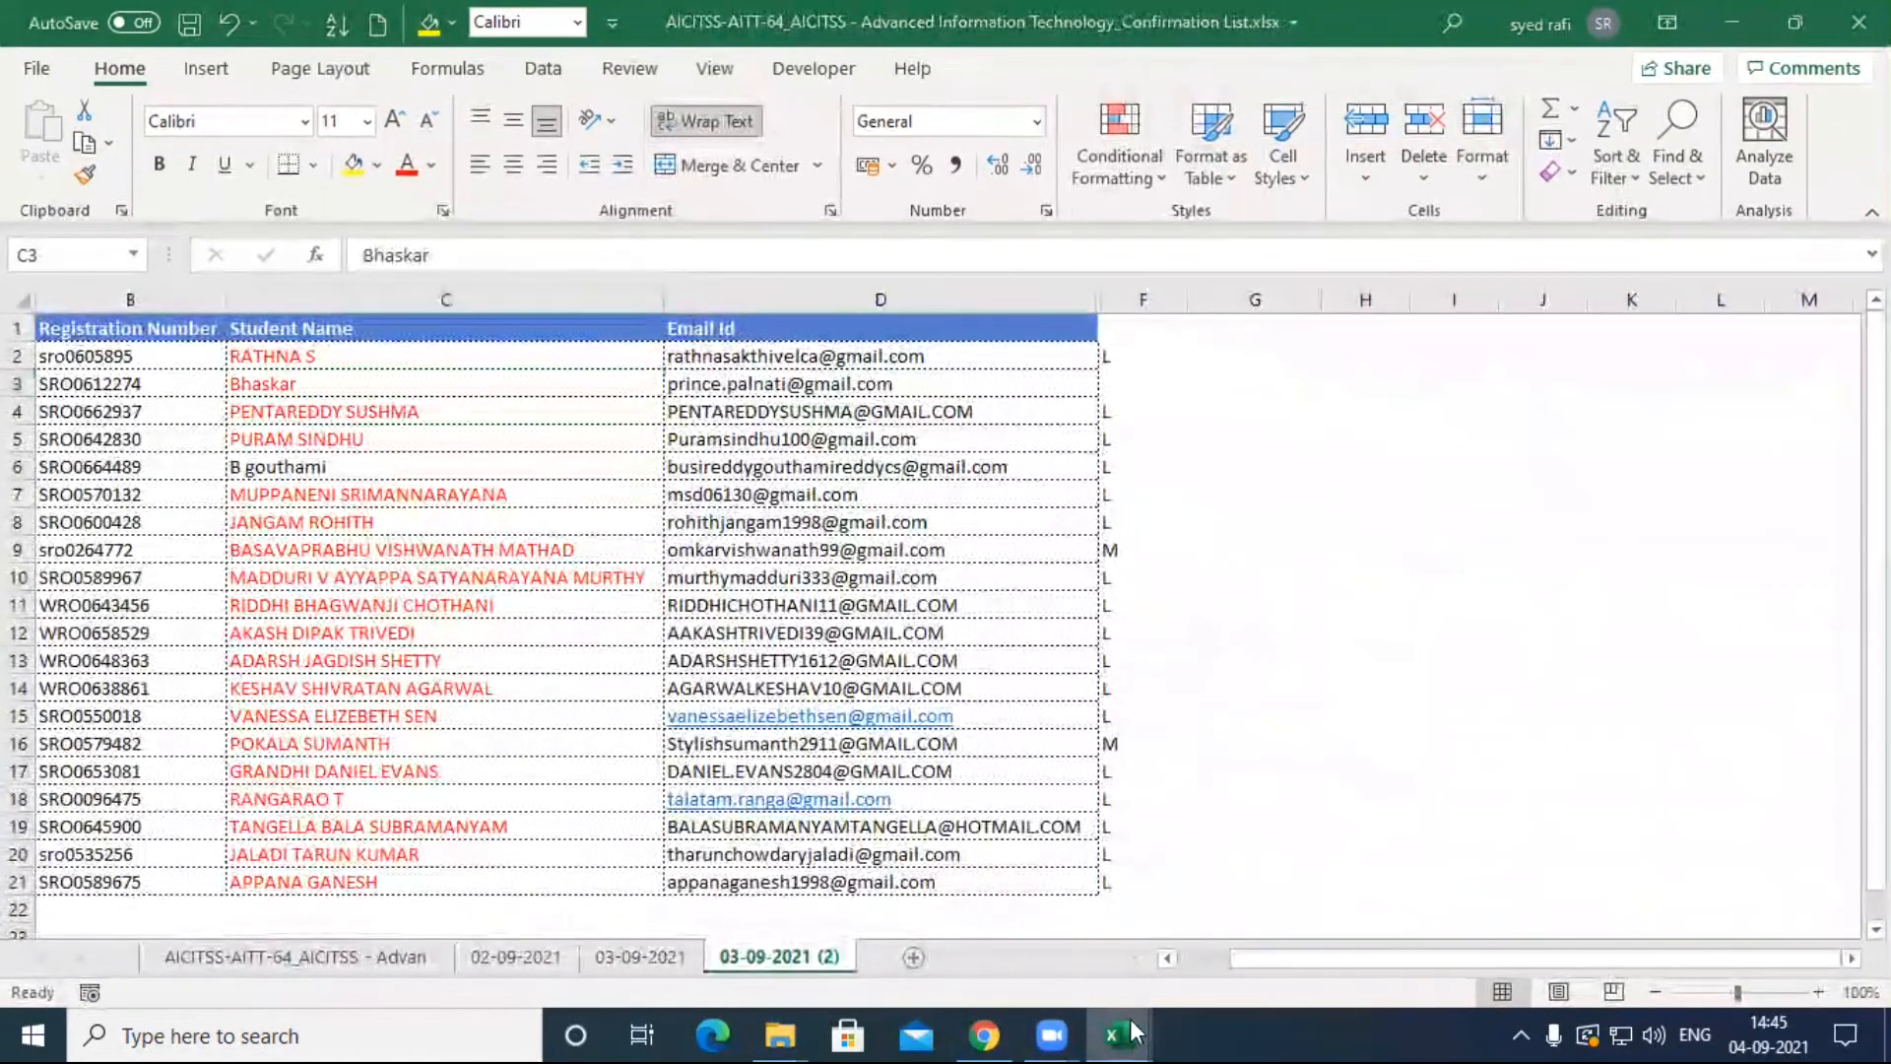
pyautogui.click(1307, 928)
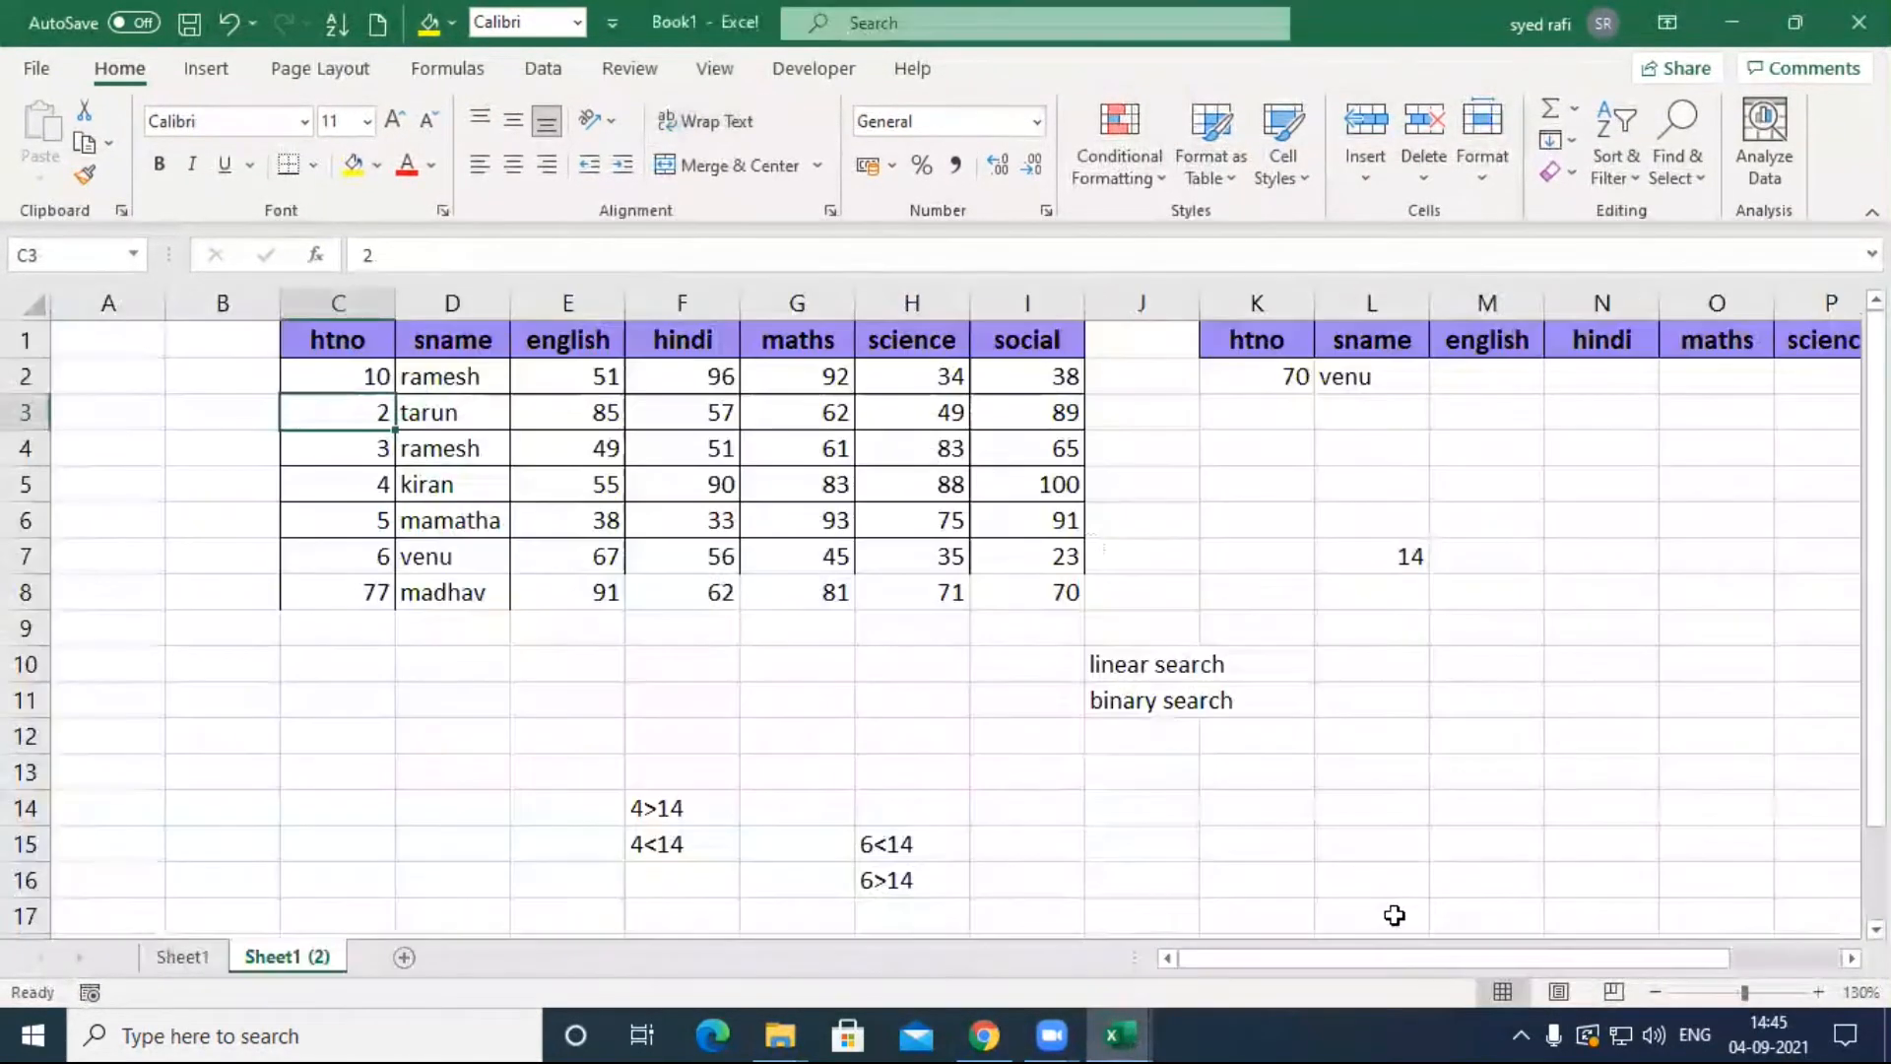
pyautogui.click(830, 731)
# Step: Change the remaining htno values in C3:C8 to 20, 30, 40, 50, 60 and 70
pyautogui.click(371, 414)
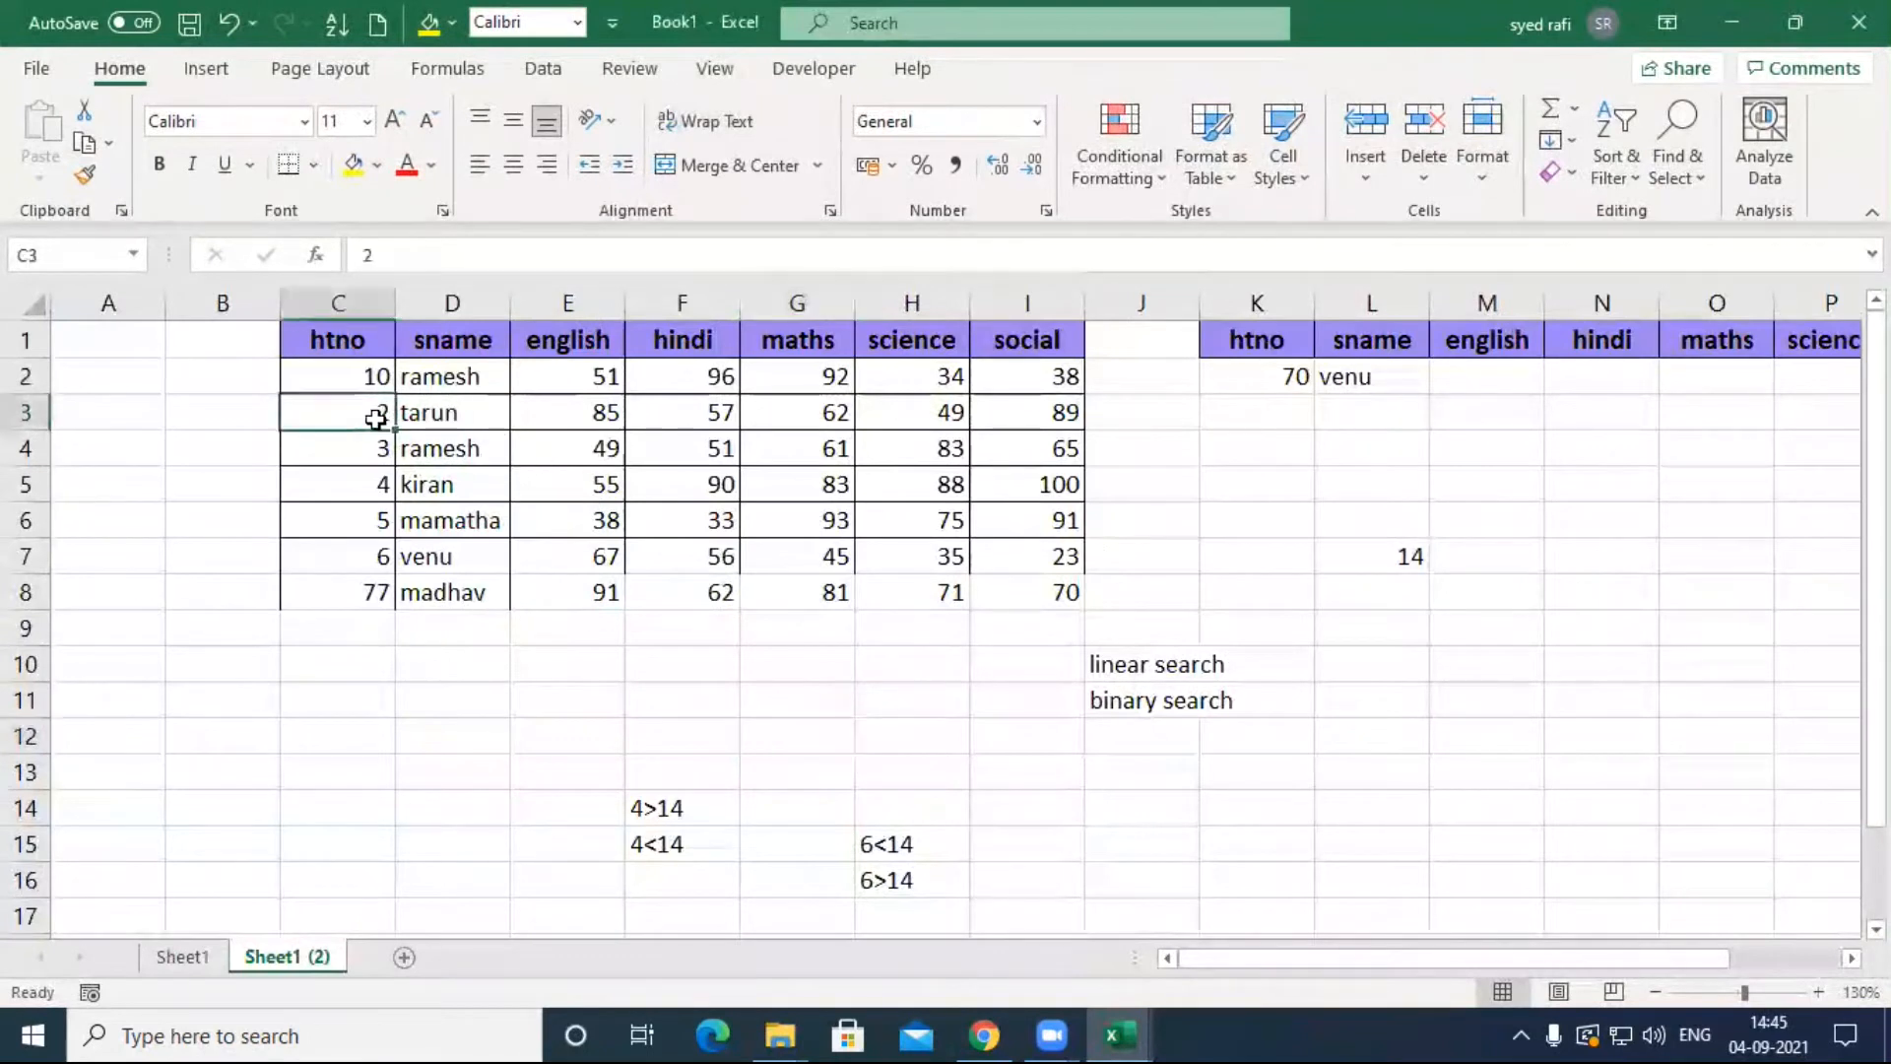
pyautogui.write('20')
pyautogui.press('Return')
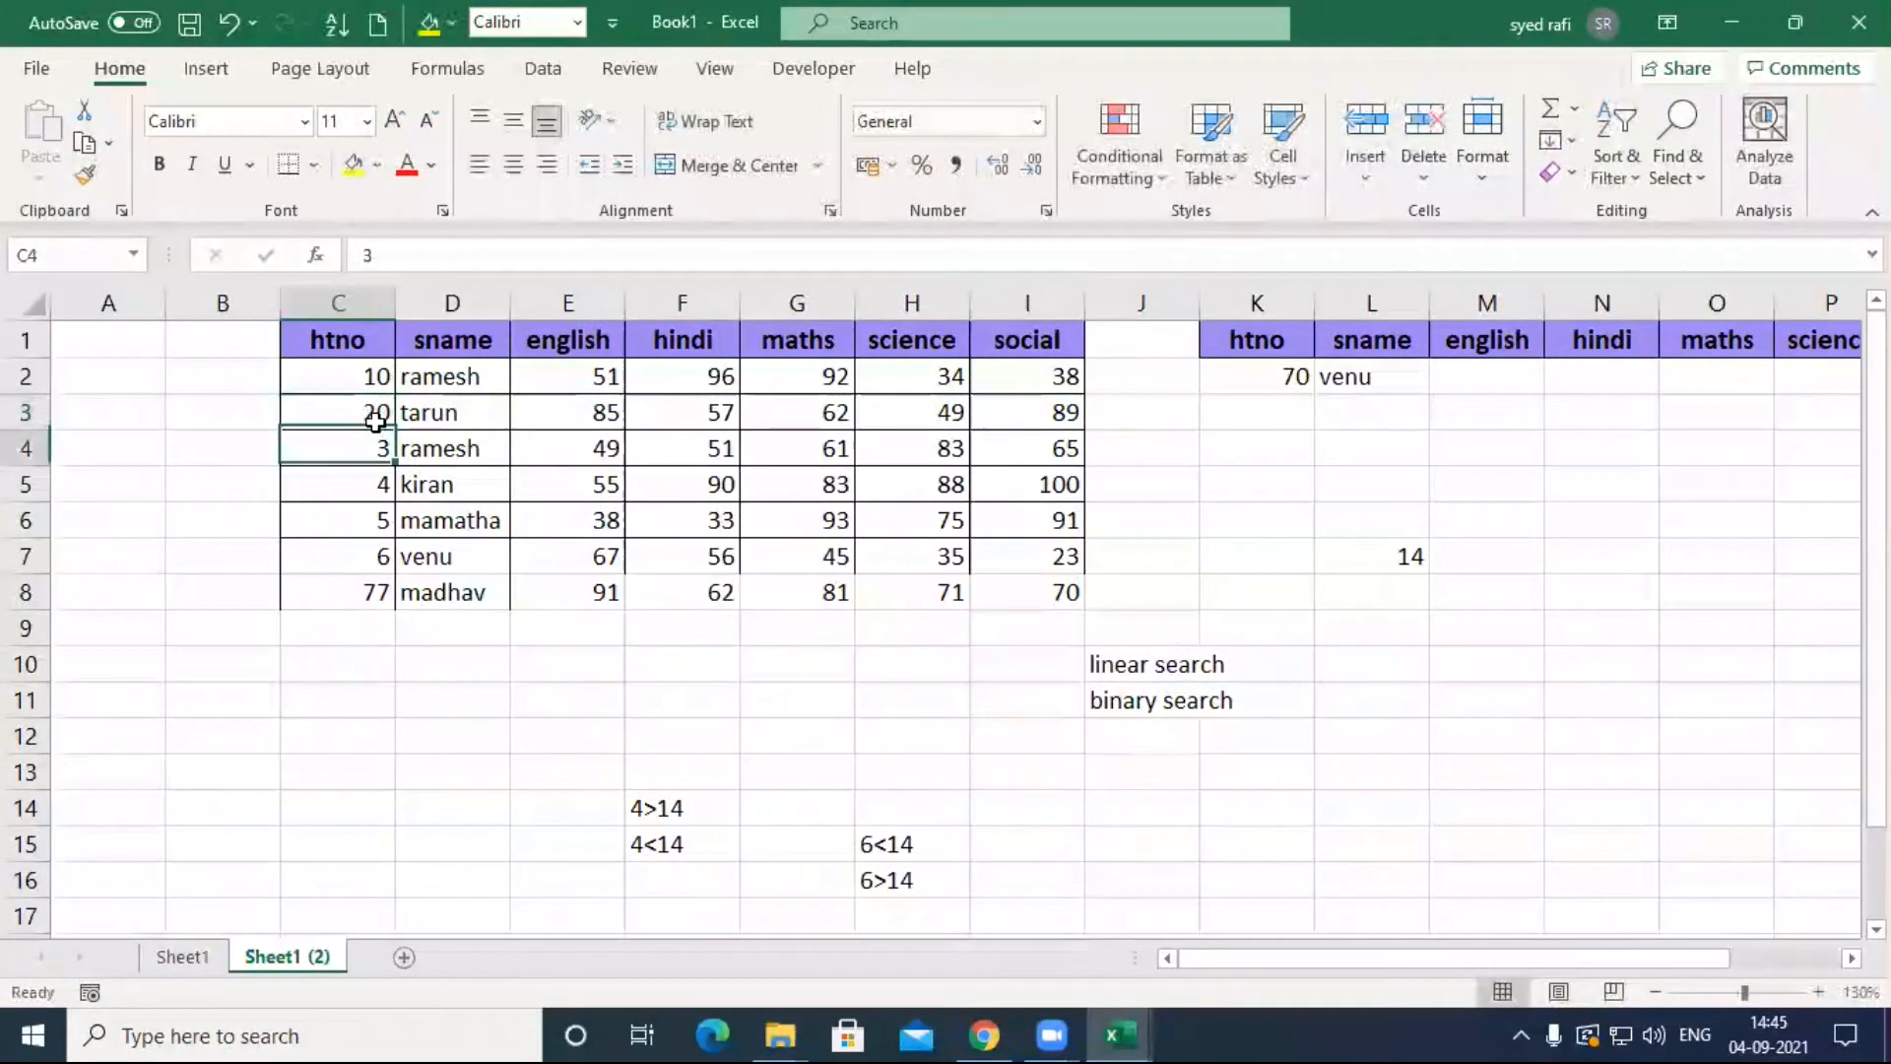
pyautogui.write('30')
pyautogui.press('Return')
pyautogui.write('40')
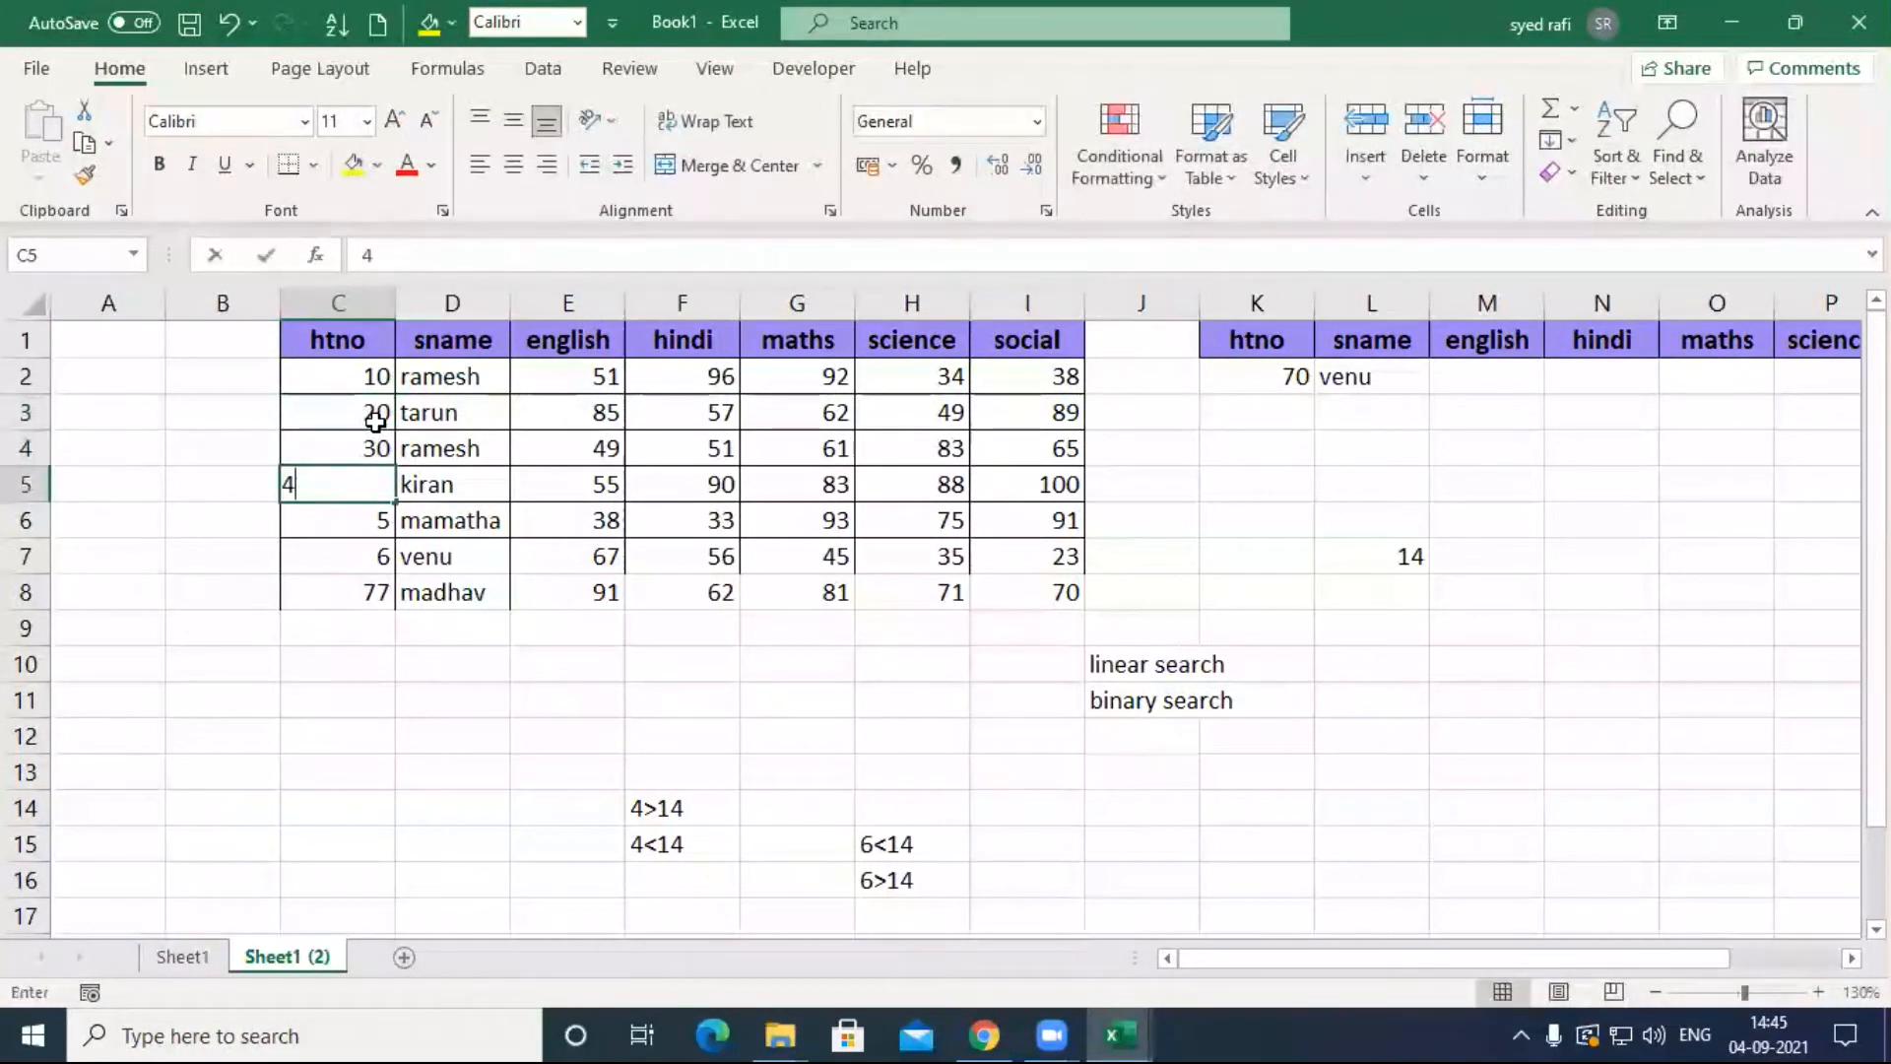
pyautogui.press('Return')
pyautogui.write('50')
pyautogui.press('Return')
pyautogui.write('60')
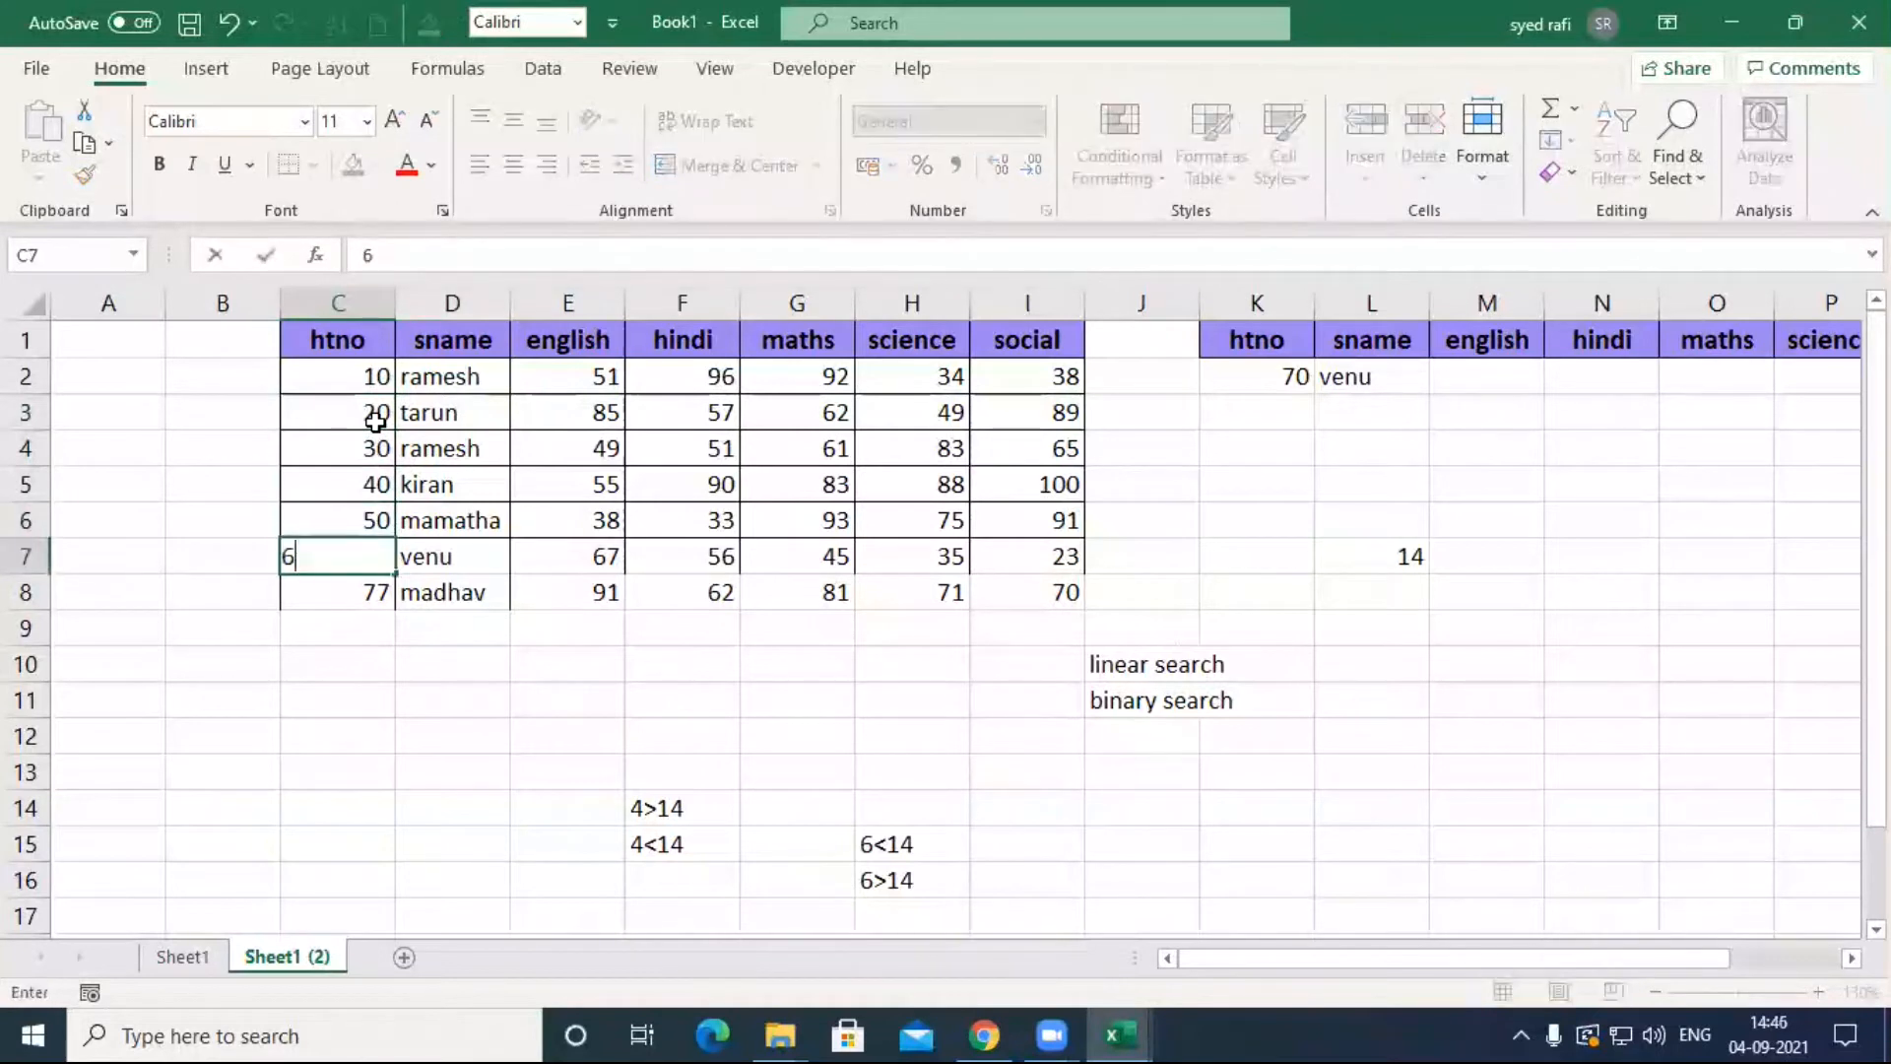
pyautogui.press('Return')
pyautogui.write('70')
pyautogui.press('Return')
# Step: Set the lookup htno in K2 to 45 to test the approximate match against the new htno list
pyautogui.press('Up')
pyautogui.press('Up')
pyautogui.press('Right')
pyautogui.press('Right')
pyautogui.press('Right')
pyautogui.press('Right')
pyautogui.press('Right')
pyautogui.press('Right')
pyautogui.press('Right')
pyautogui.press('Right')
pyautogui.press('Right')
pyautogui.press('Right')
pyautogui.press('Right')
pyautogui.press('Right')
pyautogui.press('Right')
pyautogui.press('Right')
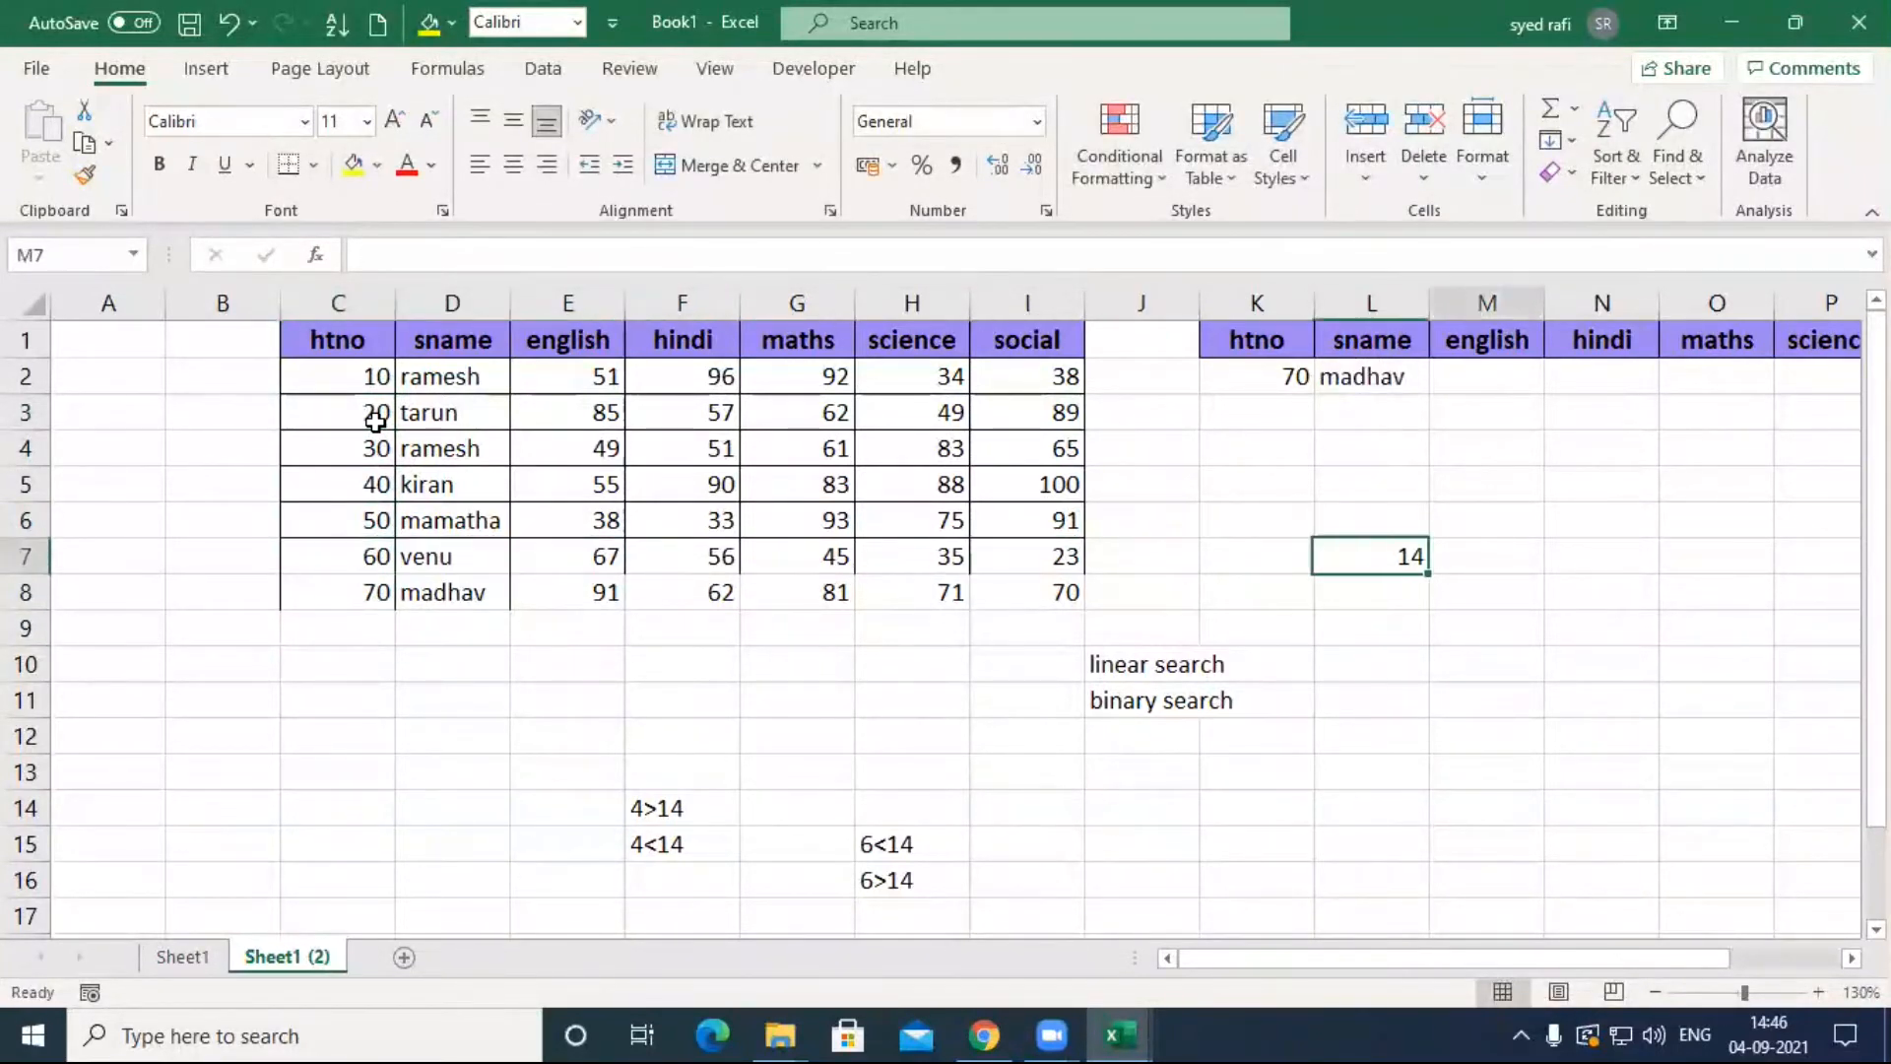
pyautogui.press('Up')
pyautogui.press('Left')
pyautogui.press('Left')
pyautogui.press('Left')
pyautogui.press('Left')
pyautogui.press('Left')
pyautogui.press('Left')
pyautogui.press('Left')
pyautogui.press('Up')
pyautogui.press('Up')
pyautogui.press('Right')
pyautogui.press('Up')
pyautogui.press('Up')
pyautogui.write('45')
pyautogui.press('Return')
pyautogui.click(1195, 959)
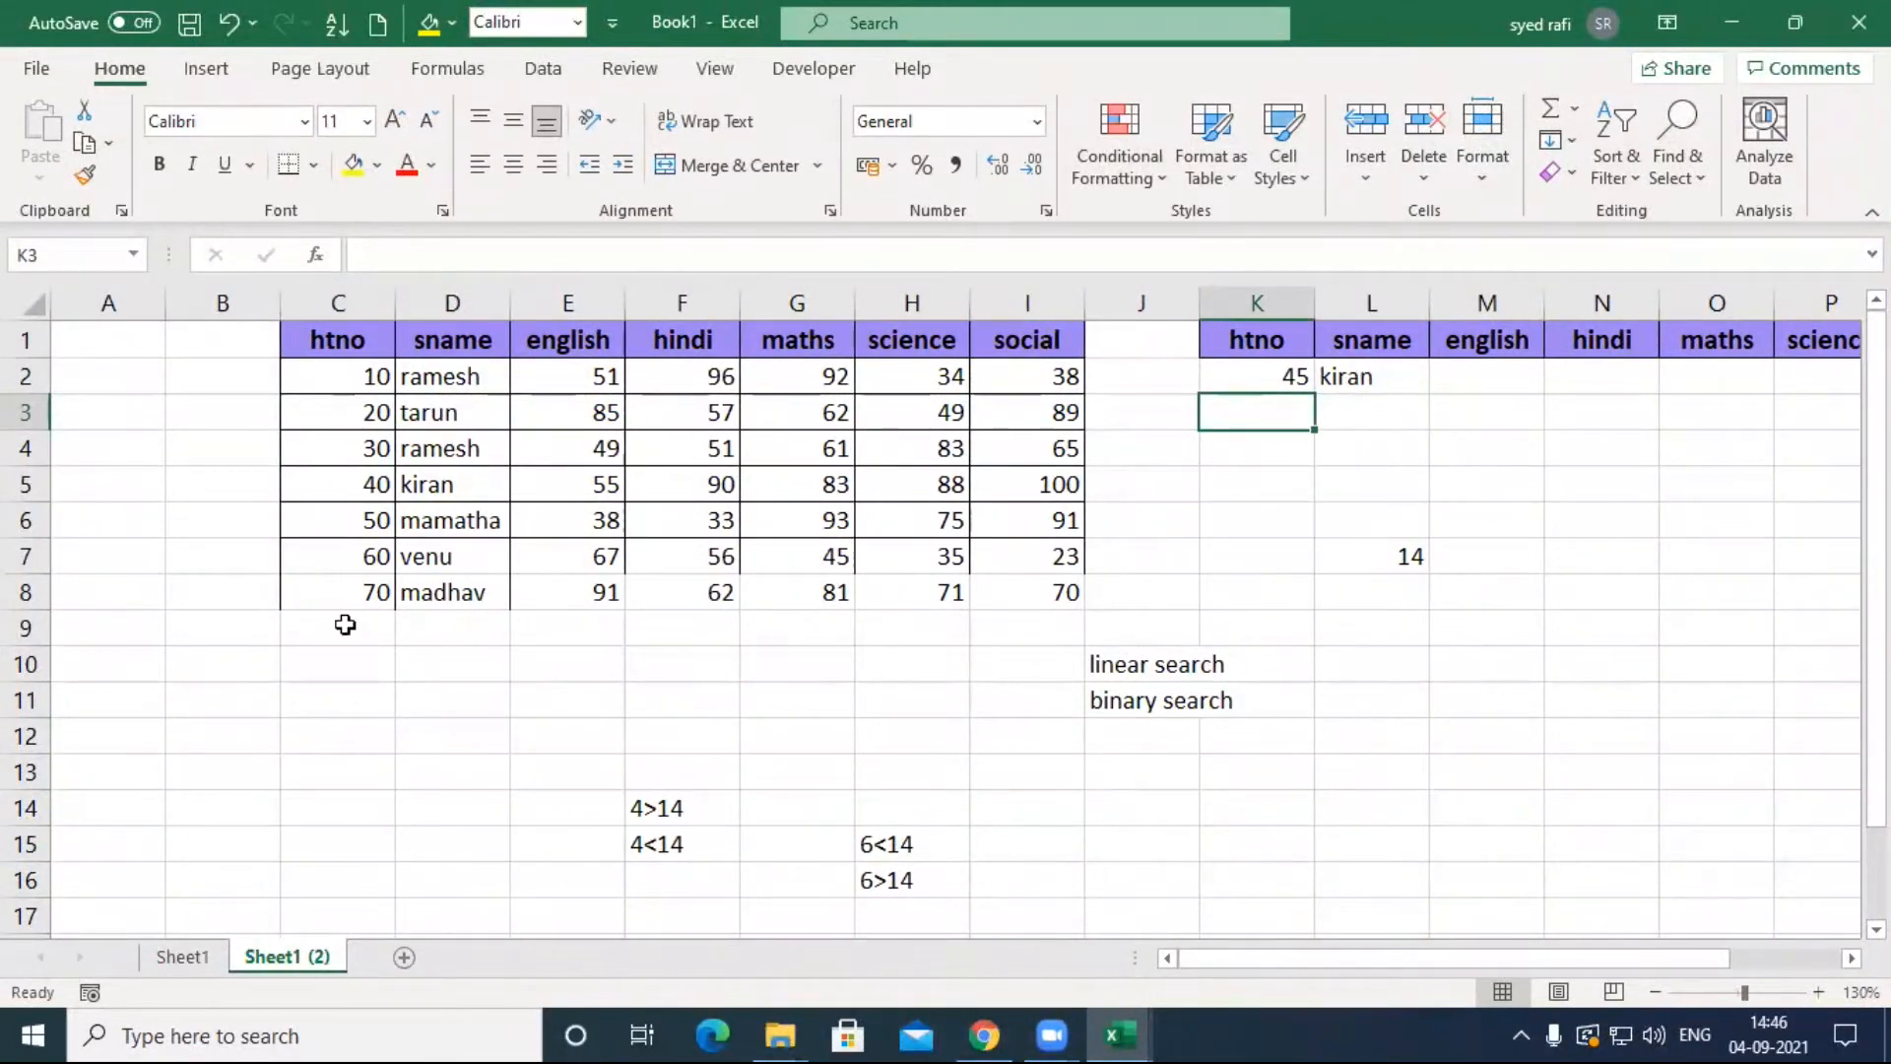
# Step: Set the lookup htno in K2 to 49 to test the approximate match
pyautogui.moveTo(363, 374); pyautogui.dragTo(363, 591)
pyautogui.click(348, 483)
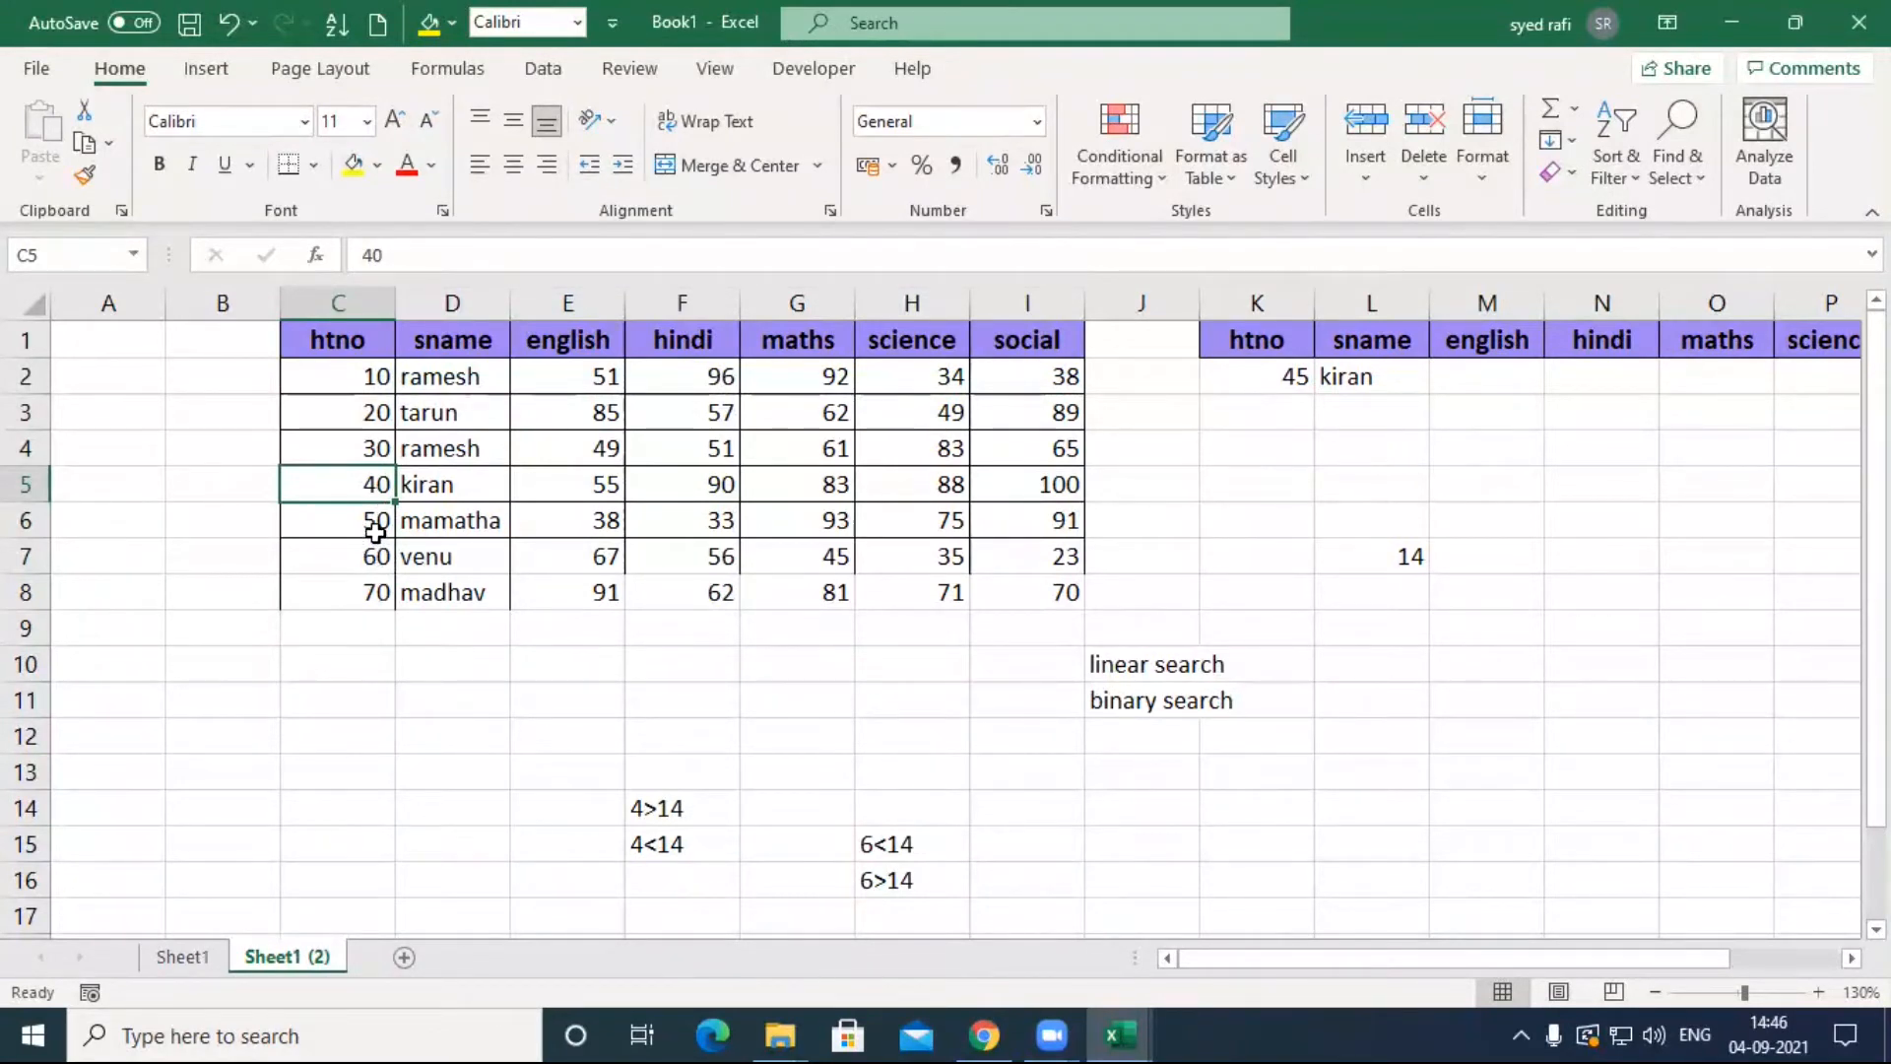
pyautogui.click(1290, 373)
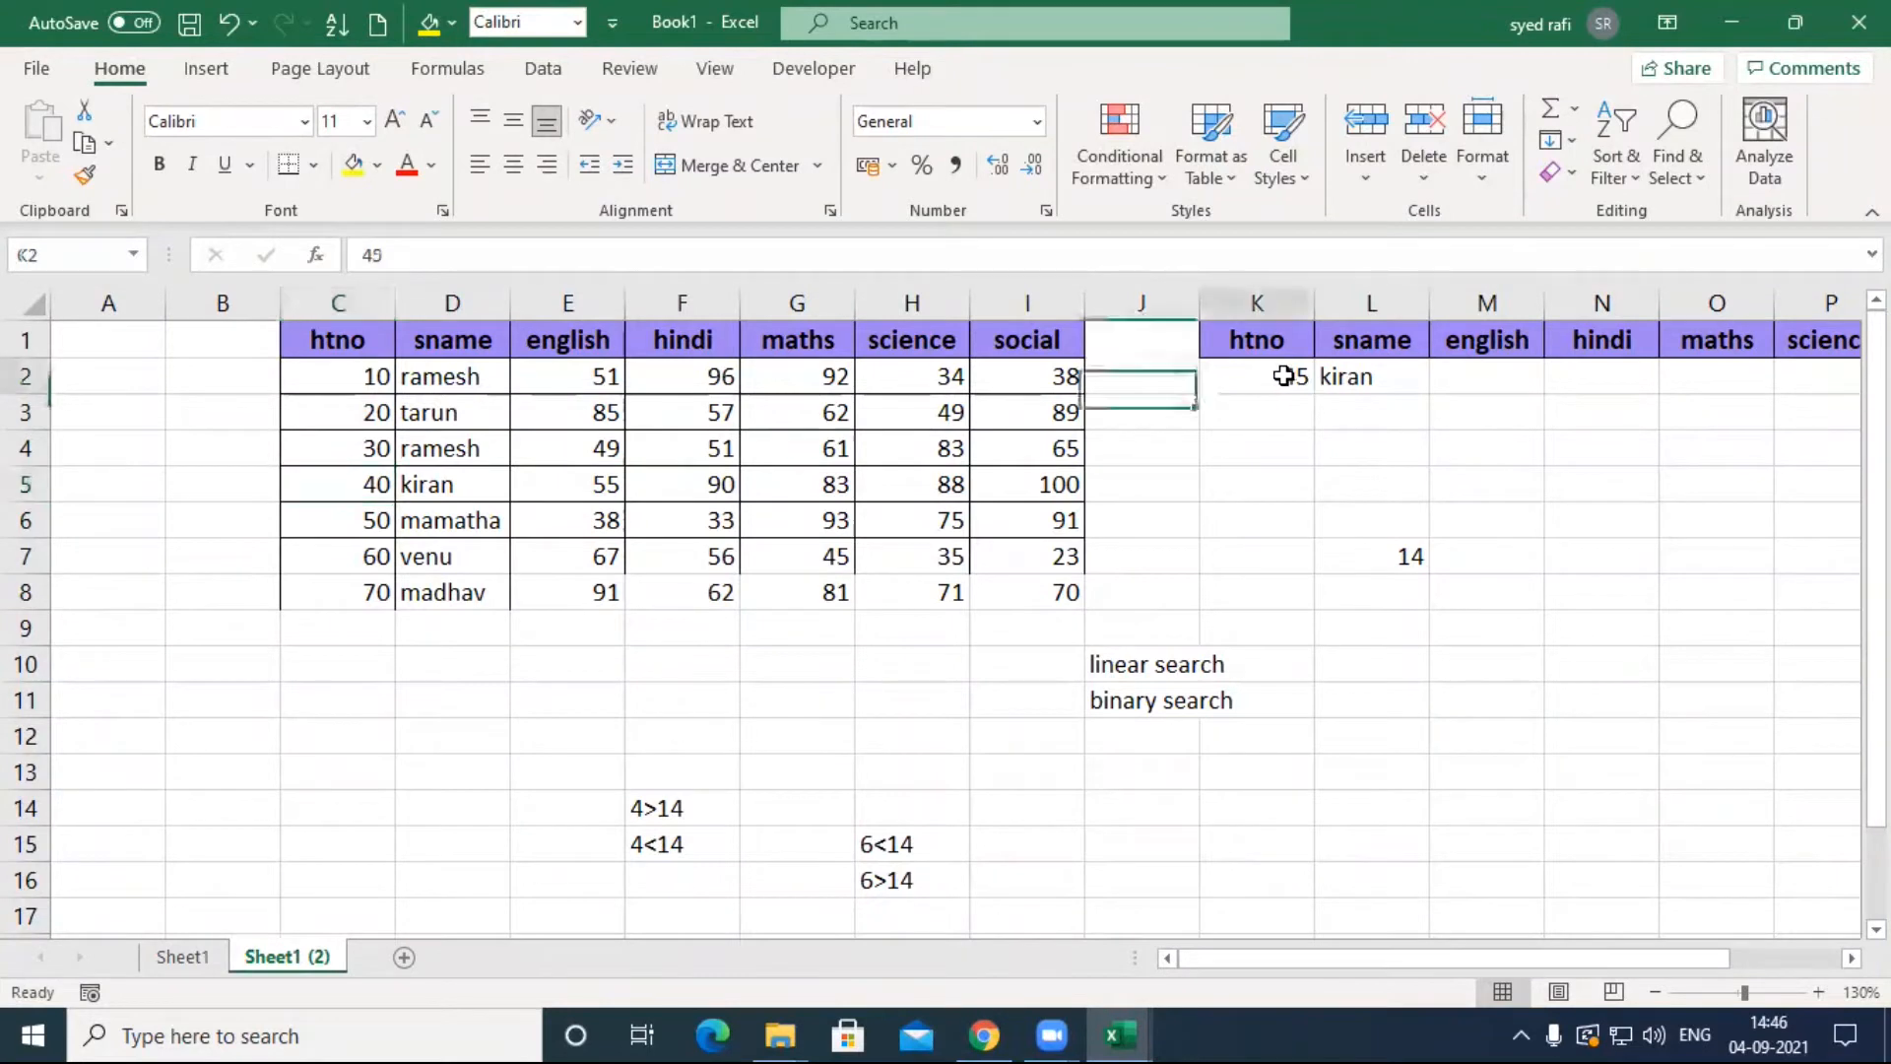
pyautogui.write('49')
pyautogui.press('Return')
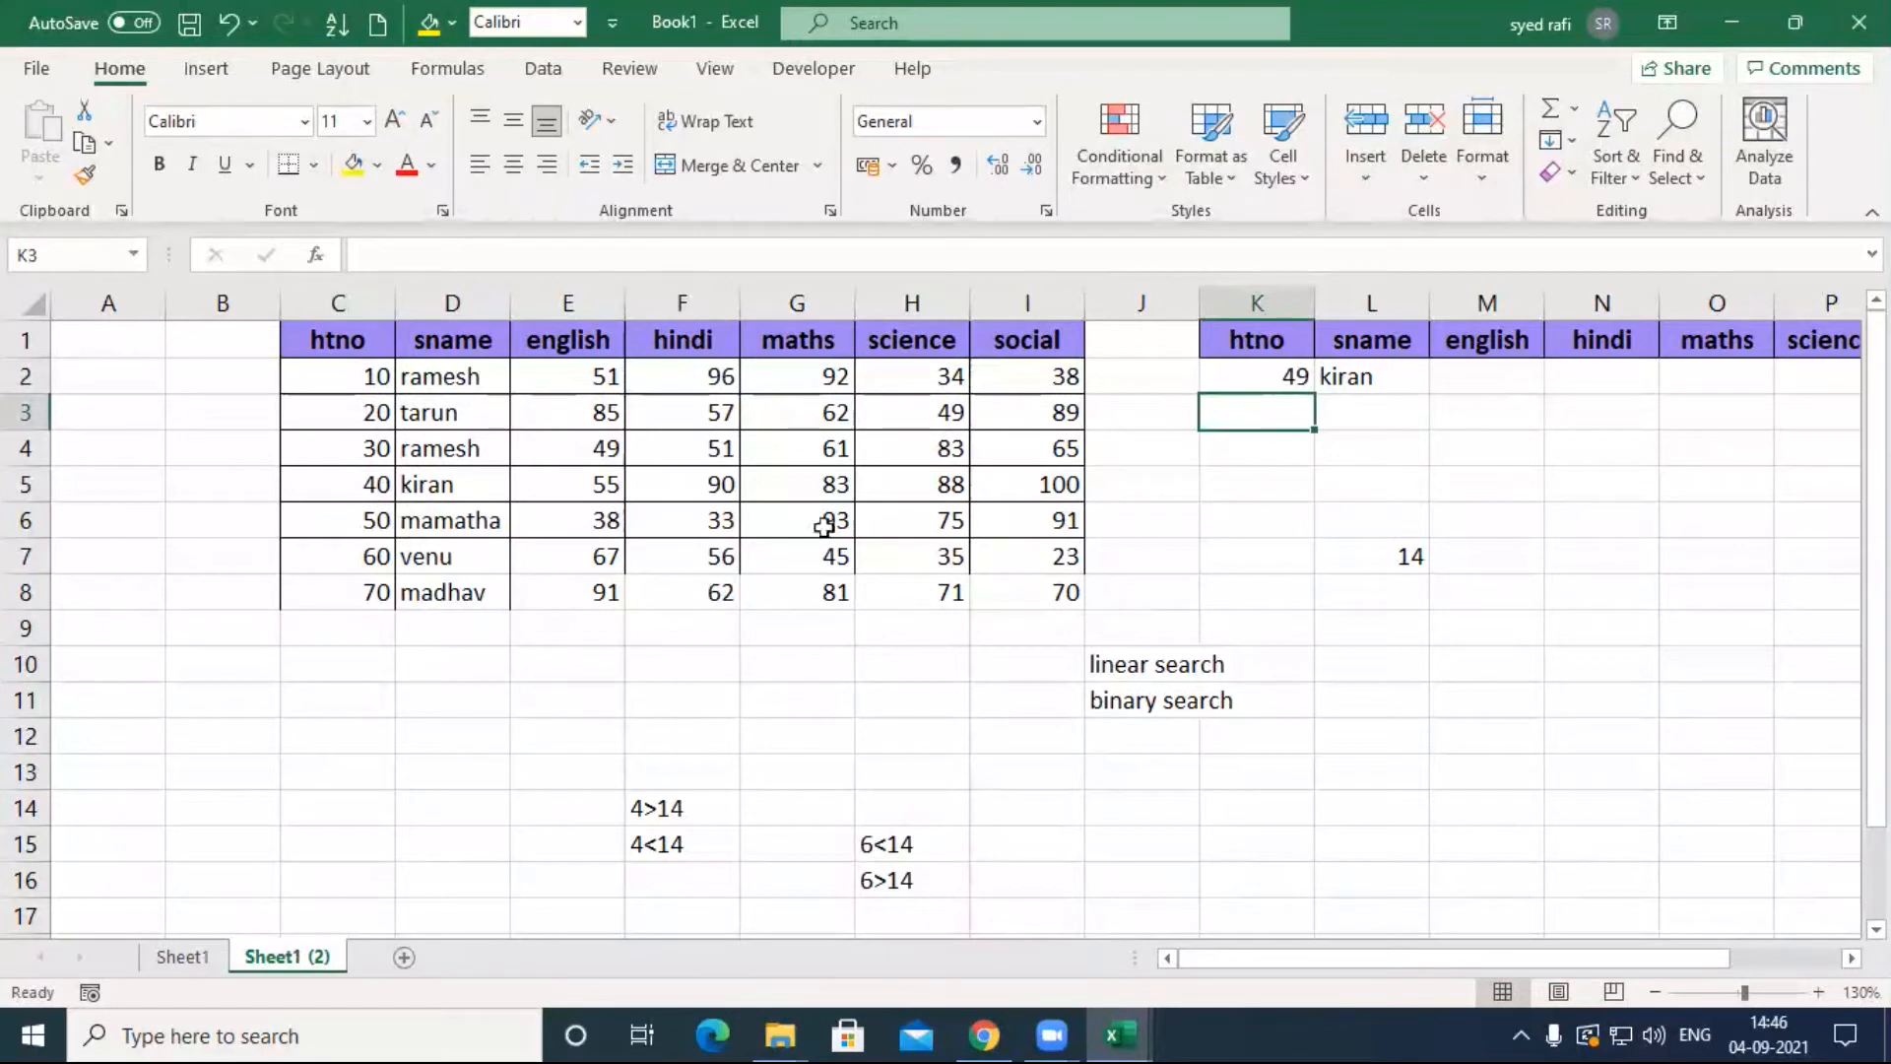
# Step: Set the lookup htno in K2 to 51 and check the VLOOKUP formula in L2
pyautogui.click(1292, 383)
pyautogui.write('51')
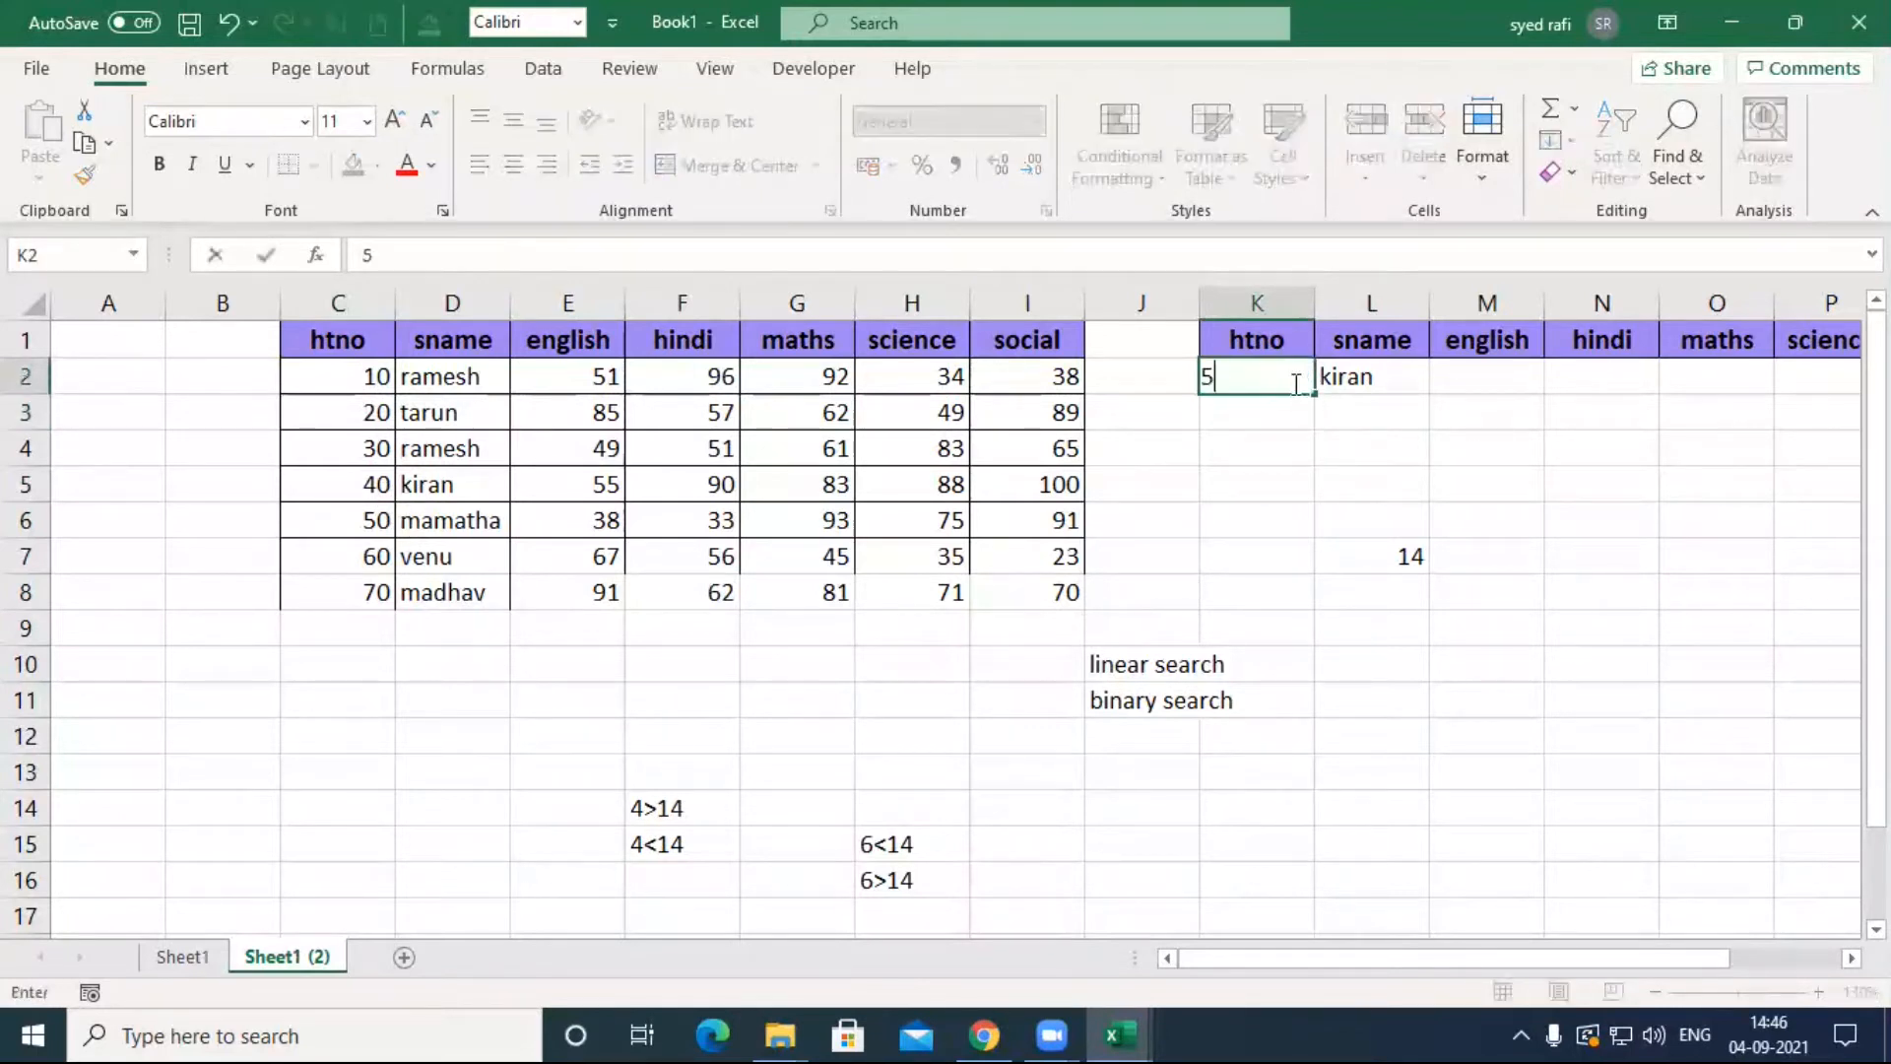
pyautogui.press('Return')
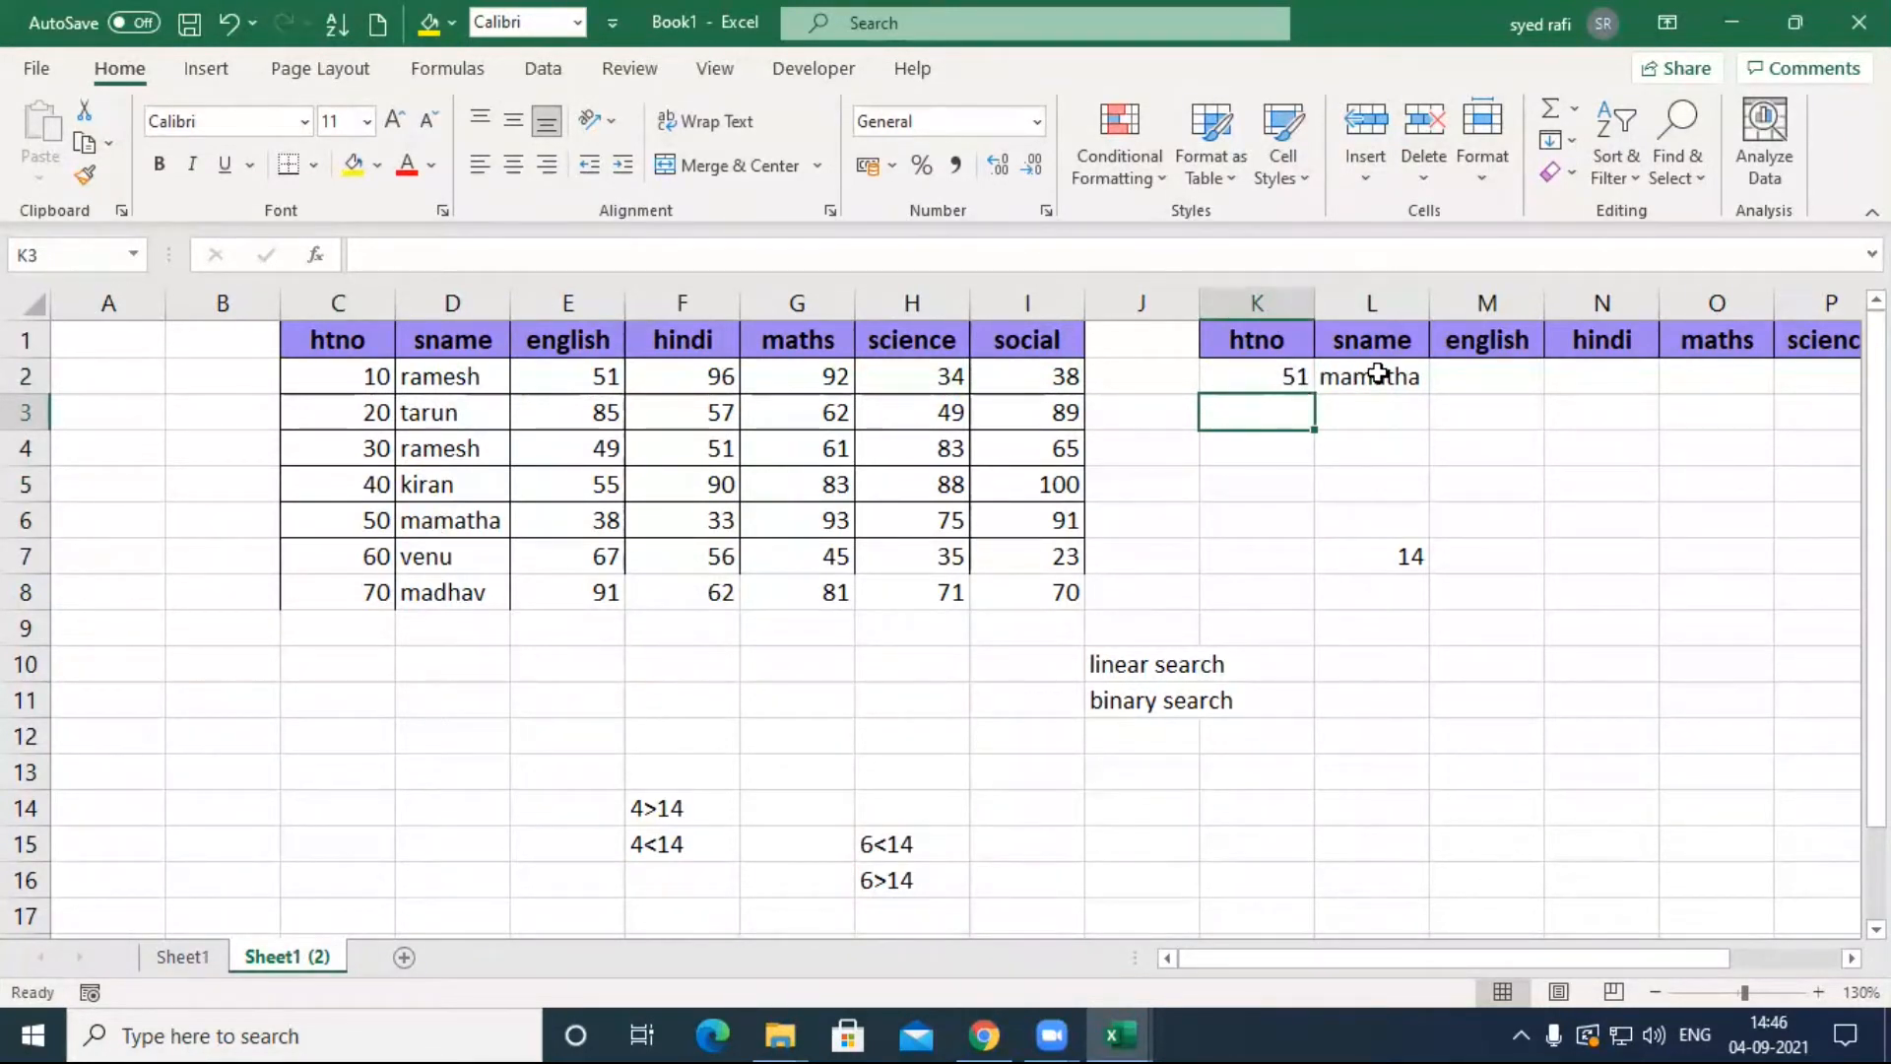
pyautogui.click(1342, 386)
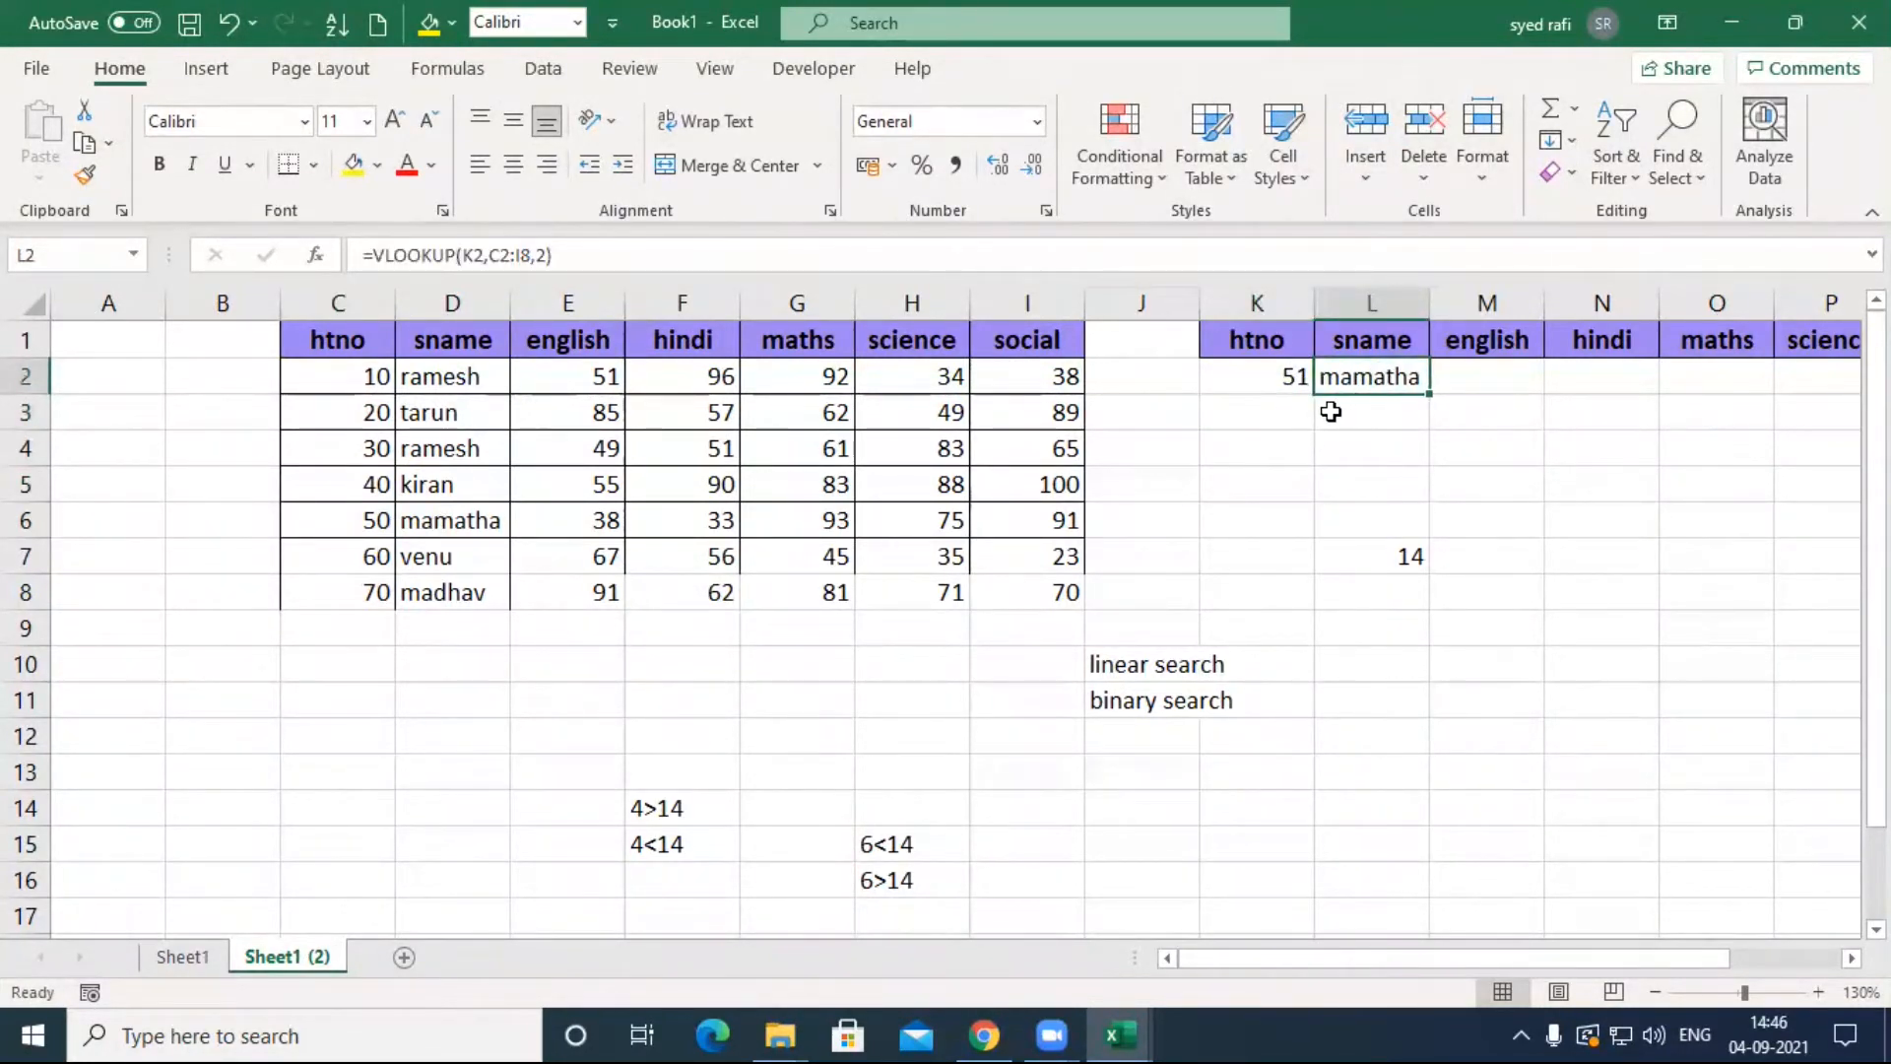
pyautogui.click(1290, 379)
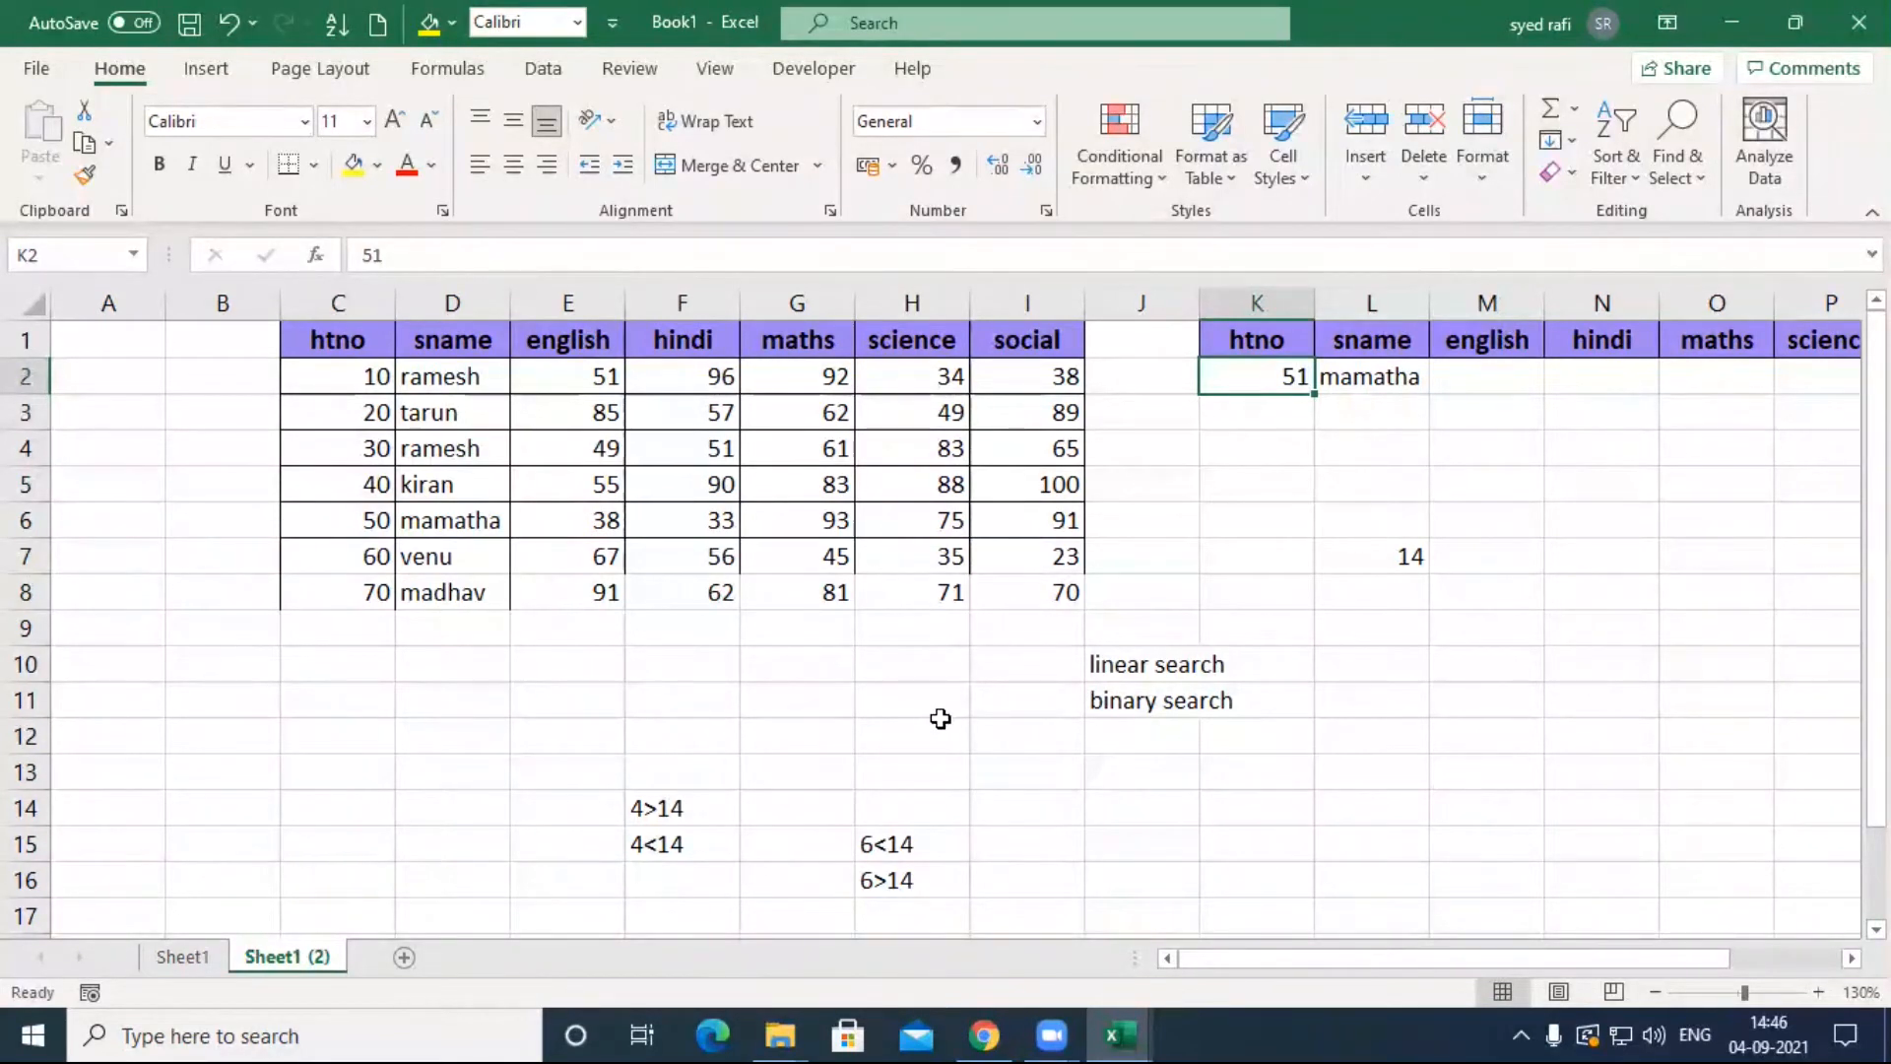
# Step: Add FALSE as the range_lookup argument of the VLOOKUP formula in L2 for an exact match
pyautogui.doubleClick(1356, 381)
pyautogui.click(1554, 382)
pyautogui.click(1559, 381)
pyautogui.write(',')
pyautogui.press('Down')
pyautogui.press('Tab')
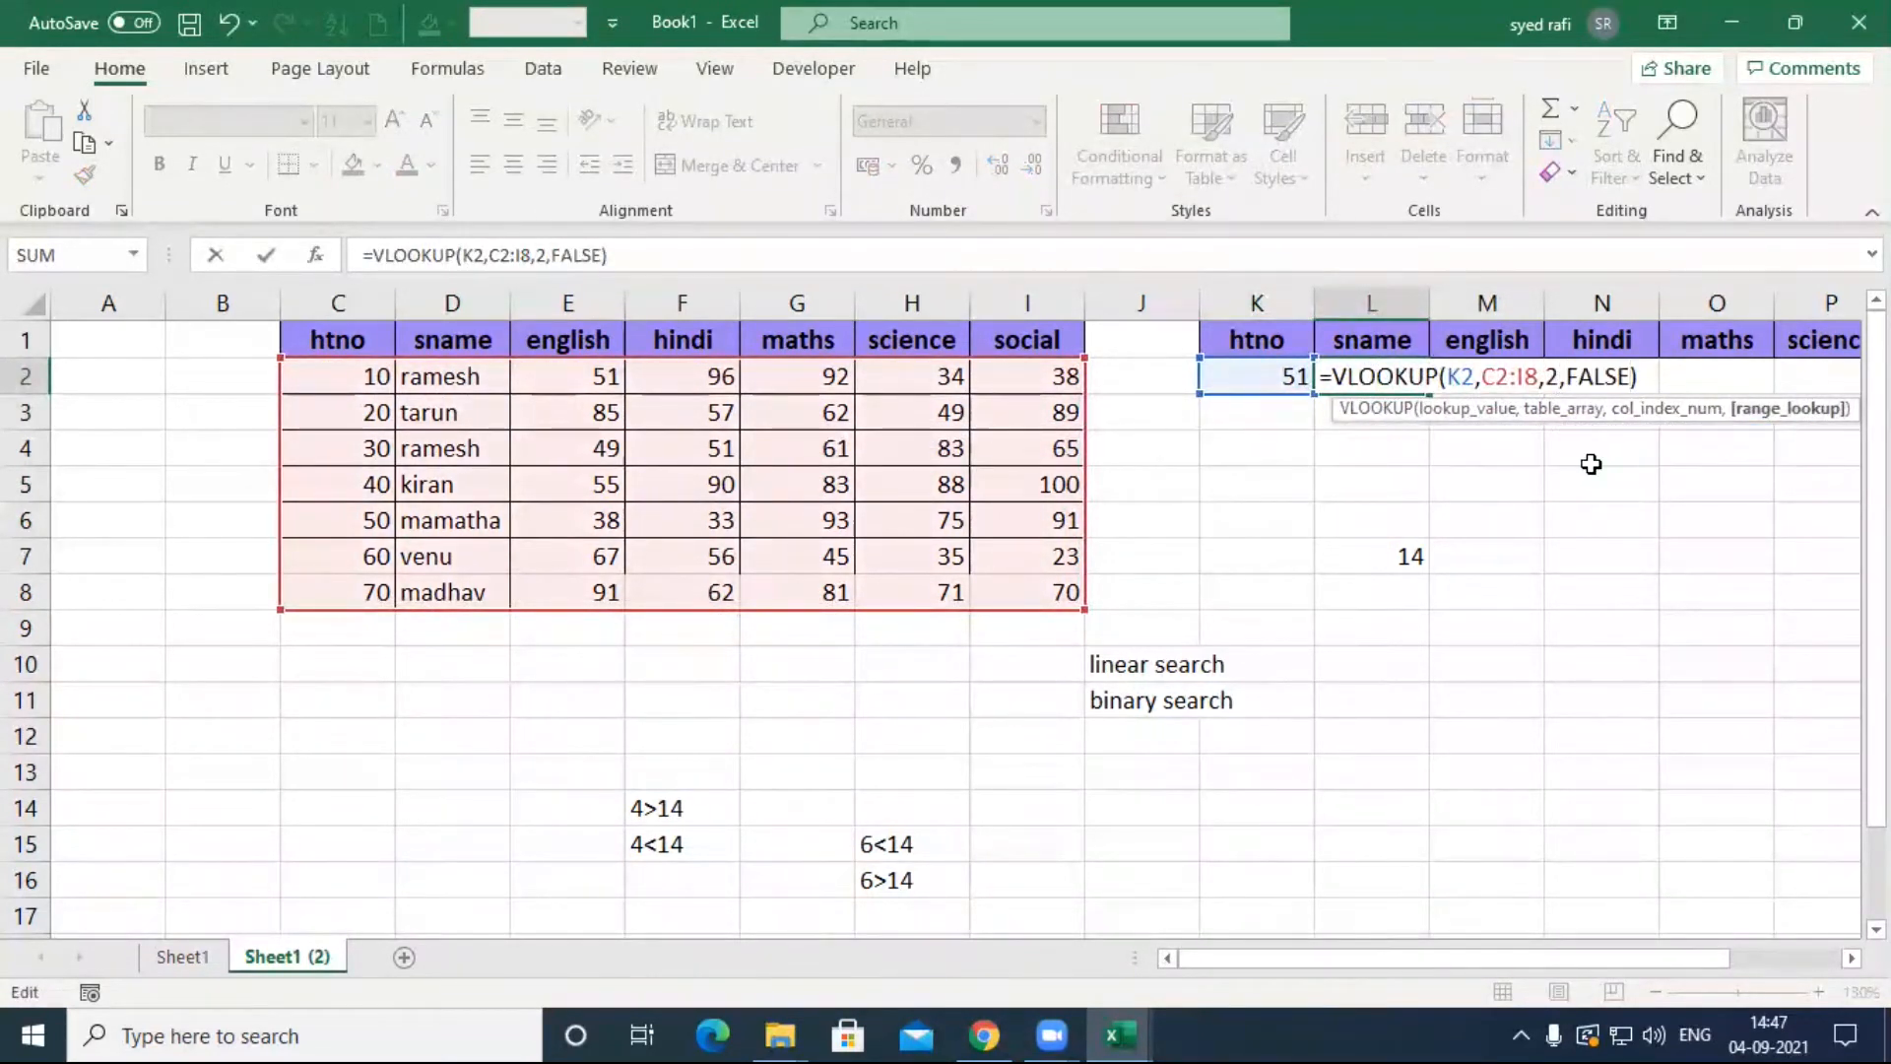
pyautogui.press('Return')
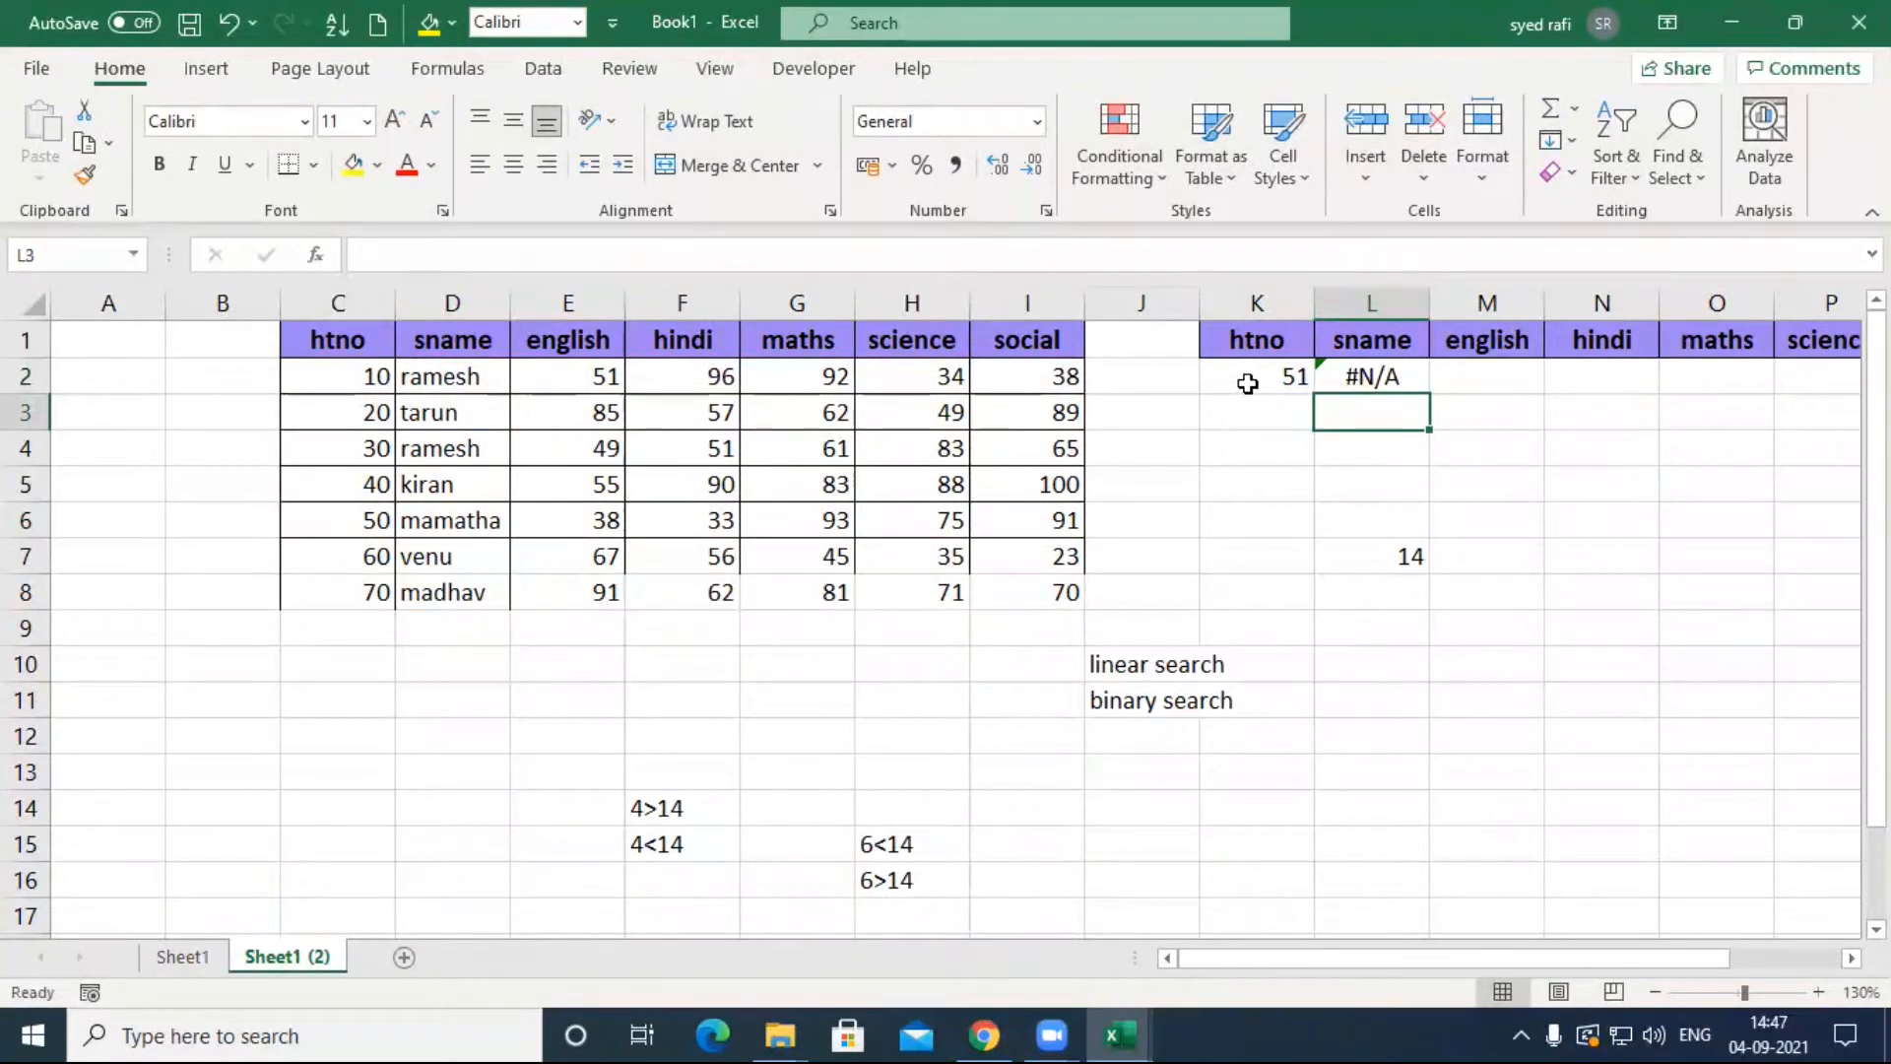
pyautogui.click(1242, 384)
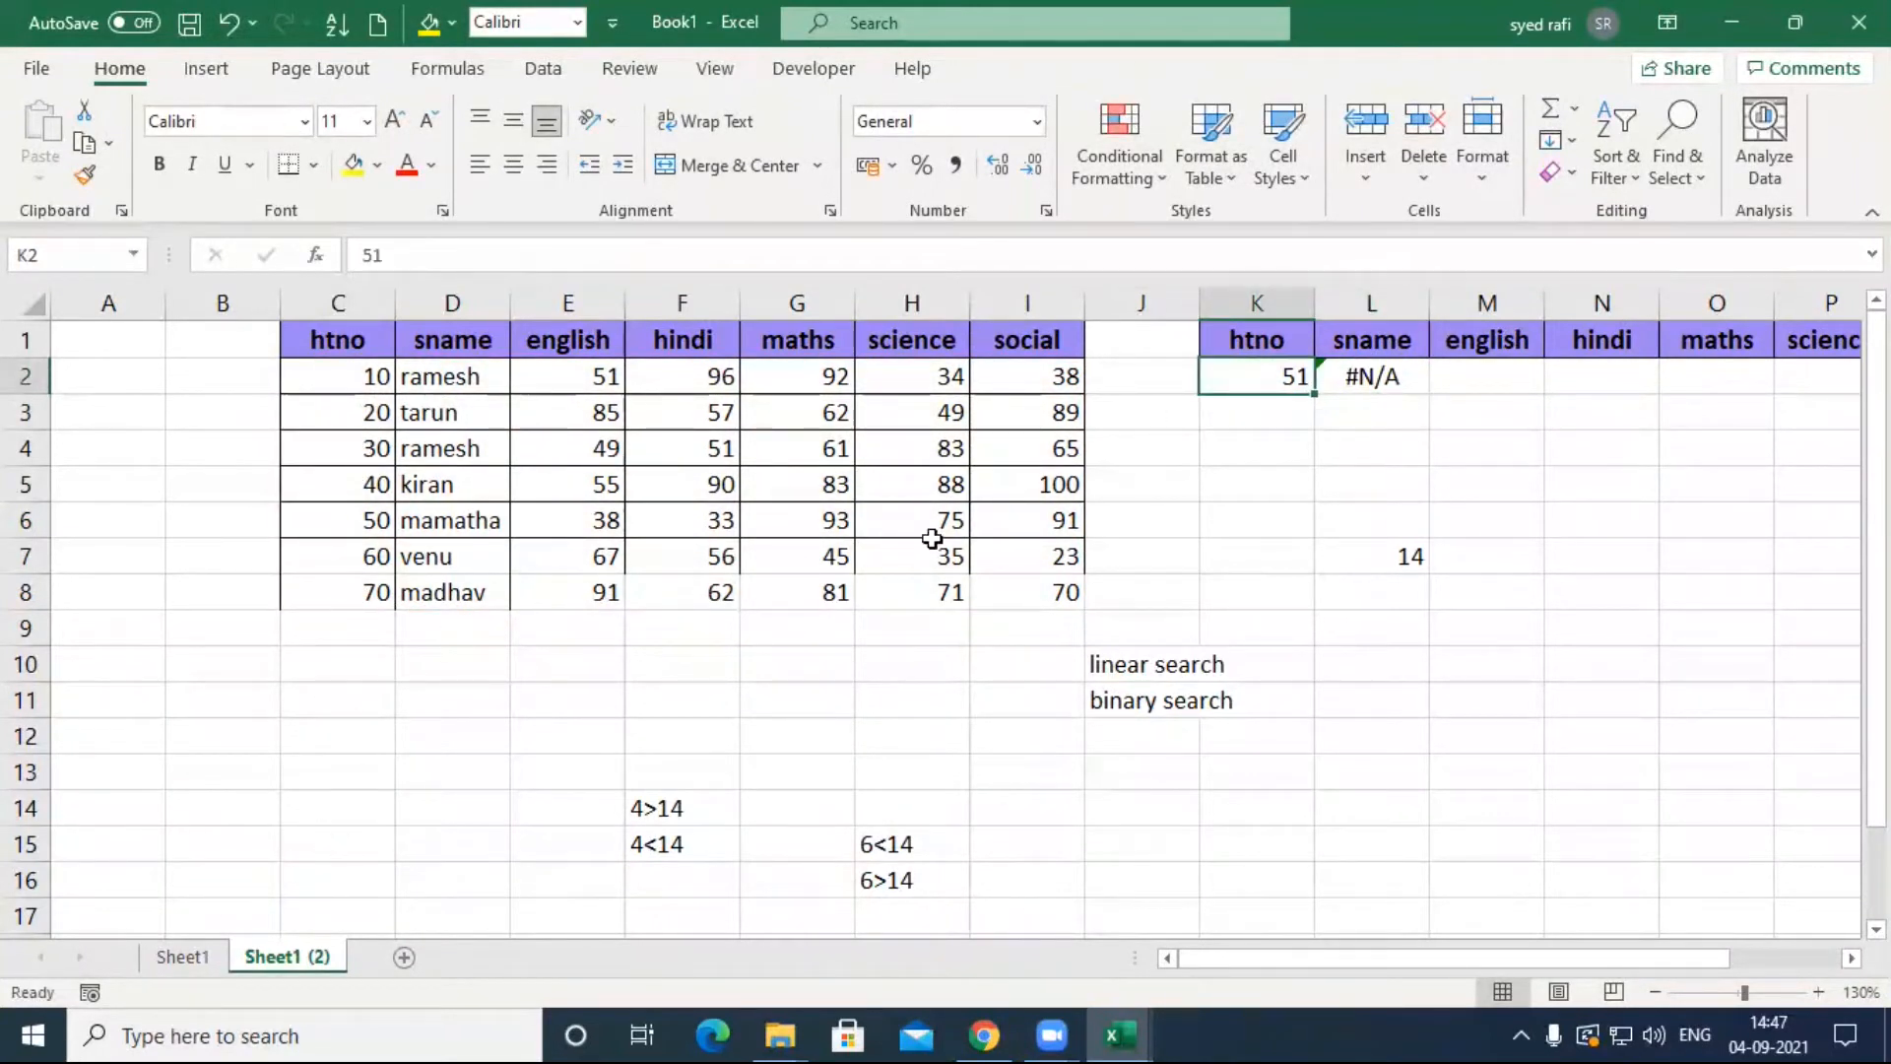
# Step: Change the range_lookup argument of the VLOOKUP formula in L2 to TRUE and compare the result with the marks table
pyautogui.doubleClick(1395, 381)
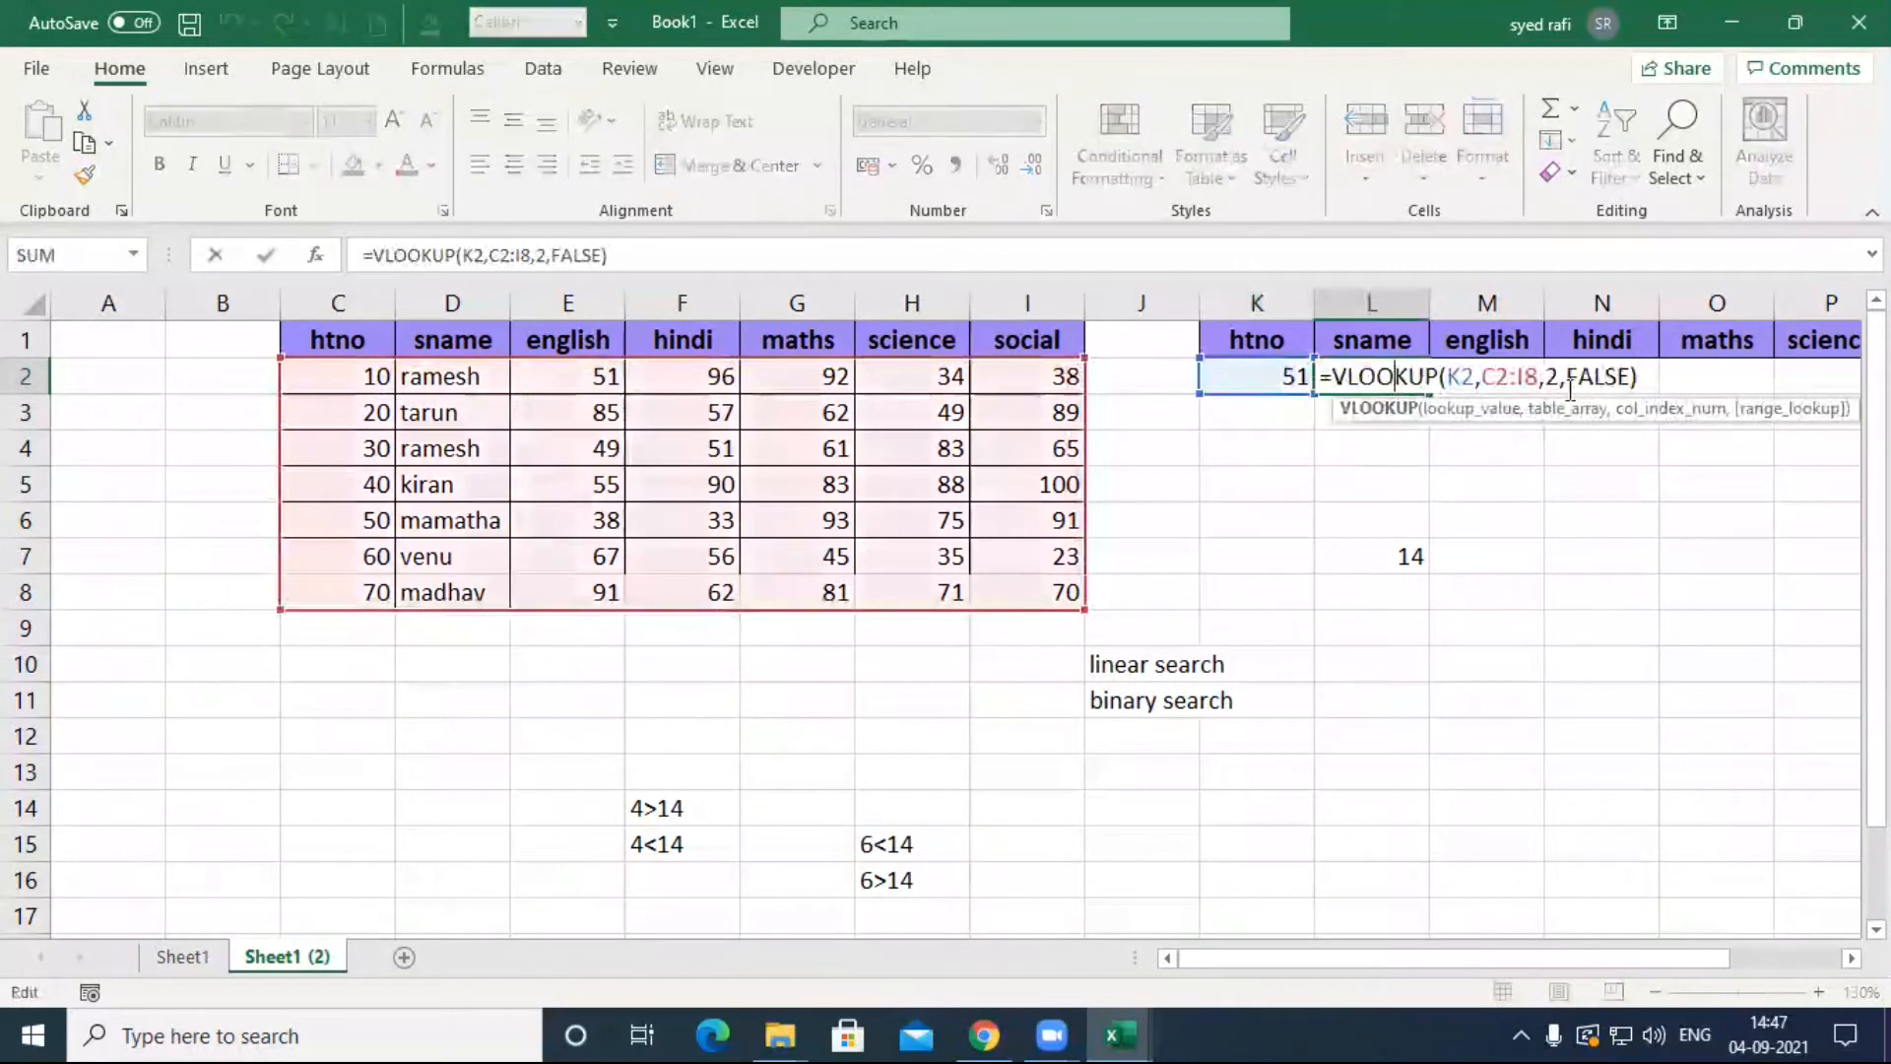
pyautogui.moveTo(1568, 377); pyautogui.dragTo(1627, 377)
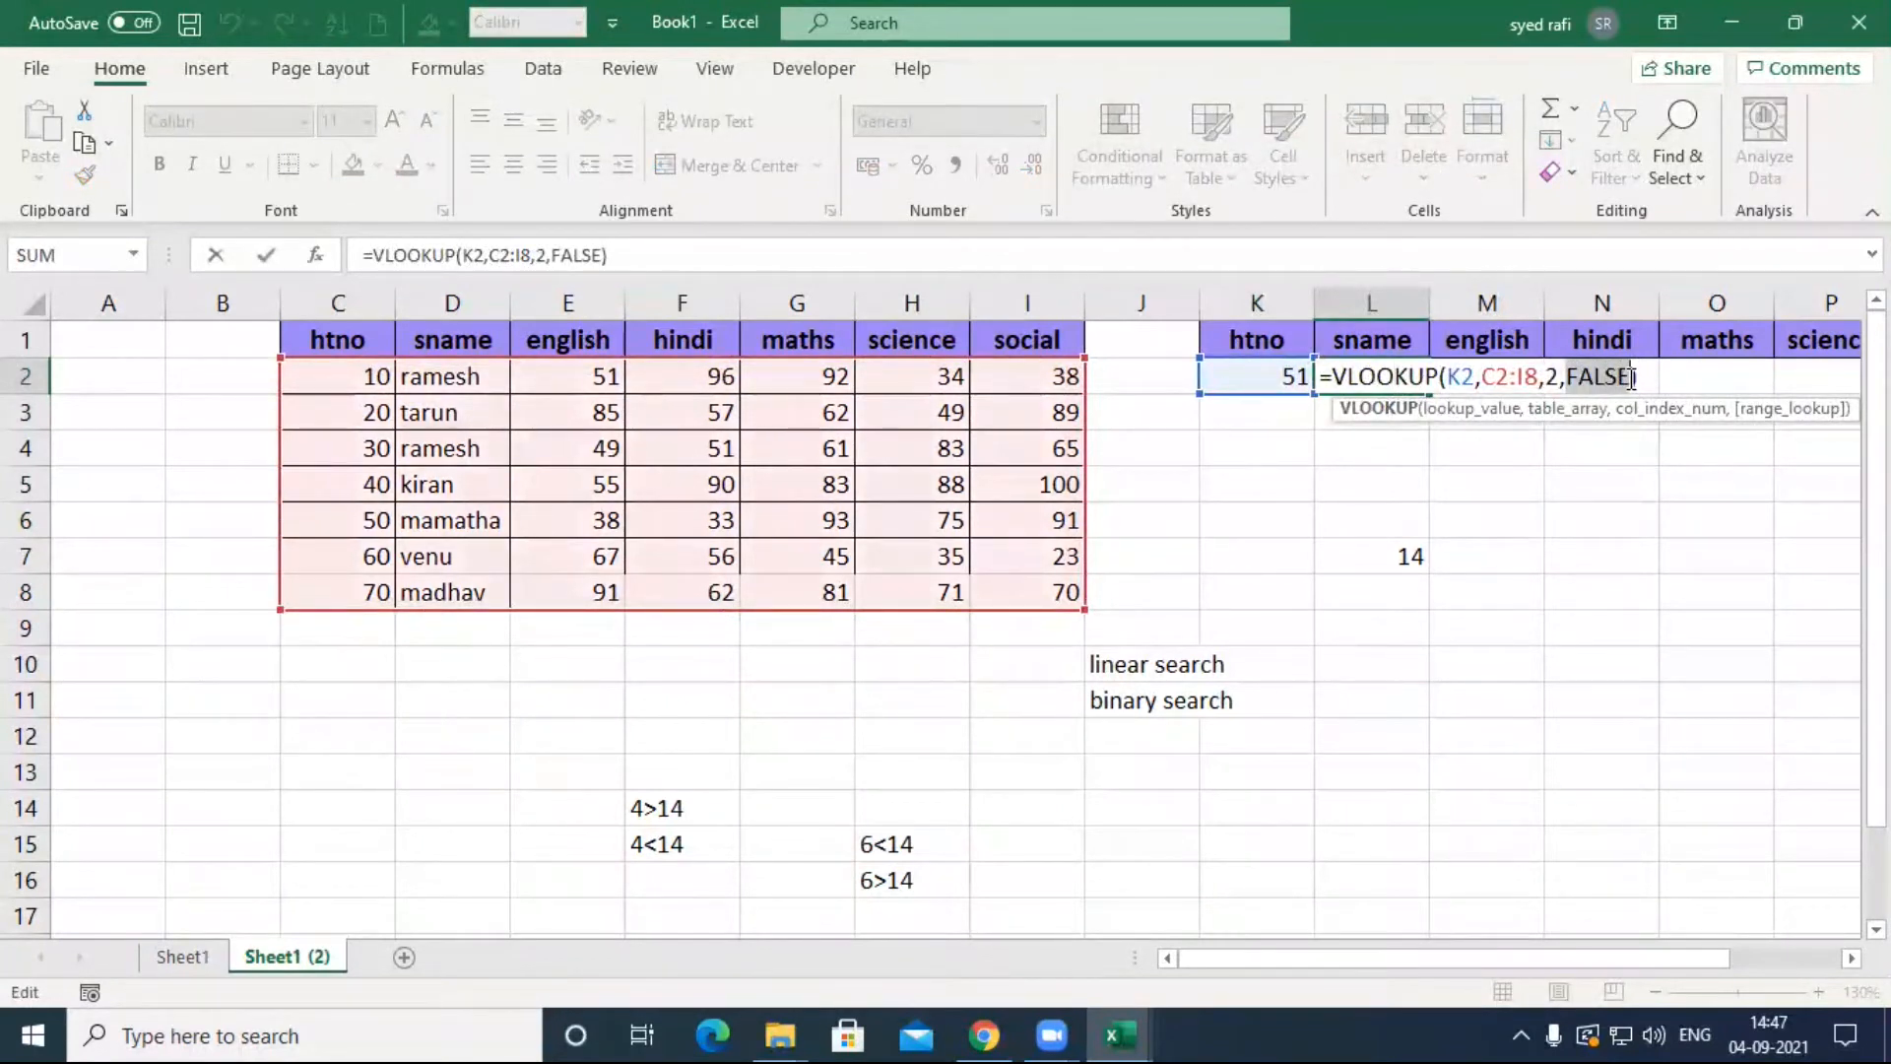
pyautogui.write('true')
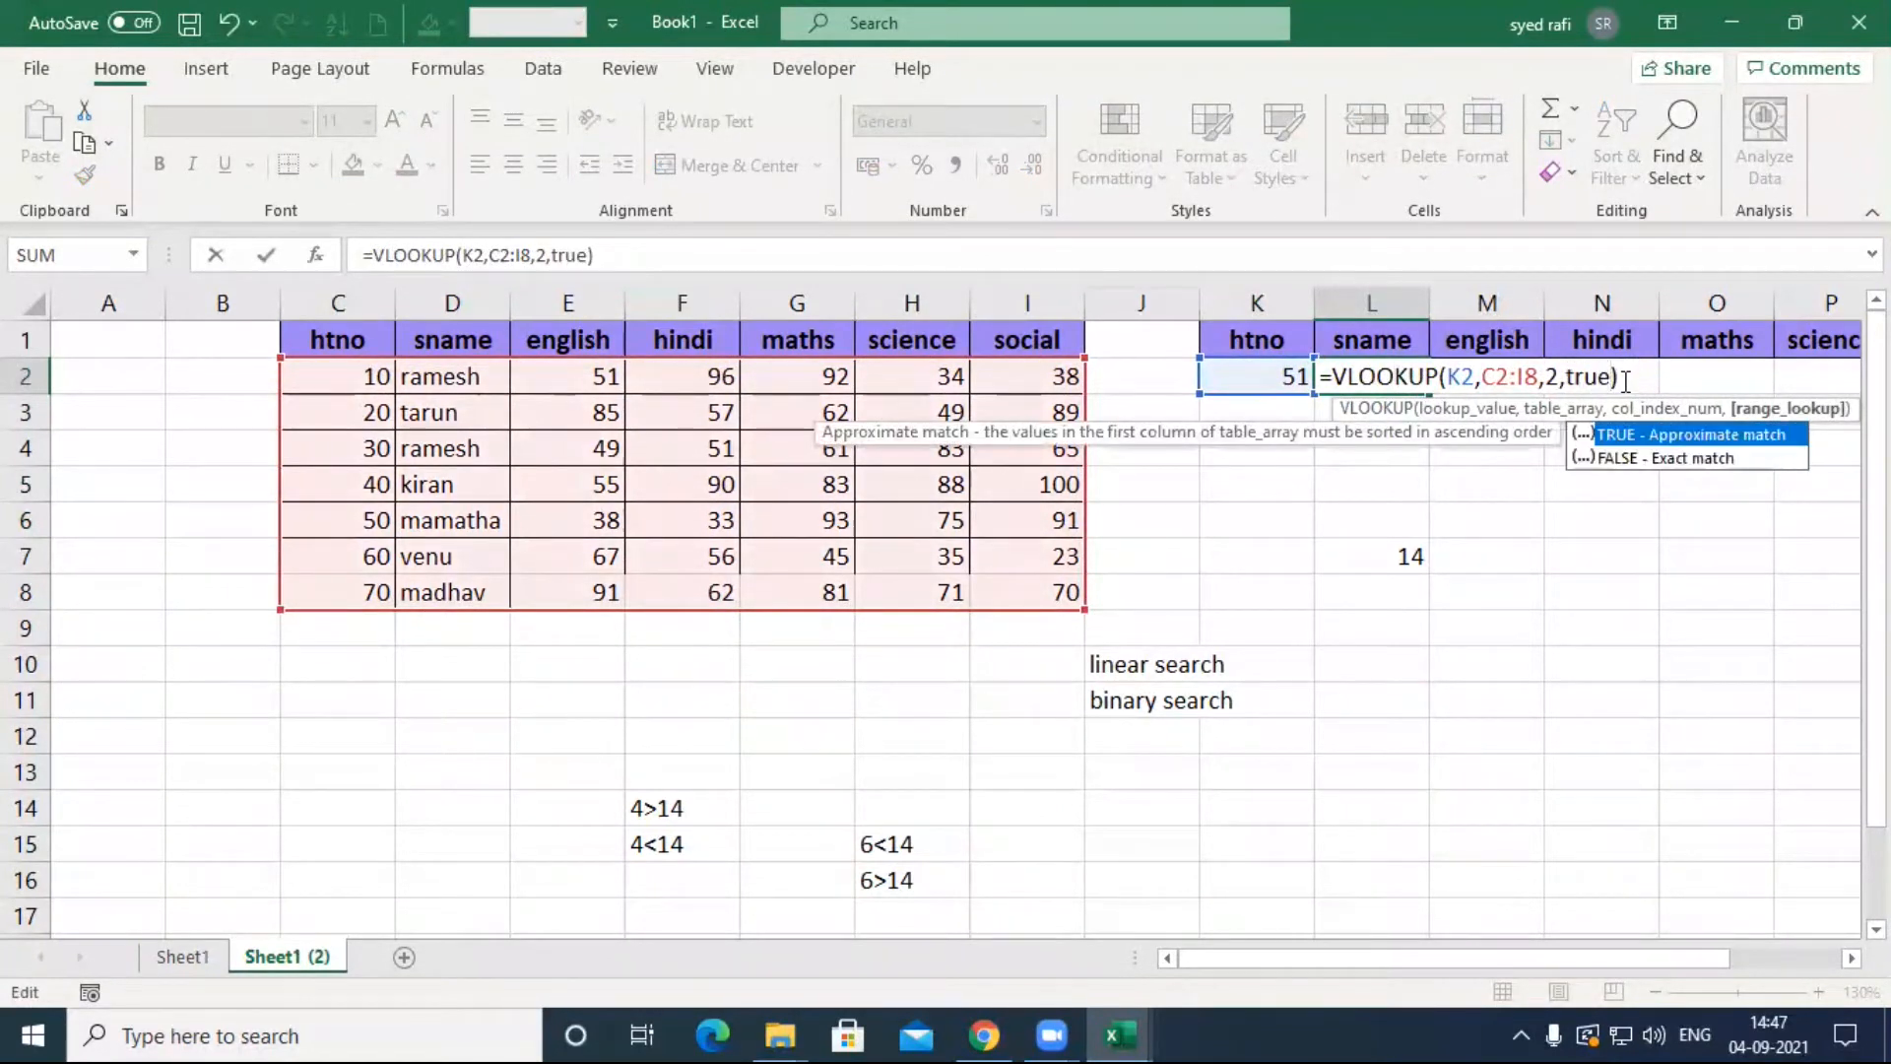
pyautogui.press('Return')
pyautogui.press('Up')
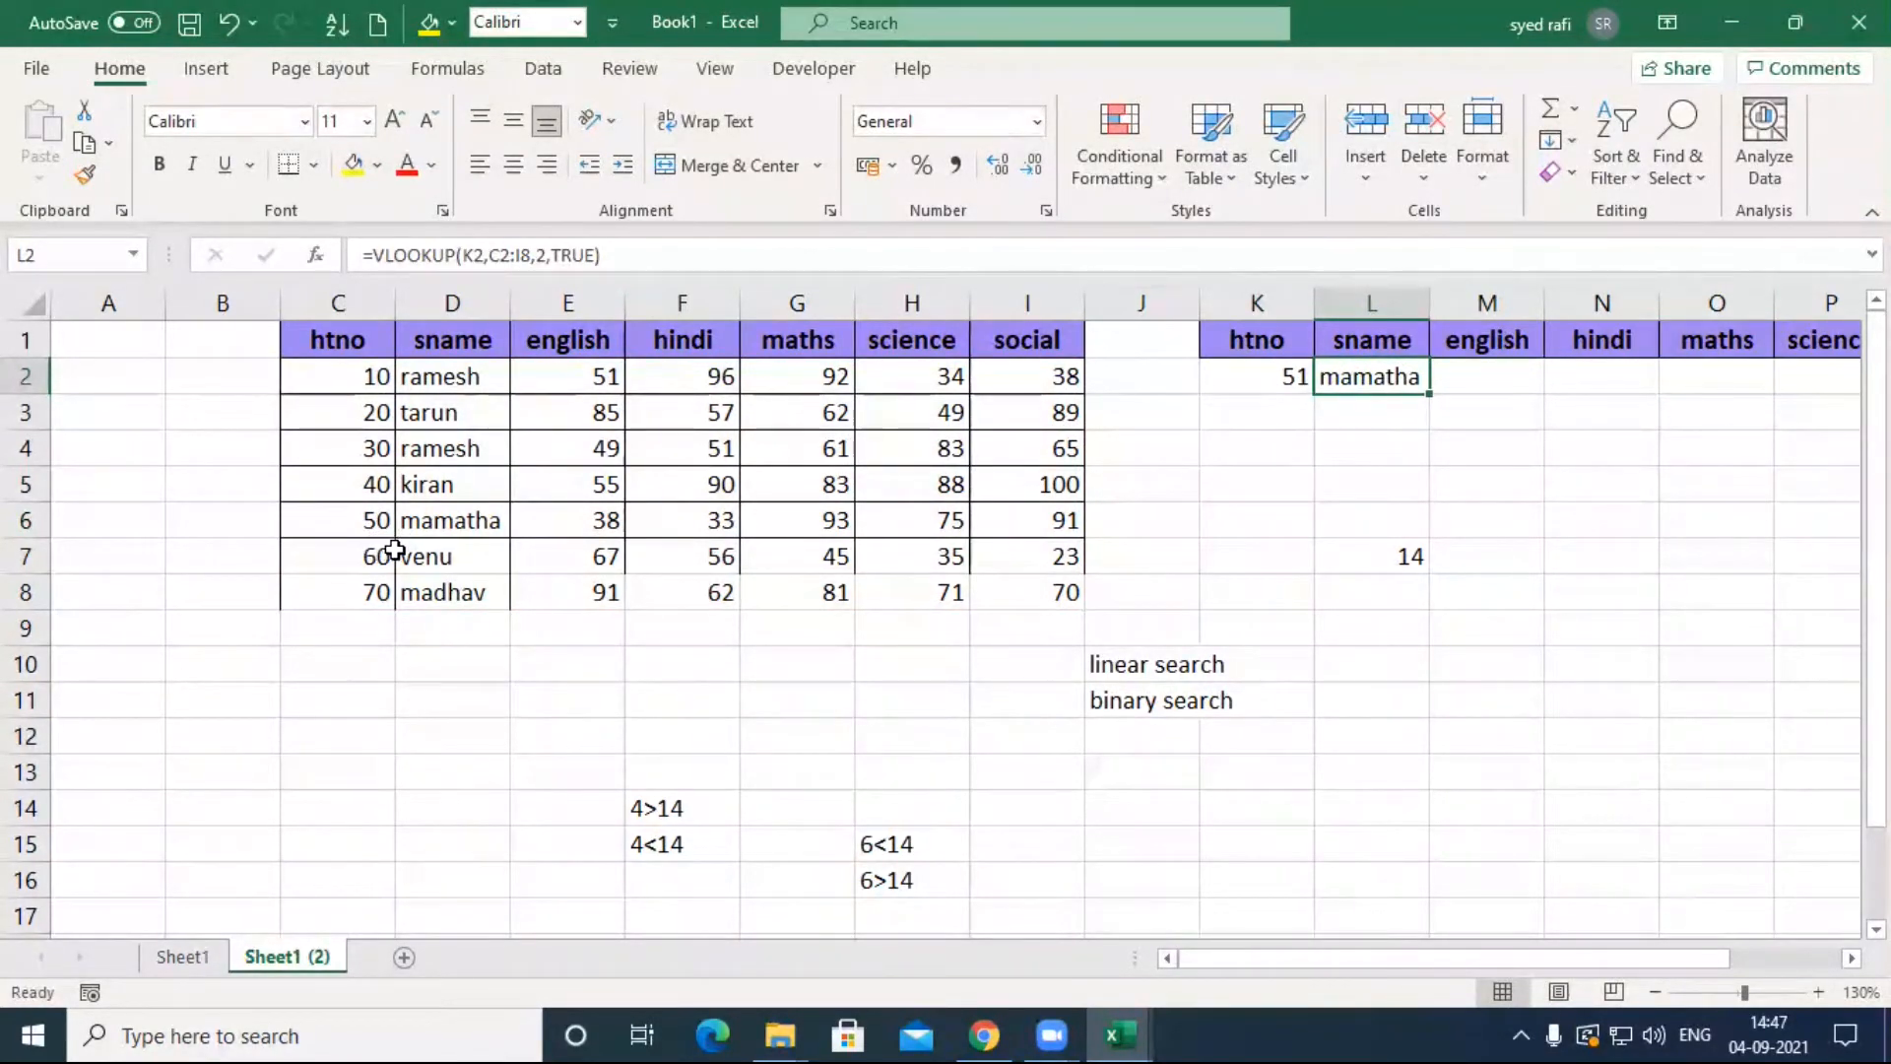
pyautogui.click(484, 520)
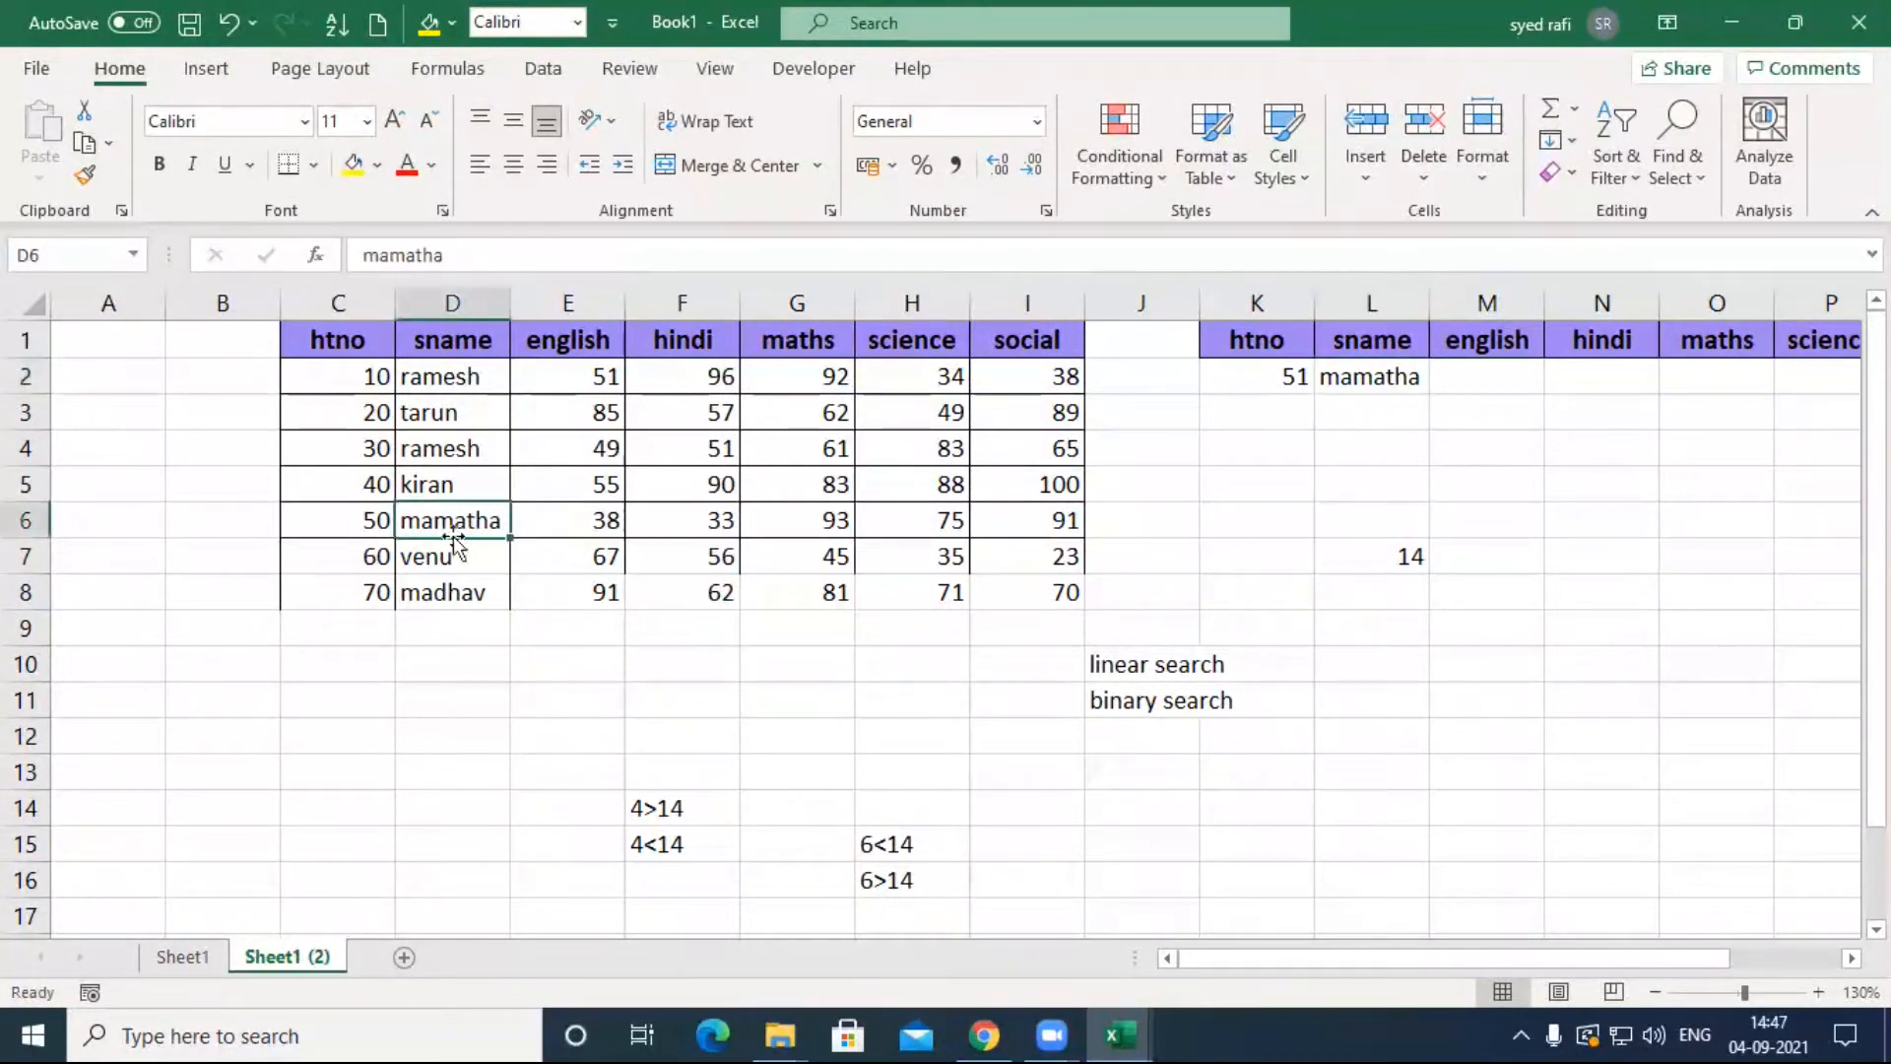
# Step: Test the approximate match by entering 60 and 69 in turn as the lookup htno in K2
pyautogui.click(1281, 380)
pyautogui.write('60')
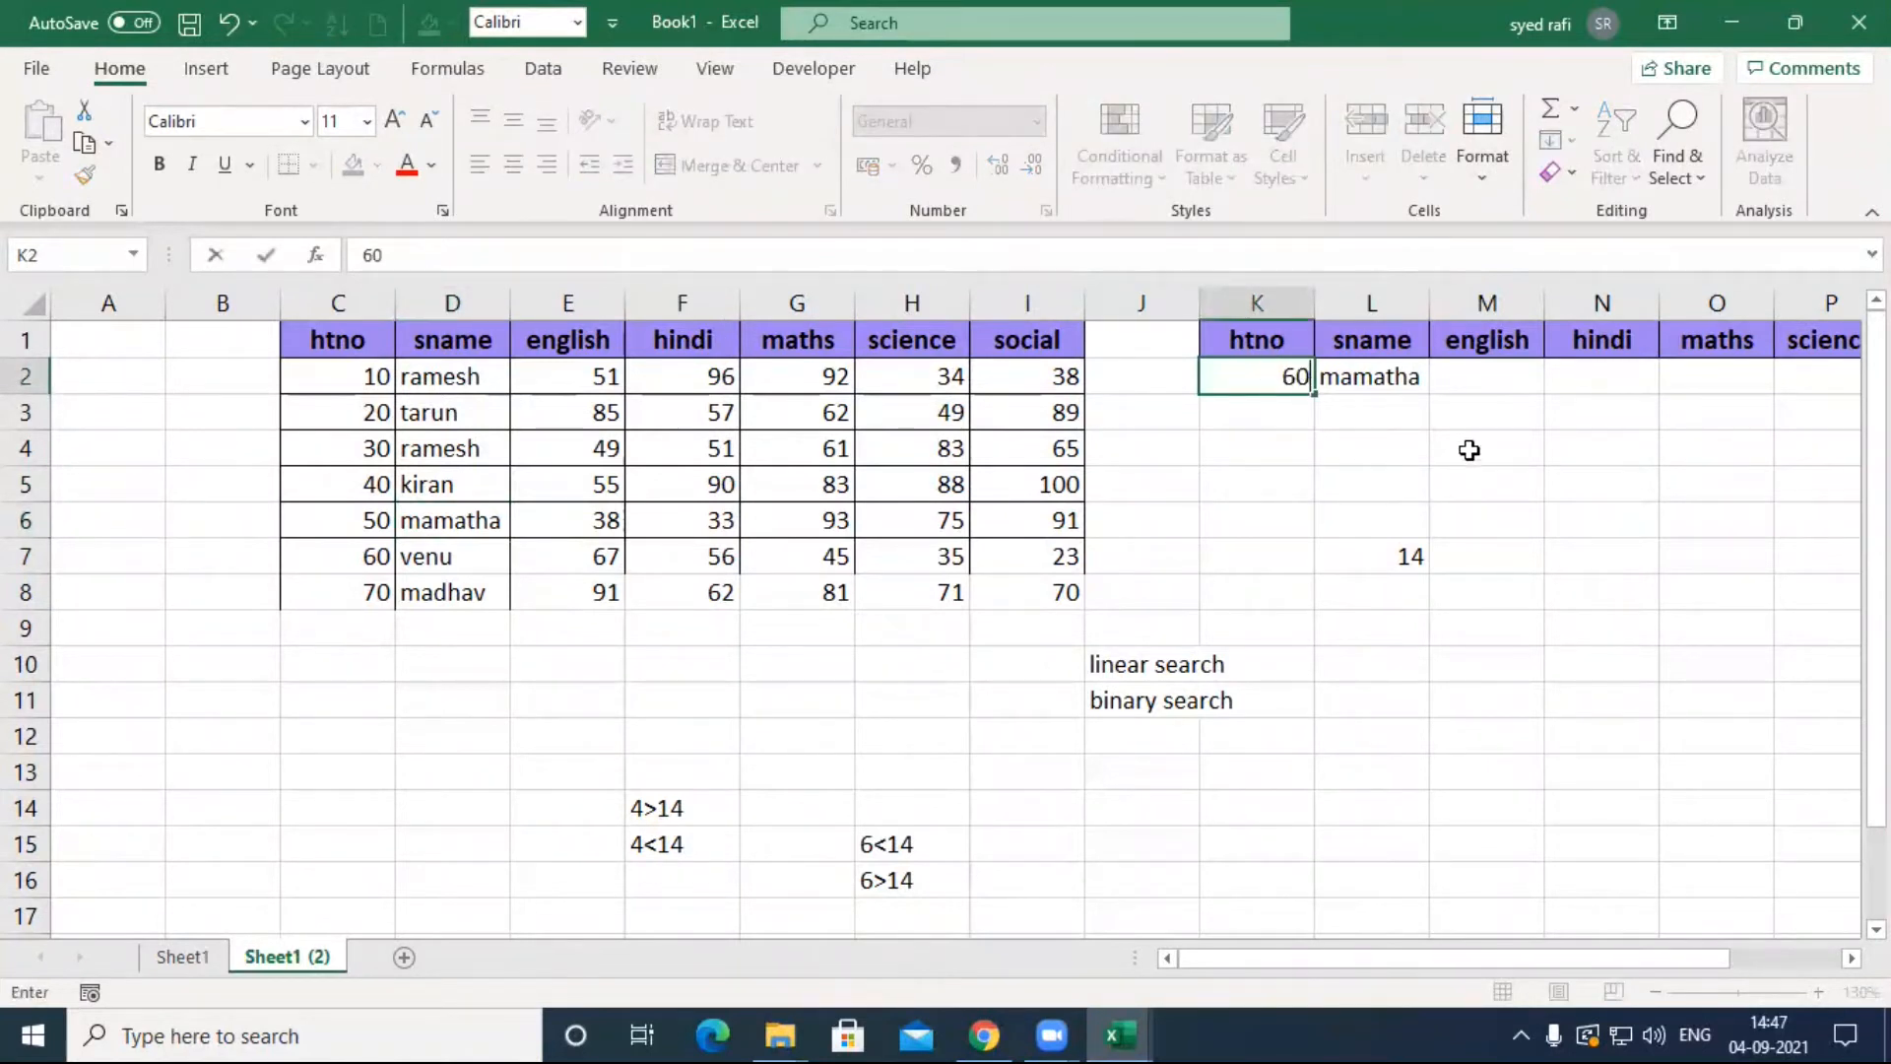
pyautogui.press('Return')
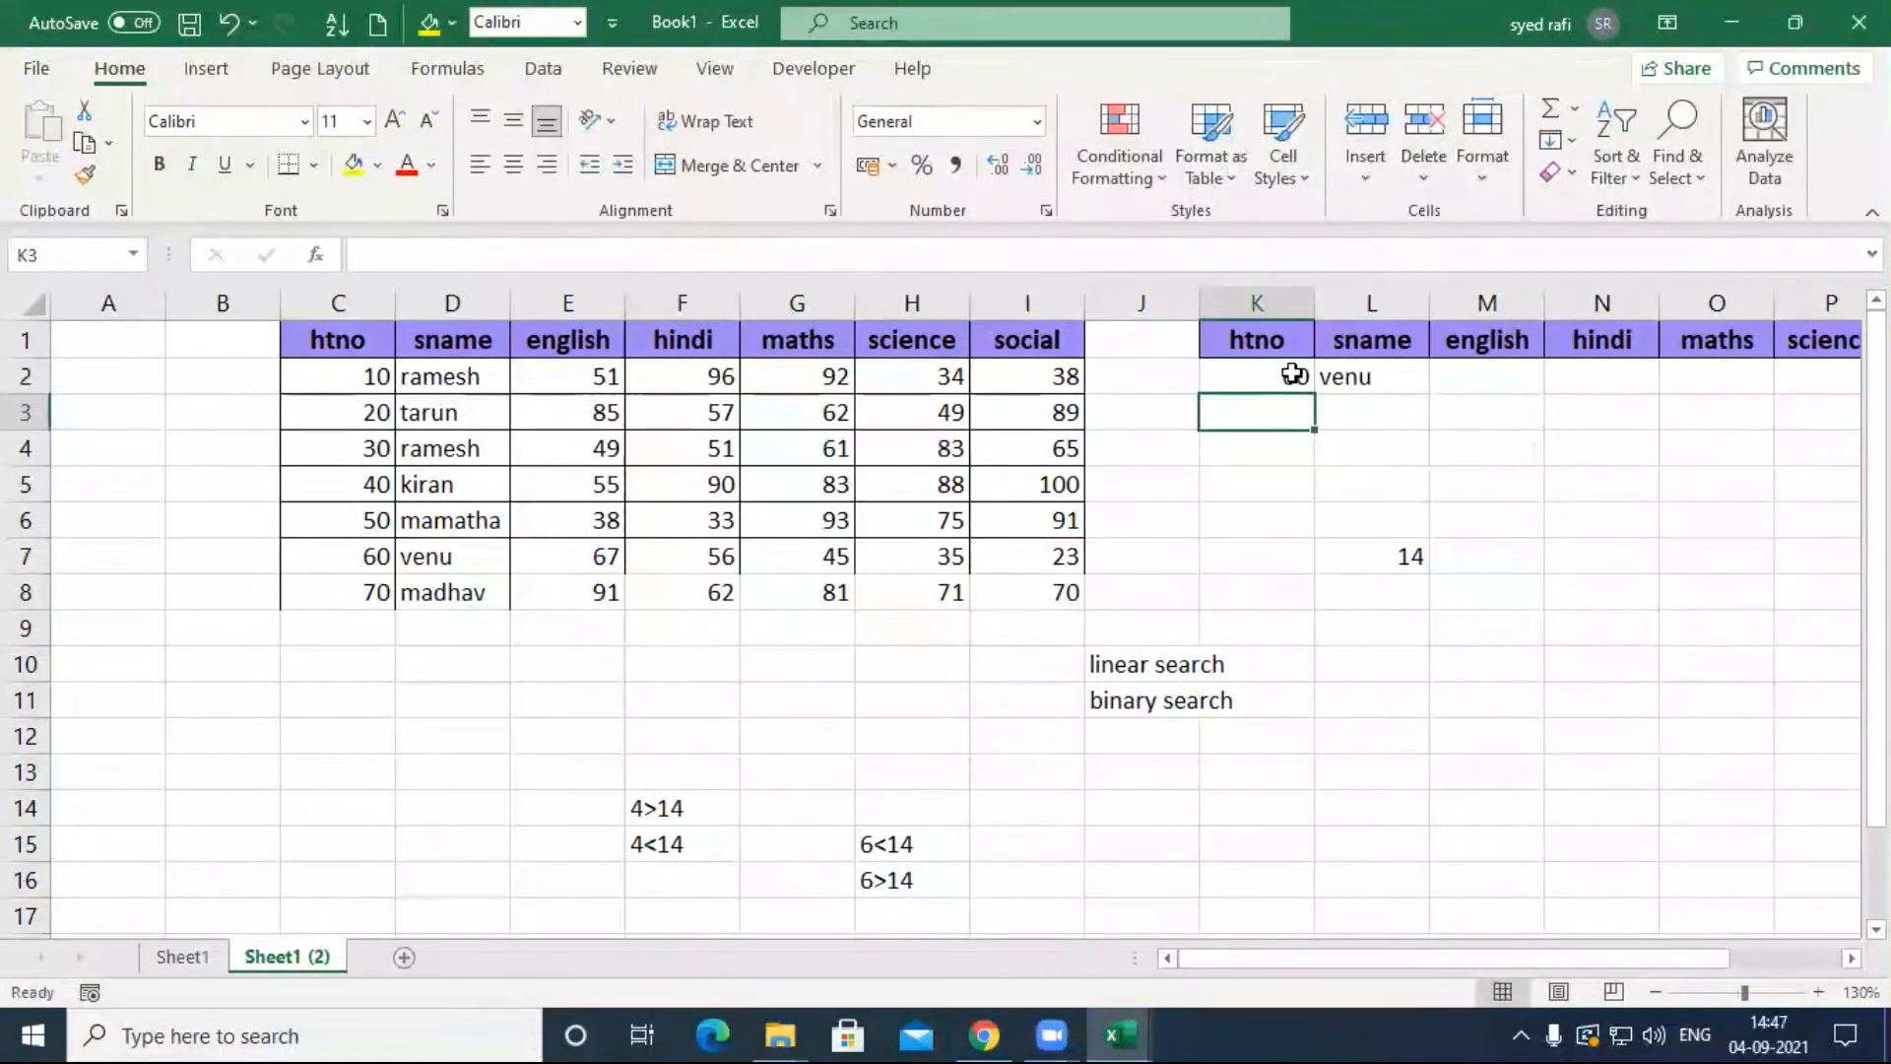
pyautogui.click(1293, 386)
pyautogui.write('69')
pyautogui.press('Return')
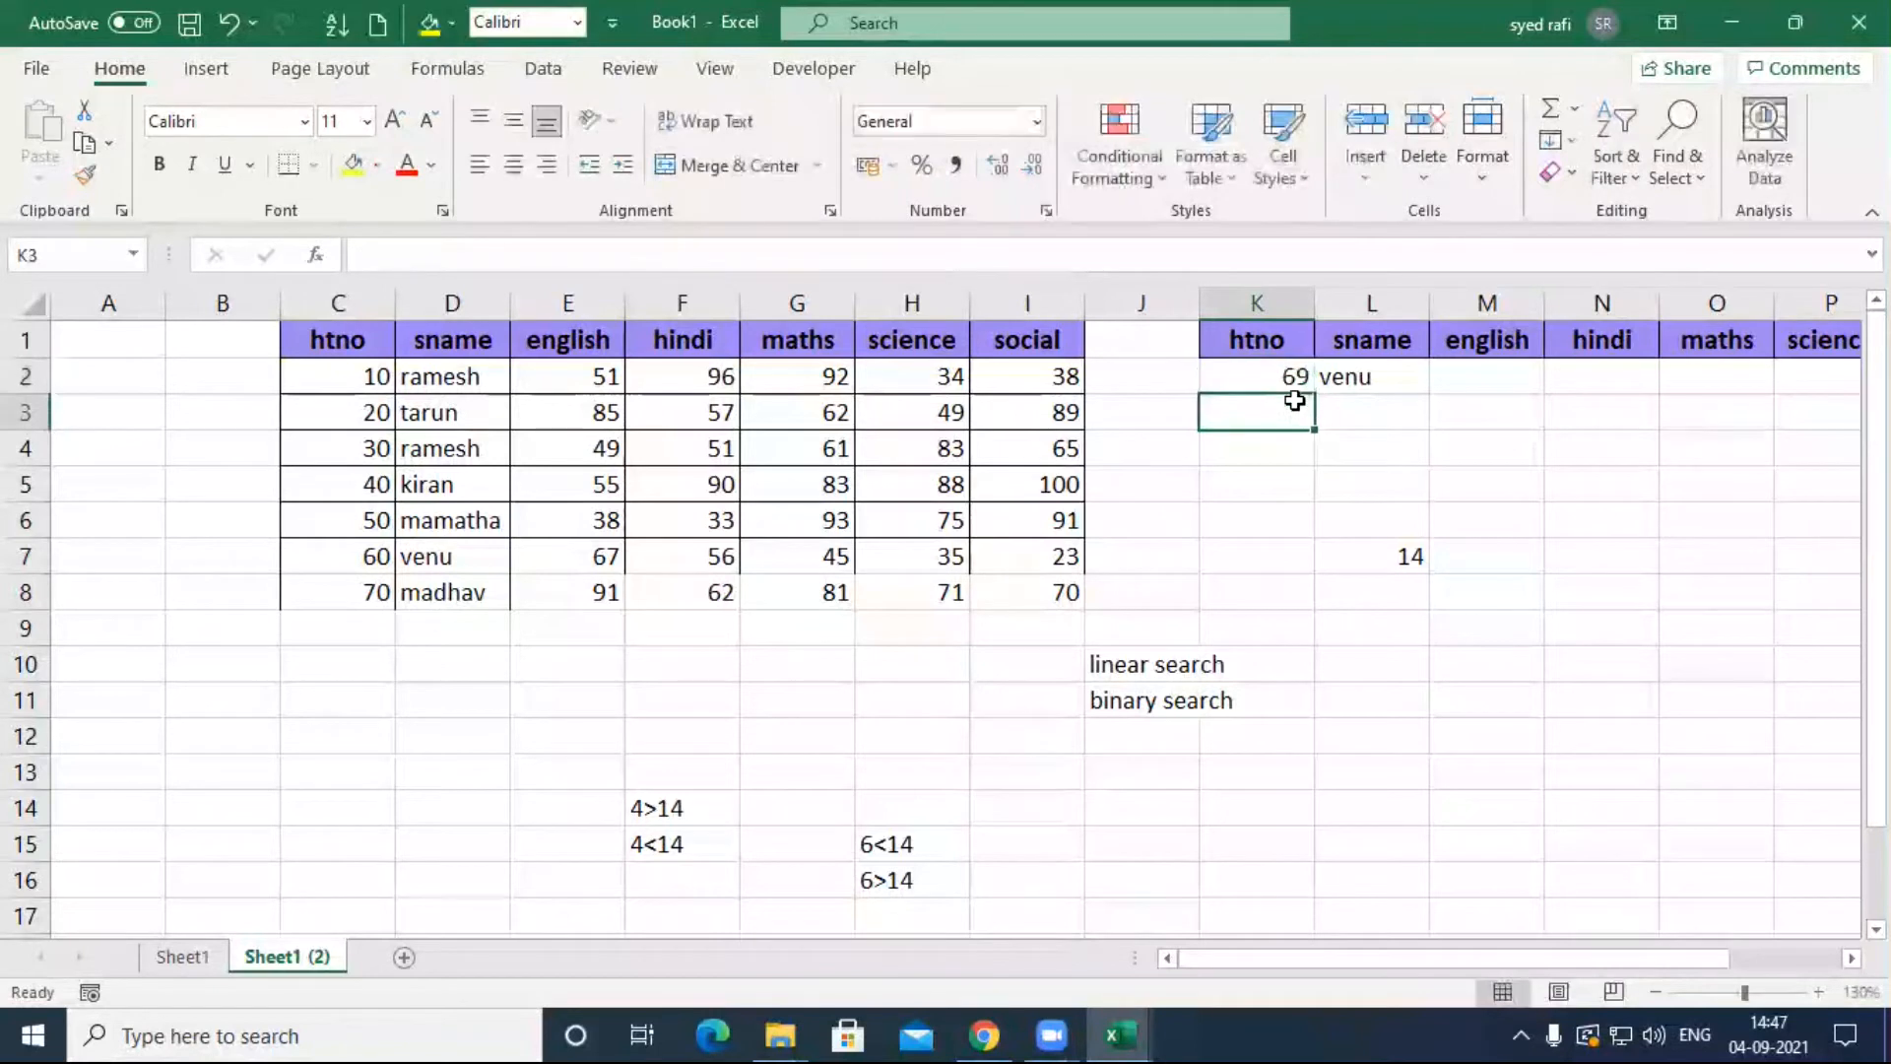
# Step: Test decimal lookup values by entering 69.5 and 69.9 in turn in K2
pyautogui.click(1280, 374)
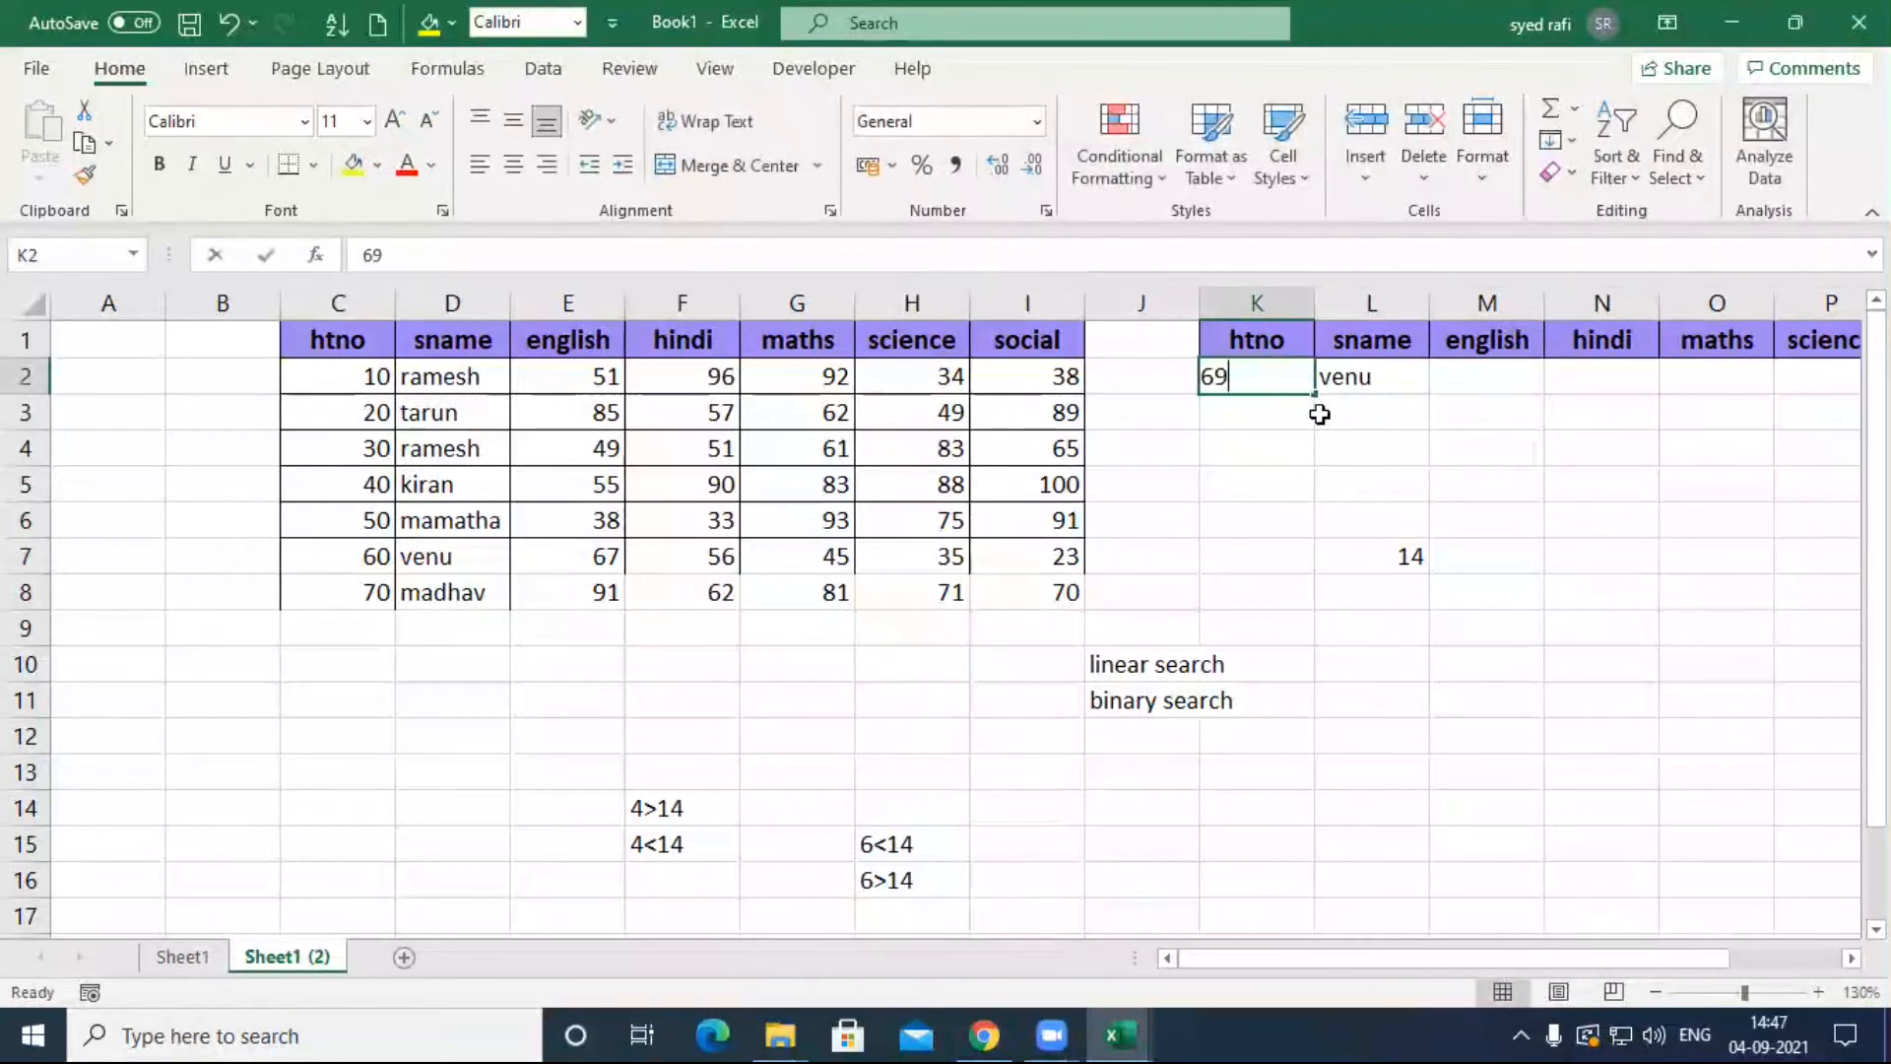
pyautogui.write('69.5')
pyautogui.press('Return')
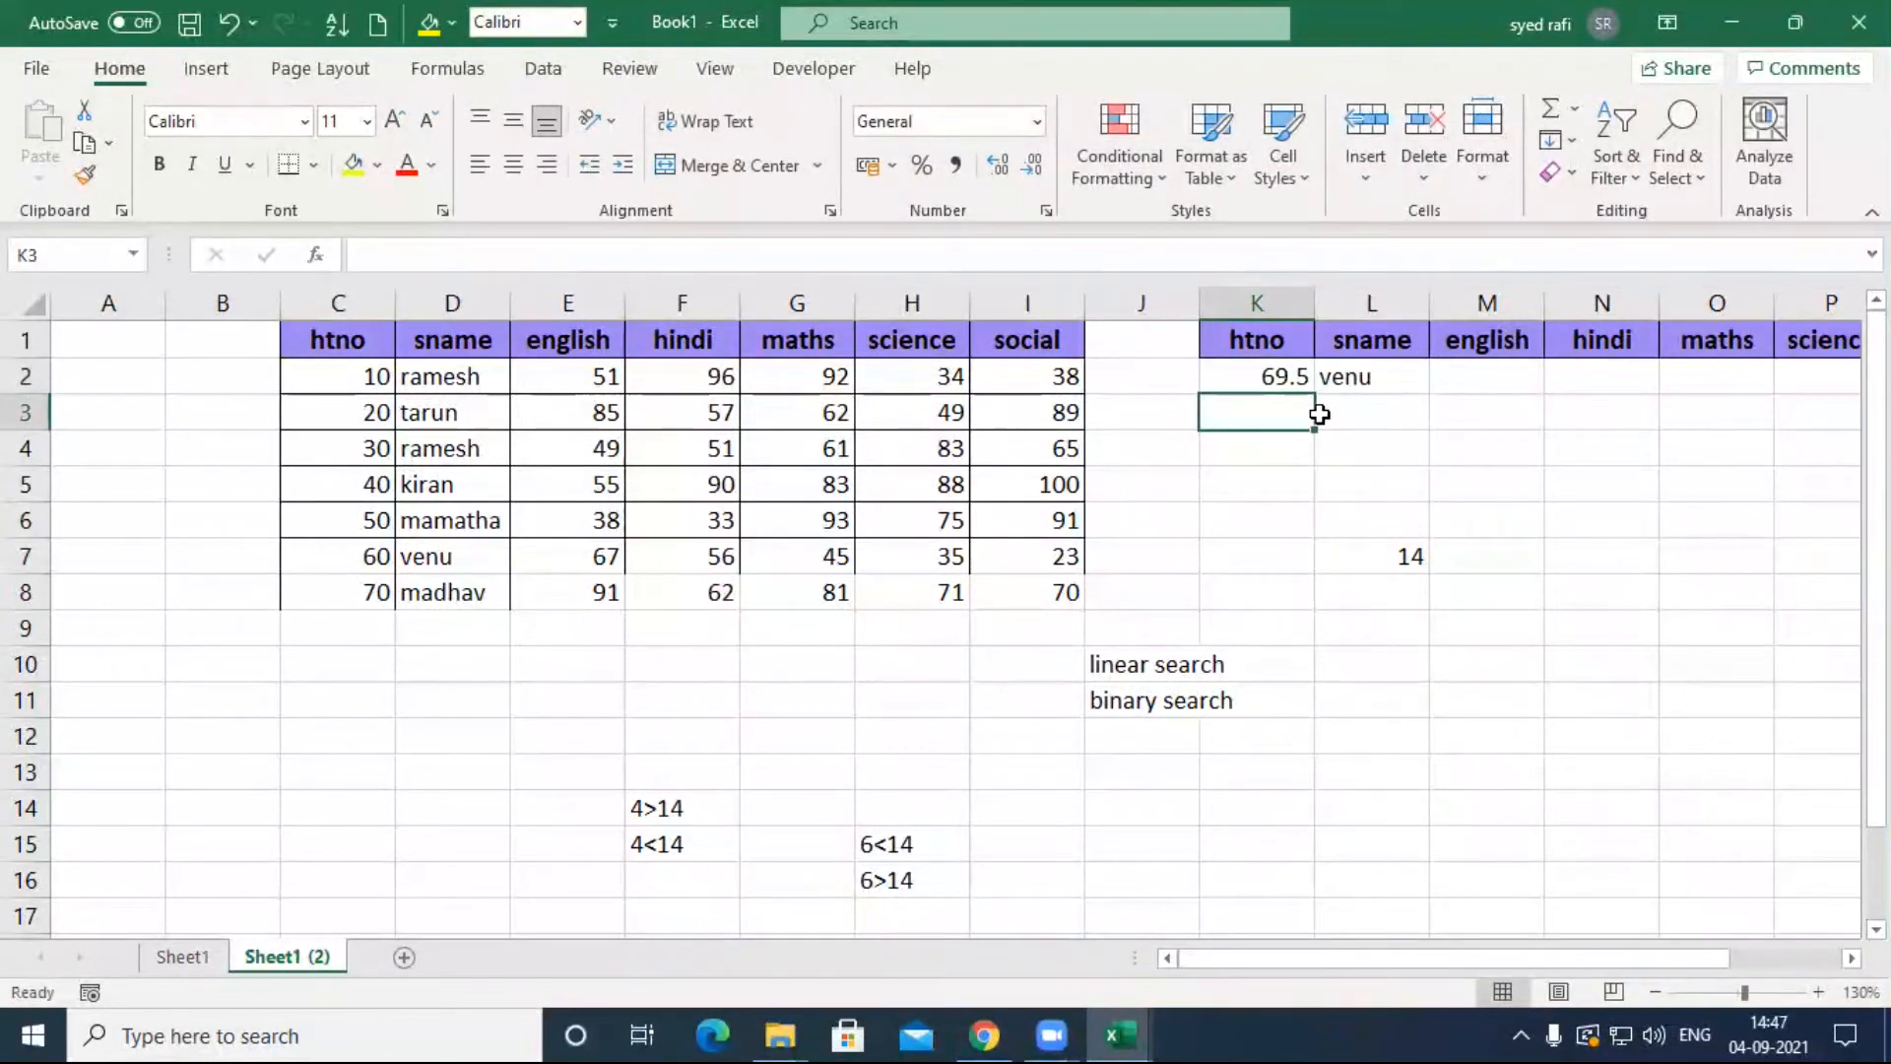
pyautogui.press('Up')
pyautogui.write('69.9')
pyautogui.press('Return')
# Step: Set the lookup htno in K2 to 70 and review the VLOOKUP arguments in L2
pyautogui.click(1264, 380)
pyautogui.write('70')
pyautogui.press('Return')
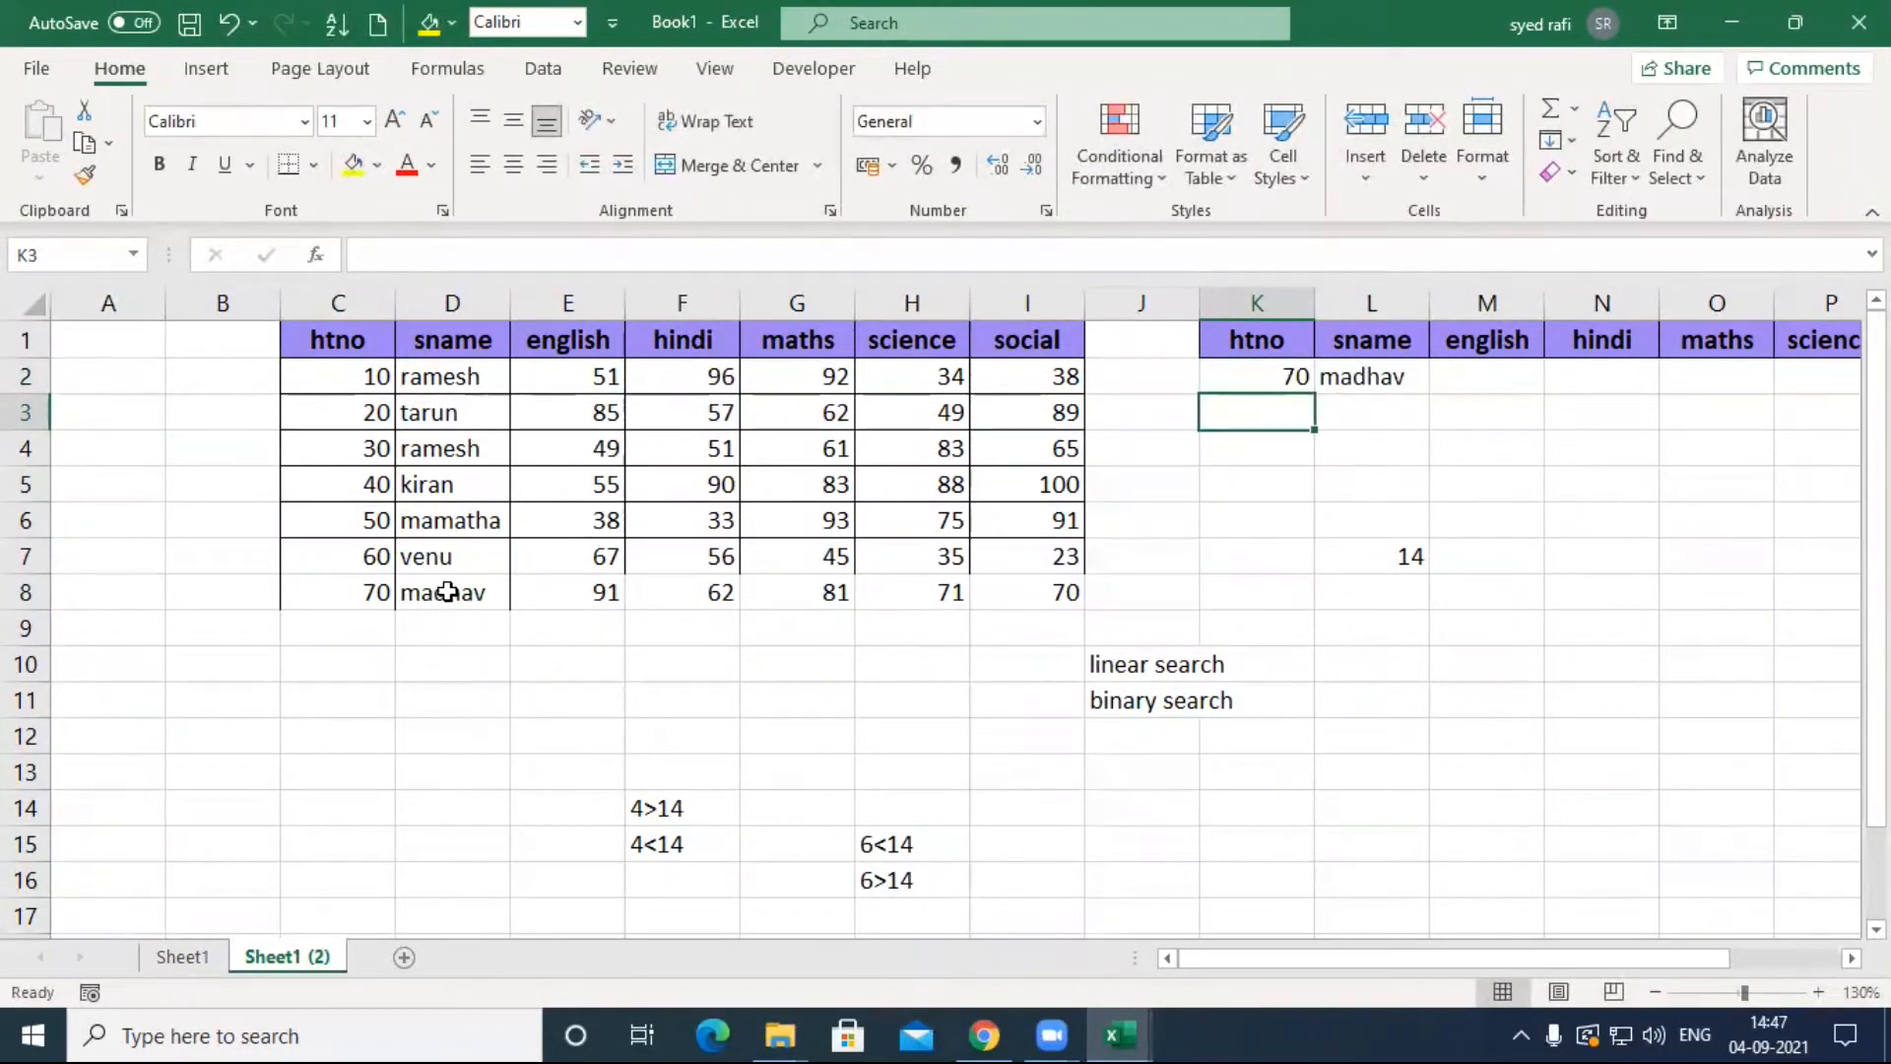
pyautogui.click(1365, 376)
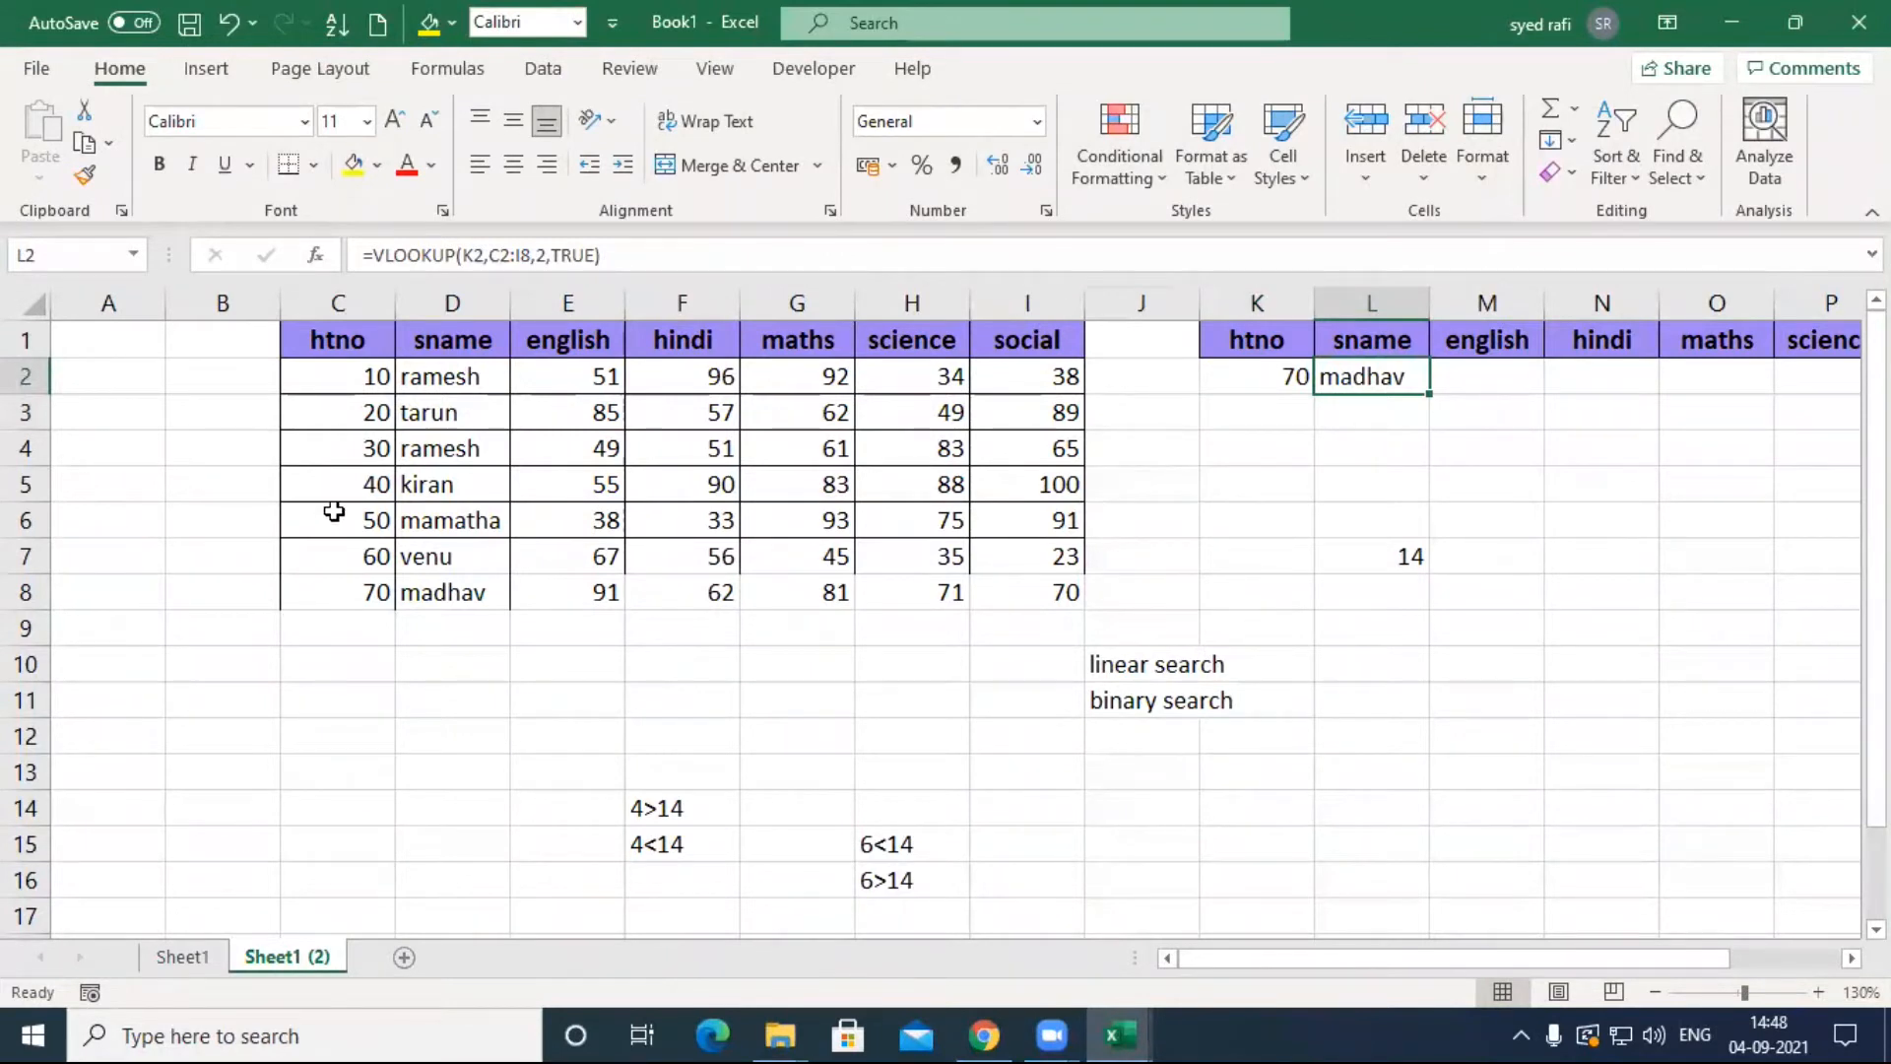
pyautogui.doubleClick(1376, 376)
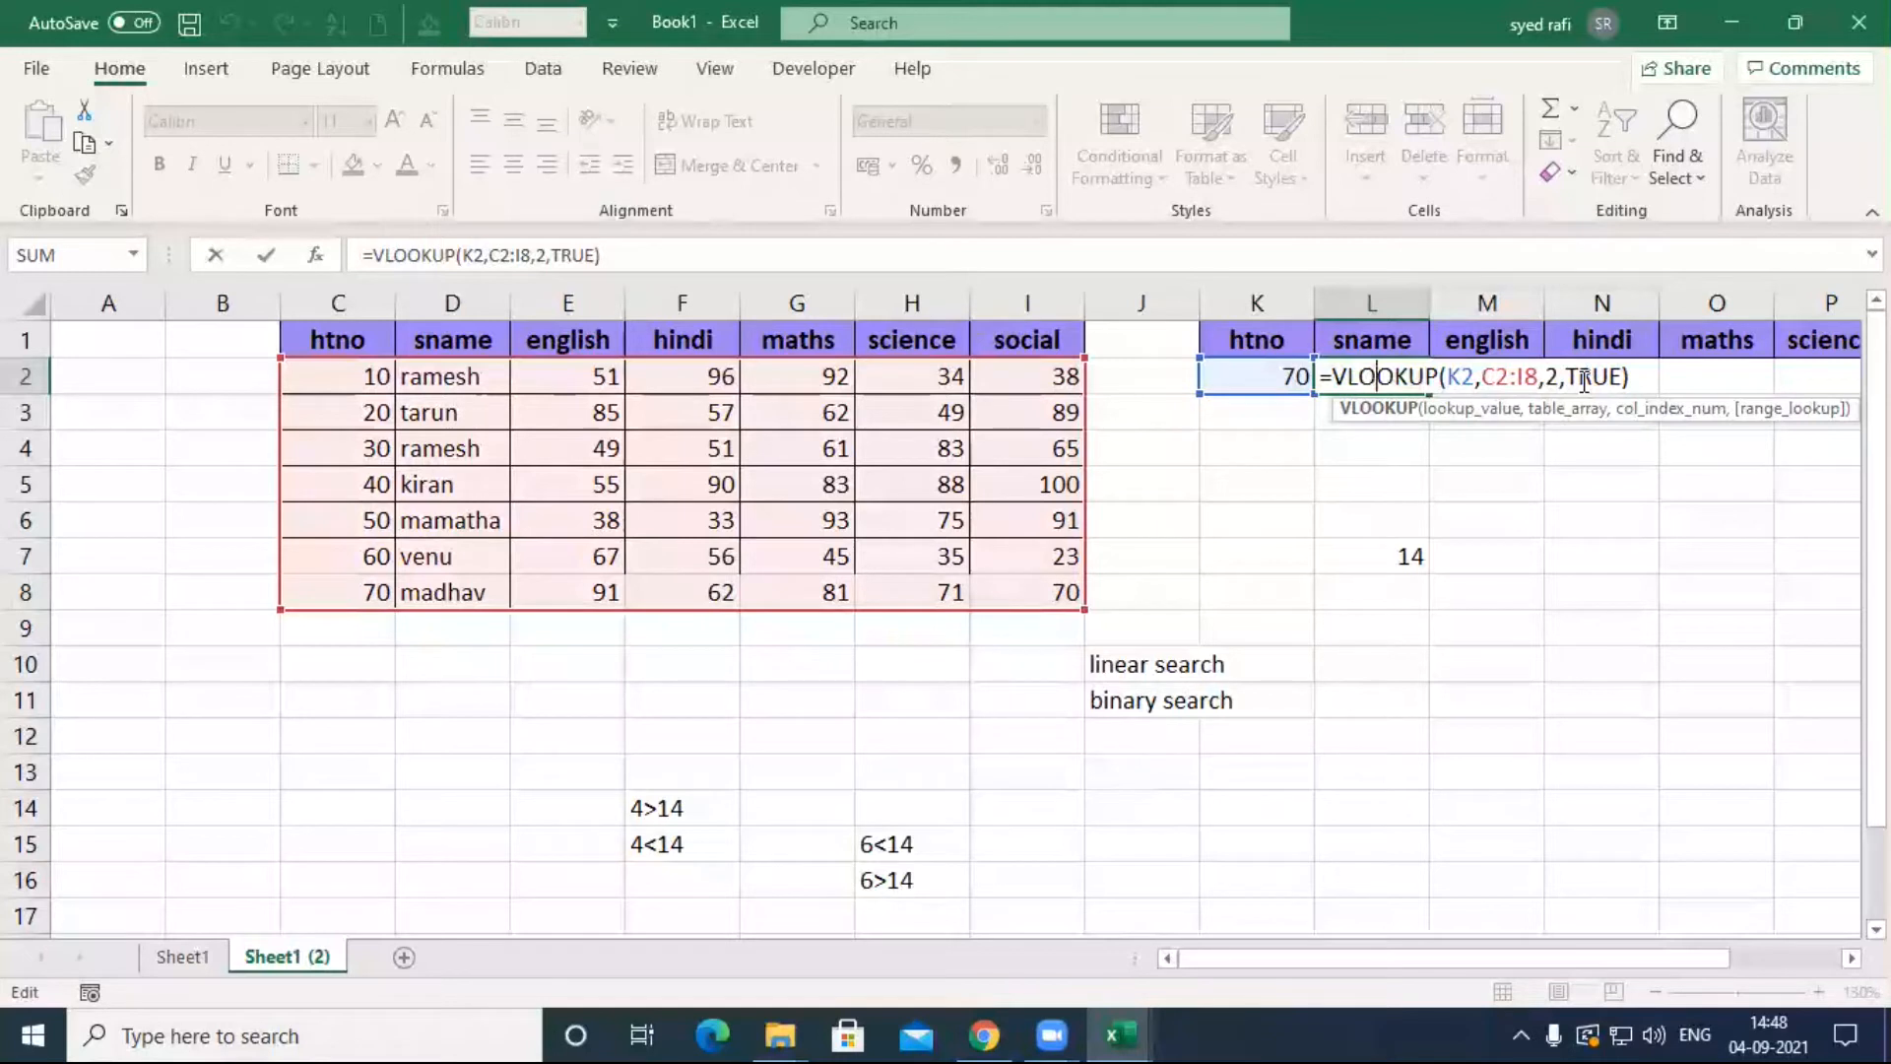
pyautogui.hotkey('ctrl', 'Return')
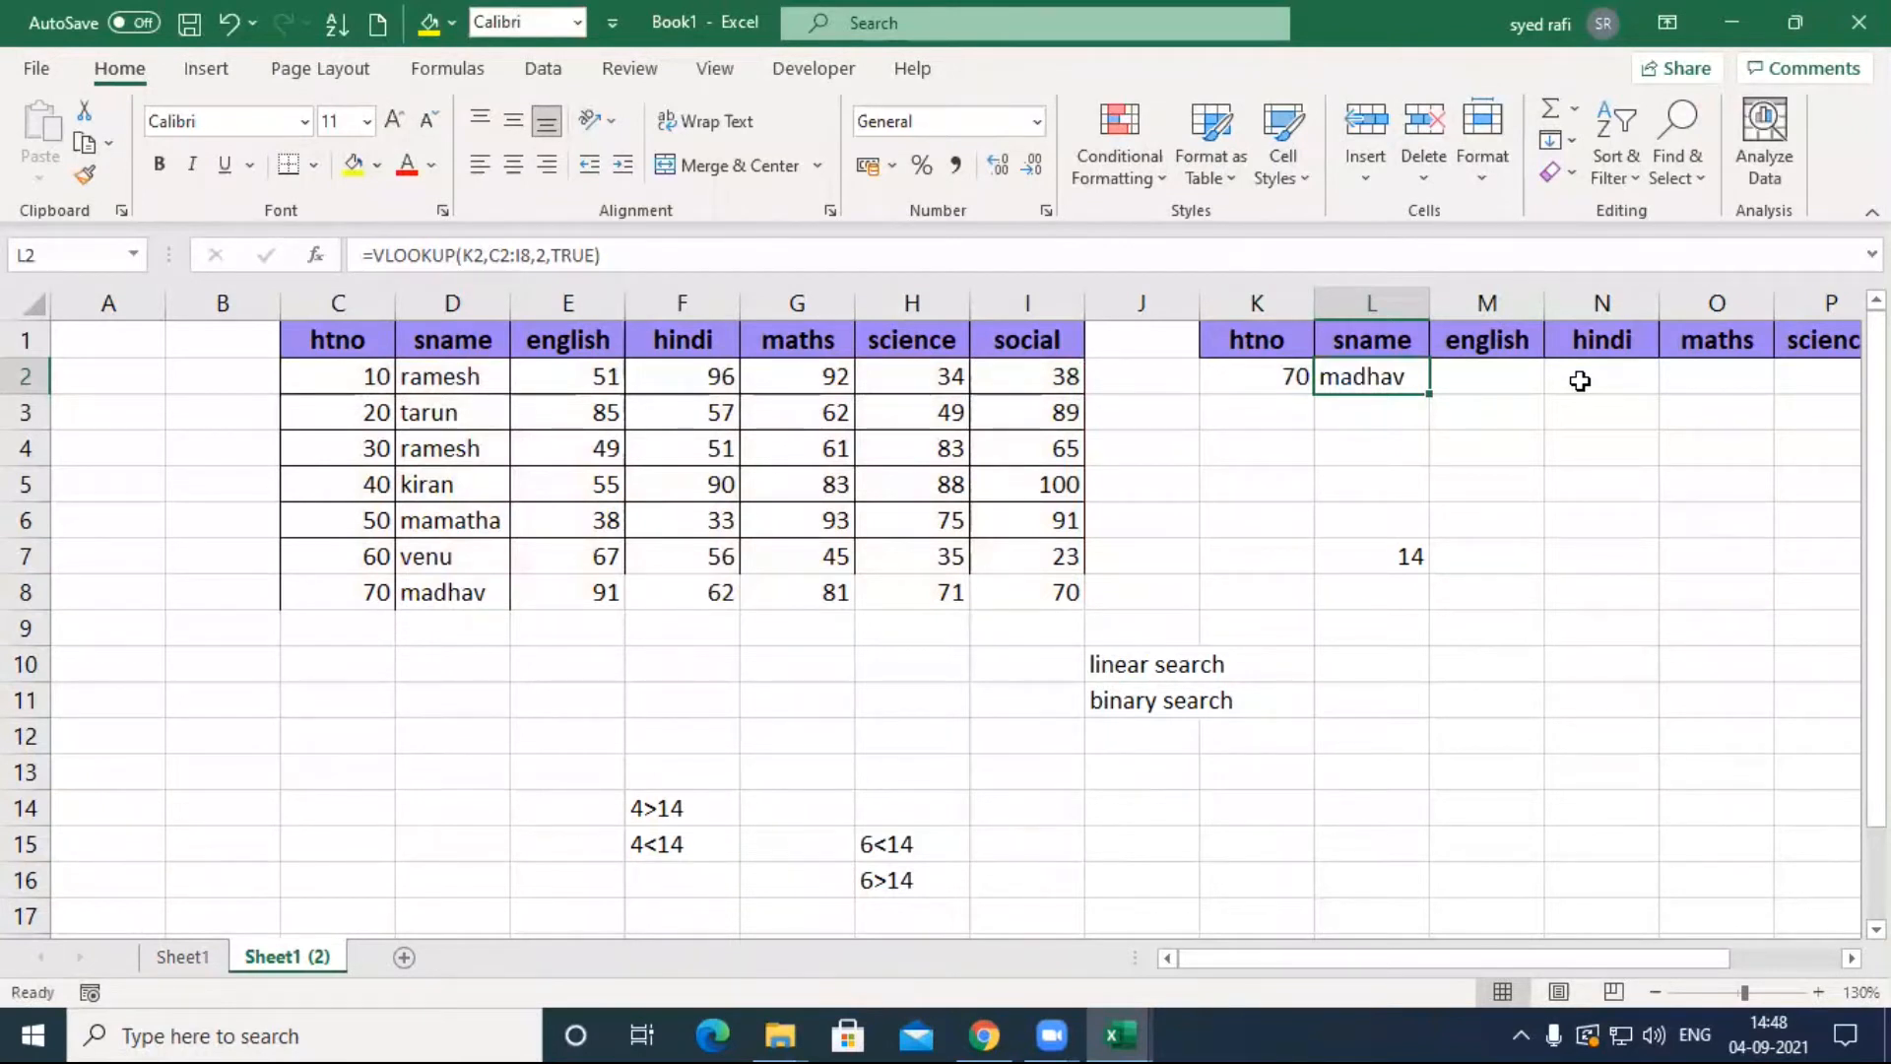
# Step: Replace the range_lookup argument of the VLOOKUP formula in L2 with FALSE
pyautogui.press('F2')
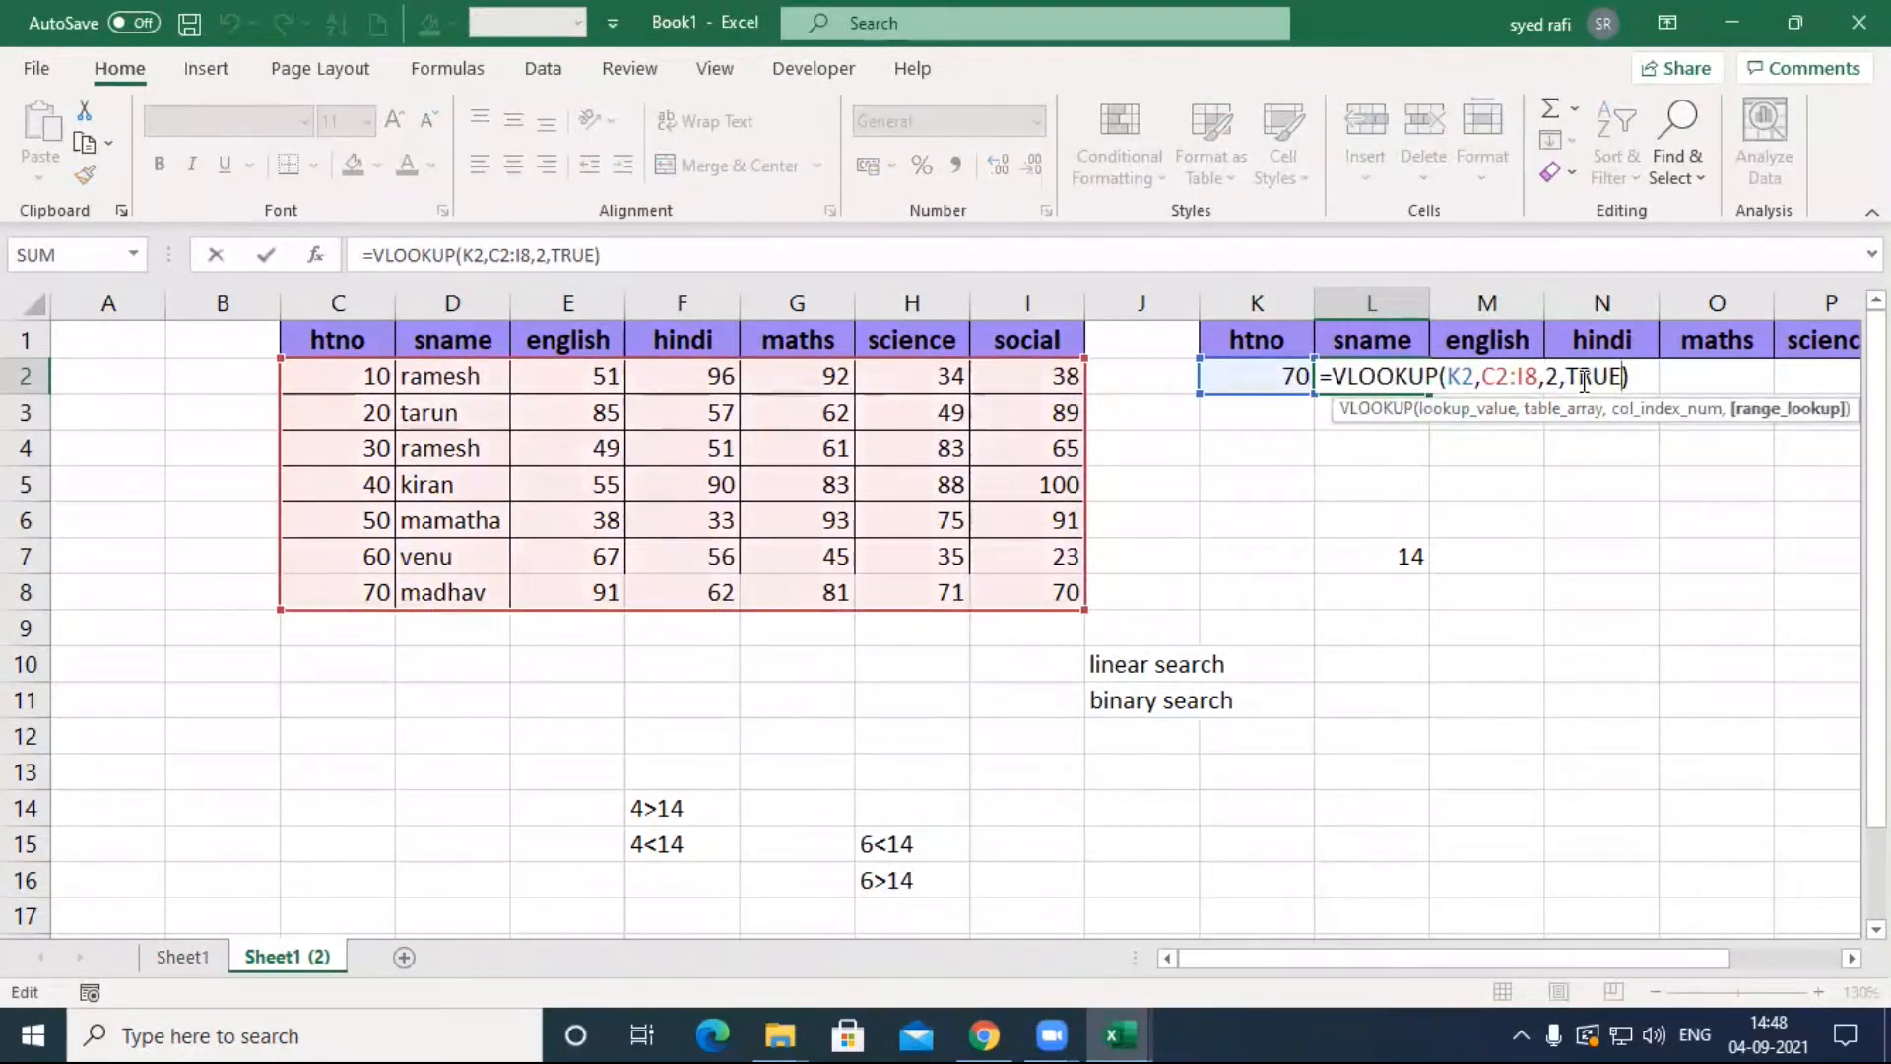
pyautogui.press('BackSpace')
pyautogui.press('BackSpace')
pyautogui.press('BackSpace')
pyautogui.press('BackSpace')
pyautogui.write('false')
pyautogui.press('Return')
pyautogui.press('Up')
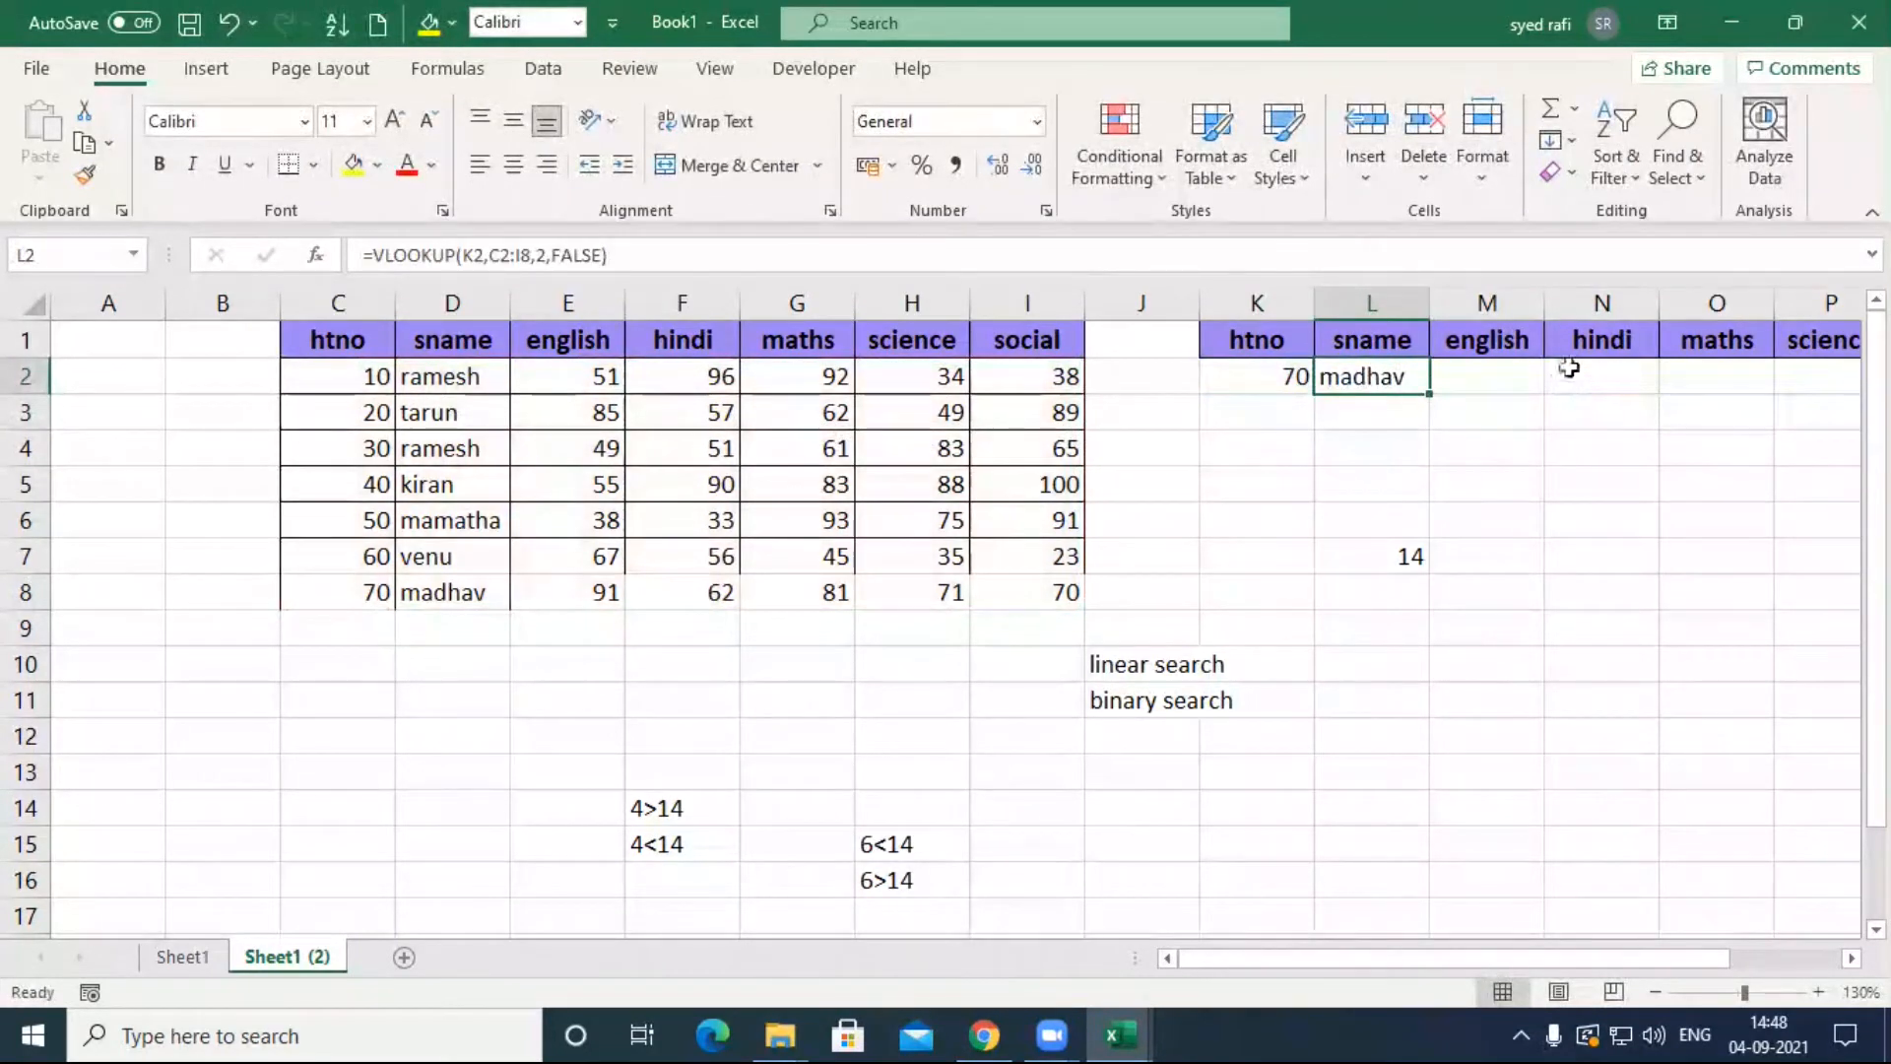
# Step: Compare the lookup htno in K2 with the htno values from C2 down to C5, relating them to the linear and binary search notes
pyautogui.press('F2')
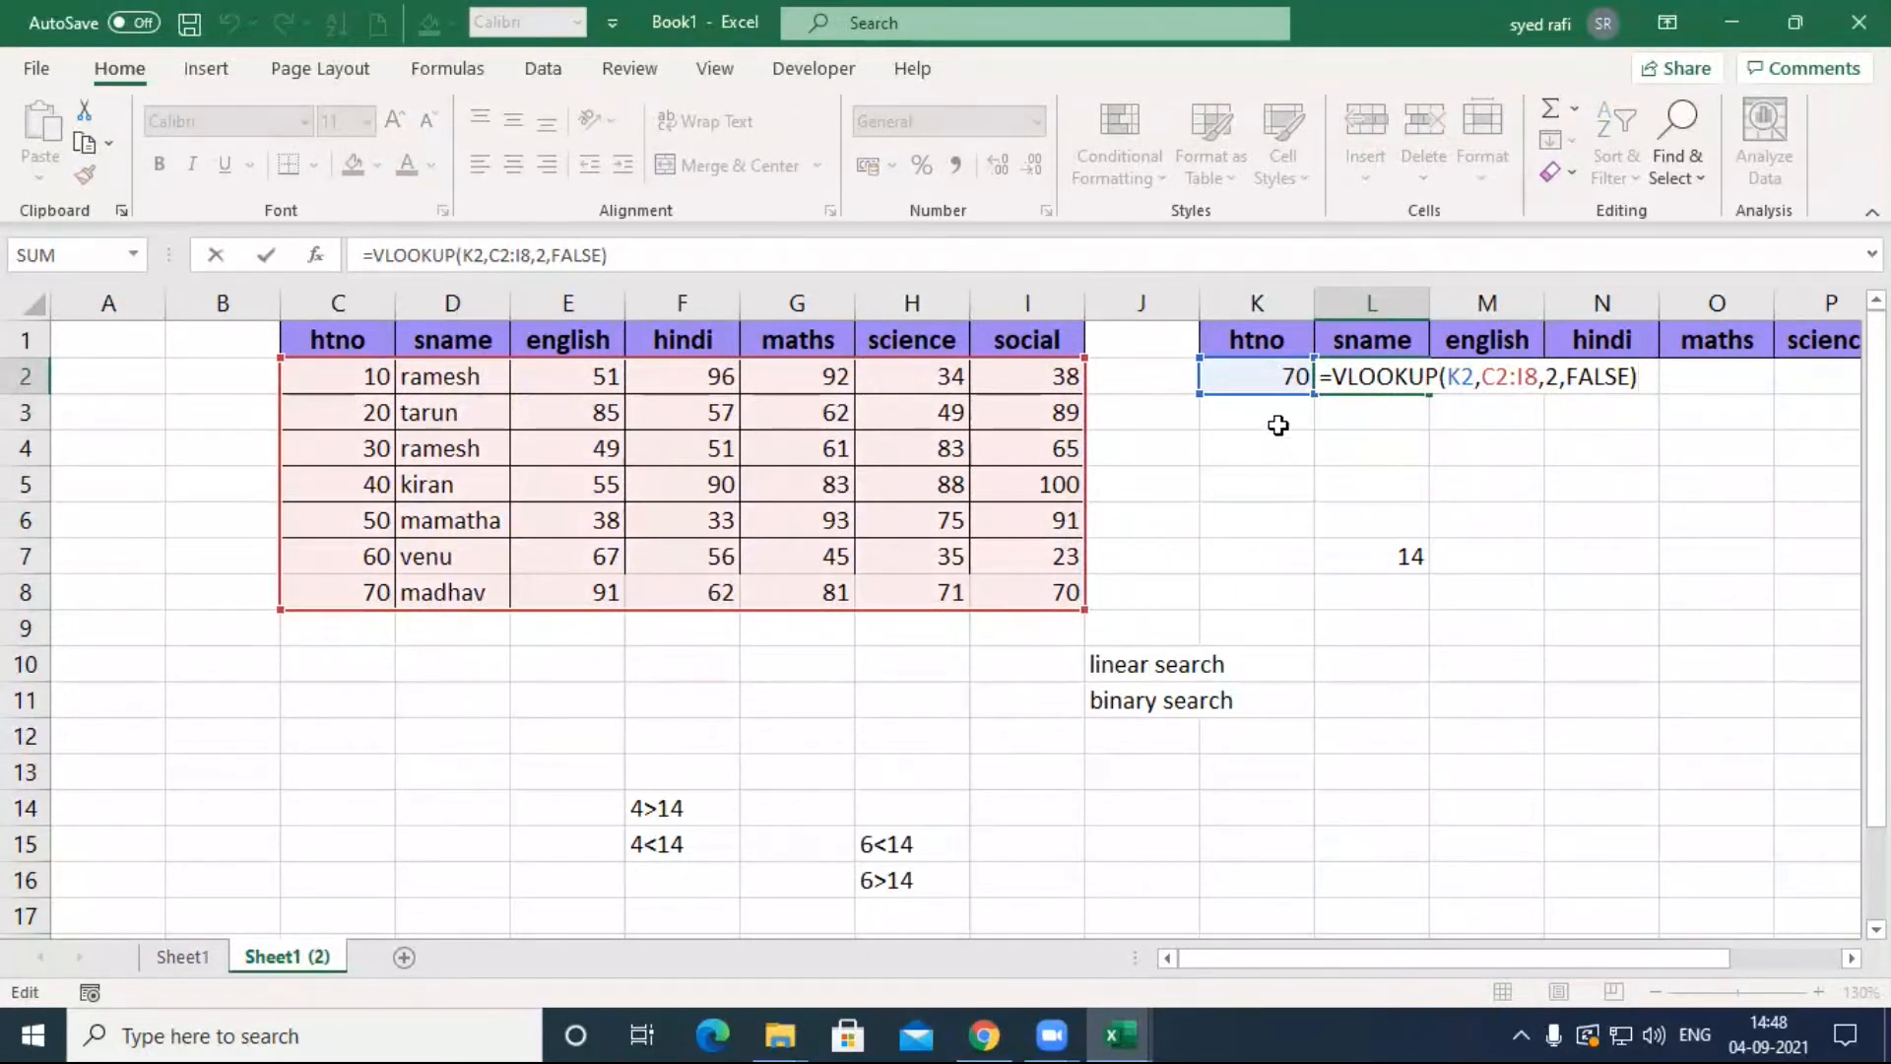
pyautogui.press('Return')
pyautogui.click(1279, 366)
pyautogui.click(349, 380)
pyautogui.click(1227, 380)
pyautogui.click(325, 411)
pyautogui.click(1236, 367)
pyautogui.click(355, 442)
pyautogui.click(1259, 364)
pyautogui.click(336, 500)
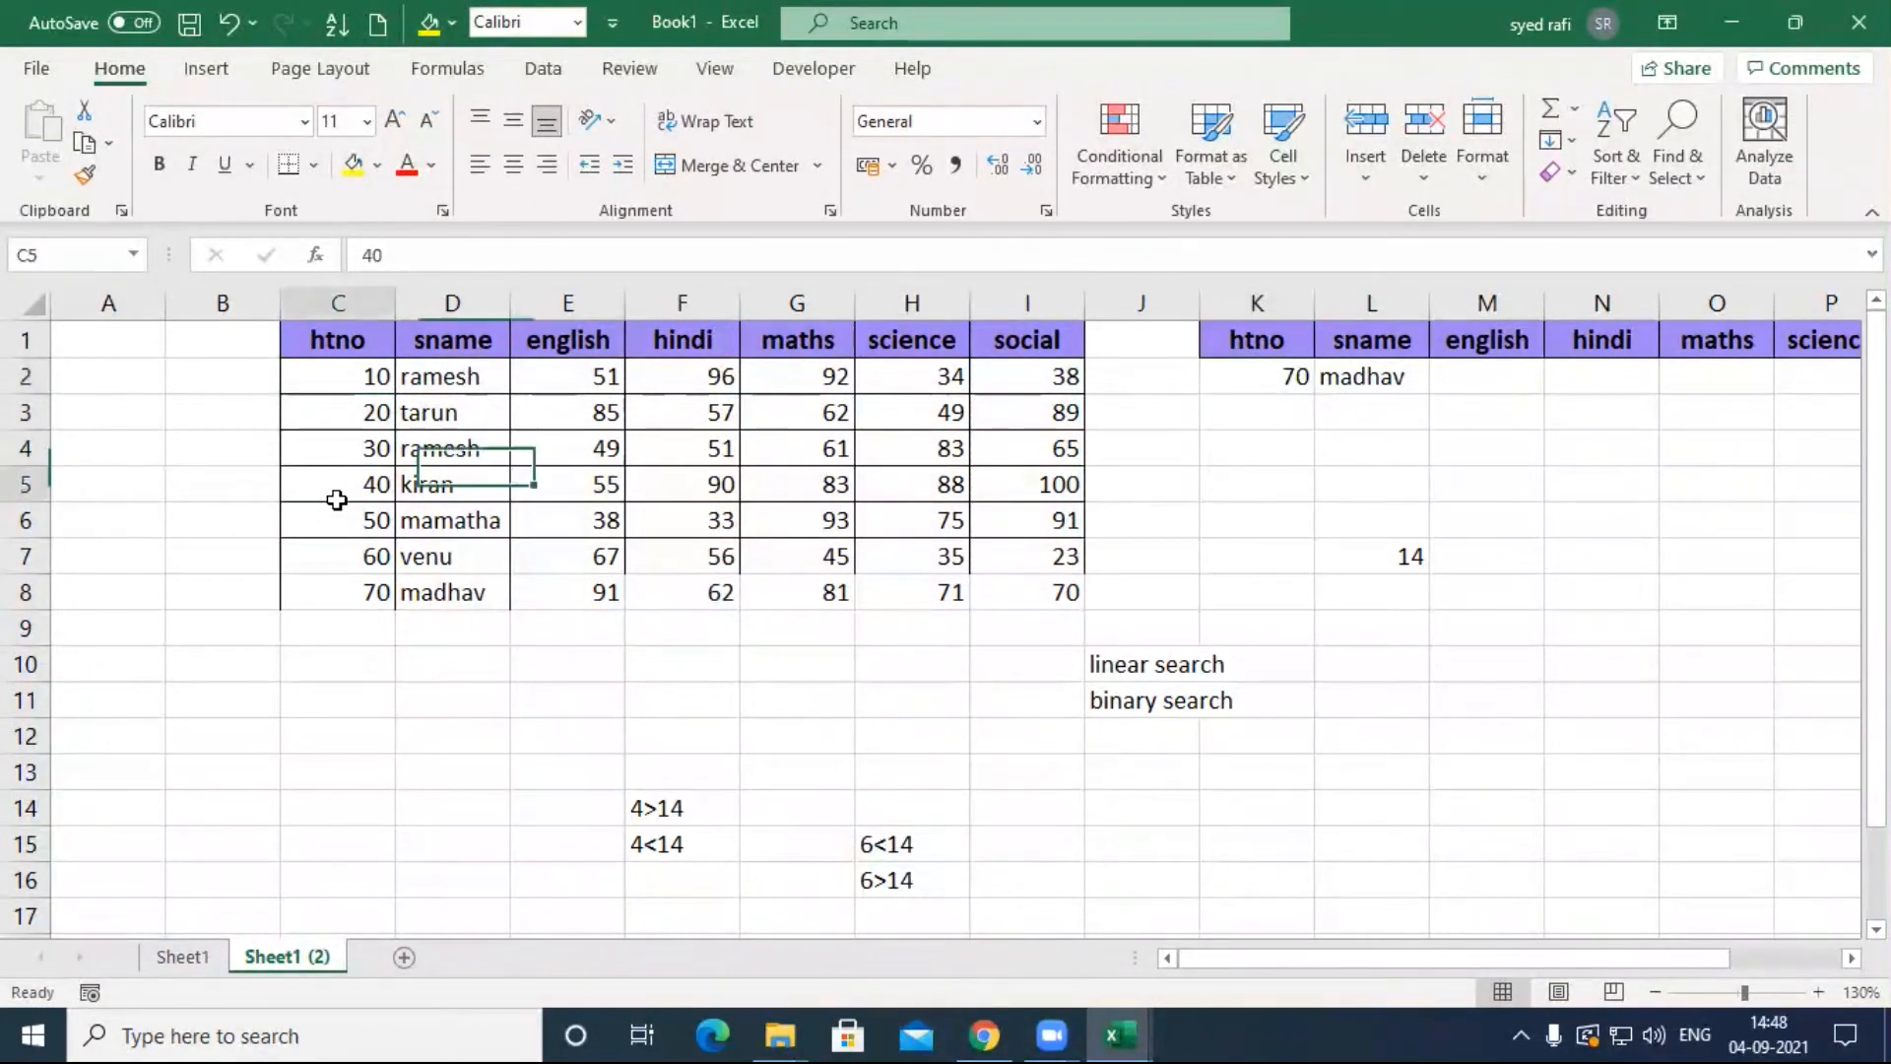
pyautogui.click(1237, 376)
pyautogui.click(1118, 663)
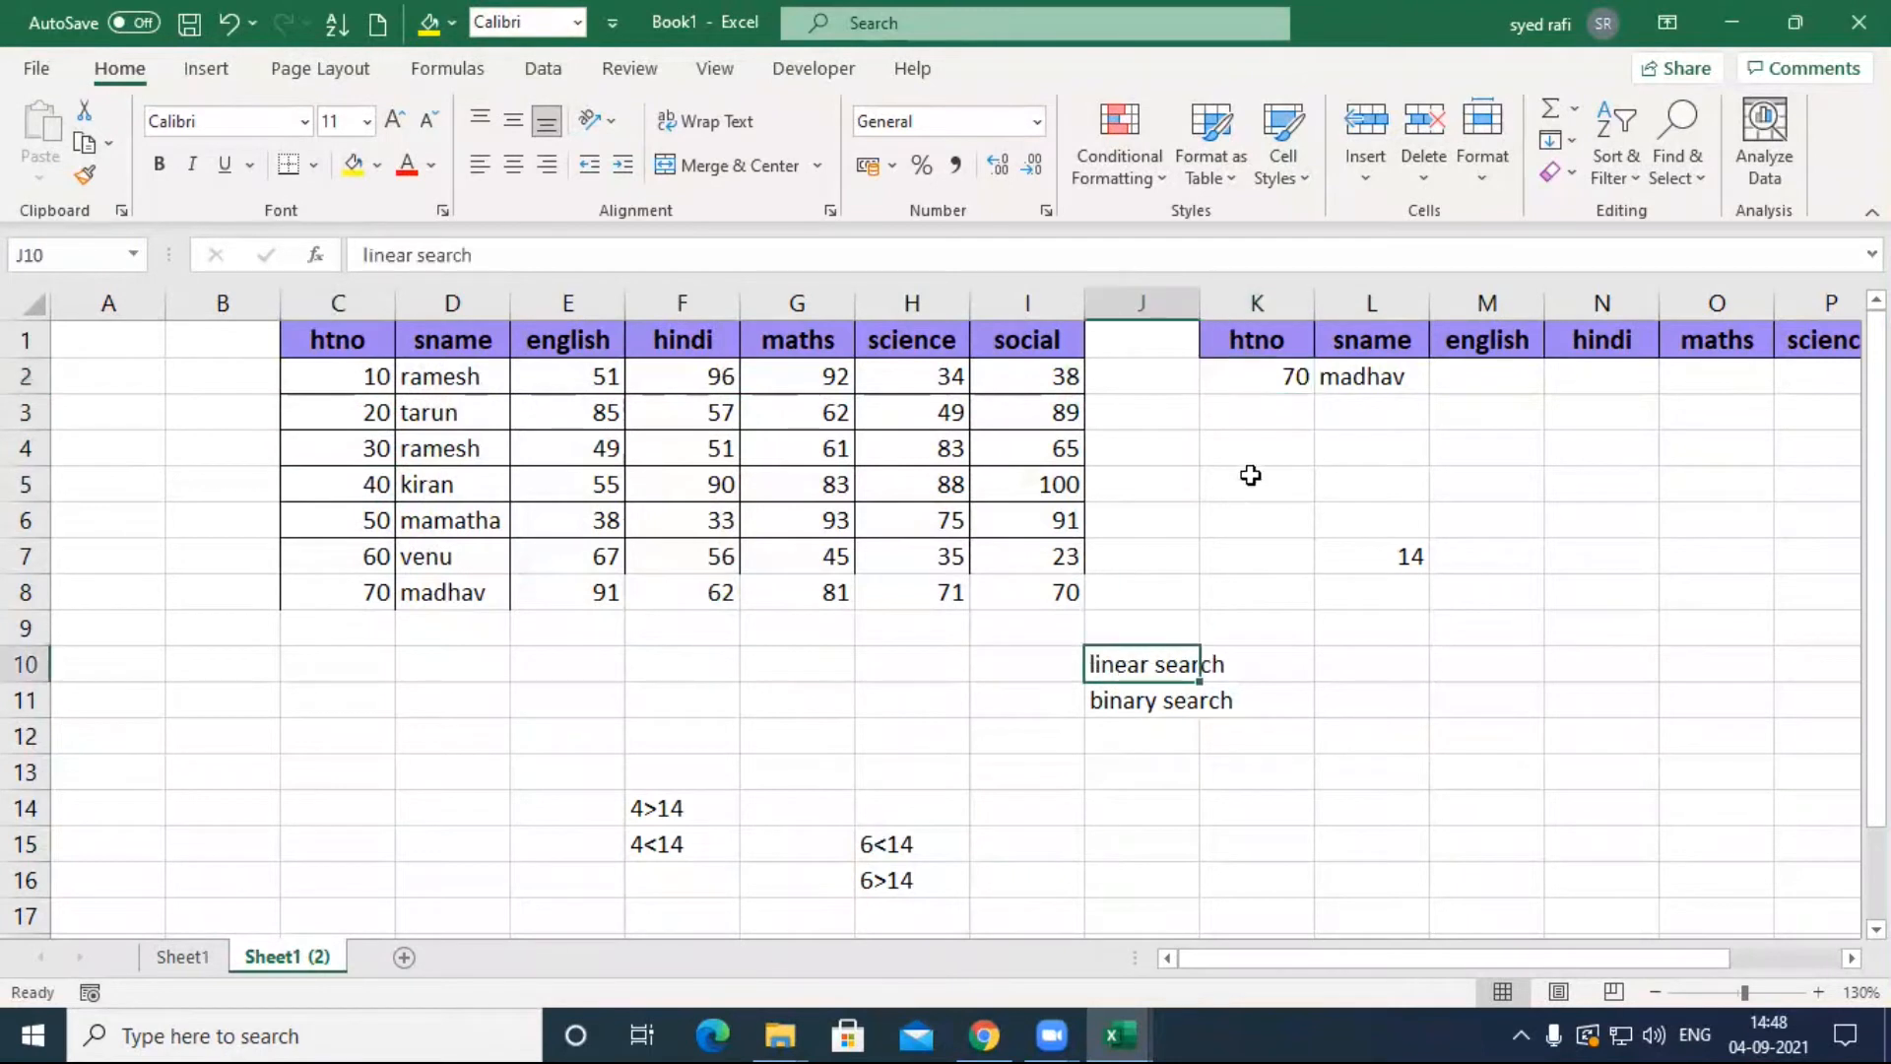
pyautogui.click(375, 483)
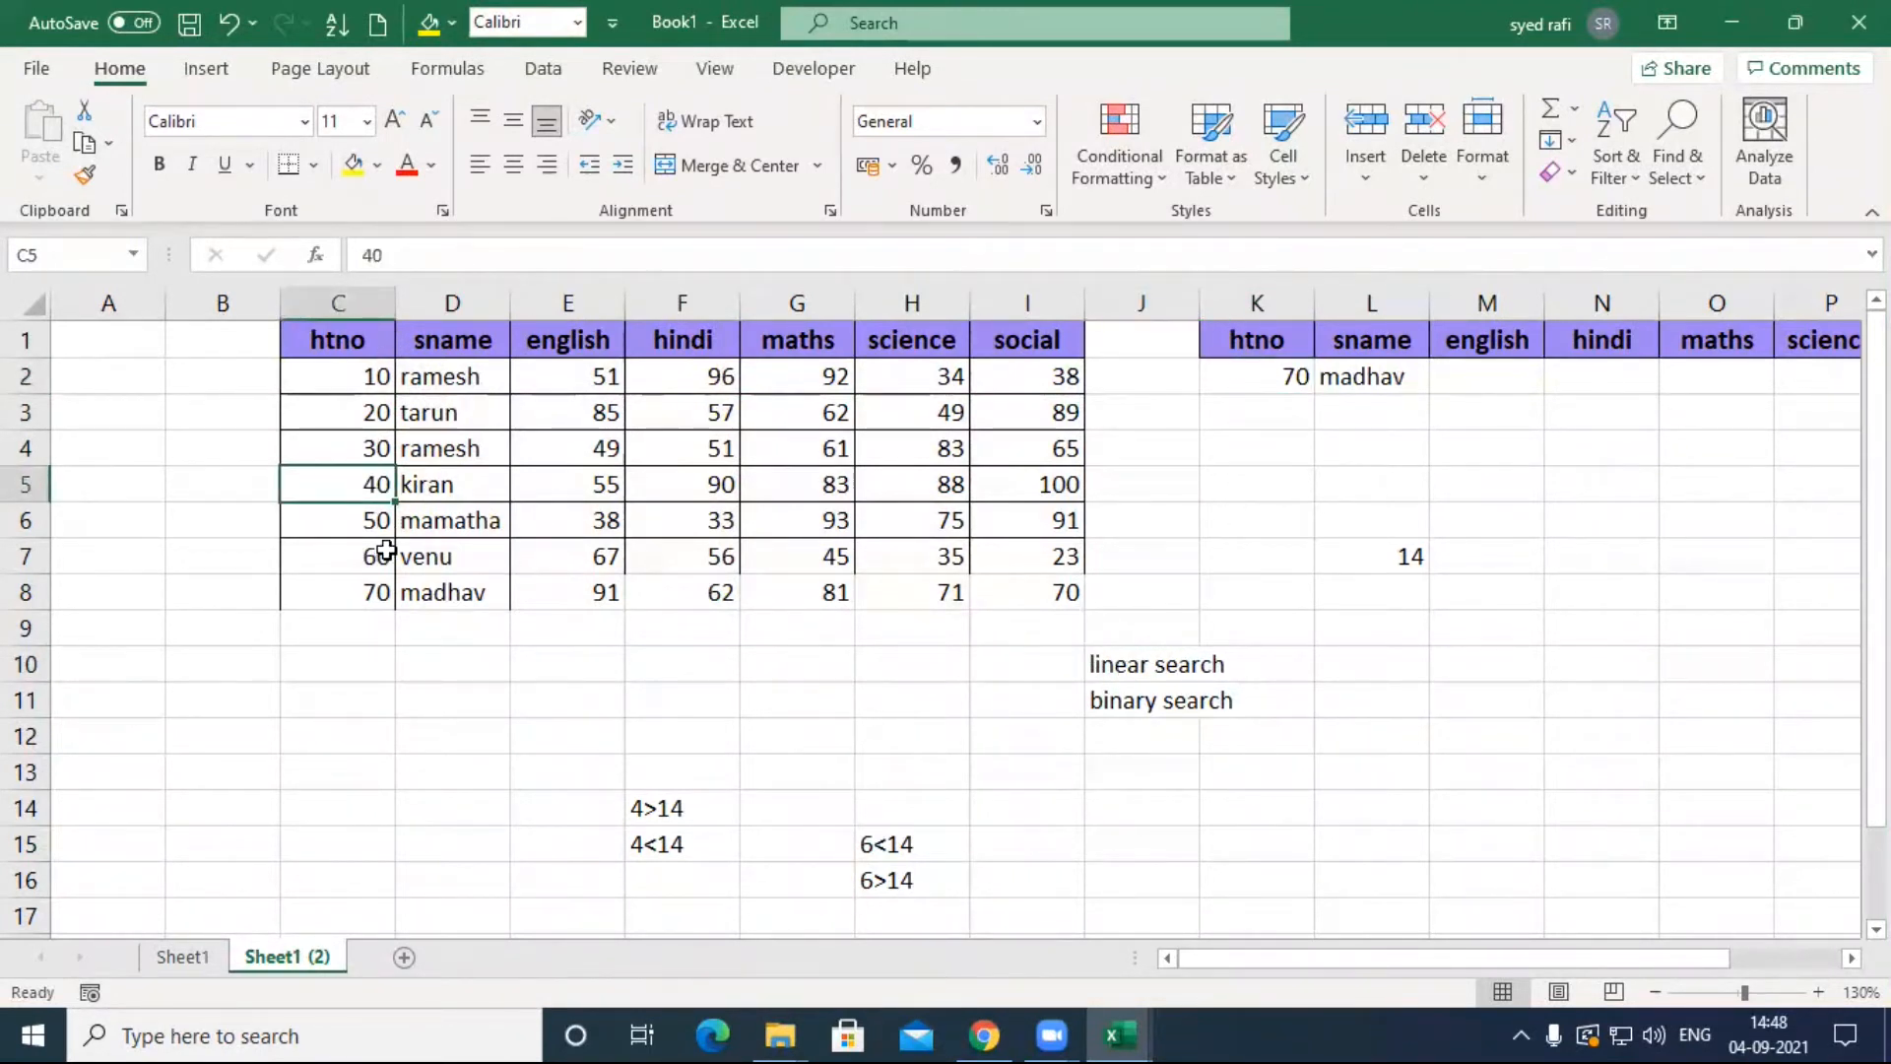
pyautogui.click(1123, 704)
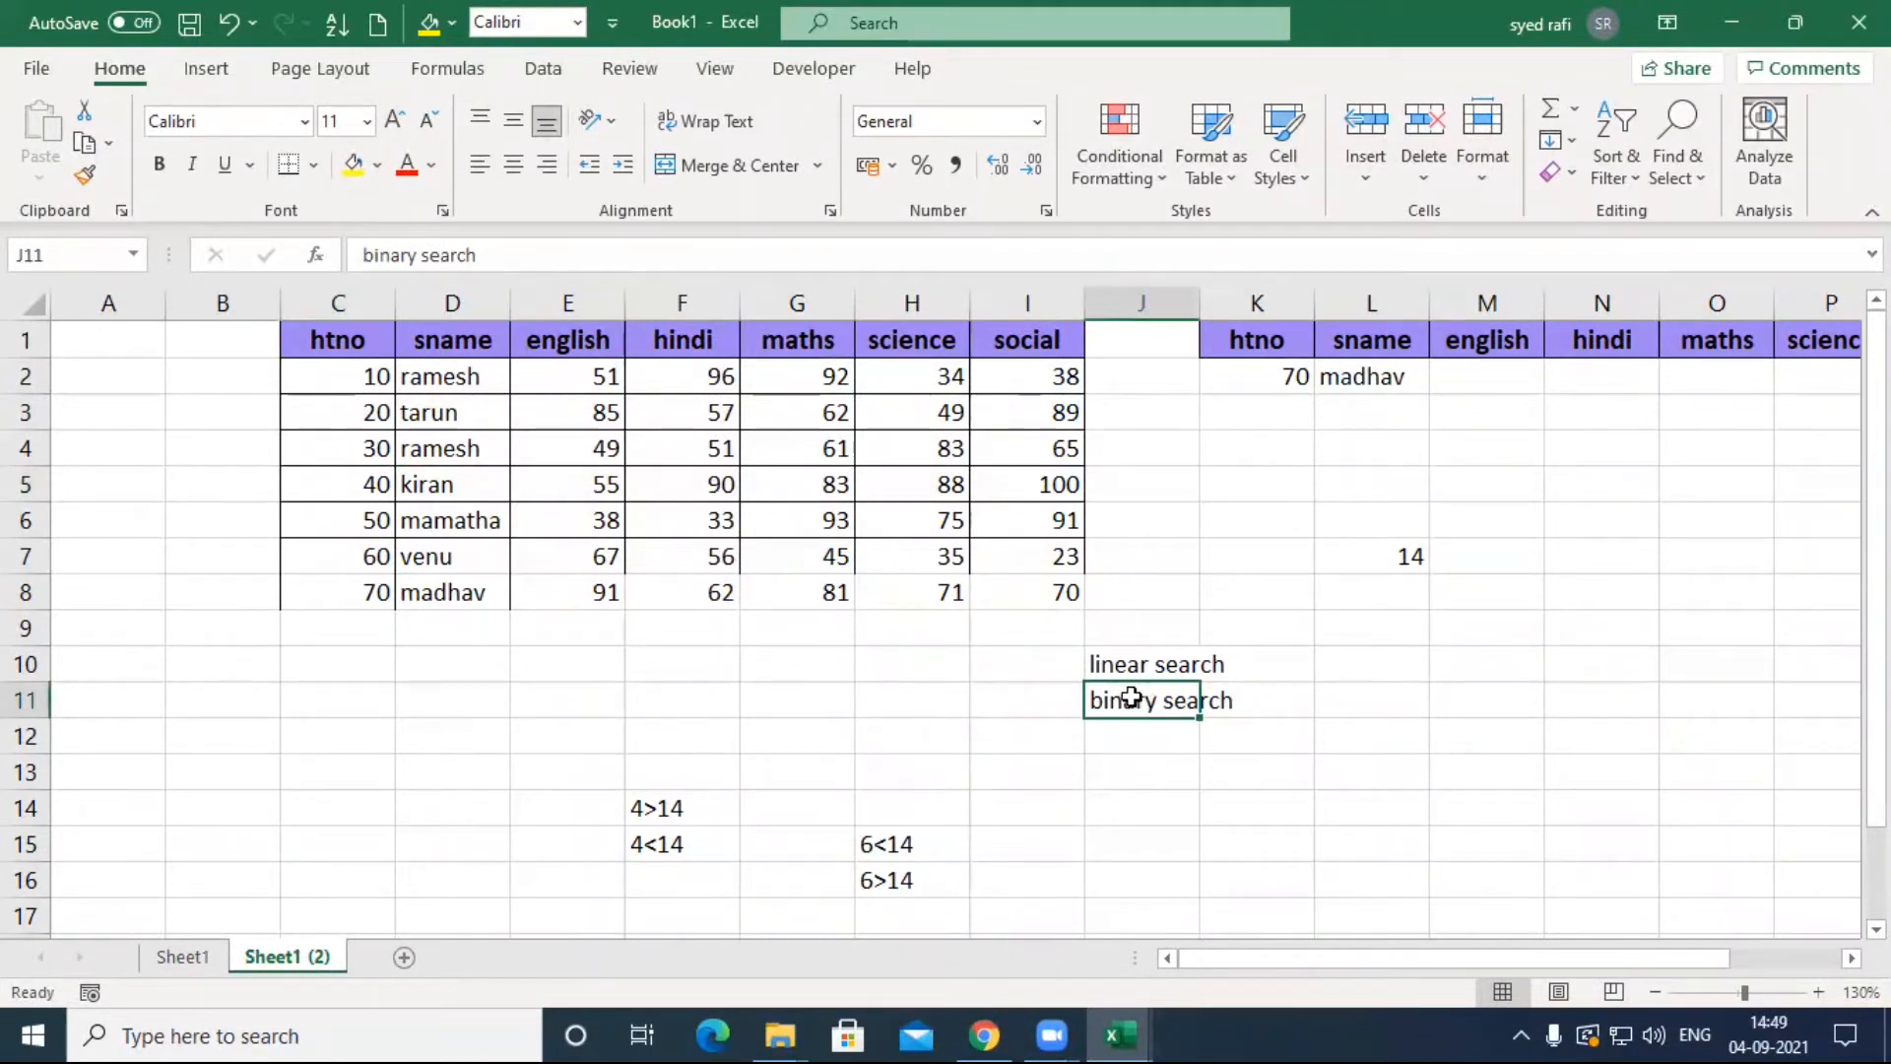
# Step: Clear the search notes in J10:J11, the comparison notes in F14:H16 and the sample number in L7
pyautogui.moveTo(1106, 663); pyautogui.dragTo(1151, 691)
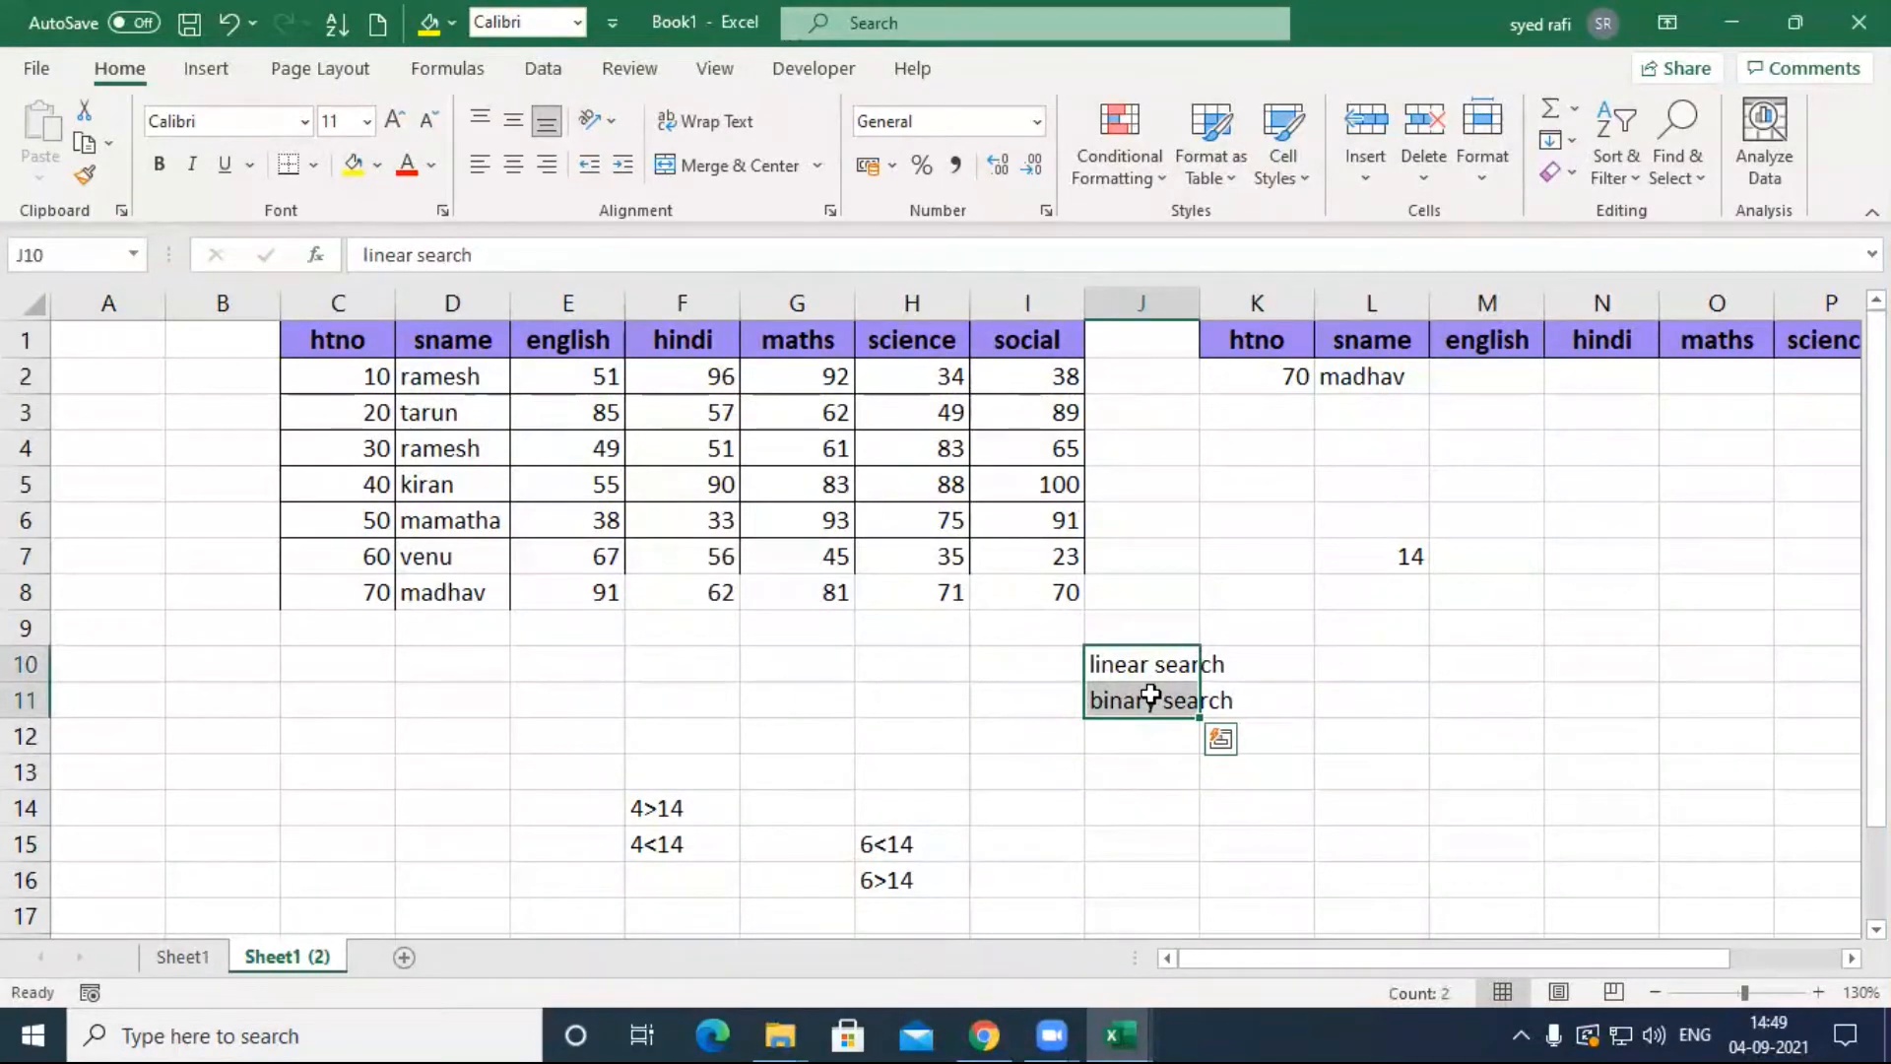
pyautogui.press('Delete')
pyautogui.moveTo(633, 810); pyautogui.dragTo(892, 880)
pyautogui.press('Delete')
pyautogui.click(1411, 552)
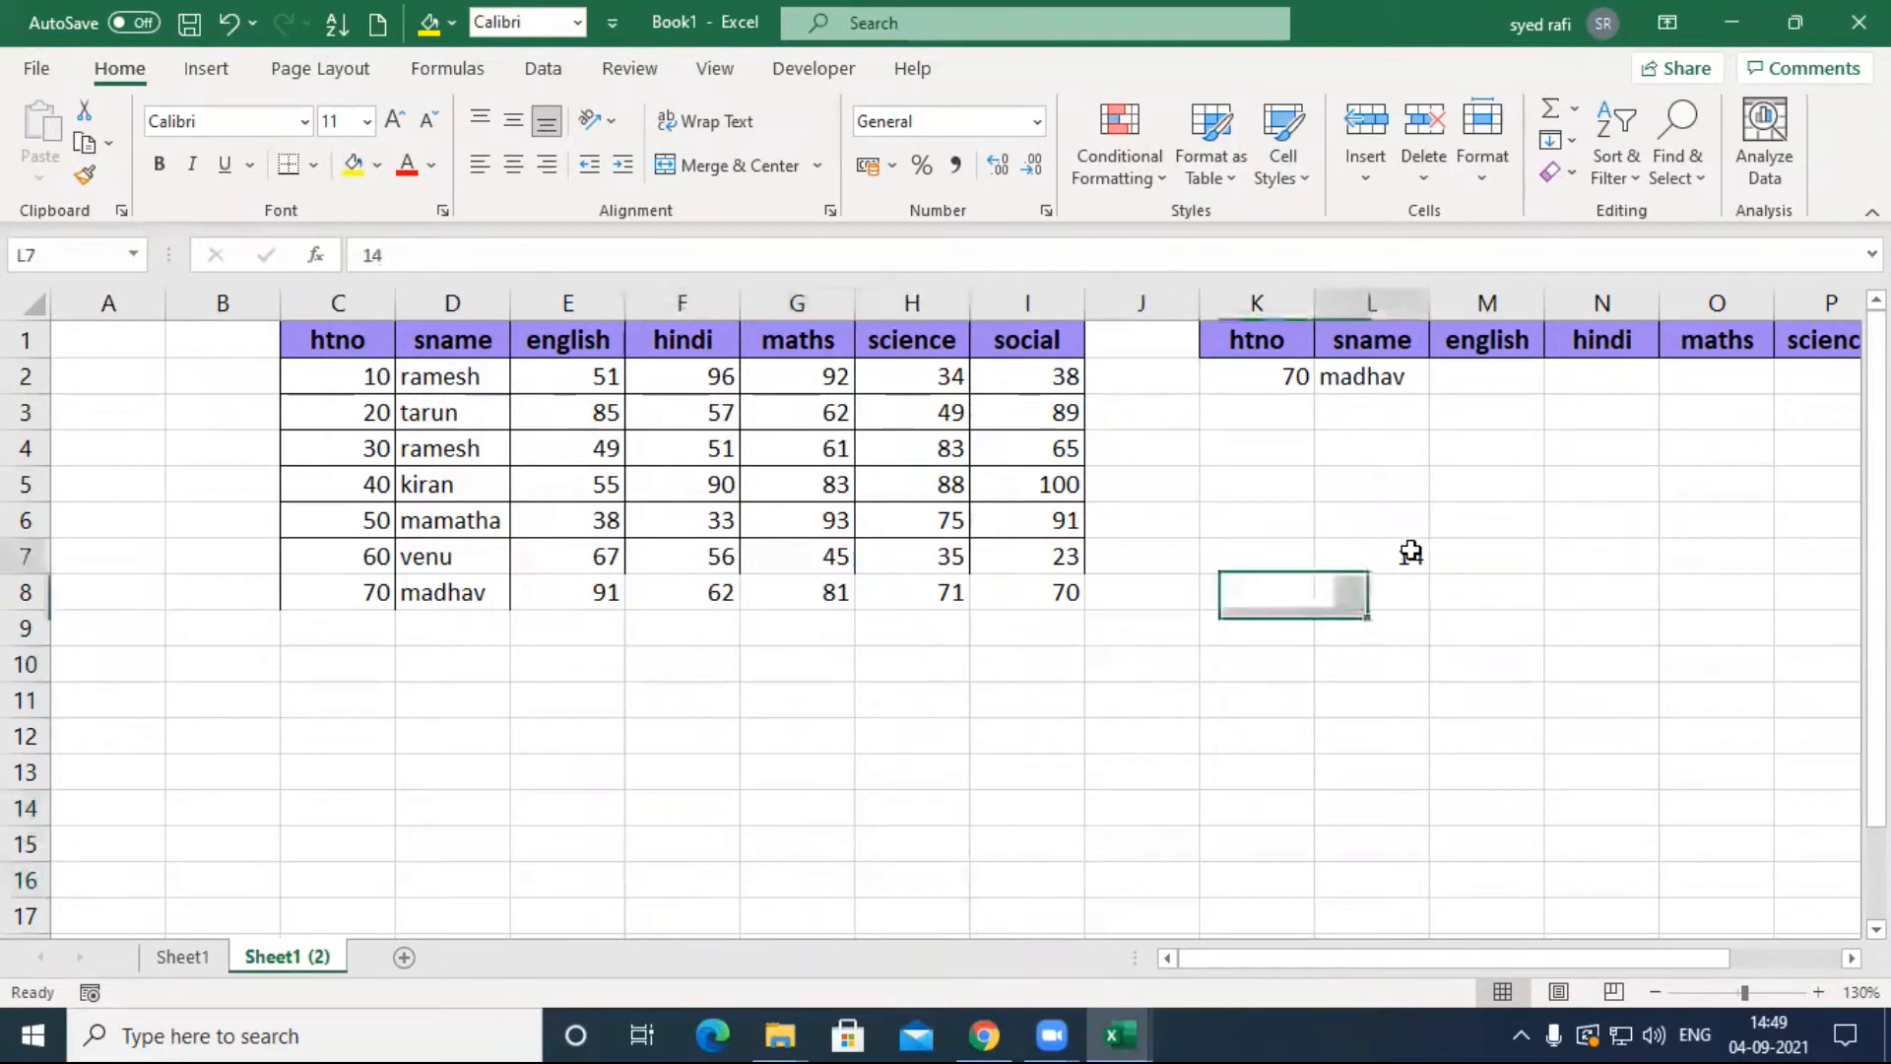
# Step: Delete the VLOOKUP formula in L2 and the lookup htno in K2
pyautogui.click(1359, 377)
pyautogui.press('Delete')
pyautogui.click(1286, 379)
pyautogui.press('Delete')
# Step: Look over the result cells M2 to Q2 beneath the subject headings from english to social
pyautogui.moveTo(1688, 959); pyautogui.dragTo(1720, 960)
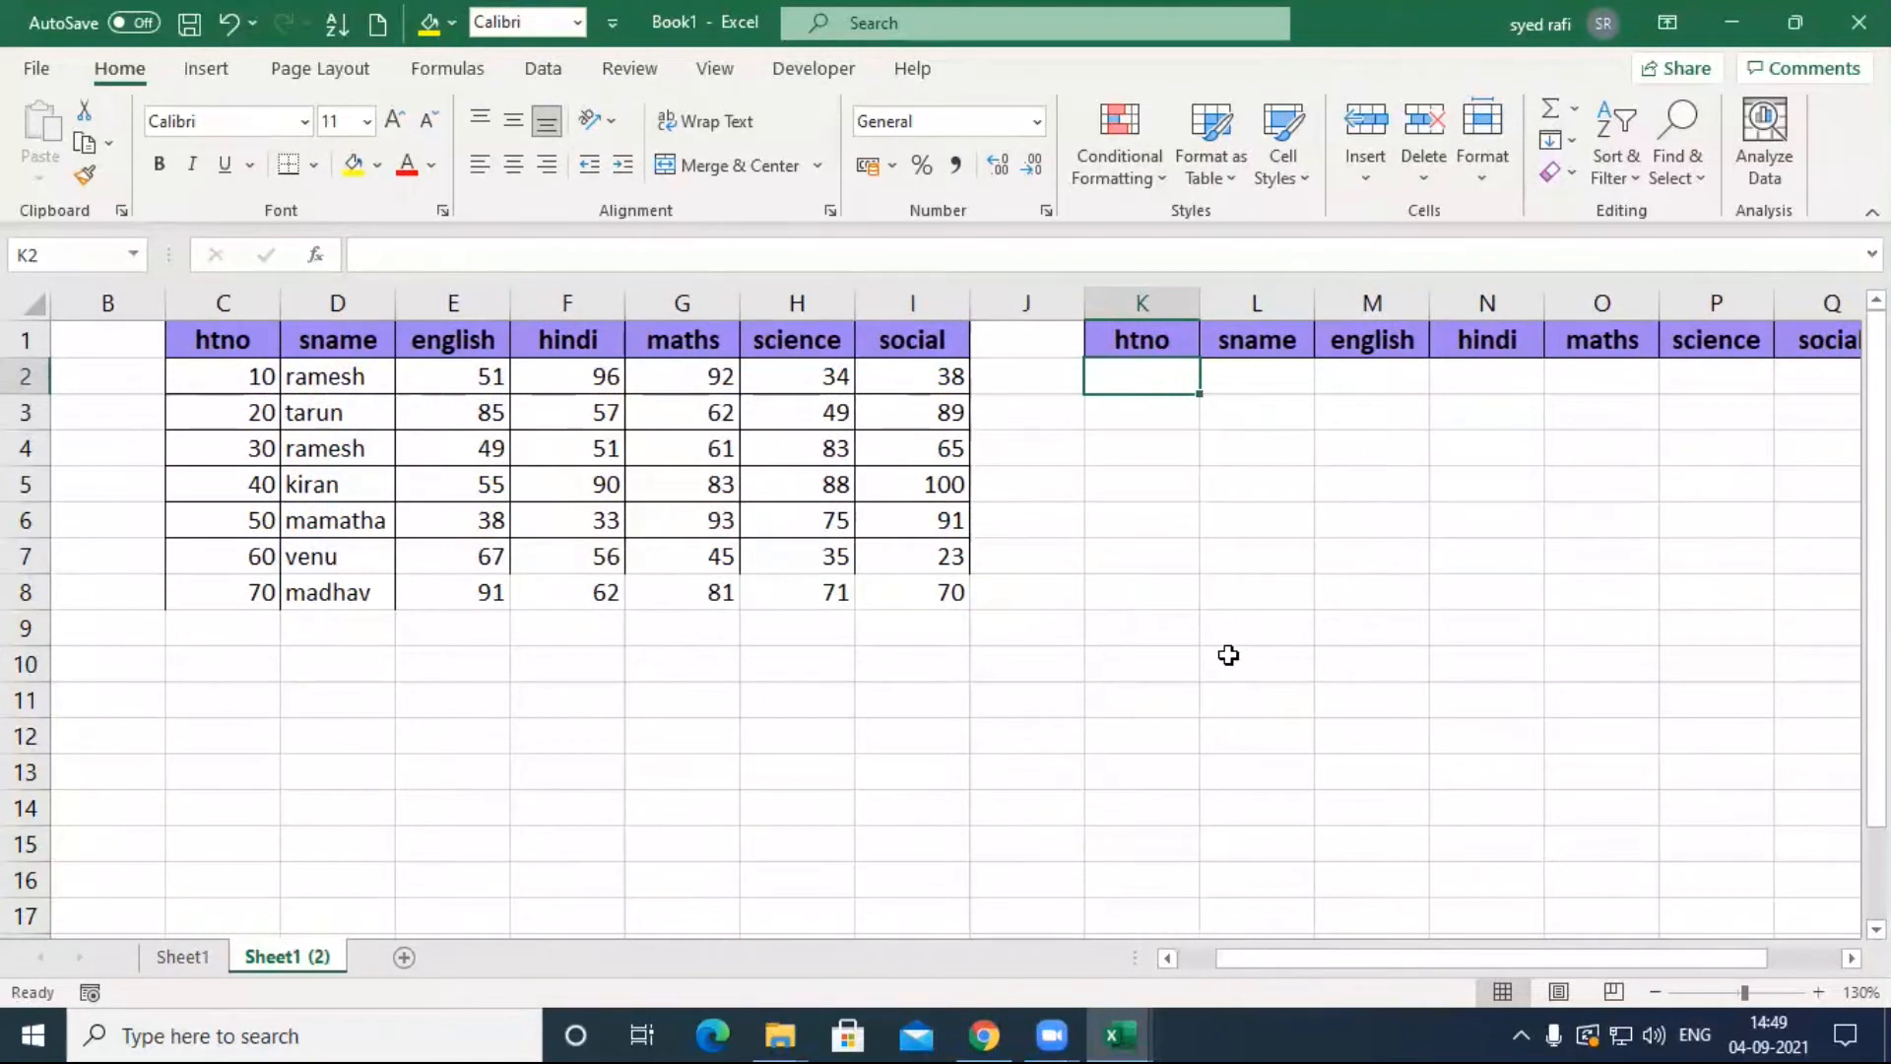
pyautogui.click(1365, 375)
pyautogui.click(1482, 380)
pyautogui.click(1601, 382)
pyautogui.click(1719, 384)
pyautogui.click(1820, 392)
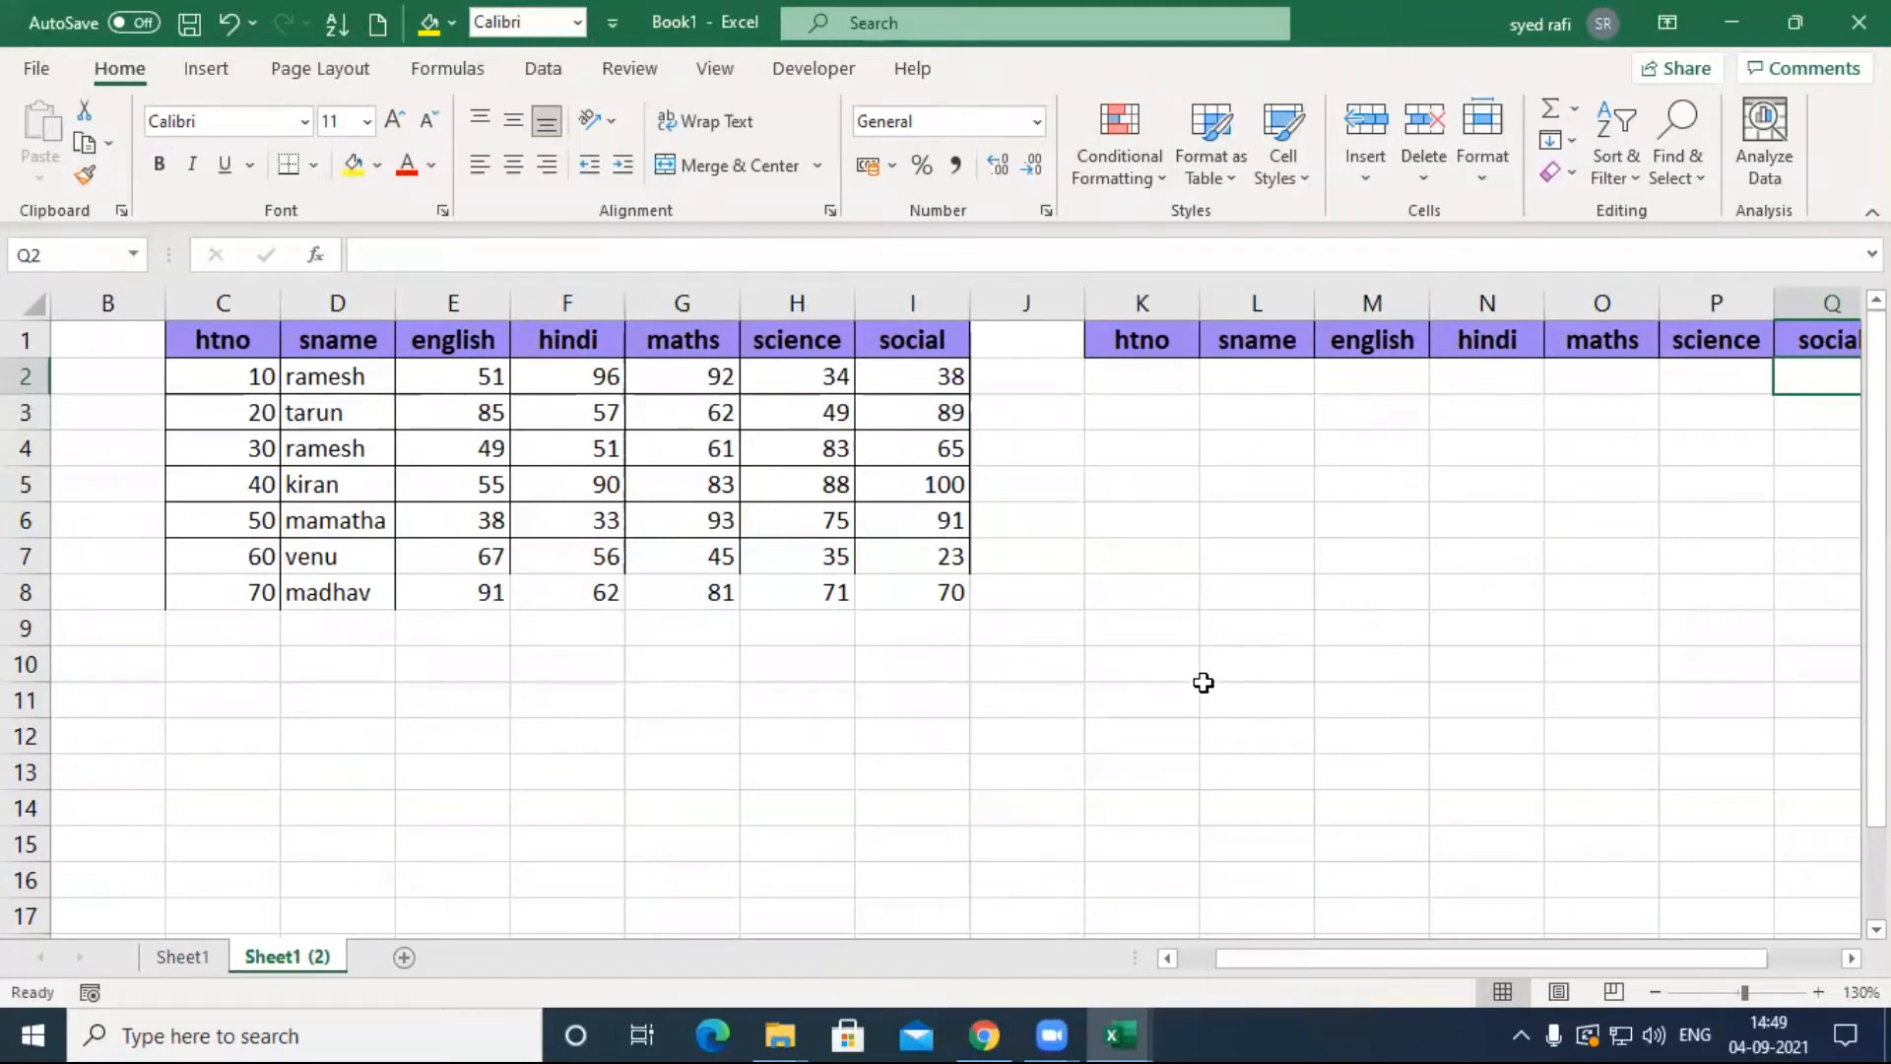
# Step: Look over the empty result cells from L2 across to Q2 and back to the htno cell K2
pyautogui.click(1269, 385)
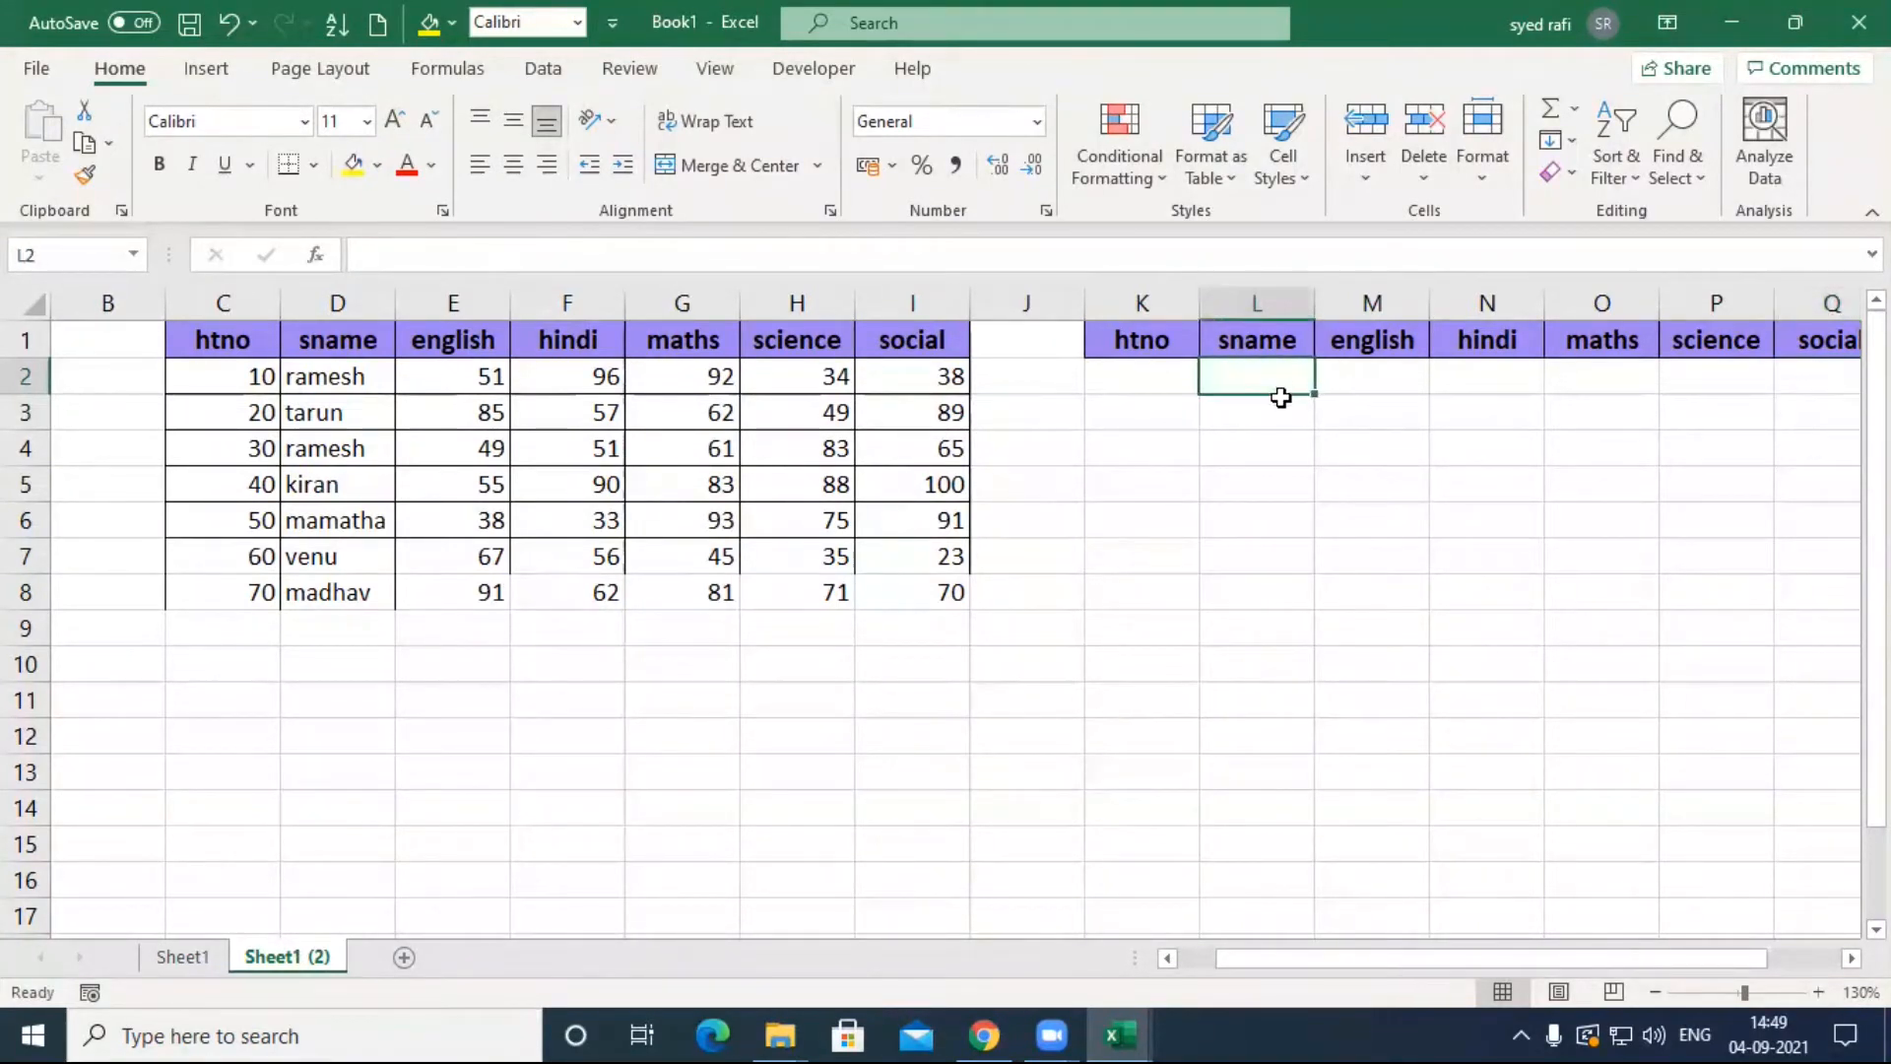
pyautogui.click(1392, 382)
pyautogui.click(1493, 396)
pyautogui.click(1611, 383)
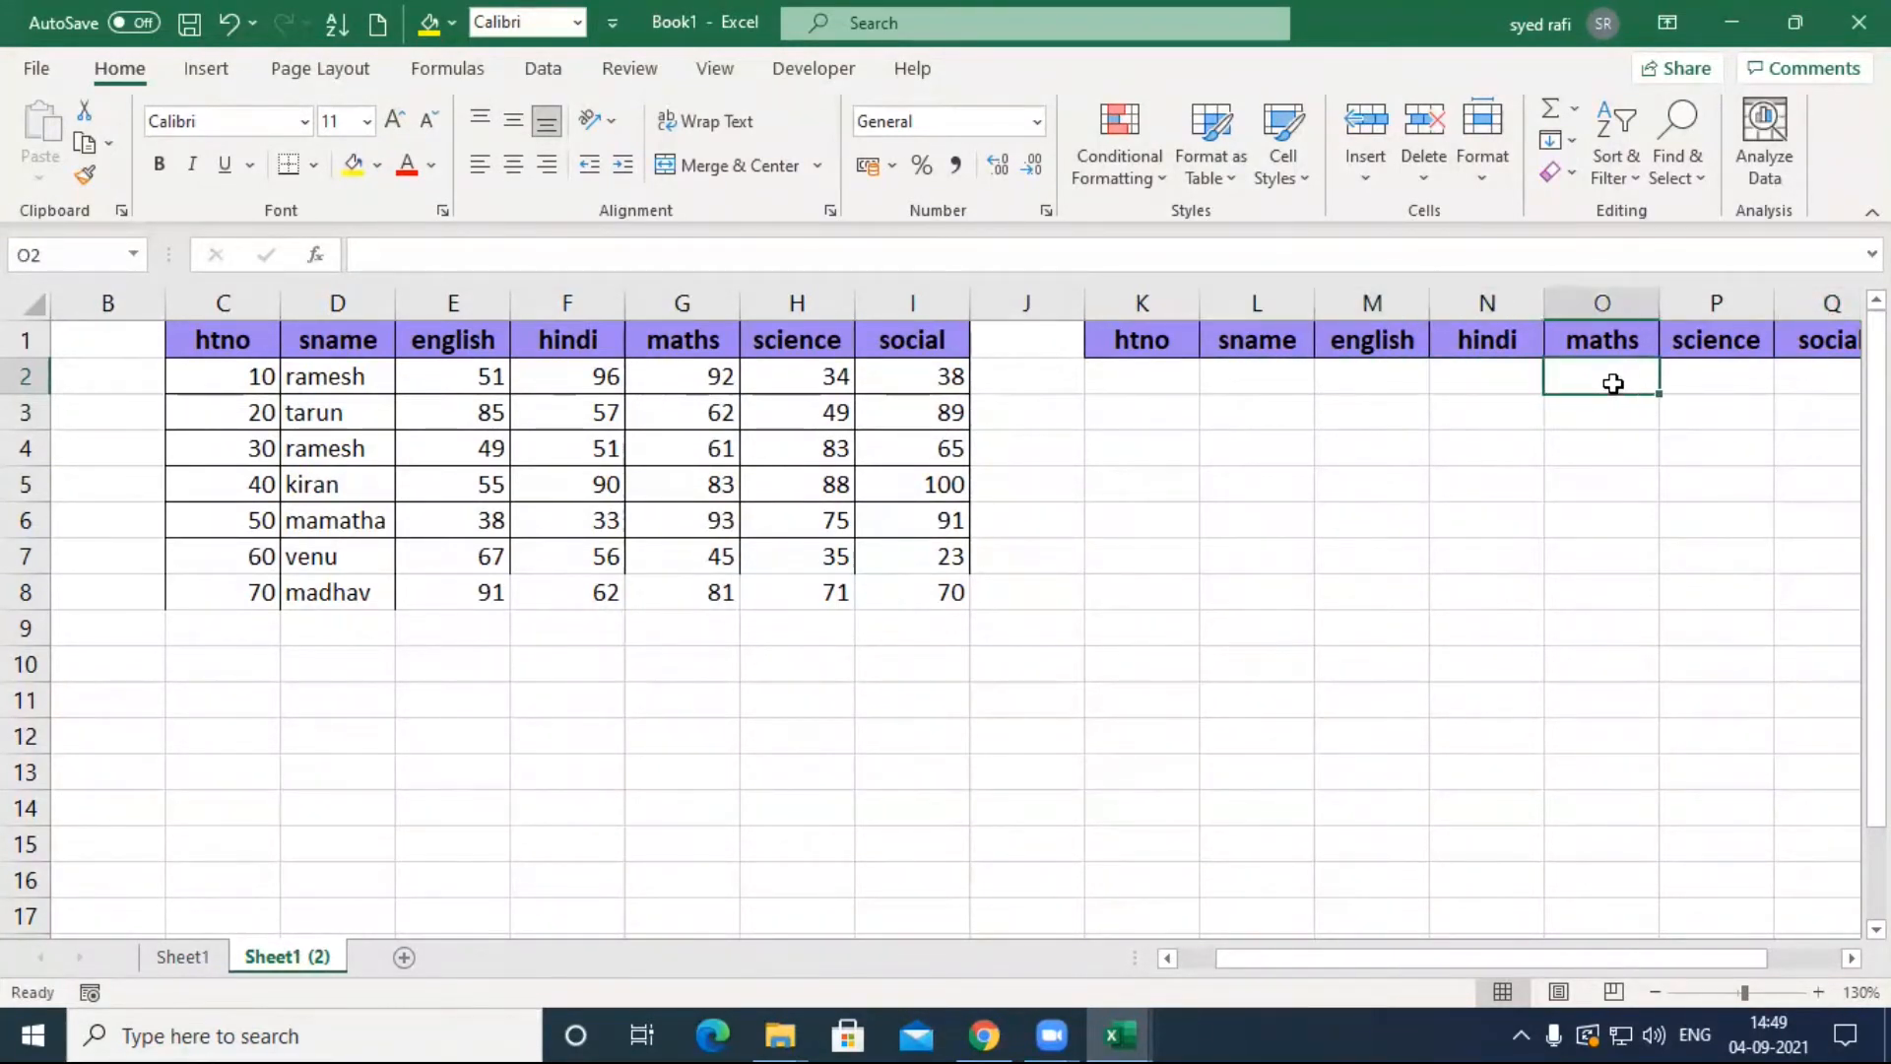
pyautogui.click(1724, 378)
pyautogui.click(1825, 382)
pyautogui.click(1719, 384)
pyautogui.click(1603, 386)
pyautogui.click(1486, 386)
pyautogui.click(1371, 388)
pyautogui.click(1277, 387)
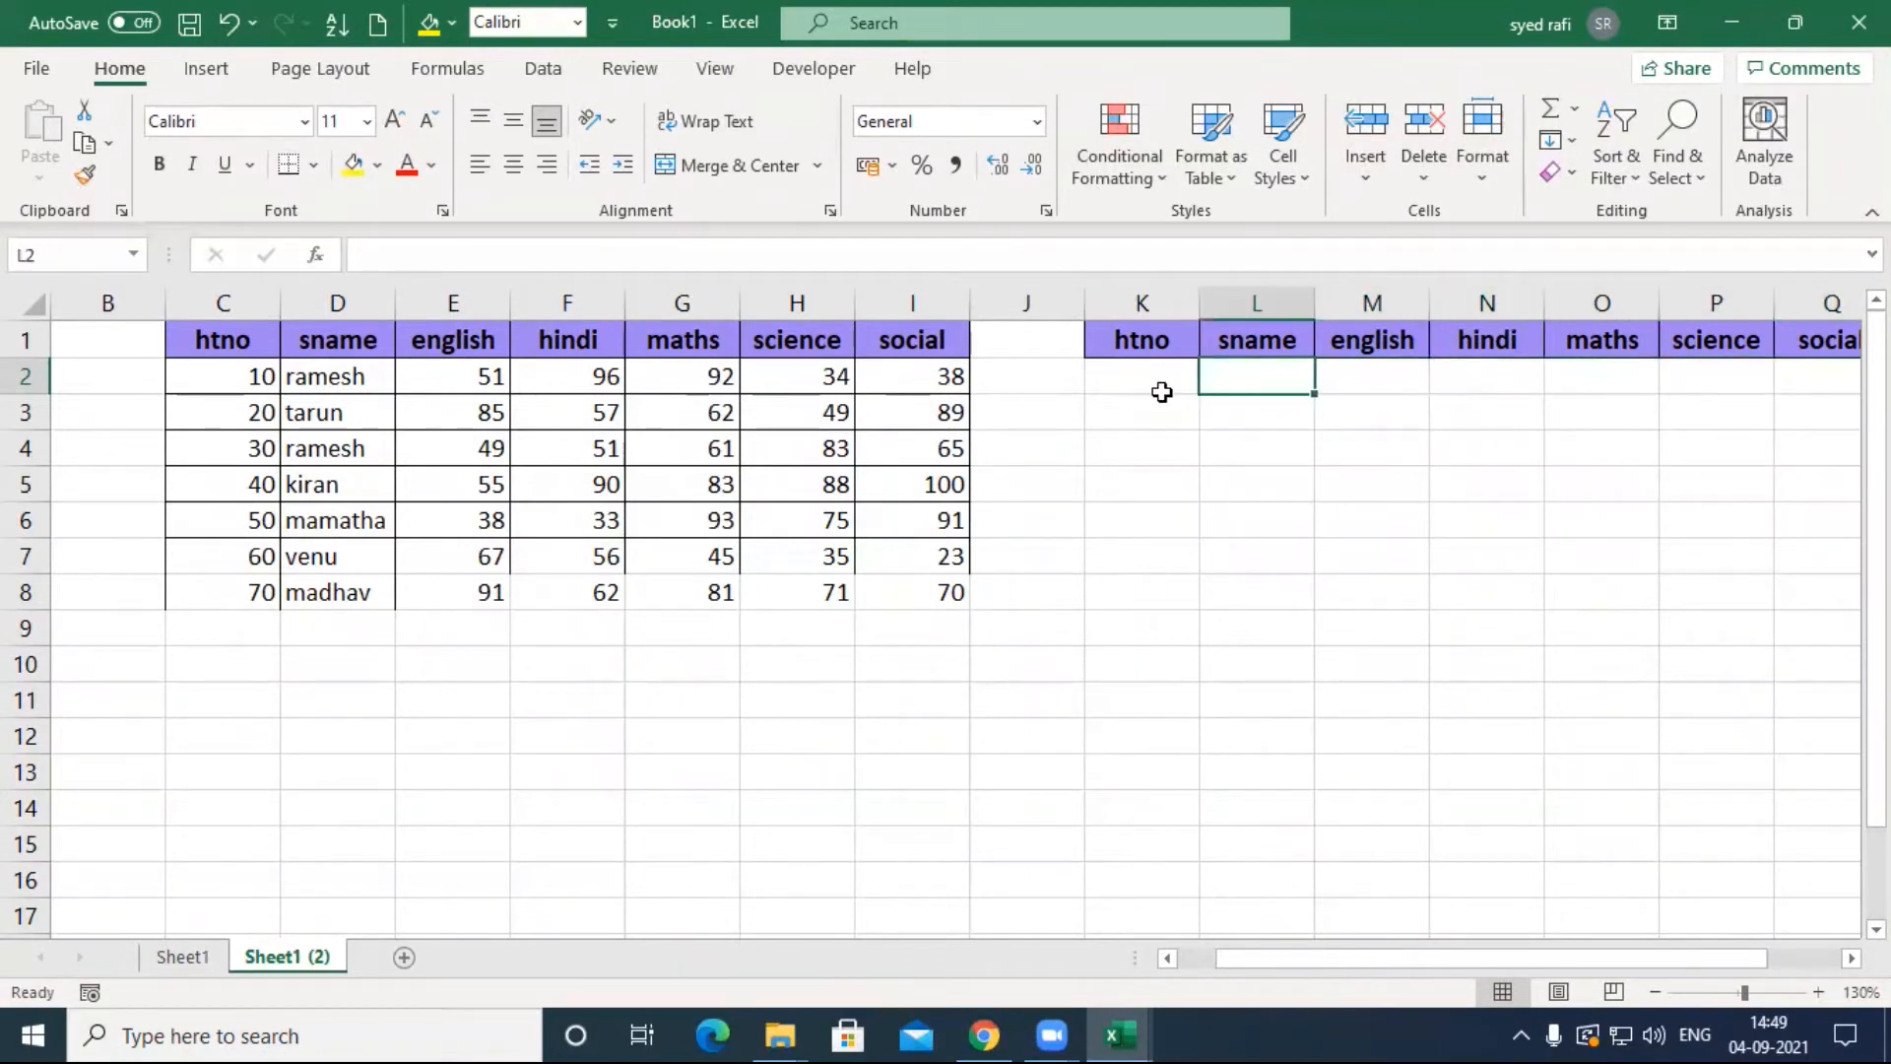
pyautogui.click(1154, 388)
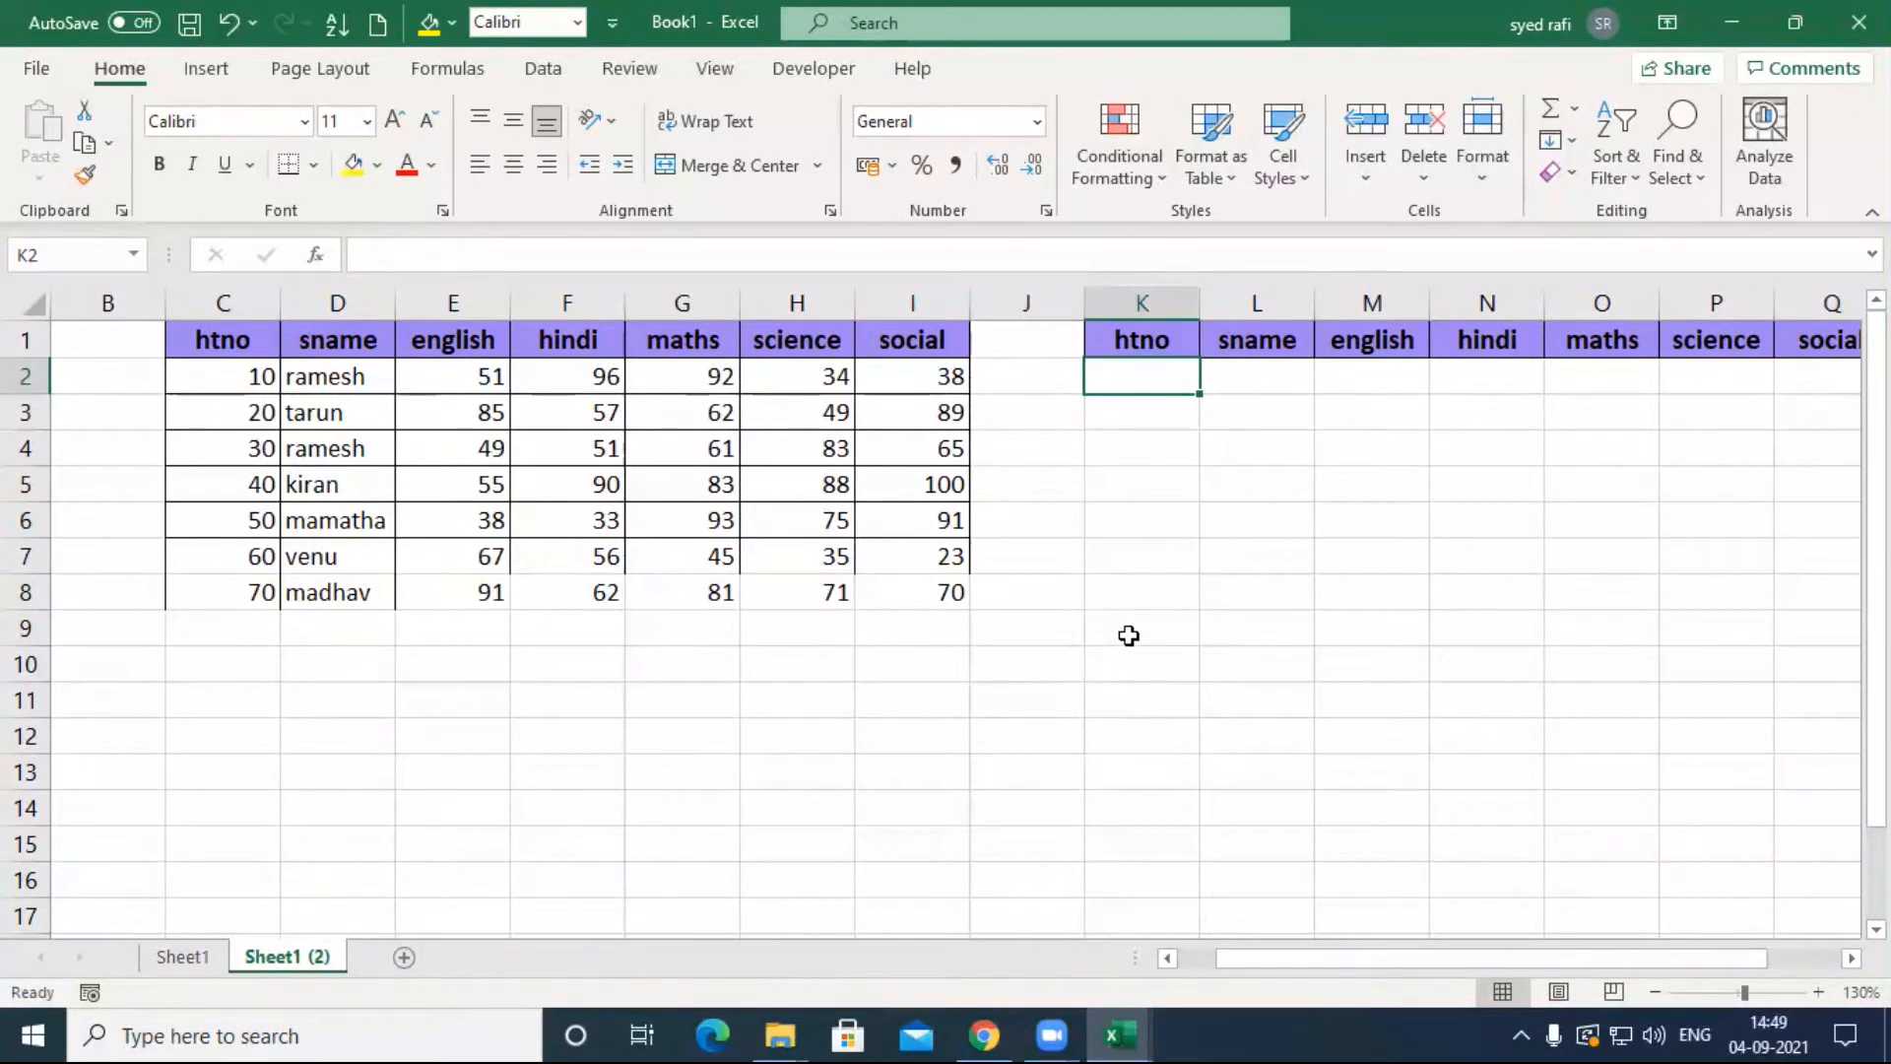
# Step: Enter =MATCH(K1,C1:I1,0) in I11 and move the formula to K2 beneath the htno heading
pyautogui.click(882, 700)
pyautogui.write('=mat')
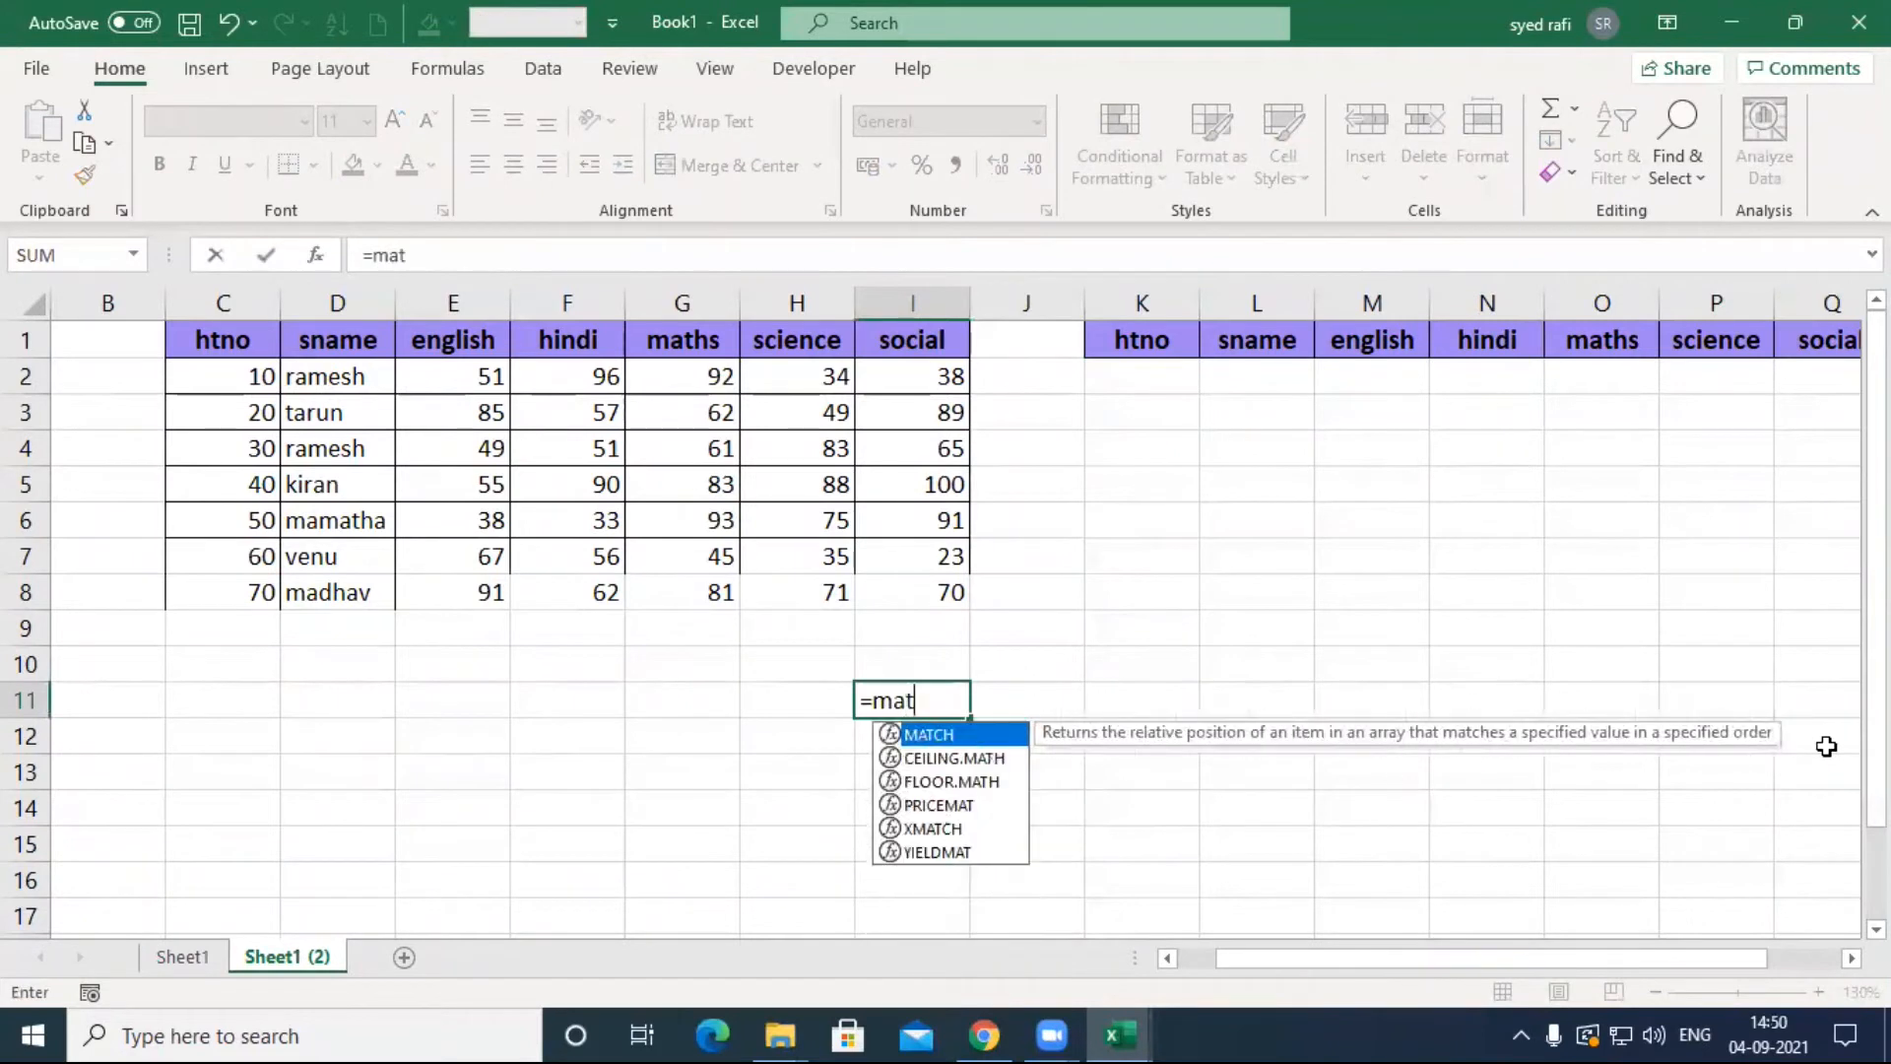
pyautogui.press('Tab')
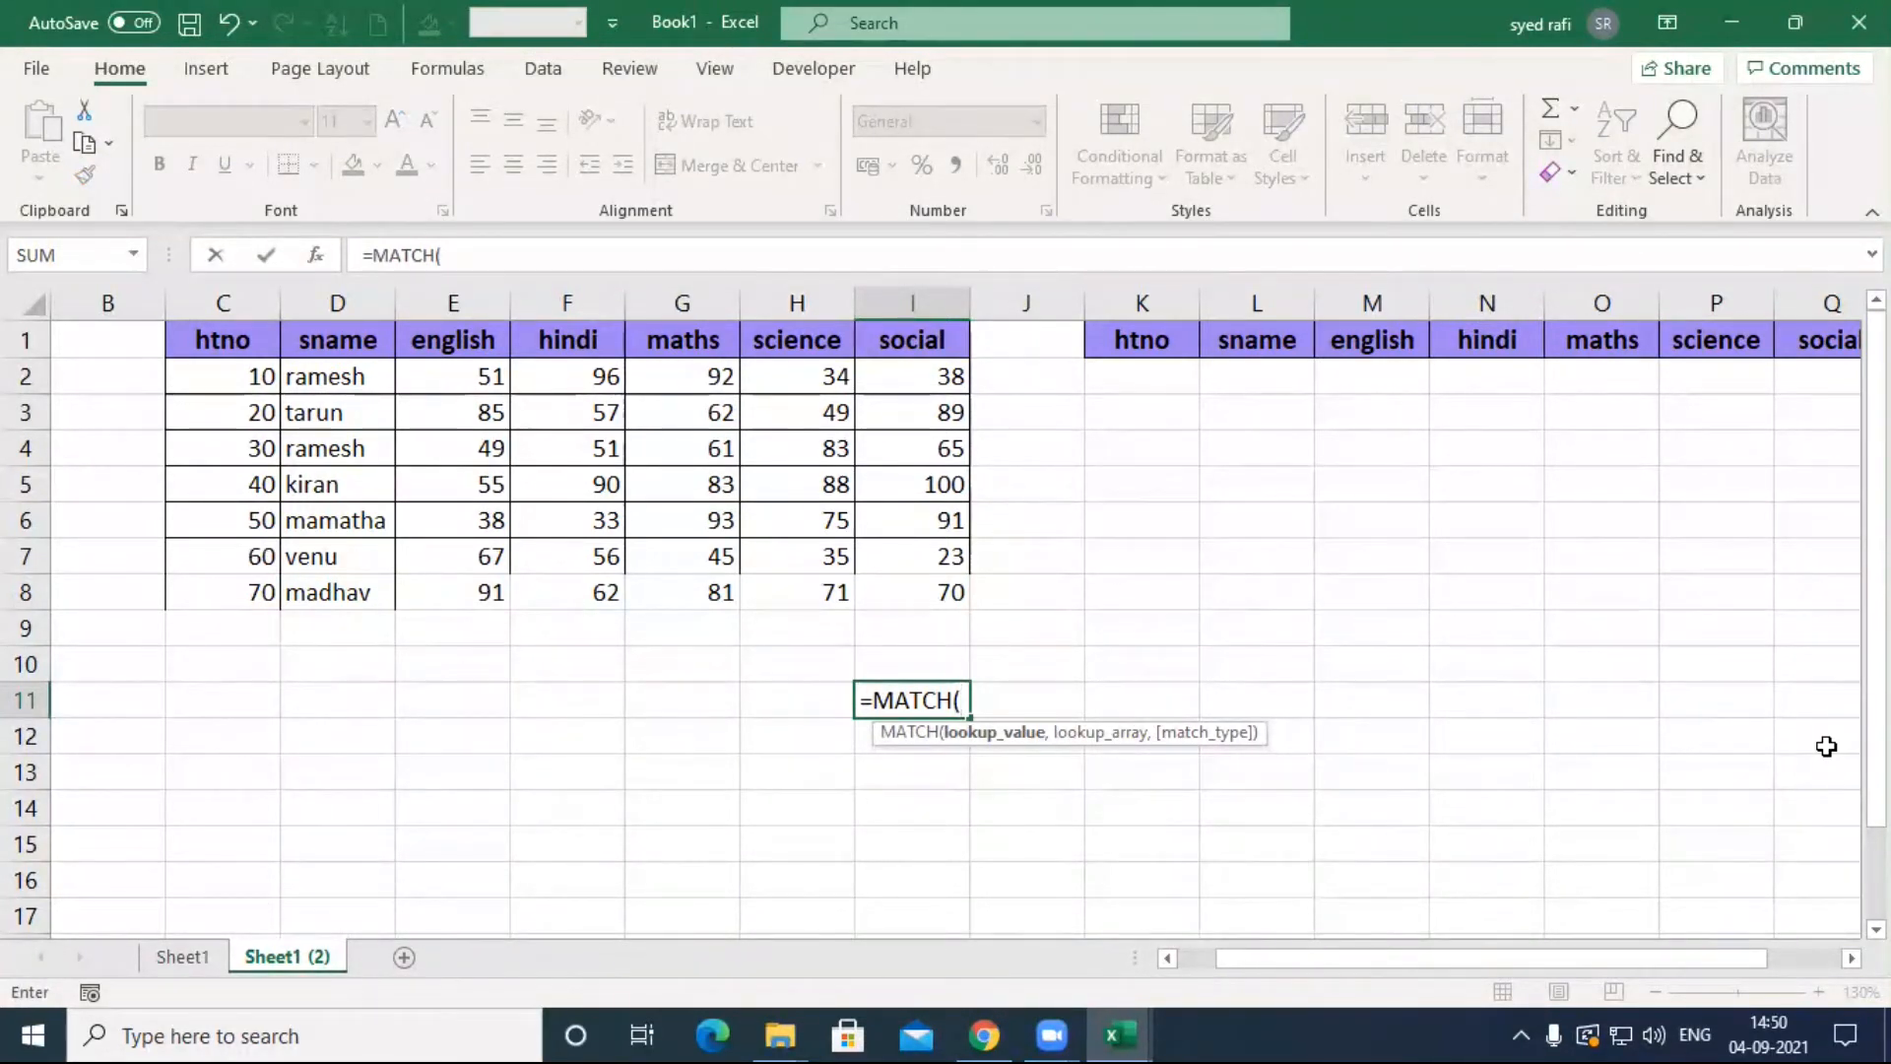
pyautogui.click(1139, 338)
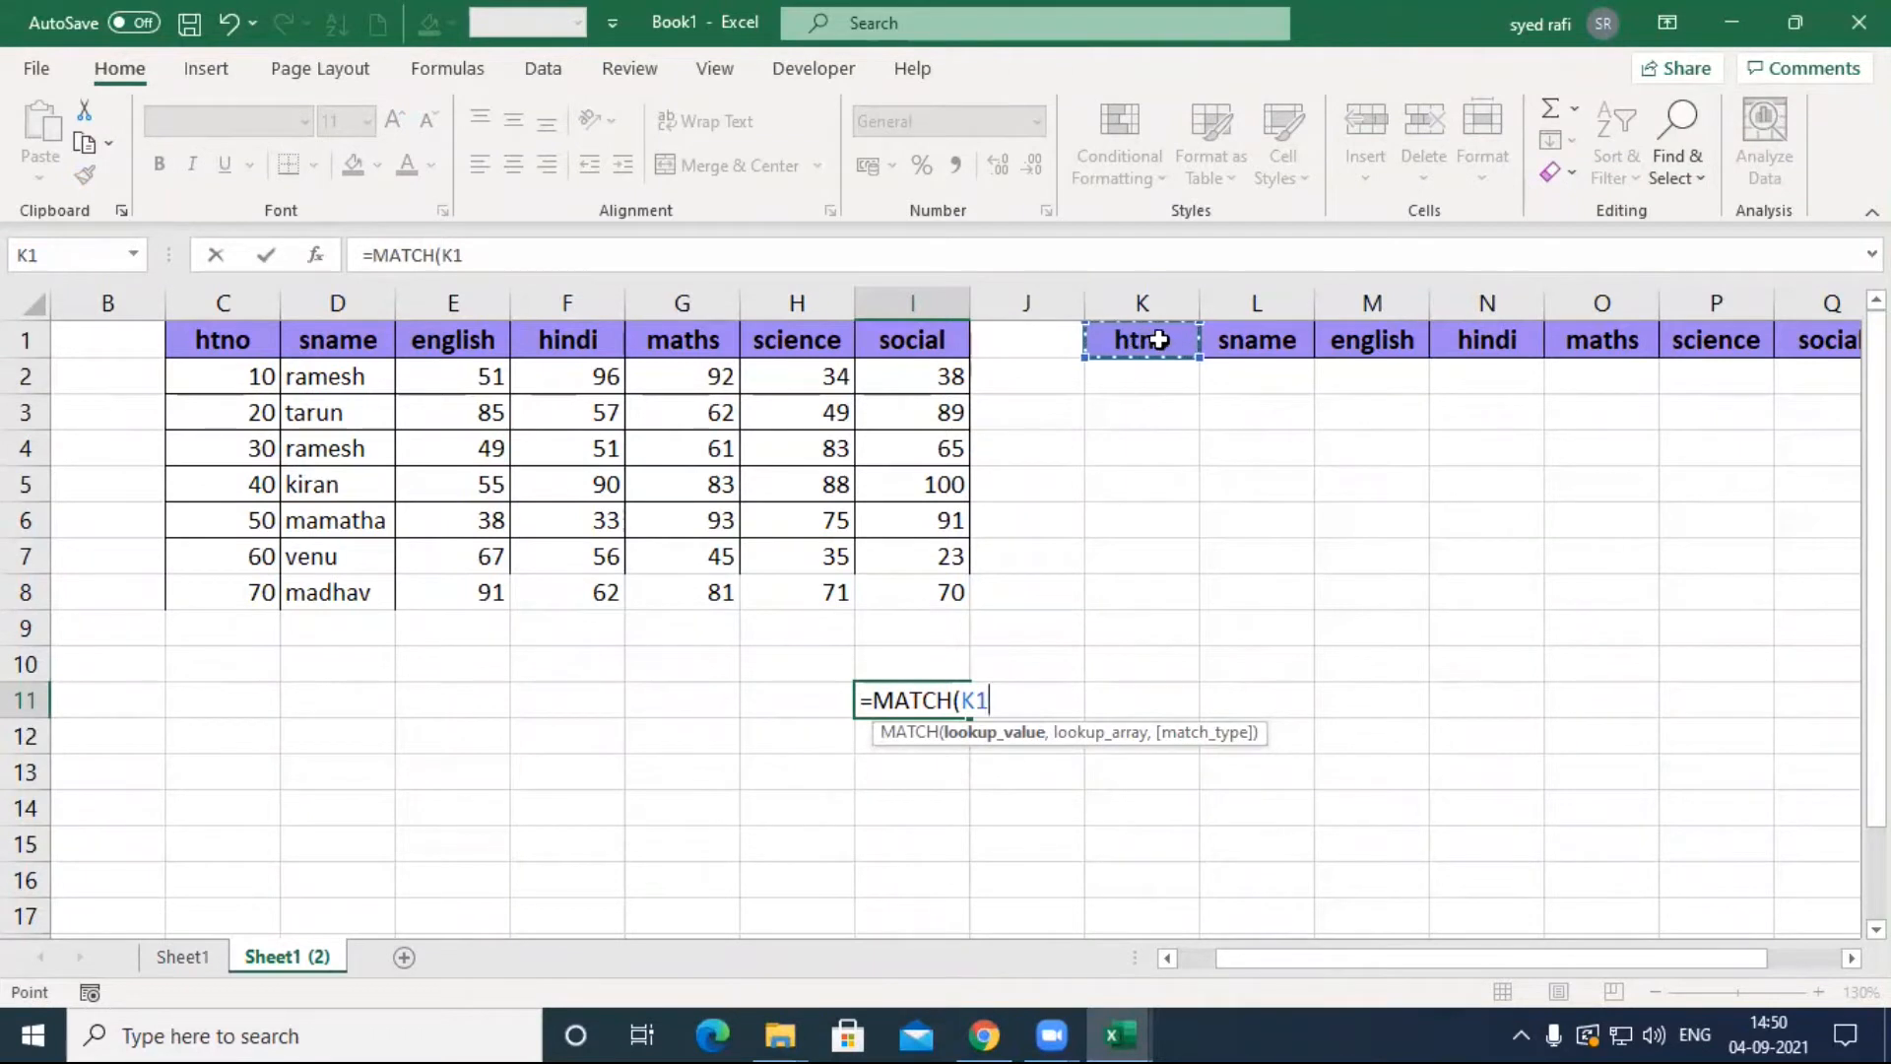
pyautogui.write(',')
pyautogui.moveTo(273, 350); pyautogui.dragTo(909, 342)
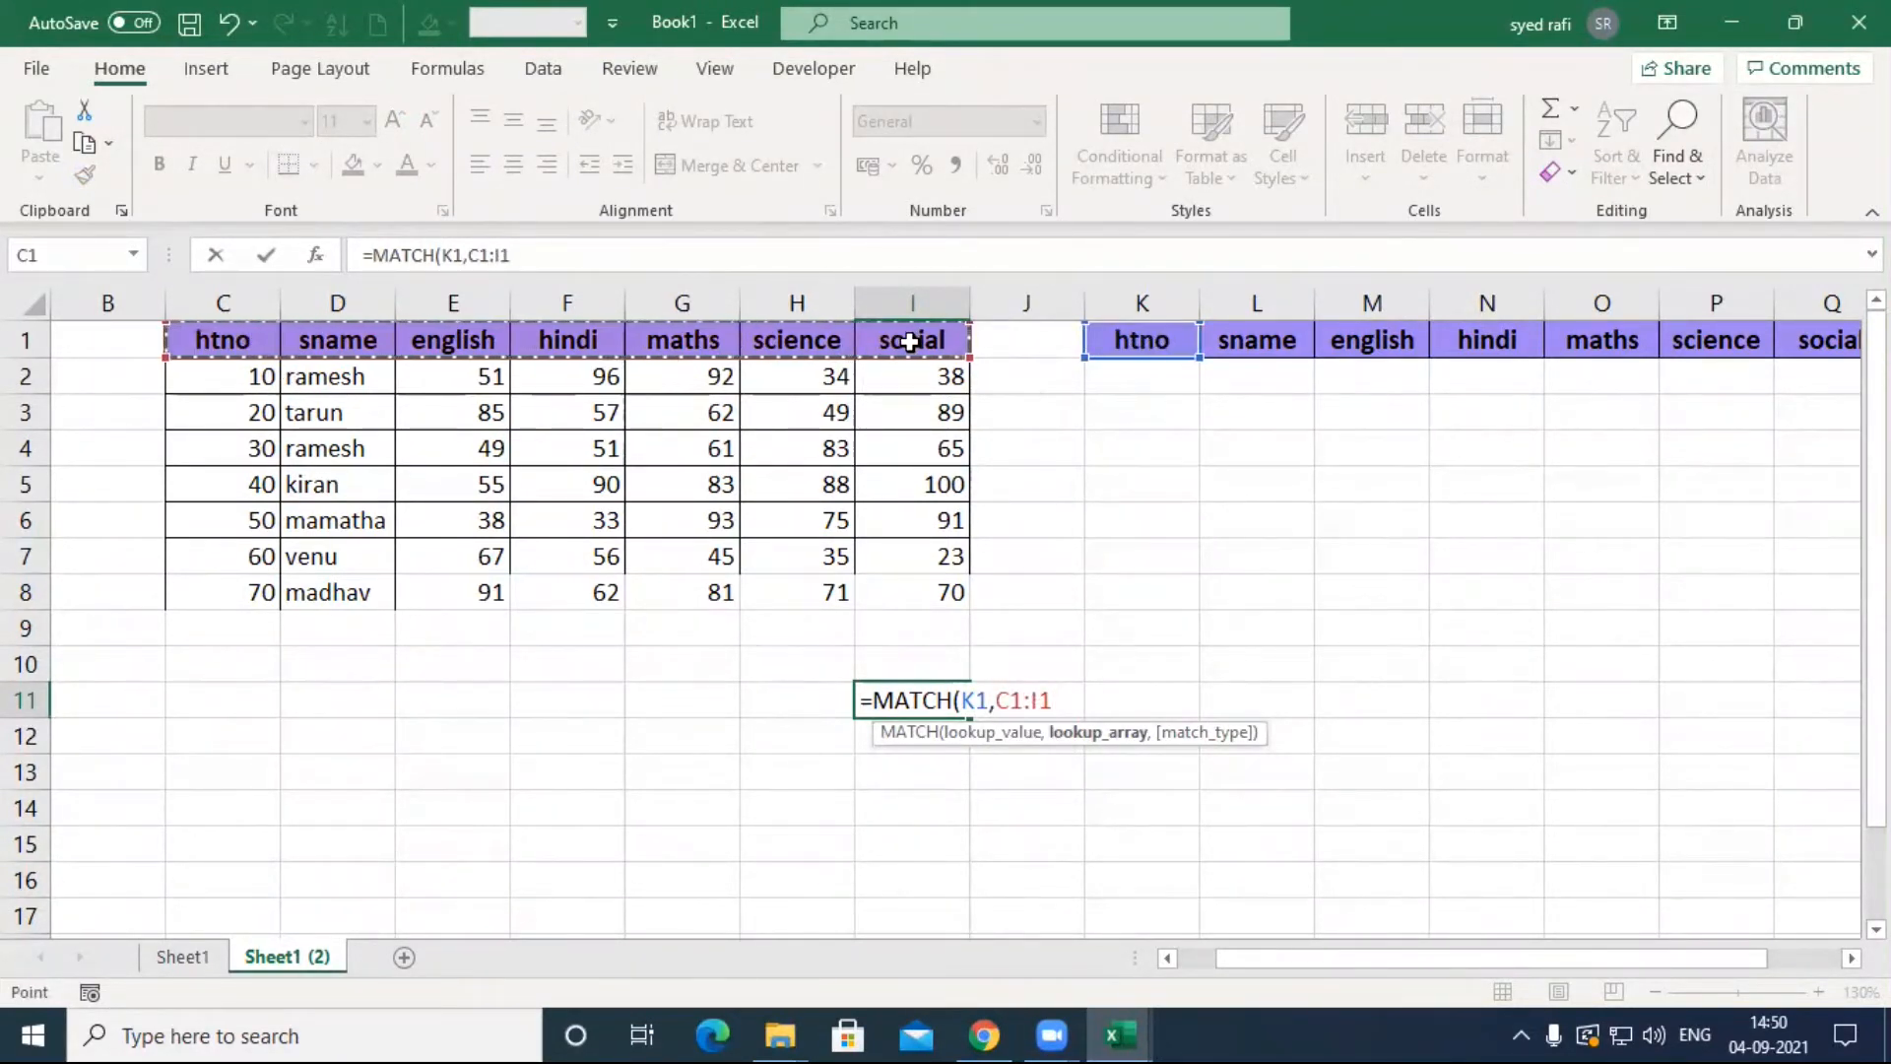
pyautogui.write(',')
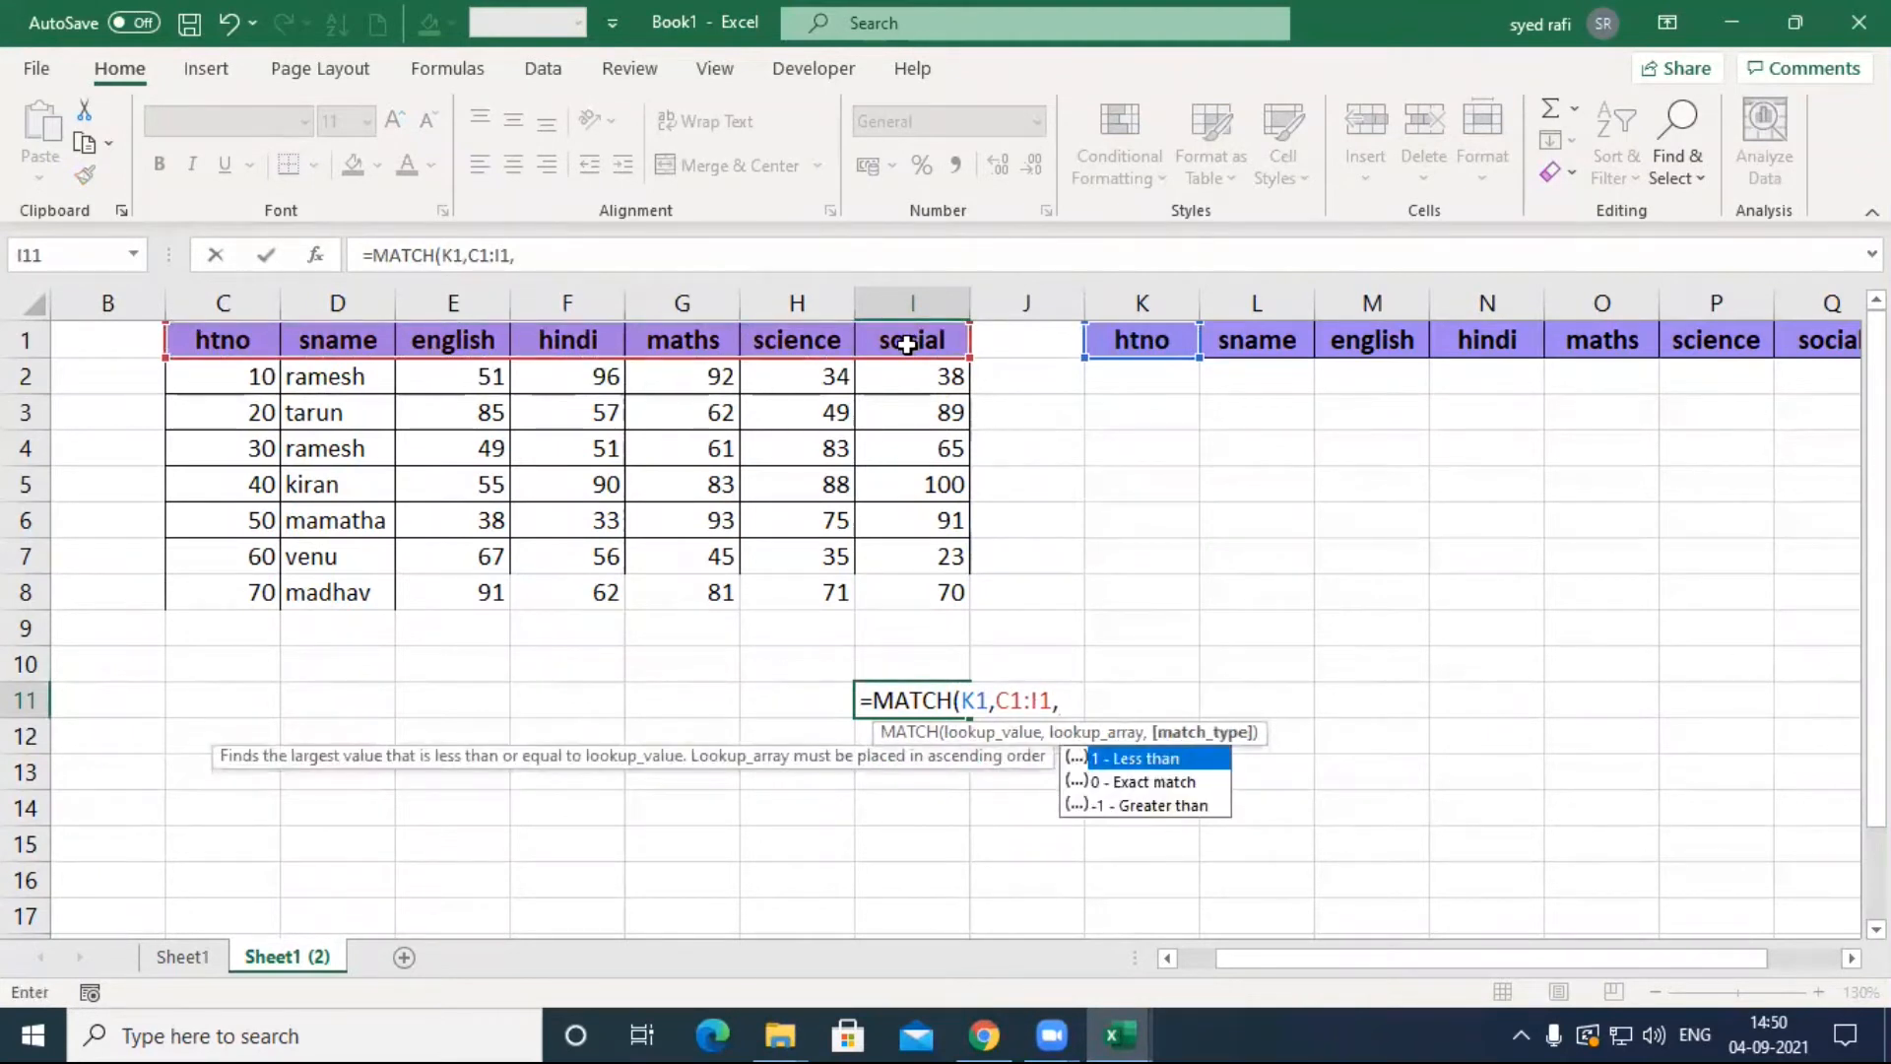
pyautogui.click(1143, 782)
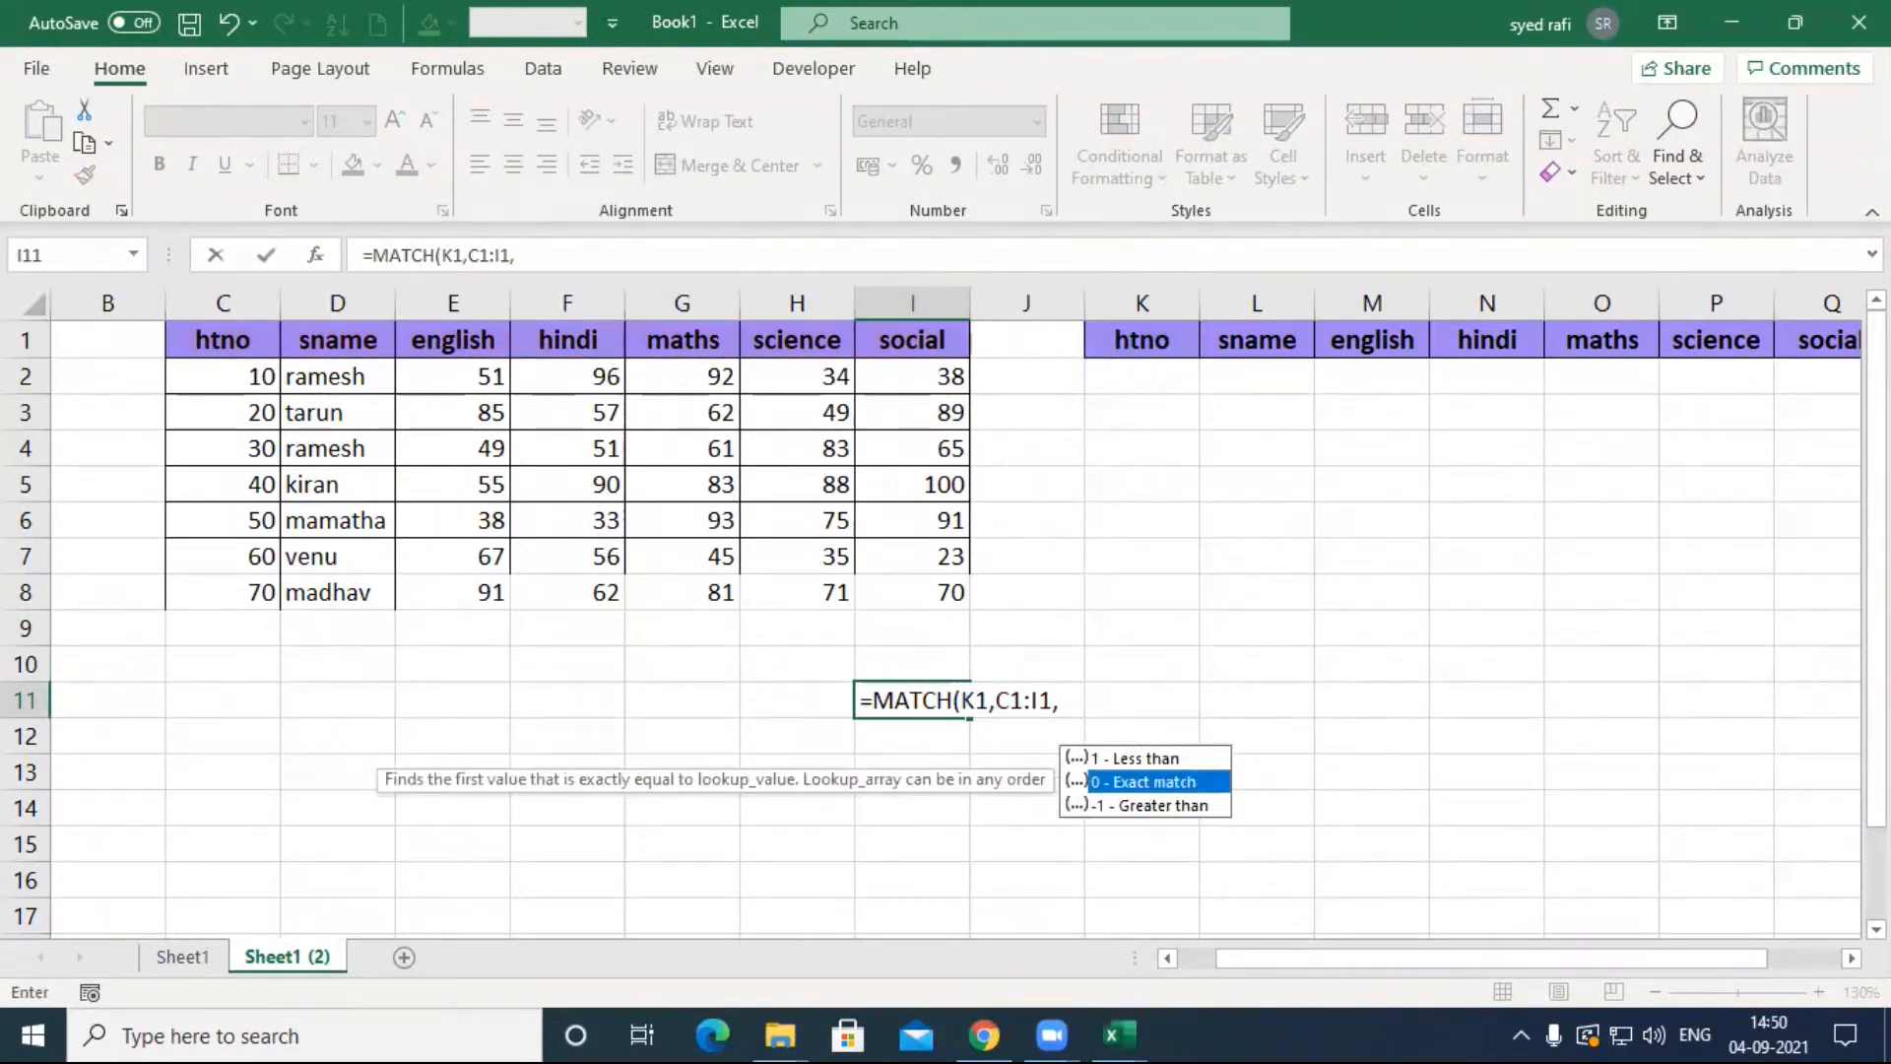
pyautogui.write('0')
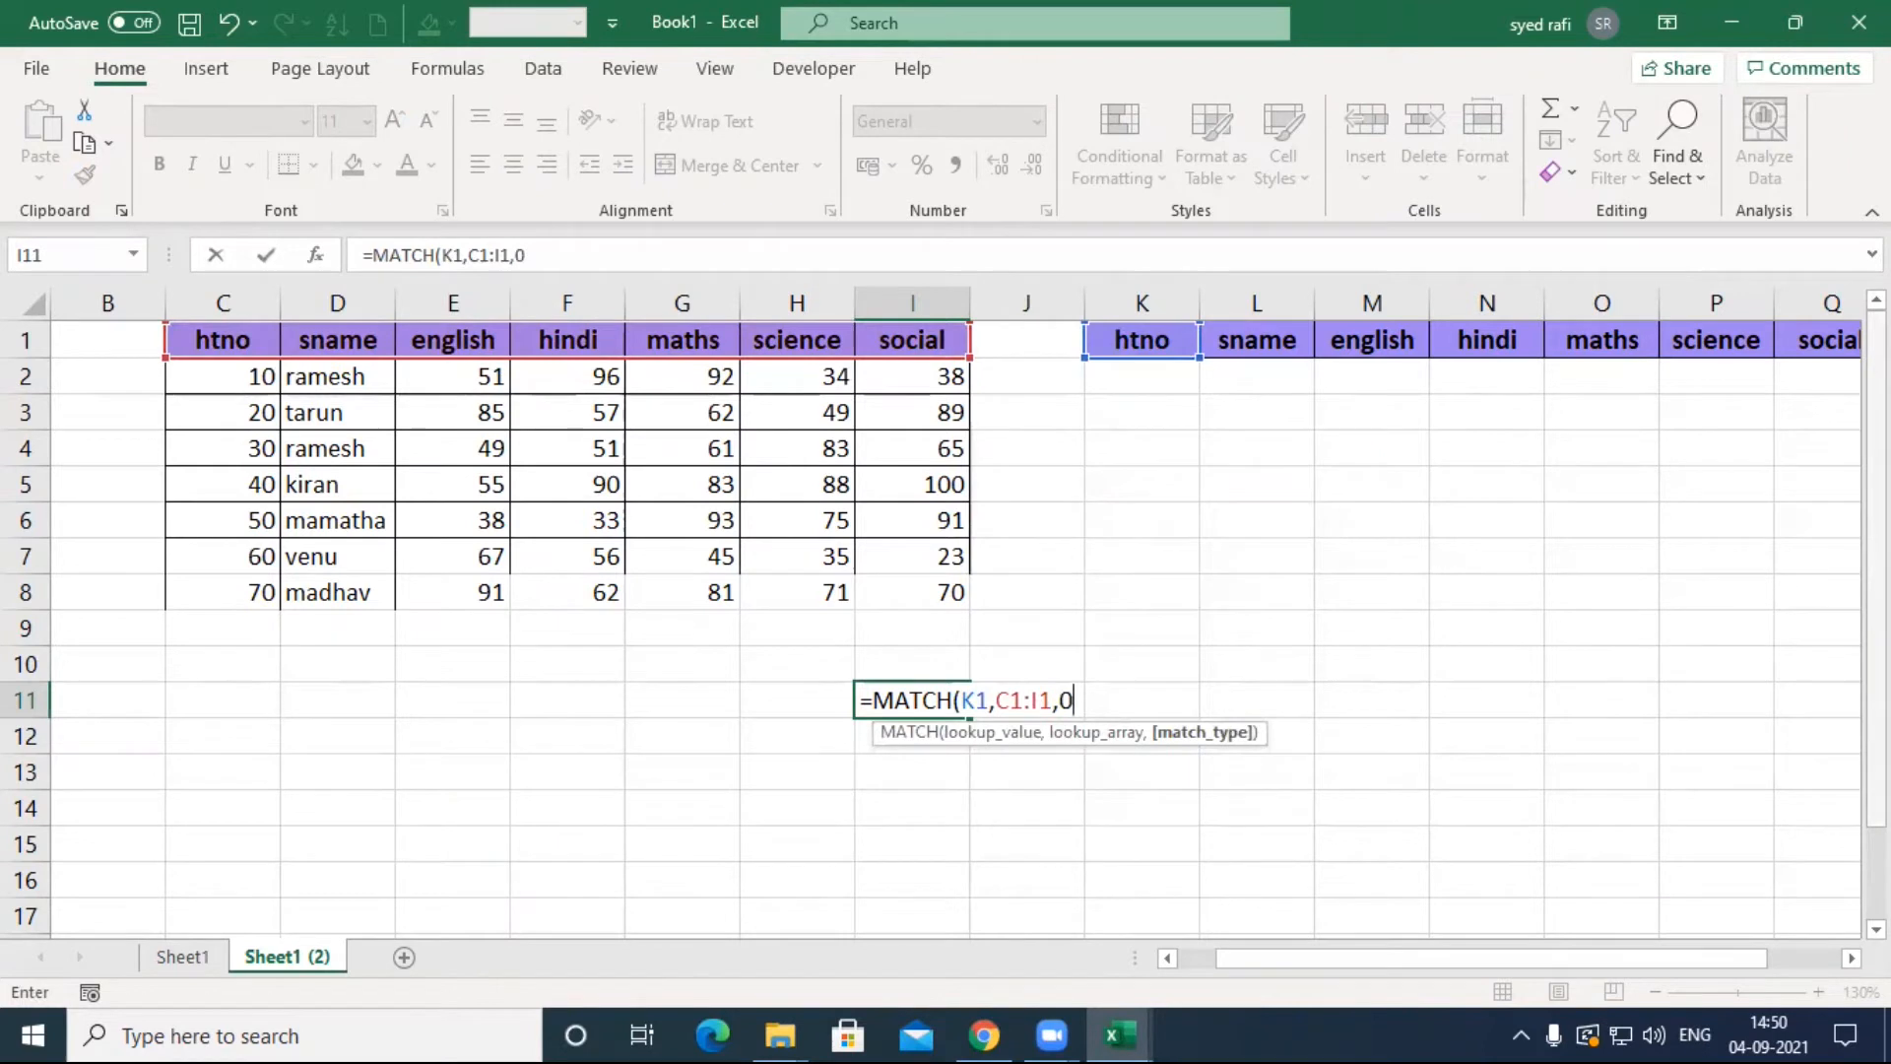
pyautogui.write(')')
pyautogui.press('Return')
pyautogui.press('Up')
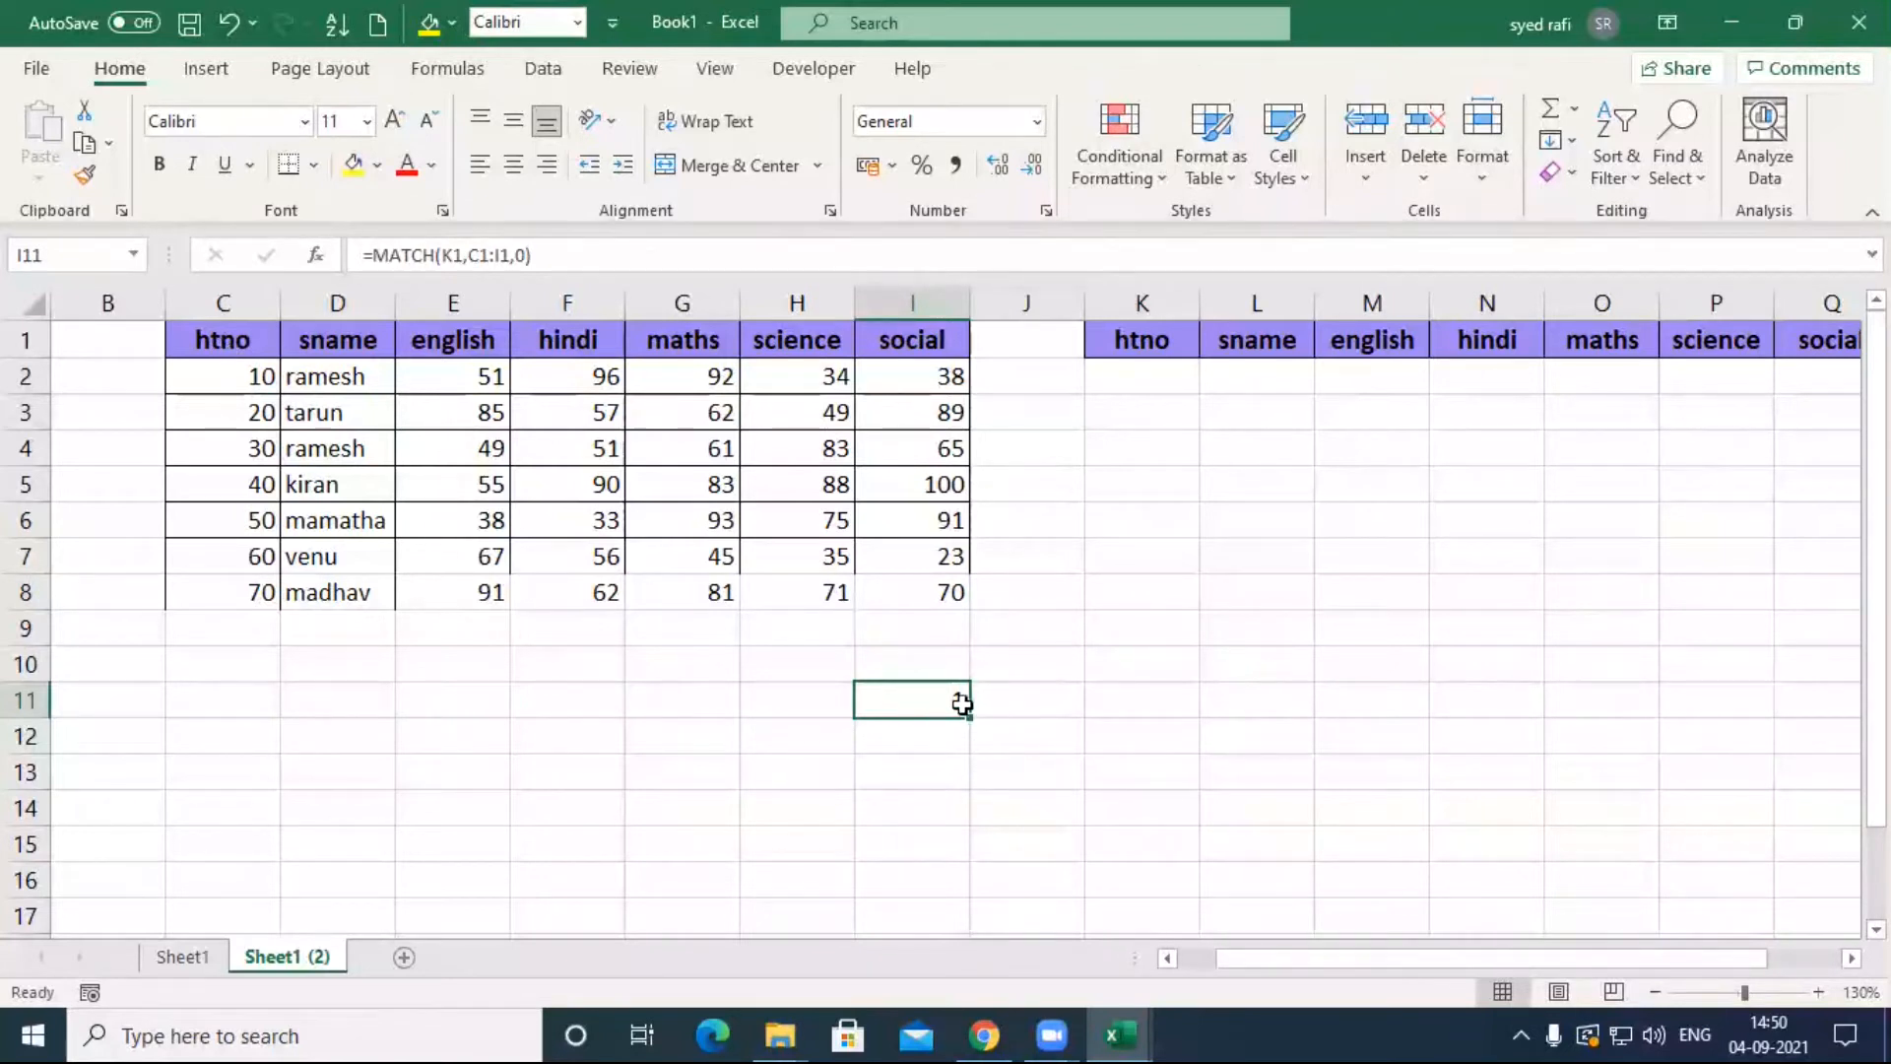
pyautogui.moveTo(963, 680); pyautogui.dragTo(1166, 372)
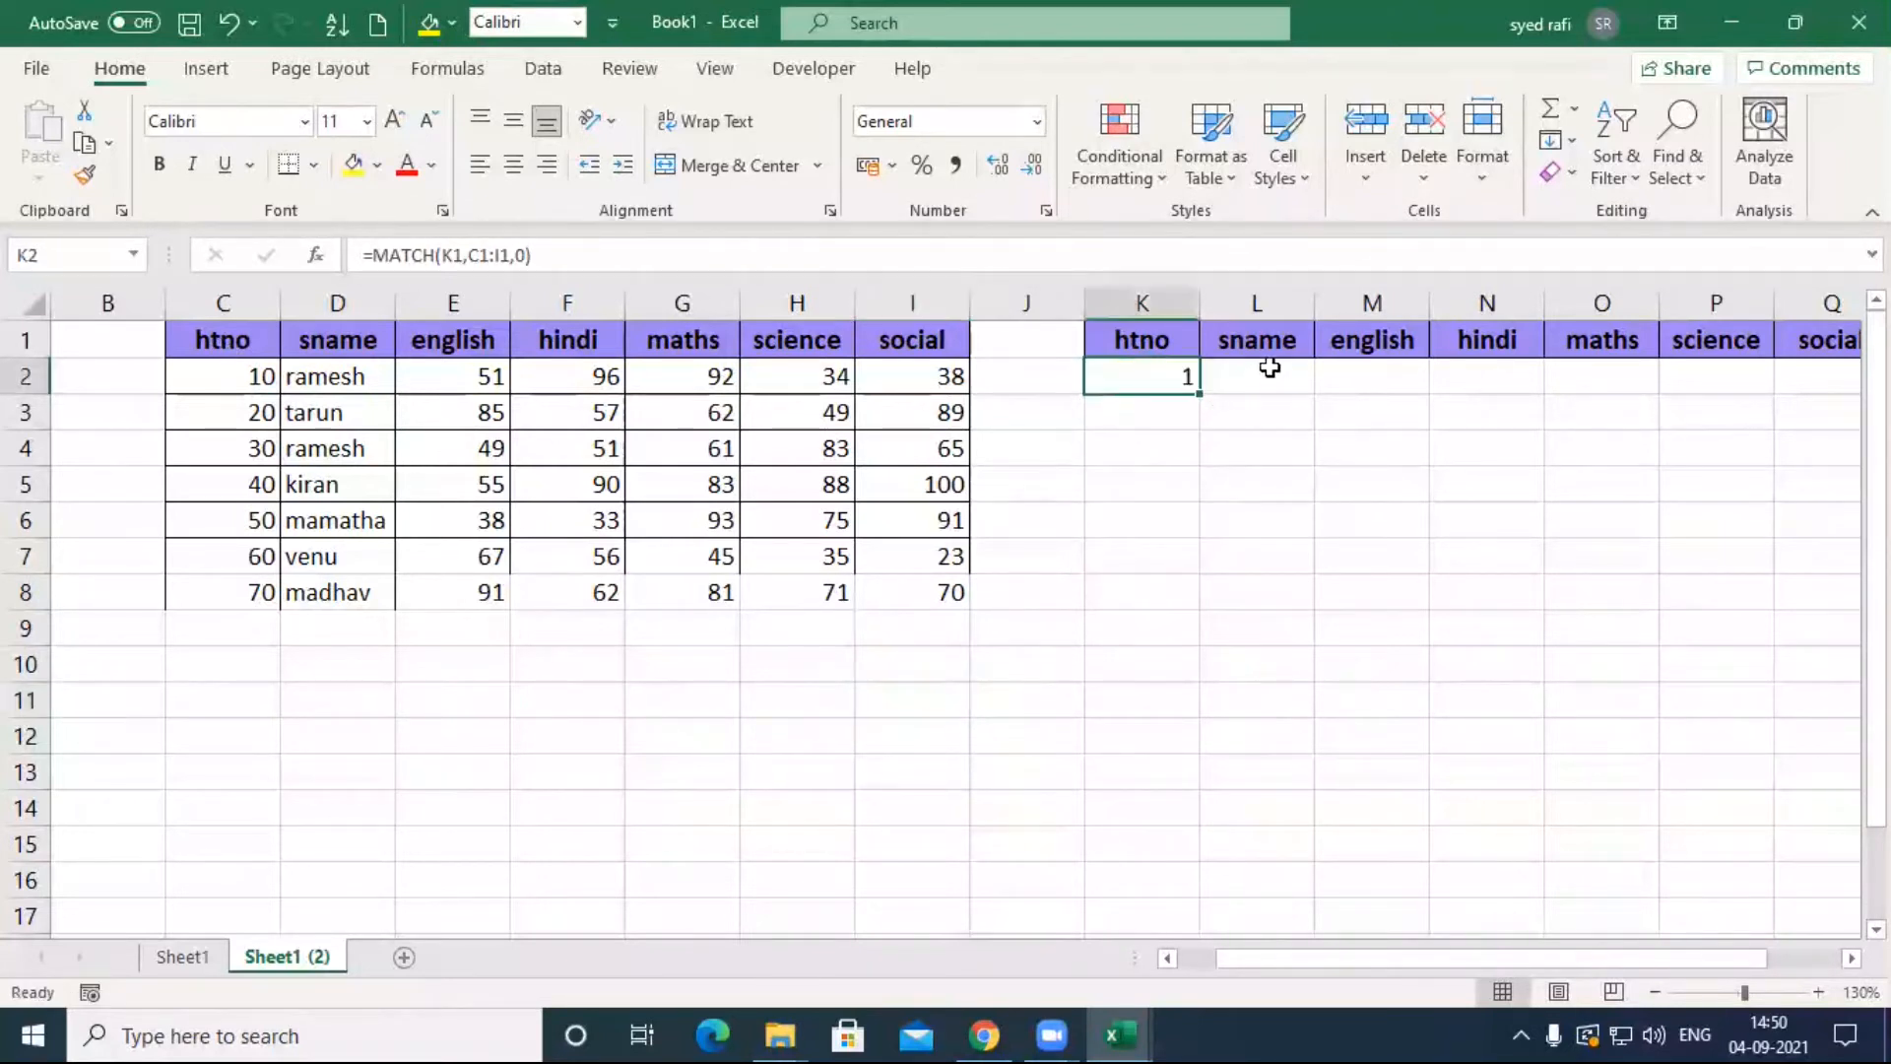
# Step: Enter a MATCH formula in L2 that looks up L1 in C1:I1 with exact match type 0
pyautogui.click(1281, 384)
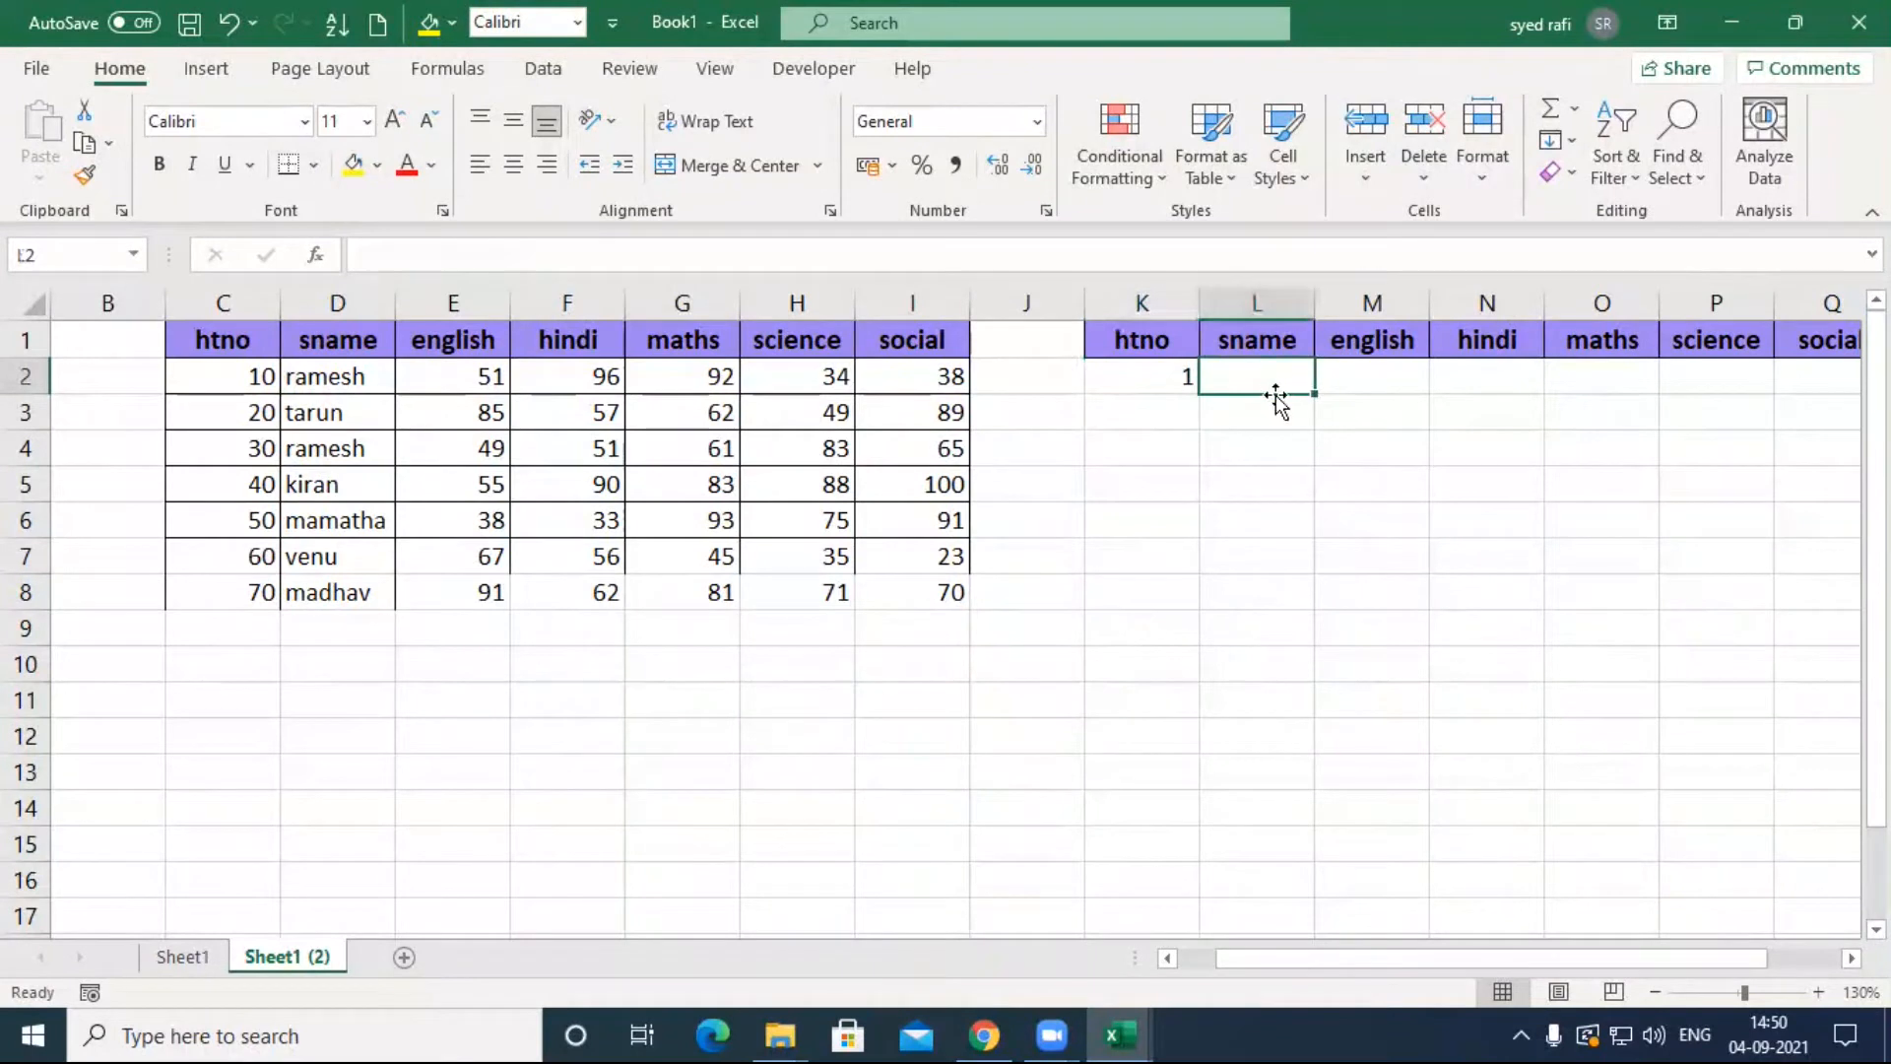
pyautogui.write('=ma')
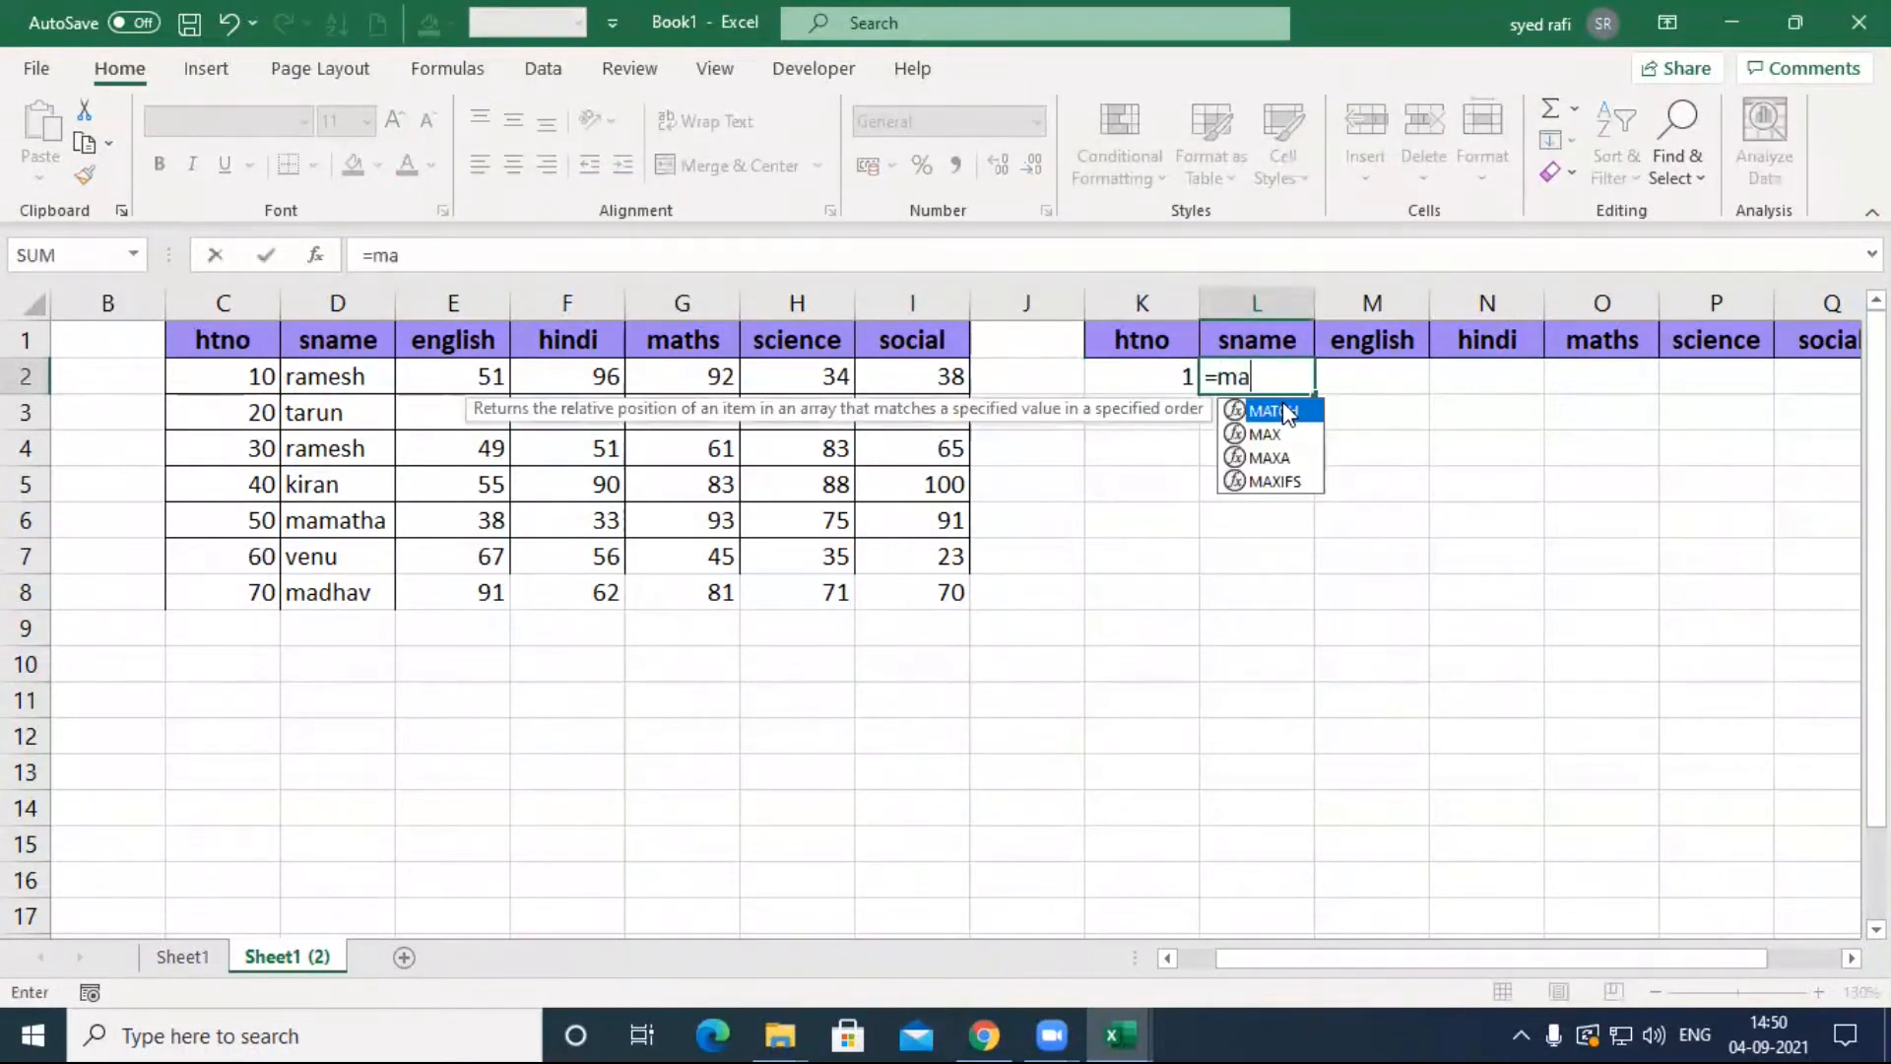
pyautogui.press('Tab')
pyautogui.click(1258, 340)
pyautogui.write(',')
pyautogui.moveTo(236, 345); pyautogui.dragTo(896, 344)
pyautogui.write(',')
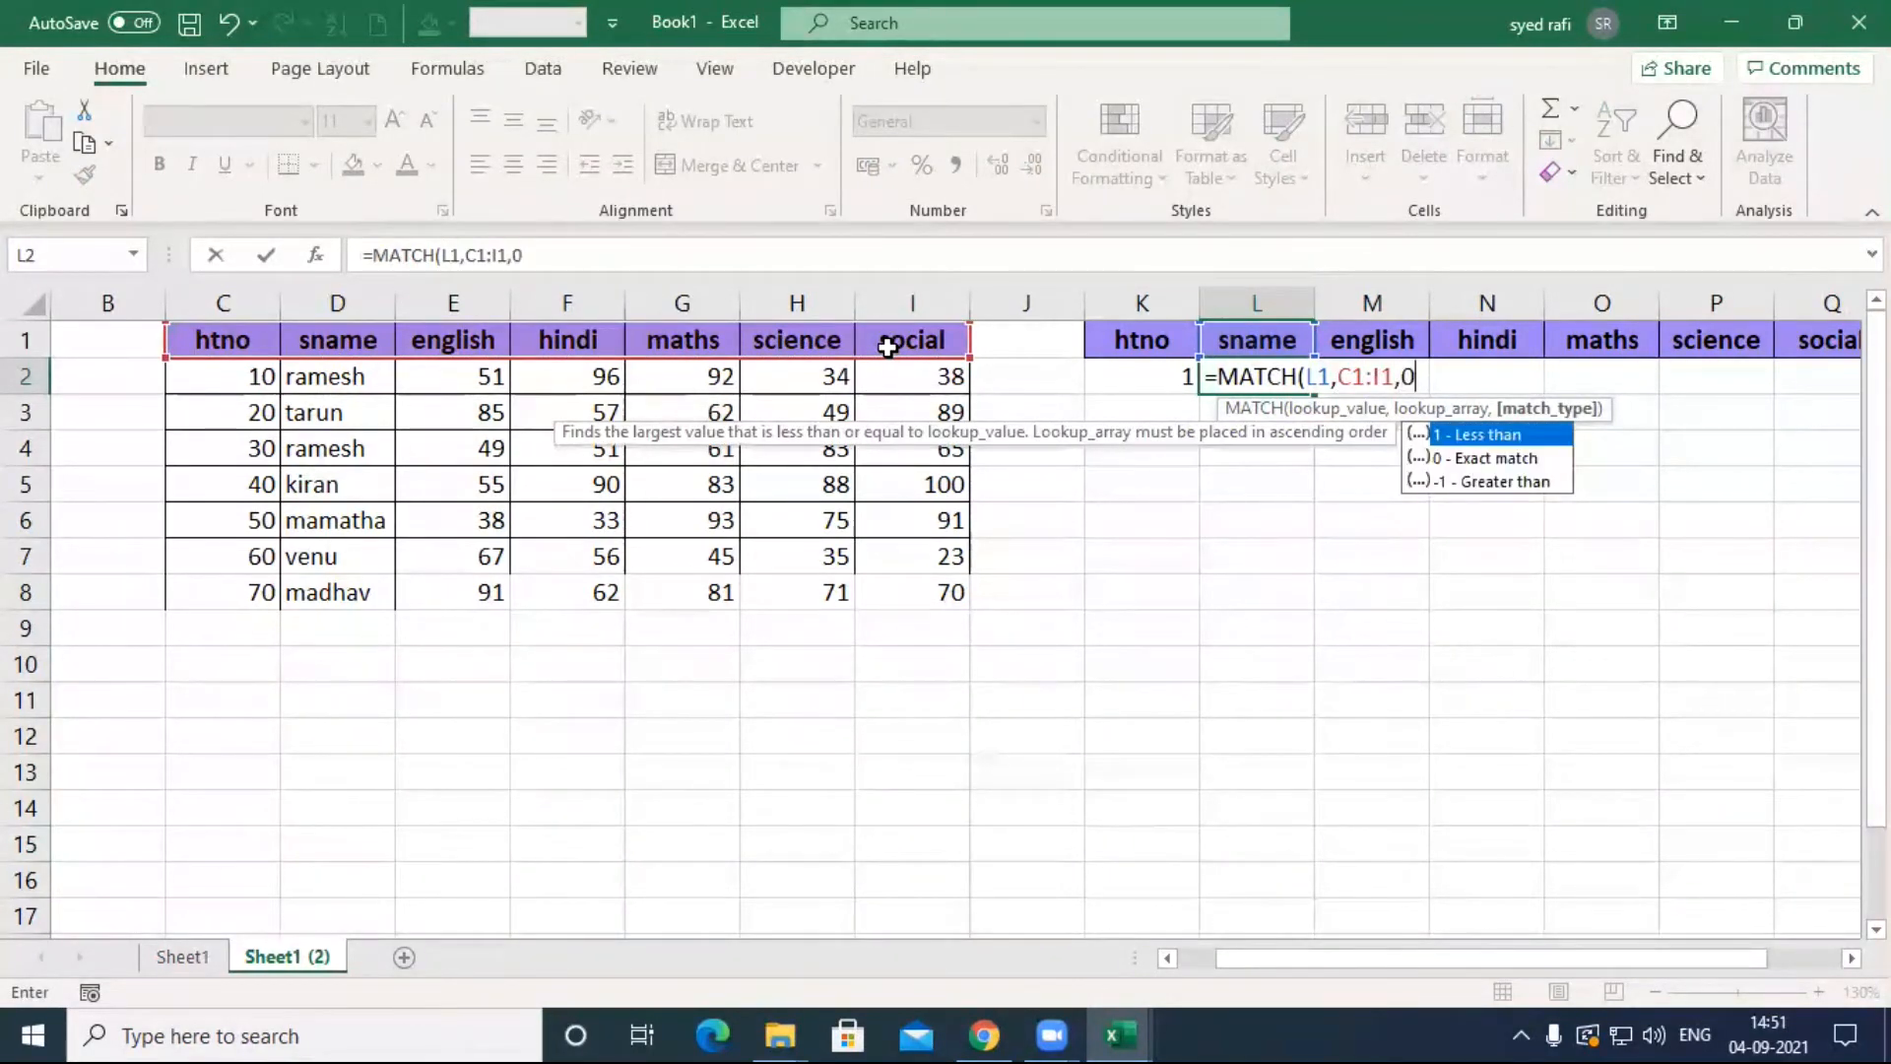
pyautogui.write('0')
pyautogui.press('Return')
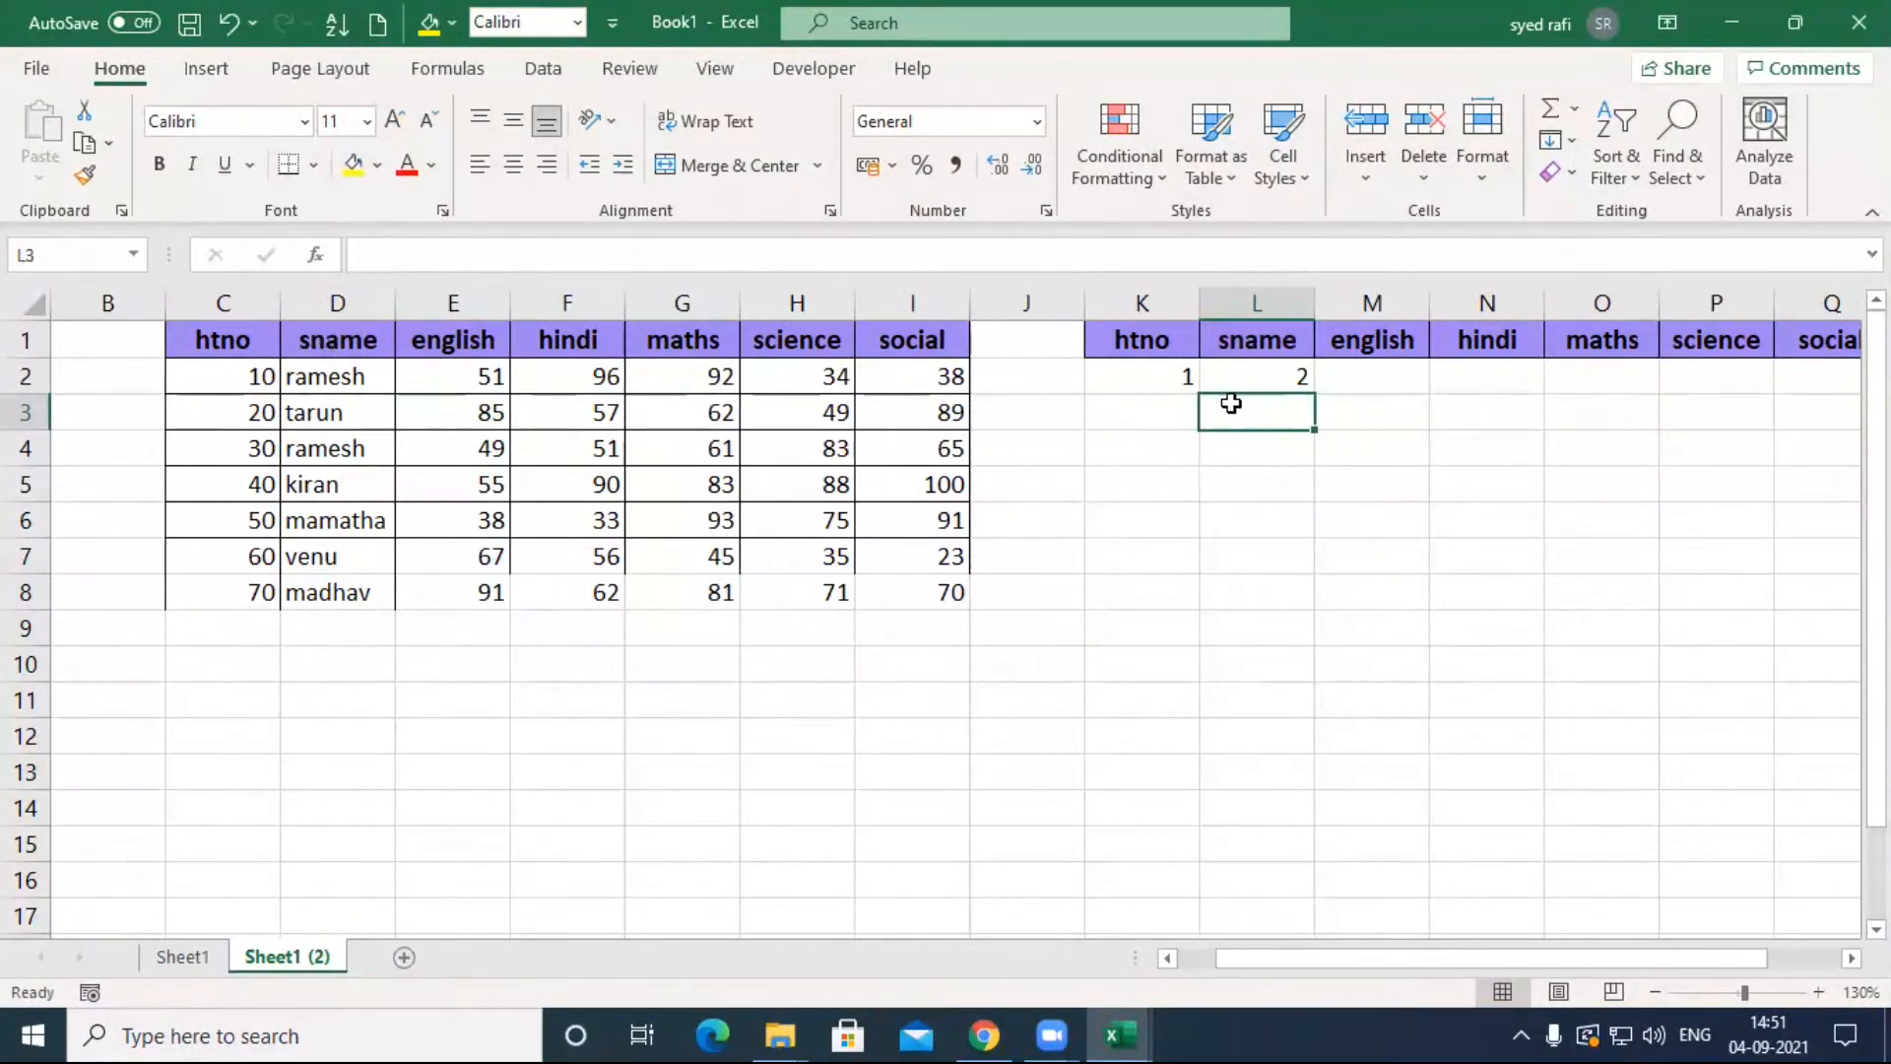
# Step: Review the MATCH formula in K2 and fill it across to Q2 with its relative lookup range
pyautogui.click(1153, 386)
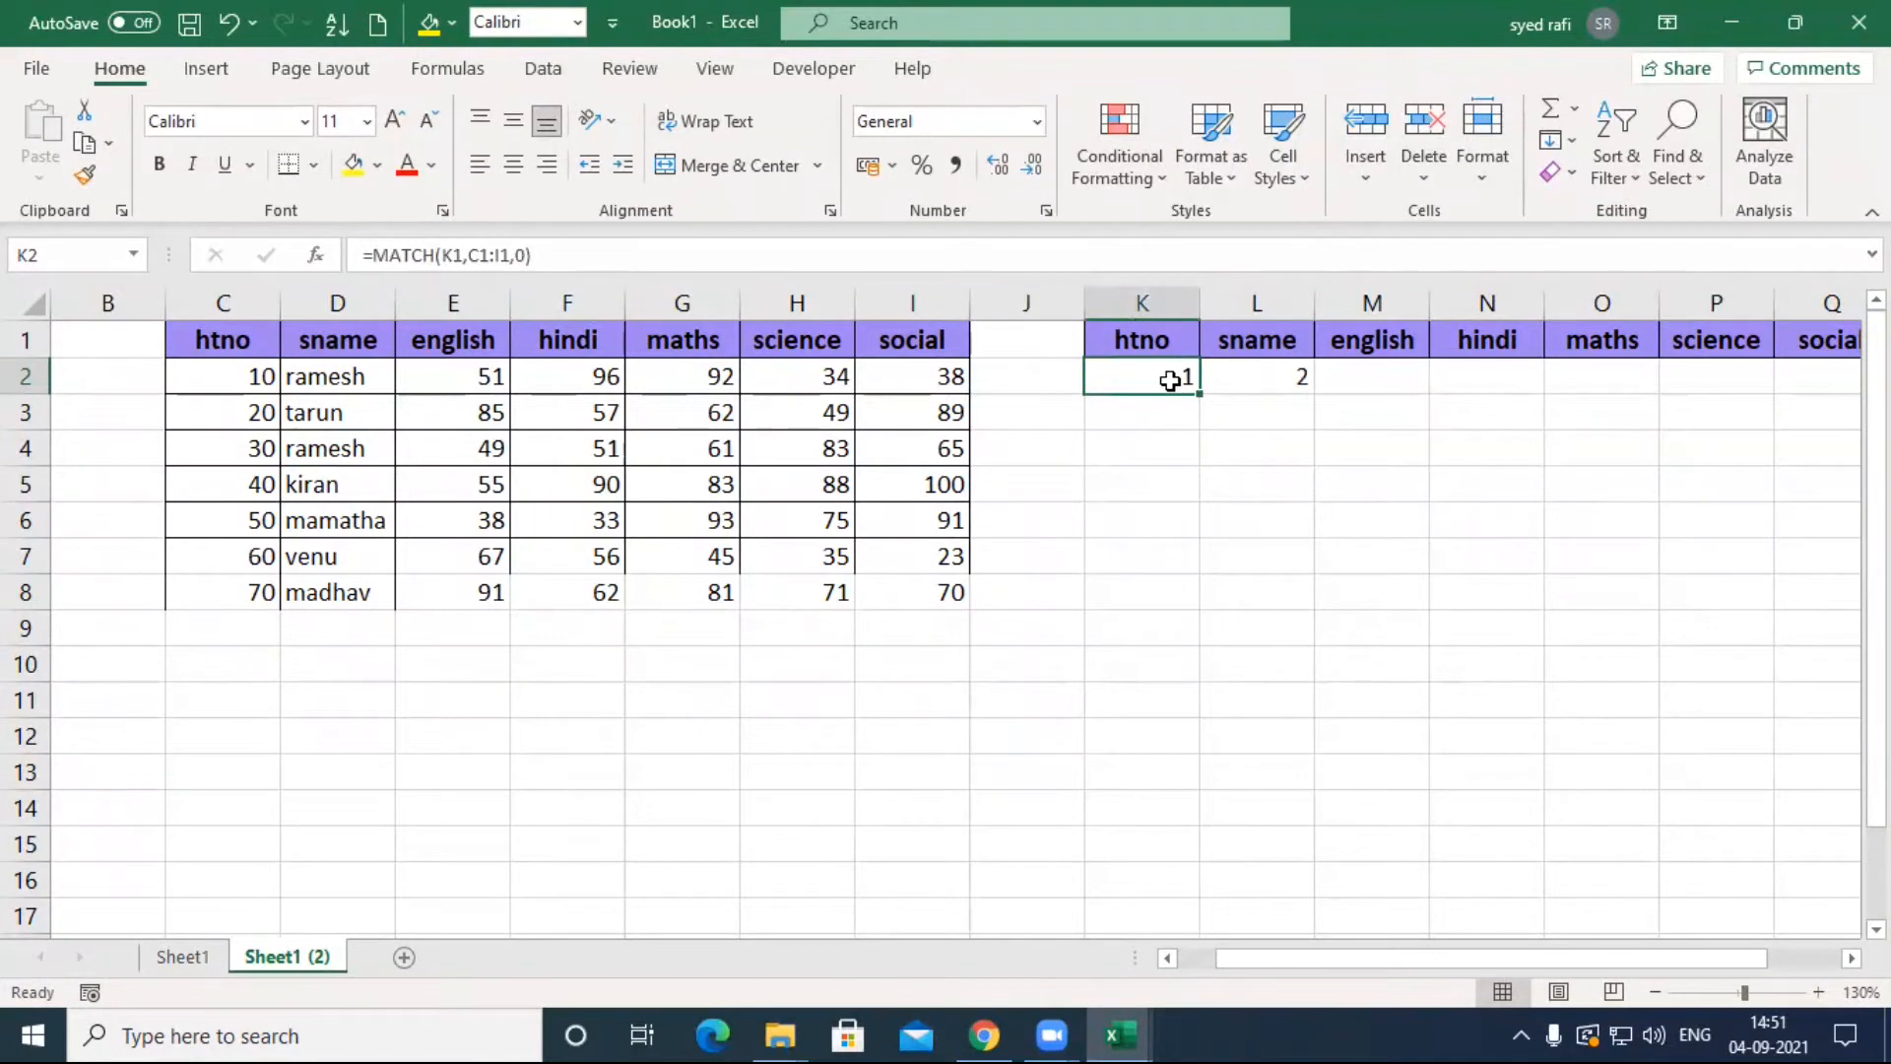
pyautogui.doubleClick(1167, 380)
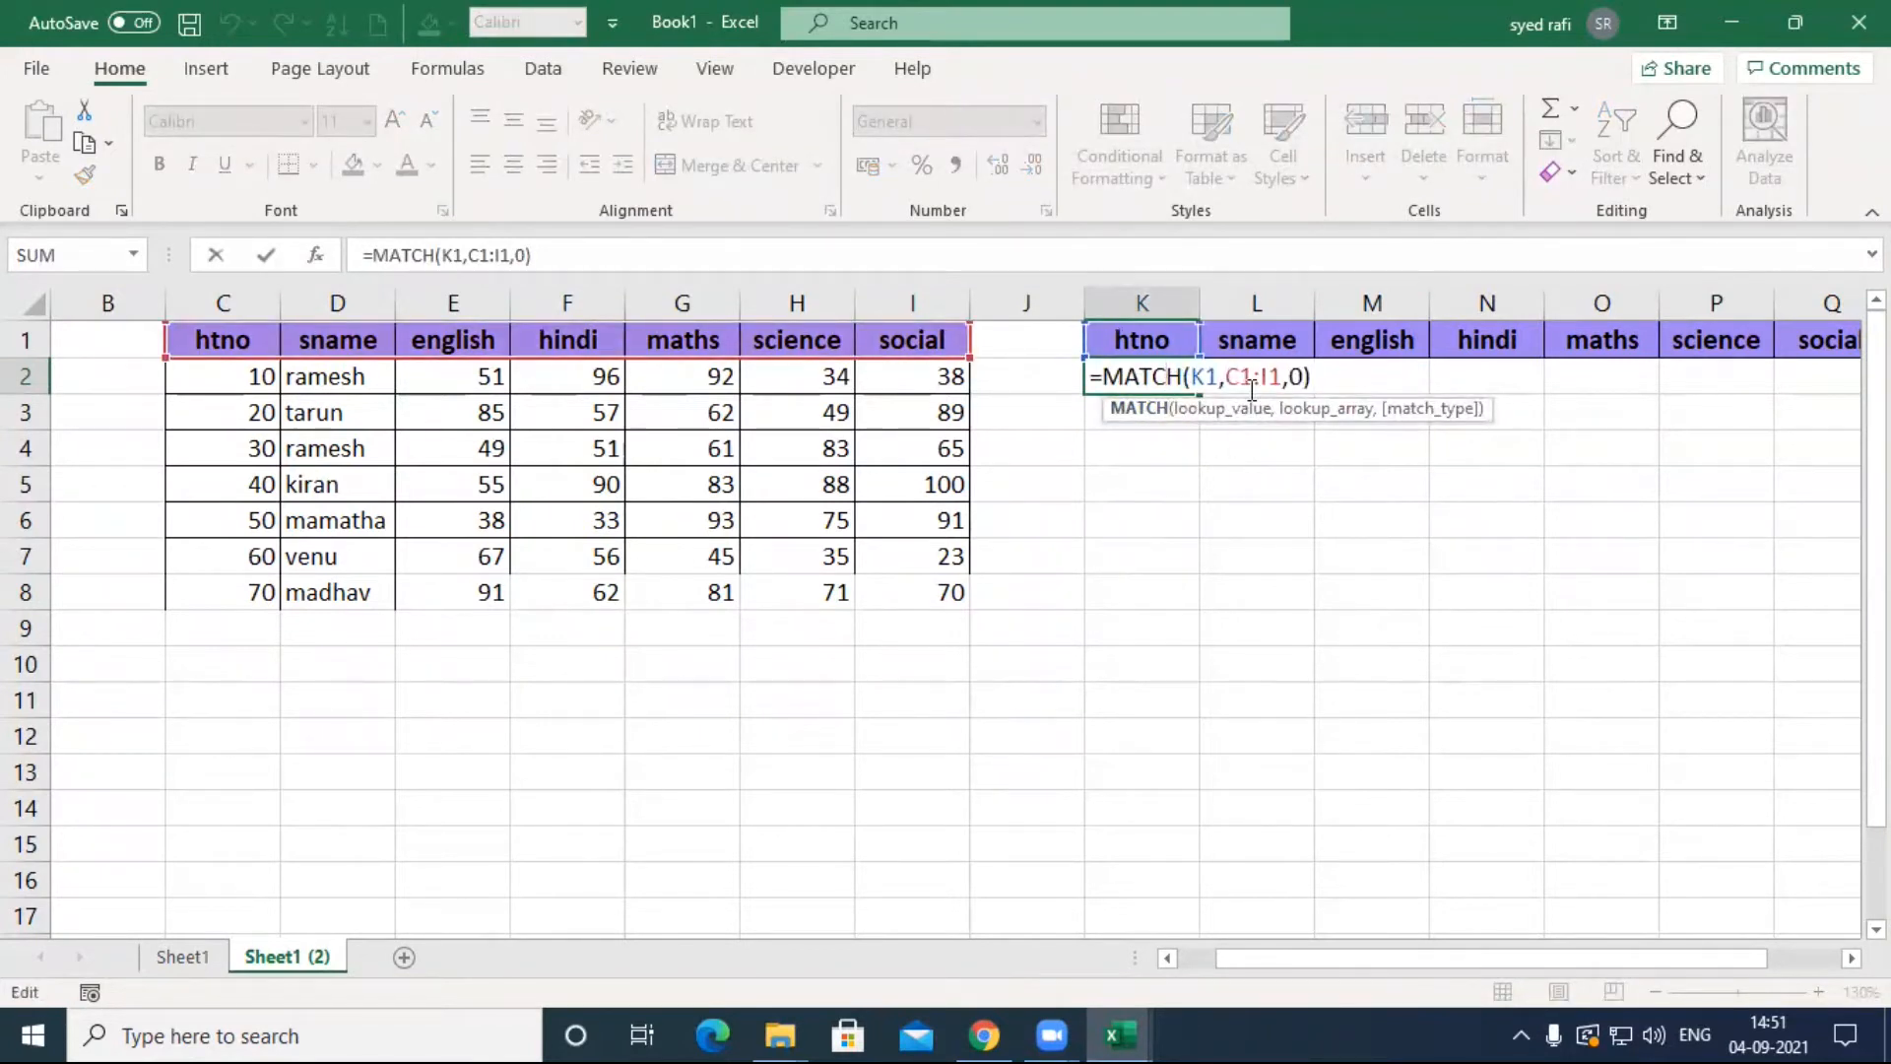
pyautogui.press('Return')
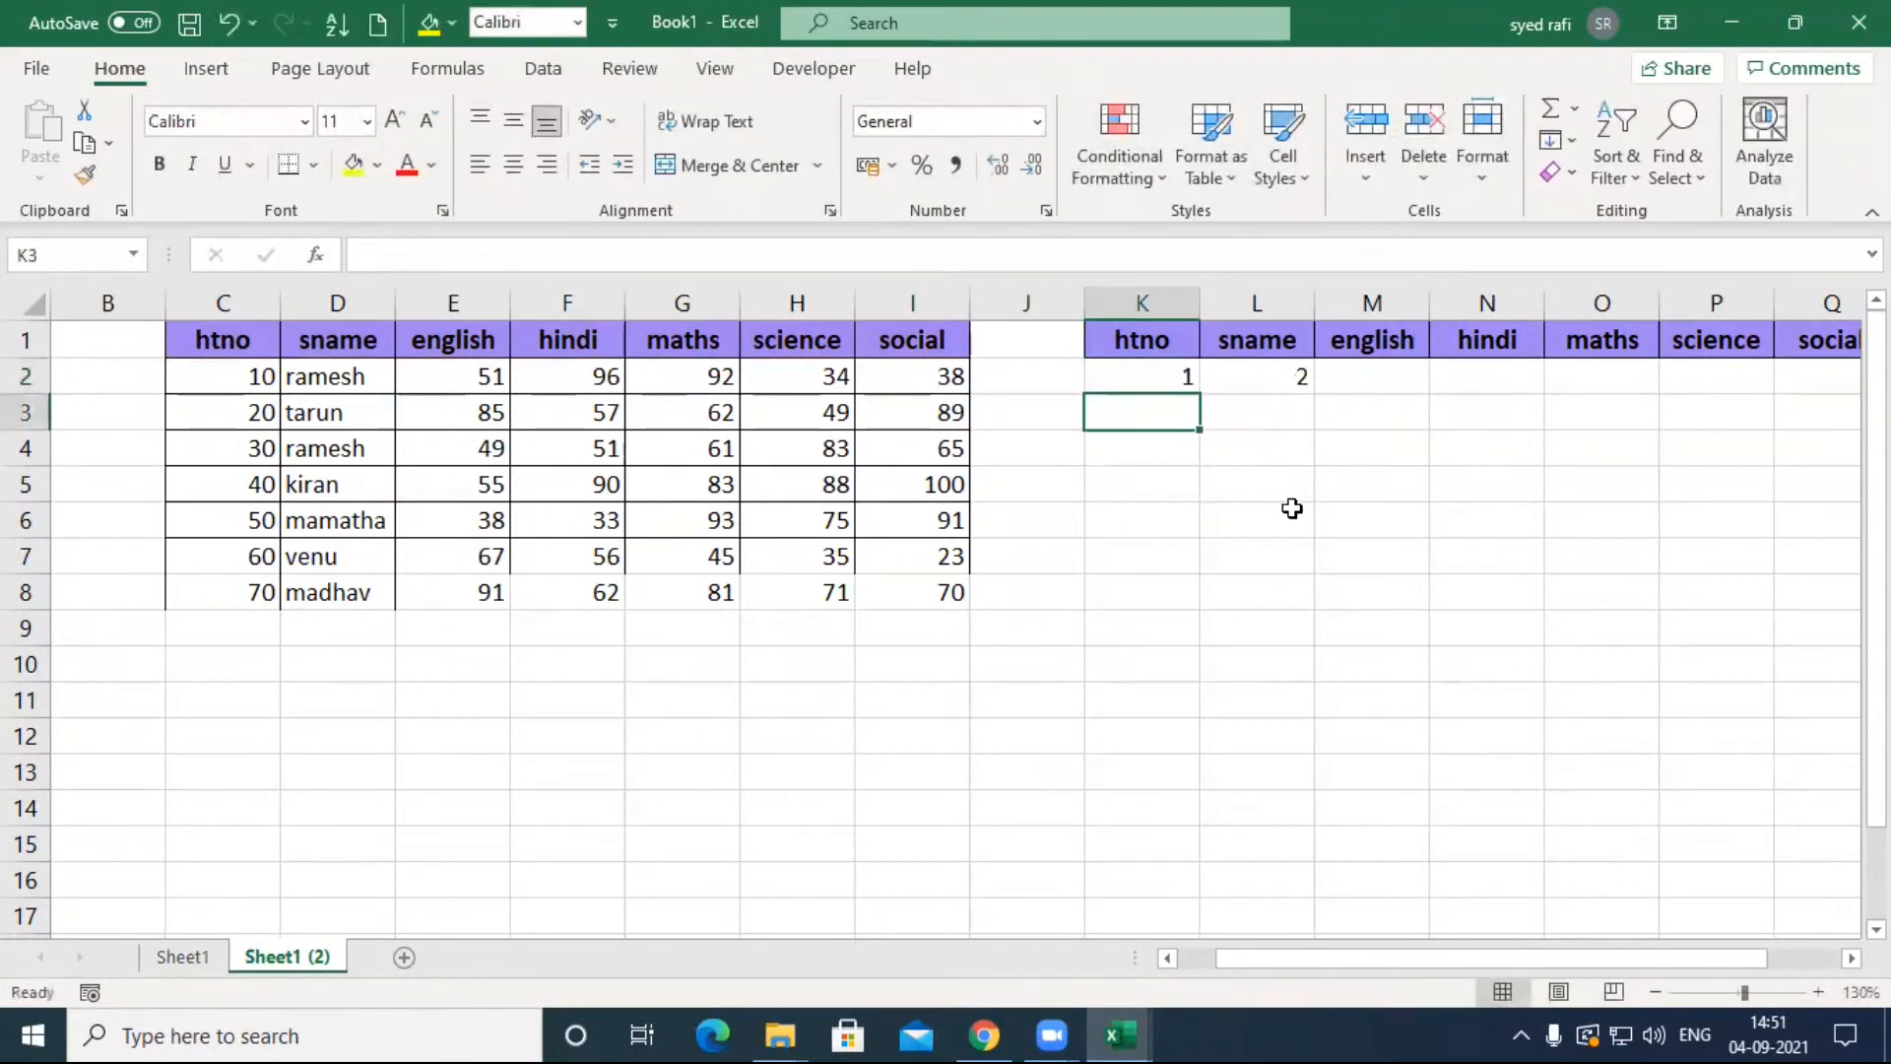
pyautogui.click(1188, 375)
pyautogui.moveTo(1206, 399); pyautogui.dragTo(1823, 359)
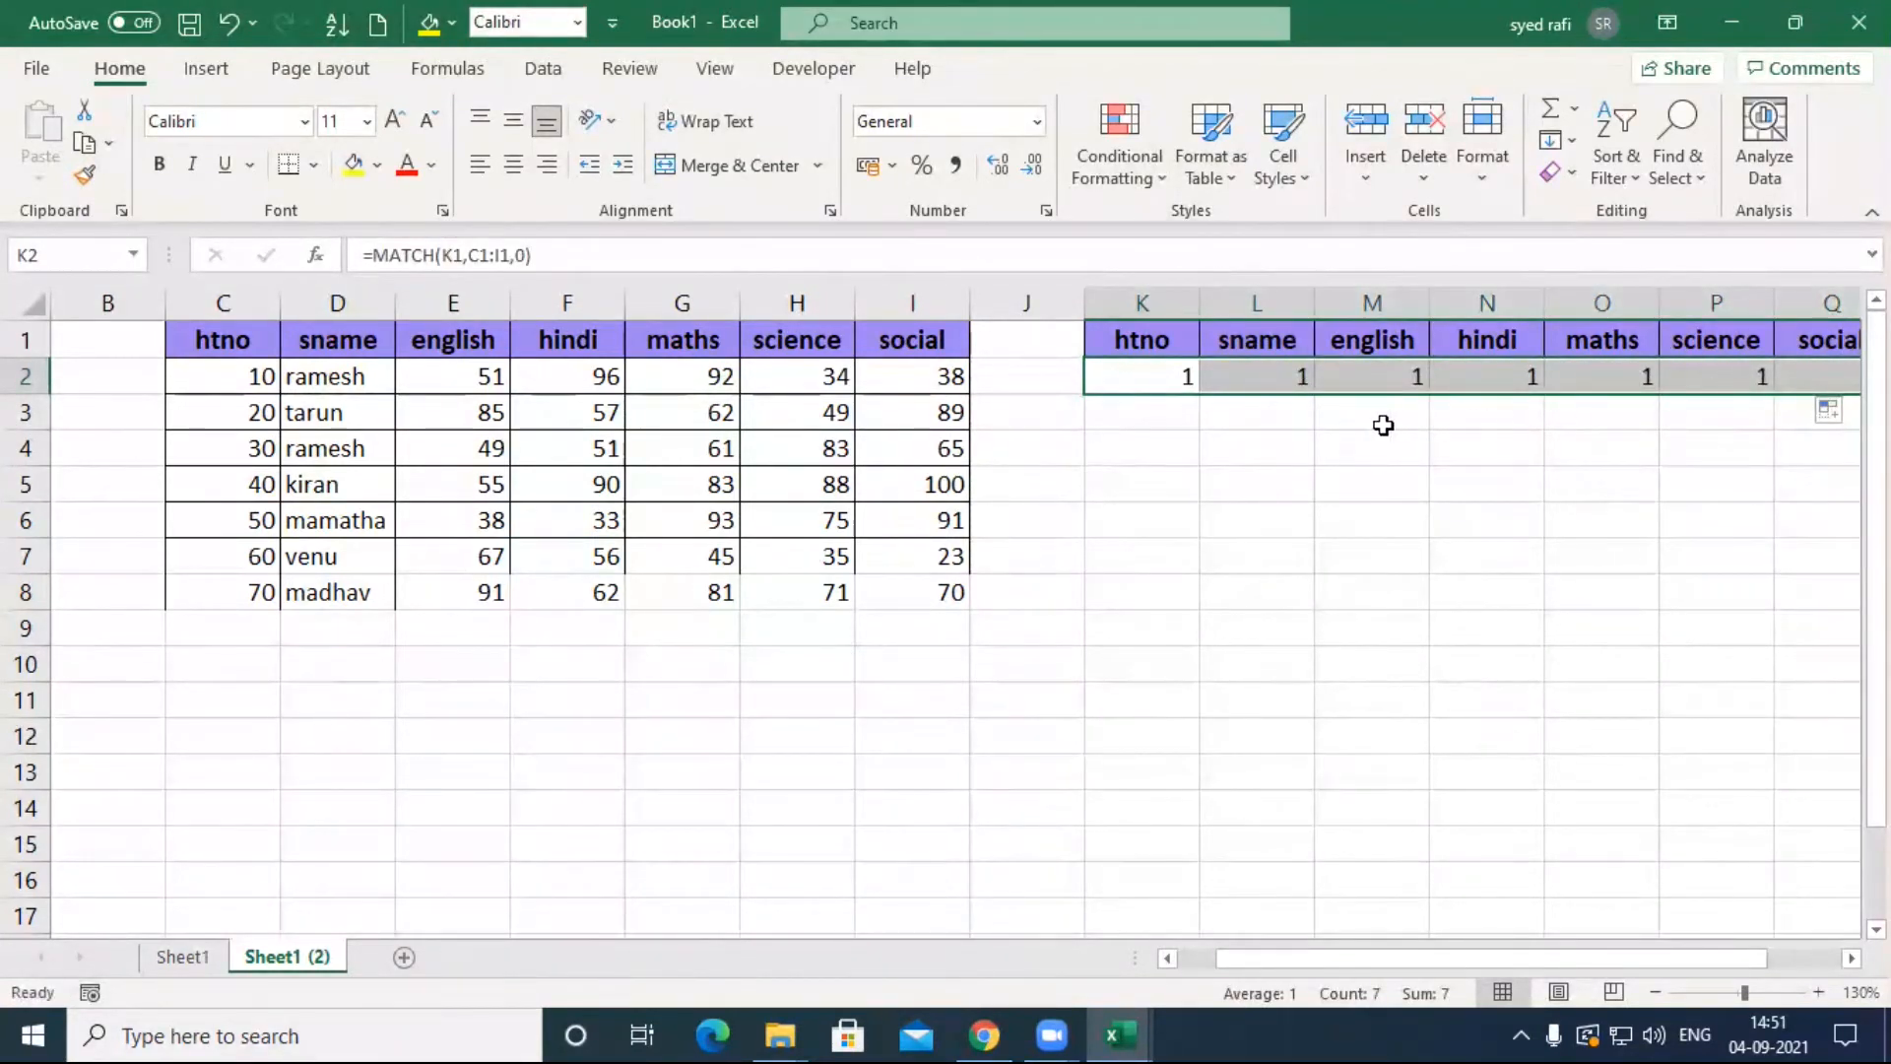
# Step: Examine how the lookup array reference shifts in the copied MATCH formulas in L2 and M2
pyautogui.doubleClick(1285, 376)
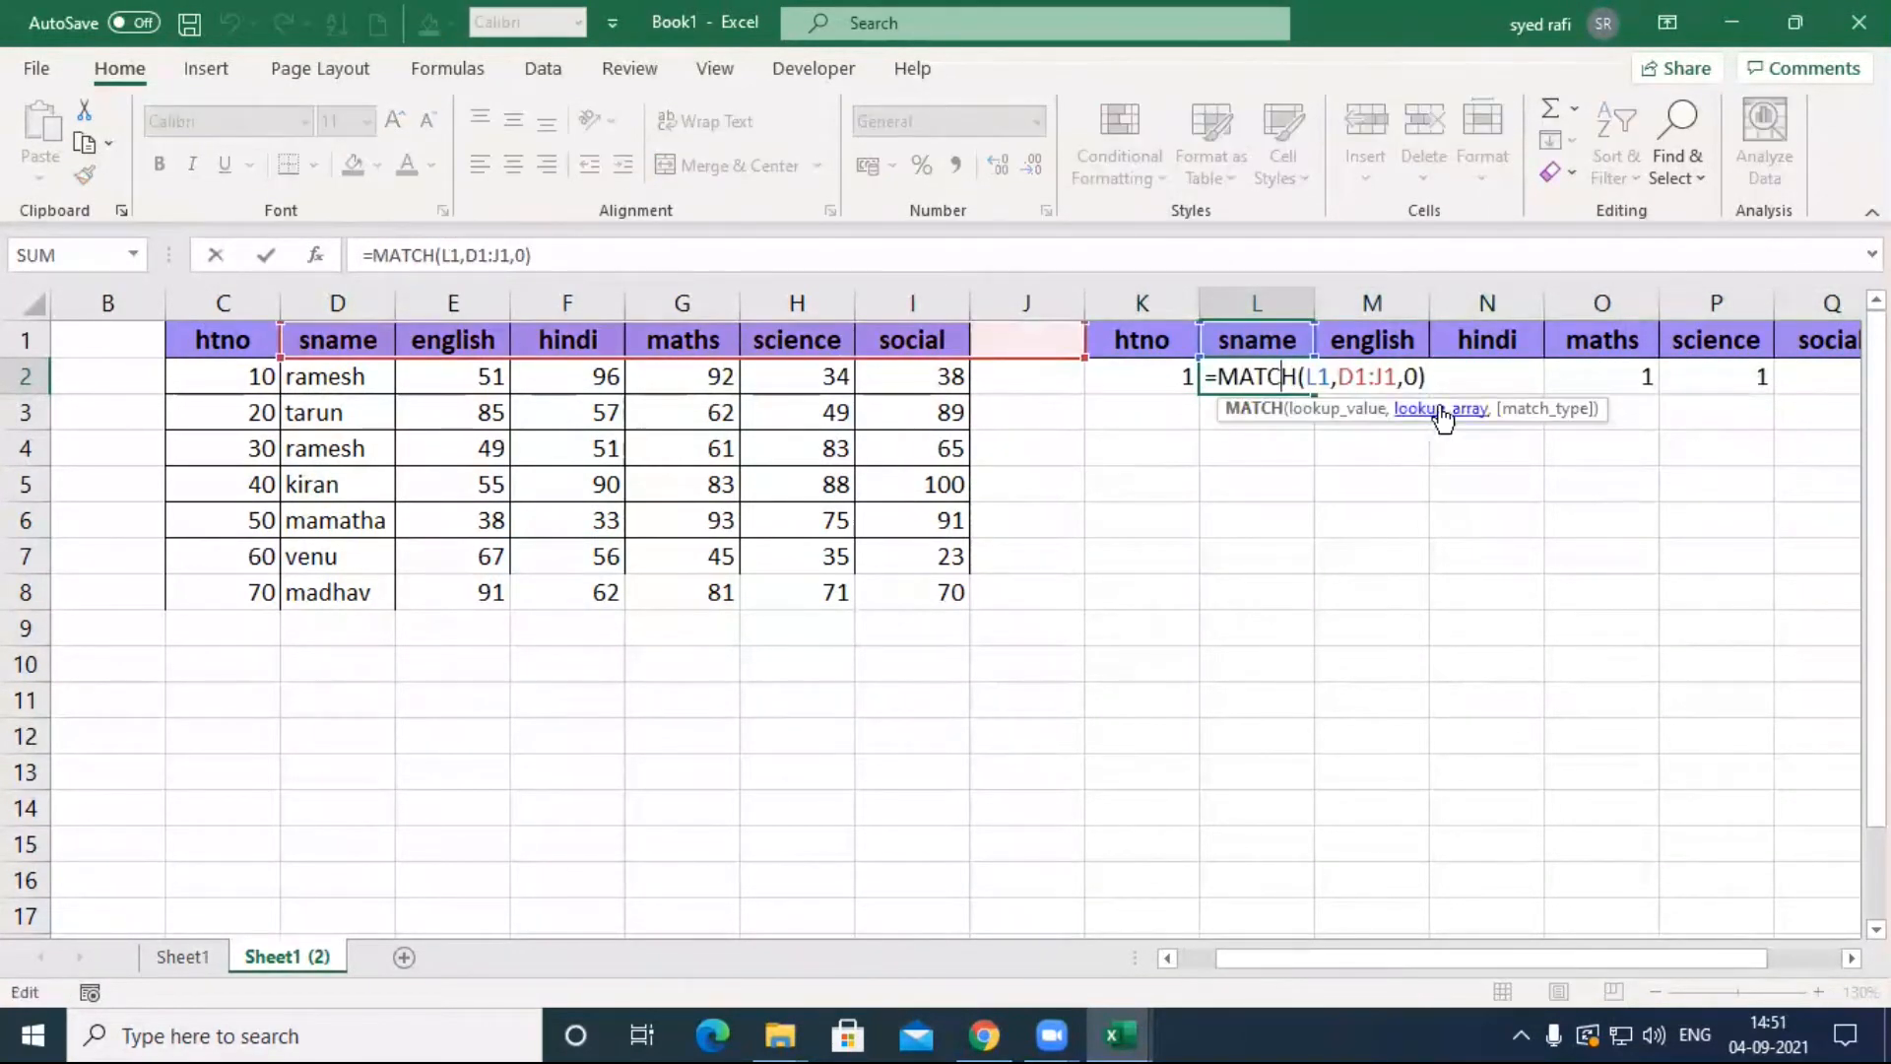
pyautogui.press('Return')
pyautogui.click(1394, 383)
pyautogui.doubleClick(1393, 382)
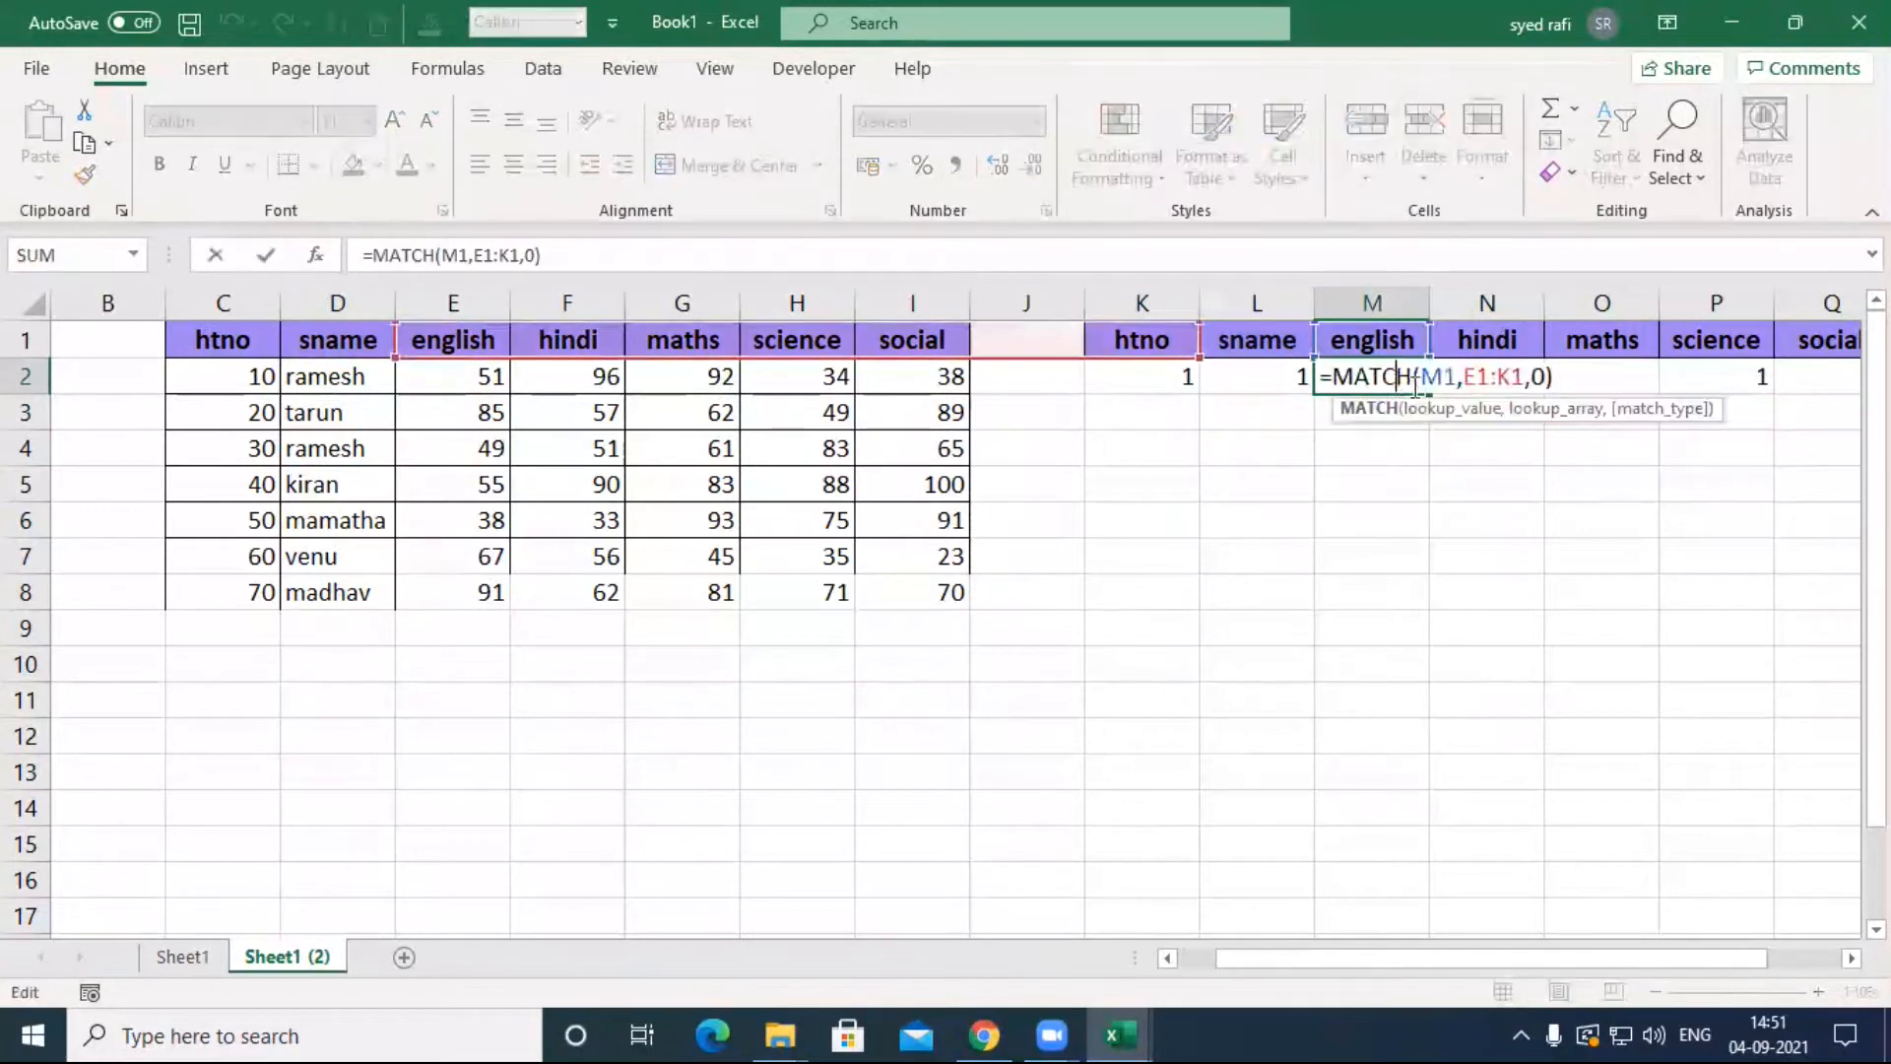
pyautogui.press('Return')
pyautogui.click(1392, 374)
pyautogui.doubleClick(1392, 374)
pyautogui.press('Return')
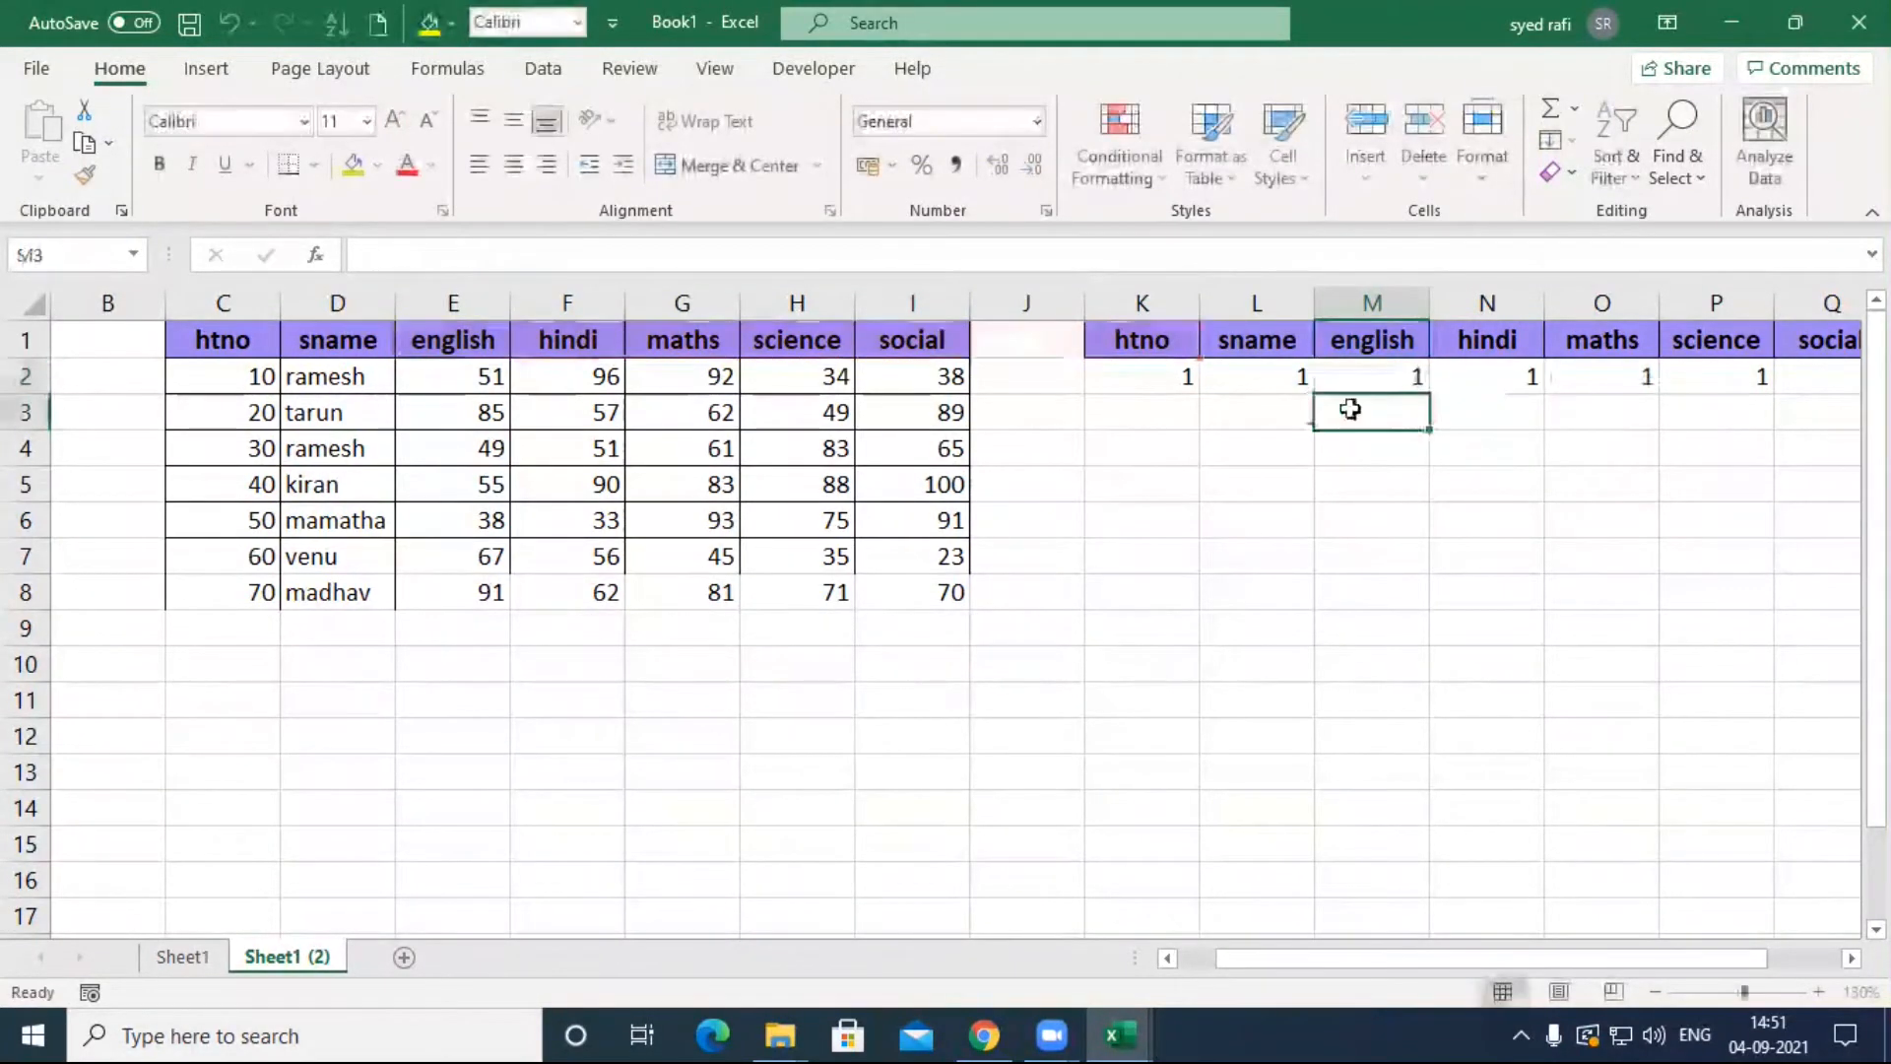
# Step: Make the lookup array in K2's MATCH formula absolute as $C$1:$I$1 and fill the formula across to Q2
pyautogui.doubleClick(1178, 380)
pyautogui.moveTo(1245, 376); pyautogui.dragTo(1264, 377)
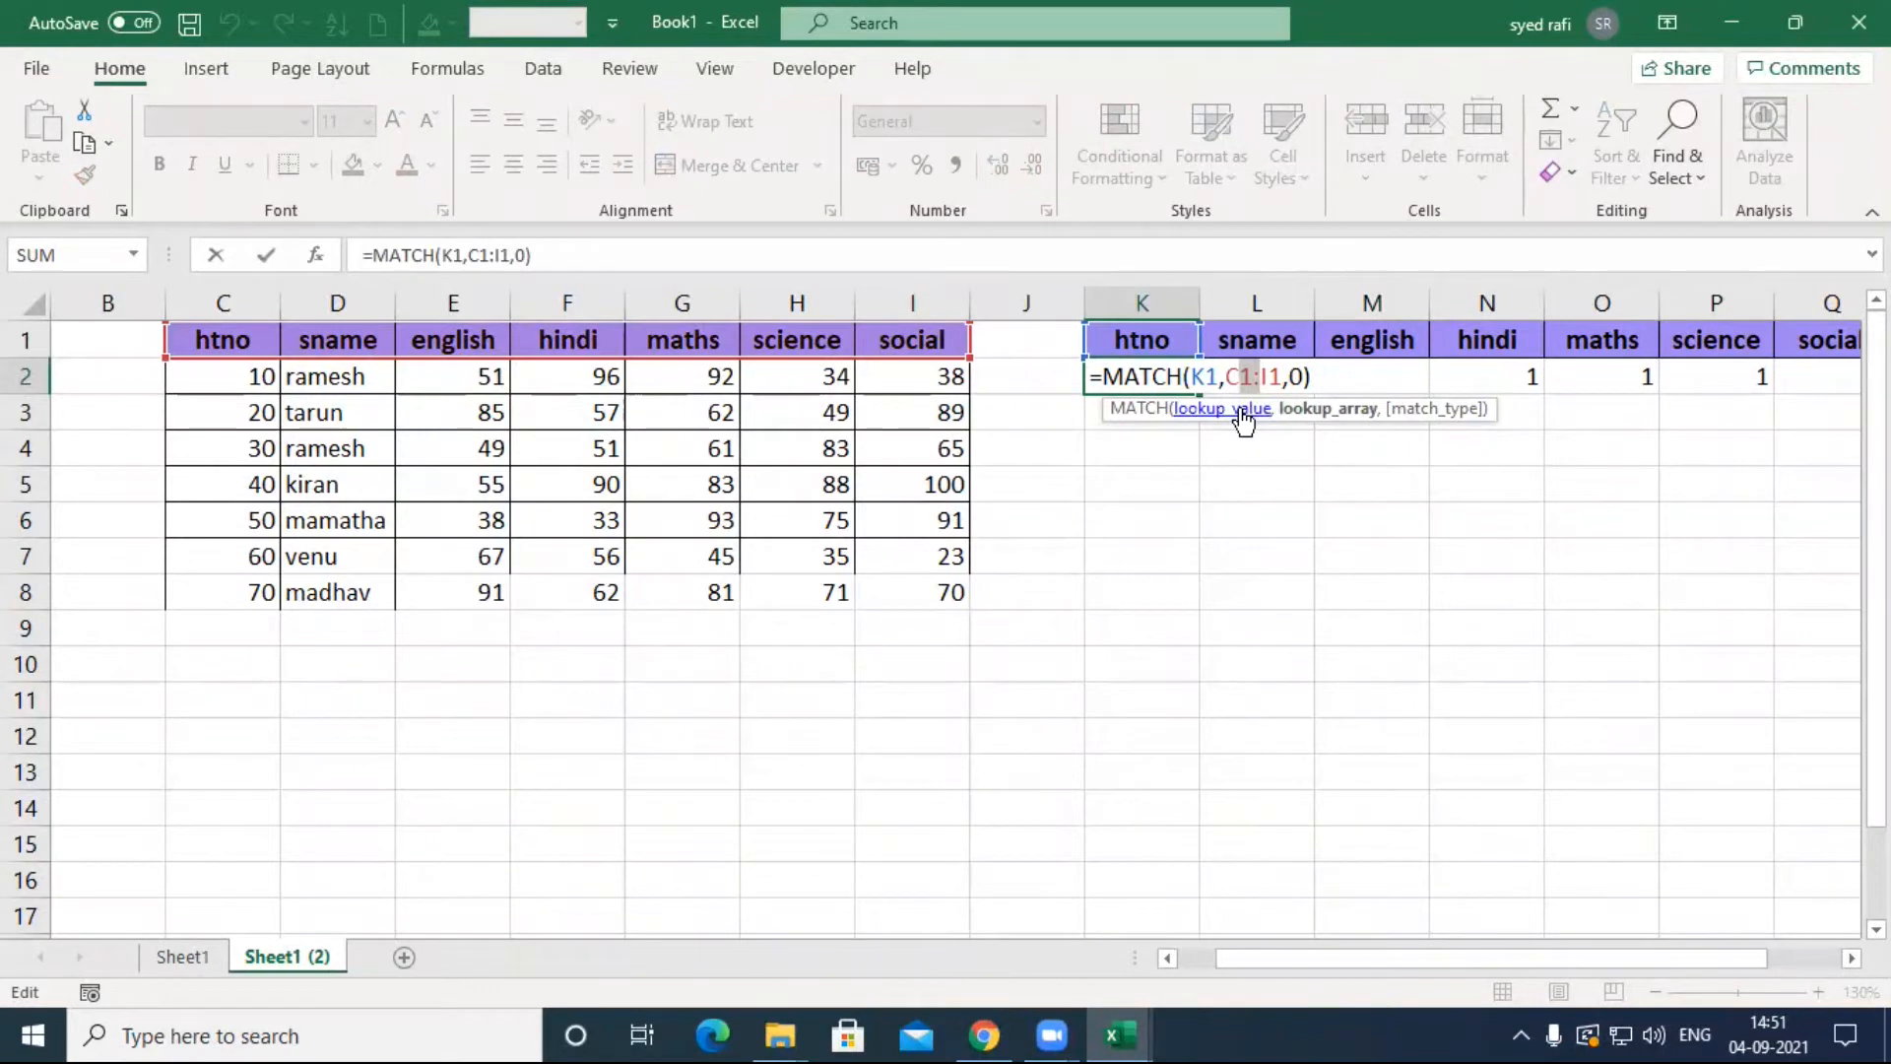
pyautogui.press('F4')
pyautogui.press('Return')
pyautogui.click(1192, 385)
pyautogui.moveTo(1202, 395); pyautogui.dragTo(1848, 394)
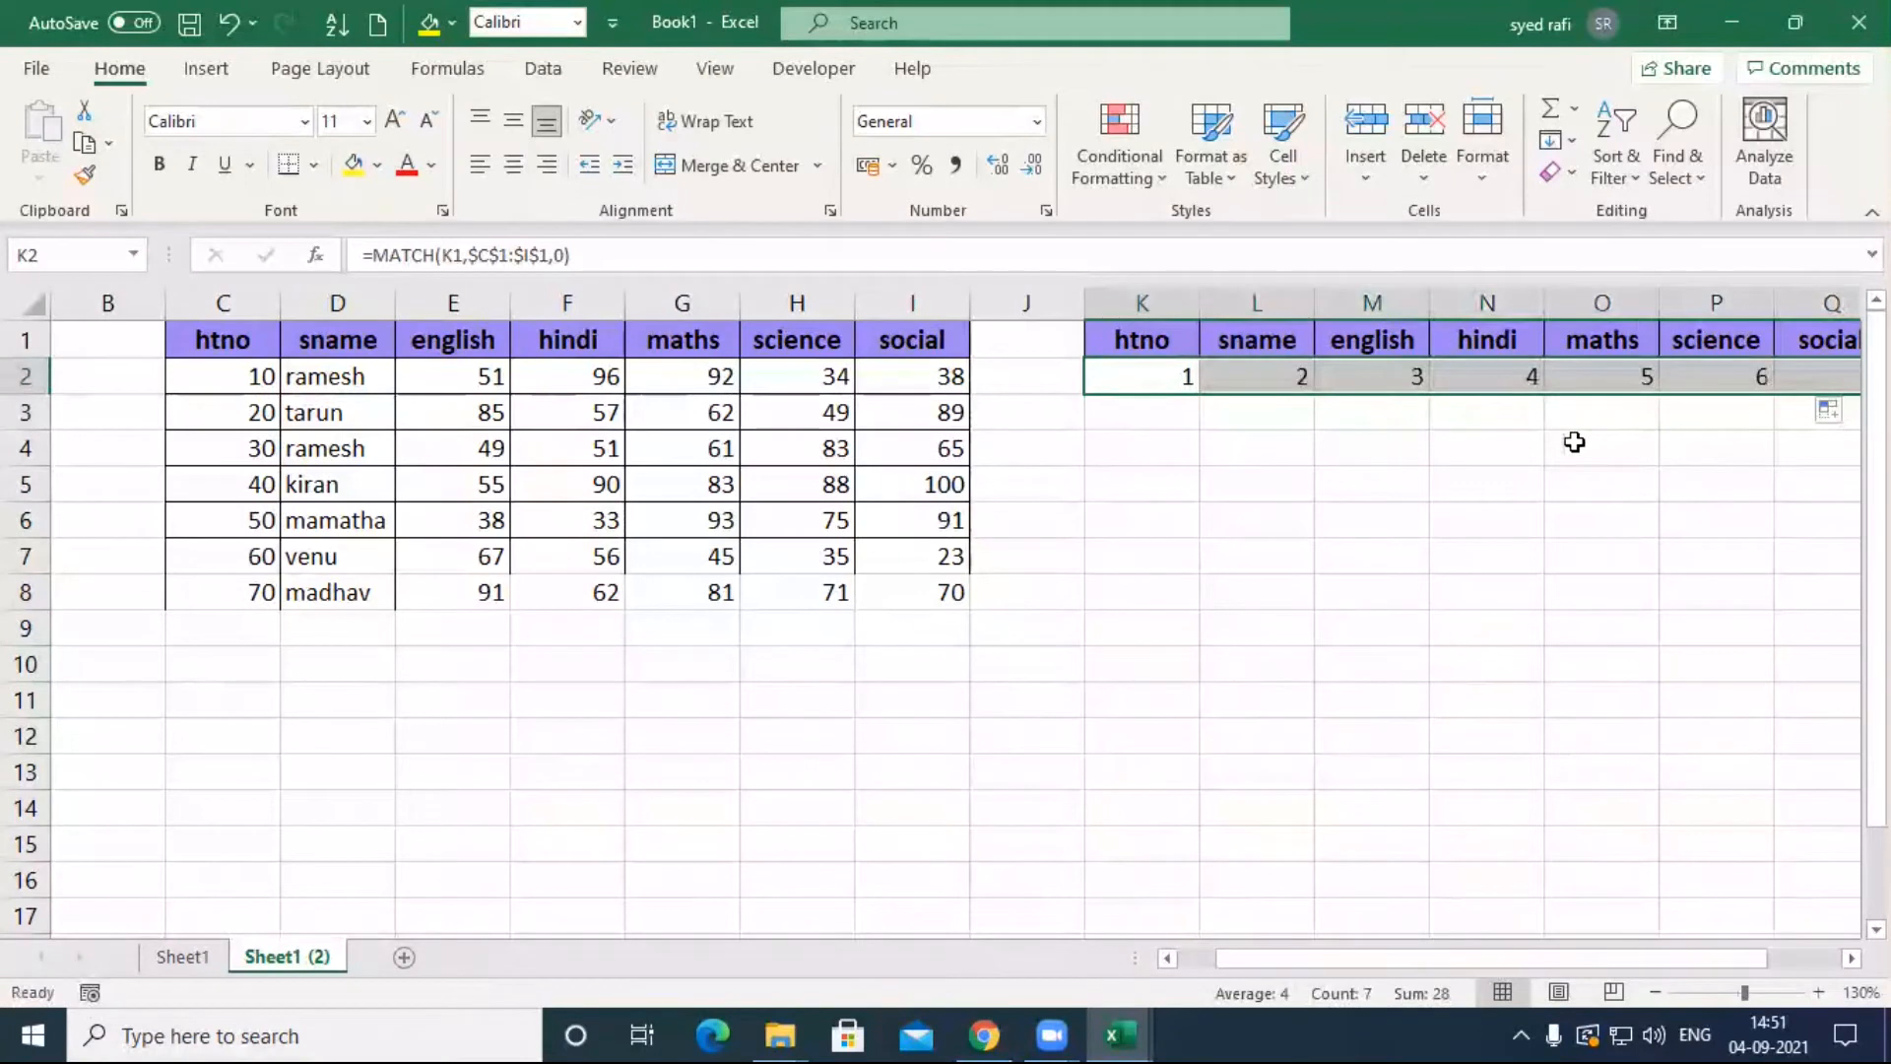
# Step: Compare the result headings from sname to science with the column positions returned in row 2
pyautogui.click(1167, 382)
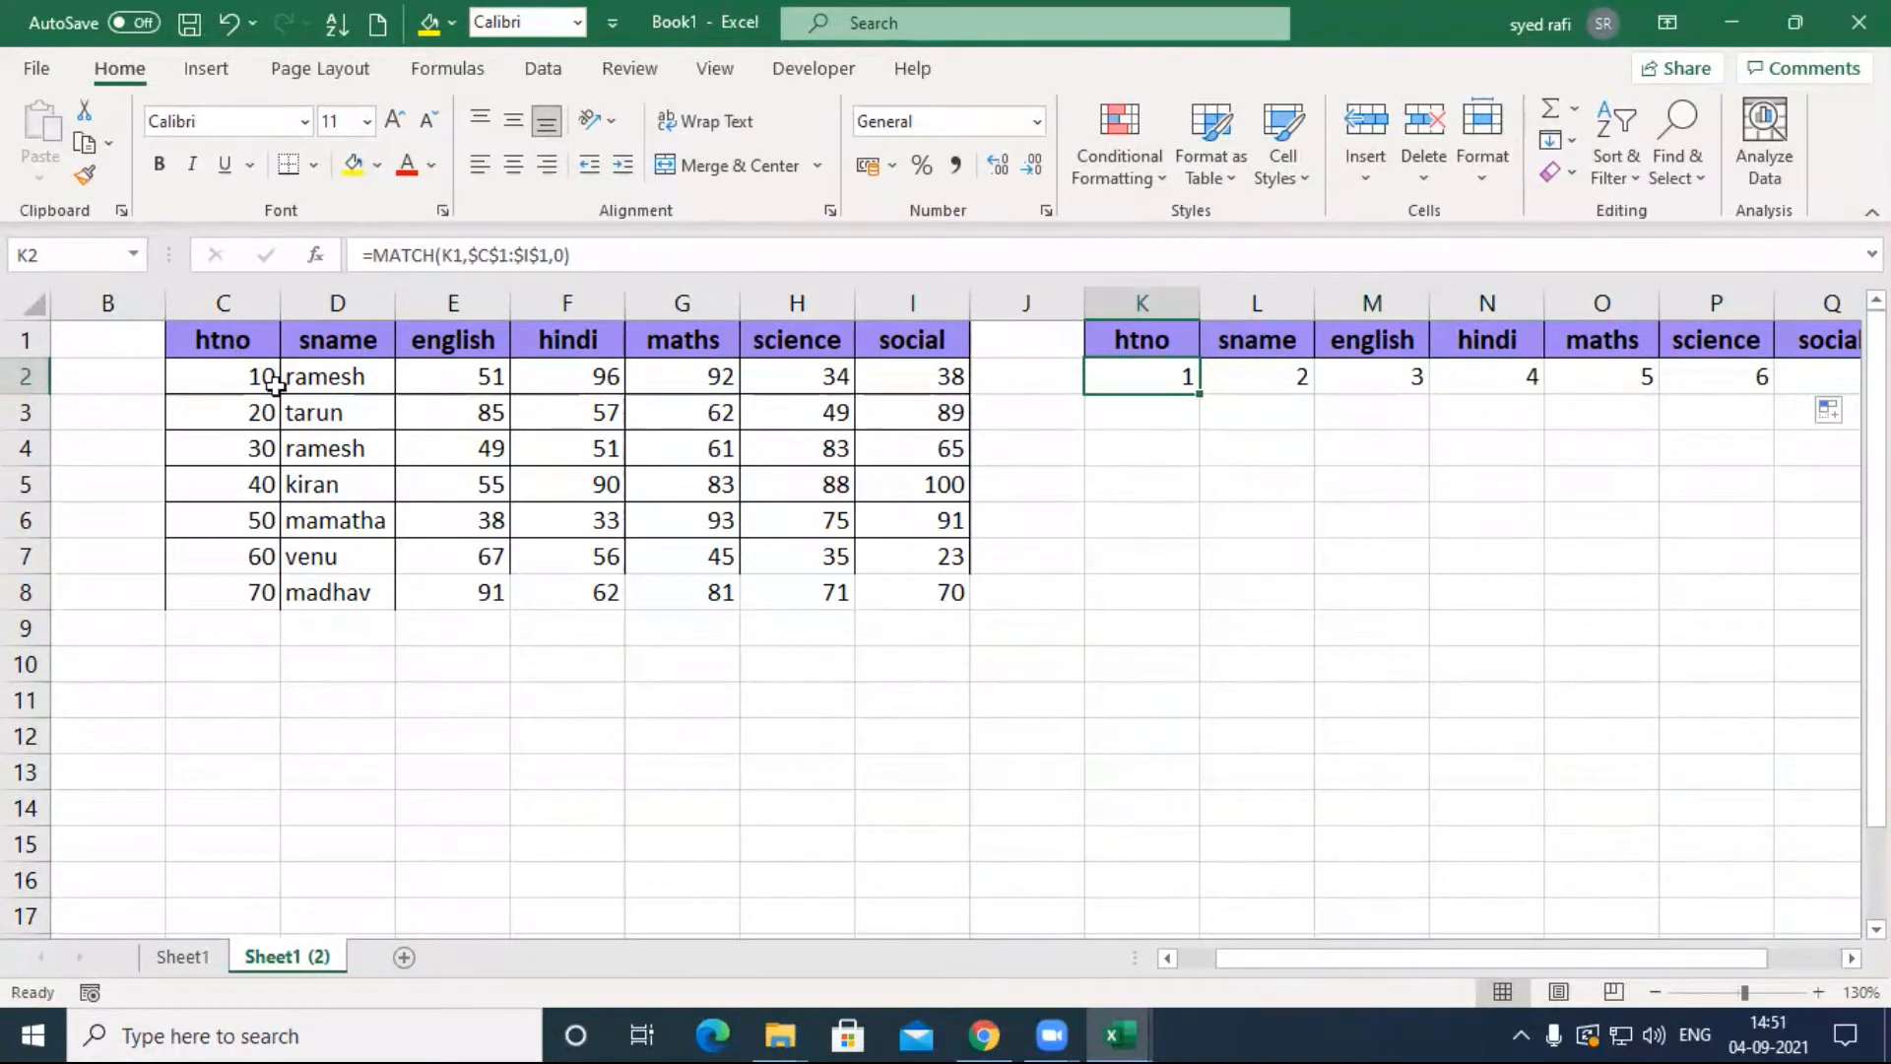
pyautogui.click(1268, 347)
pyautogui.click(1412, 338)
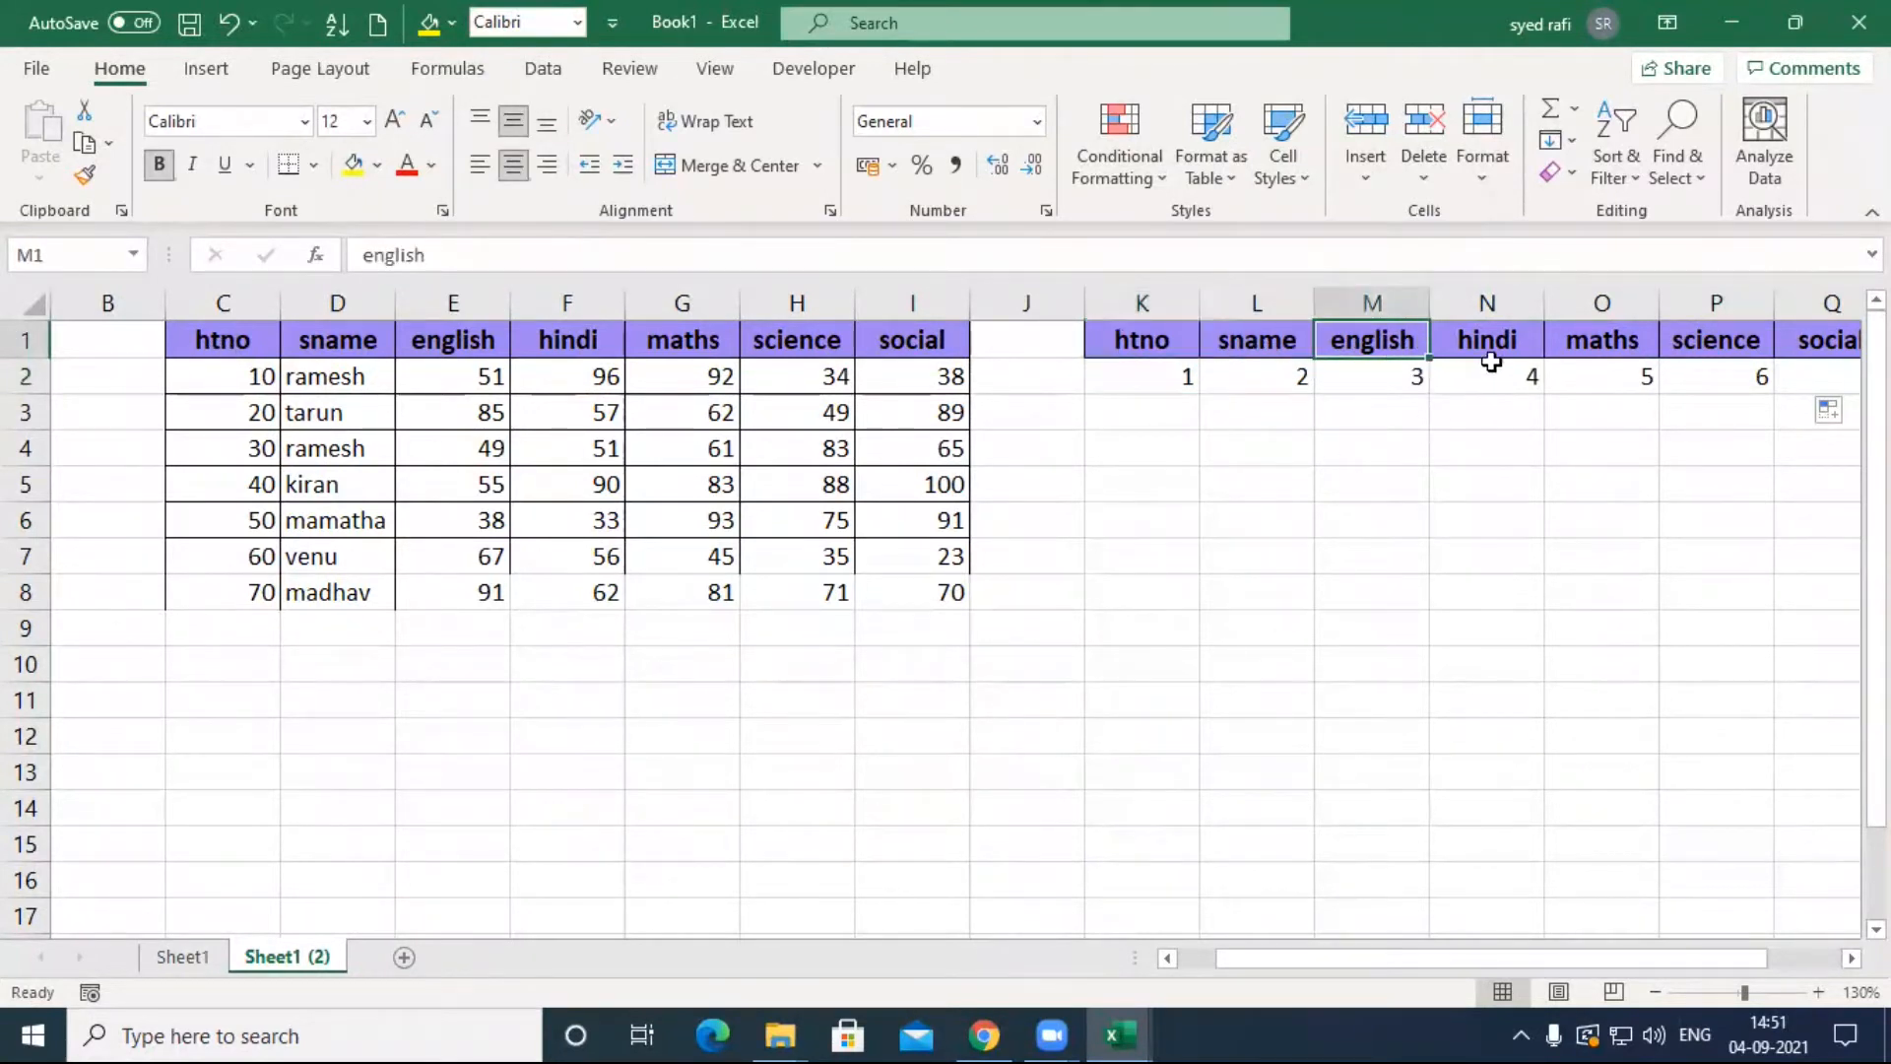
pyautogui.click(1492, 346)
pyautogui.click(1593, 345)
pyautogui.click(1701, 341)
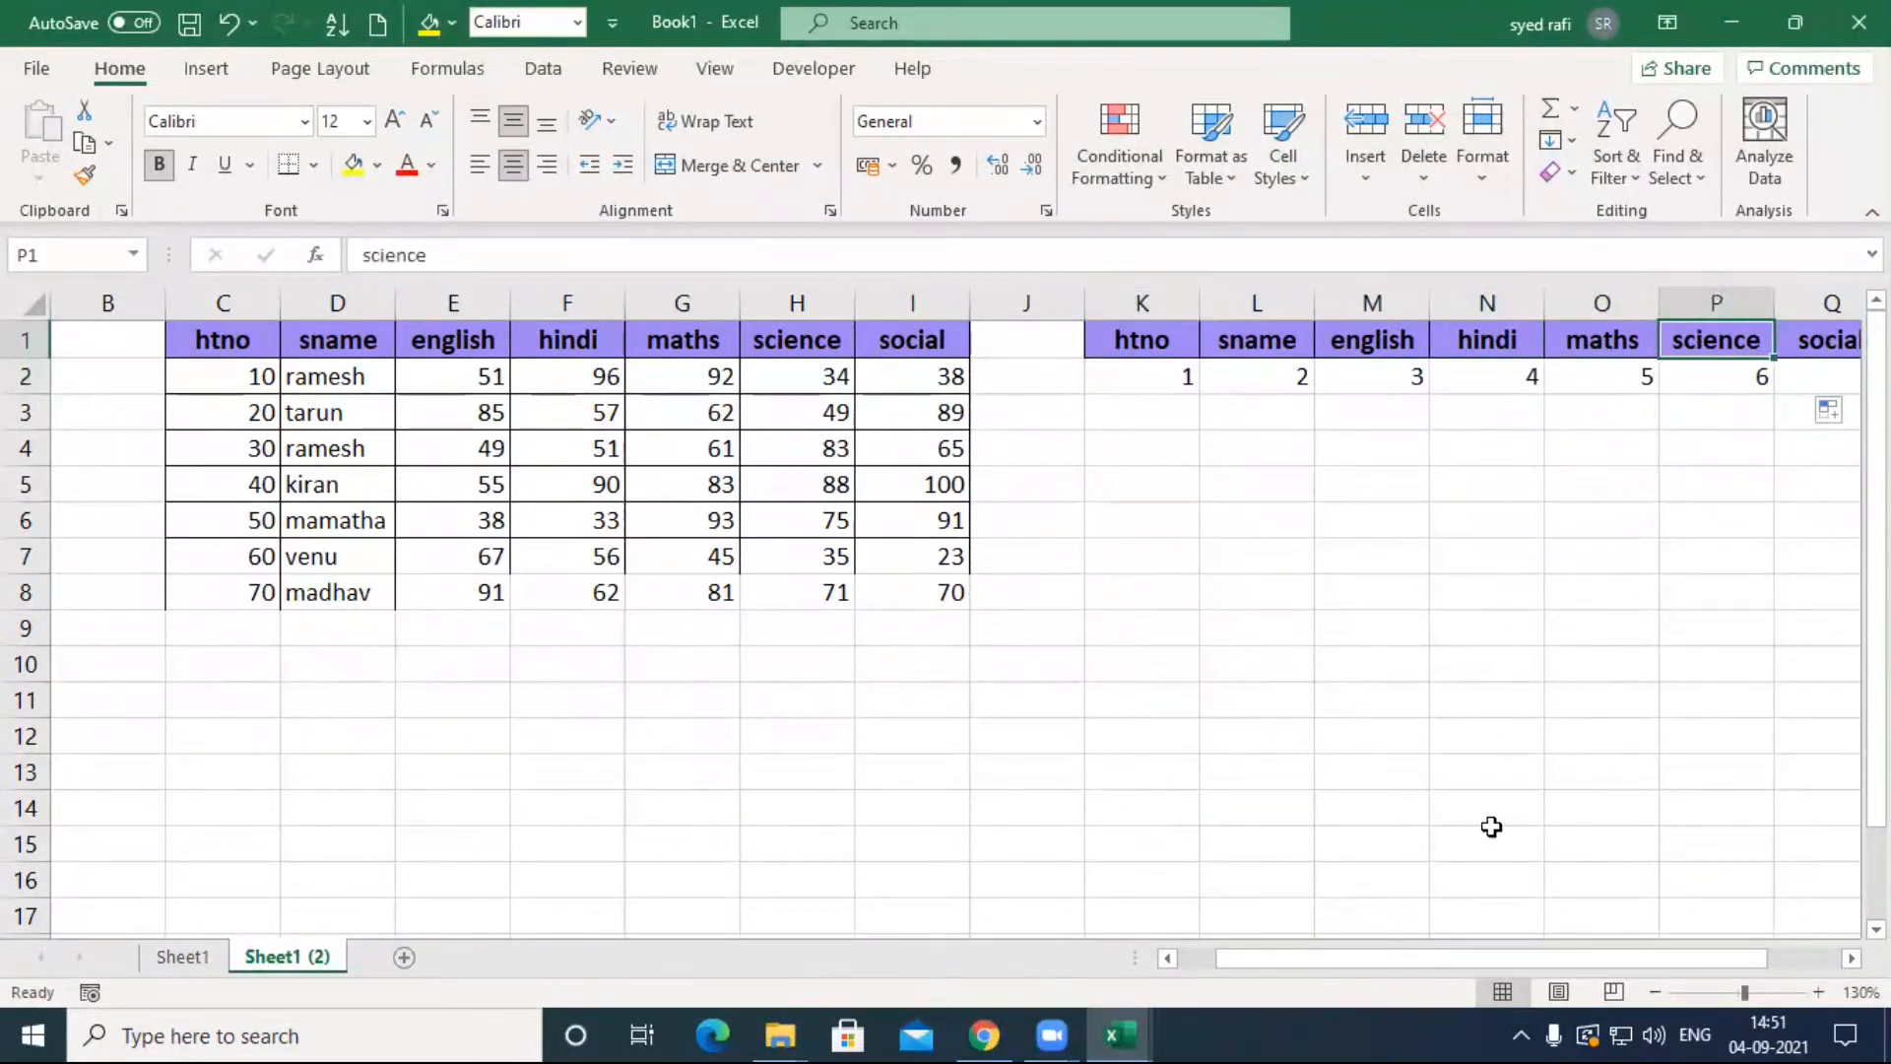
# Step: Fill the MATCH formulas in K2:Q2 down to row 8
pyautogui.moveTo(1515, 970); pyautogui.dragTo(1605, 956)
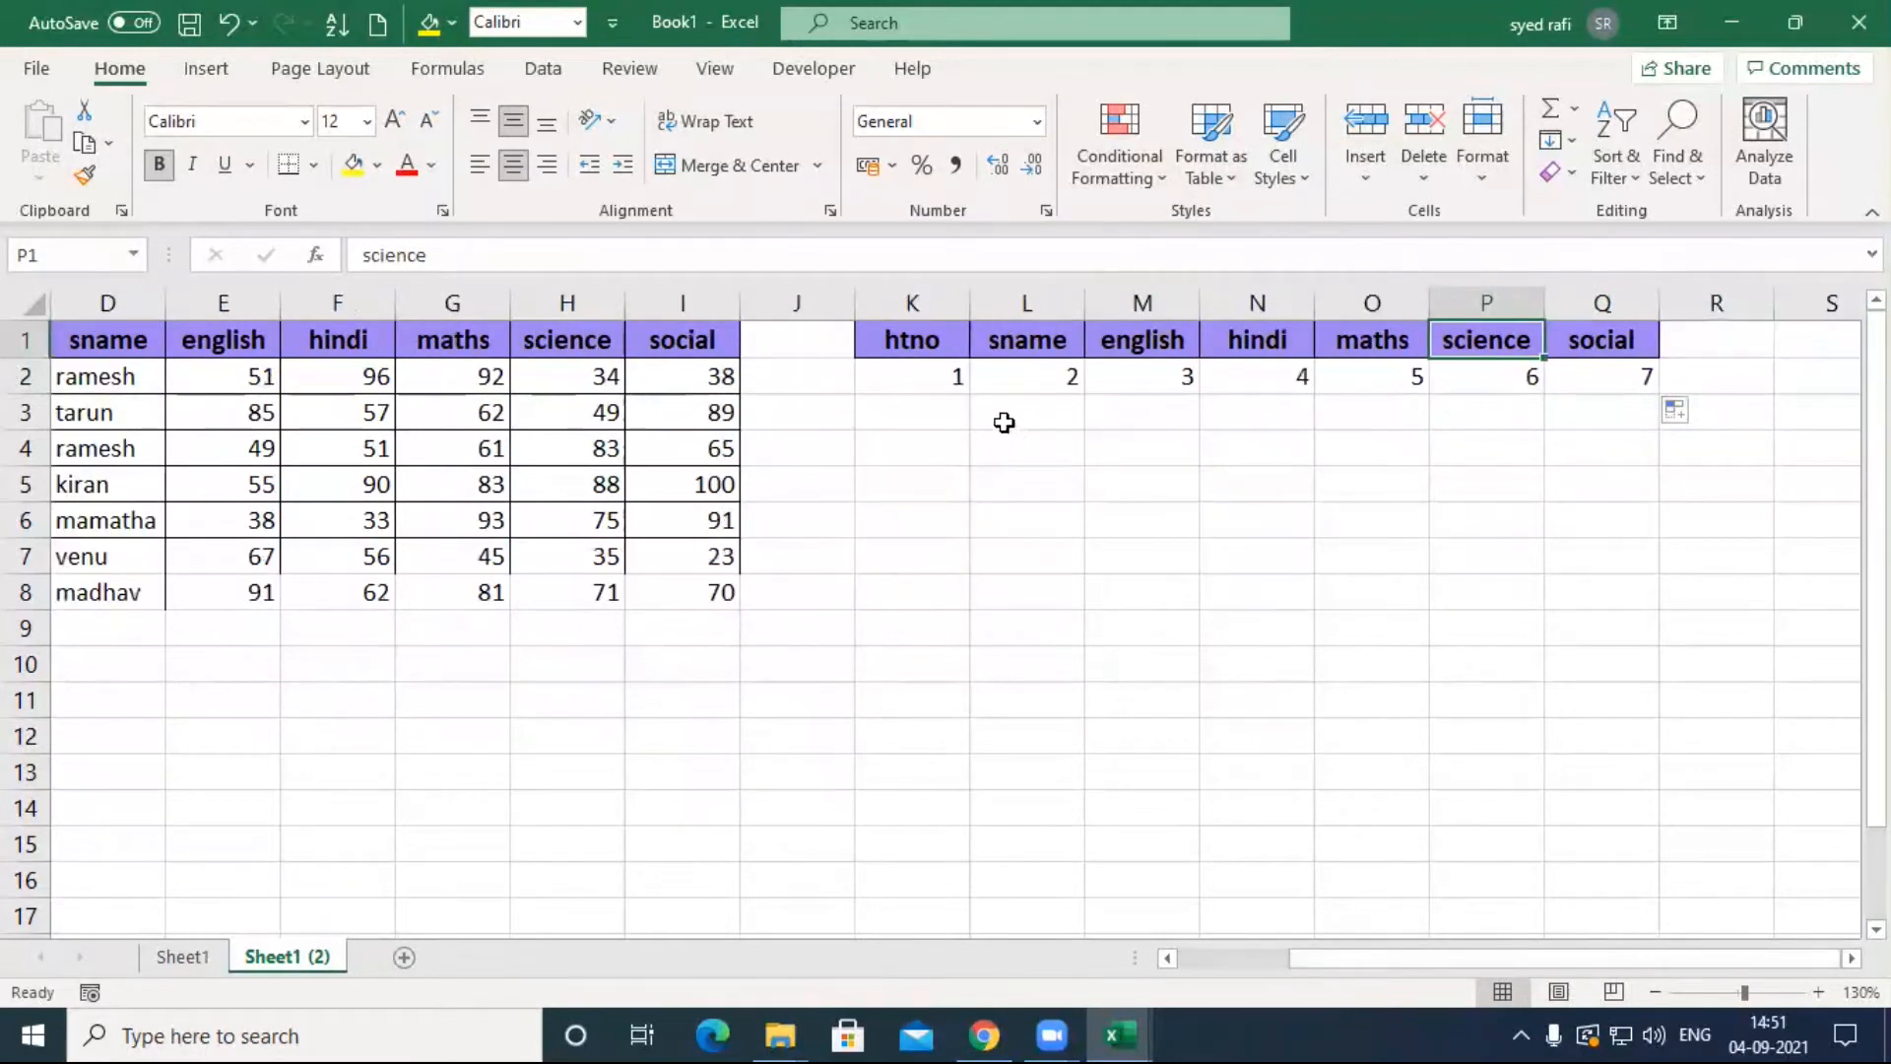
pyautogui.click(1013, 378)
pyautogui.moveTo(1013, 378); pyautogui.dragTo(1640, 615)
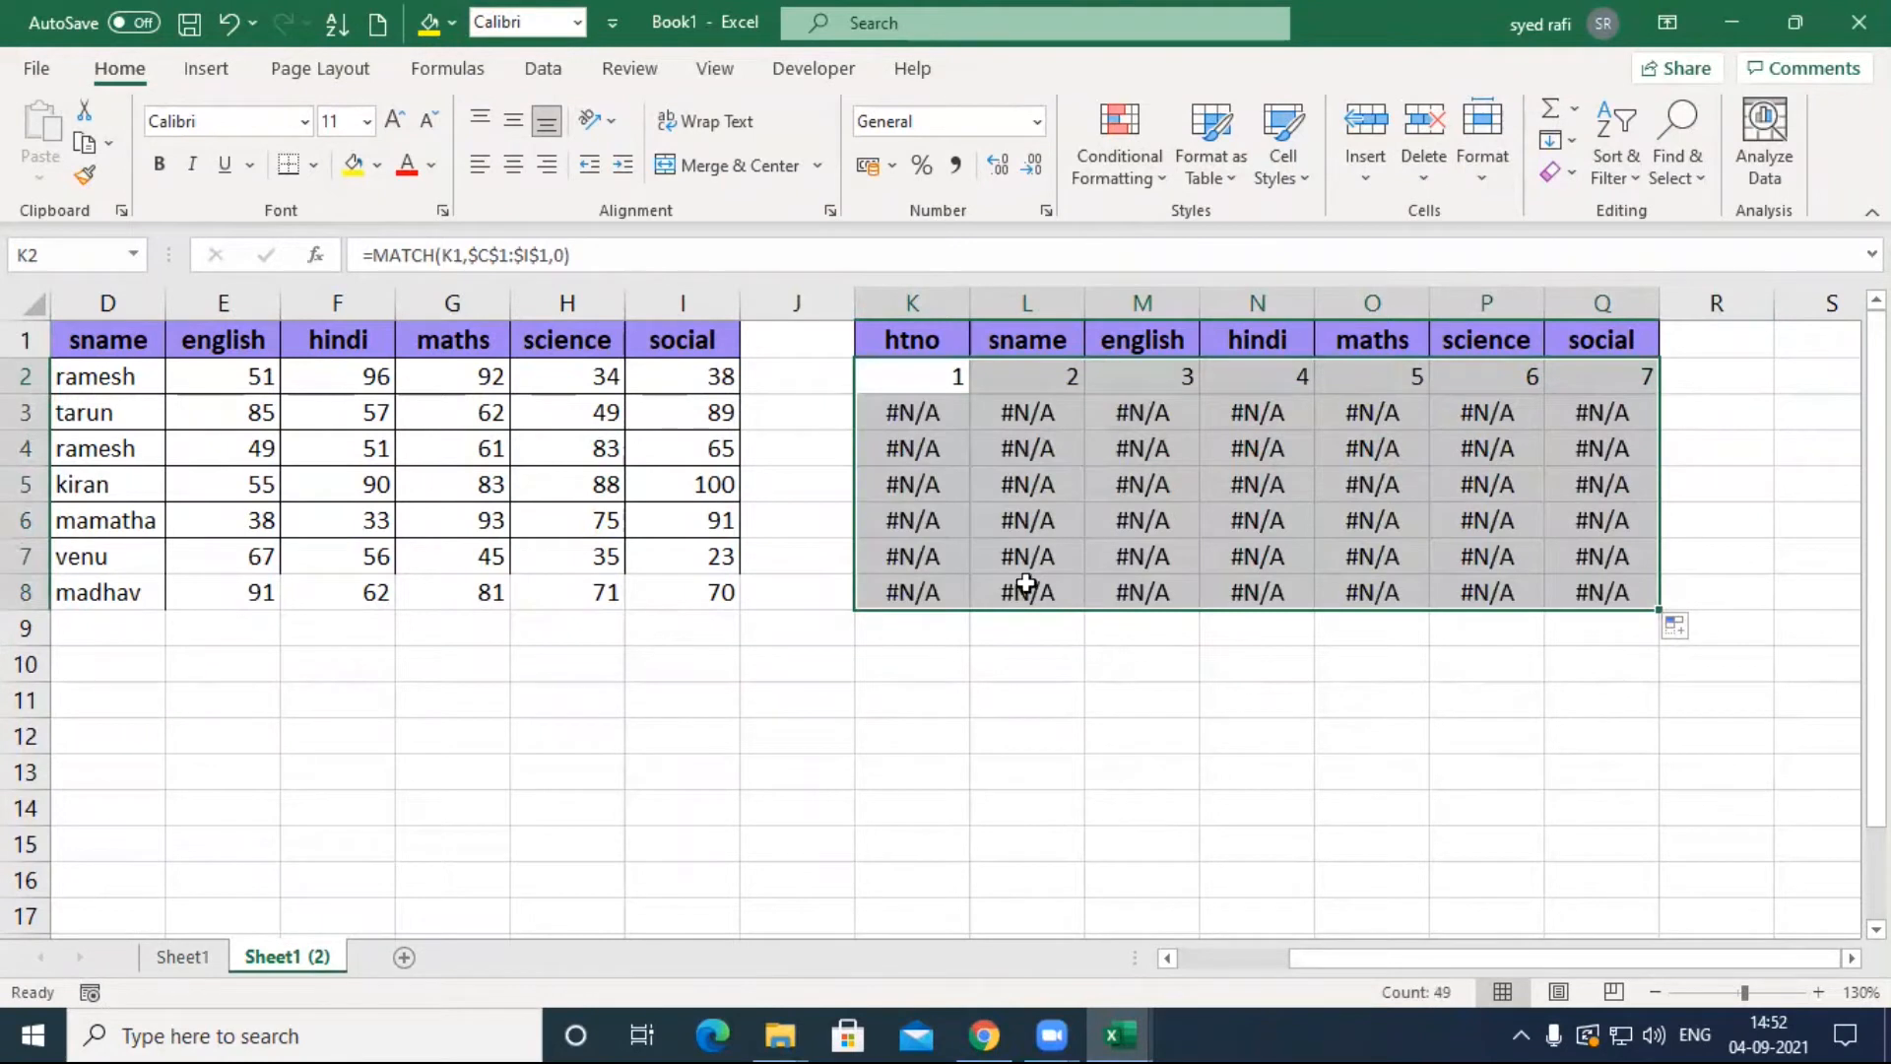
# Step: Examine how the lookup value reference shifts down the rows in the copied MATCH formulas in K3, K5 and K7
pyautogui.click(932, 413)
pyautogui.click(1063, 426)
pyautogui.click(1148, 410)
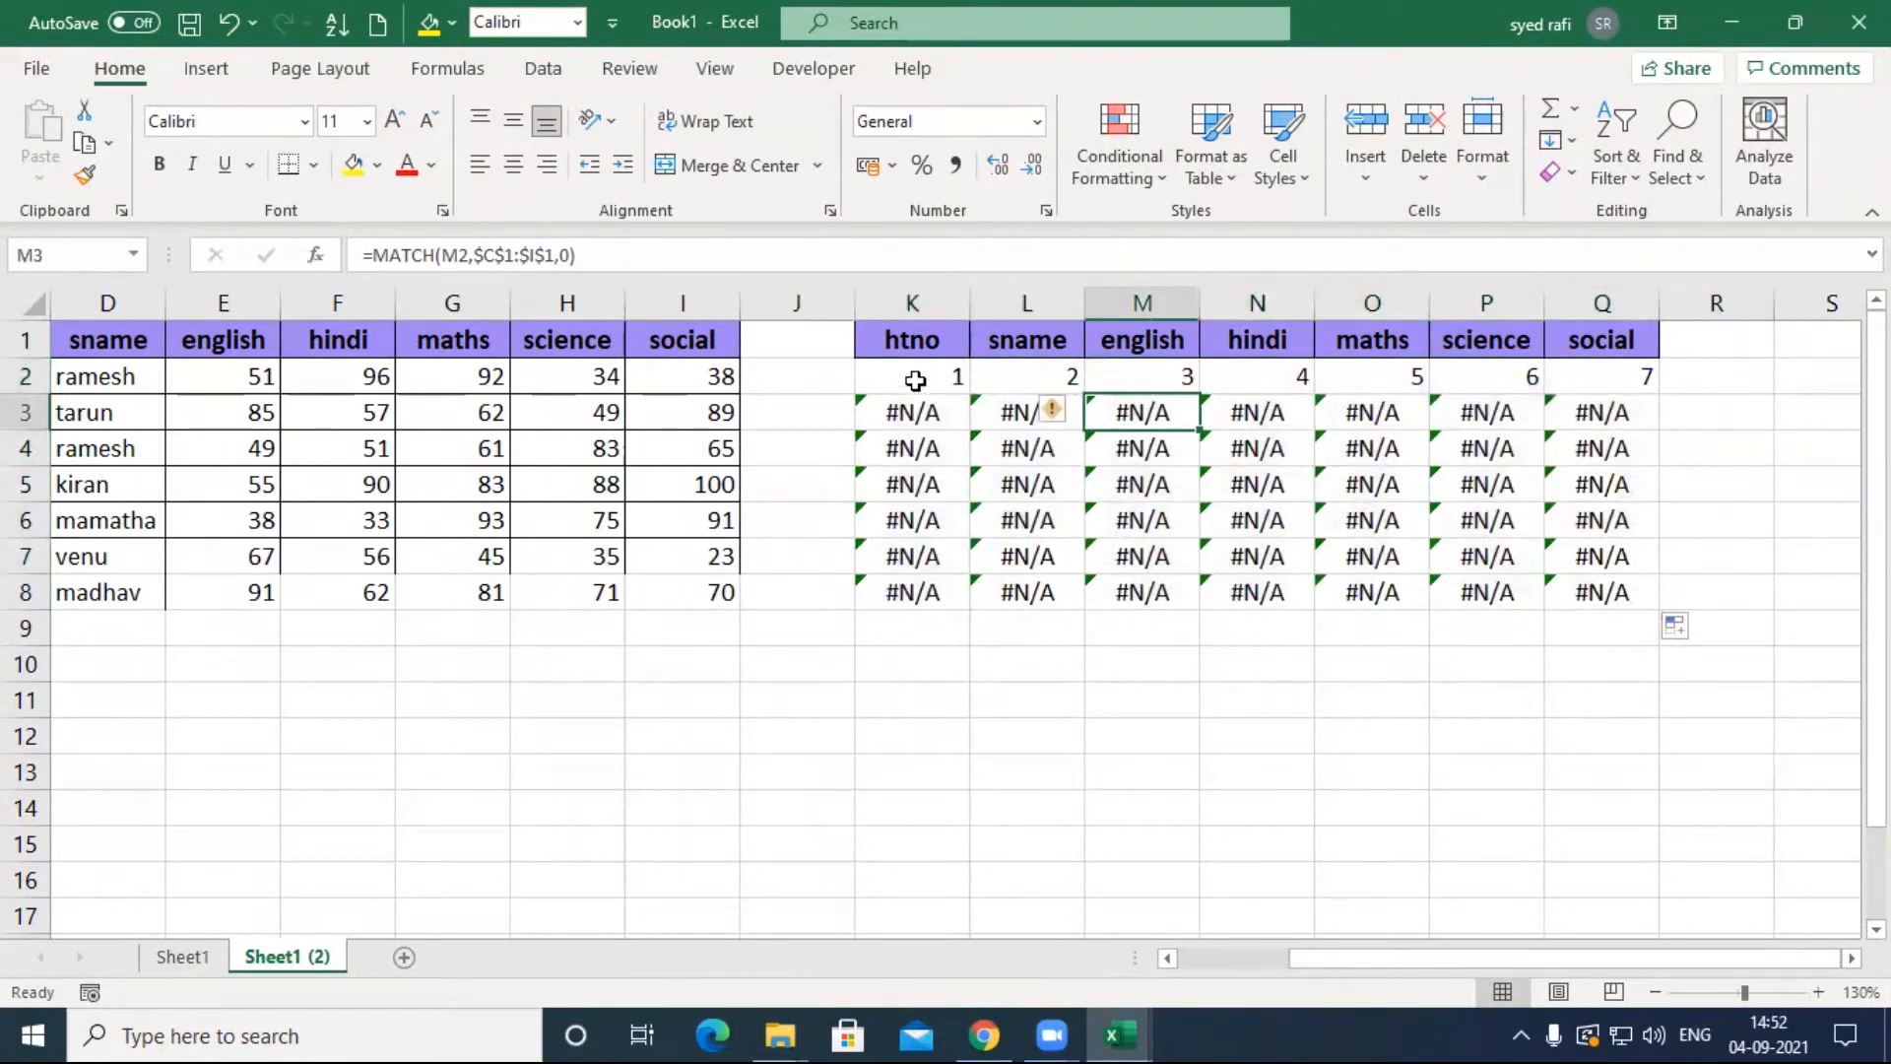
pyautogui.click(928, 344)
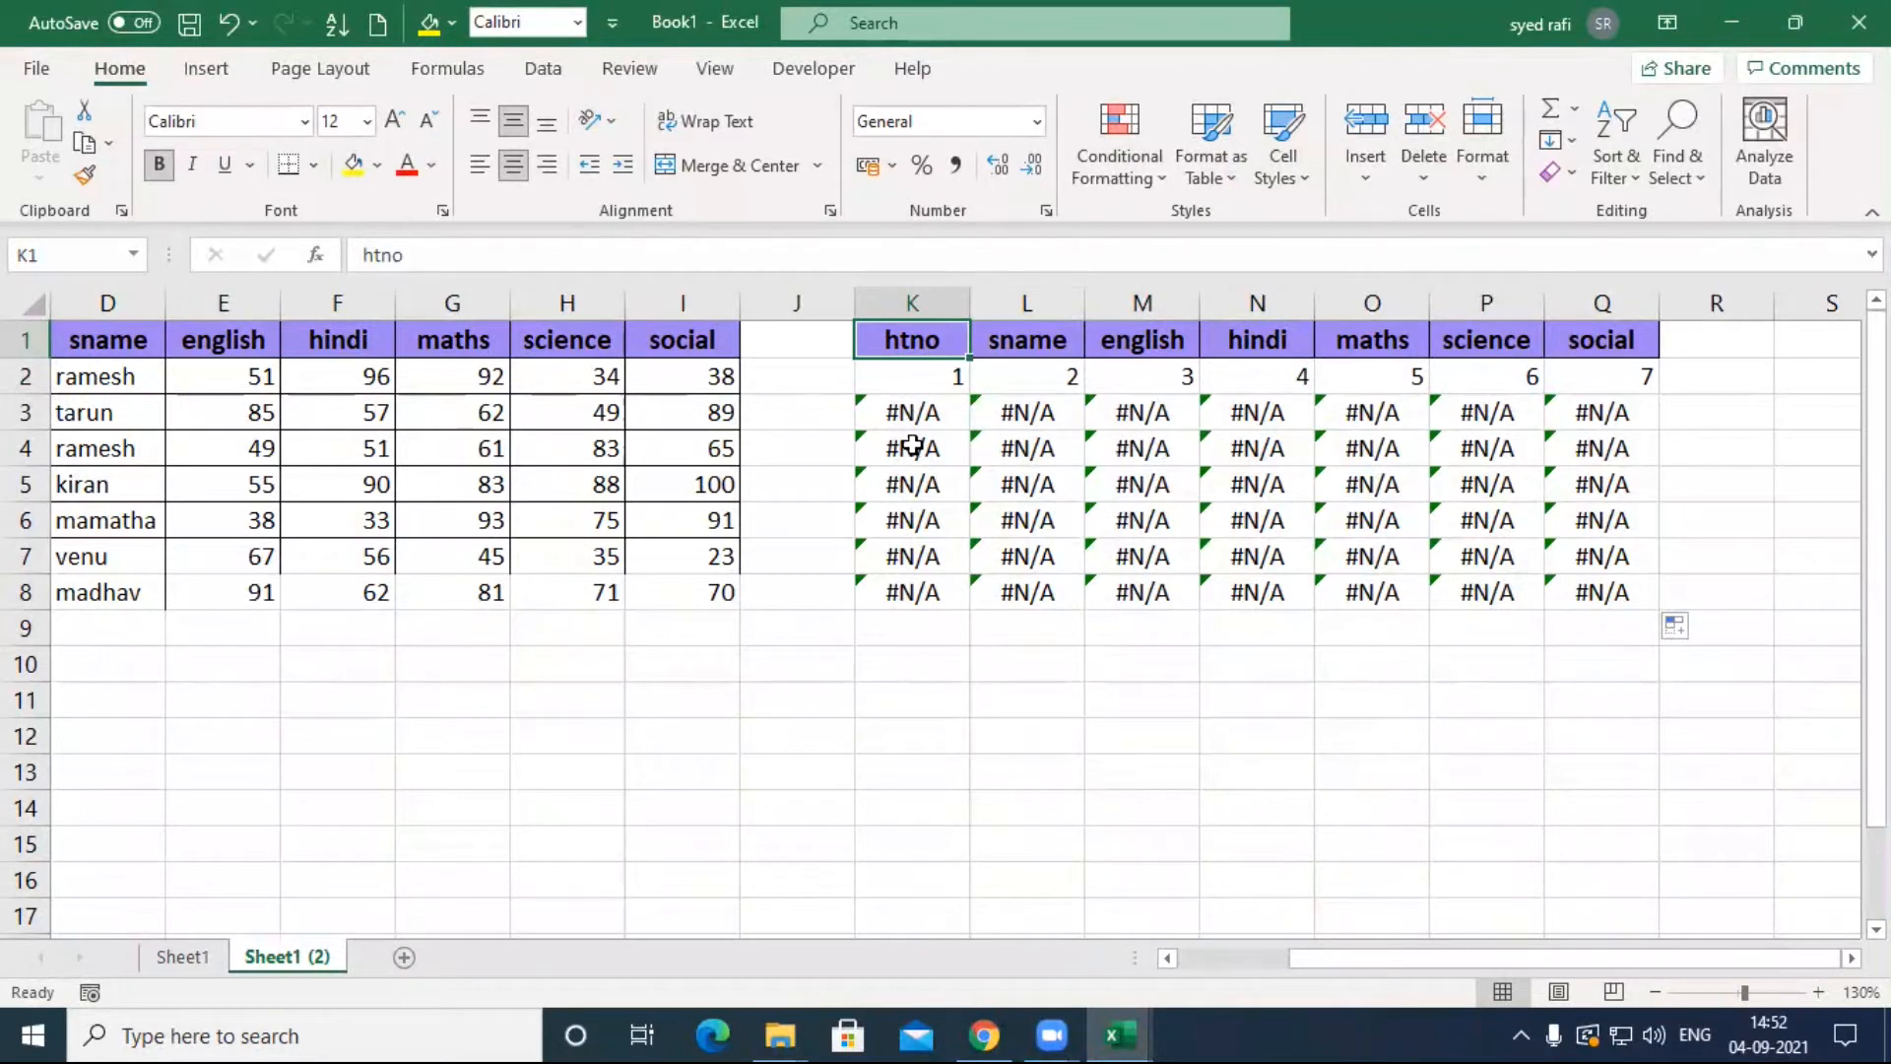
pyautogui.click(920, 411)
pyautogui.doubleClick(938, 412)
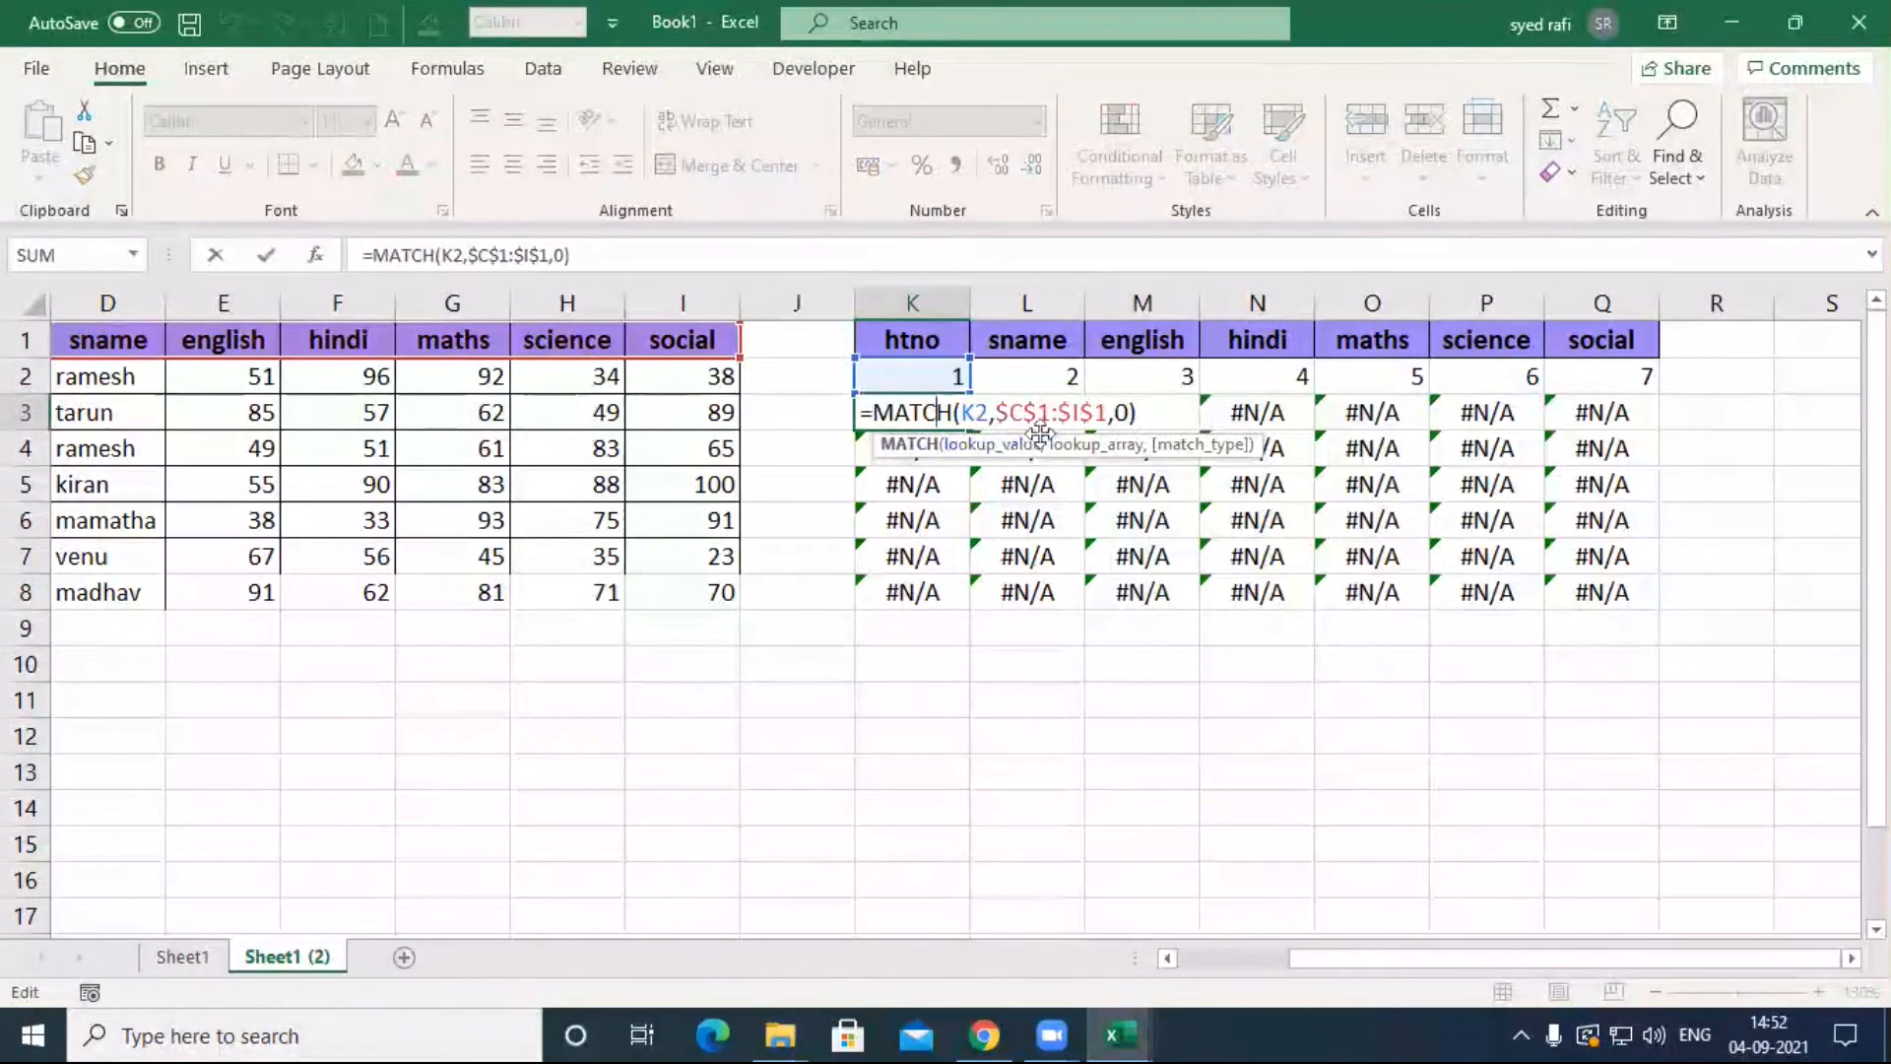
pyautogui.press('Escape')
pyautogui.click(914, 484)
pyautogui.doubleClick(936, 484)
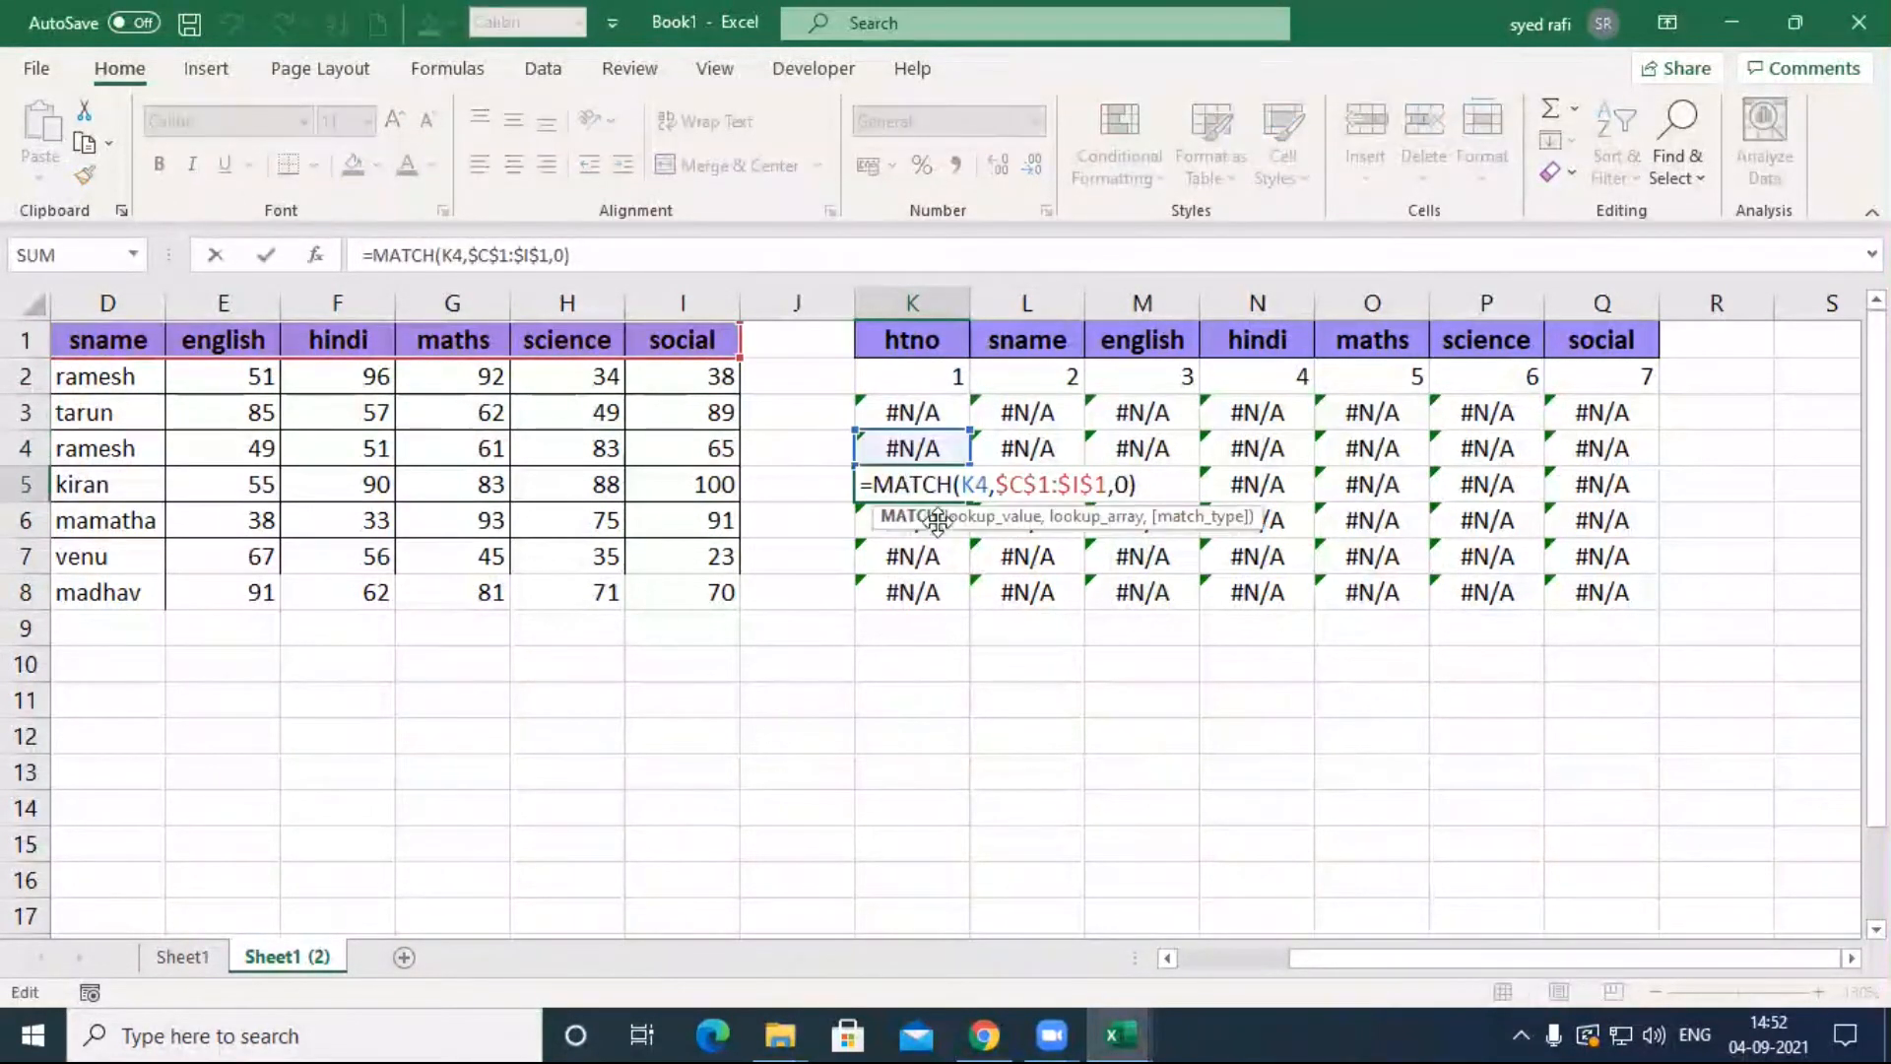
pyautogui.press('Escape')
pyautogui.click(912, 520)
pyautogui.click(912, 555)
pyautogui.doubleClick(916, 556)
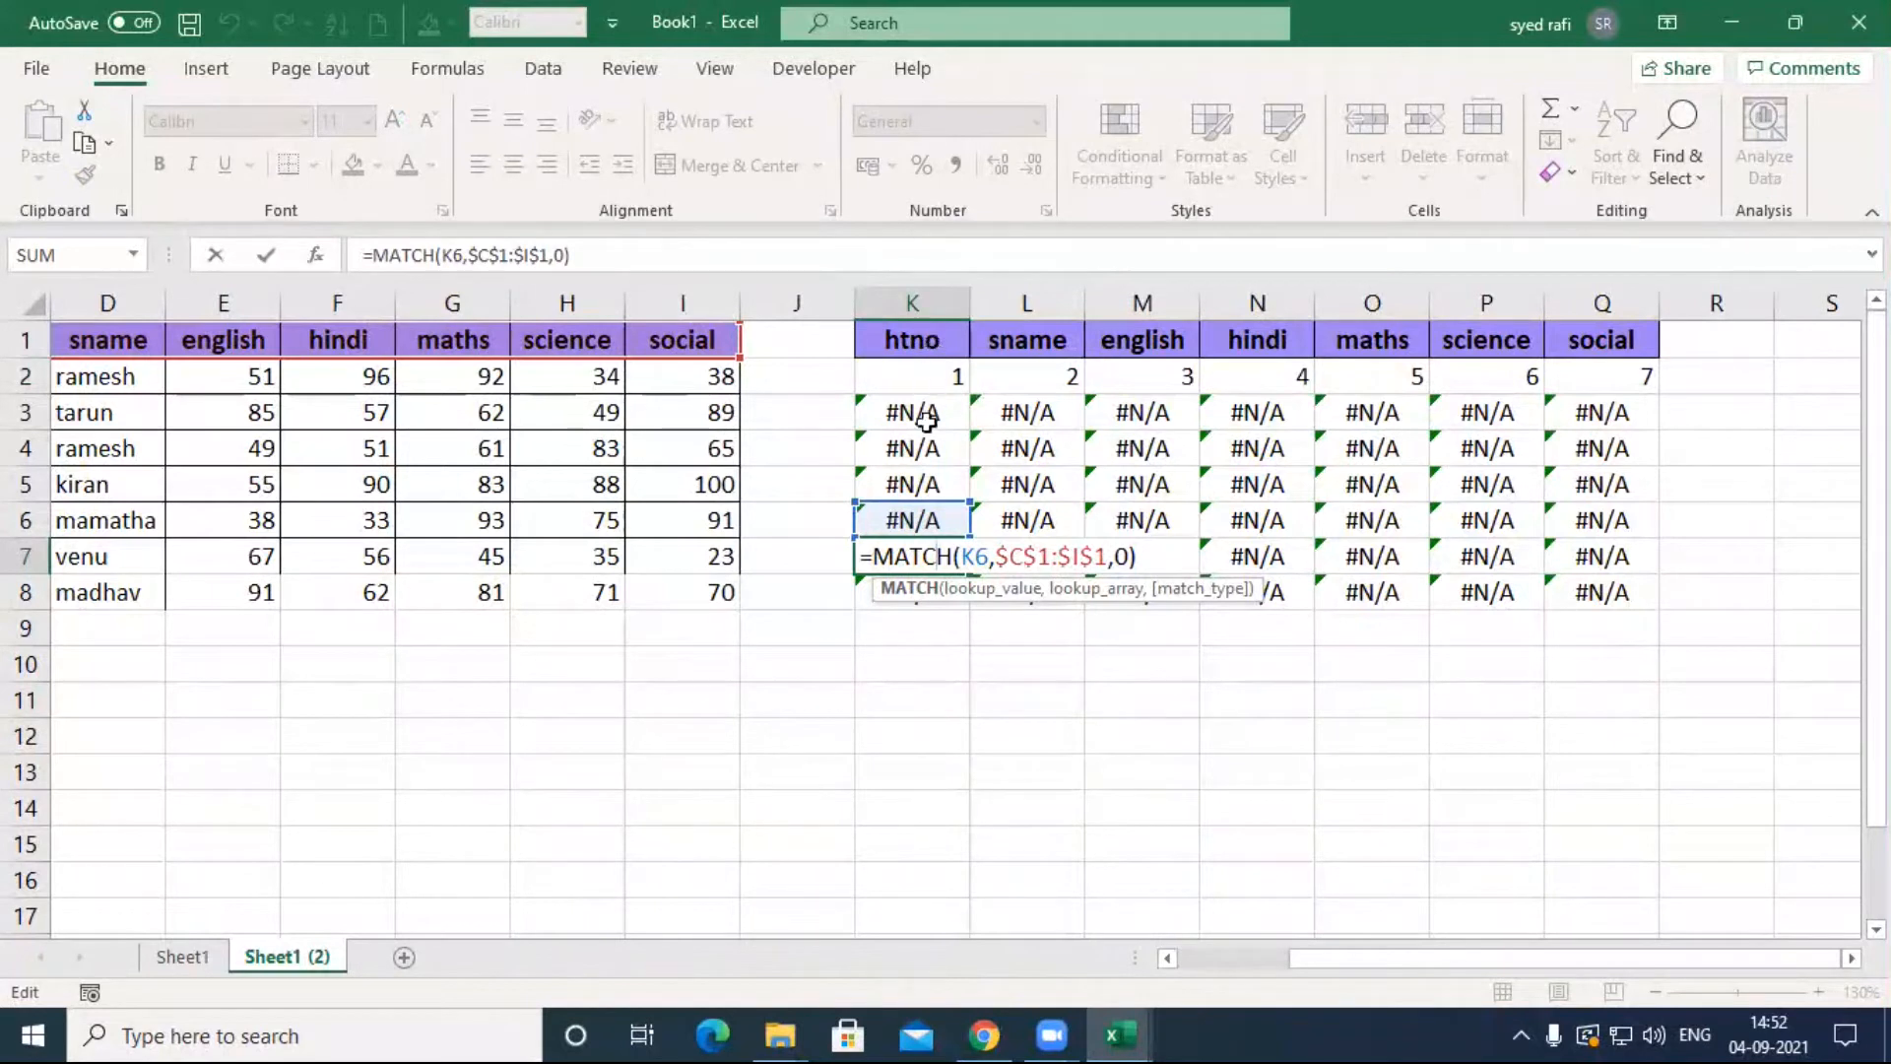
pyautogui.press('Escape')
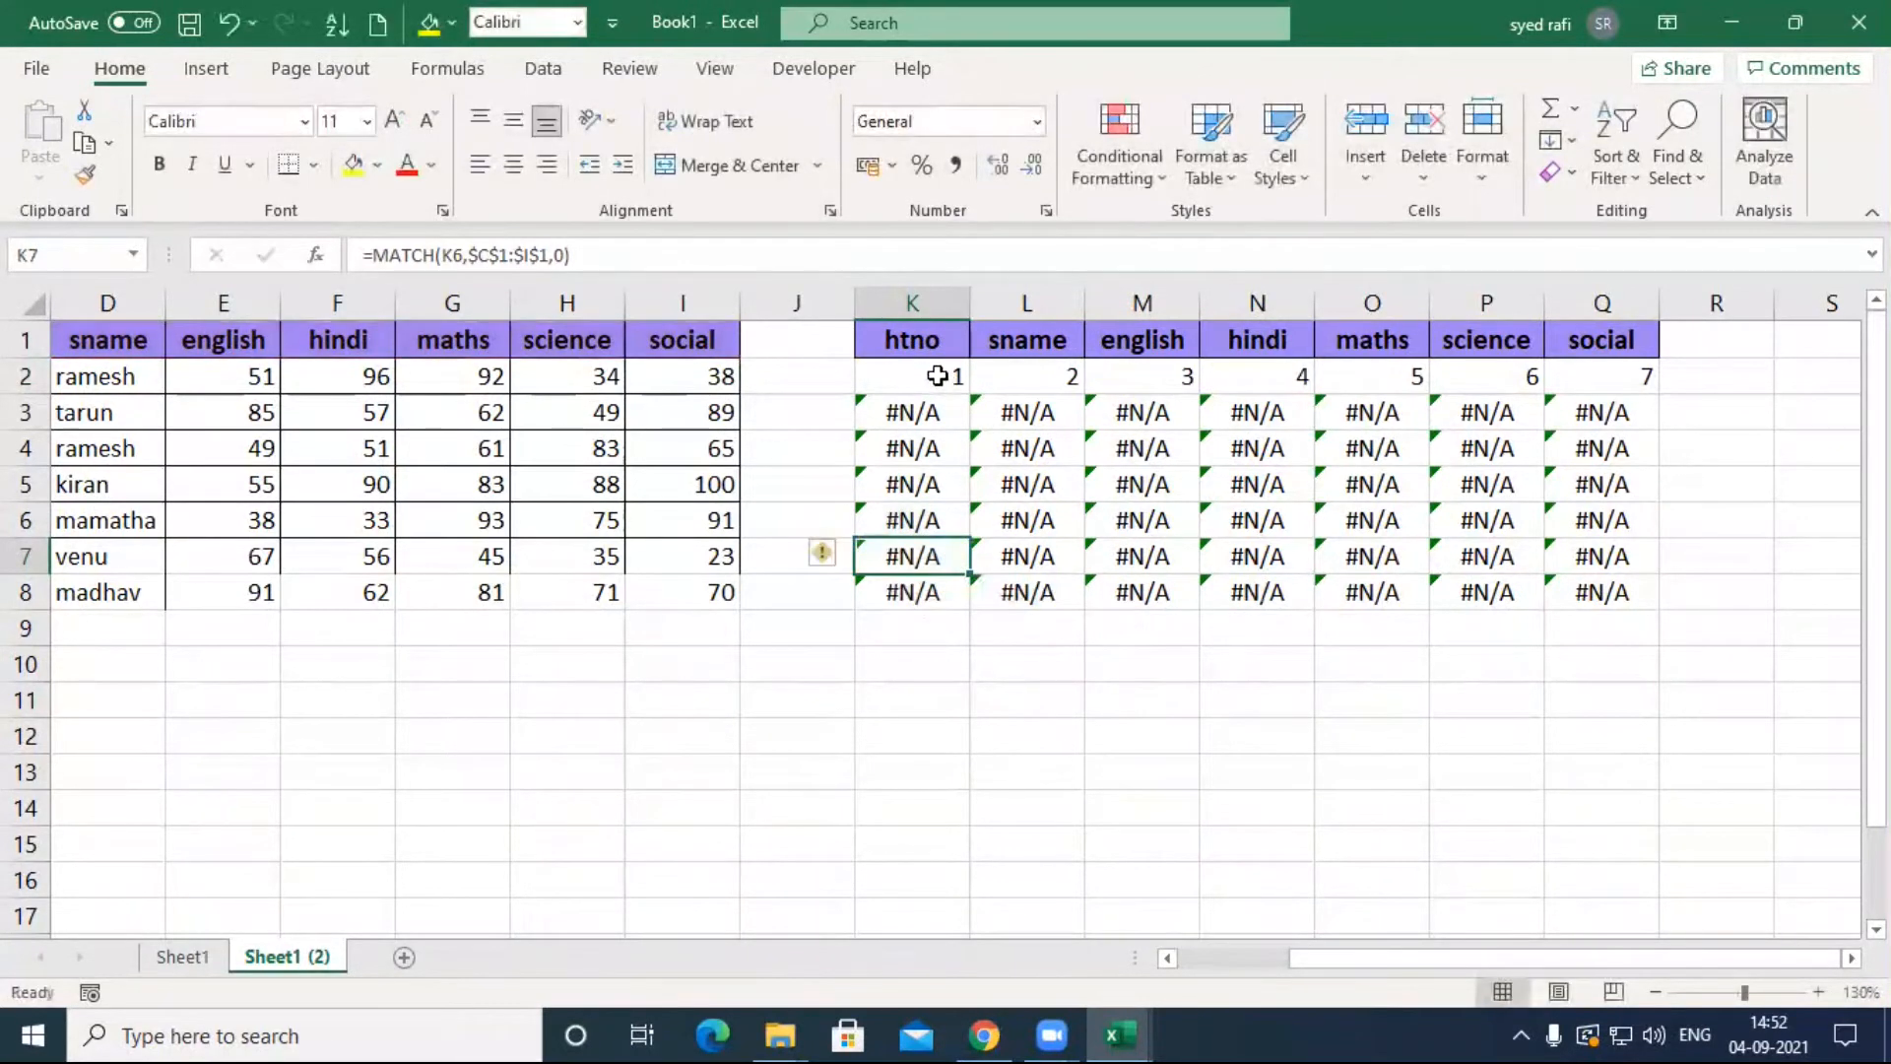
# Step: Lock the row of the lookup value as K$1 in K2's MATCH formula and fill it across and down K2:Q8
pyautogui.doubleClick(934, 375)
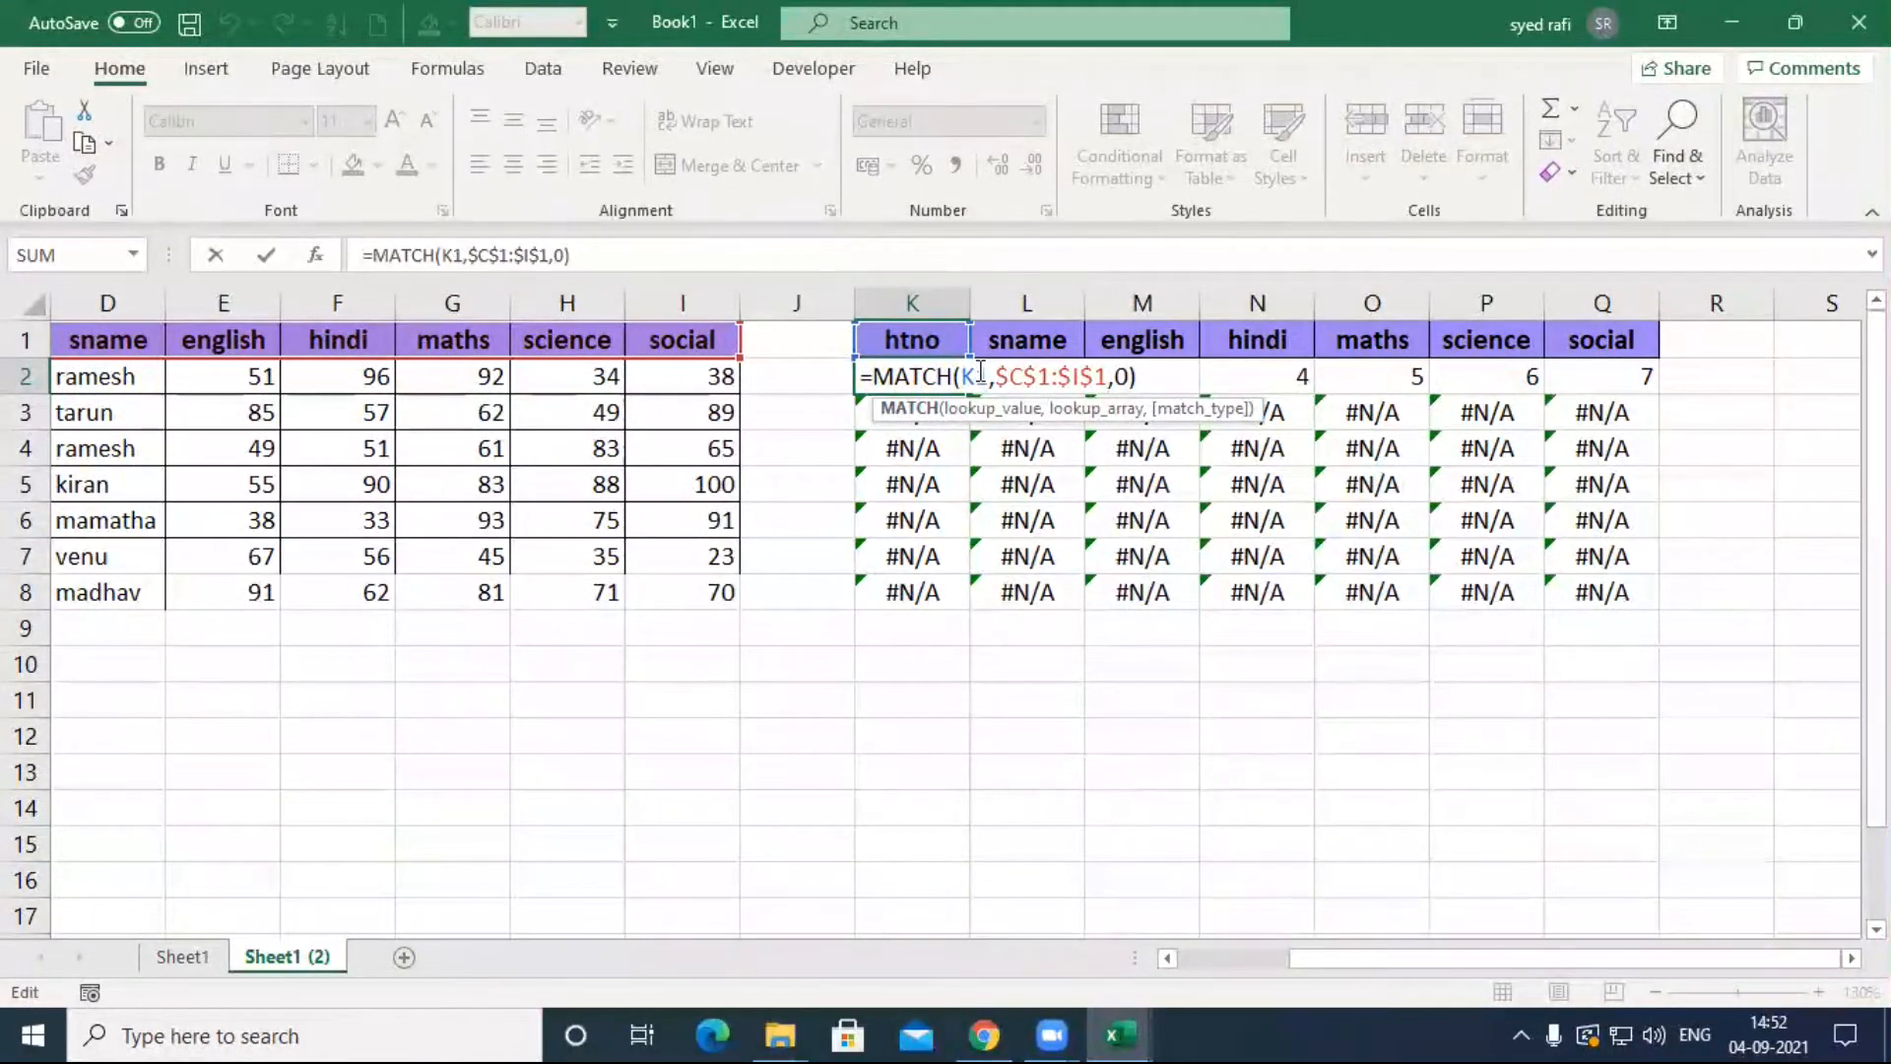
pyautogui.click(978, 377)
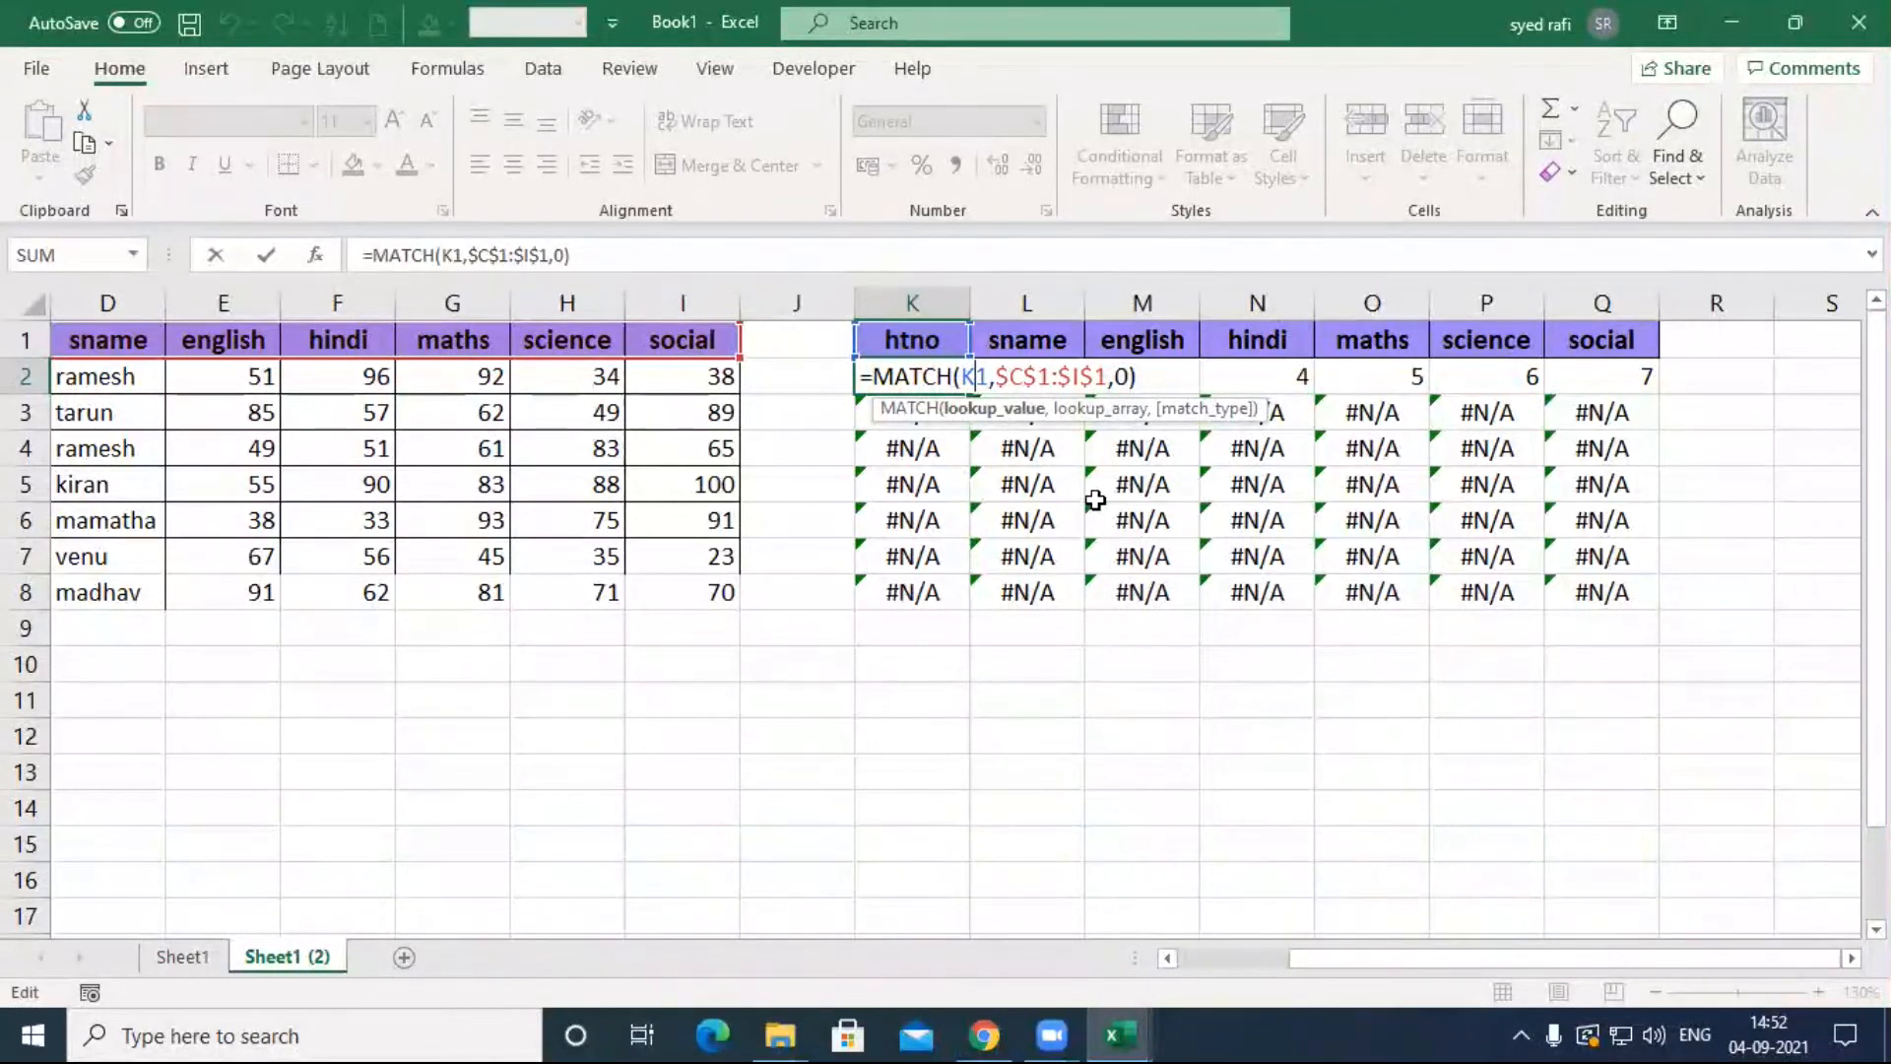
pyautogui.write('$')
pyautogui.press('Return')
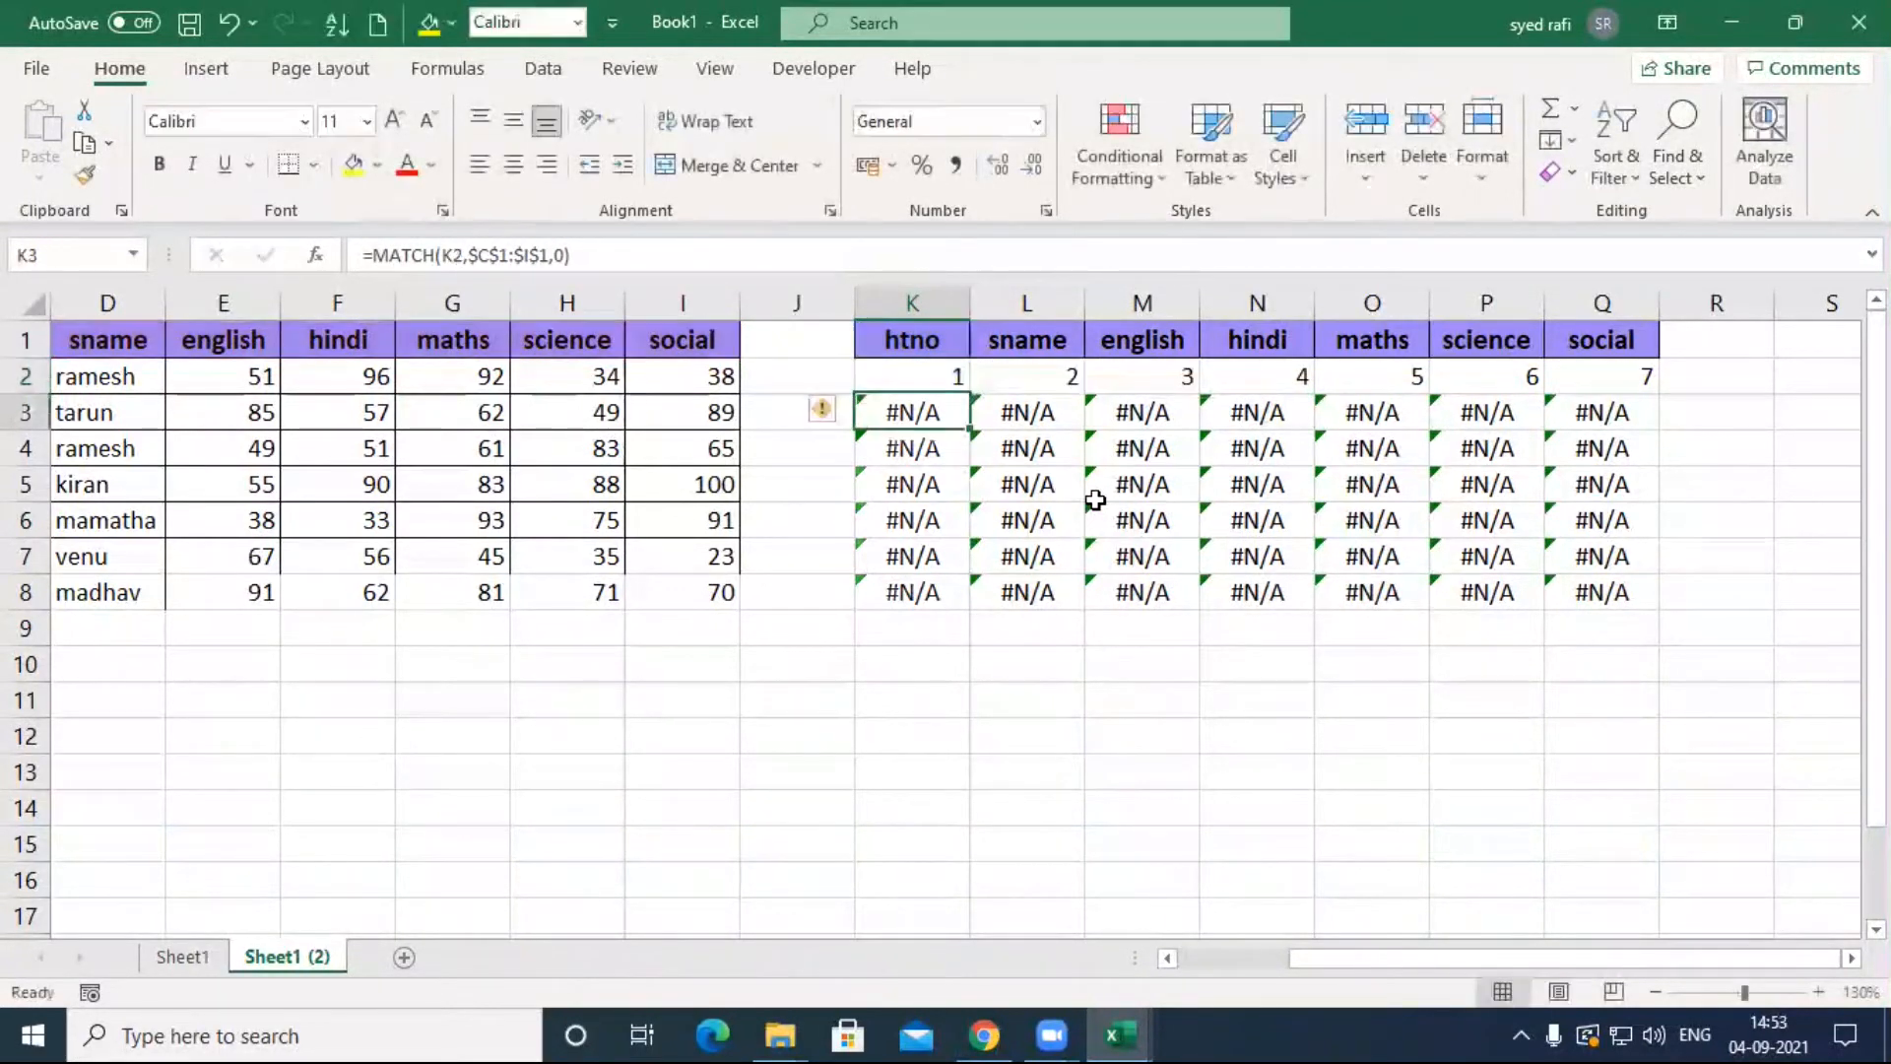
pyautogui.click(950, 383)
pyautogui.moveTo(970, 396); pyautogui.dragTo(1667, 621)
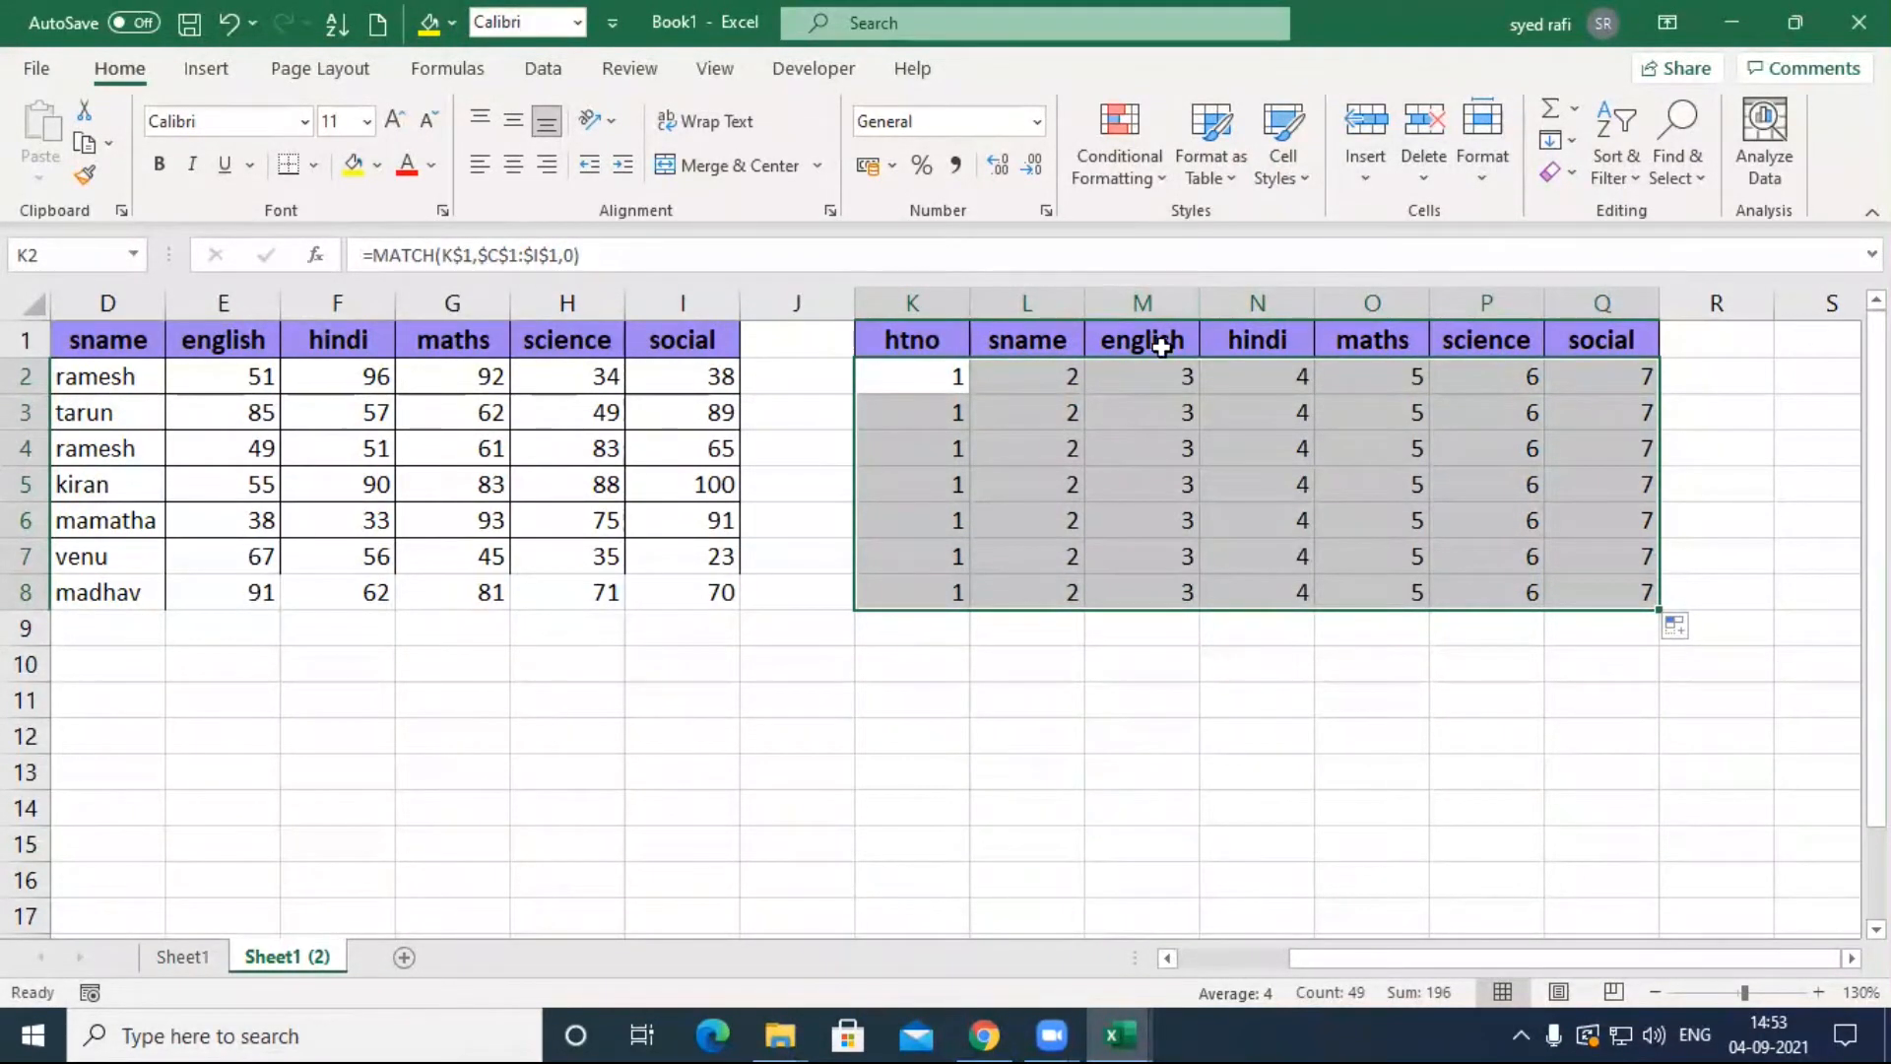
# Step: Review the mixed and absolute references in K2's MATCH formula and the column positions filled in K2:Q8
pyautogui.doubleClick(929, 383)
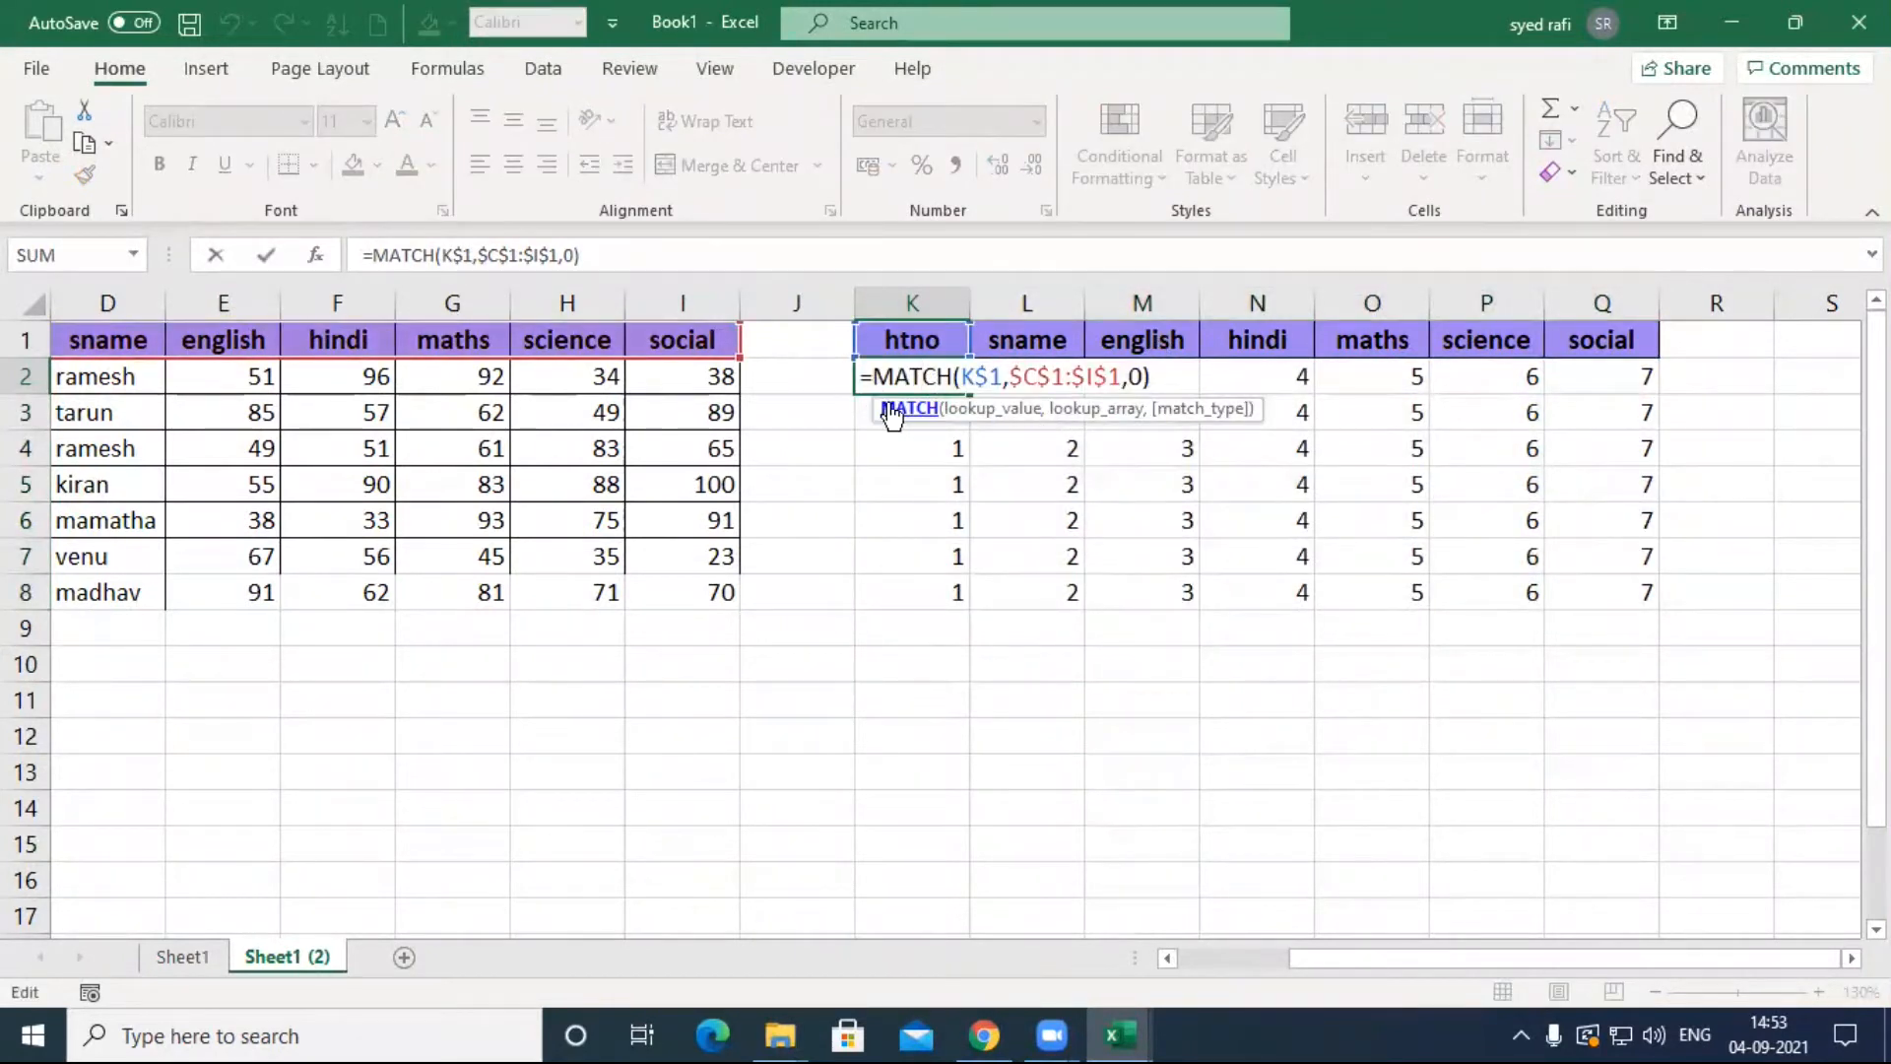
pyautogui.moveTo(1086, 376); pyautogui.dragTo(1088, 377)
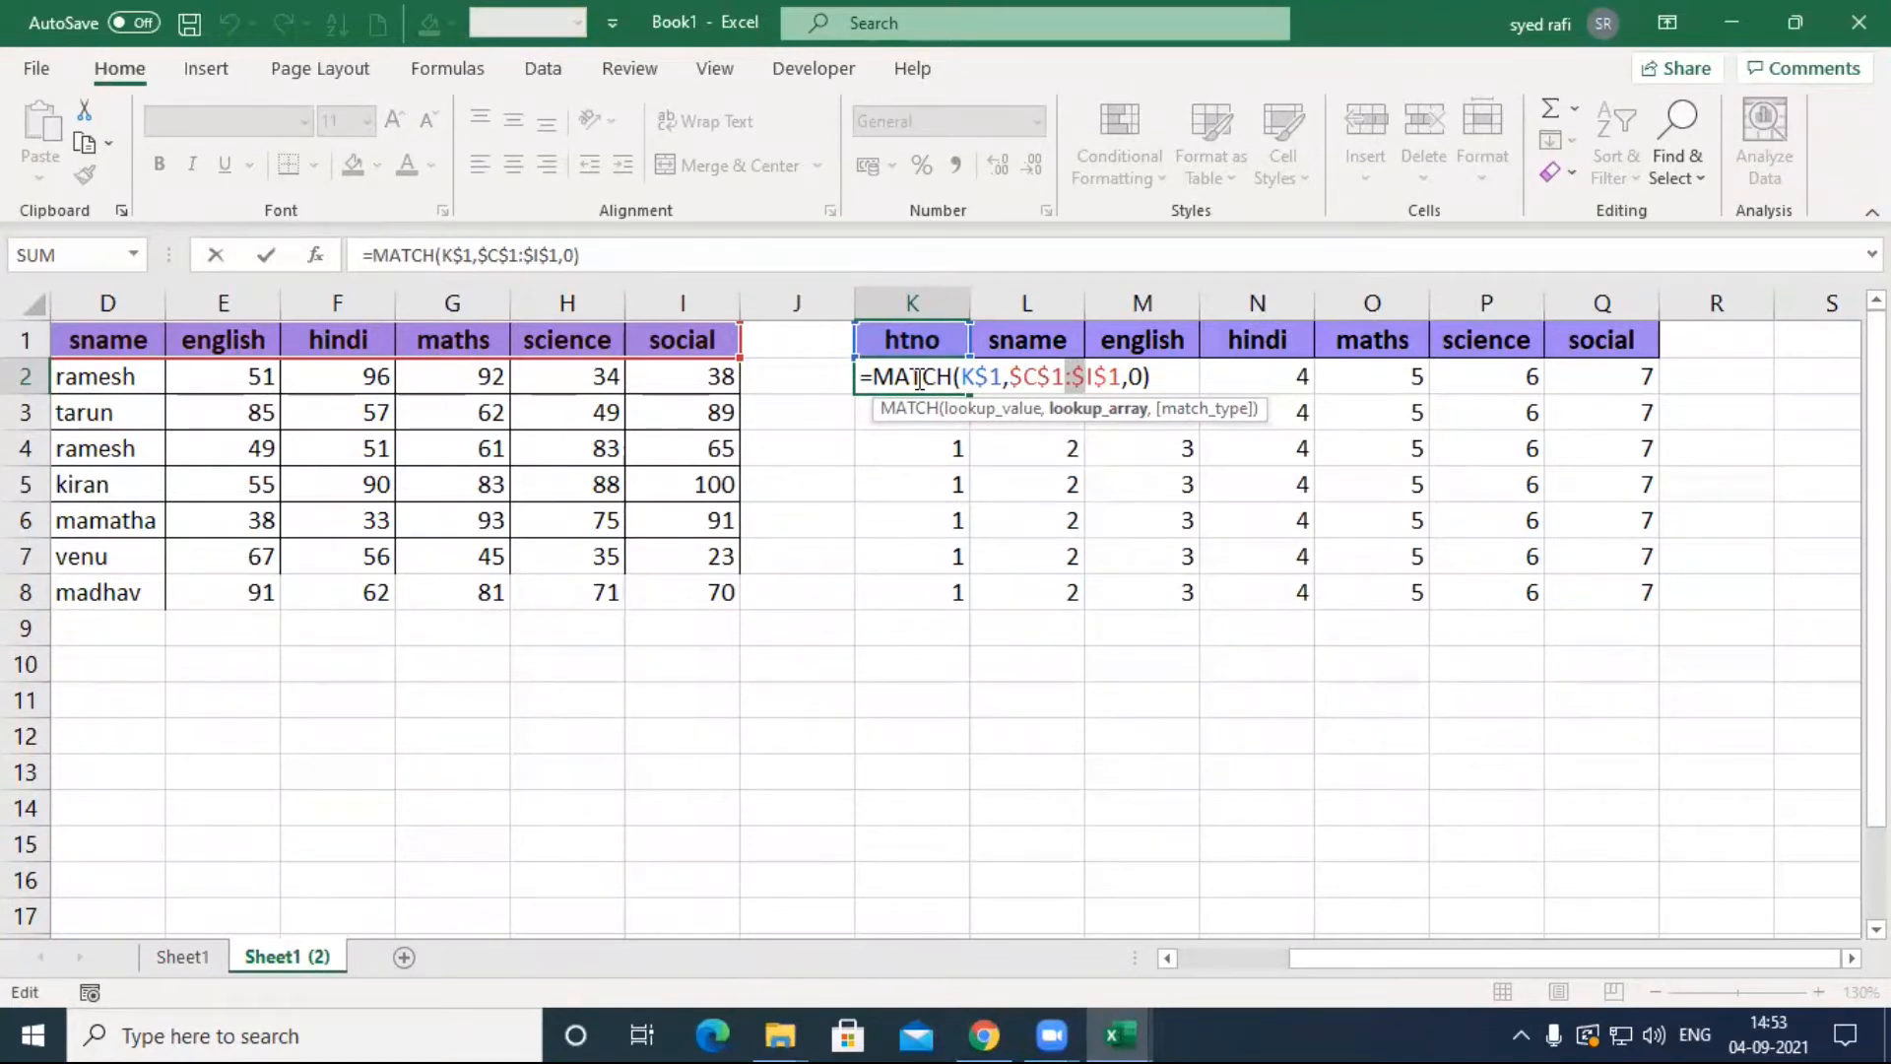
pyautogui.press('Escape')
pyautogui.press('Down')
pyautogui.press('Up')
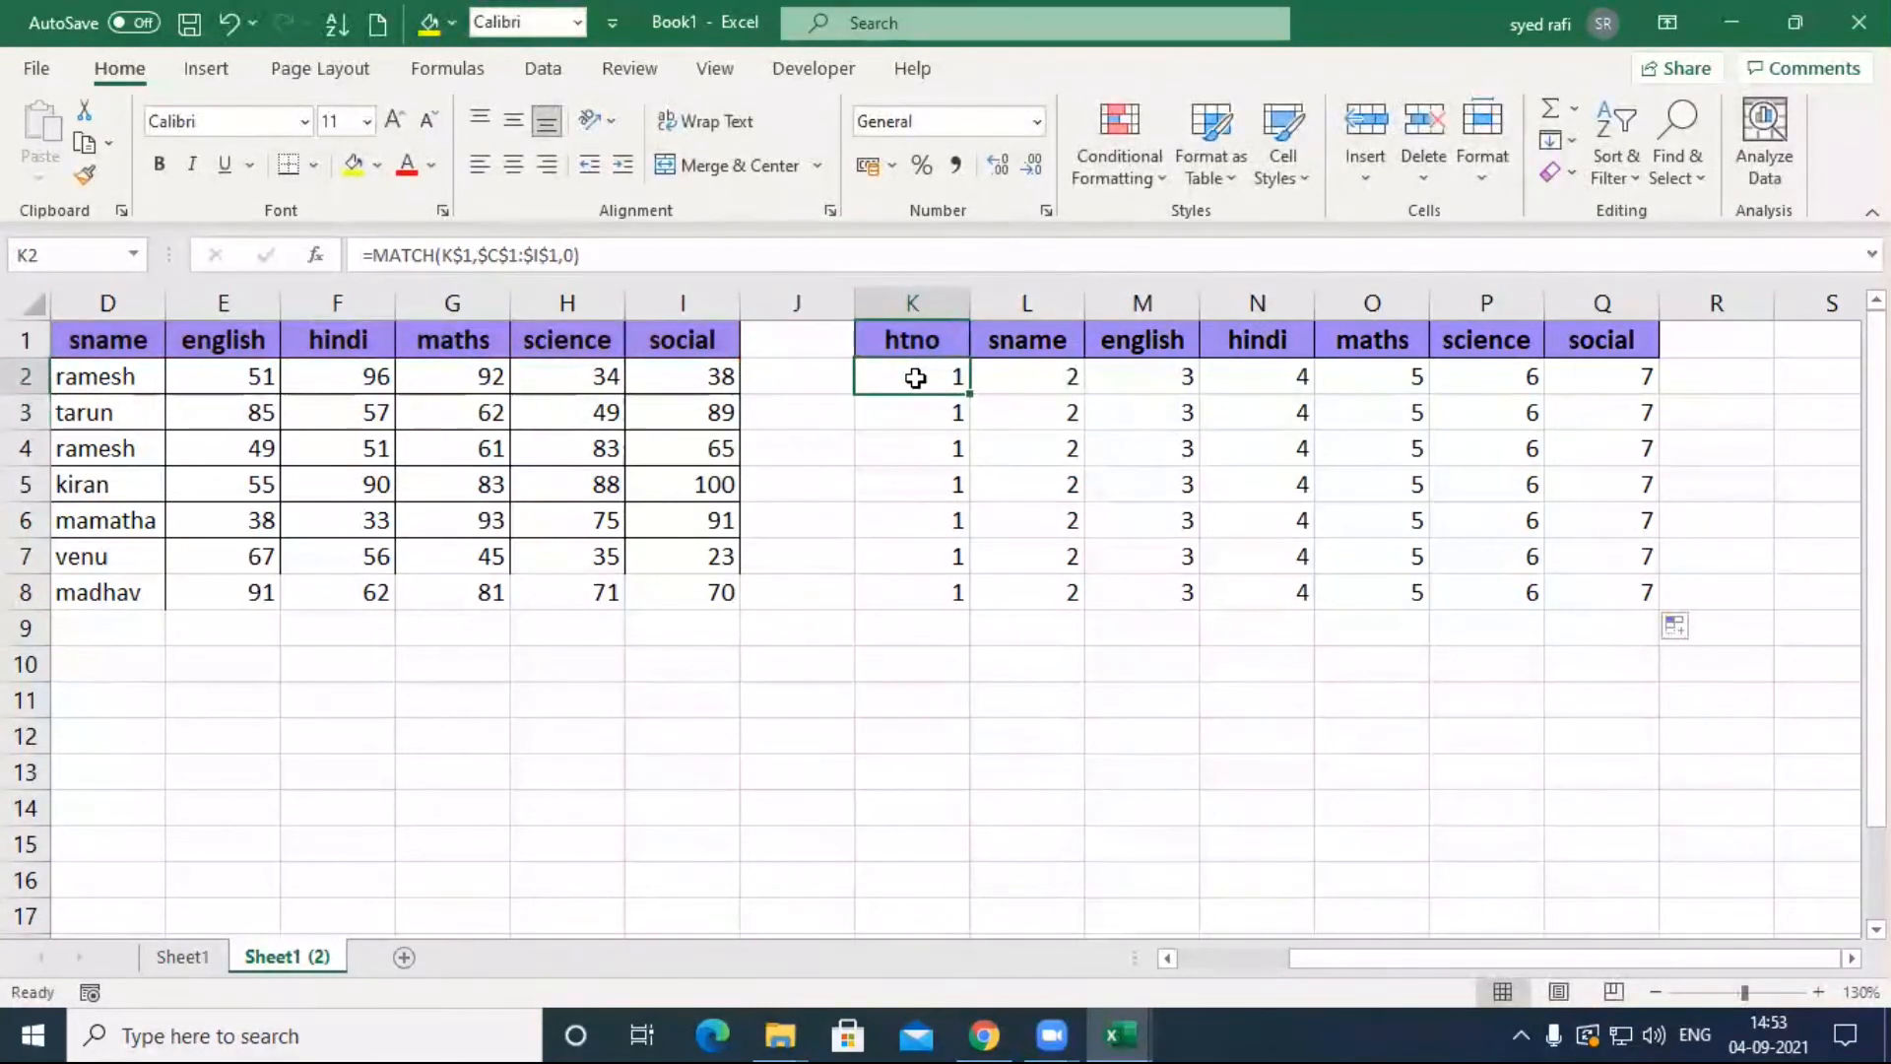
pyautogui.hotkey('ctrl', 'shift', 'Down')
pyautogui.hotkey('ctrl', 'shift', 'Right')
pyautogui.press('Left')
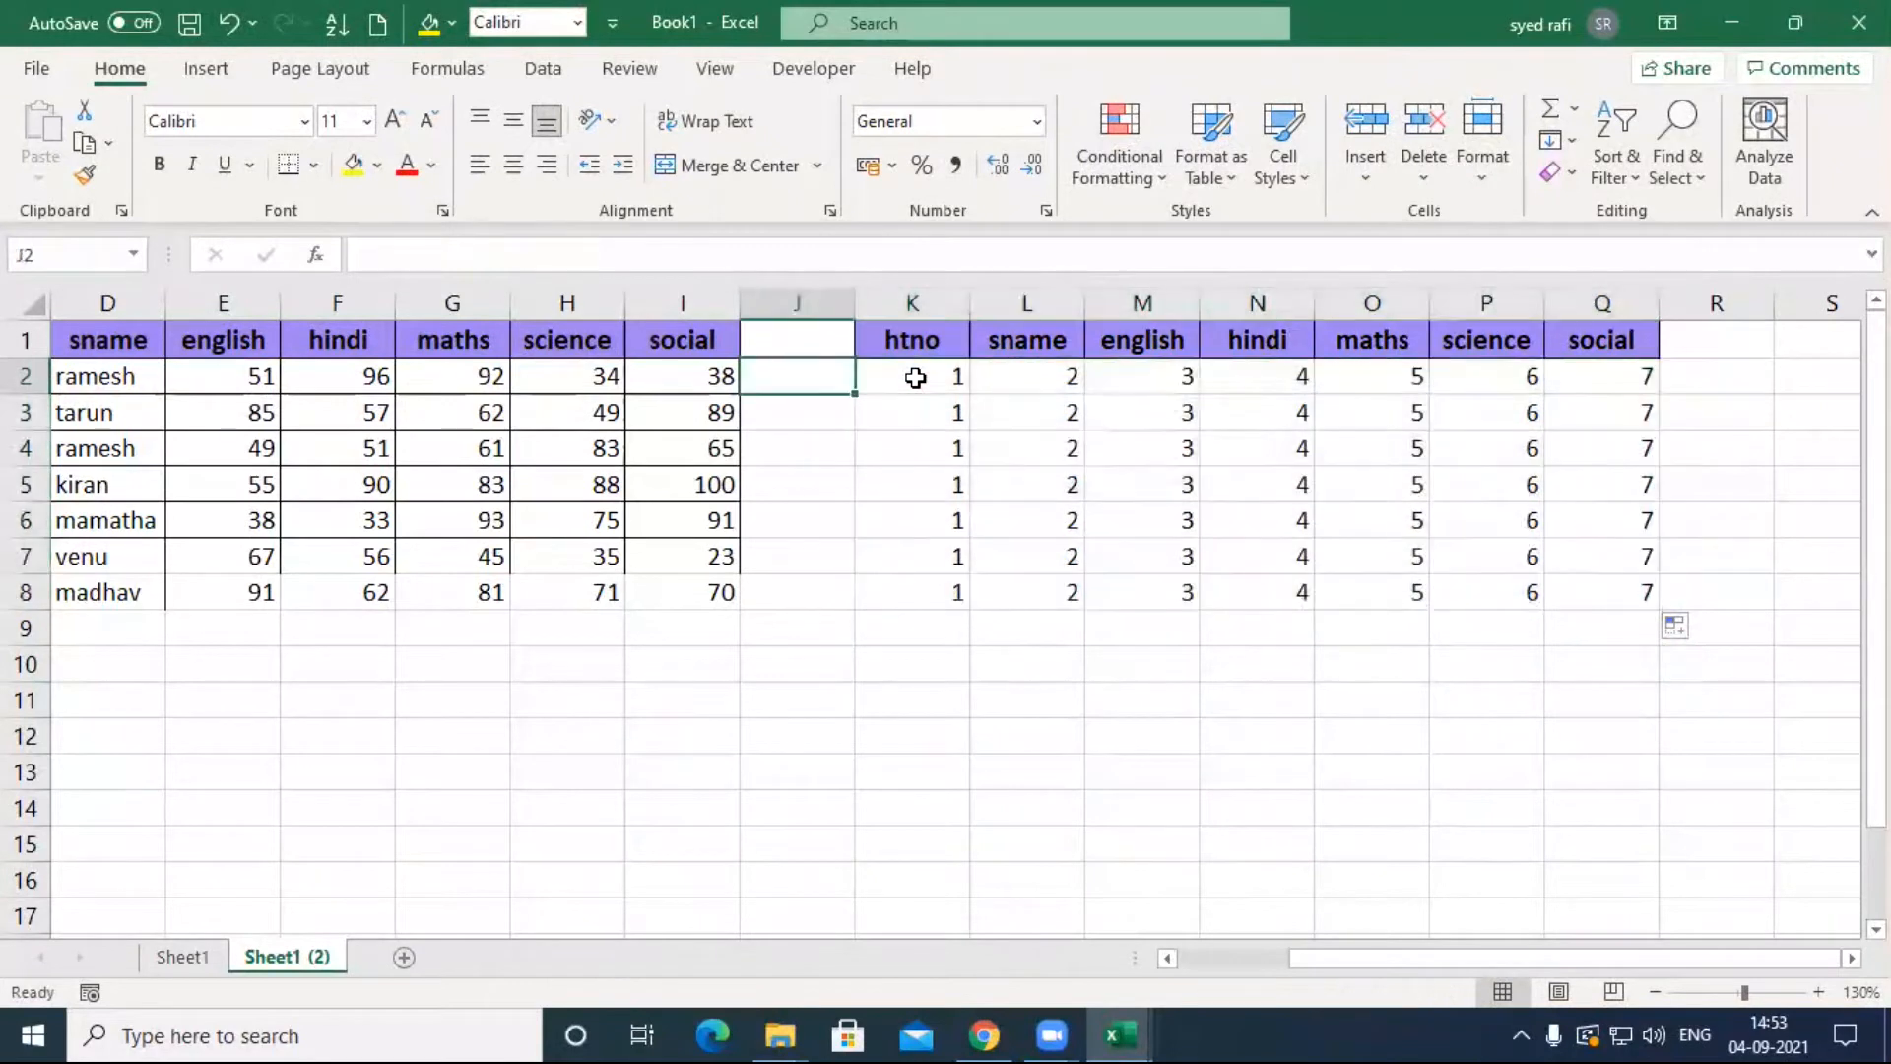
pyautogui.click(996, 378)
pyautogui.click(946, 445)
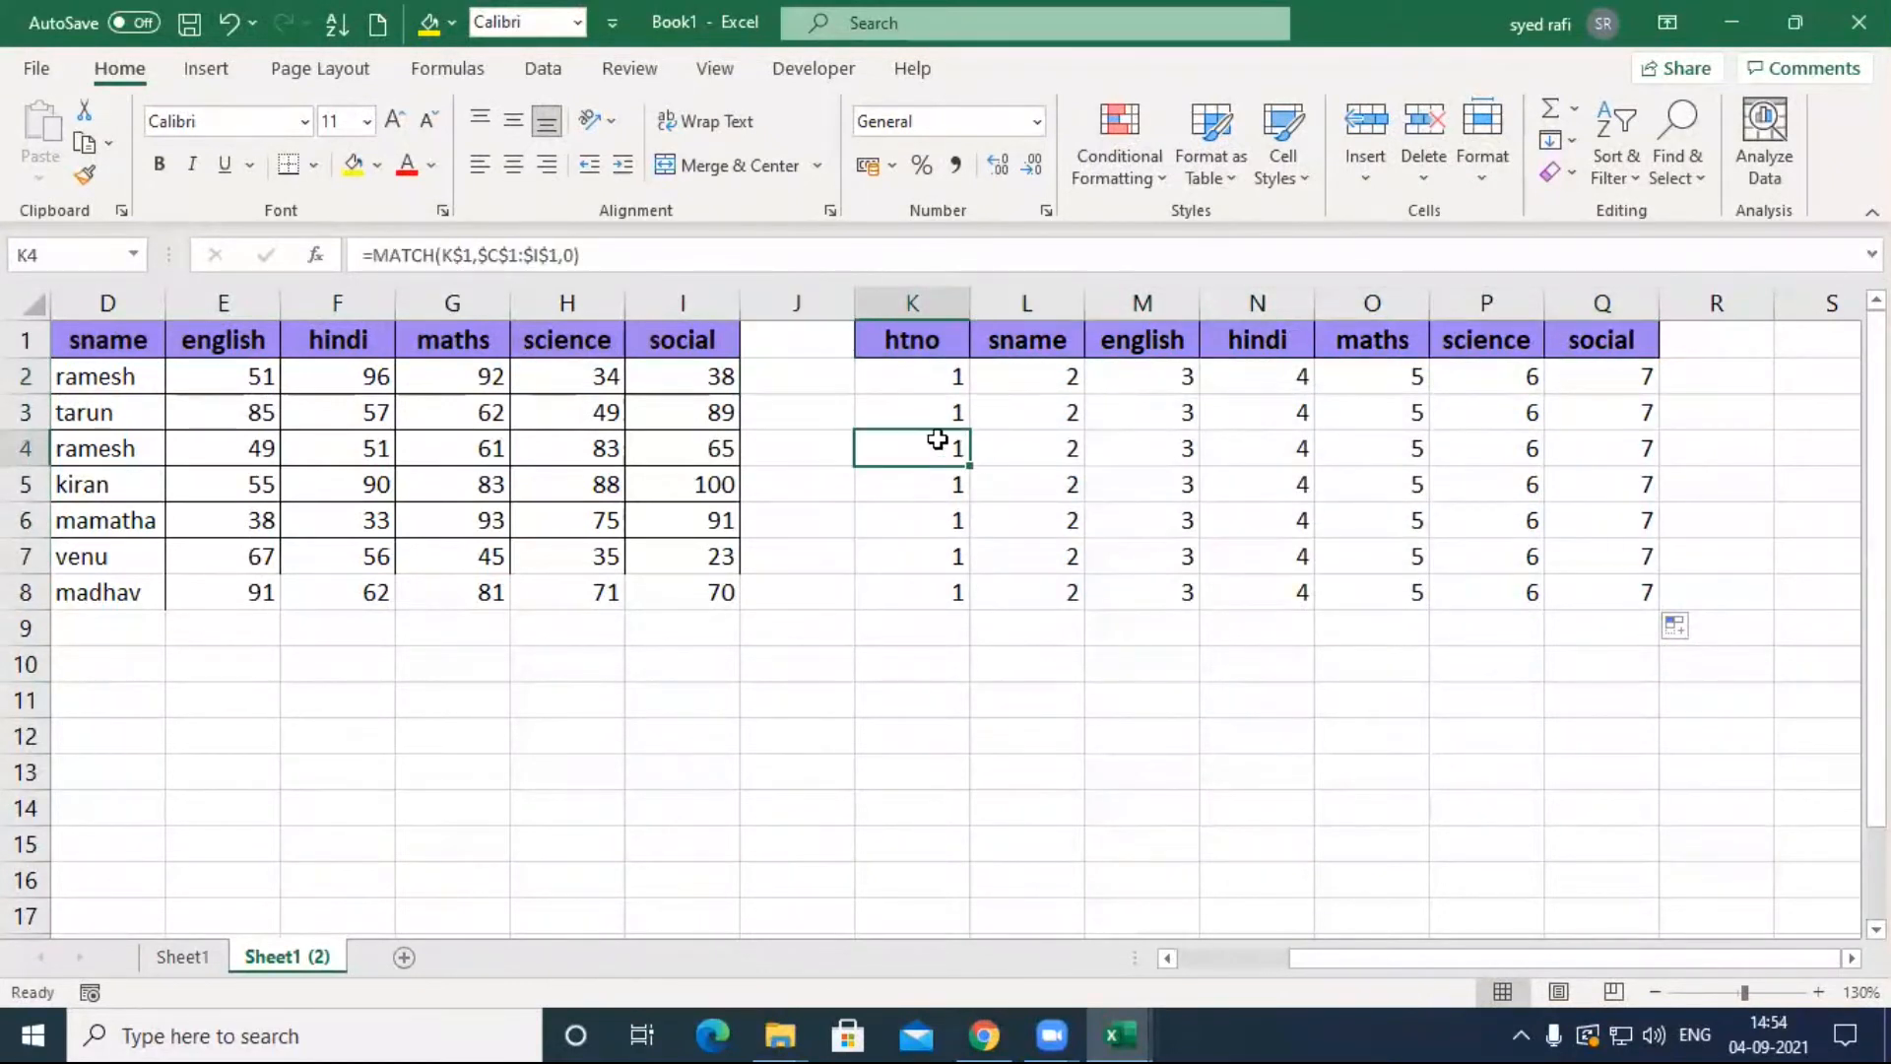
# Step: Duplicate the Sheet1 (2) worksheet and clear the MATCH formulas from K2:Q8 in the copy
pyautogui.moveTo(317, 958); pyautogui.dragTo(417, 962)
pyautogui.moveTo(949, 387); pyautogui.dragTo(1638, 591)
pyautogui.press('Delete')
# Step: Enter 10 in K2 as the htno to look up
pyautogui.click(922, 386)
pyautogui.write('1')
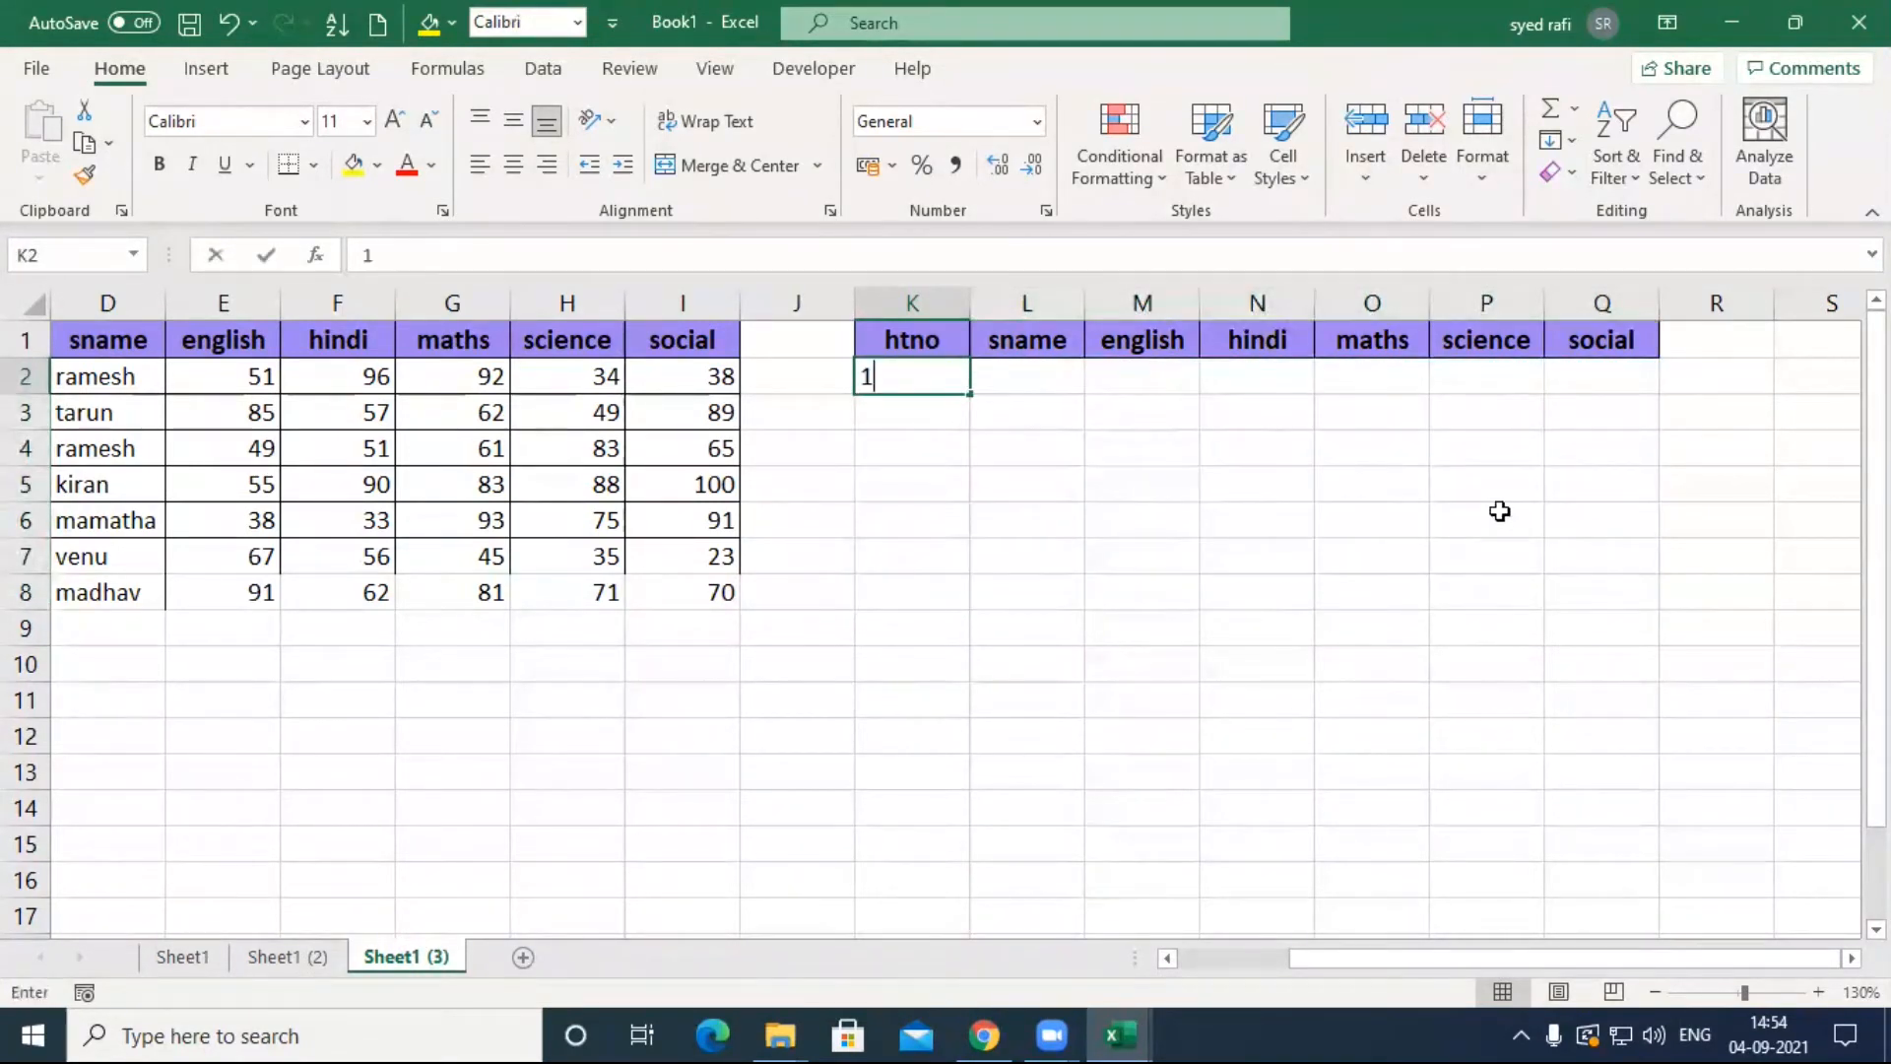
pyautogui.write('0')
pyautogui.press('Tab')
# Step: Enter =VLOOKUP(K2,C:I,2,0) in L2 to return the sname for the htno
pyautogui.write('=vl')
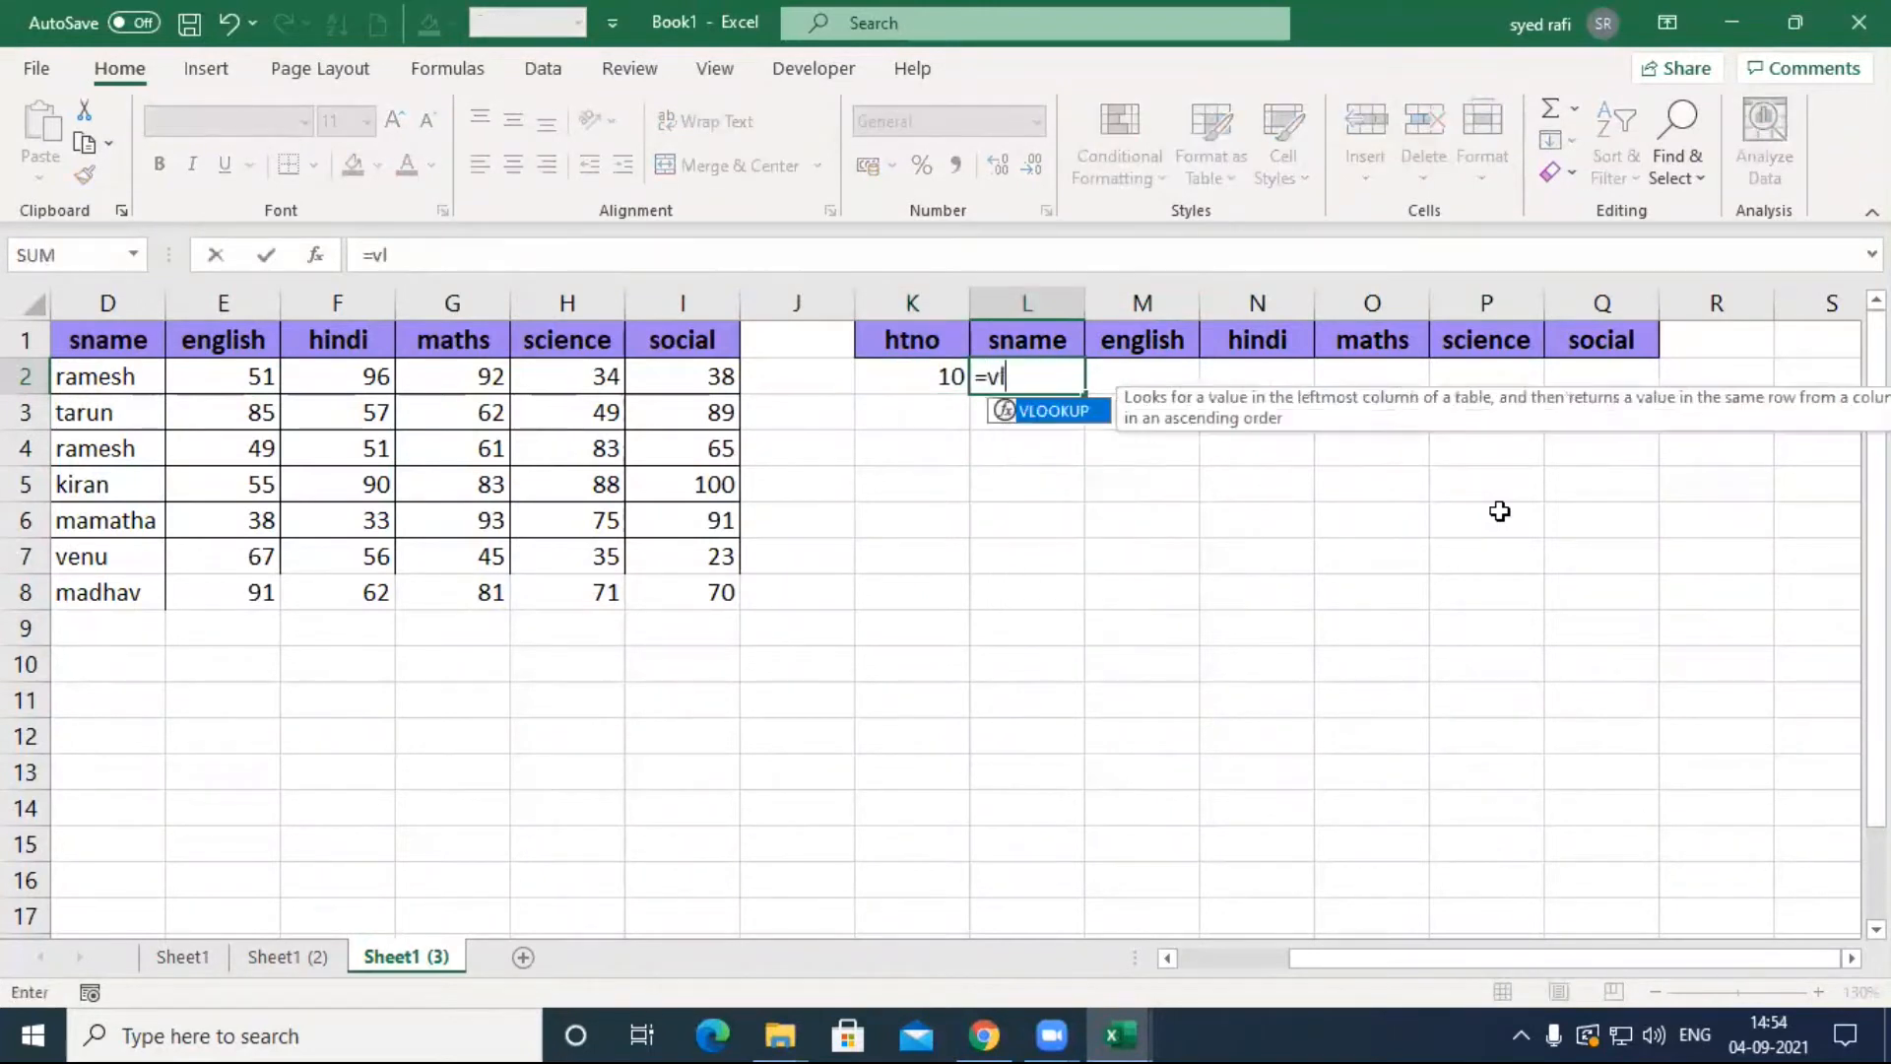
pyautogui.press('Tab')
pyautogui.click(924, 376)
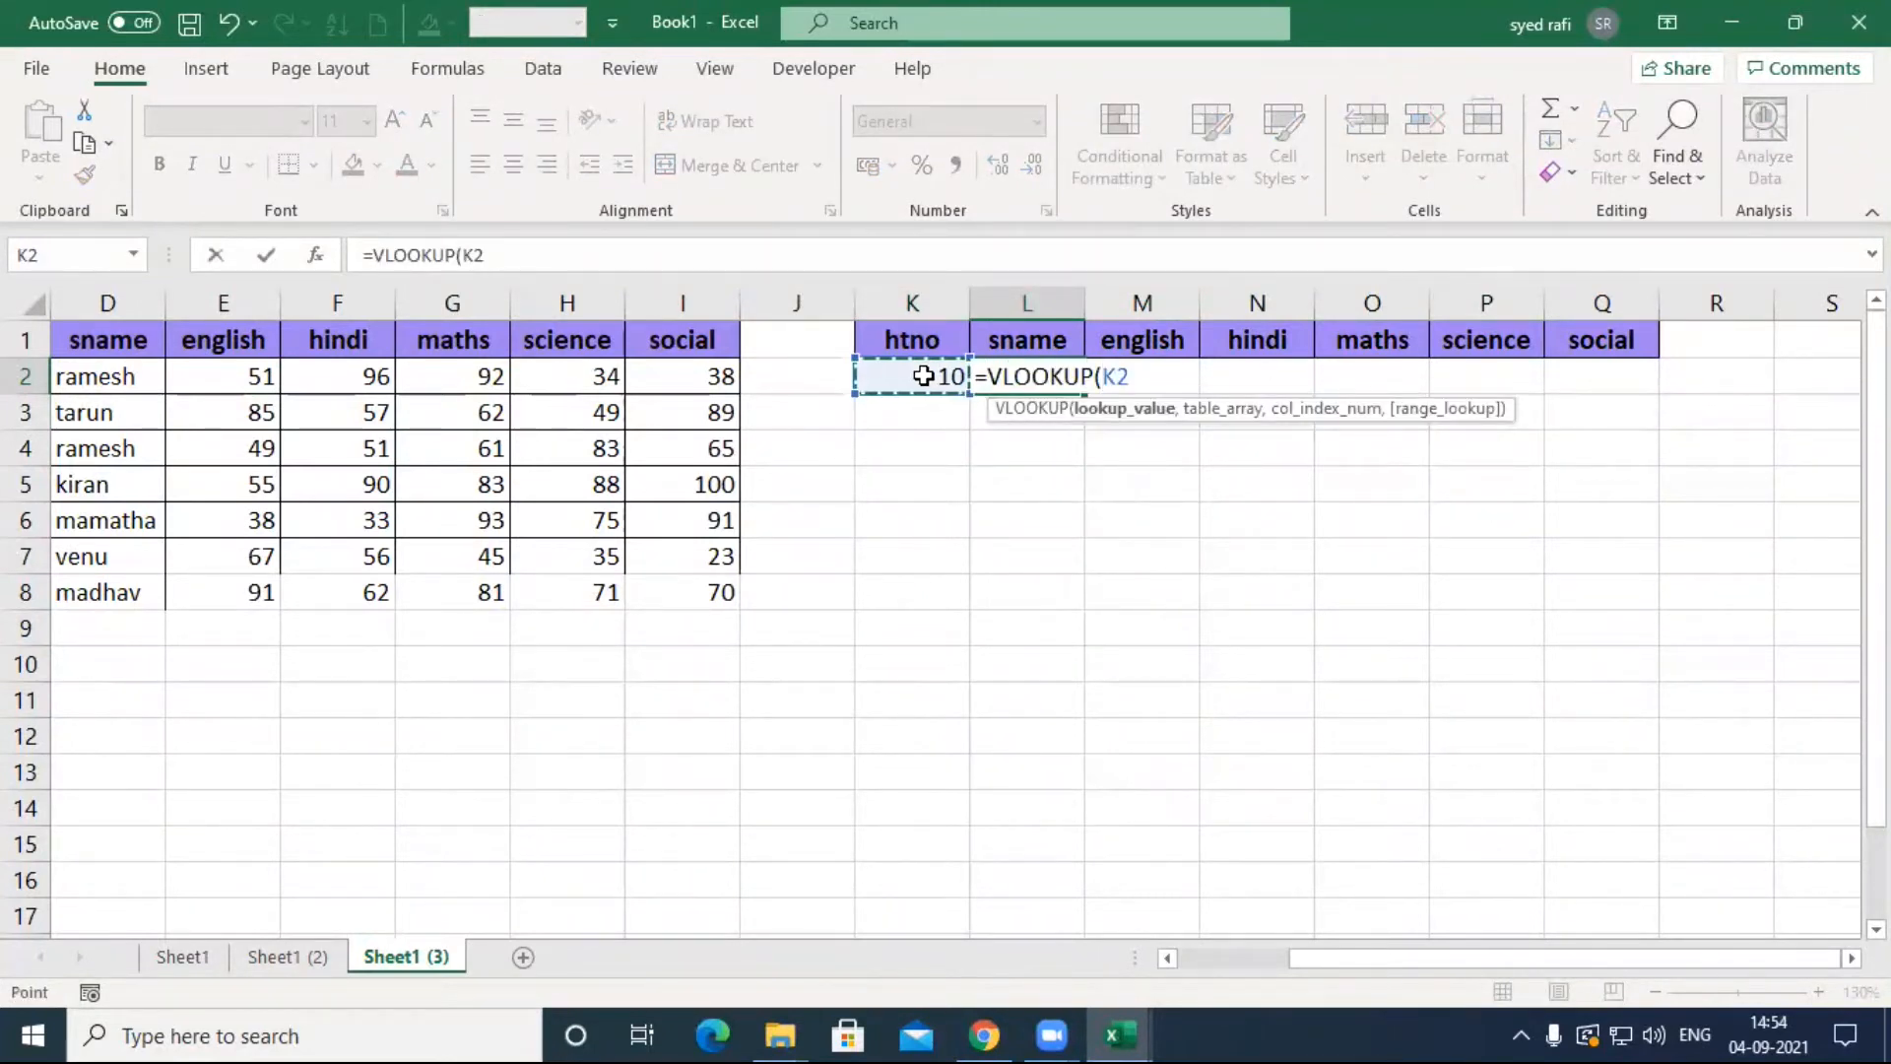
pyautogui.write(',')
pyautogui.moveTo(1302, 958); pyautogui.dragTo(1174, 958)
pyautogui.moveTo(338, 305); pyautogui.dragTo(1027, 304)
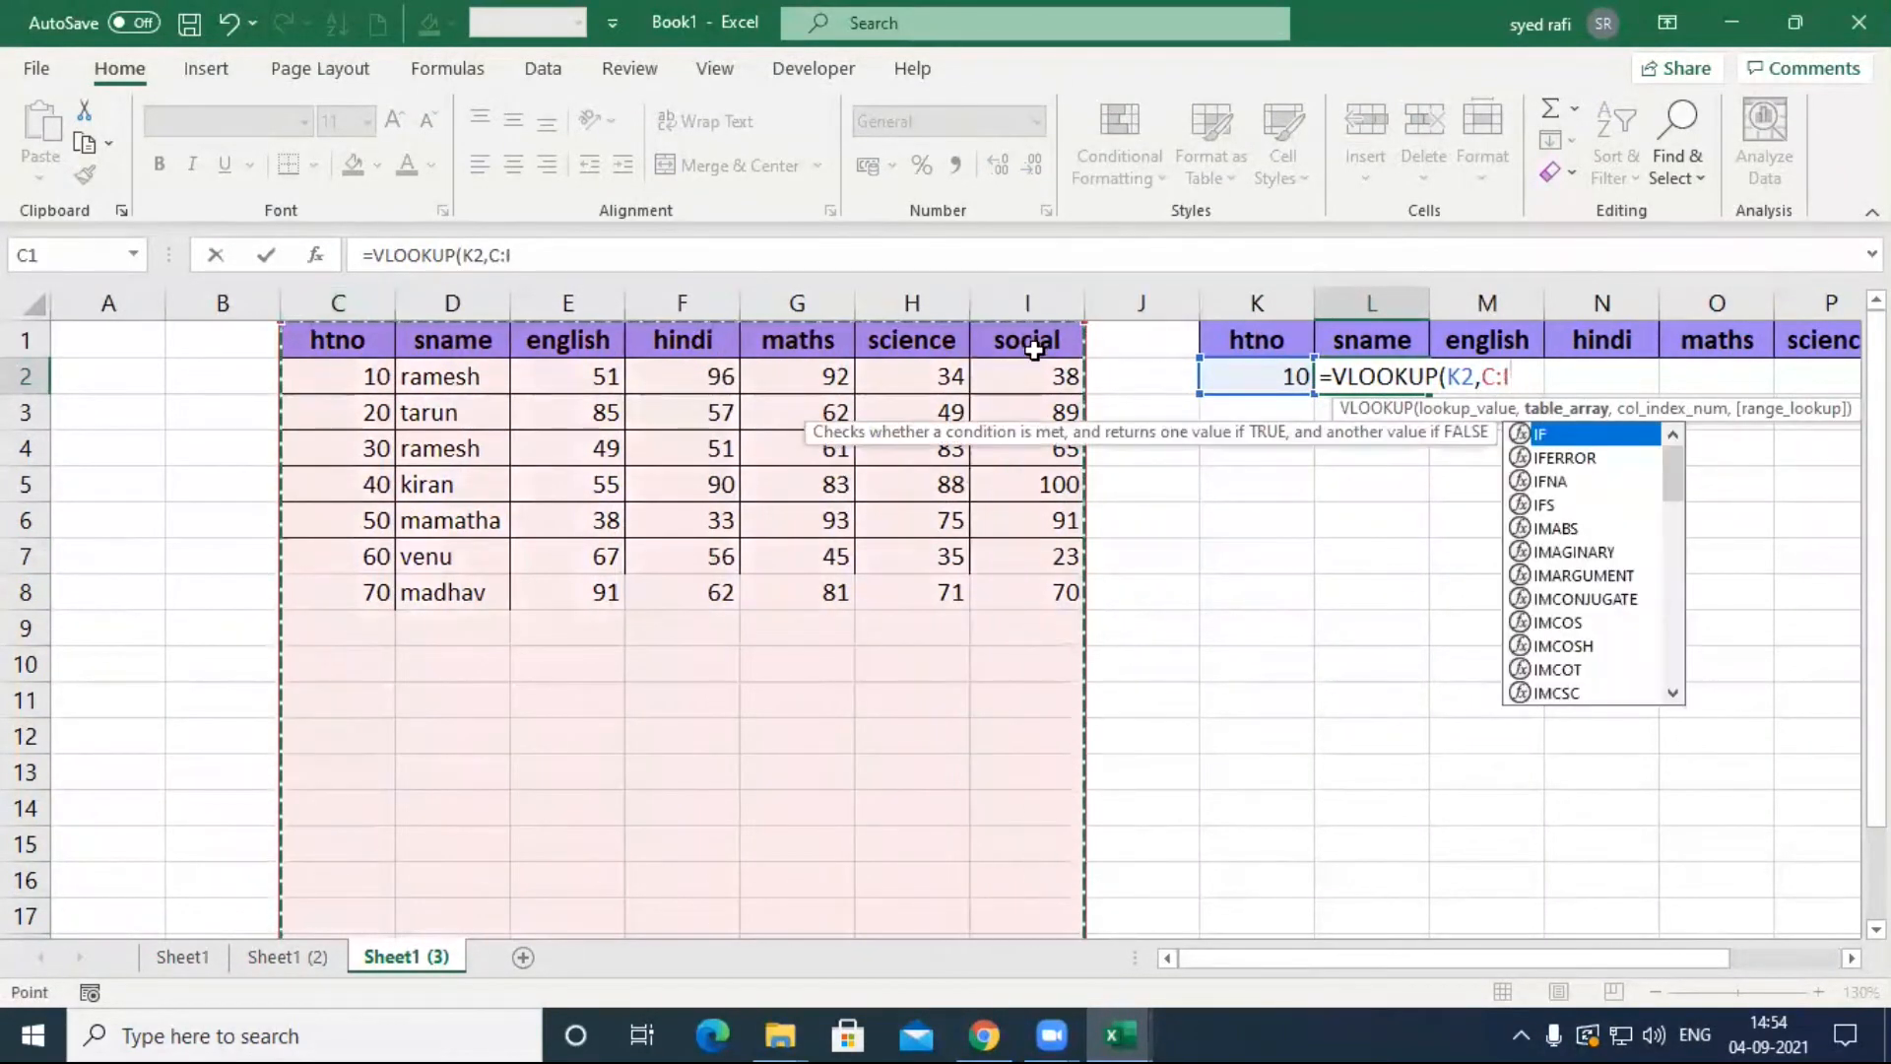
pyautogui.write(',')
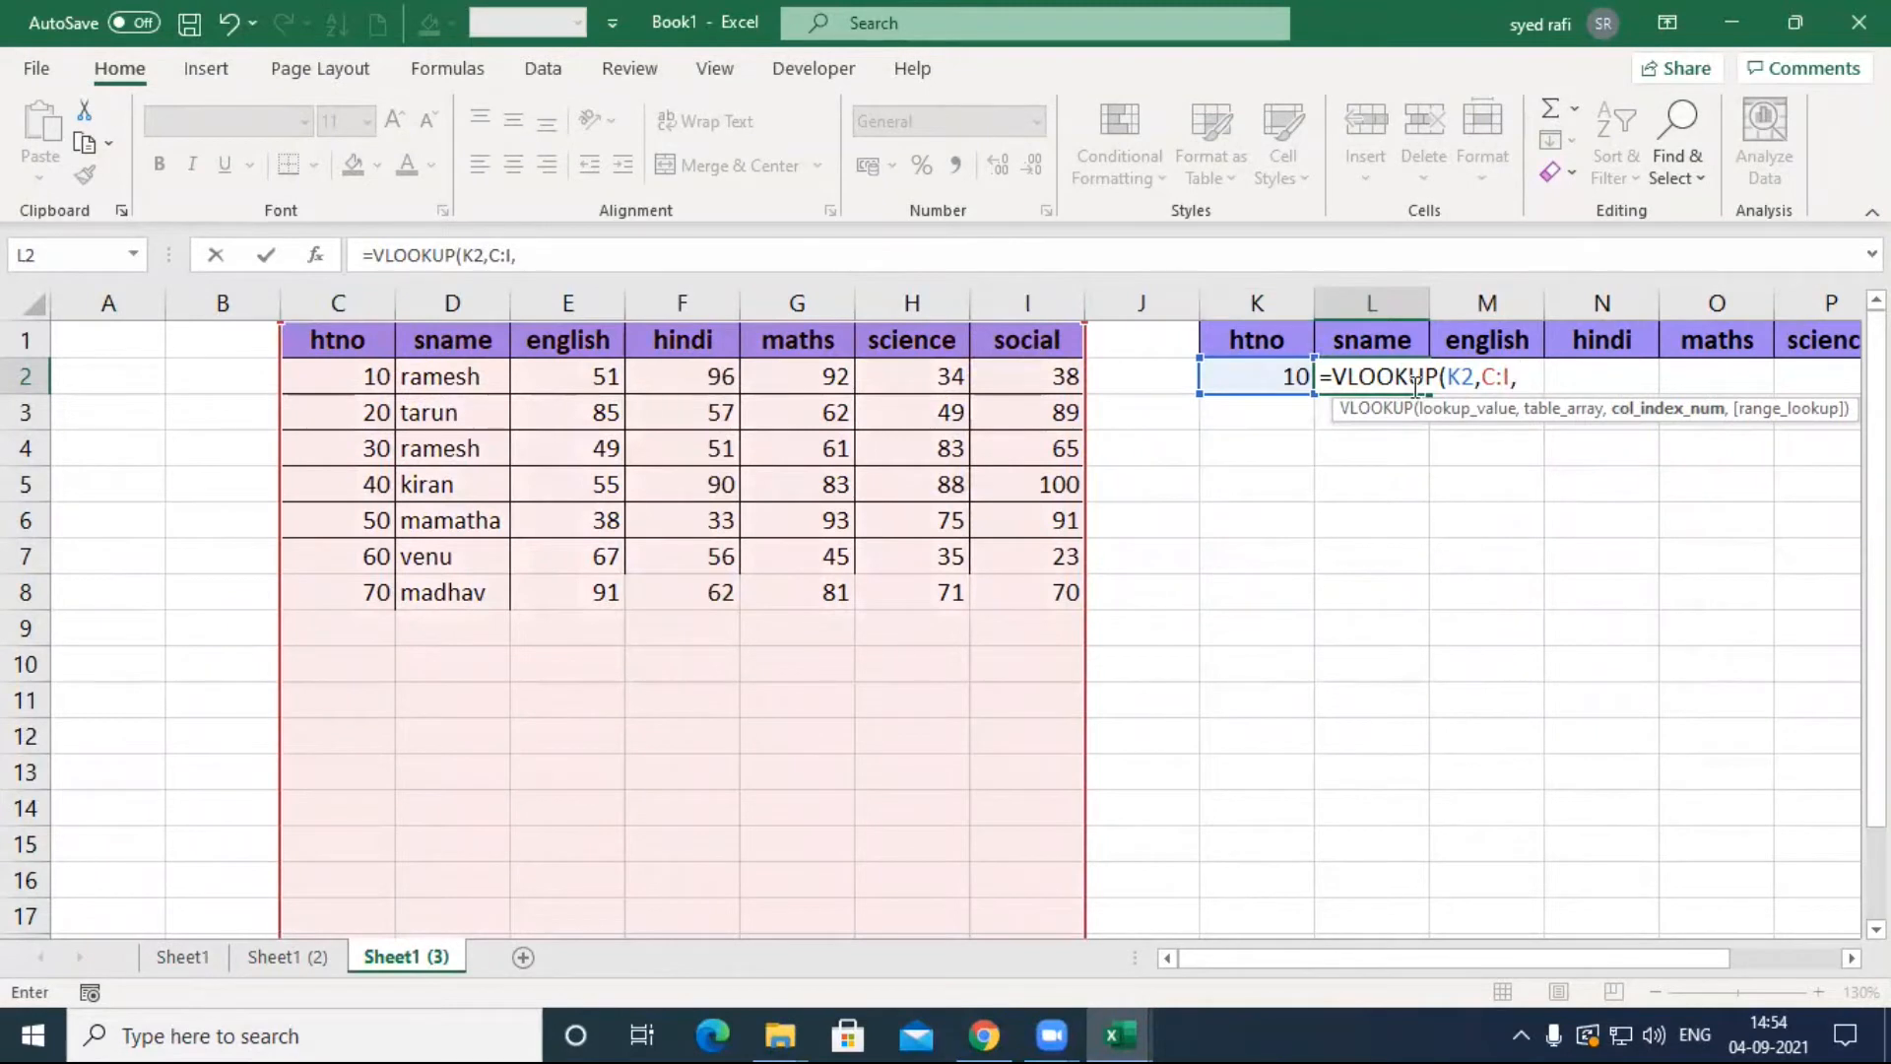
pyautogui.write('2,0)')
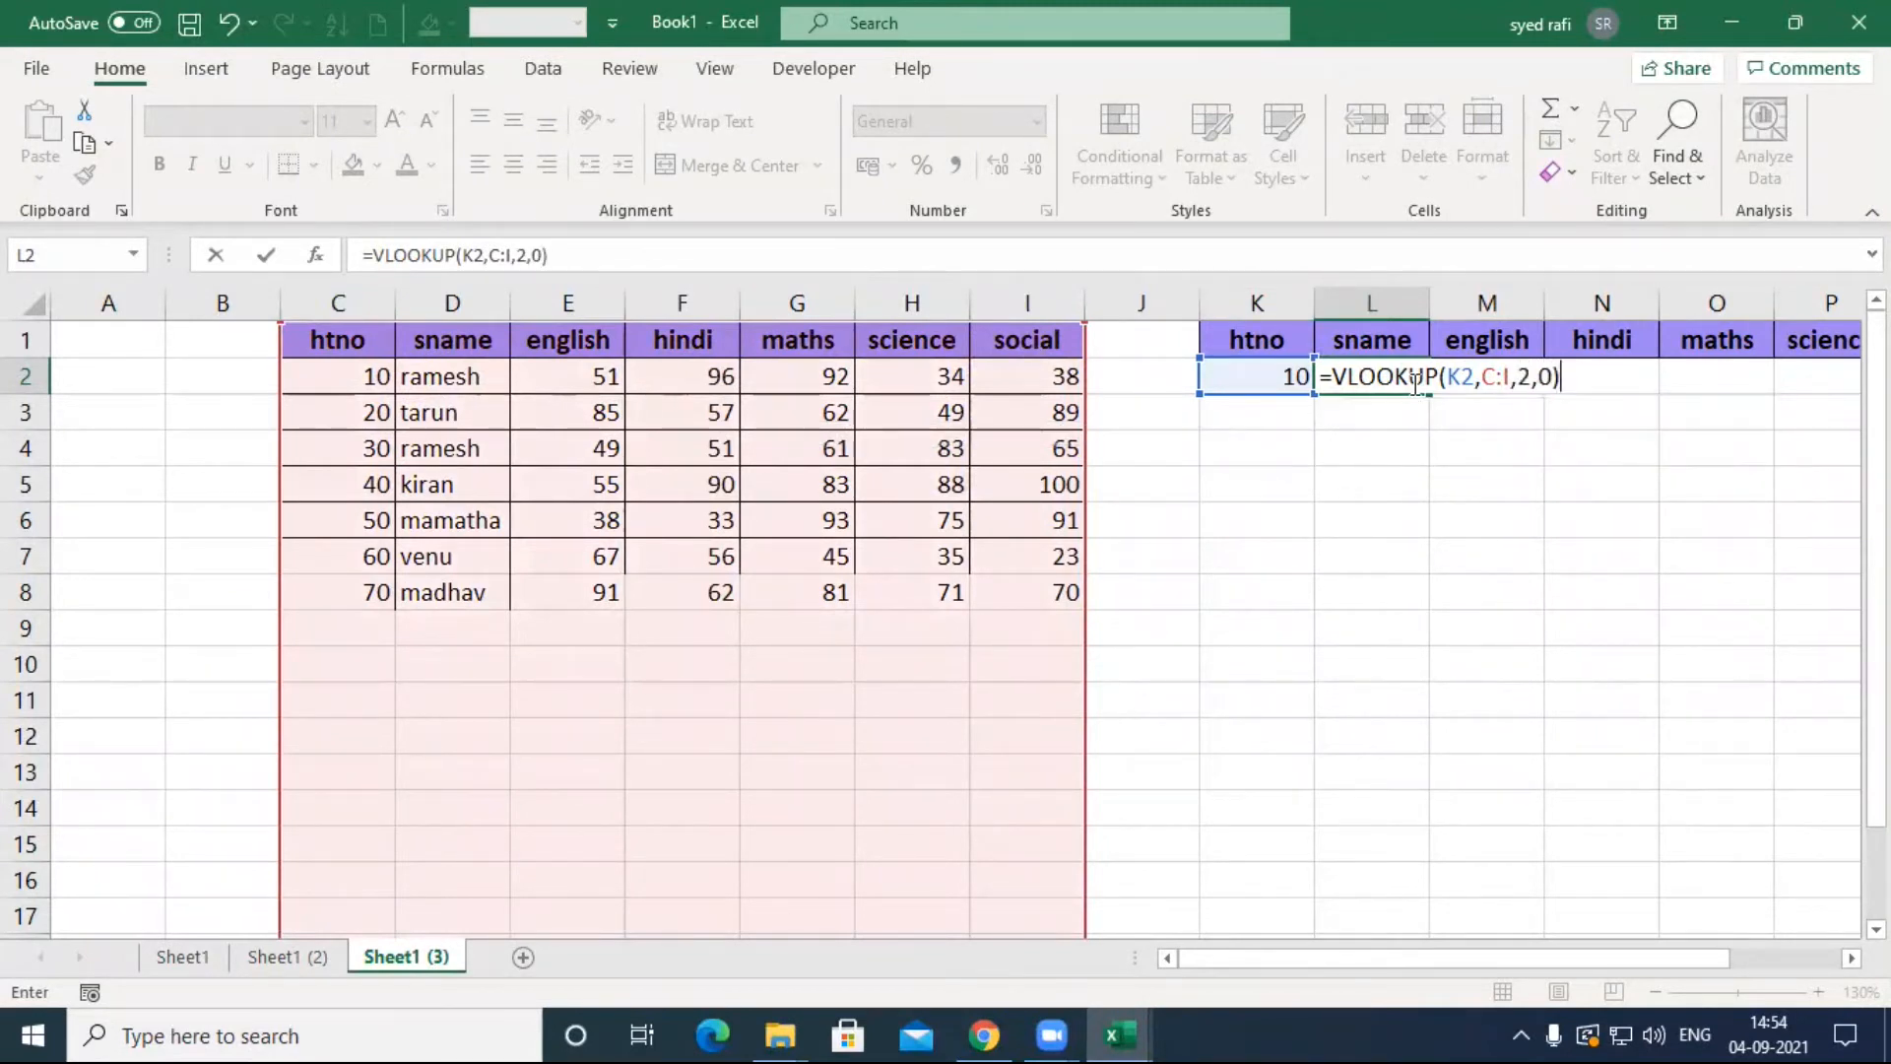
pyautogui.press('Return')
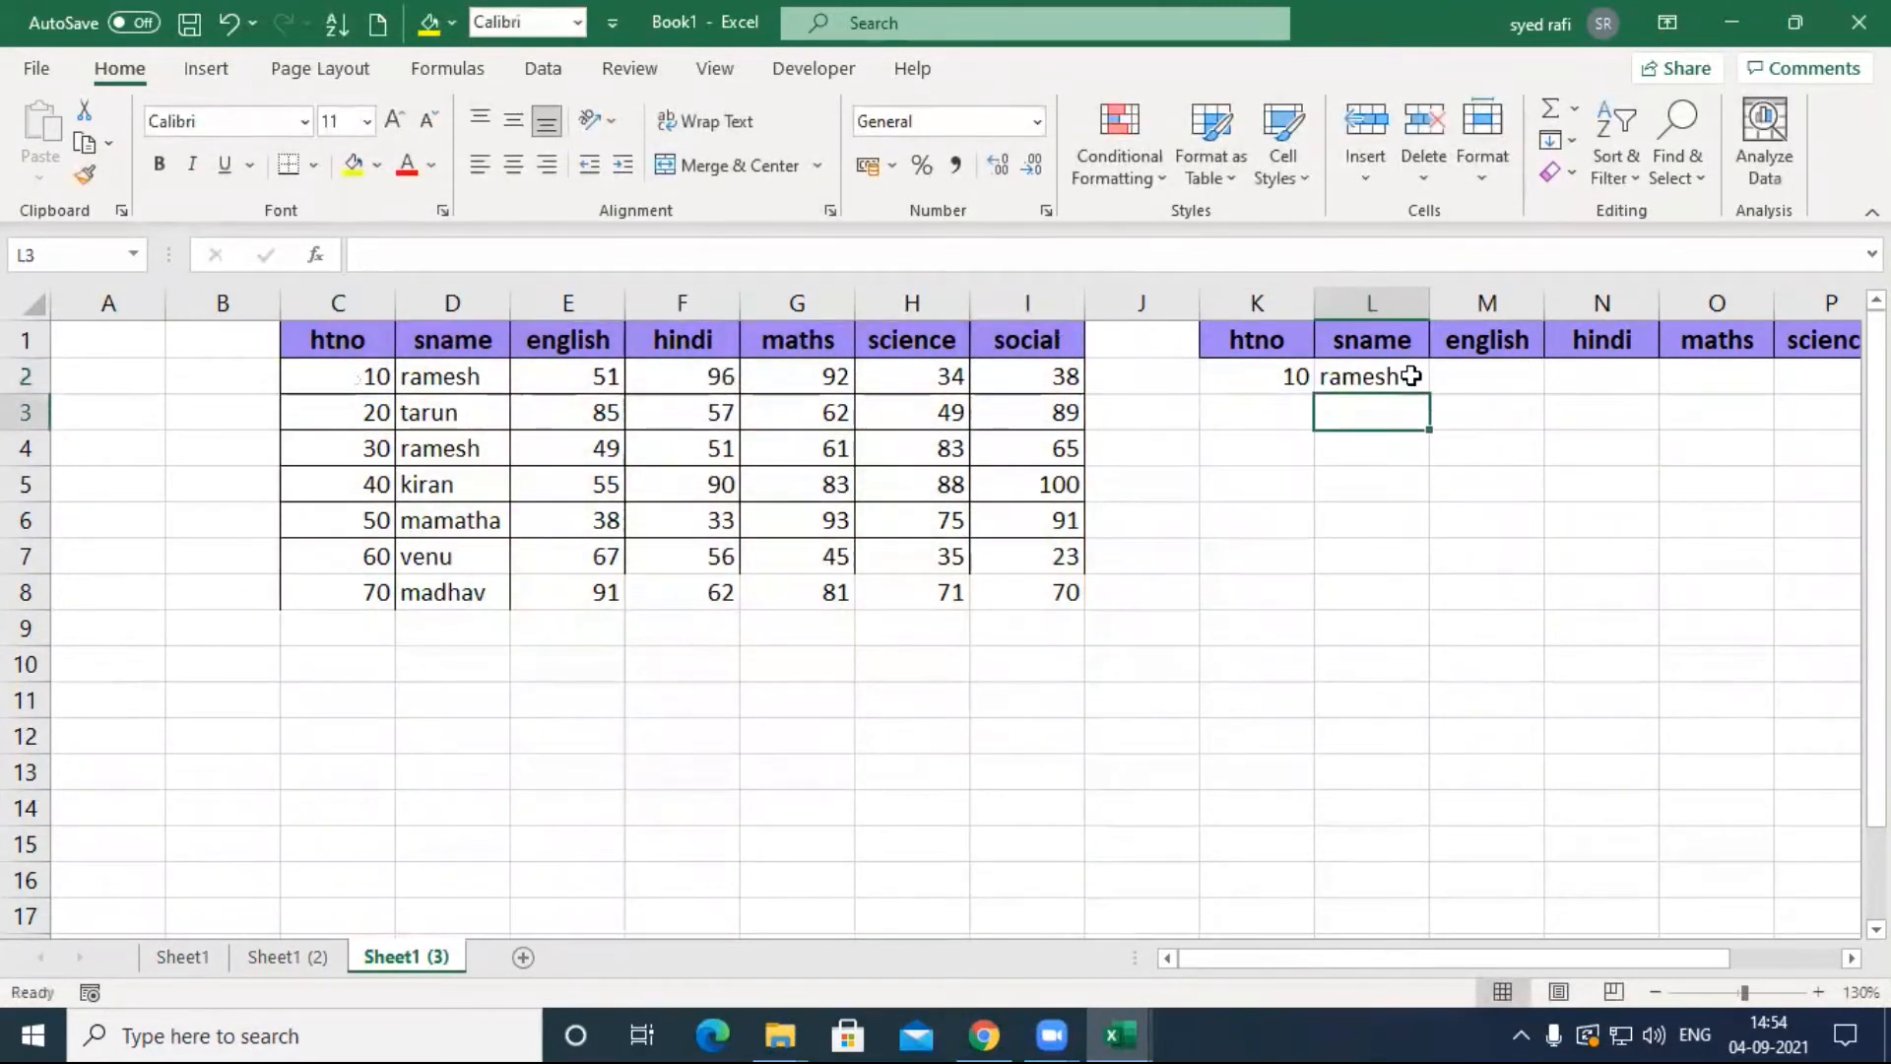
# Step: Fix the references in L2's VLOOKUP formula, using $K2 for the lookup value and $C:$I for the table array
pyautogui.doubleClick(1394, 376)
pyautogui.click(1454, 377)
pyautogui.write('$K2,C:I,2,0)')
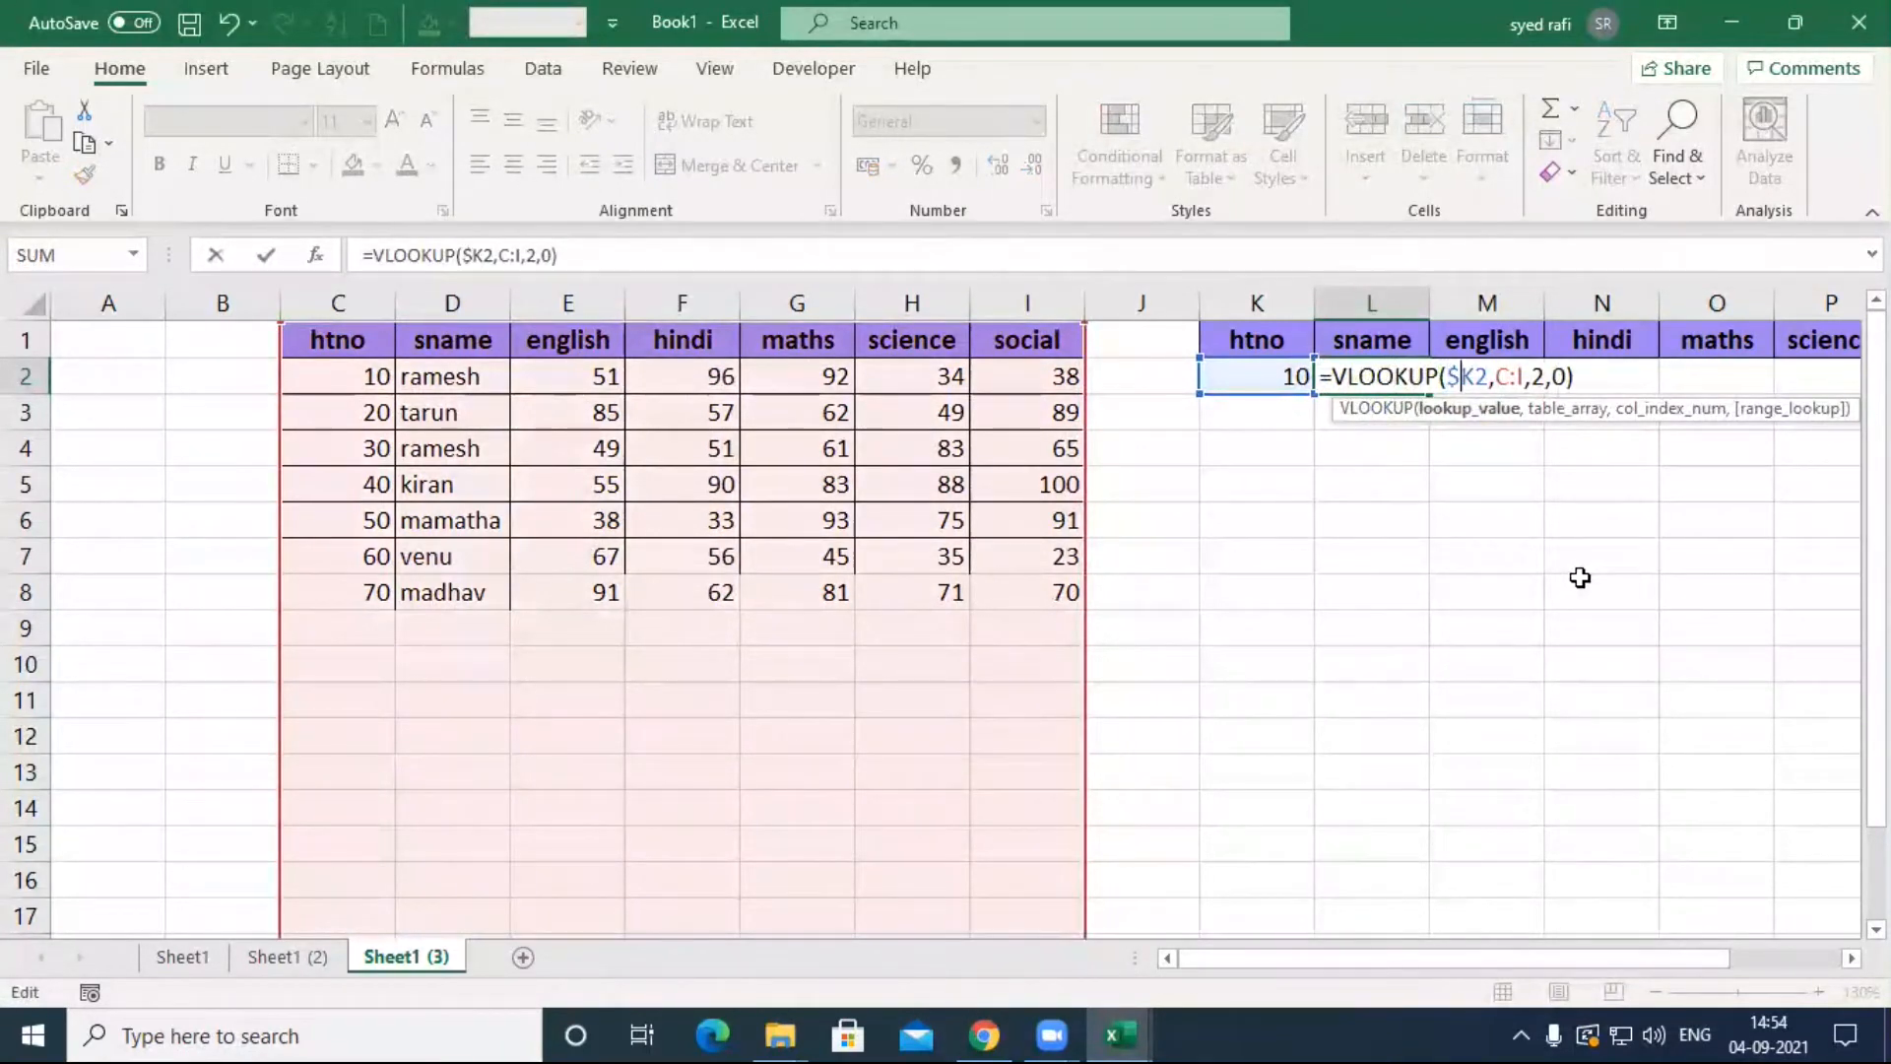
pyautogui.click(1512, 378)
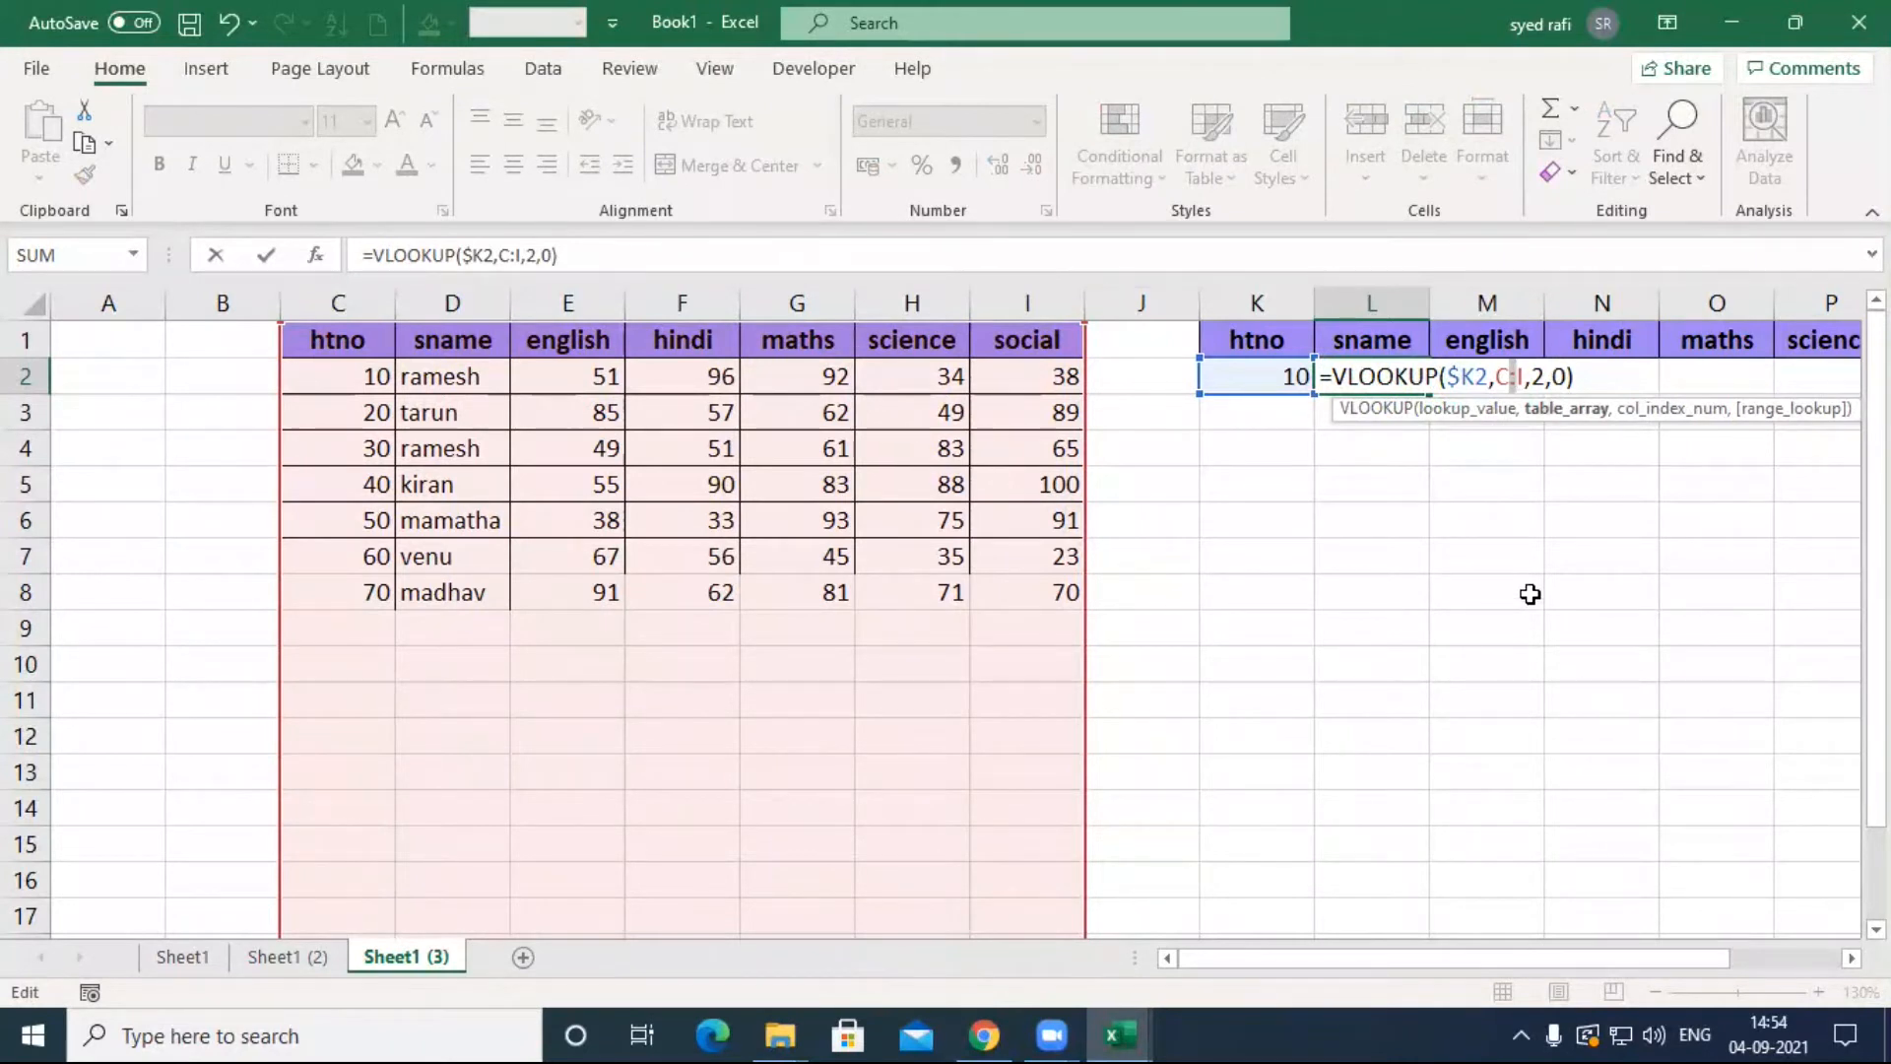
pyautogui.press('F4')
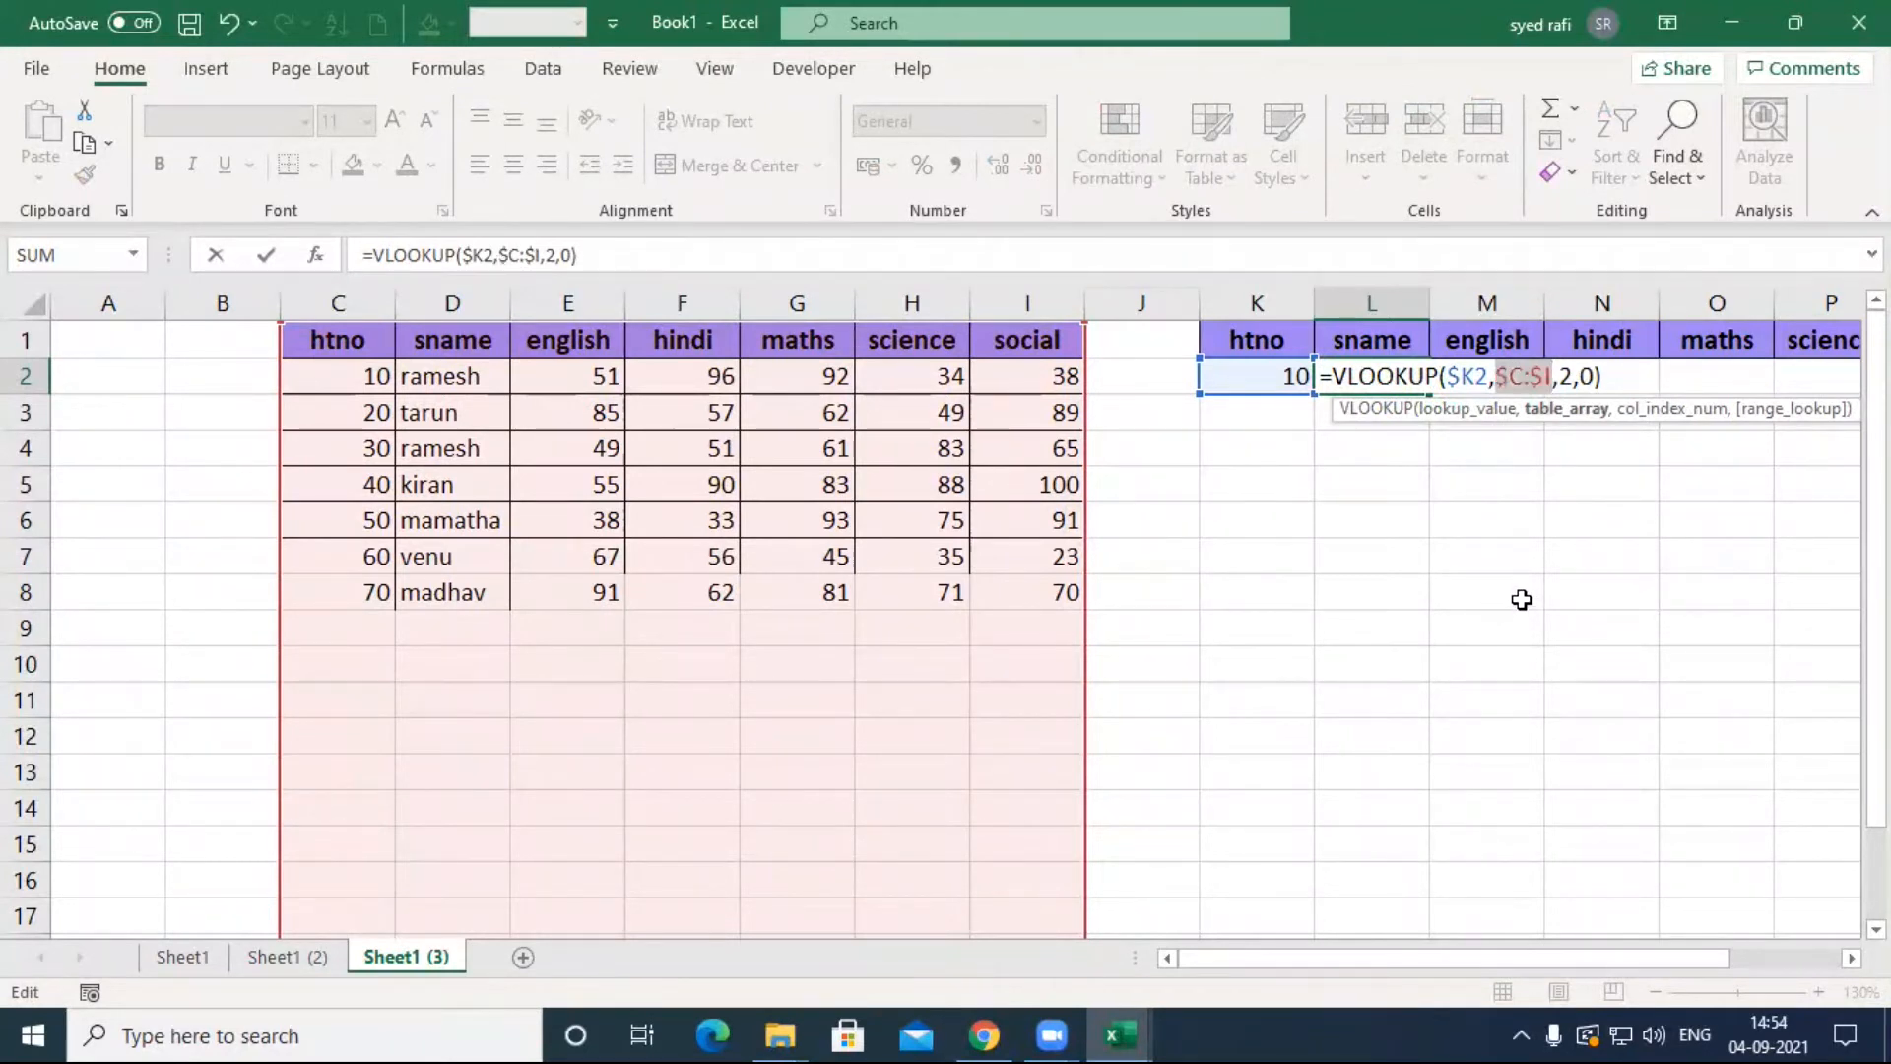
pyautogui.press('Return')
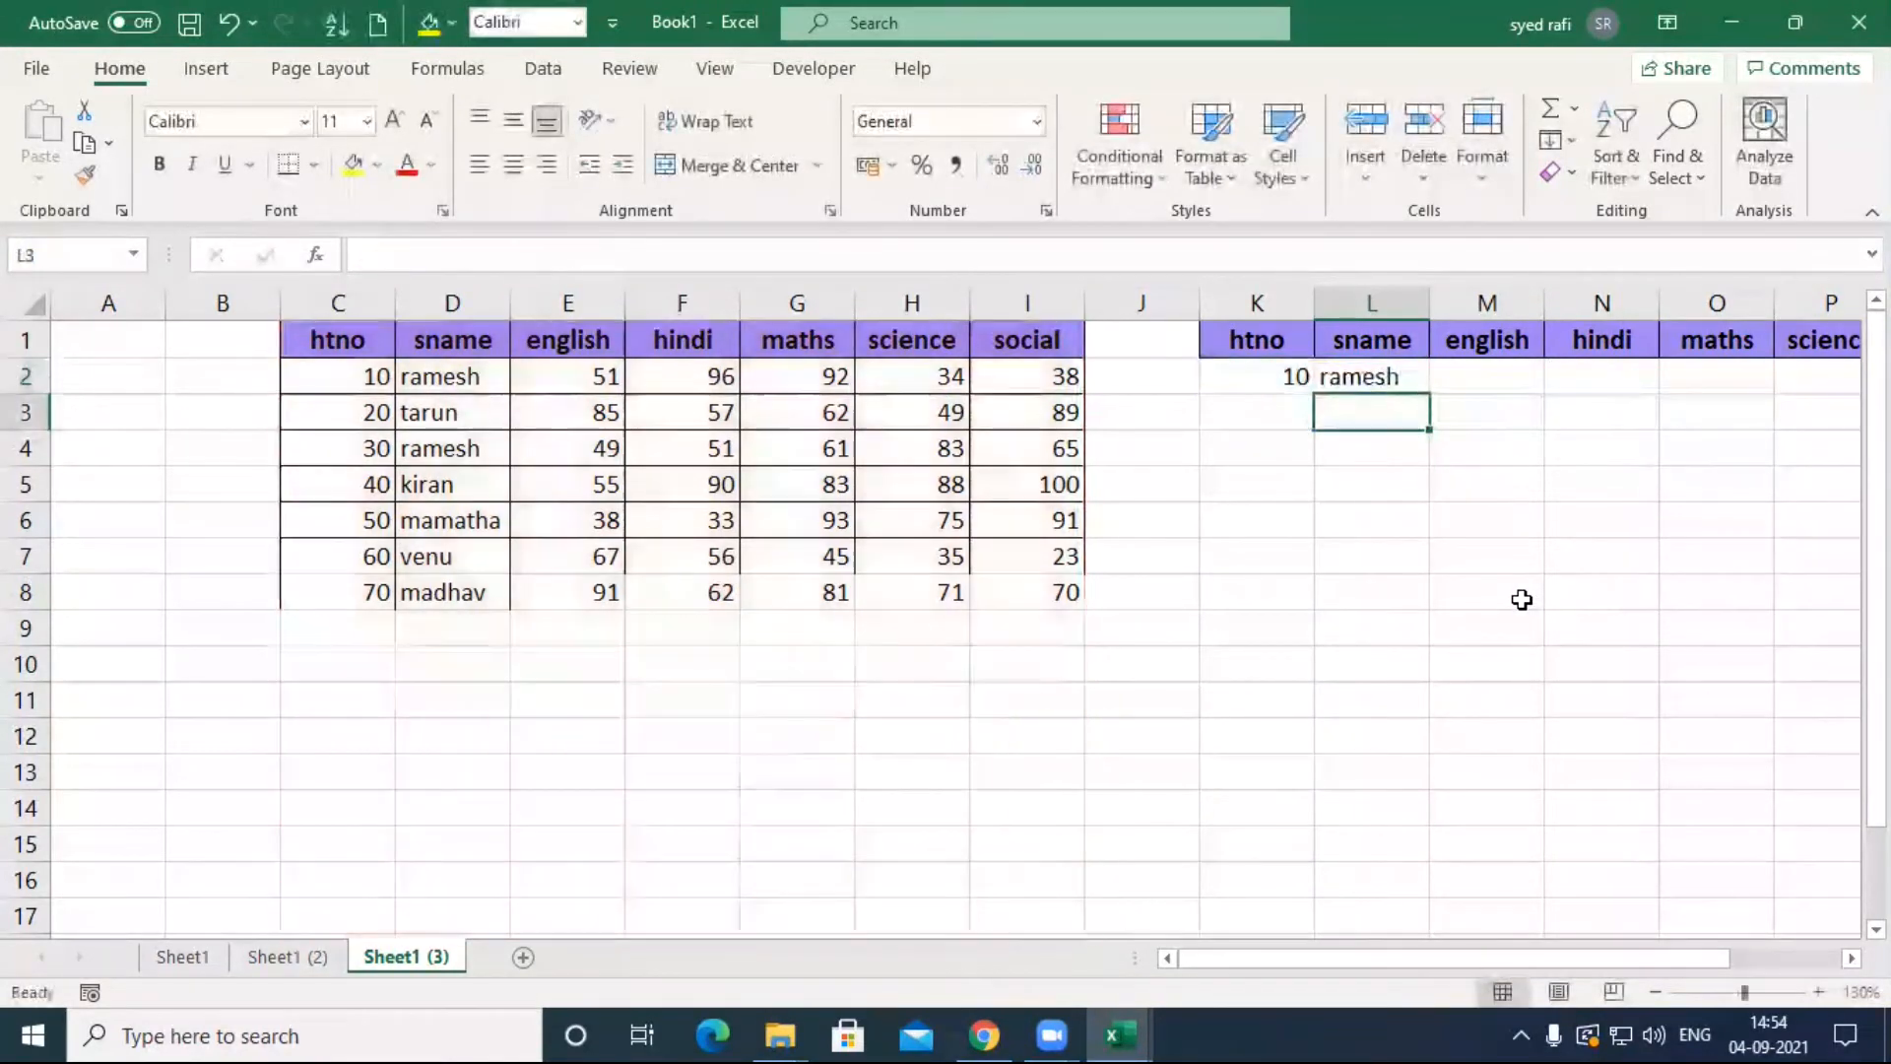
# Step: Replace the column index 2 in L2's VLOOKUP formula with MATCH(L1,C1:I1,0)
pyautogui.doubleClick(1392, 374)
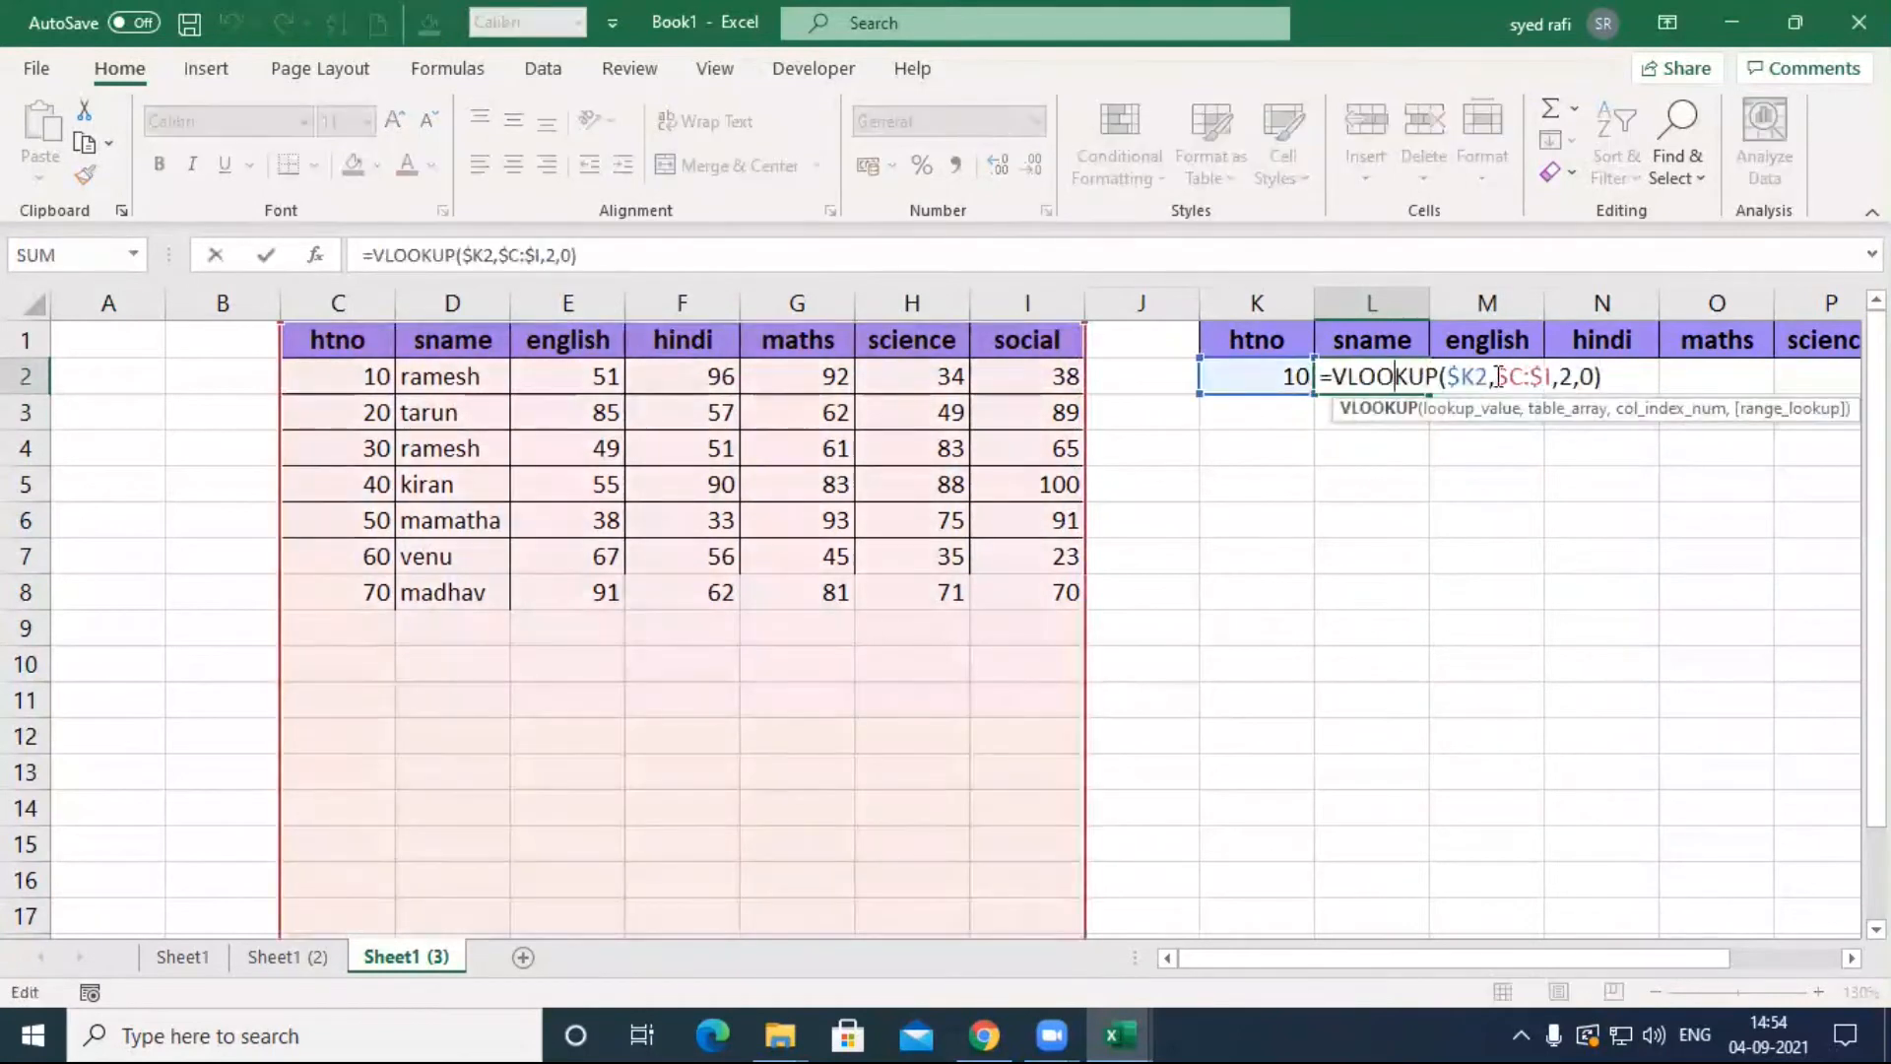
pyautogui.doubleClick(1566, 378)
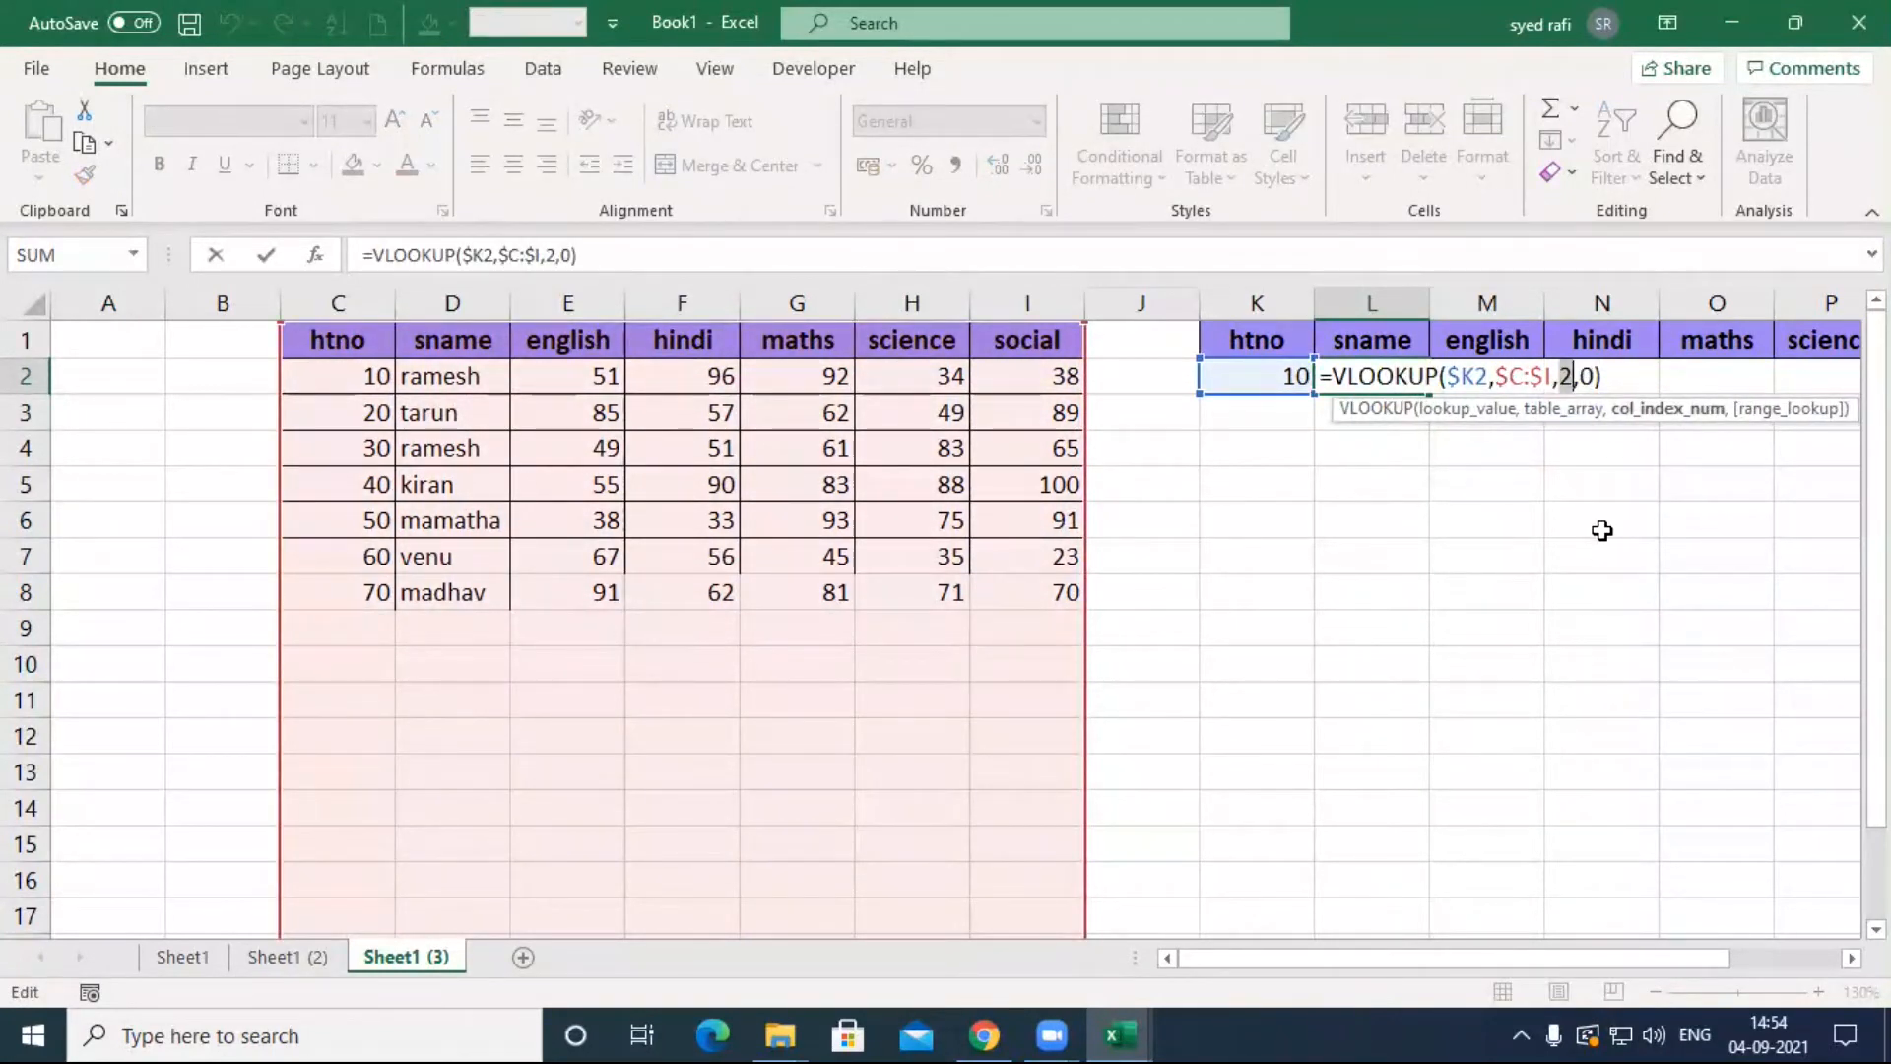
pyautogui.write('ma')
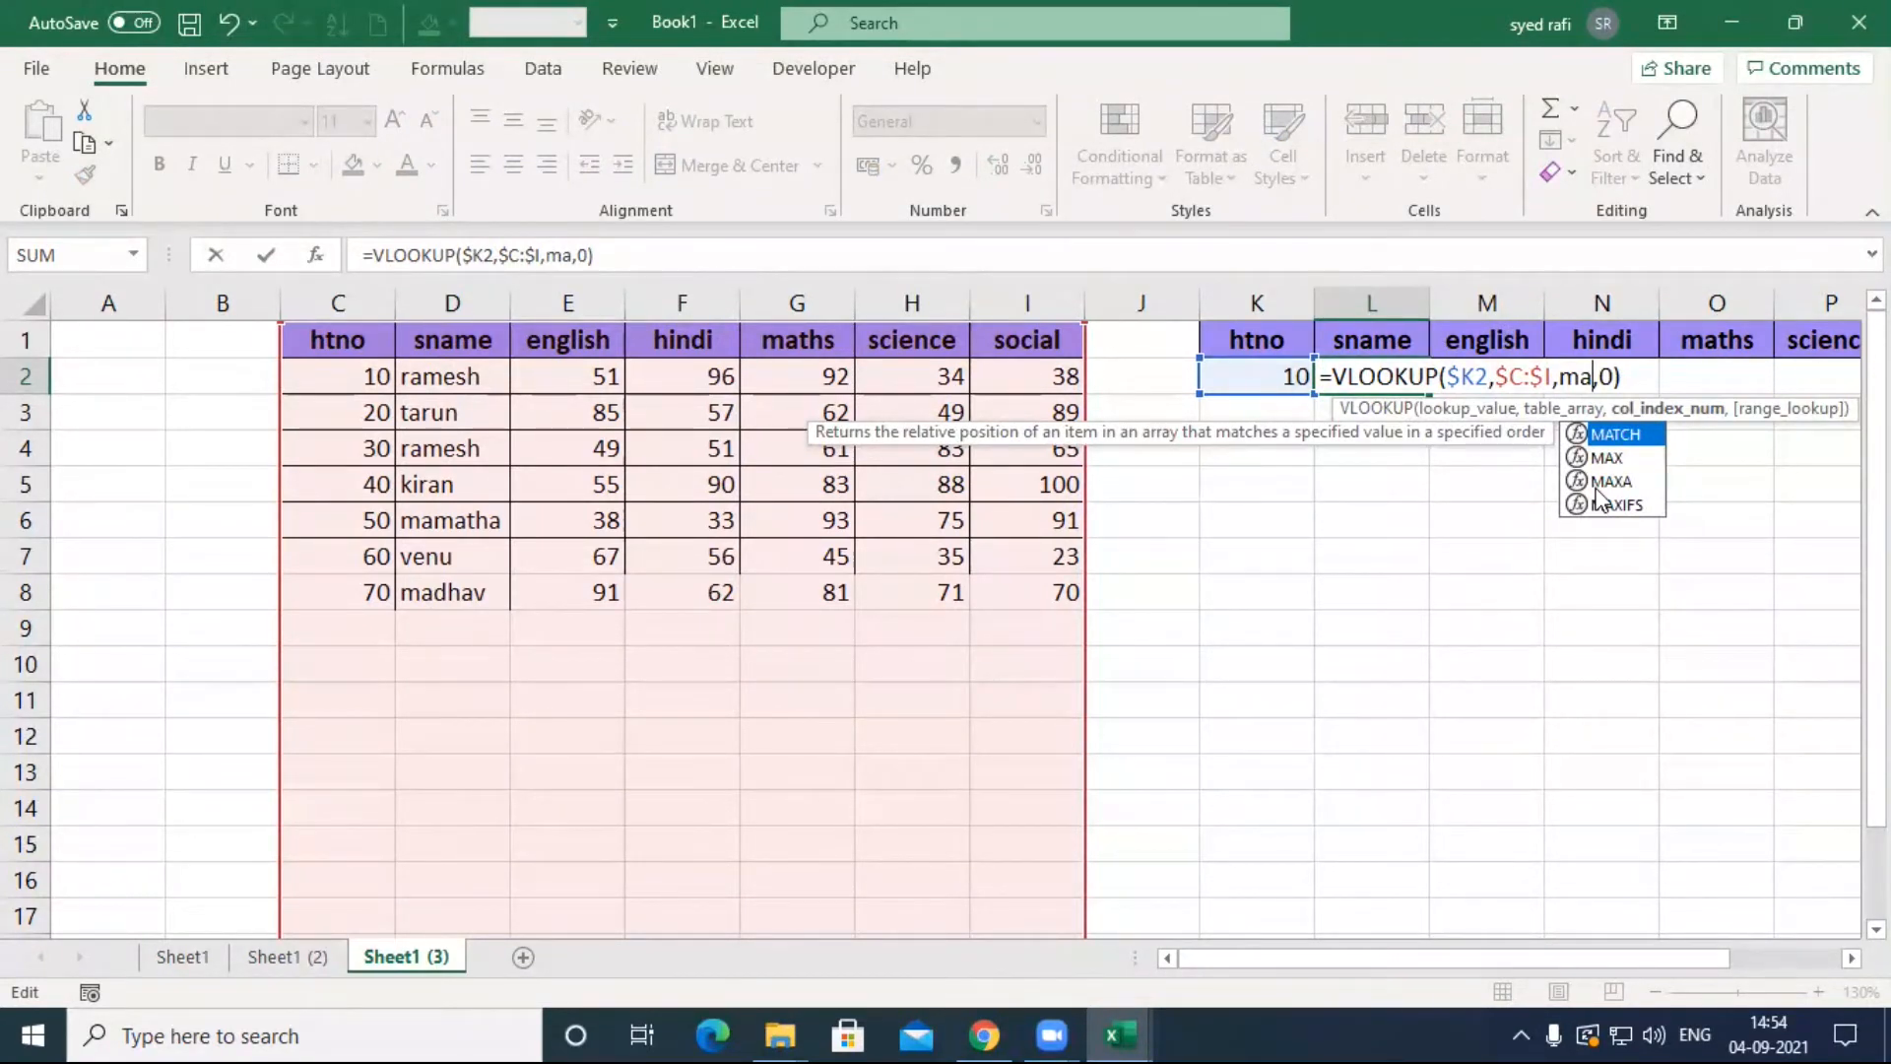
pyautogui.press('Tab')
pyautogui.click(1380, 340)
pyautogui.write(',')
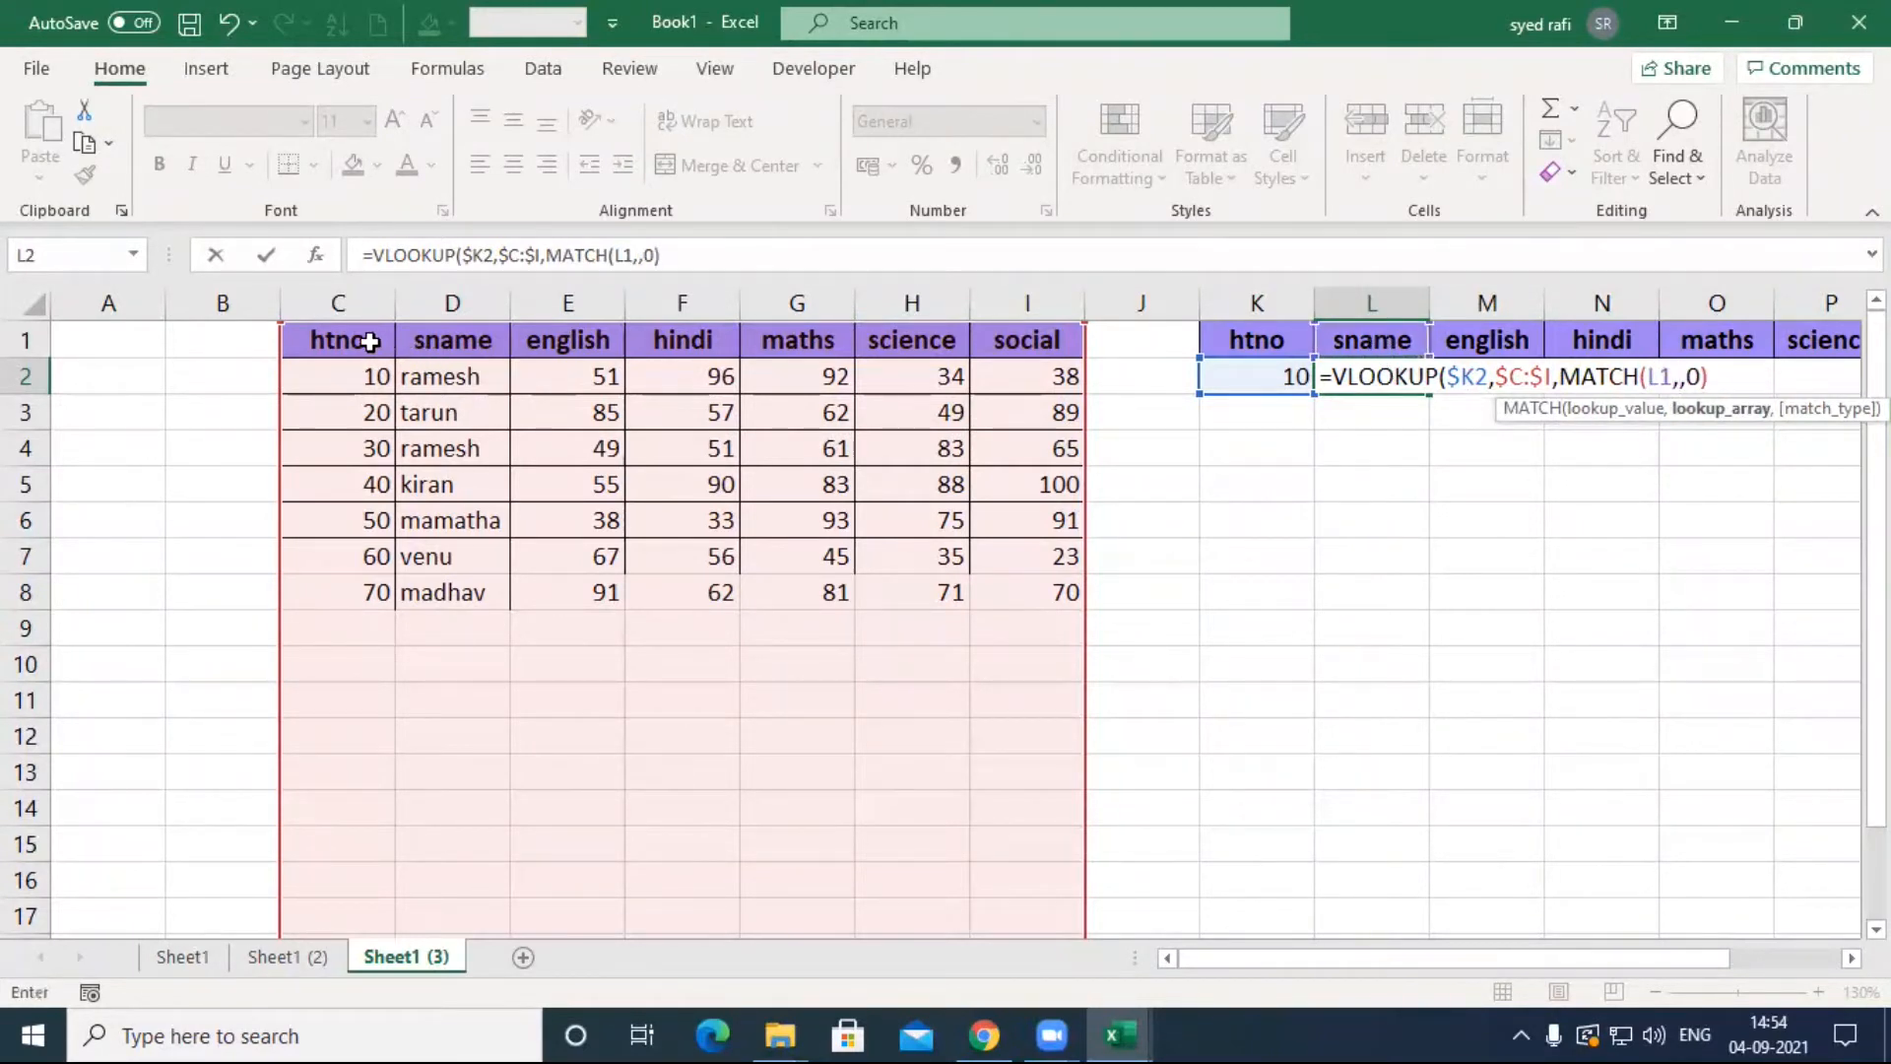
pyautogui.moveTo(369, 341); pyautogui.dragTo(995, 350)
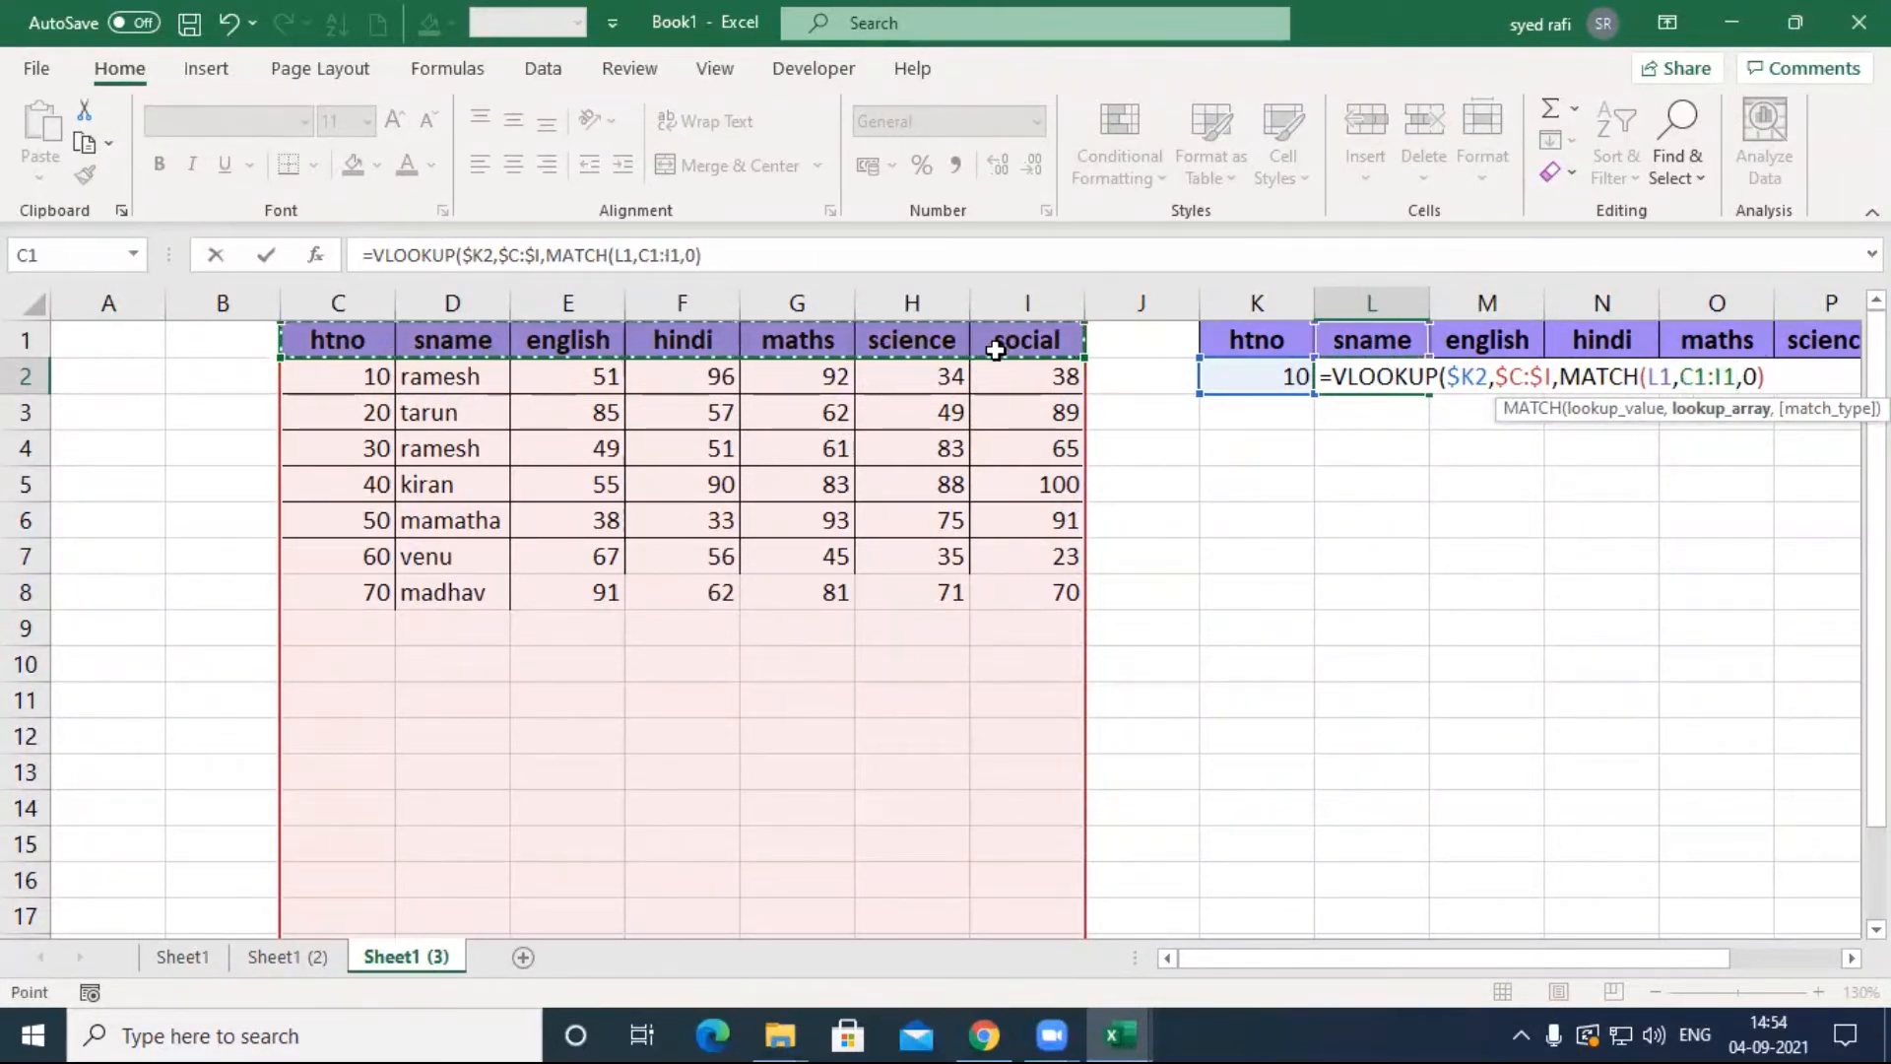
pyautogui.write(',0')
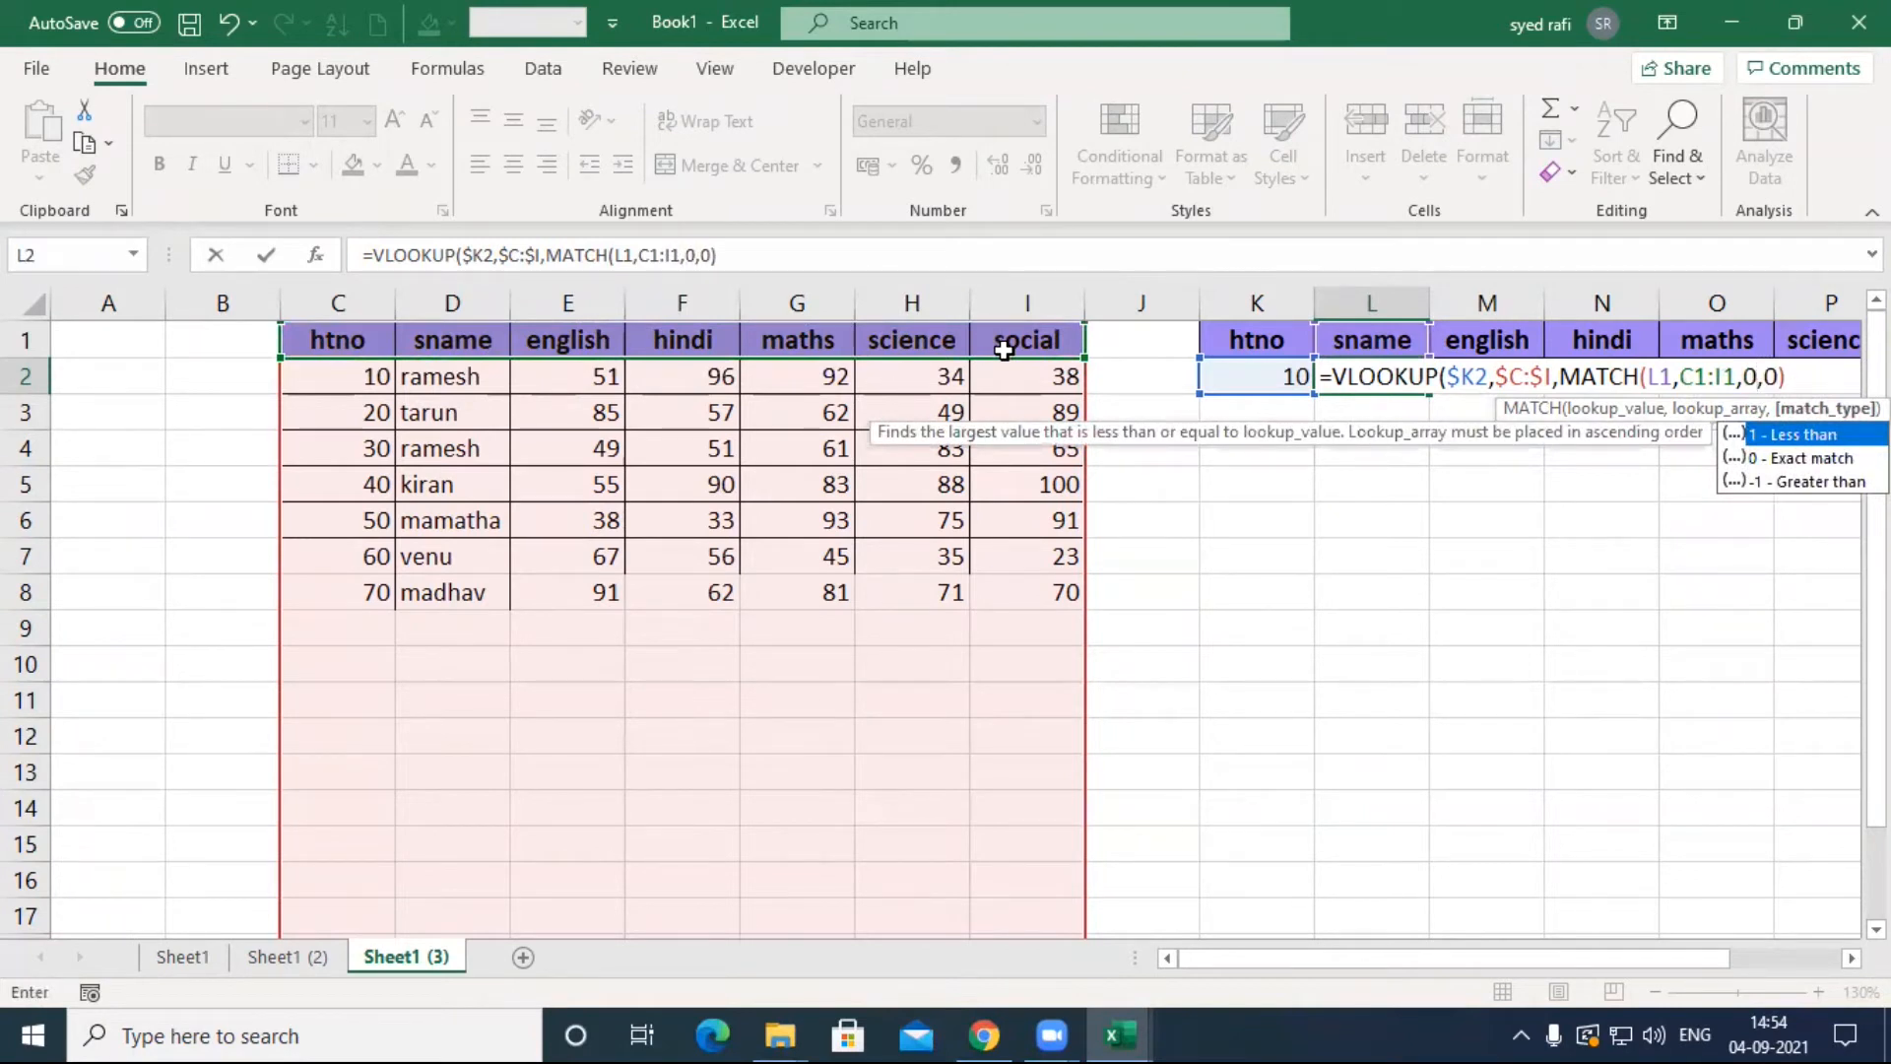
pyautogui.write(')')
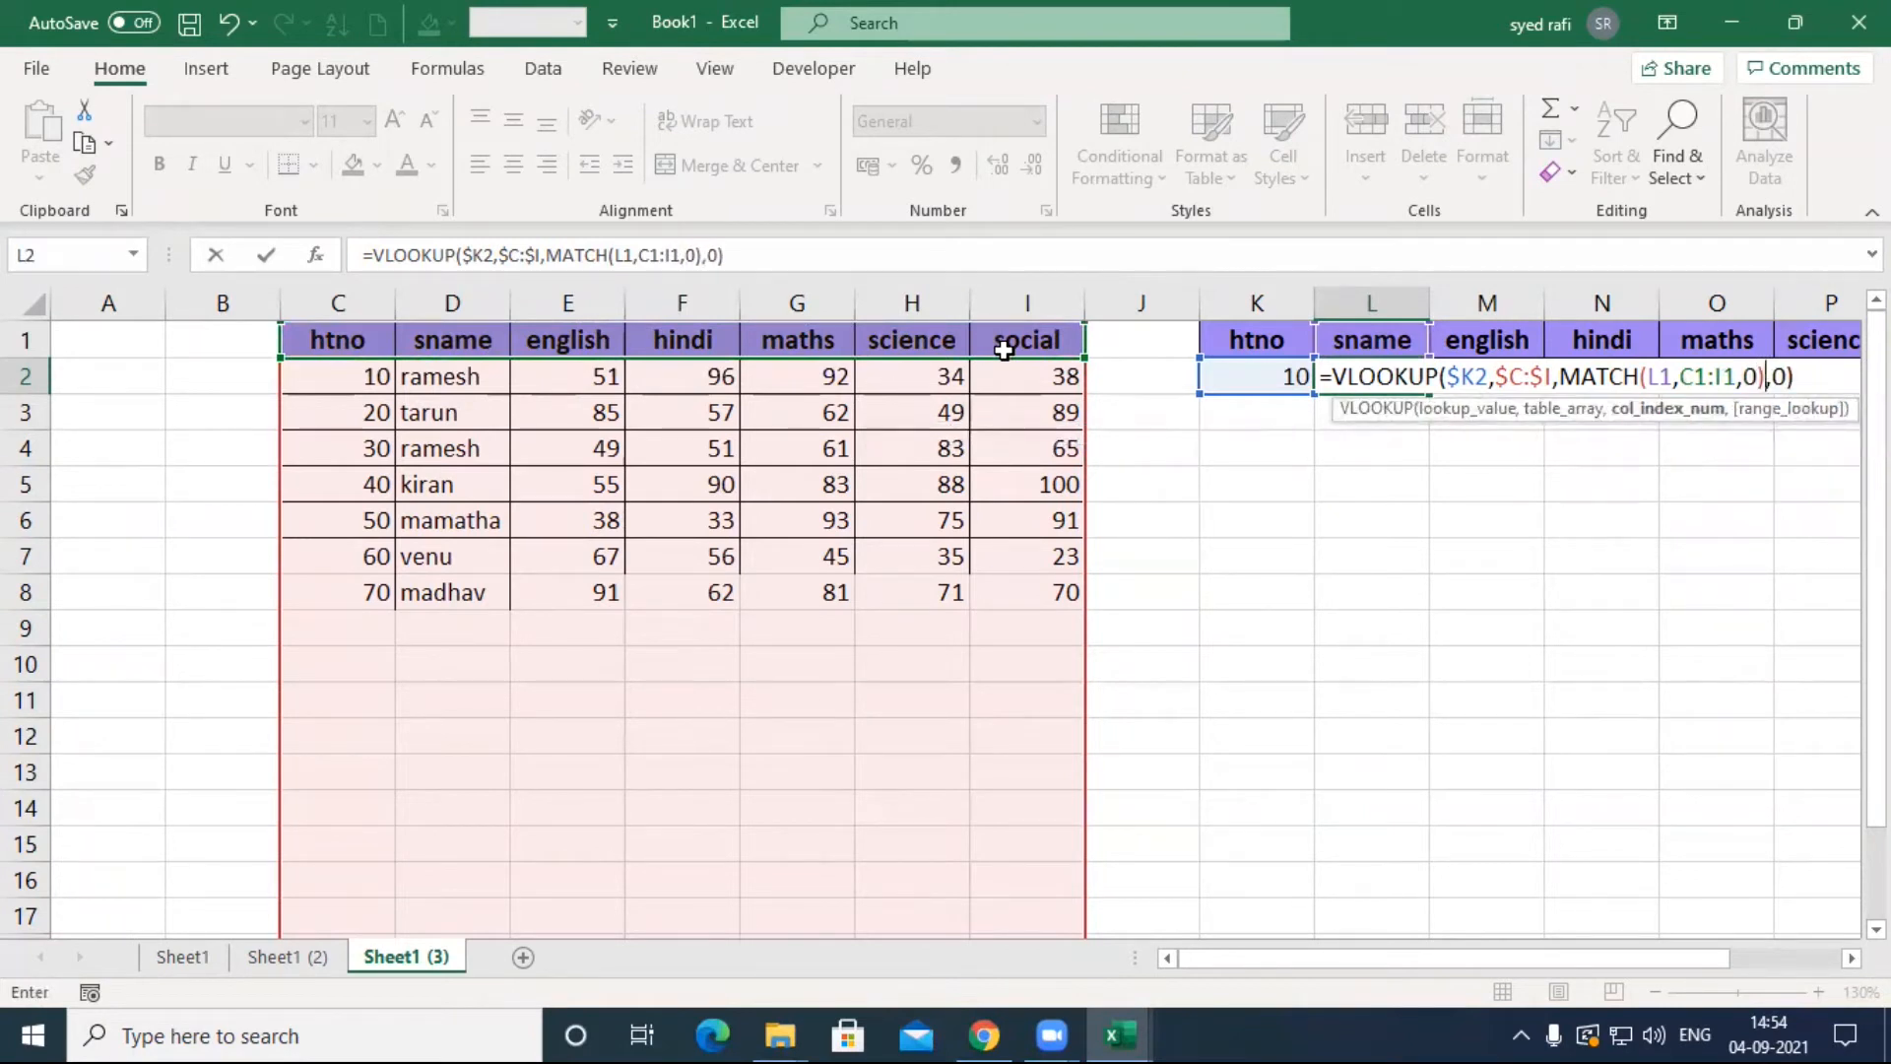
# Step: Fix the MATCH references in L2's formula, using L$1 for the lookup value and $C$1:$I$1 for the lookup array
pyautogui.click(1661, 376)
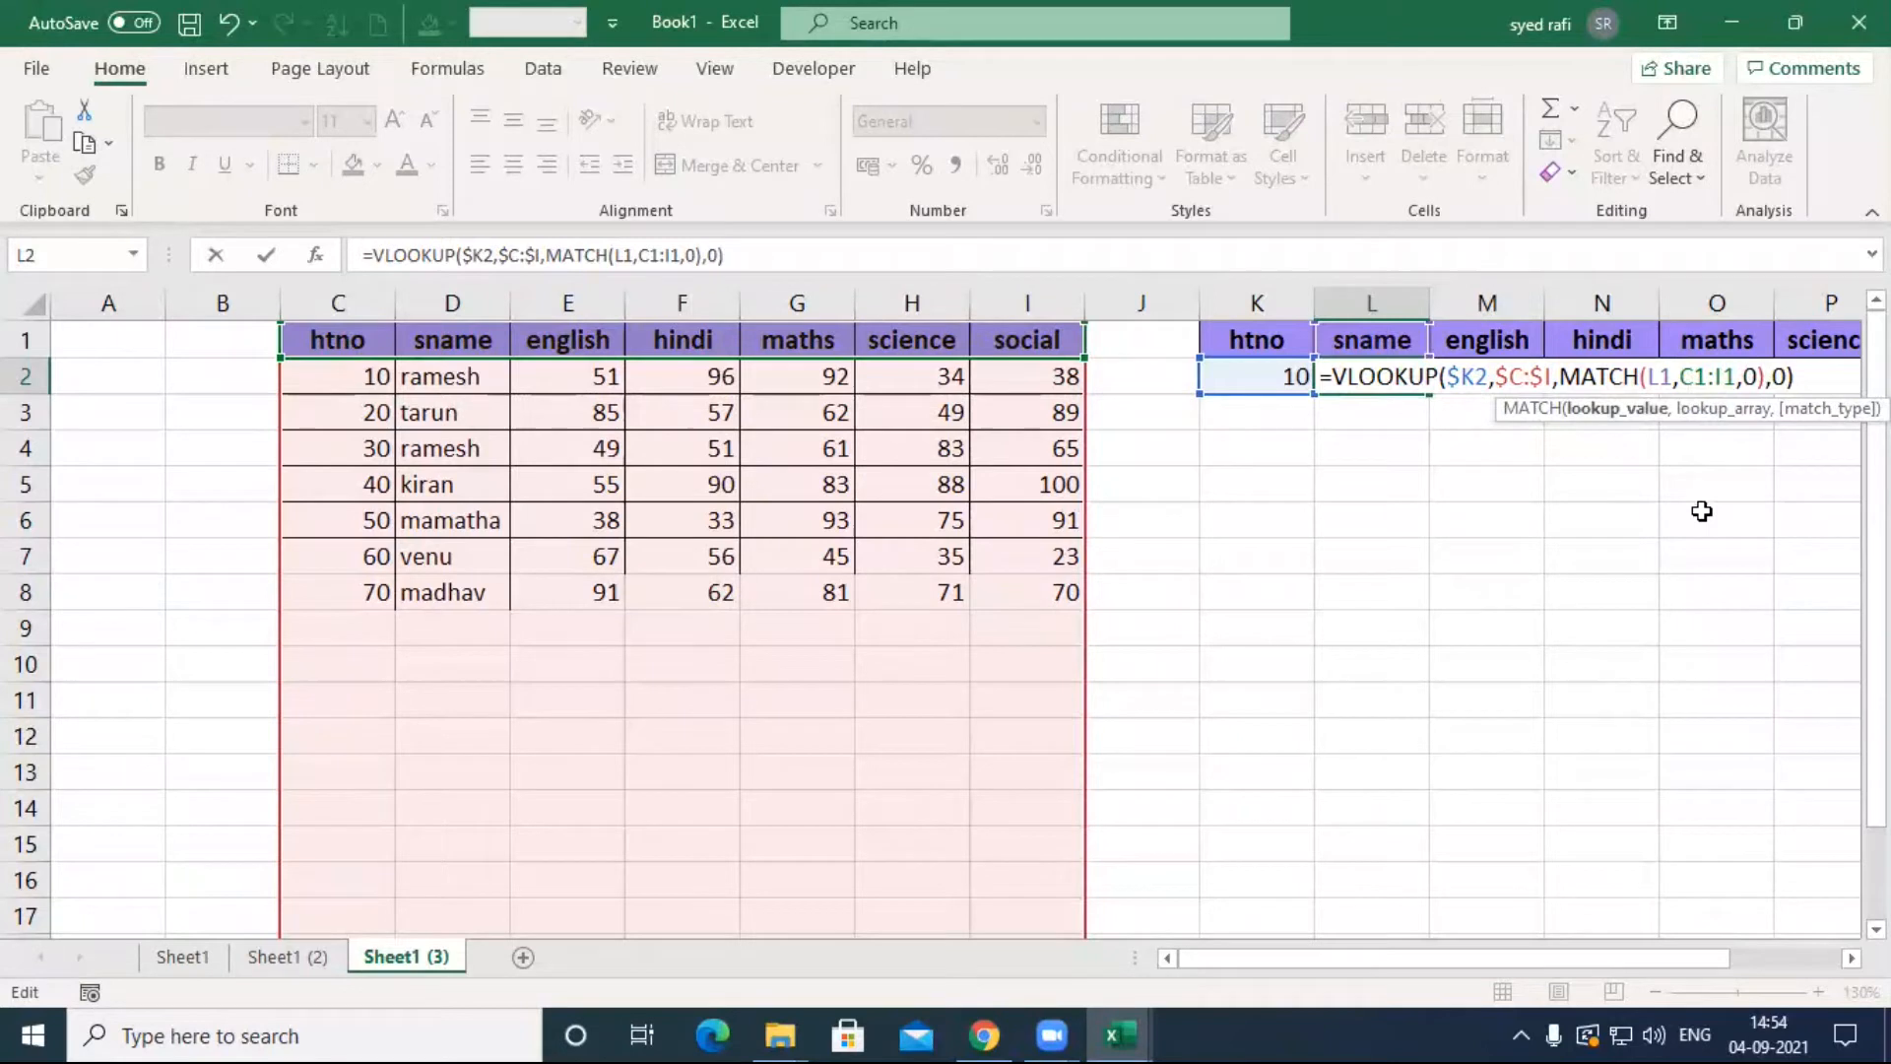
pyautogui.write('$')
pyautogui.click(1729, 376)
pyautogui.press('F4')
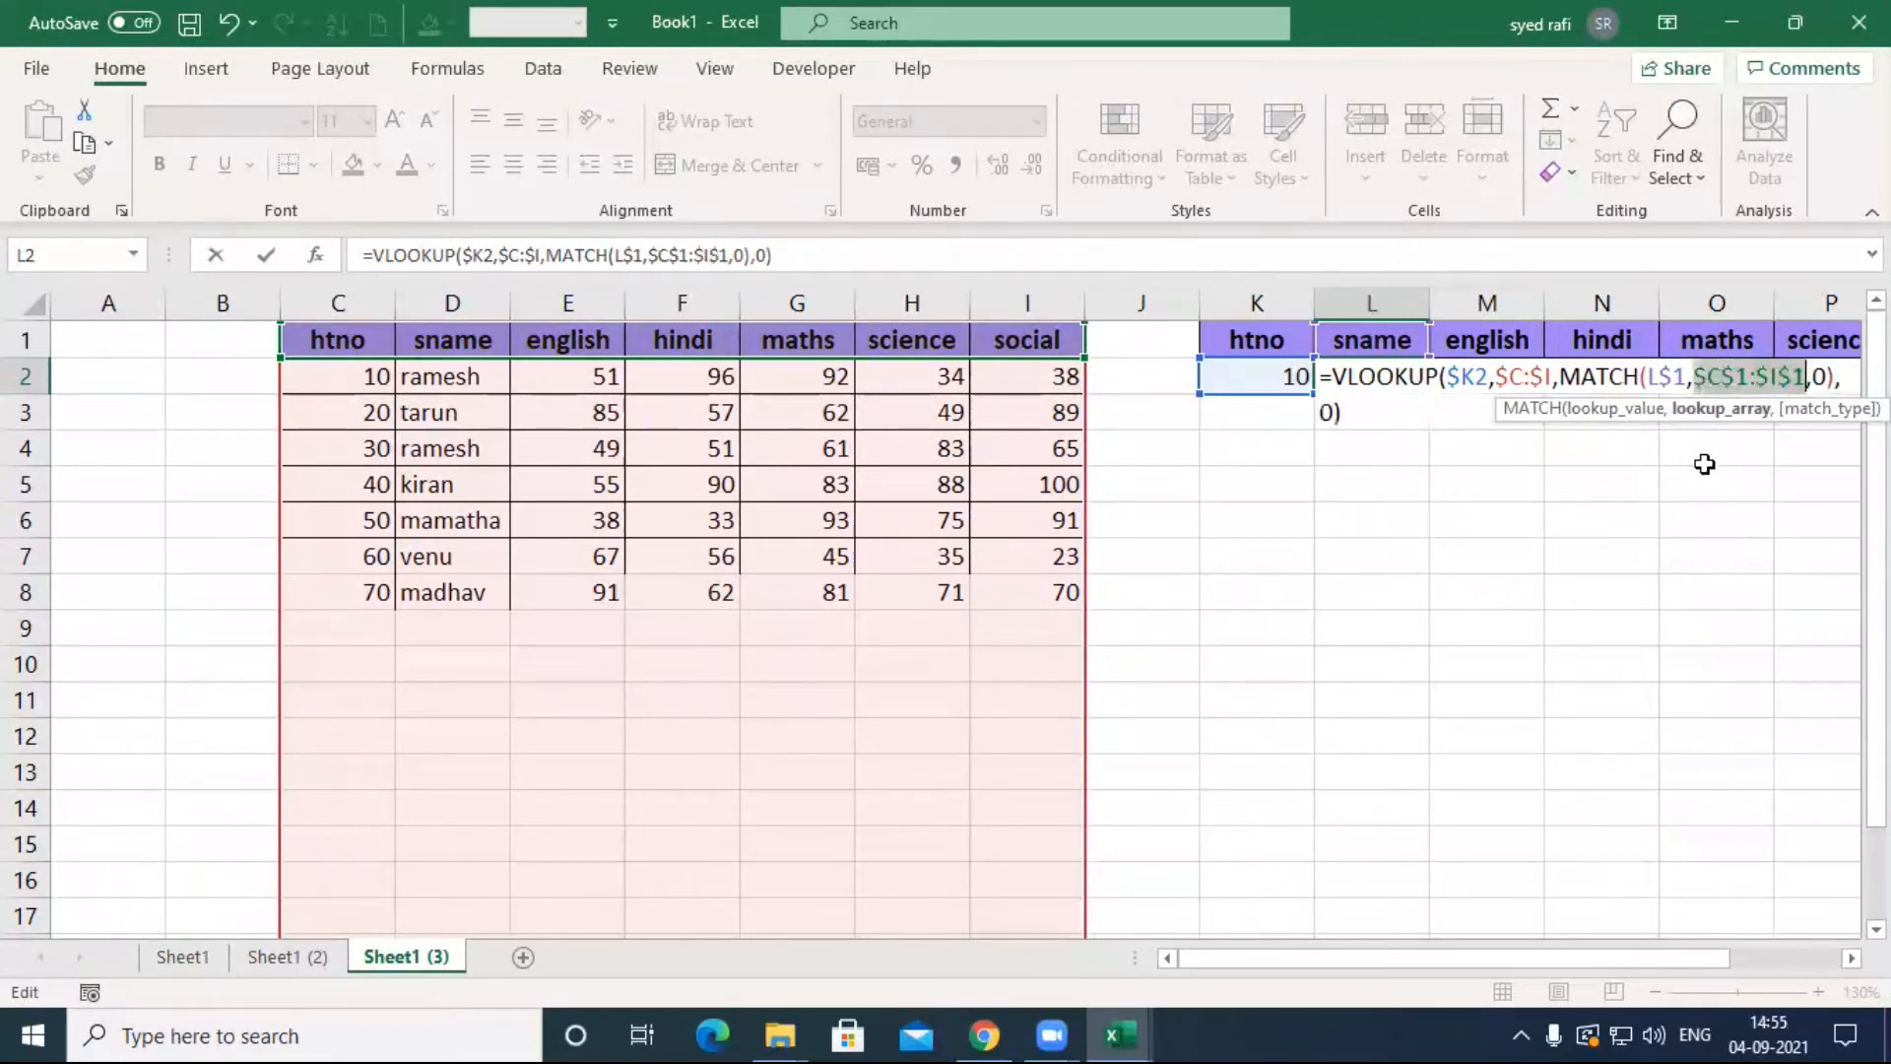
pyautogui.press('Return')
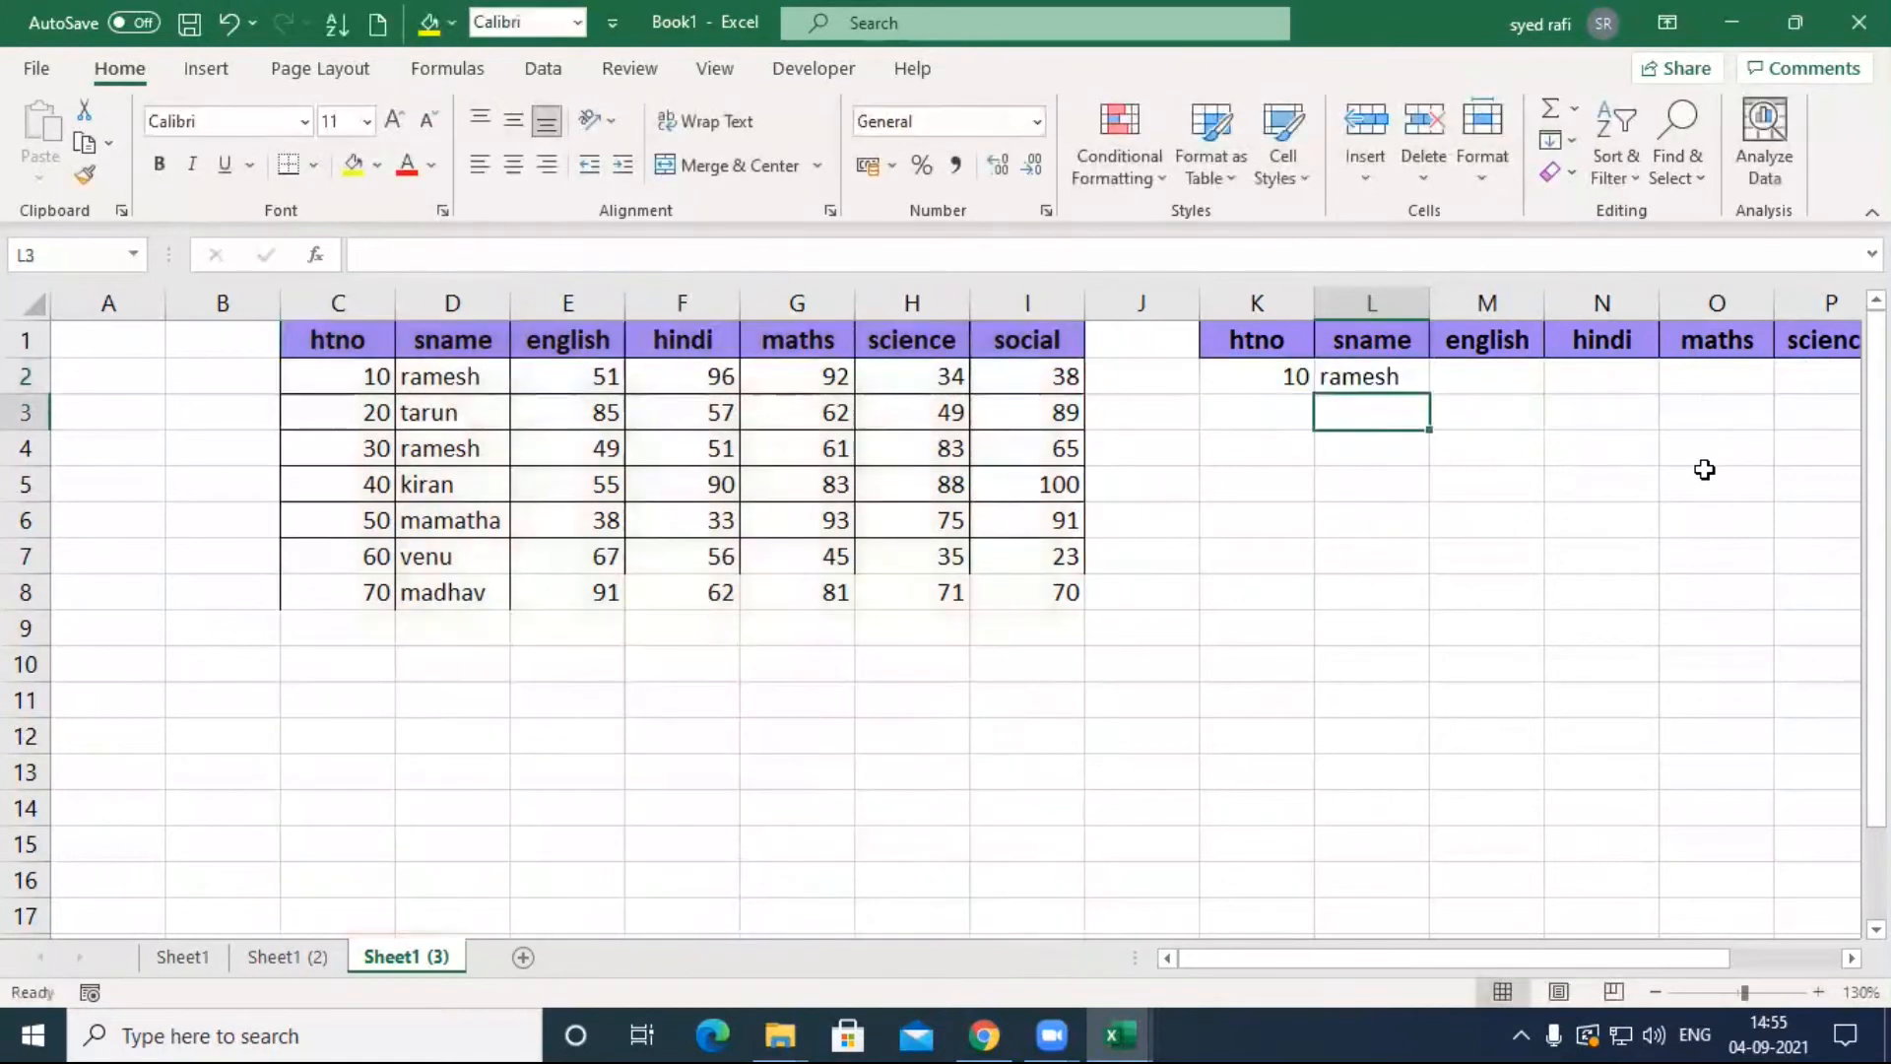
# Step: Fill the L2 lookup formula across to the social column and down to row 11
pyautogui.click(1404, 384)
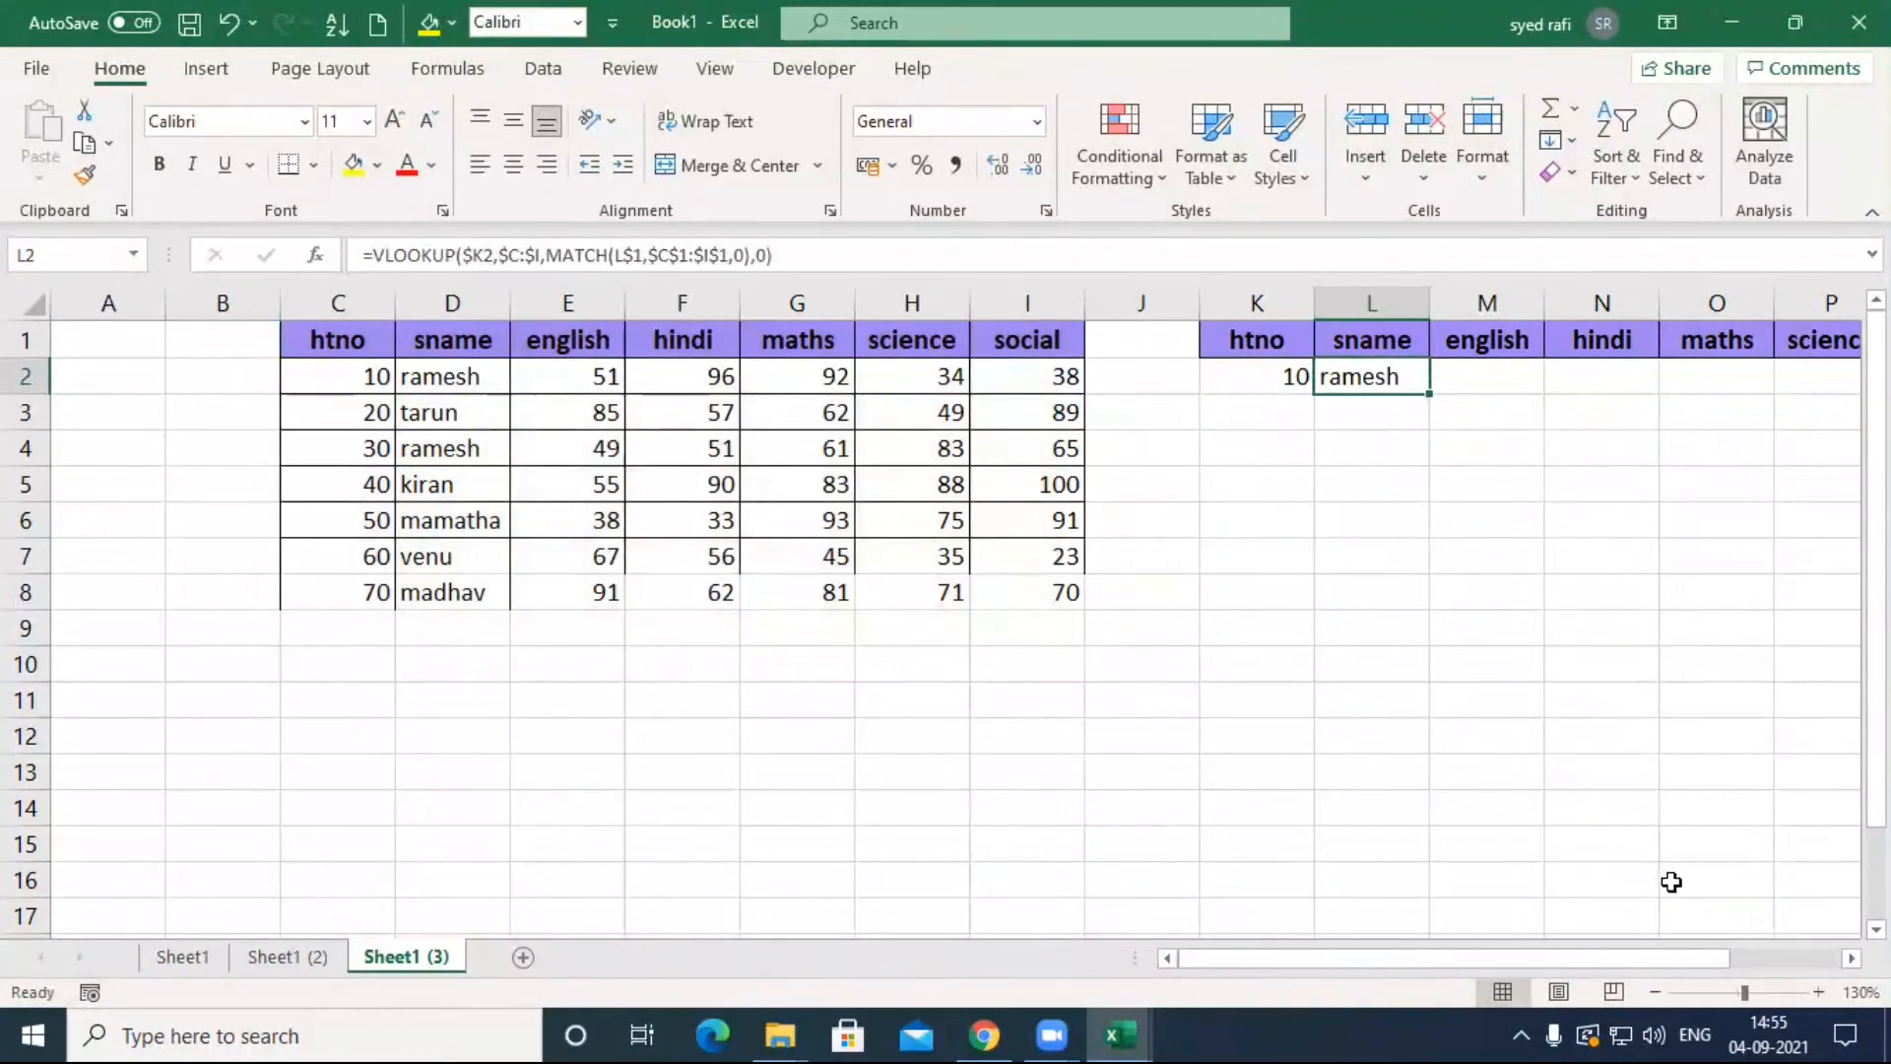
pyautogui.moveTo(1676, 961); pyautogui.dragTo(1717, 959)
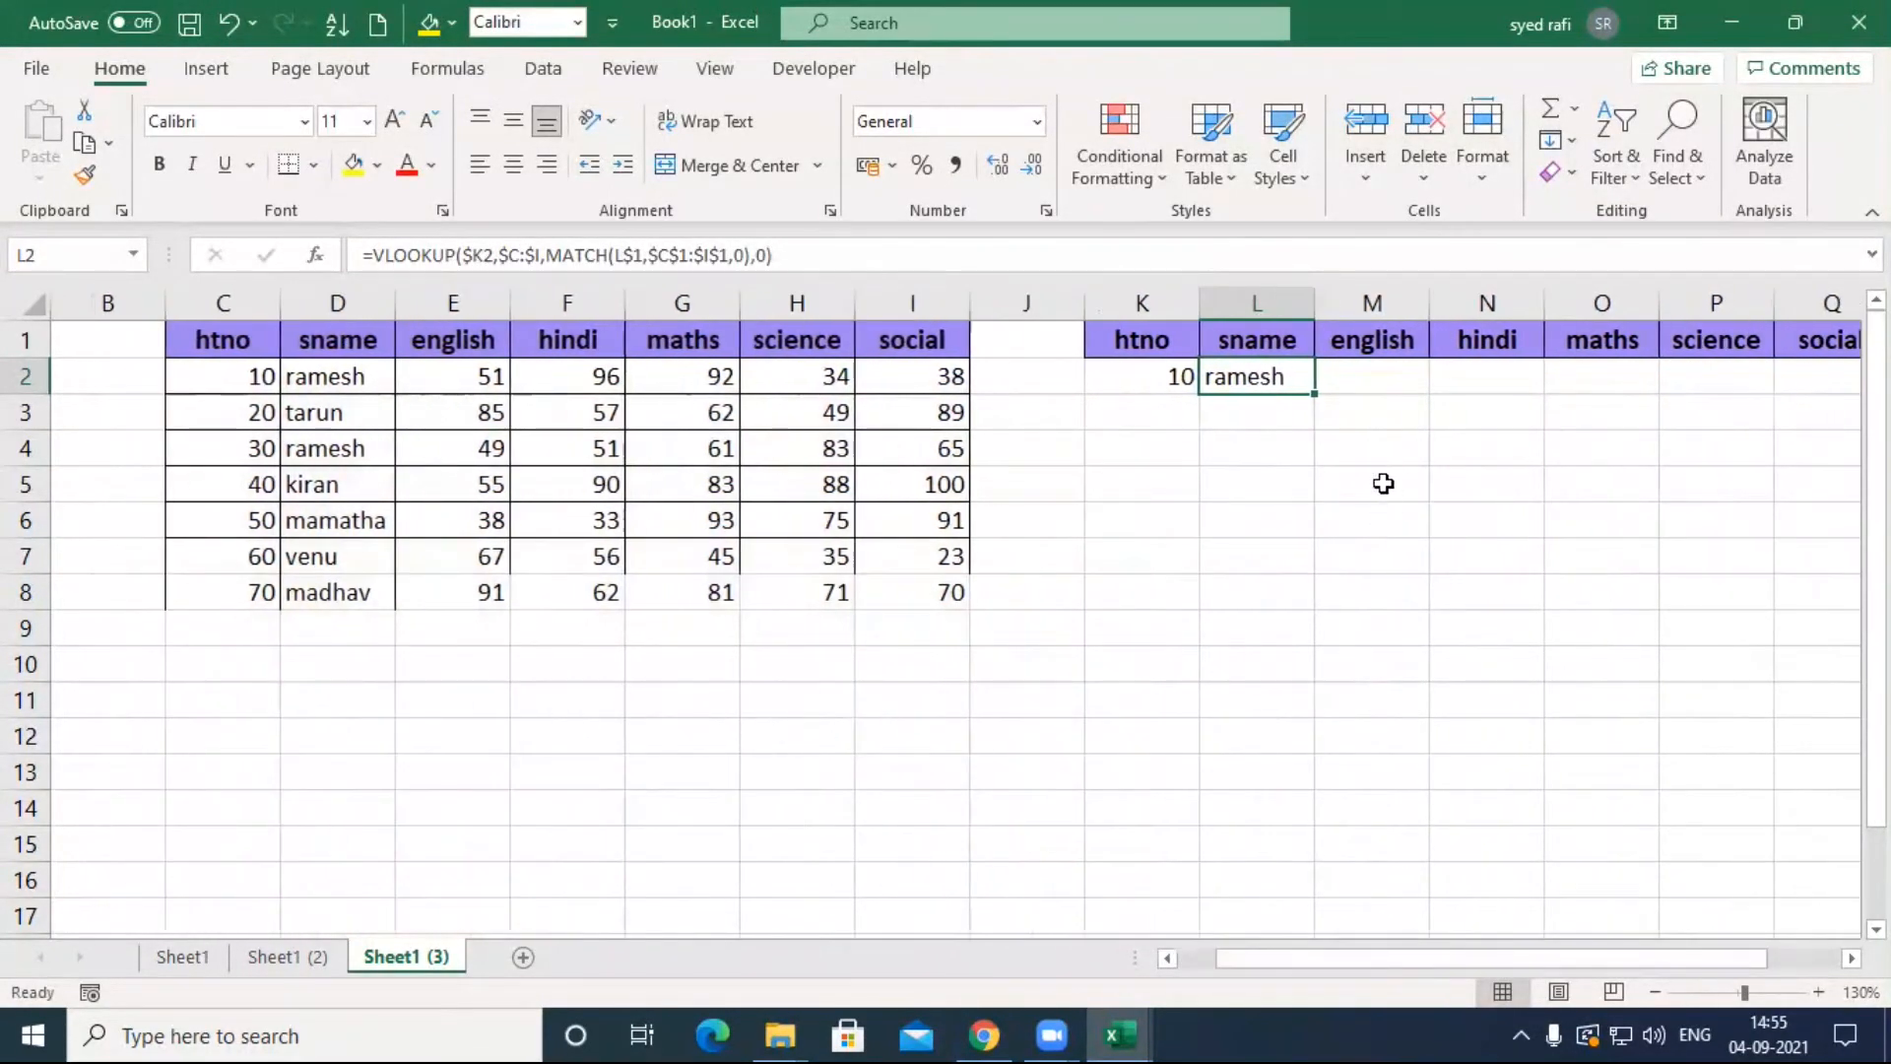
pyautogui.moveTo(1318, 394); pyautogui.dragTo(1634, 705)
# Step: Enter the htno values 20, 30, 40 and 50 in K3 to K6
pyautogui.click(916, 412)
pyautogui.write('20')
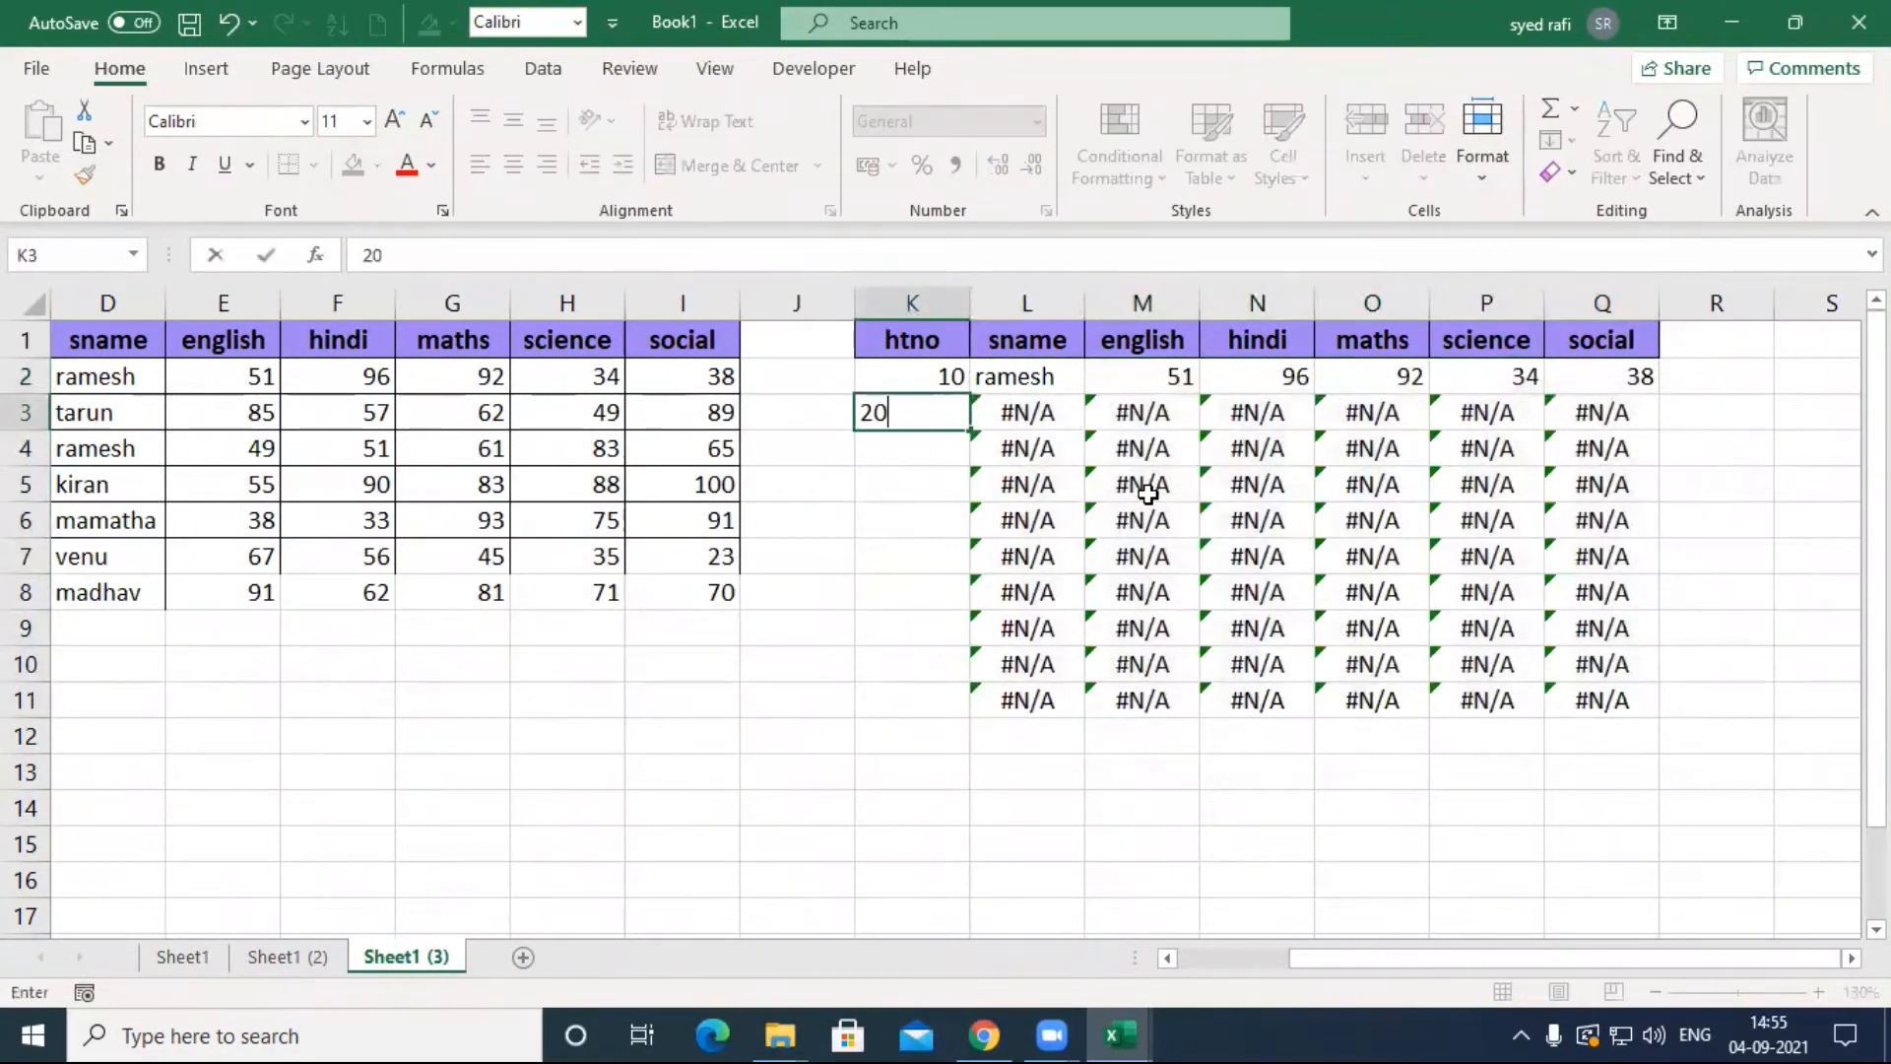
pyautogui.press('Return')
pyautogui.write('30')
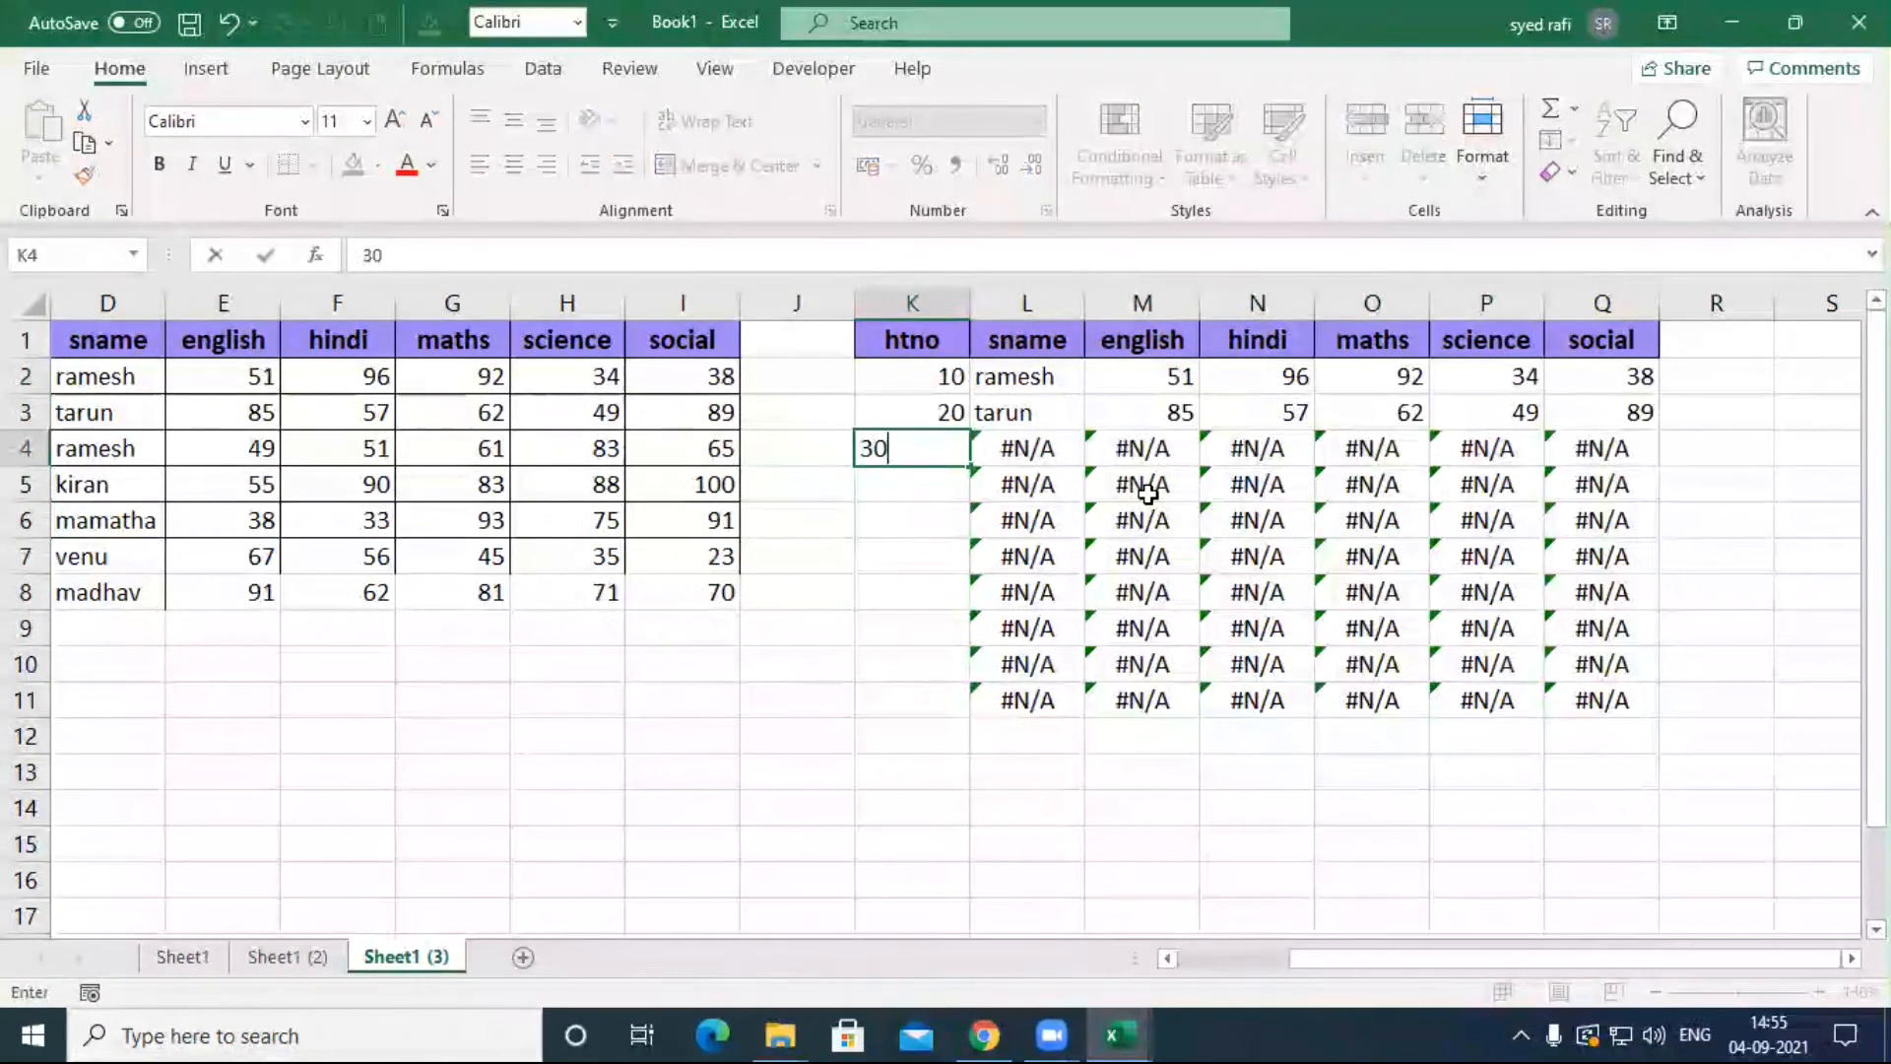
pyautogui.press('Return')
pyautogui.write('40')
pyautogui.press('Return')
pyautogui.write('5')
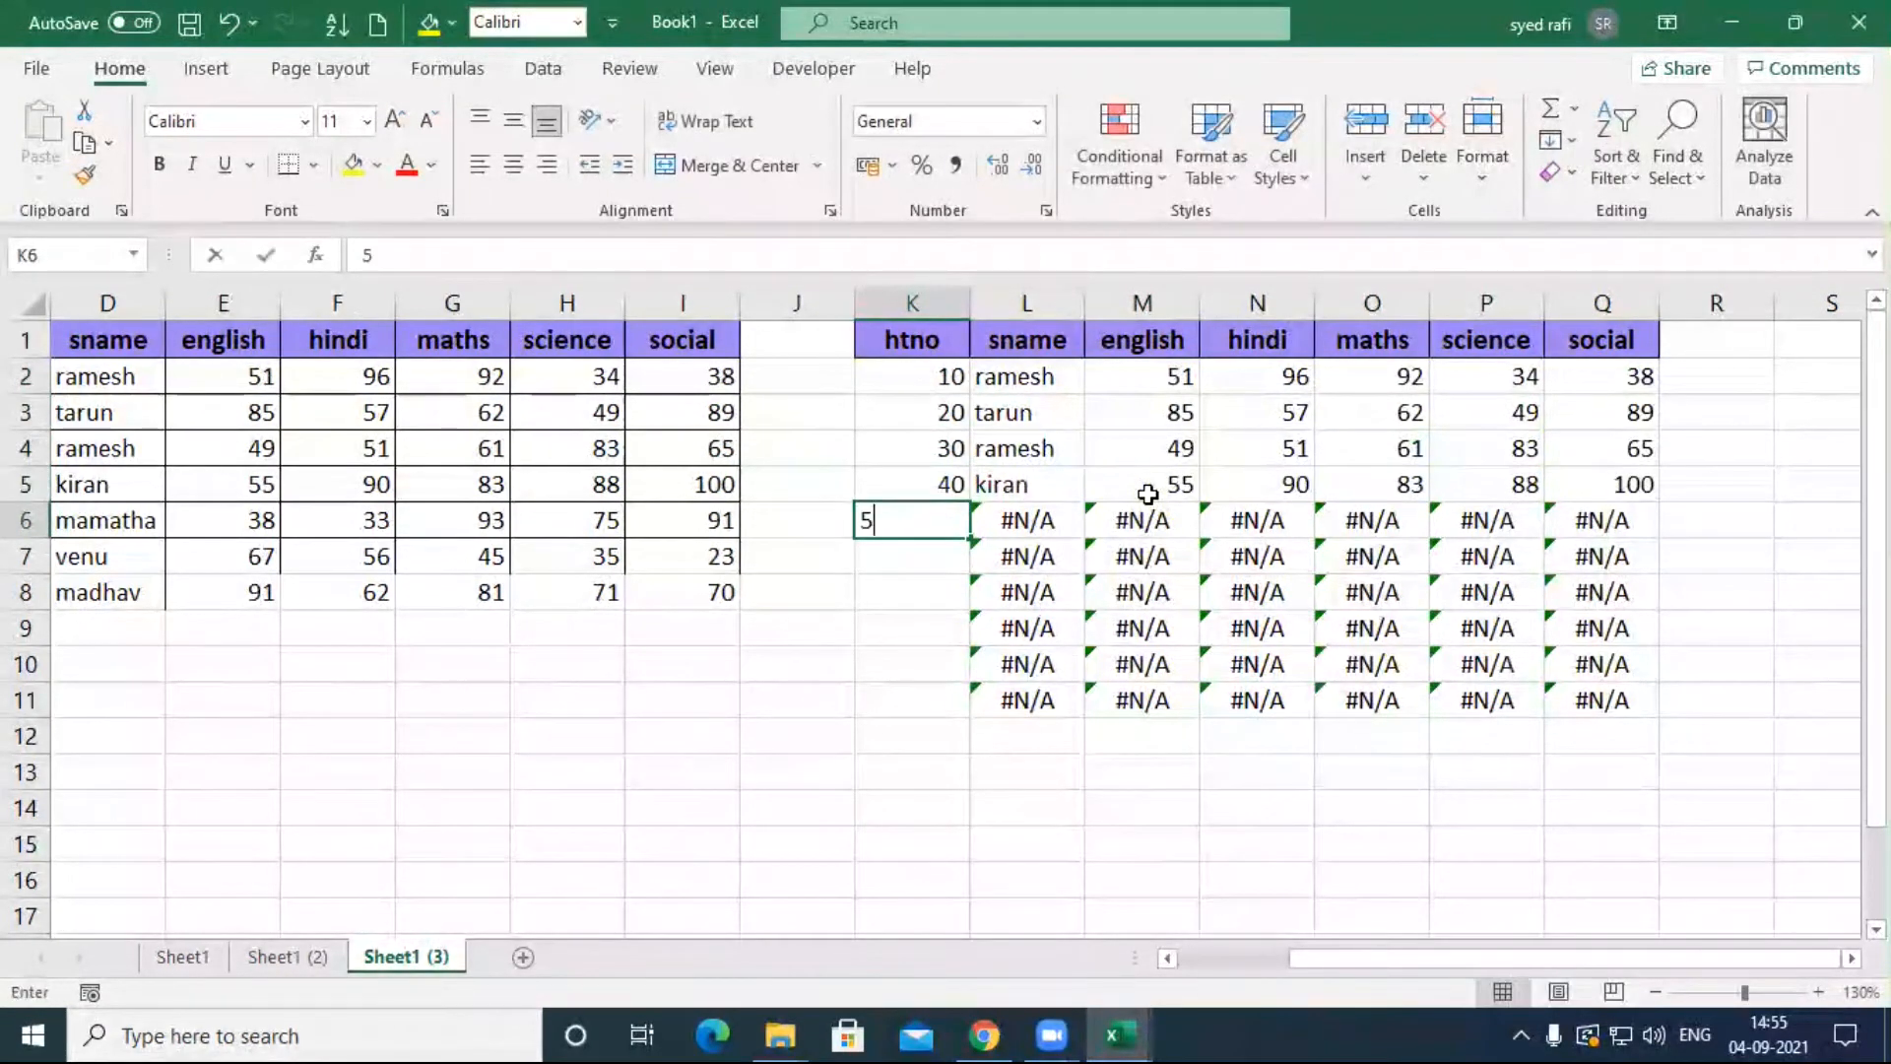
pyautogui.write('0')
pyautogui.press('Return')
# Step: Enter the htno values 10, 20, 10 and 20 in K7 to K10
pyautogui.write('1')
pyautogui.press('Return')
pyautogui.press('Up')
pyautogui.write('10')
pyautogui.press('Return')
pyautogui.write('20')
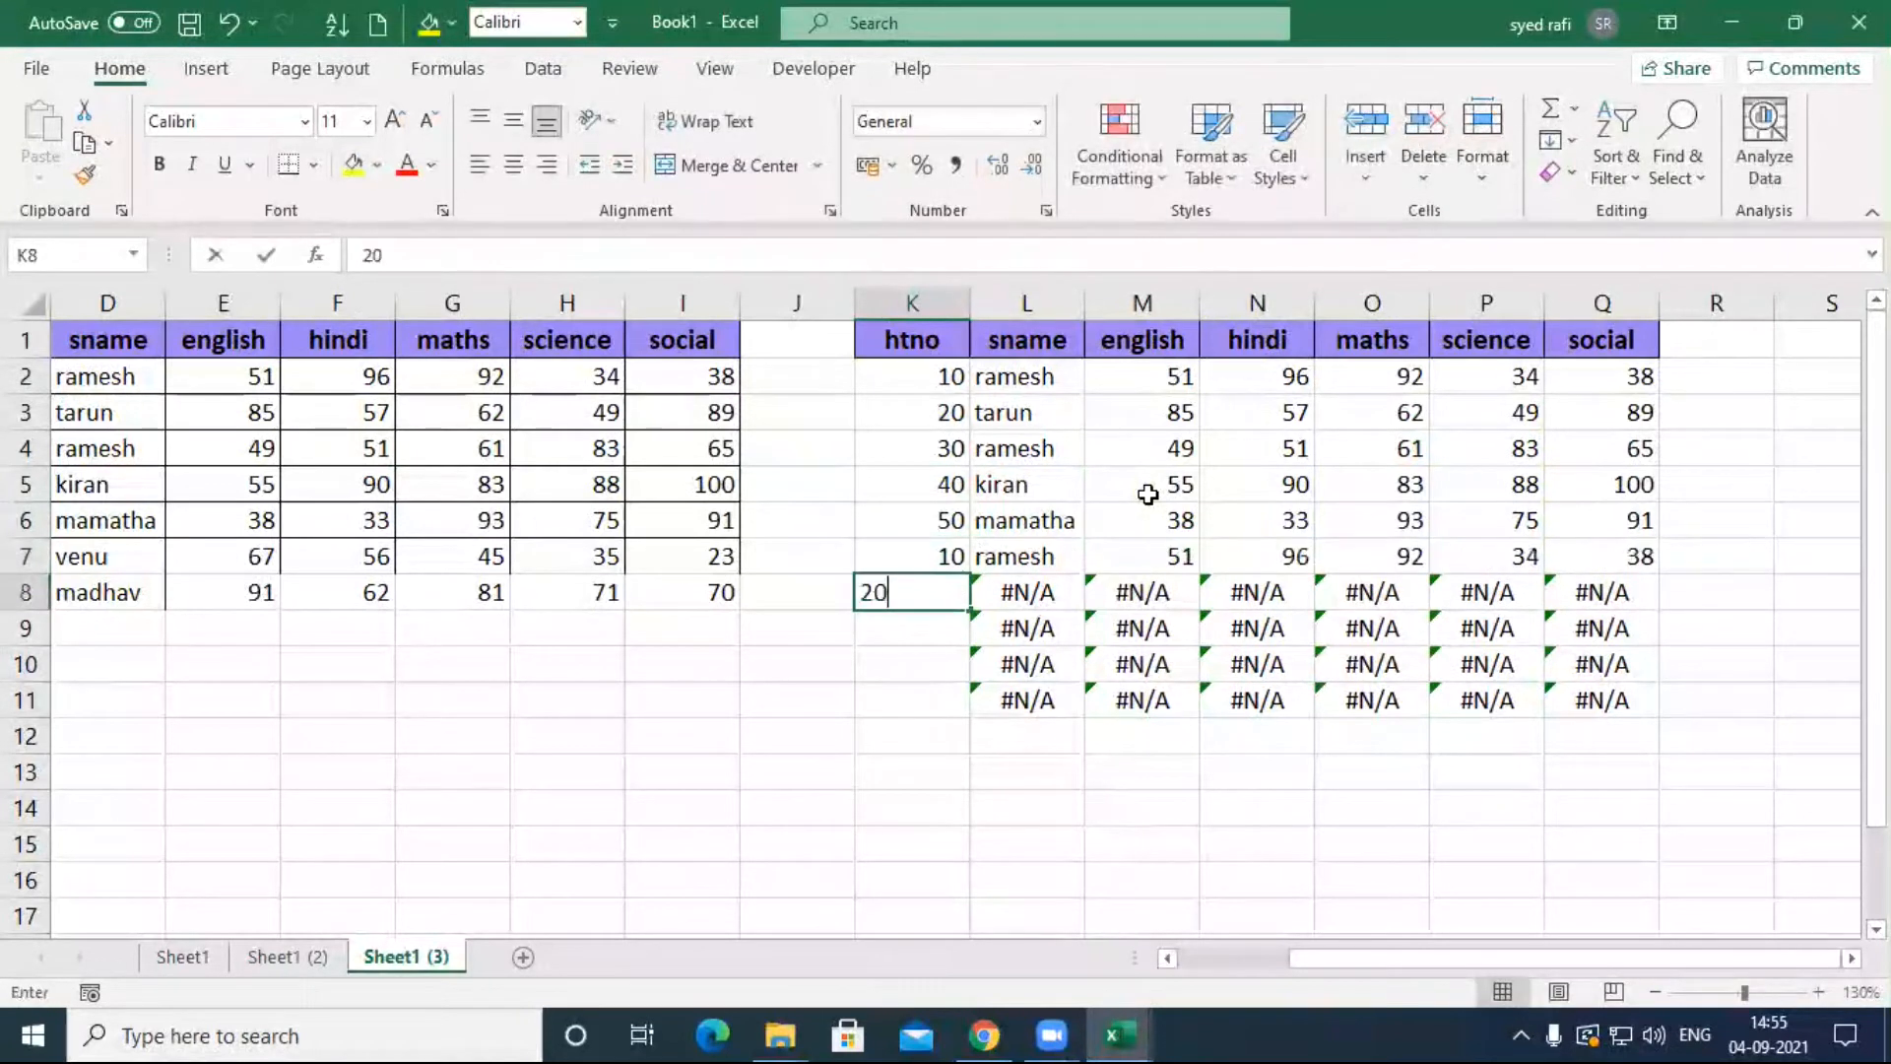
pyautogui.press('Return')
pyautogui.write('100')
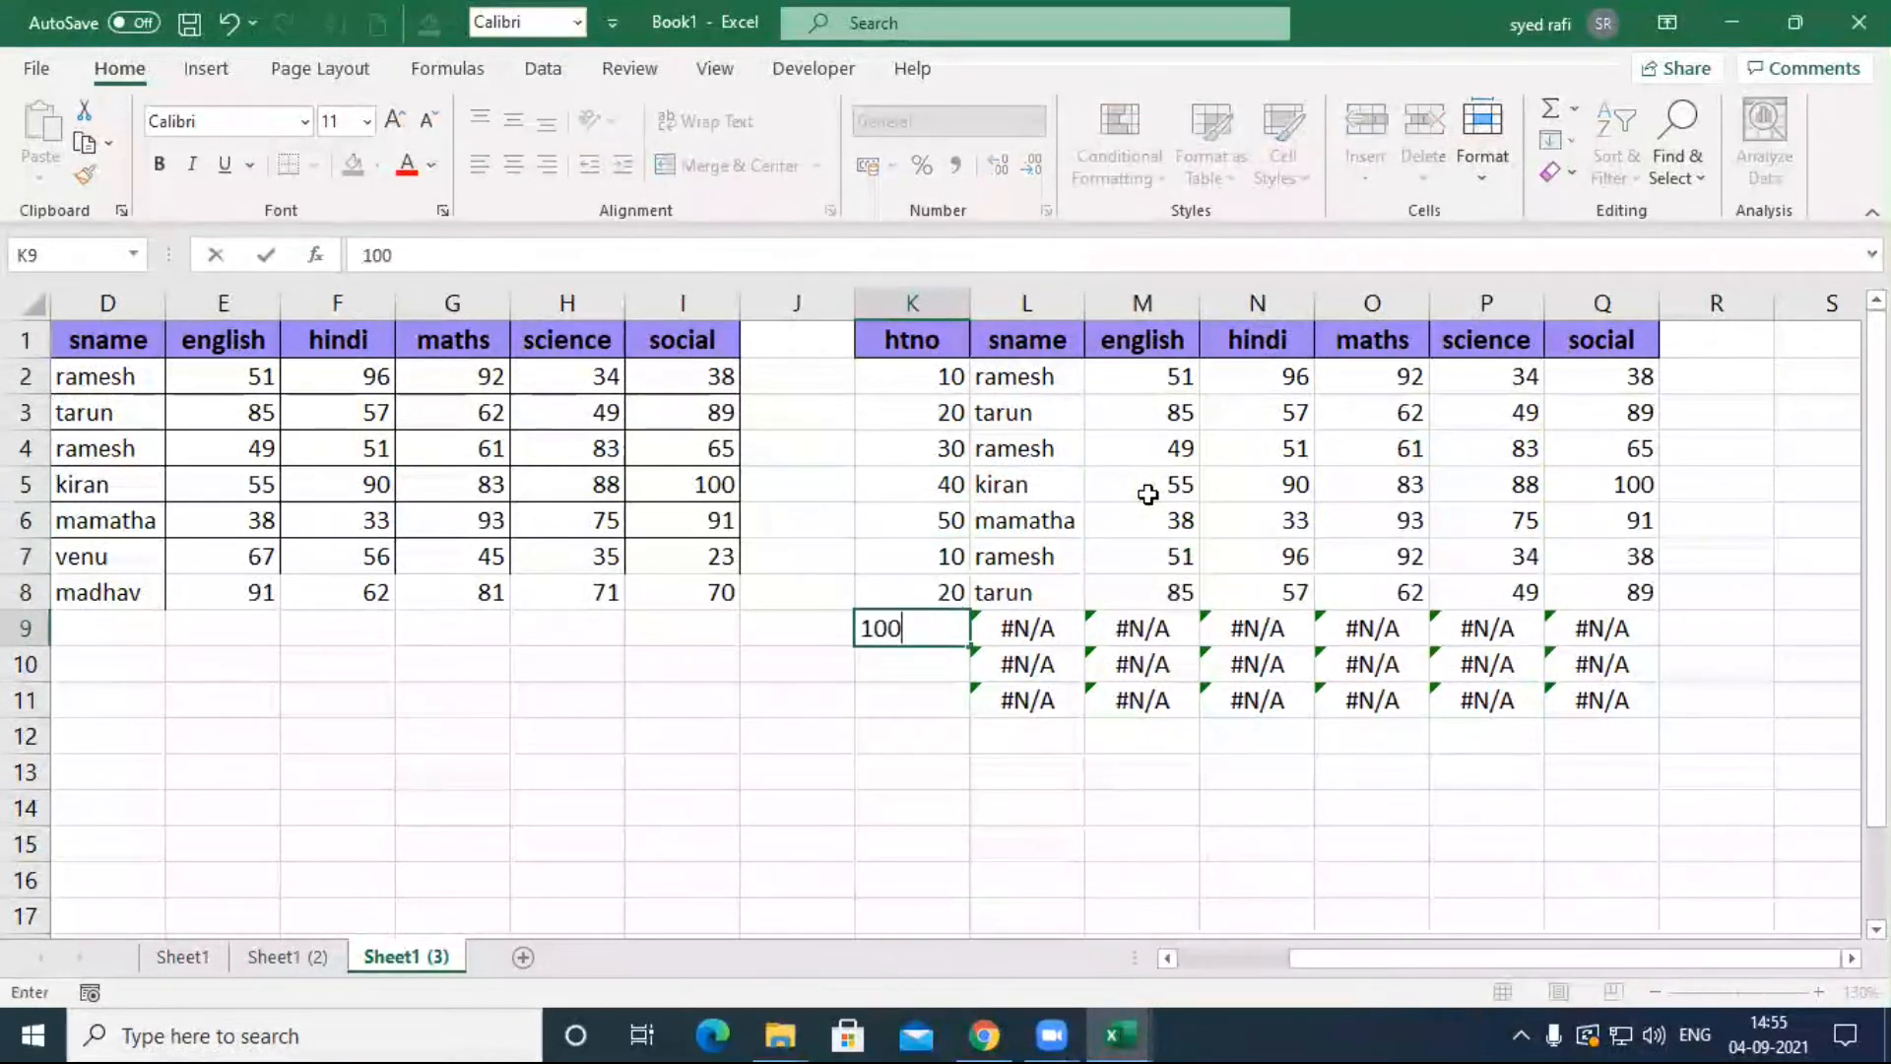
pyautogui.press('Return')
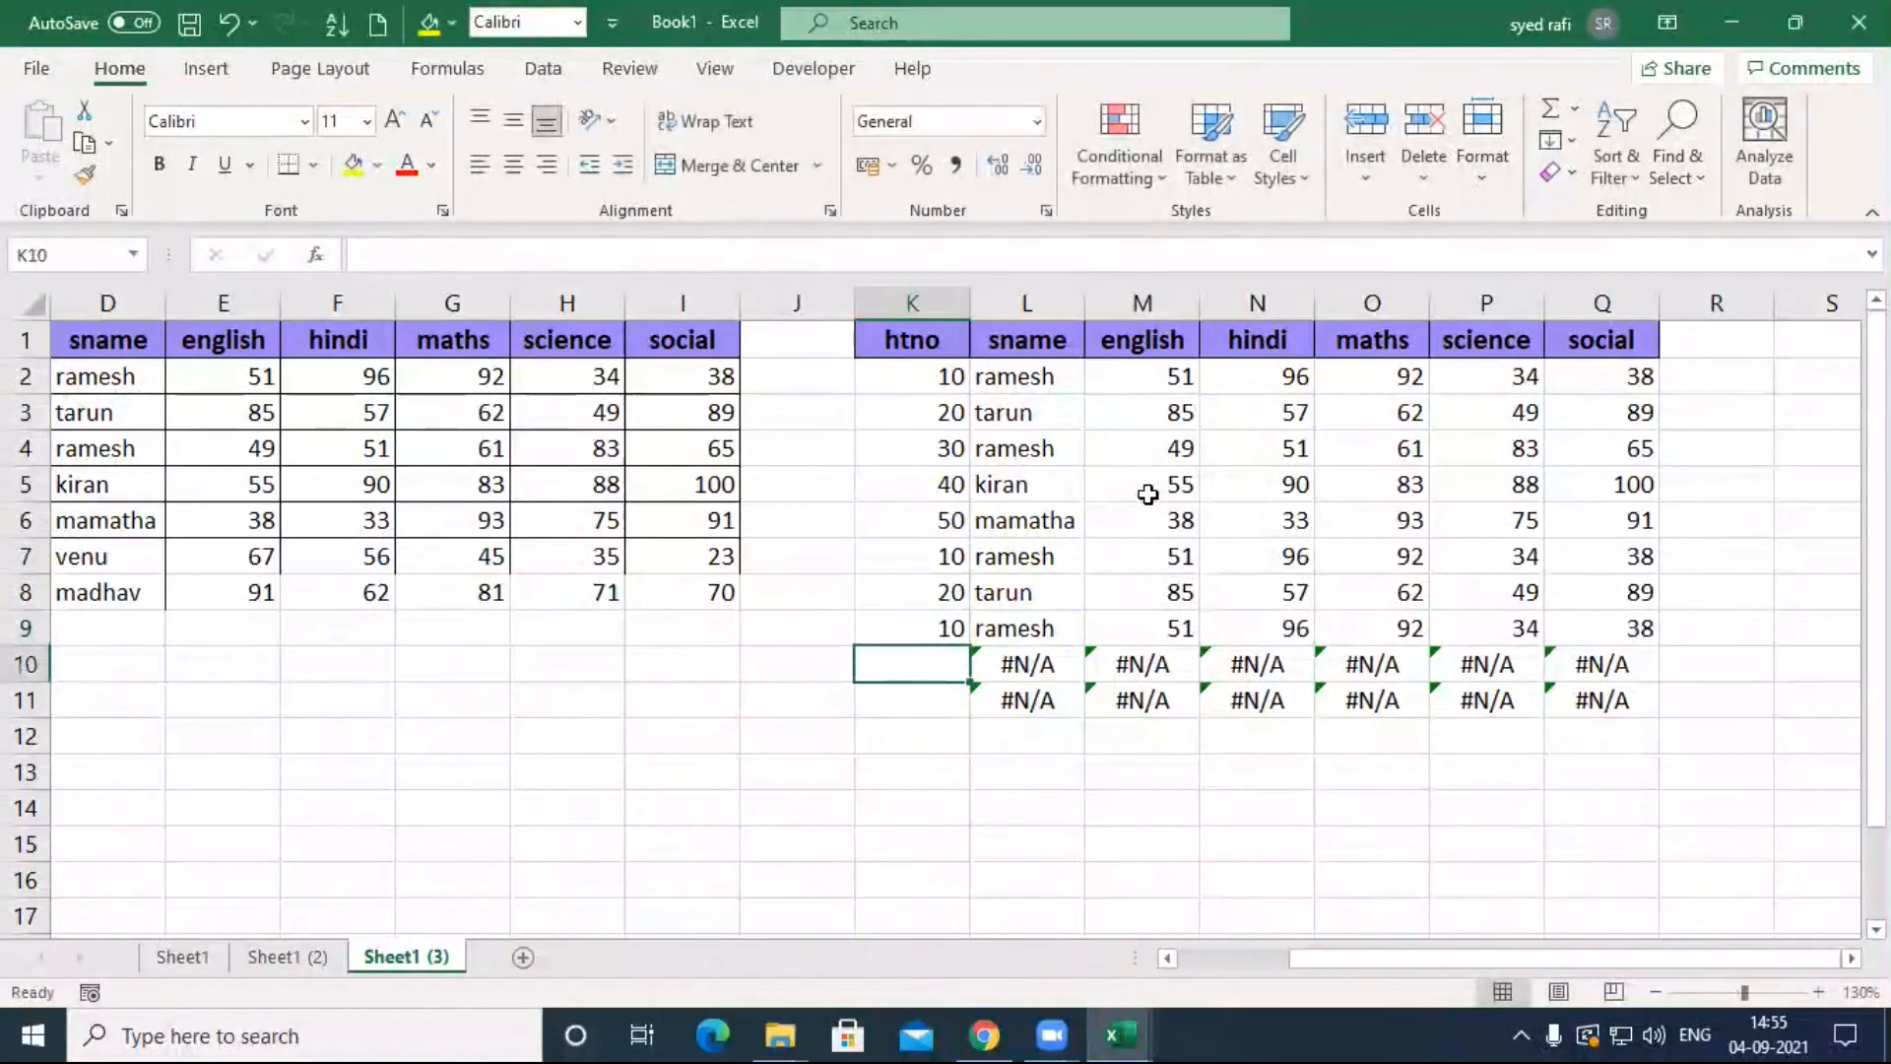
pyautogui.write('20')
pyautogui.press('Return')
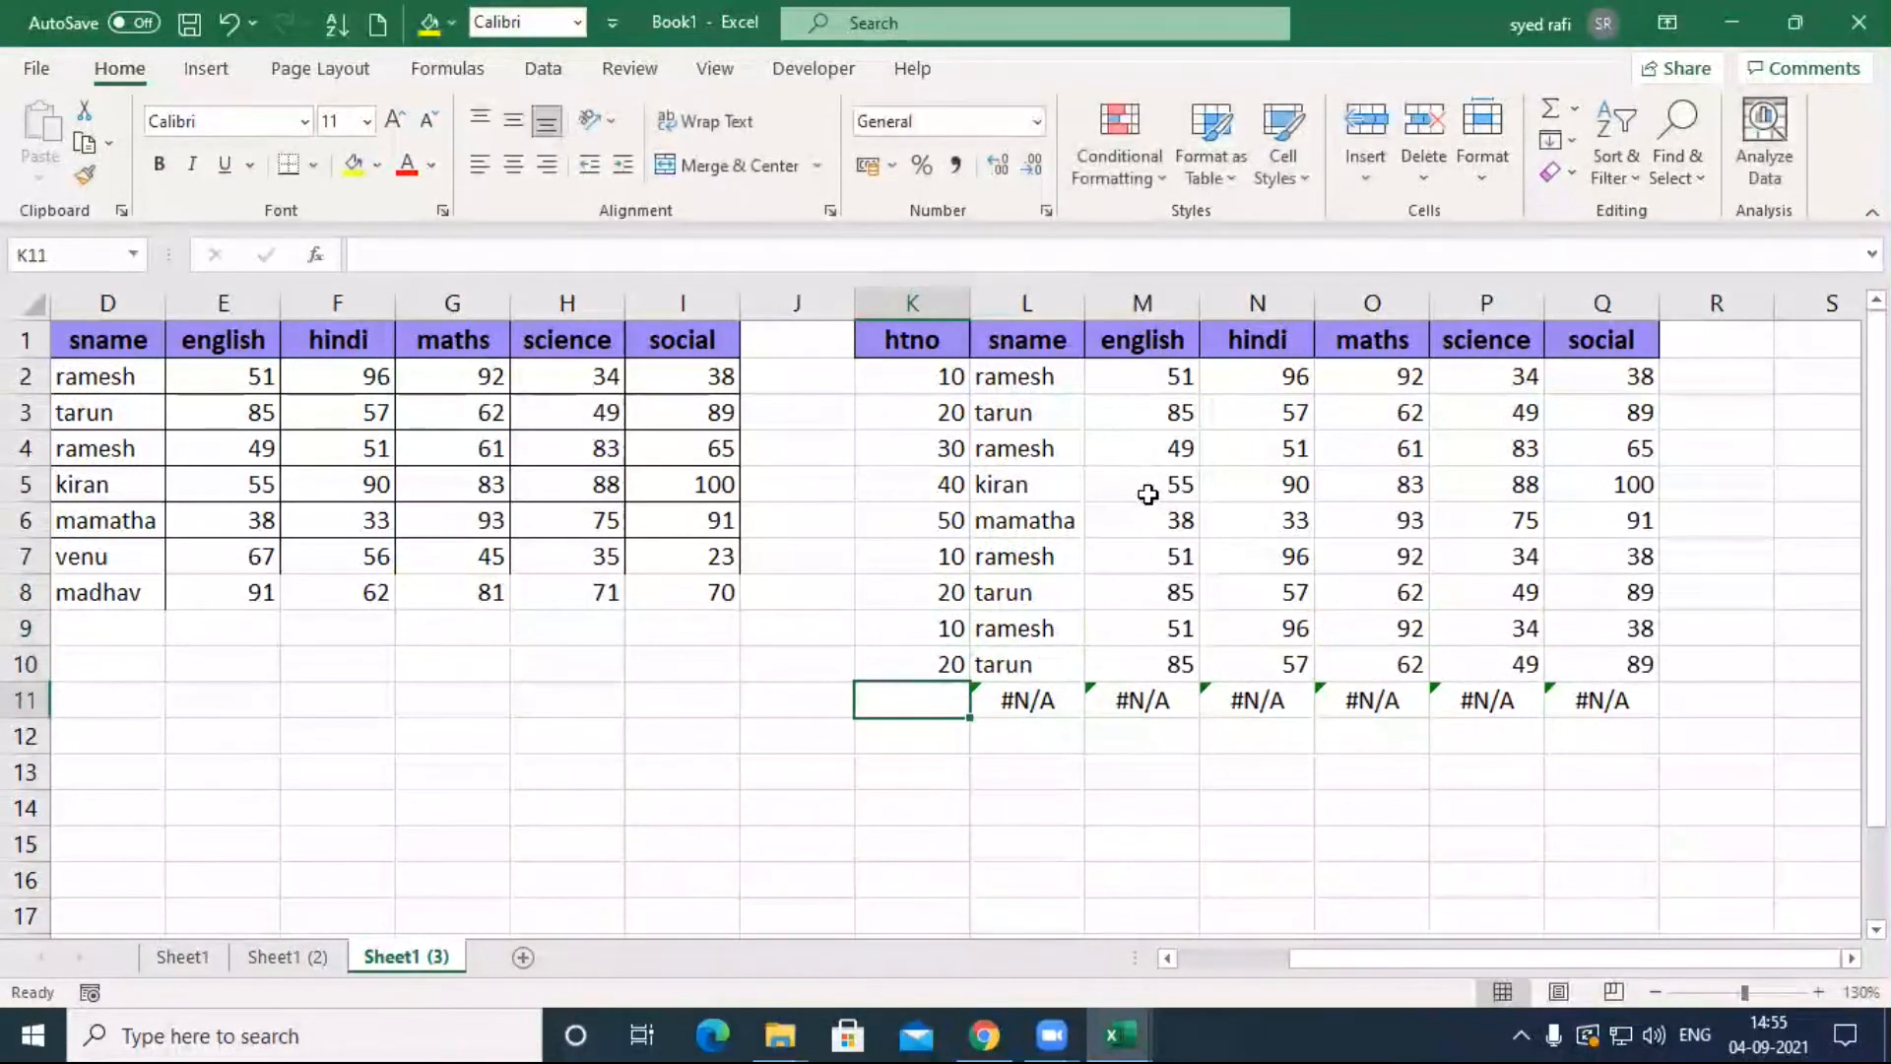
# Step: Review the lookup formula in L2 and insert a blank column before english in the marks table
pyautogui.doubleClick(1014, 377)
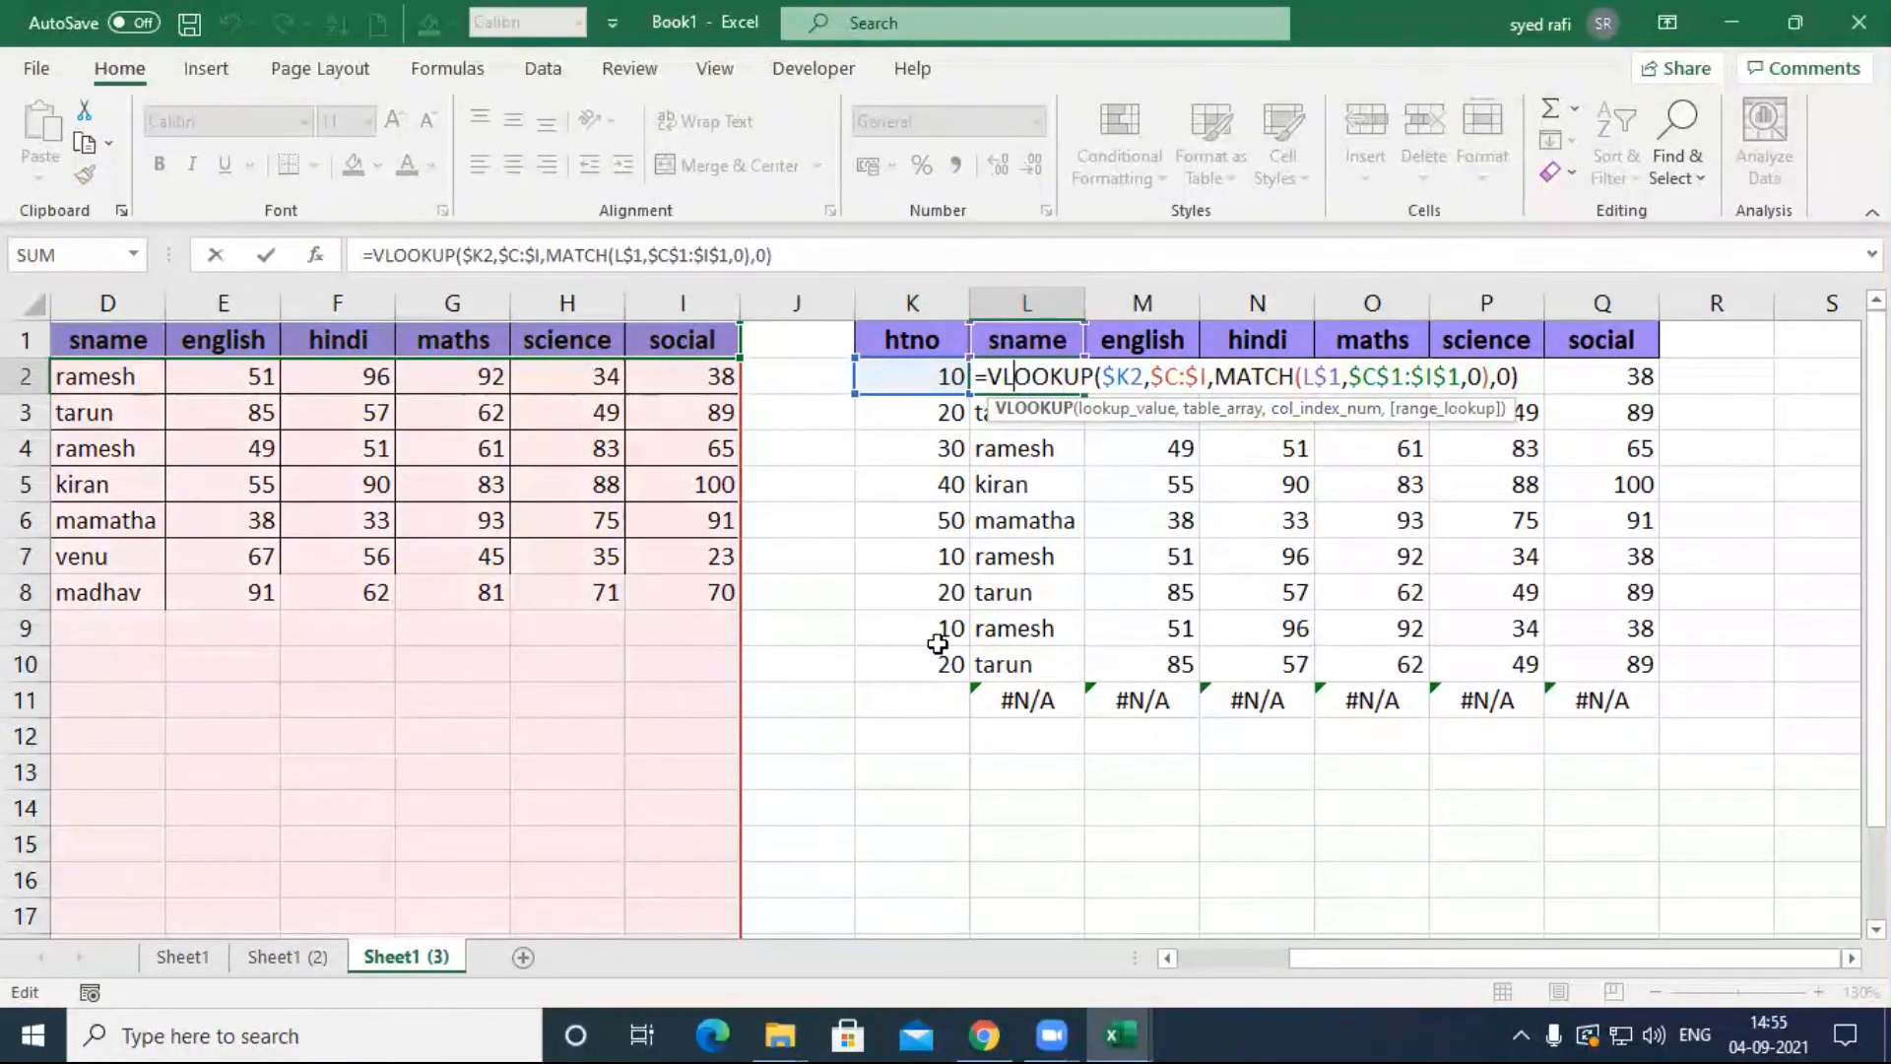
pyautogui.press('Escape')
pyautogui.moveTo(1296, 960); pyautogui.dragTo(1186, 961)
pyautogui.click(593, 298)
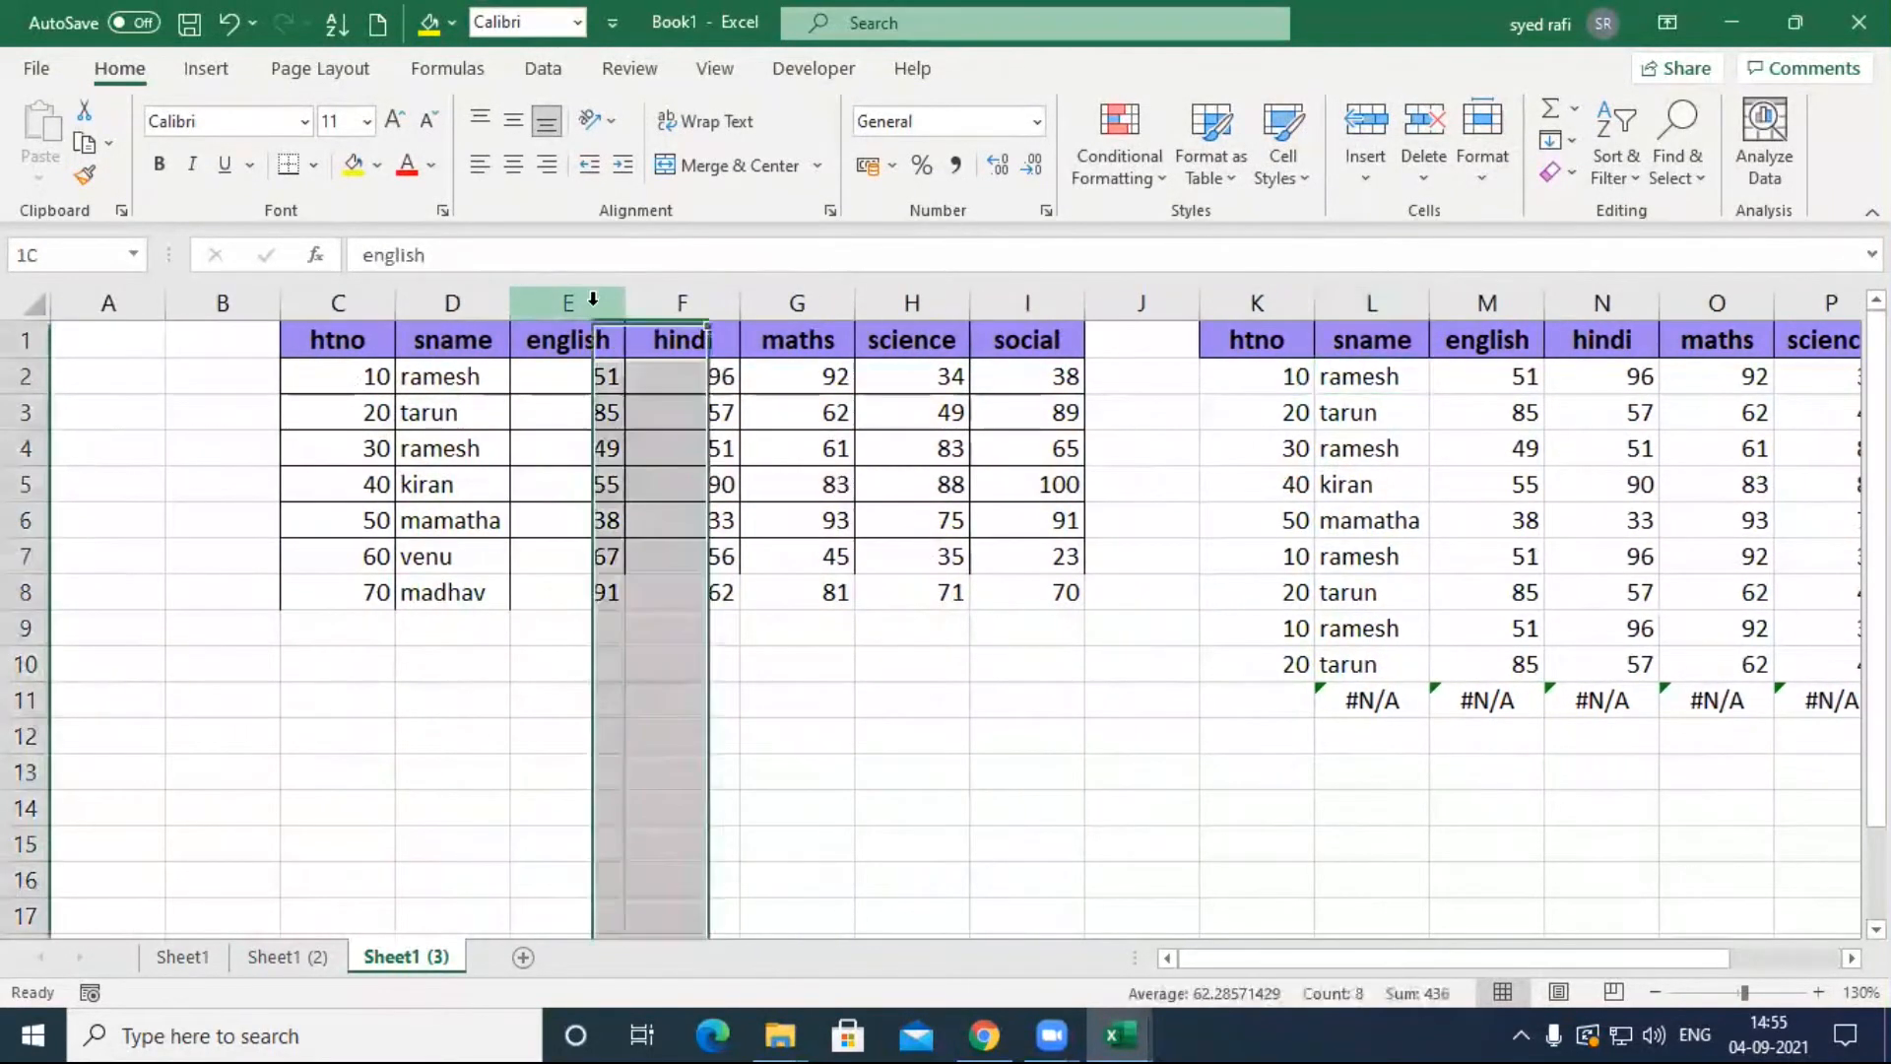
pyautogui.hotkey('ctrl', 'shift', '+')
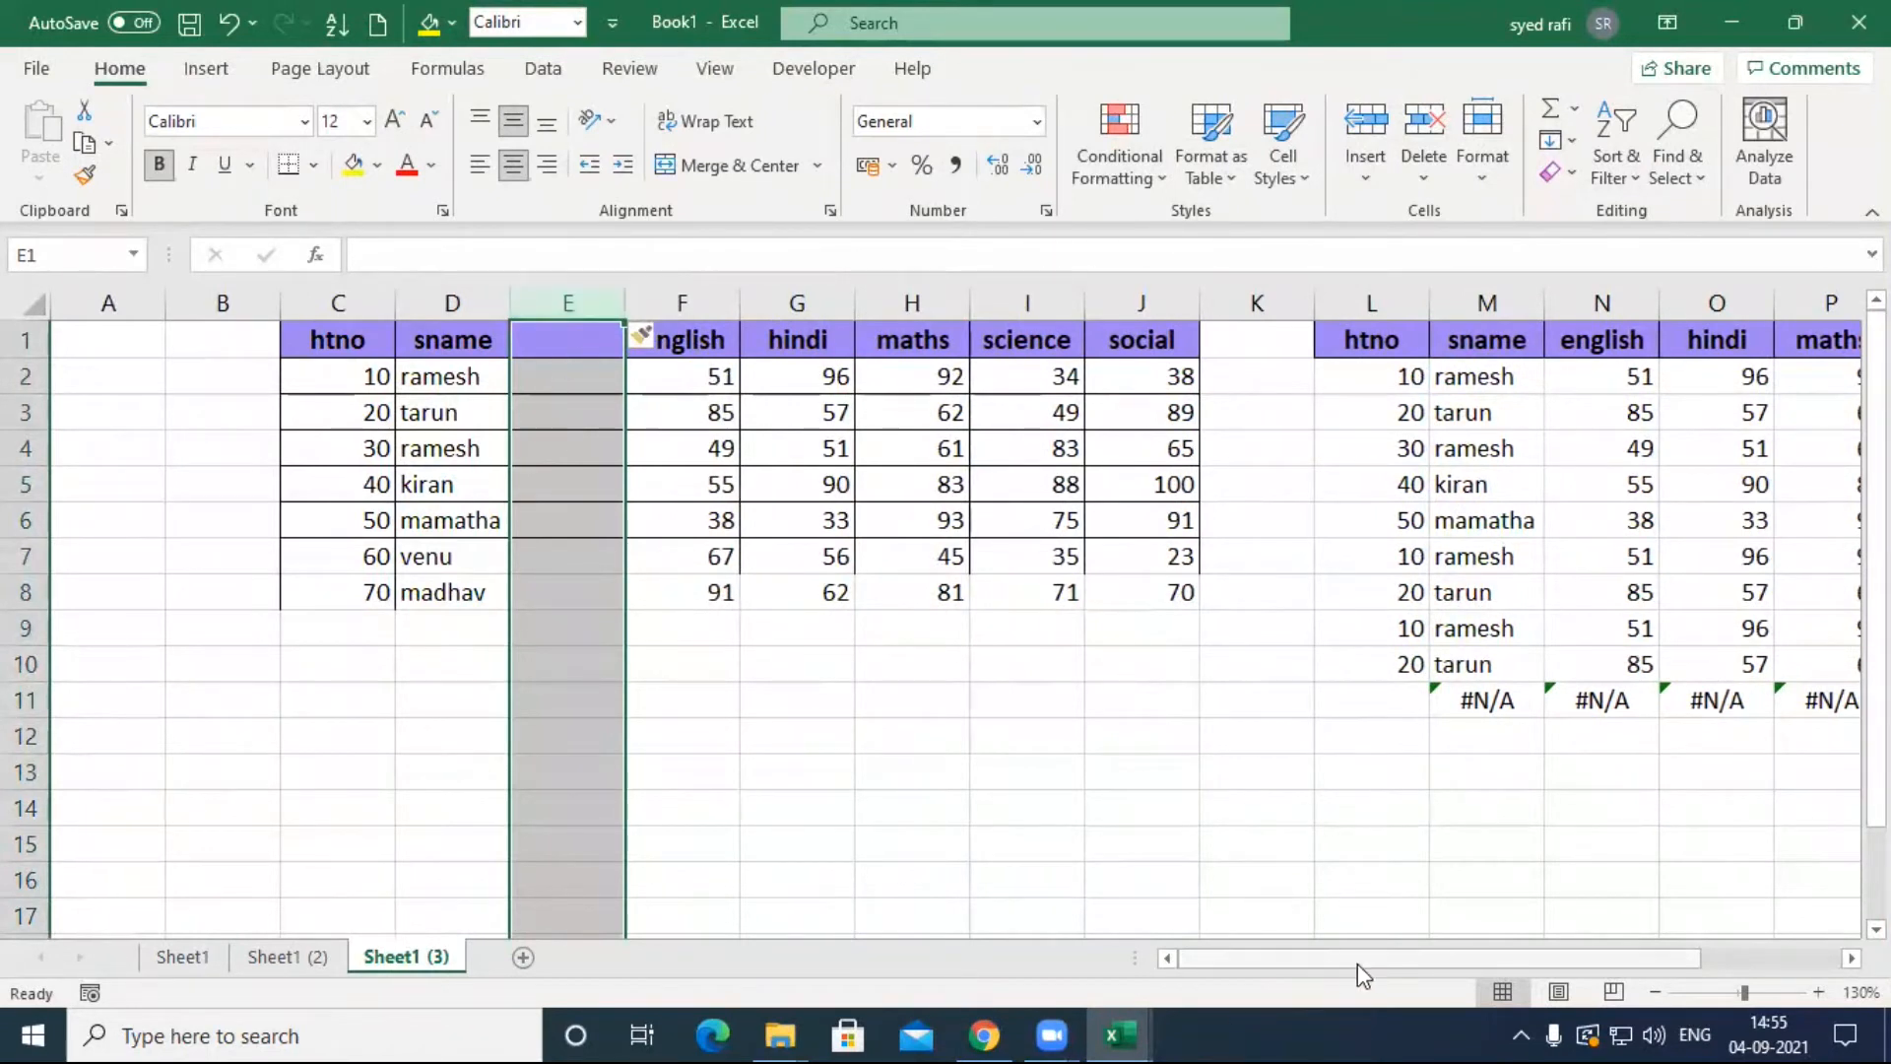
# Step: Check the lookup results and the formula in M2 against the marks table with its inserted blank column
pyautogui.moveTo(1413, 971); pyautogui.dragTo(1554, 970)
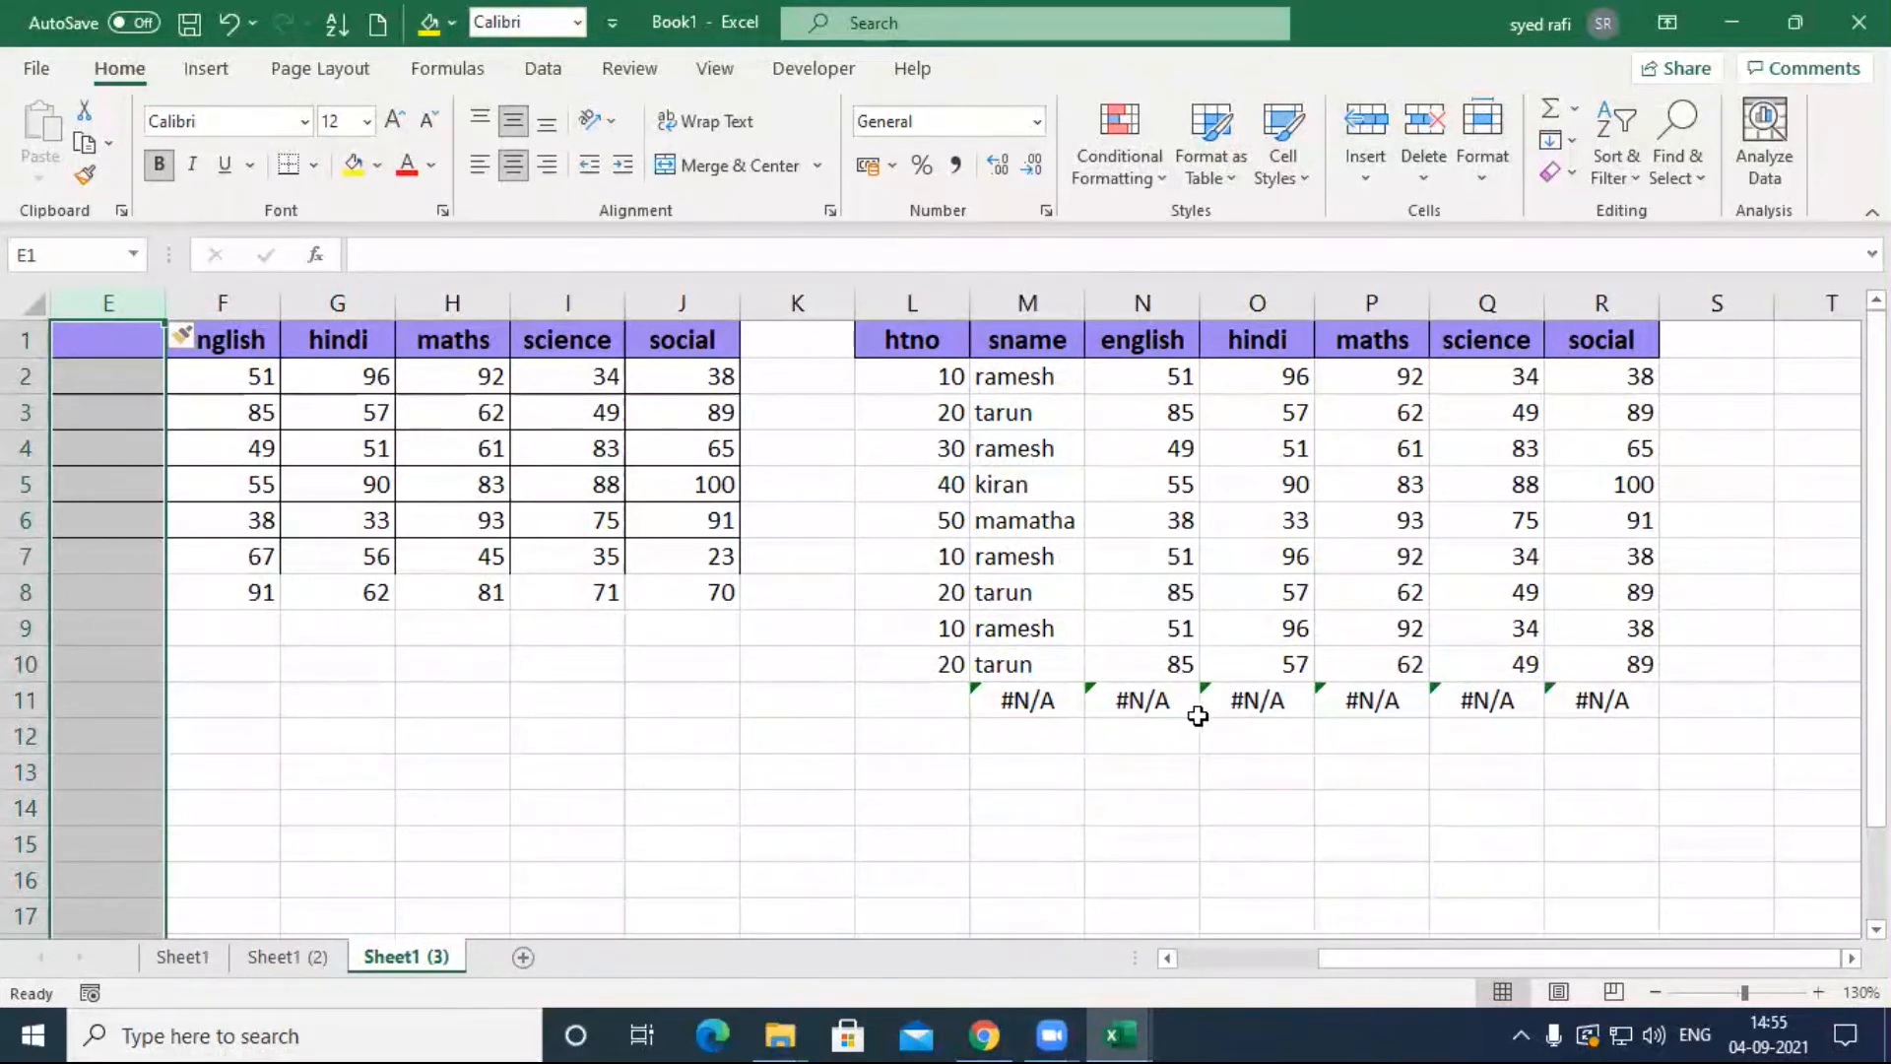
pyautogui.click(1249, 953)
pyautogui.doubleClick(1474, 379)
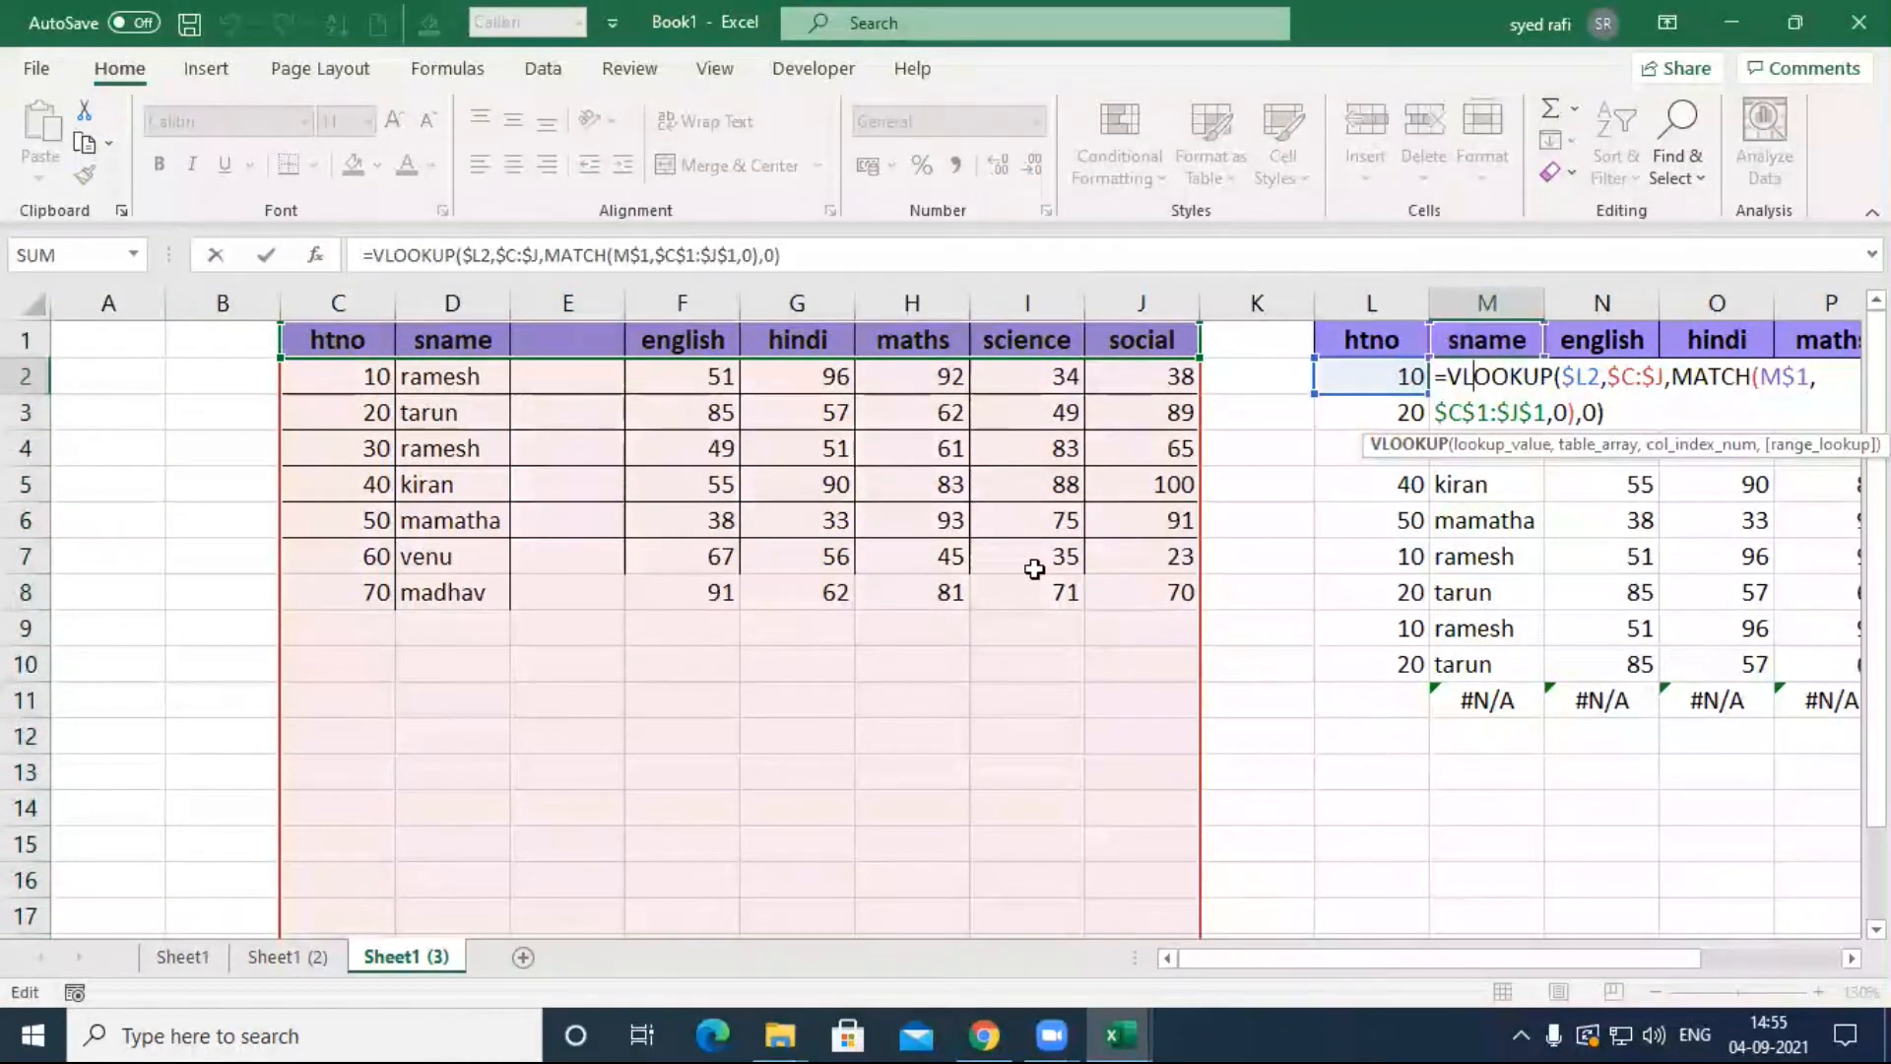
pyautogui.press('Return')
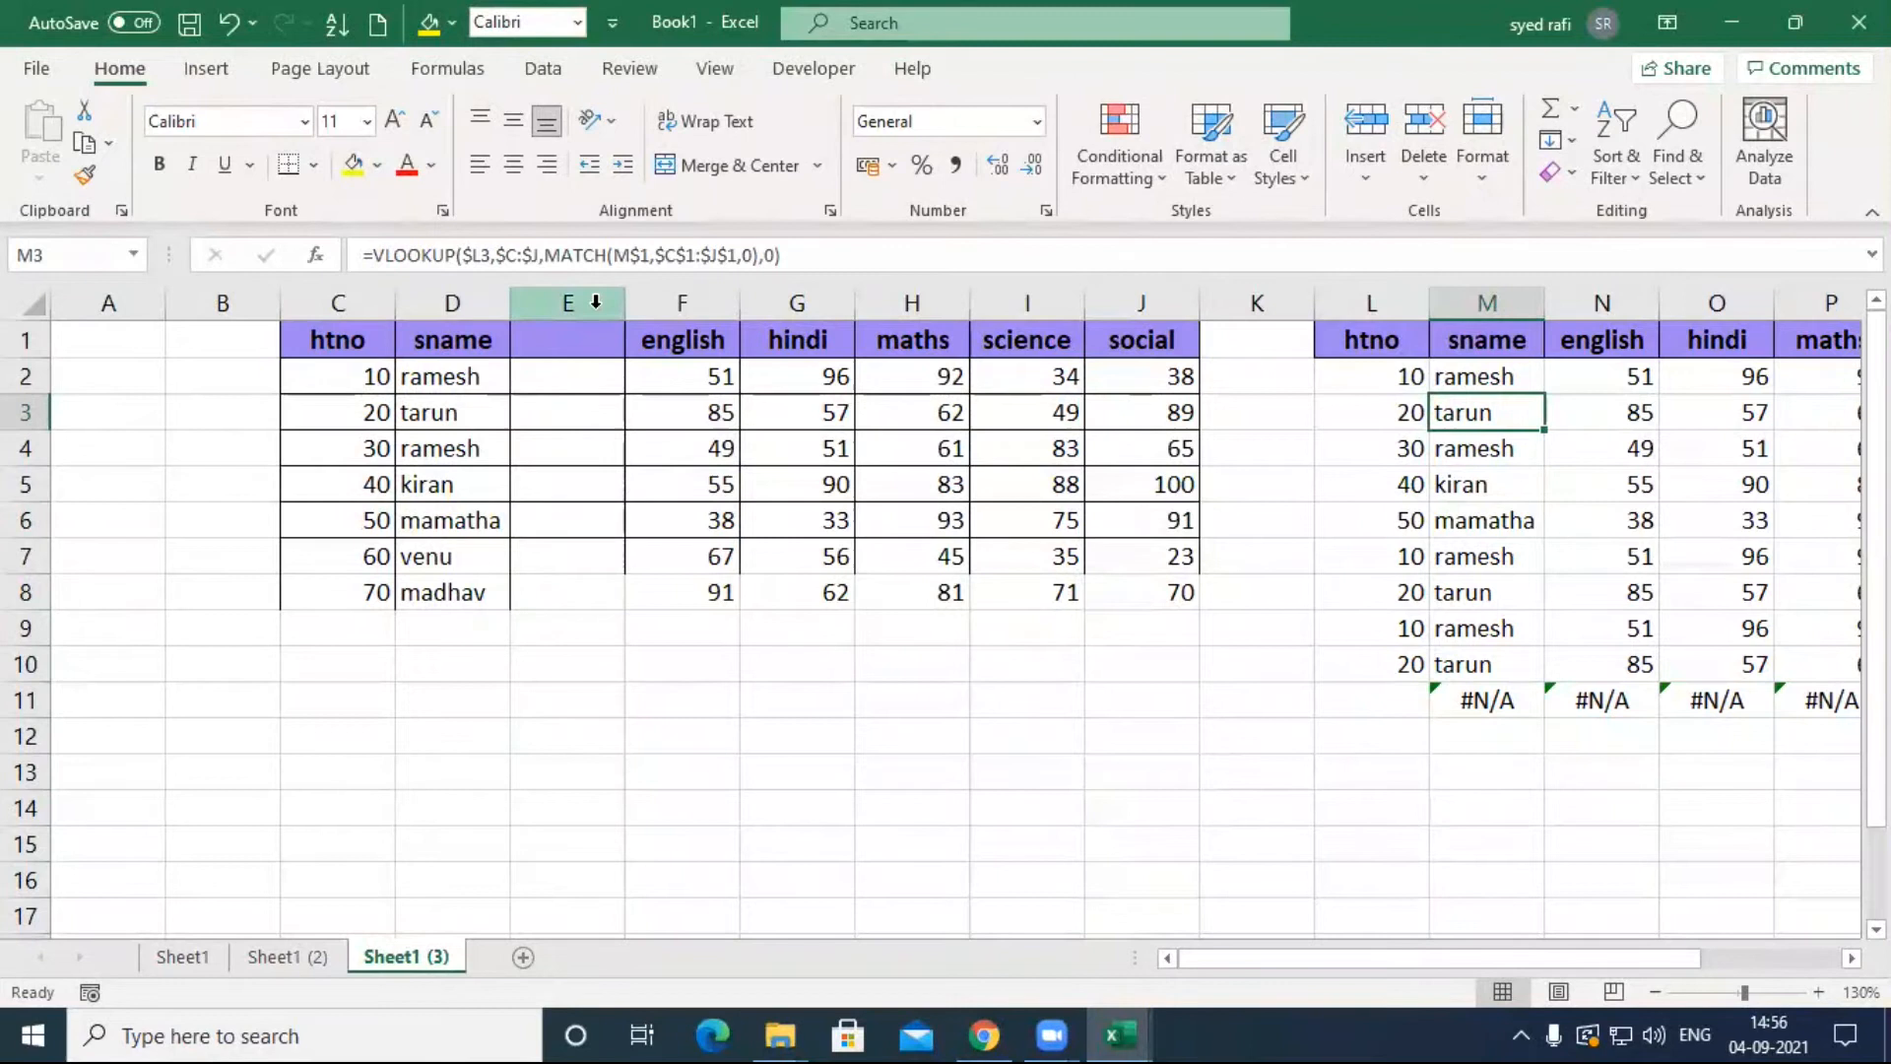
pyautogui.click(596, 301)
pyautogui.moveTo(1424, 961); pyautogui.dragTo(1535, 960)
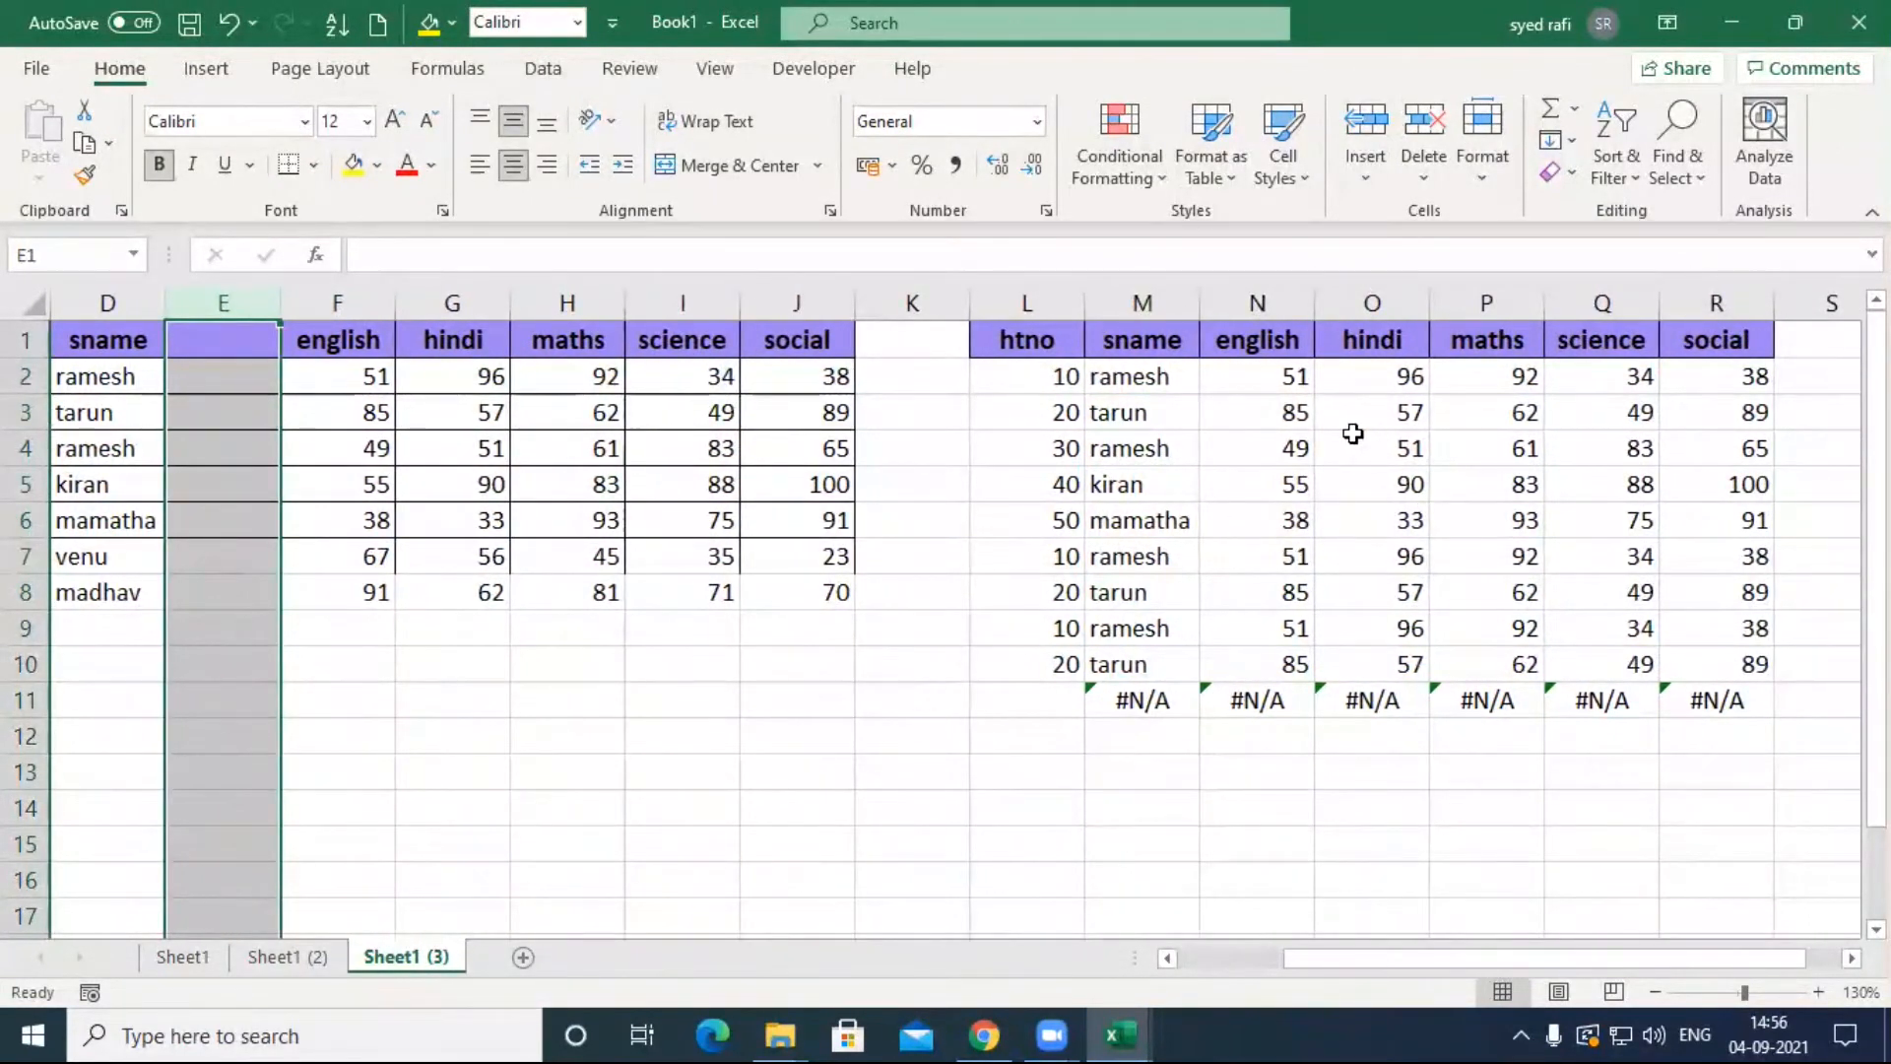
# Step: Swap two headers in the marks table, entering social in G1 and hindi in J1
pyautogui.click(461, 342)
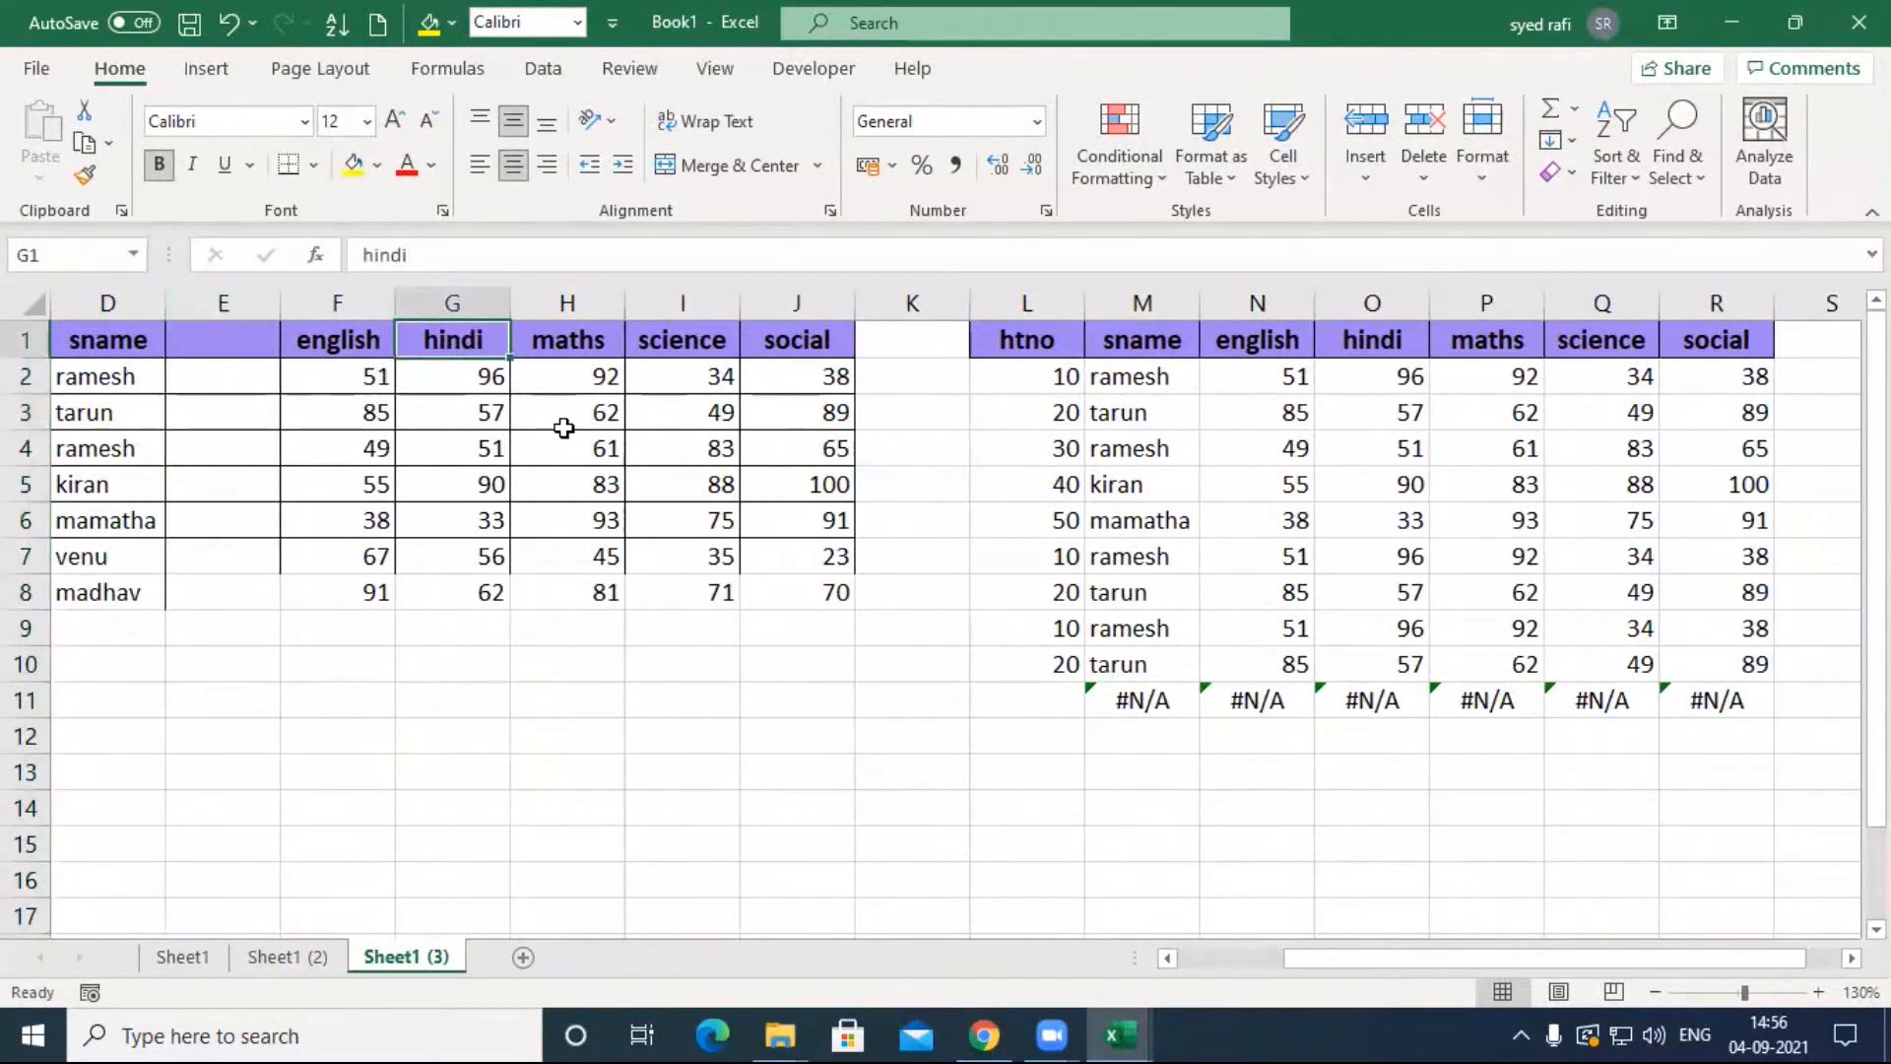
pyautogui.write('social')
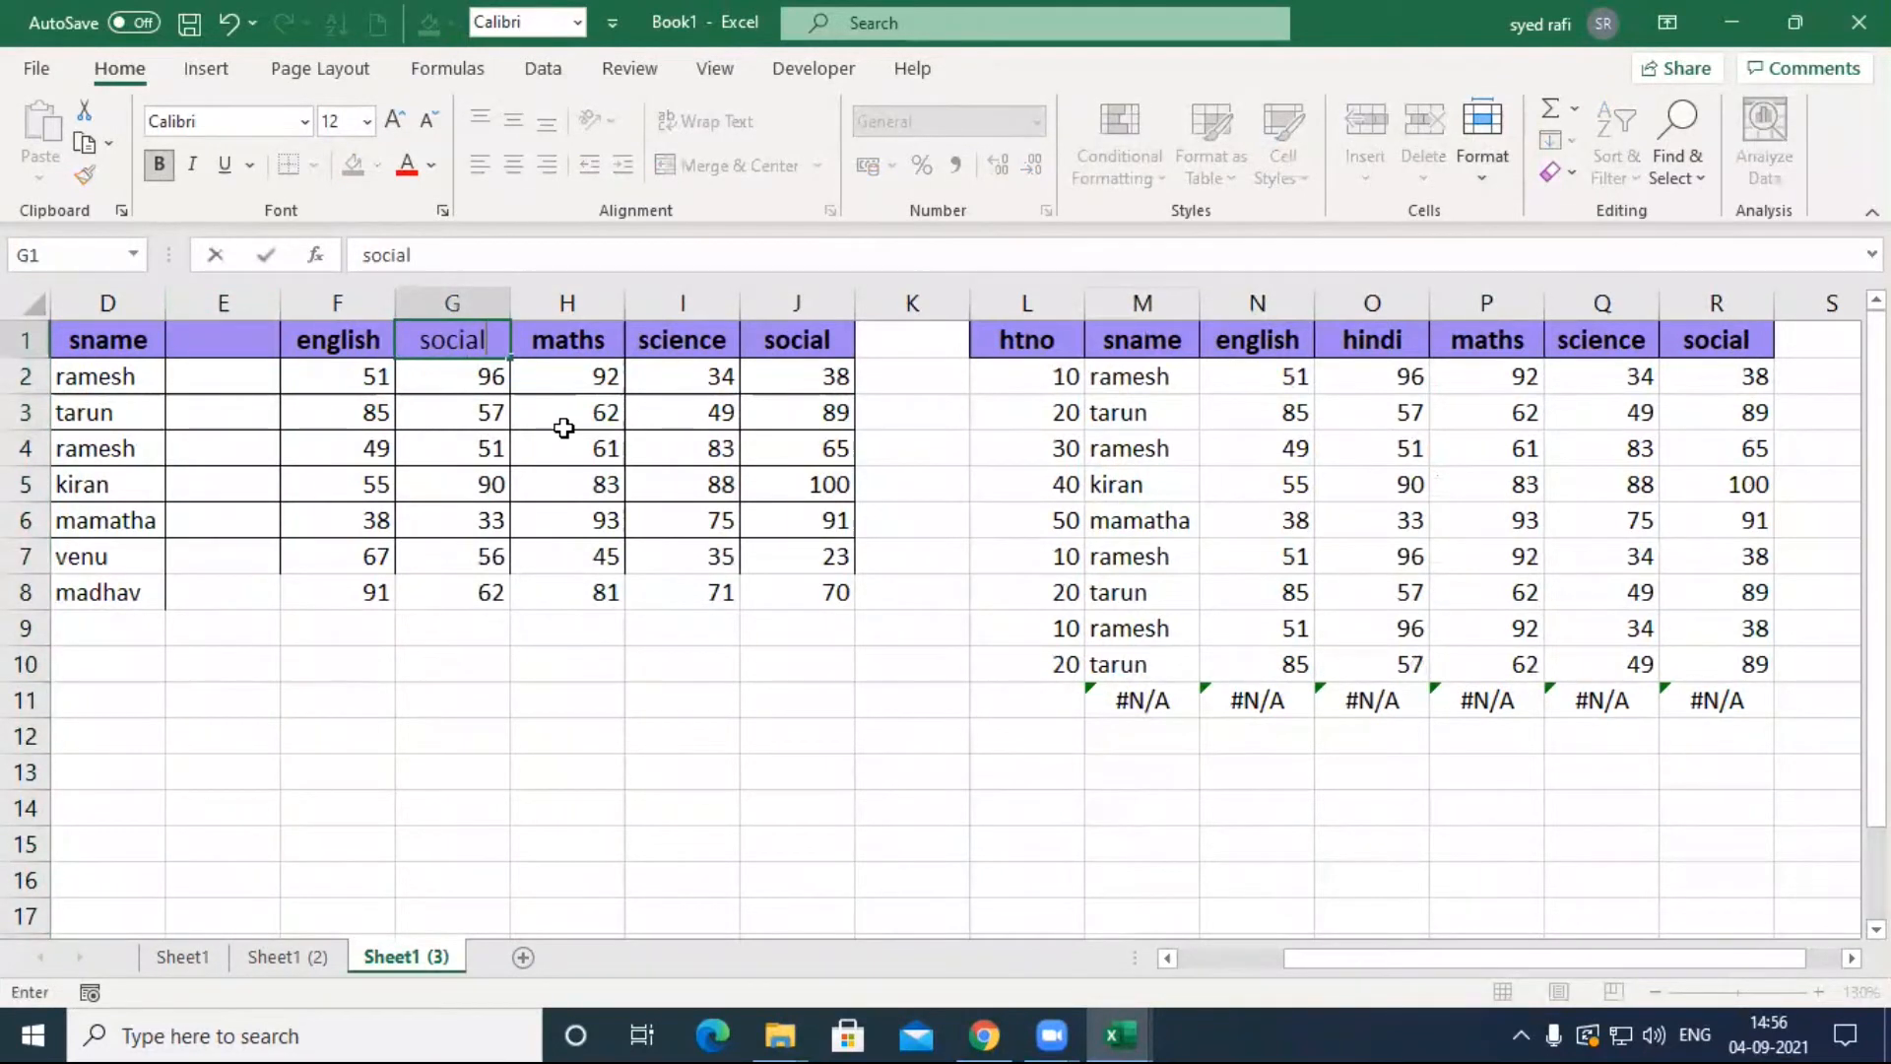
pyautogui.press('Right')
pyautogui.press('Right')
pyautogui.press('Right')
pyautogui.write('h')
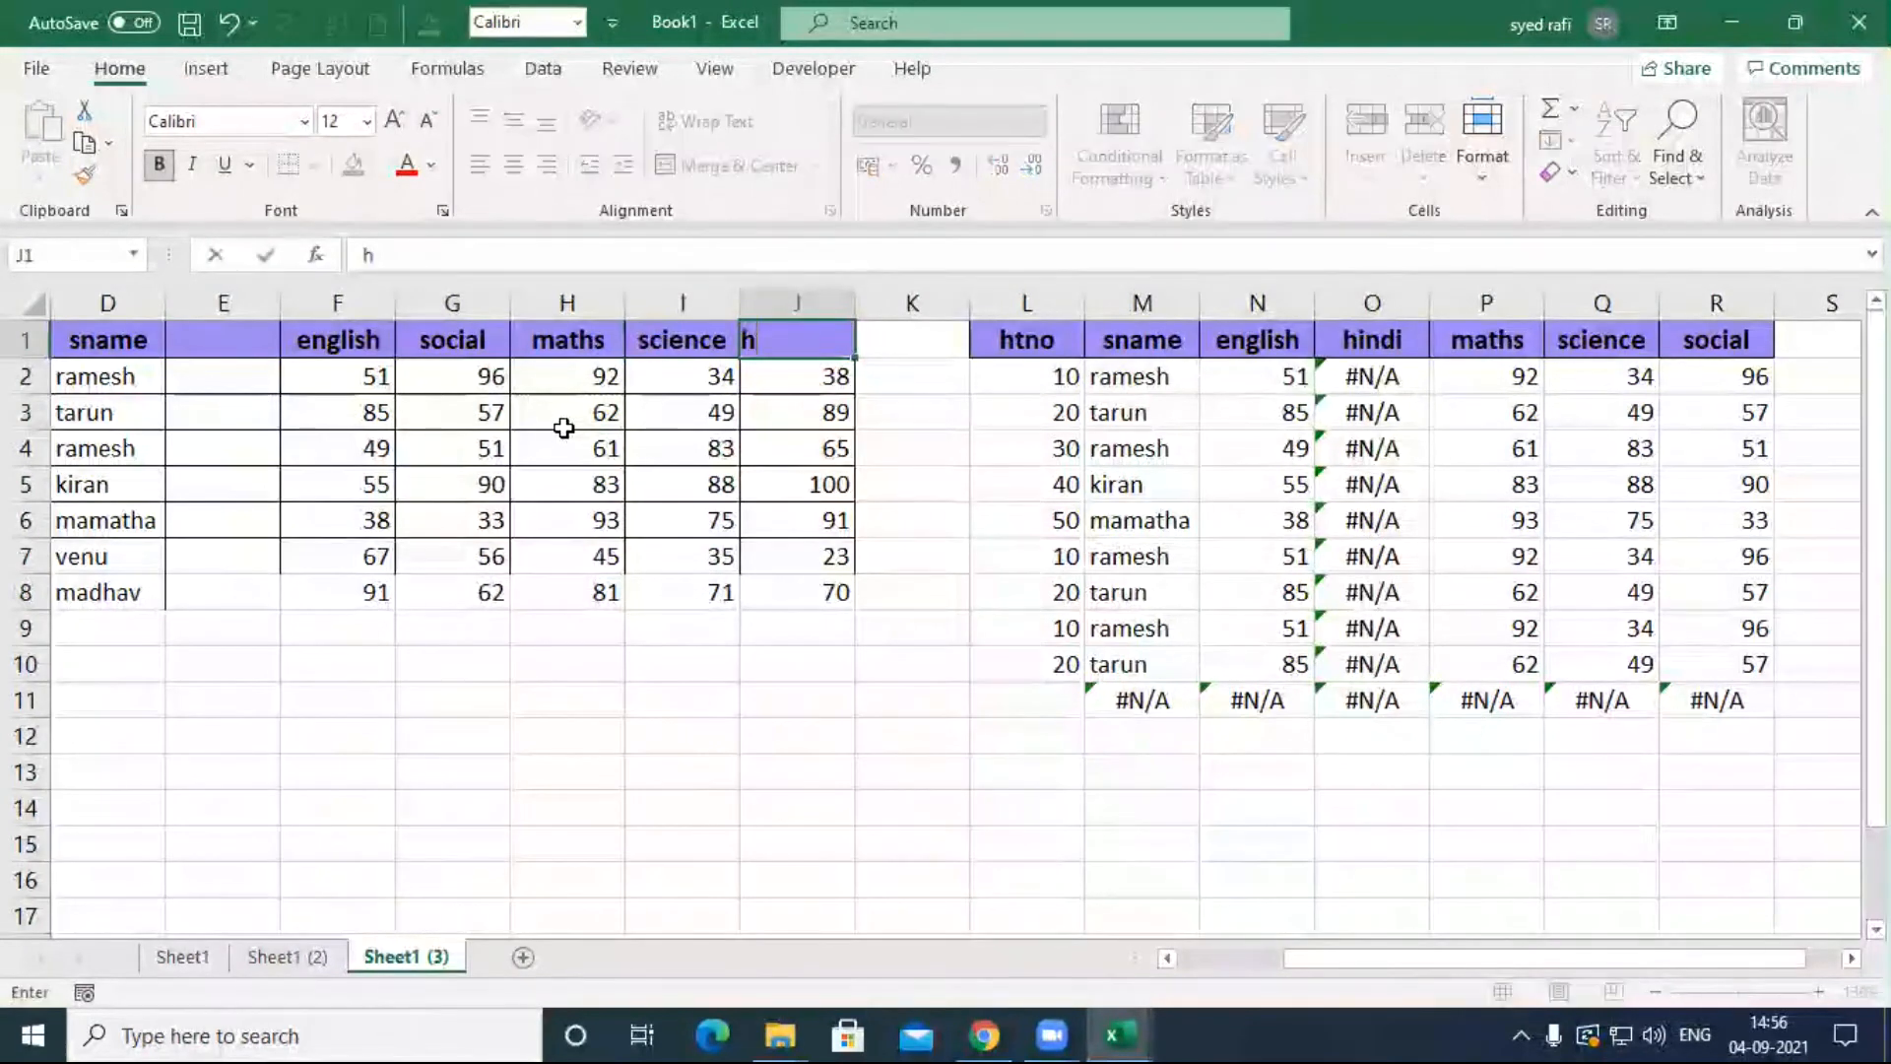
pyautogui.write('indi')
pyautogui.press('Return')
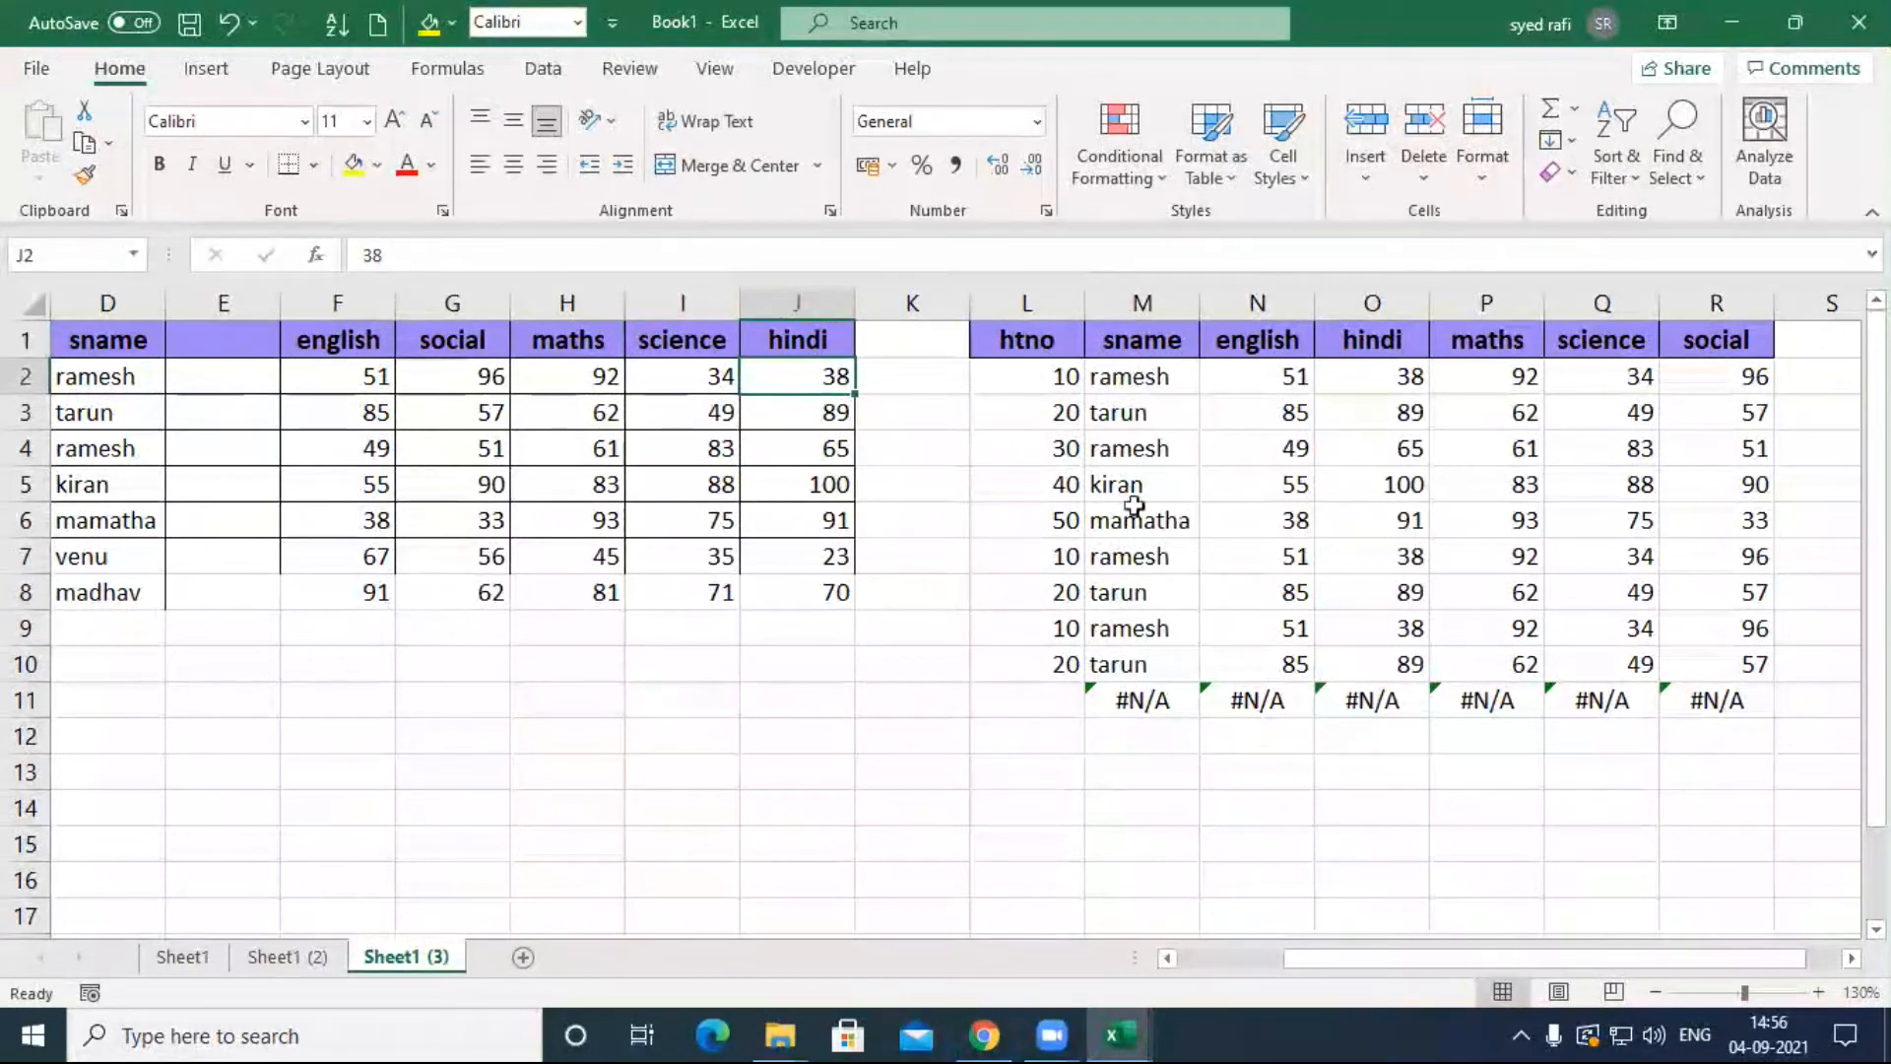
# Step: Swap the name and english headers in the marks table, entering english in D1 and sname in F1
pyautogui.click(123, 335)
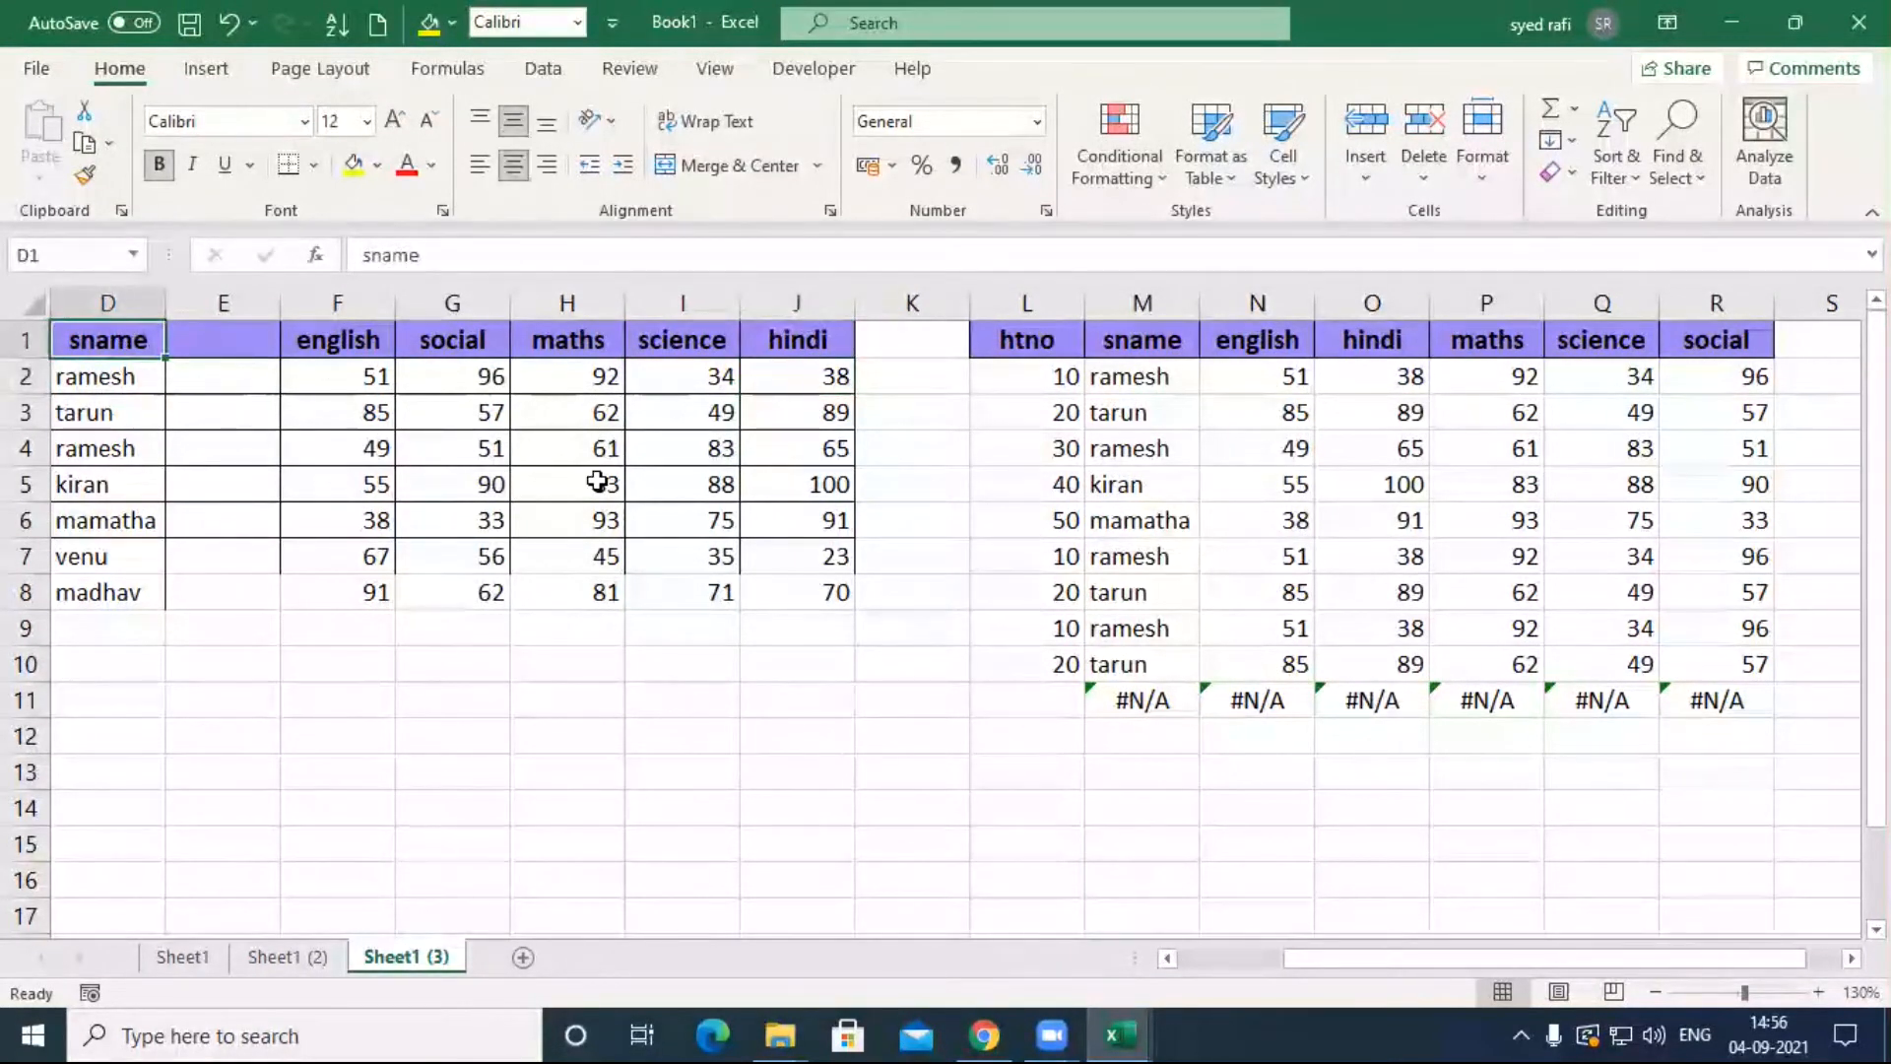
pyautogui.write('english')
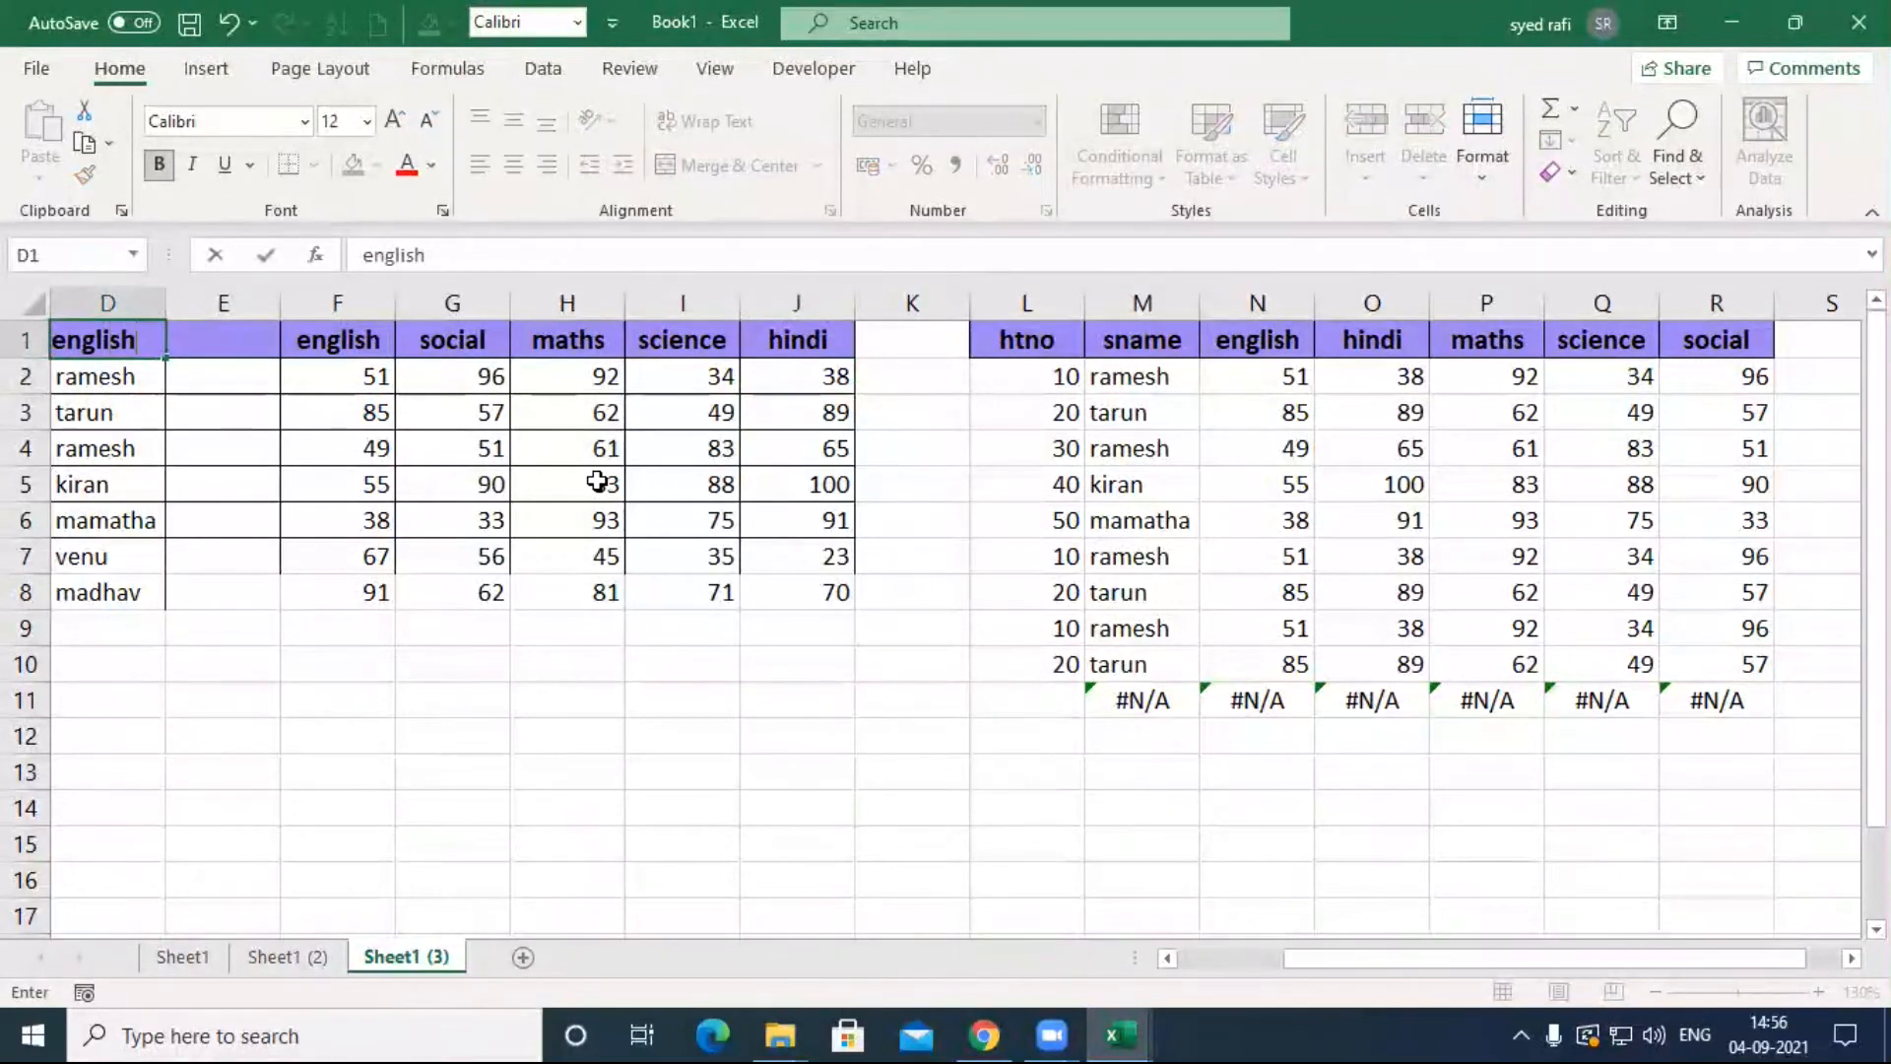
pyautogui.press('Tab')
pyautogui.press('Tab')
pyautogui.press('Tab')
pyautogui.hotkey('shift', 'Tab')
pyautogui.write('sname')
pyautogui.press('Return')
pyautogui.press('Up')
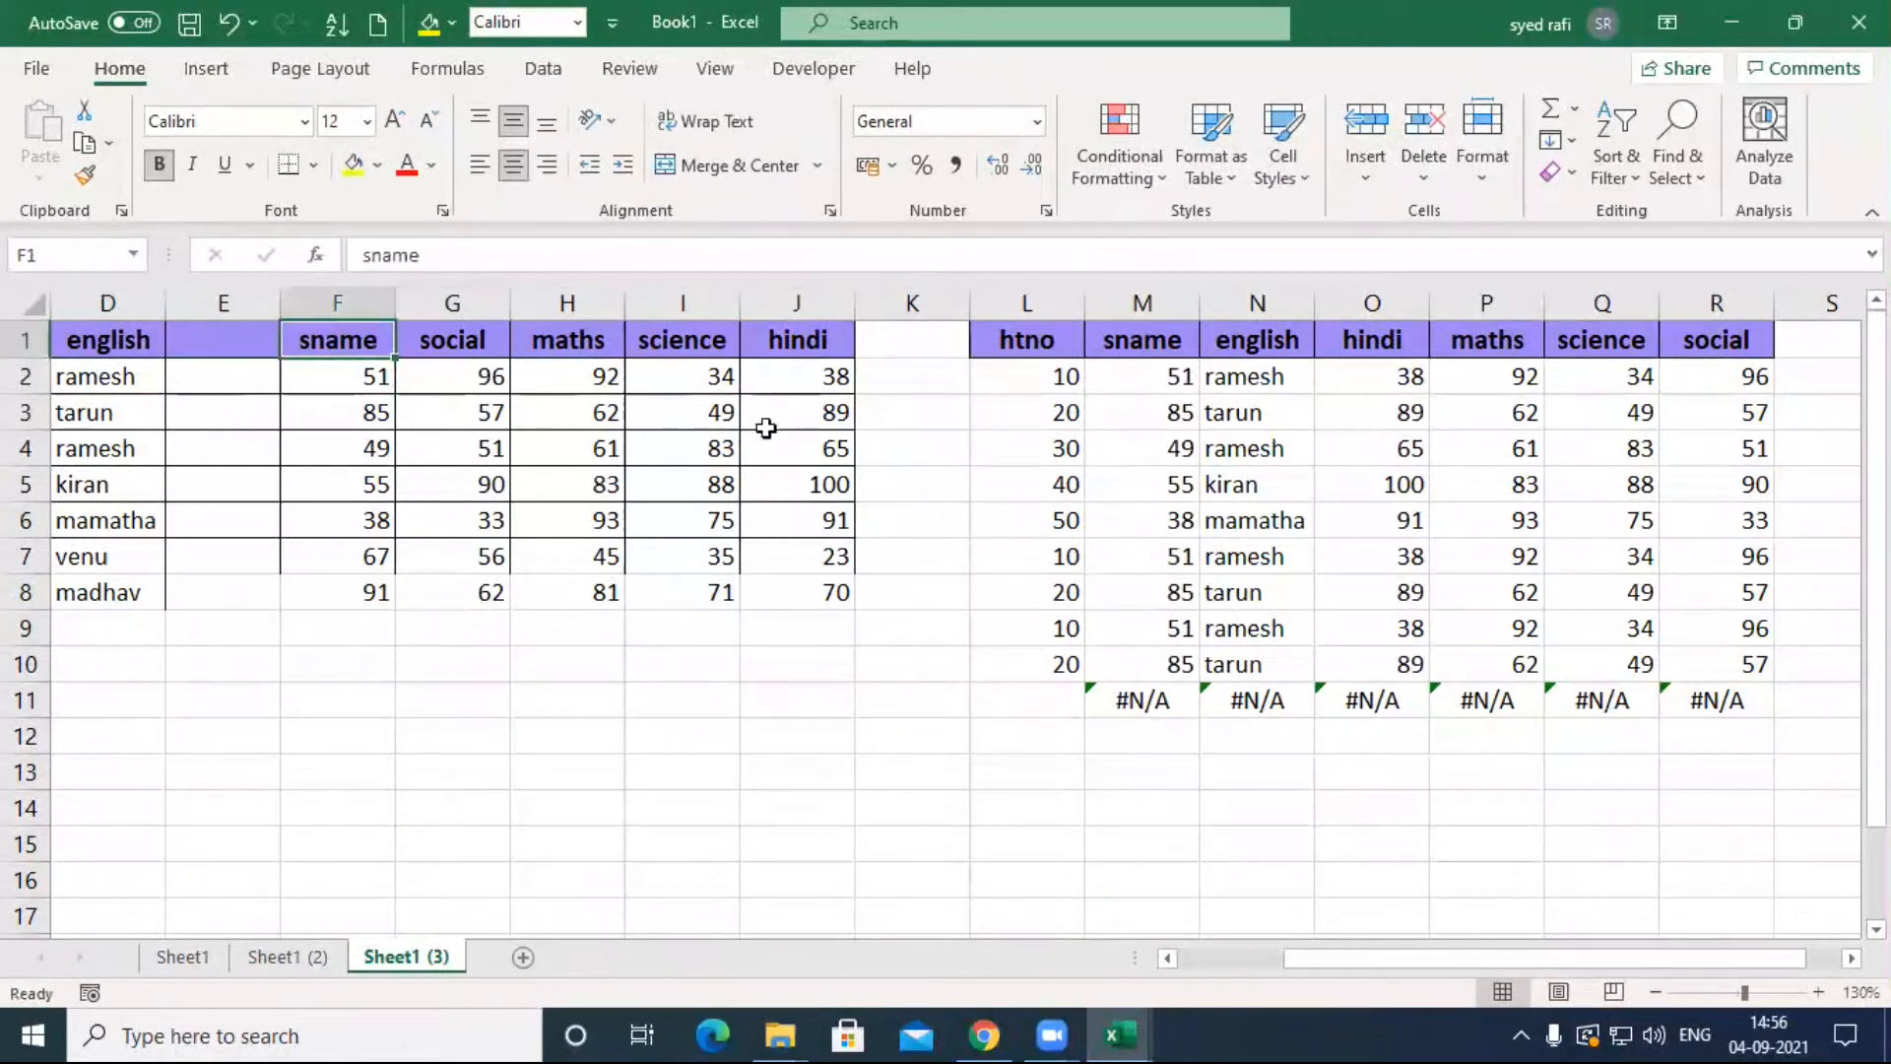
# Step: Review the arguments of the VLOOKUP and MATCH formula in M2
pyautogui.doubleClick(1153, 379)
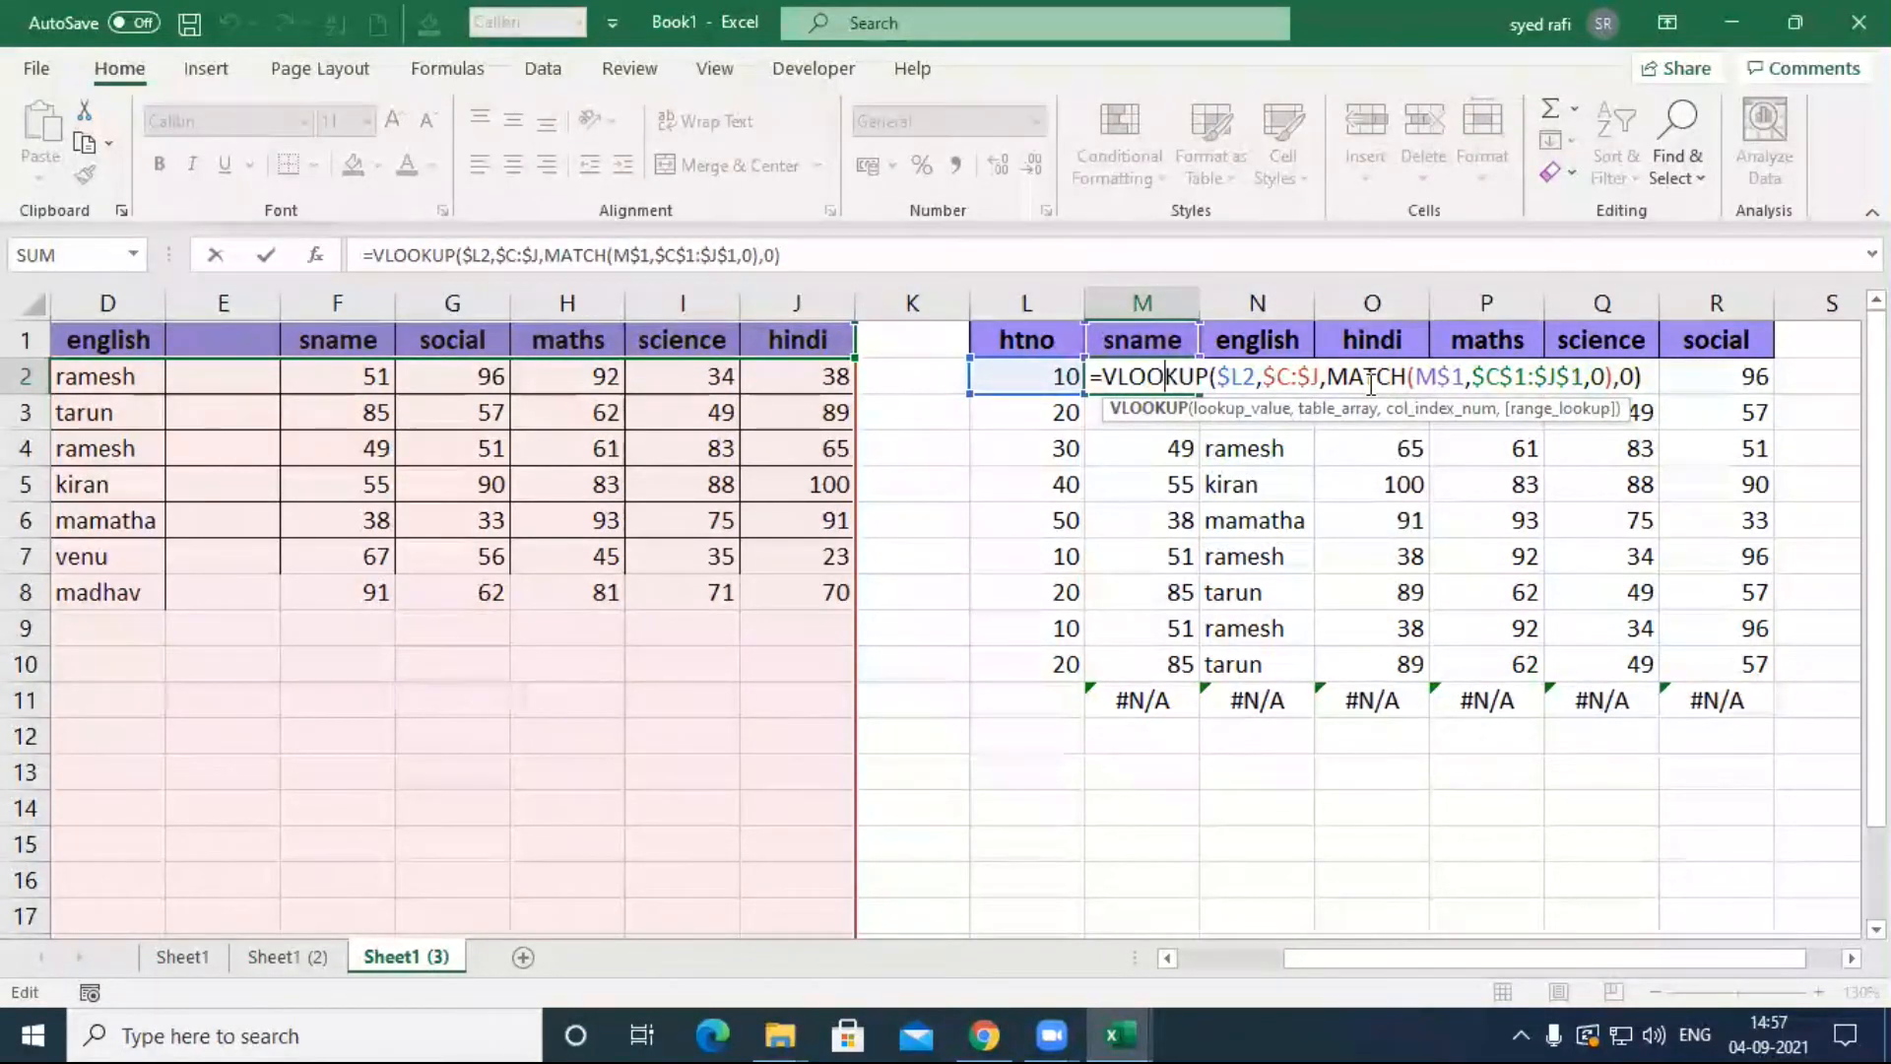
pyautogui.press('Return')
# Step: Enter the note index,match in M14 below the lookup table
pyautogui.press('Return')
pyautogui.press('Return')
pyautogui.press('Return')
pyautogui.press('Return')
pyautogui.press('Return')
pyautogui.press('Return')
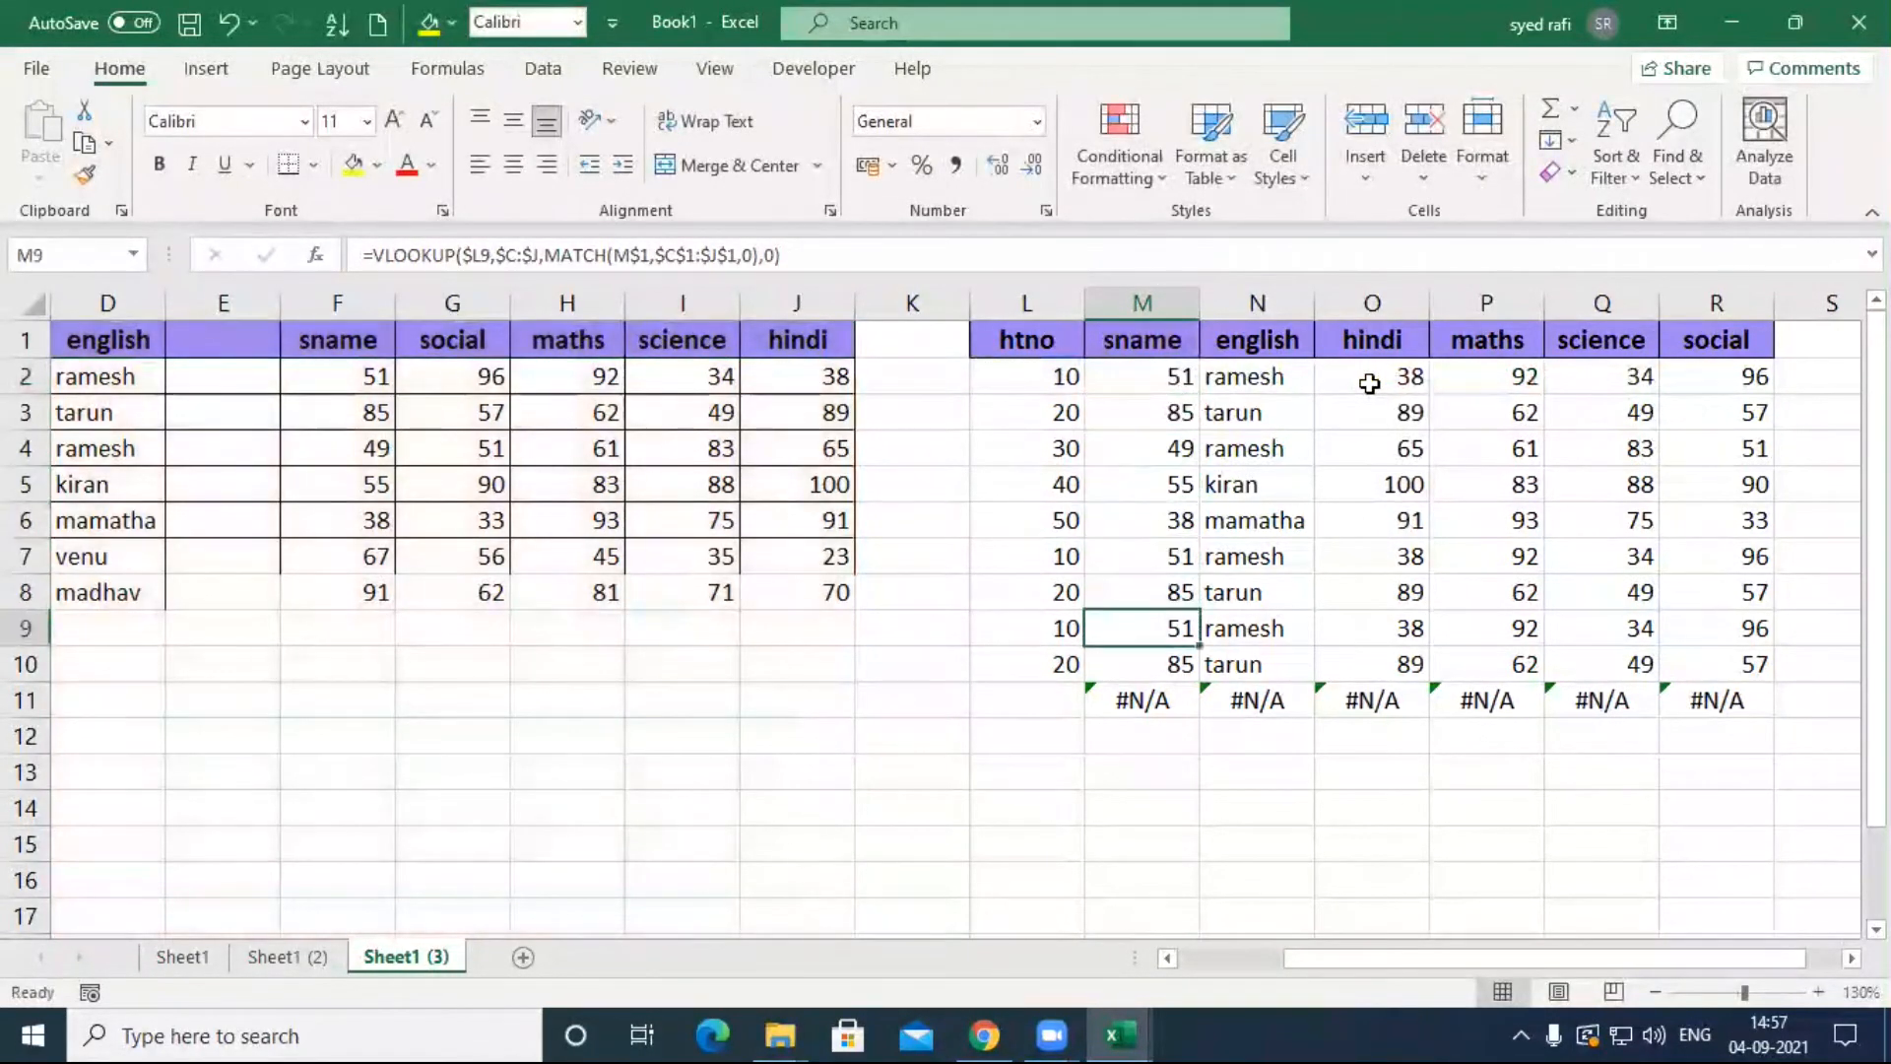
pyautogui.press('Return')
pyautogui.press('Return')
pyautogui.press('Return')
pyautogui.press('Return')
pyautogui.press('Return')
pyautogui.write('indes')
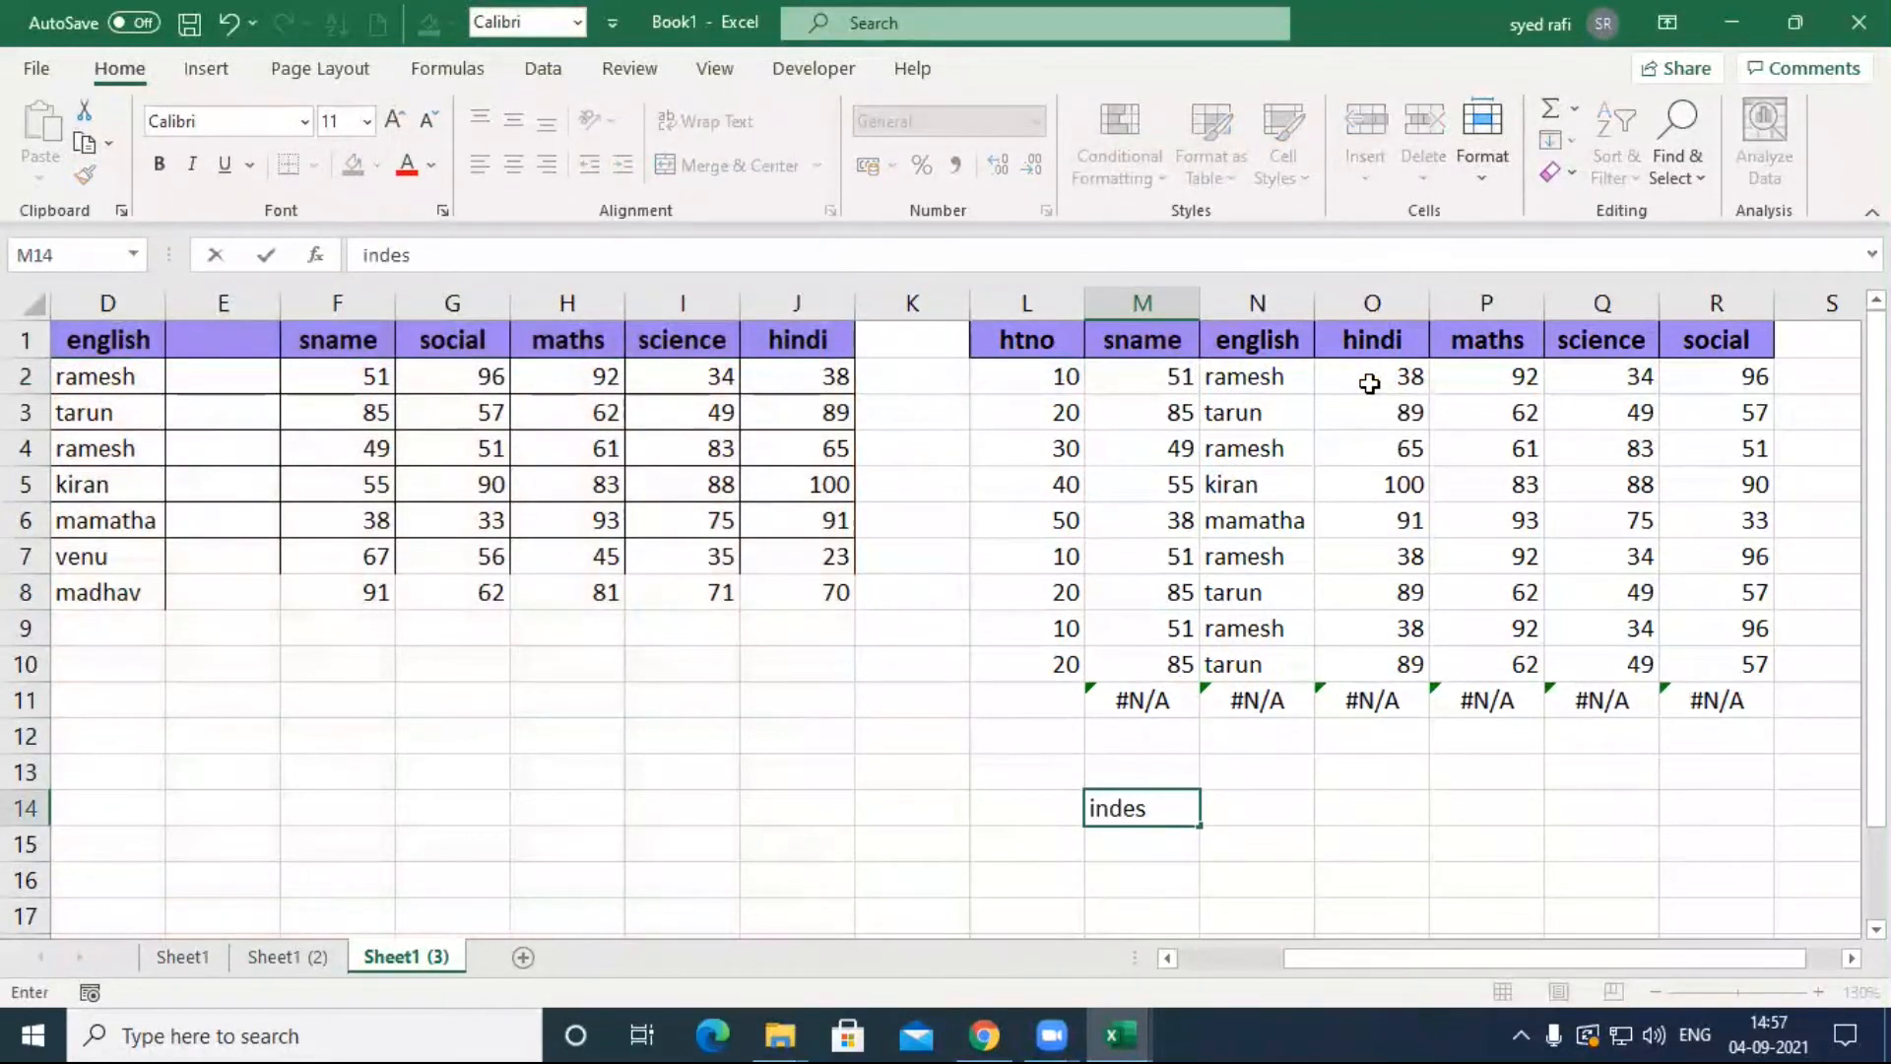
pyautogui.press('BackSpace')
pyautogui.write('x,mat')
pyautogui.press('BackSpace')
pyautogui.write('rch')
pyautogui.press('BackSpace')
pyautogui.press('BackSpace')
pyautogui.press('BackSpace')
pyautogui.write('tch')
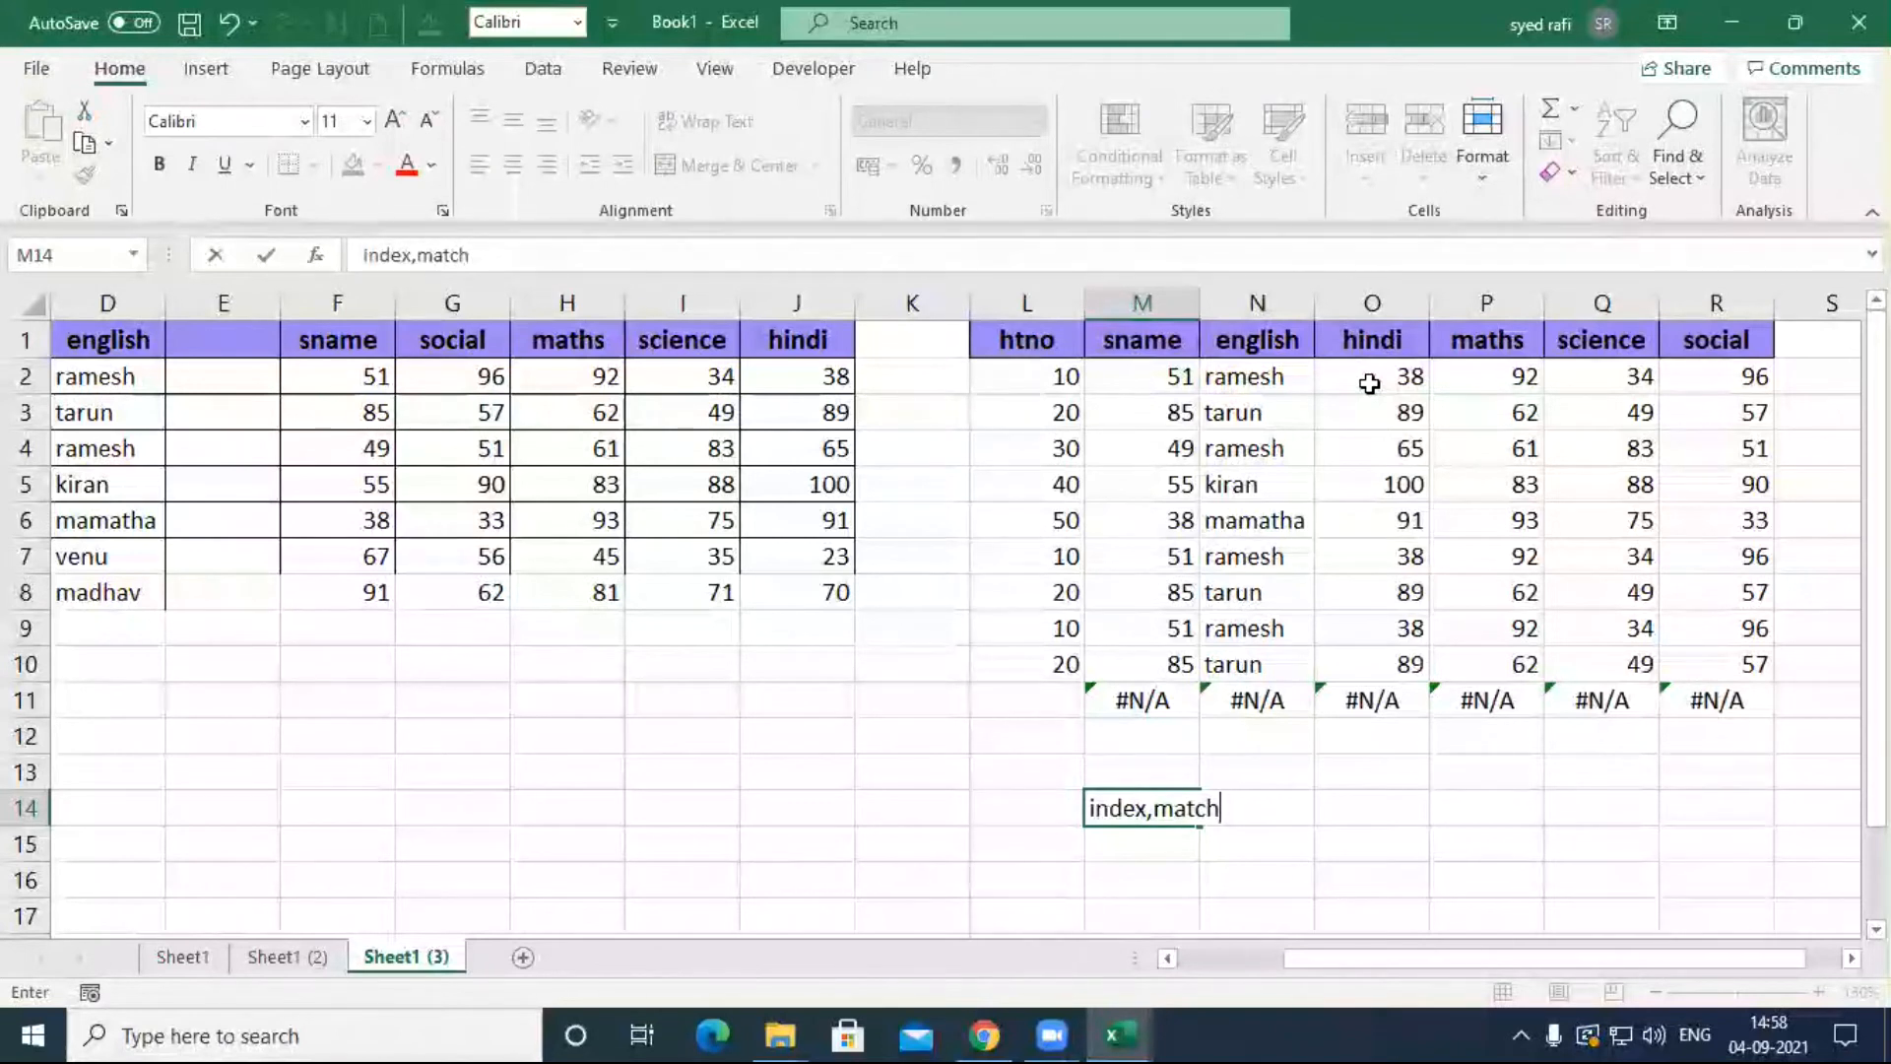
pyautogui.press('Return')
pyautogui.press('Up')
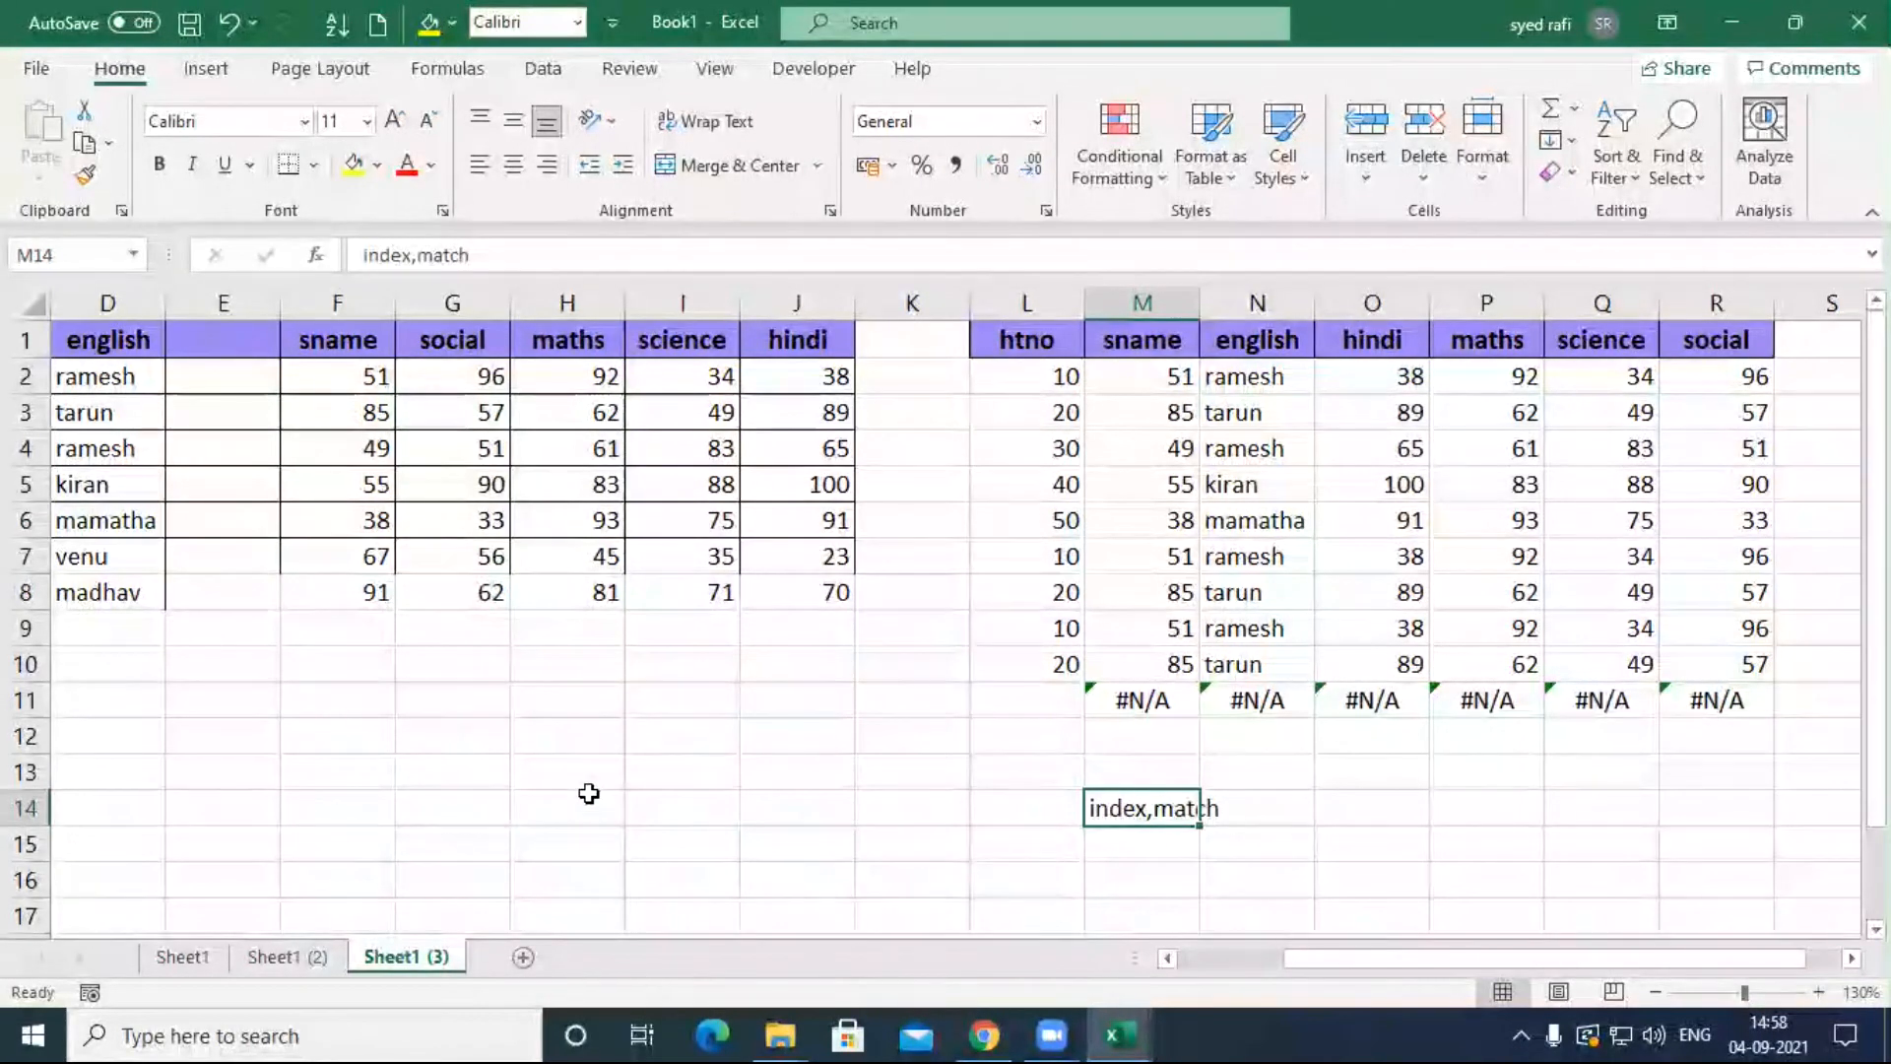
# Step: Examine the VLOOKUP formula in N2, the note in M14, and the first columns of rows 2 and 4 in the marks table
pyautogui.click(1170, 375)
pyautogui.doubleClick(1267, 376)
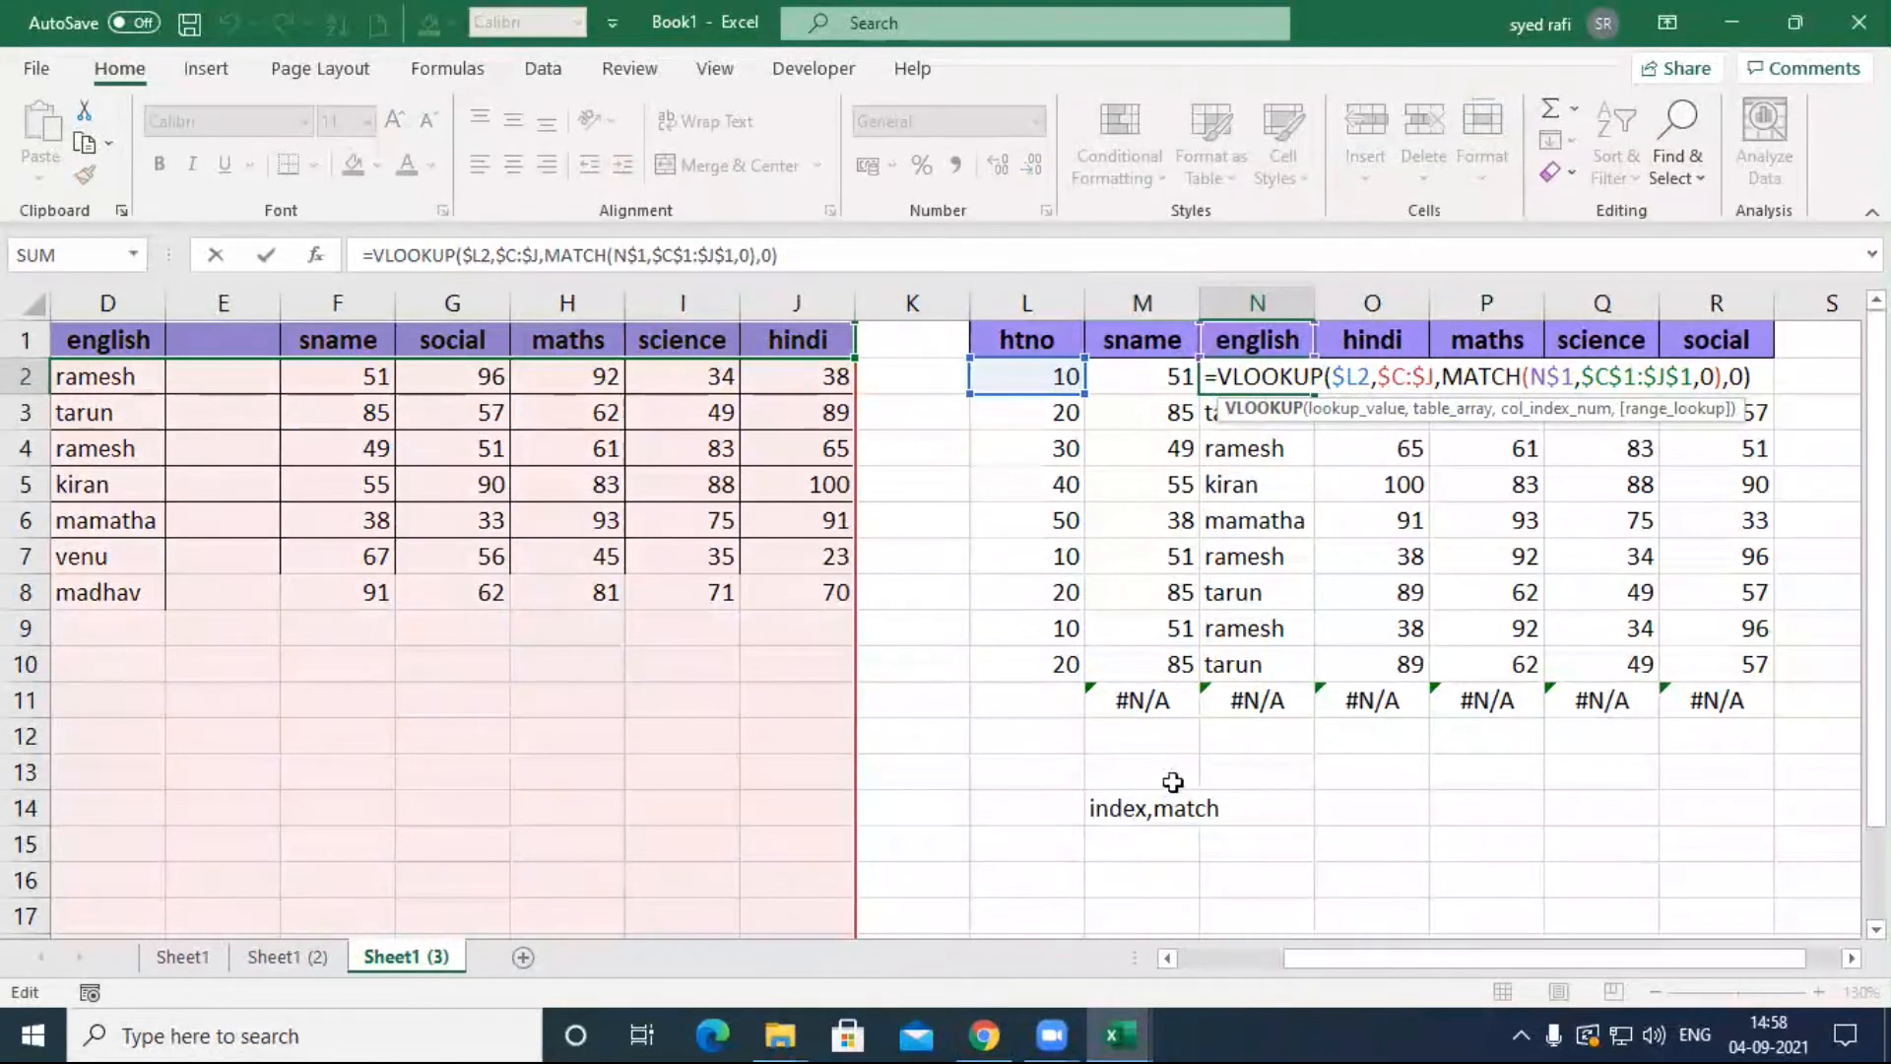
pyautogui.click(1119, 810)
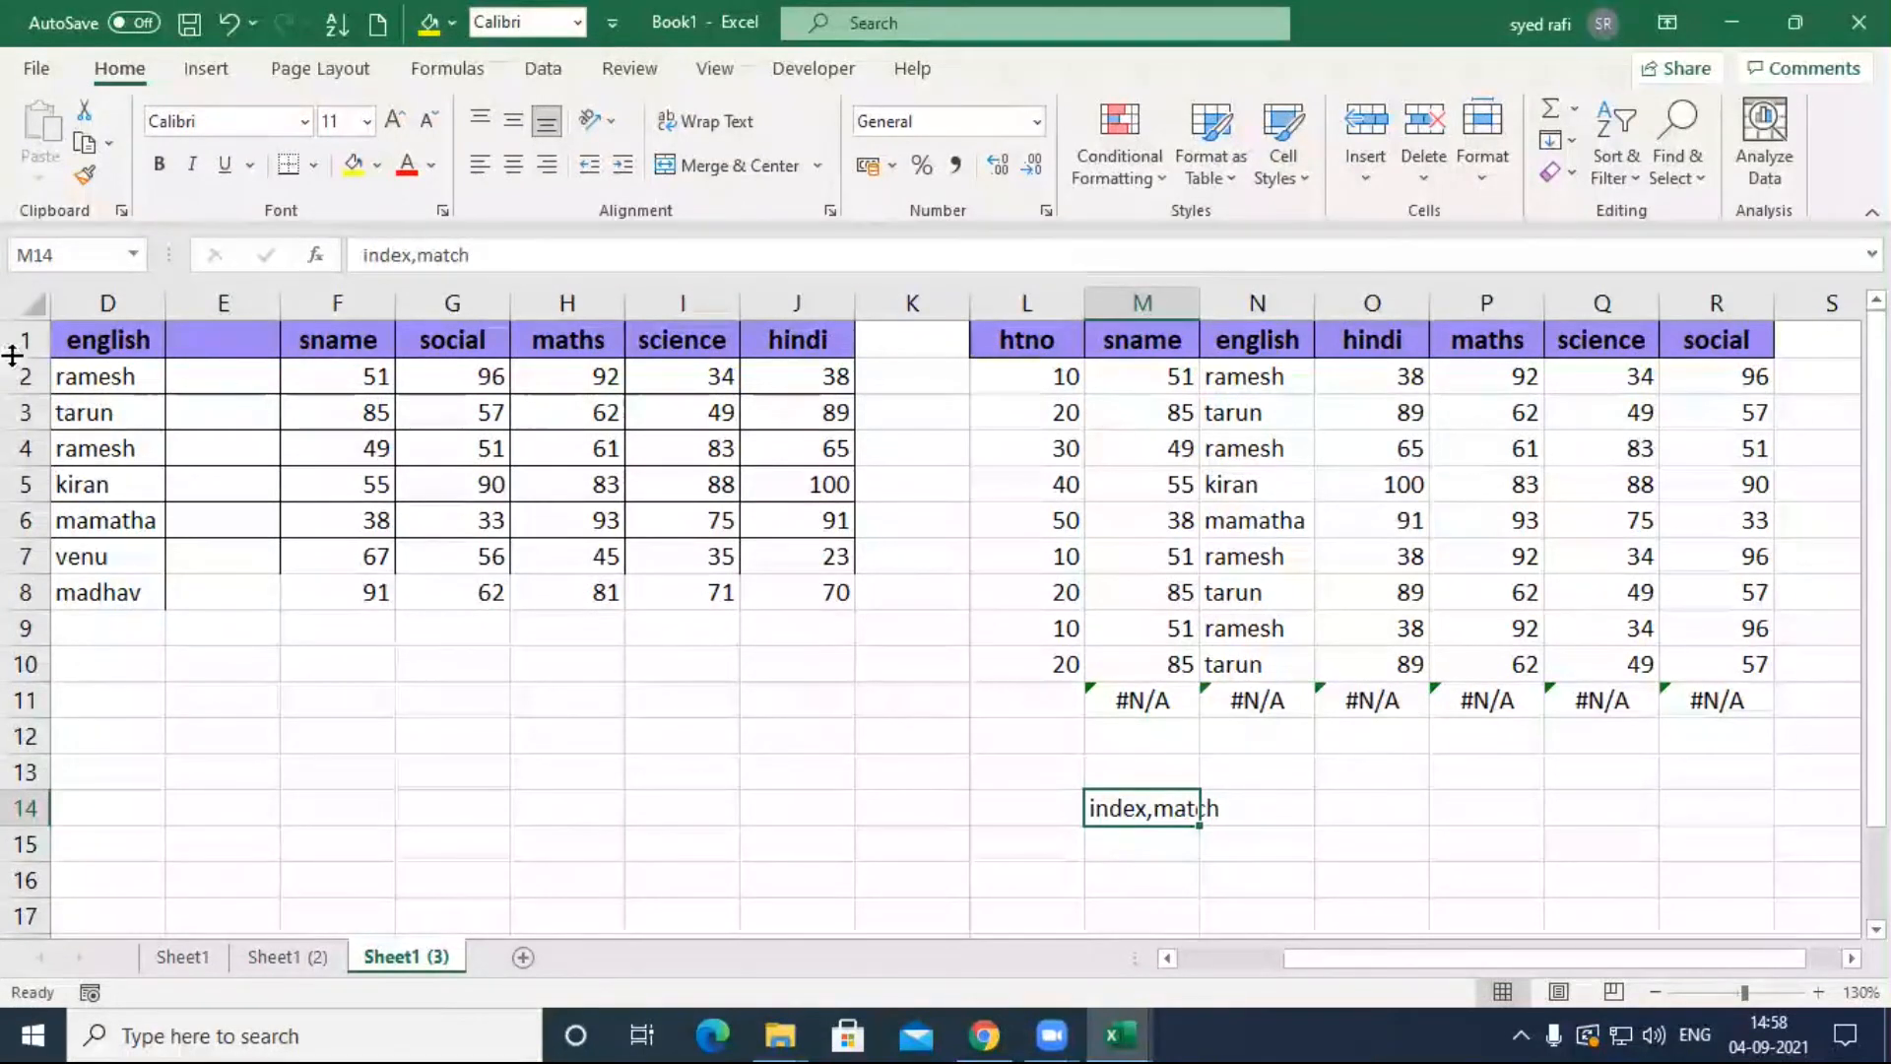
pyautogui.moveTo(224, 377); pyautogui.dragTo(10, 372)
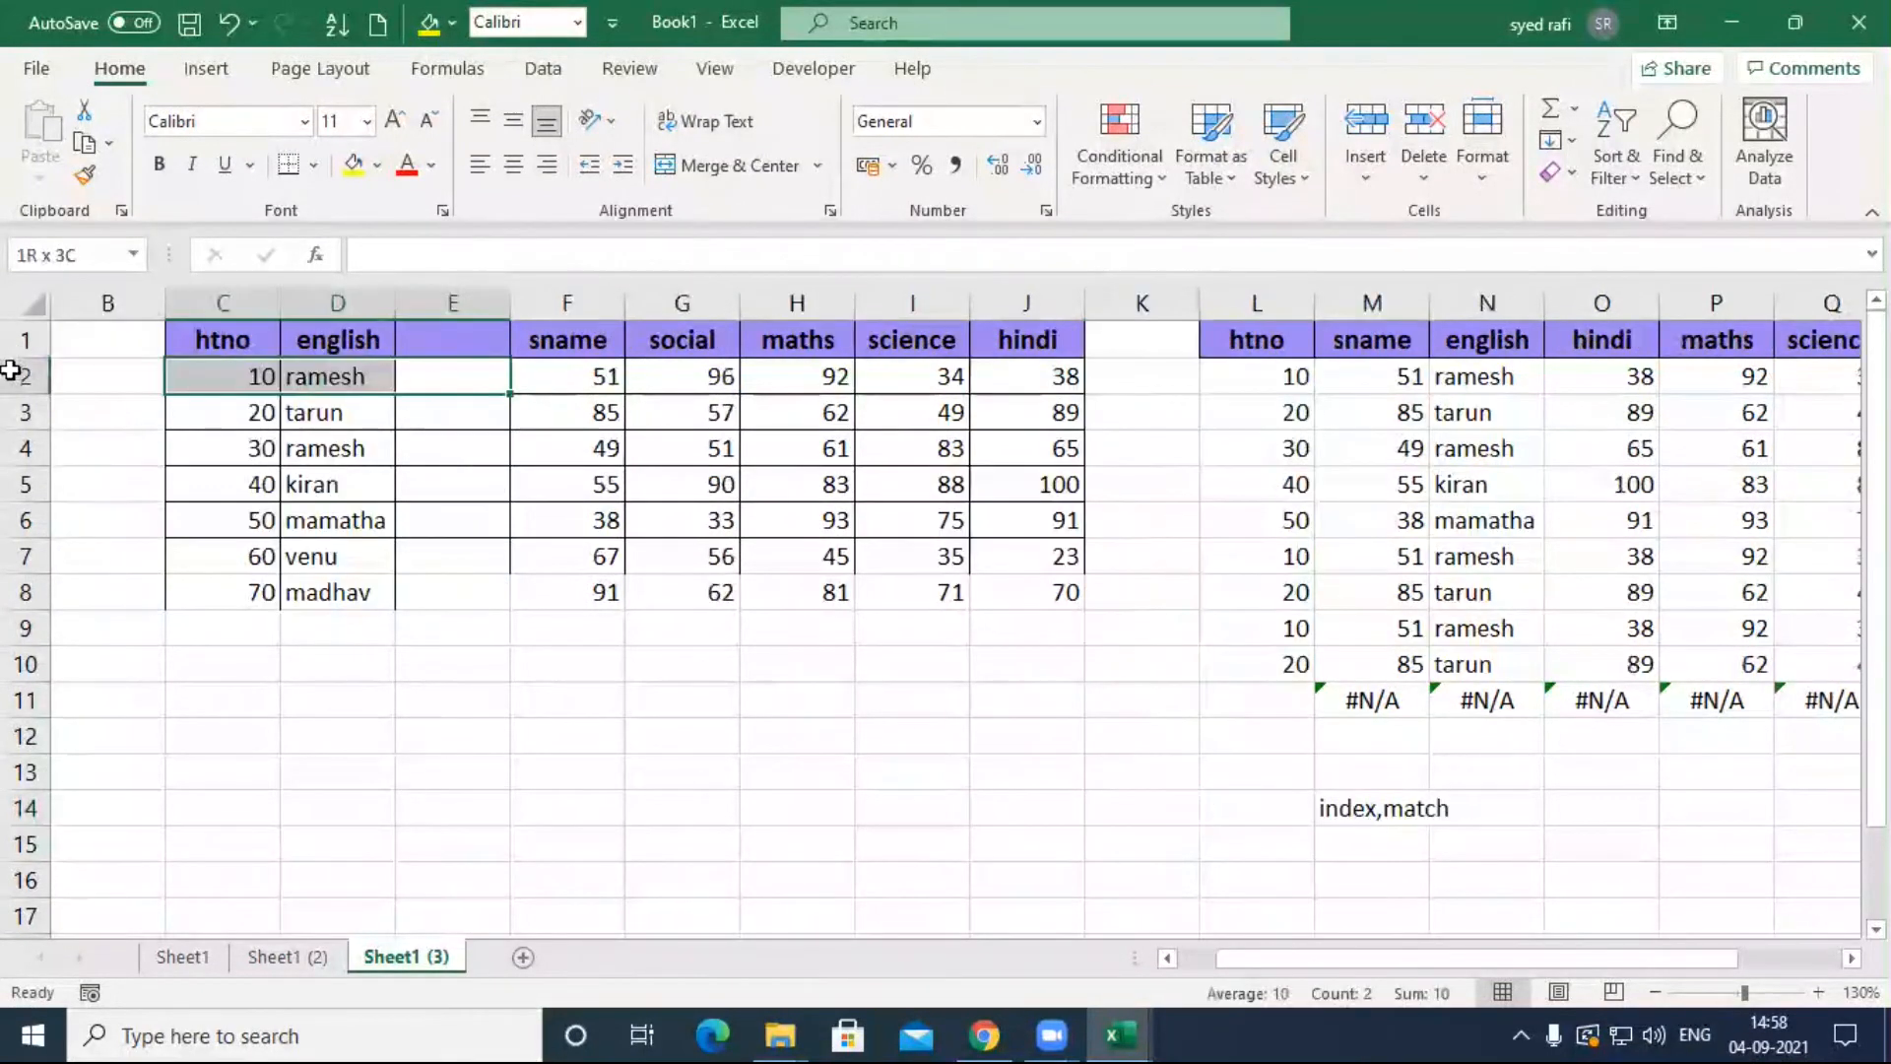
pyautogui.moveTo(448, 448); pyautogui.dragTo(135, 444)
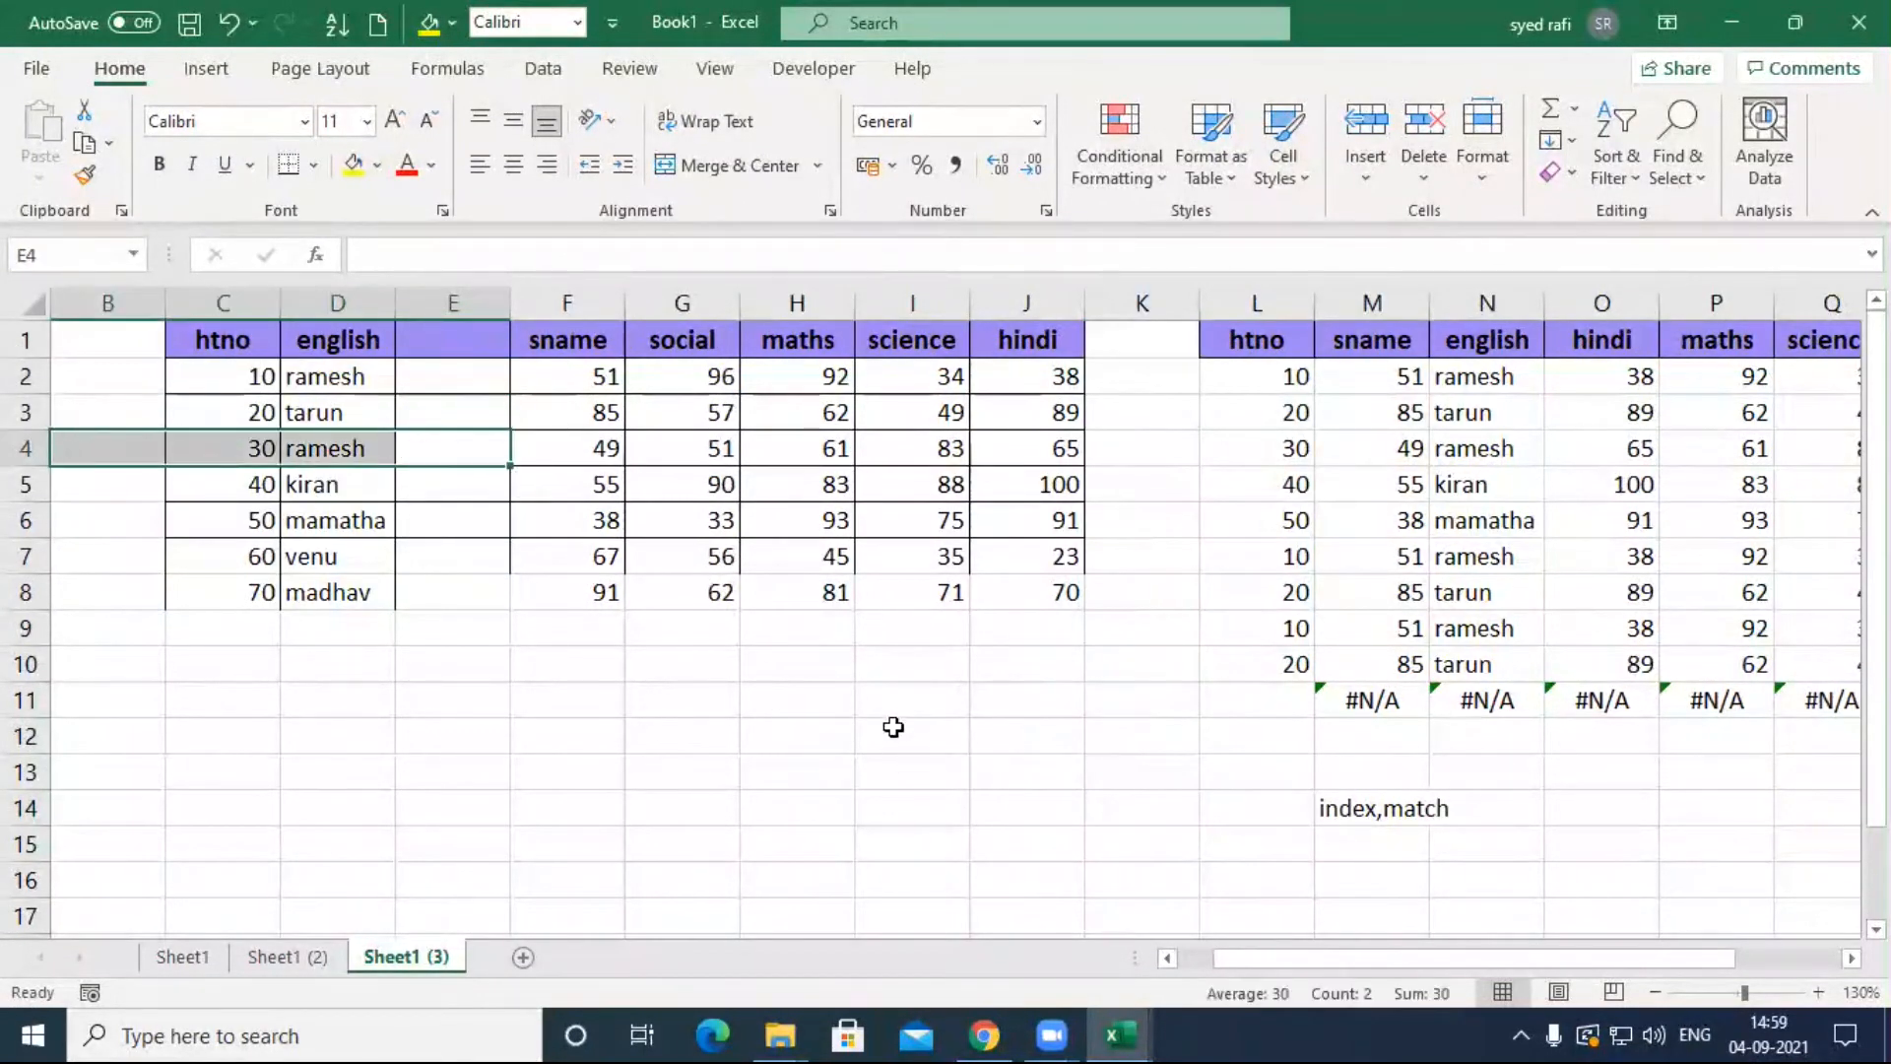
# Step: Examine the htno to sname columns and row 2 of the marks table alongside the index,match note in M14
pyautogui.moveTo(488, 522); pyautogui.dragTo(160, 502)
pyautogui.moveTo(473, 583); pyautogui.dragTo(135, 573)
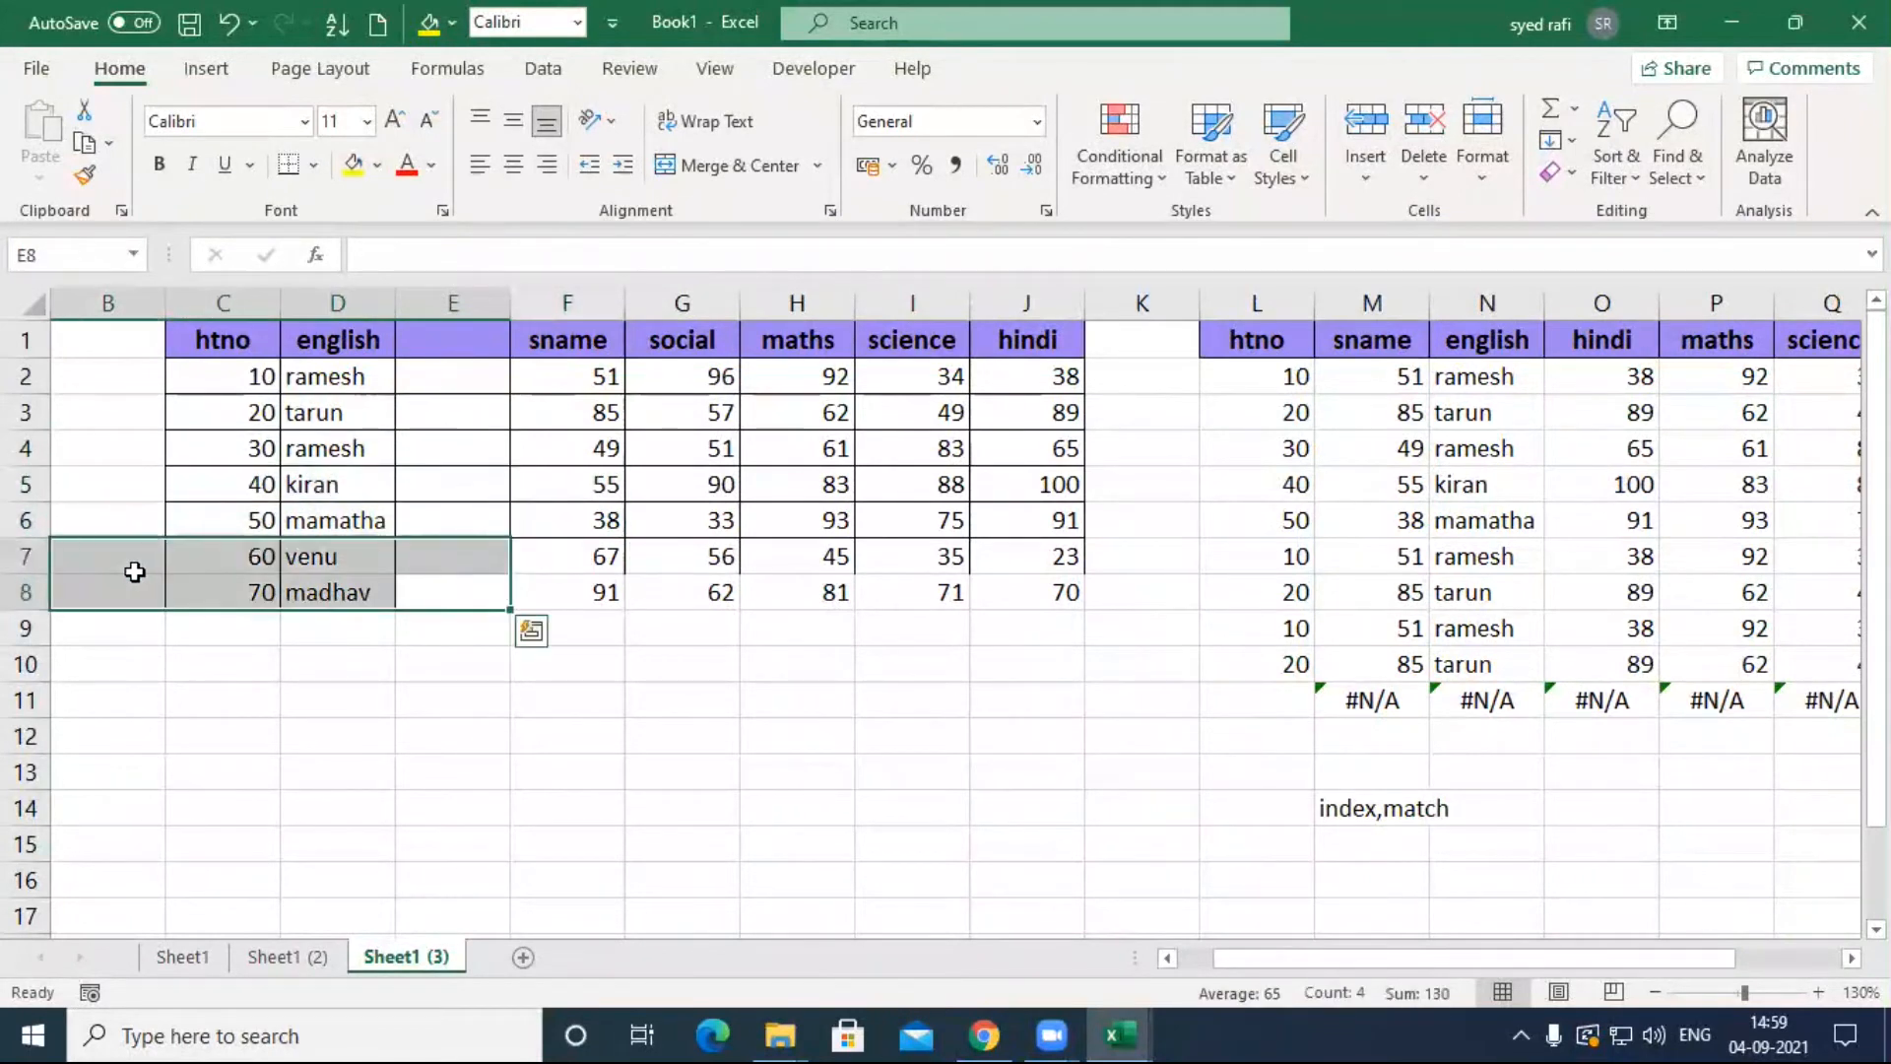
pyautogui.click(1336, 806)
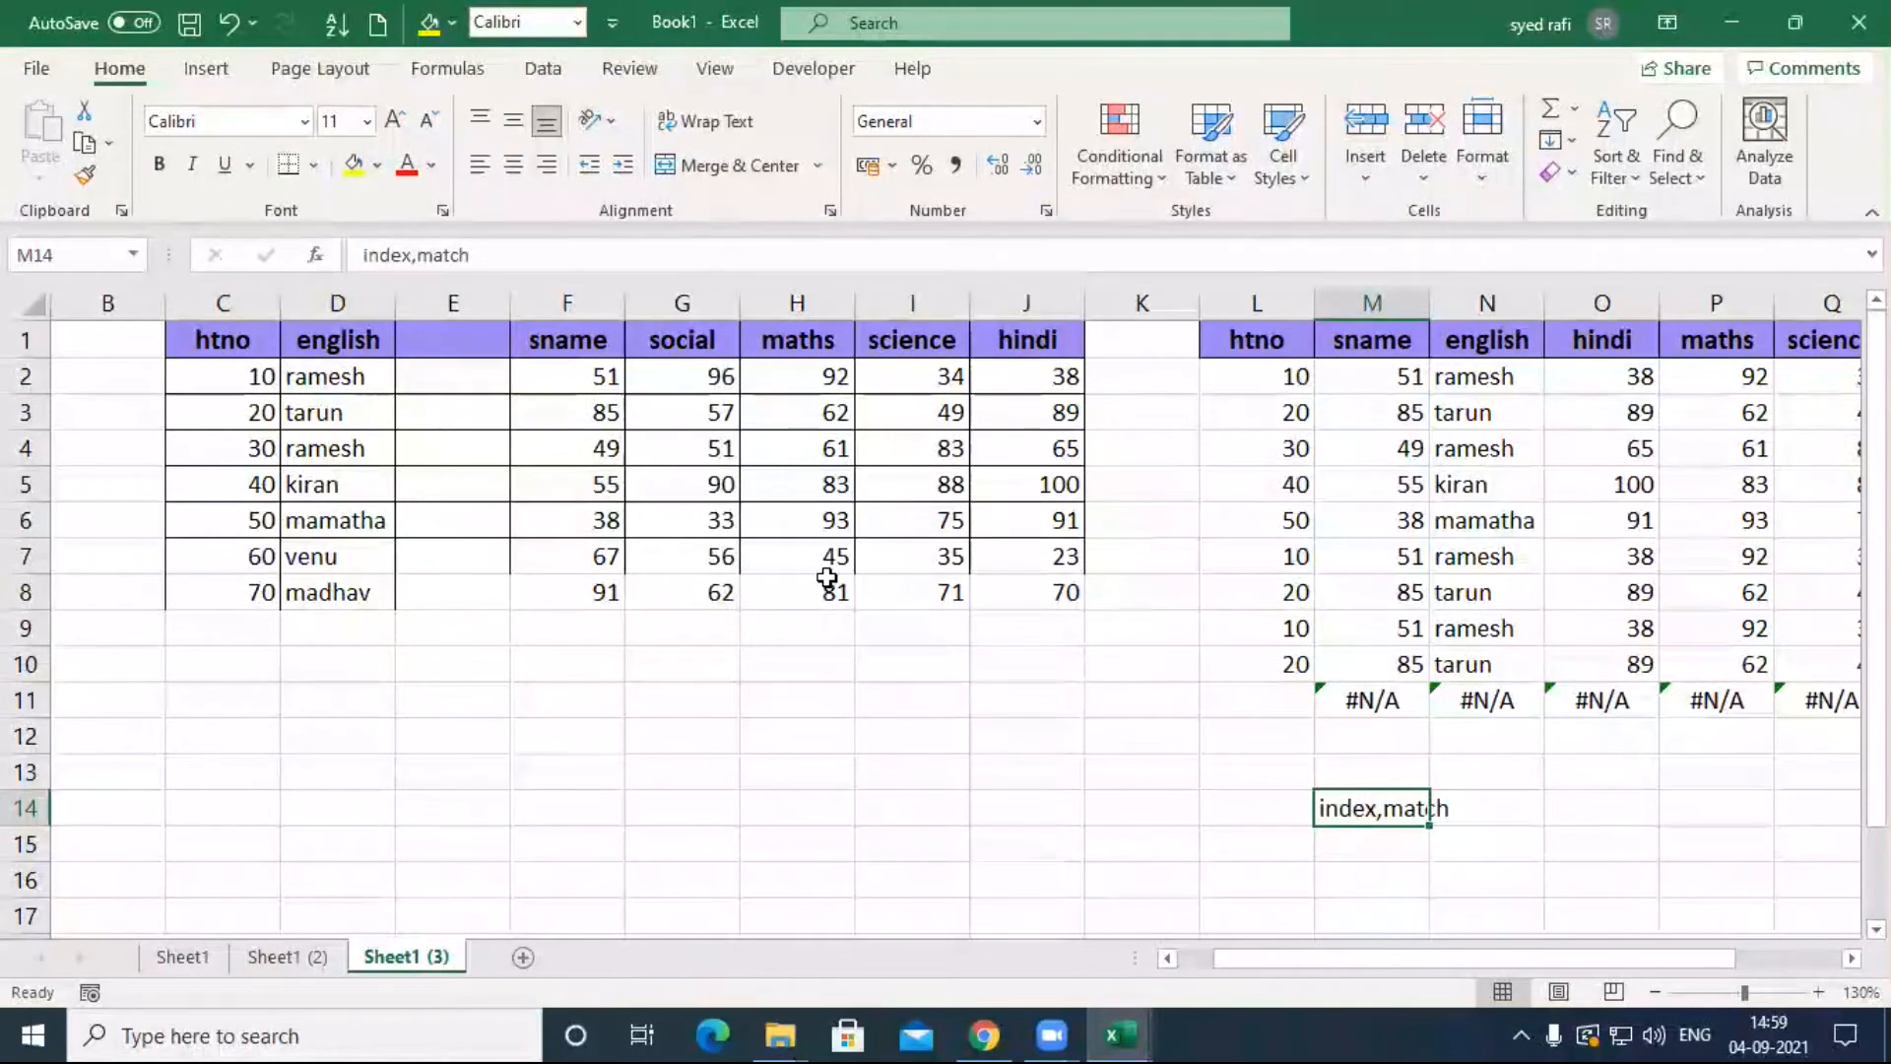
pyautogui.moveTo(449, 389); pyautogui.dragTo(65, 367)
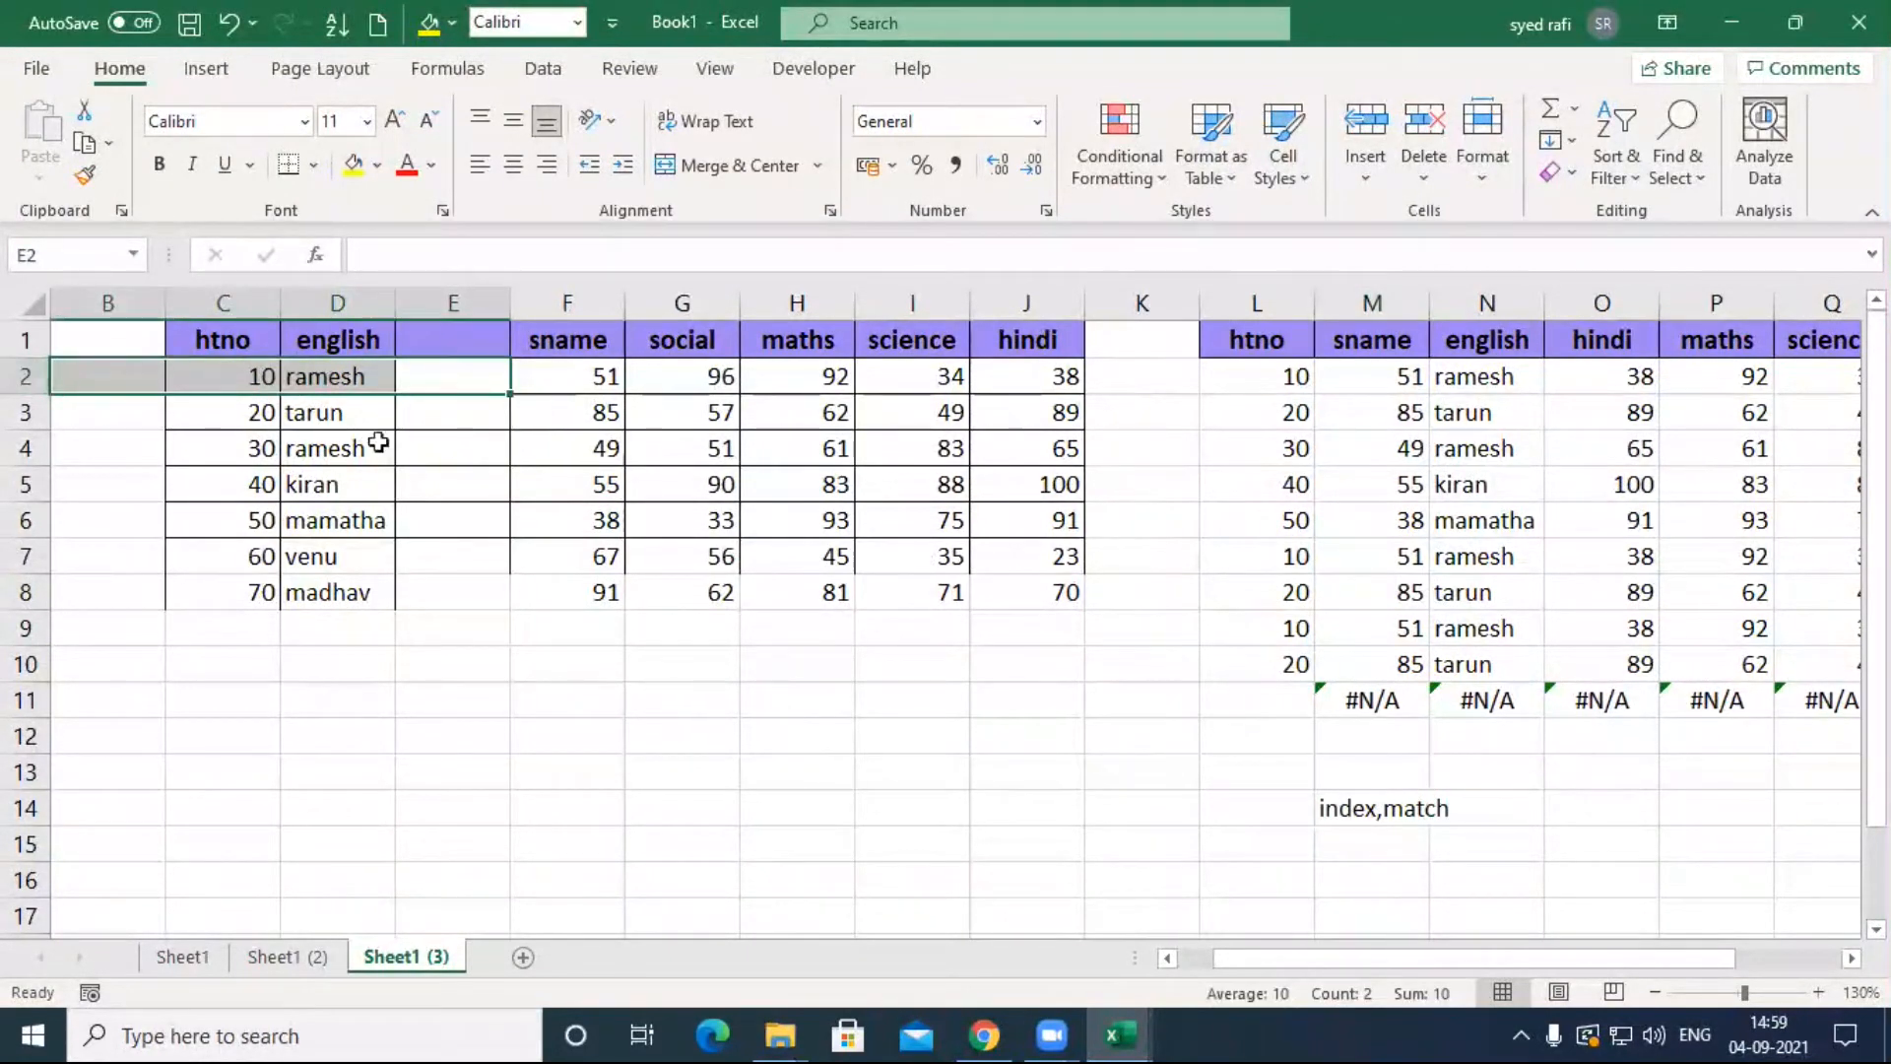
pyautogui.moveTo(597, 377); pyautogui.dragTo(1063, 378)
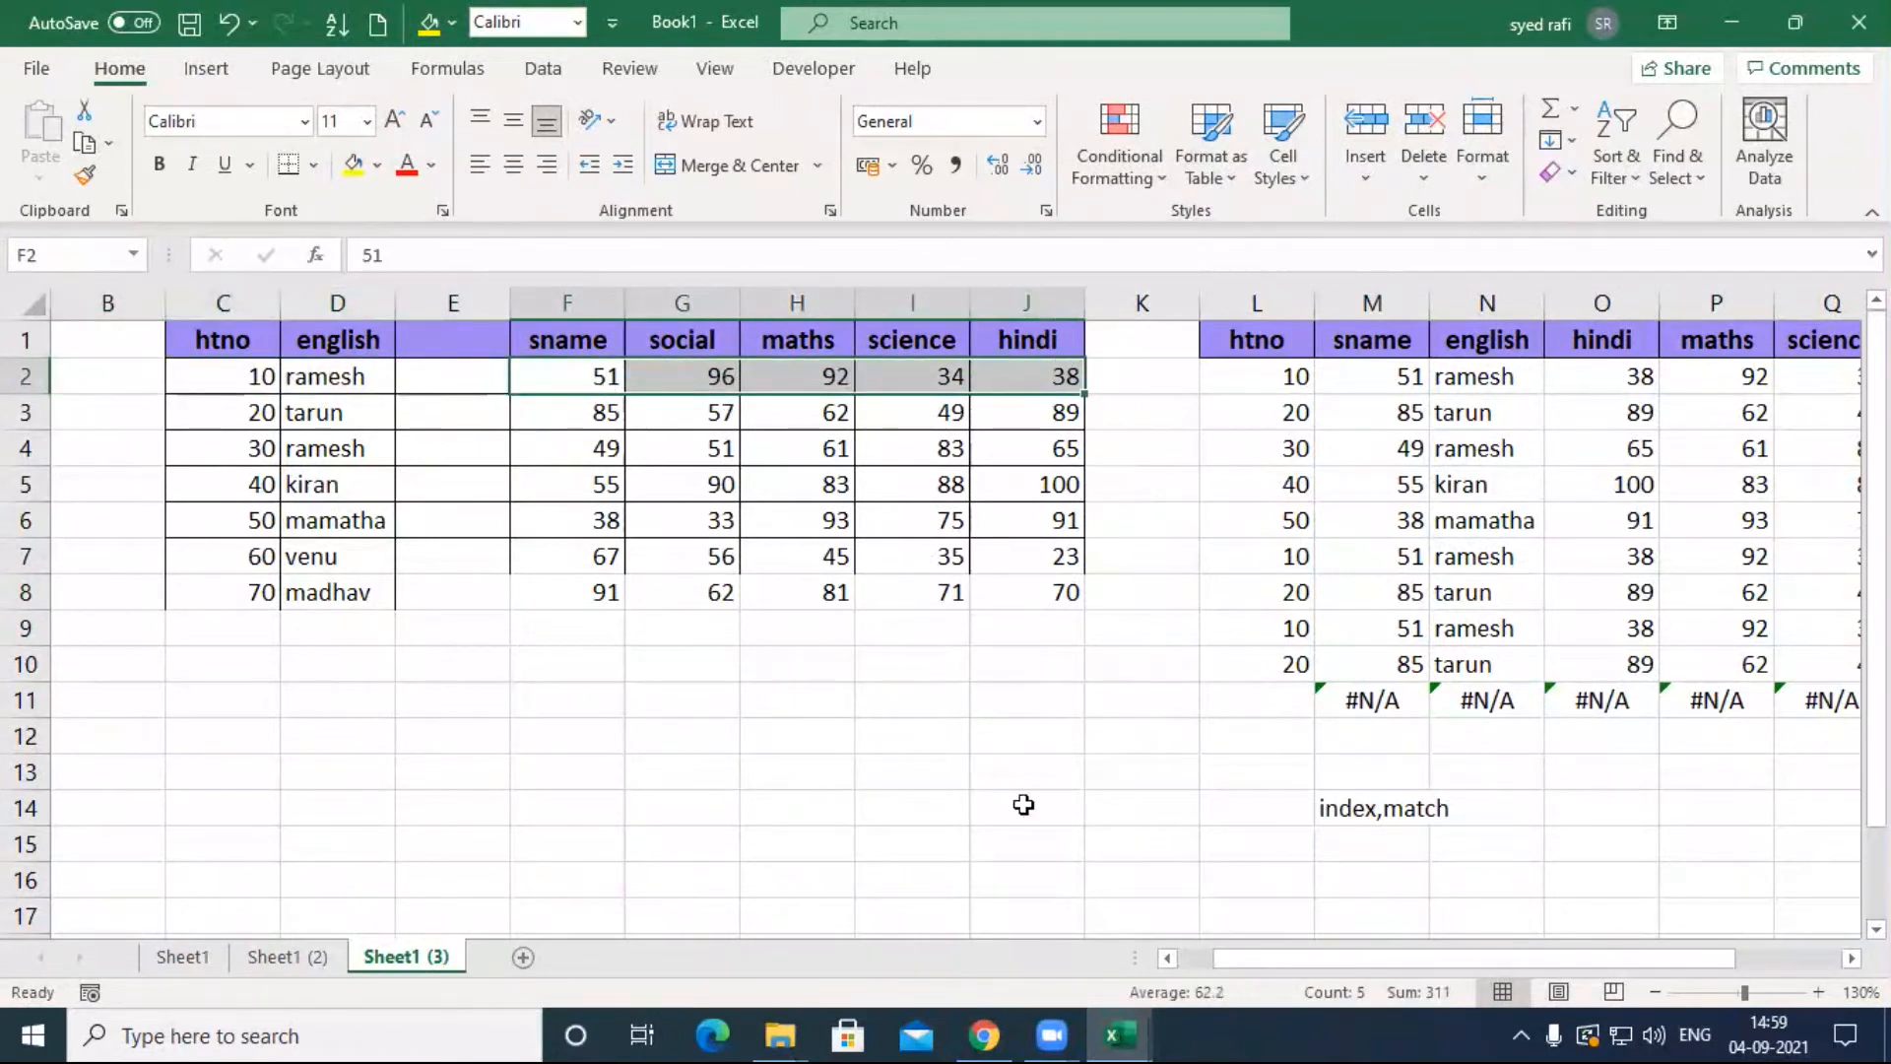
pyautogui.click(1378, 813)
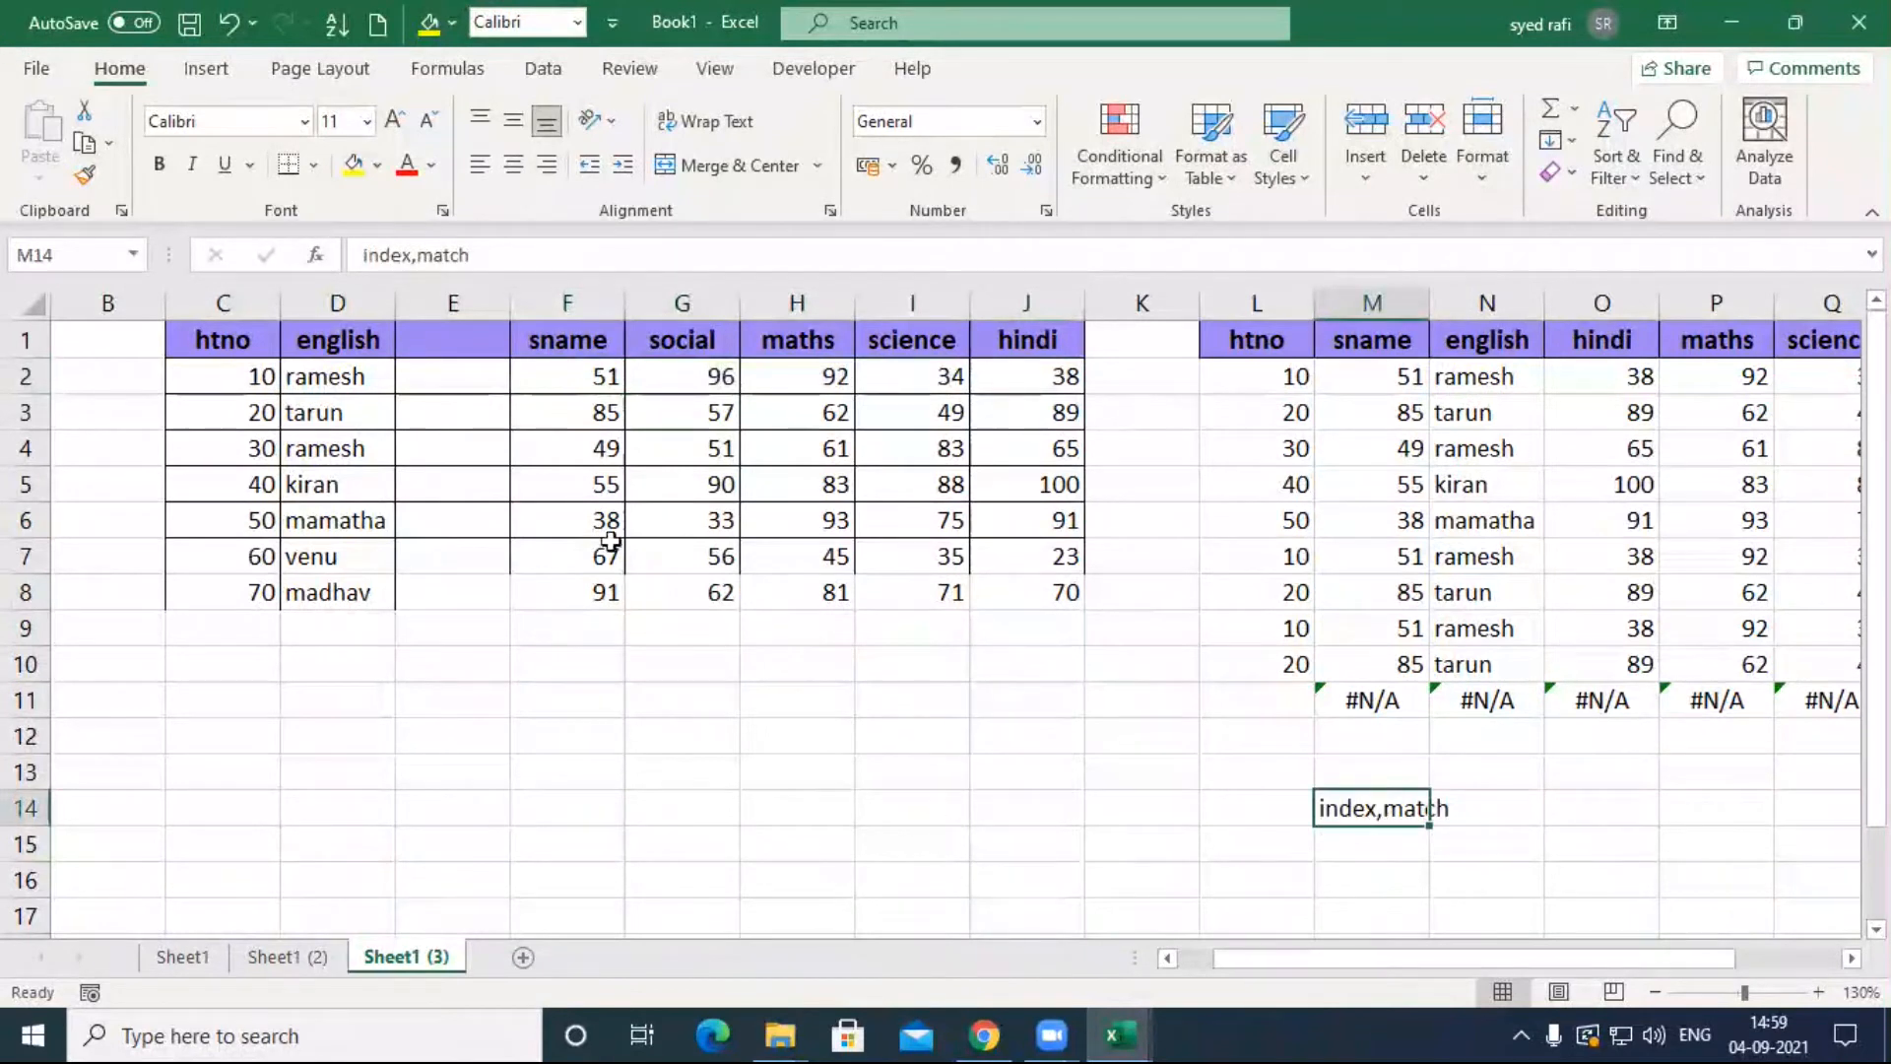
pyautogui.moveTo(573, 372); pyautogui.dragTo(603, 591)
pyautogui.moveTo(680, 412); pyautogui.dragTo(1383, 412)
pyautogui.moveTo(473, 422); pyautogui.dragTo(55, 443)
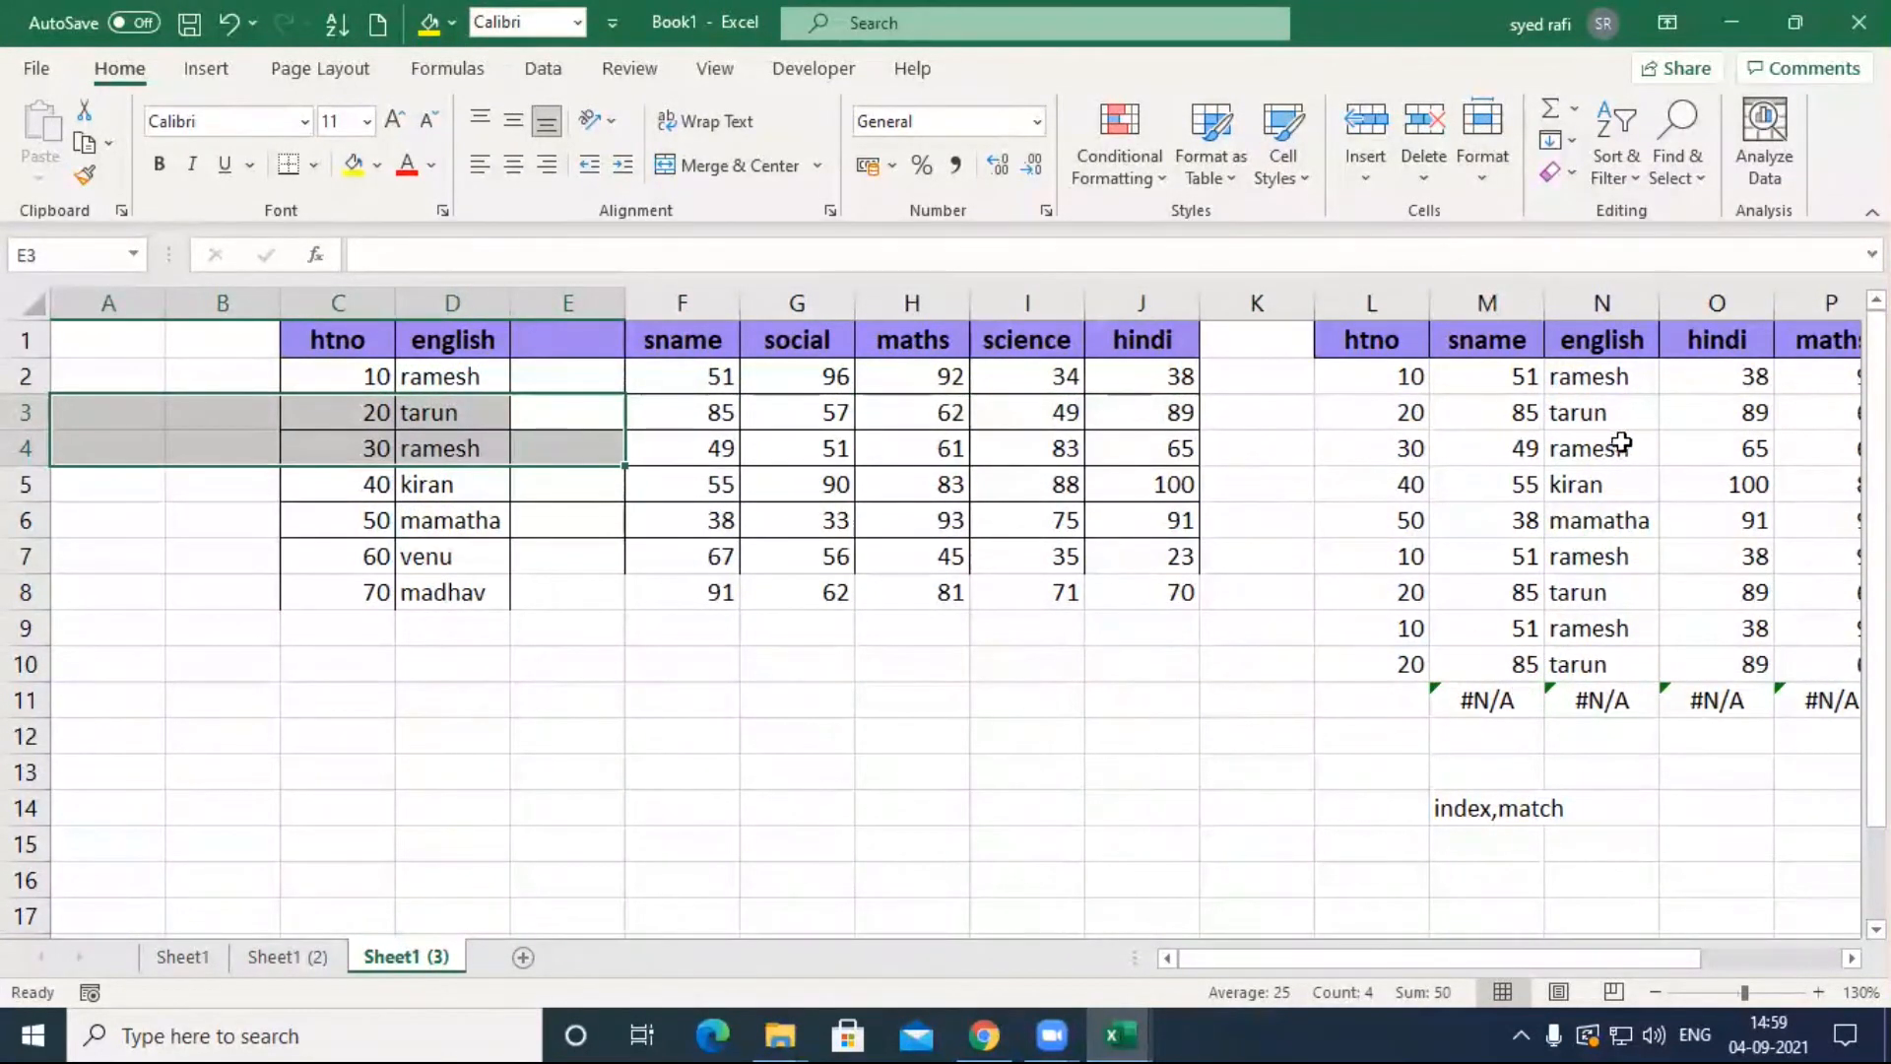
# Step: Review the VLOOKUP and MATCH formula in N2 and leave it for an empty cell
pyautogui.doubleClick(1576, 376)
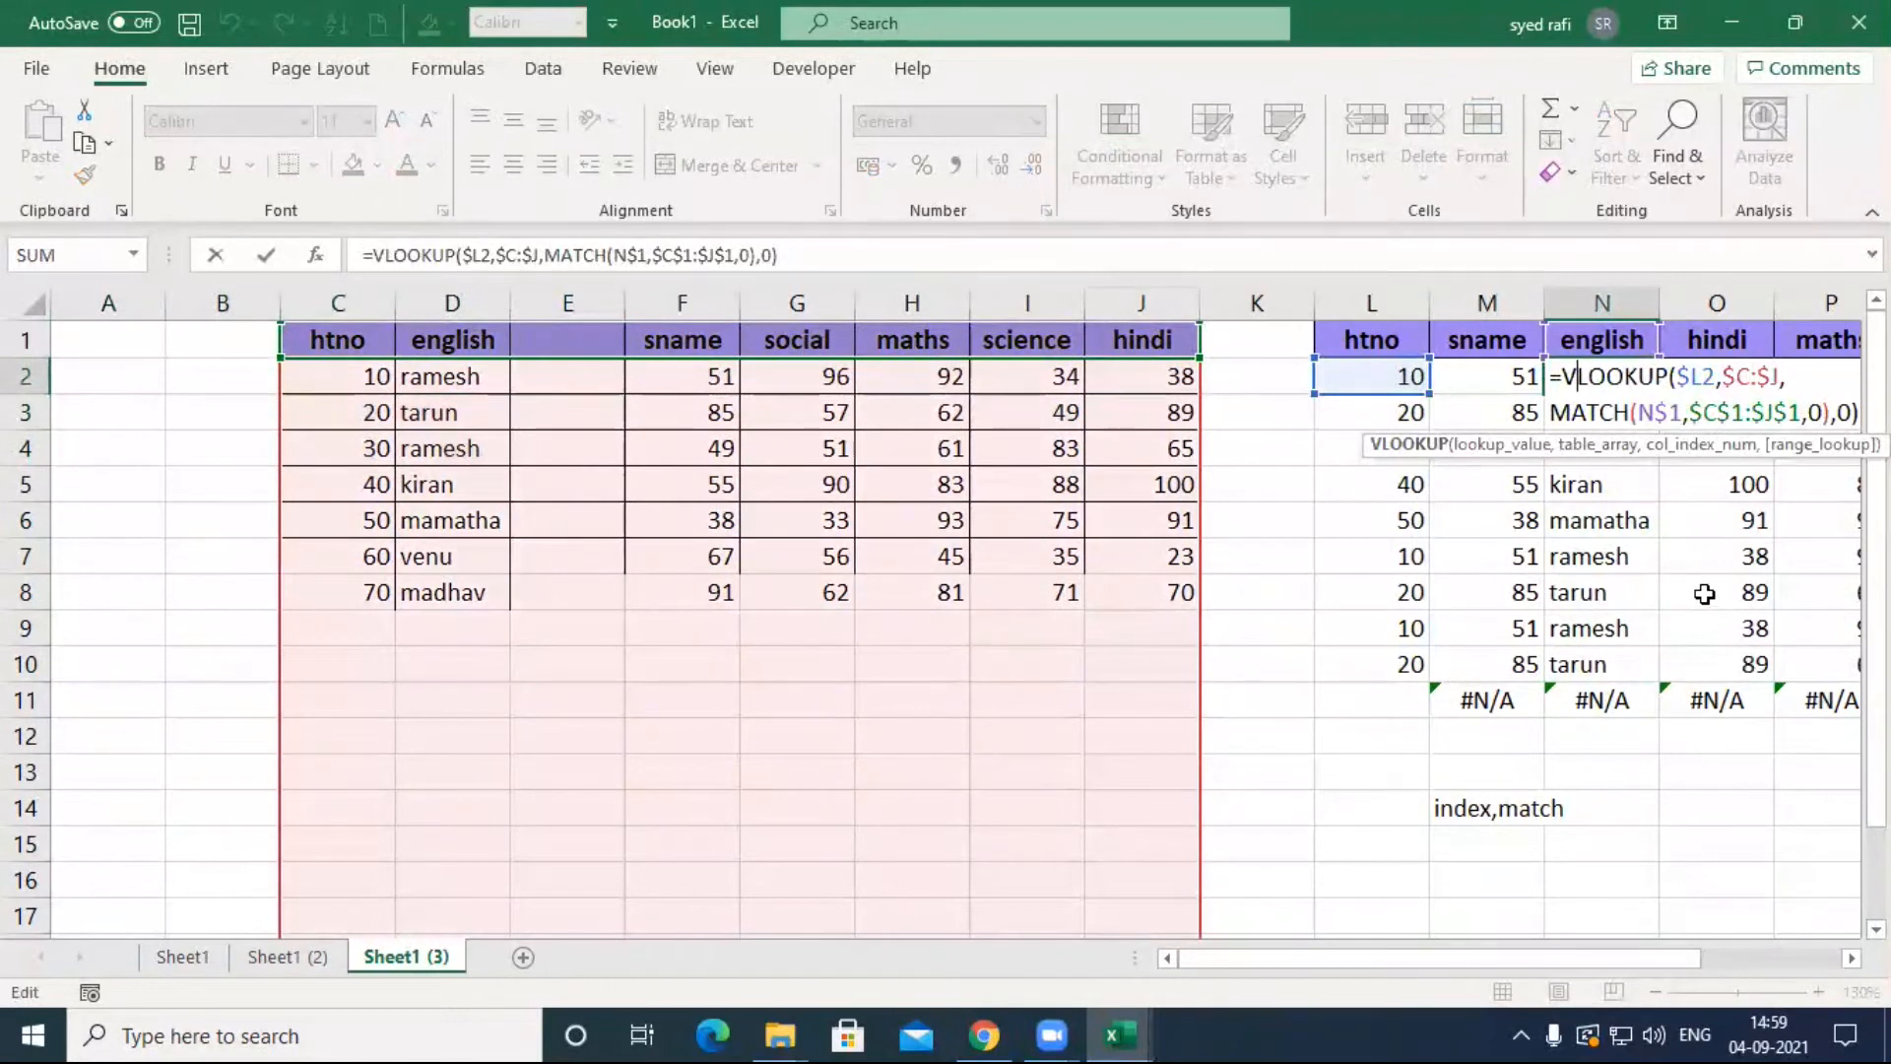
pyautogui.moveTo(1617, 960); pyautogui.dragTo(1686, 951)
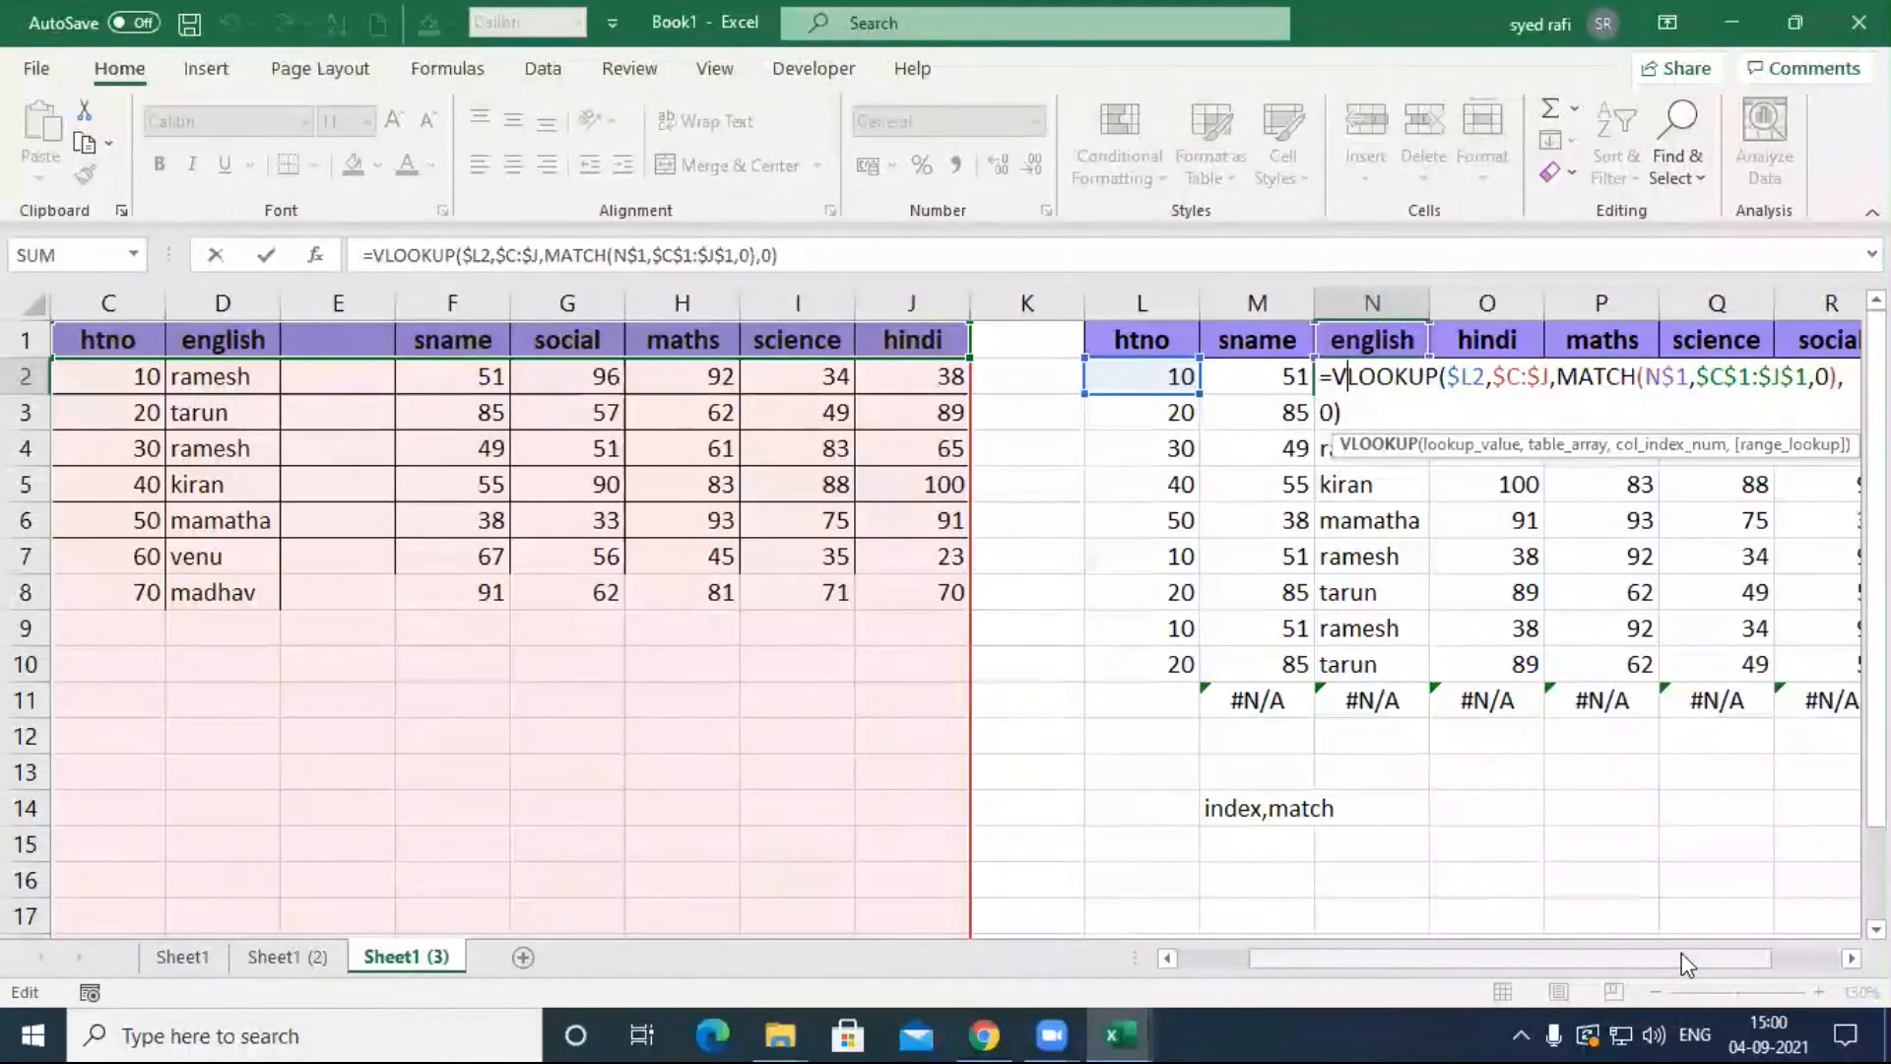
pyautogui.click(1083, 763)
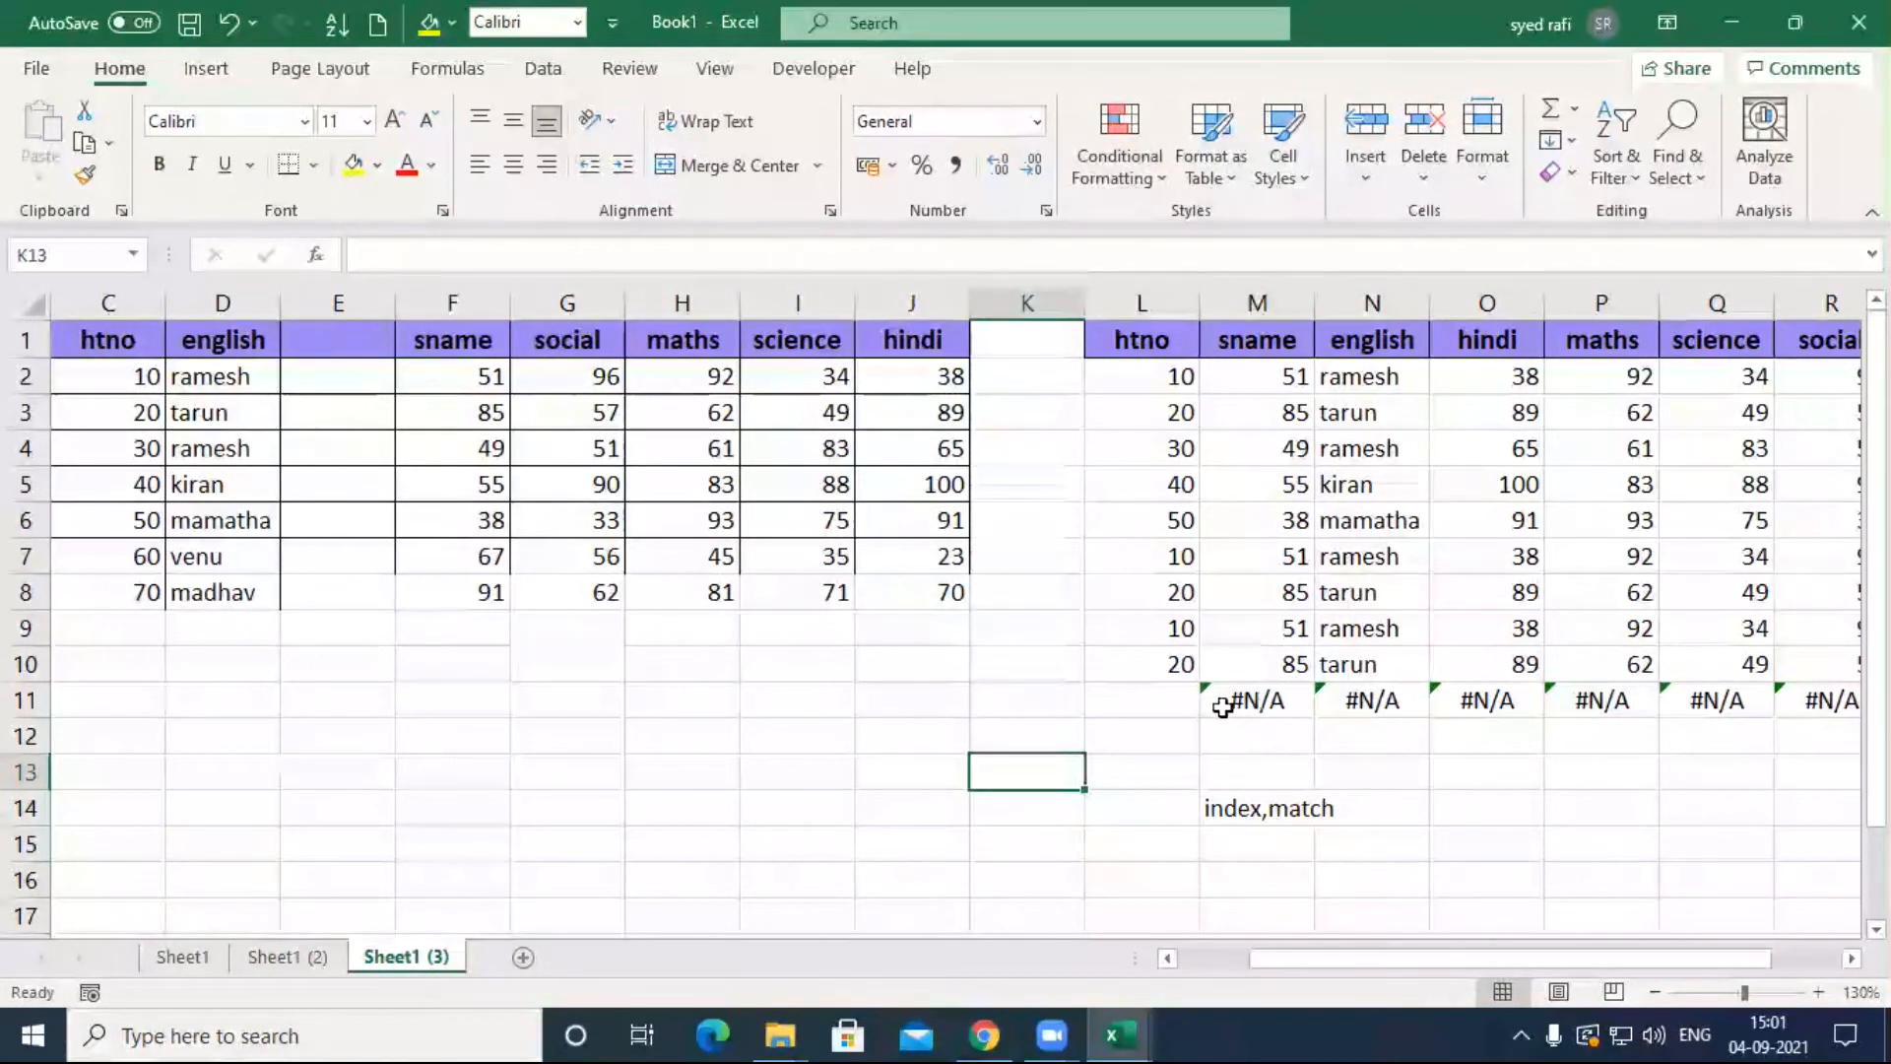
# Step: Set the htno in L2 to 44 and check the lookup results across M2:R2
pyautogui.click(1167, 386)
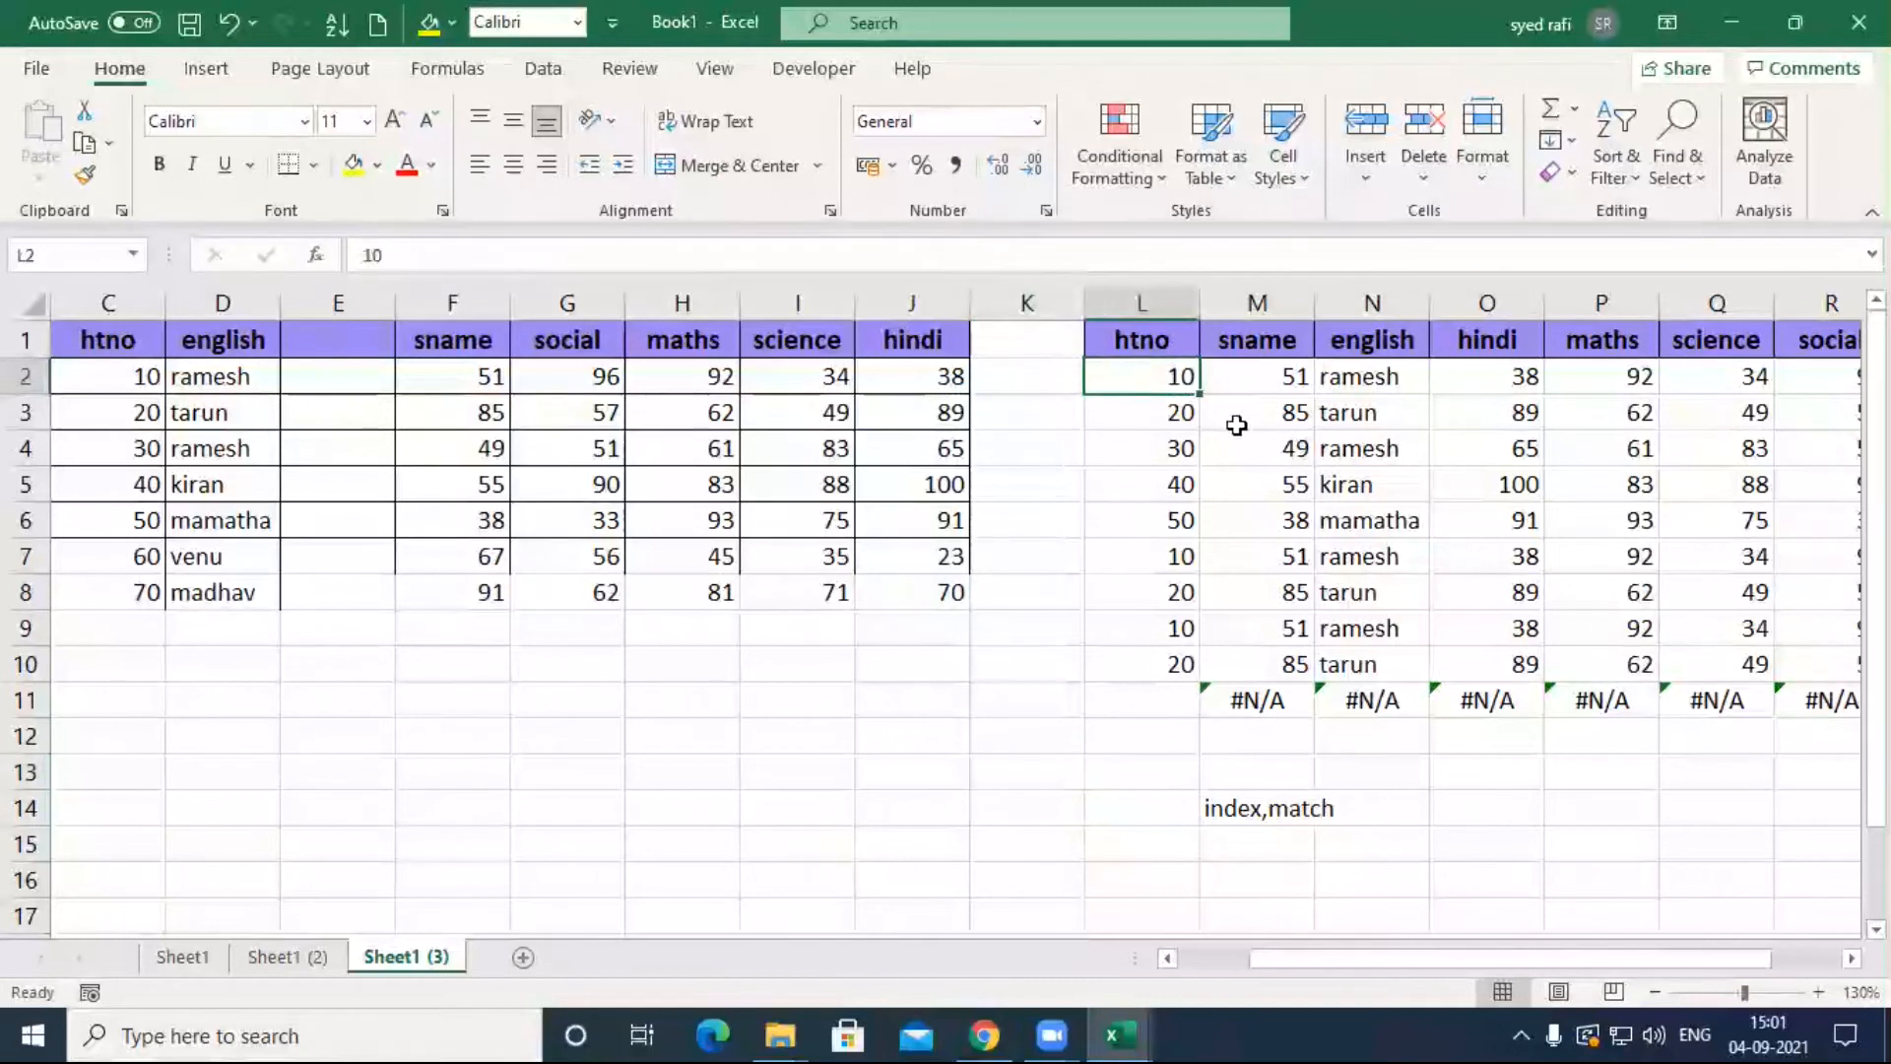
pyautogui.write('44')
pyautogui.click(1253, 524)
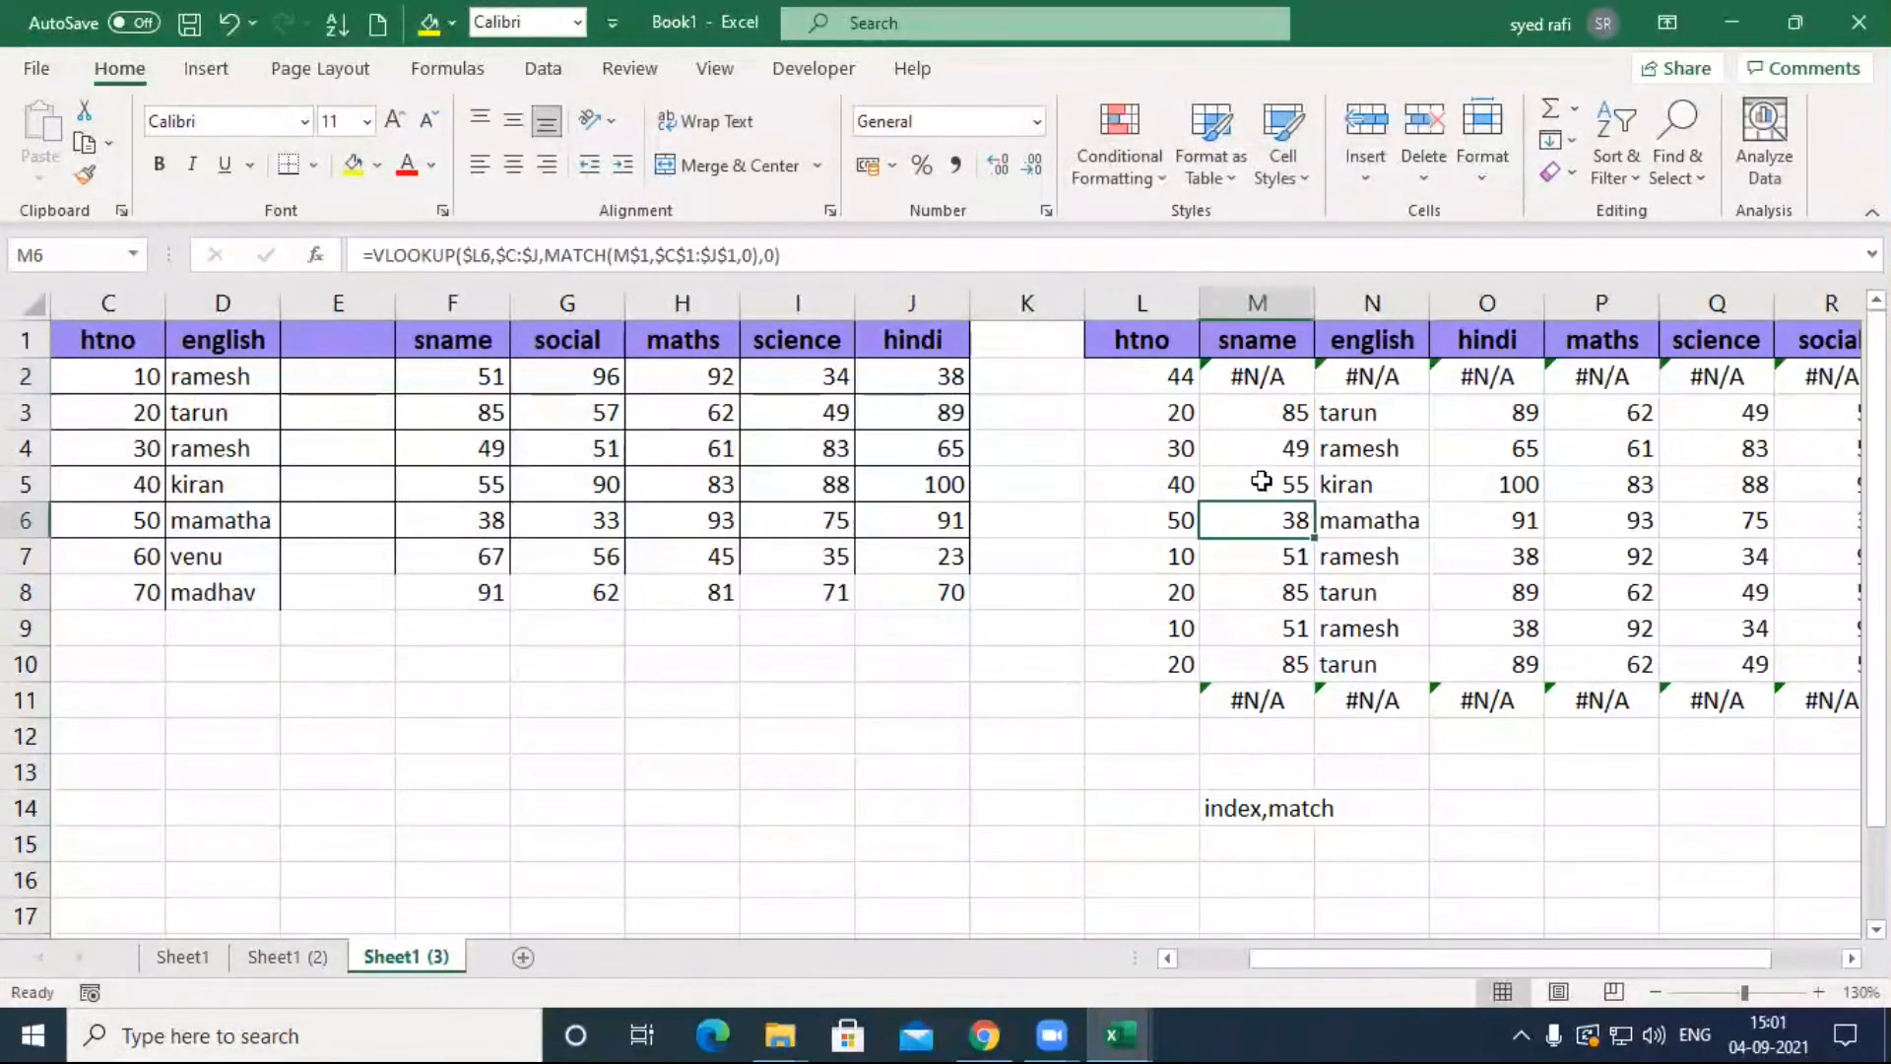
pyautogui.moveTo(1356, 964); pyautogui.dragTo(1464, 963)
pyautogui.click(988, 373)
pyautogui.moveTo(1131, 379); pyautogui.dragTo(1635, 379)
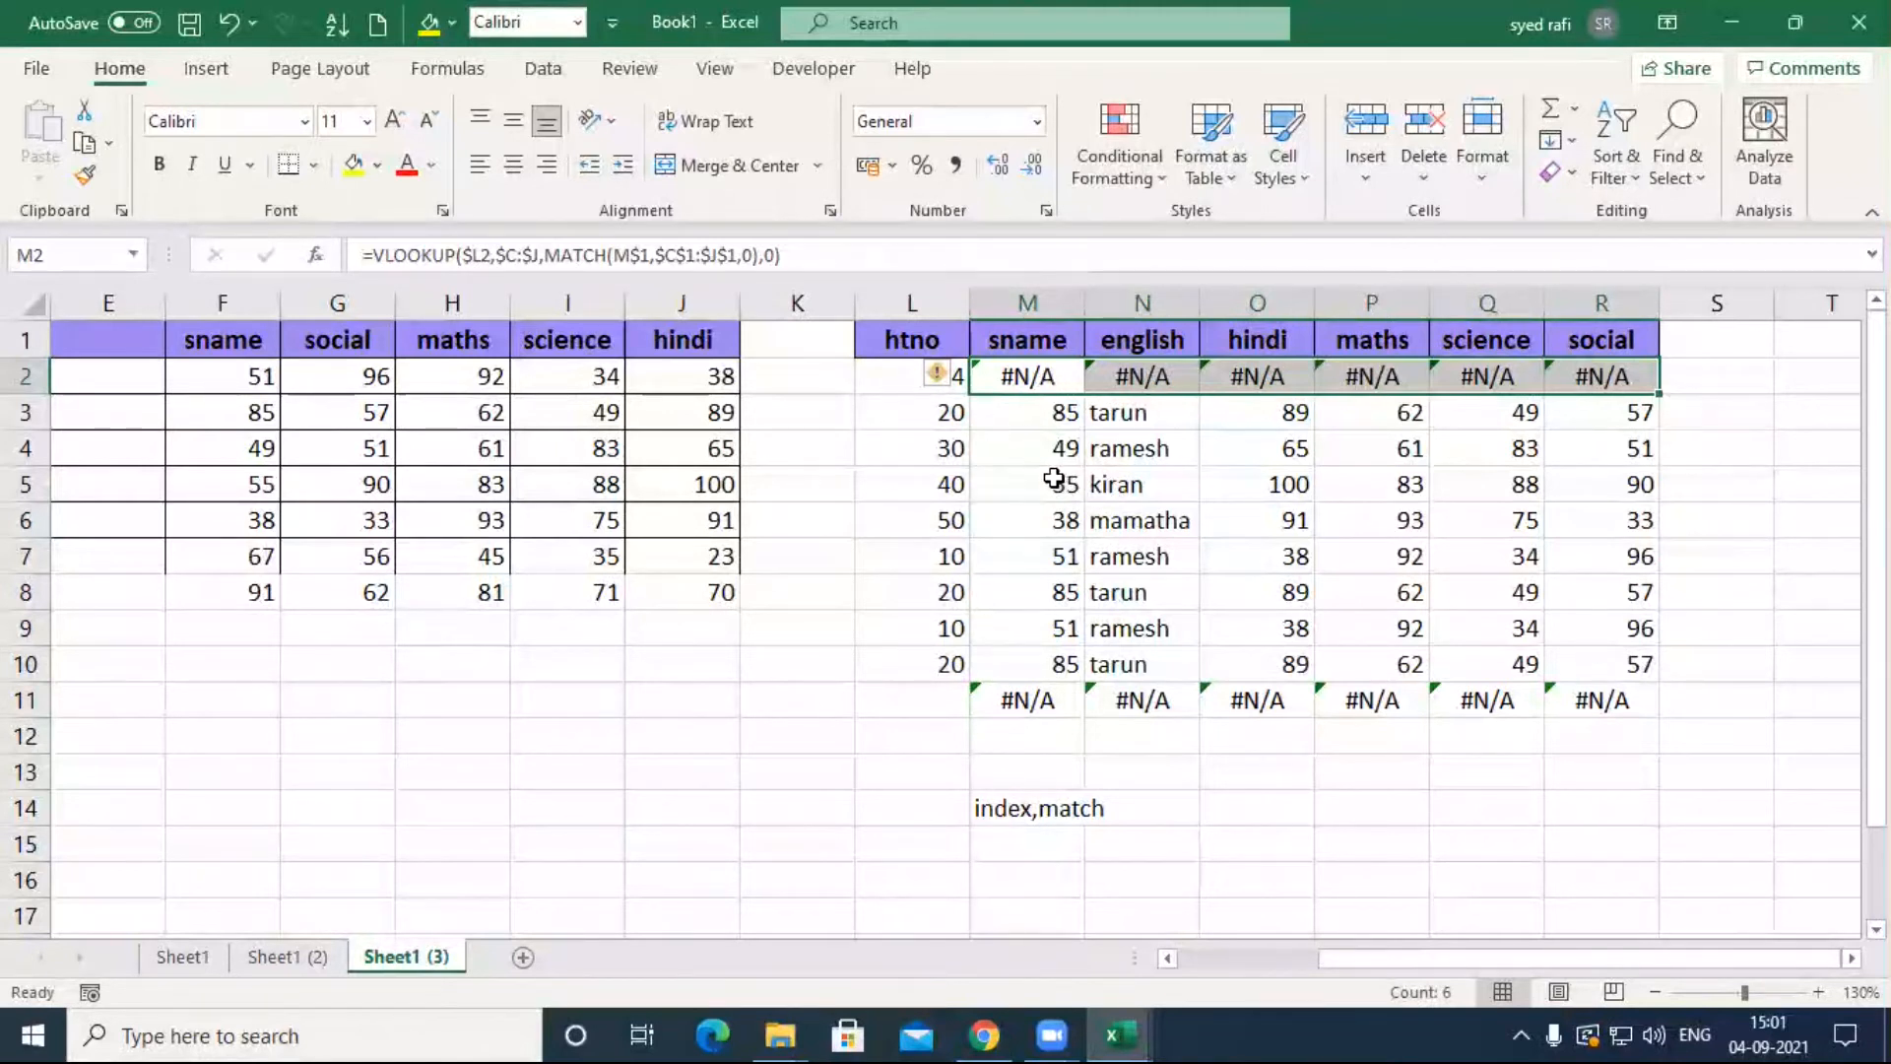
# Step: Wrap the VLOOKUP in M2 in IFERROR with the fallback text "Record not found", and fill it across M2:R11
pyautogui.doubleClick(1009, 380)
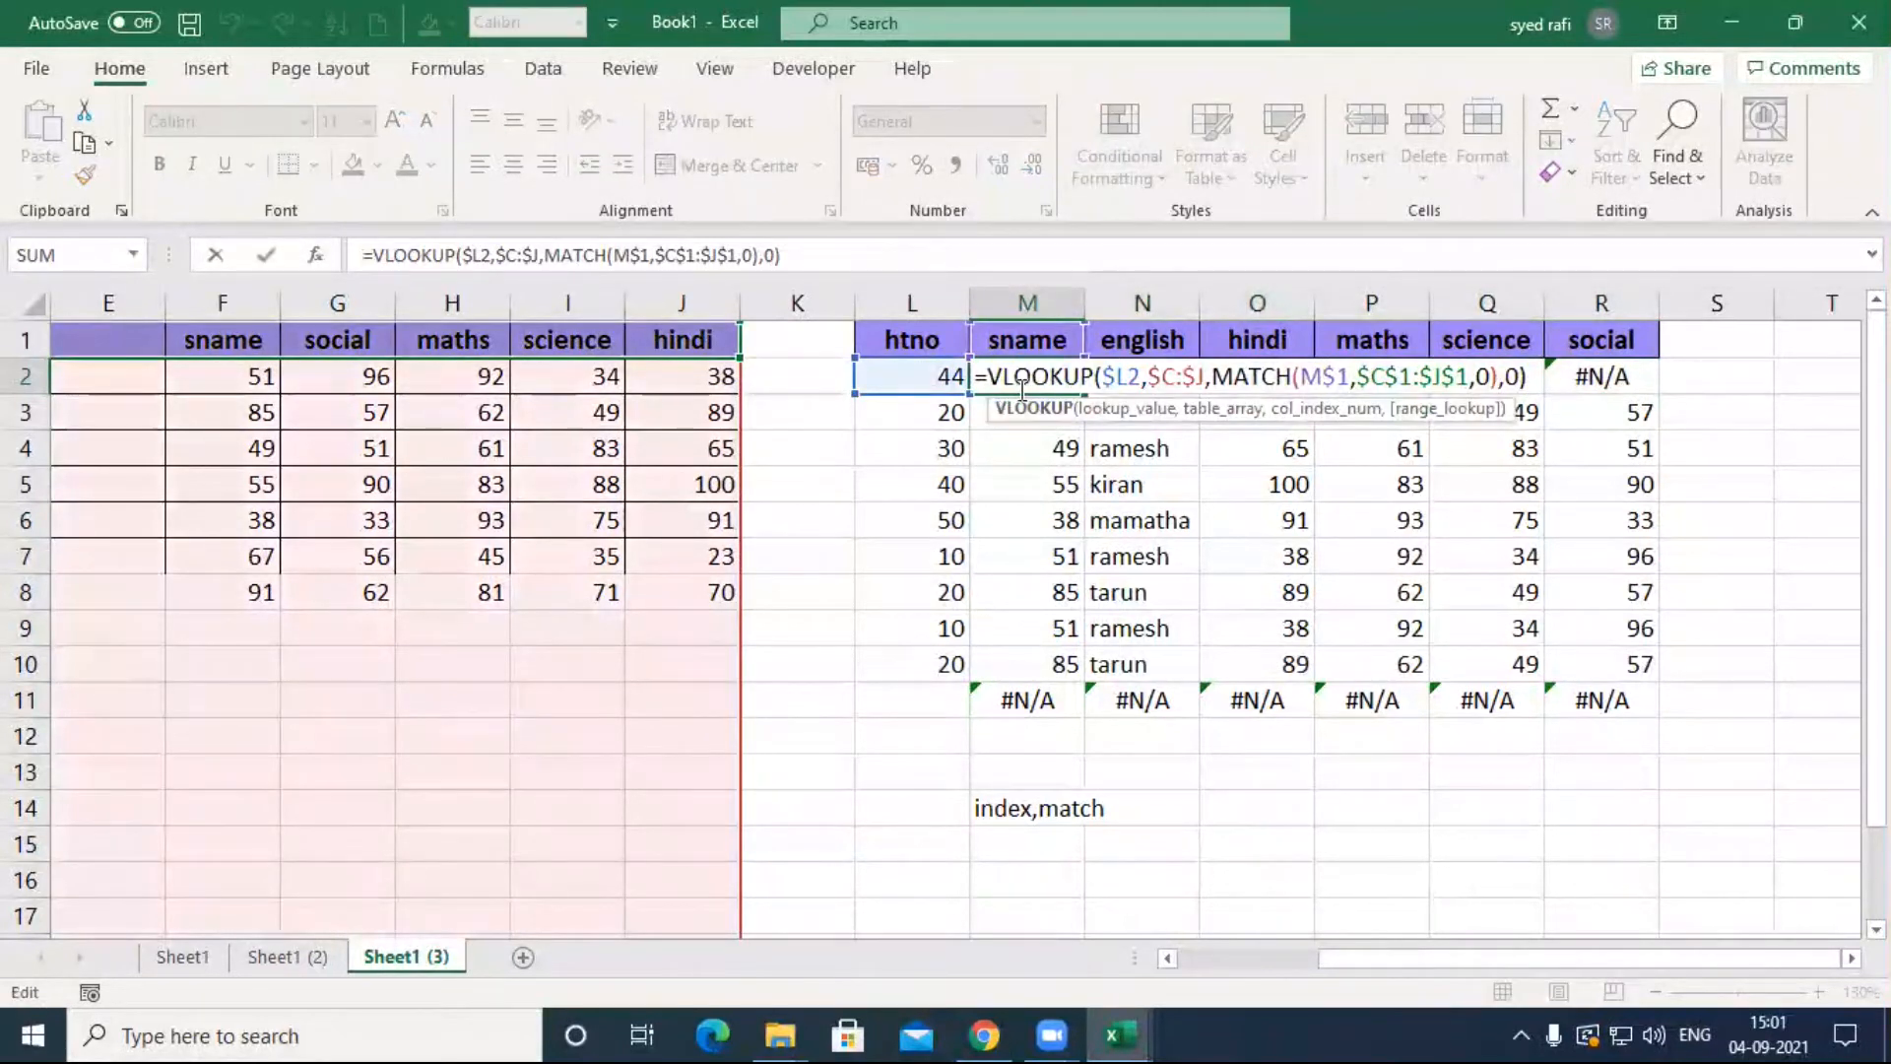
pyautogui.press('Escape')
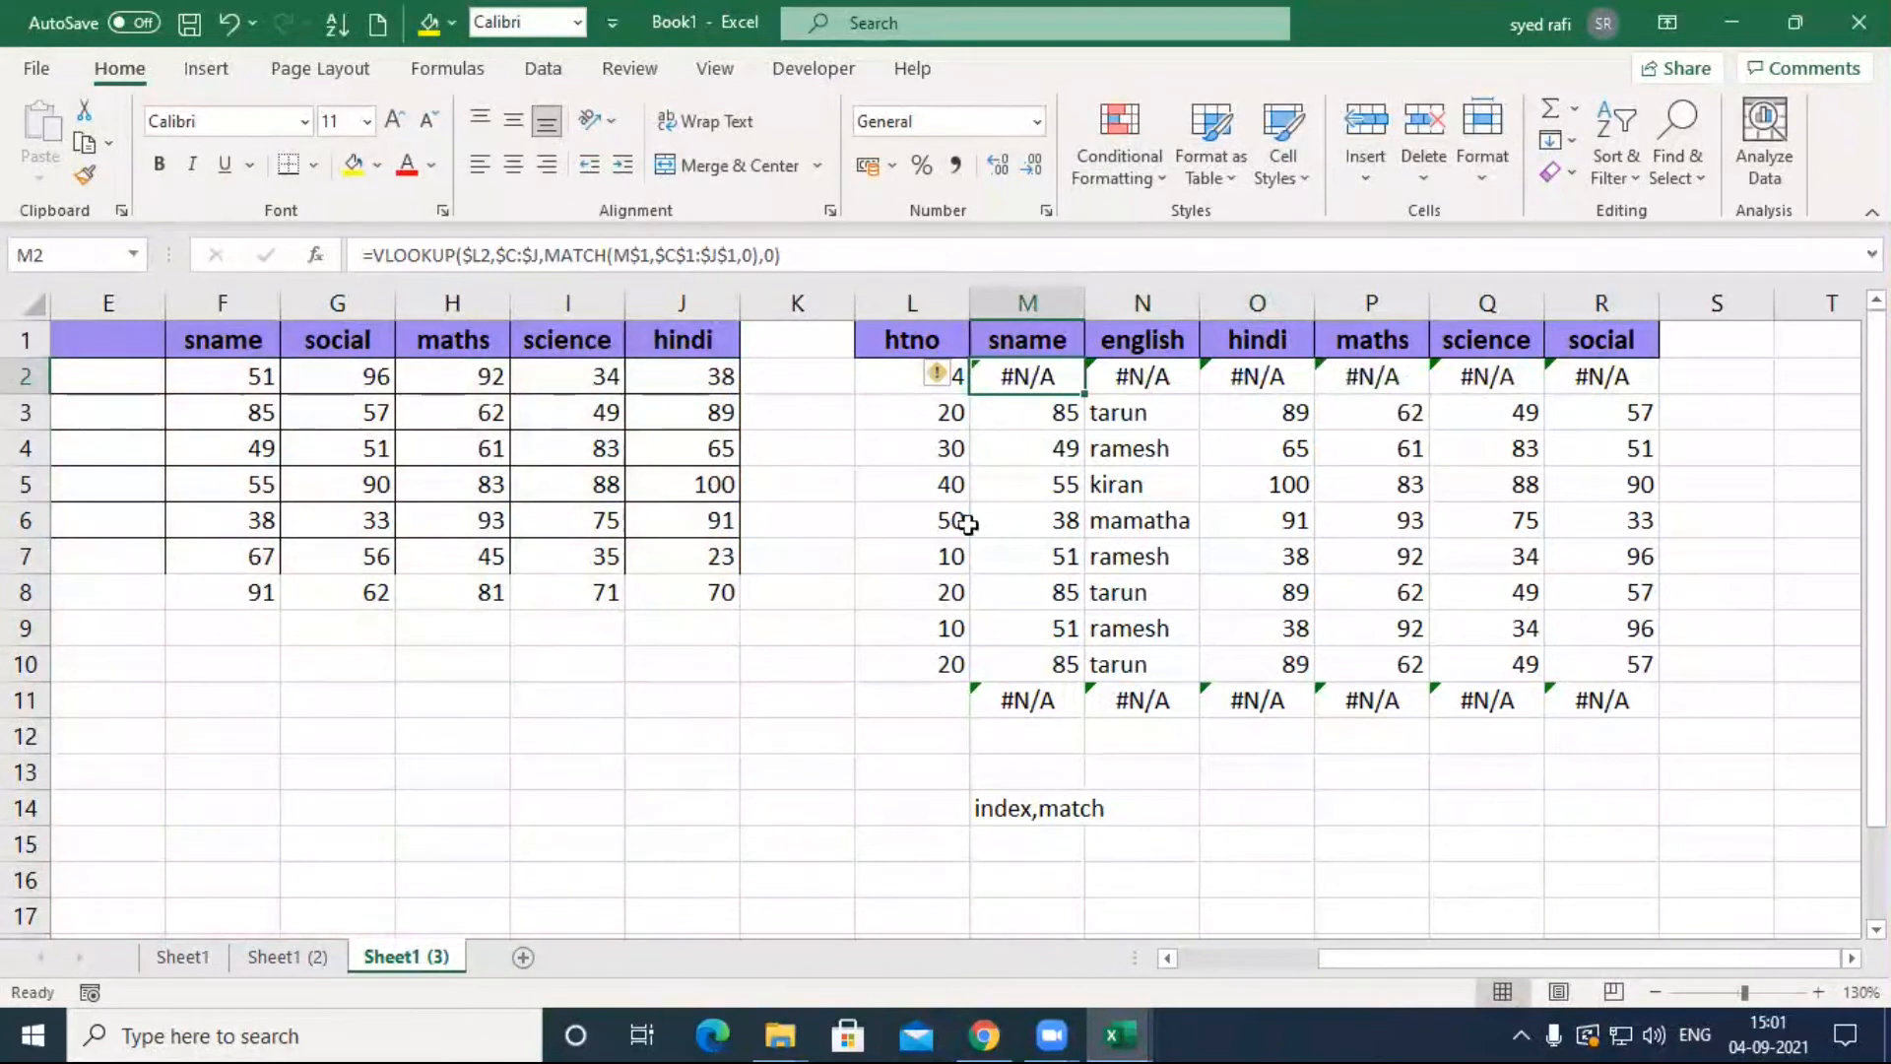
pyautogui.doubleClick(1005, 380)
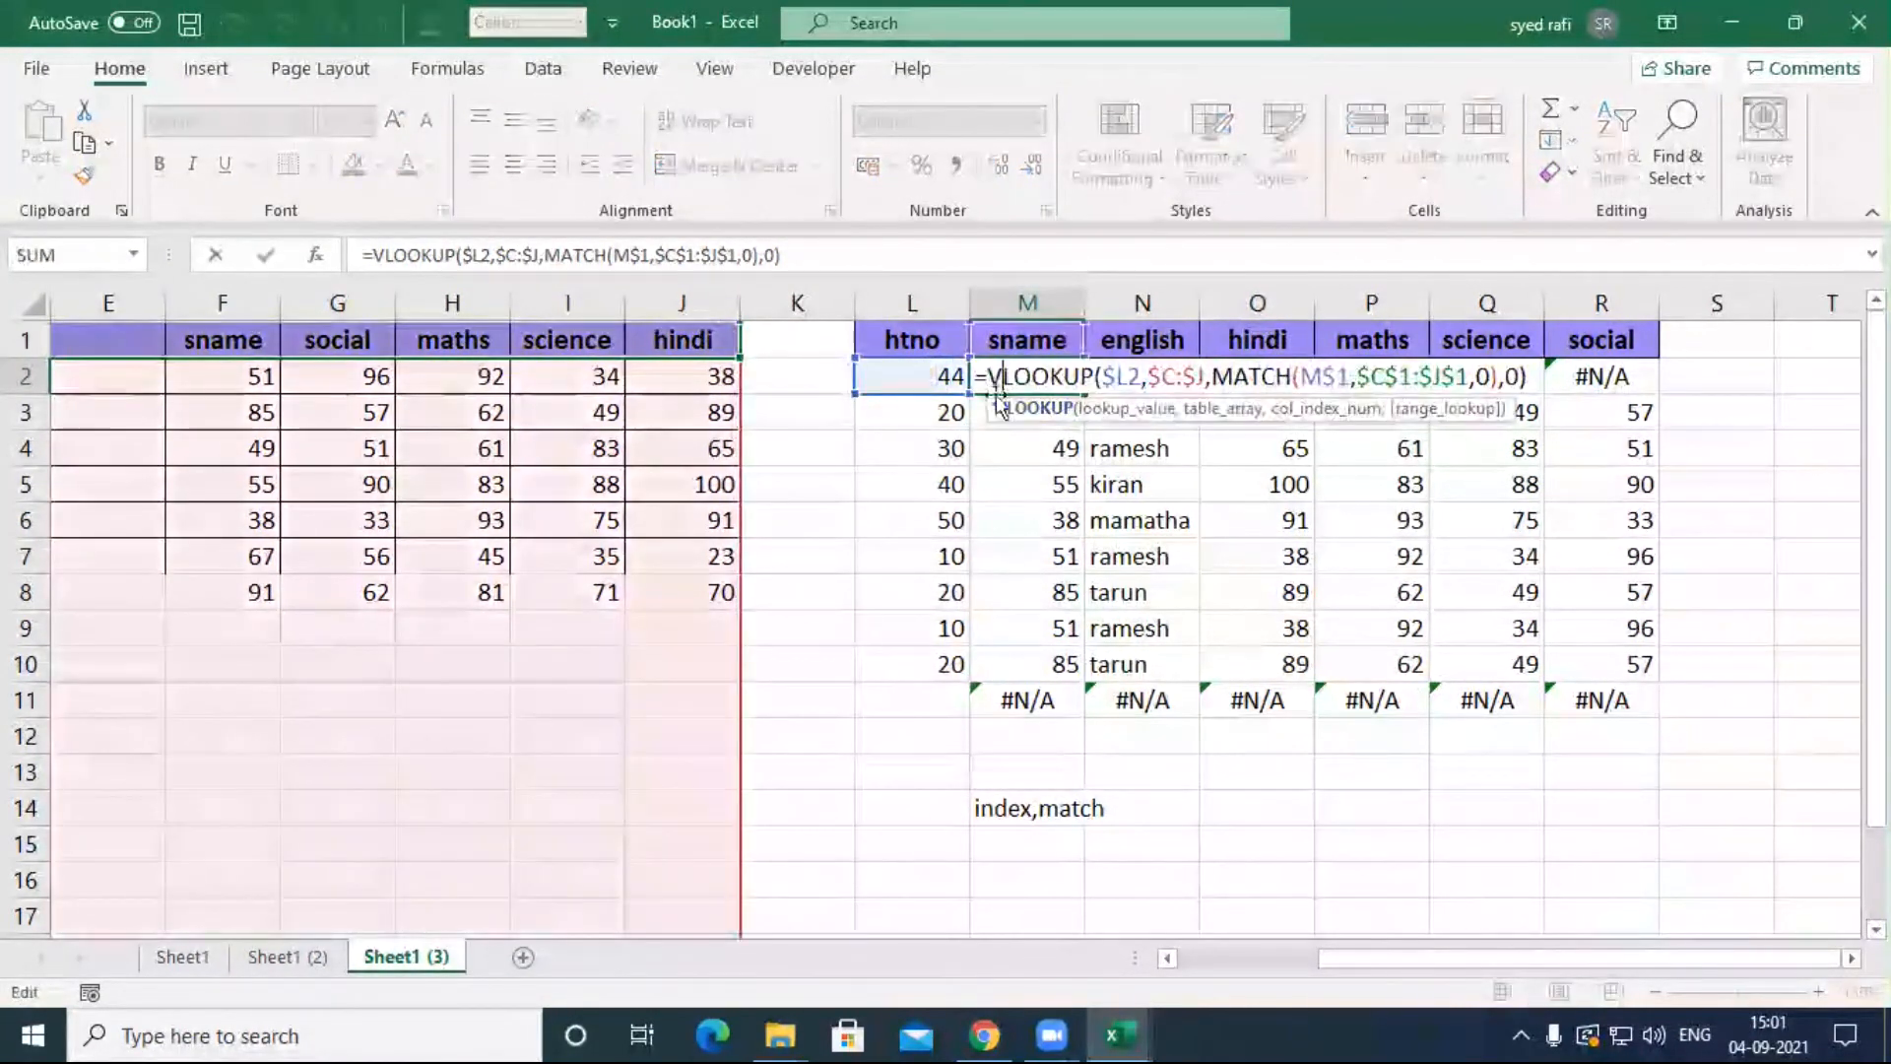
pyautogui.write('if')
pyautogui.press('Down')
pyautogui.press('Tab')
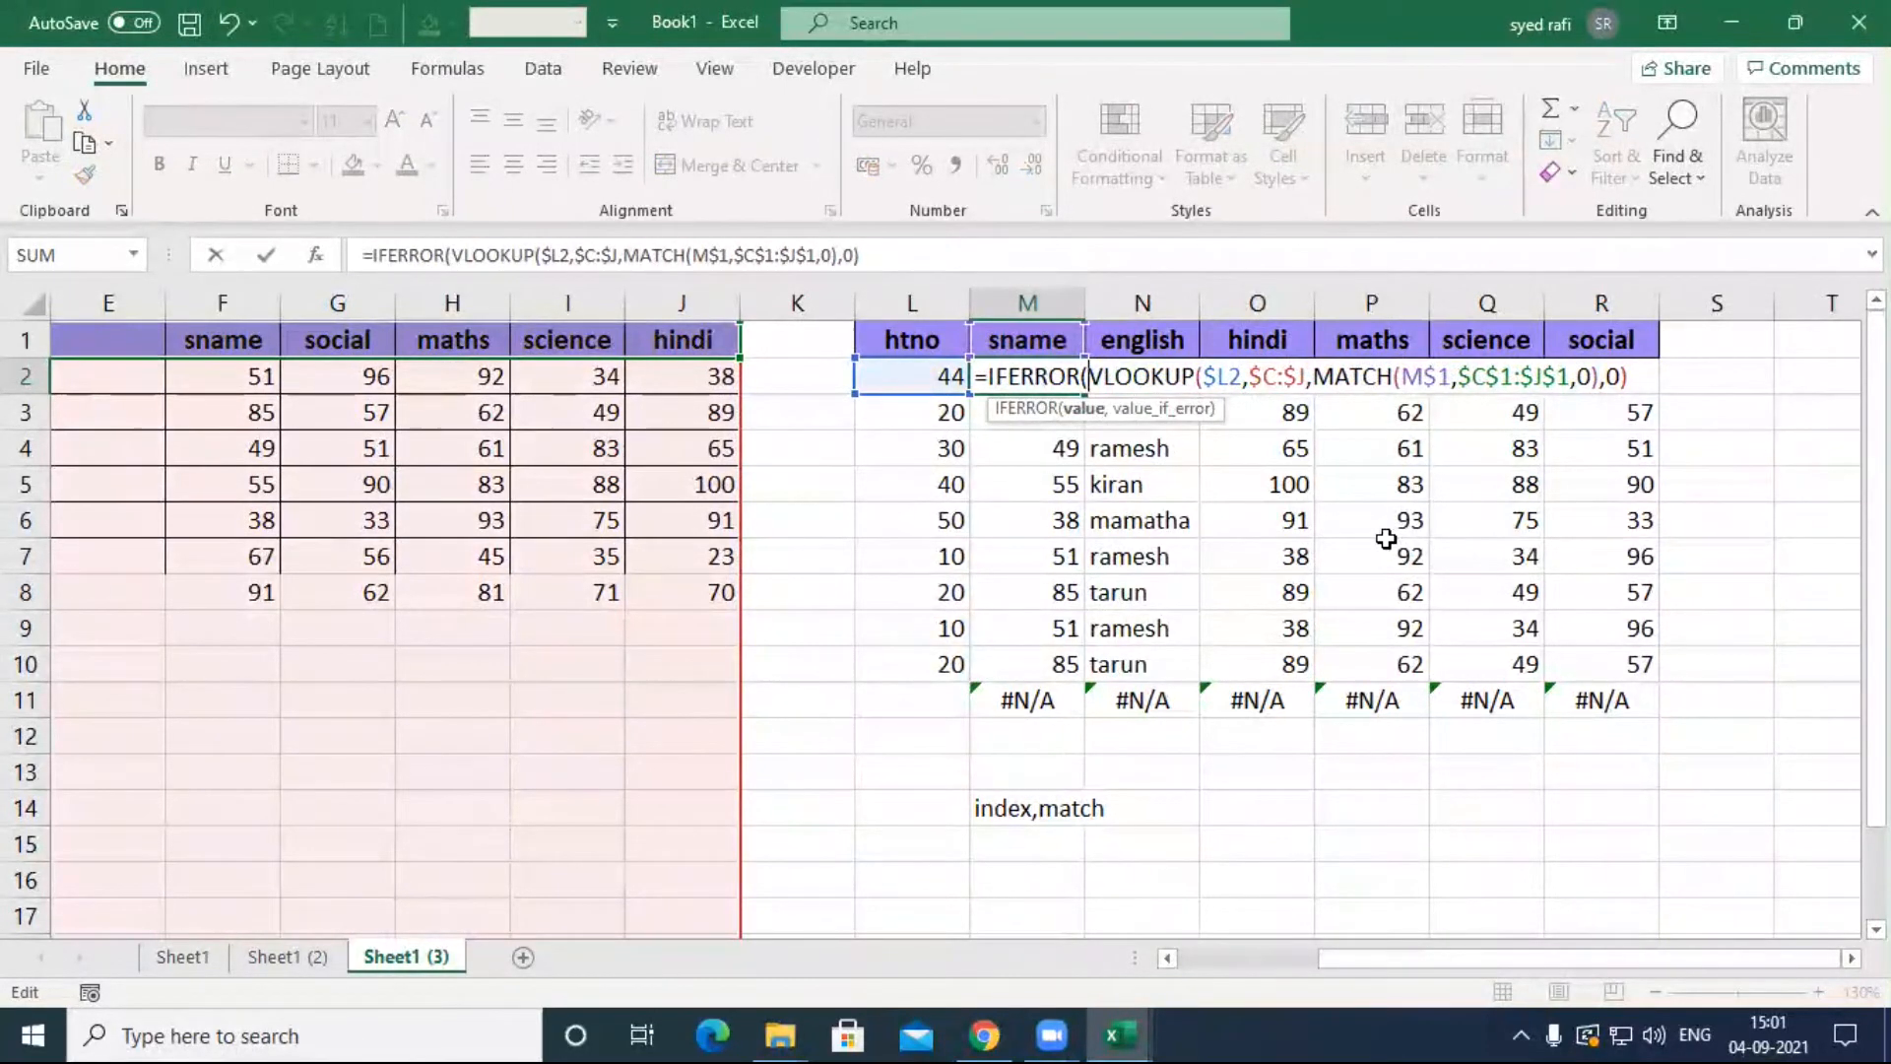
pyautogui.click(989, 247)
pyautogui.write(',"Record not found"')
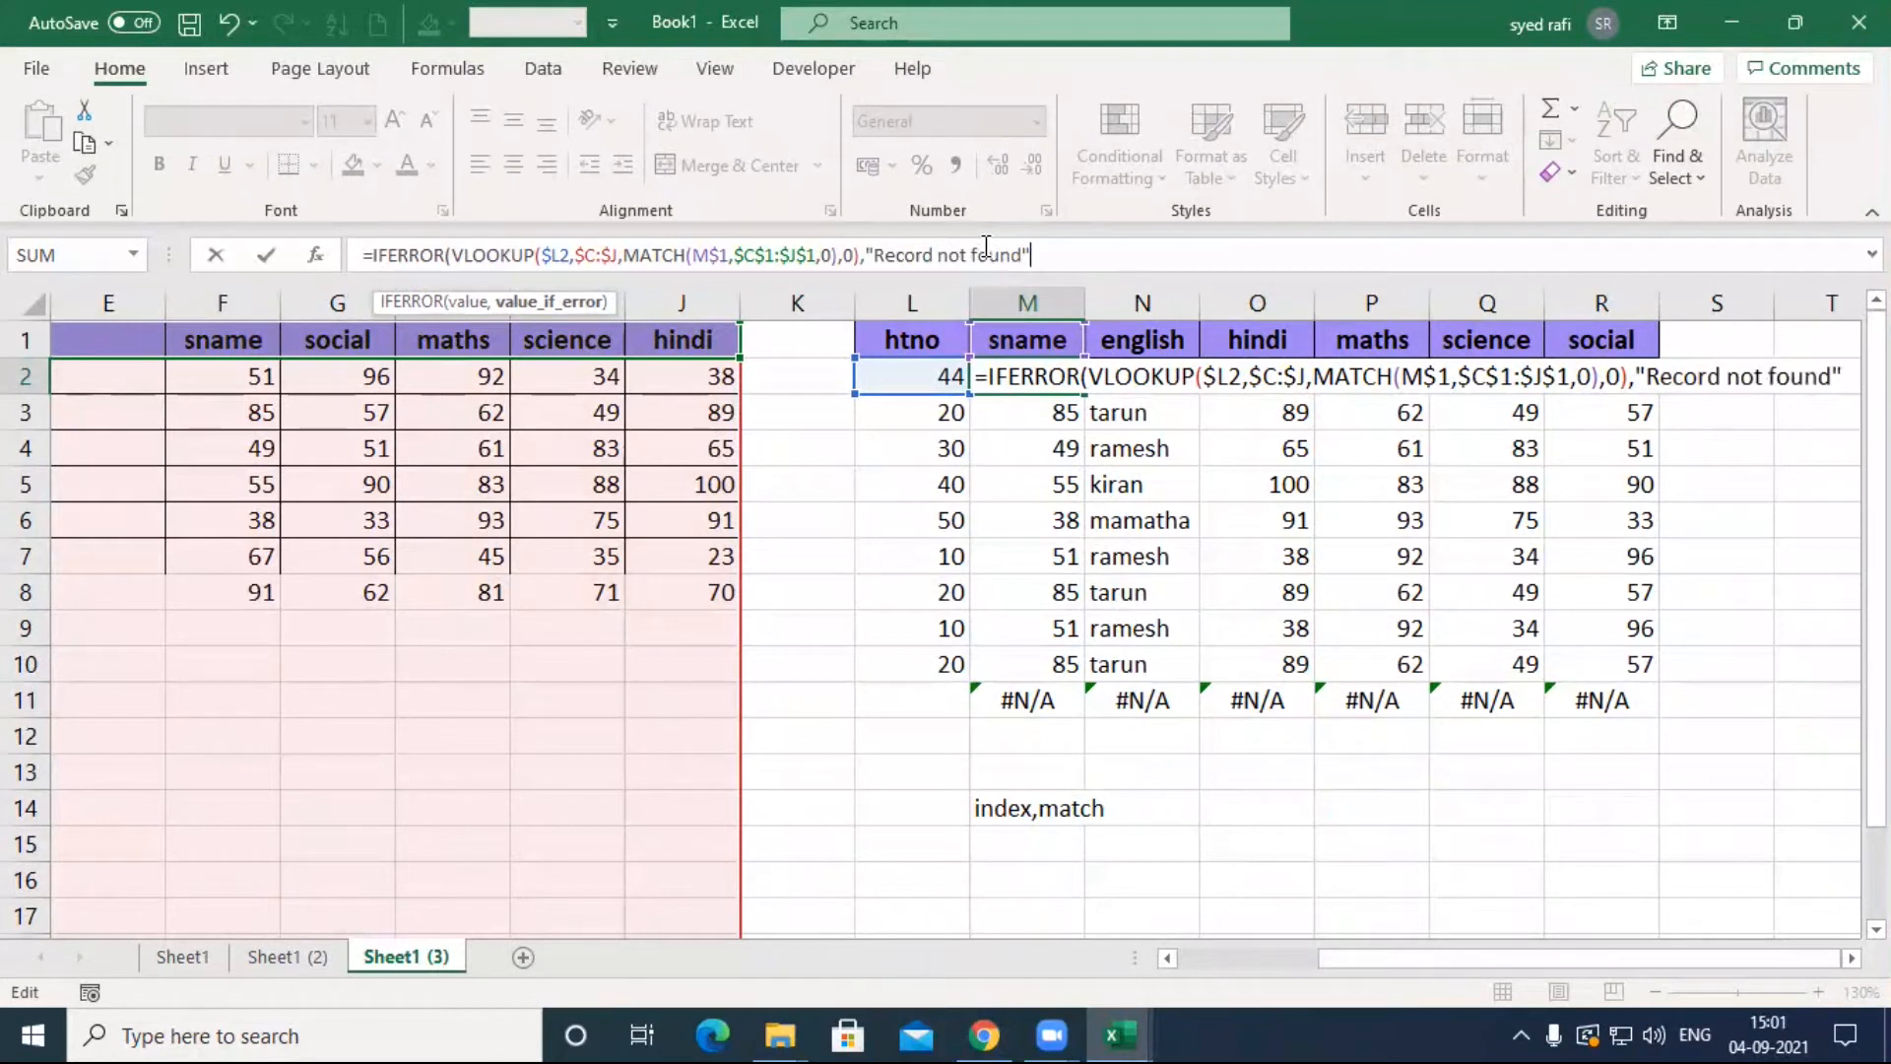
pyautogui.write(')')
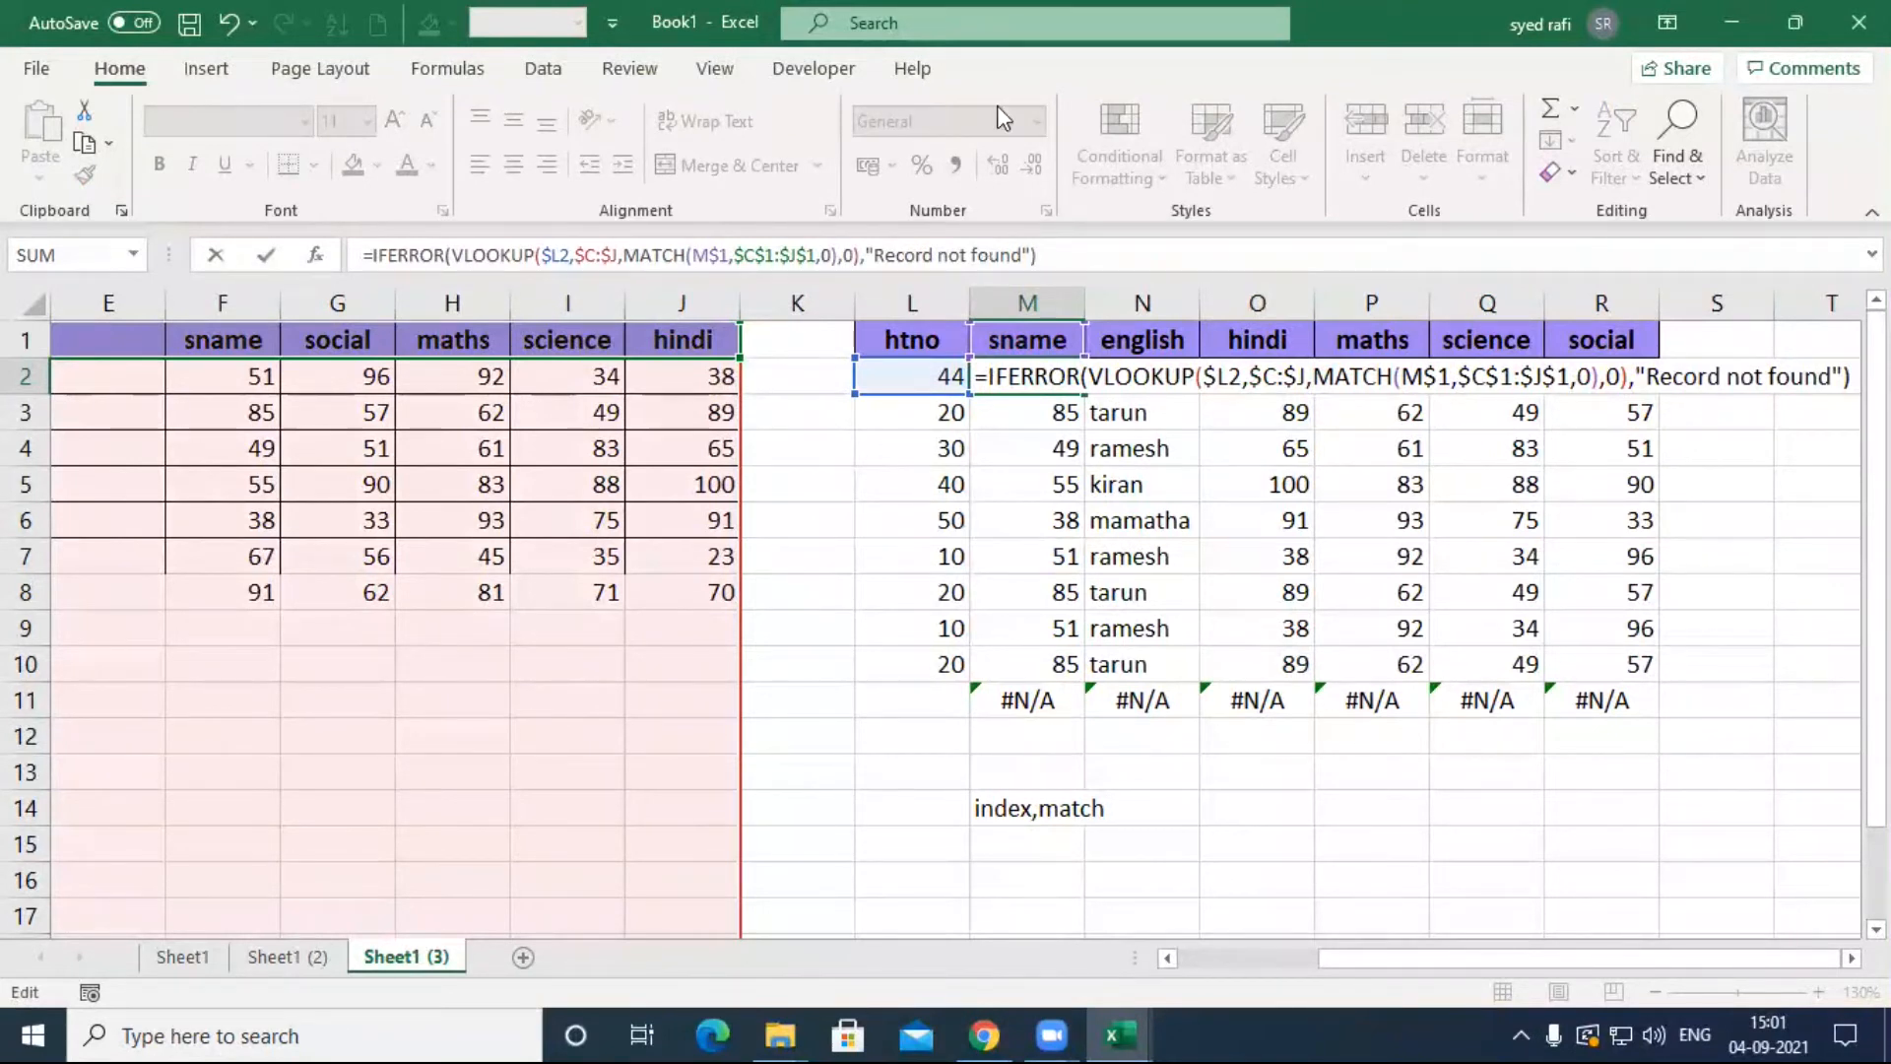
pyautogui.moveTo(452, 254); pyautogui.dragTo(859, 254)
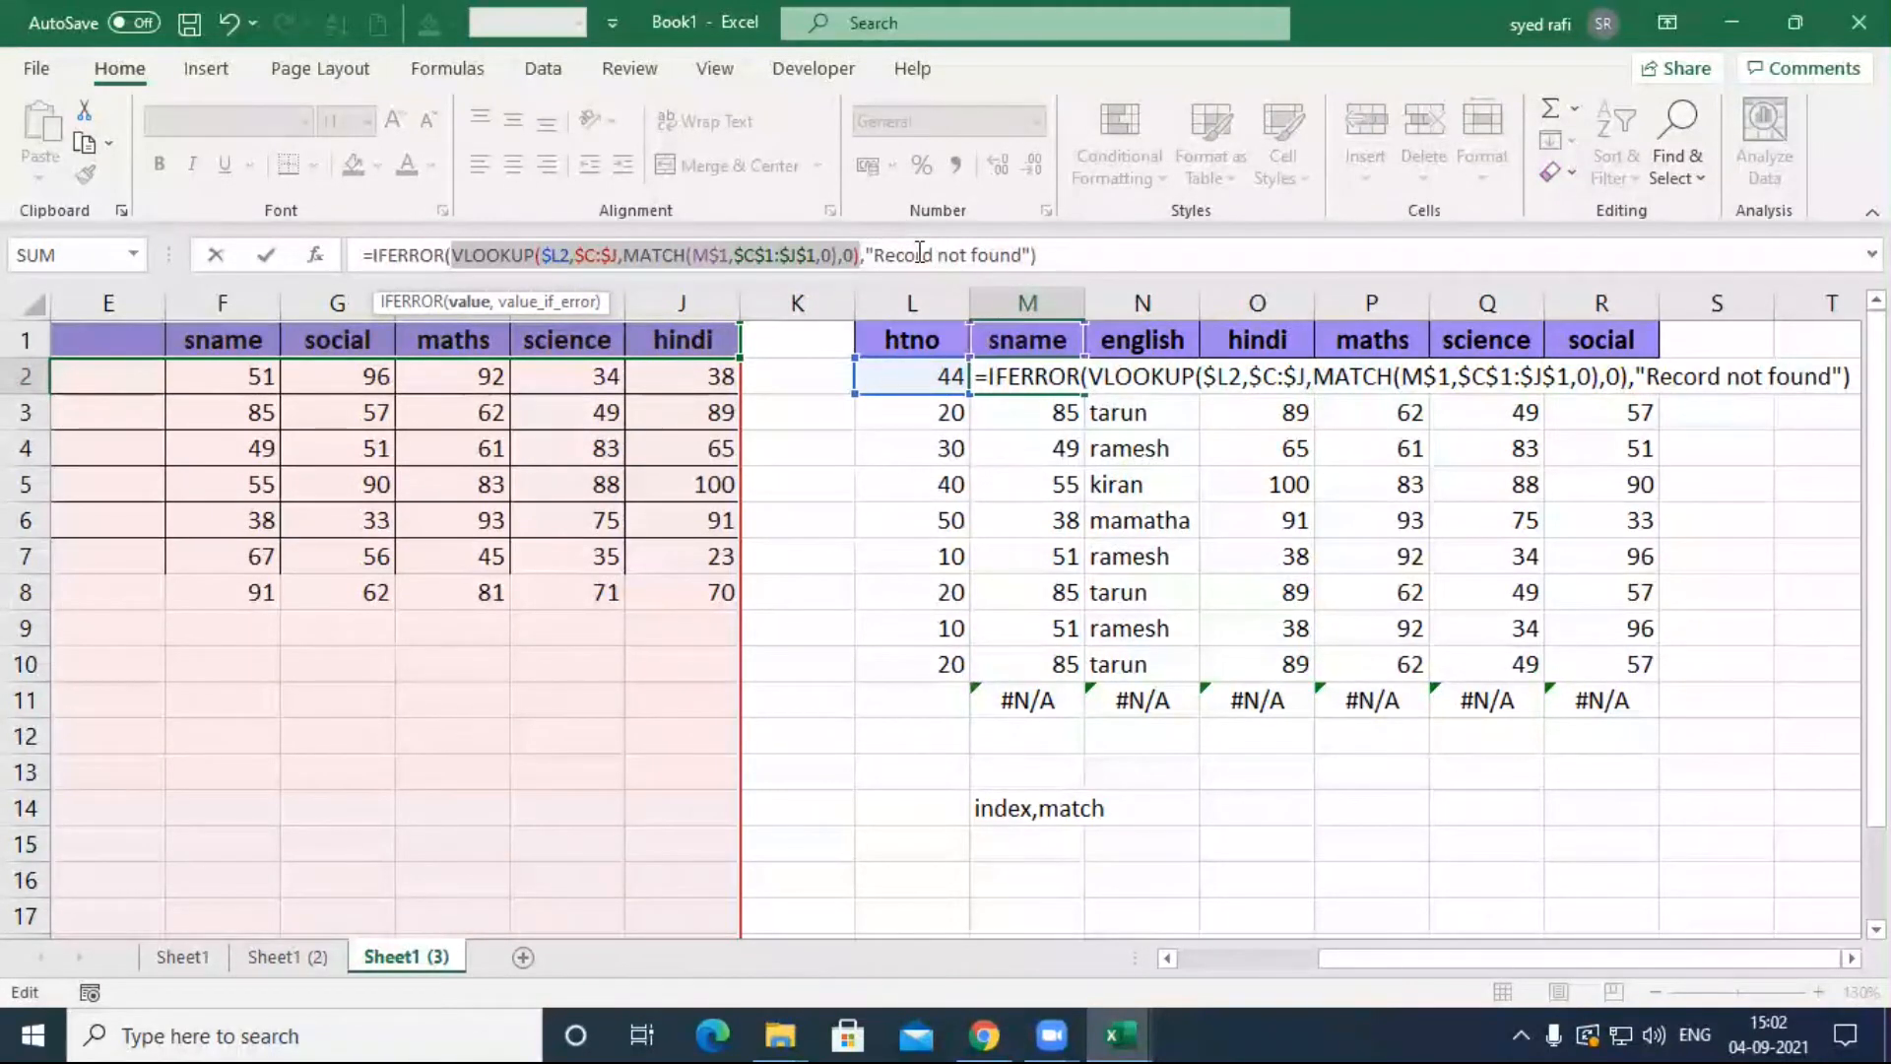
pyautogui.hotkey('ctrl', 'Return')
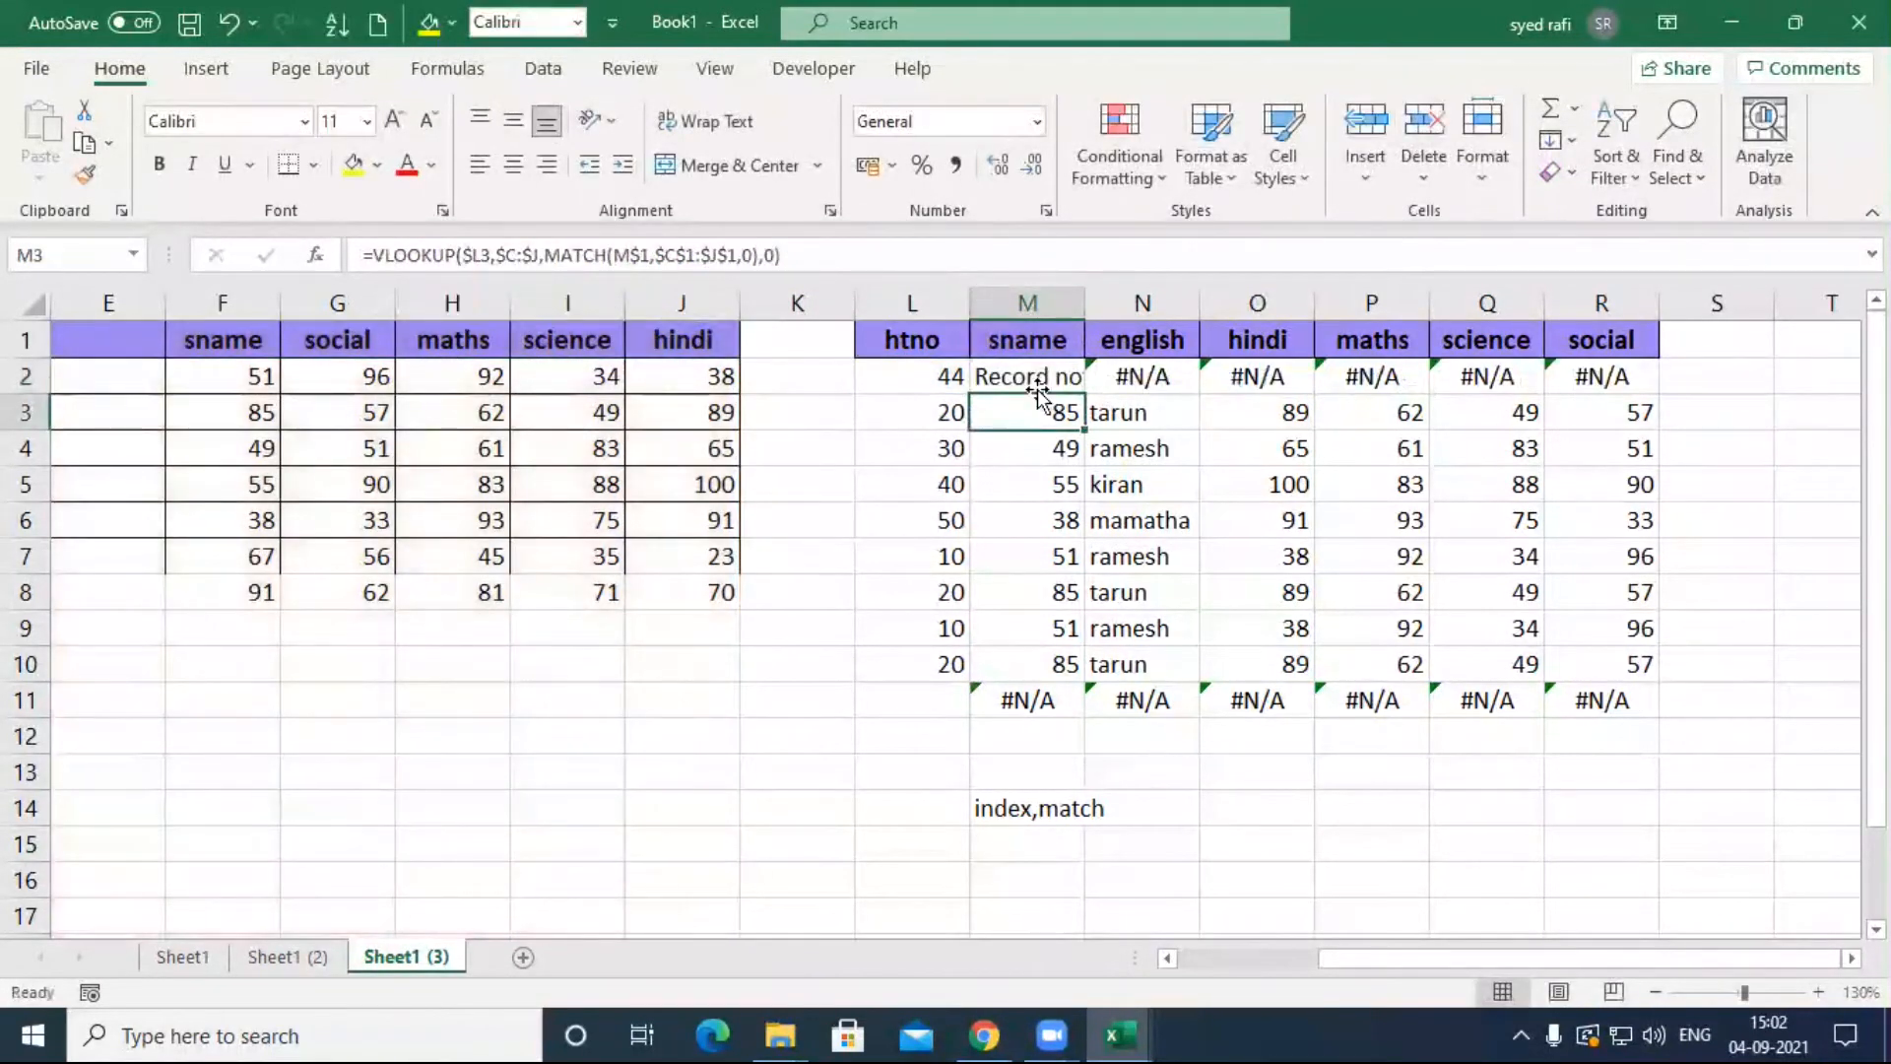
pyautogui.moveTo(1087, 396); pyautogui.dragTo(1643, 707)
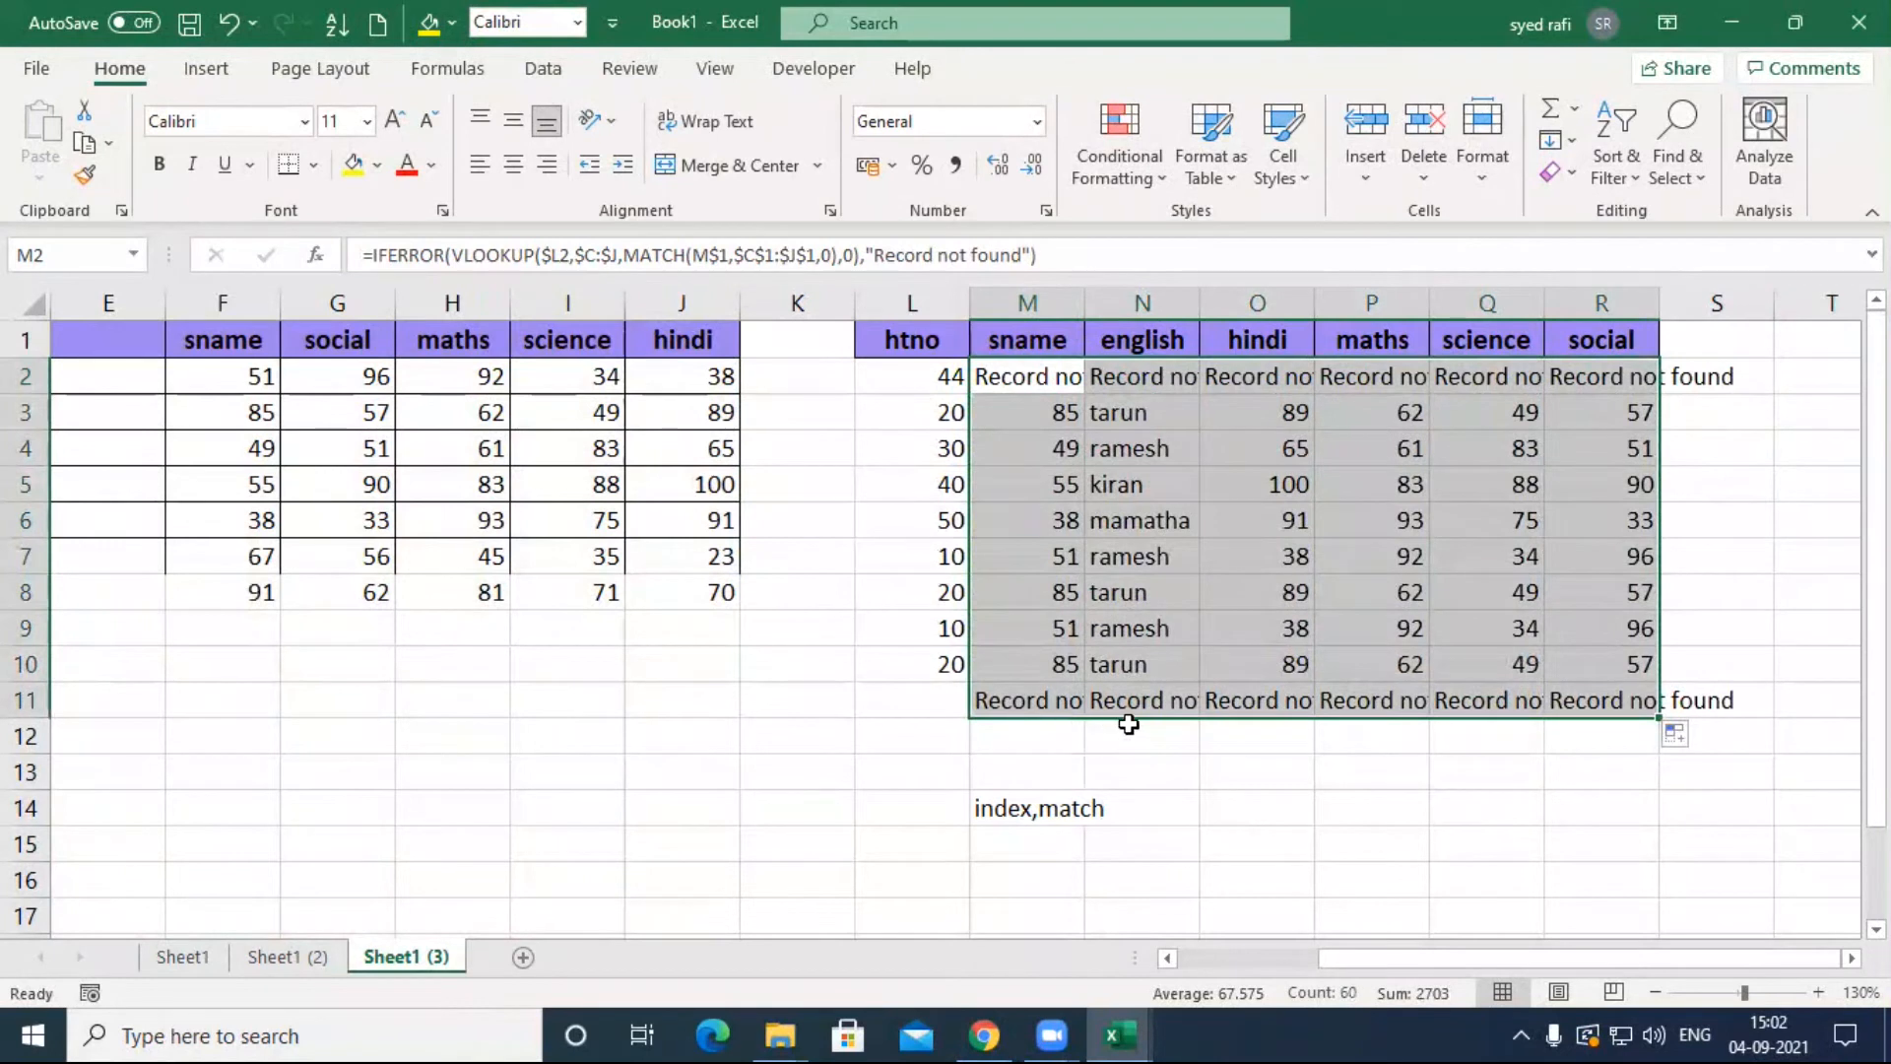
# Step: Review the IFERROR part of the formula in M2 and return to the index,match note in M14
pyautogui.click(1030, 375)
pyautogui.doubleClick(1029, 375)
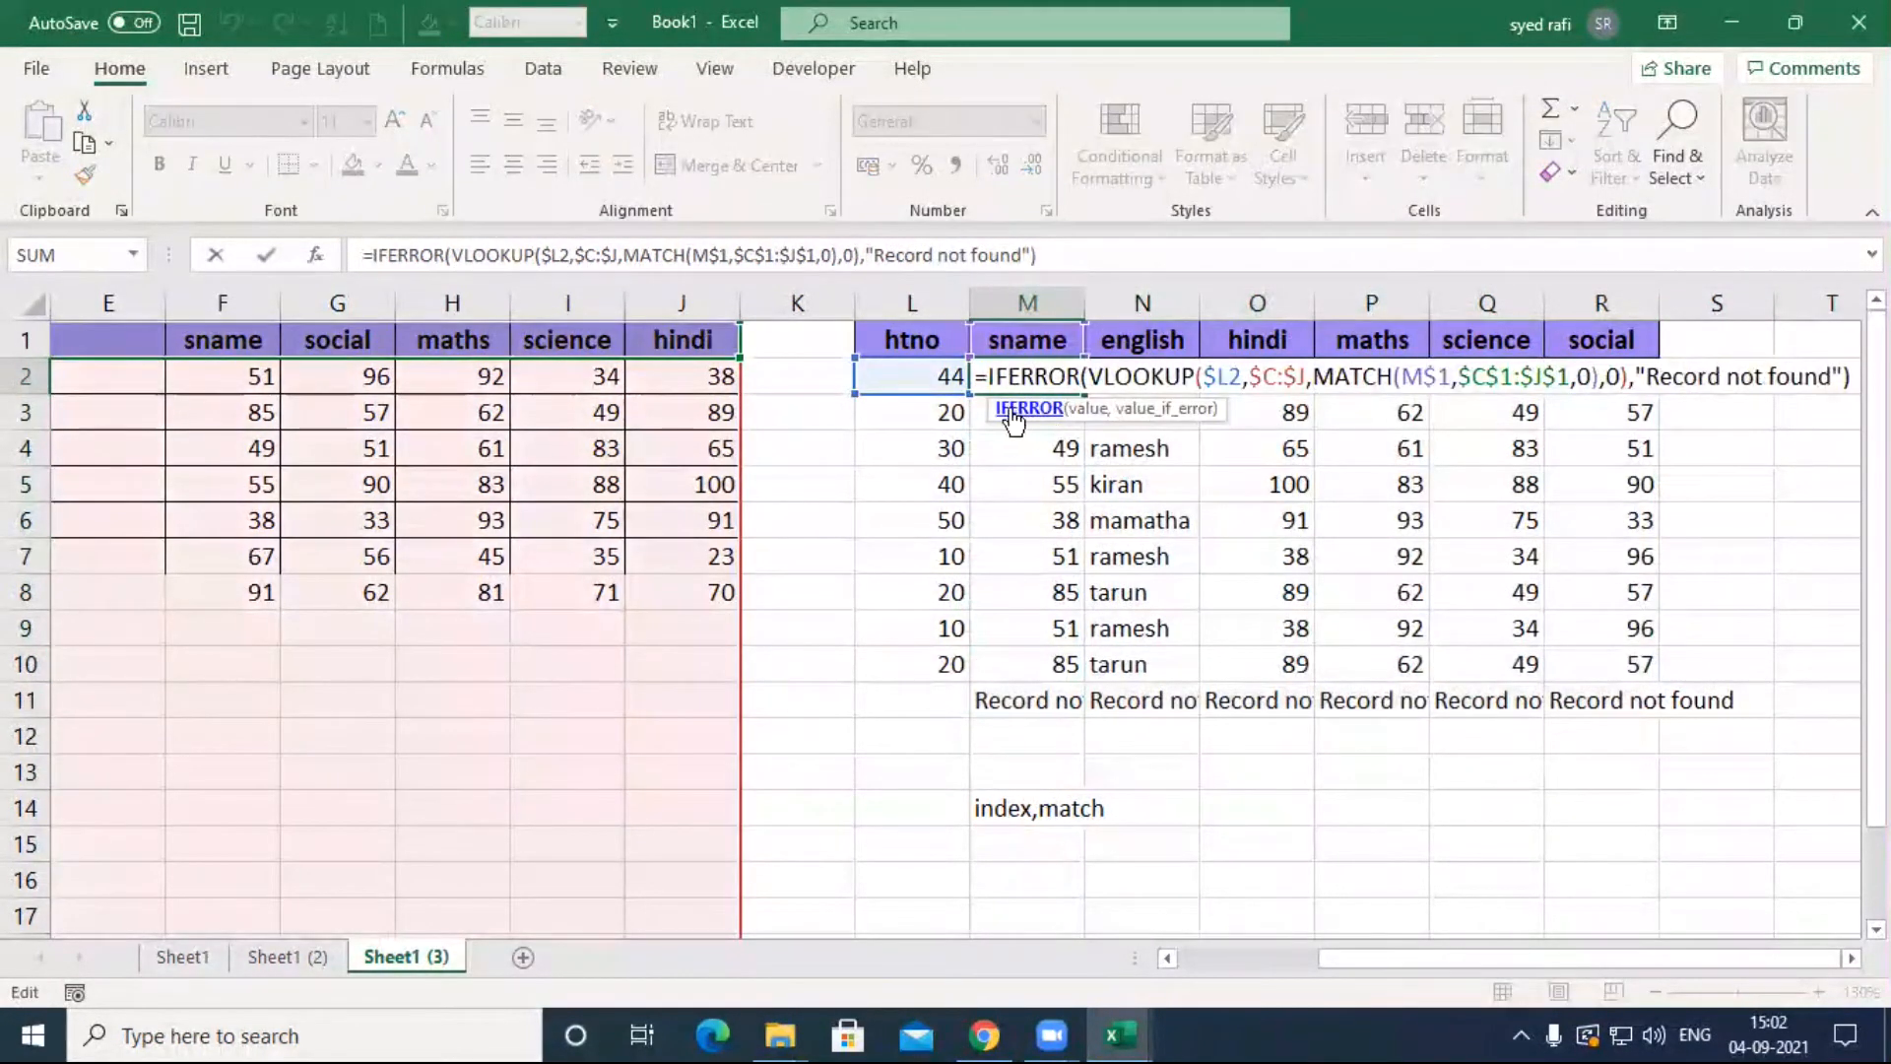
pyautogui.moveTo(989, 380); pyautogui.dragTo(1089, 379)
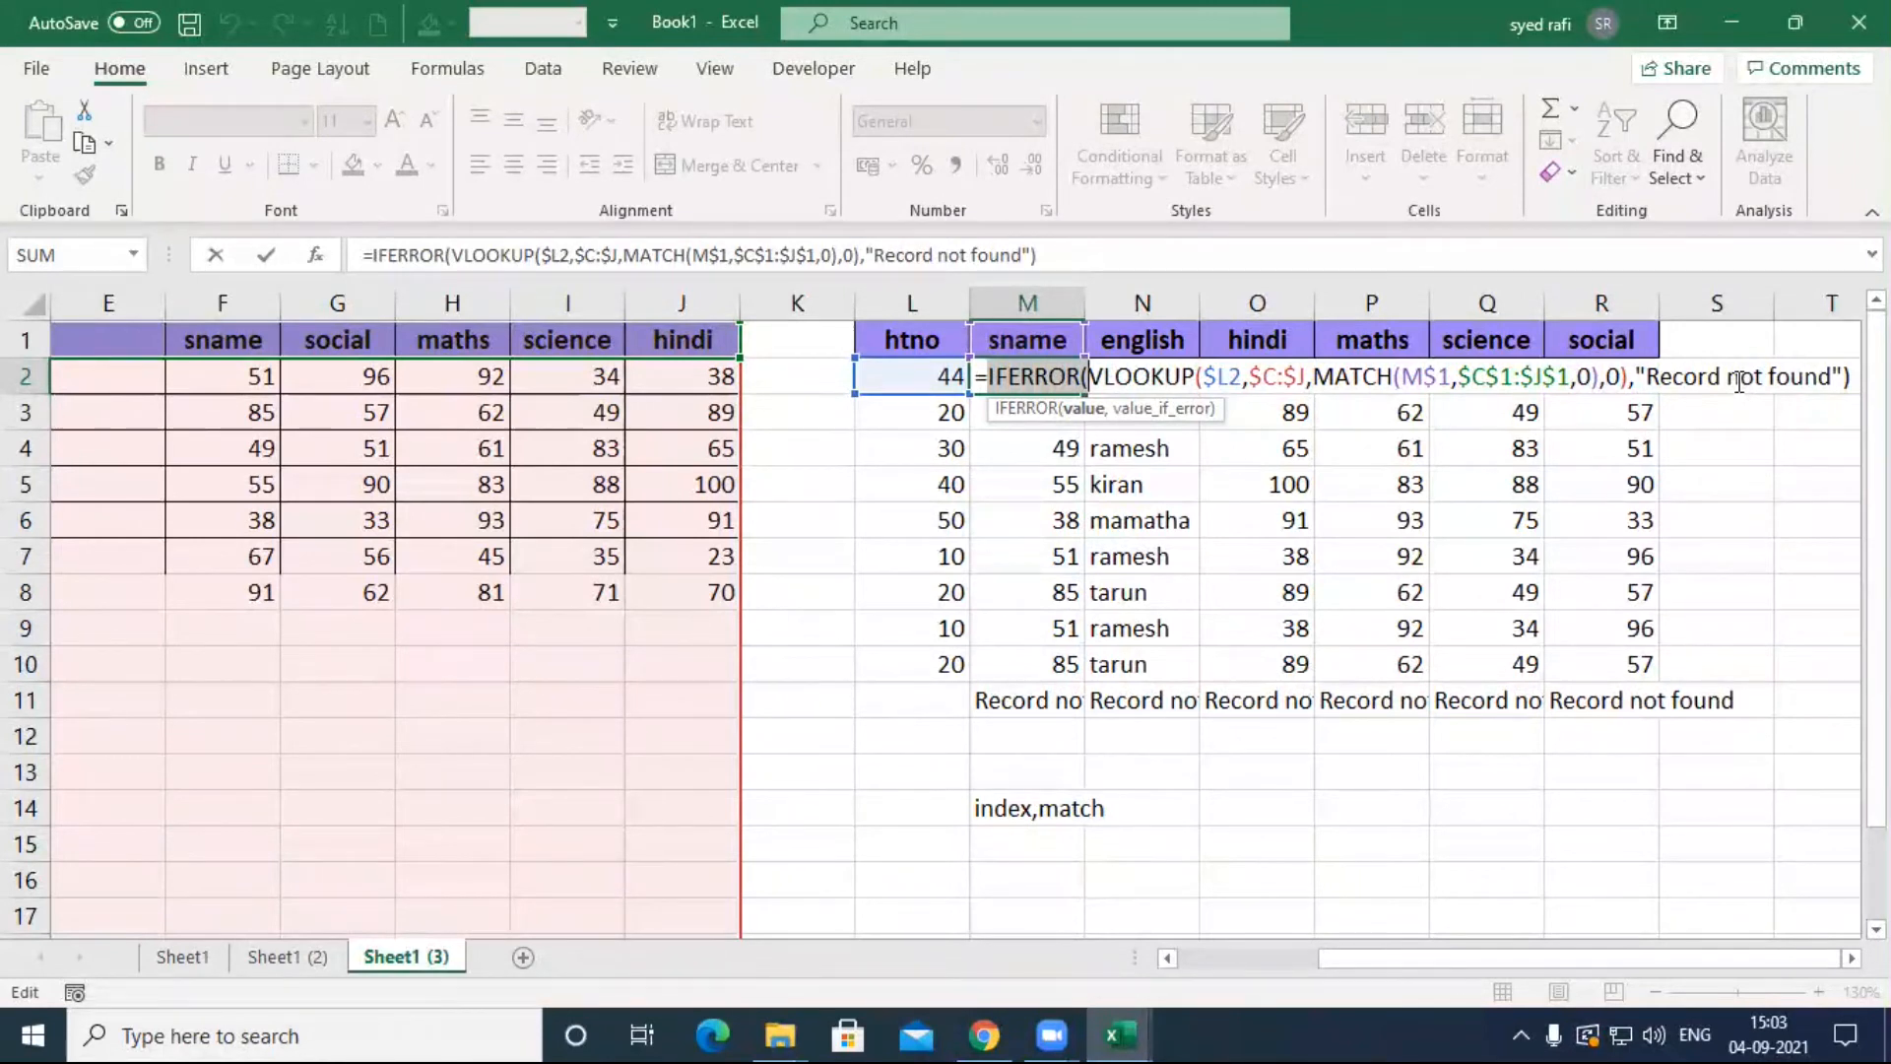
pyautogui.press('Return')
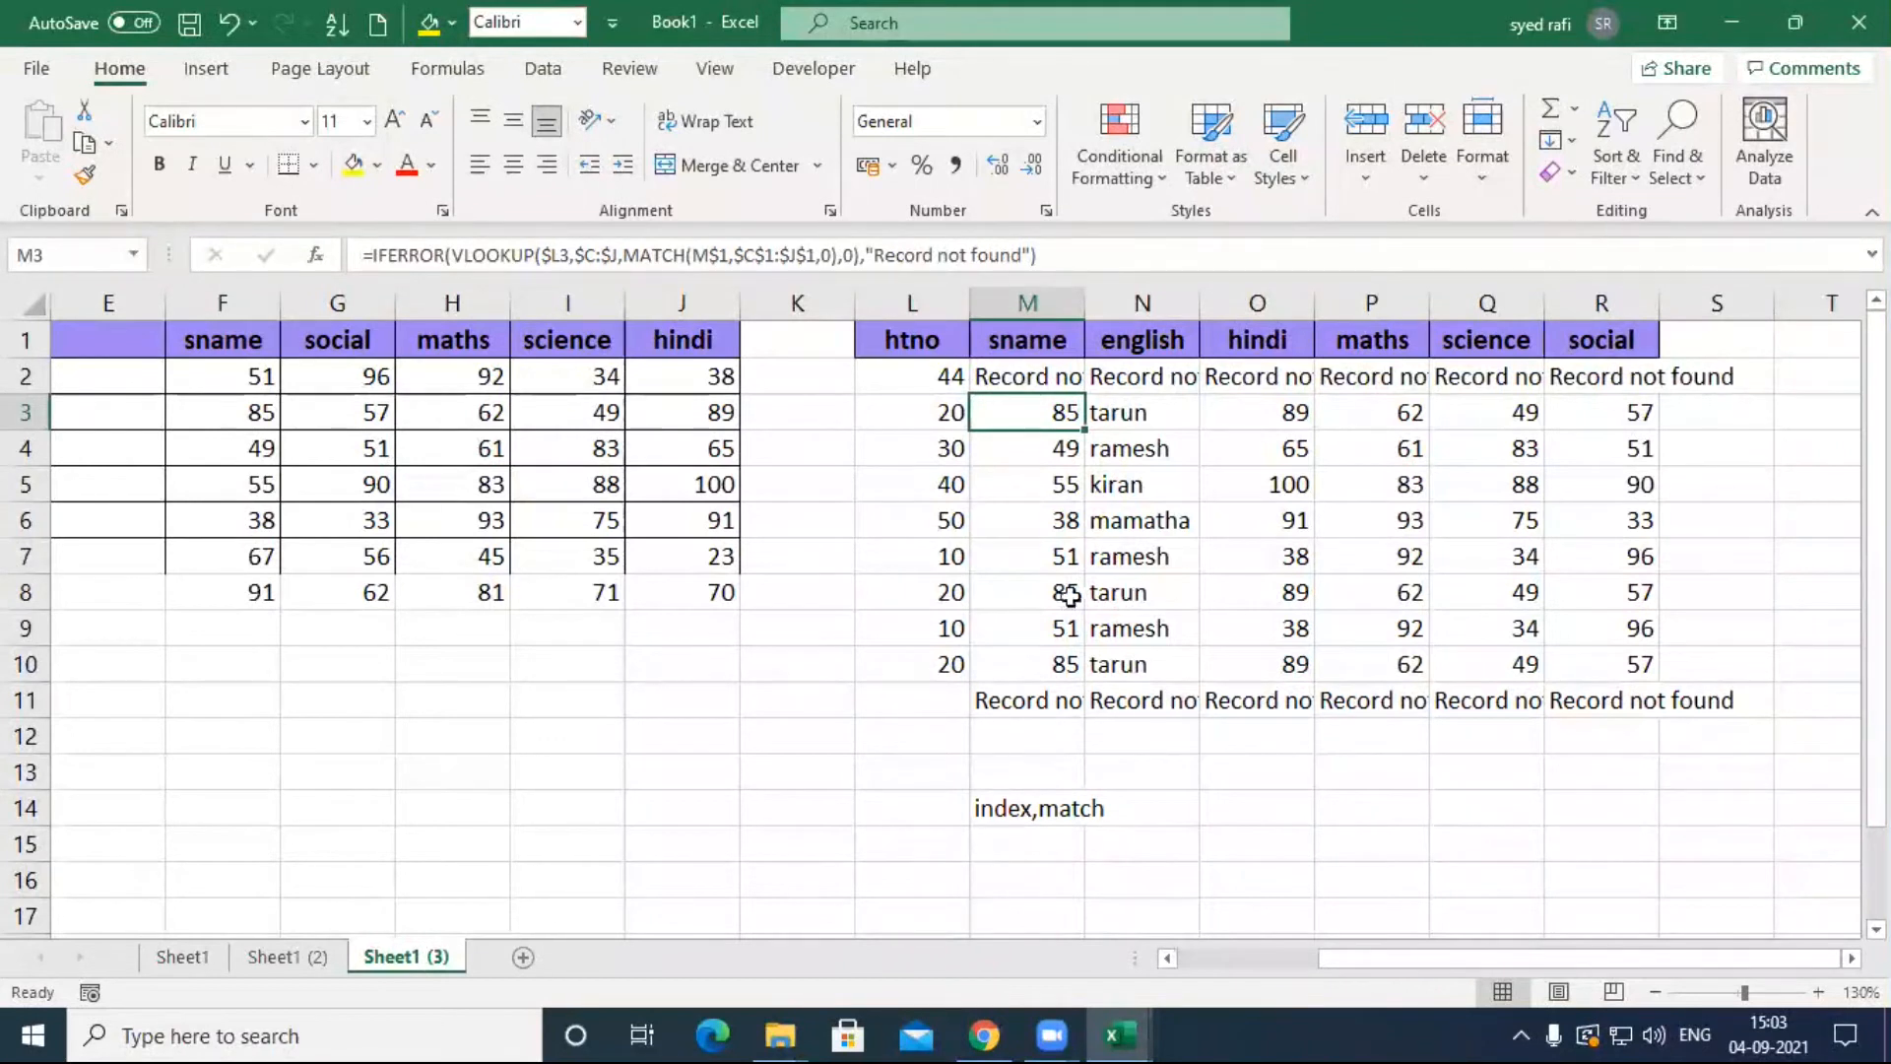
pyautogui.click(1051, 810)
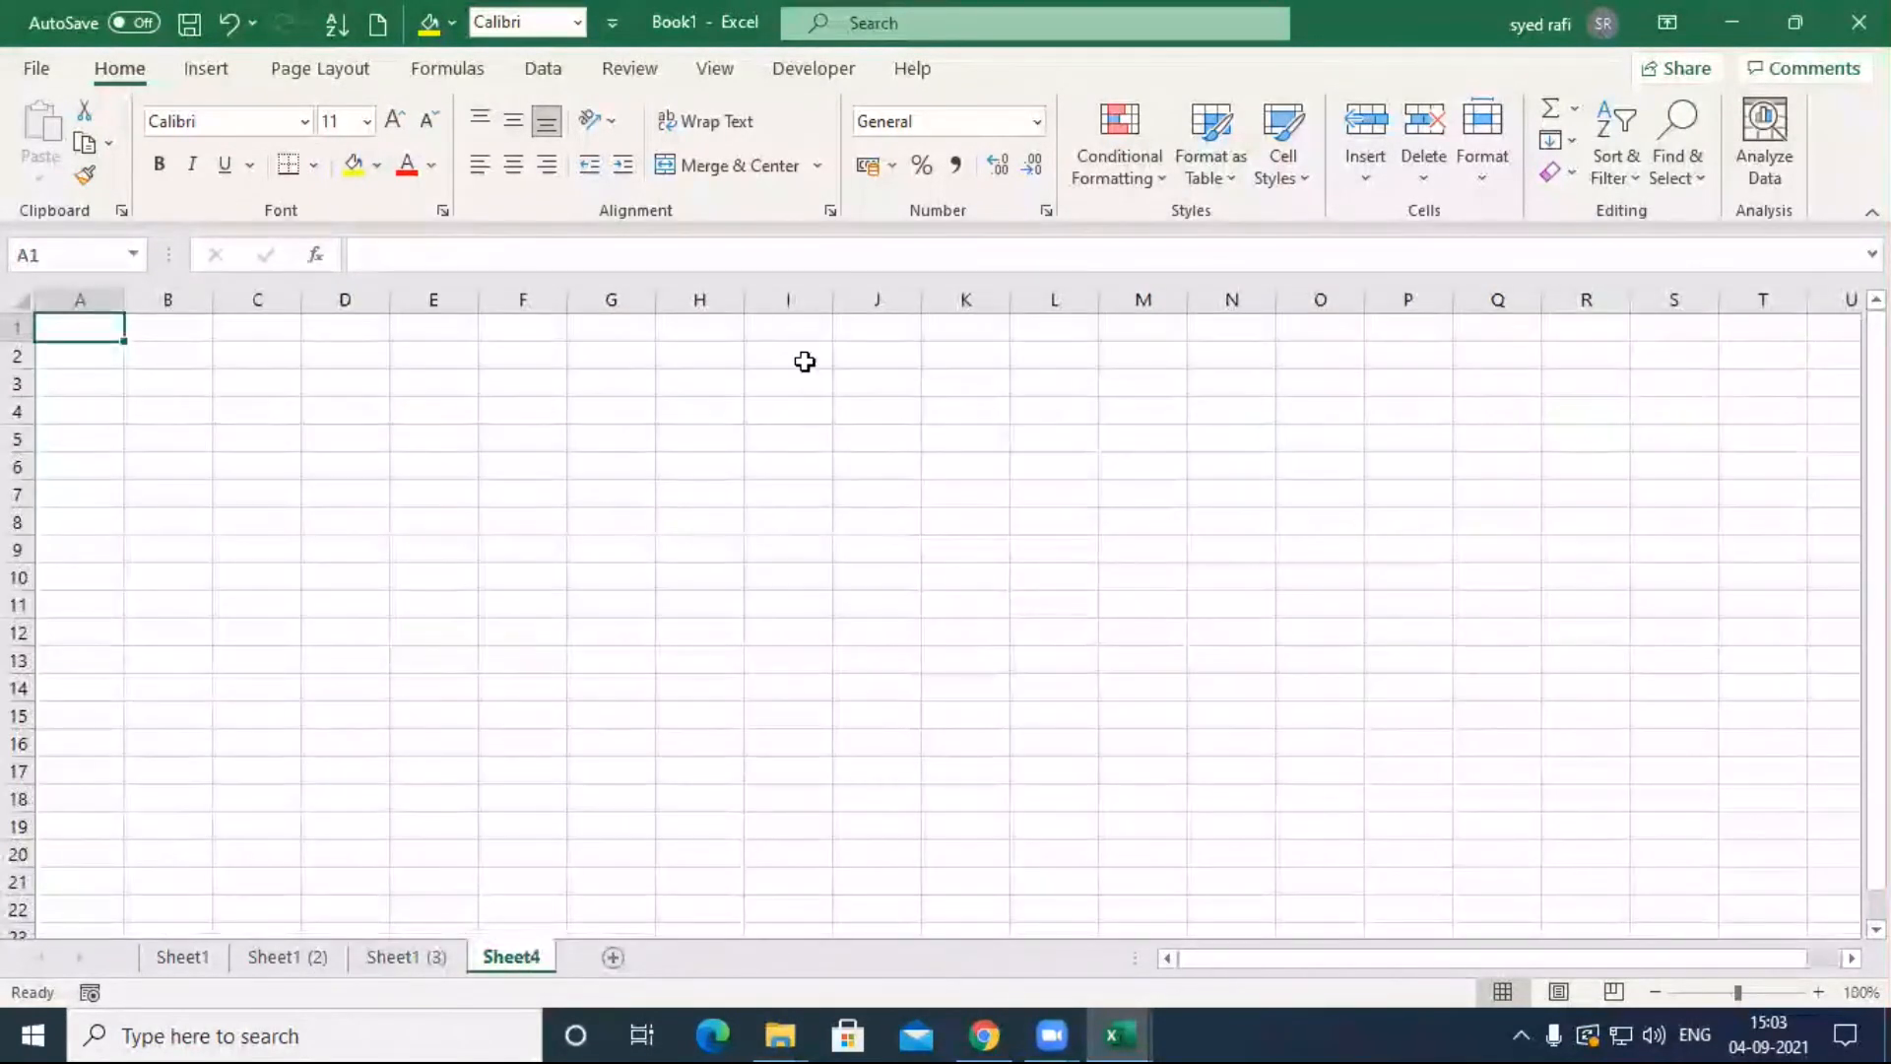
pyautogui.click(1013, 372)
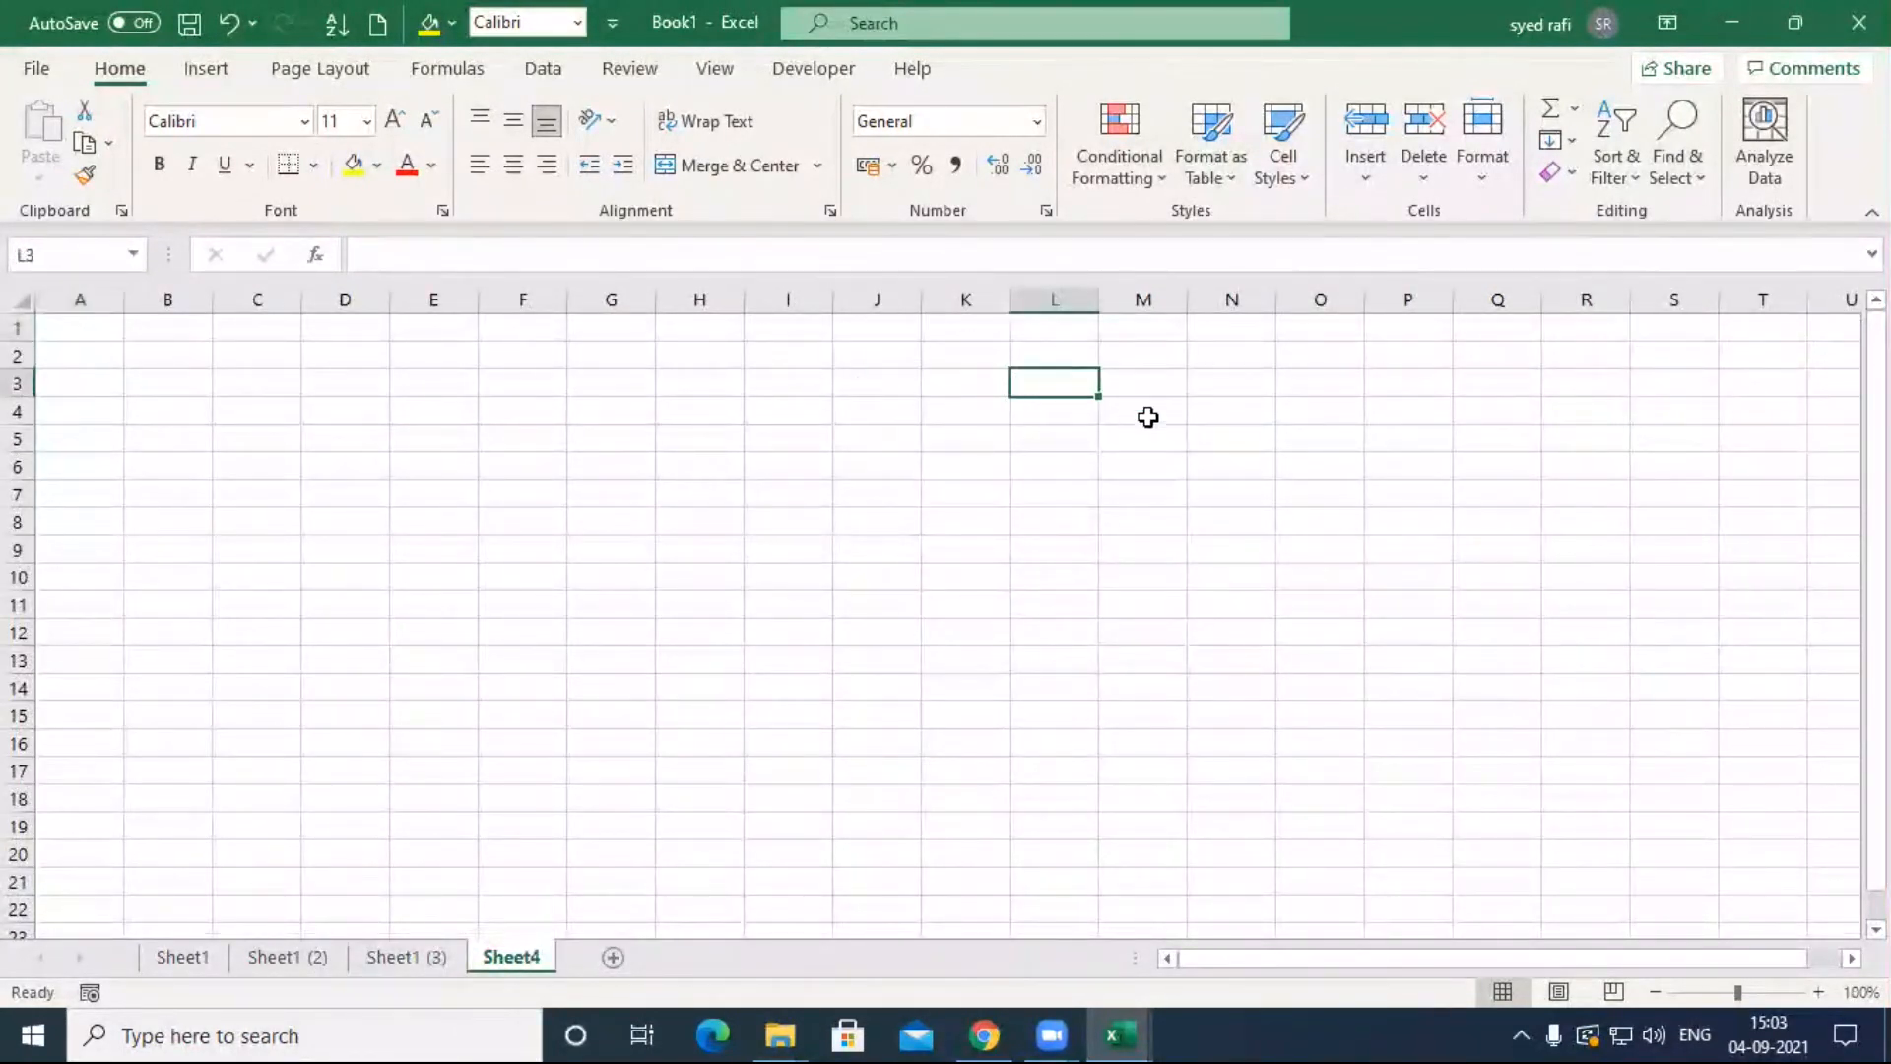
pyautogui.write('=')
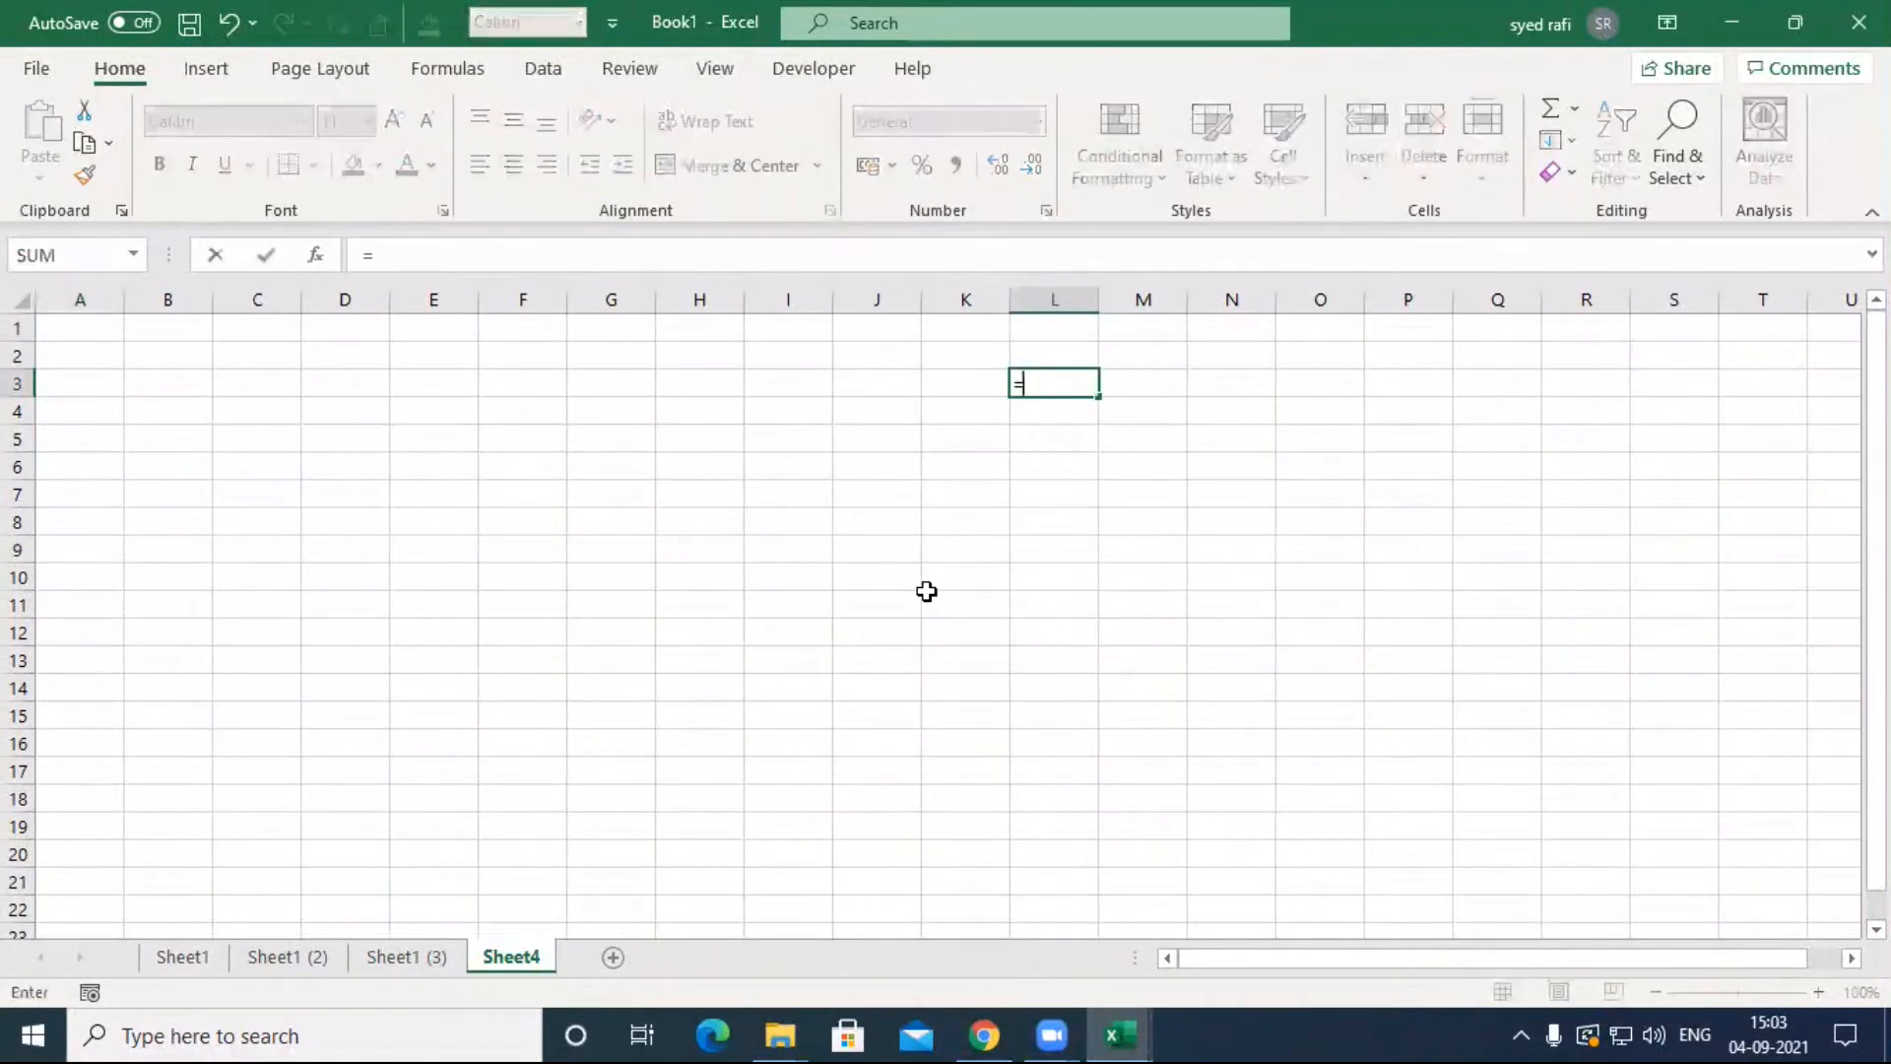
pyautogui.press('Escape')
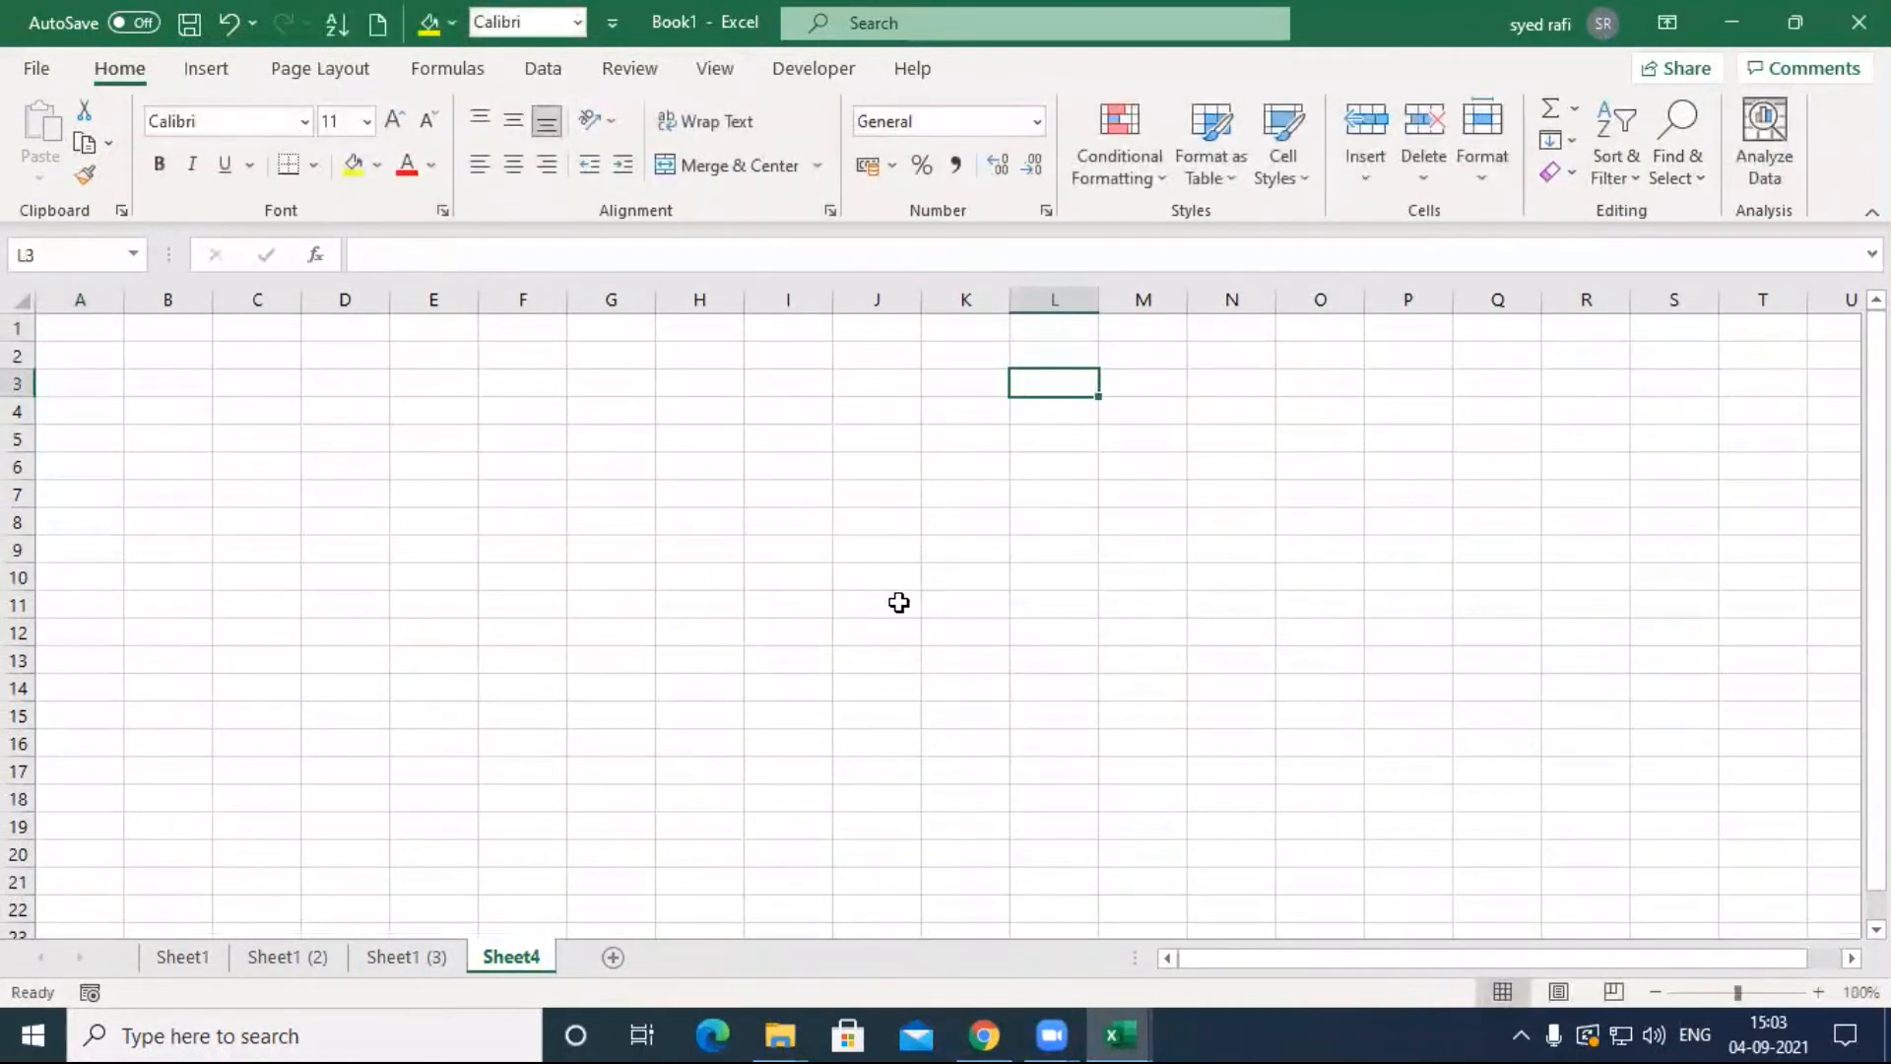
# Step: Duplicate the Sheet1 (3) sheet in front of Sheet4 and delete the lookup table's columns, from column L to R, in the copy
pyautogui.click(435, 957)
pyautogui.moveTo(440, 964); pyautogui.dragTo(504, 961)
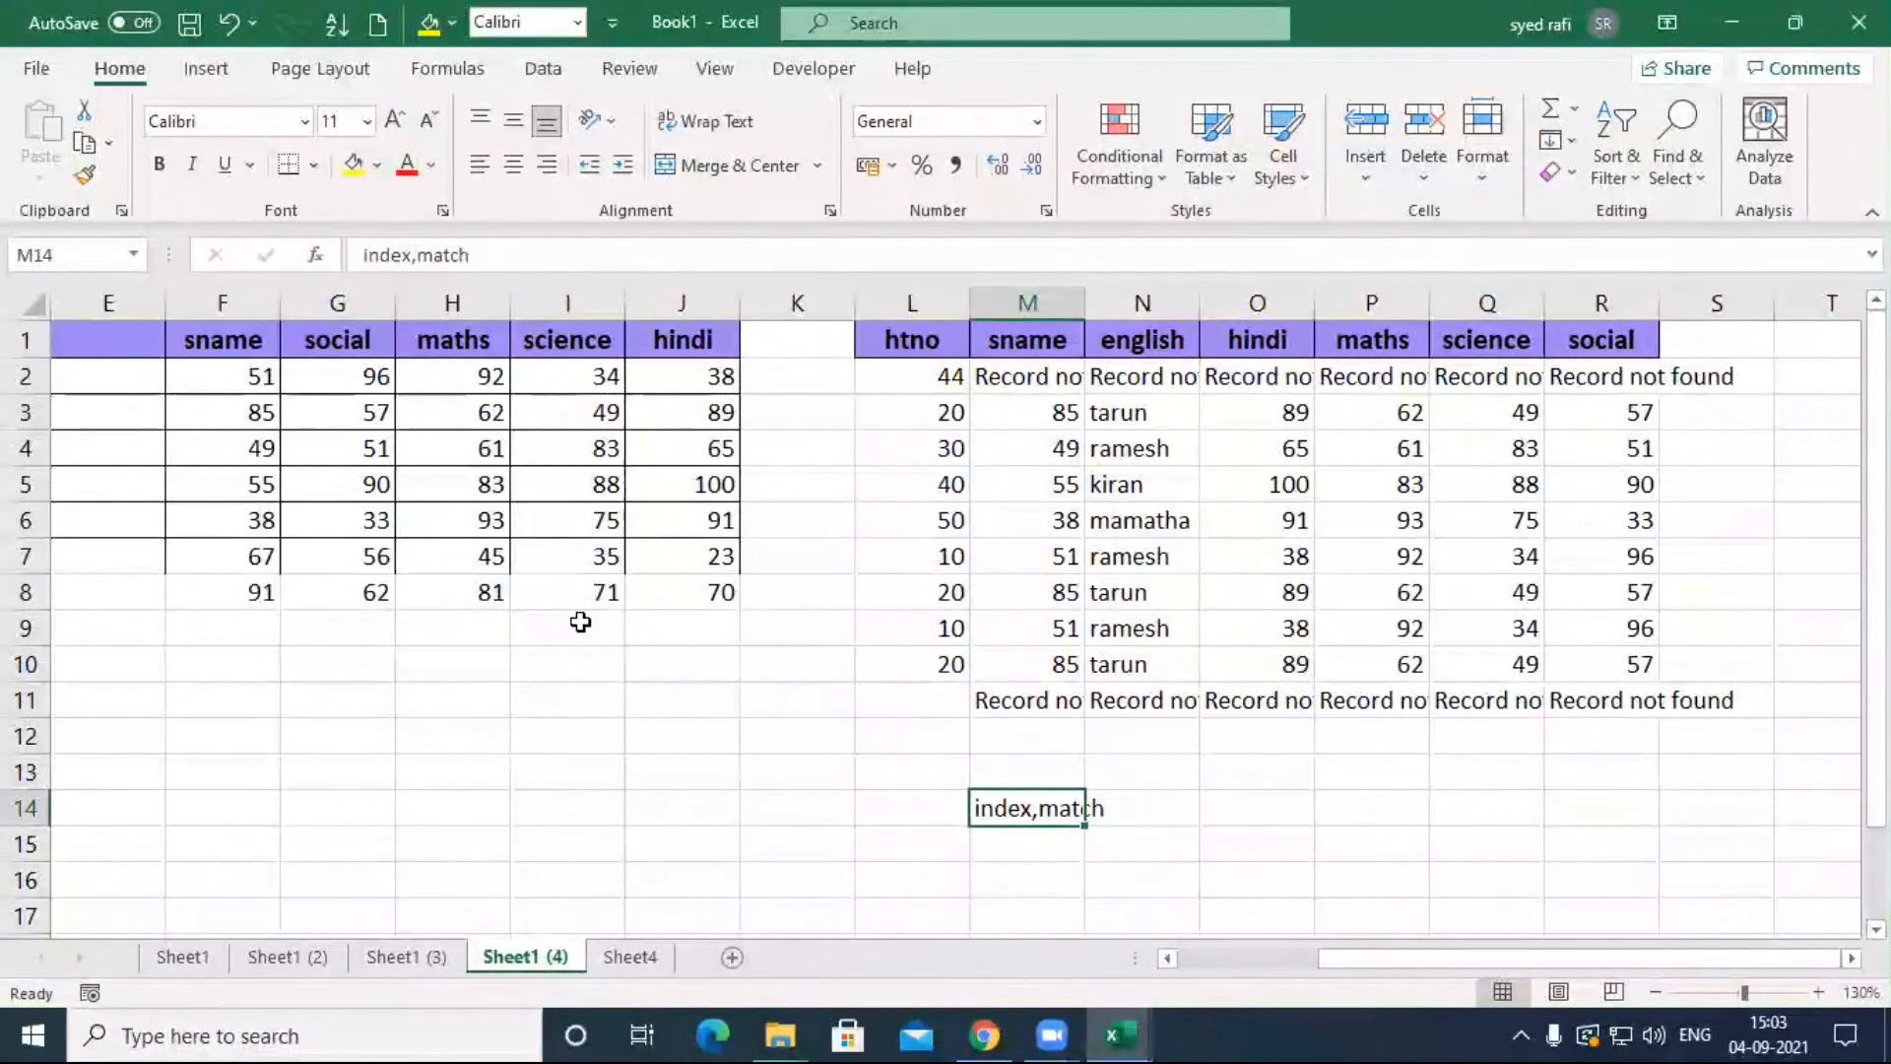
pyautogui.click(913, 300)
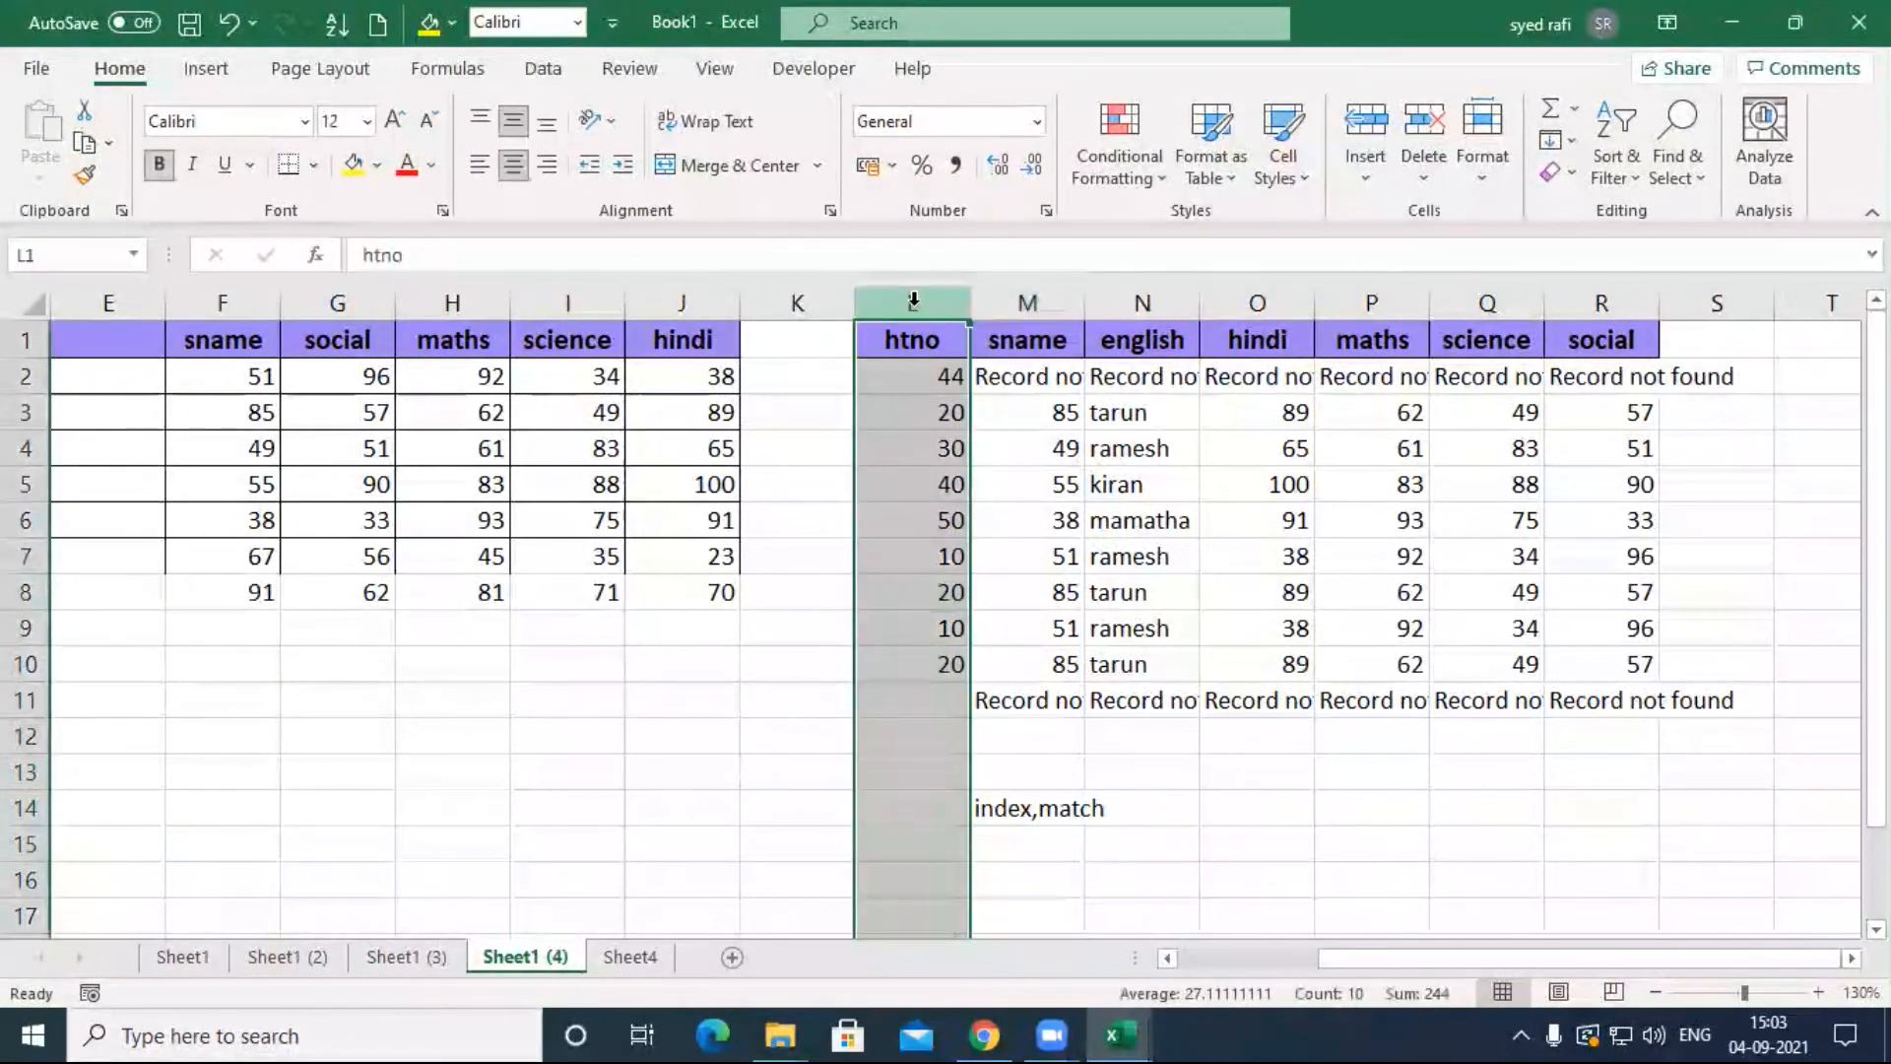
pyautogui.hotkey('ctrl', '-')
pyautogui.hotkey('ctrl', '-')
pyautogui.hotkey('ctrl', '-')
pyautogui.hotkey('ctrl', '-')
pyautogui.hotkey('ctrl', '-')
pyautogui.hotkey('ctrl', '-')
pyautogui.hotkey('ctrl', '-')
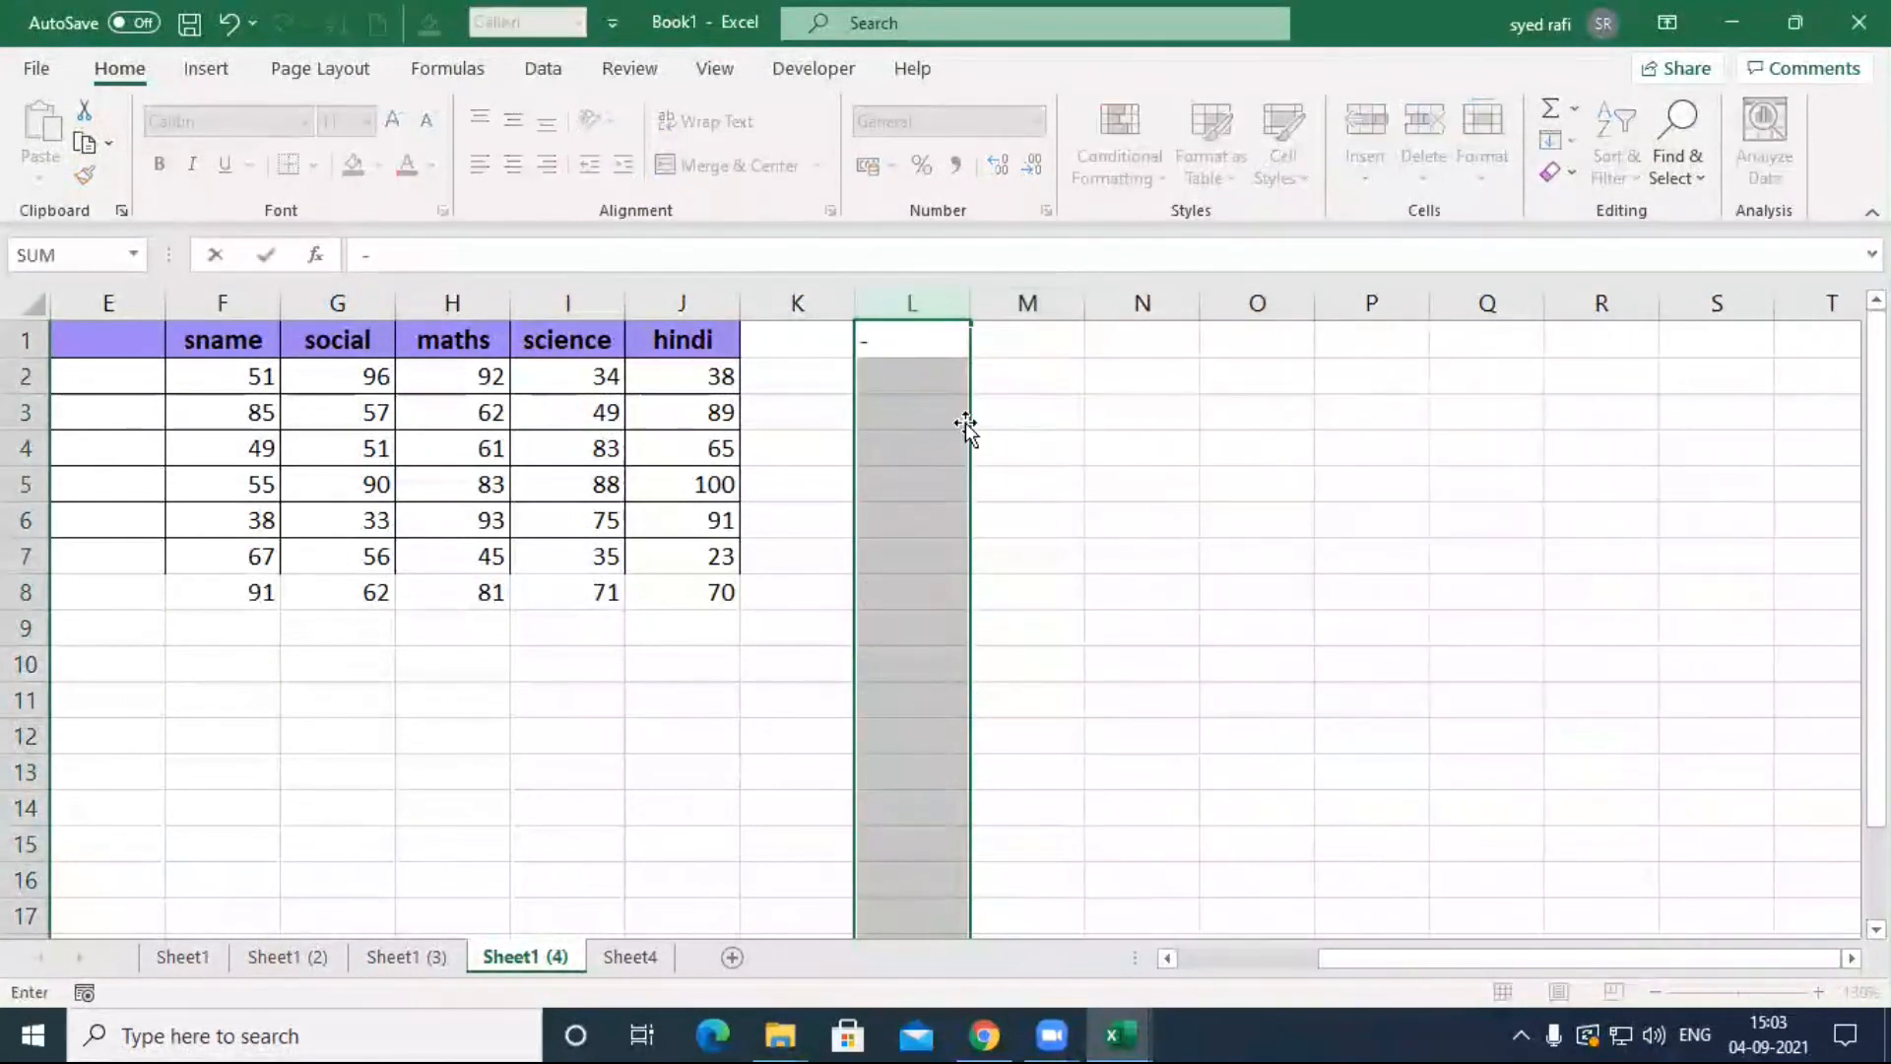
# Step: Bring up the INDEX function's argument forms in M5 and cancel the entry
pyautogui.click(982, 492)
pyautogui.write('=inde')
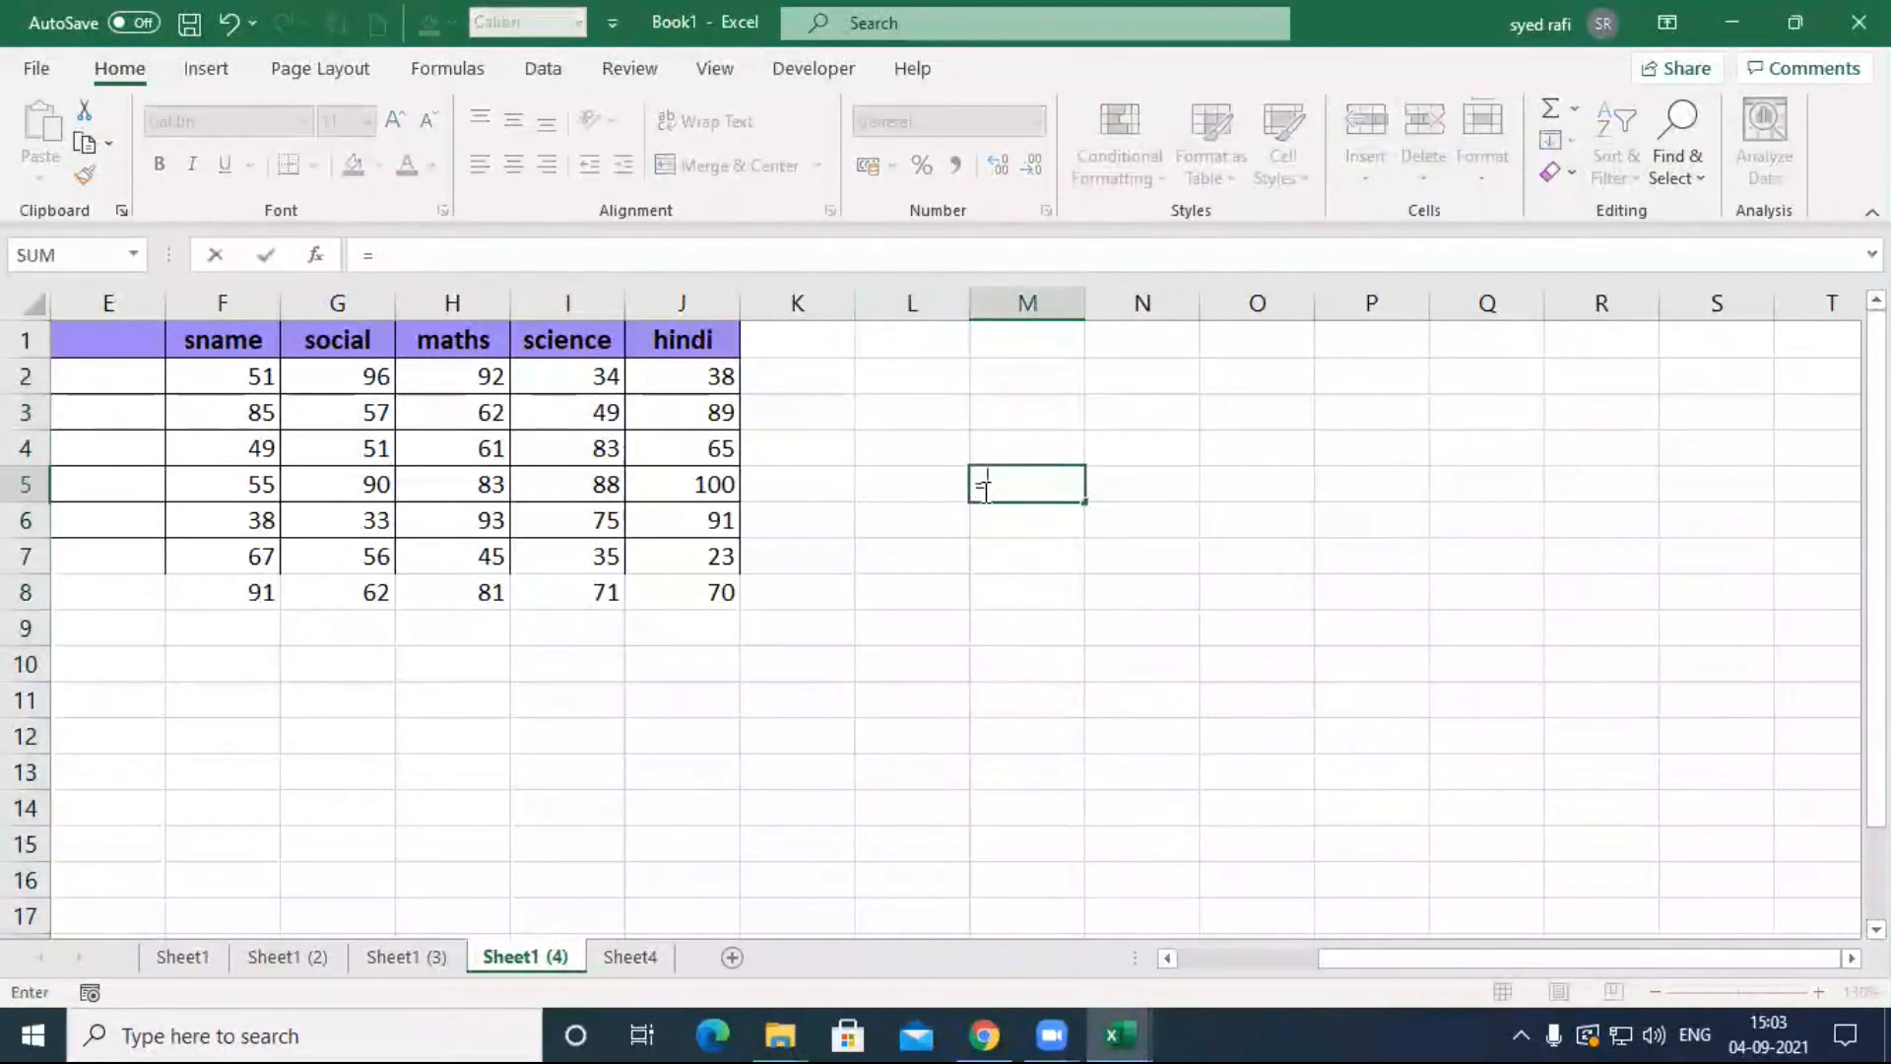
pyautogui.press('Tab')
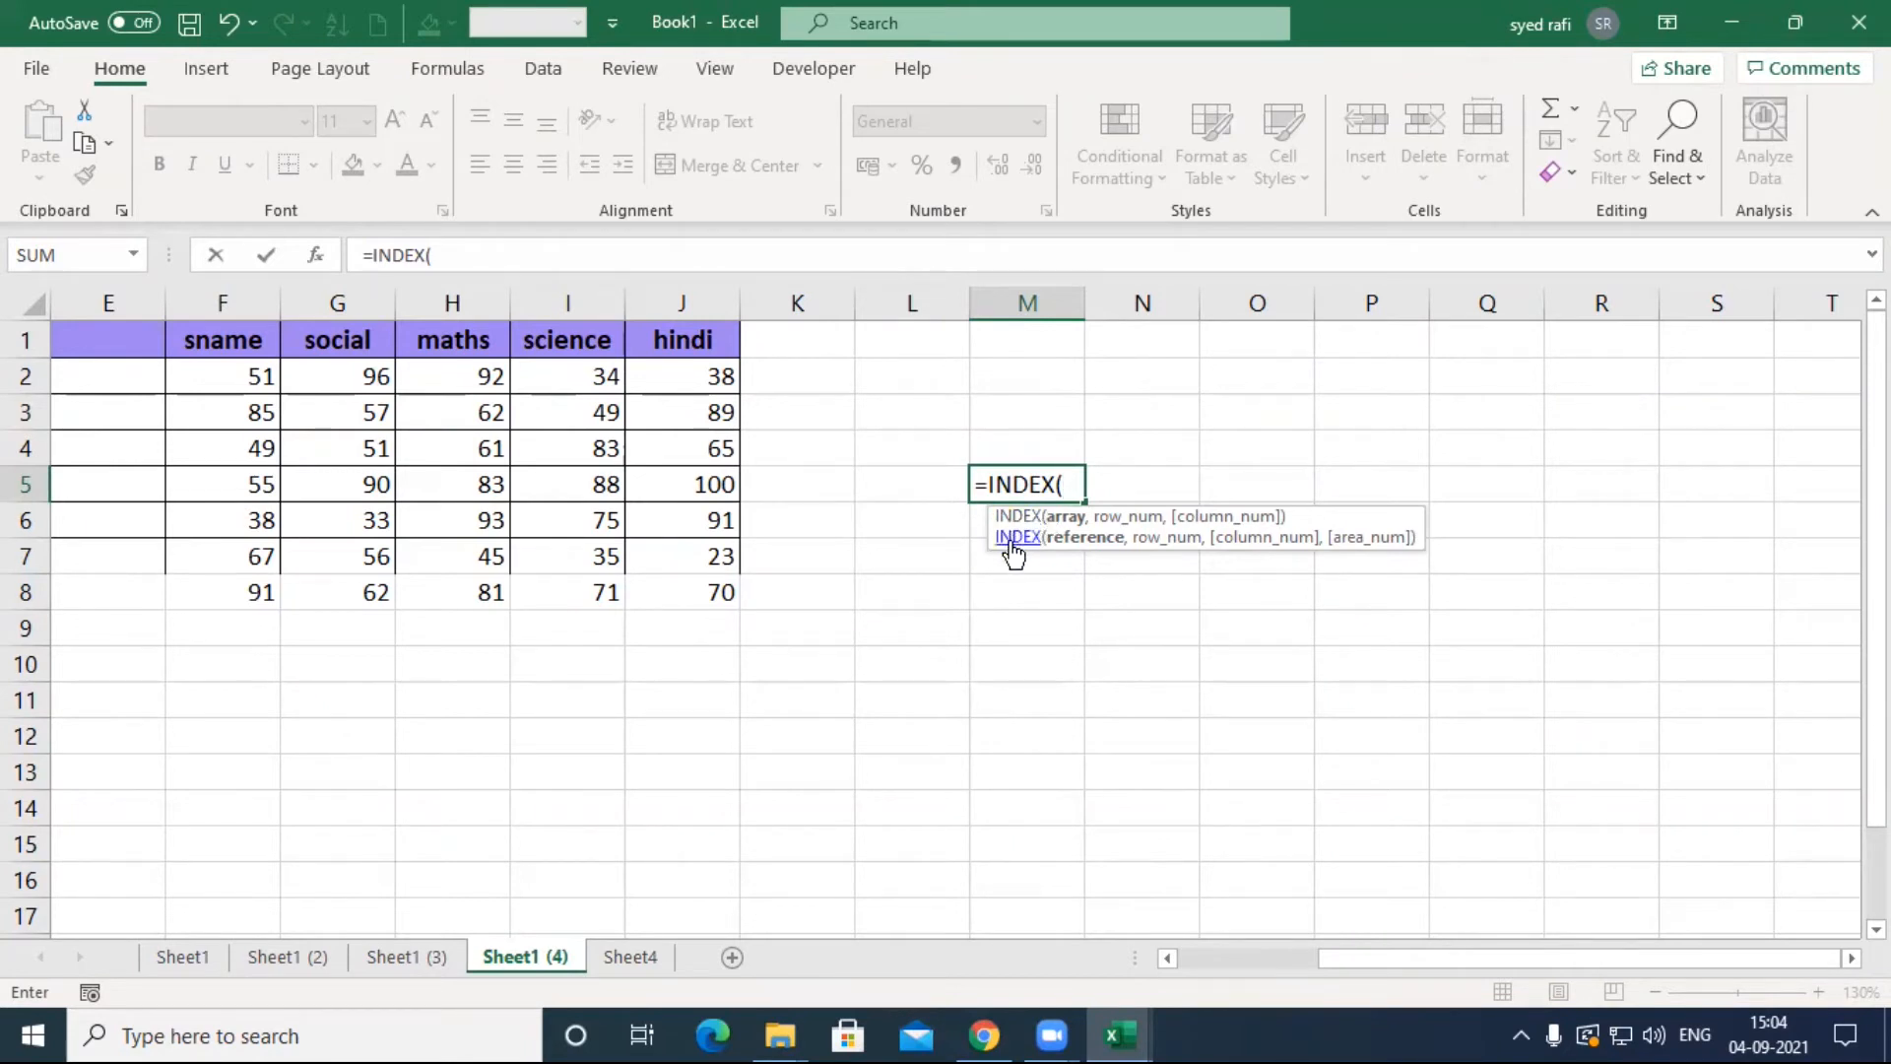
pyautogui.press('Escape')
# Step: Enter =TODAY() in cell M9 as an example of a function that takes no arguments
pyautogui.click(1020, 618)
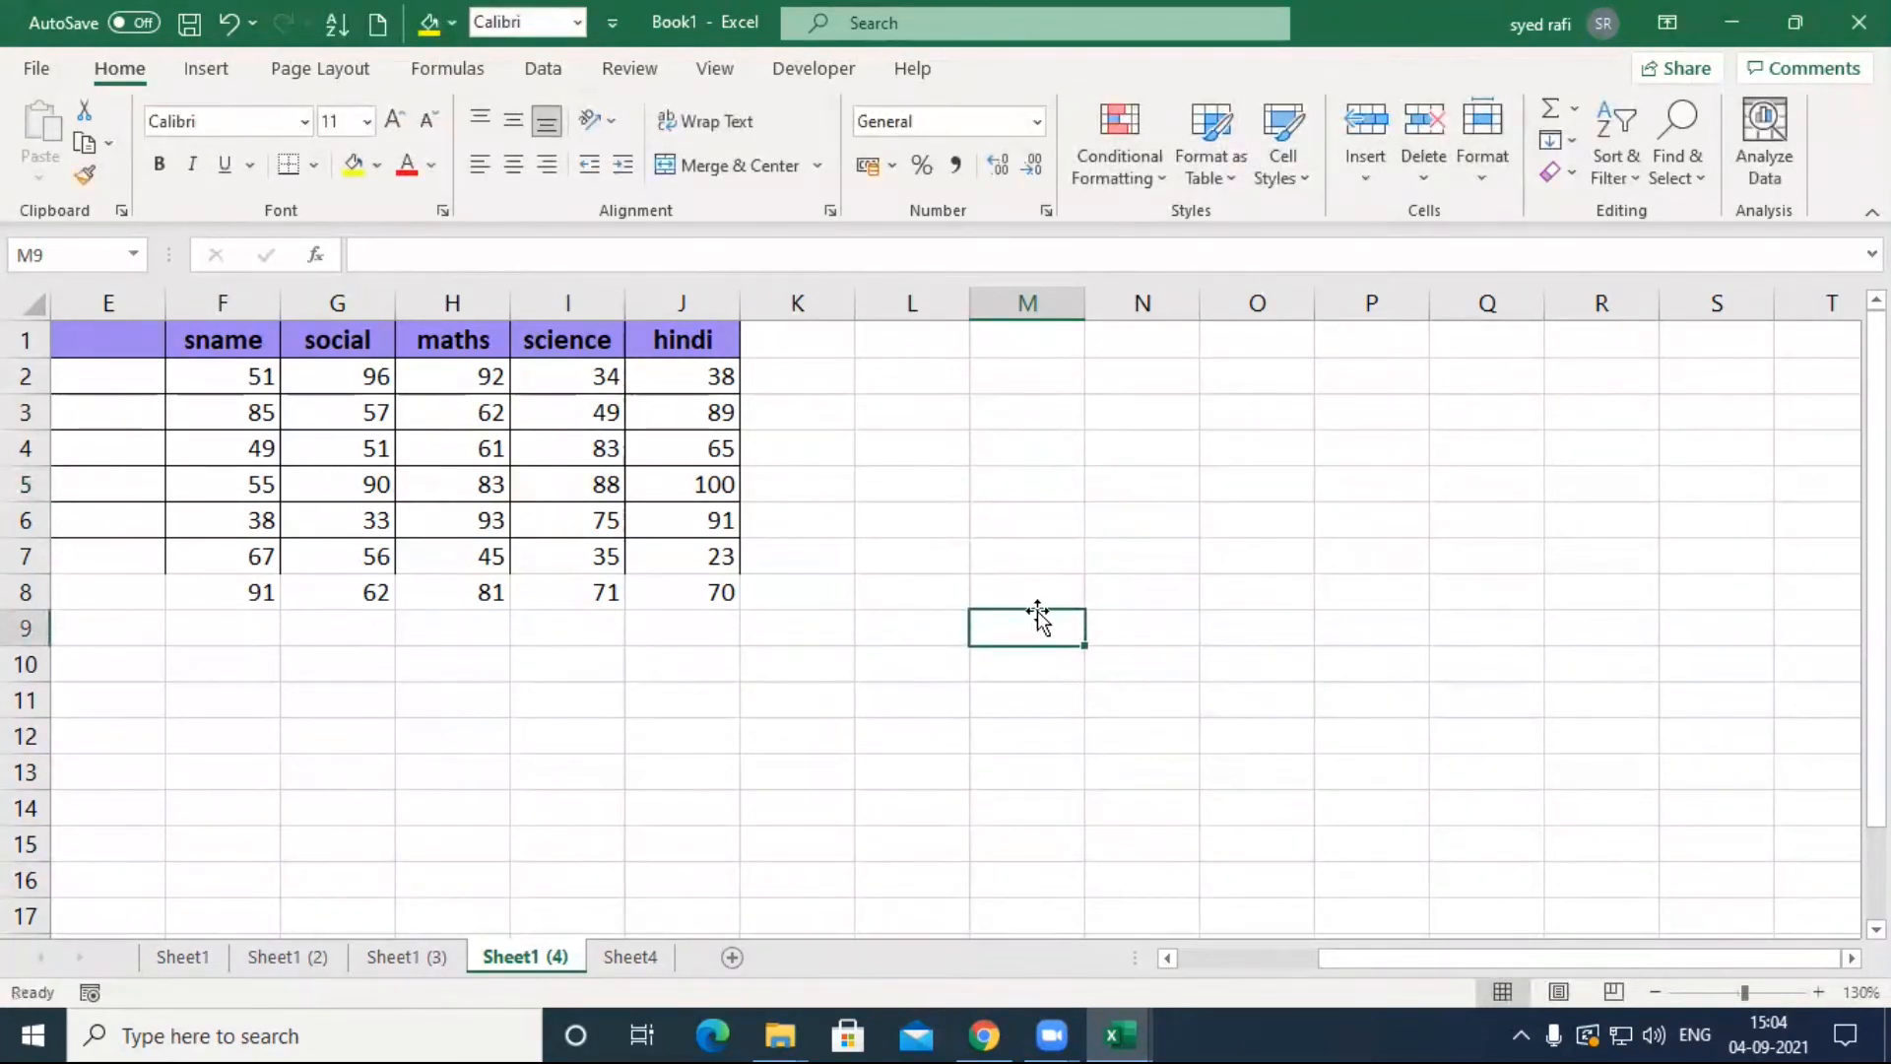
pyautogui.write('=to')
pyautogui.press('Tab')
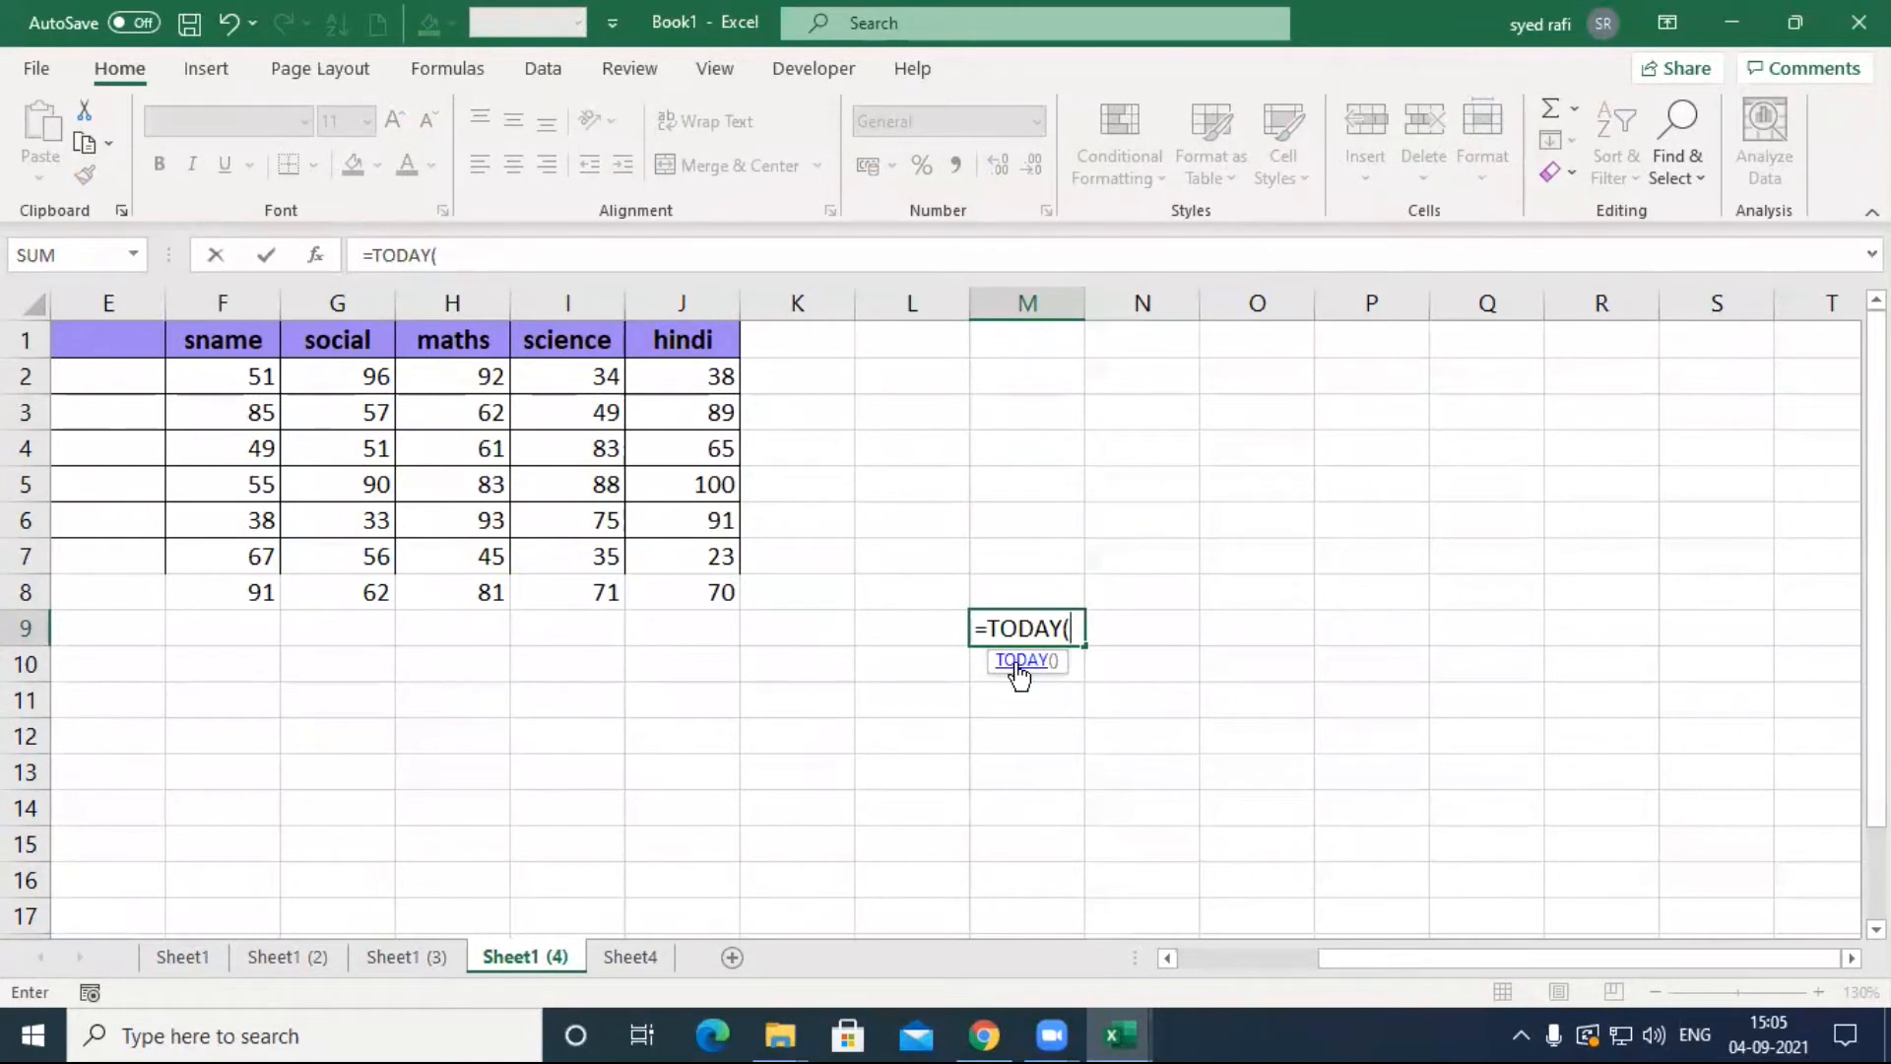
pyautogui.write(')')
pyautogui.press('Return')
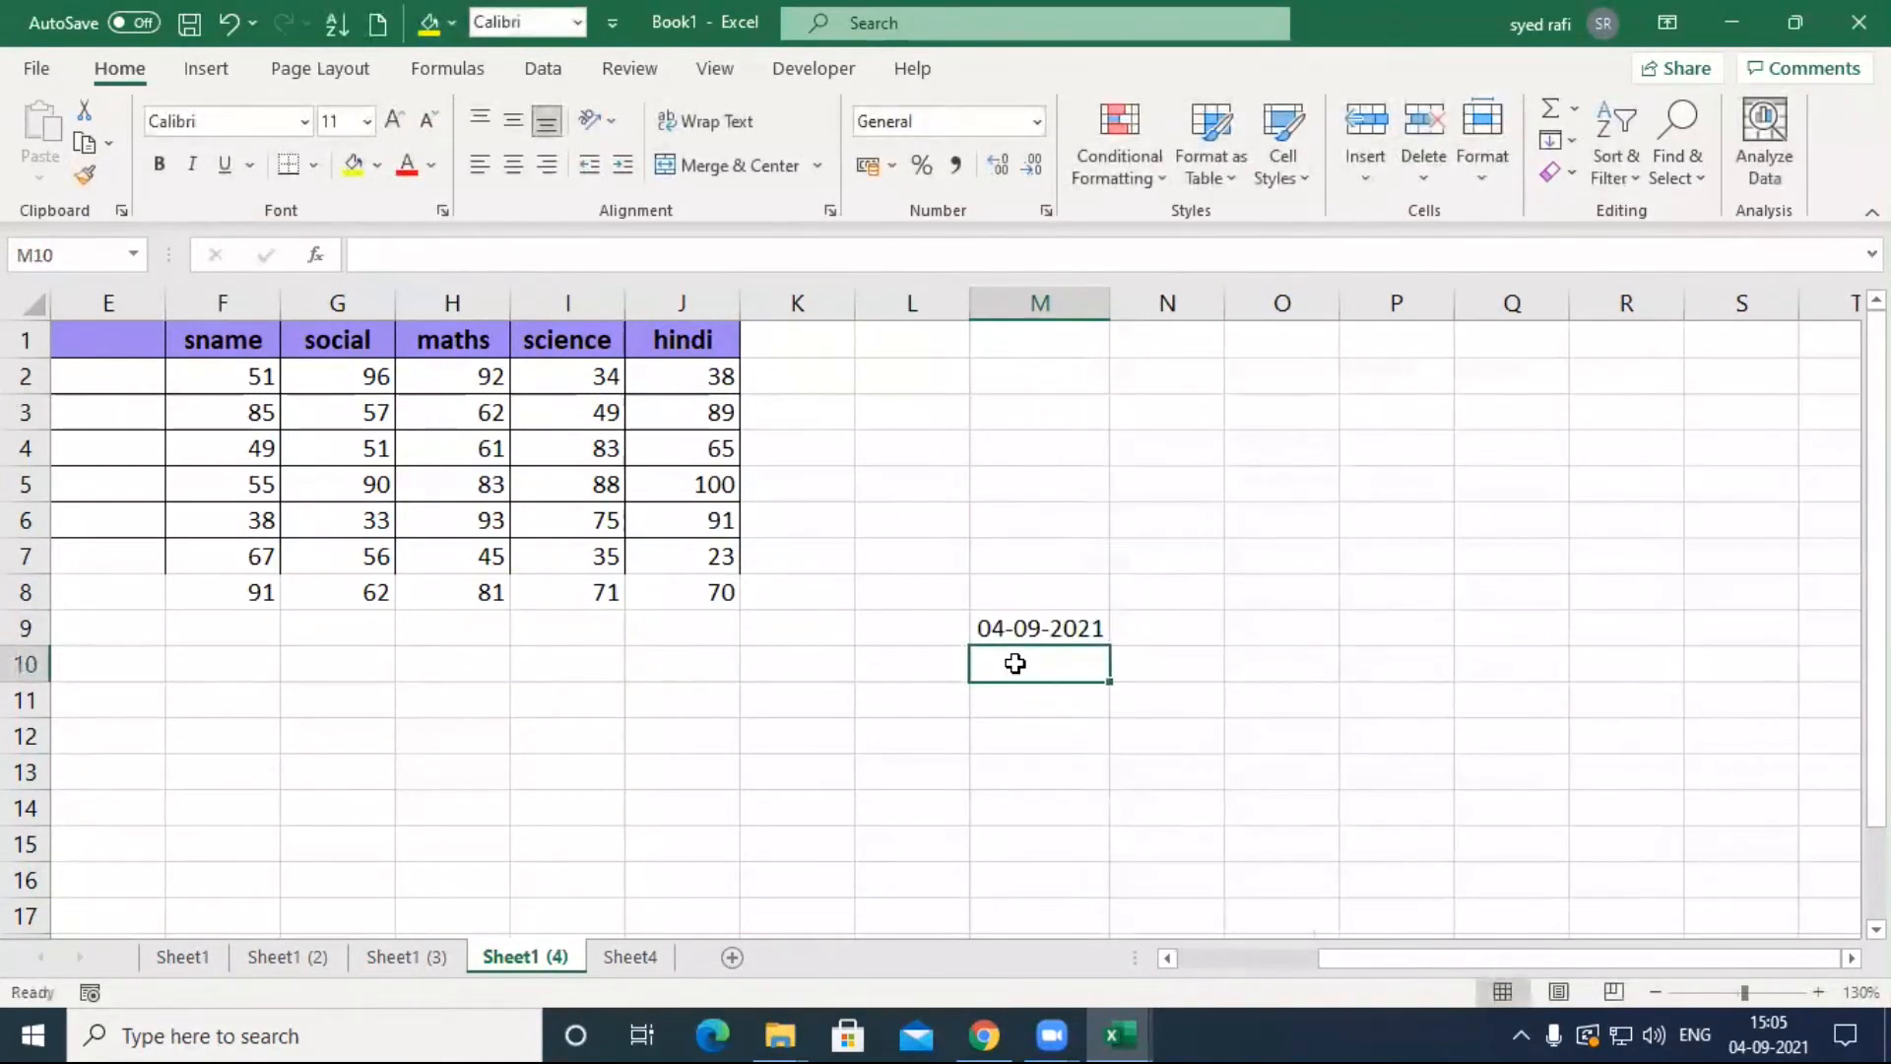
# Step: Bring up the SUM function's argument hint in M10 and cancel the entry
pyautogui.write('=sum')
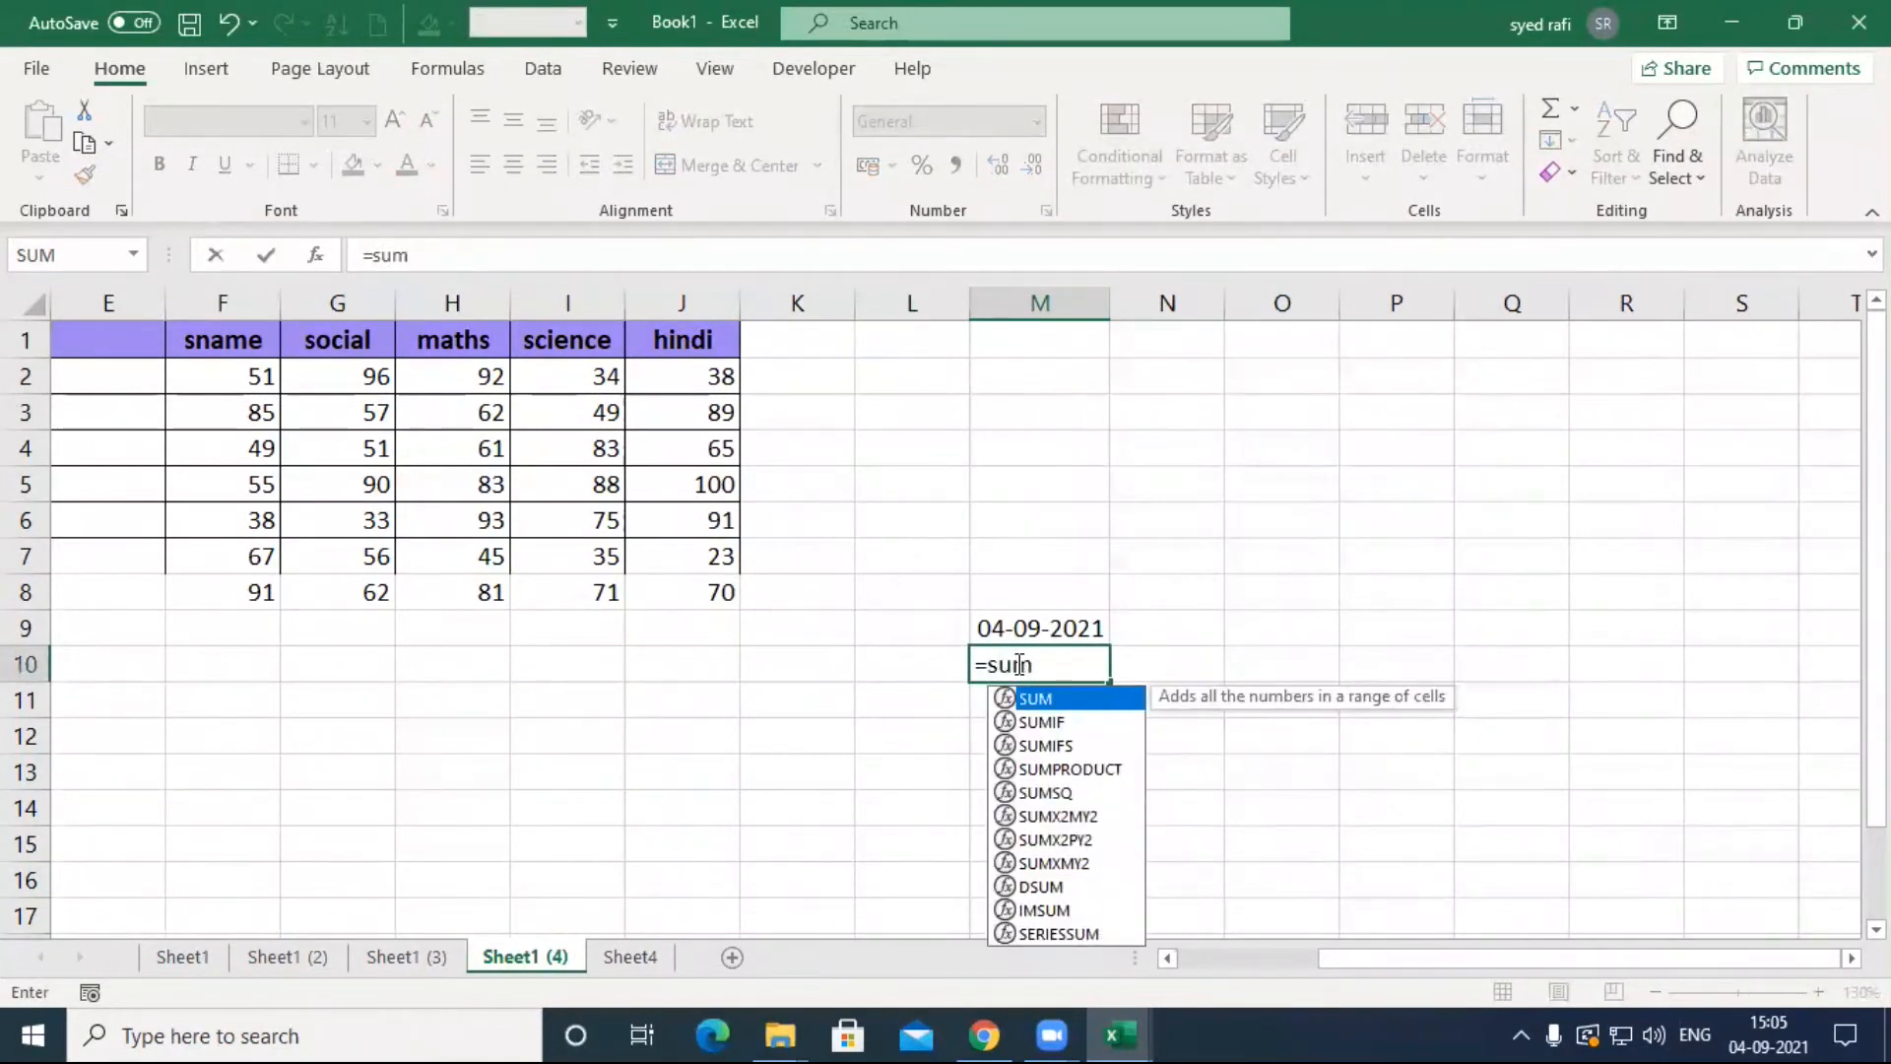
pyautogui.write('()')
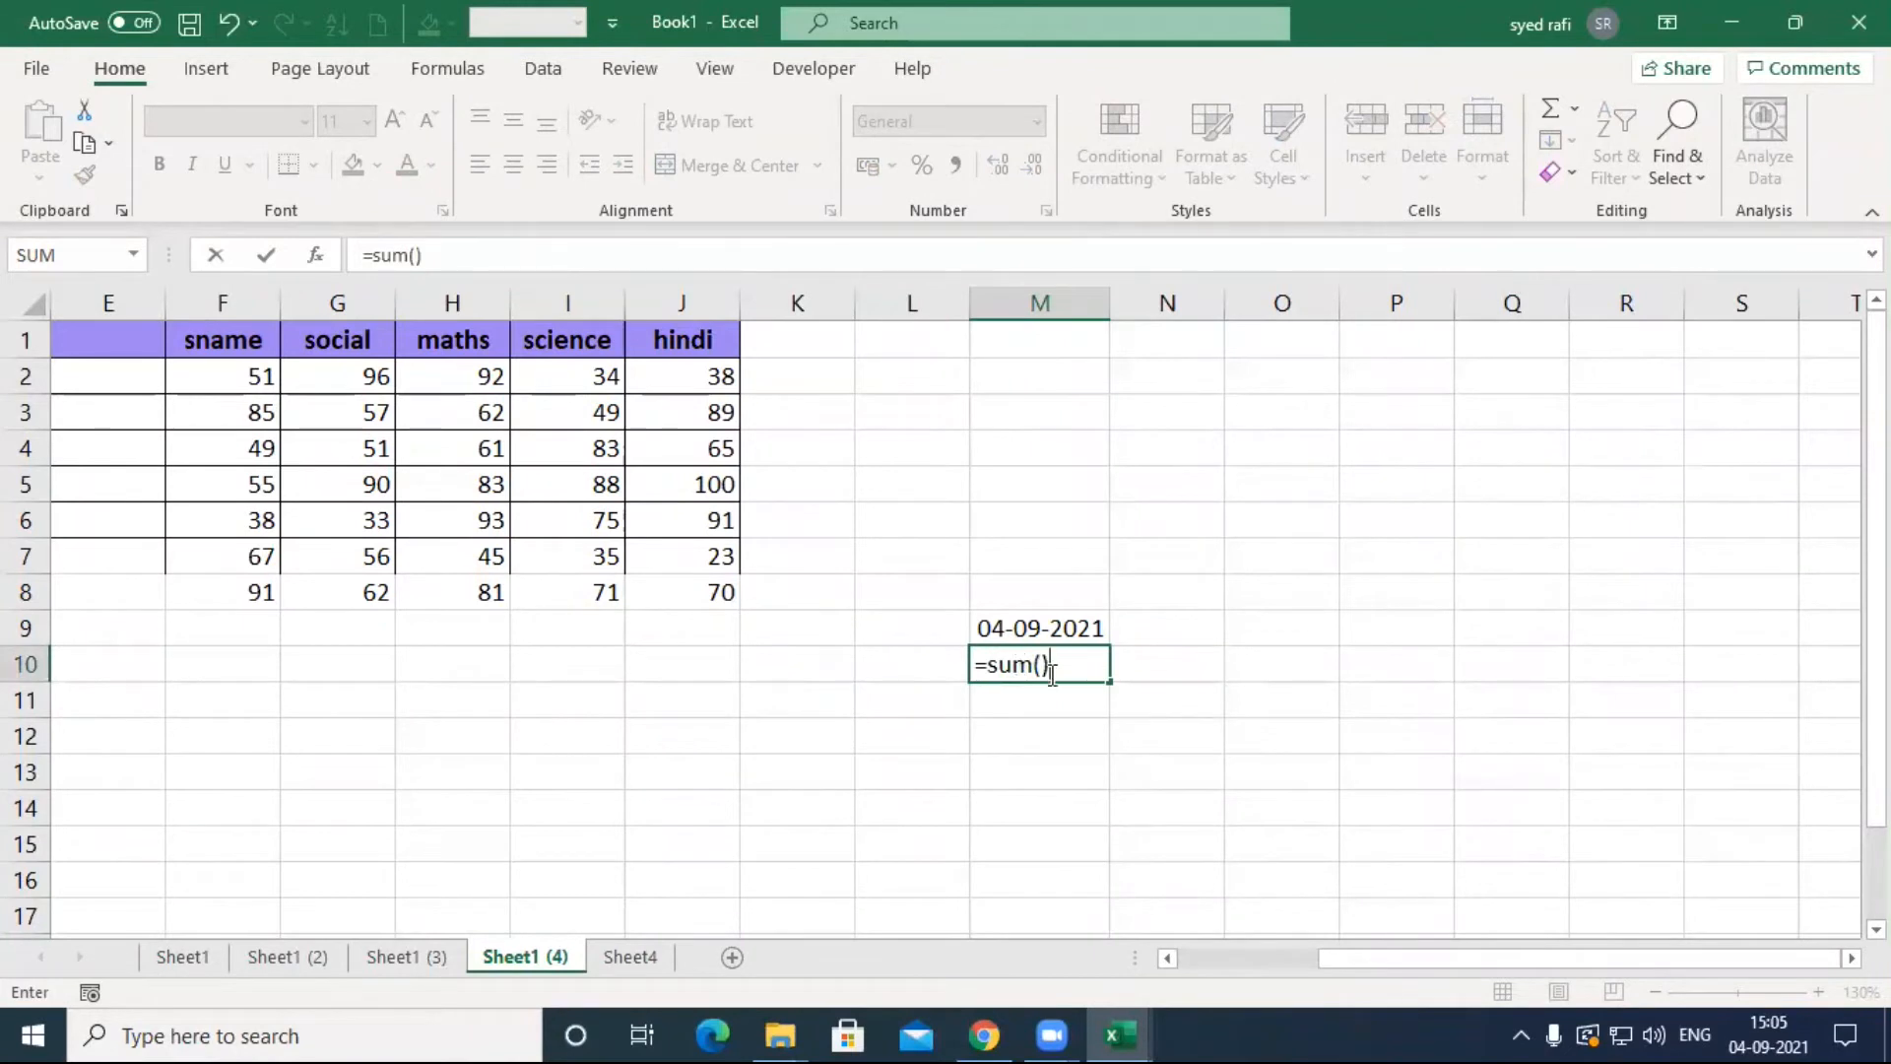
pyautogui.press('BackSpace')
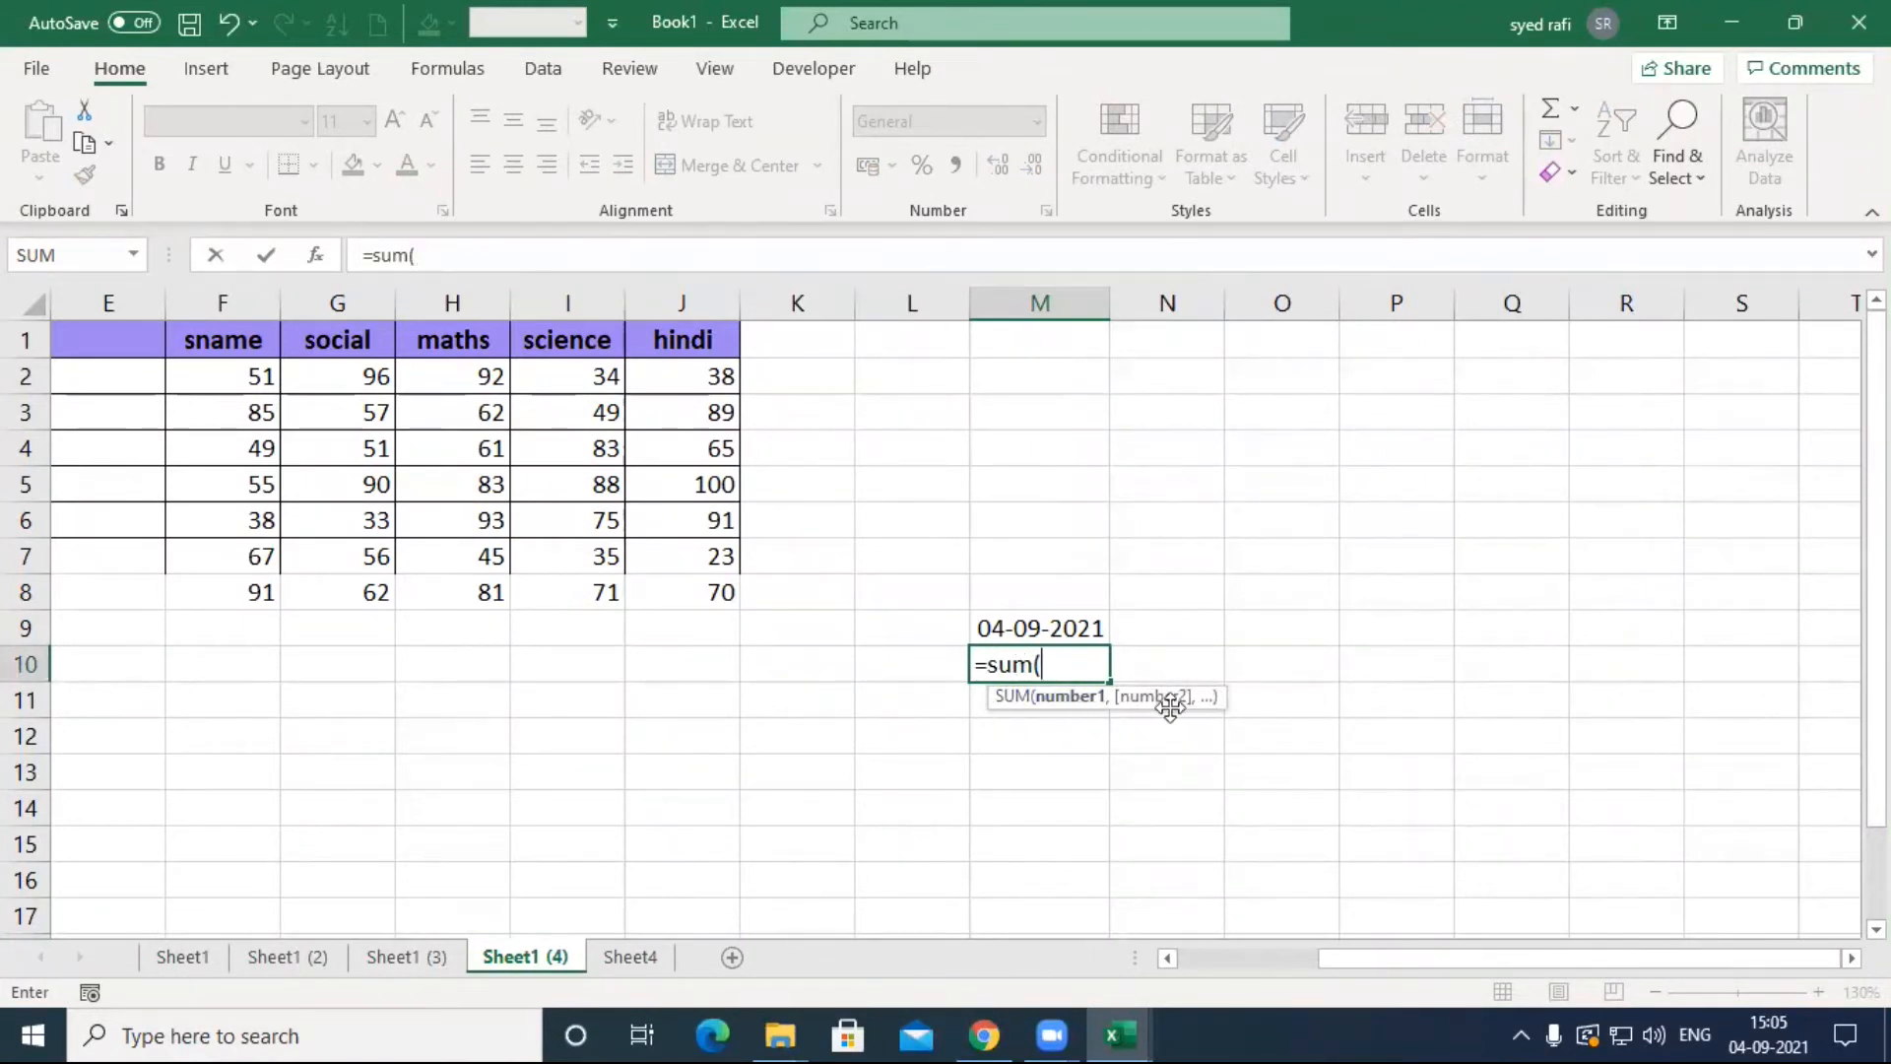
pyautogui.press('Escape')
# Step: Bring up the INDEX function's argument forms in M11, cancel the entry and clear the TODAY formula from M9
pyautogui.click(1013, 705)
pyautogui.write('=in')
pyautogui.press('Tab')
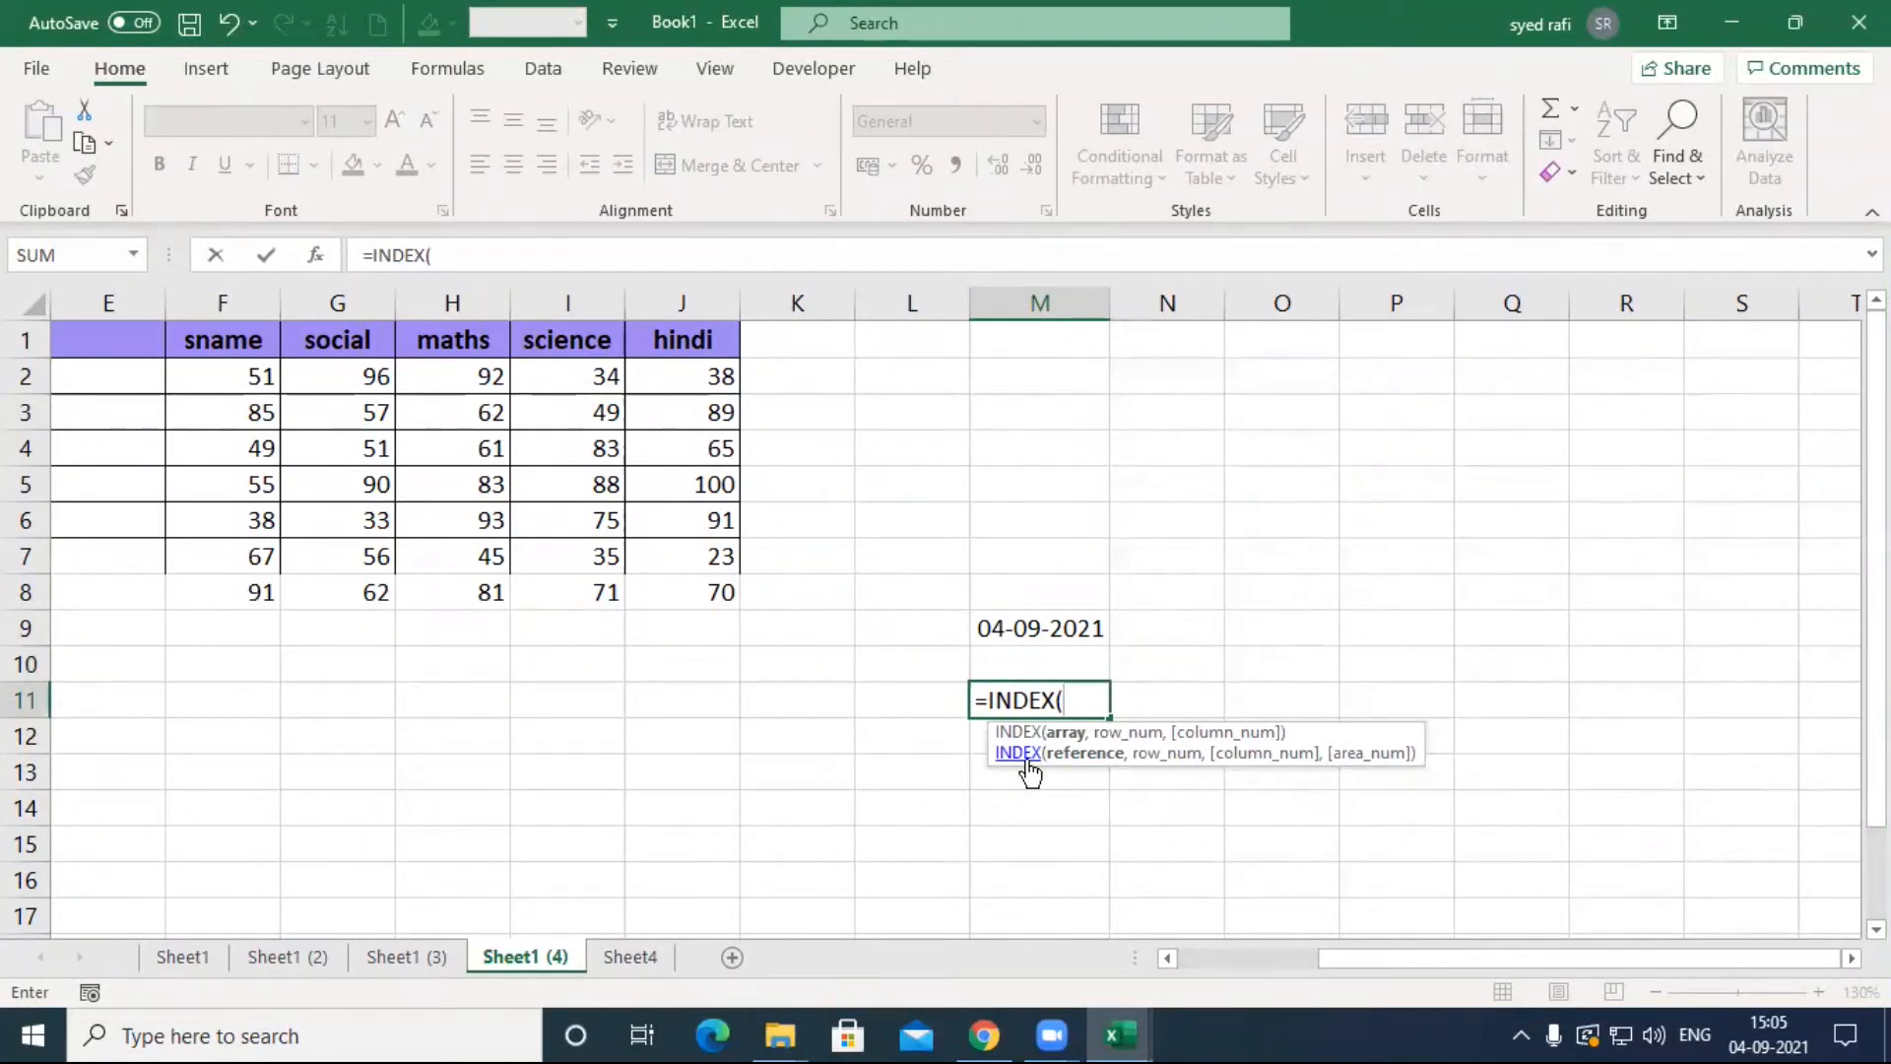
pyautogui.press('Escape')
pyautogui.click(1044, 635)
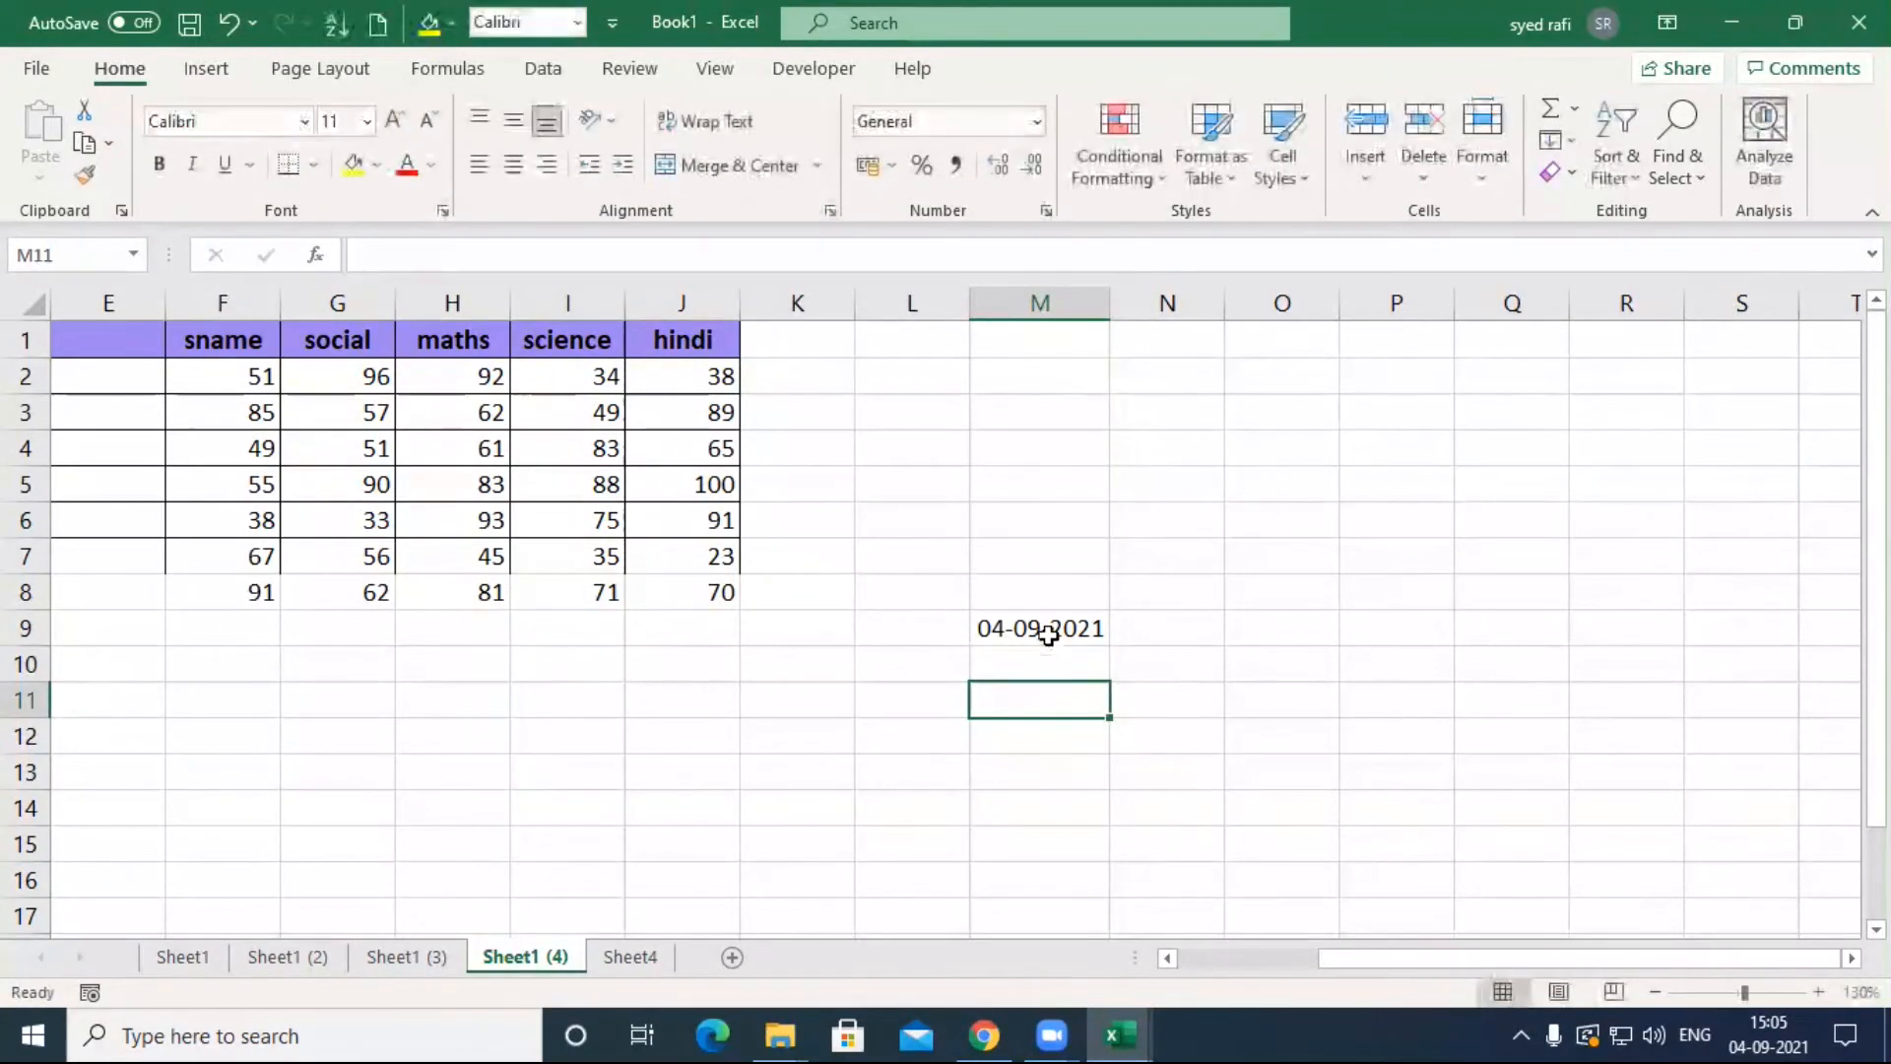
pyautogui.press('Delete')
# Step: In M4, enter an INDEX formula that returns row 3, column 4 of the marks range: =INDEX(F2:J8,3,4)
pyautogui.click(1034, 450)
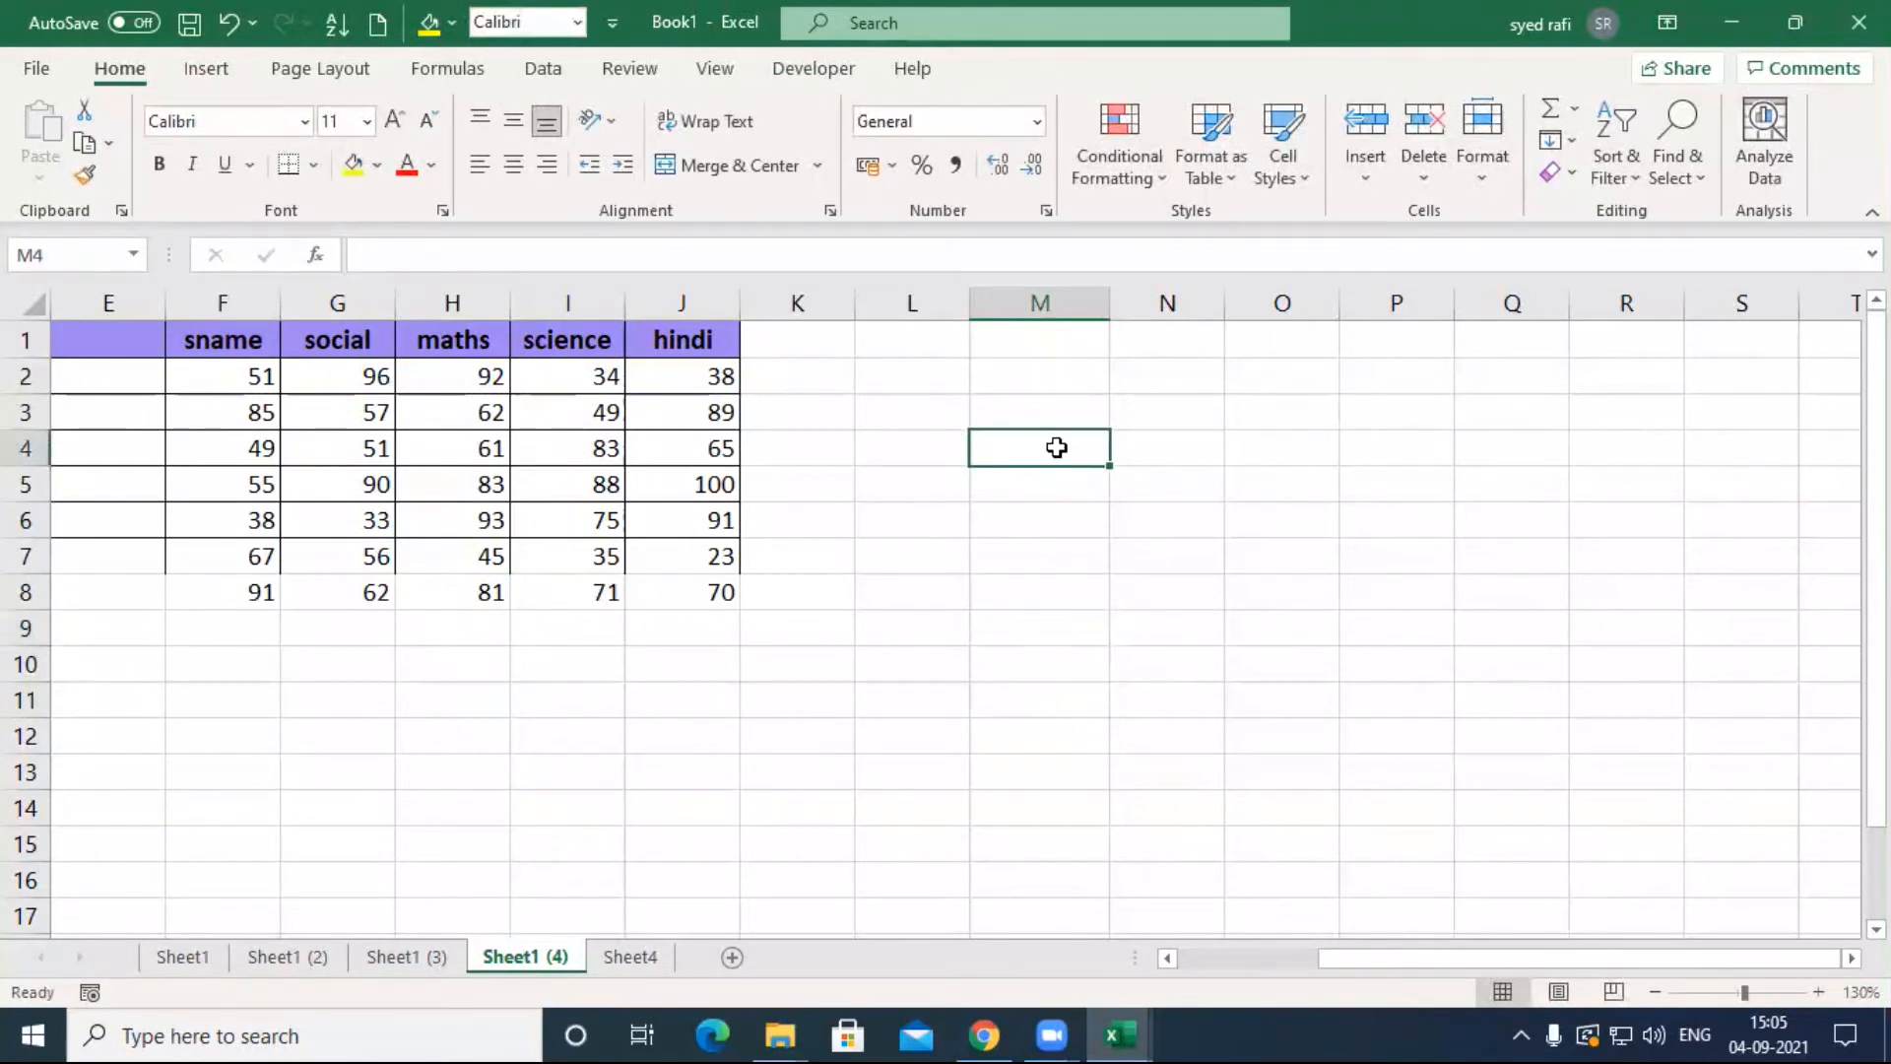
pyautogui.write('=')
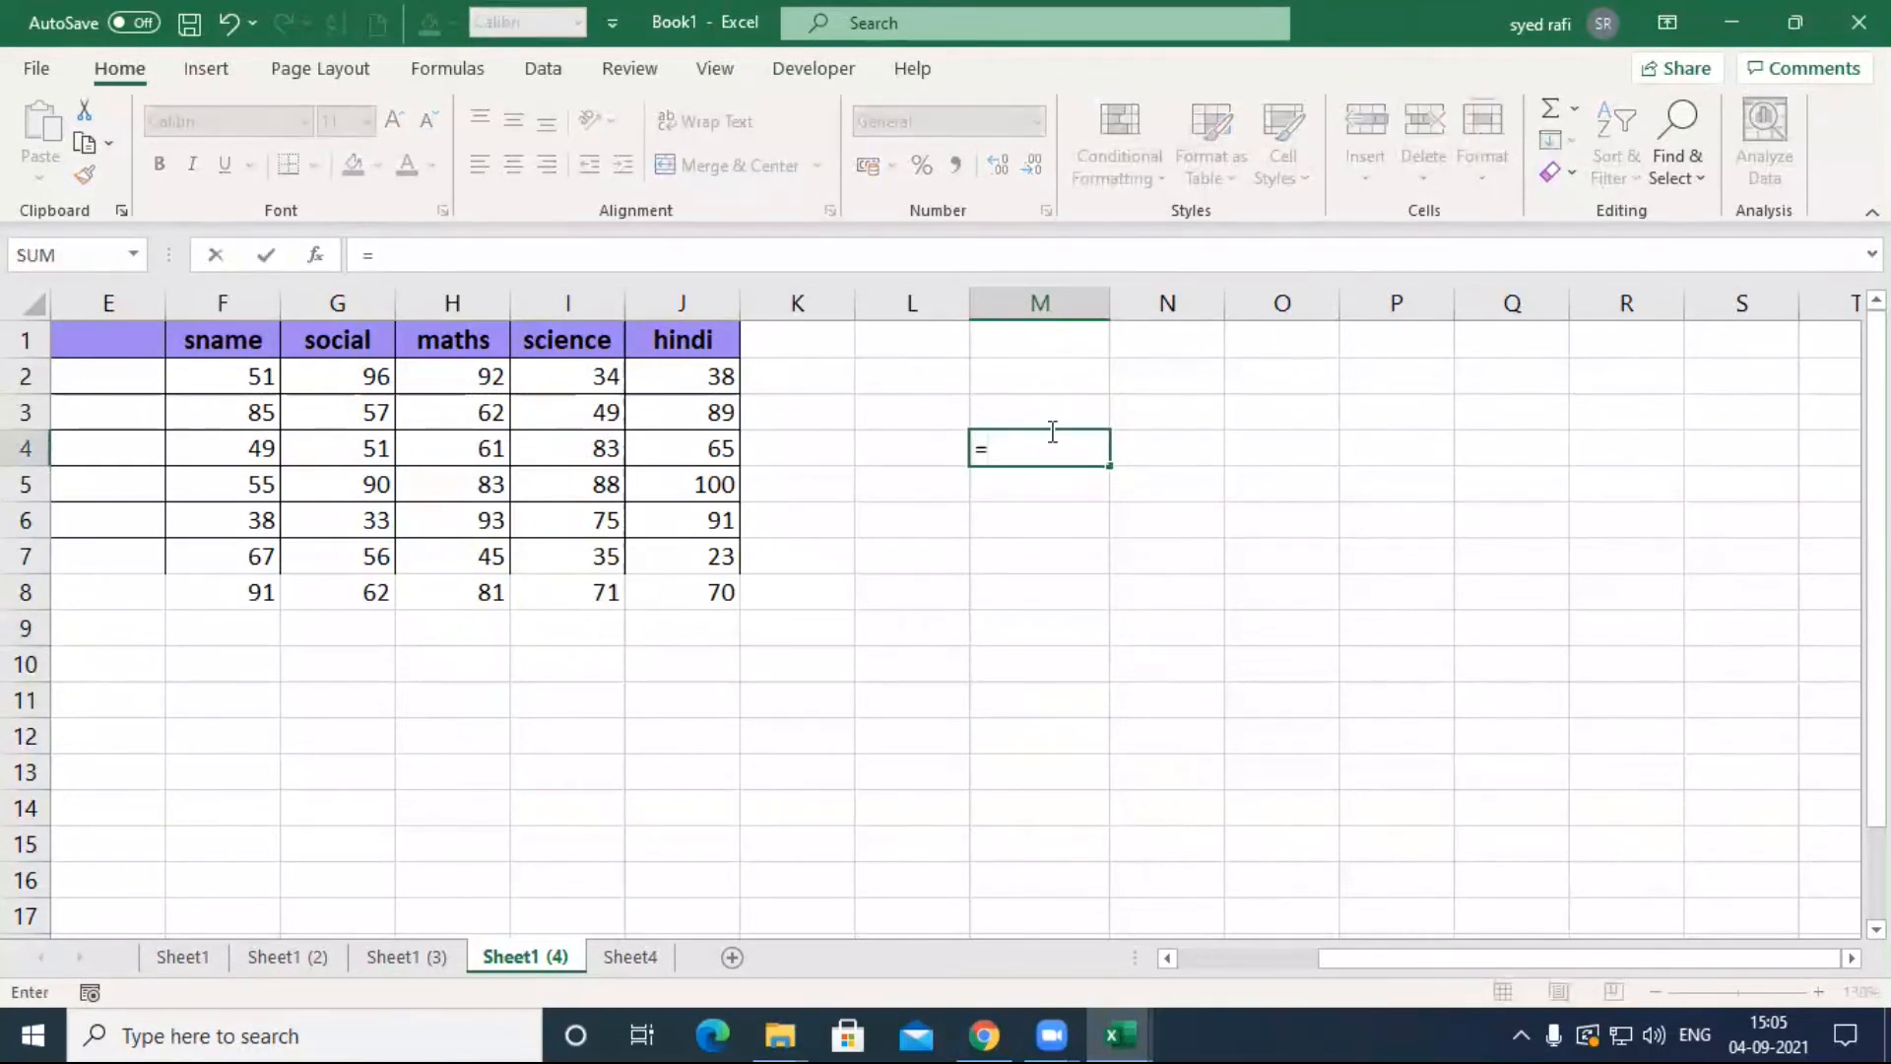
pyautogui.write('ind')
pyautogui.press('Tab')
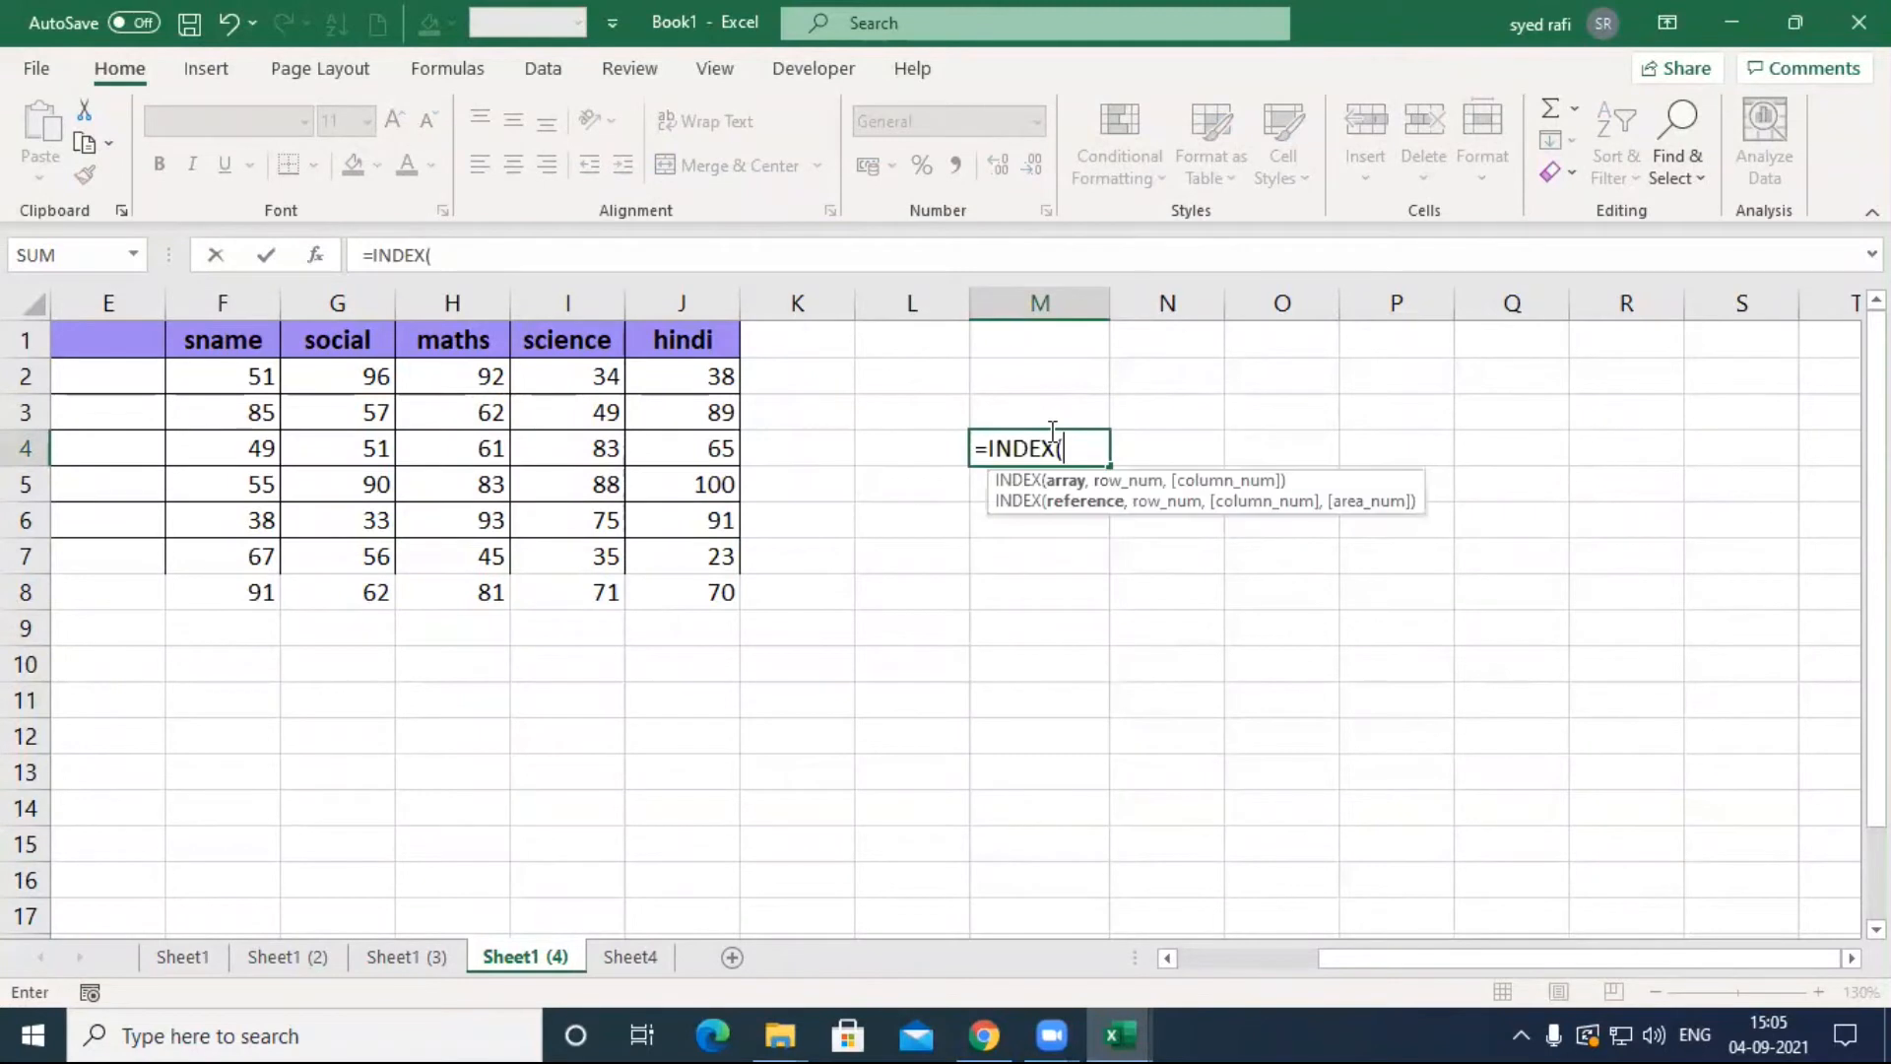
pyautogui.moveTo(245, 375); pyautogui.dragTo(655, 586)
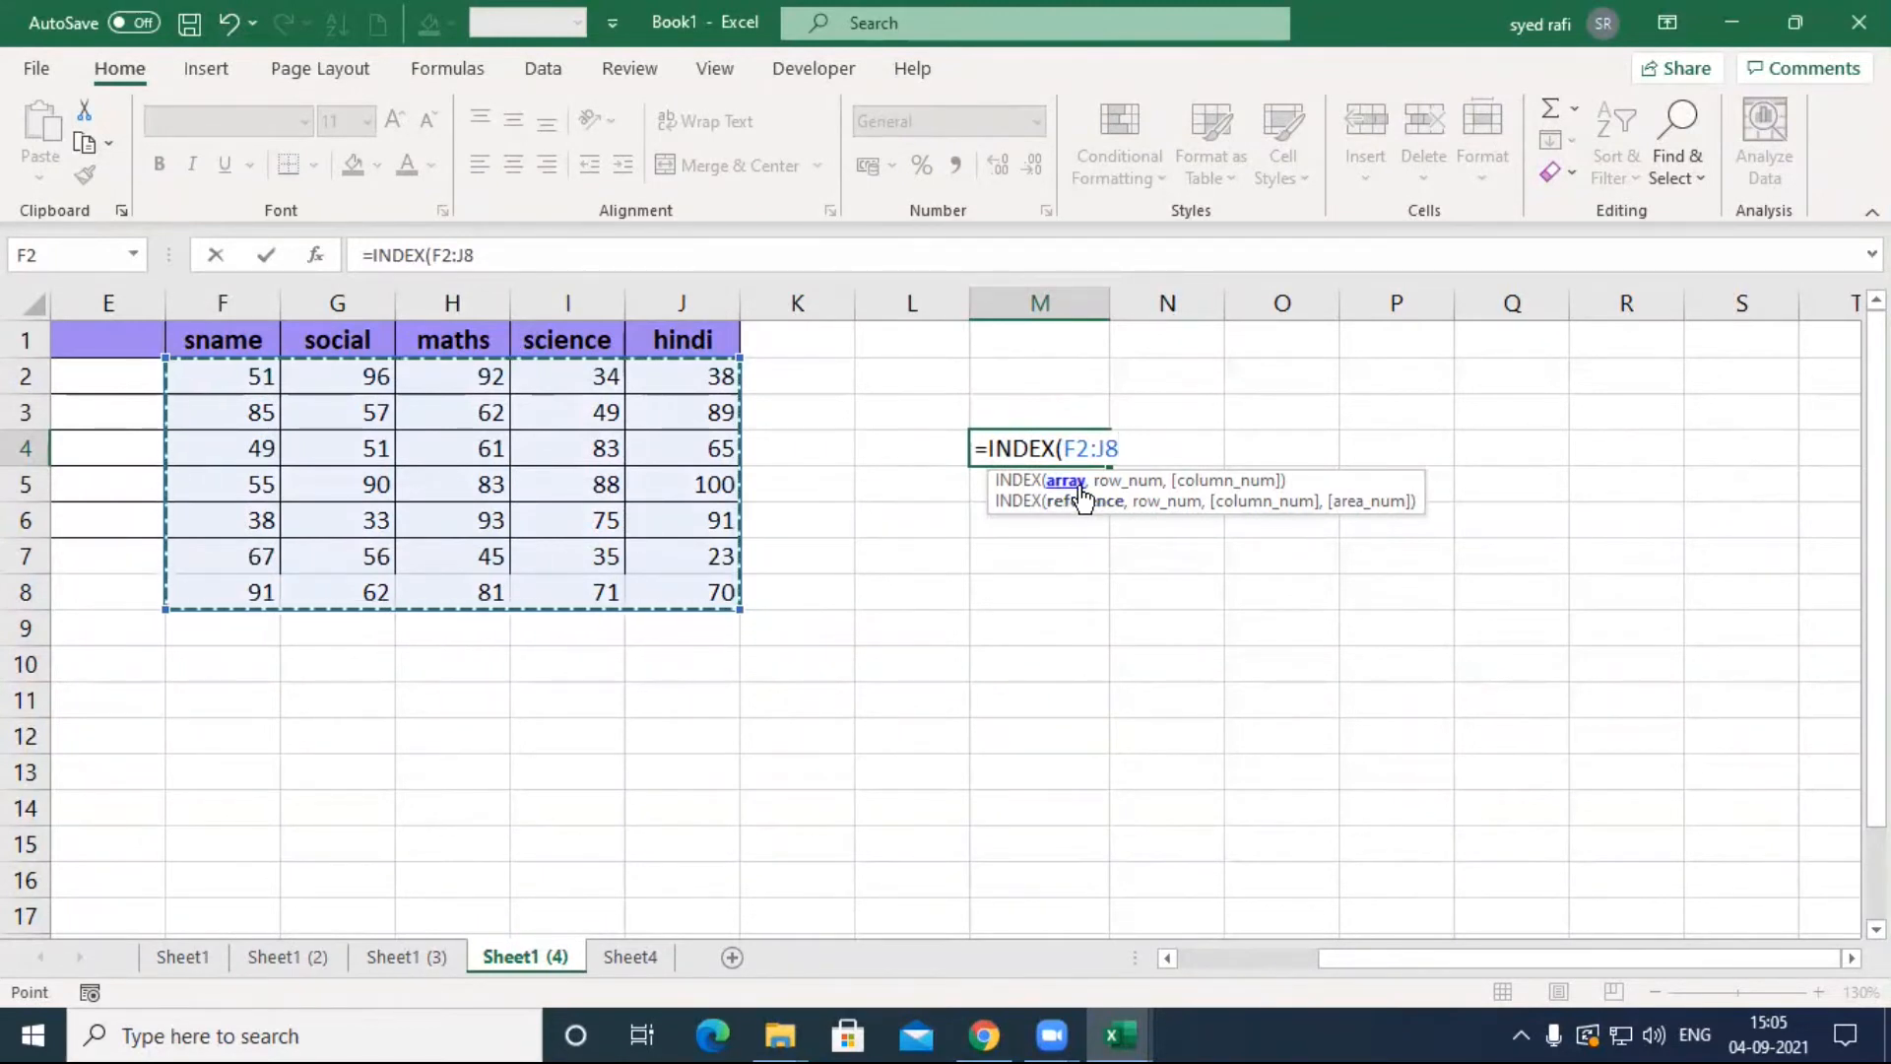
pyautogui.write(',')
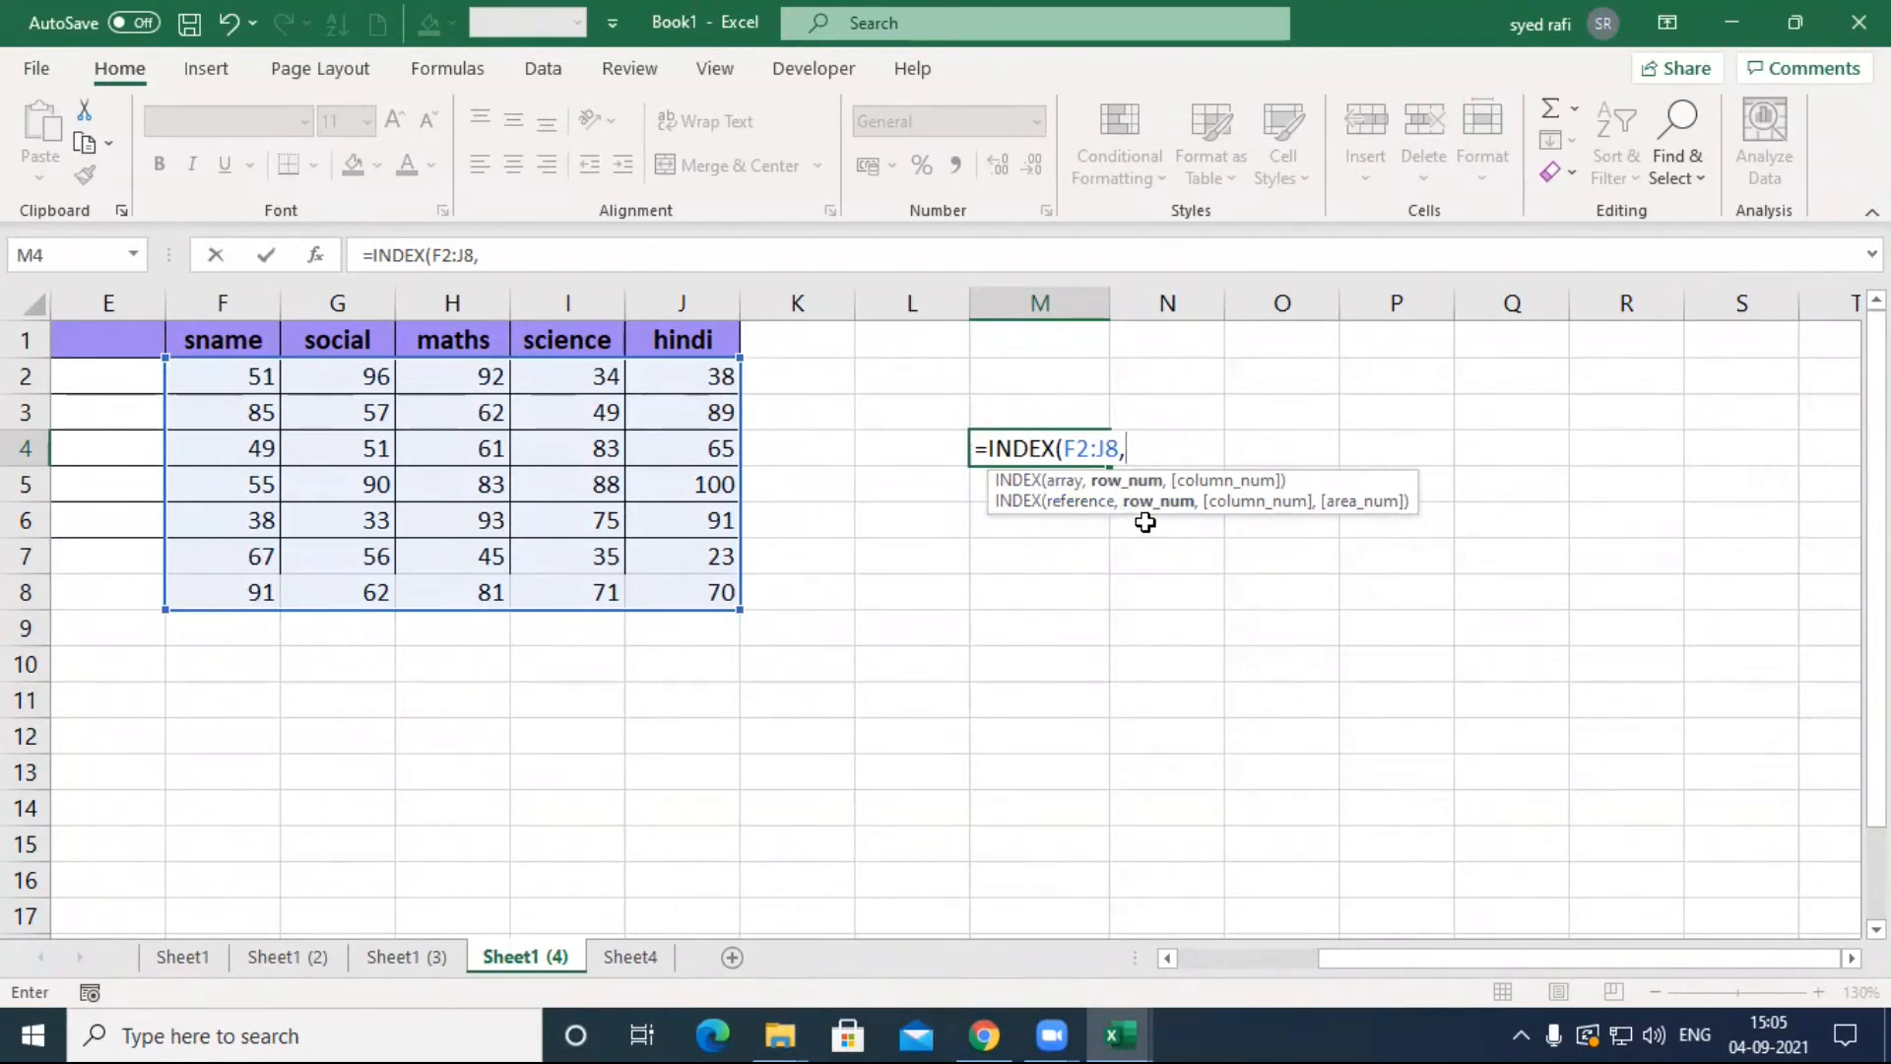
pyautogui.write('3,')
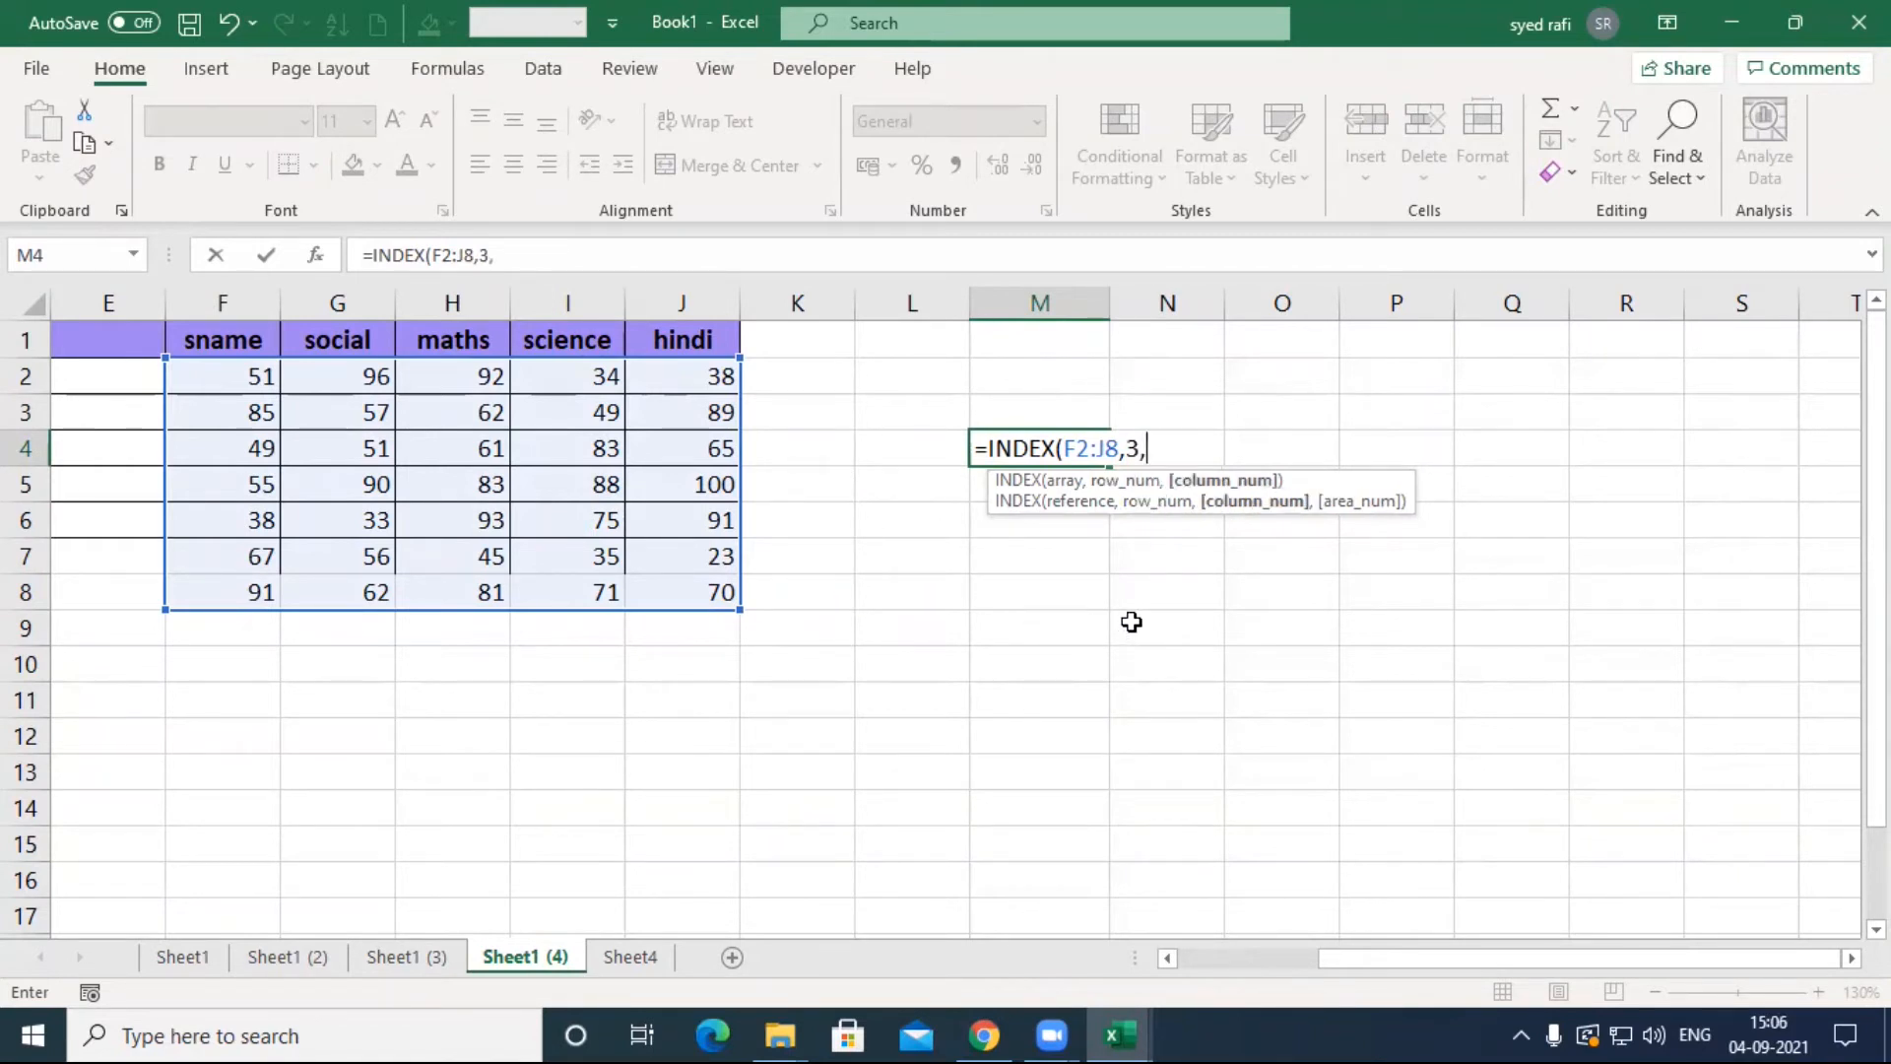
pyautogui.write('4)')
pyautogui.press('Return')
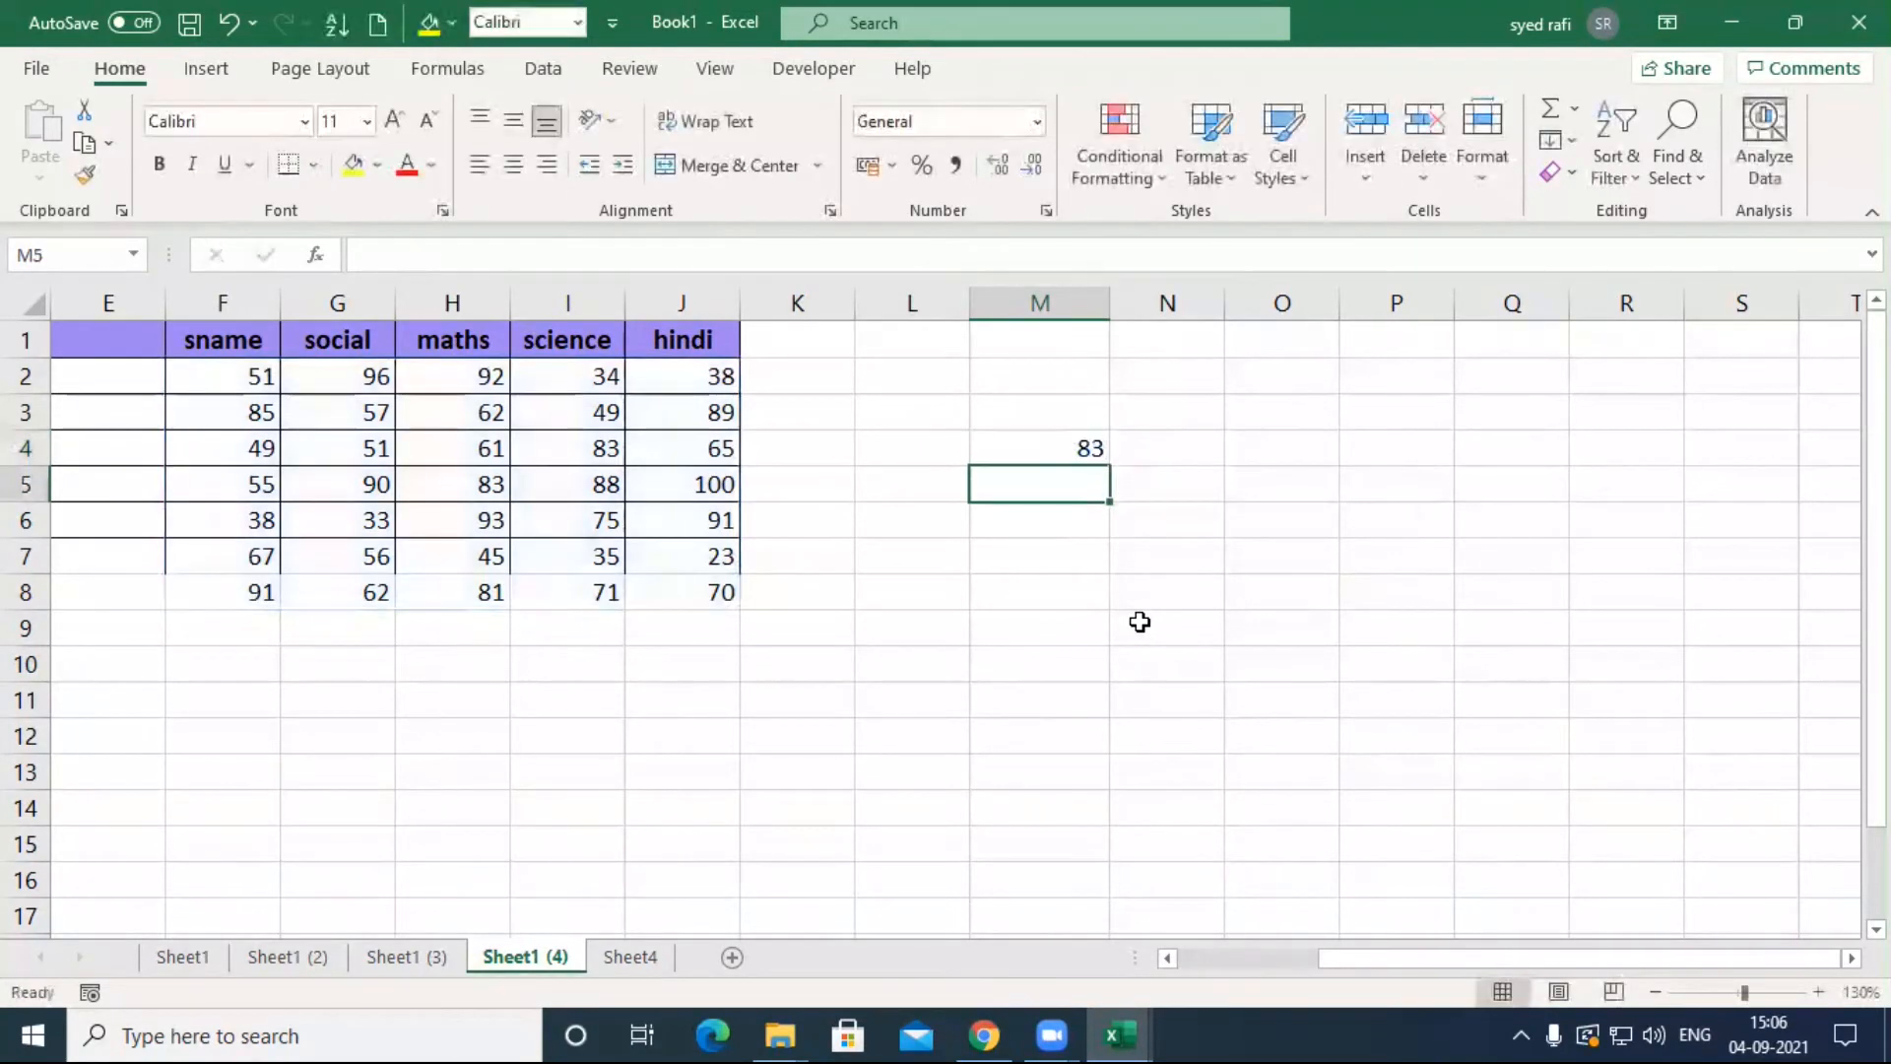
# Step: Copy the INDEX formula's text from M4 and put it in N4 as plain text with a leading apostrophe
pyautogui.doubleClick(1060, 450)
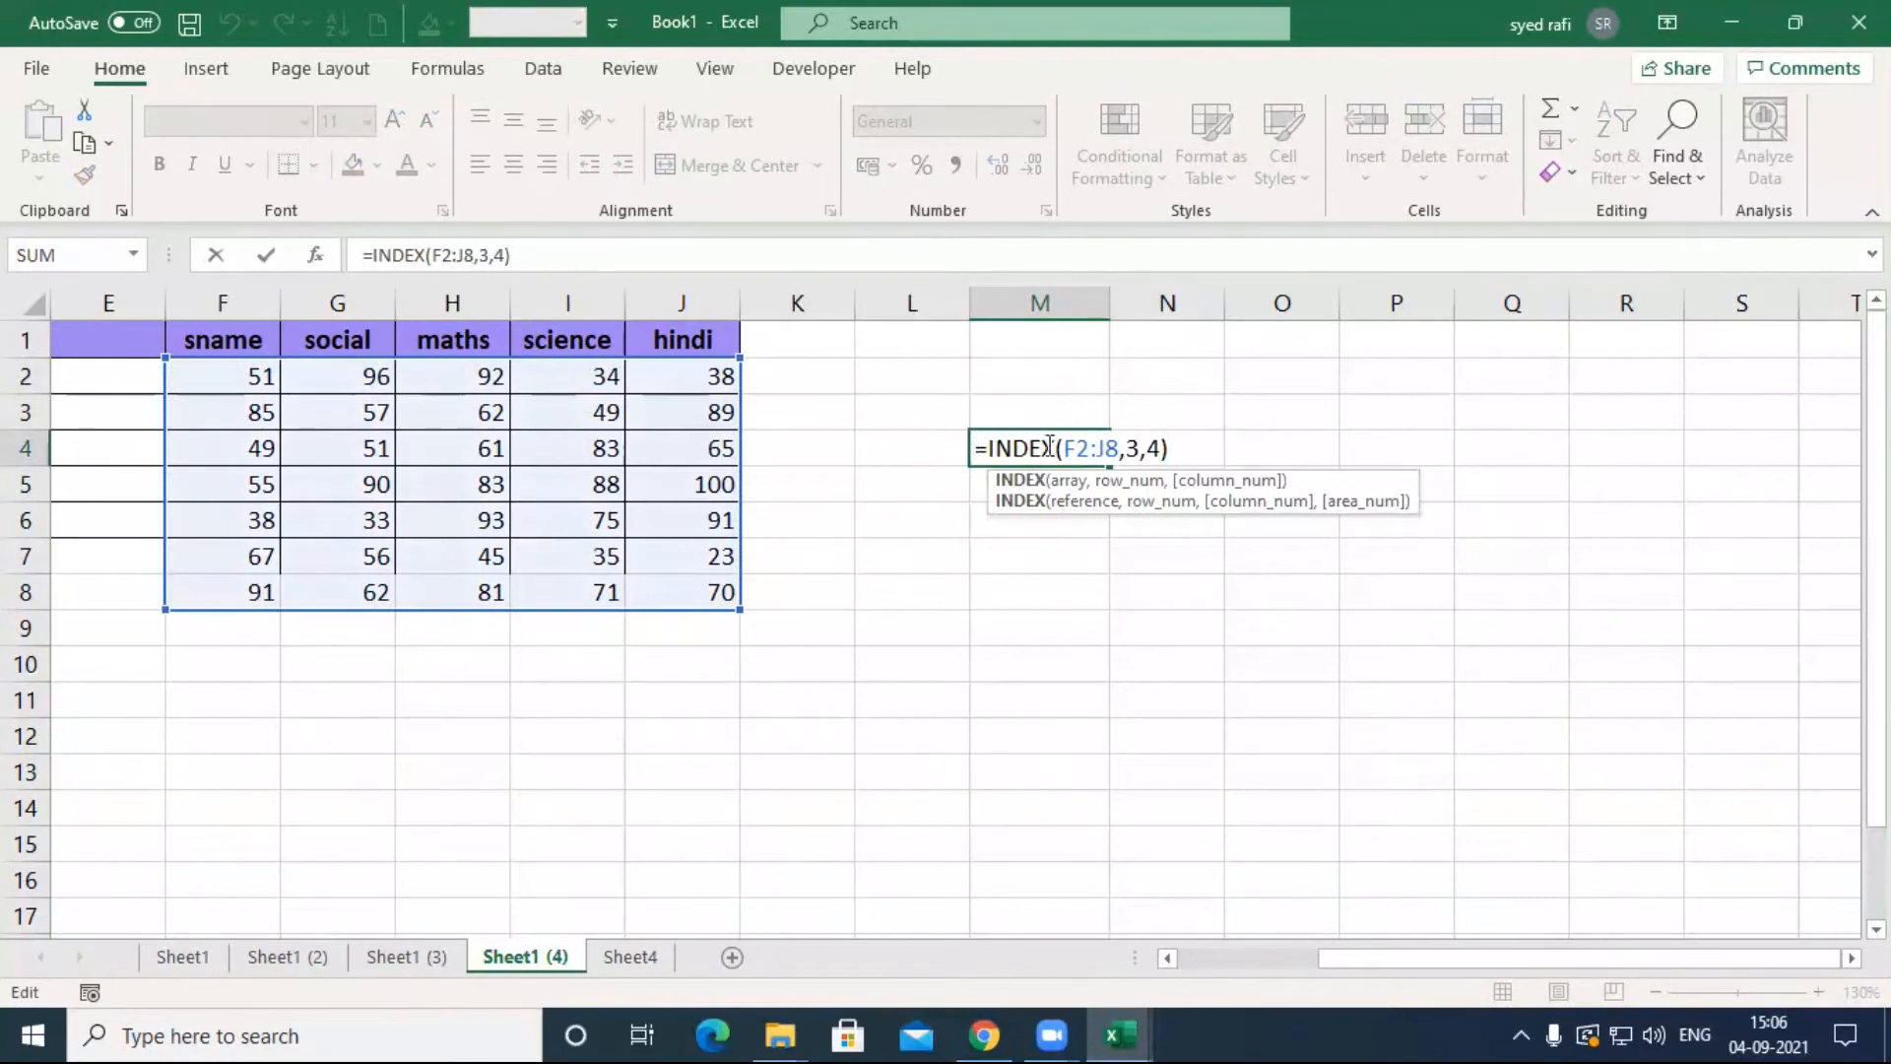
pyautogui.moveTo(976, 451); pyautogui.dragTo(1177, 447)
pyautogui.hotkey('ctrl', 'c')
pyautogui.press('Escape')
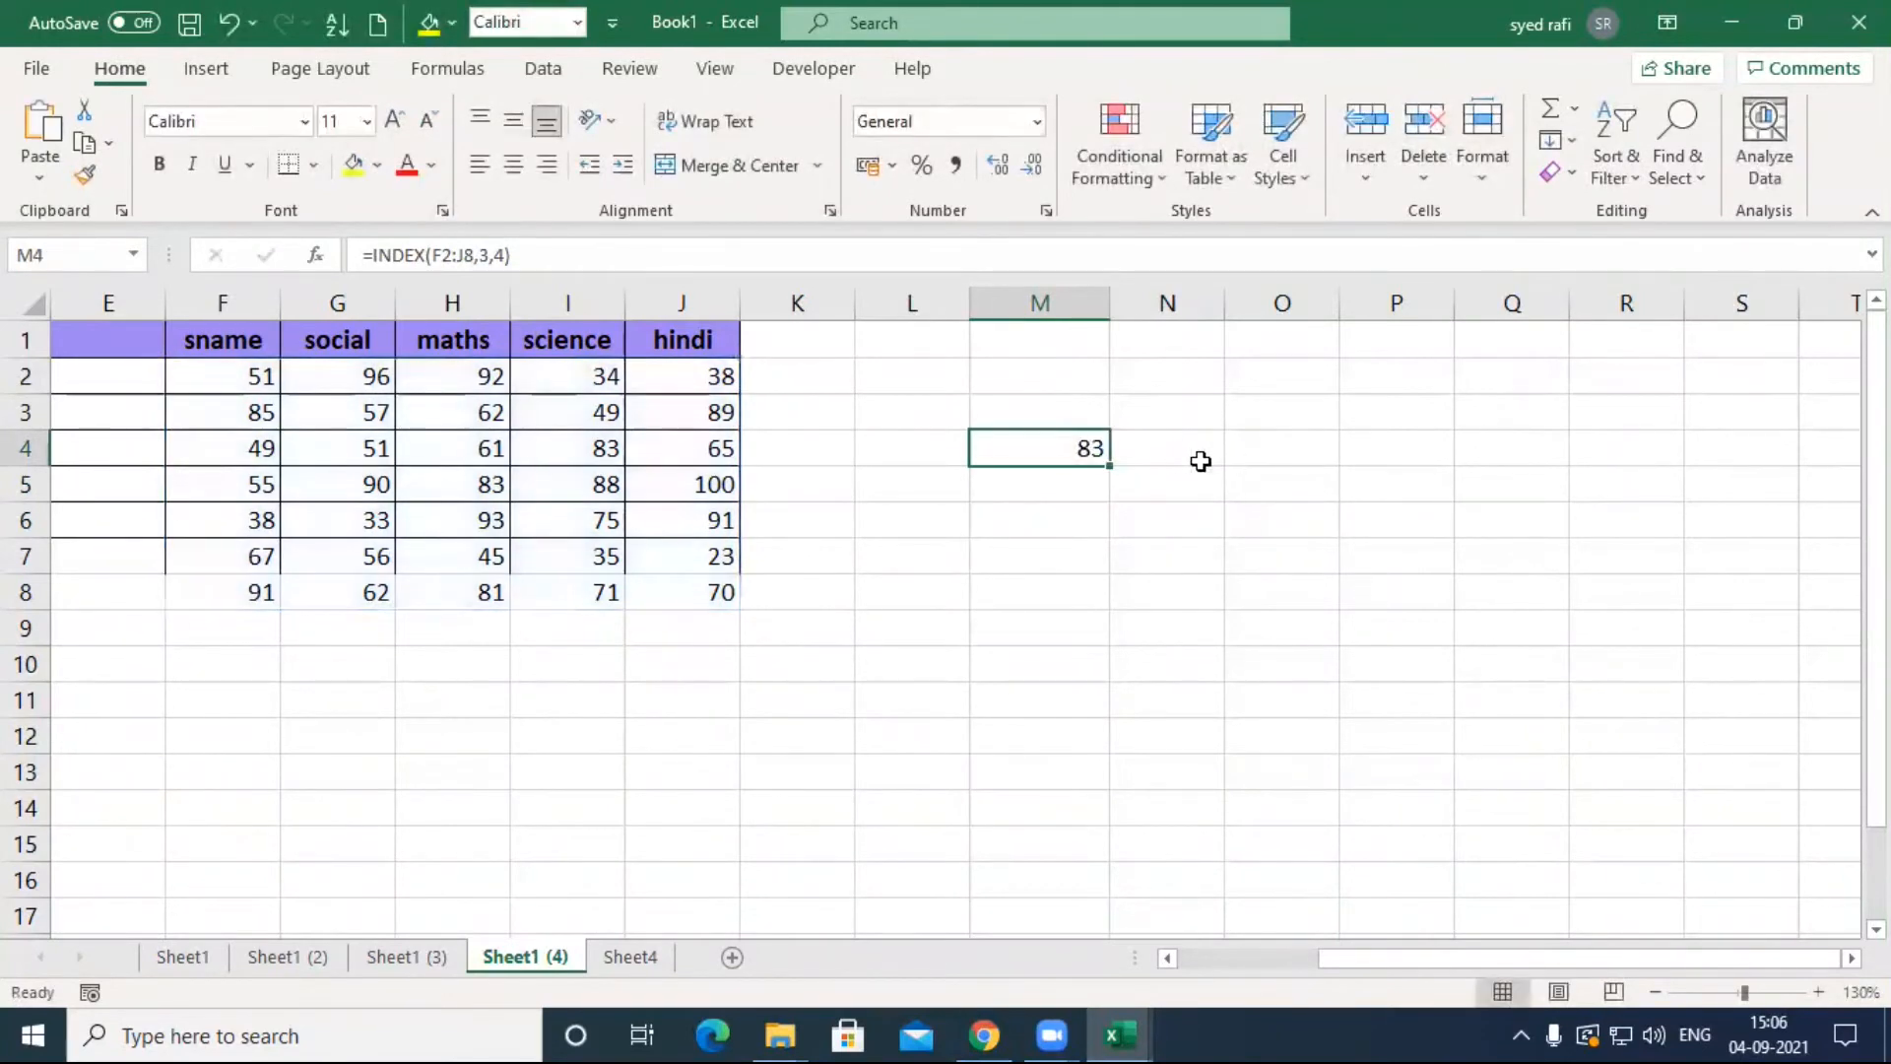
pyautogui.doubleClick(1195, 451)
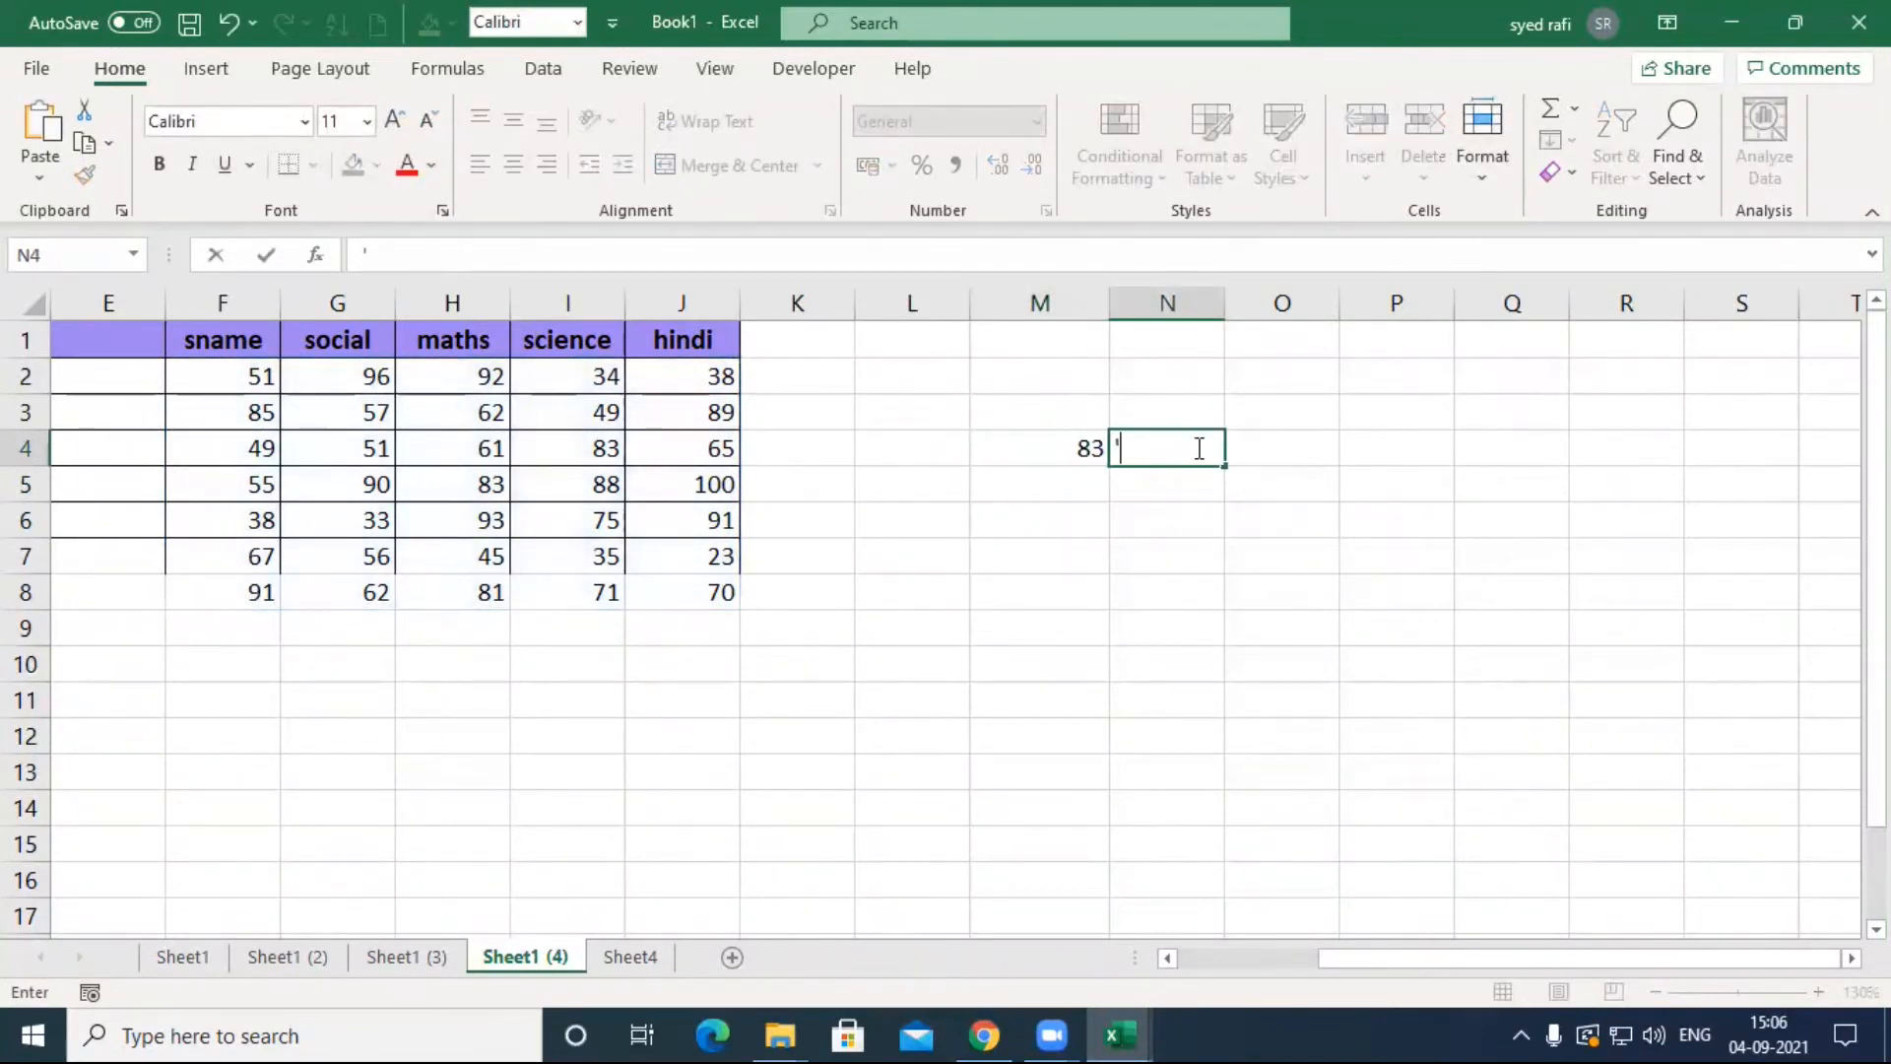
pyautogui.write("'")
pyautogui.hotkey('ctrl', 'v')
pyautogui.press('Return')
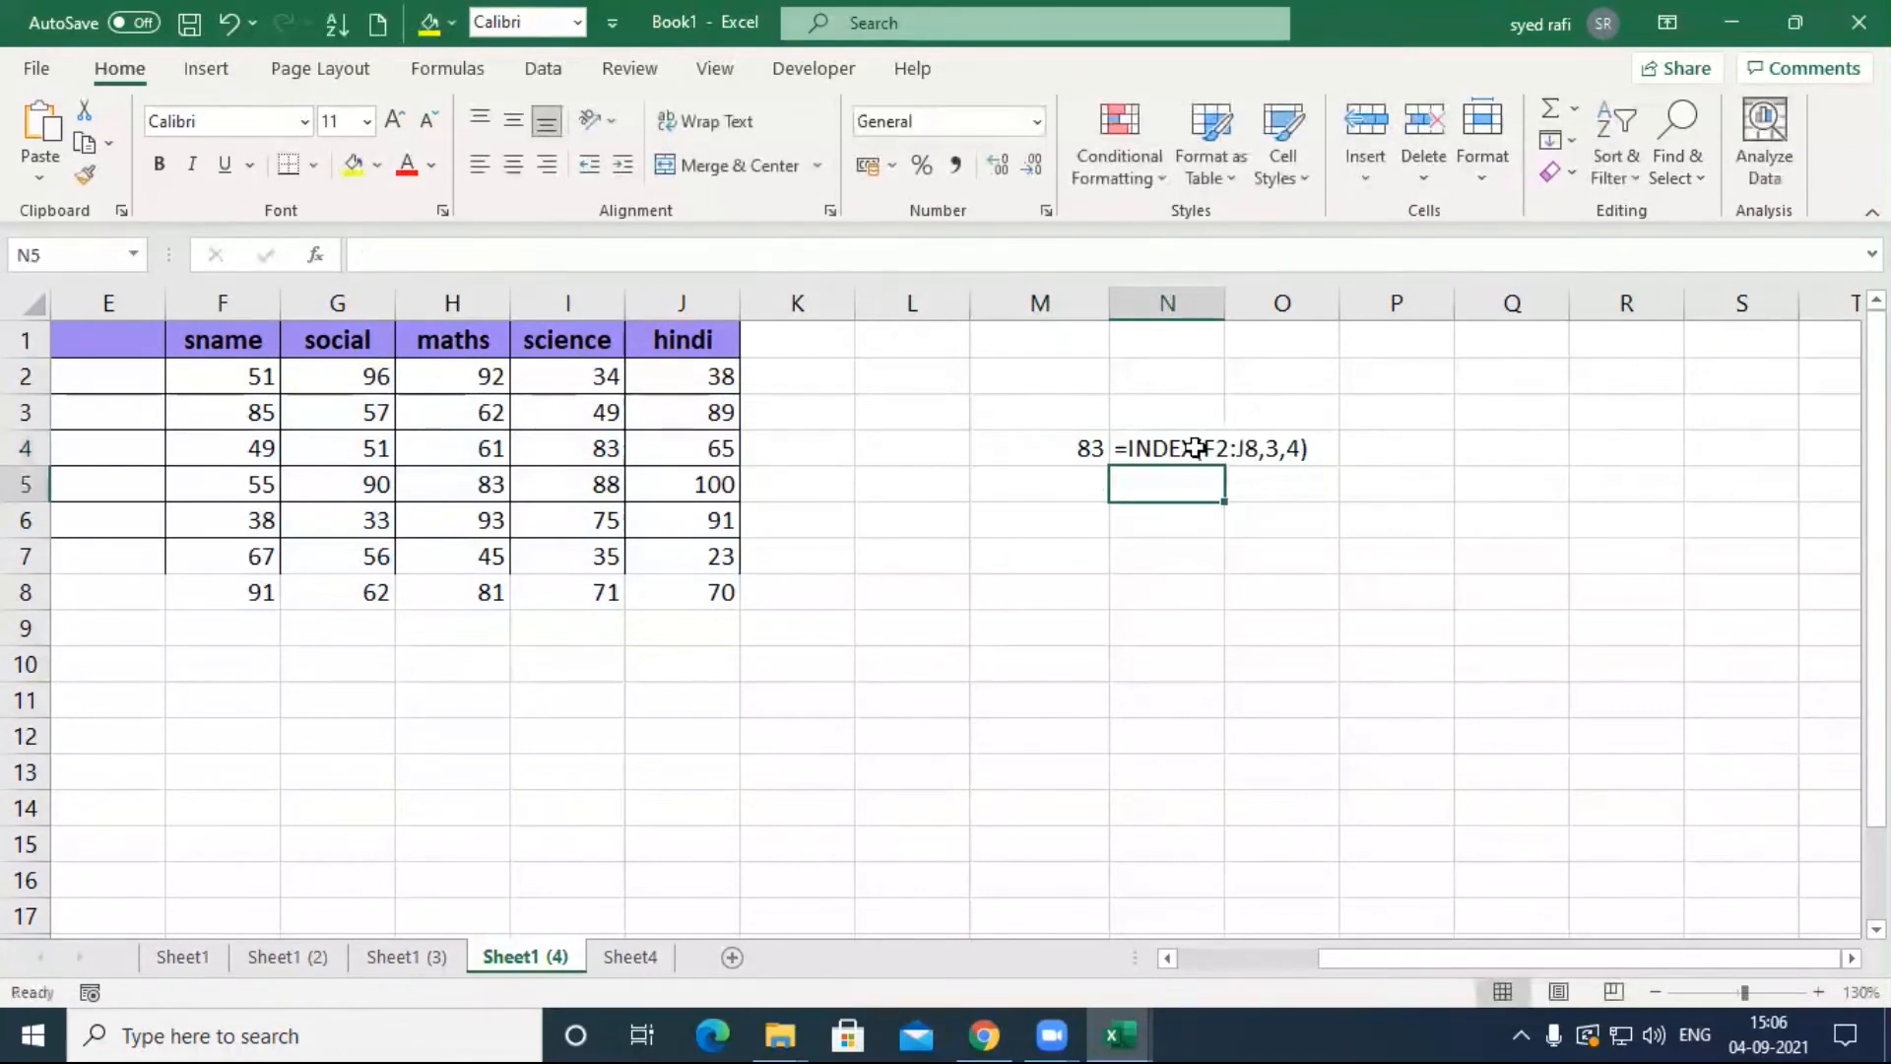
# Step: Examine how row and column positions count within F2:J8, checking cells I4 and H6 and comparing with the range including headers
pyautogui.moveTo(257, 380); pyautogui.dragTo(692, 583)
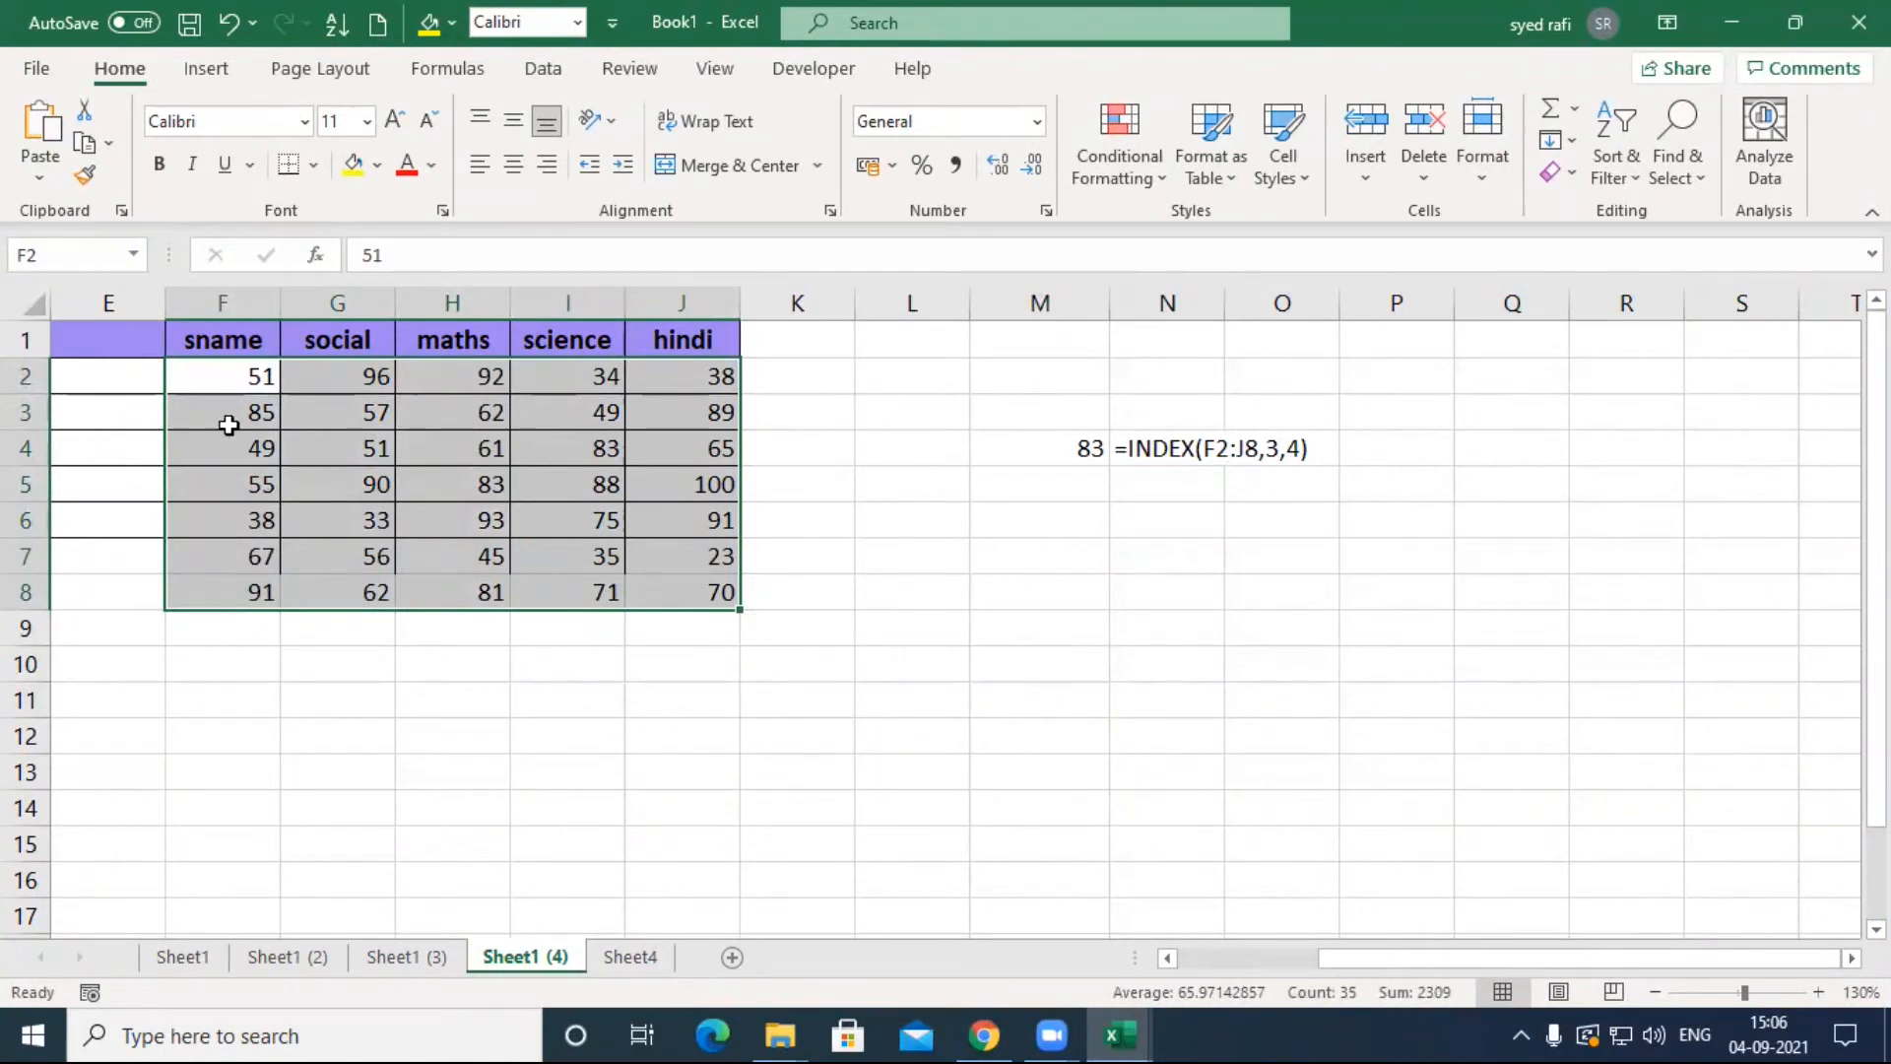
pyautogui.click(229, 378)
pyautogui.click(230, 413)
pyautogui.click(219, 452)
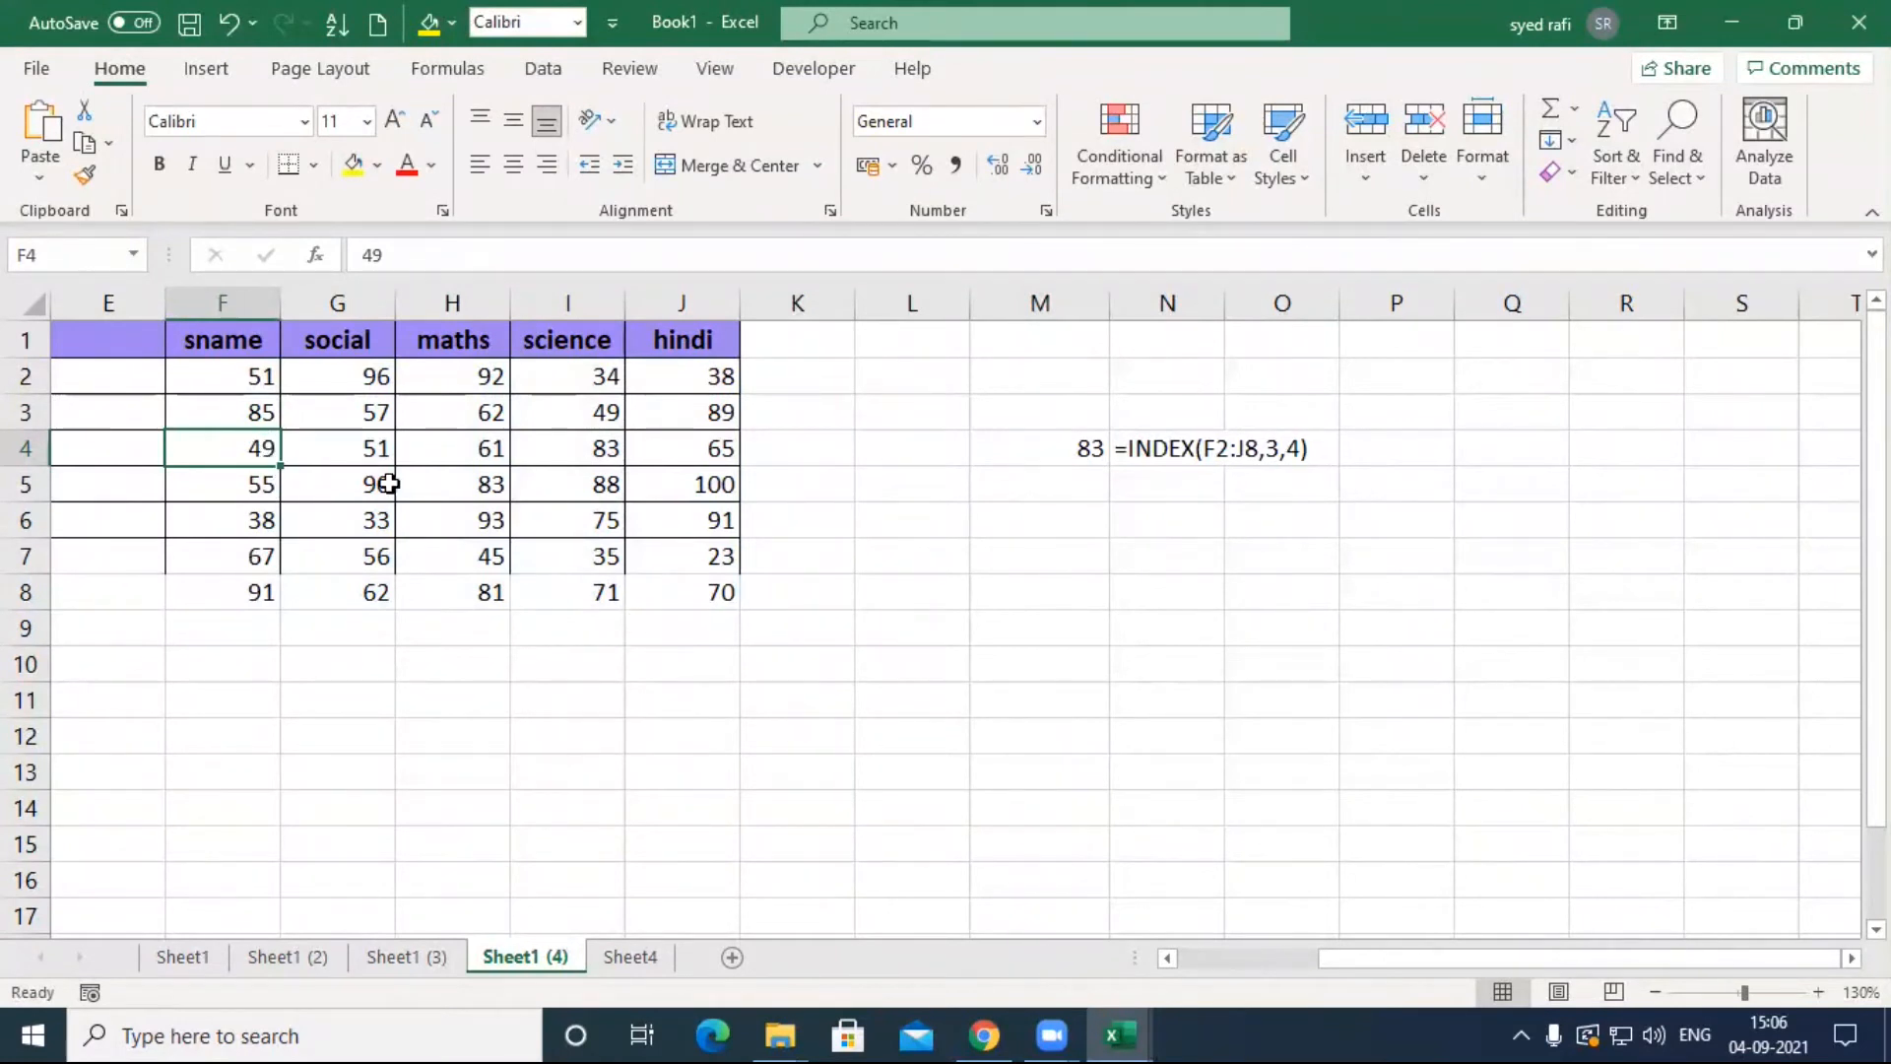
pyautogui.click(597, 445)
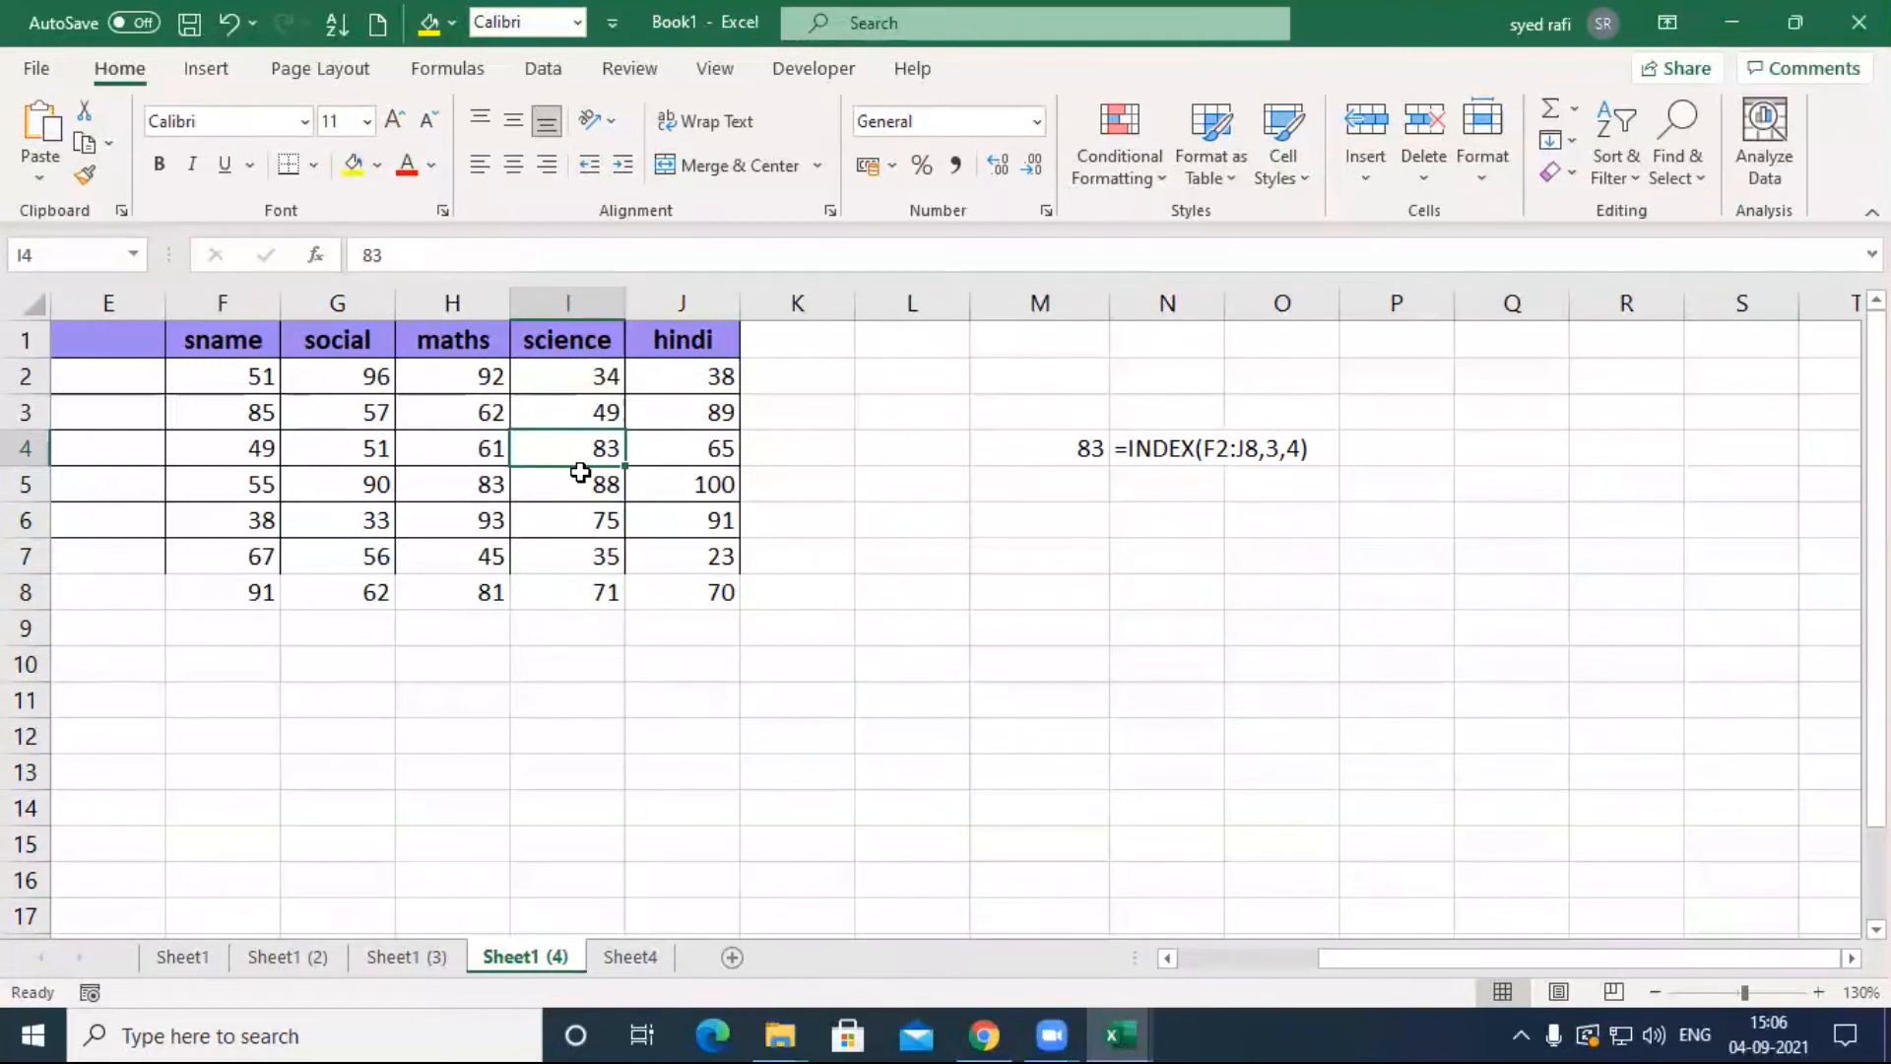
pyautogui.click(484, 523)
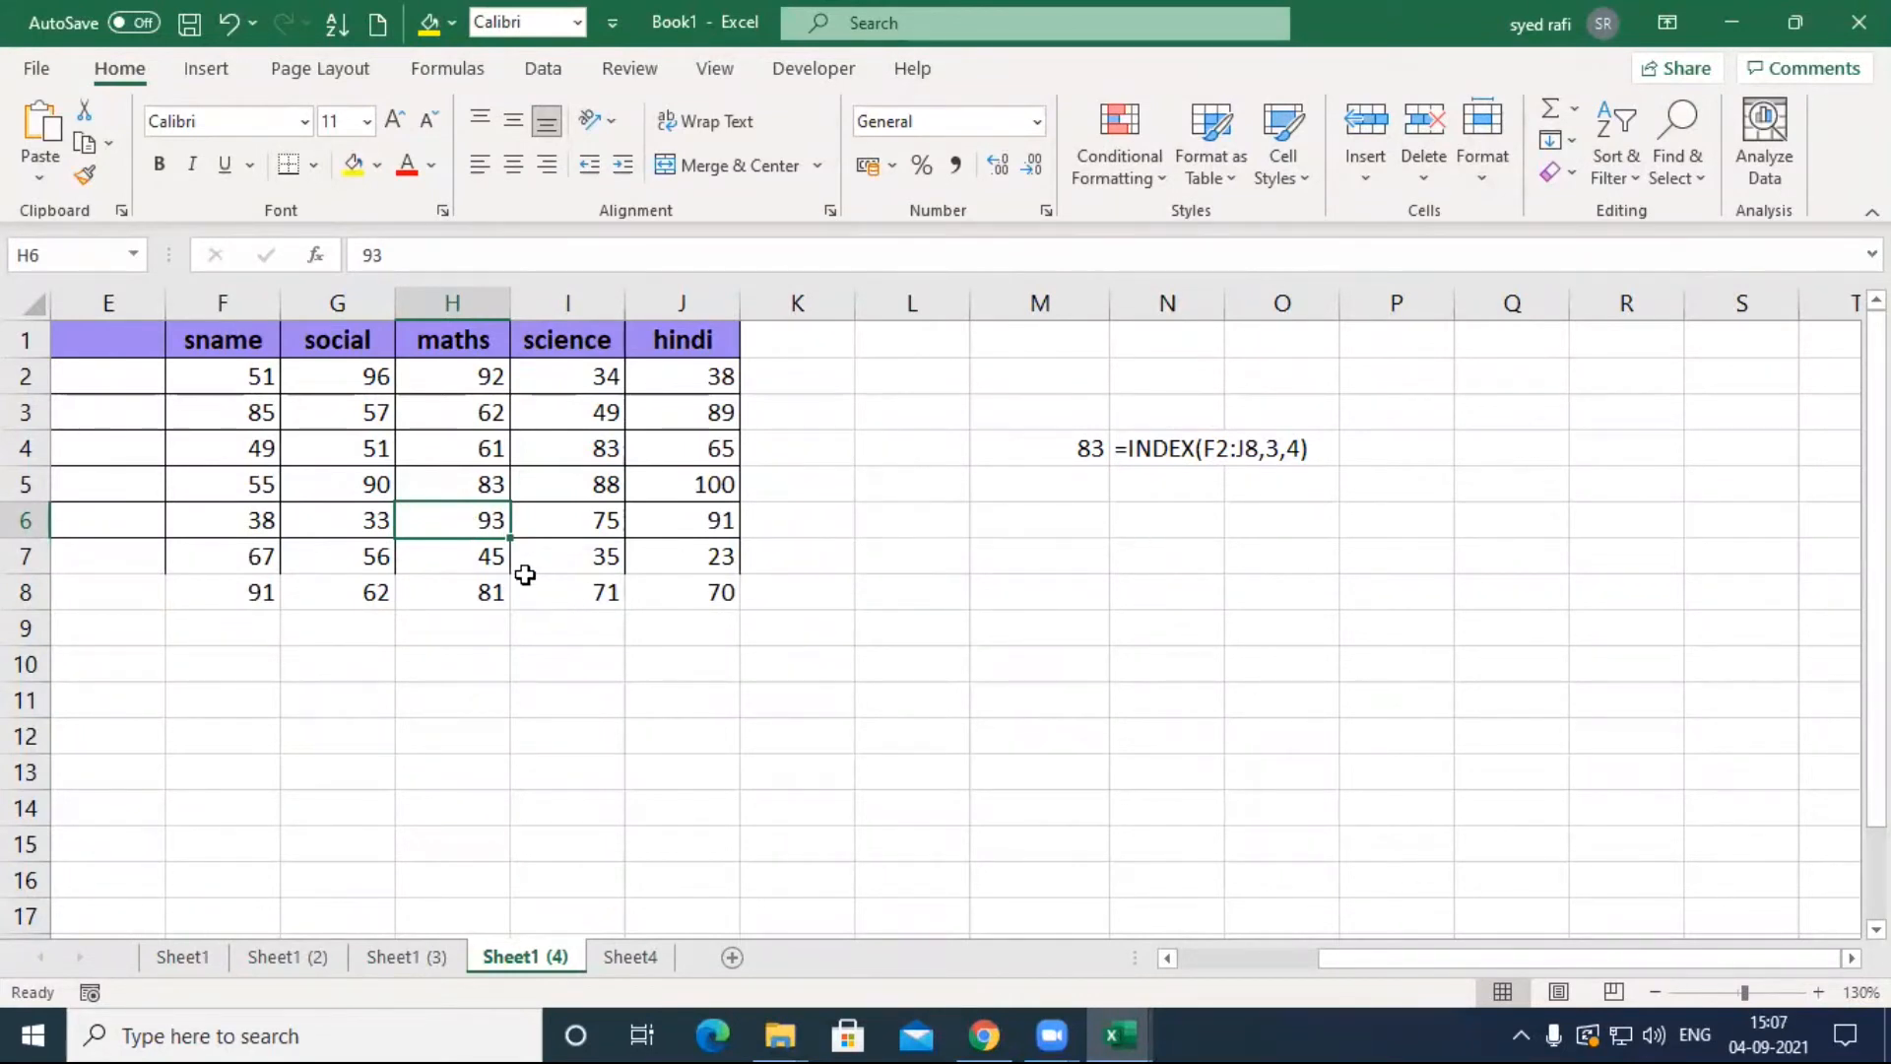
pyautogui.moveTo(248, 380); pyautogui.dragTo(722, 587)
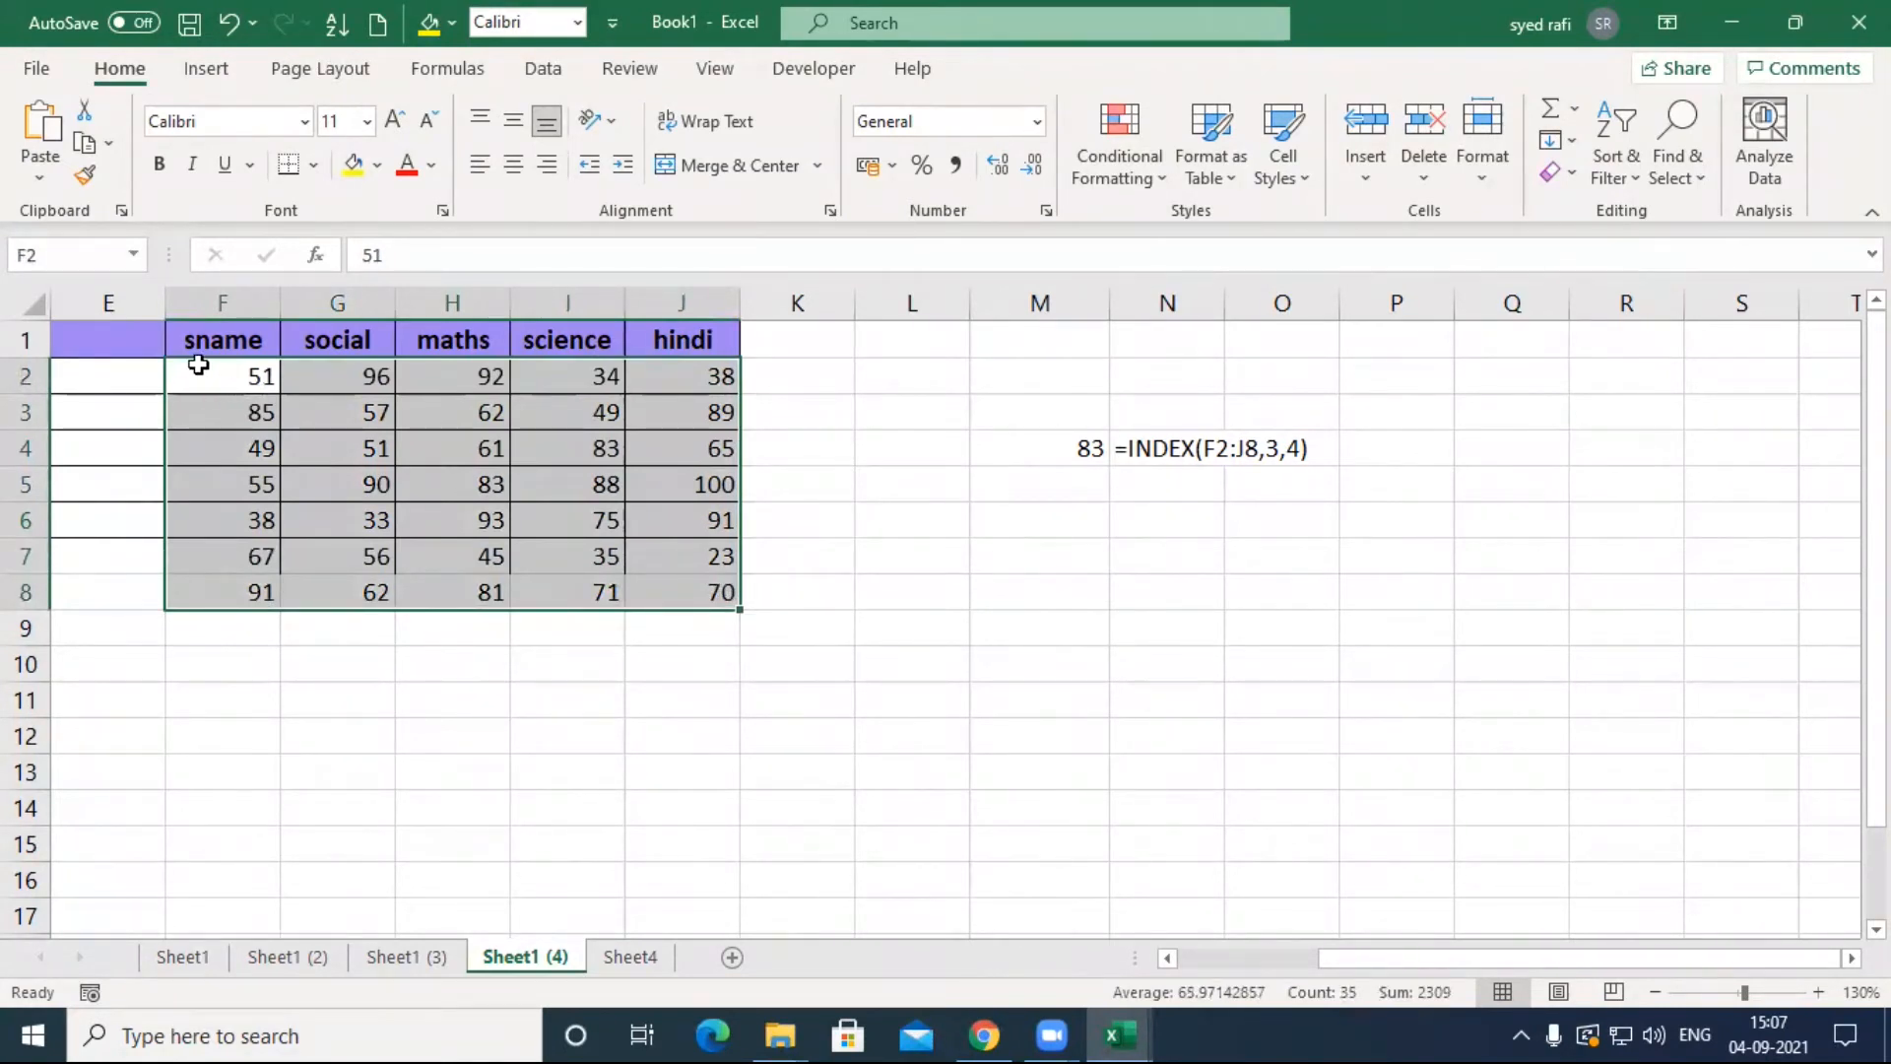
pyautogui.moveTo(228, 343); pyautogui.dragTo(658, 587)
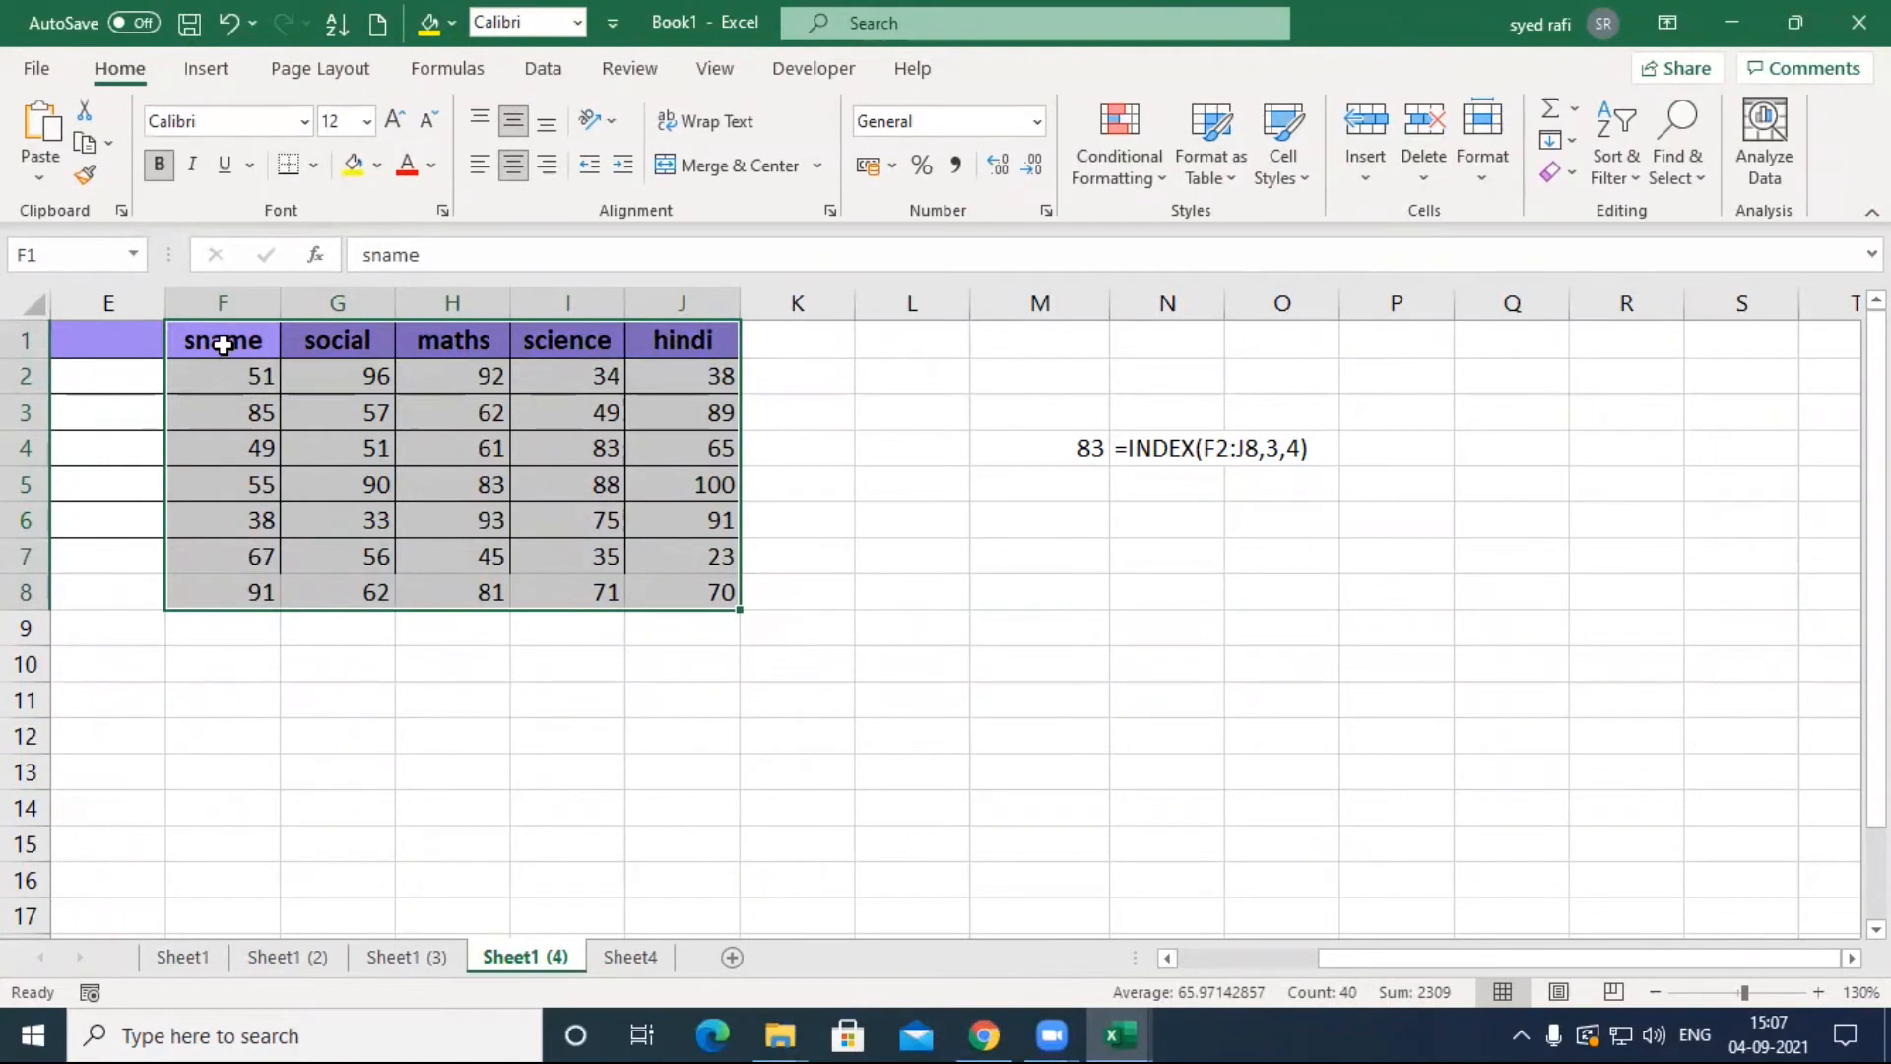
pyautogui.moveTo(251, 375); pyautogui.dragTo(663, 591)
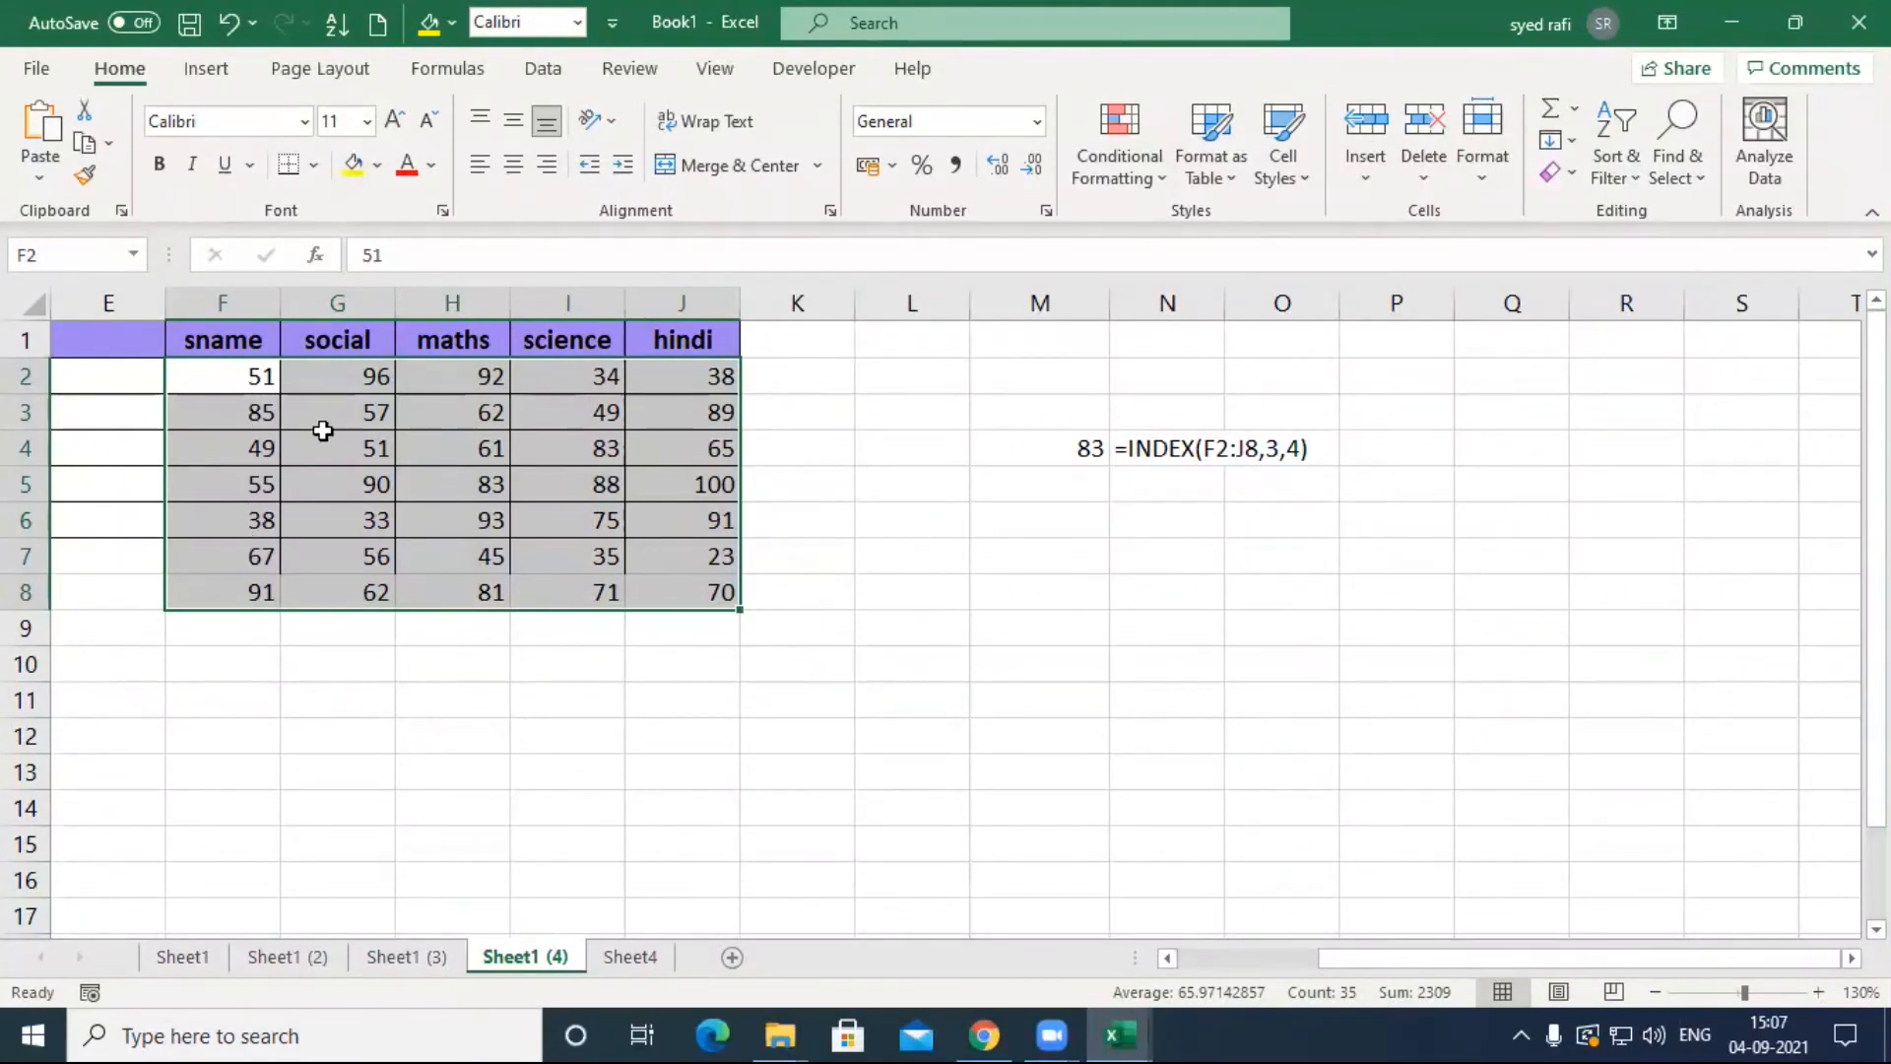
# Step: In N6, enter an INDEX formula for row 5, column 3 of the marks range: =INDEX(F2:J8,5,3)
pyautogui.click(1150, 525)
pyautogui.write('=ind')
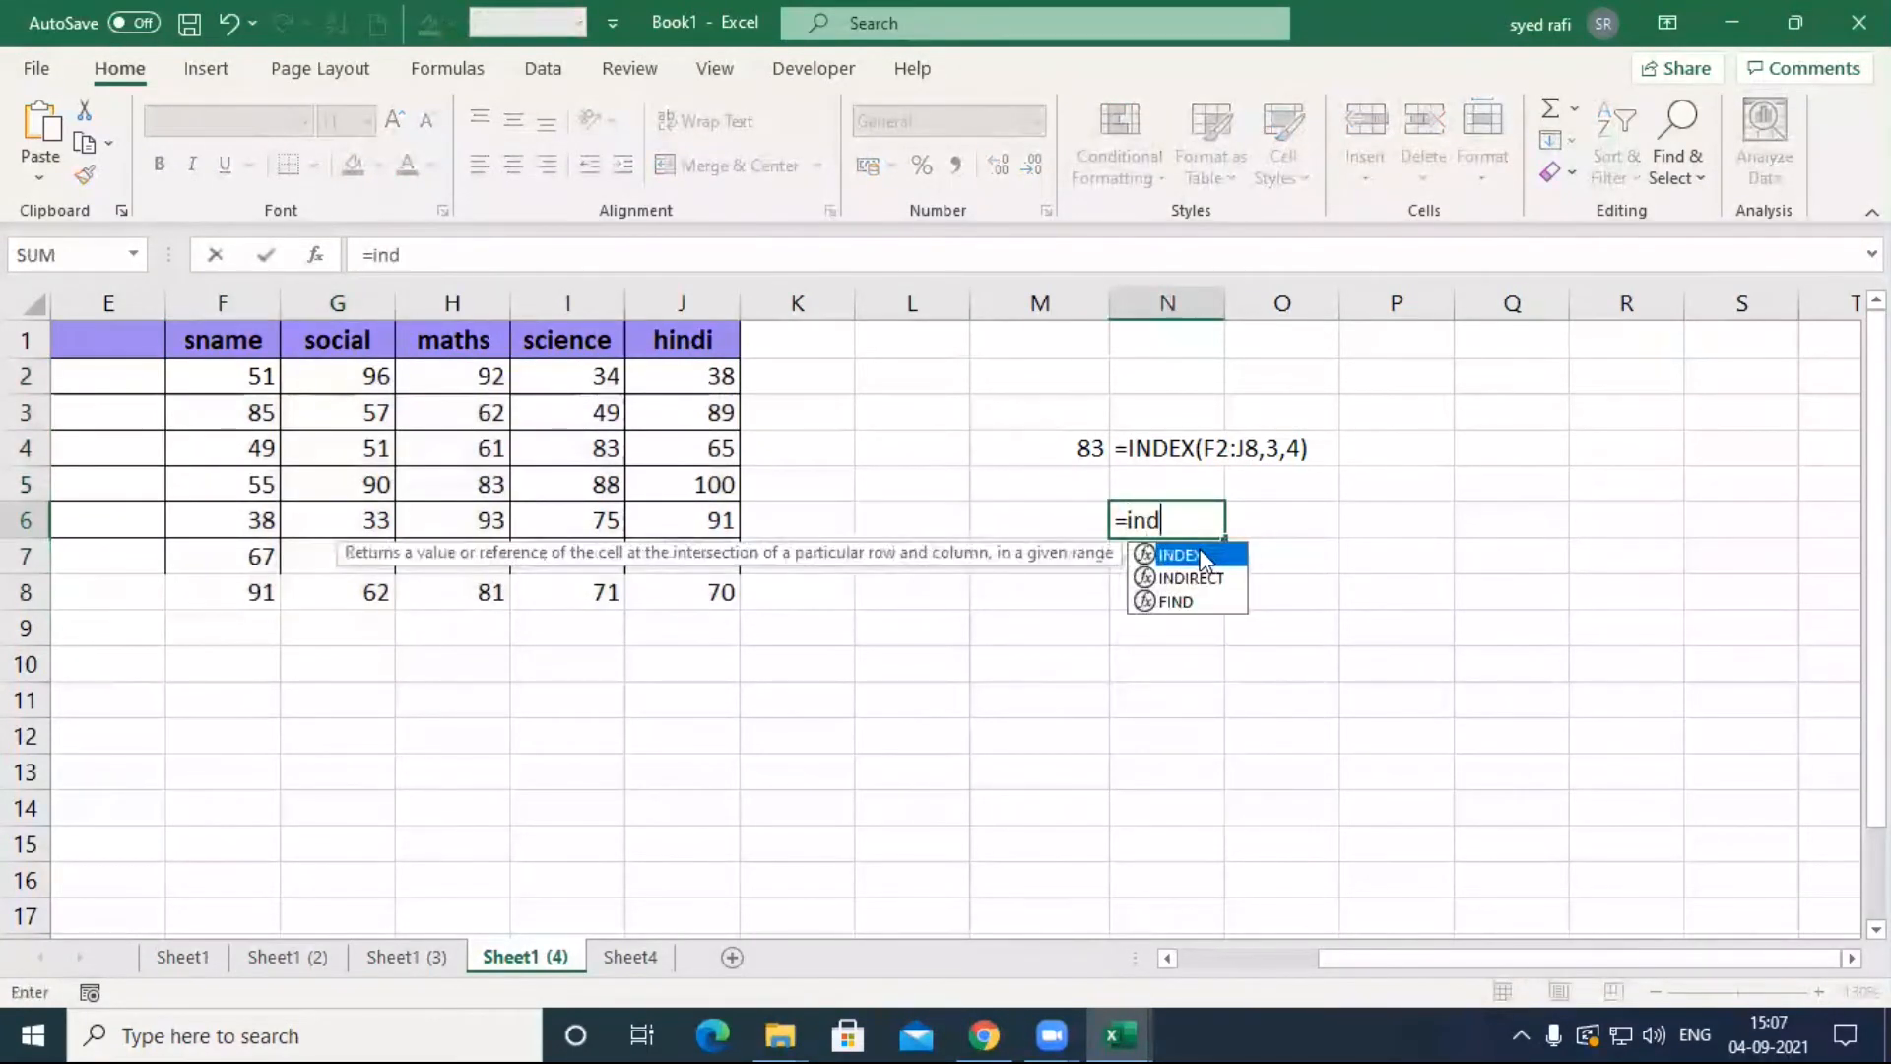
pyautogui.doubleClick(1202, 557)
pyautogui.moveTo(247, 376); pyautogui.dragTo(688, 587)
pyautogui.write(',')
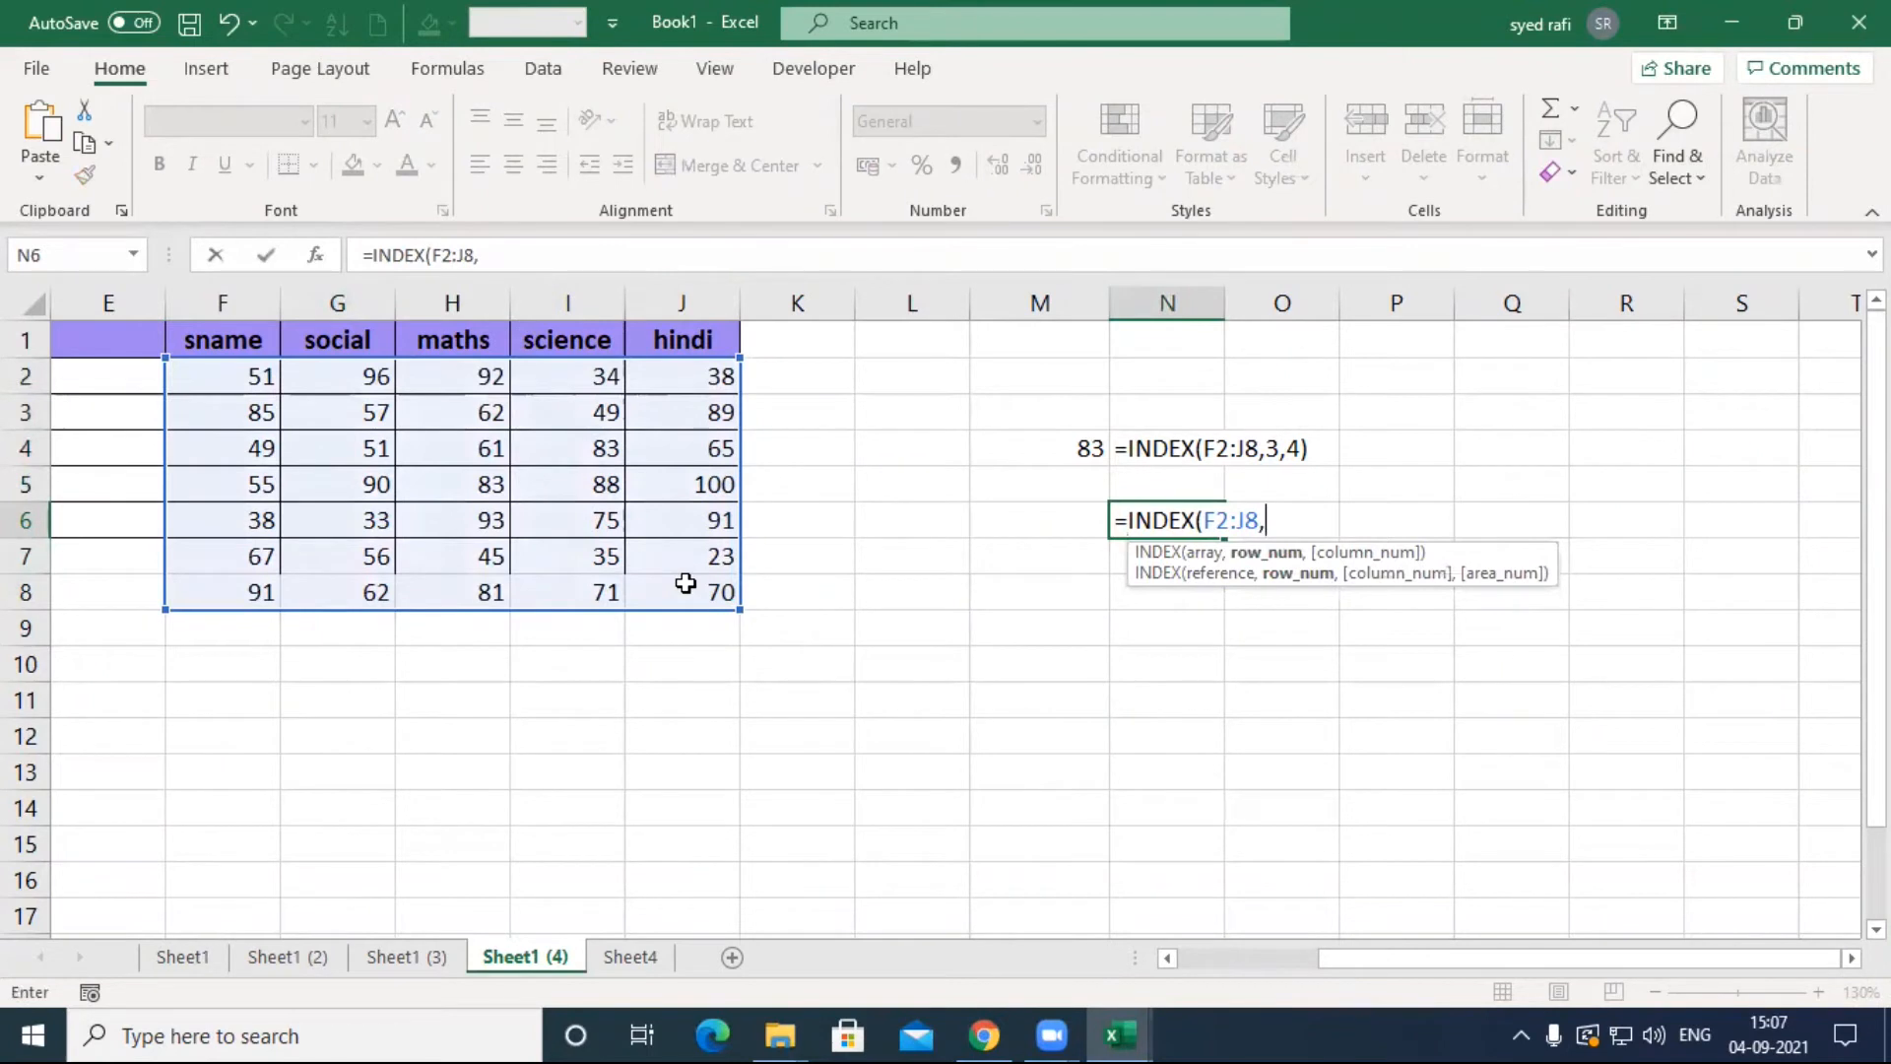
pyautogui.write('5,3)')
pyautogui.press('Return')
pyautogui.press('Up')
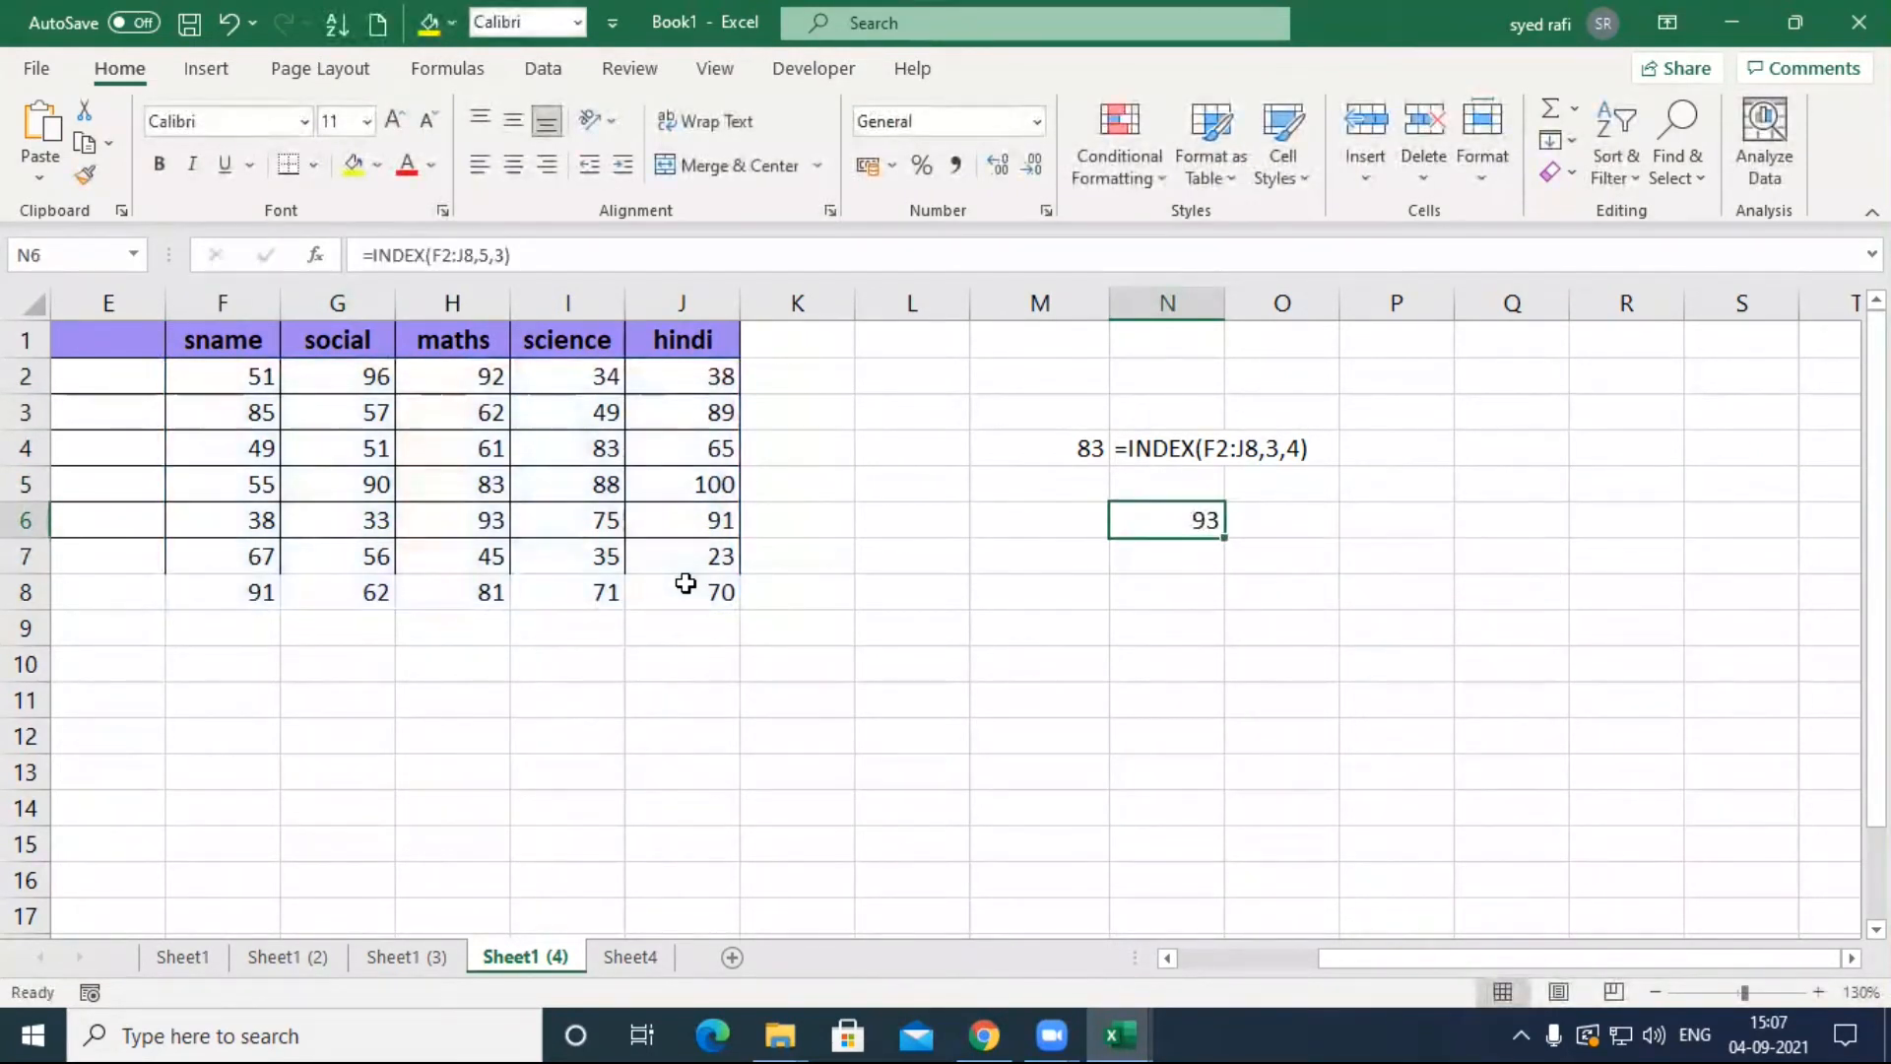
# Step: Check the maths mark in H6 against the row and column arguments of the formula in N6
pyautogui.click(467, 522)
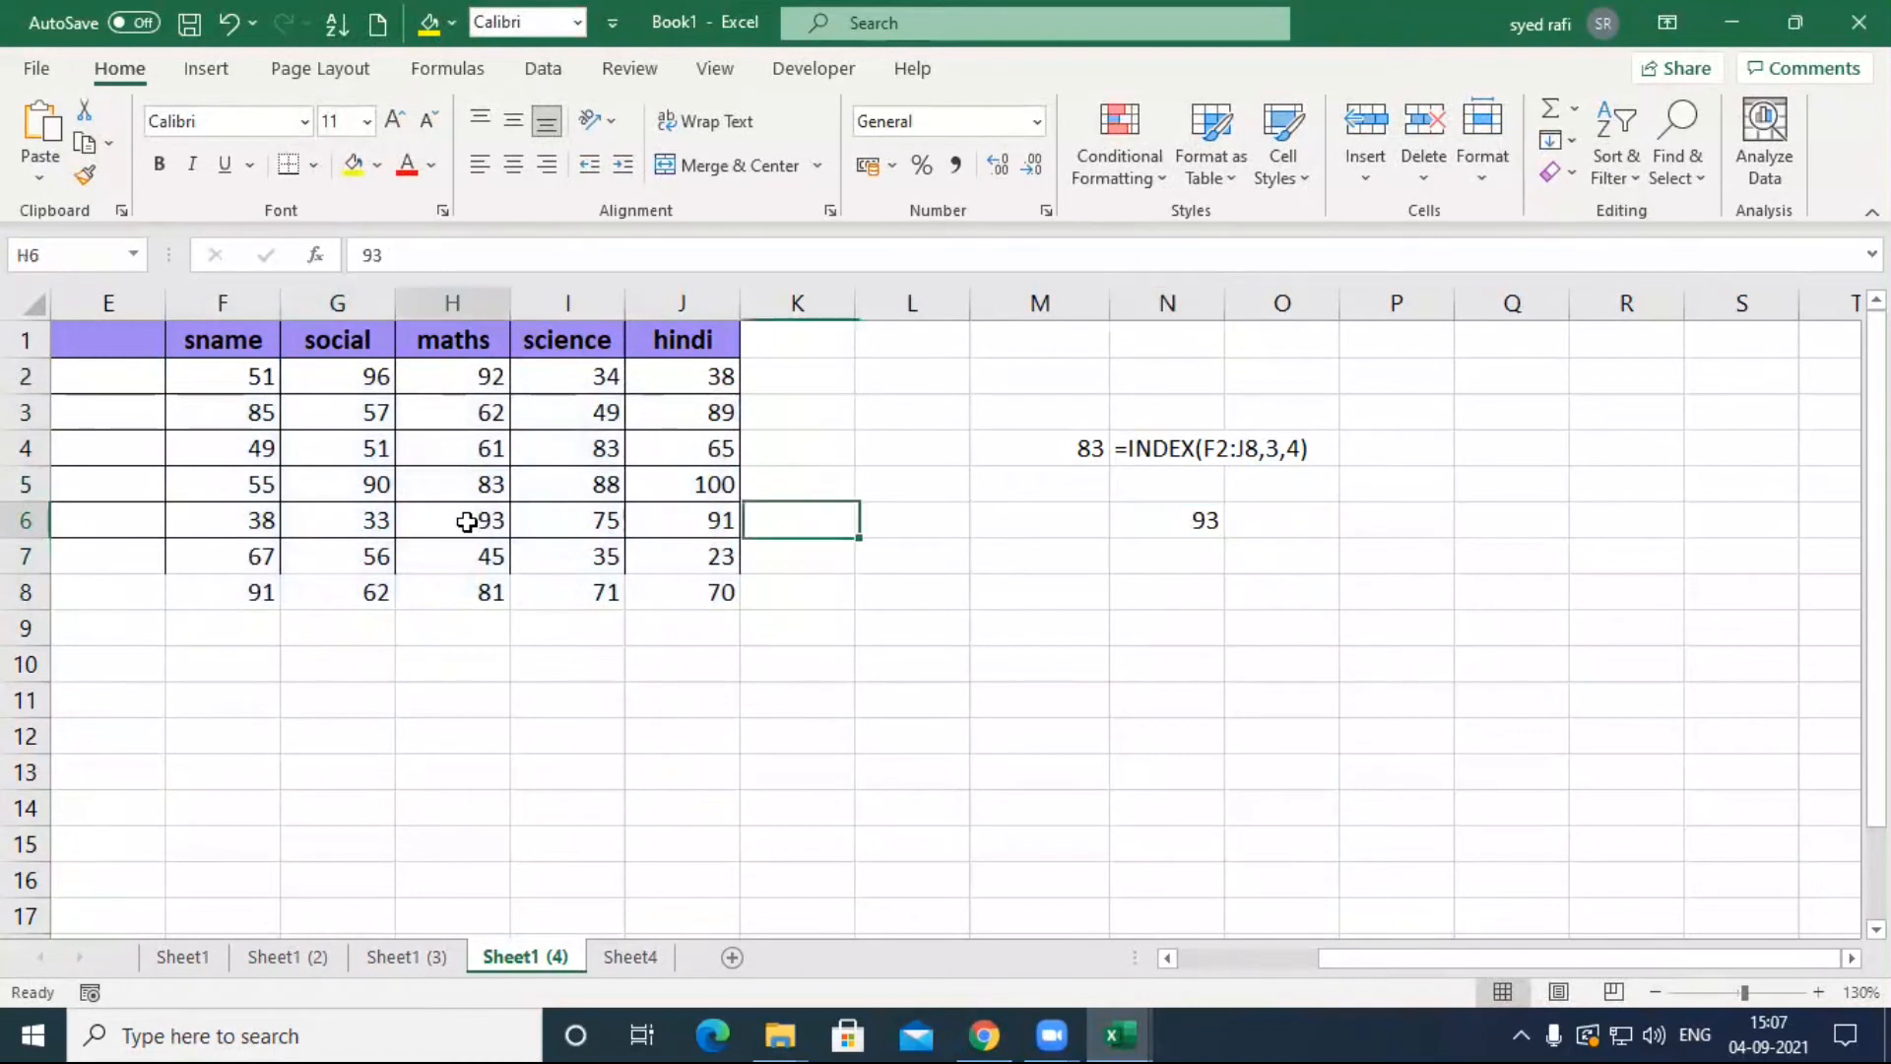
pyautogui.doubleClick(1195, 522)
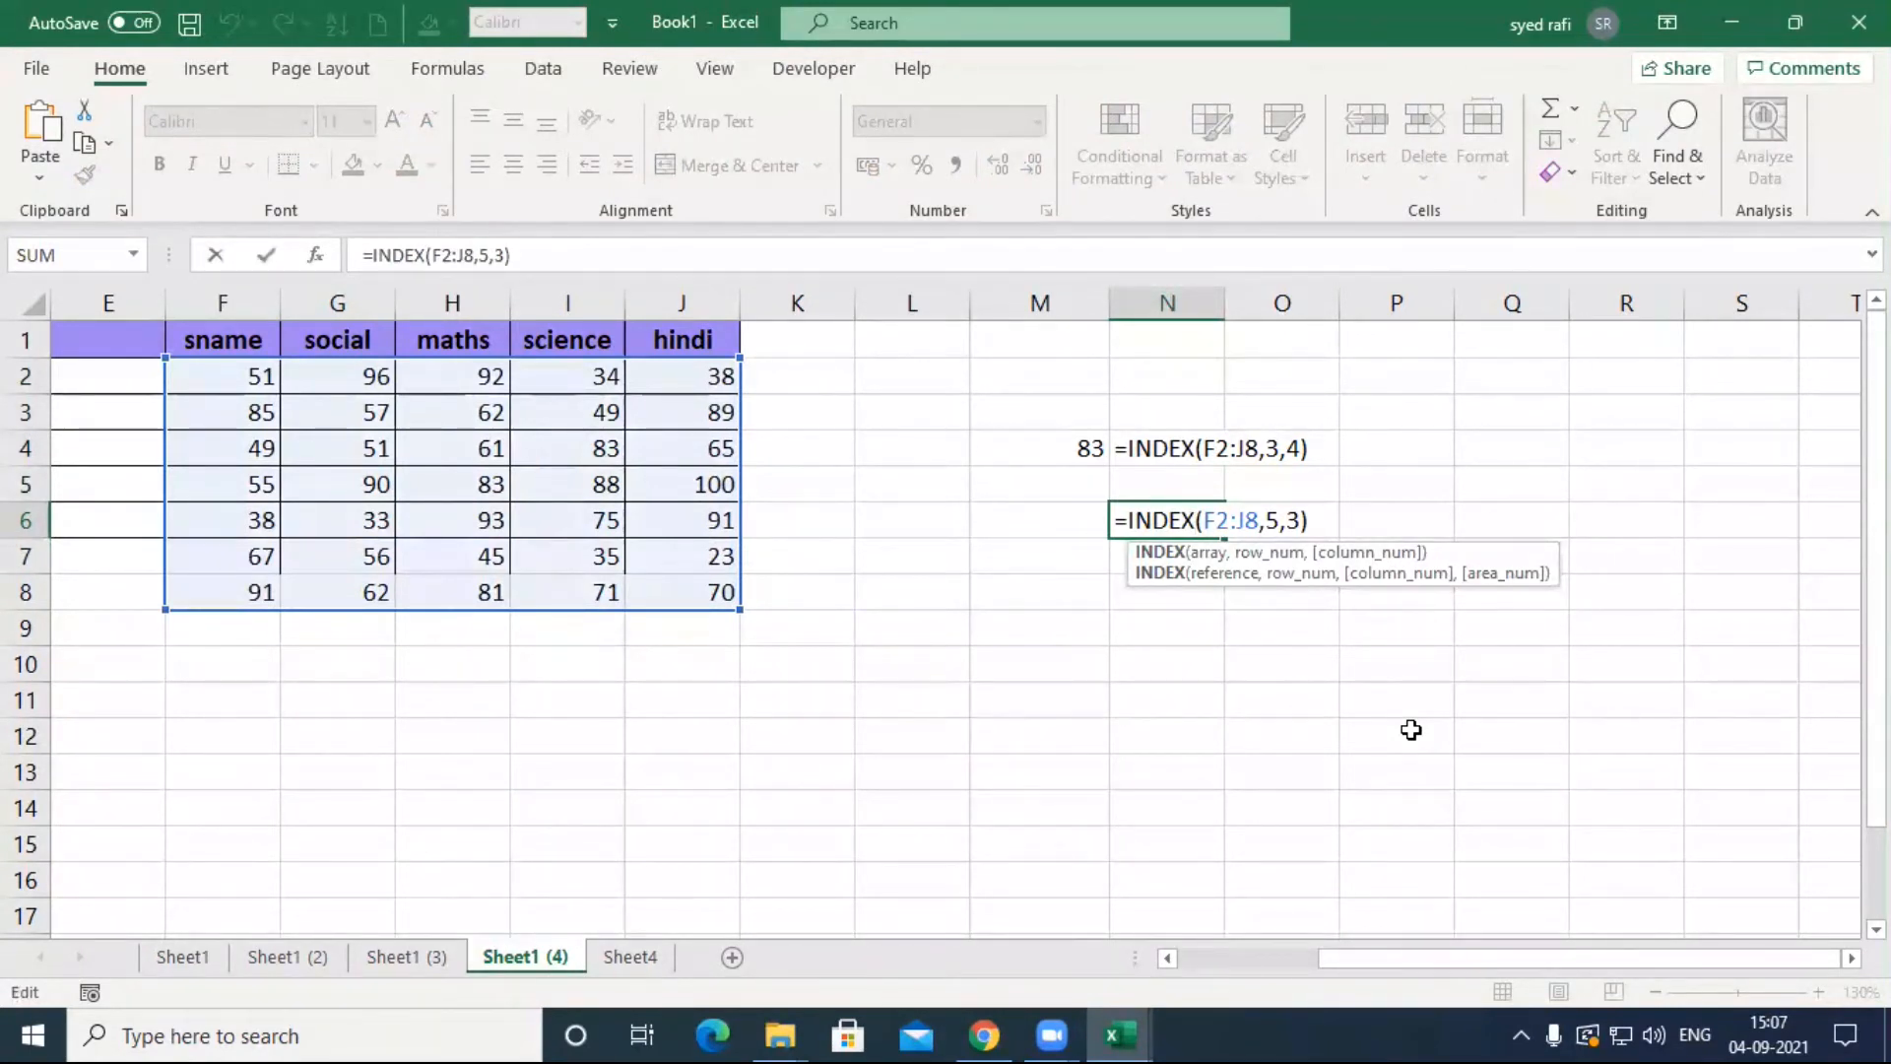
pyautogui.press('Return')
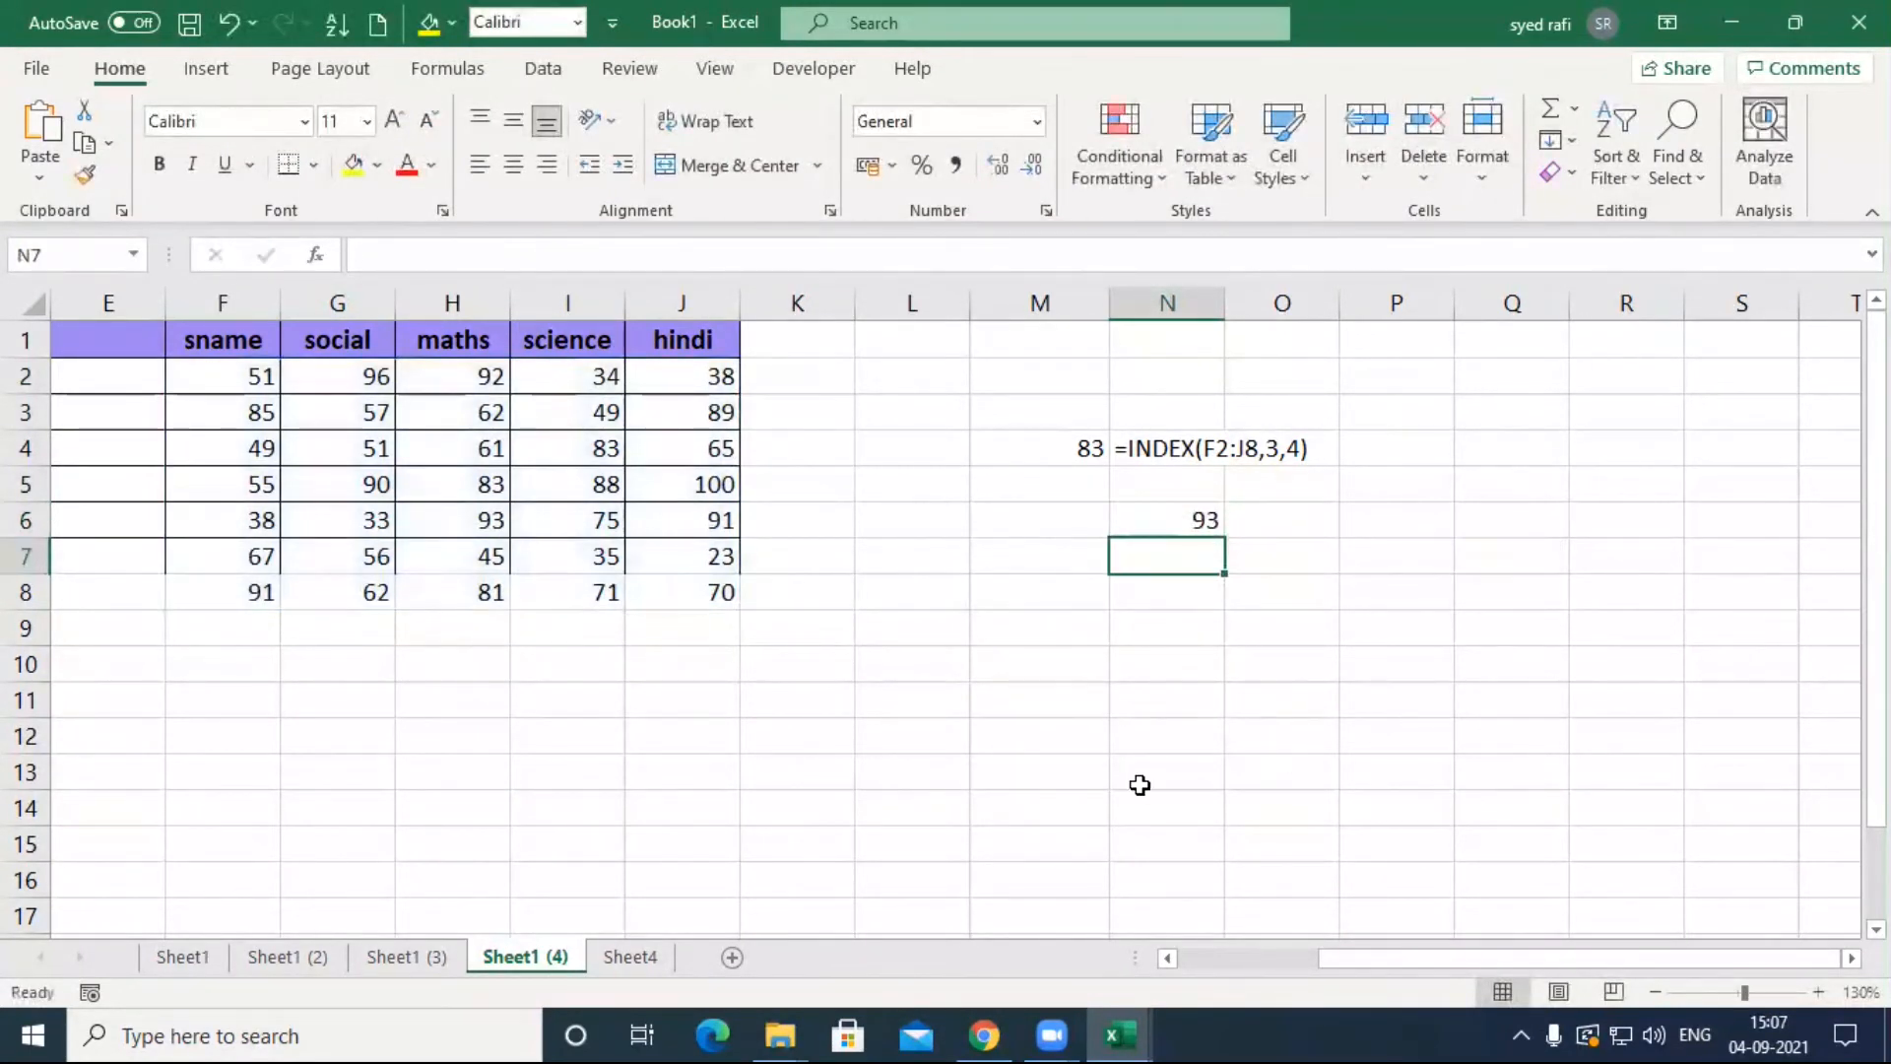
# Step: In N9, enter an INDEX formula returning row 4 of the single column F2:F8: =INDEX(F2:F8,4)
pyautogui.click(1170, 627)
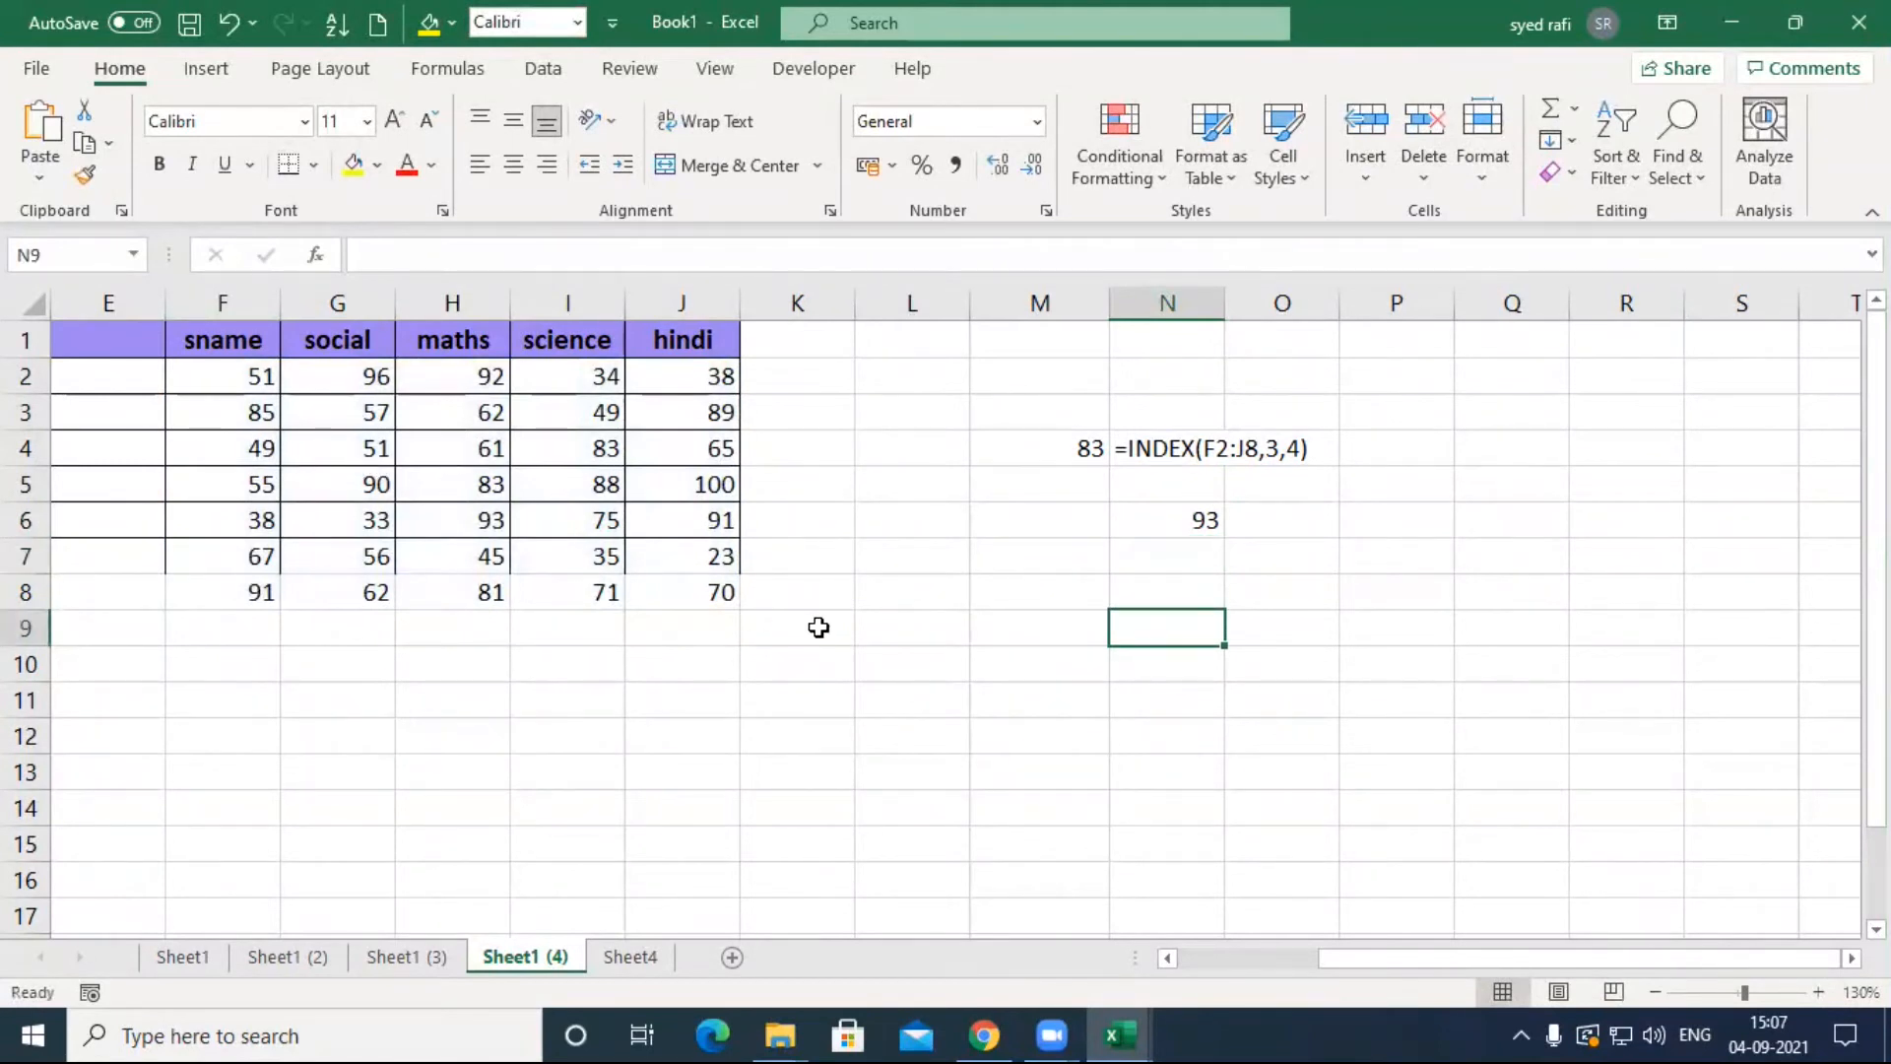
pyautogui.write('=ind')
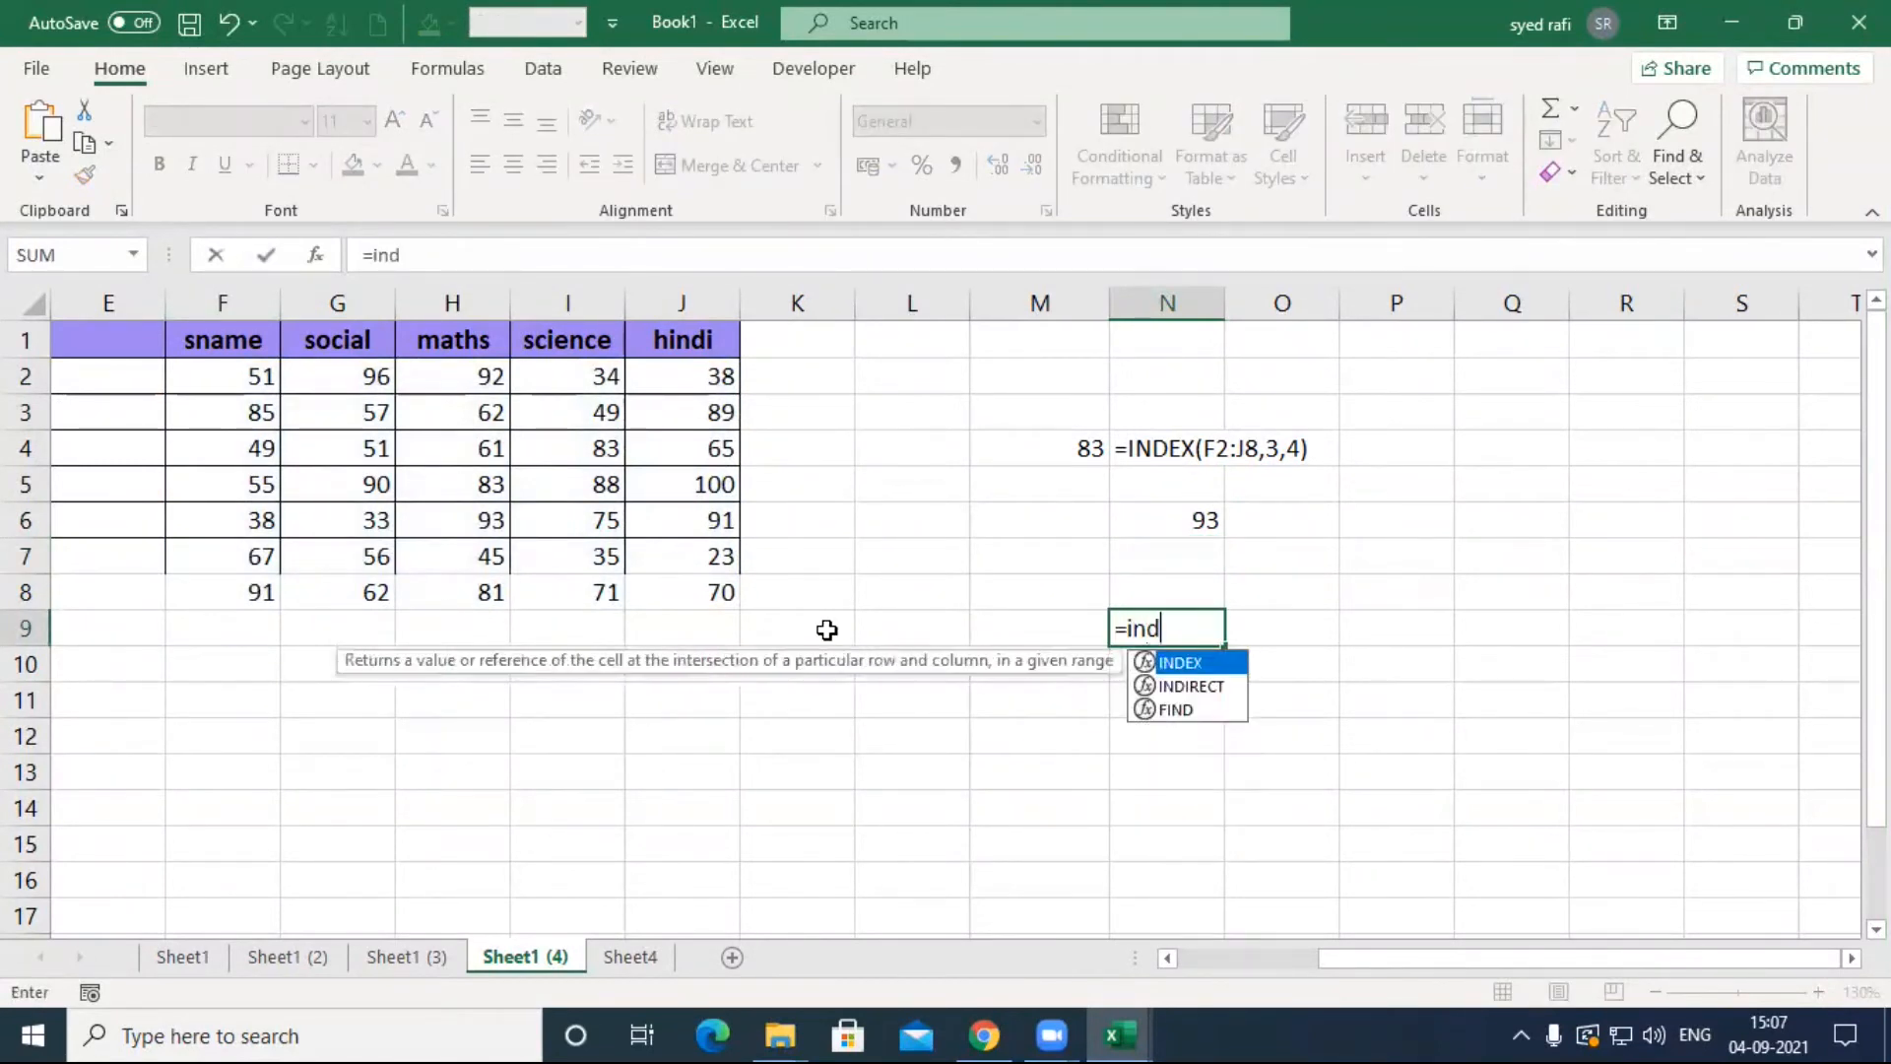
pyautogui.press('Tab')
pyautogui.moveTo(222, 377); pyautogui.dragTo(267, 592)
pyautogui.write(',')
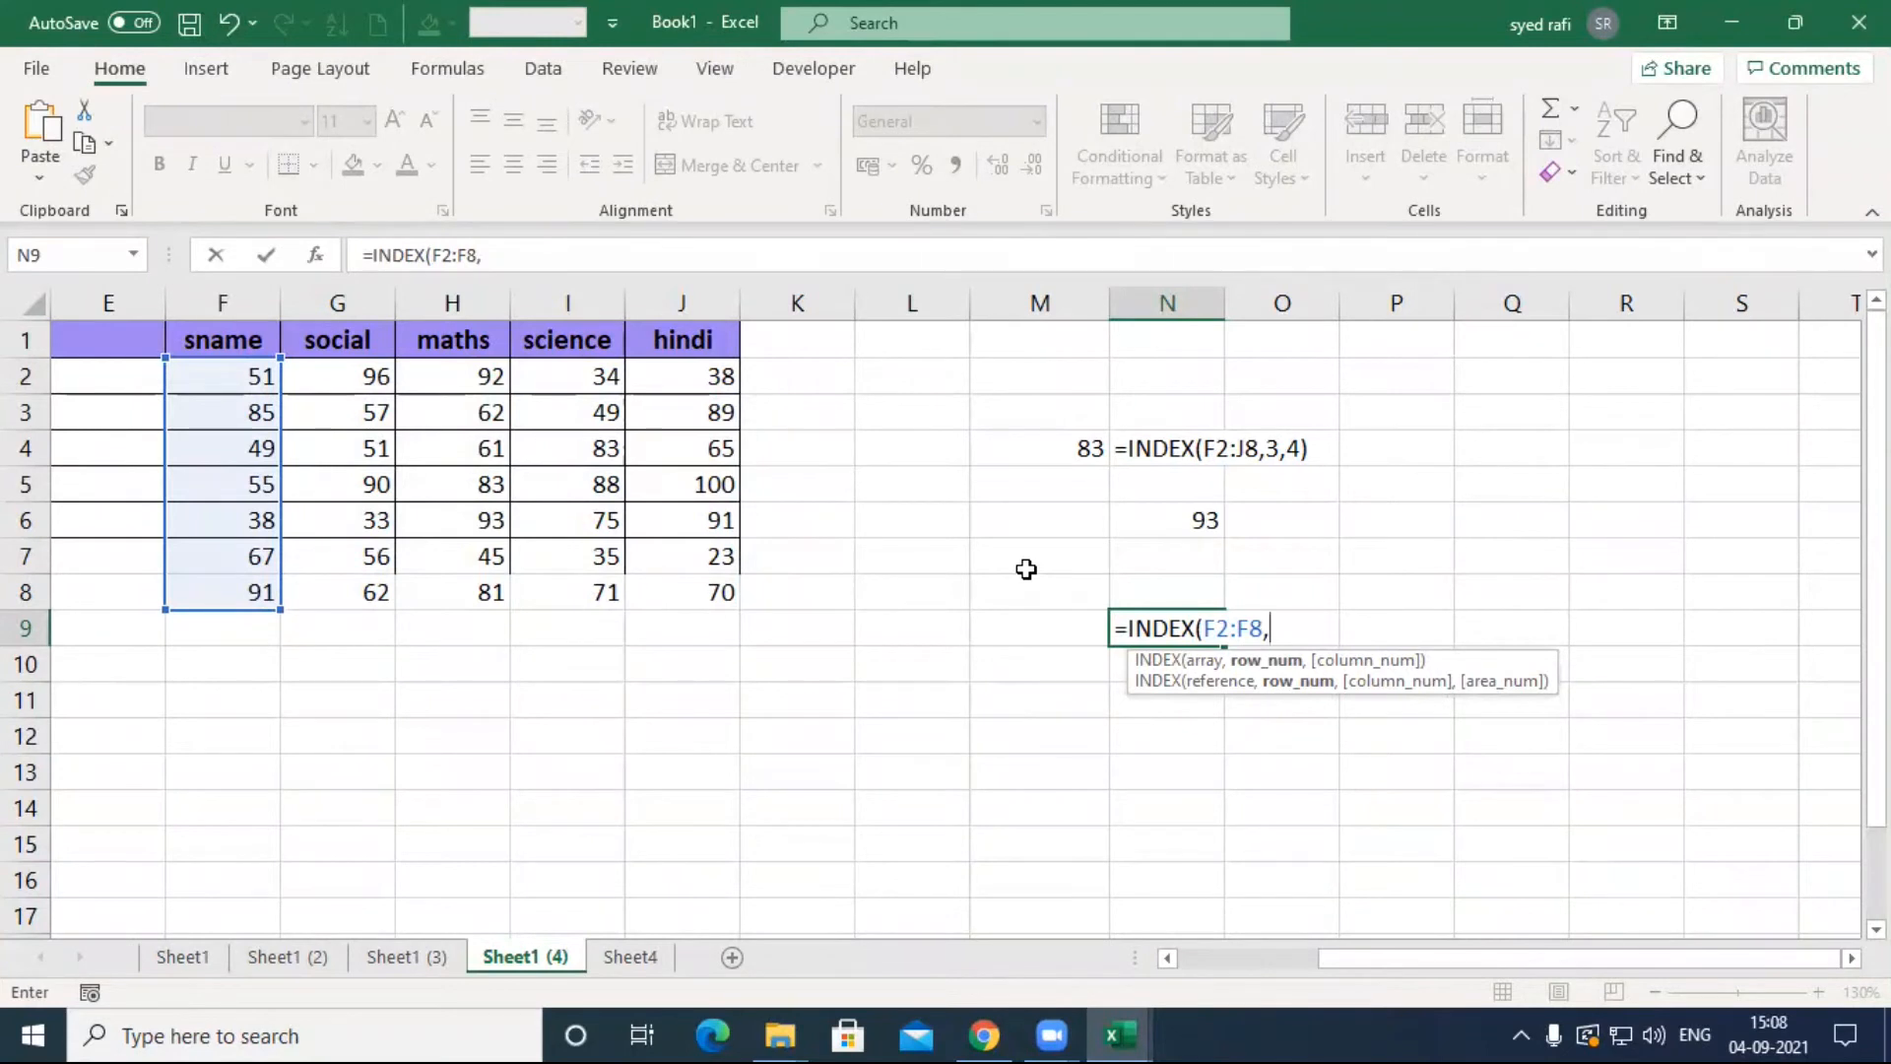
pyautogui.write('4)')
pyautogui.press('Return')
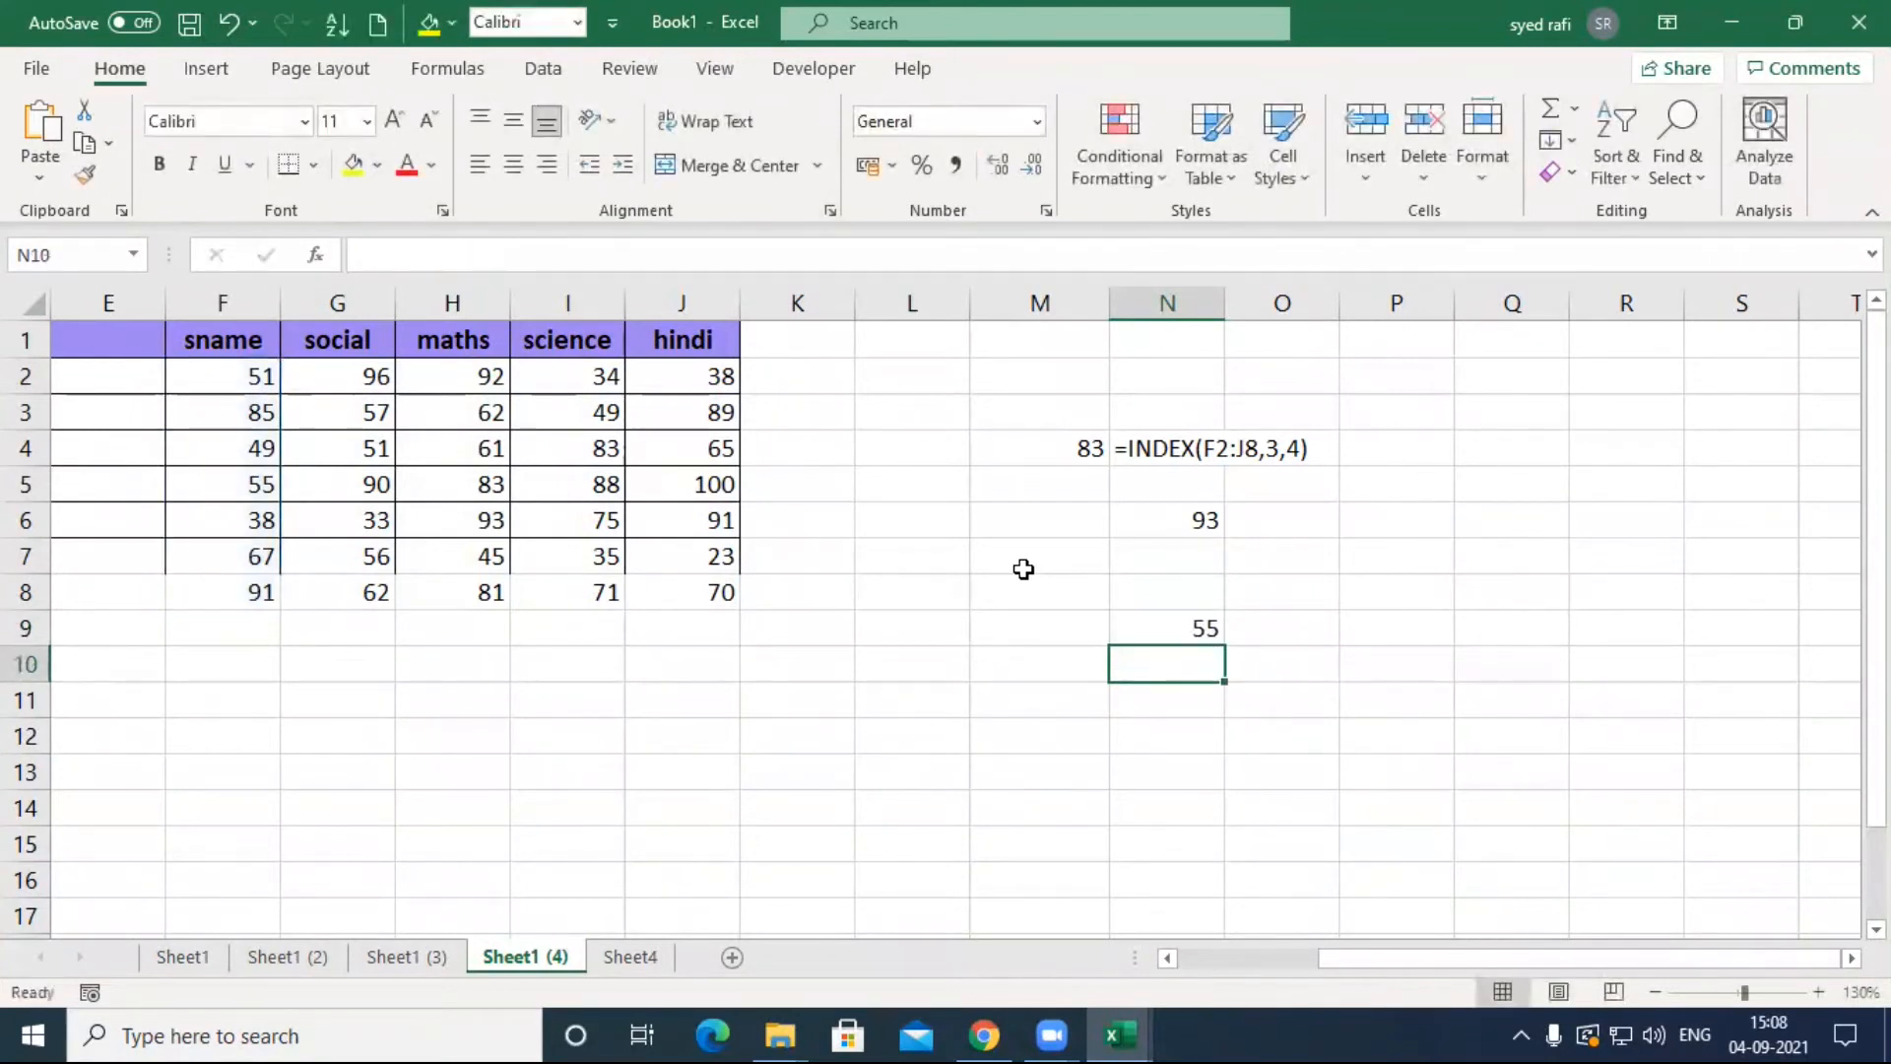
pyautogui.press('Up')
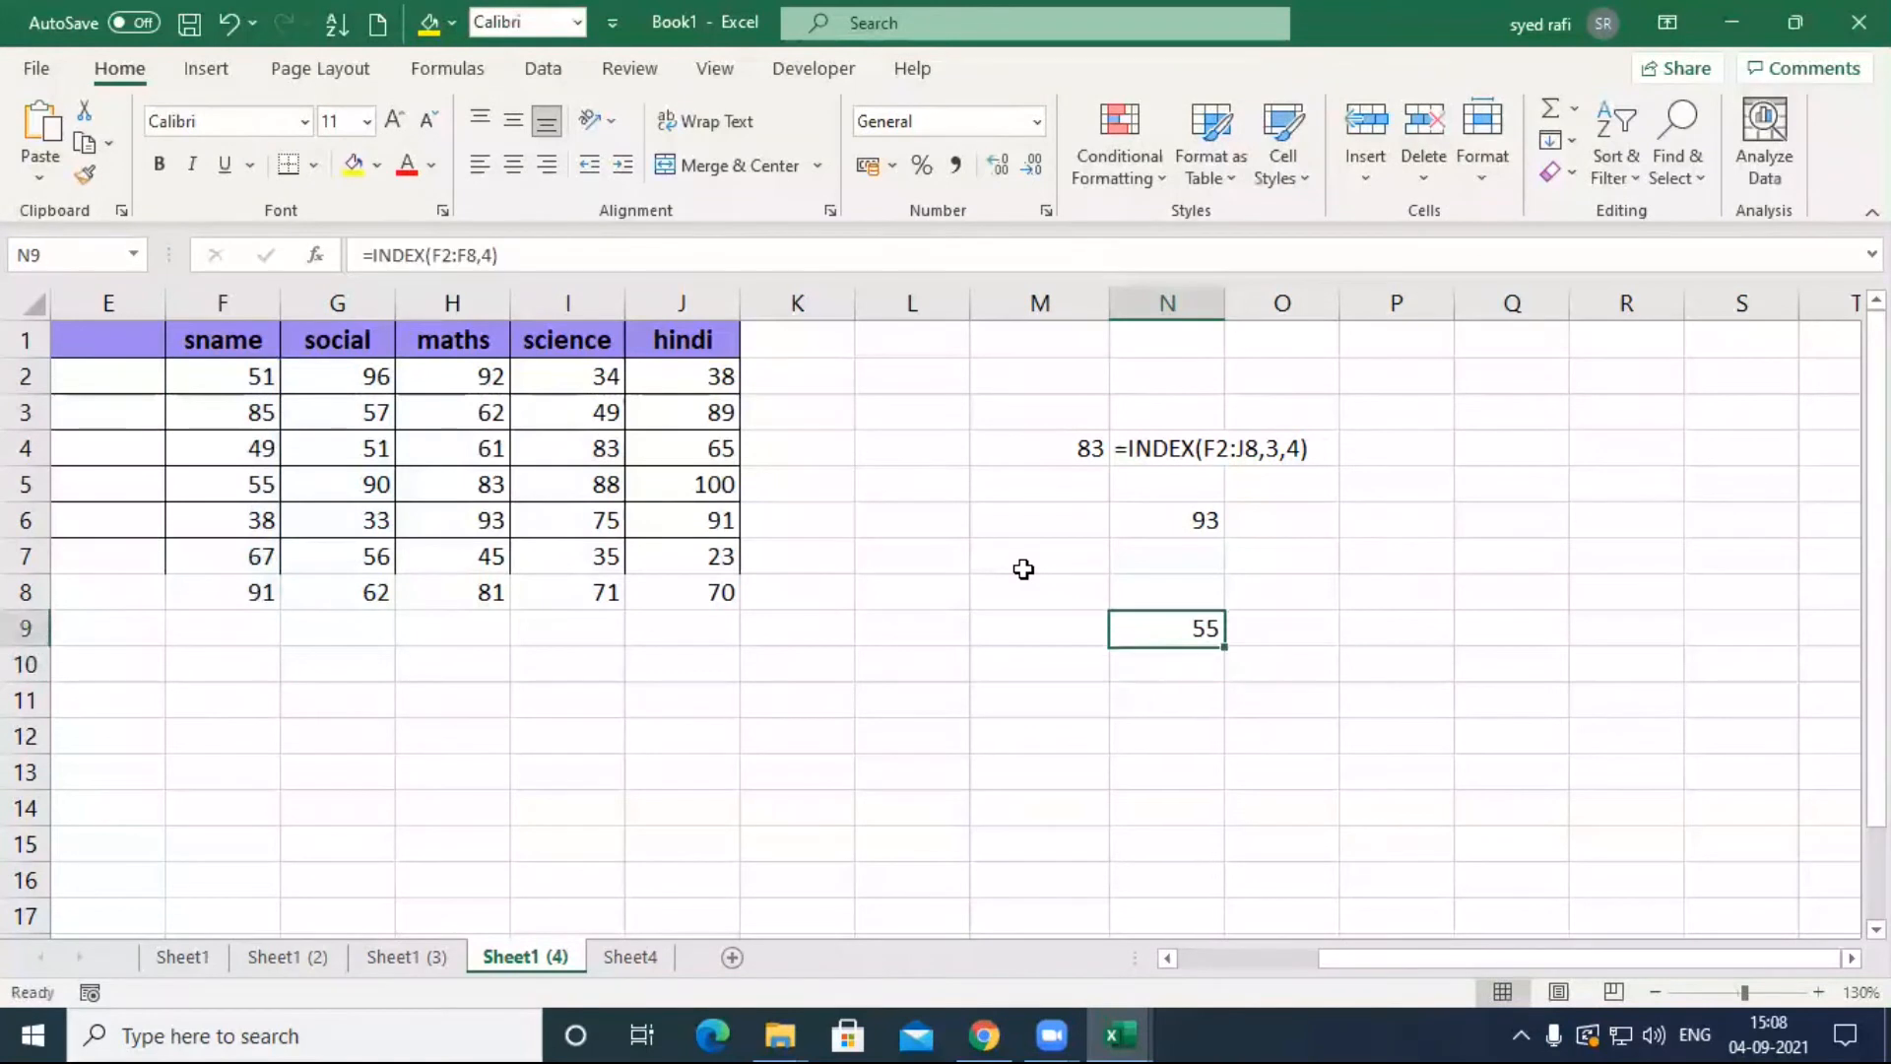
# Step: Examine the arguments of the INDEX formula in N9, comparing its single-column range F2:F8 with the two-column range F2:G8
pyautogui.doubleClick(1168, 627)
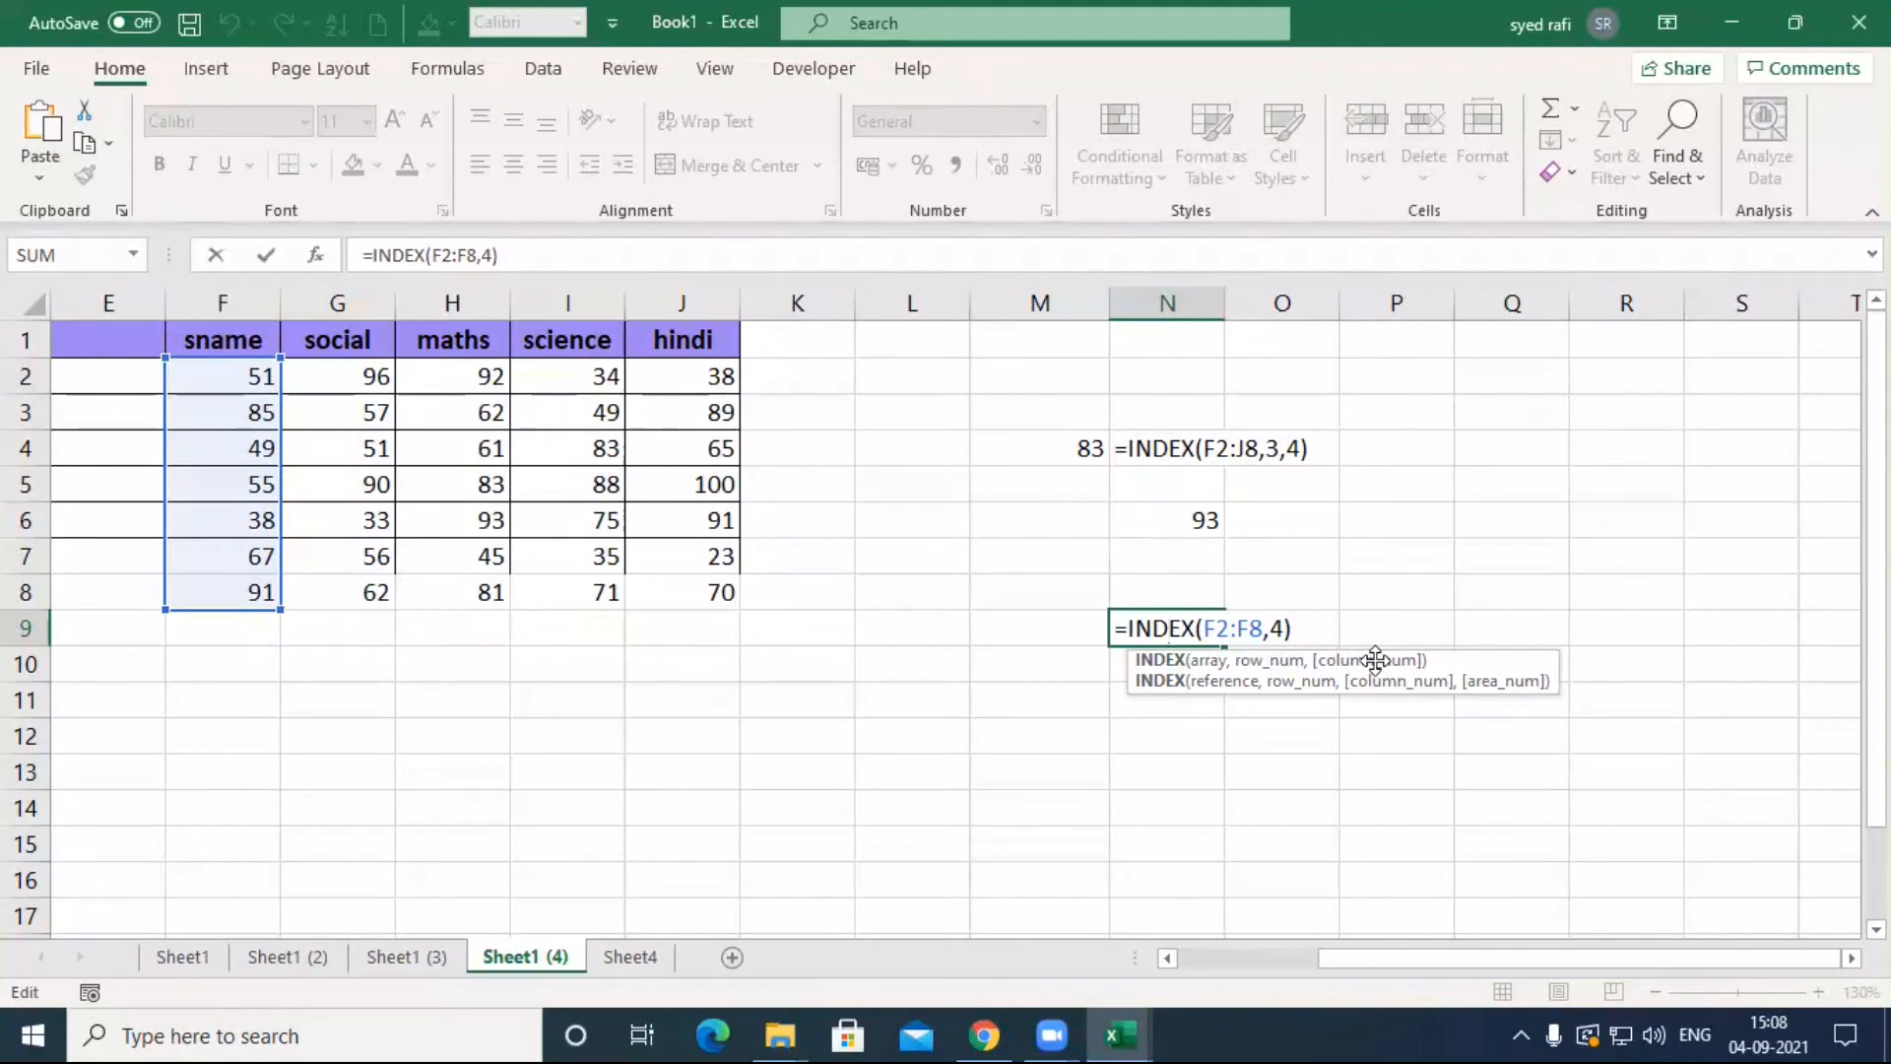
pyautogui.press('Return')
pyautogui.click(1198, 624)
pyautogui.doubleClick(1185, 628)
pyautogui.moveTo(277, 622); pyautogui.dragTo(289, 616)
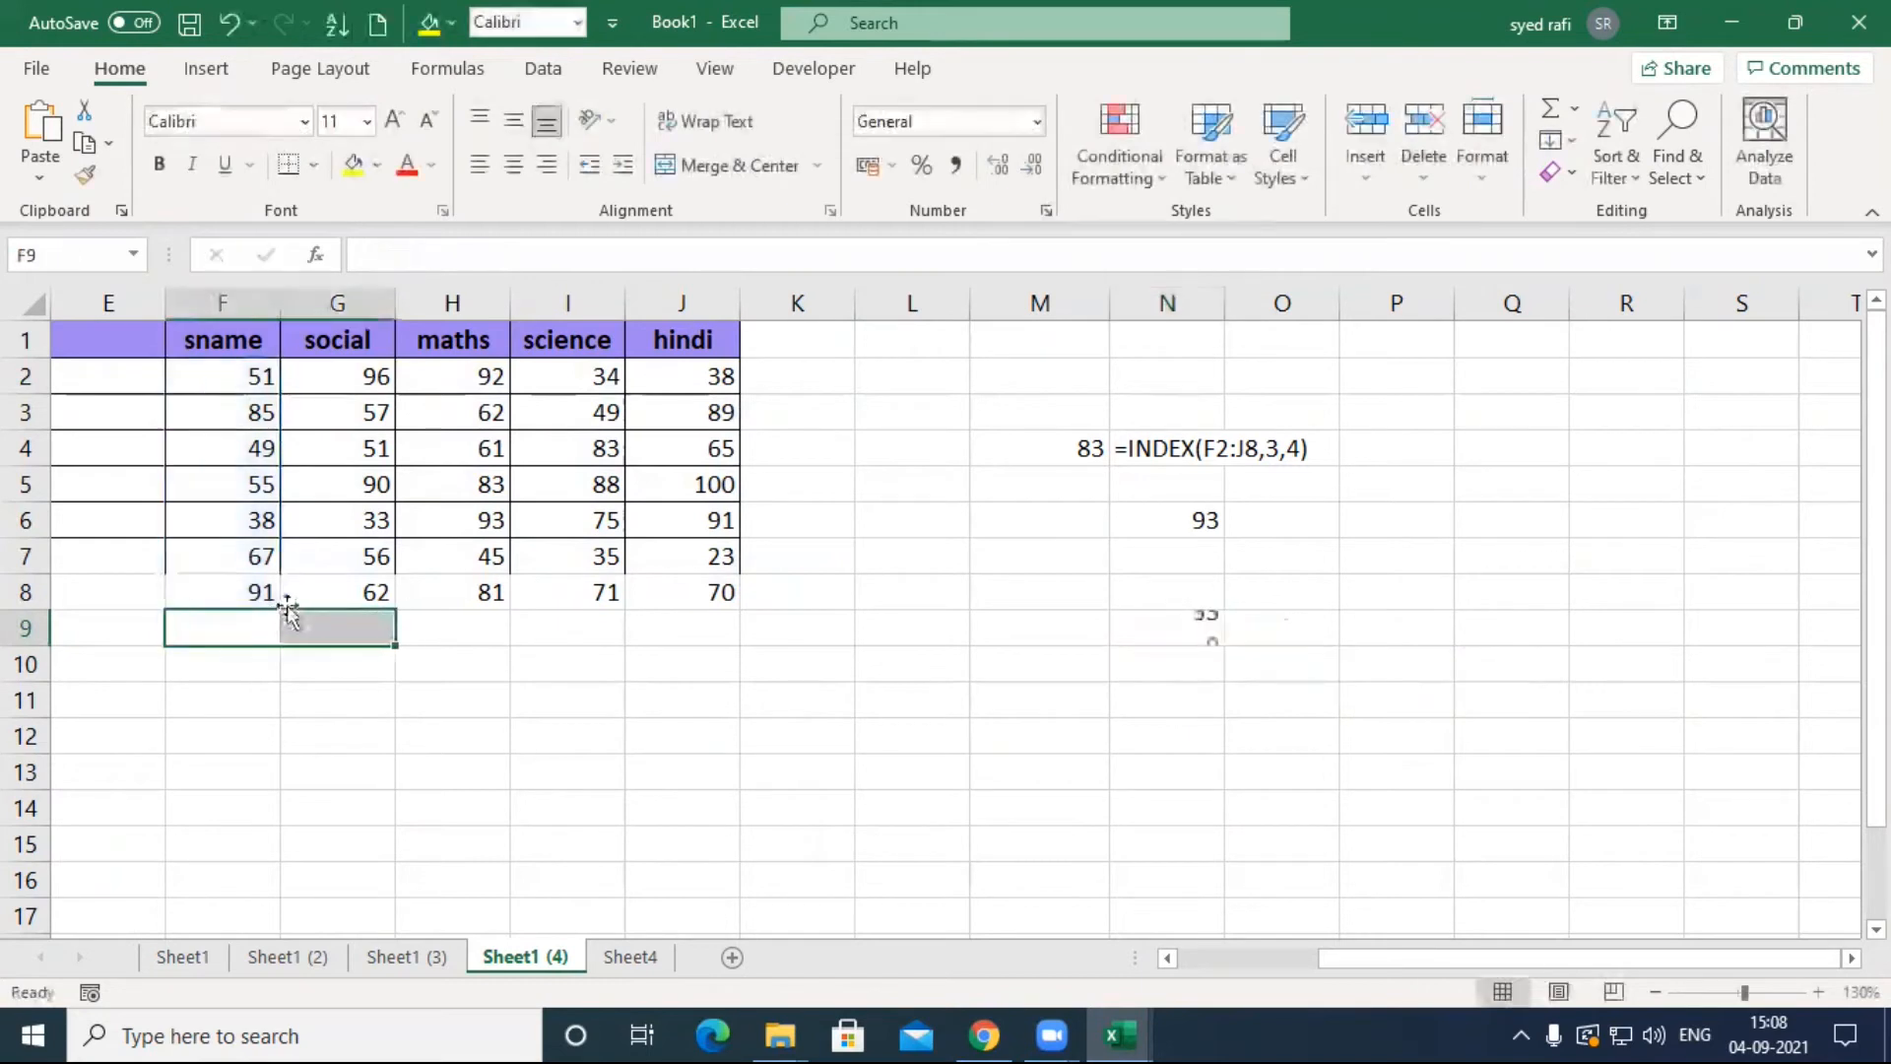
pyautogui.moveTo(223, 388); pyautogui.dragTo(374, 589)
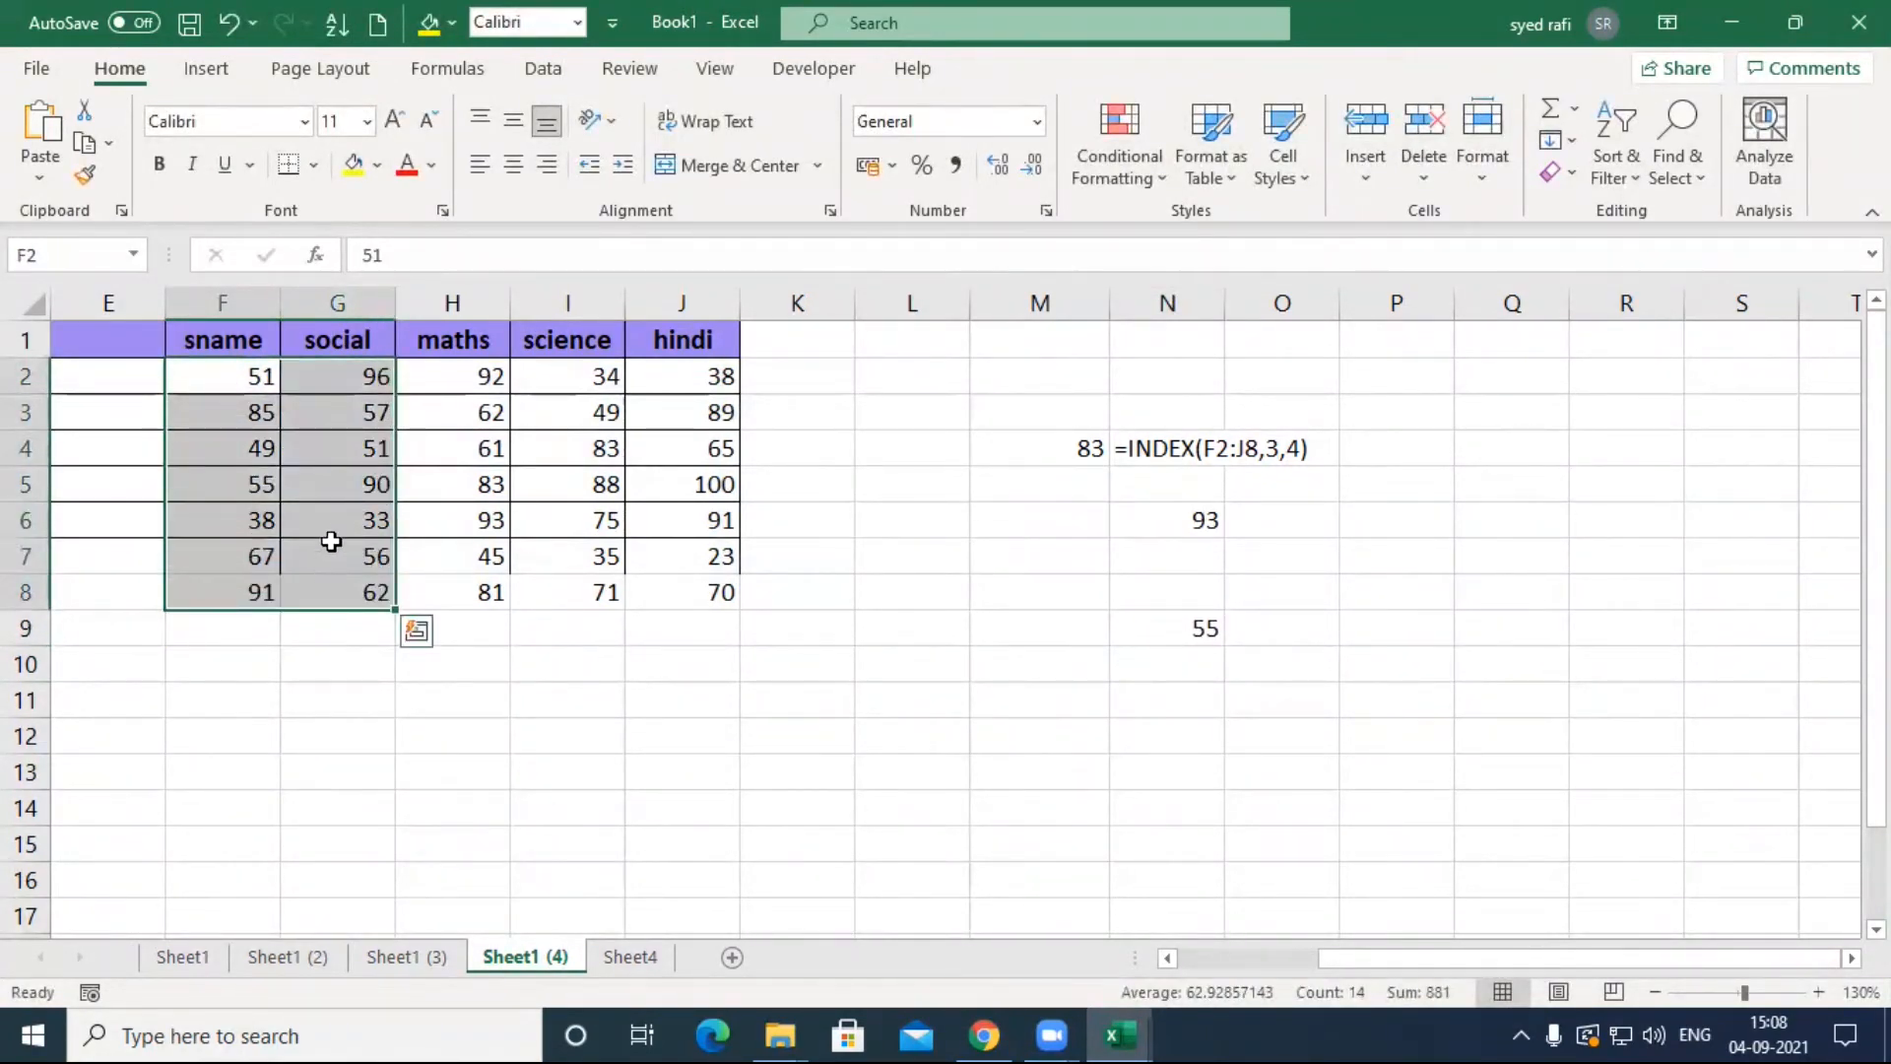
pyautogui.moveTo(241, 374); pyautogui.dragTo(262, 588)
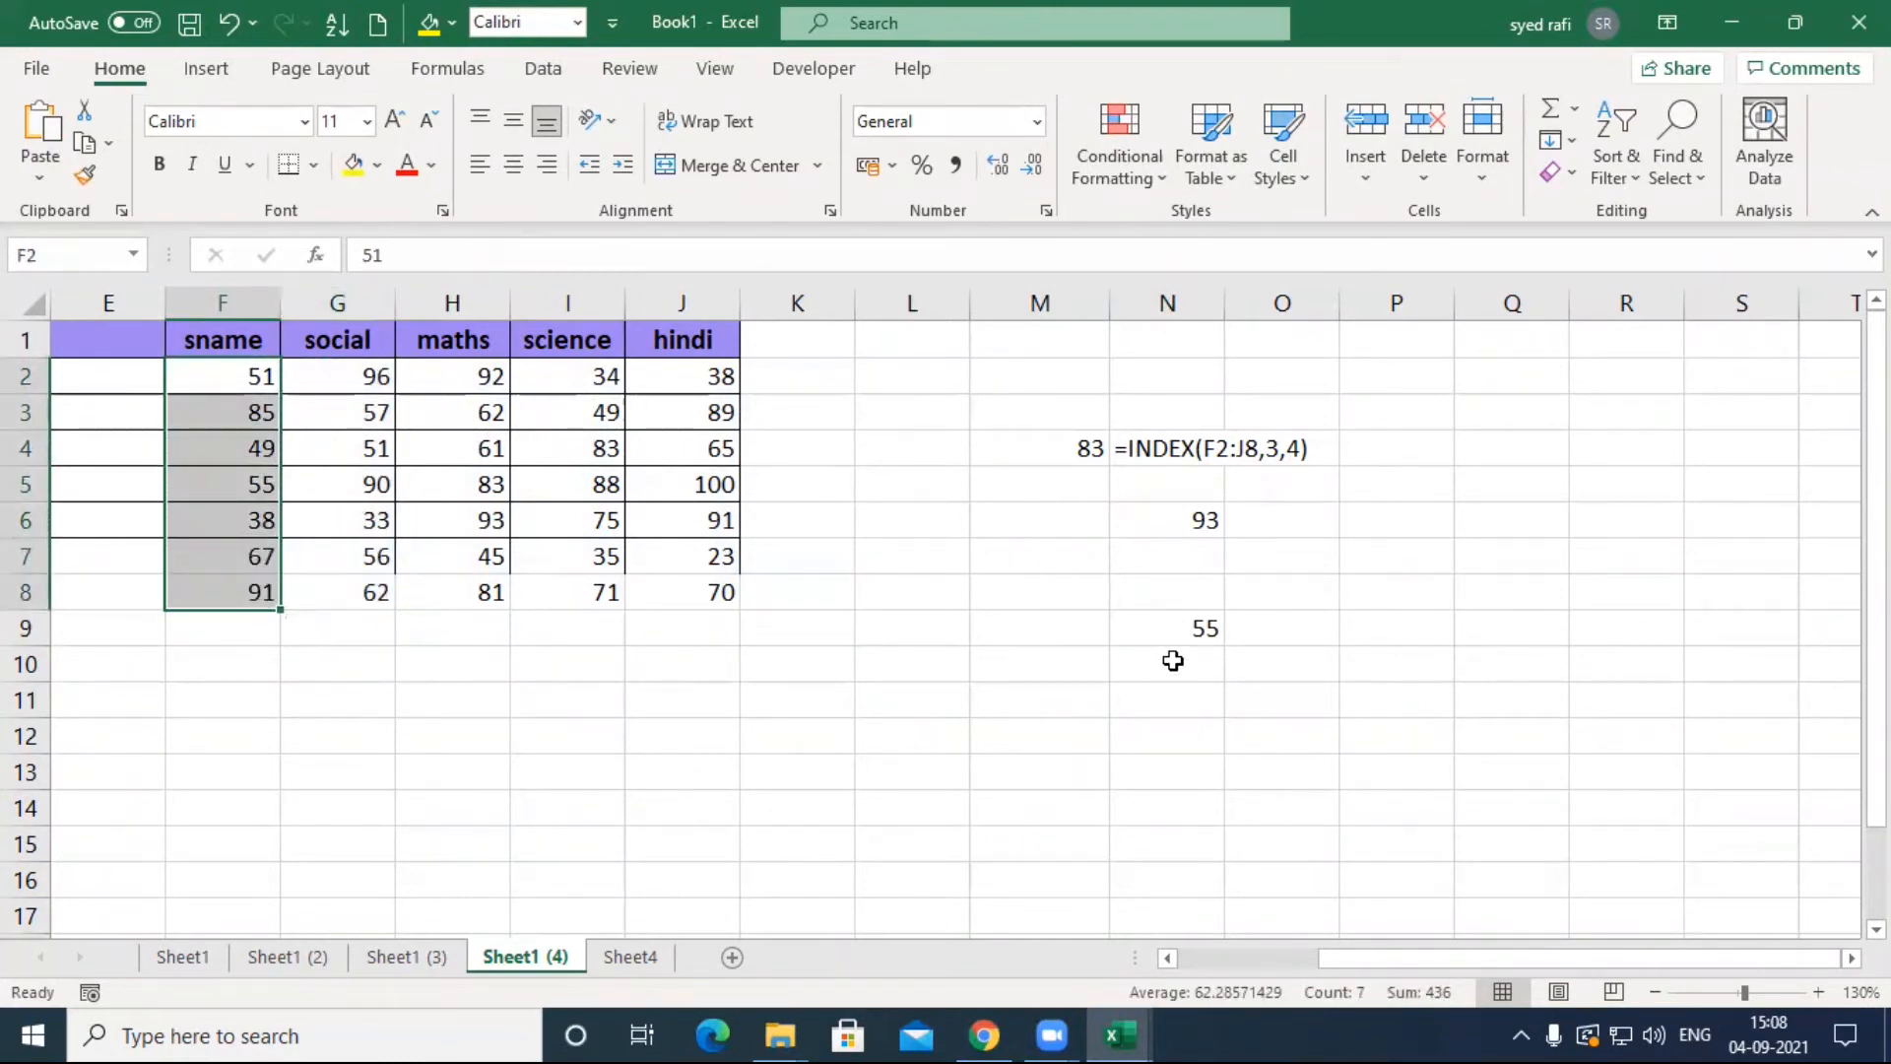
pyautogui.doubleClick(1192, 631)
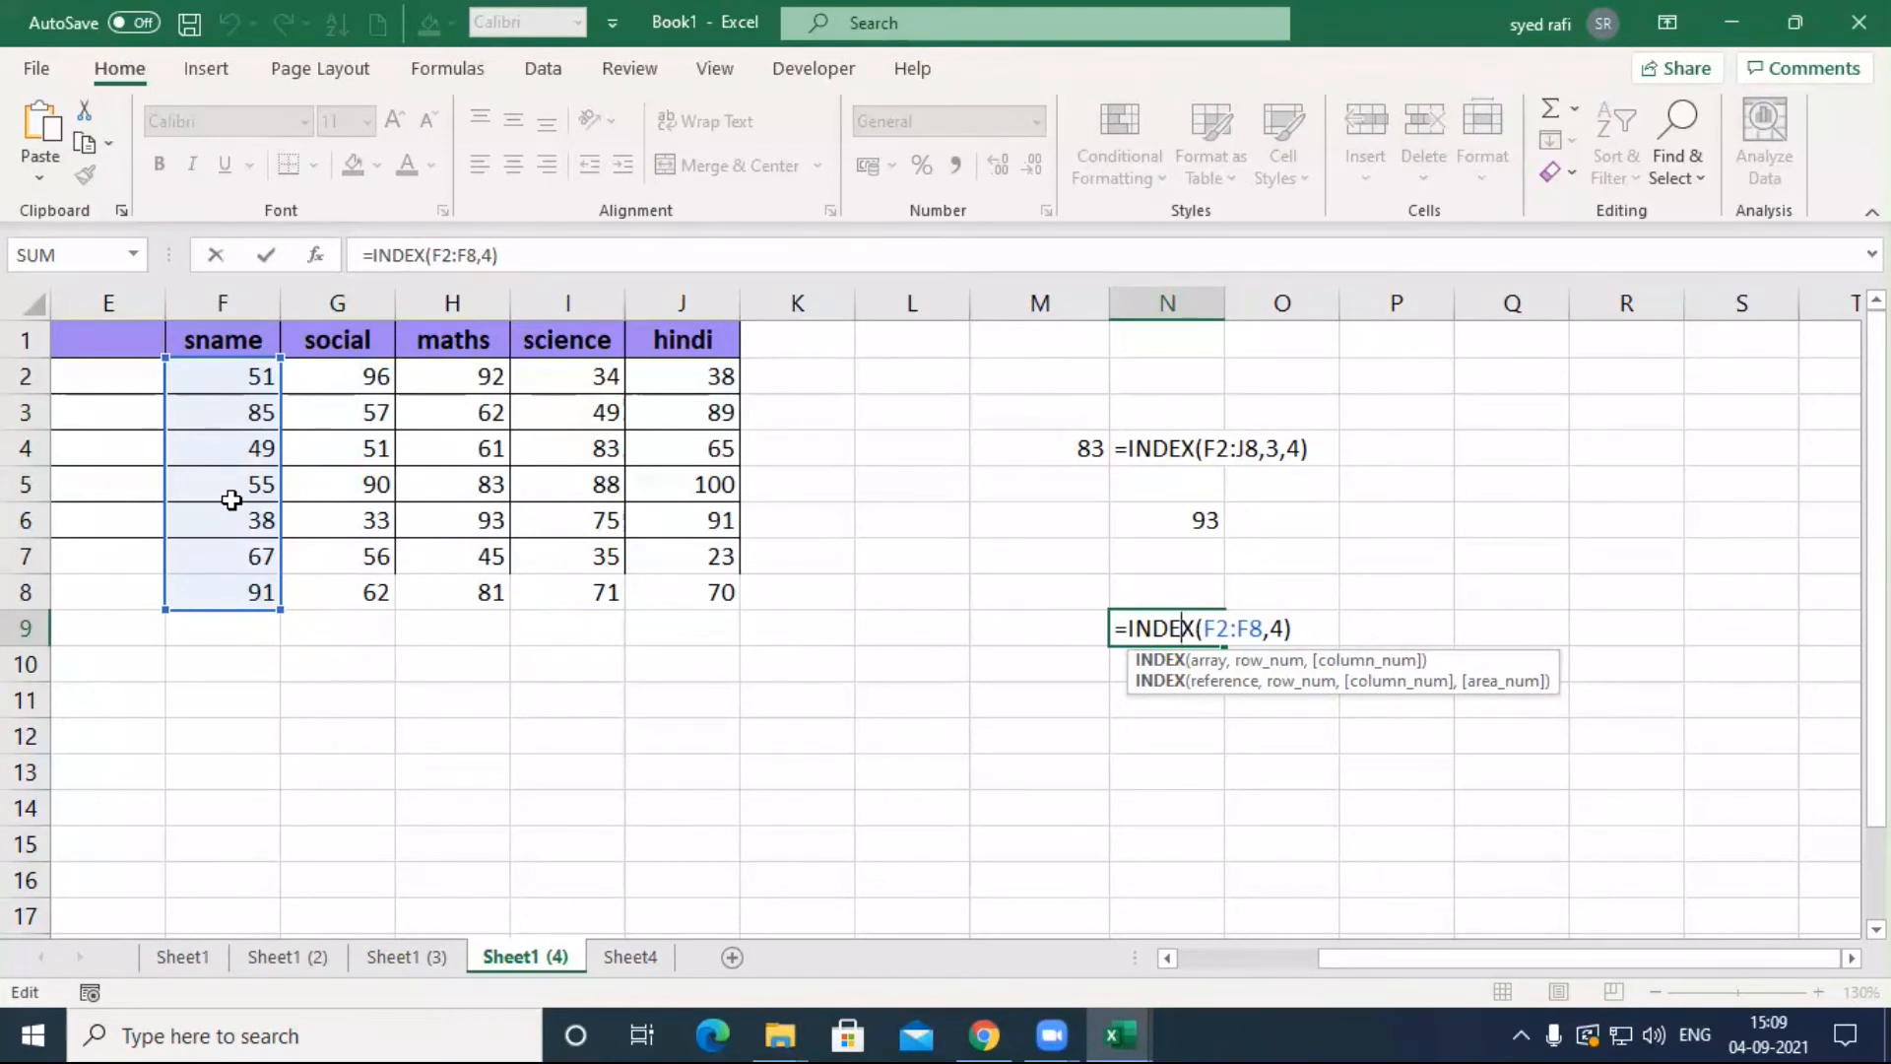
pyautogui.press('Return')
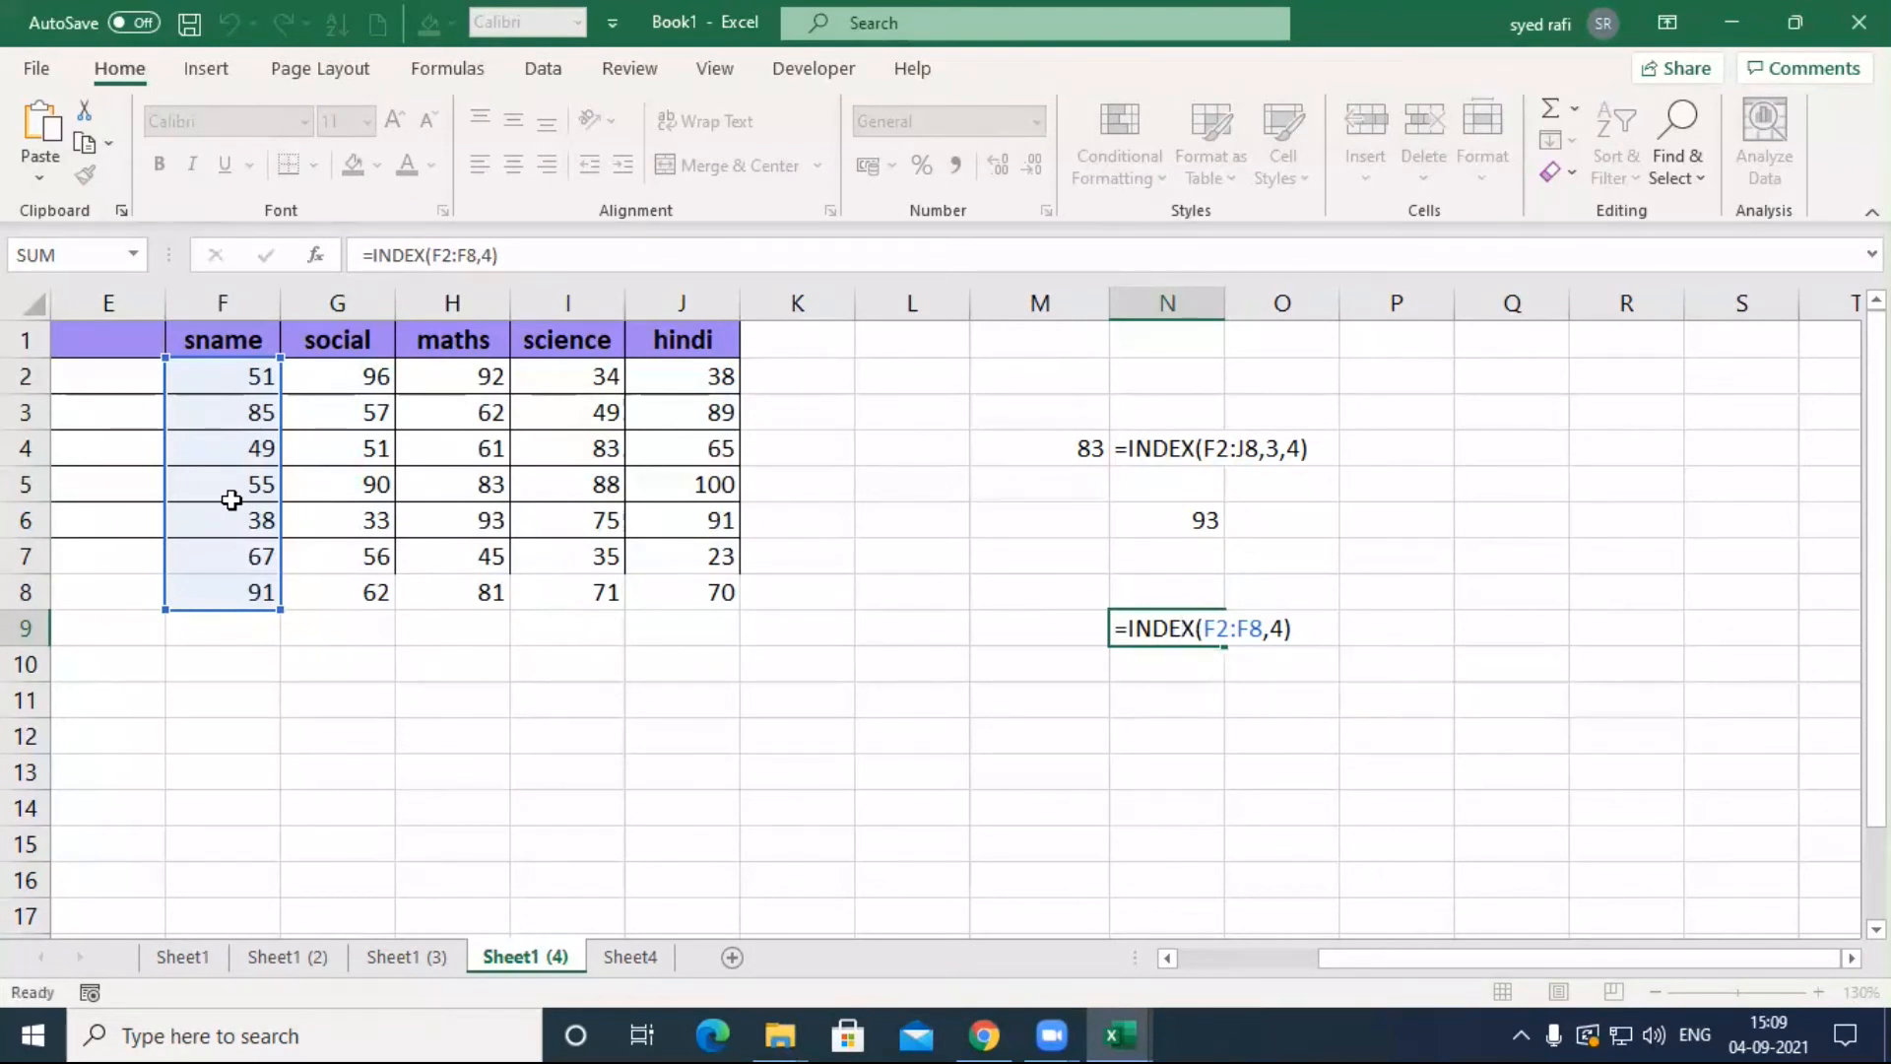
pyautogui.press('Up')
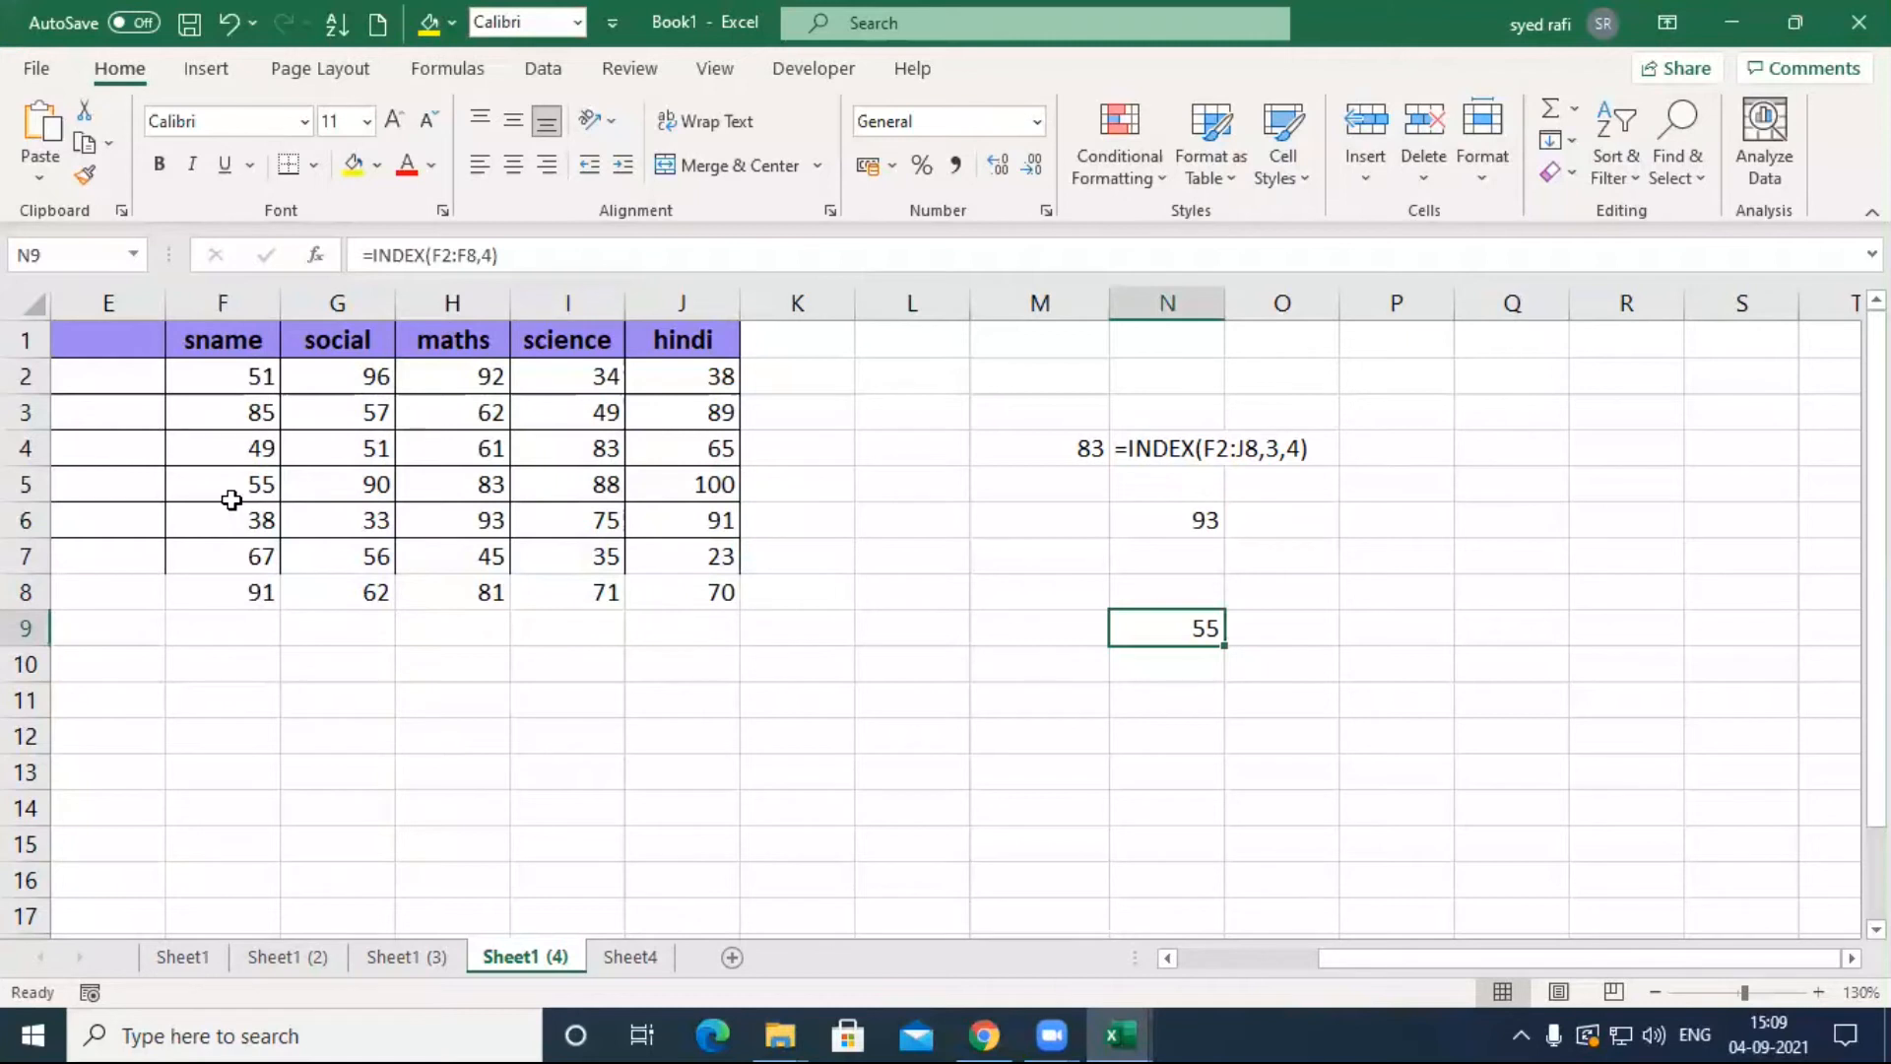
pyautogui.press('F2')
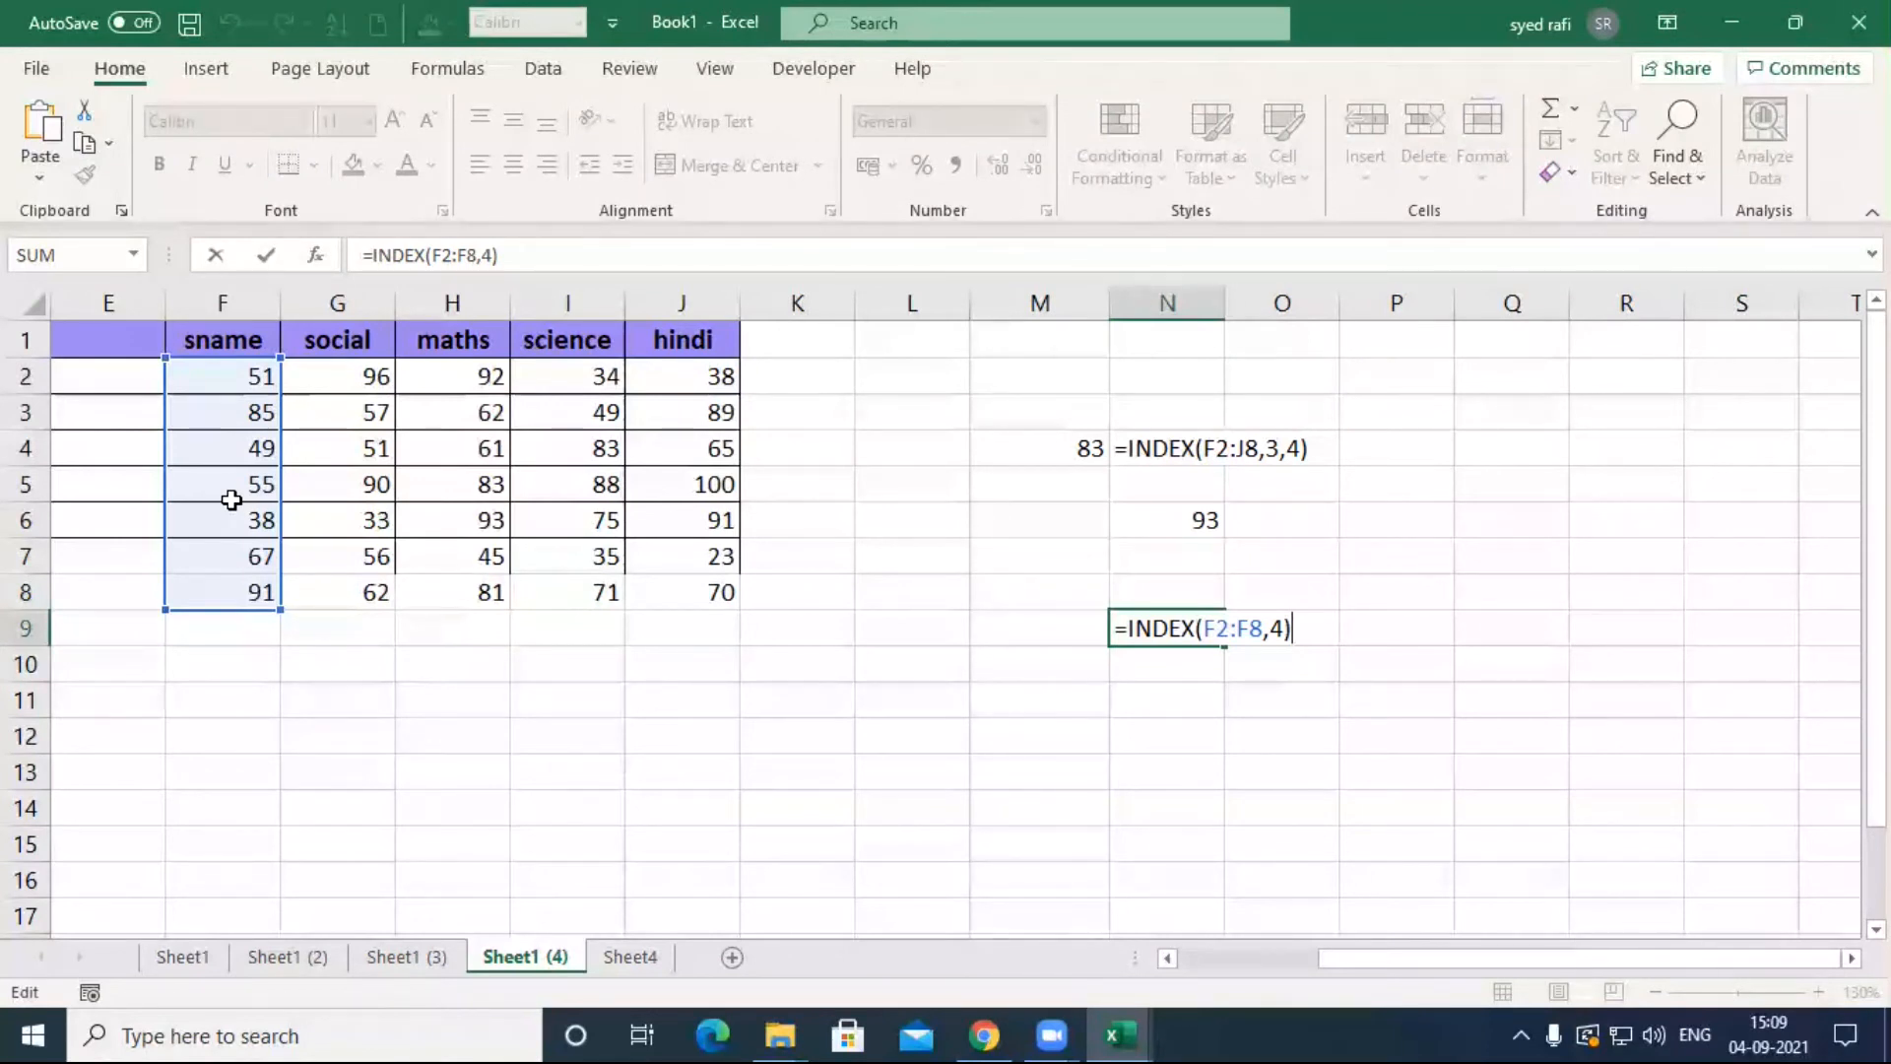
pyautogui.press('Return')
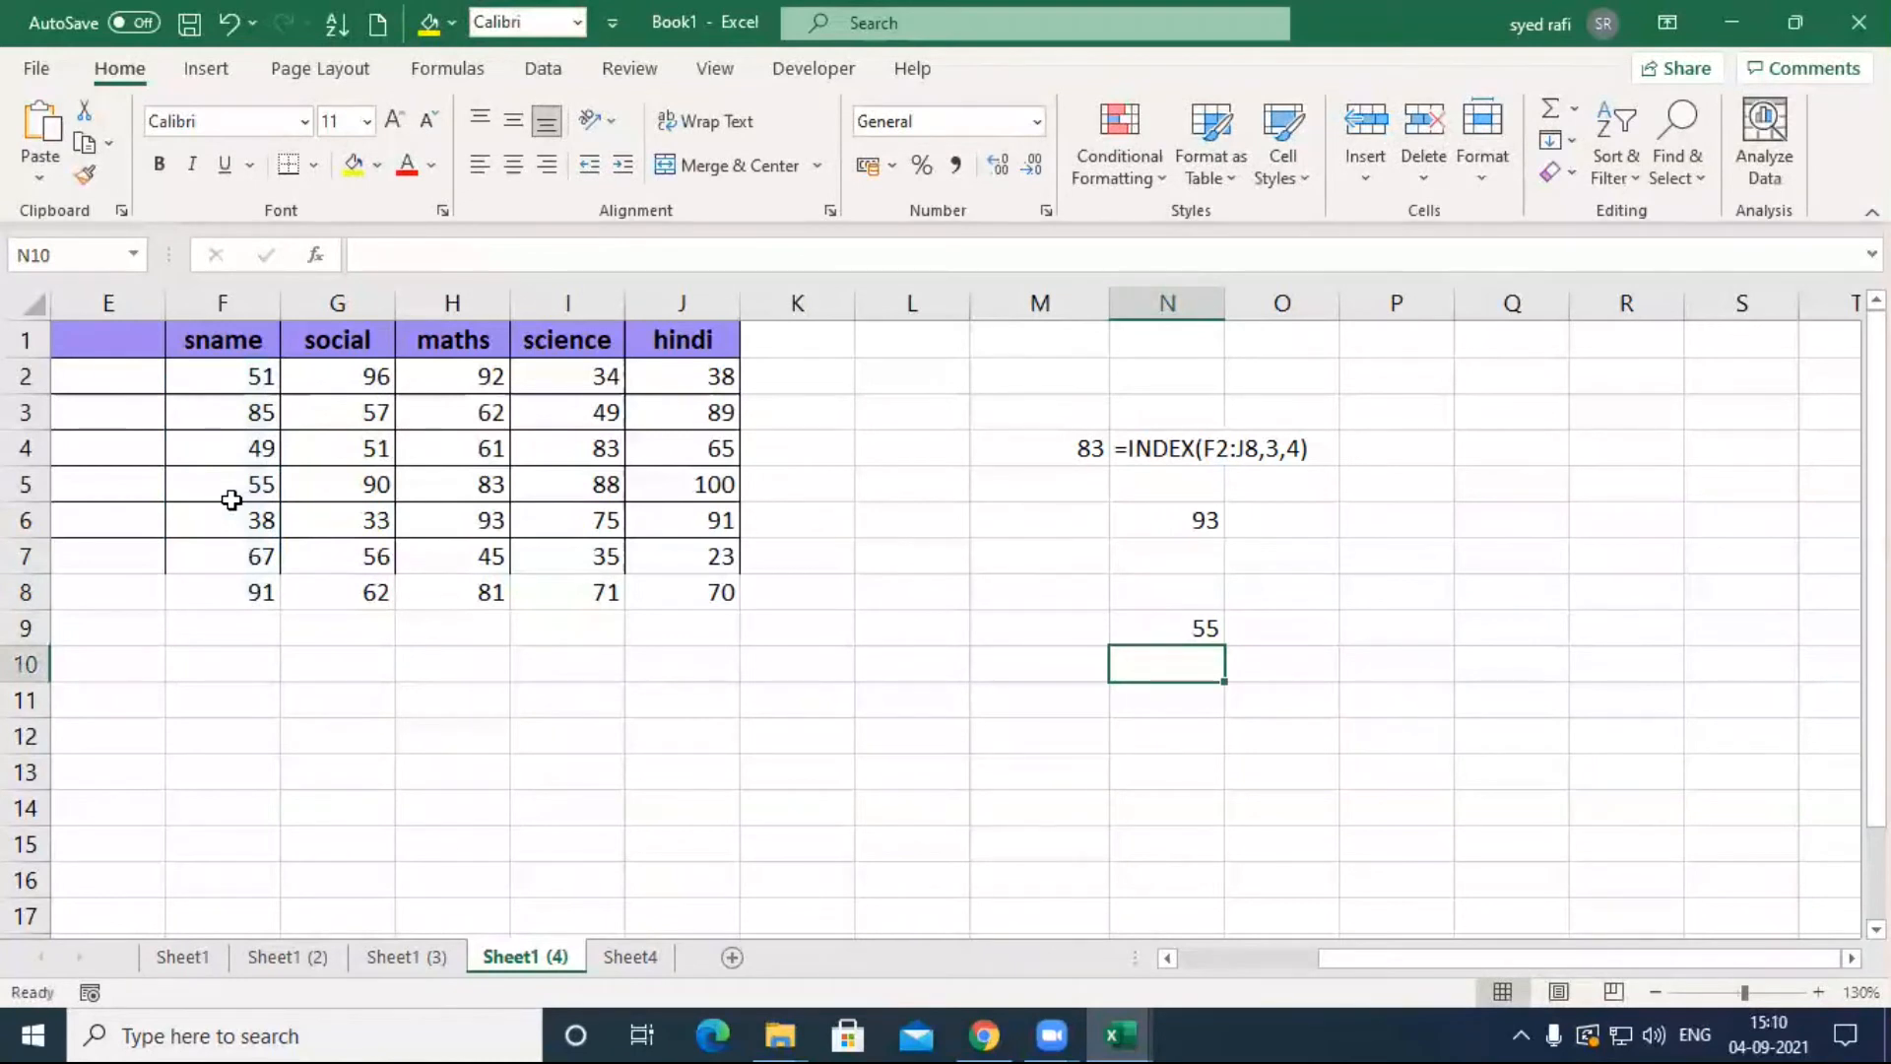
# Step: Switch to File Explorer and open subtotal.xlsx from the "sort and filter 3-9-2021" folder in "8 gb pendrive"
pyautogui.click(634, 952)
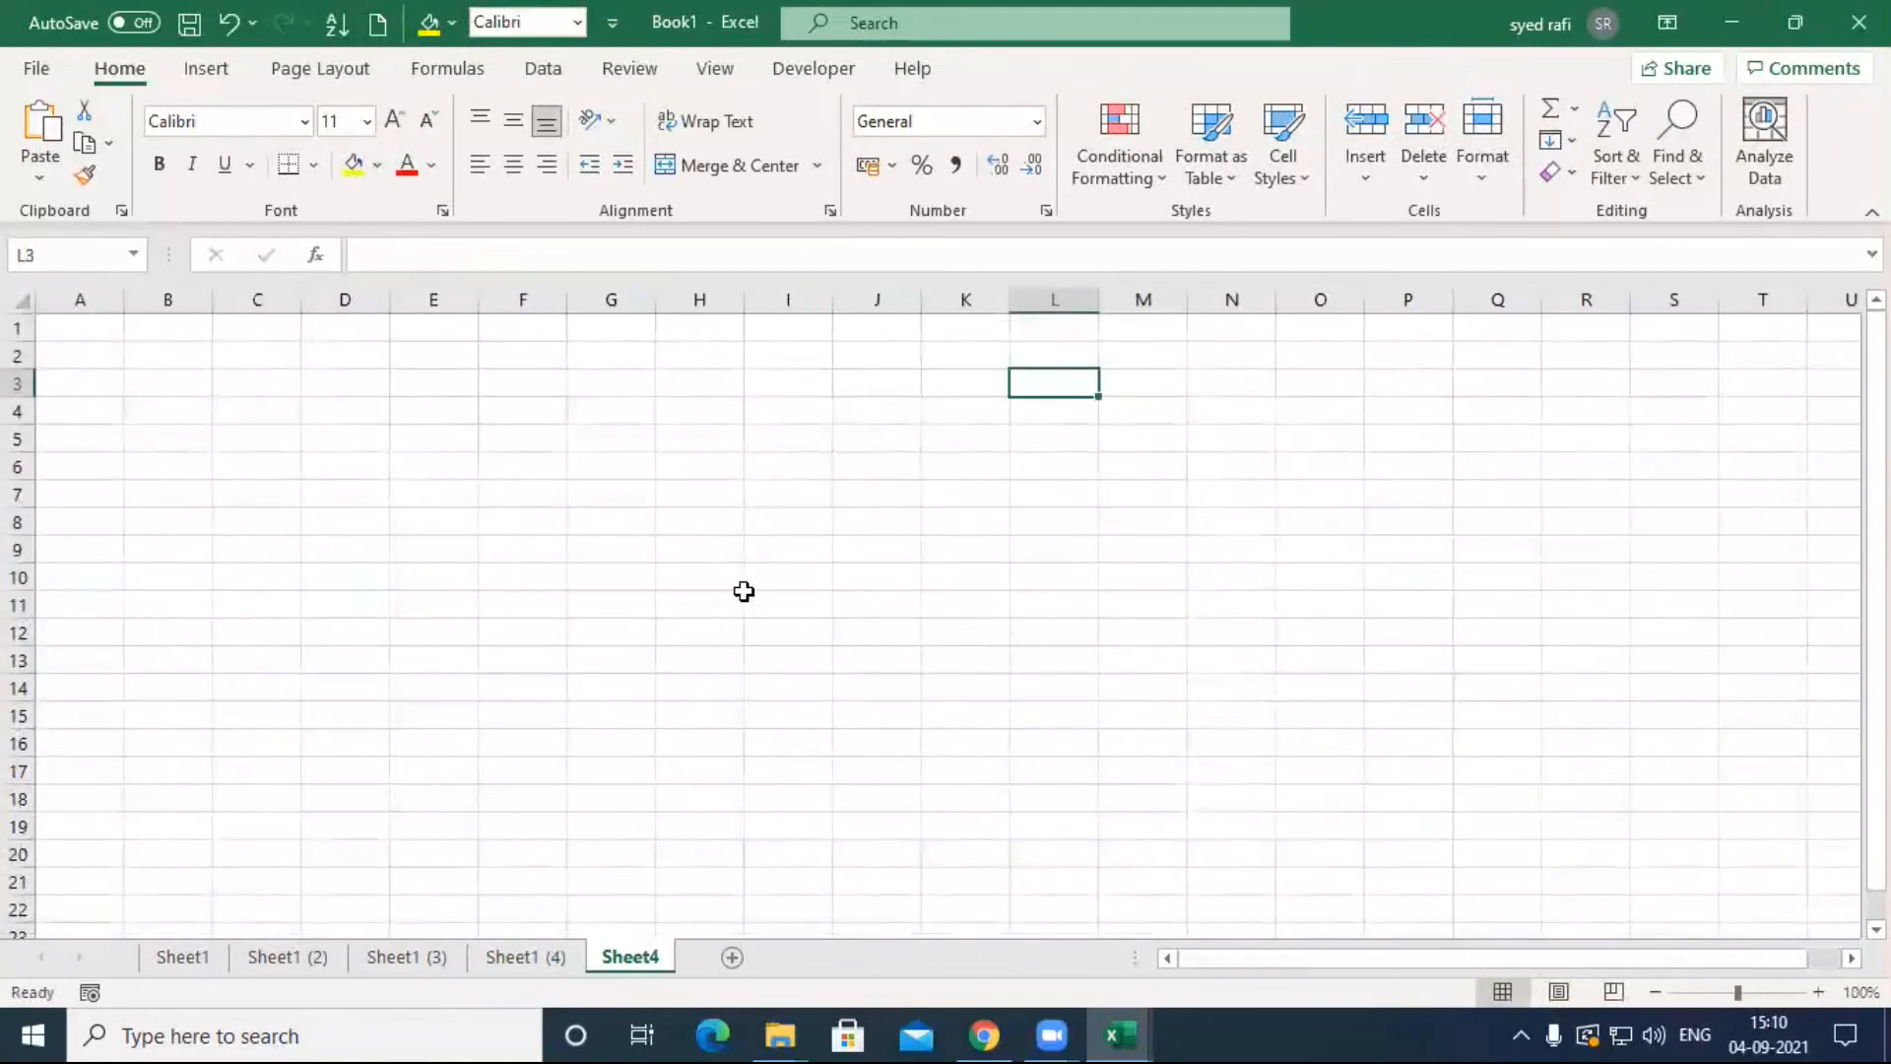
pyautogui.click(721, 541)
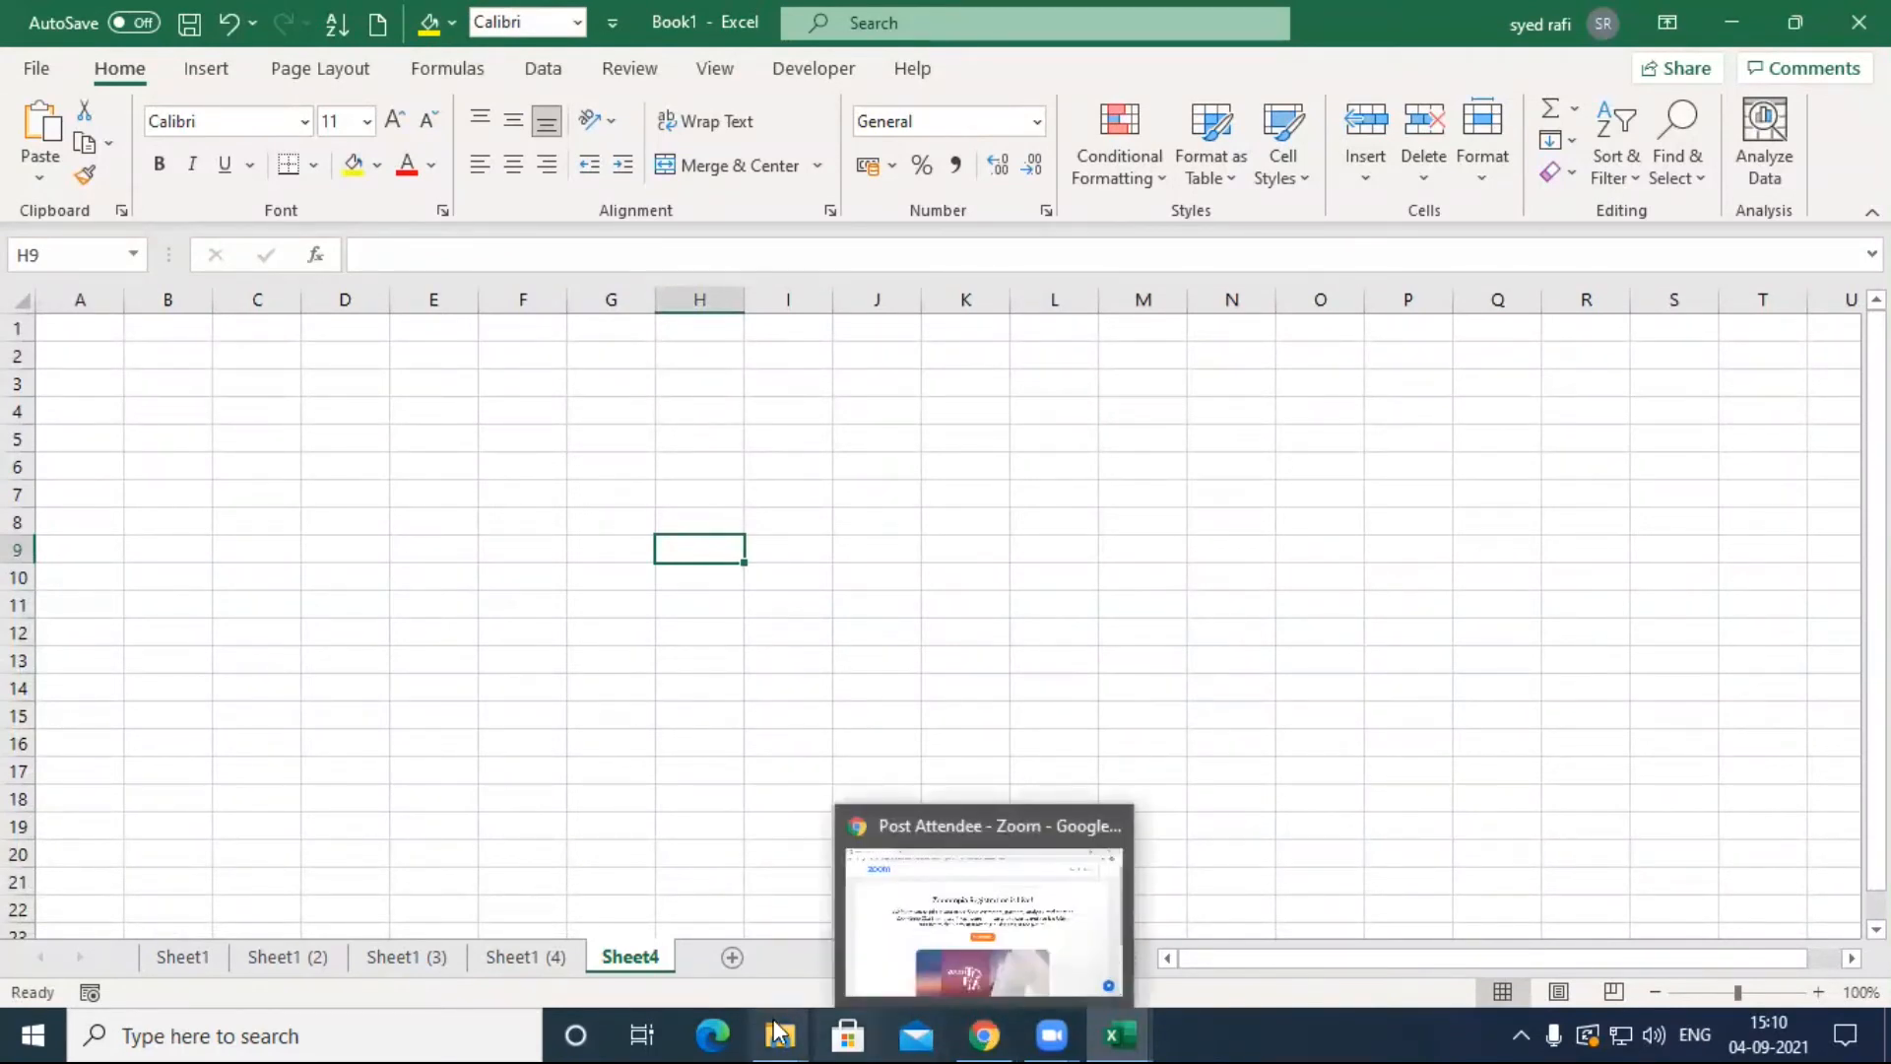
pyautogui.moveTo(791, 1031)
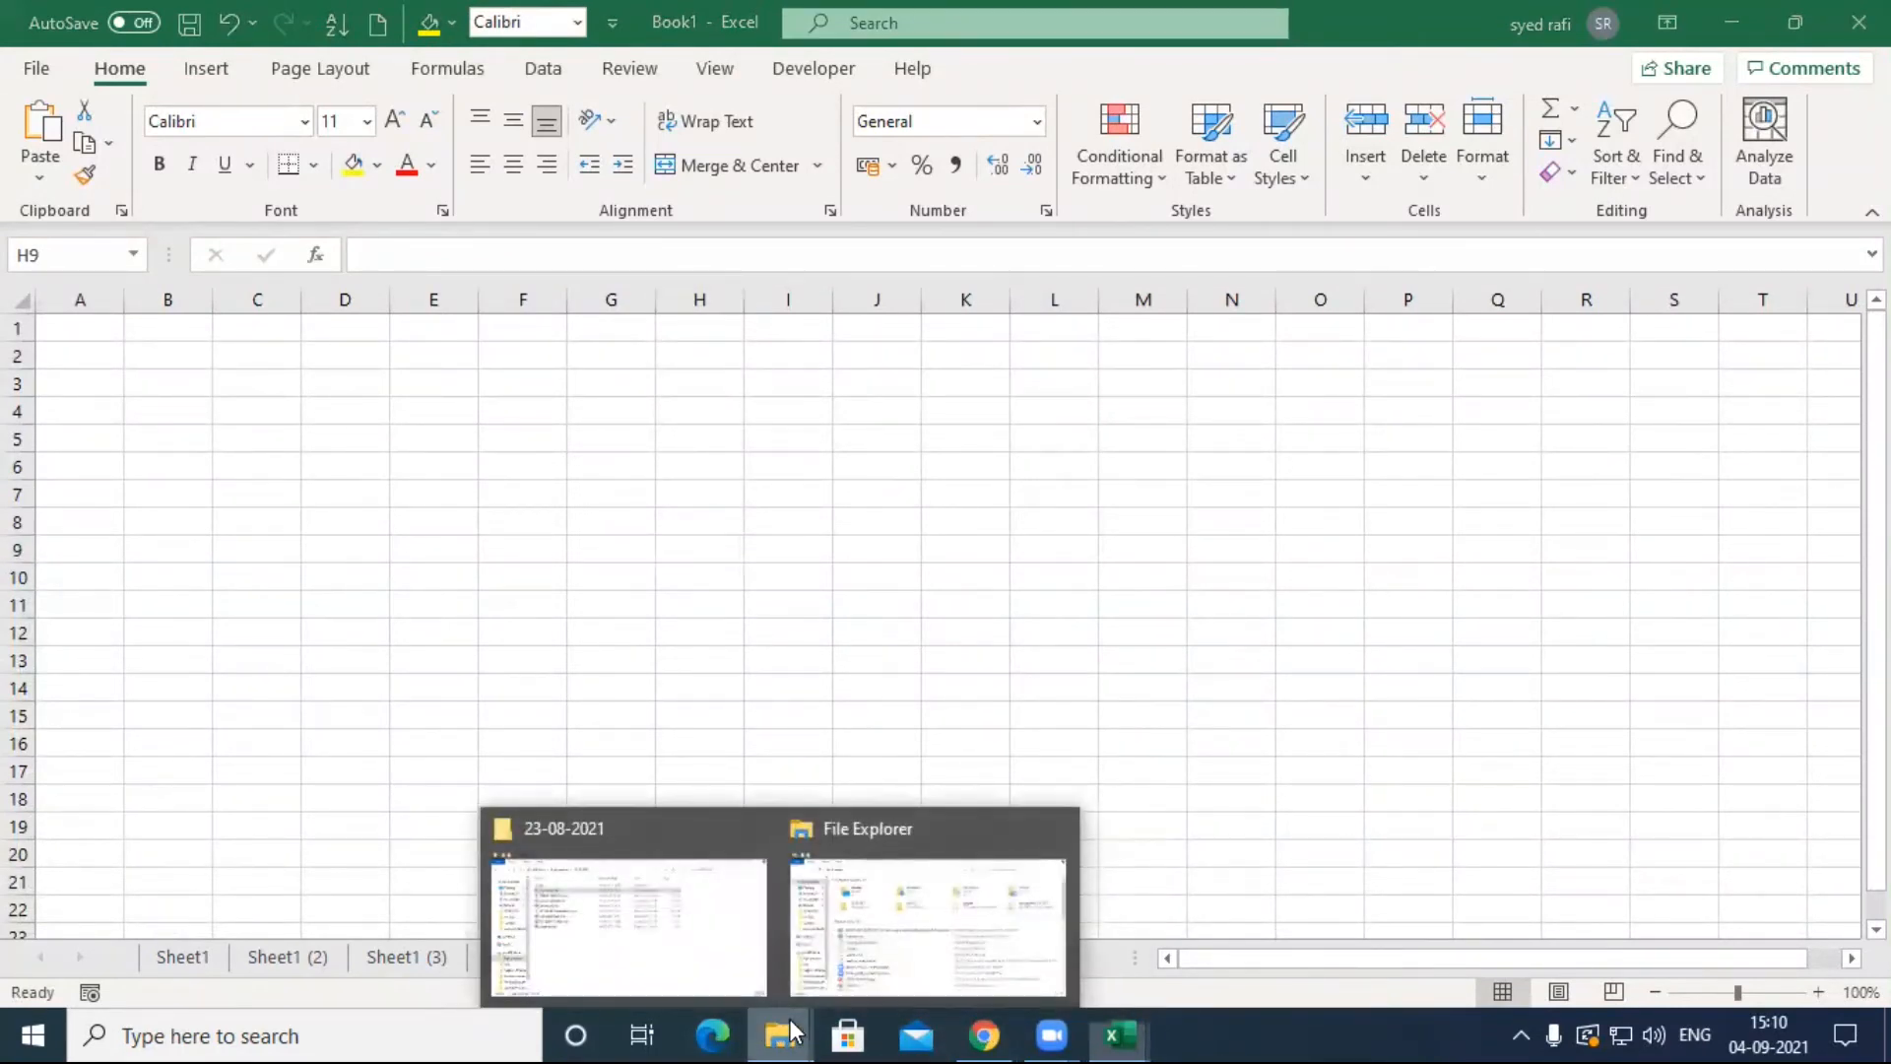
pyautogui.click(709, 938)
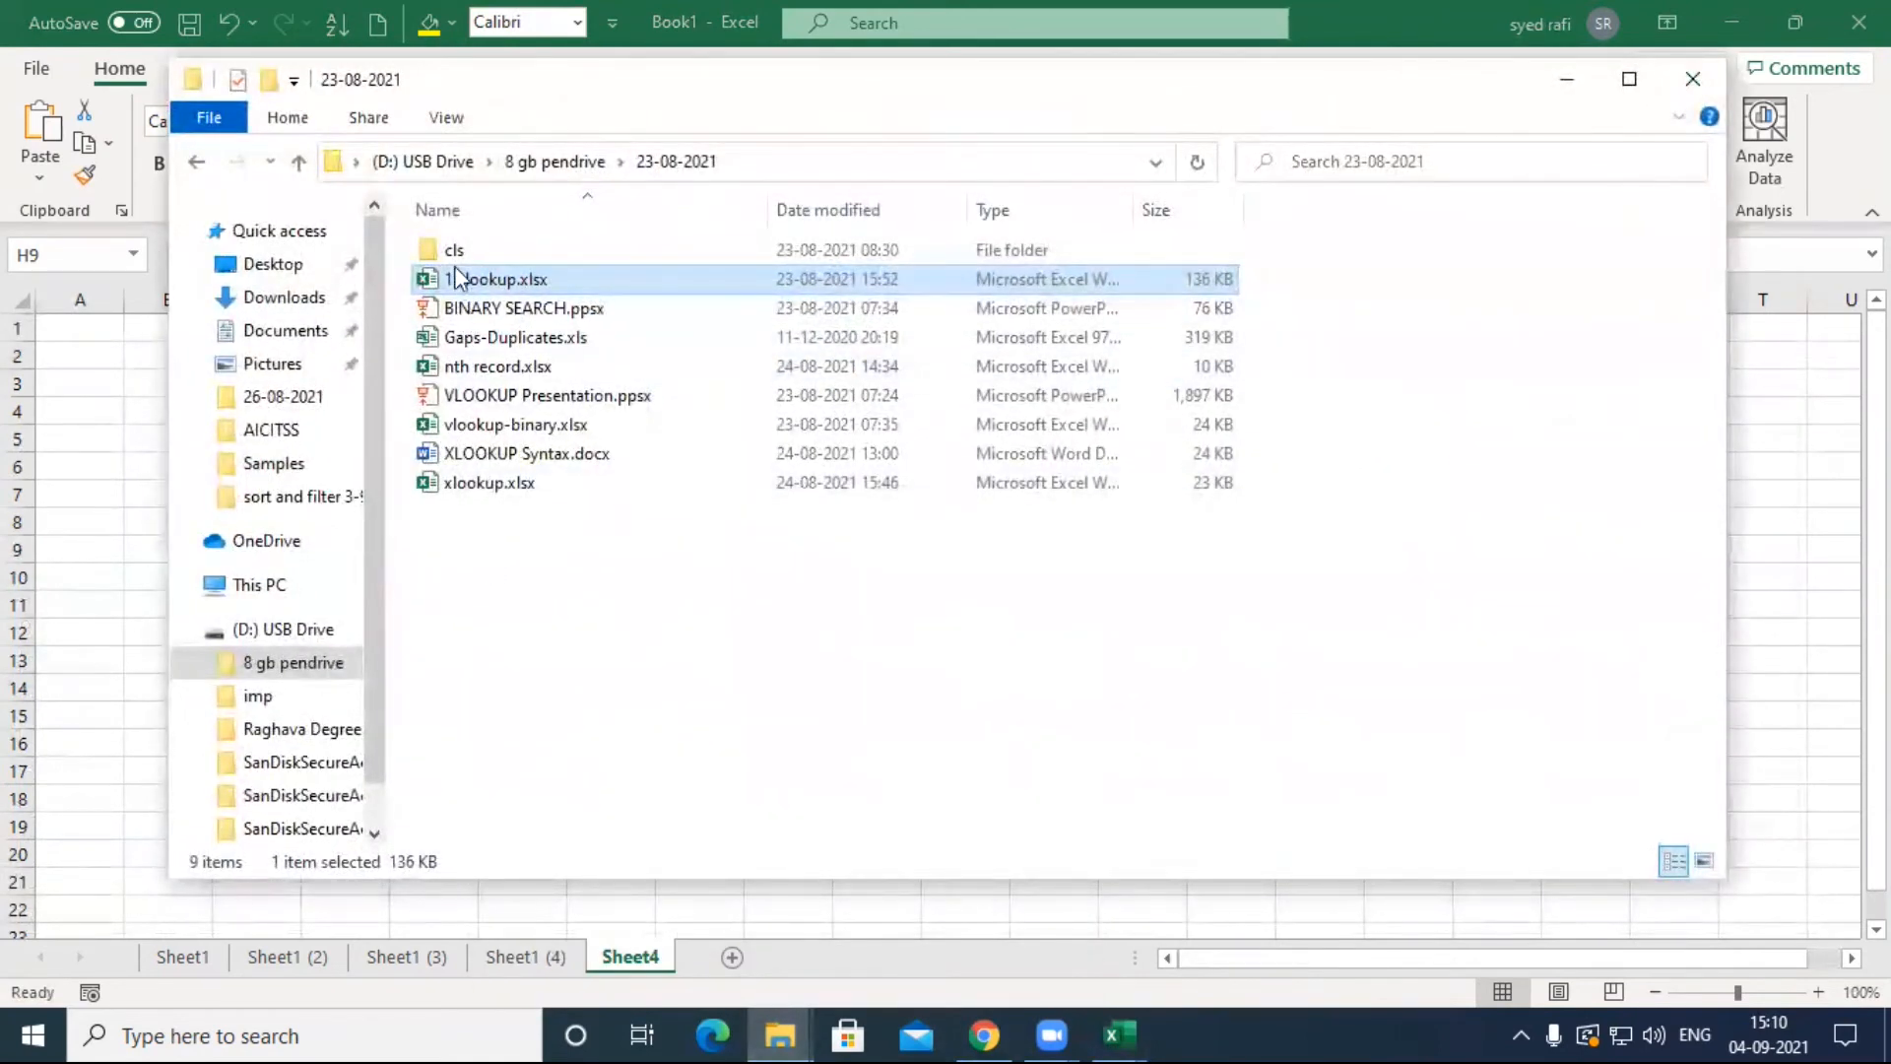
pyautogui.click(563, 168)
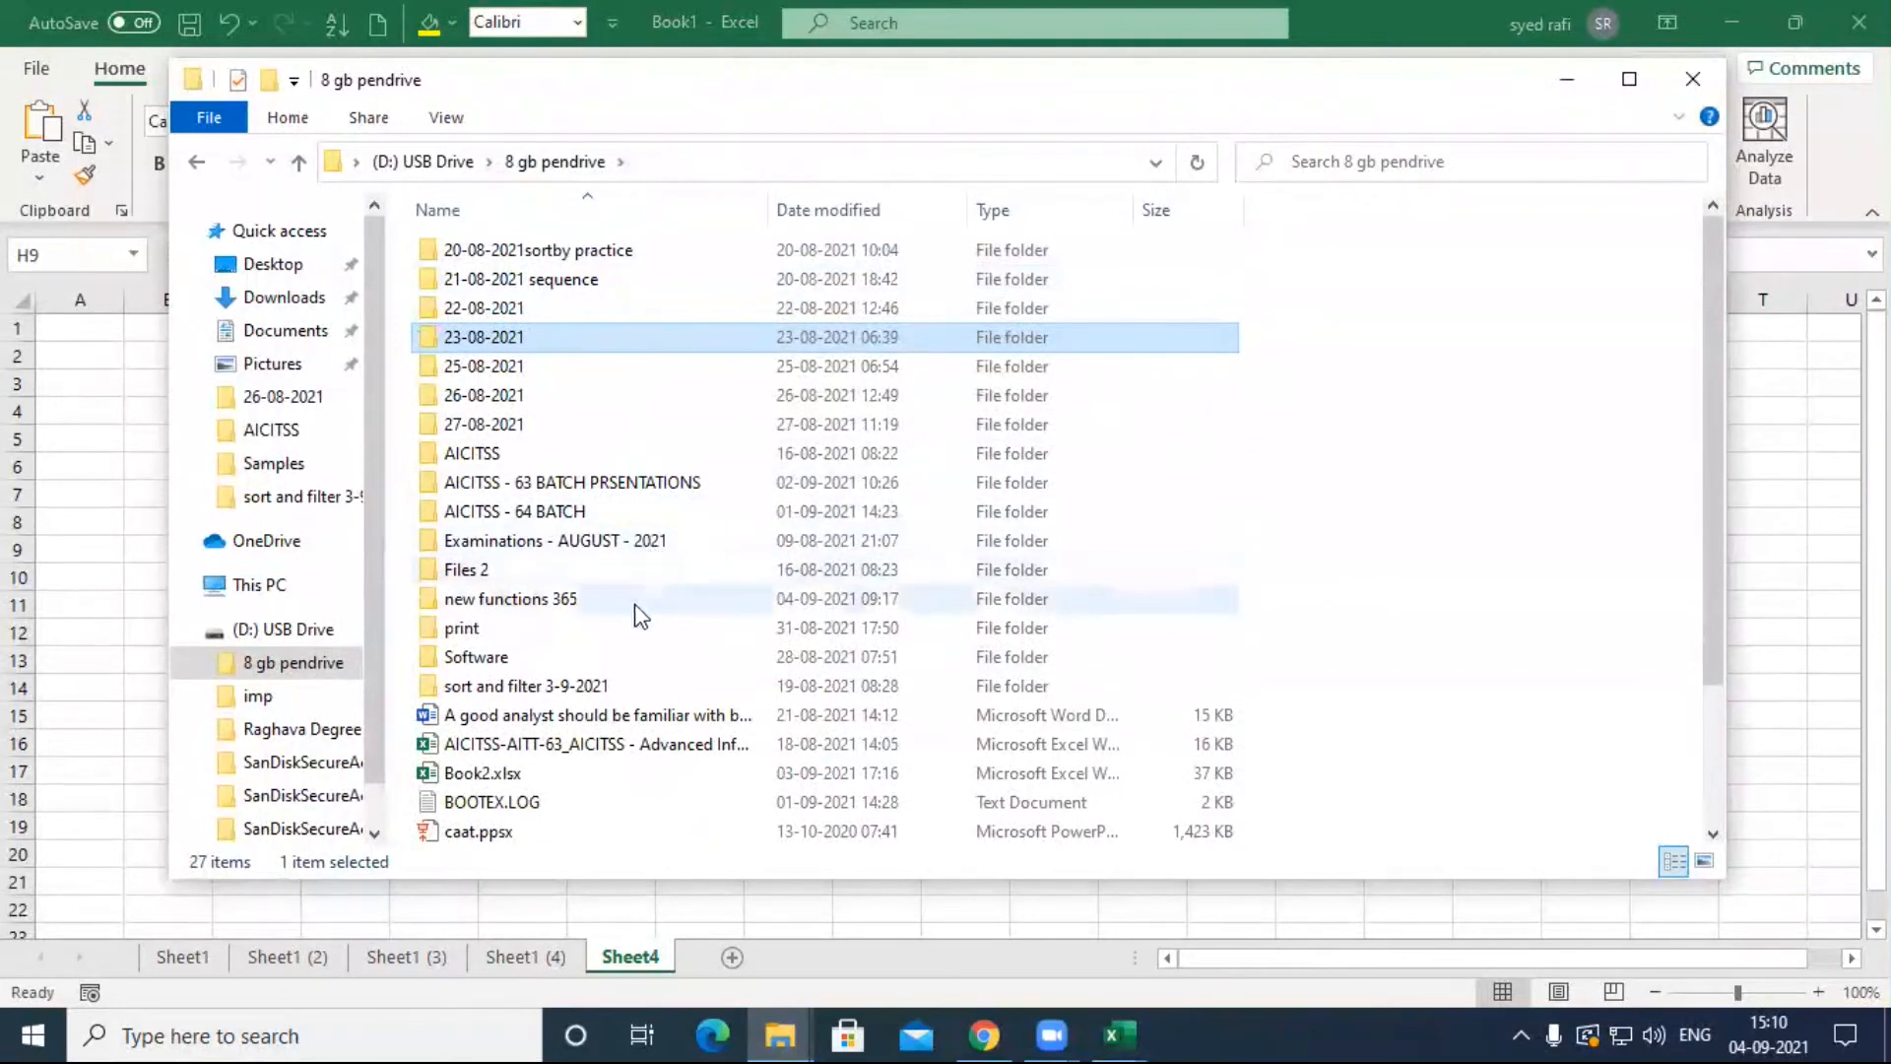
pyautogui.doubleClick(623, 687)
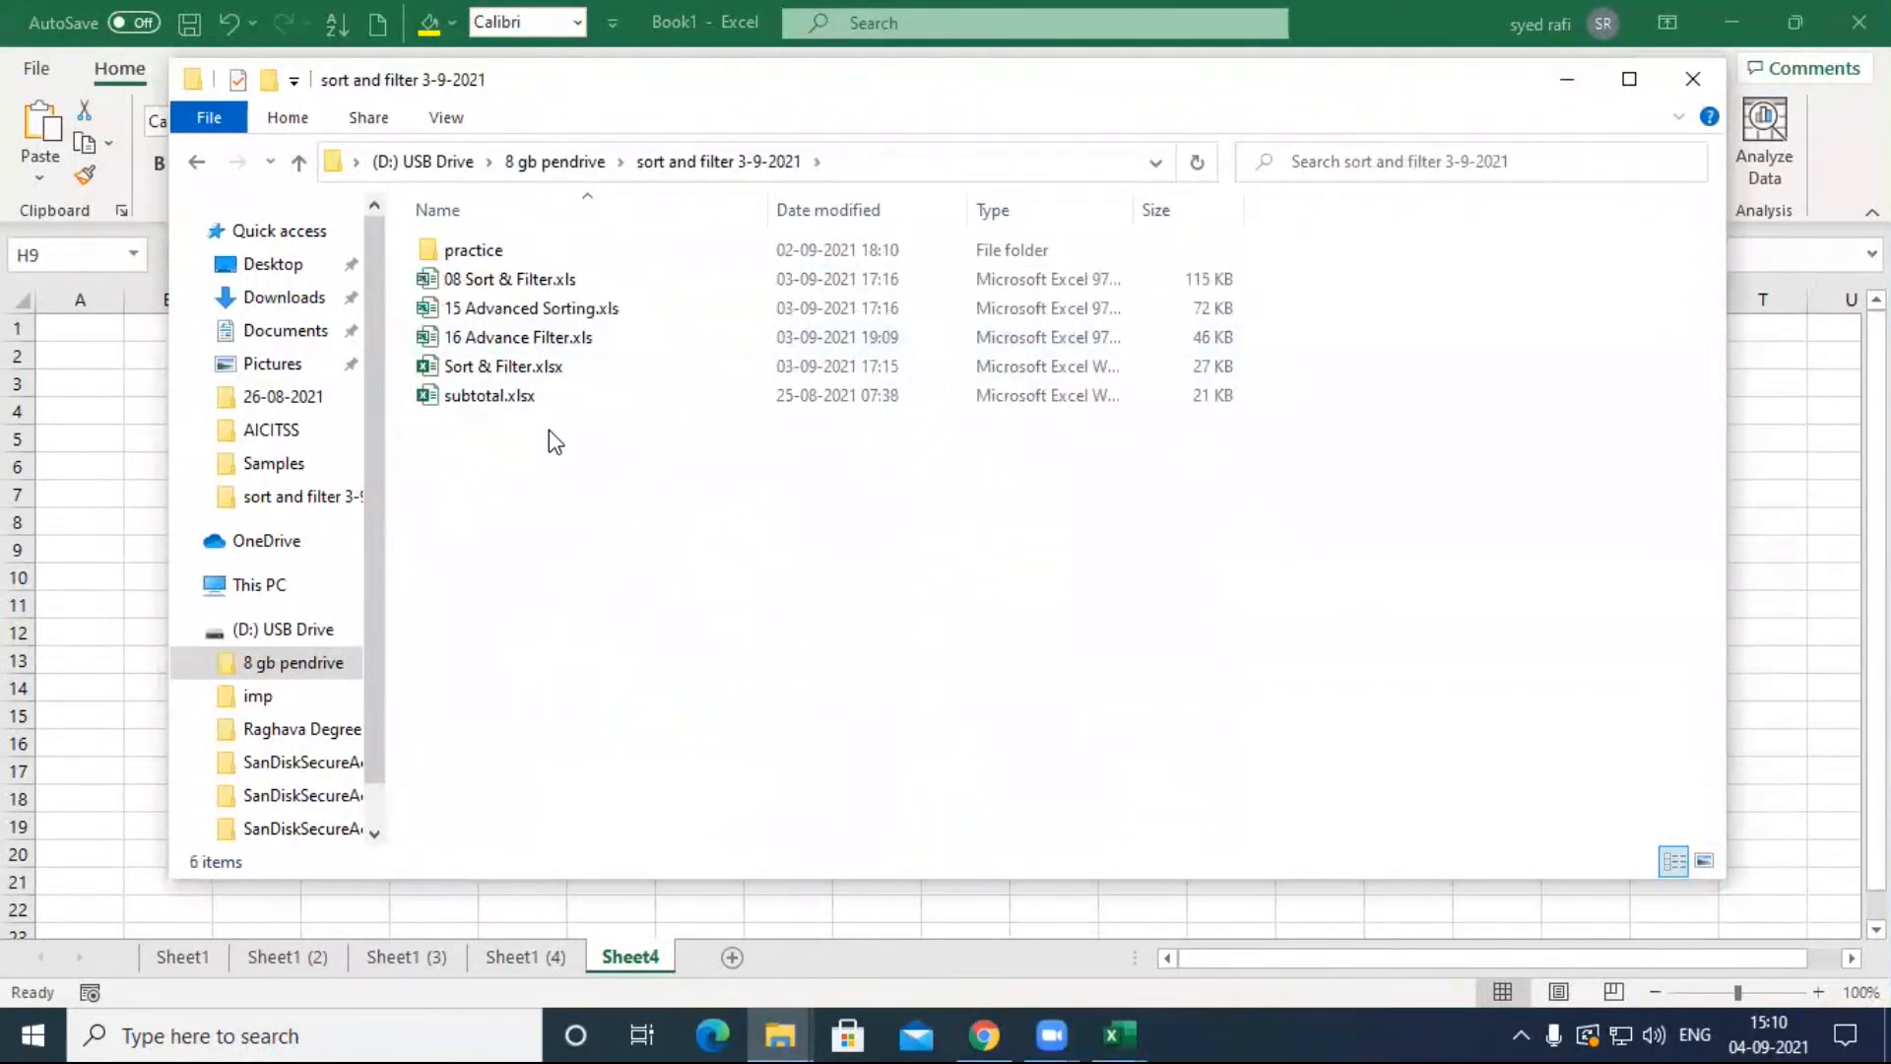
pyautogui.click(539, 395)
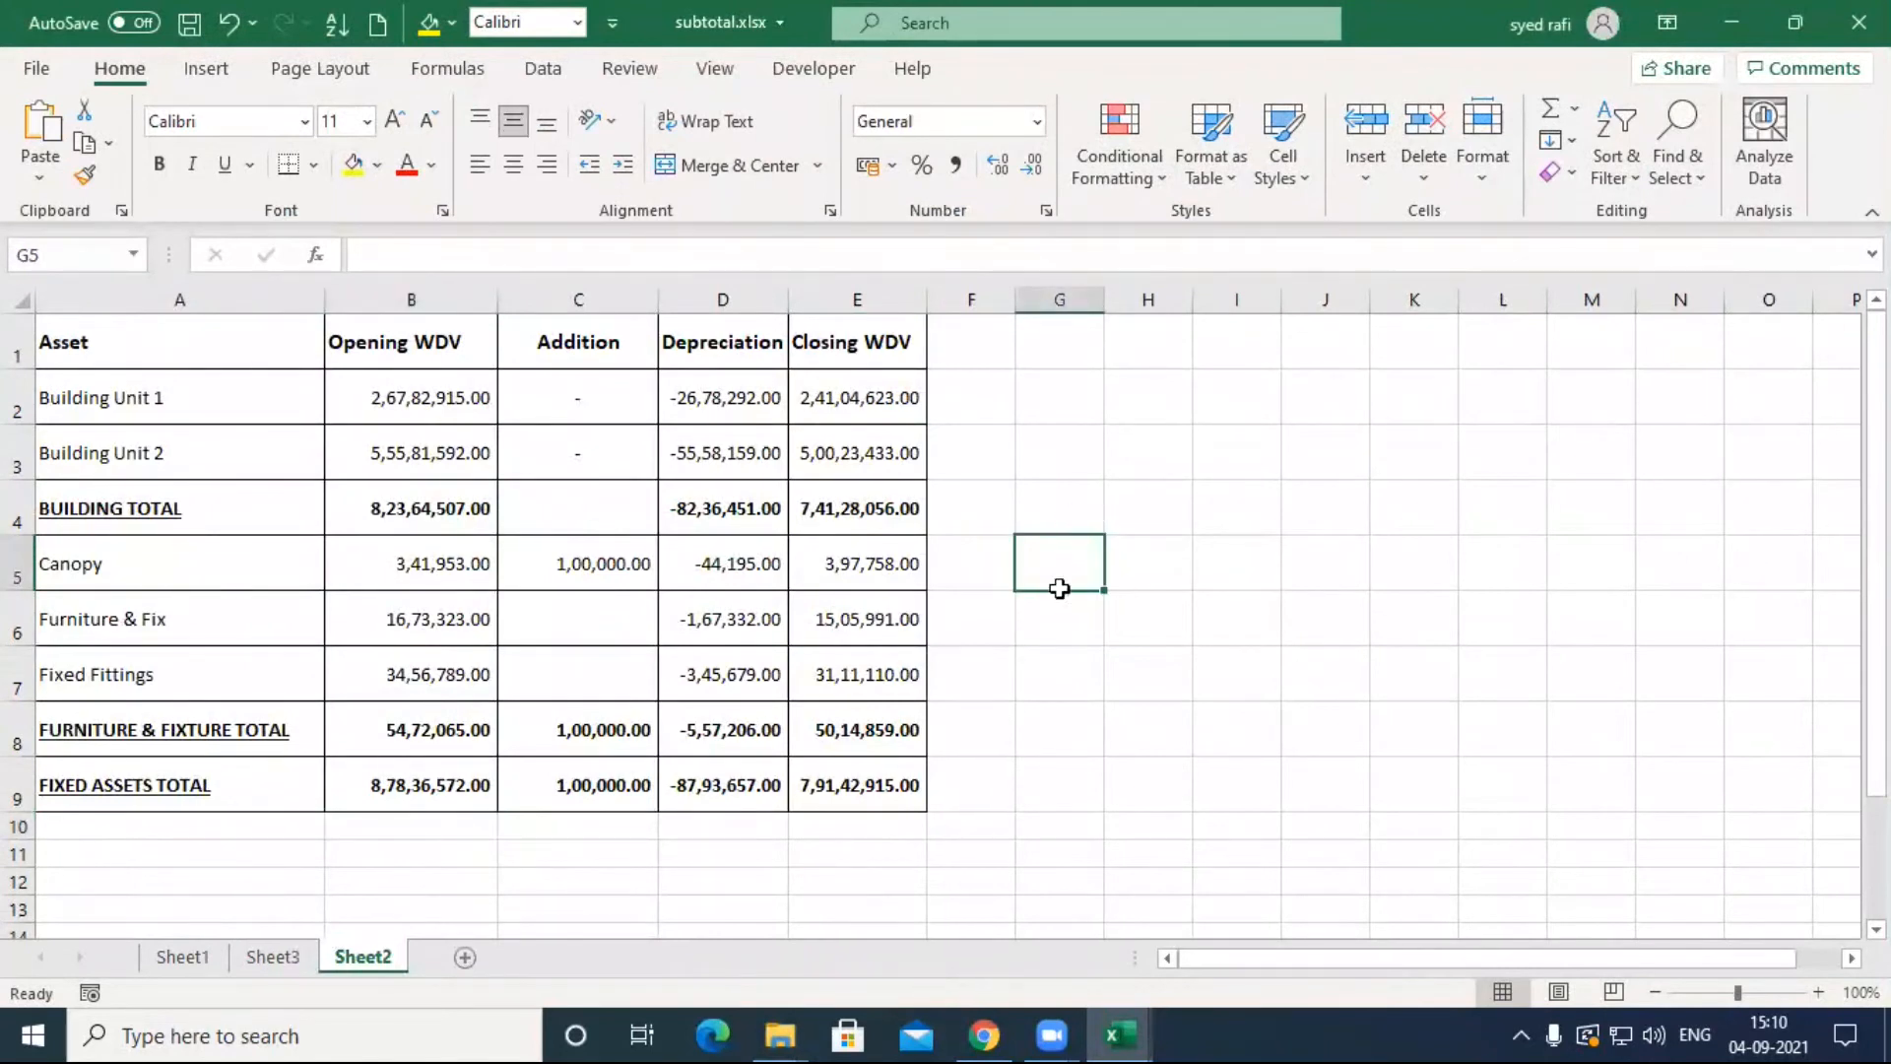
# Step: Look through the sample tables on Sheet1, Sheet2 and Sheet3 of subtotal.xlsx, starting with the order list's first rows
pyautogui.click(187, 955)
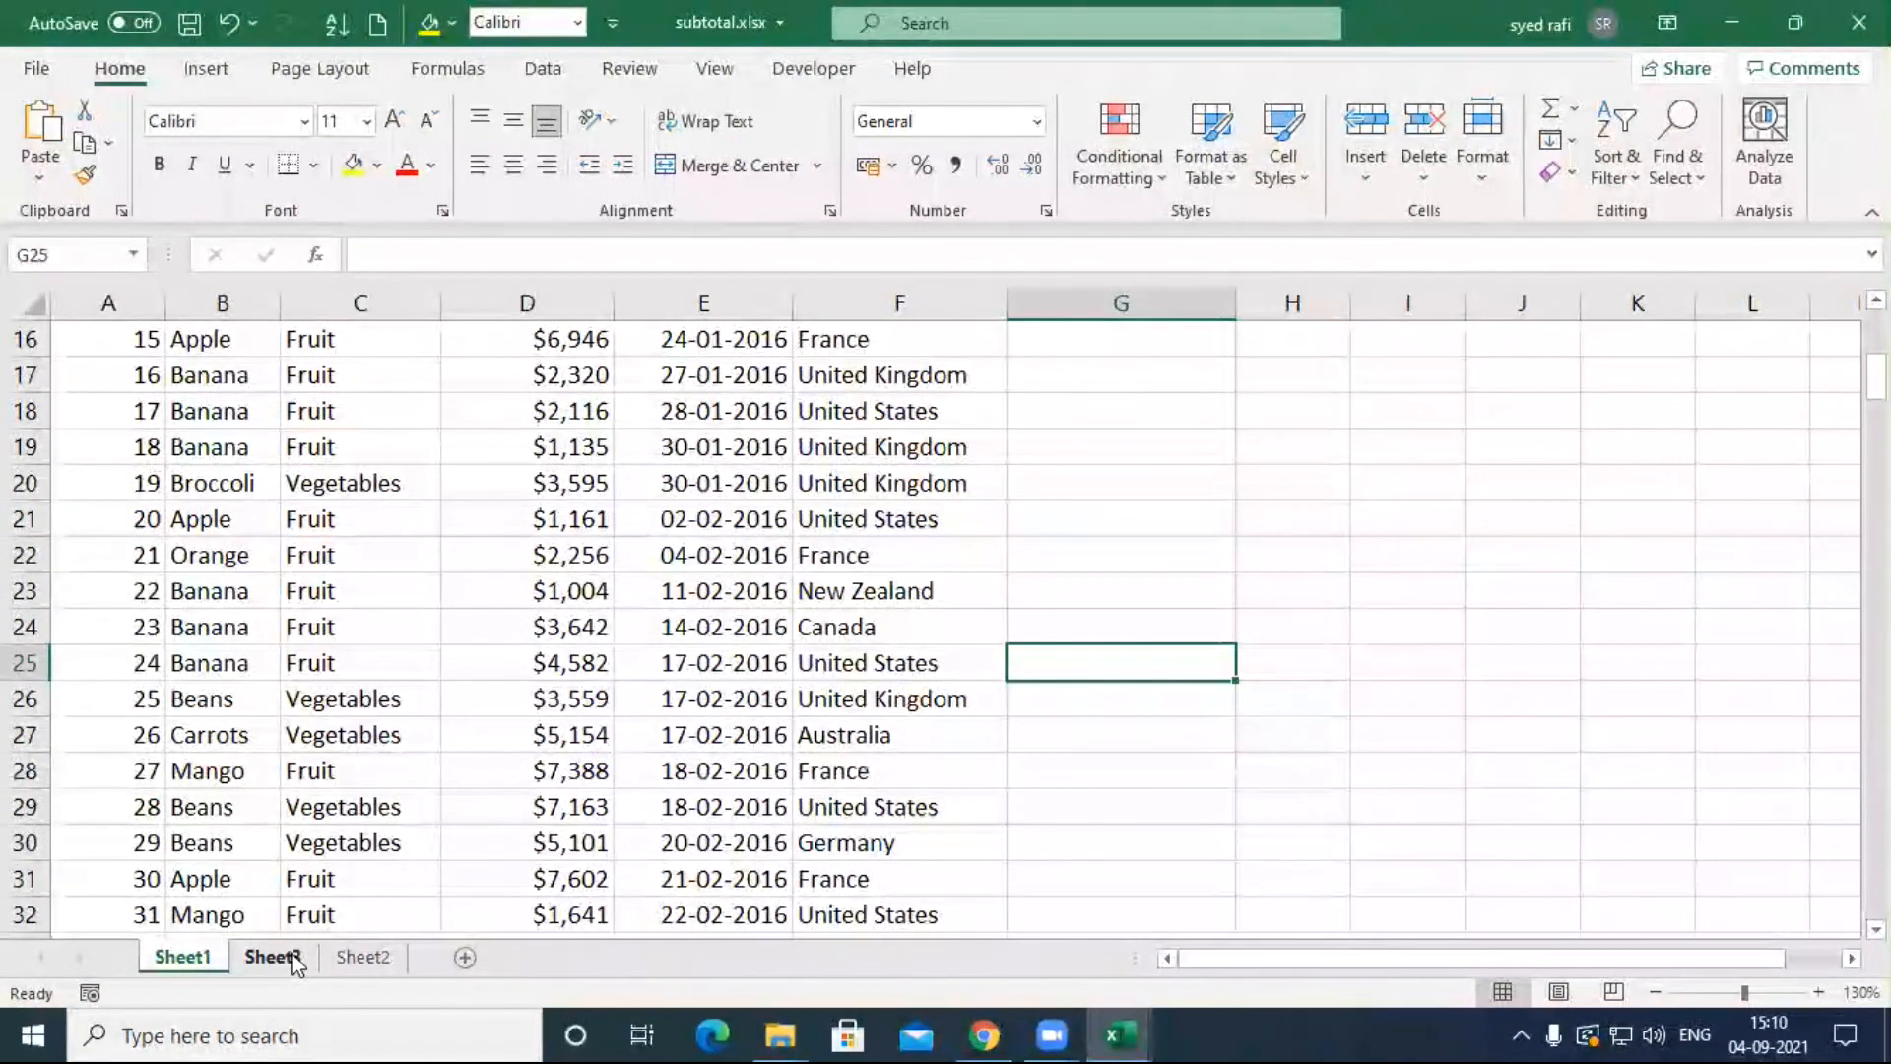
pyautogui.scroll(1, 483, 663)
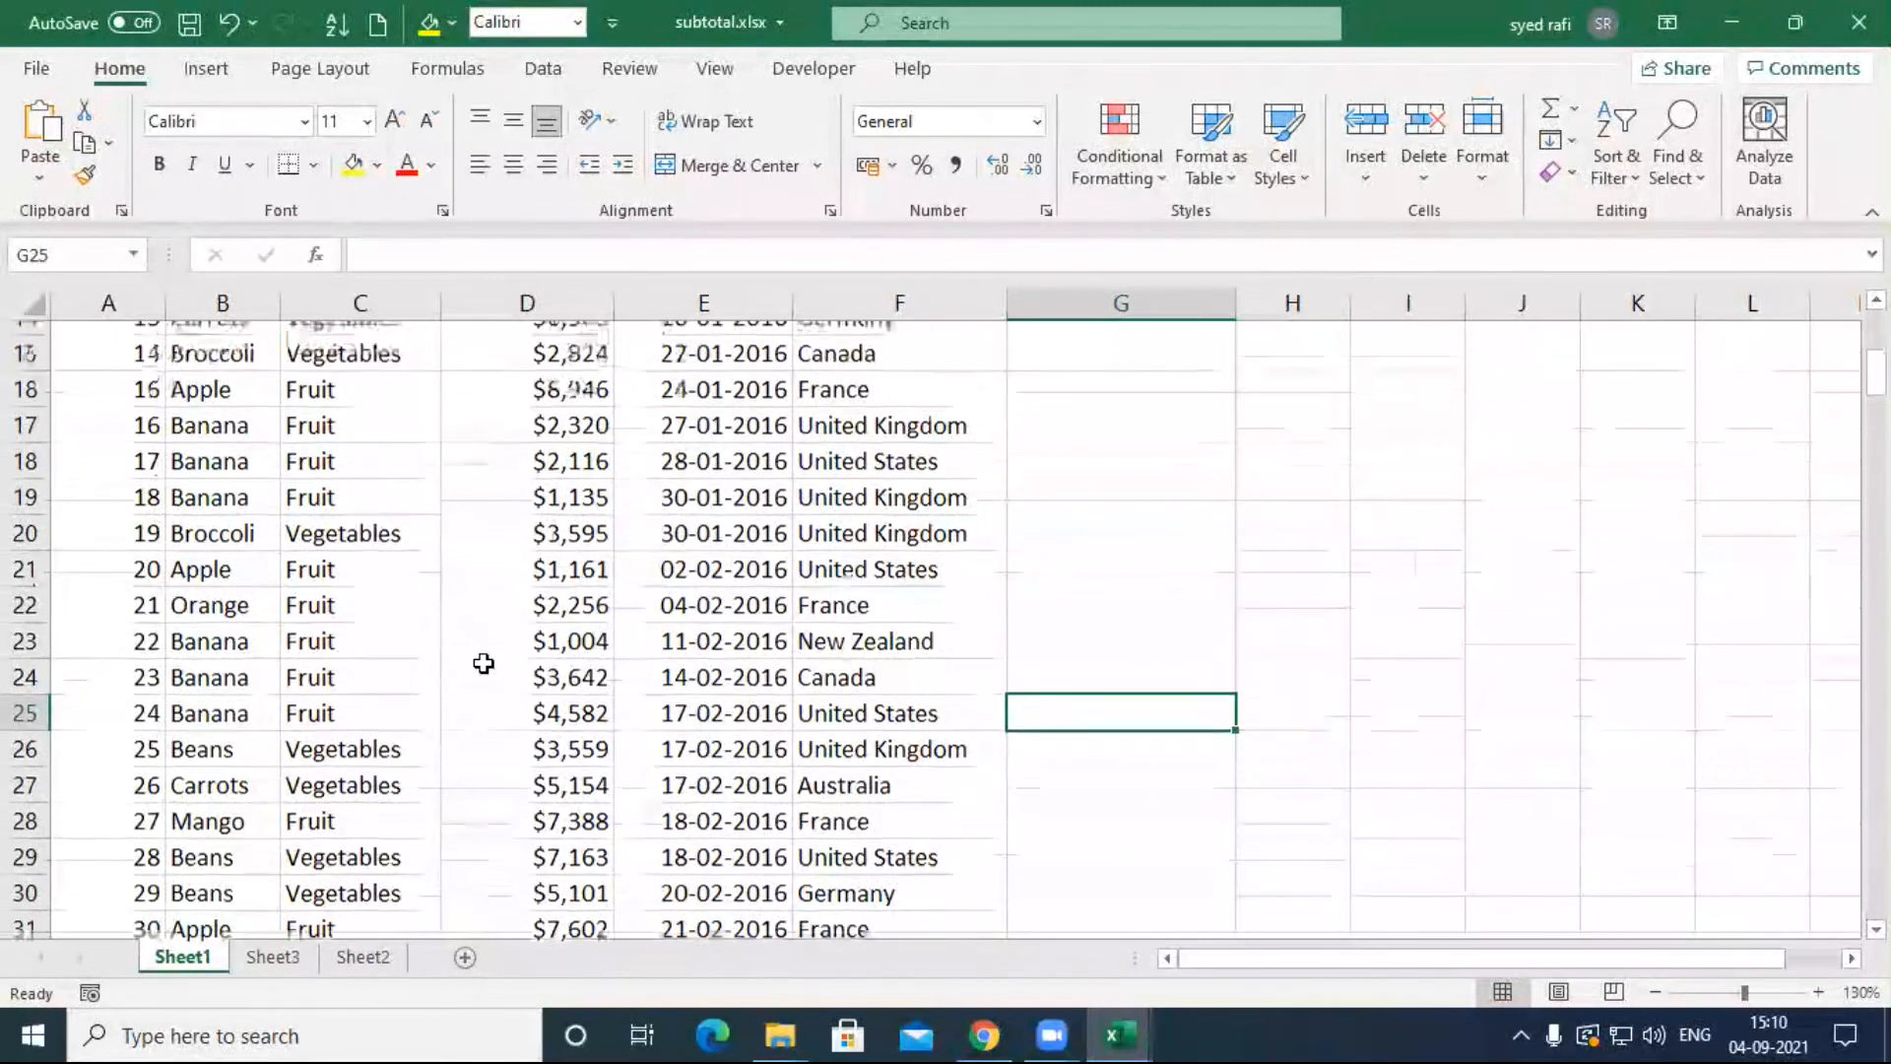
pyautogui.scroll(5, 483, 663)
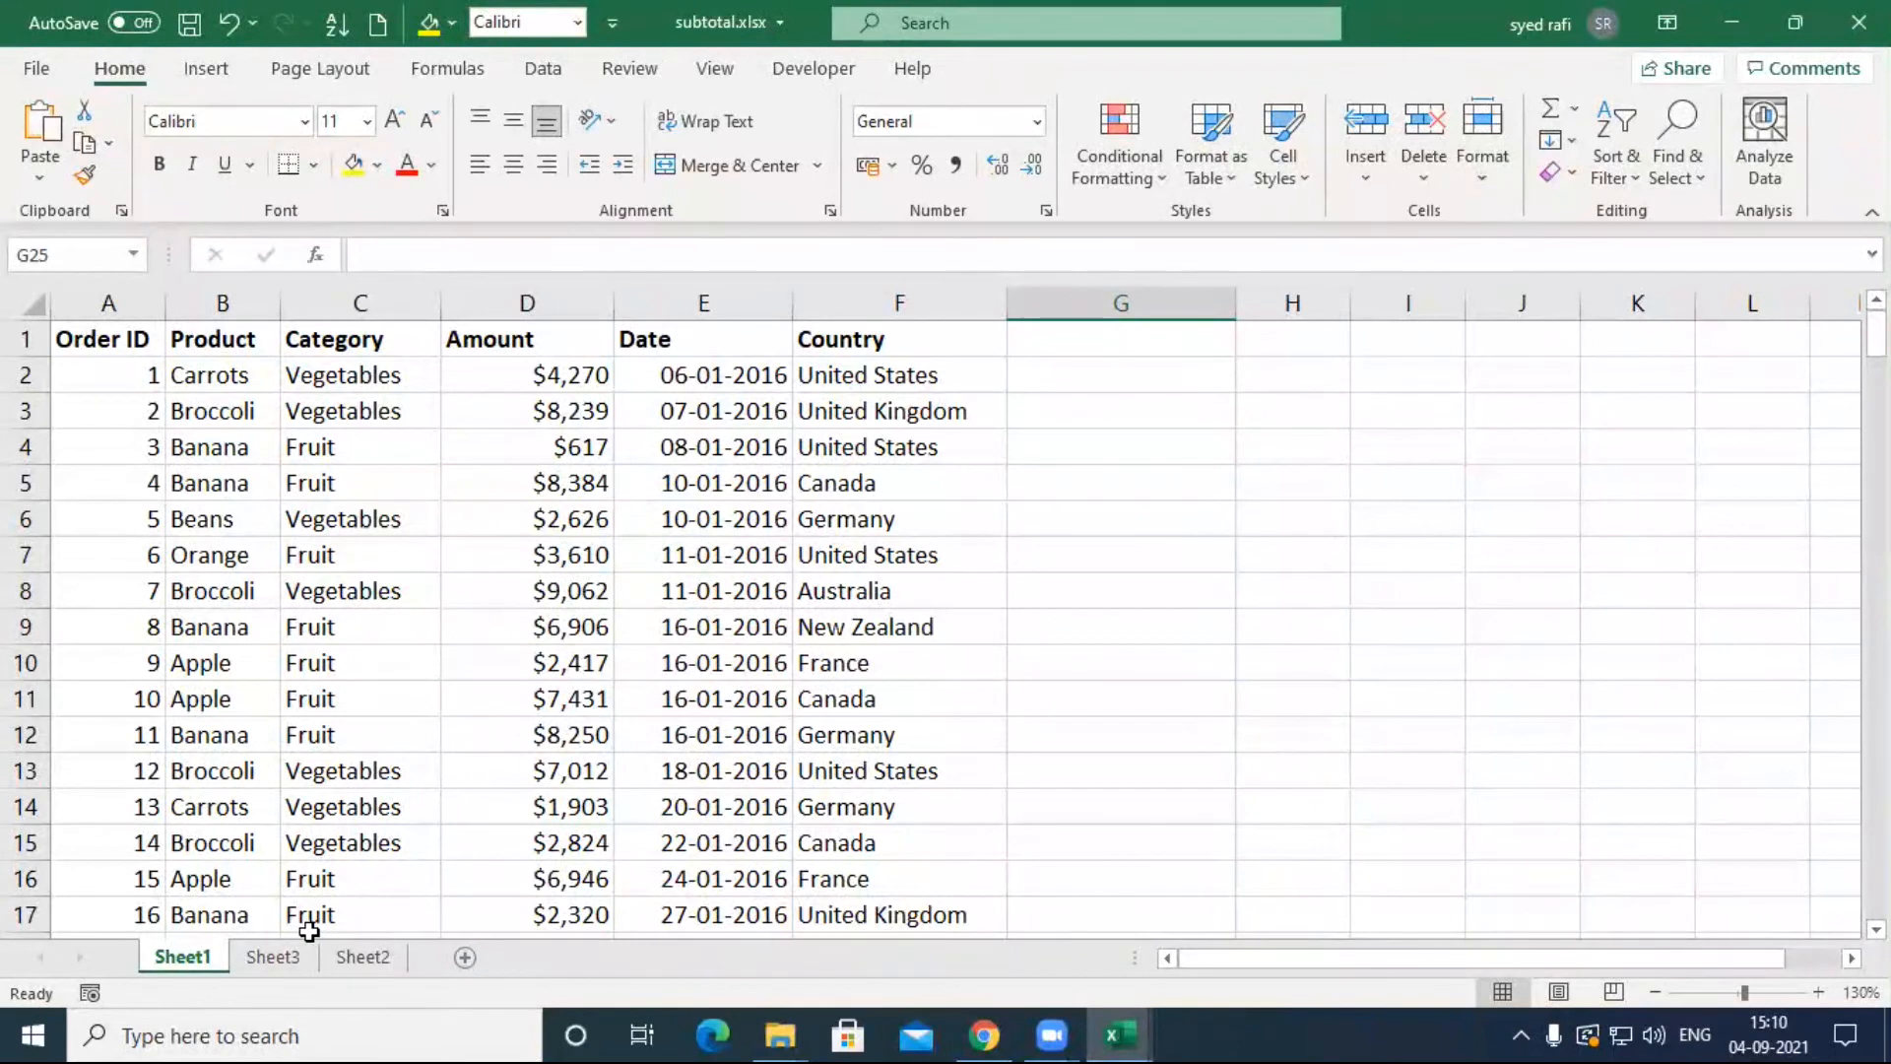
pyautogui.click(357, 955)
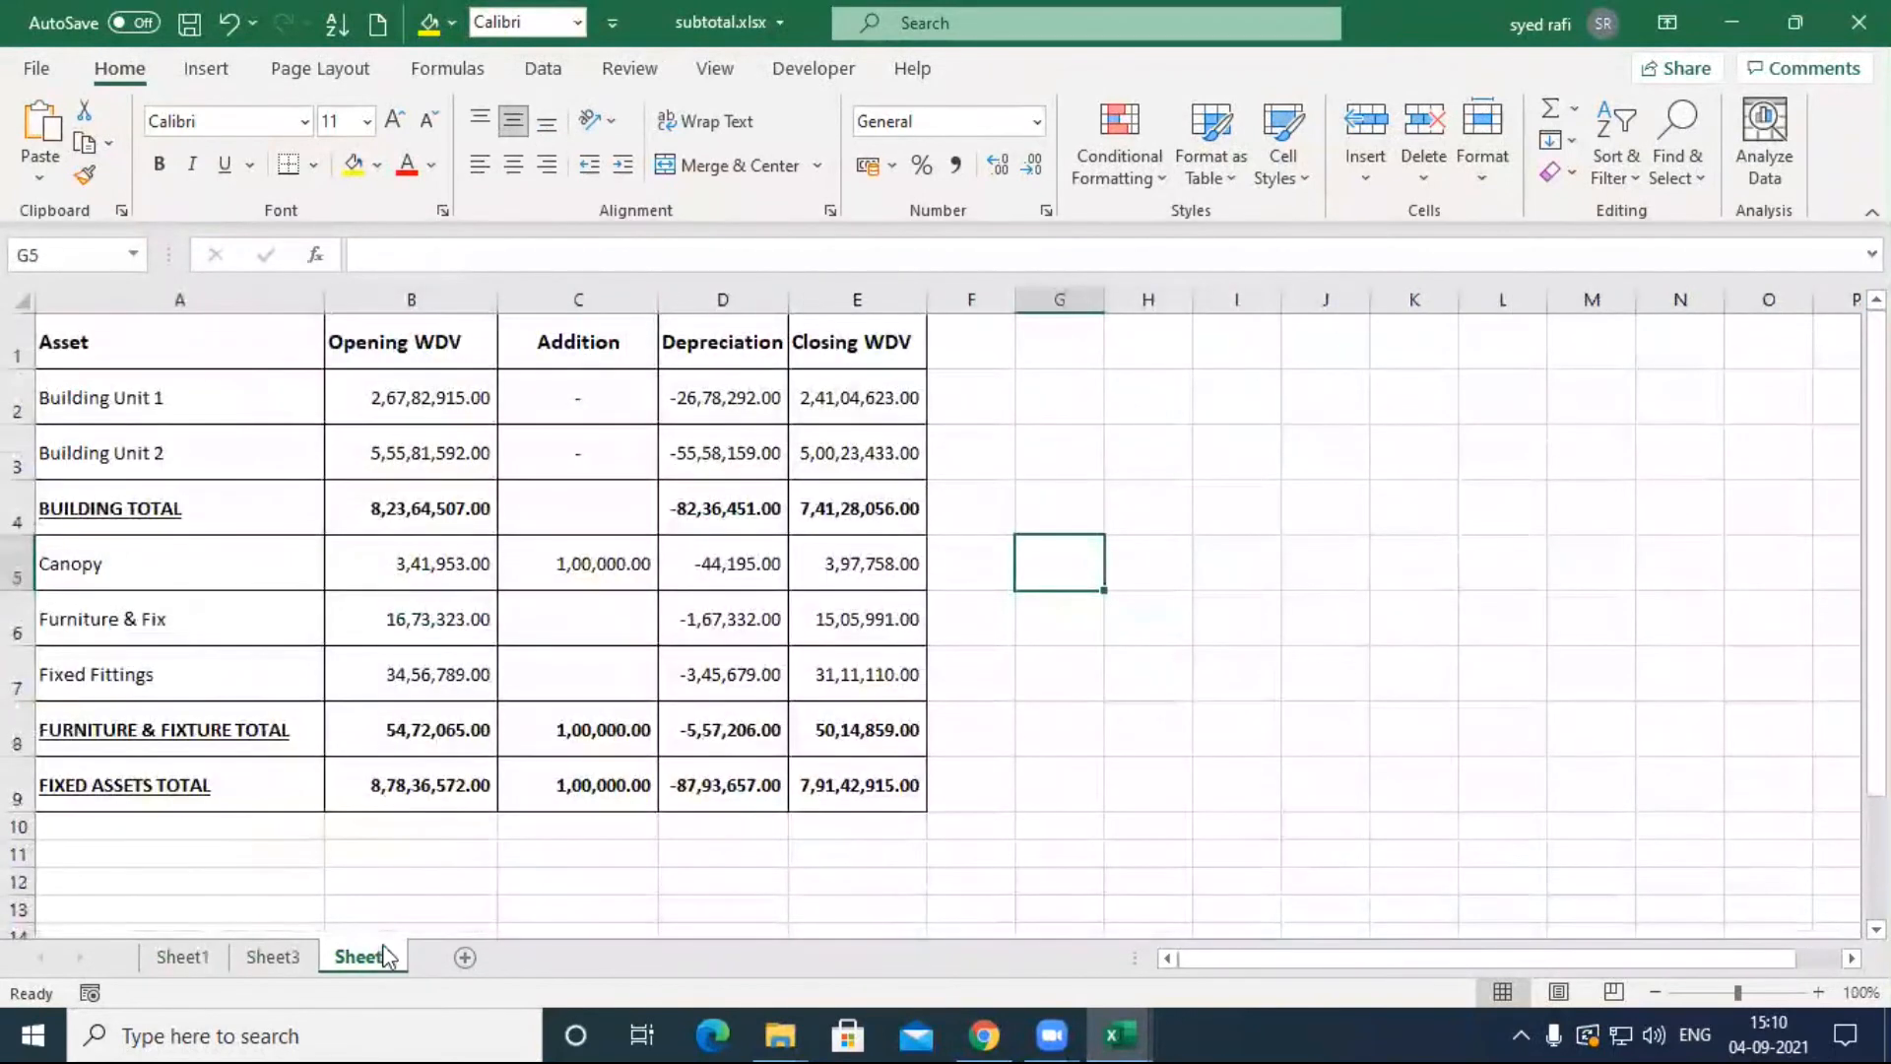
pyautogui.click(273, 957)
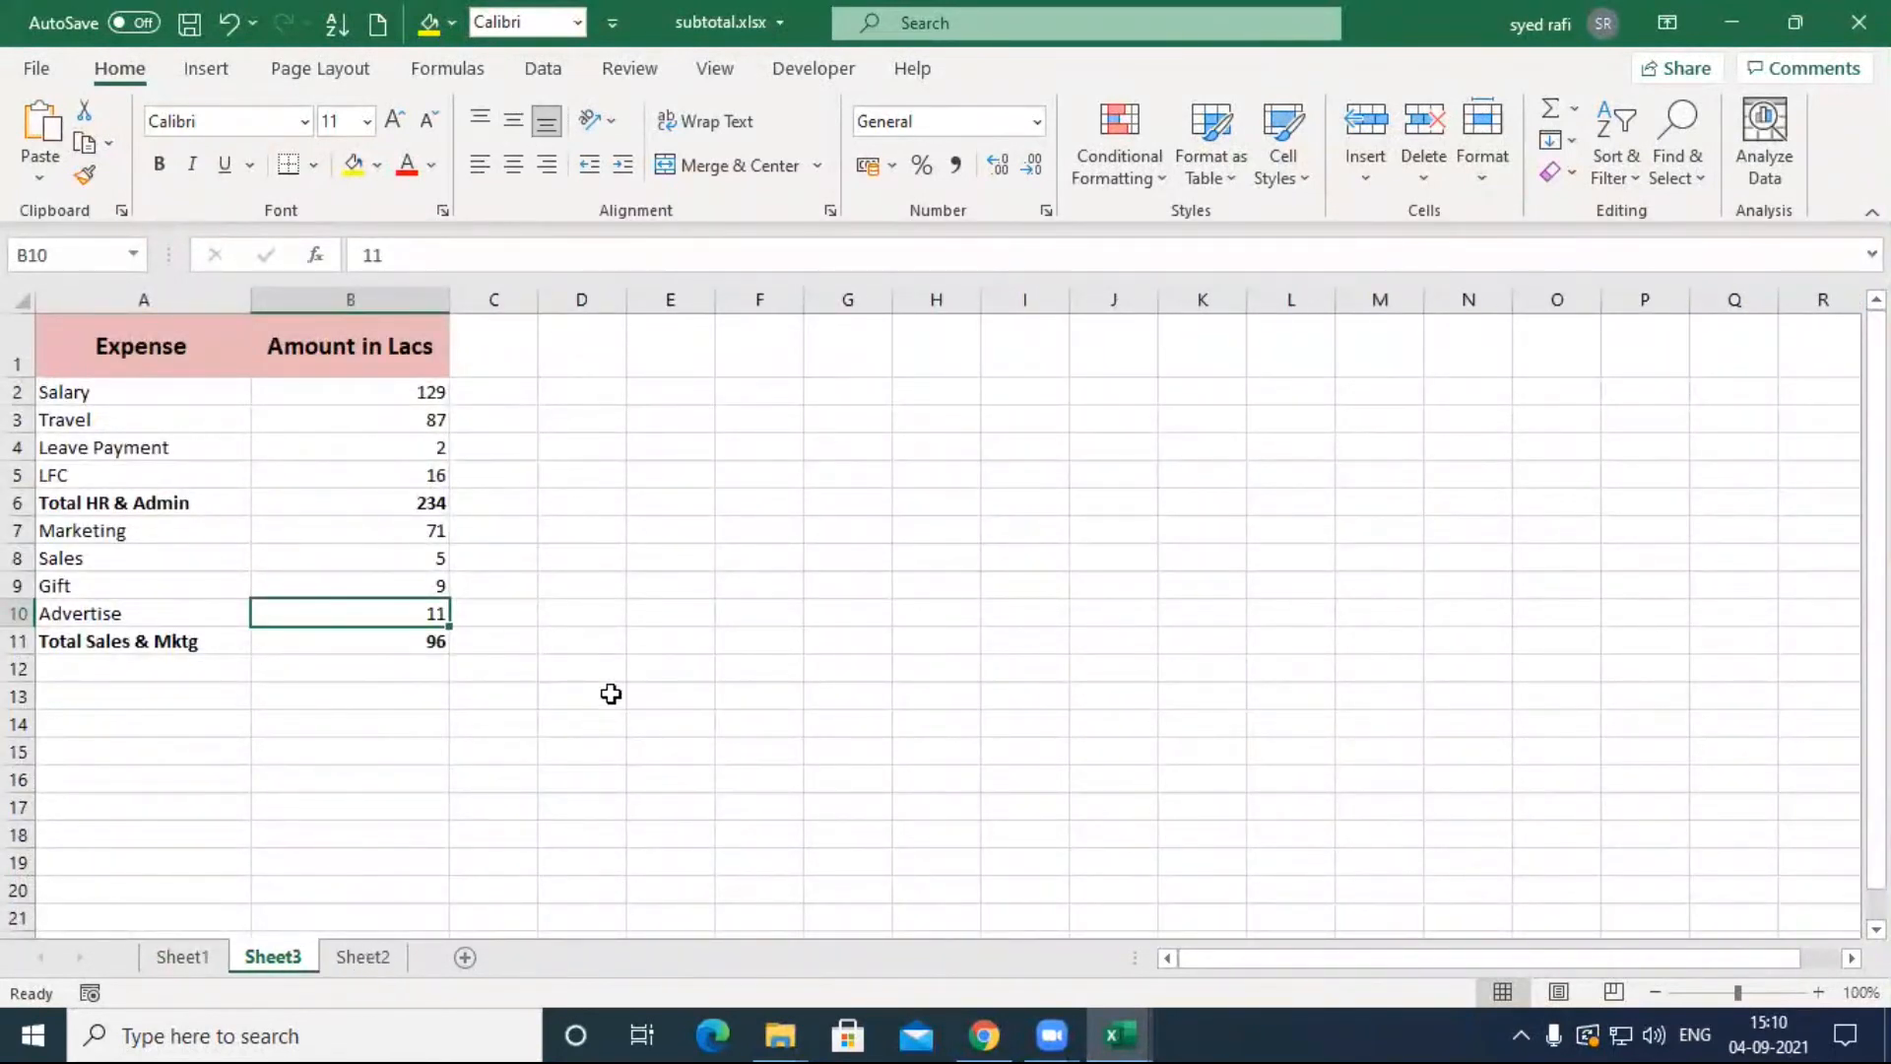
# Step: Return to the fixed assets table on Sheet2 and go through its Asset, Opening WDV and Addition headings
pyautogui.click(362, 956)
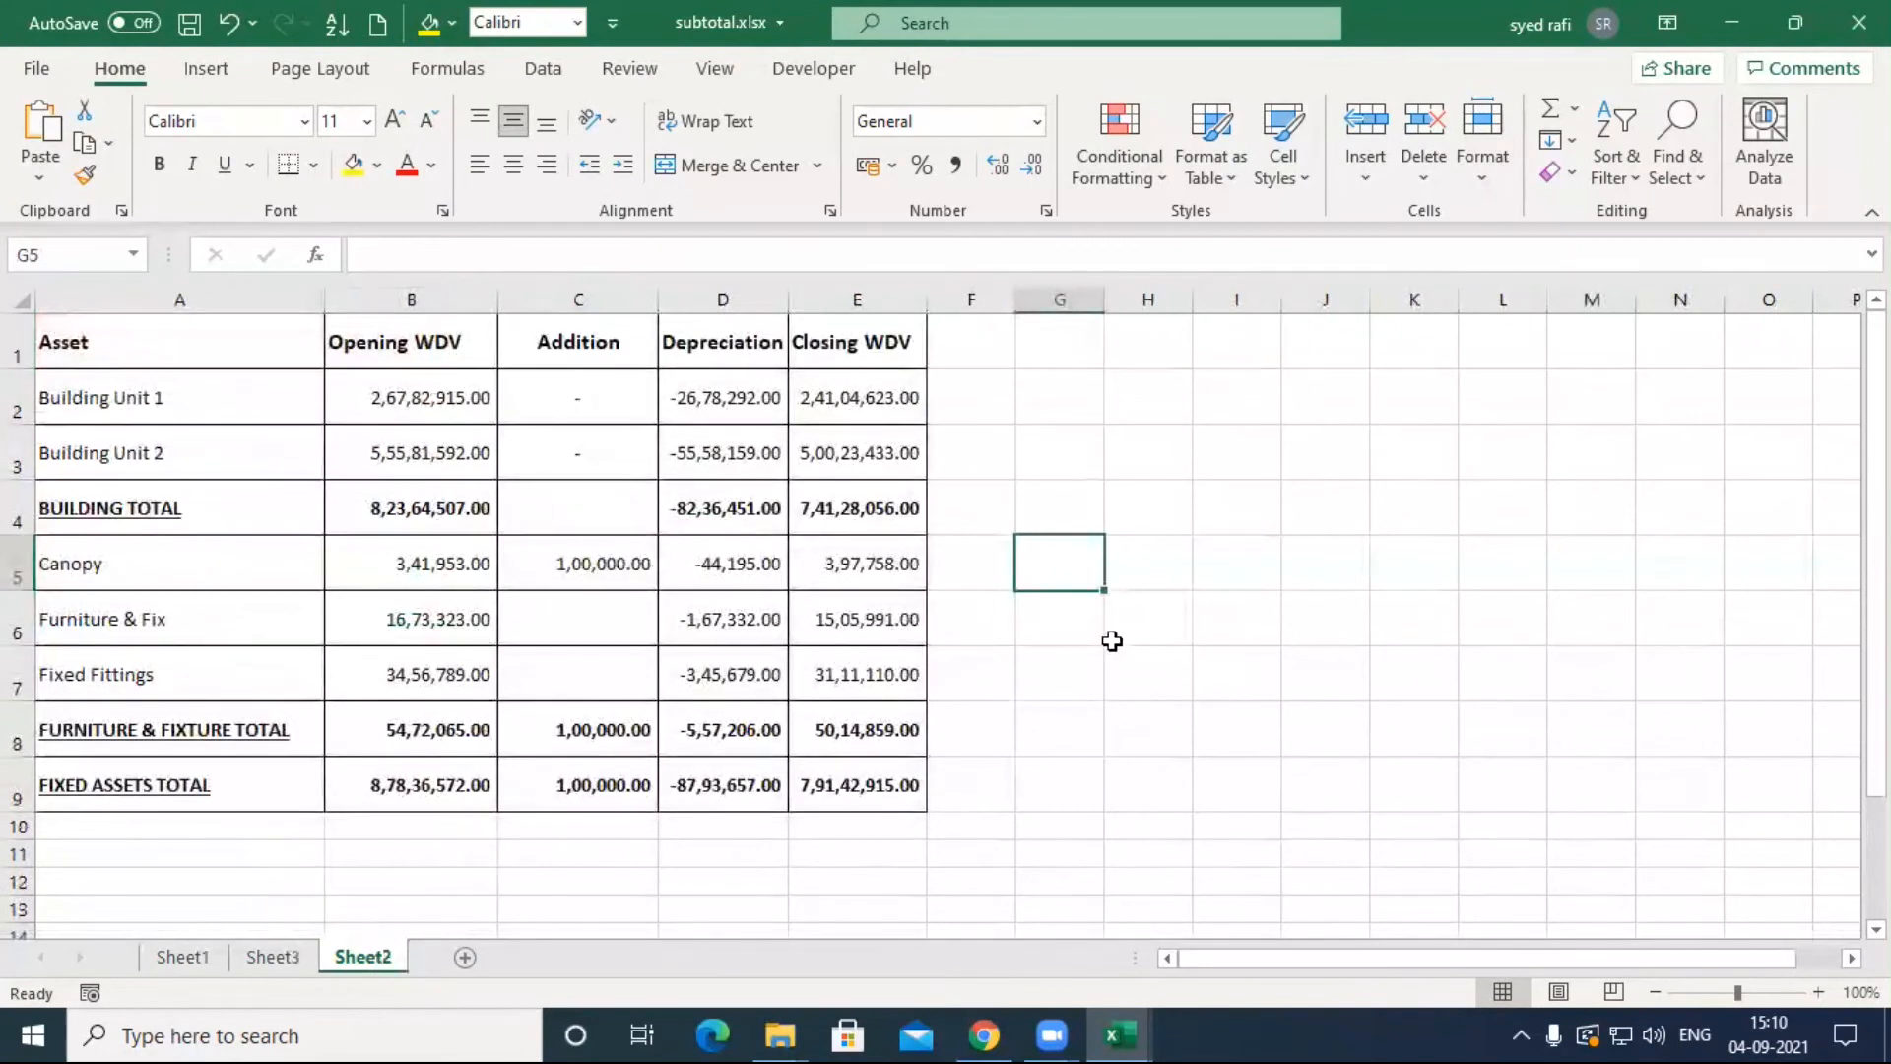
pyautogui.click(131, 333)
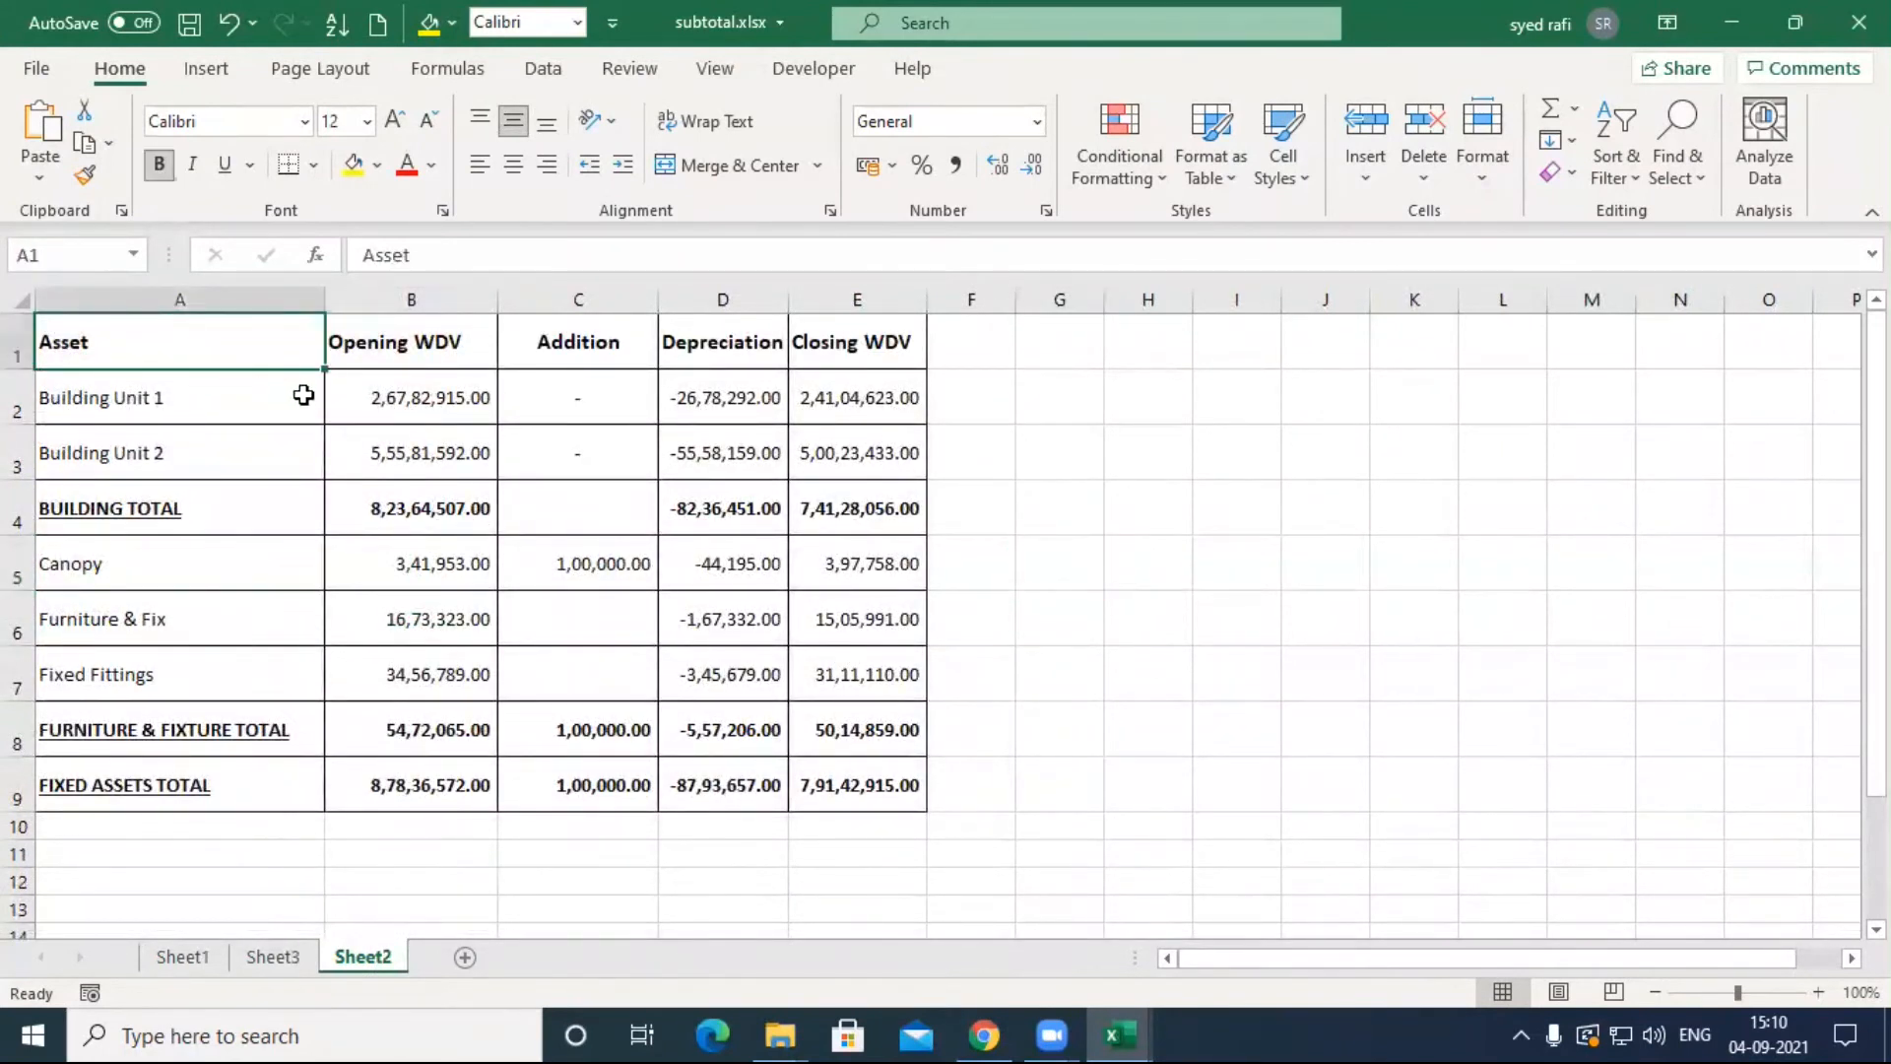
pyautogui.click(404, 361)
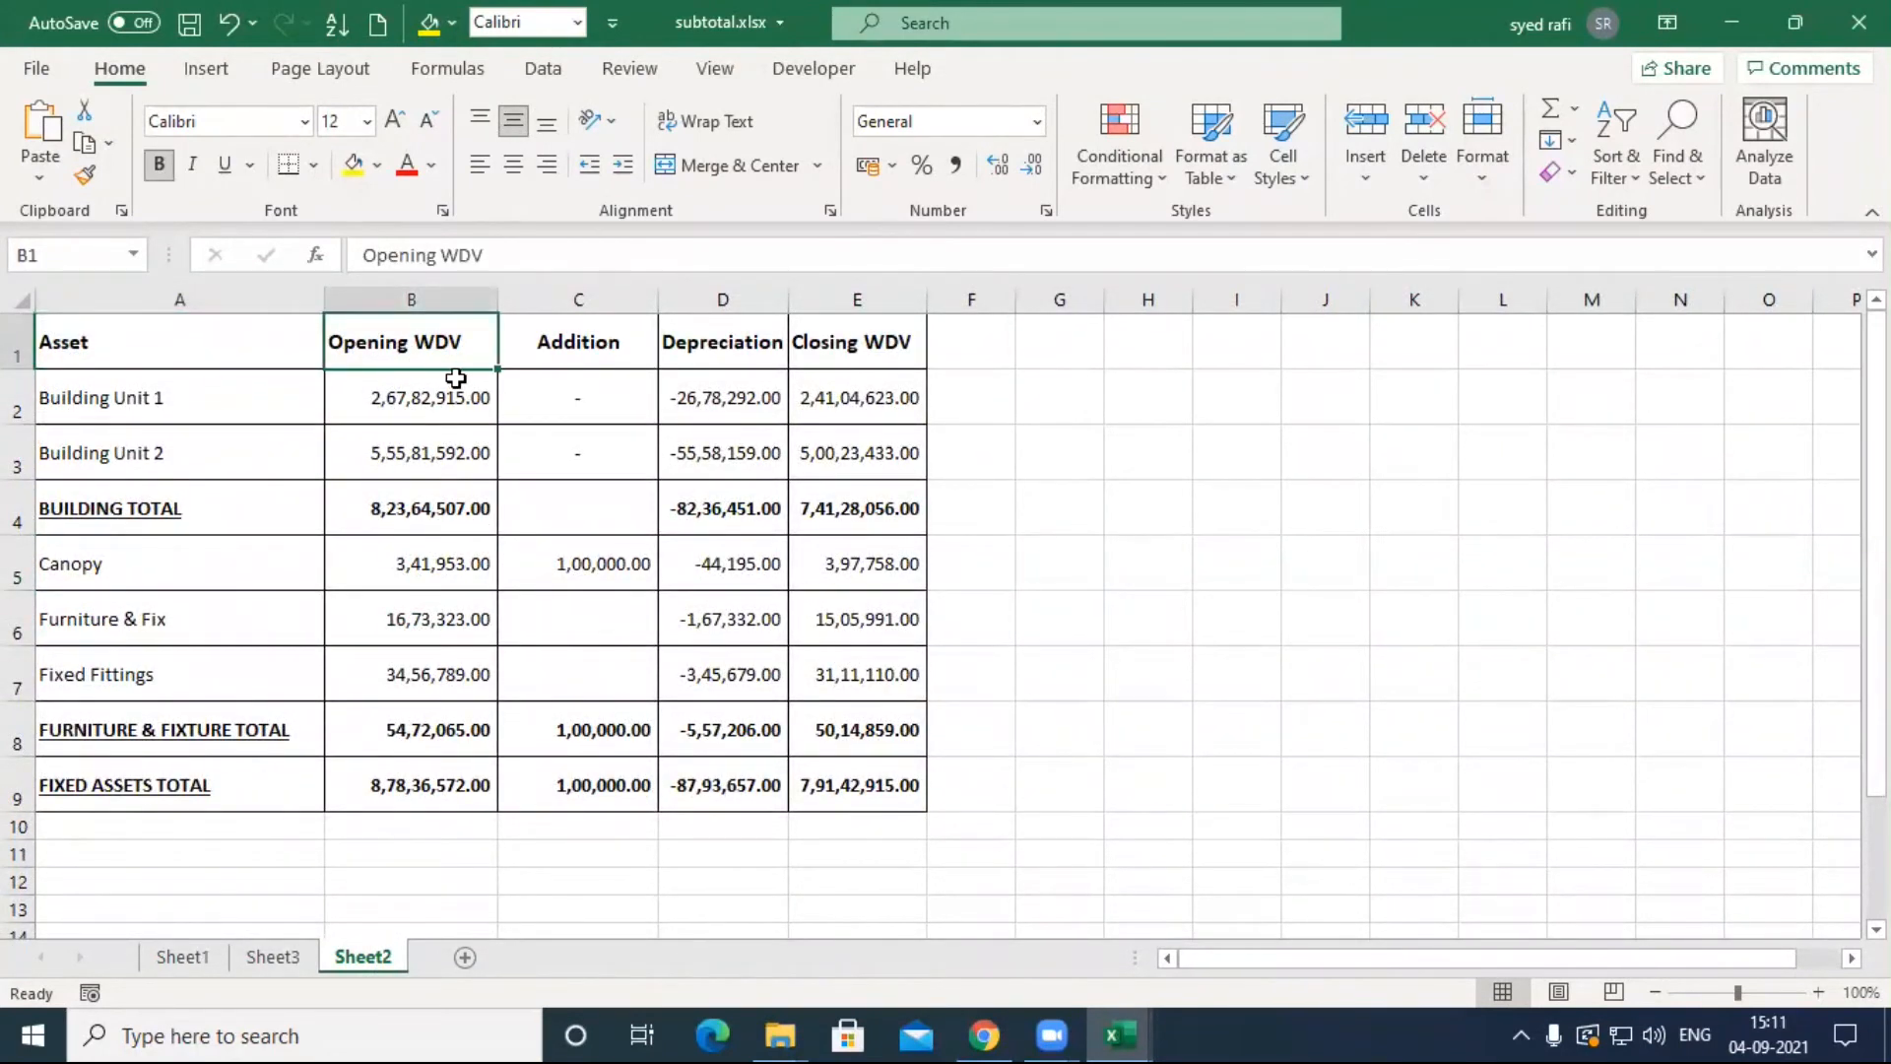
pyautogui.click(575, 362)
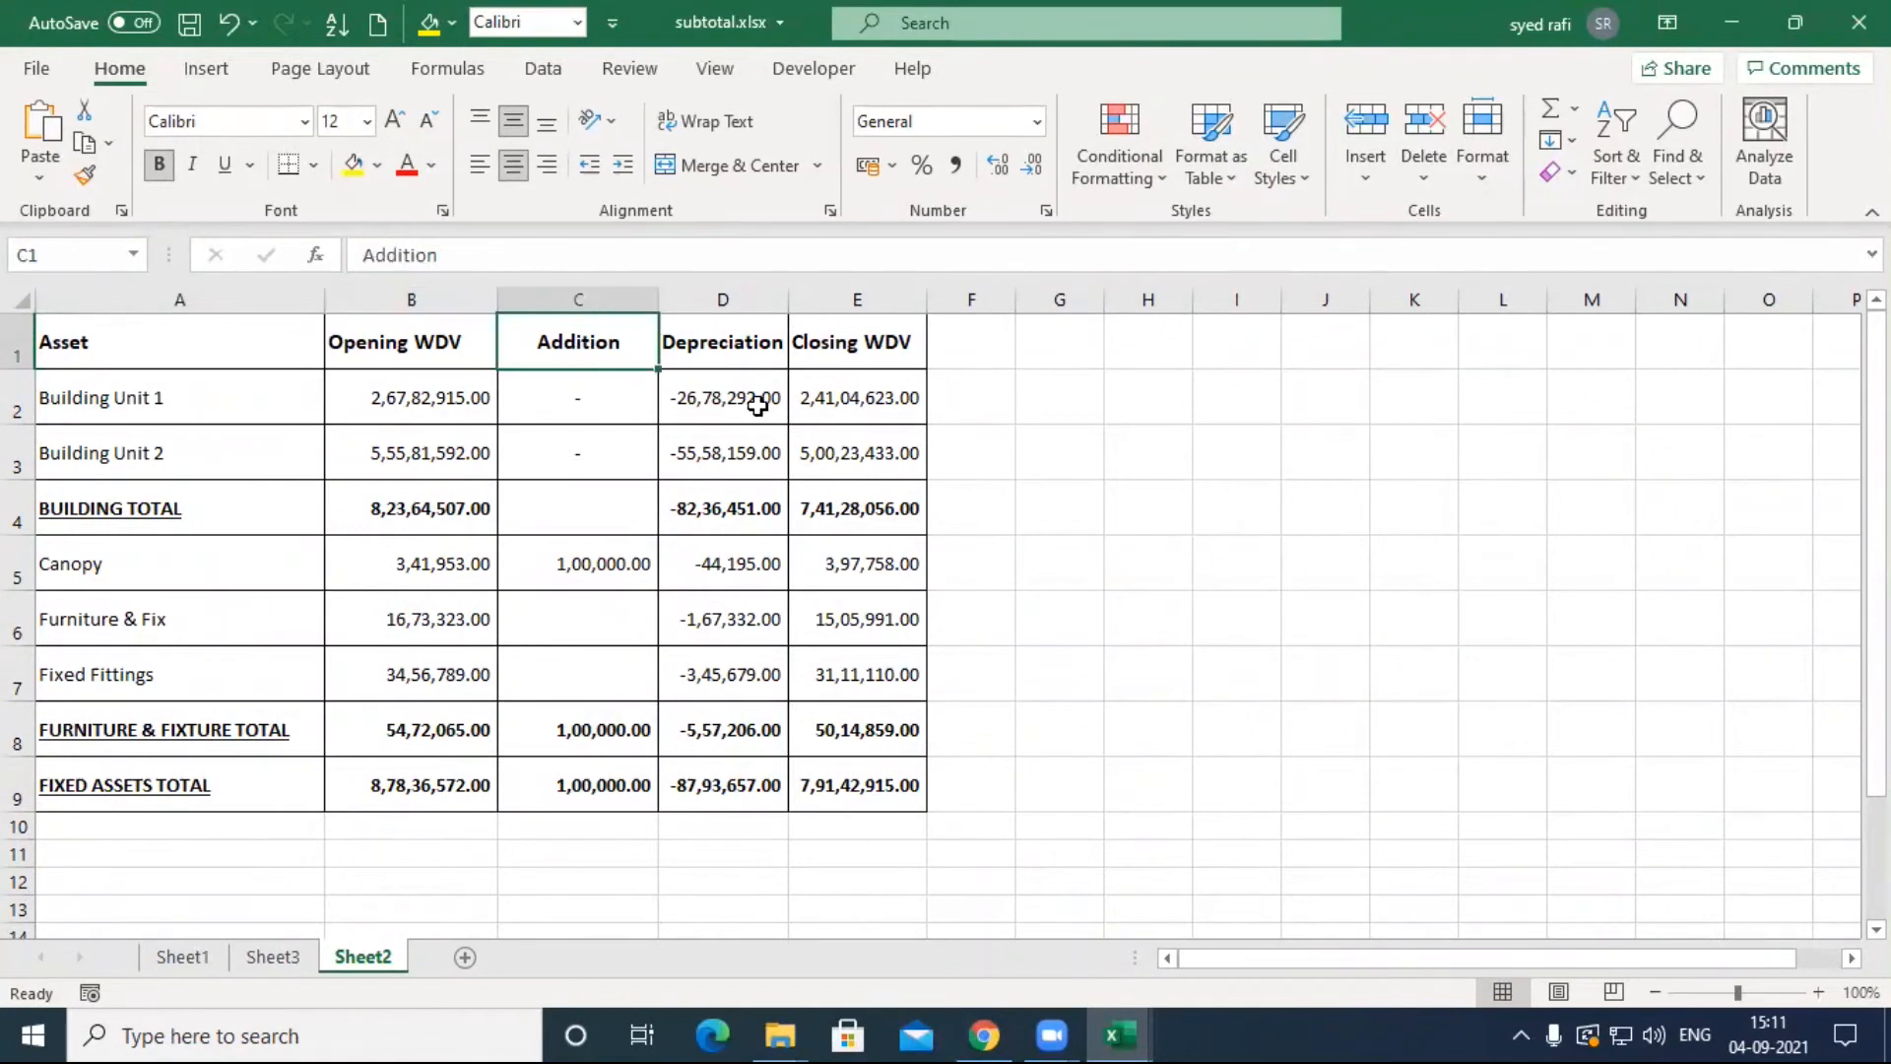
# Step: Examine the table's column headers, the two Building Unit rows and the BUILDING TOTAL row on Sheet2
pyautogui.click(735, 365)
pyautogui.click(871, 353)
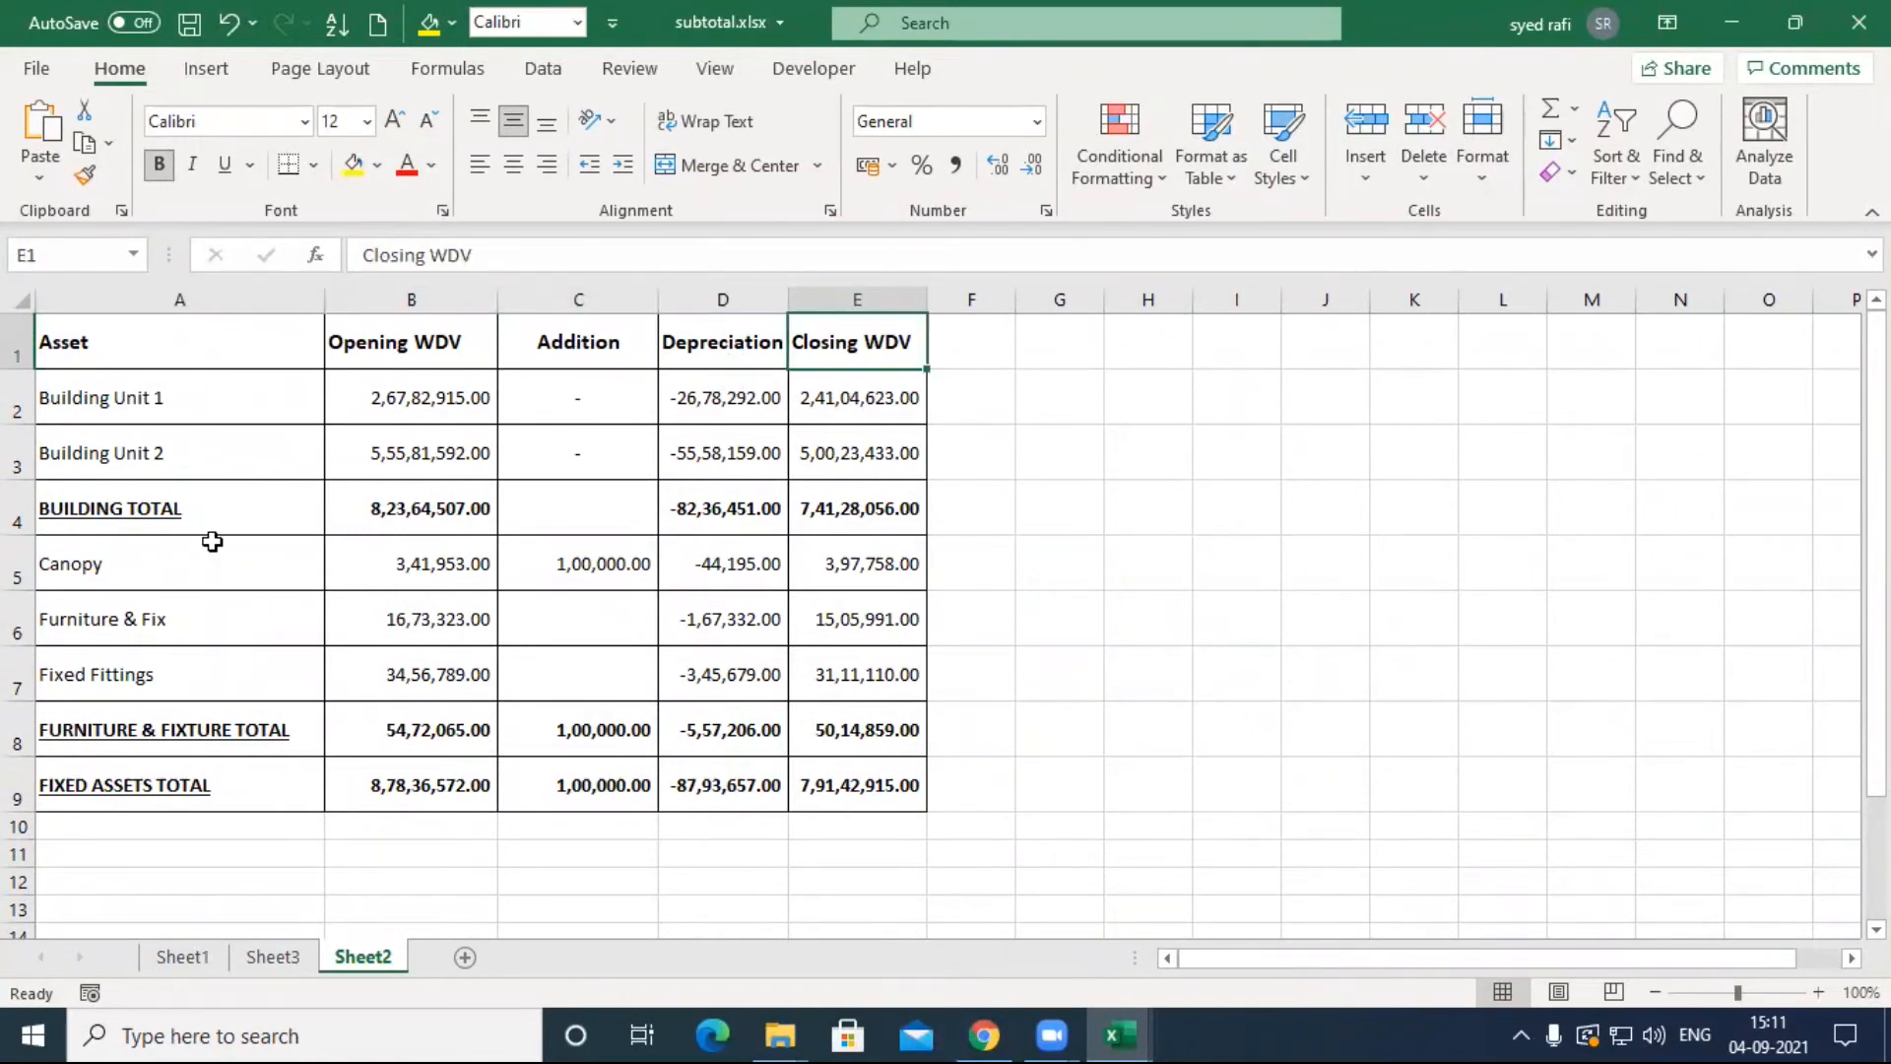
pyautogui.click(124, 413)
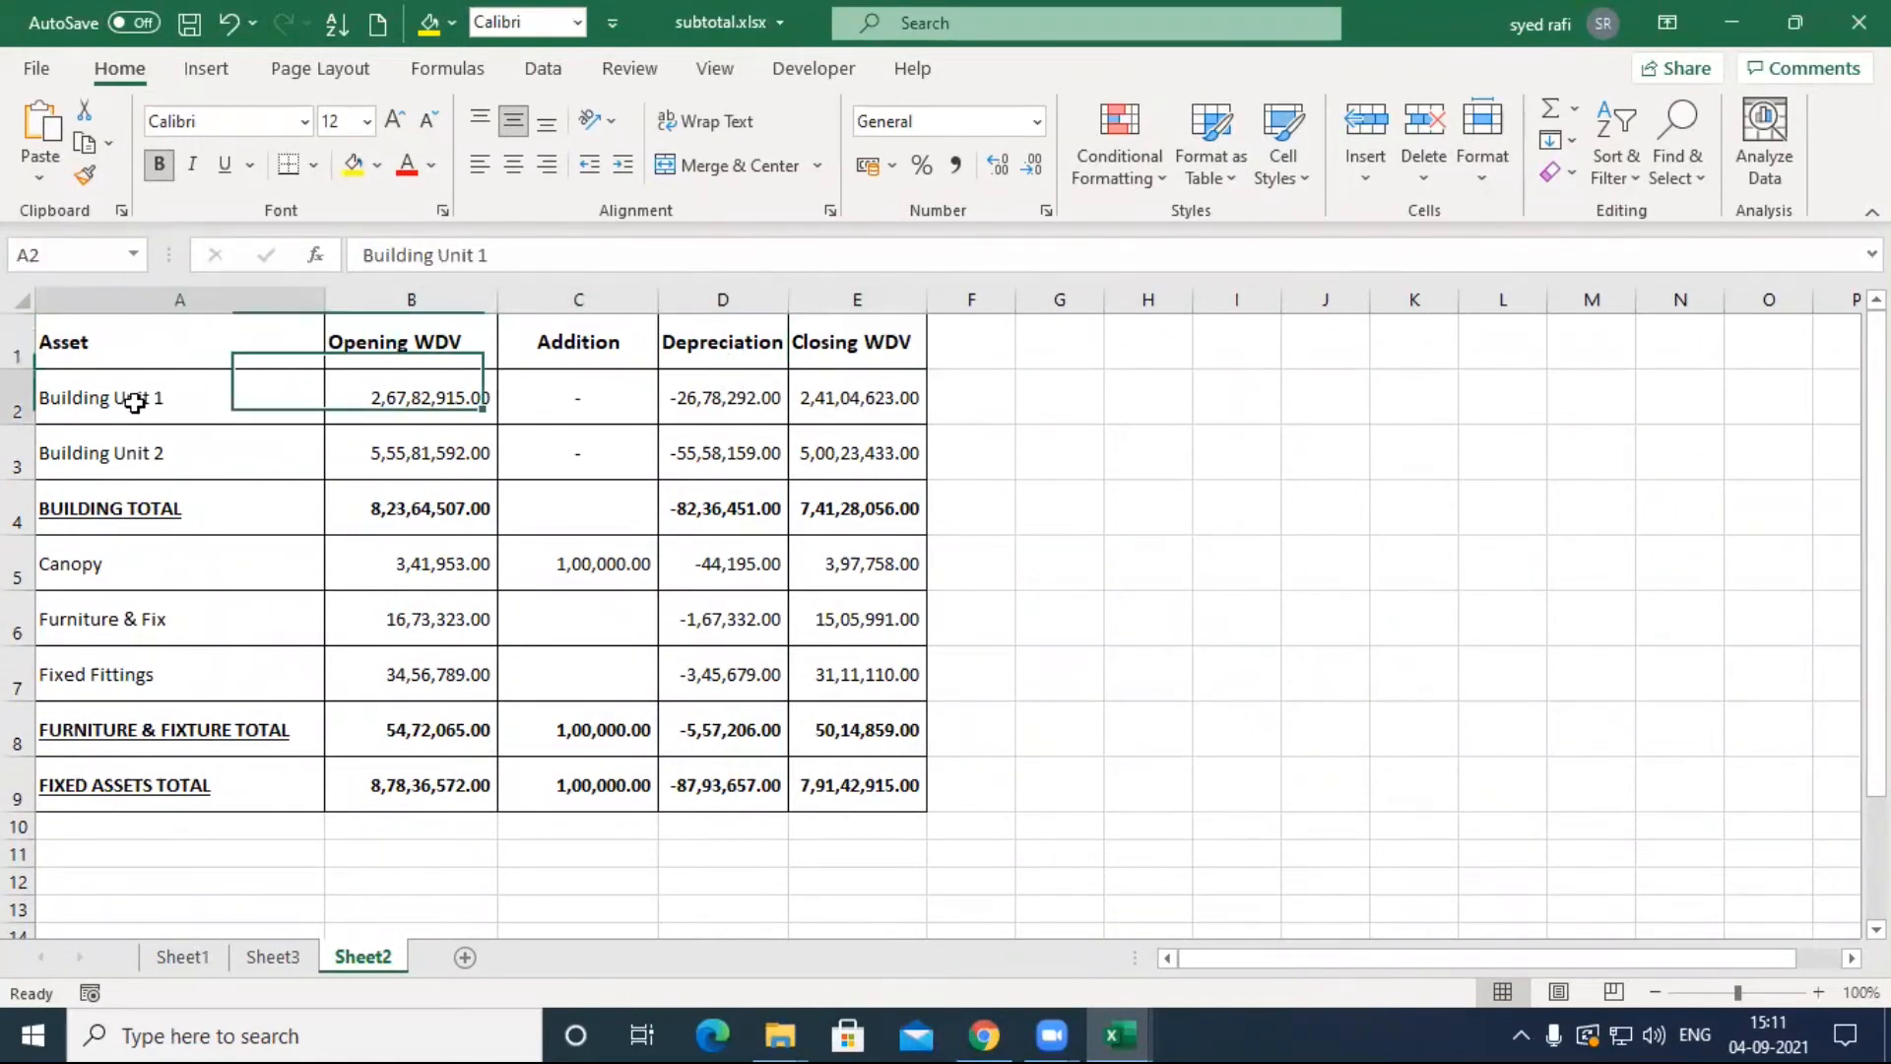
pyautogui.click(152, 463)
pyautogui.click(383, 400)
pyautogui.press('Down')
pyautogui.click(400, 508)
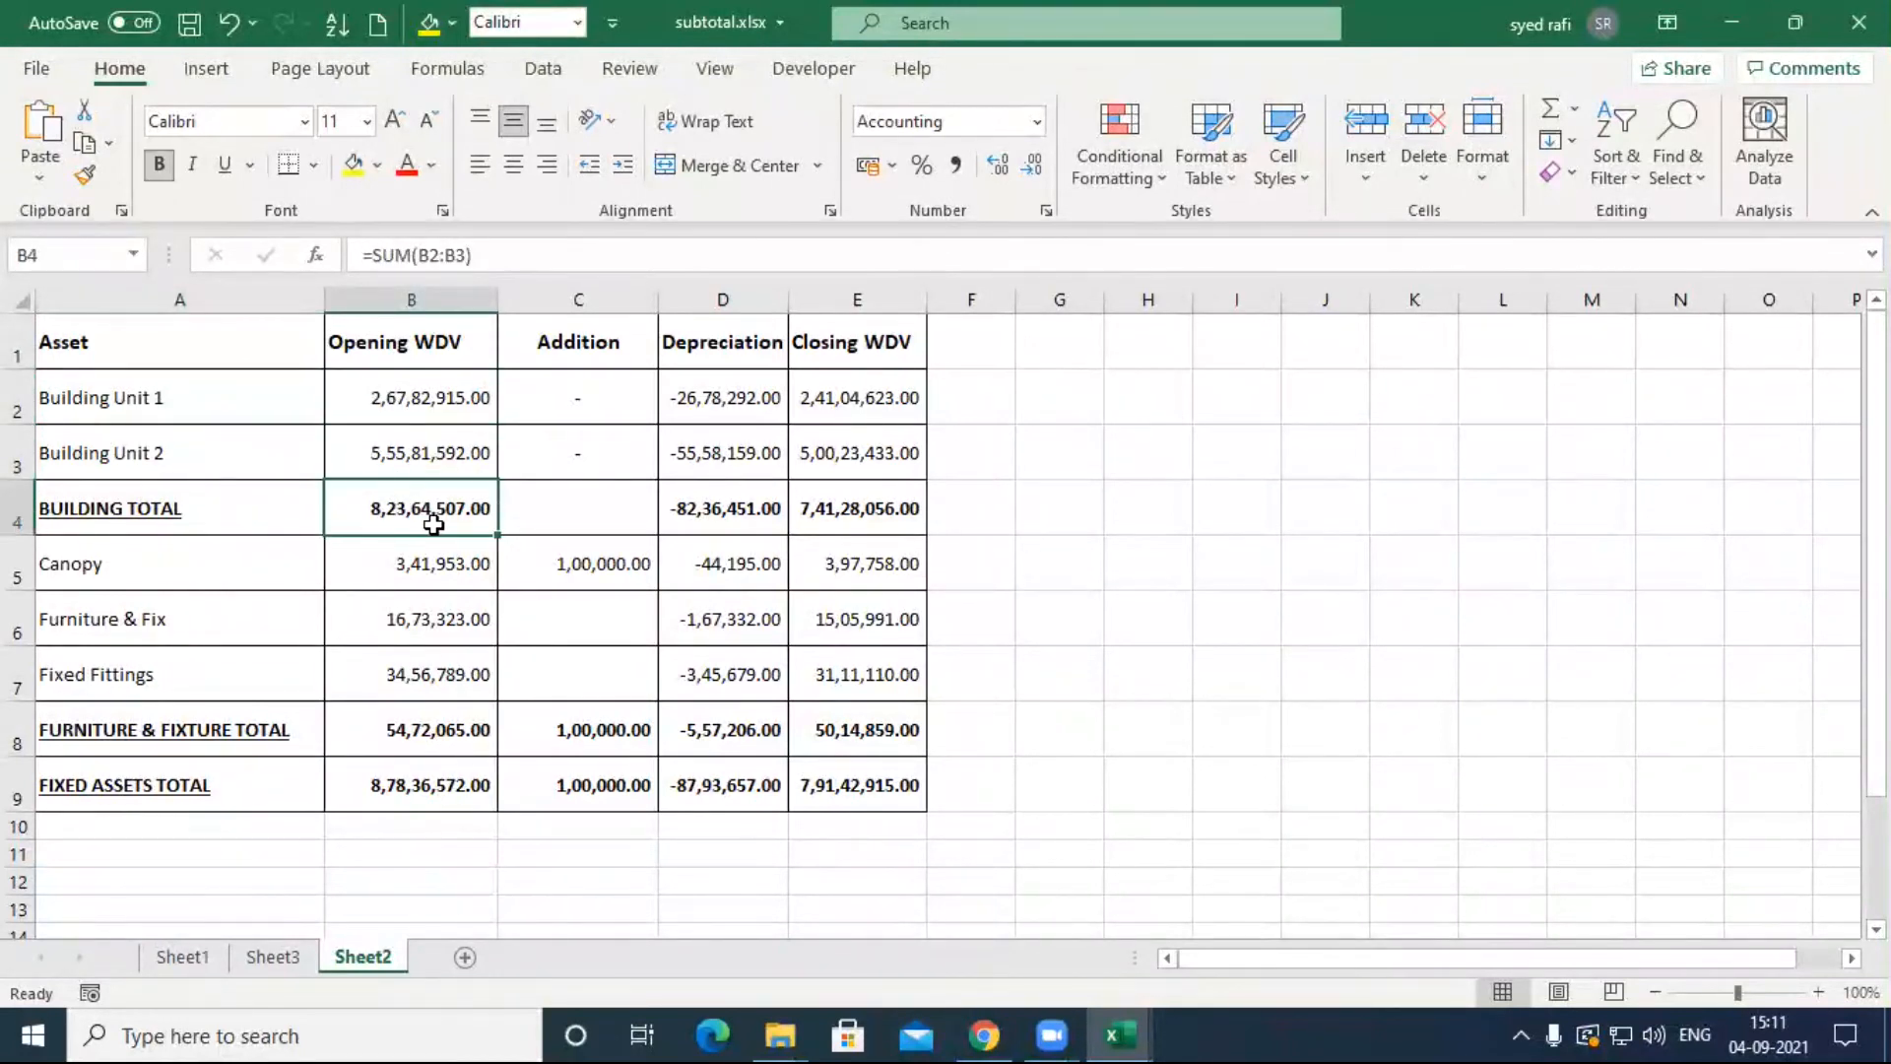
pyautogui.click(729, 523)
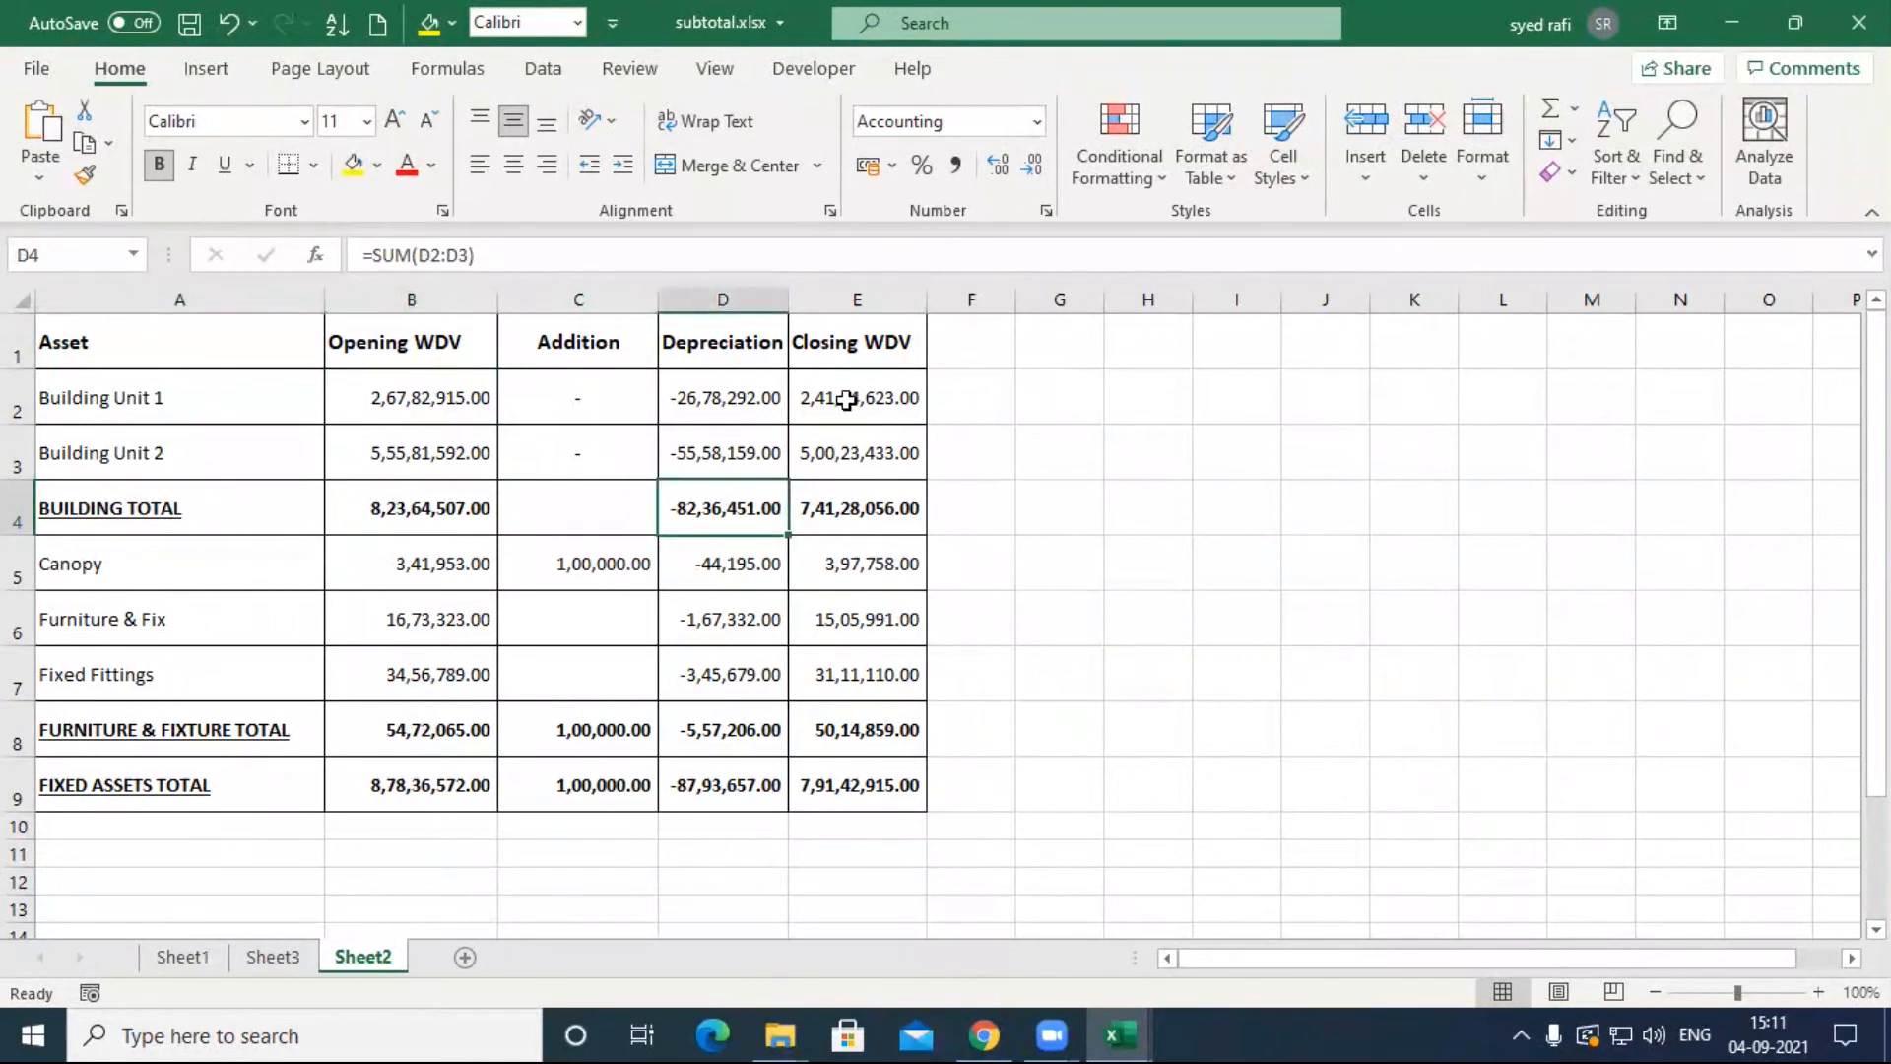
pyautogui.click(889, 506)
pyautogui.moveTo(95, 512); pyautogui.dragTo(852, 525)
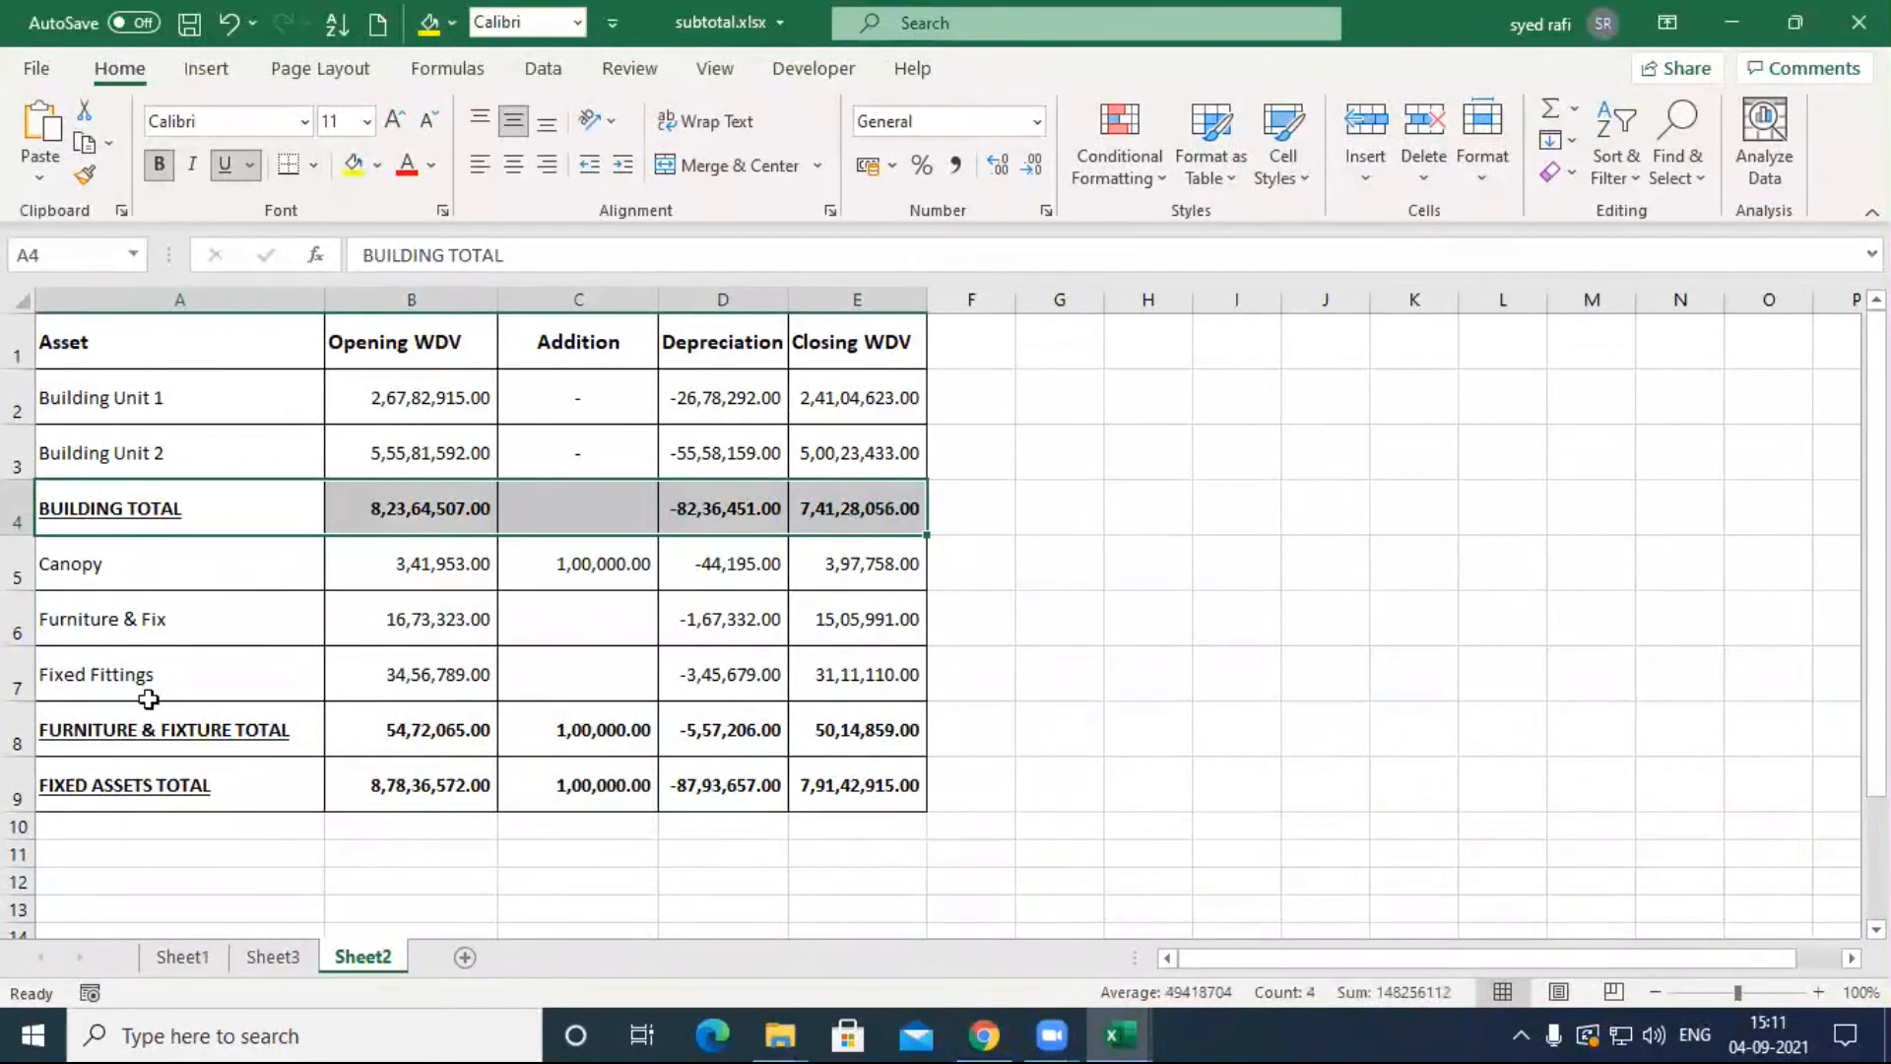
# Step: Review the Canopy to Fixed Fittings rows, the FURNITURE & FIXTURE TOTAL row and the FIXED ASSETS TOTAL row
pyautogui.moveTo(79, 570); pyautogui.dragTo(975, 689)
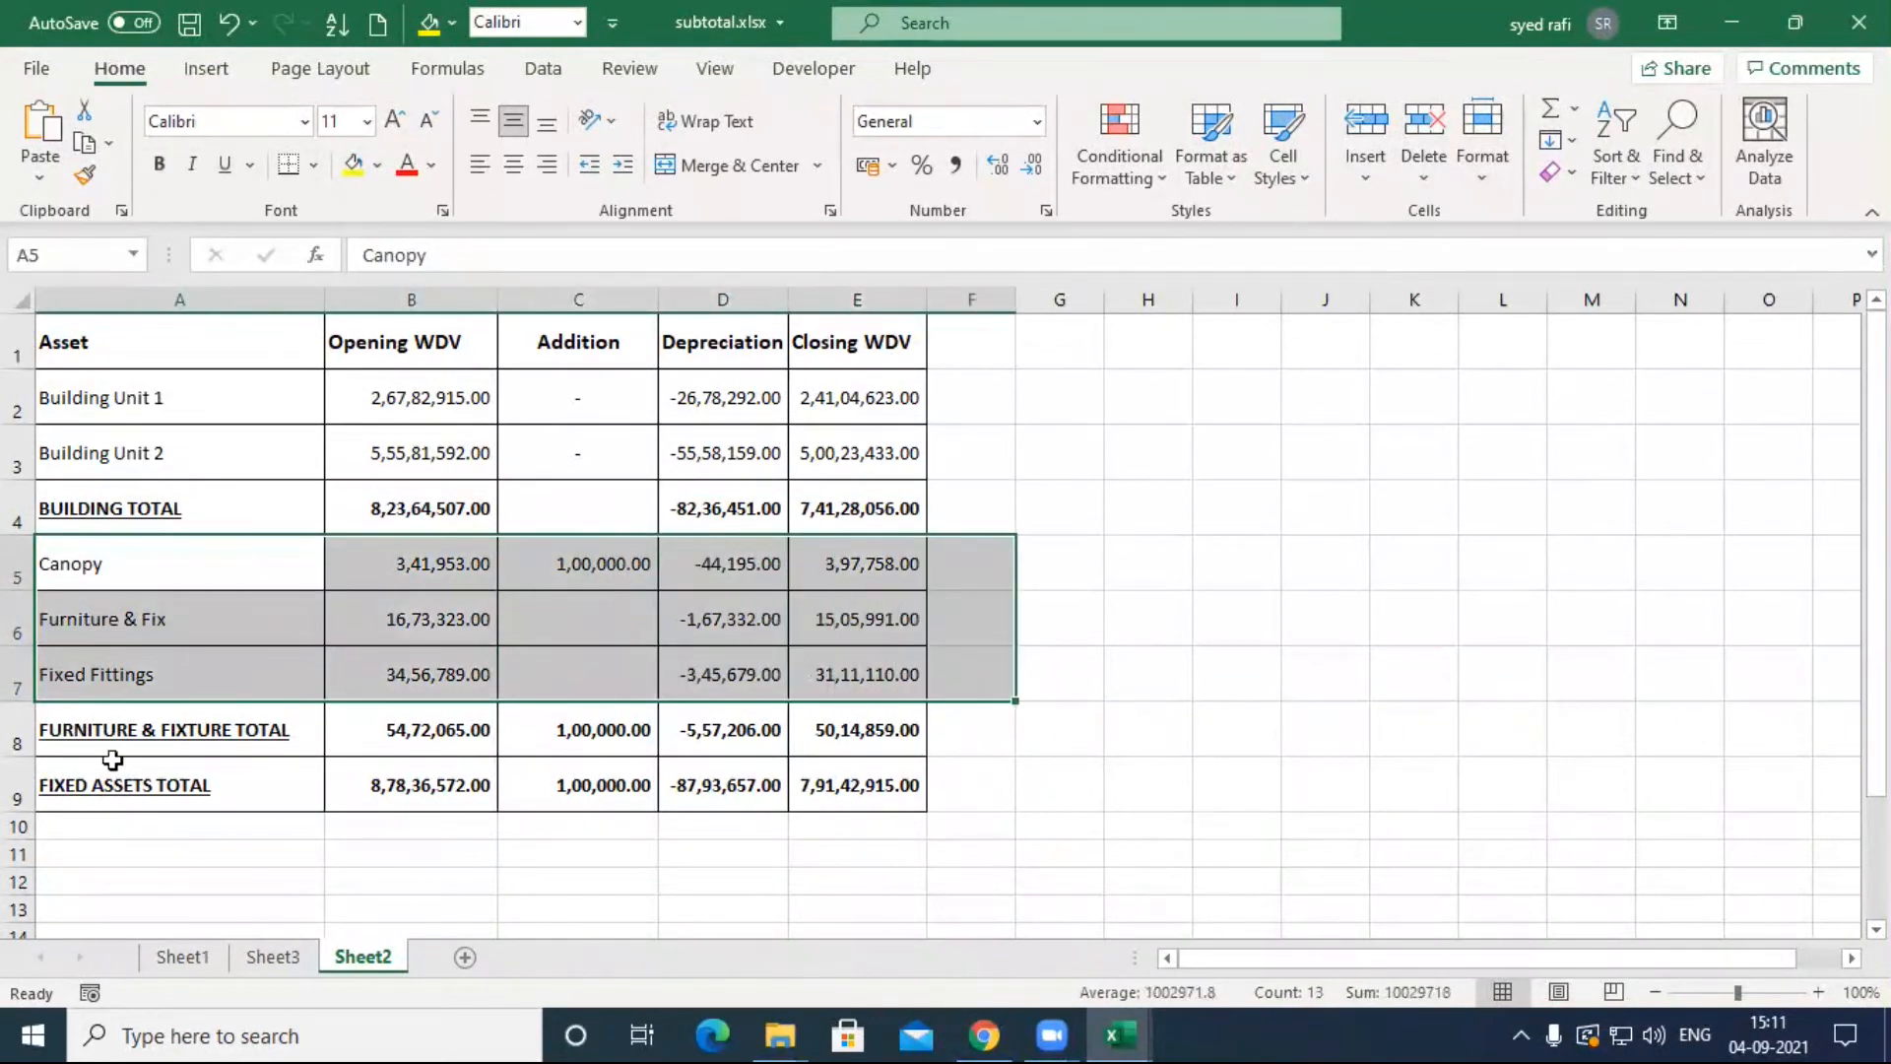
pyautogui.click(123, 741)
pyautogui.moveTo(124, 740); pyautogui.dragTo(901, 730)
pyautogui.click(198, 785)
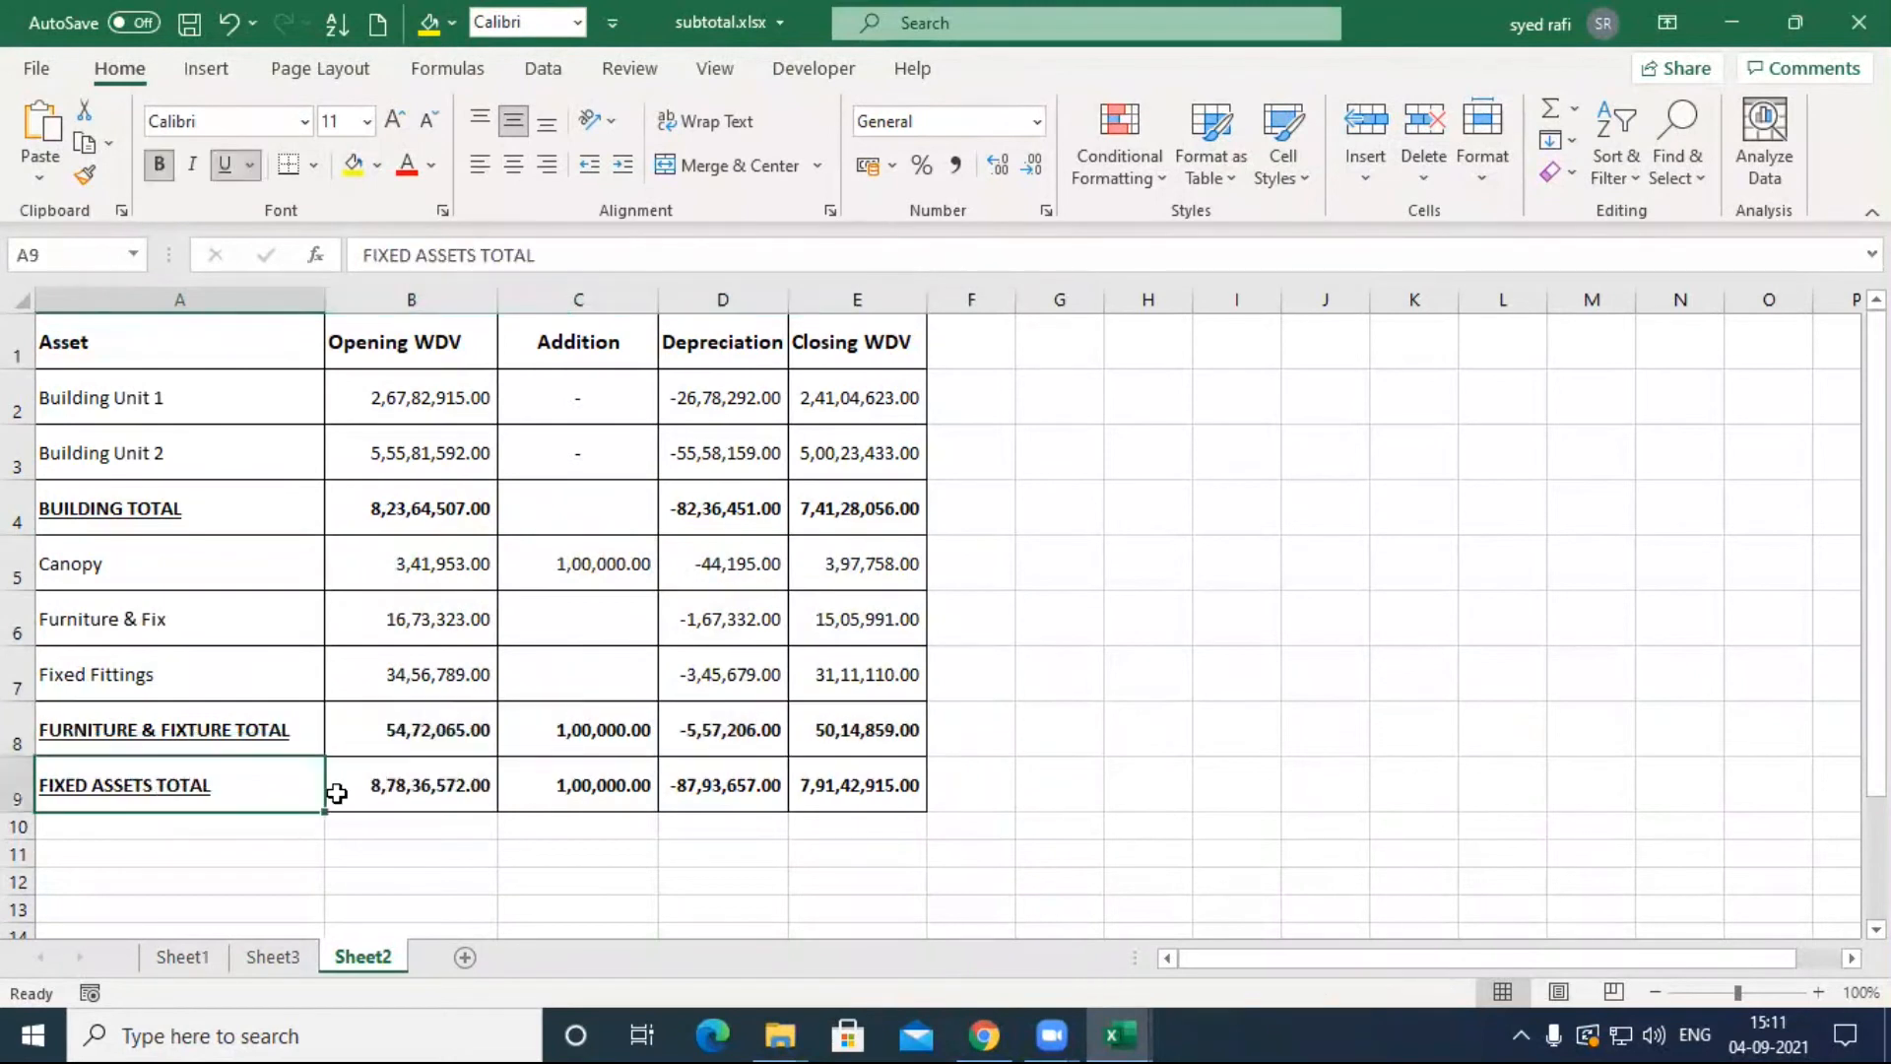
pyautogui.click(418, 508)
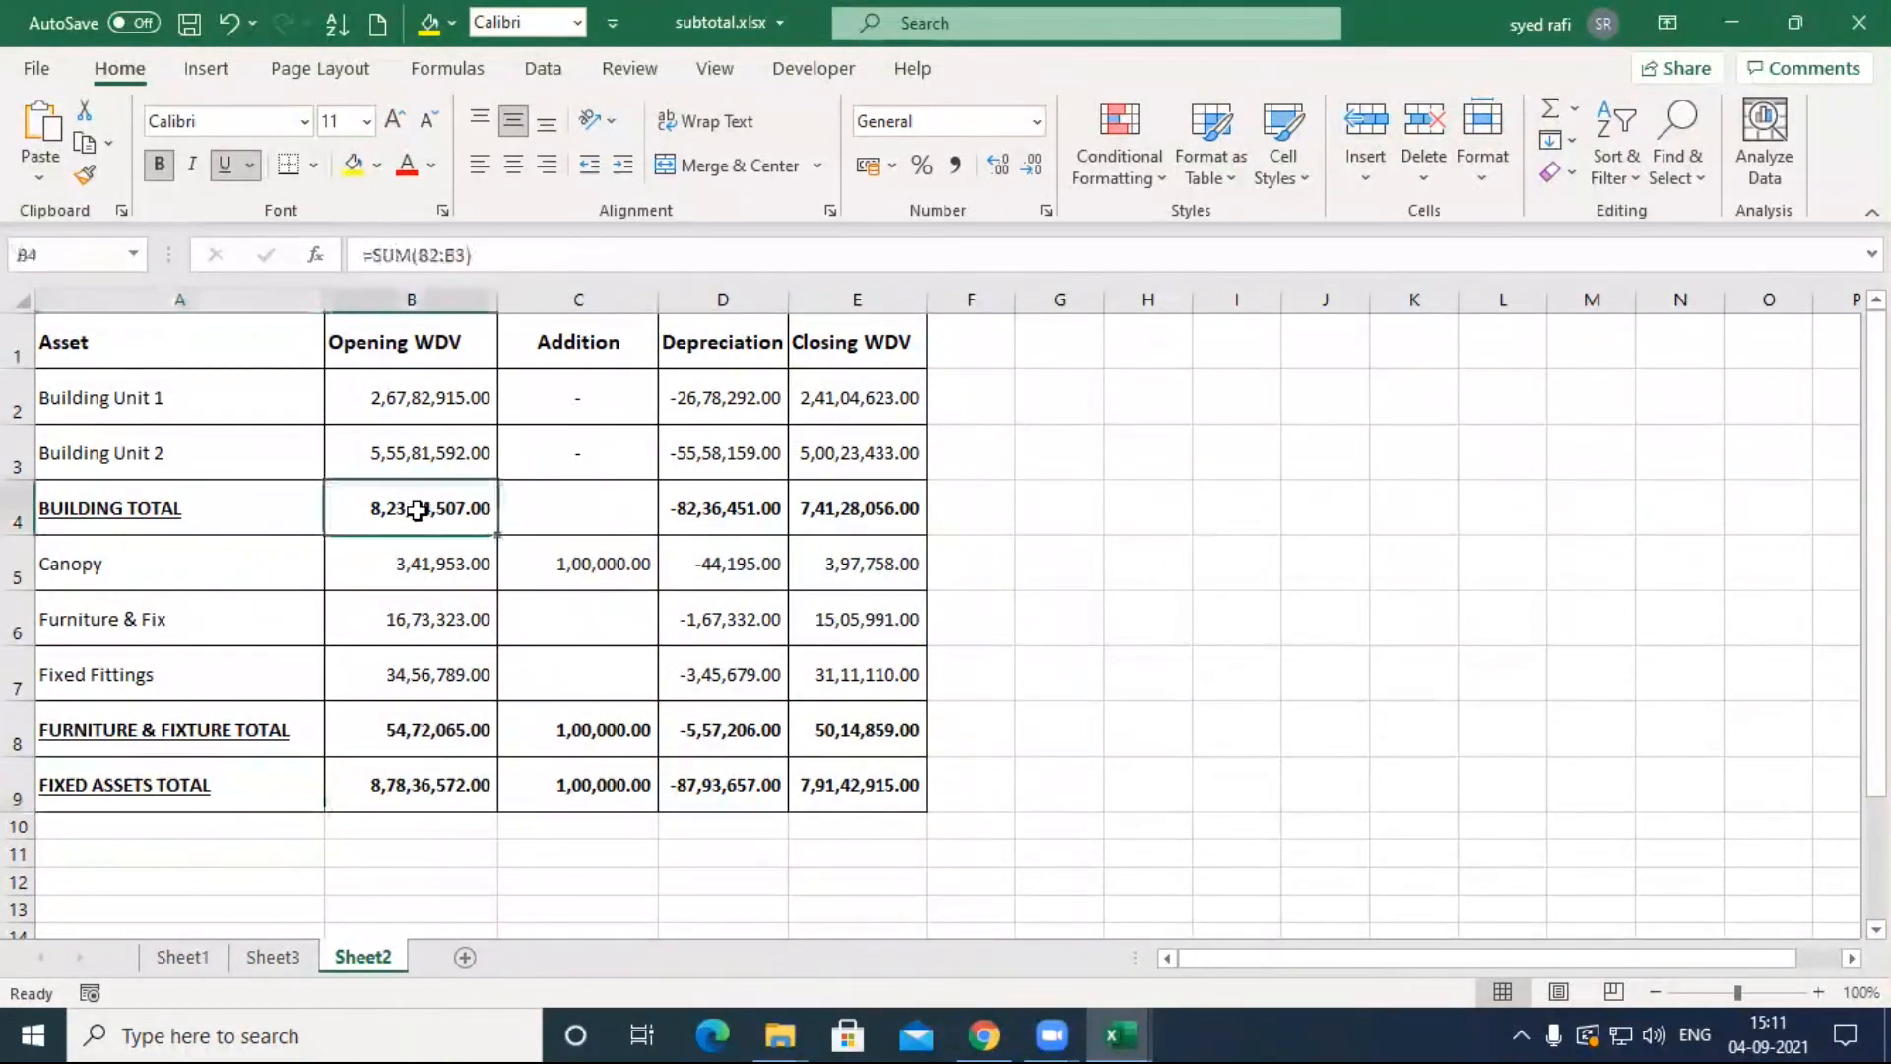
pyautogui.keyDown('shift'); pyautogui.click(416, 733); pyautogui.keyUp('shift')
pyautogui.click(445, 783)
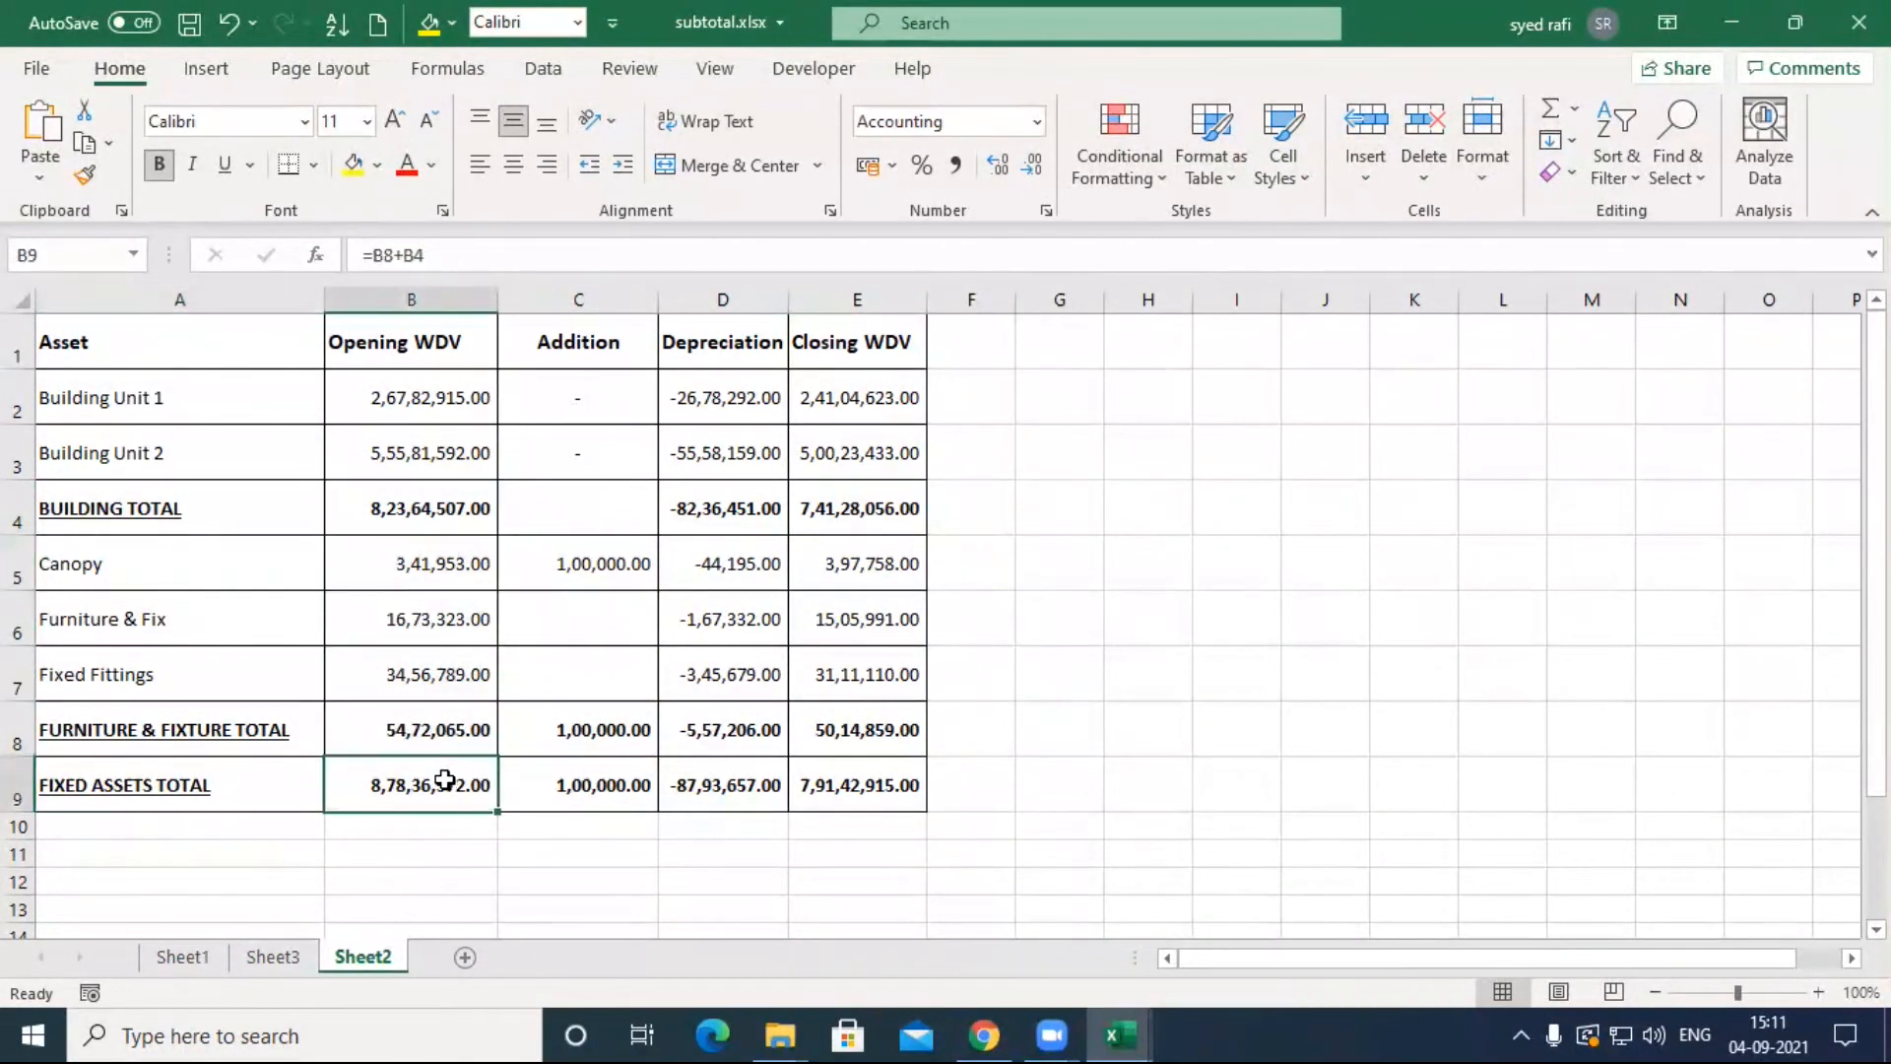
# Step: Inspect the Opening WDV formulas behind the building, furniture and fixture, and fixed assets totals without changing them
pyautogui.doubleClick(413, 788)
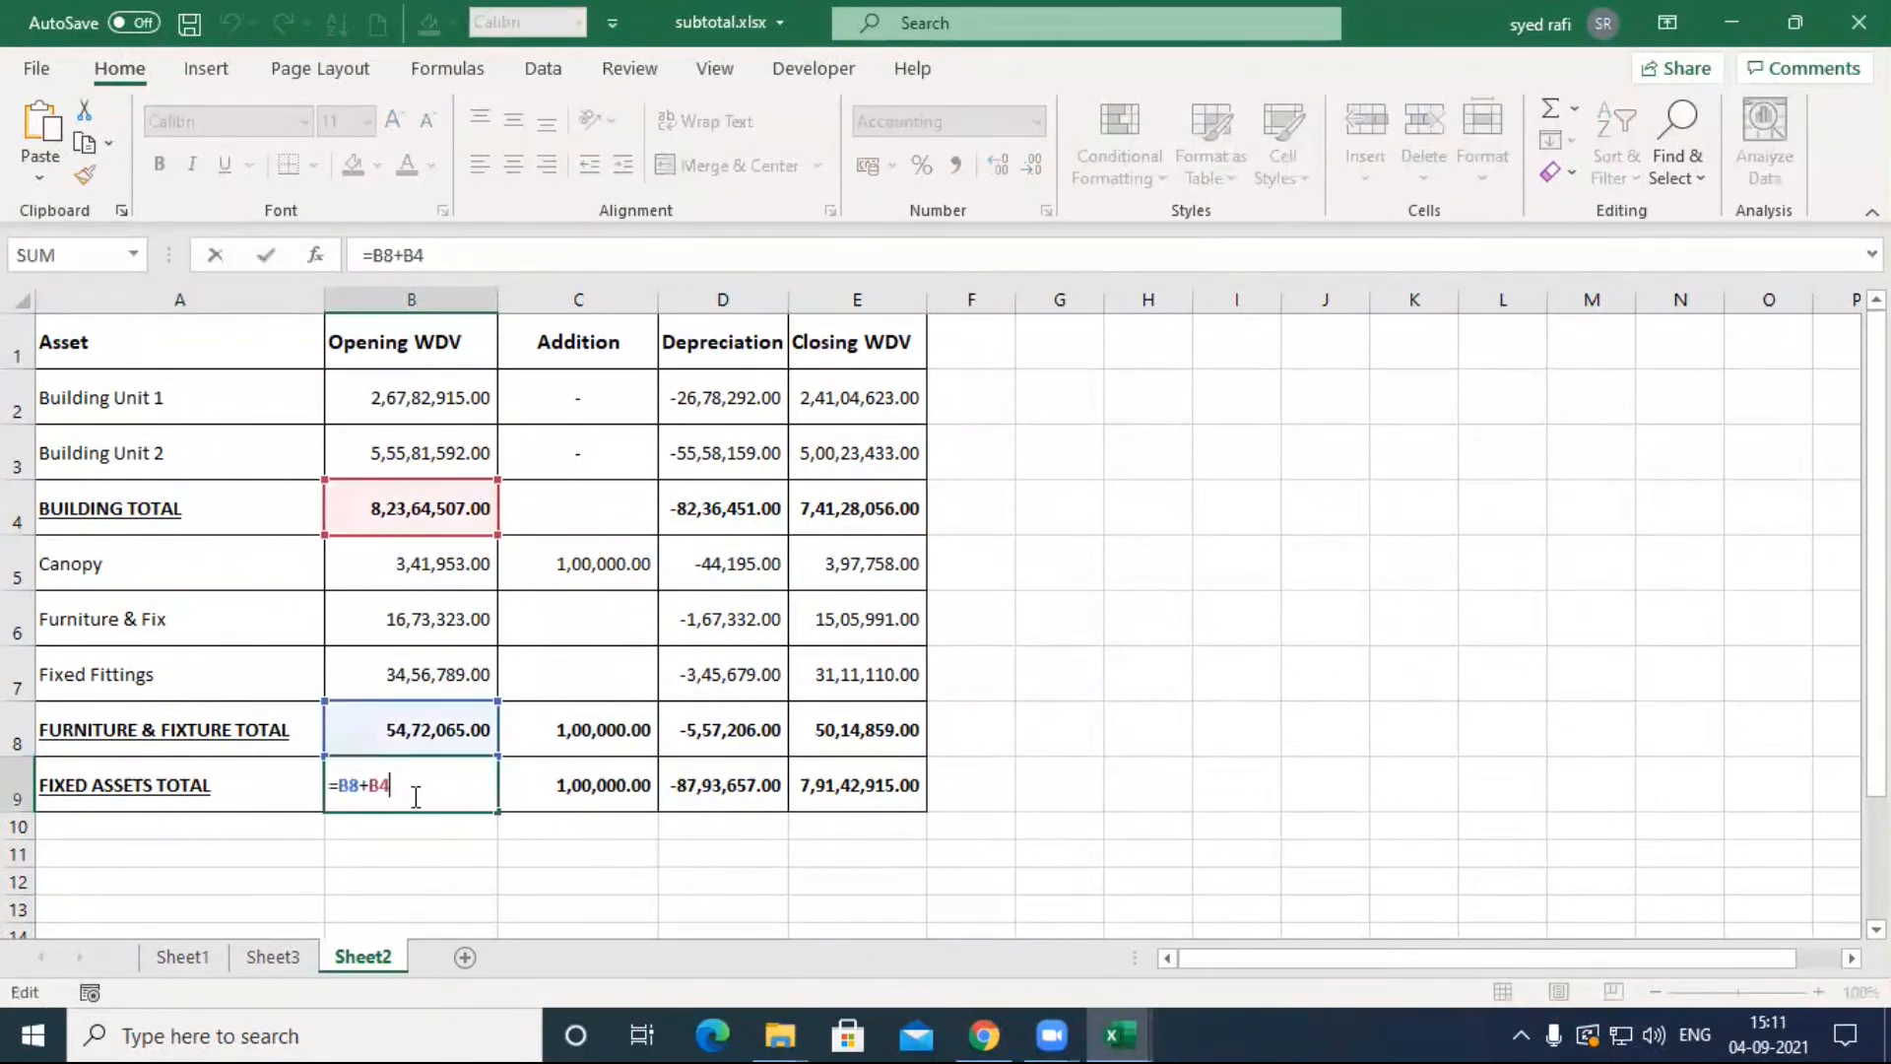
pyautogui.press('Return')
pyautogui.click(436, 511)
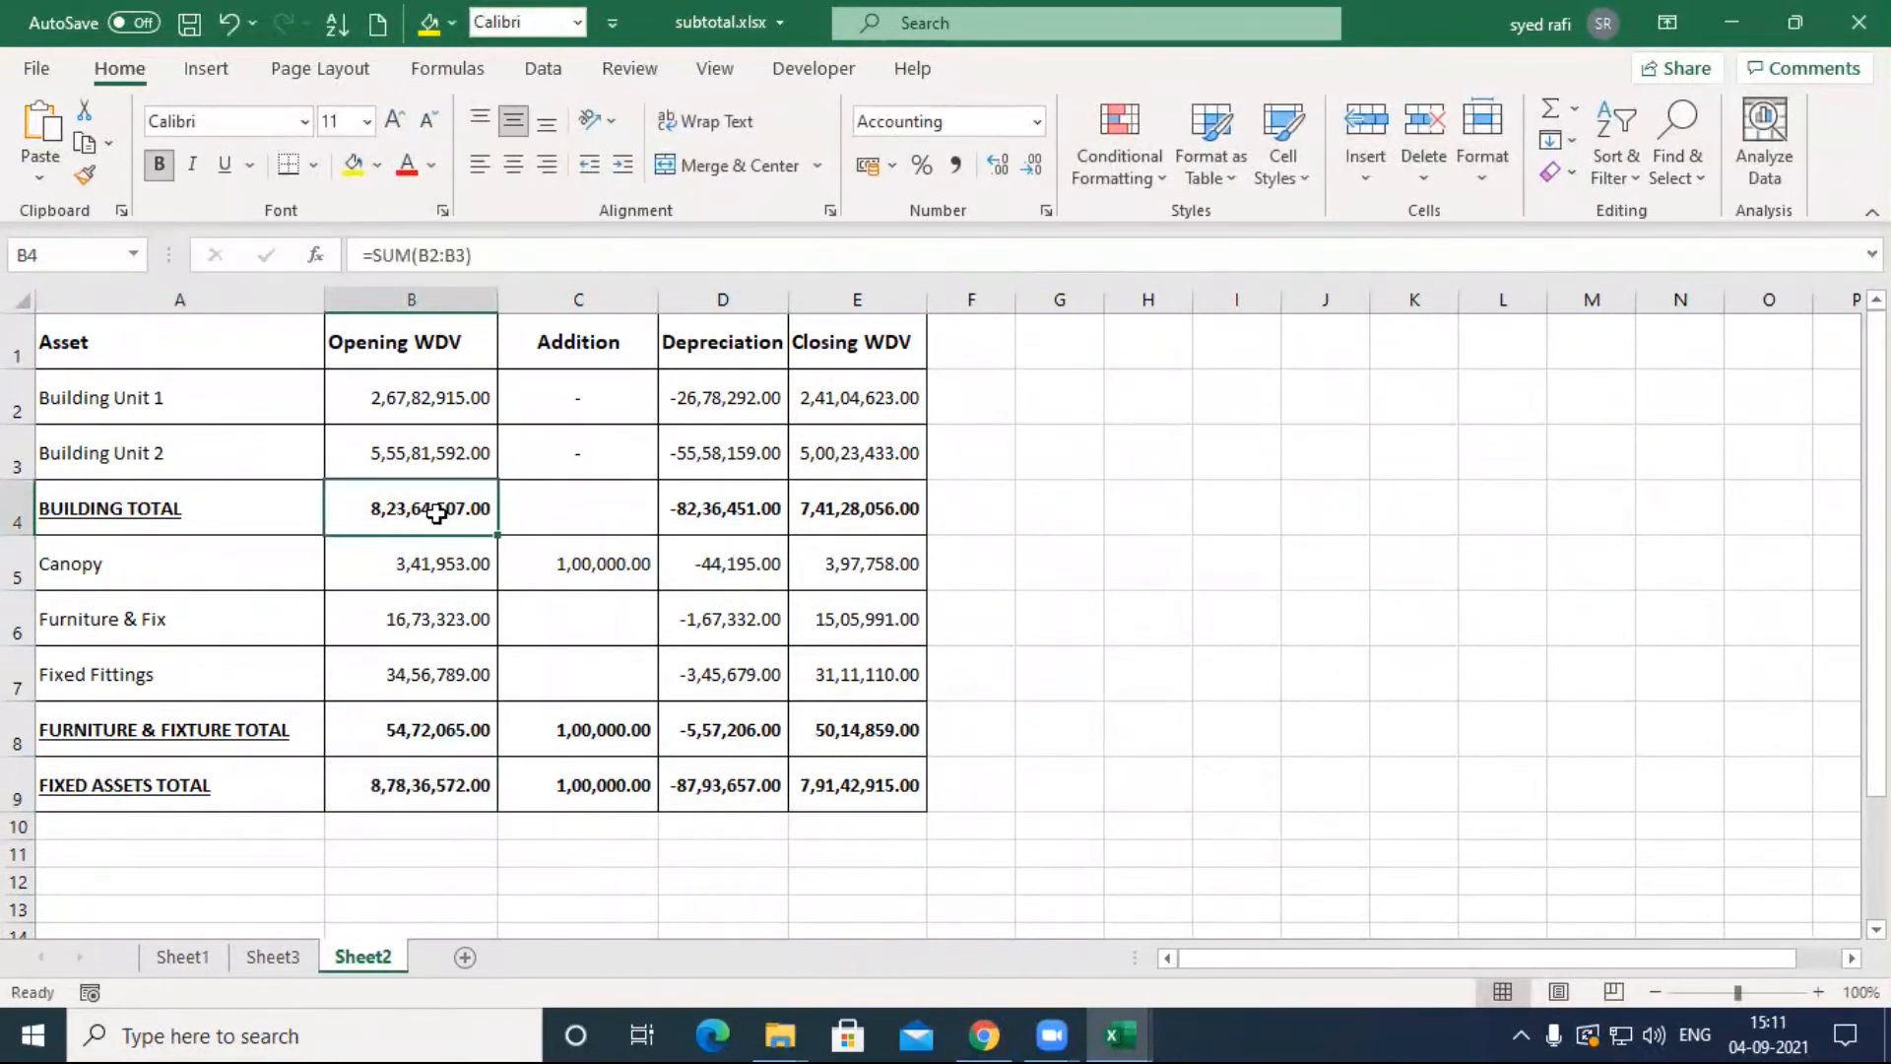
pyautogui.doubleClick(436, 510)
pyautogui.press('Return')
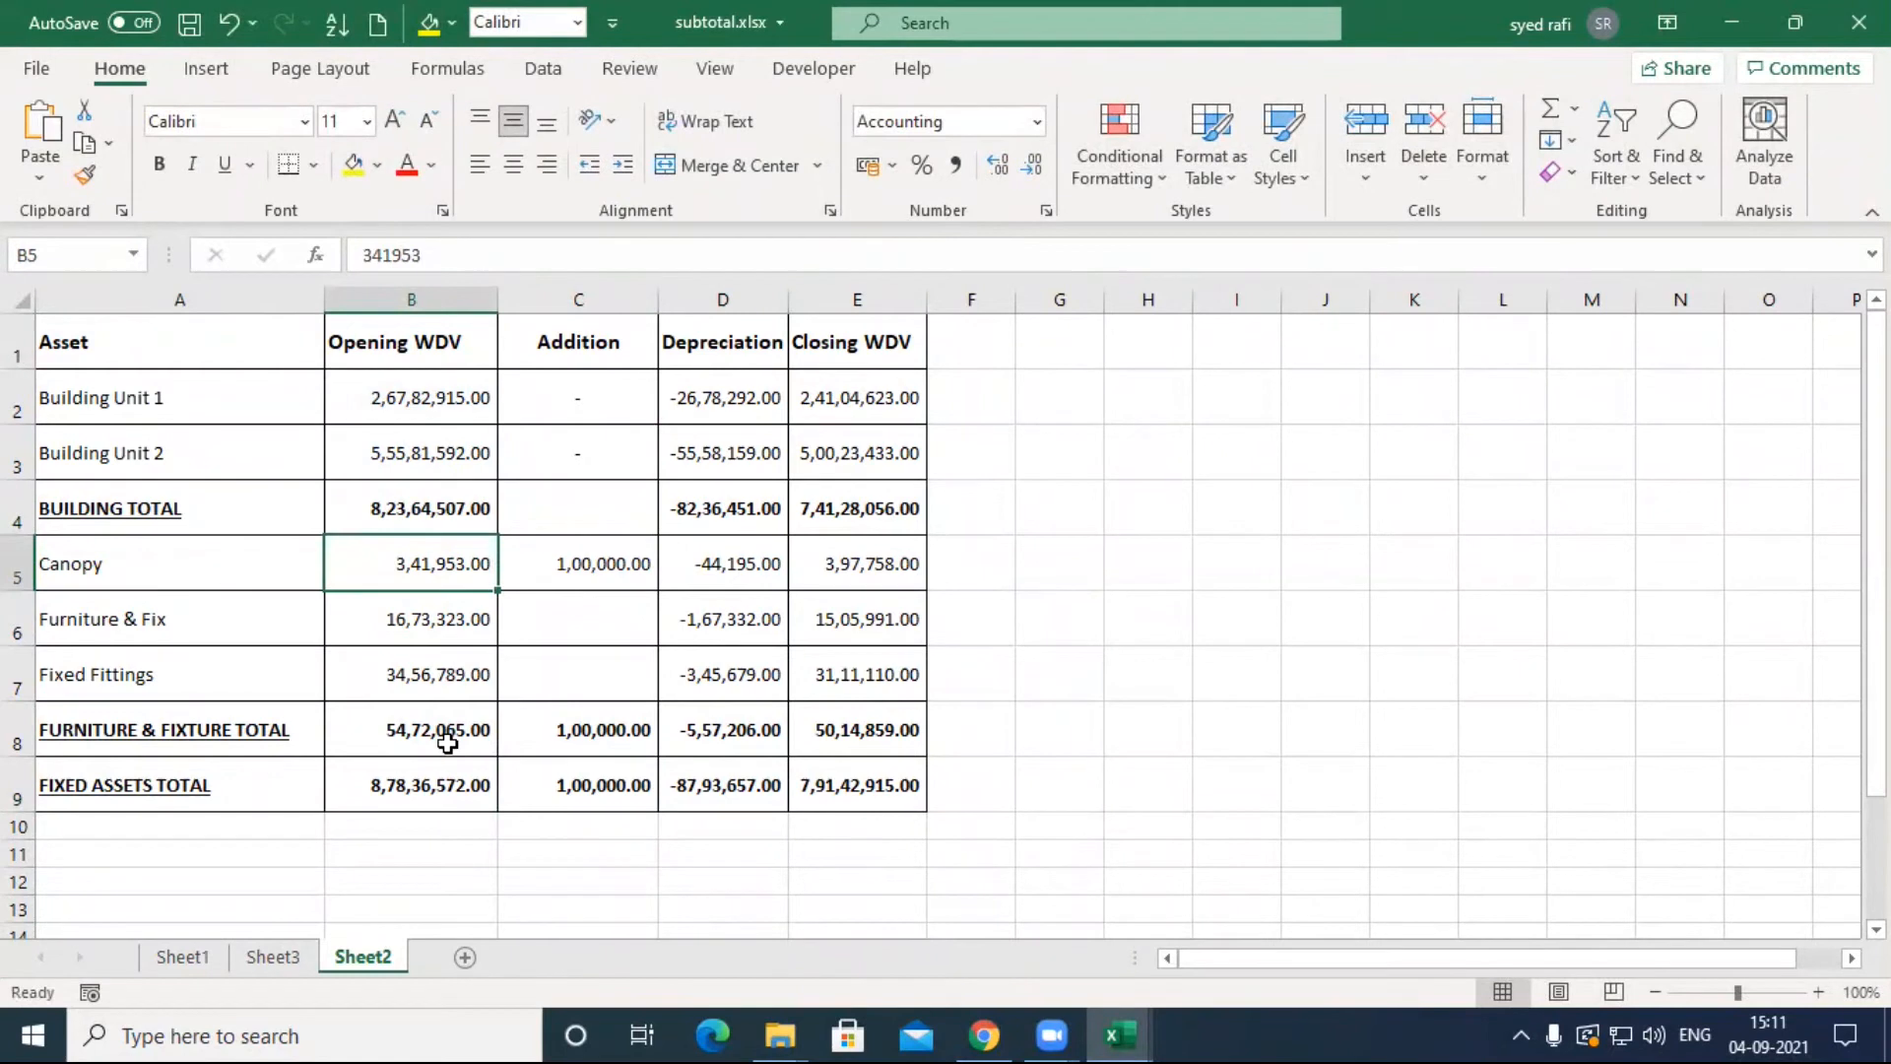
pyautogui.doubleClick(445, 739)
pyautogui.press('Return')
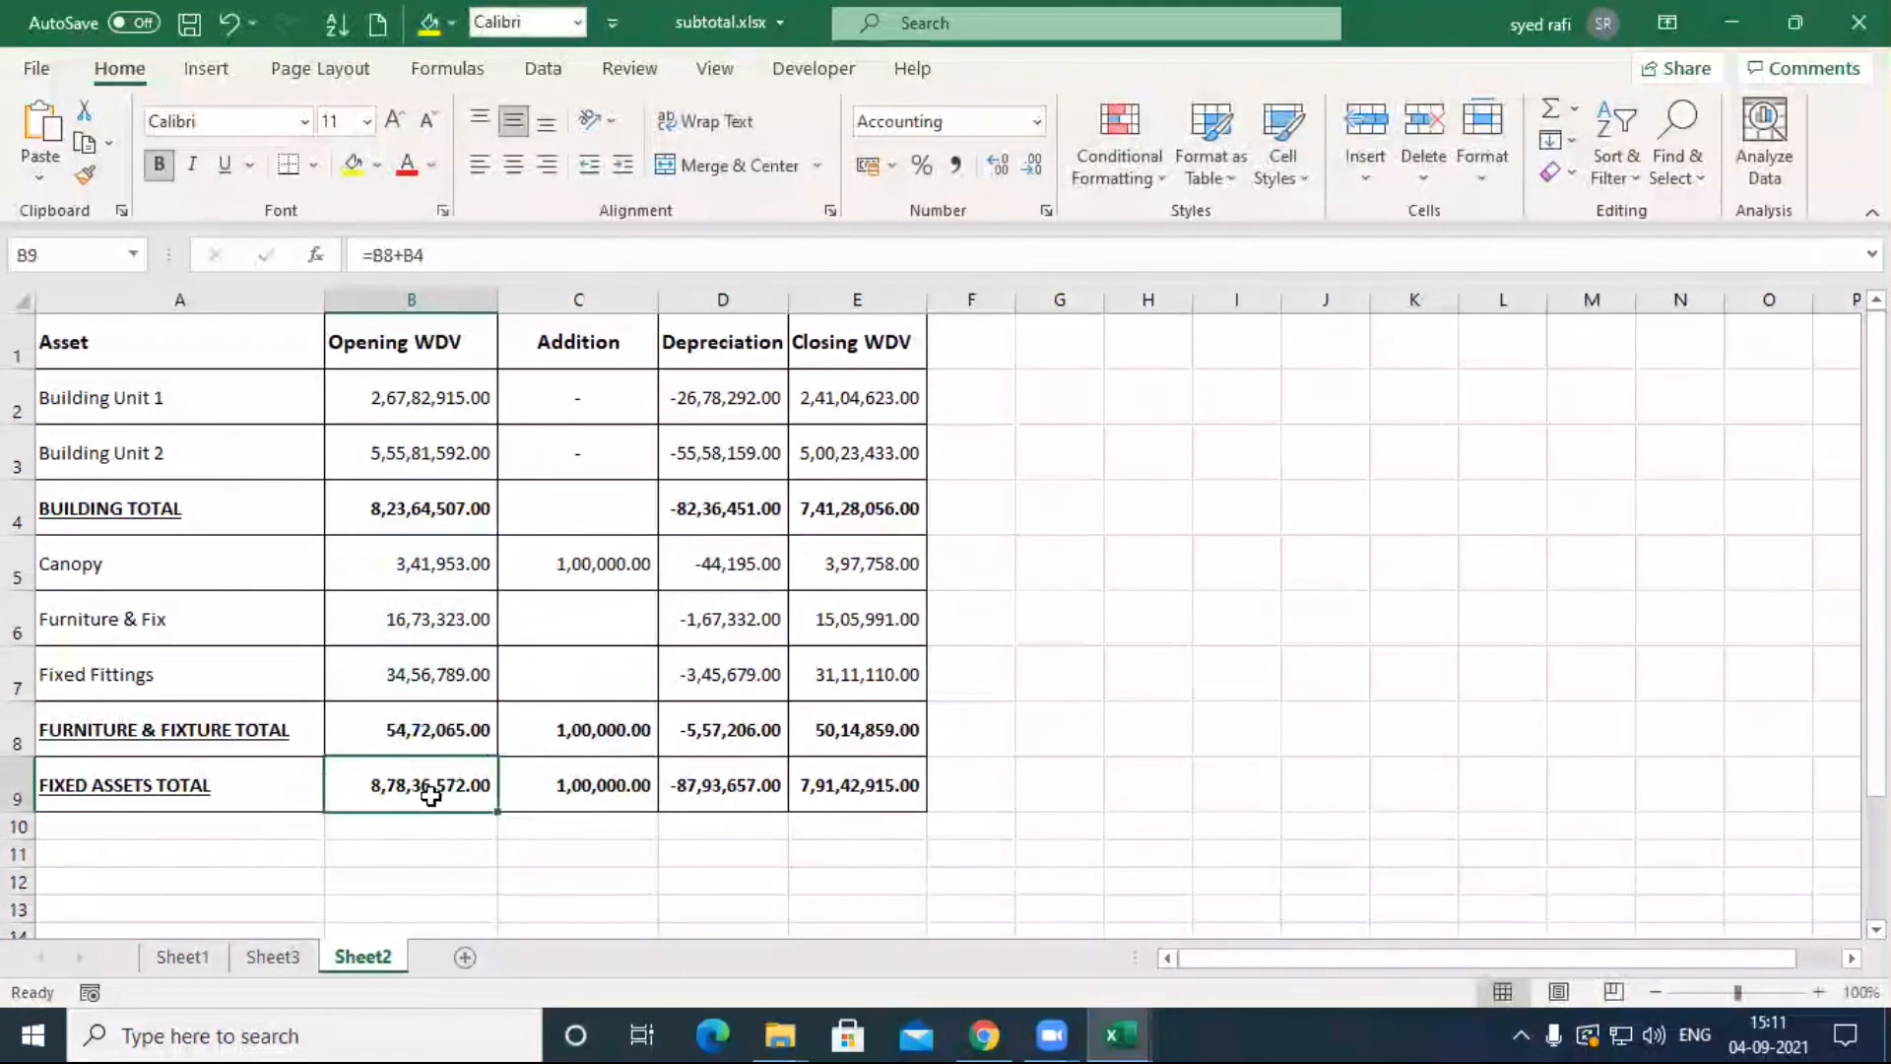
pyautogui.doubleClick(431, 788)
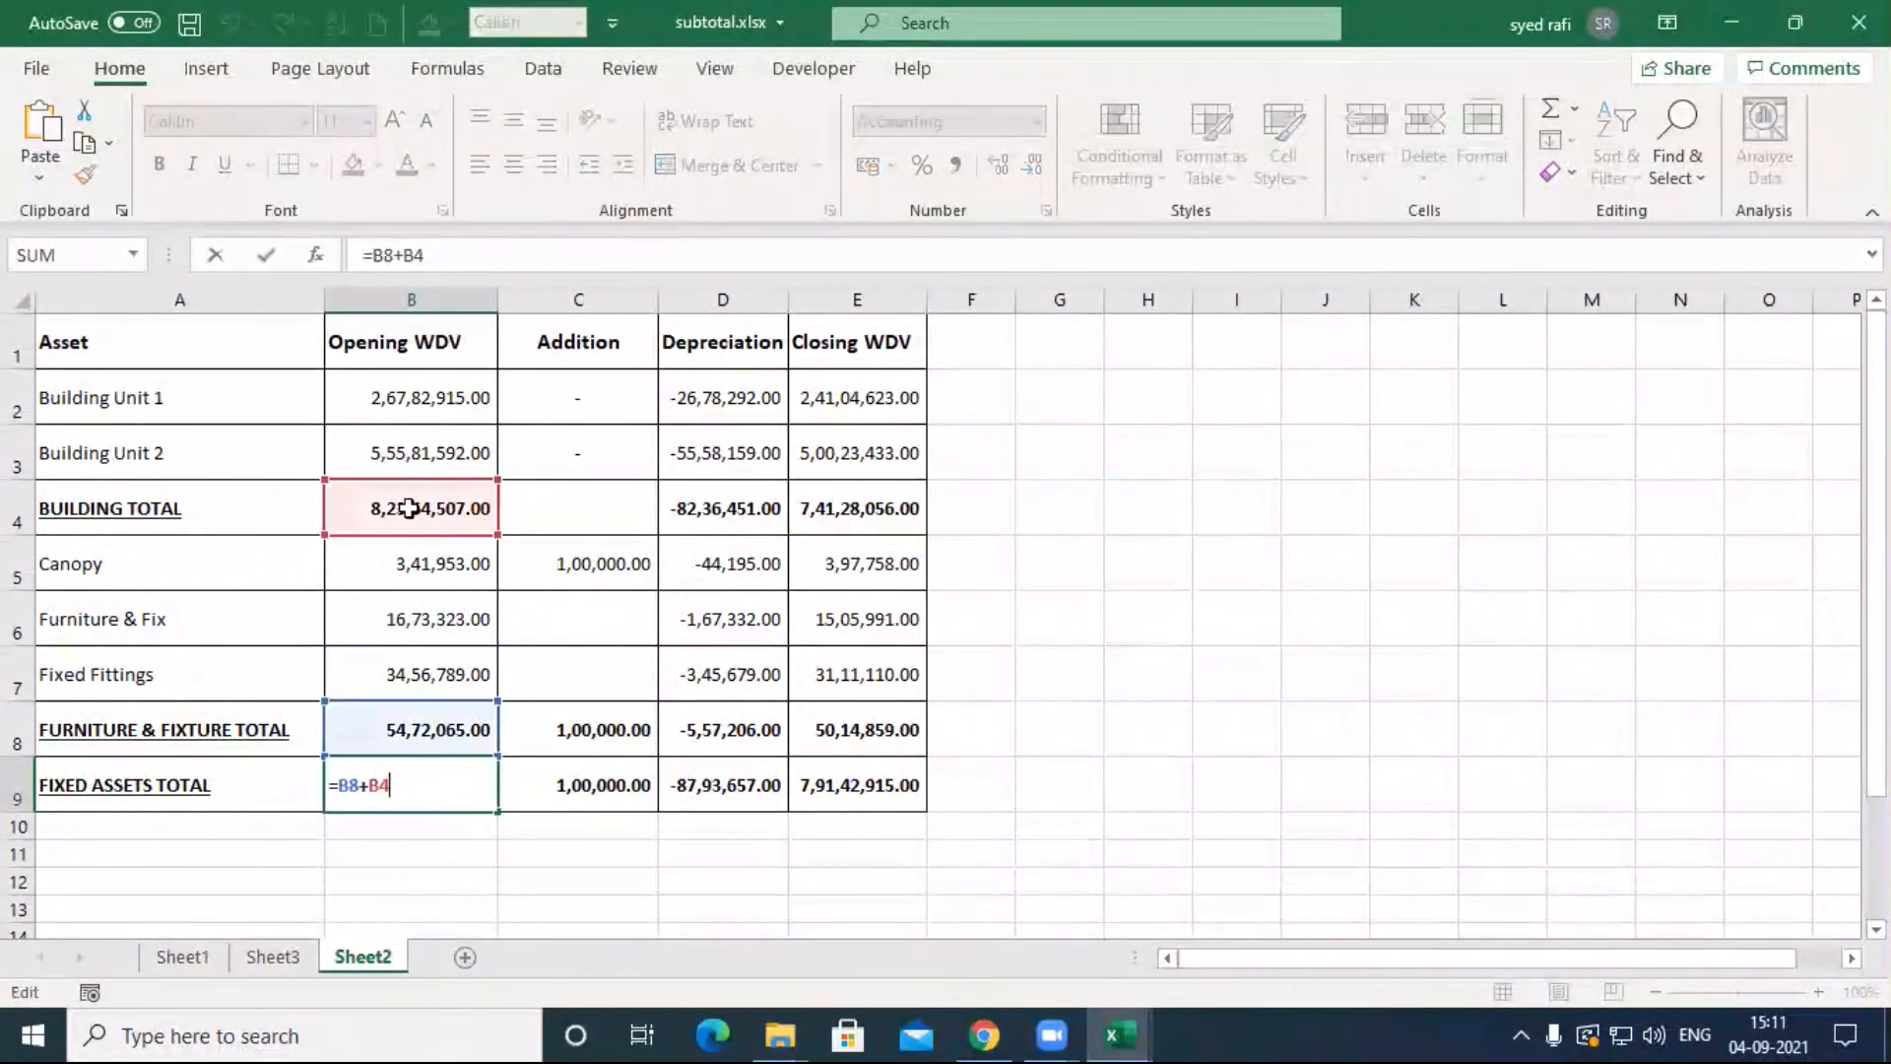
pyautogui.press('Return')
# Step: Check the FIXED ASSETS TOTAL formulas in the Addition, Depreciation and Closing WDV columns
pyautogui.doubleClick(617, 785)
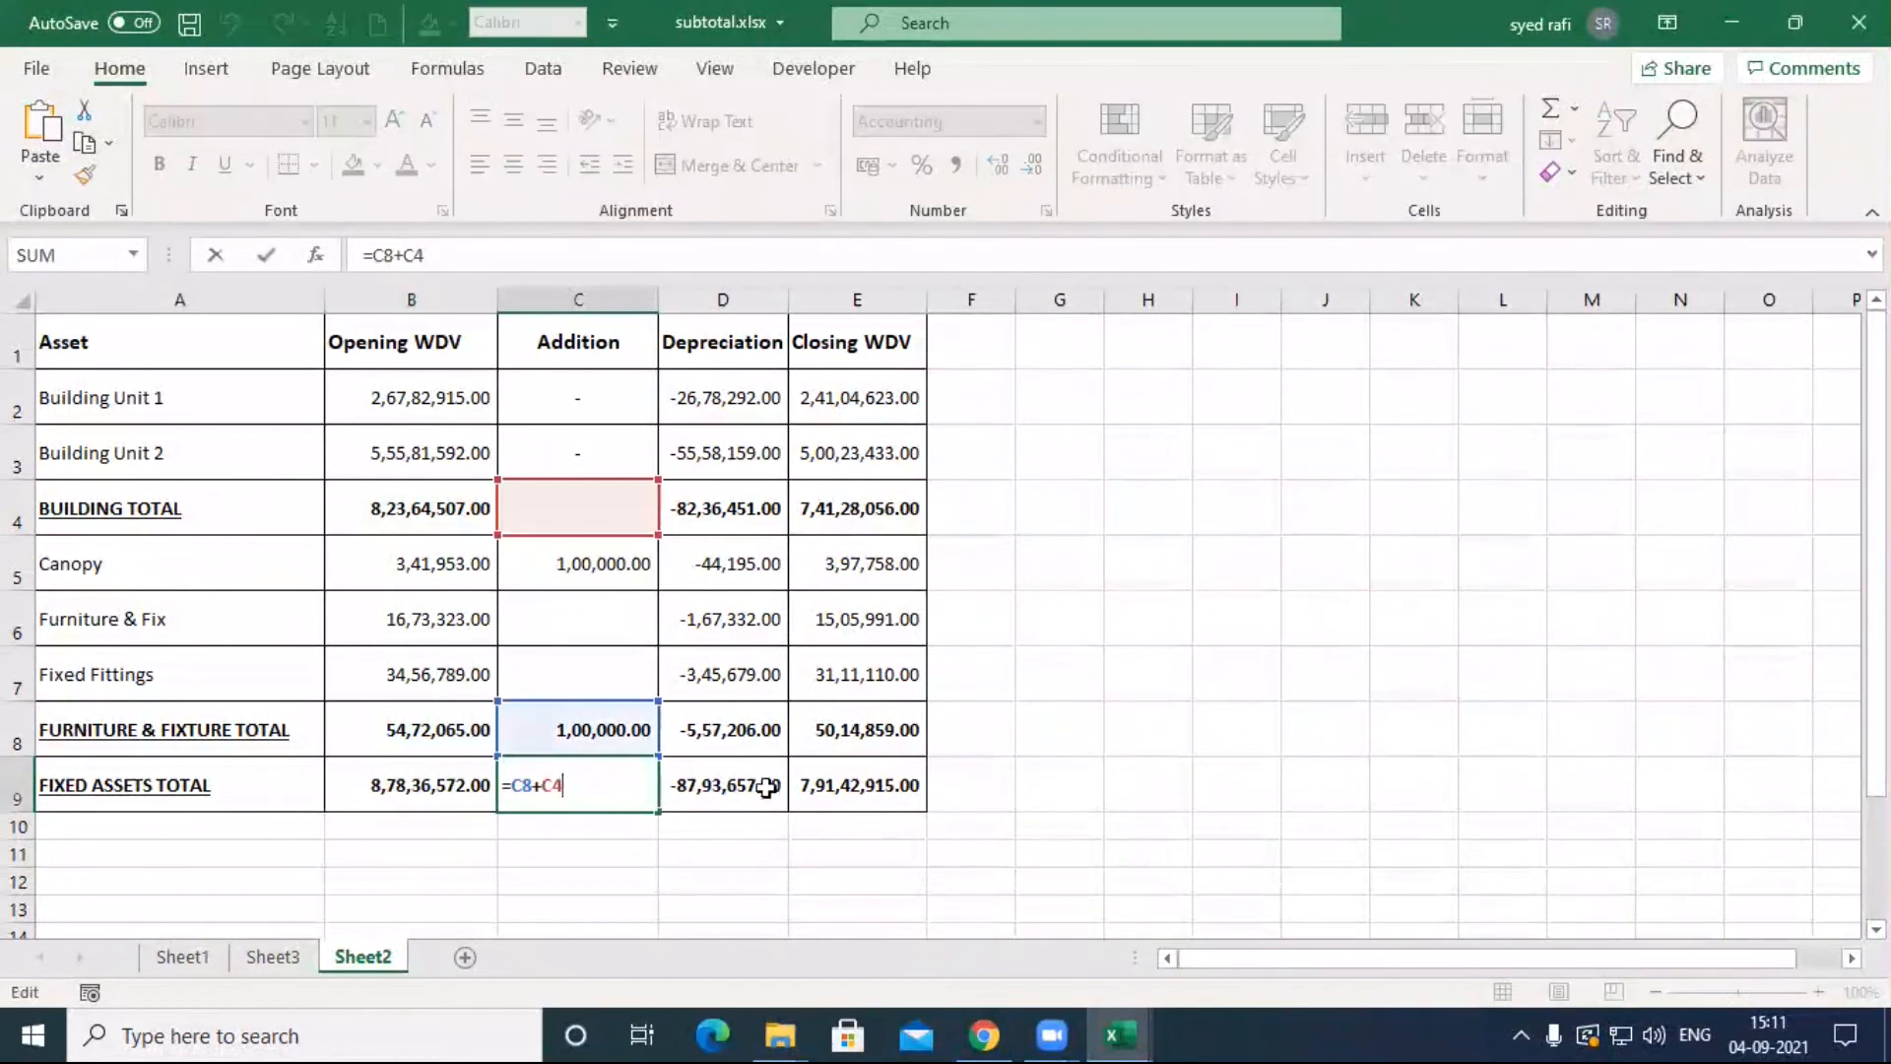
pyautogui.press('Return')
pyautogui.doubleClick(741, 785)
pyautogui.press('Return')
pyautogui.doubleClick(848, 789)
pyautogui.press('Return')
pyautogui.click(397, 907)
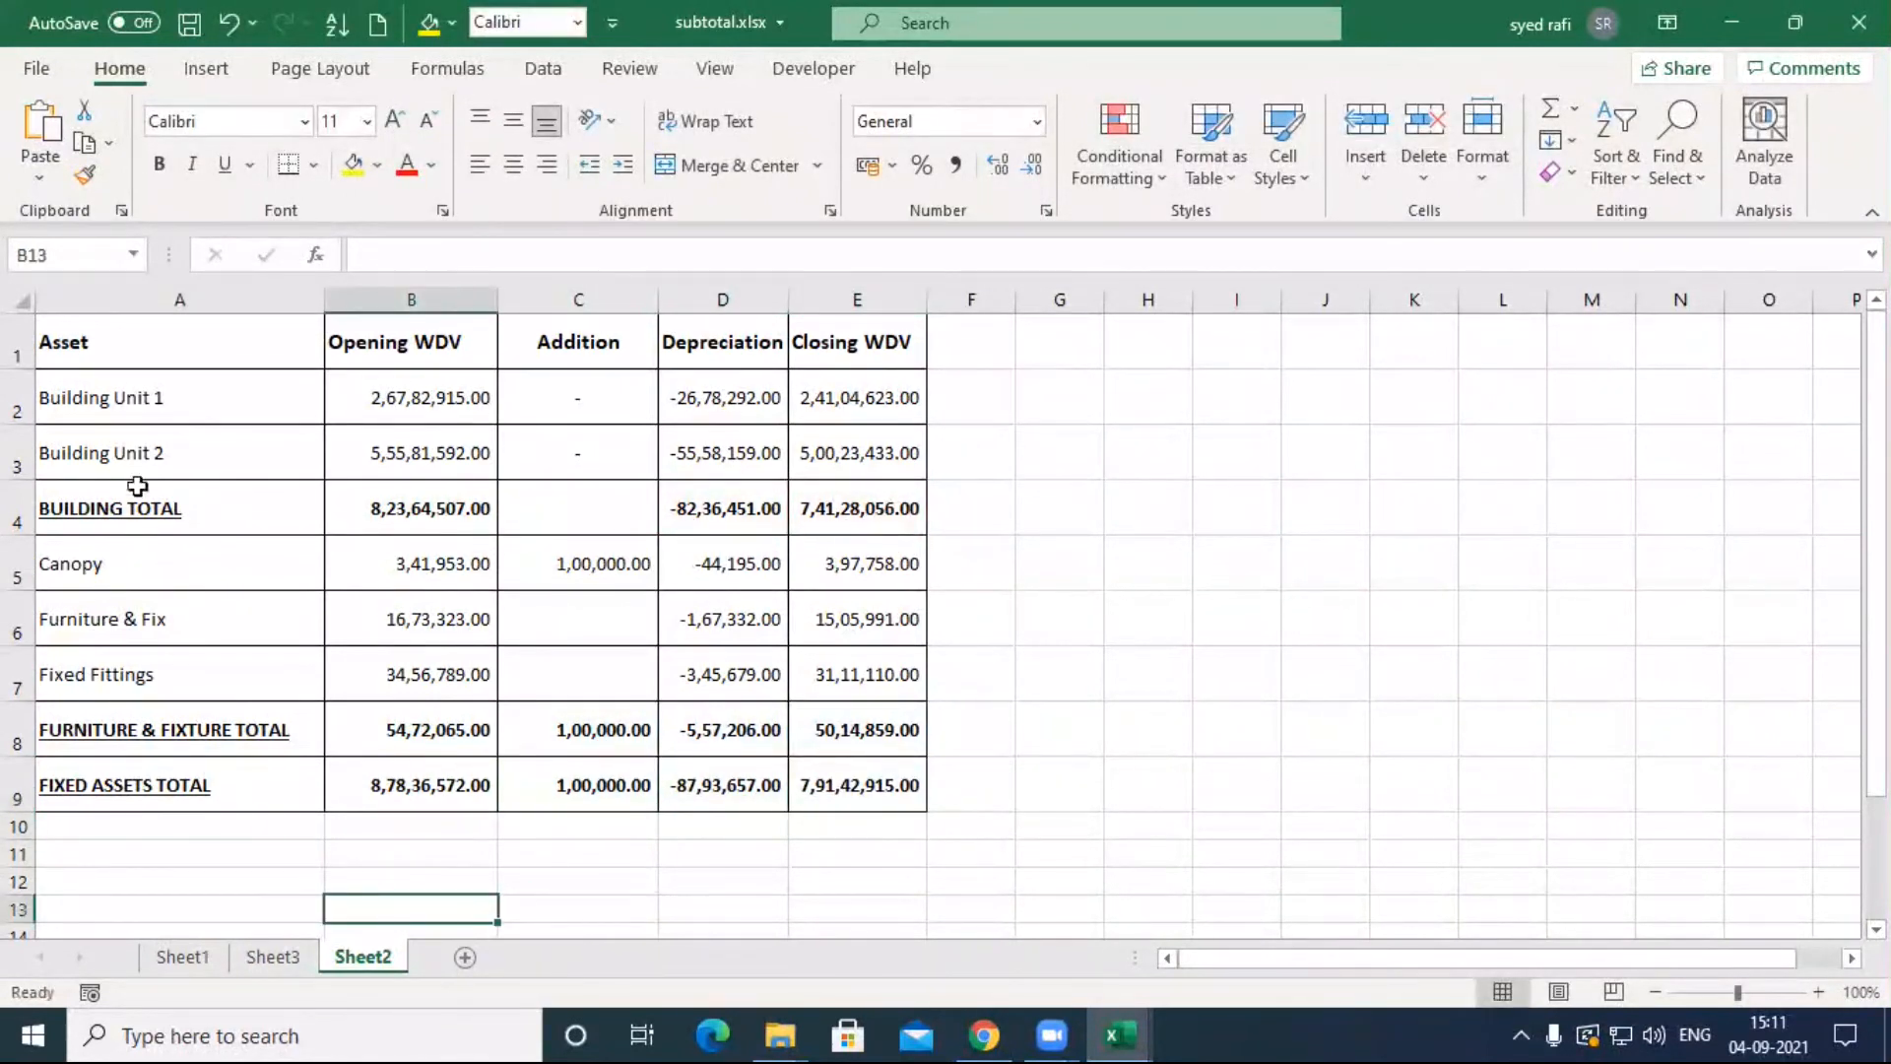
# Step: Apply Auto Outline to the fixed assets table in range A1:E9
pyautogui.click(101, 337)
pyautogui.moveTo(102, 338)
pyautogui.mouseDown()
pyautogui.moveTo(831, 726)
pyautogui.moveTo(852, 785)
pyautogui.mouseUp()
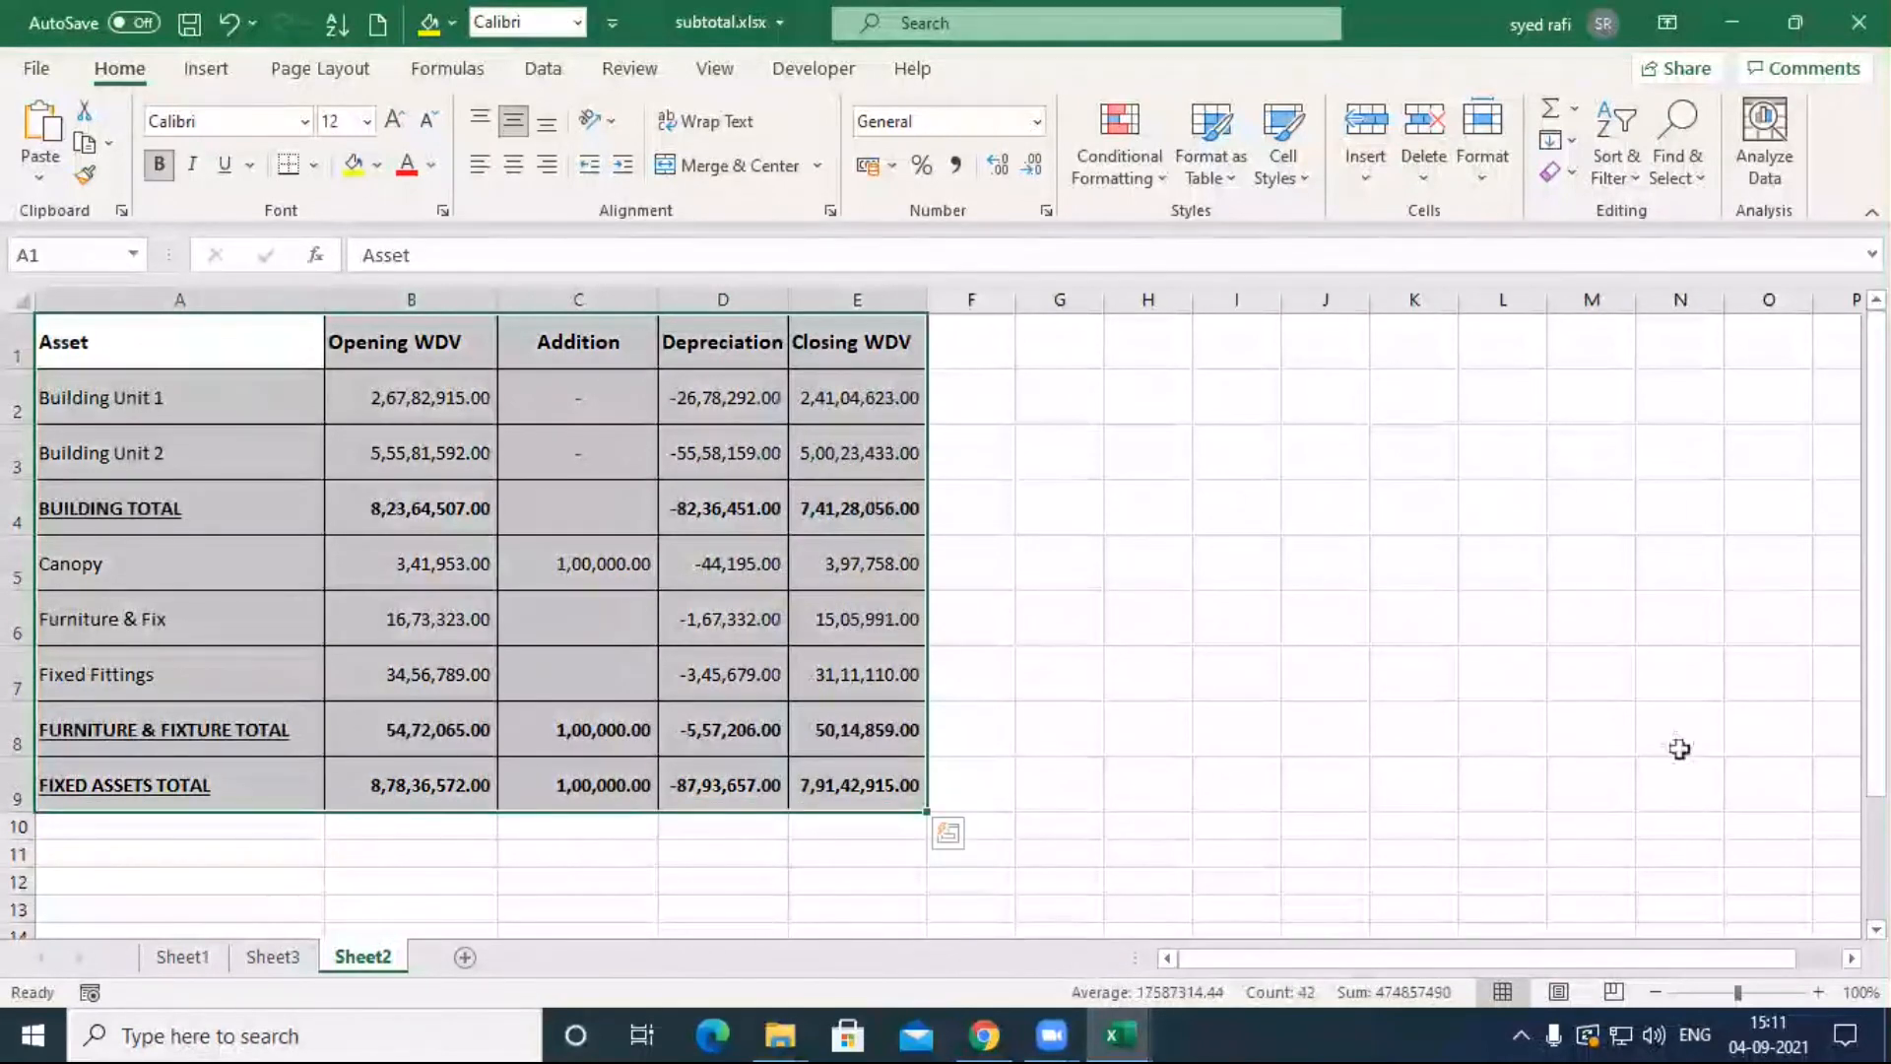
pyautogui.click(542, 71)
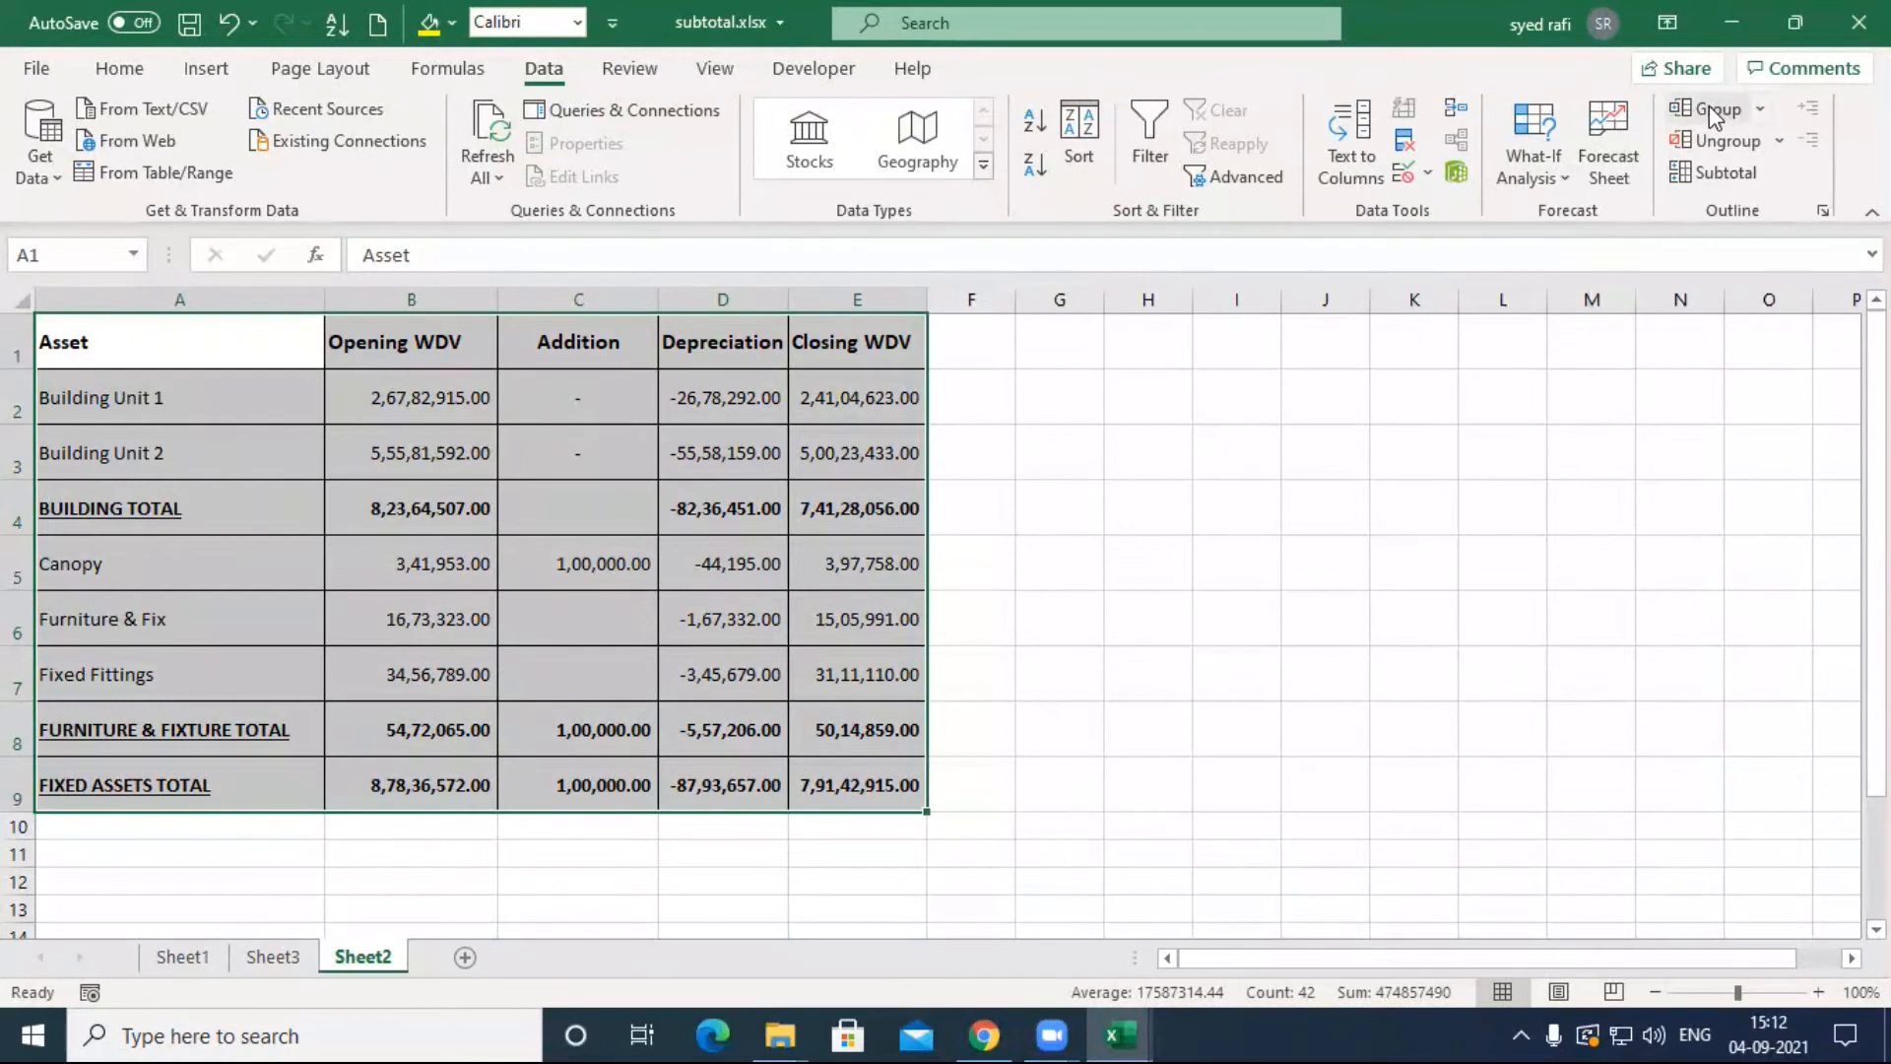
pyautogui.click(1759, 109)
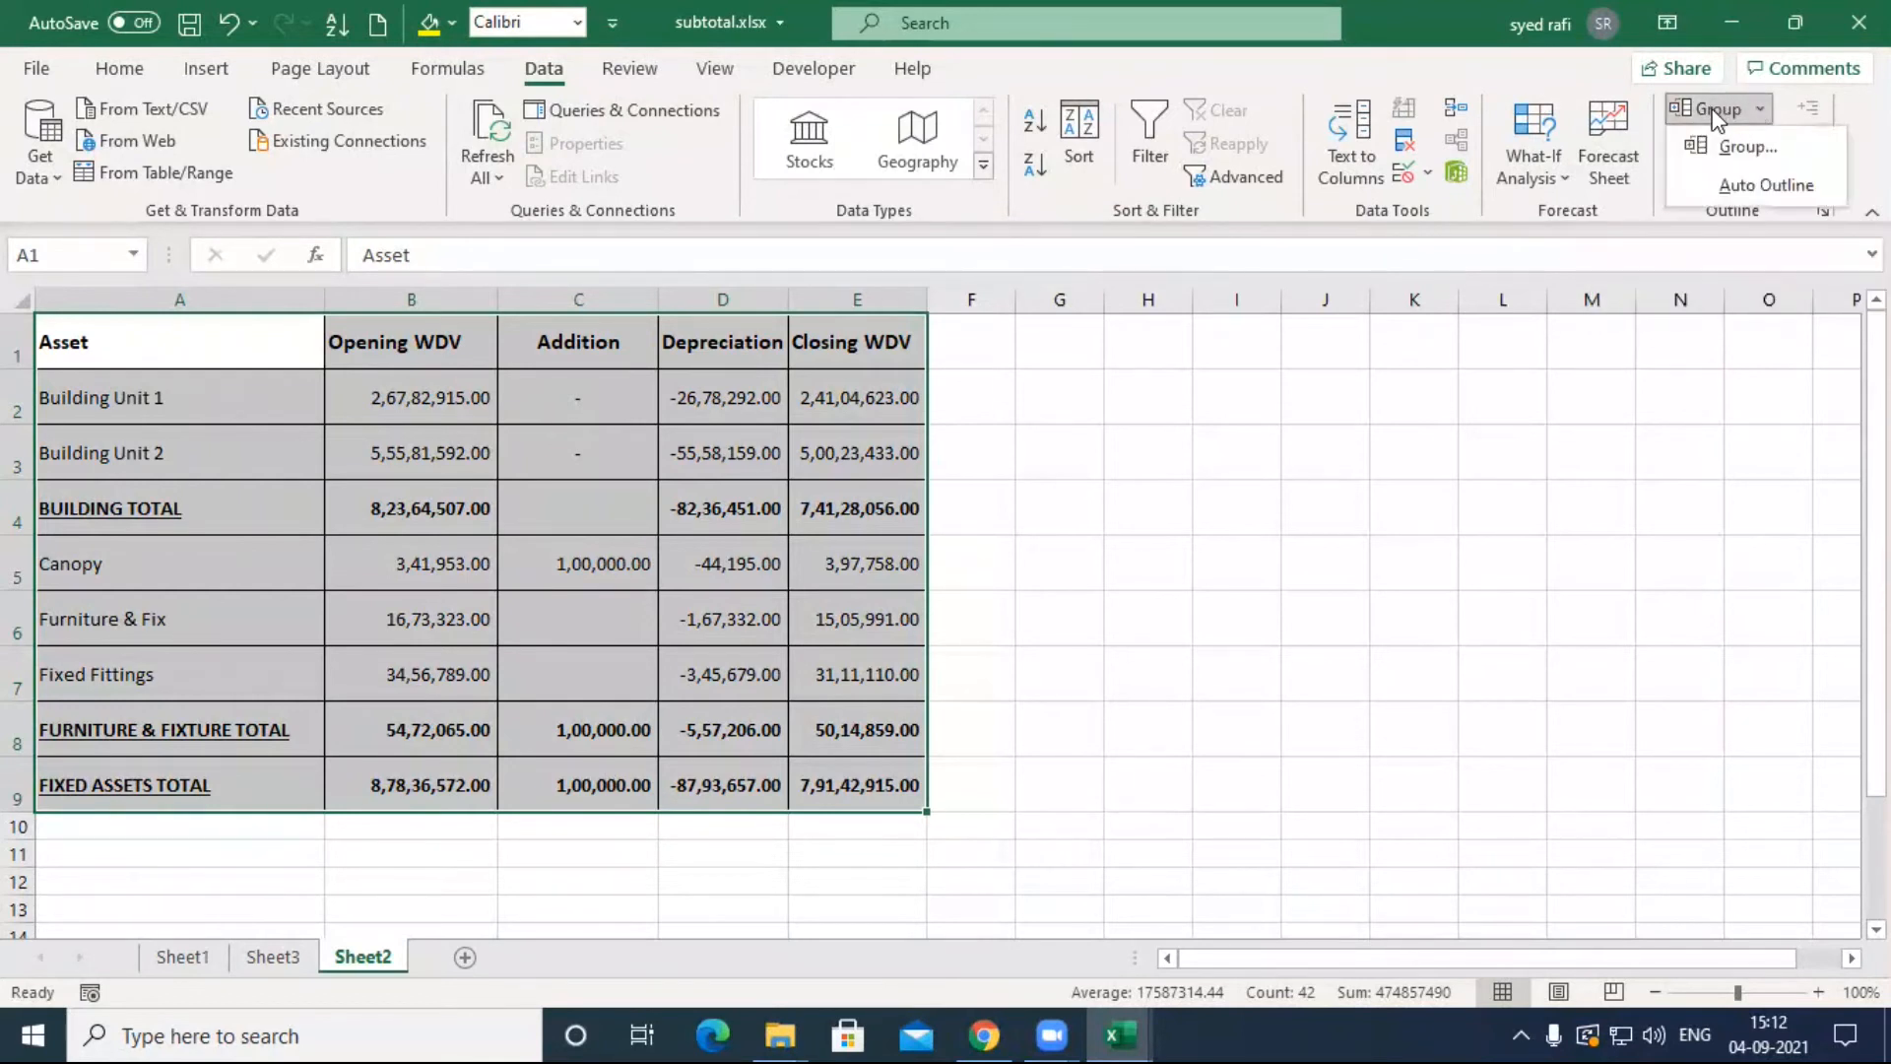
pyautogui.click(1739, 185)
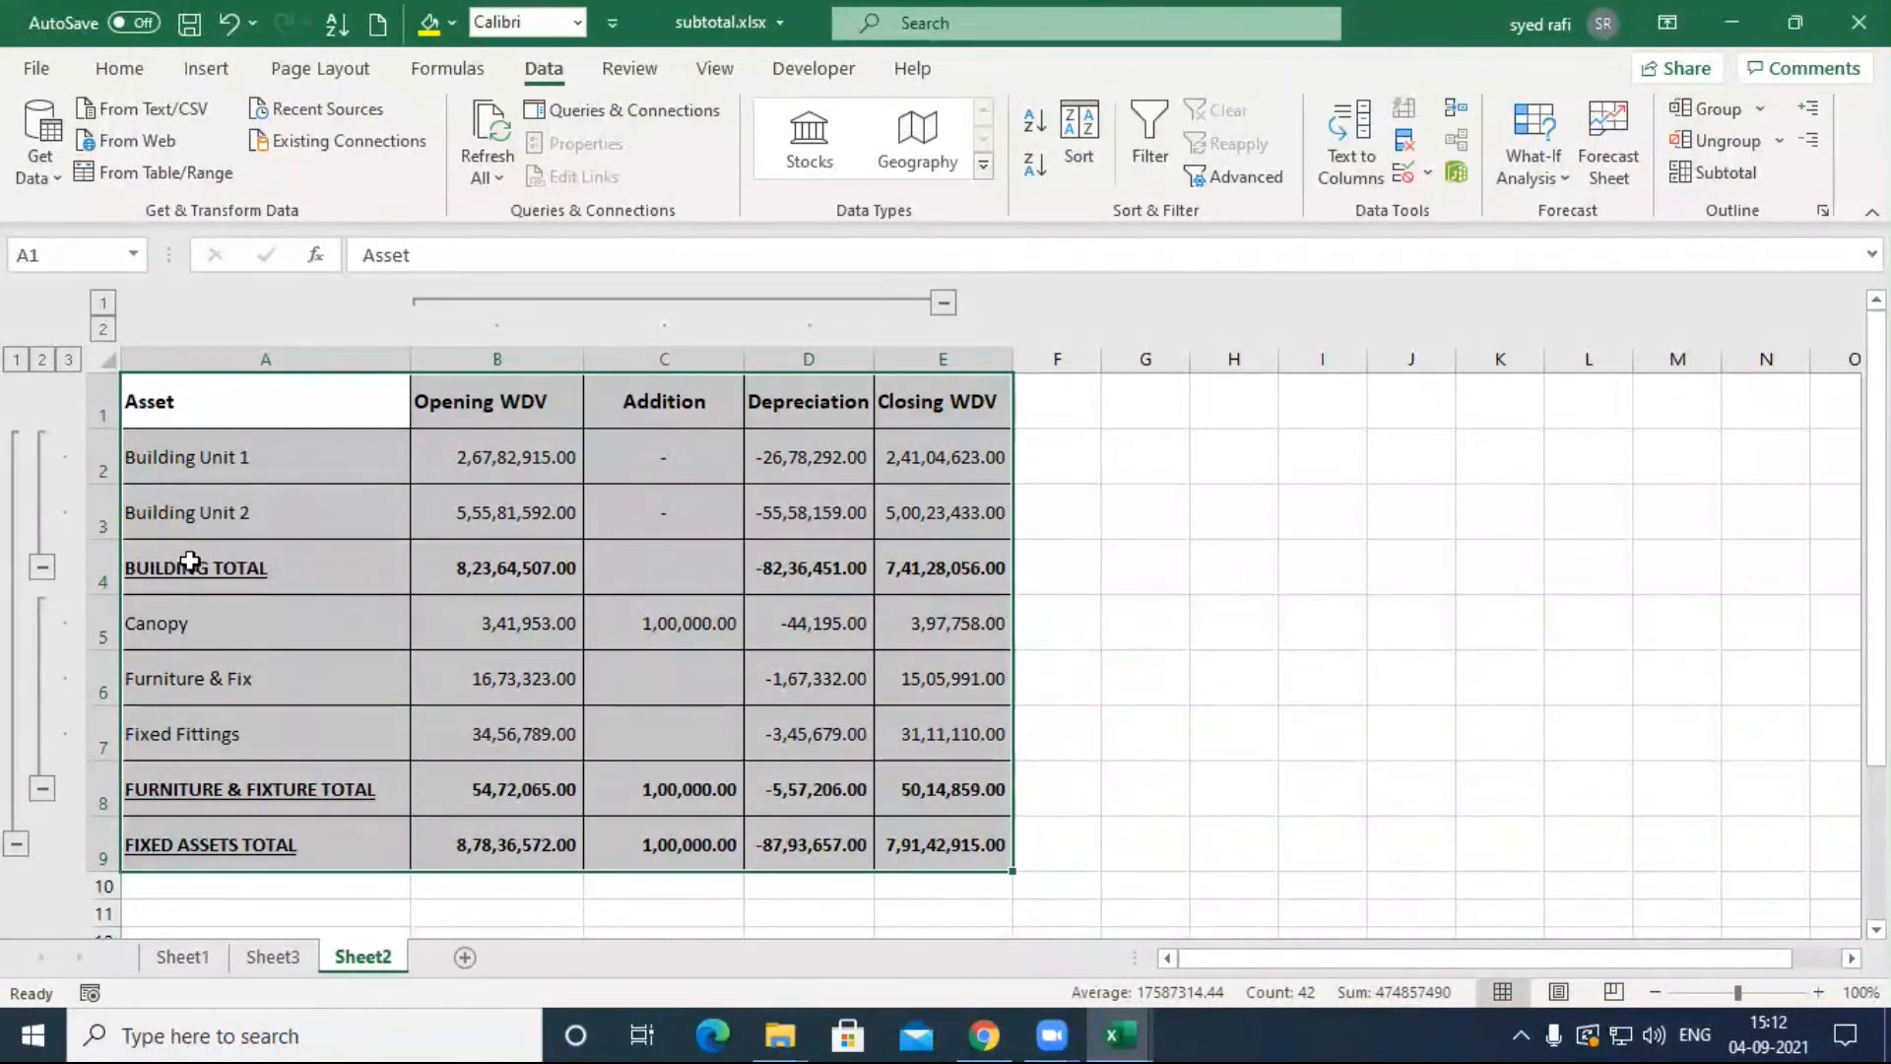
# Step: Collapse the row groups down to the FIXED ASSETS TOTAL, expand them to level 3, and collapse and re-expand columns B to D
pyautogui.click(41, 570)
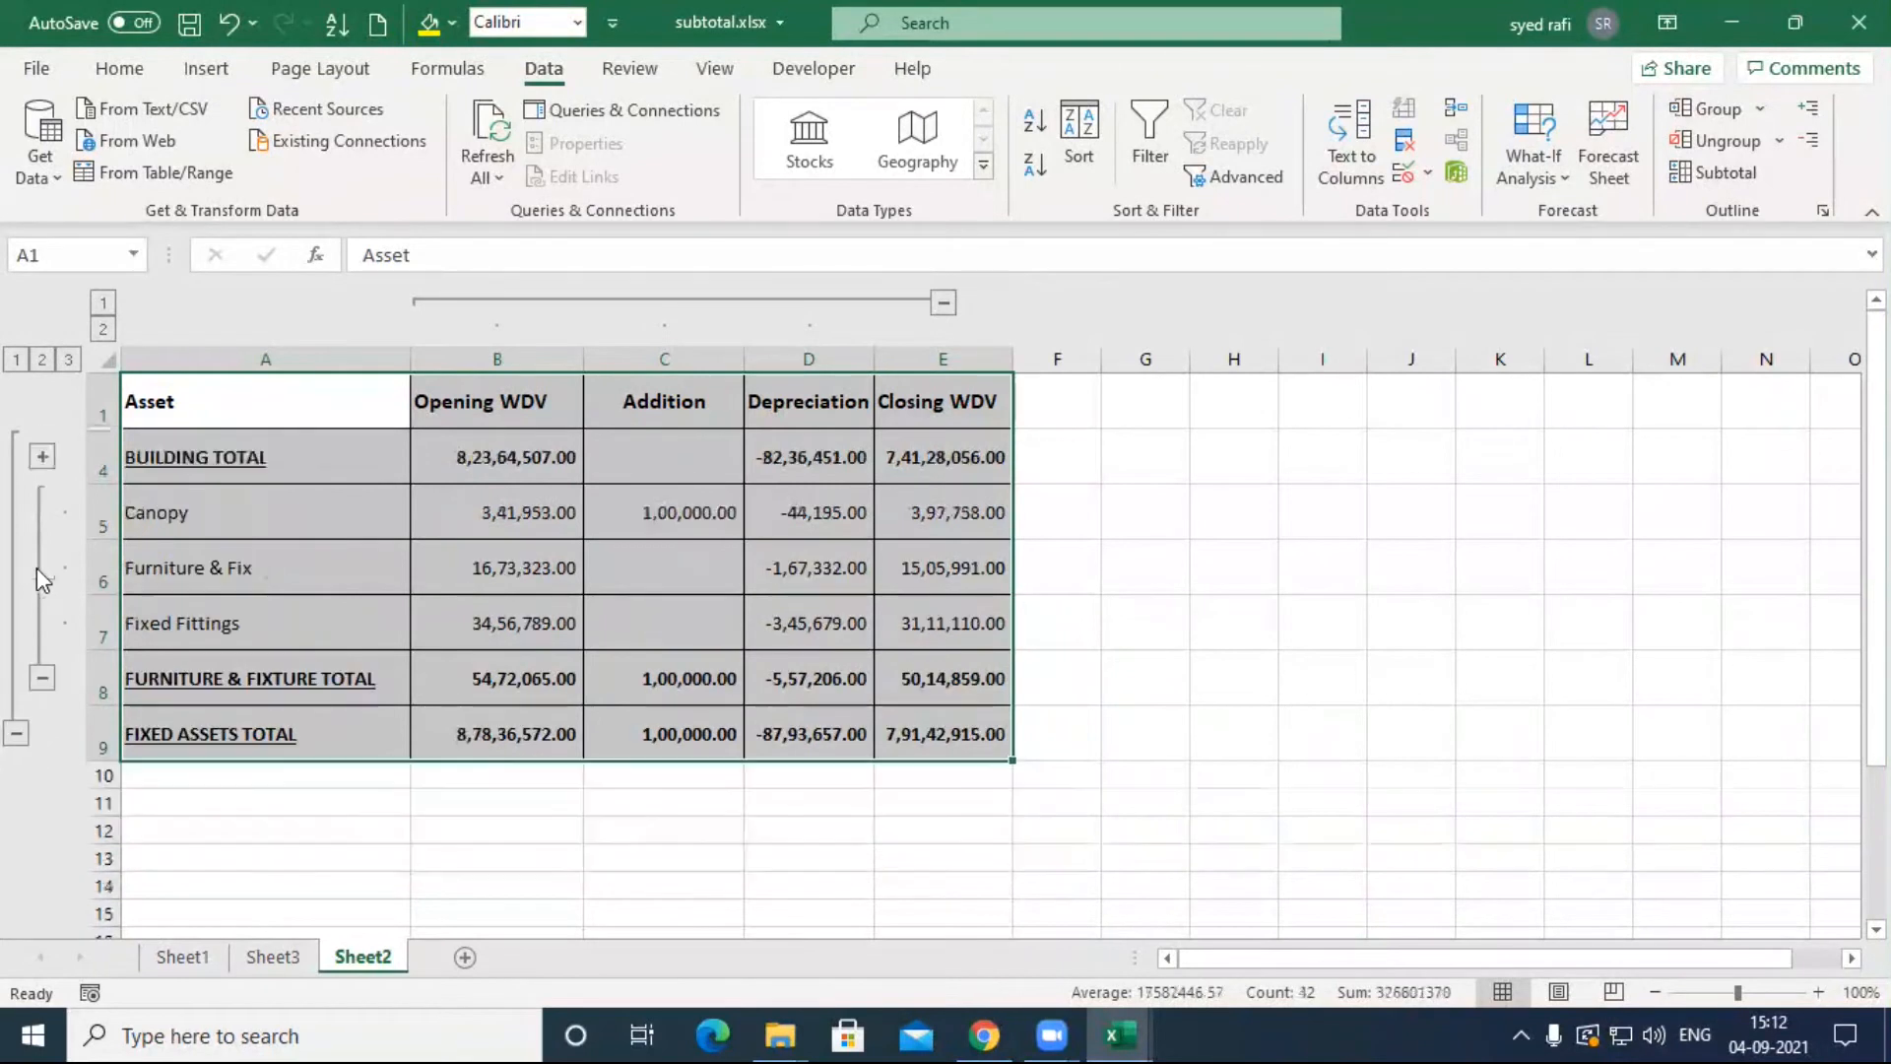
pyautogui.click(42, 677)
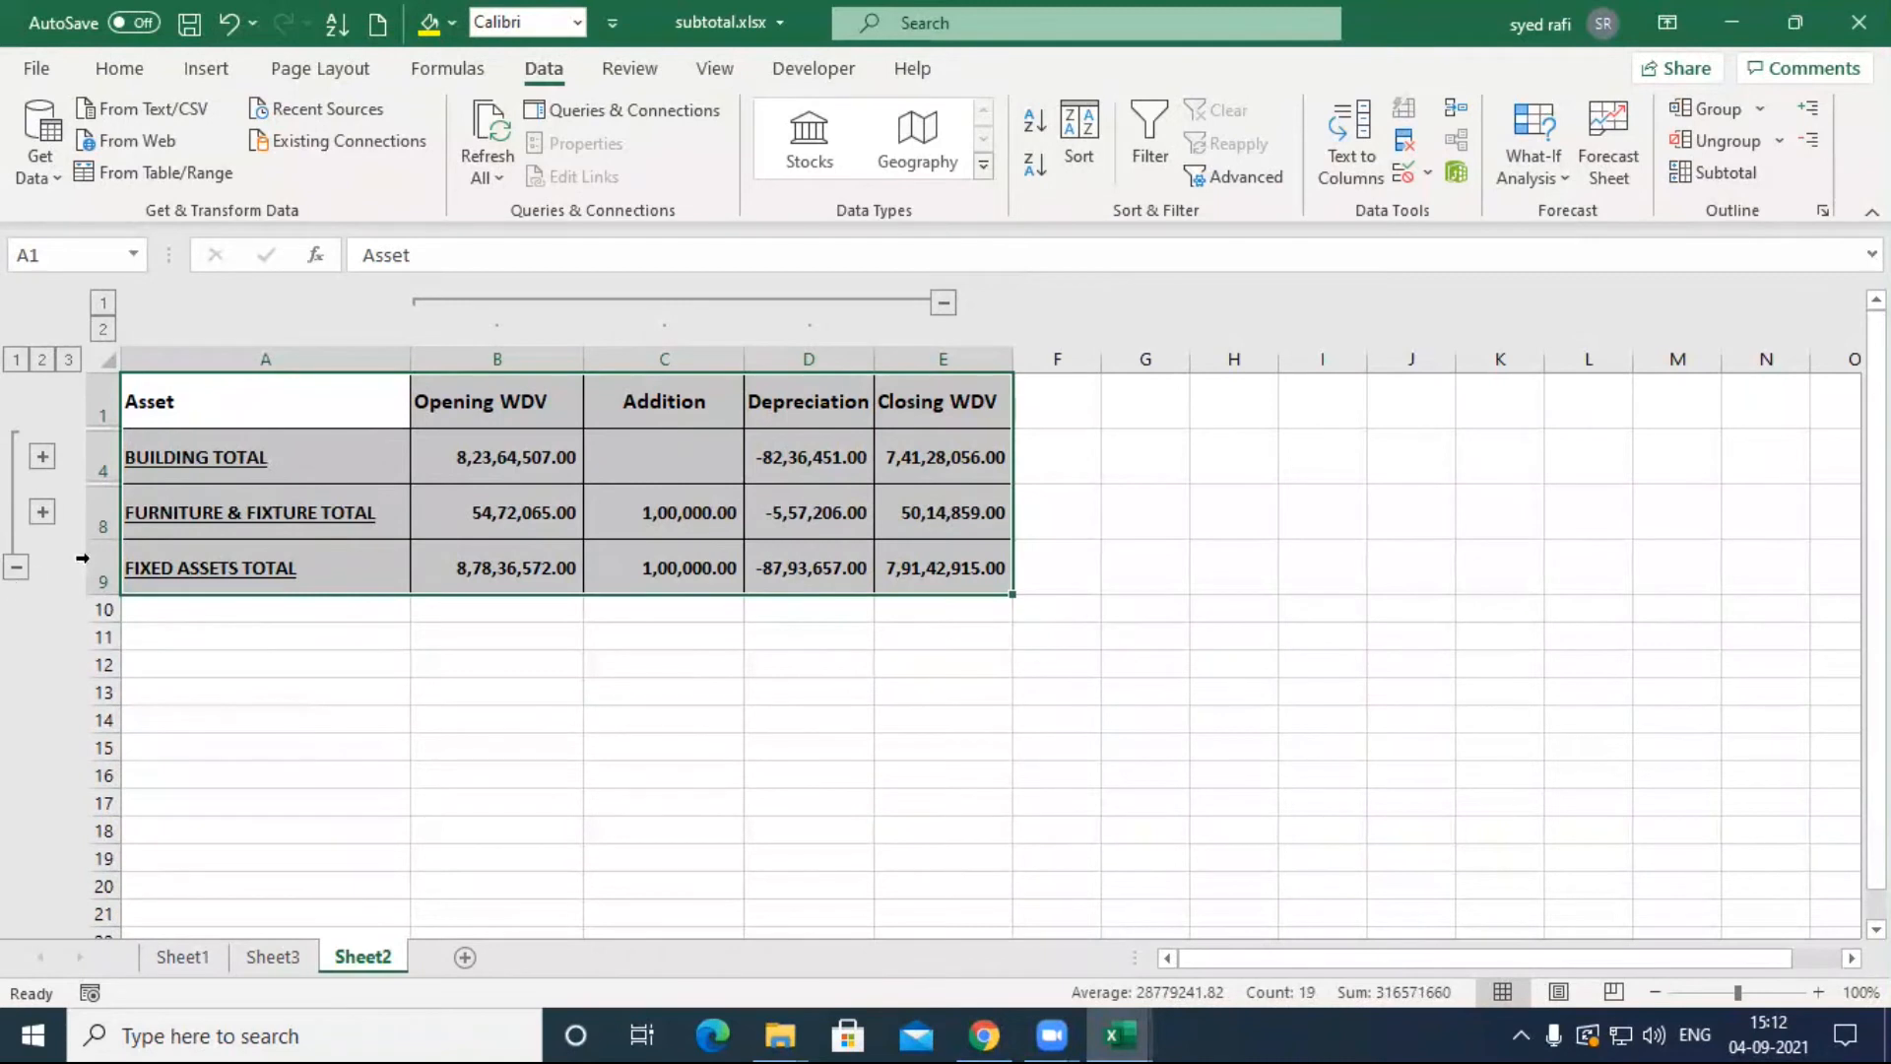
pyautogui.click(16, 572)
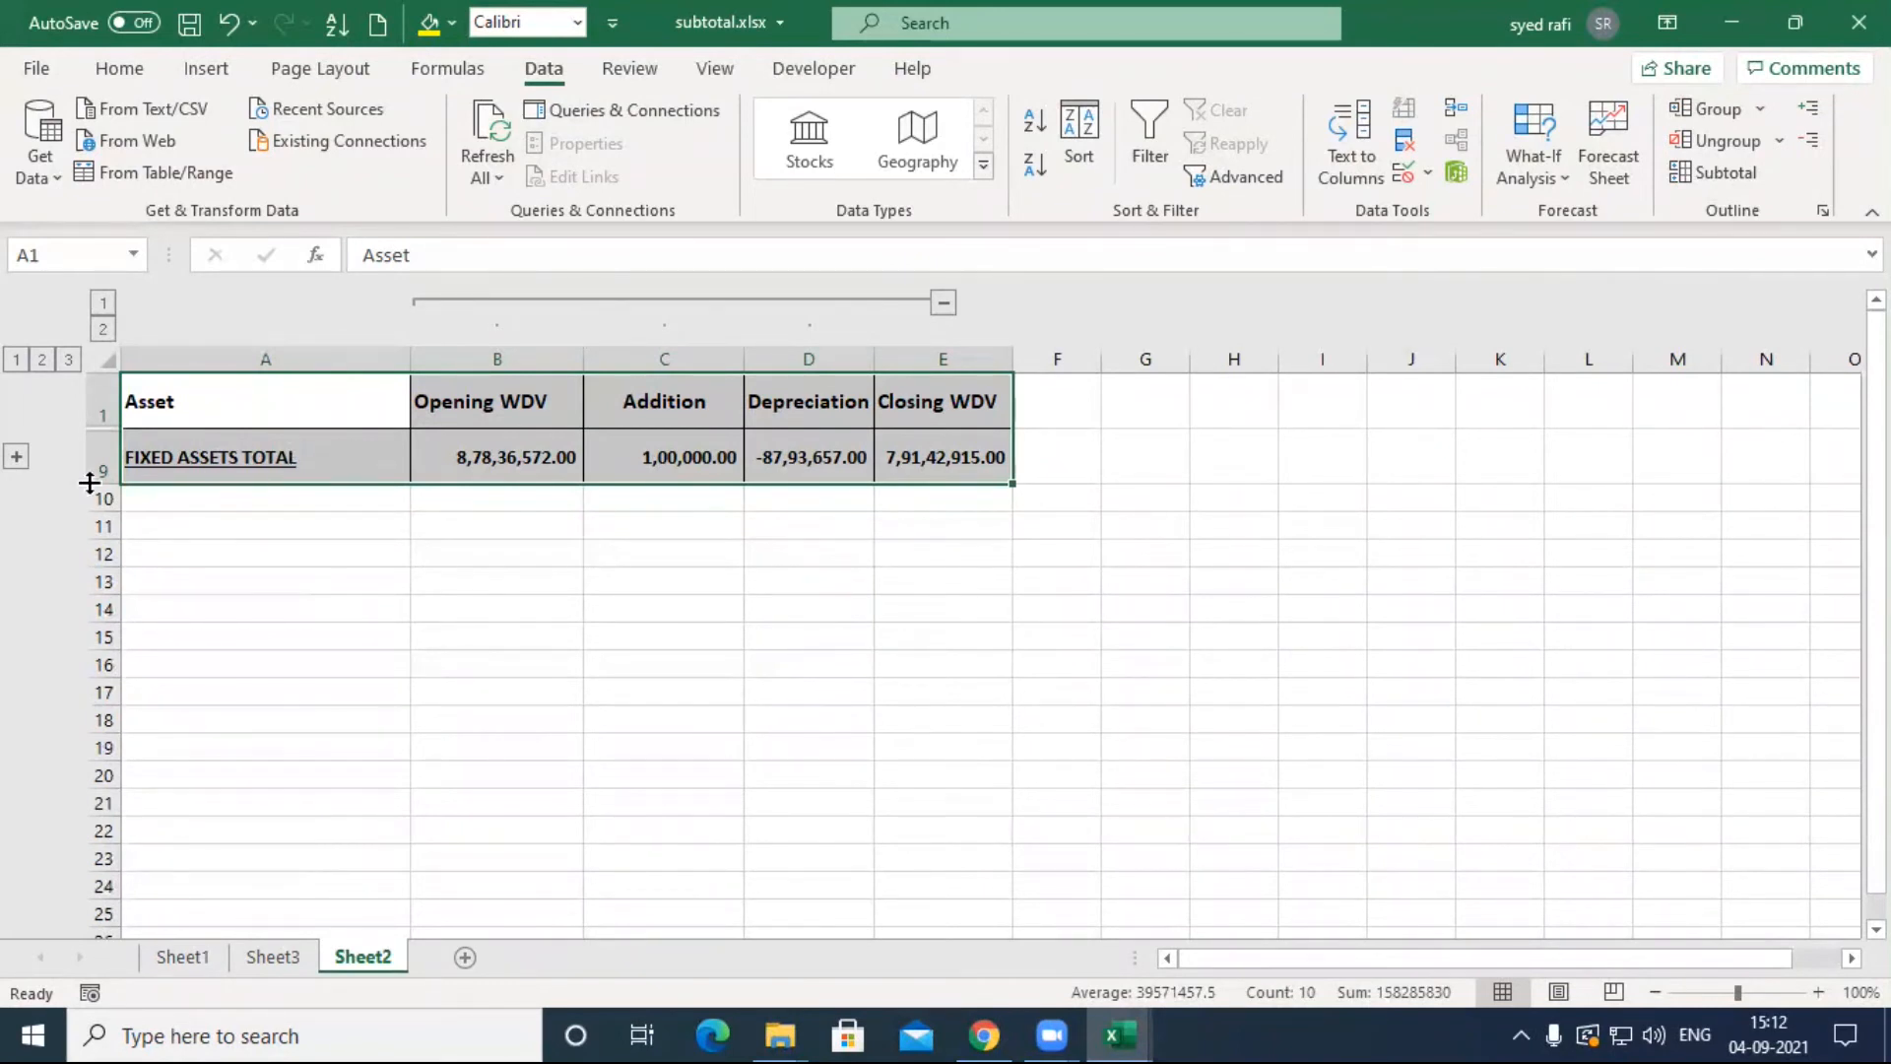
pyautogui.click(42, 361)
pyautogui.click(66, 360)
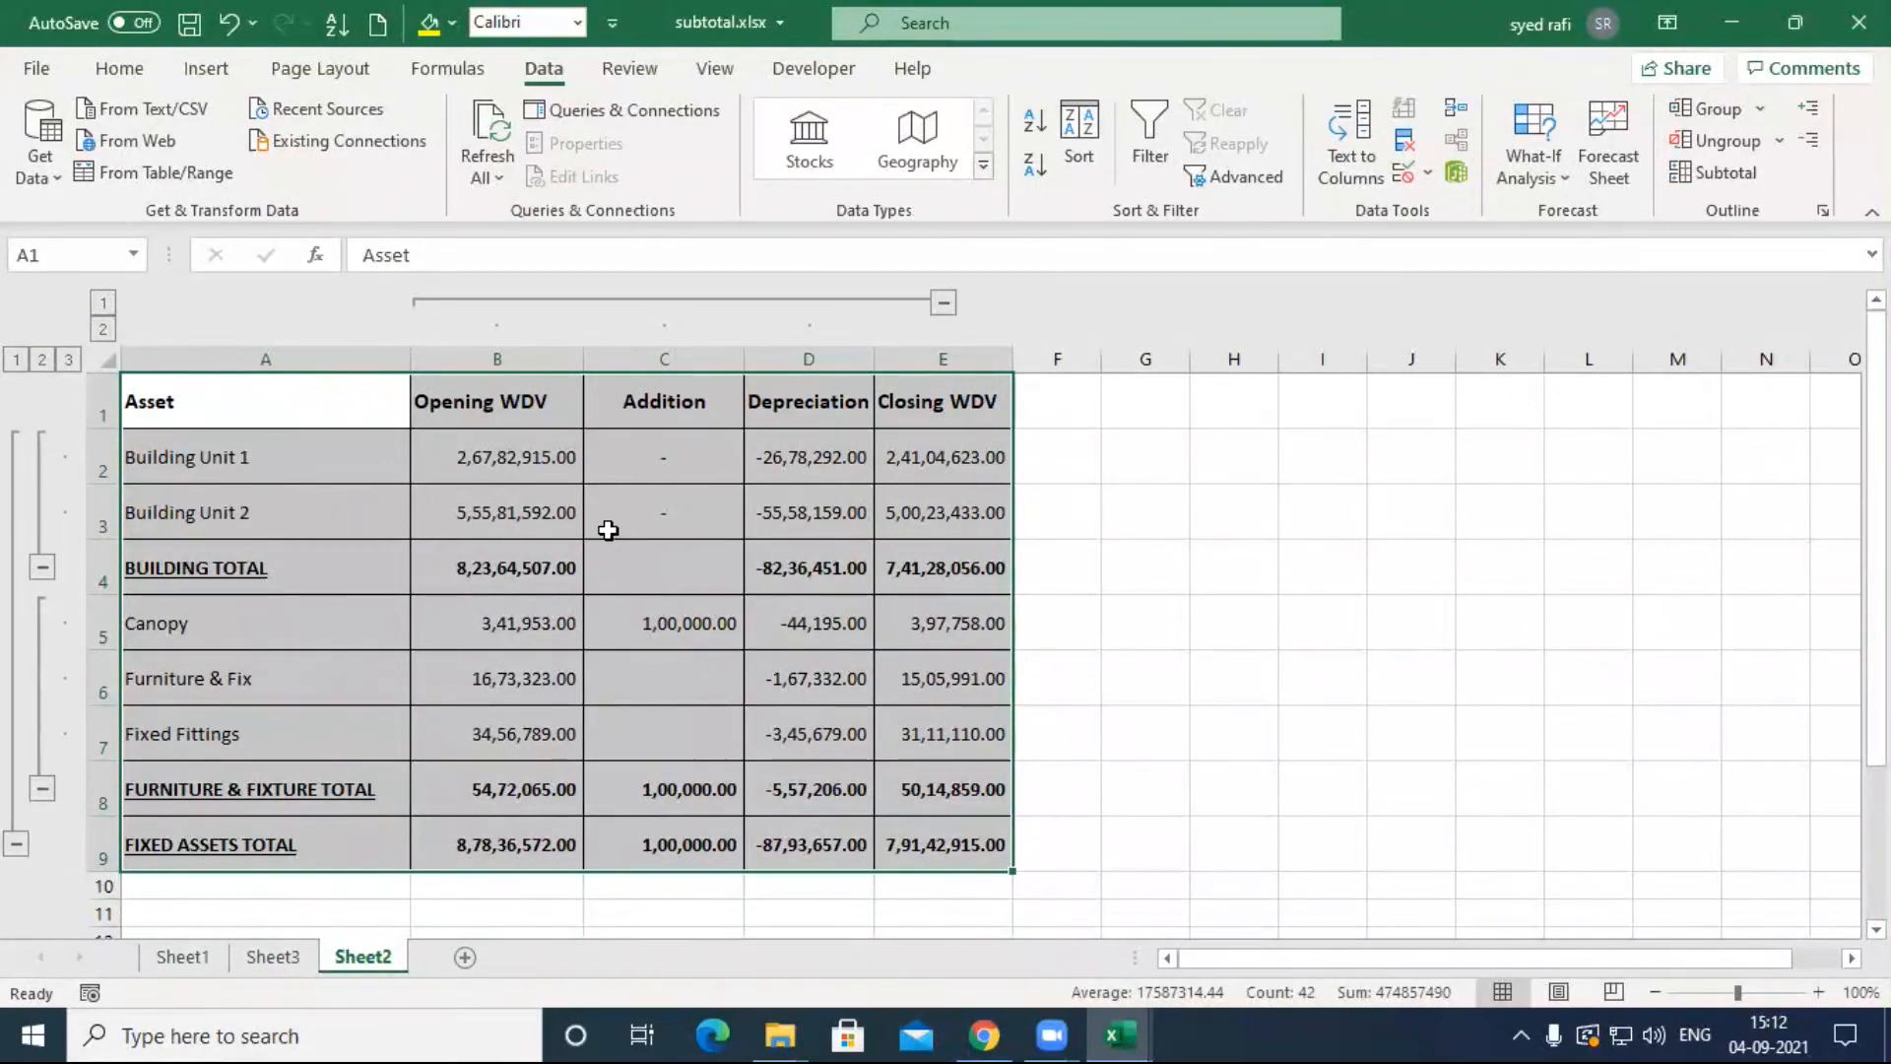
pyautogui.click(942, 303)
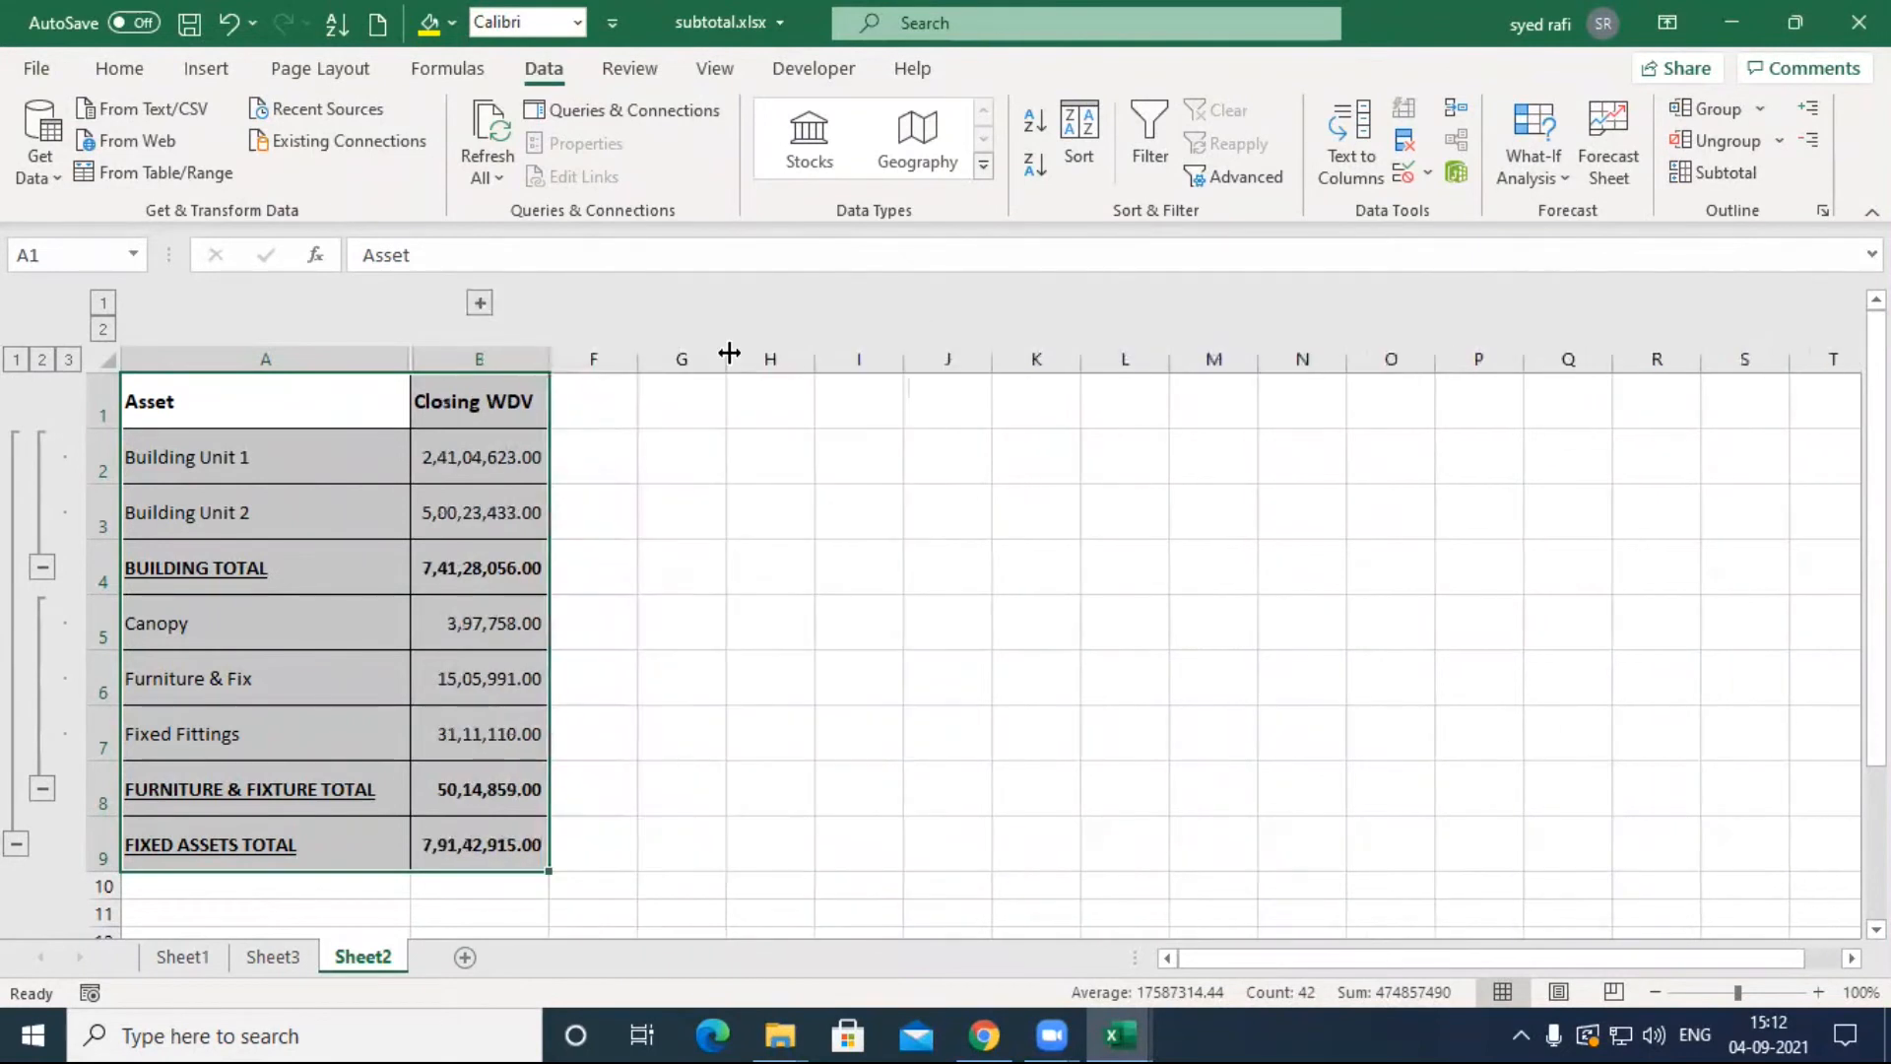
pyautogui.click(480, 303)
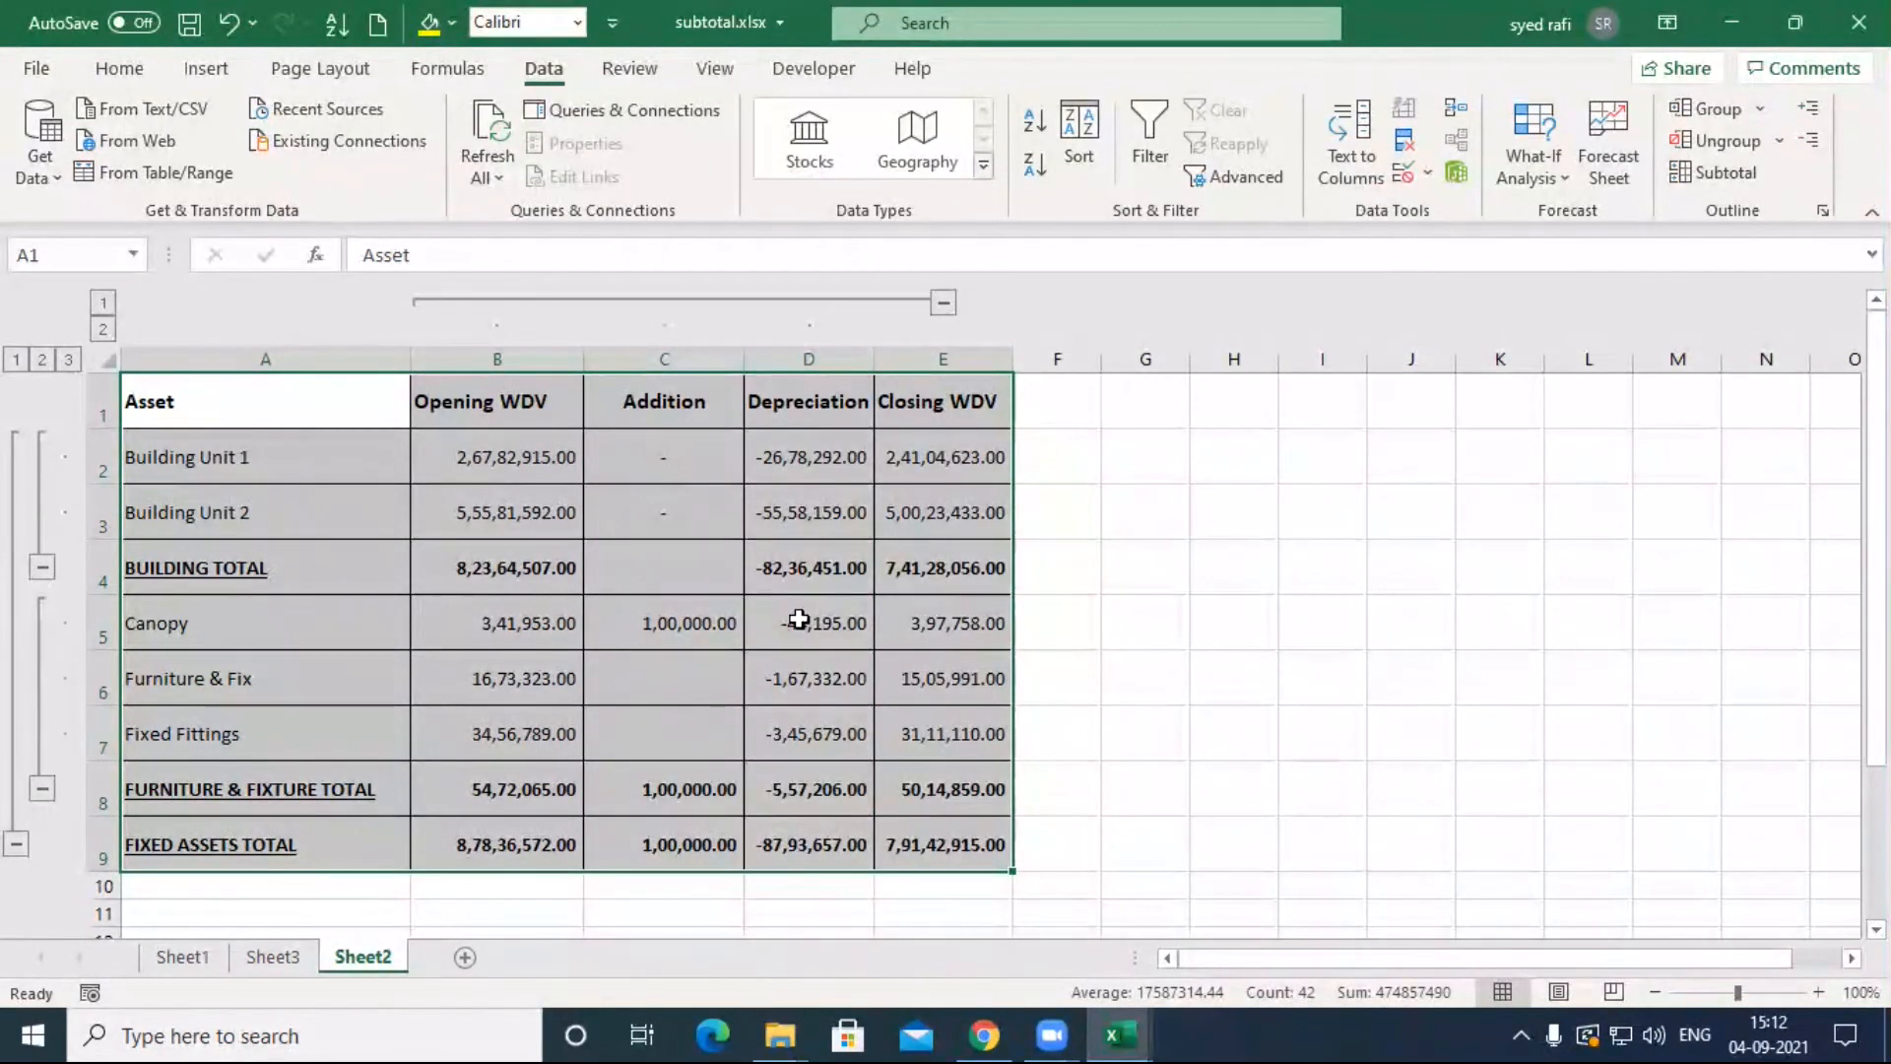
# Step: Clear the outline from the fixed assets table
pyautogui.click(1778, 140)
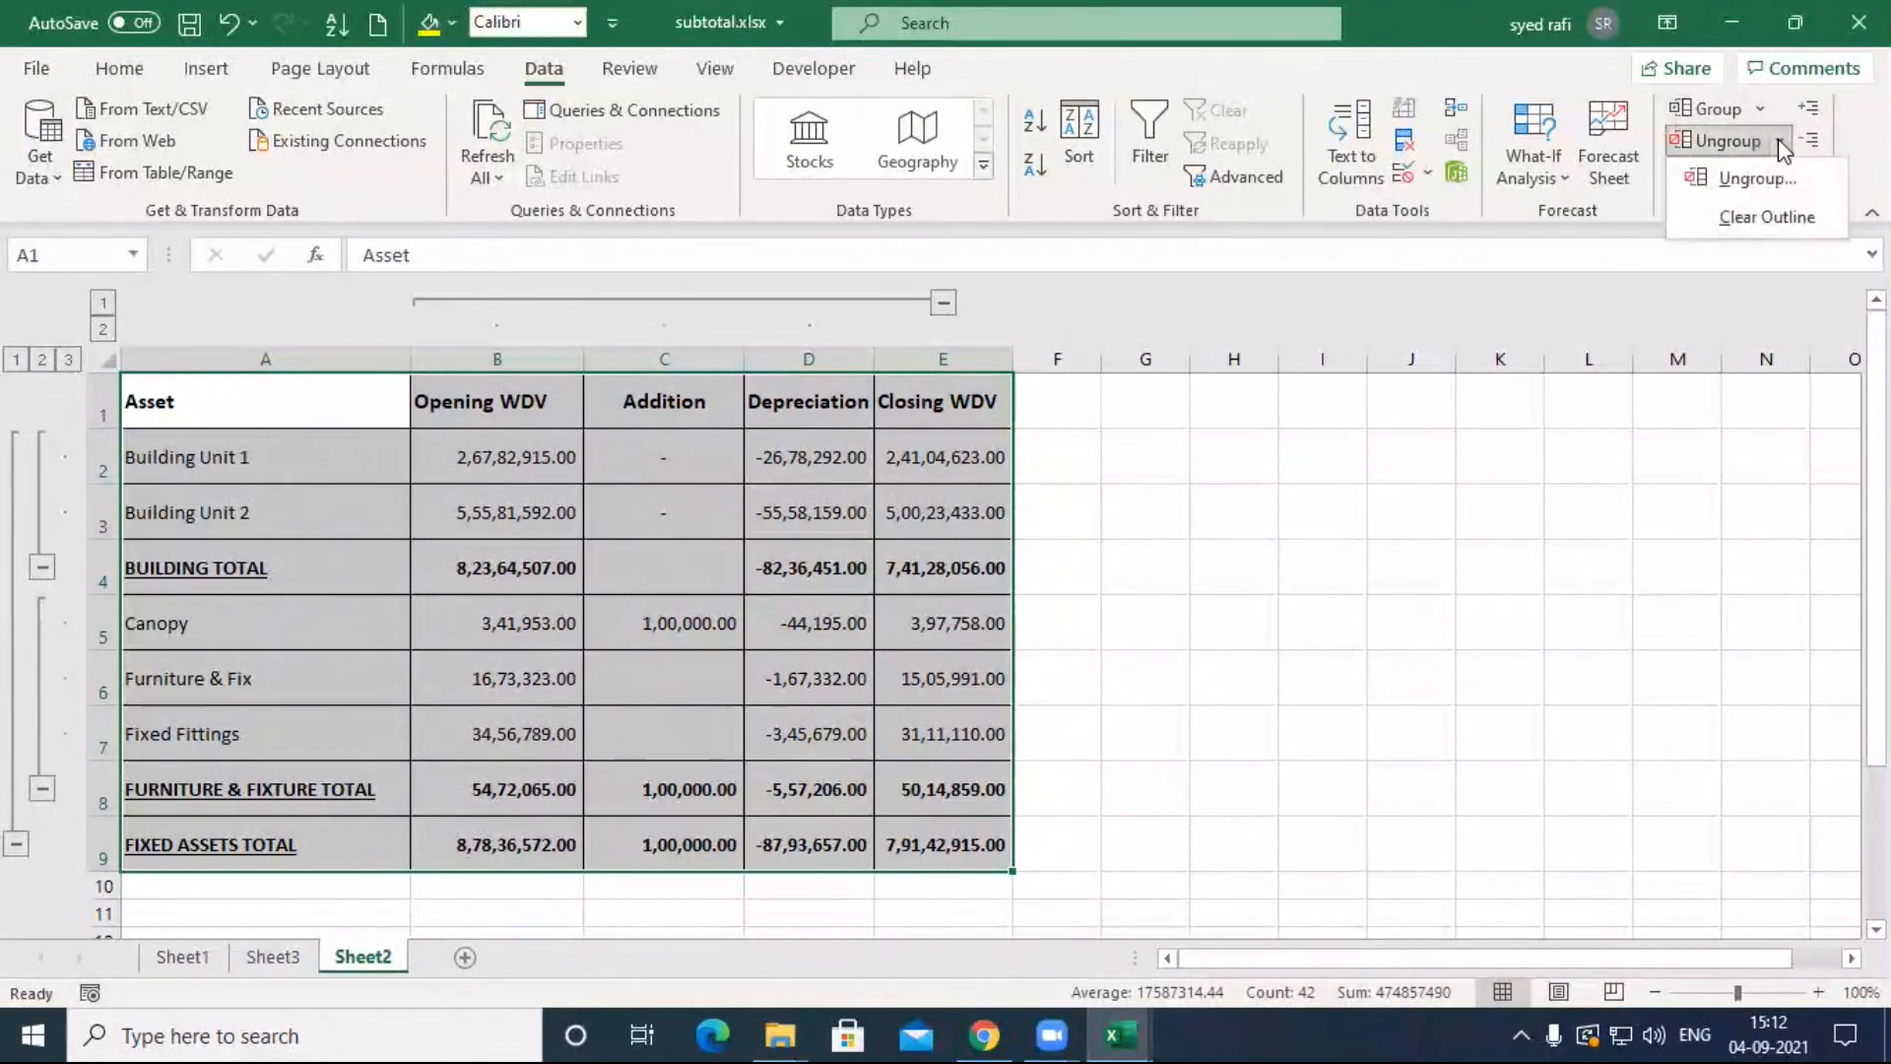
pyautogui.click(1764, 216)
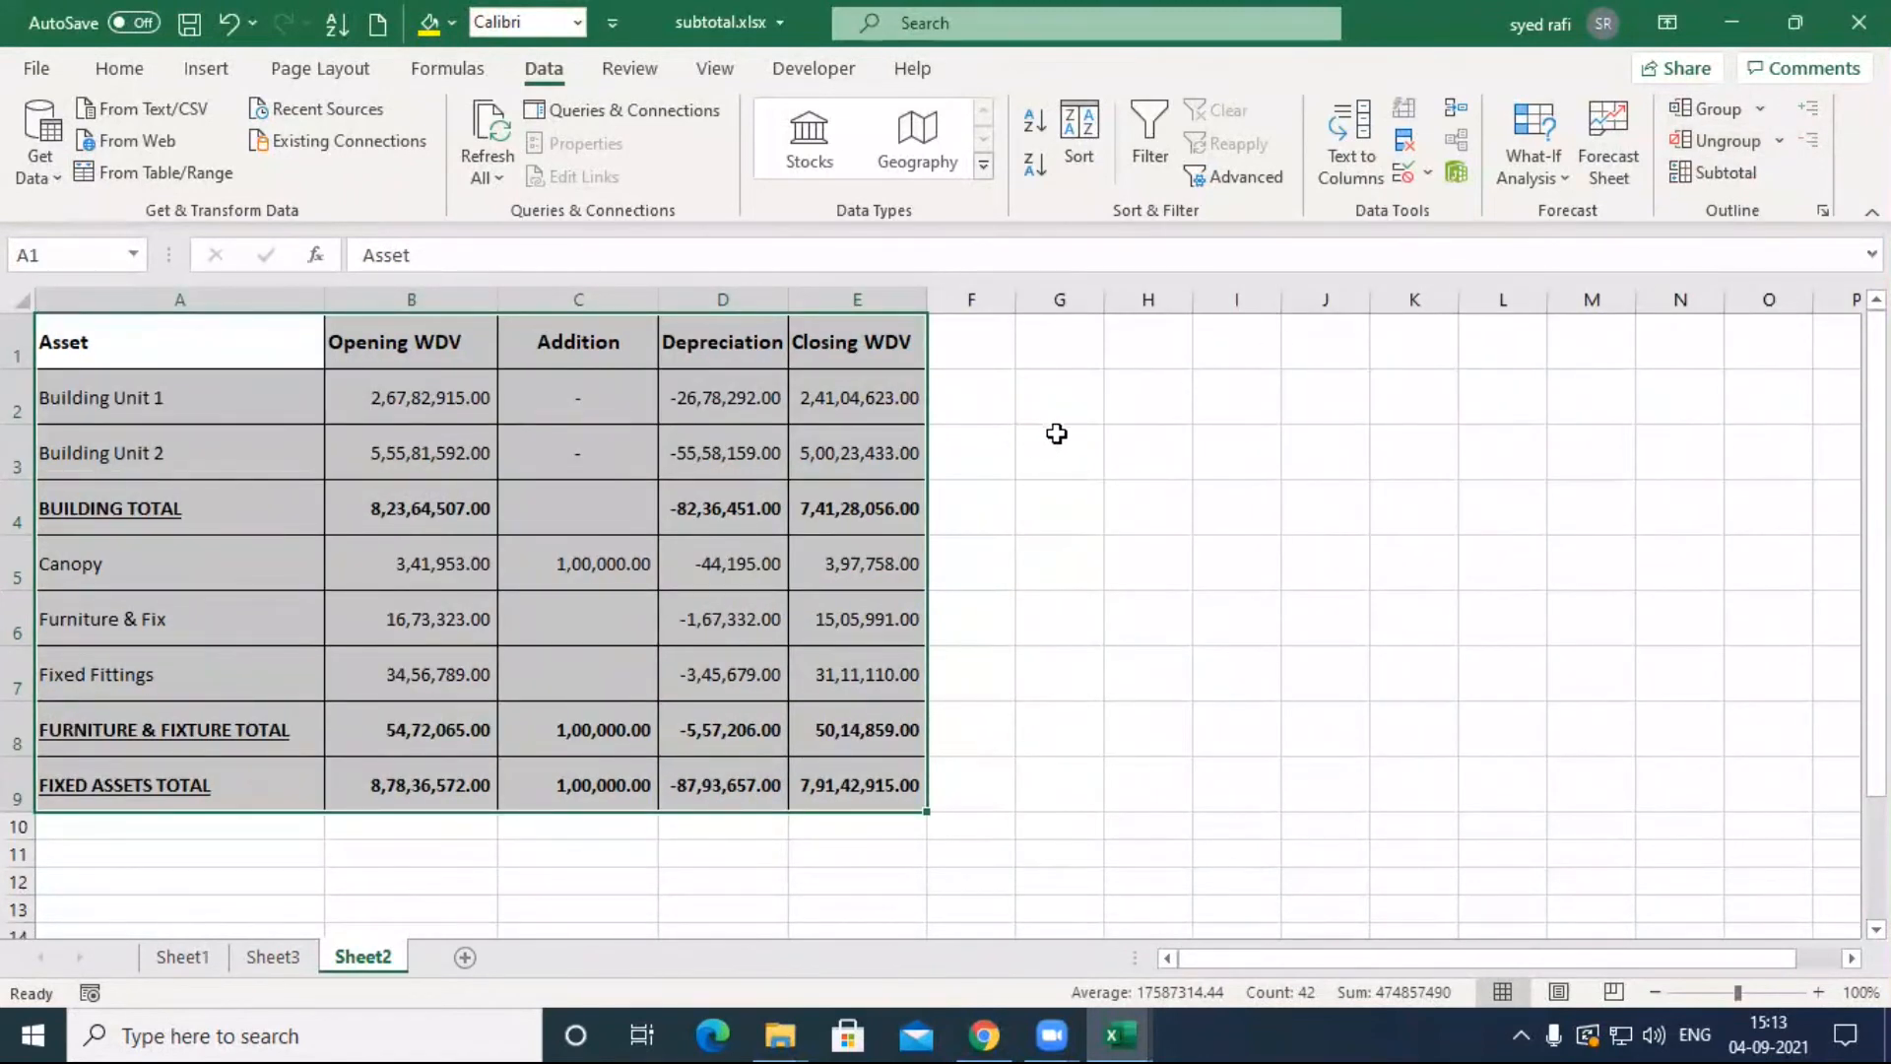
# Step: Switch to Sheet3 and select the expense names from Salary to LFC
pyautogui.click(268, 960)
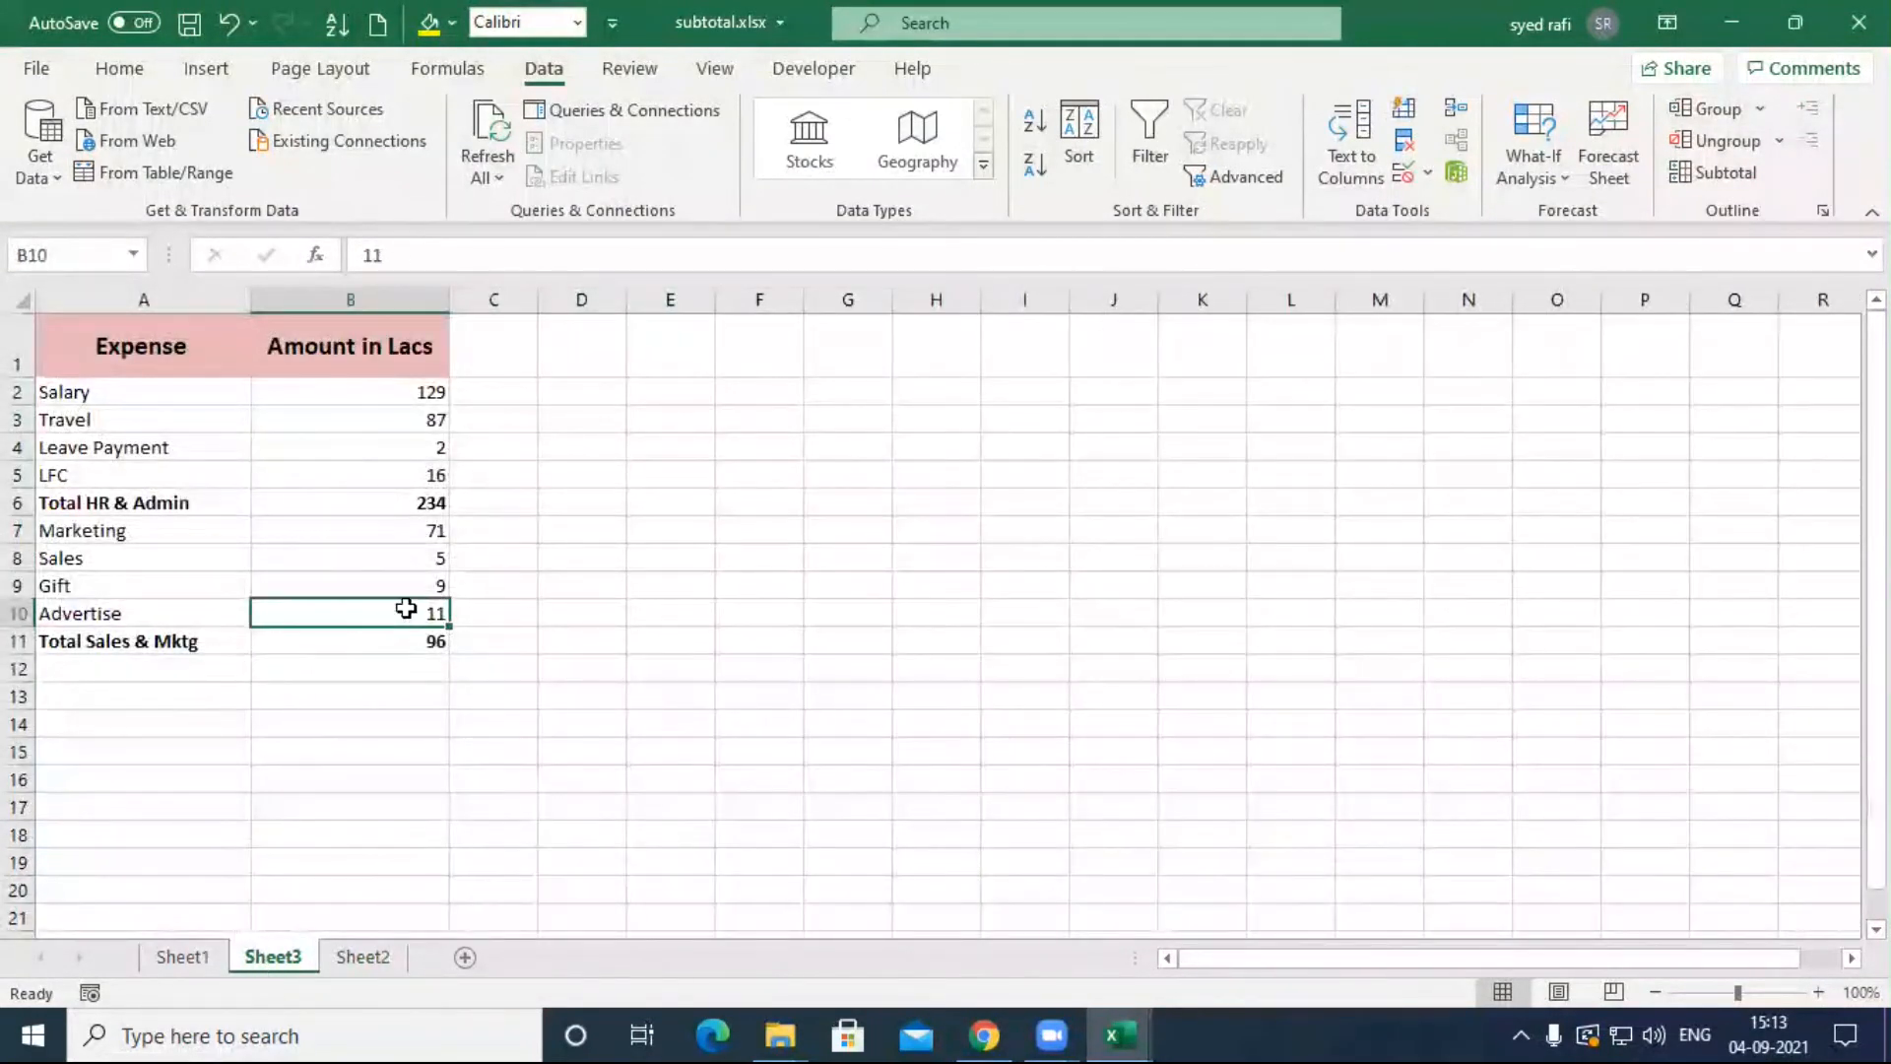
pyautogui.moveTo(55, 394); pyautogui.dragTo(77, 481)
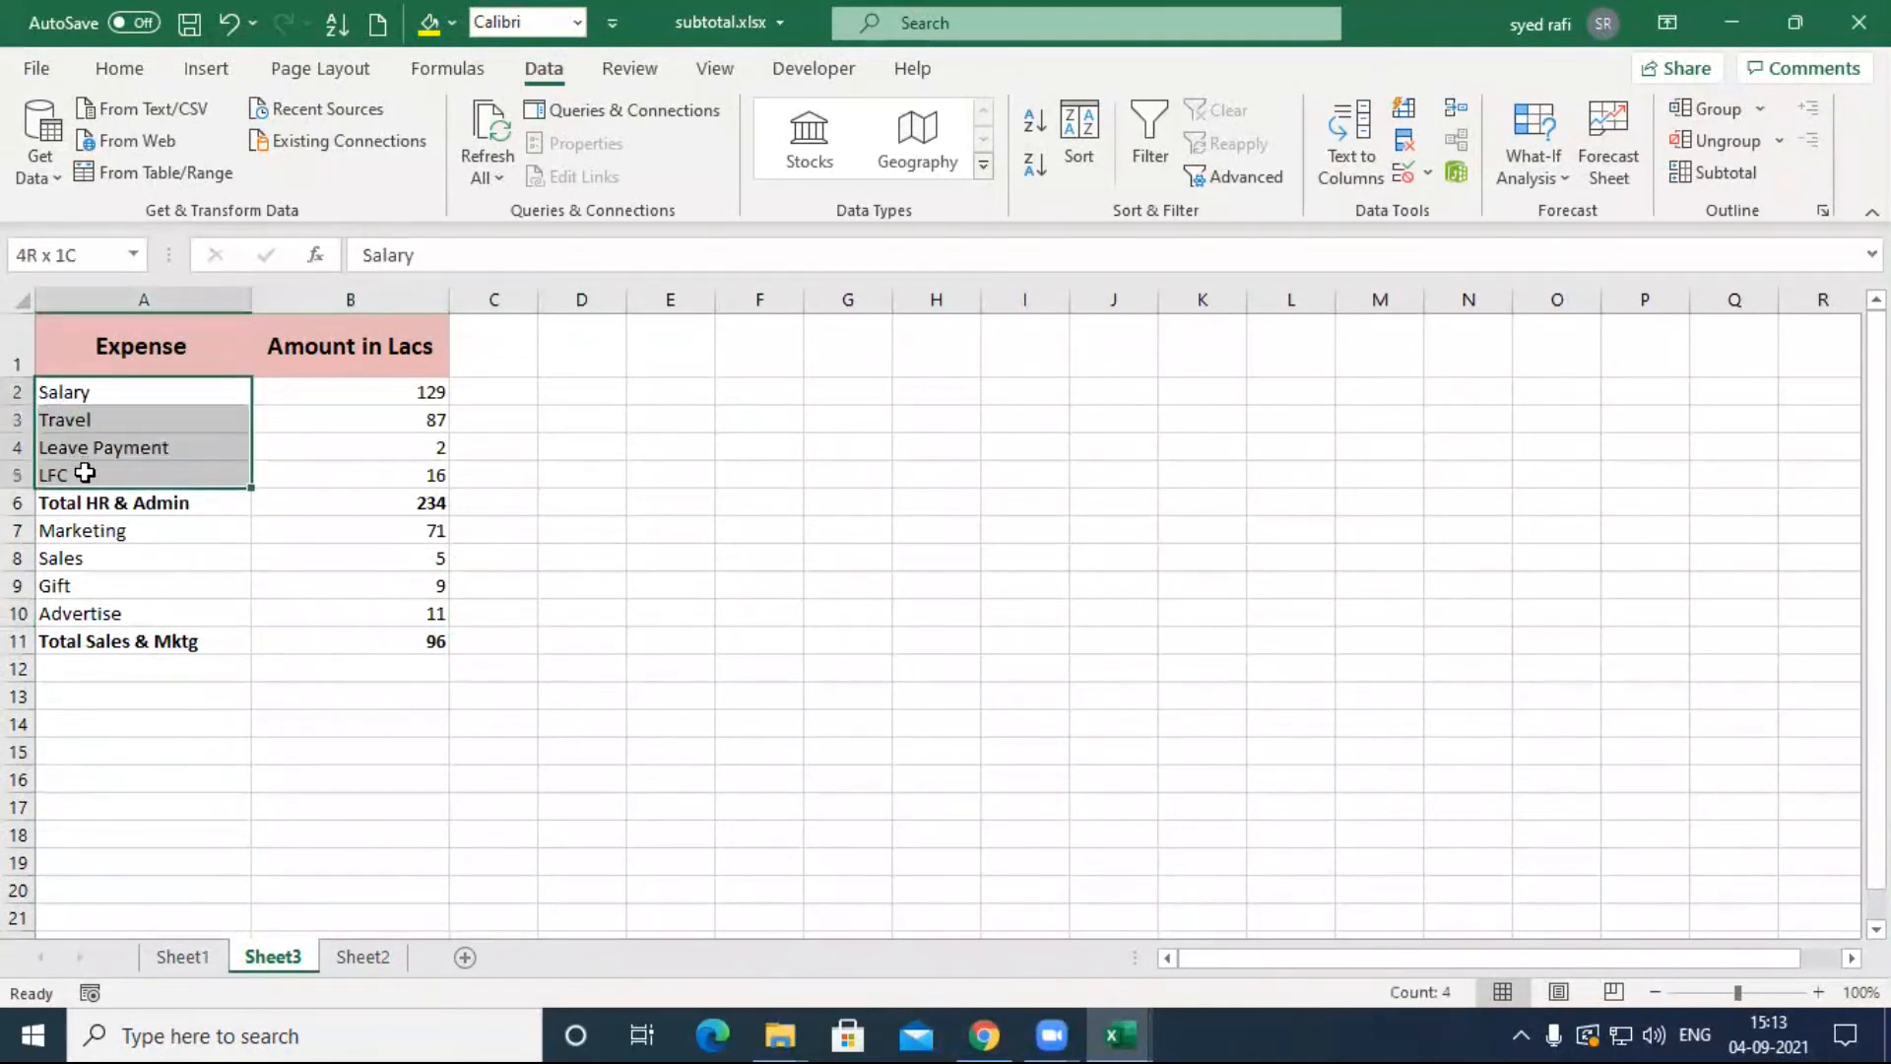
# Step: Try grouping rows 2 to 6, including the Total HR & Admin row, and undo the grouping
pyautogui.click(18, 394)
pyautogui.moveTo(17, 394); pyautogui.dragTo(16, 493)
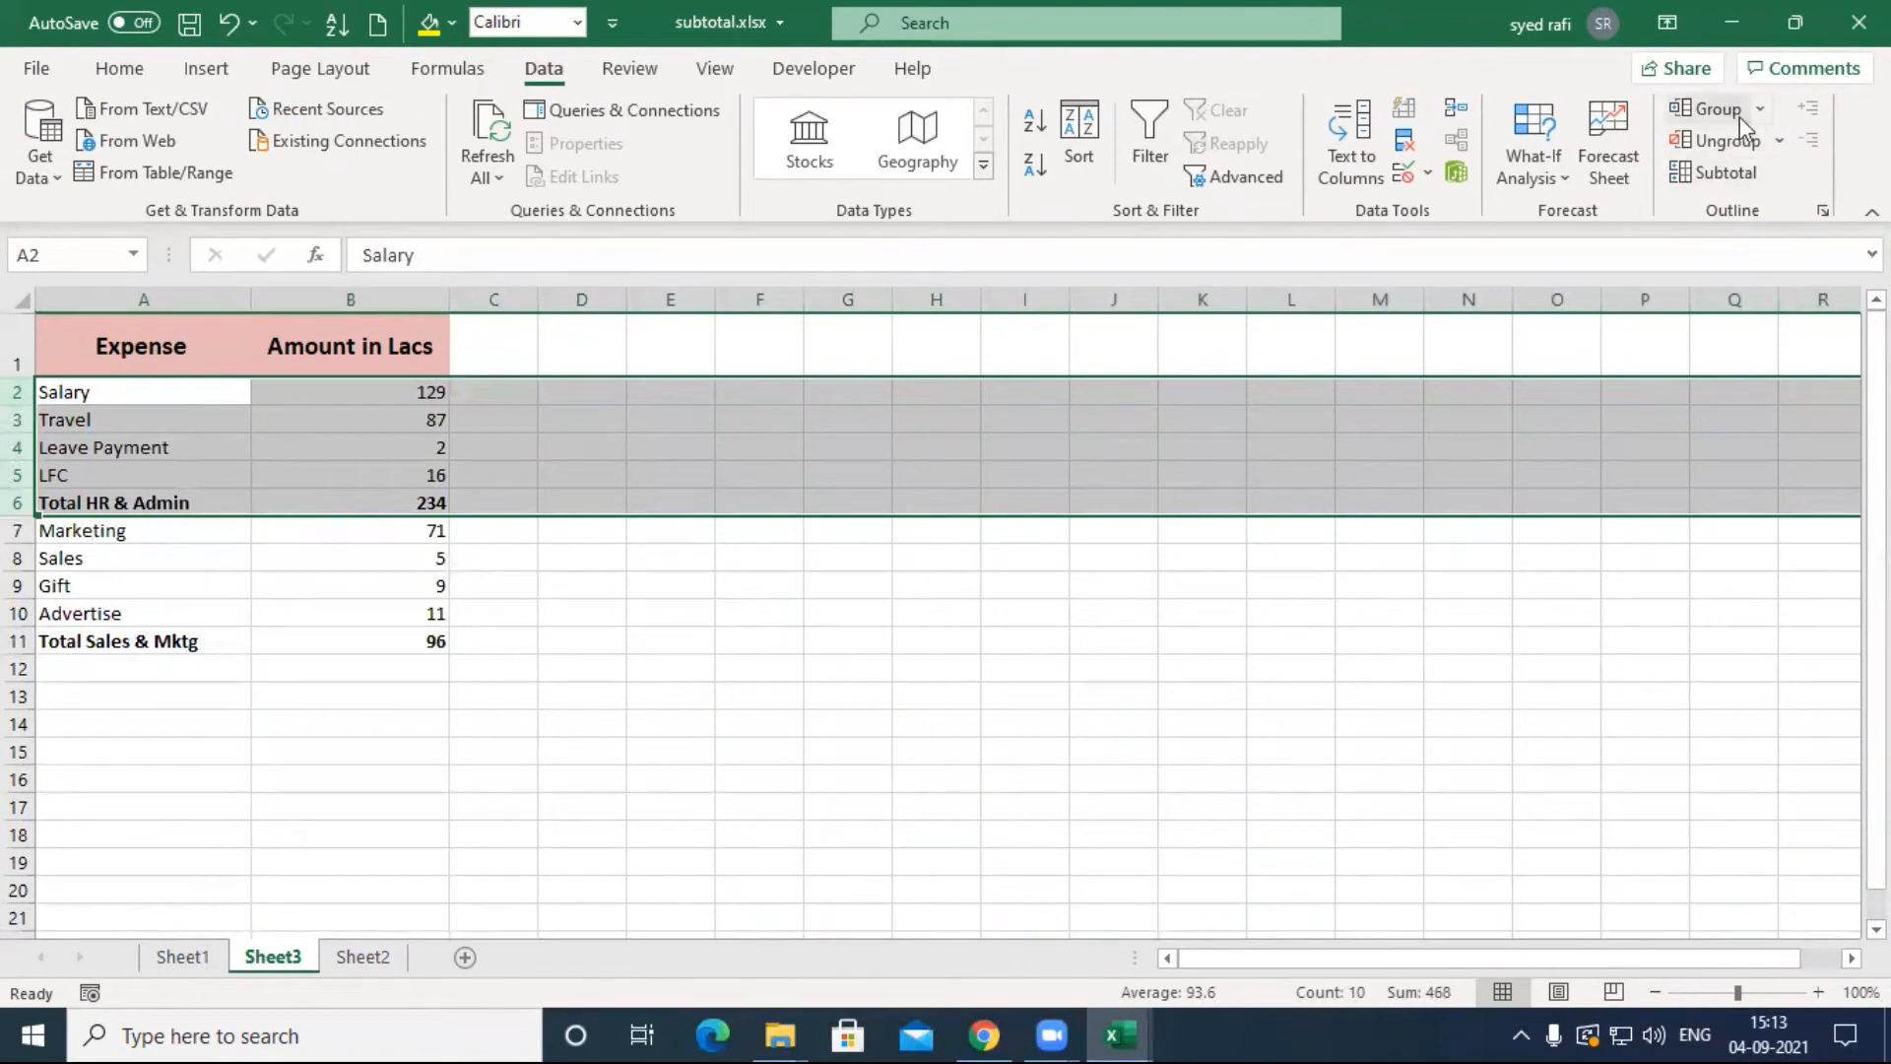
pyautogui.click(1764, 111)
pyautogui.click(1754, 144)
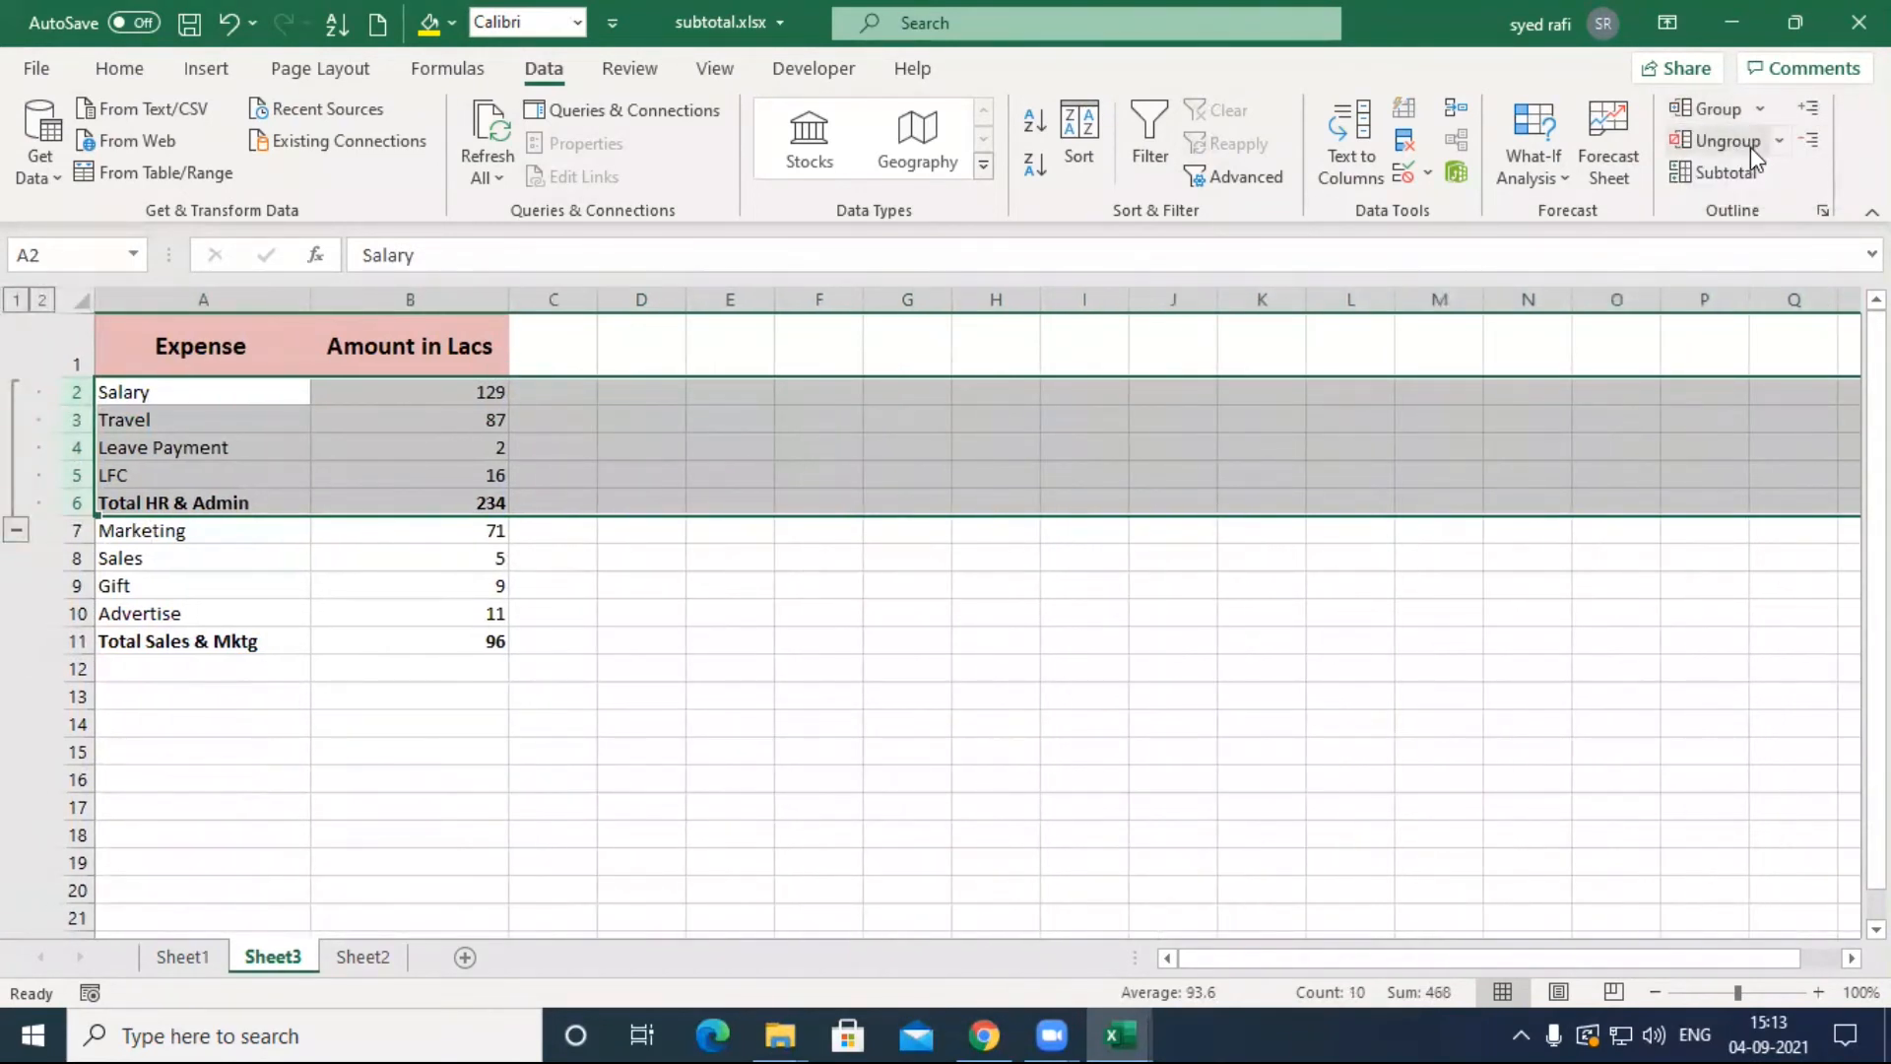
pyautogui.click(1748, 144)
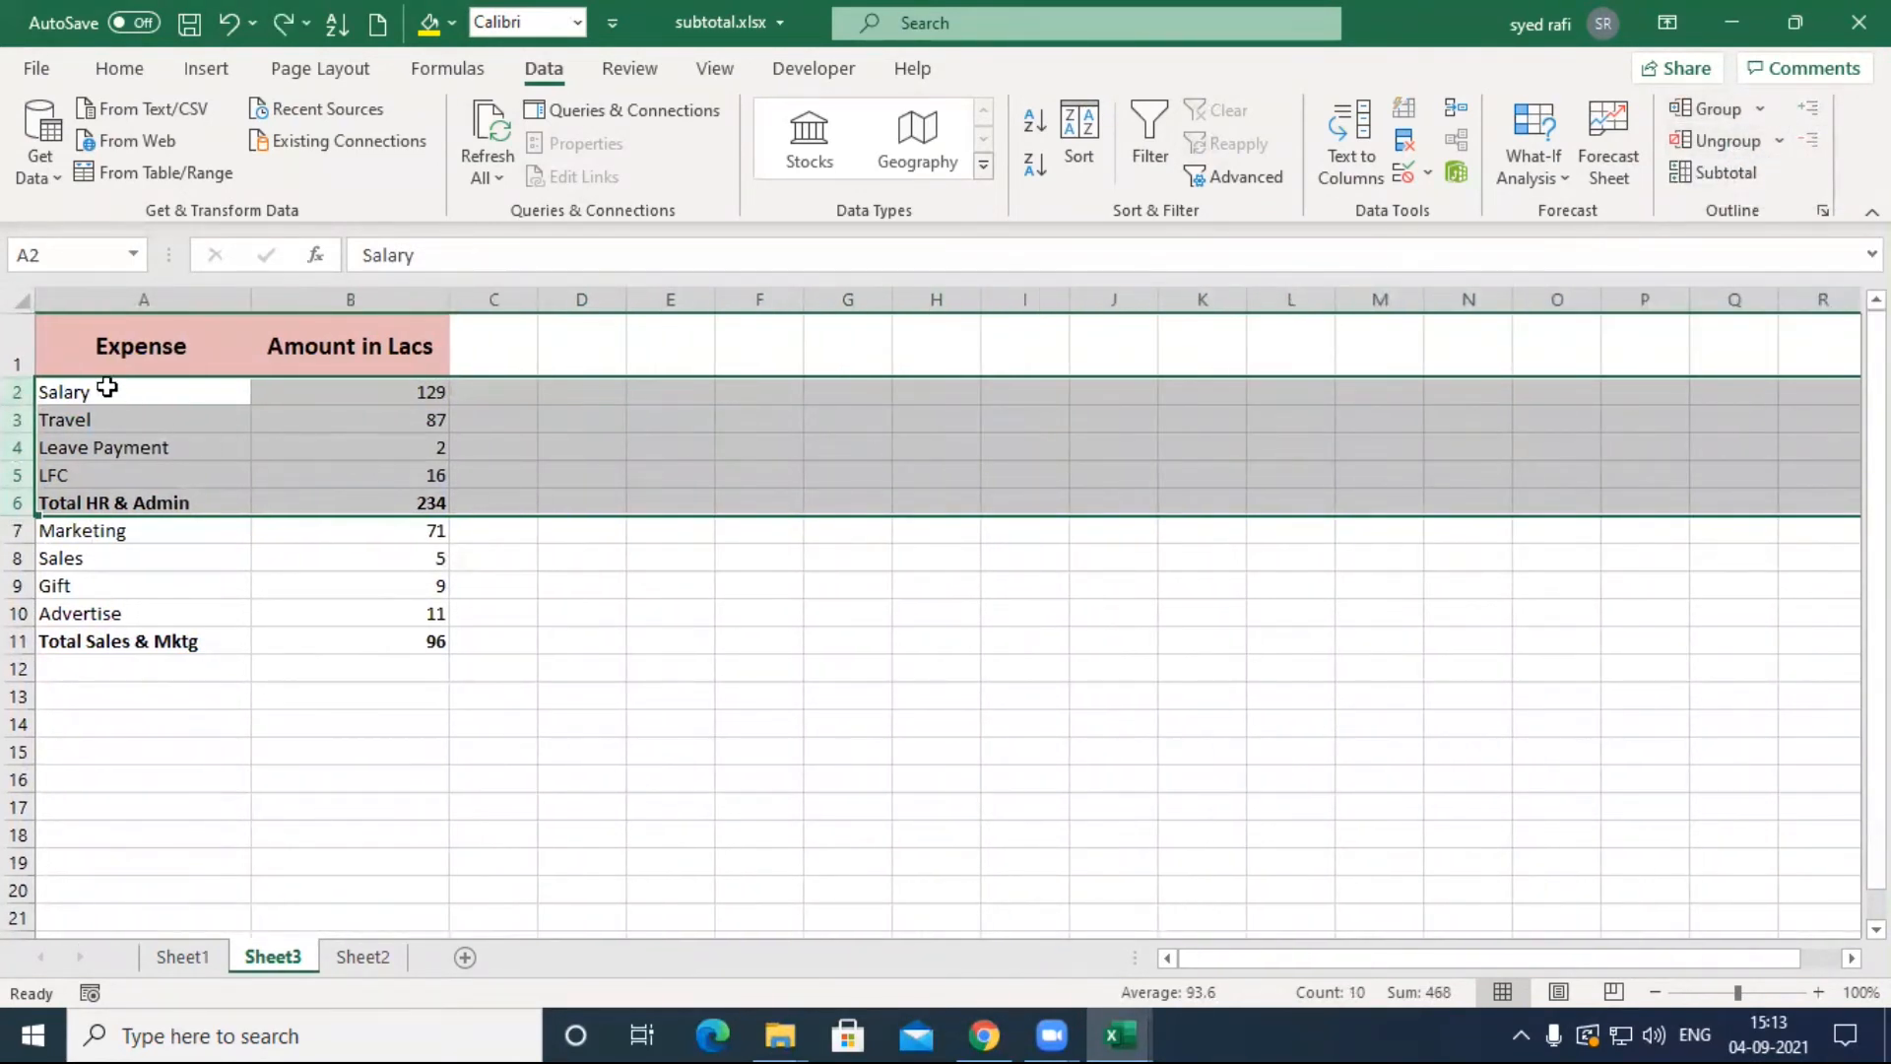
# Step: Group rows 2 to 5 (Salary to LFC) and, as a separate group, rows 7 to 10 (Marketing to Advertise)
pyautogui.moveTo(19, 393); pyautogui.dragTo(20, 475)
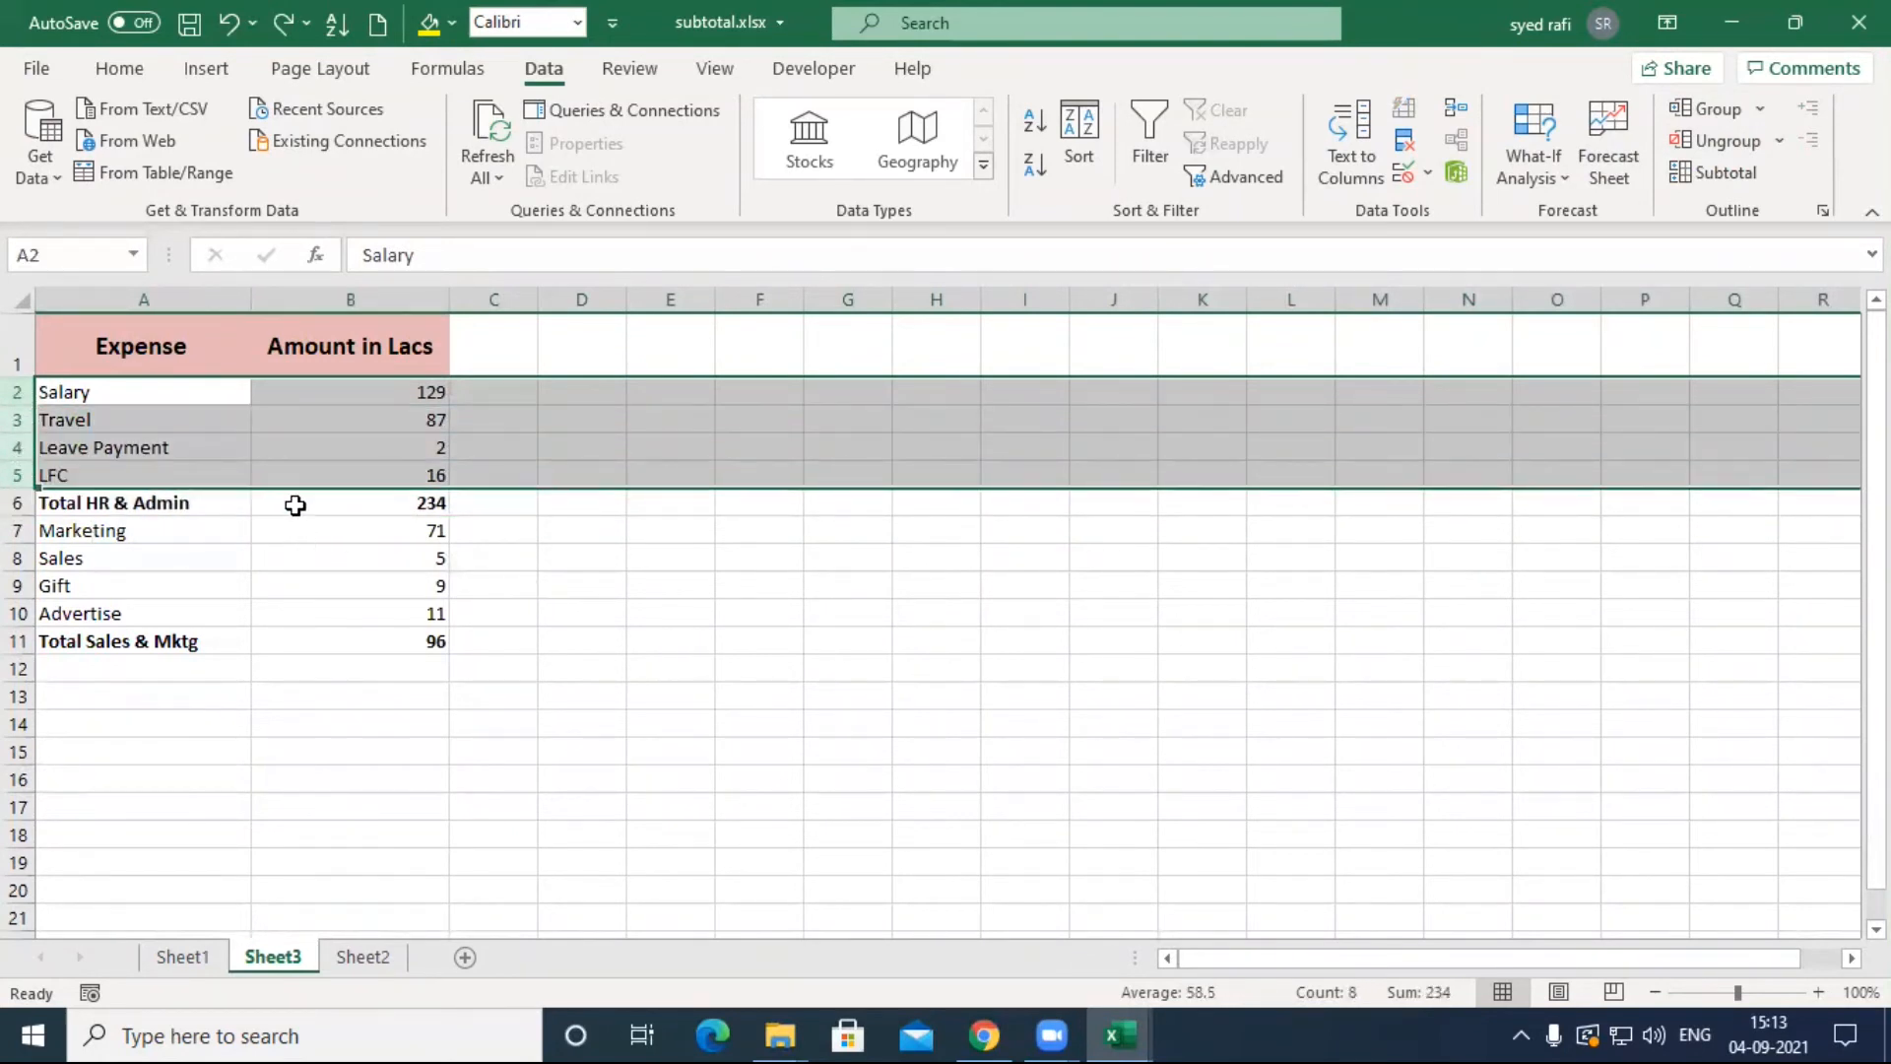
pyautogui.click(1757, 110)
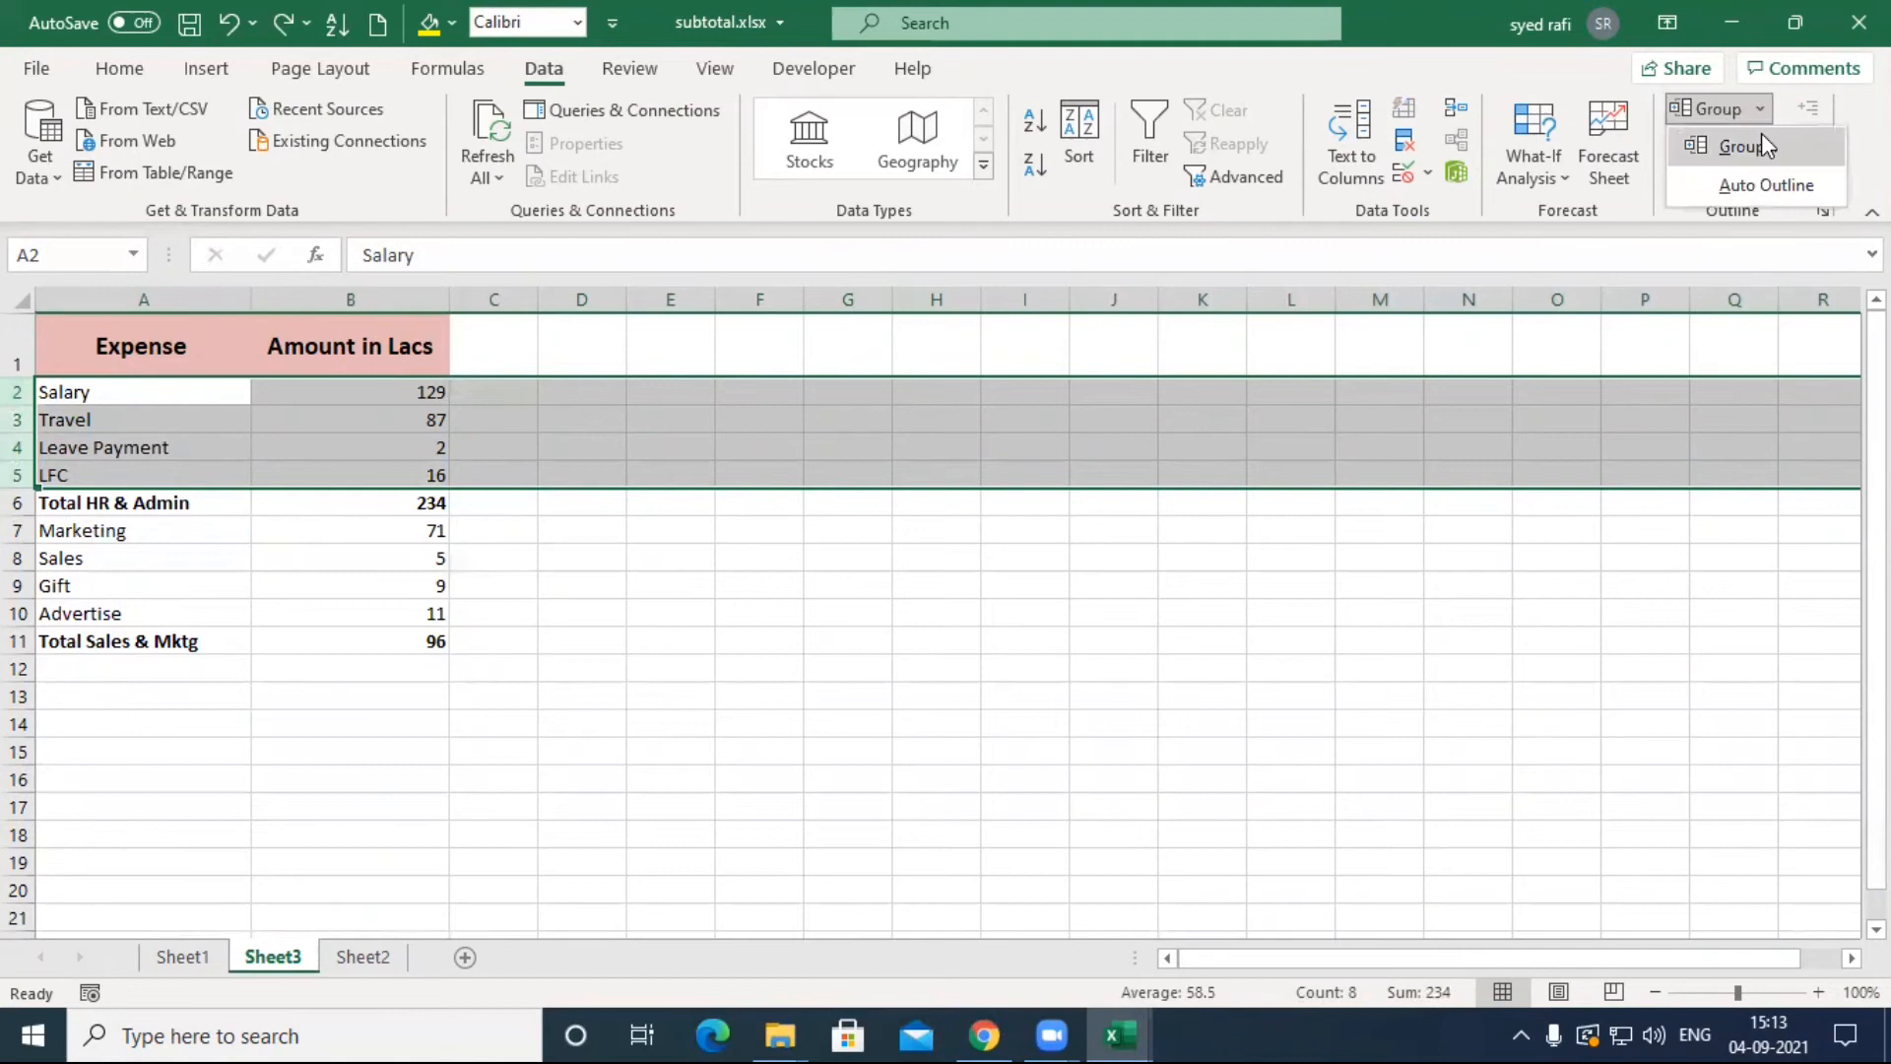
pyautogui.click(1765, 144)
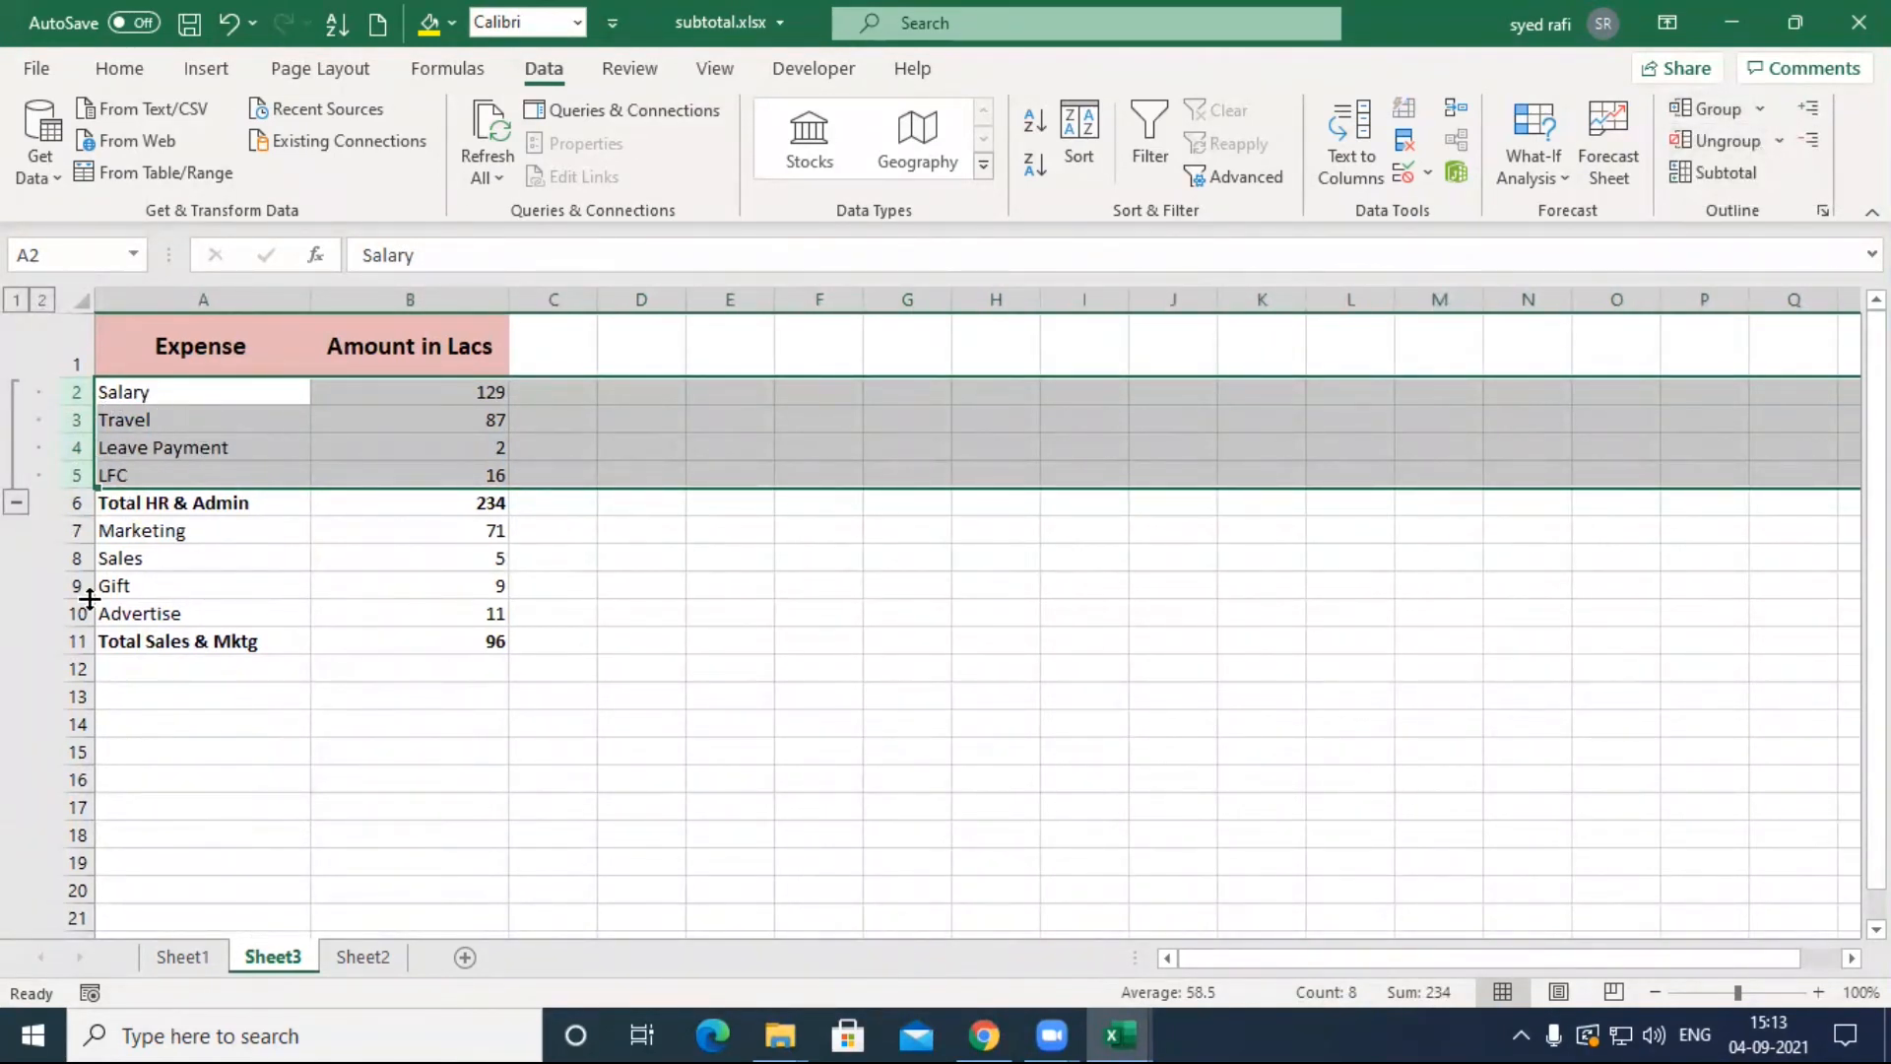
pyautogui.moveTo(76, 539); pyautogui.dragTo(77, 615)
pyautogui.click(1762, 118)
pyautogui.click(1761, 145)
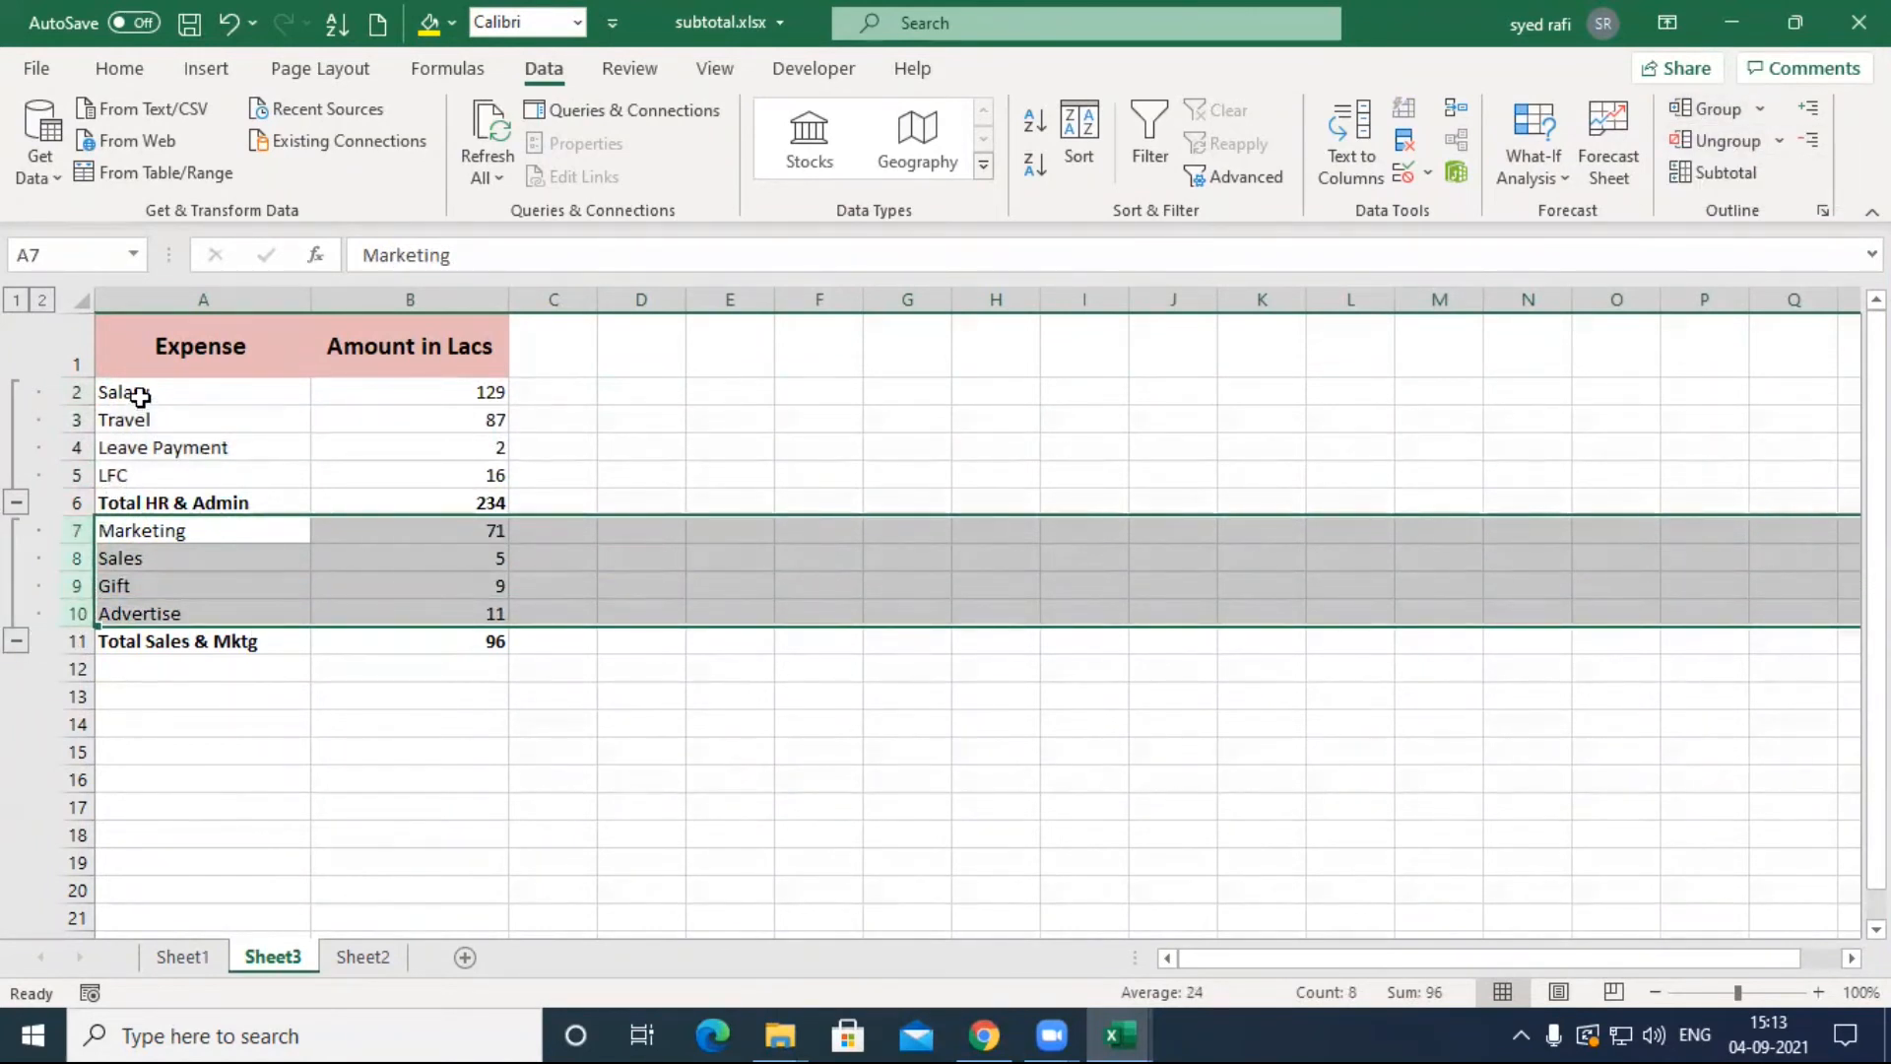
# Step: Try grouping rows 2 to 10 together as an outer level, and undo that grouping
pyautogui.moveTo(76, 392); pyautogui.dragTo(77, 618)
pyautogui.click(1714, 109)
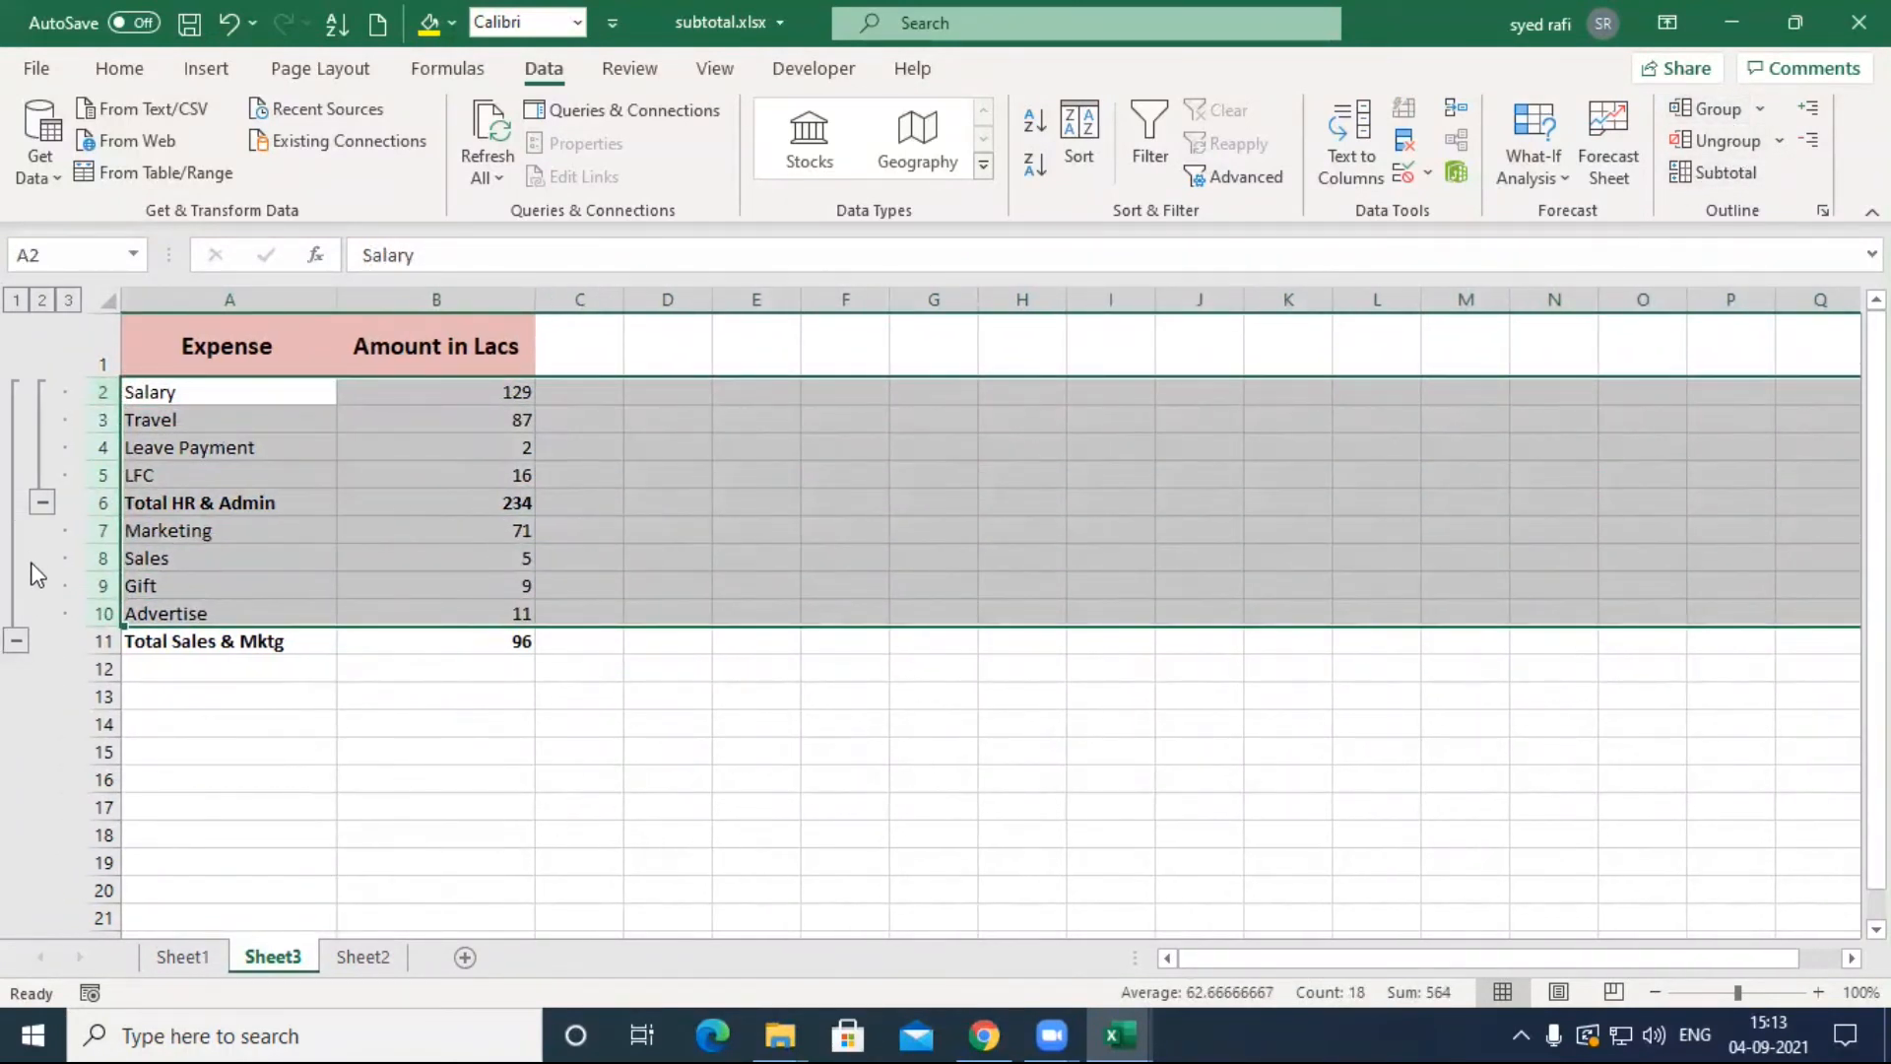
pyautogui.click(261, 696)
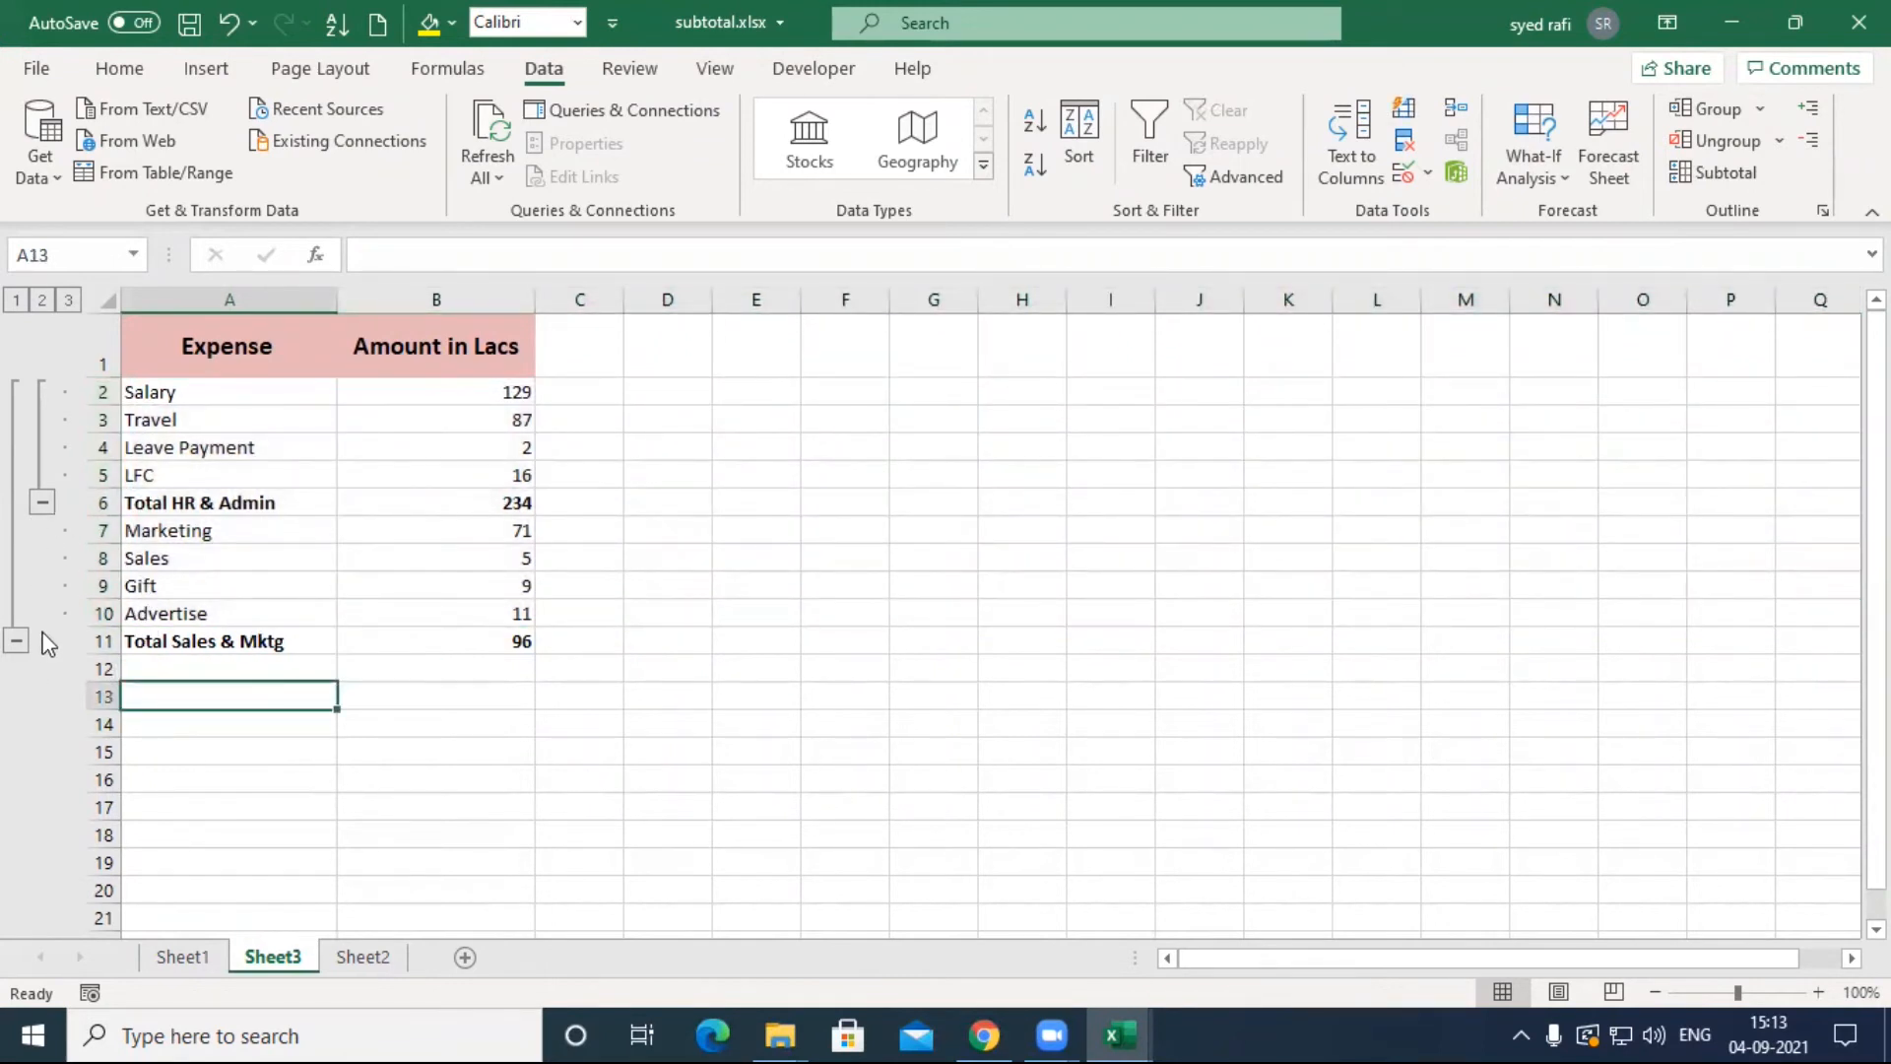
pyautogui.hotkey('ctrl', 'z')
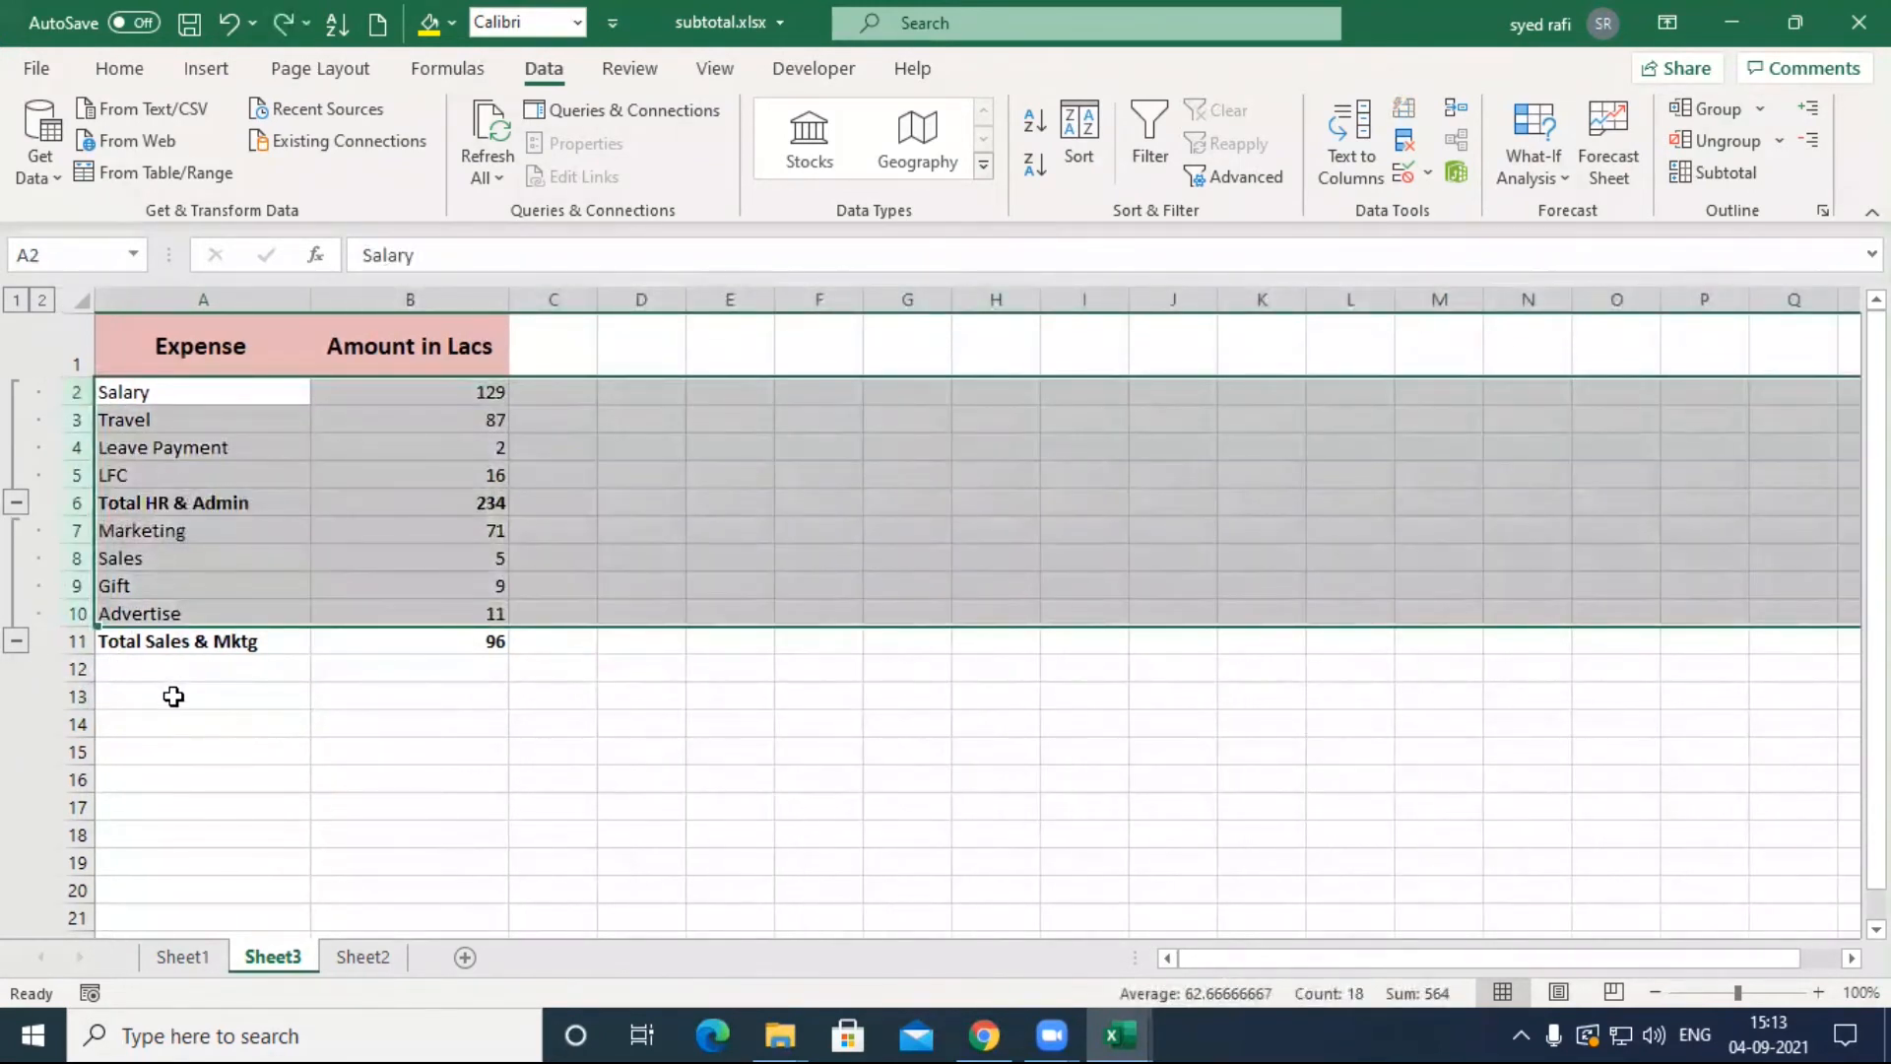
# Step: Enter the label "Grand total" in cell A12 and make it bold
pyautogui.click(173, 696)
pyautogui.click(234, 671)
pyautogui.write('Grand total')
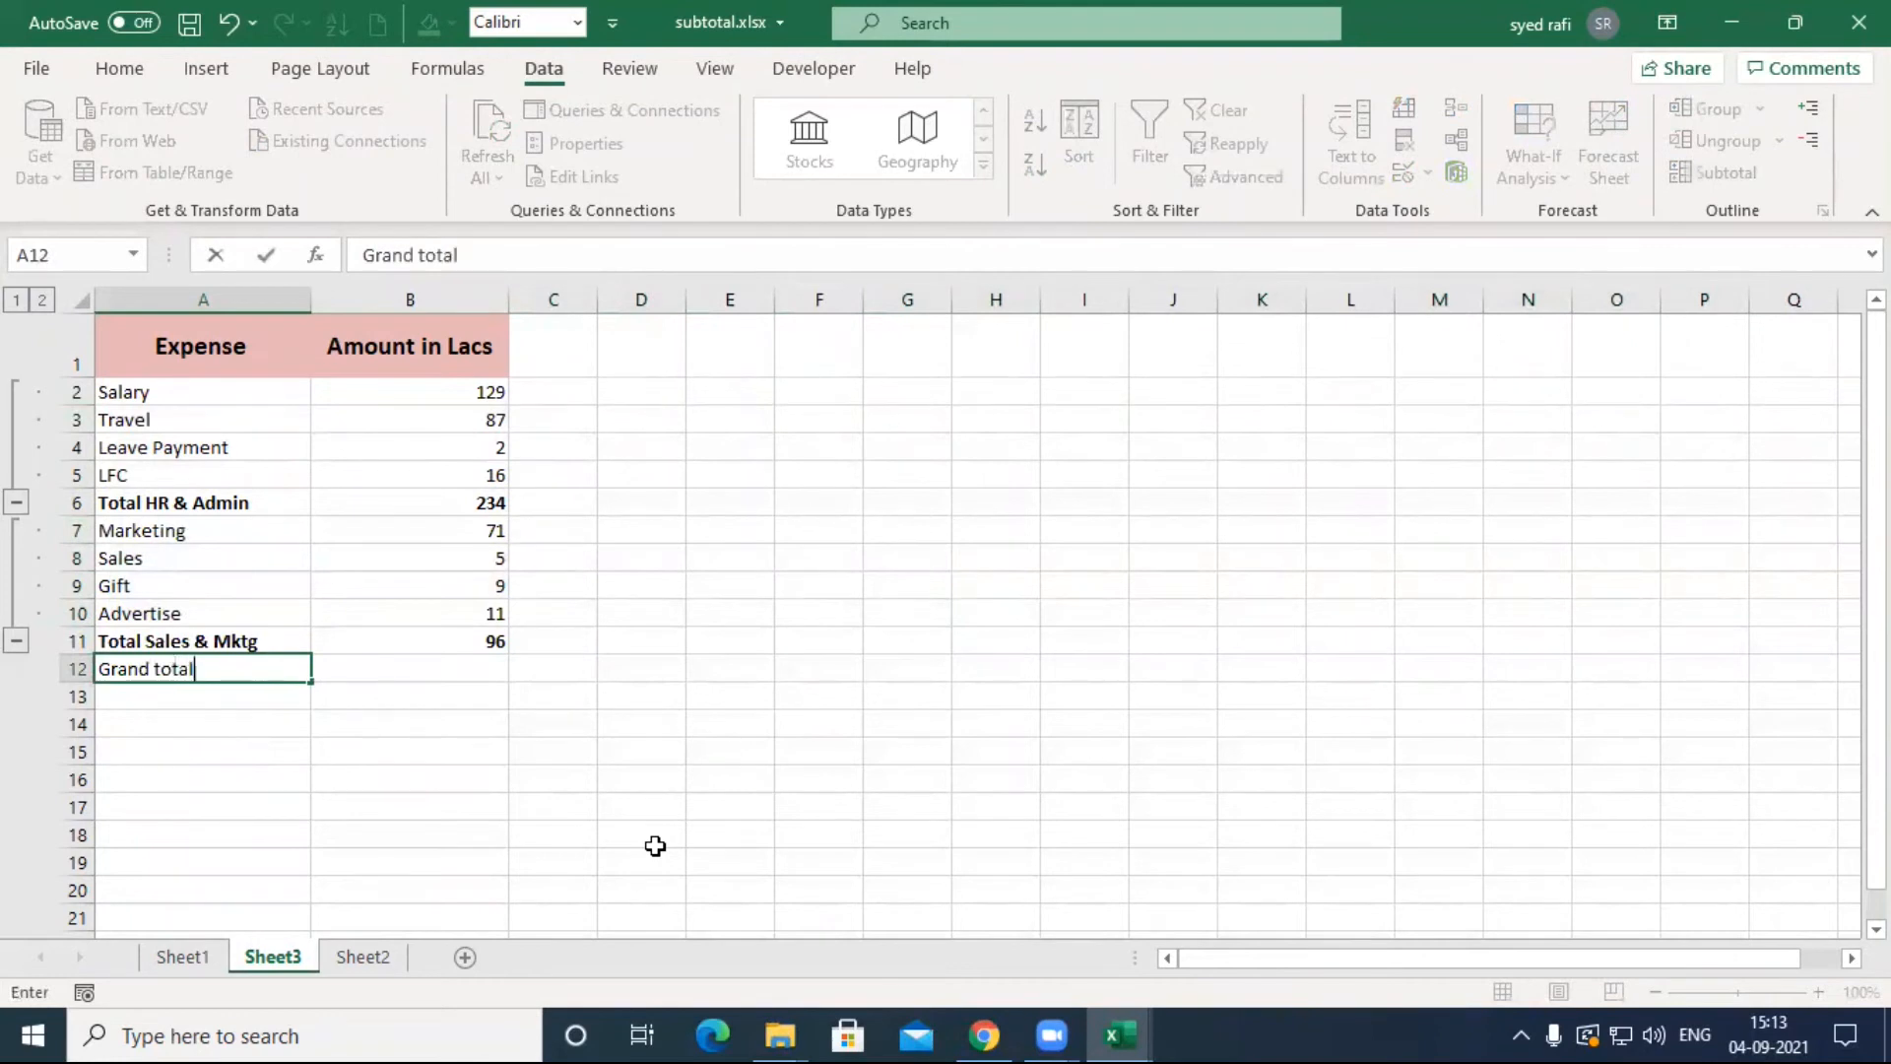
pyautogui.press('Return')
pyautogui.press('Up')
pyautogui.hotkey('ctrl', 'b')
# Step: Enter a formula in B12 that adds the Total Sales & Mktg amount in B11 and the Total HR & Admin amount in B6
pyautogui.click(446, 669)
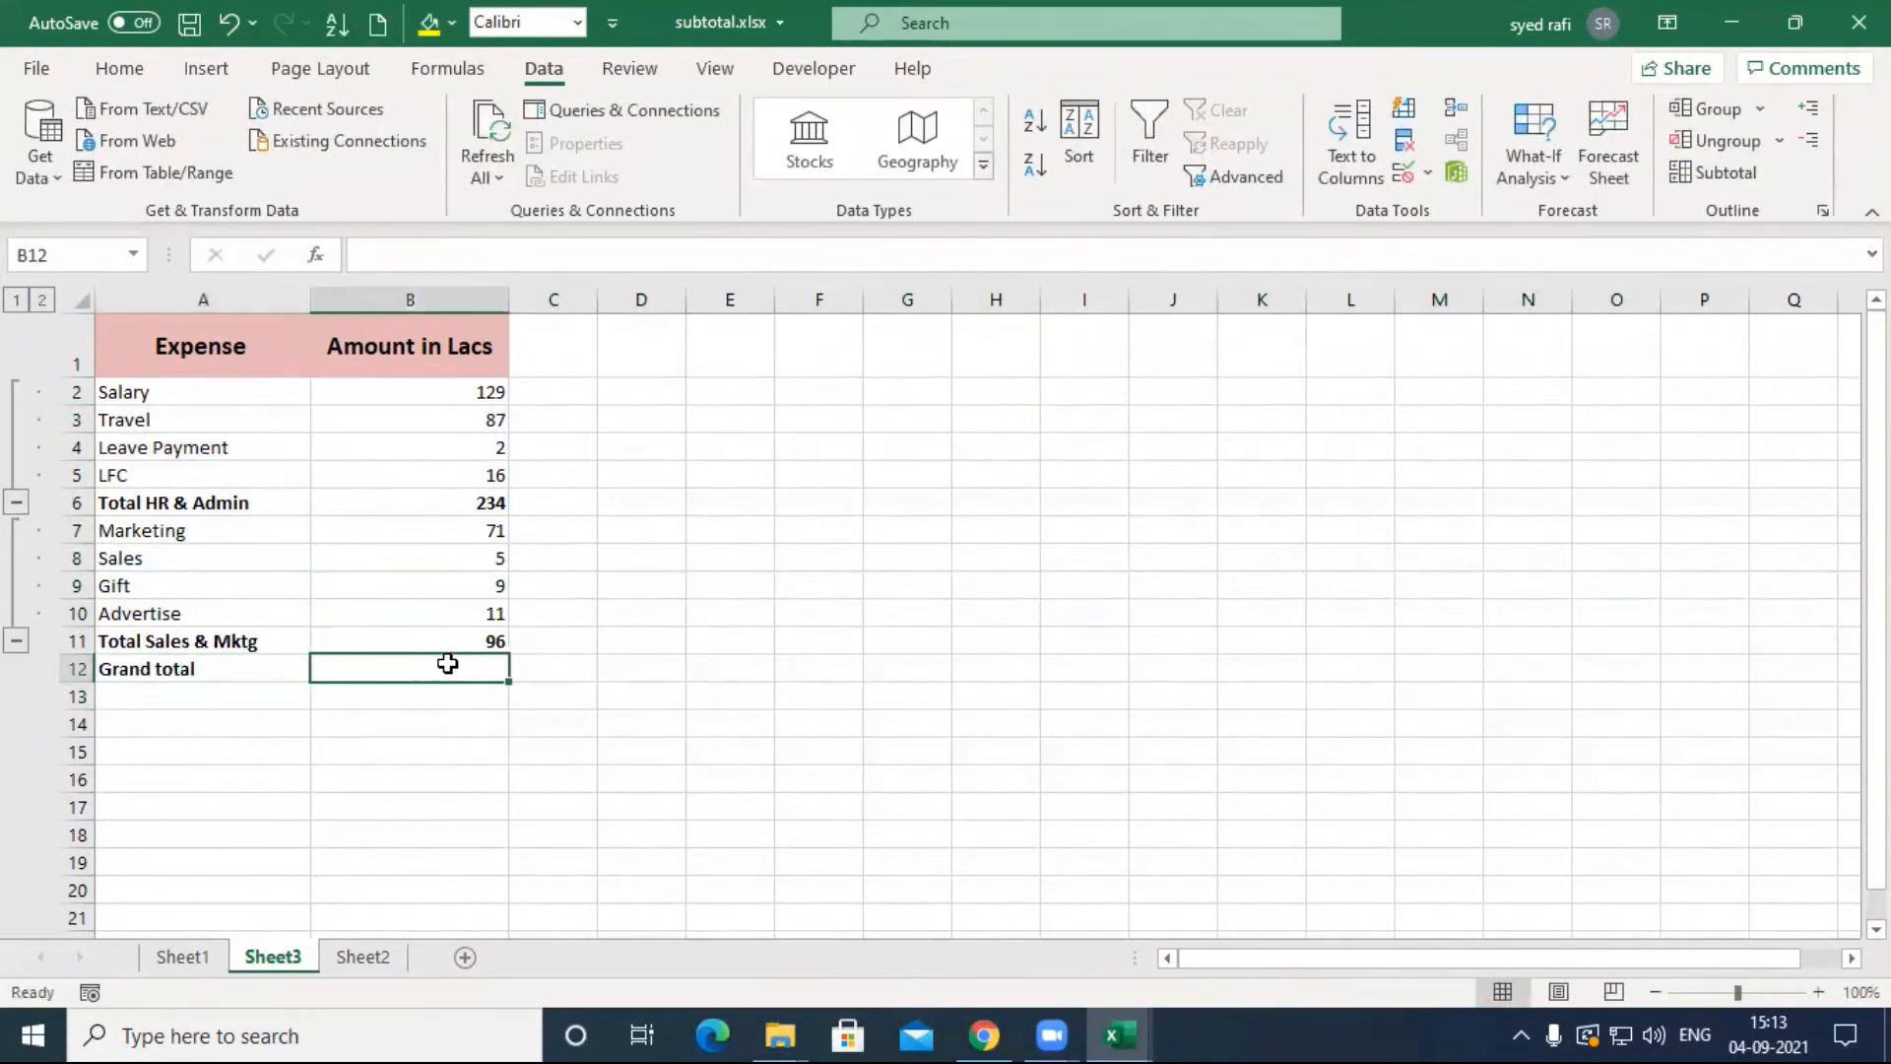
pyautogui.write('=')
pyautogui.click(461, 638)
pyautogui.write('+')
pyautogui.click(492, 505)
pyautogui.press('Return')
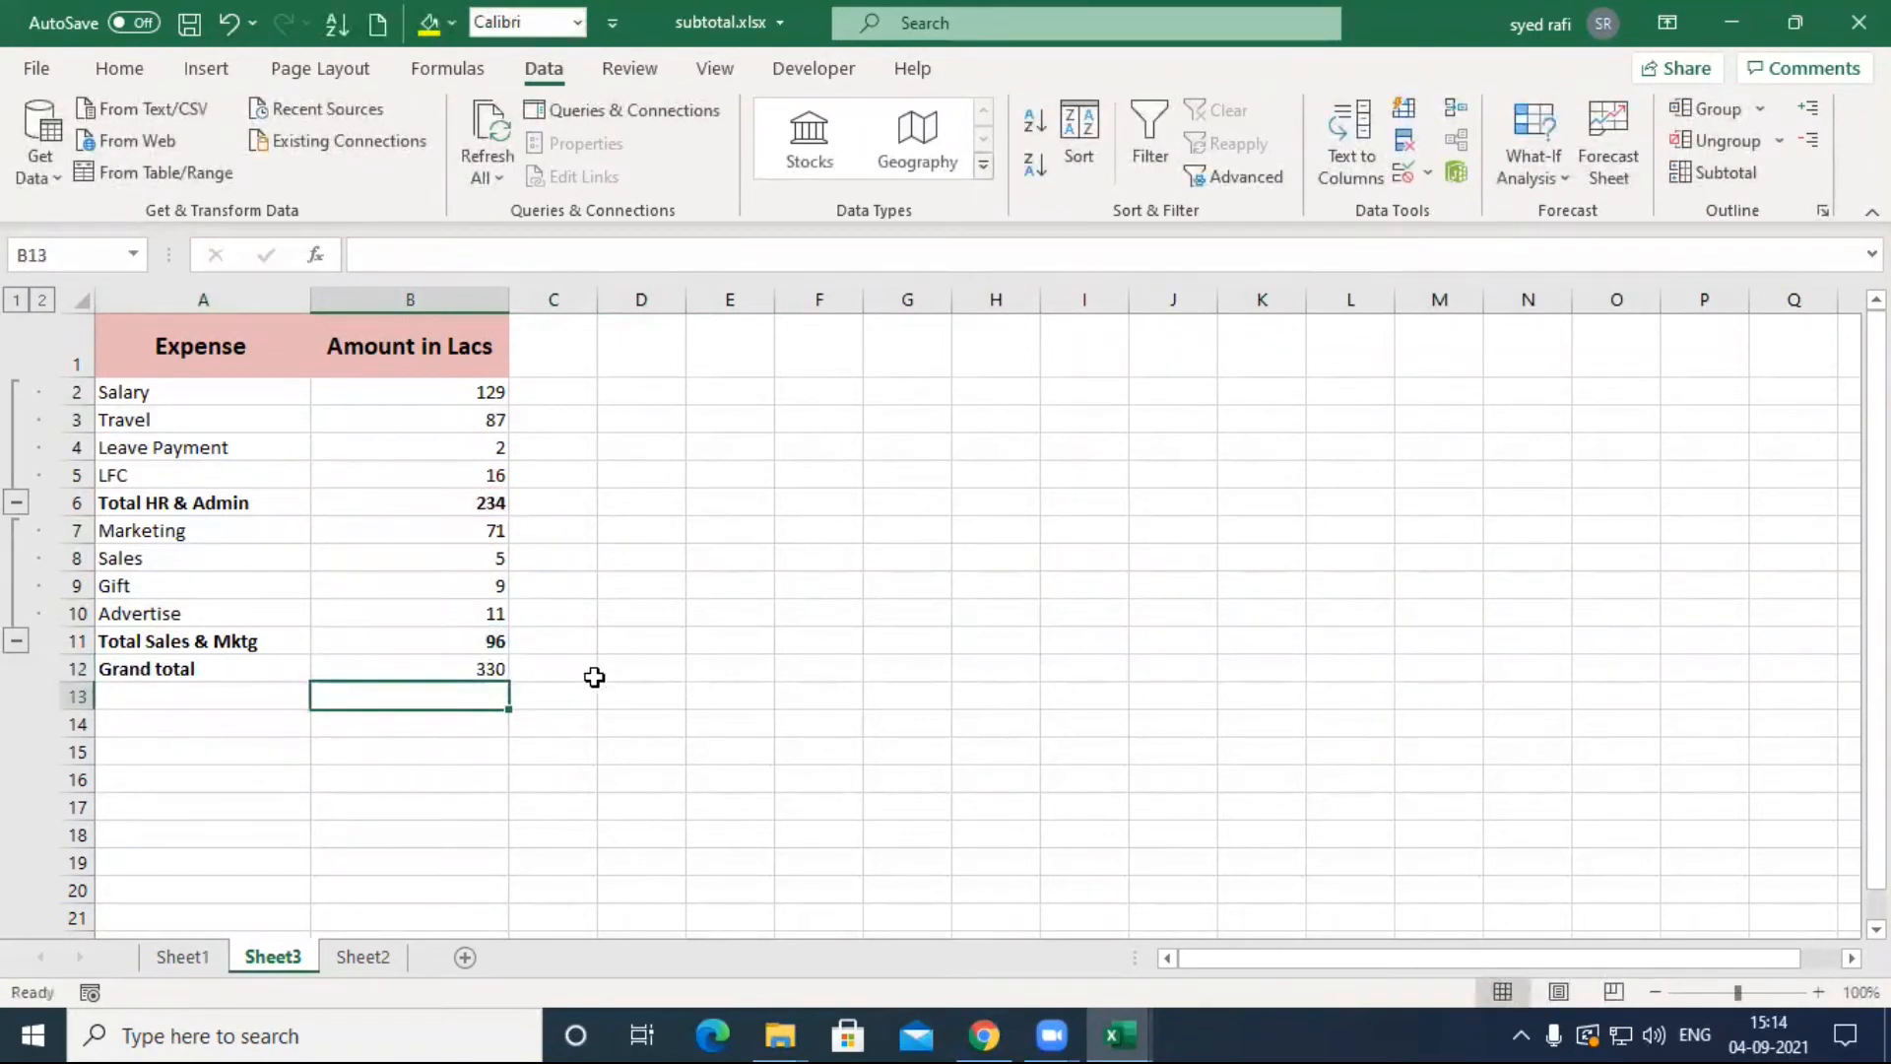
# Step: Group rows 2 to 11 as an outer level above the Grand total row
pyautogui.moveTo(77, 391); pyautogui.dragTo(79, 640)
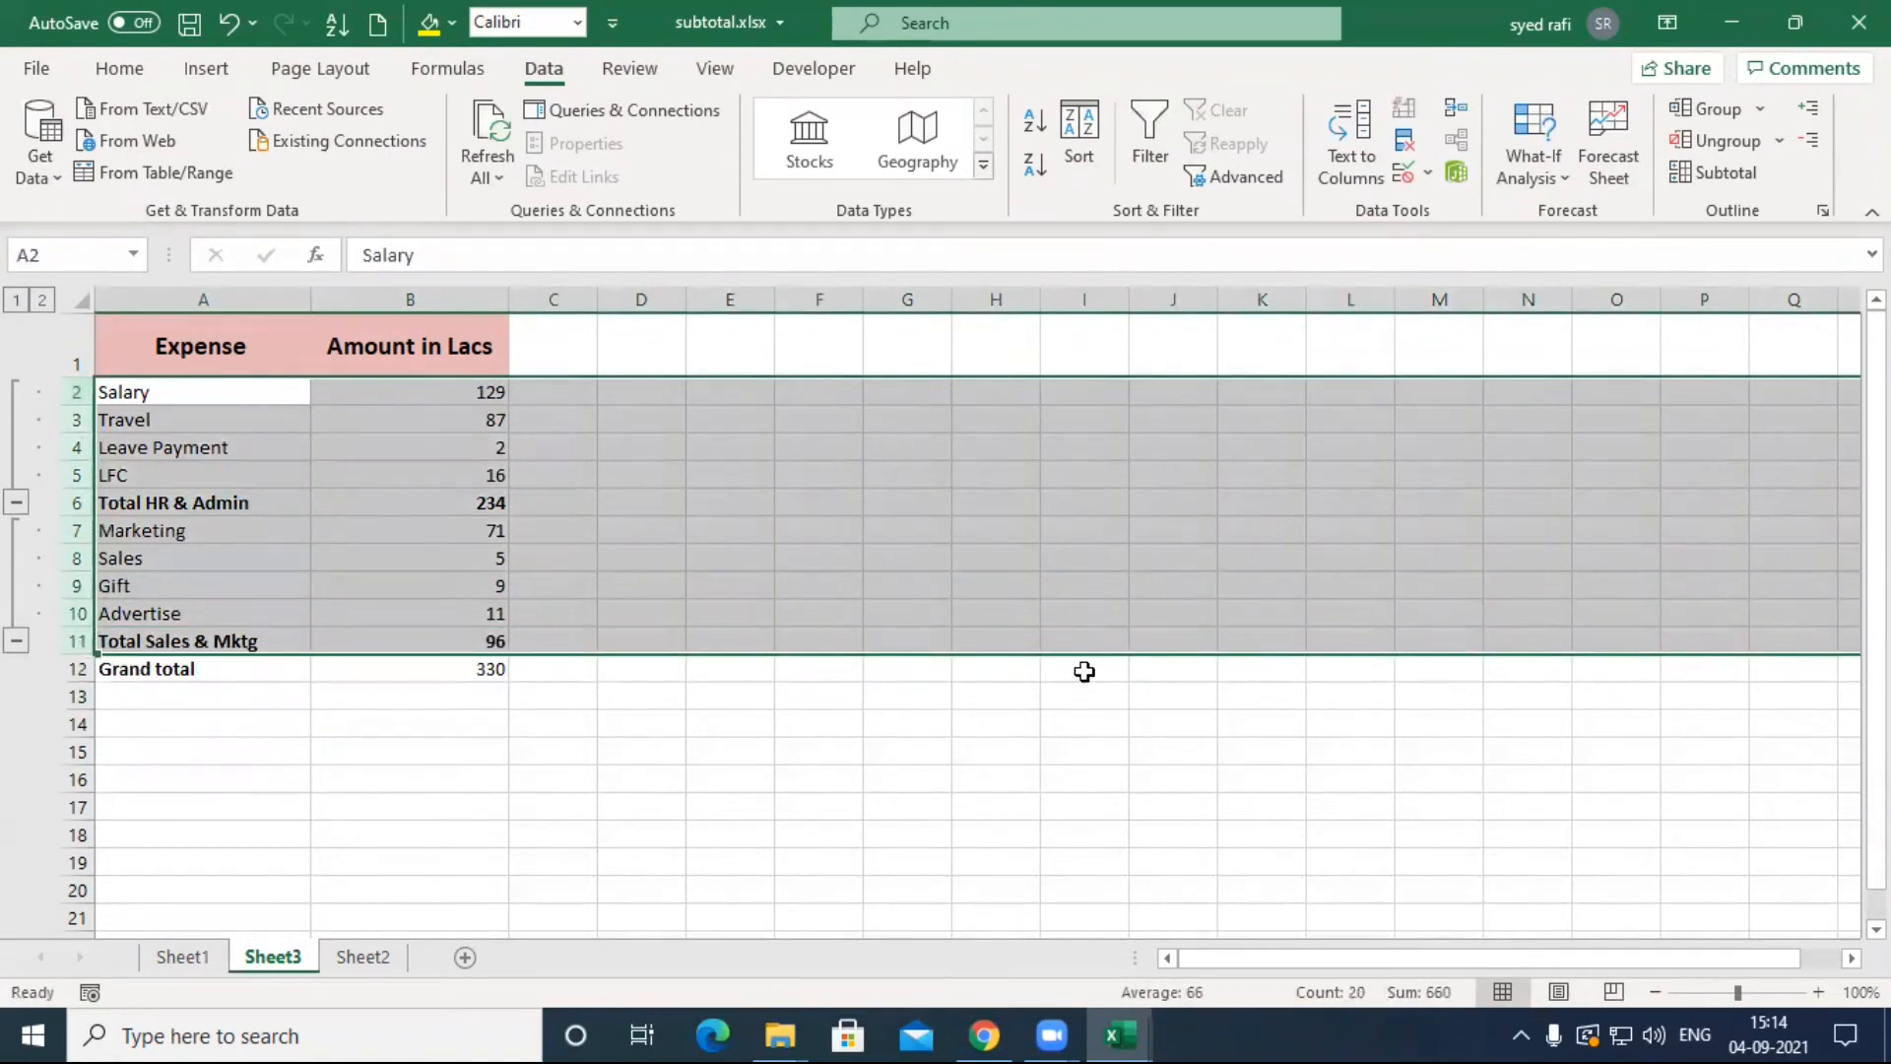
pyautogui.click(1763, 110)
pyautogui.click(1751, 139)
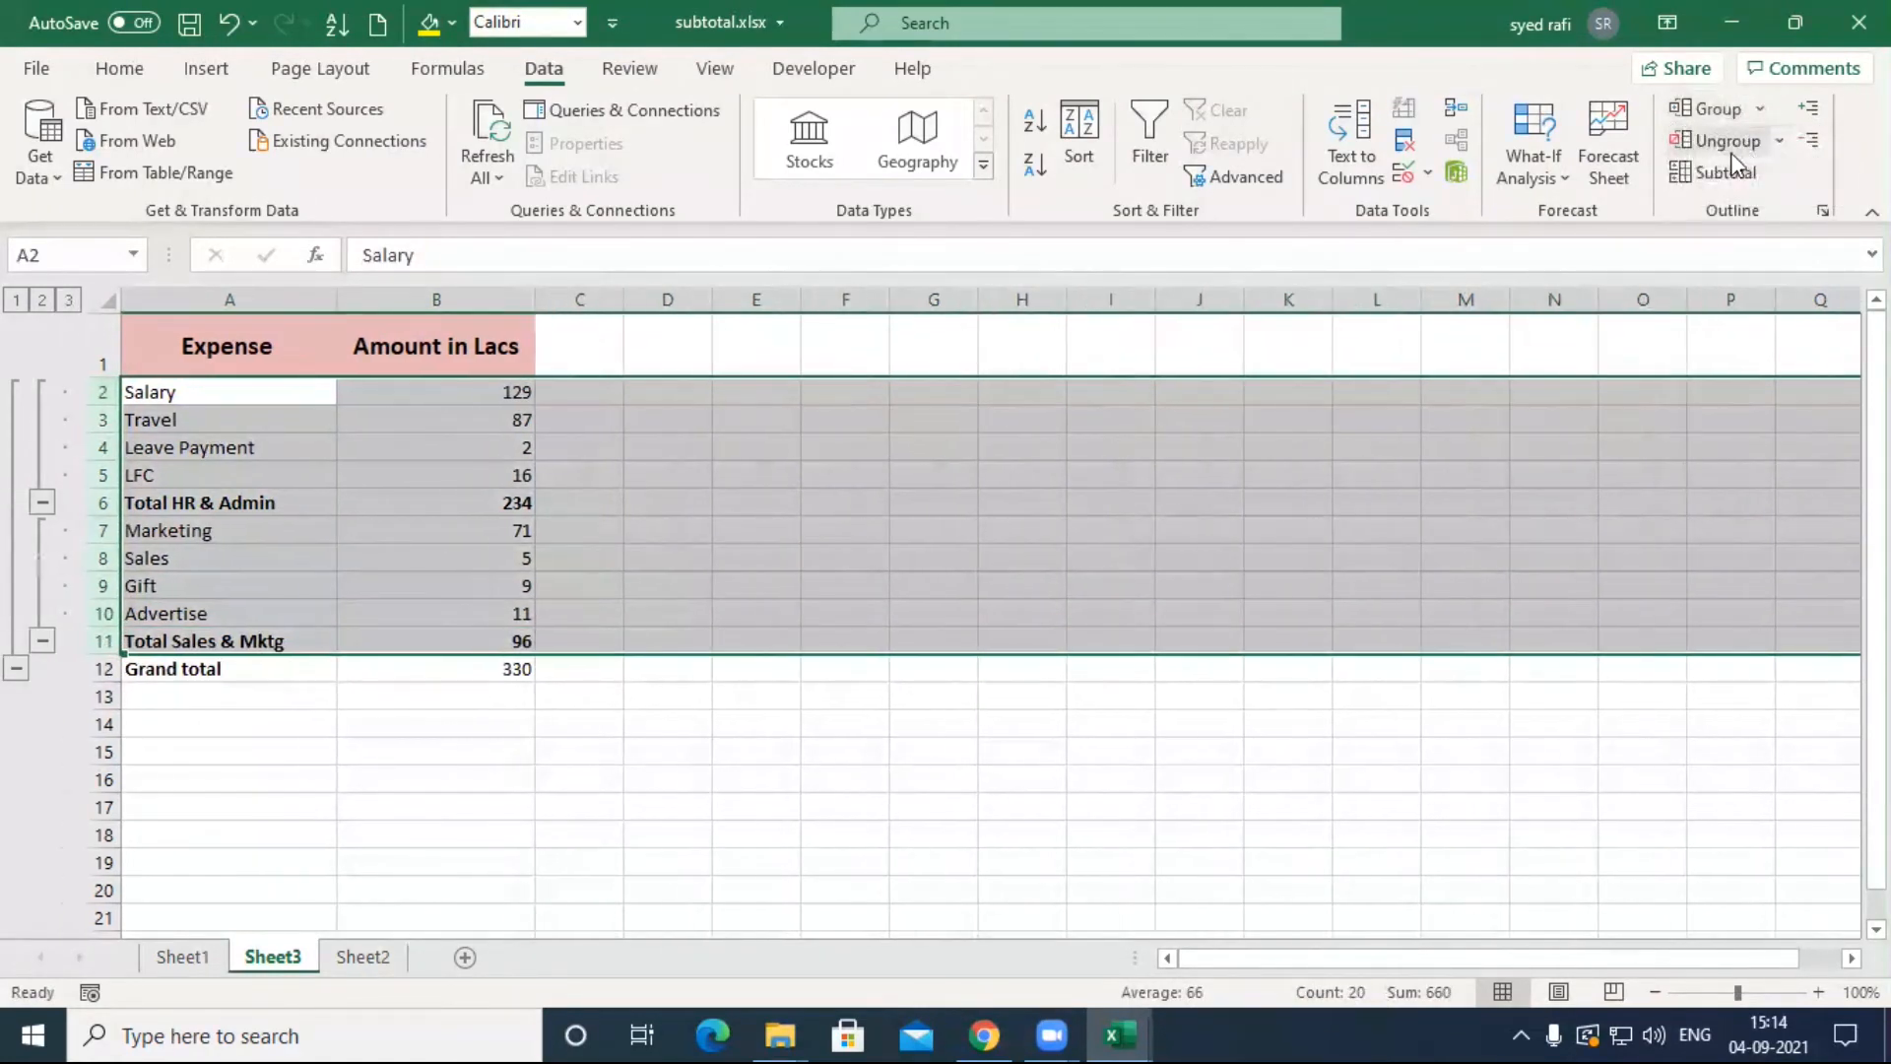
# Step: Collapse both inner groups and the outer group, expand to level 3, and view outline levels 2, 1 and 3 in turn
pyautogui.click(42, 504)
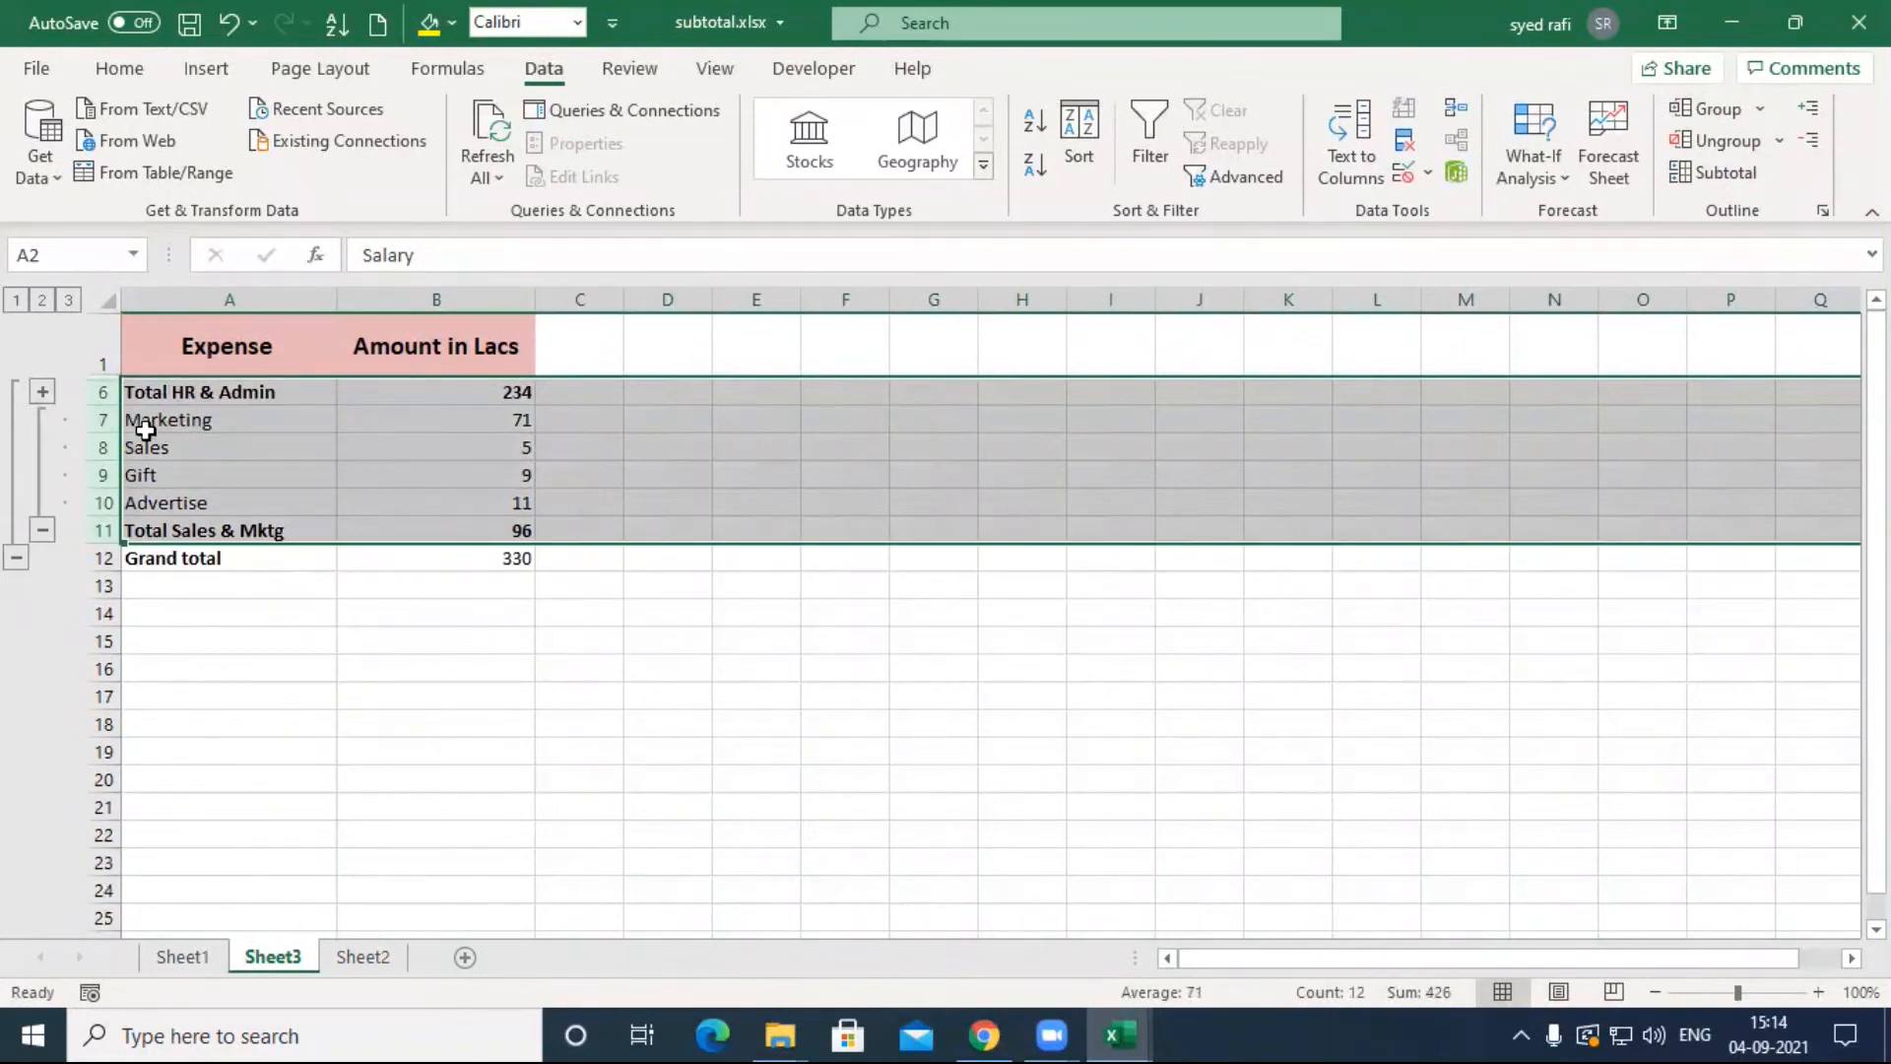
pyautogui.click(43, 530)
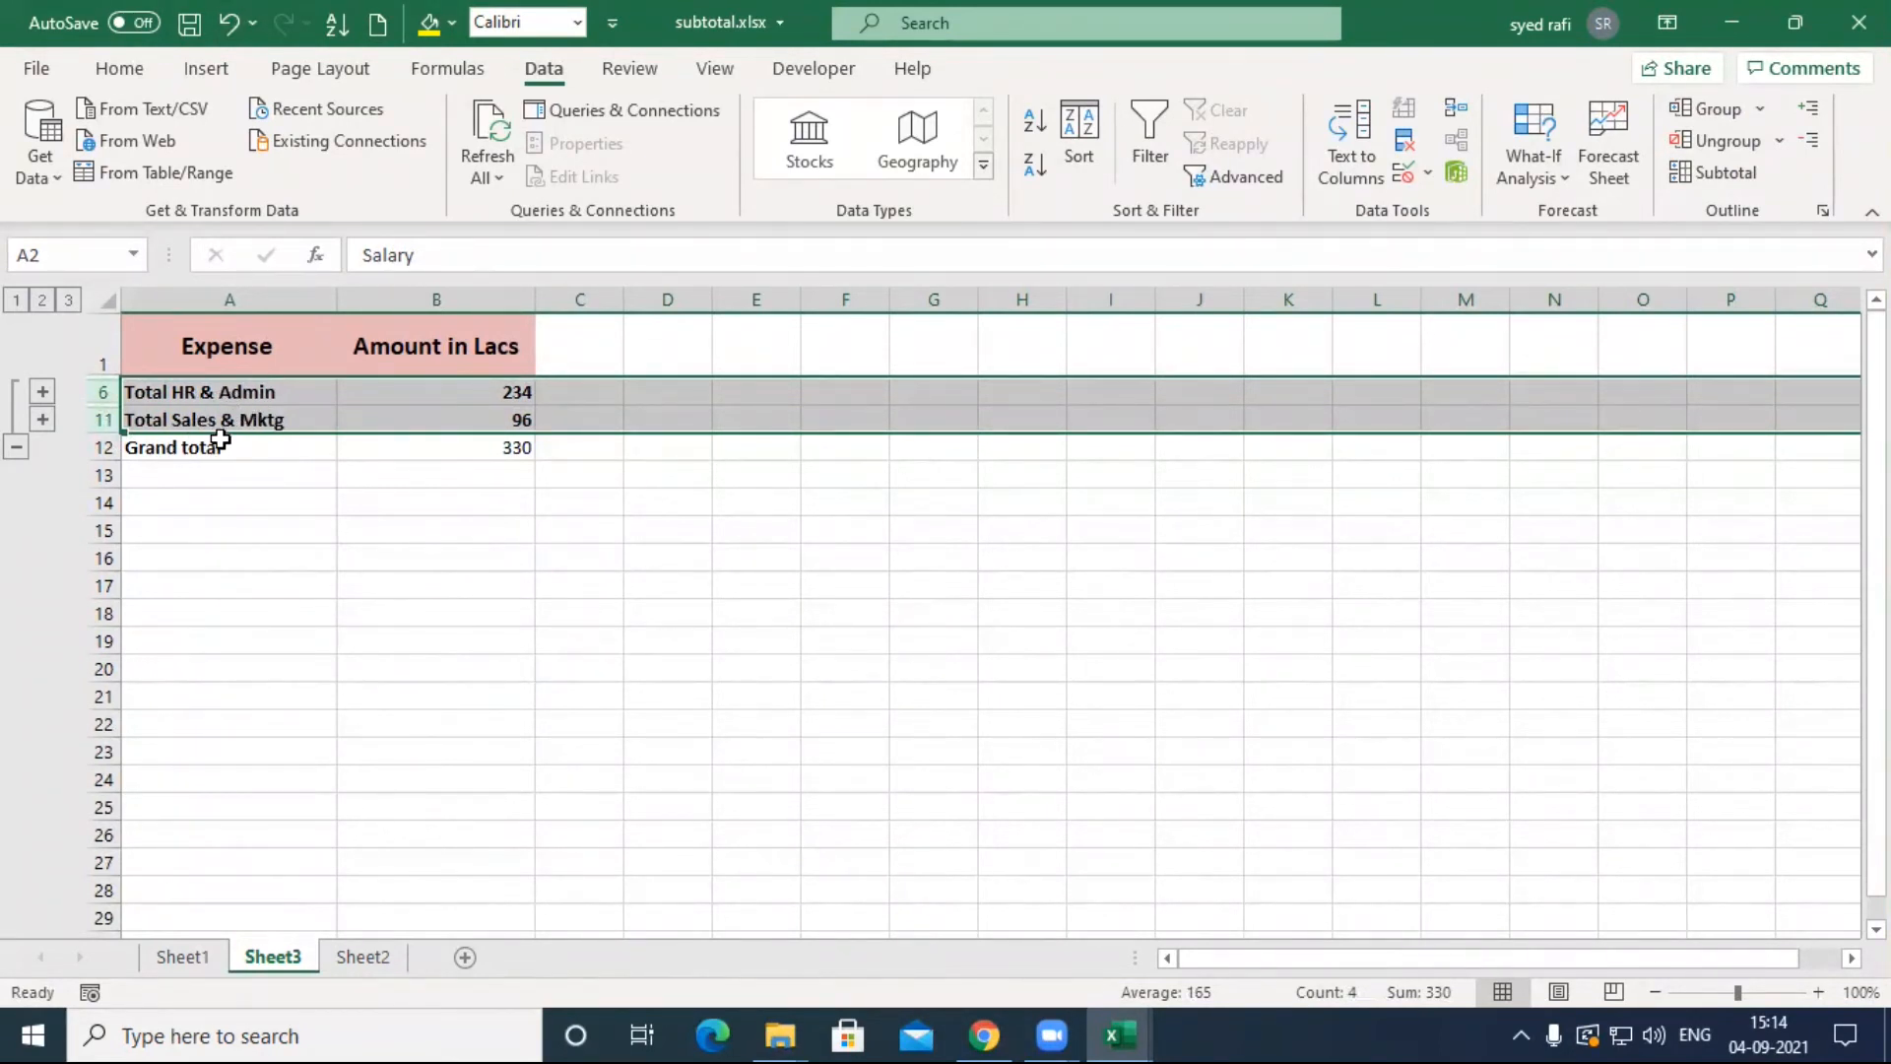
pyautogui.click(16, 451)
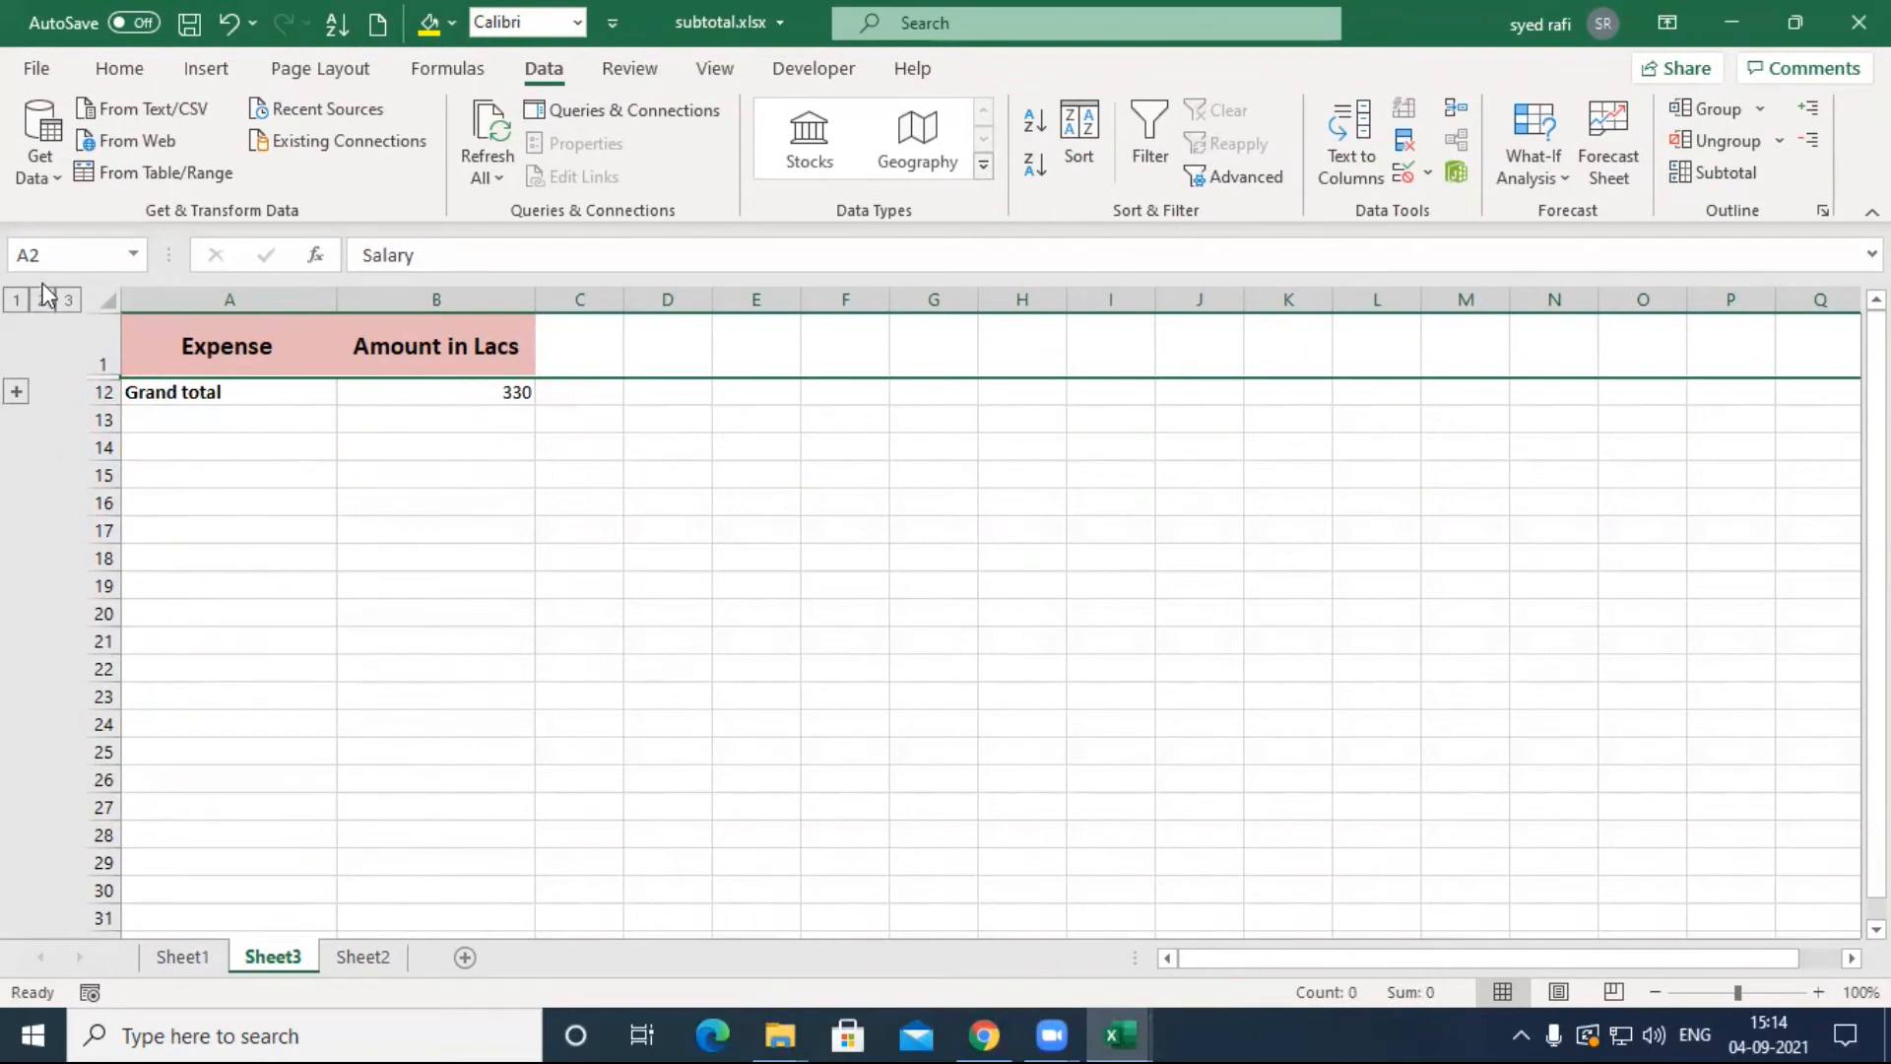
pyautogui.click(69, 301)
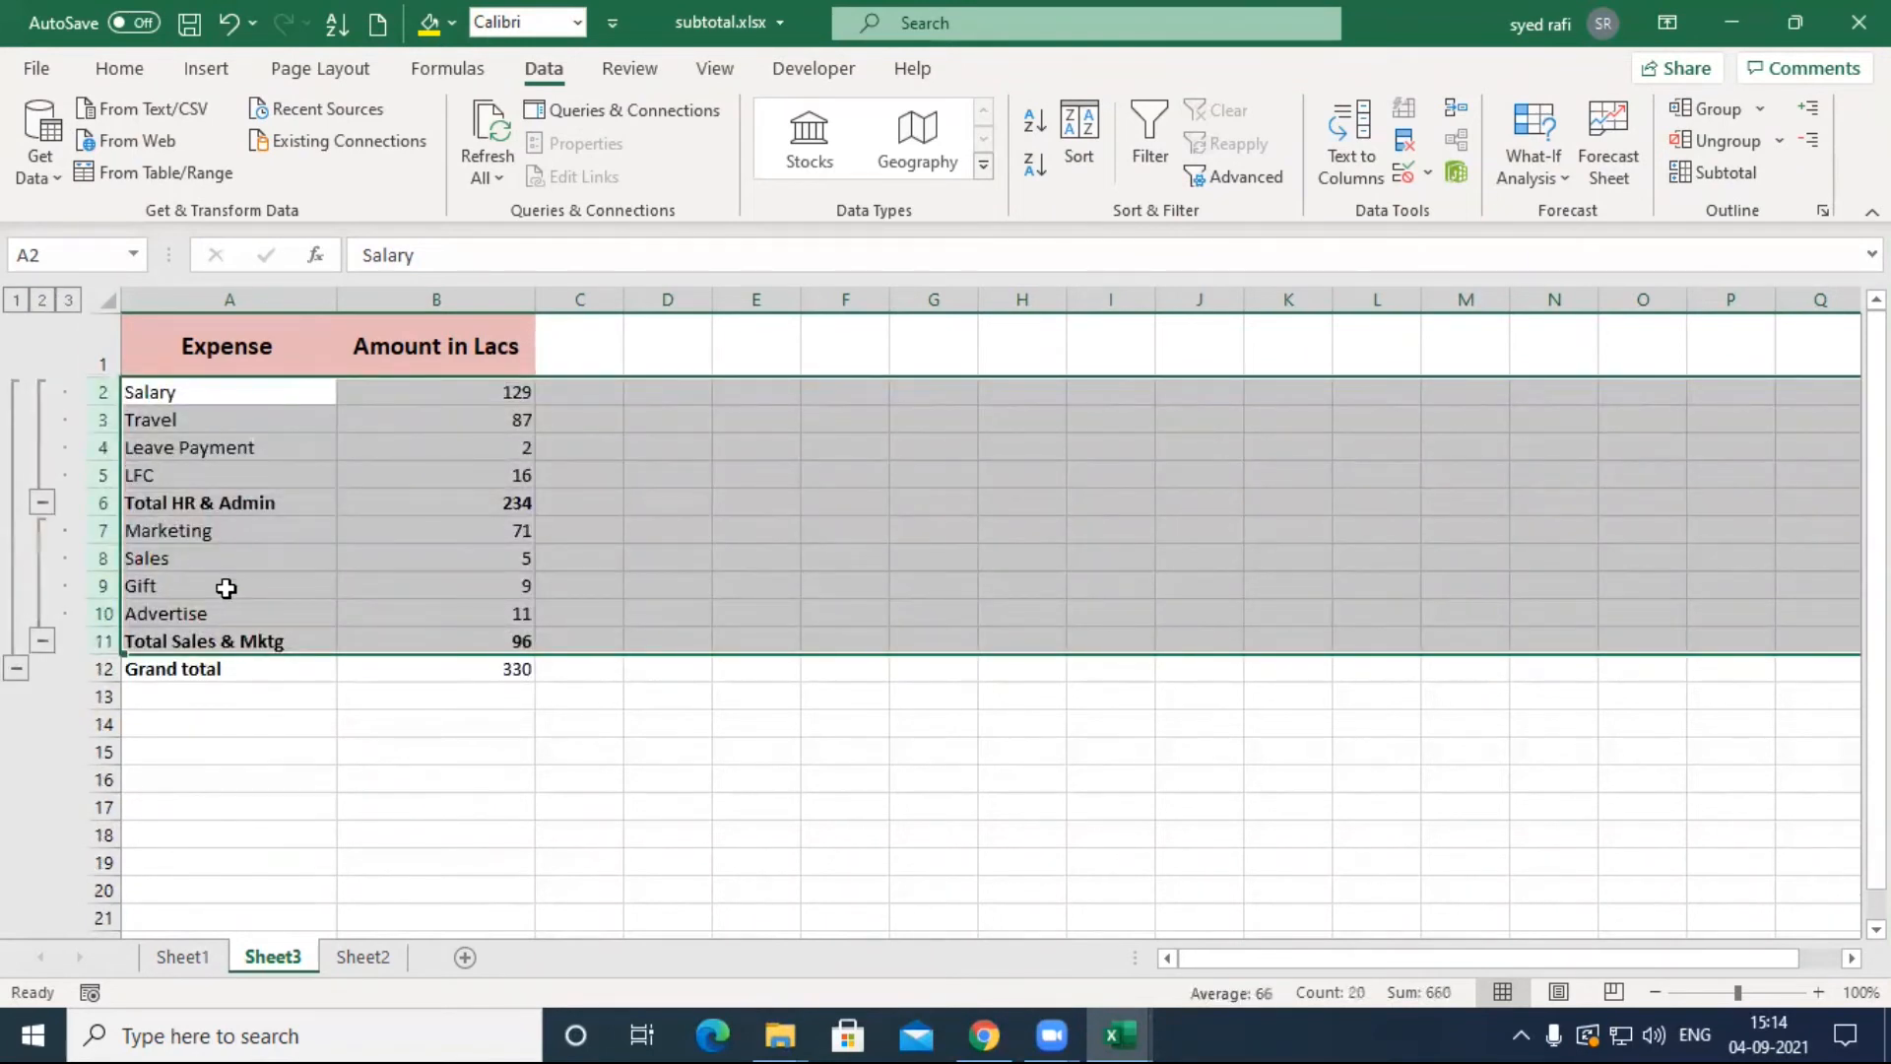
pyautogui.click(44, 300)
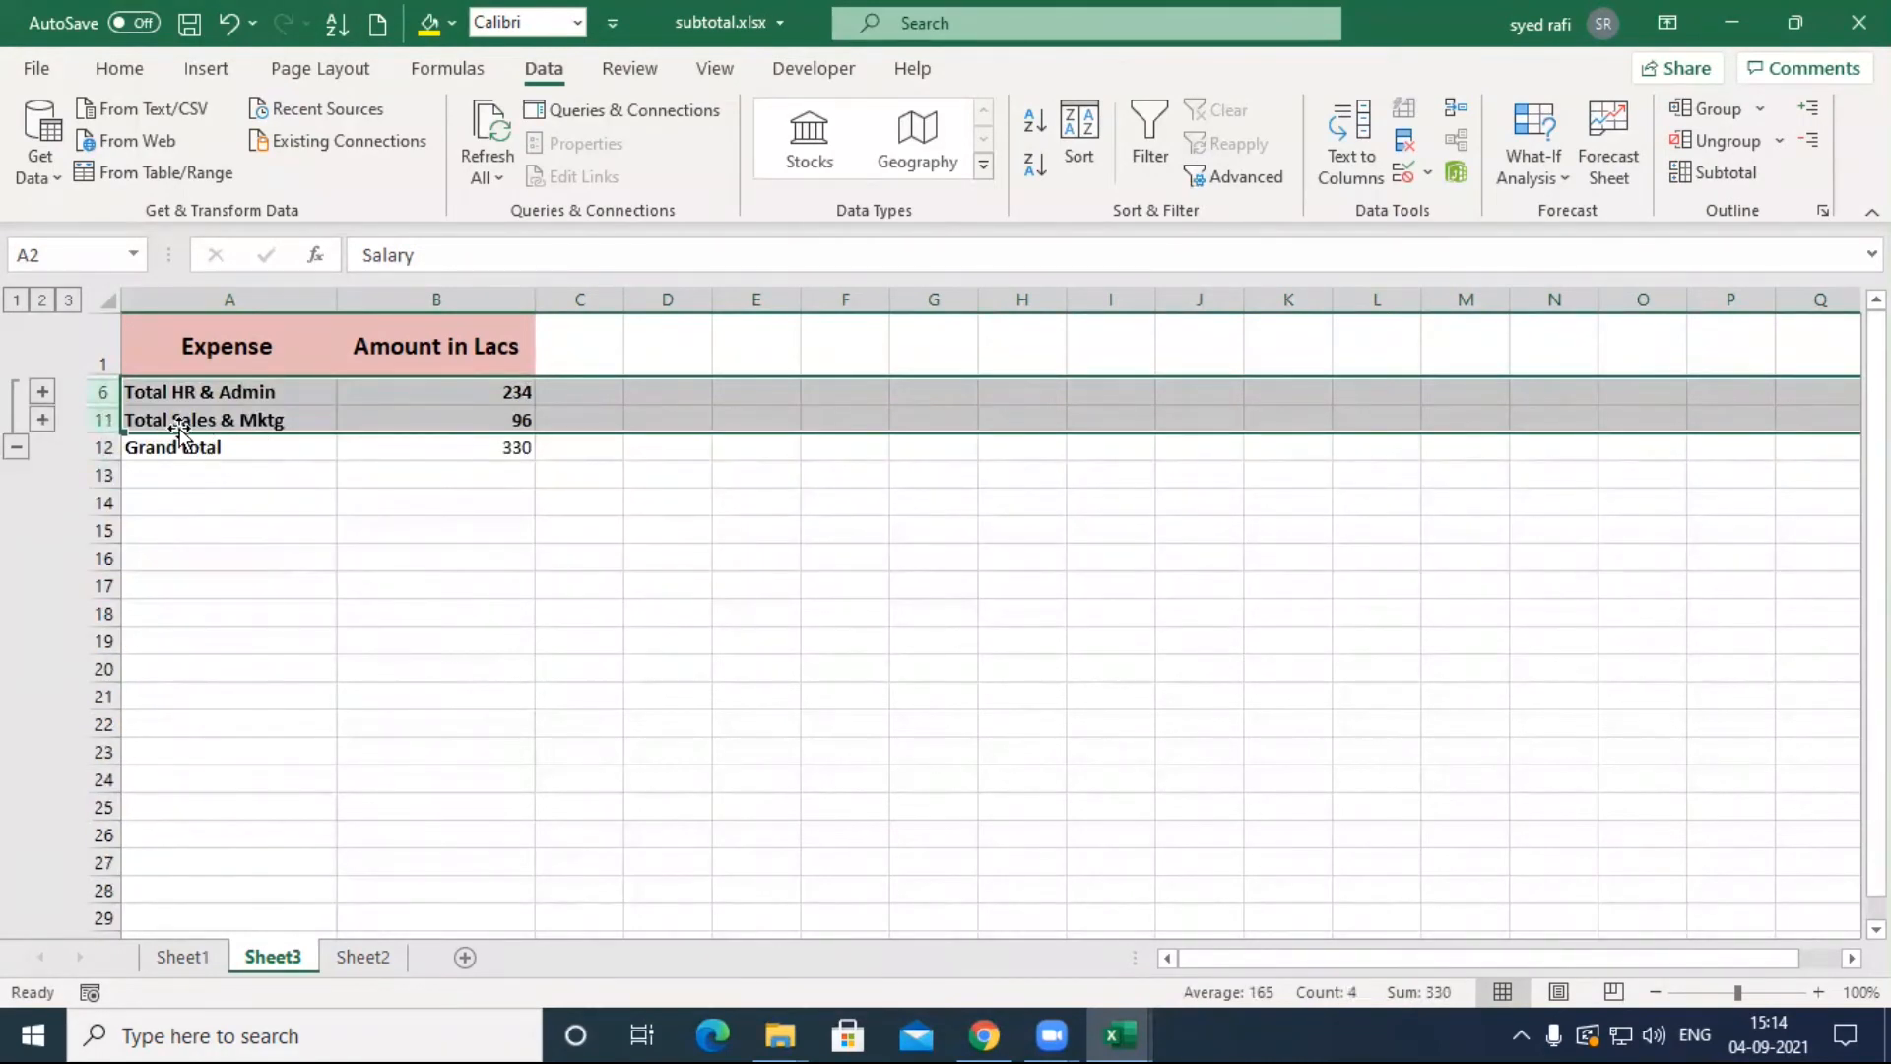
pyautogui.click(17, 302)
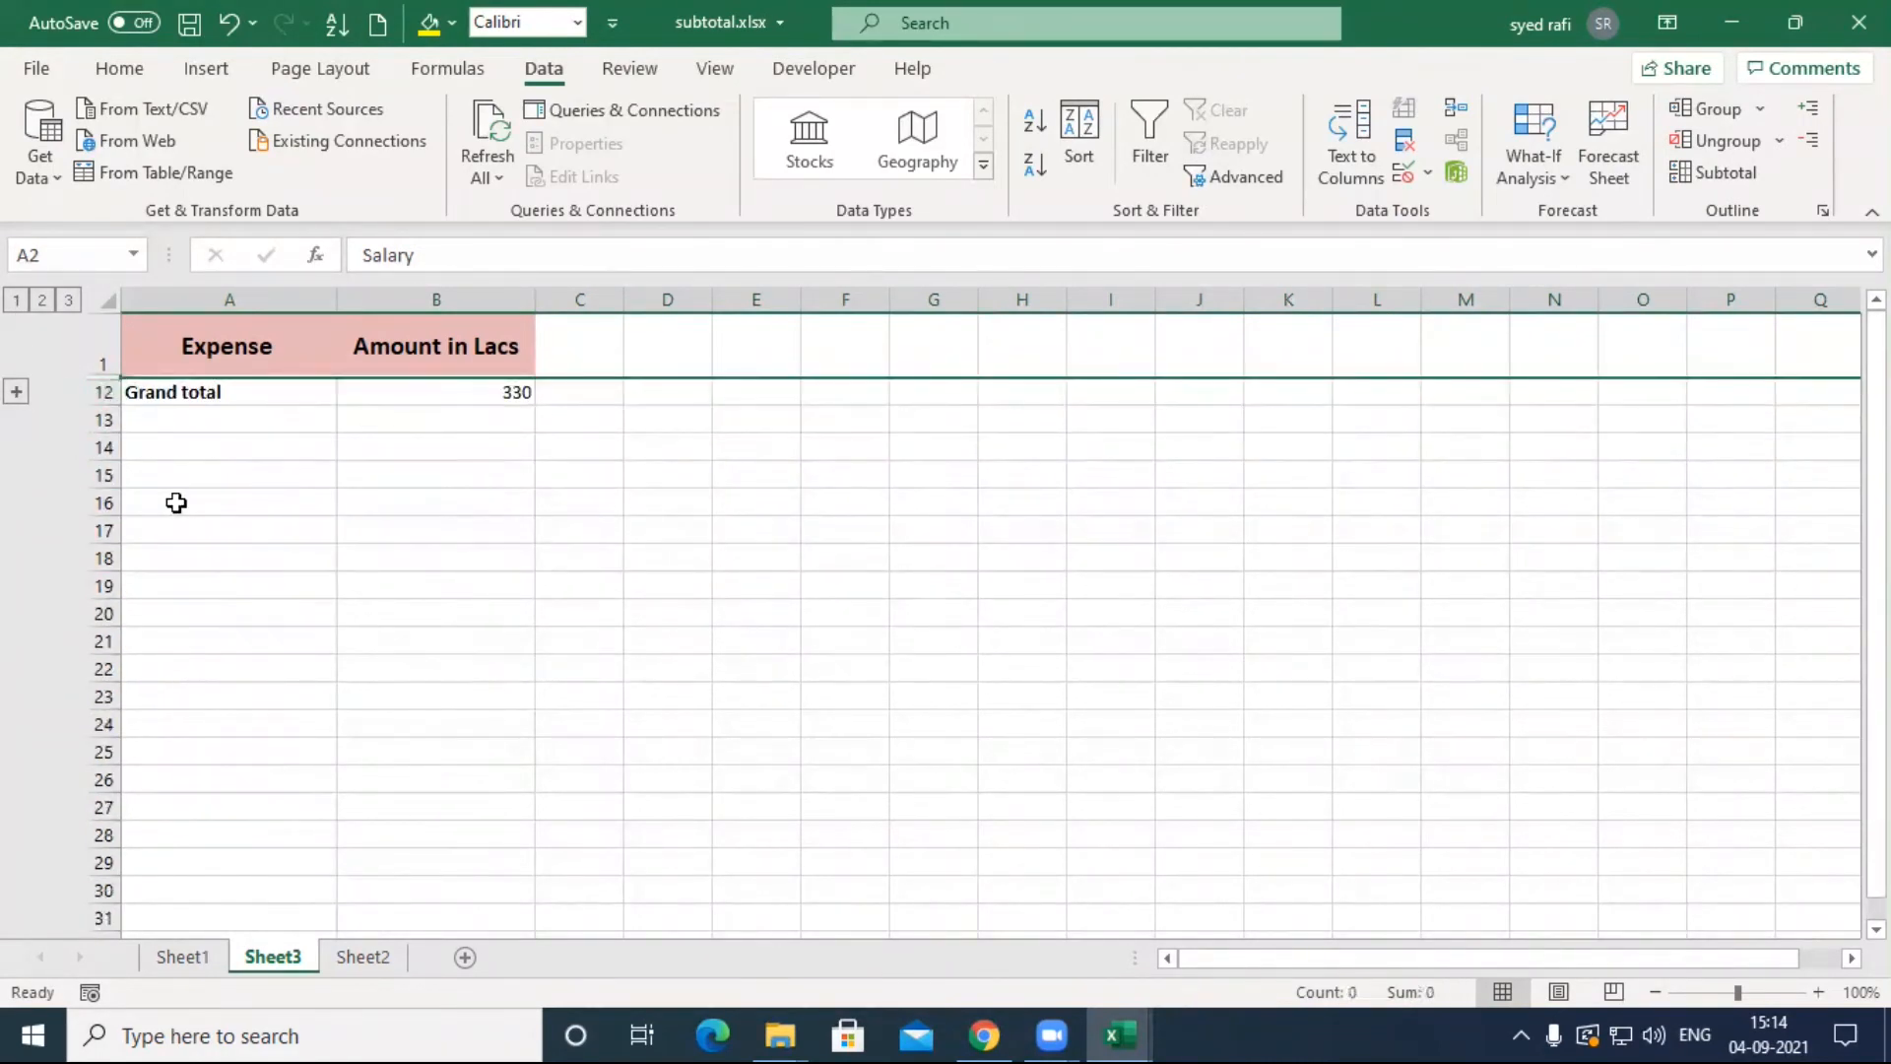
pyautogui.click(68, 301)
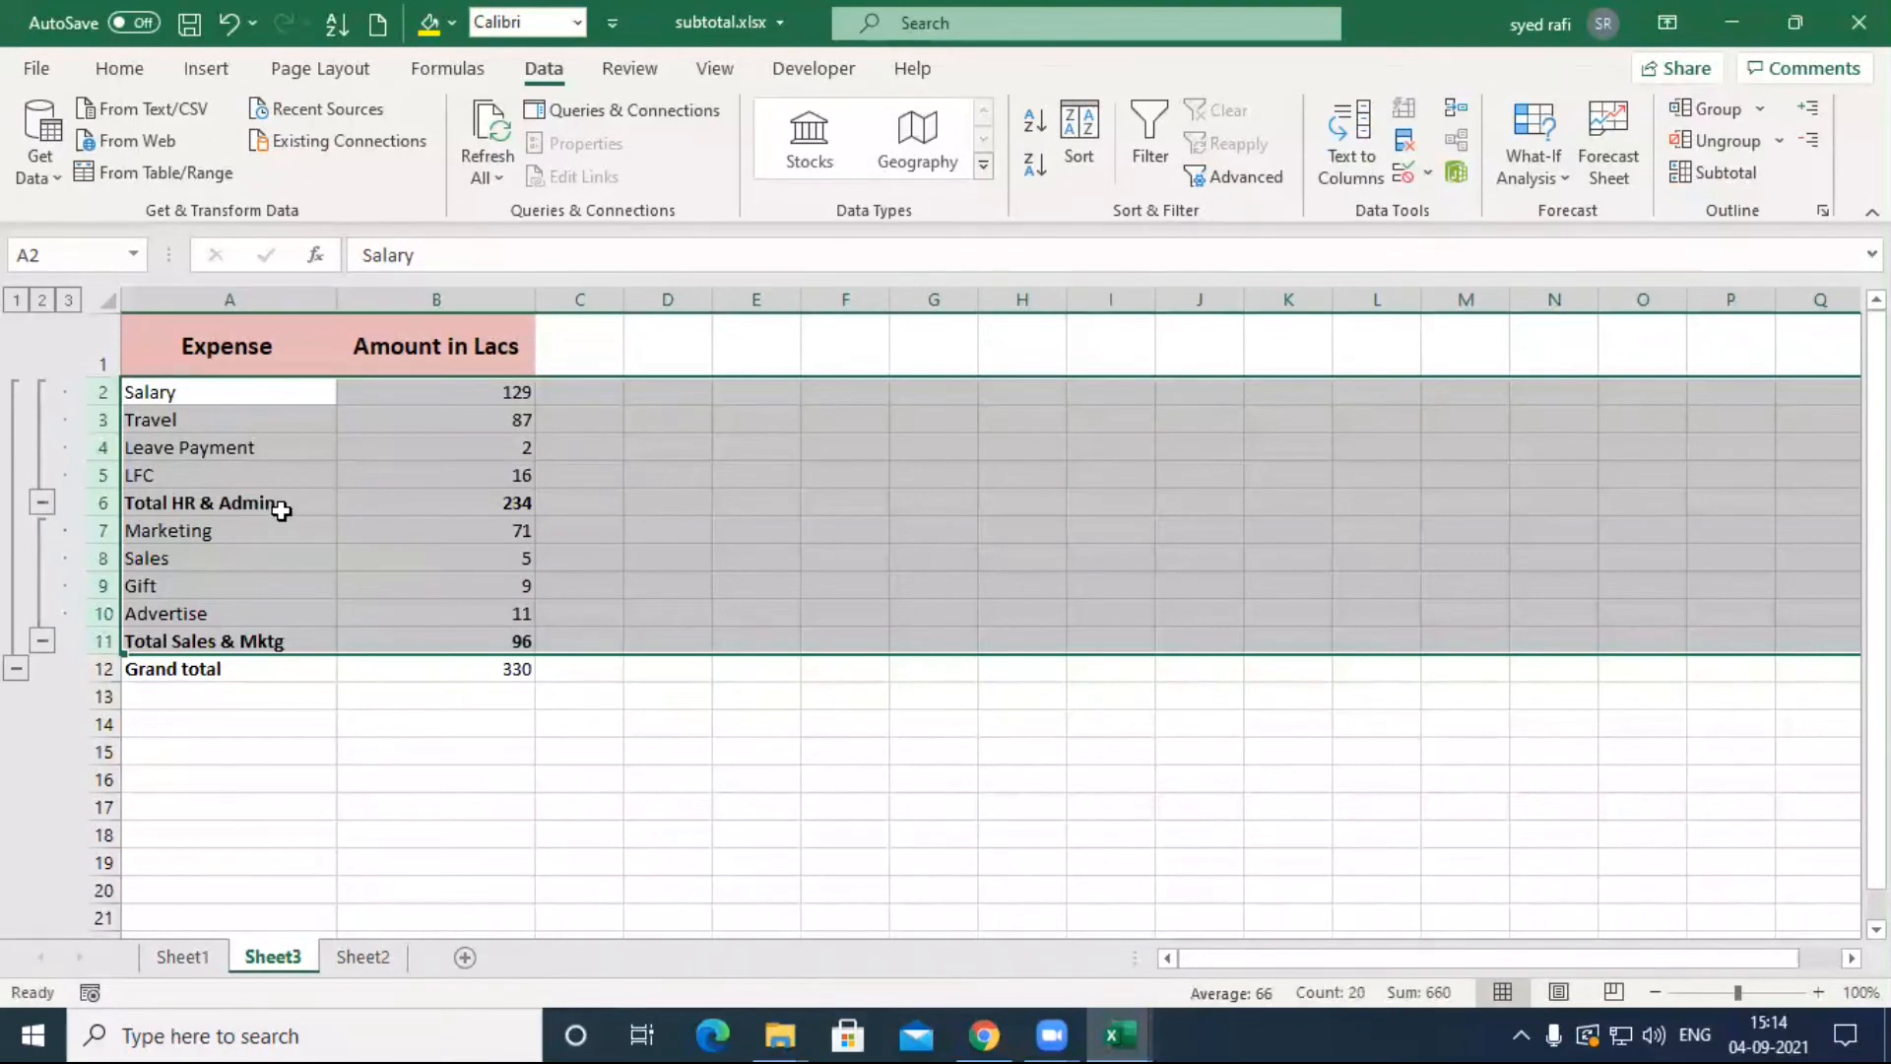
# Step: Ungroup rows 2 to 11 twice to remove both levels of manual grouping
pyautogui.click(1779, 143)
pyautogui.click(1759, 178)
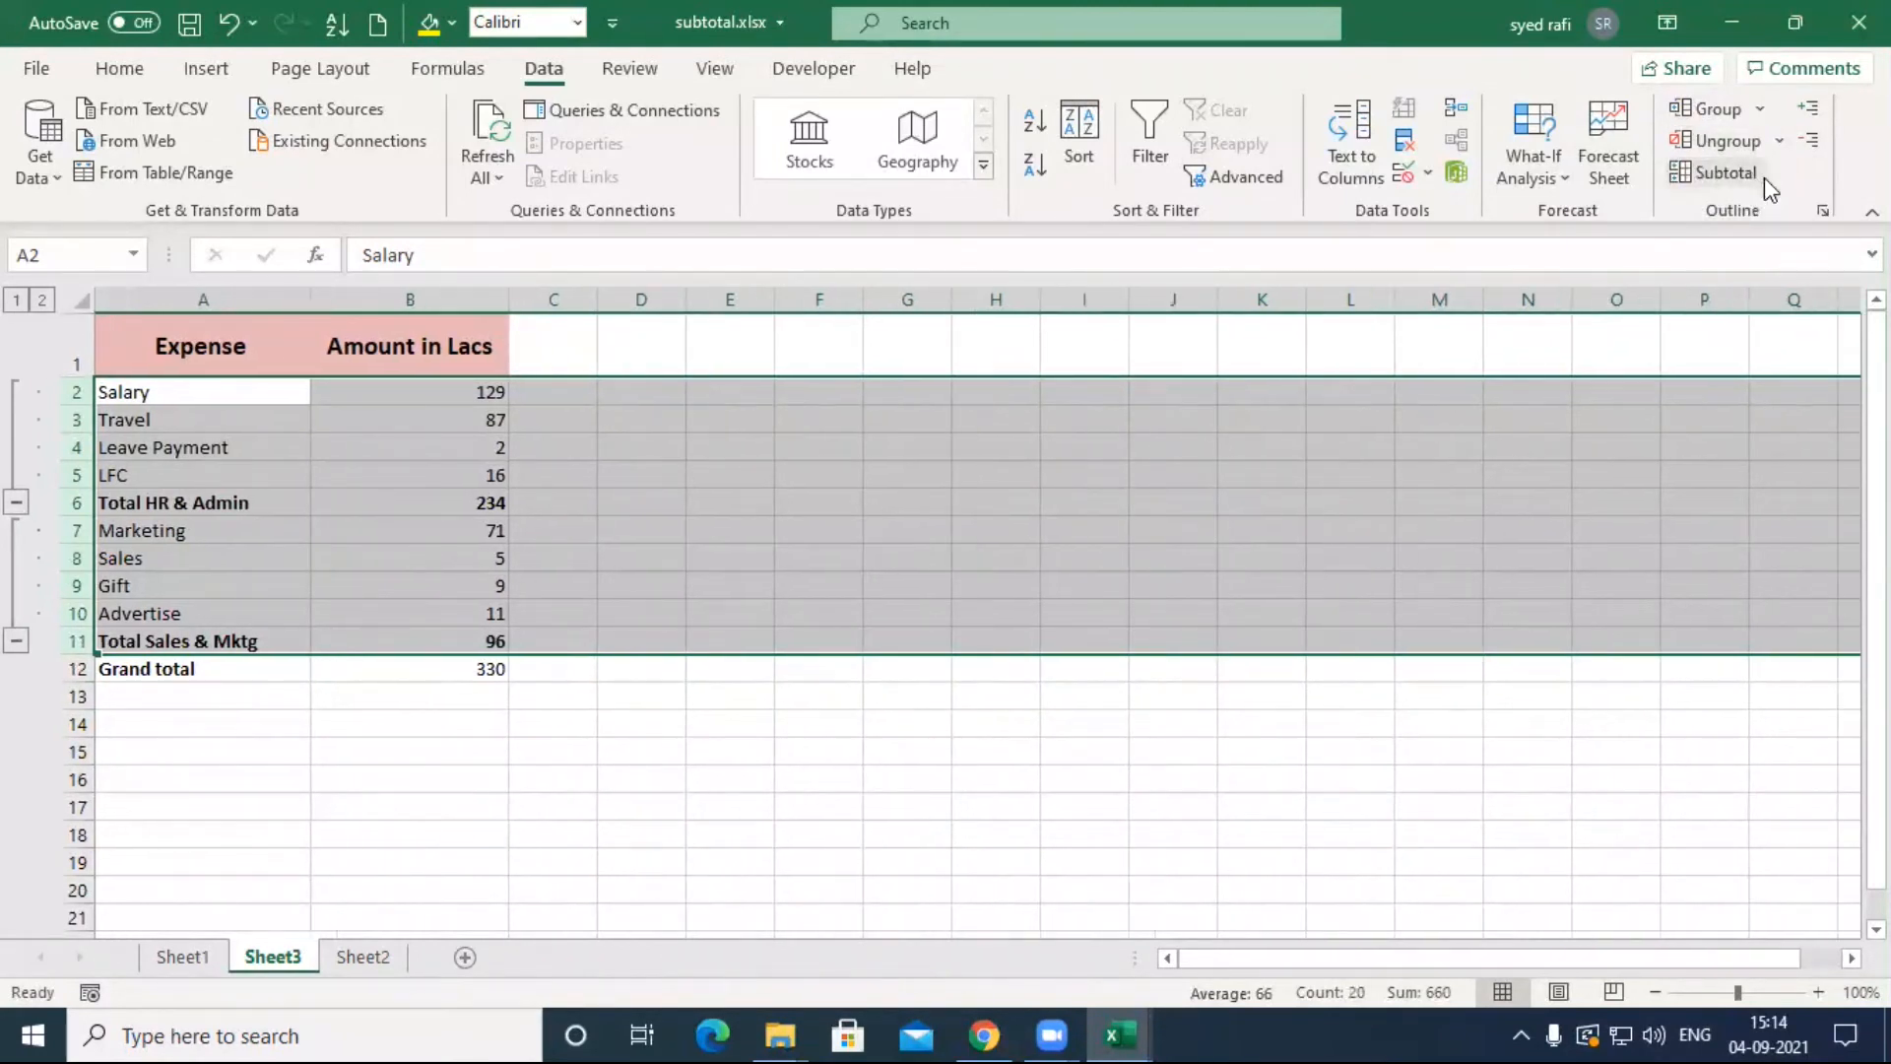
pyautogui.click(1723, 143)
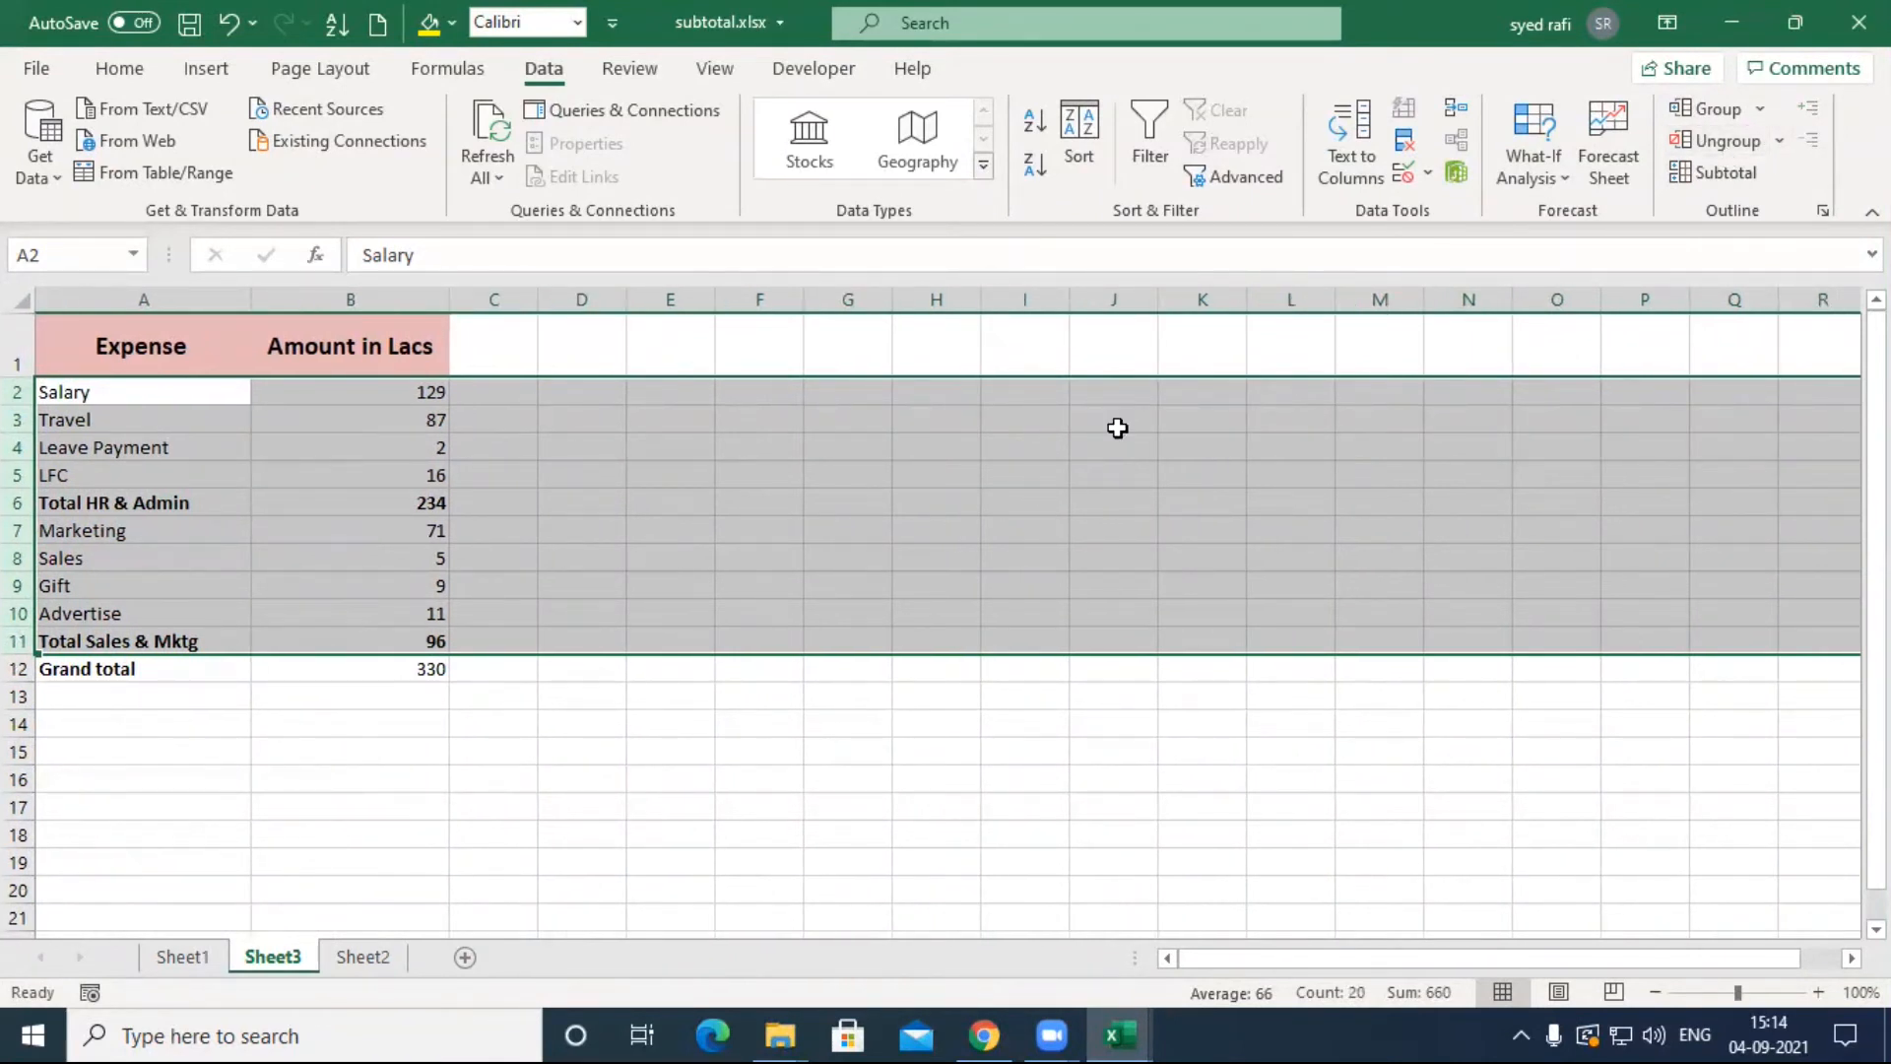
# Step: Apply Auto Outline to the expense data in A2:B12
pyautogui.click(1760, 111)
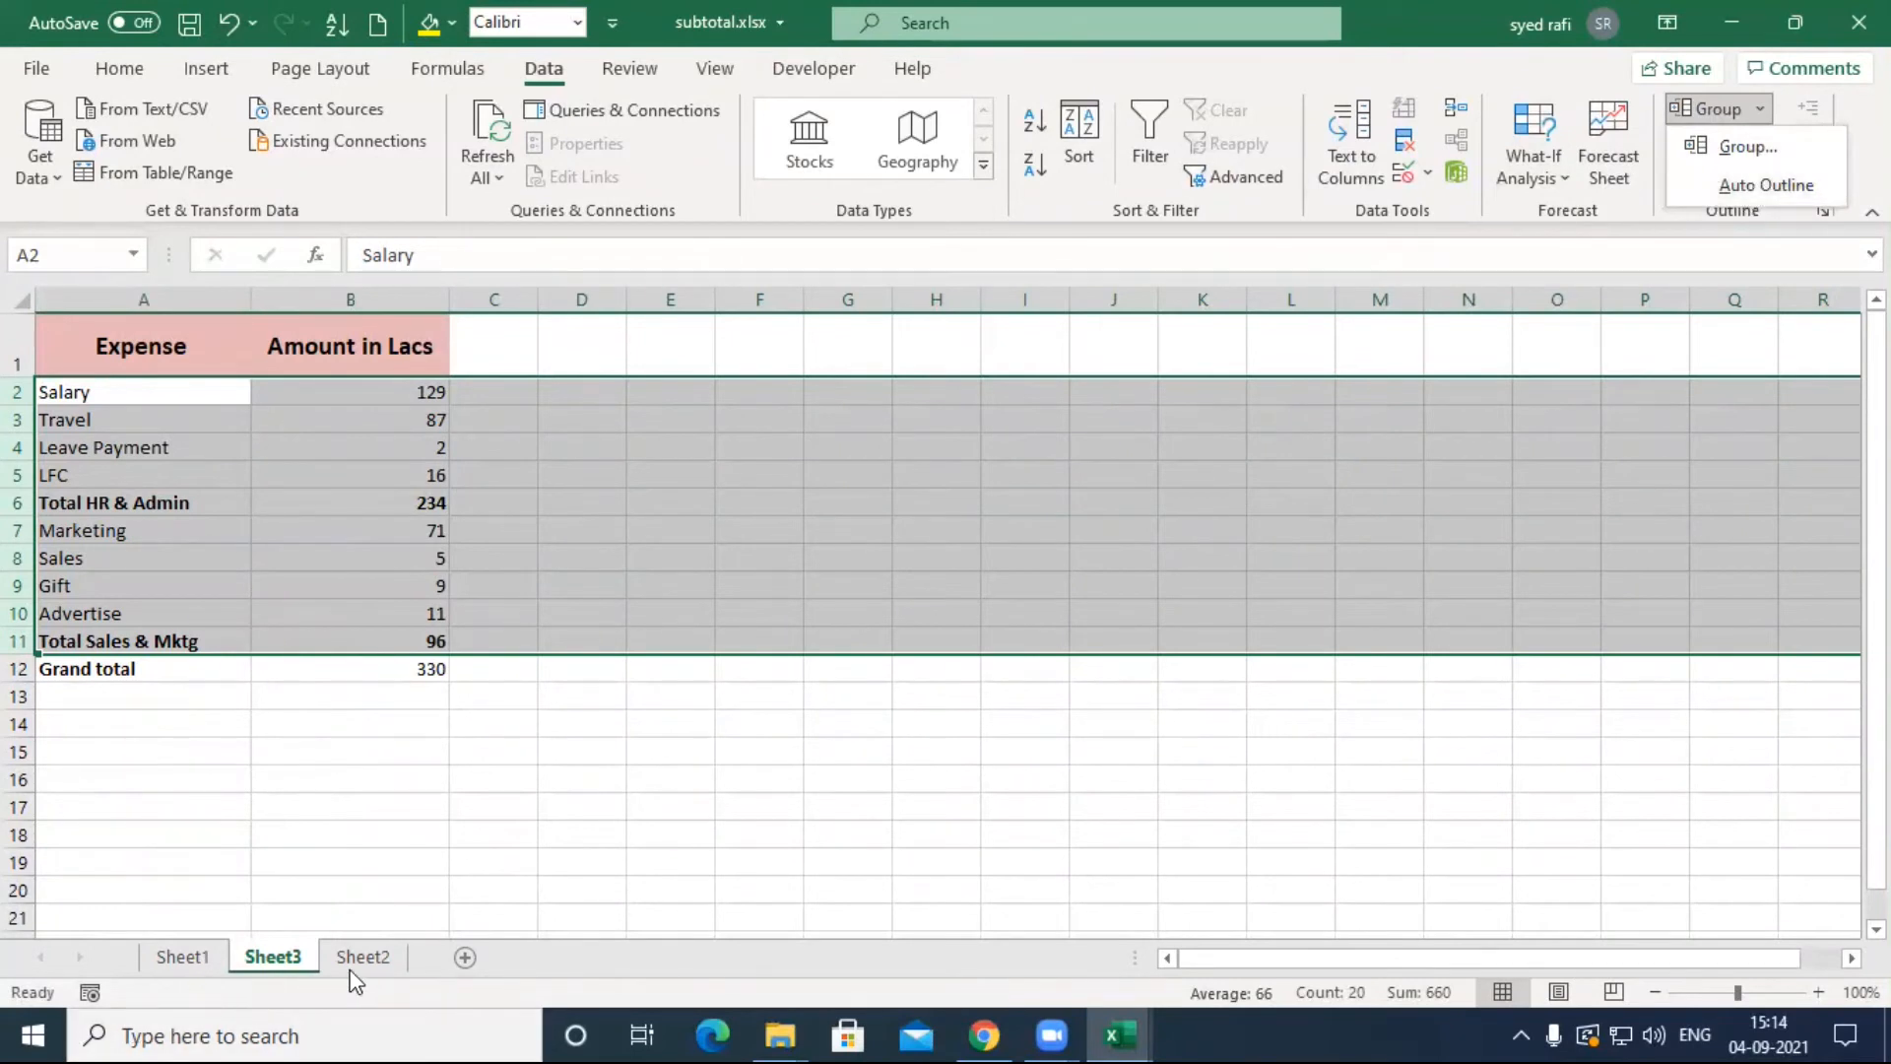
pyautogui.click(61, 394)
pyautogui.moveTo(61, 394); pyautogui.dragTo(380, 667)
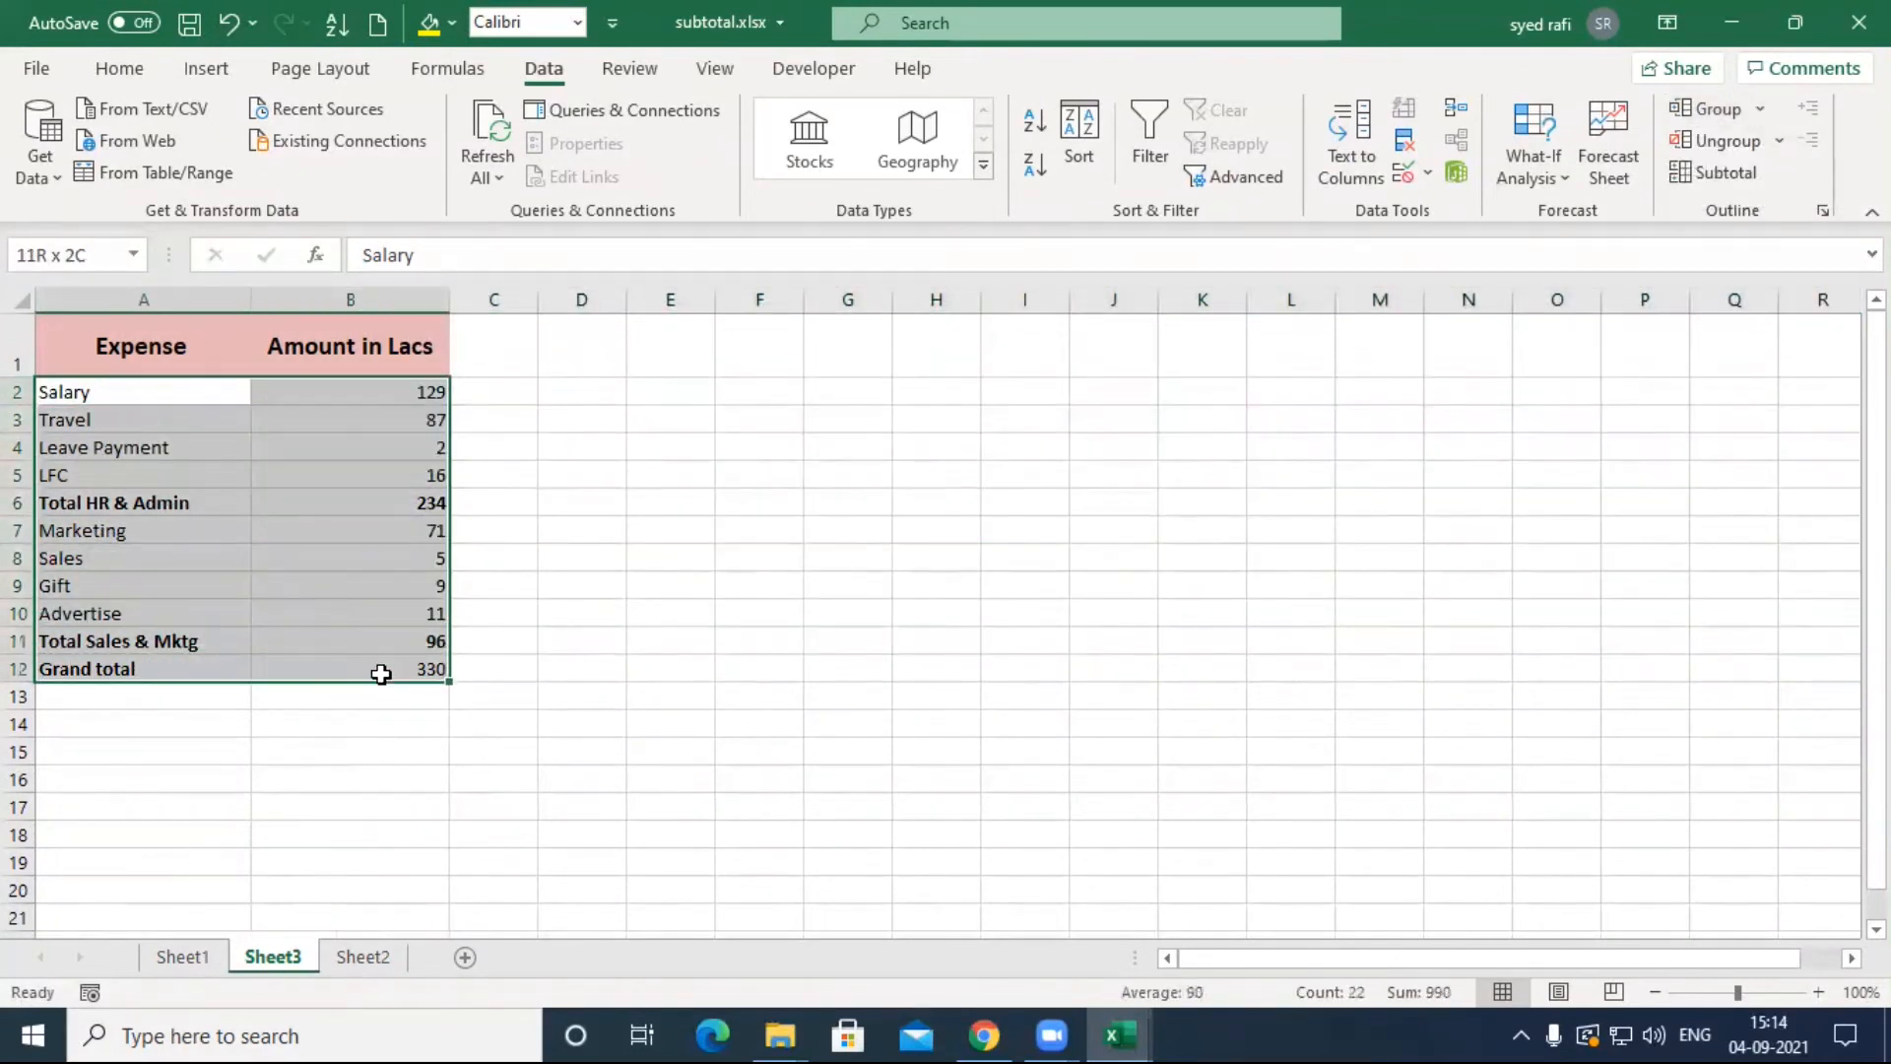
pyautogui.click(1760, 108)
pyautogui.click(1767, 187)
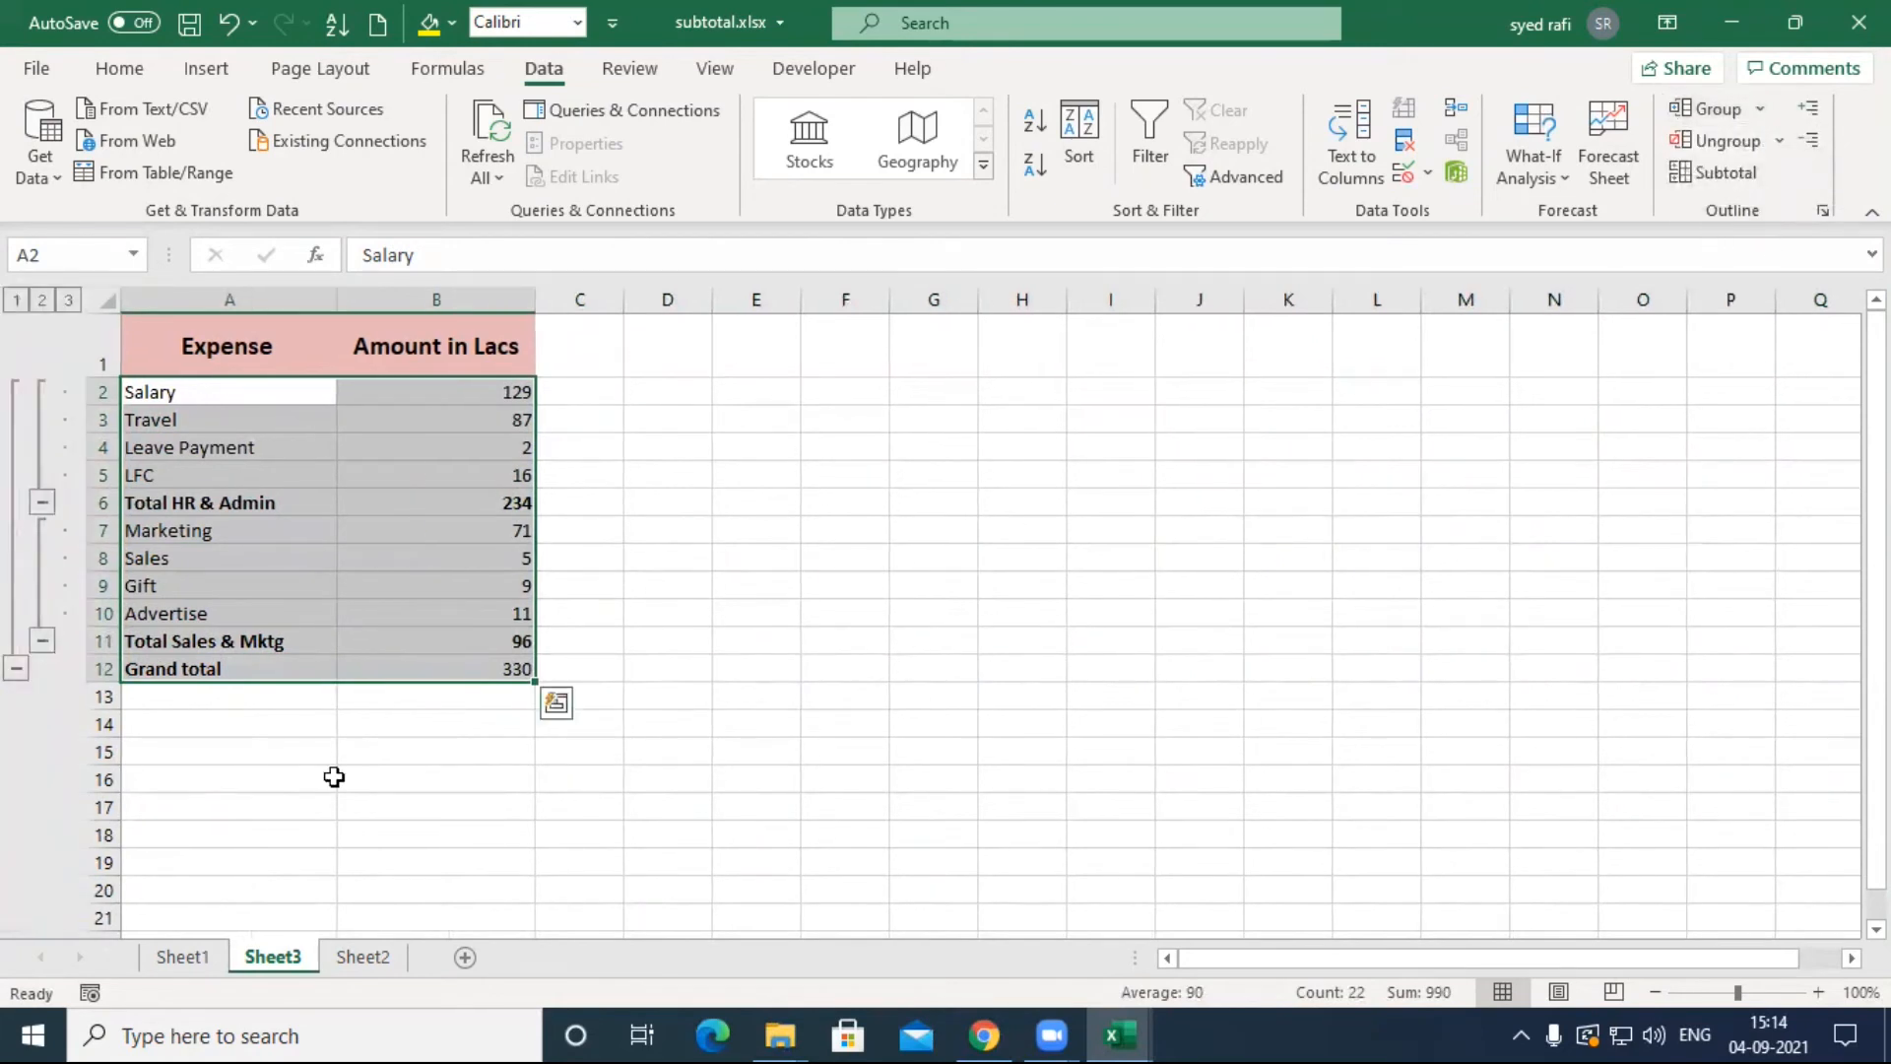
# Step: Examine the Total HR & Admin, Total Sales & Mktg and Grand total rows by selecting each one in the outlined list
pyautogui.moveTo(152, 502); pyautogui.dragTo(426, 504)
pyautogui.click(254, 645)
pyautogui.moveTo(254, 645); pyautogui.dragTo(517, 645)
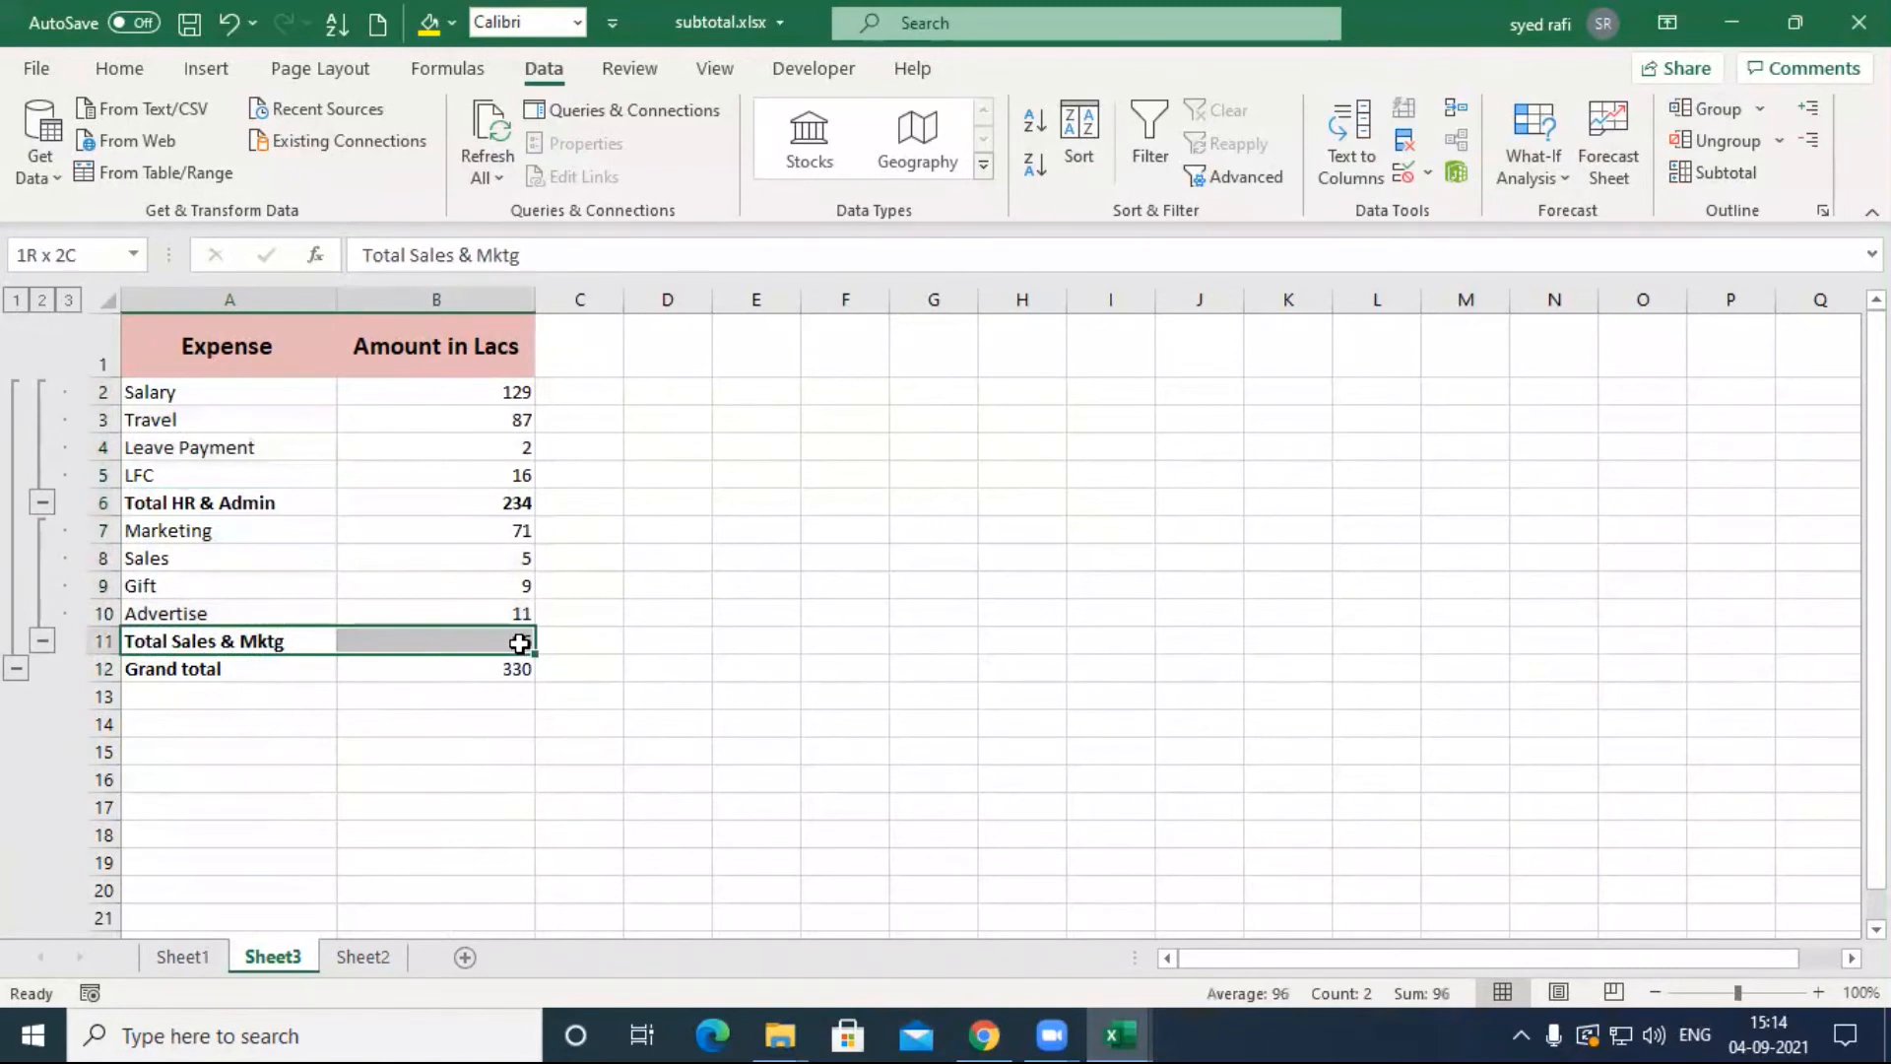
pyautogui.moveTo(192, 670); pyautogui.dragTo(514, 671)
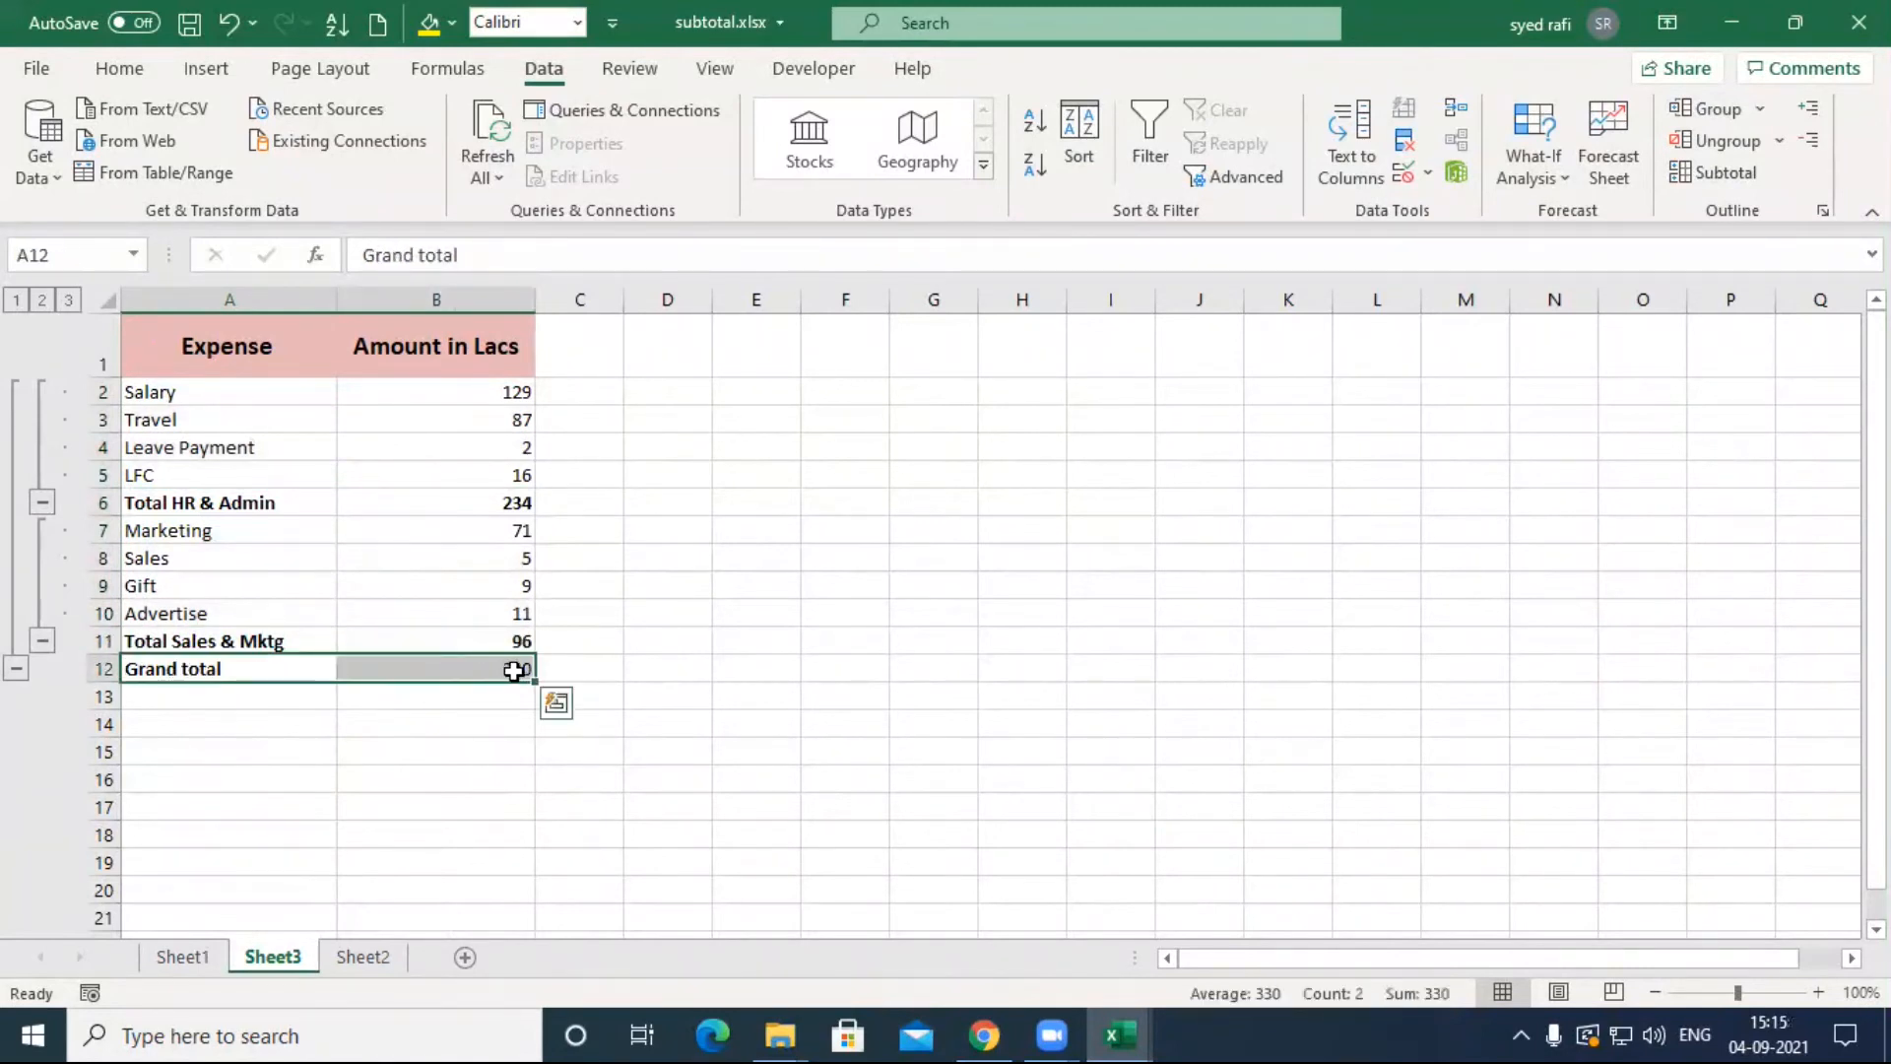
pyautogui.click(1760, 111)
pyautogui.click(1624, 373)
# Step: Switch to Sheet1 and sort the orders table by Country from A to Z
pyautogui.click(184, 957)
pyautogui.click(352, 623)
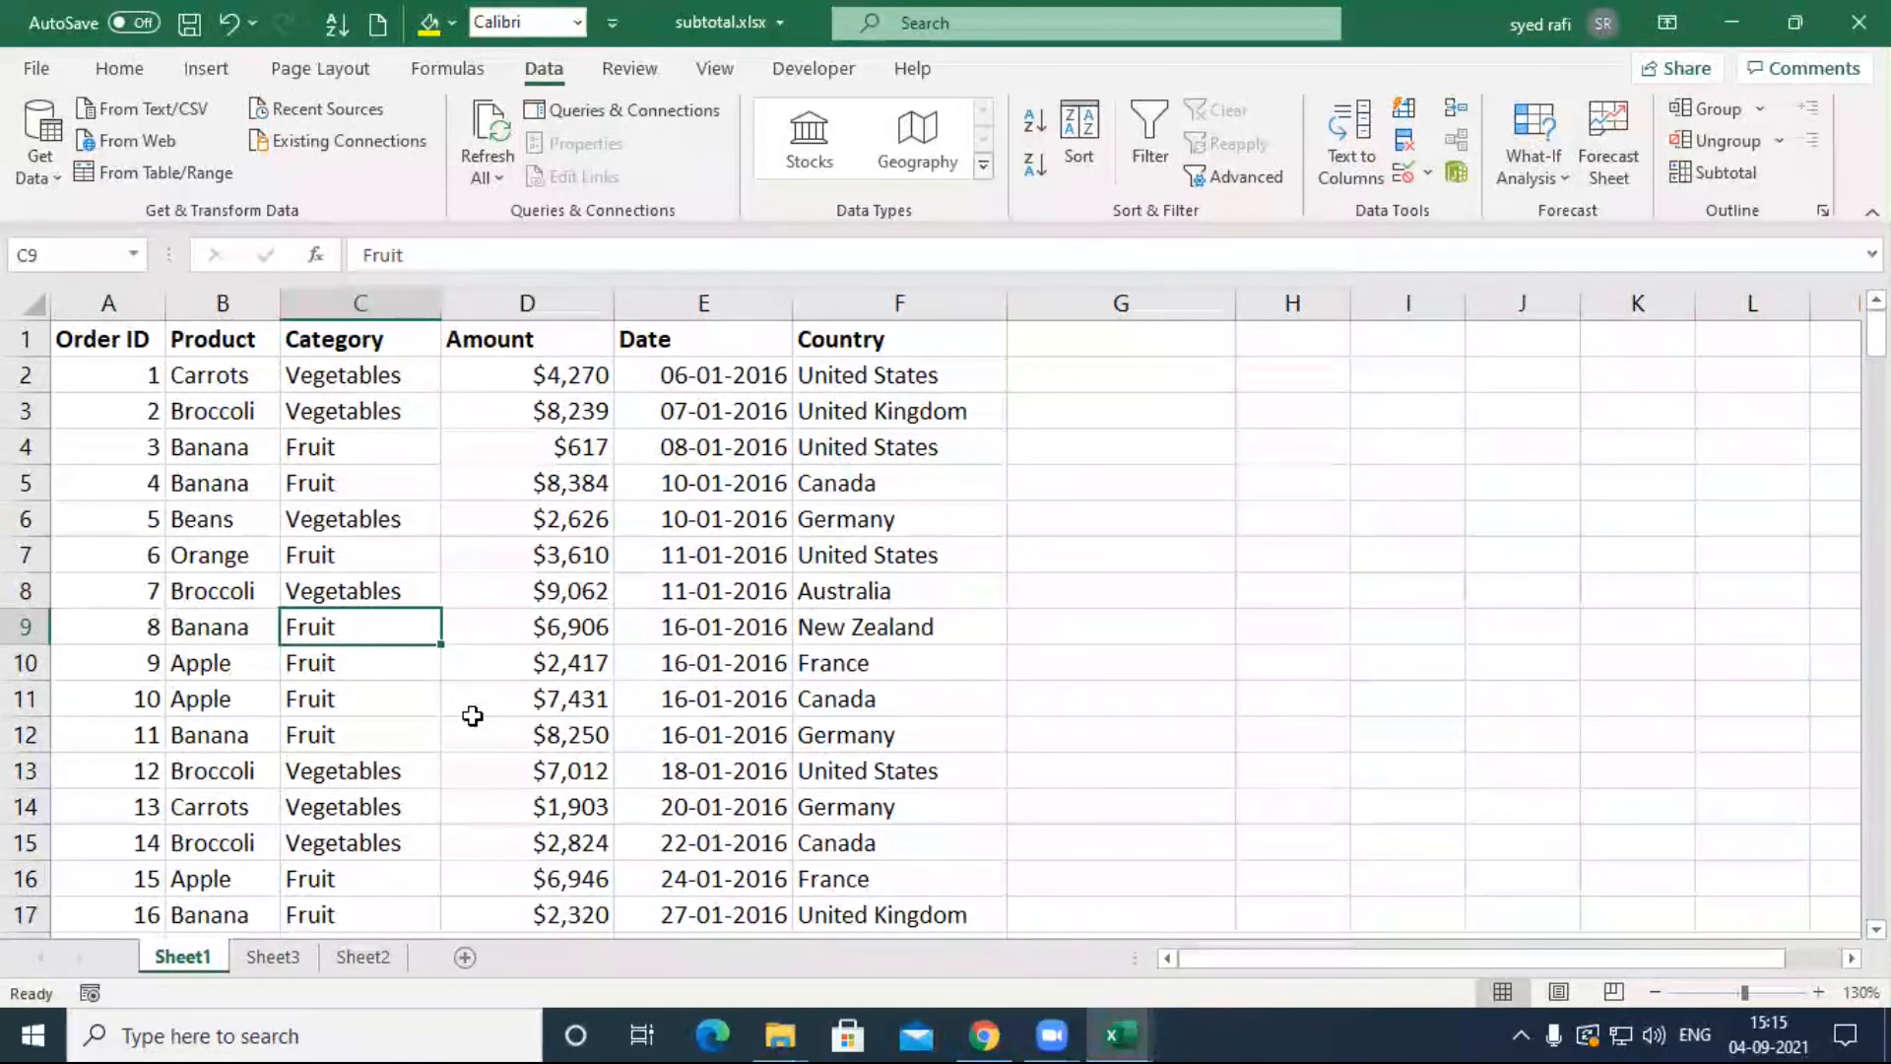
pyautogui.moveTo(533, 377); pyautogui.dragTo(560, 685)
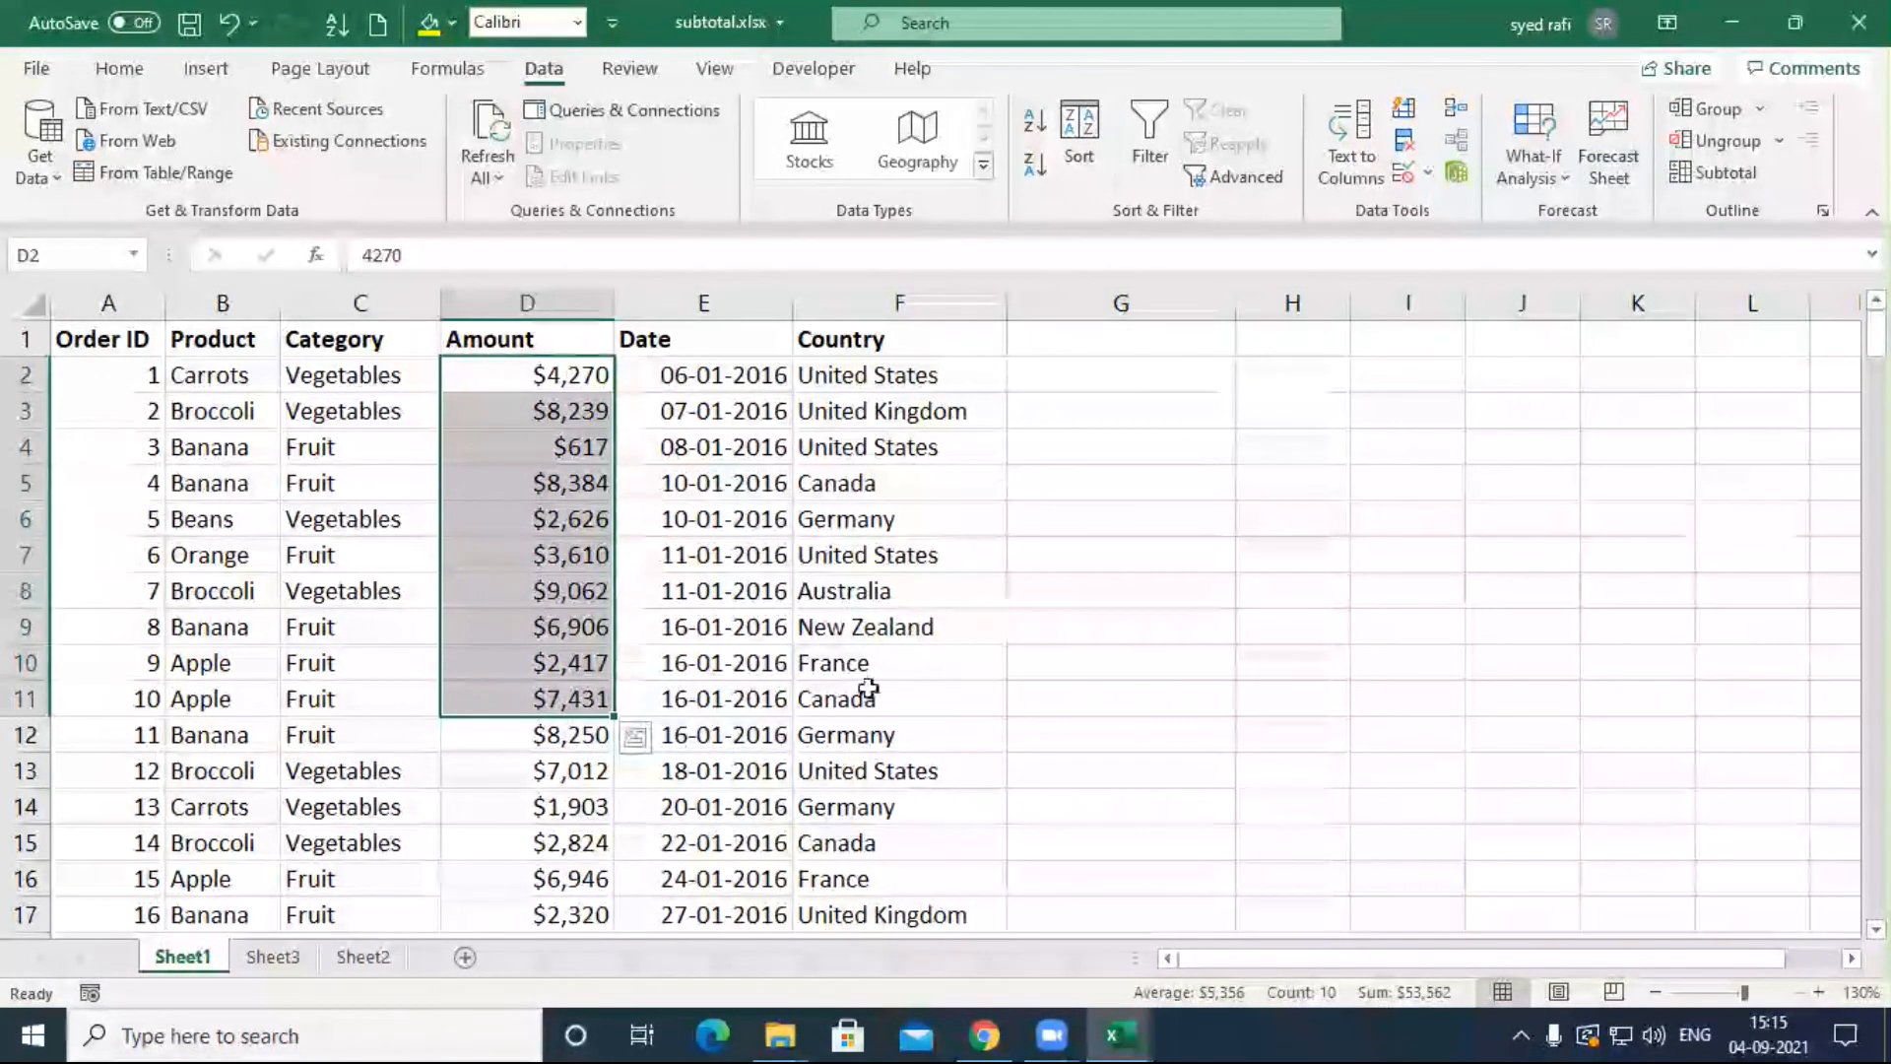
pyautogui.click(859, 596)
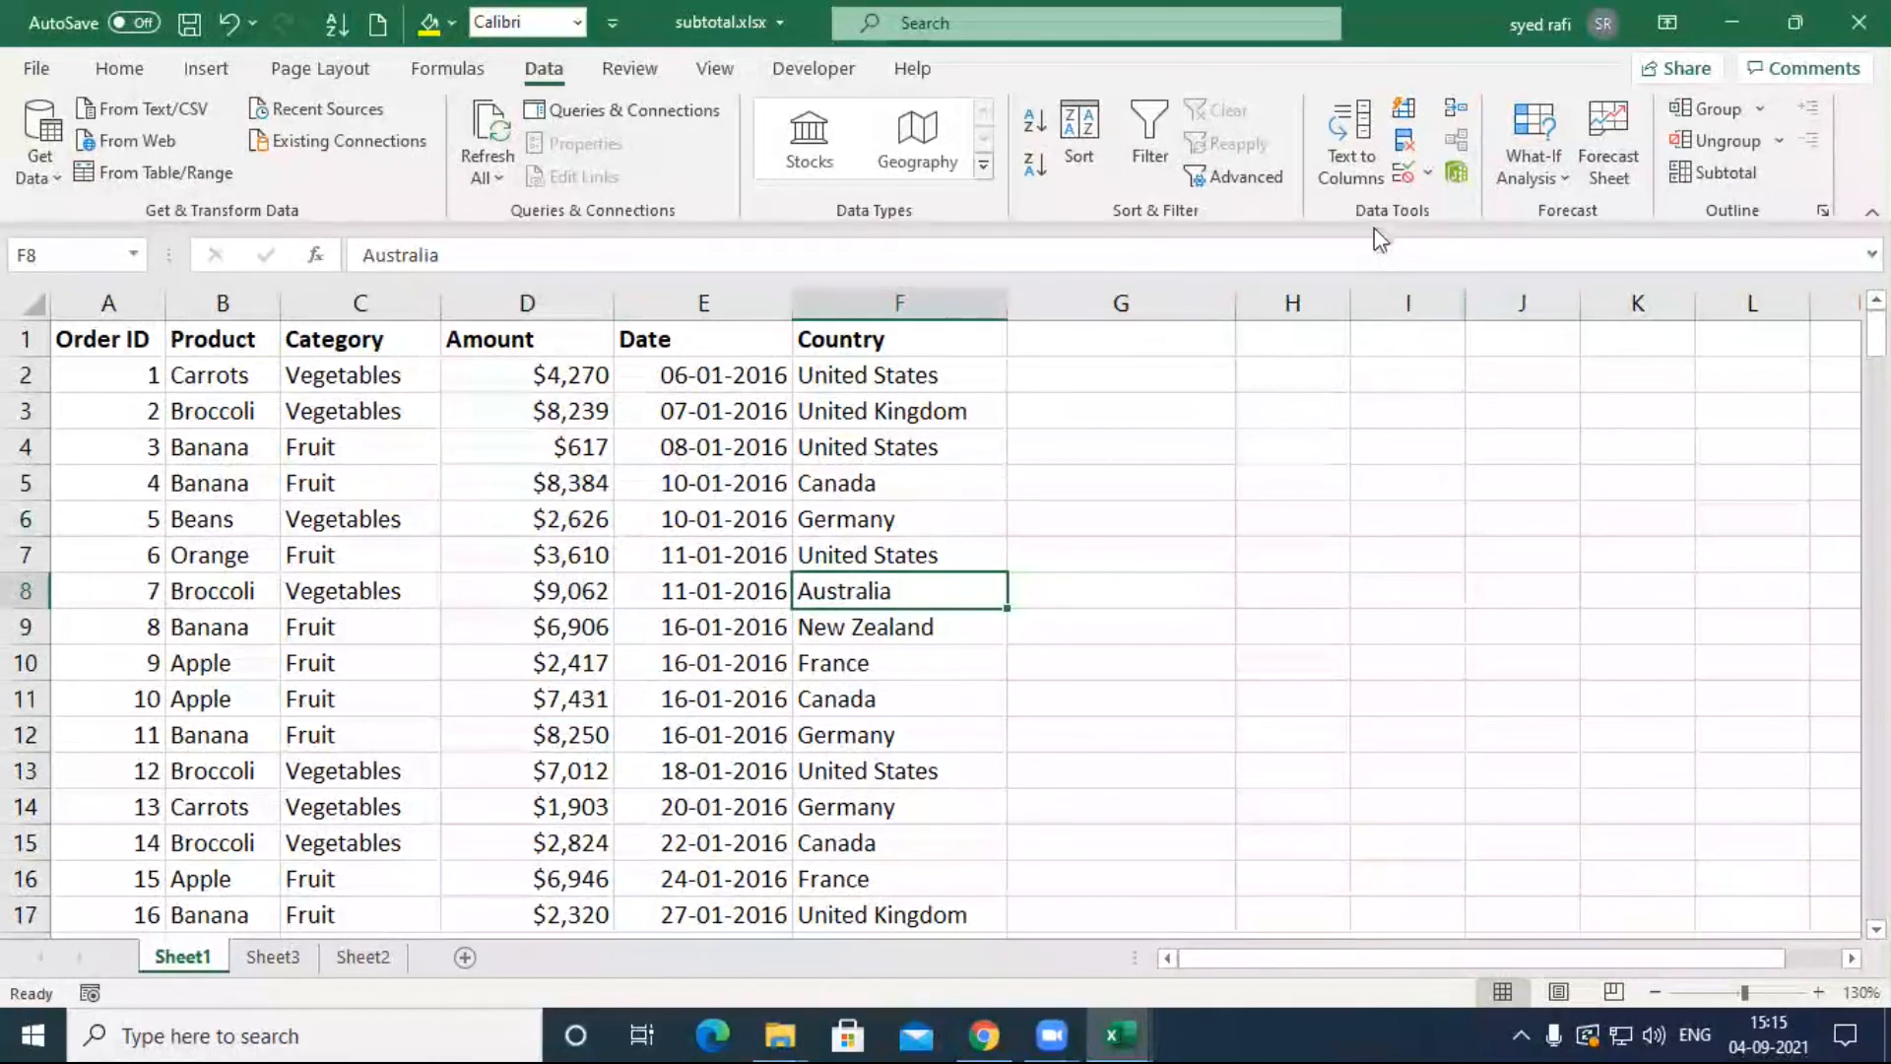
pyautogui.click(1042, 130)
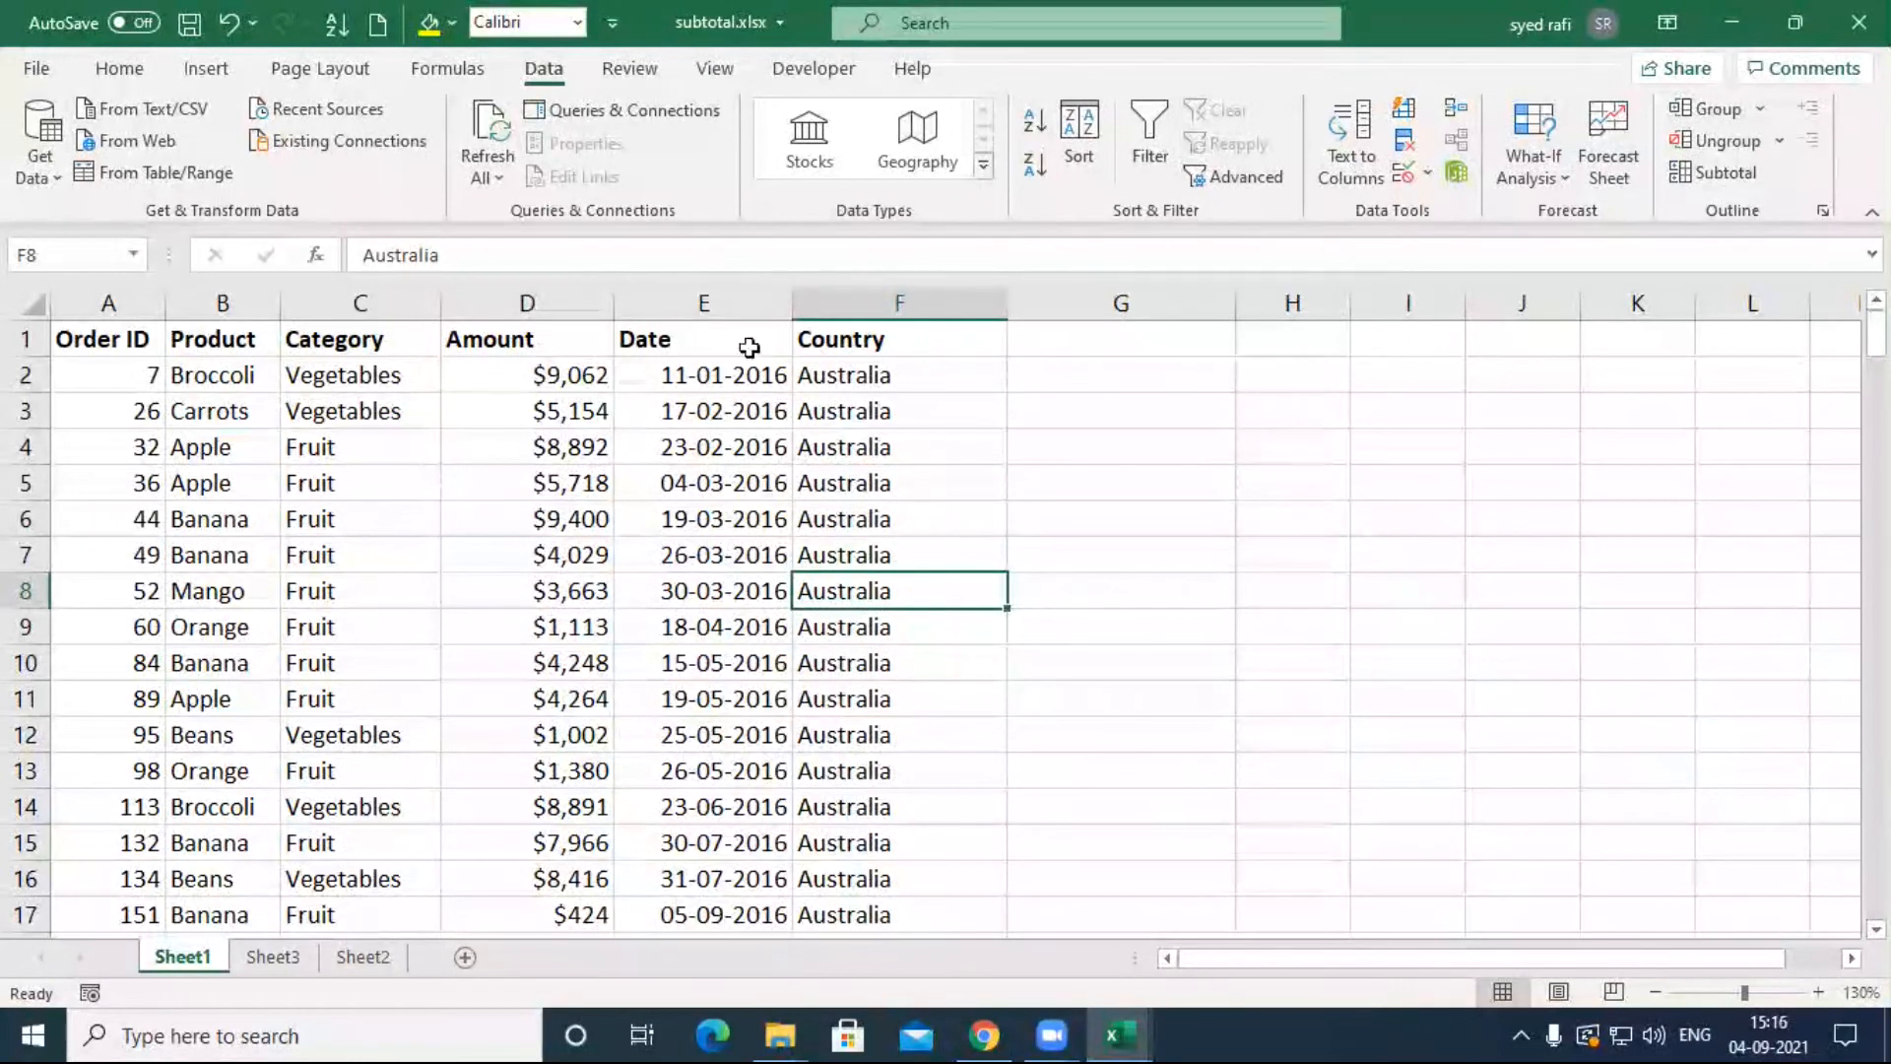
# Step: Add subtotals to the orders table that sum Amount at each change in Country, with Country itself excluded from the subtotalled fields
pyautogui.click(1735, 174)
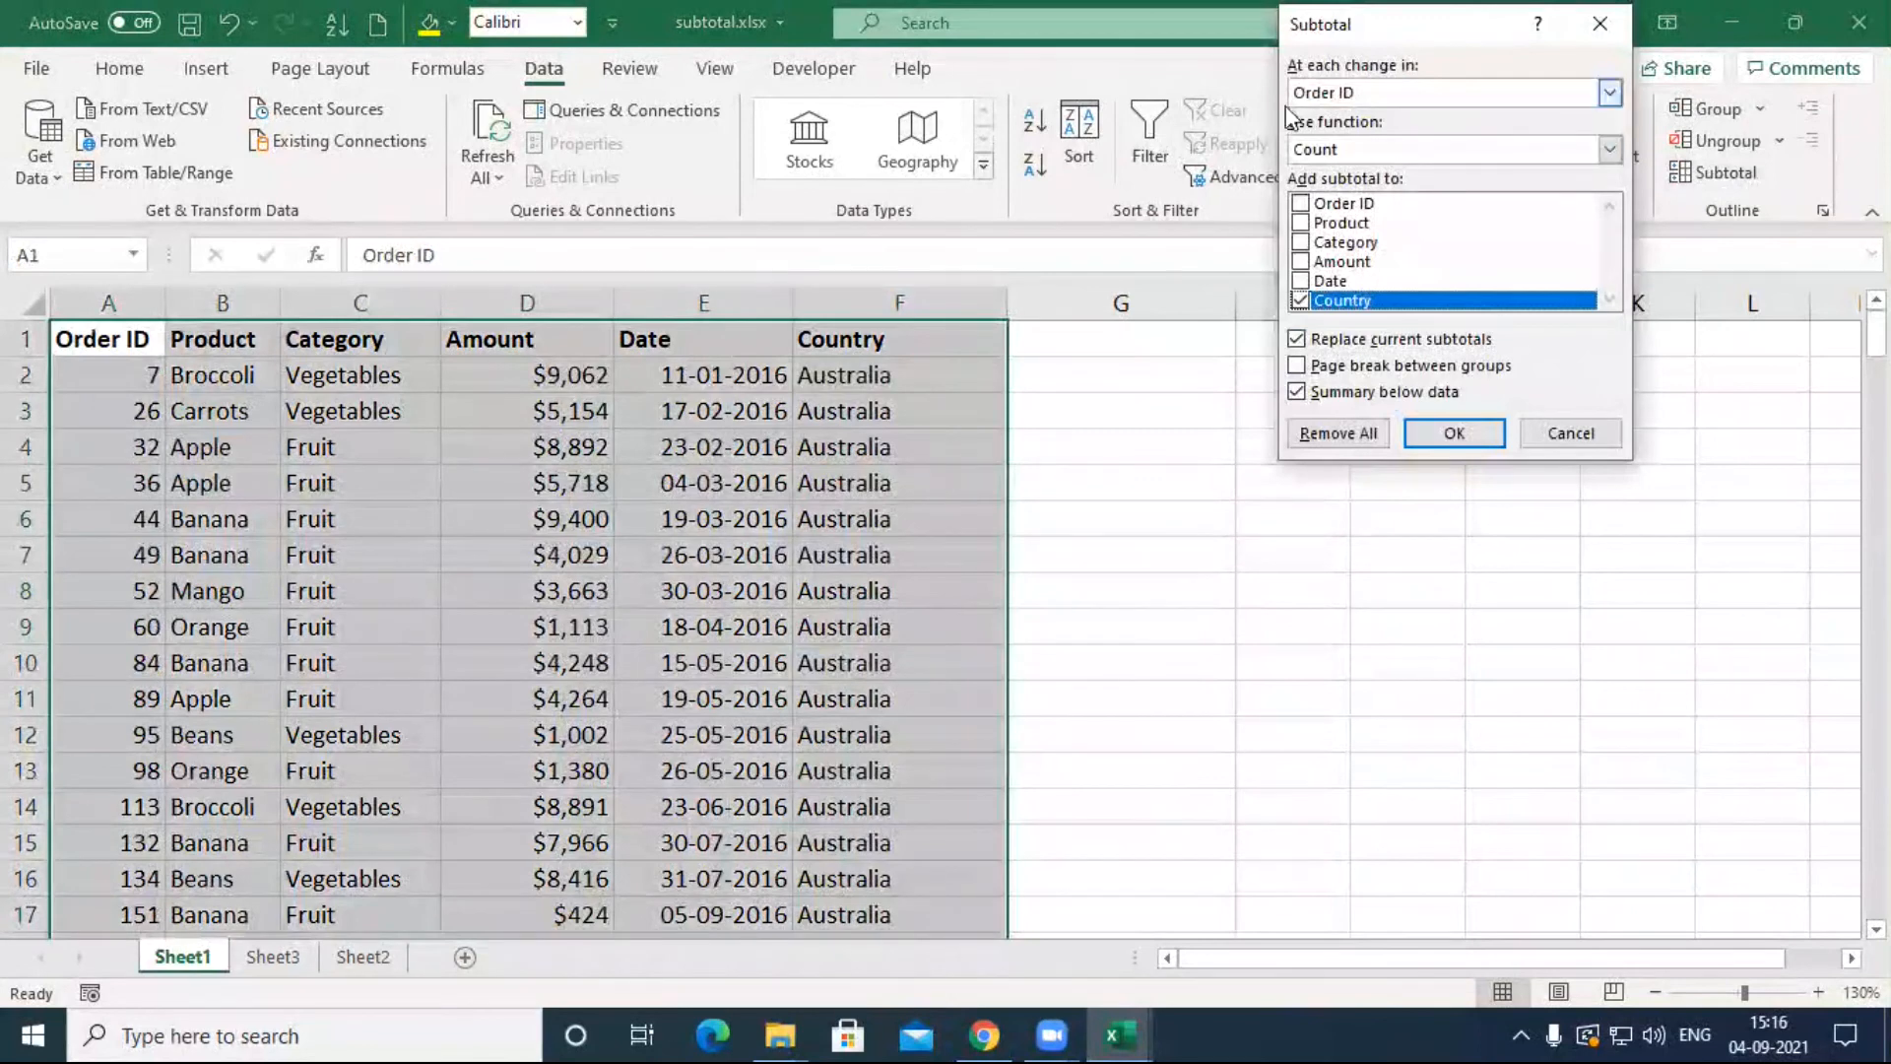
pyautogui.click(1379, 95)
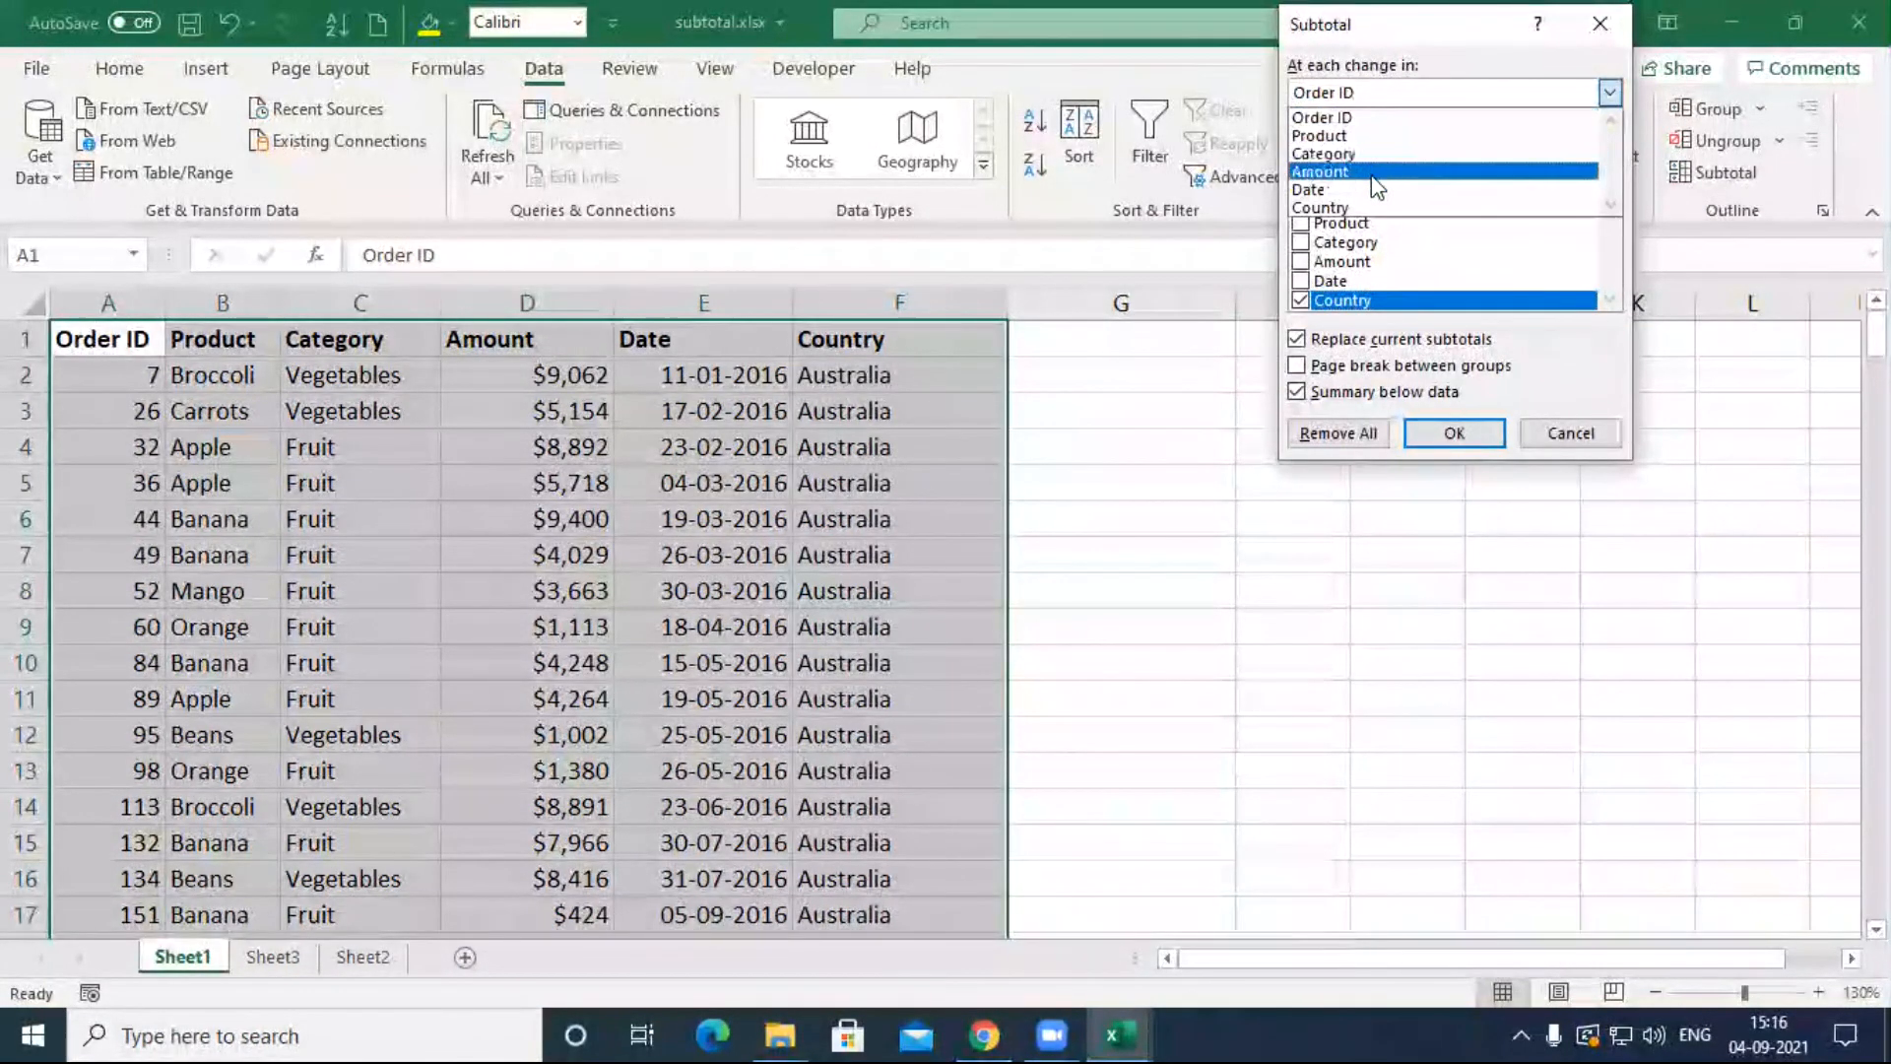
pyautogui.click(1369, 206)
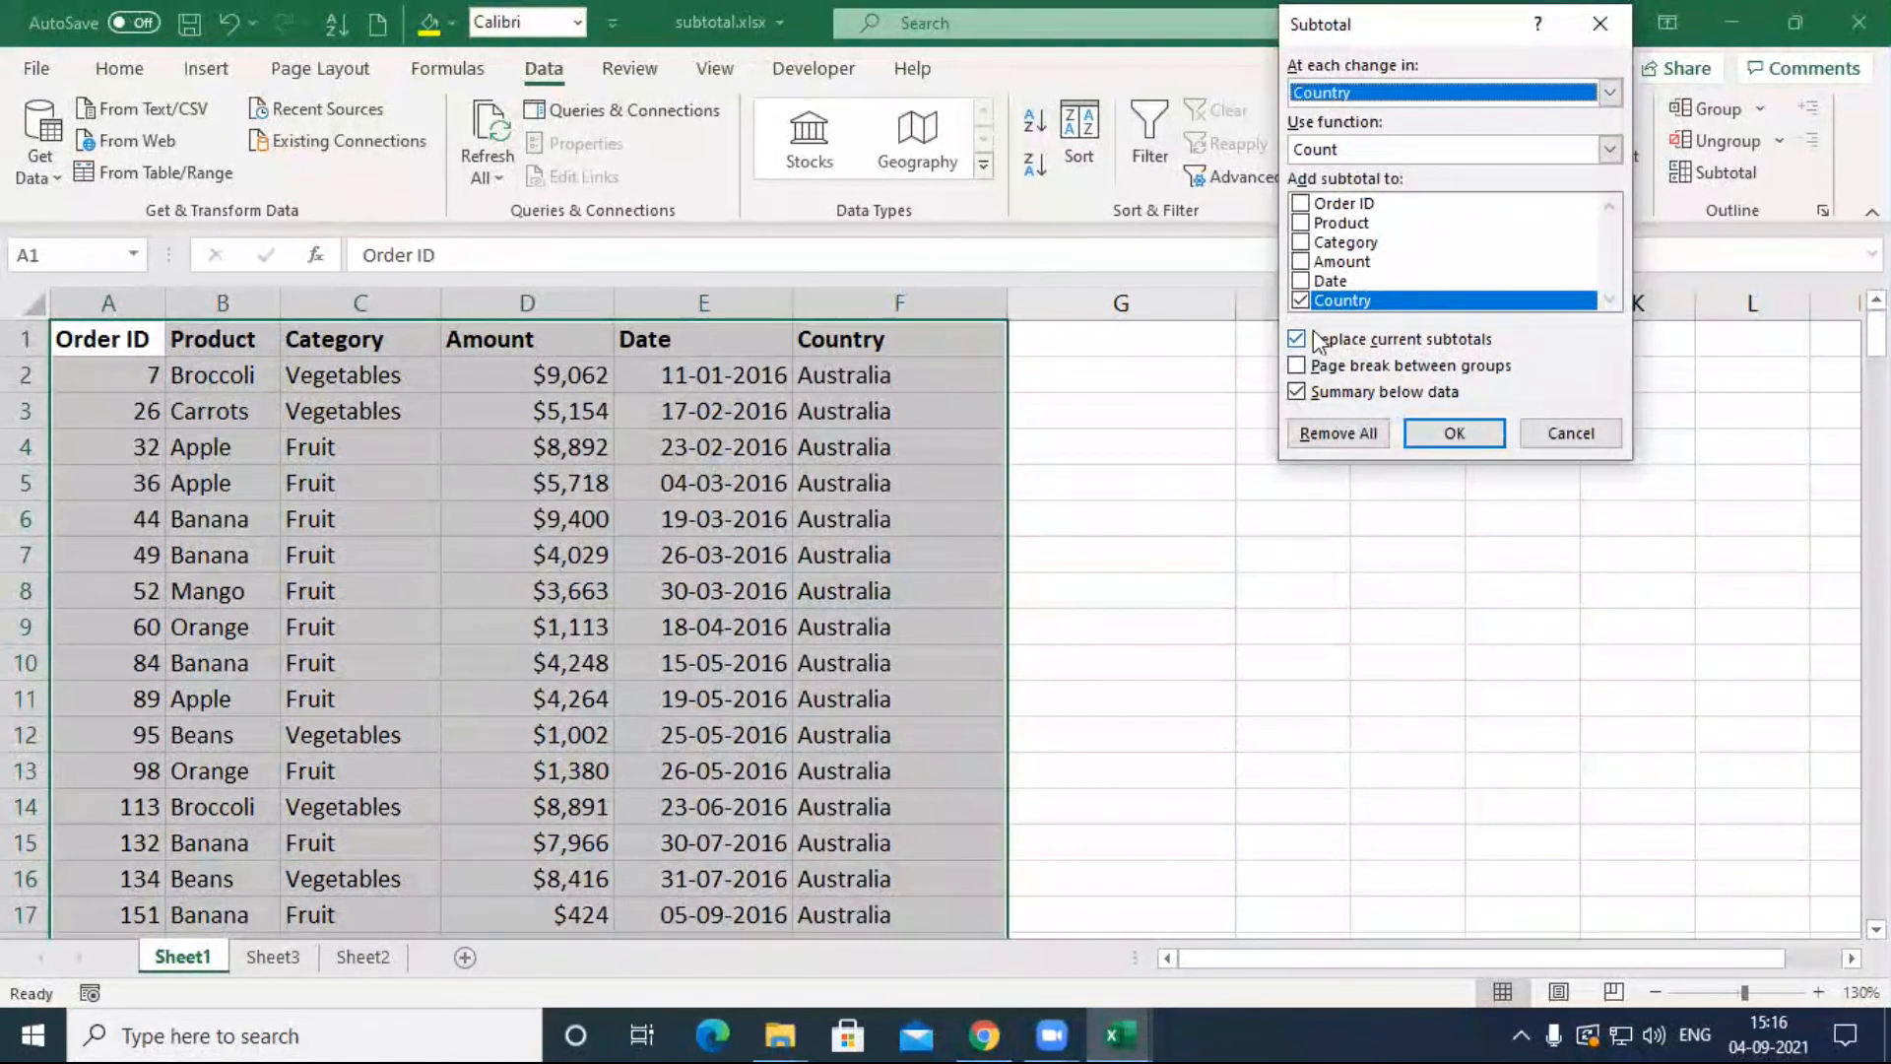
pyautogui.click(1300, 300)
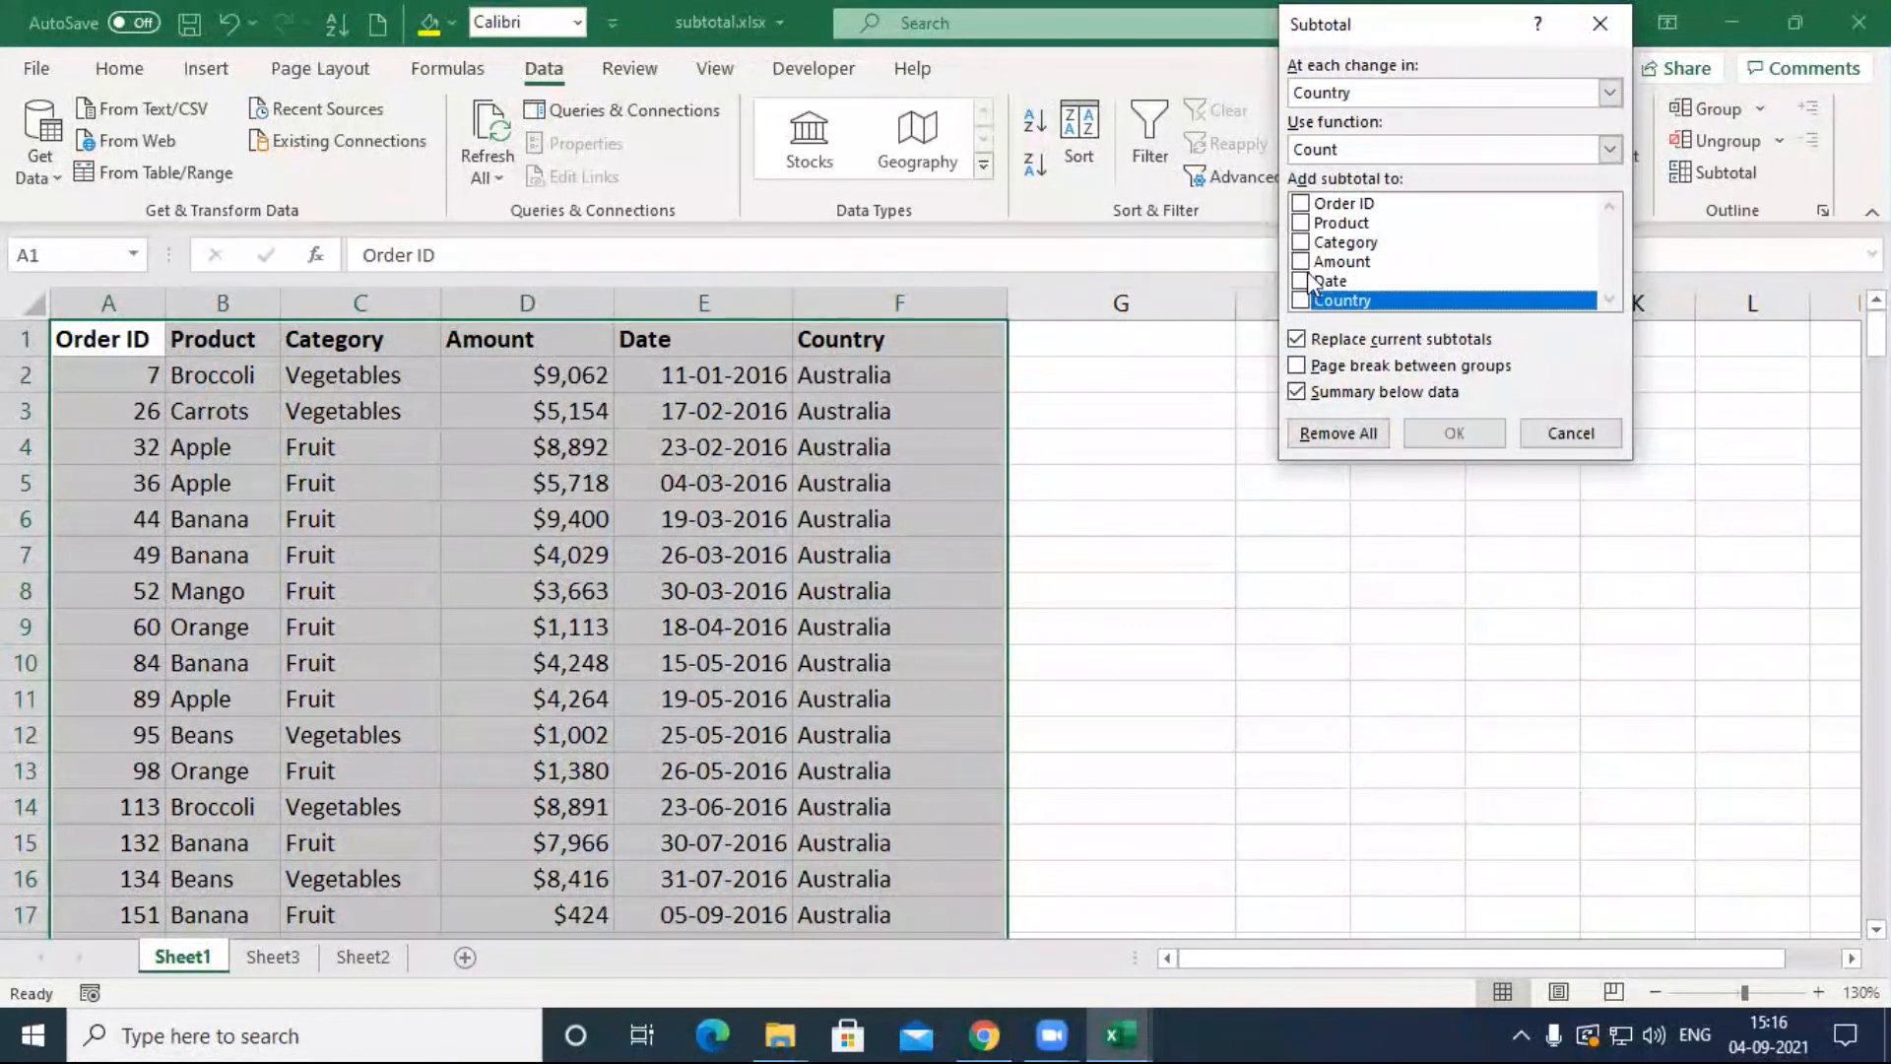
pyautogui.click(1301, 262)
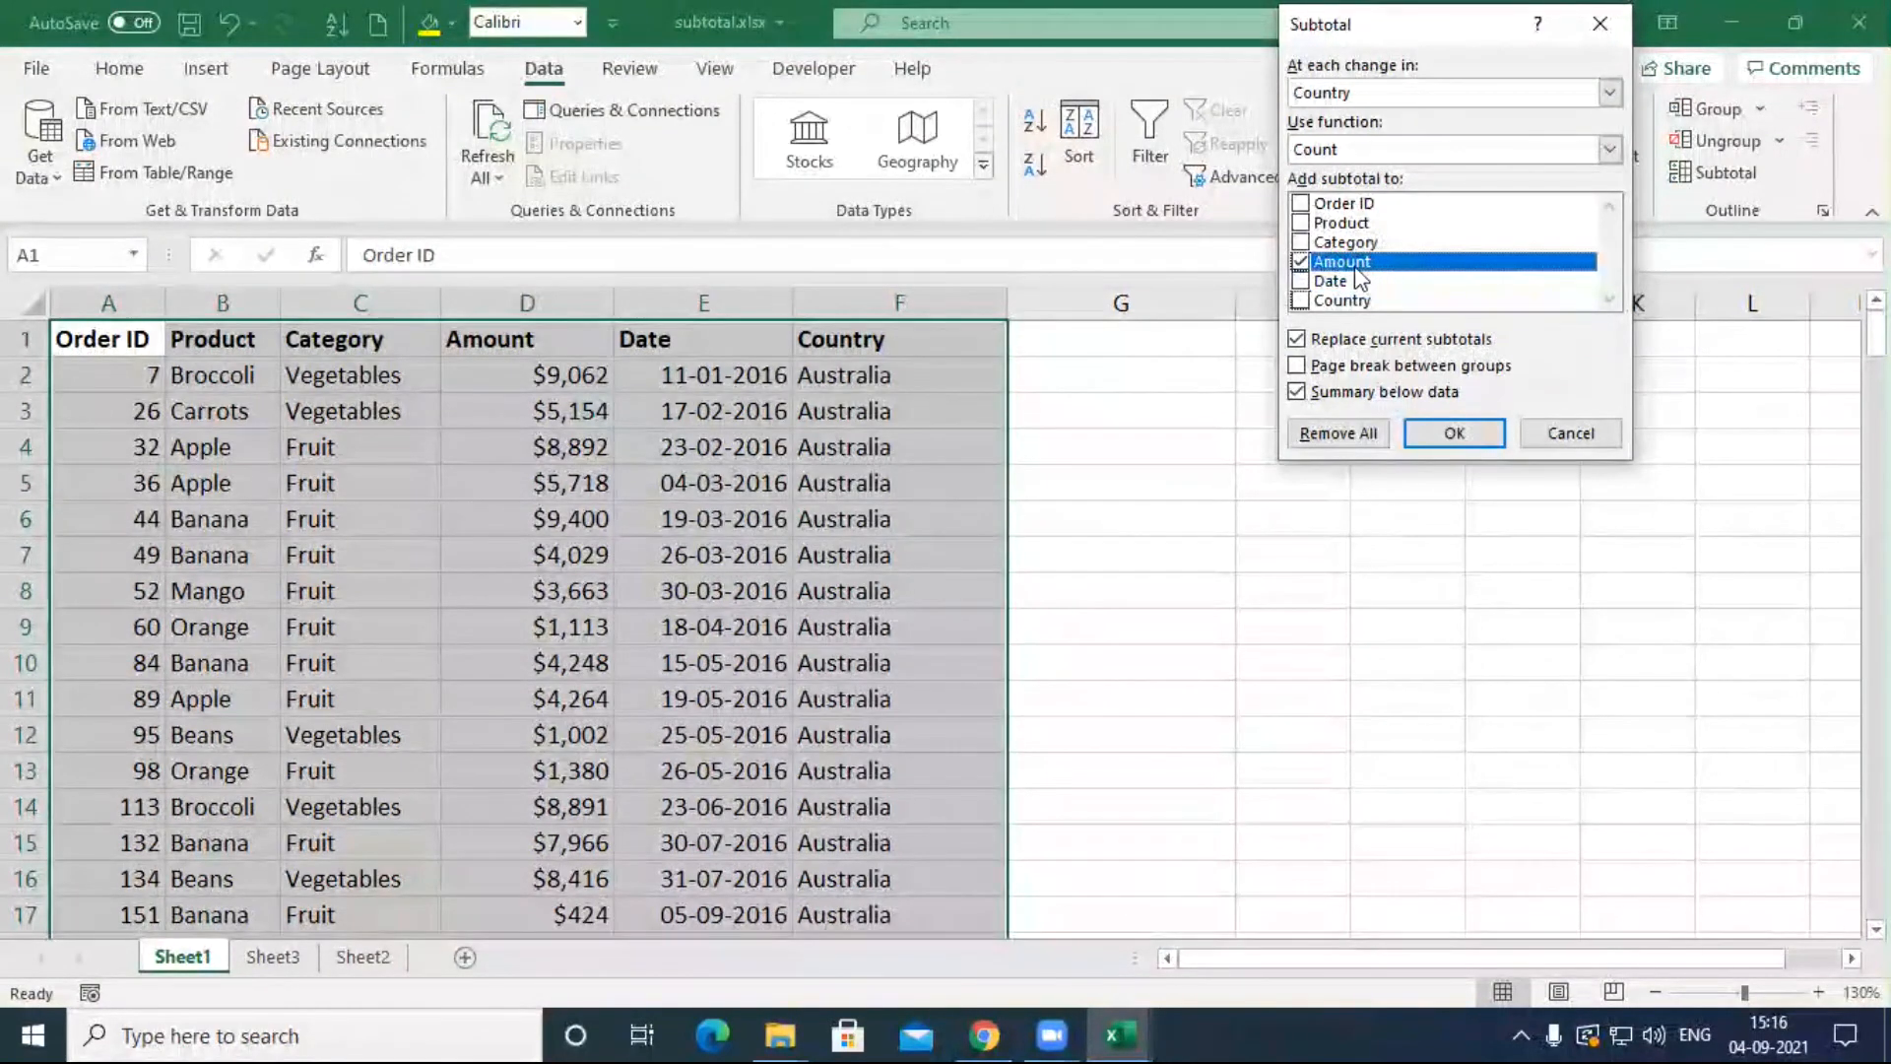
pyautogui.click(1387, 146)
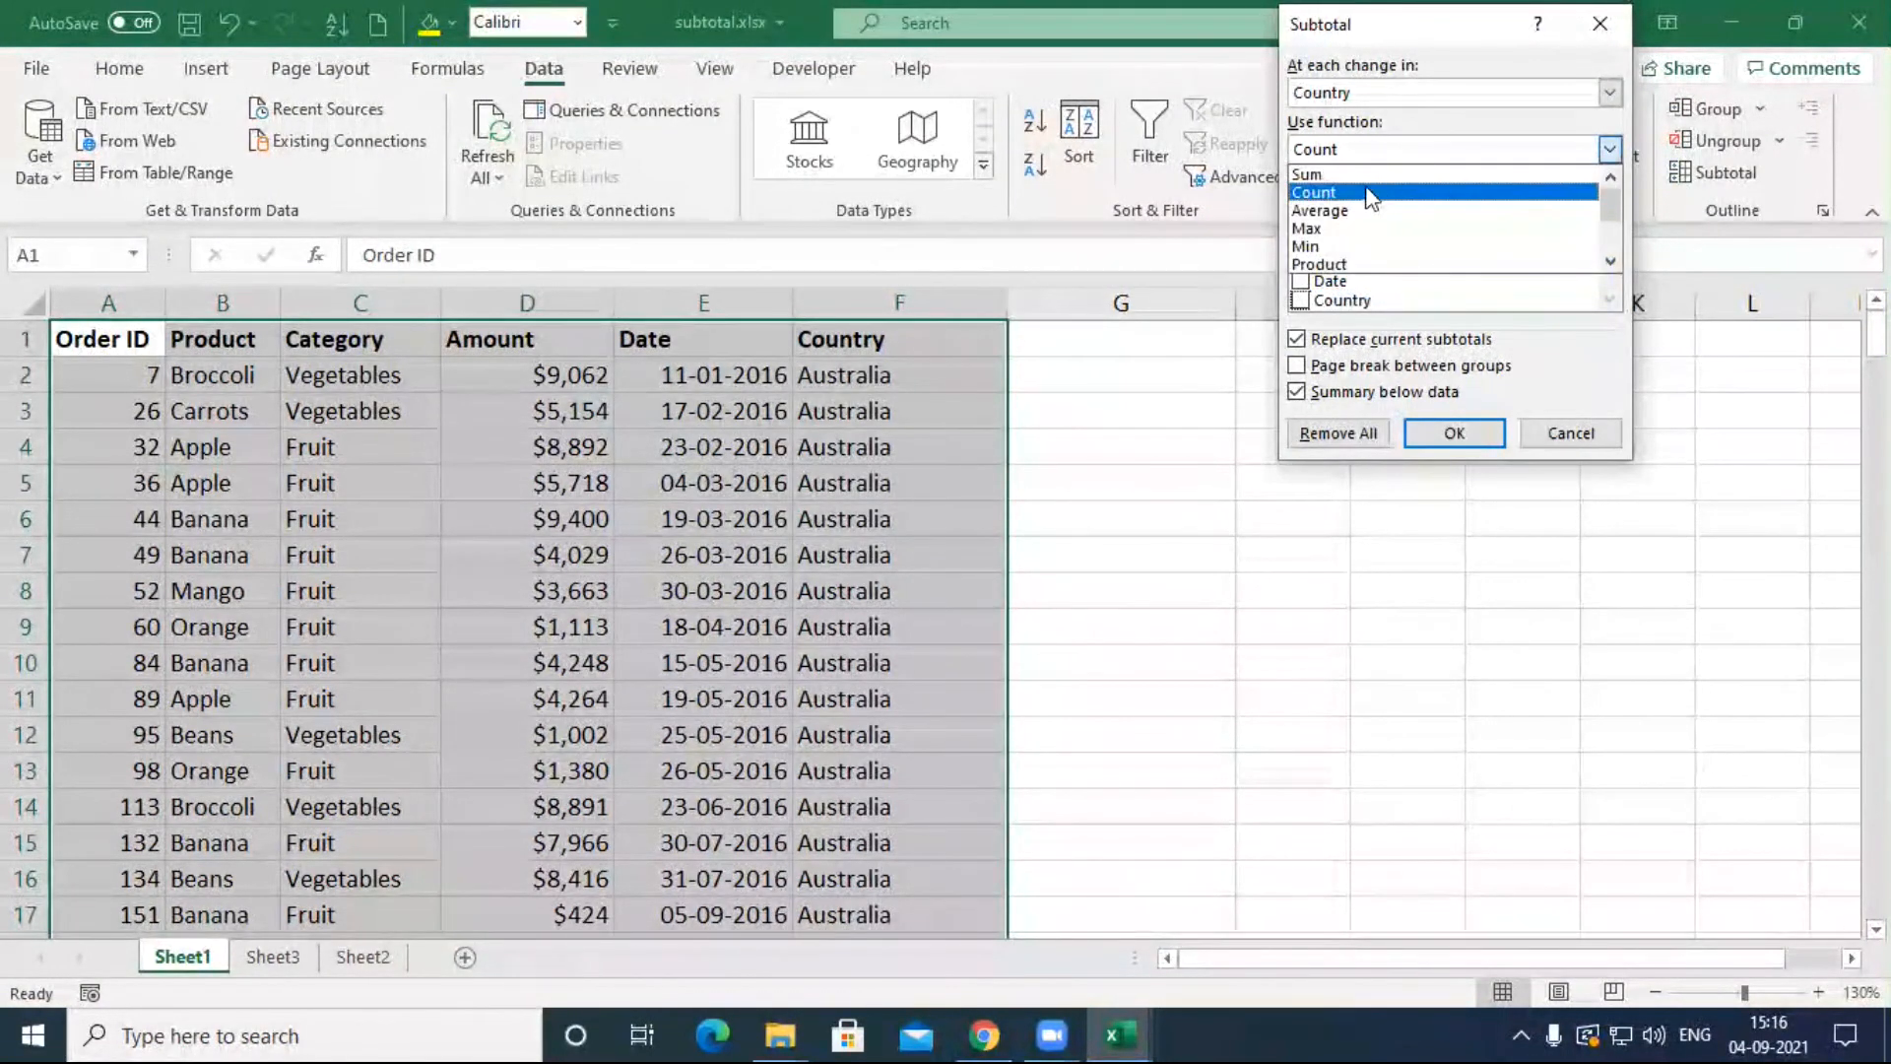
pyautogui.click(1371, 187)
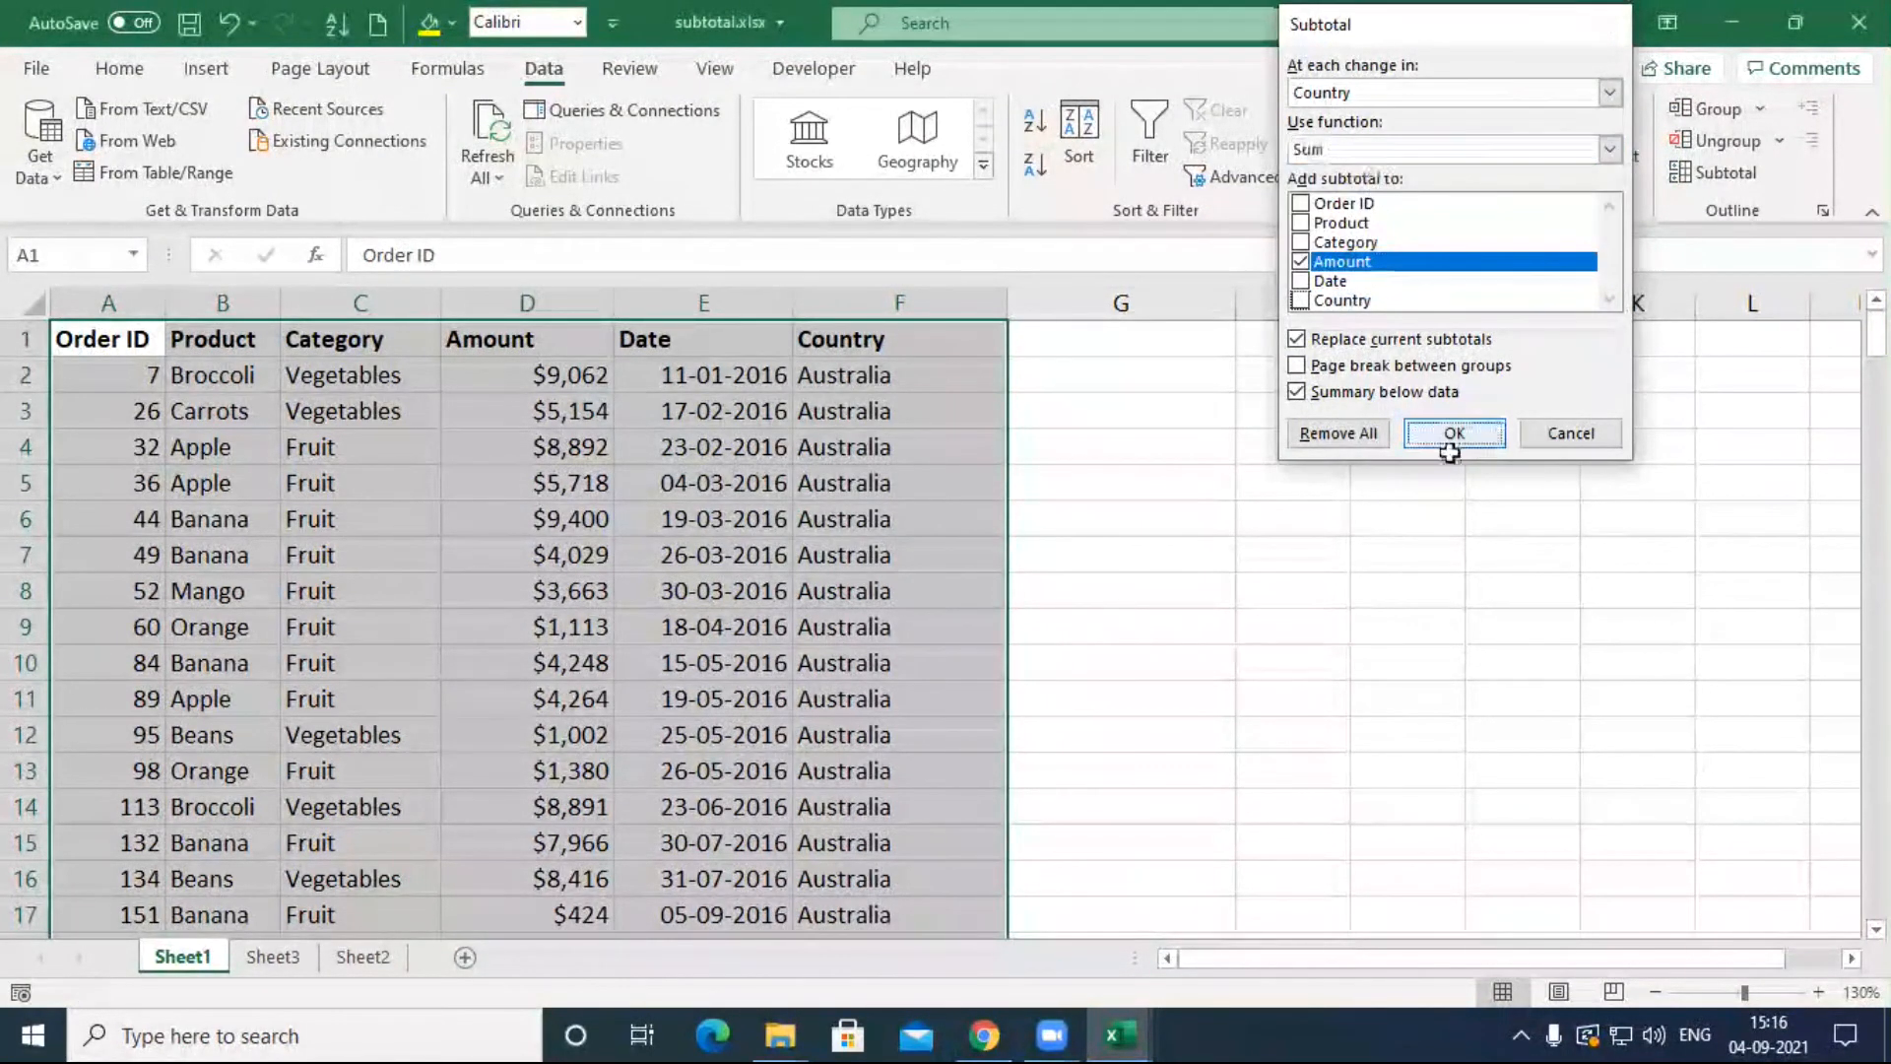
pyautogui.click(1453, 433)
# Step: Examine the subtotal rows for Australia, Canada, France and the following countries throughout the orders table
pyautogui.click(962, 605)
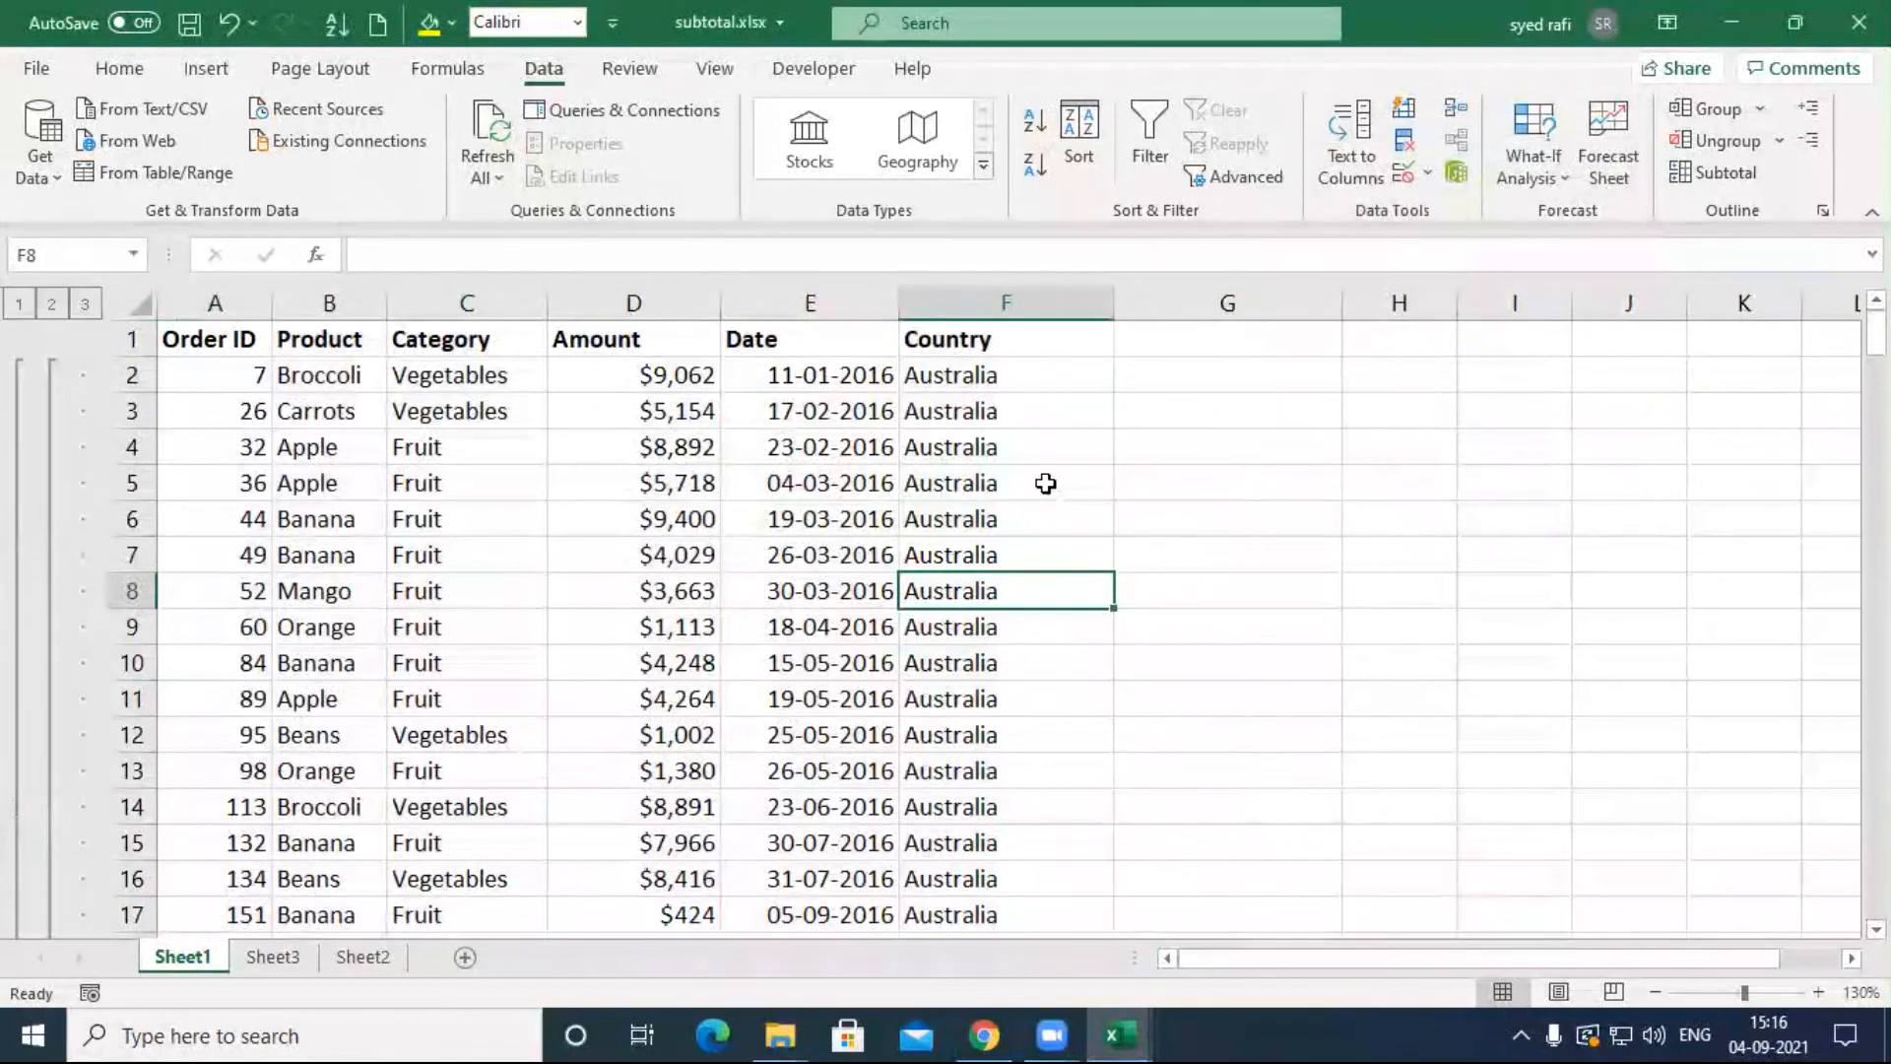
pyautogui.scroll(-3, 1044, 488)
pyautogui.scroll(-3, 1046, 501)
pyautogui.click(960, 698)
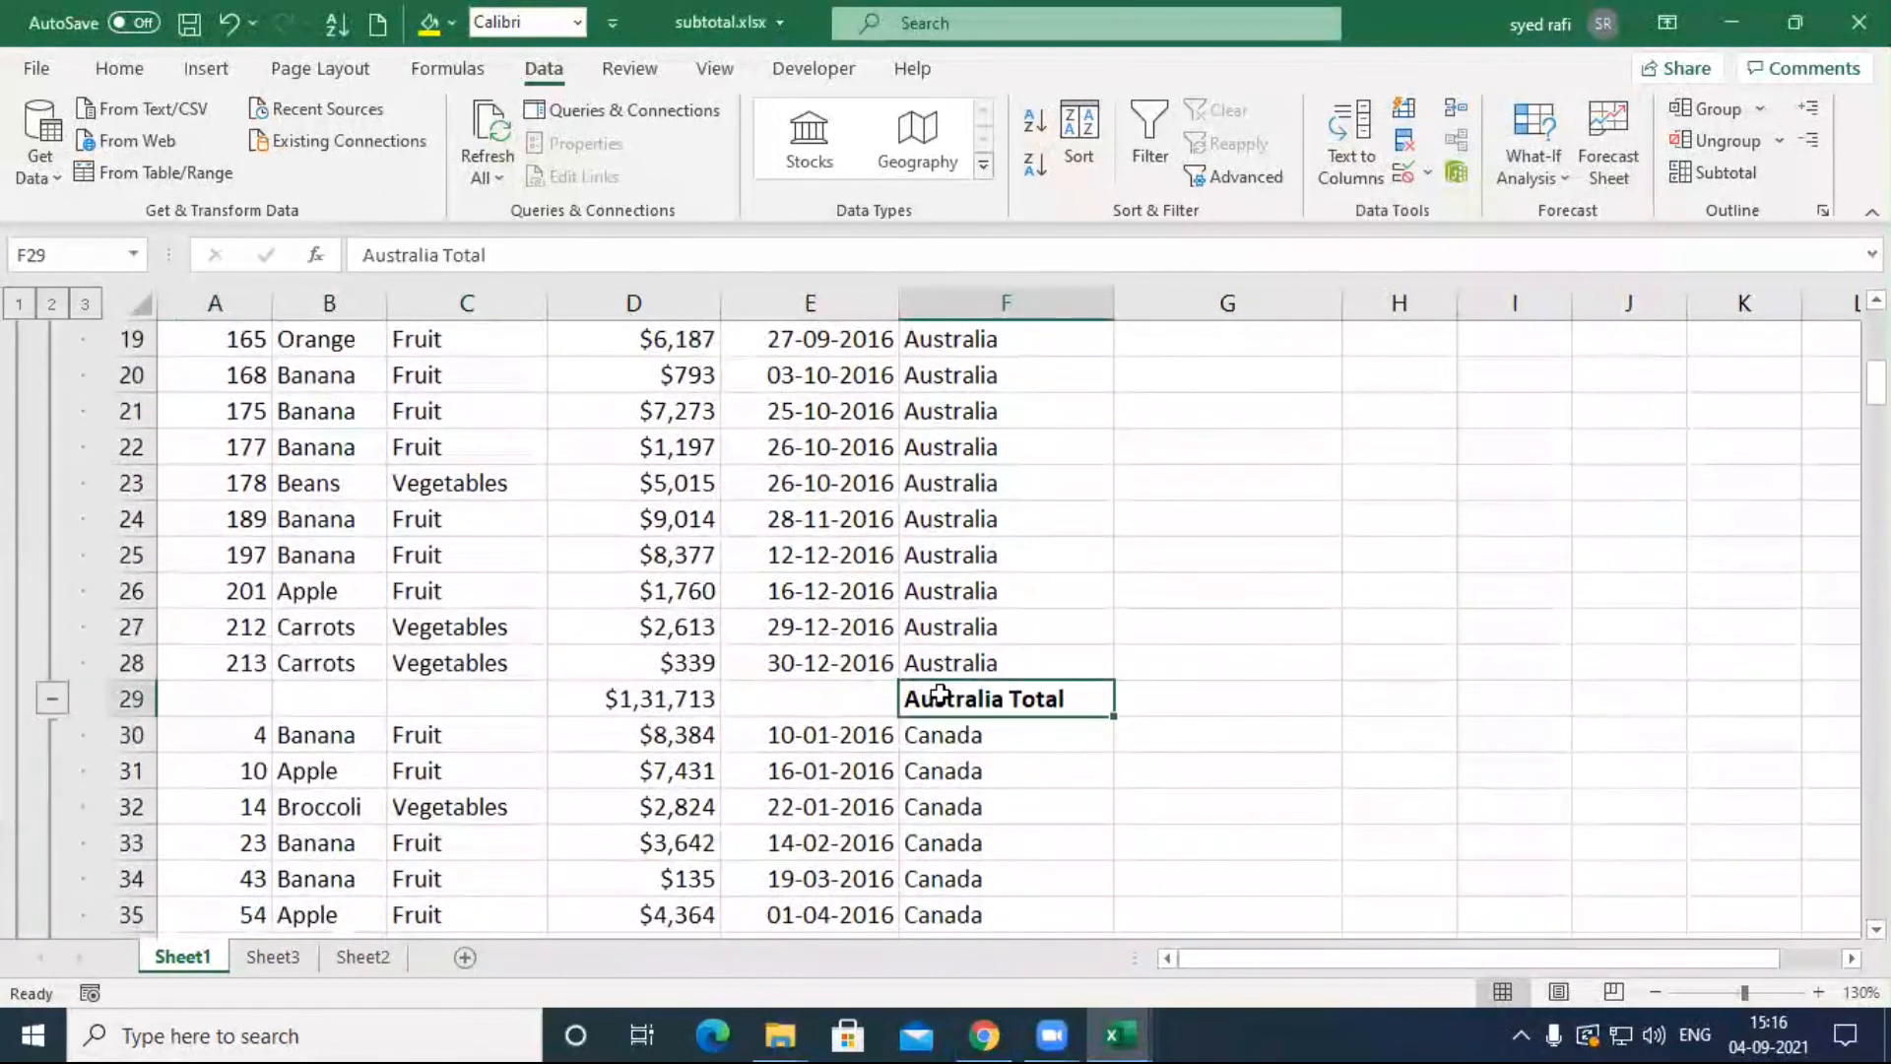
pyautogui.click(627, 694)
pyautogui.scroll(-6, 1133, 807)
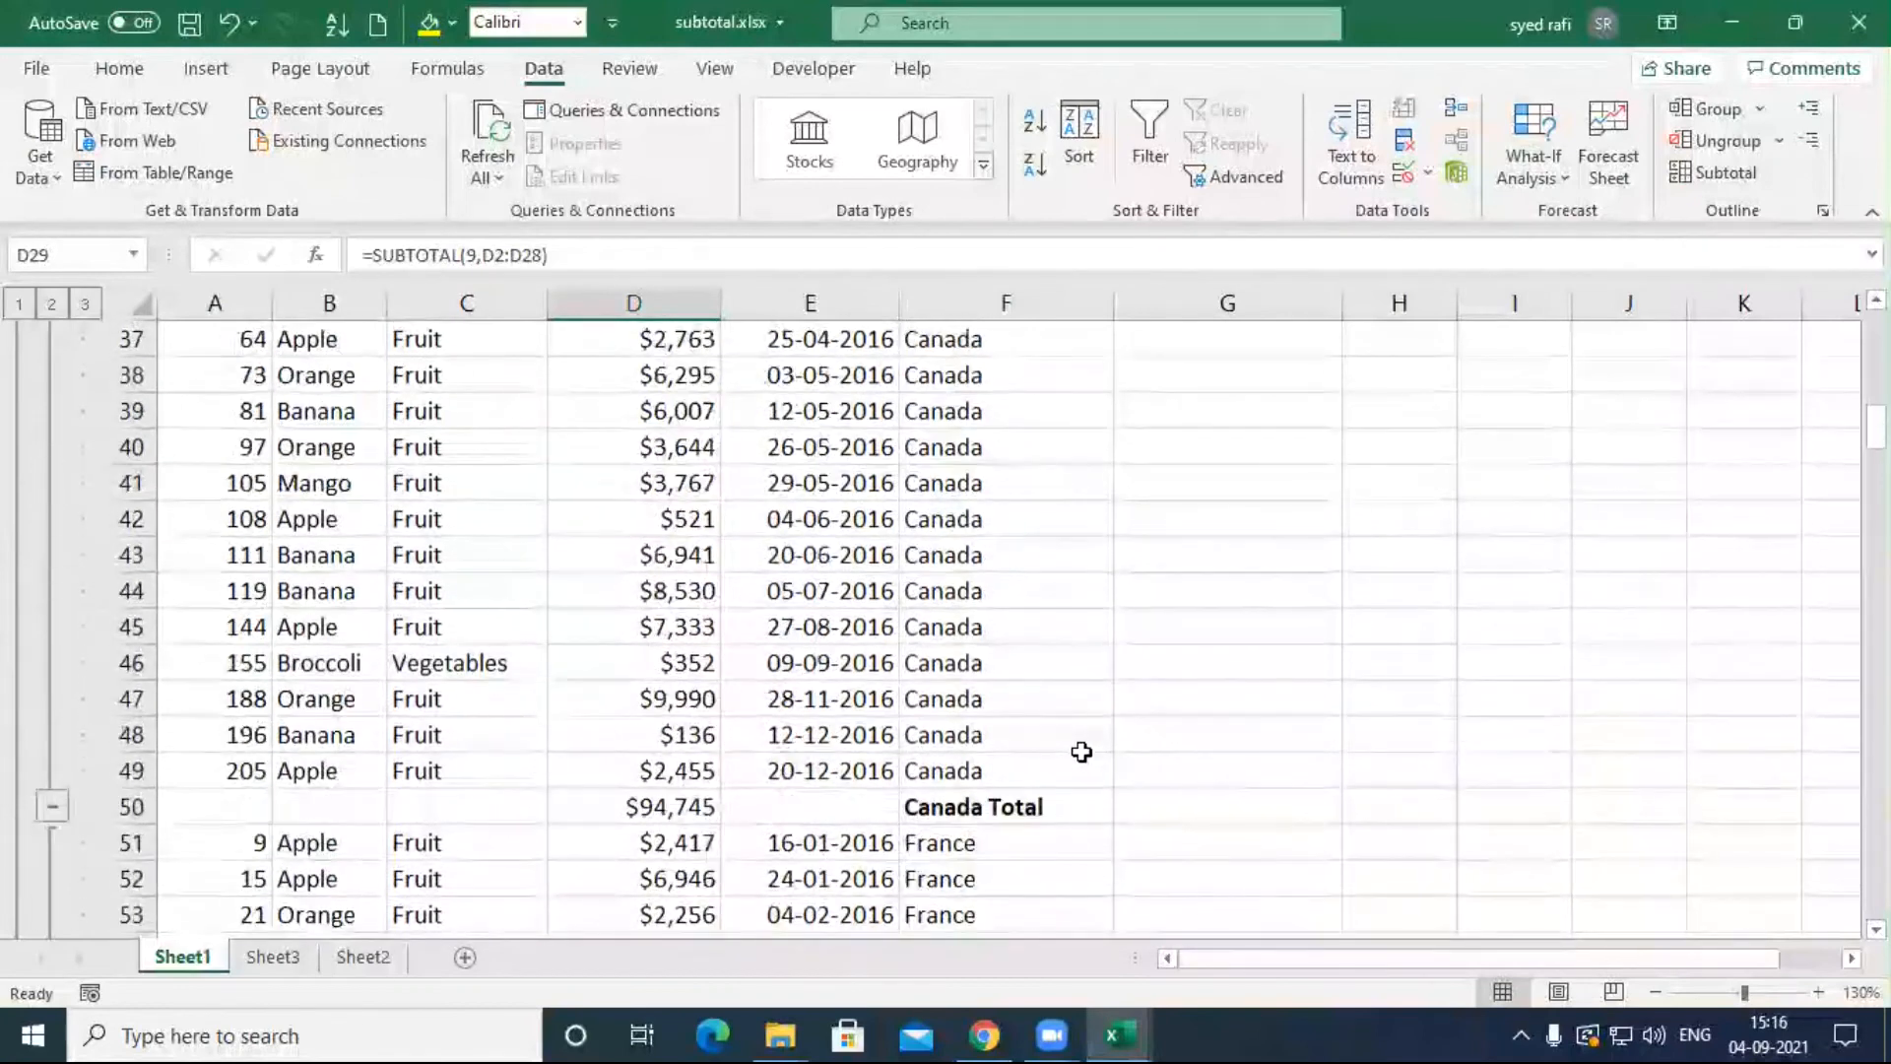
pyautogui.click(1020, 806)
pyautogui.scroll(-10, 1258, 832)
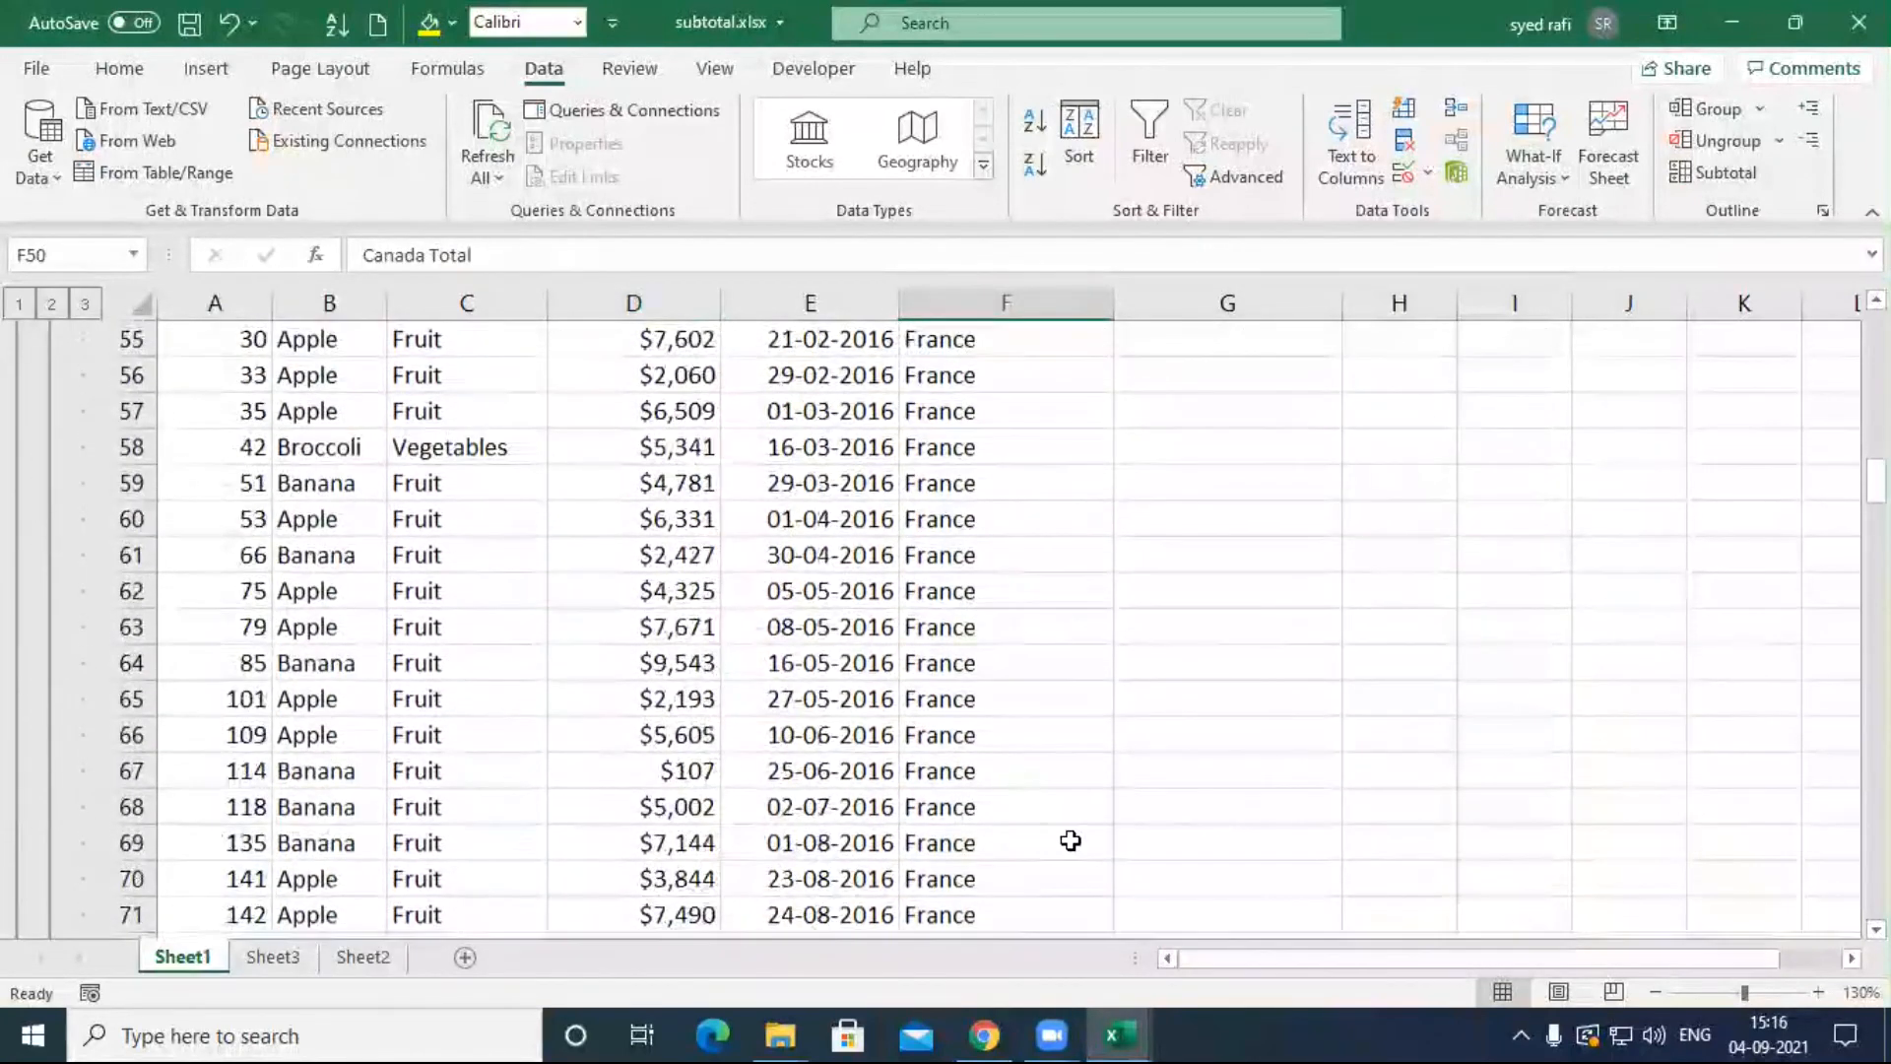
pyautogui.click(978, 776)
pyautogui.scroll(-14, 1254, 789)
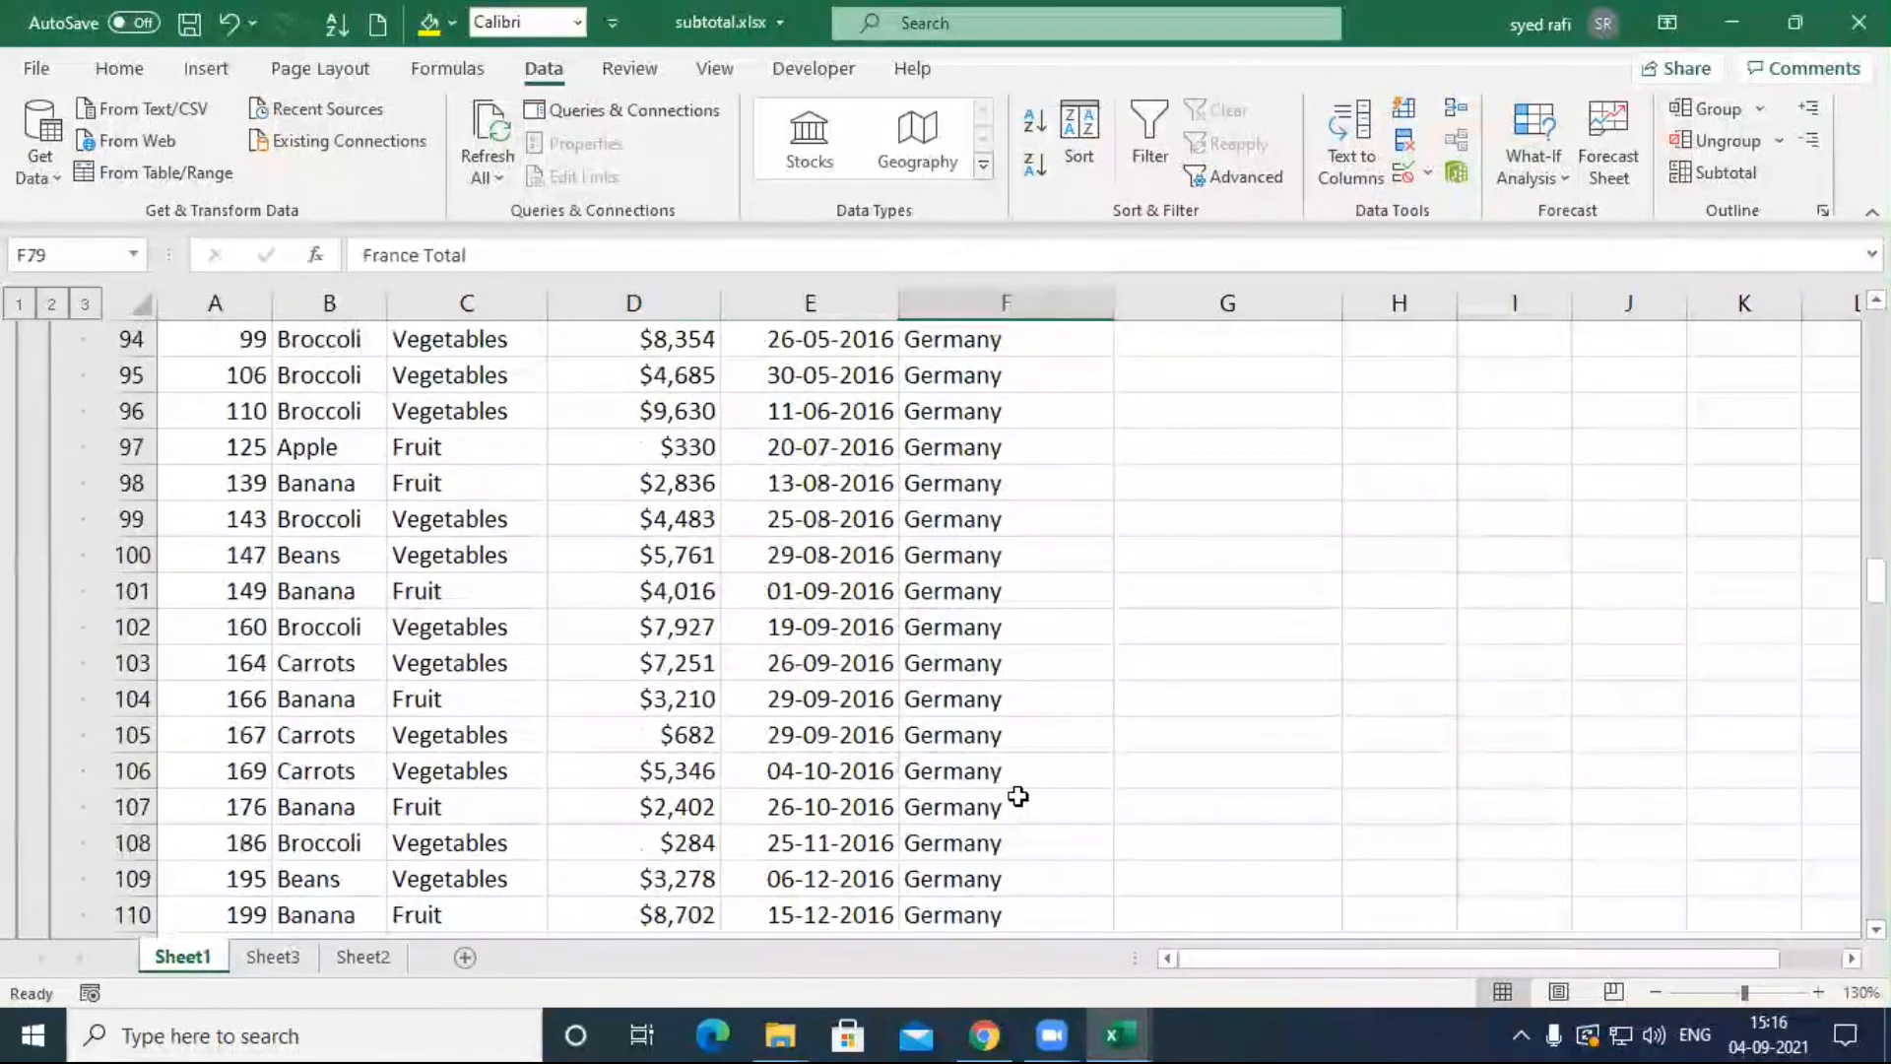
pyautogui.scroll(-2, 999, 791)
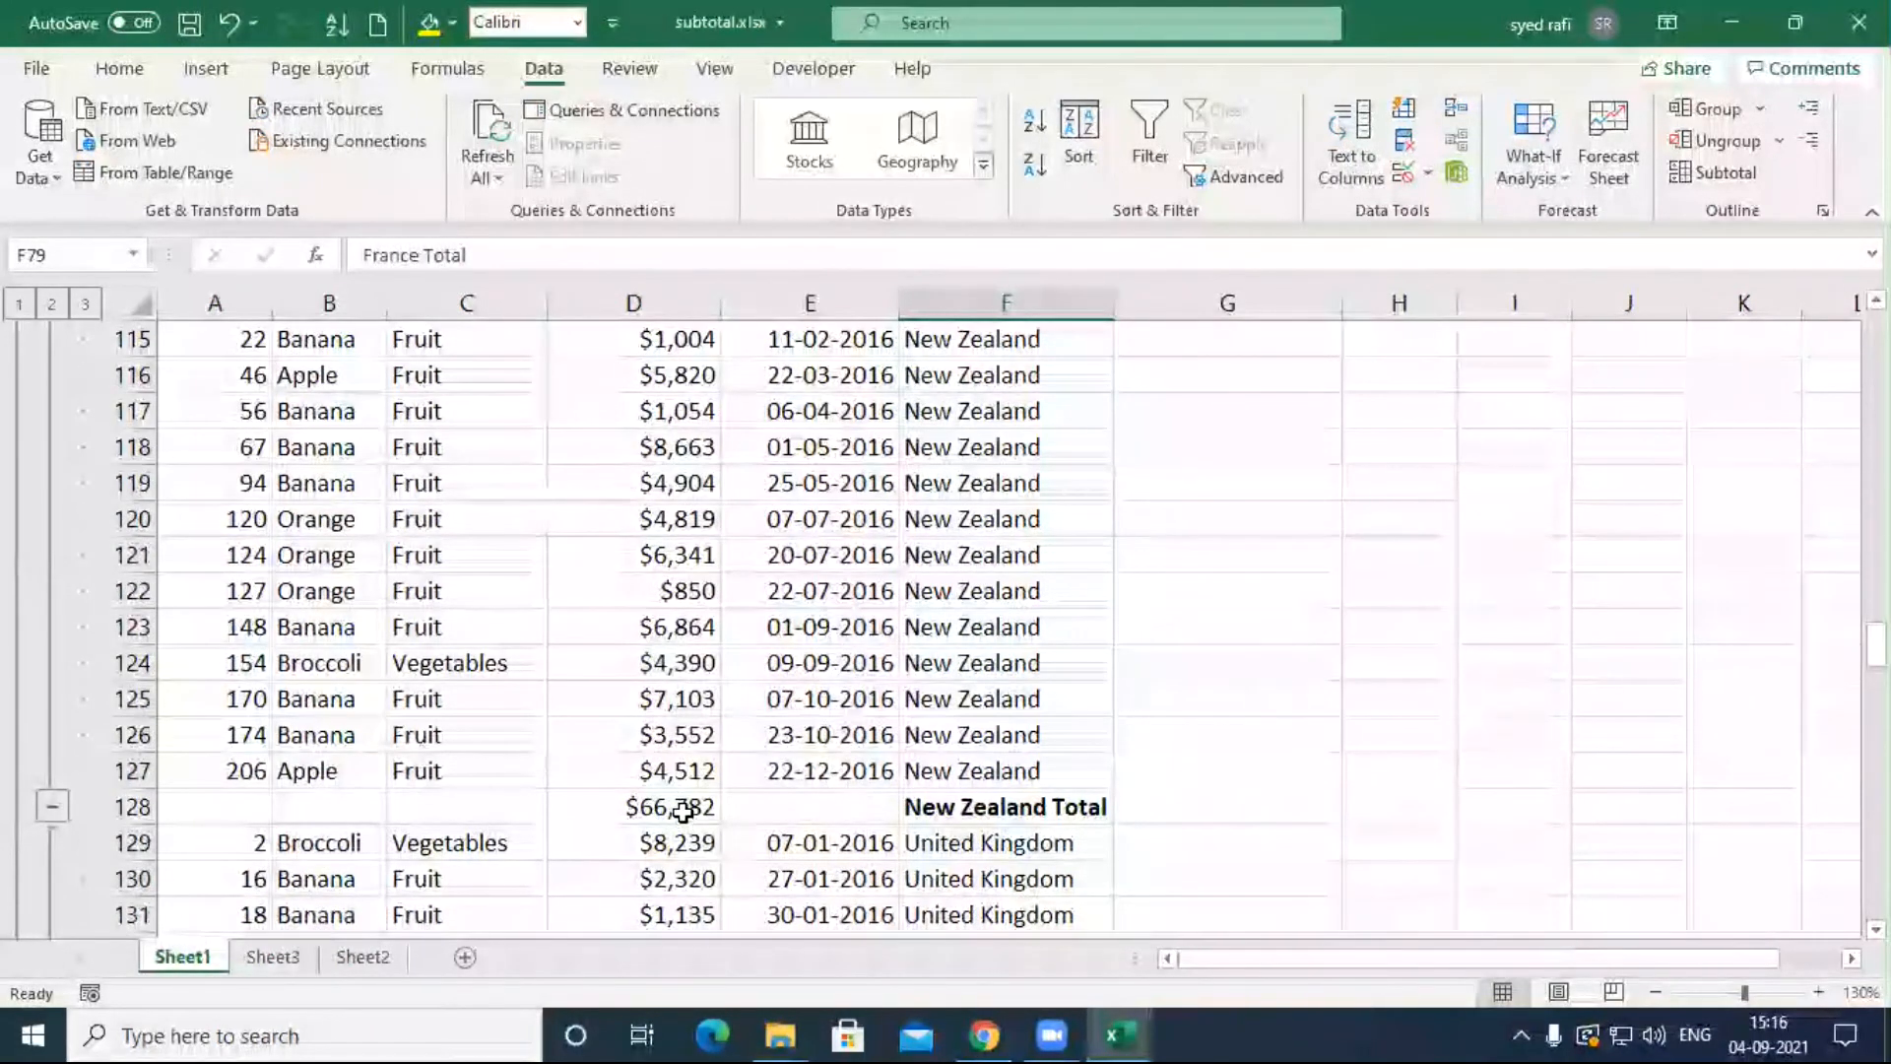
pyautogui.scroll(5, 706, 782)
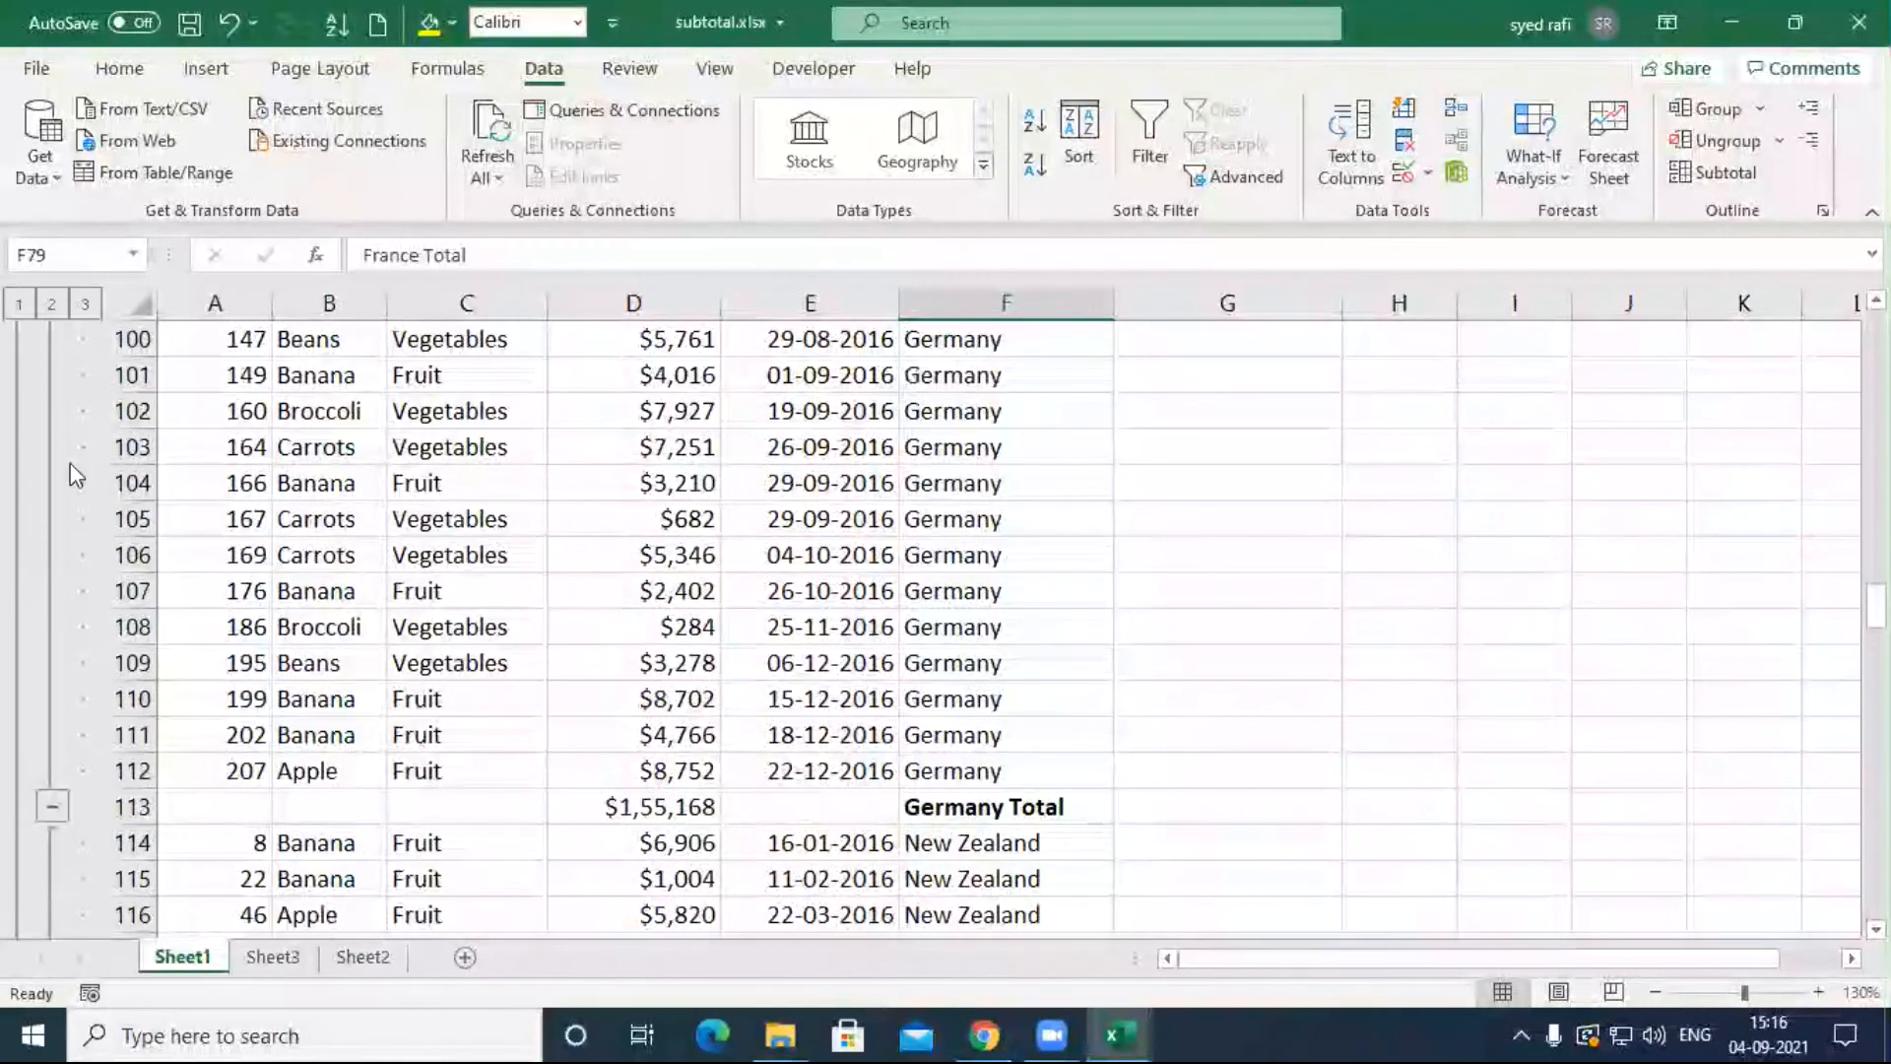
# Step: Review the country totals and the grand total by switching between outline levels 2 and 1, then expand to level 3
pyautogui.click(52, 305)
pyautogui.scroll(2, 768, 658)
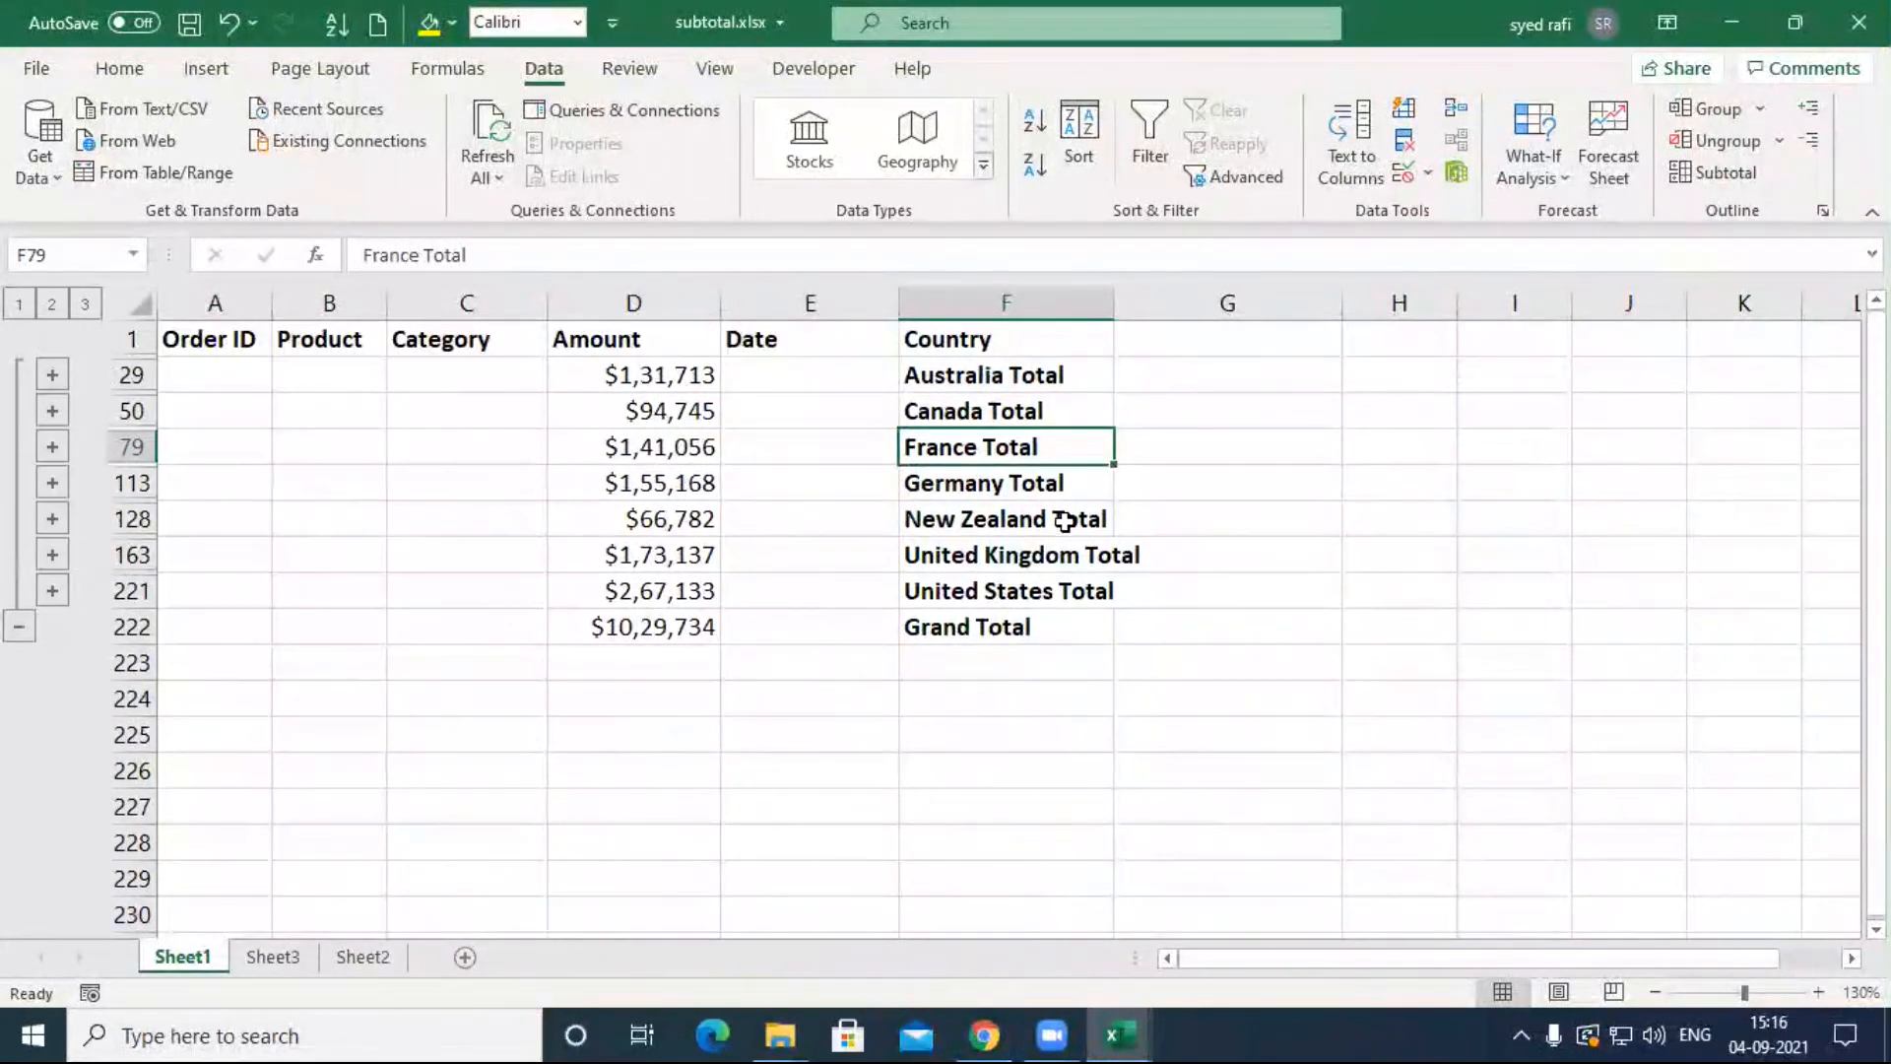
pyautogui.moveTo(1018, 382); pyautogui.dragTo(1024, 599)
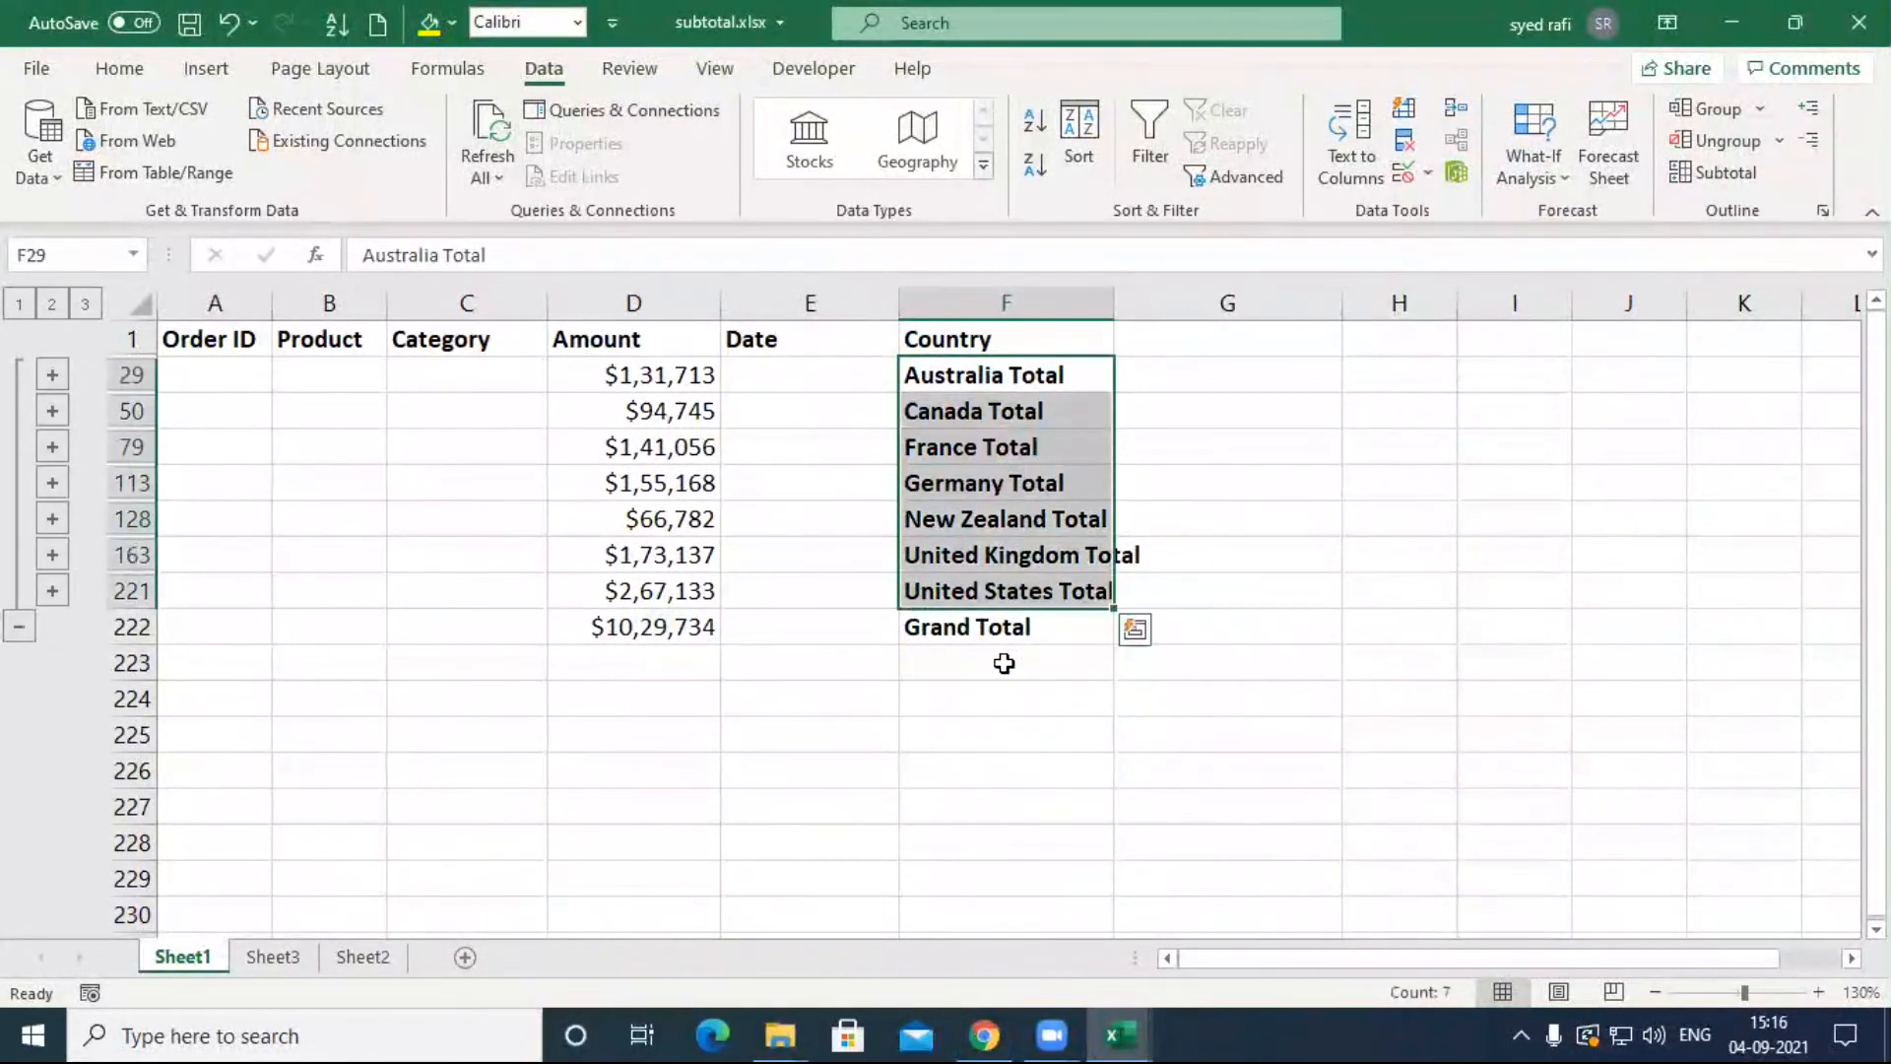
pyautogui.click(19, 304)
pyautogui.click(999, 375)
pyautogui.click(52, 305)
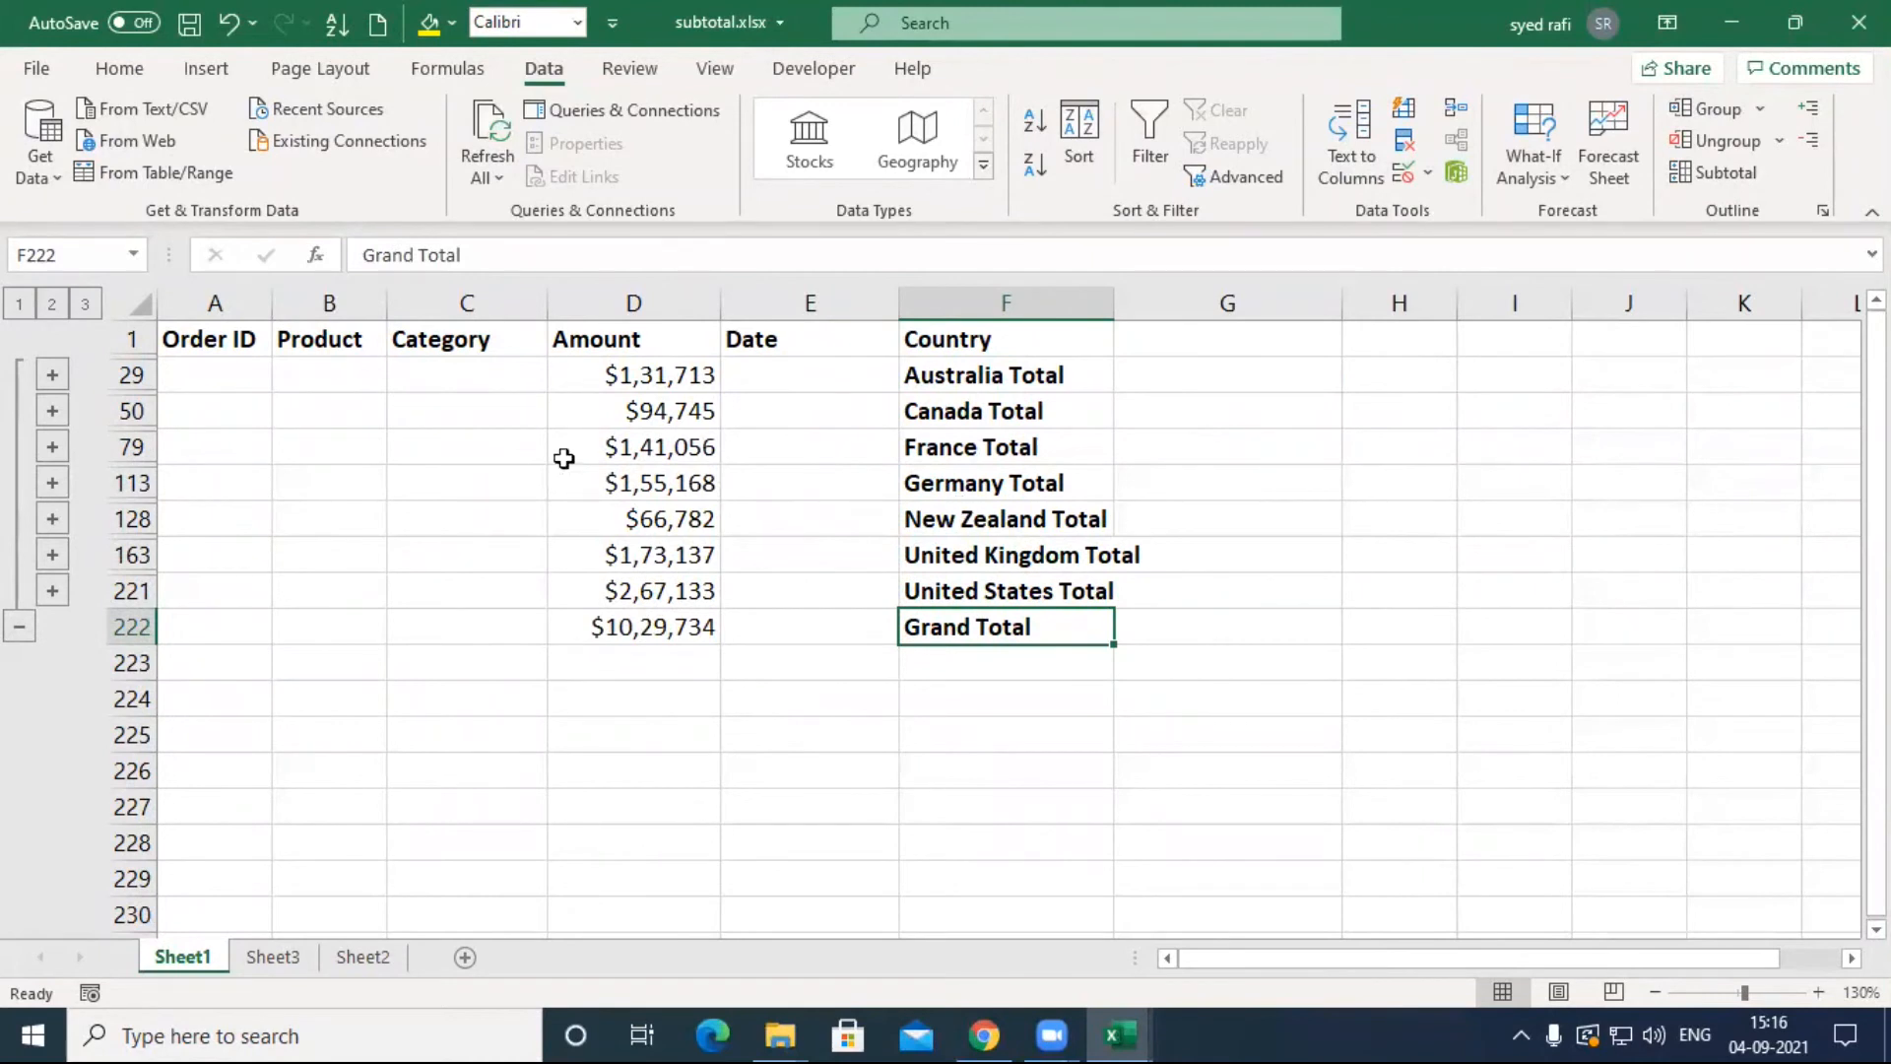
pyautogui.click(86, 305)
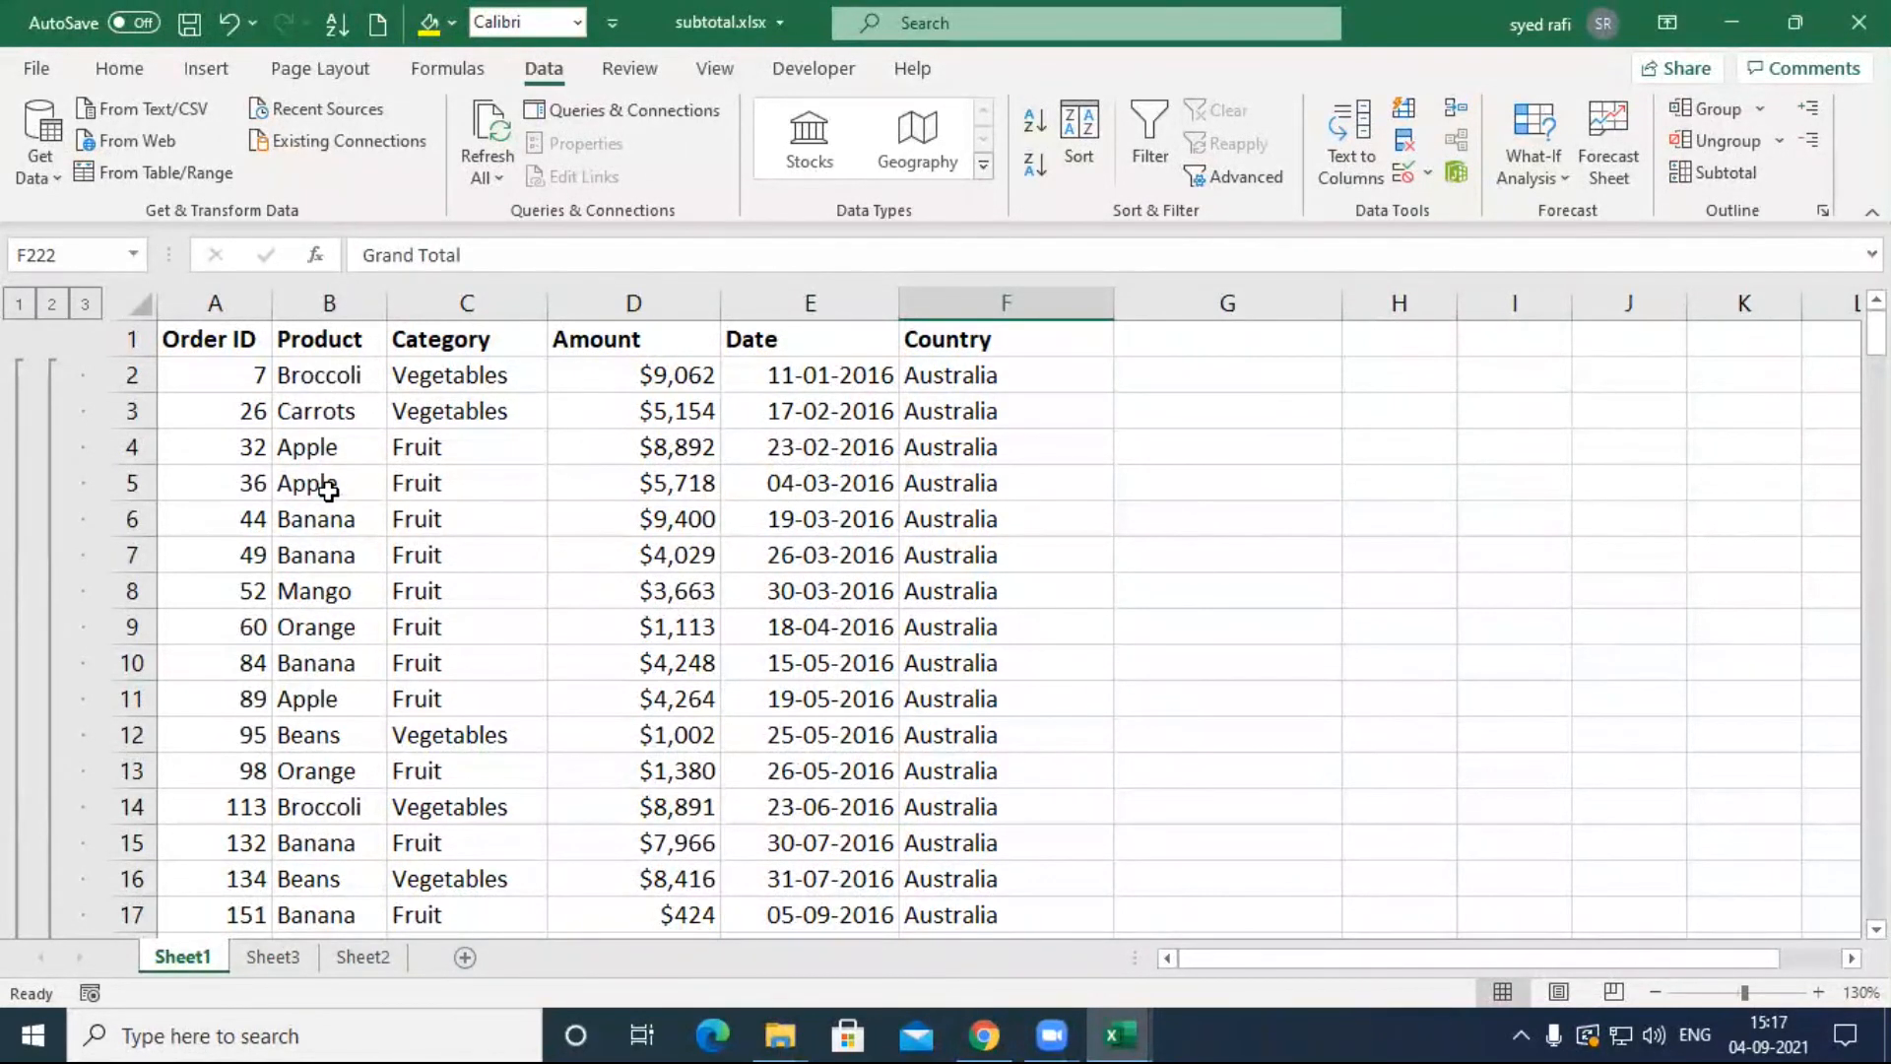
# Step: Remove all Country subtotals from the orders table
pyautogui.click(317, 520)
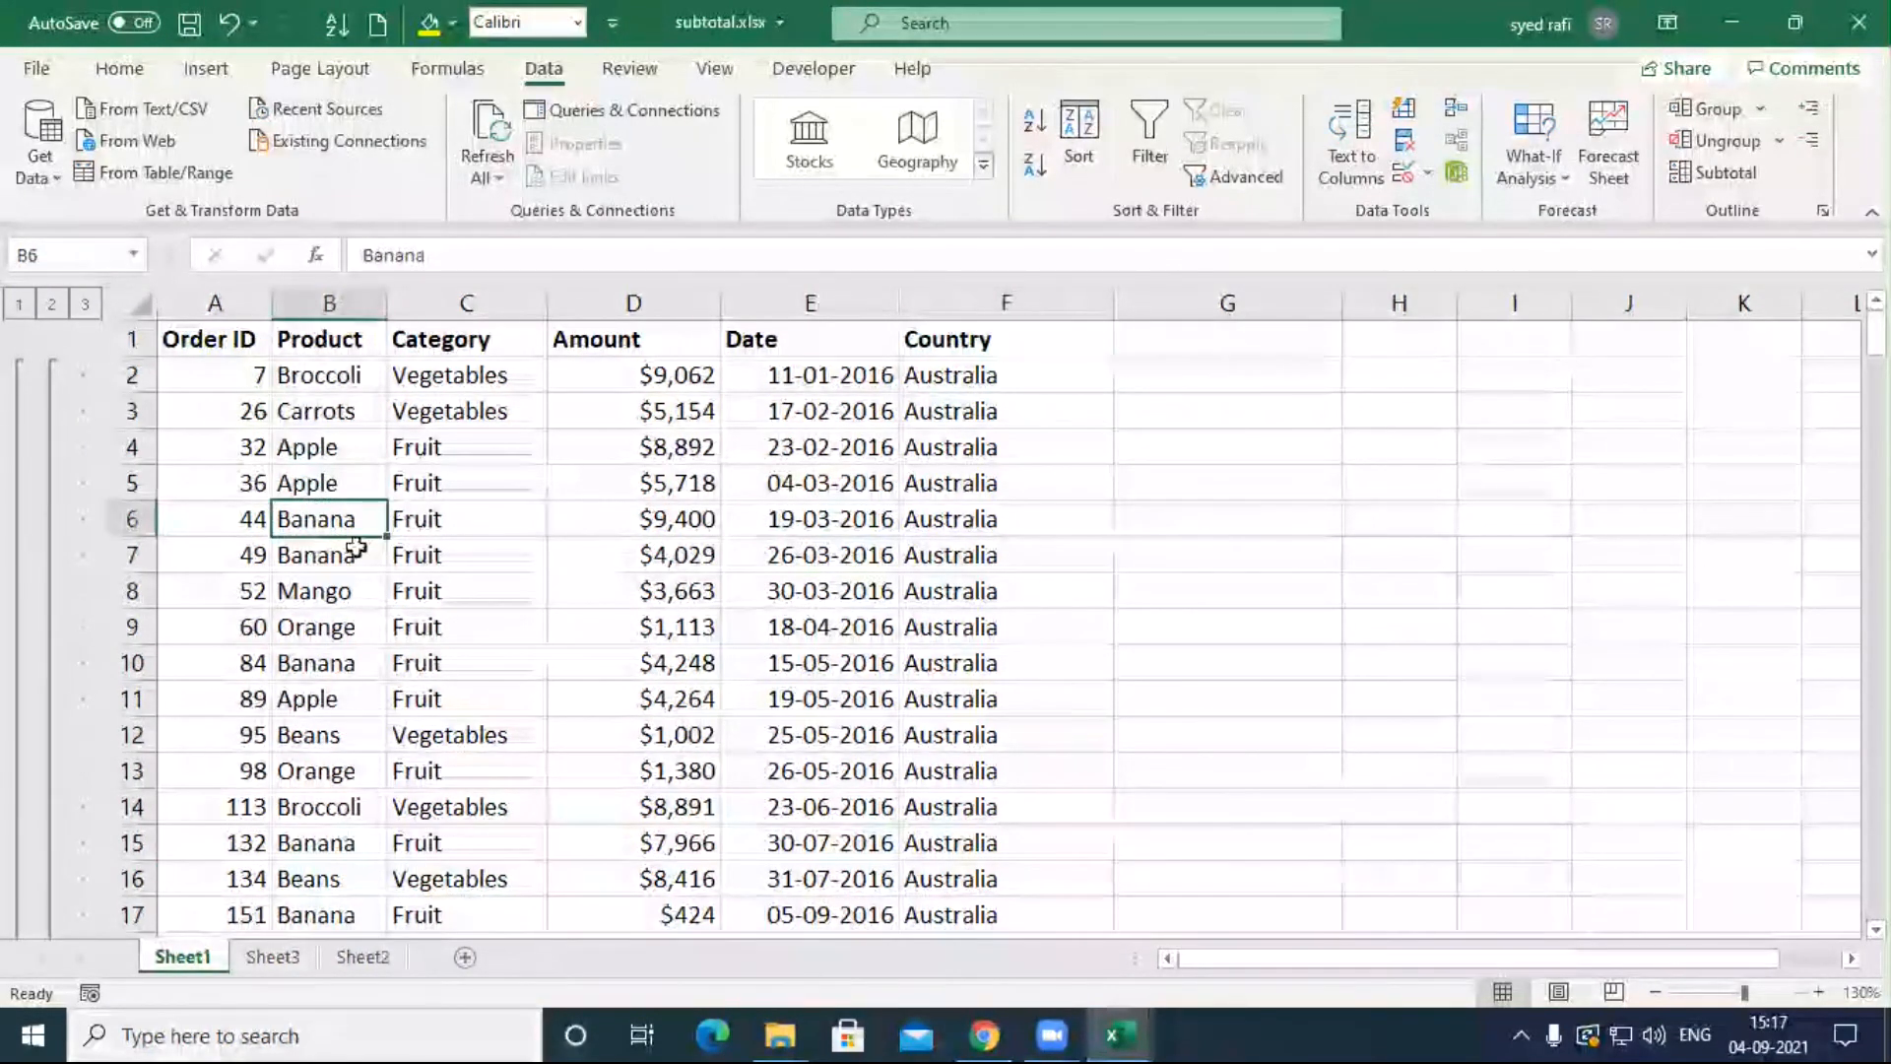
pyautogui.click(1753, 177)
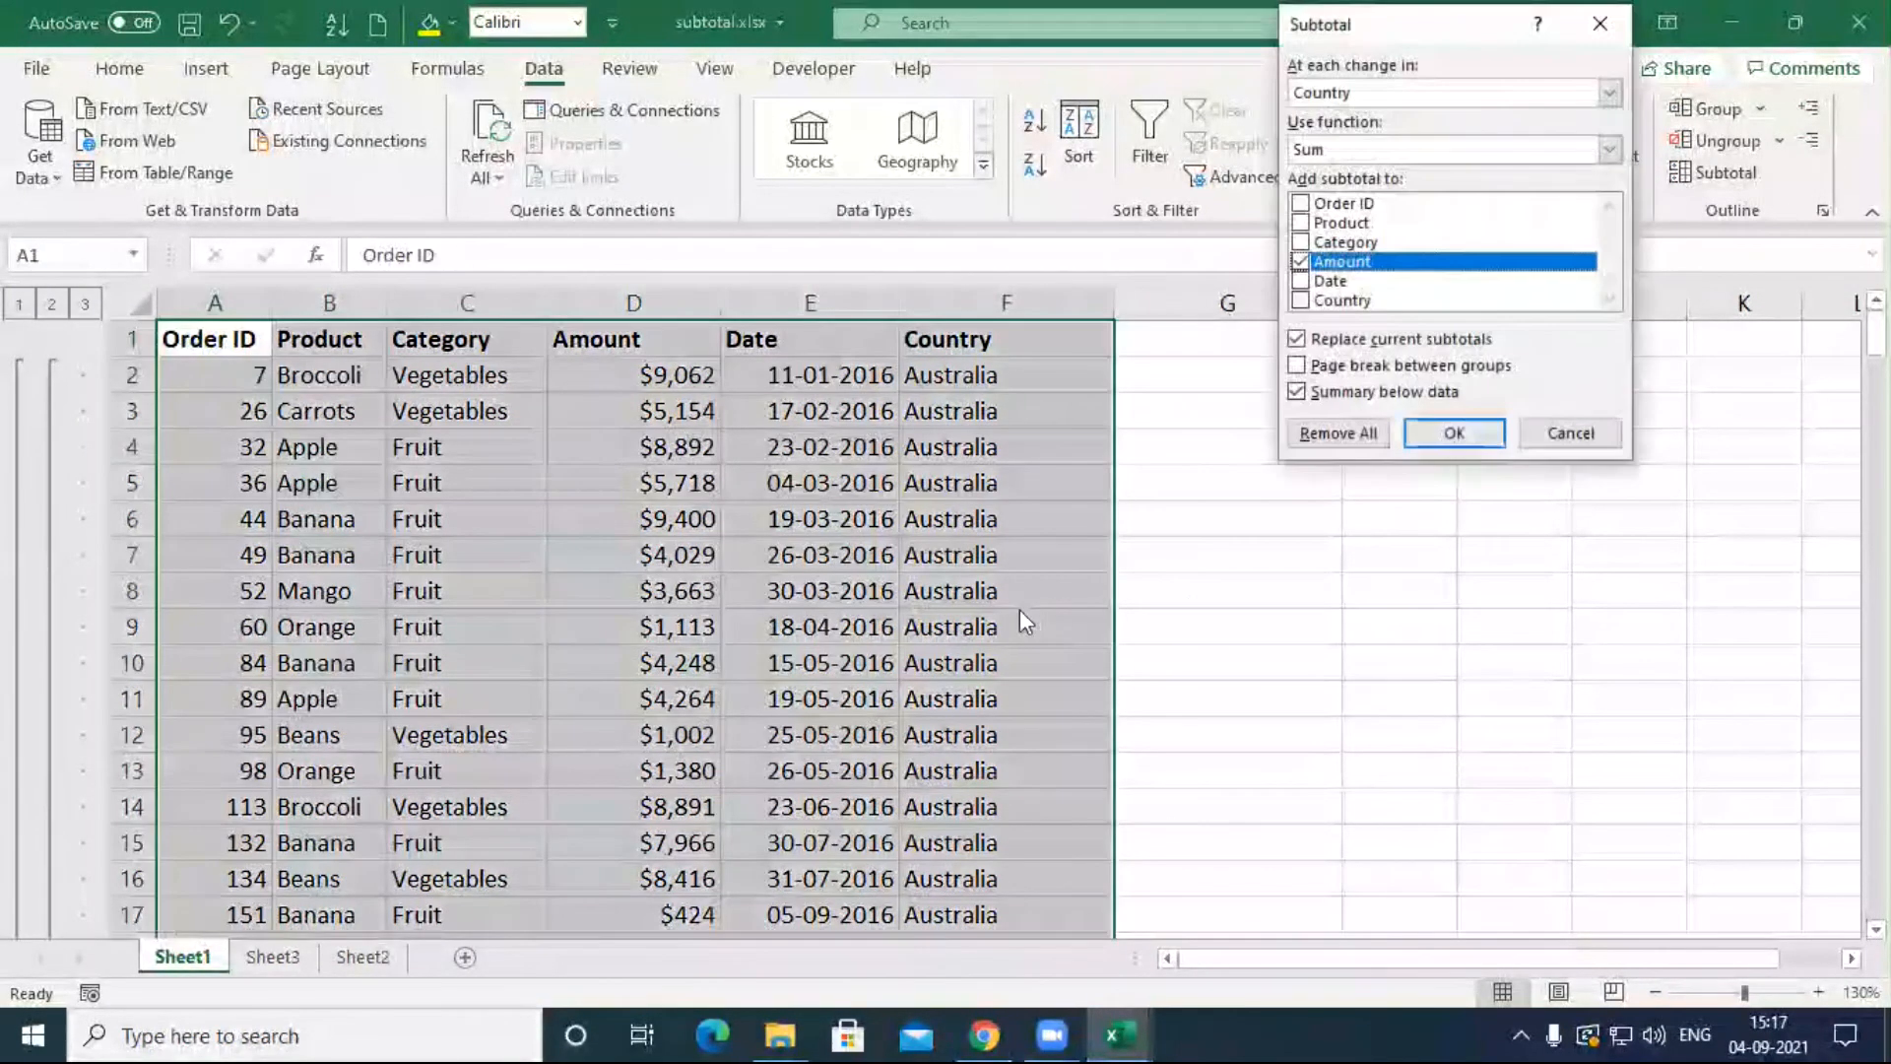
pyautogui.click(1346, 433)
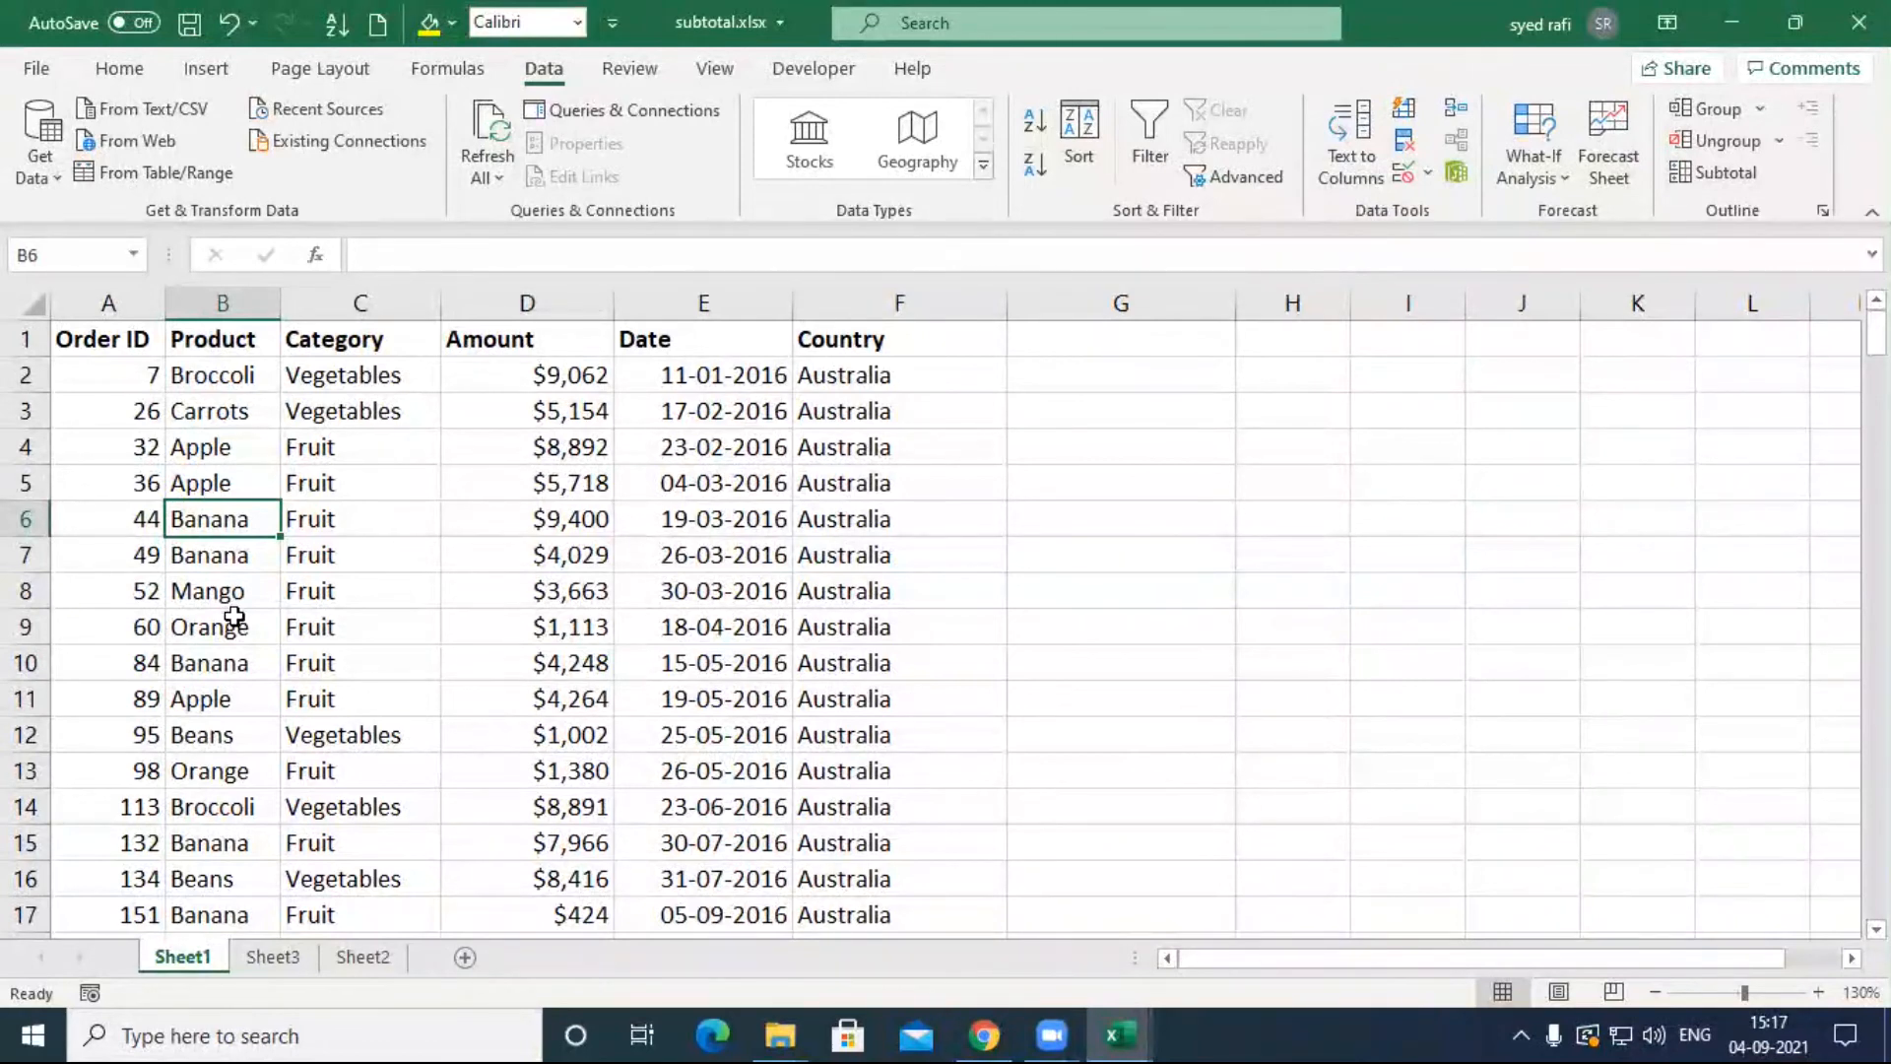
# Step: Sort the orders table by Product from A to Z and add subtotals that sum Amount at each change in Product
pyautogui.click(1034, 121)
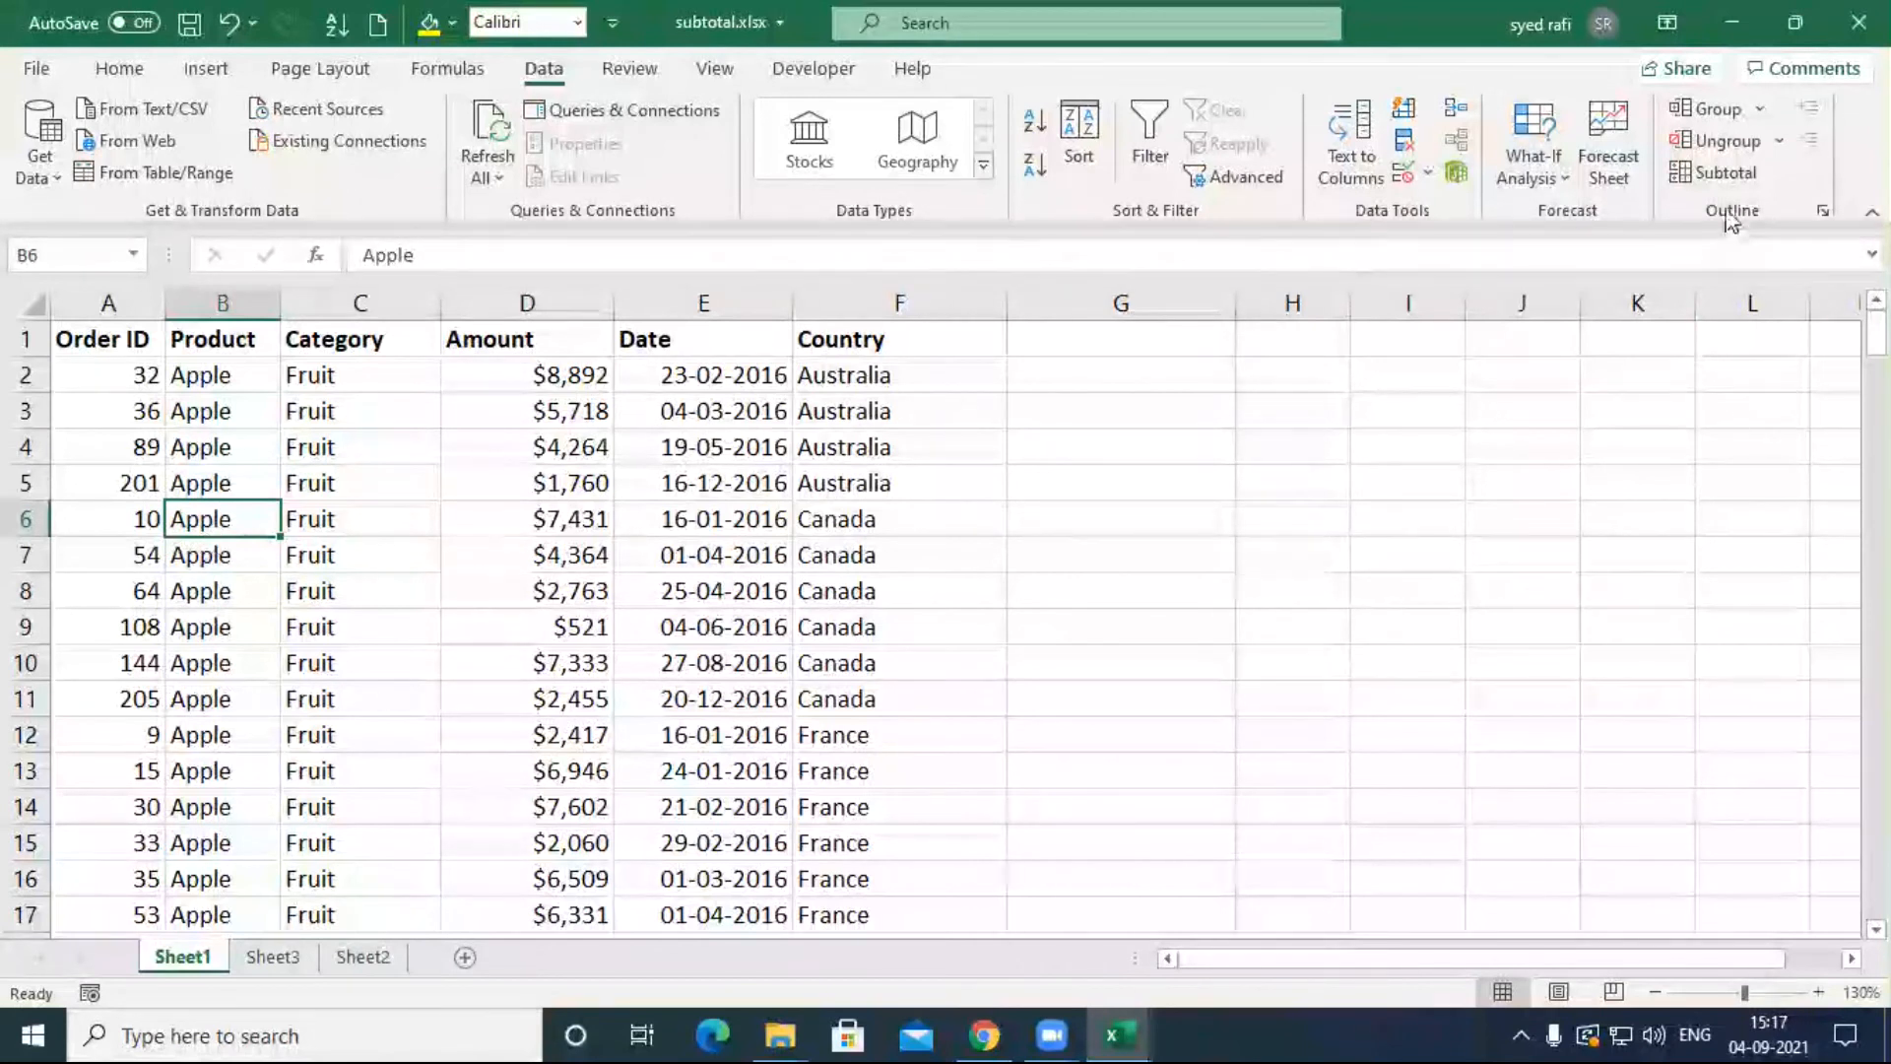
pyautogui.click(1736, 171)
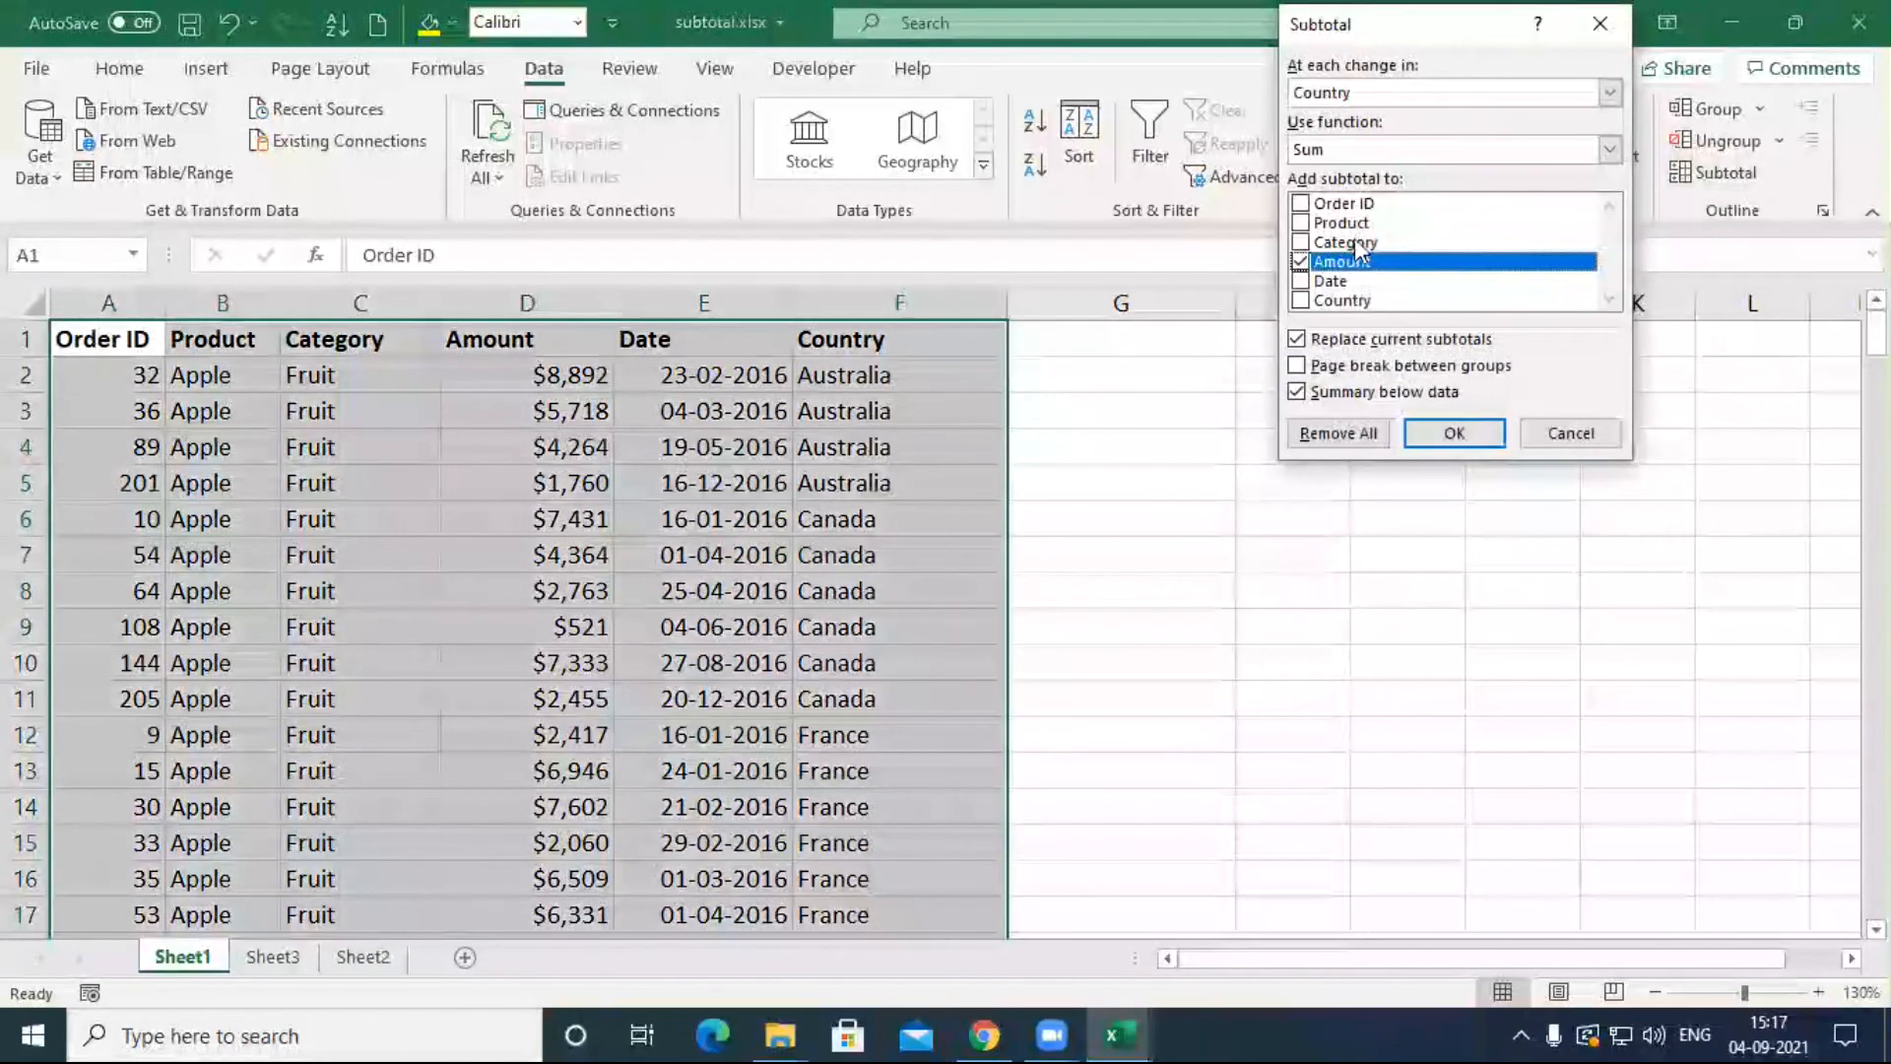
pyautogui.click(1385, 99)
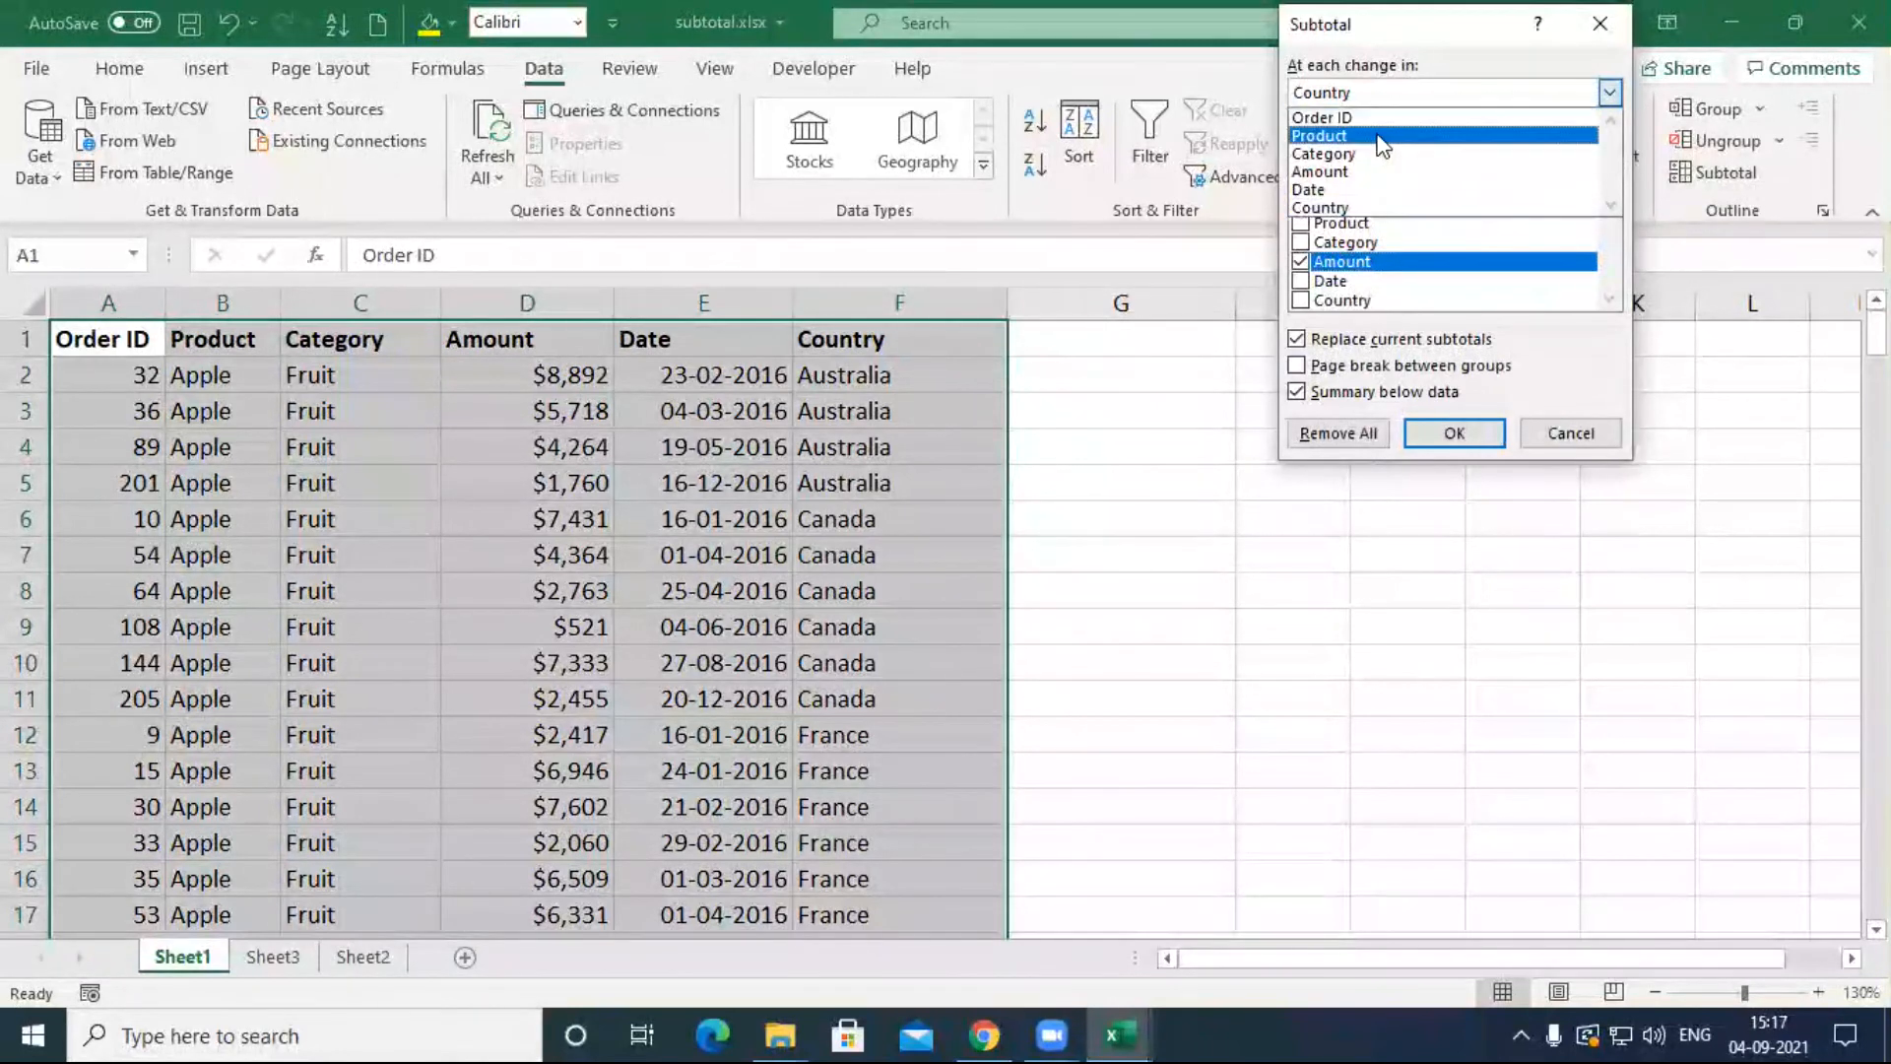
pyautogui.click(1377, 137)
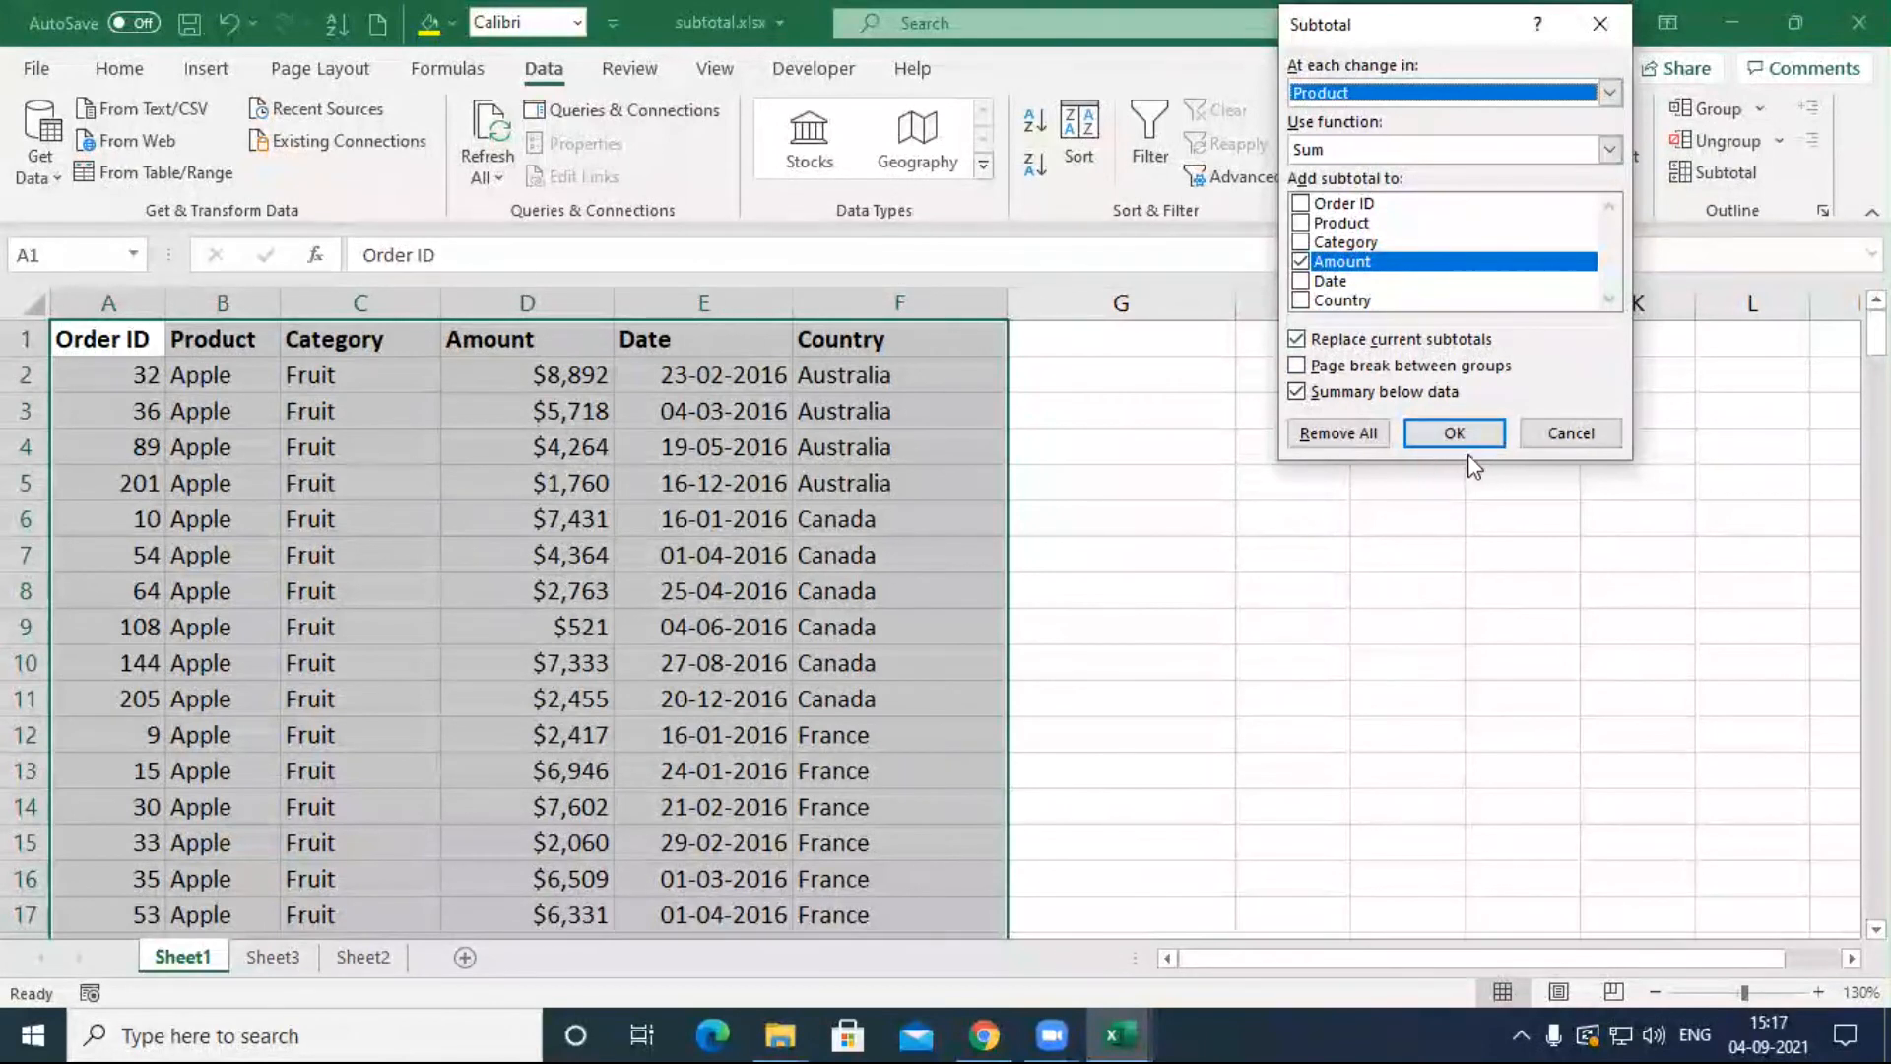
pyautogui.click(1454, 433)
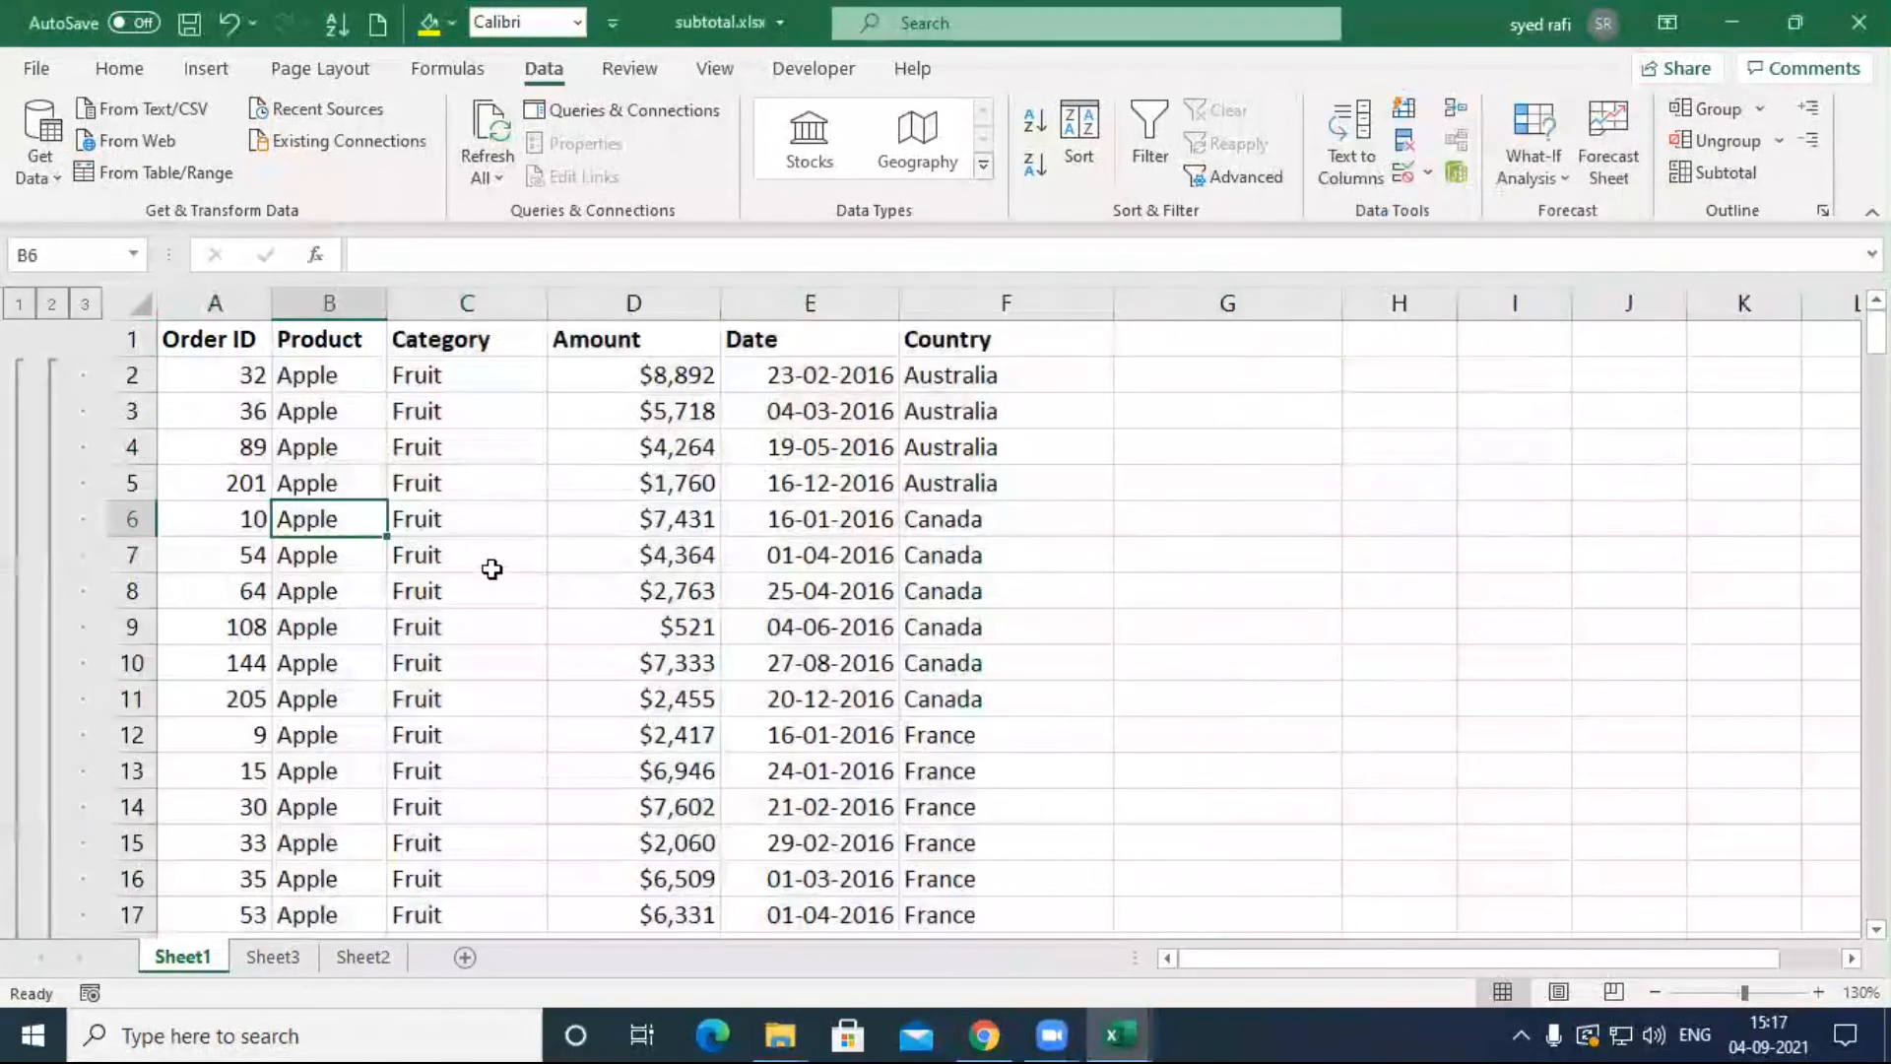
# Step: Examine the Apple, Banana, Beans and remaining product total rows throughout the subtotalled table
pyautogui.scroll(-8, 377, 537)
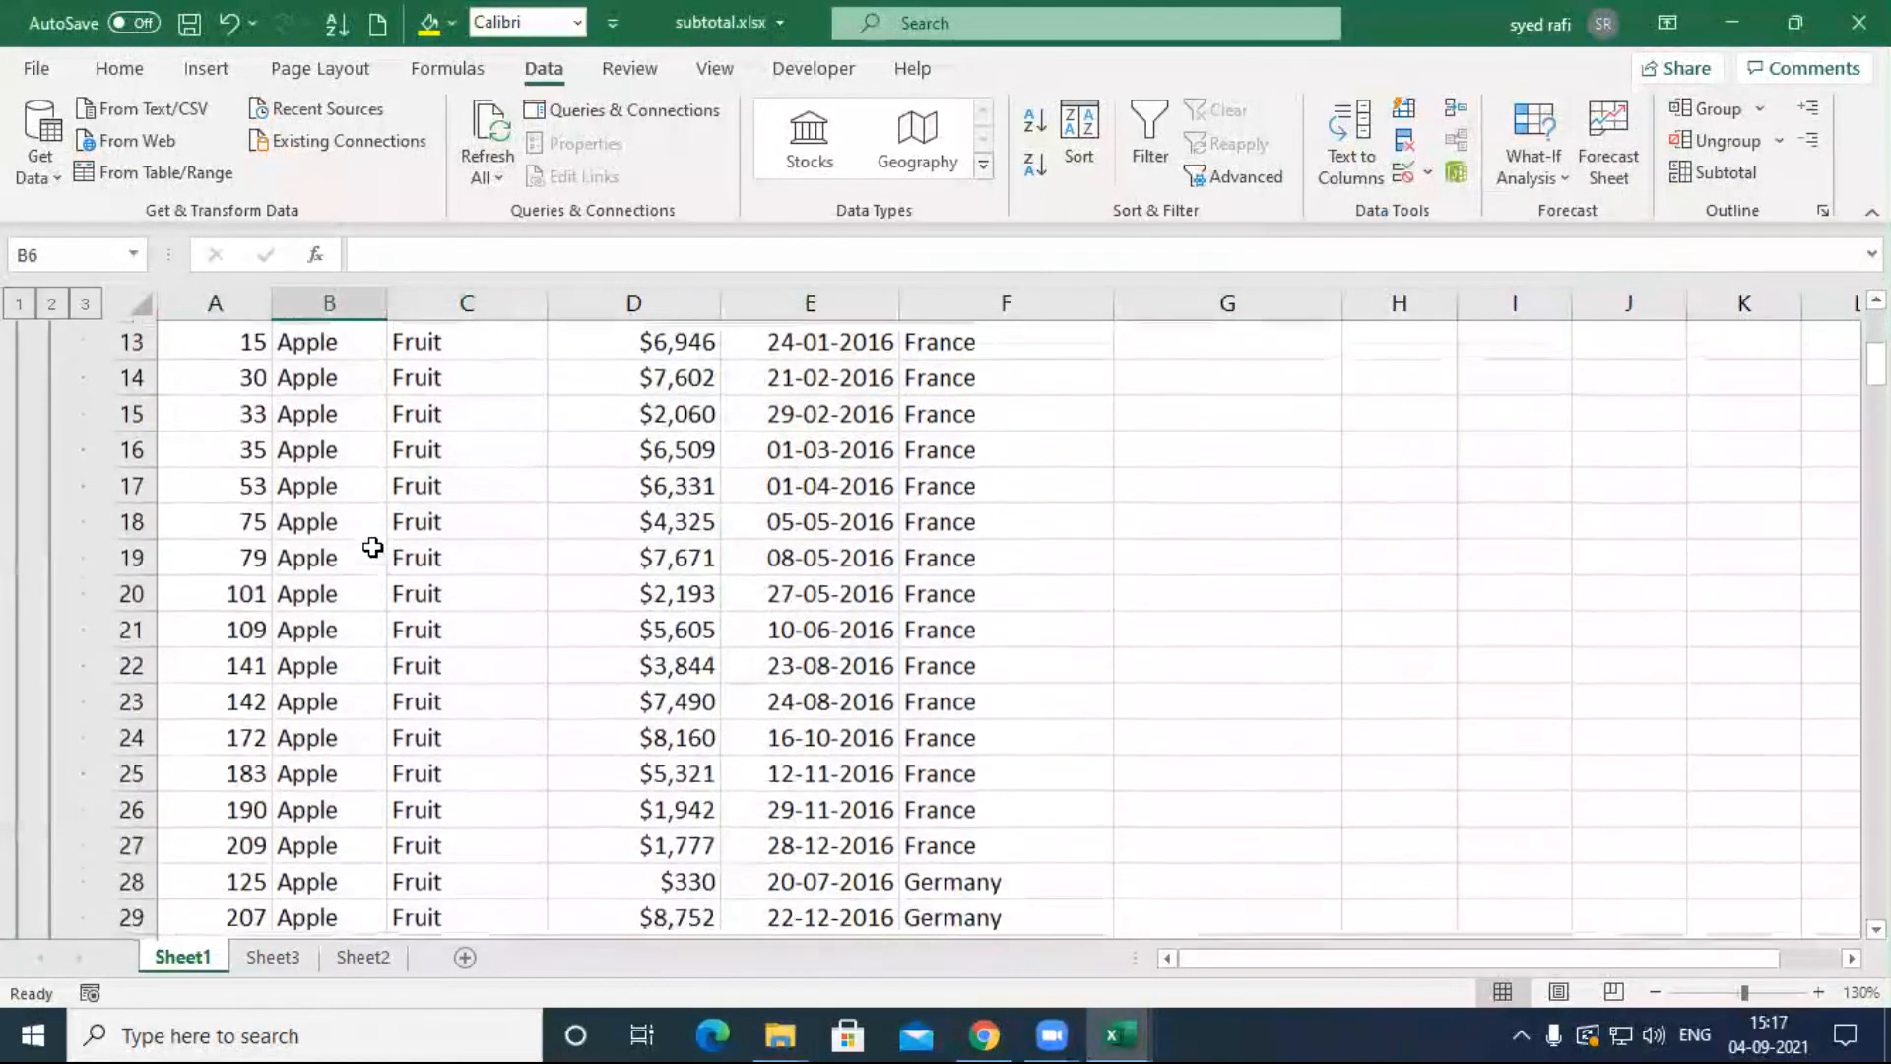
pyautogui.scroll(-3, 369, 564)
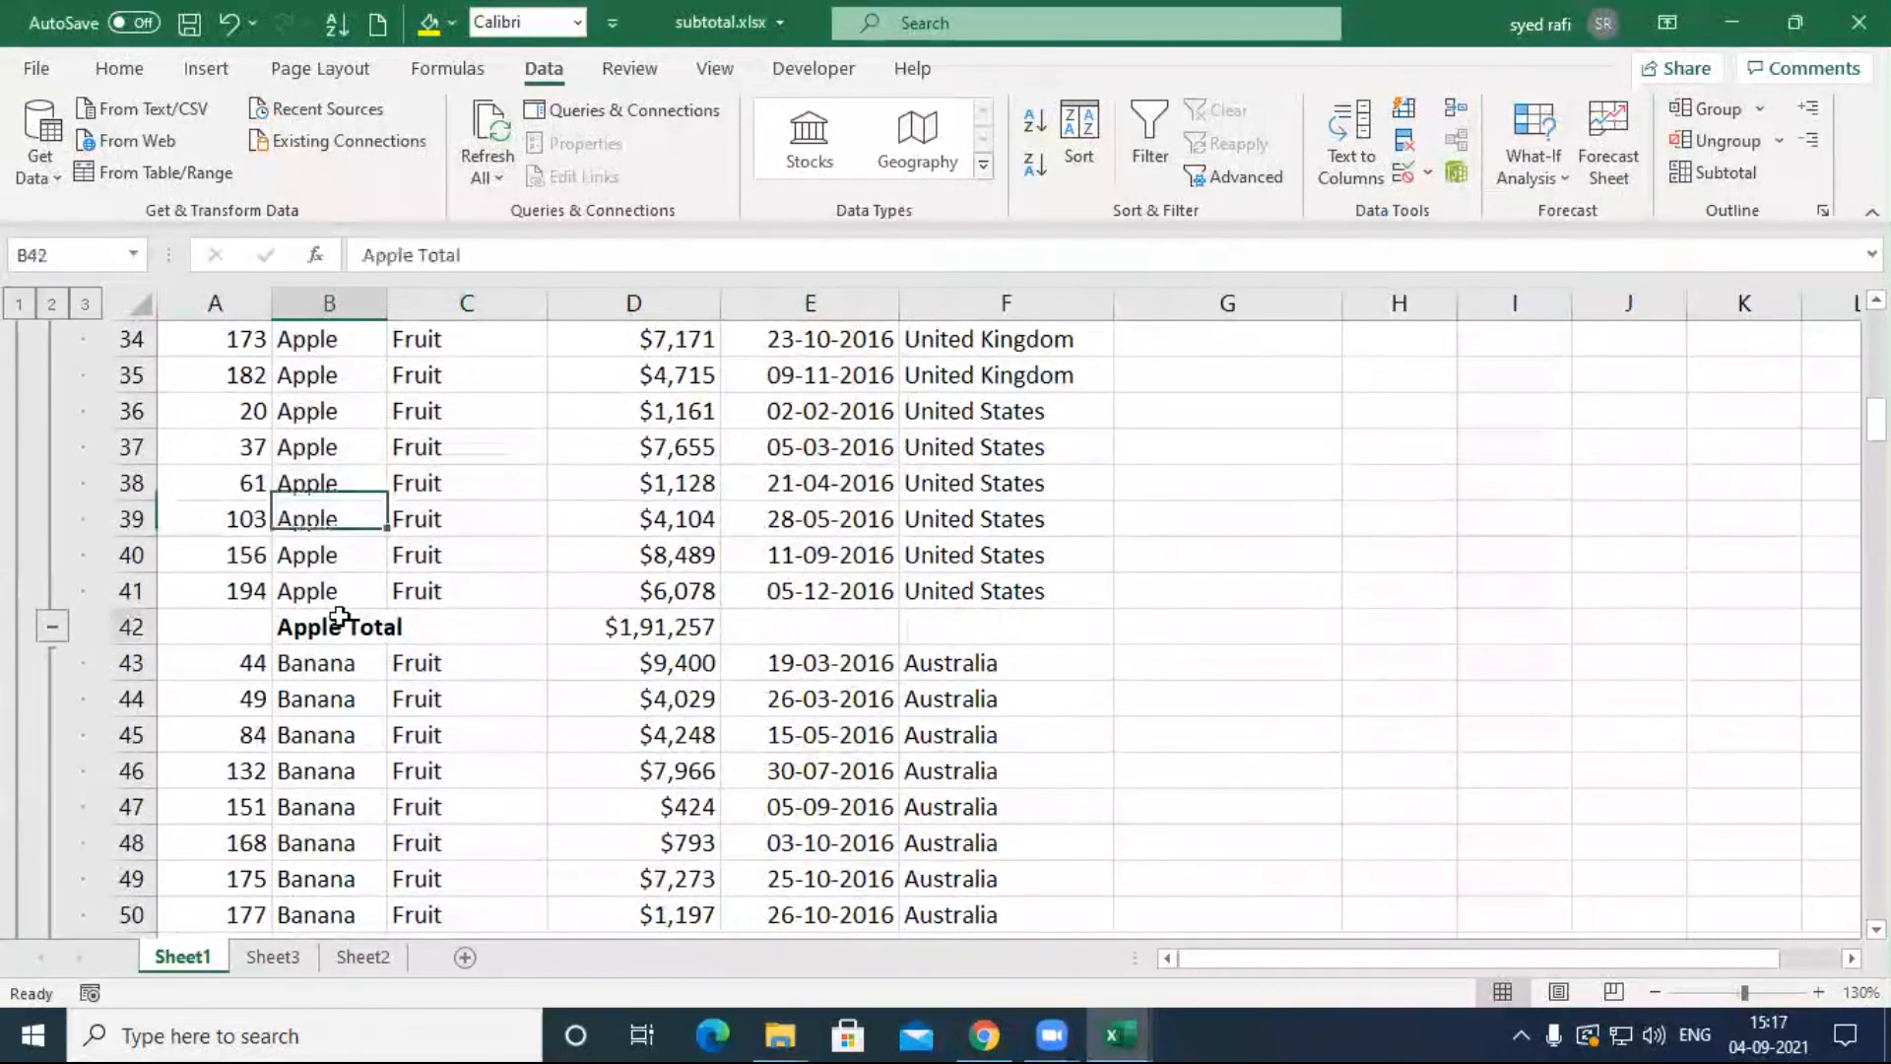
pyautogui.moveTo(347, 621); pyautogui.dragTo(638, 618)
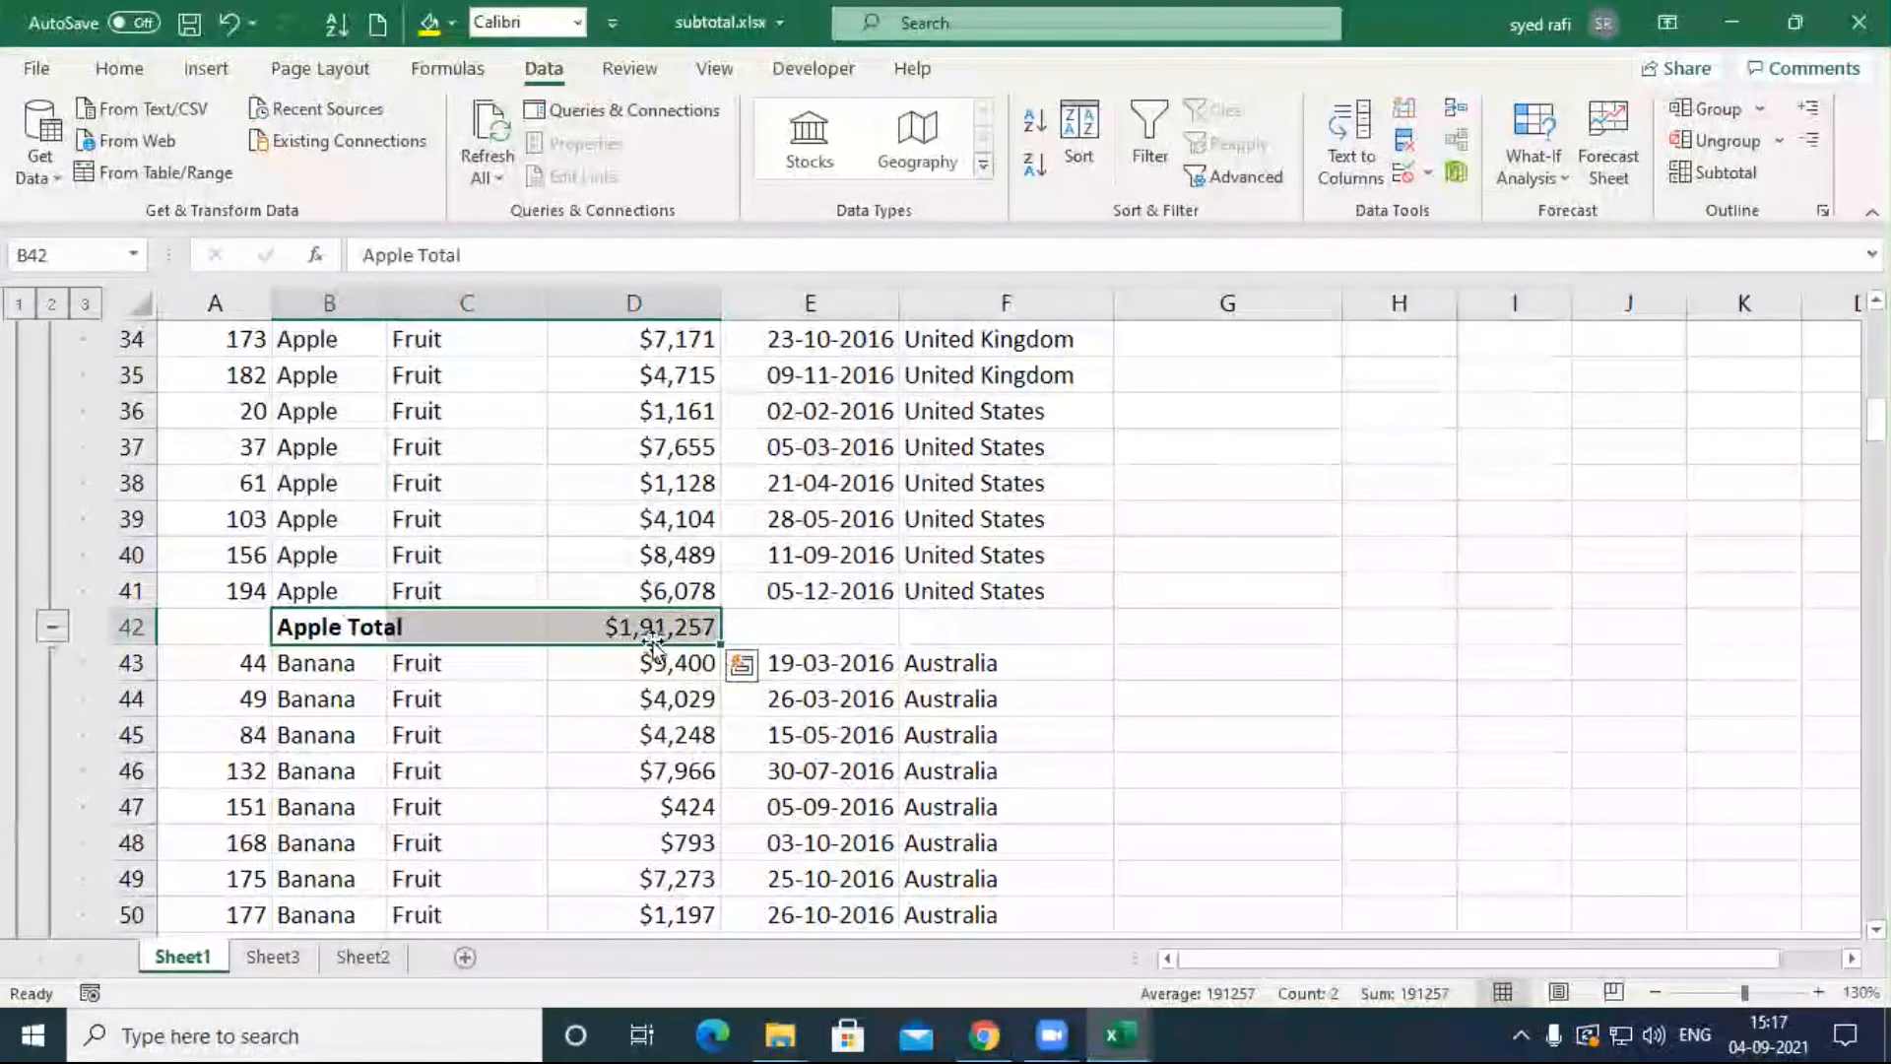
pyautogui.scroll(-12, 526, 626)
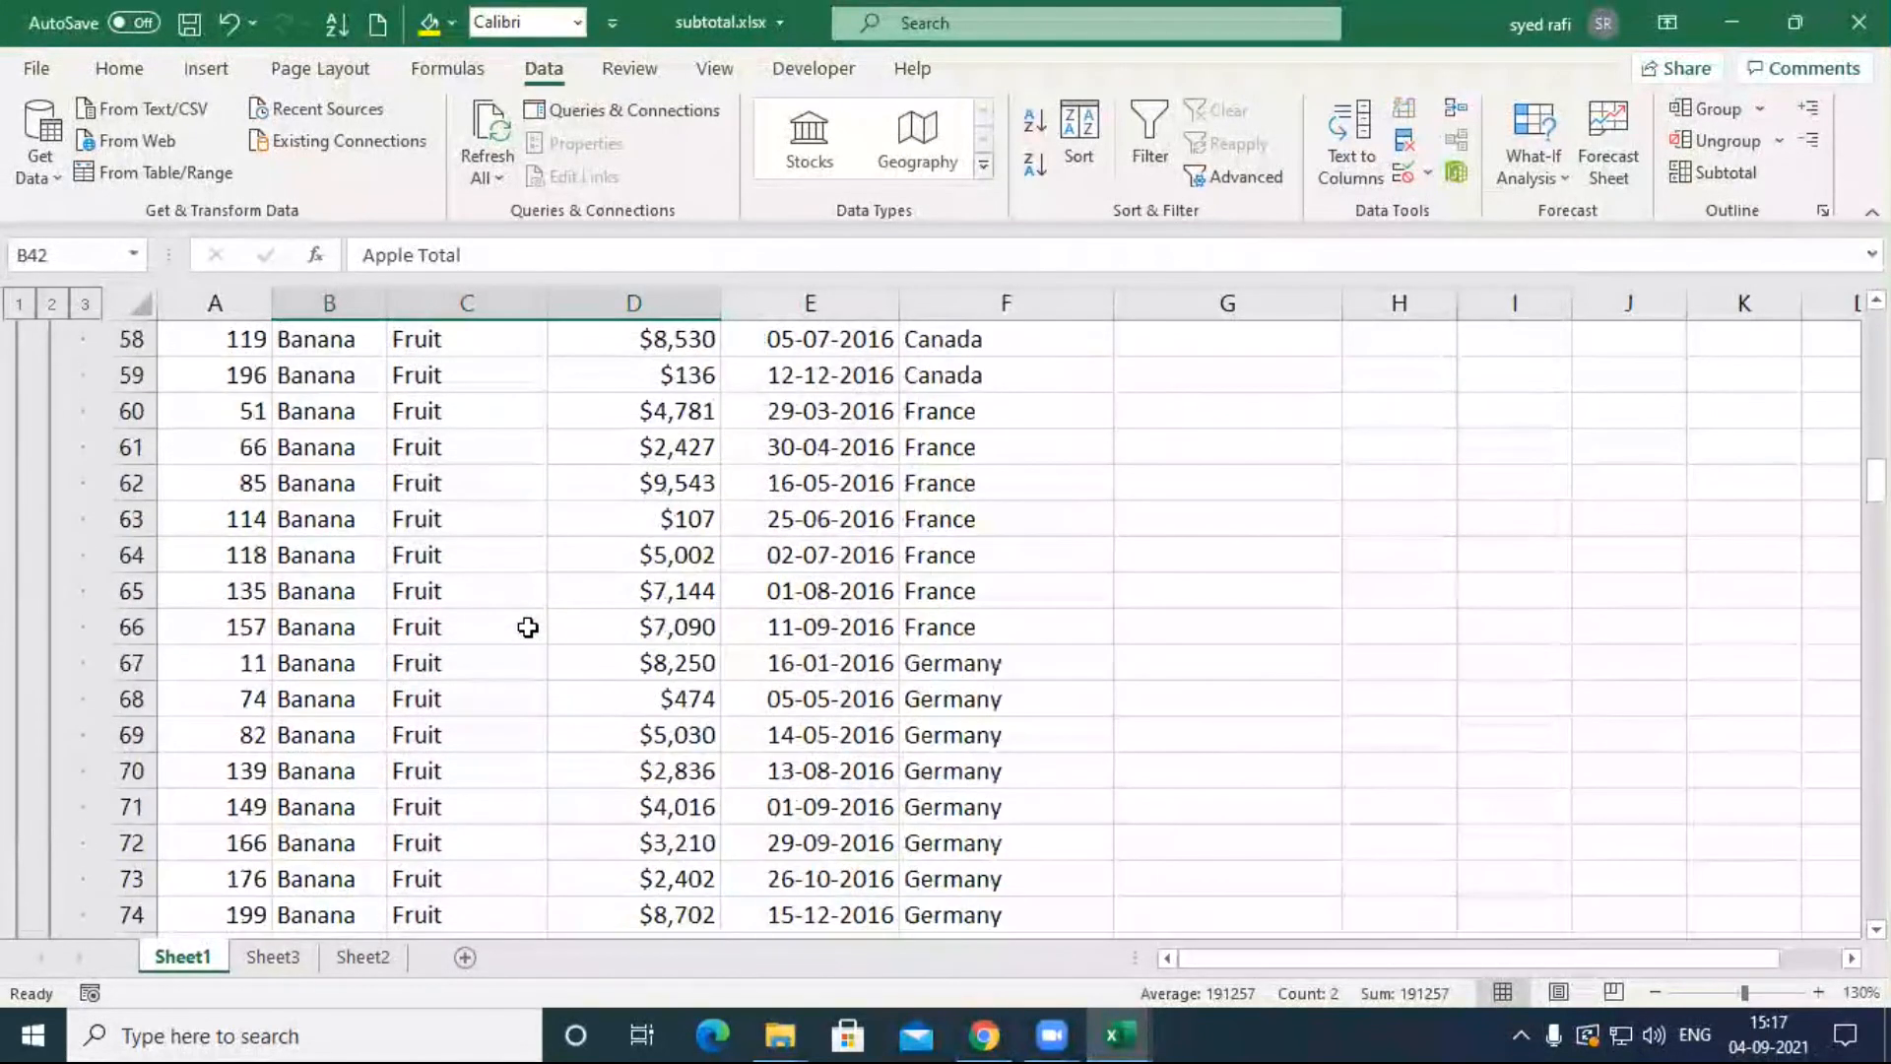
pyautogui.scroll(-14, 528, 626)
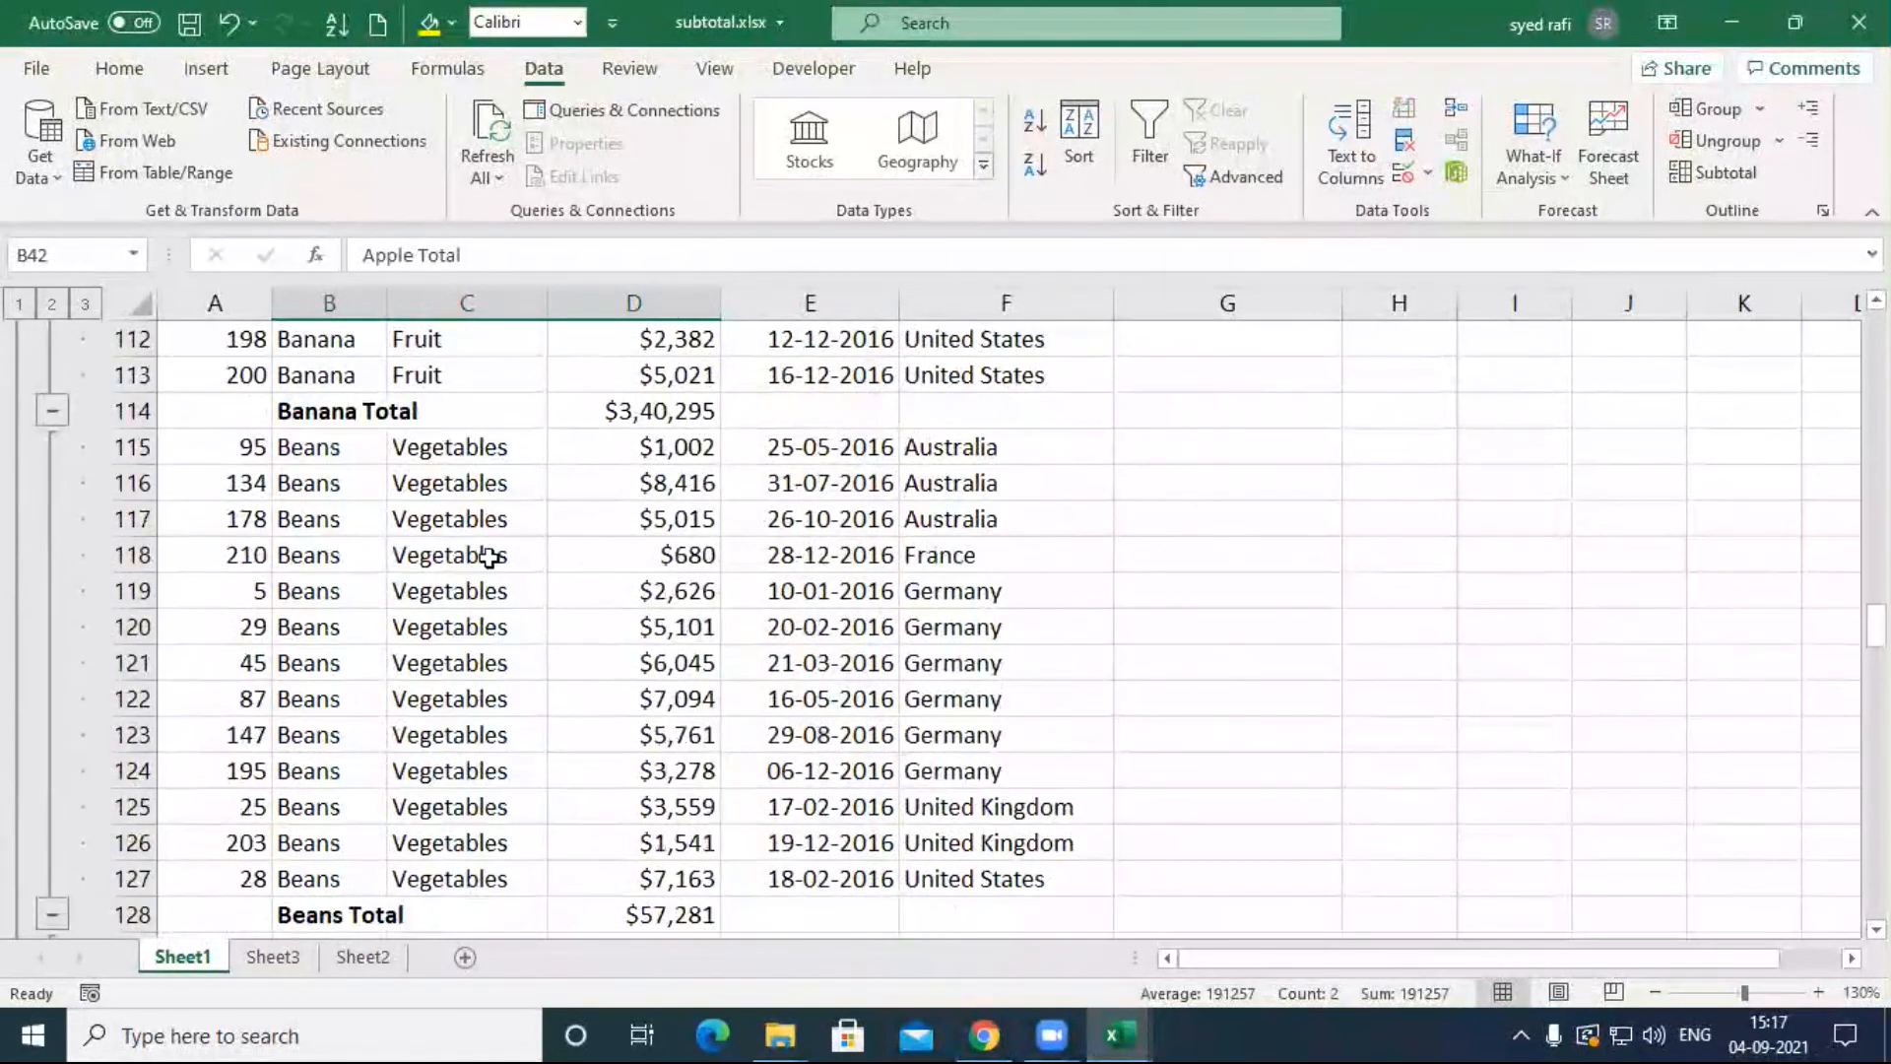
pyautogui.click(604, 414)
pyautogui.scroll(-4, 495, 743)
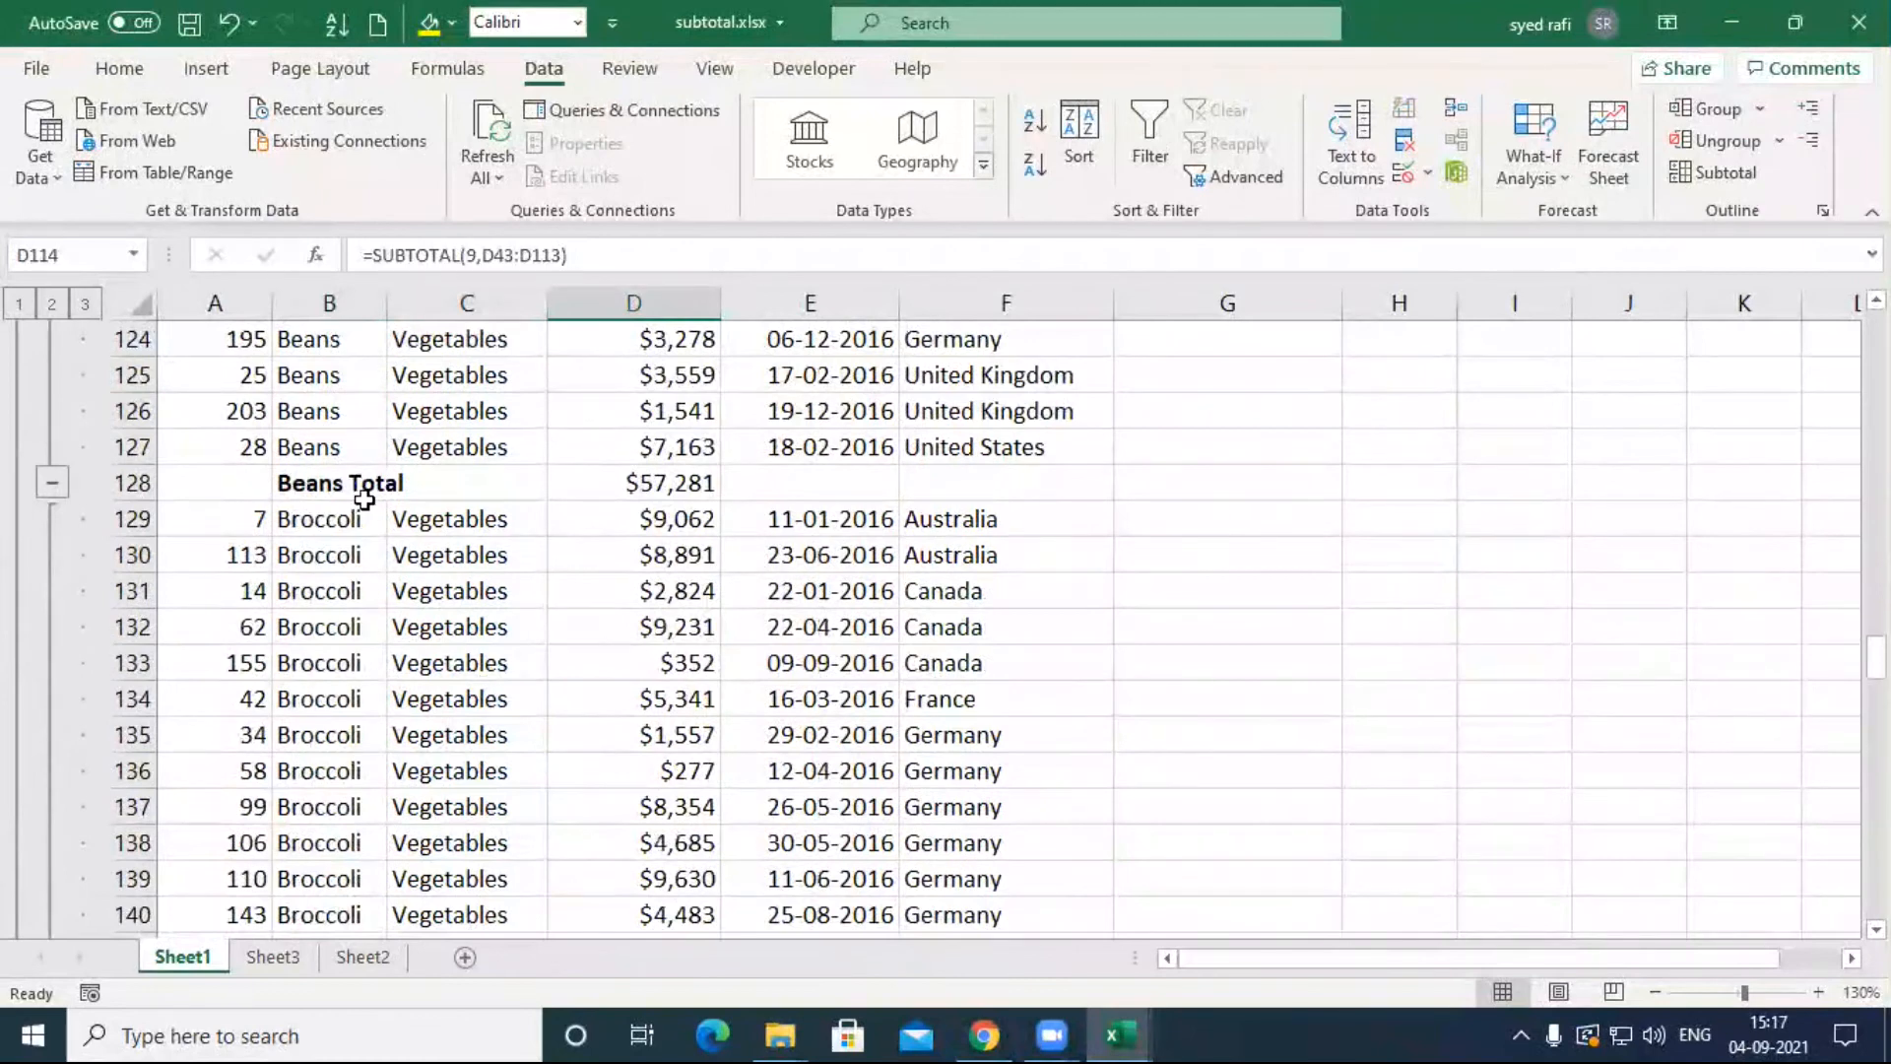
pyautogui.click(605, 487)
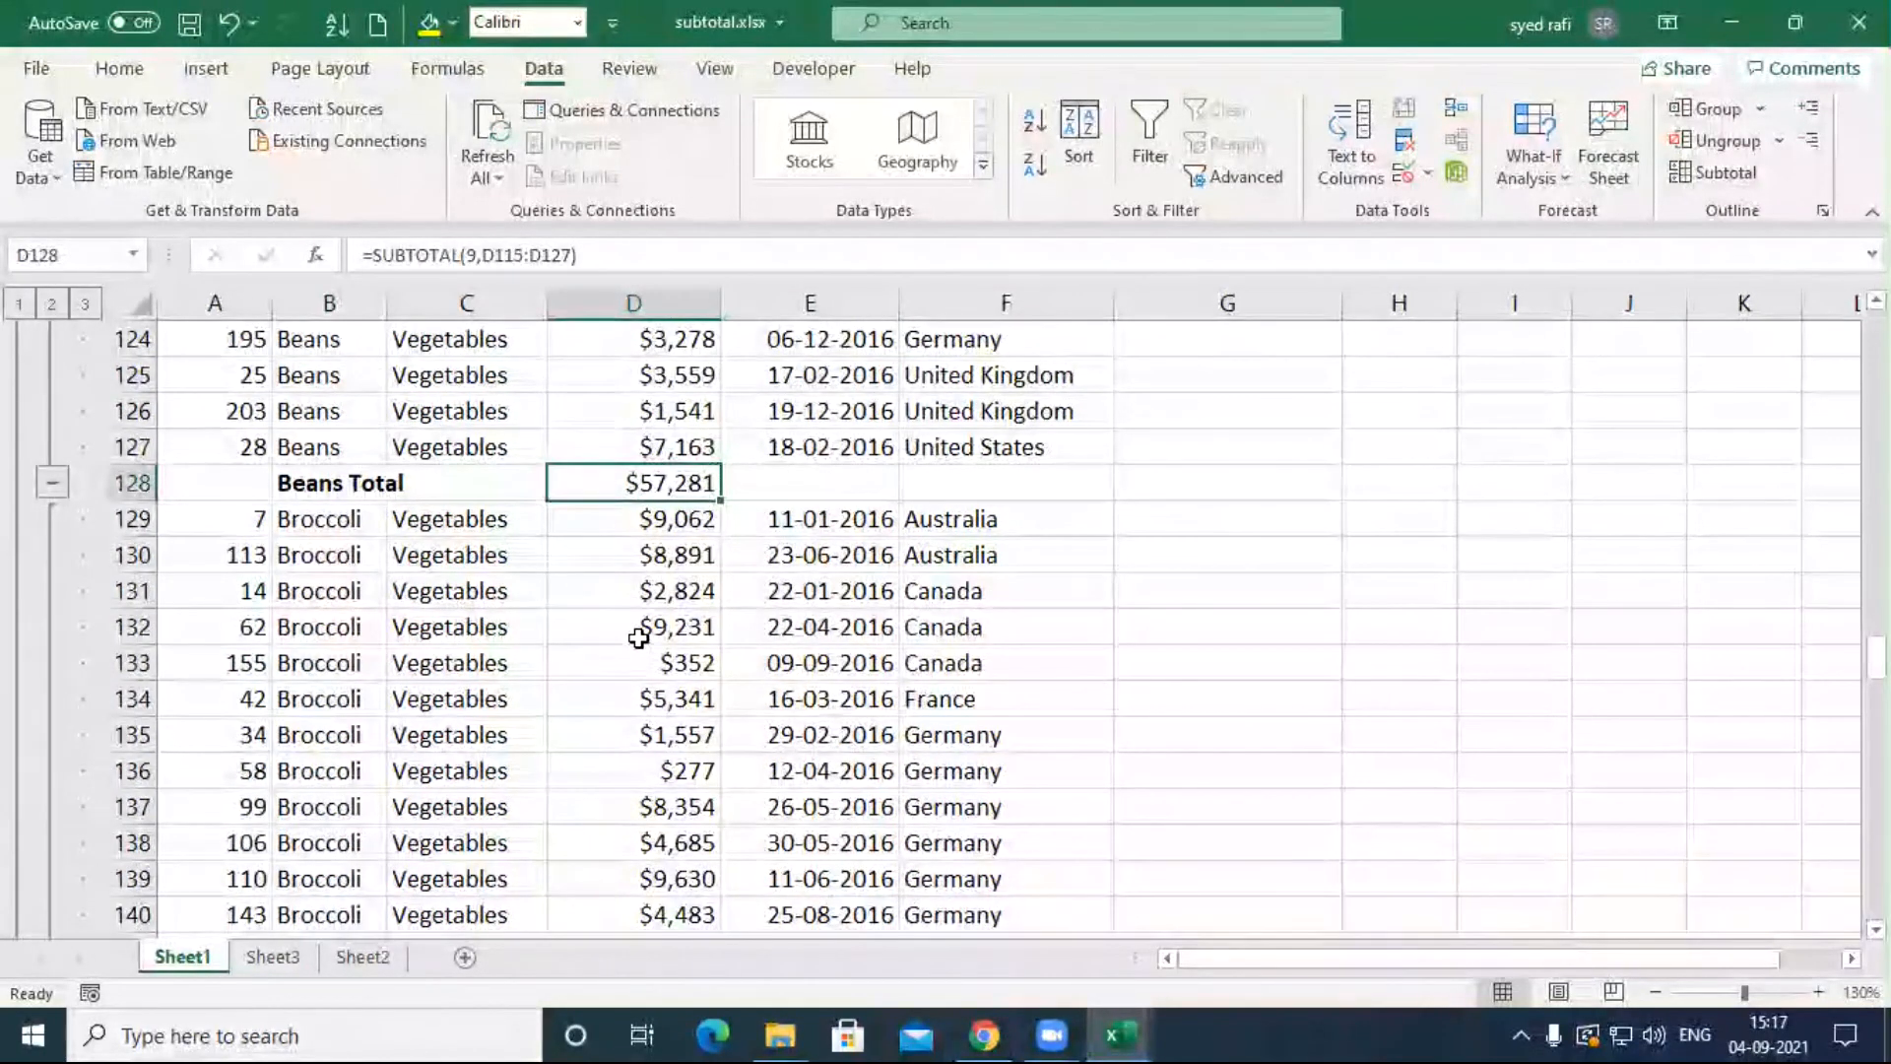
pyautogui.scroll(-5, 625, 638)
pyautogui.scroll(-20, 624, 638)
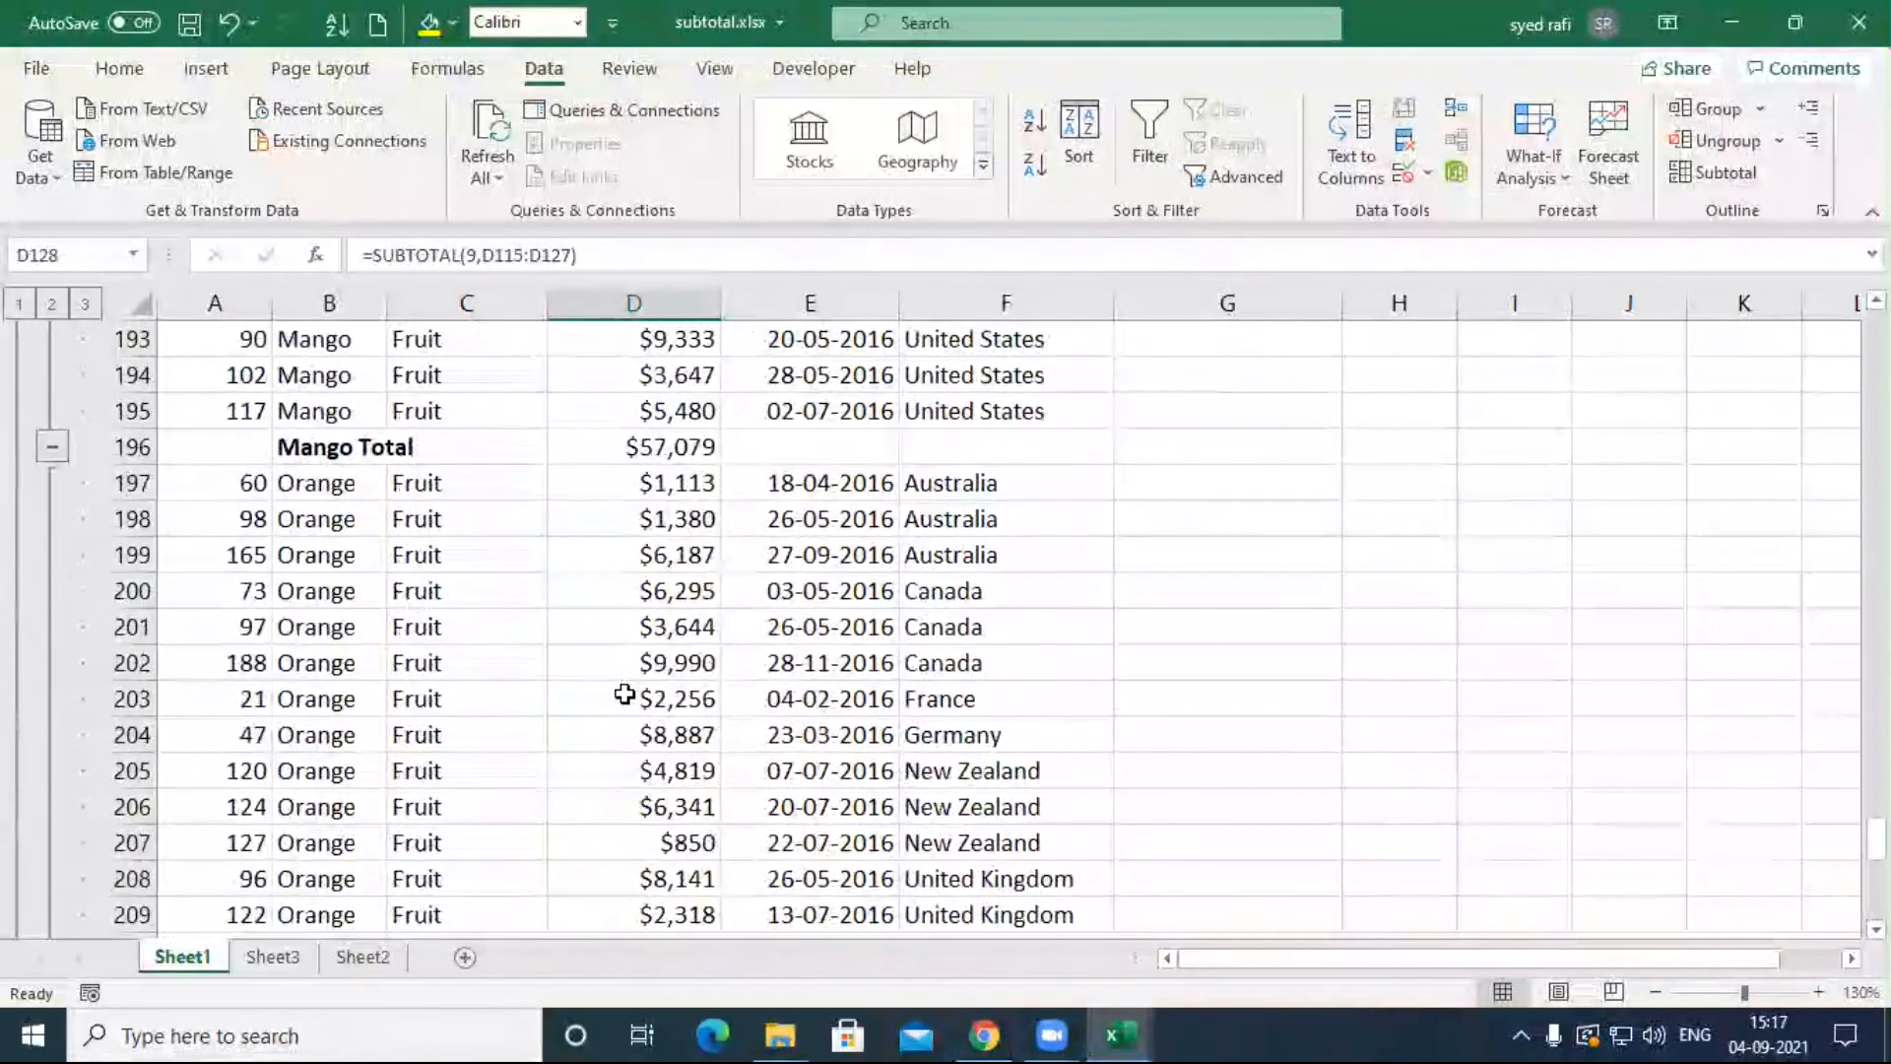
# Step: Collapse the outline to level 2, leaving only the product totals and grand total
pyautogui.click(49, 305)
pyautogui.scroll(3, 414, 498)
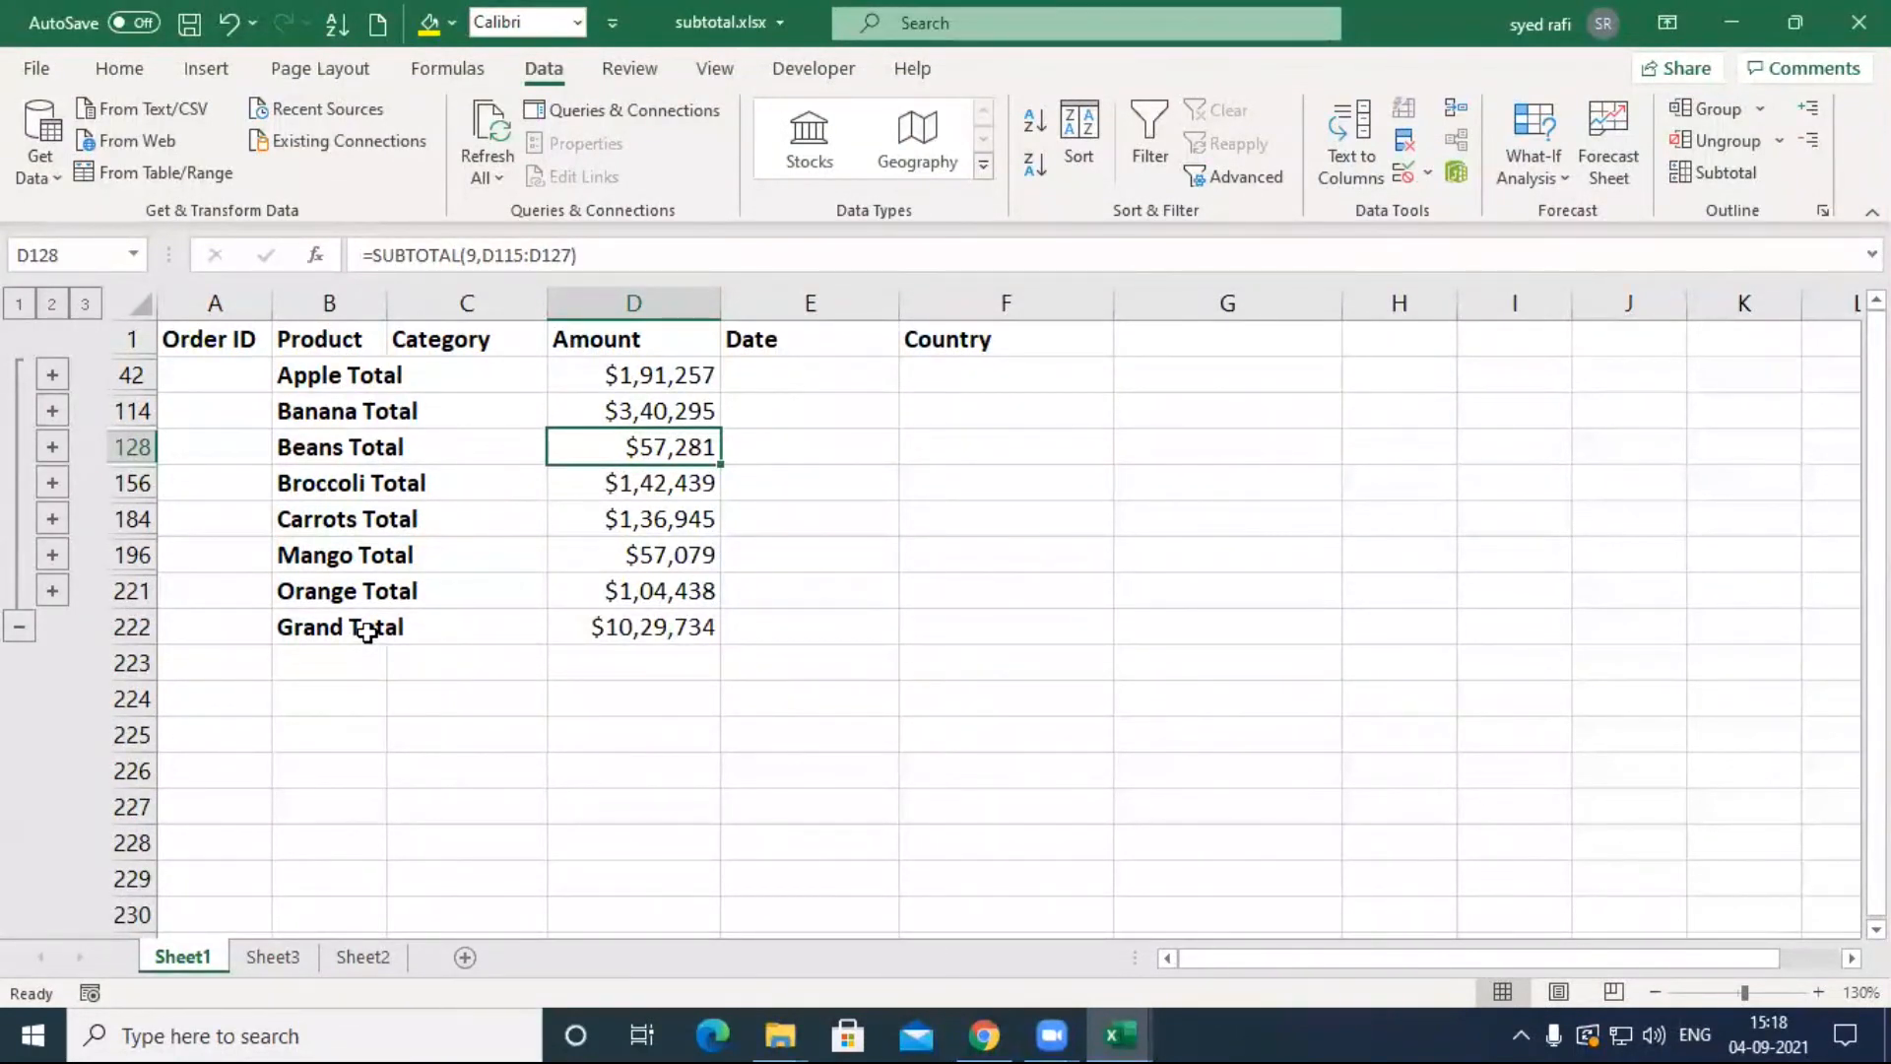
# Step: Collapse the outline to level 1, show level 2, and expand it back to level 3 with all order rows
pyautogui.click(18, 305)
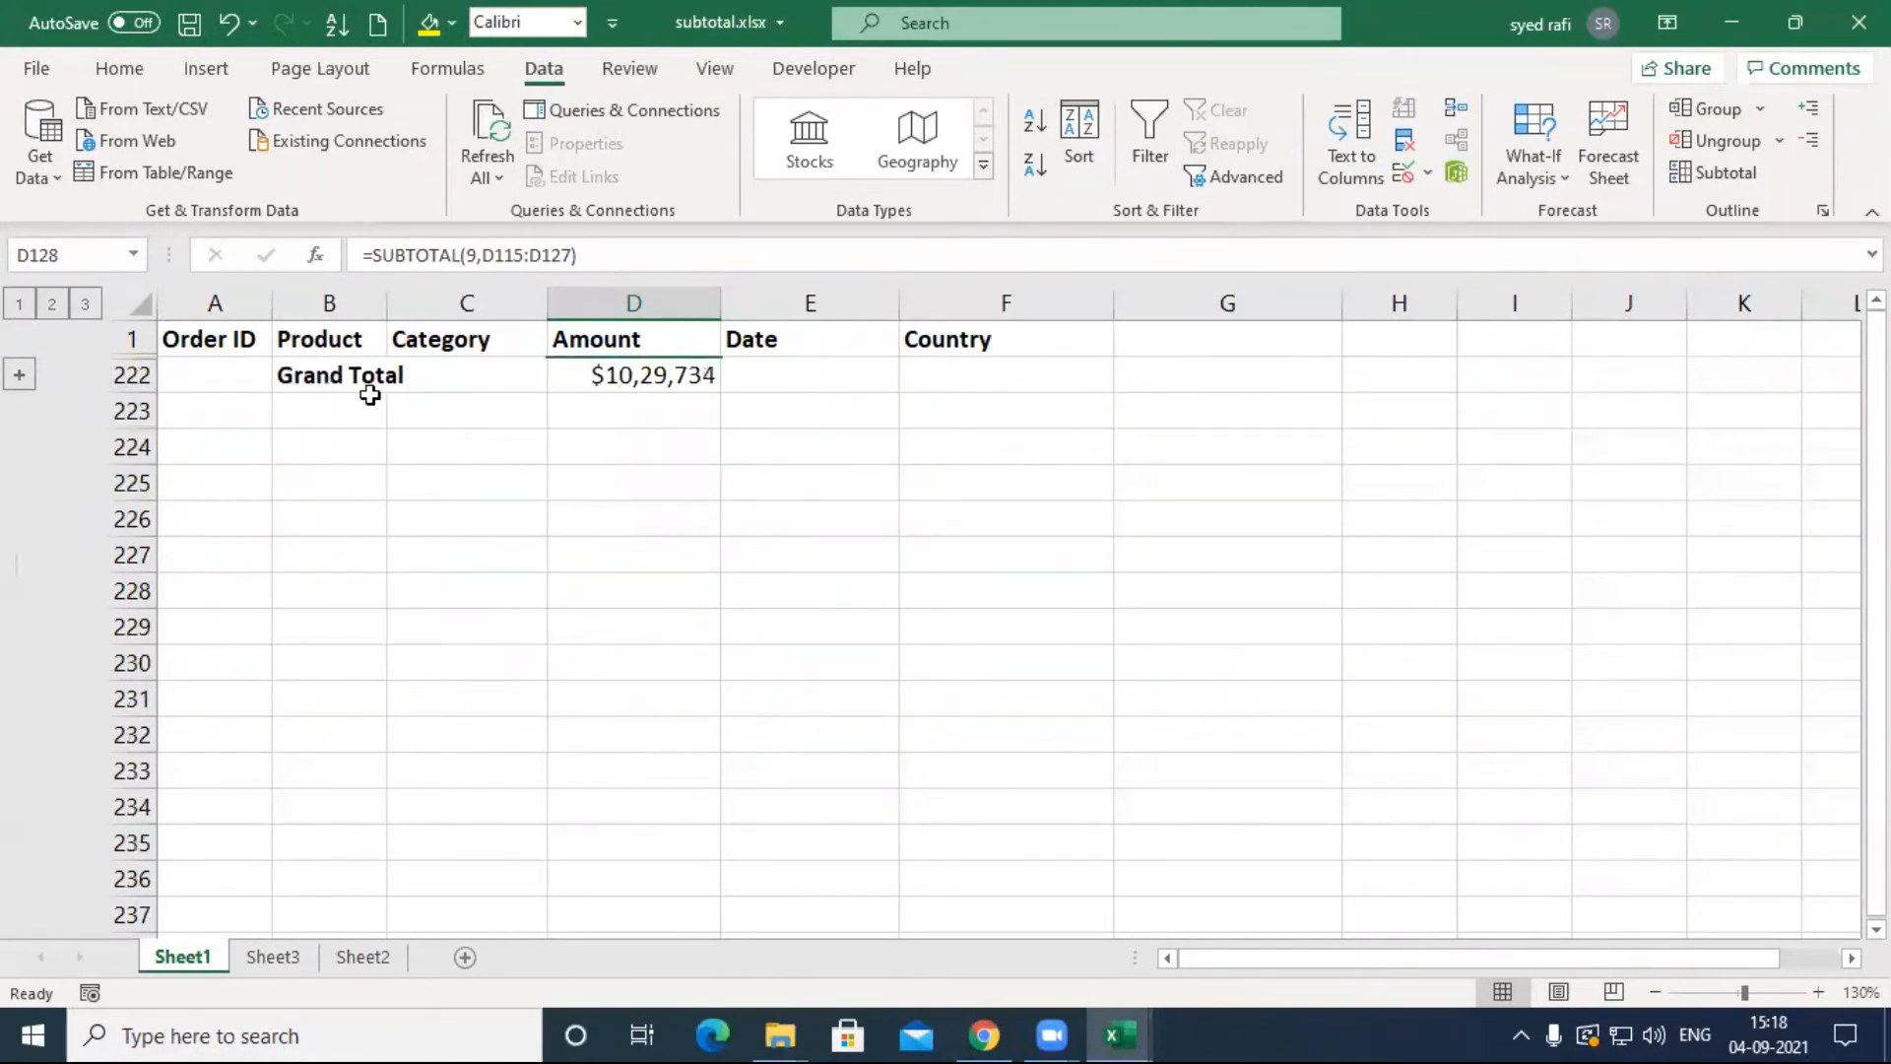
pyautogui.click(49, 307)
pyautogui.click(84, 305)
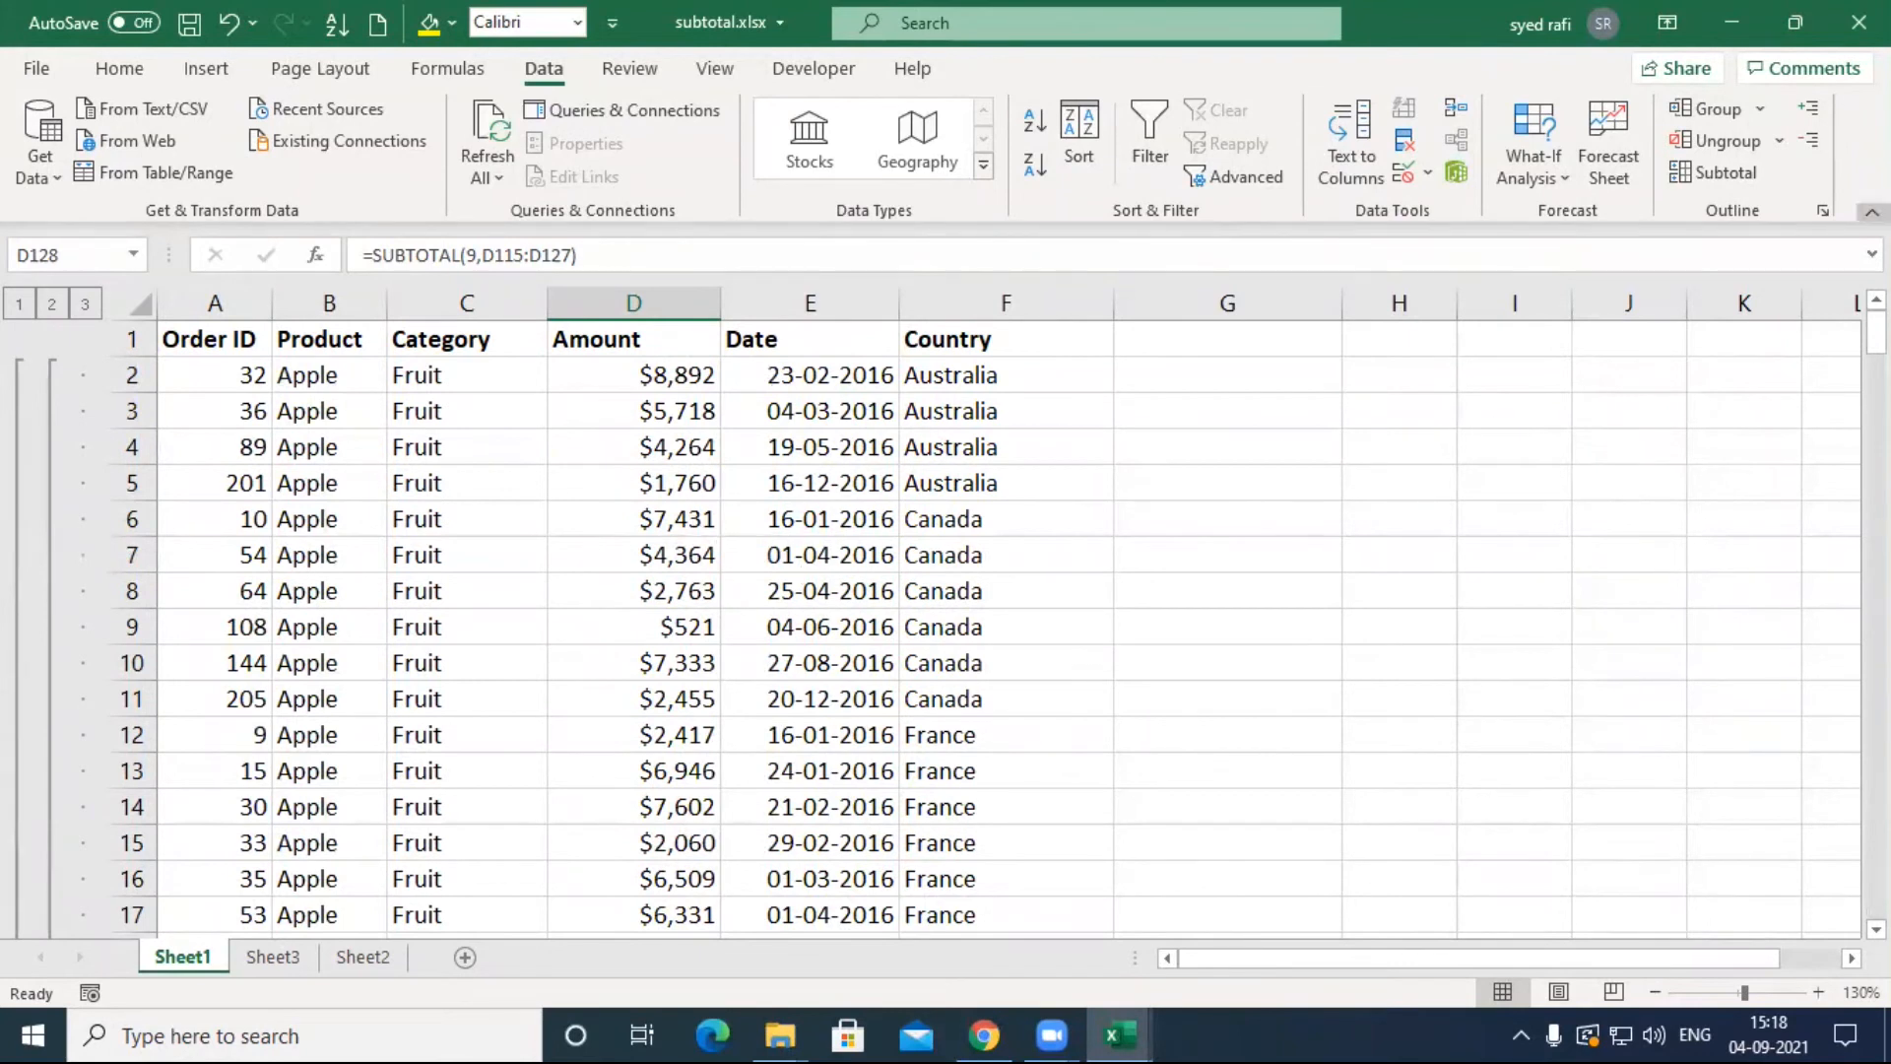
pyautogui.click(1681, 173)
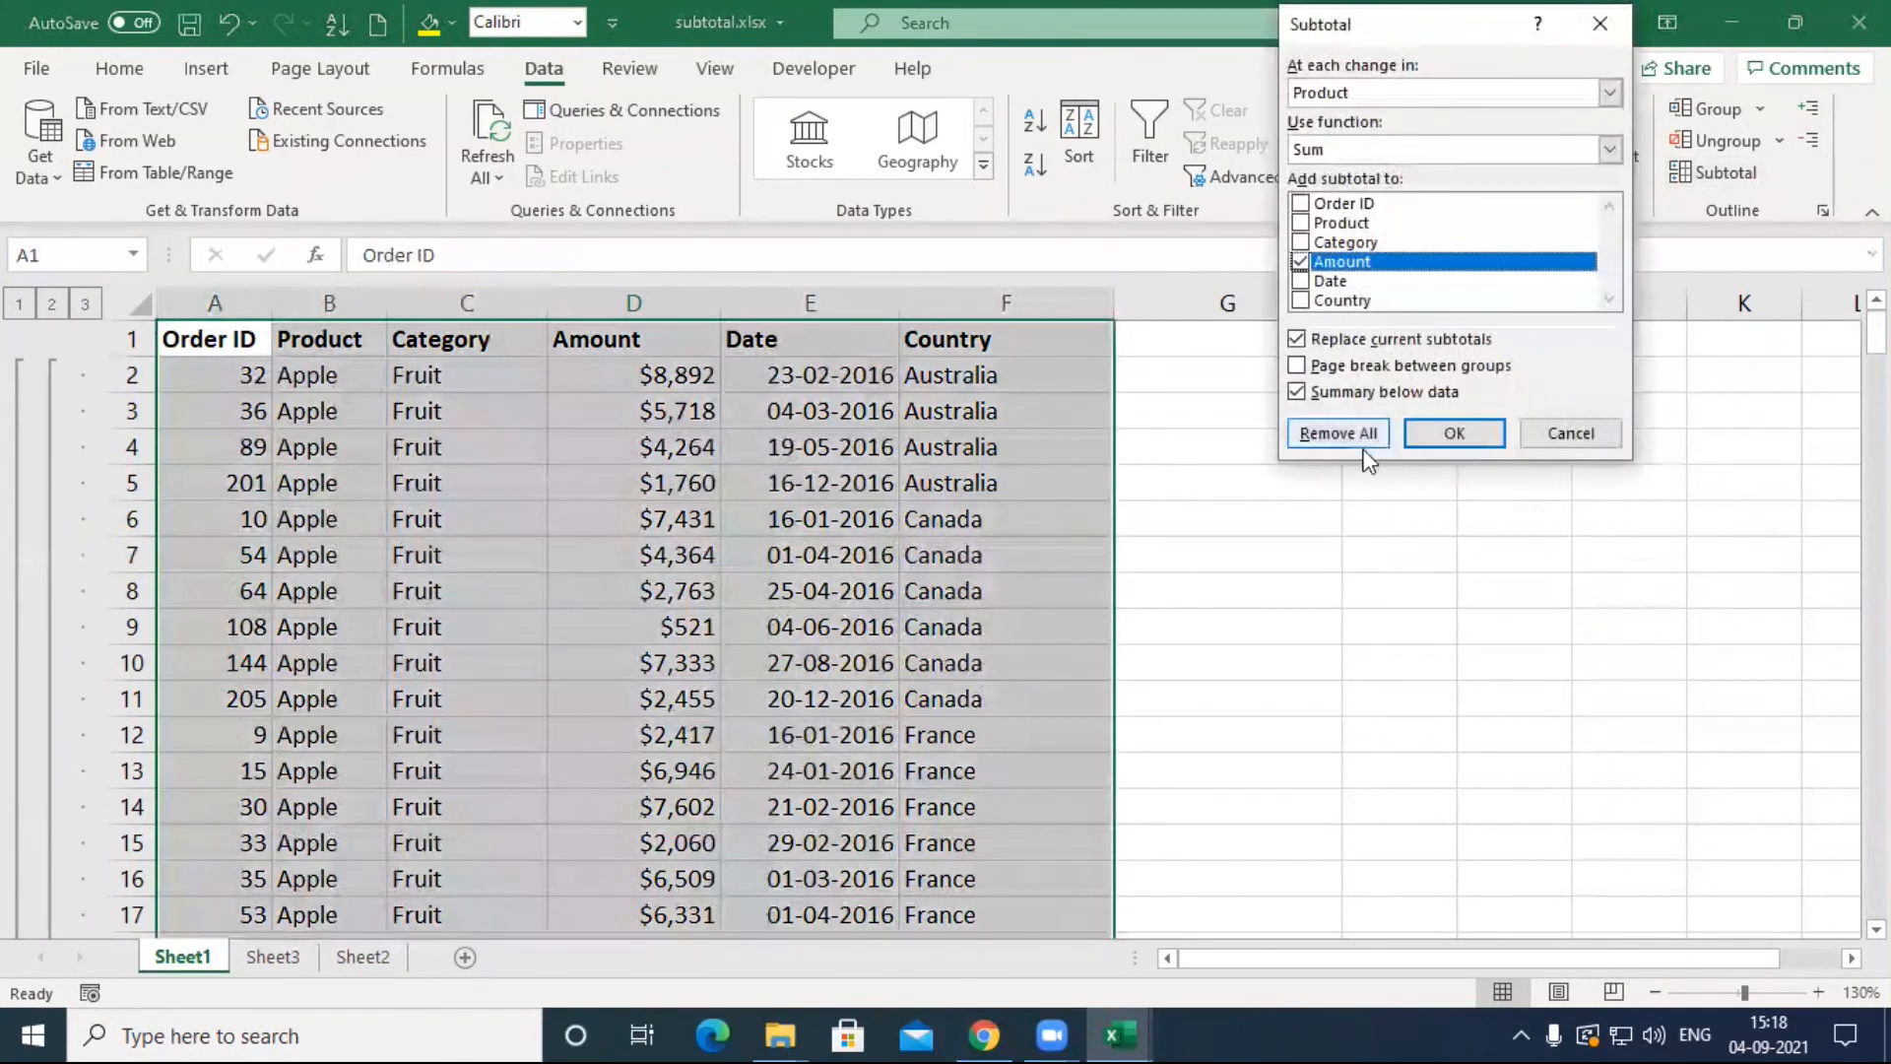
pyautogui.click(1600, 434)
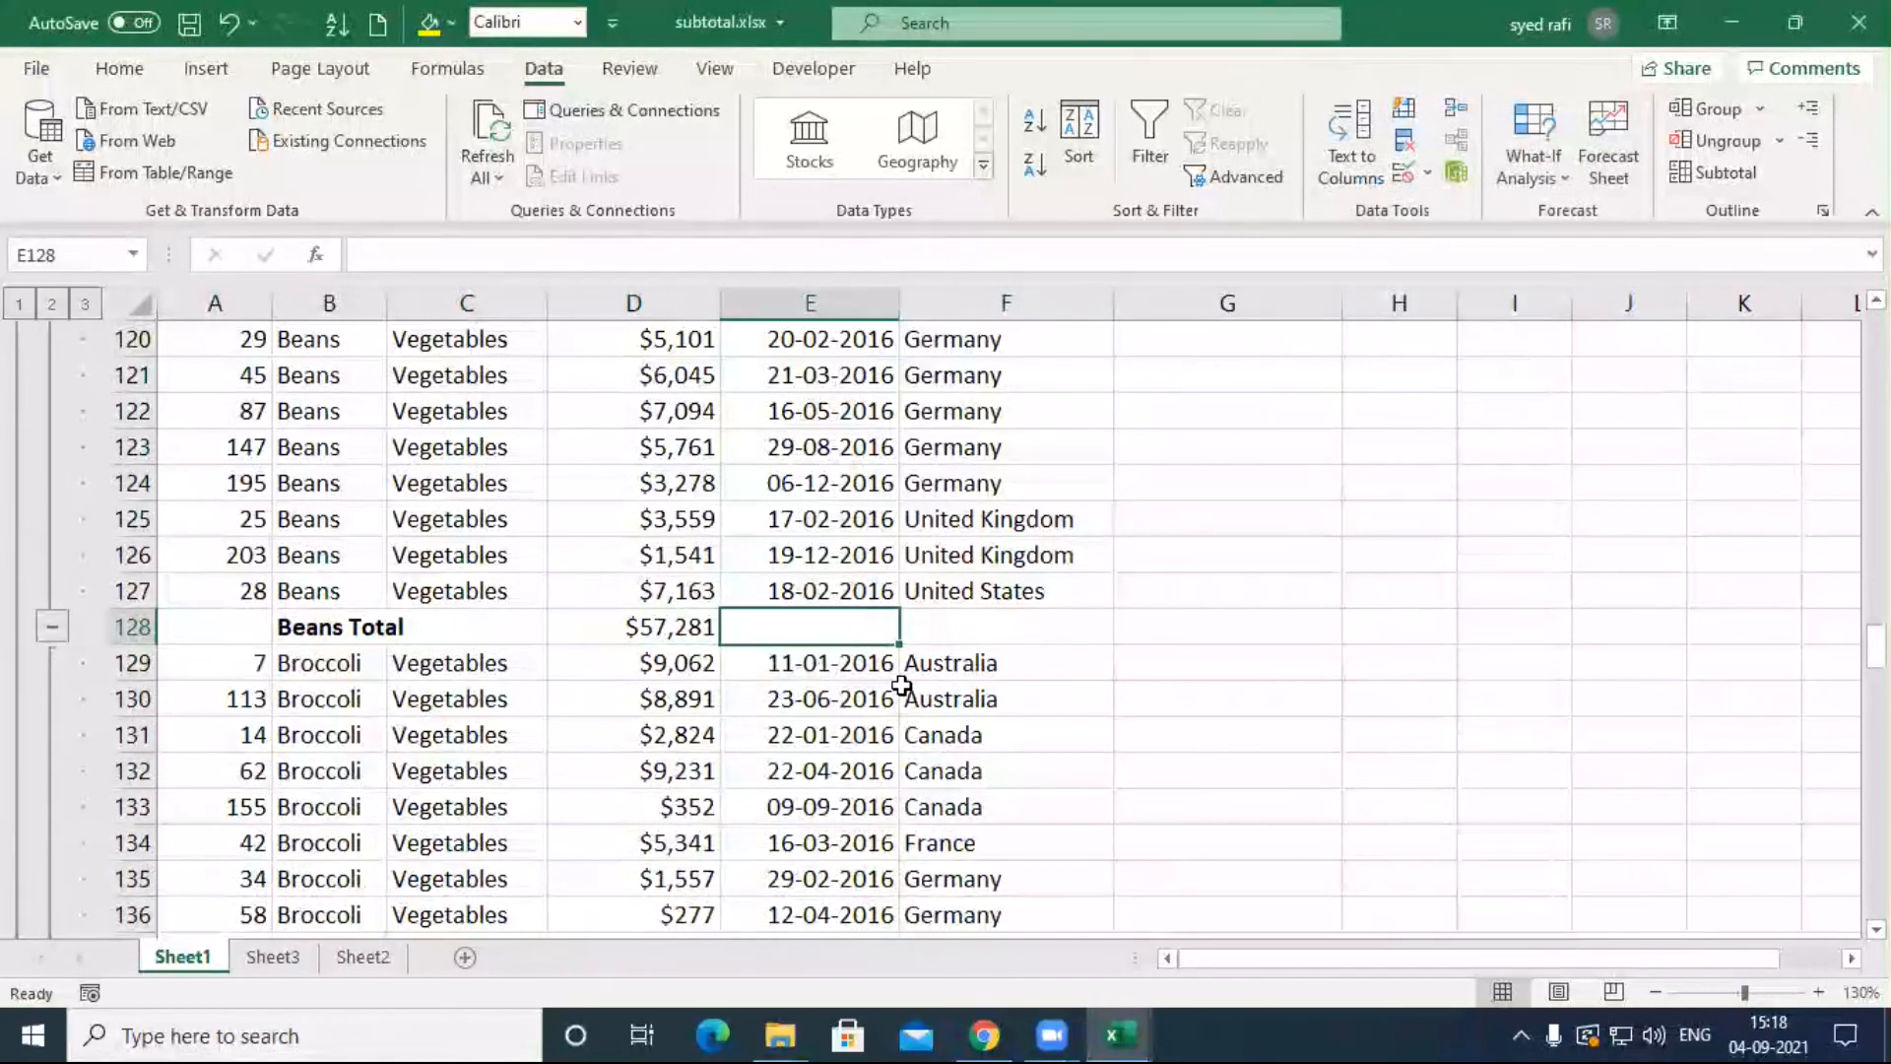
# Step: Check in the print preview how the product groups are split across pages 1 to 4, and return to the sheet
pyautogui.hotkey('ctrl', 'p')
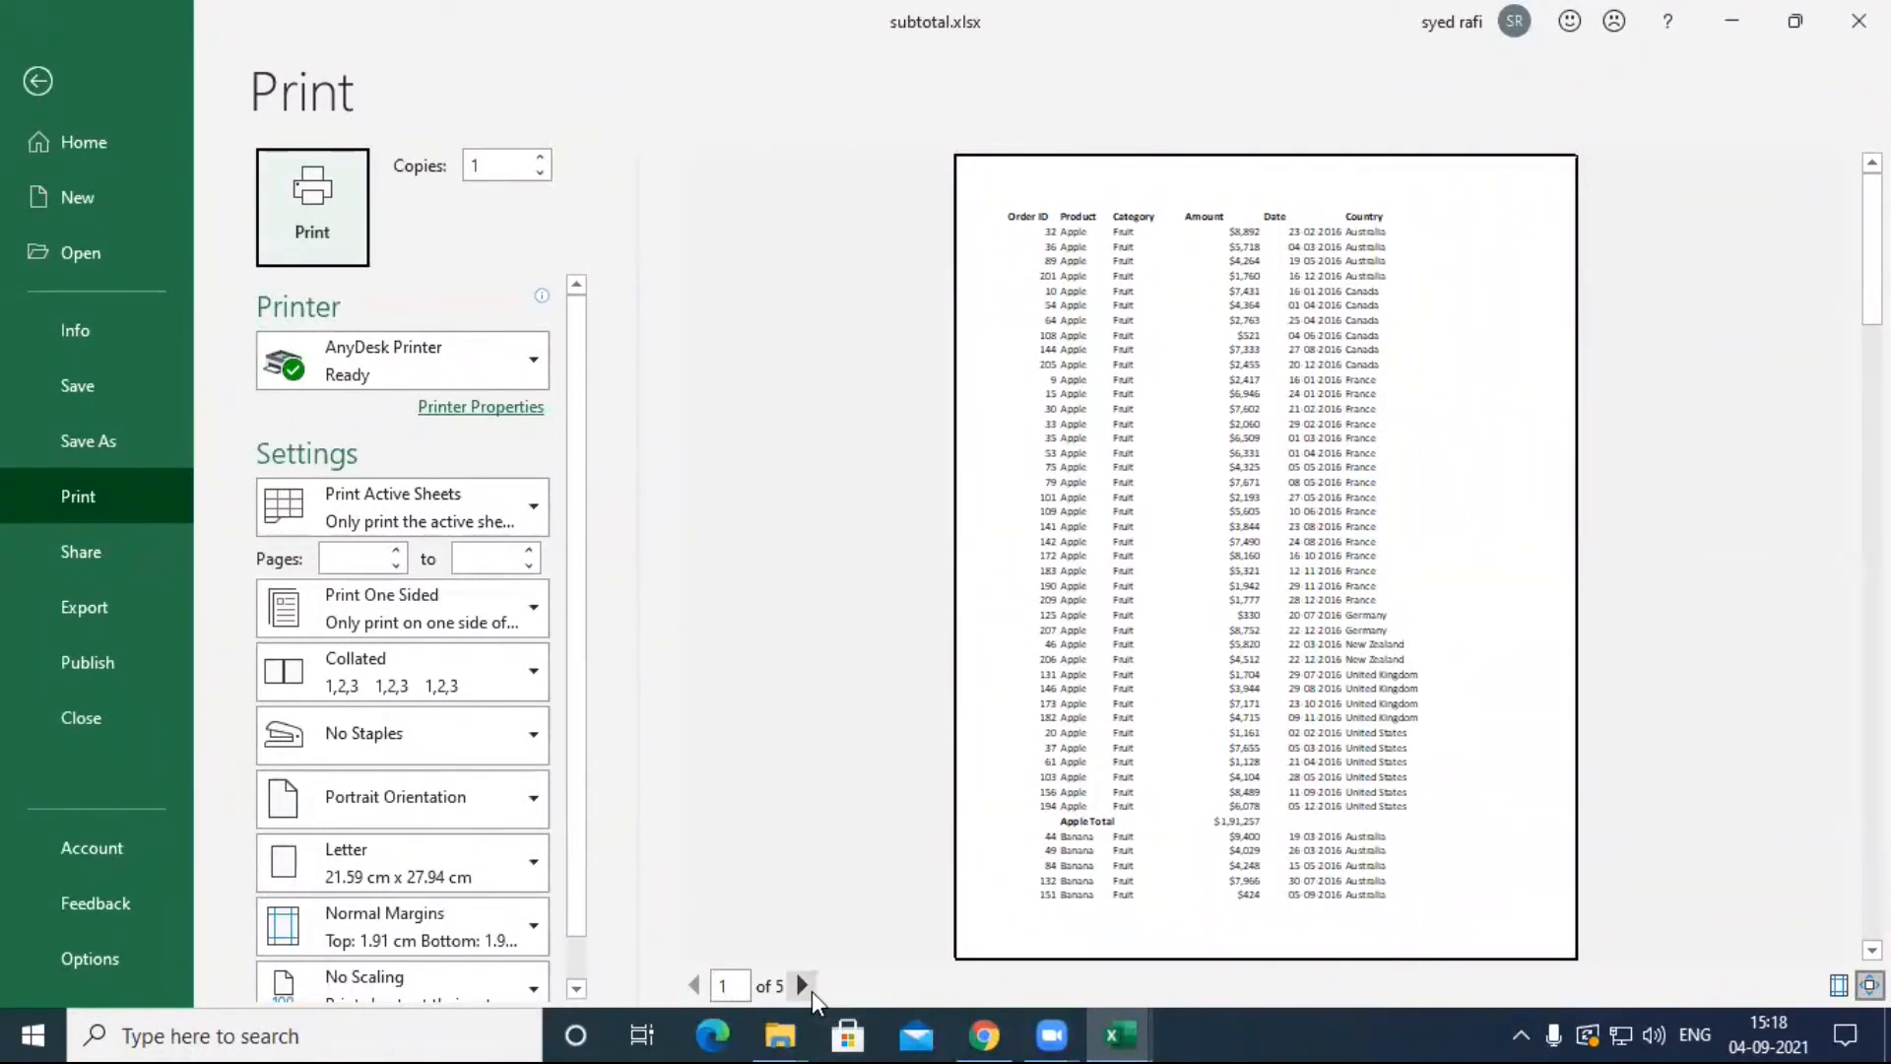
pyautogui.click(807, 988)
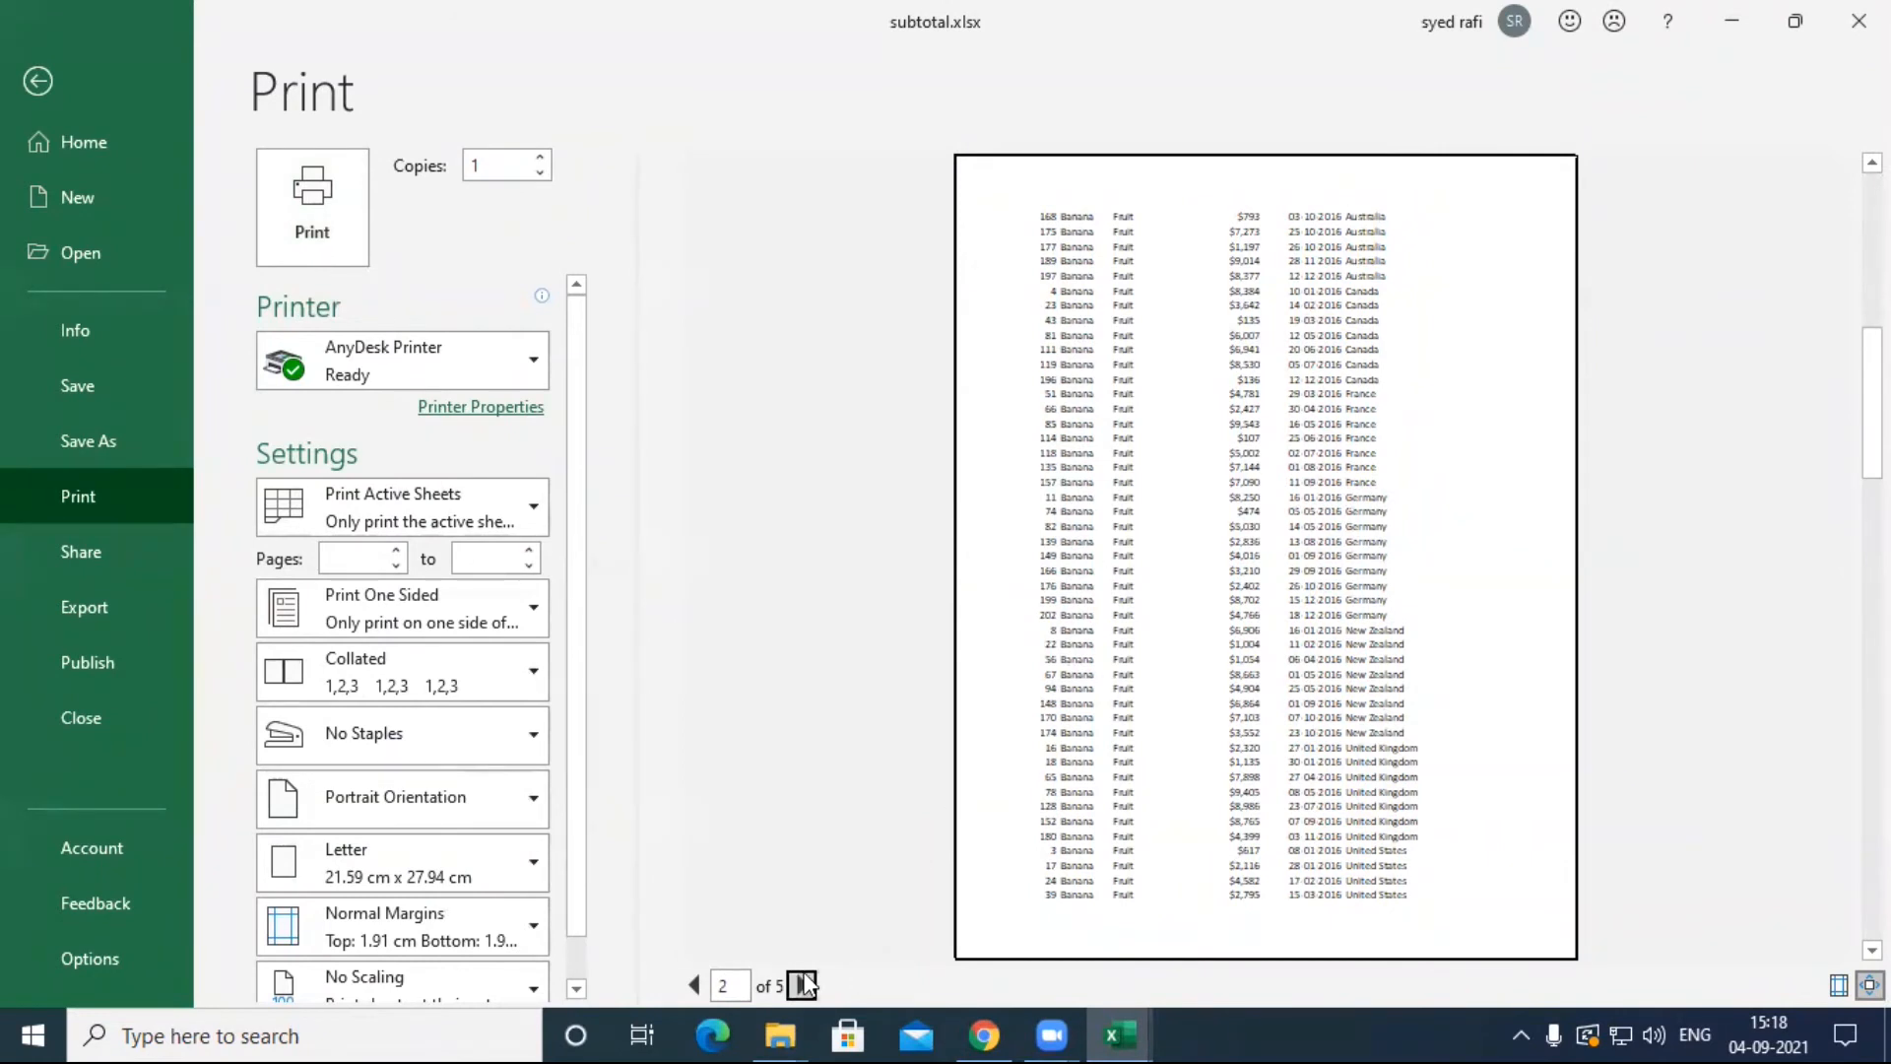
pyautogui.click(804, 985)
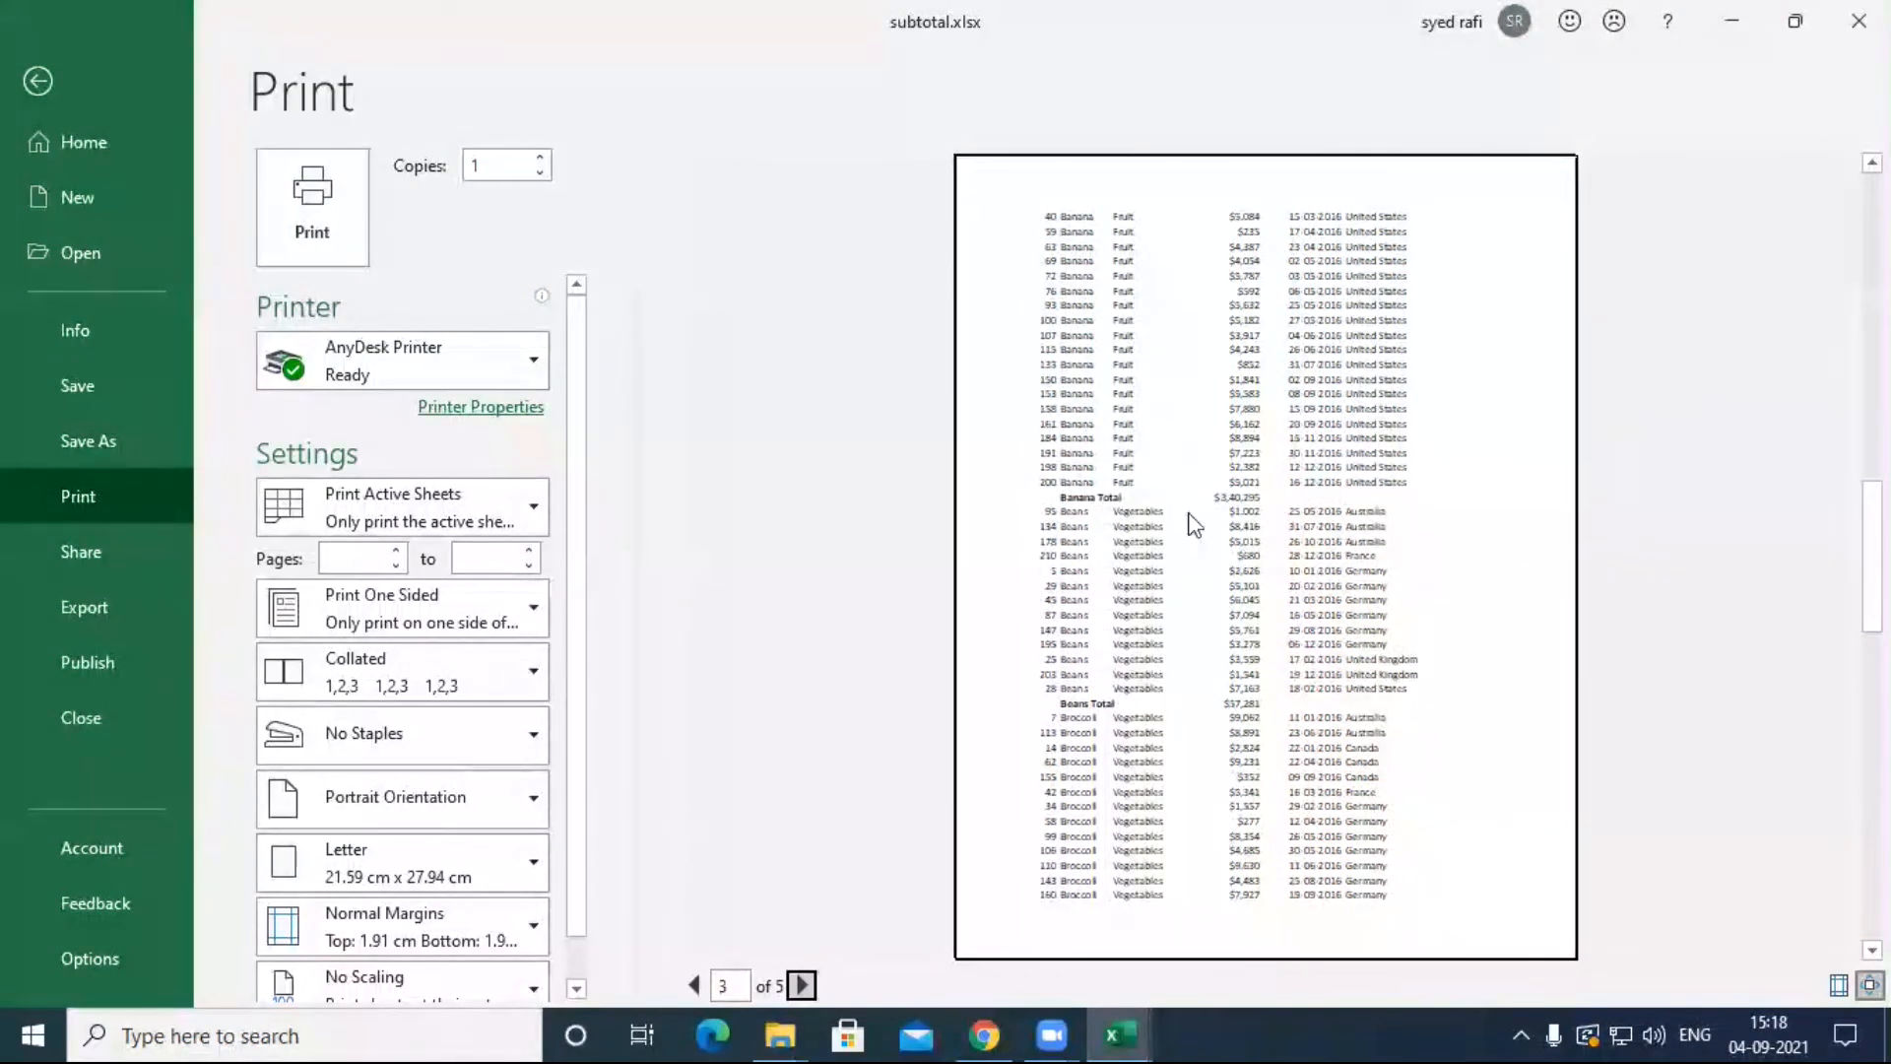
pyautogui.click(804, 985)
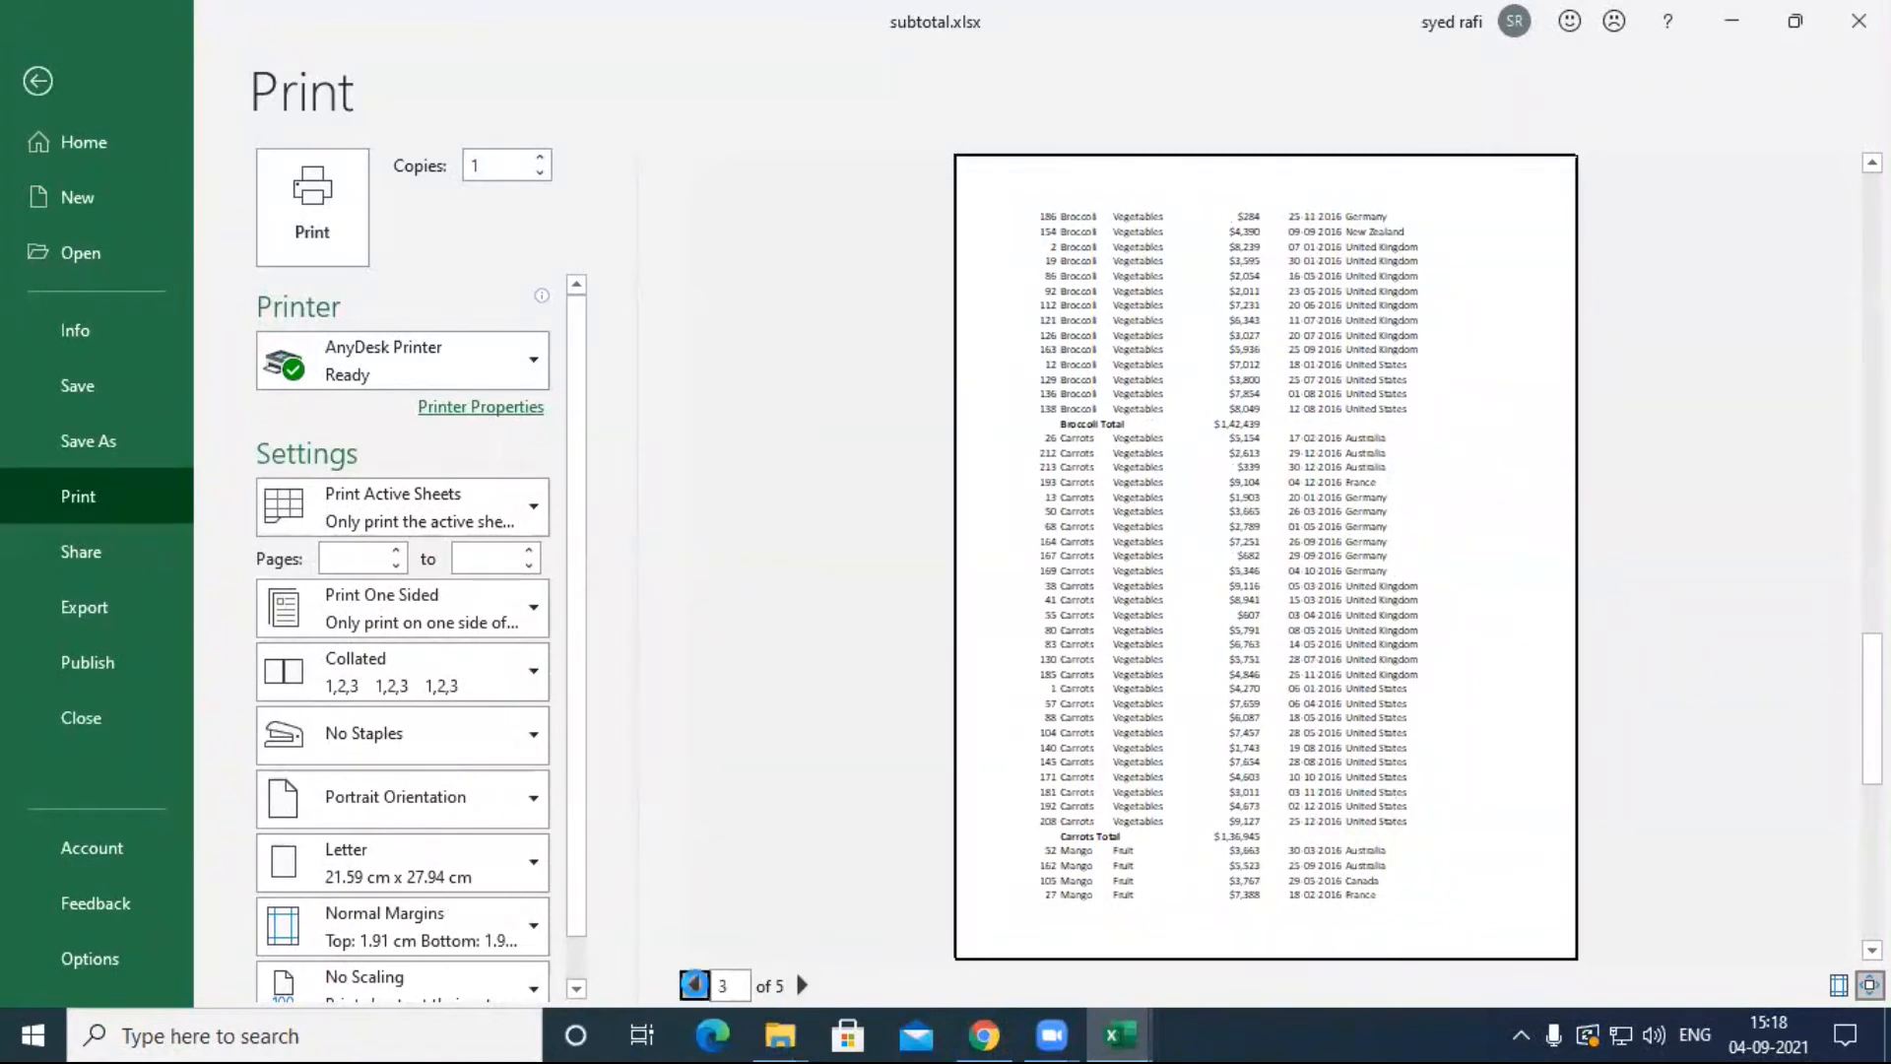
pyautogui.click(694, 985)
pyautogui.click(695, 985)
pyautogui.click(695, 985)
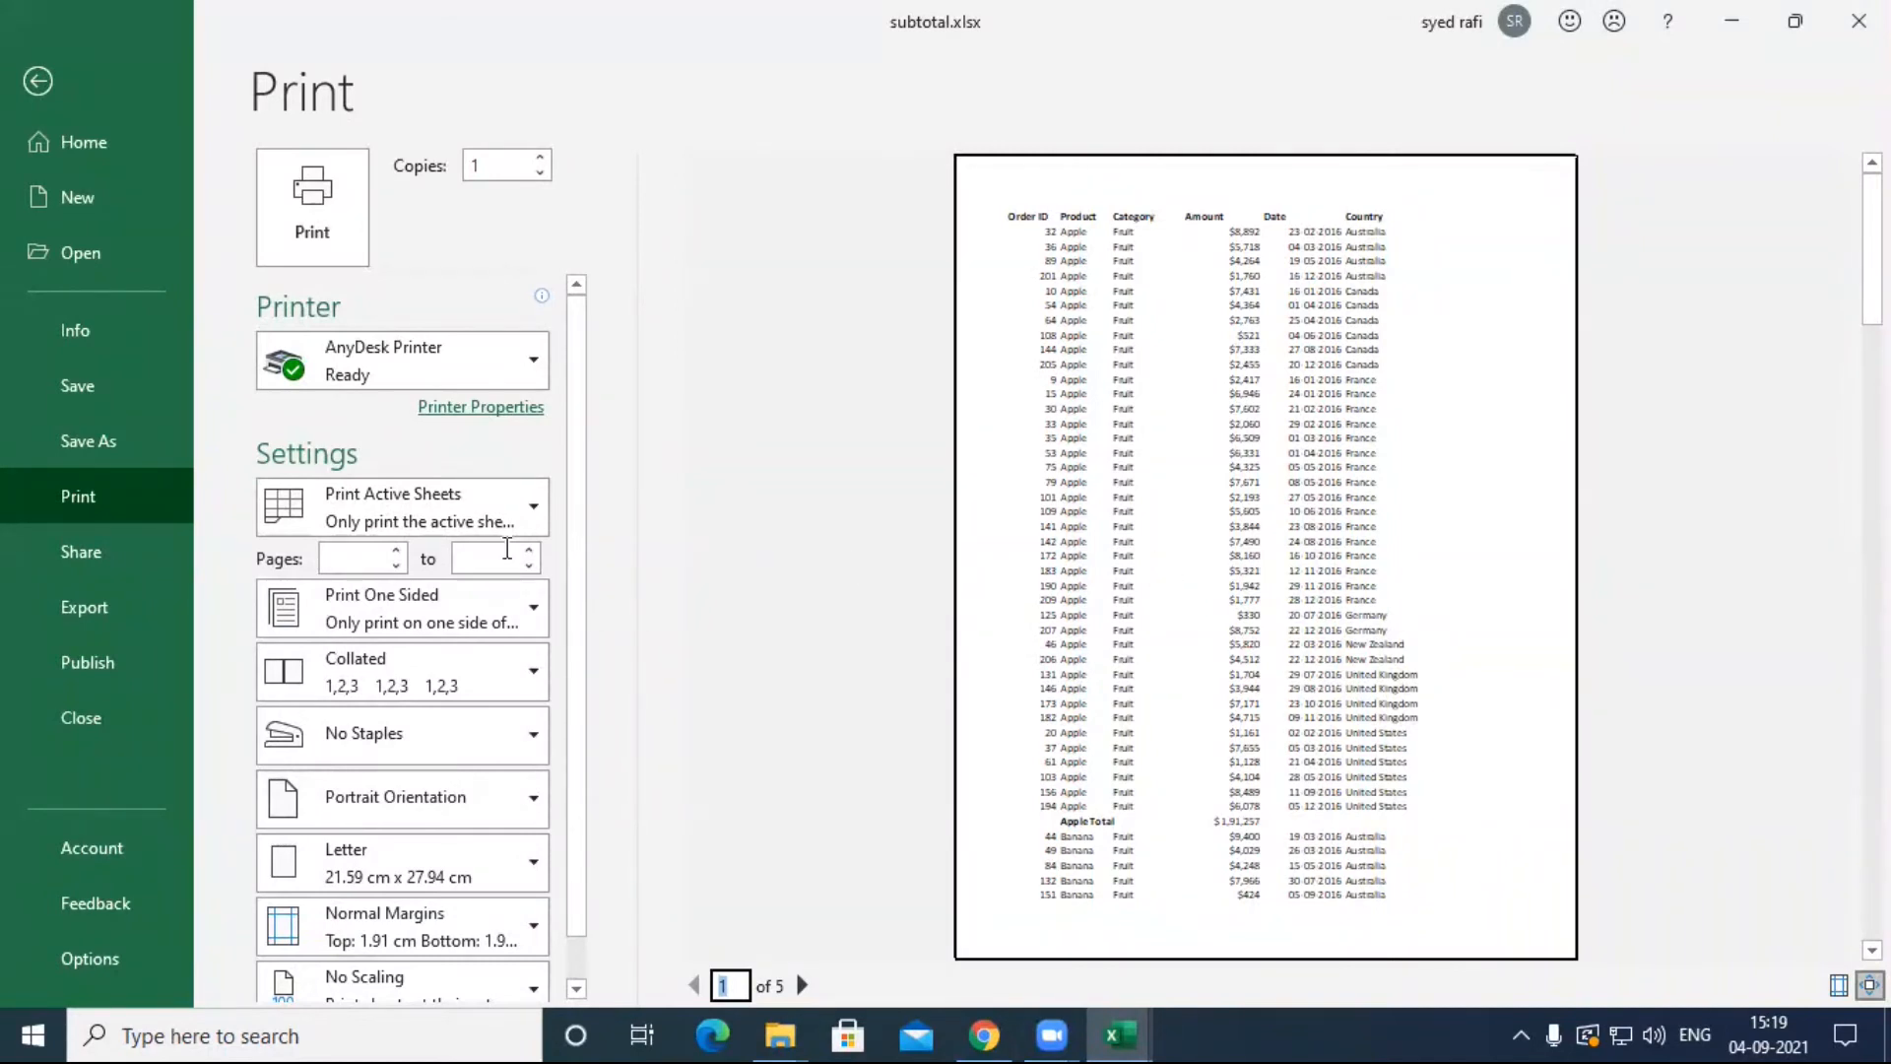
pyautogui.click(37, 81)
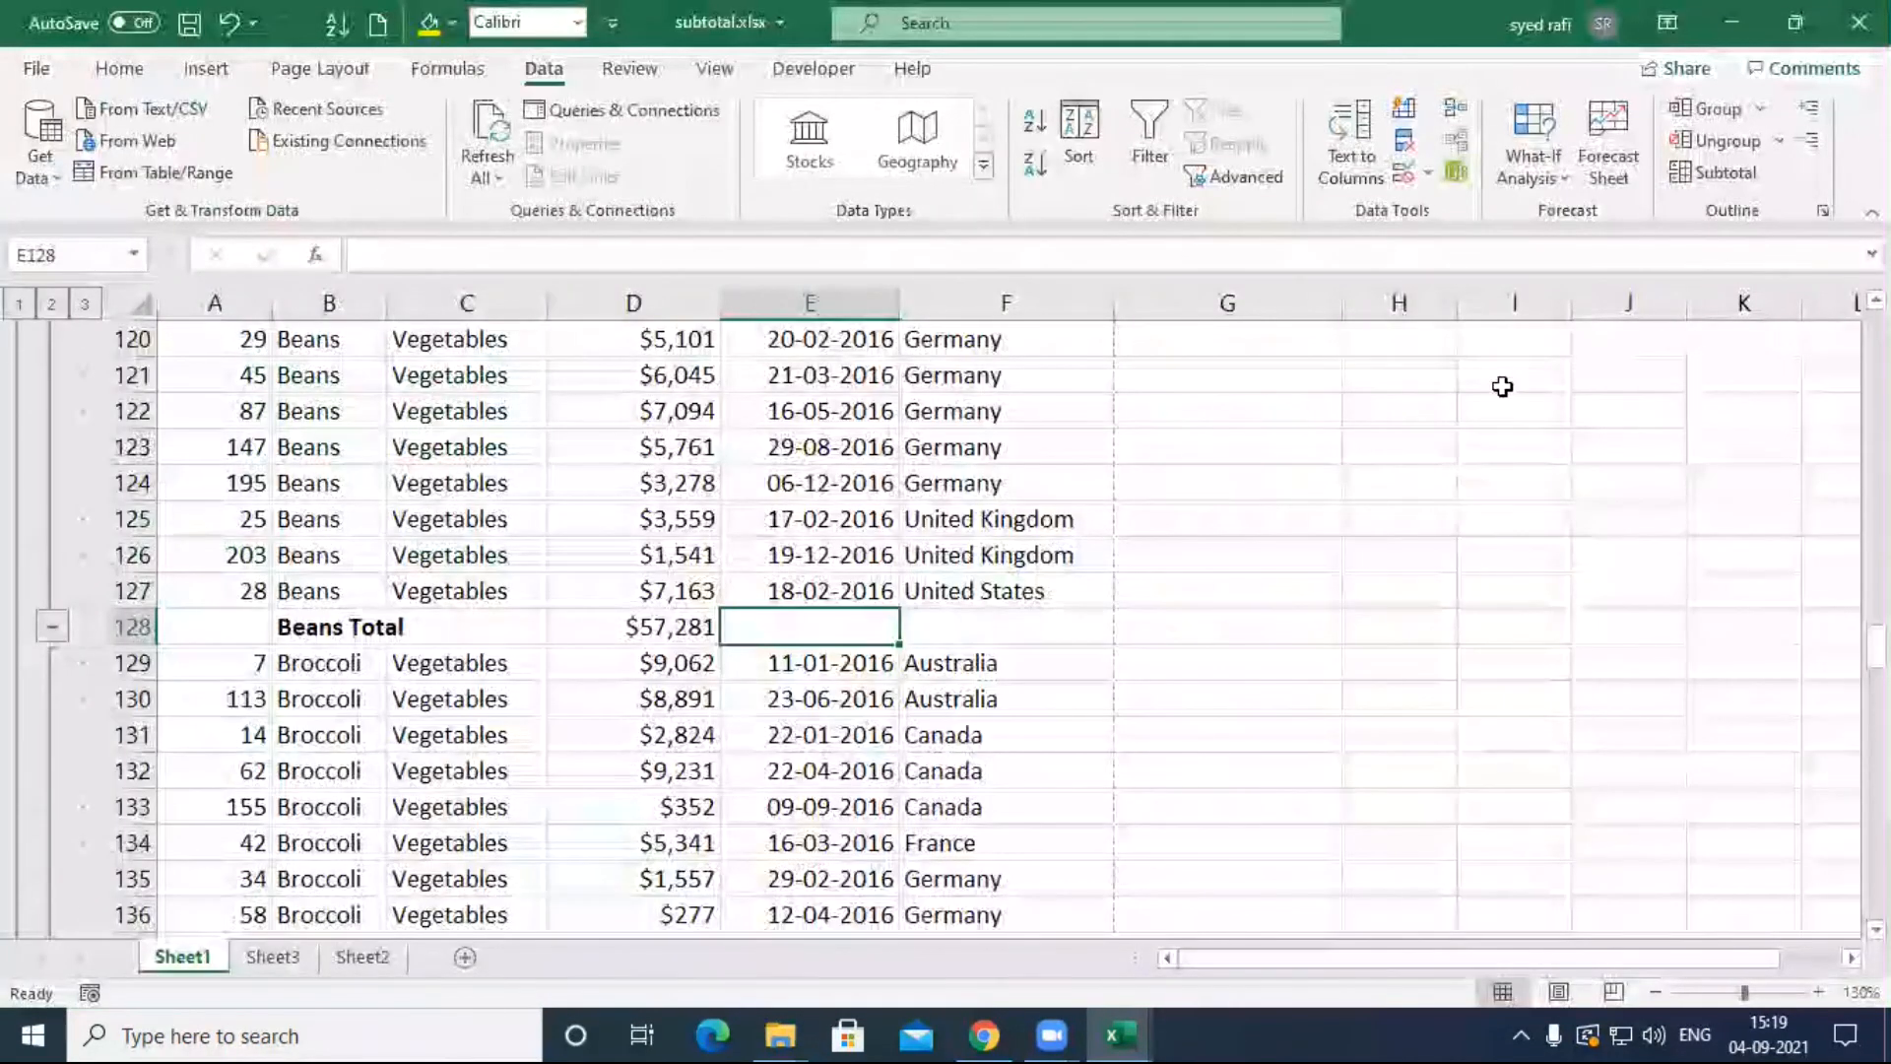
# Step: Reapply the Product subtotals of Amount with a page break between groups
pyautogui.click(1719, 186)
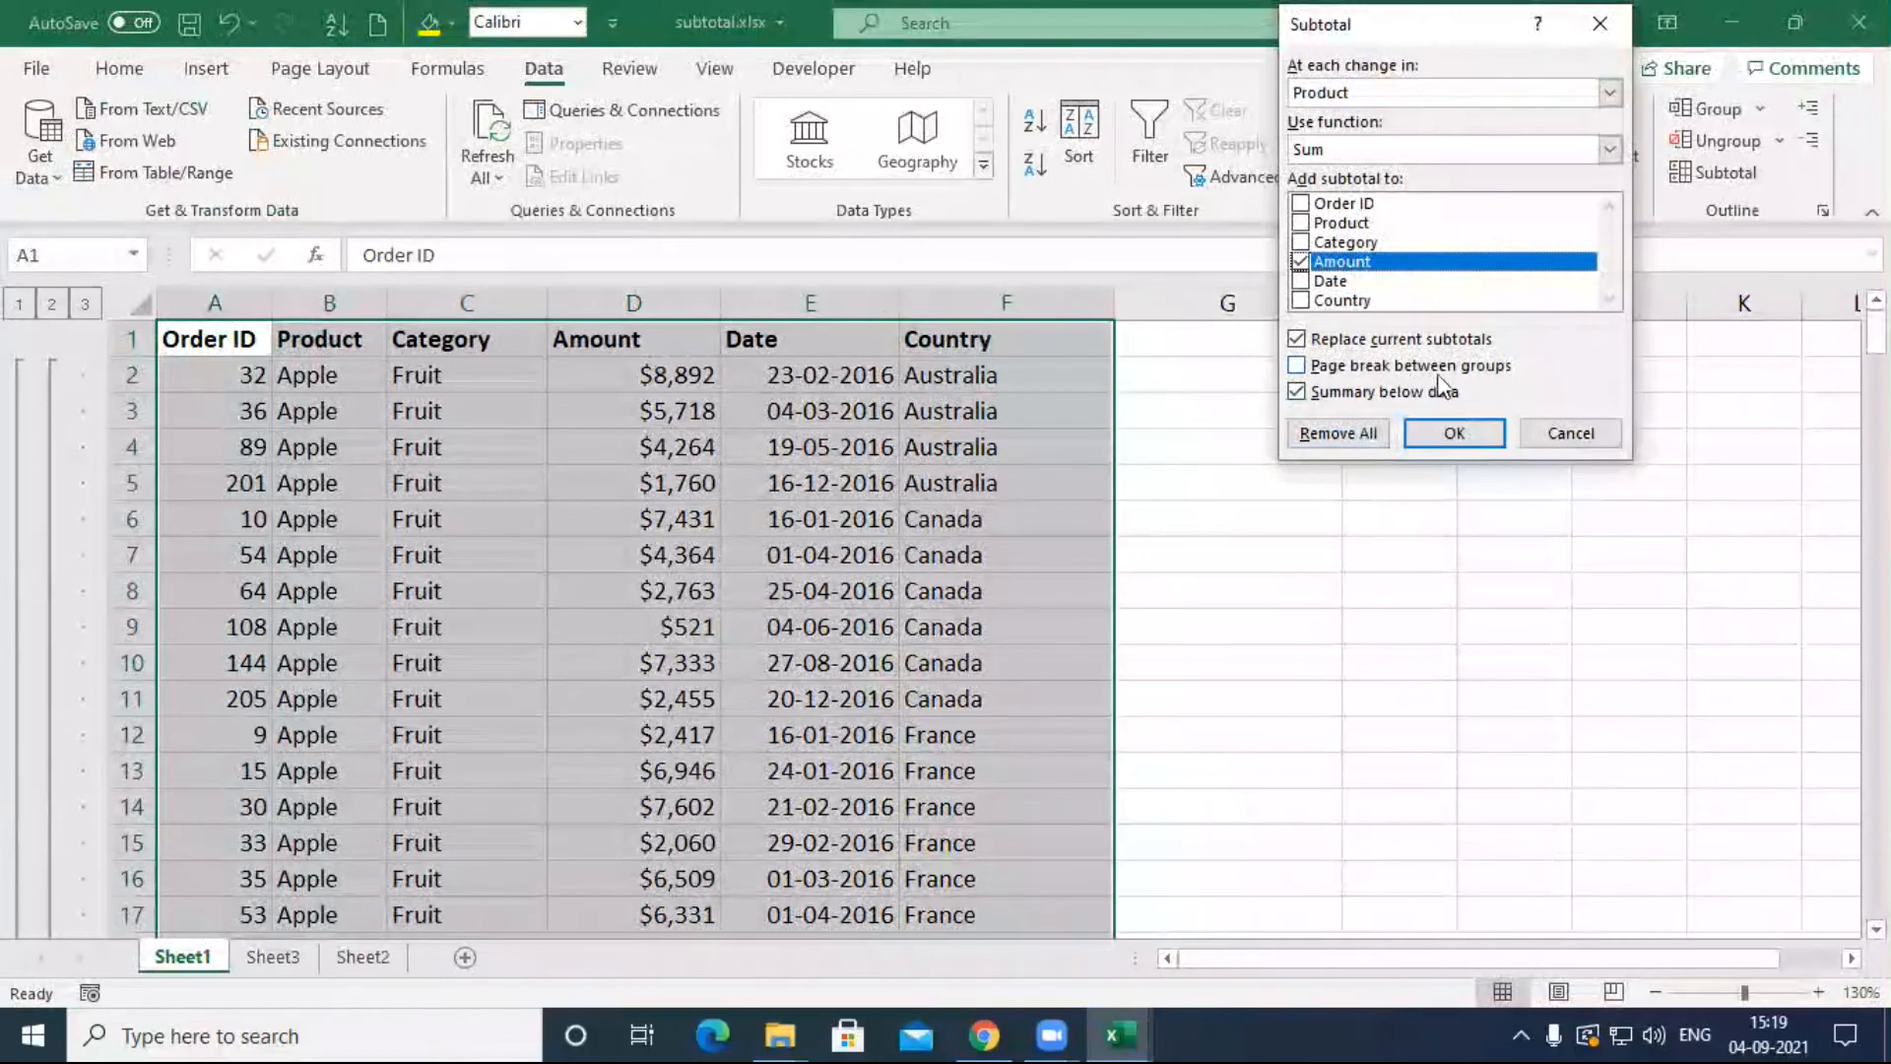
pyautogui.click(1308, 369)
pyautogui.click(1469, 439)
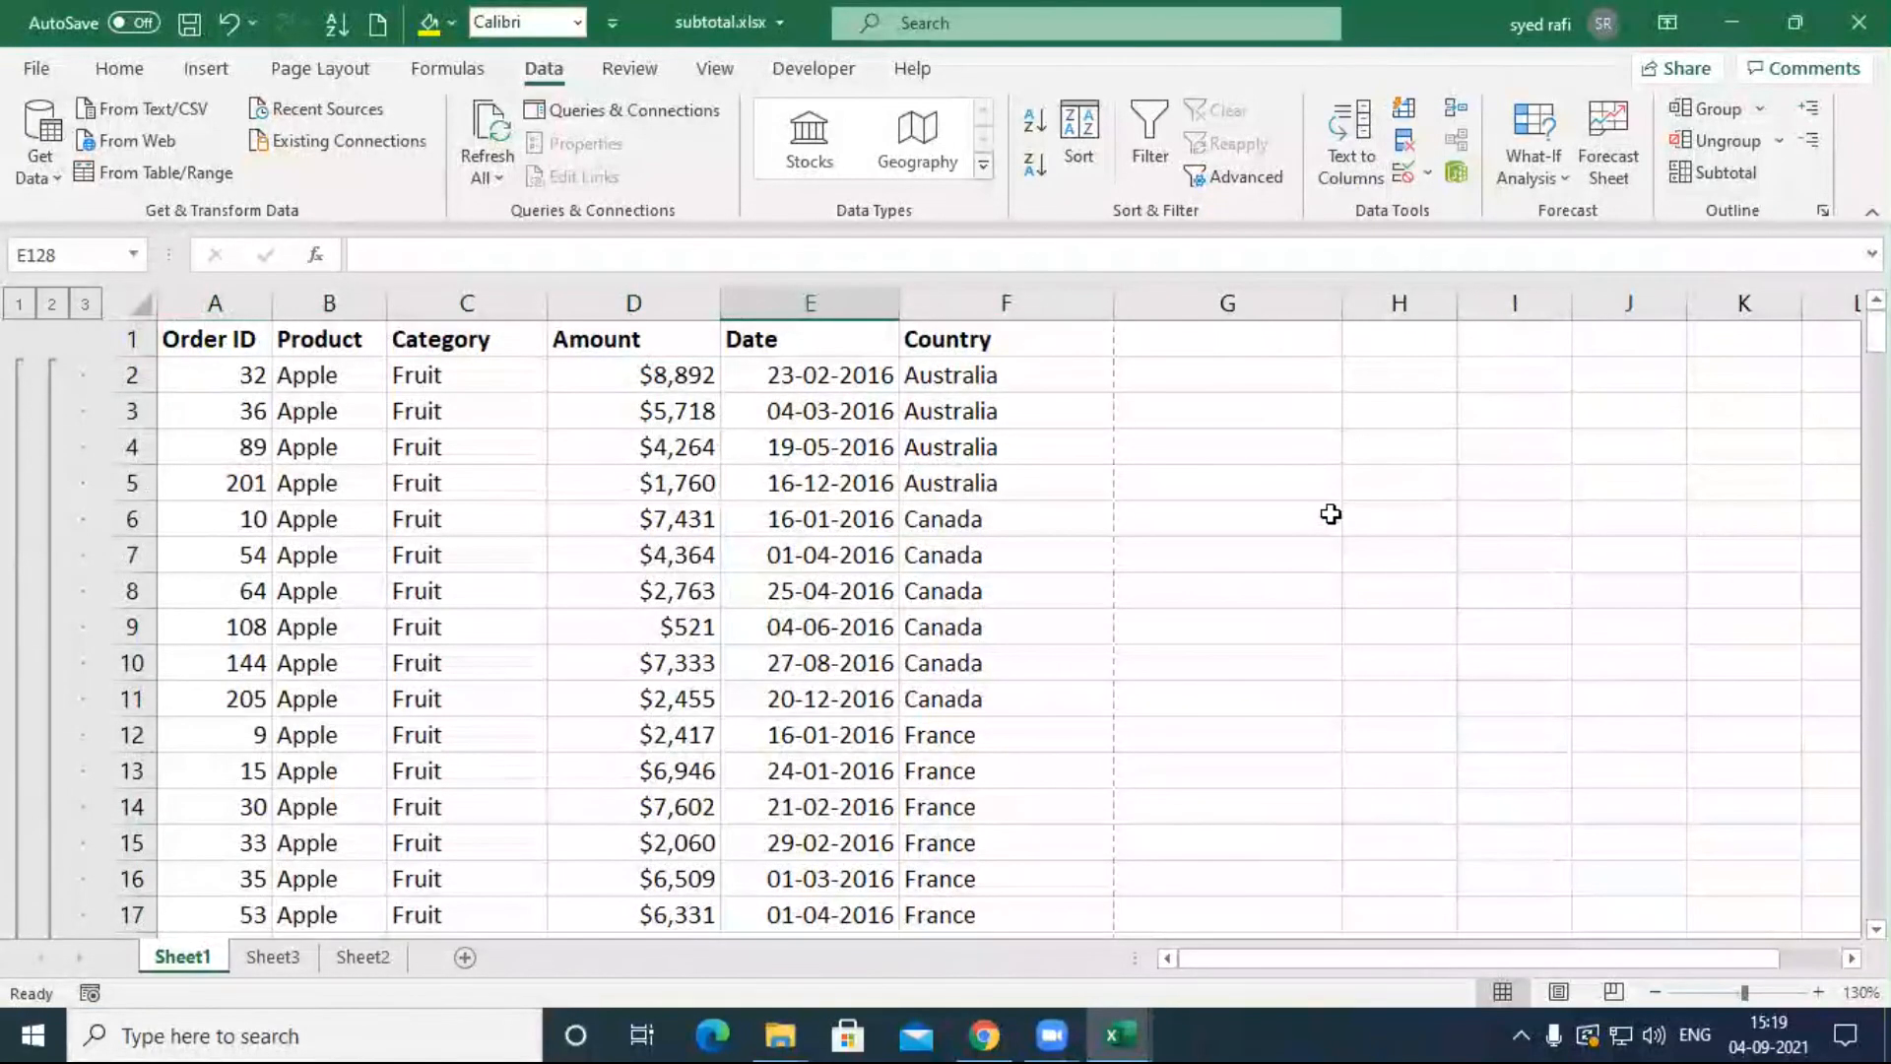
# Step: Page through the print preview to page 5 to check that each product group starts on its own page
pyautogui.hotkey('ctrl', 'p')
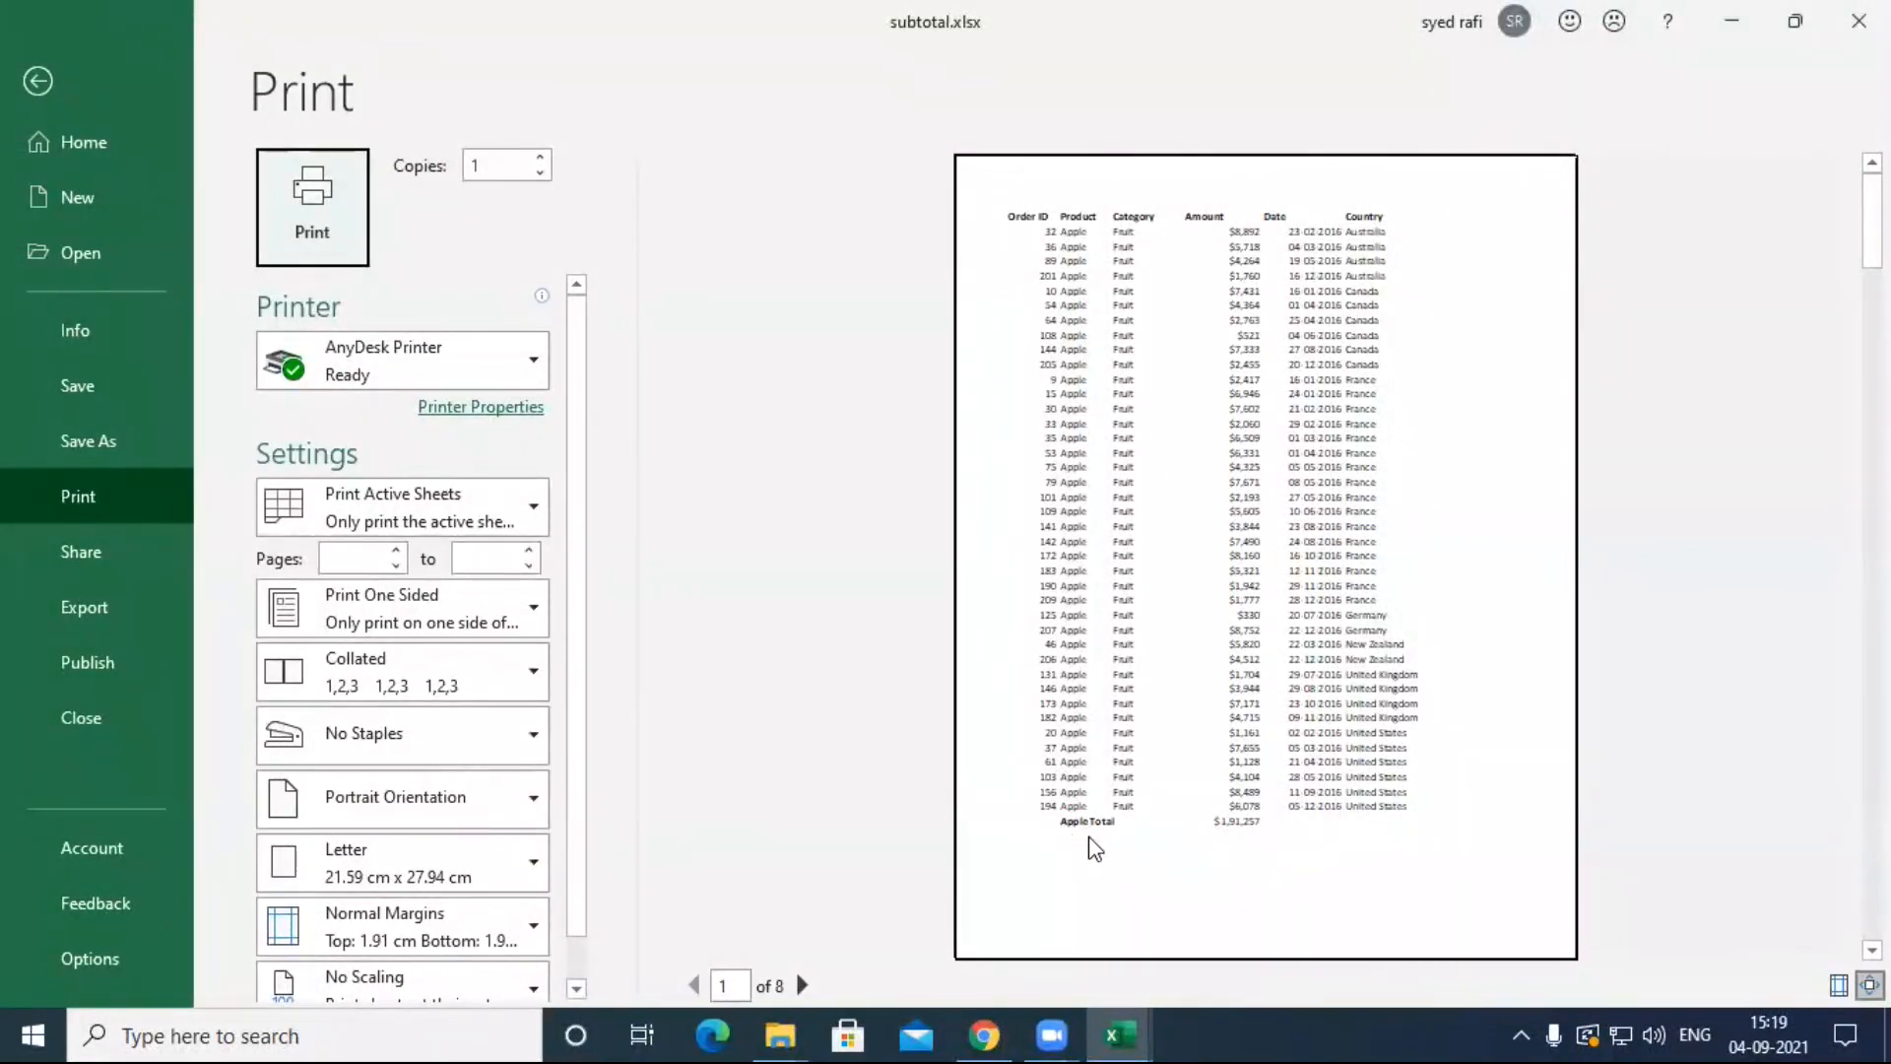
pyautogui.click(801, 985)
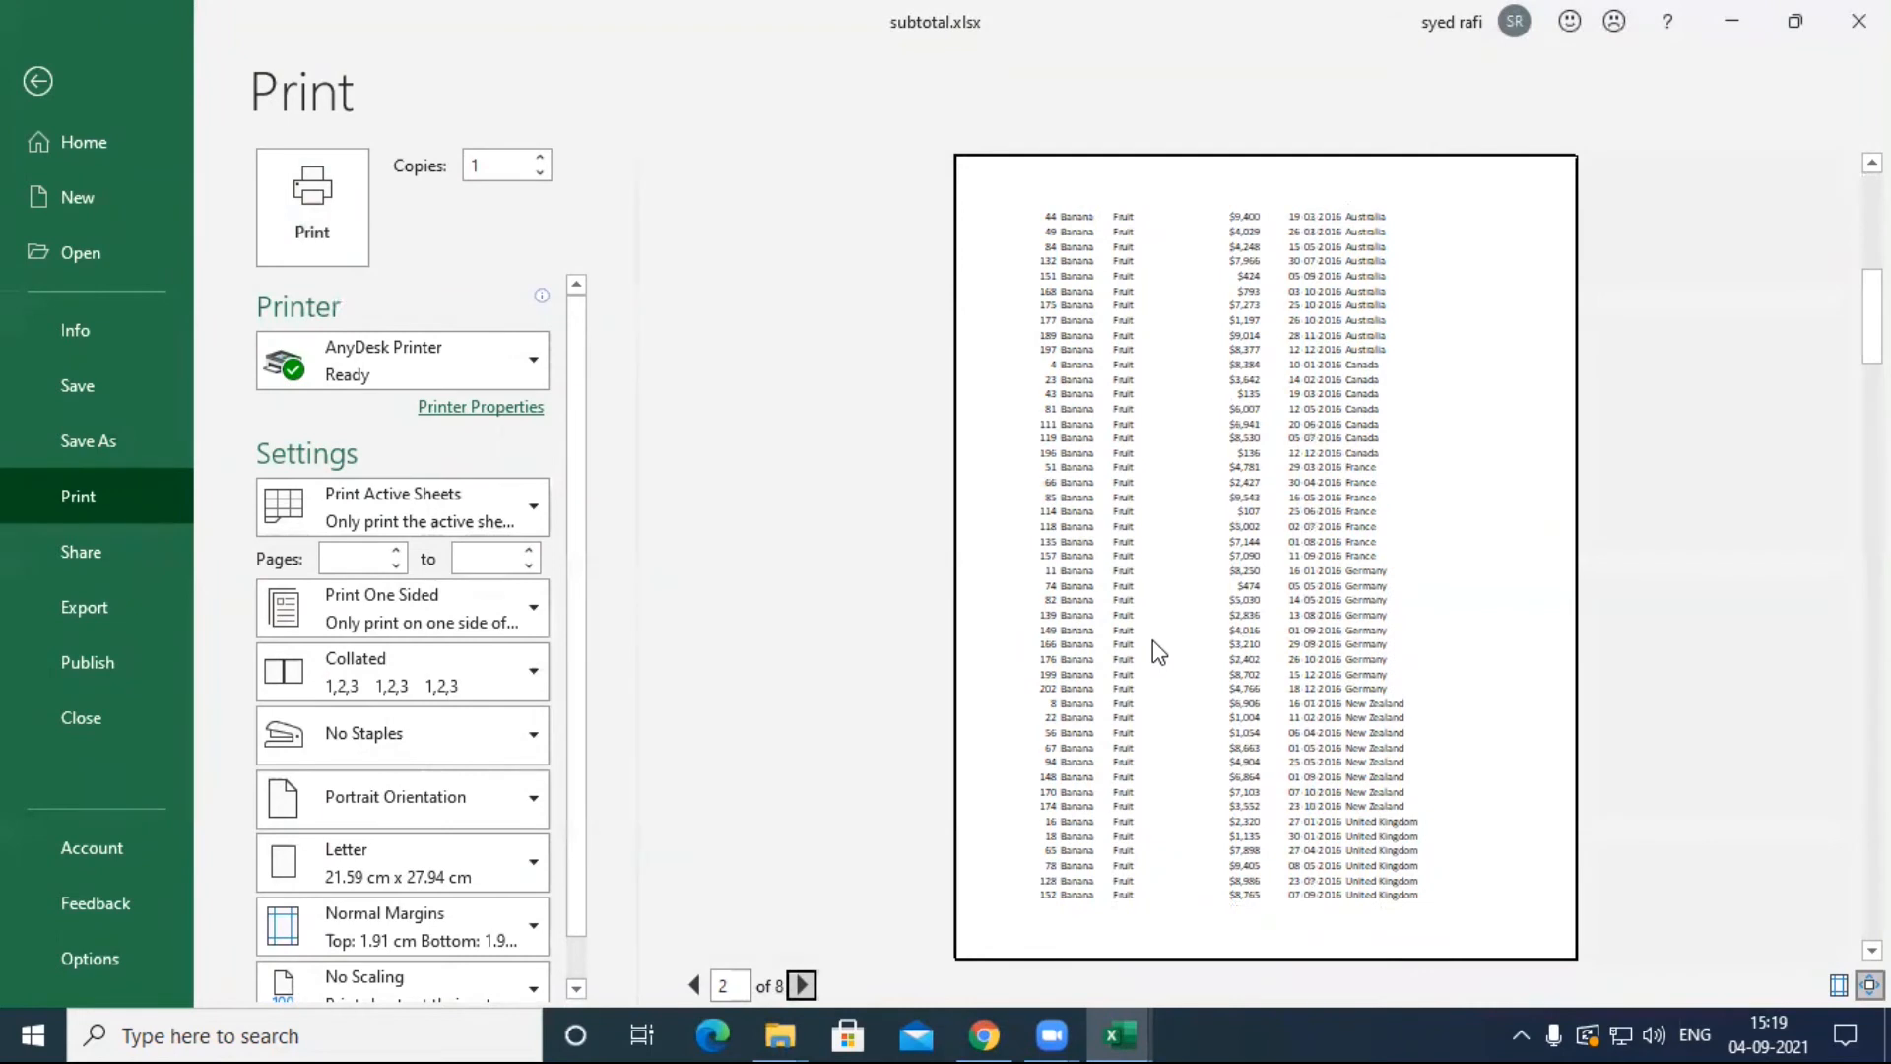
pyautogui.click(800, 989)
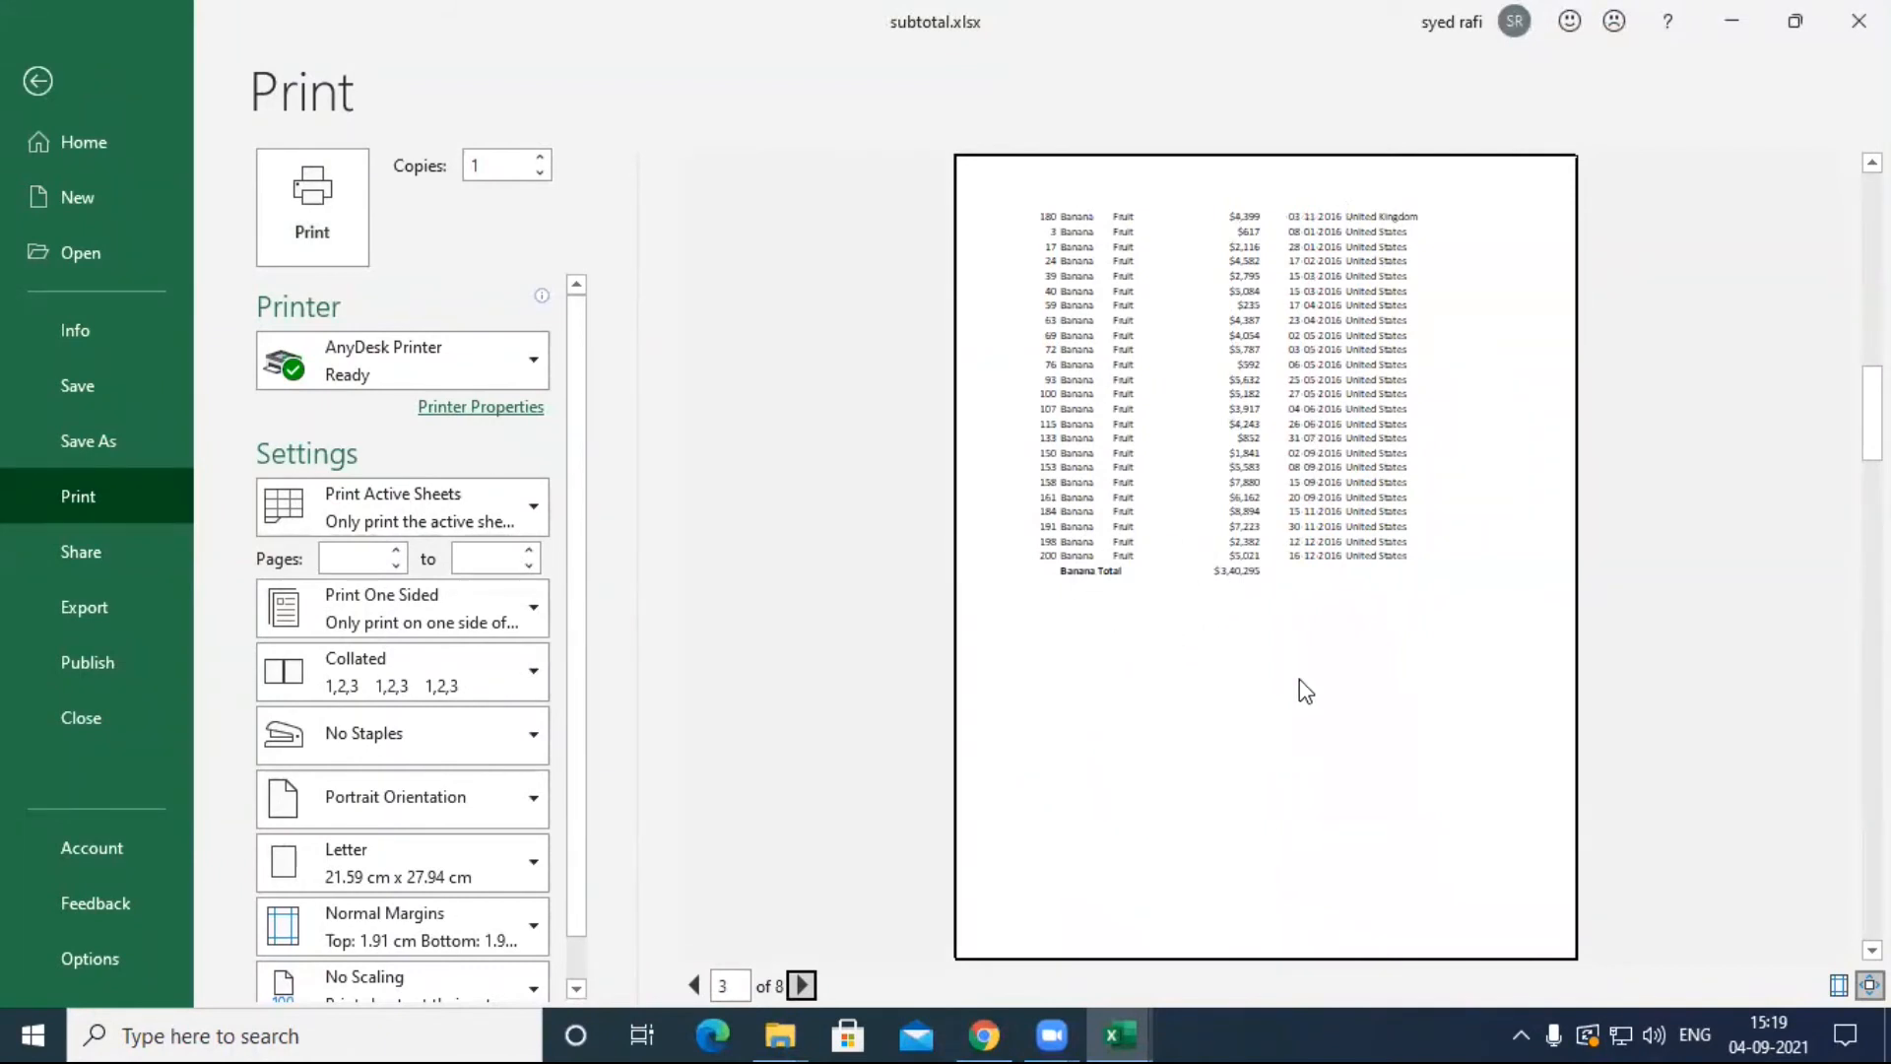
pyautogui.click(803, 985)
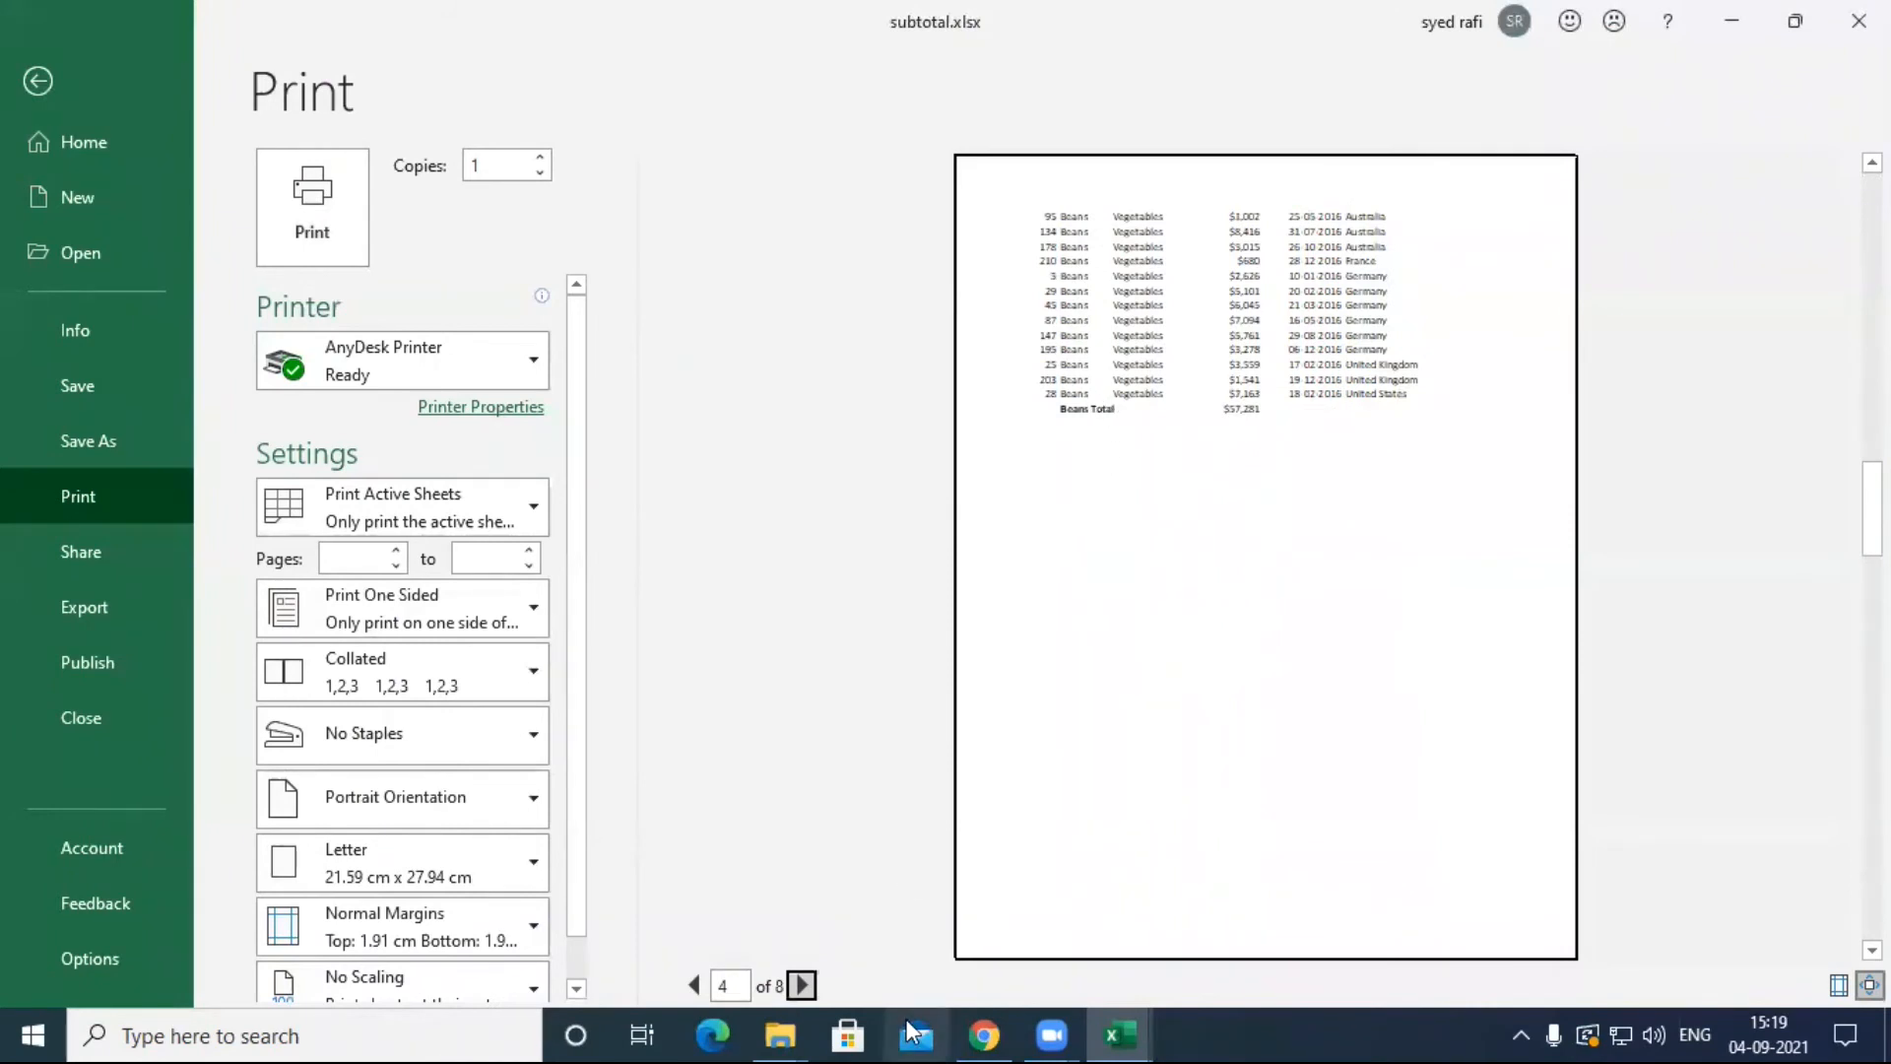
pyautogui.click(801, 986)
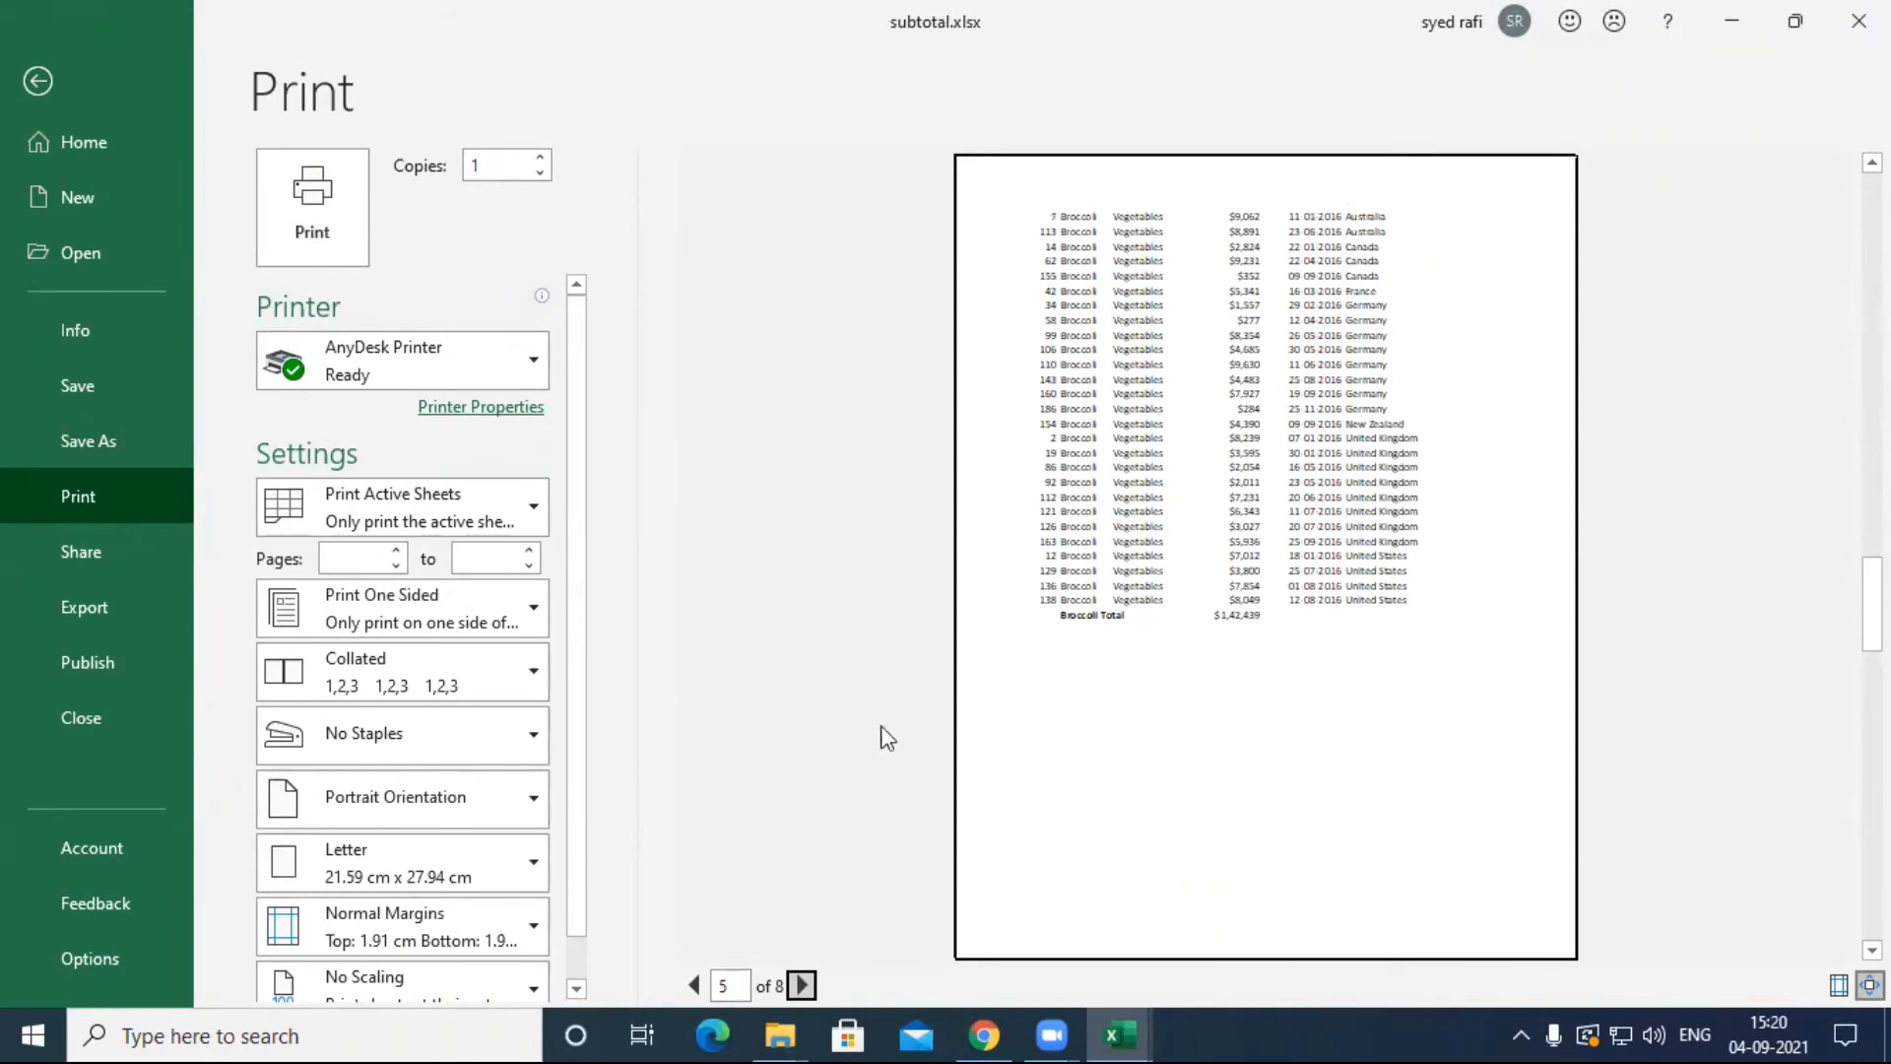
pyautogui.press('Escape')
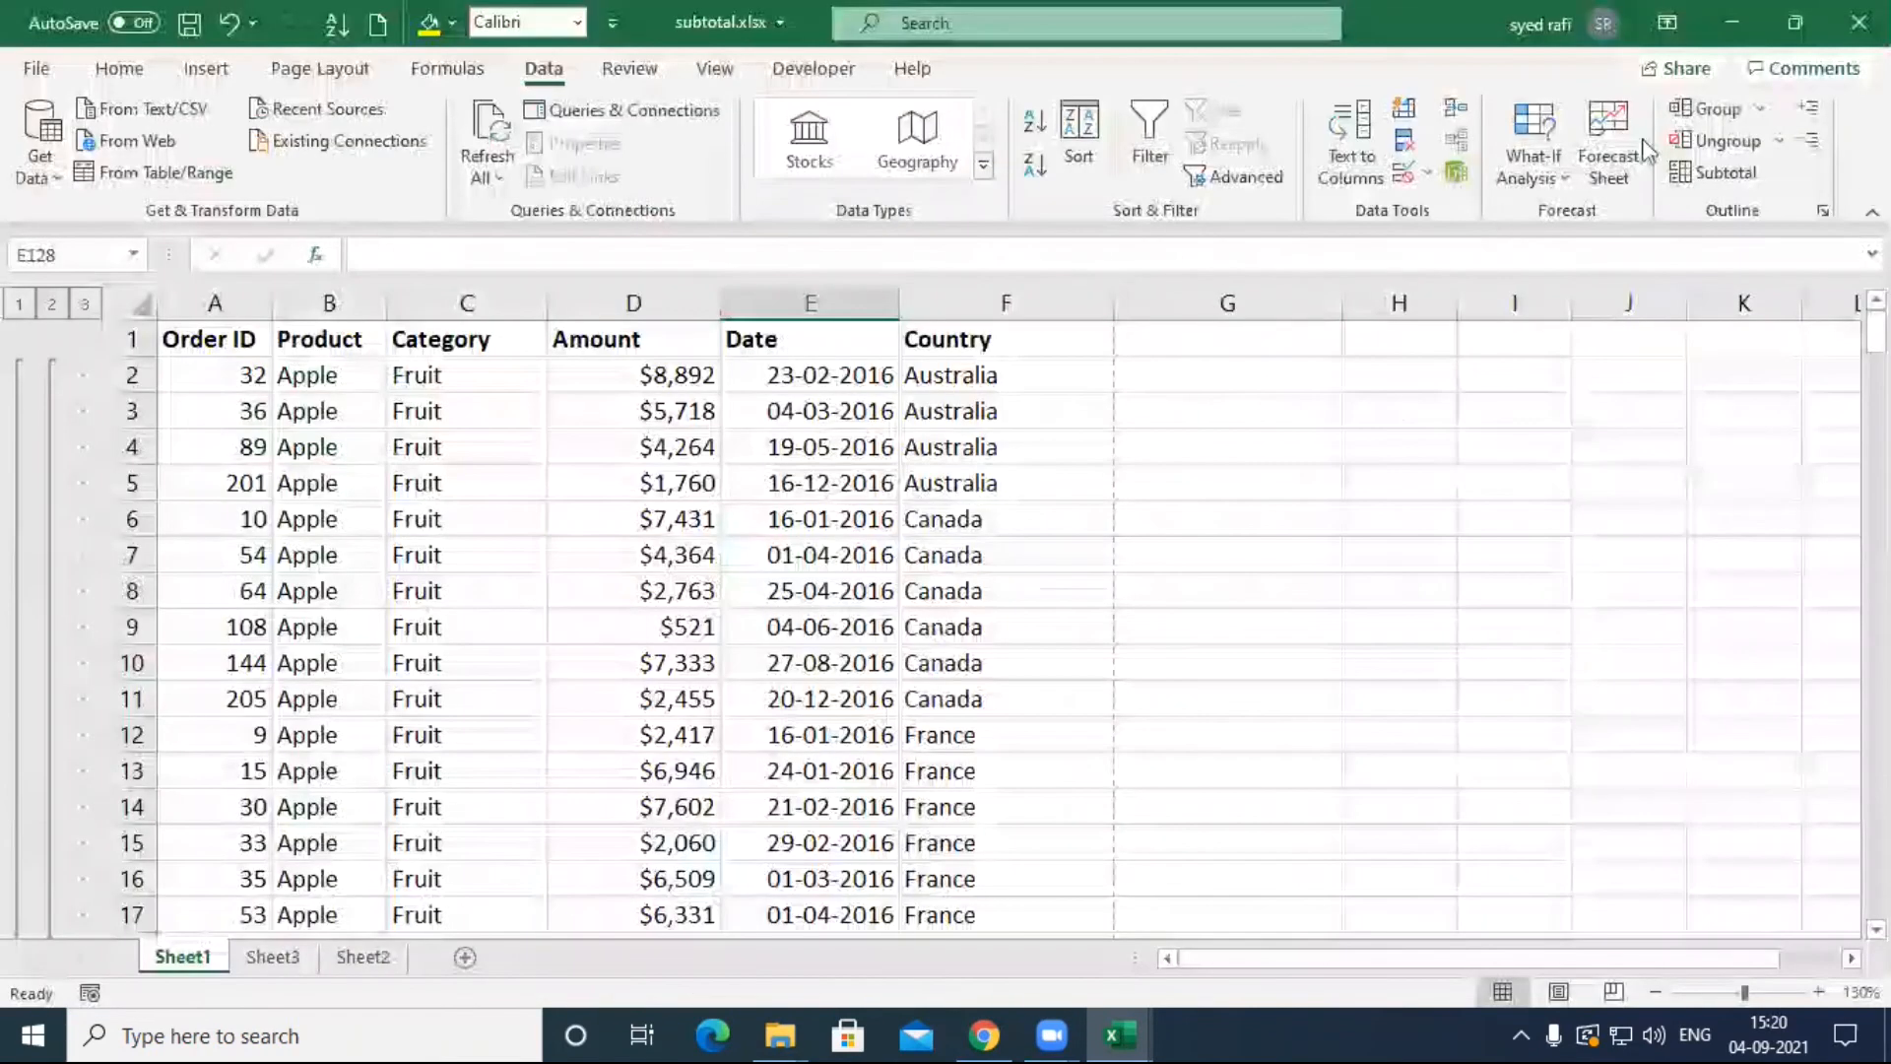
# Step: Reapply the Product subtotals without page breaks between groups and check the first page in the print preview
pyautogui.click(1718, 171)
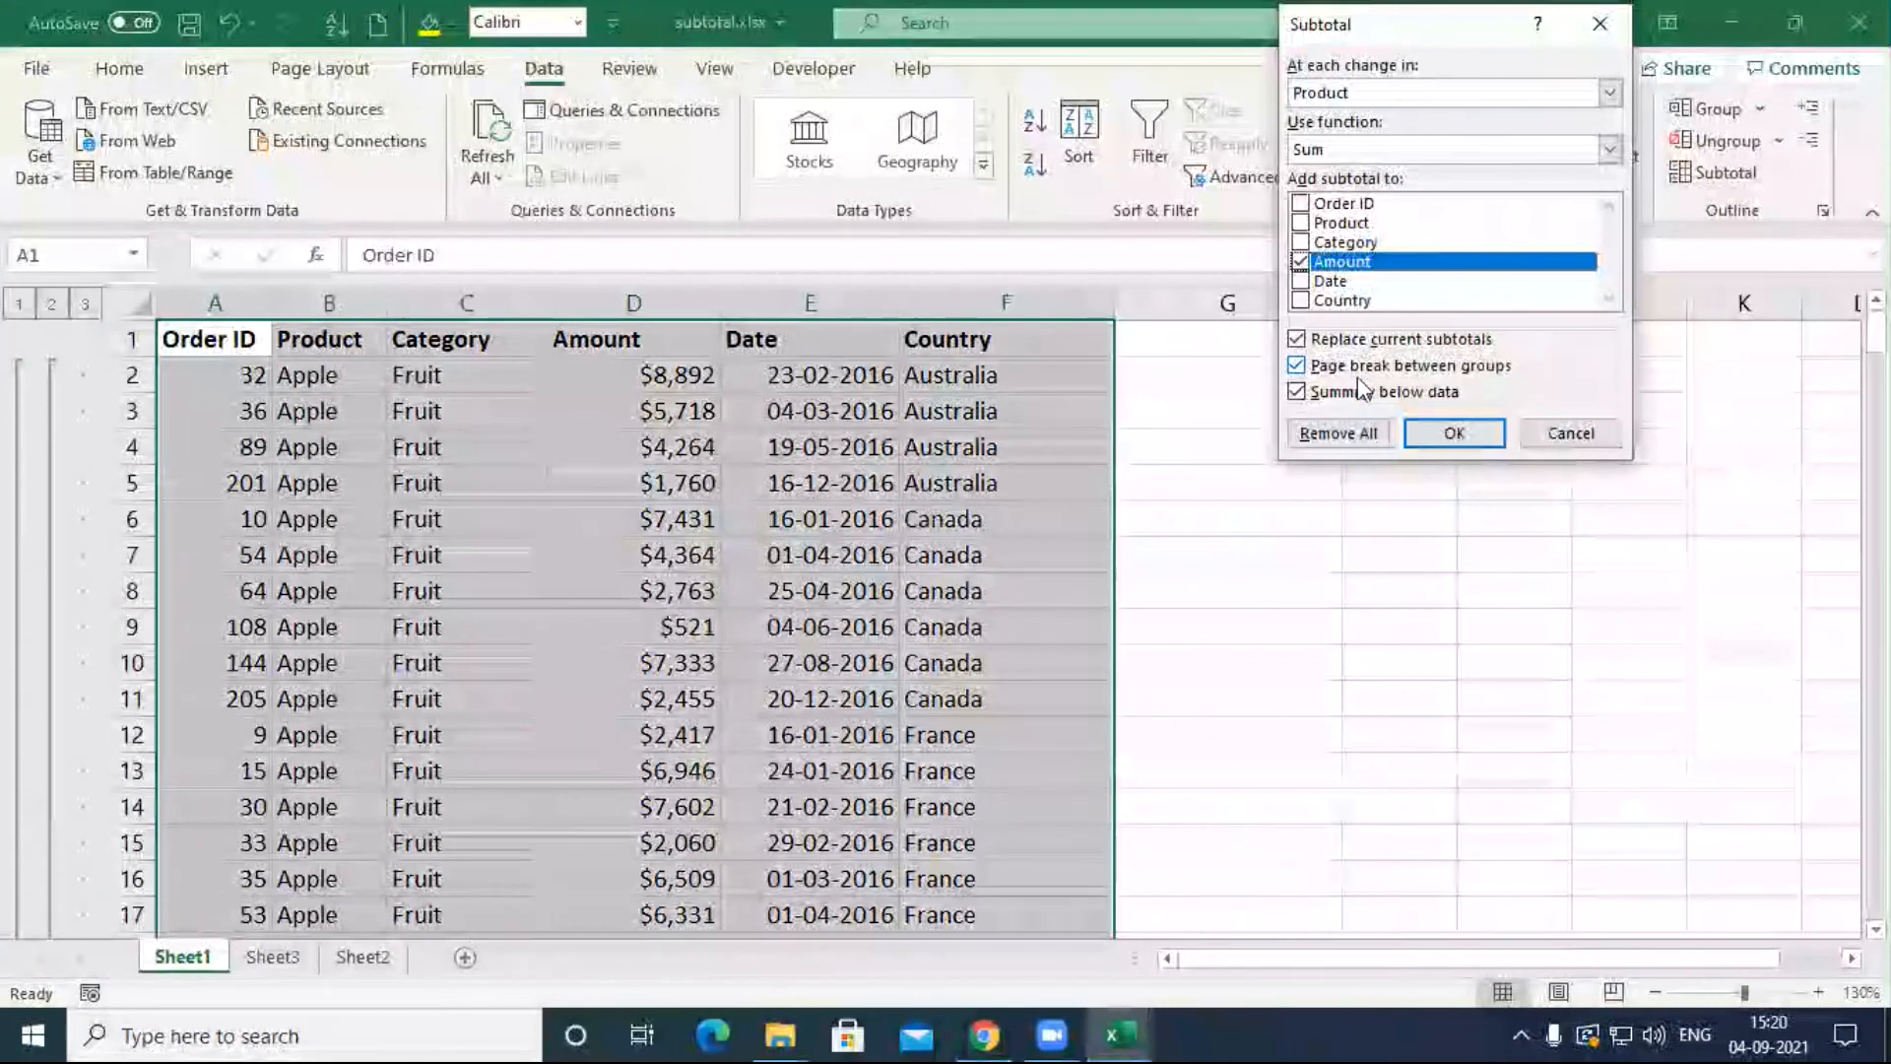
pyautogui.click(1296, 366)
pyautogui.click(1440, 437)
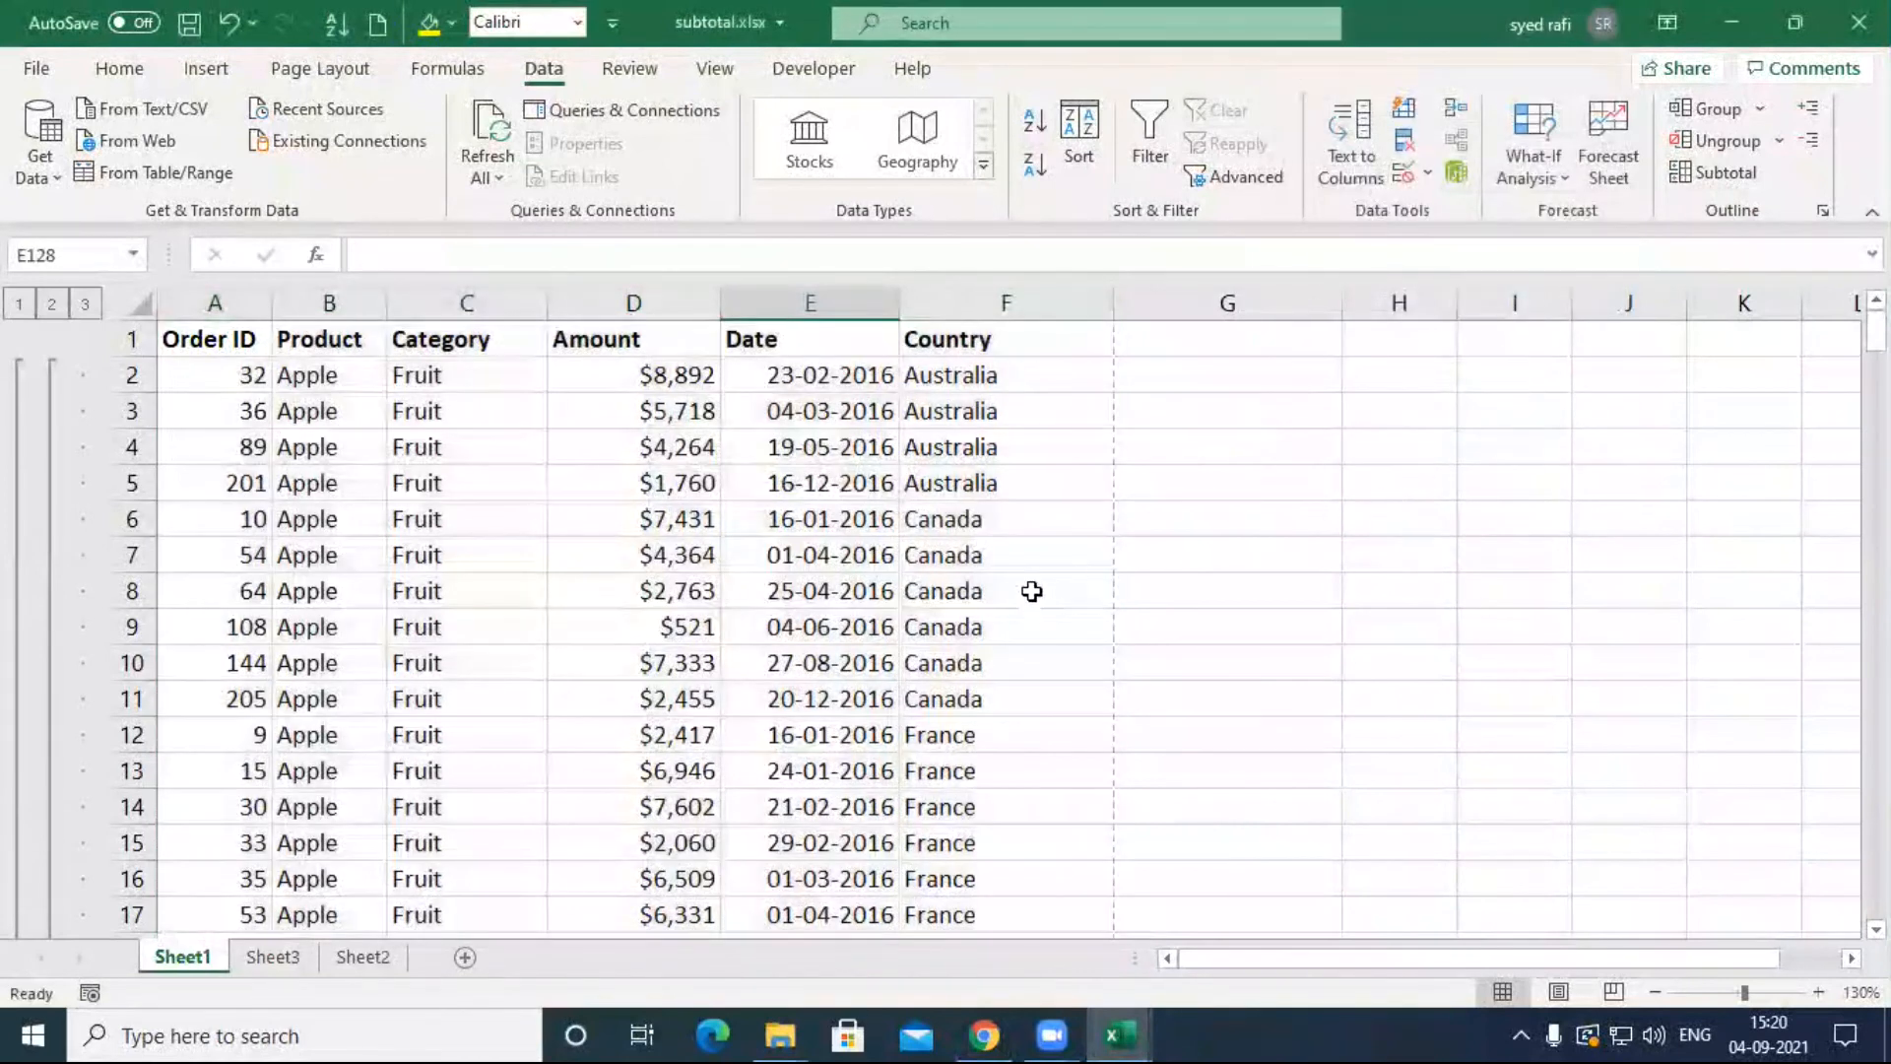
pyautogui.hotkey('ctrl', 'p')
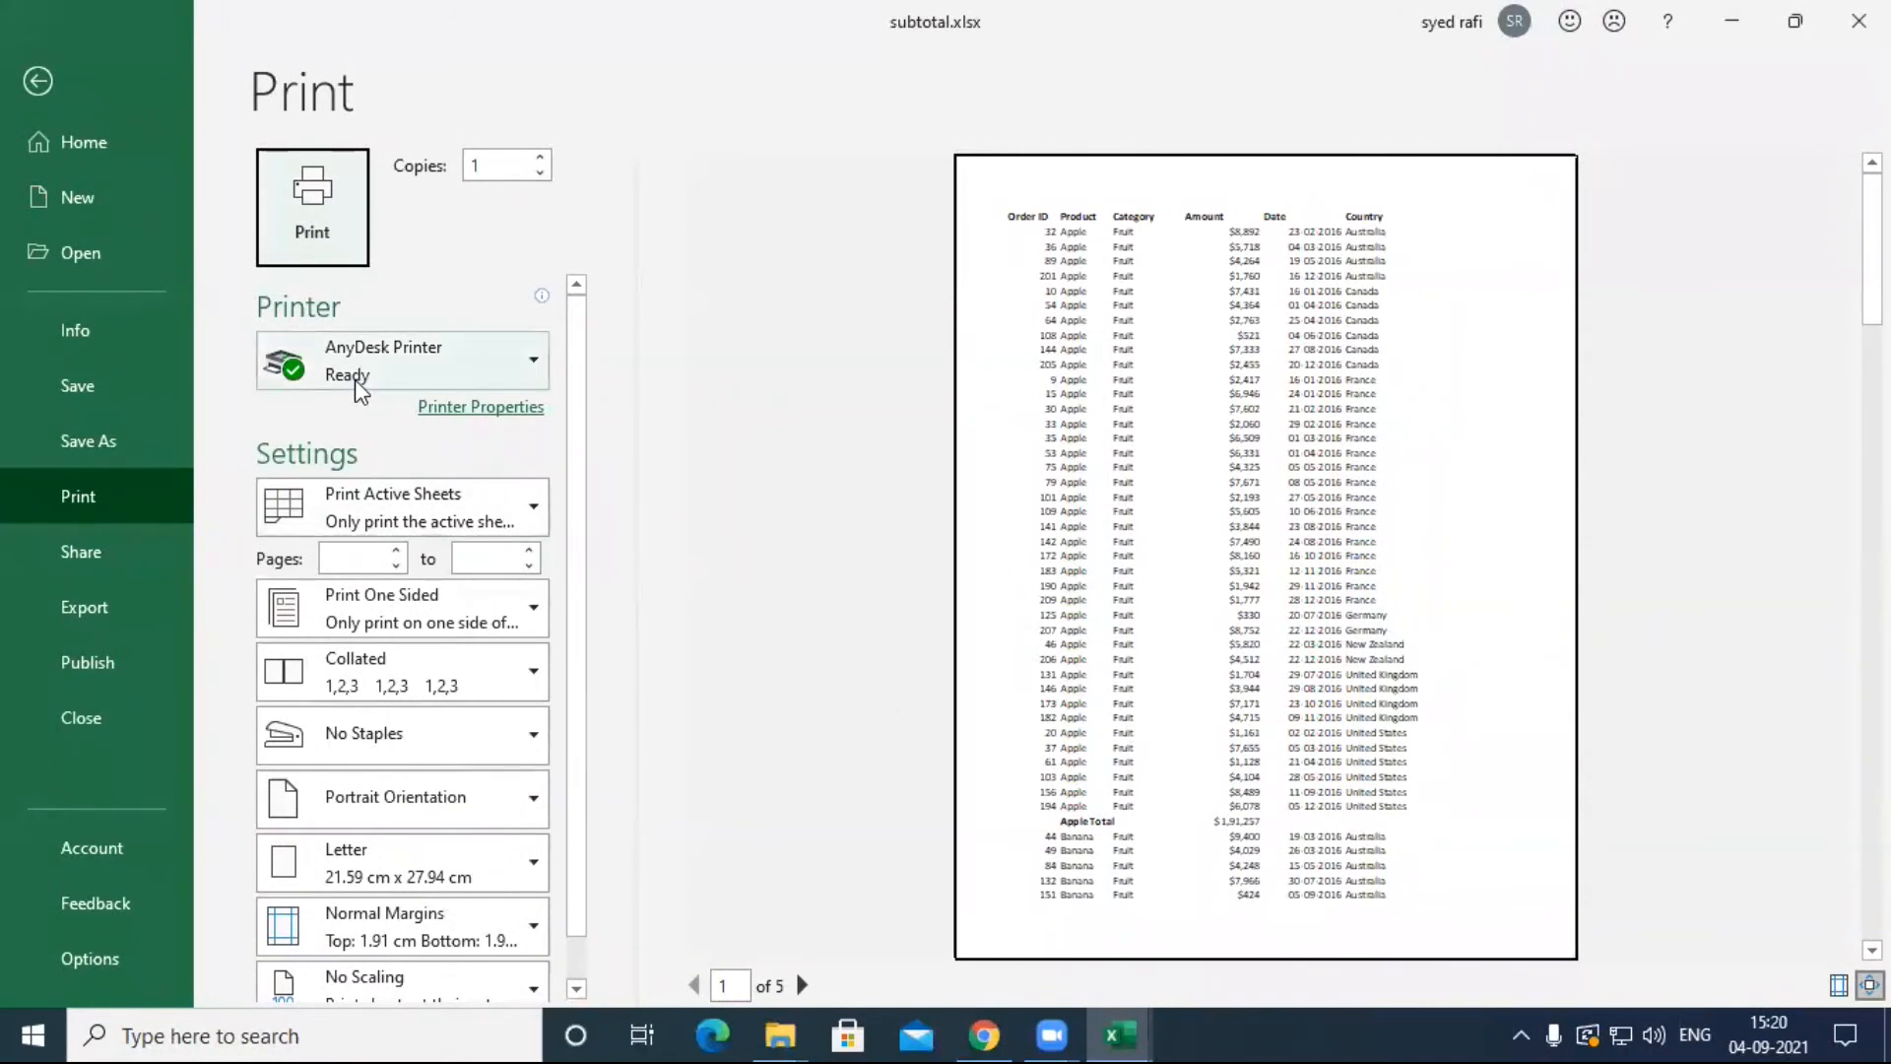
pyautogui.press('Escape')
# Step: Collapse the outline to level 2 and select the Grand Total row in B222:D222 to examine the summary beneath the data
pyautogui.scroll(-14, 1072, 566)
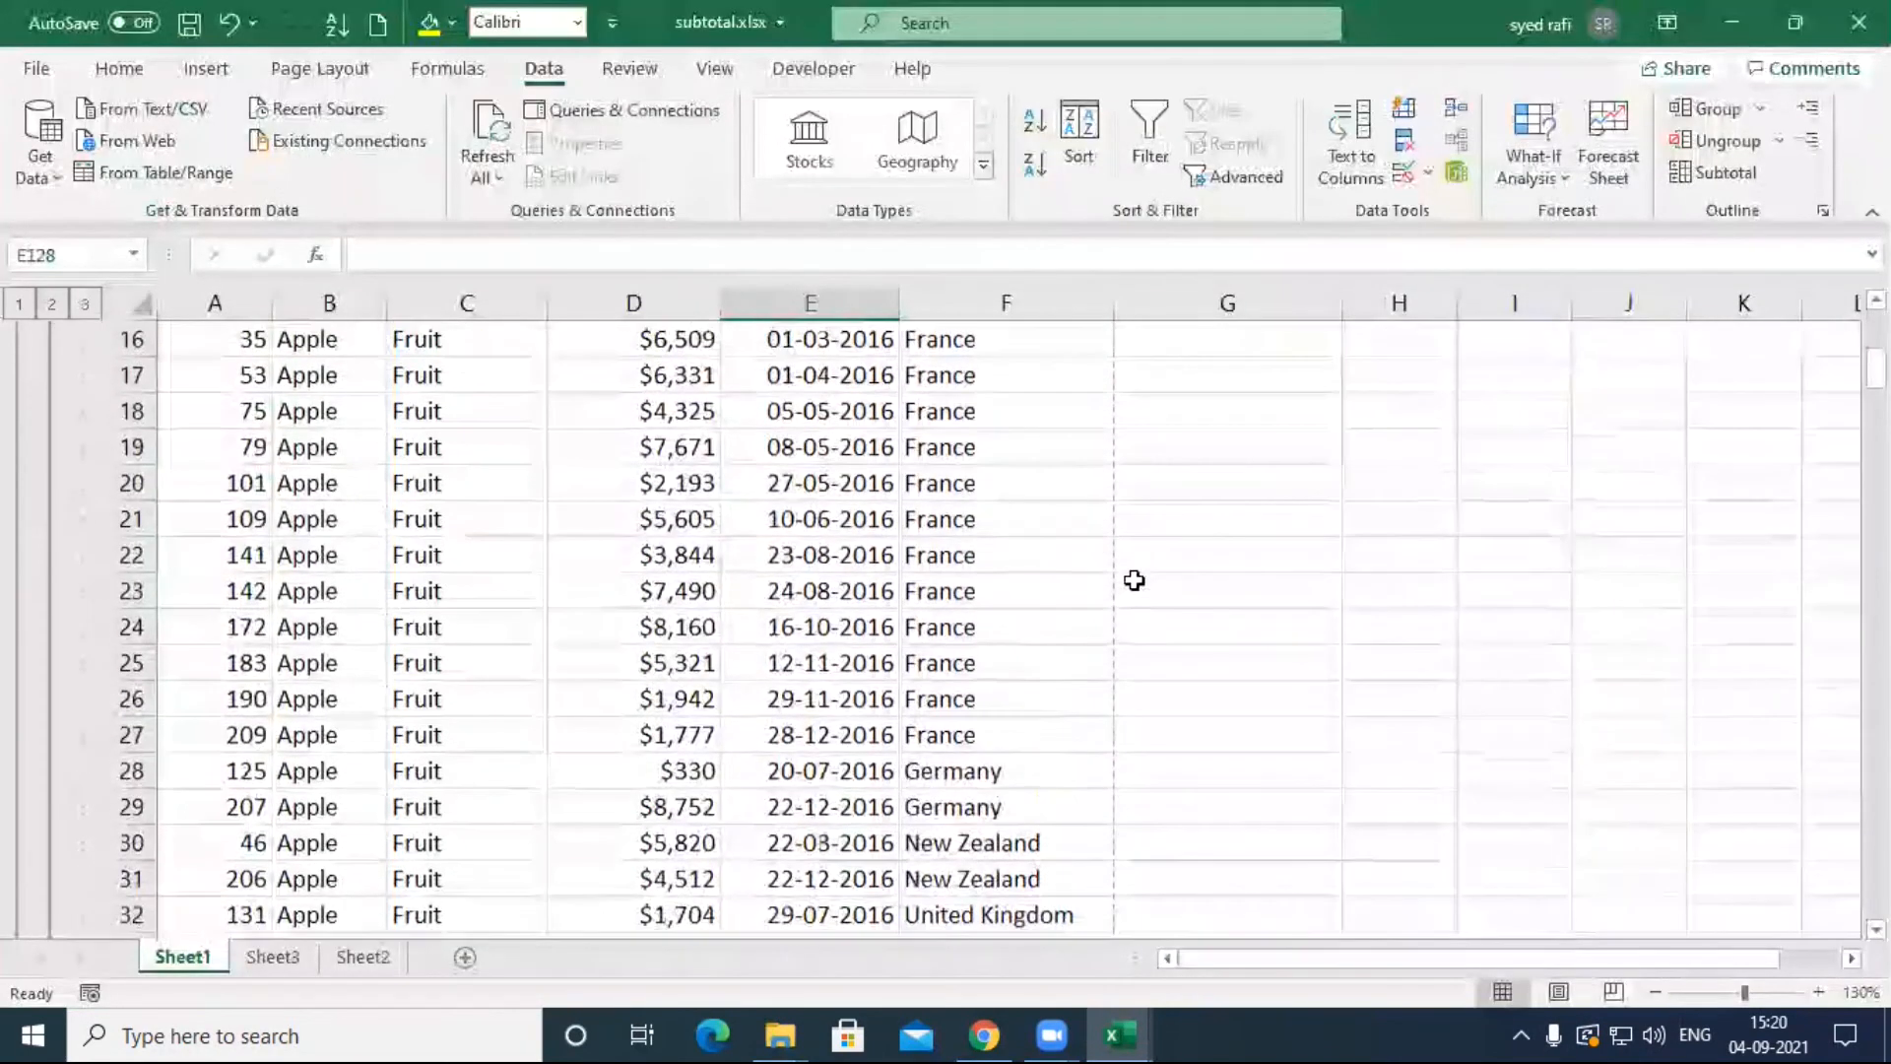
pyautogui.scroll(-20, 1073, 565)
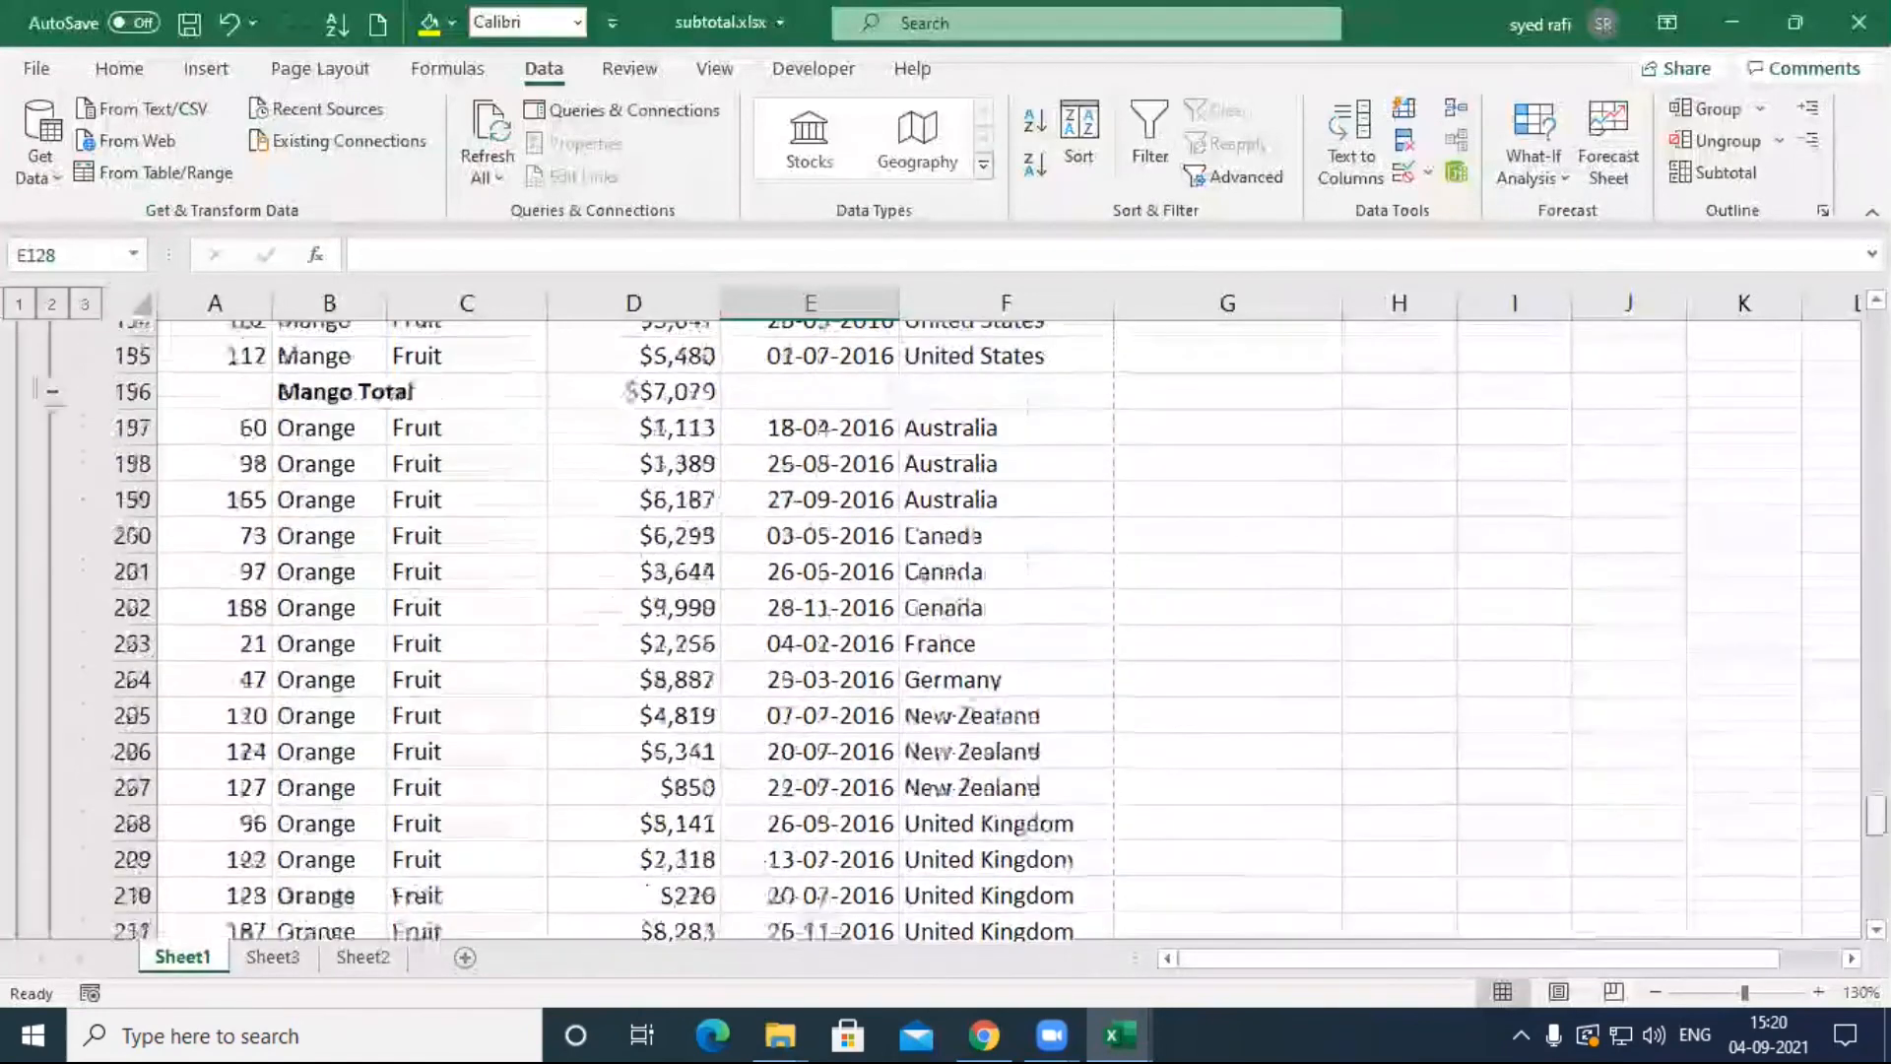
pyautogui.click(53, 306)
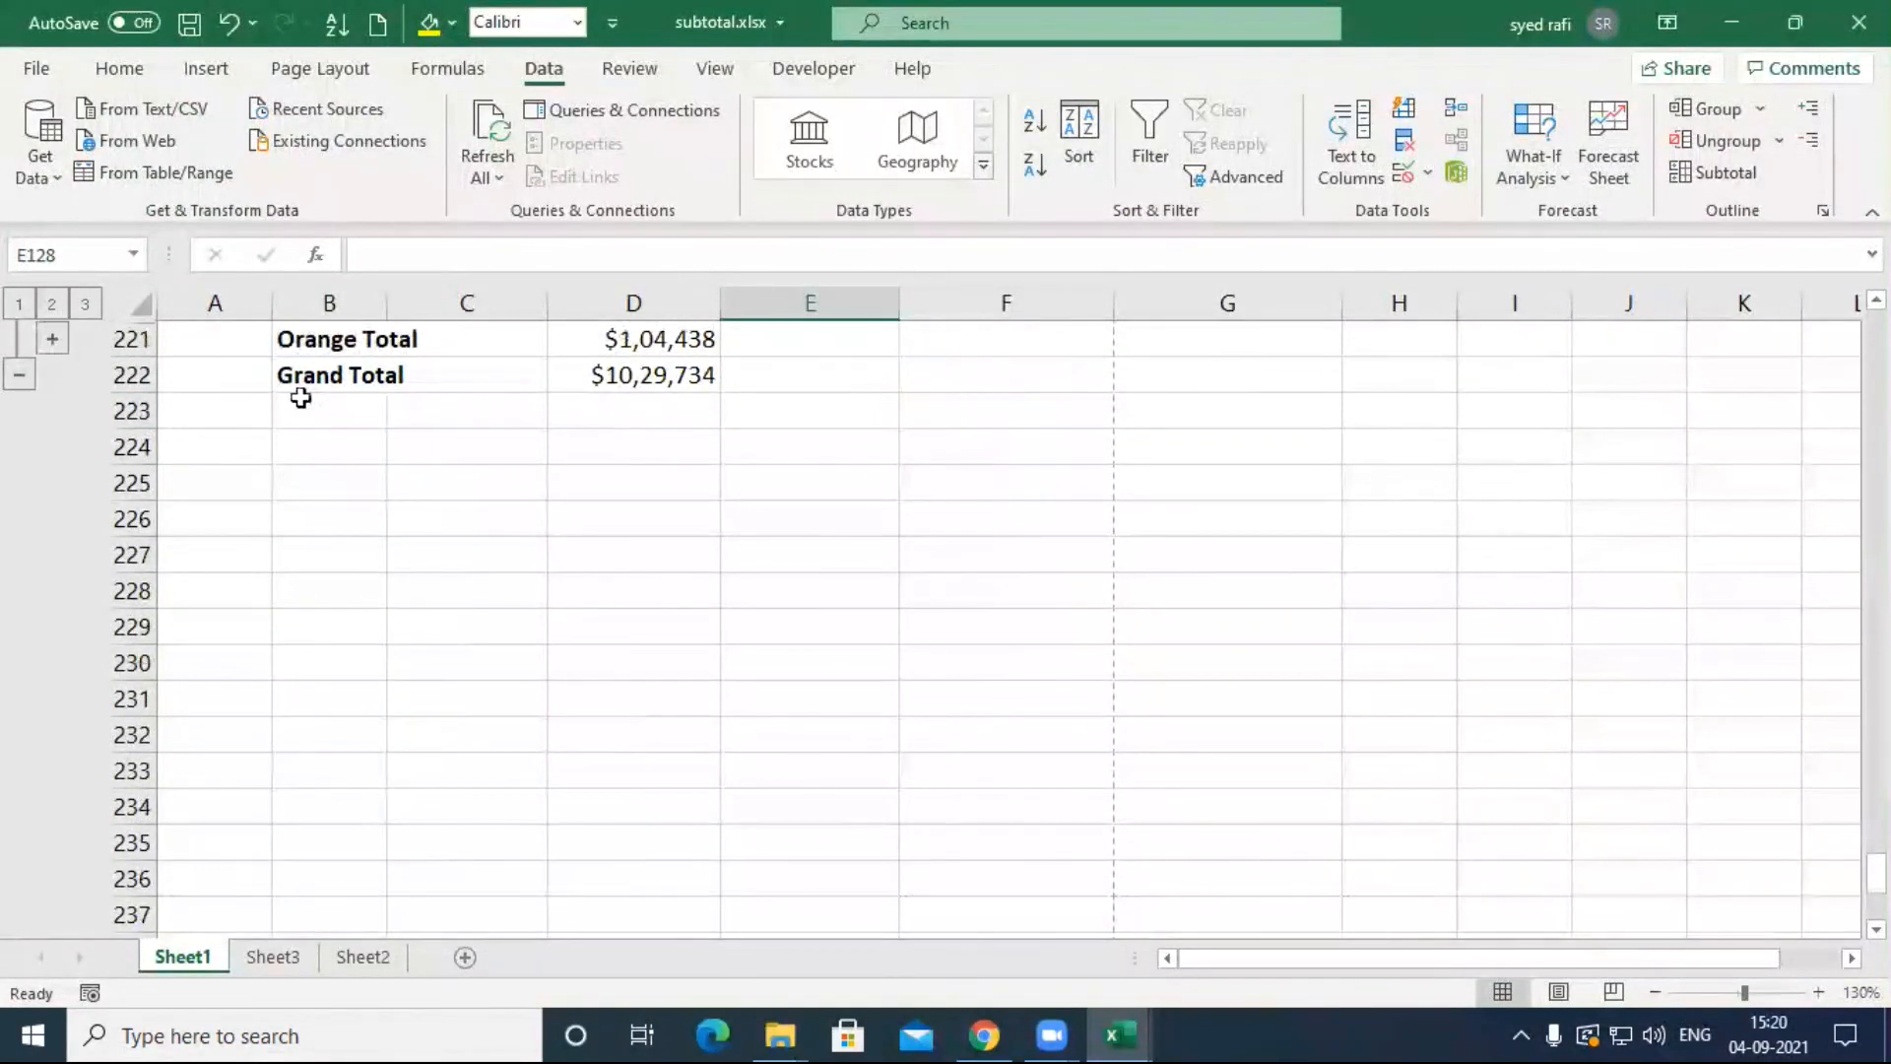
pyautogui.scroll(3, 626, 478)
pyautogui.moveTo(297, 637); pyautogui.dragTo(633, 624)
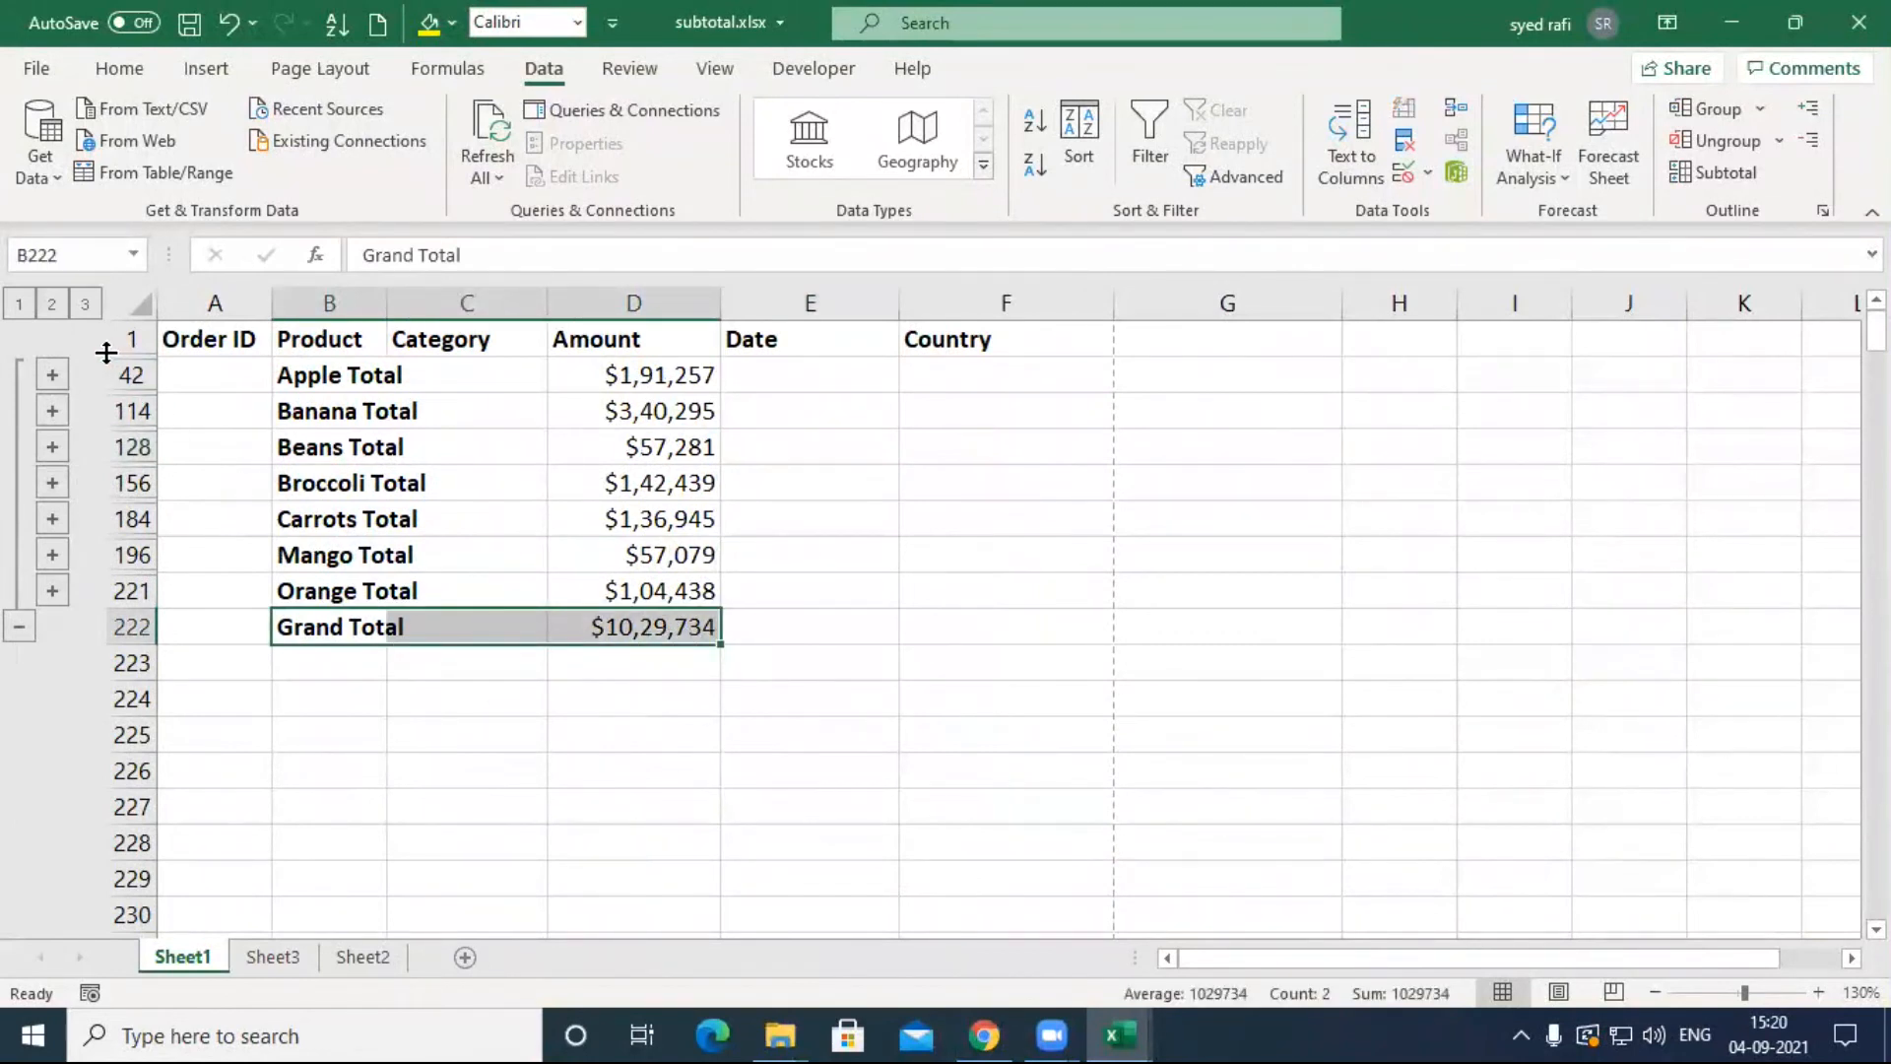
# Step: Expand the outline to level 3 and examine the Apple order rows above the Apple Total
pyautogui.click(84, 305)
pyautogui.moveTo(342, 393); pyautogui.dragTo(920, 663)
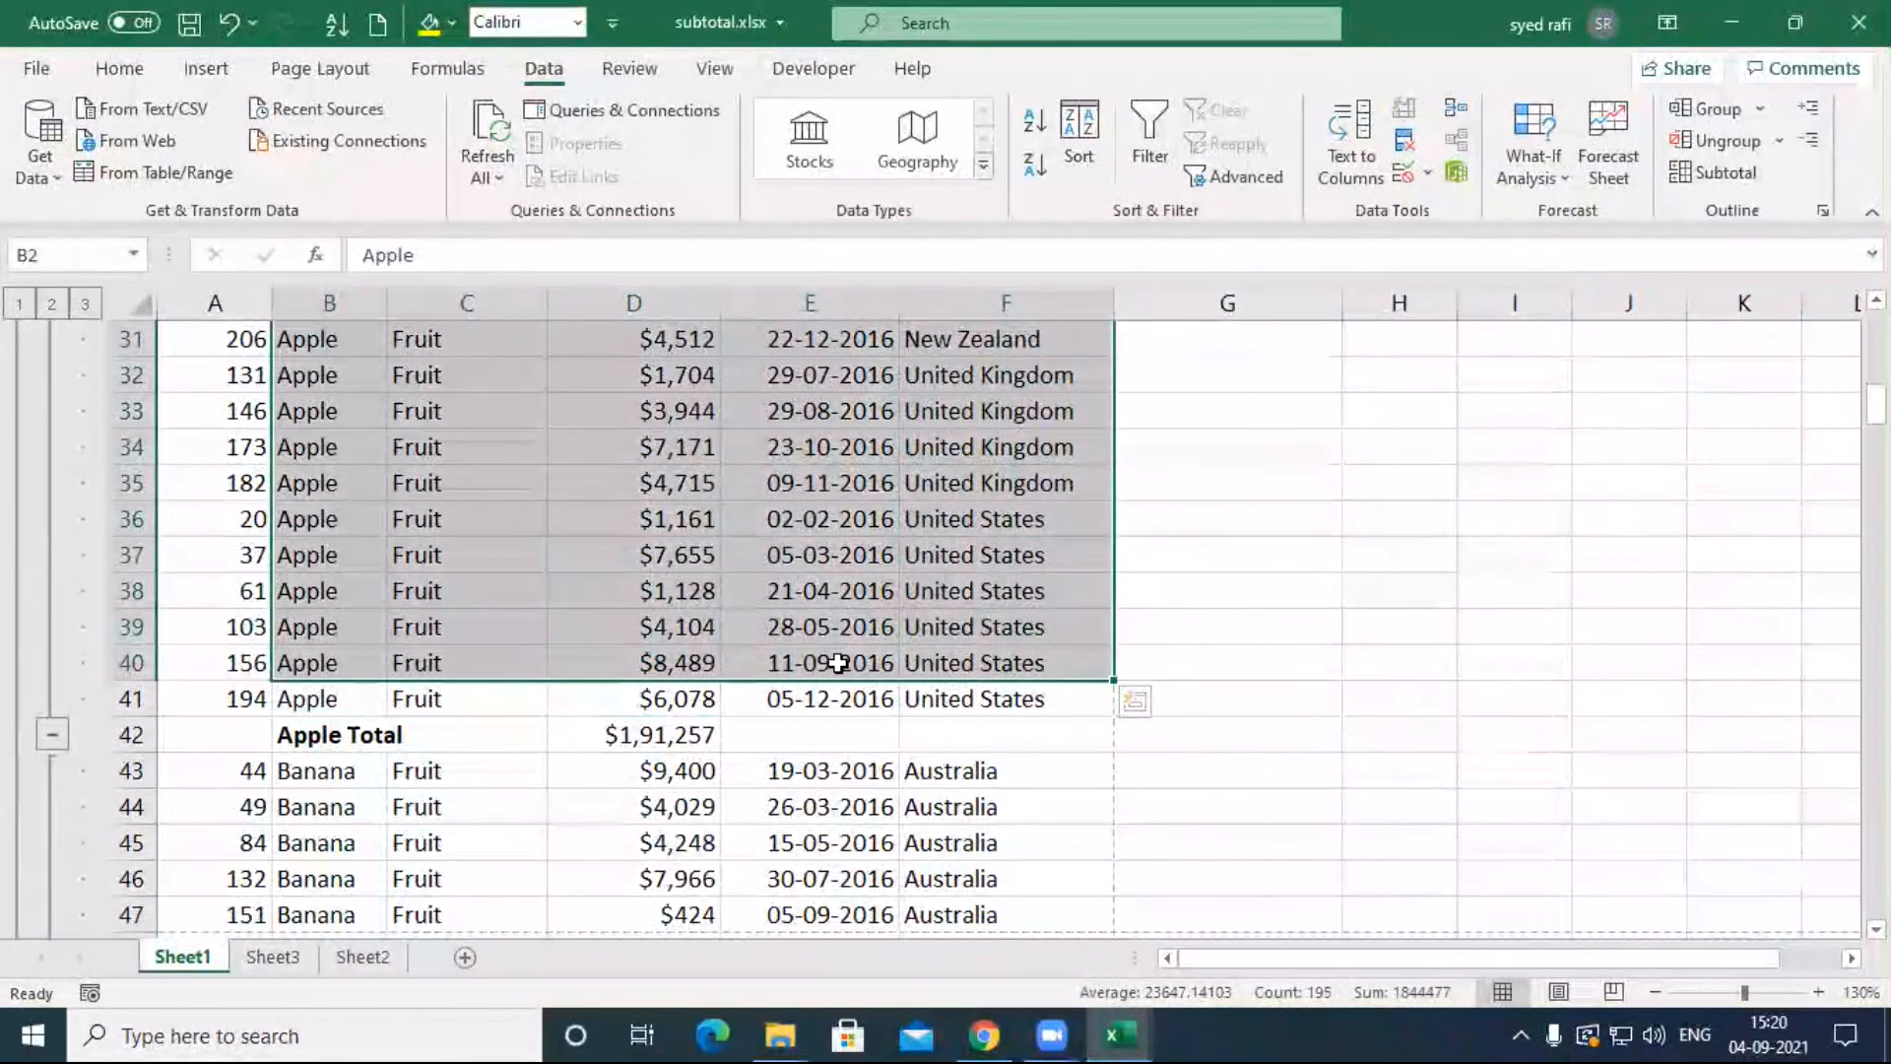
pyautogui.click(819, 615)
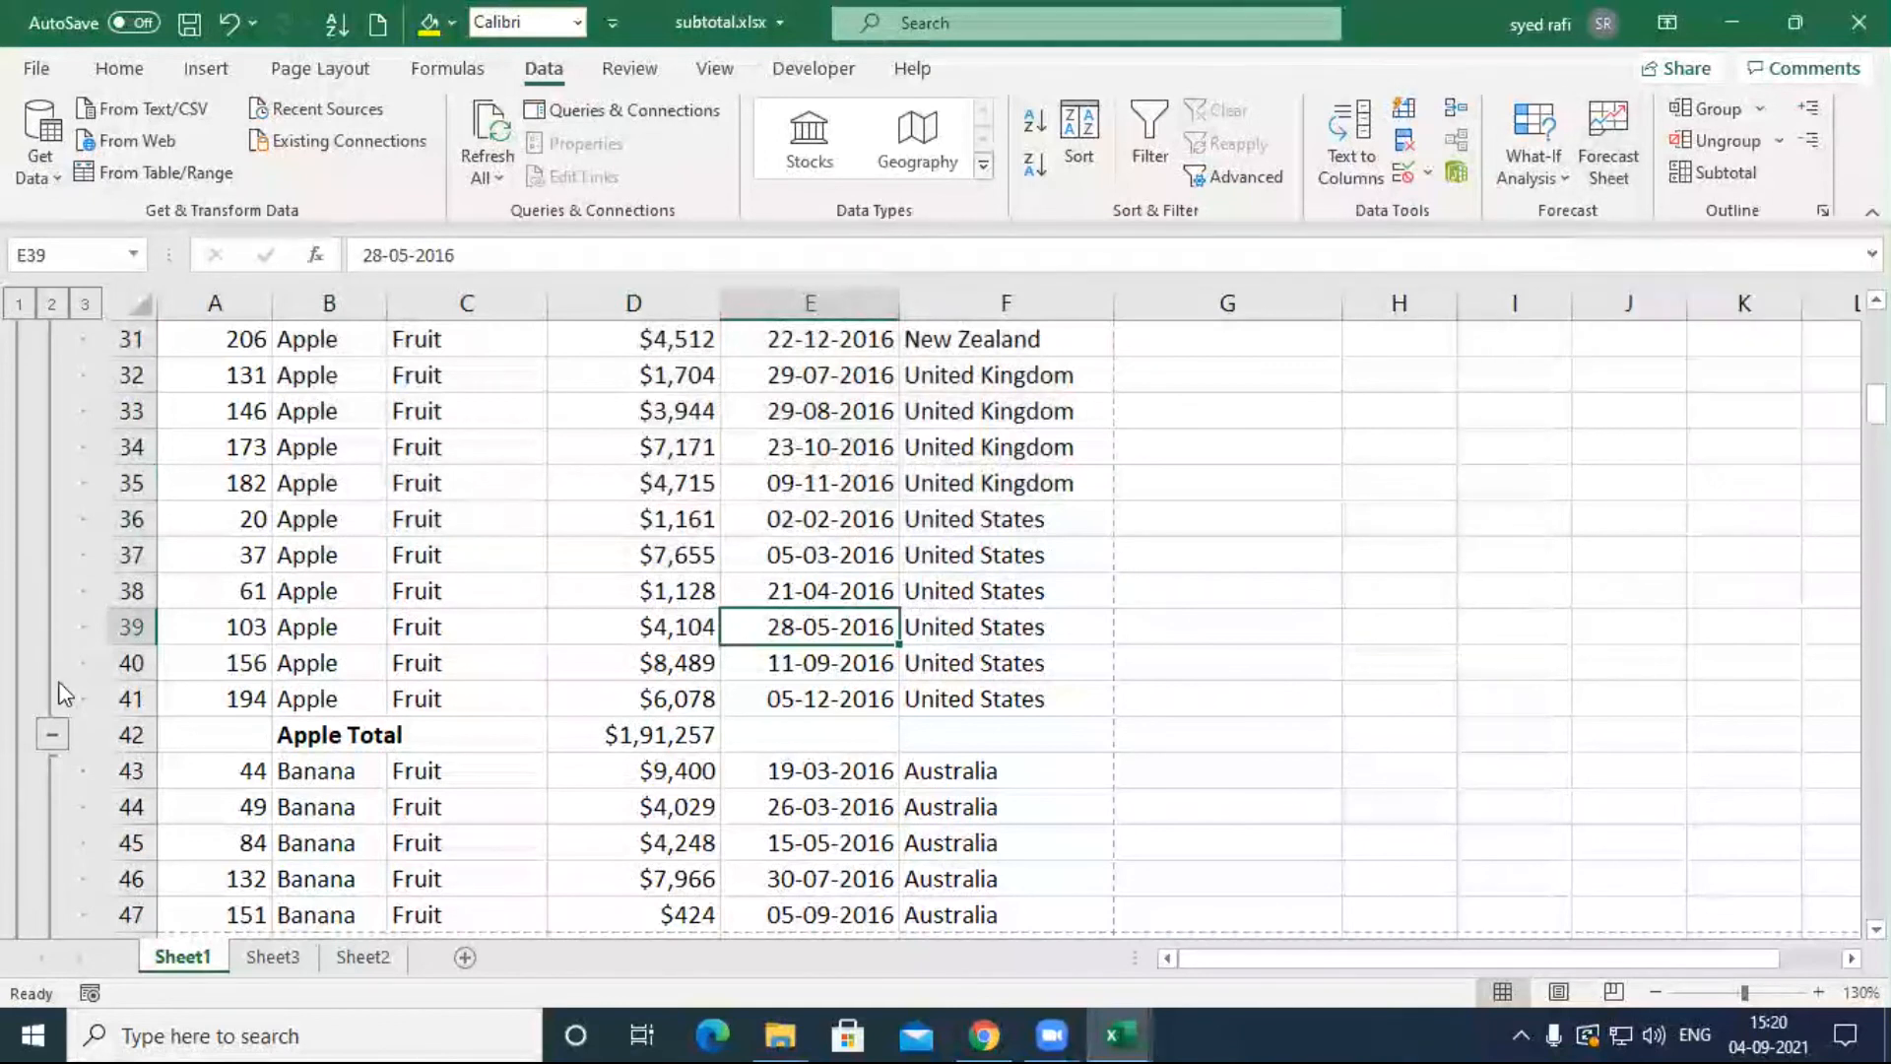
# Step: Reapply the Product subtotals of Amount with the summary below data option turned off
pyautogui.click(1739, 177)
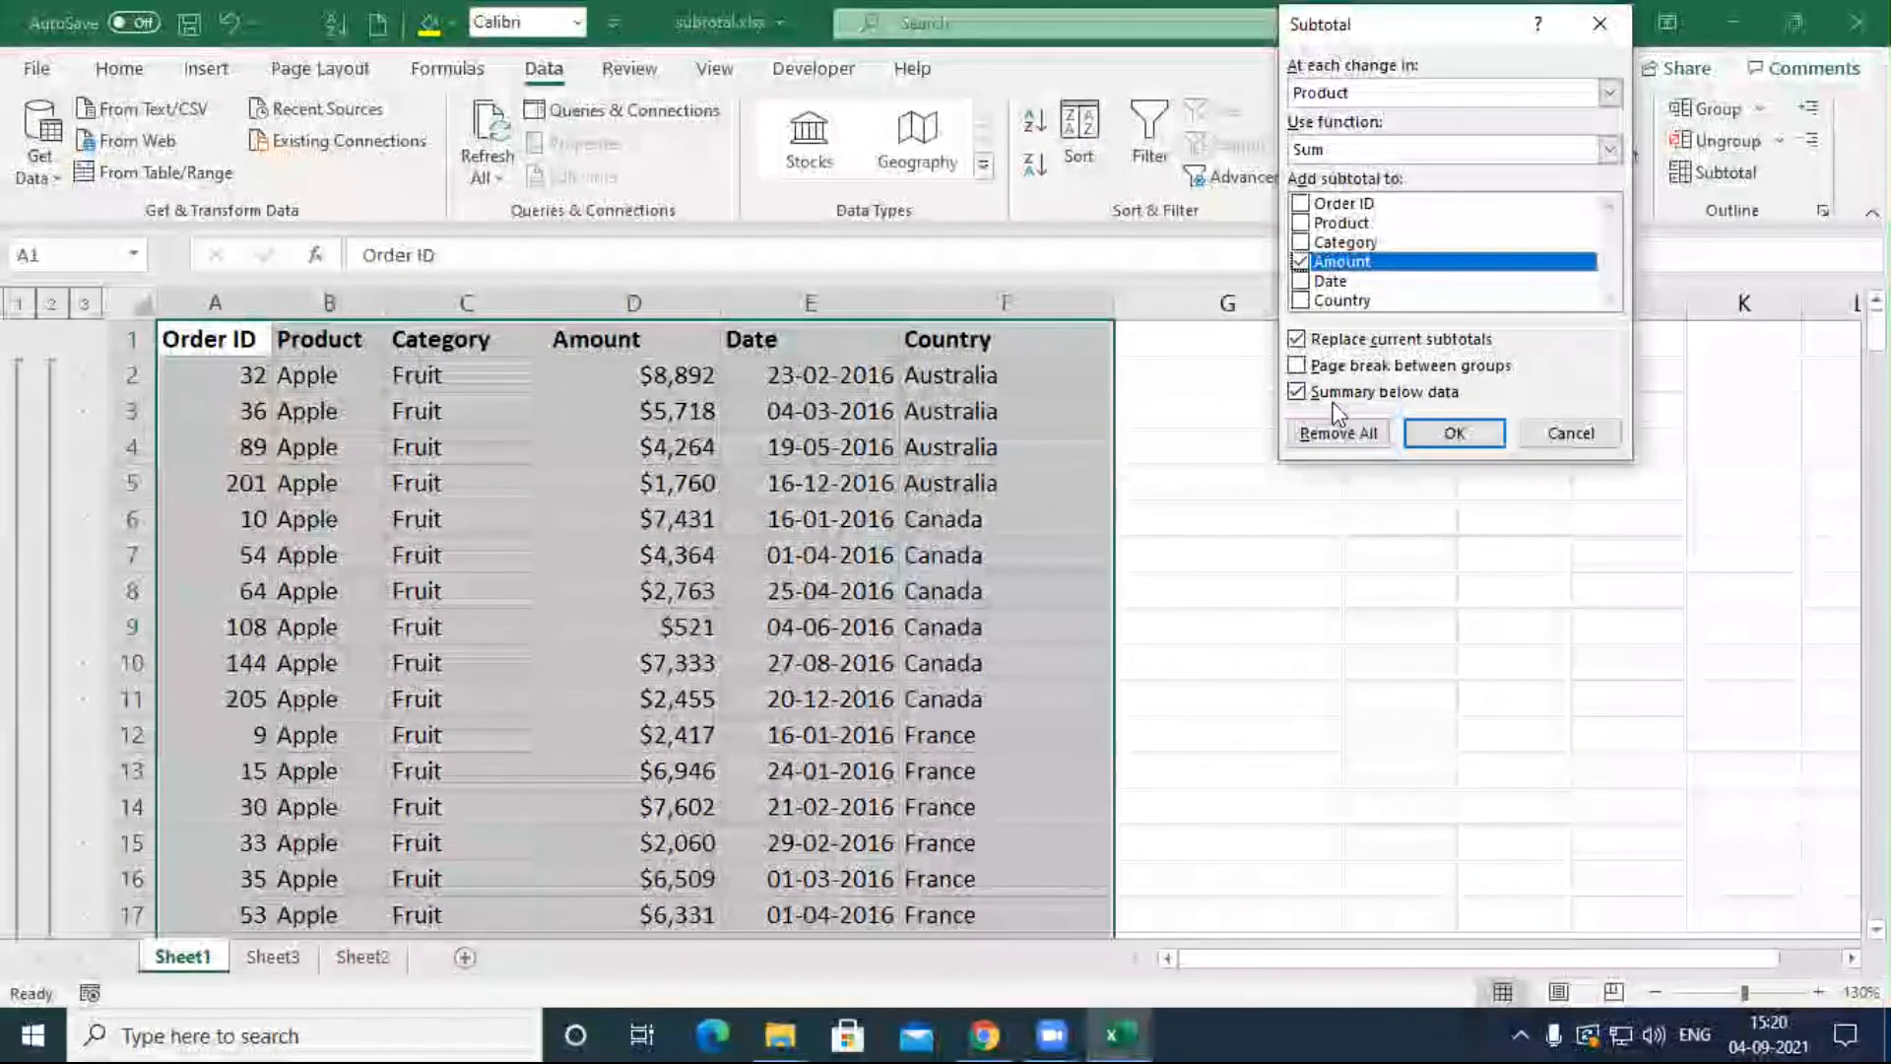
pyautogui.click(1296, 392)
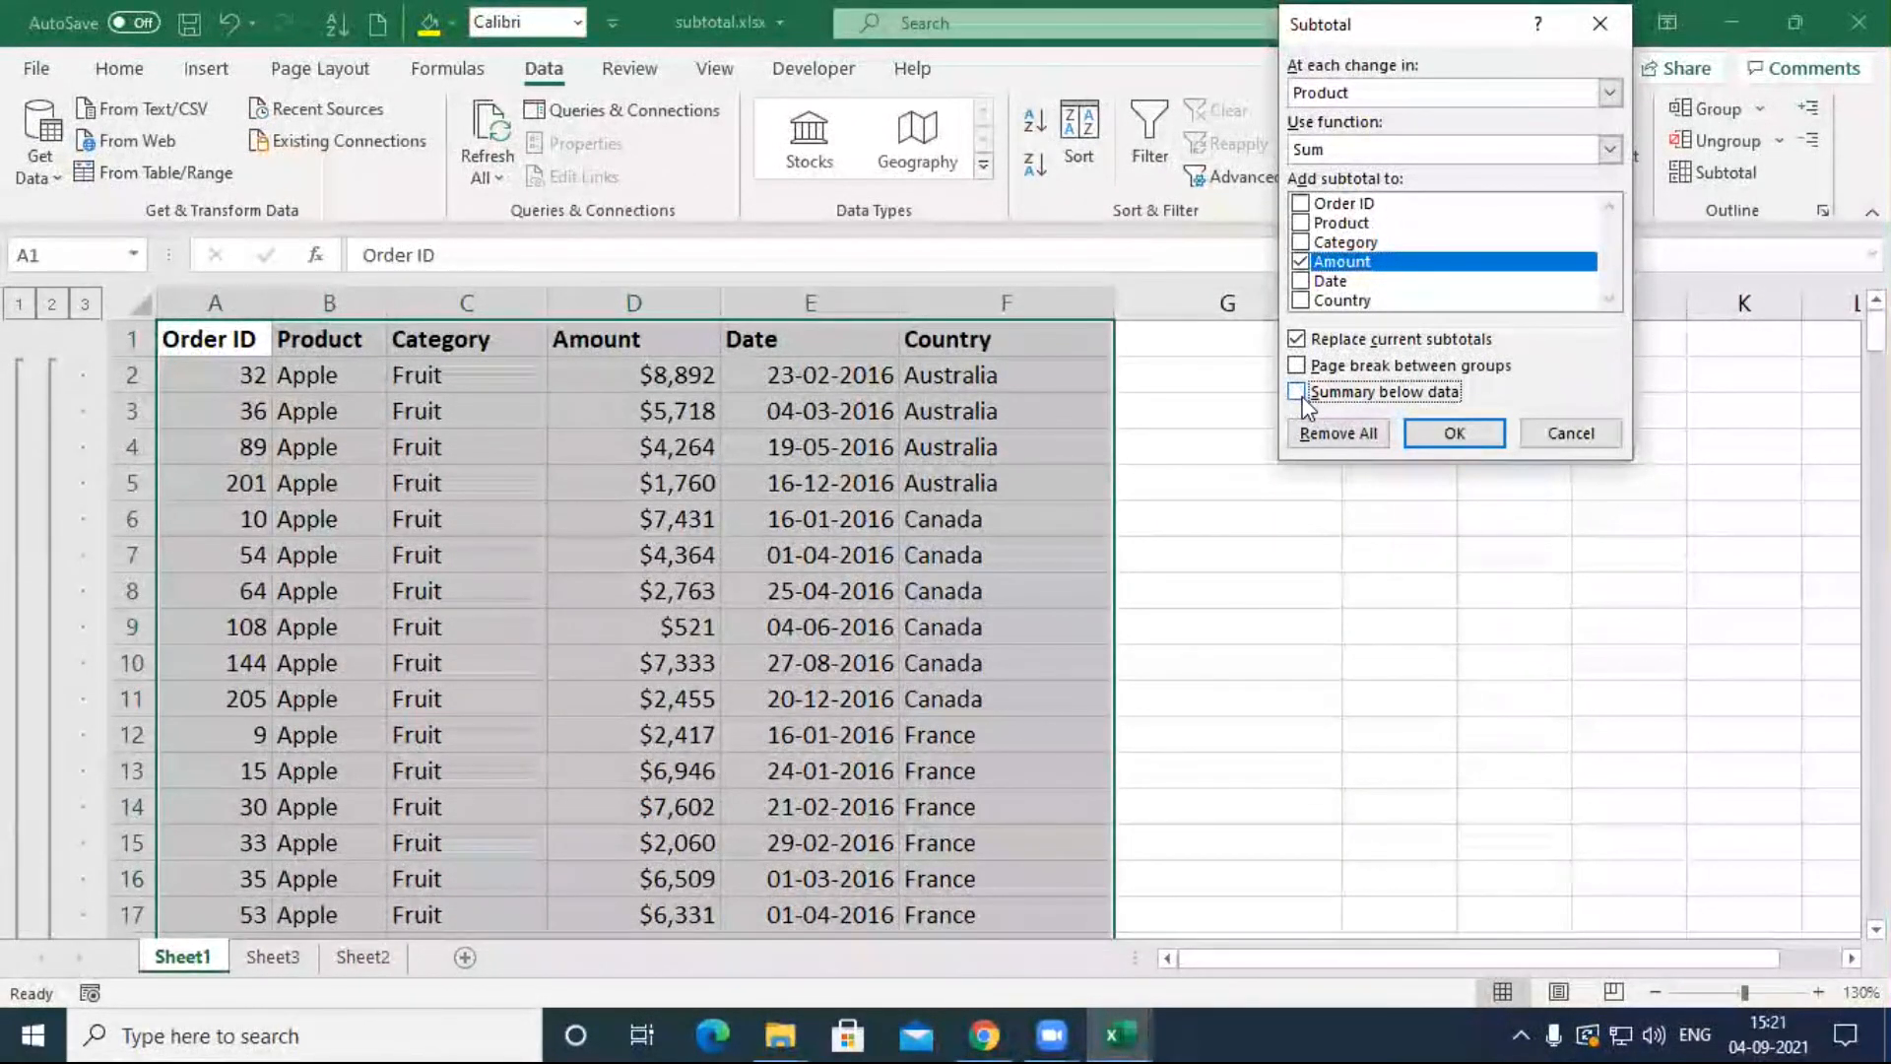
pyautogui.click(1446, 435)
# Step: Examine the Grand Total, Apple Total and Banana Total rows and the order rows listed beneath each product total
pyautogui.moveTo(320, 375); pyautogui.dragTo(639, 389)
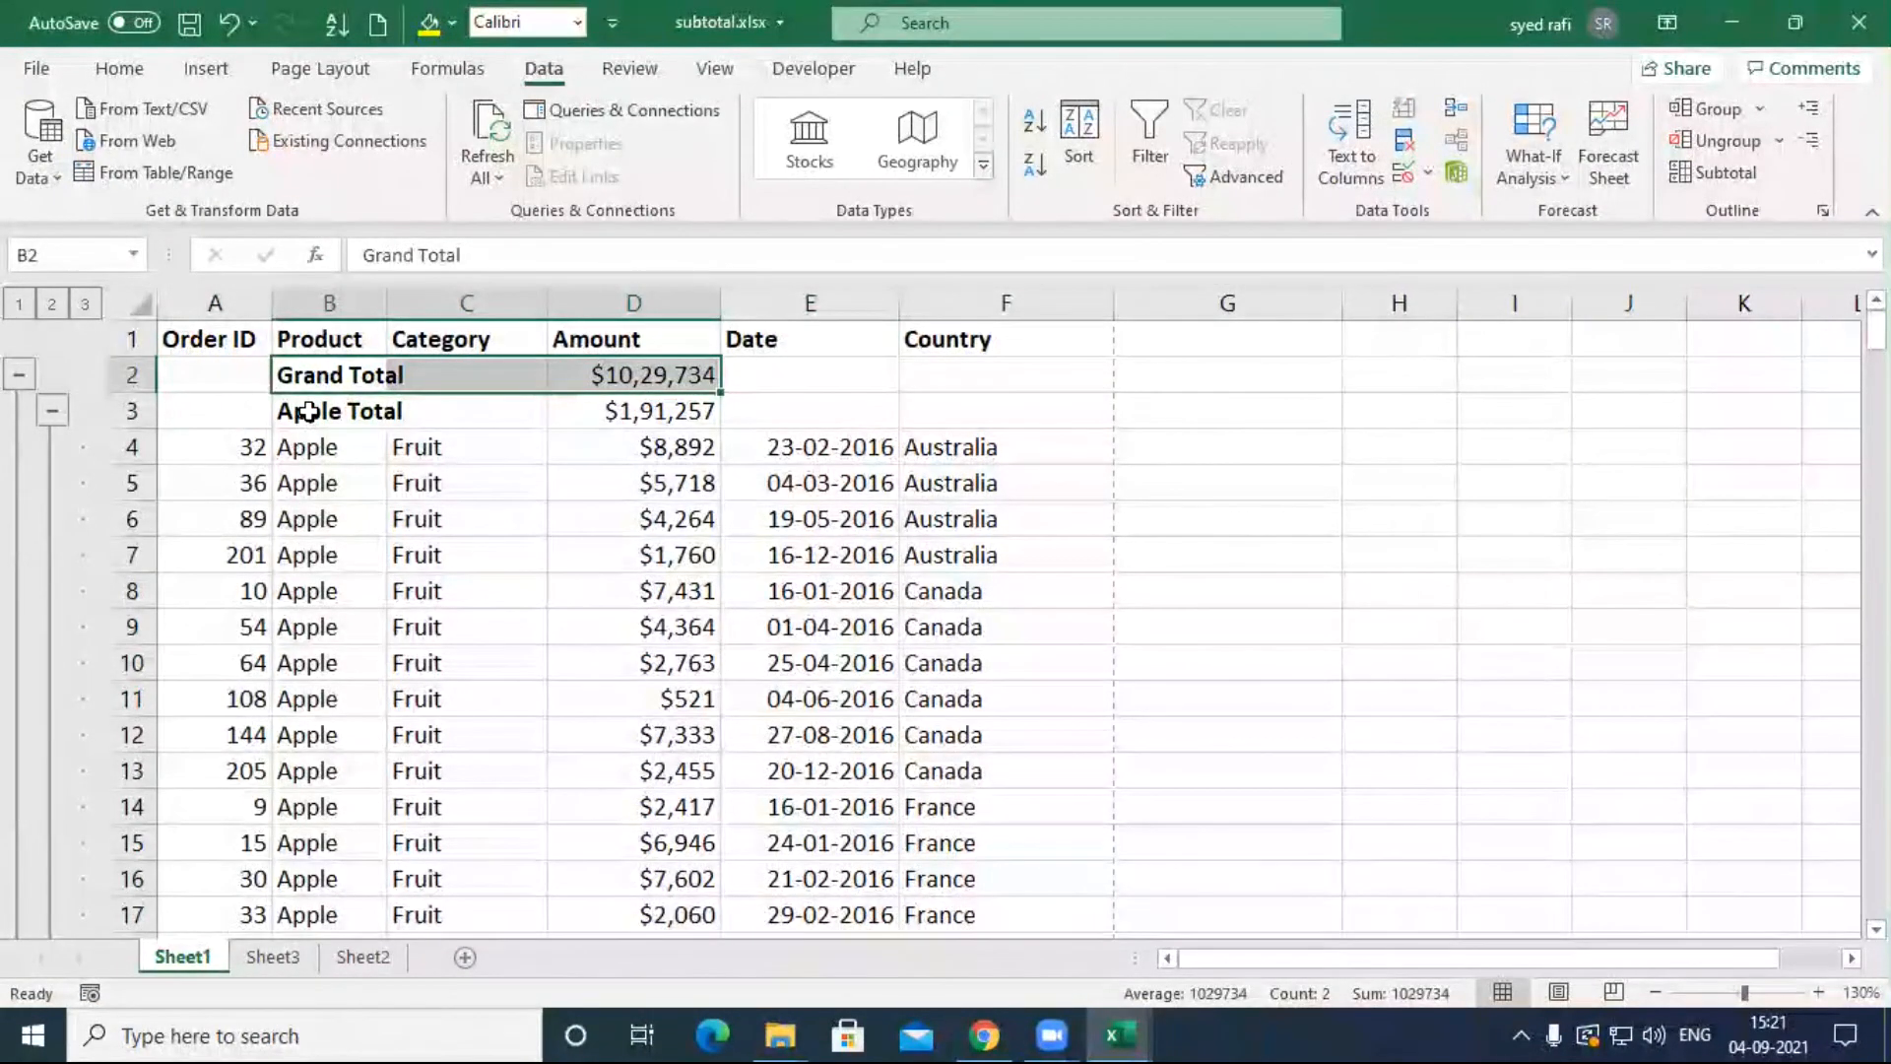
pyautogui.moveTo(309, 411); pyautogui.dragTo(624, 410)
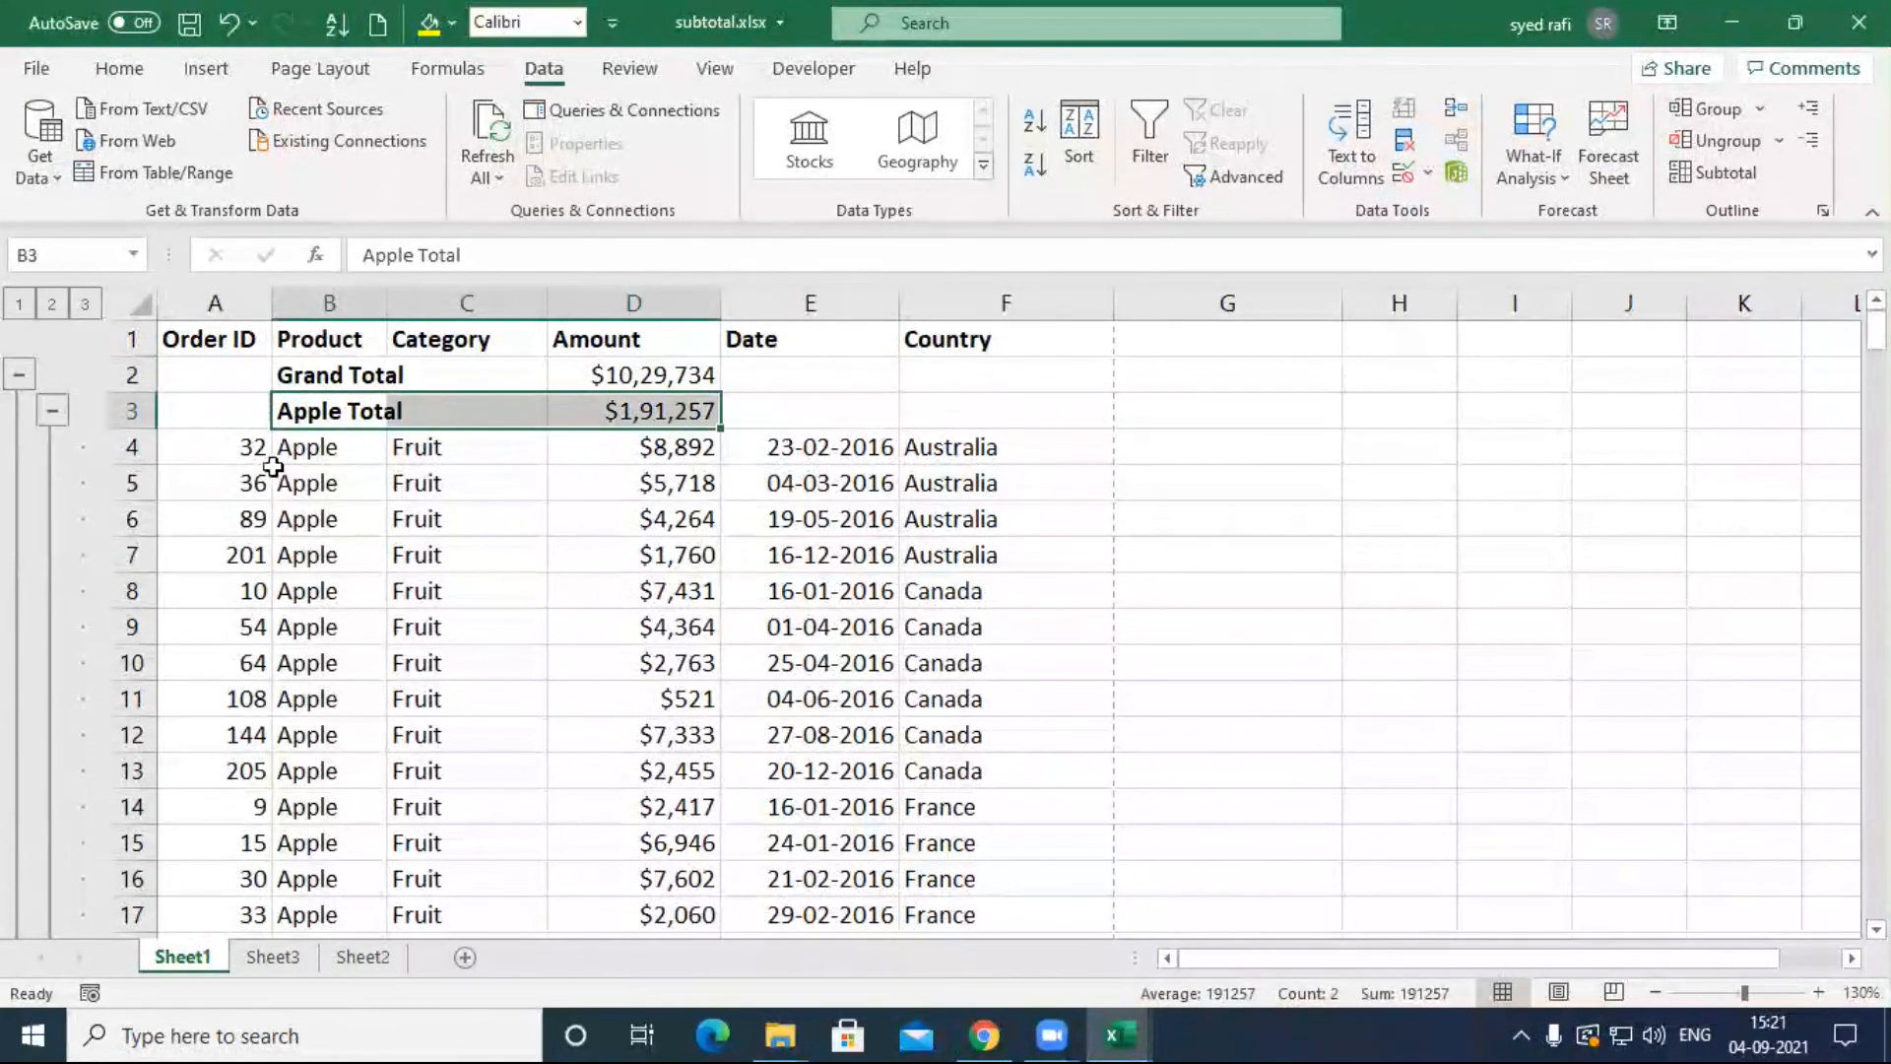
pyautogui.moveTo(269, 454); pyautogui.dragTo(980, 335)
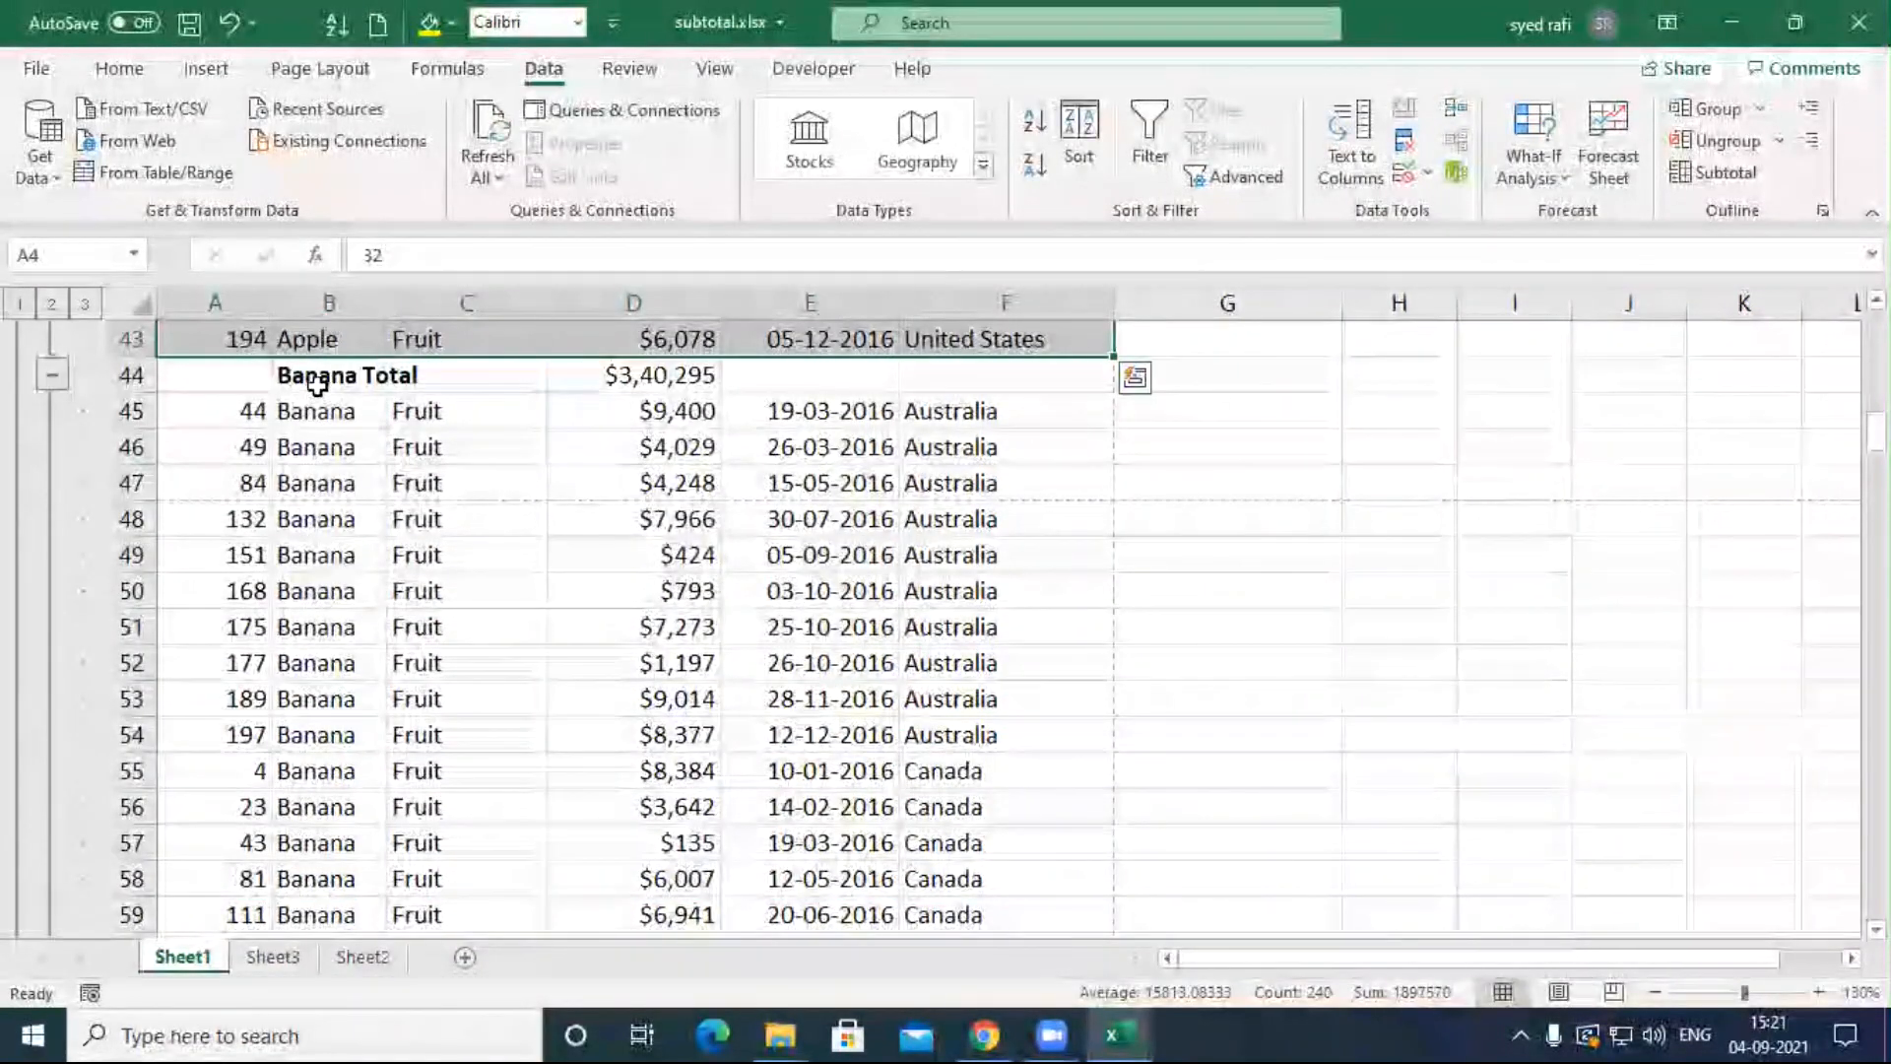
pyautogui.click(317, 382)
pyautogui.click(654, 344)
pyautogui.click(645, 374)
pyautogui.moveTo(329, 379); pyautogui.dragTo(648, 379)
pyautogui.moveTo(345, 412); pyautogui.dragTo(932, 868)
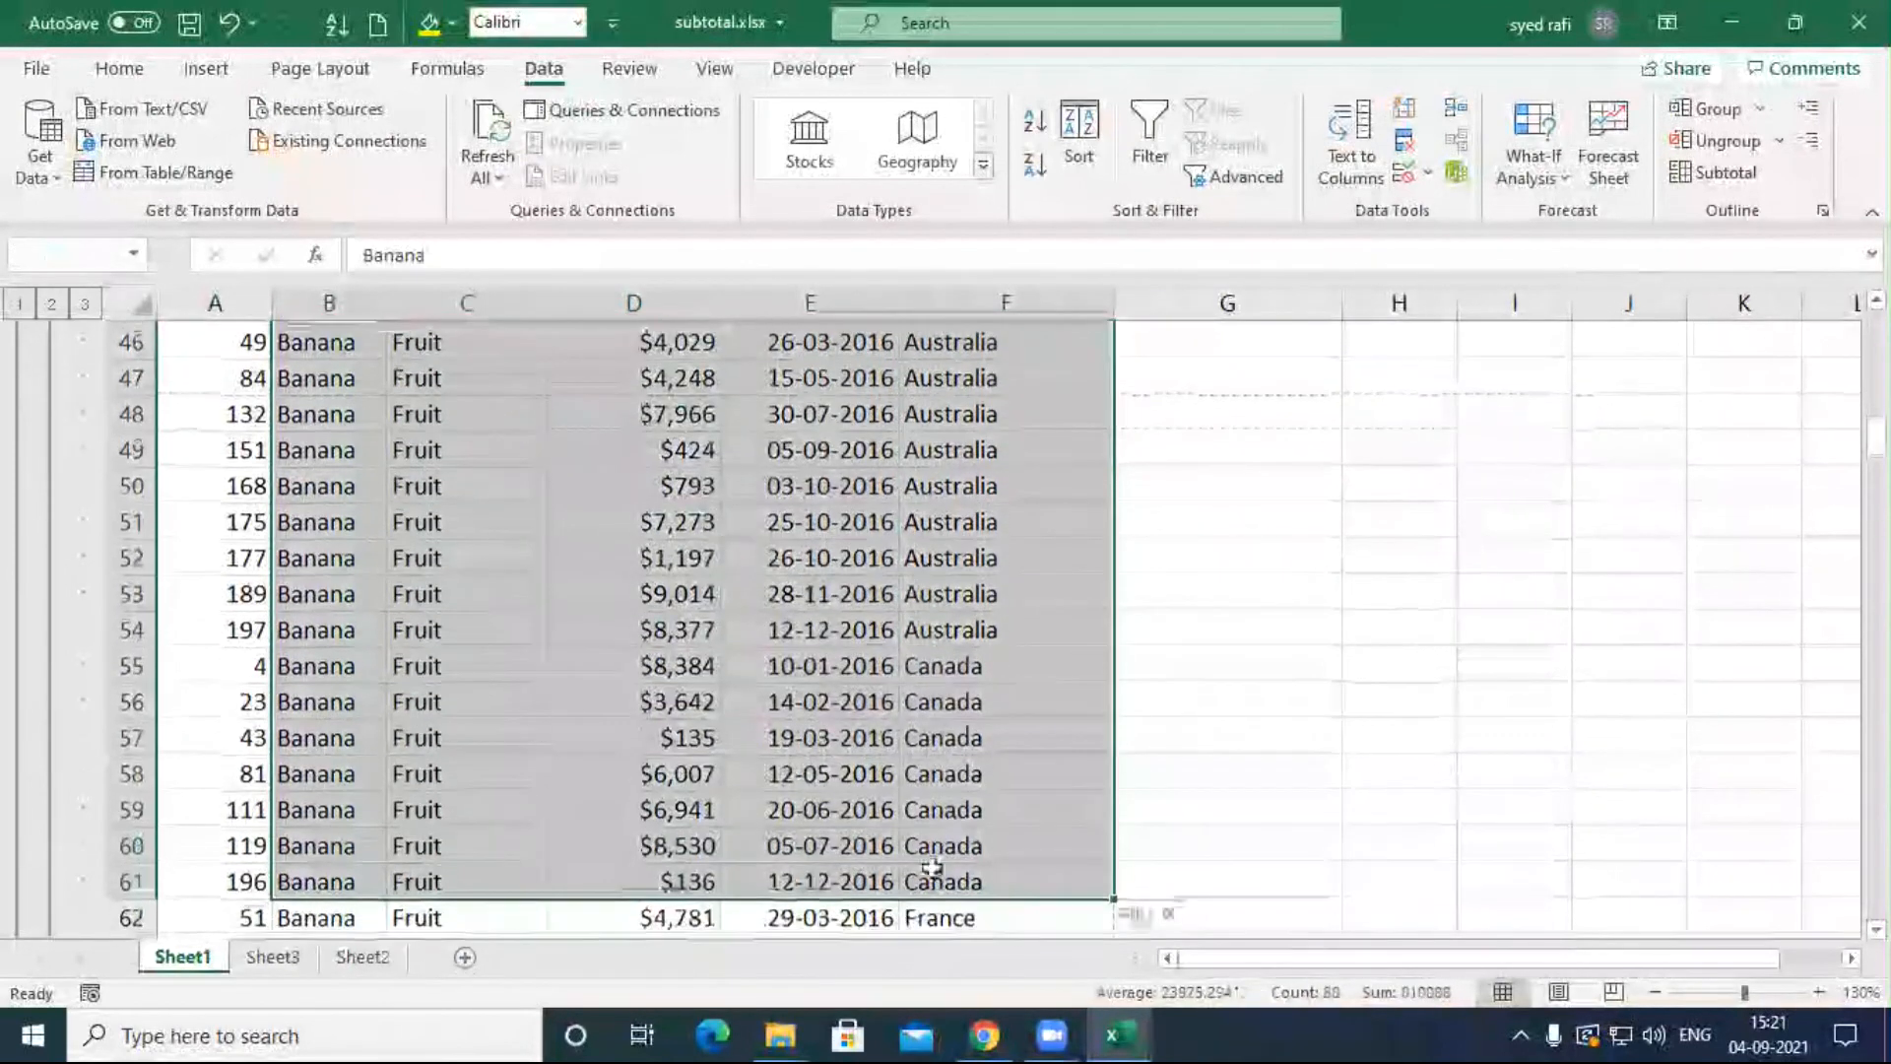
# Step: Reapply the Product subtotals of Amount with the summary below data option turned on
pyautogui.click(1716, 172)
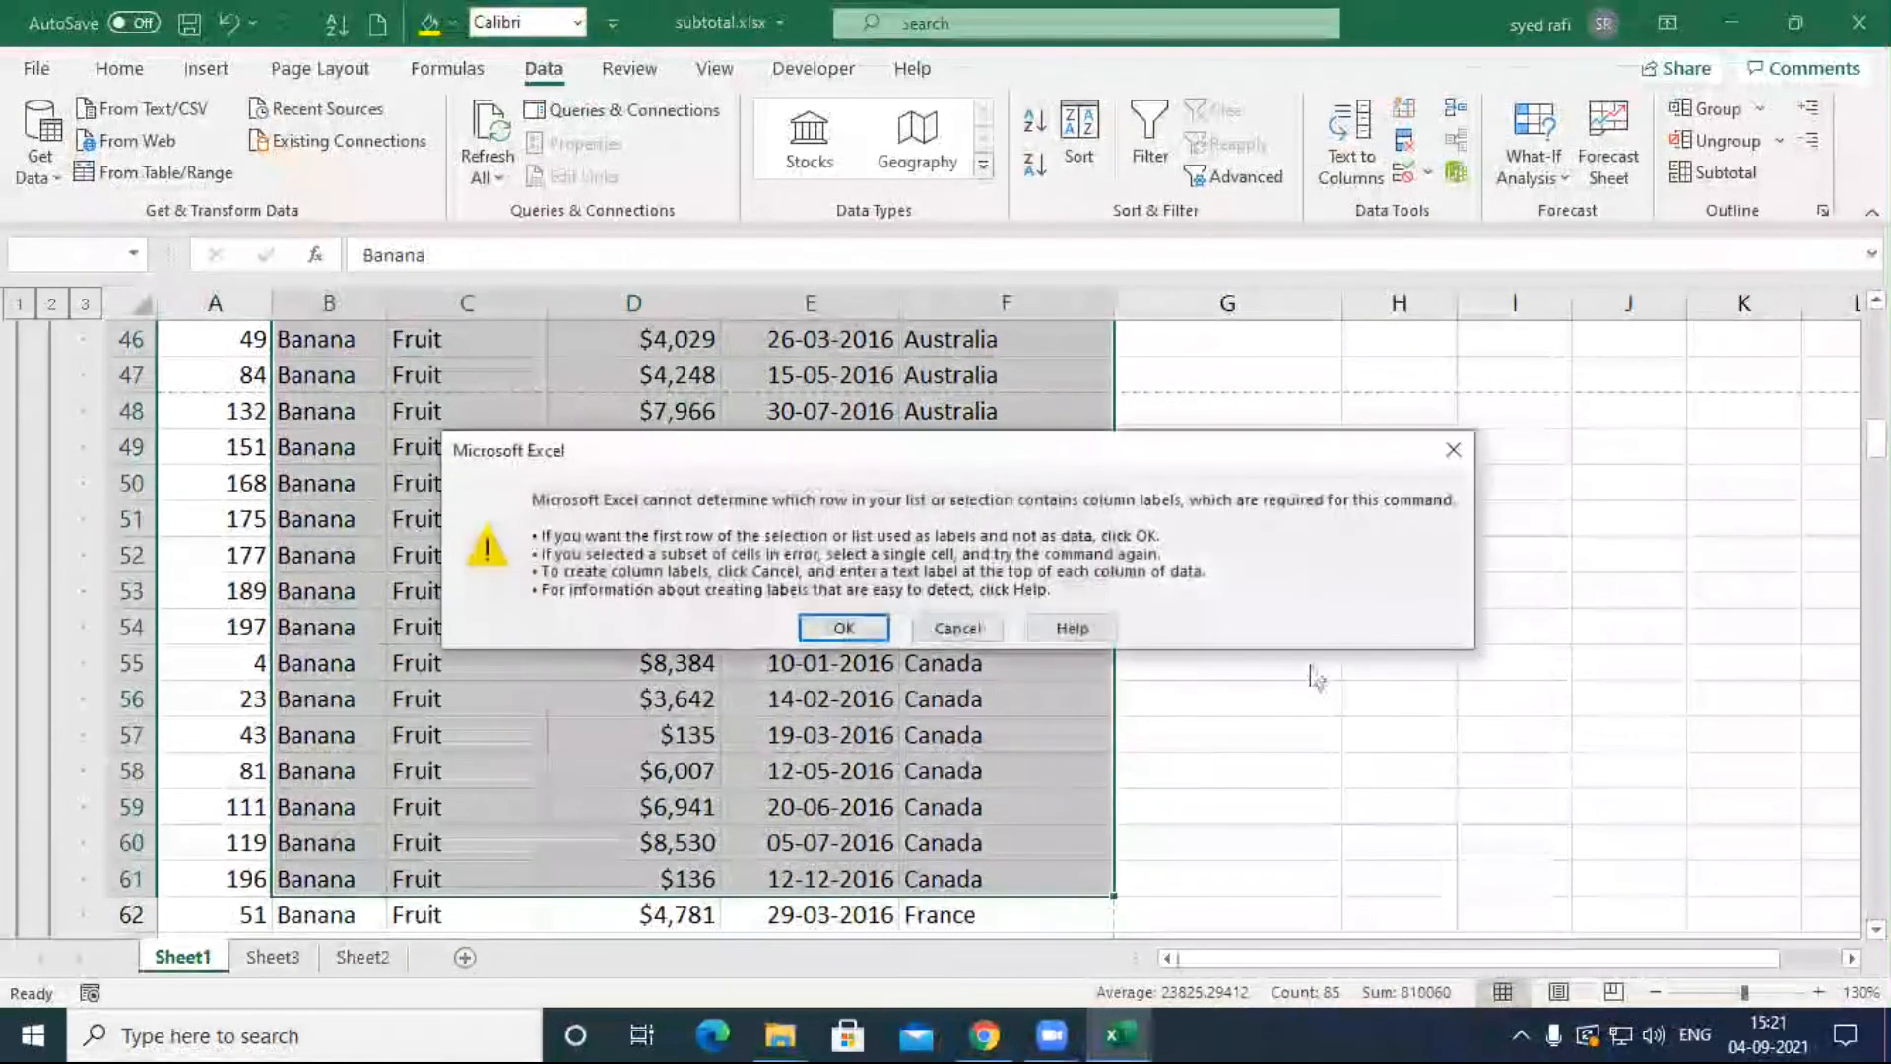
pyautogui.press('Escape')
pyautogui.scroll(3, 1119, 642)
pyautogui.click(782, 663)
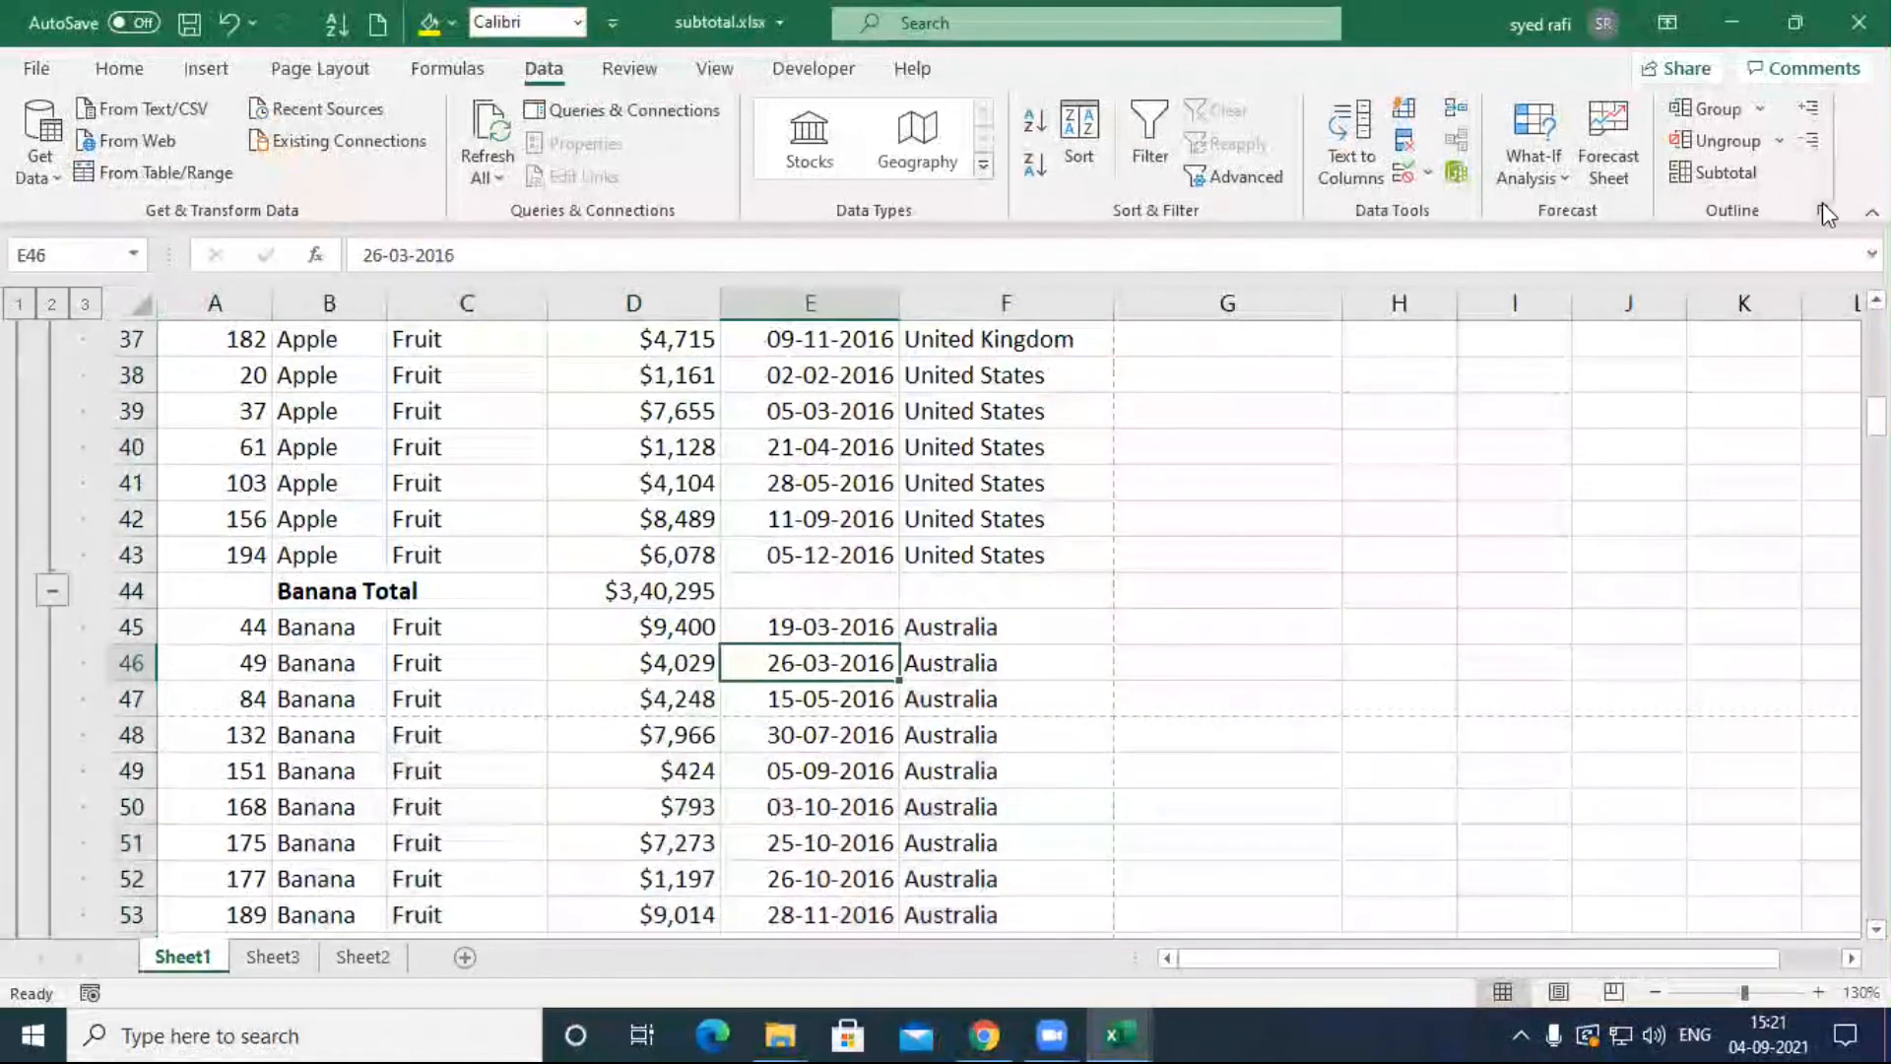
pyautogui.click(1717, 175)
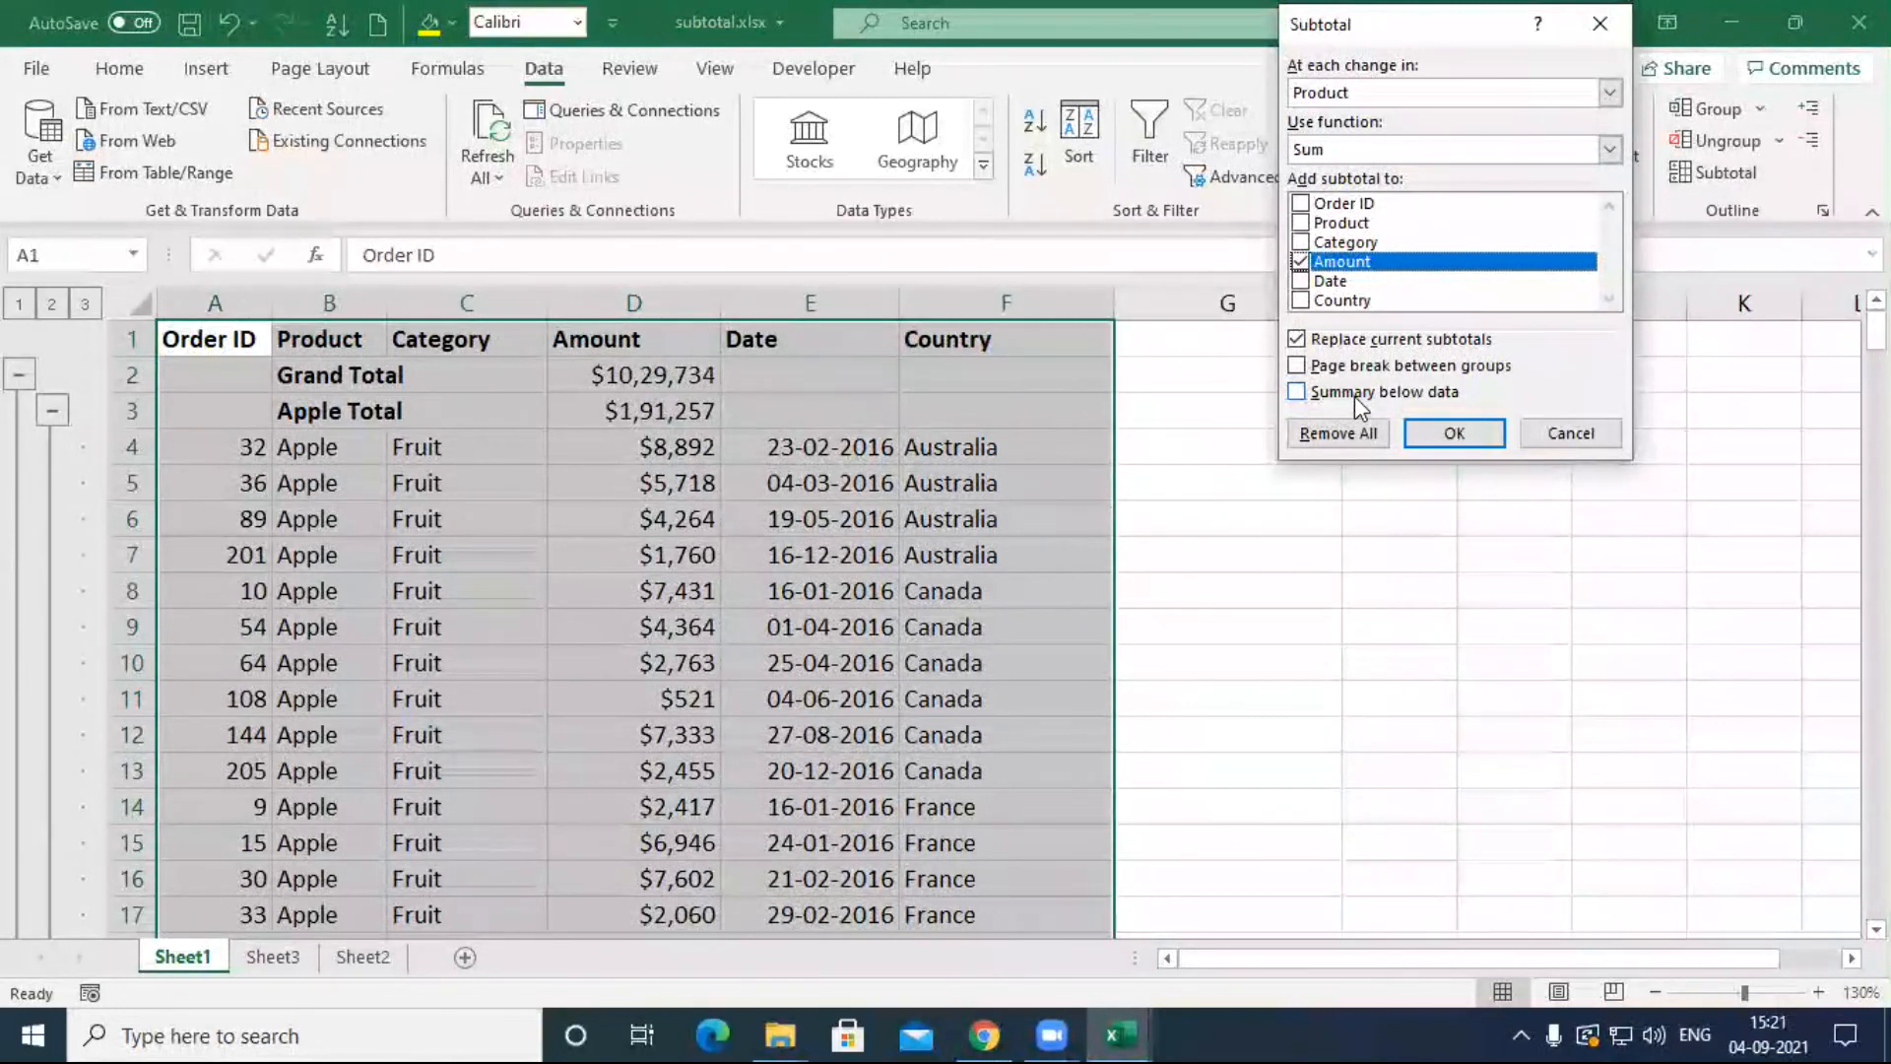
pyautogui.click(1355, 394)
pyautogui.click(1456, 434)
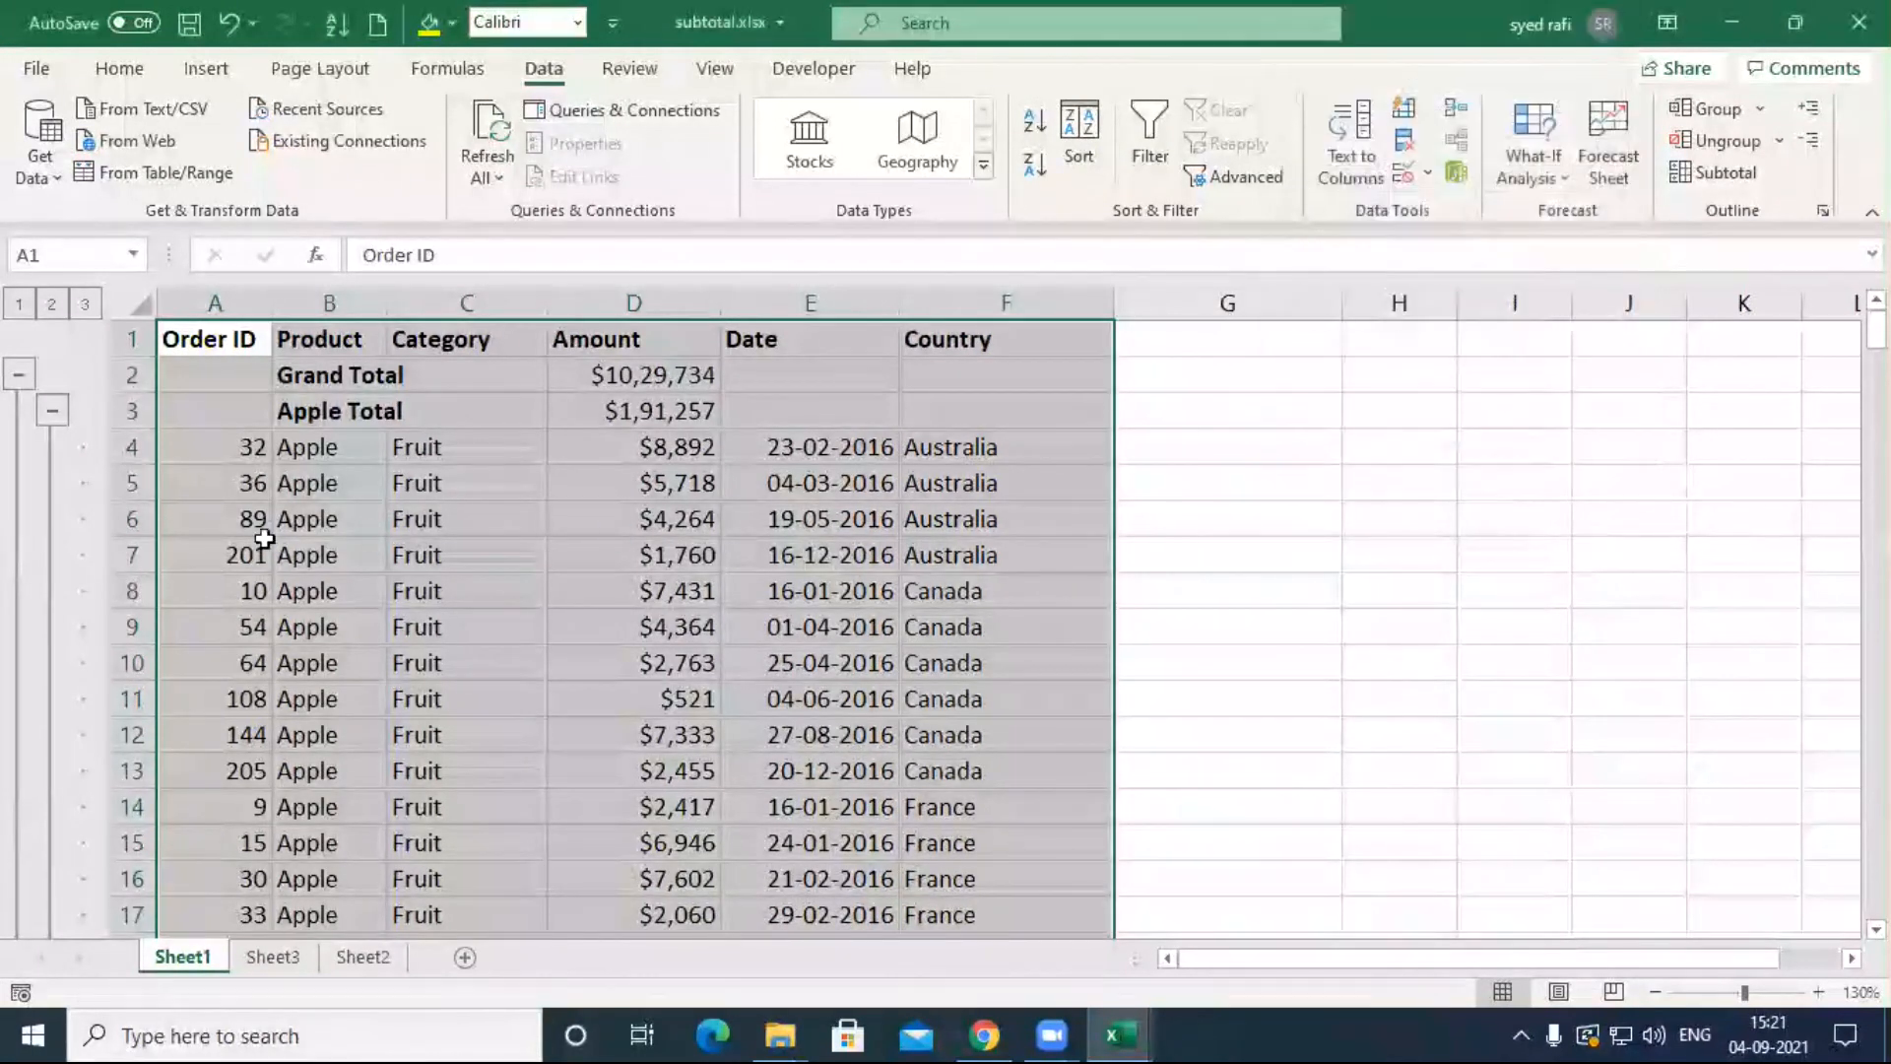
# Step: Reapply the Product subtotals of Amount twice with replace current subtotals on, and select the Apple Total row in B42:E42 to examine it
pyautogui.click(1751, 178)
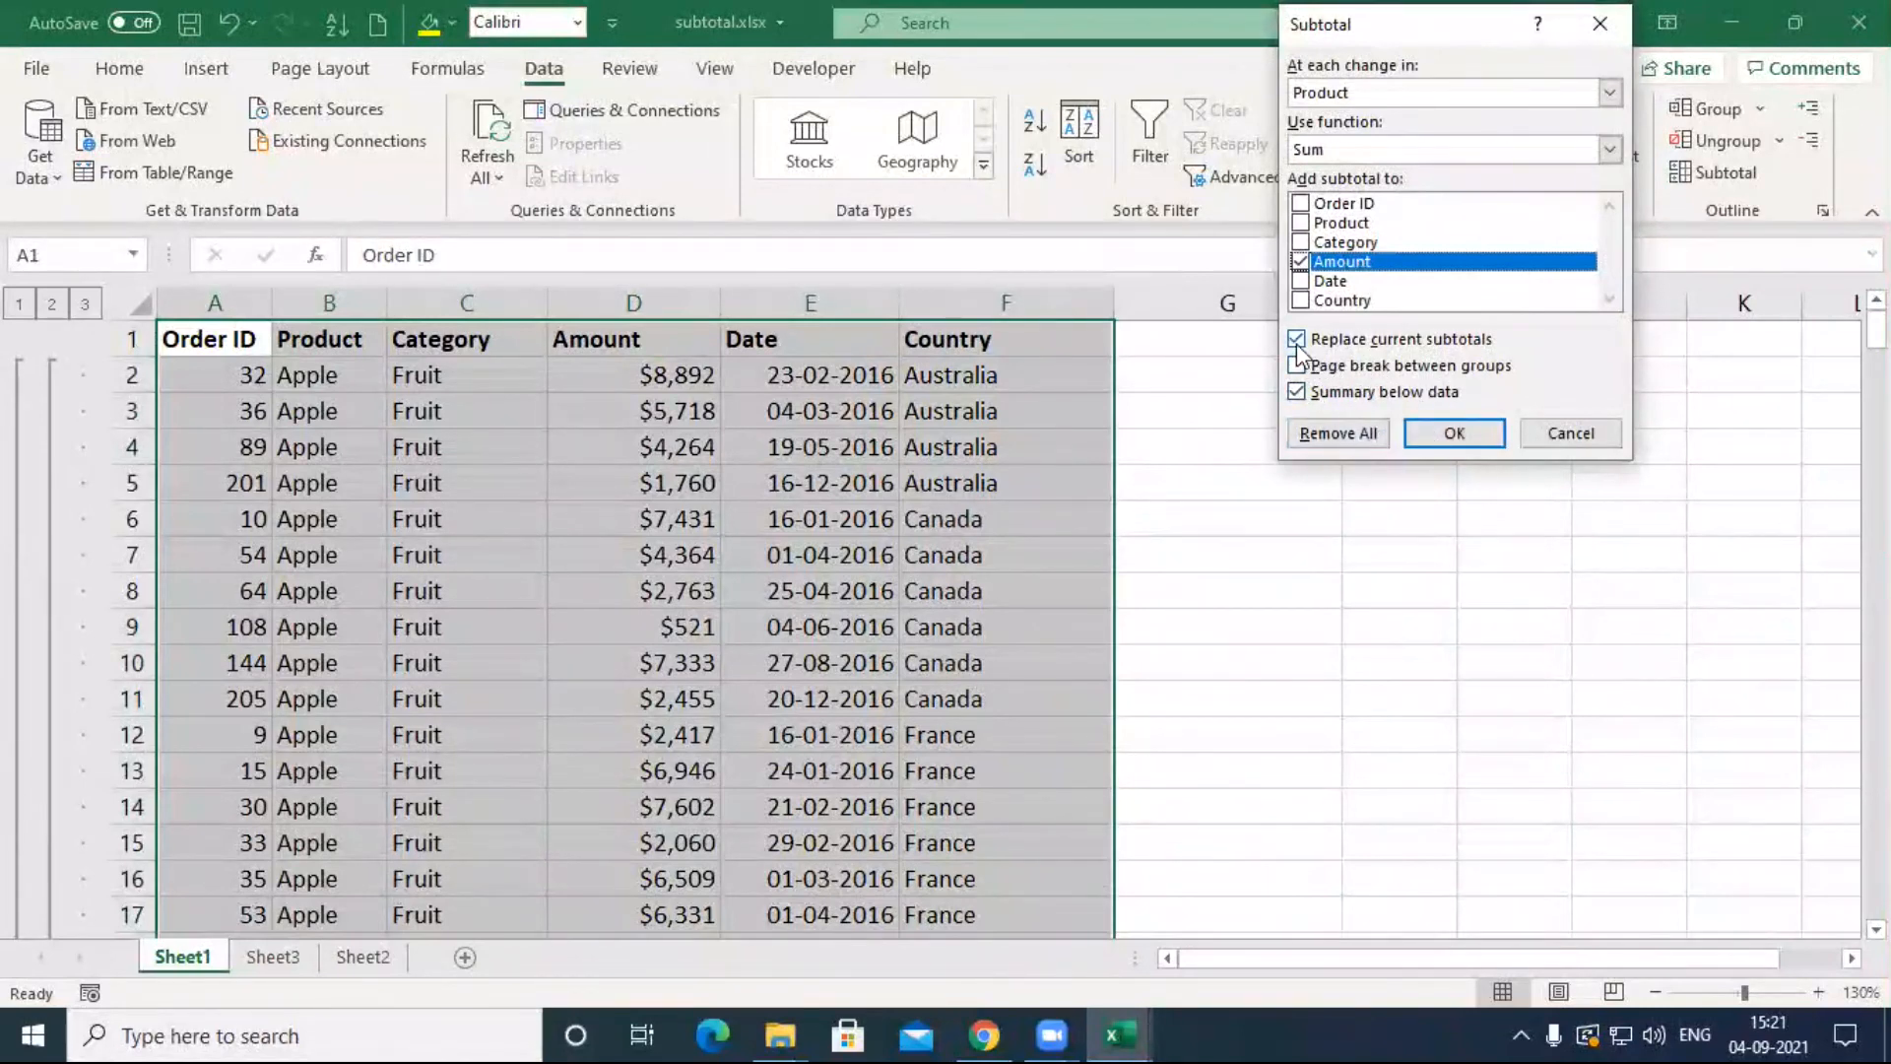
pyautogui.click(1454, 435)
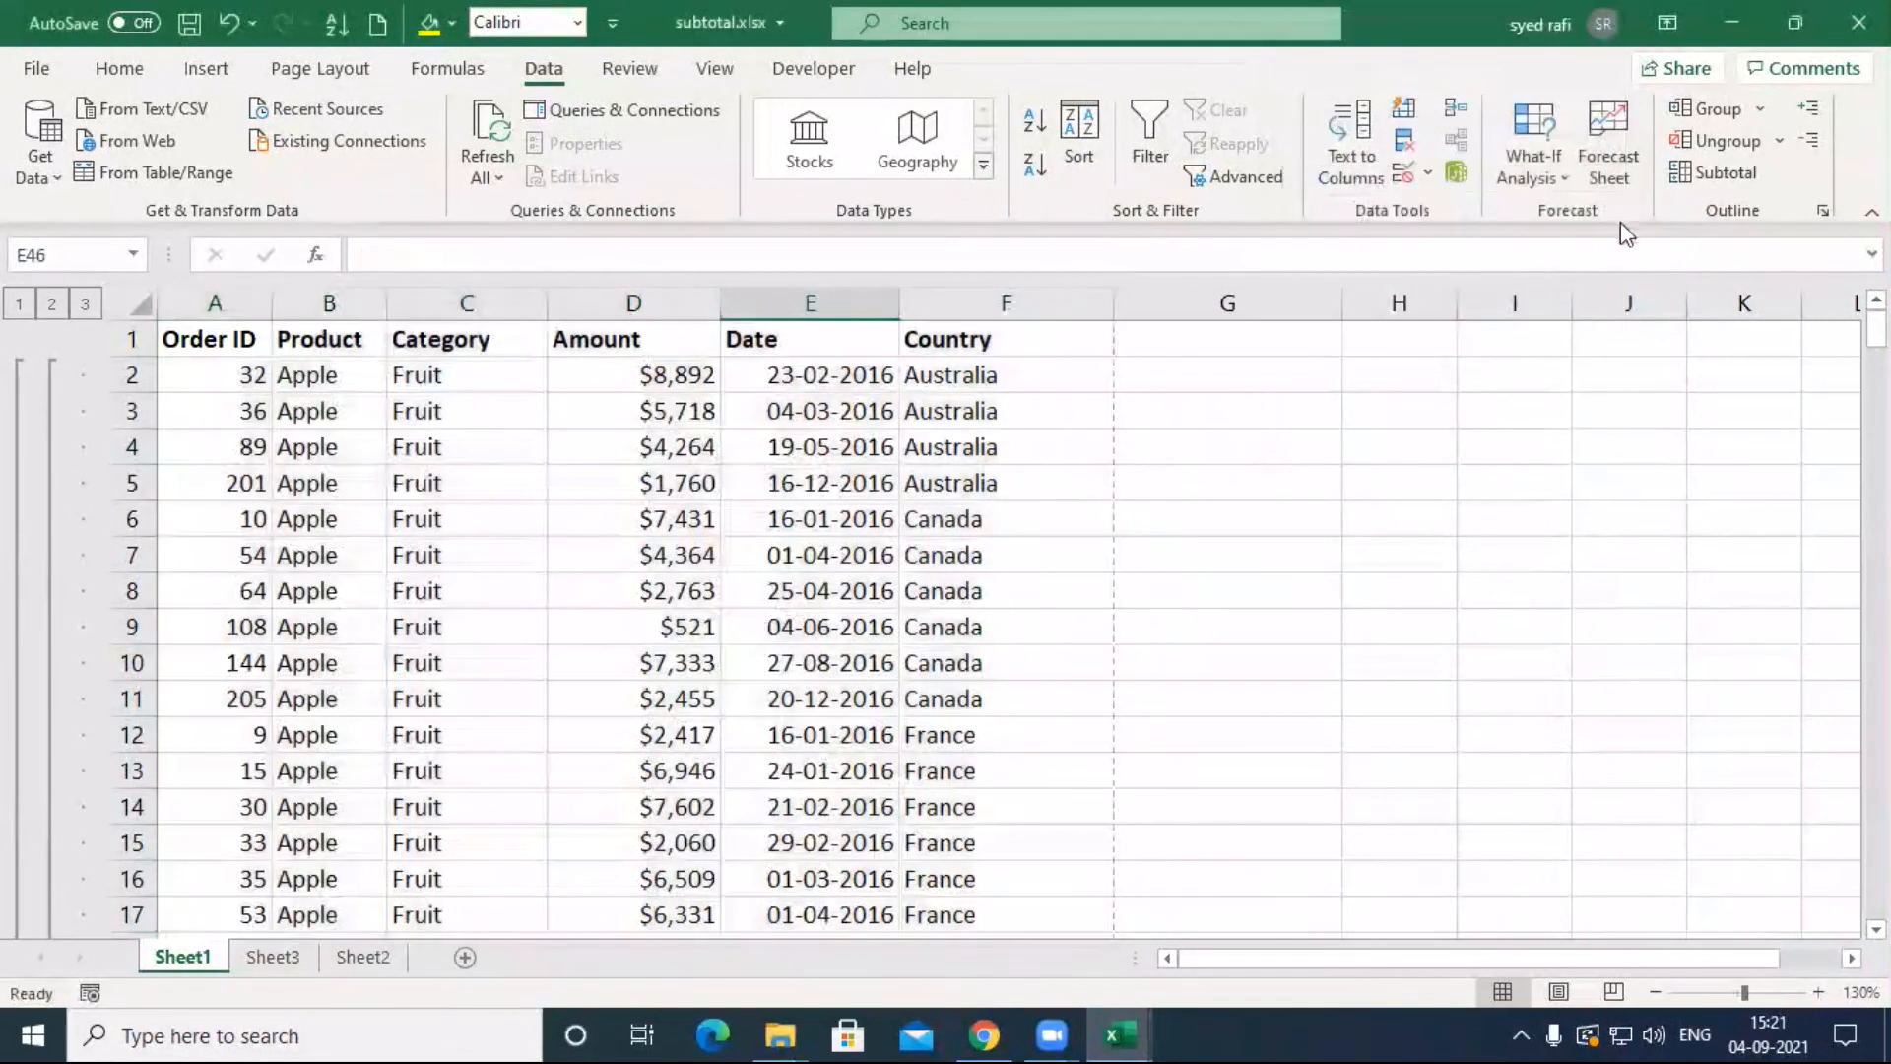
pyautogui.click(1709, 172)
pyautogui.click(1423, 434)
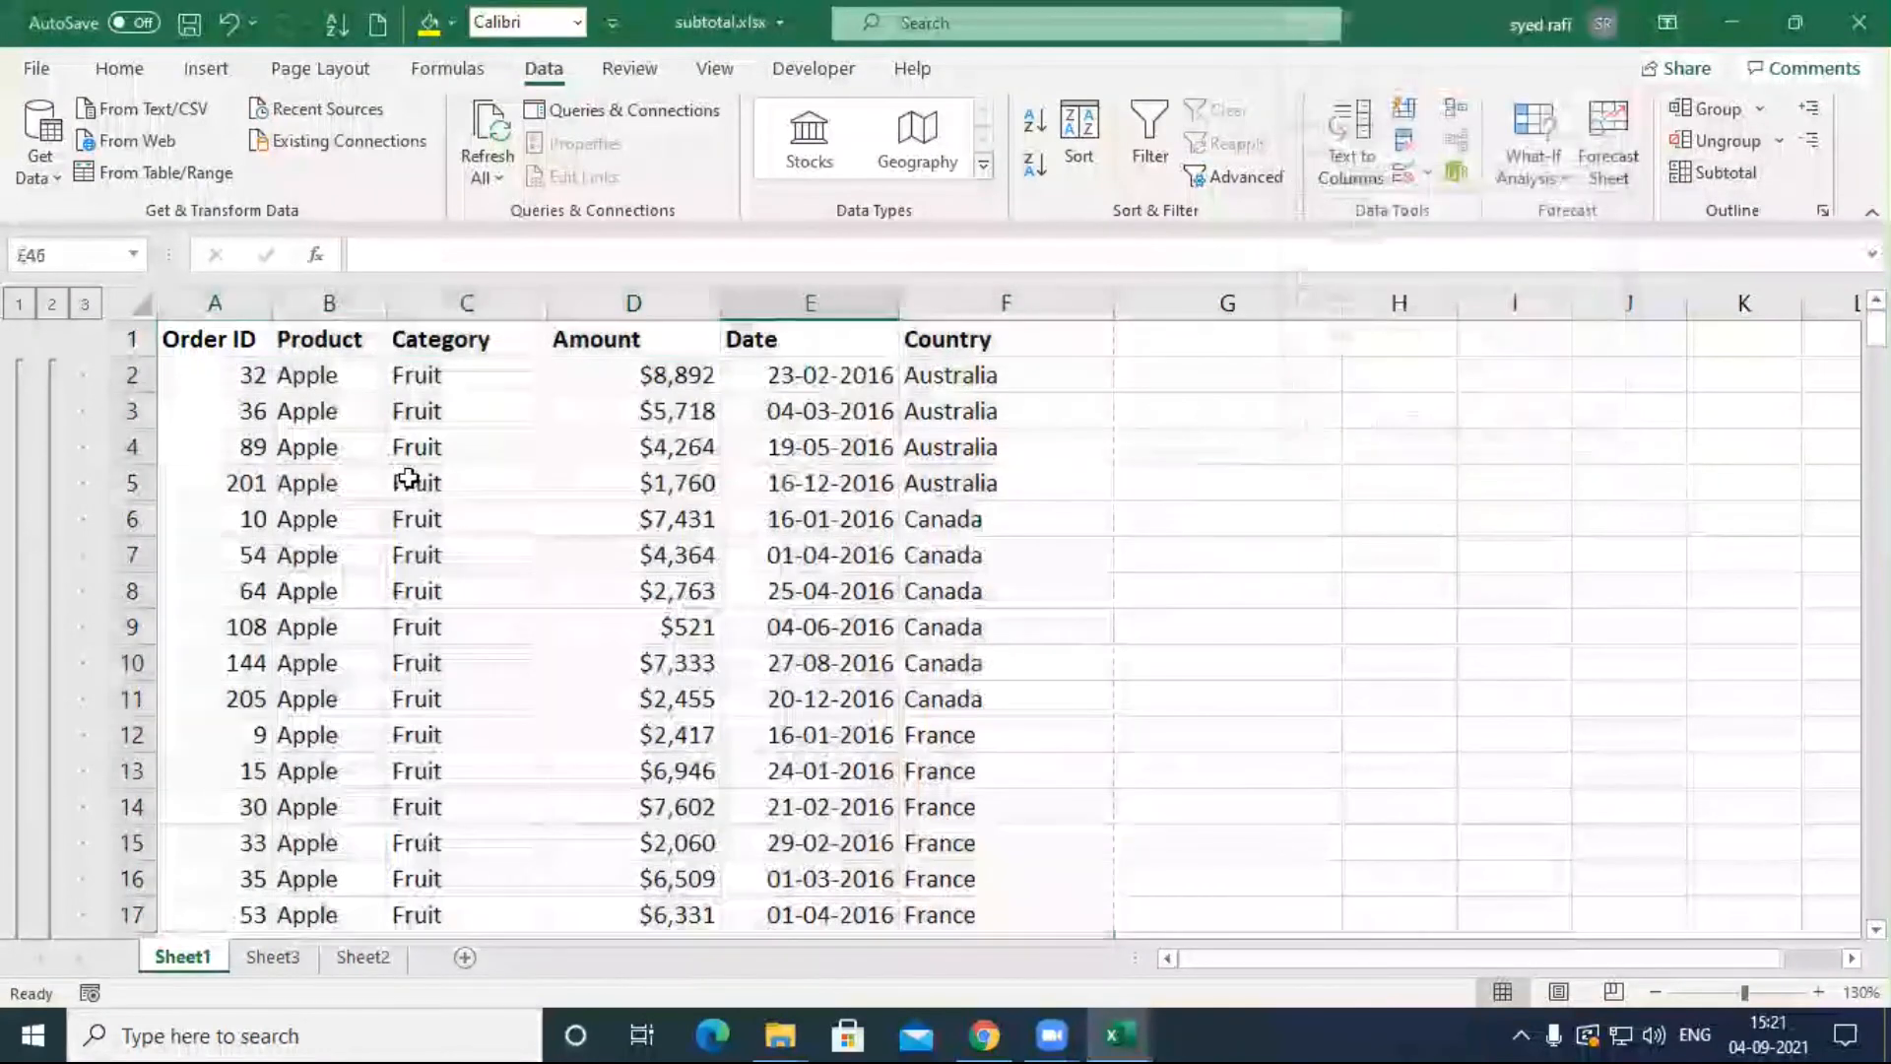
pyautogui.scroll(-6, 386, 520)
pyautogui.scroll(-9, 386, 519)
pyautogui.scroll(3, 472, 511)
pyautogui.moveTo(397, 522); pyautogui.dragTo(828, 519)
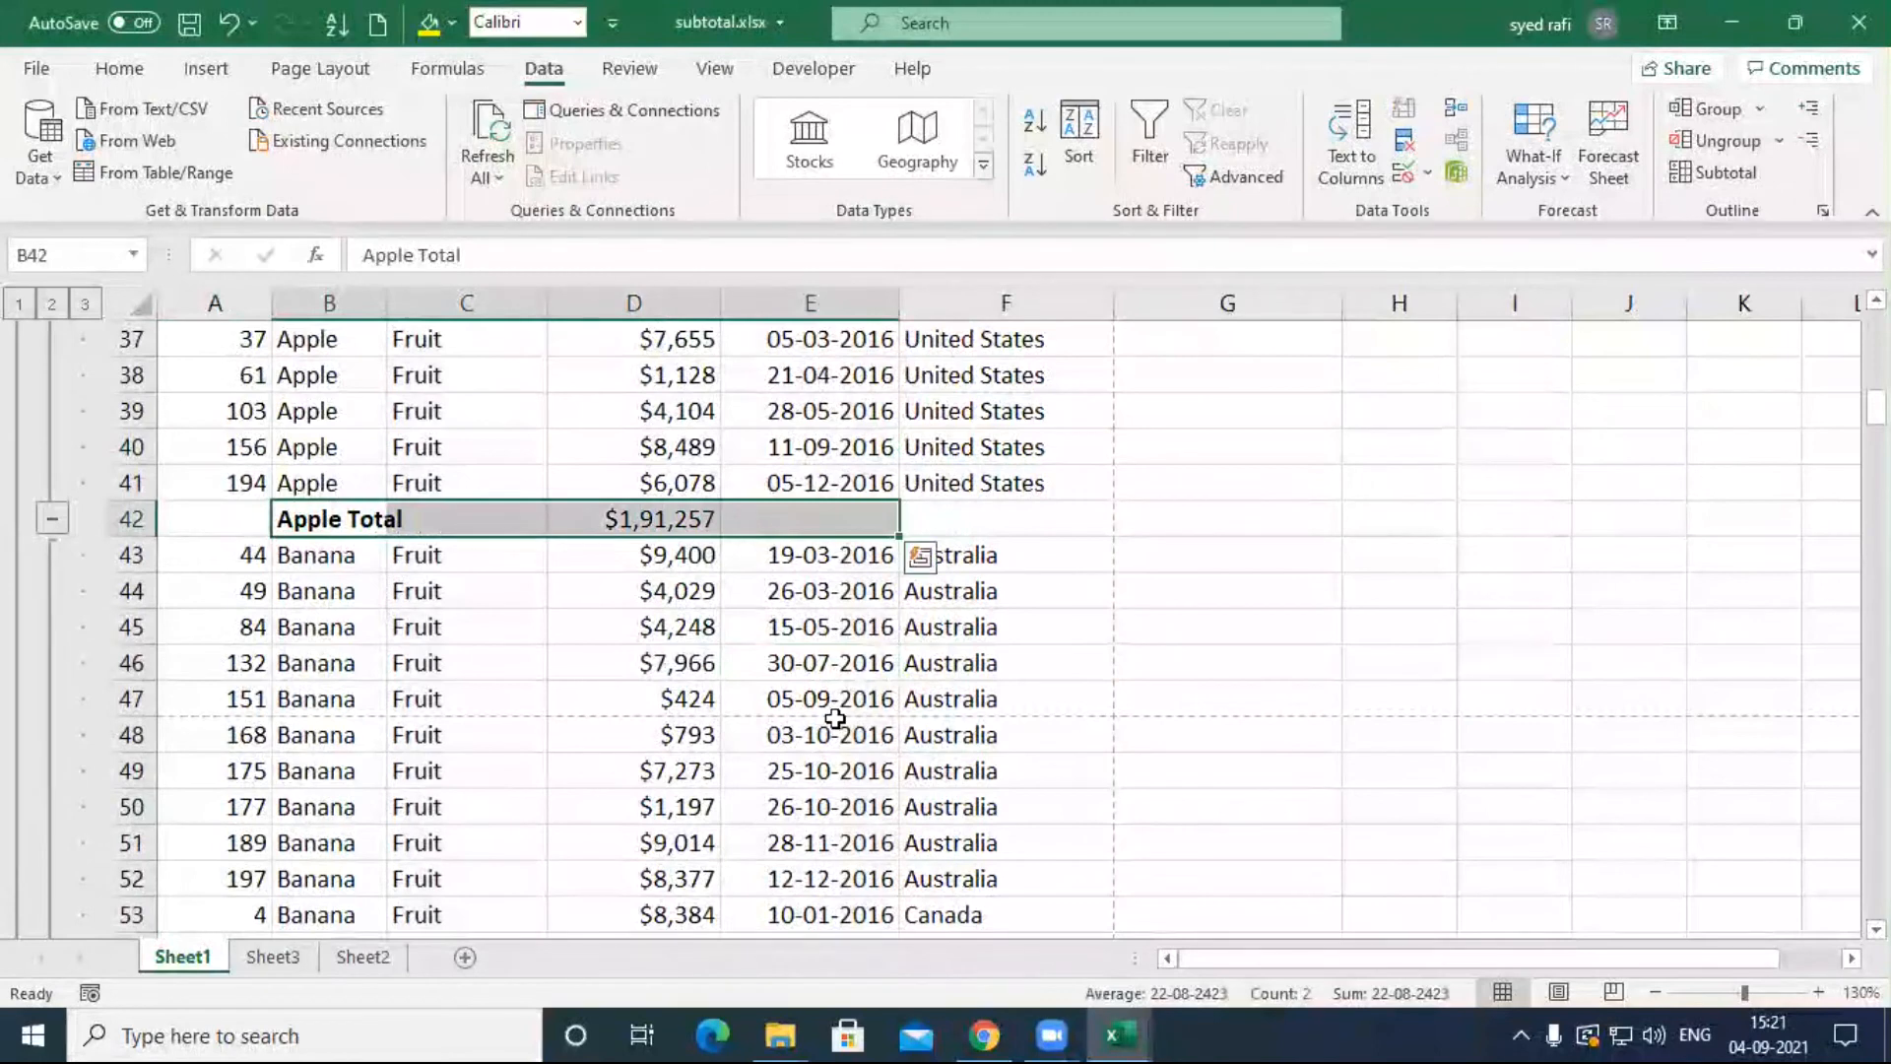
# Step: Add a second set of Product subtotals of Amount with replace current subtotals turned off, starting from a single cell in the Apple Total row
pyautogui.click(1717, 174)
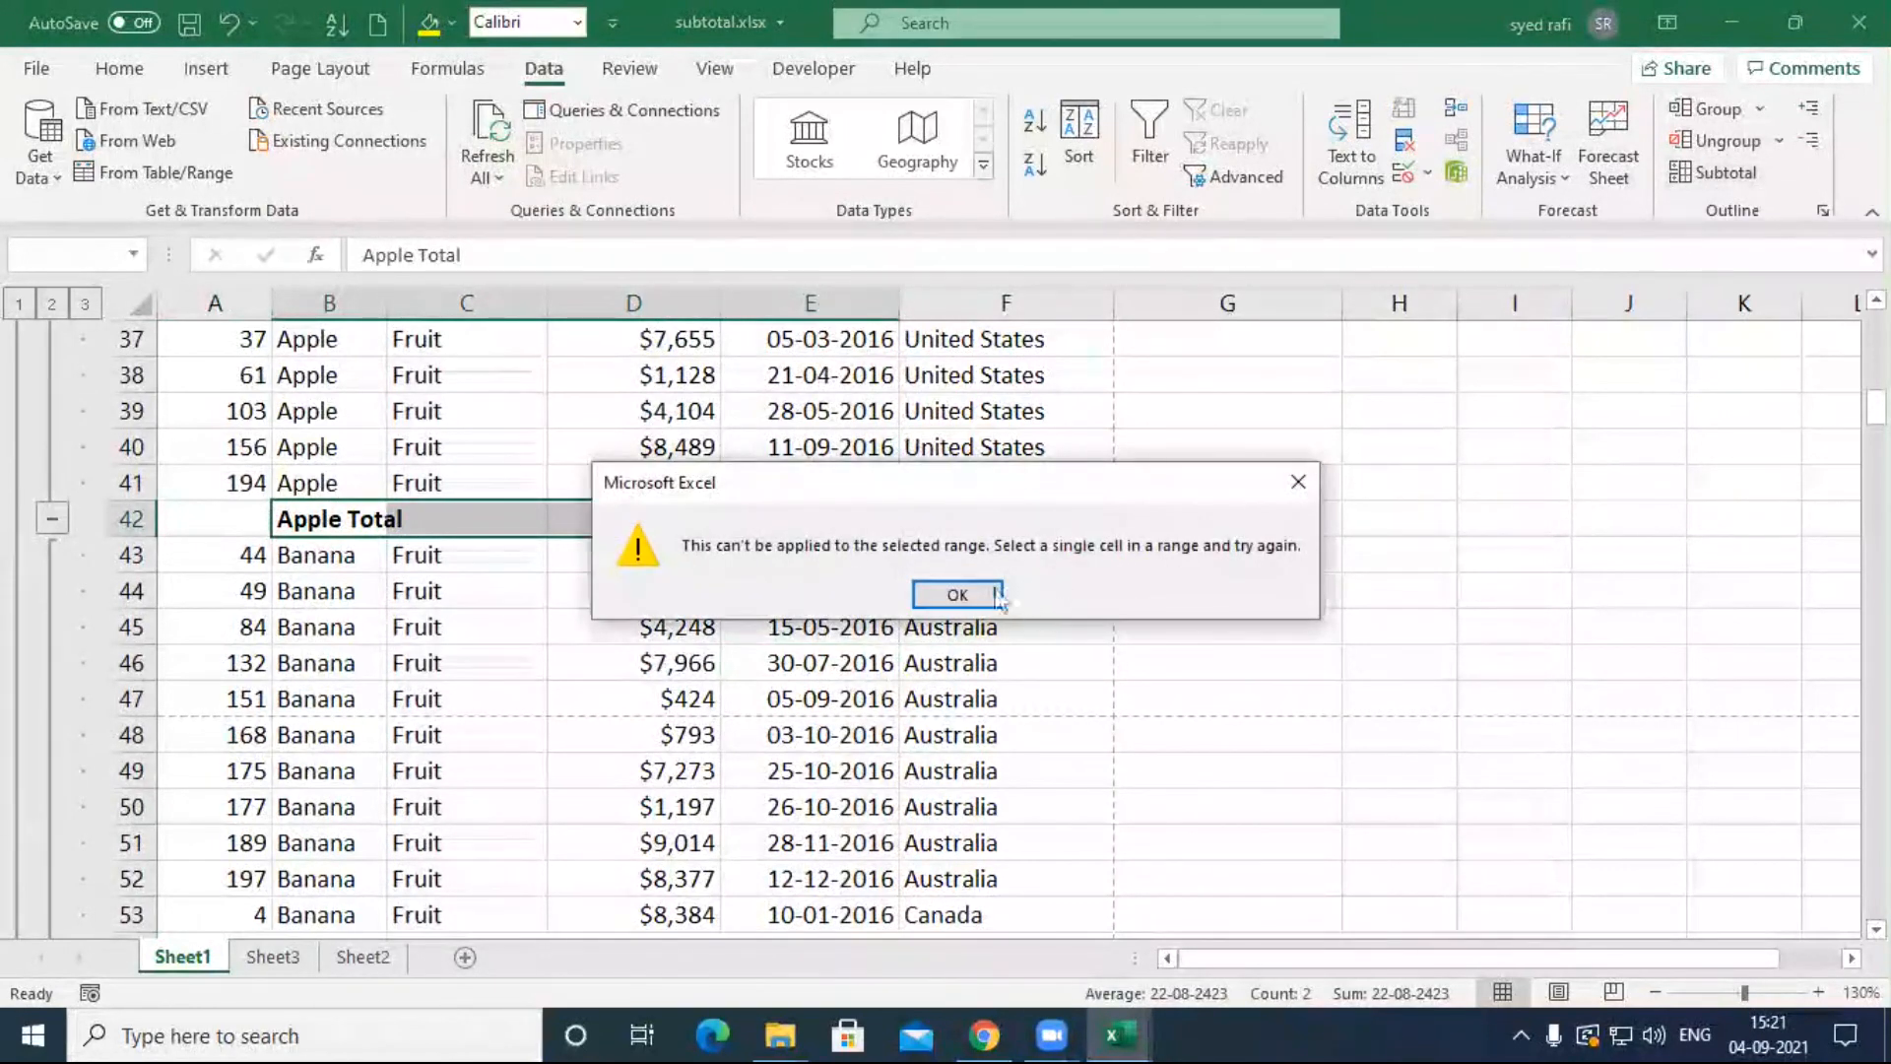
pyautogui.click(998, 595)
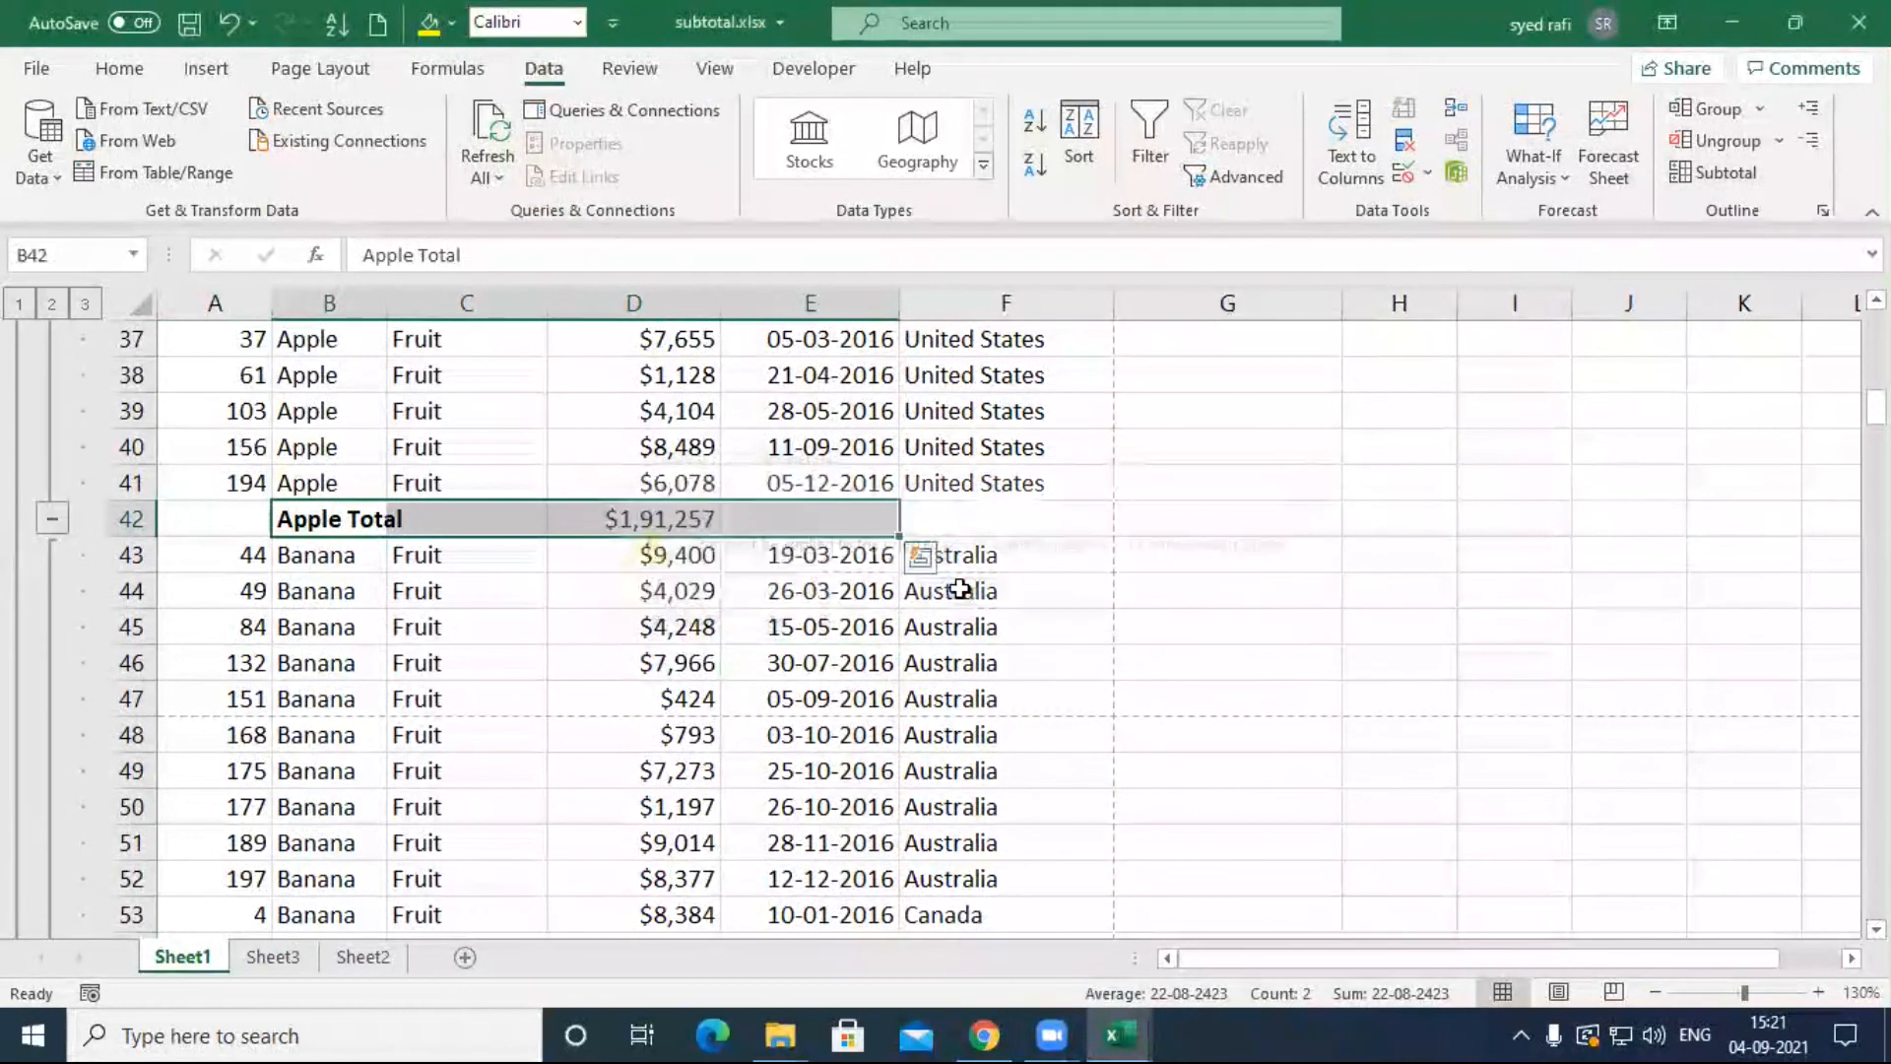
pyautogui.click(473, 516)
pyautogui.click(1718, 174)
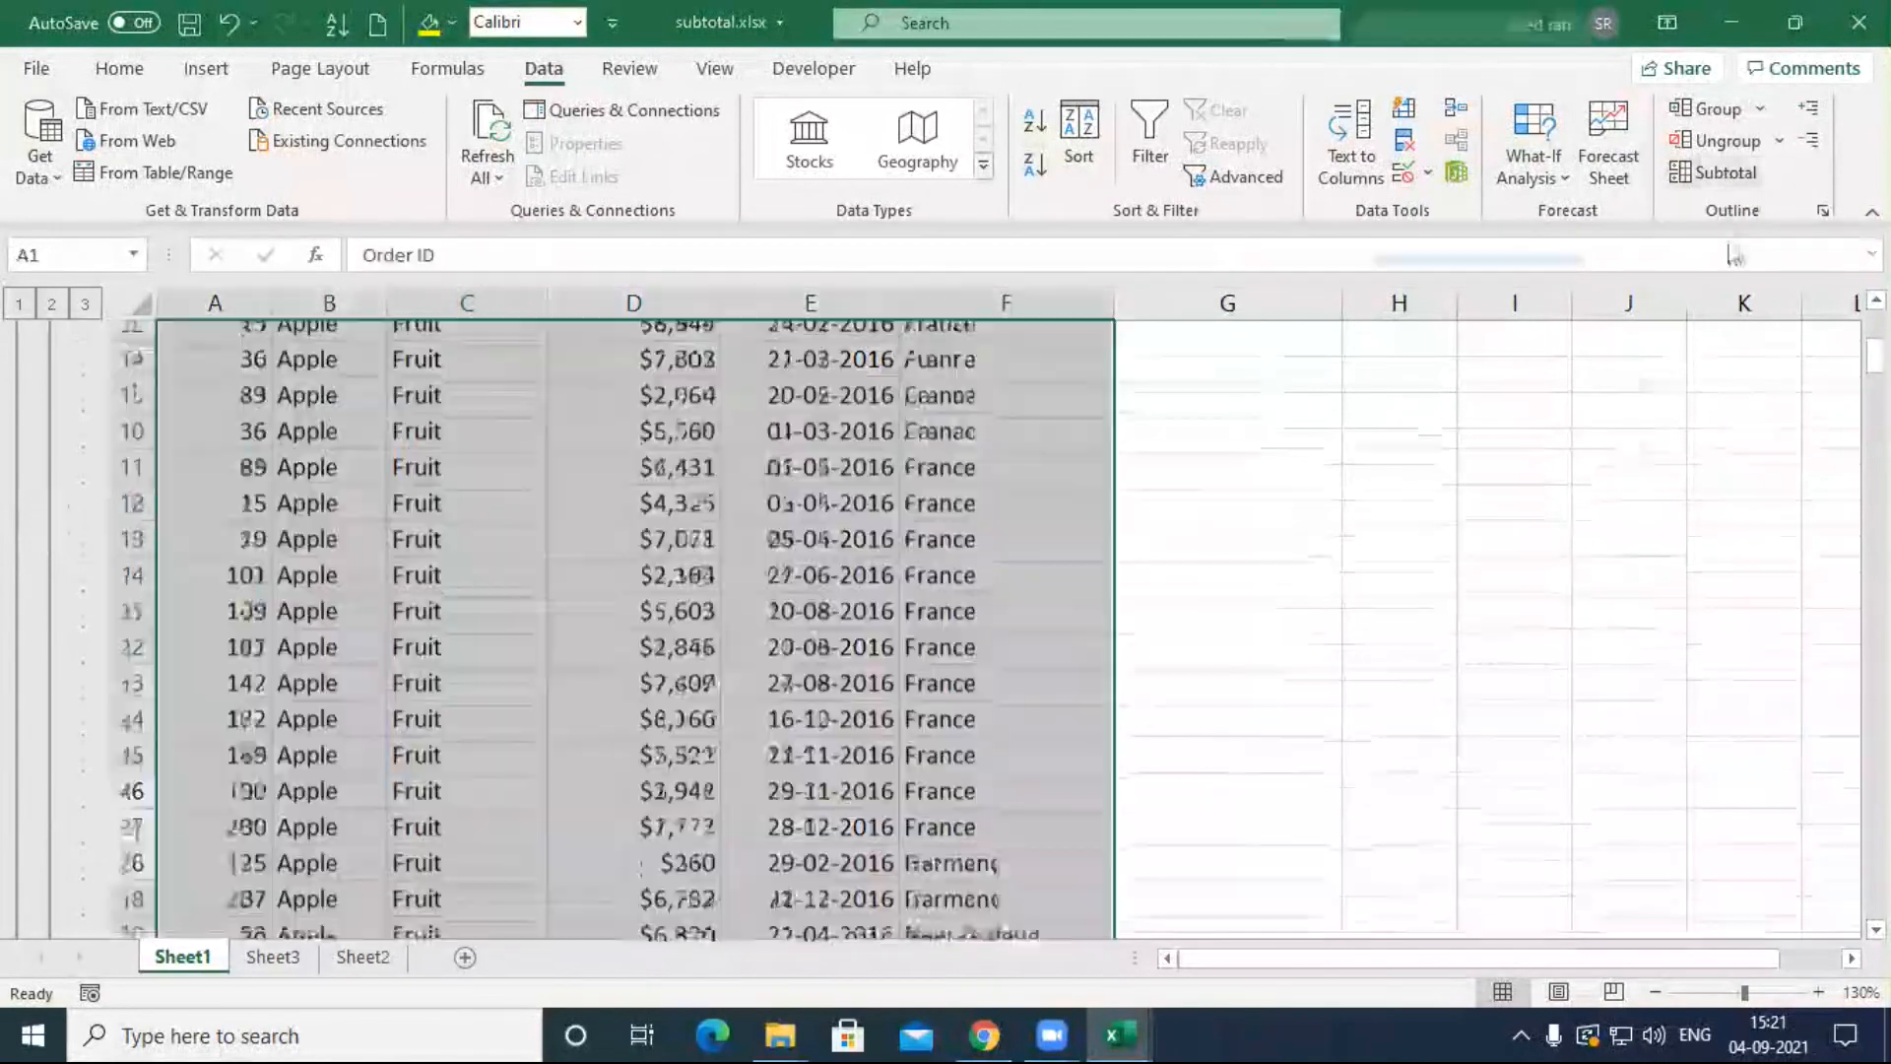
pyautogui.click(1327, 339)
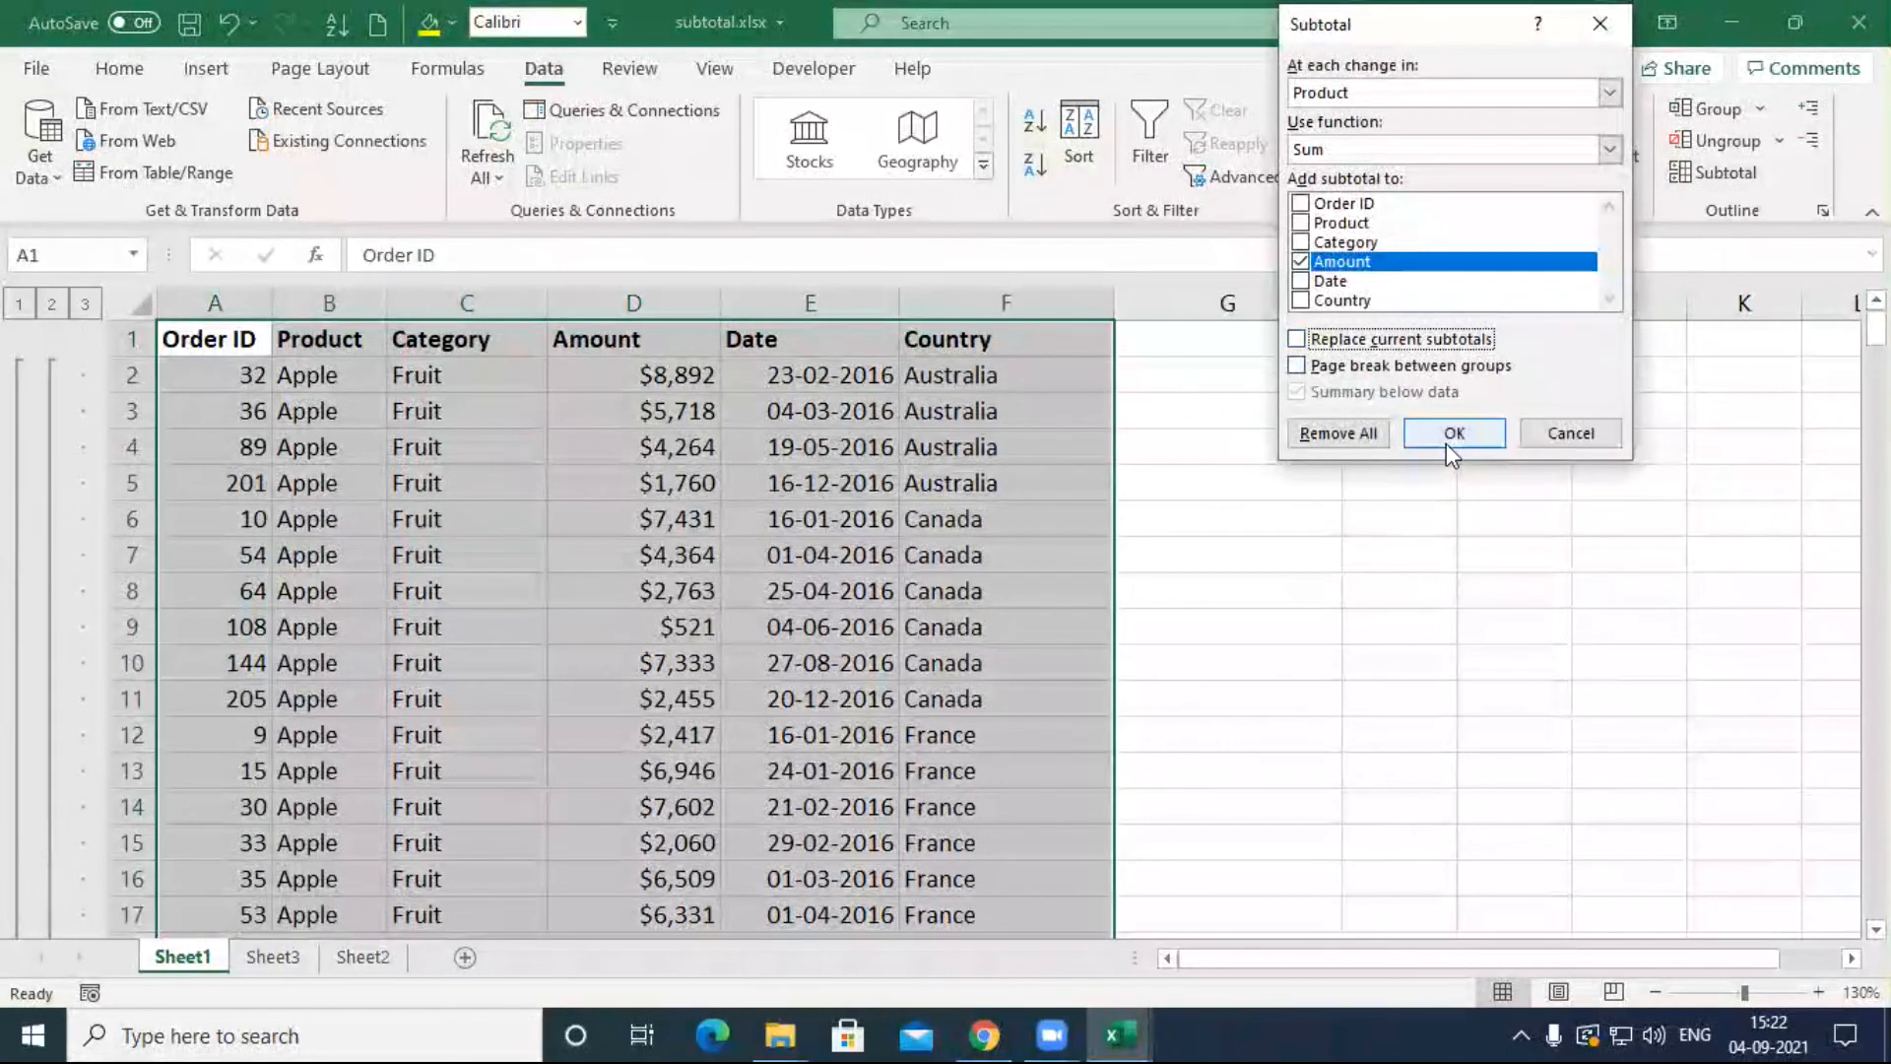
pyautogui.click(1452, 433)
pyautogui.scroll(-4, 221, 570)
pyautogui.scroll(-9, 221, 569)
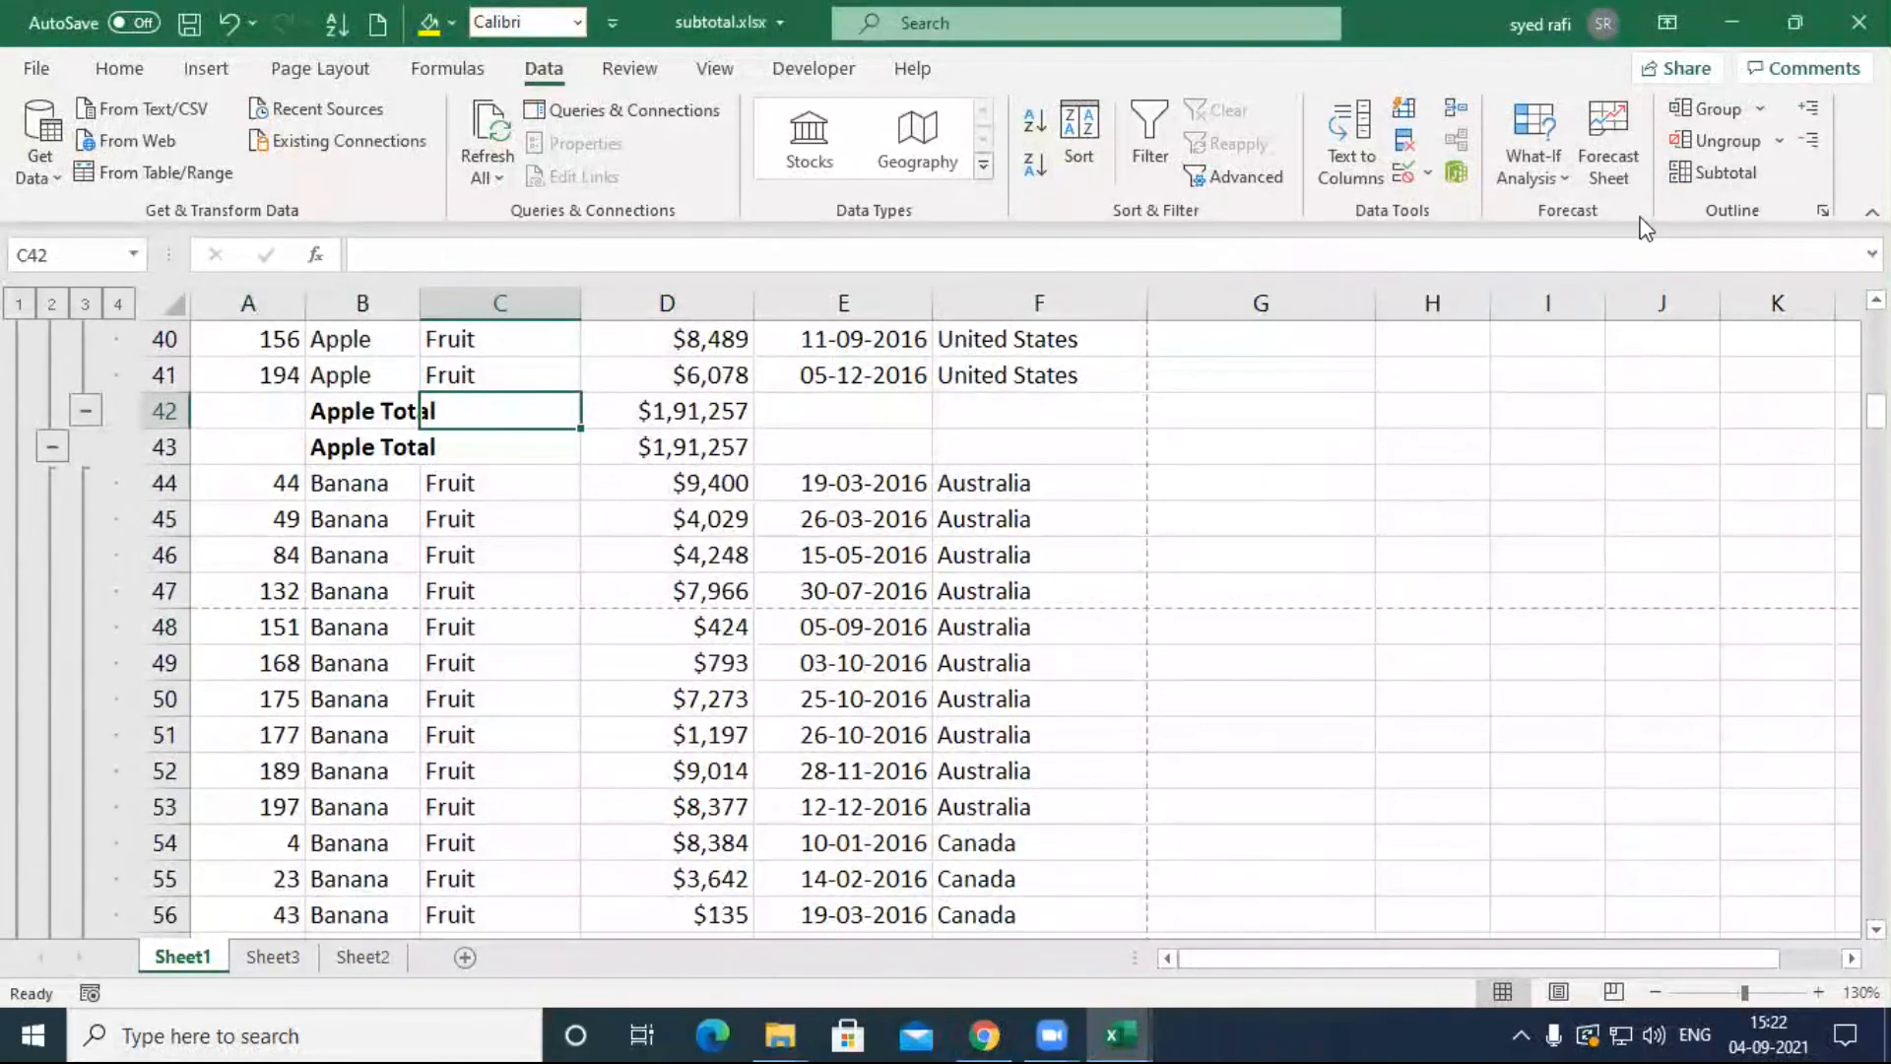
# Step: Add a third set of Product subtotals of Amount without replacing the current ones, and examine the repeated Apple Total rows
pyautogui.click(1726, 175)
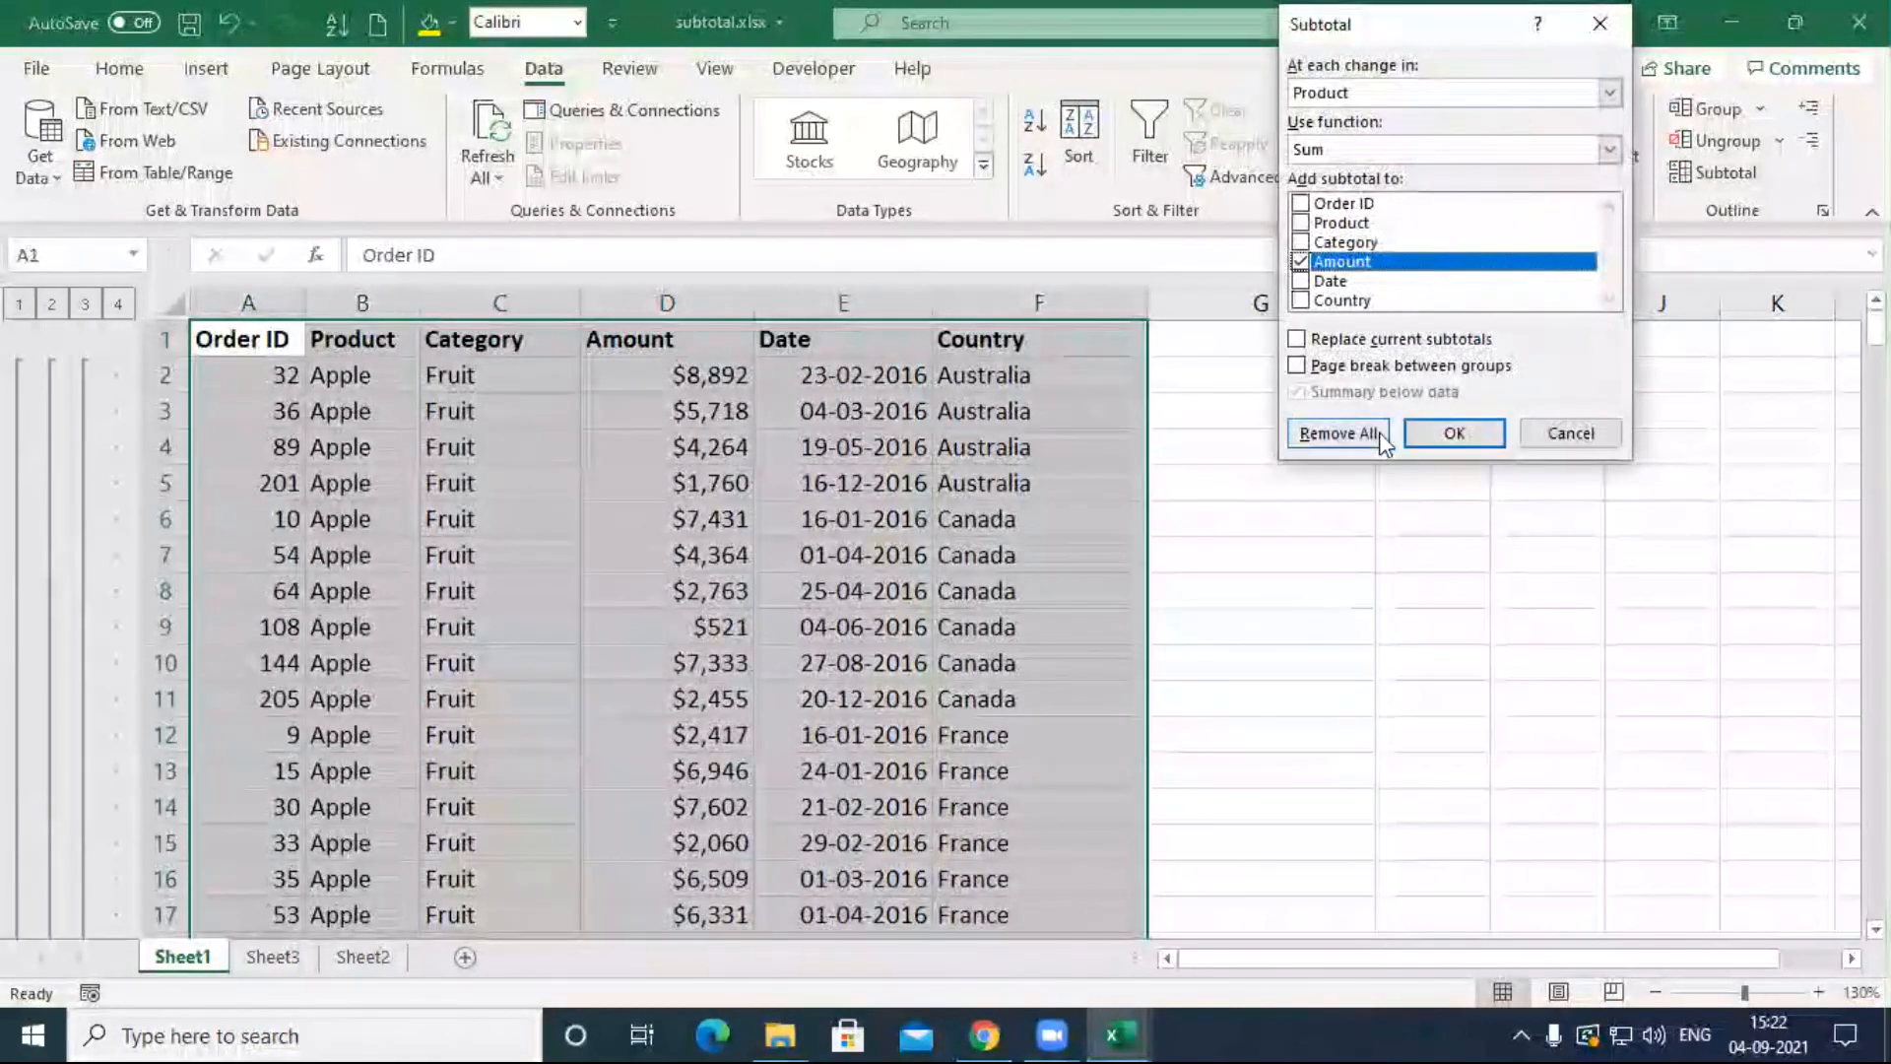
pyautogui.click(1454, 434)
pyautogui.scroll(-10, 704, 564)
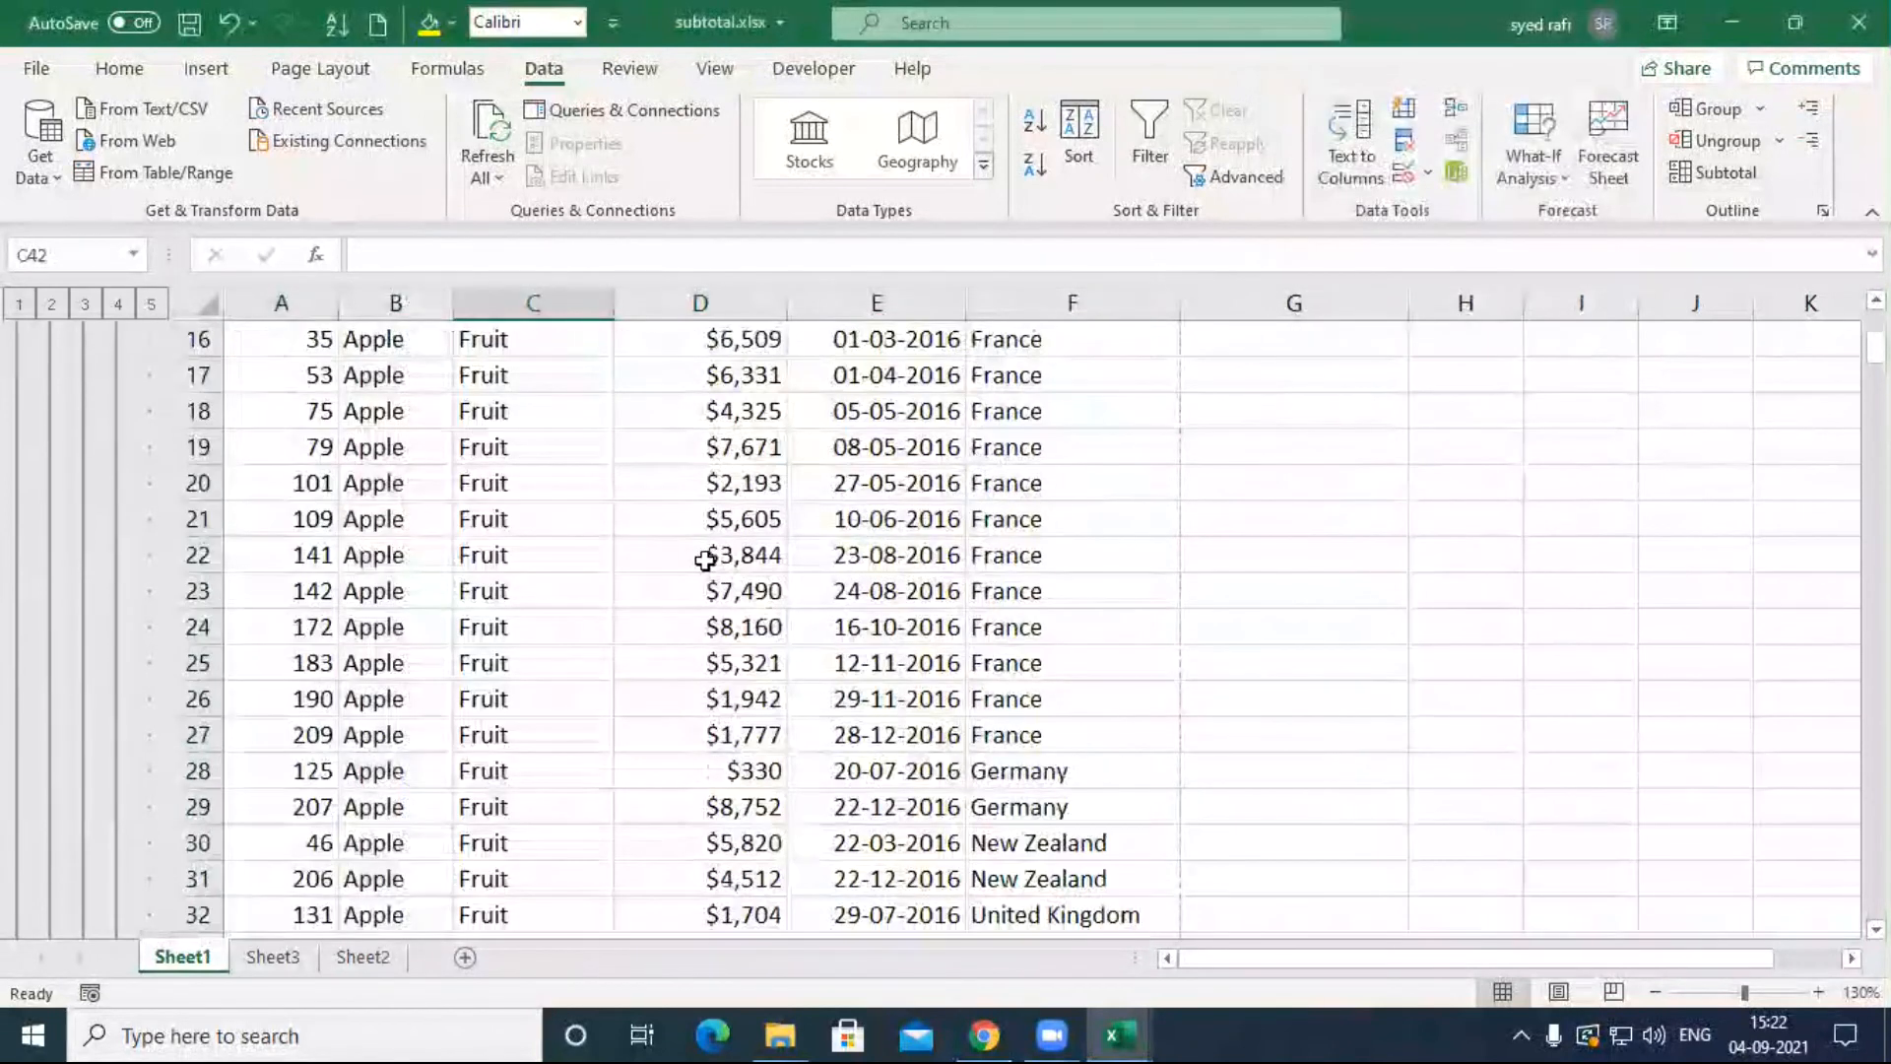
pyautogui.scroll(-3, 701, 581)
pyautogui.scroll(1, 552, 561)
pyautogui.click(379, 513)
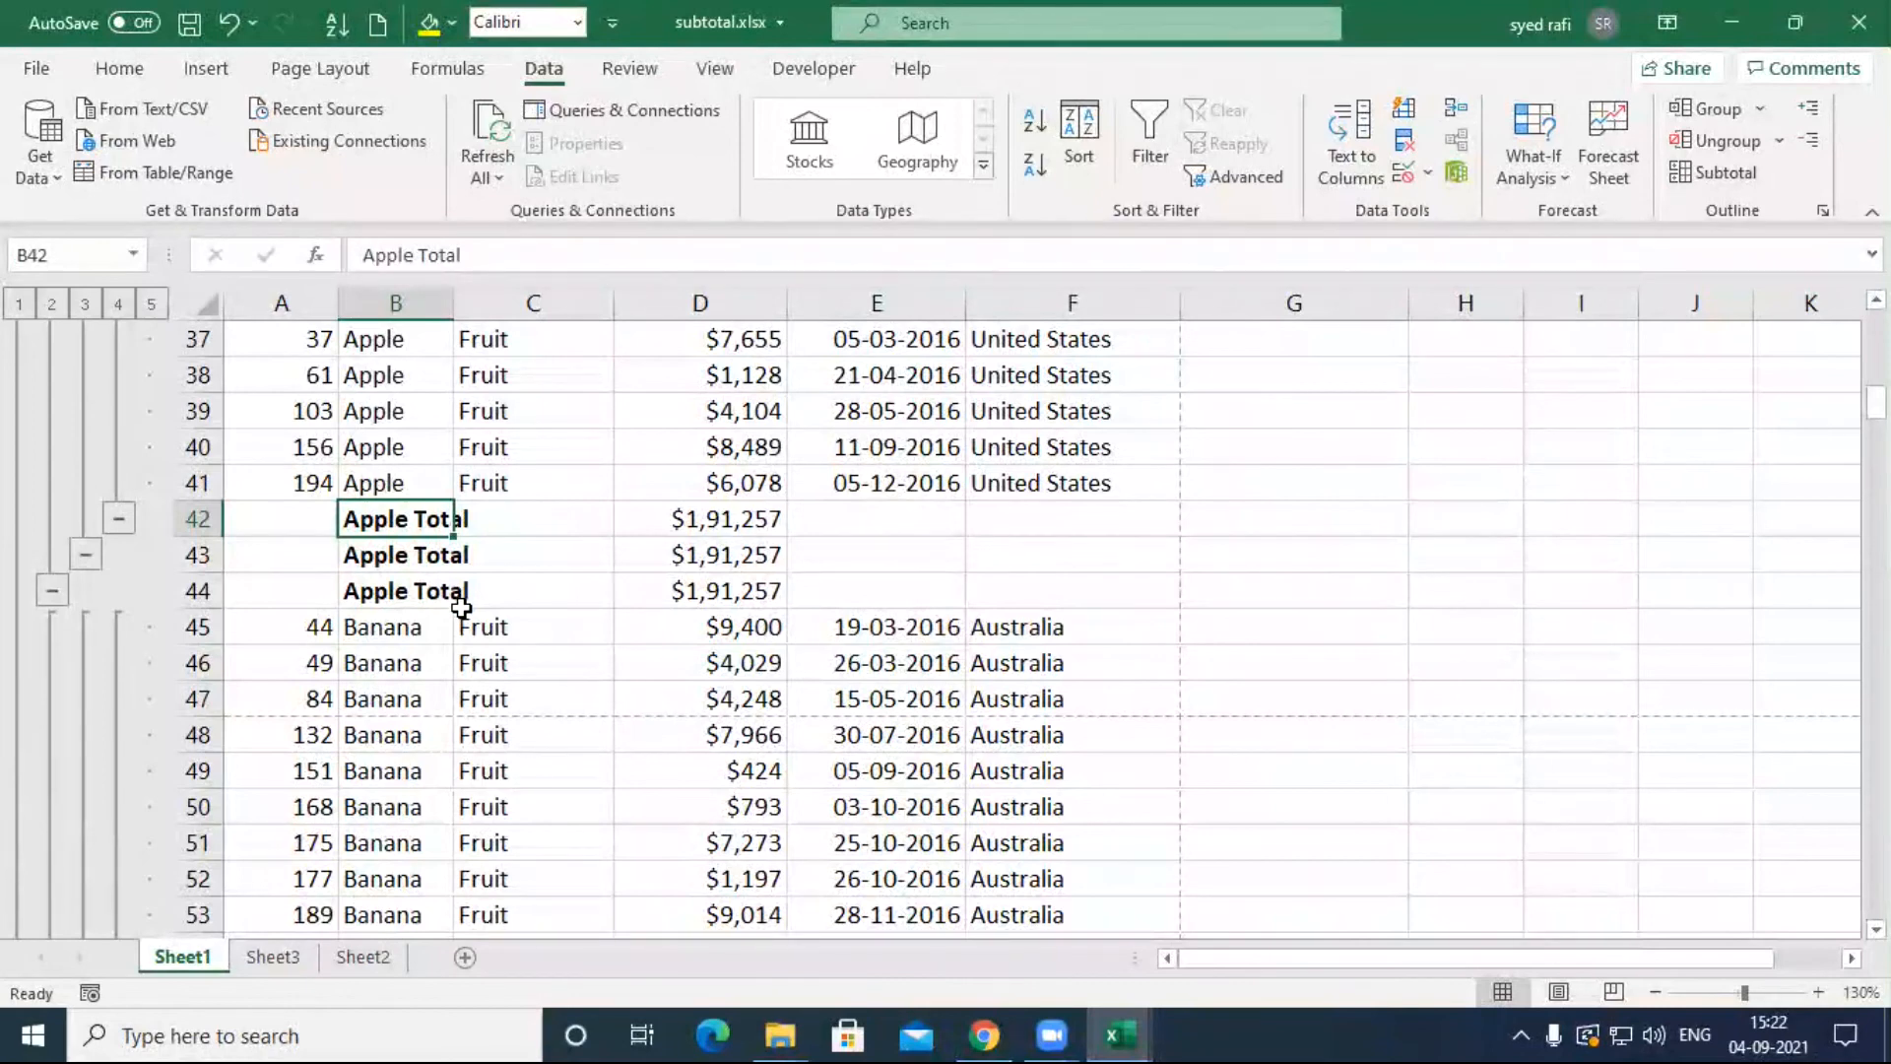
# Step: Turn on replace current subtotals and apply it so a single set of Product subtotals of Amount replaces the repeated ones
pyautogui.click(1719, 173)
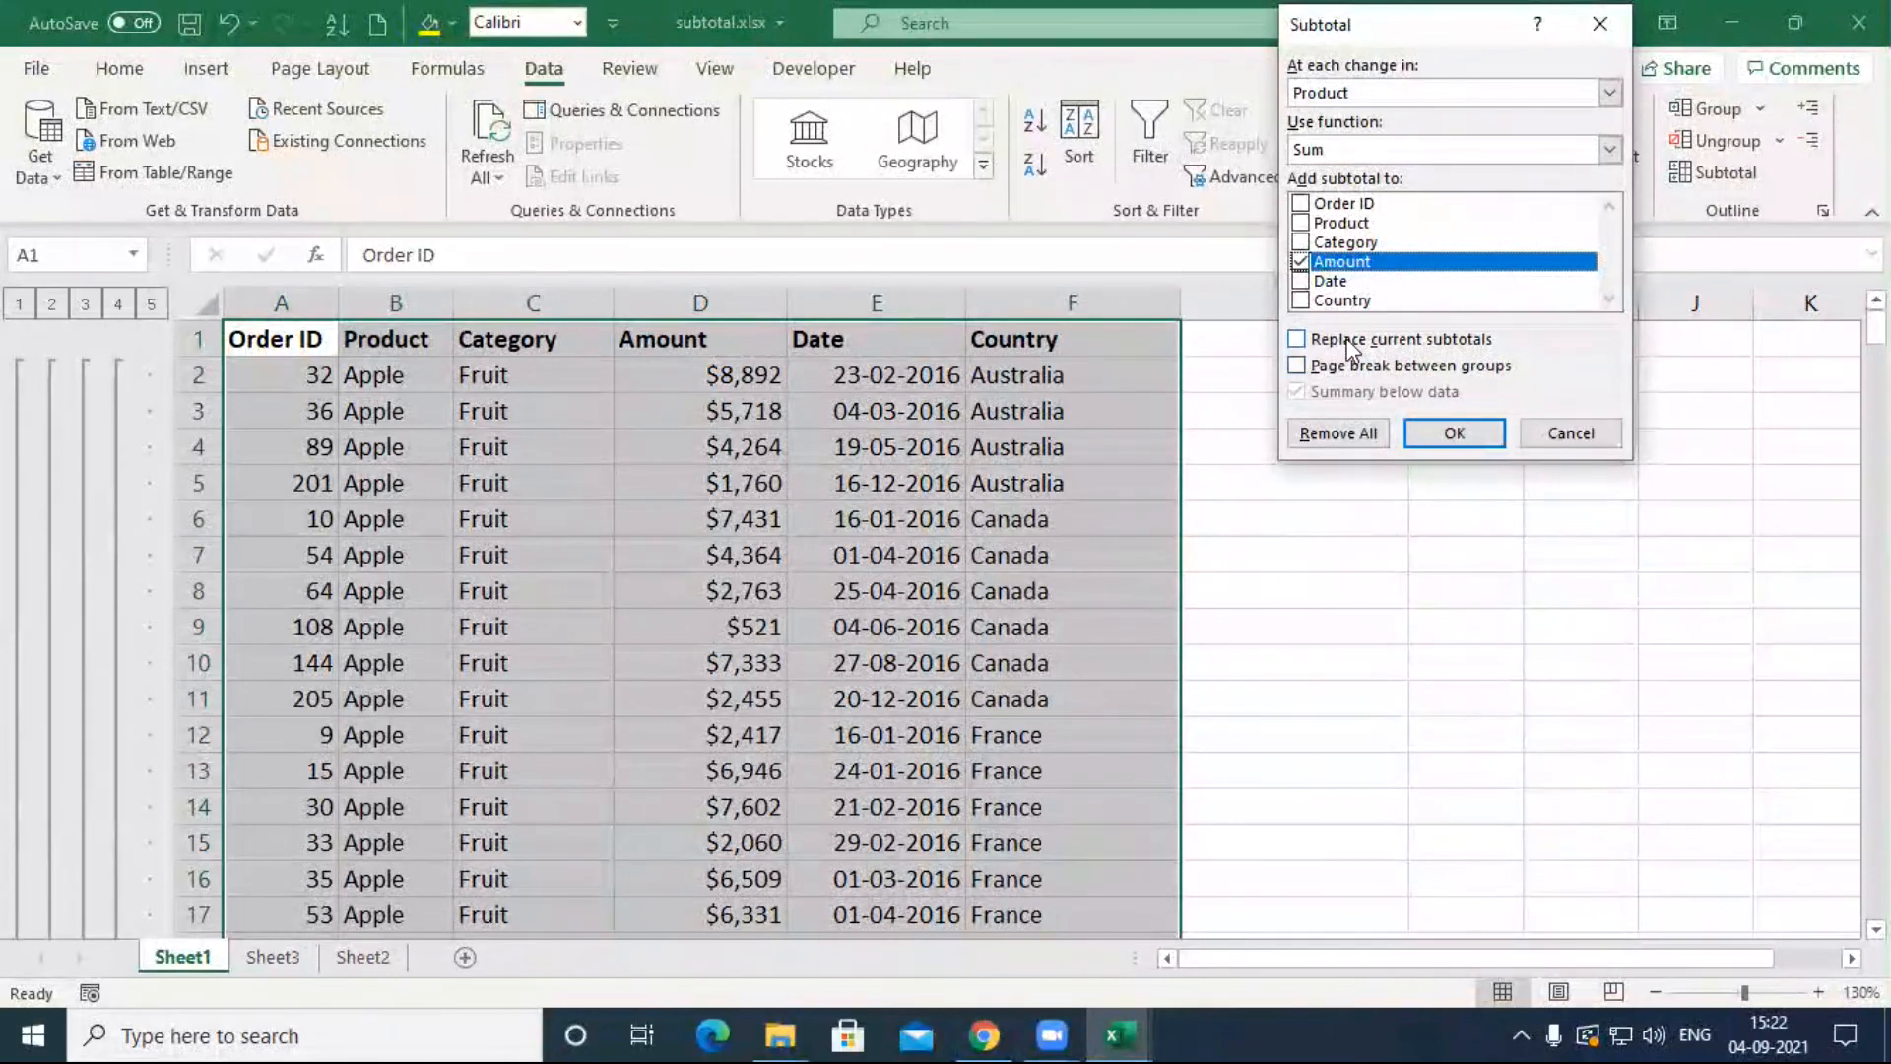
pyautogui.click(1304, 341)
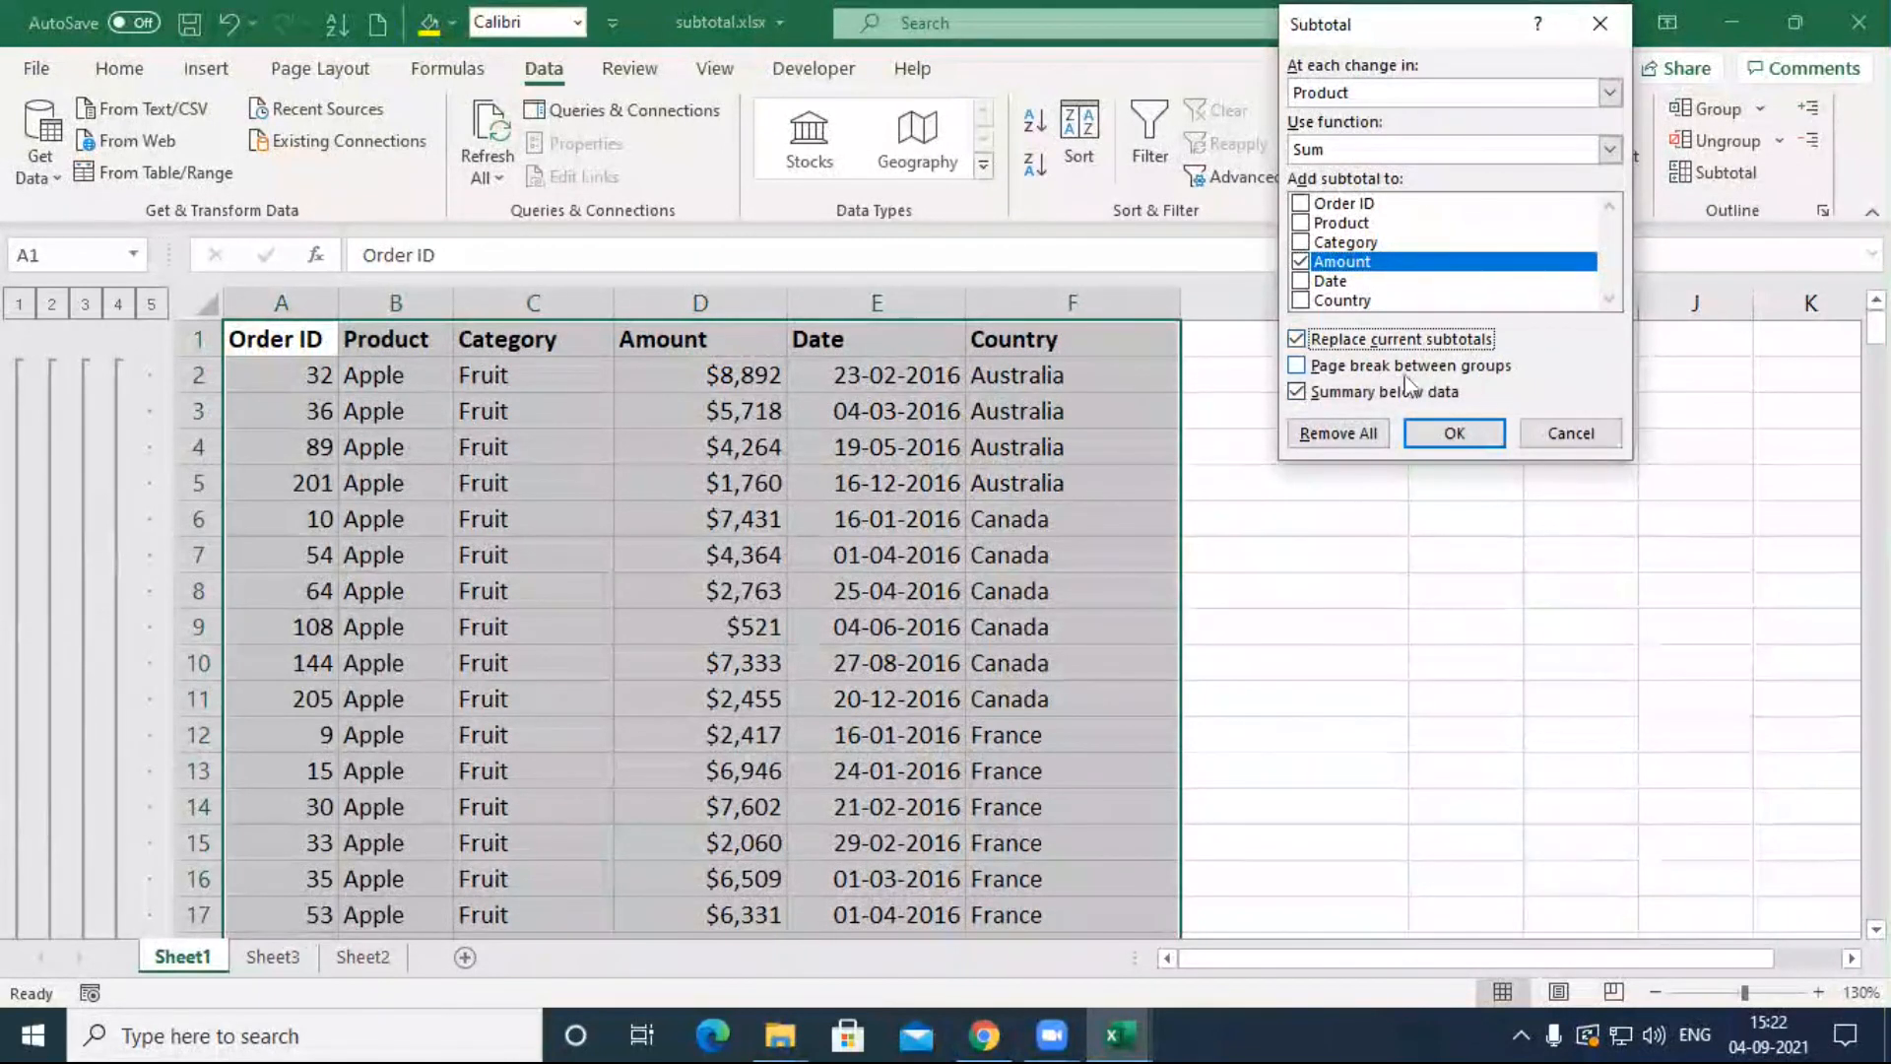
pyautogui.click(1455, 434)
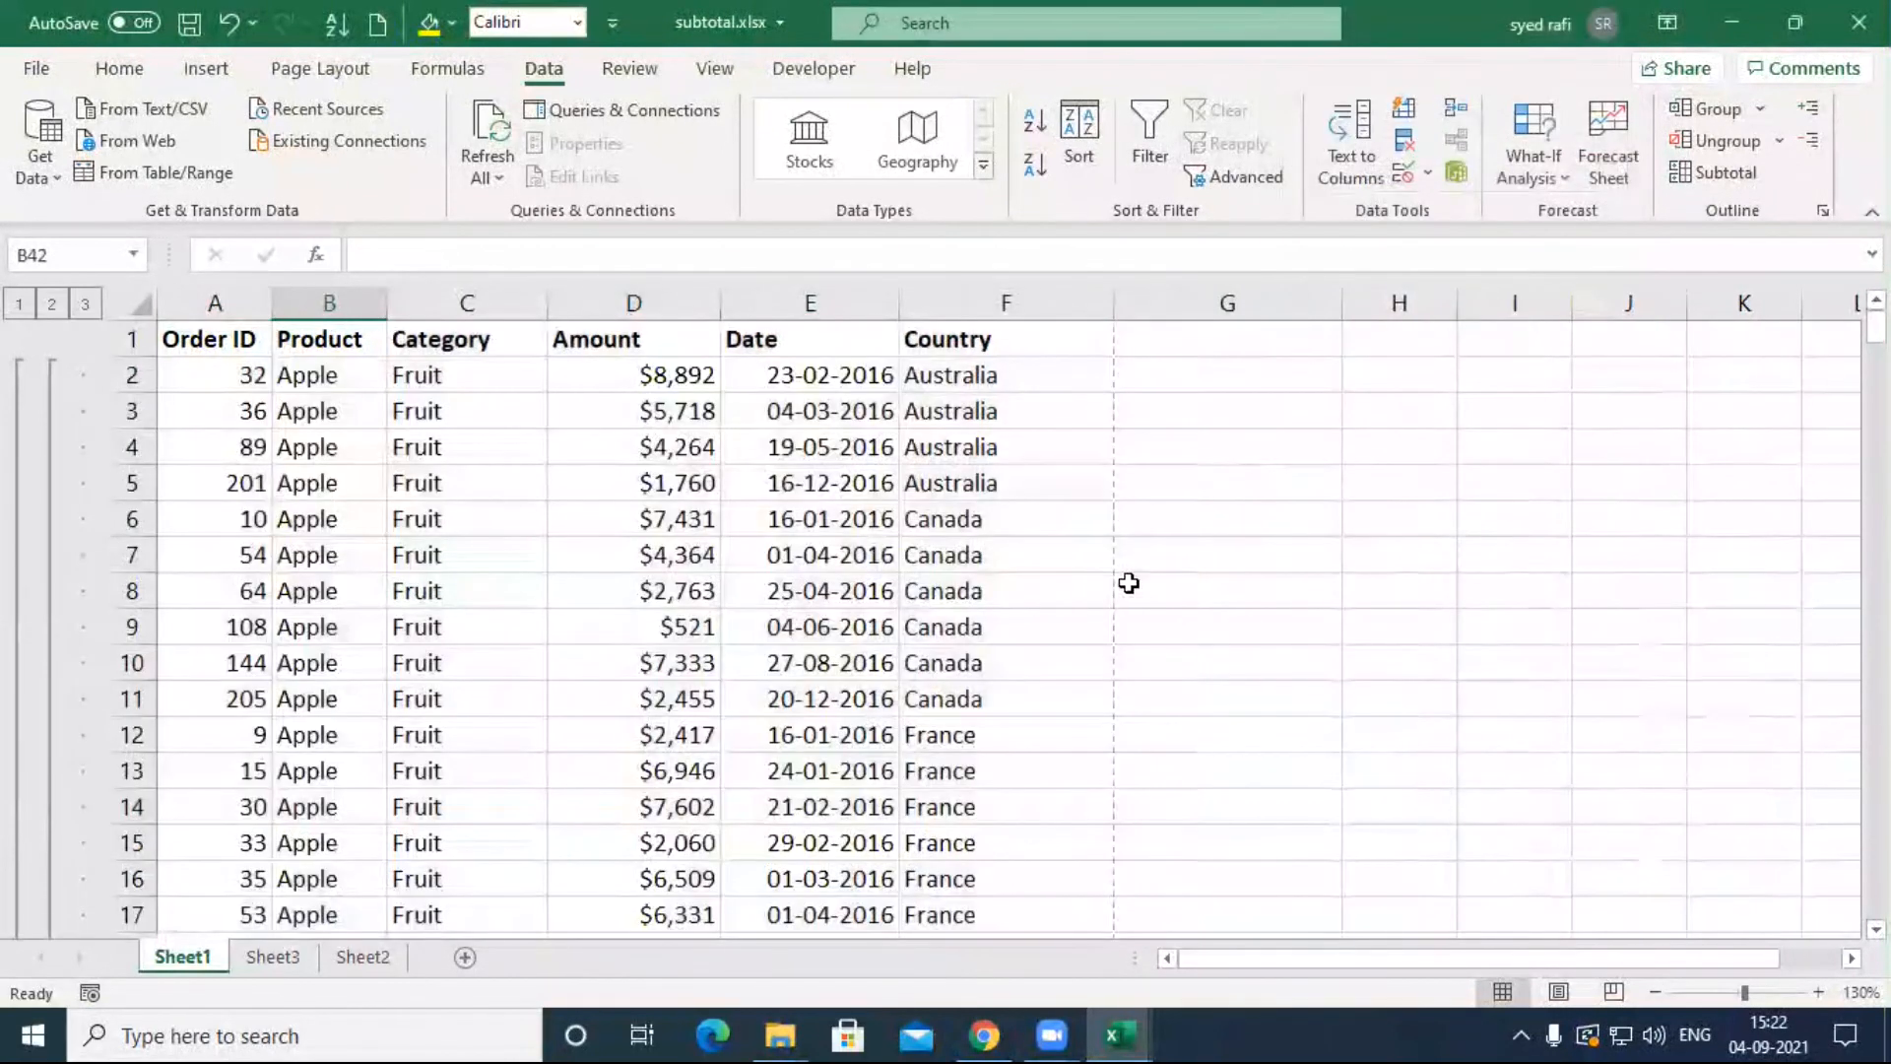
pyautogui.scroll(-12, 705, 689)
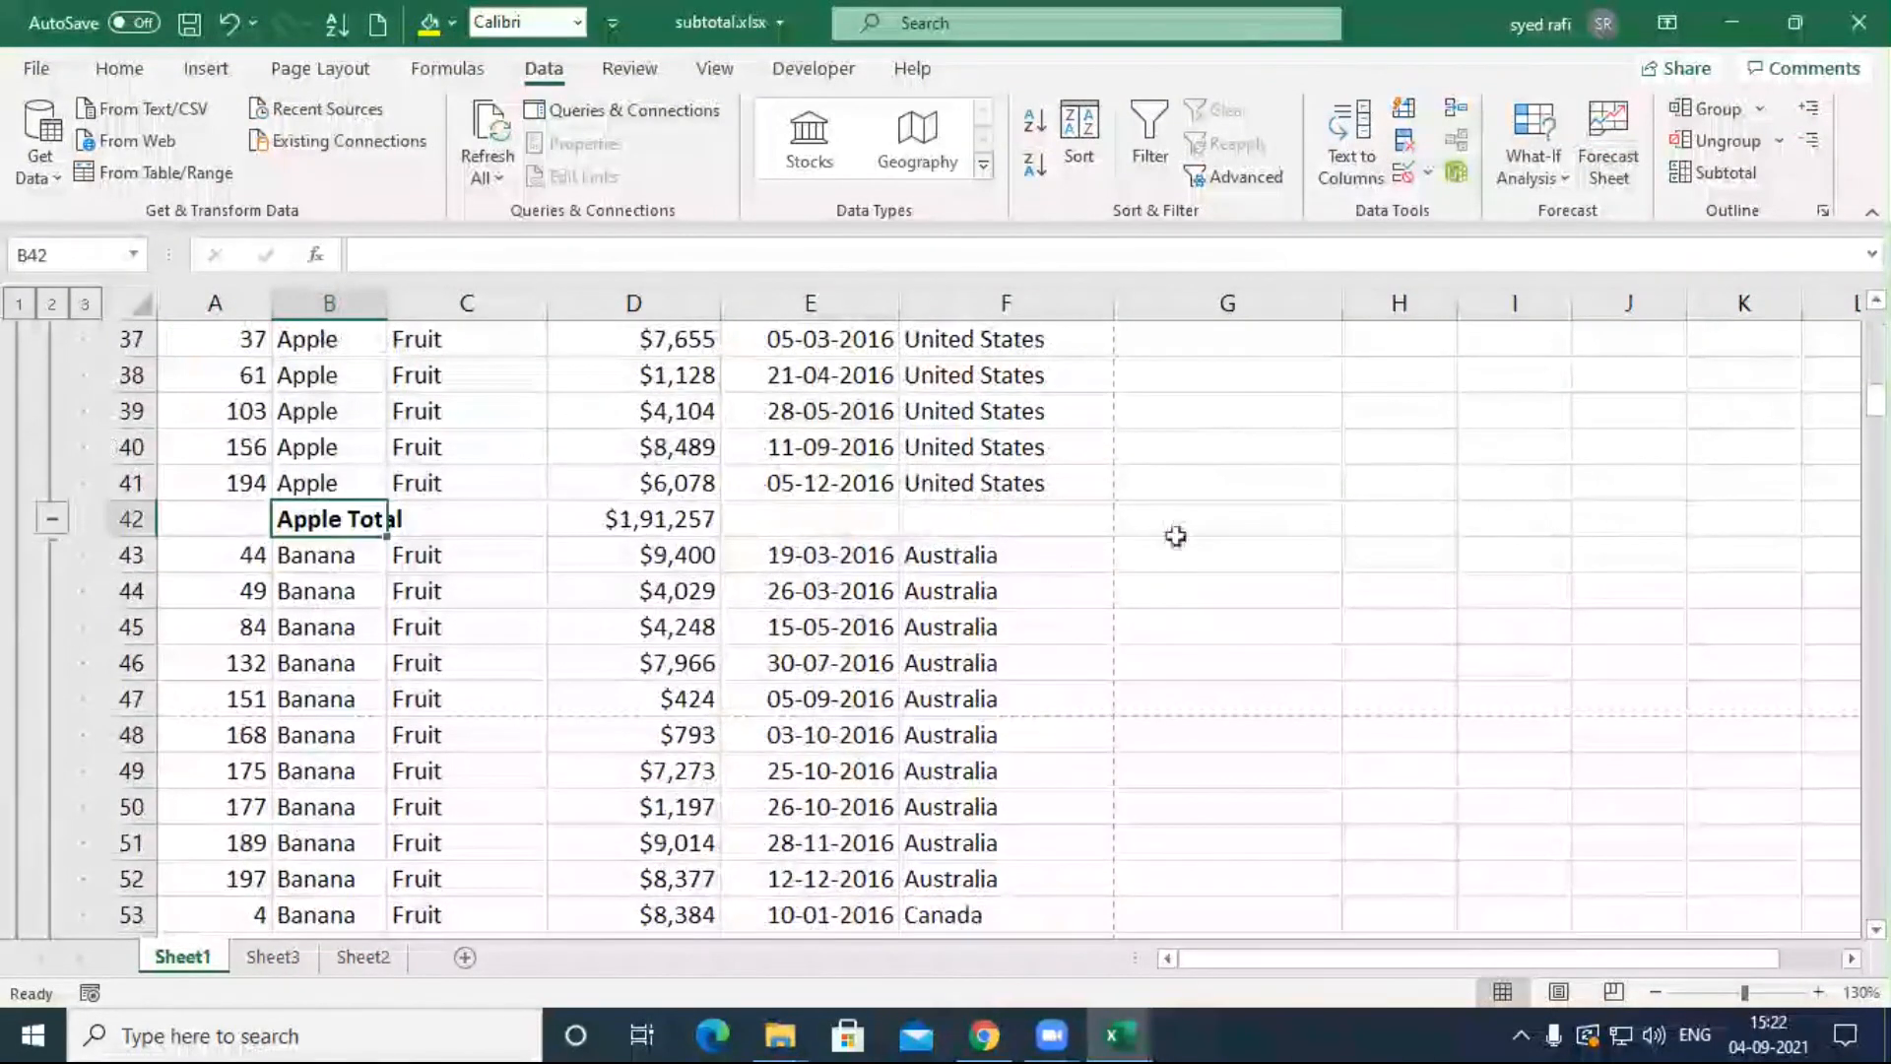
# Step: Reapply the Product subtotals with the same settings and examine the Apple Total row and the Apple orders above it
pyautogui.click(1736, 172)
pyautogui.click(1454, 433)
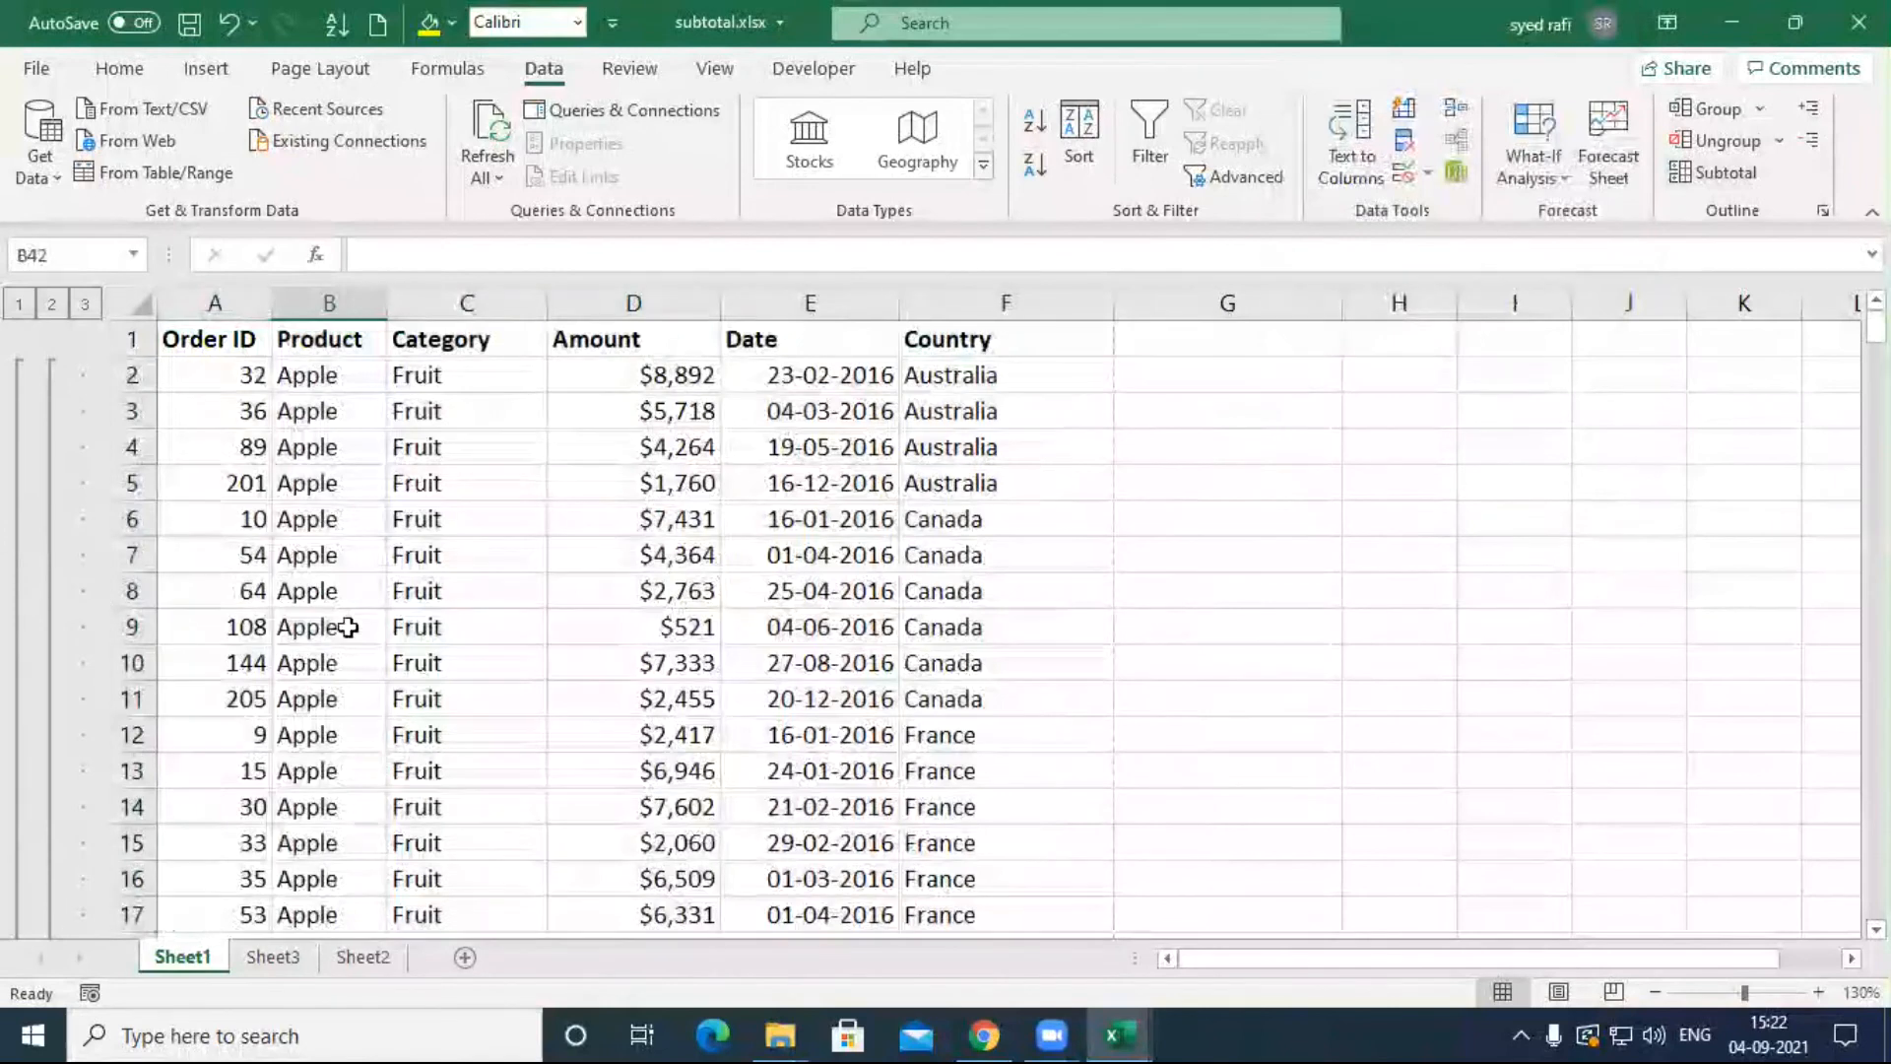
pyautogui.scroll(-5, 364, 666)
pyautogui.scroll(-6, 365, 666)
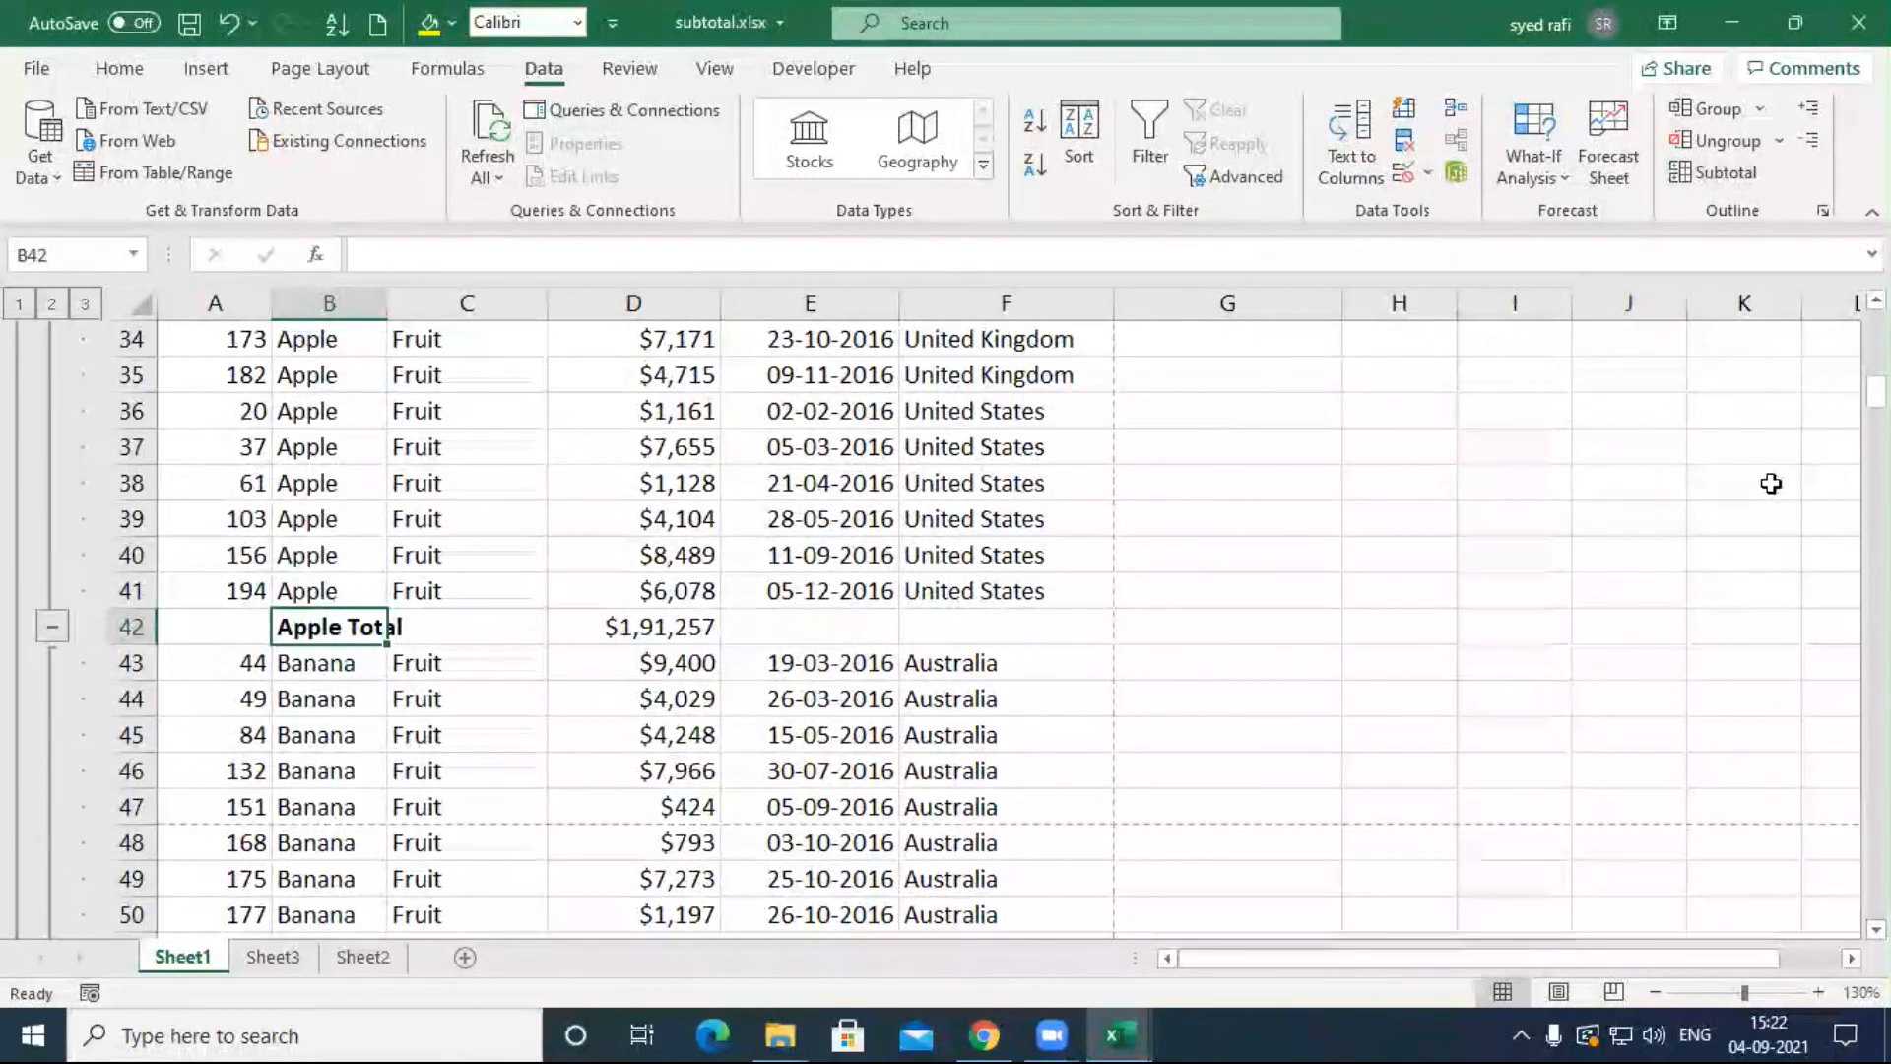
pyautogui.scroll(3, 1156, 617)
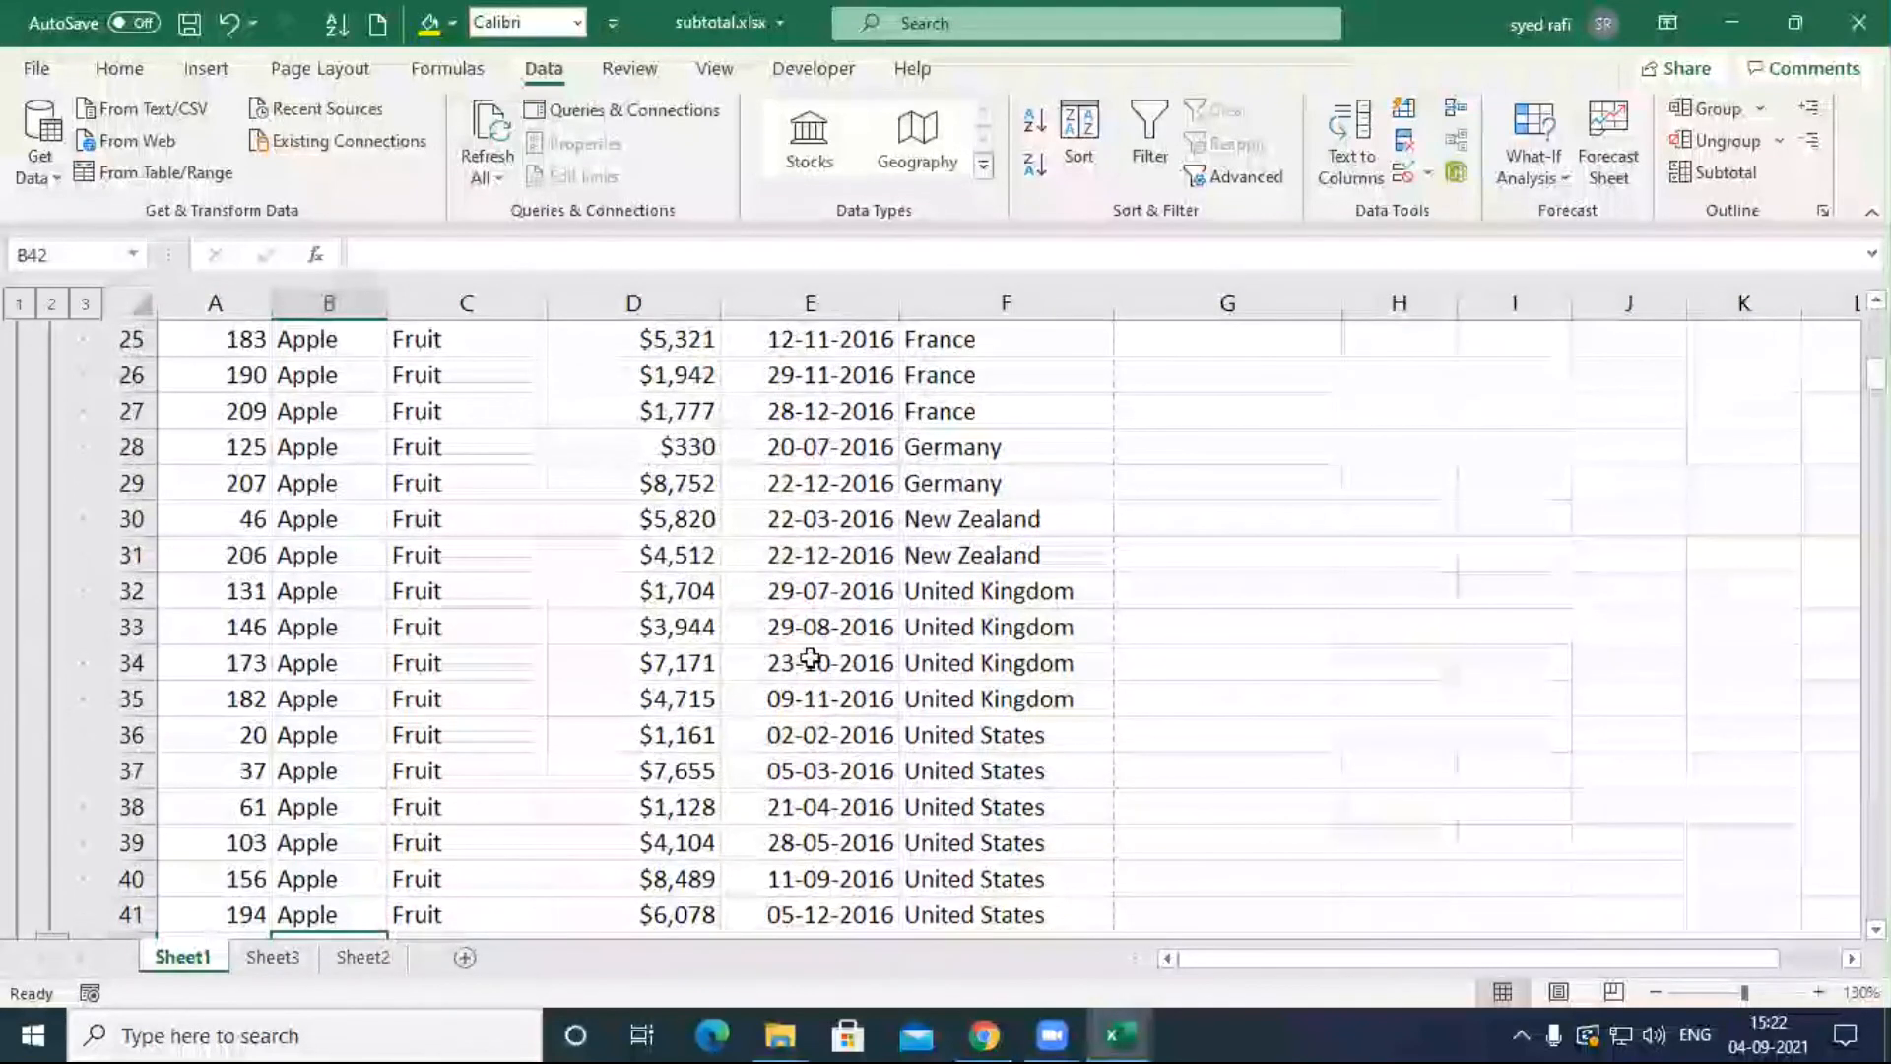
pyautogui.scroll(4, 633, 514)
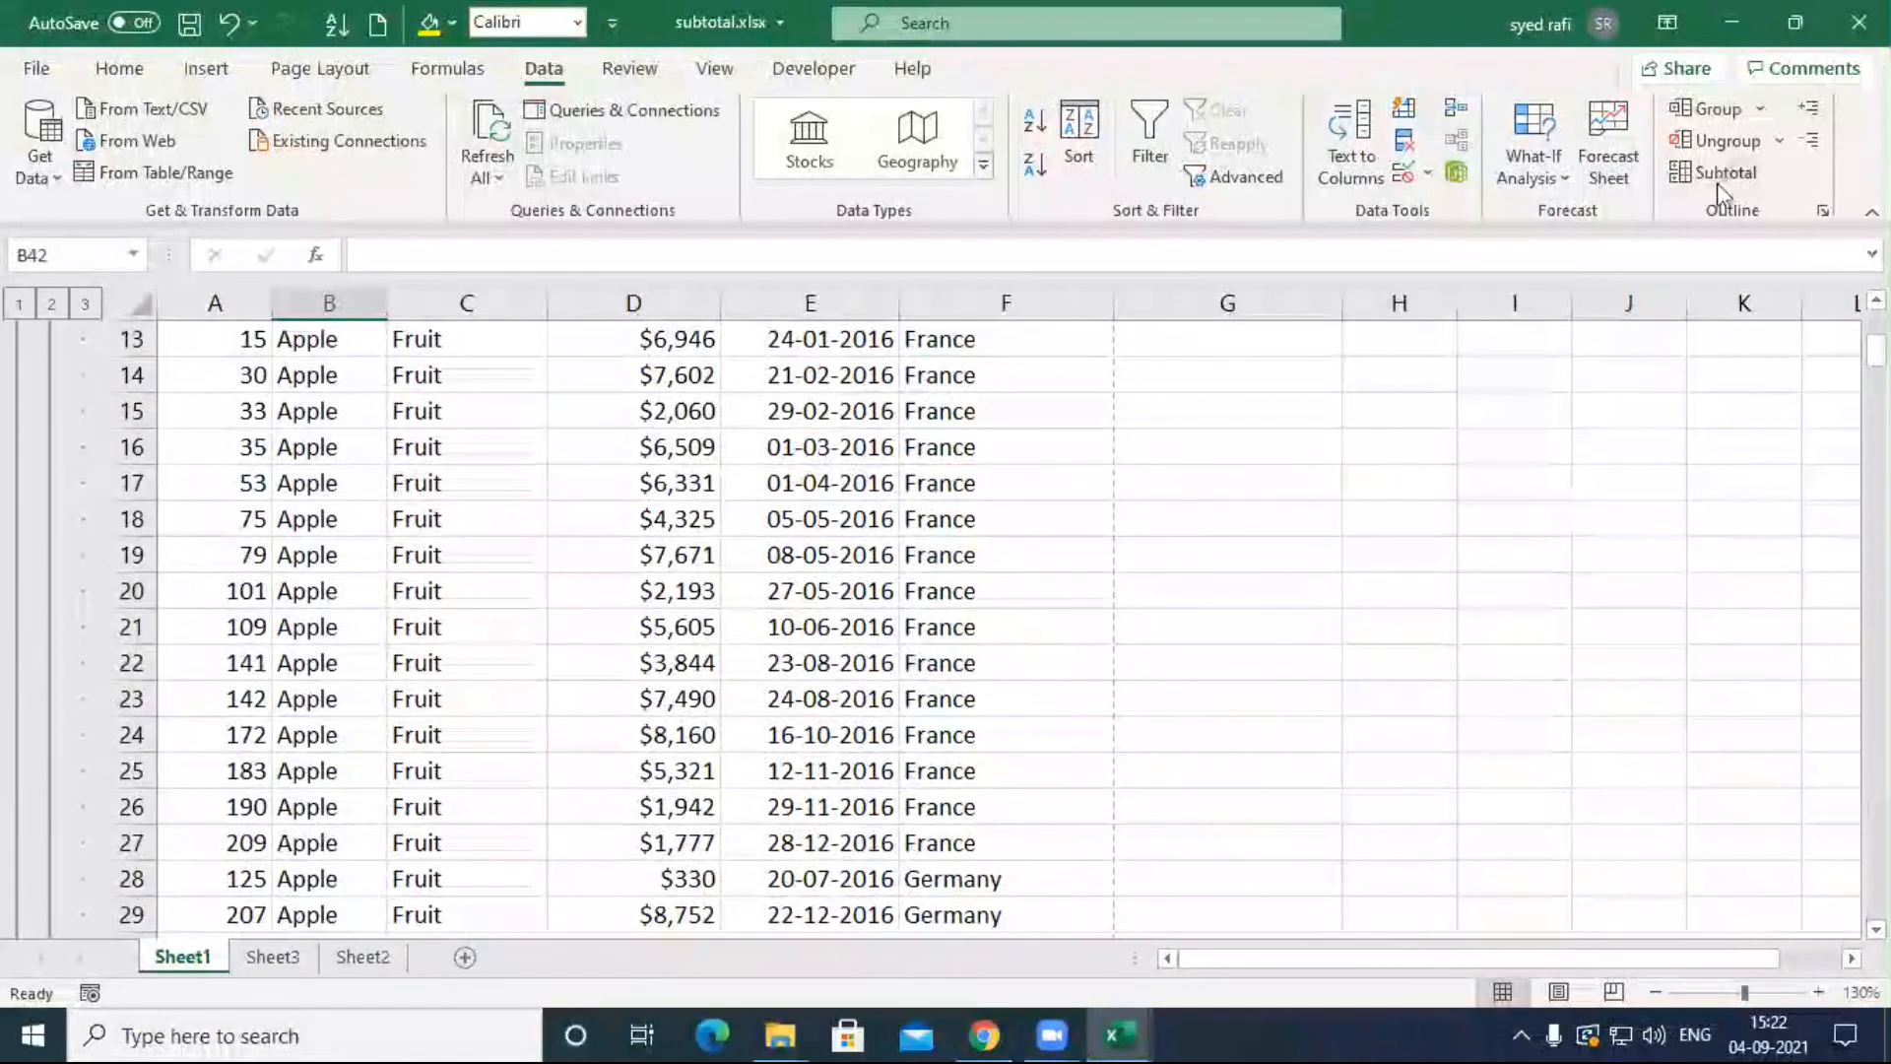
# Step: Change the Product subtotal function for Amount from Sum to Max and apply it, replacing the current subtotals
pyautogui.click(1722, 175)
pyautogui.click(1340, 152)
pyautogui.click(1339, 152)
pyautogui.click(1339, 152)
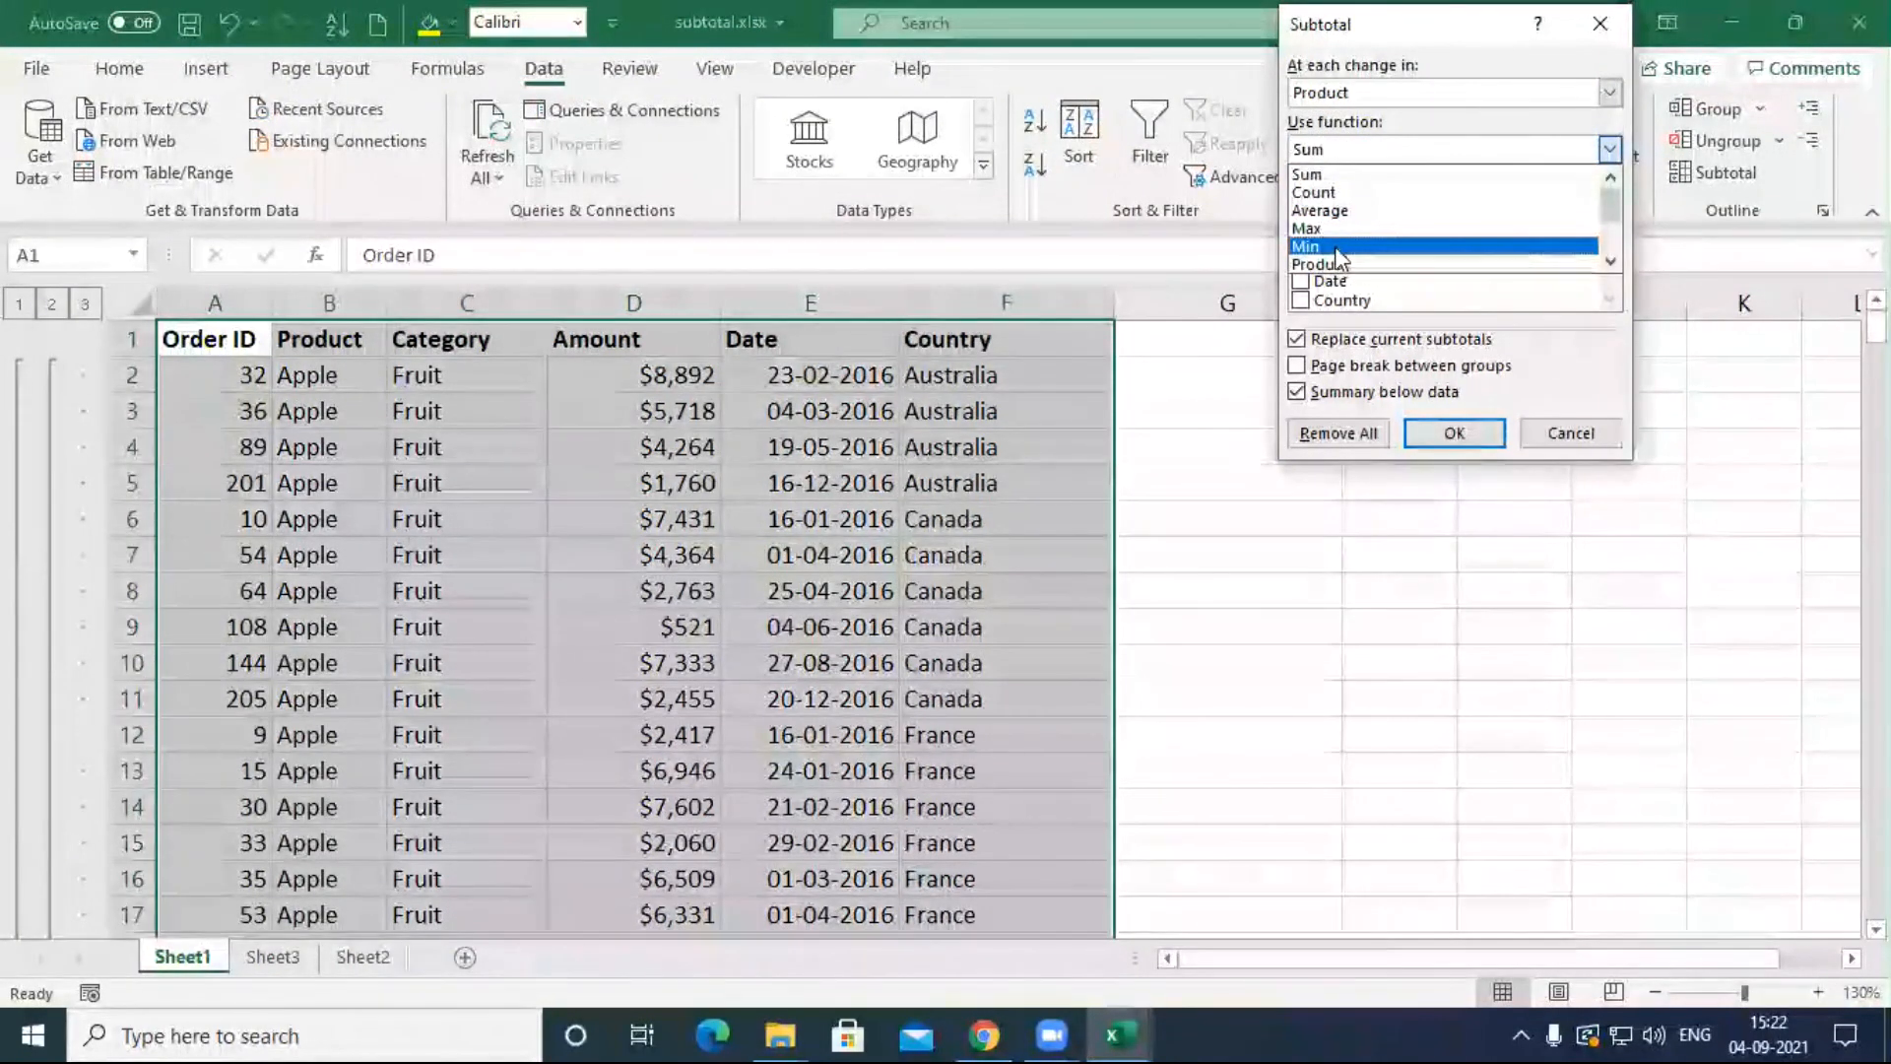
pyautogui.click(1386, 229)
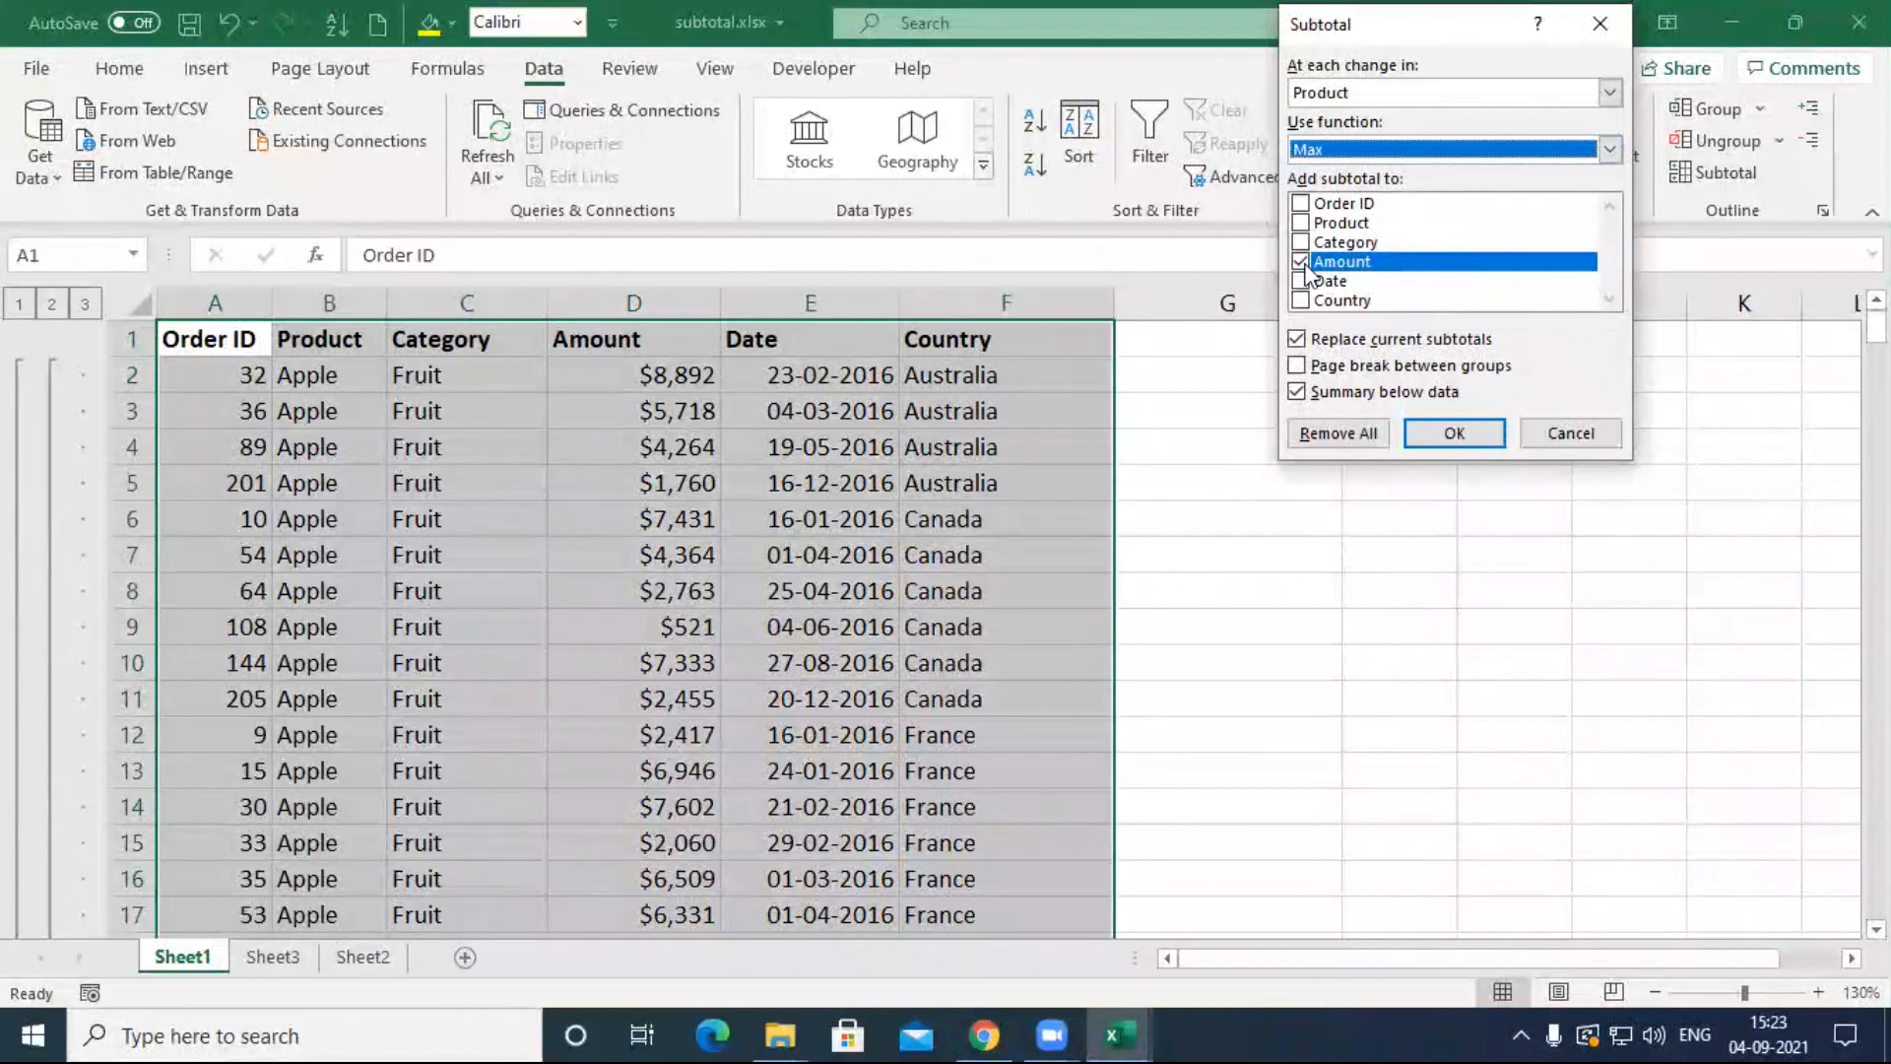
pyautogui.click(1454, 432)
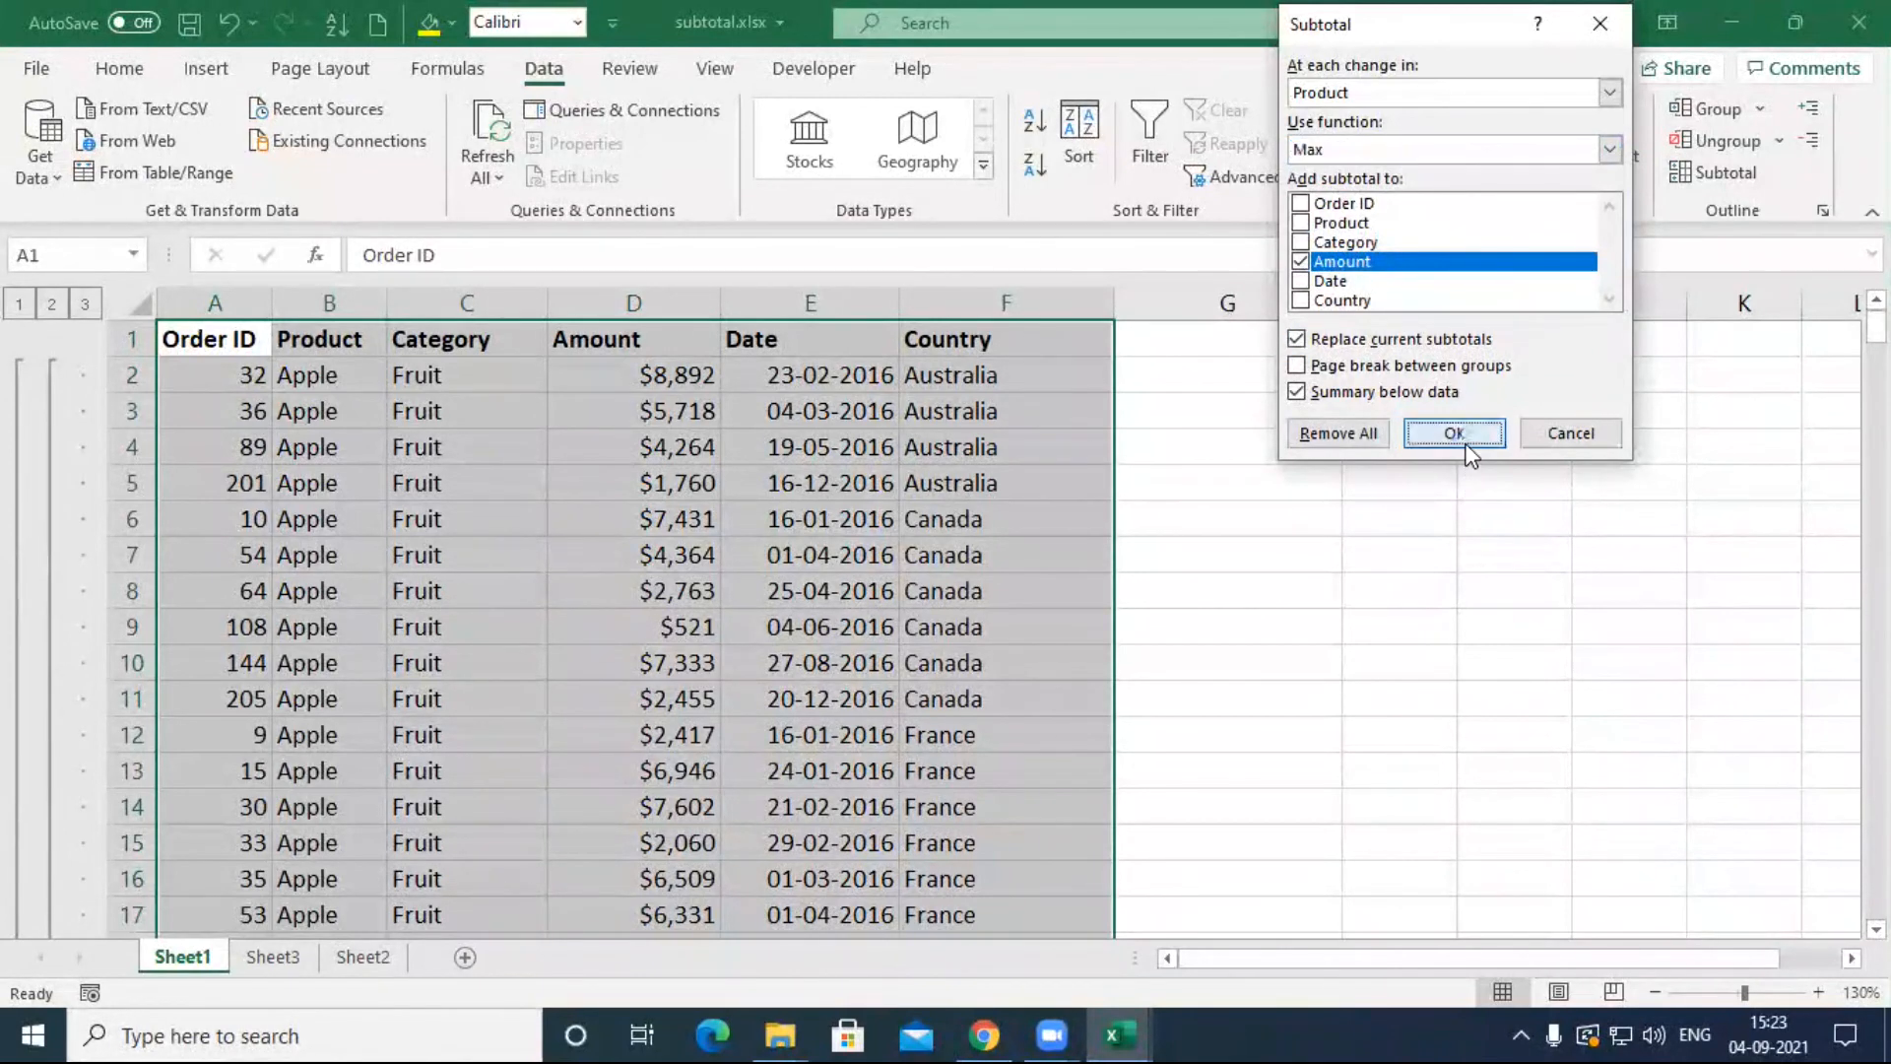
pyautogui.scroll(-5, 931, 621)
pyautogui.scroll(-4, 932, 620)
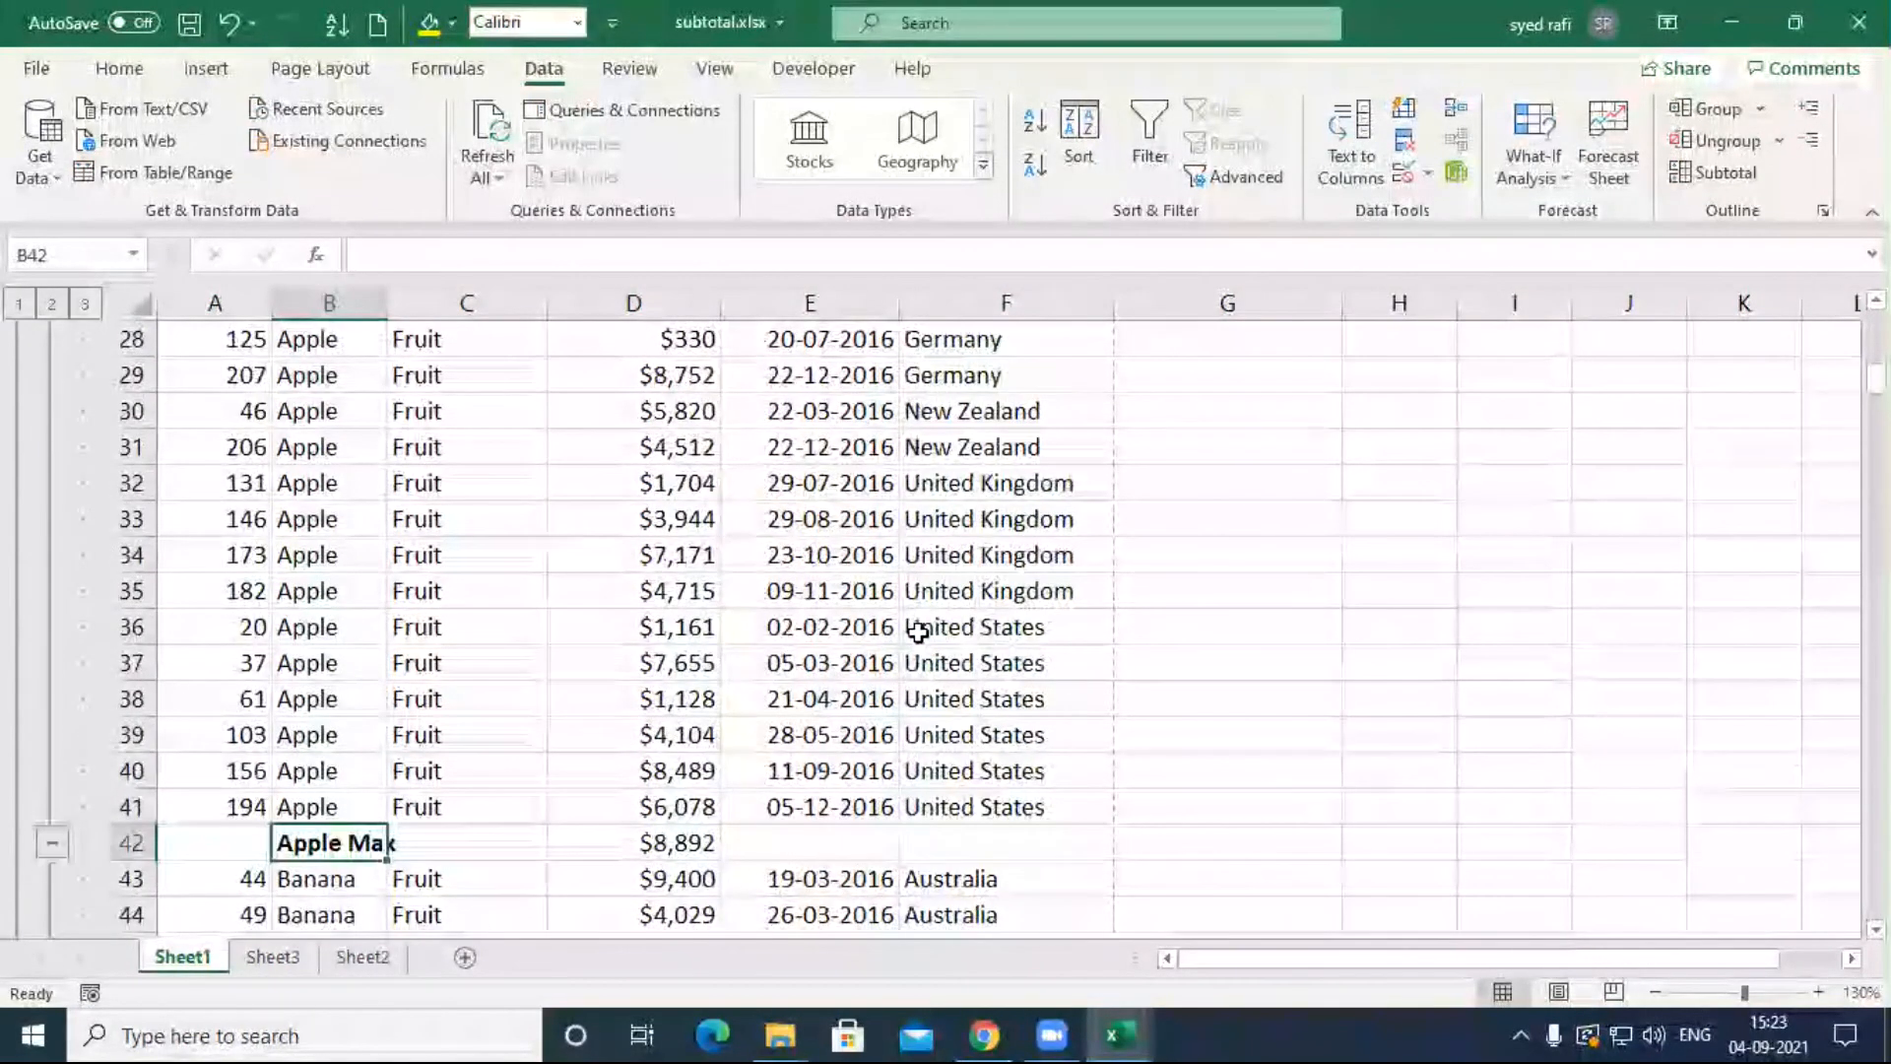
# Step: Collapse the outline to level 2 and autofit the Product column to the subtotal labels
pyautogui.click(51, 304)
pyautogui.scroll(2, 370, 431)
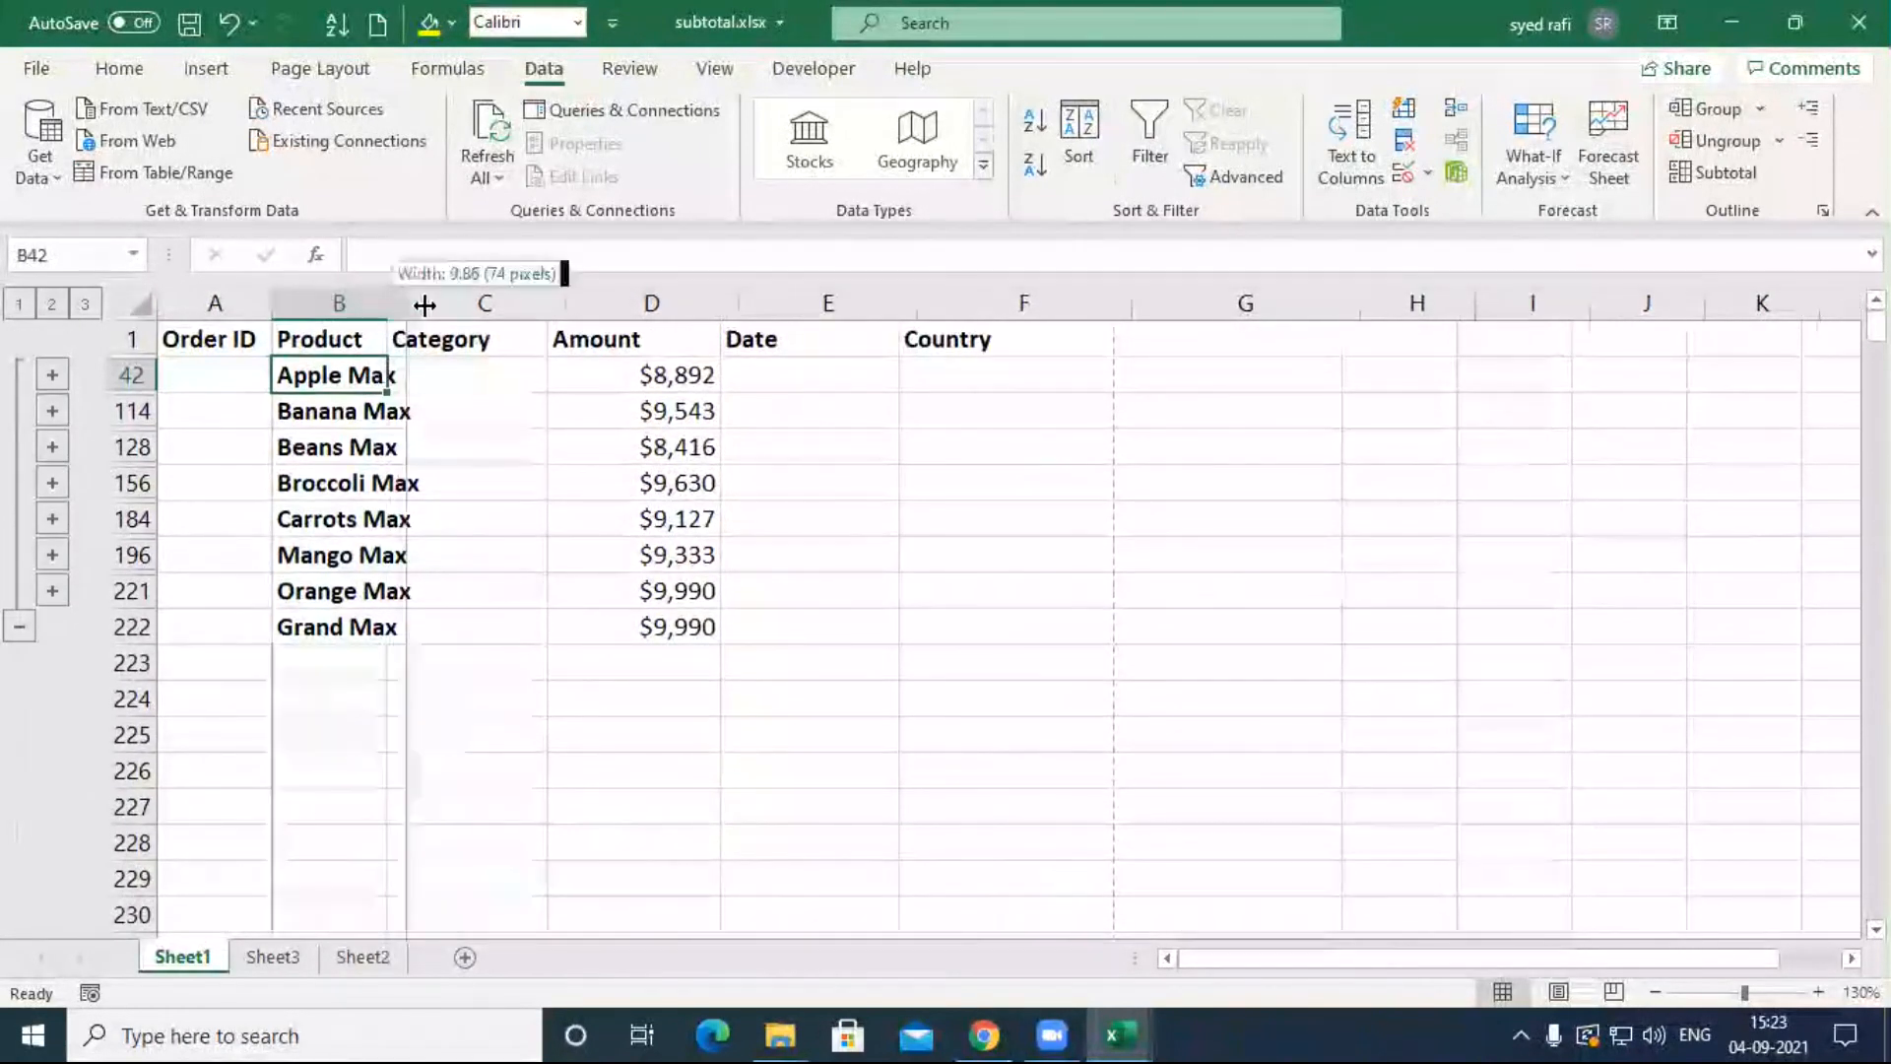
pyautogui.doubleClick(386, 304)
# Step: Examine the maximum Amount of each product in the collapsed summary, including the Apple, Banana and Beans Max rows
pyautogui.click(688, 380)
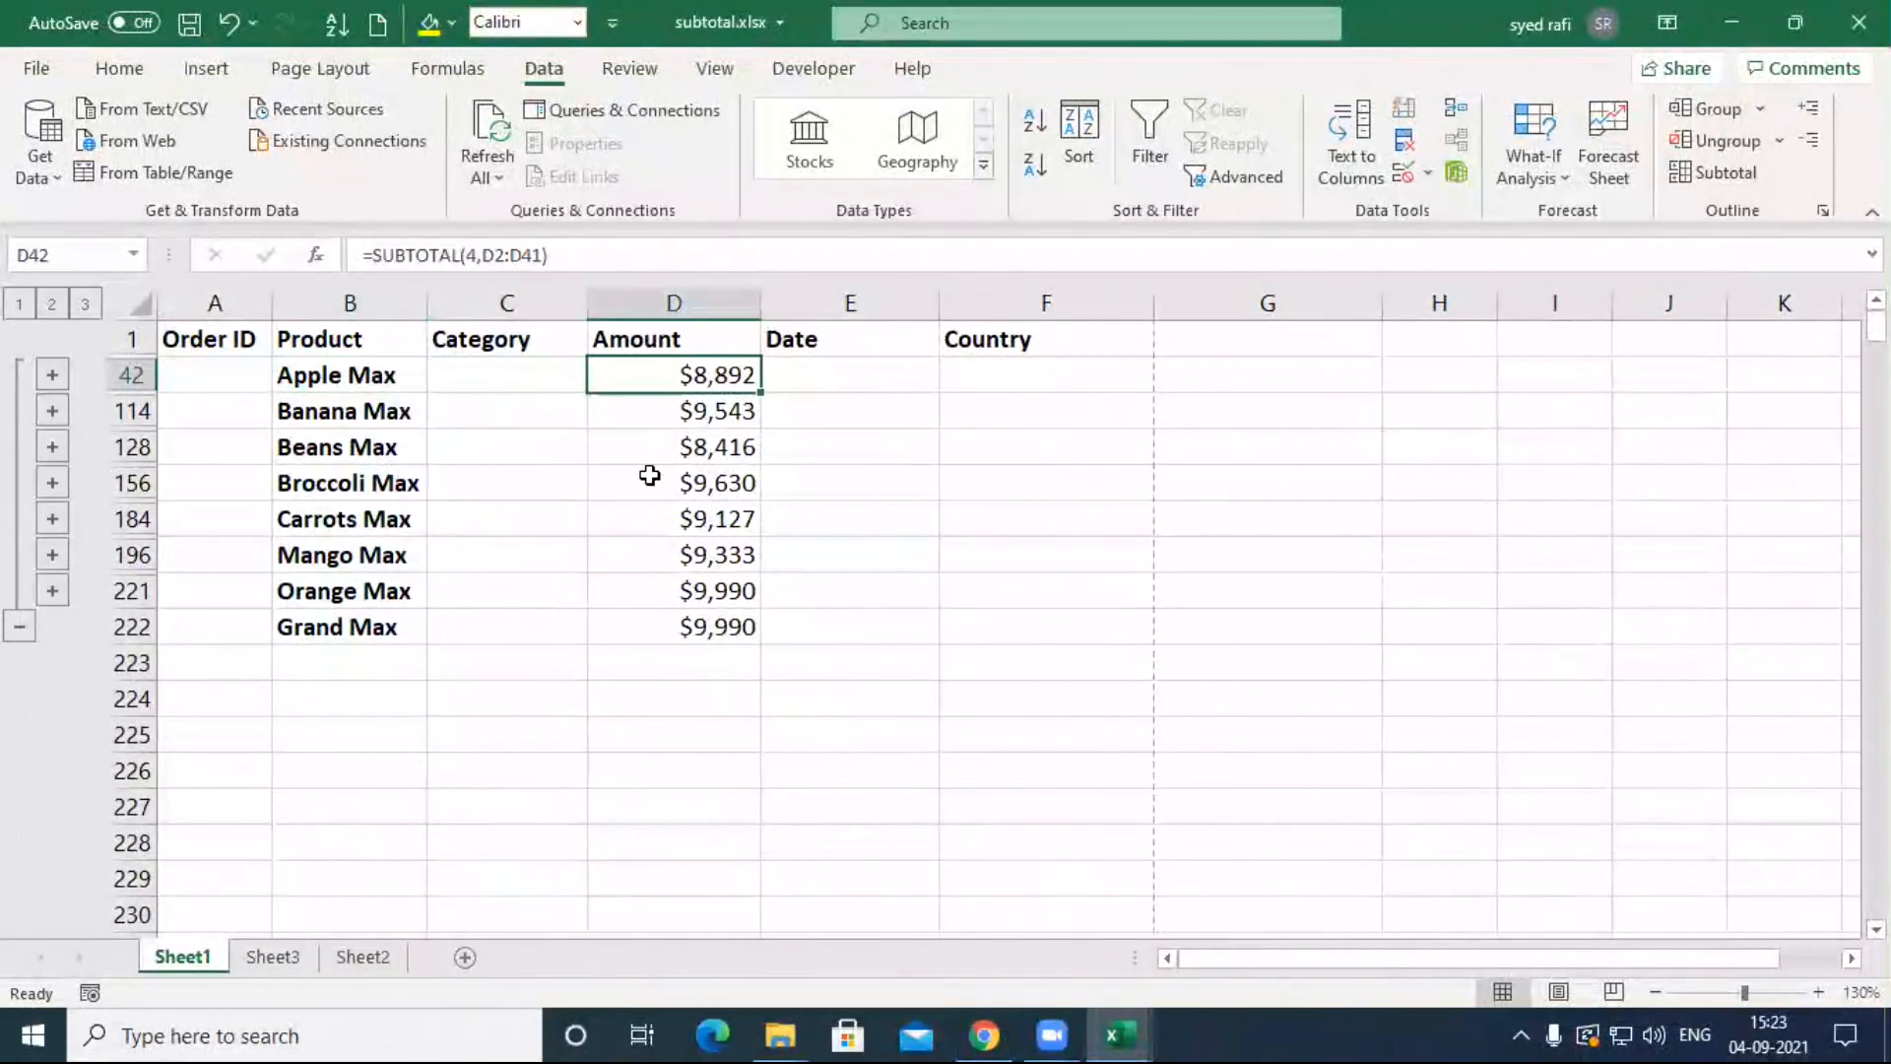
pyautogui.click(334, 412)
pyautogui.click(689, 411)
pyautogui.click(346, 447)
pyautogui.click(674, 459)
pyautogui.click(368, 514)
pyautogui.click(725, 514)
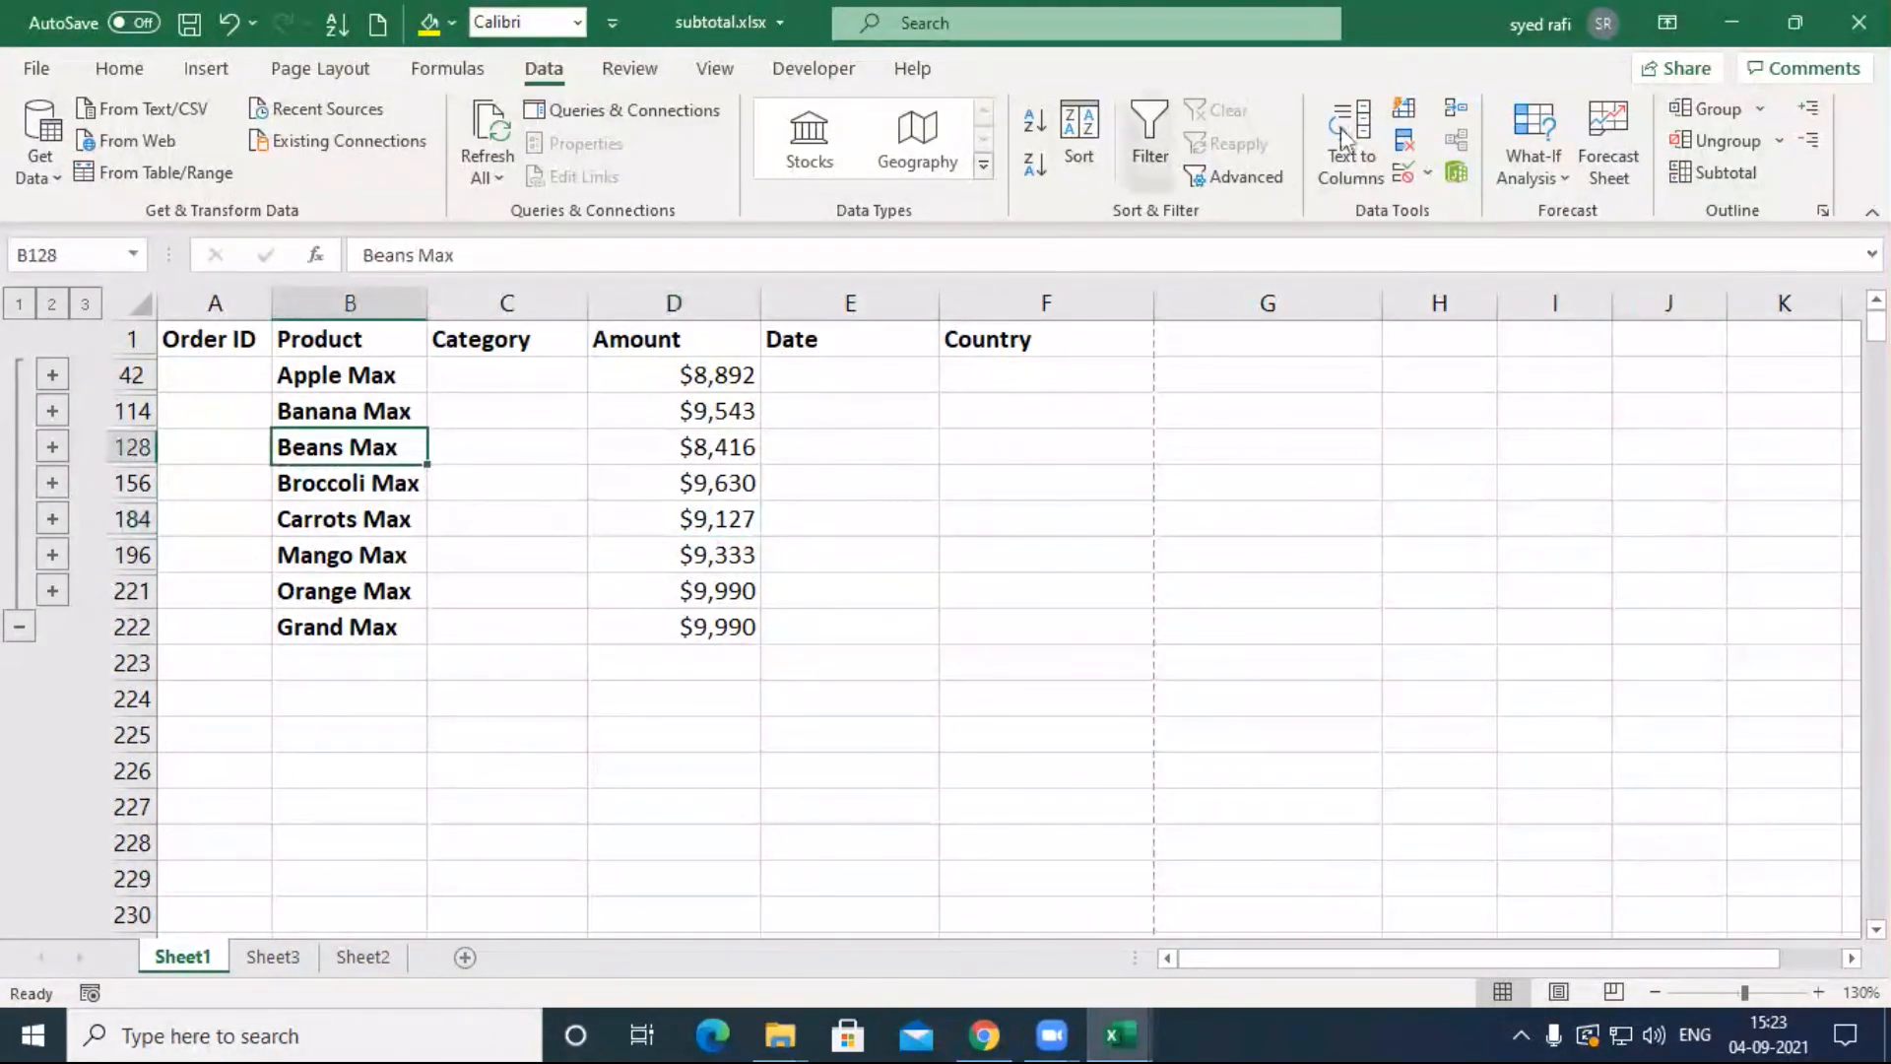
# Step: Review the other summary functions offered for the Product subtotals and leave without applying a change
pyautogui.click(1719, 173)
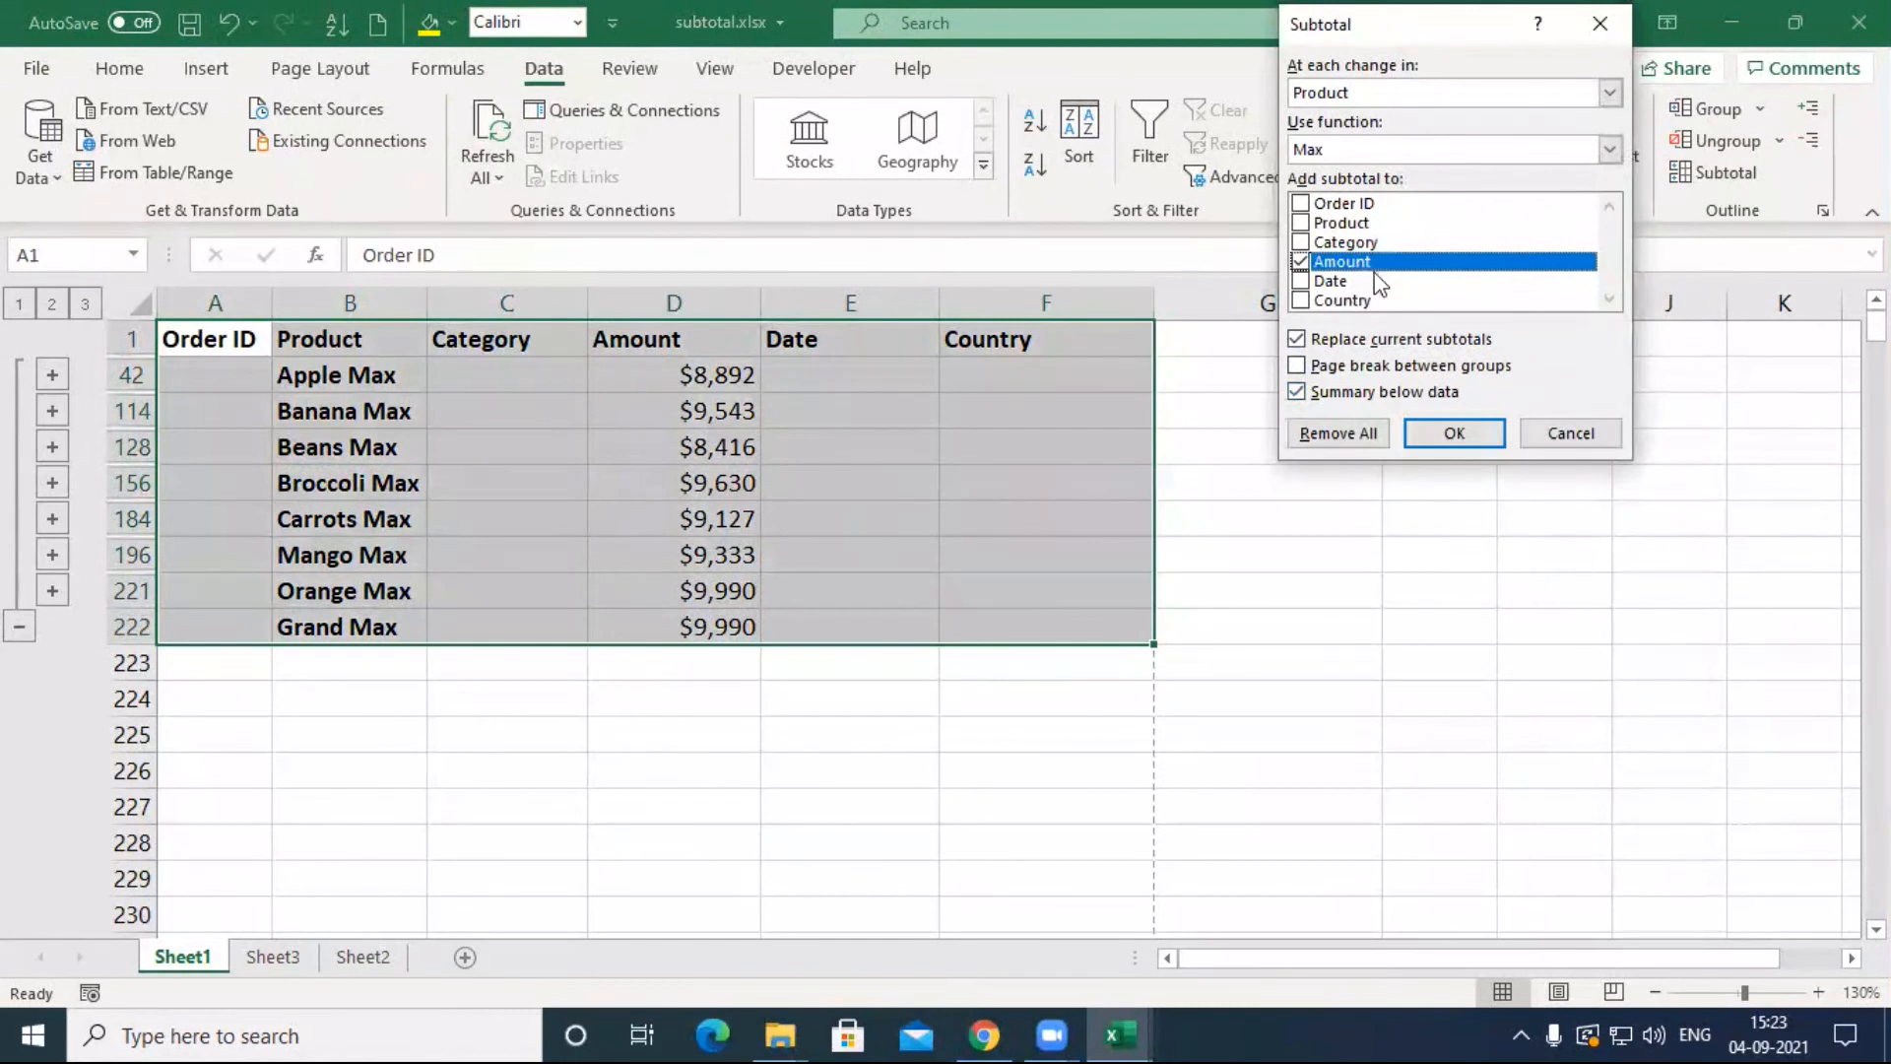
pyautogui.click(1386, 151)
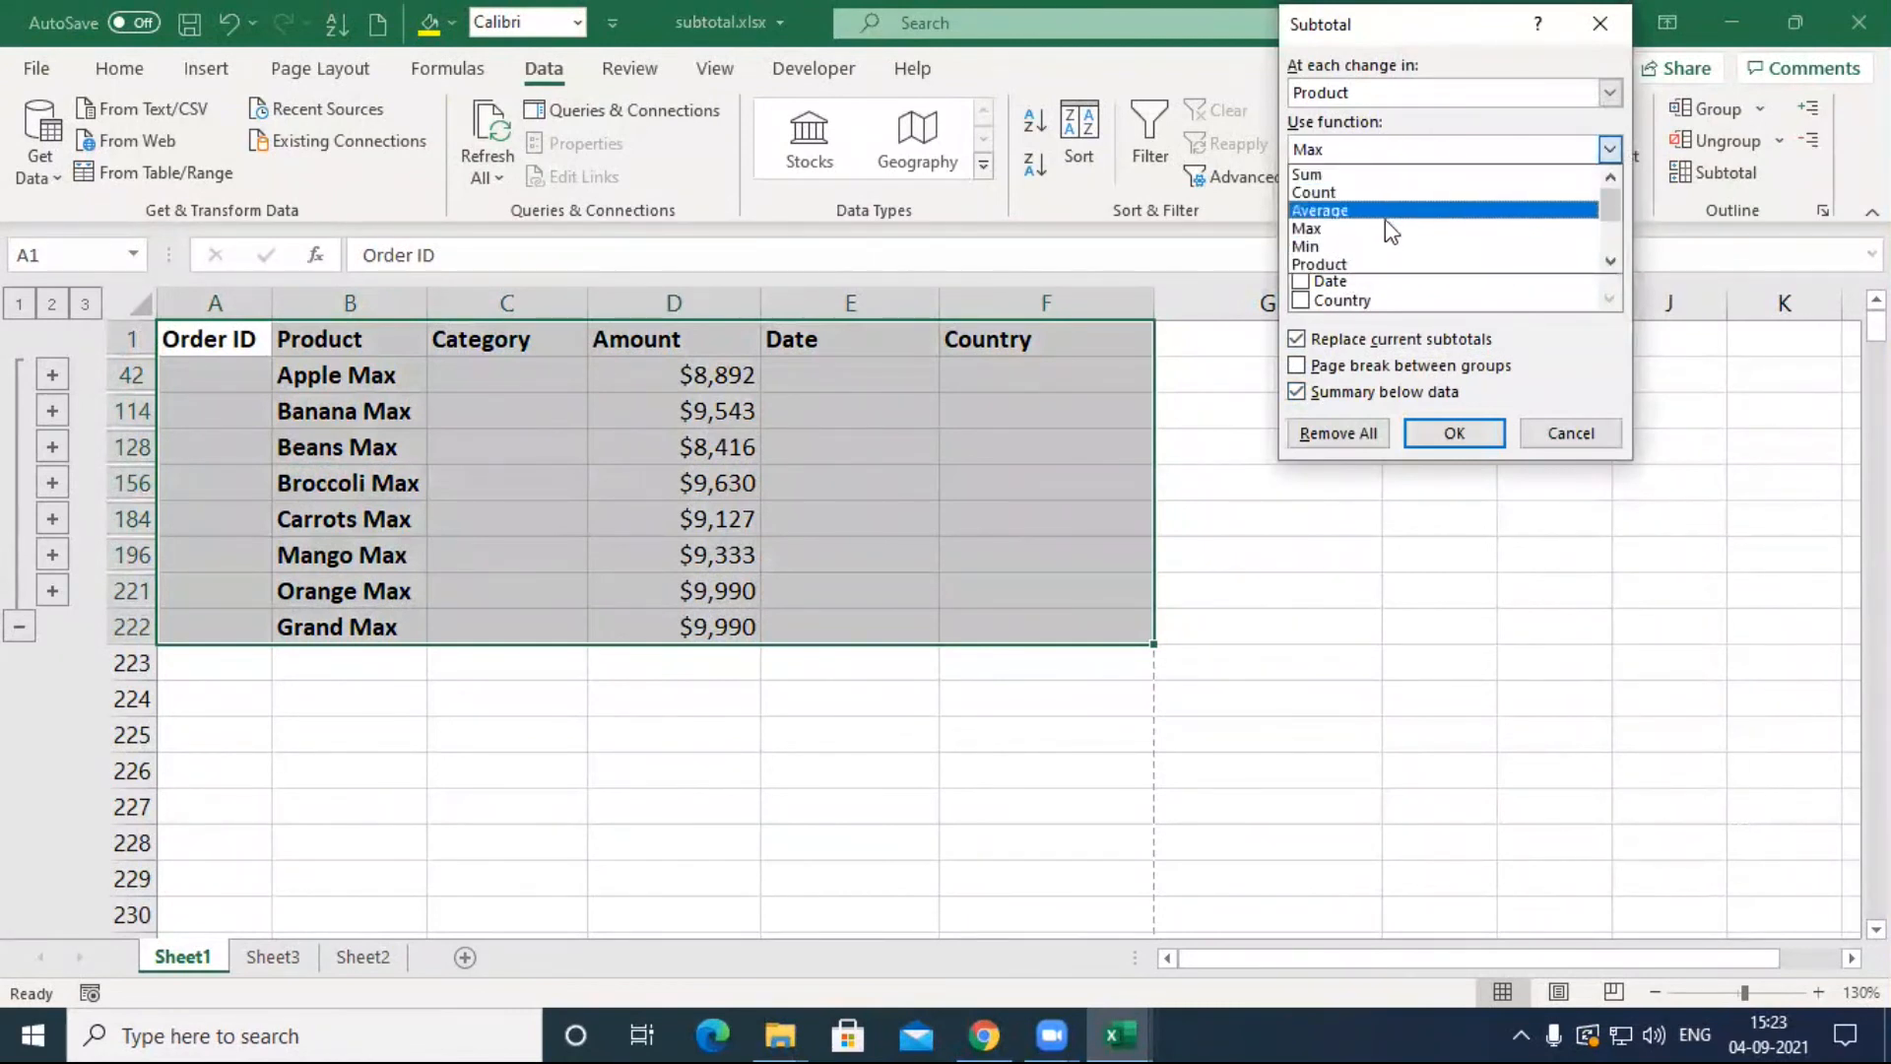
pyautogui.click(1587, 441)
pyautogui.click(1587, 440)
pyautogui.click(946, 599)
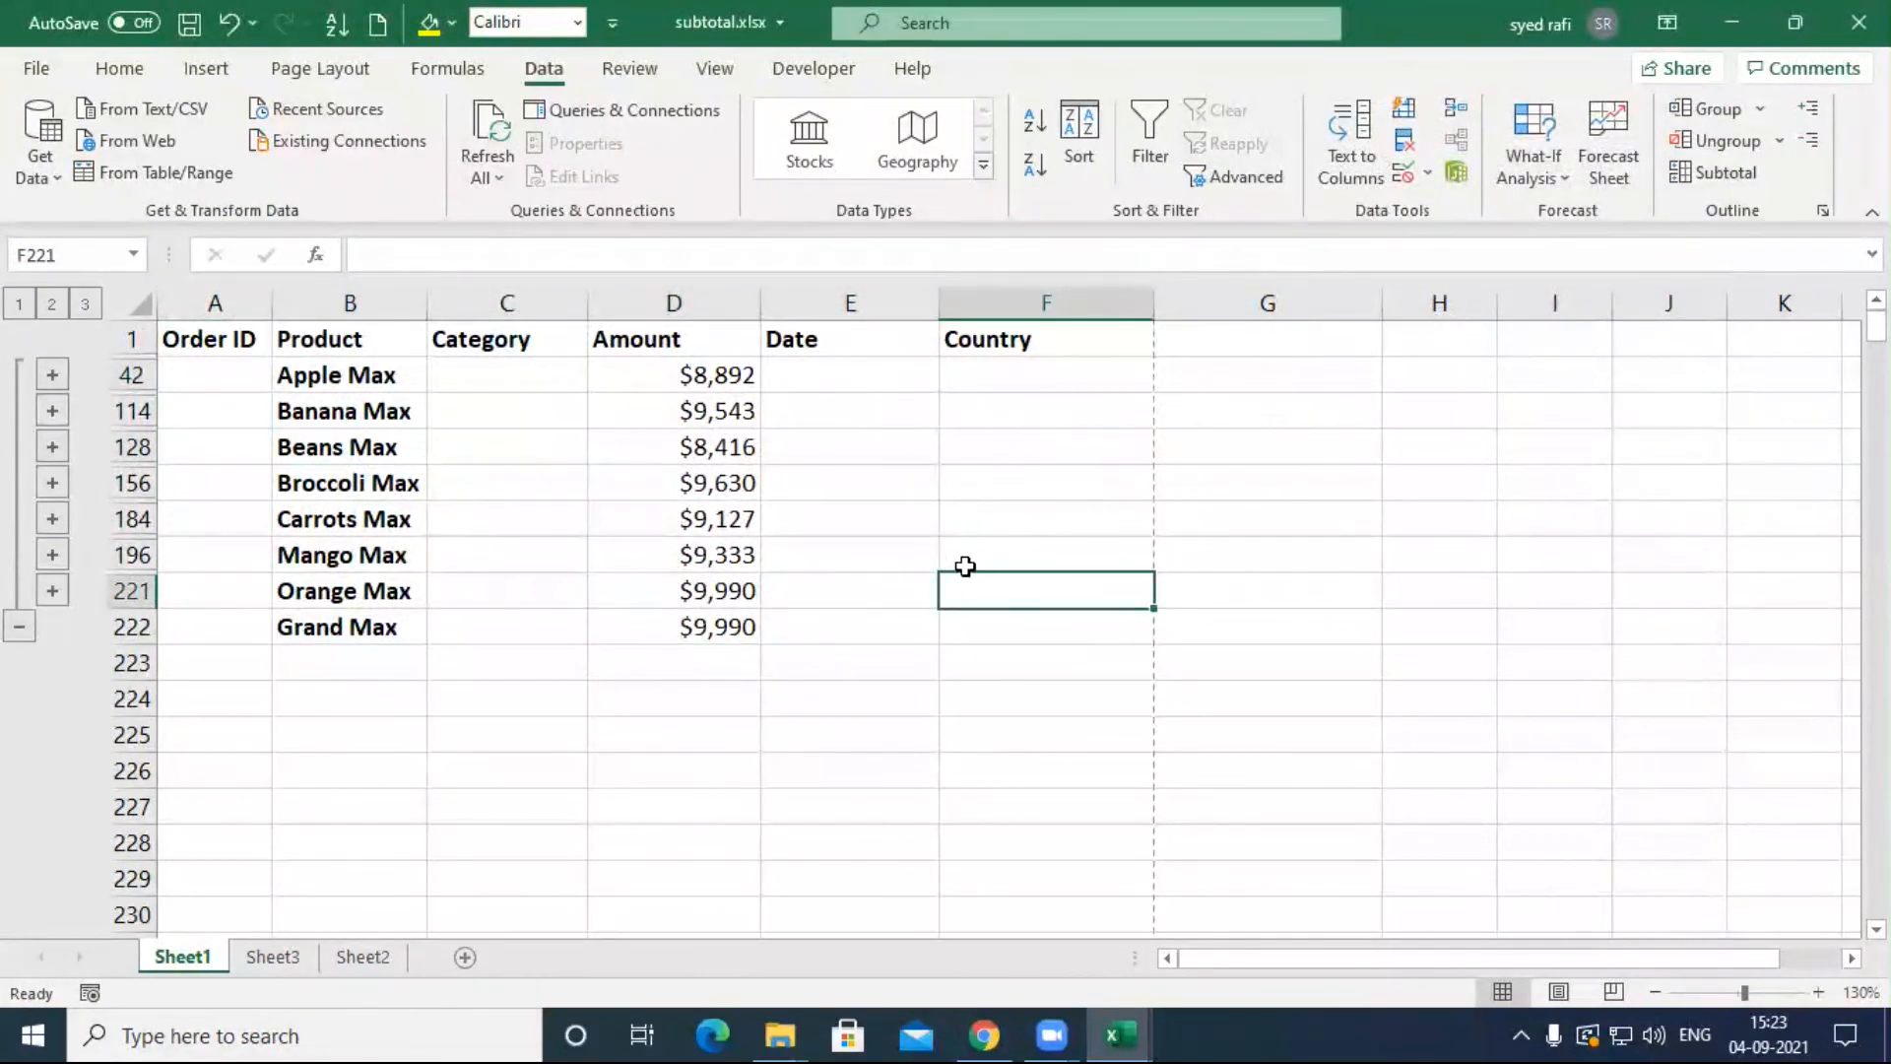
pyautogui.click(1206, 479)
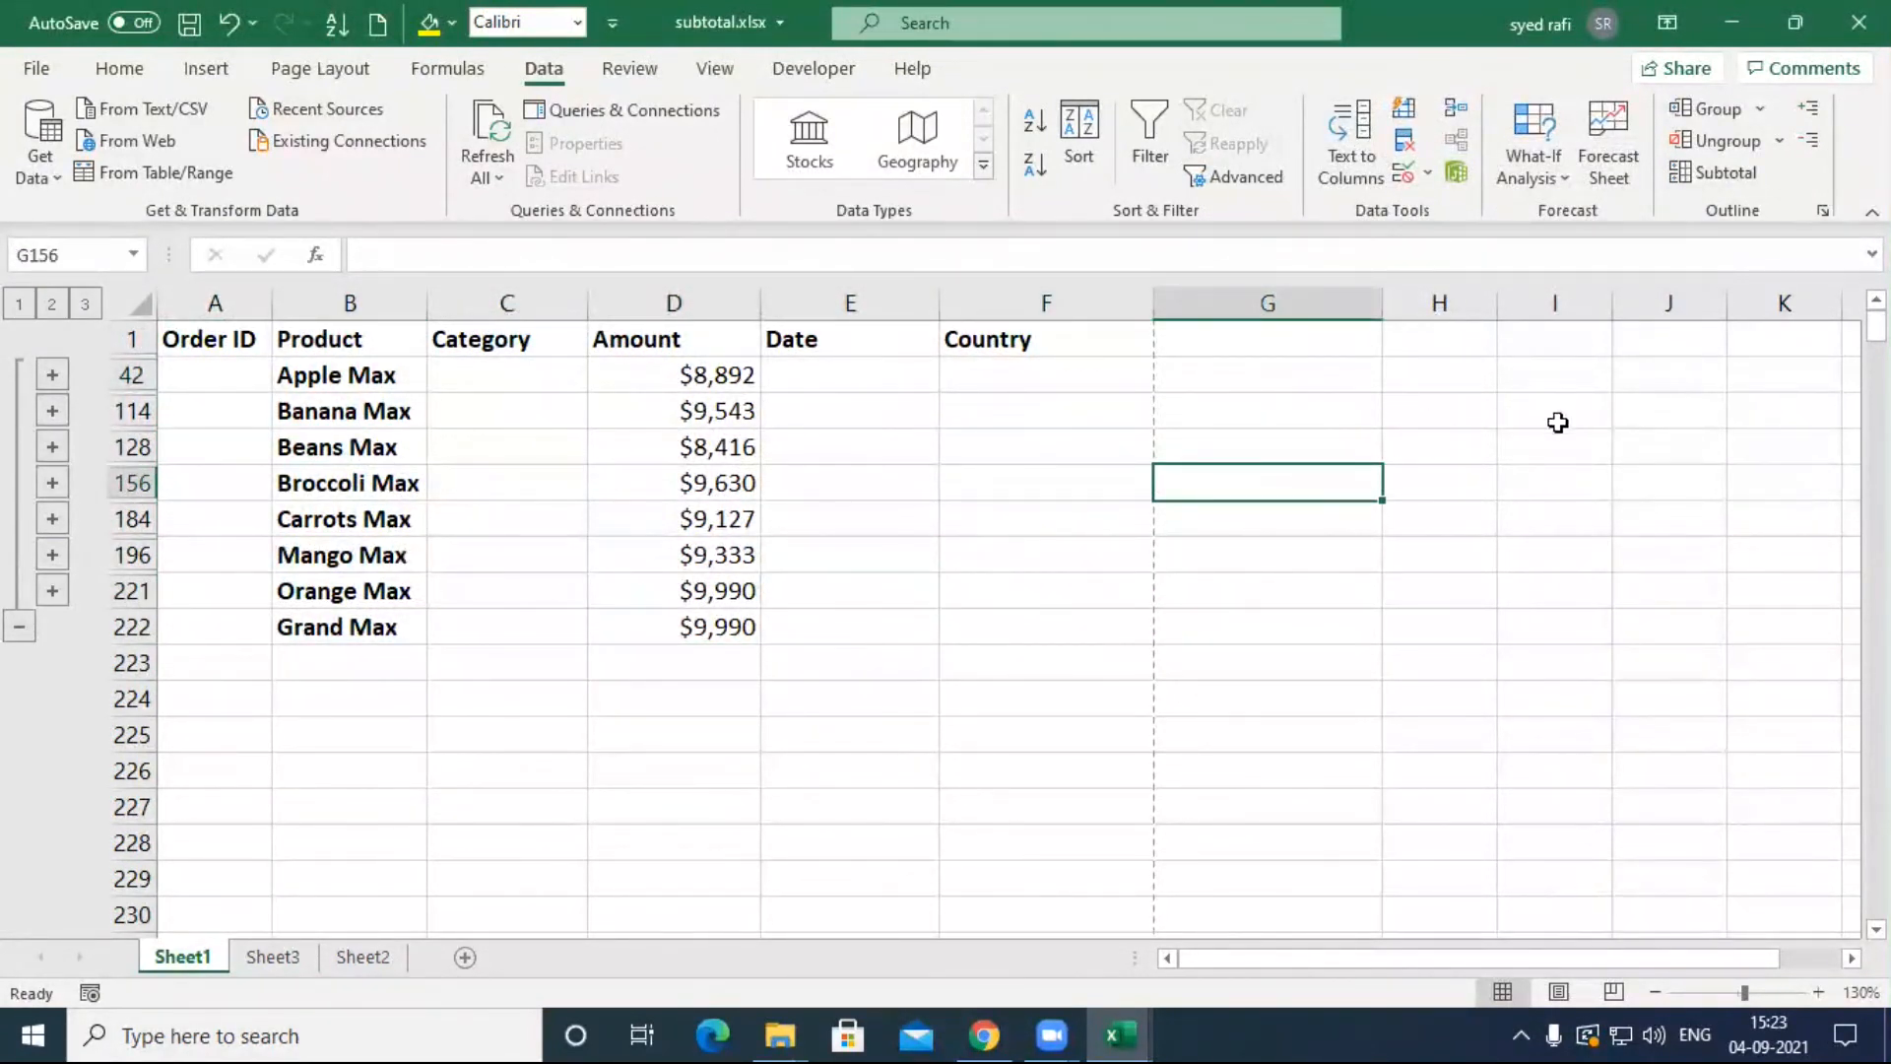
# Step: Add a new blank worksheet after Sheet2
pyautogui.click(1016, 564)
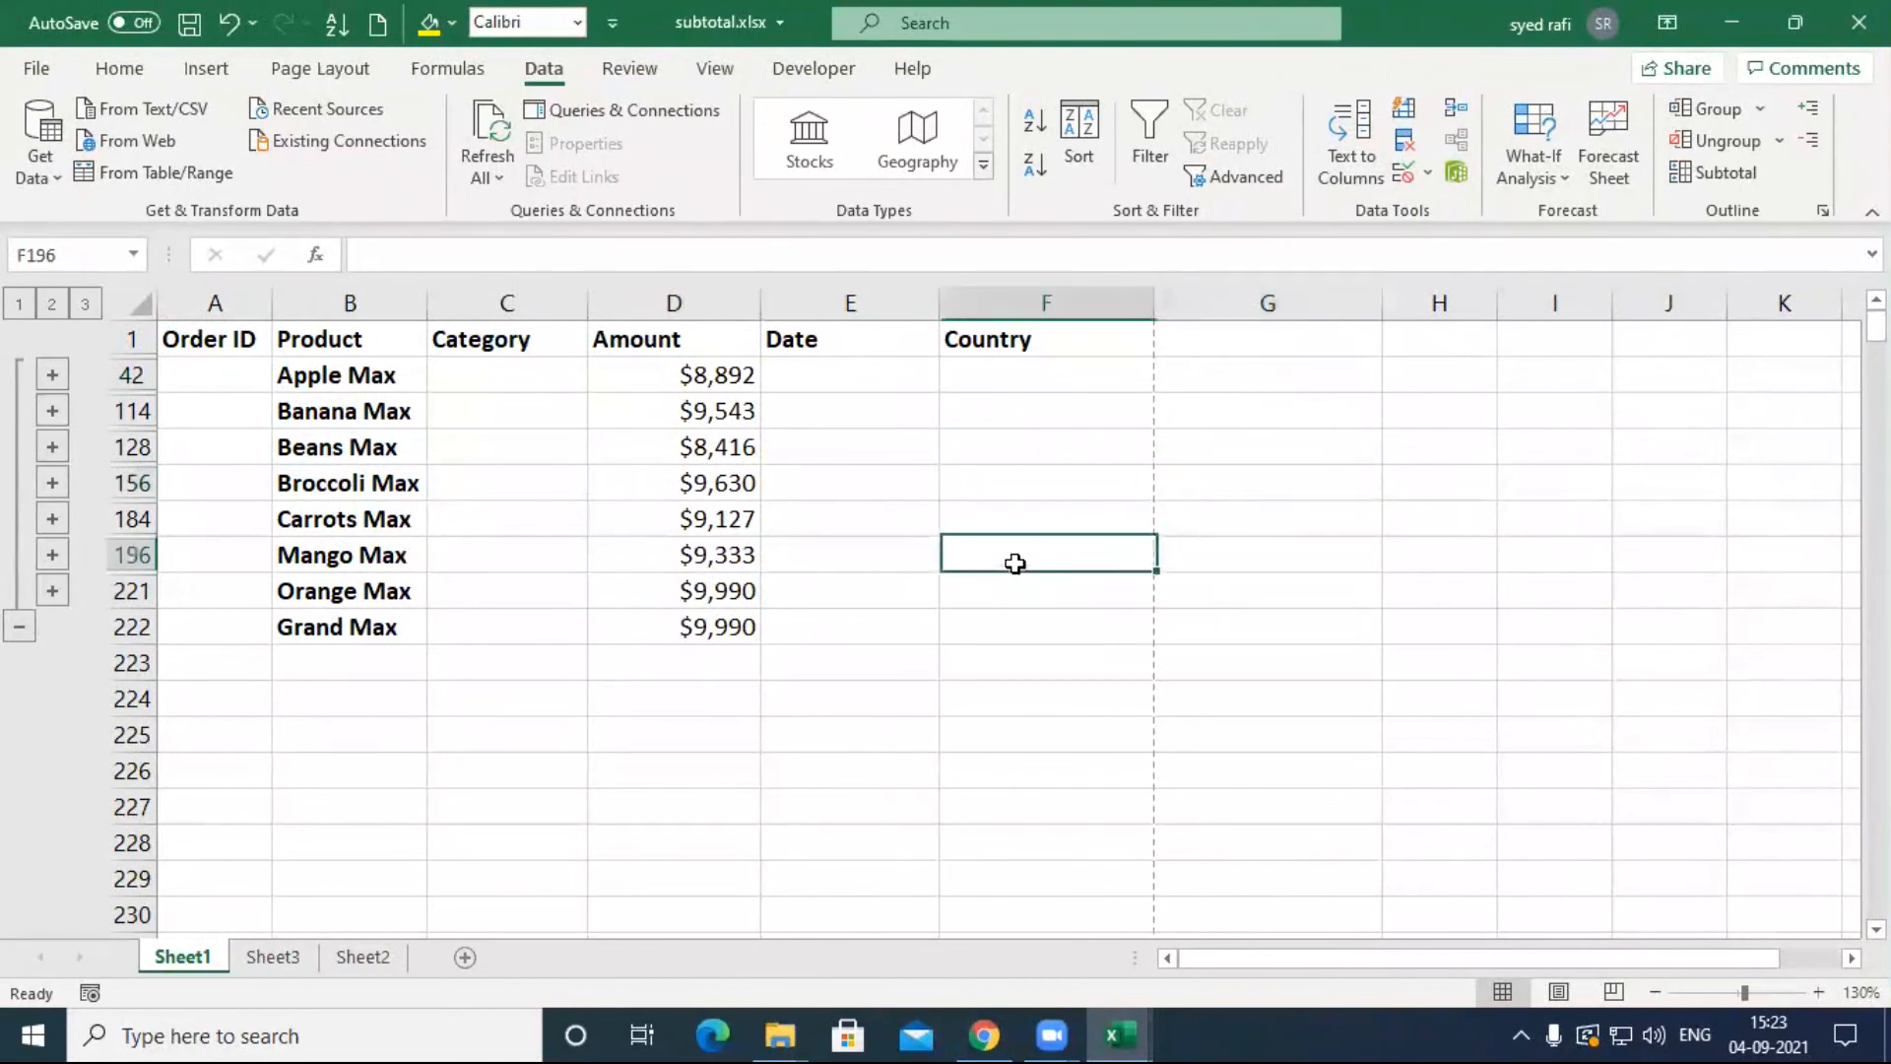
pyautogui.click(287, 960)
pyautogui.click(366, 958)
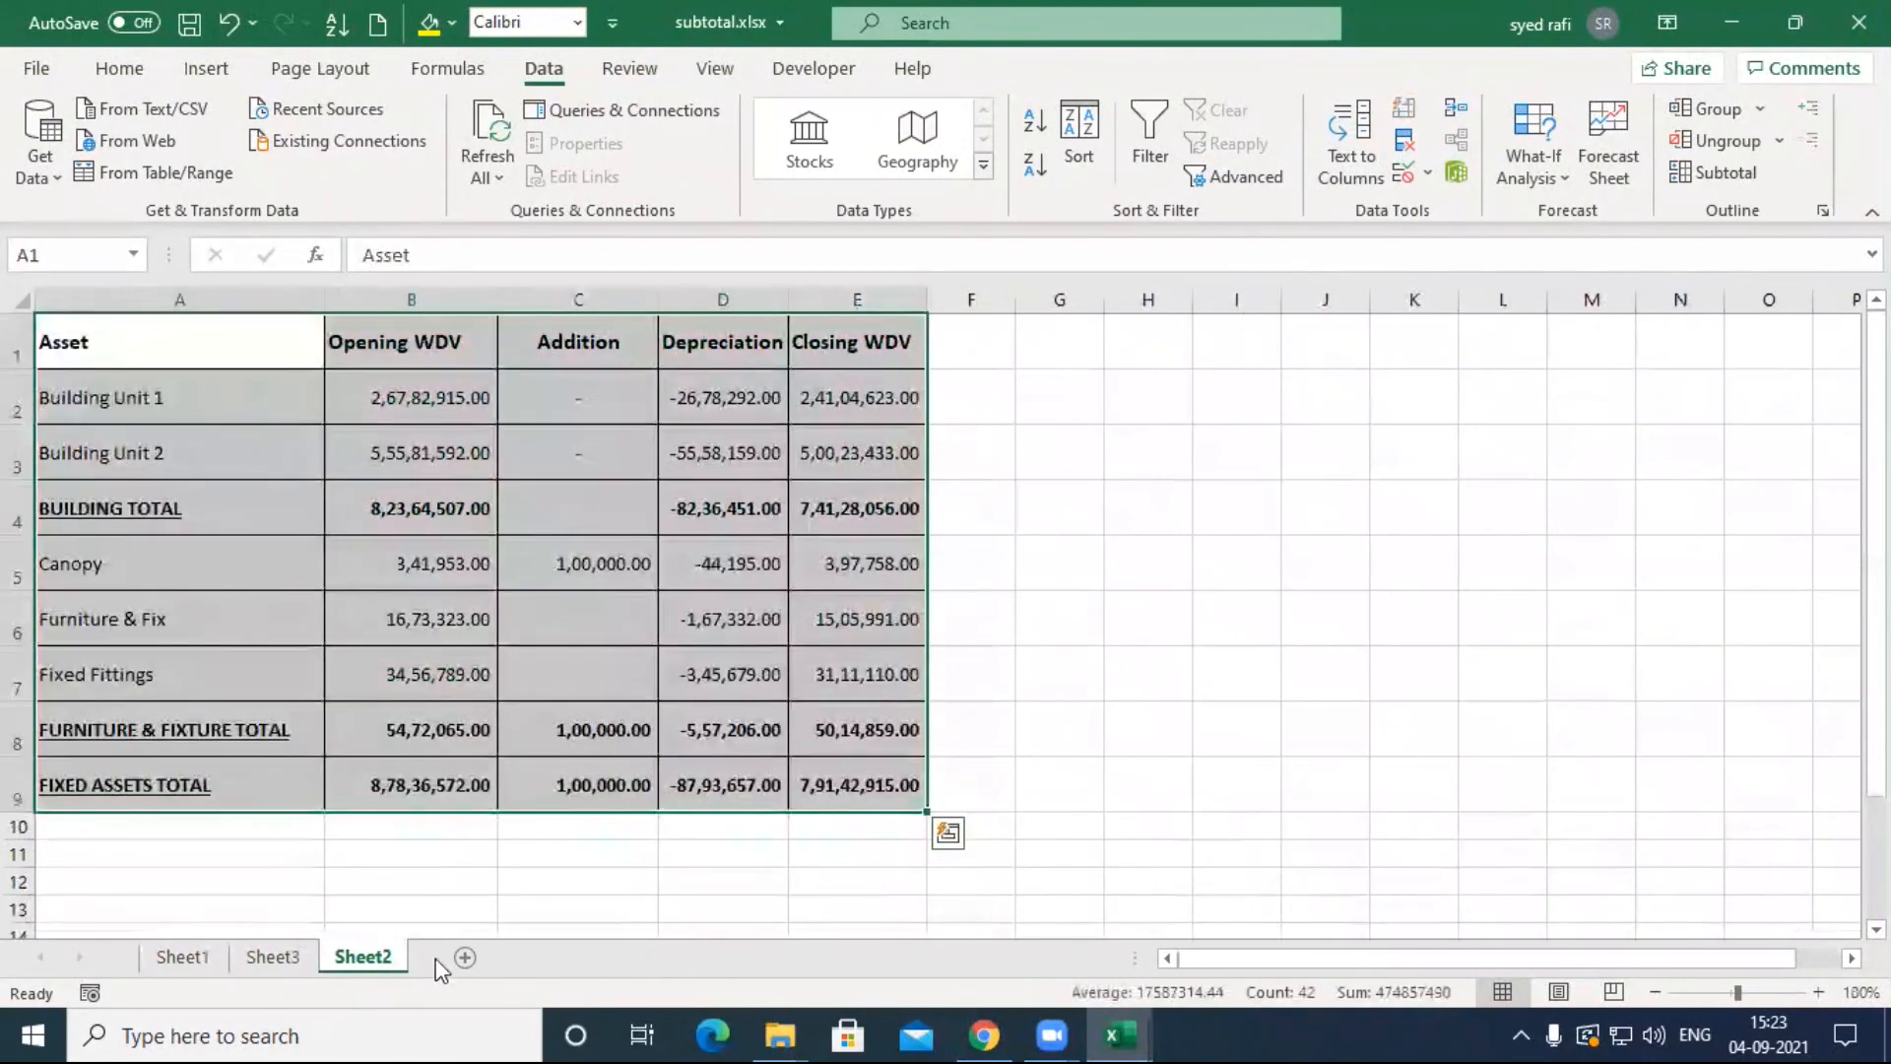
pyautogui.click(465, 957)
pyautogui.moveTo(877, 605); pyautogui.dragTo(788, 604)
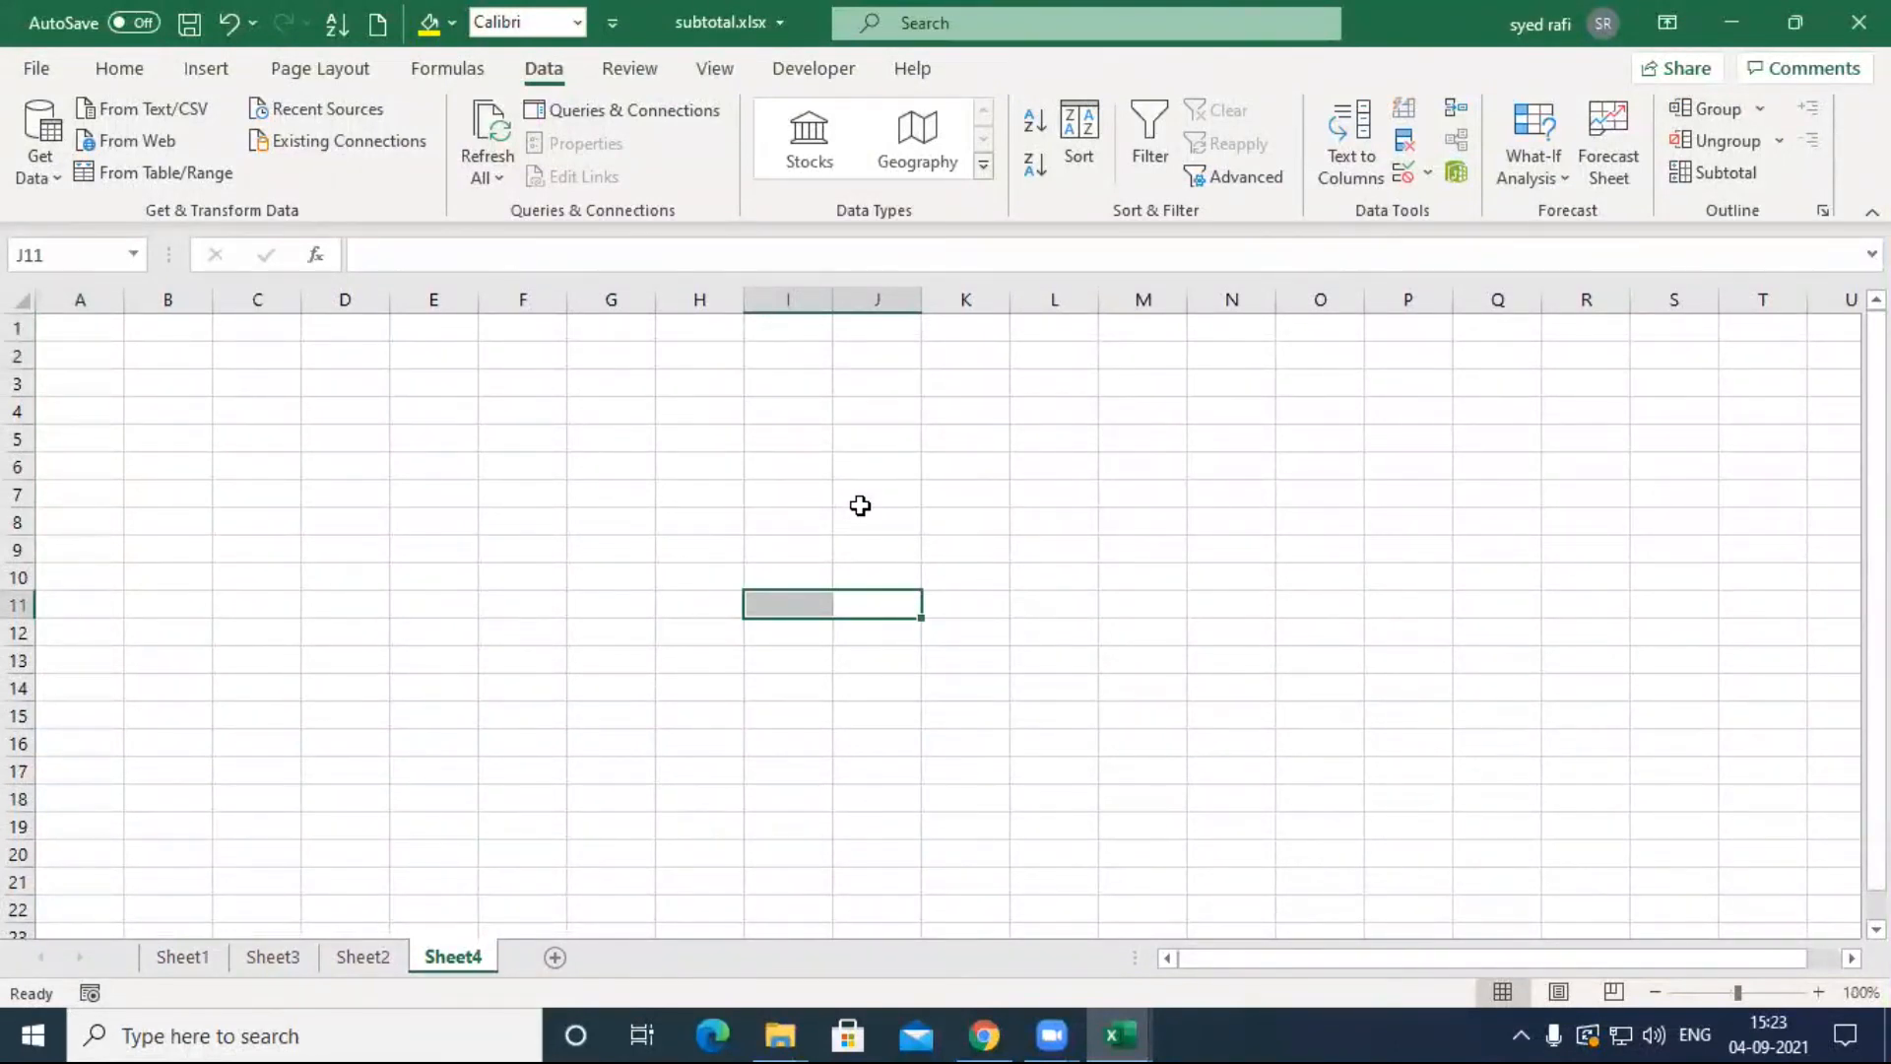
# Step: Return to Sheet1 and expand the outline to level 3 to show every detail row
pyautogui.click(297, 972)
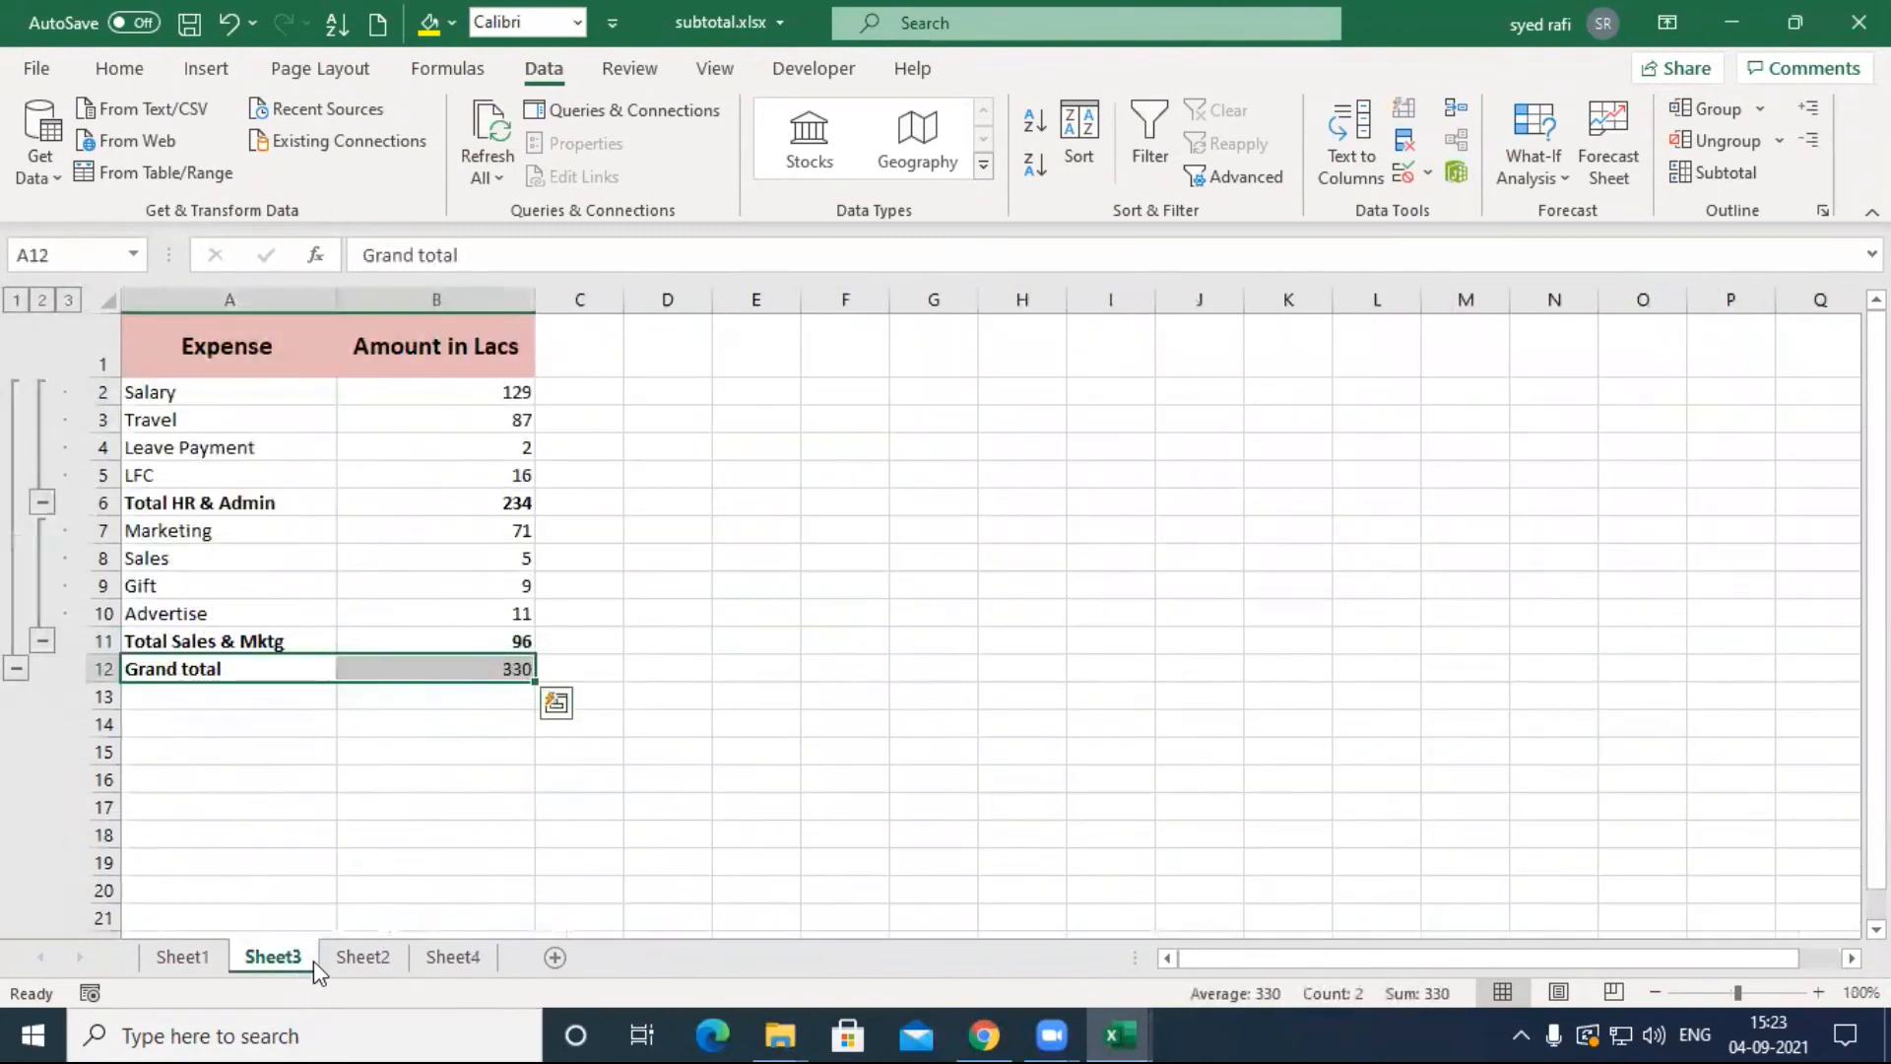
pyautogui.click(317, 960)
pyautogui.click(183, 960)
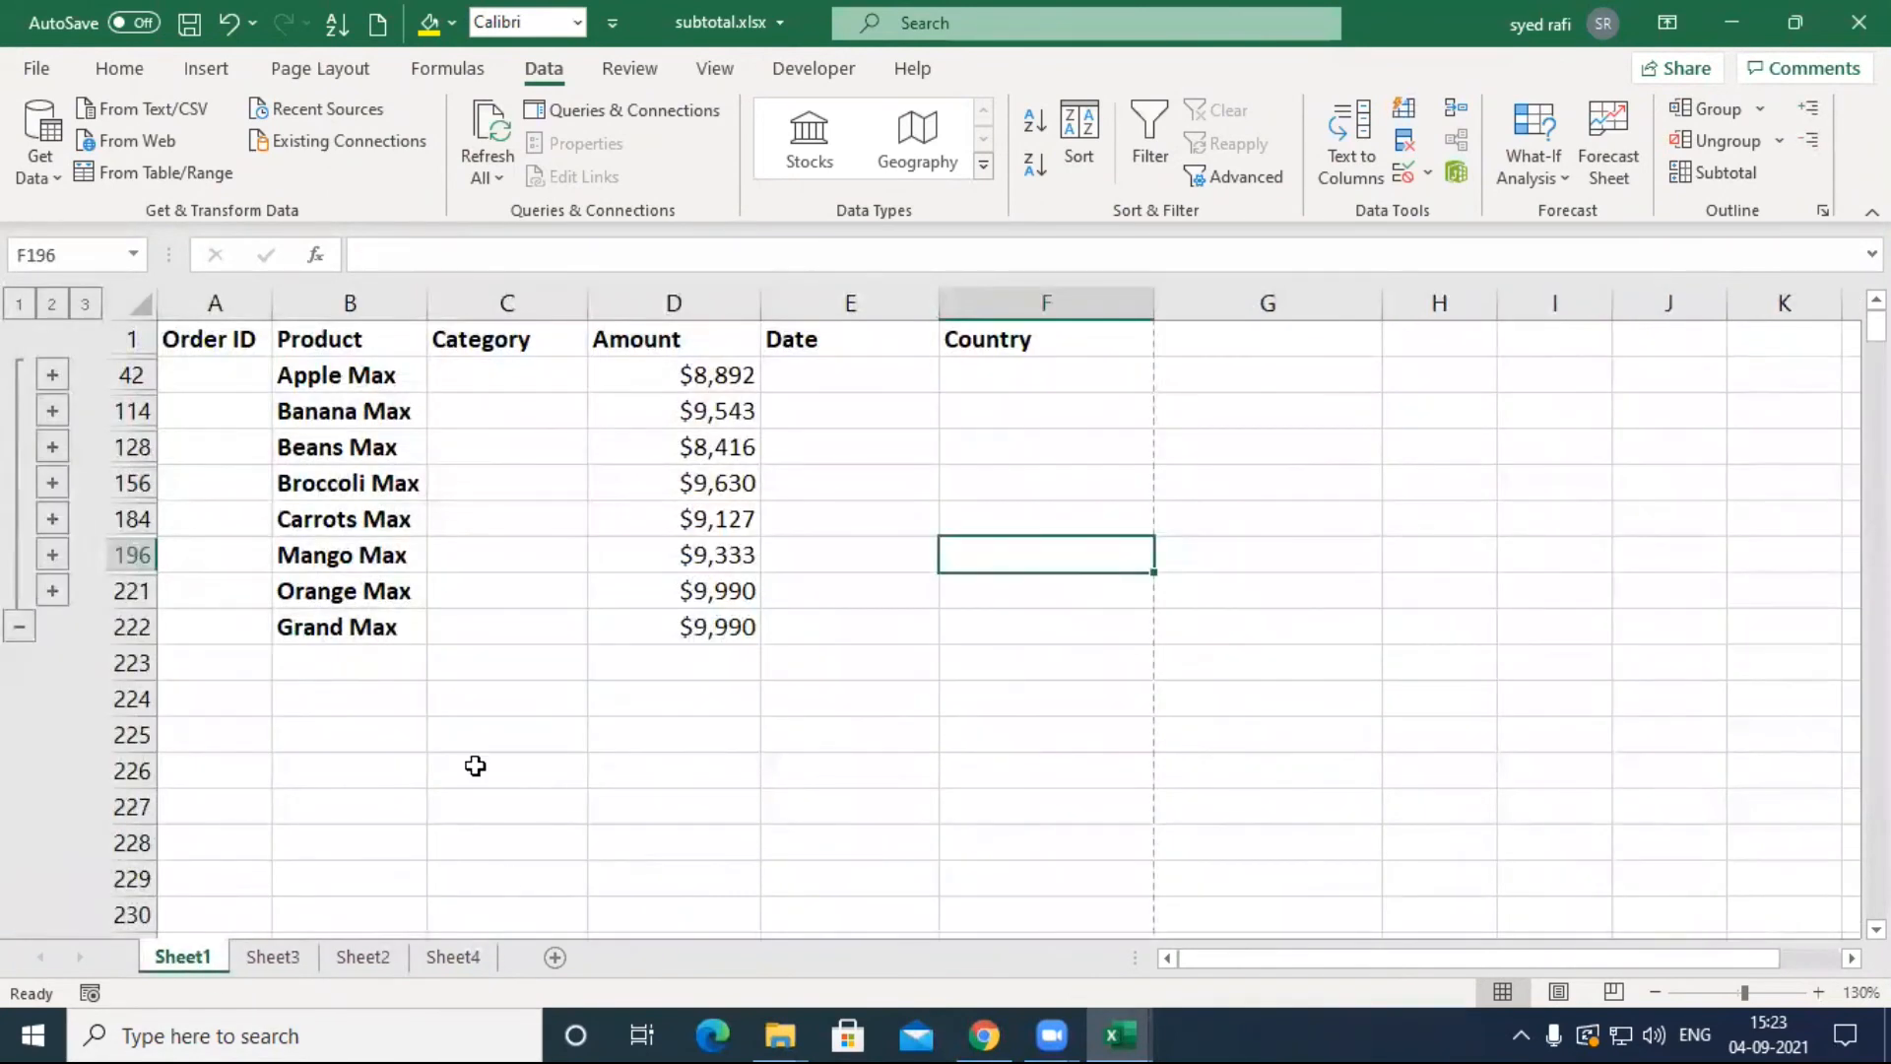
pyautogui.click(84, 305)
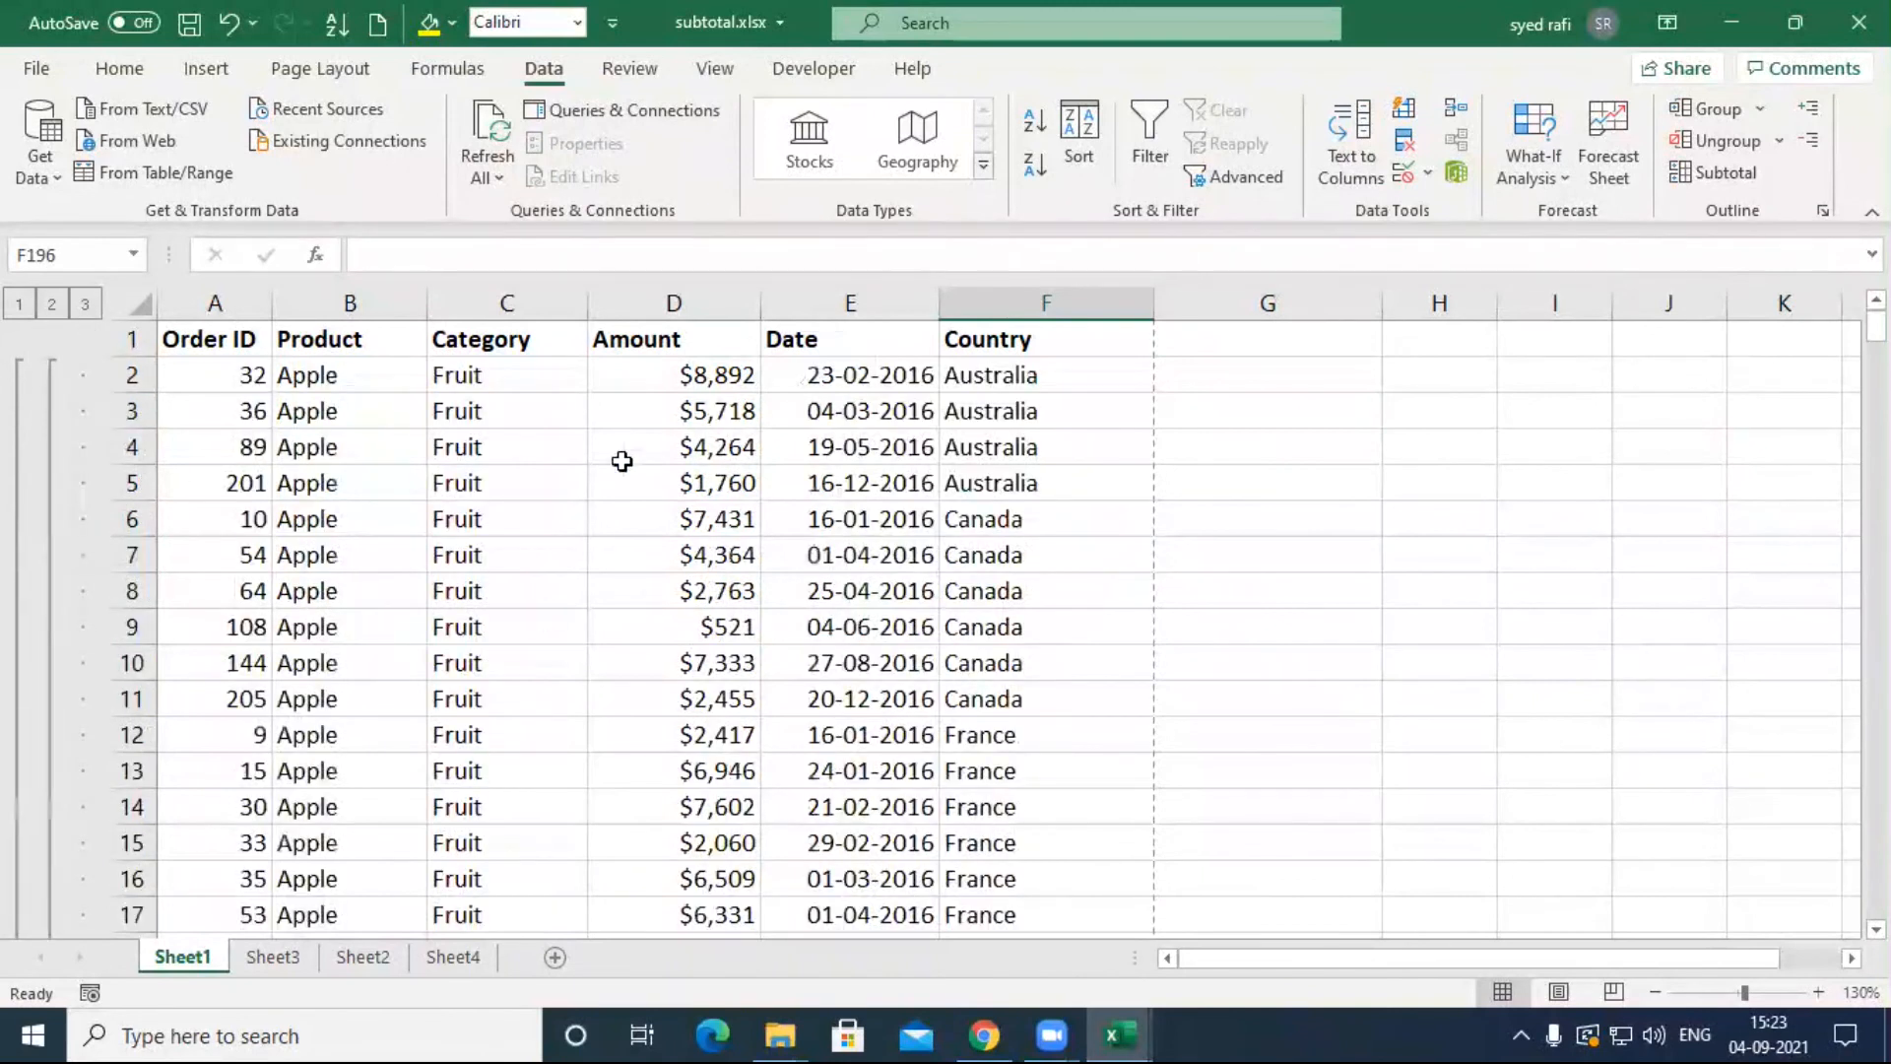
# Step: Reapply the Product Max subtotals of Amount with a page break between groups, replacing the current subtotals
pyautogui.scroll(-10, 791, 633)
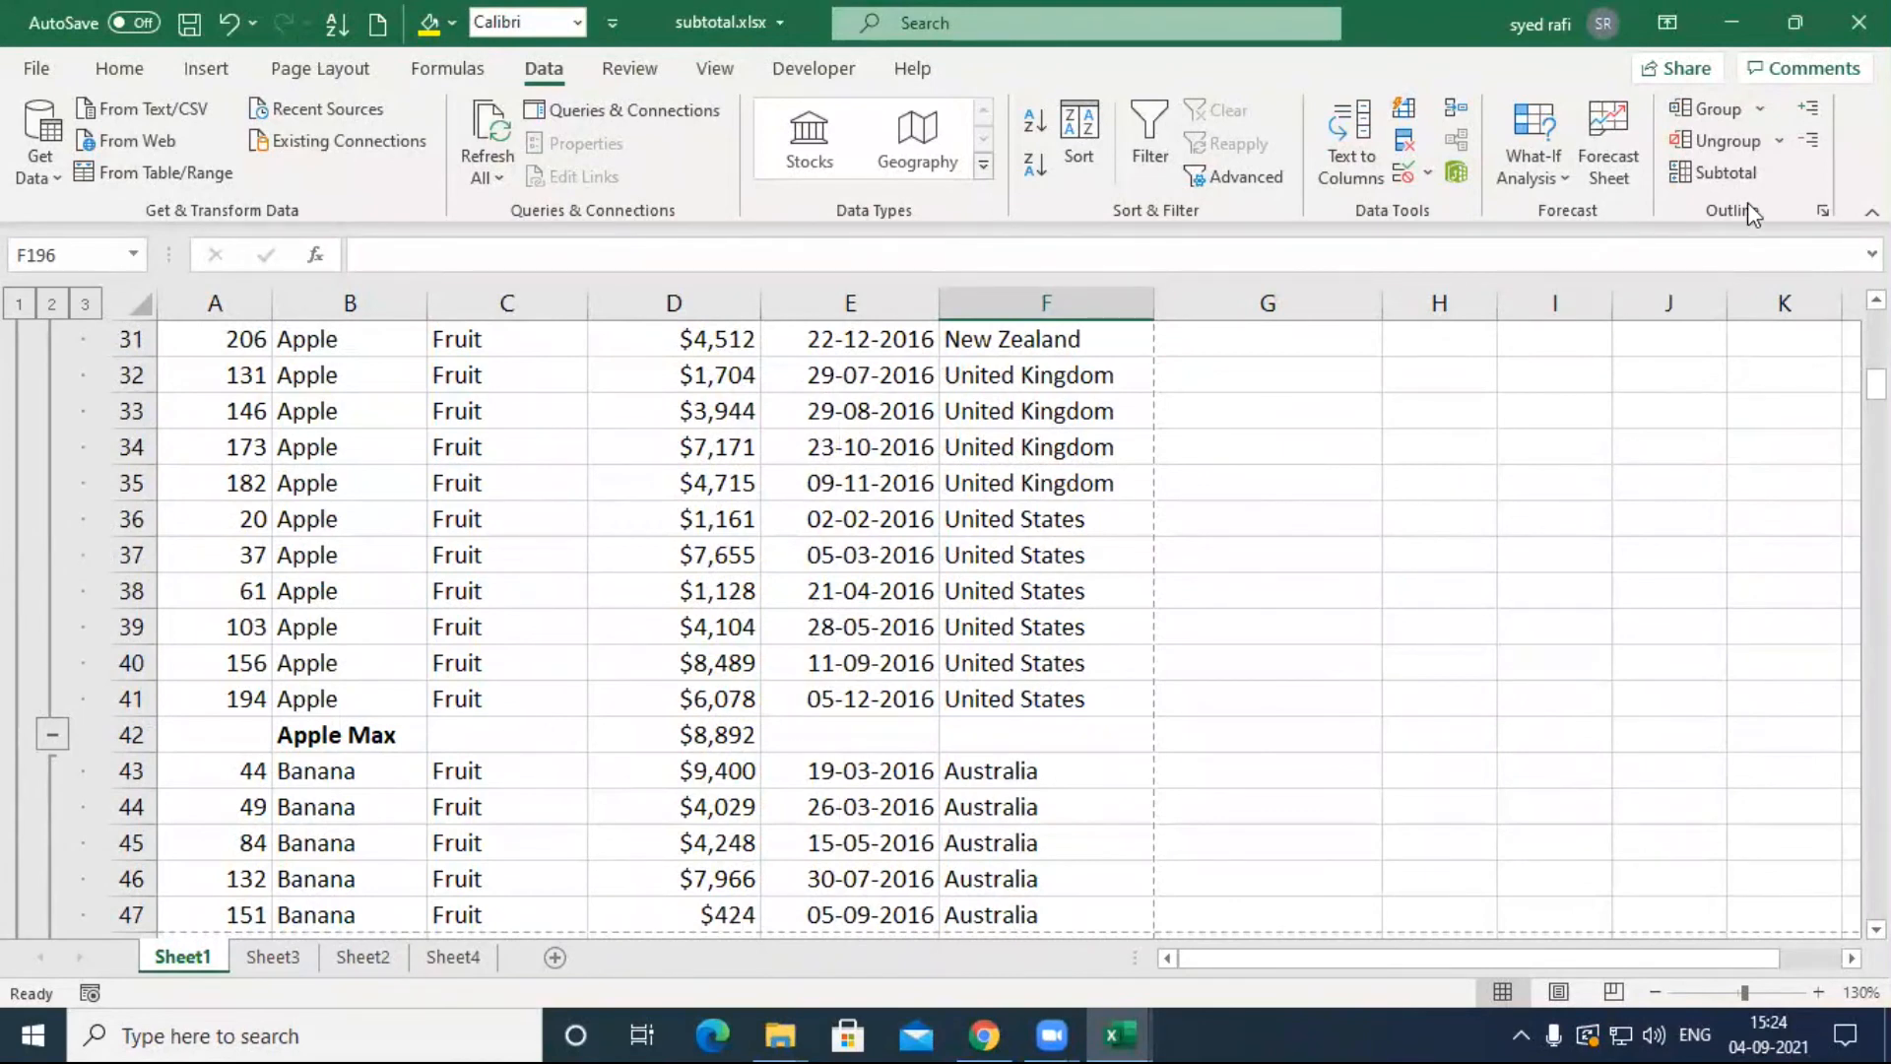
pyautogui.click(1746, 177)
pyautogui.click(1298, 365)
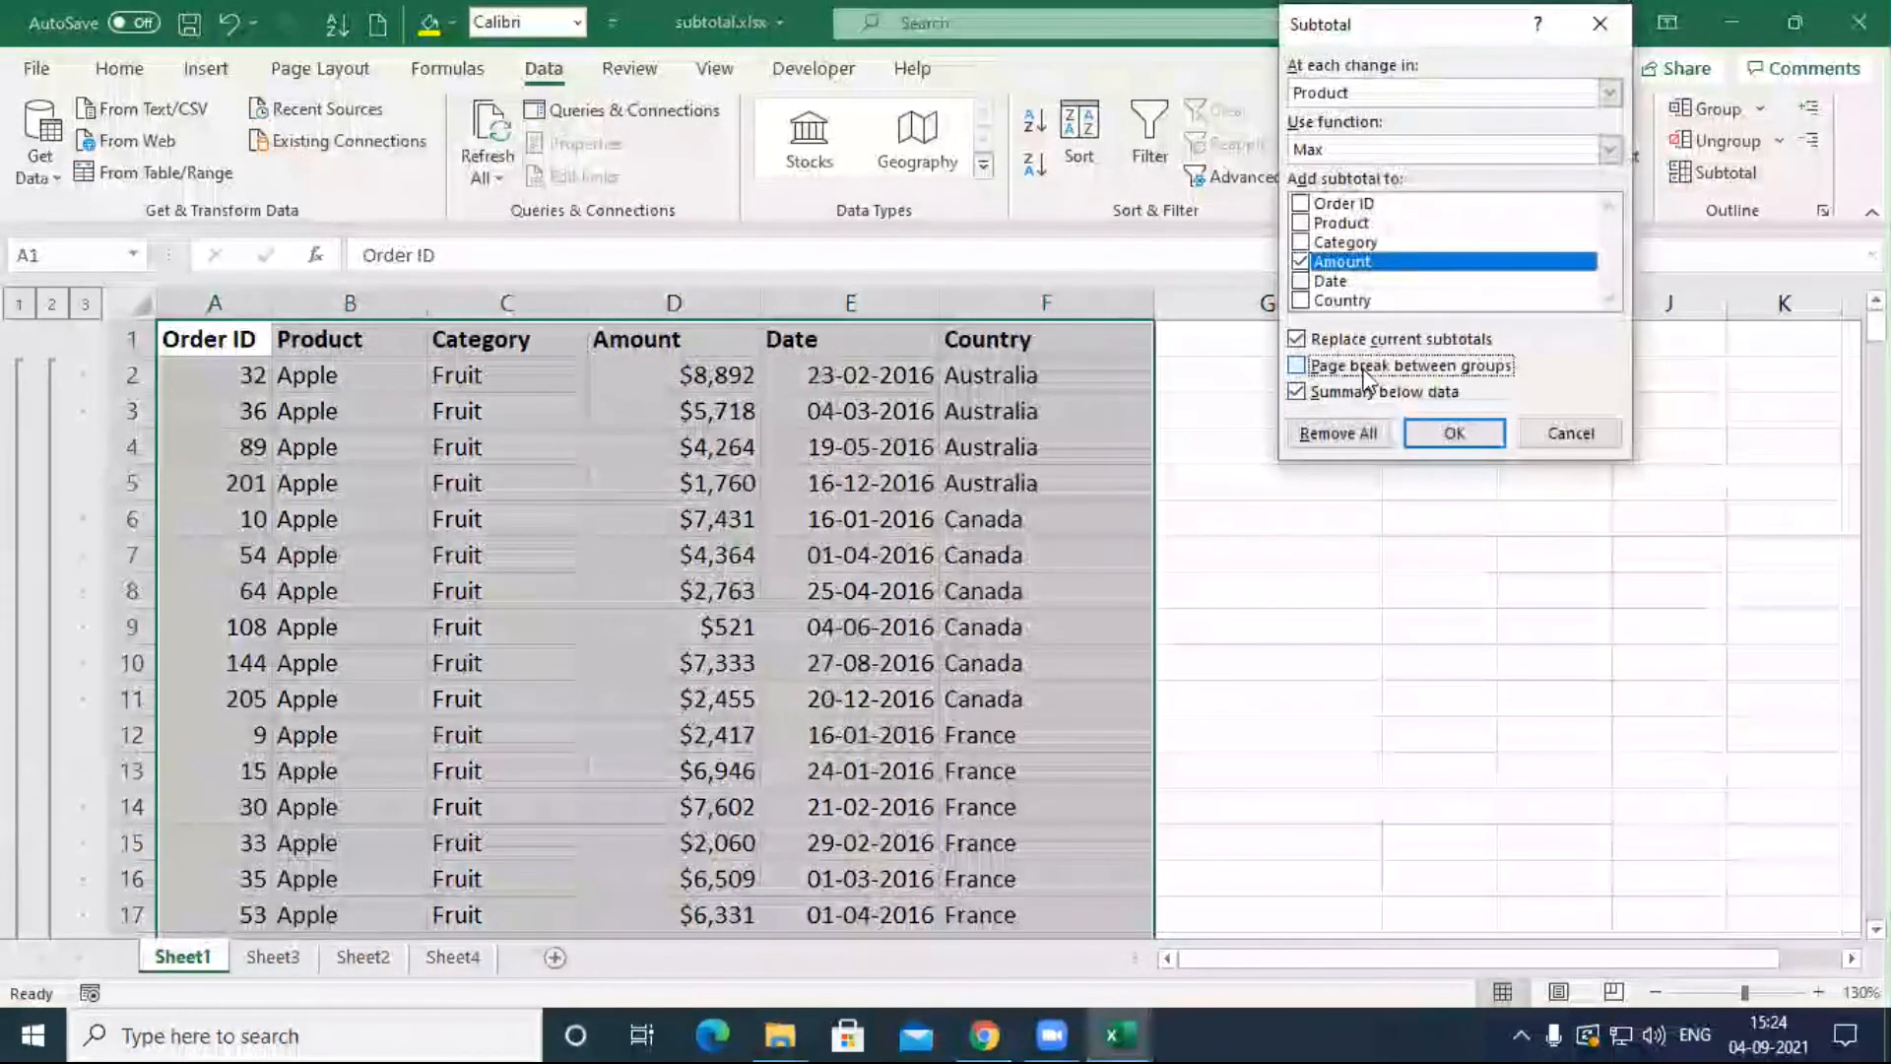
pyautogui.click(1454, 433)
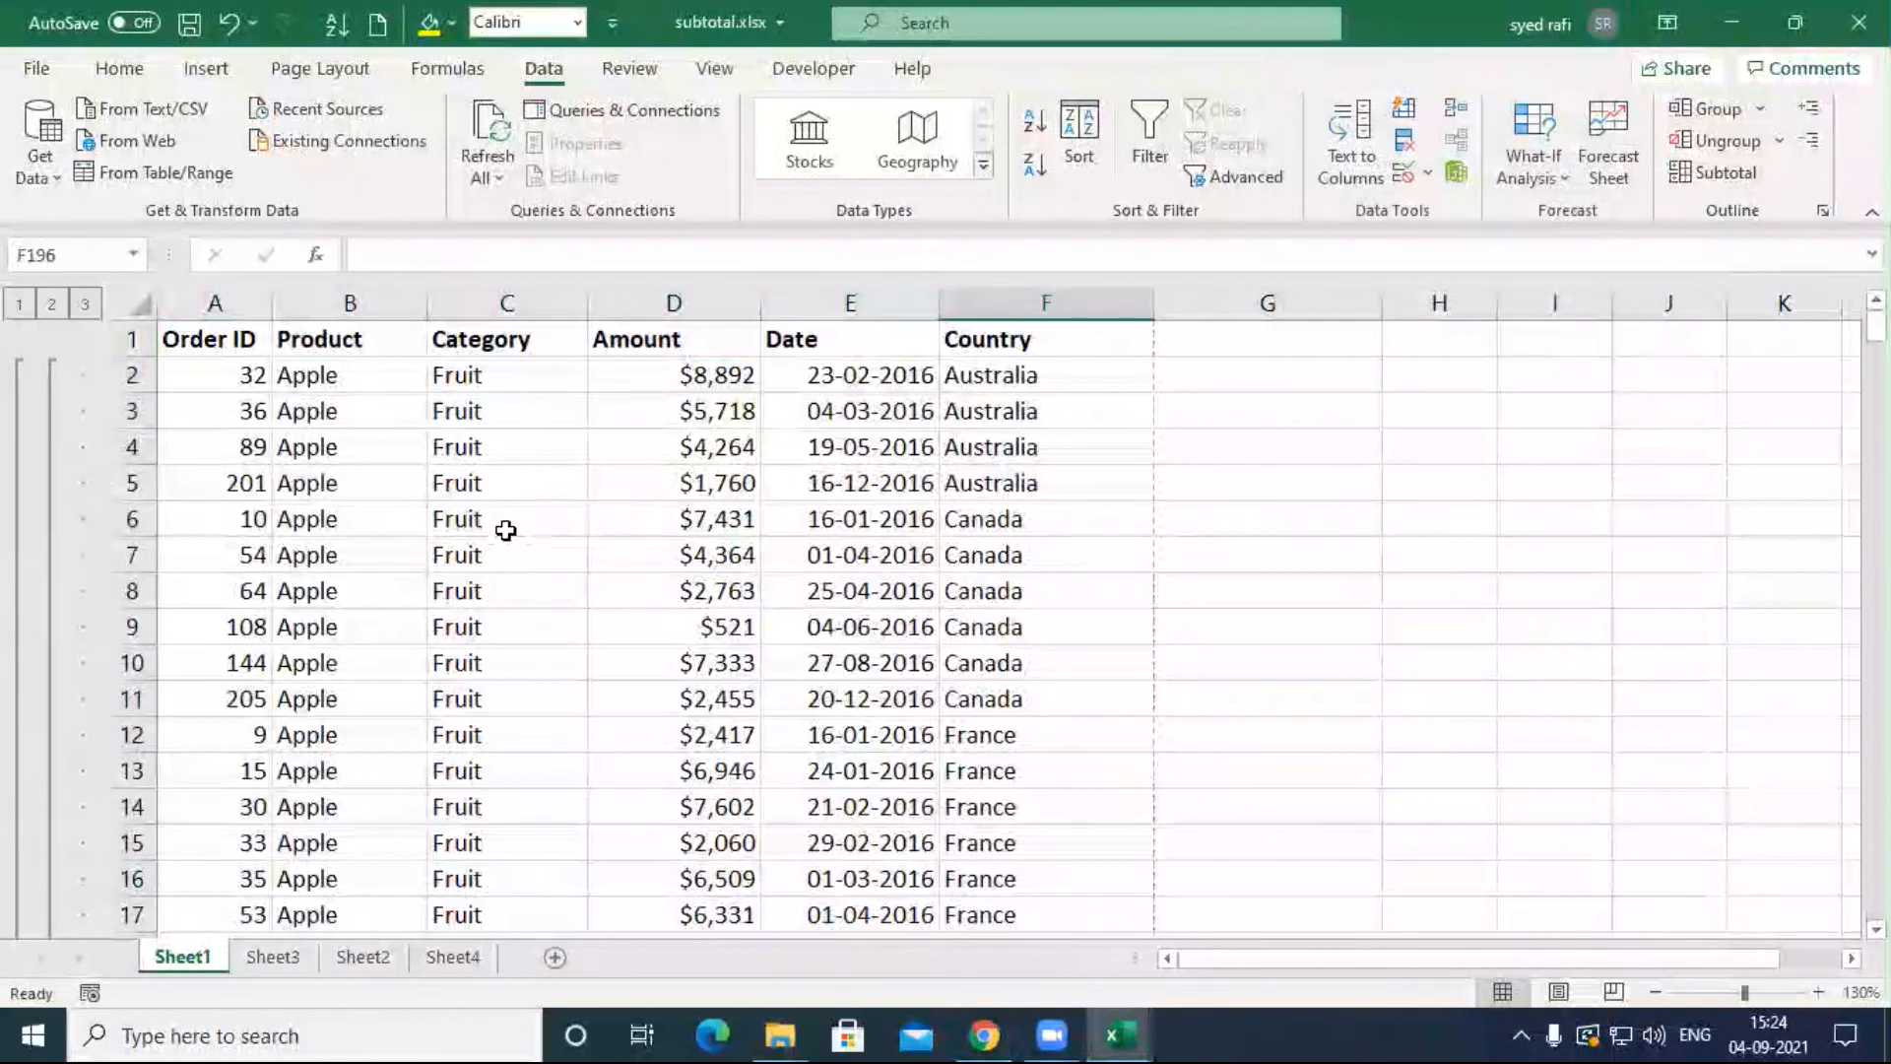
# Step: Preview the first three printed pages of Sheet1 to check the product page breaks and column headings
pyautogui.hotkey('ctrl', 'p')
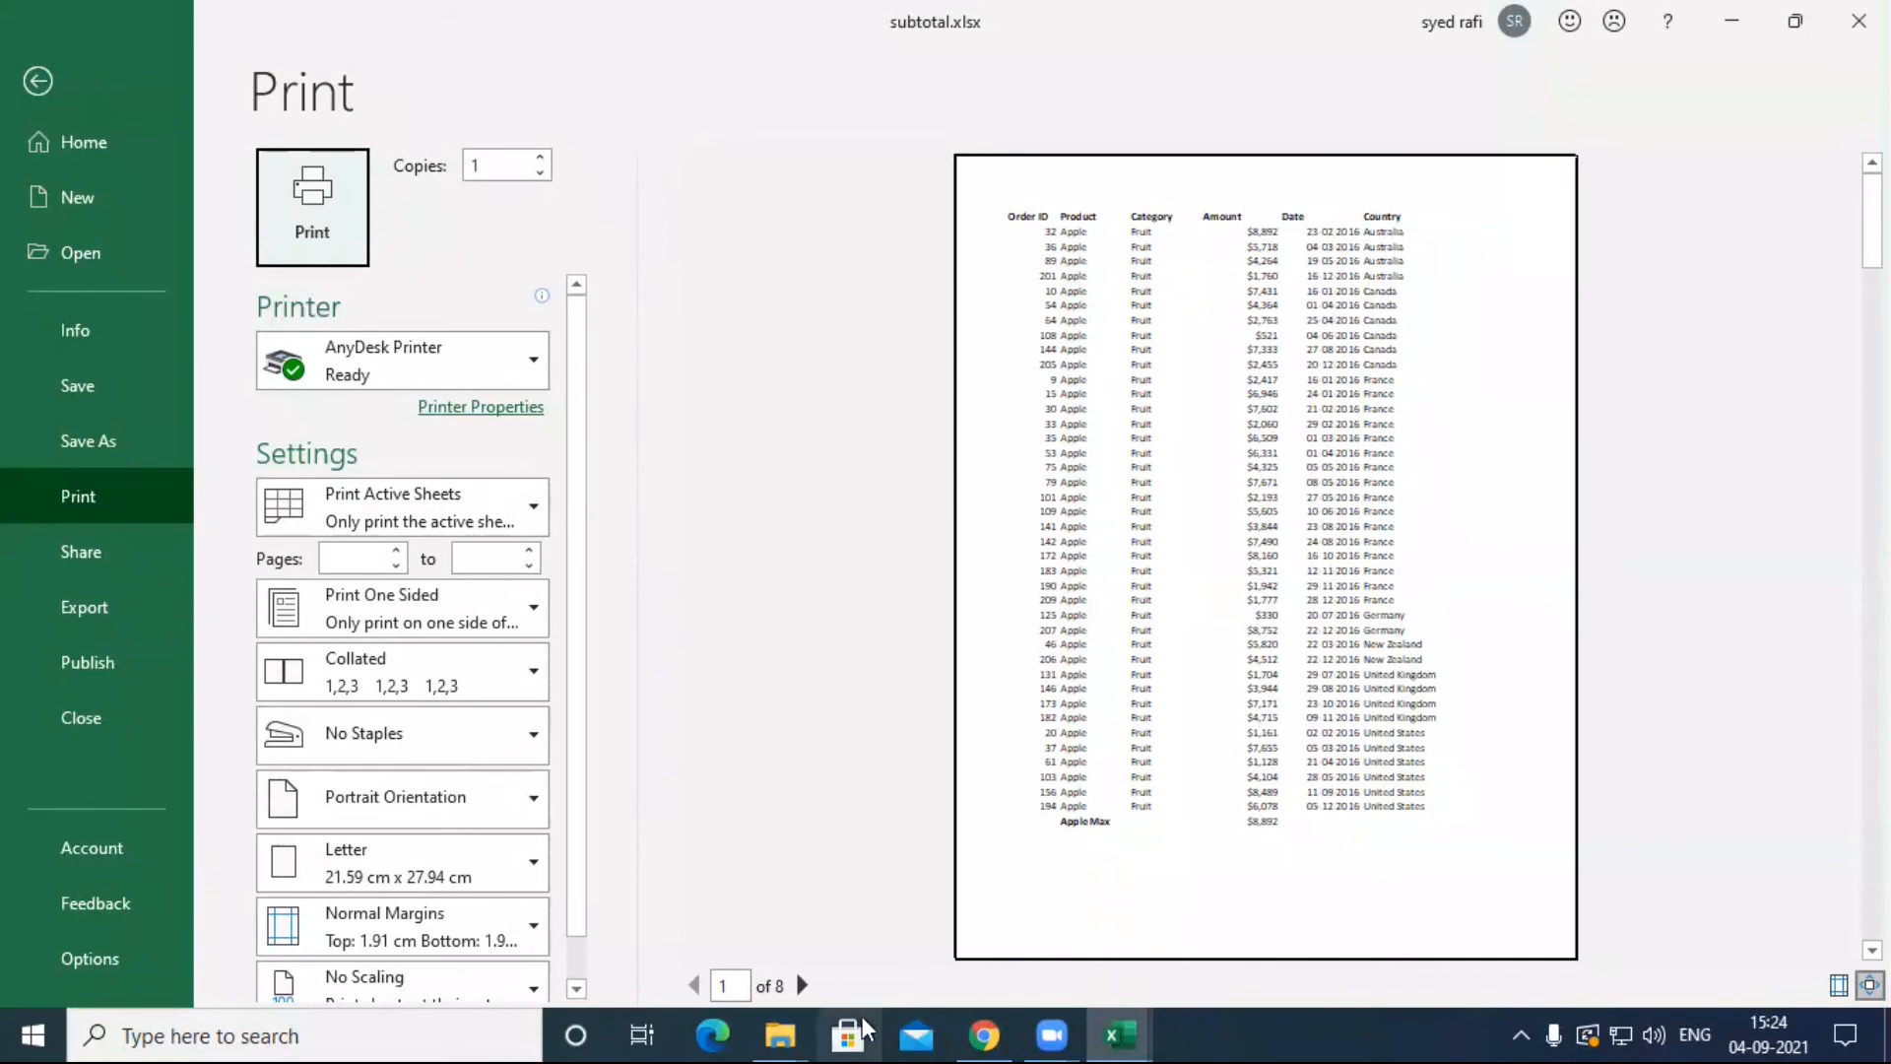
pyautogui.click(801, 984)
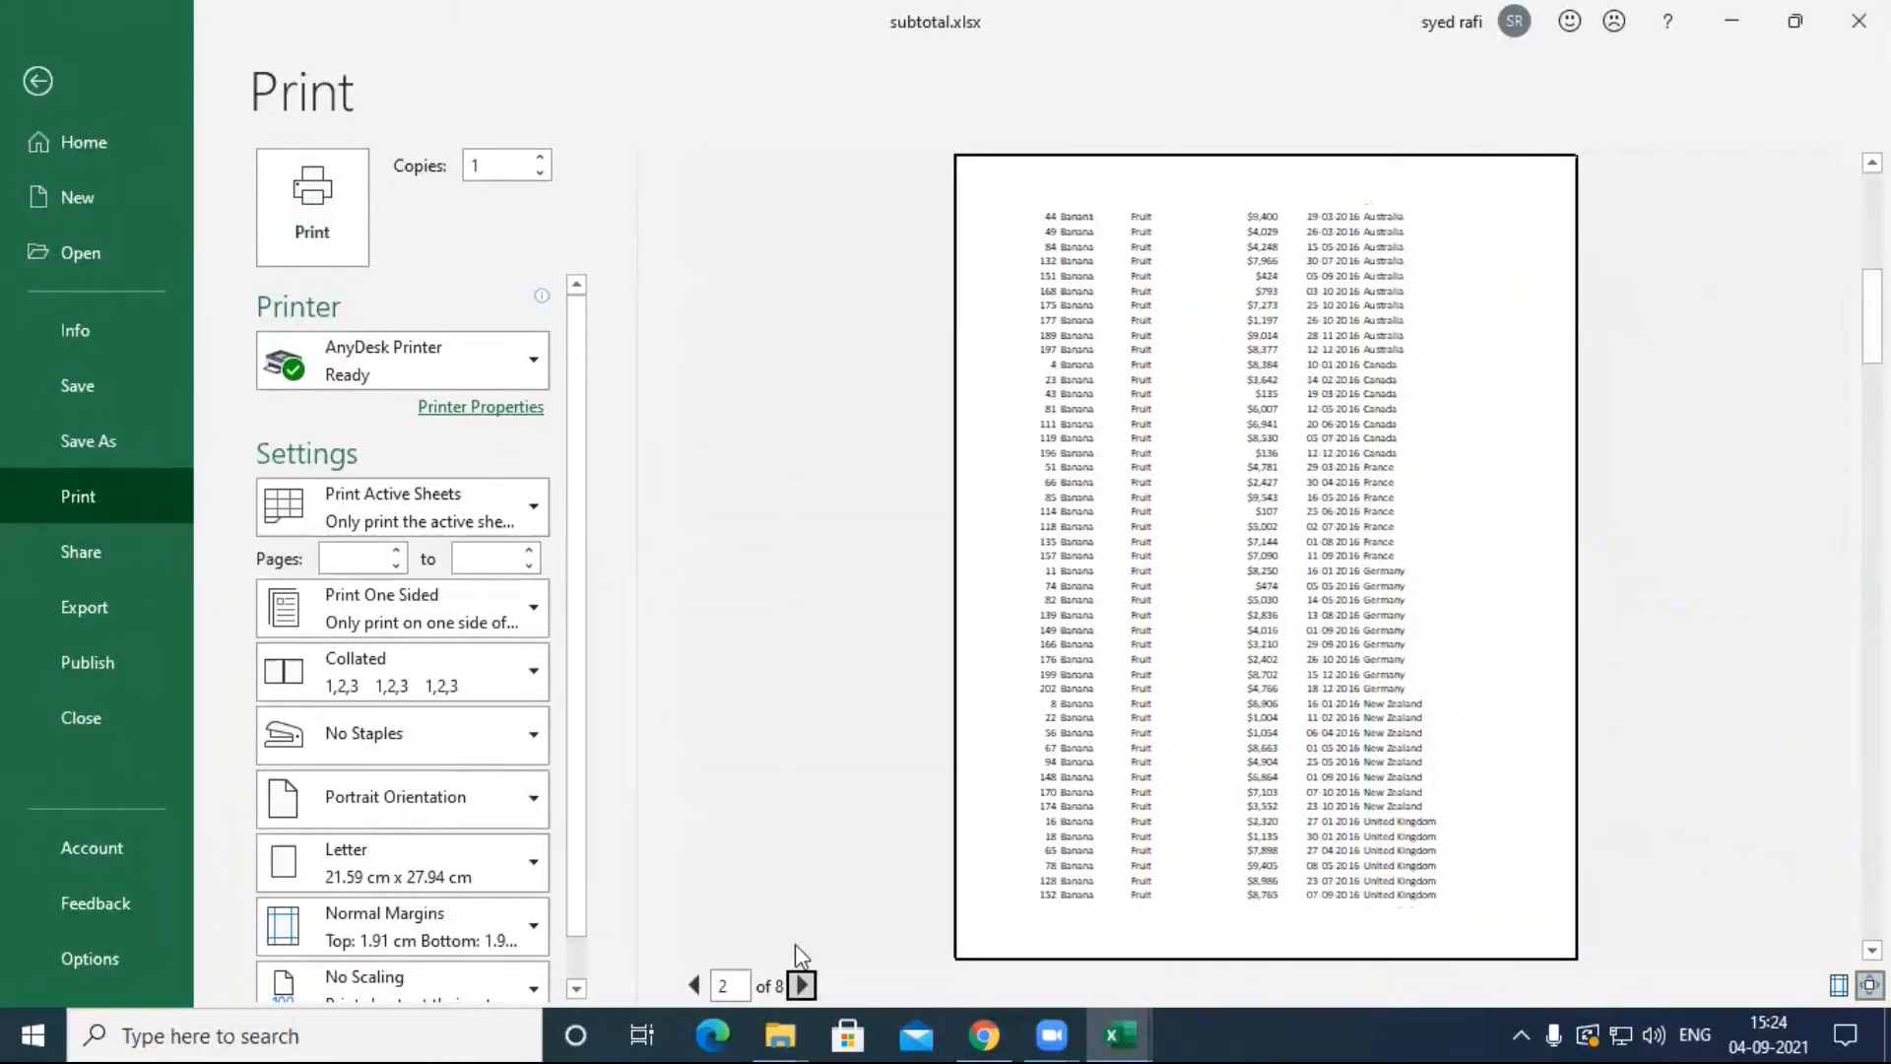
pyautogui.click(802, 984)
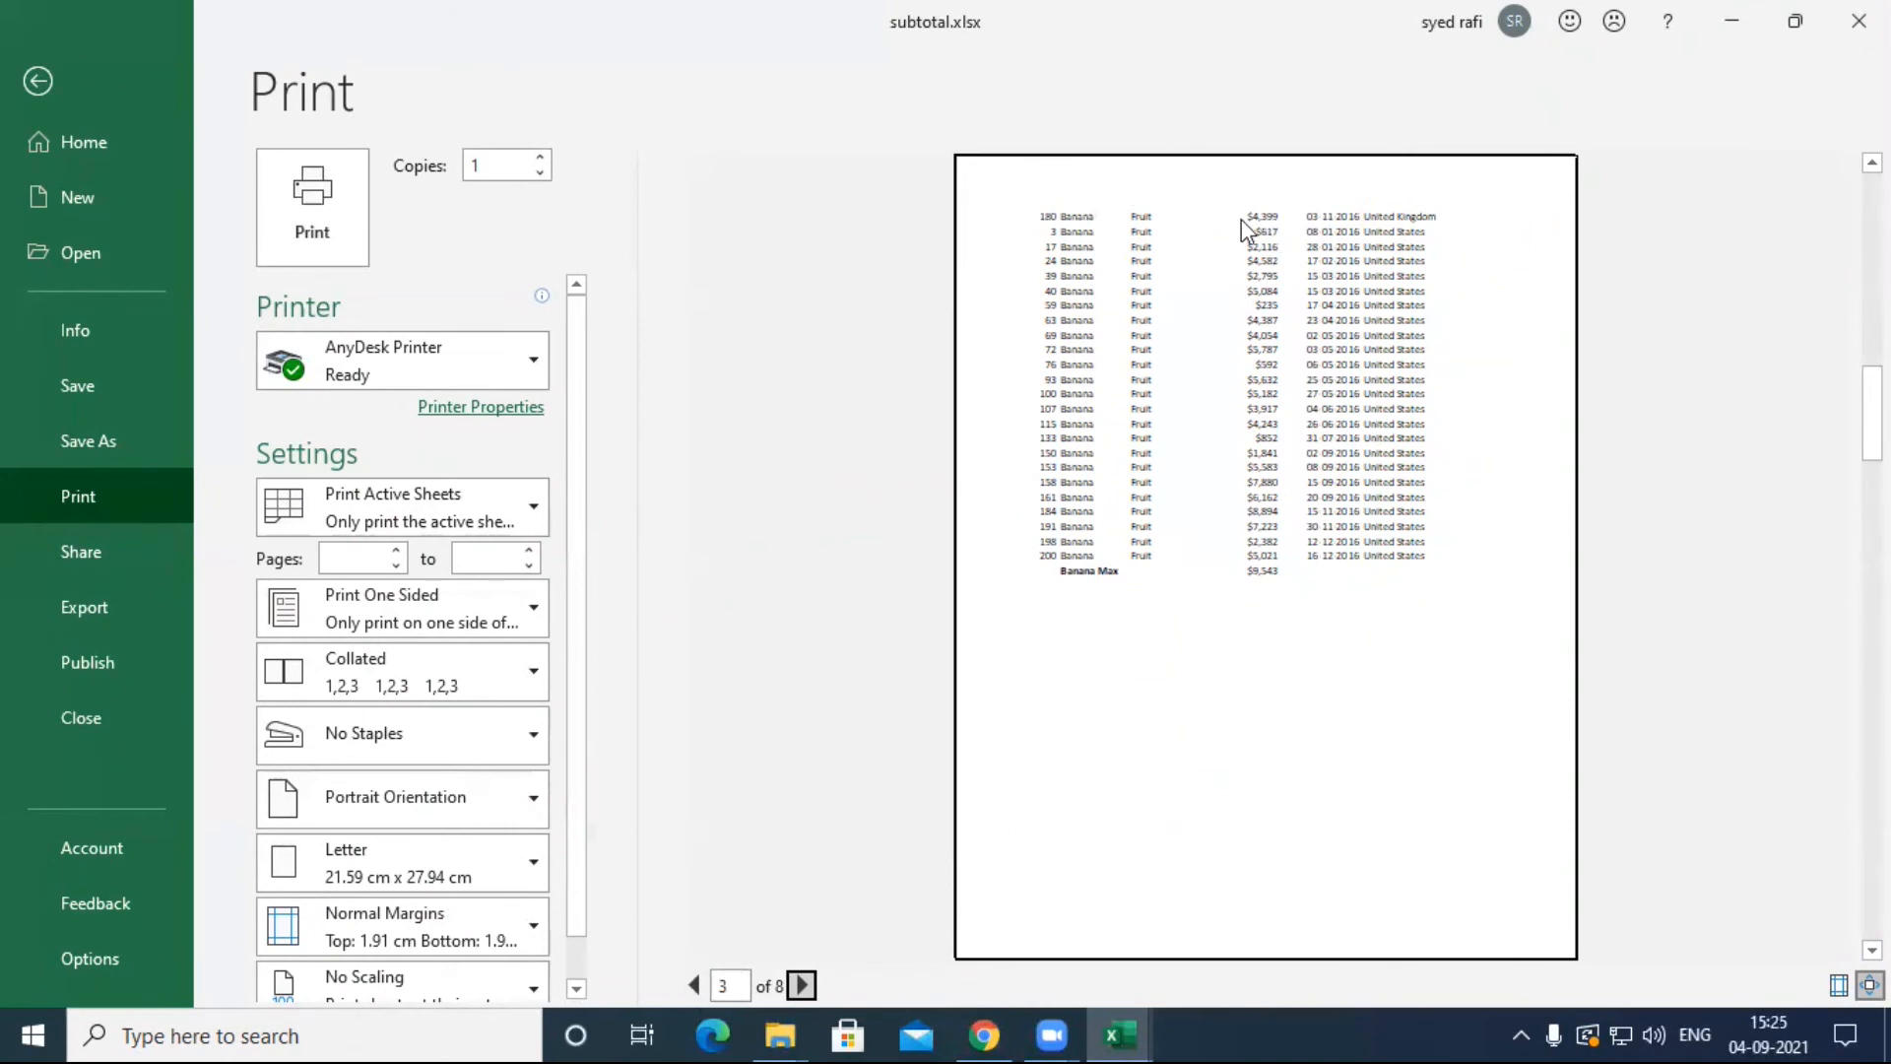
pyautogui.press('Escape')
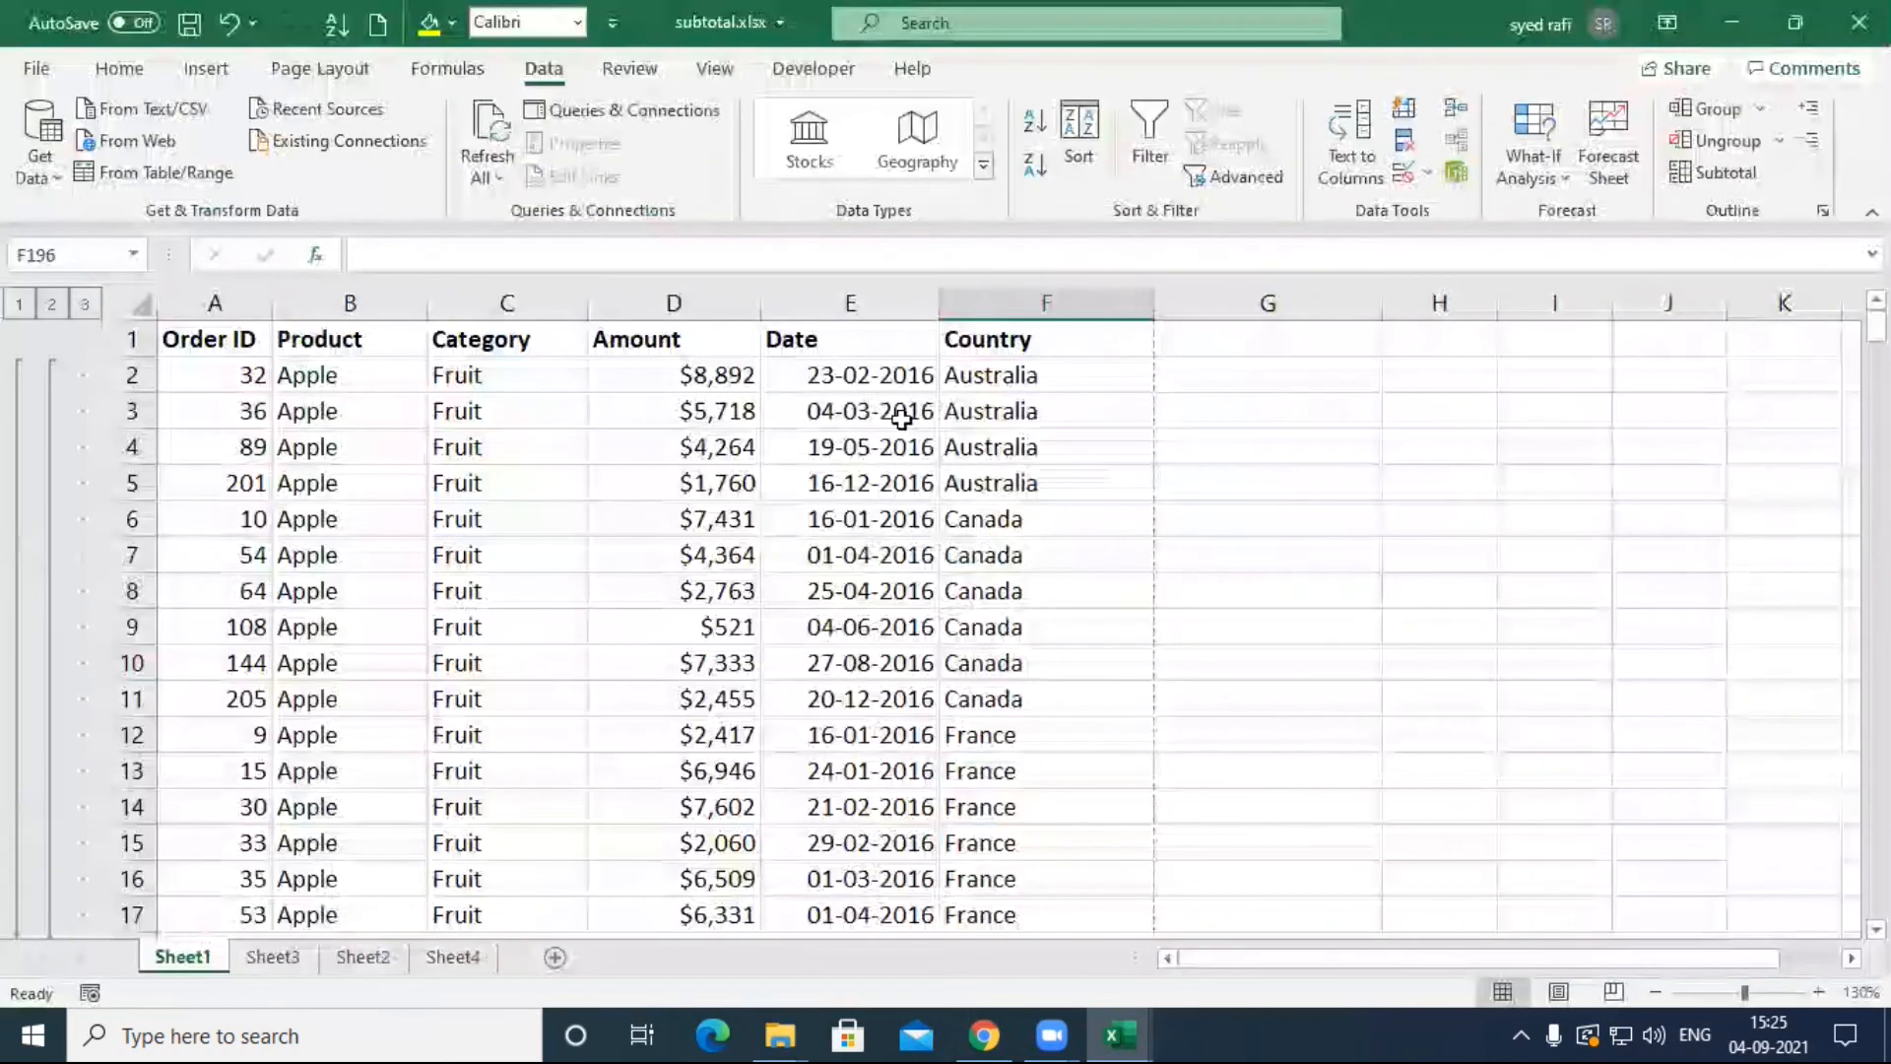
# Step: Set header row 1 ($1:$1) of Sheet1 to repeat at the top of every printed page
pyautogui.moveTo(211, 338); pyautogui.dragTo(1017, 335)
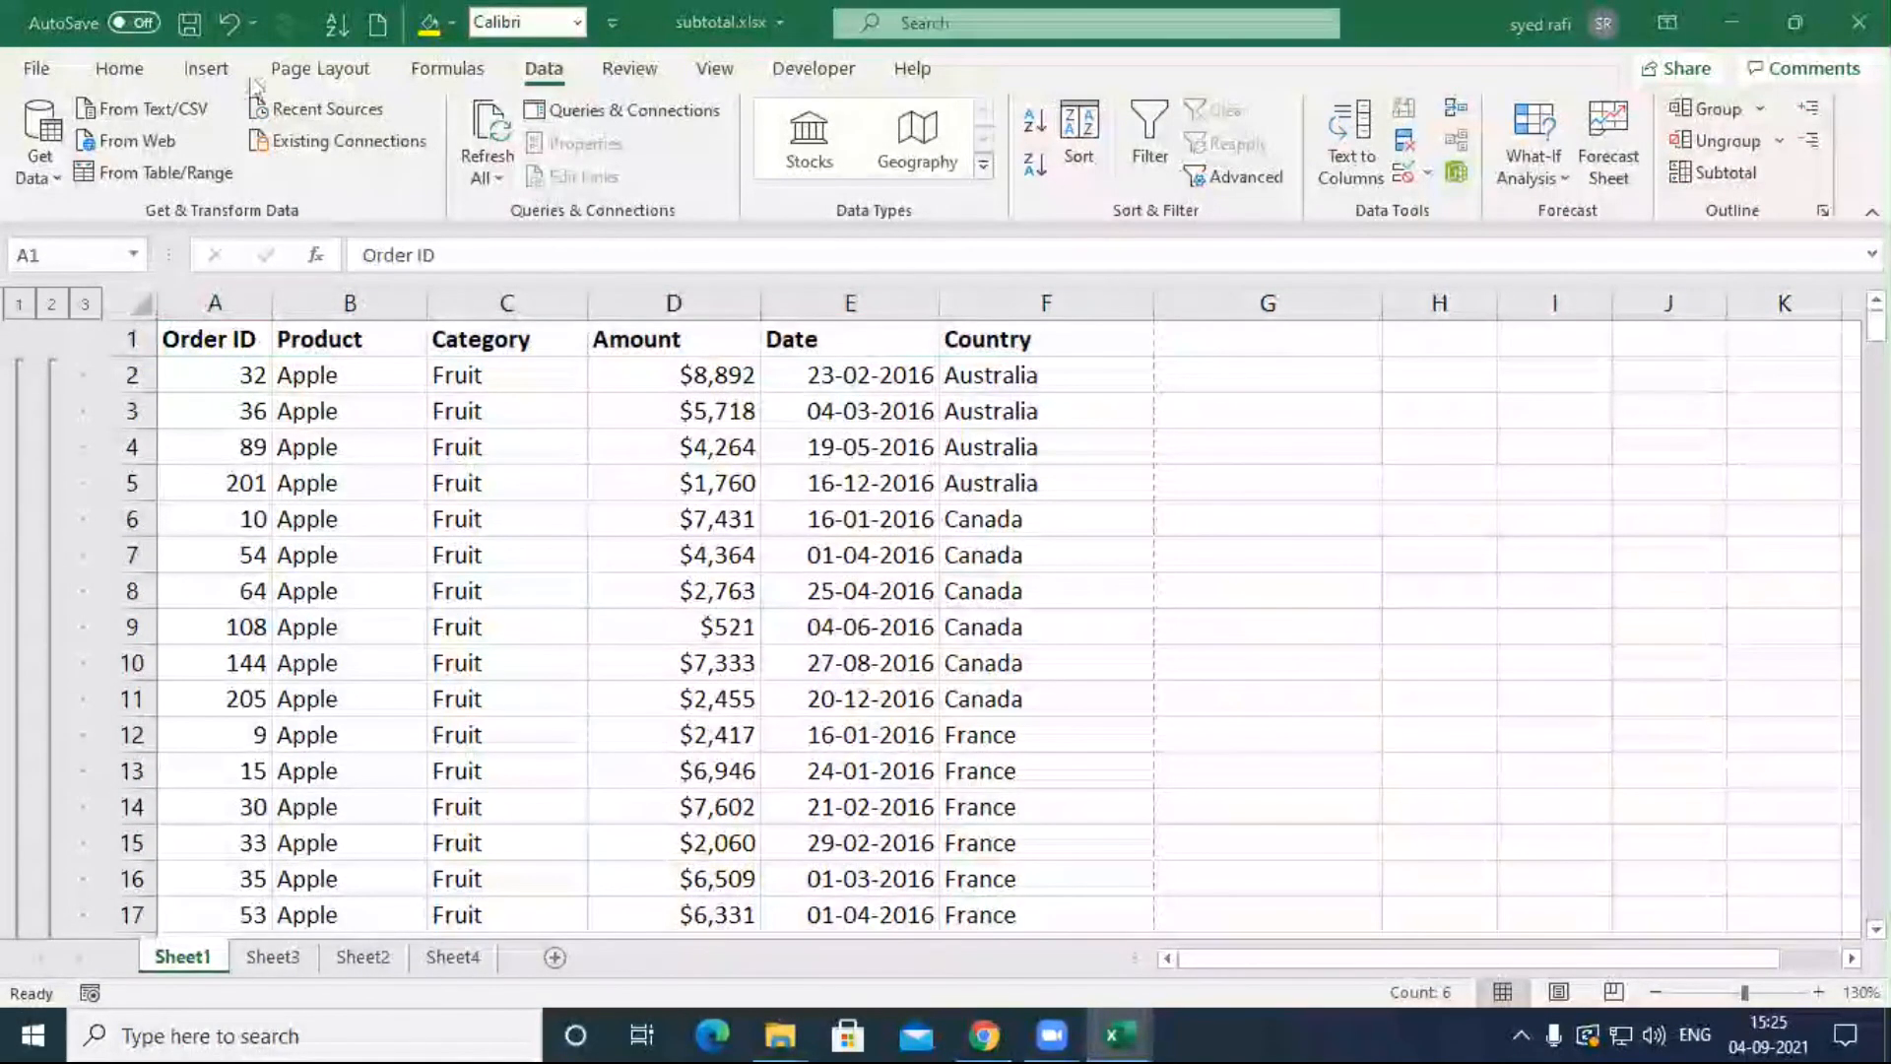
pyautogui.click(303, 70)
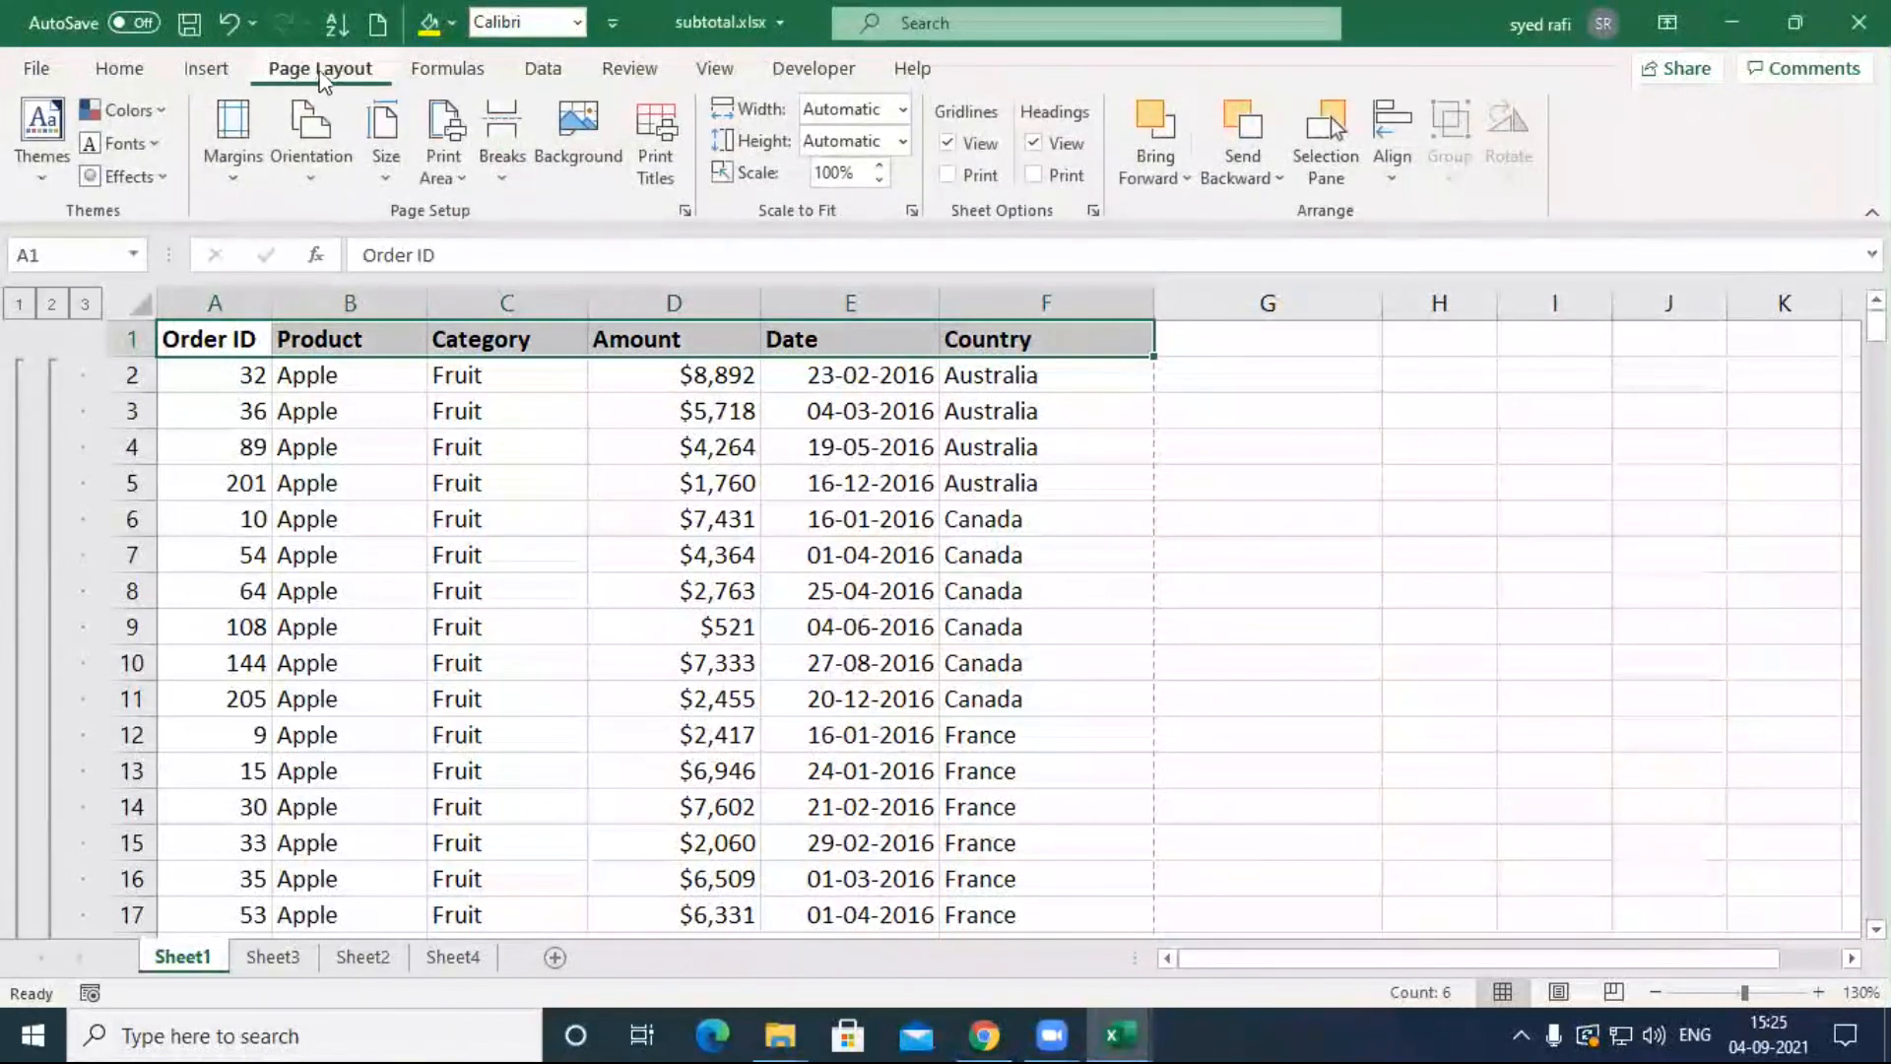
pyautogui.click(658, 170)
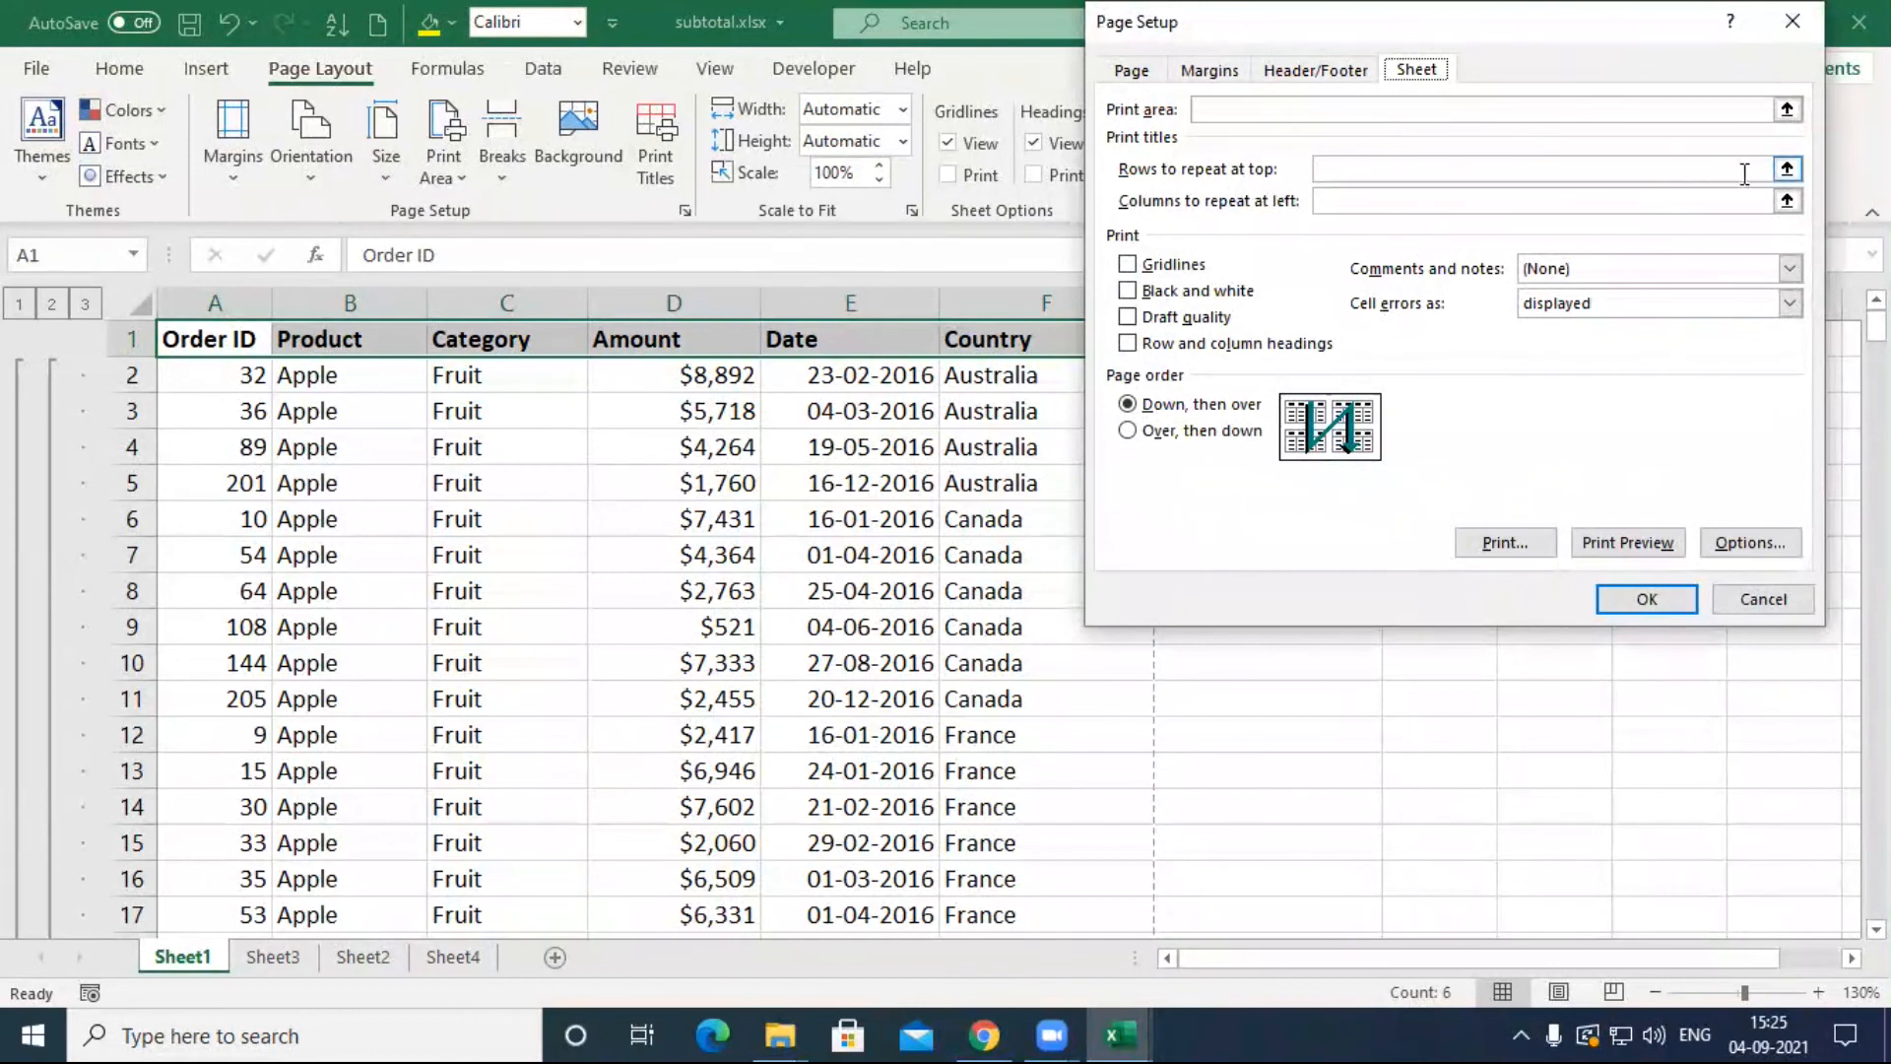
pyautogui.click(1787, 170)
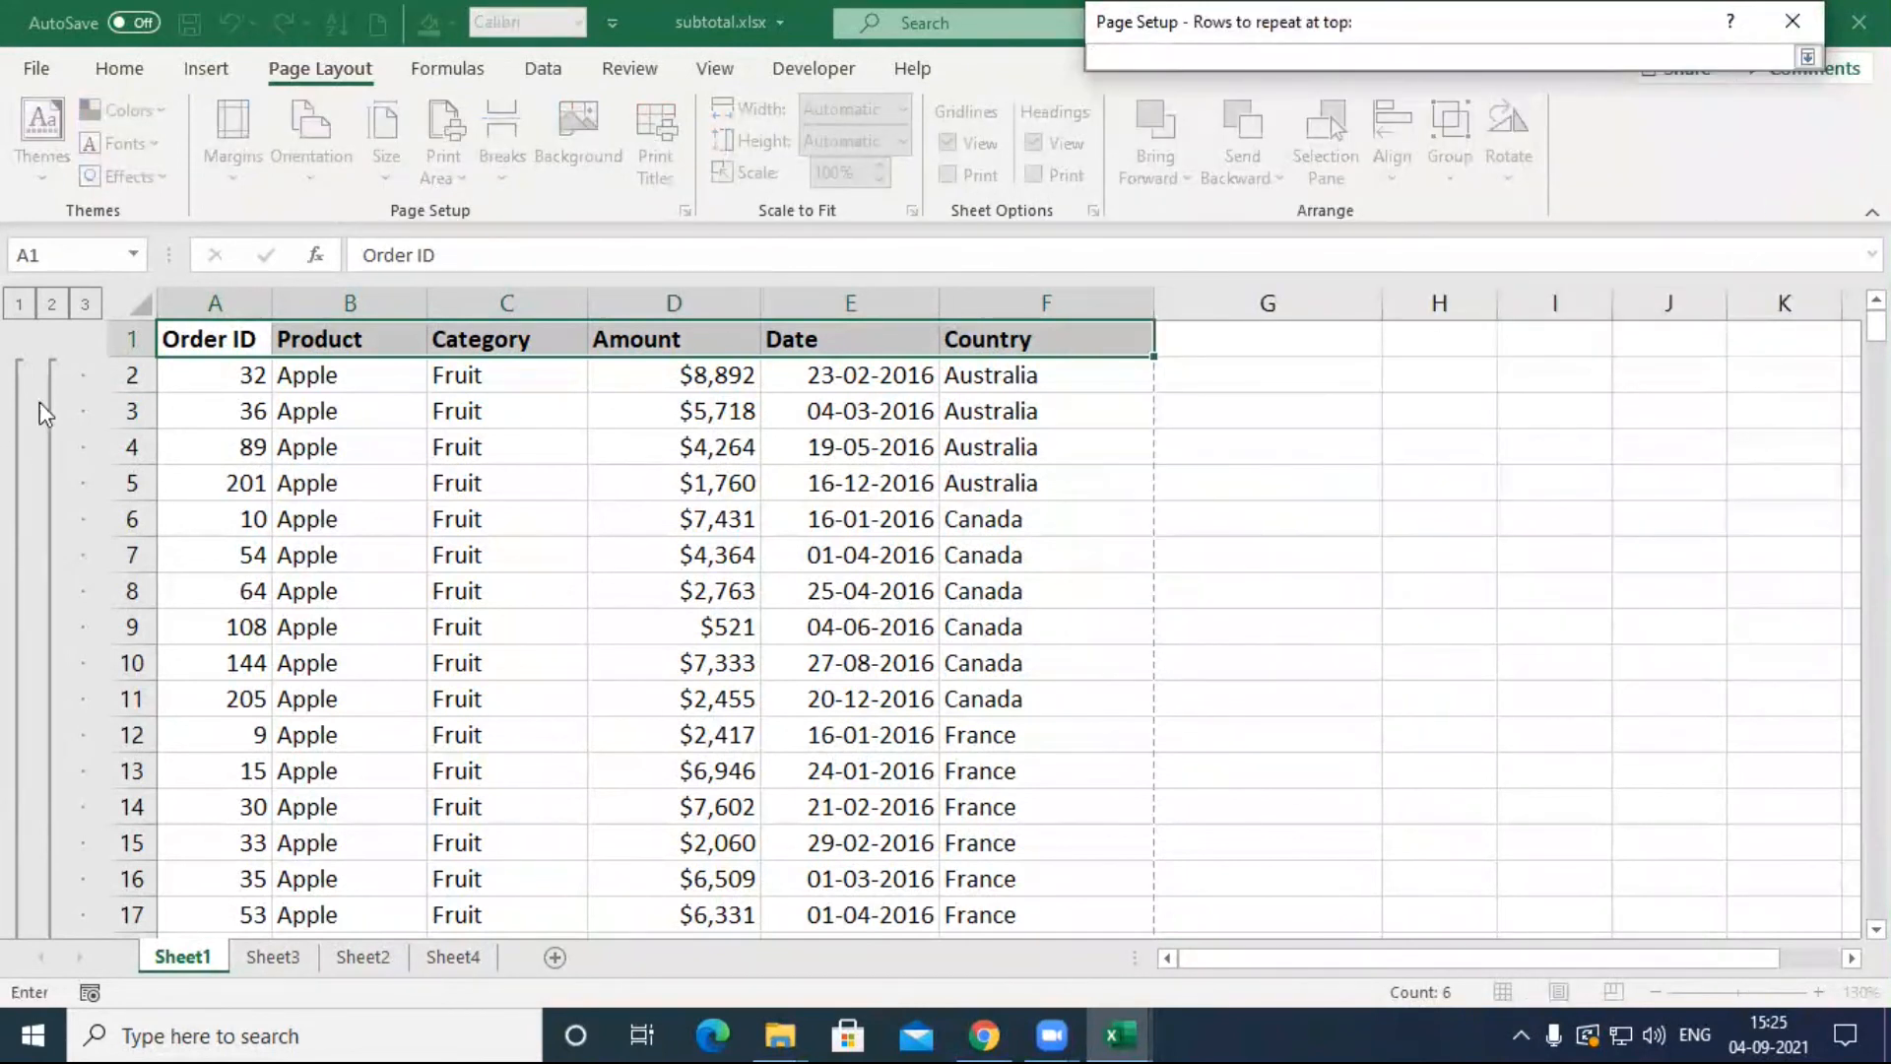
pyautogui.click(132, 339)
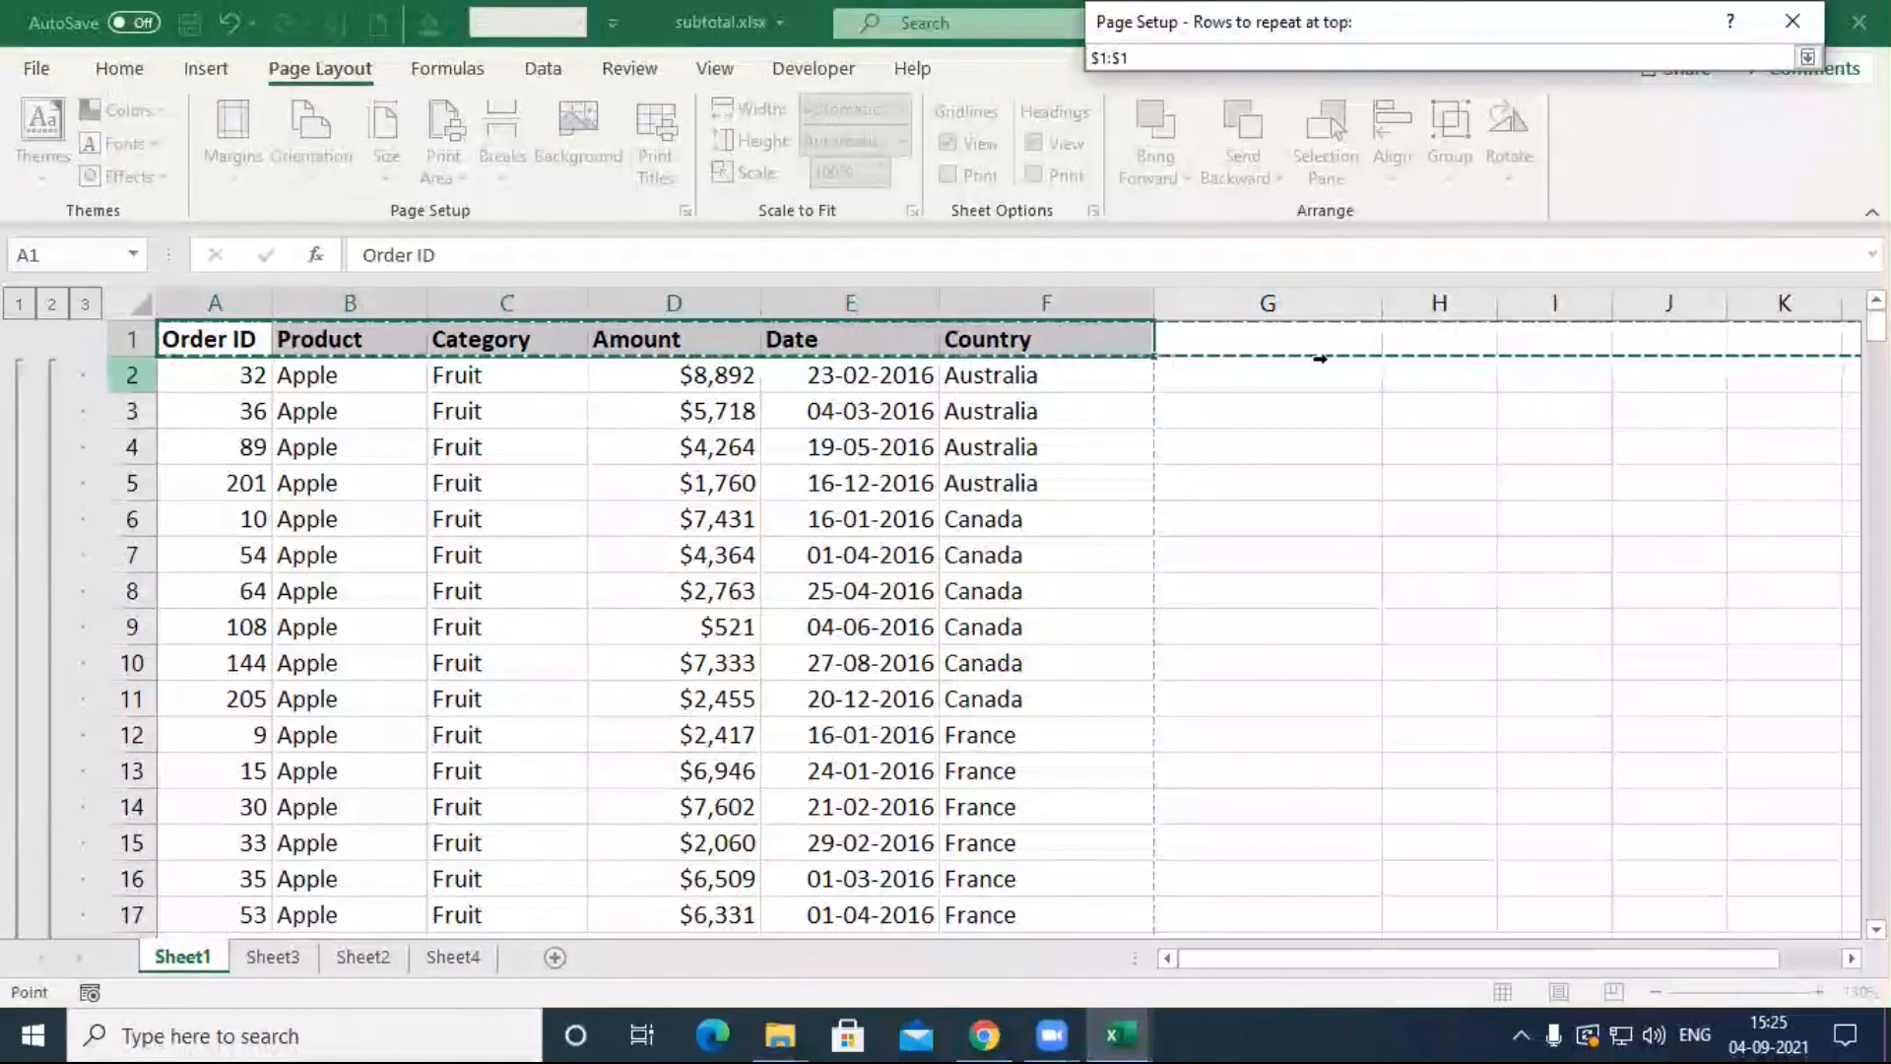
pyautogui.click(1806, 57)
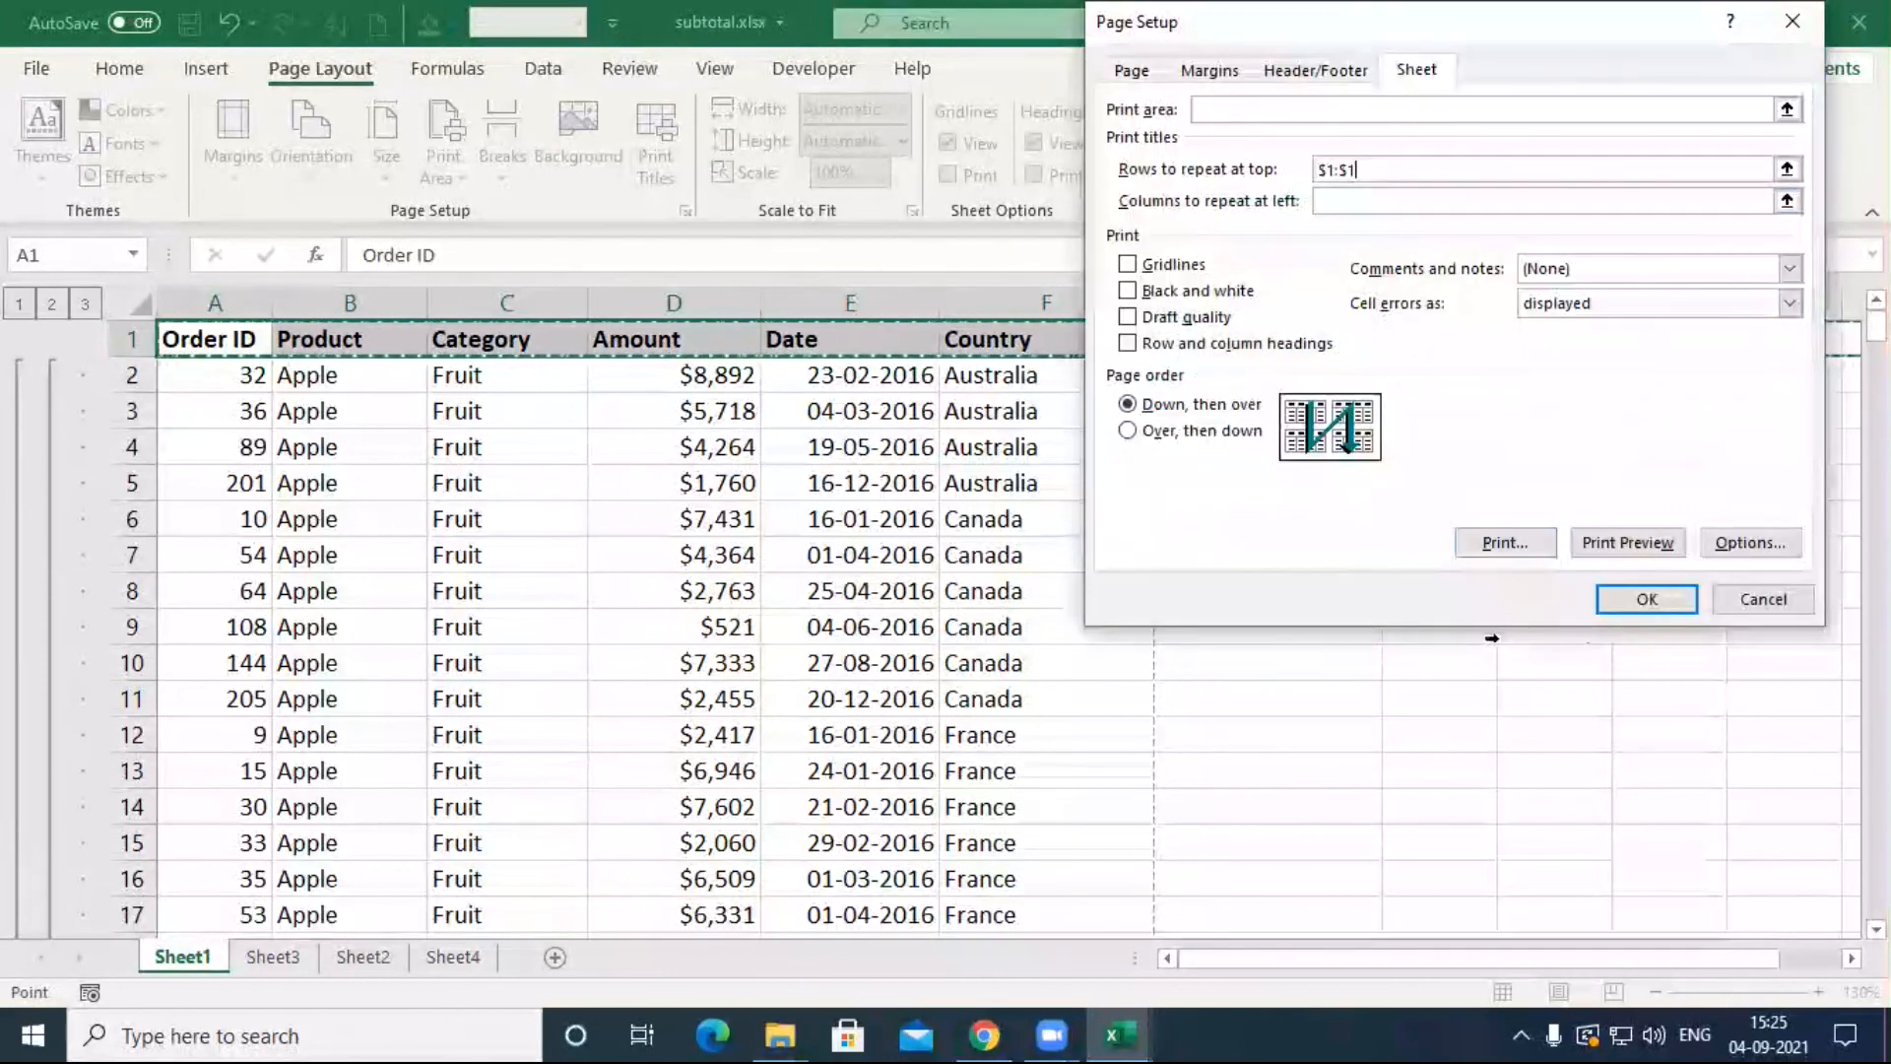
pyautogui.click(1640, 597)
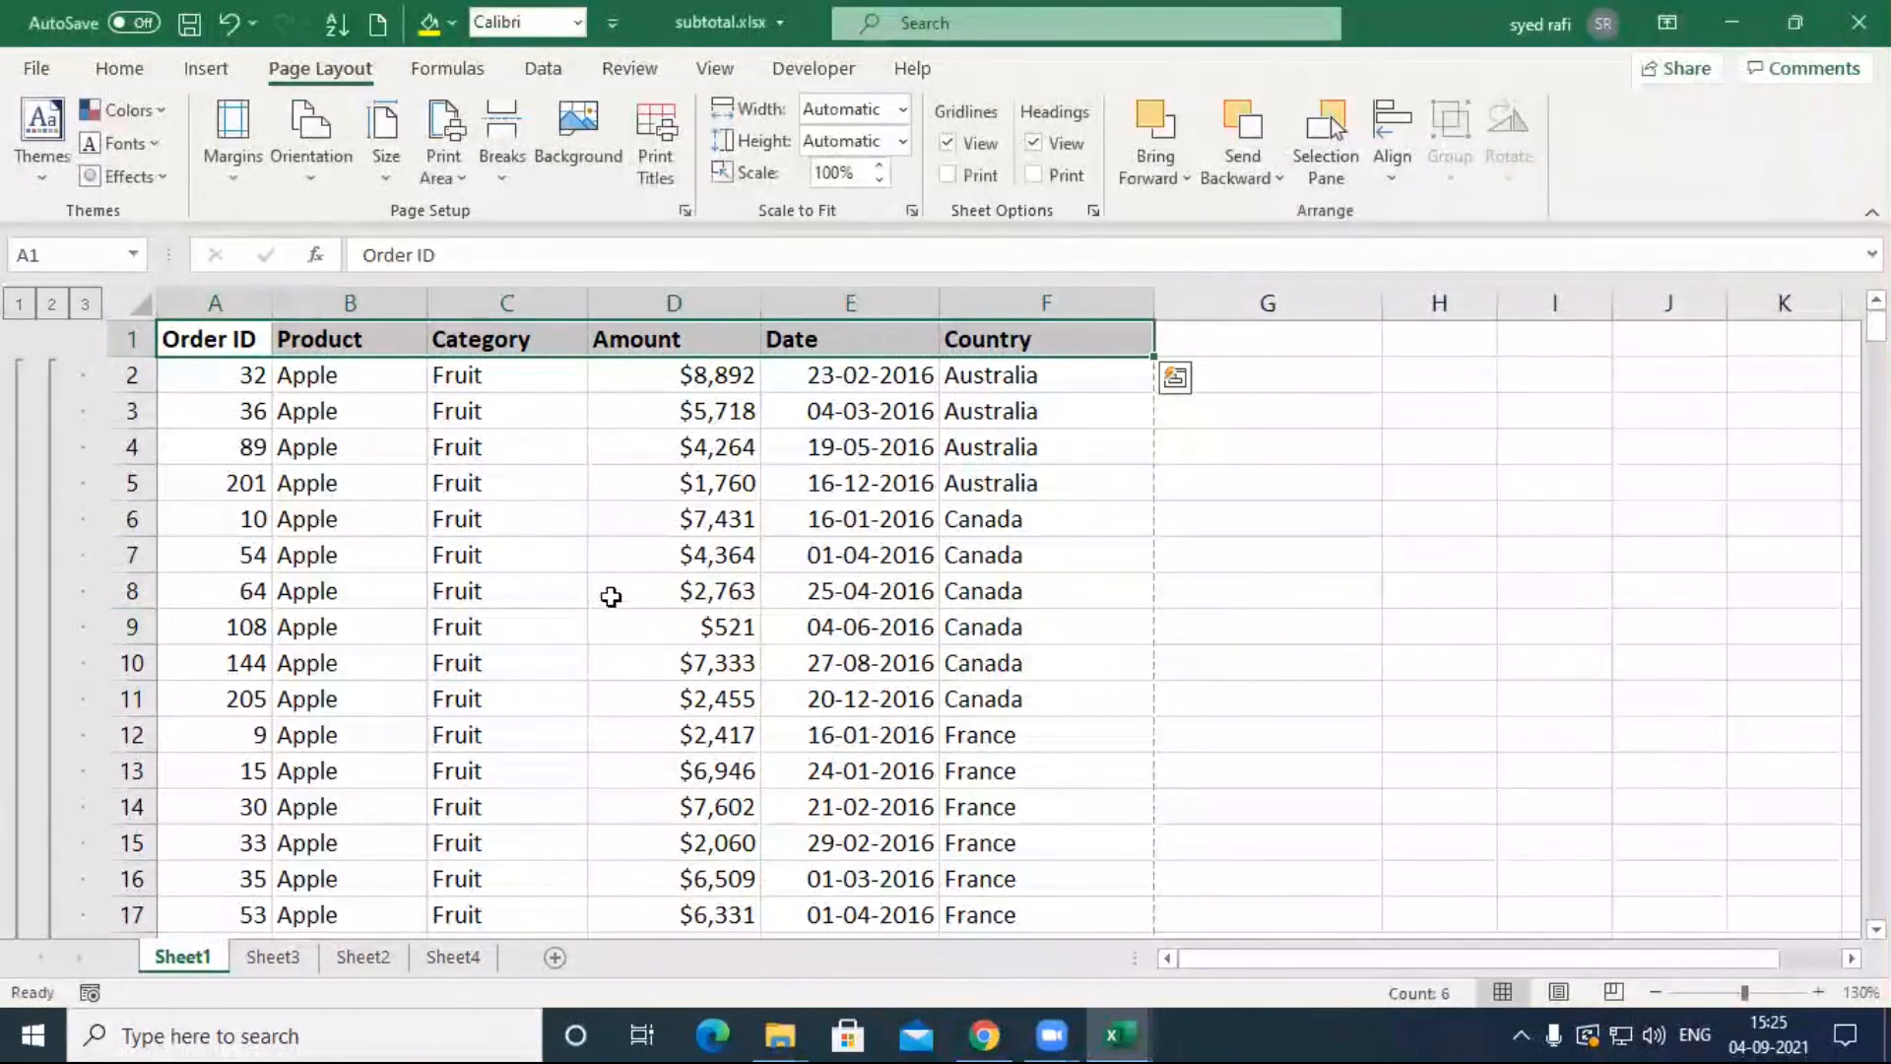
# Step: Check the repeated header row in the print preview through page 3, without printing
pyautogui.hotkey('ctrl', 'p')
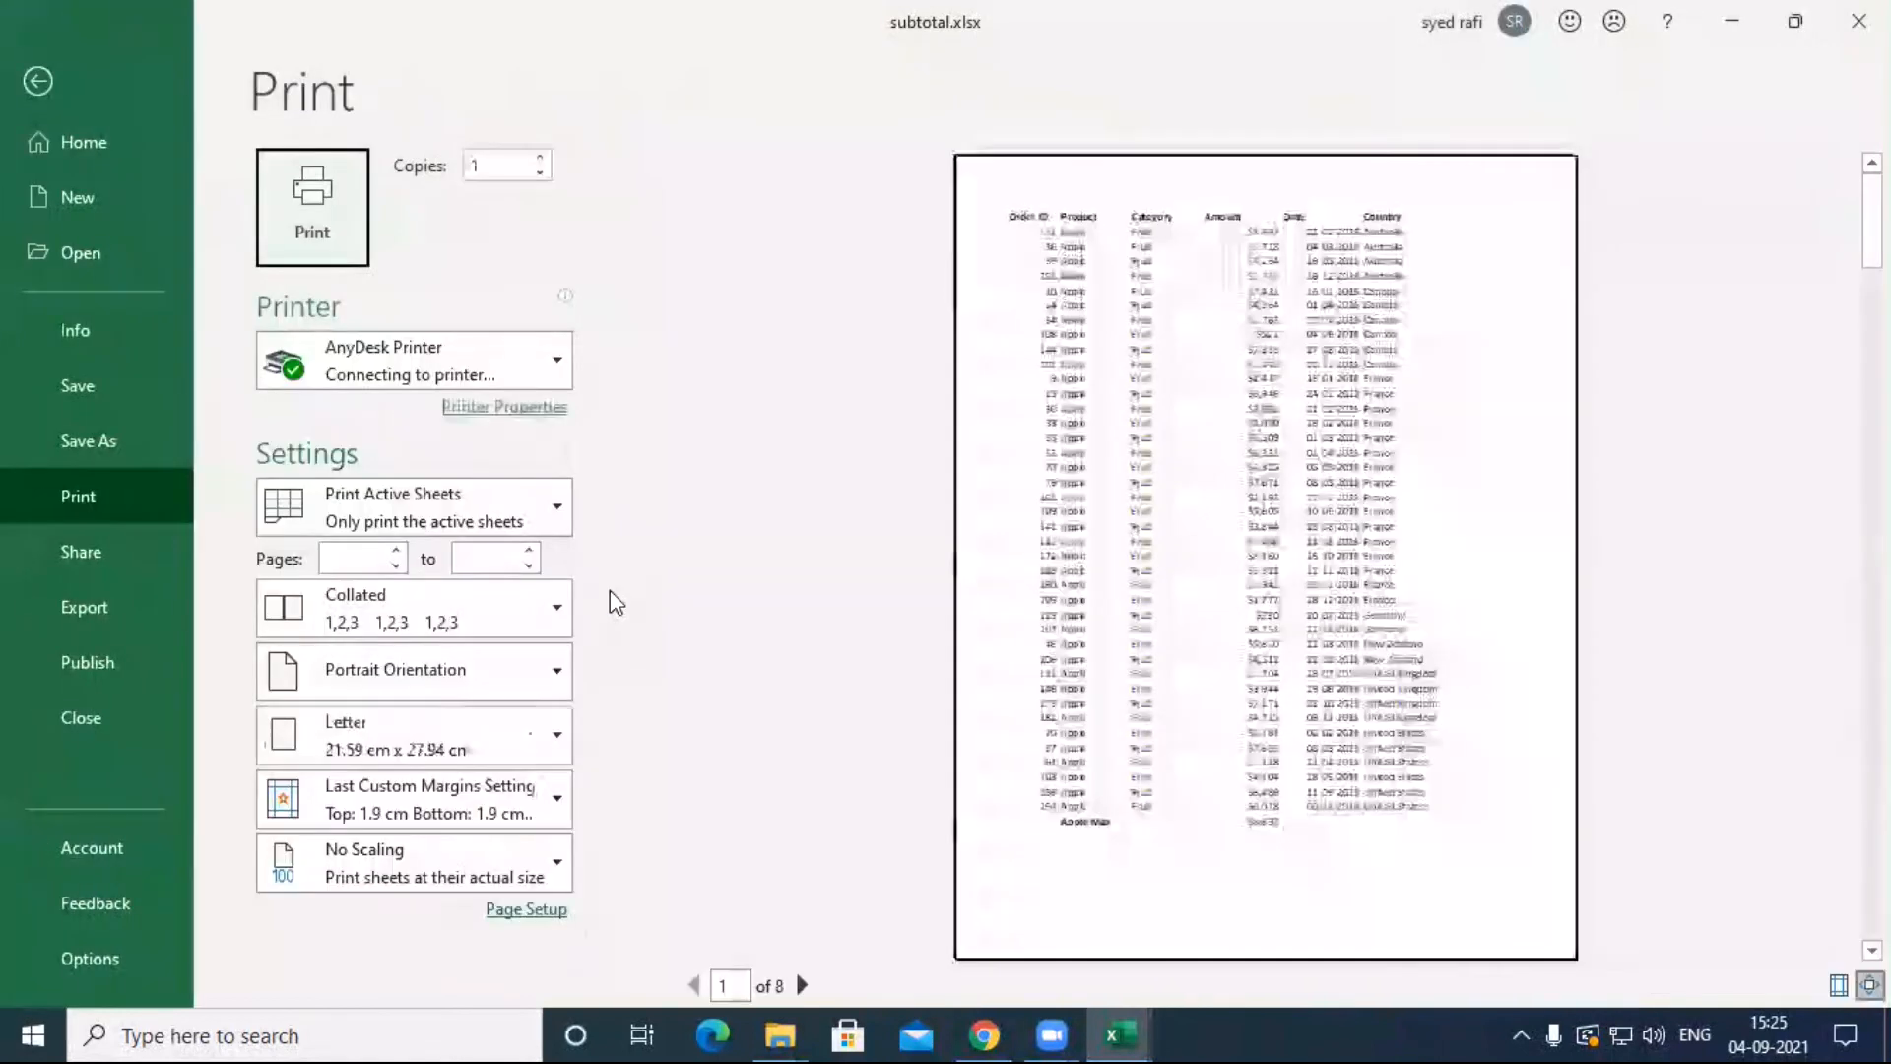
pyautogui.click(803, 985)
pyautogui.click(803, 985)
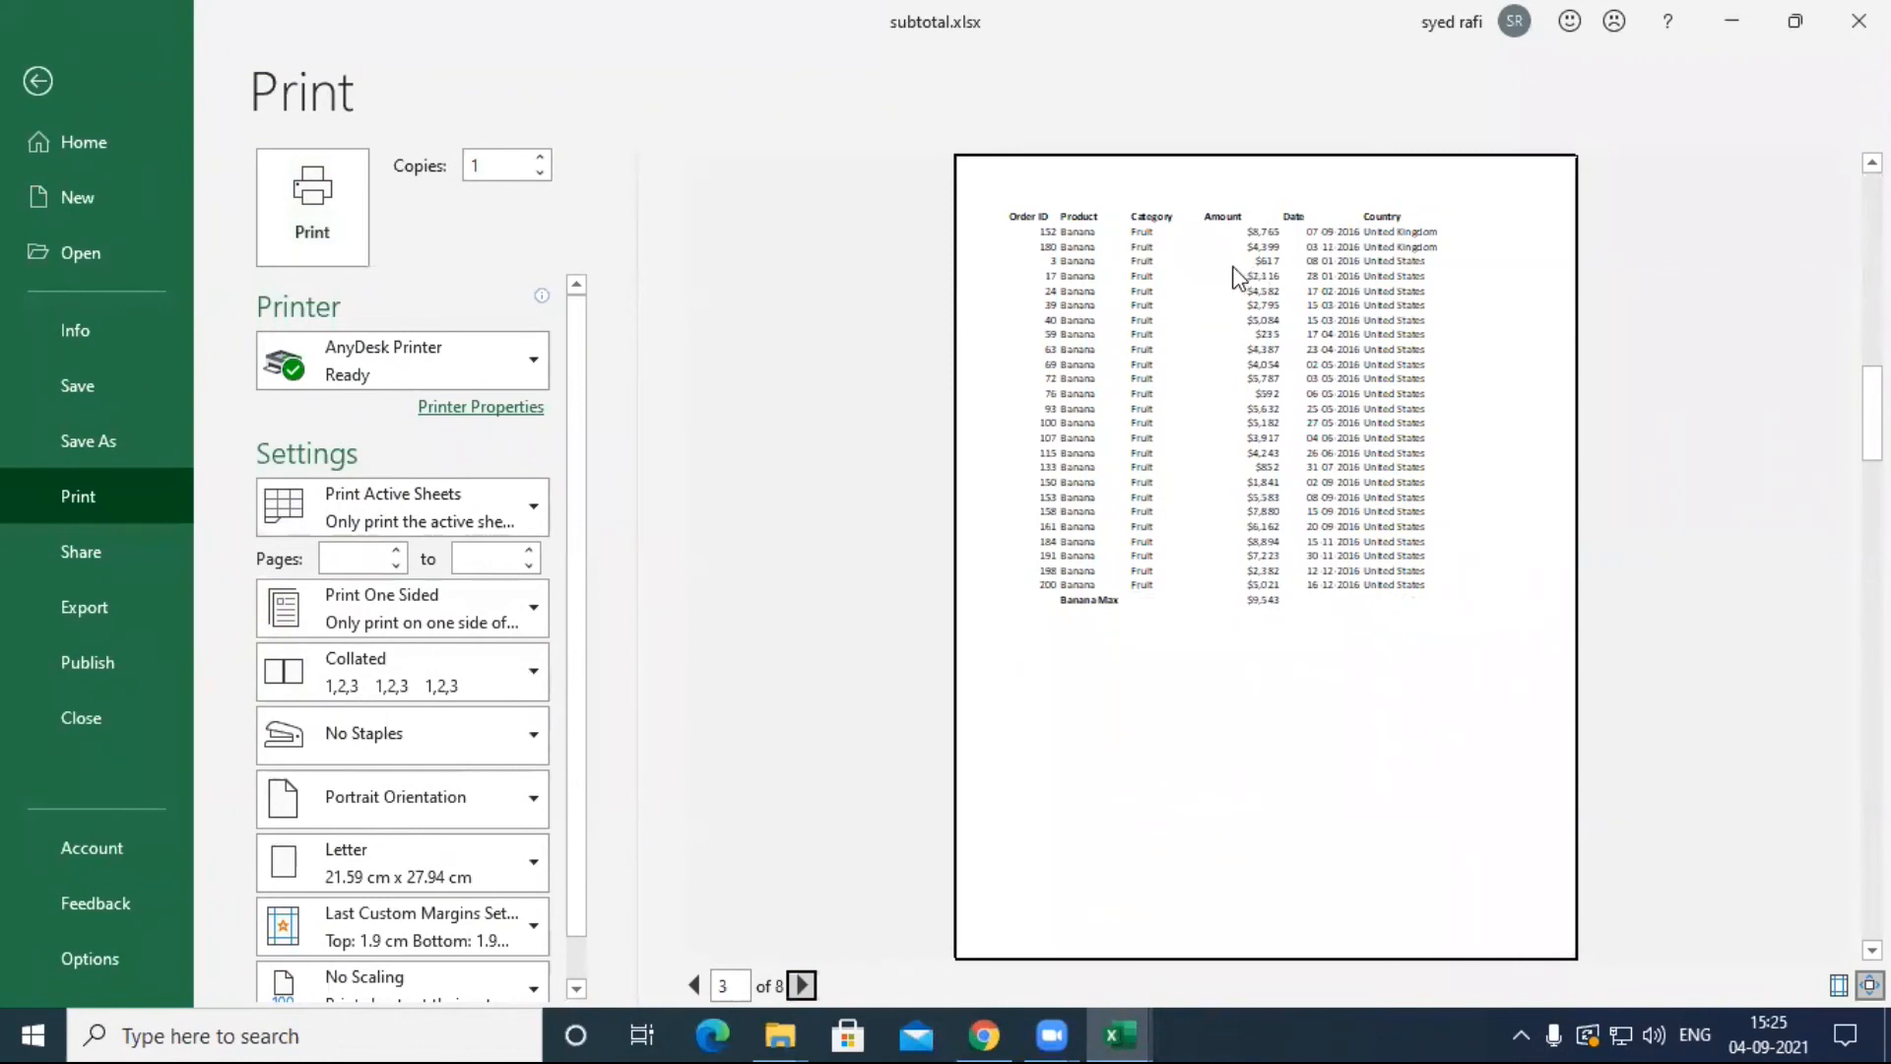
pyautogui.press('Escape')
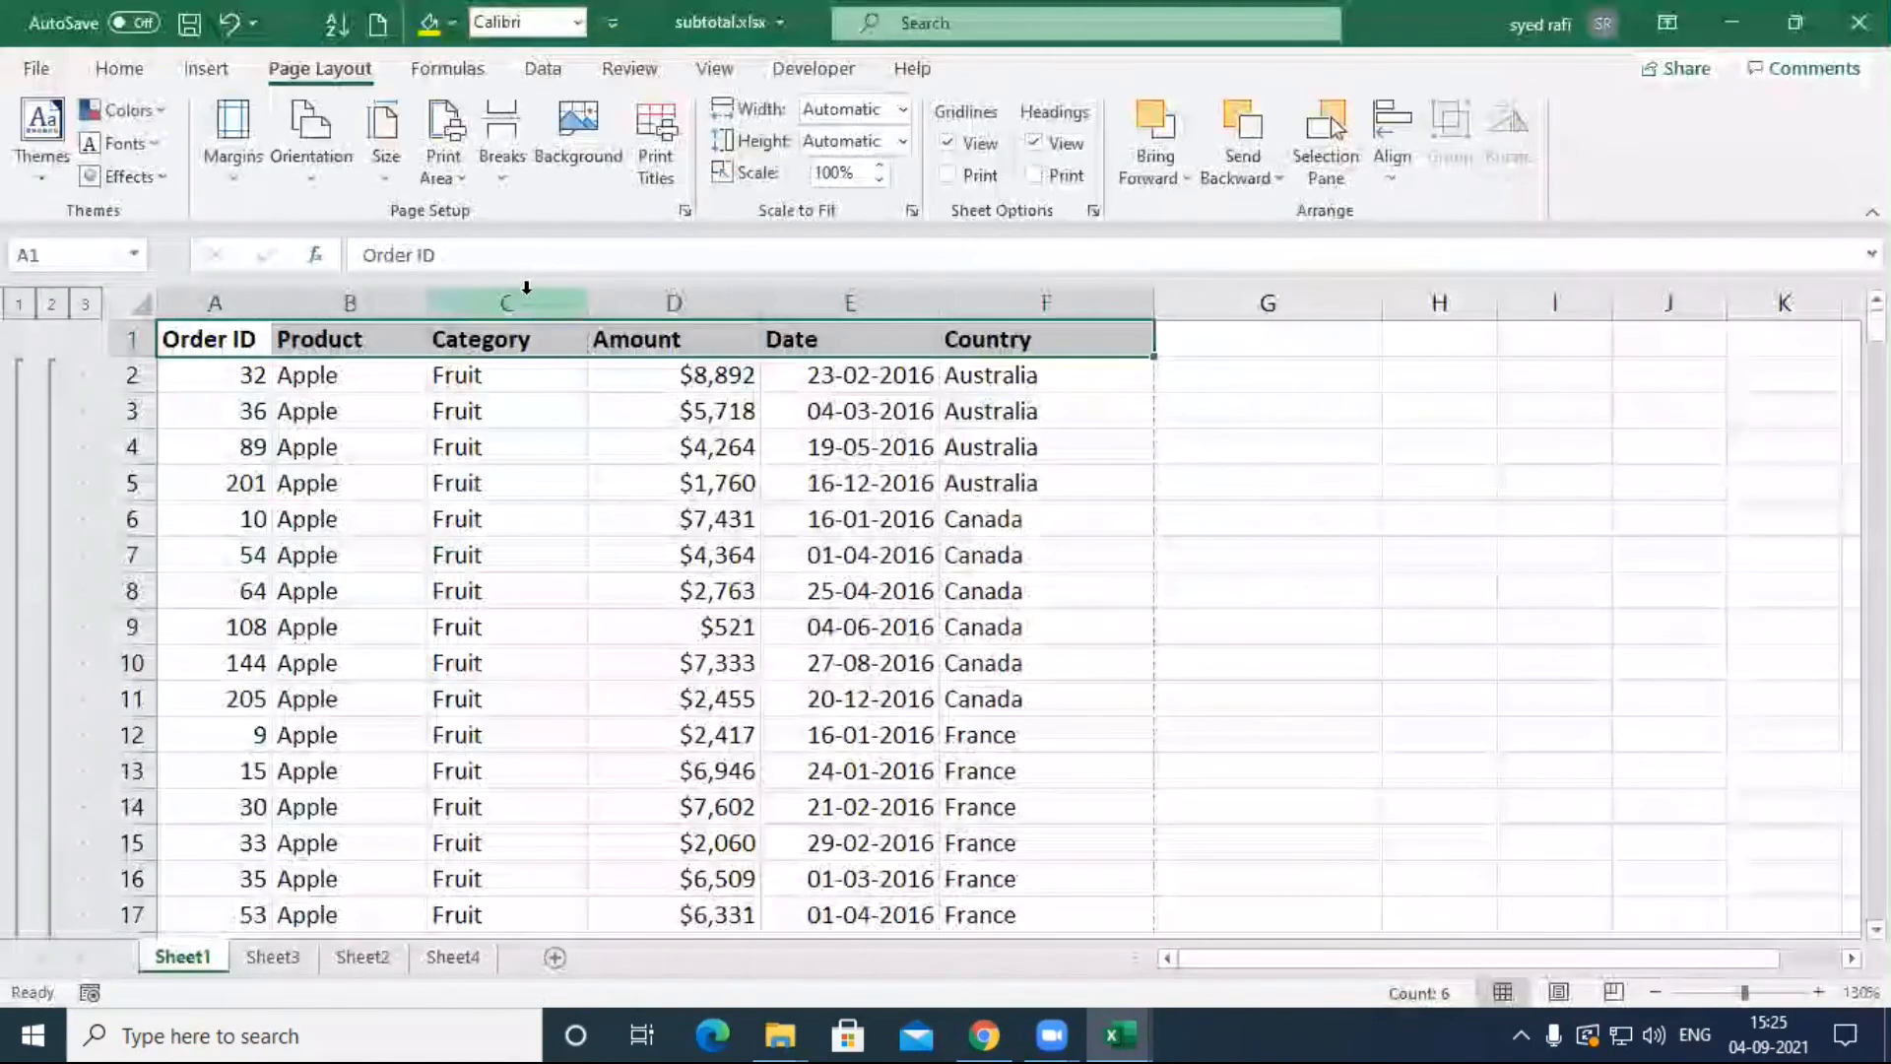
# Step: Switch to the blank Sheet4 and review the linked data types on offer, Stocks and Geography
pyautogui.click(751, 512)
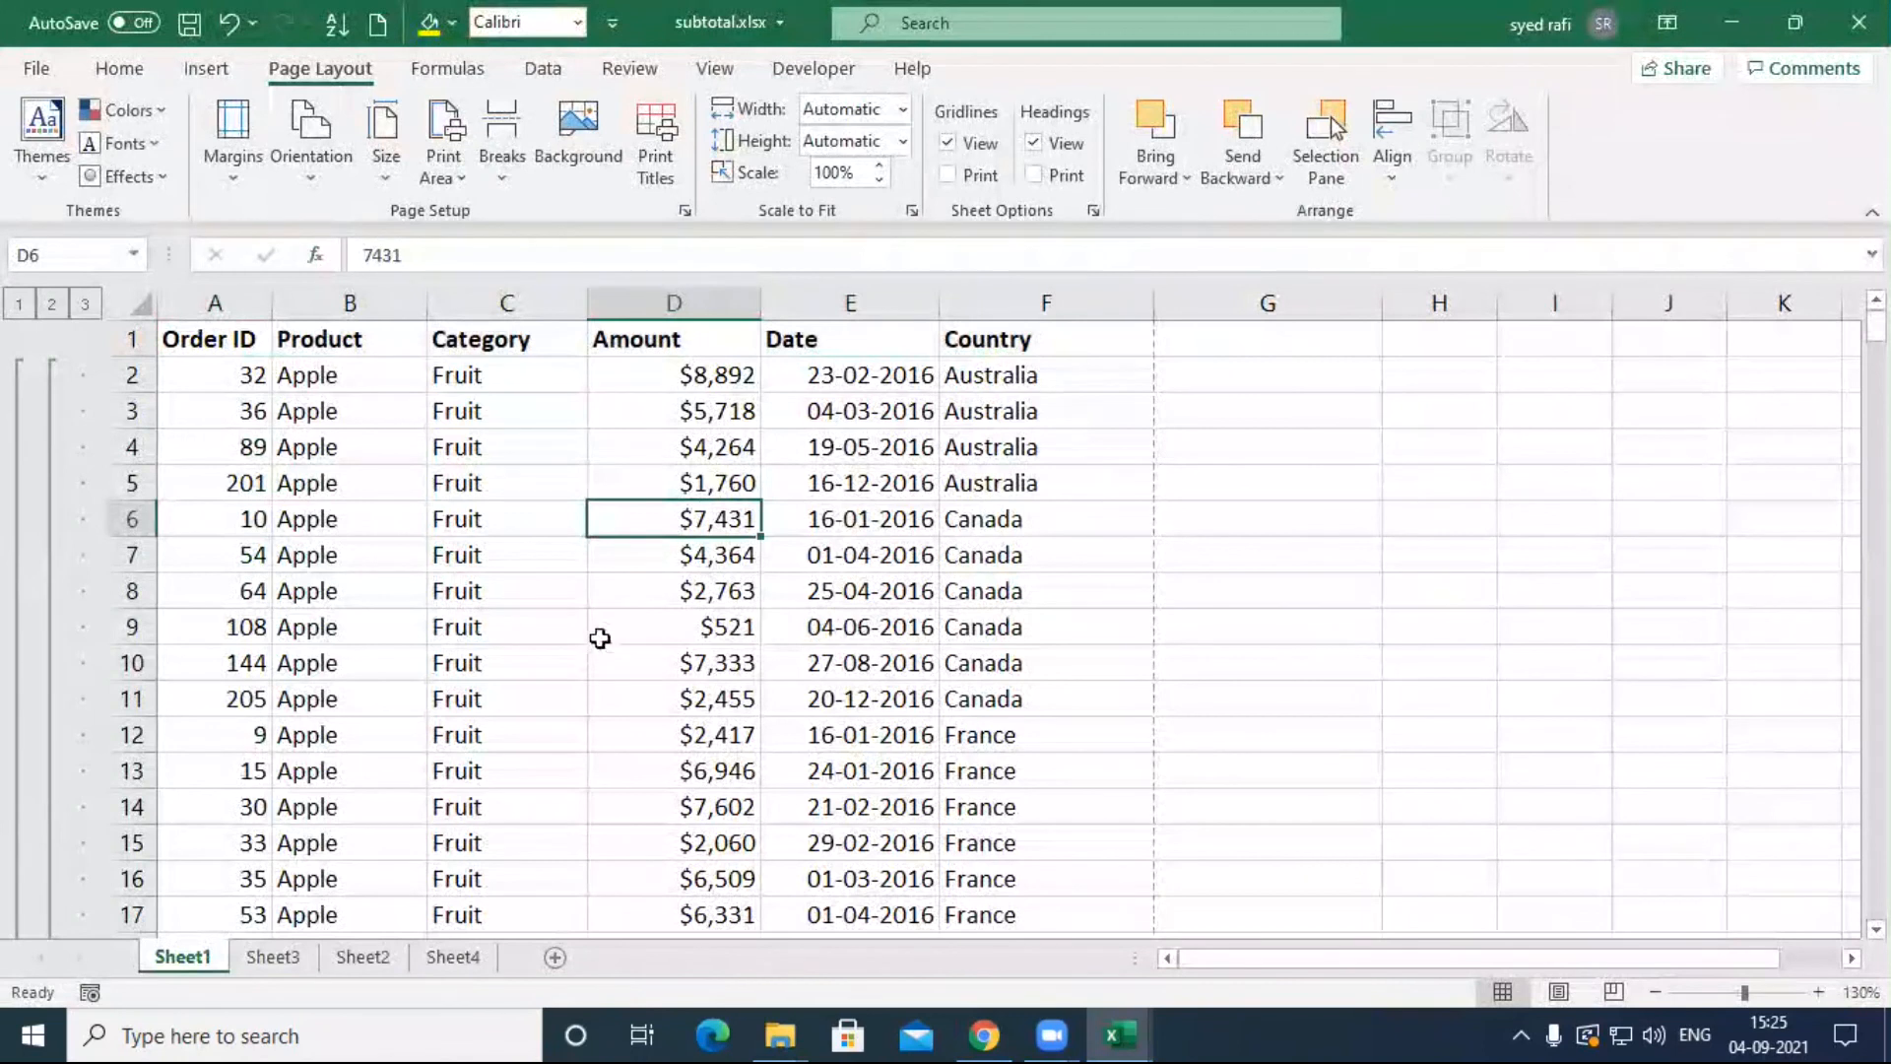
pyautogui.hotkey('ctrl', 'pagedown')
pyautogui.hotkey('ctrl', 'pagedown')
pyautogui.hotkey('ctrl', 'pagedown')
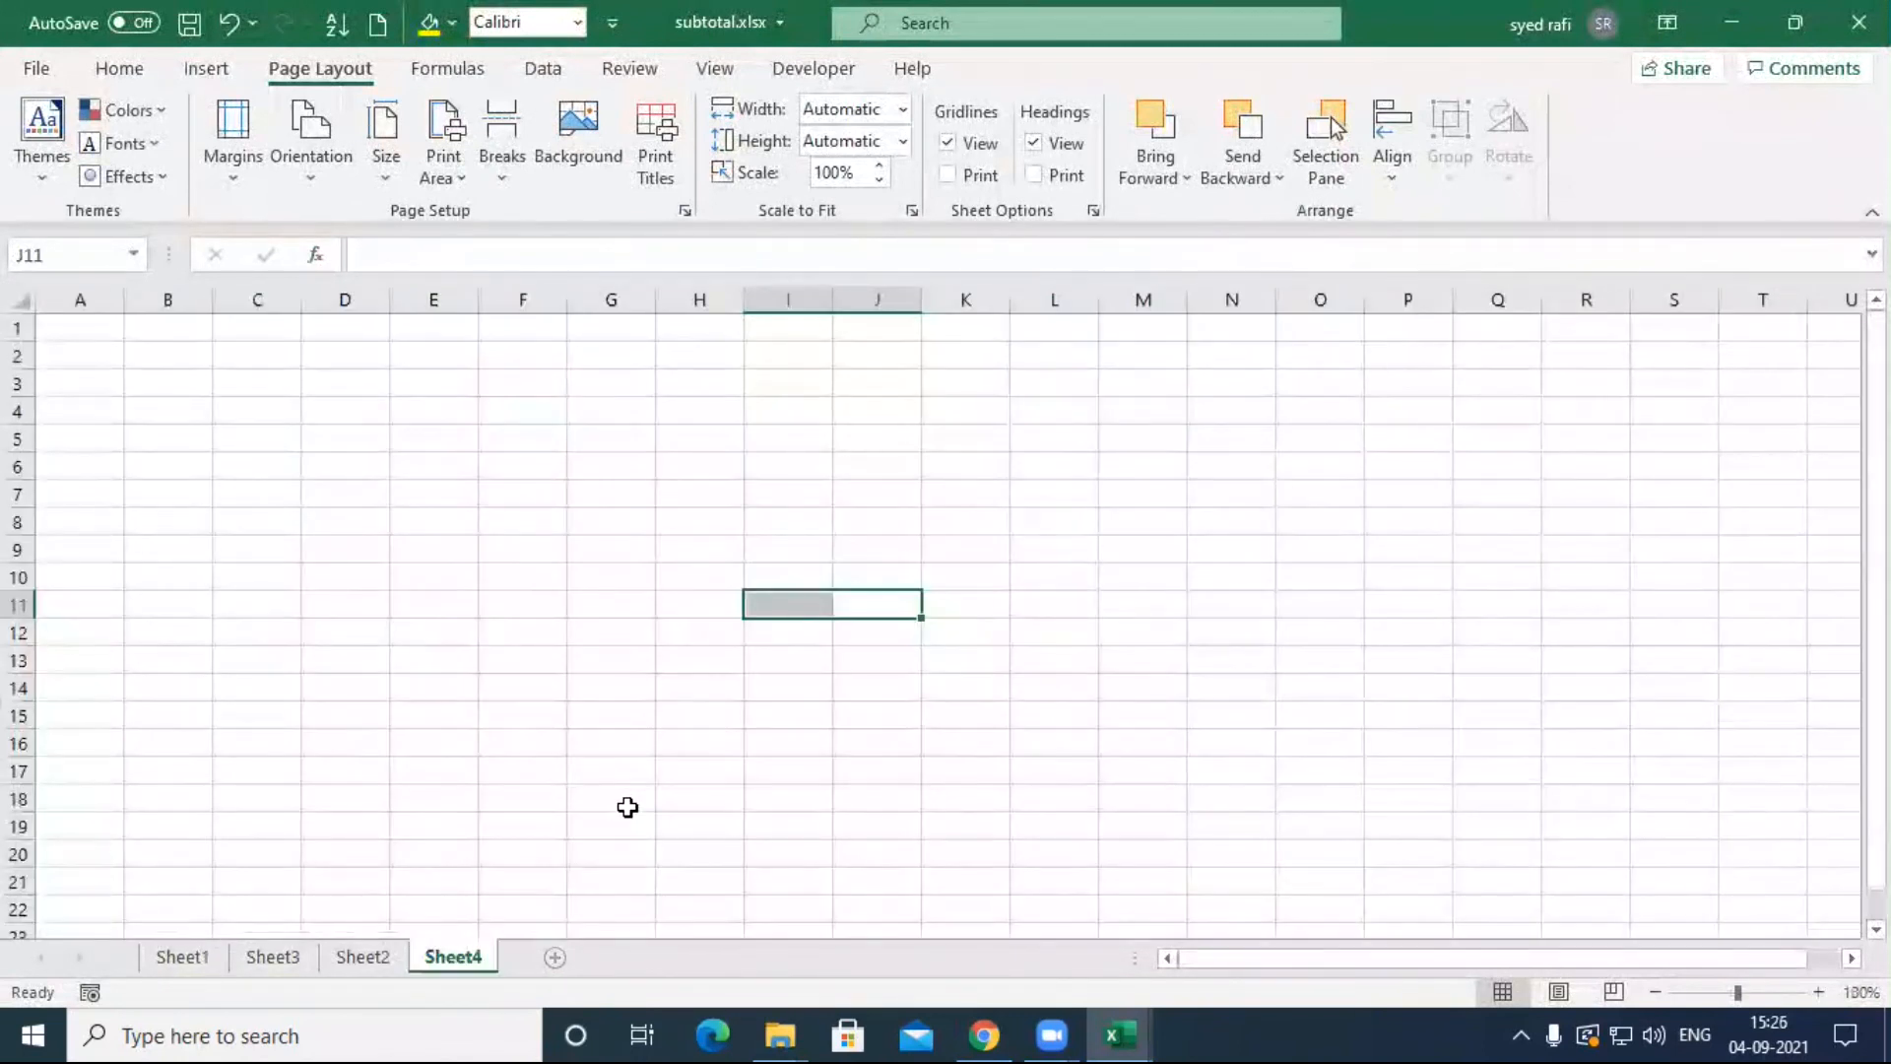
pyautogui.click(700, 523)
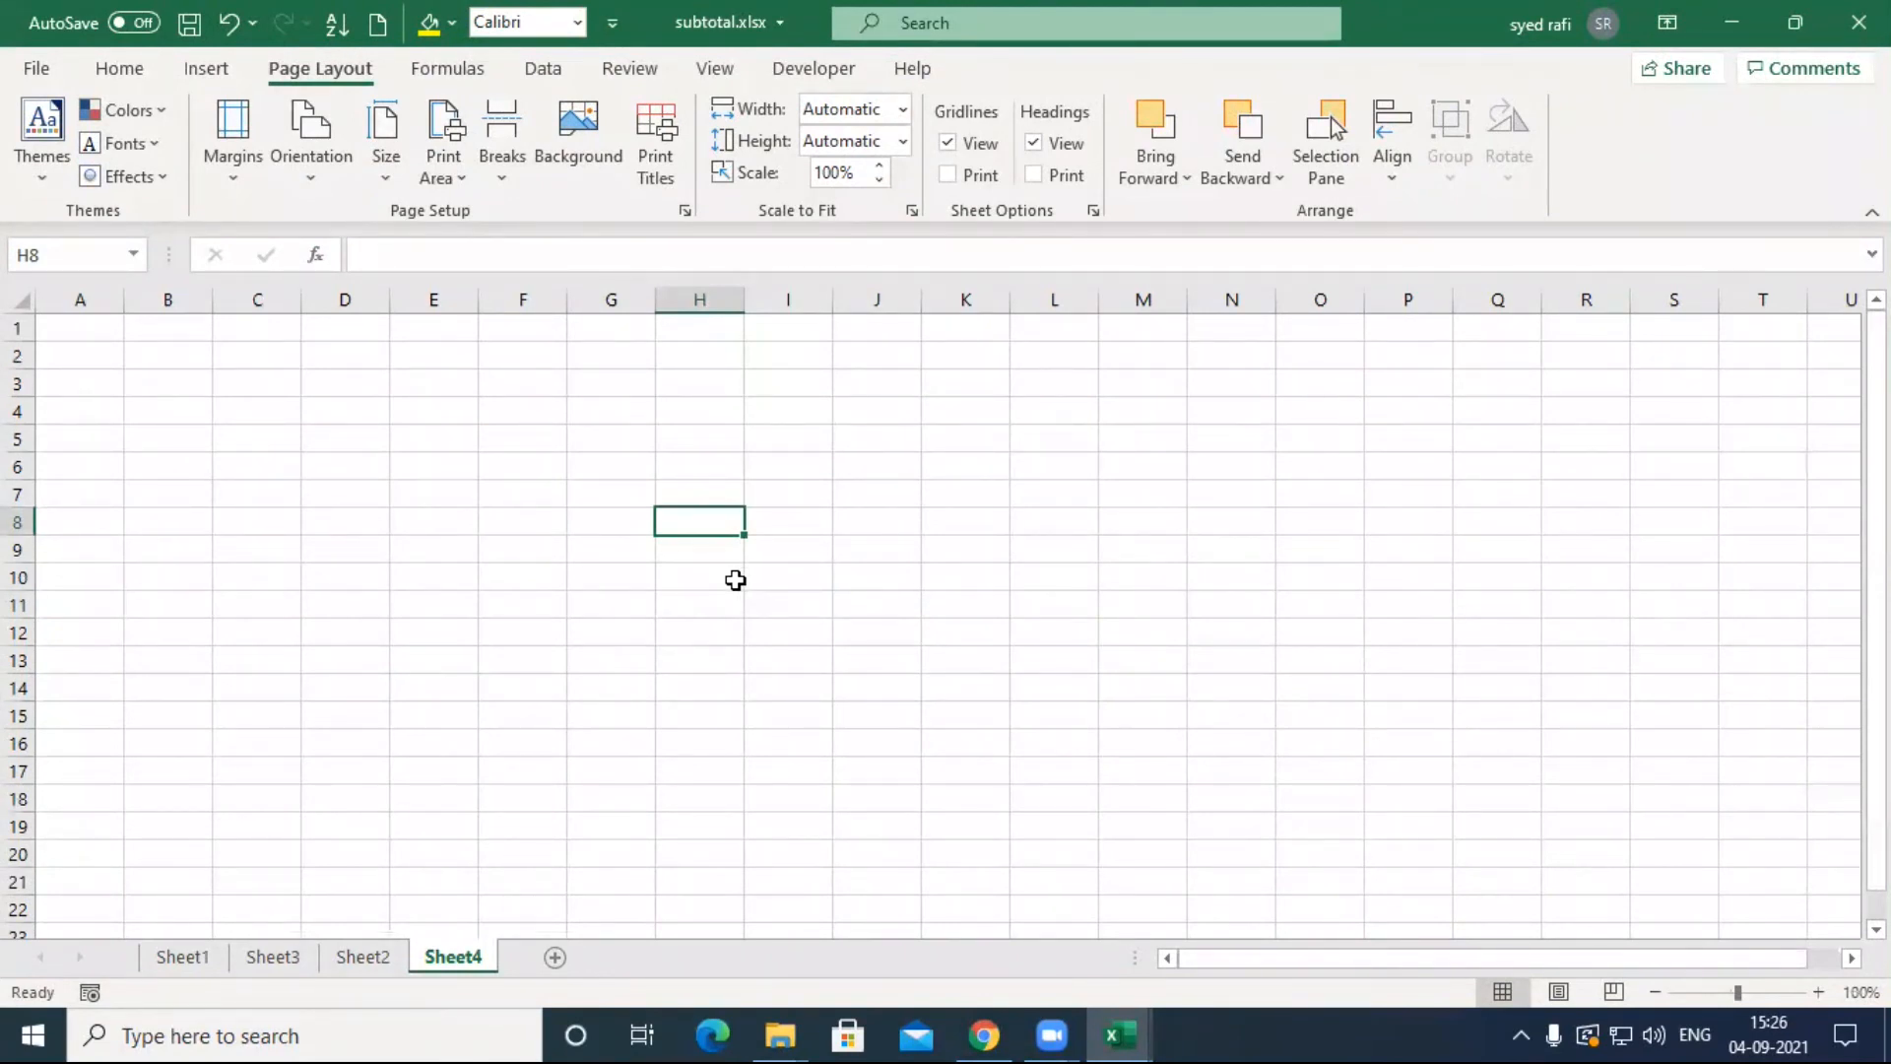
pyautogui.click(542, 70)
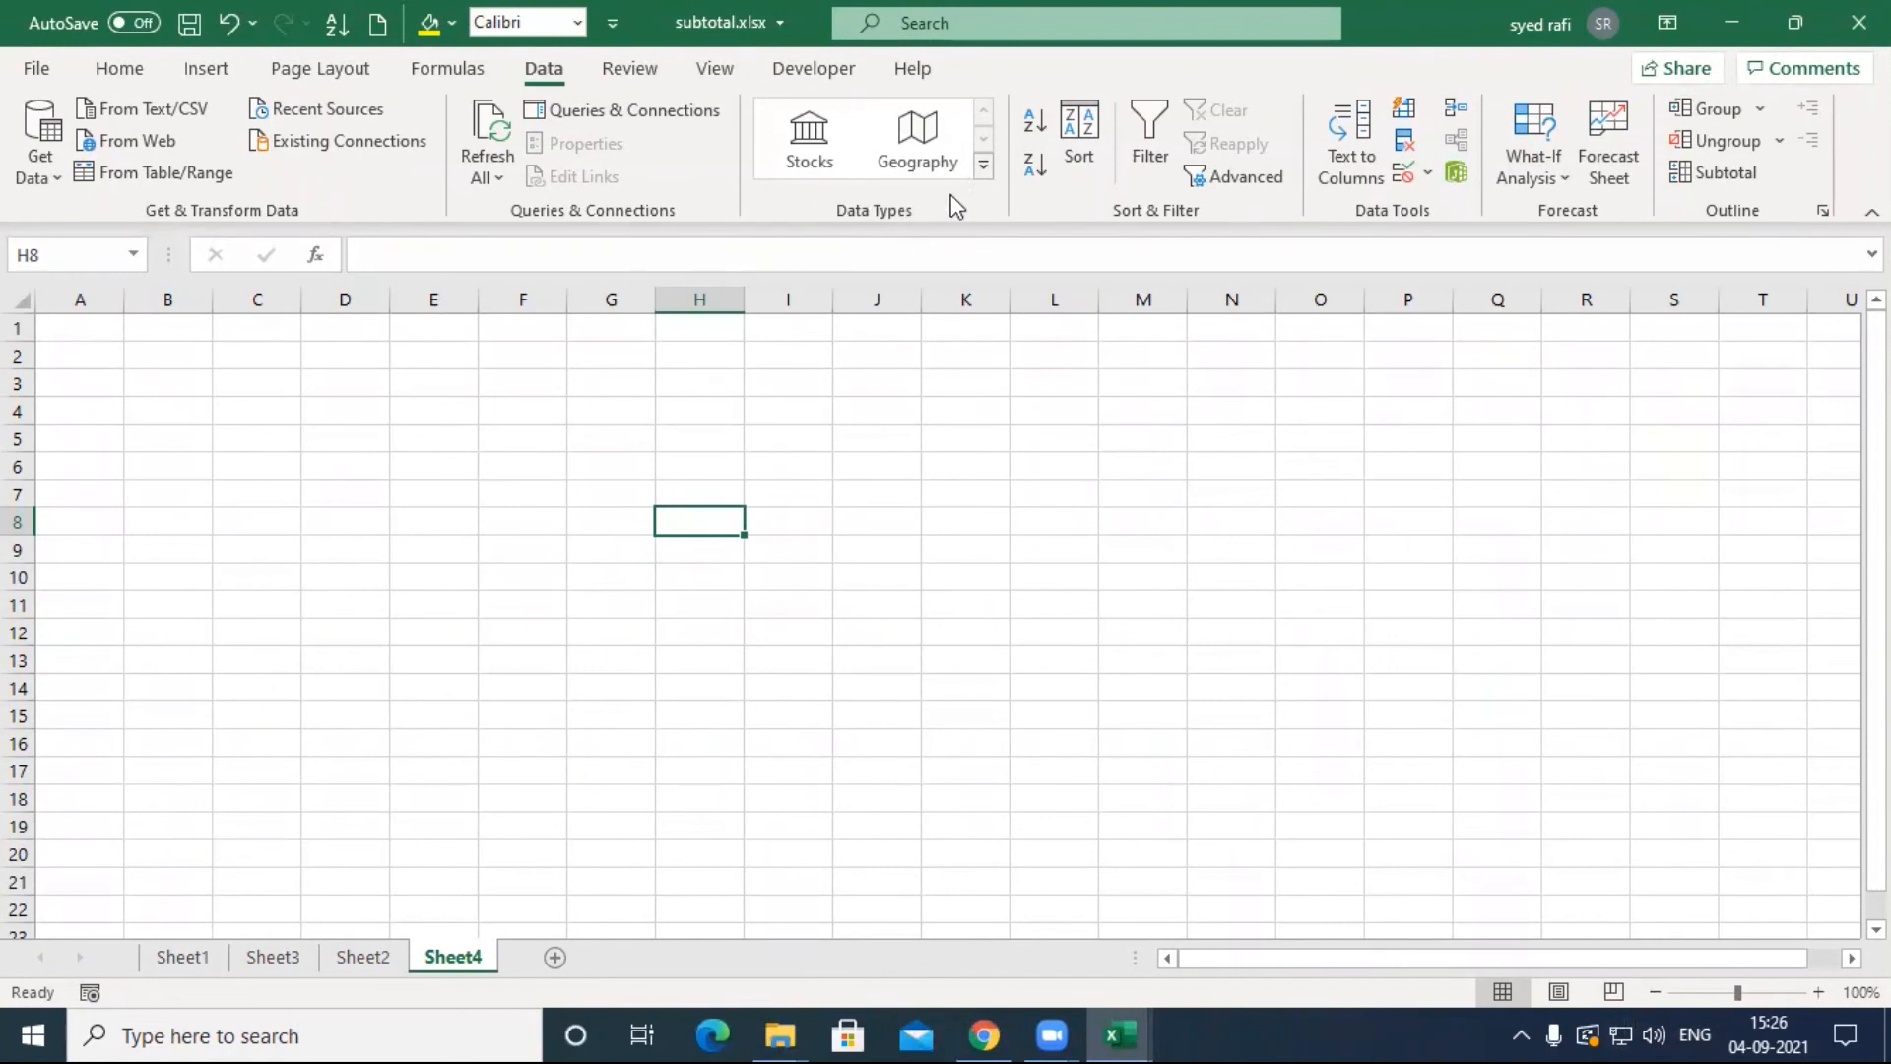
pyautogui.click(983, 166)
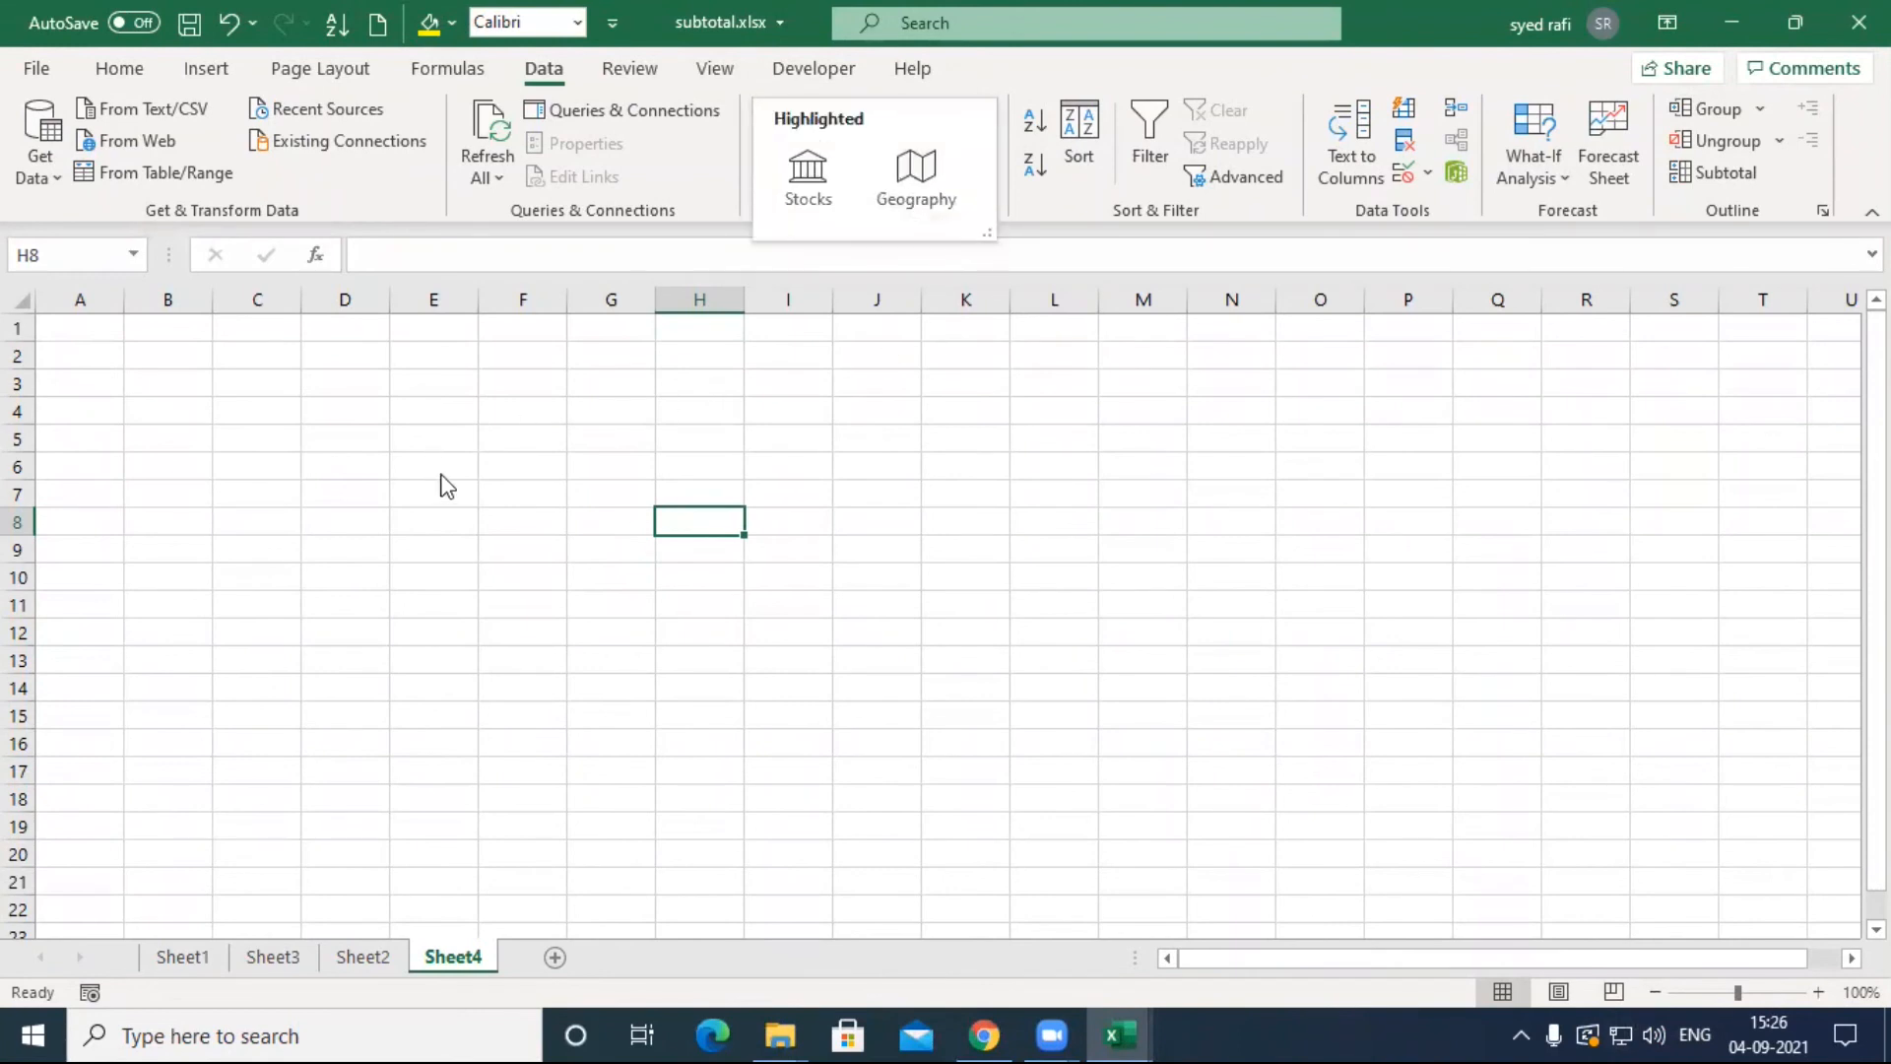
pyautogui.click(467, 443)
# Step: Enter the countries india, china, japan and fiji in cells D5 to D8 of Sheet4
pyautogui.click(362, 436)
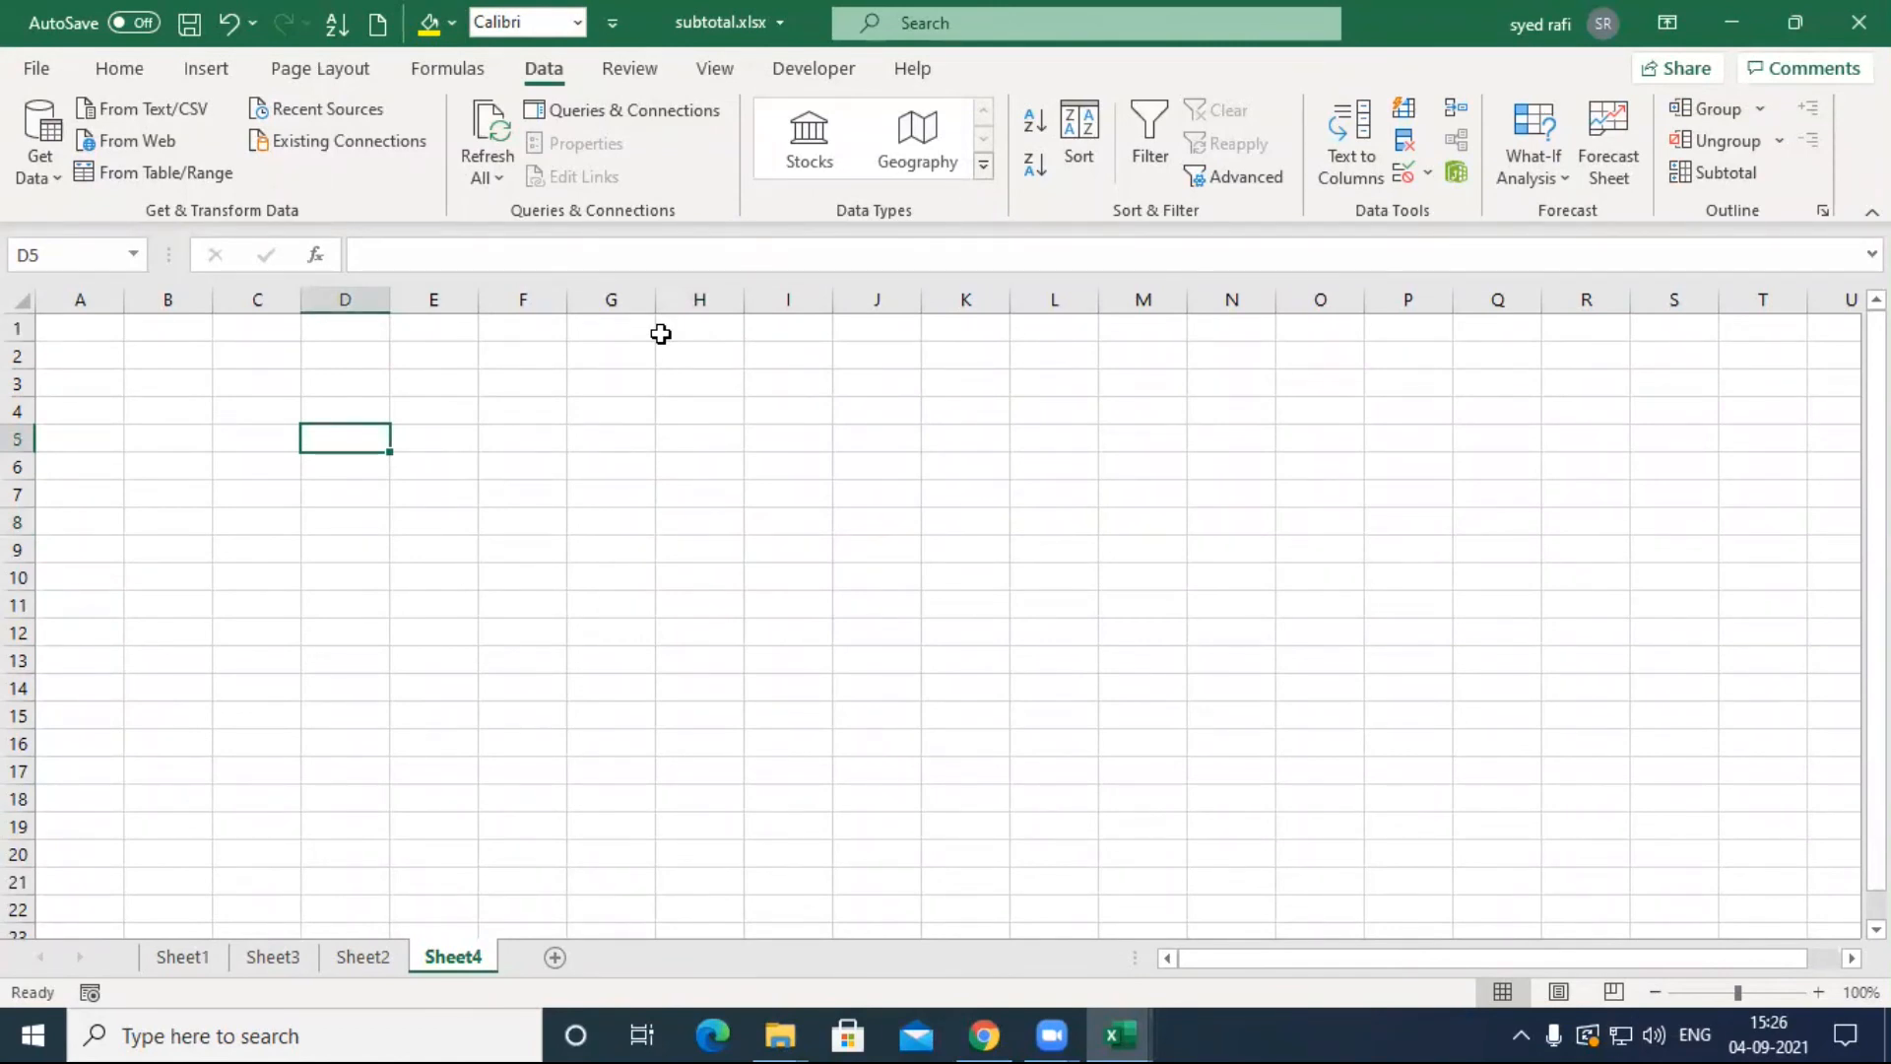
pyautogui.write('india')
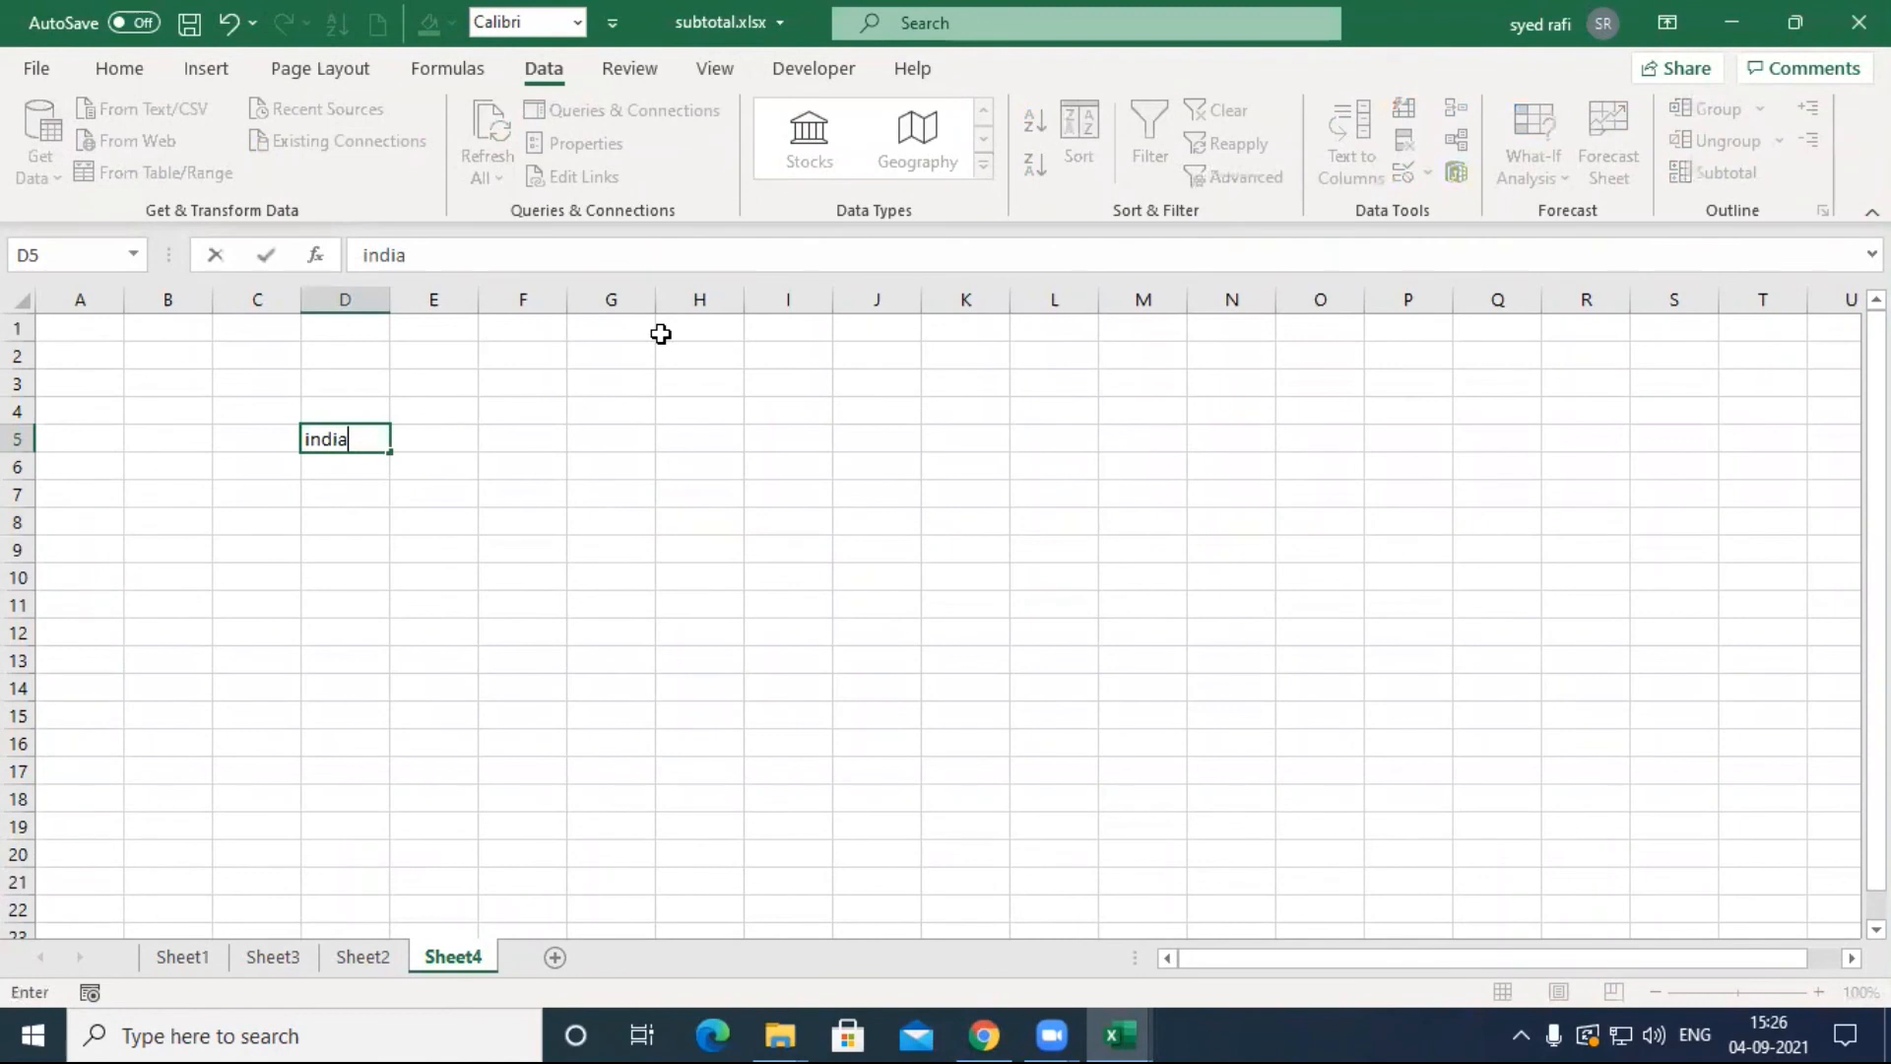
pyautogui.press('Return')
pyautogui.write('china')
pyautogui.press('Return')
pyautogui.write('japan')
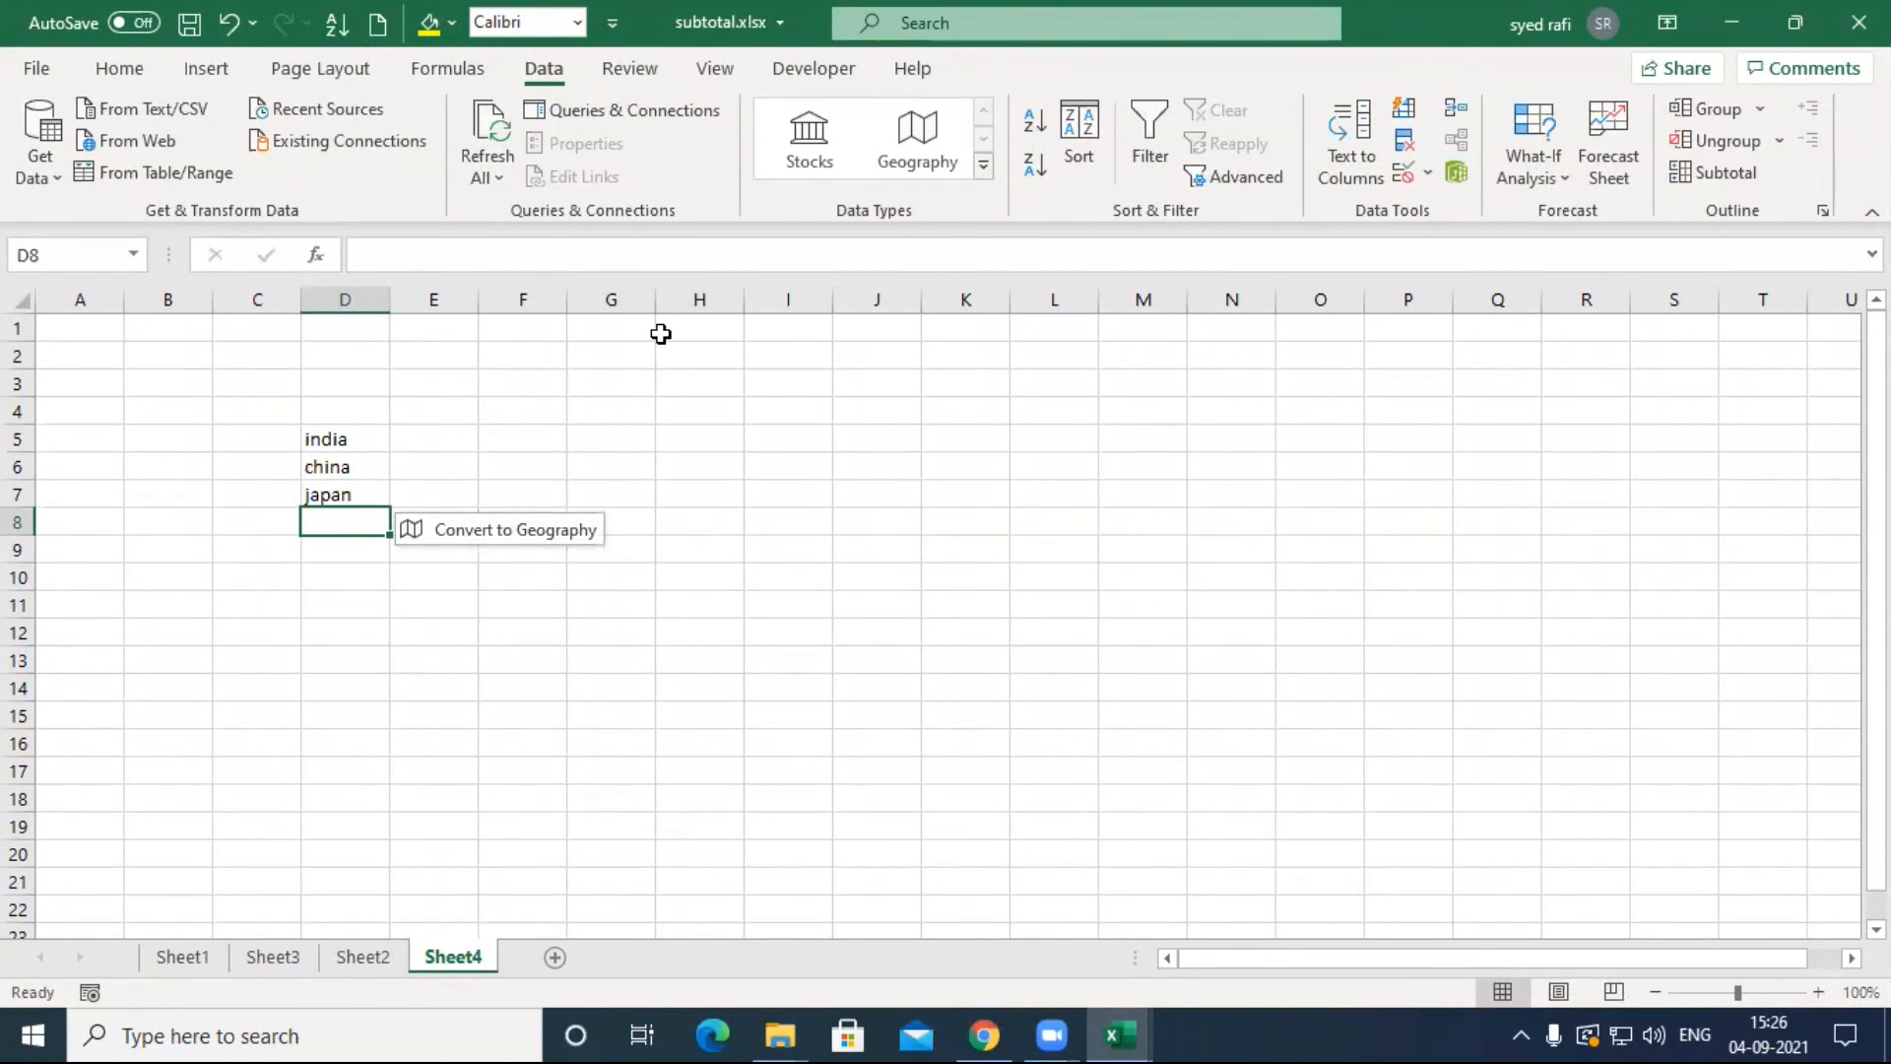
pyautogui.write('fiji')
pyautogui.press('Return')
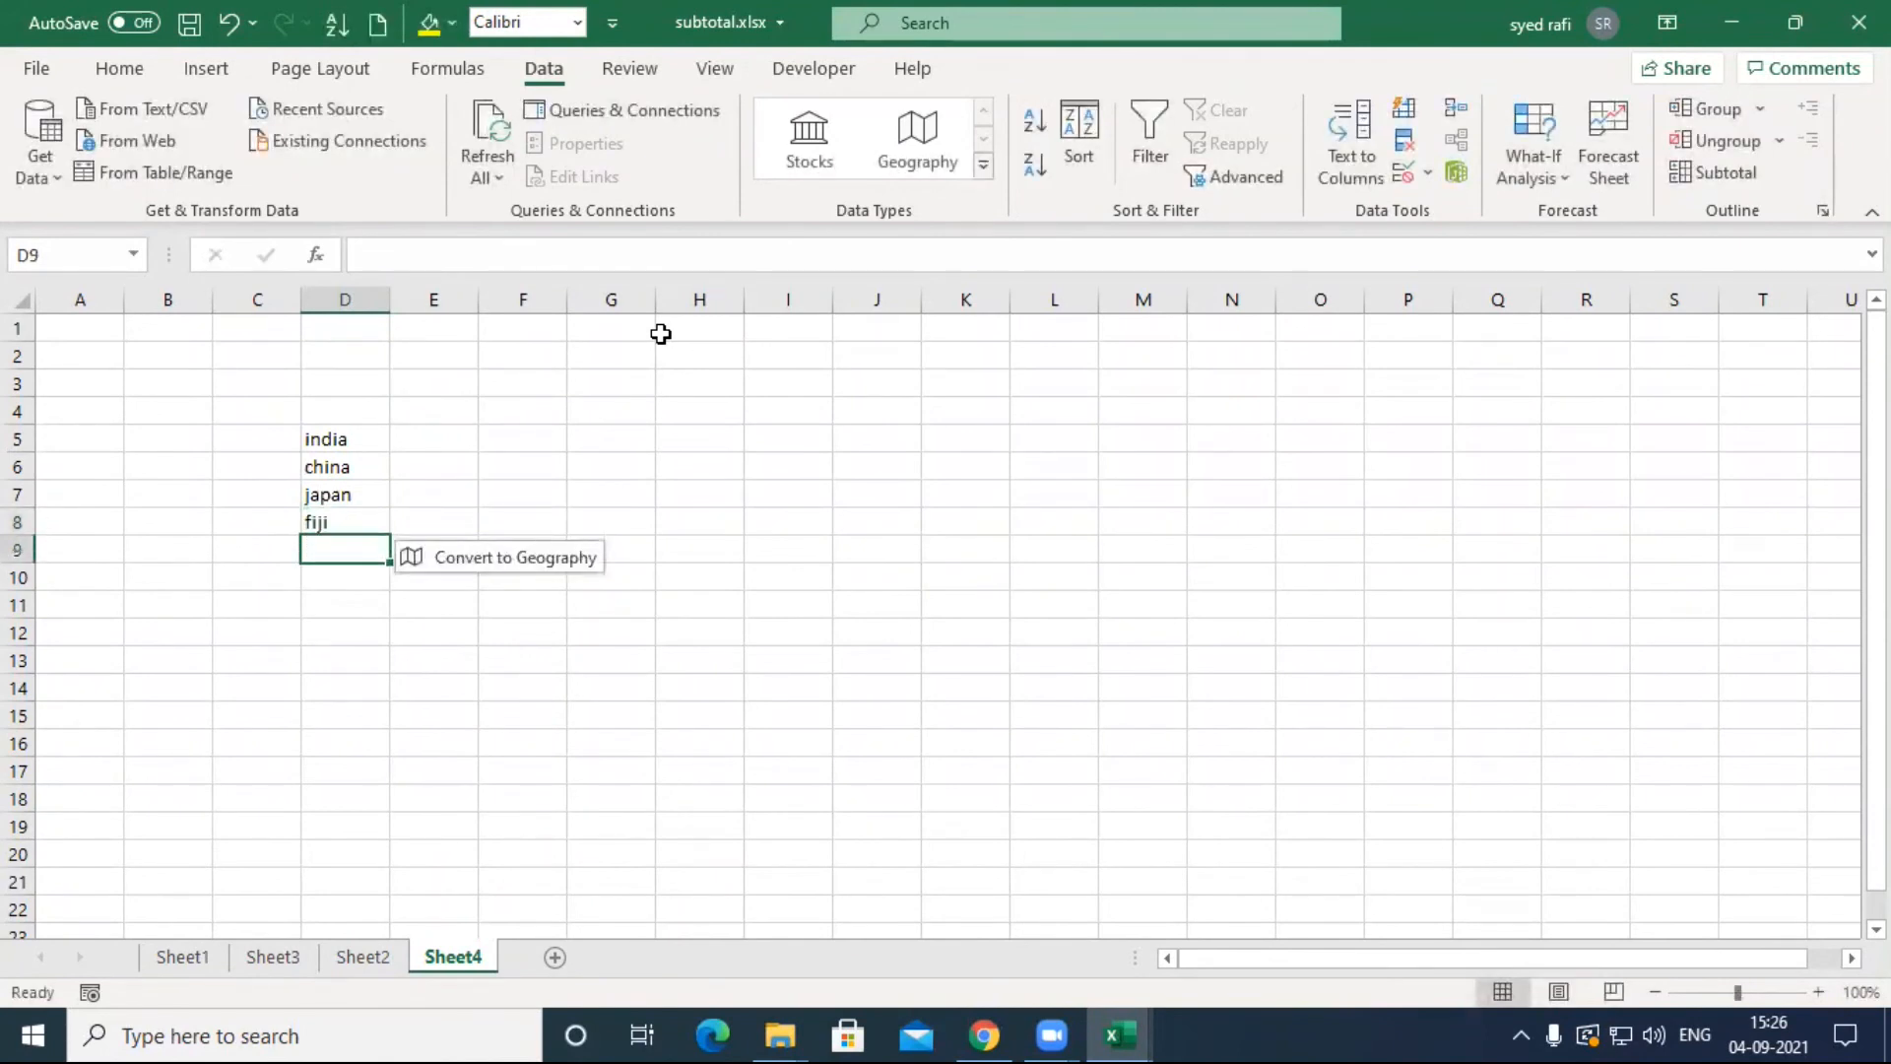
# Step: Convert the country names in D5:D8 to the Geography data type
pyautogui.click(672, 456)
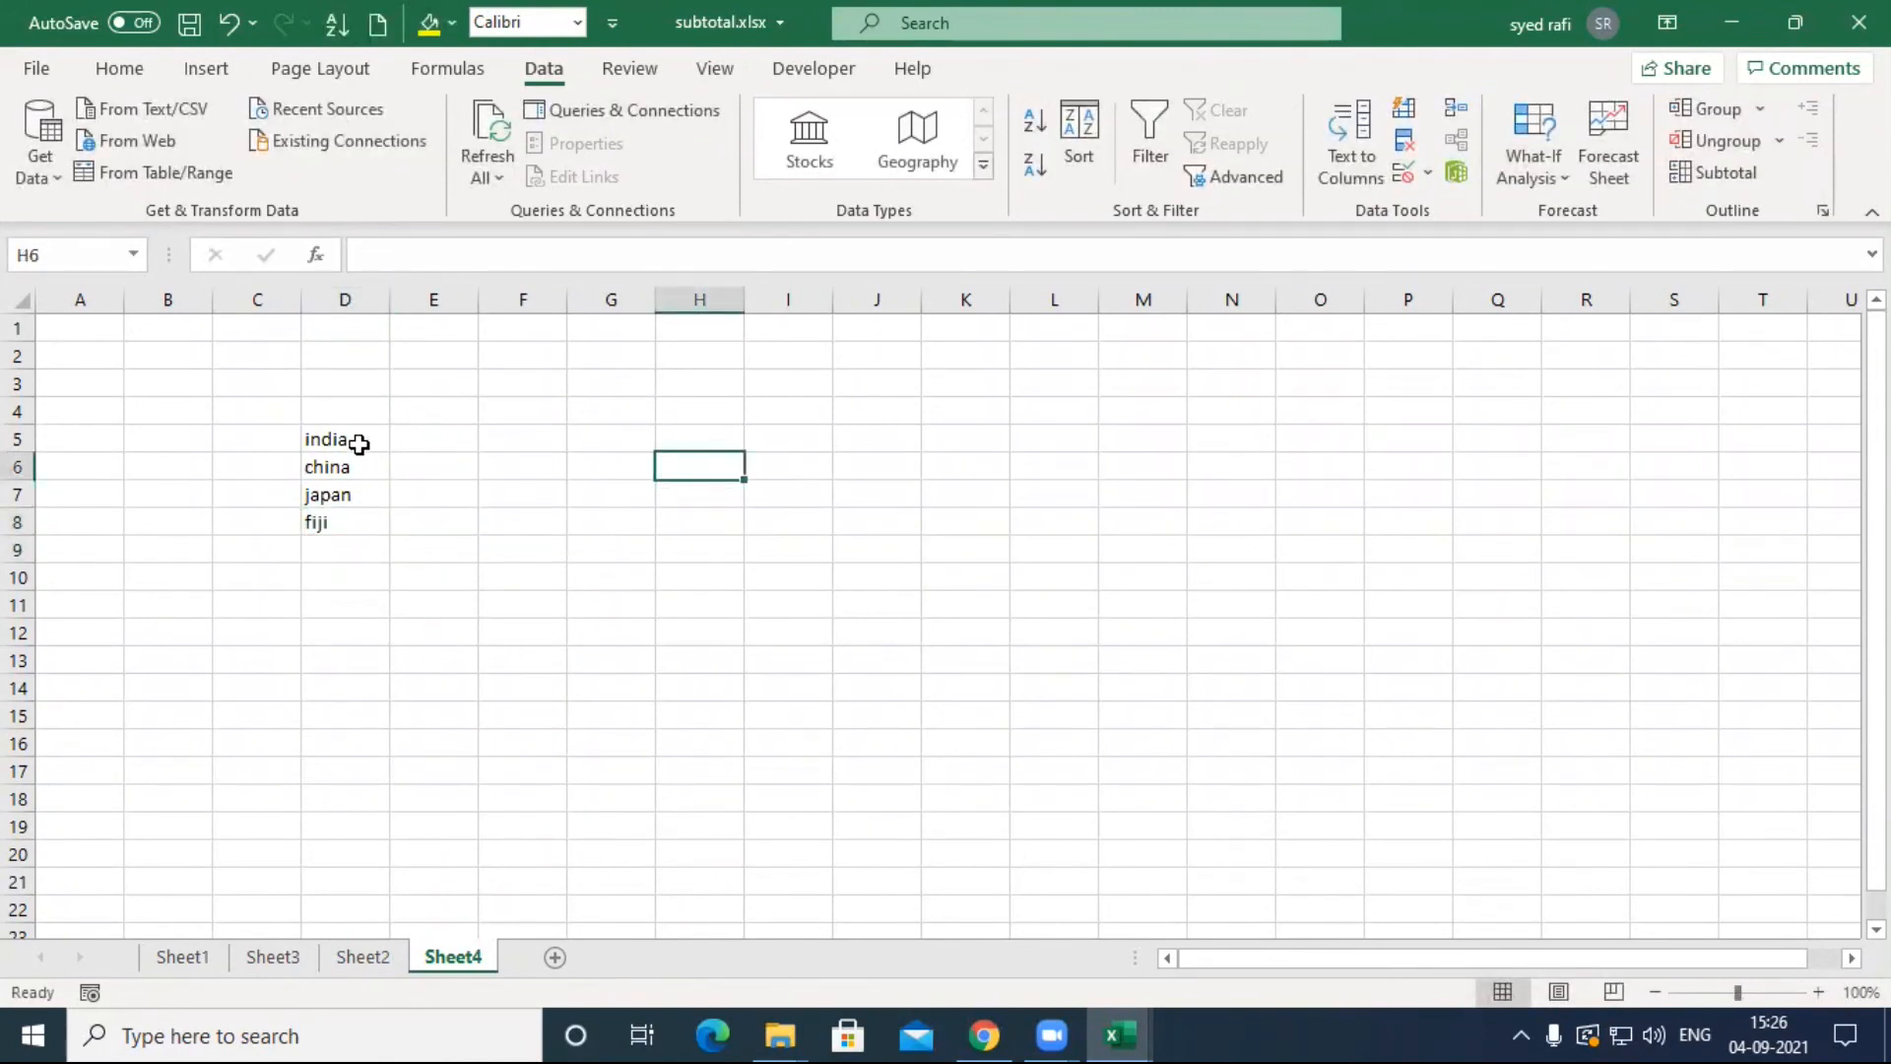
pyautogui.moveTo(359, 440); pyautogui.dragTo(355, 522)
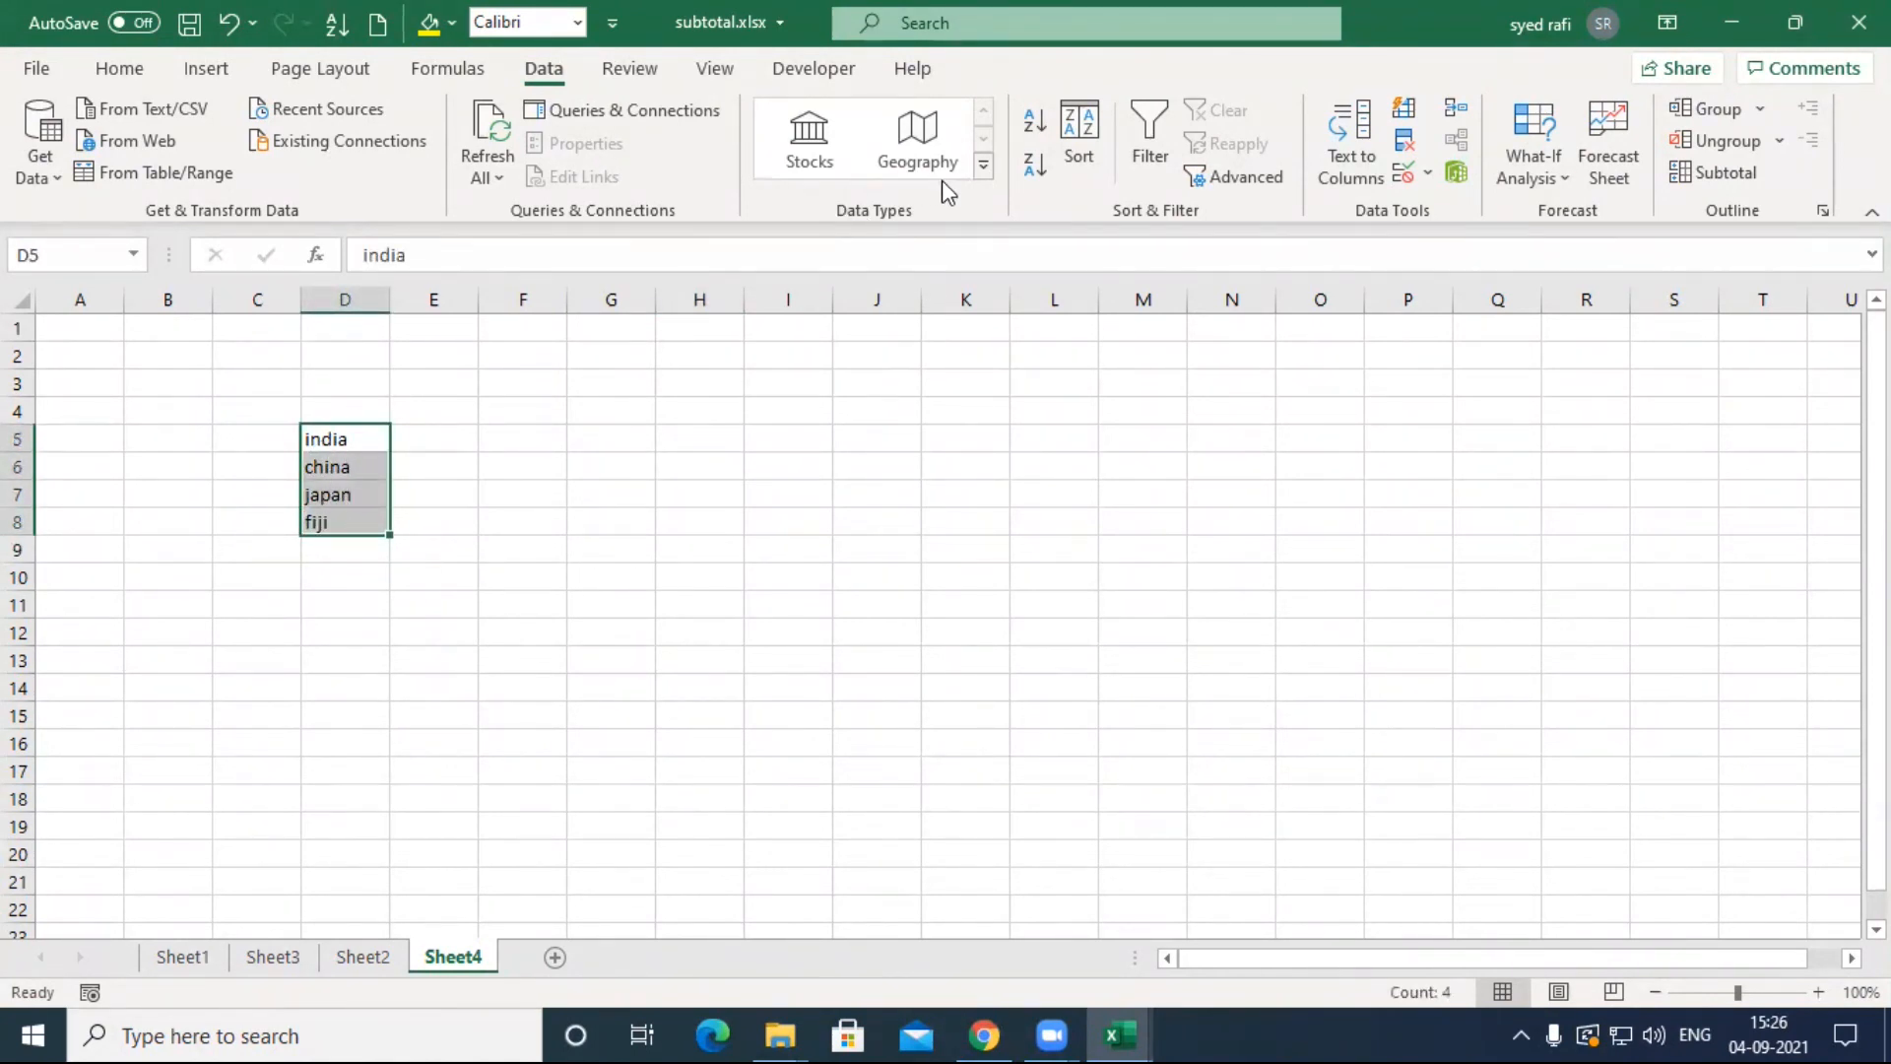
pyautogui.click(914, 136)
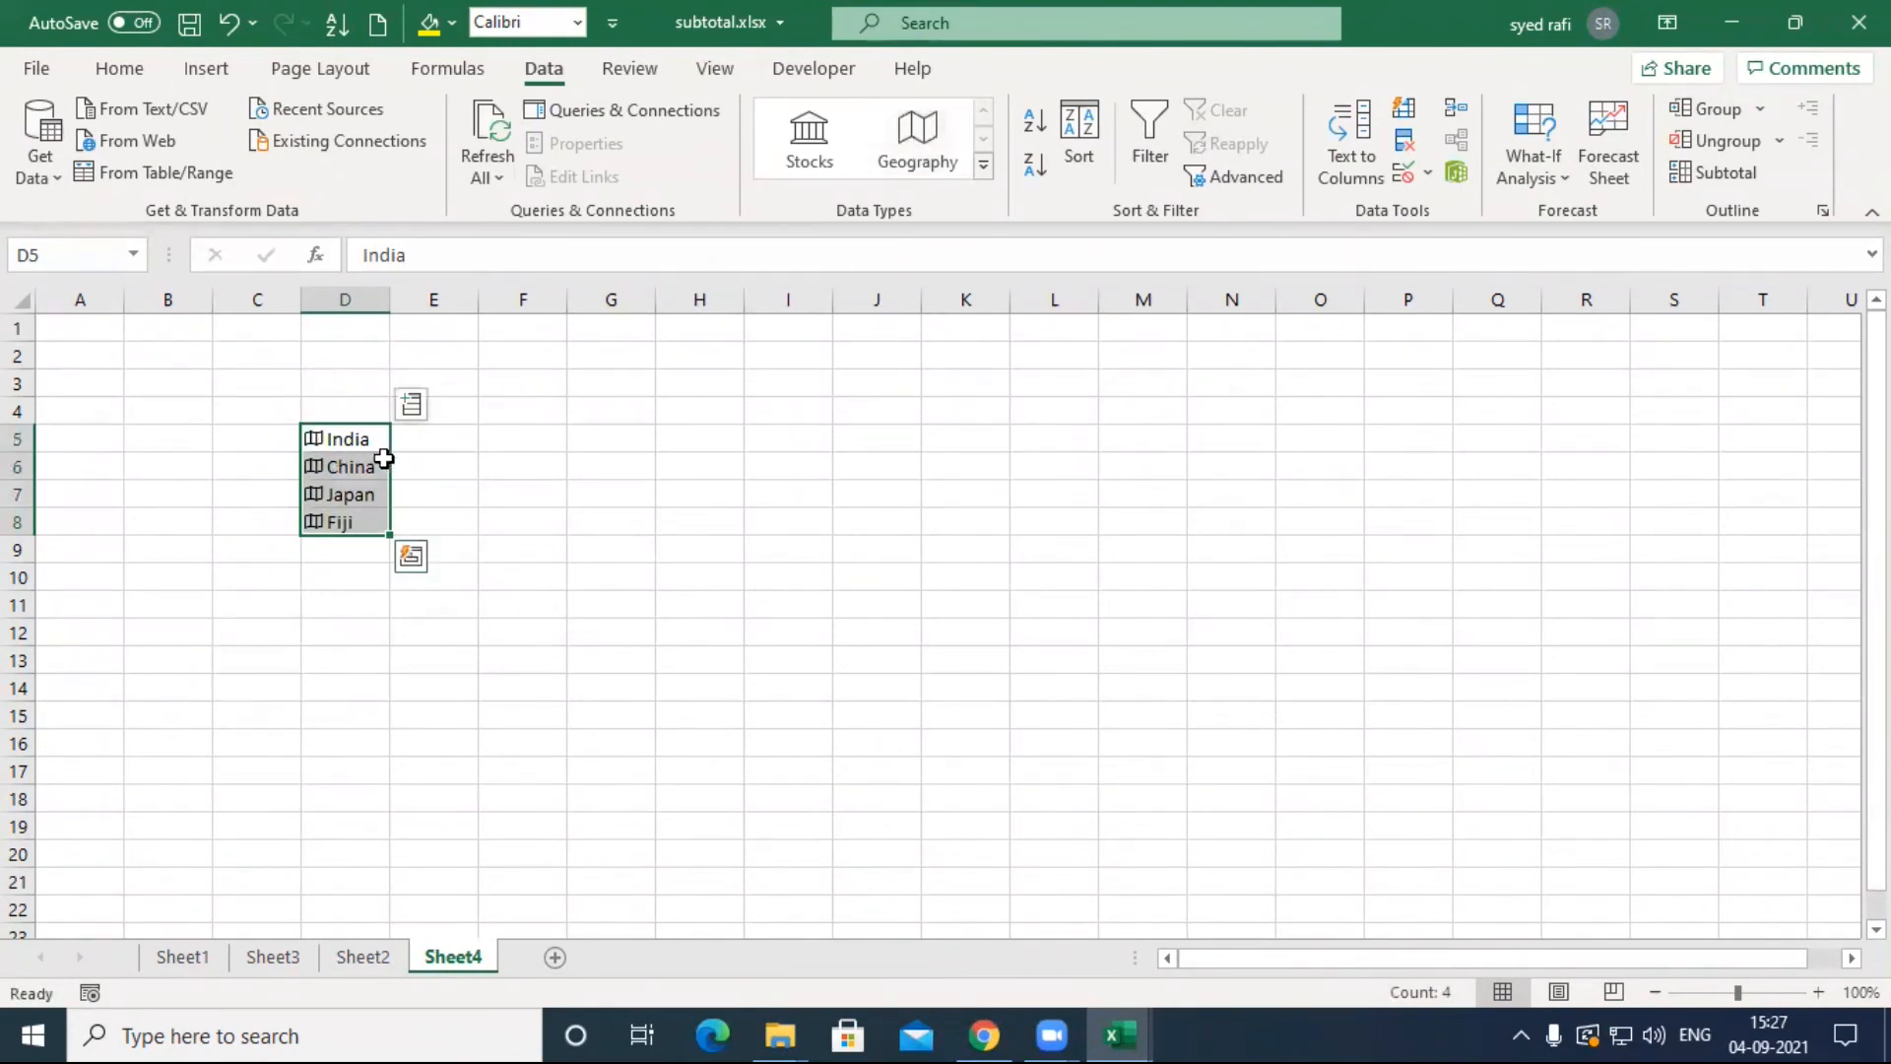
# Step: Add the Agricultural land (%) and Birth rate fields beside the countries in D5:D8
pyautogui.click(410, 413)
pyautogui.moveTo(798, 390)
pyautogui.mouseDown()
pyautogui.moveTo(802, 414)
pyautogui.moveTo(810, 382)
pyautogui.mouseUp()
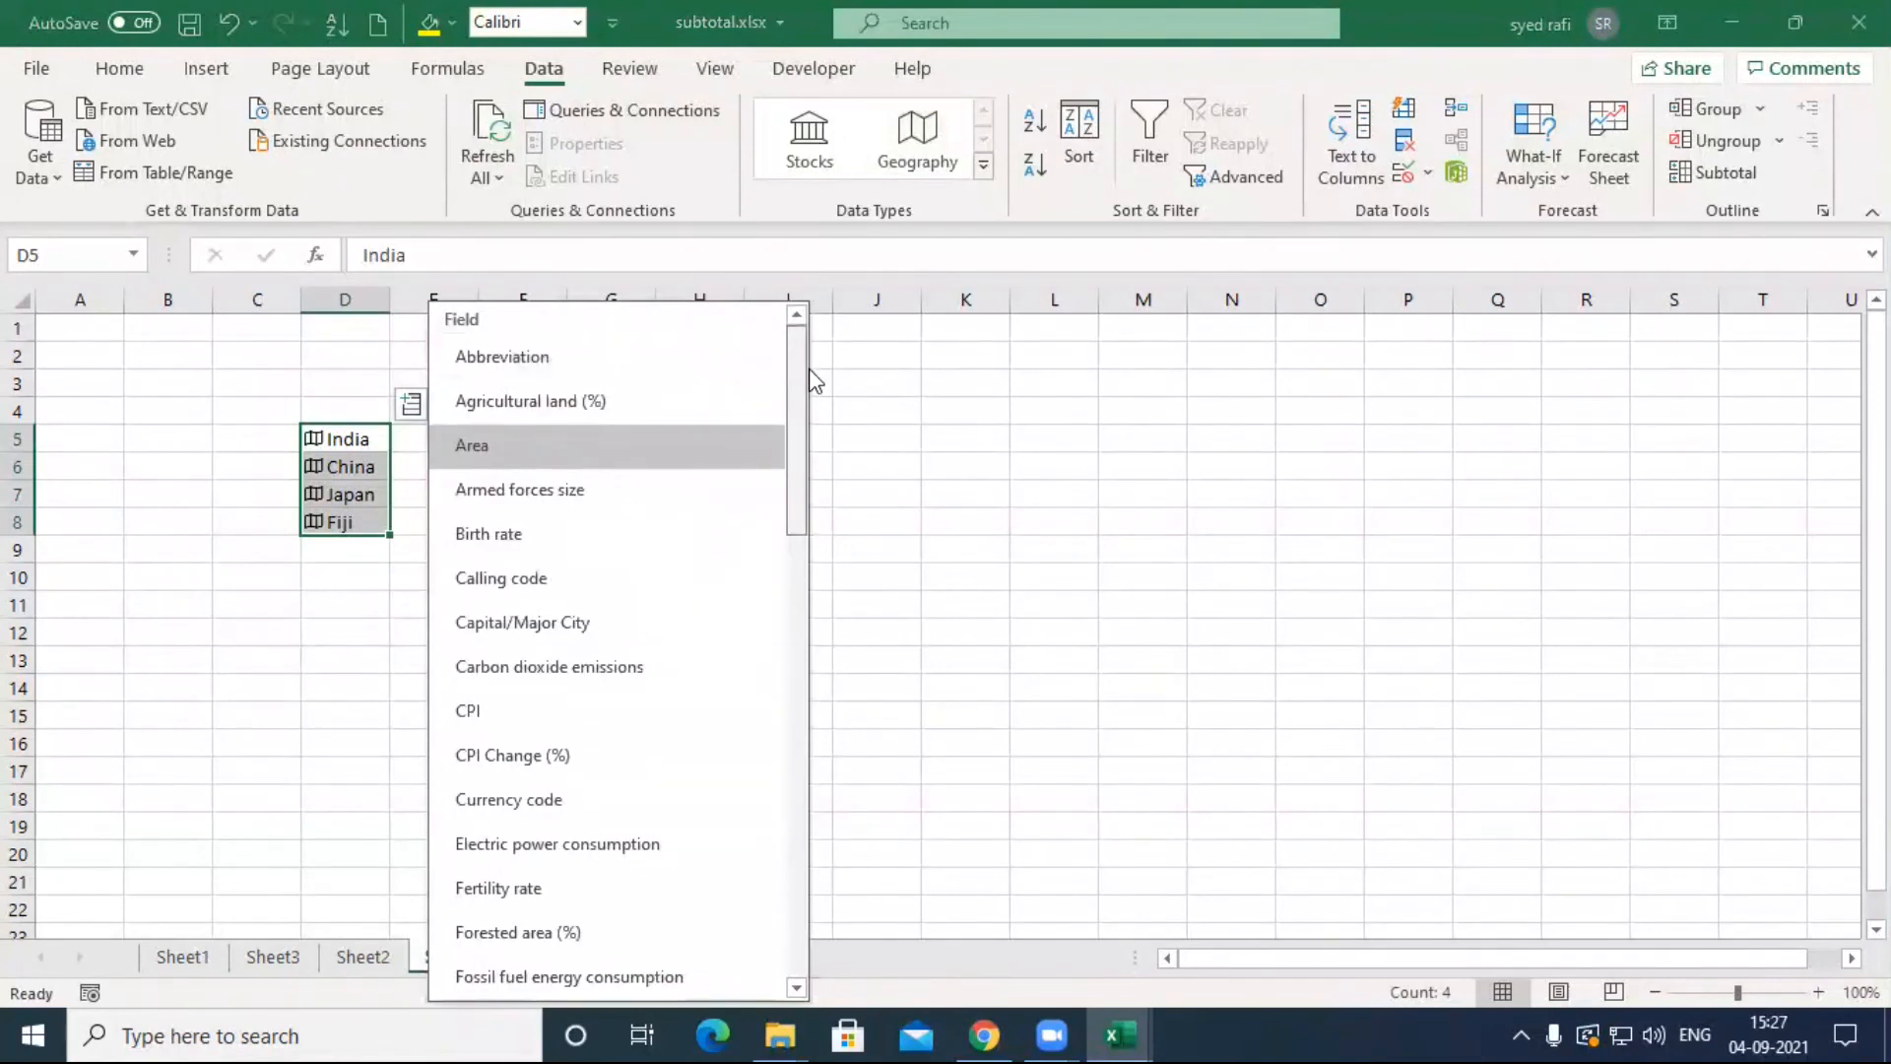
pyautogui.click(694, 411)
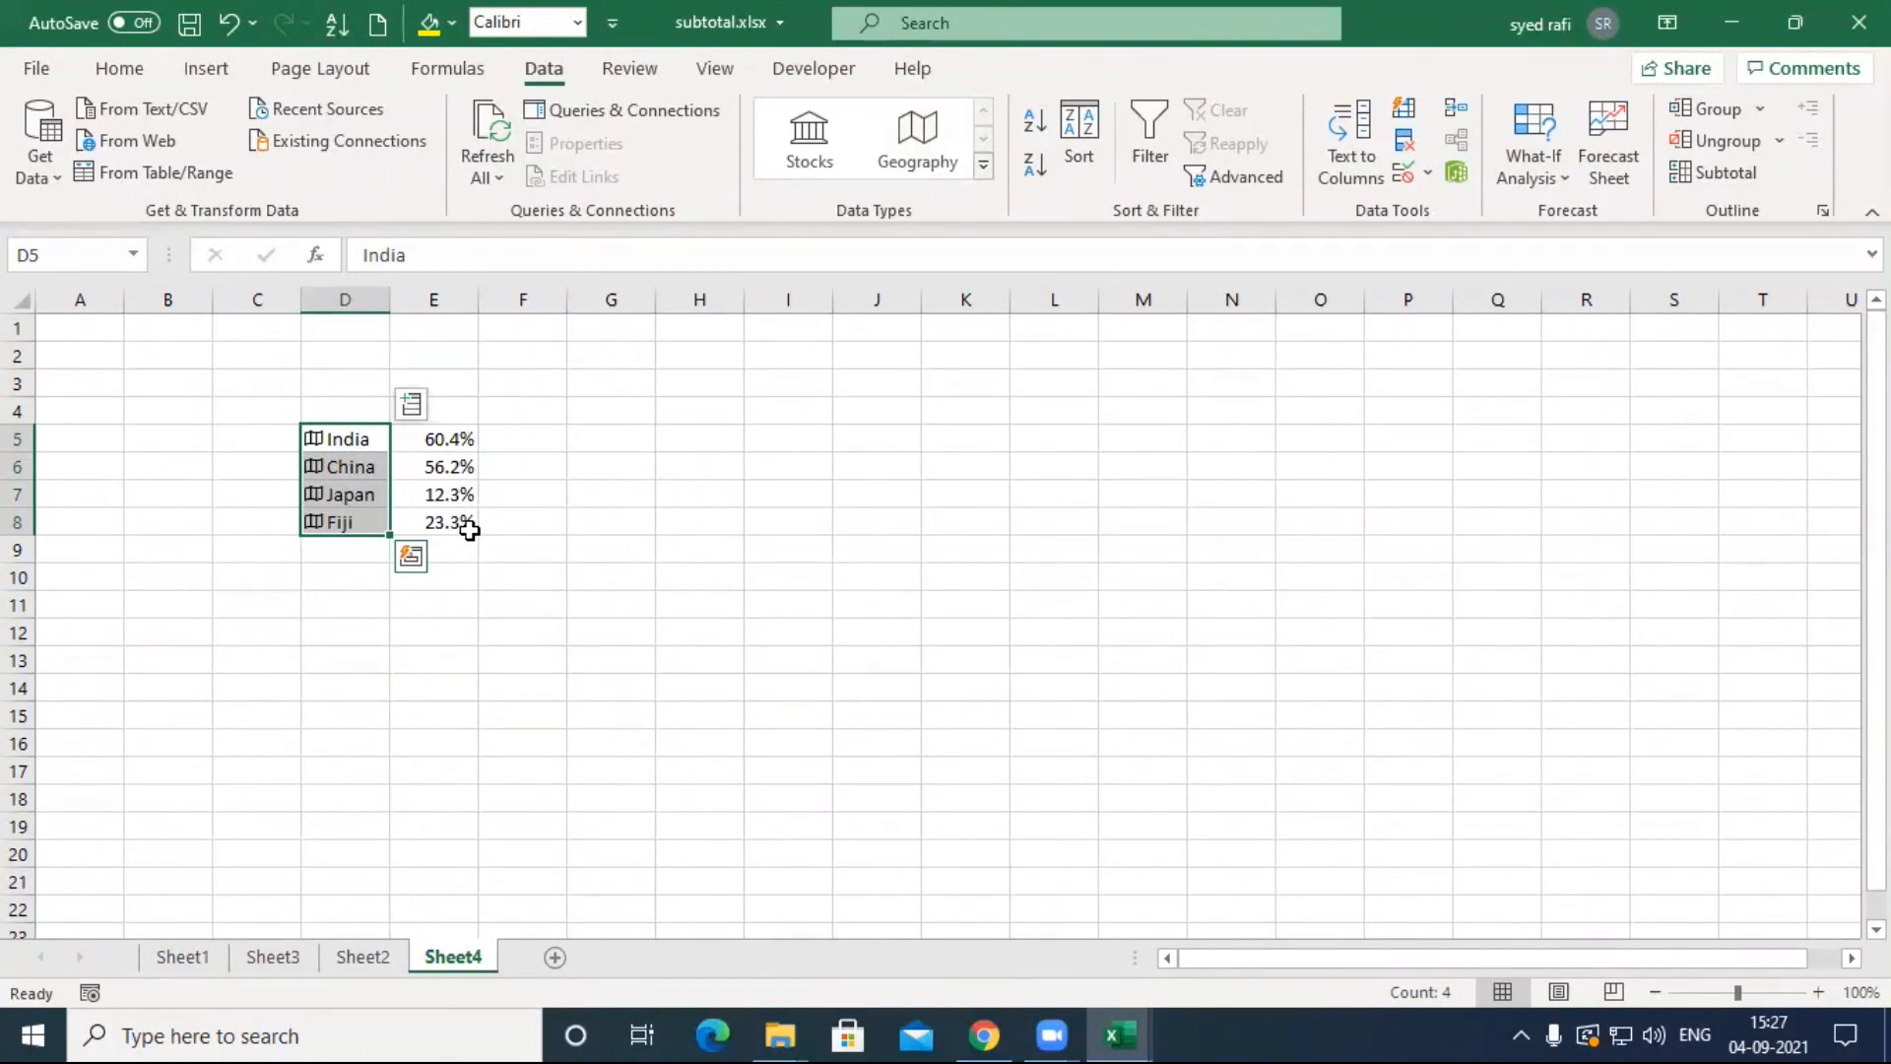
pyautogui.click(412, 404)
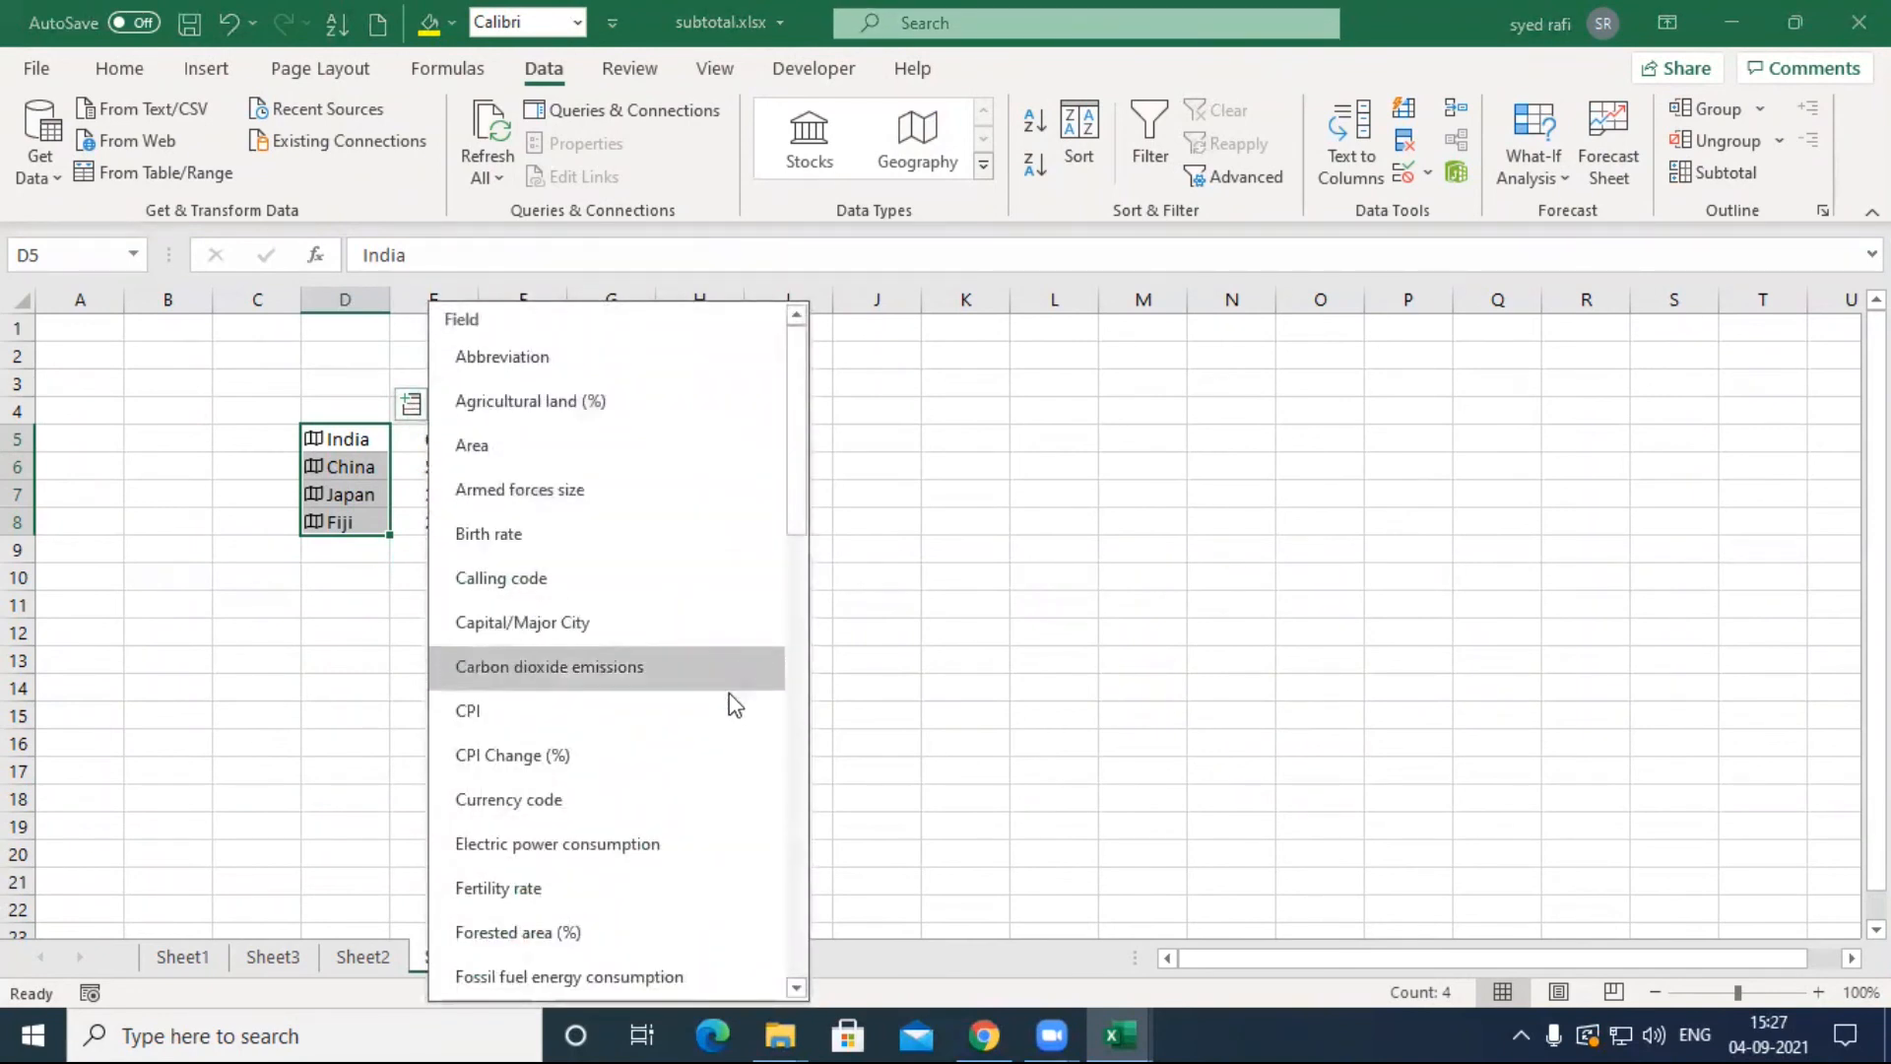
pyautogui.click(546, 542)
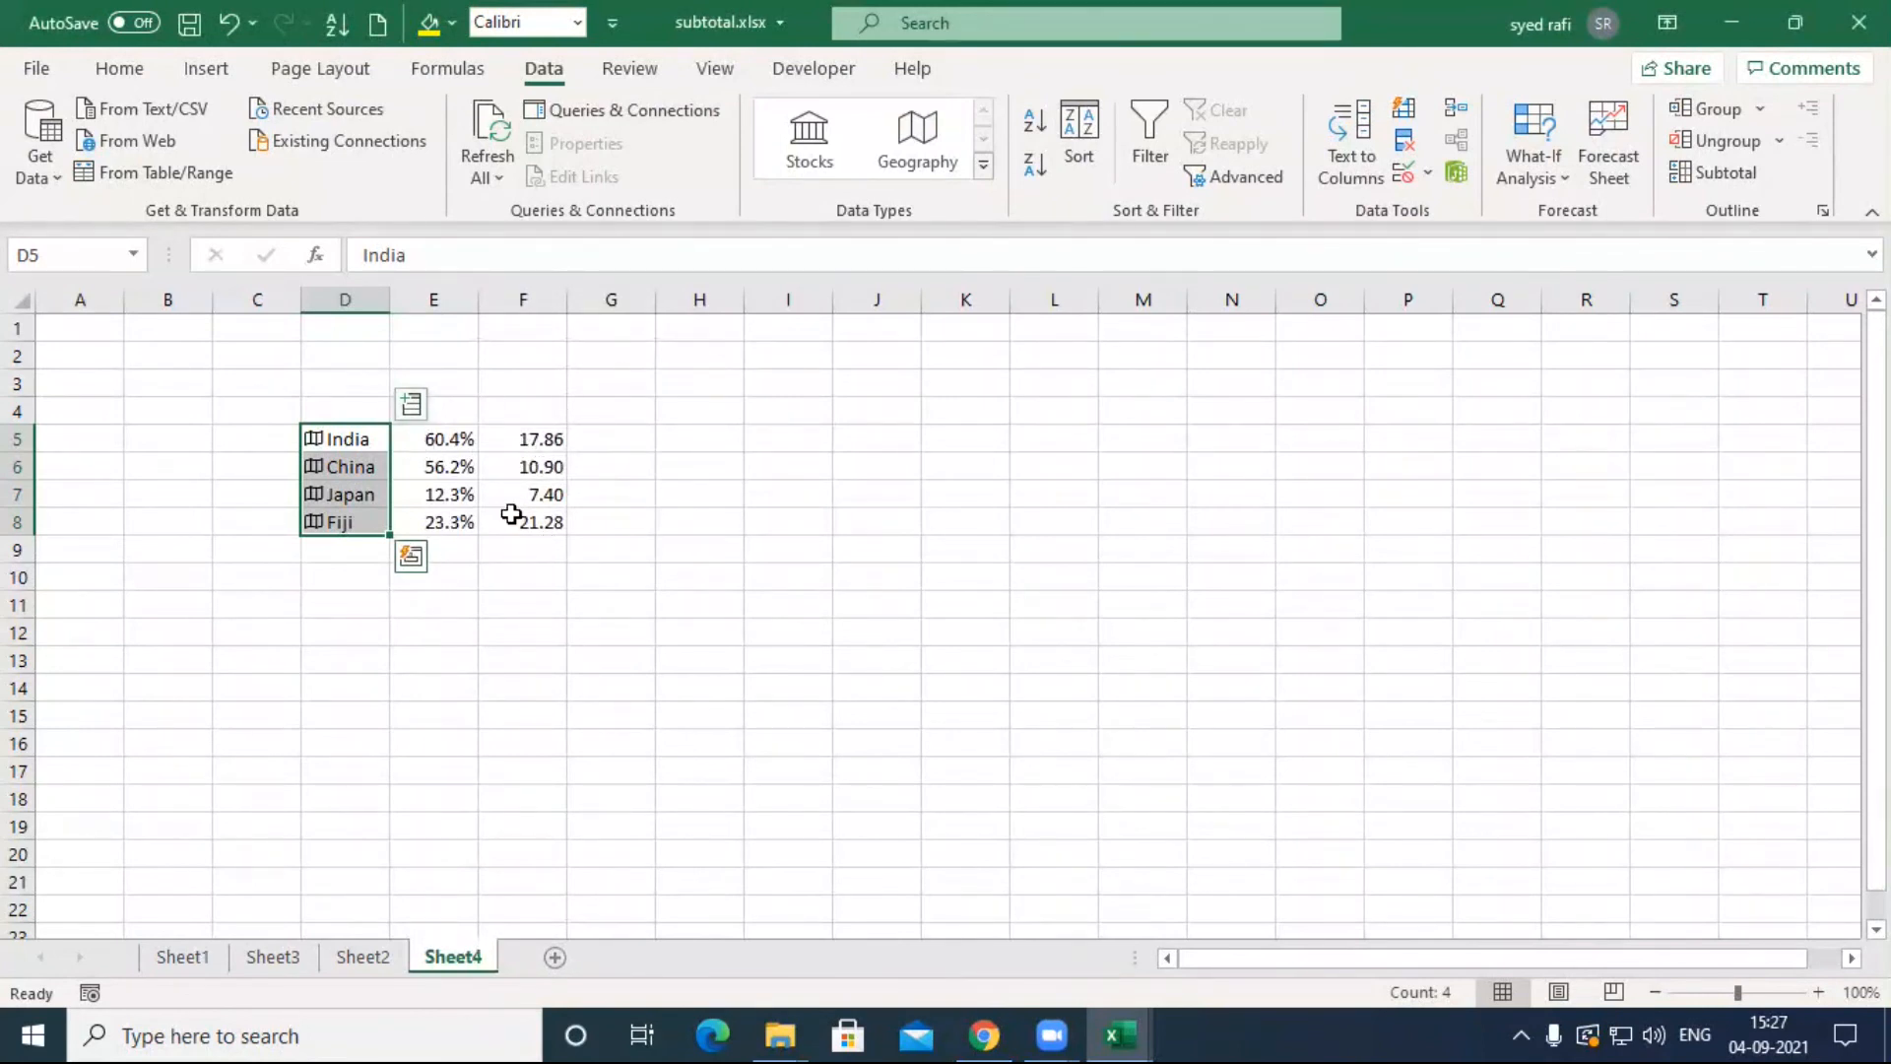
# Step: Add the Population and National anthem fields for the countries in D5:D8
pyautogui.click(411, 403)
pyautogui.moveTo(788, 487); pyautogui.dragTo(785, 840)
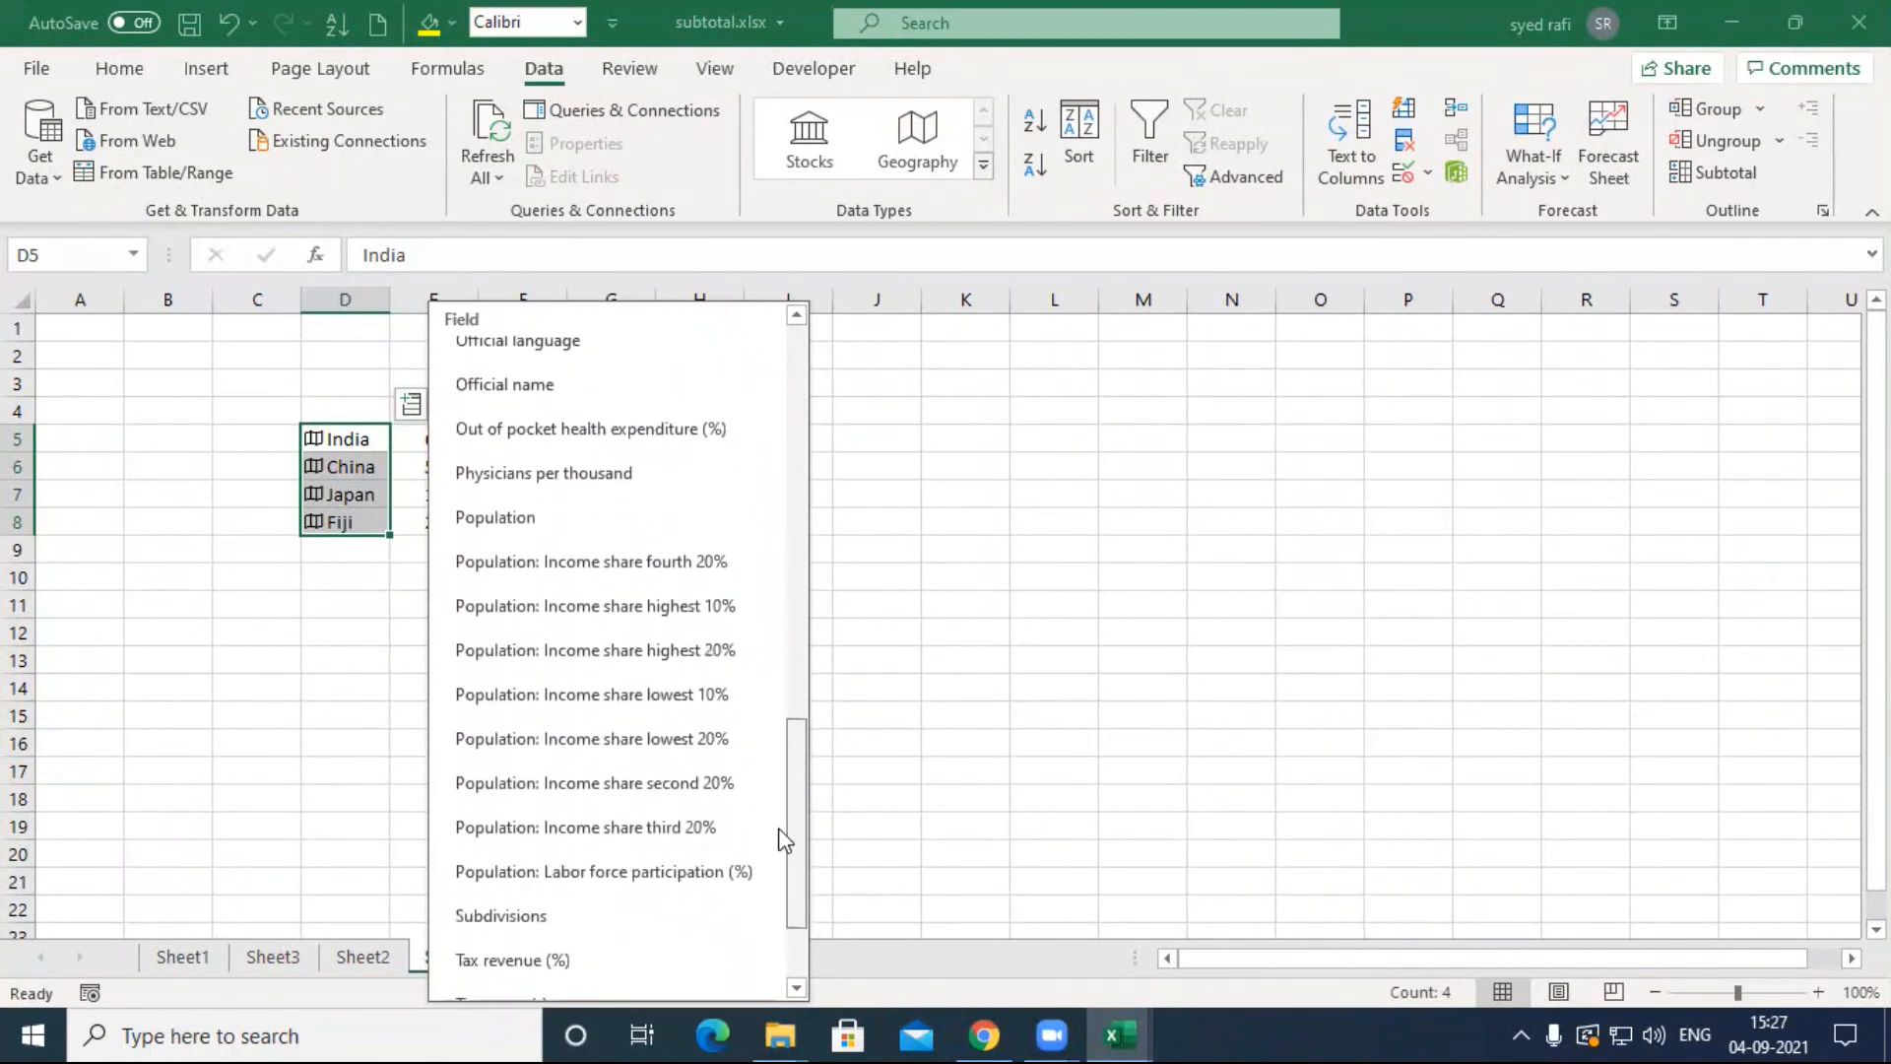
pyautogui.click(528, 519)
pyautogui.moveTo(657, 302); pyautogui.dragTo(704, 302)
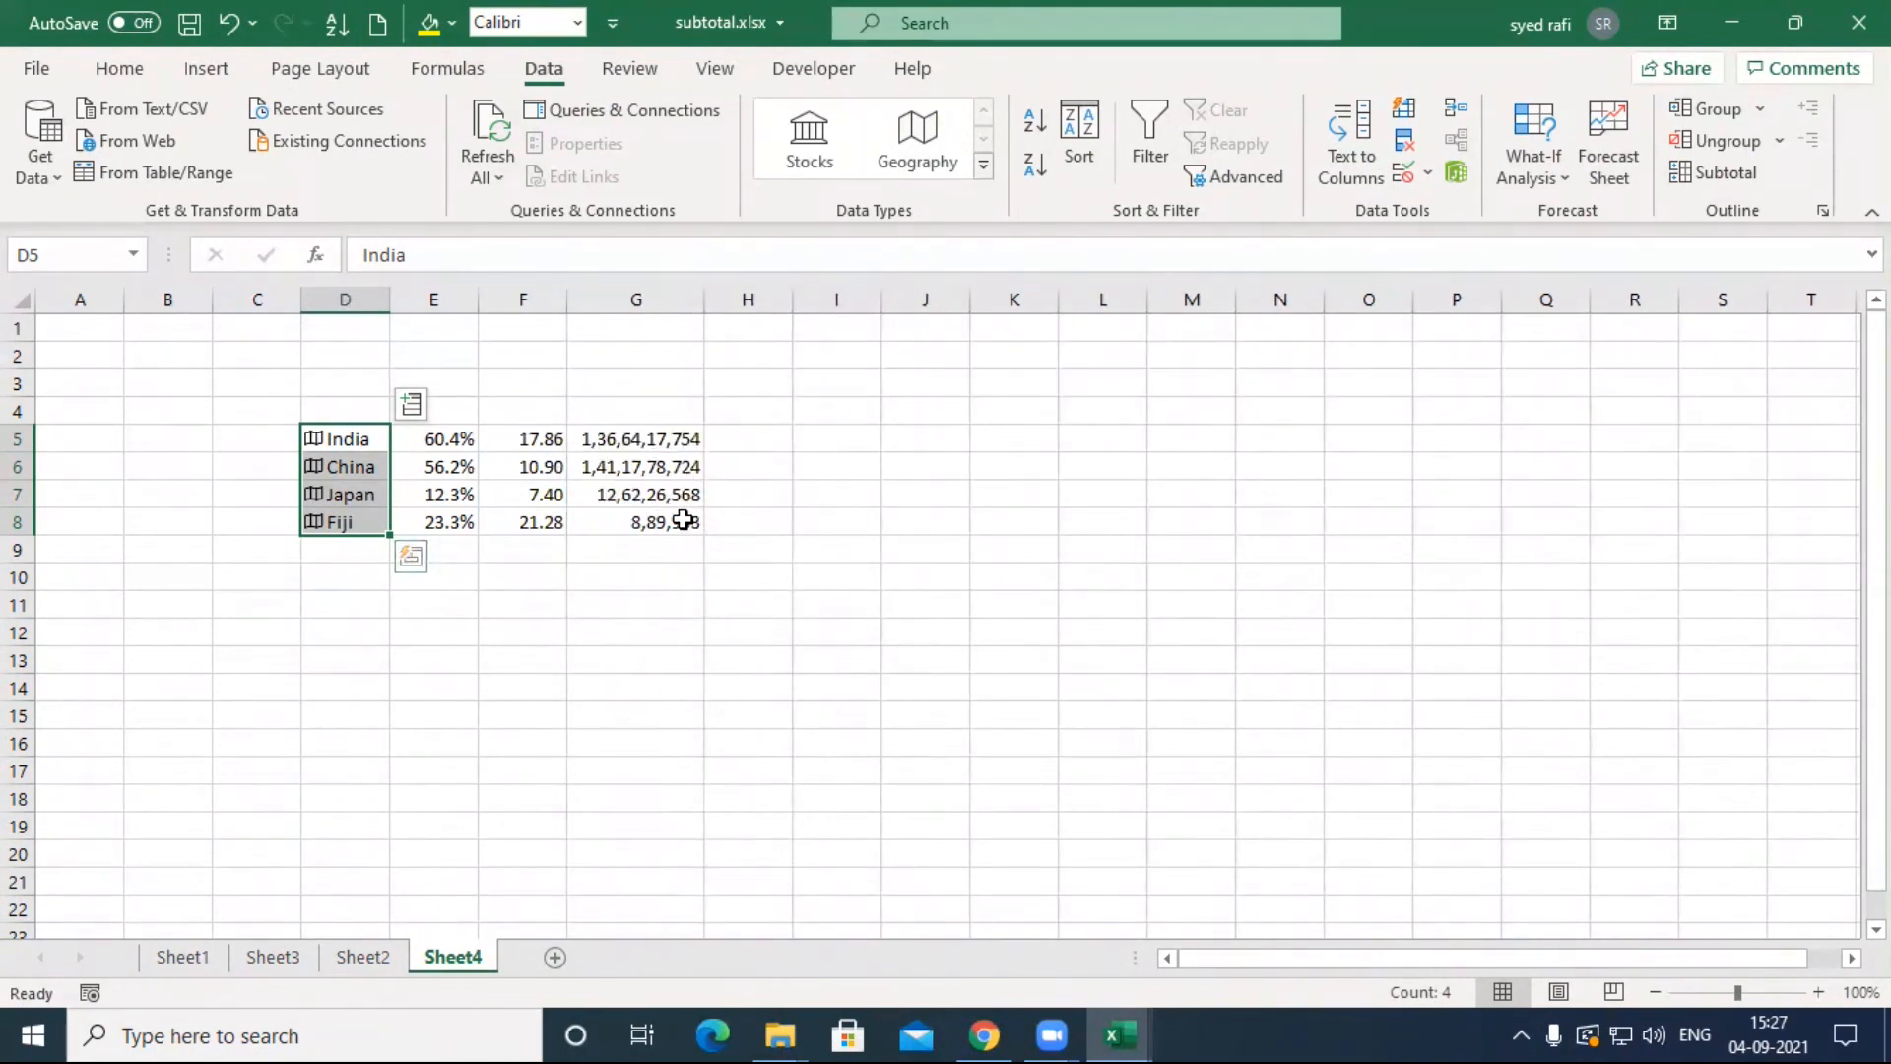
pyautogui.click(410, 403)
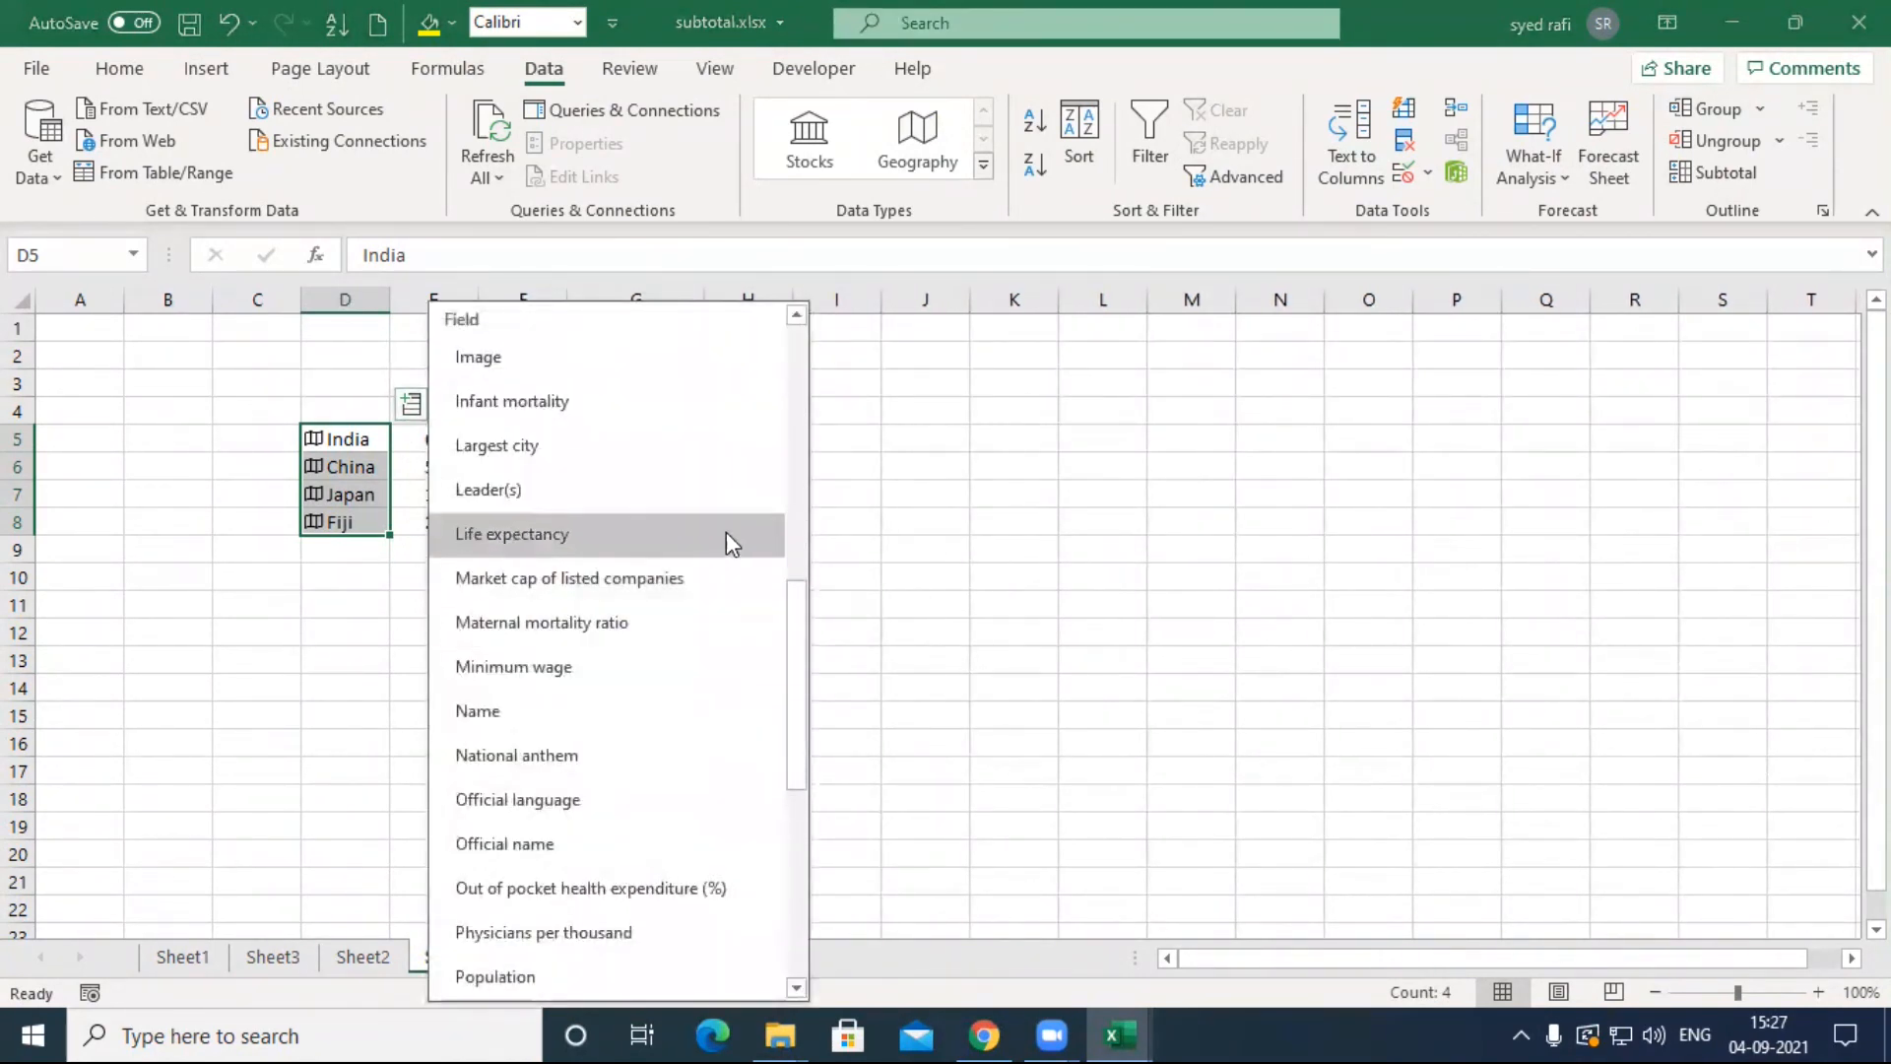
pyautogui.moveTo(781, 700); pyautogui.dragTo(785, 793)
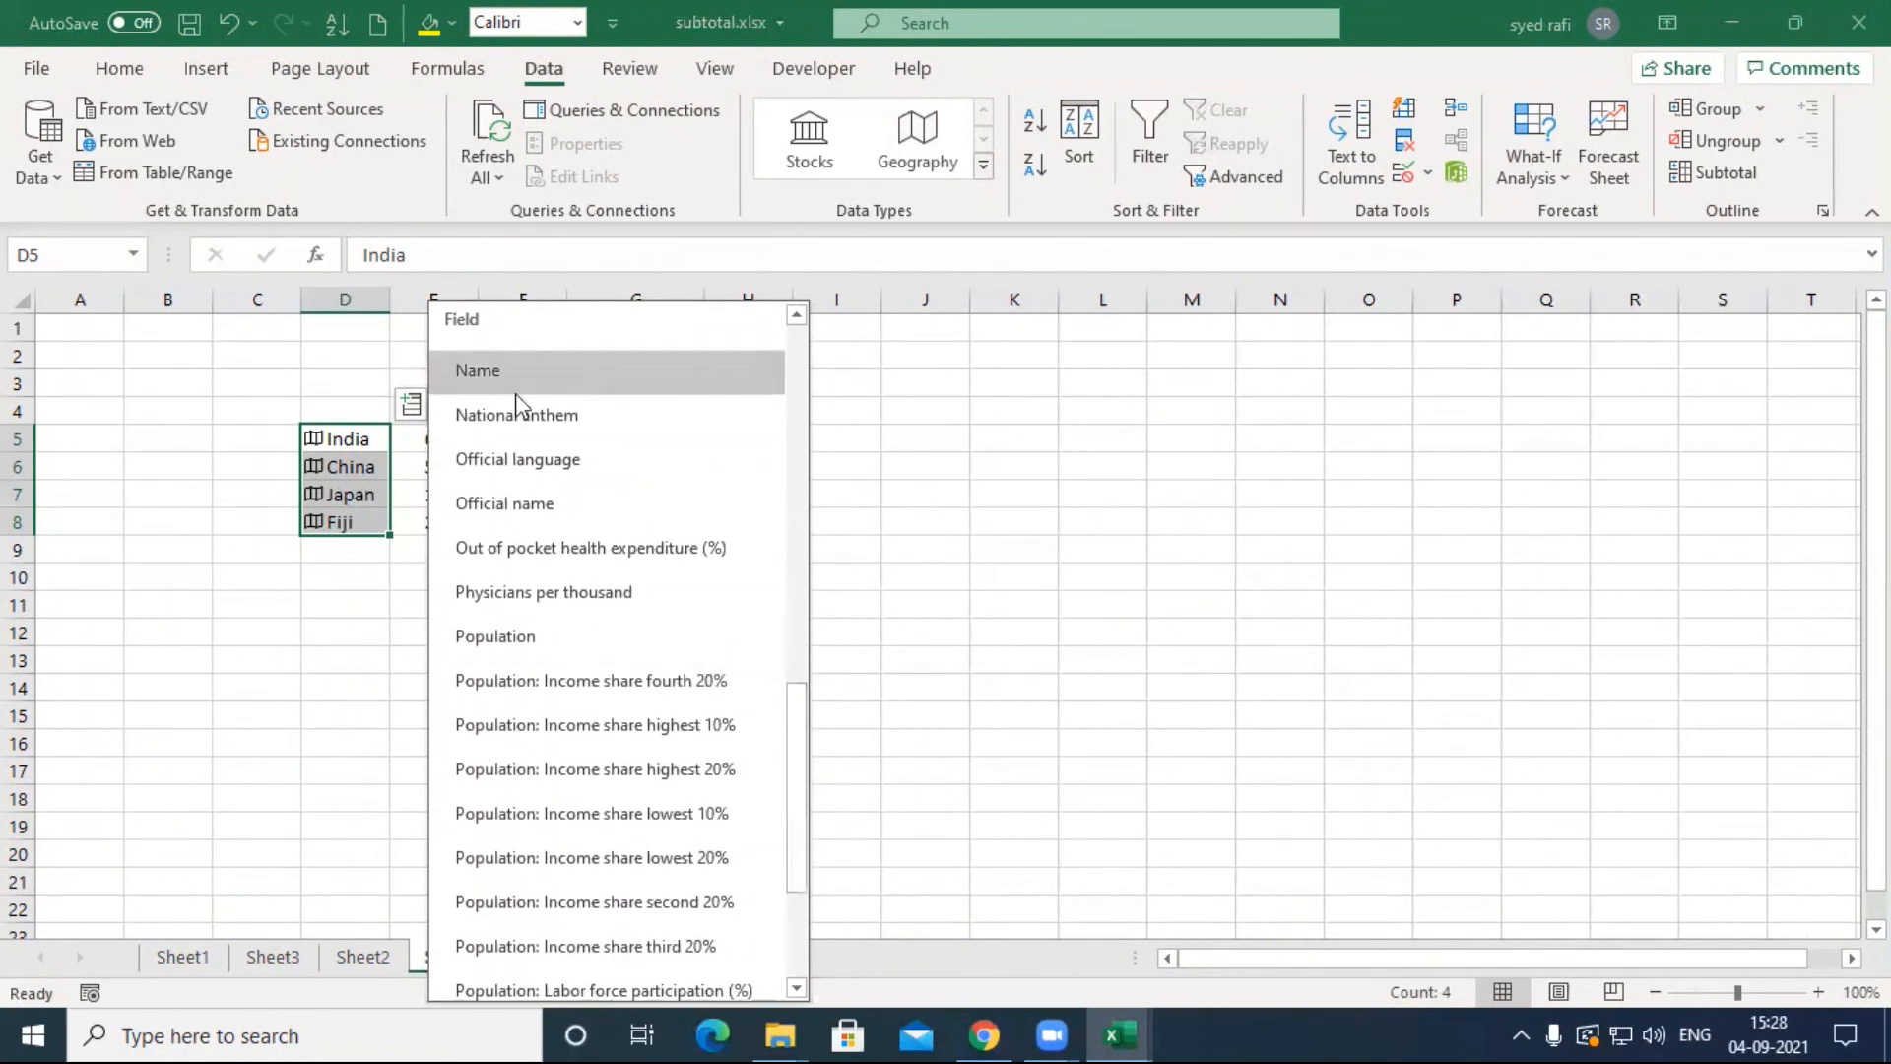
pyautogui.click(529, 421)
pyautogui.moveTo(794, 300); pyautogui.dragTo(920, 305)
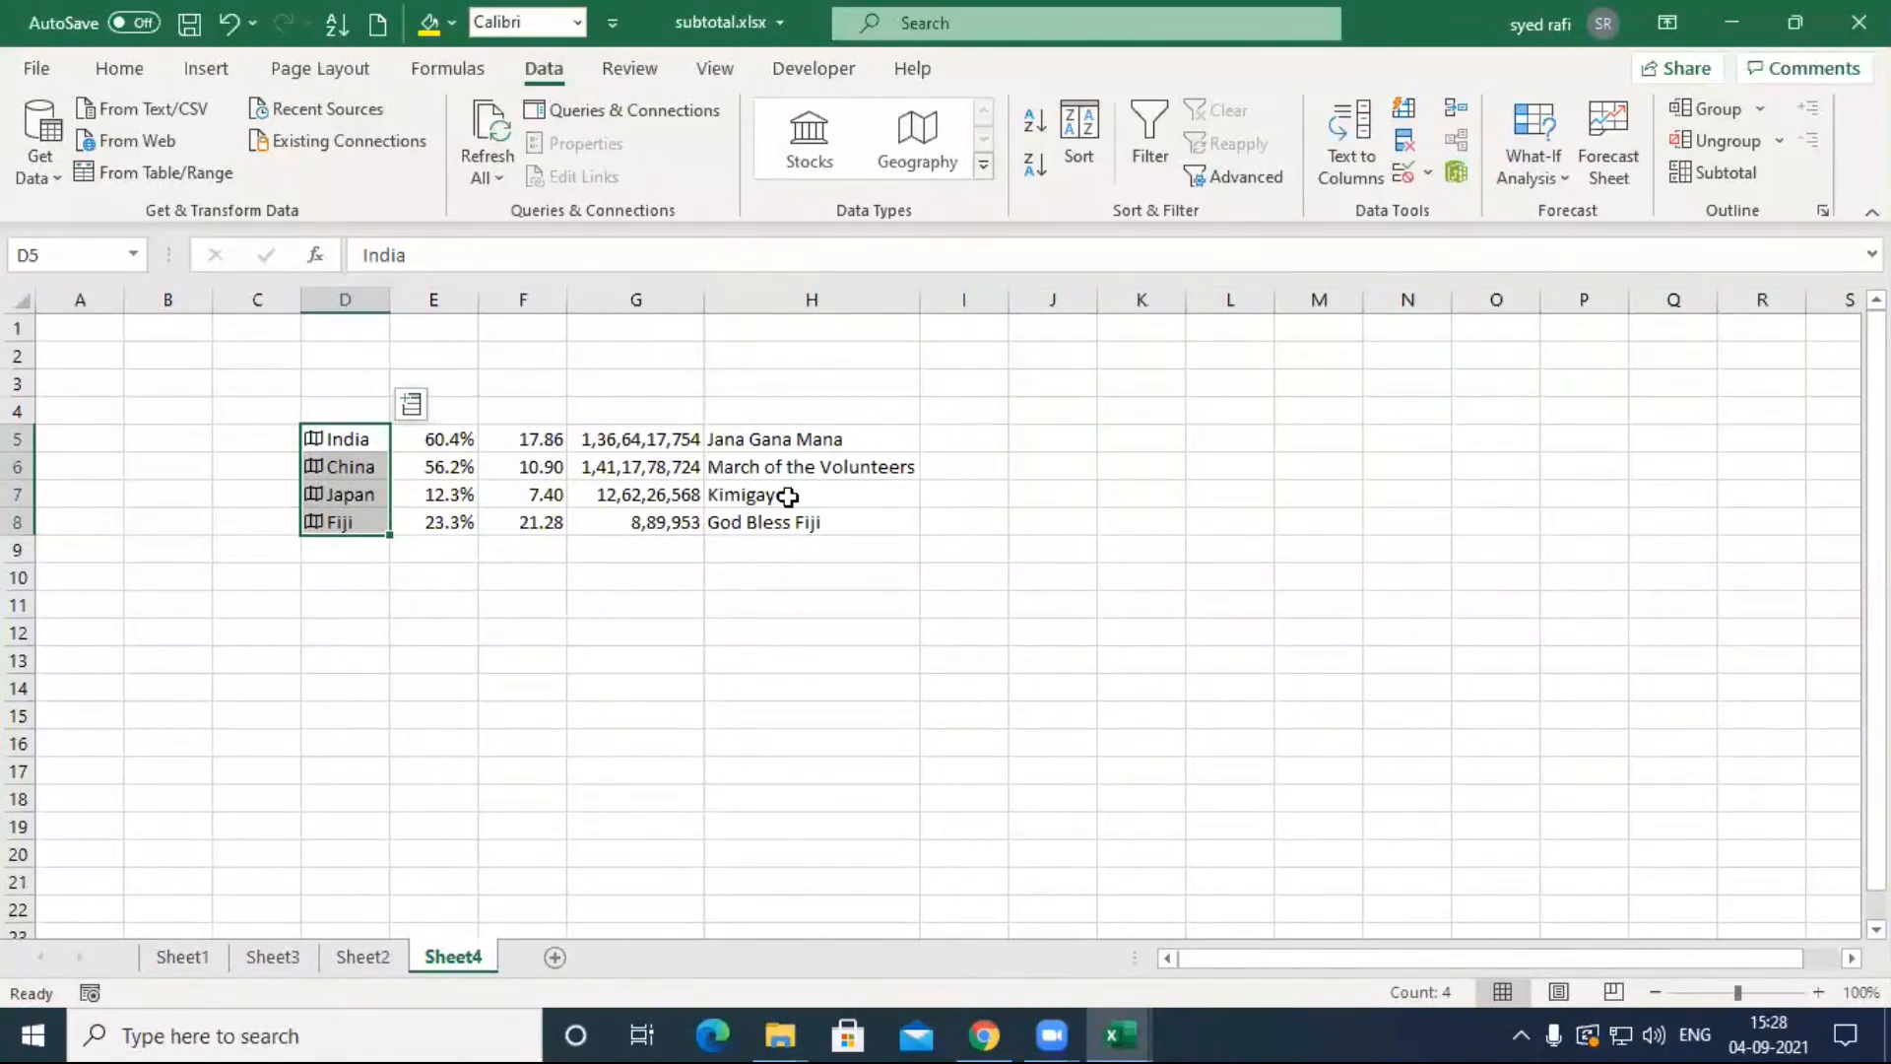
# Step: Add the Image field for the countries in D5:D8 and widen column I
pyautogui.click(411, 403)
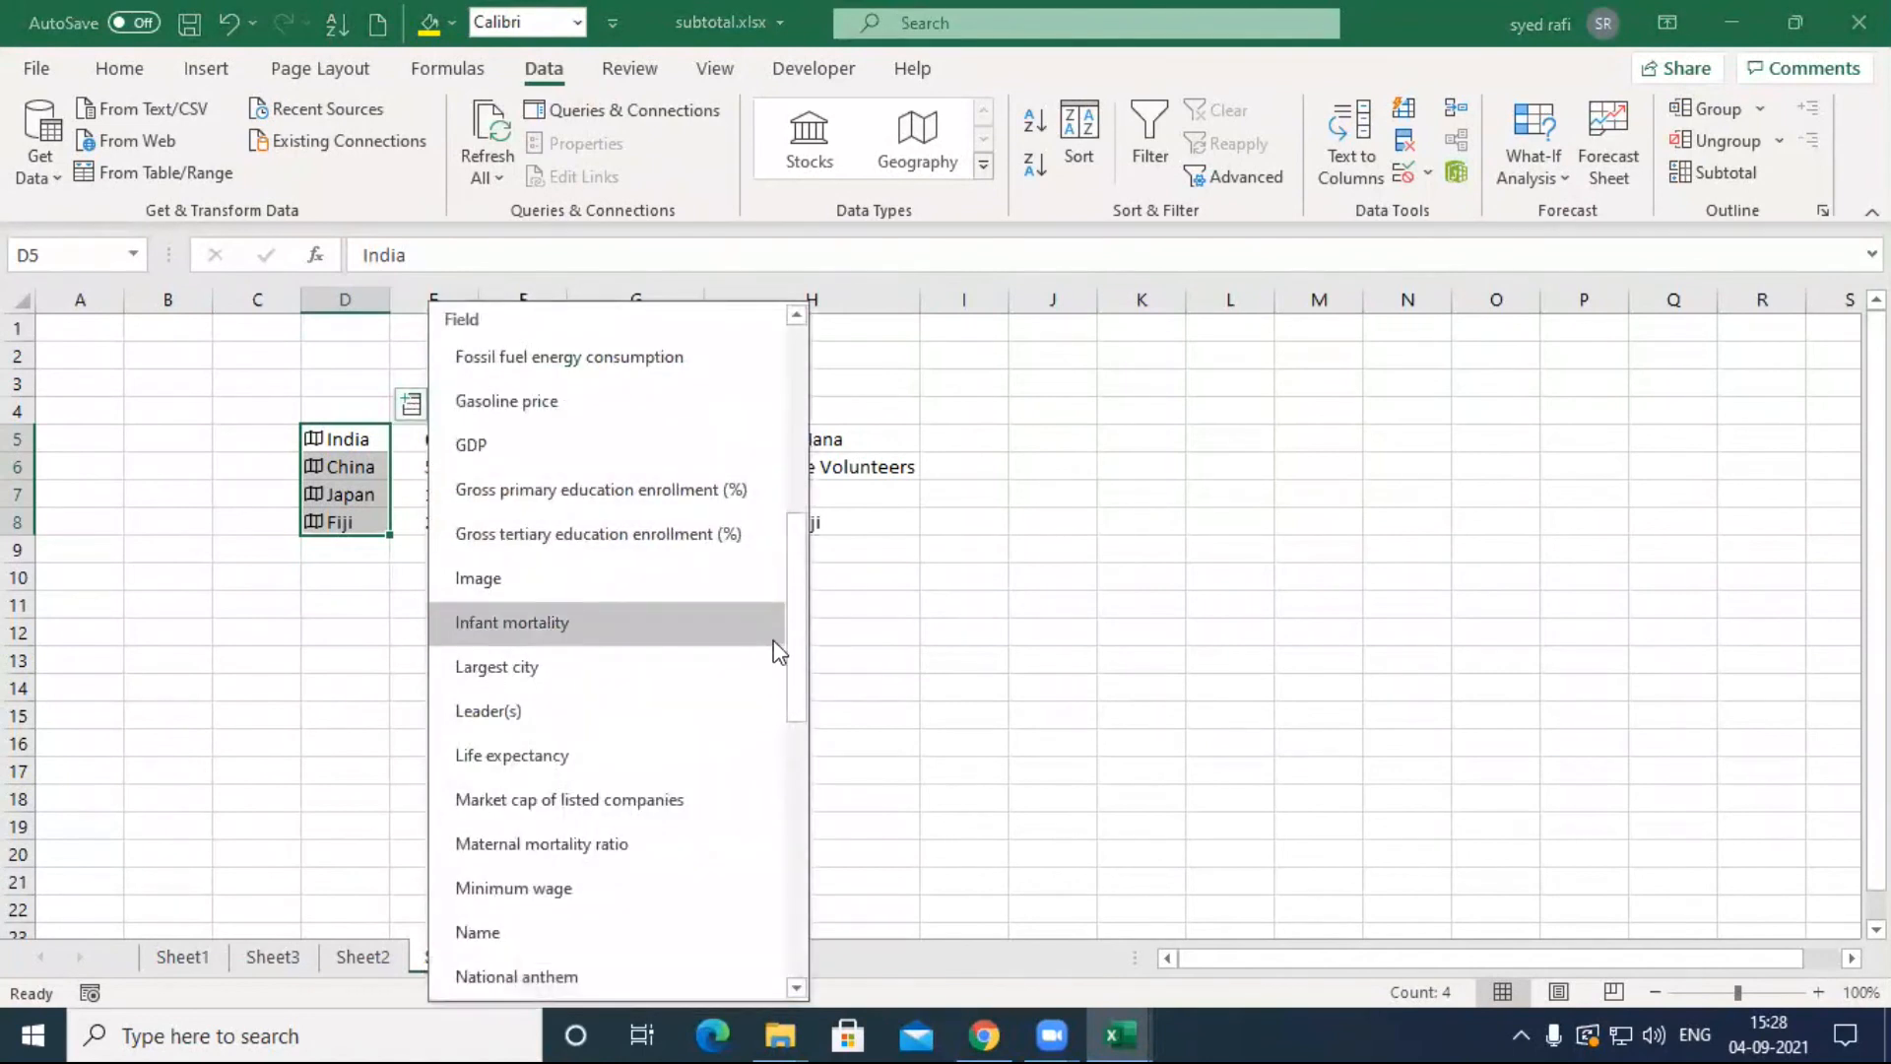
pyautogui.click(635, 590)
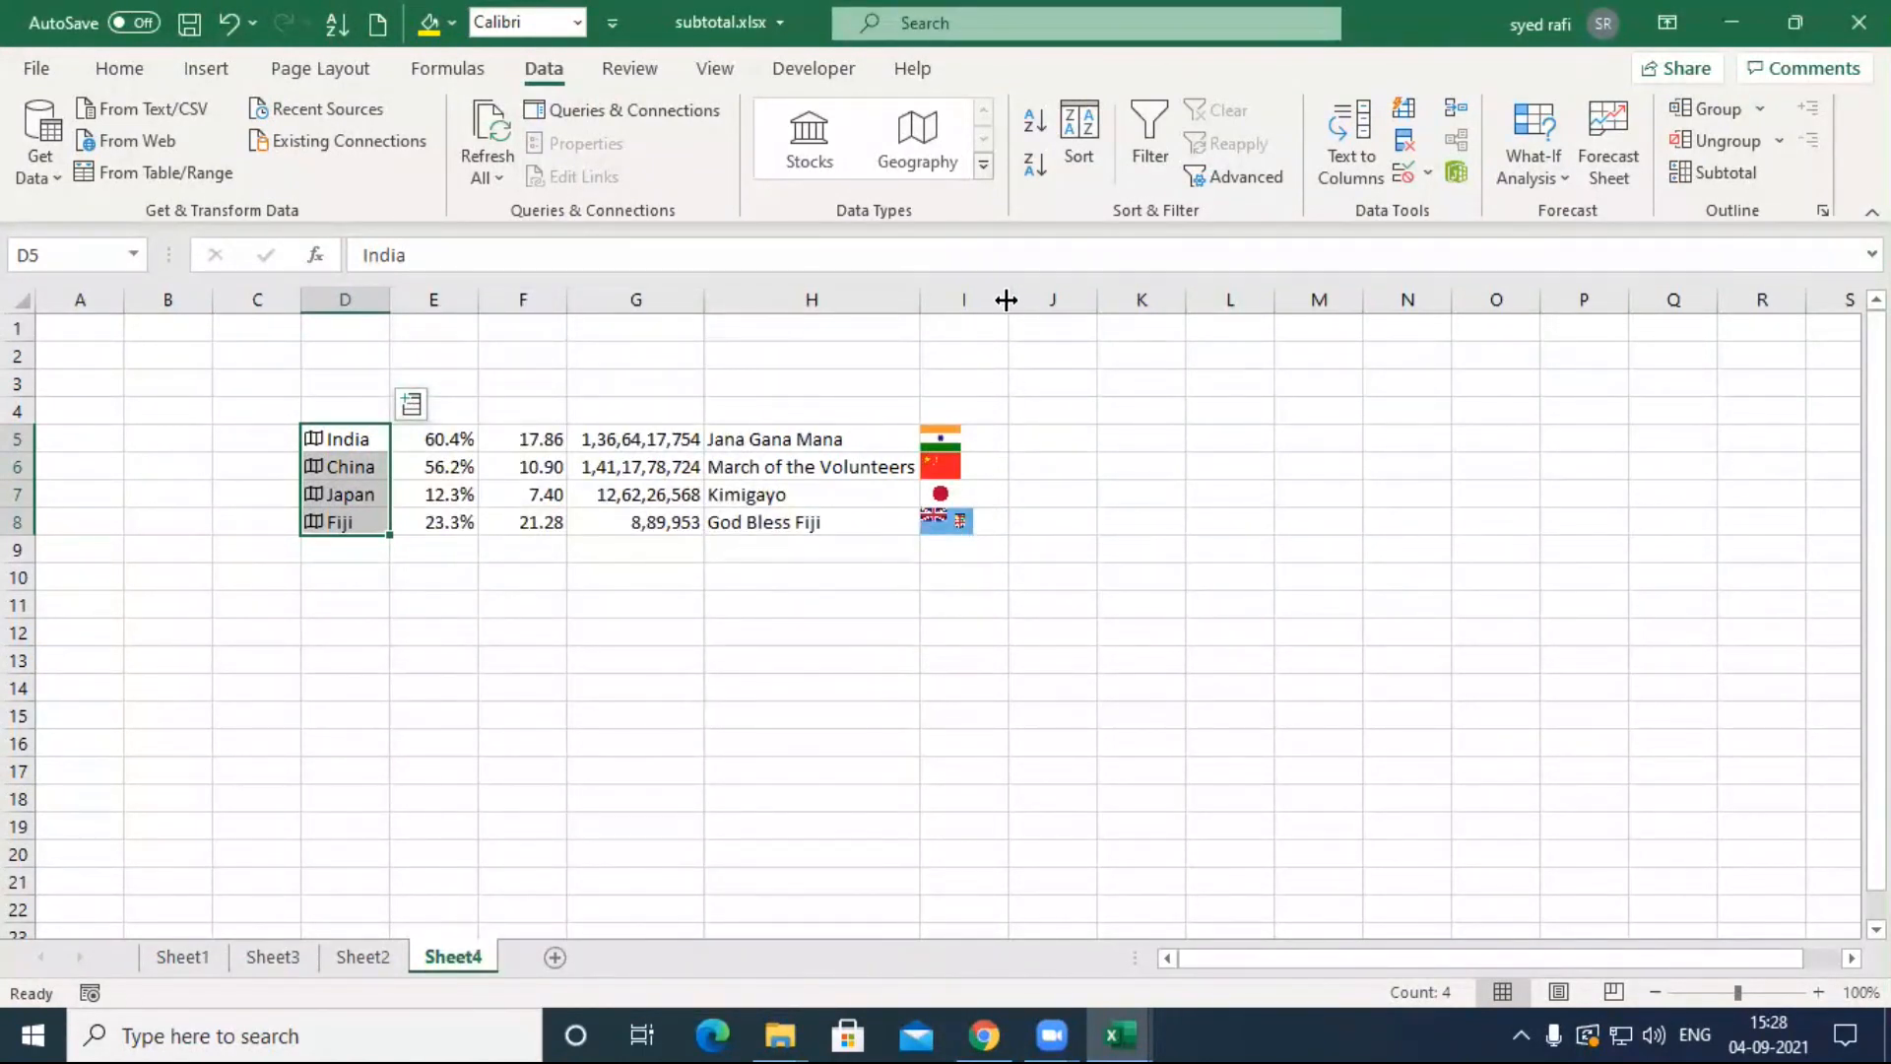
pyautogui.moveTo(1006, 300); pyautogui.dragTo(1079, 299)
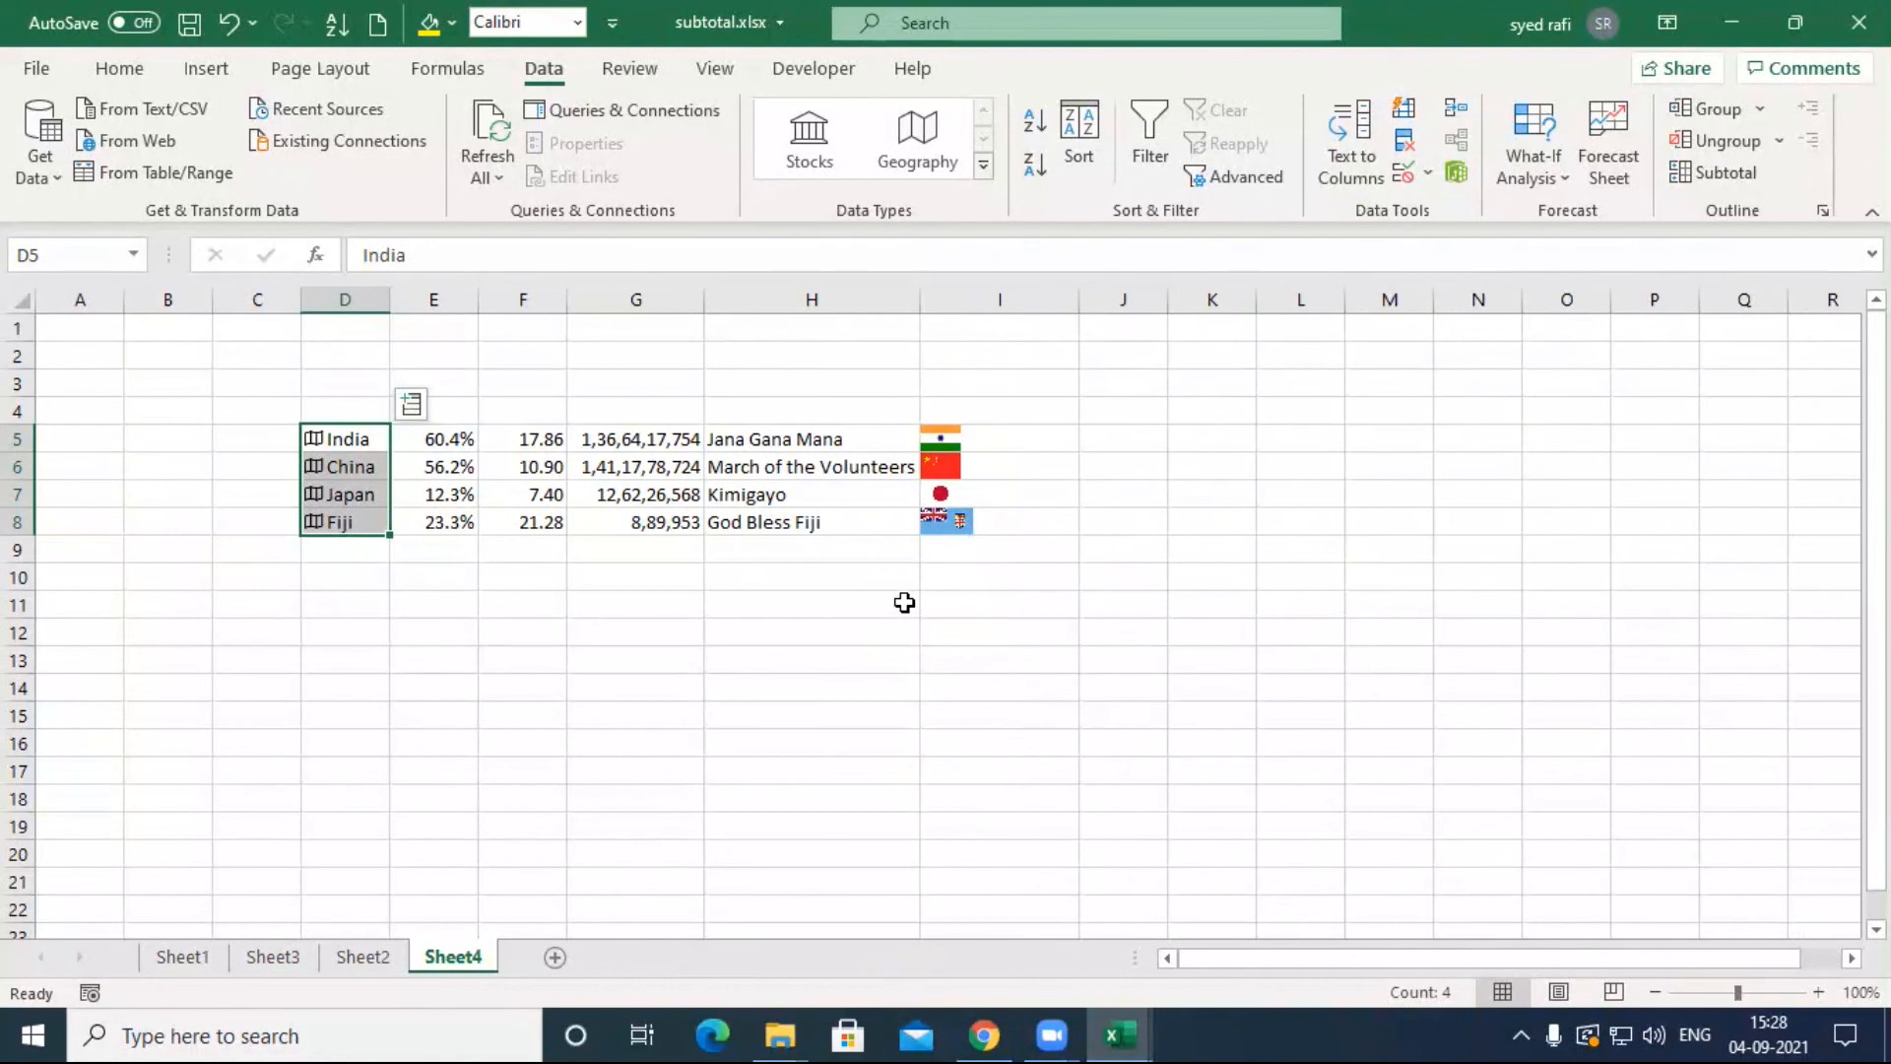
# Step: Extract the Official language field for the countries in D5:D8
pyautogui.click(410, 404)
pyautogui.moveTo(795, 459); pyautogui.dragTo(781, 837)
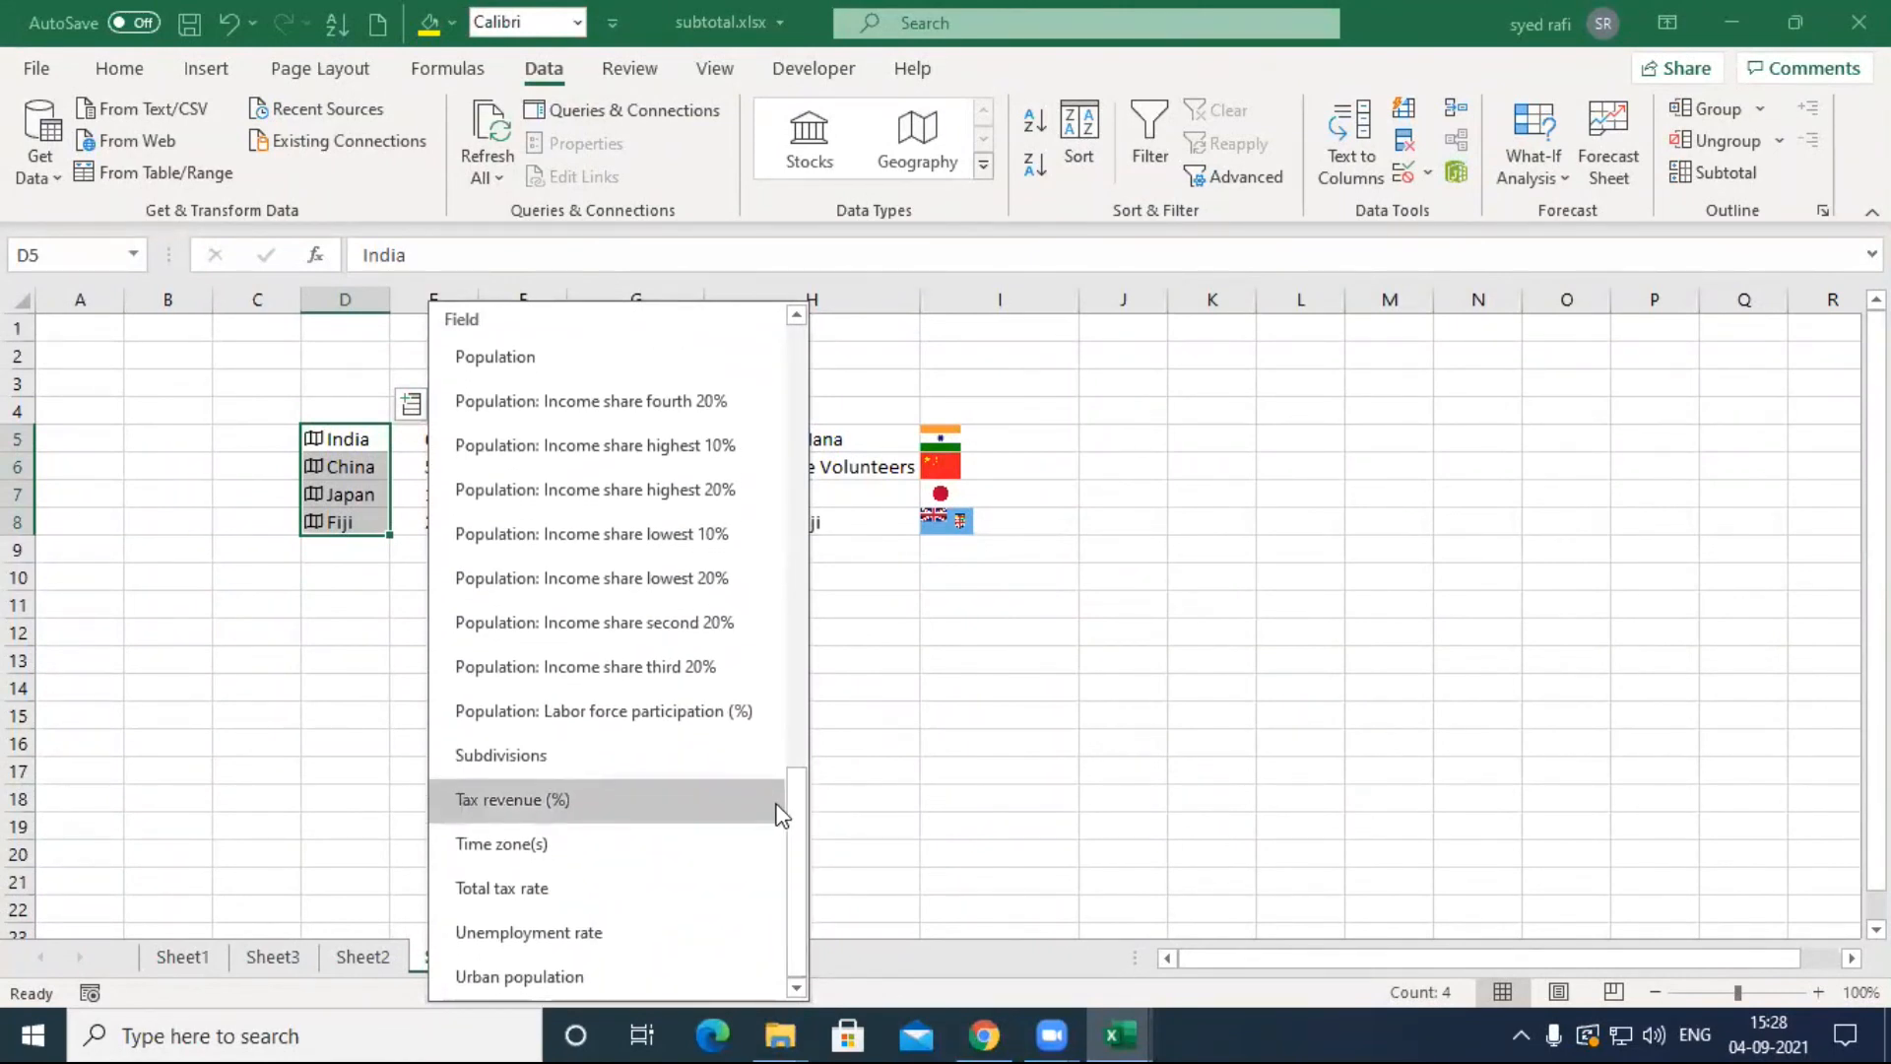
pyautogui.moveTo(795, 792); pyautogui.dragTo(784, 659)
pyautogui.click(548, 624)
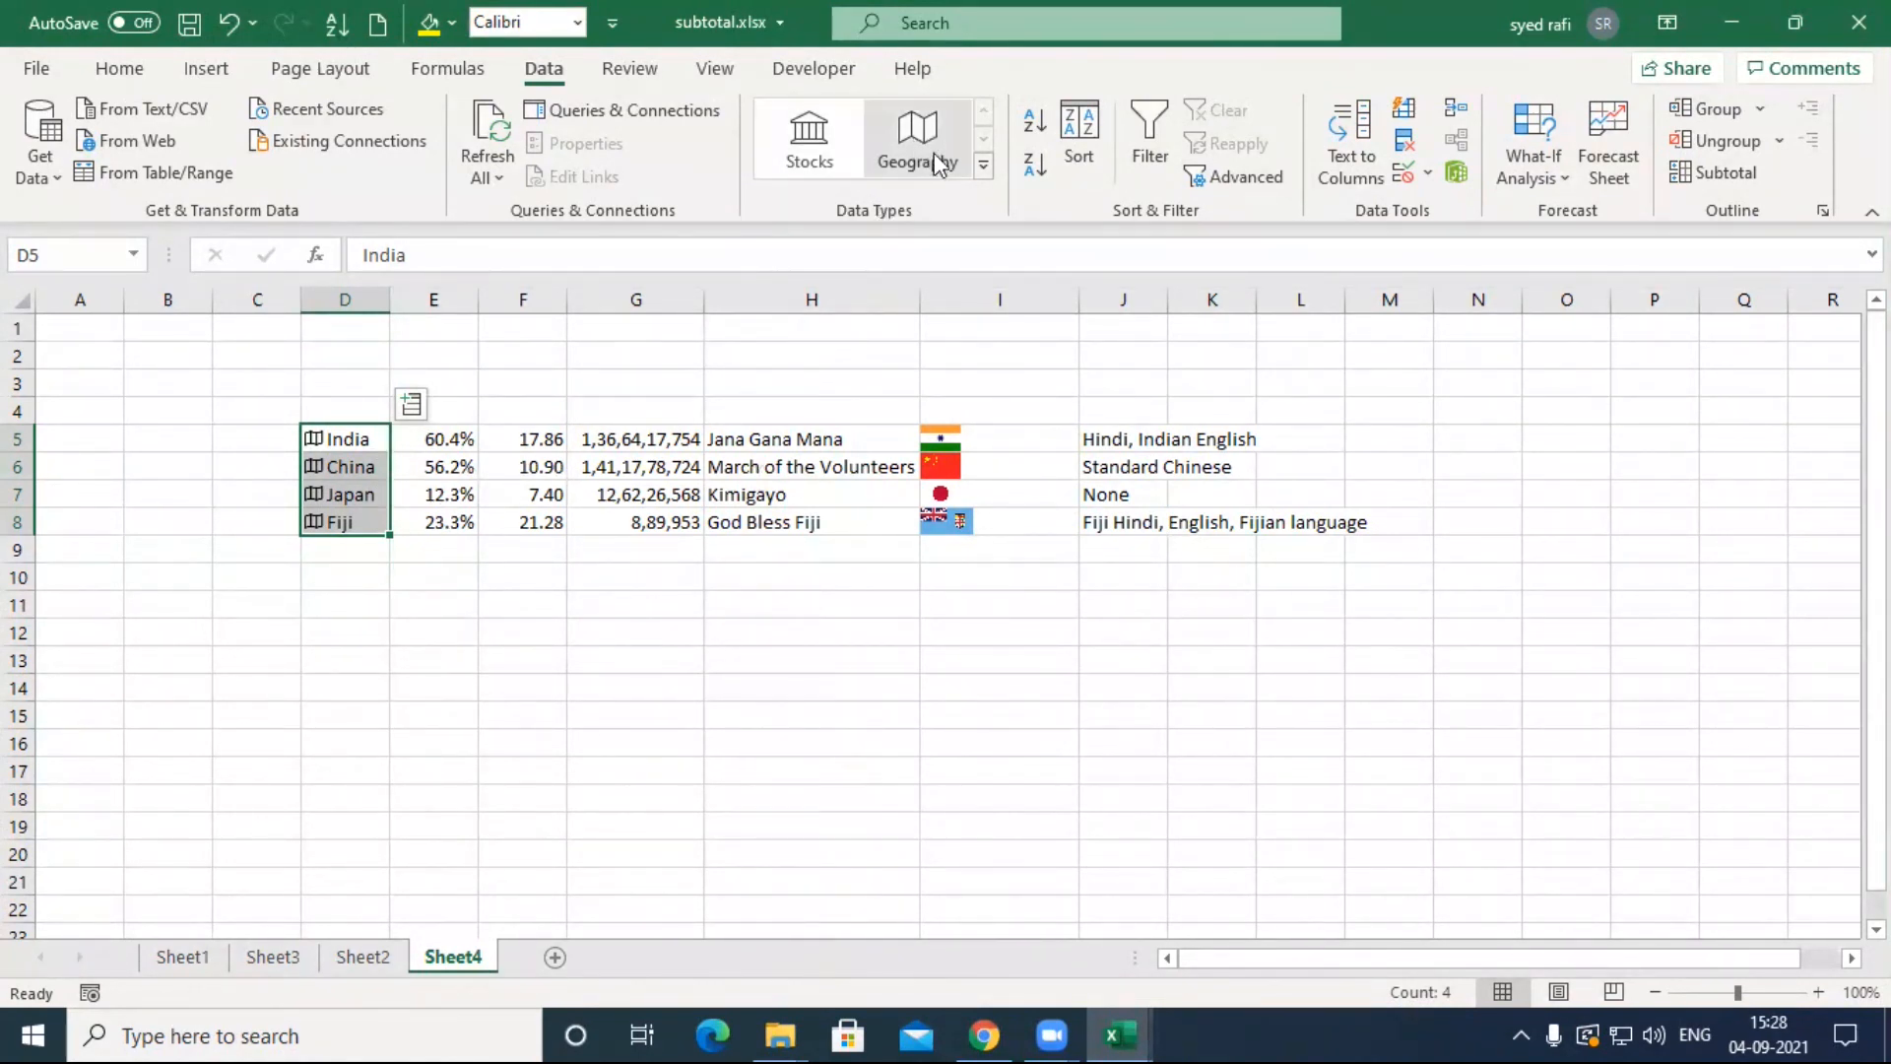
# Step: Convert the country entries in D5:D8 to the Stocks data type
pyautogui.click(410, 403)
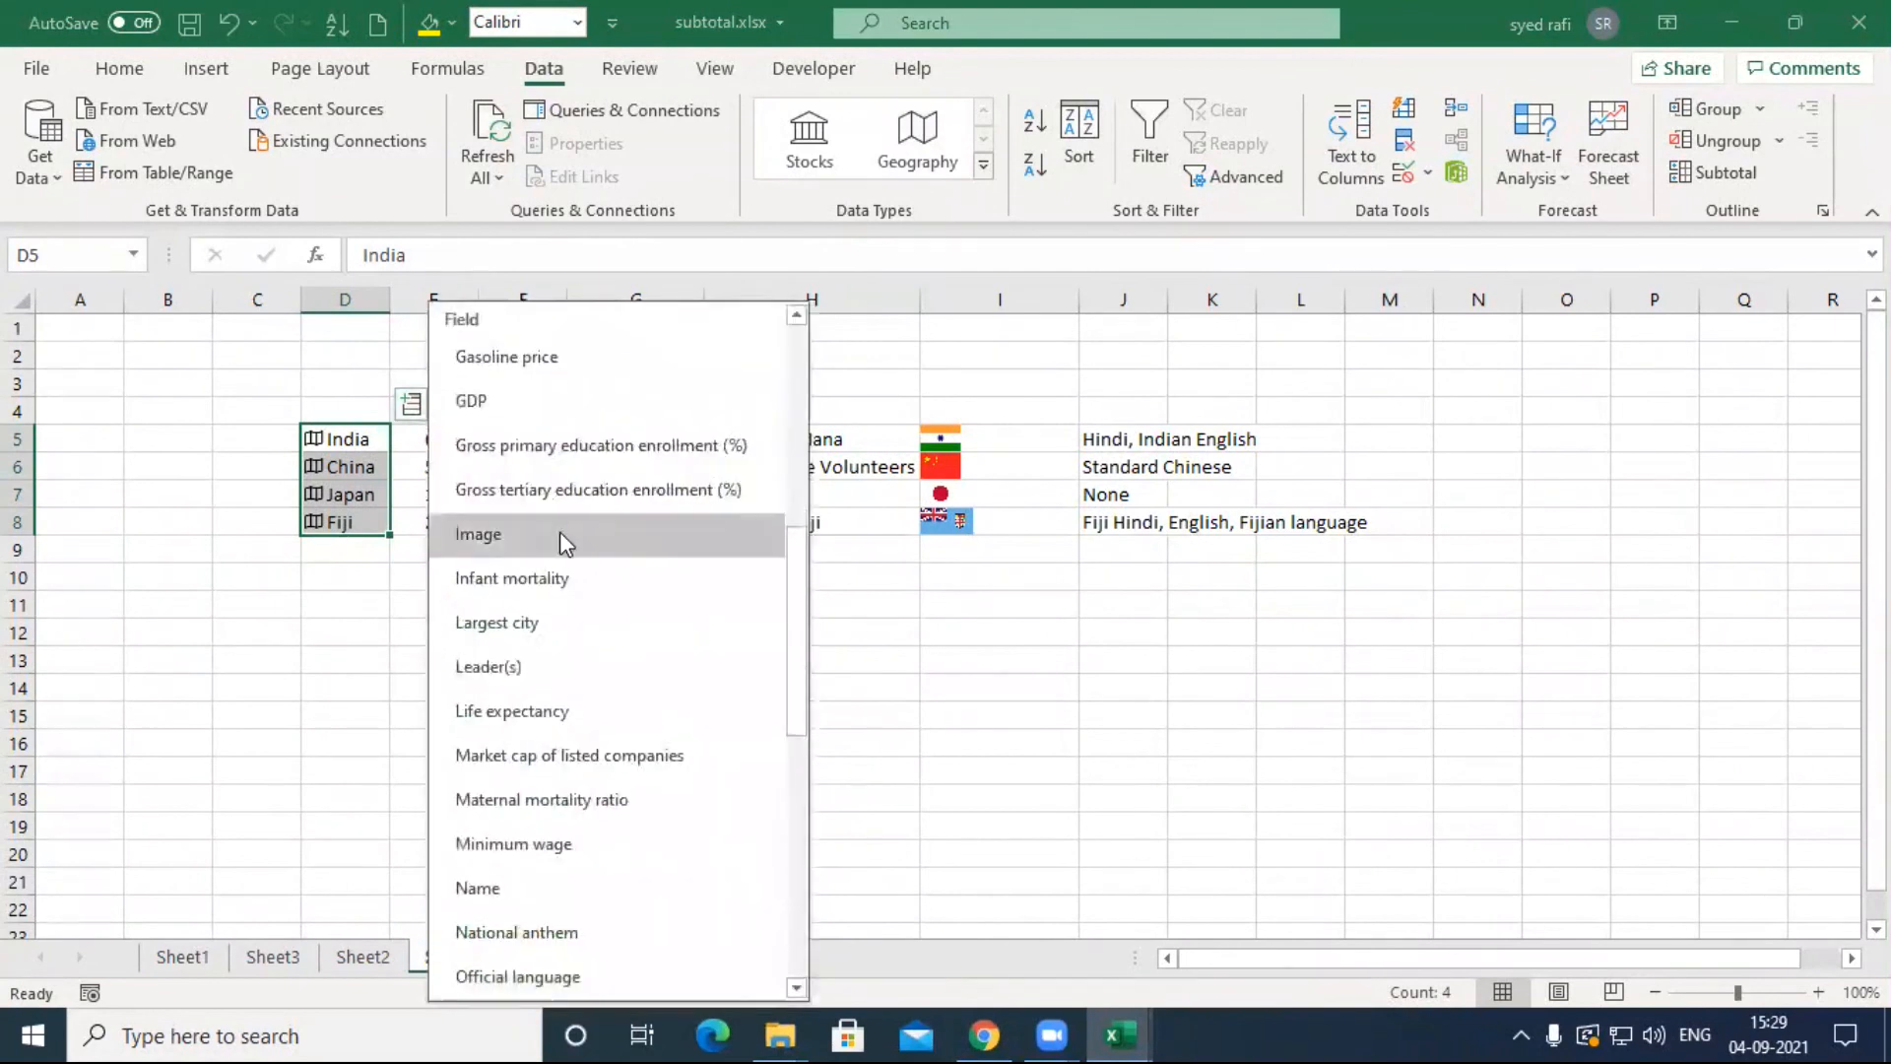
pyautogui.click(309, 679)
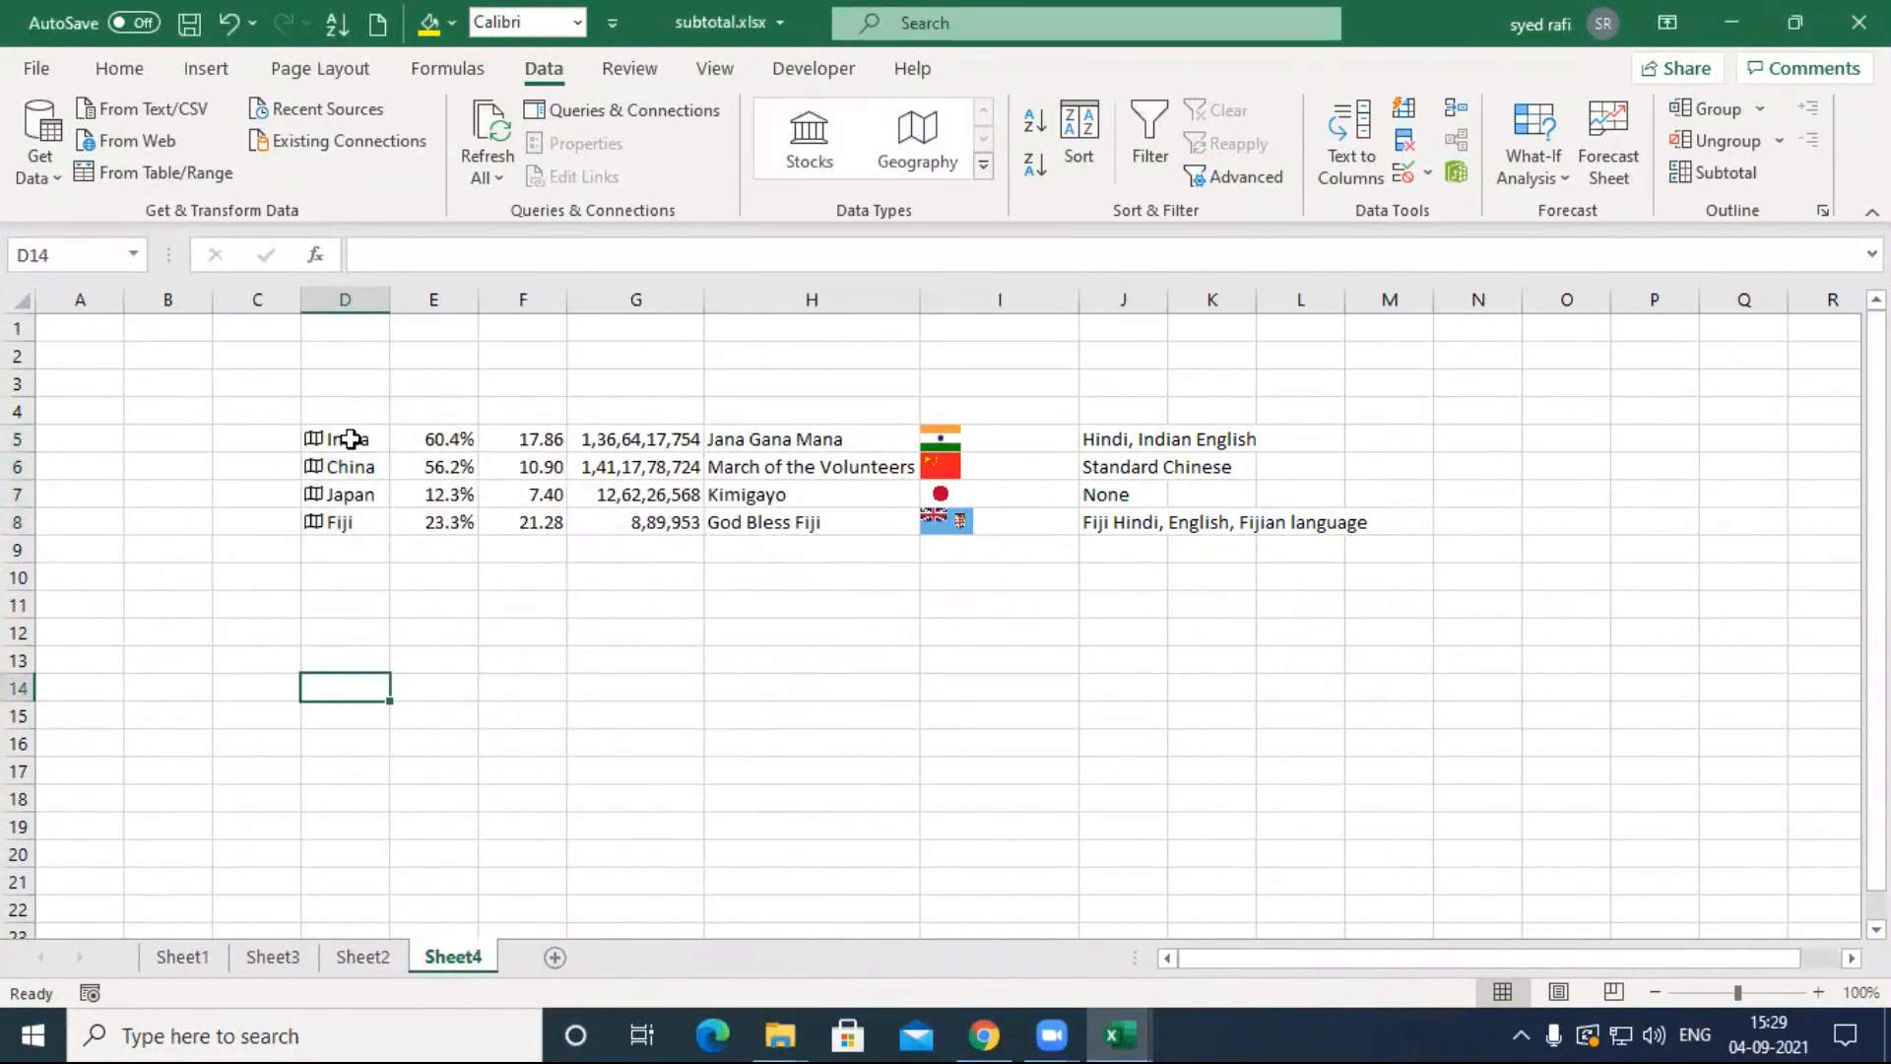
pyautogui.moveTo(343, 436); pyautogui.dragTo(352, 523)
pyautogui.click(842, 162)
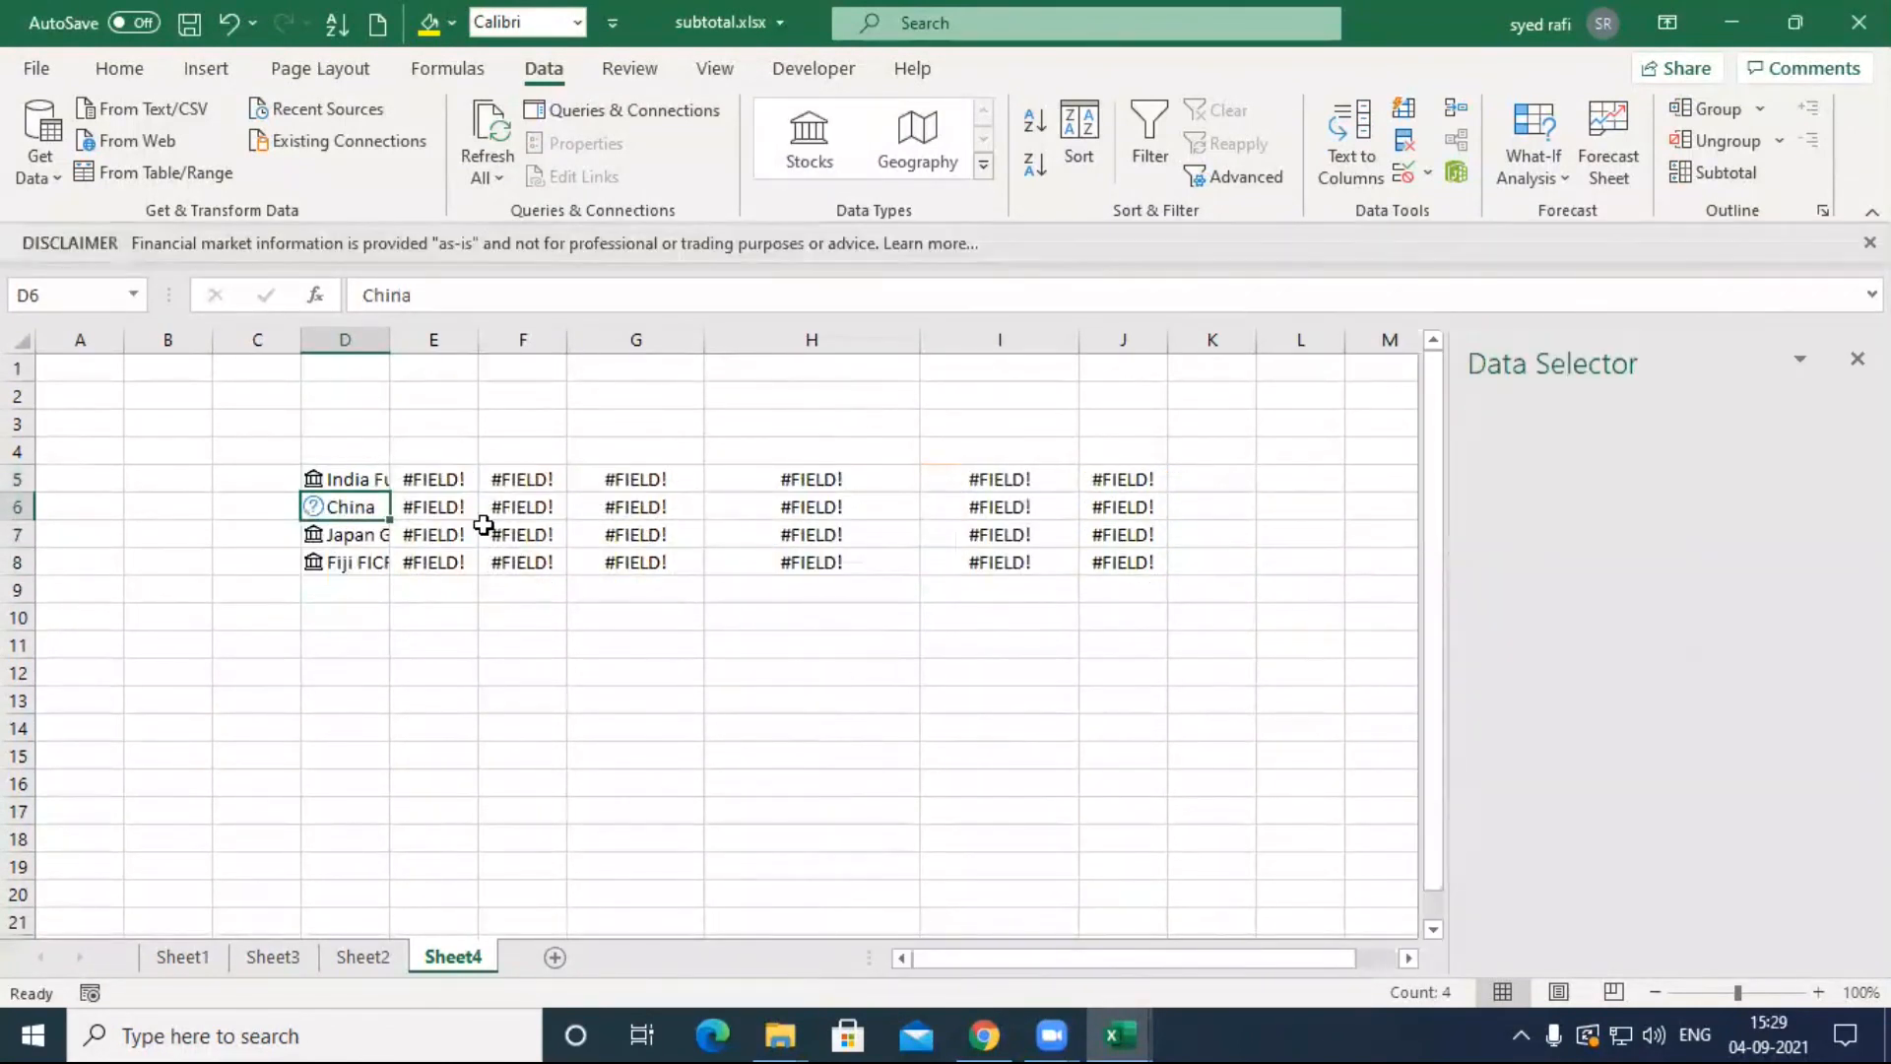
# Step: Replace the entries in D5:D8 with india, americal, japan and china
pyautogui.click(361, 488)
pyautogui.moveTo(365, 504); pyautogui.dragTo(384, 529)
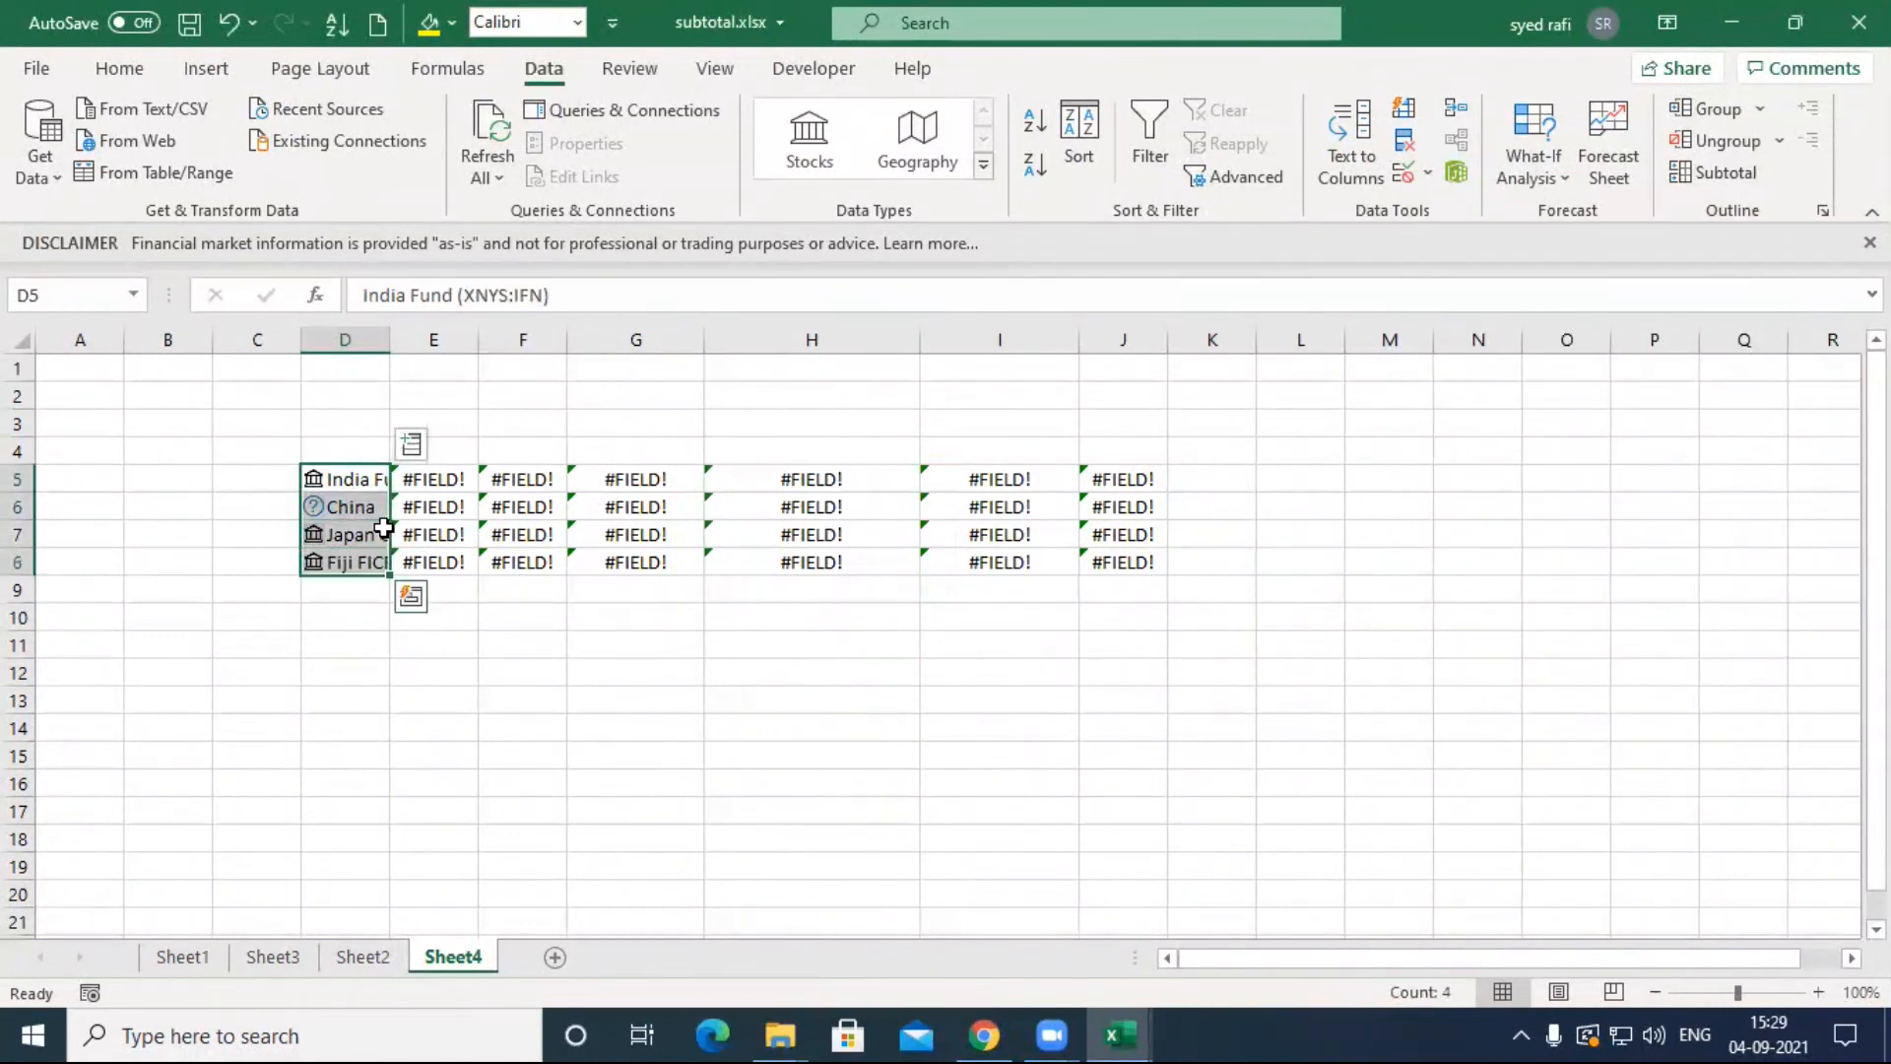
pyautogui.press('Delete')
pyautogui.write('india')
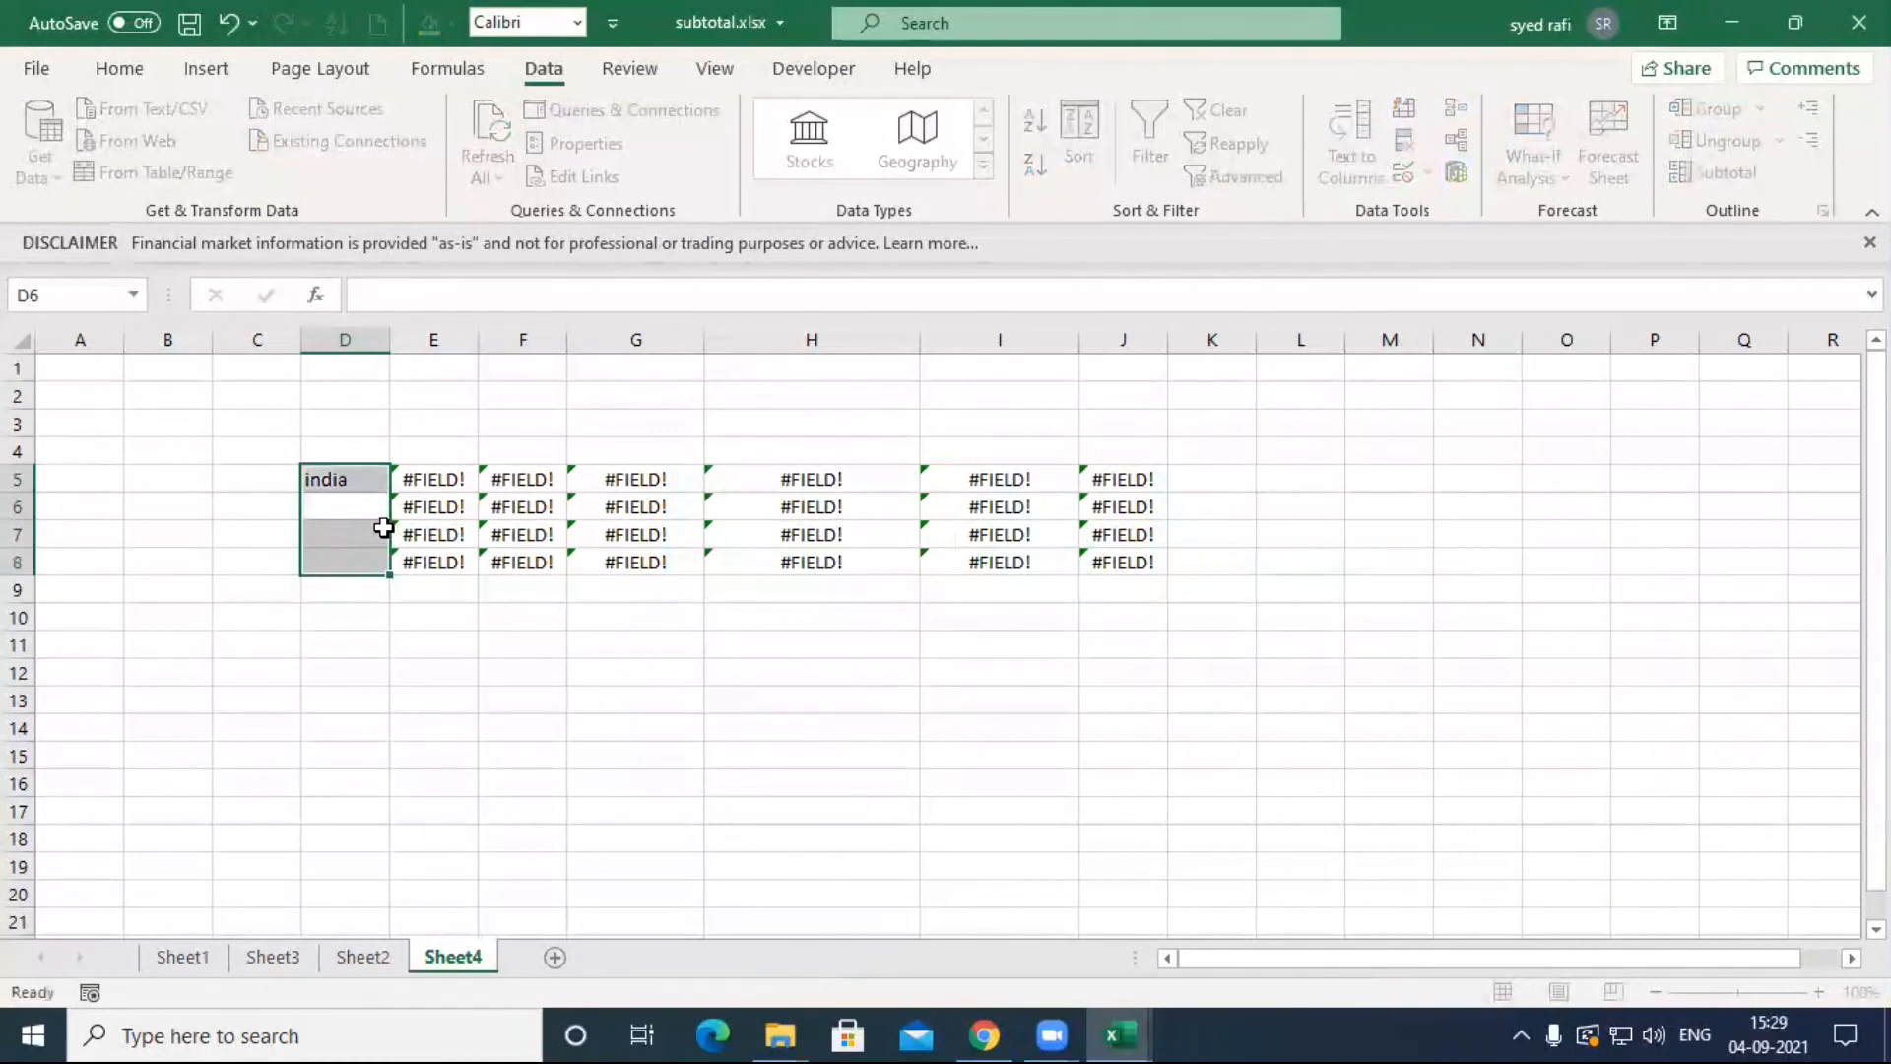
pyautogui.press('Return')
pyautogui.write('americal')
pyautogui.press('Return')
pyautogui.write('japan')
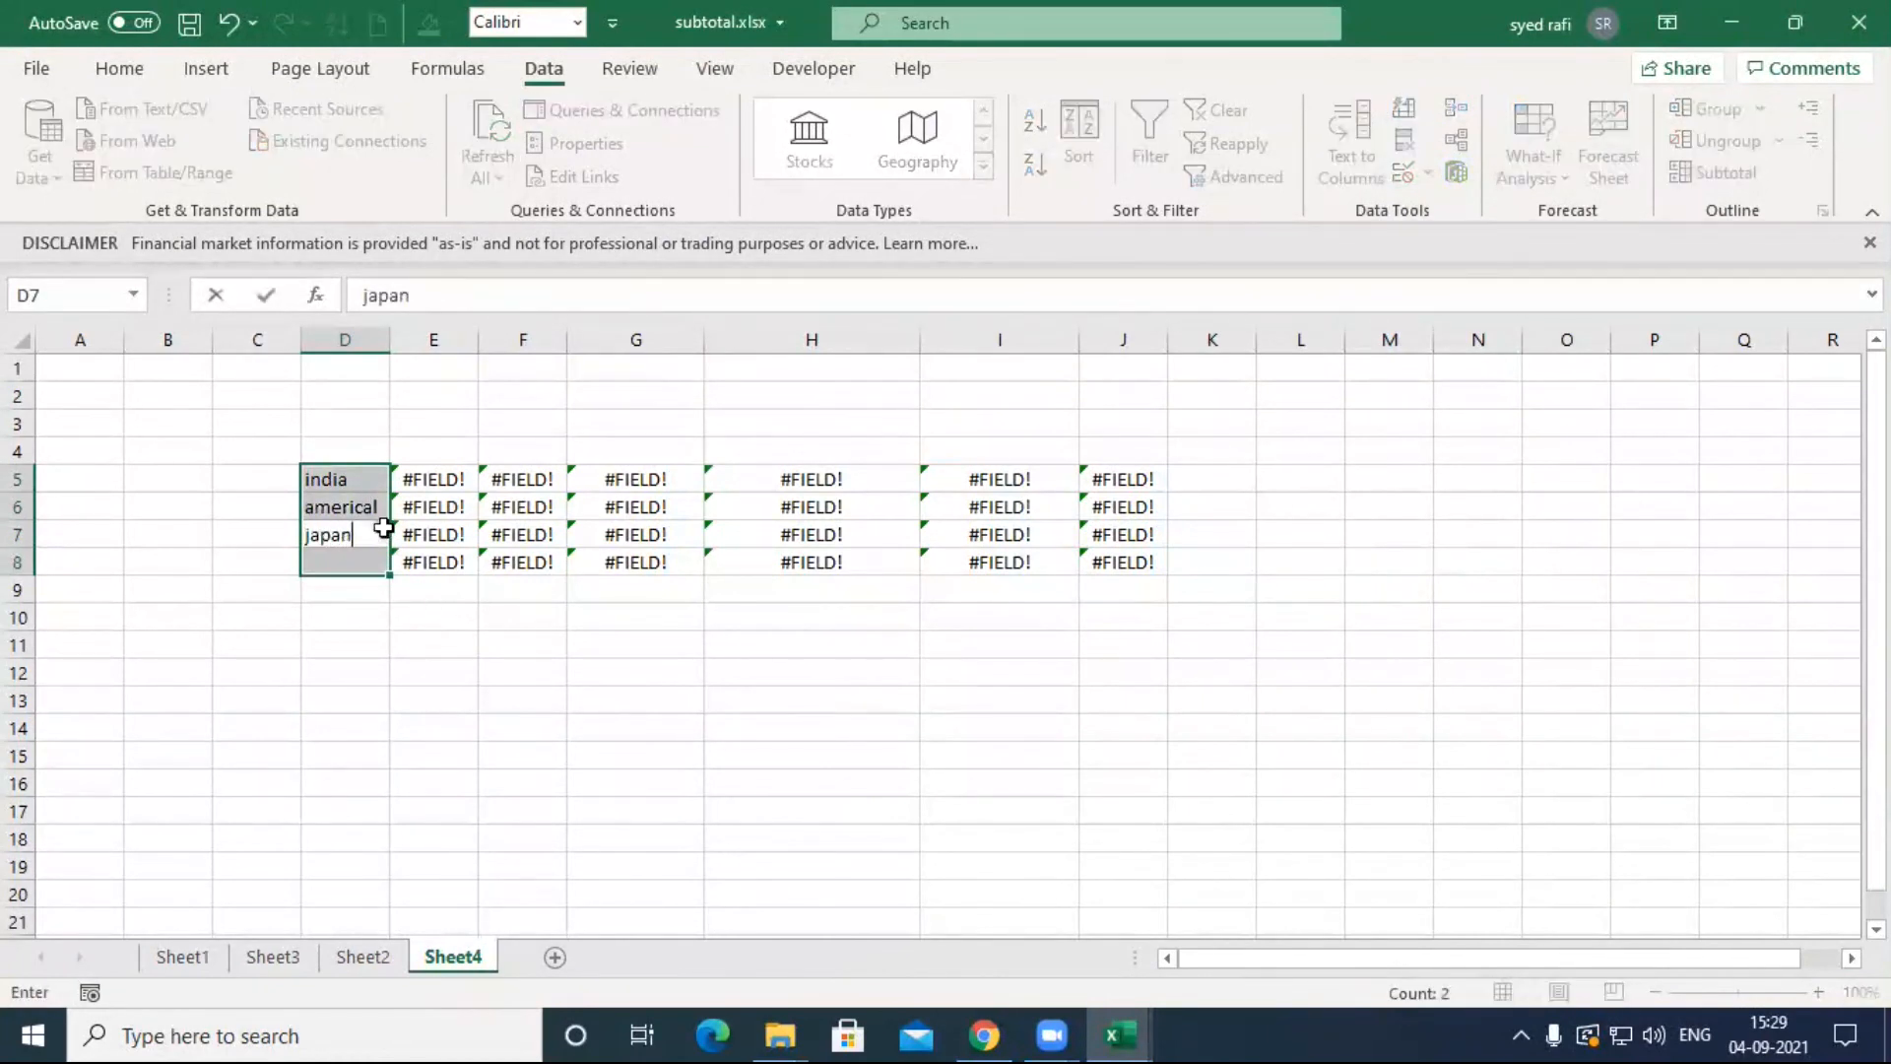
pyautogui.press('Return')
pyautogui.write('china')
pyautogui.press('Return')
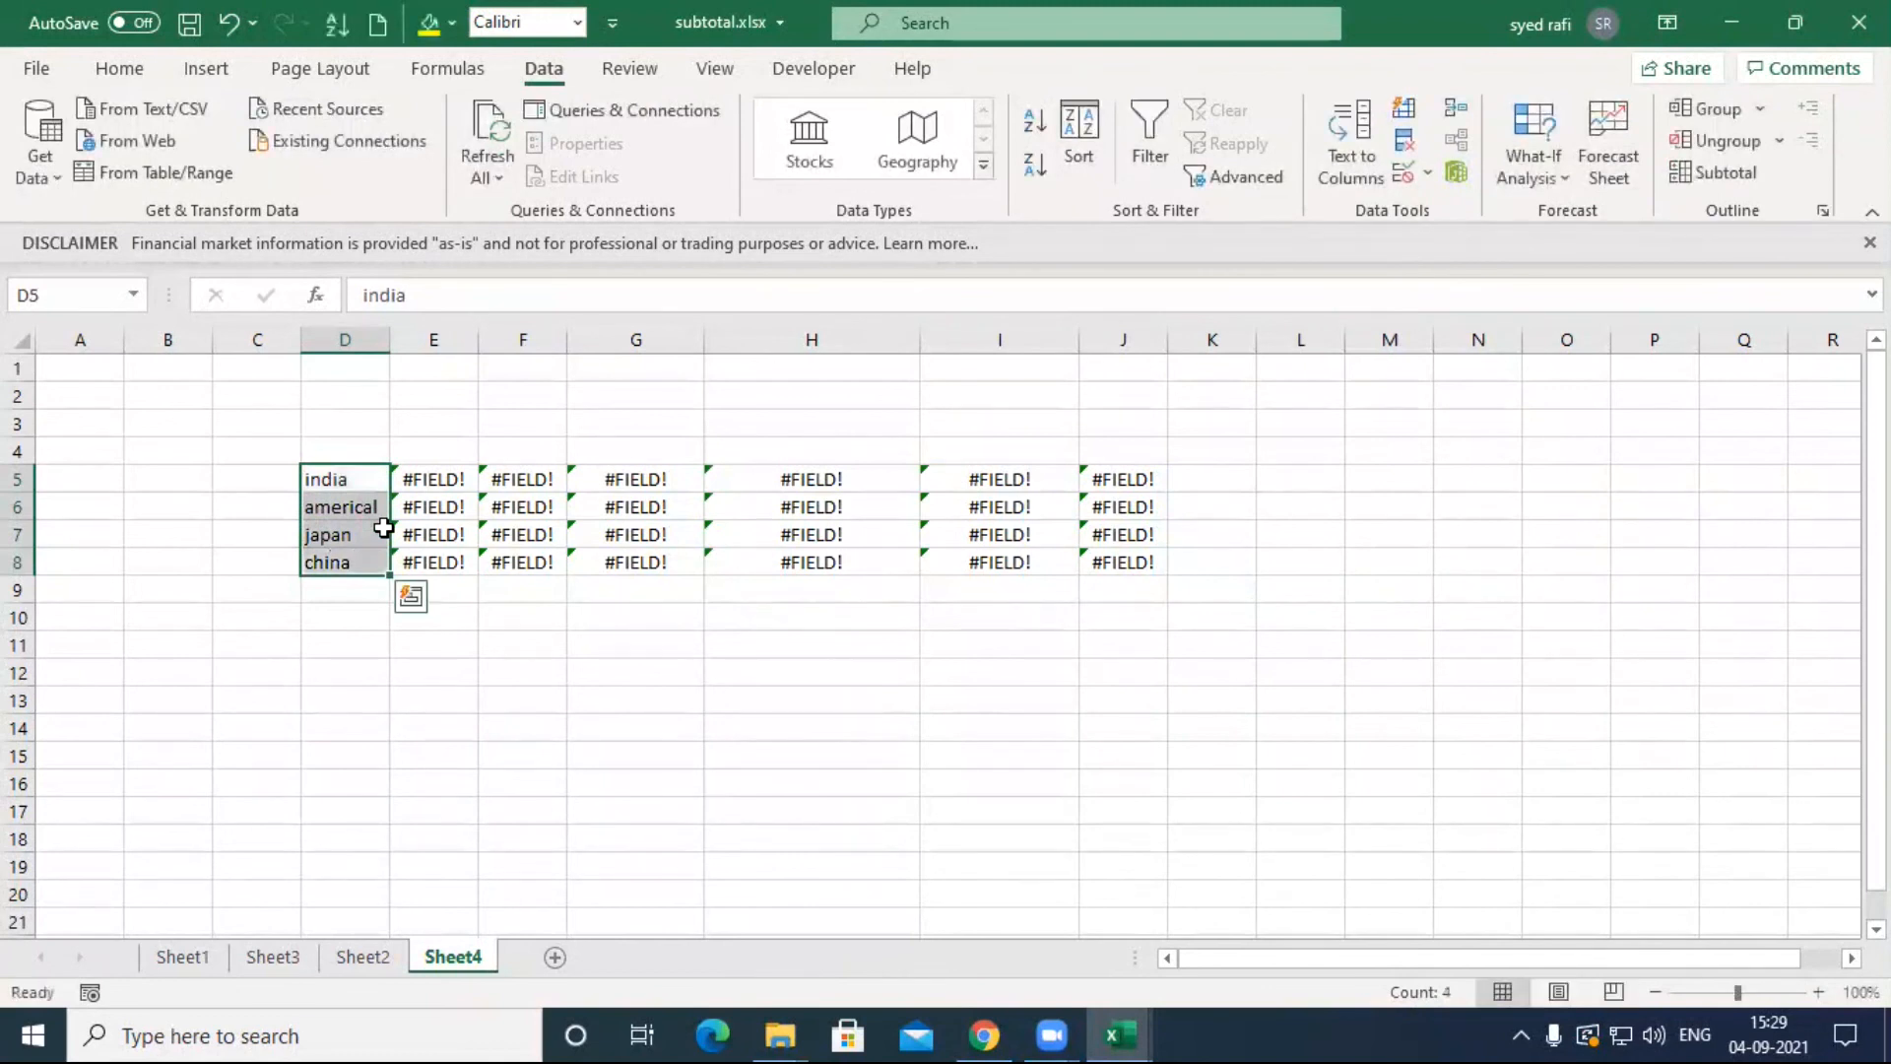
# Step: Convert the new D5:D8 entries to Stocks, matching japan to Japan Gold Corp. (JGLDF) and china to CHINA FOODS LIMITED (CFH)
pyautogui.click(326, 705)
pyautogui.moveTo(358, 483); pyautogui.dragTo(359, 561)
pyautogui.click(840, 171)
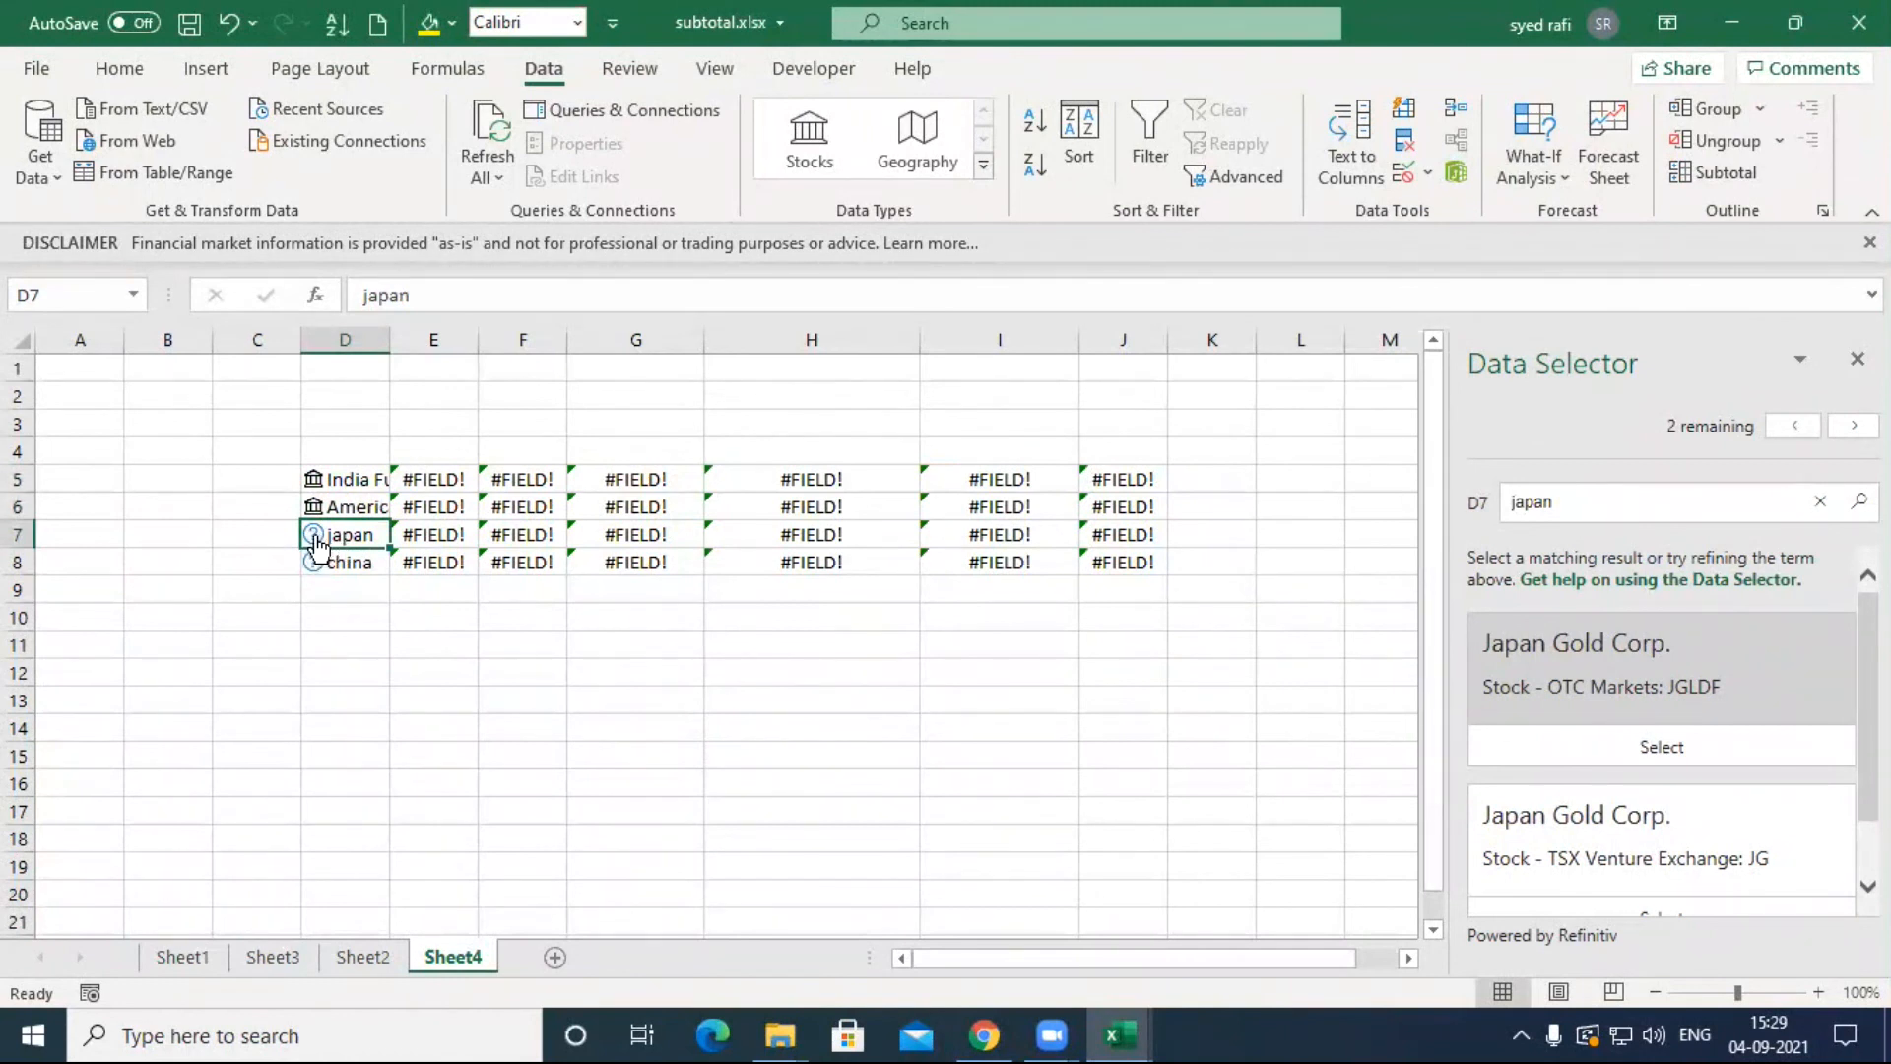
pyautogui.click(1673, 745)
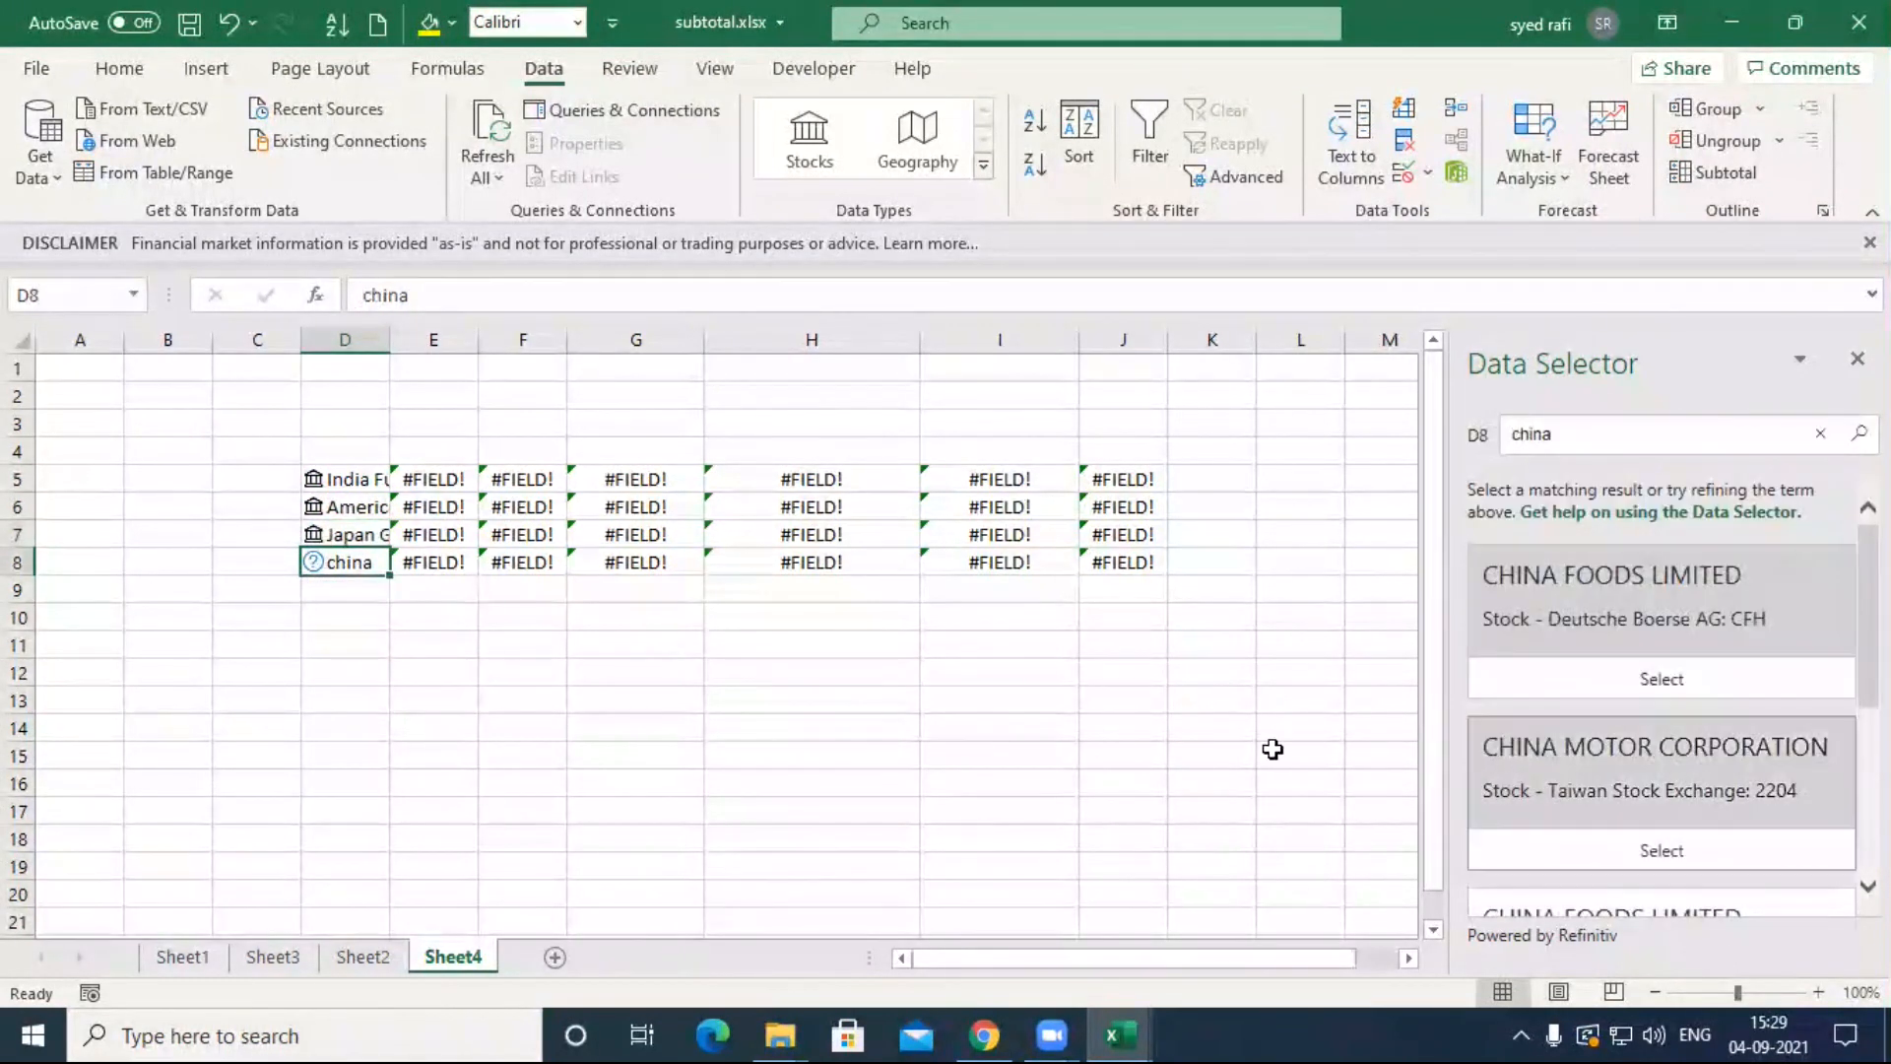
pyautogui.click(1662, 679)
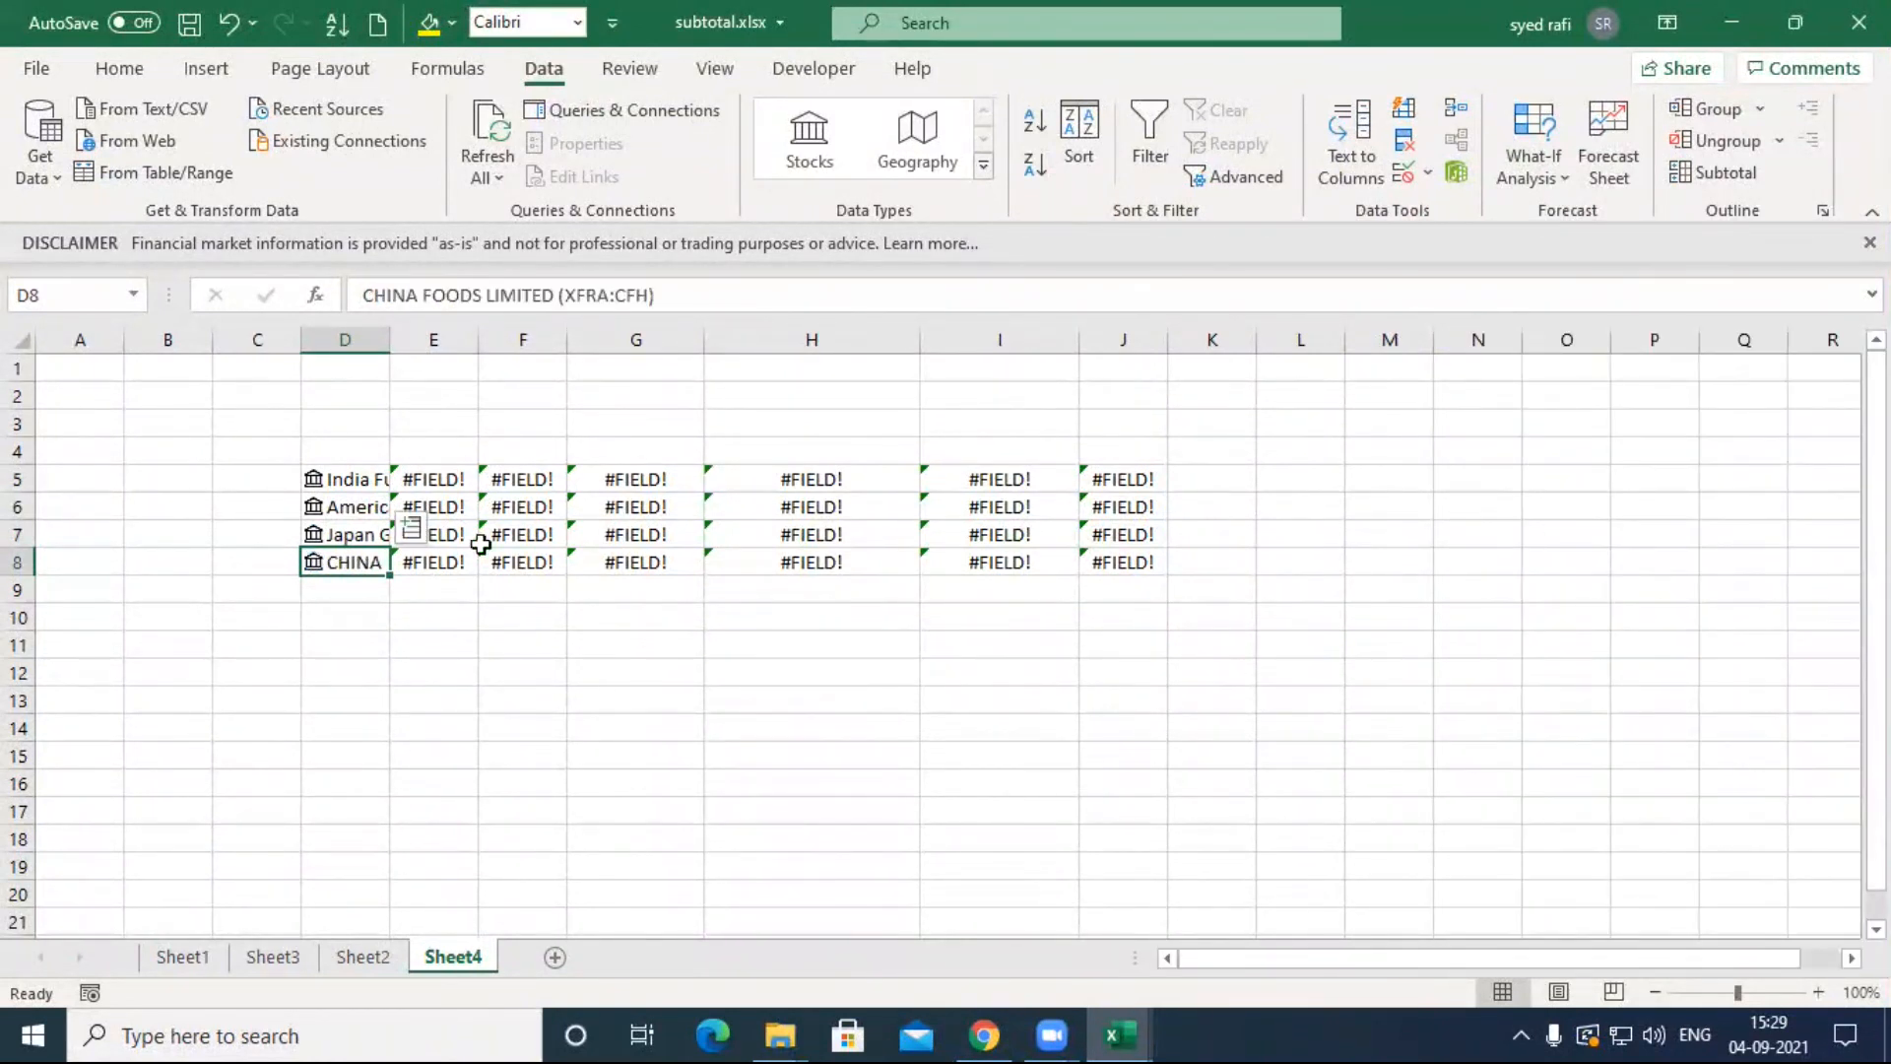
# Step: Clear the leftover geography field formulas in E5:J9
pyautogui.moveTo(365, 479); pyautogui.dragTo(359, 562)
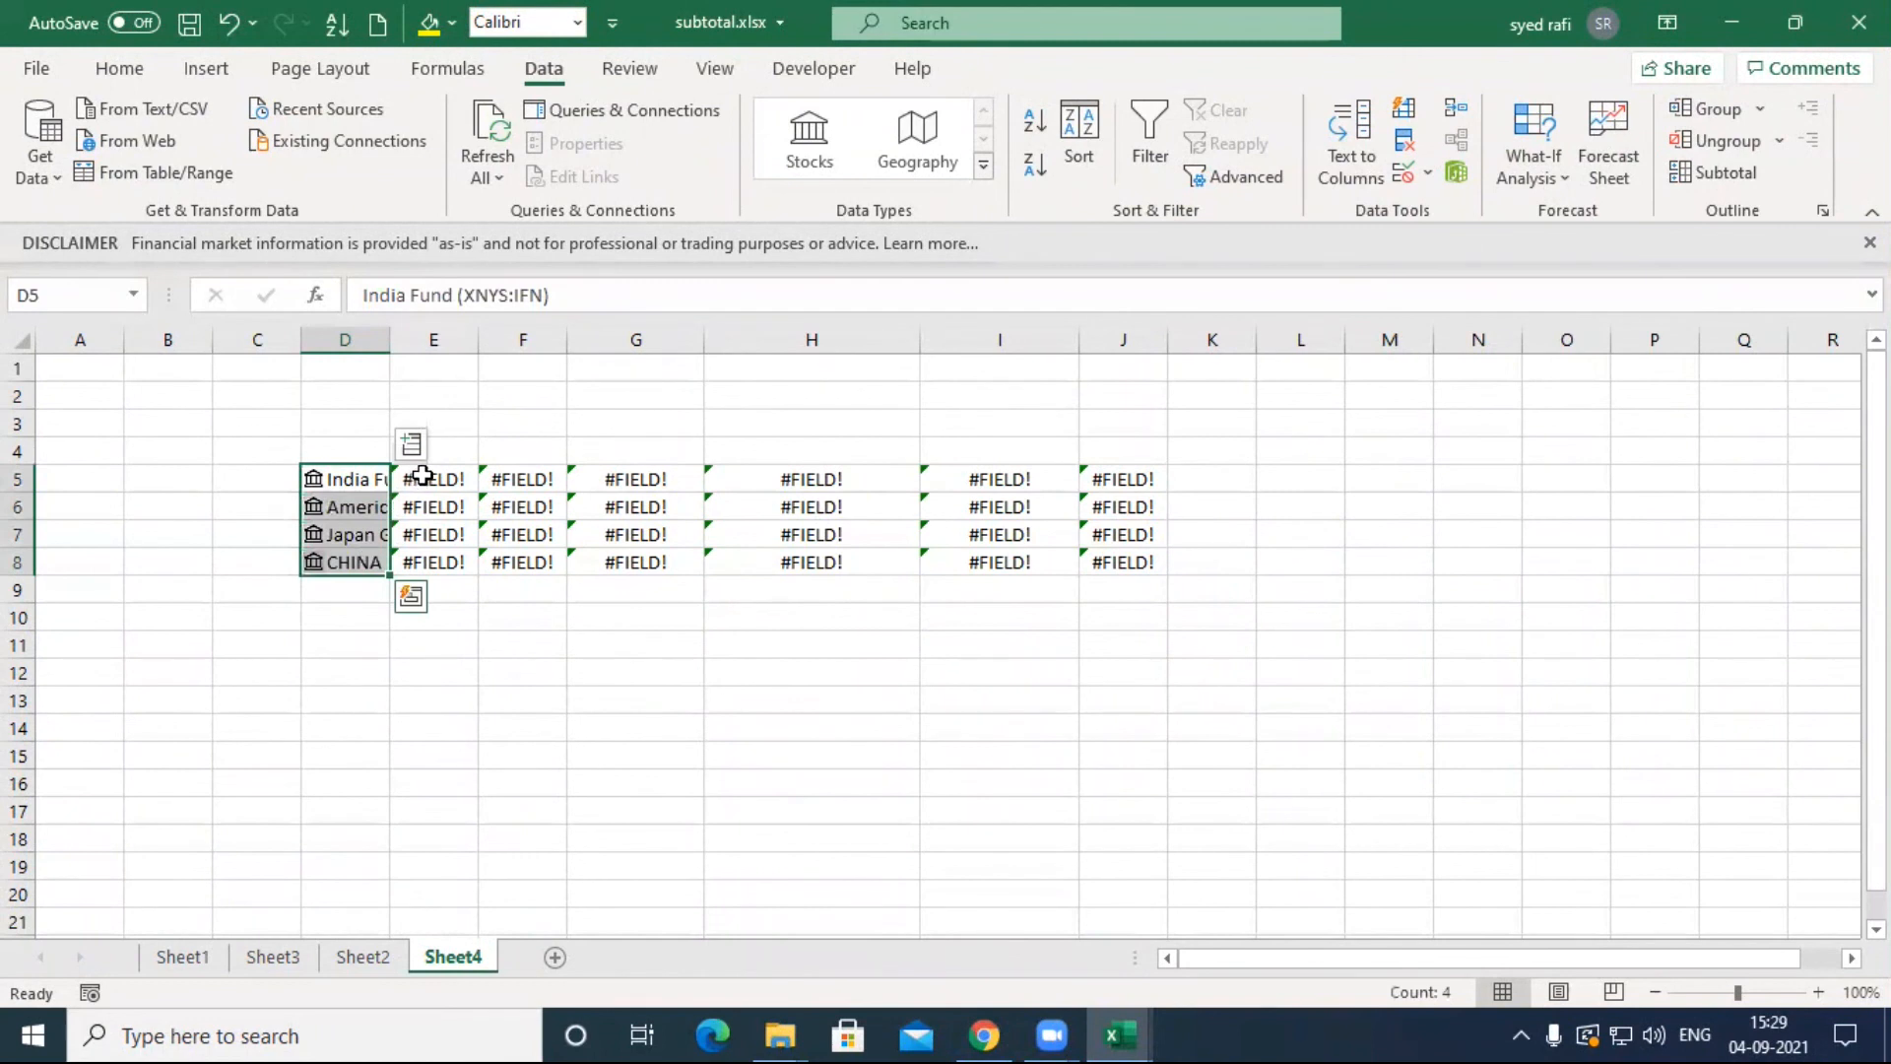
pyautogui.moveTo(434, 485); pyautogui.dragTo(1092, 575)
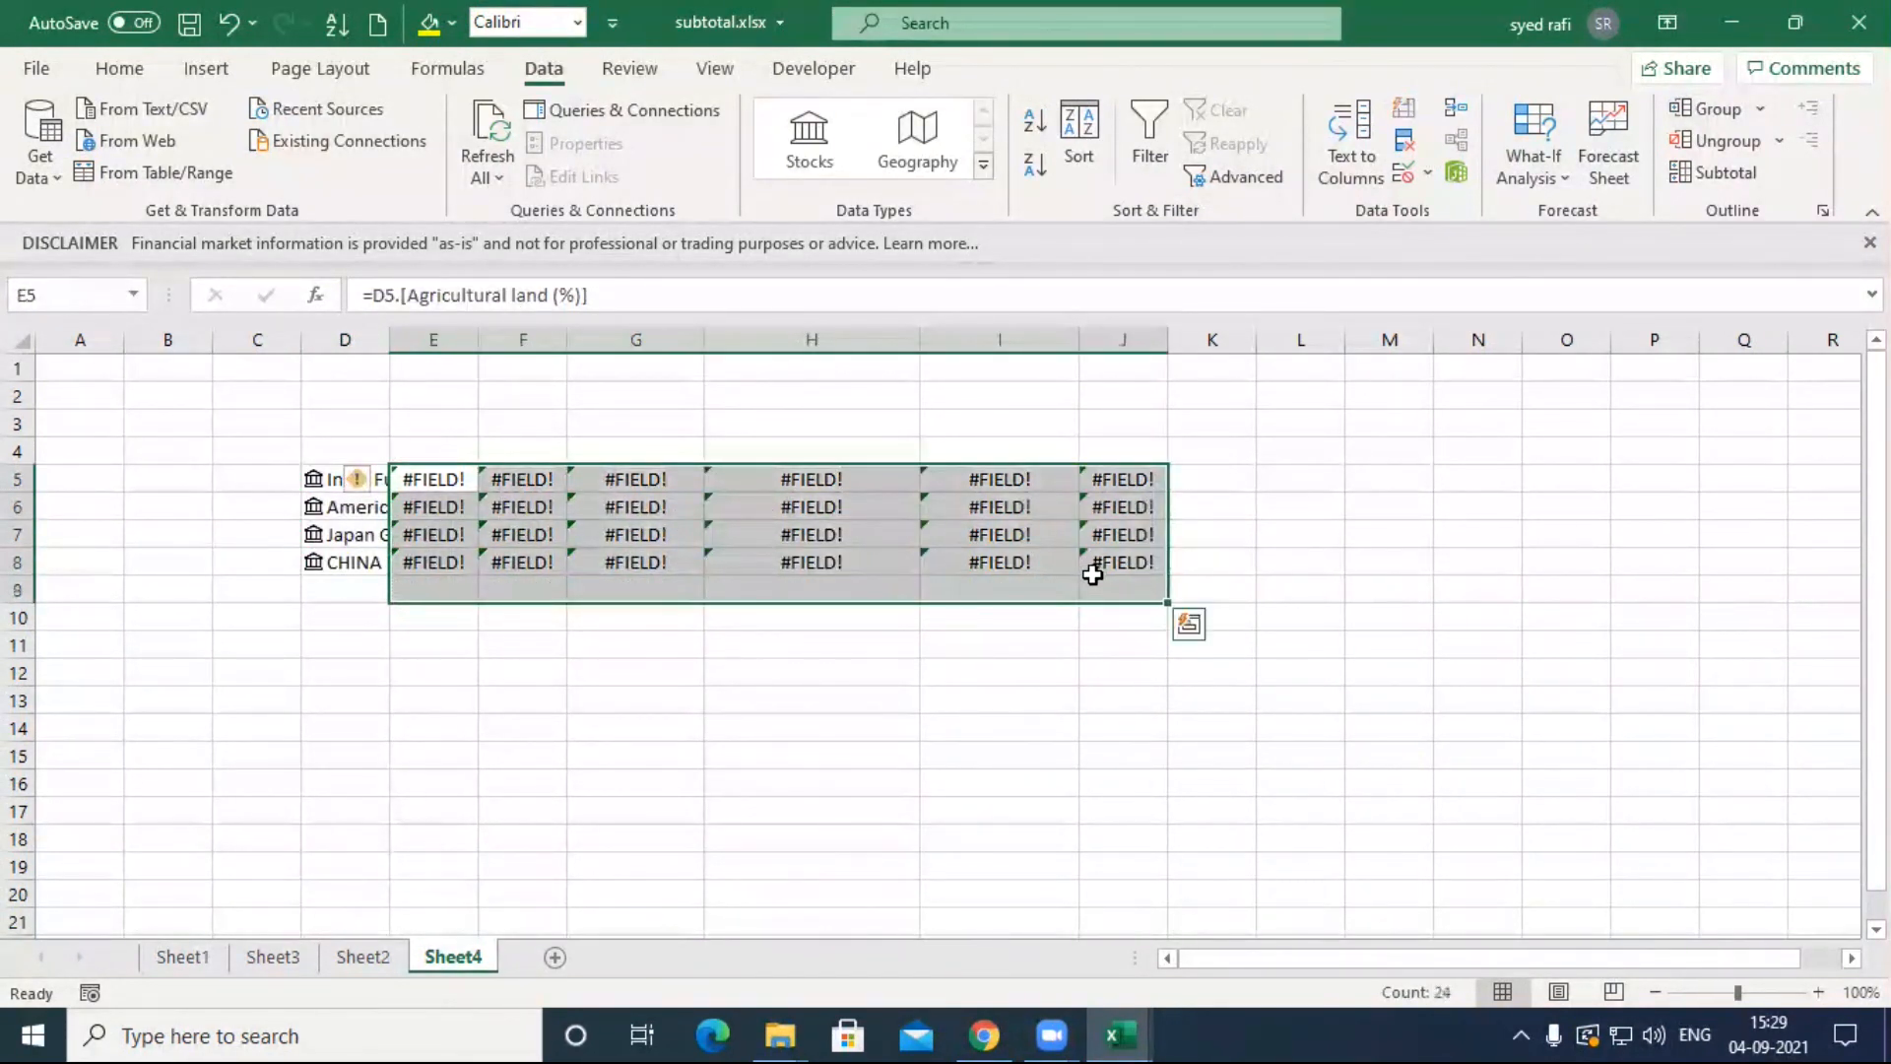
pyautogui.press('Delete')
# Step: Add the Country/region and Currency fields for the stocks in D5:D8
pyautogui.click(360, 482)
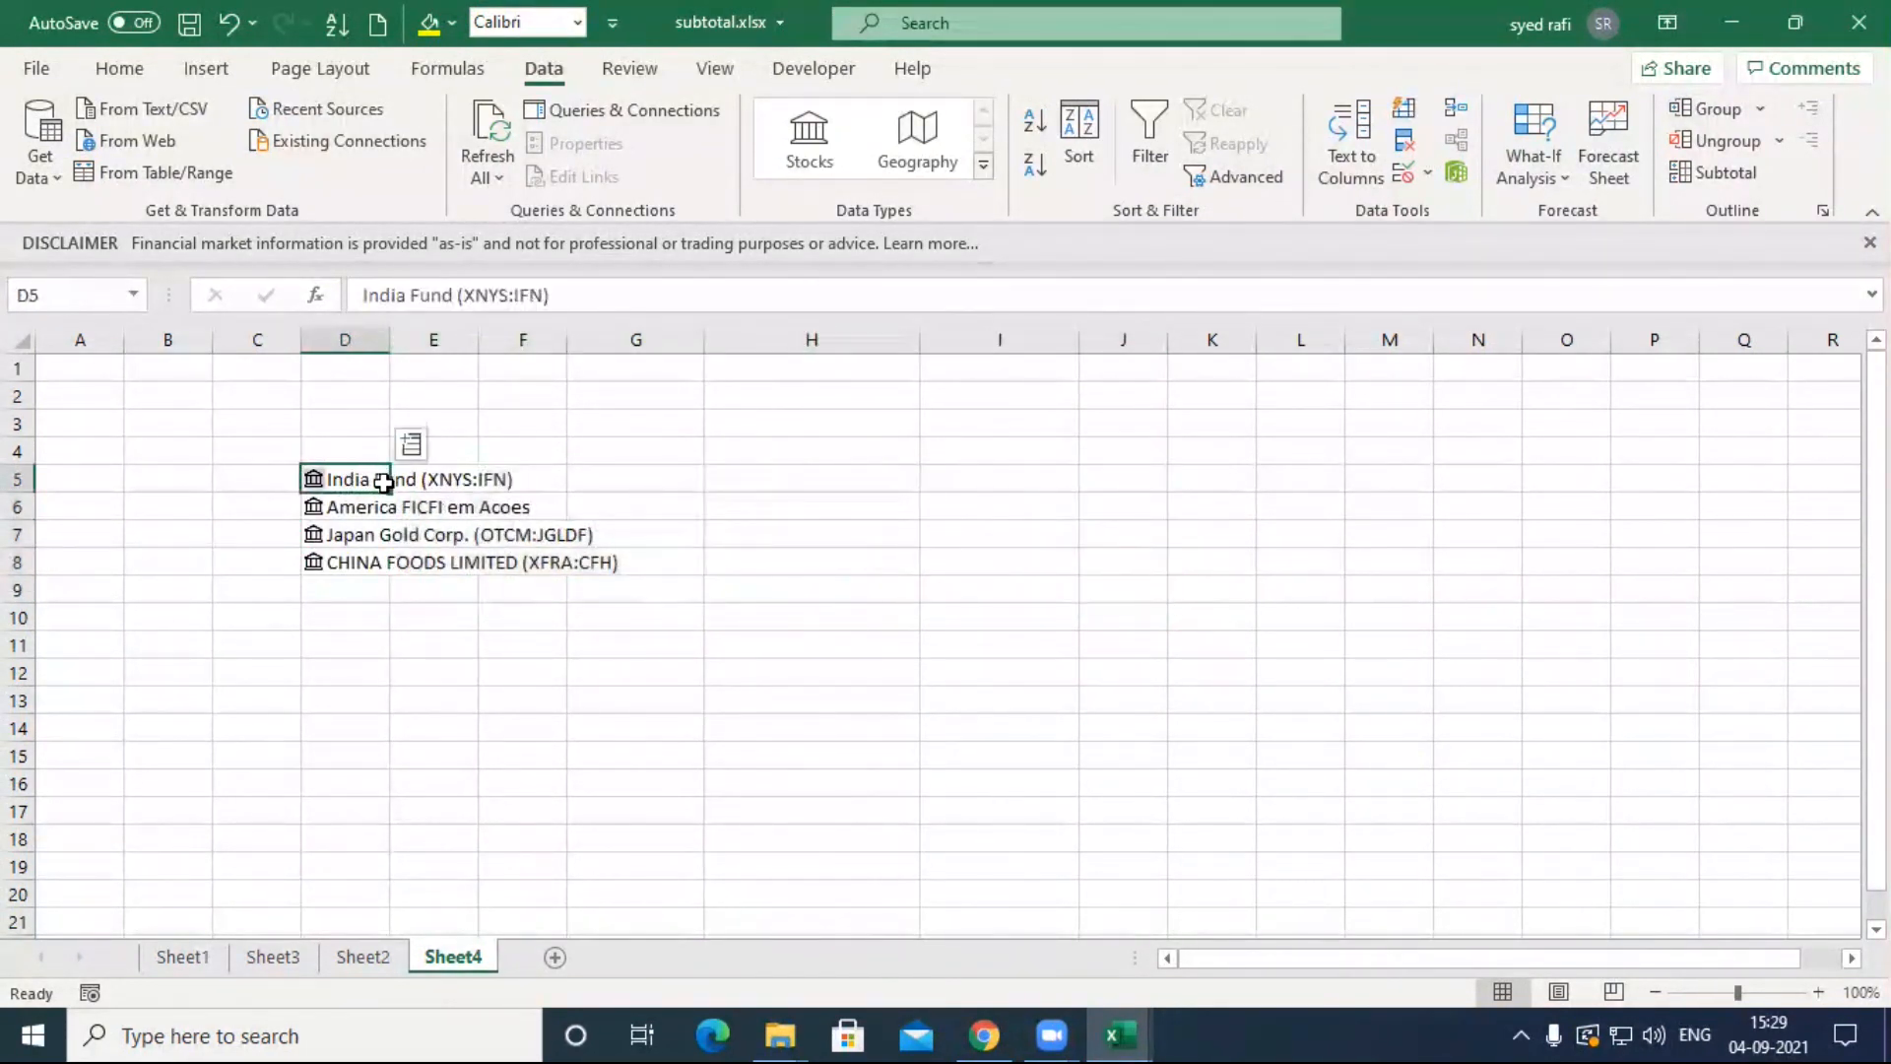
pyautogui.moveTo(383, 483); pyautogui.dragTo(364, 561)
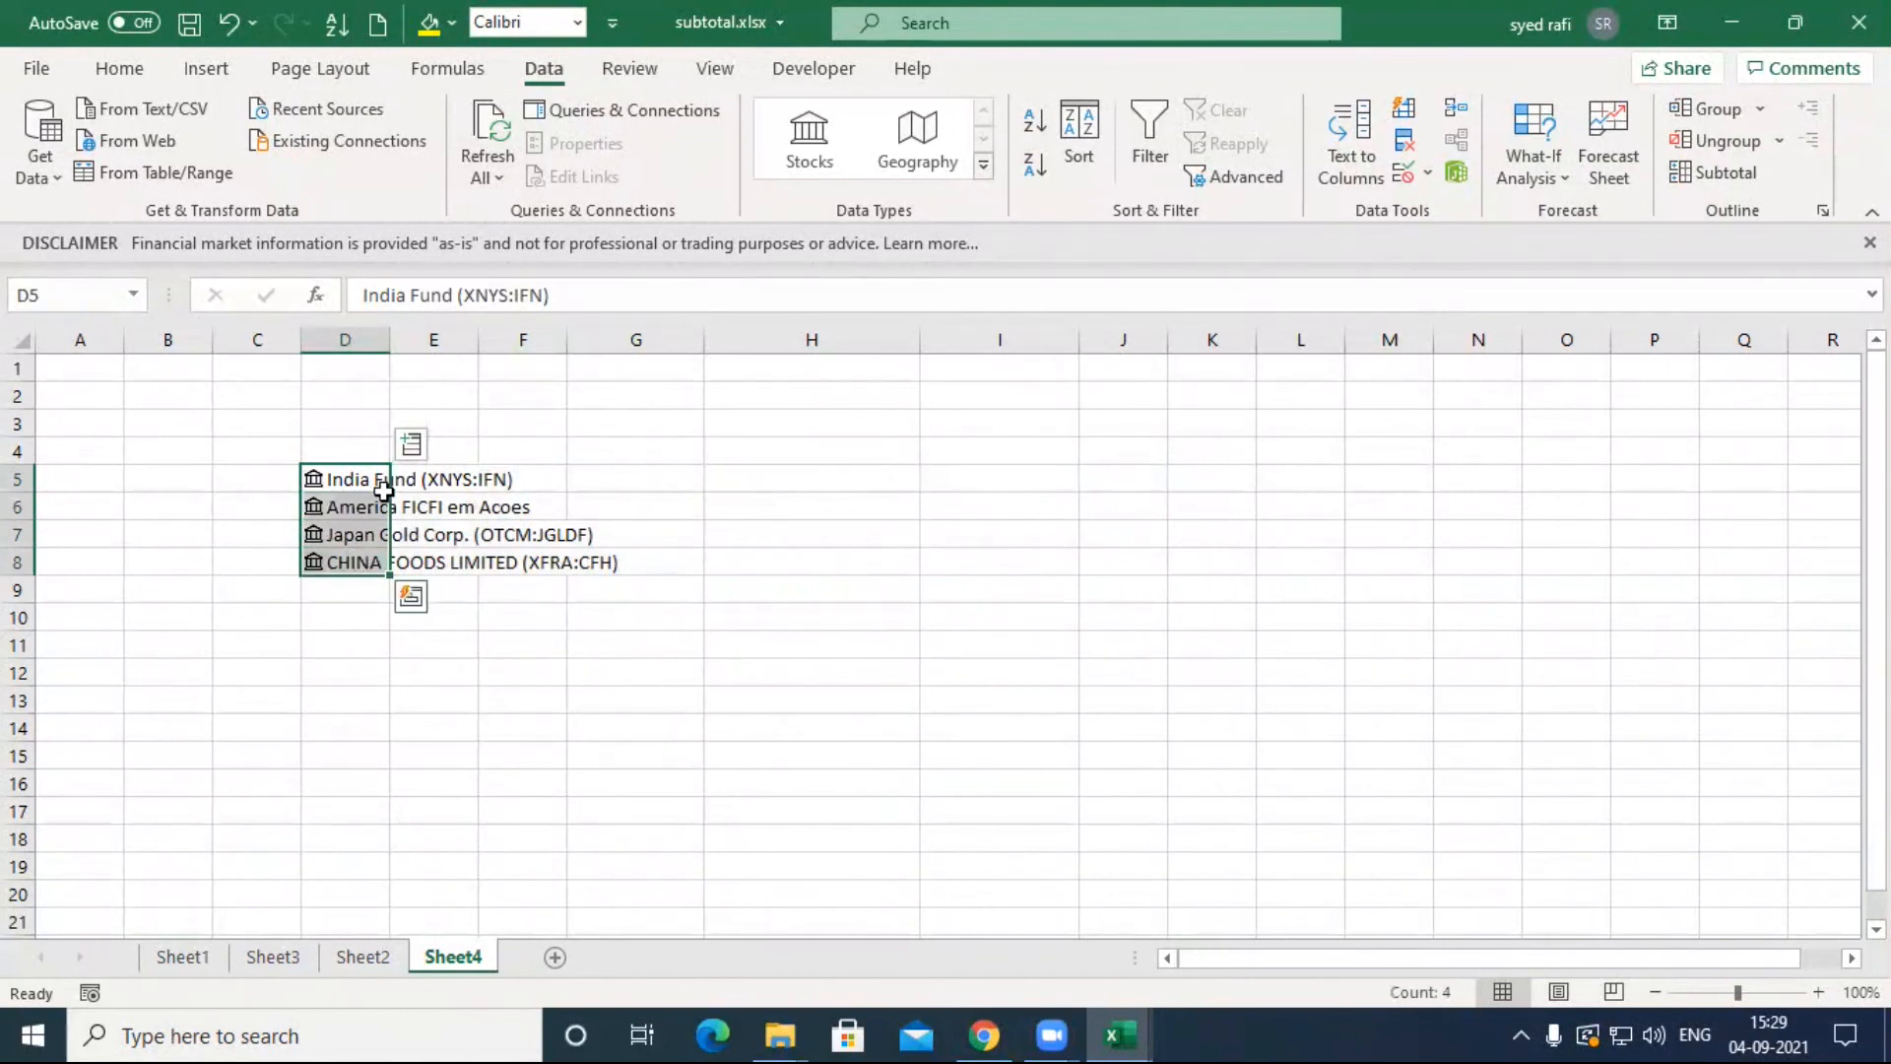
pyautogui.click(410, 445)
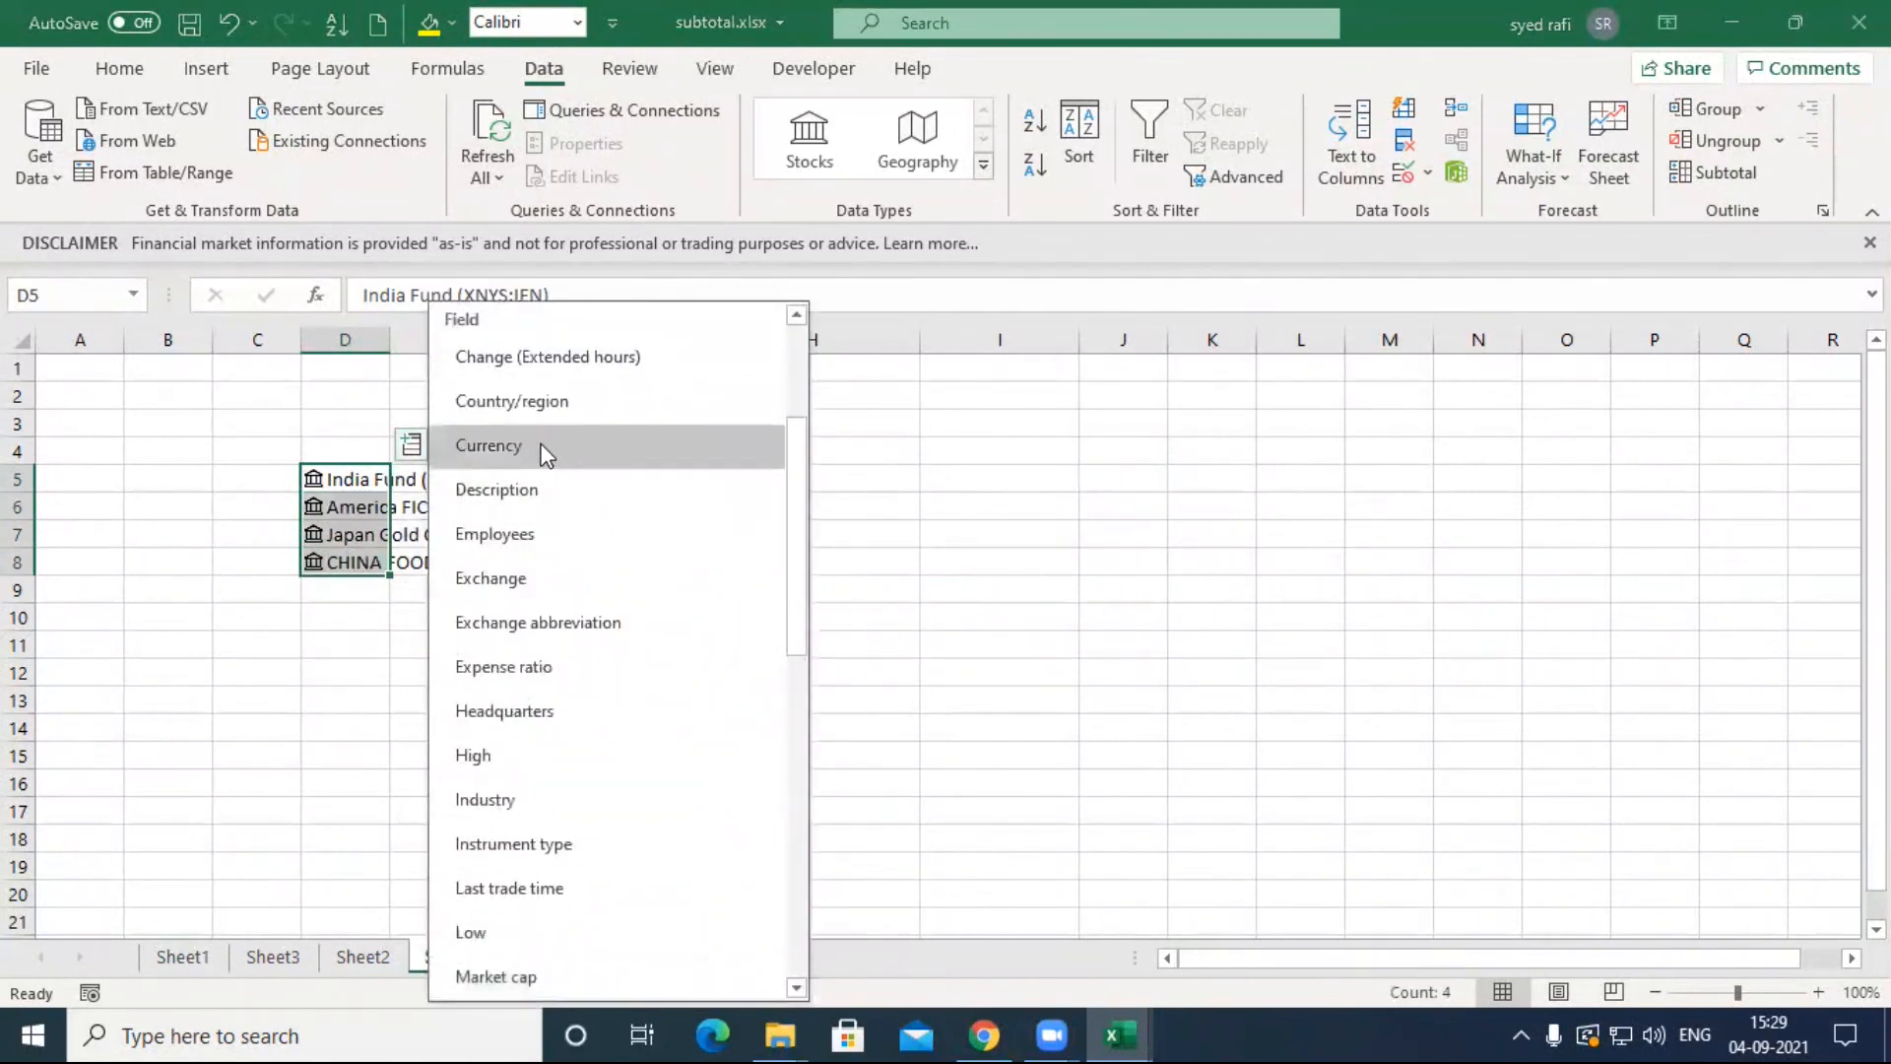
pyautogui.click(568, 404)
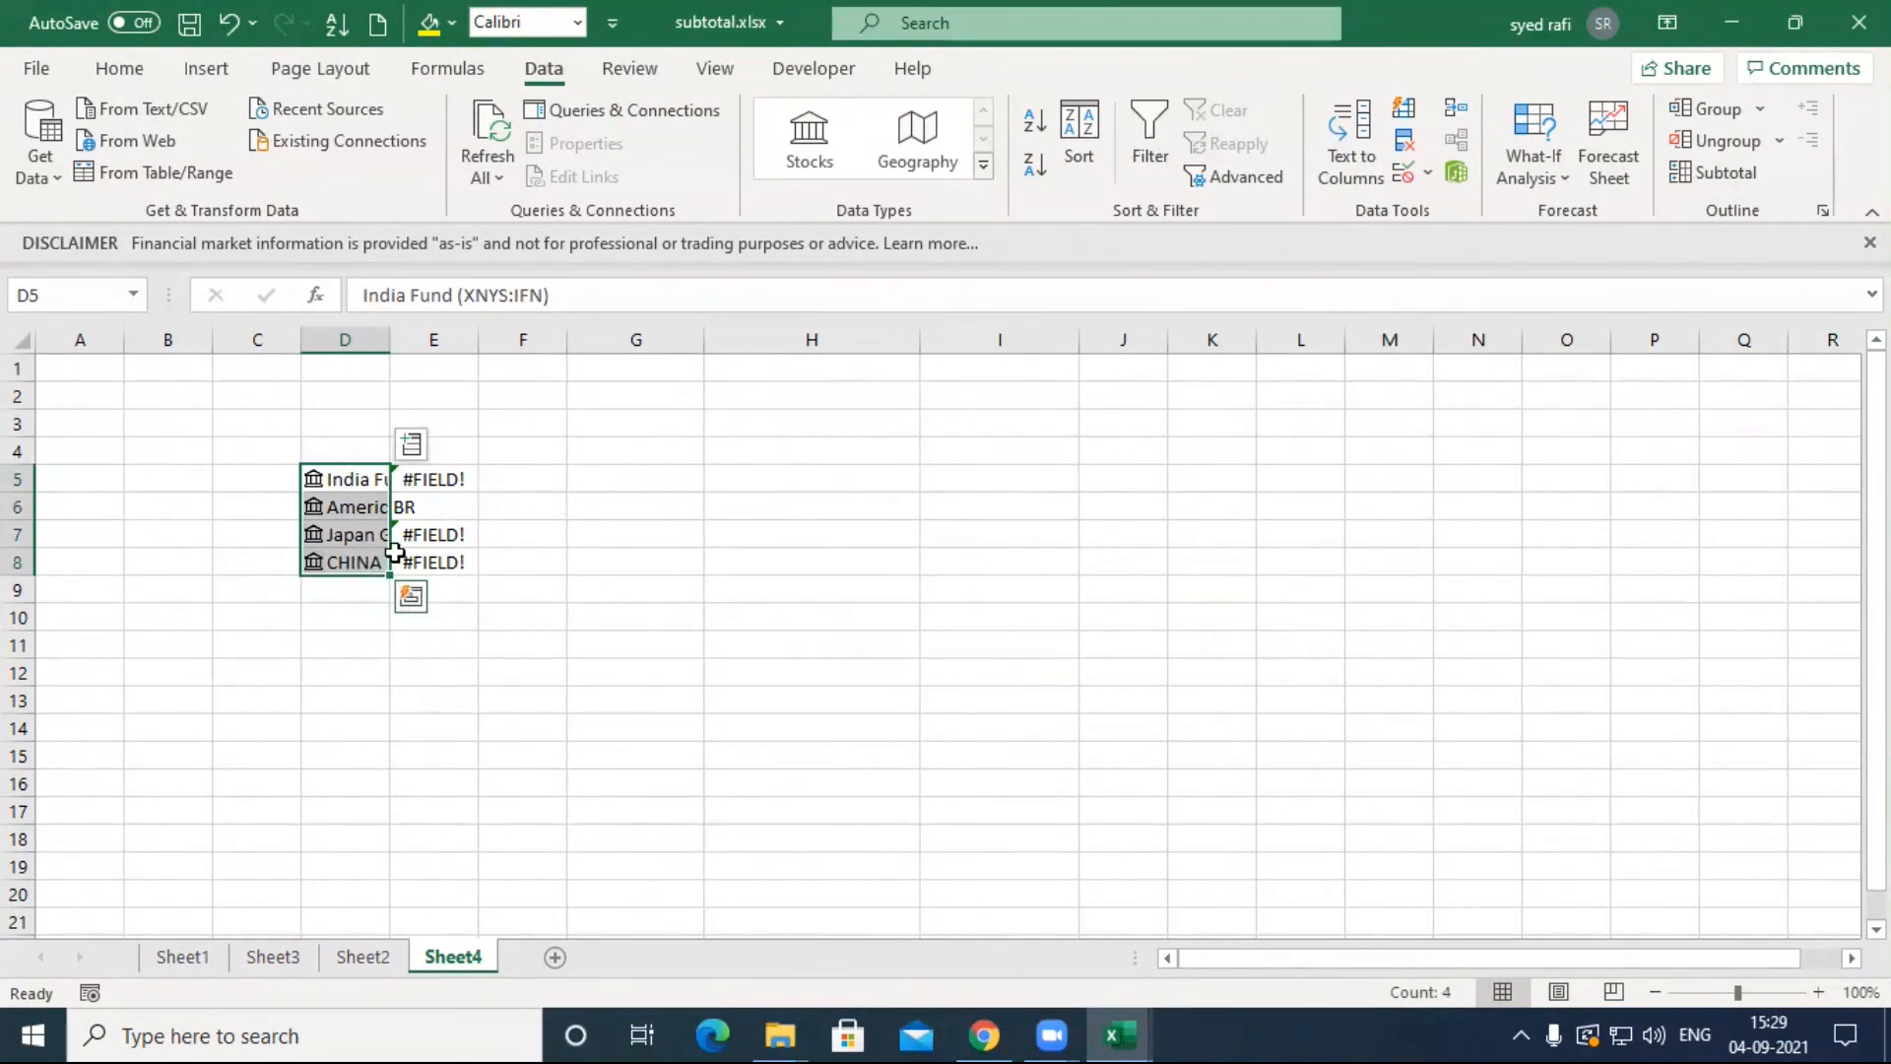
pyautogui.click(411, 446)
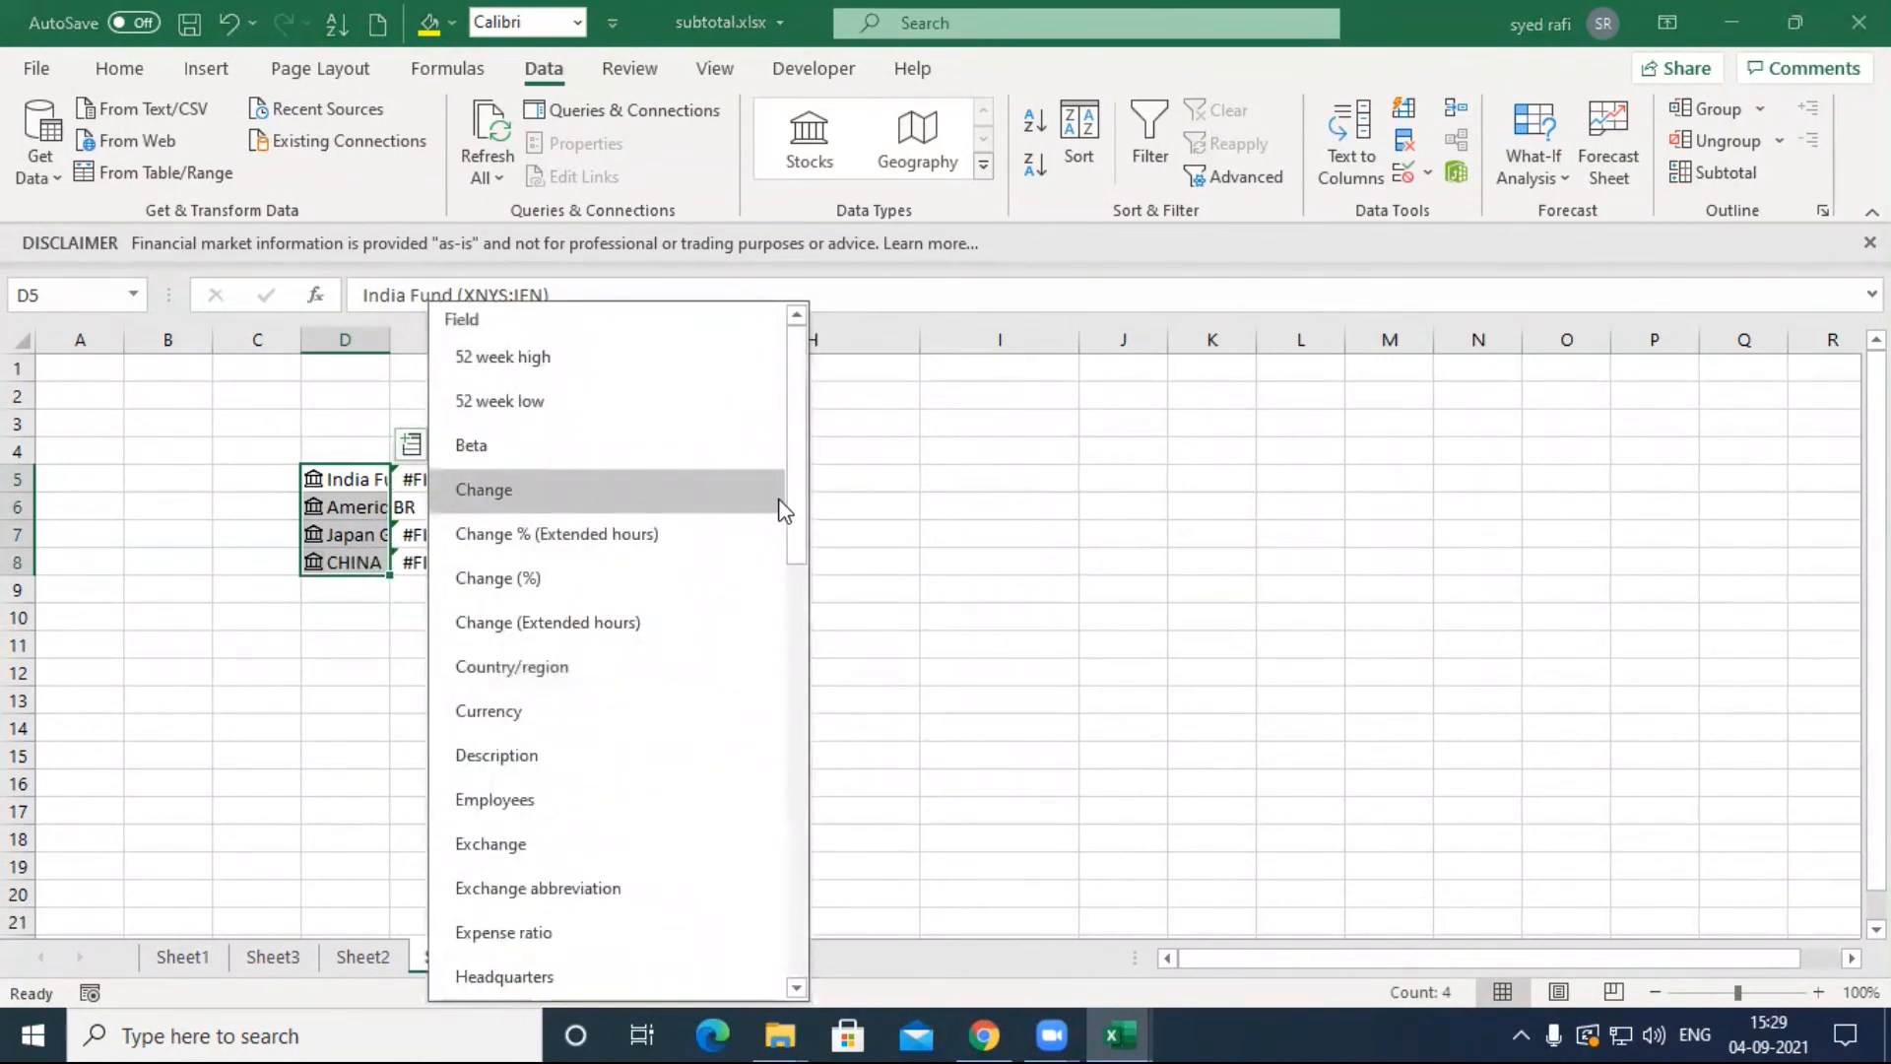
pyautogui.click(625, 722)
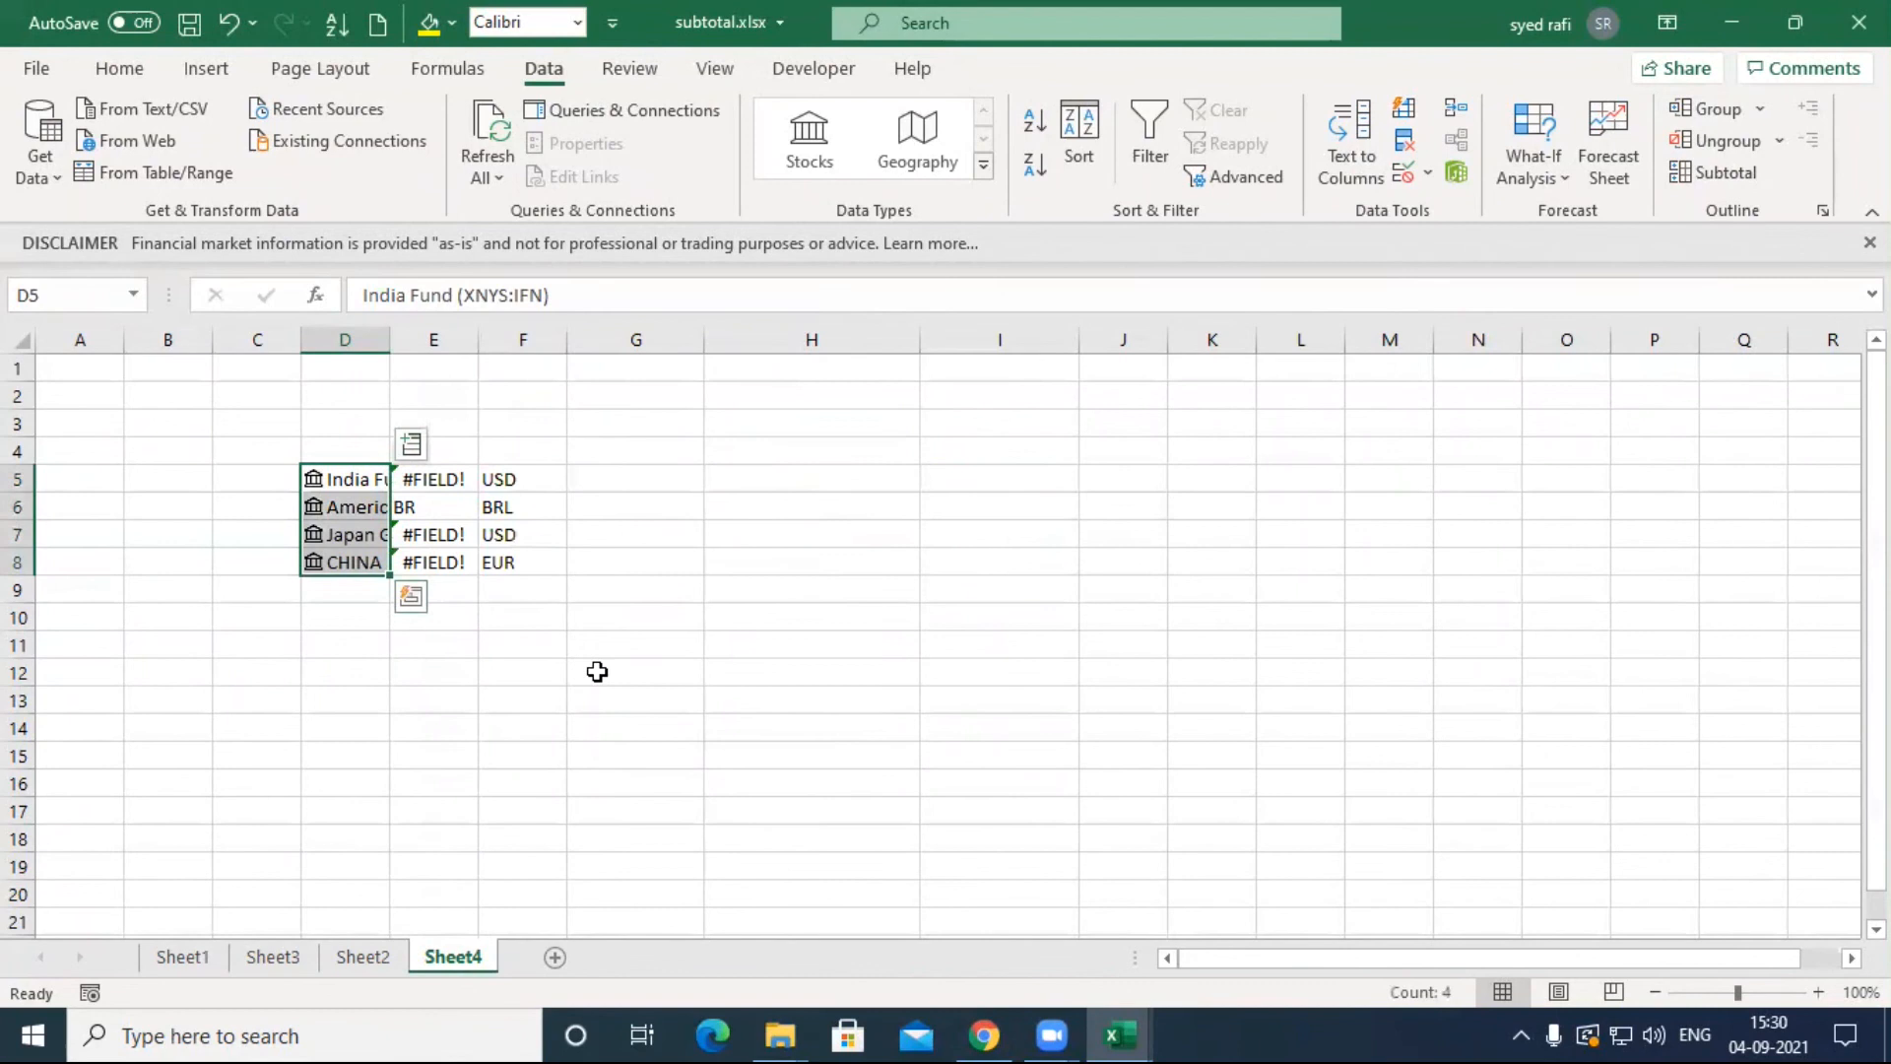
# Step: Browse the remaining stock fields without adding any, and review the available data types
pyautogui.click(410, 445)
pyautogui.moveTo(798, 401); pyautogui.dragTo(797, 701)
pyautogui.moveTo(793, 741); pyautogui.dragTo(795, 374)
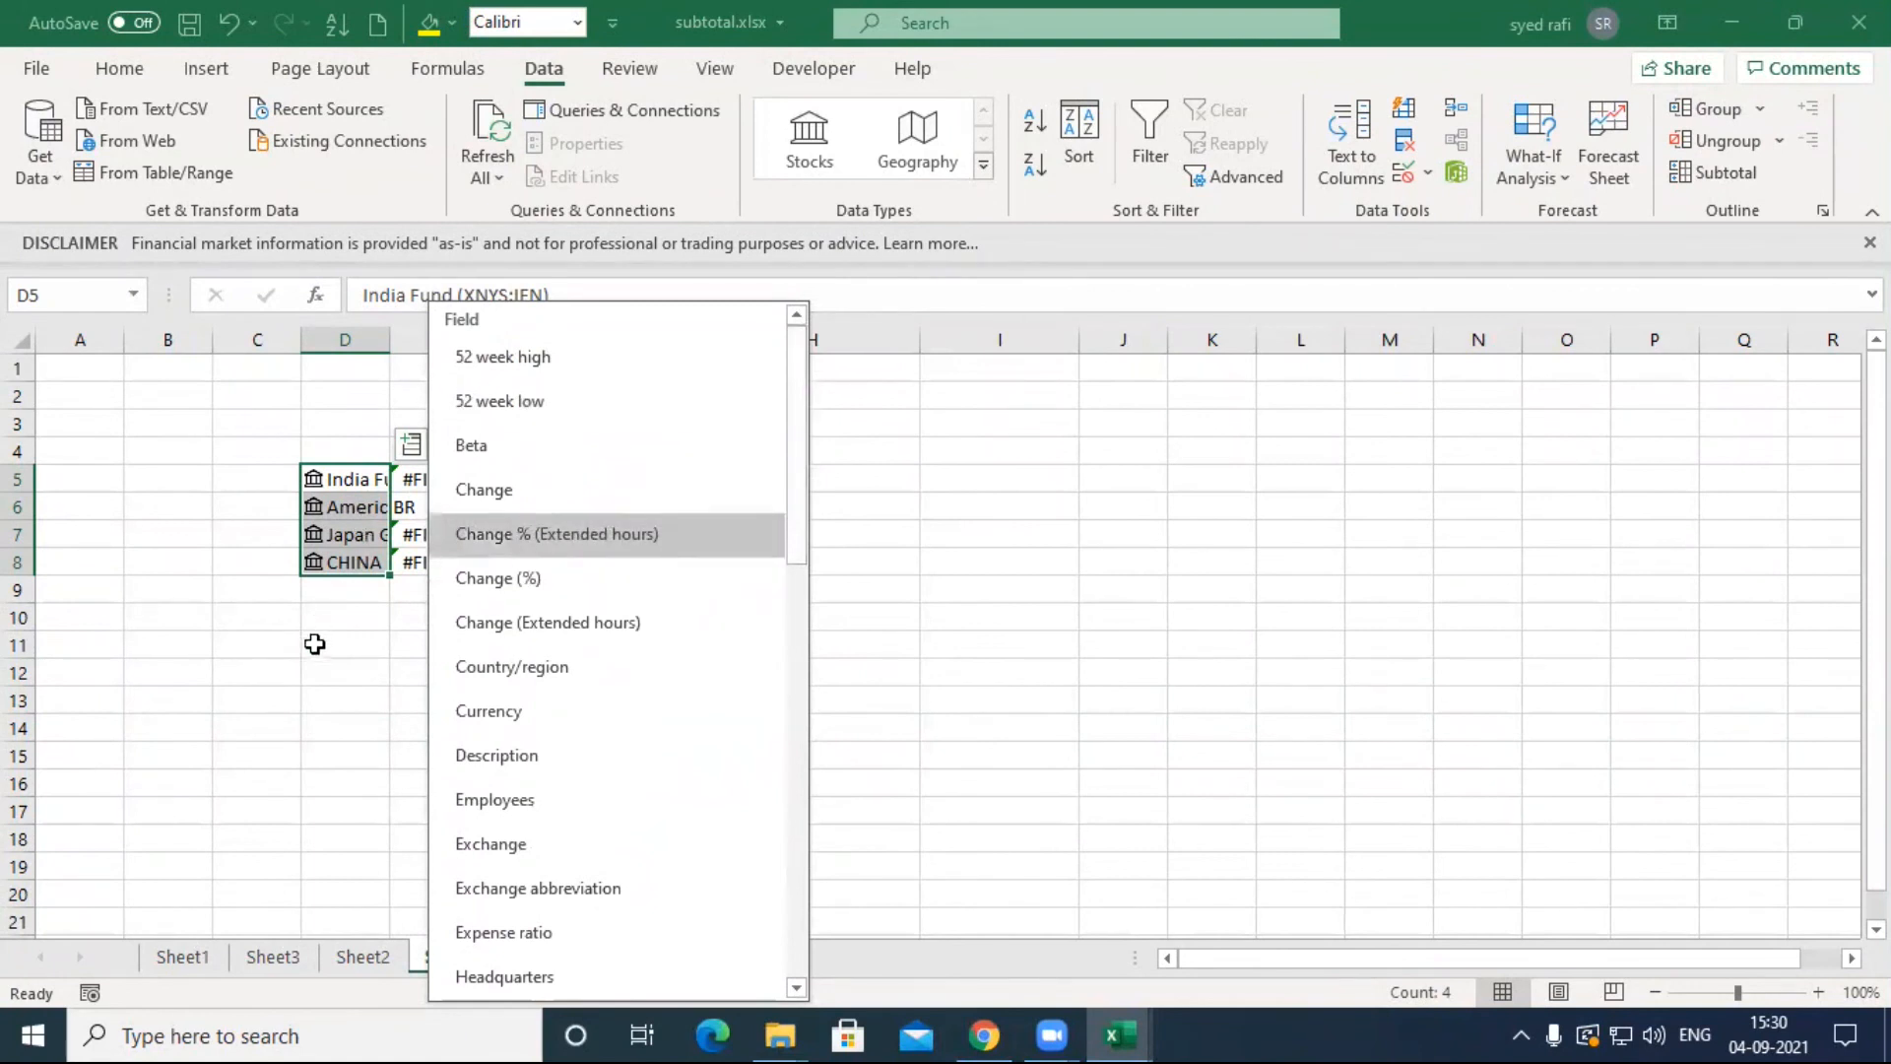
pyautogui.click(312, 641)
pyautogui.click(983, 166)
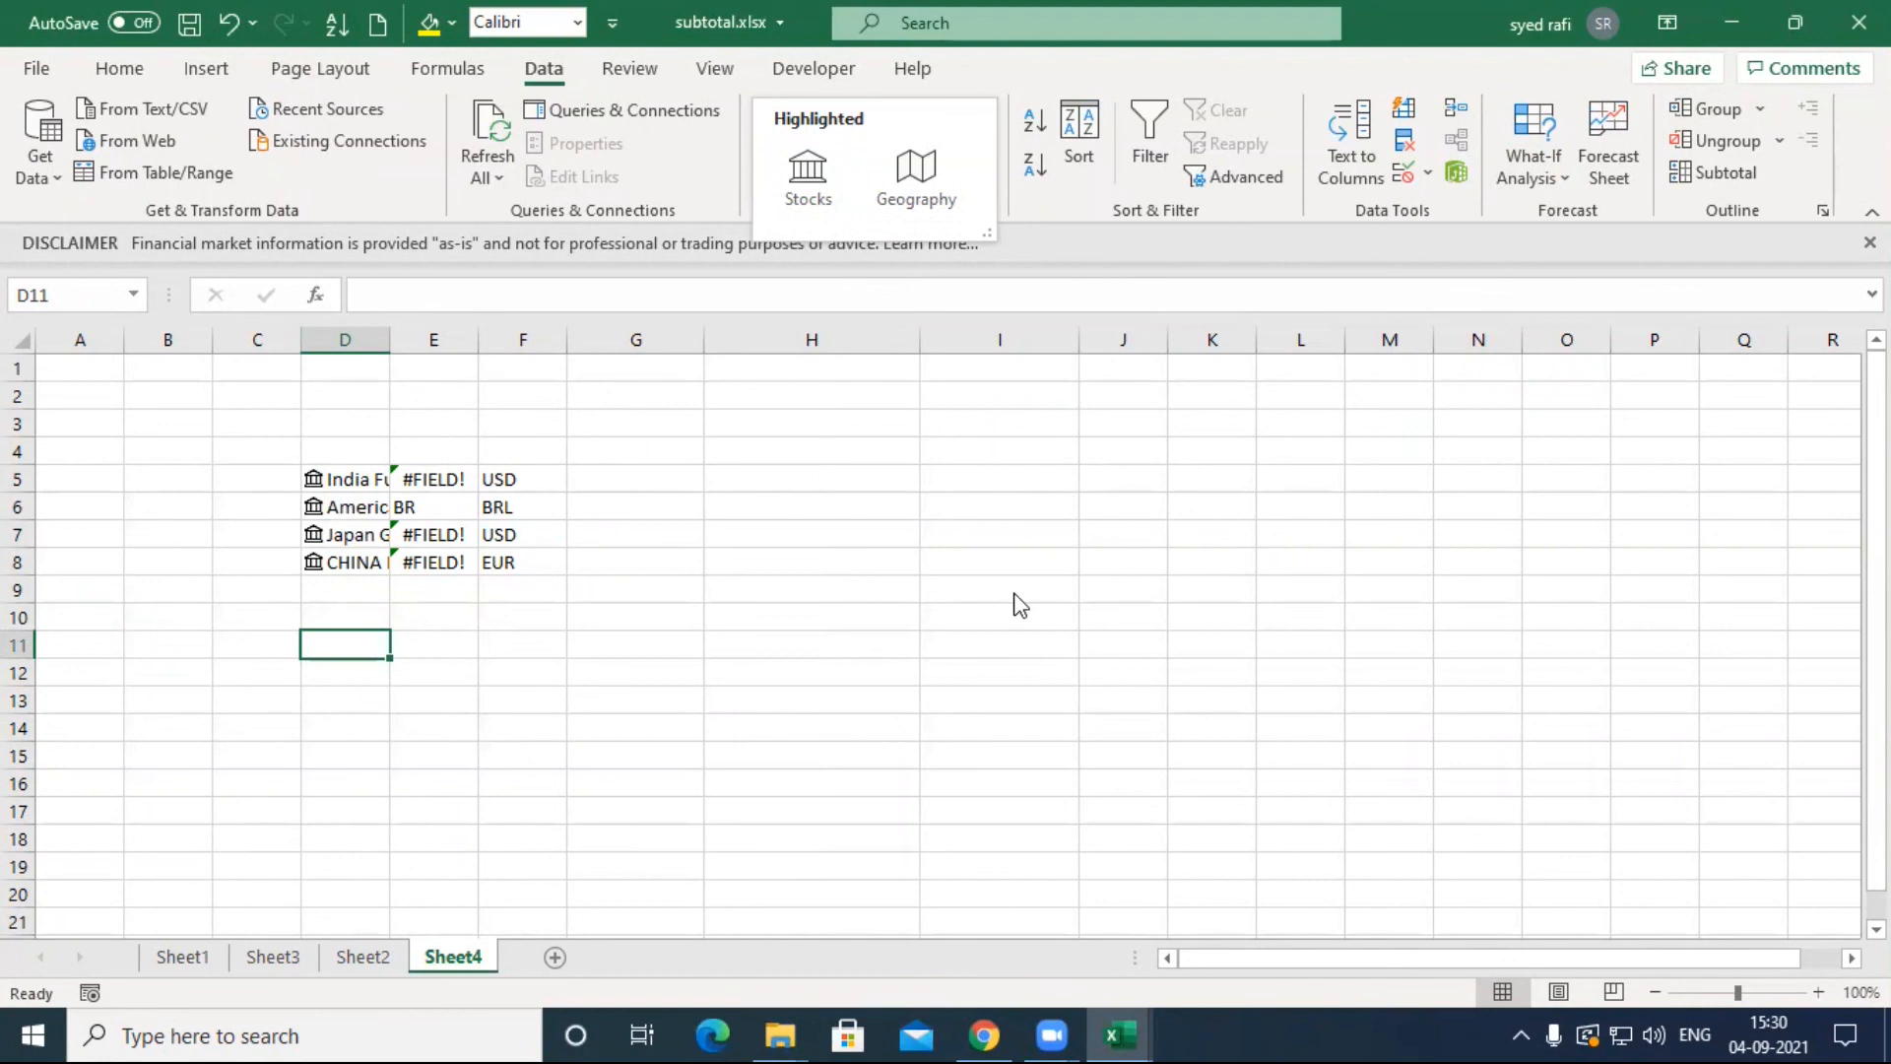
pyautogui.click(990, 503)
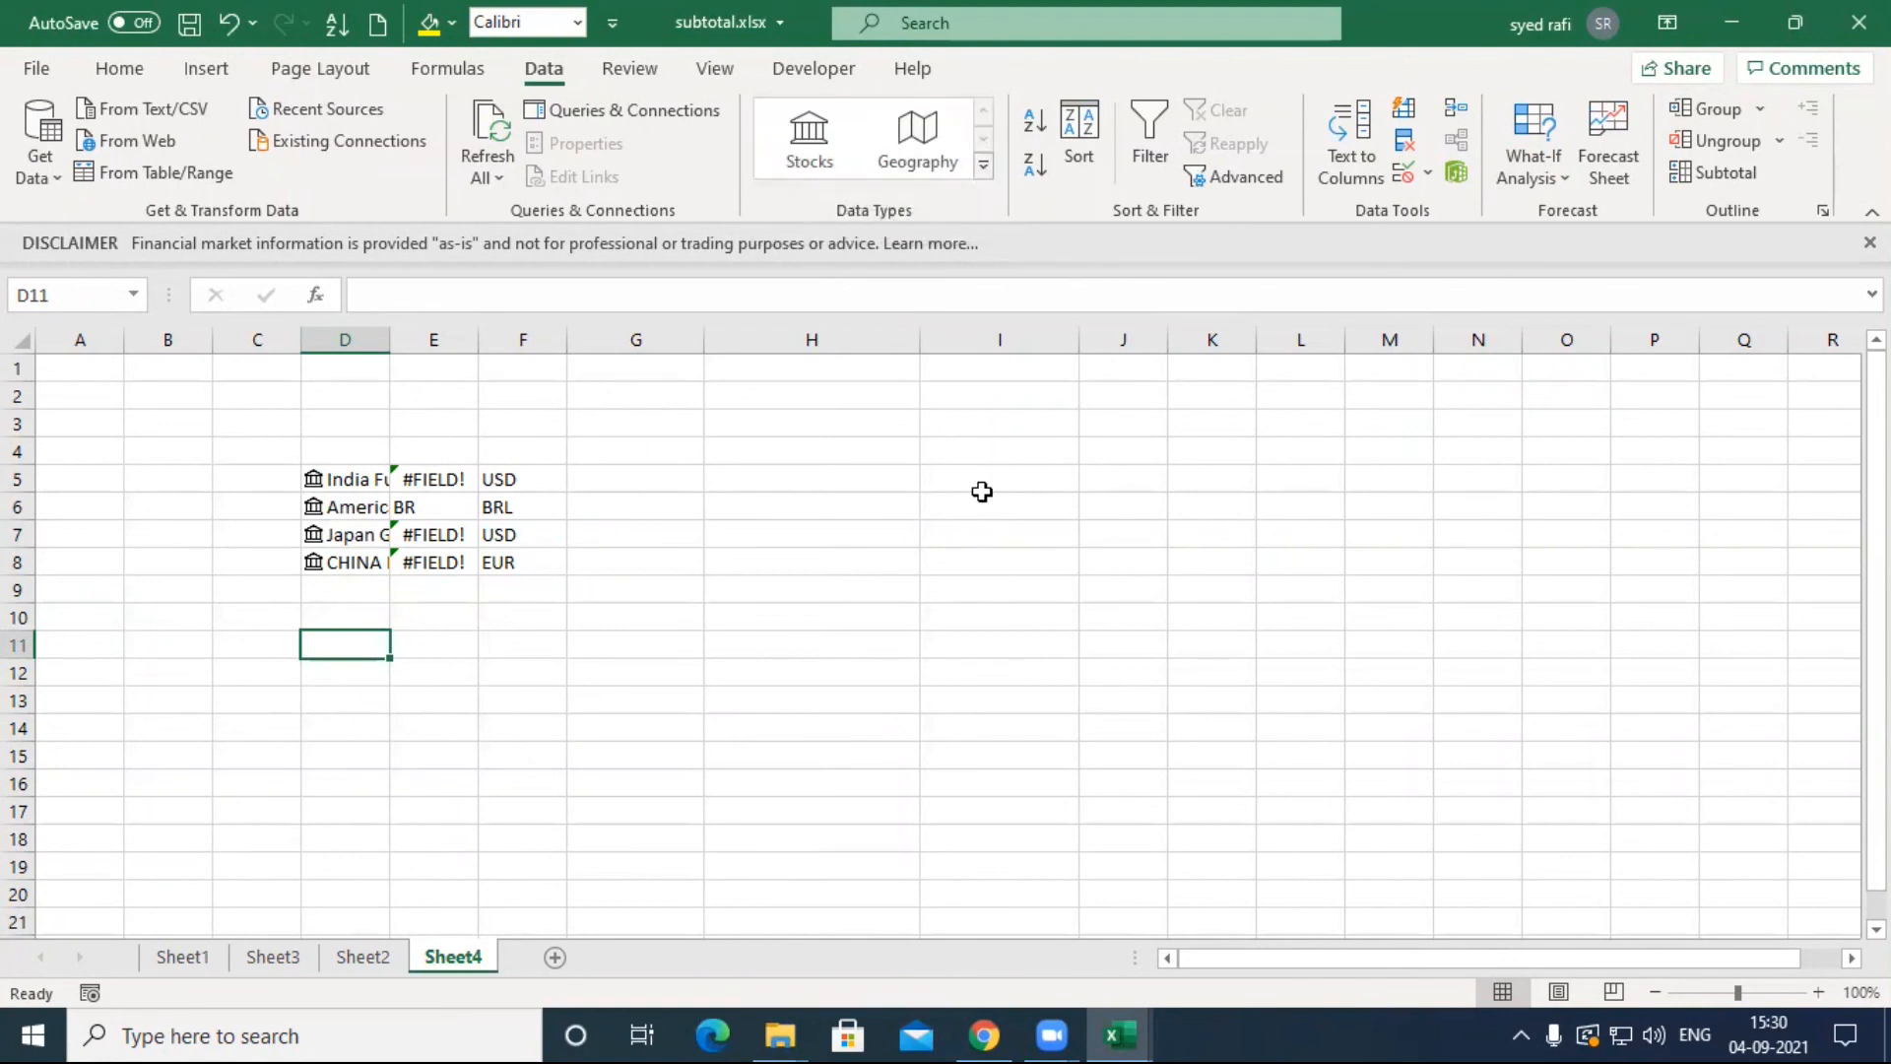
# Step: Check which data types are available in subtotal.xlsx and in a new blank workbook
pyautogui.click(983, 169)
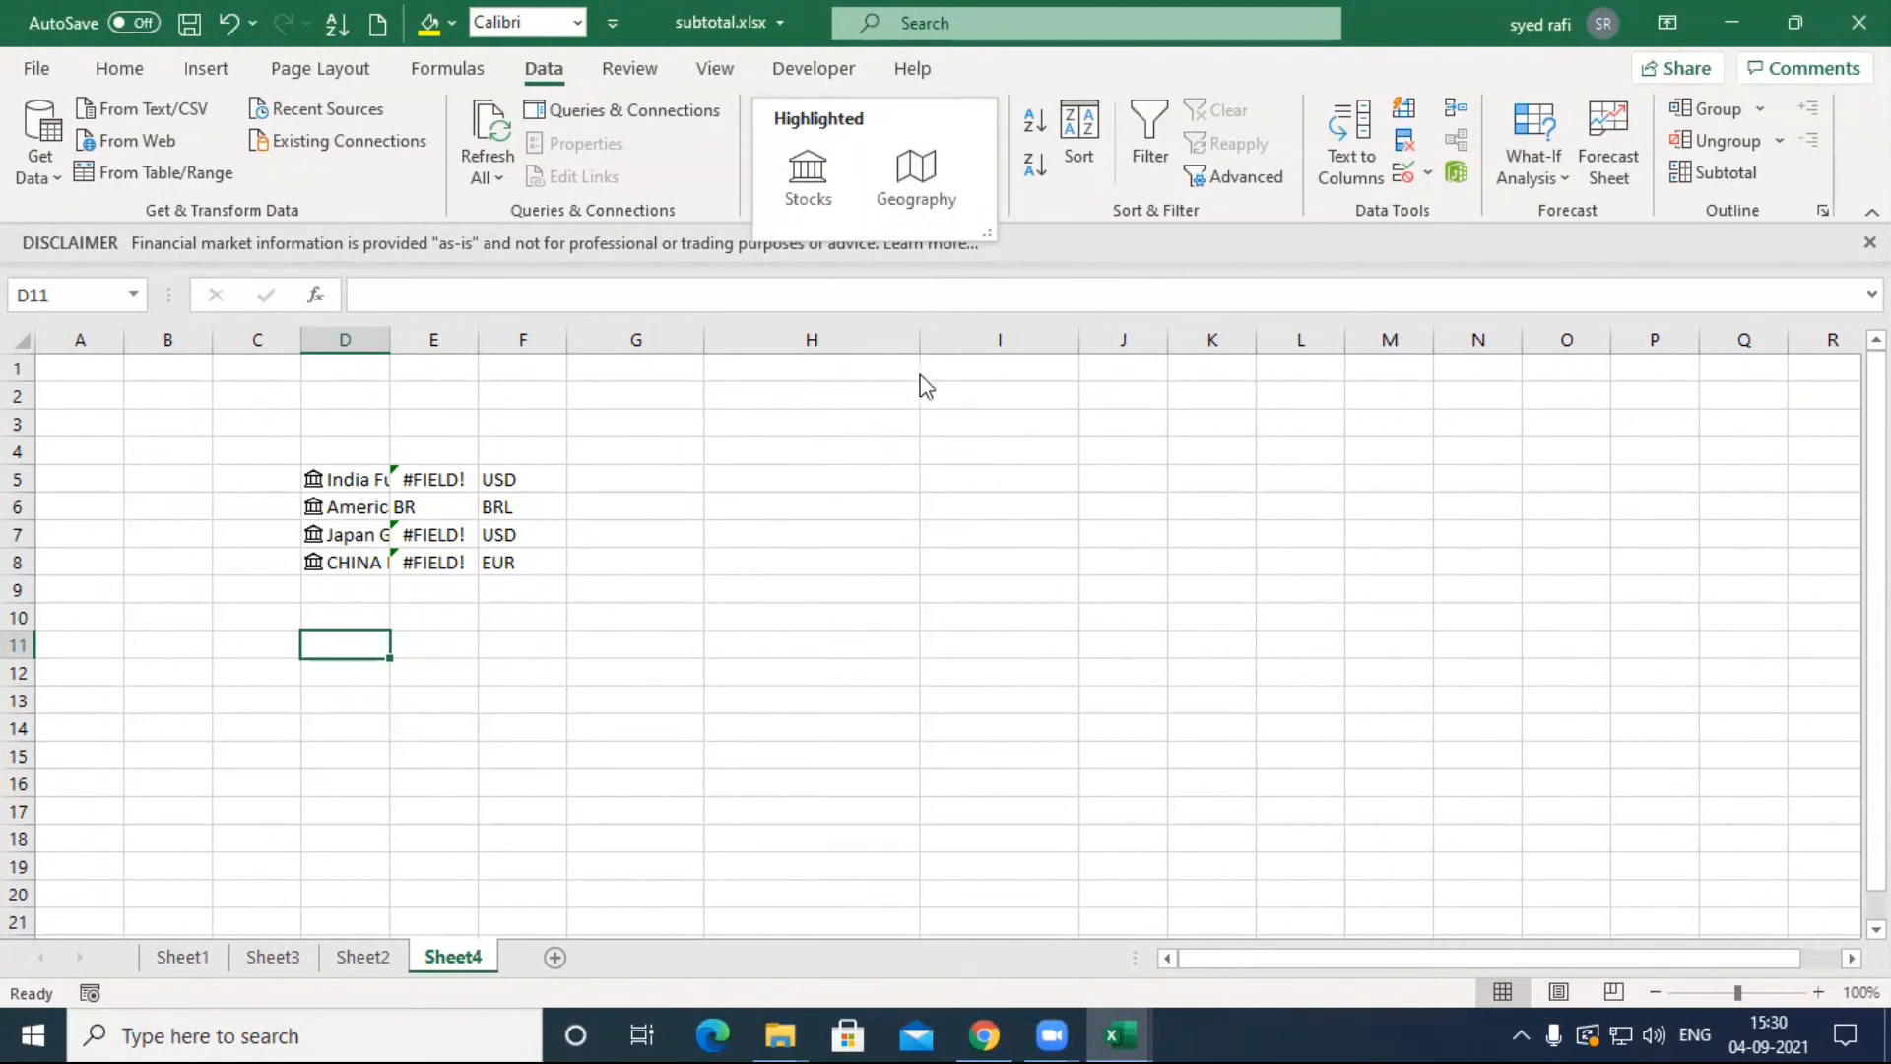
pyautogui.click(964, 543)
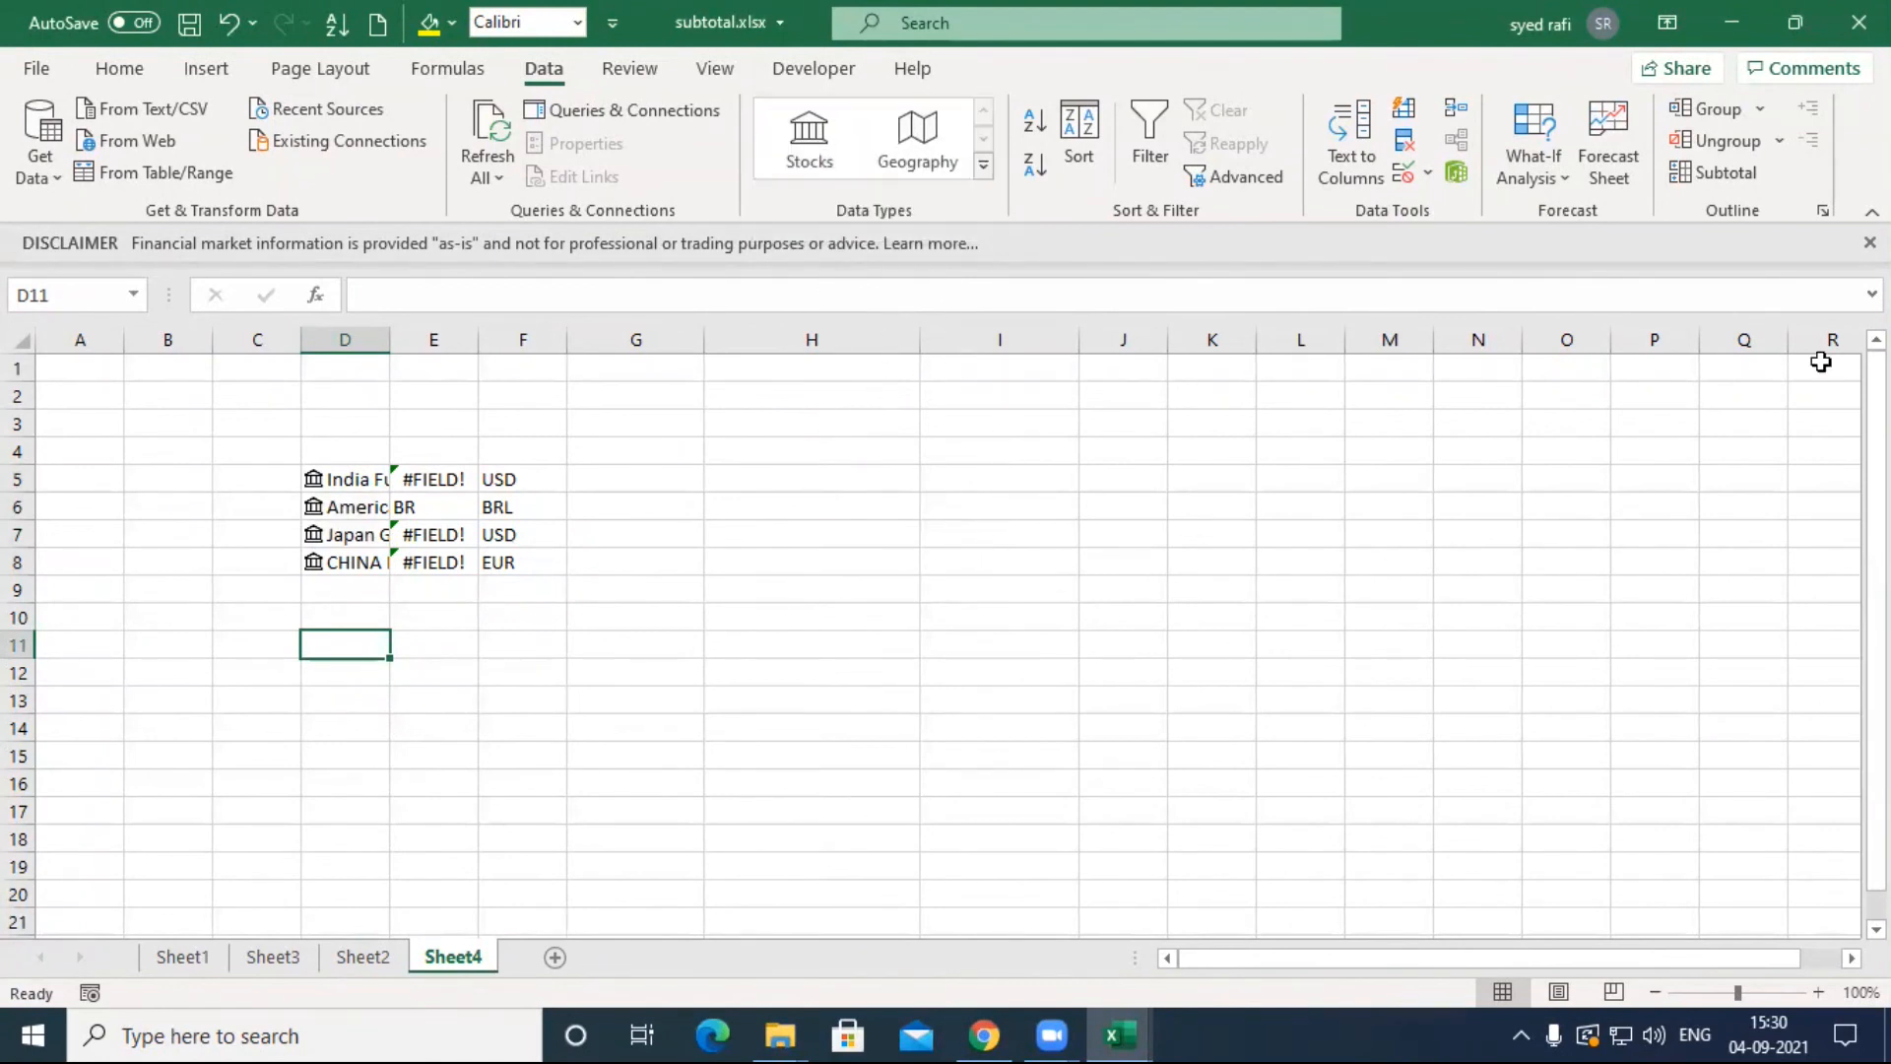
pyautogui.click(1040, 516)
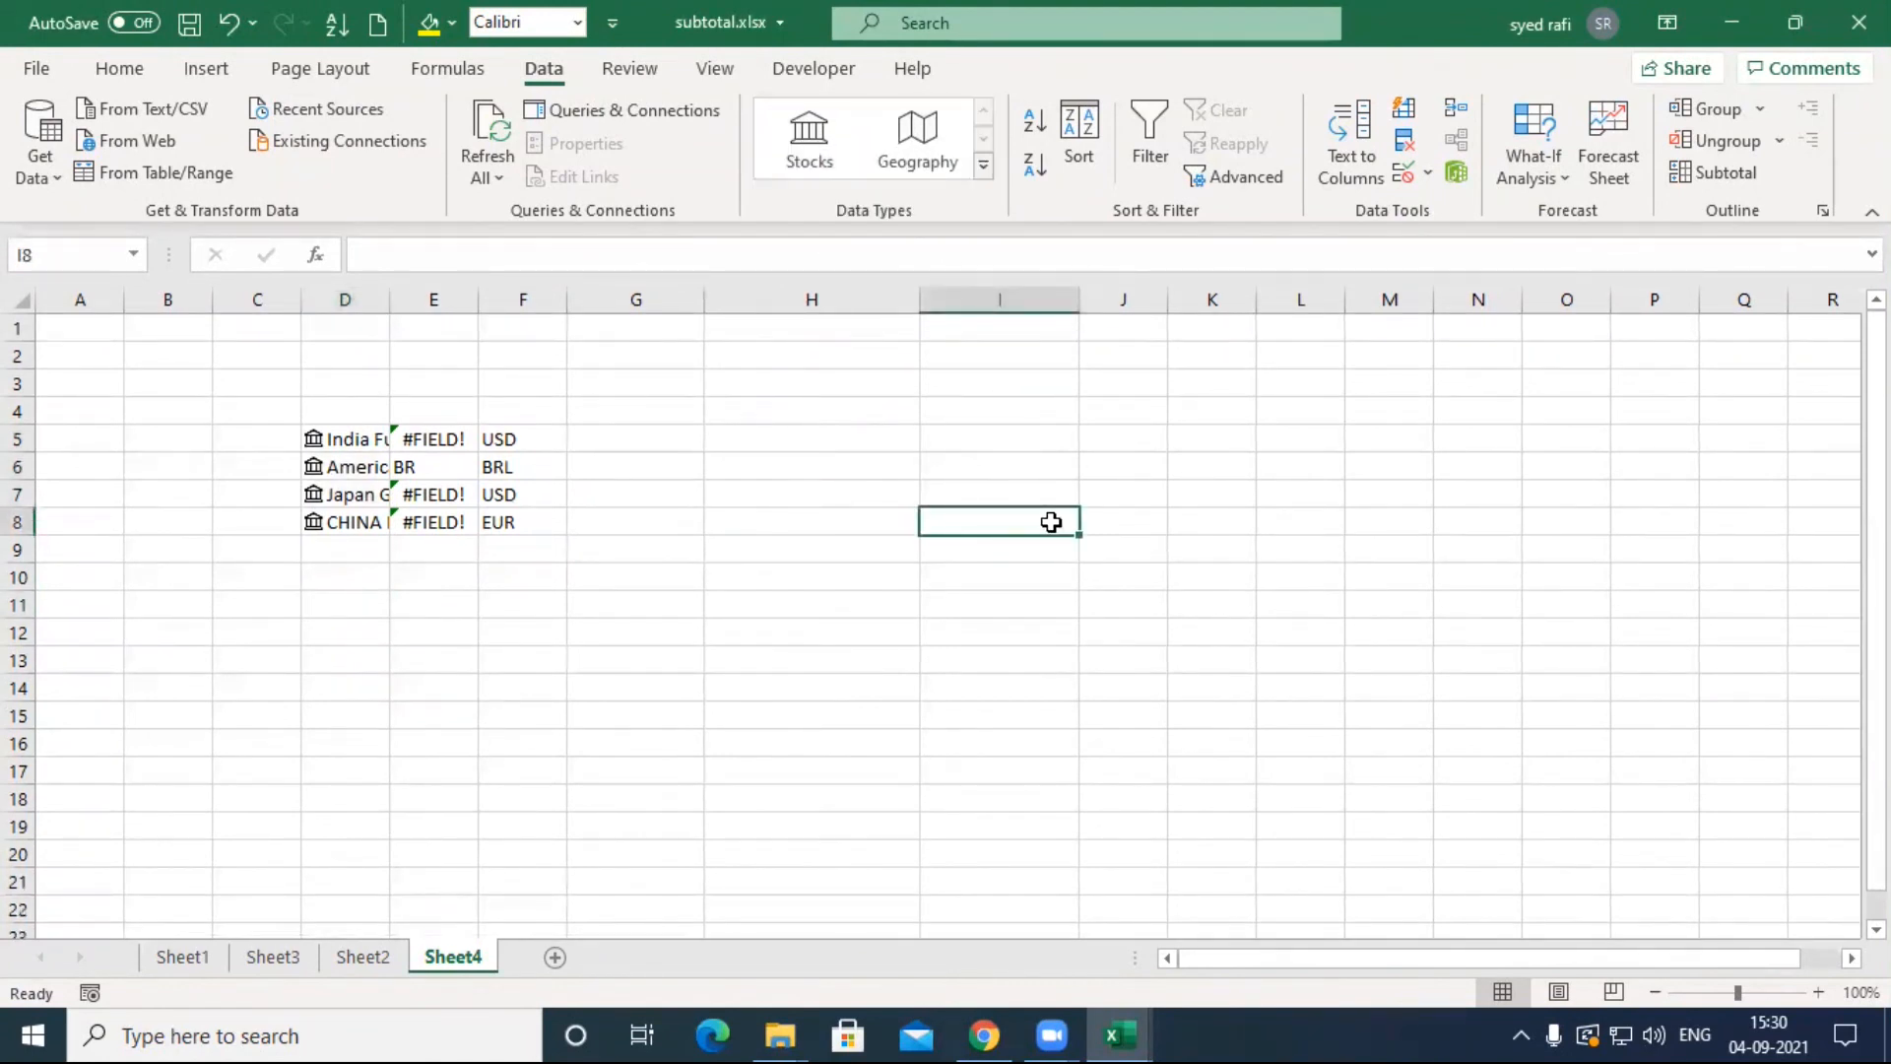
pyautogui.hotkey('ctrl', 'n')
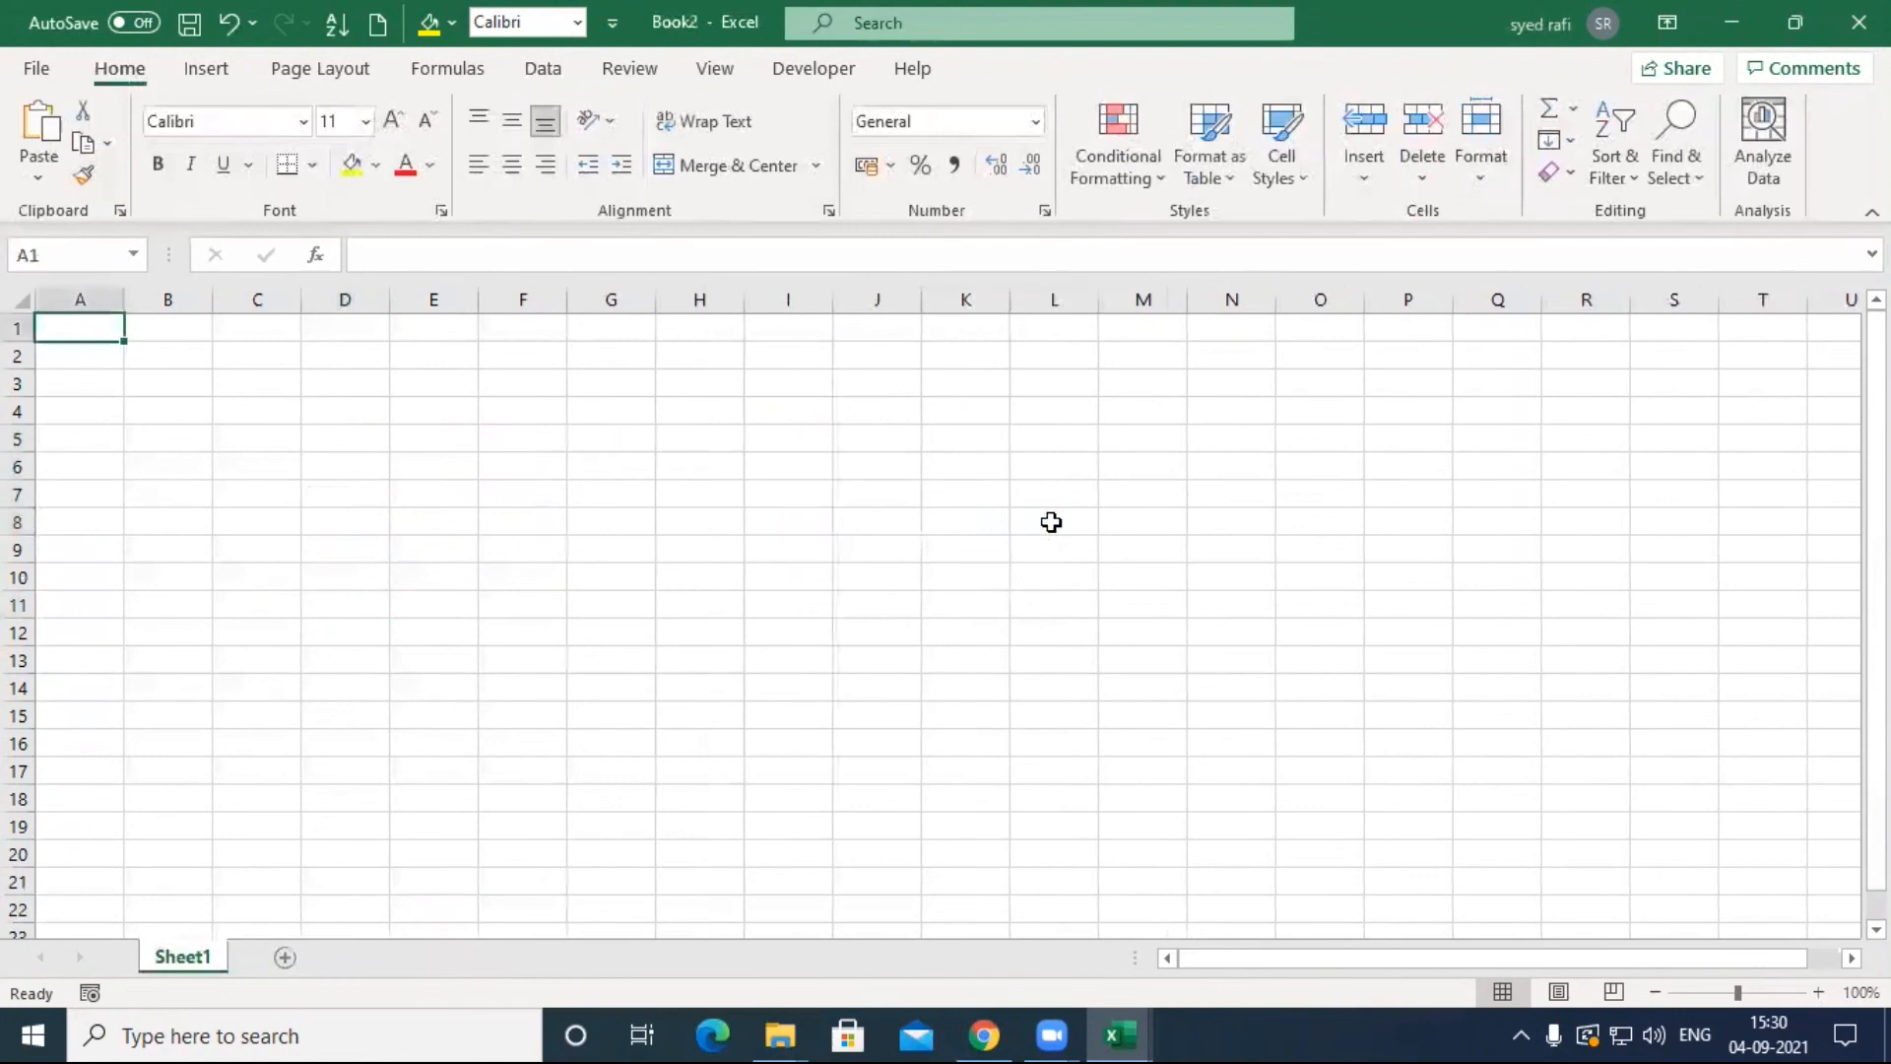
pyautogui.click(535, 73)
pyautogui.click(979, 167)
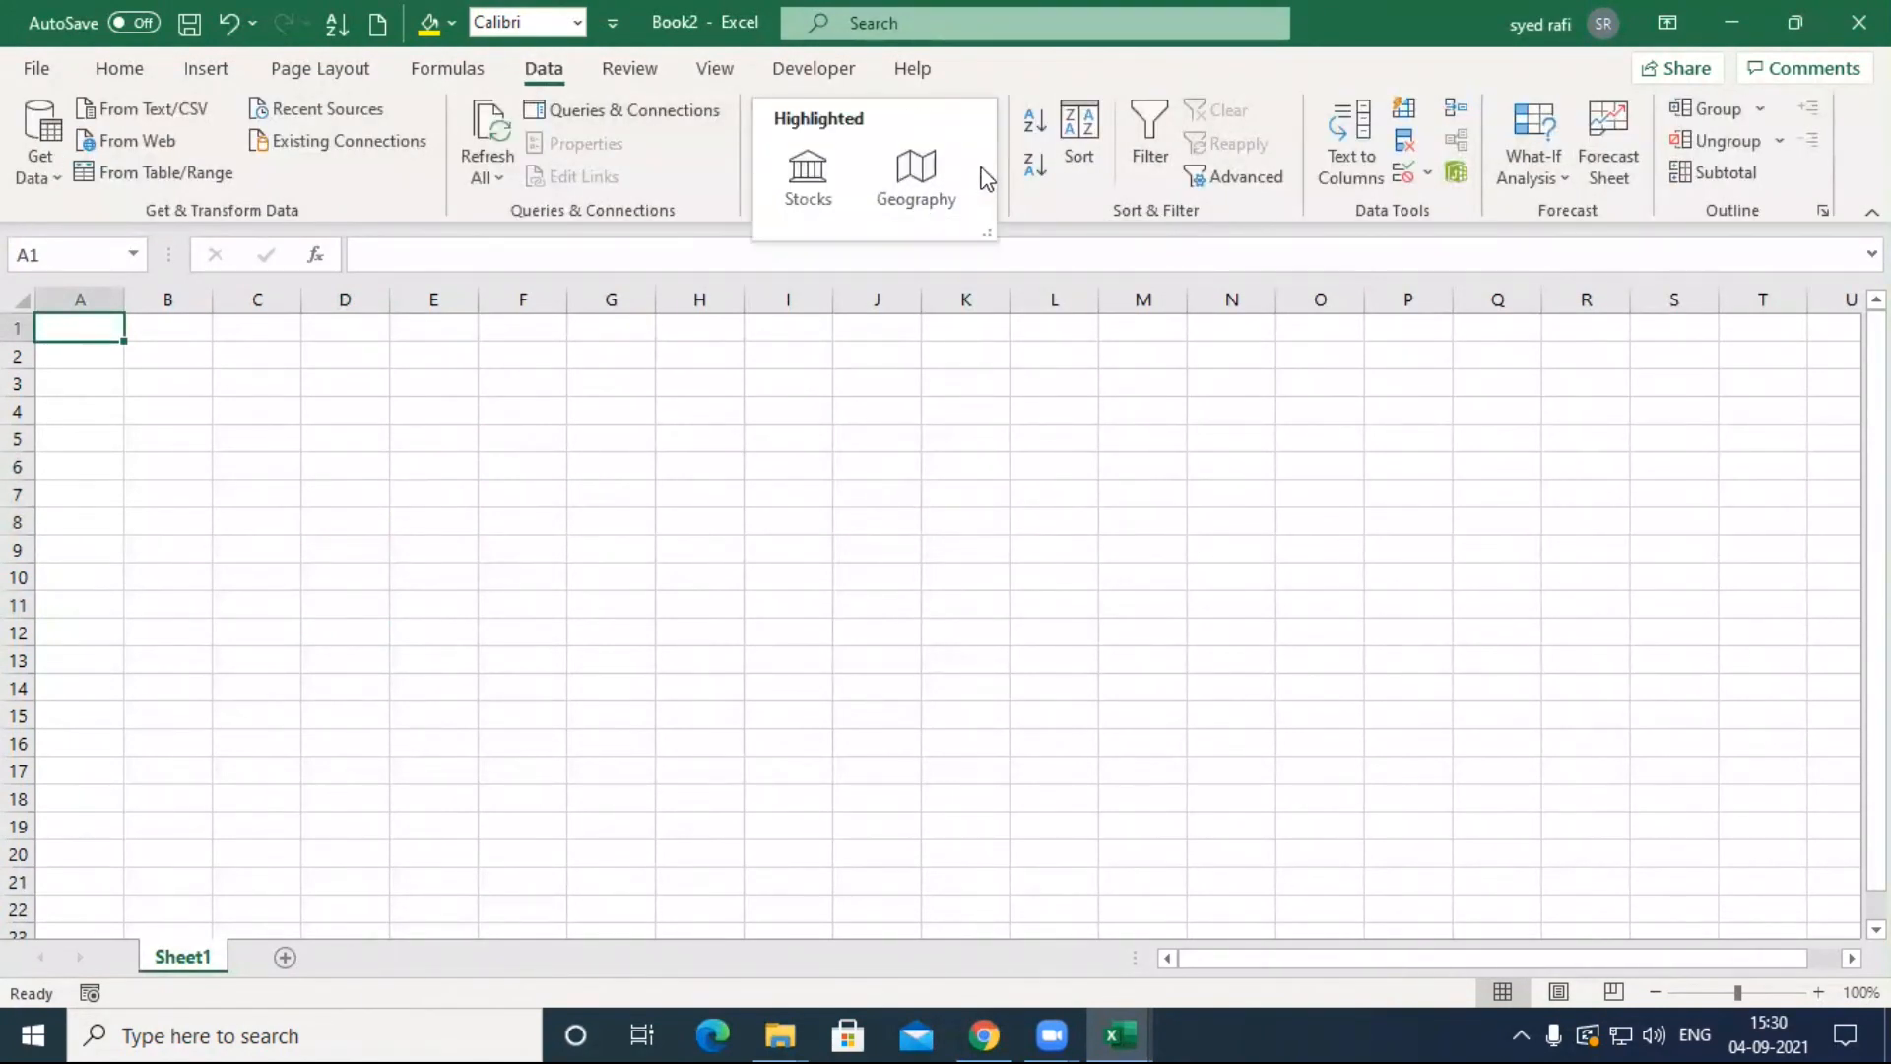
pyautogui.click(1250, 470)
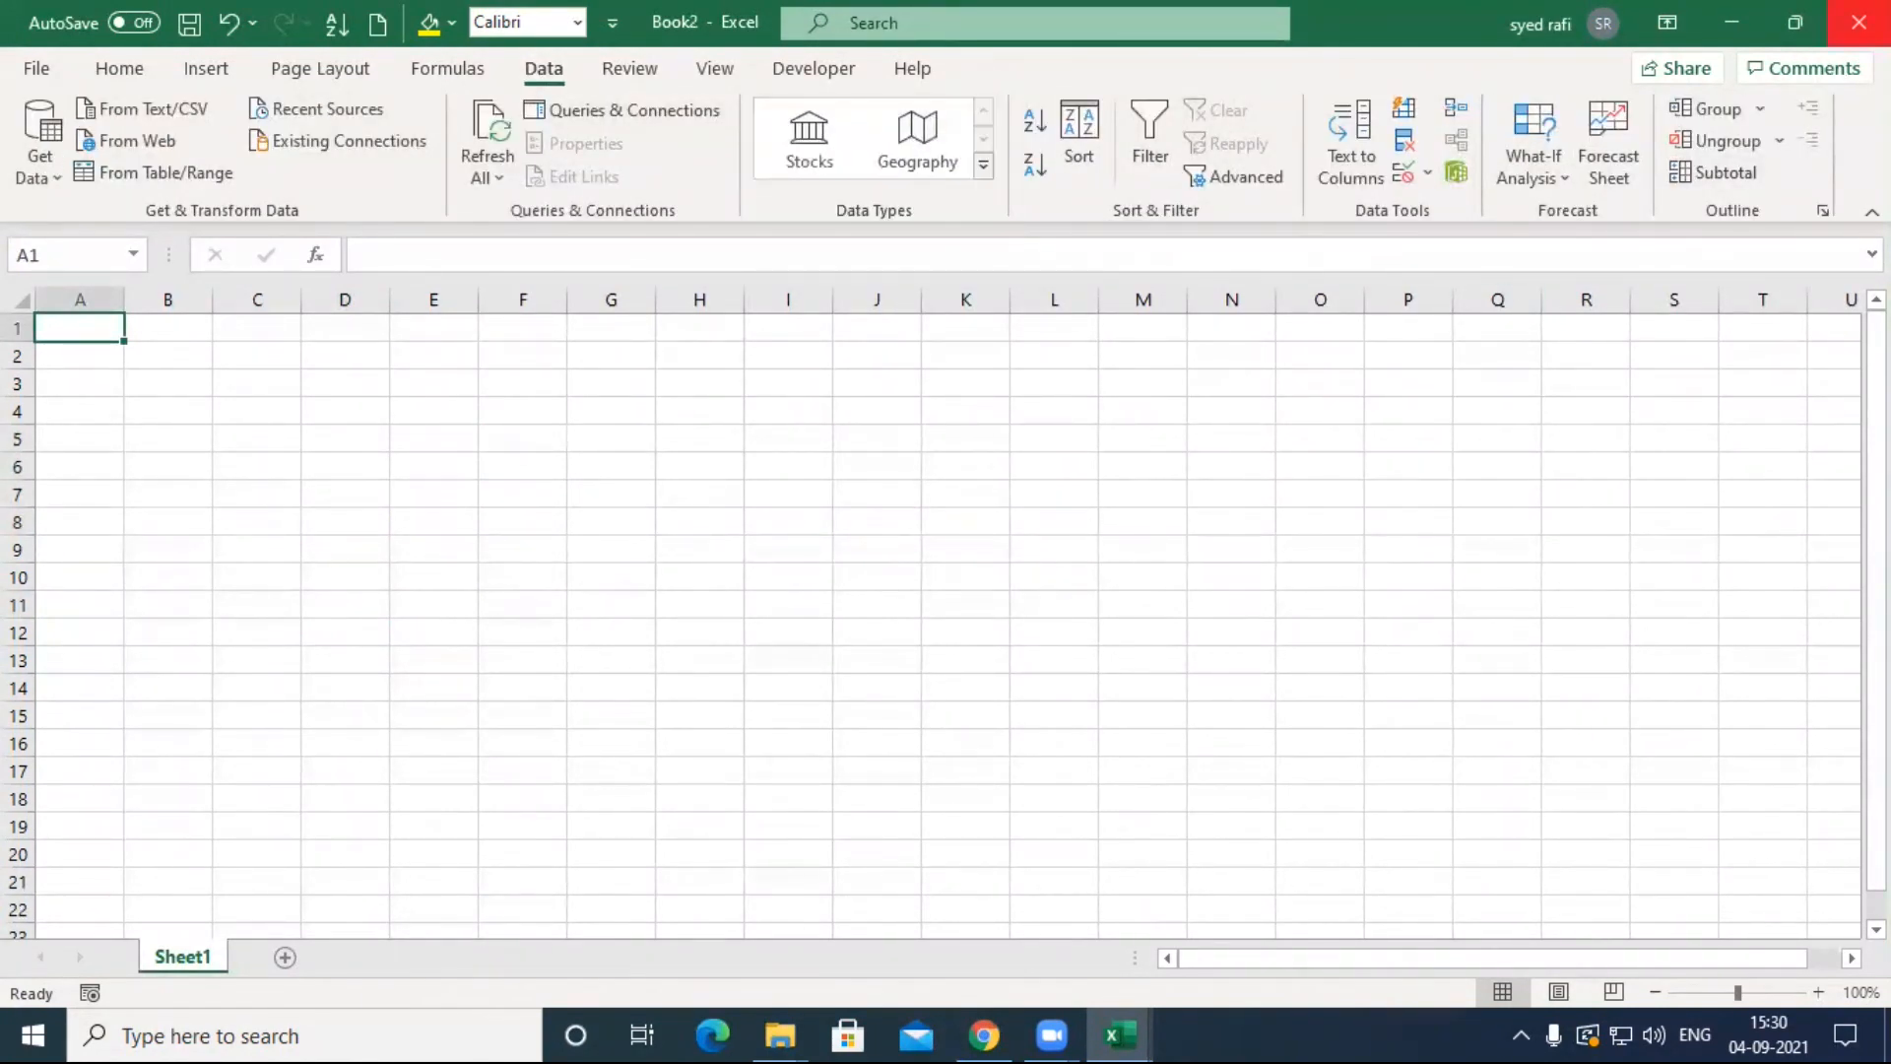
# Step: Close all open workbooks, saving the changes to subtotal.xlsx
pyautogui.click(1858, 22)
pyautogui.click(1859, 22)
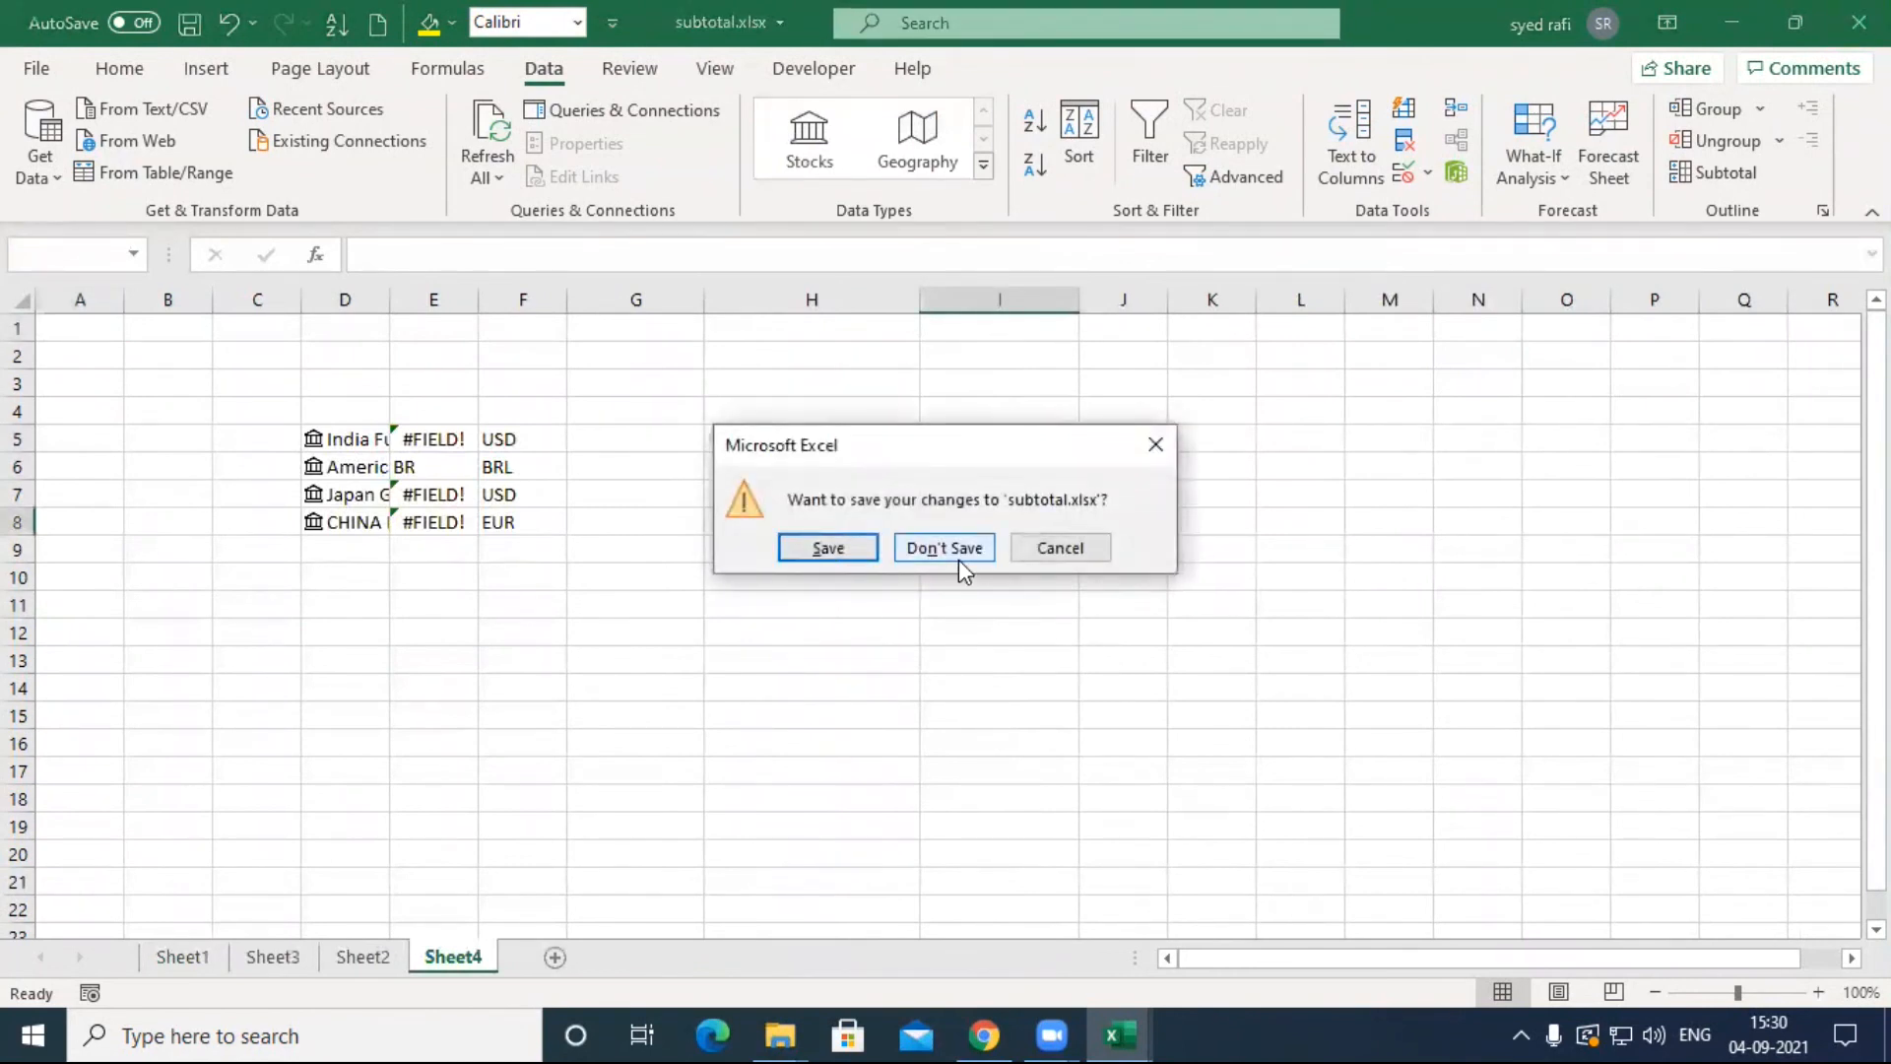
pyautogui.click(830, 556)
pyautogui.click(1858, 21)
pyautogui.click(1192, 670)
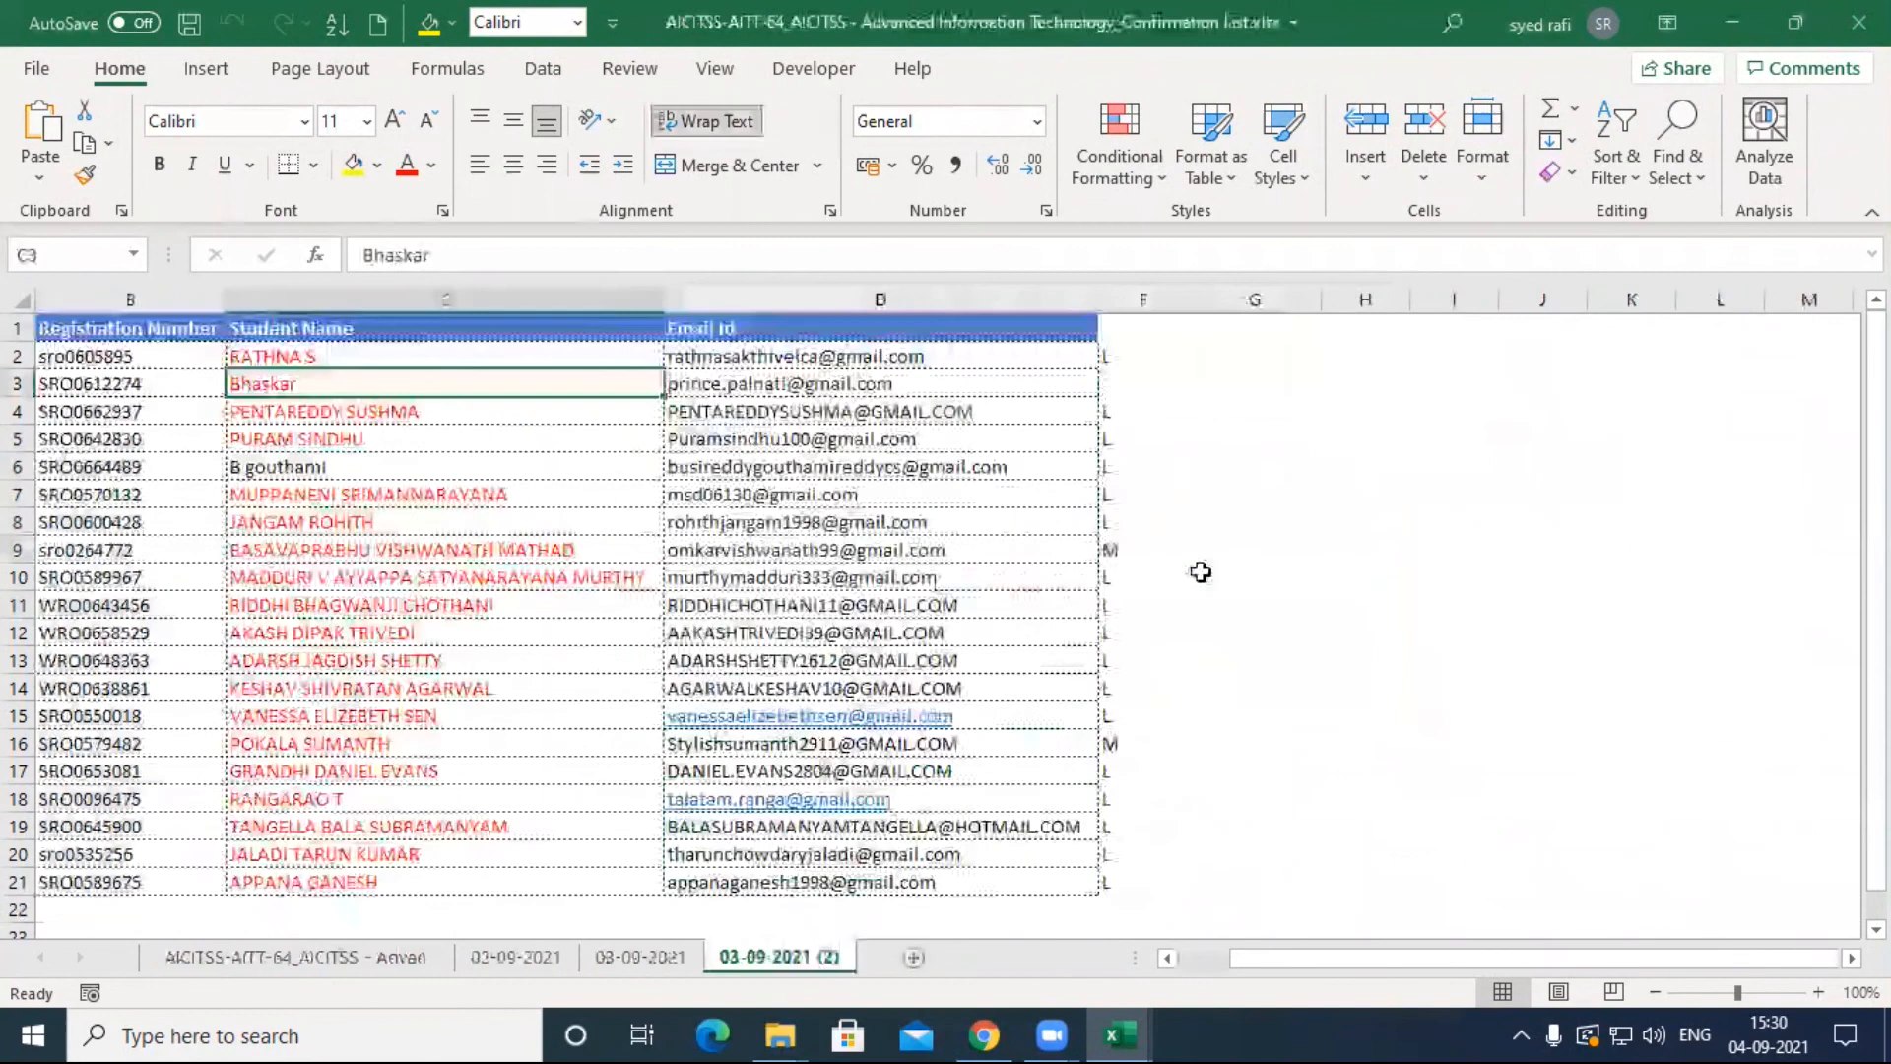
pyautogui.click(355, 469)
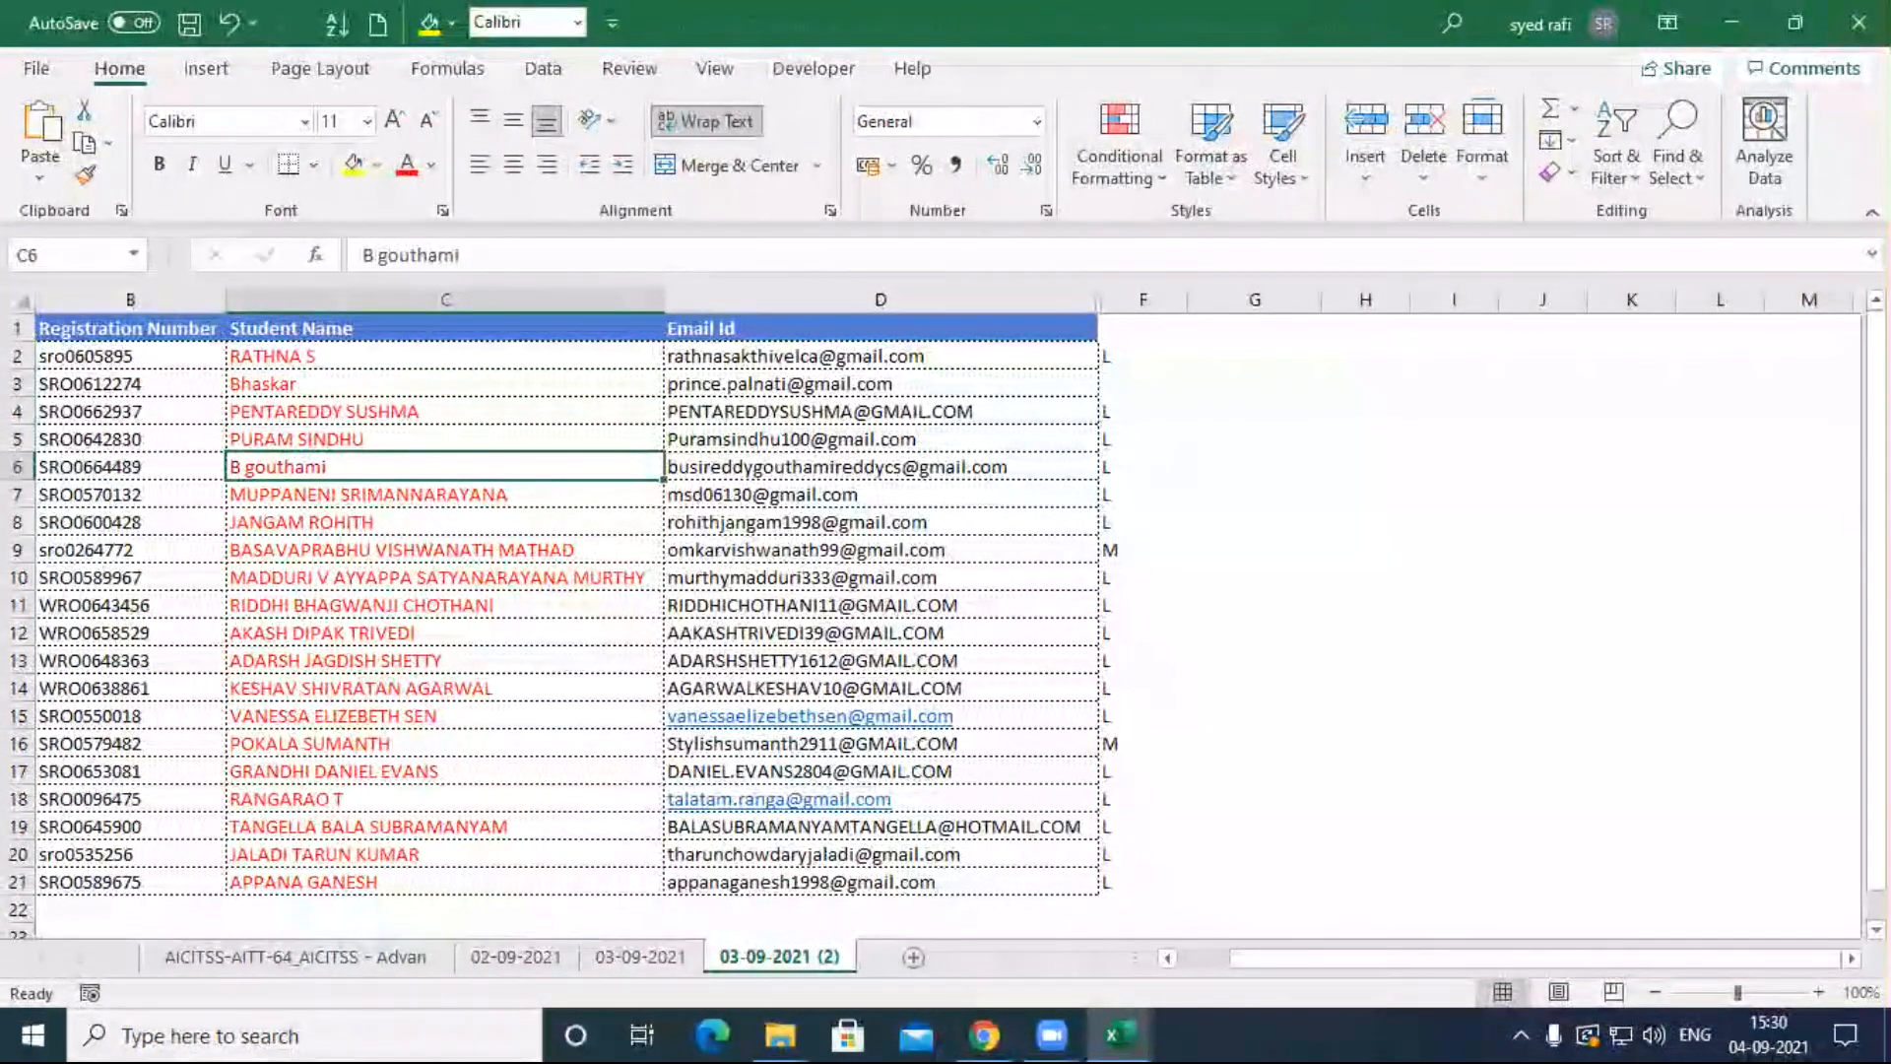
pyautogui.click(1858, 22)
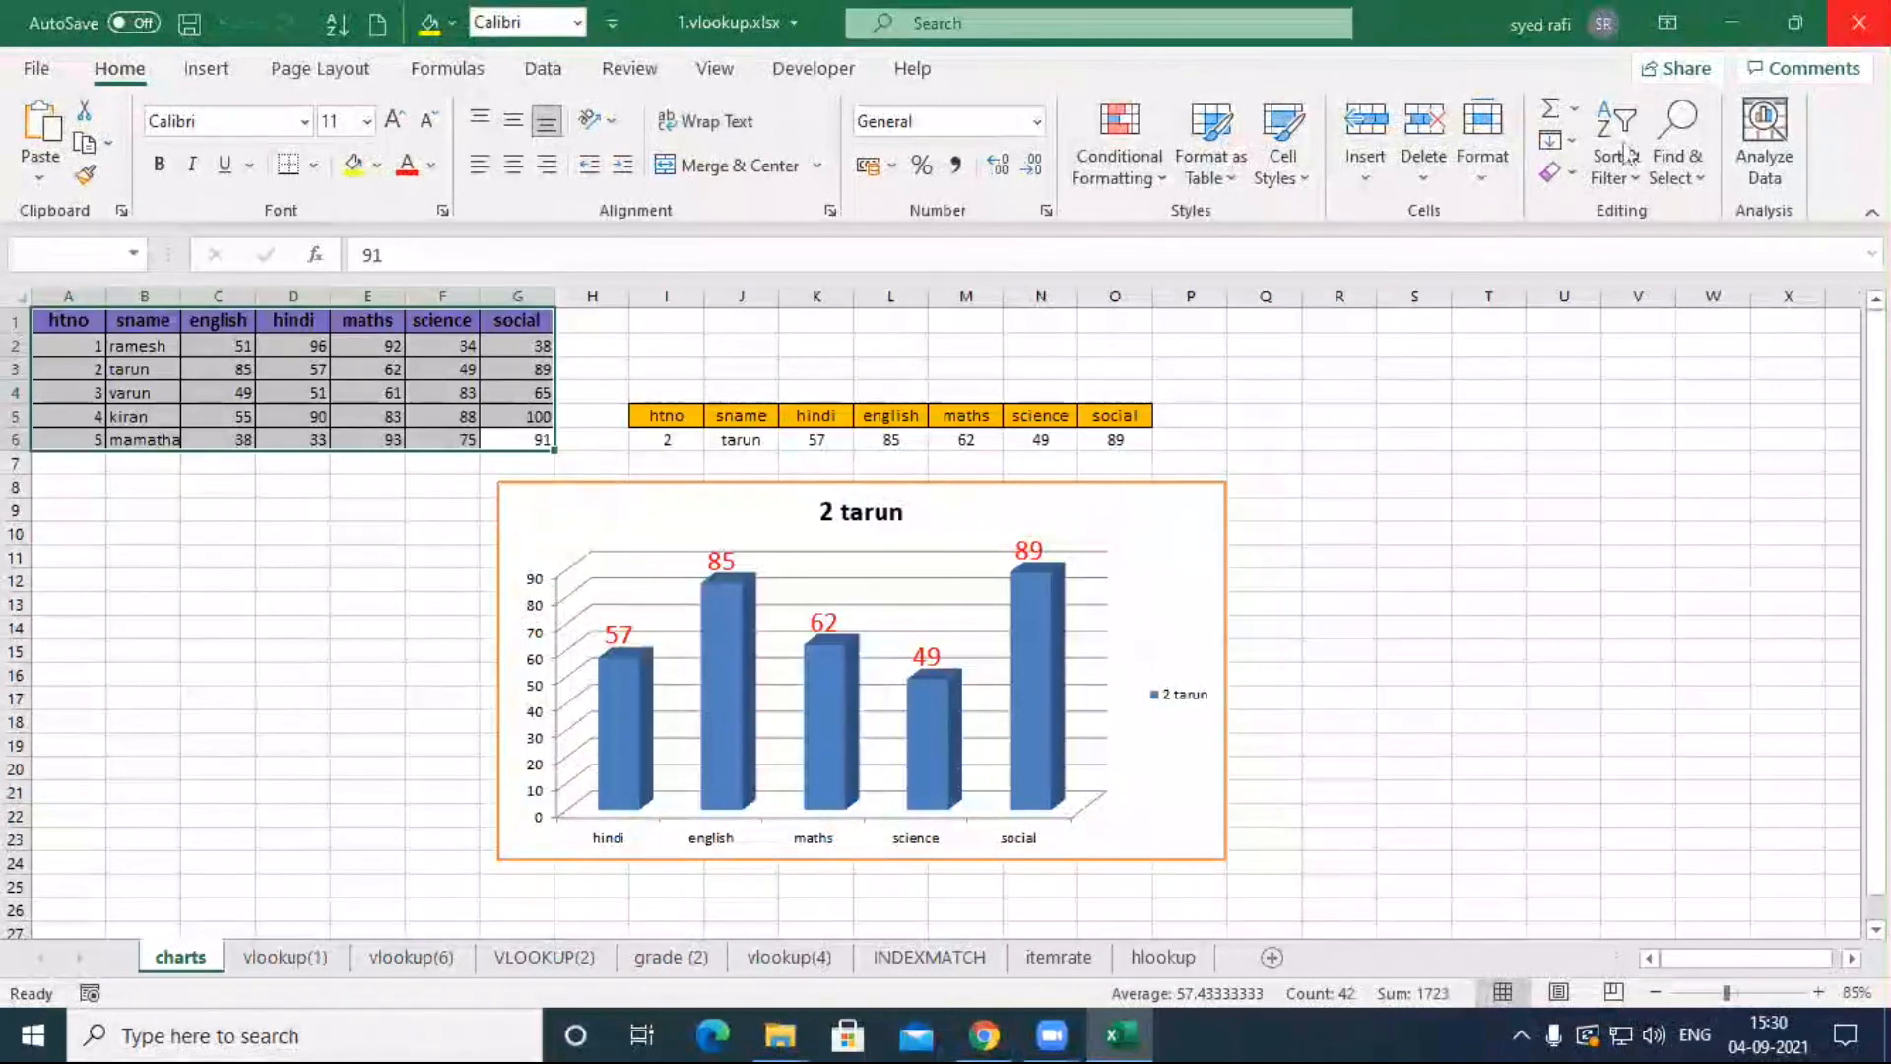
pyautogui.click(1858, 22)
pyautogui.click(942, 579)
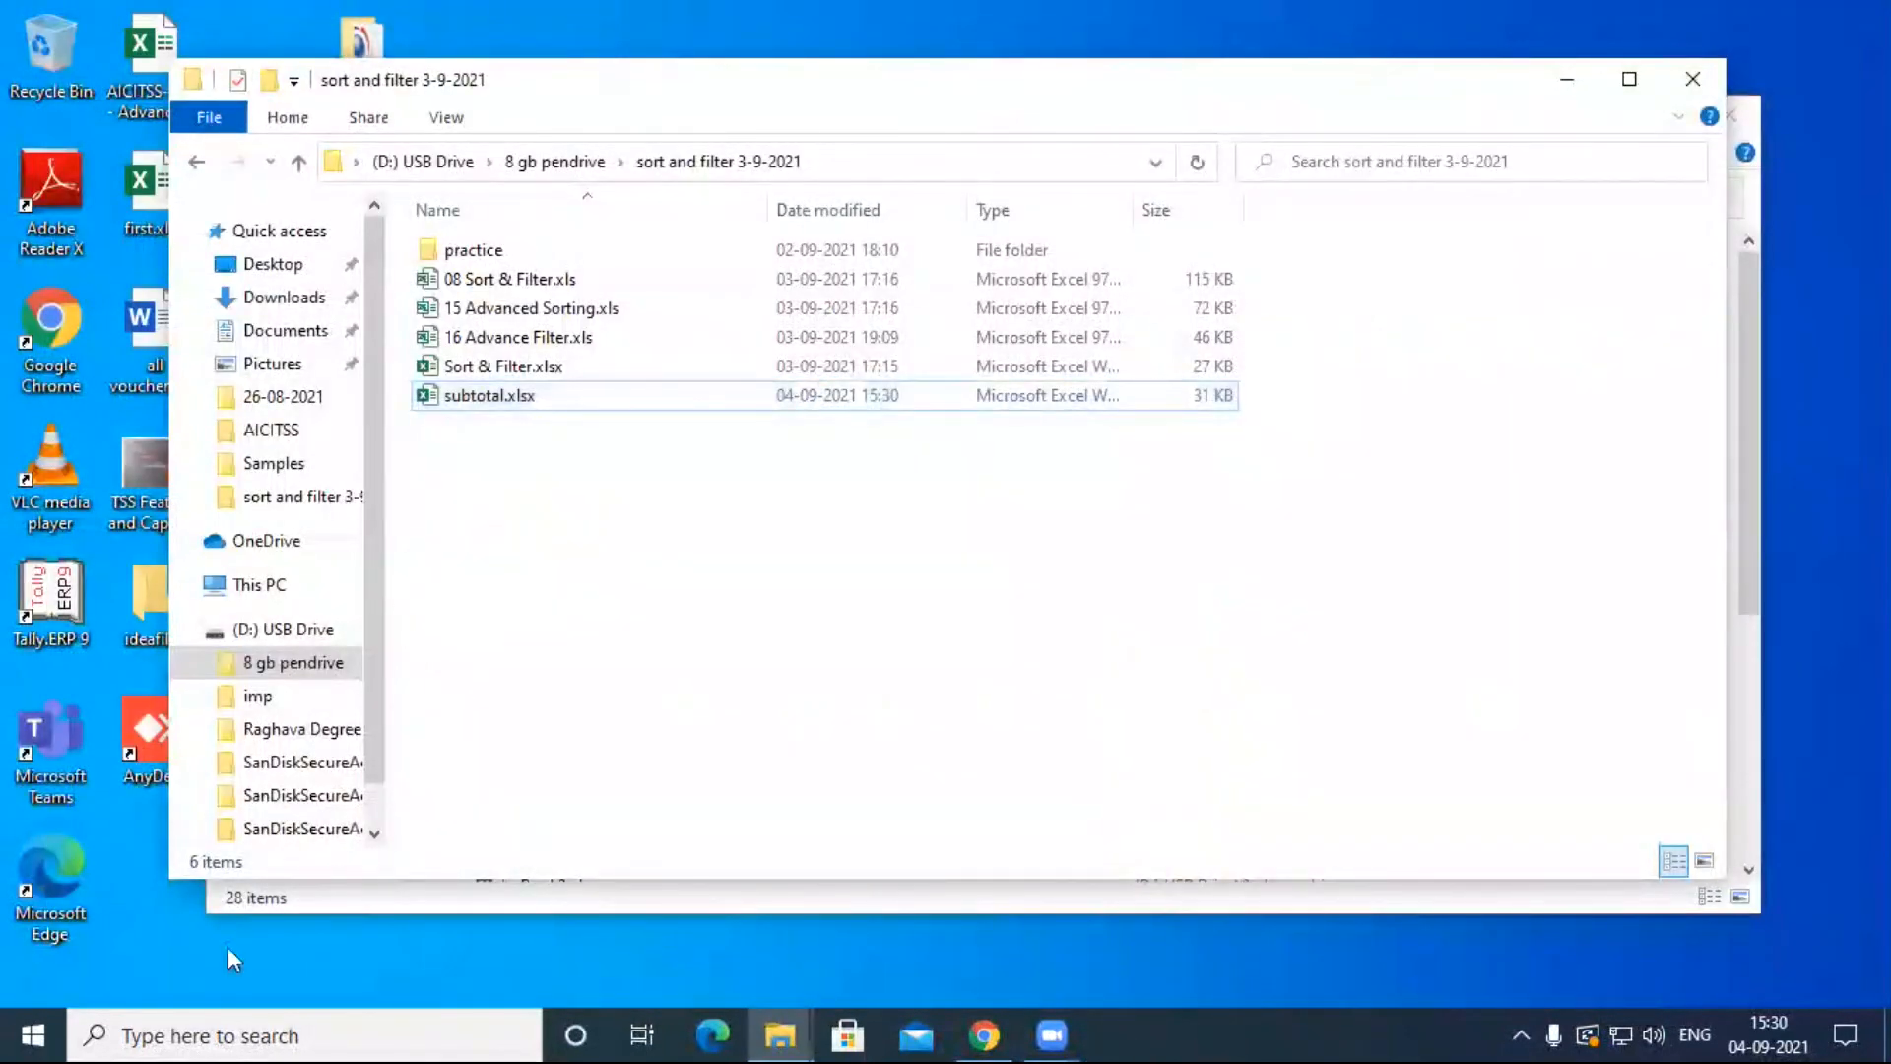
# Step: Restart Excel with a blank workbook and review the data types it offers
pyautogui.click(34, 1012)
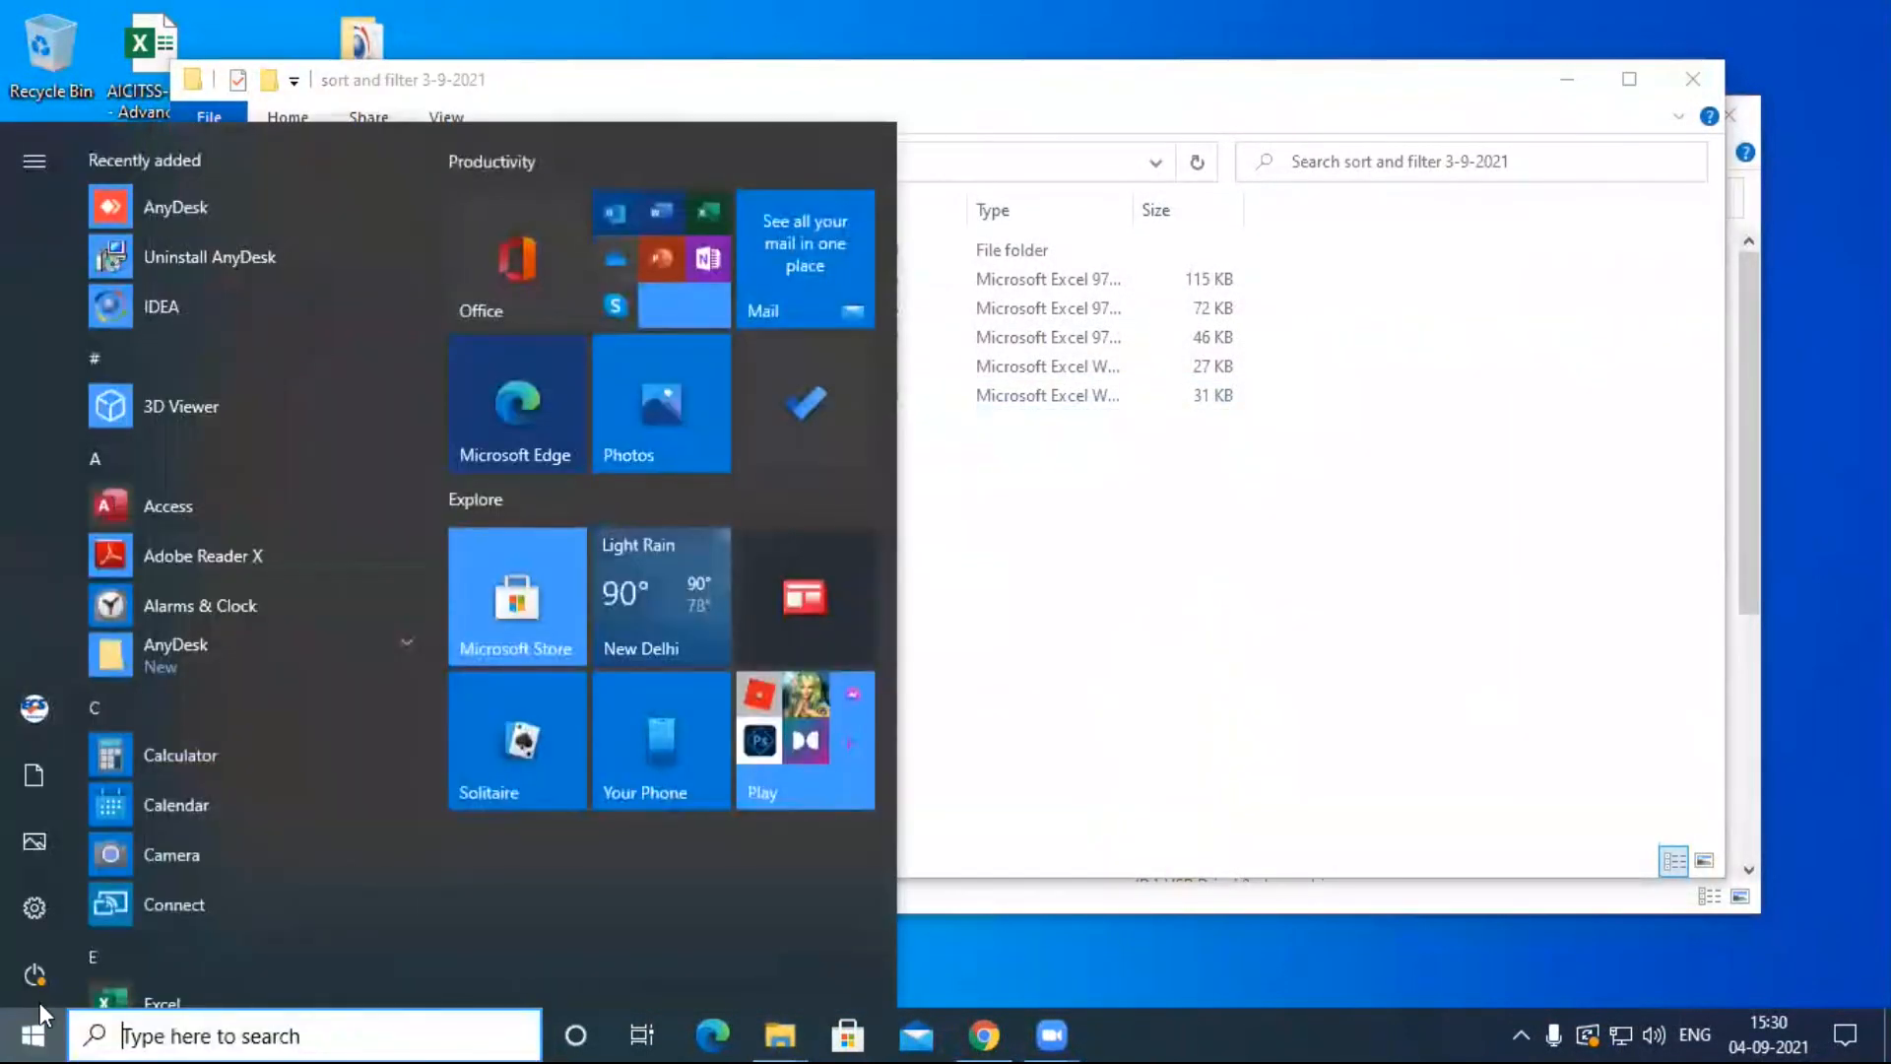
pyautogui.click(120, 985)
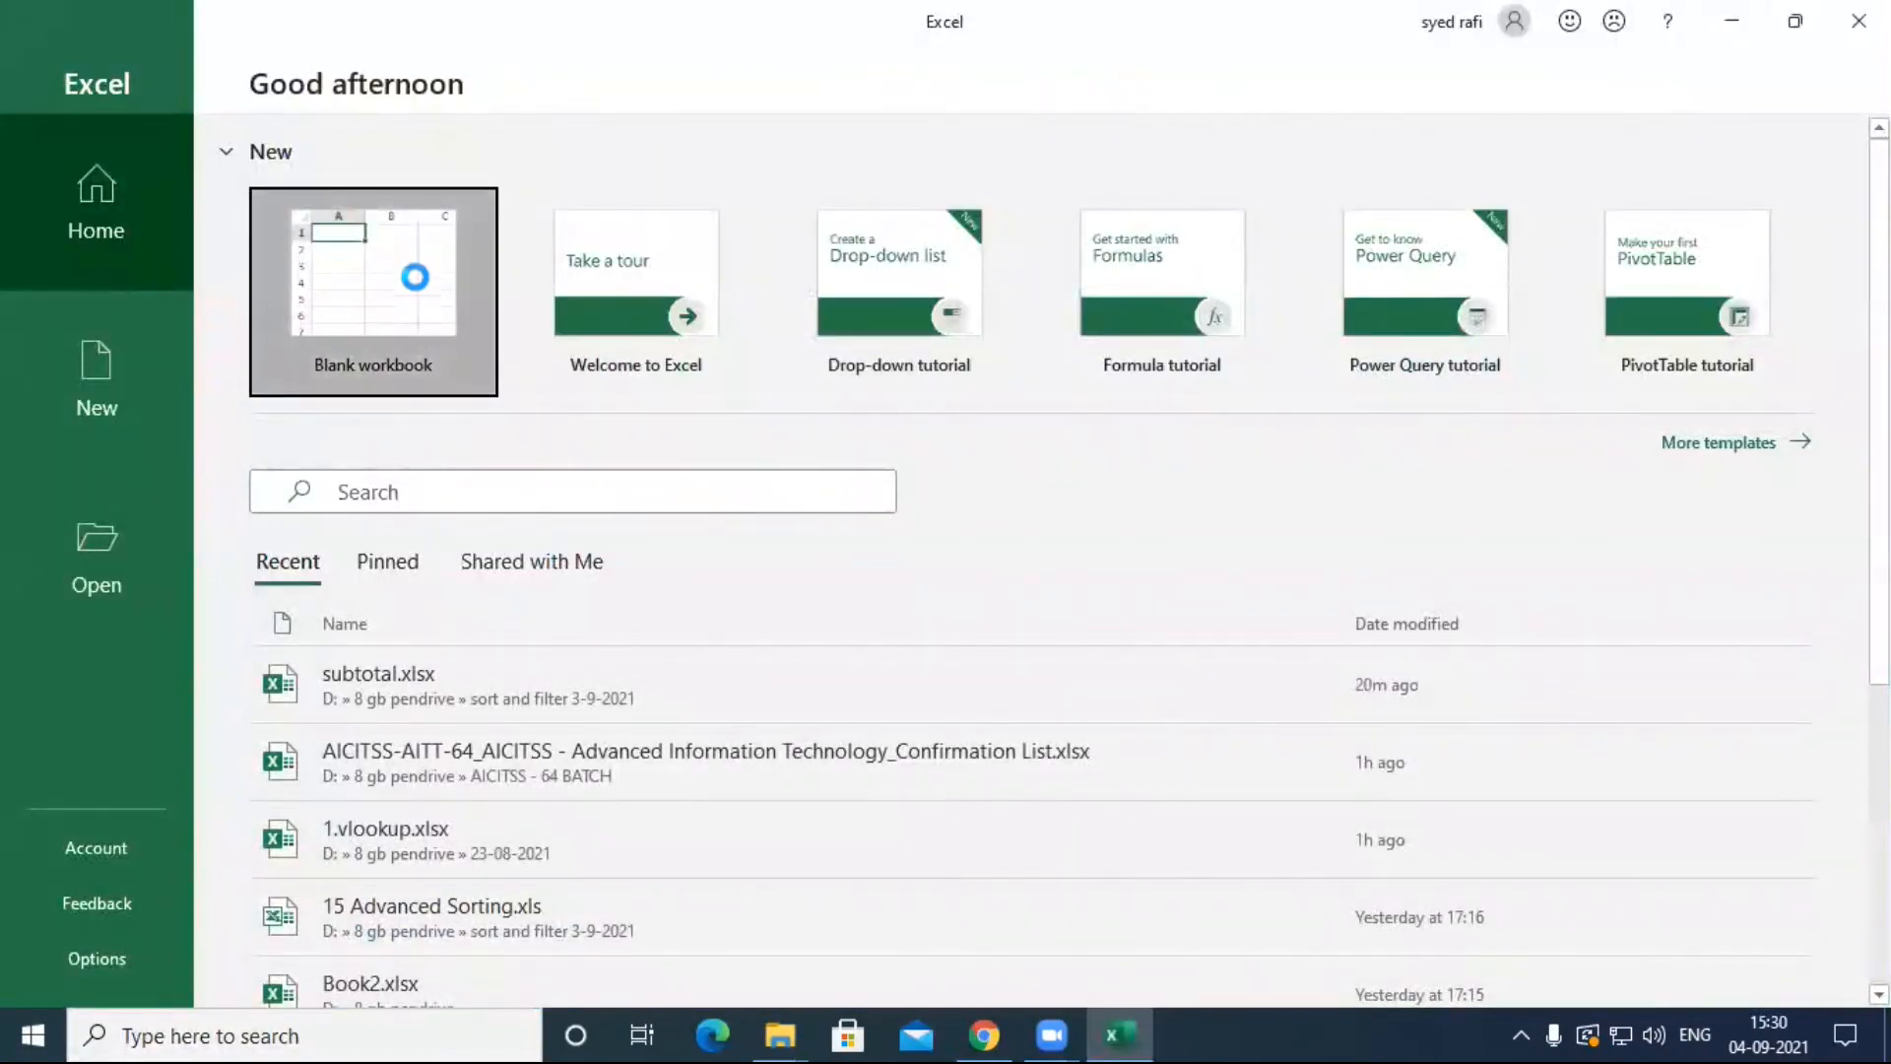
pyautogui.click(415, 271)
pyautogui.click(611, 437)
pyautogui.click(543, 68)
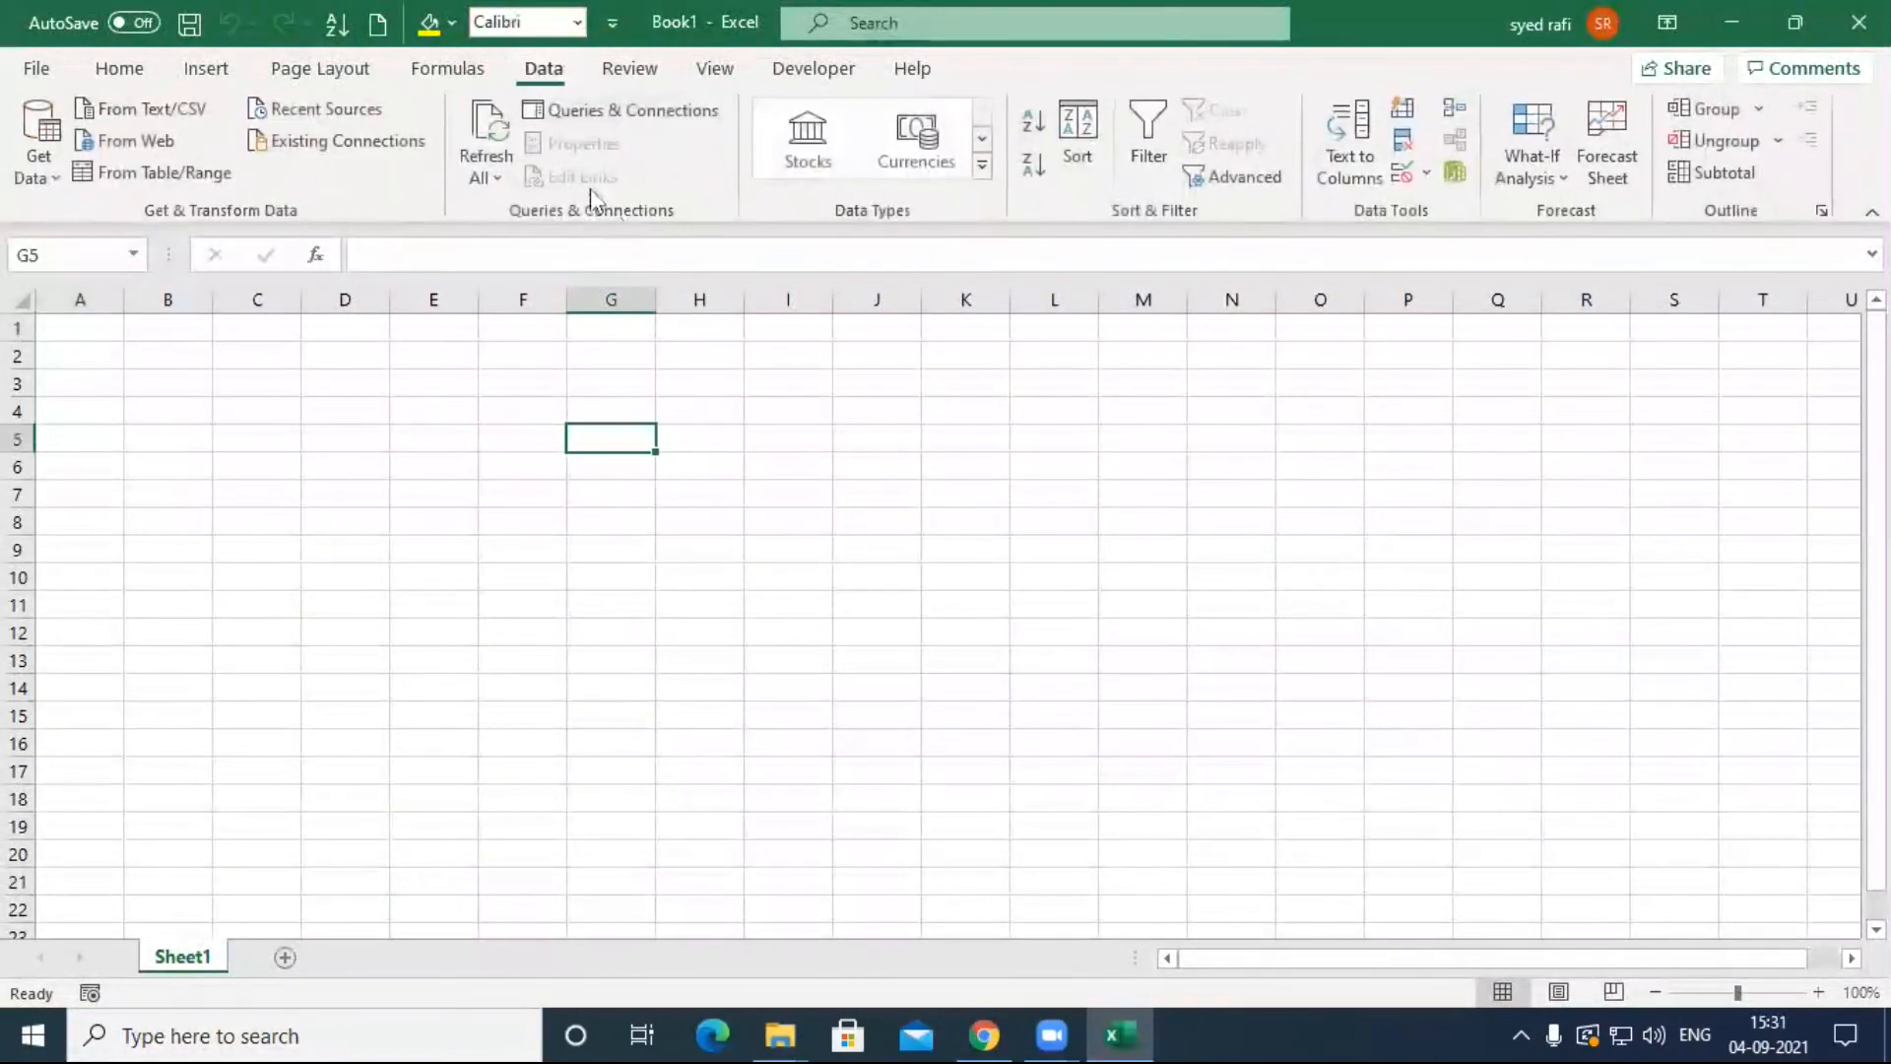
pyautogui.click(982, 165)
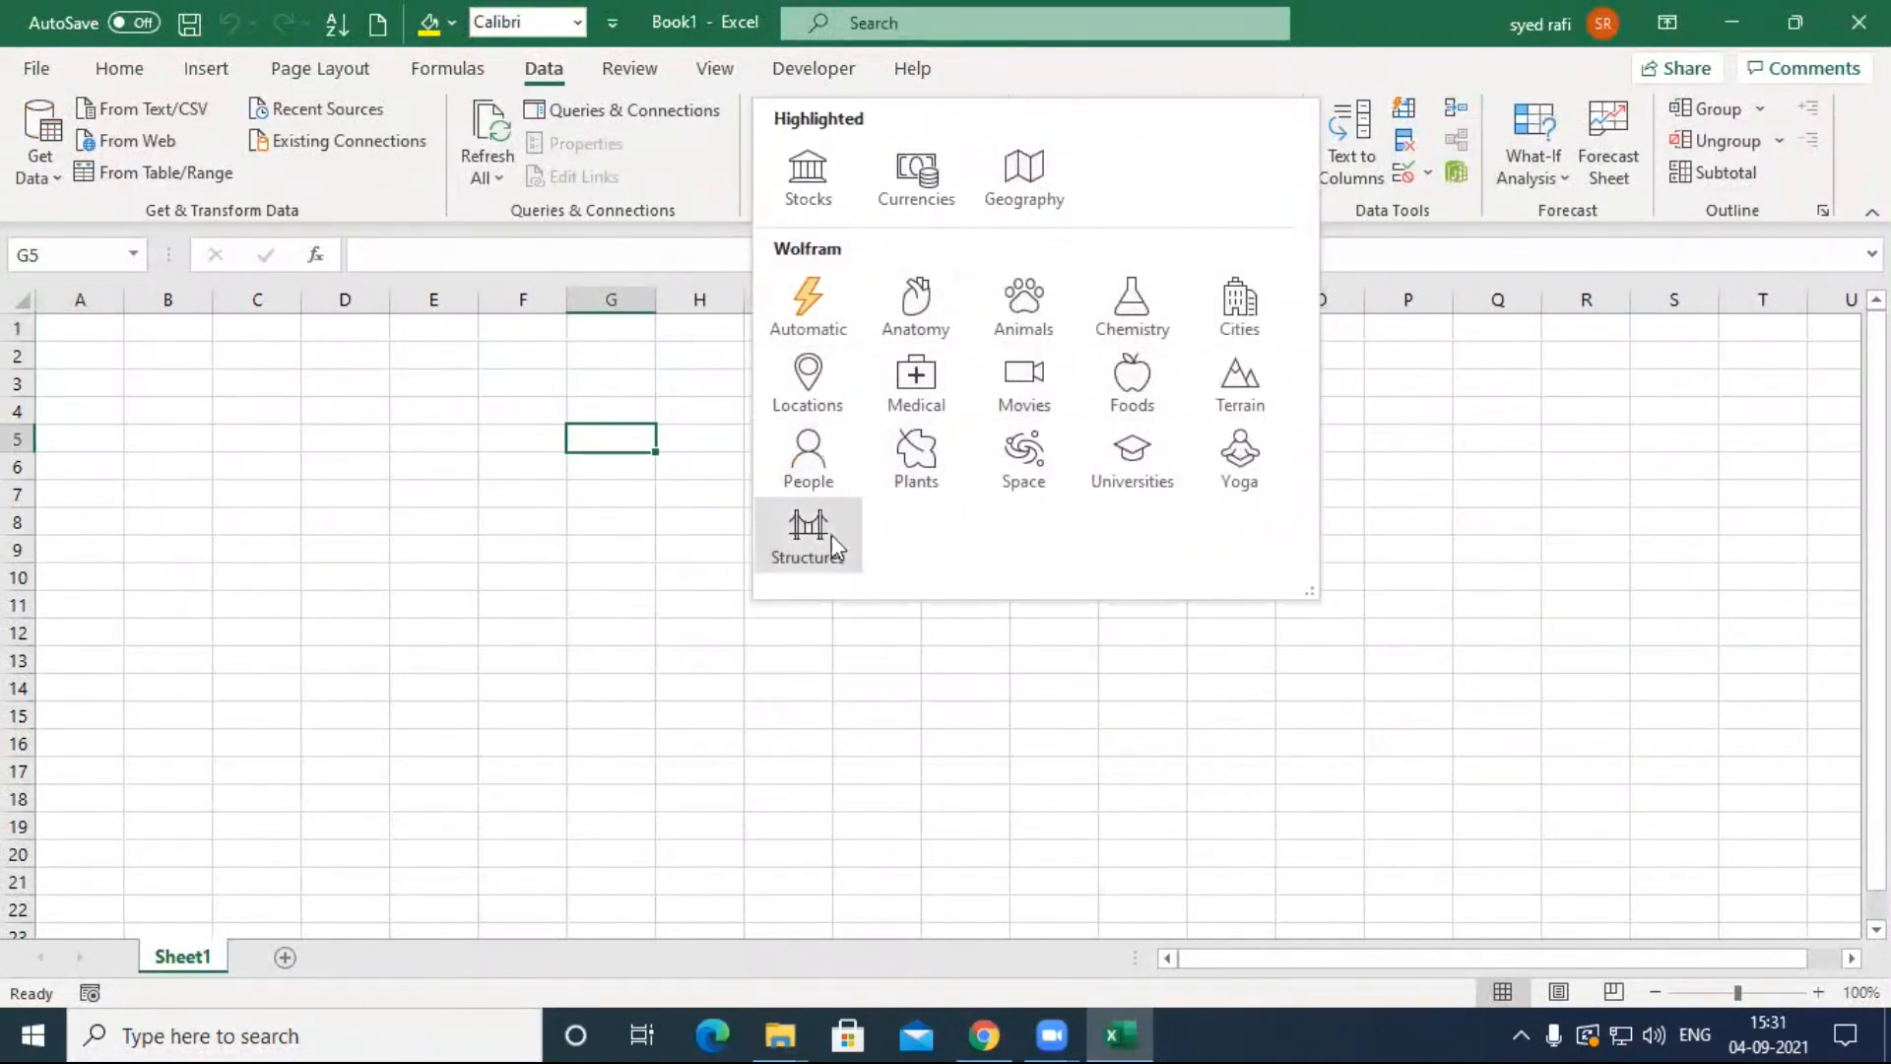
pyautogui.click(488, 431)
# Step: Enter the chemical formulas h2o, co2 and h2so4 in cells E4:E6
pyautogui.click(424, 407)
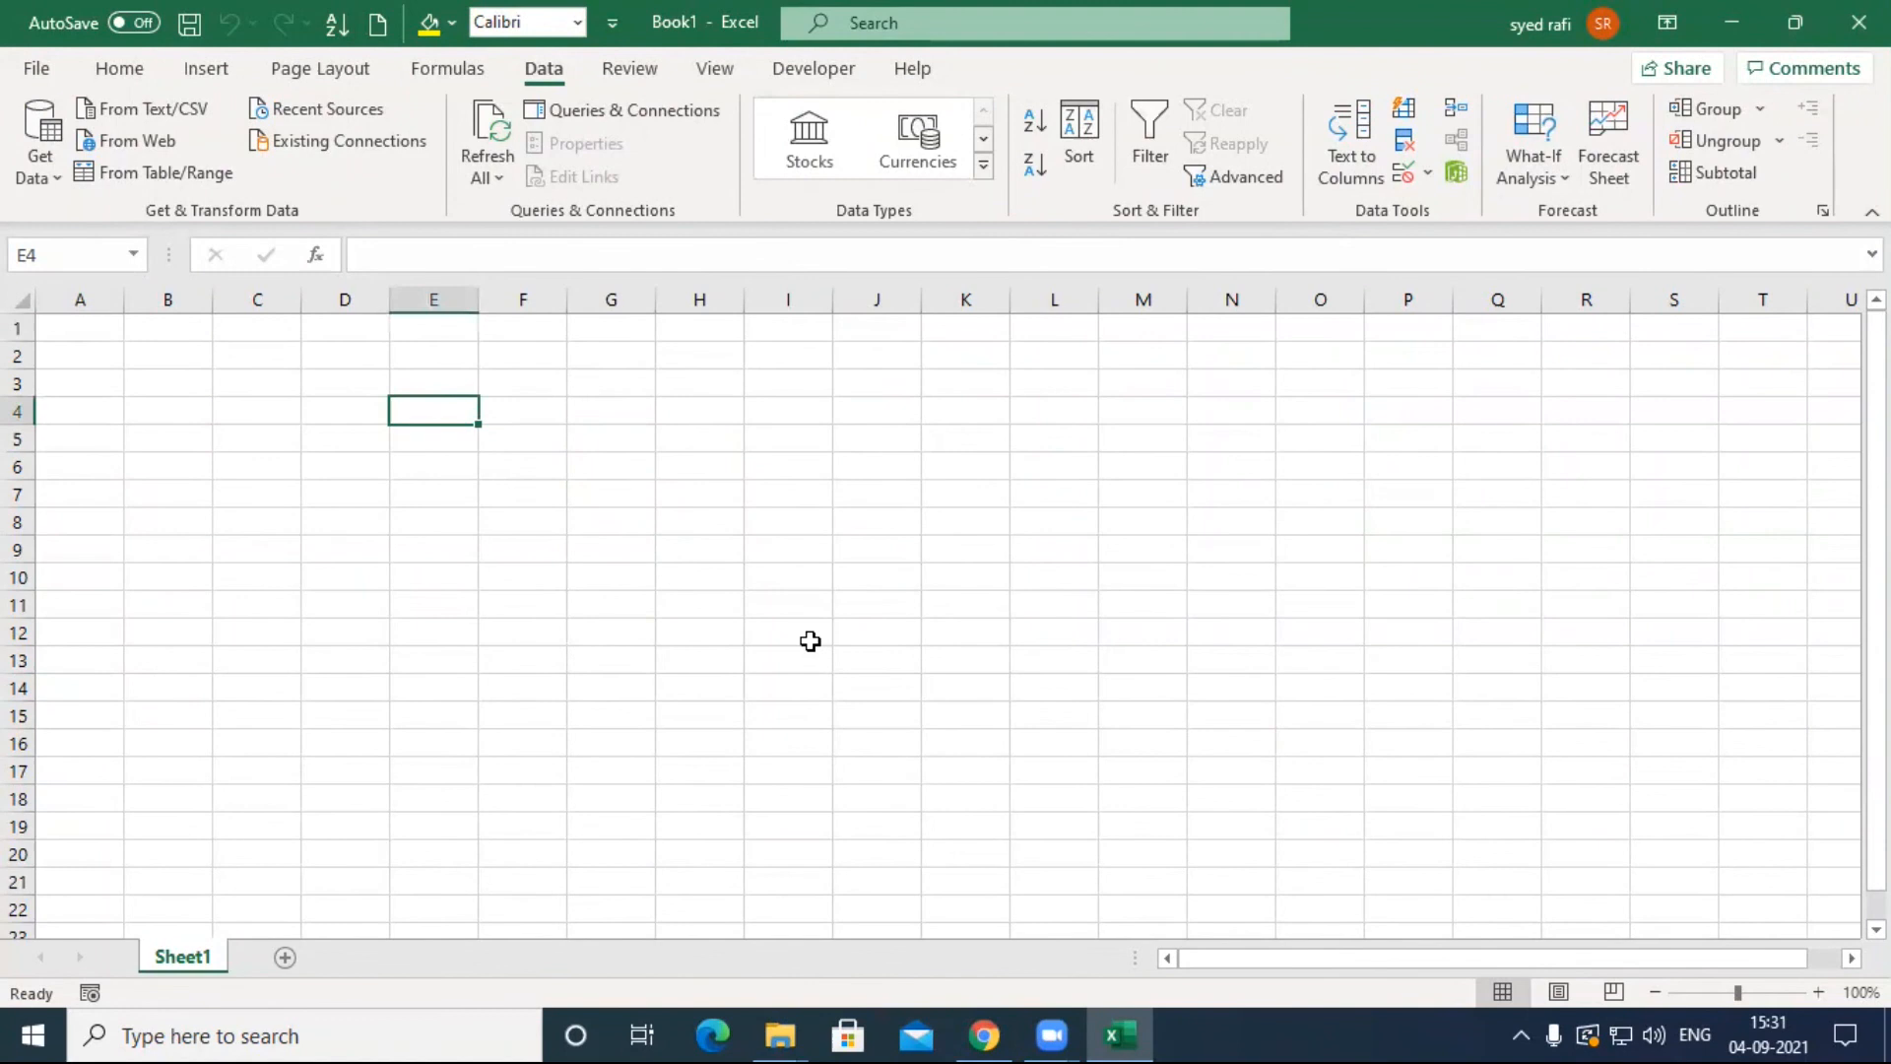
pyautogui.write('h2o')
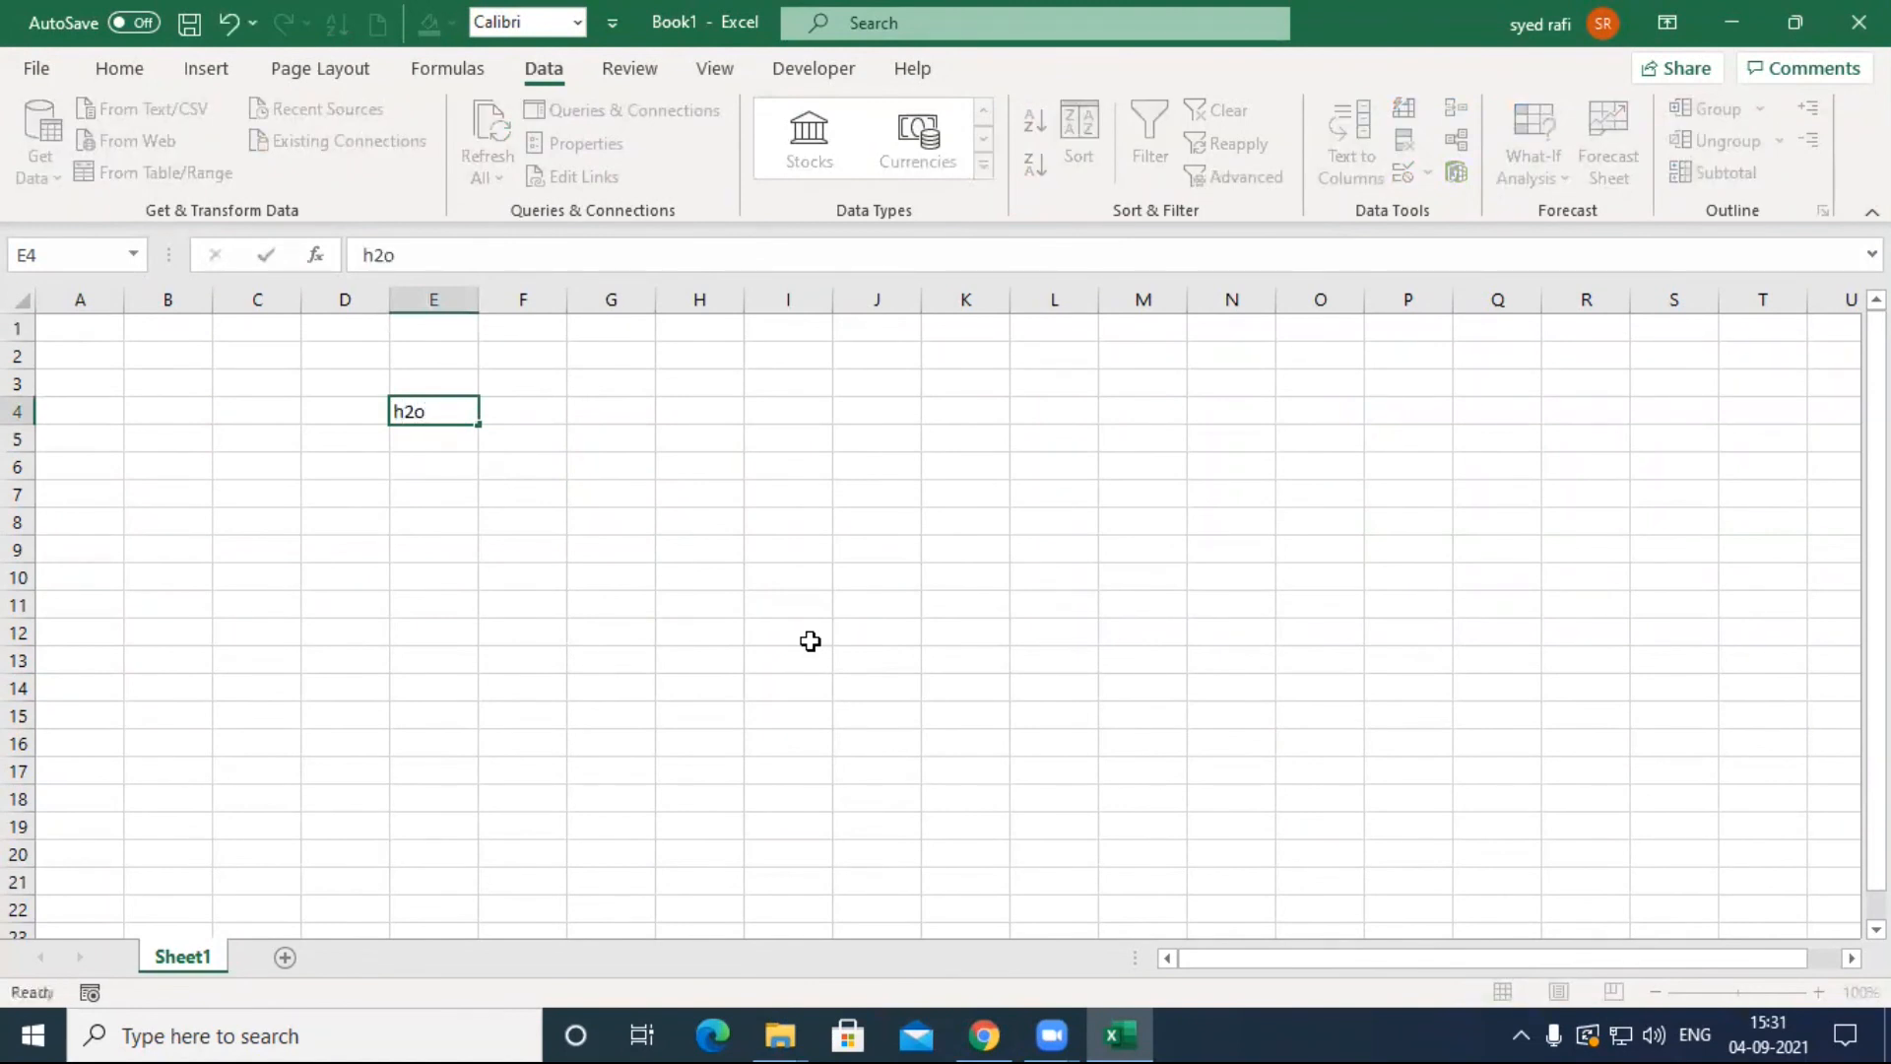
pyautogui.press('Return')
pyautogui.write('co2')
pyautogui.press('Return')
pyautogui.write('h2so')
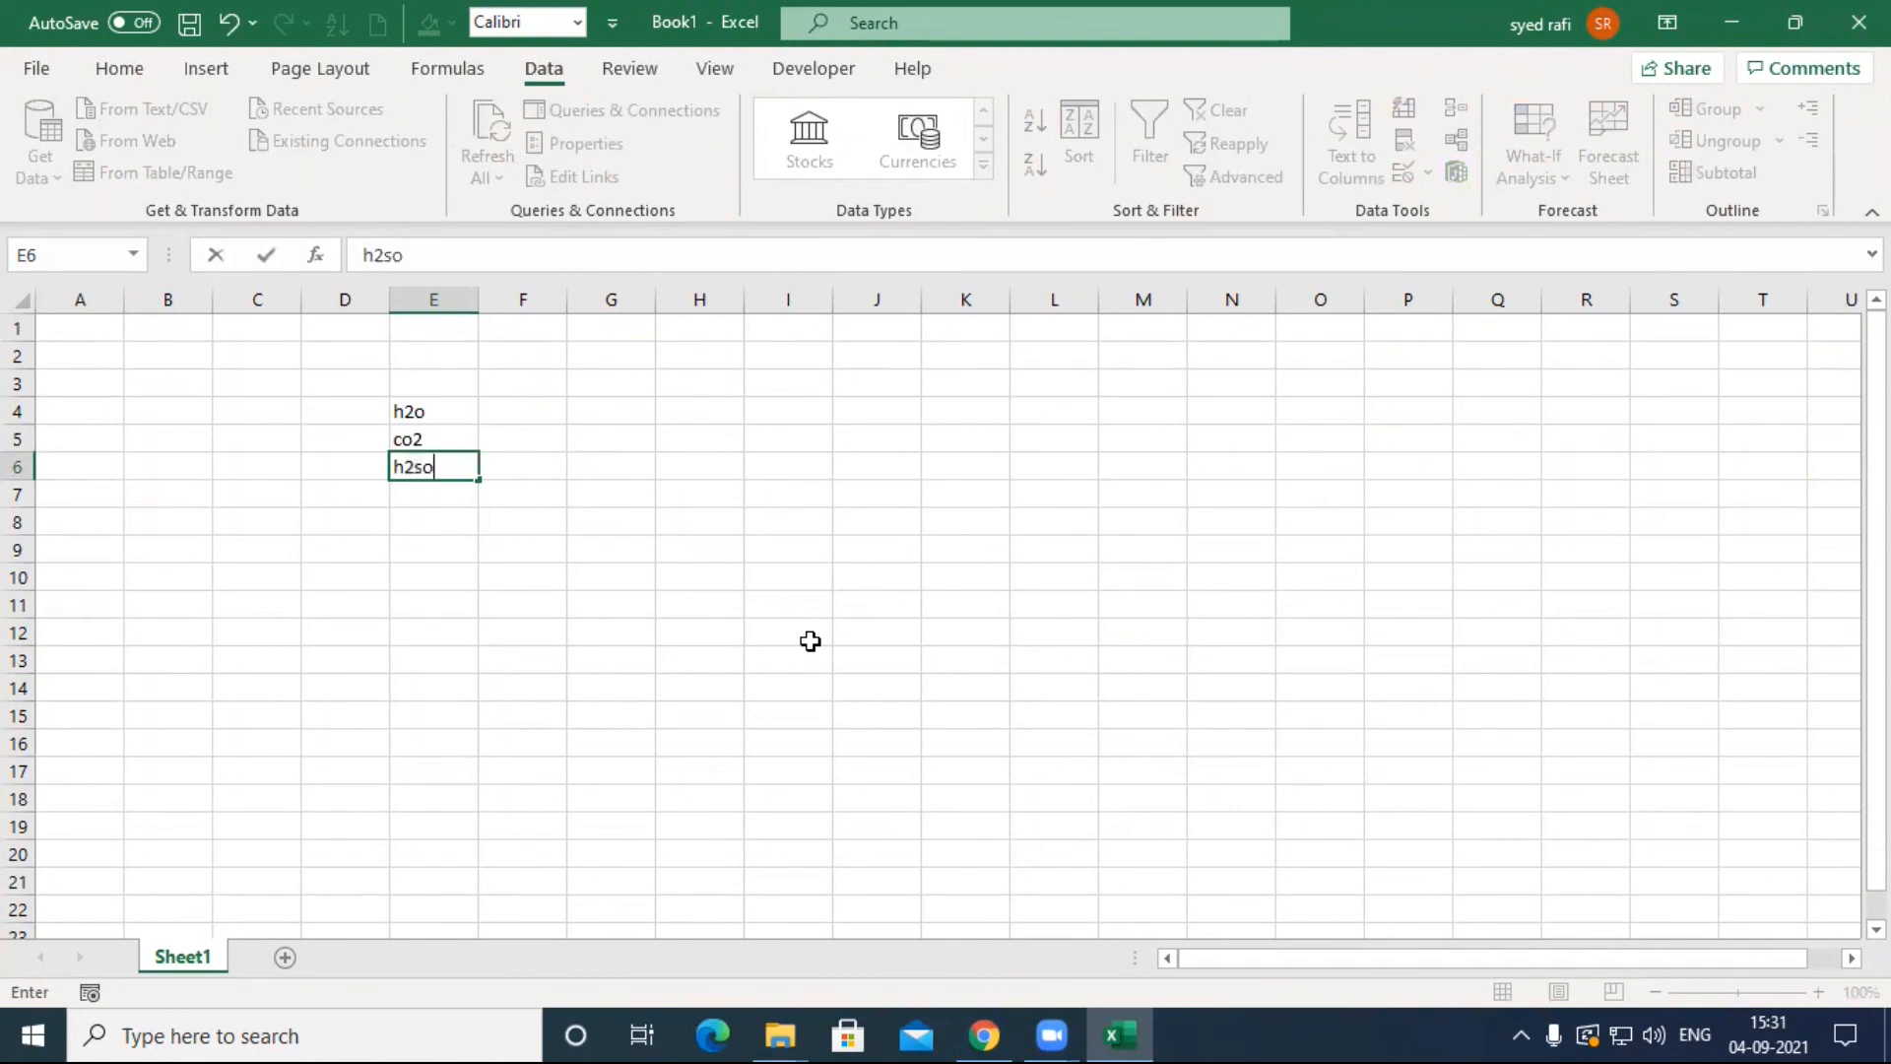
pyautogui.write('4')
pyautogui.press('Return')
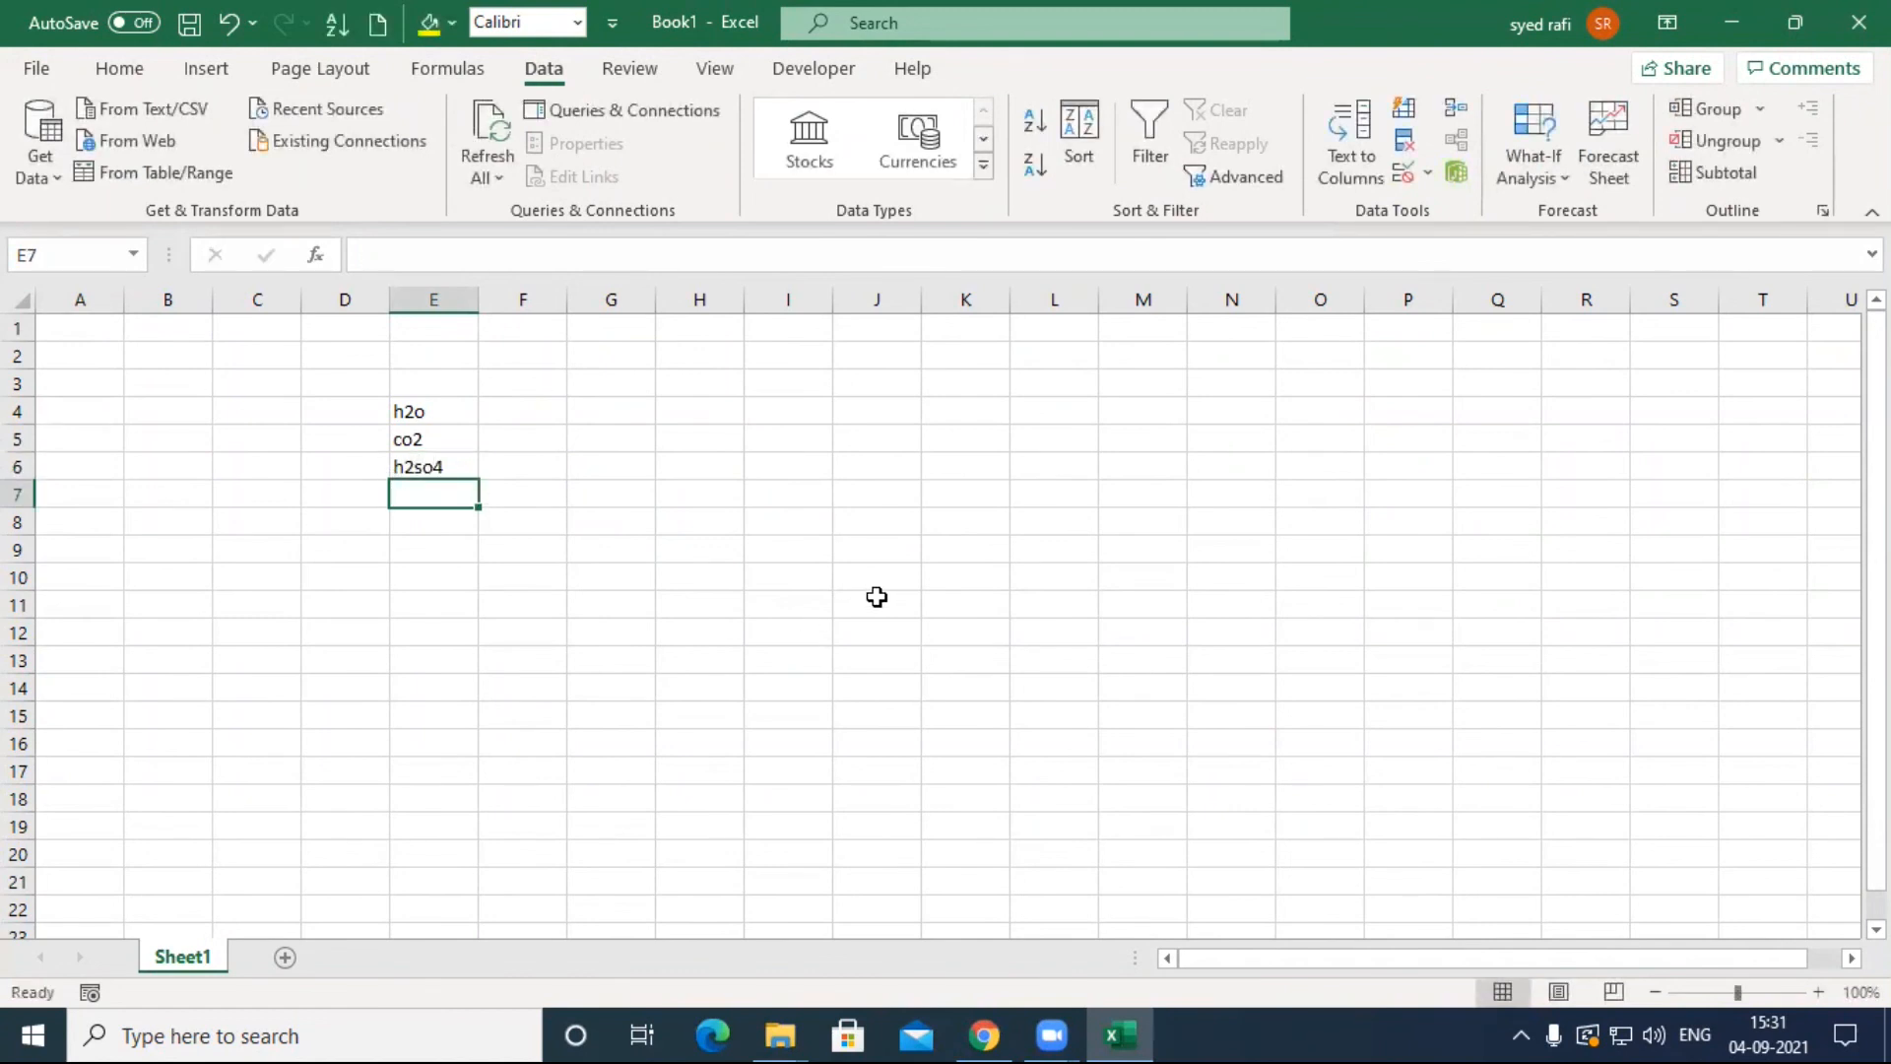
# Step: Convert the formulas in E4:E6 to the Chemistry data type and add their 3d structure field
pyautogui.moveTo(445, 409); pyautogui.dragTo(443, 464)
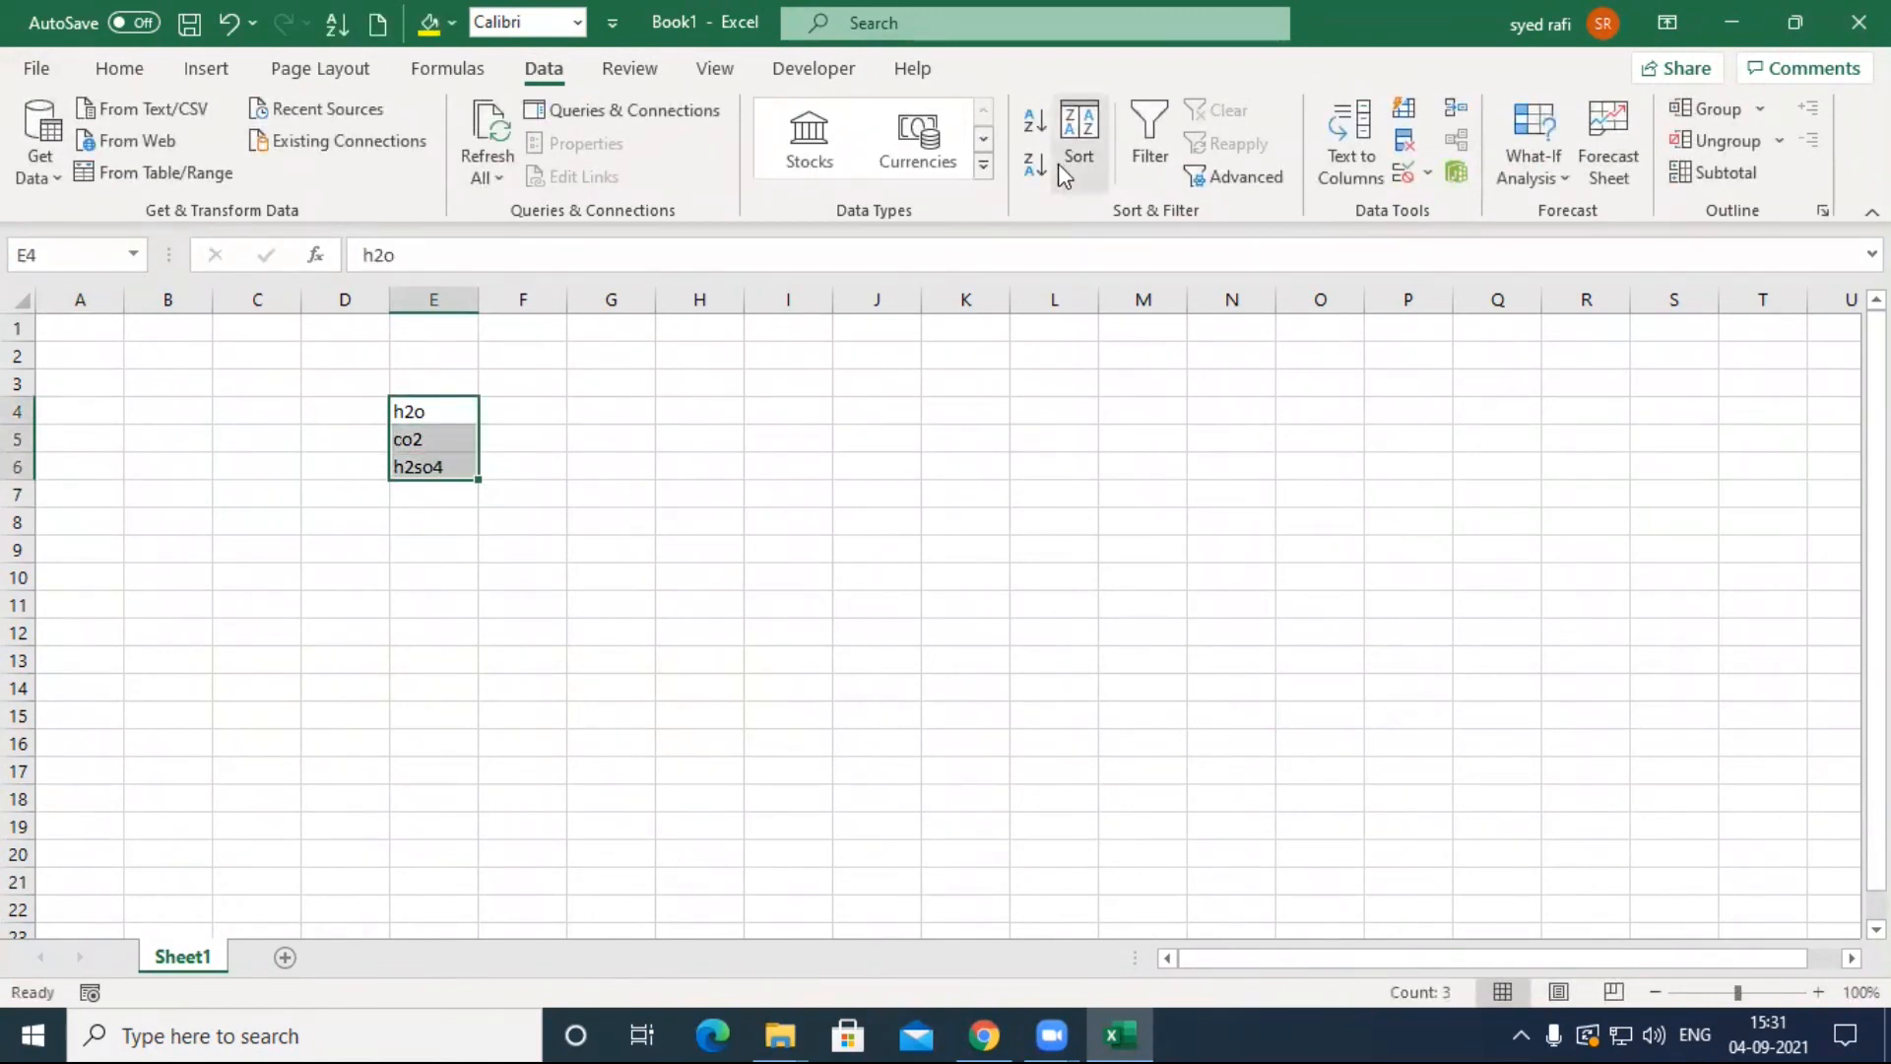
pyautogui.click(983, 165)
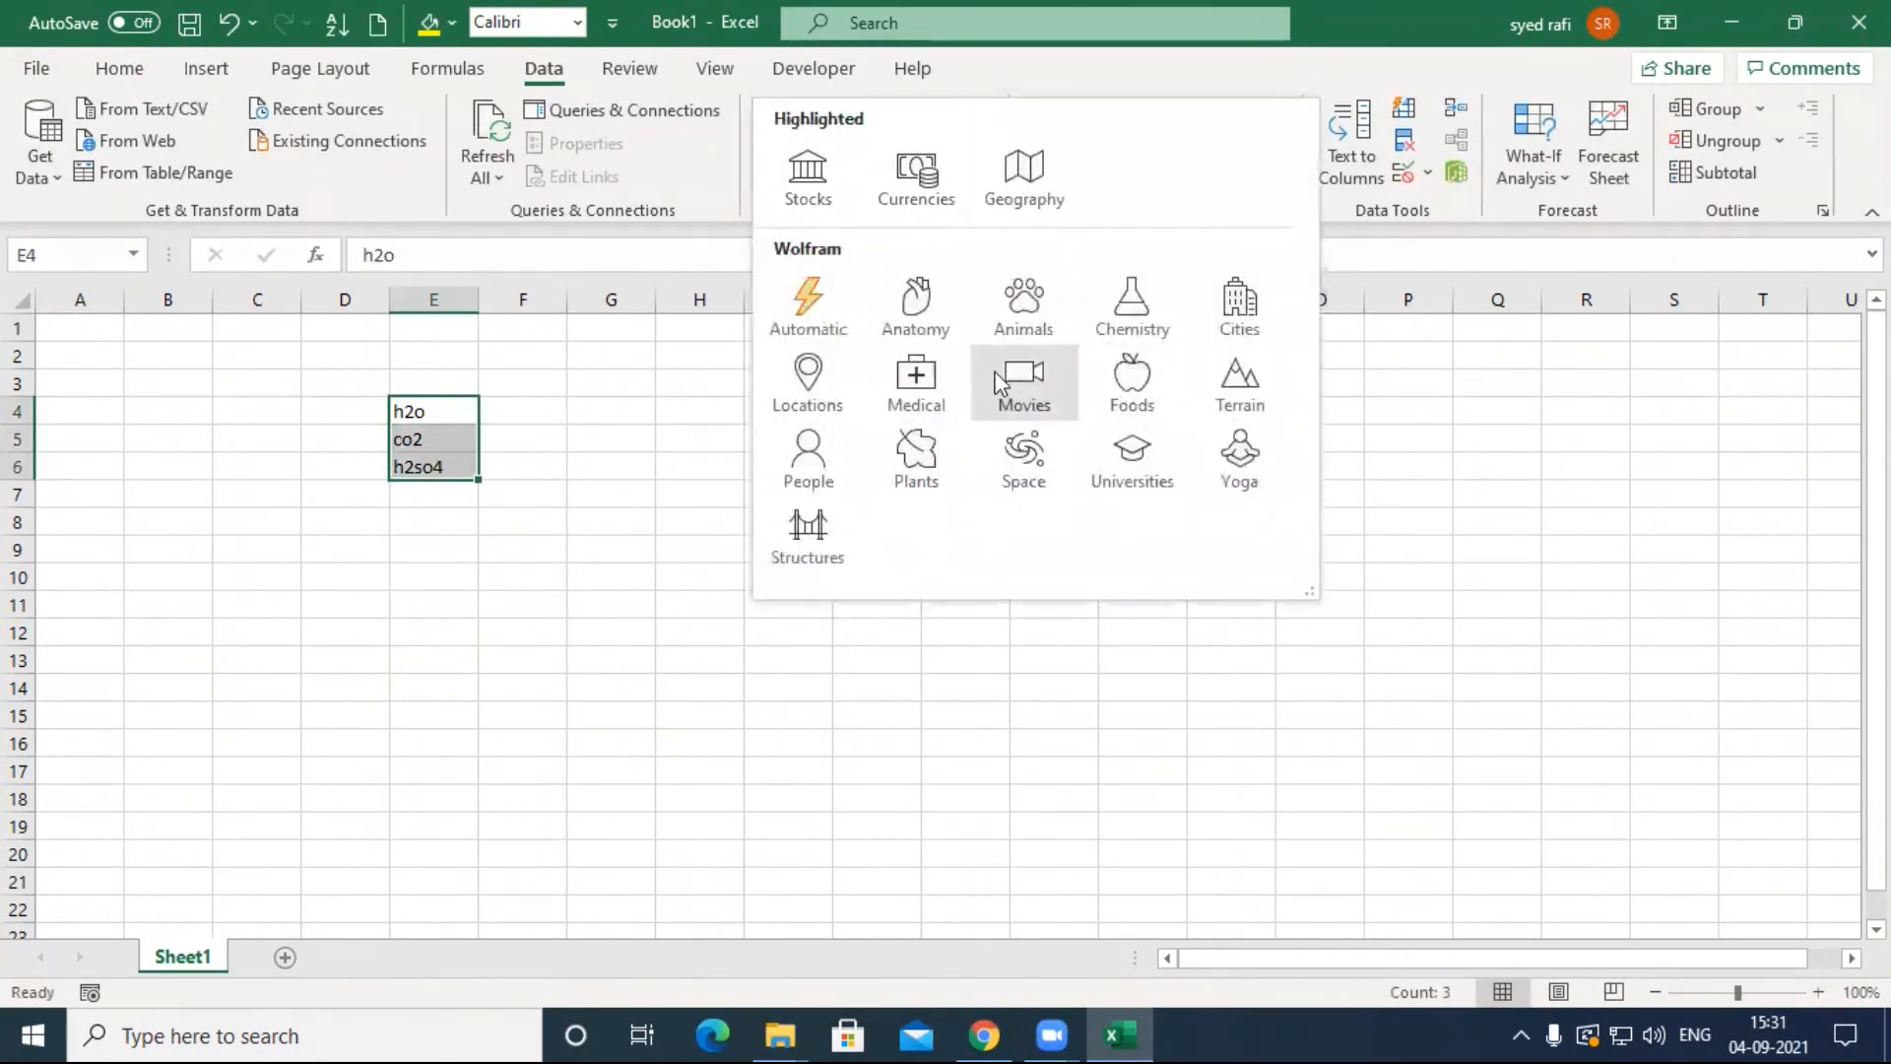
pyautogui.click(1123, 305)
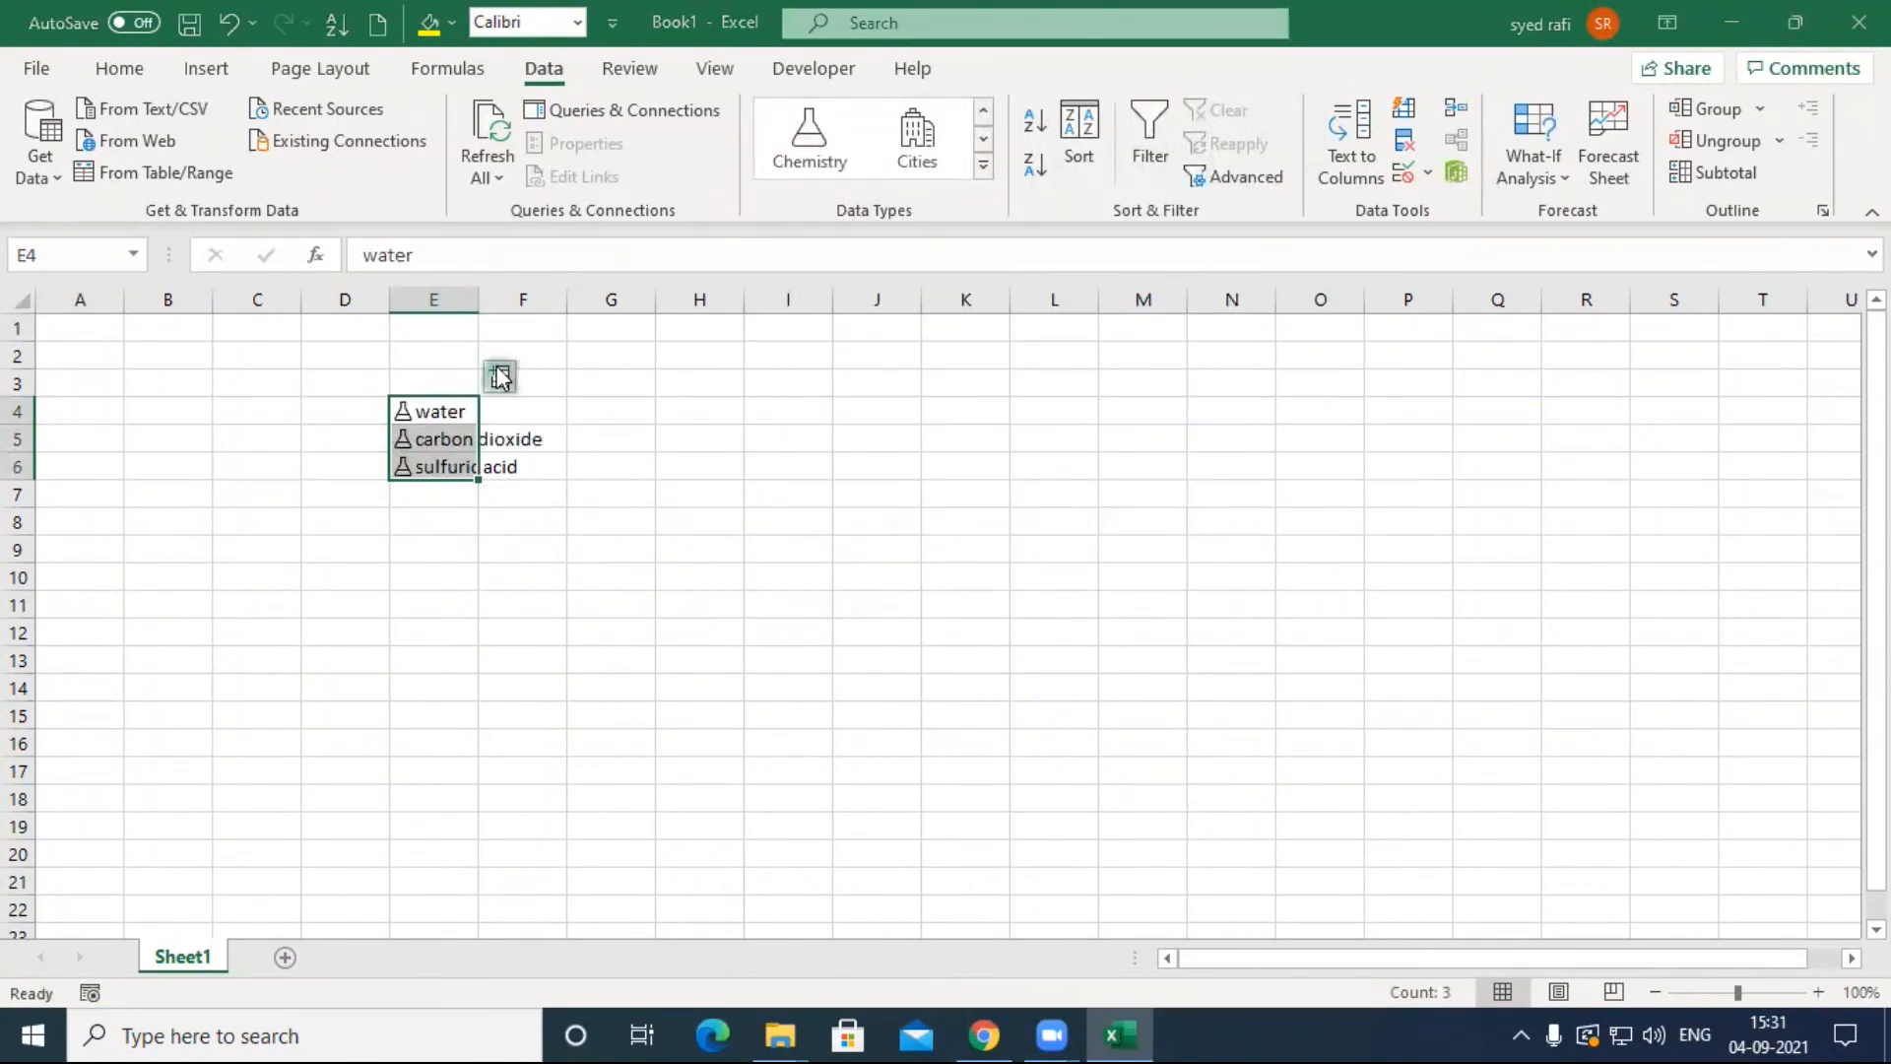
pyautogui.click(499, 377)
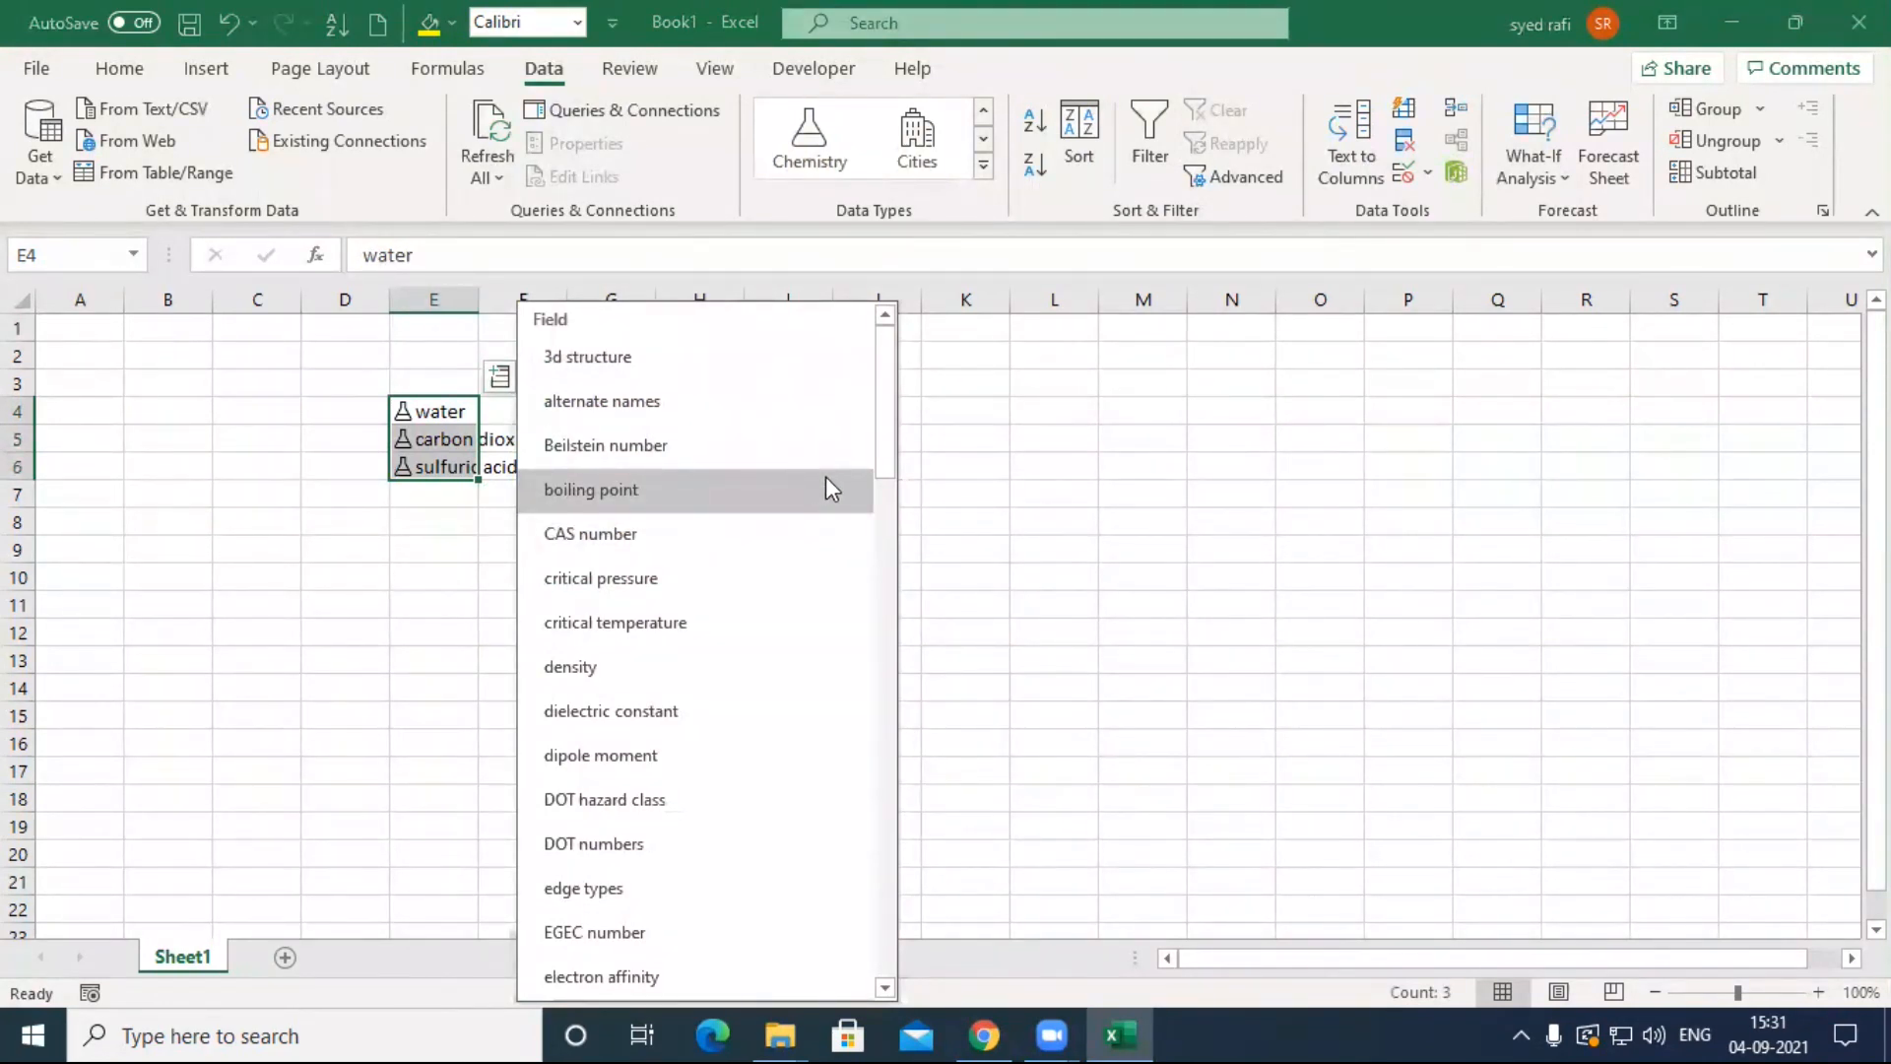
pyautogui.click(734, 375)
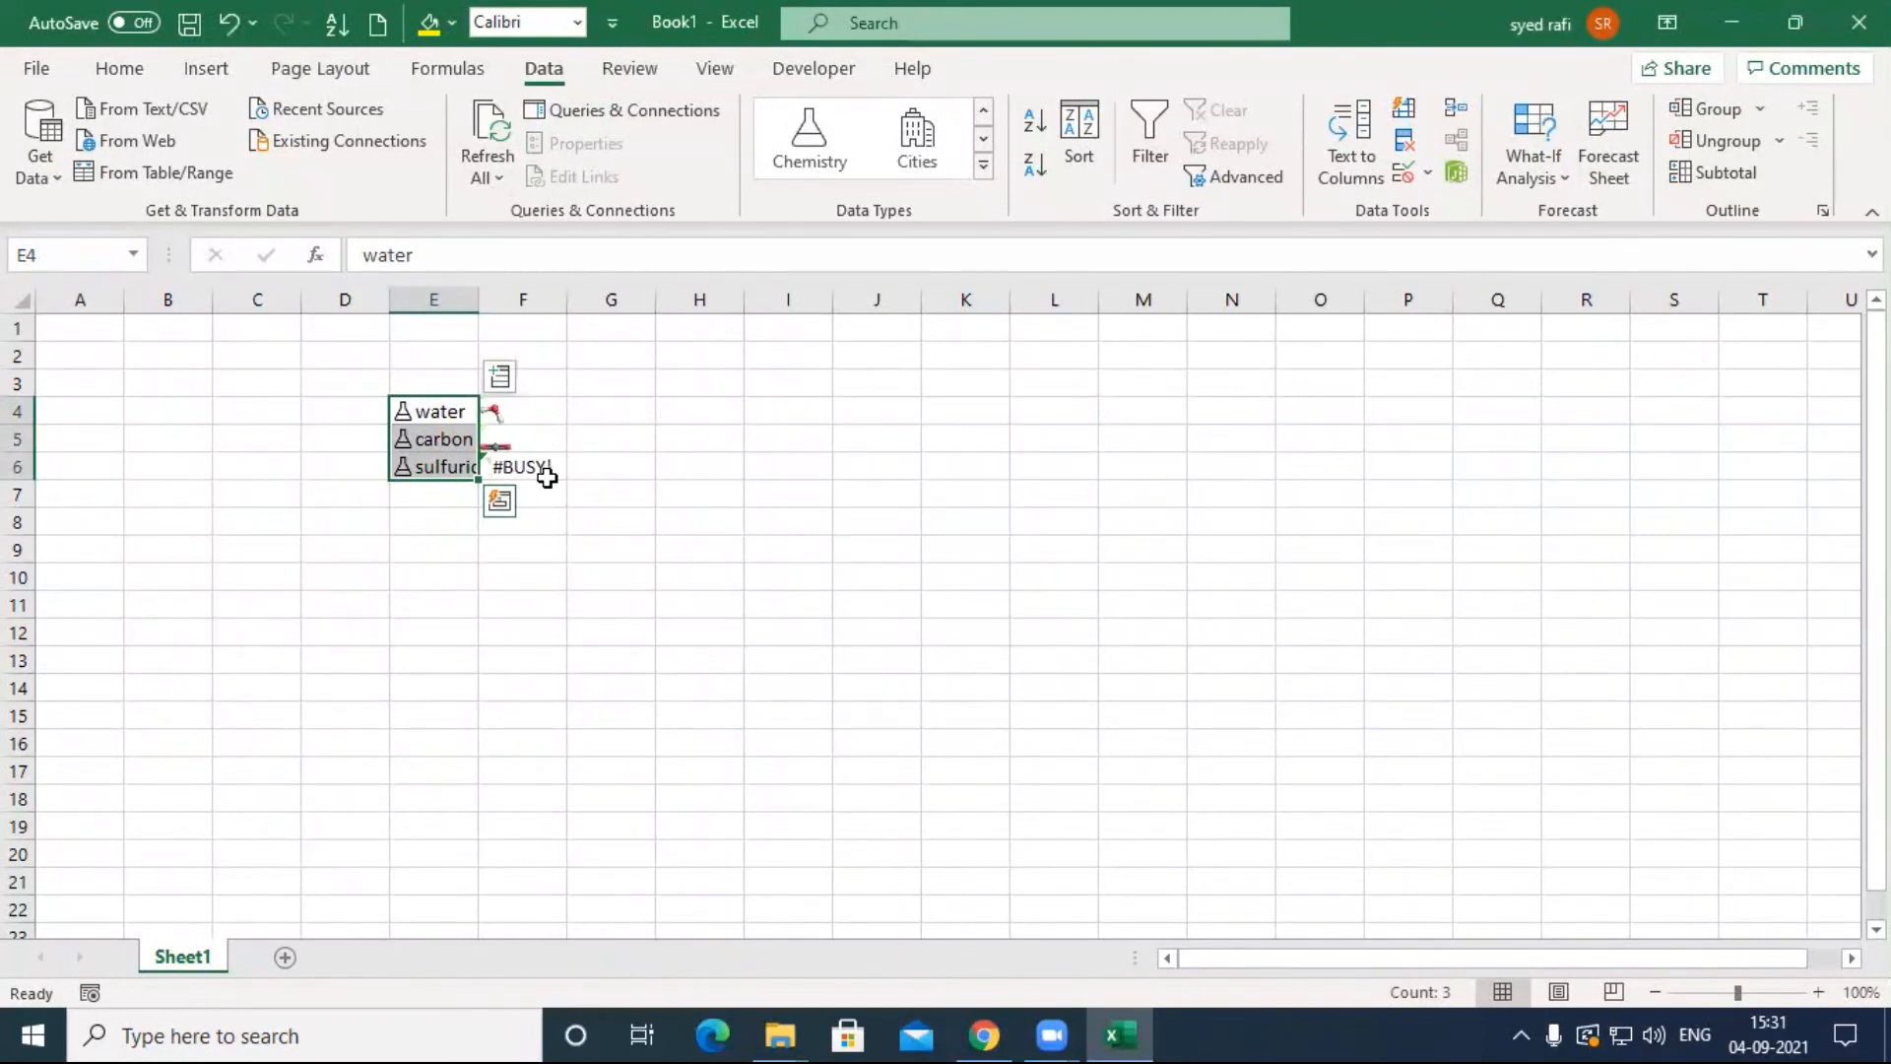
# Step: Add the name and melting point fields for the chemicals in E4:E6
pyautogui.click(499, 375)
pyautogui.moveTo(890, 421); pyautogui.dragTo(884, 699)
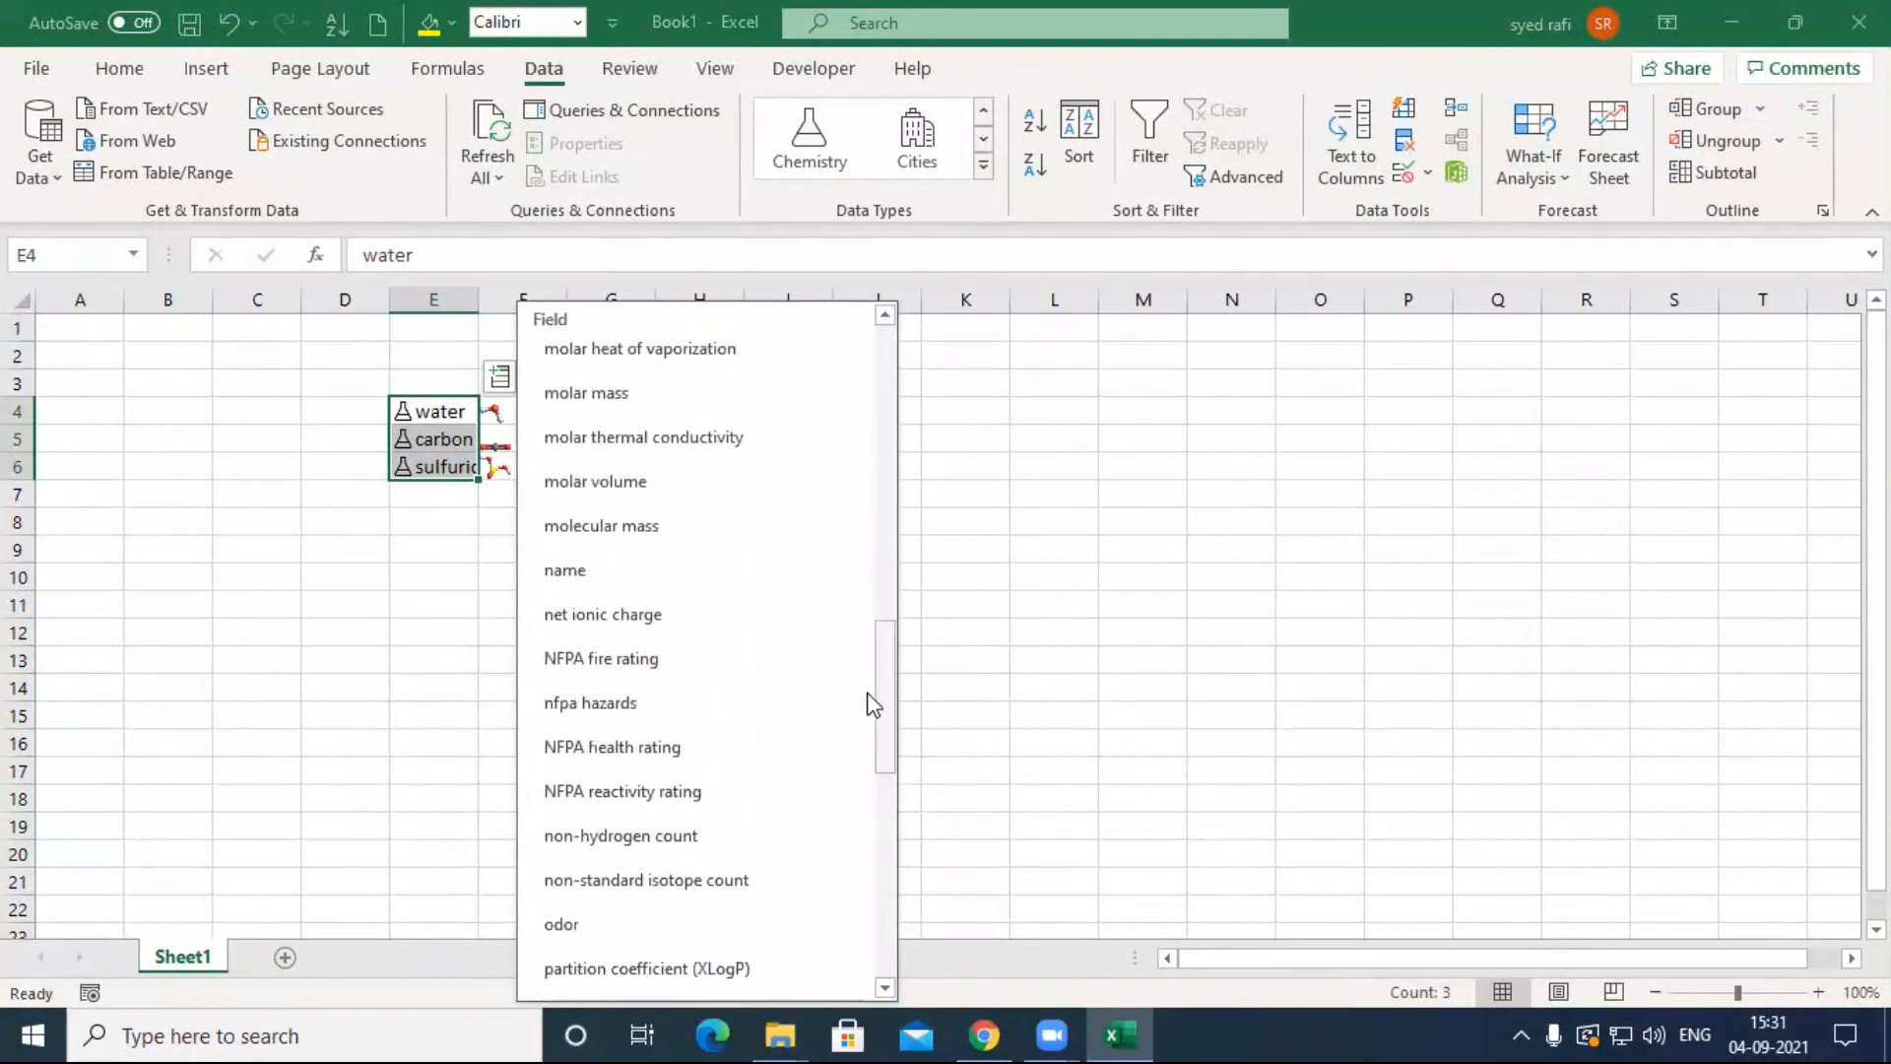
pyautogui.click(668, 576)
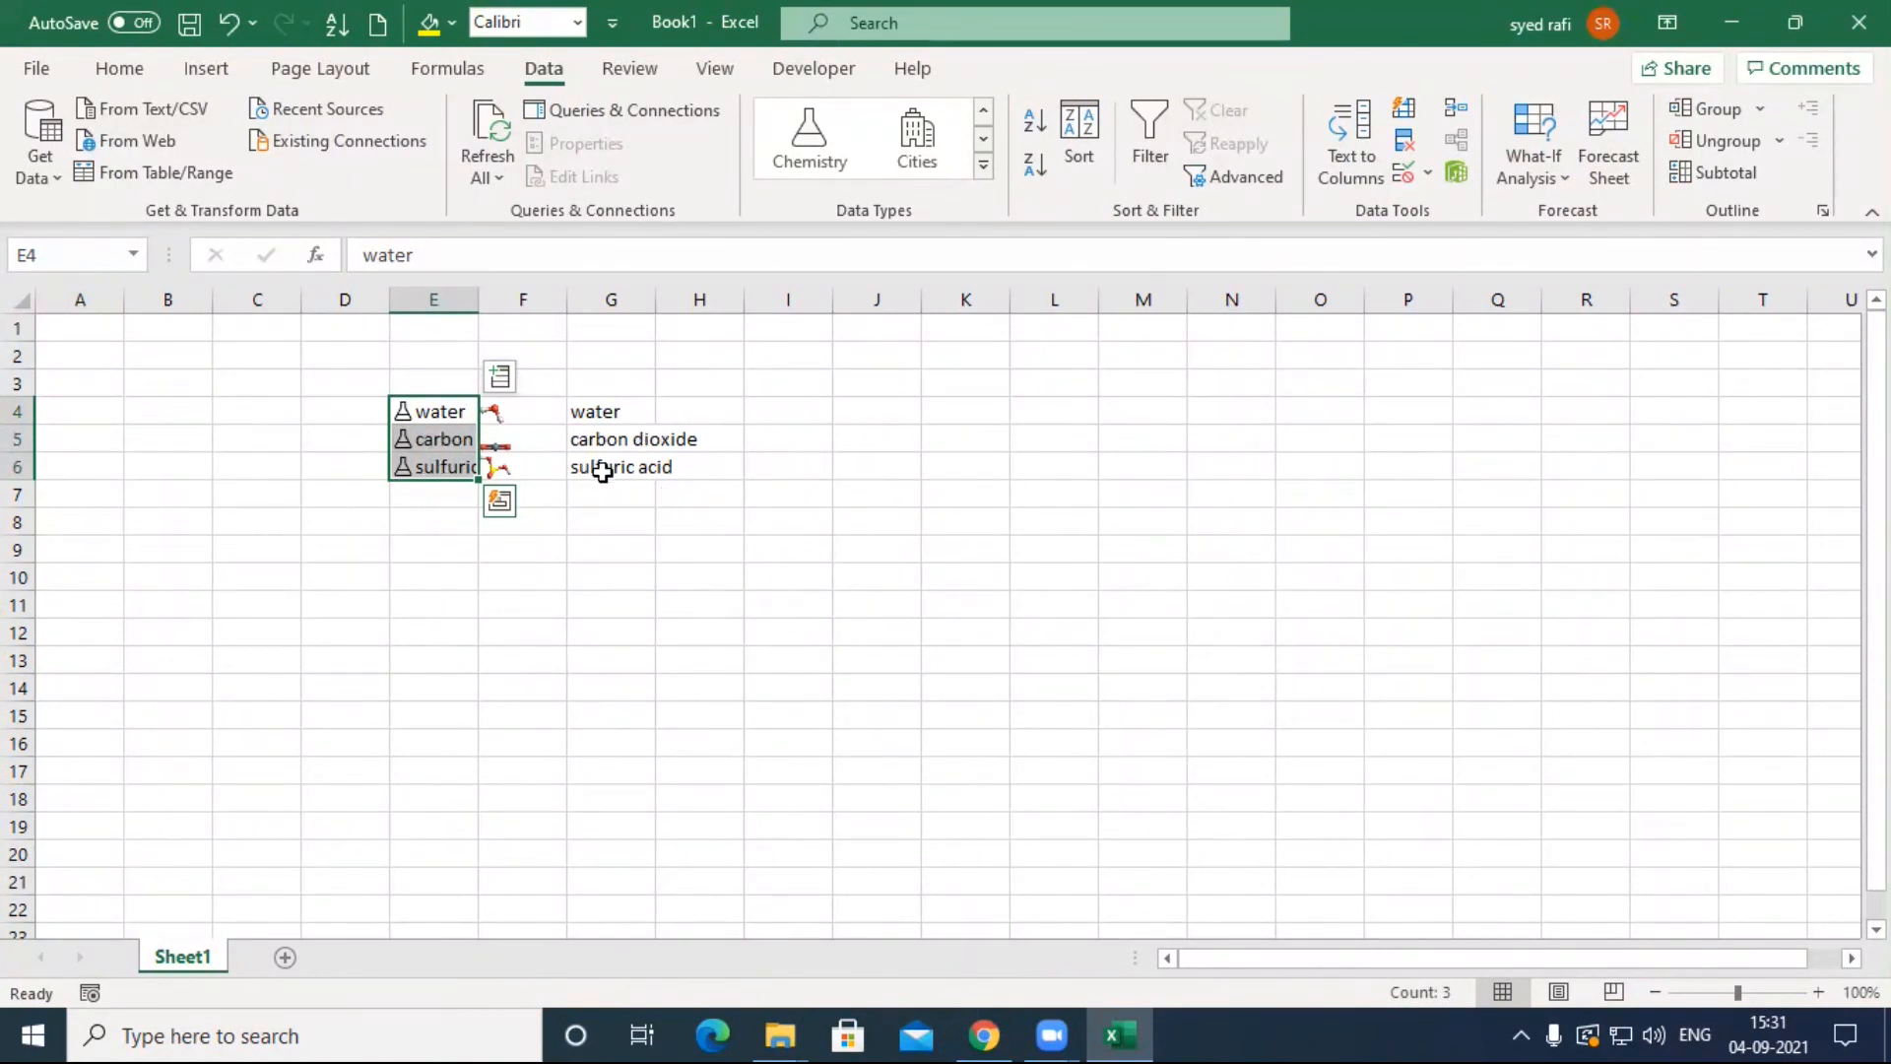
pyautogui.click(499, 375)
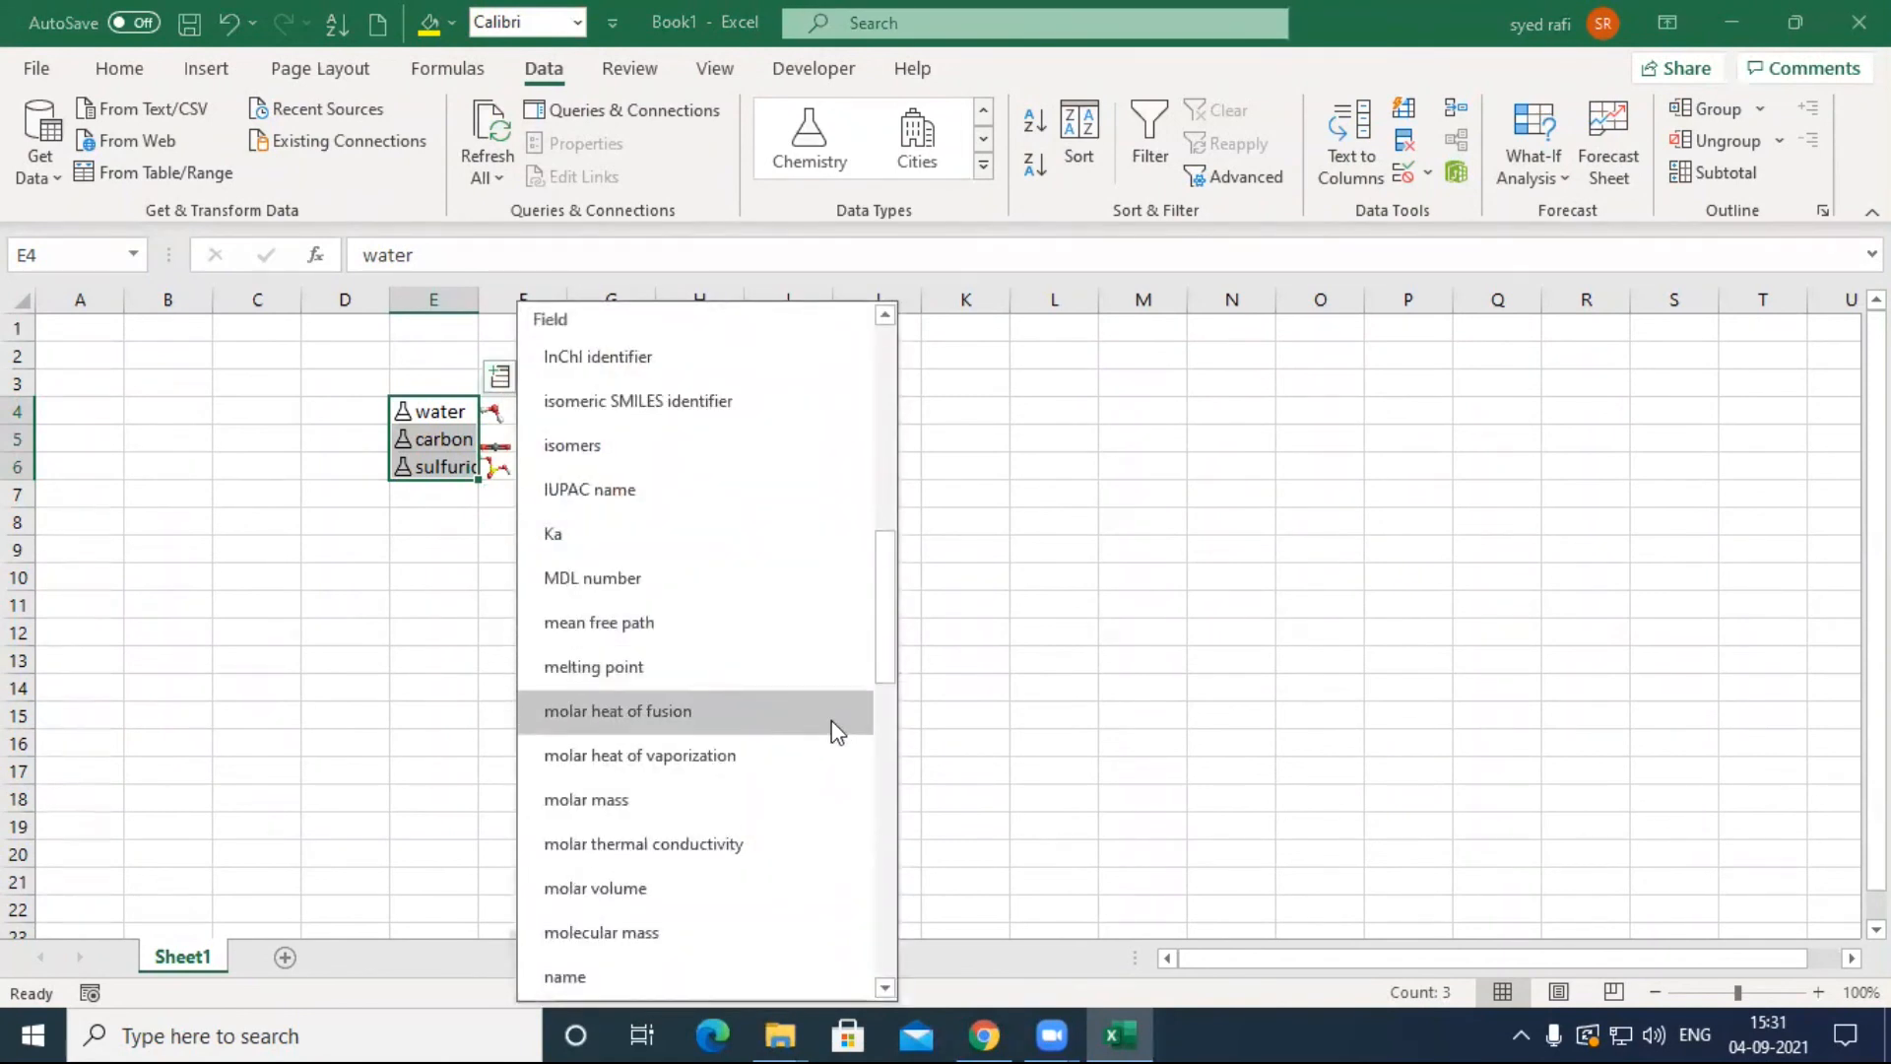
pyautogui.click(723, 682)
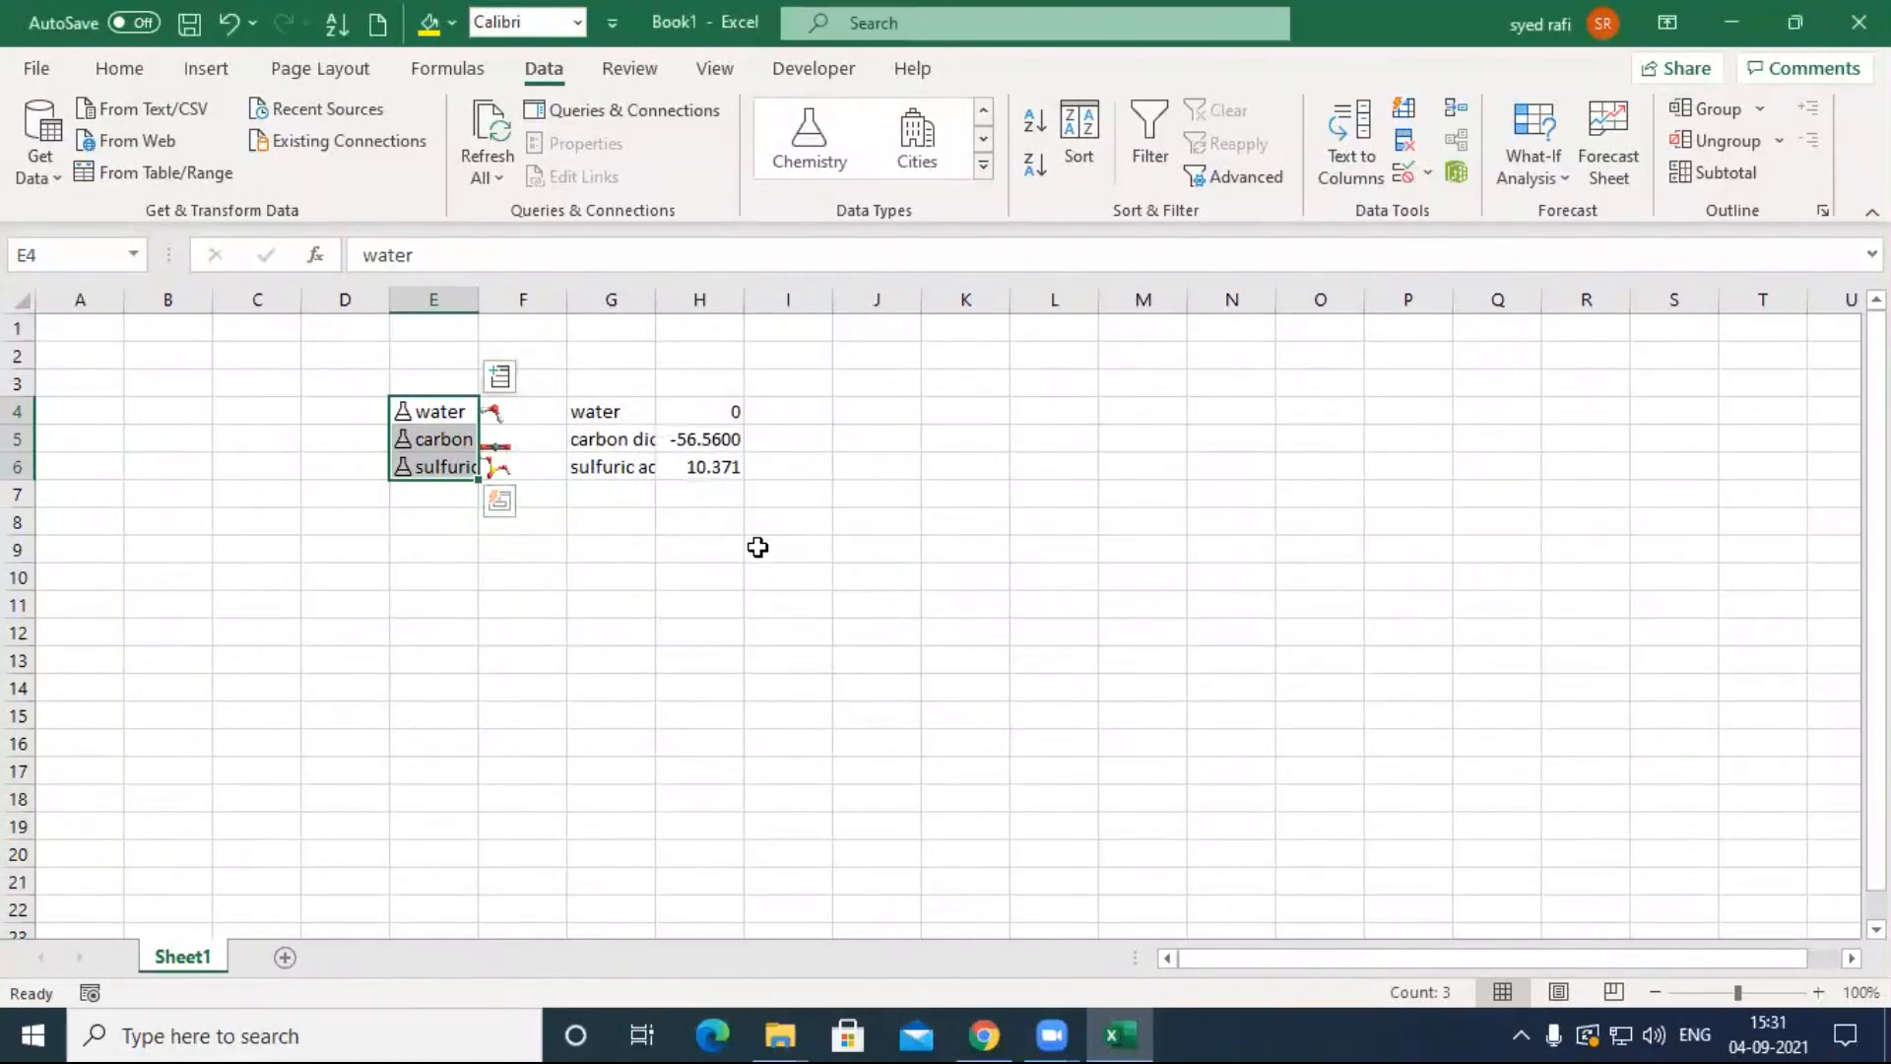
pyautogui.click(996, 495)
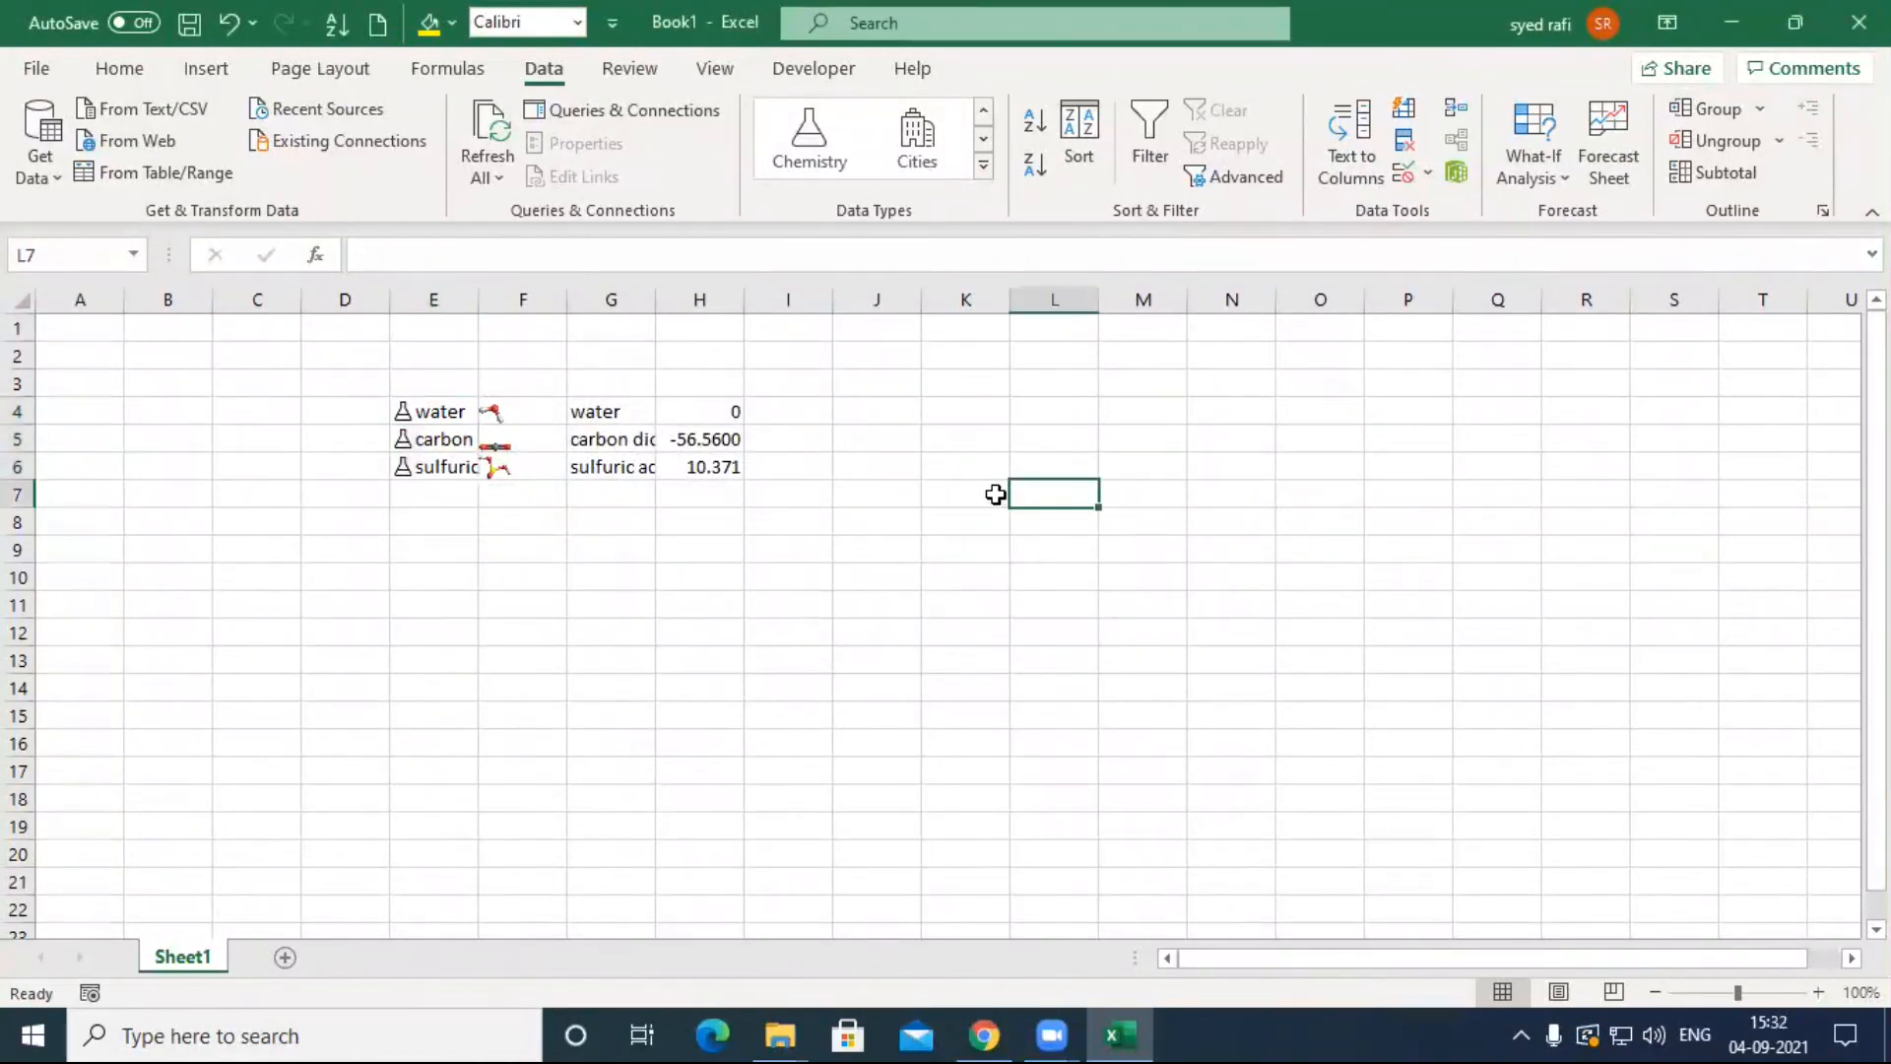
# Step: Review the Wolfram data types, including the description of the Automatic type
pyautogui.click(985, 168)
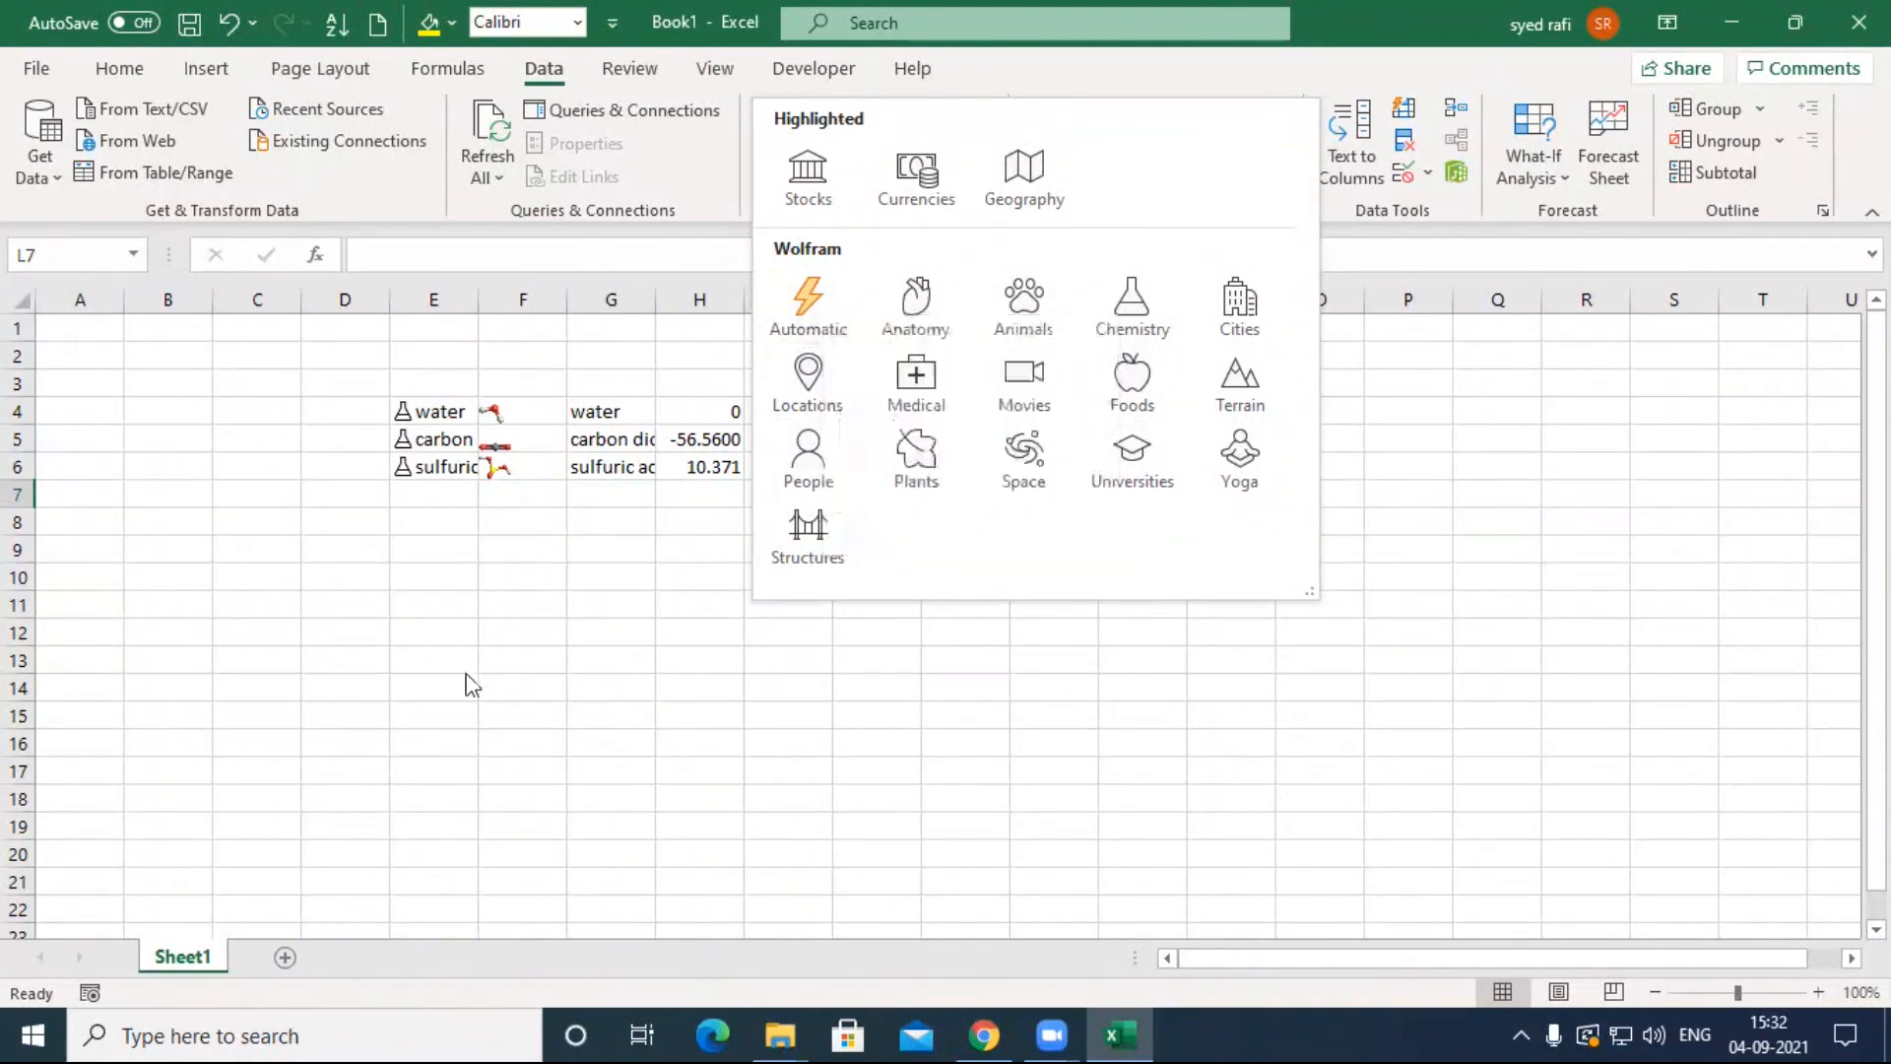
pyautogui.click(433, 589)
pyautogui.moveTo(434, 562); pyautogui.dragTo(418, 713)
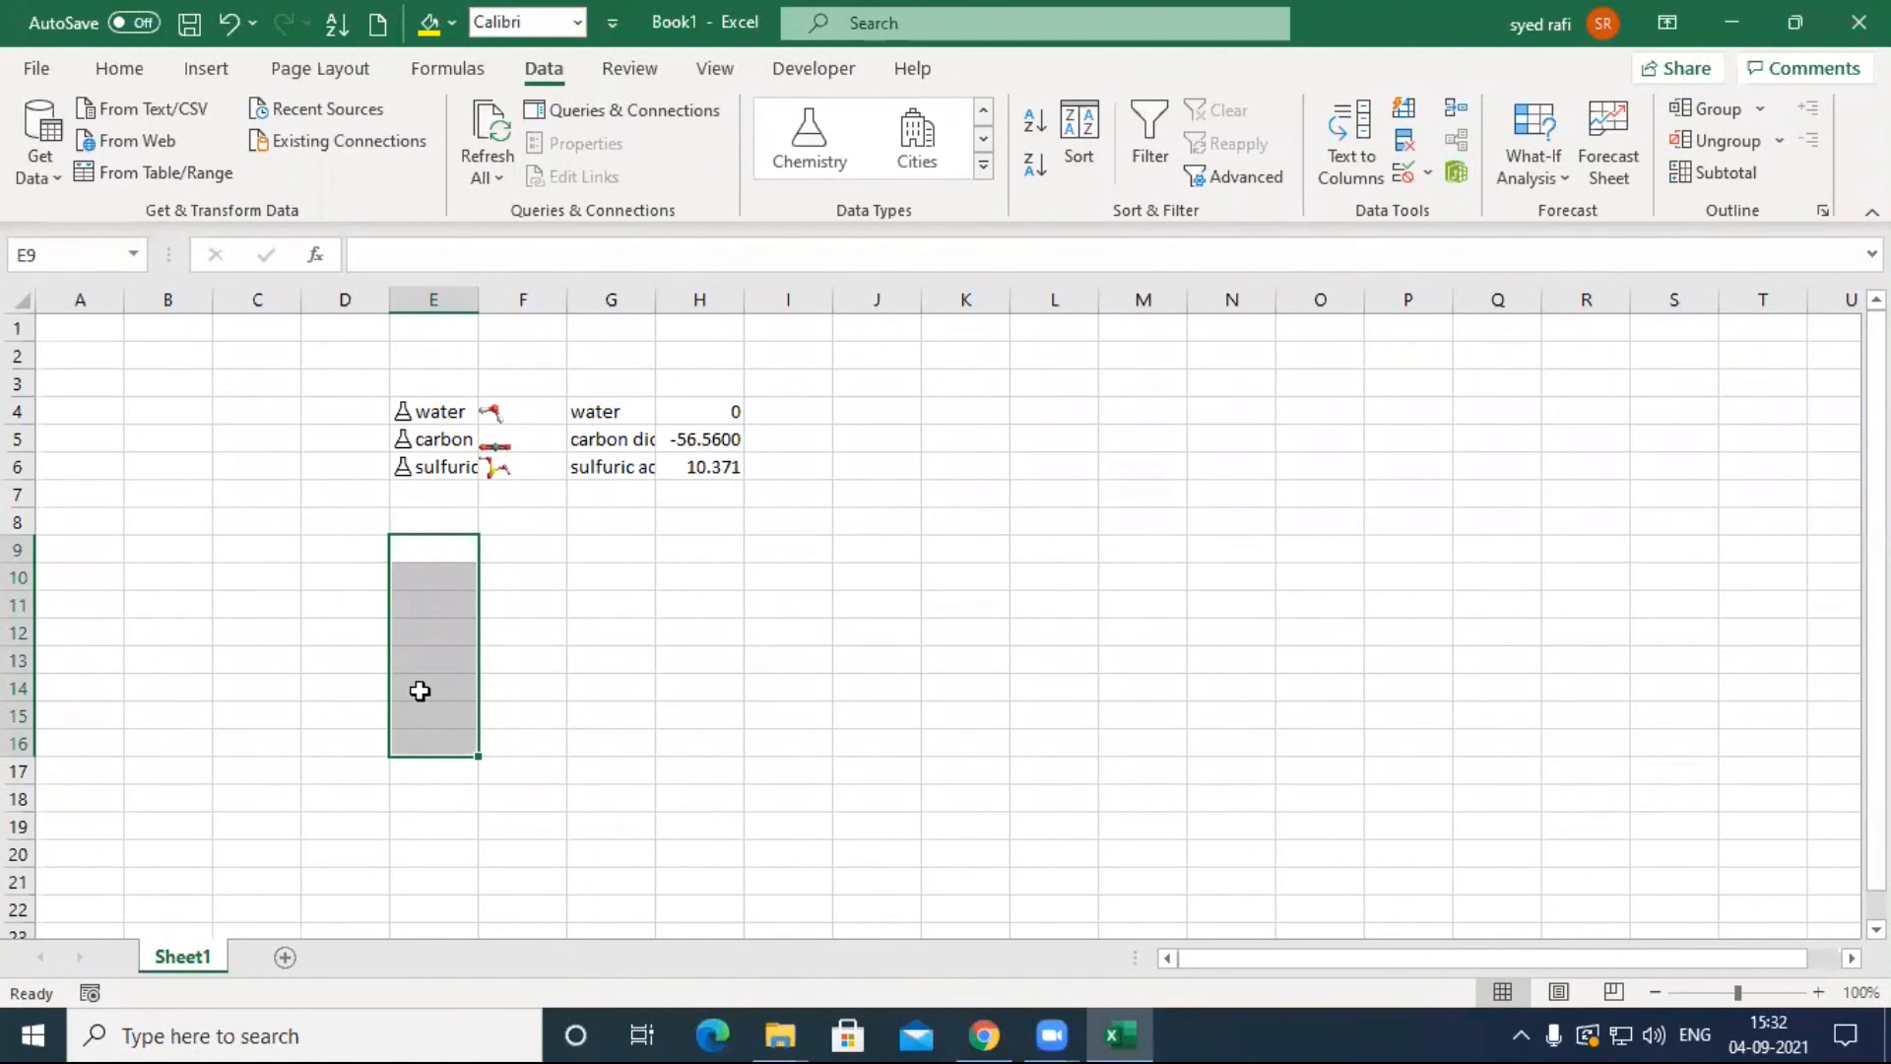
pyautogui.click(984, 171)
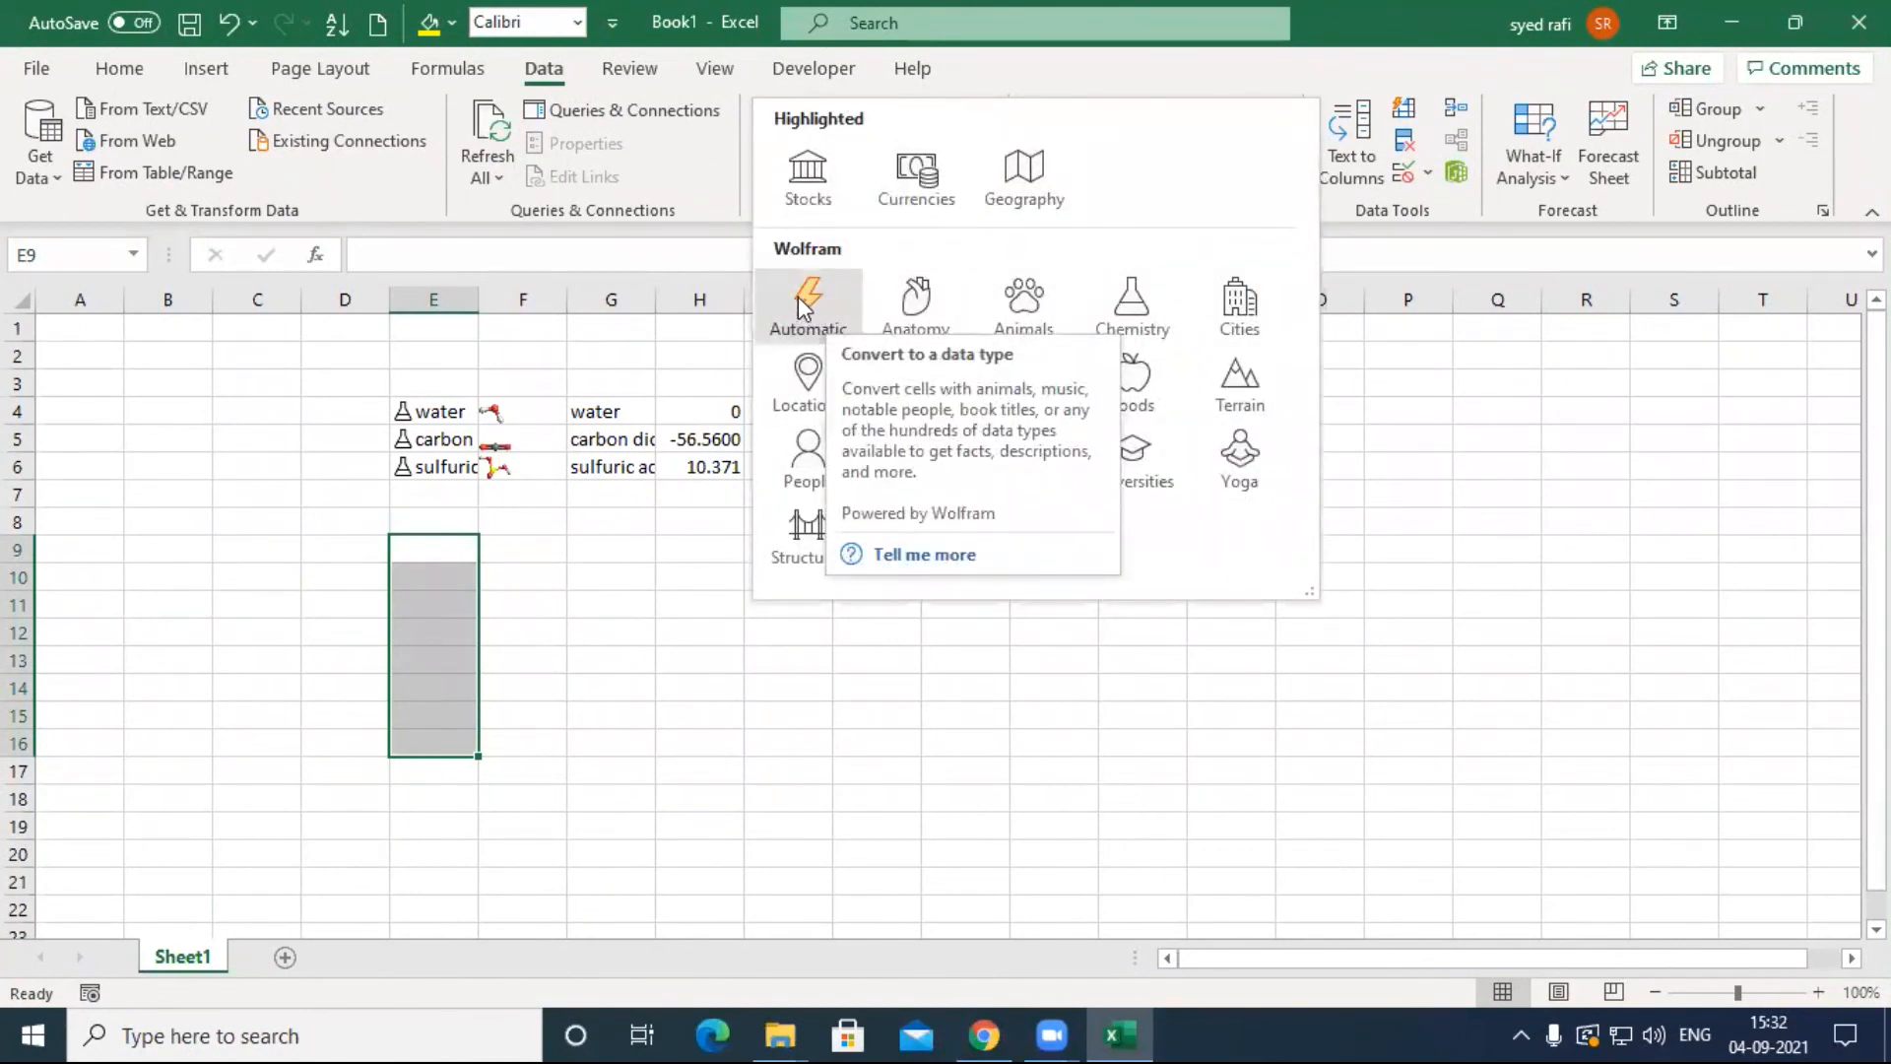
pyautogui.click(1022, 696)
# Step: Enter the fruit names apple and kiwi in cells L6:L7
pyautogui.click(1021, 467)
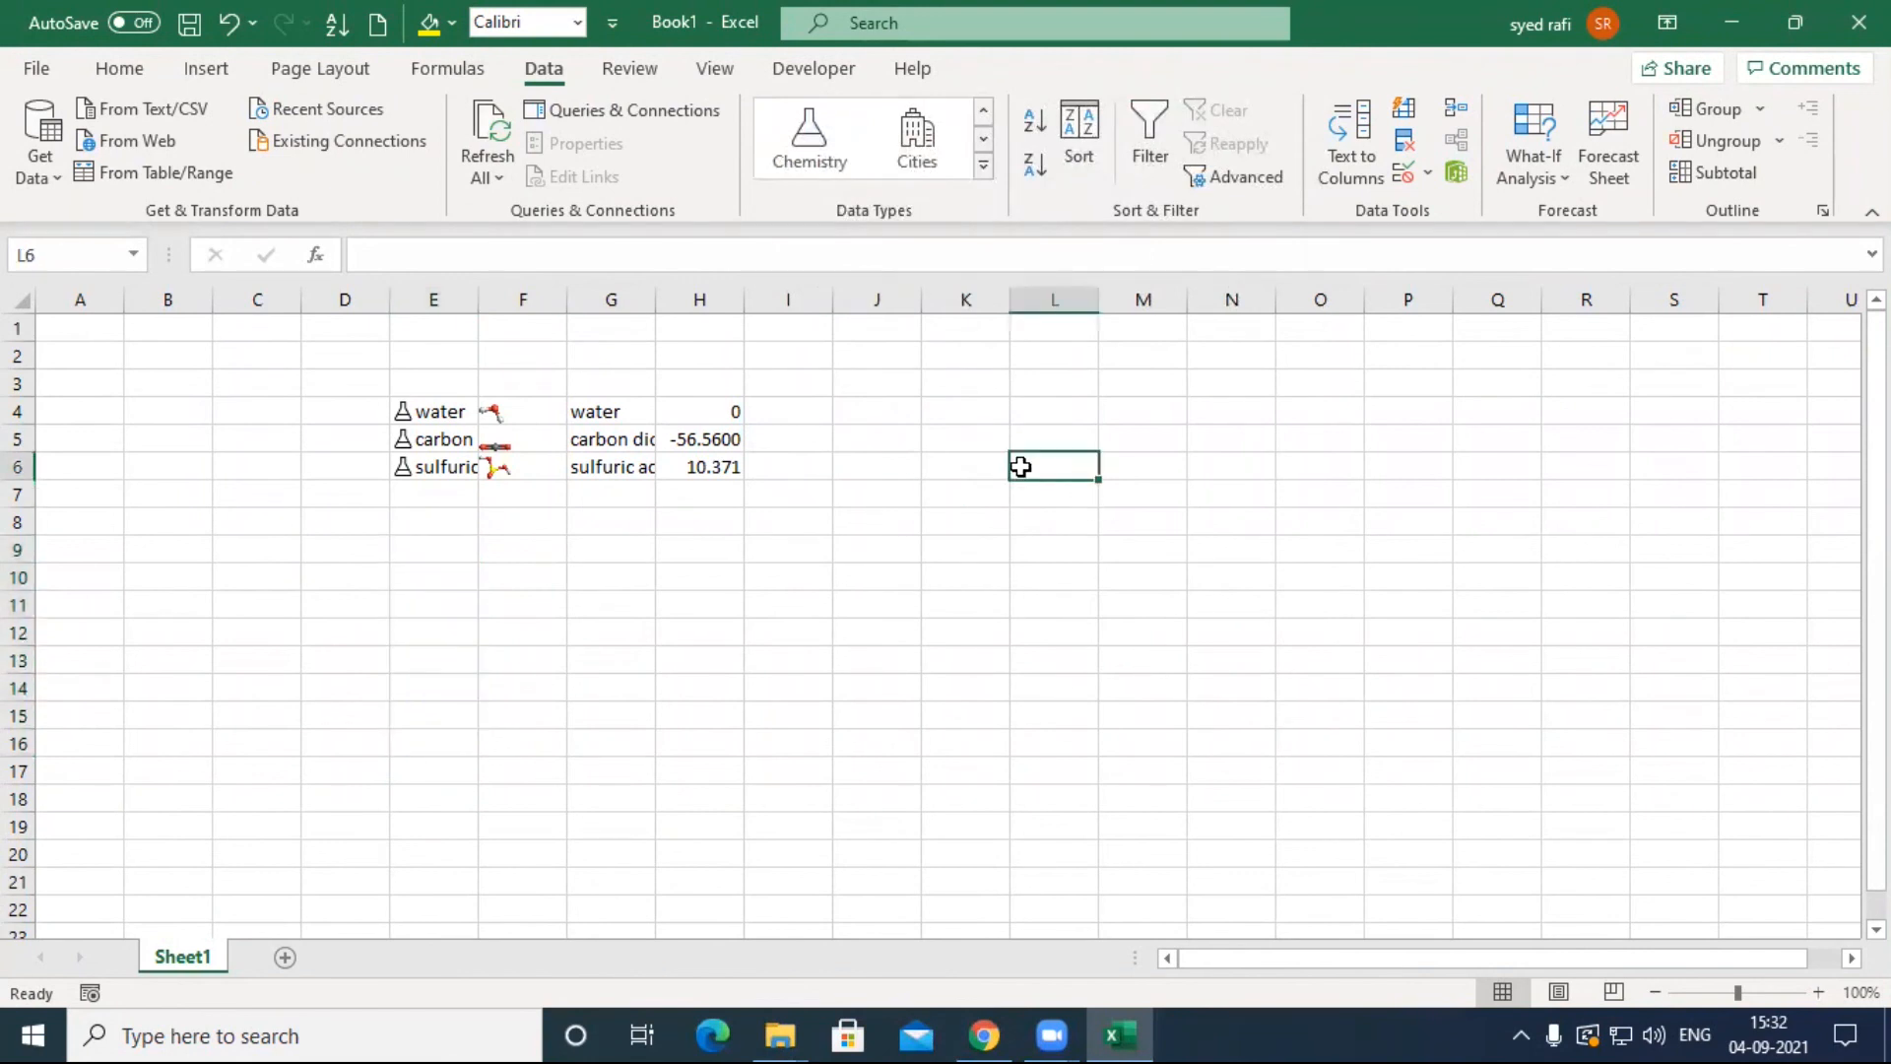
pyautogui.write('appl')
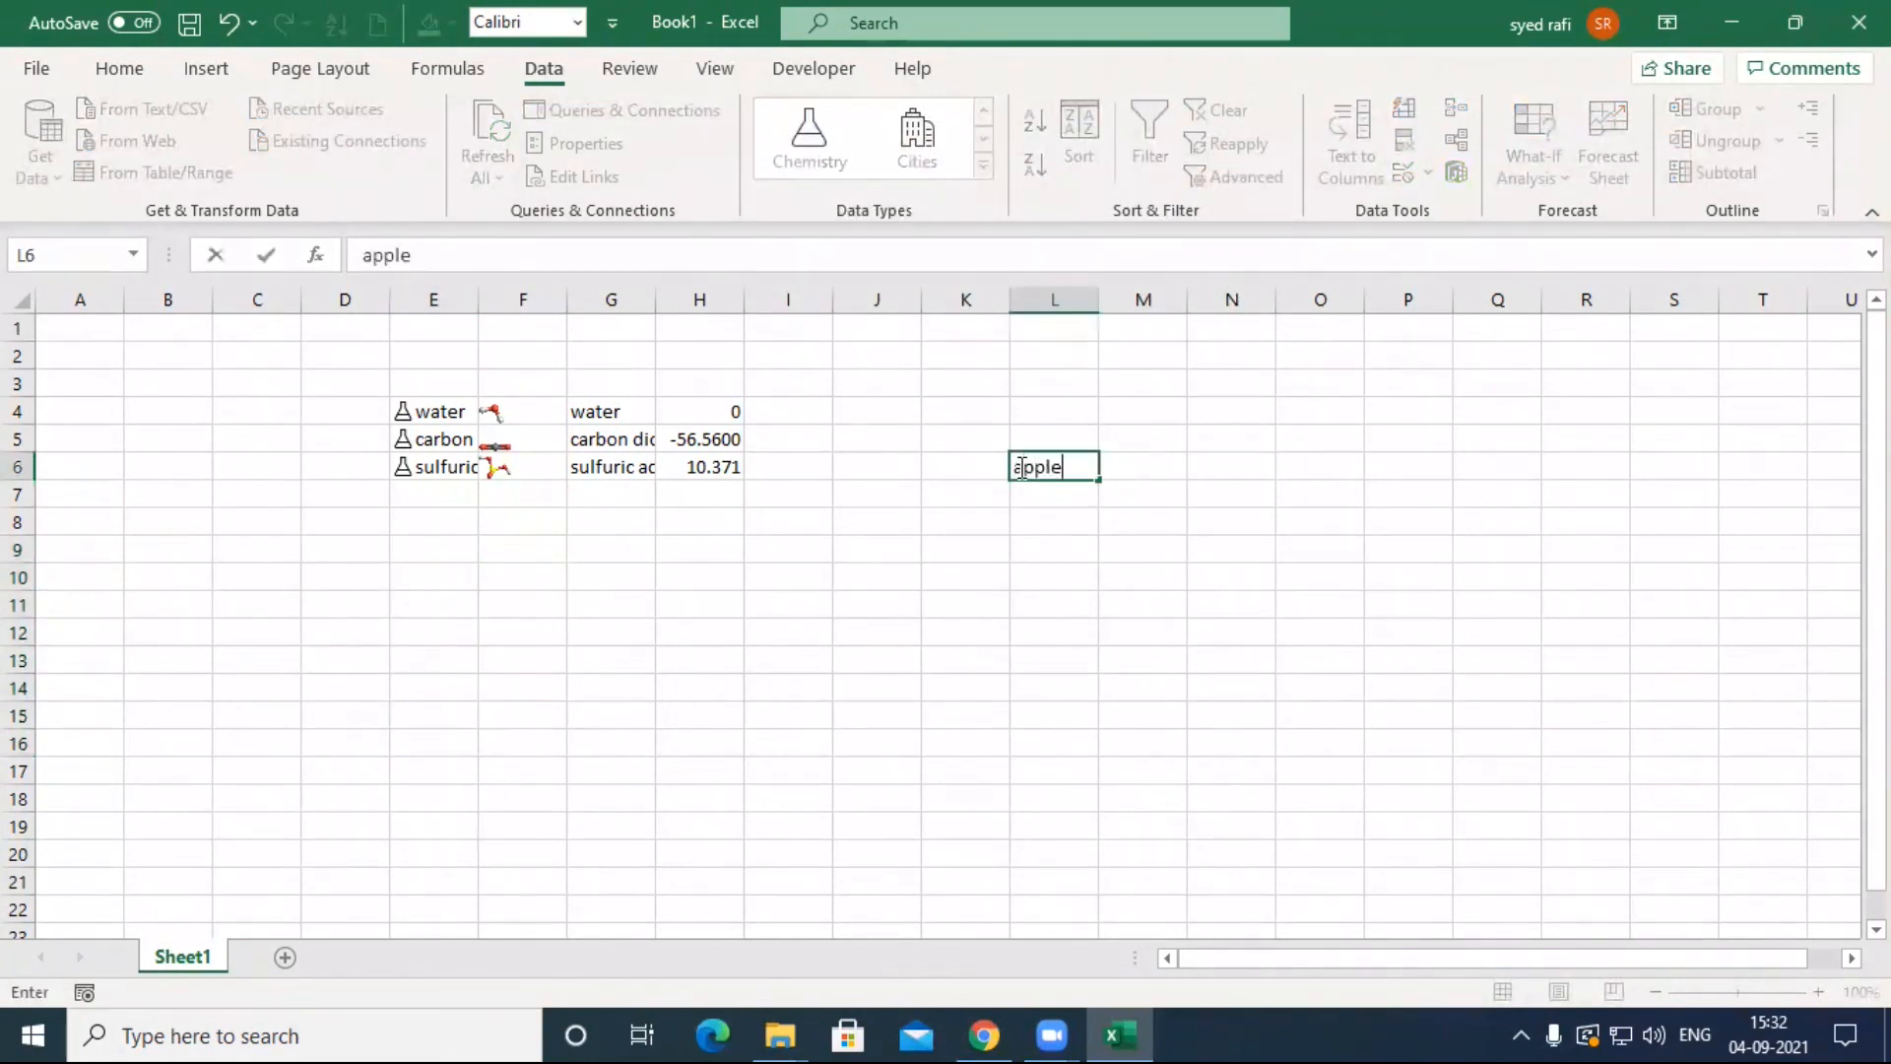
pyautogui.write('e')
pyautogui.press('Return')
pyautogui.write('kiwi')
pyautogui.press('Return')
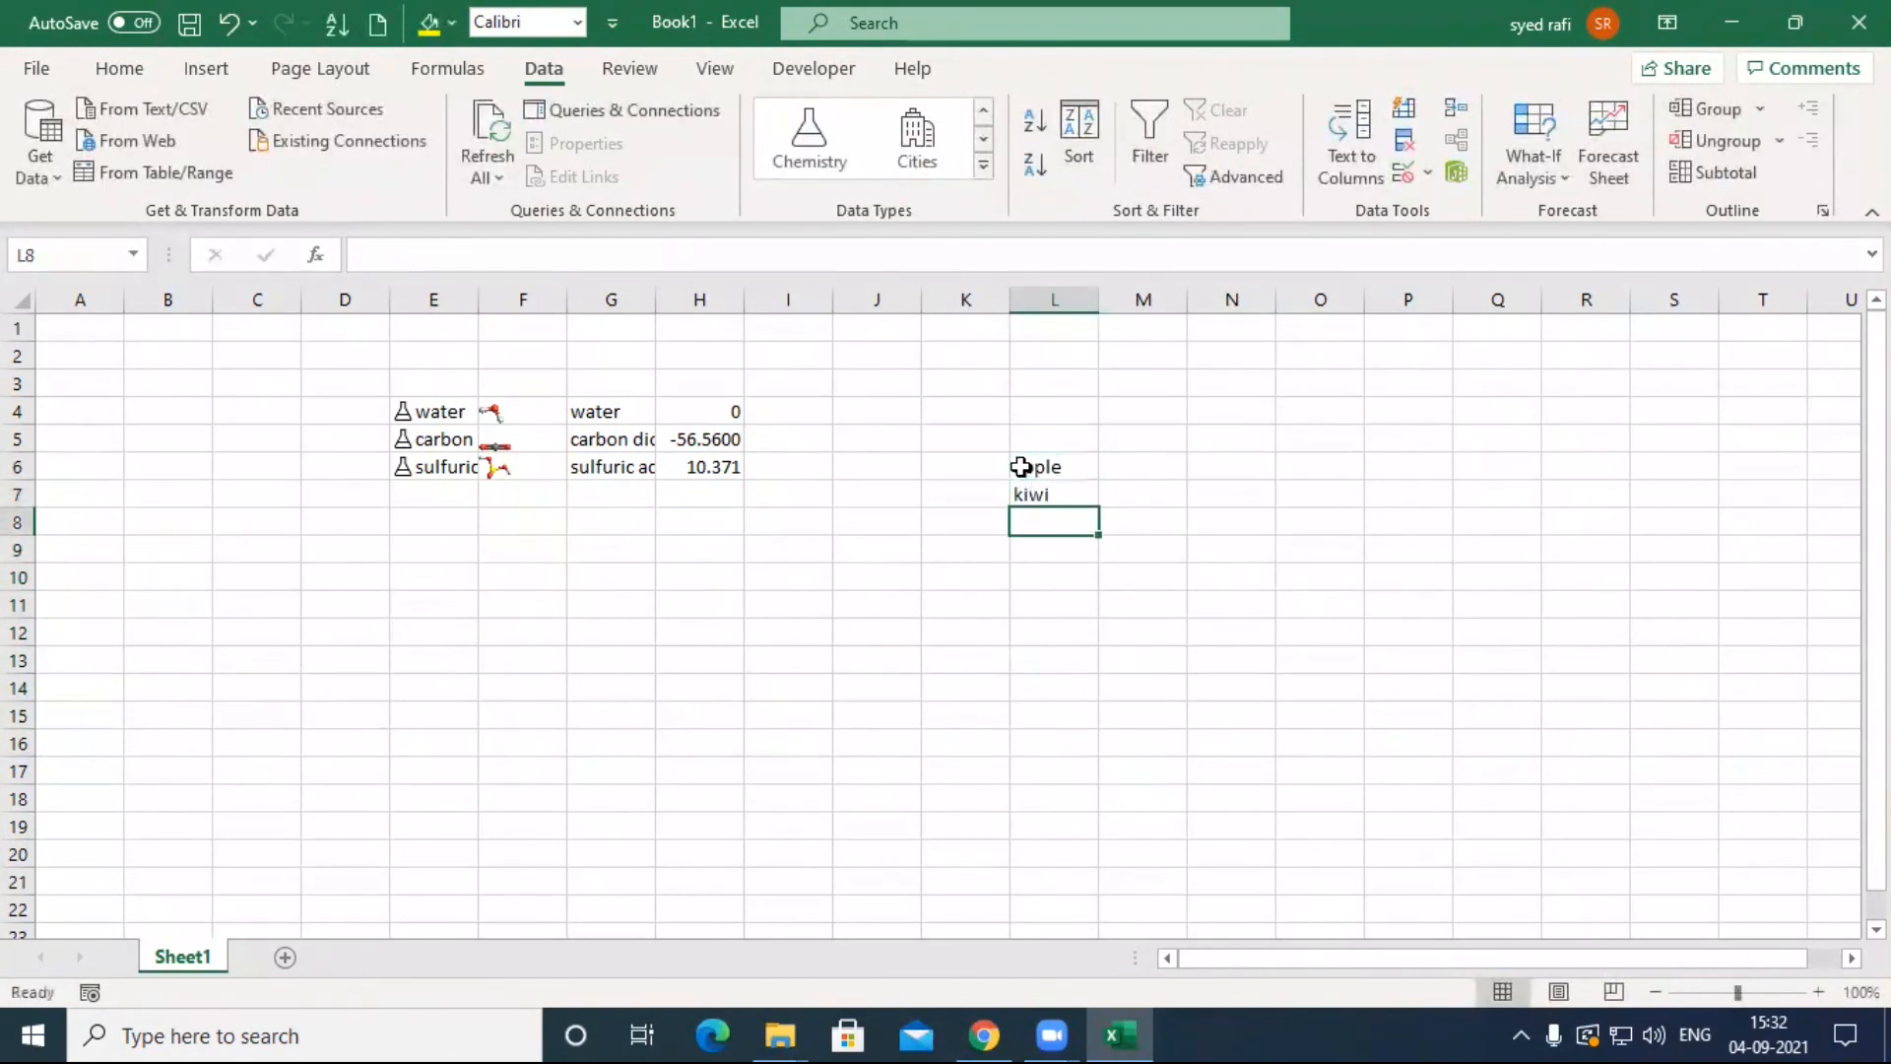
# Step: Enter the fruit names papaya and grapes in cells L8:L9
pyautogui.write('ppay')
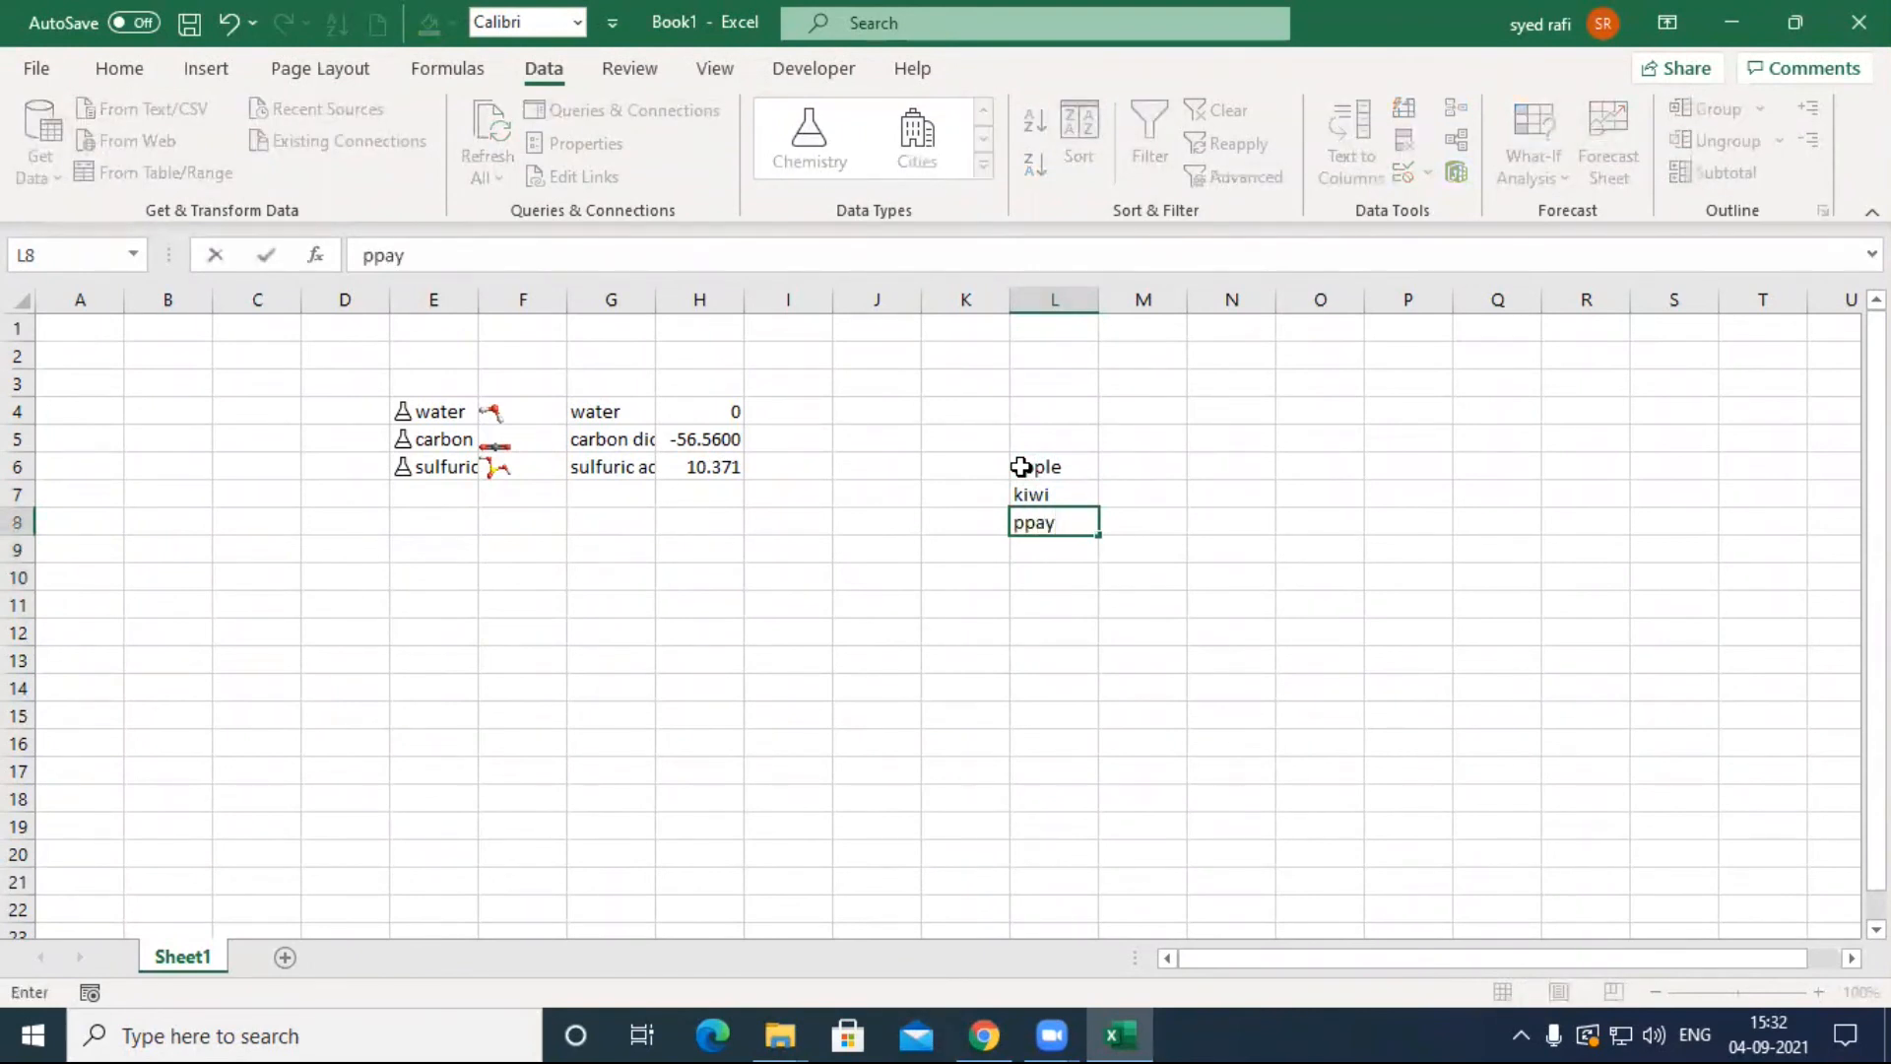
pyautogui.write('ya')
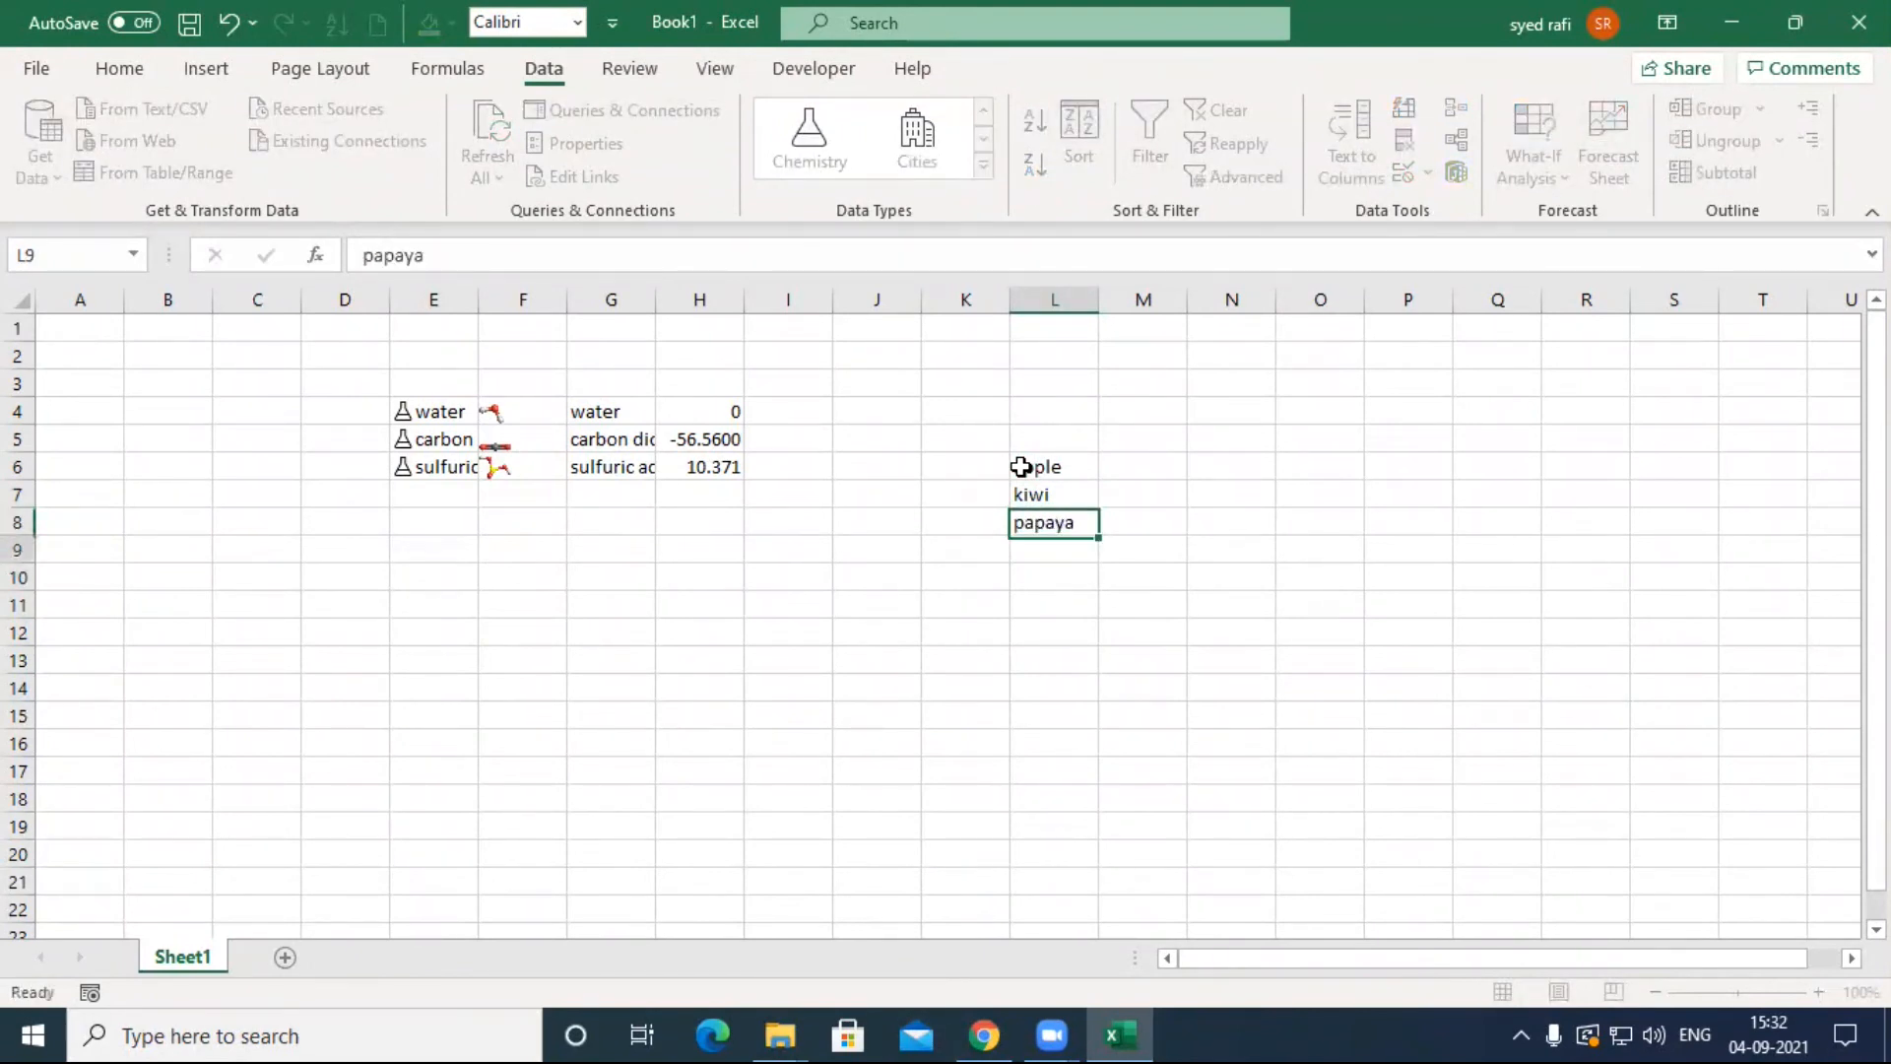
pyautogui.press('Return')
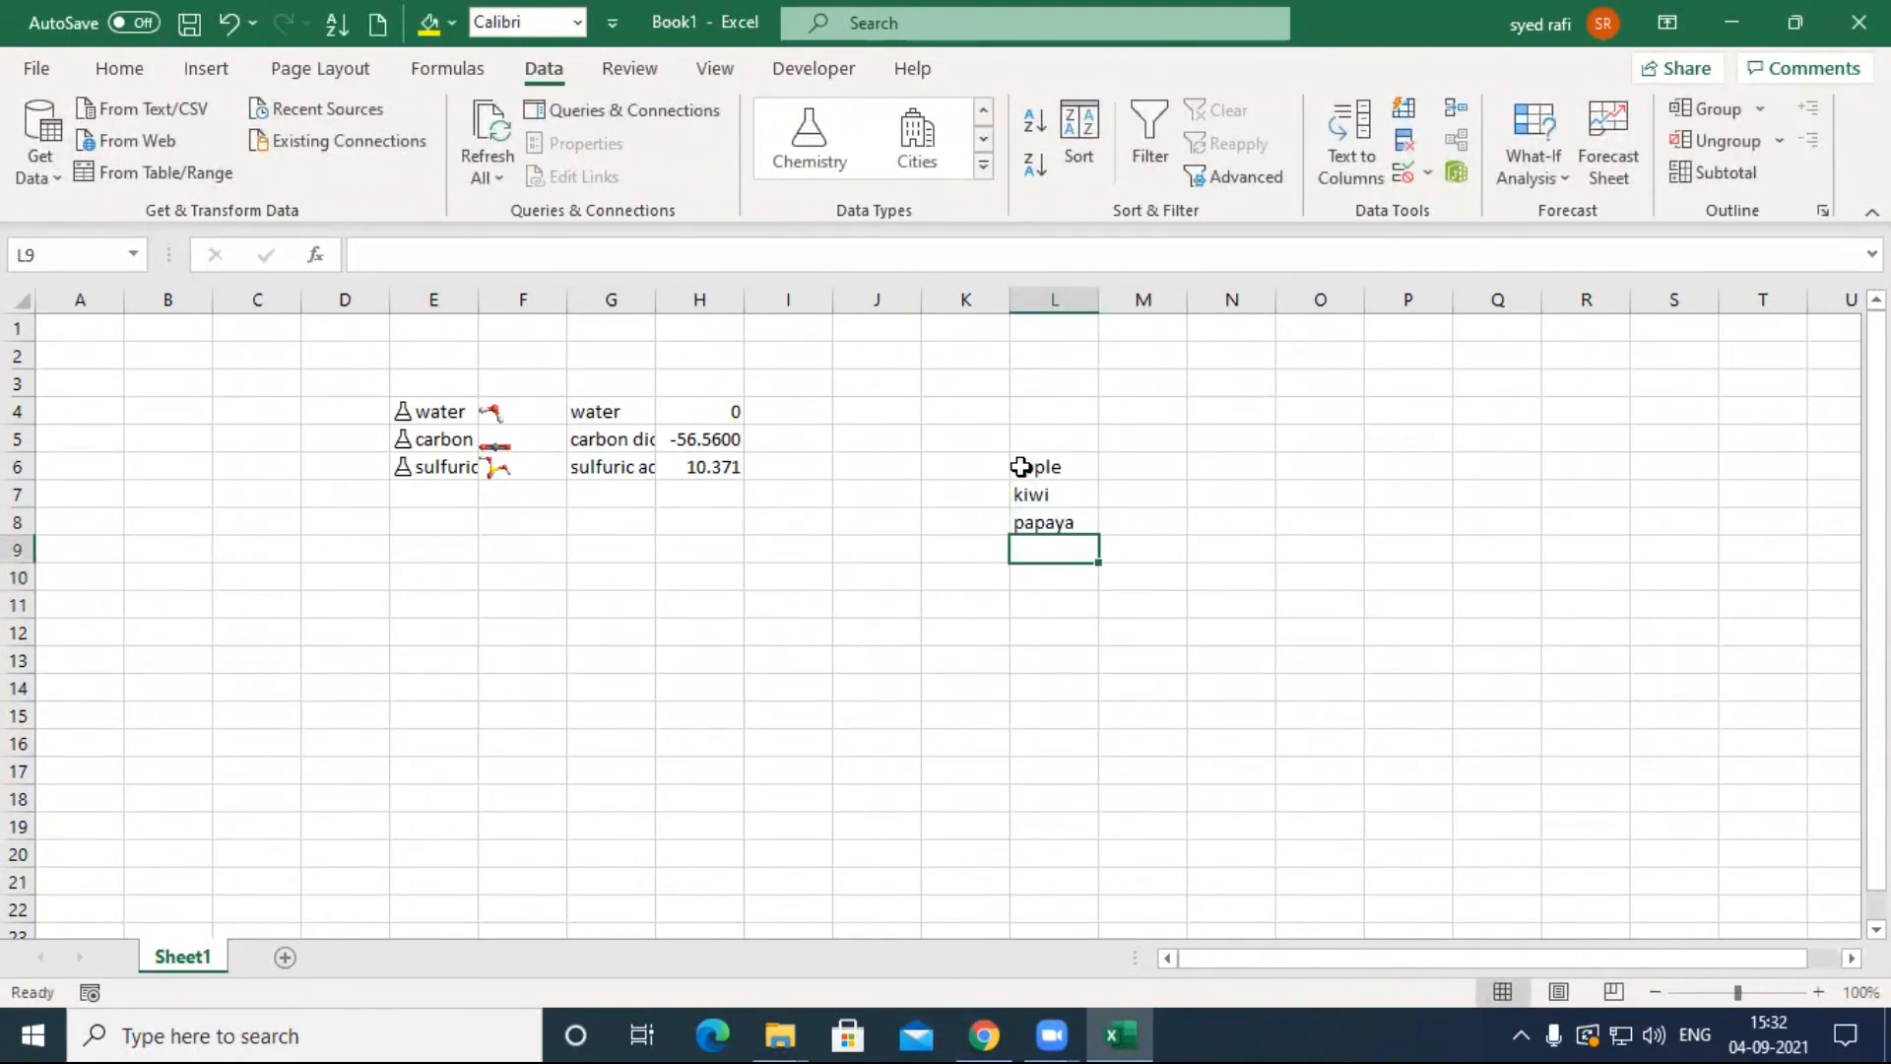
pyautogui.write('grapes')
pyautogui.press('Return')
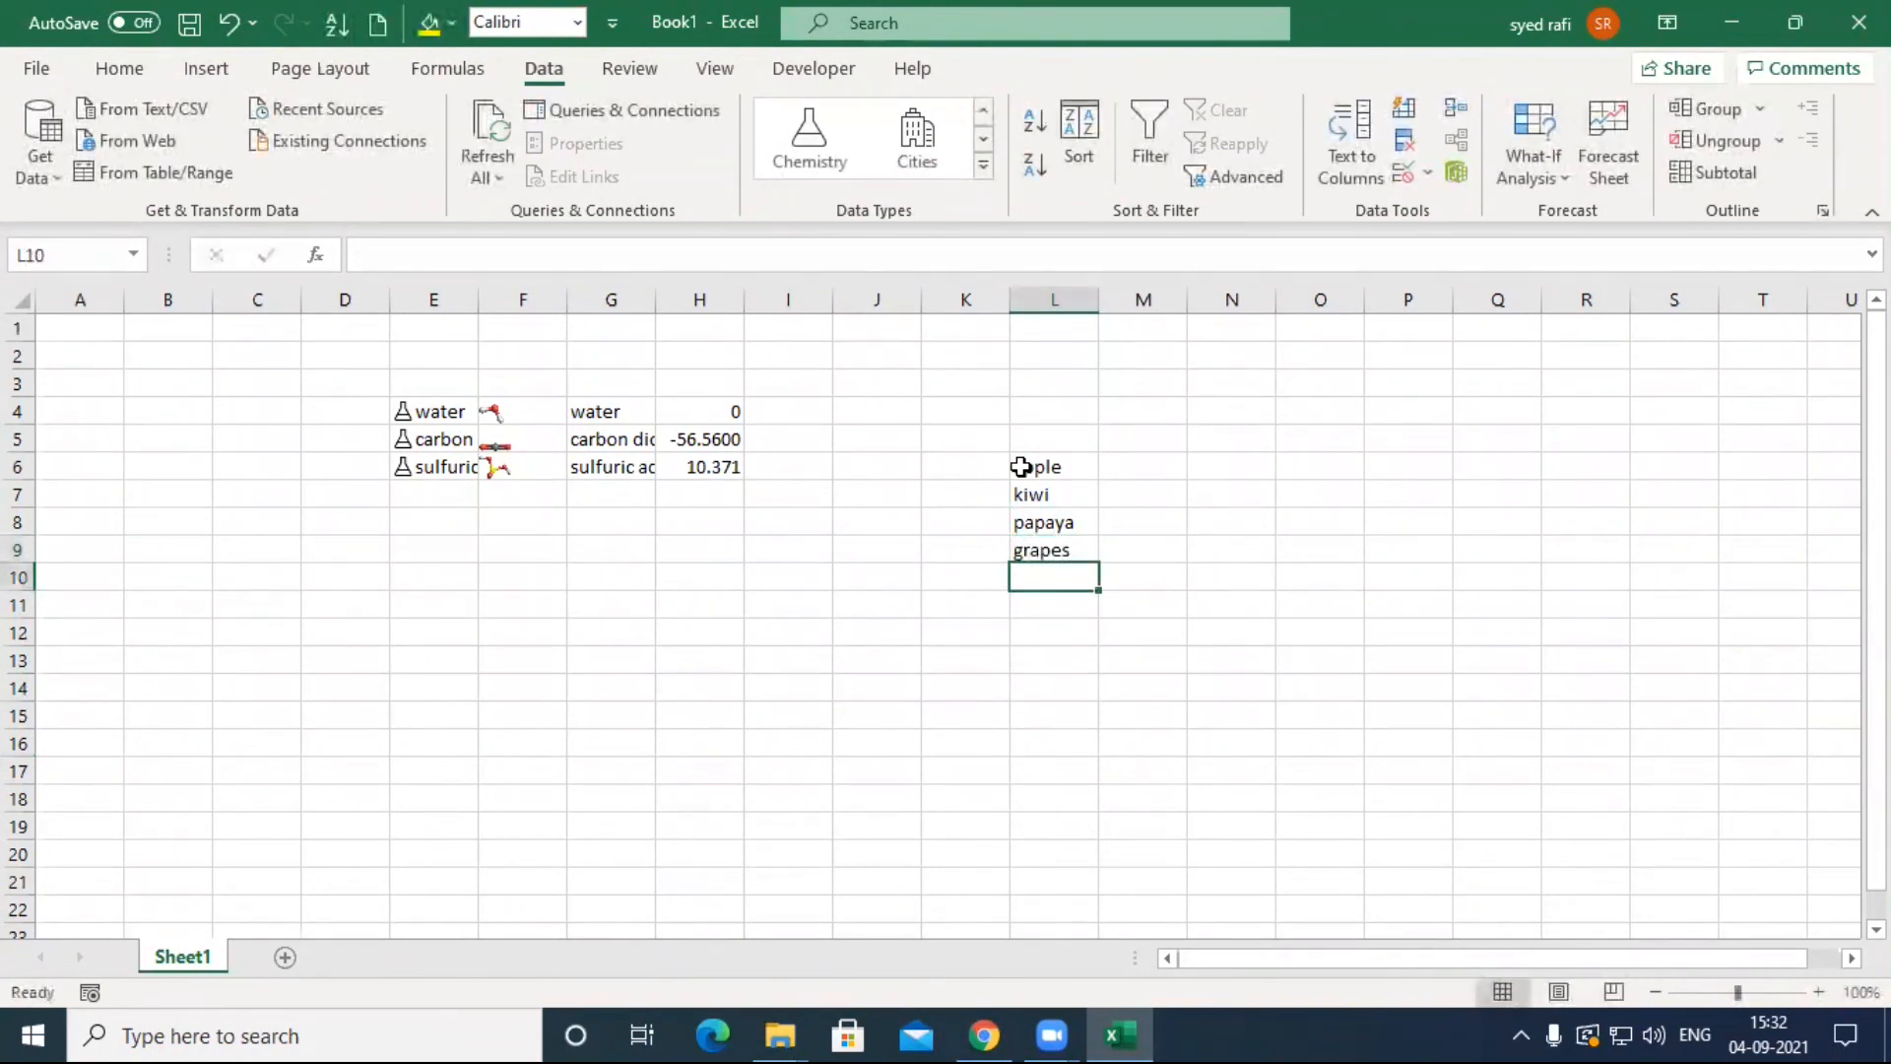
# Step: Convert the fruit names in L6:L9 to the Foods data type and add their "fat, total, % daily value" field
pyautogui.moveTo(1027, 457); pyautogui.dragTo(1048, 549)
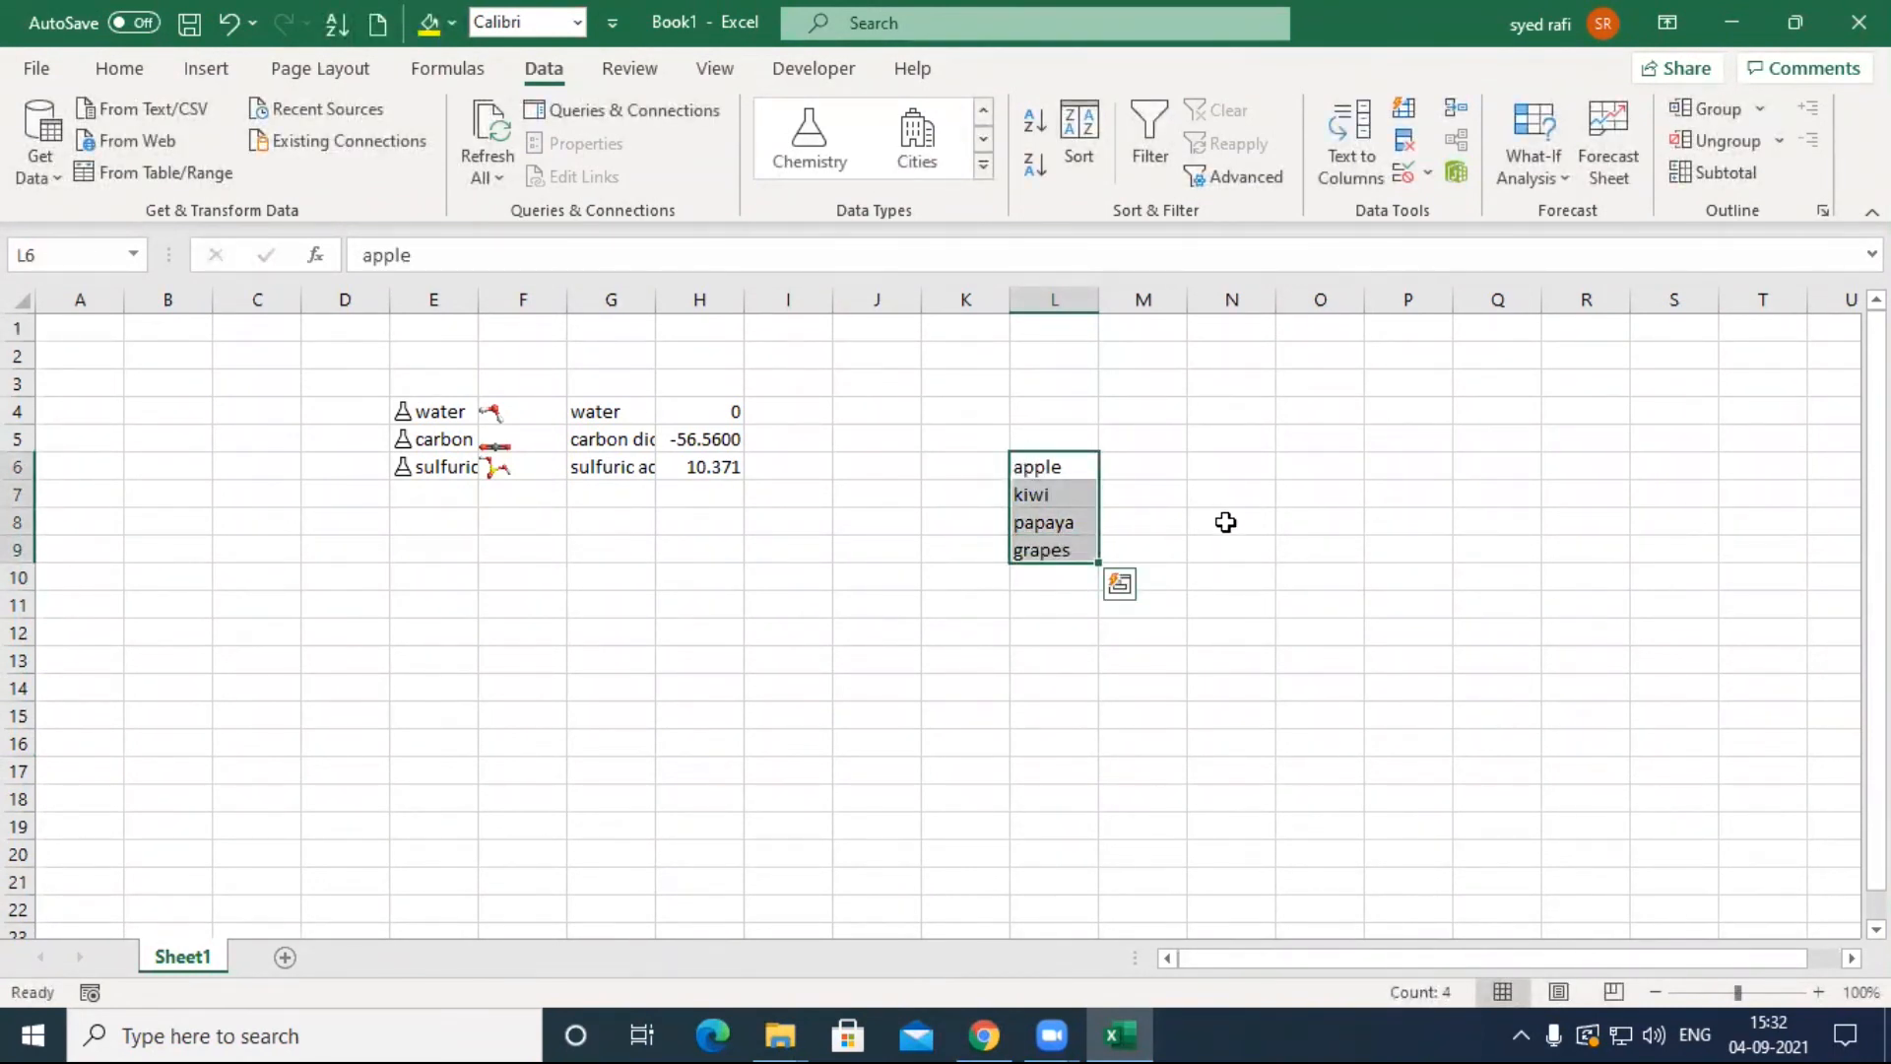
pyautogui.click(985, 165)
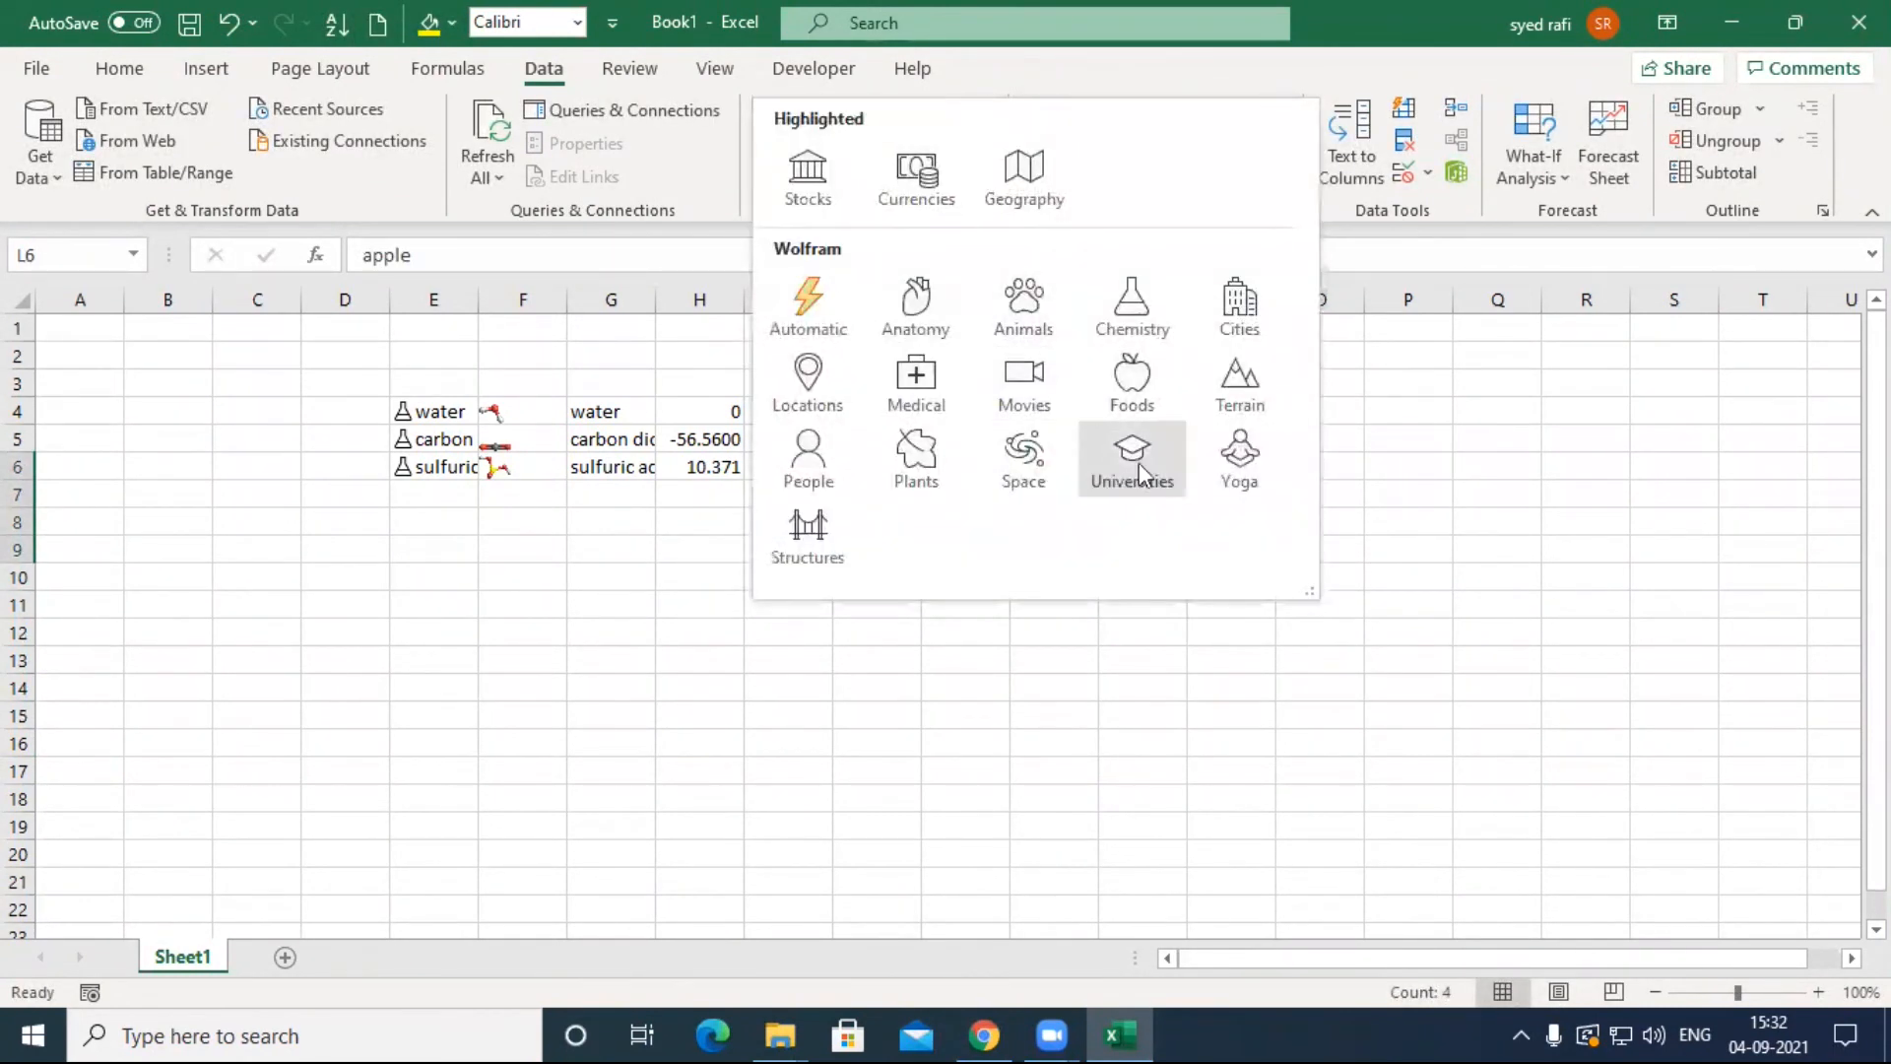
pyautogui.click(1135, 376)
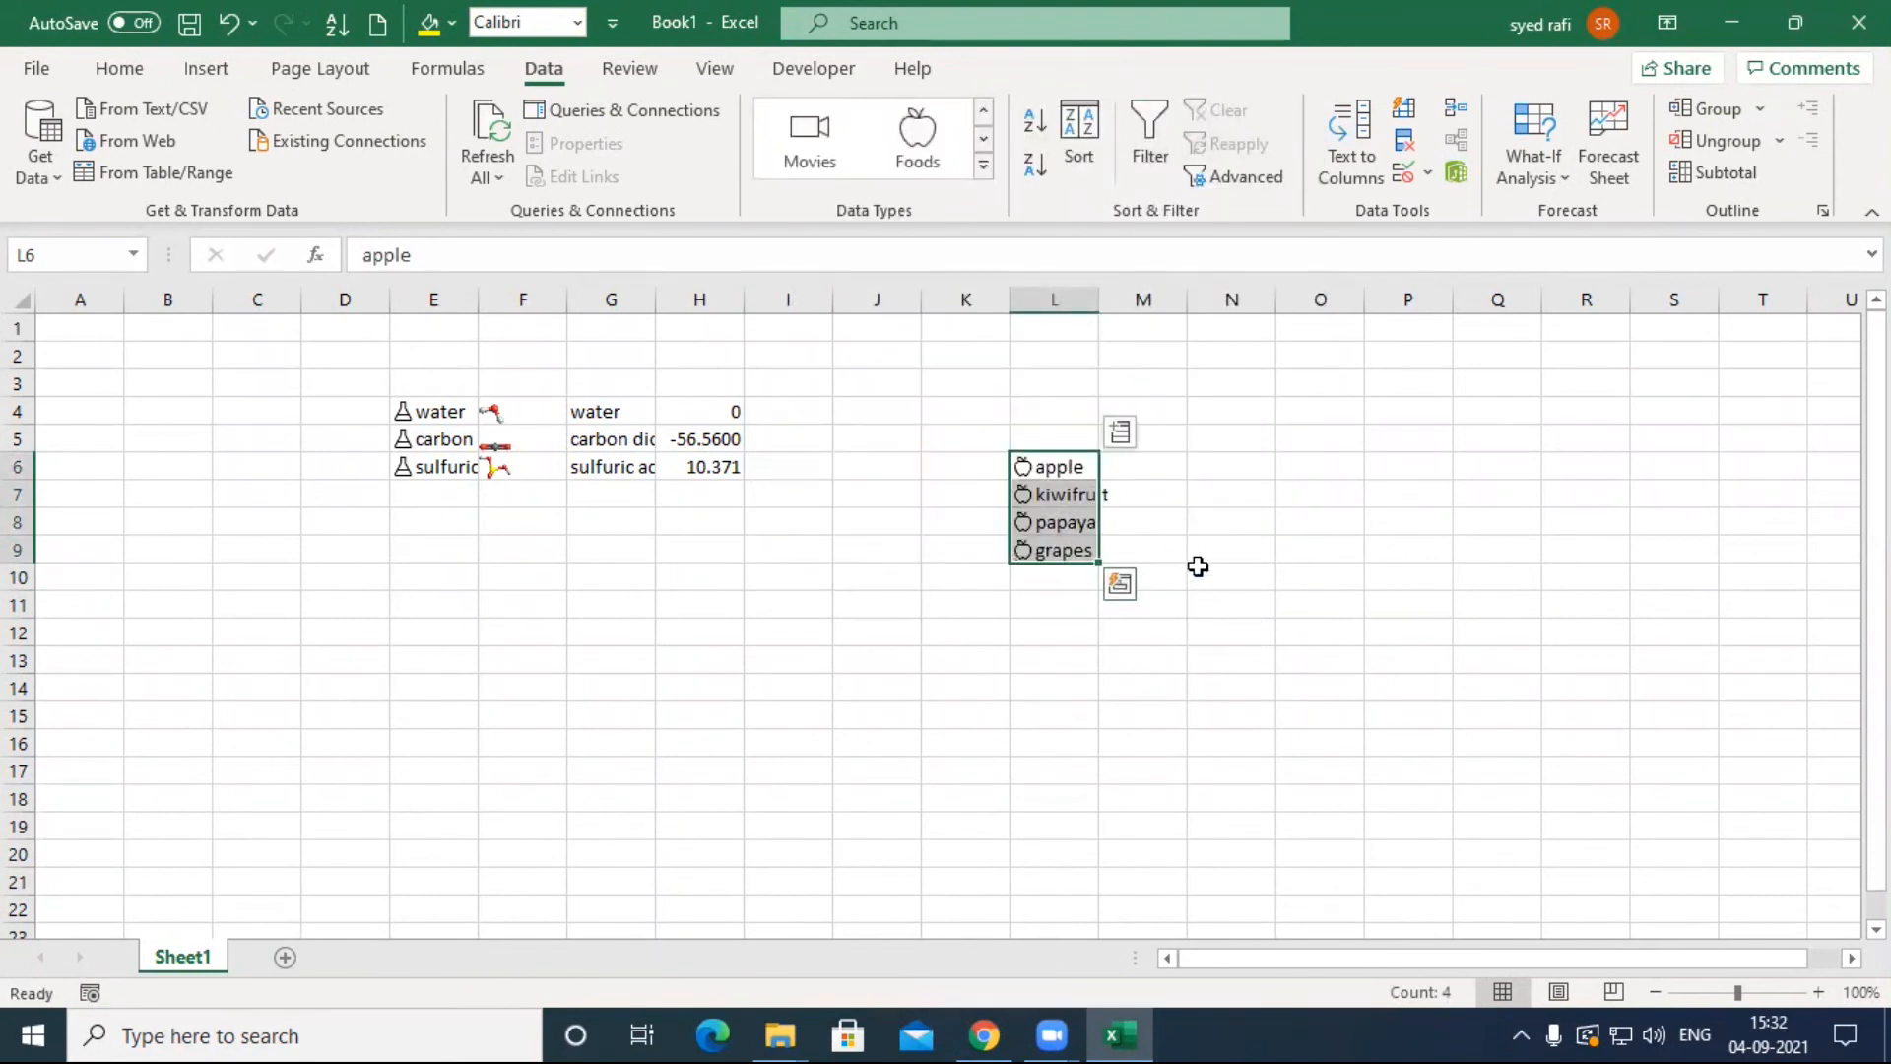
pyautogui.click(1122, 433)
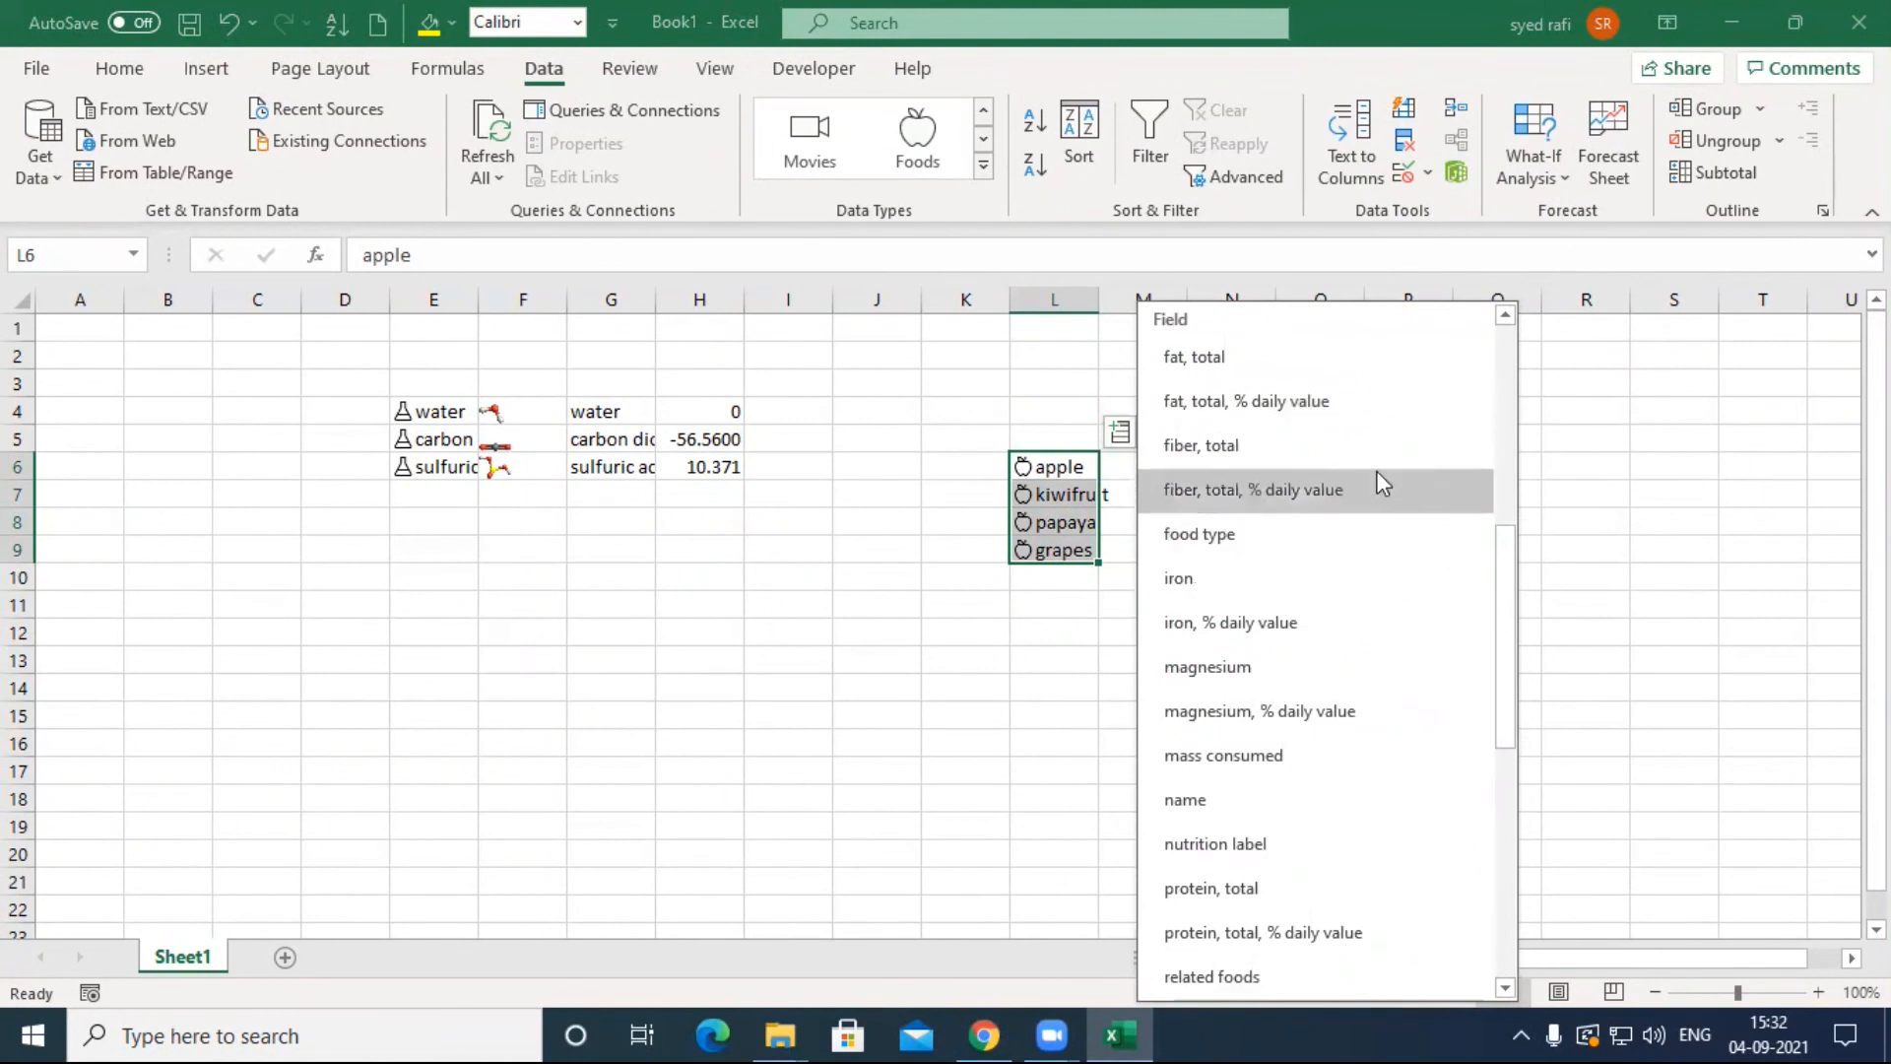
pyautogui.click(1356, 401)
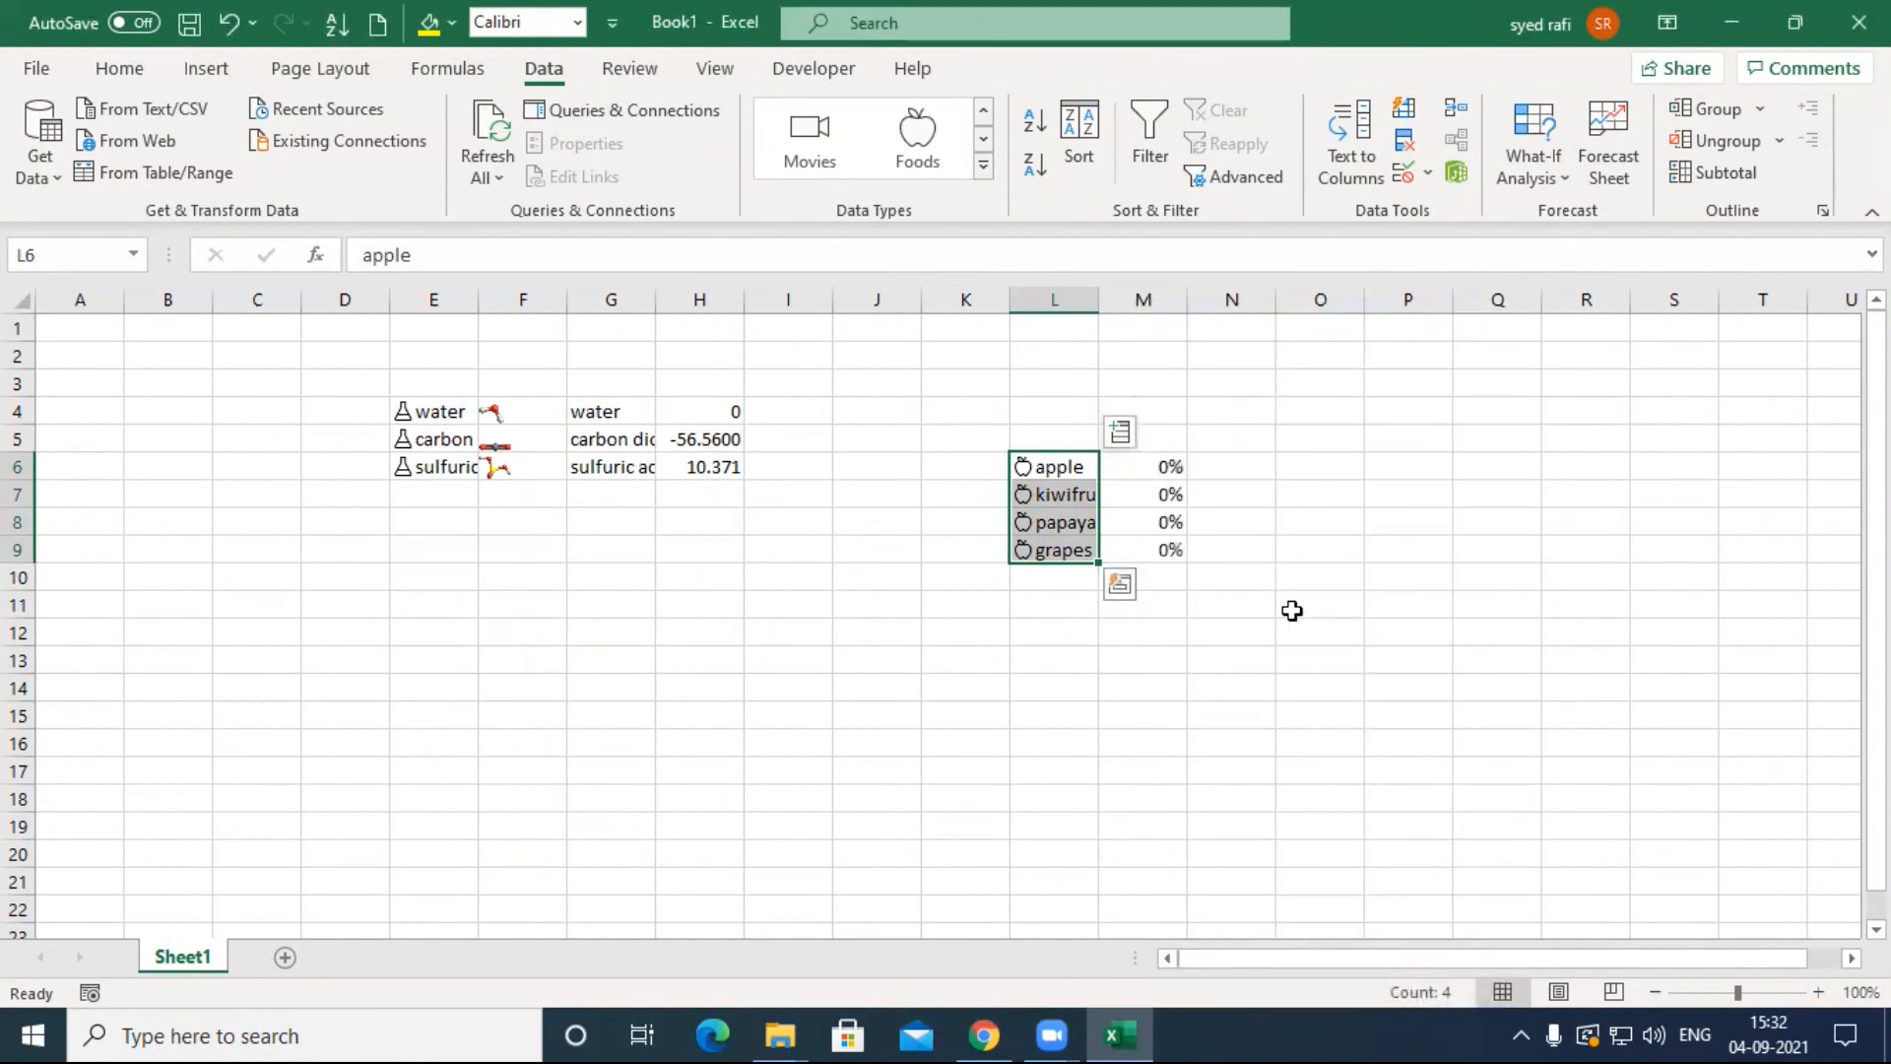
# Step: Add the "calcium, % daily value" and cholesterol fields for the fruits in L6:L9
pyautogui.click(1119, 432)
pyautogui.click(1227, 384)
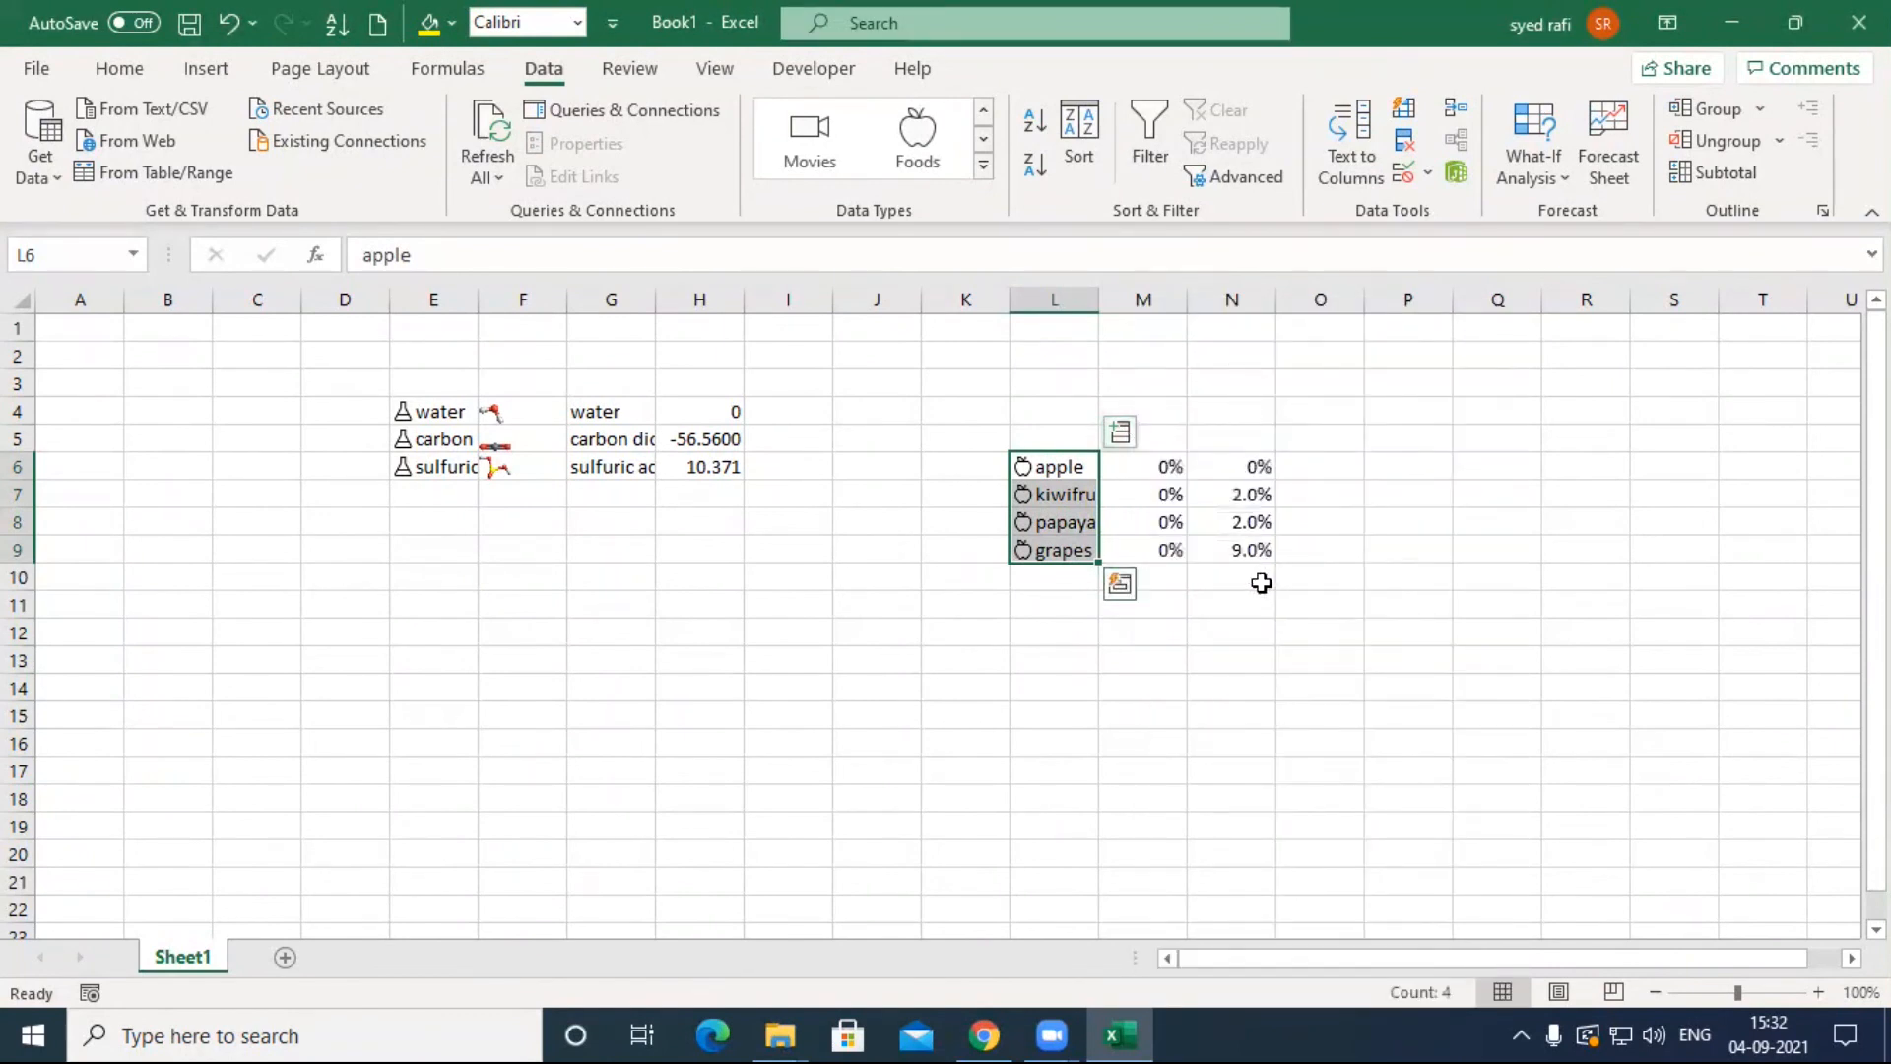
pyautogui.click(1120, 432)
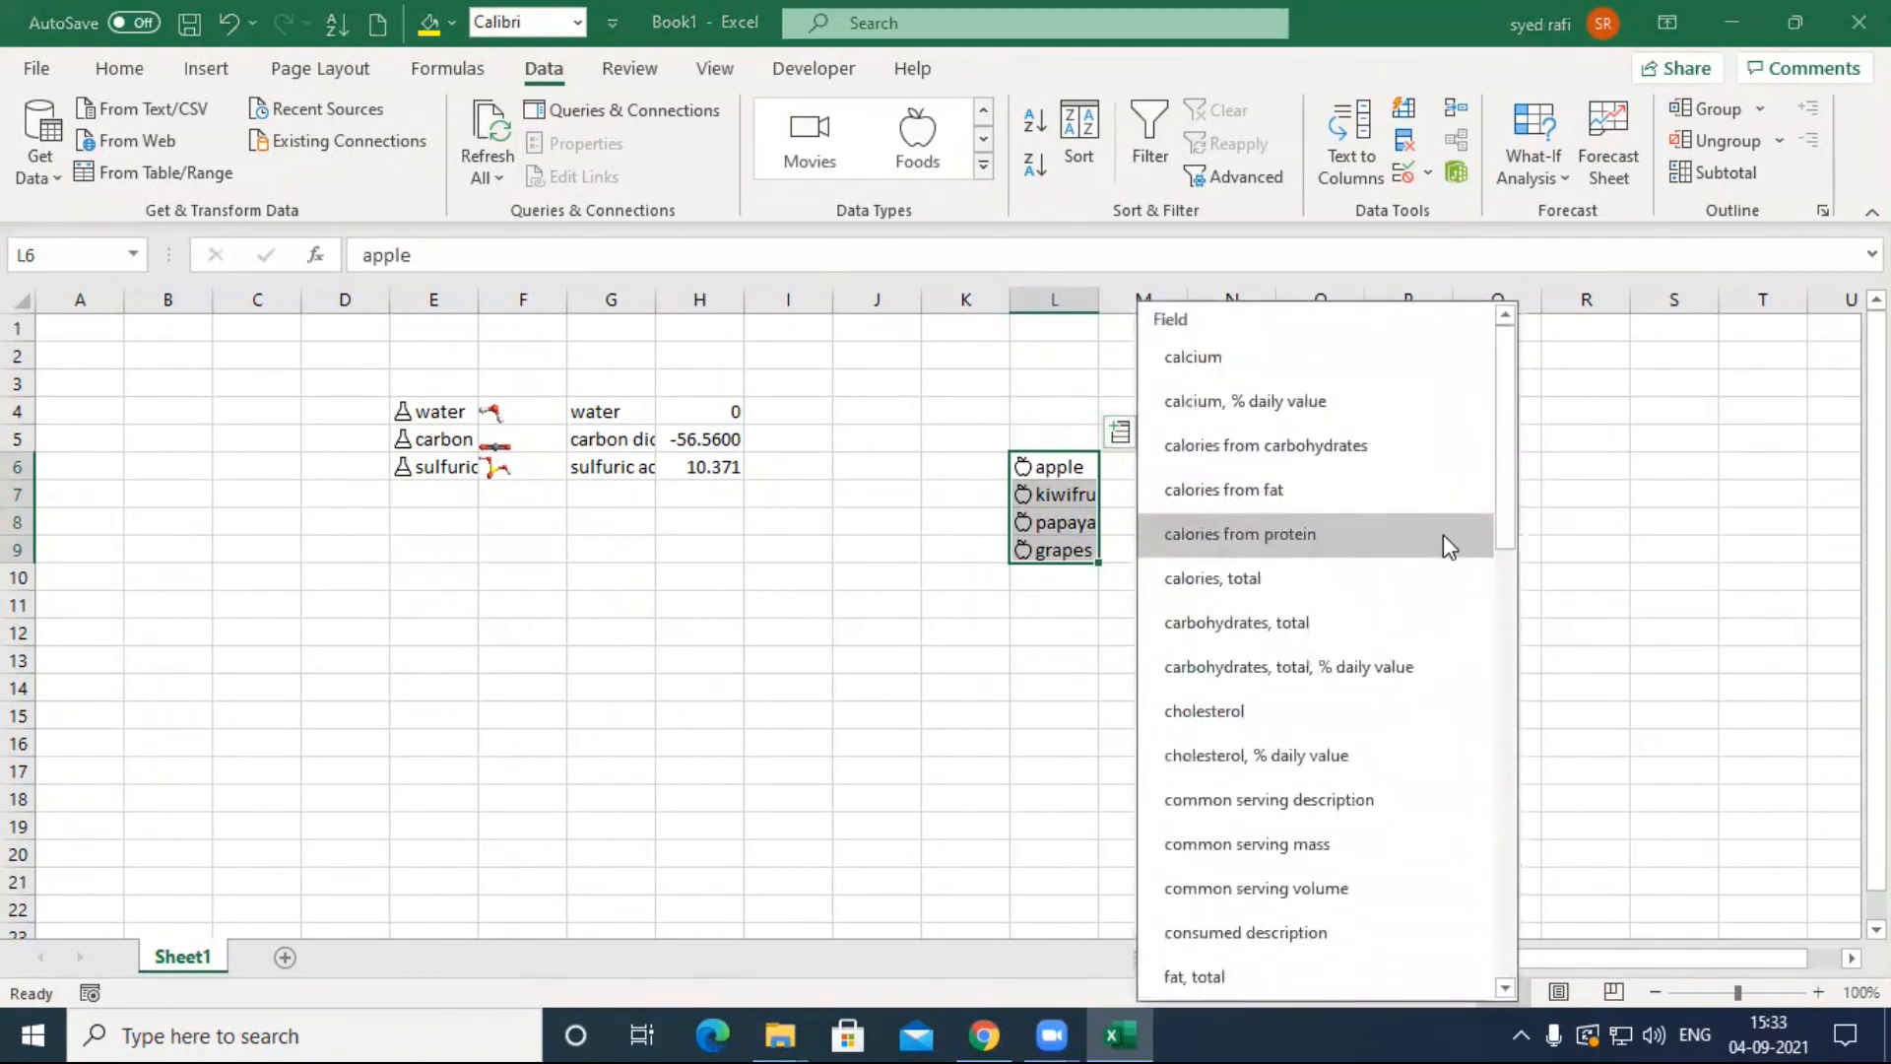
pyautogui.click(1338, 713)
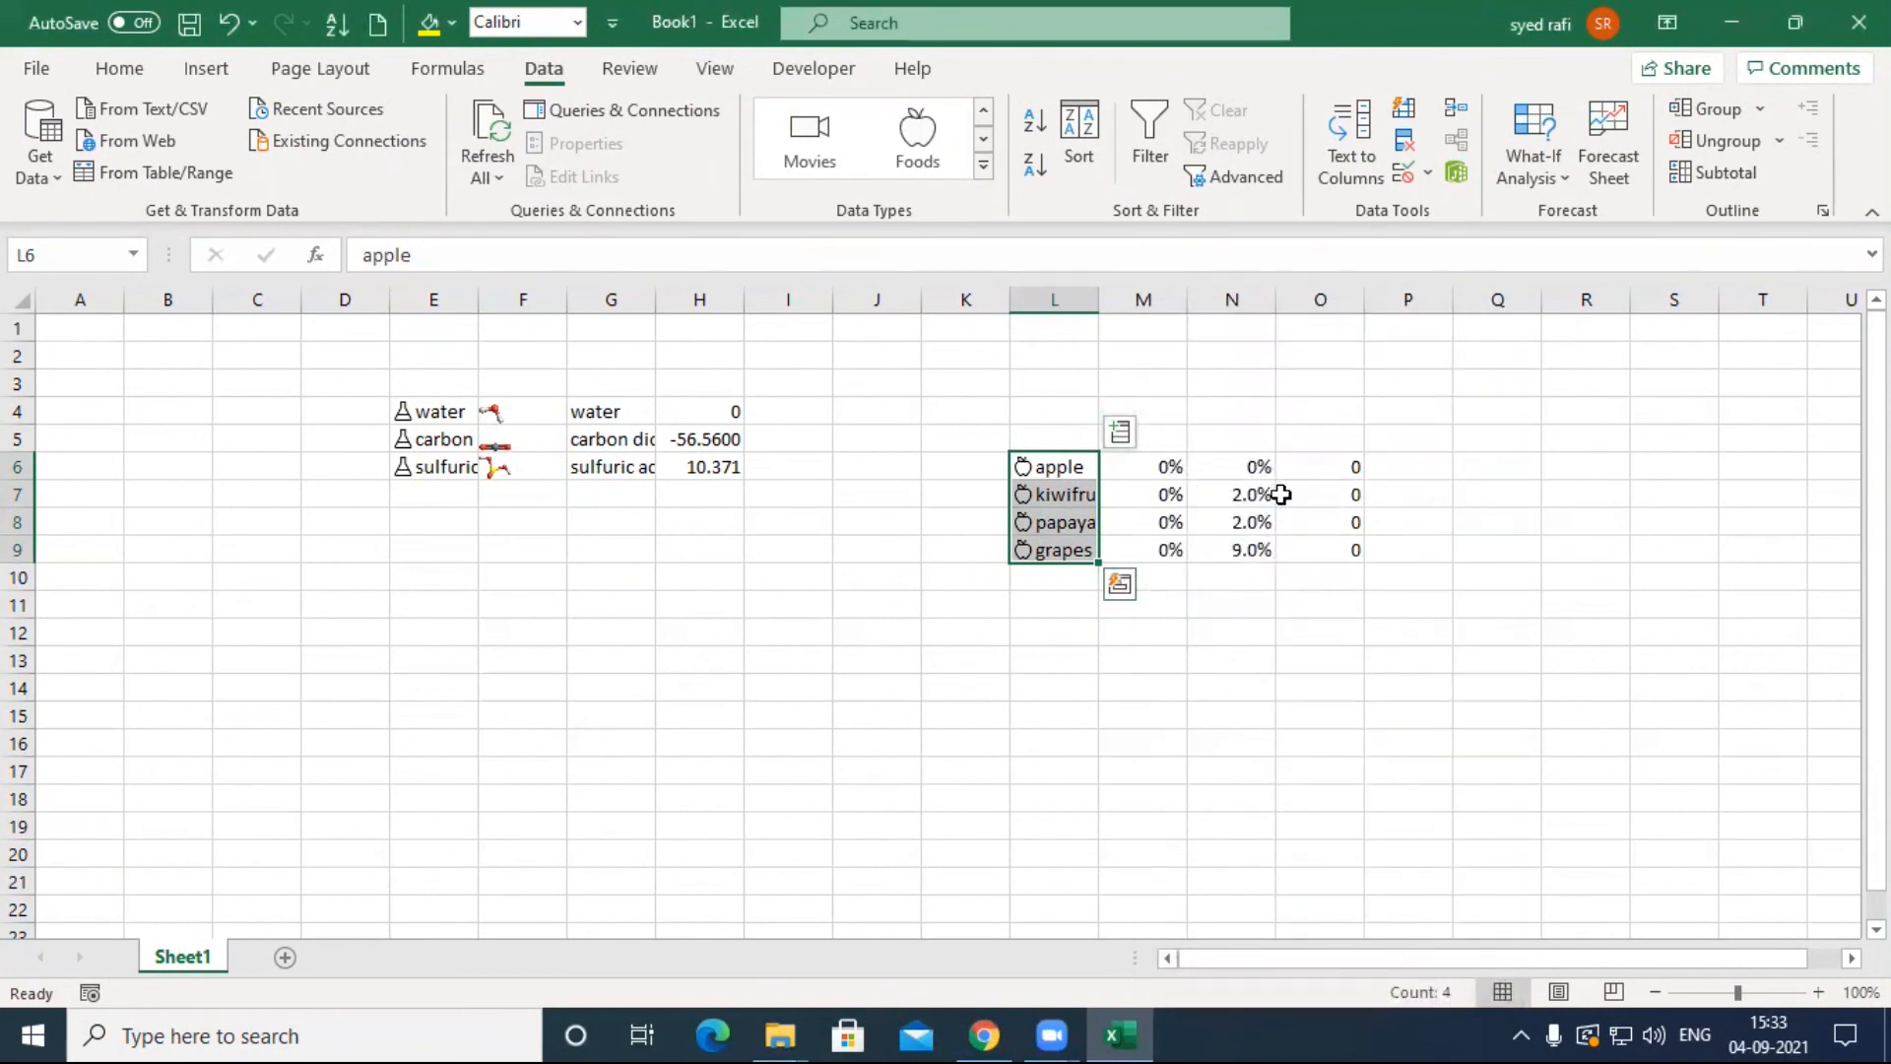
# Step: Add the "iron, % daily value" and "vitamin A, % daily value" fields for the fruits in L6:L9
pyautogui.click(1120, 431)
pyautogui.moveTo(1503, 451); pyautogui.dragTo(1508, 678)
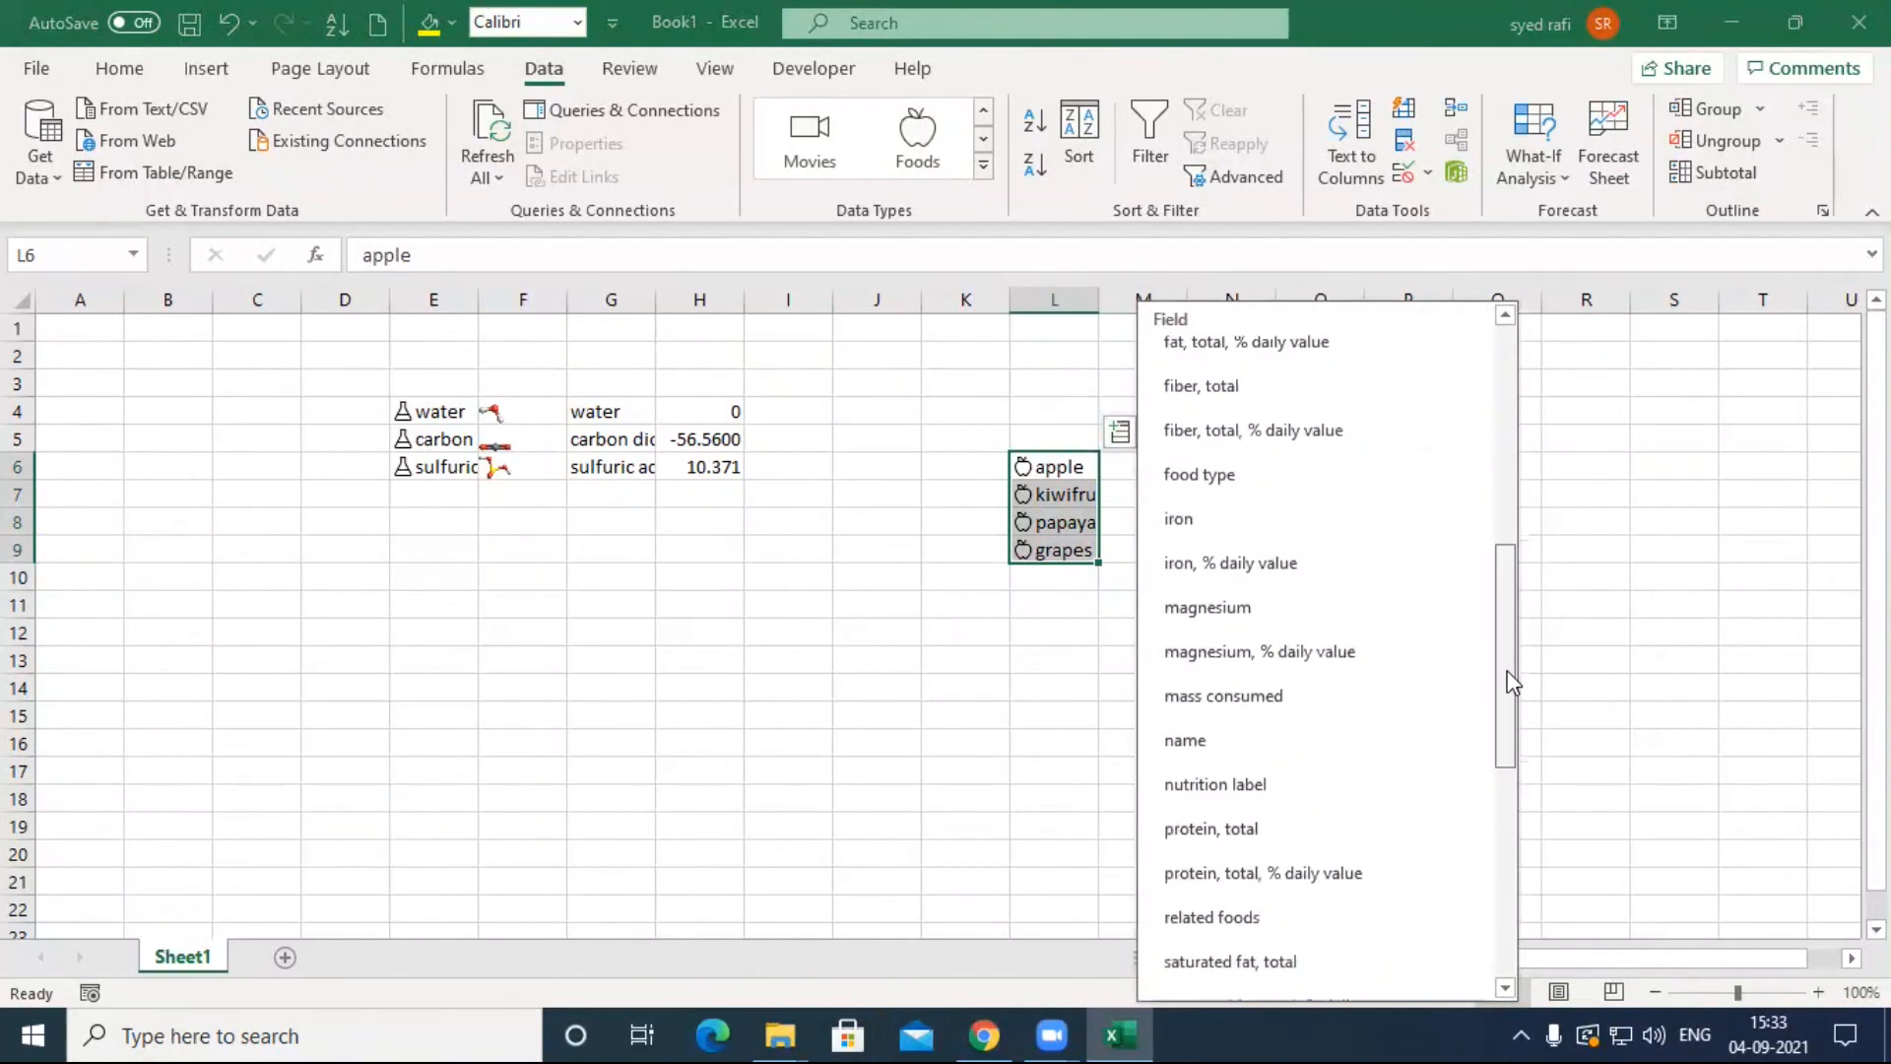
pyautogui.click(1269, 561)
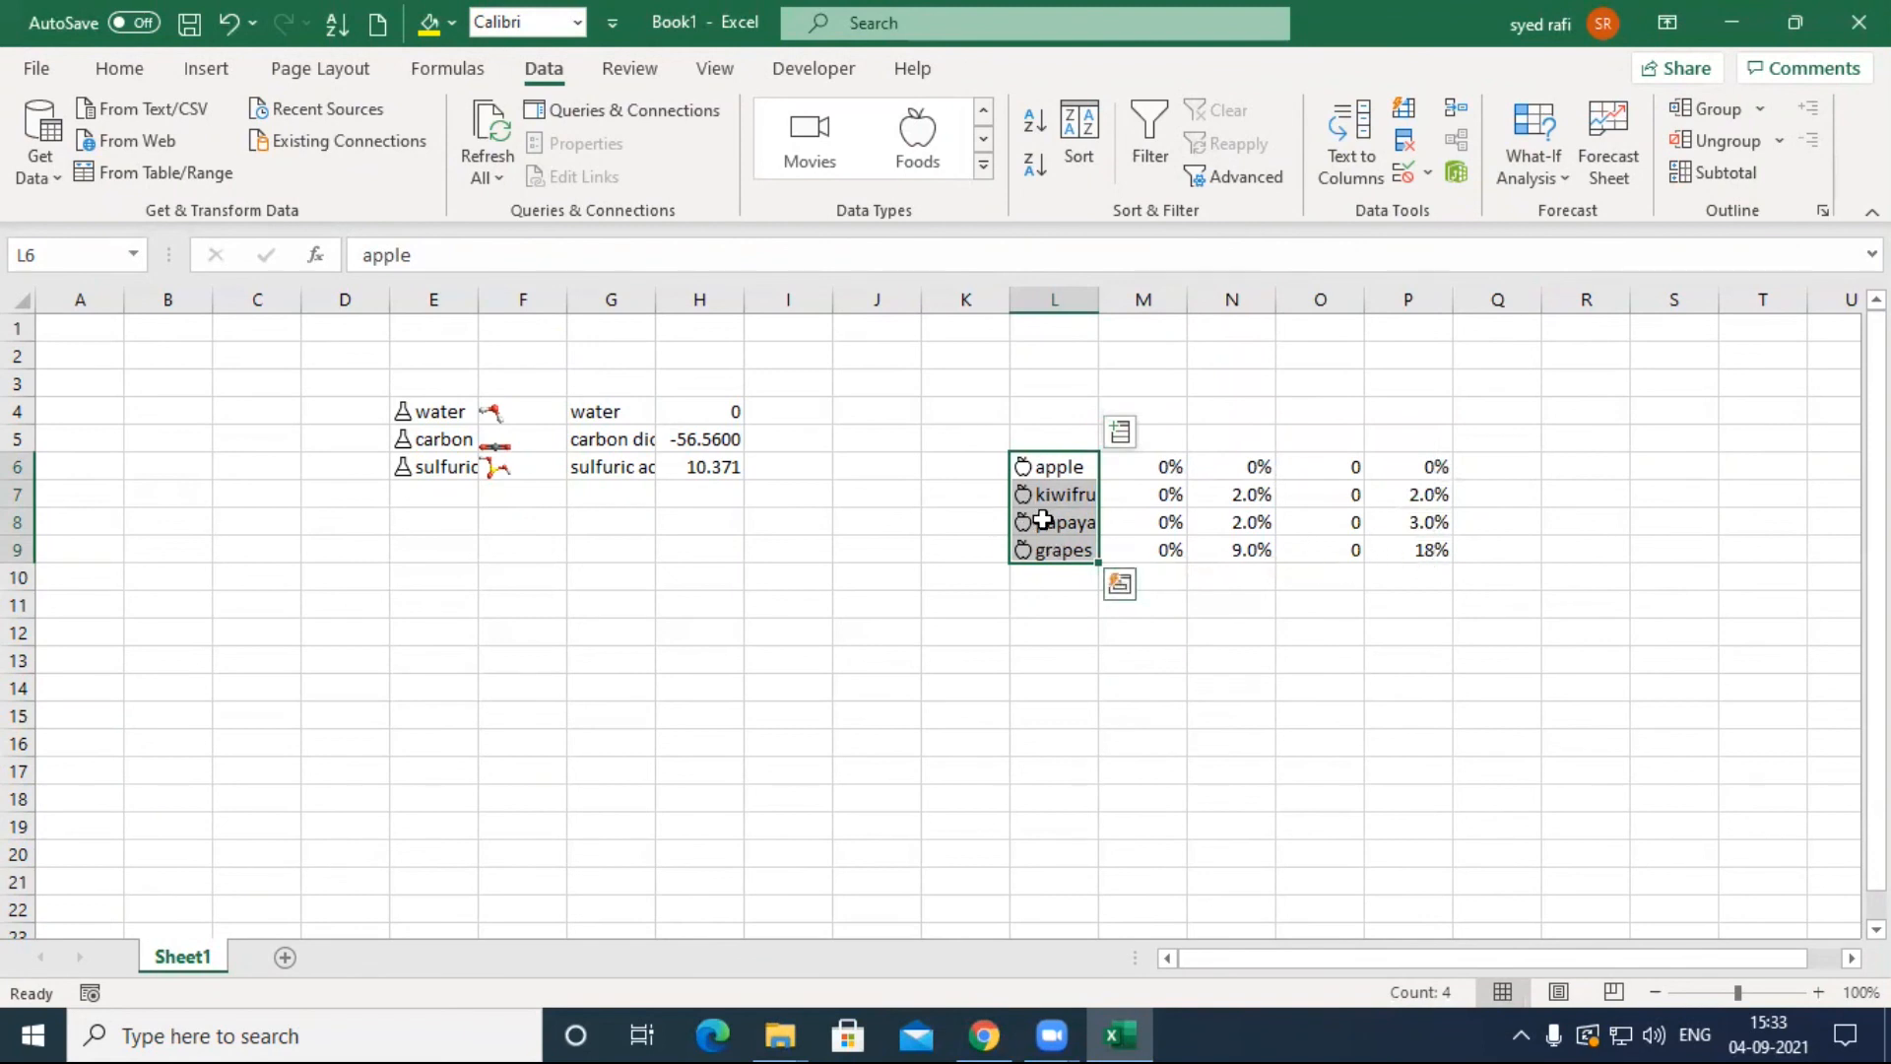
pyautogui.click(1120, 432)
pyautogui.moveTo(1506, 494); pyautogui.dragTo(1503, 793)
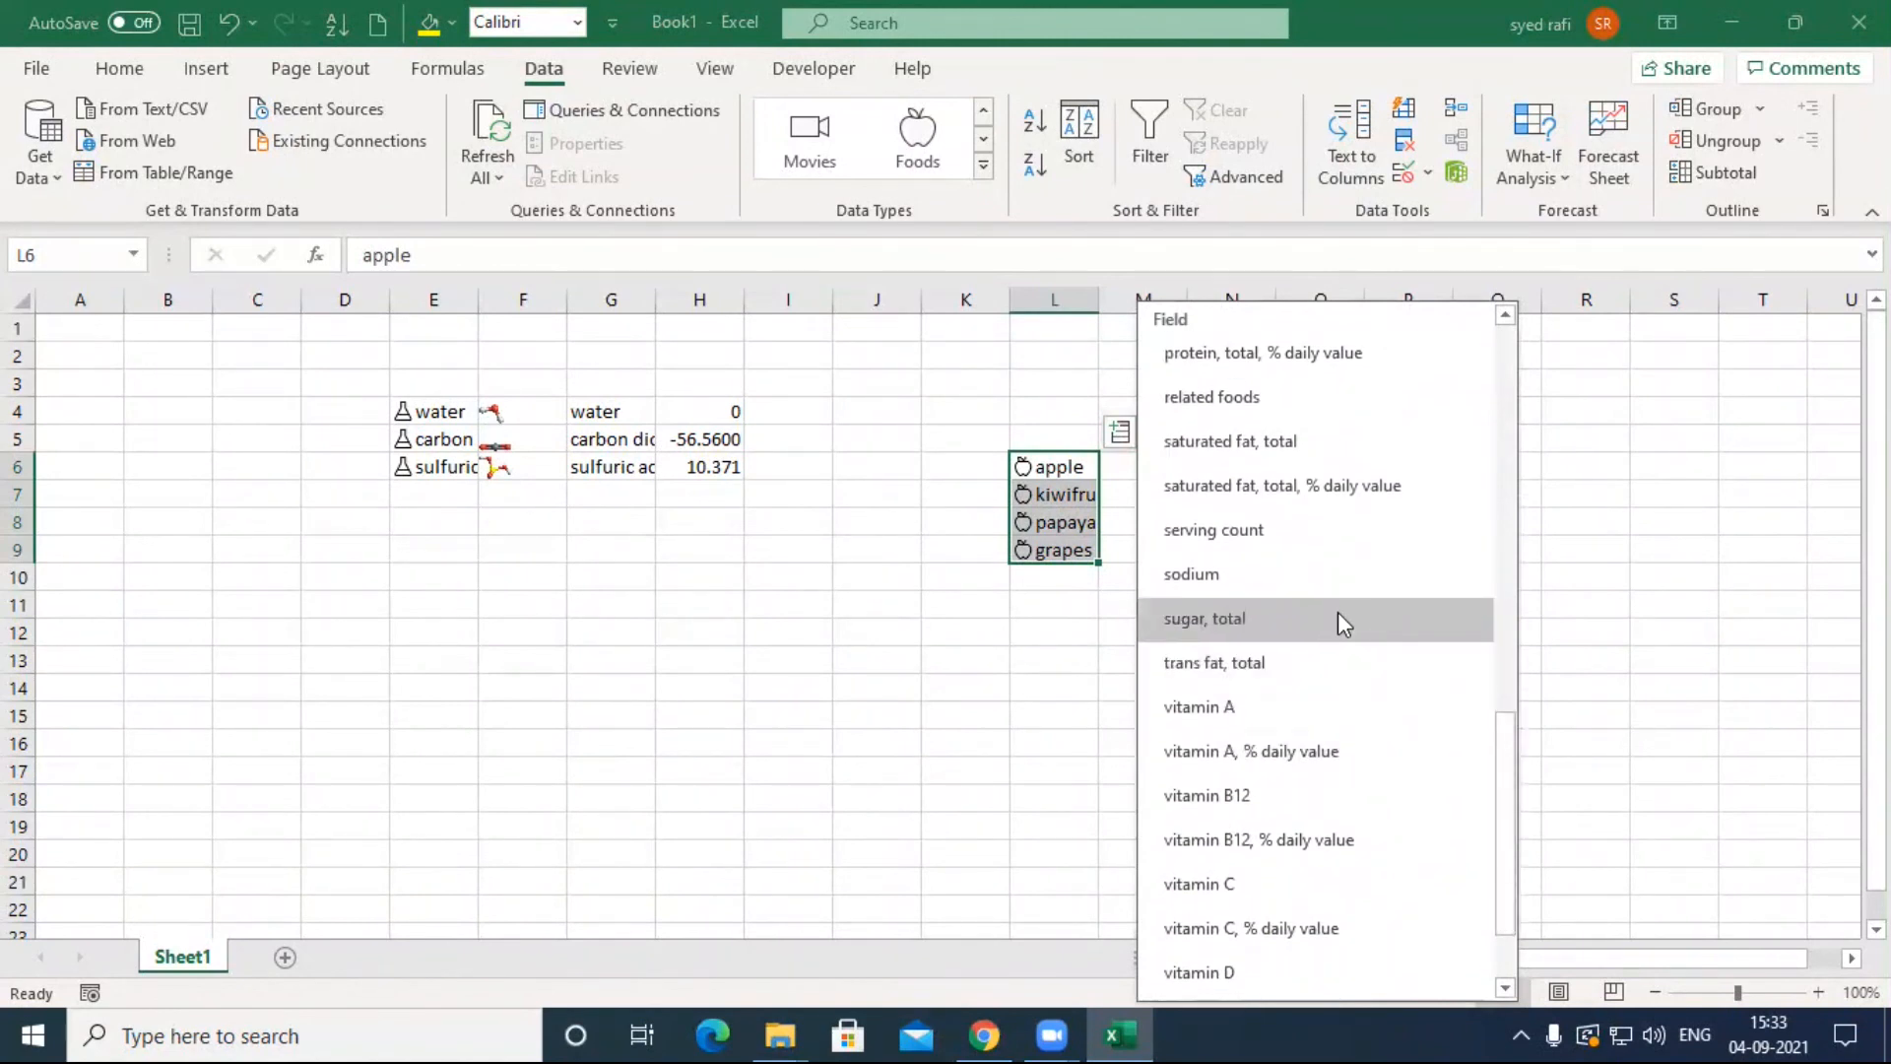
pyautogui.click(1352, 754)
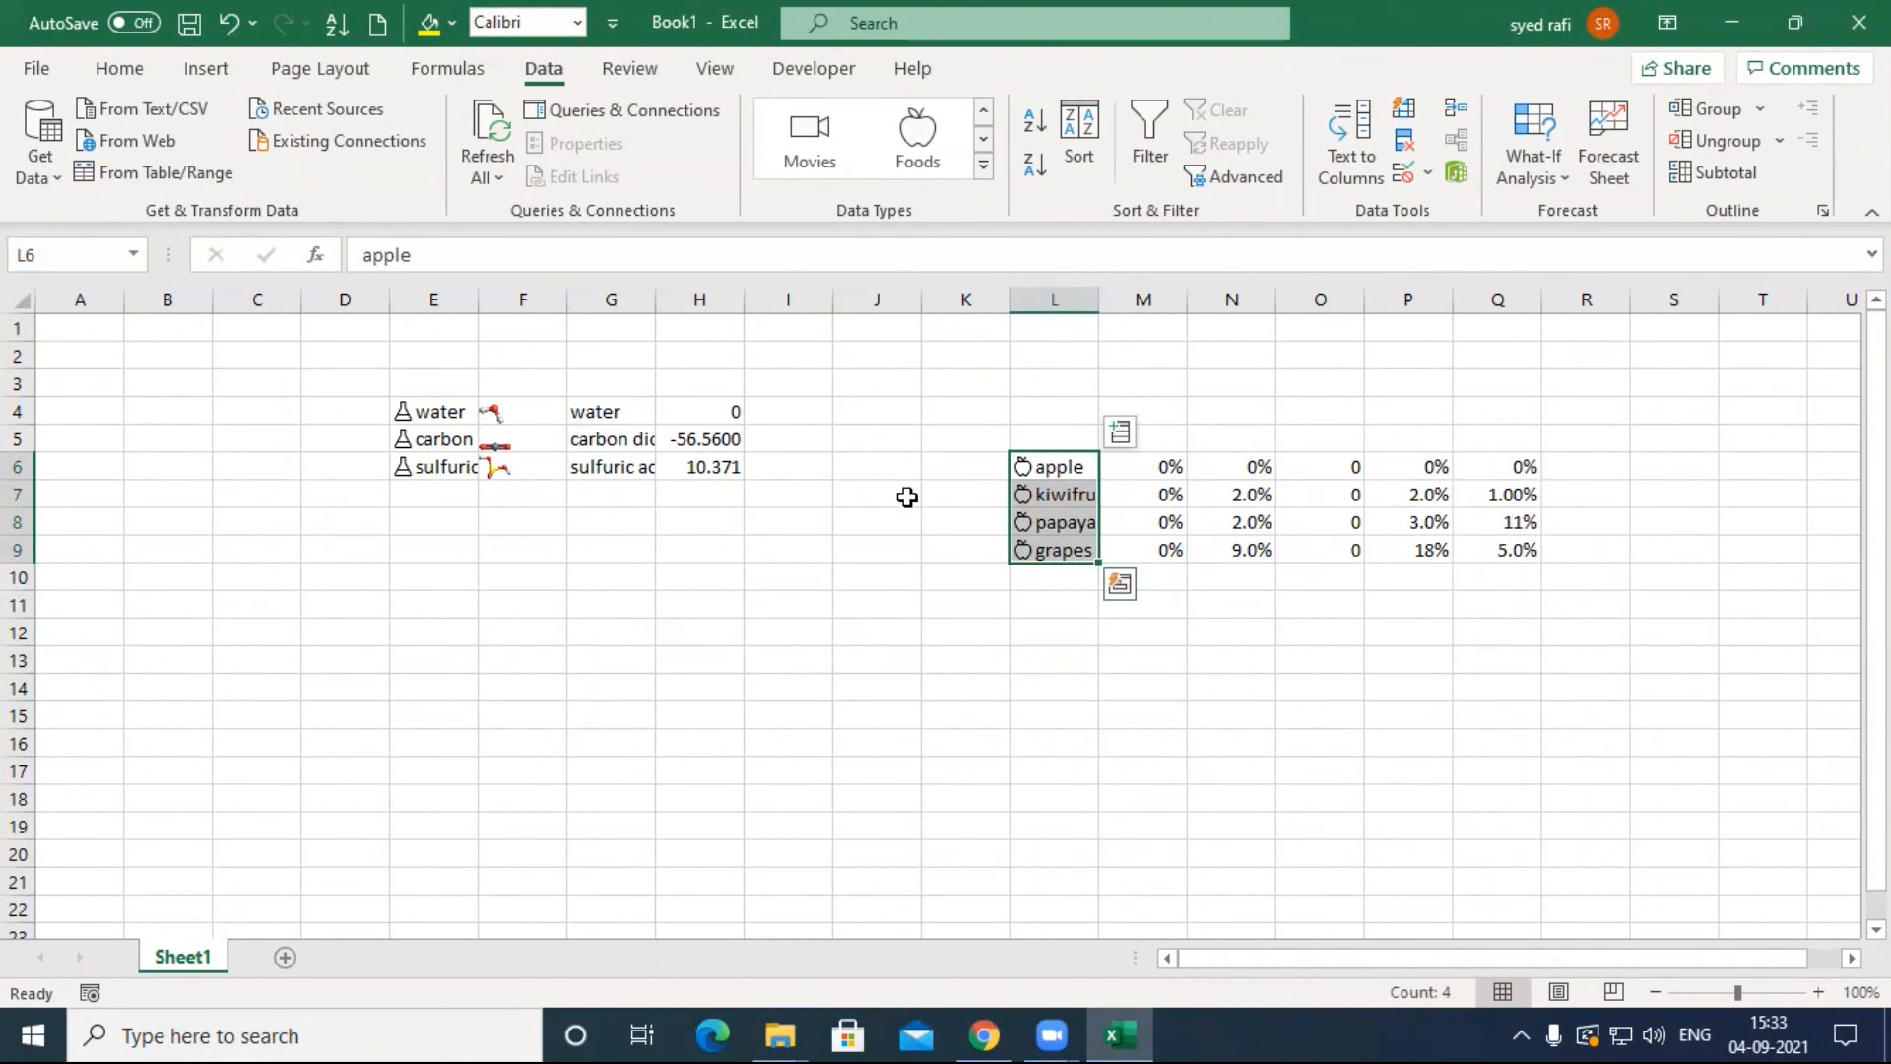
pyautogui.click(776, 578)
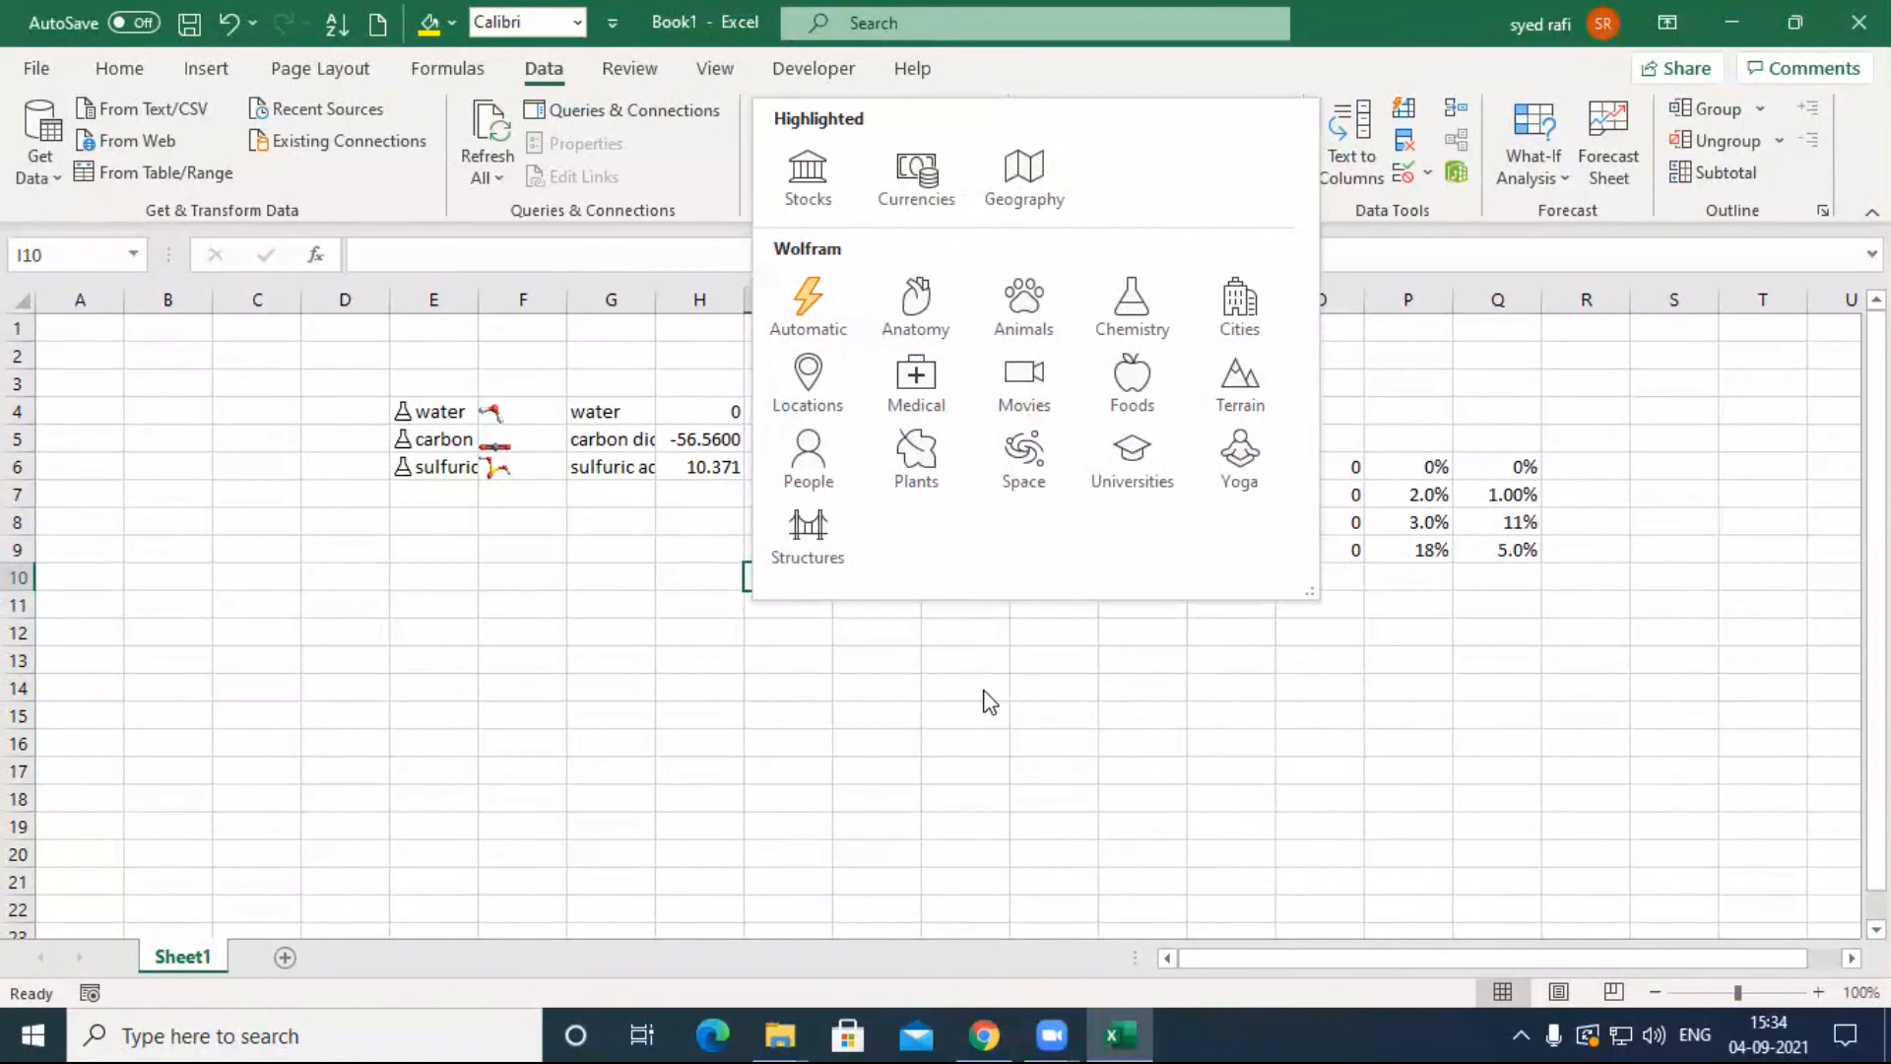
pyautogui.click(1003, 656)
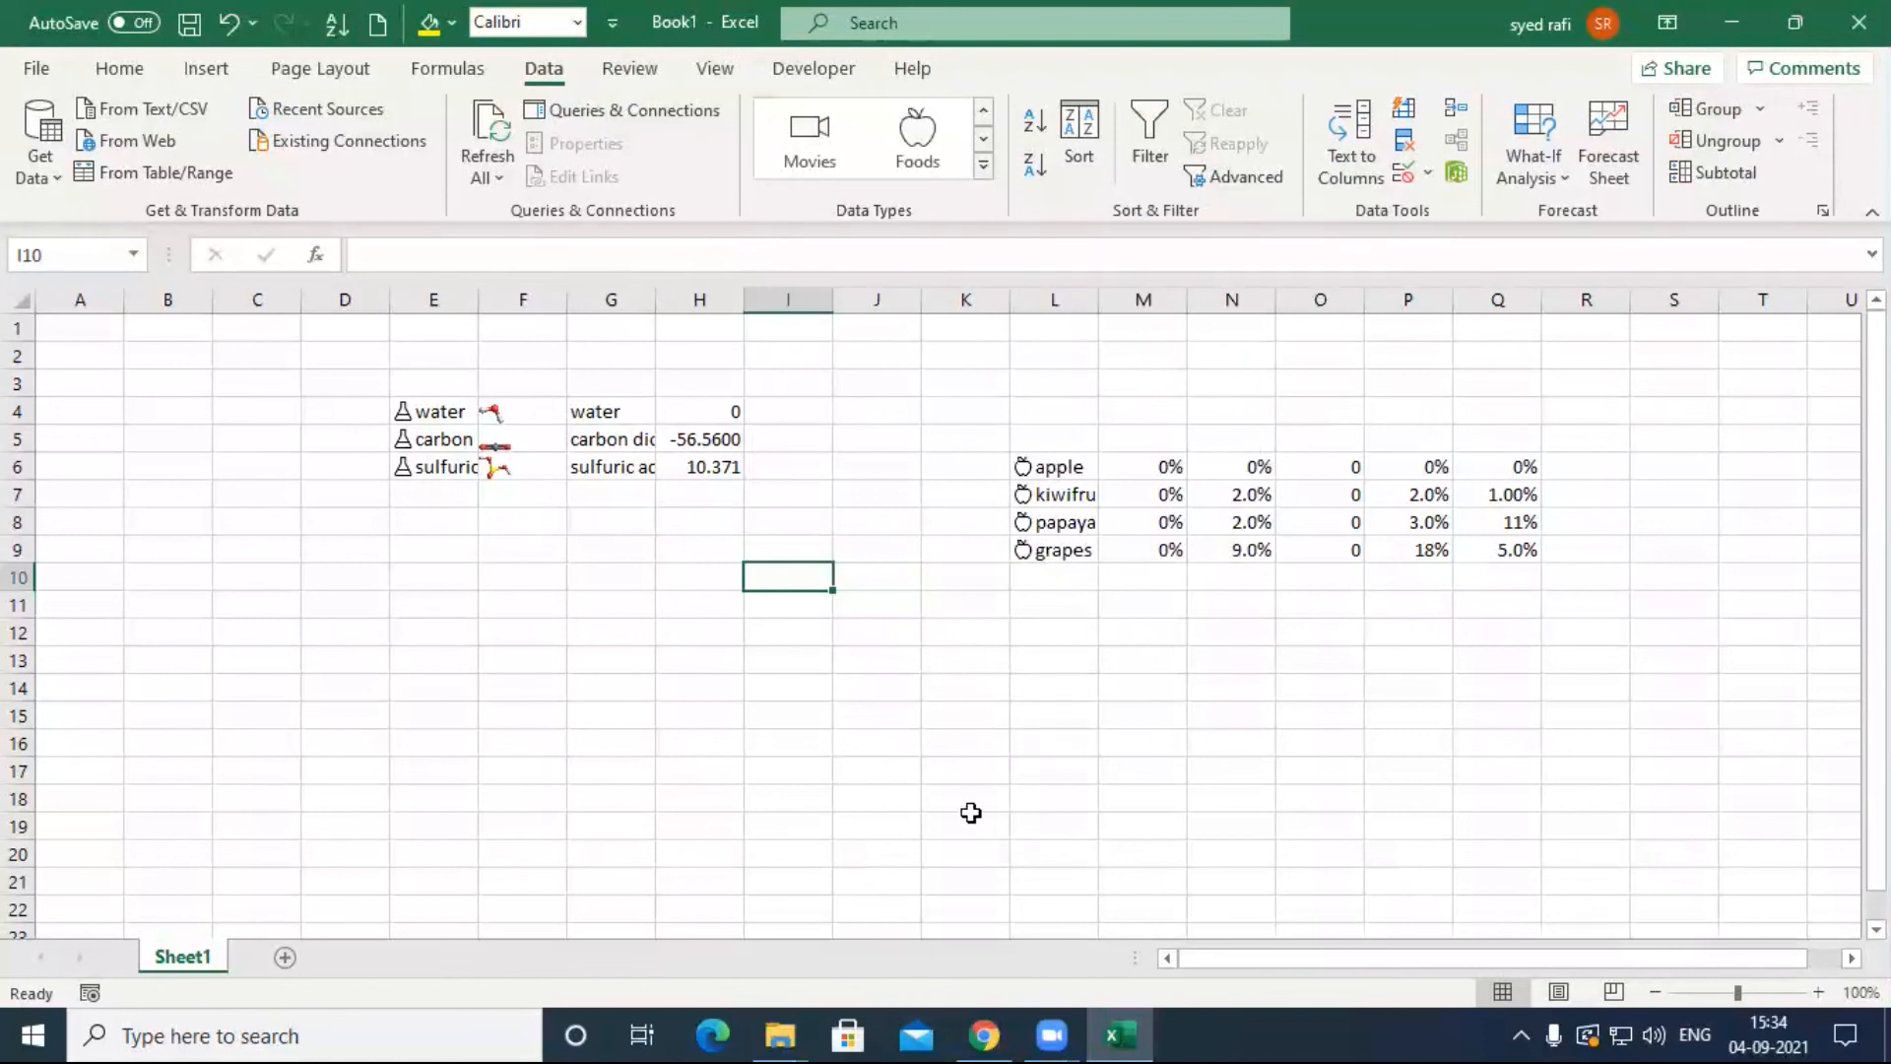
pyautogui.click(1017, 605)
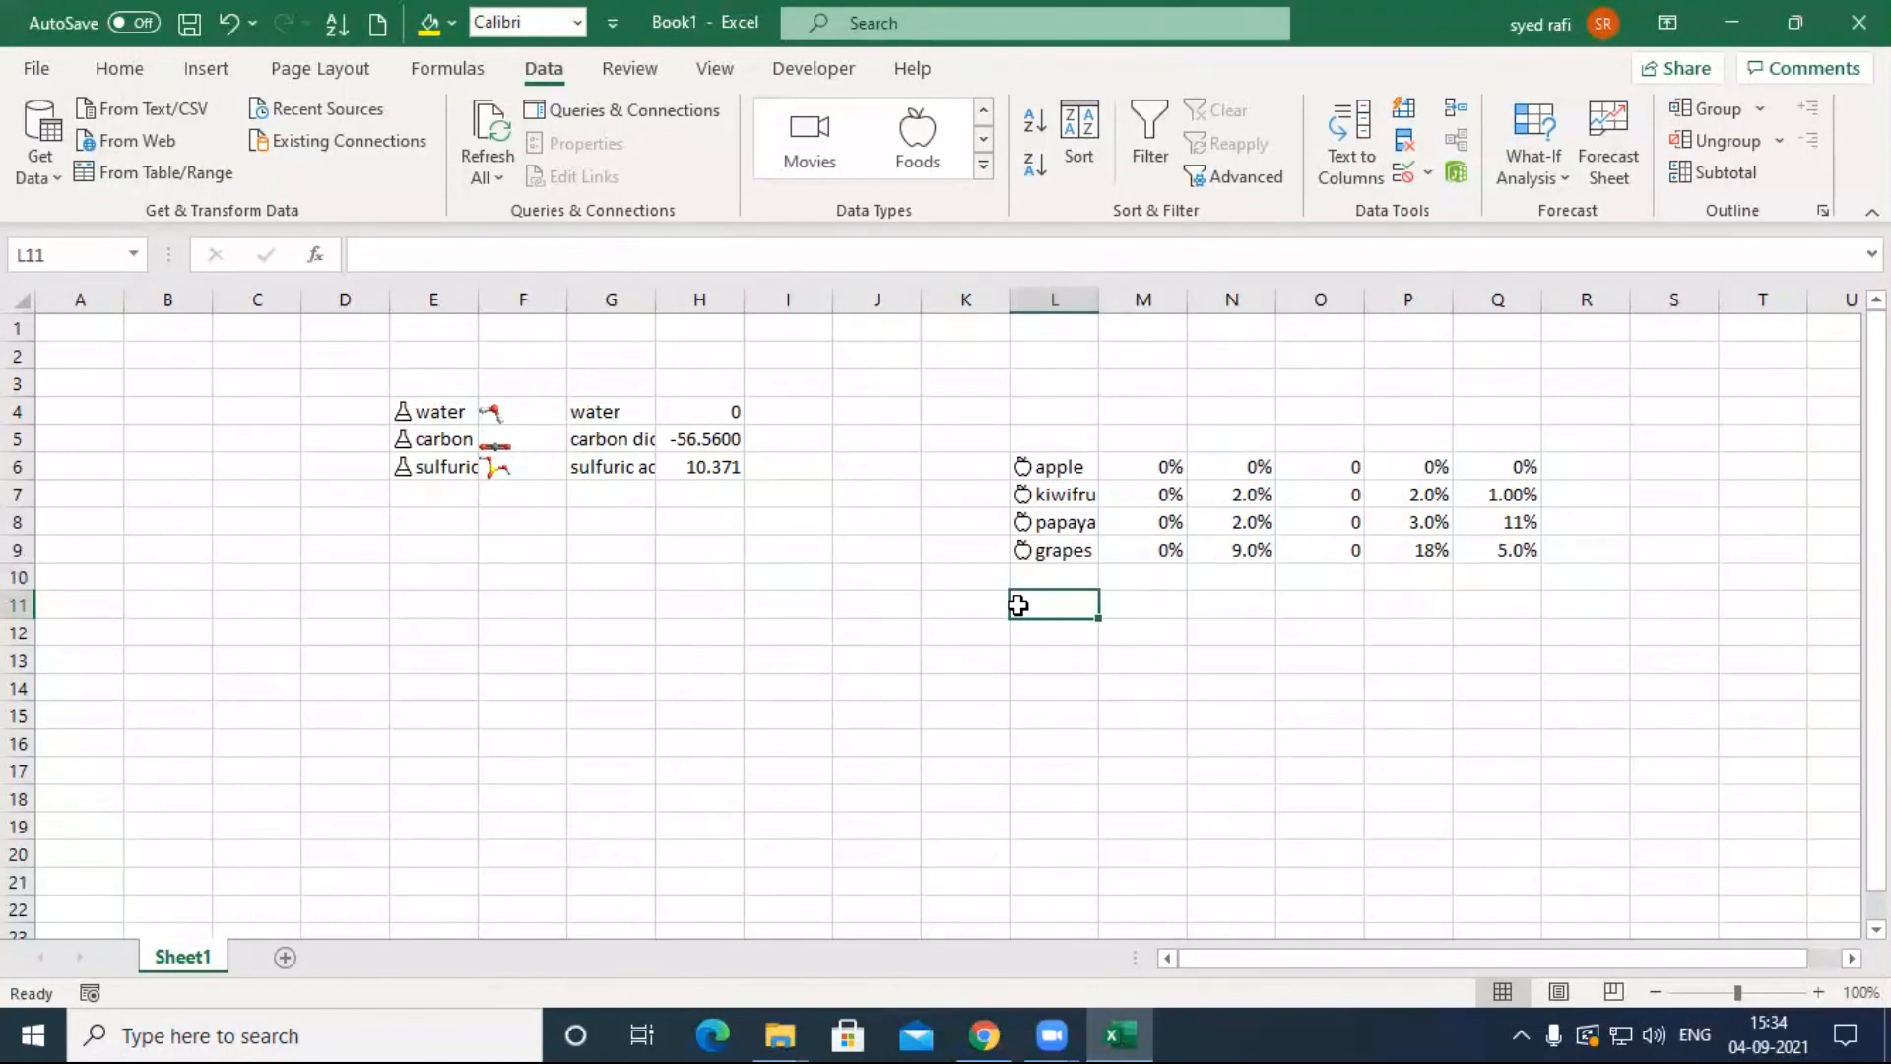
pyautogui.click(708, 530)
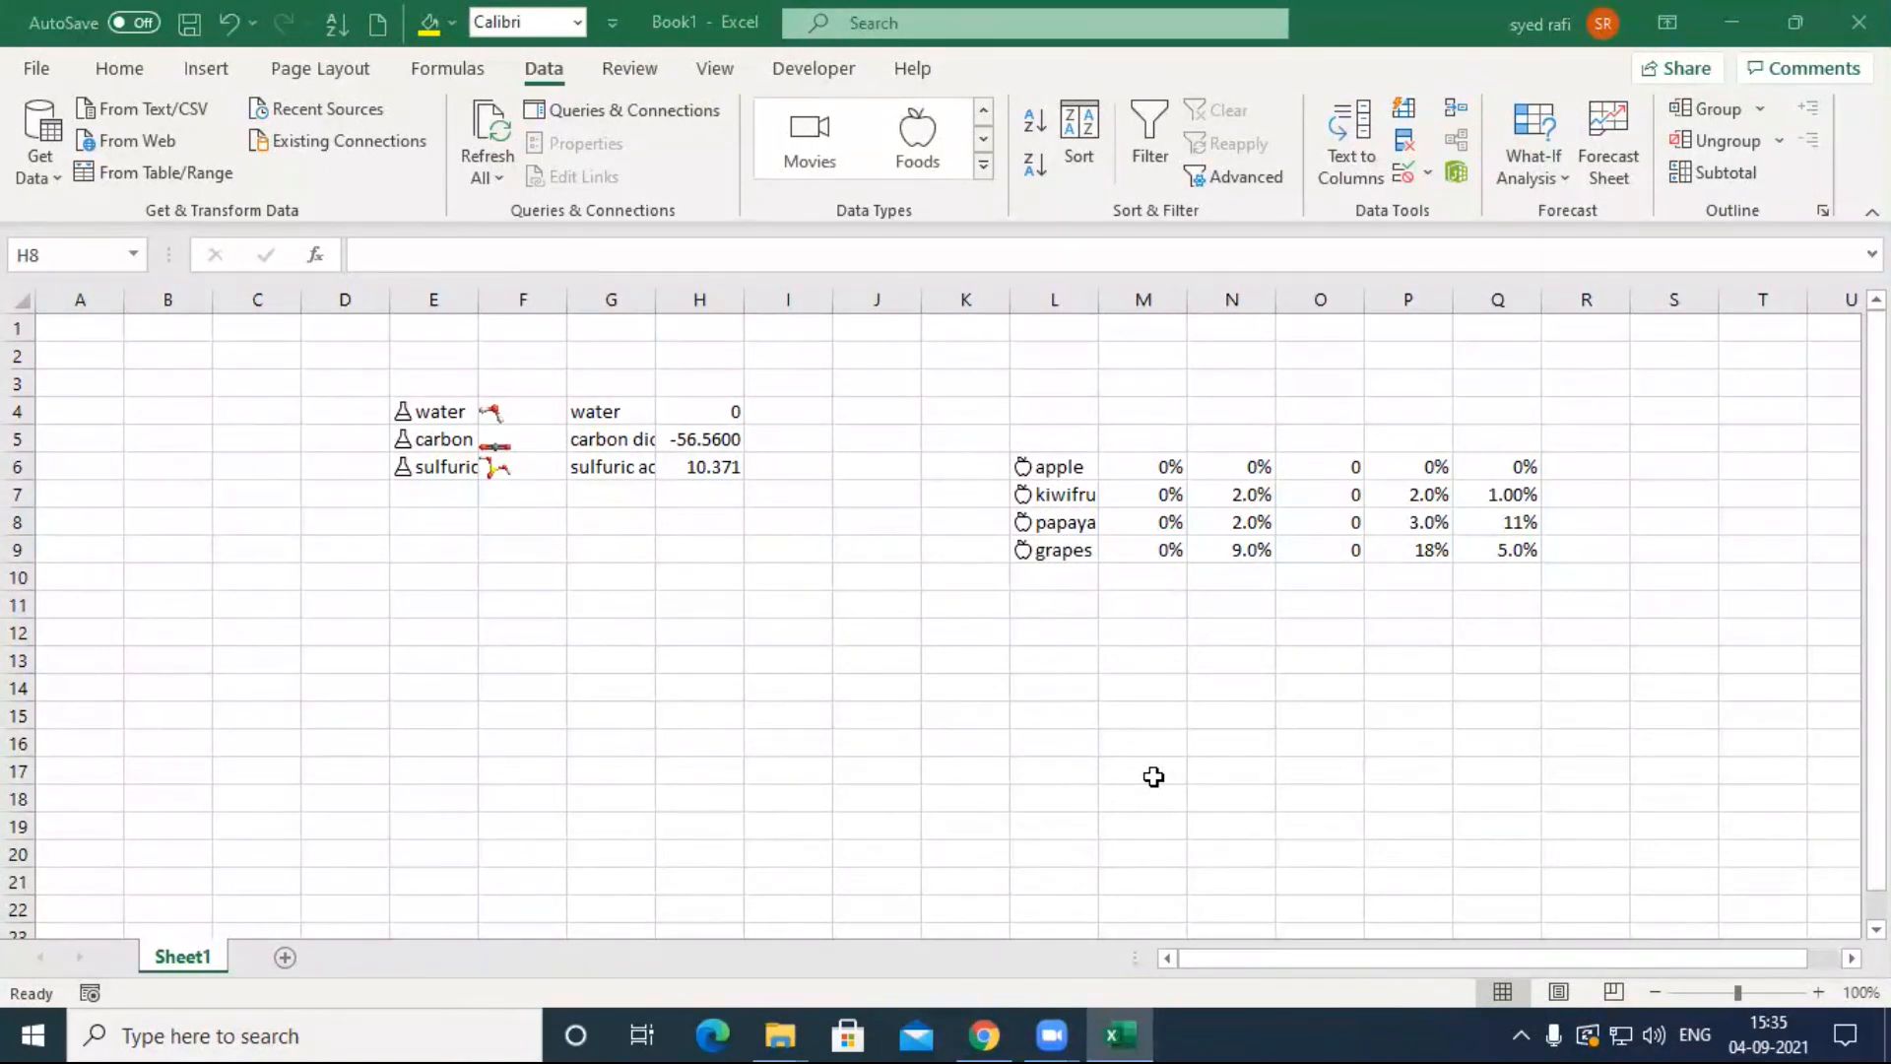
pyautogui.click(1197, 738)
pyautogui.click(1042, 80)
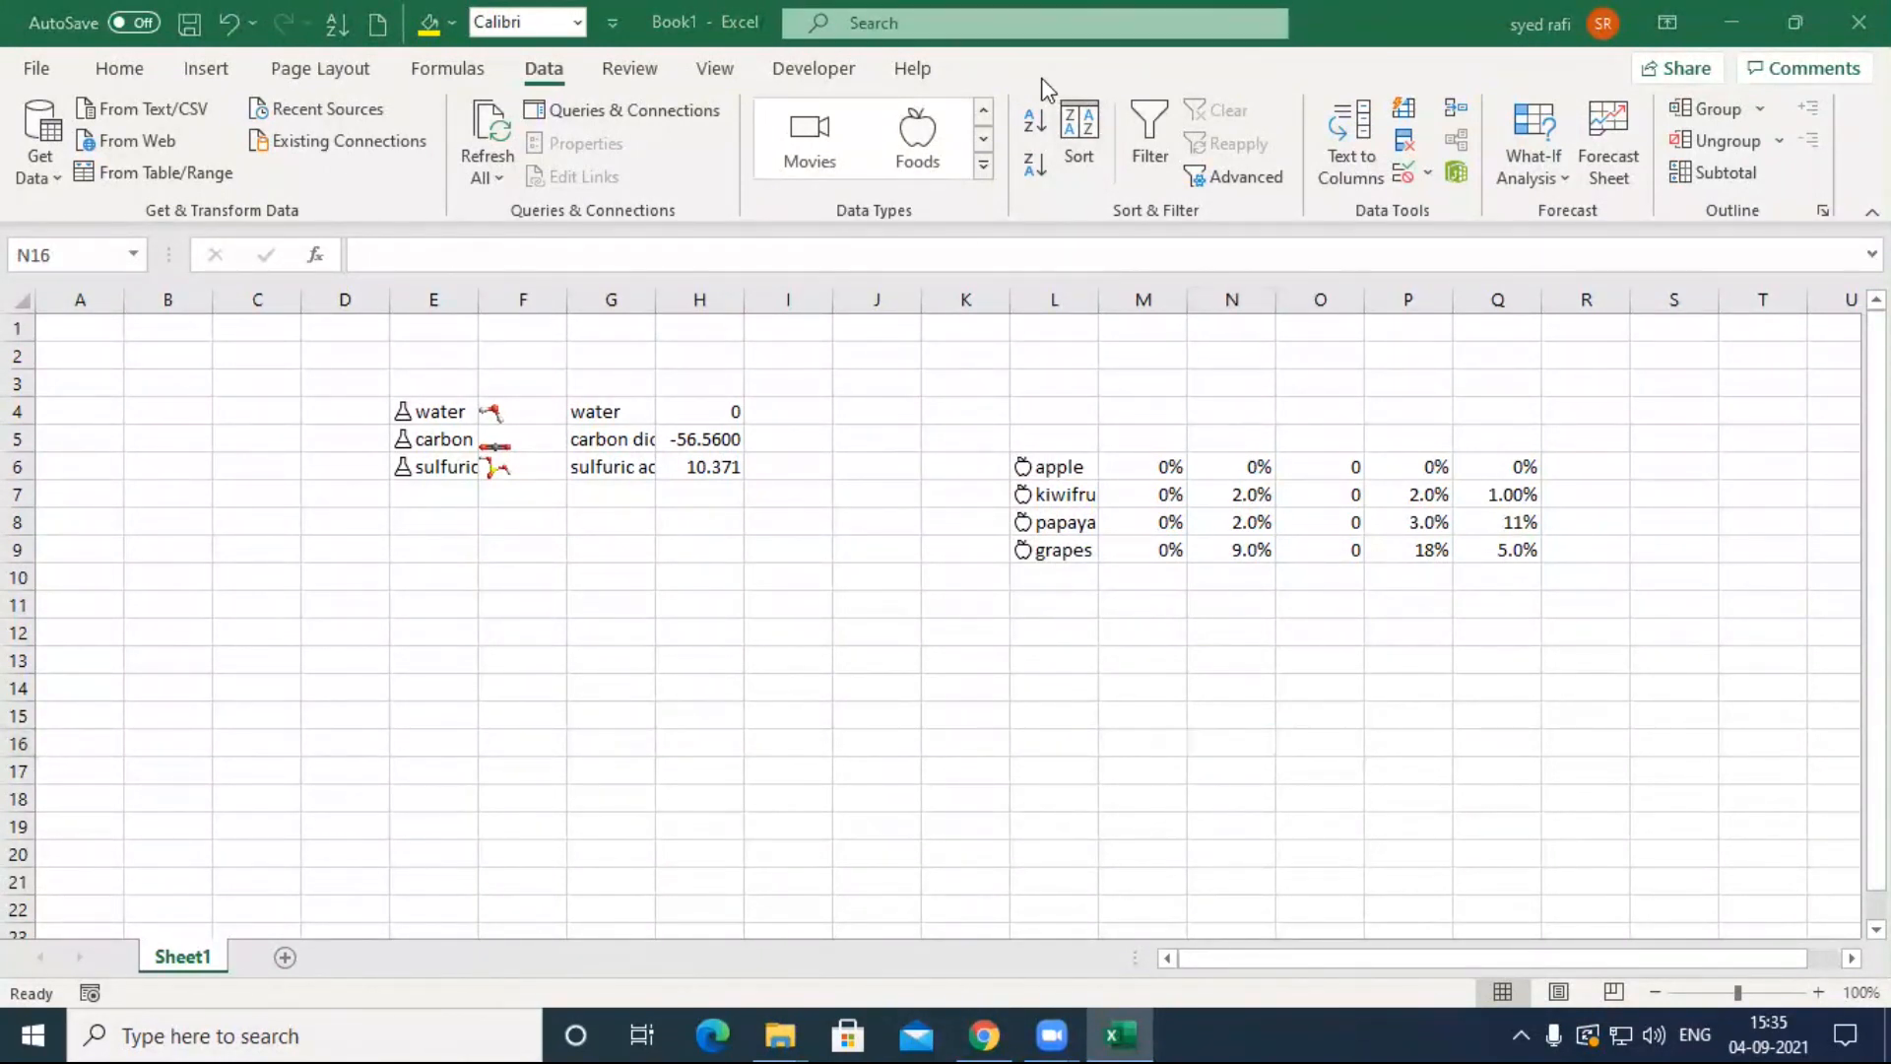